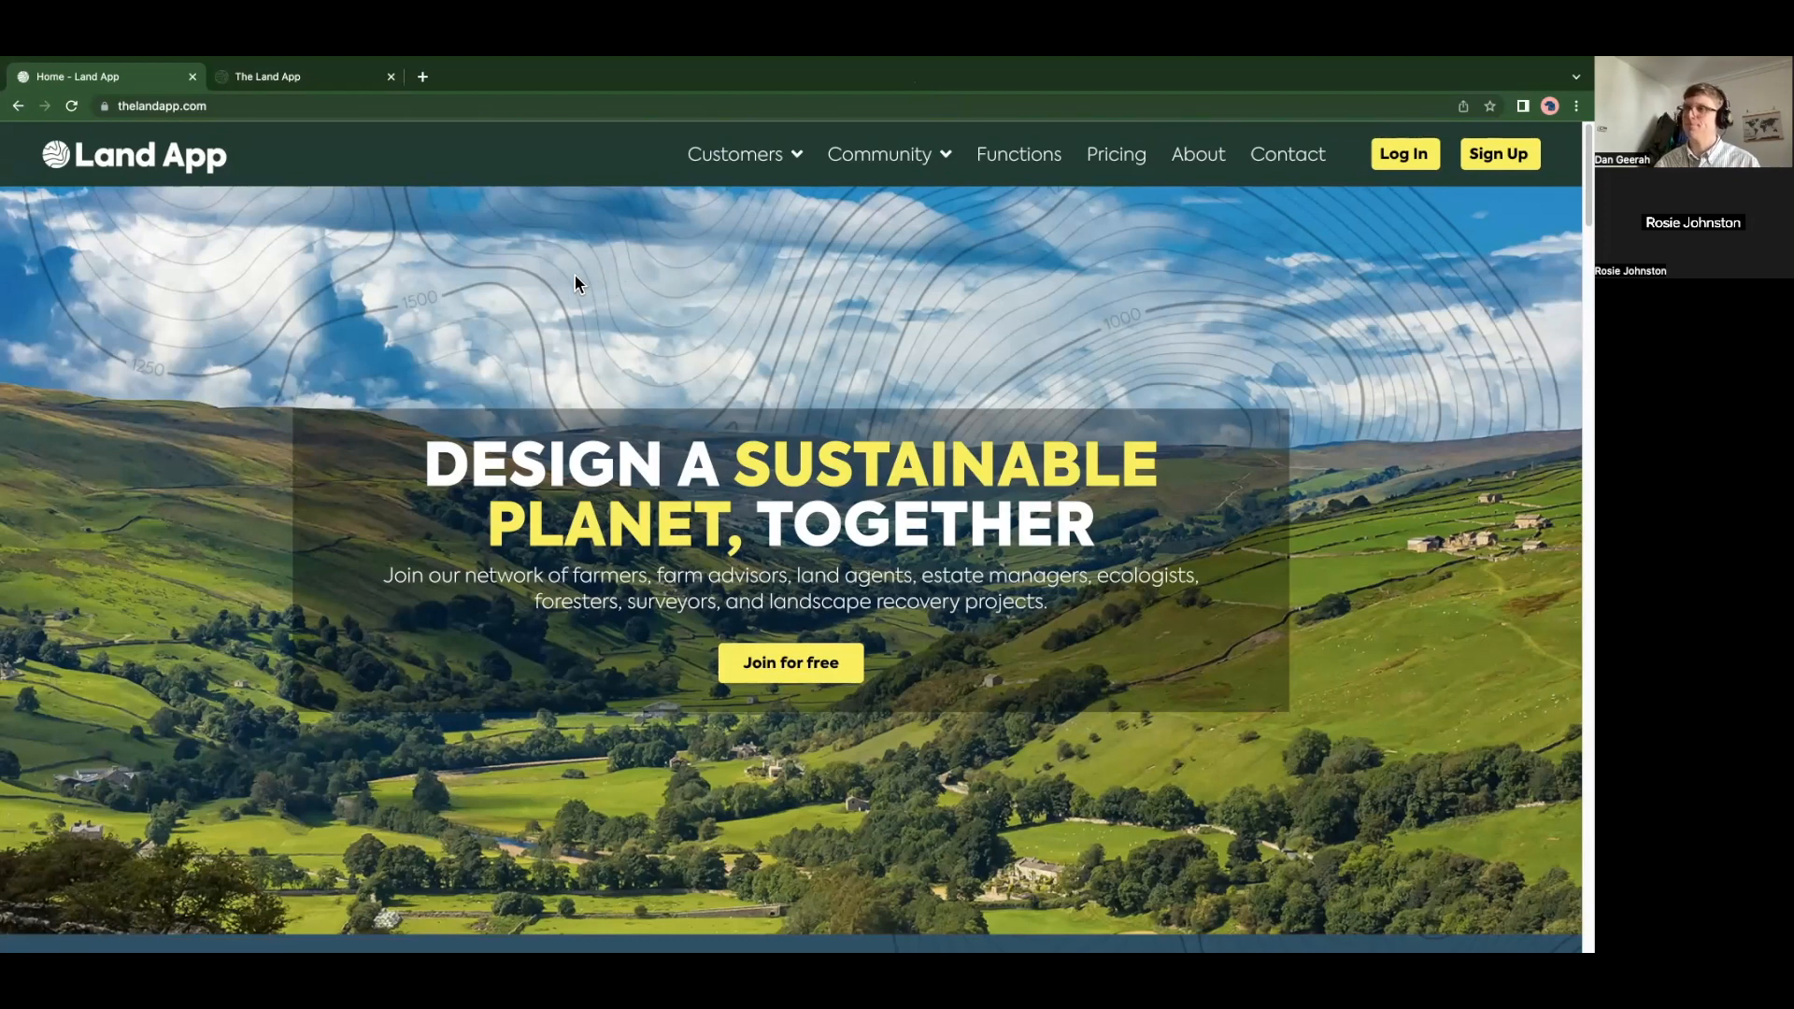
# Switch to the Land App Estate Map and pan to centre the red estate boundary
pyautogui.click(299, 79)
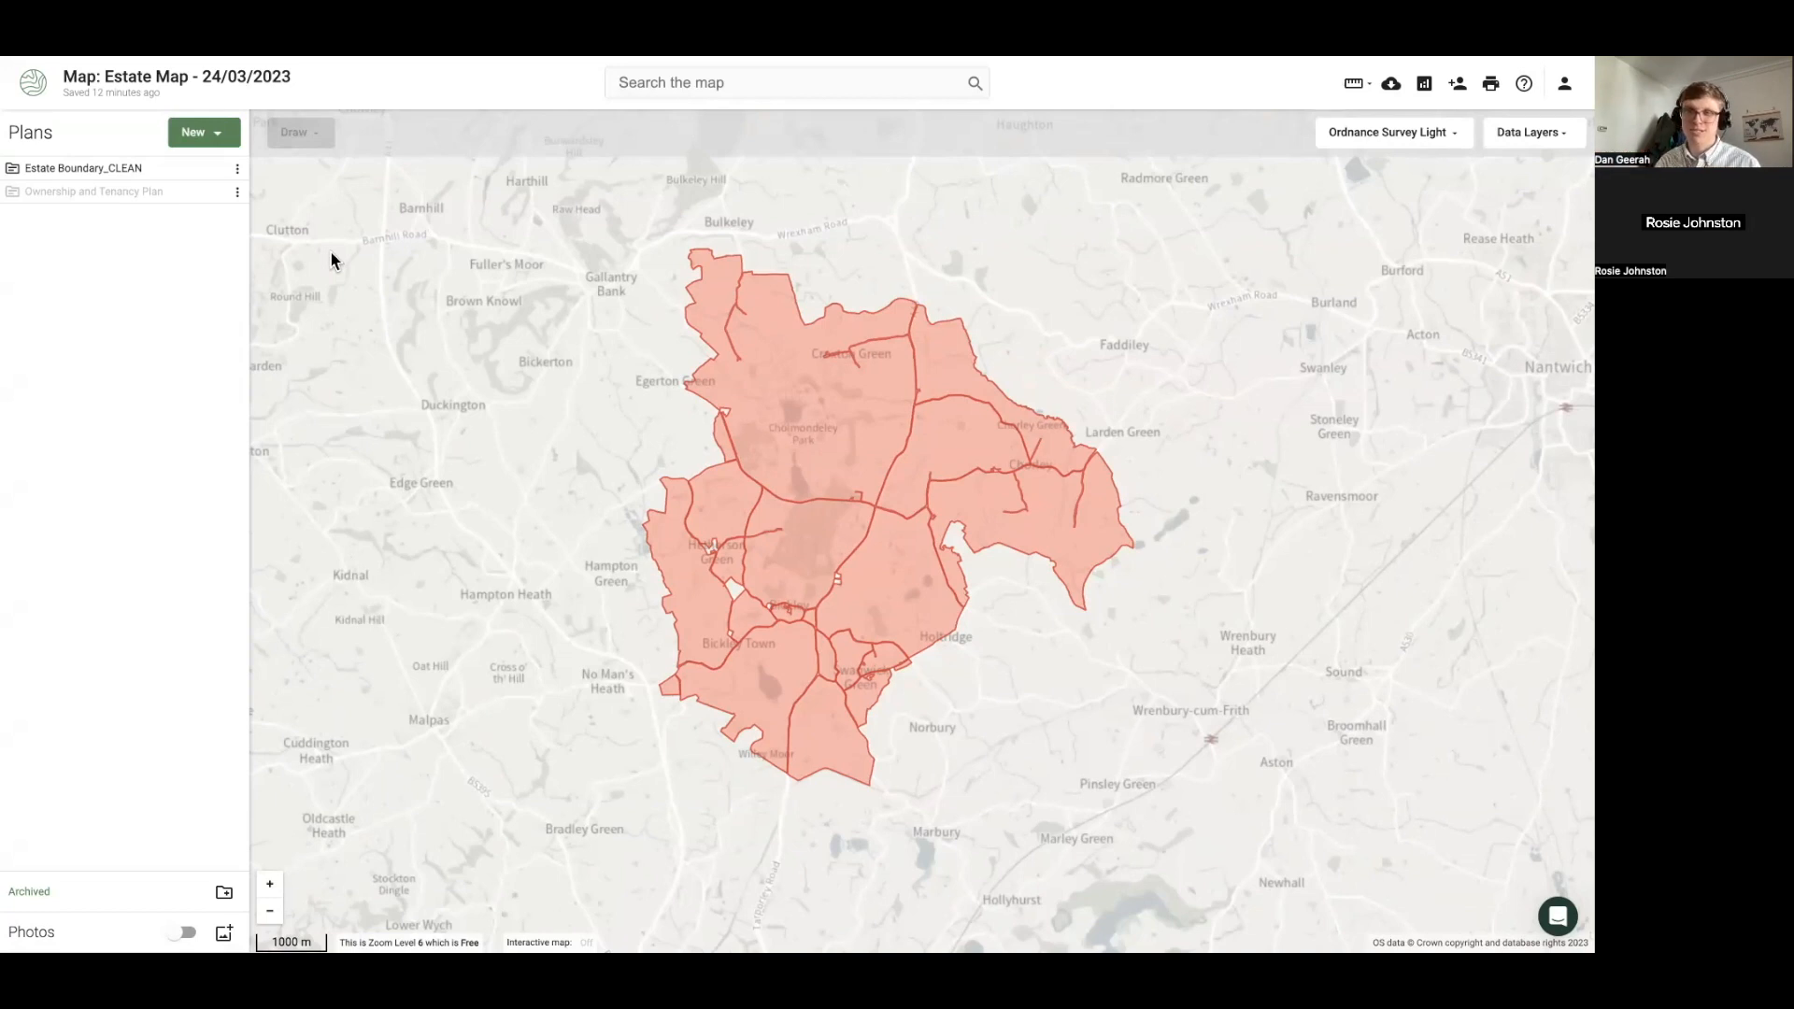
pyautogui.moveTo(513, 429)
pyautogui.mouseDown()
pyautogui.moveTo(485, 445)
pyautogui.moveTo(502, 455)
pyautogui.mouseUp()
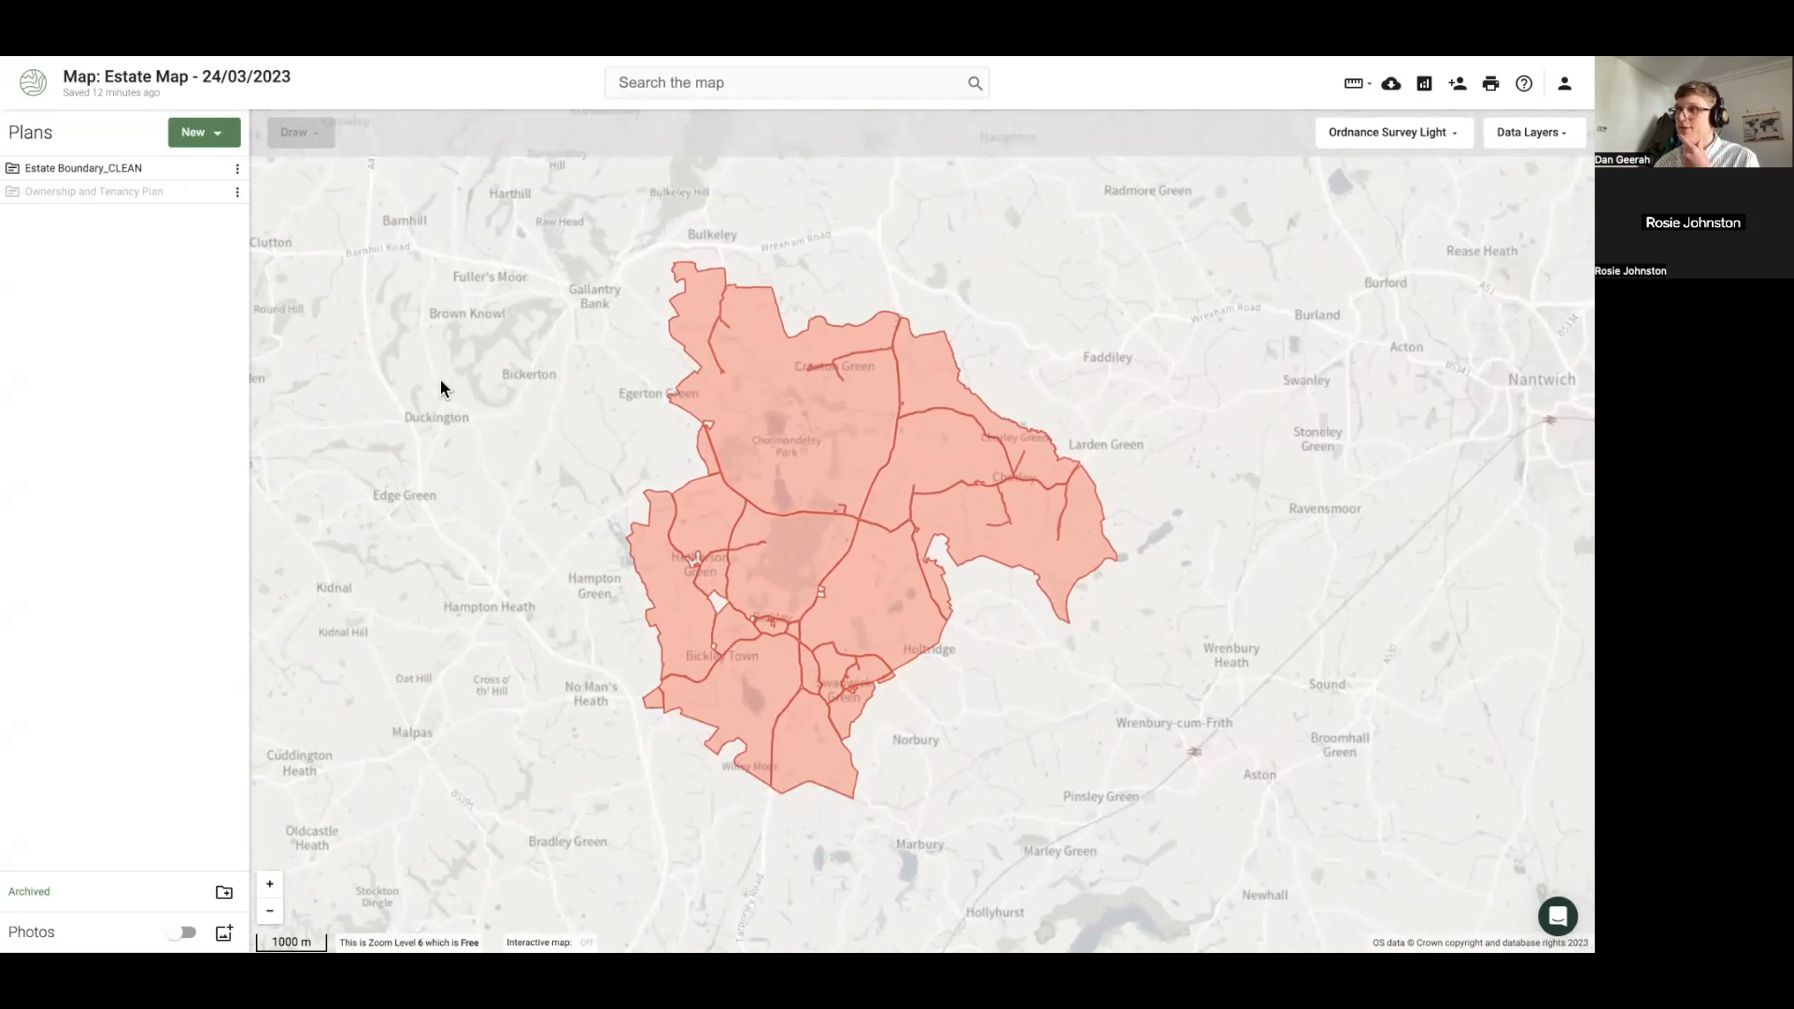
pyautogui.moveTo(441, 379); pyautogui.dragTo(411, 376)
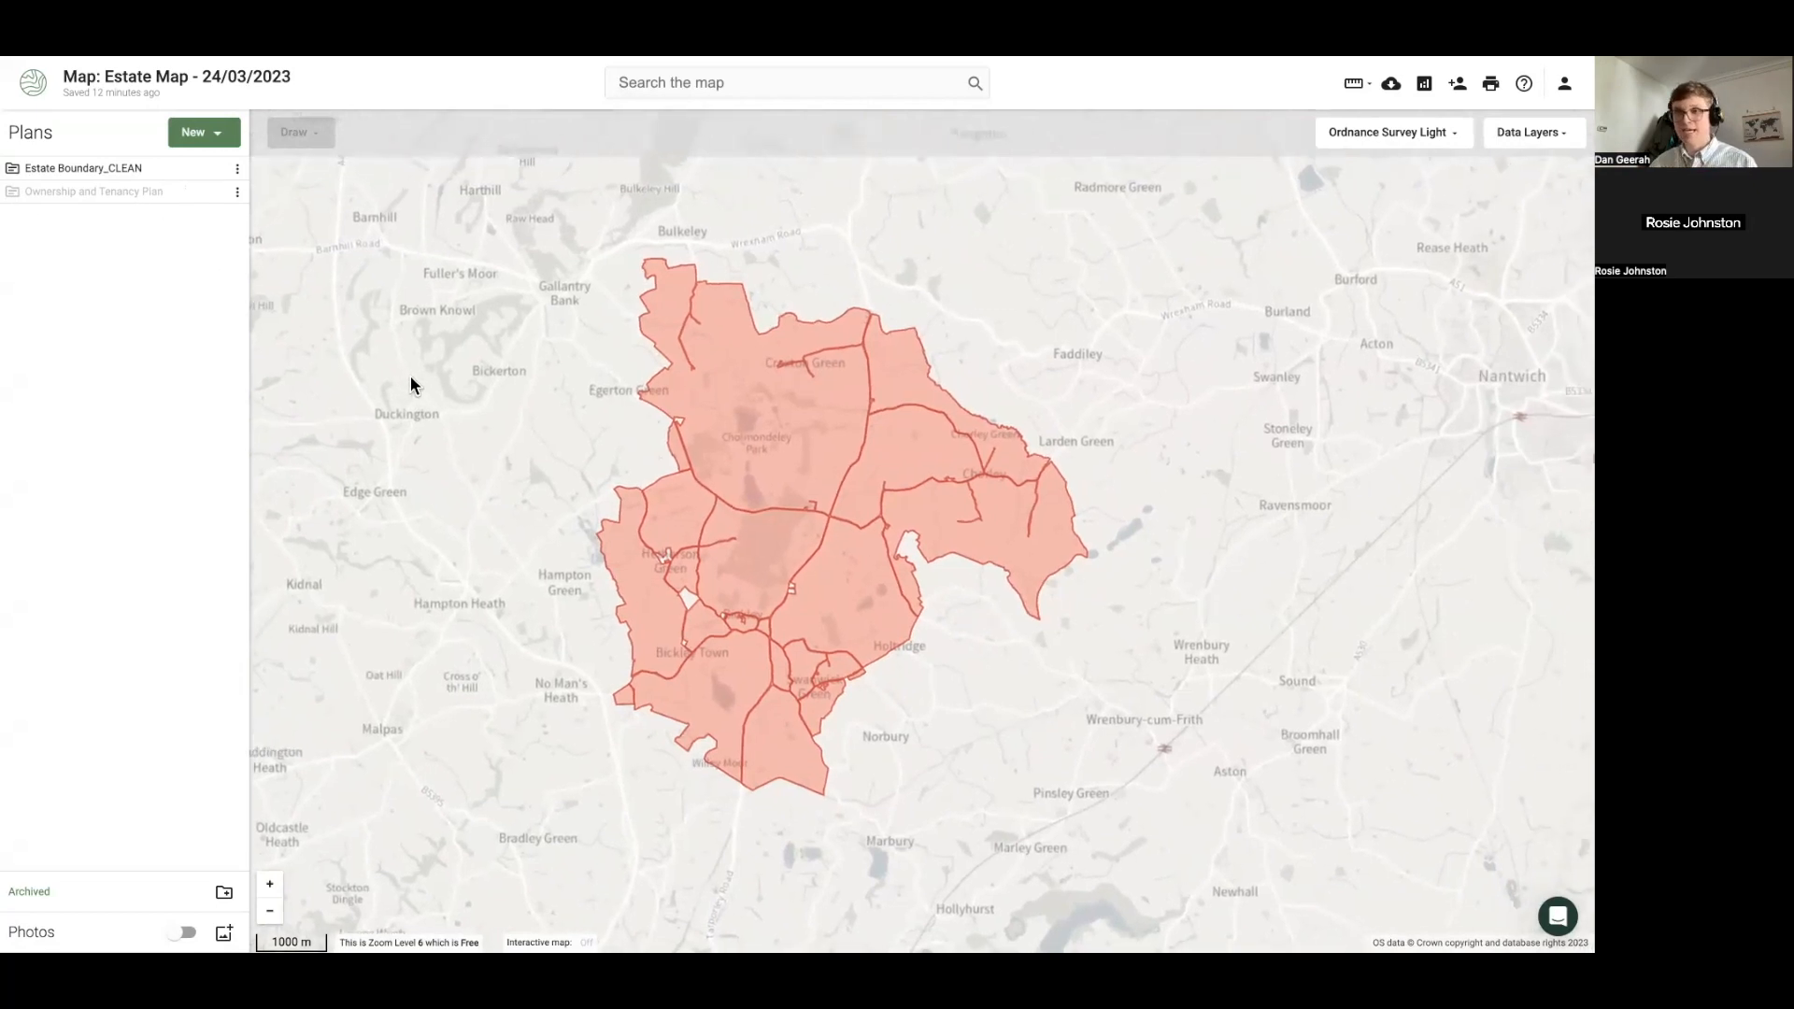
# Raise the estate boundary's fill opacity slightly, to about 37
pyautogui.click(730, 449)
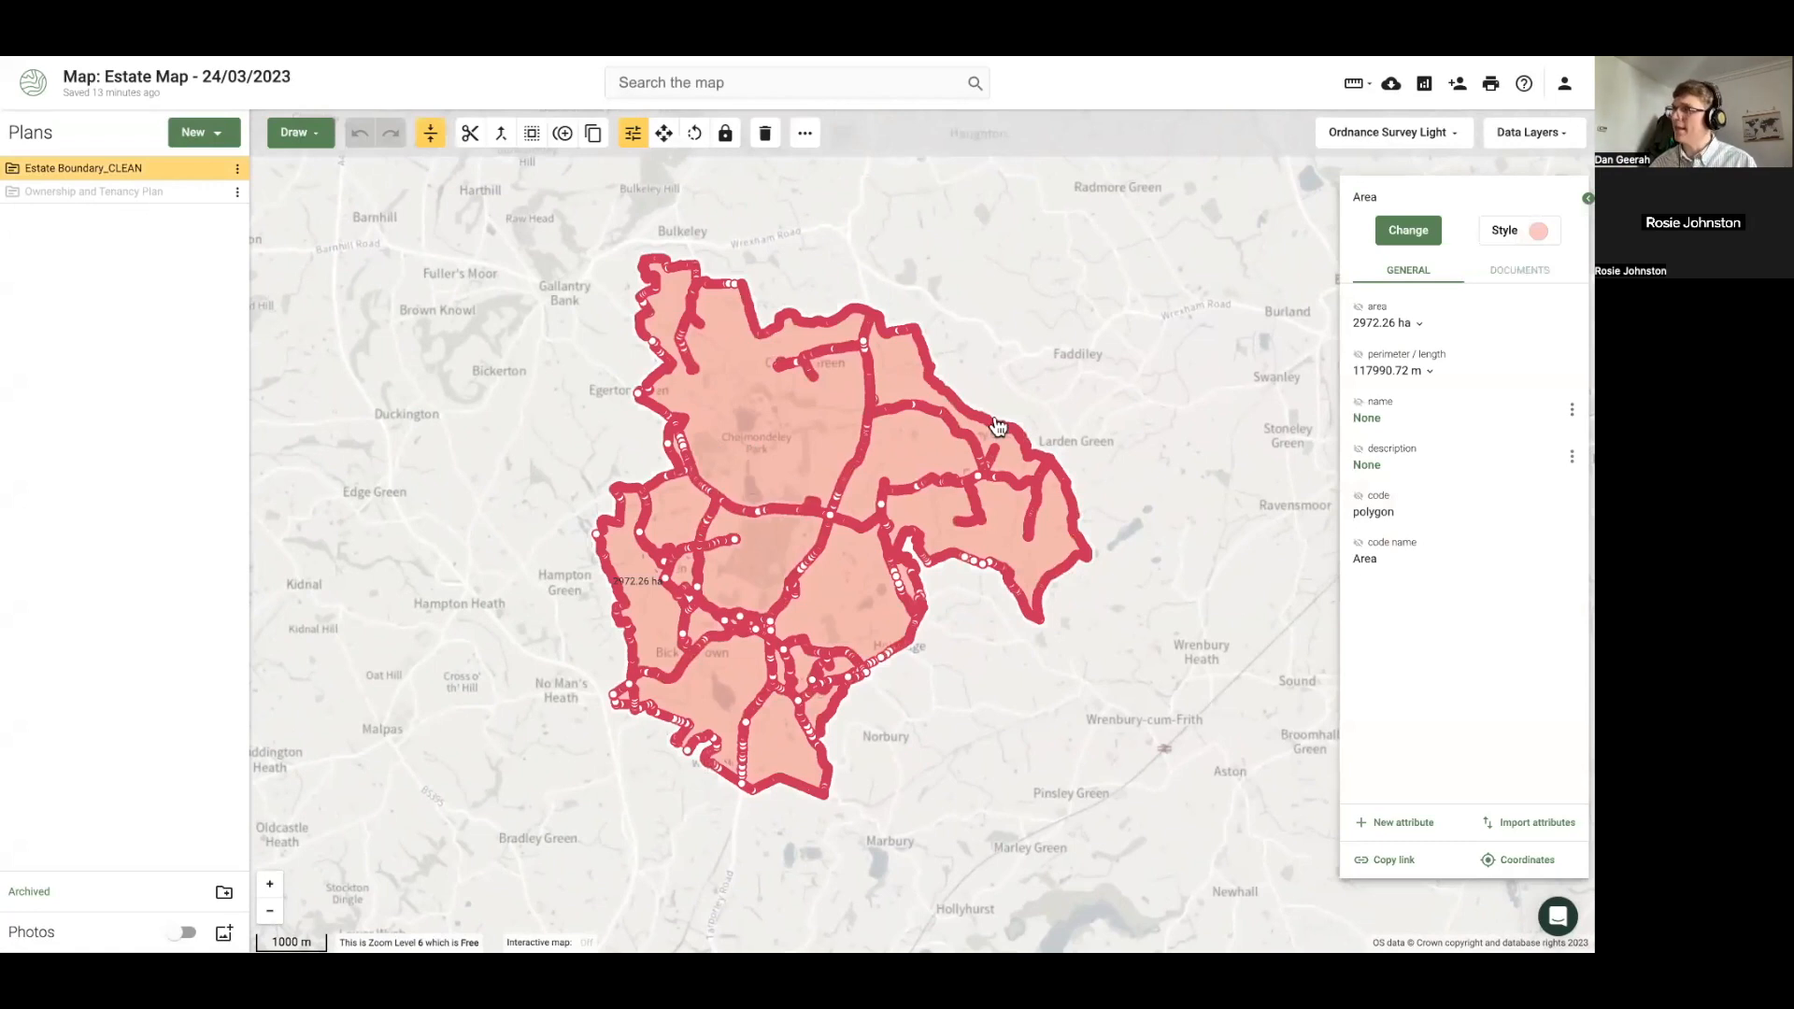
pyautogui.click(1535, 238)
pyautogui.moveTo(1437, 301)
pyautogui.mouseDown()
pyautogui.moveTo(1459, 301)
pyautogui.moveTo(1378, 306)
pyautogui.moveTo(1446, 300)
pyautogui.mouseUp()
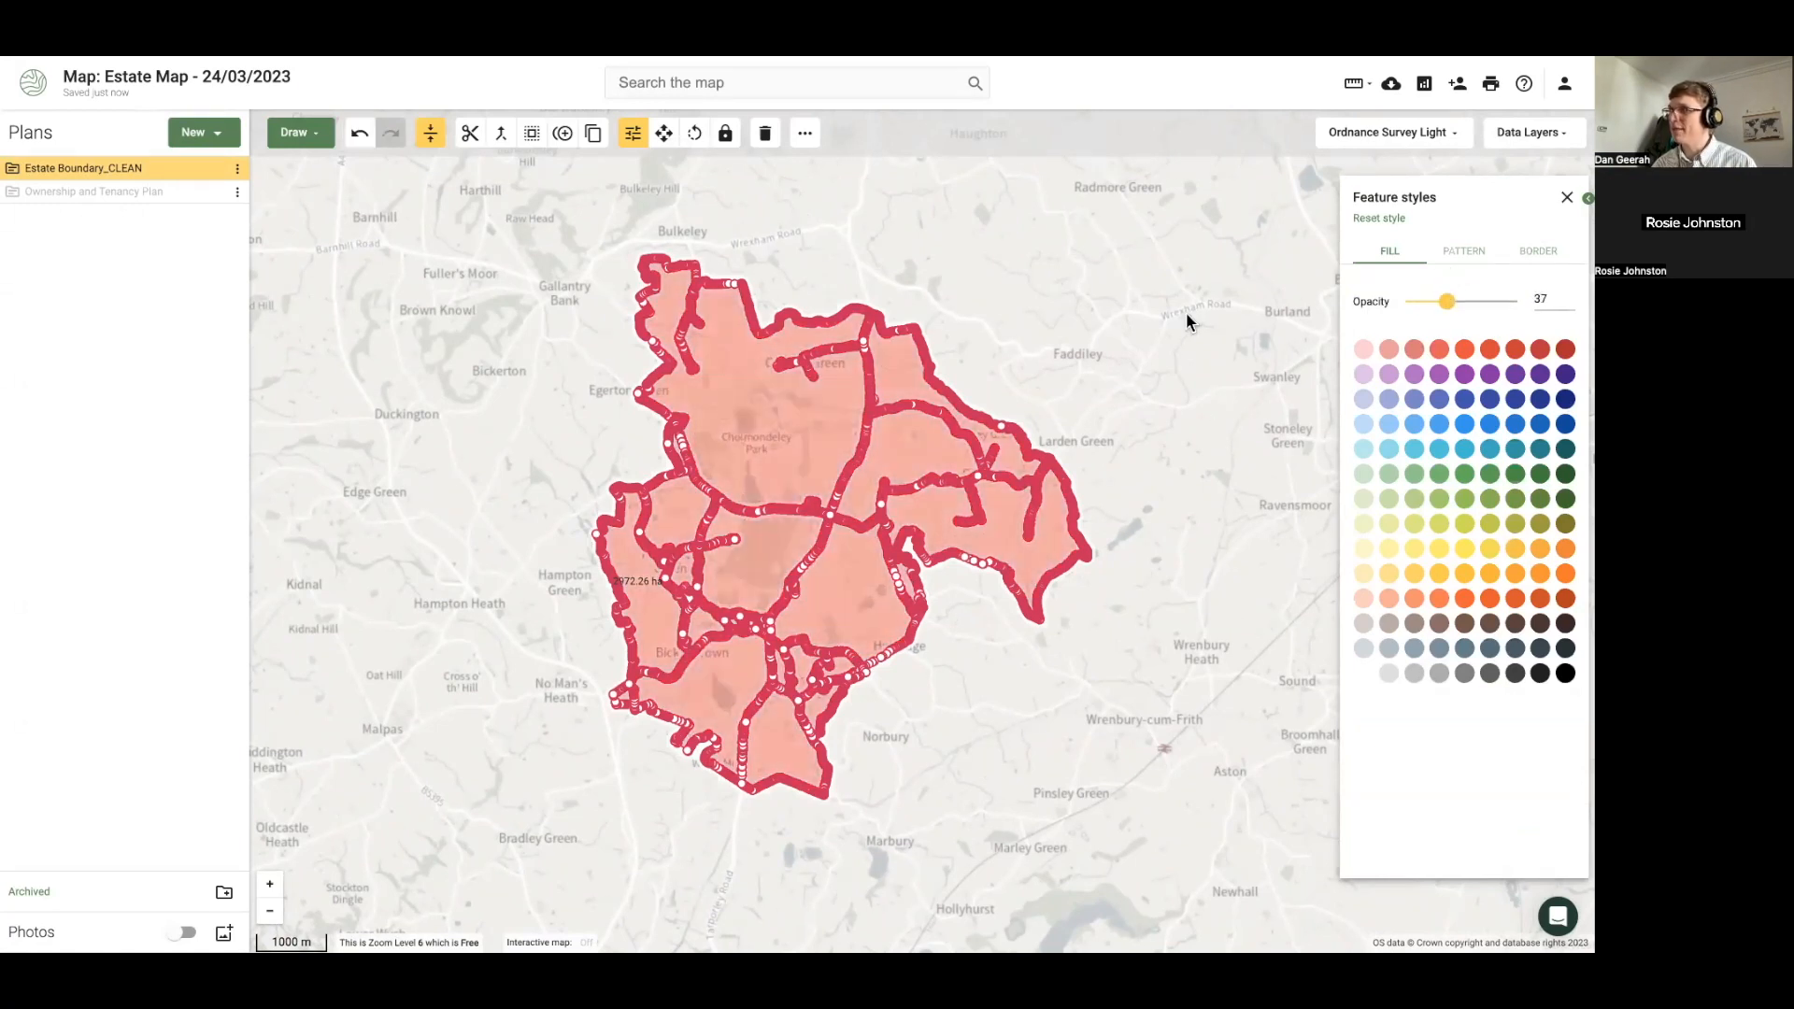
pyautogui.click(1186, 312)
# Show the estate's 2972.26 ha area label on the map
pyautogui.click(822, 435)
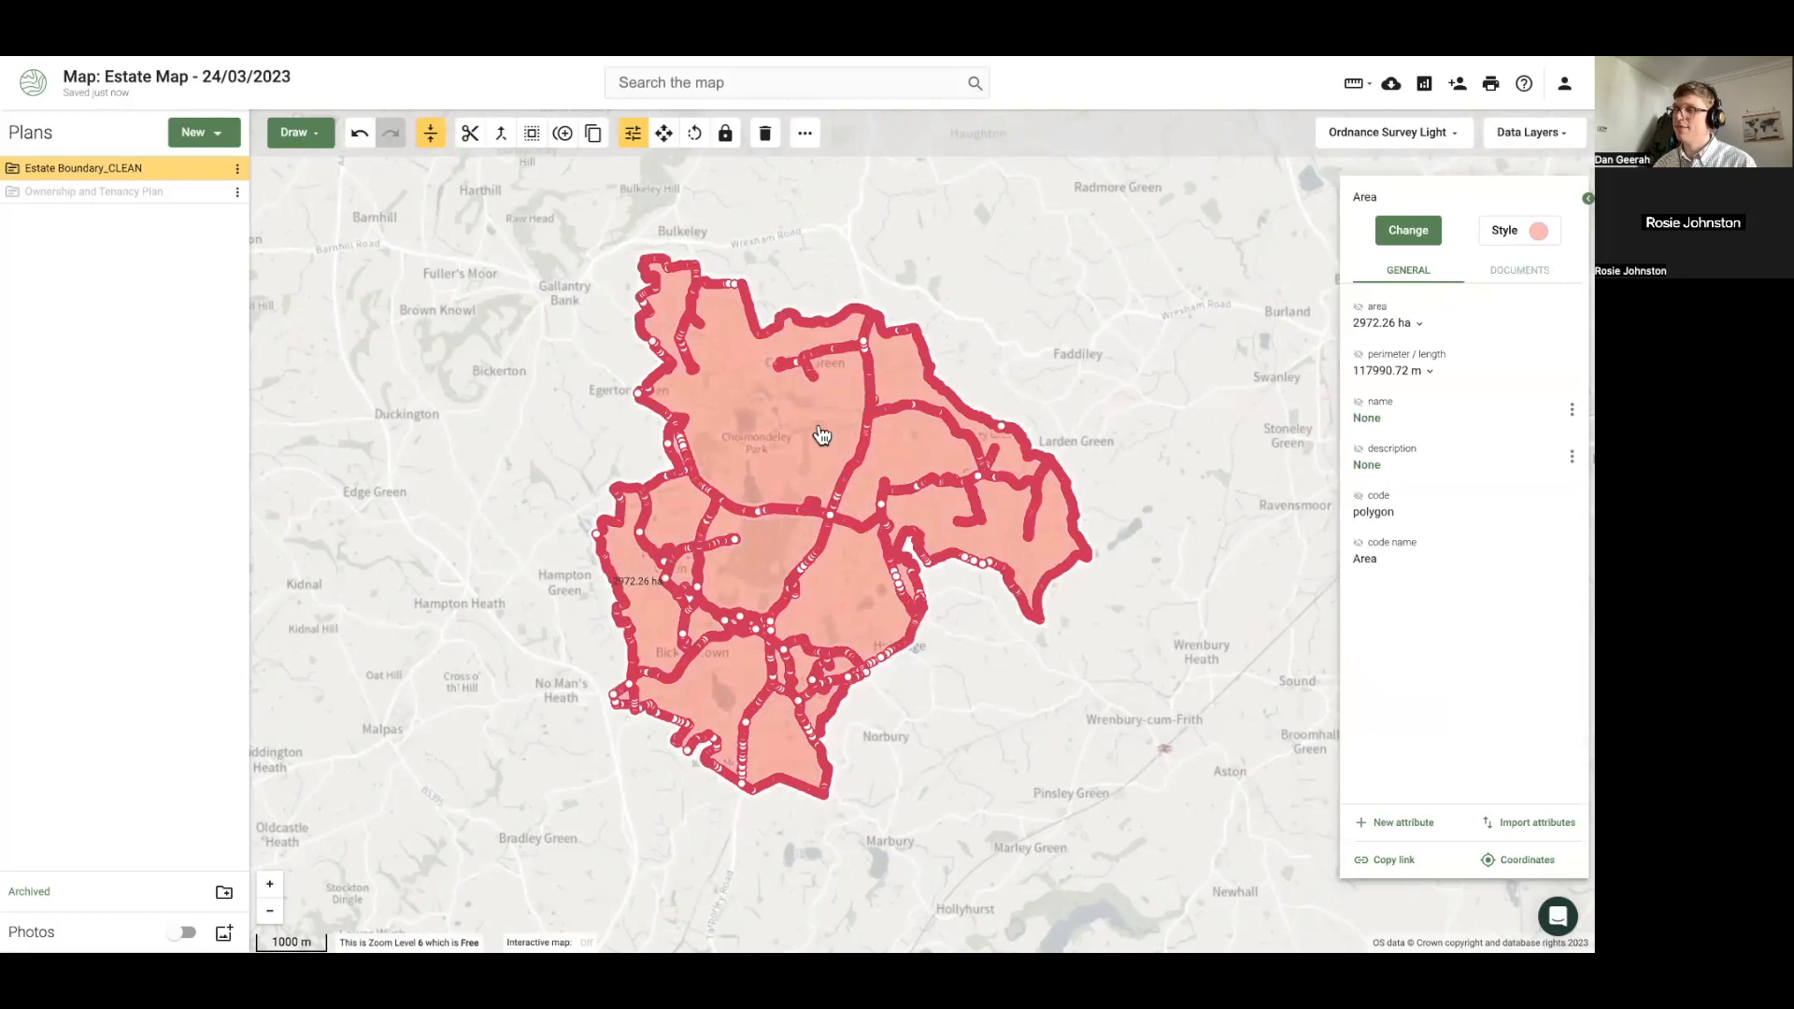
pyautogui.click(1358, 307)
pyautogui.click(1101, 596)
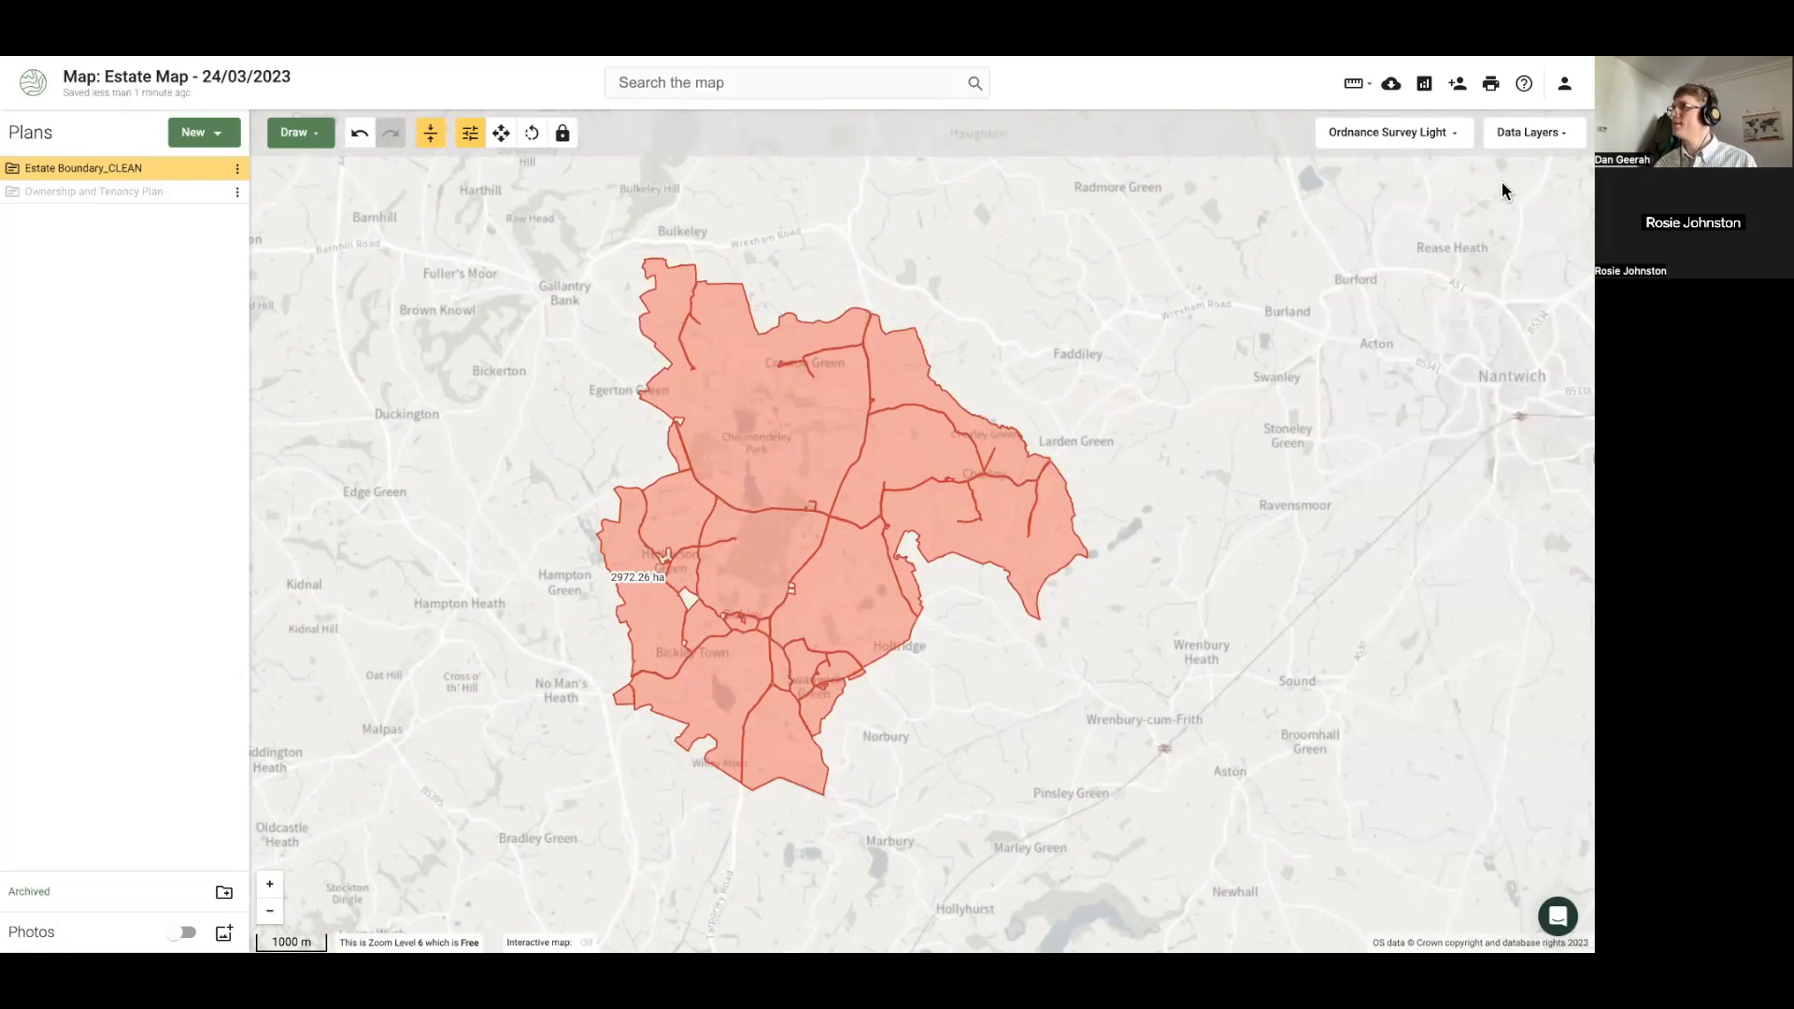
# Enable the SSSI layer under Designations, keeping the Estate Boundary_CLEAN plan visible
pyautogui.click(1535, 134)
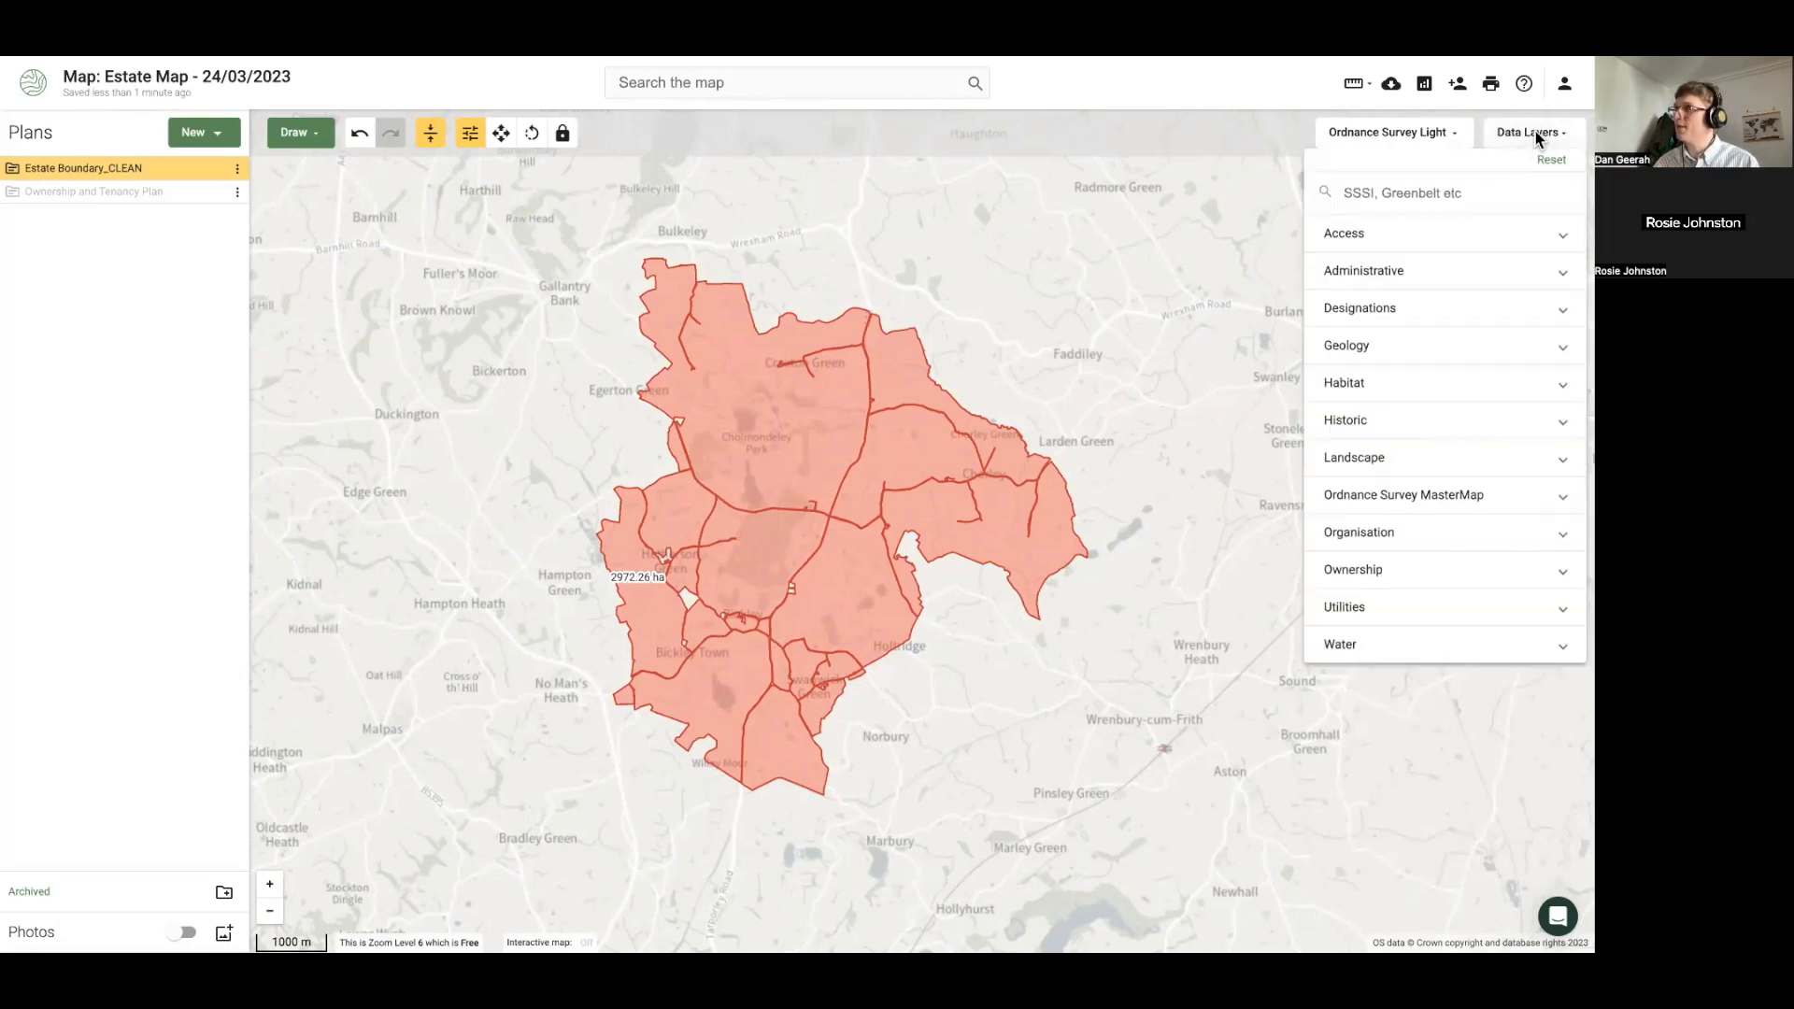
pyautogui.click(1392, 314)
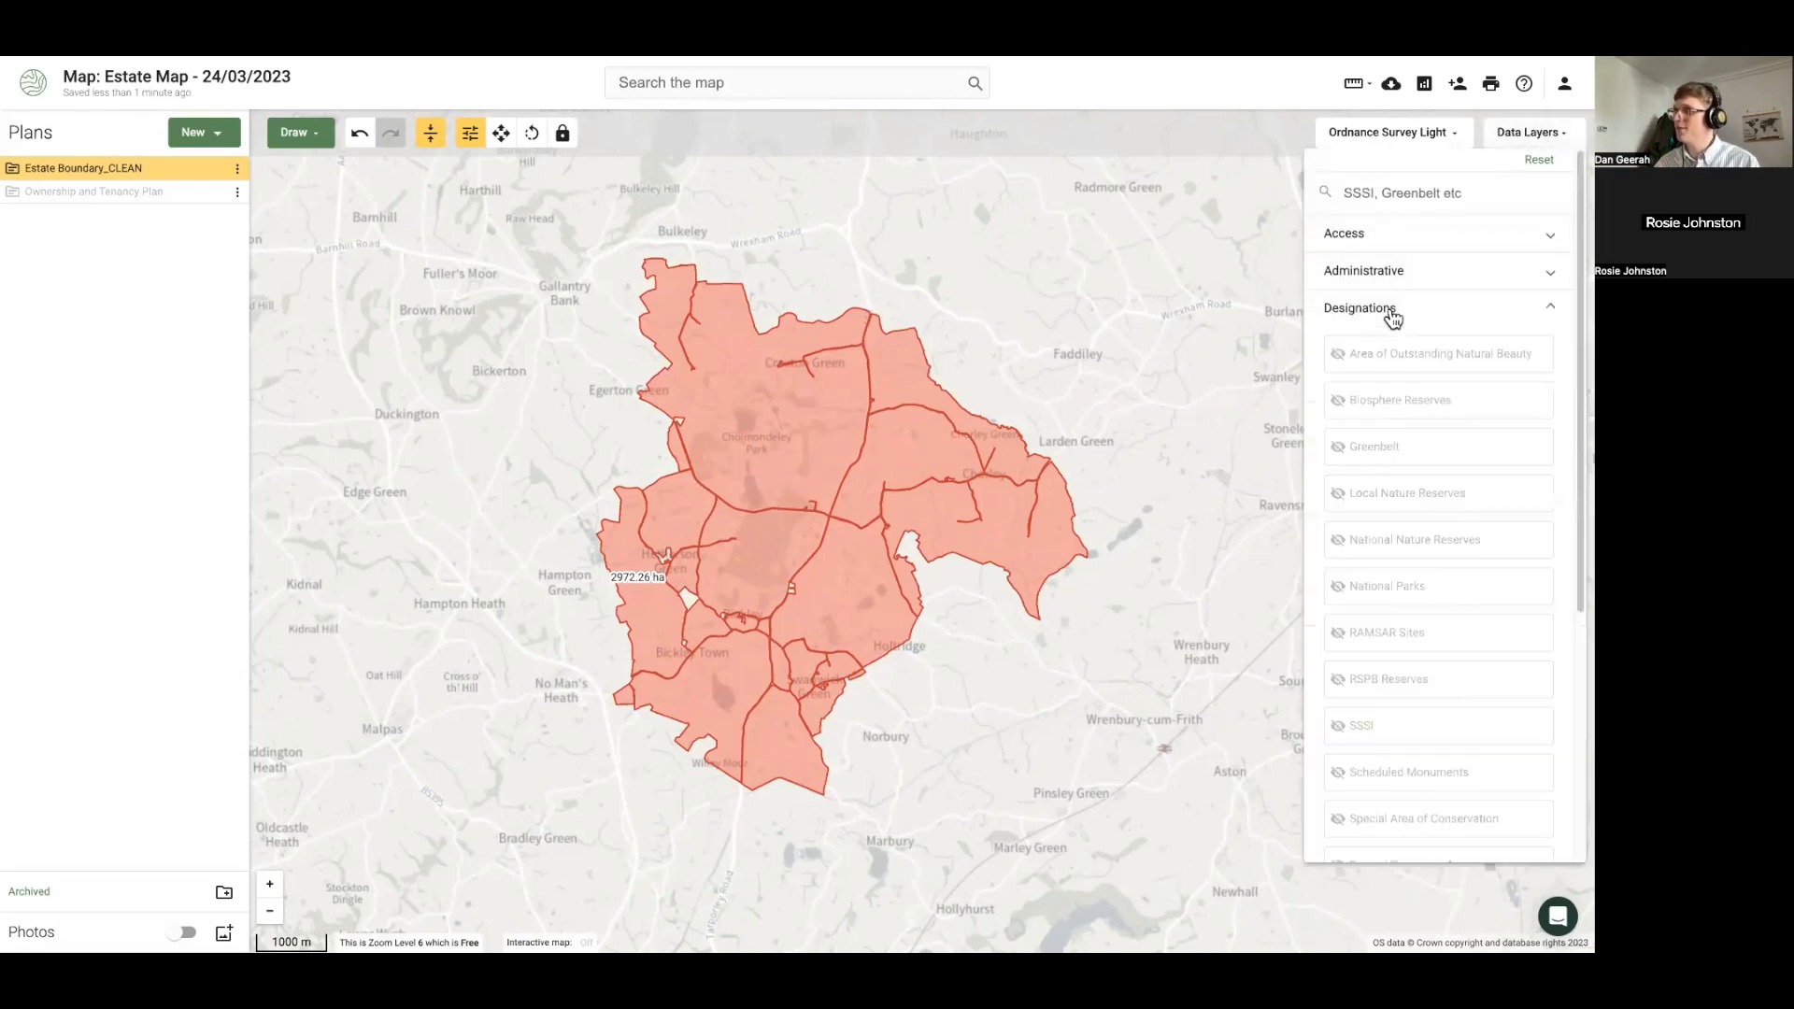
pyautogui.click(1373, 734)
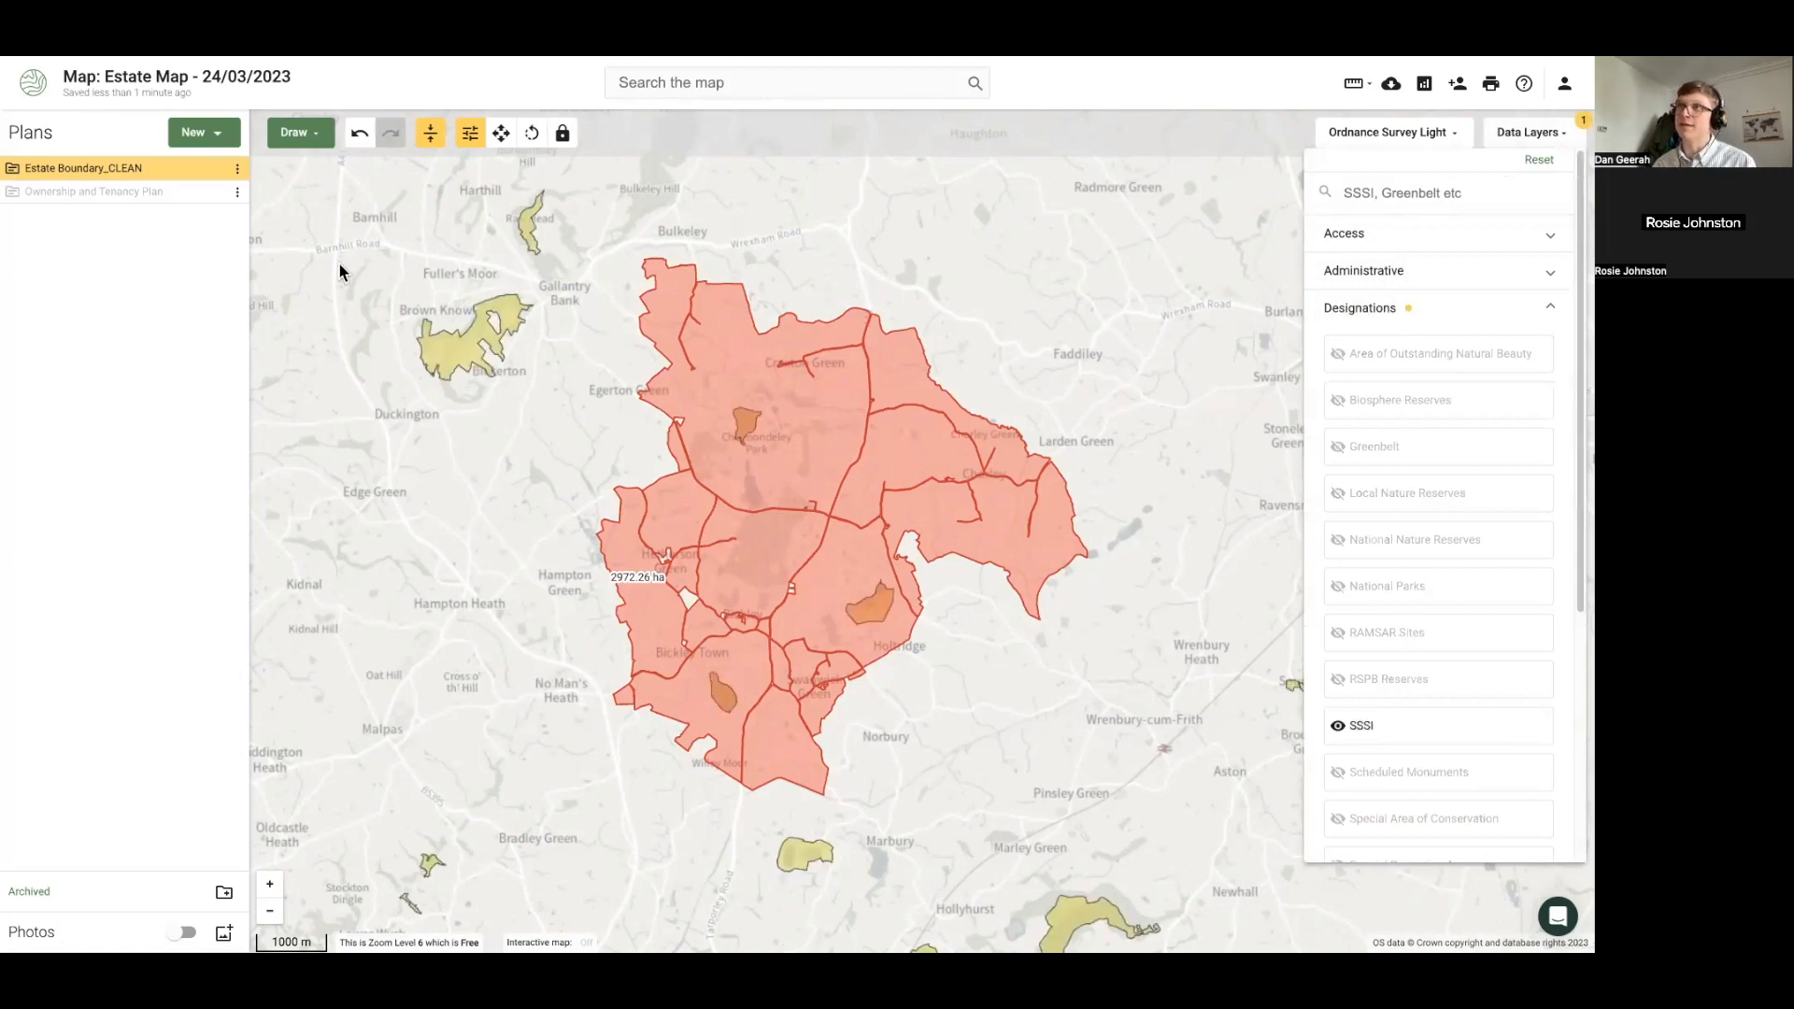
pyautogui.click(216, 171)
pyautogui.click(216, 172)
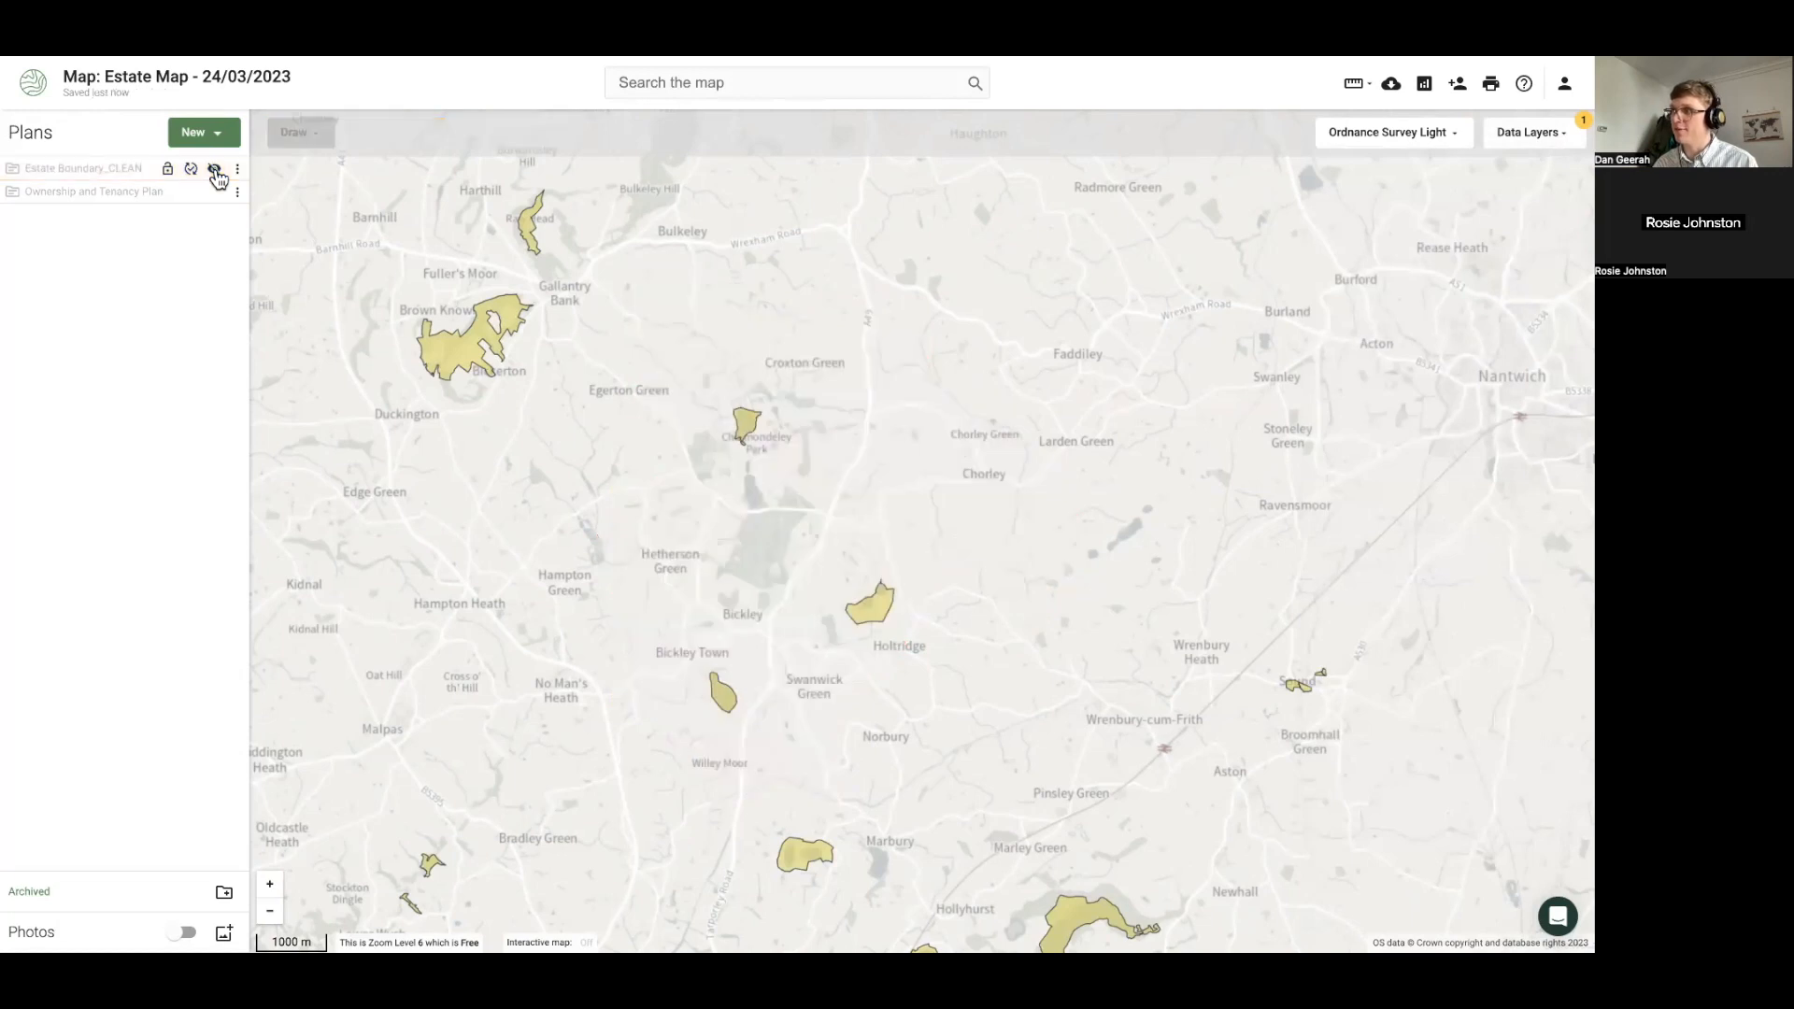
pyautogui.click(216, 173)
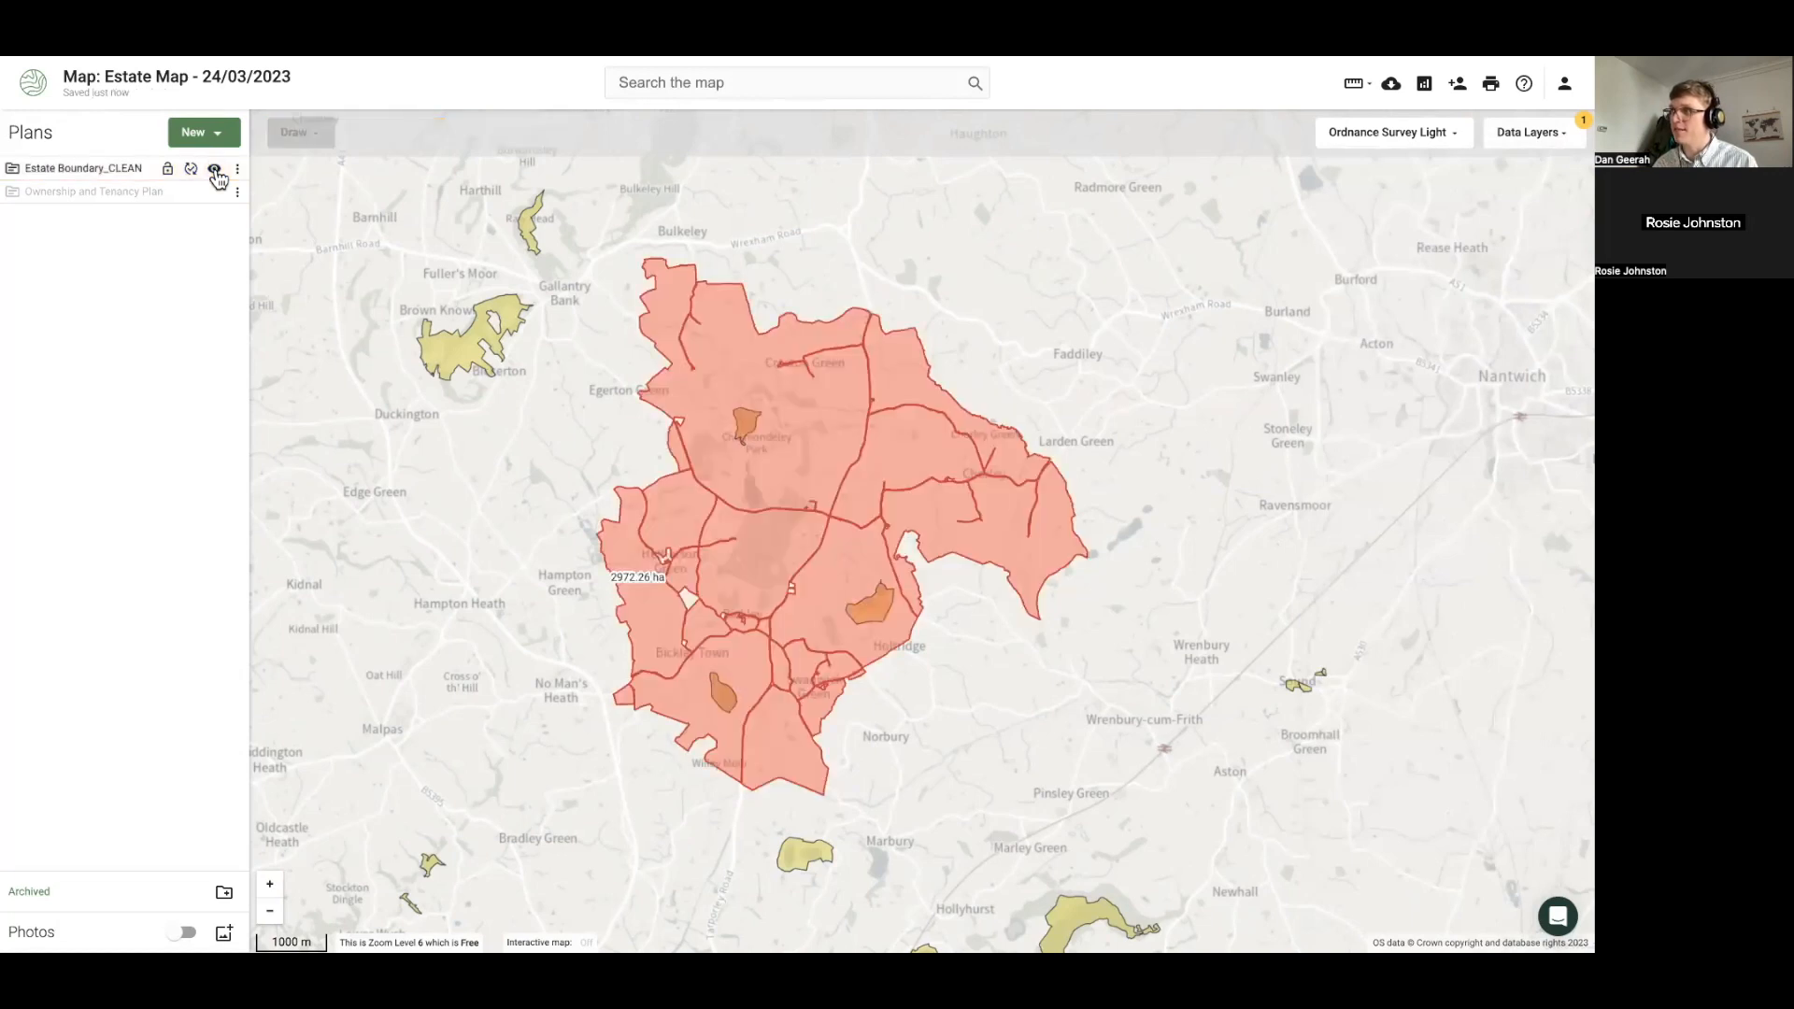
# Enable Great Crested Newt Strategic Opportunity Areas (England) under Habitat, then select the estate polygon
pyautogui.click(1504, 140)
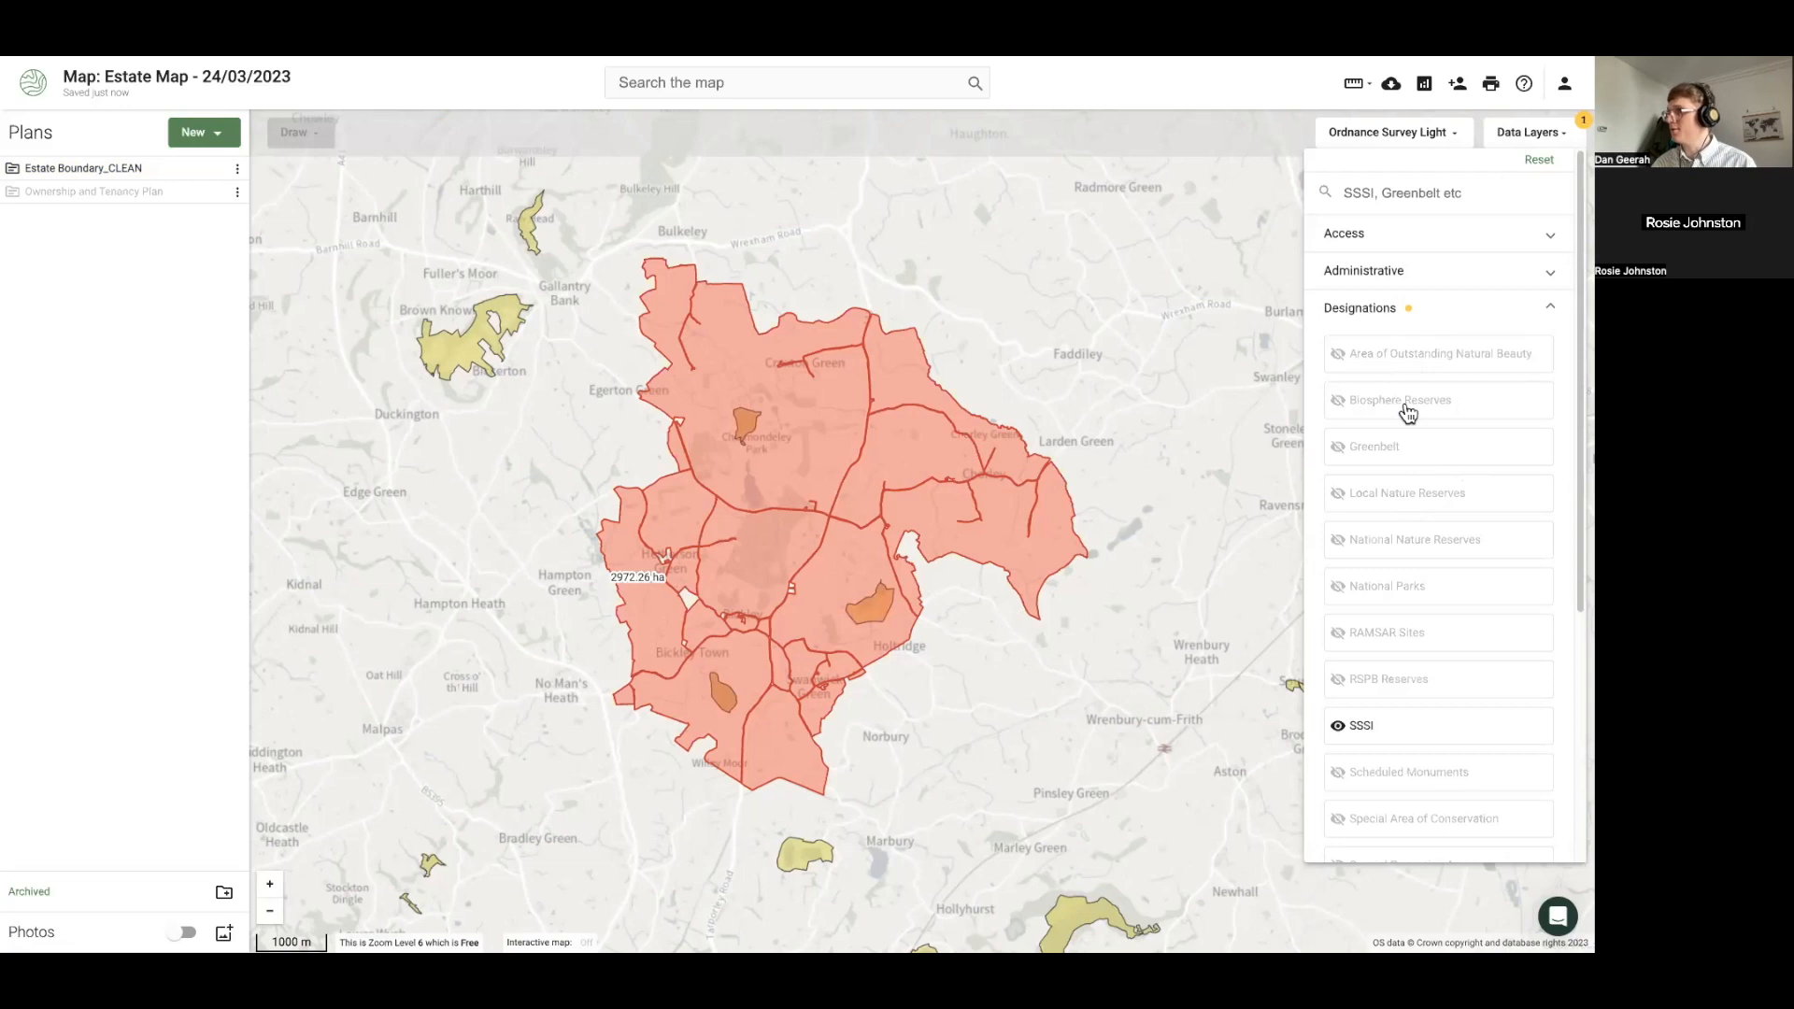
pyautogui.scroll(-4, 1397, 505)
pyautogui.click(1386, 585)
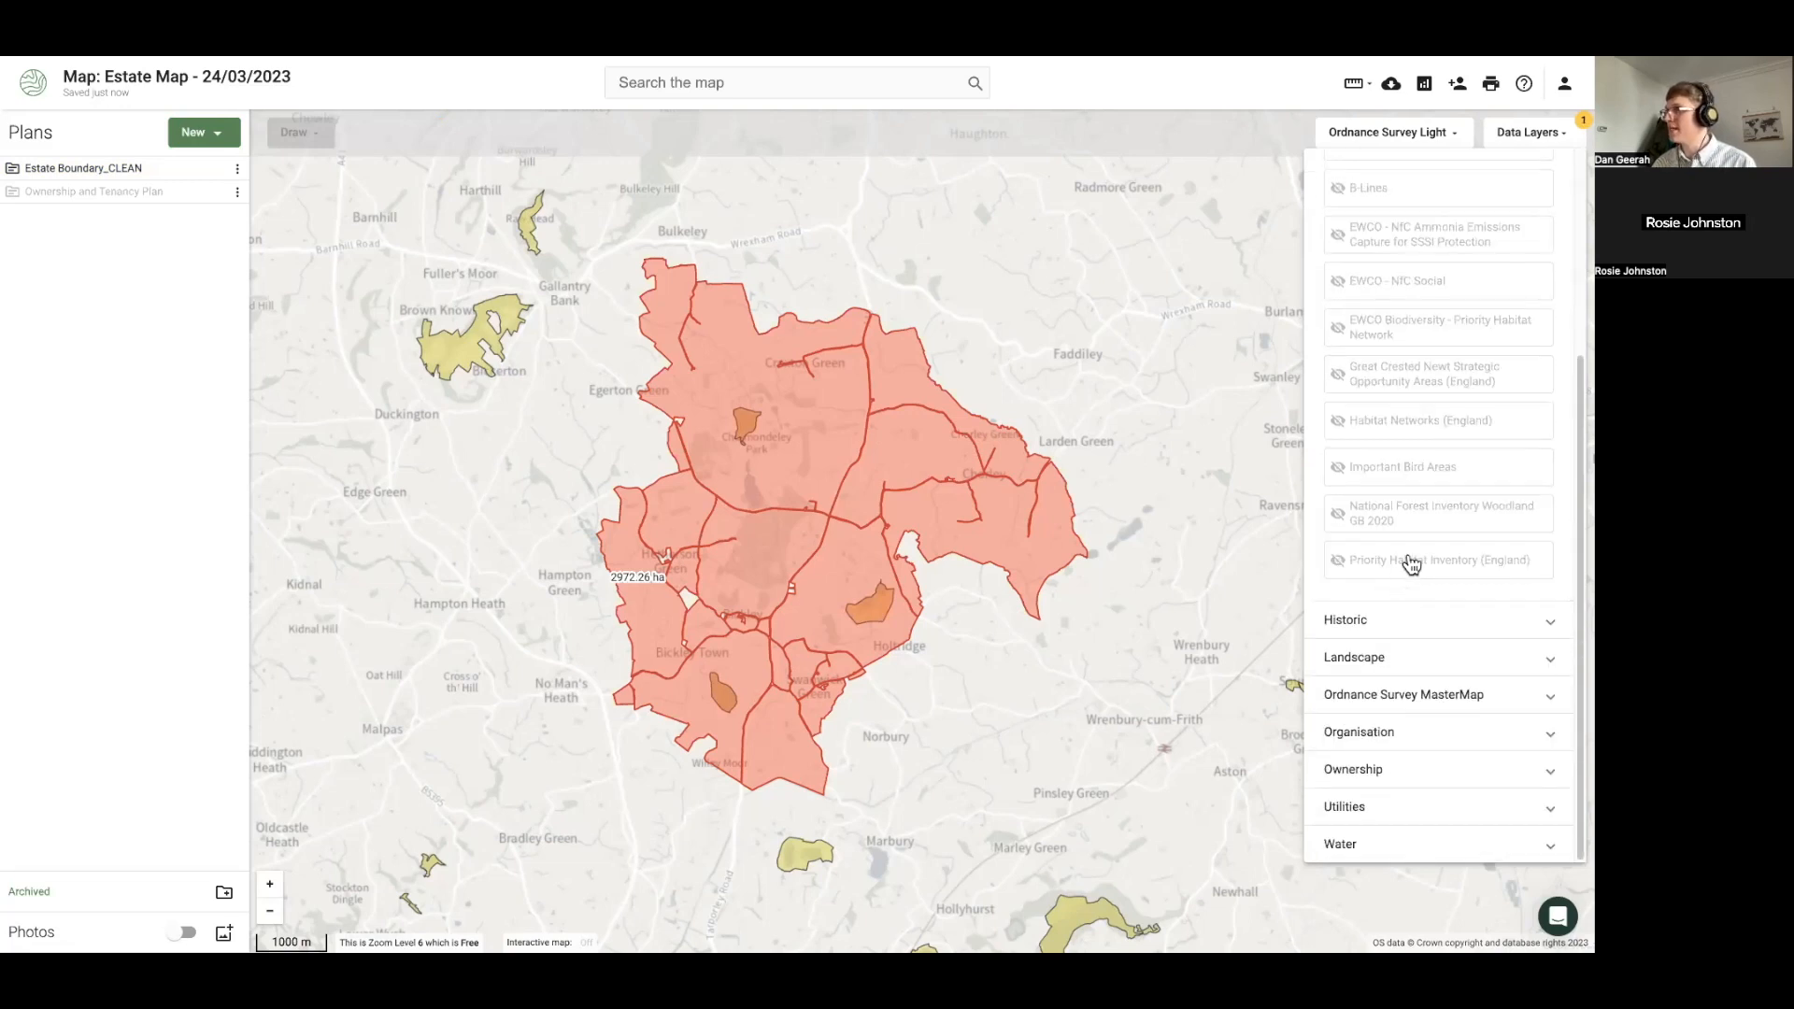
pyautogui.click(1399, 394)
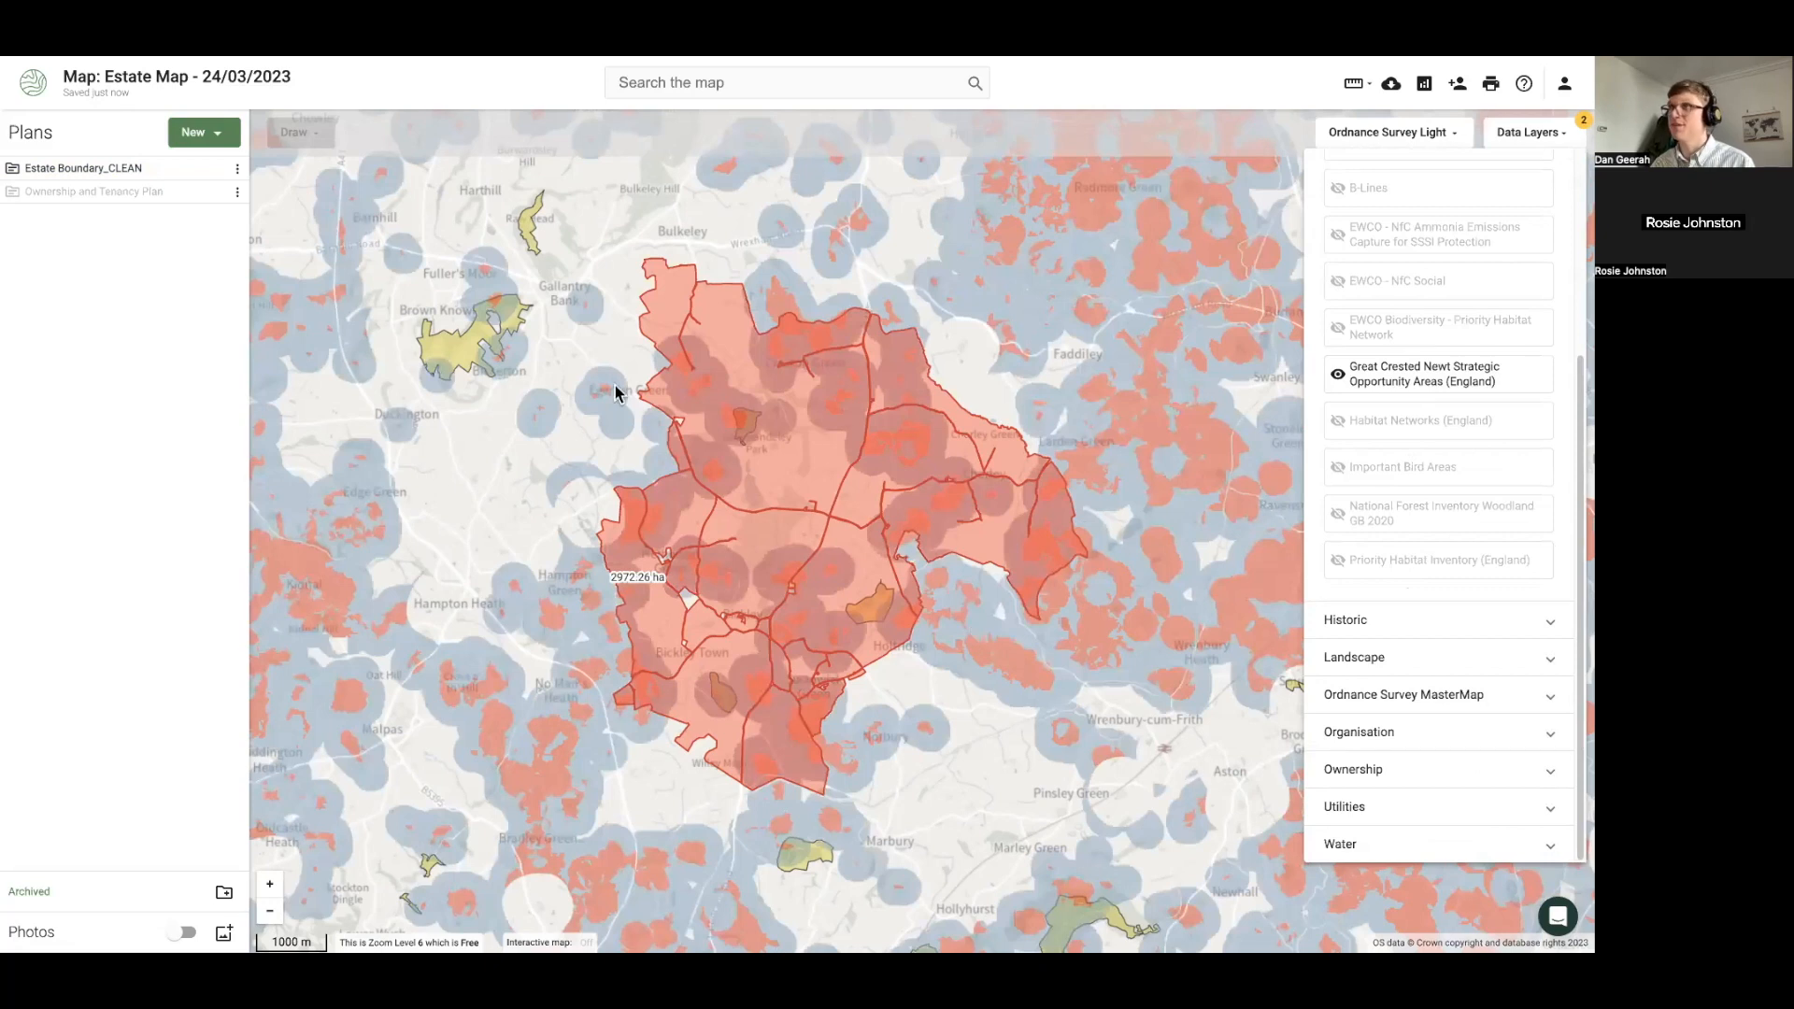
pyautogui.click(1525, 133)
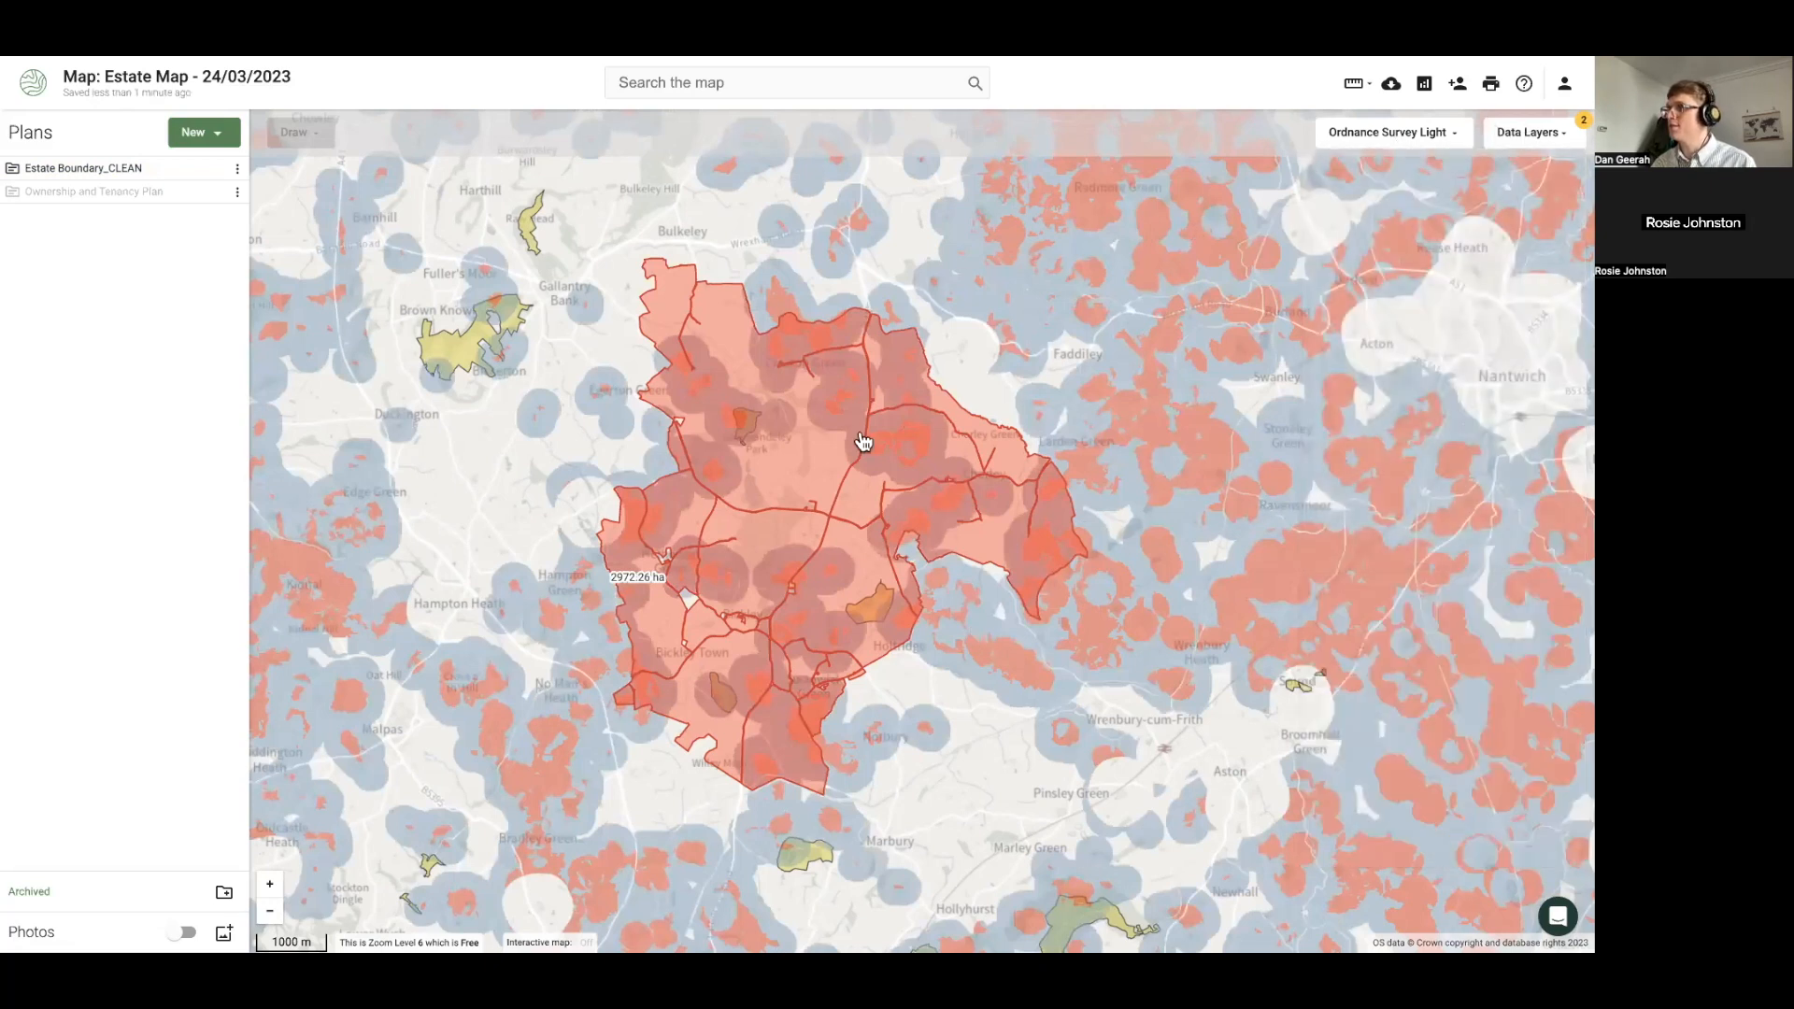
pyautogui.click(941, 430)
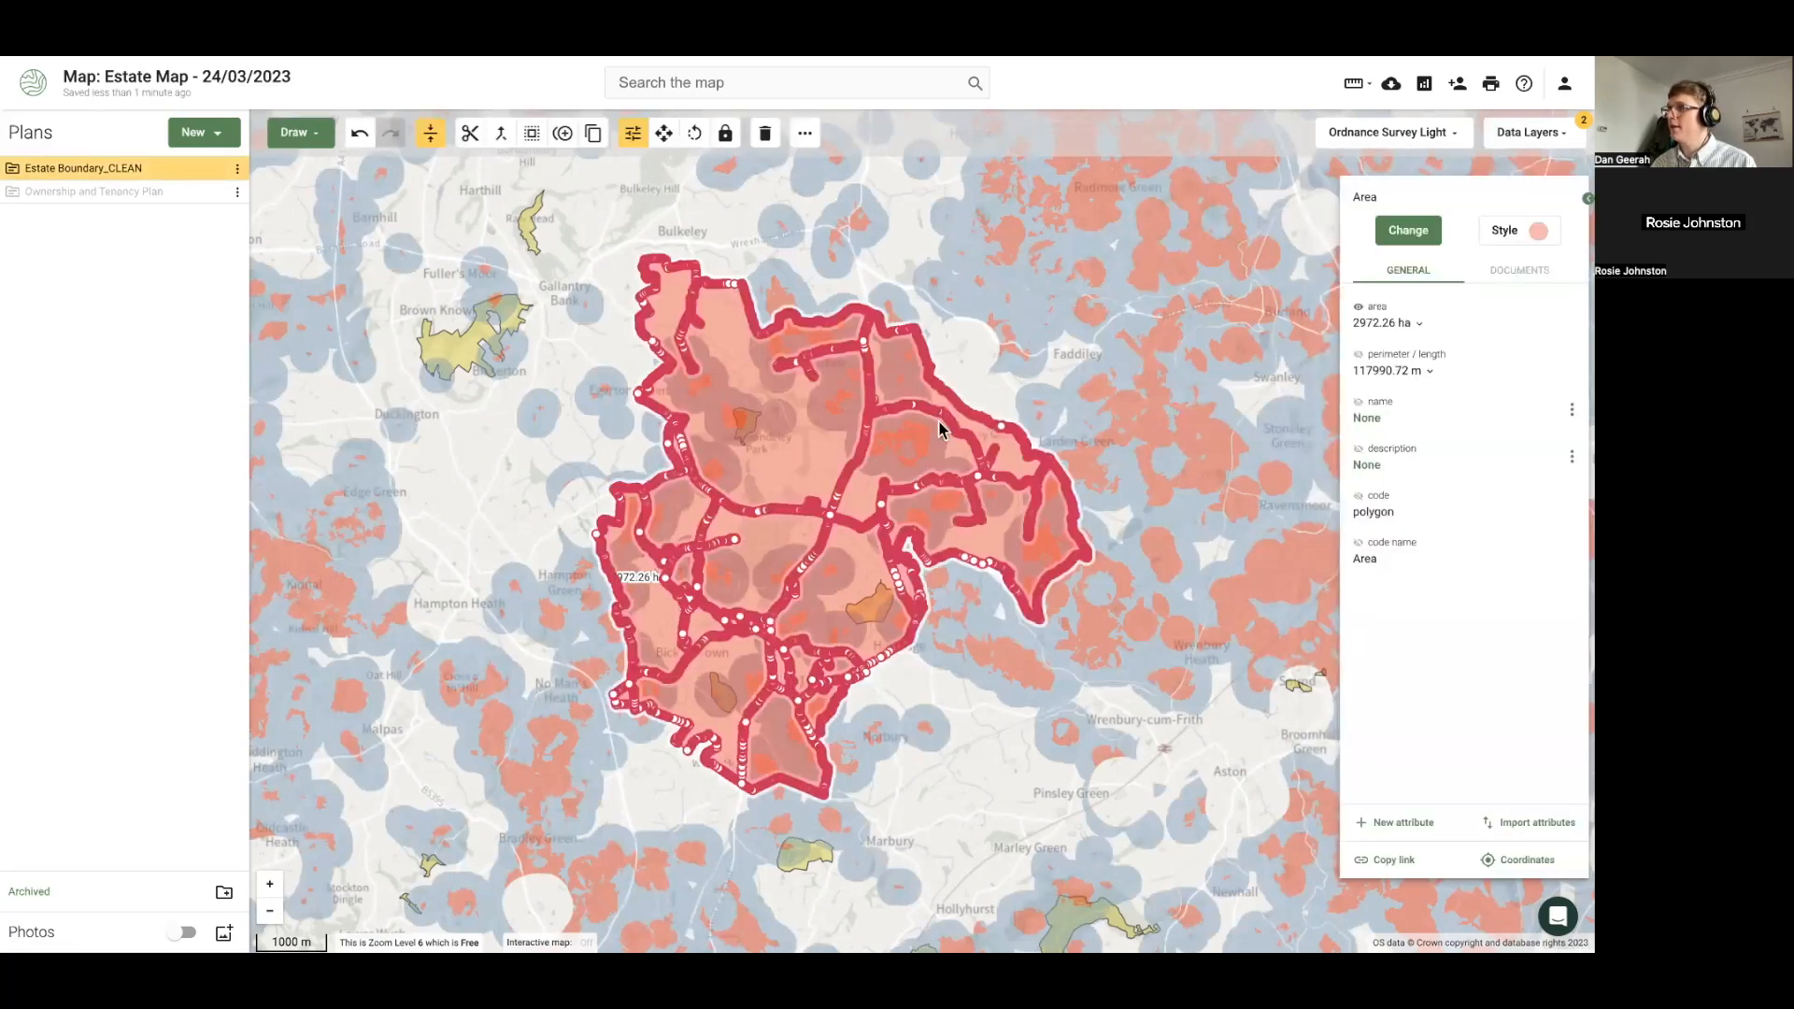
# Set the estate boundary's fill opacity to 0, leaving only outlines
pyautogui.click(1495, 241)
pyautogui.moveTo(1449, 297); pyautogui.dragTo(1405, 299)
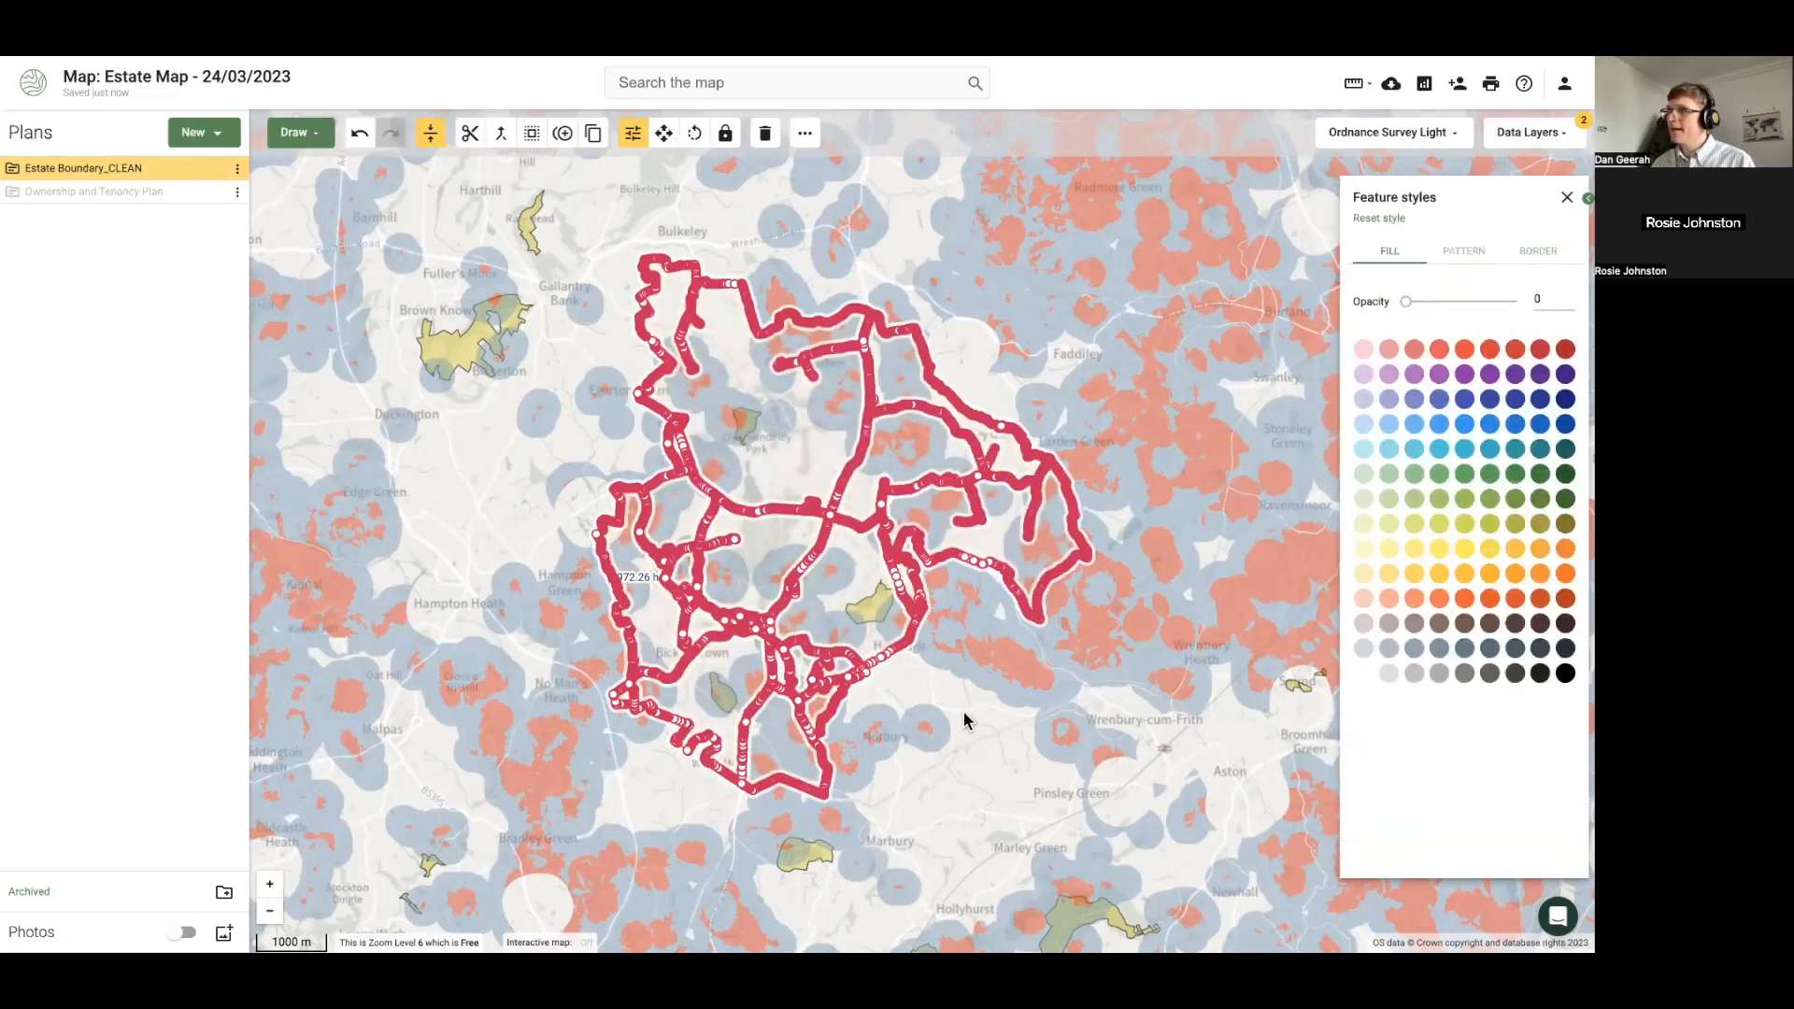
pyautogui.click(967, 721)
# Search data layers for 'flood', enable Floodzone 2, and bring the estate back into view
pyautogui.click(1539, 135)
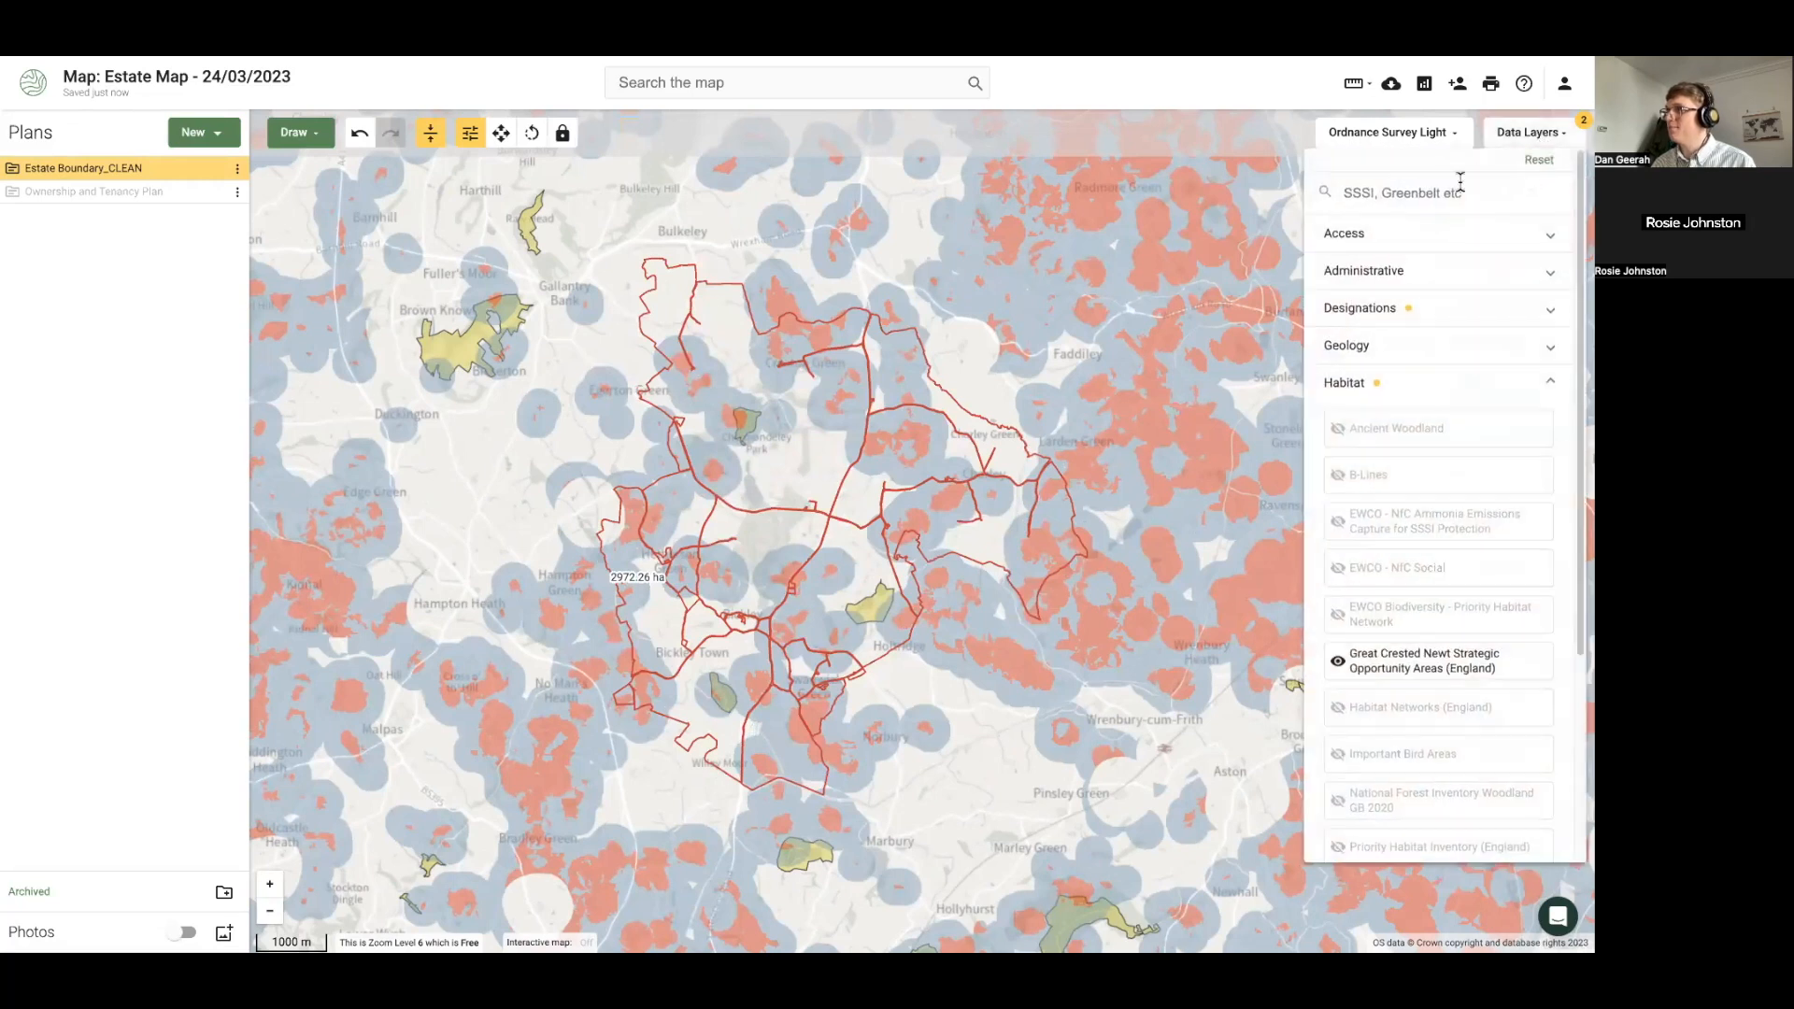
pyautogui.click(1448, 190)
pyautogui.write('flood')
pyautogui.click(1384, 291)
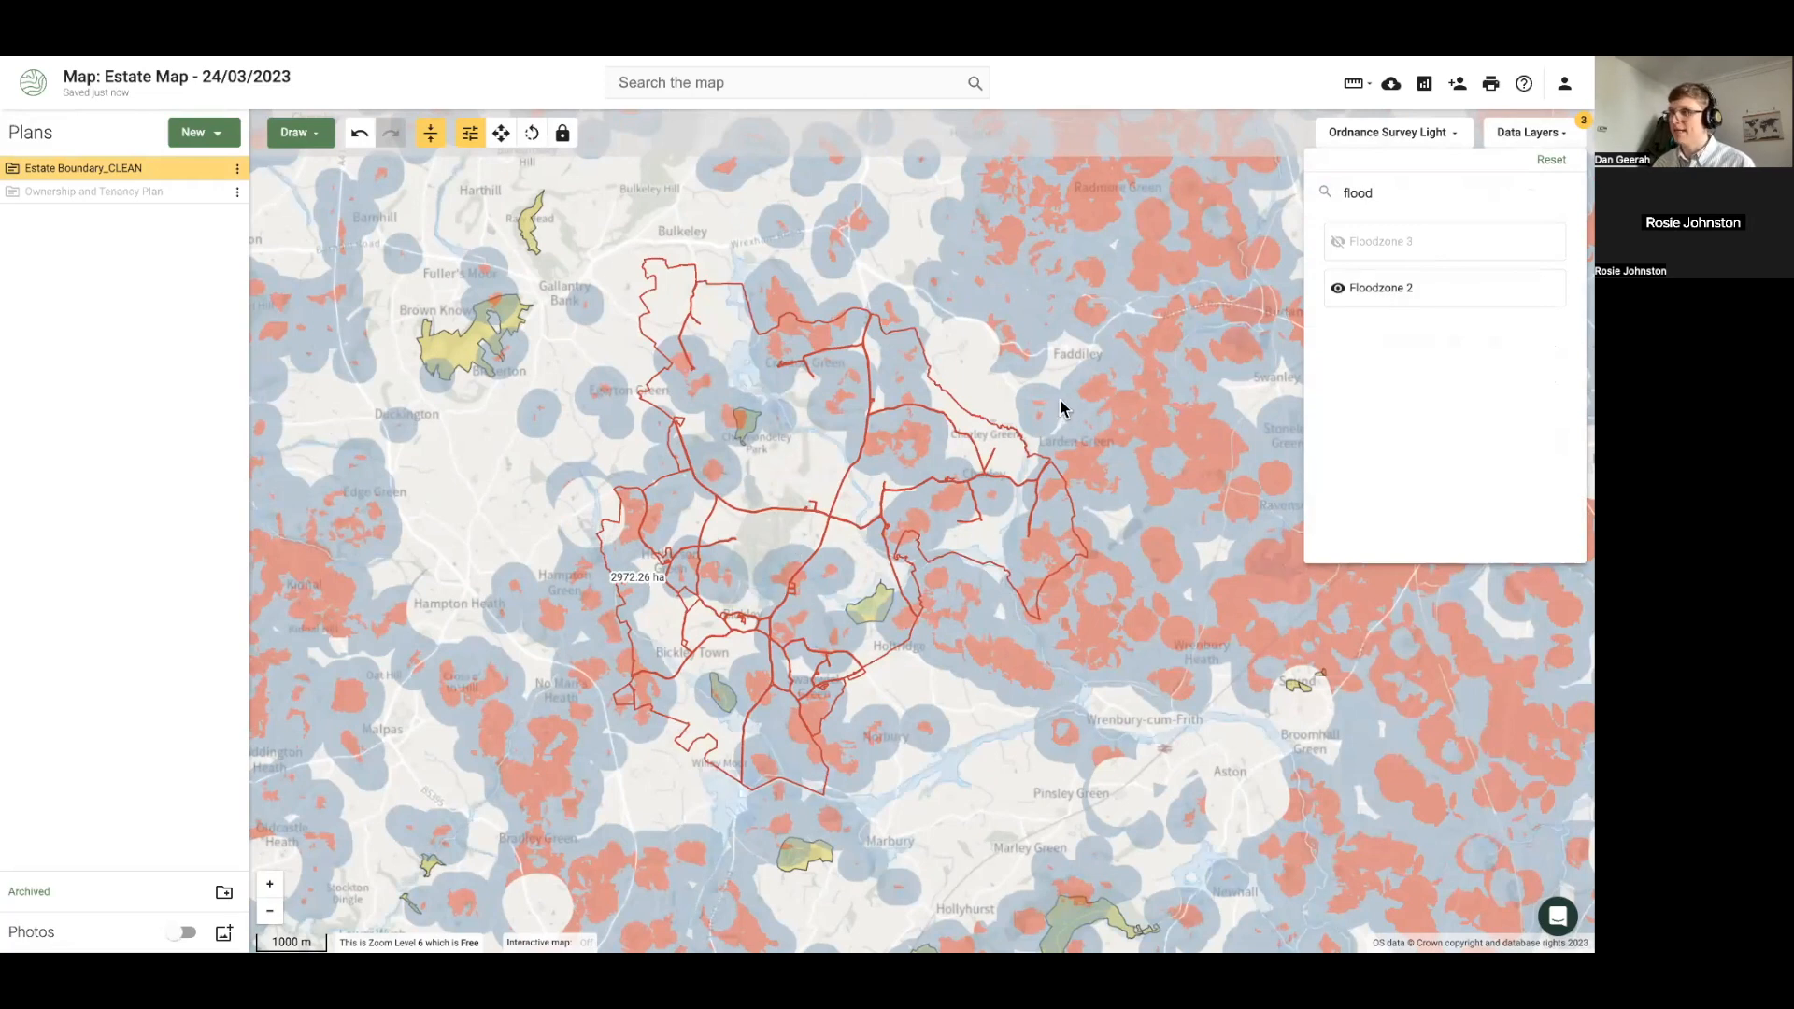
pyautogui.click(904, 648)
pyautogui.scroll(4, 905, 649)
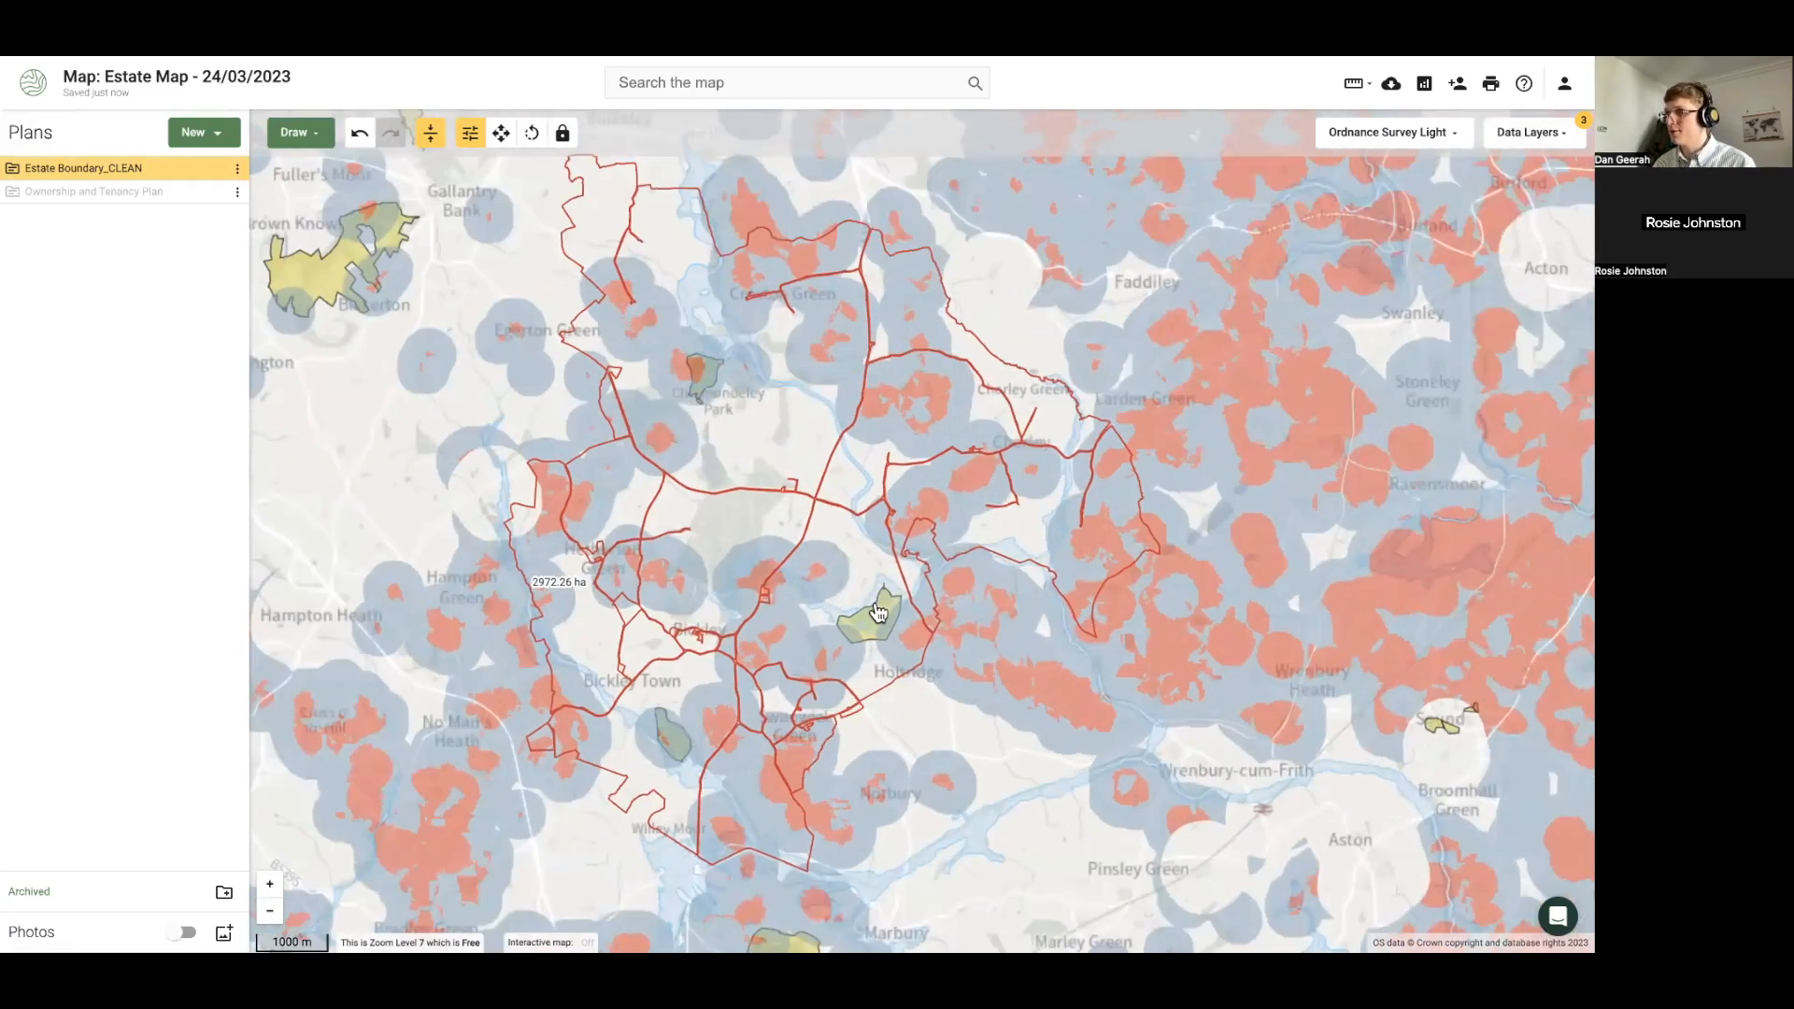
pyautogui.scroll(2, 815, 503)
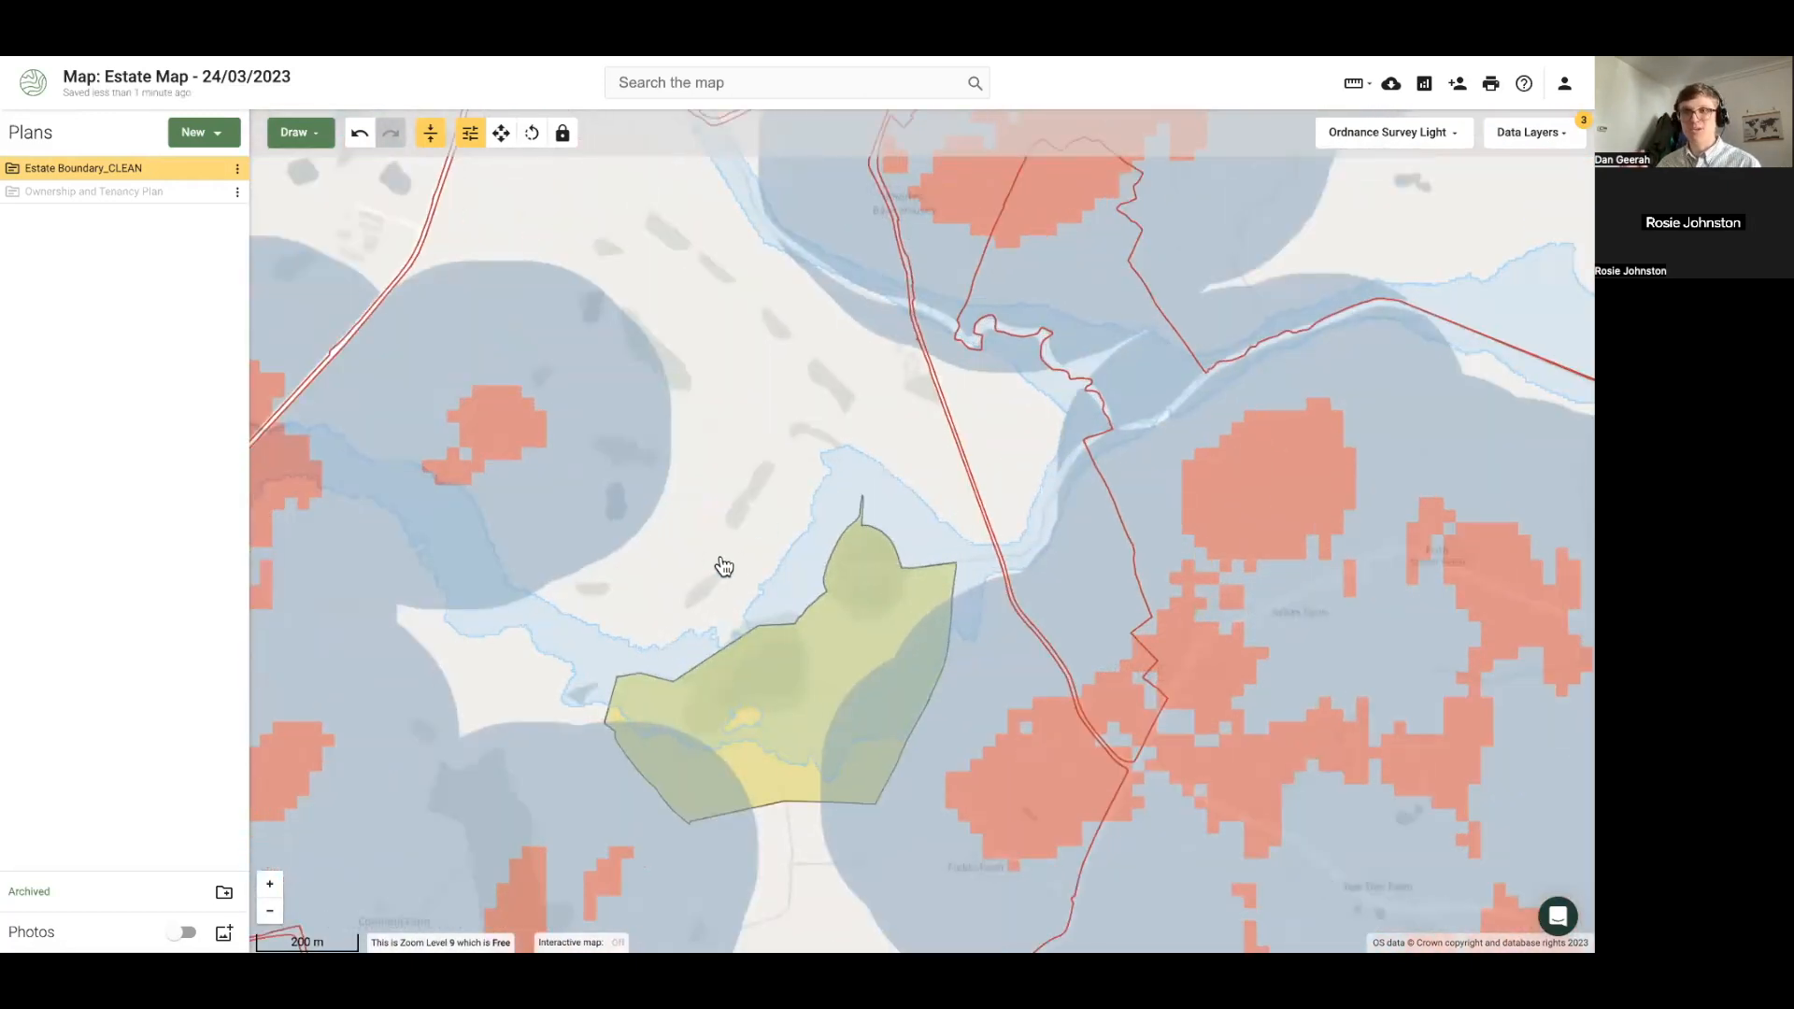
pyautogui.scroll(3, 665, 552)
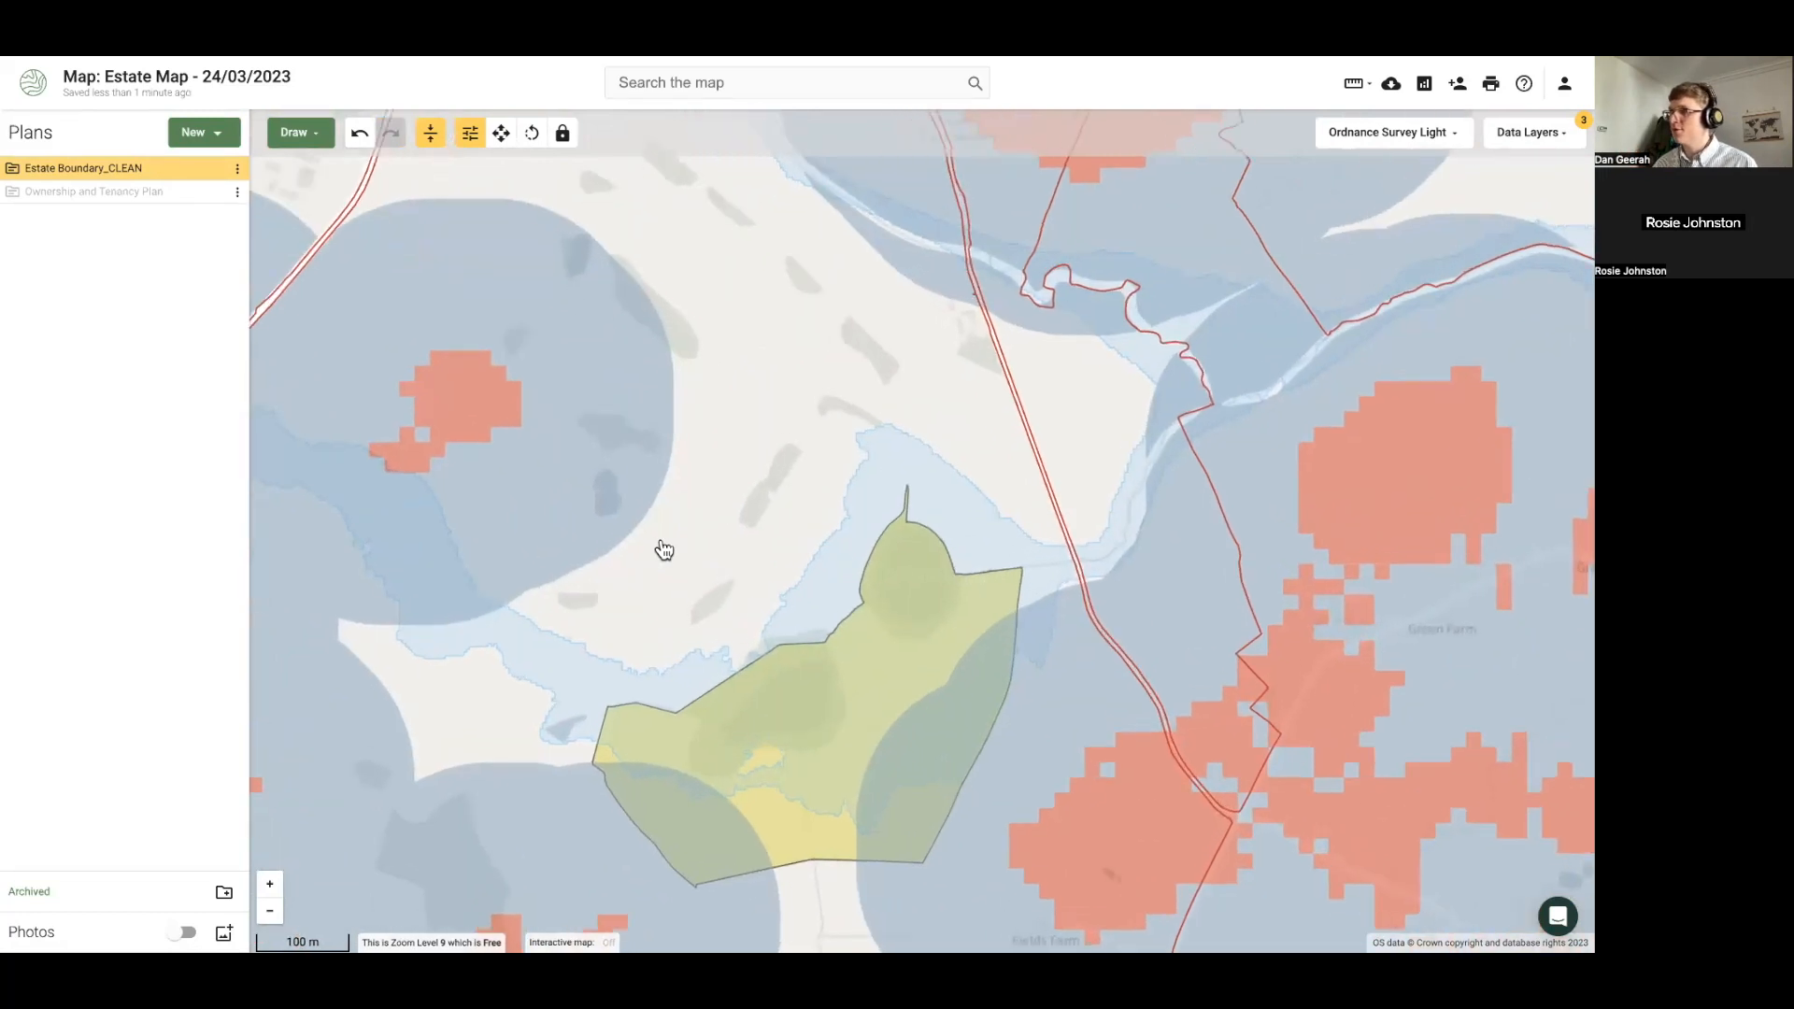
pyautogui.scroll(-3, 666, 555)
pyautogui.scroll(-2, 669, 564)
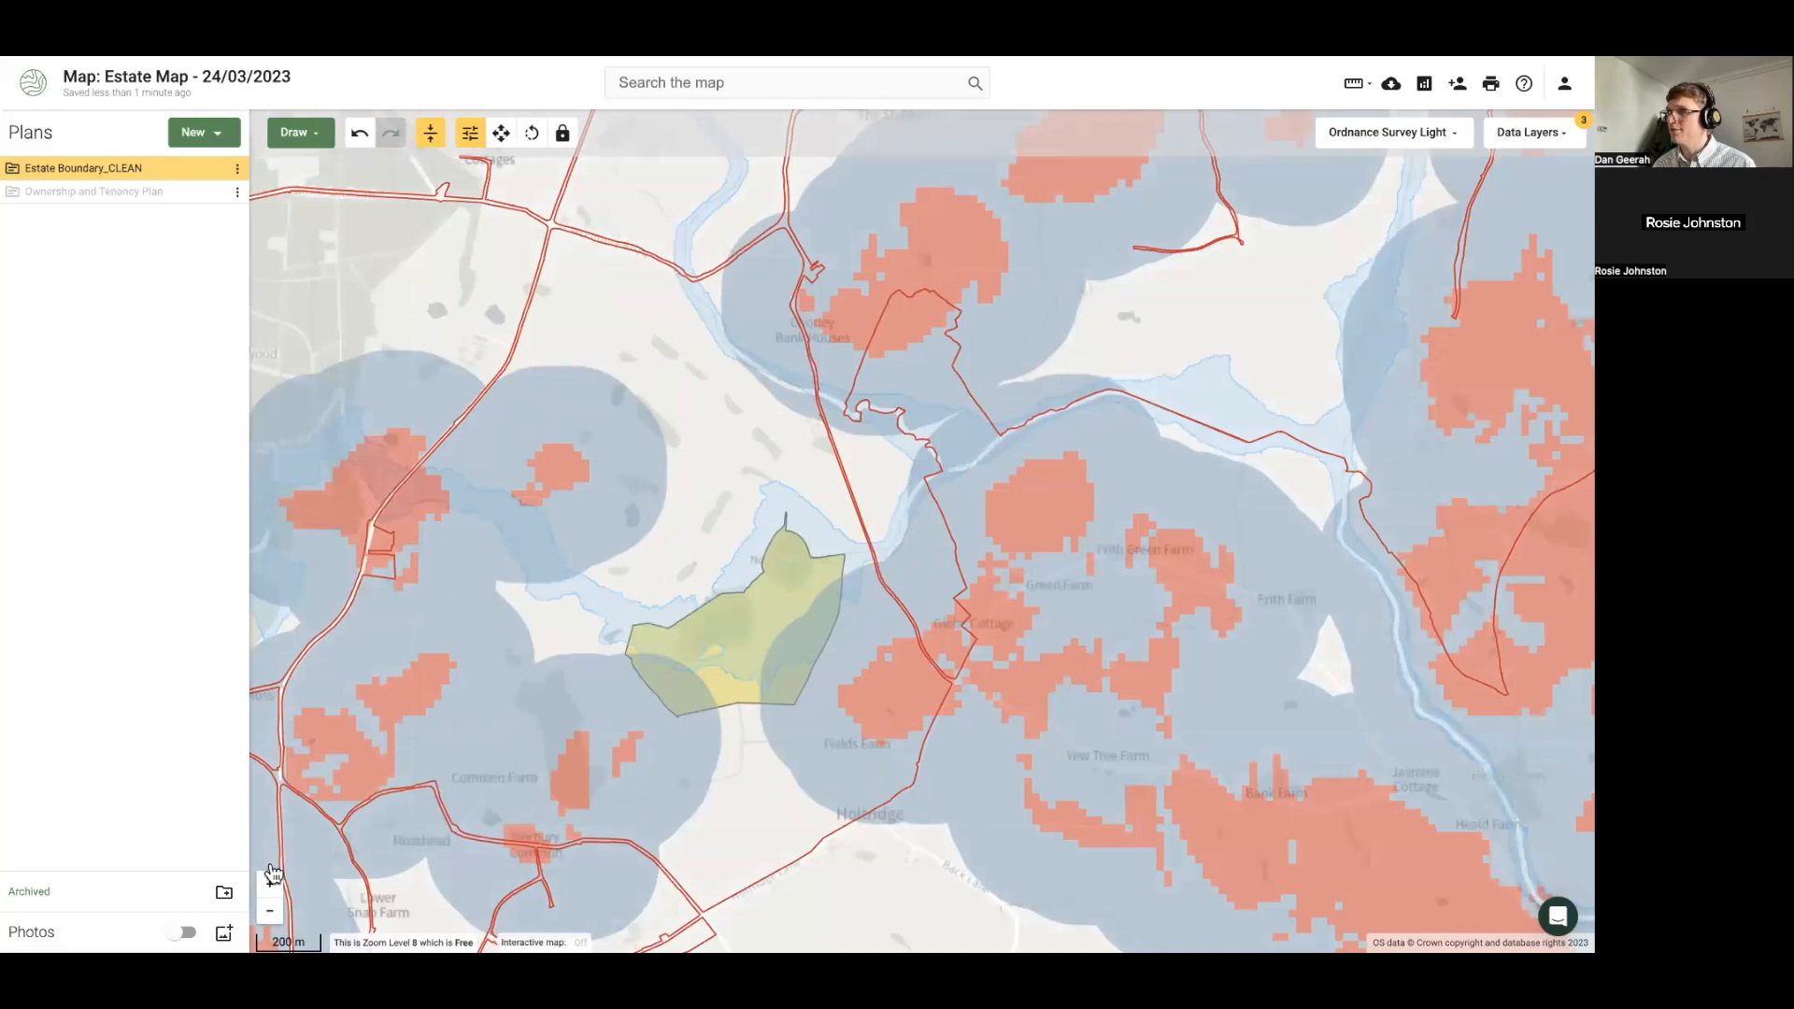
pyautogui.scroll(-2, 593, 608)
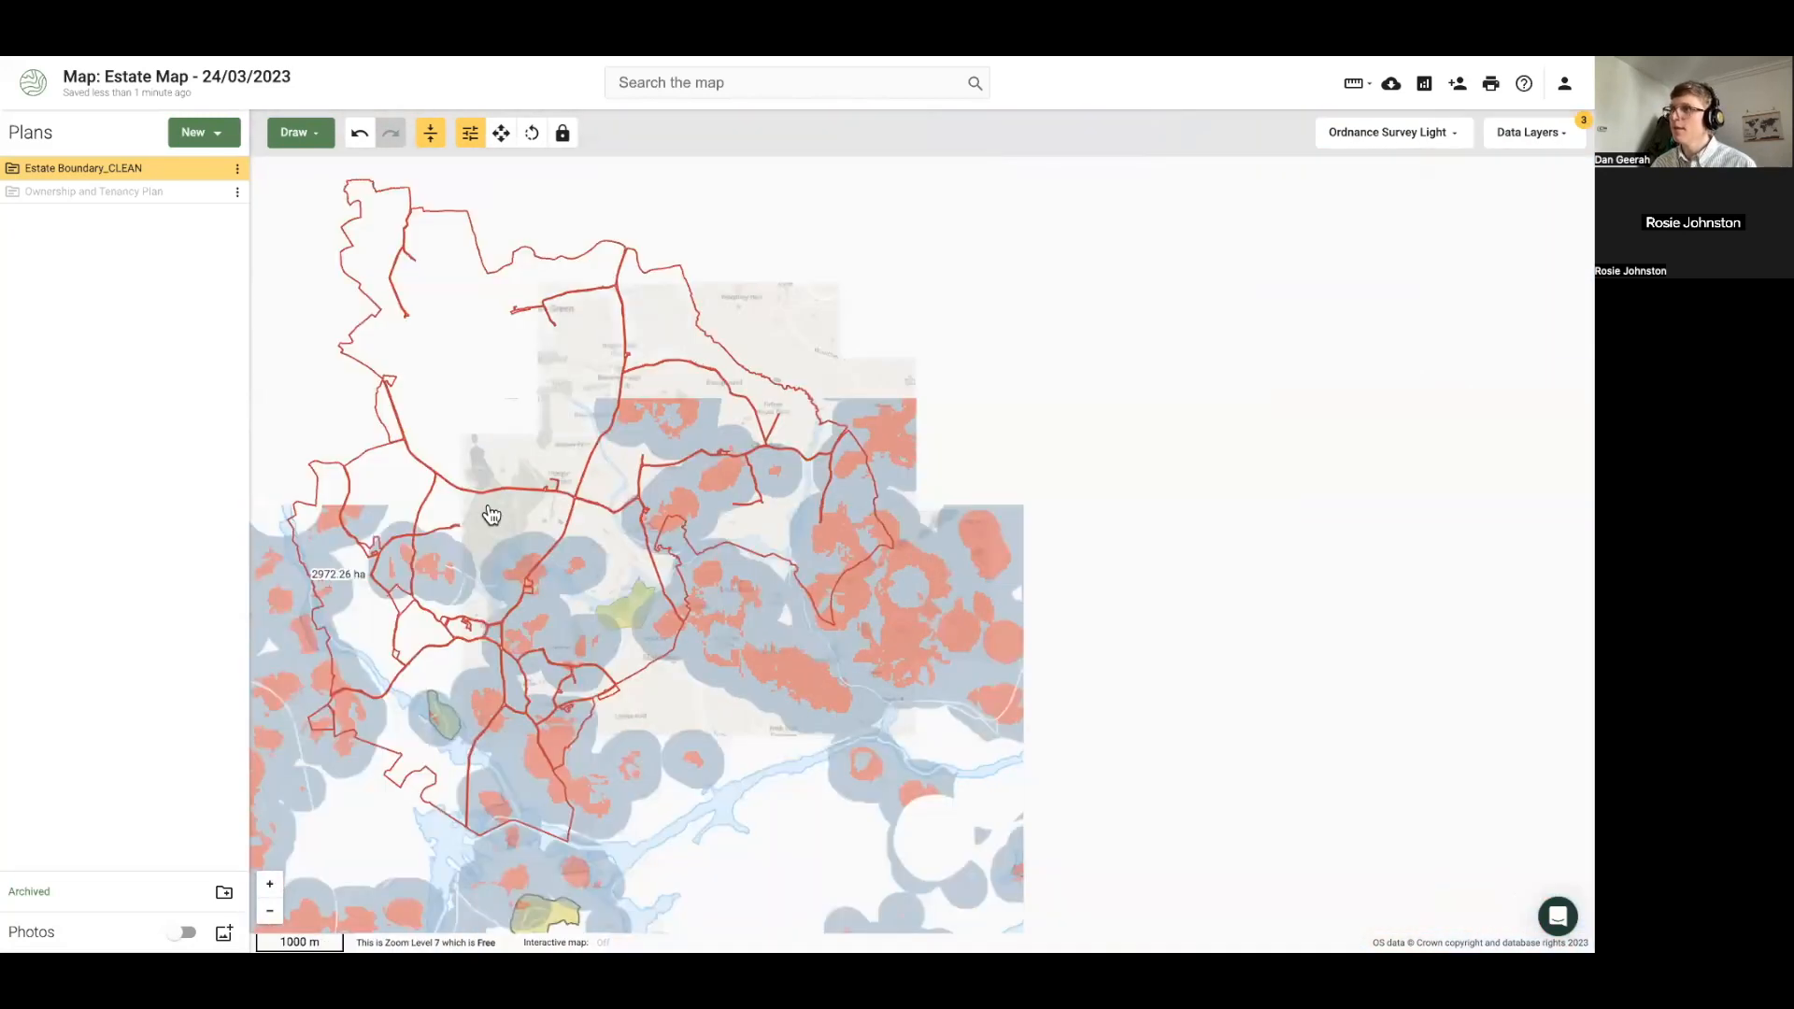
pyautogui.moveTo(488, 513); pyautogui.dragTo(741, 472)
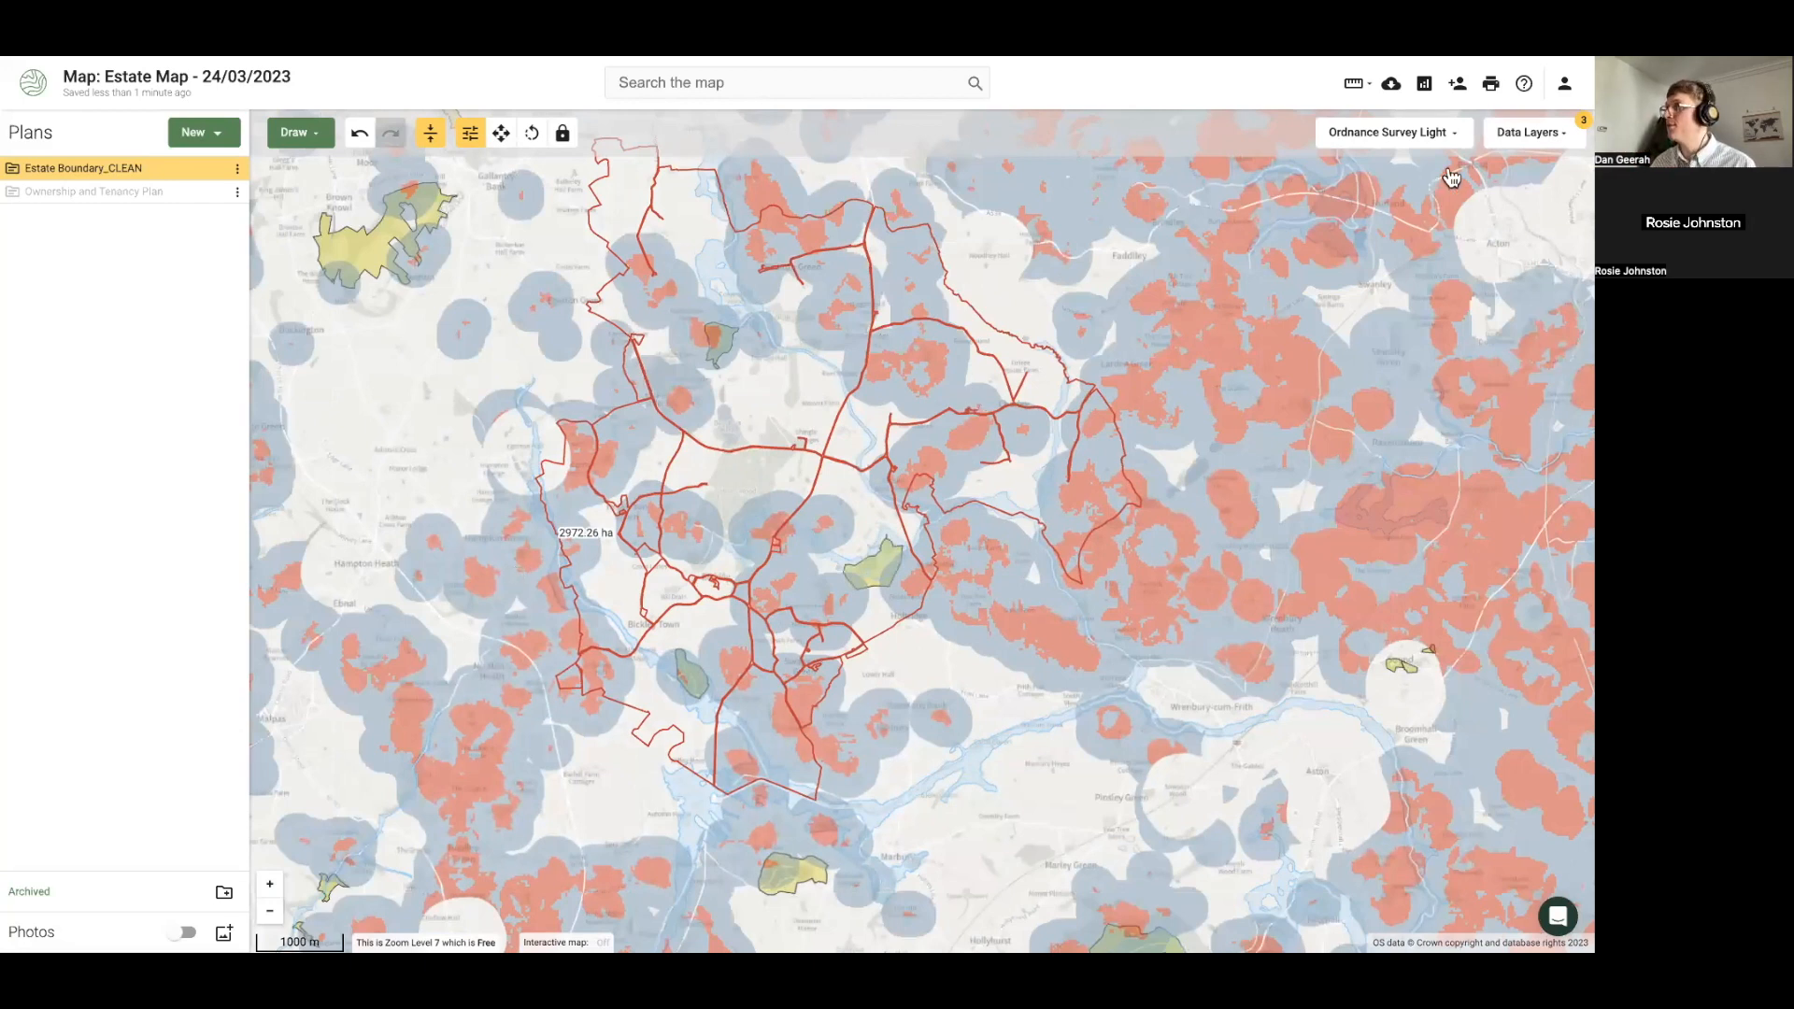
# Turn off all the overlaid data layers
pyautogui.click(1531, 137)
pyautogui.click(1550, 163)
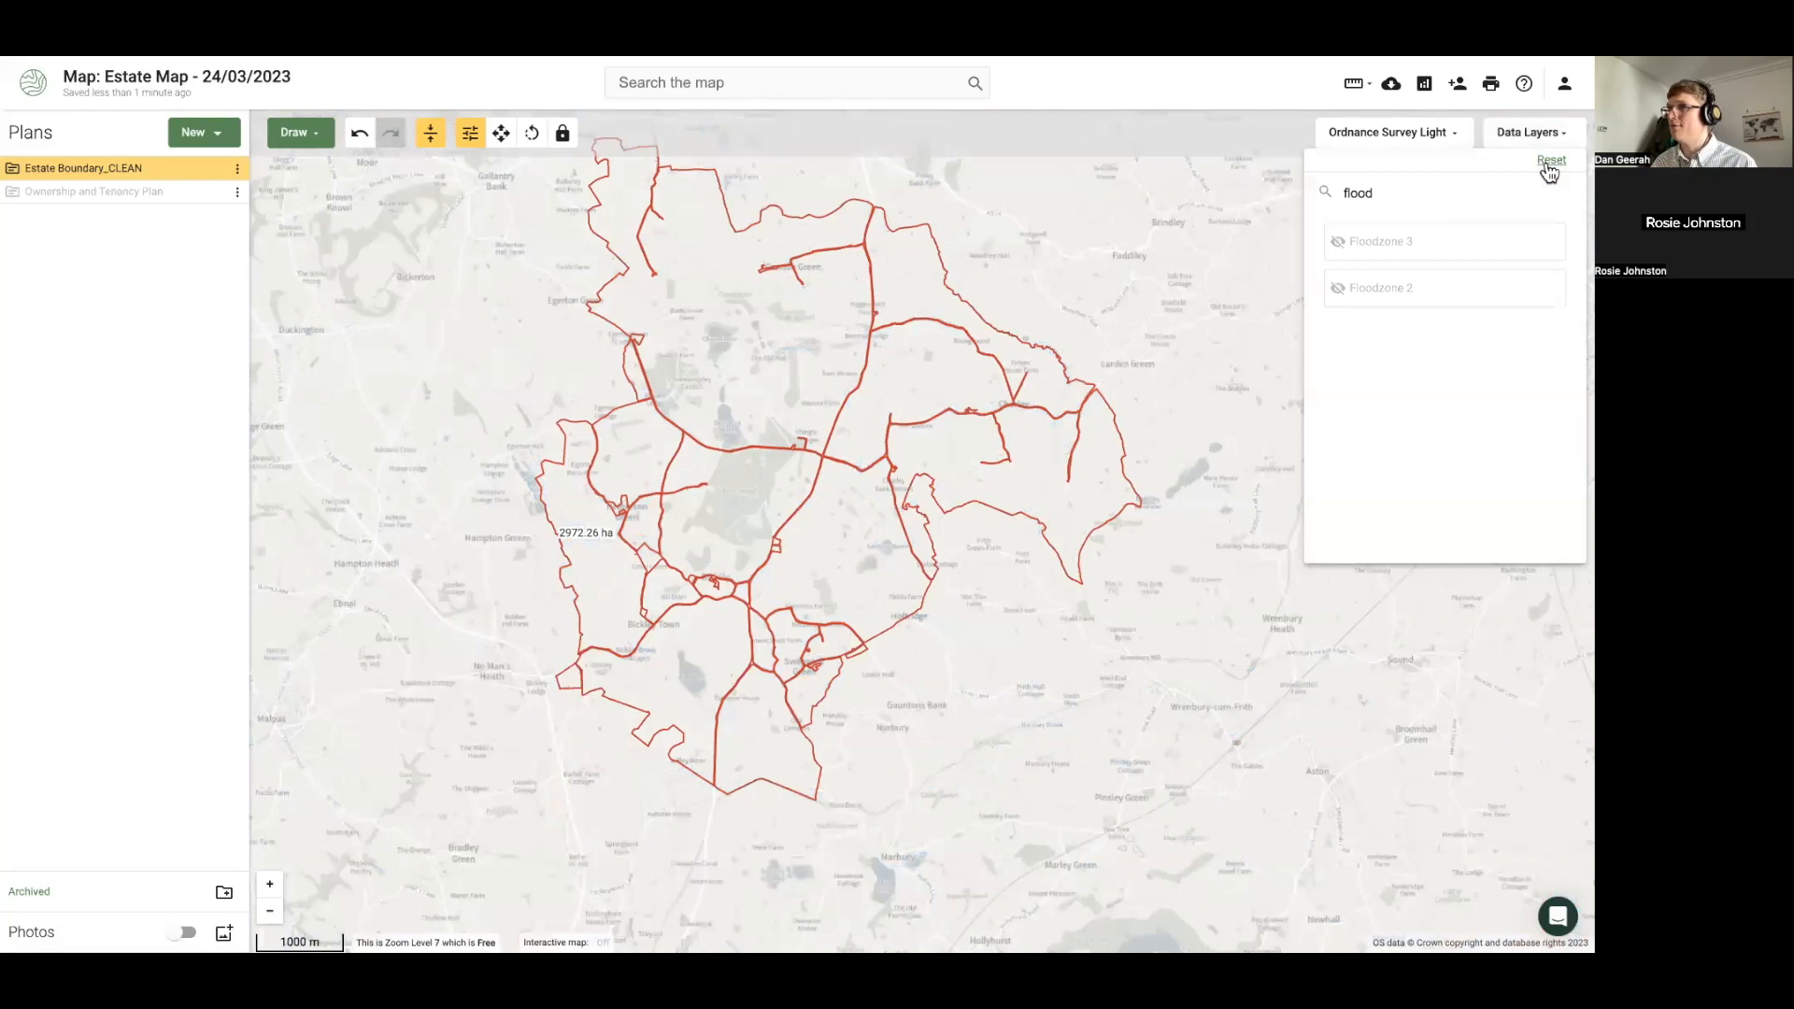
pyautogui.click(391, 372)
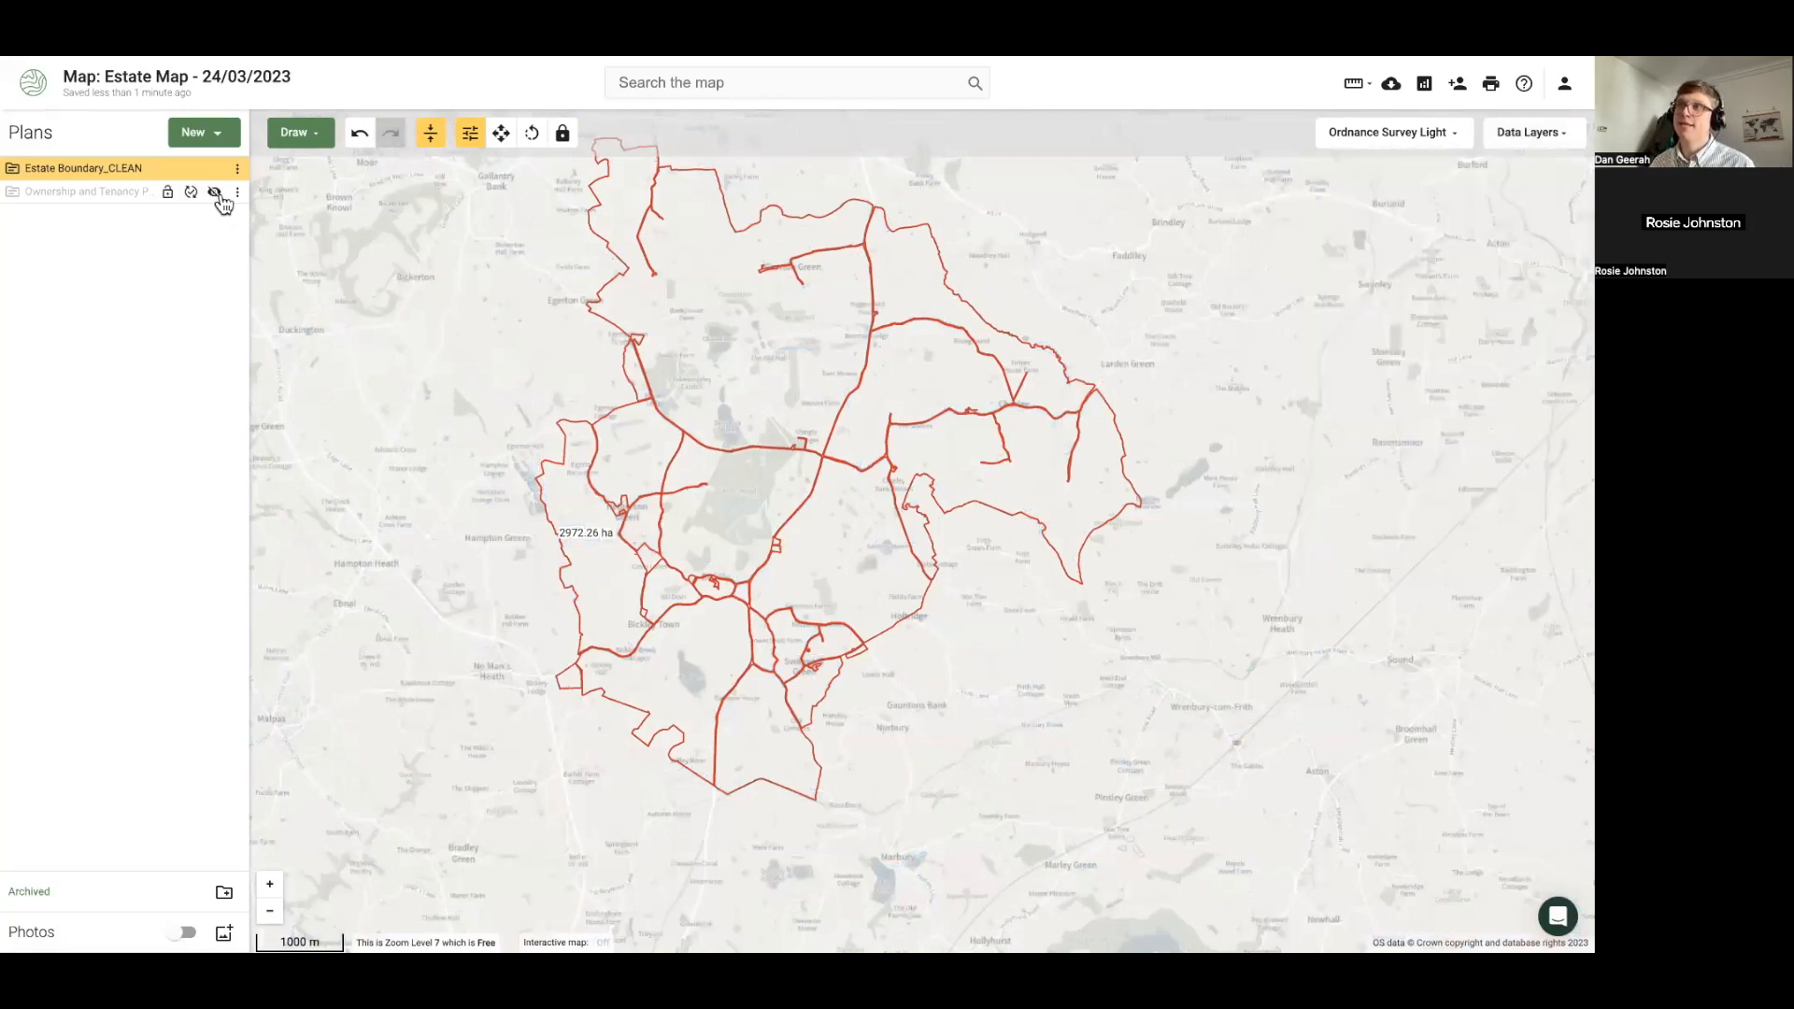
# Show and expand the Ownership and Tenancy Plan, then return to the organisation Maps list
pyautogui.click(215, 193)
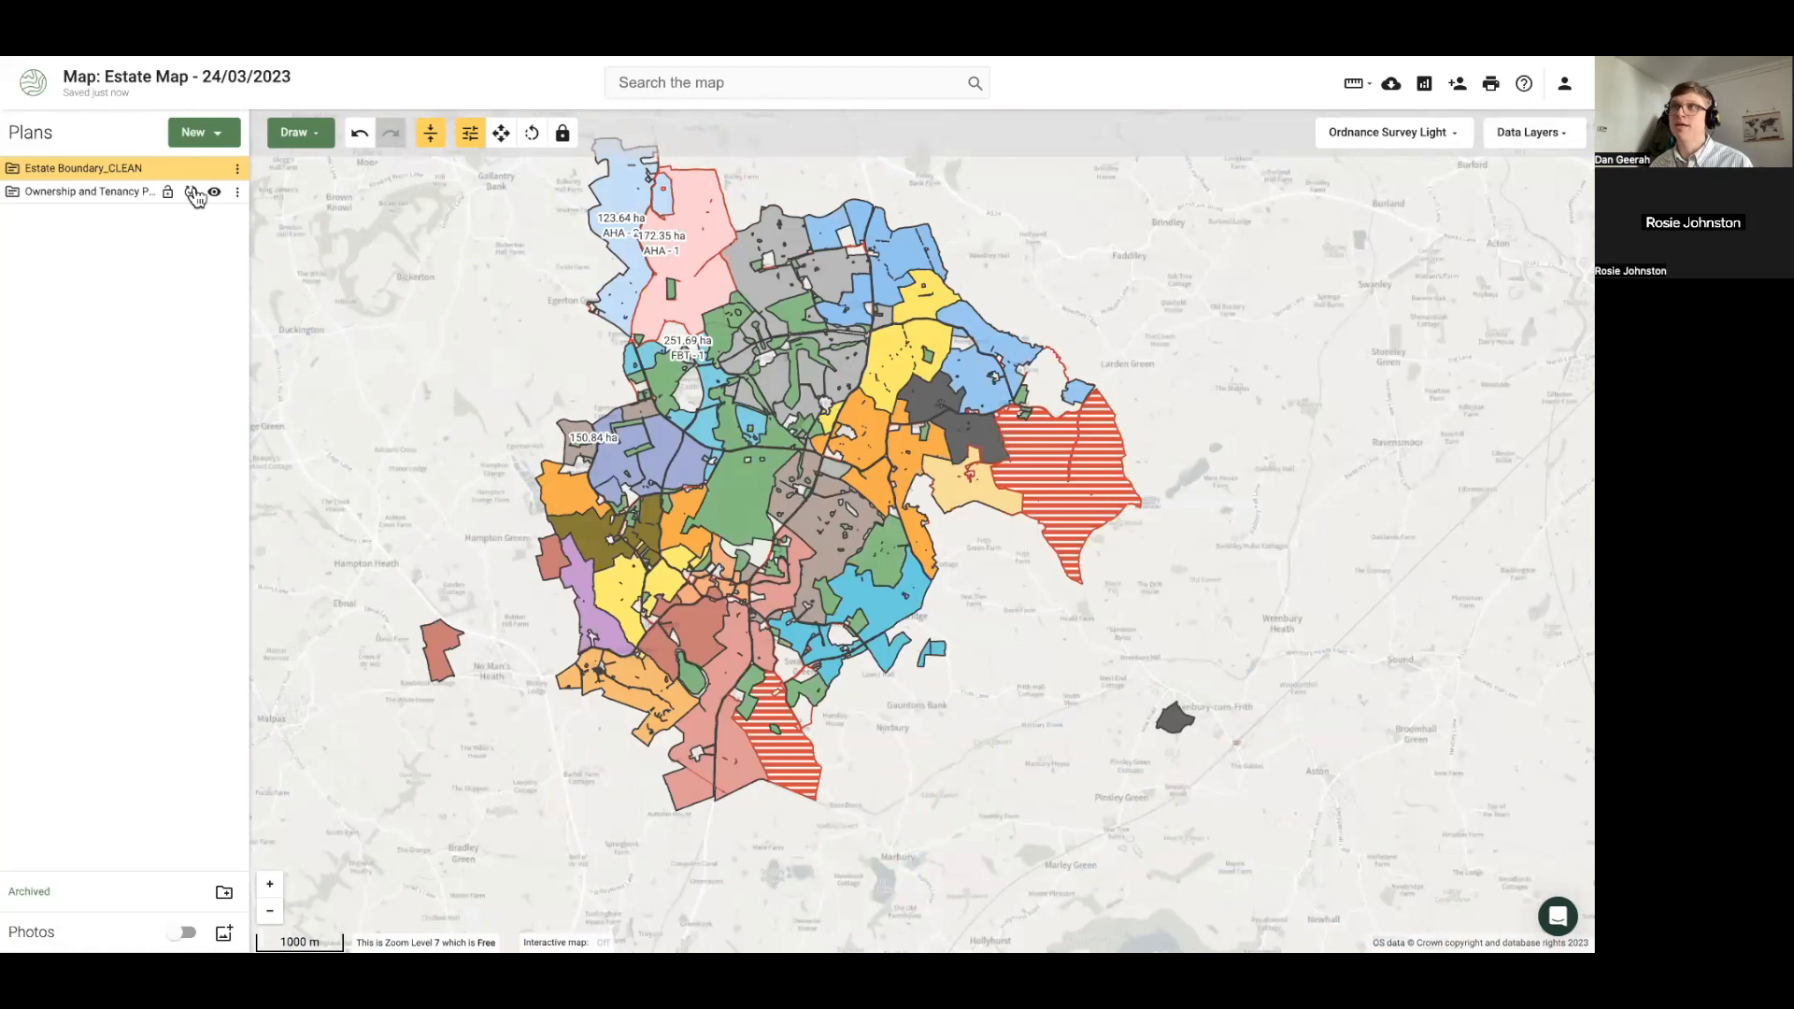
pyautogui.click(14, 192)
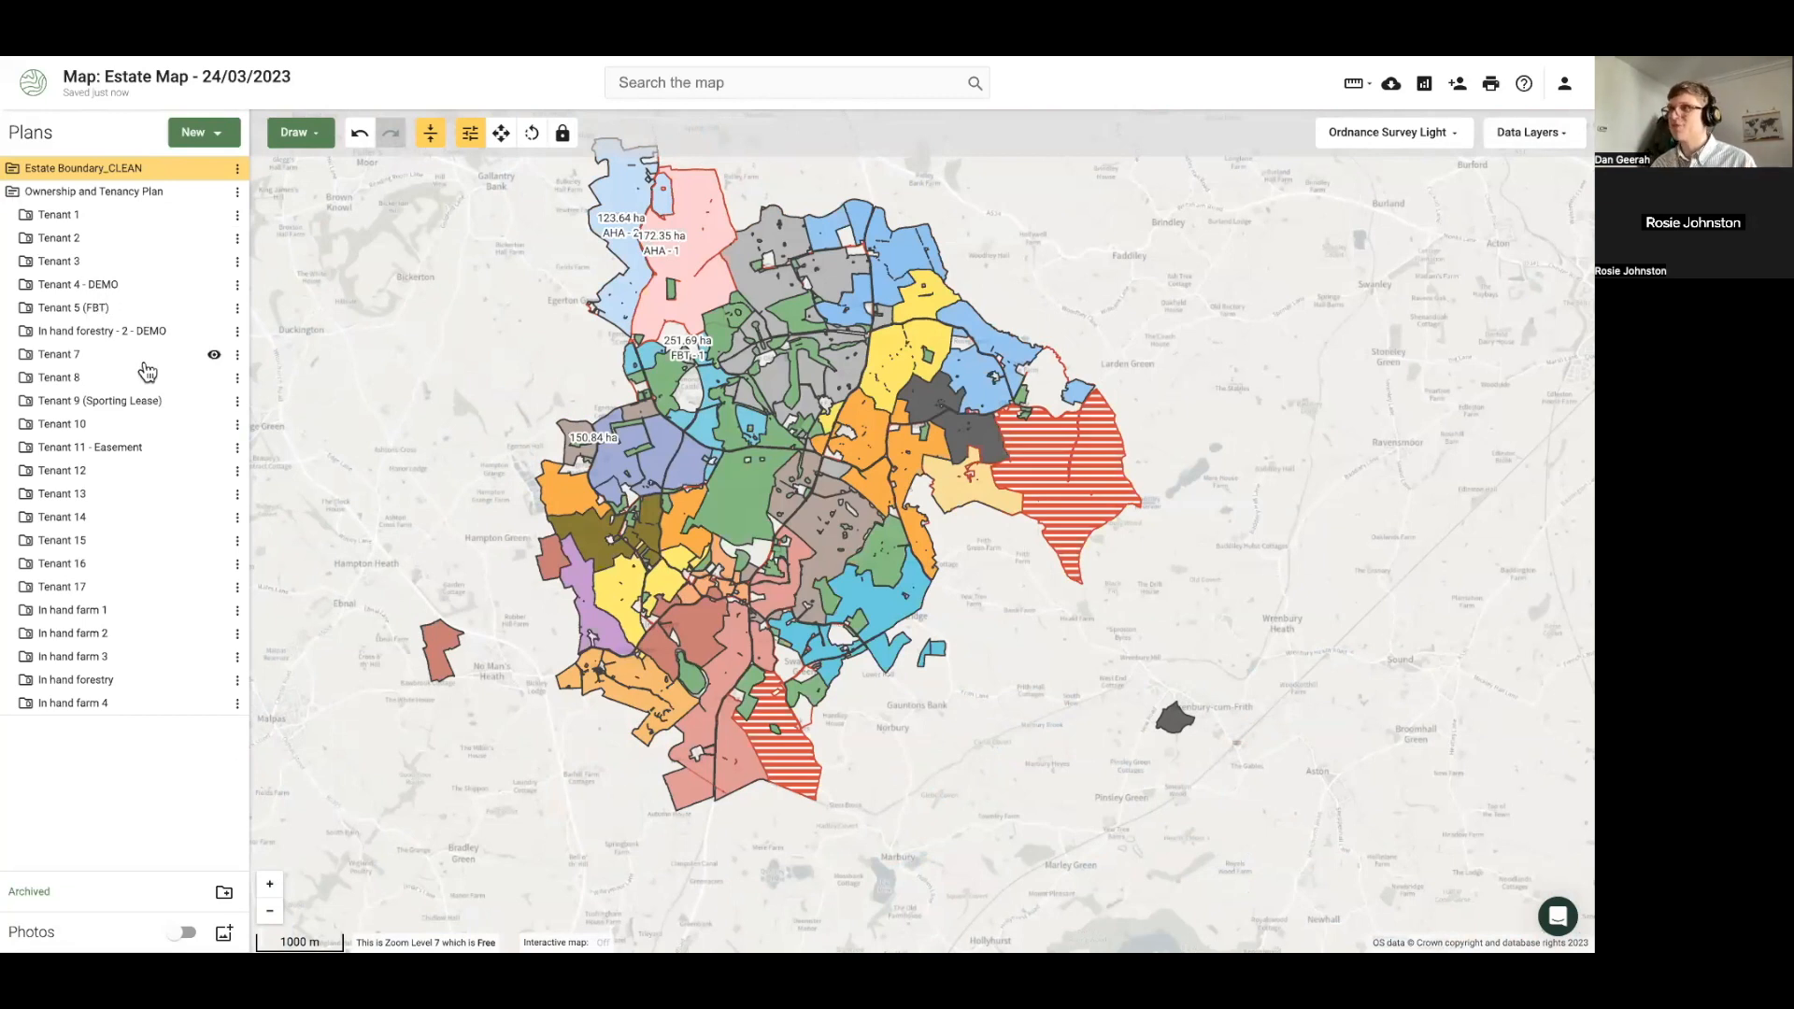
pyautogui.moveTo(402, 429); pyautogui.dragTo(450, 491)
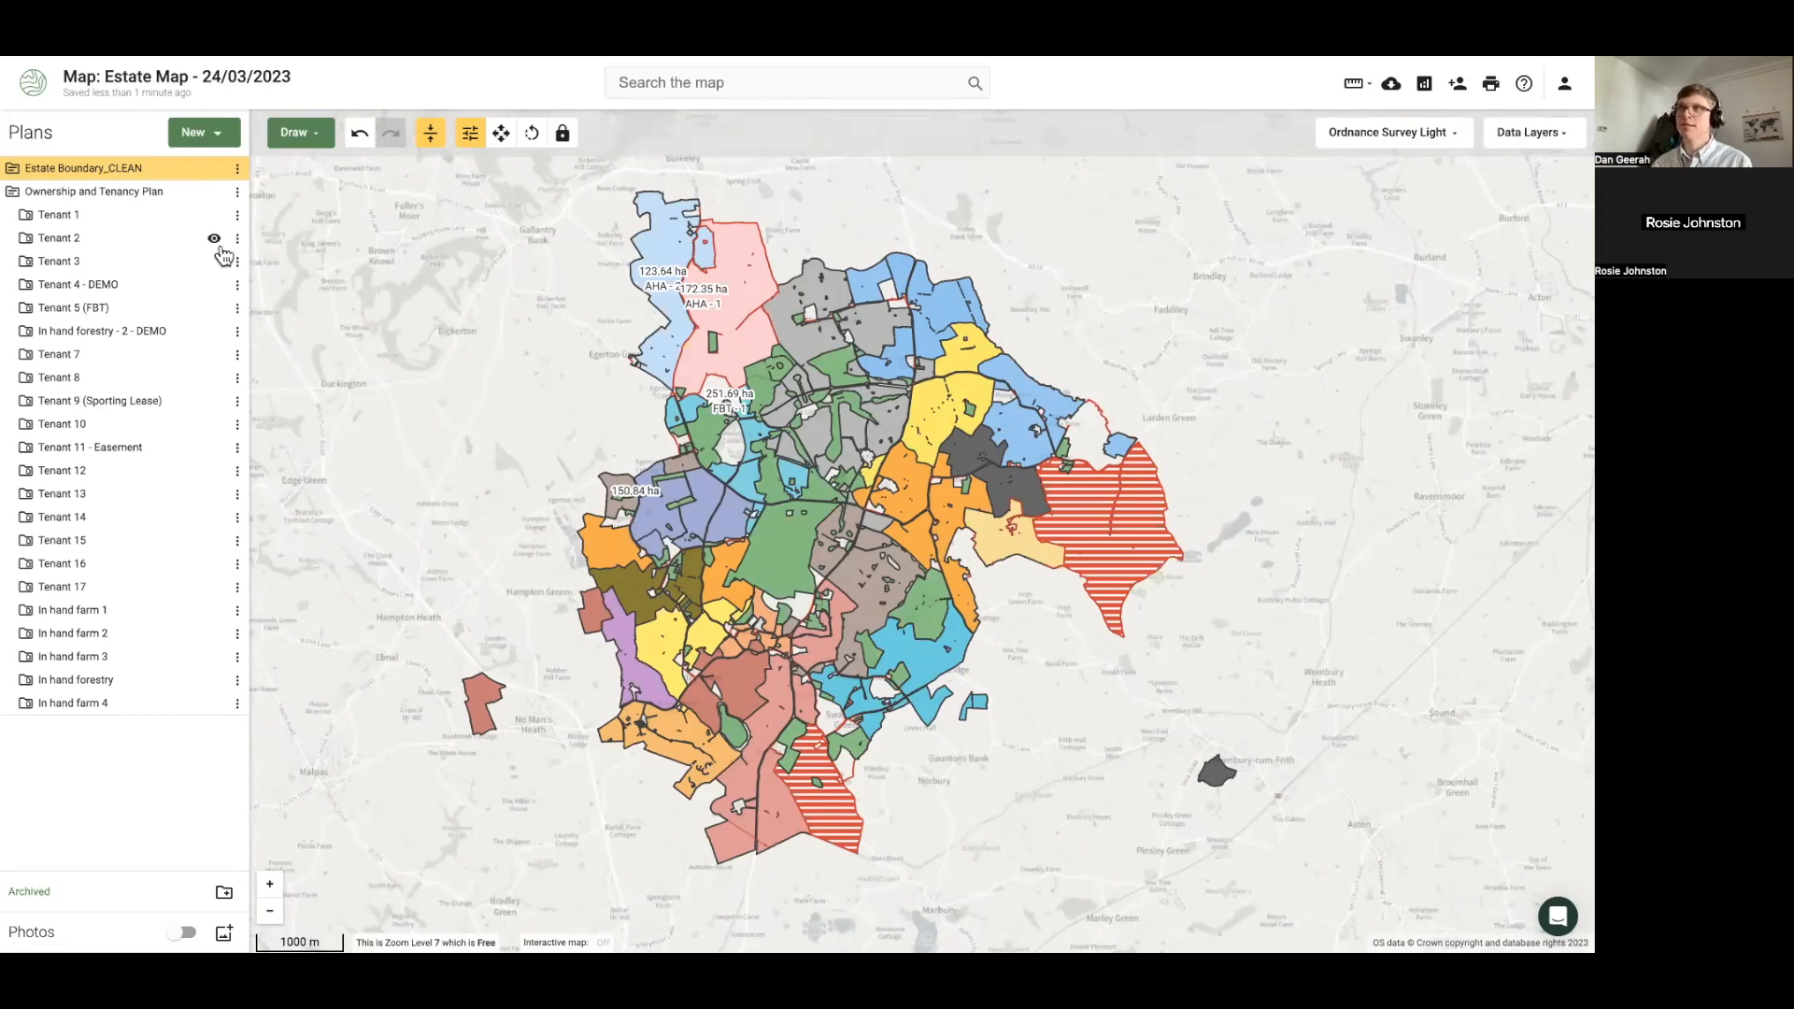
pyautogui.click(36, 88)
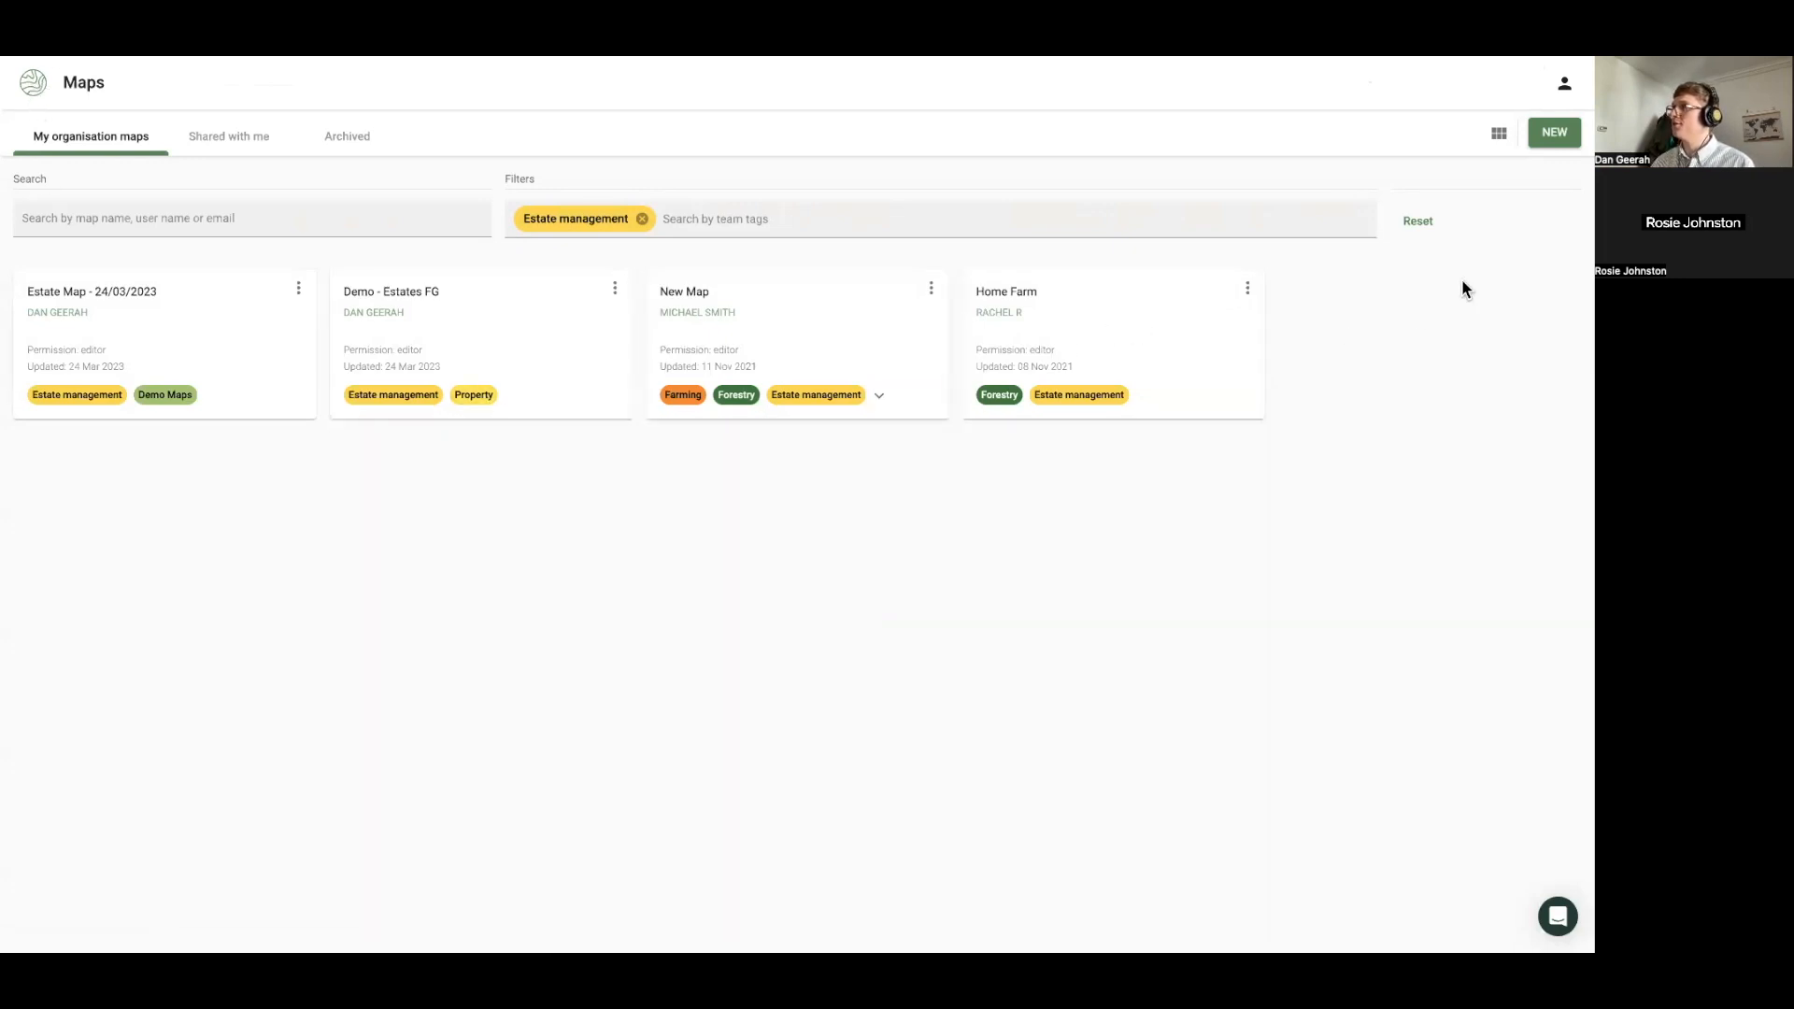
# Create an empty map 'Demo Estate Map' tagged Estate management instead of Cluster Members
pyautogui.click(1555, 134)
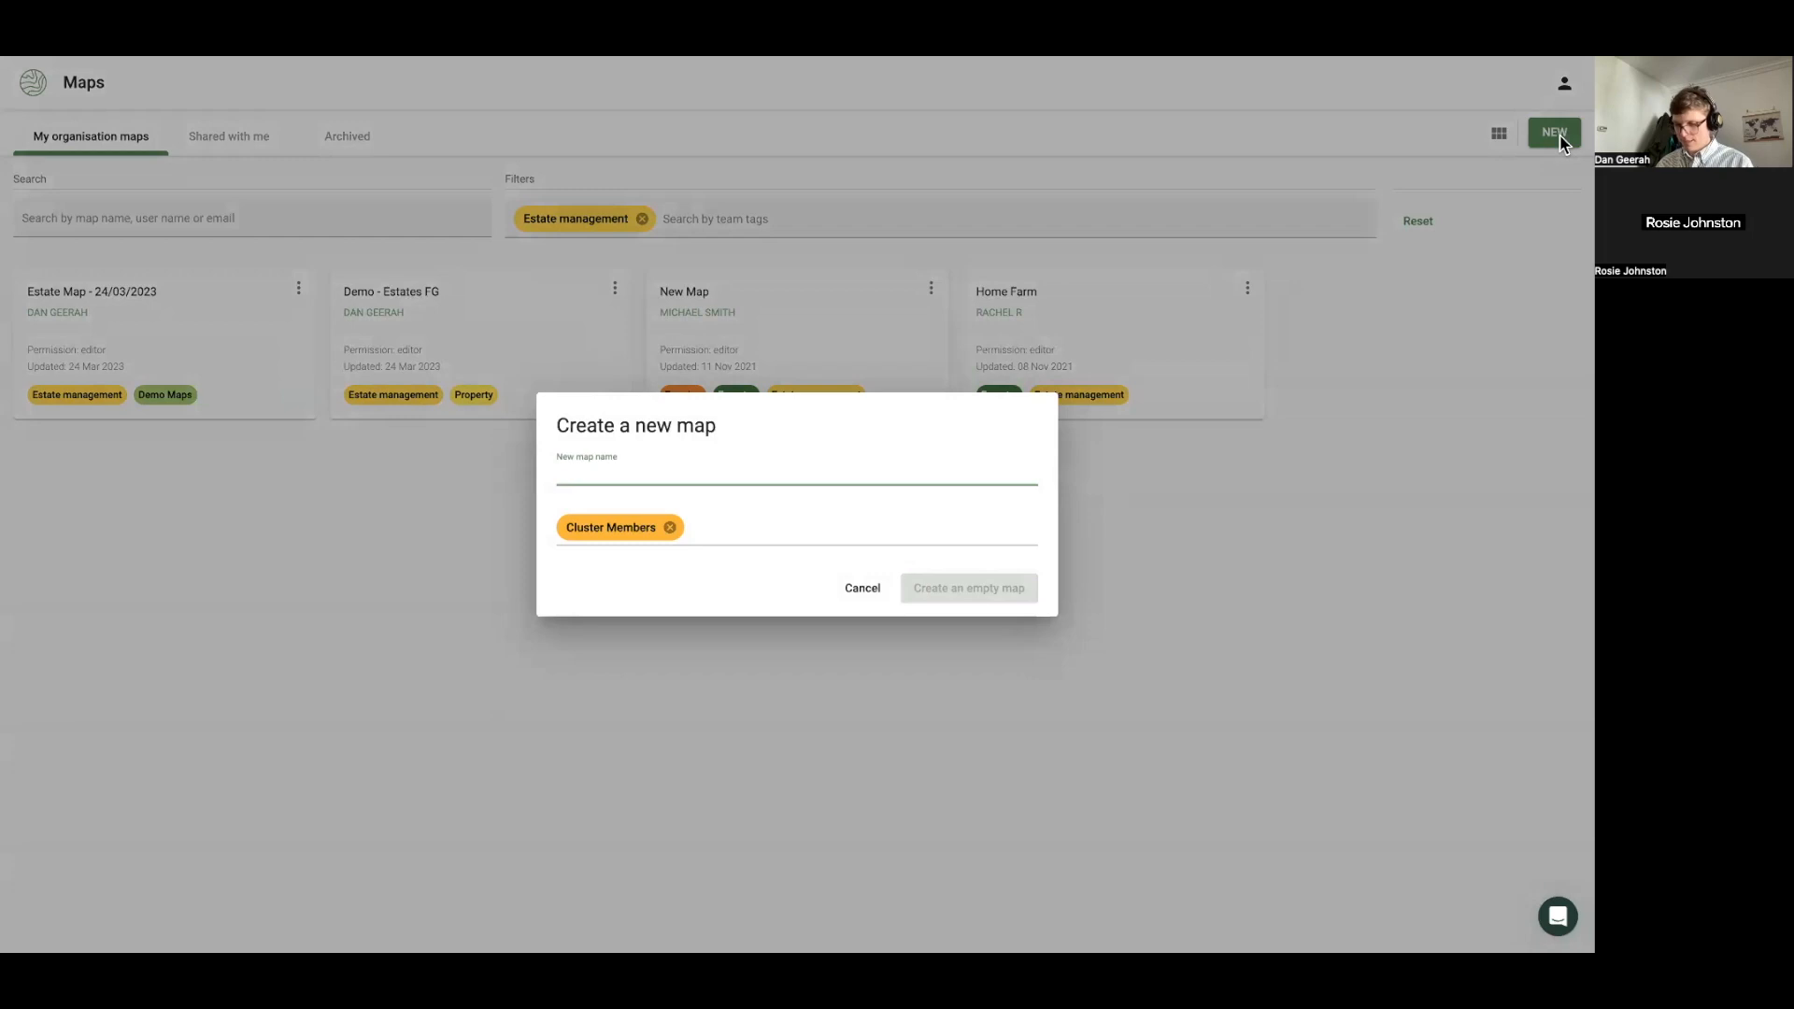
pyautogui.write('Demo Estate')
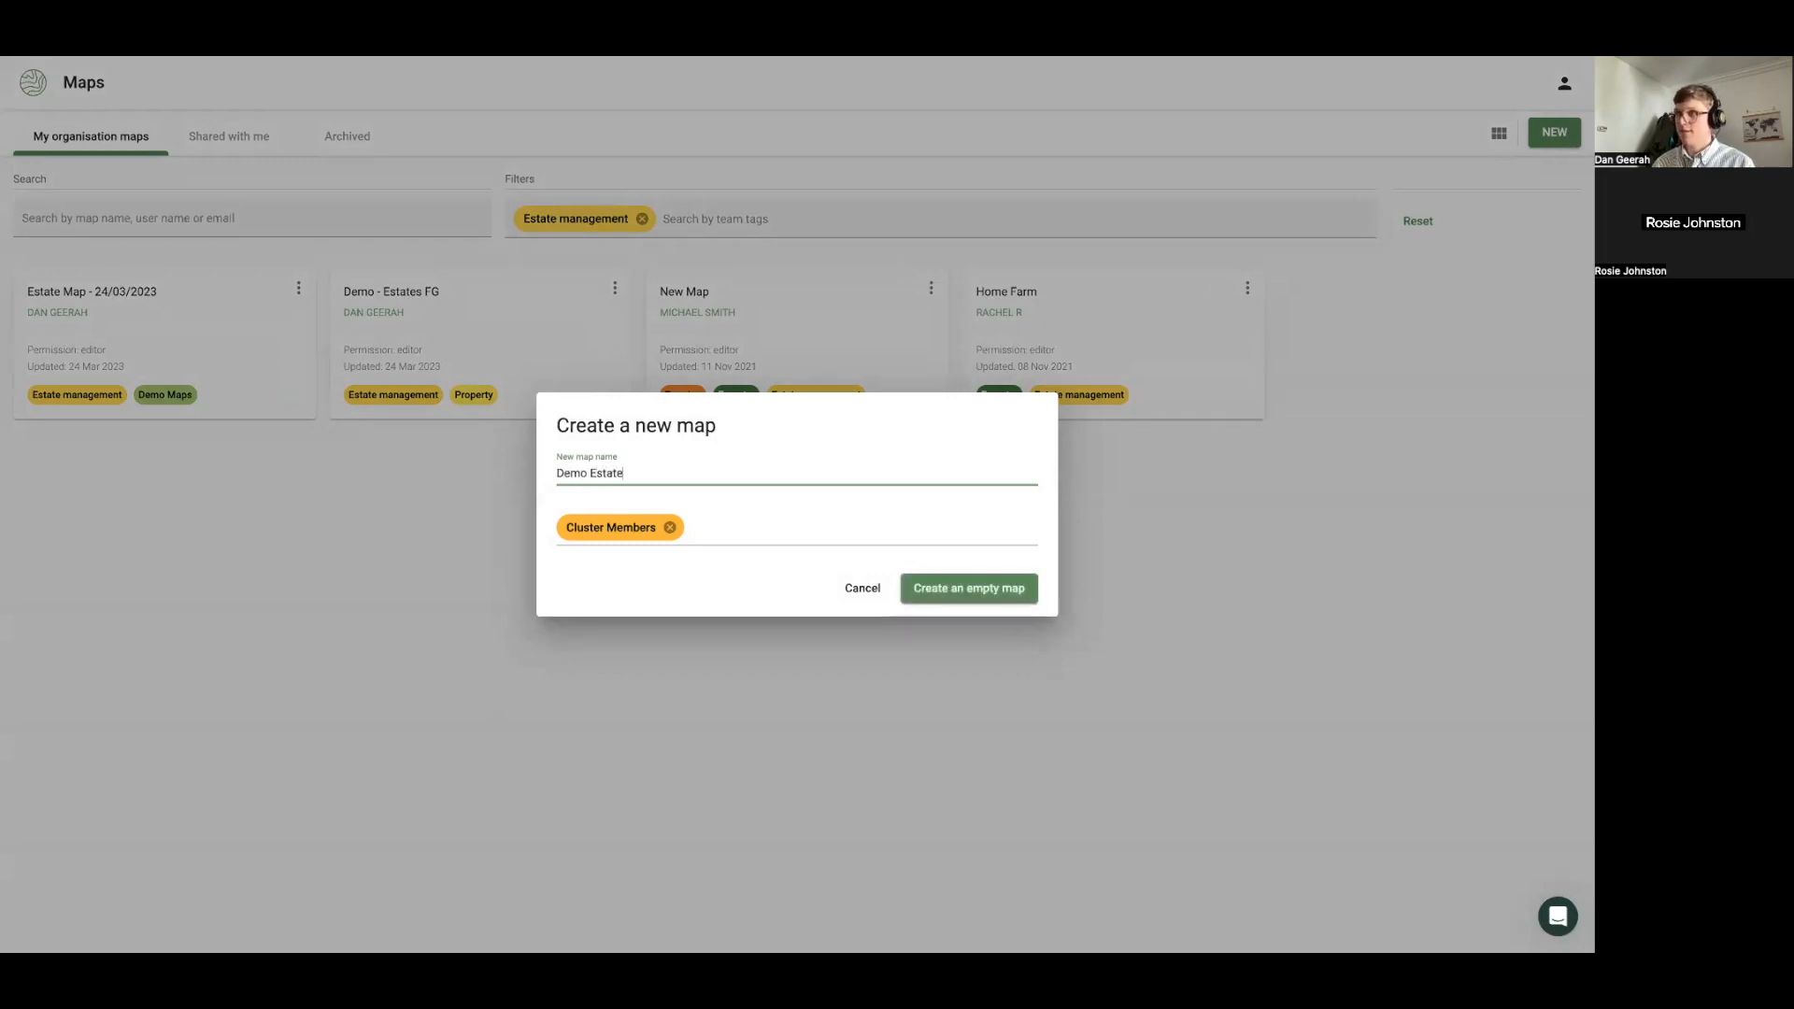
pyautogui.write(' Map')
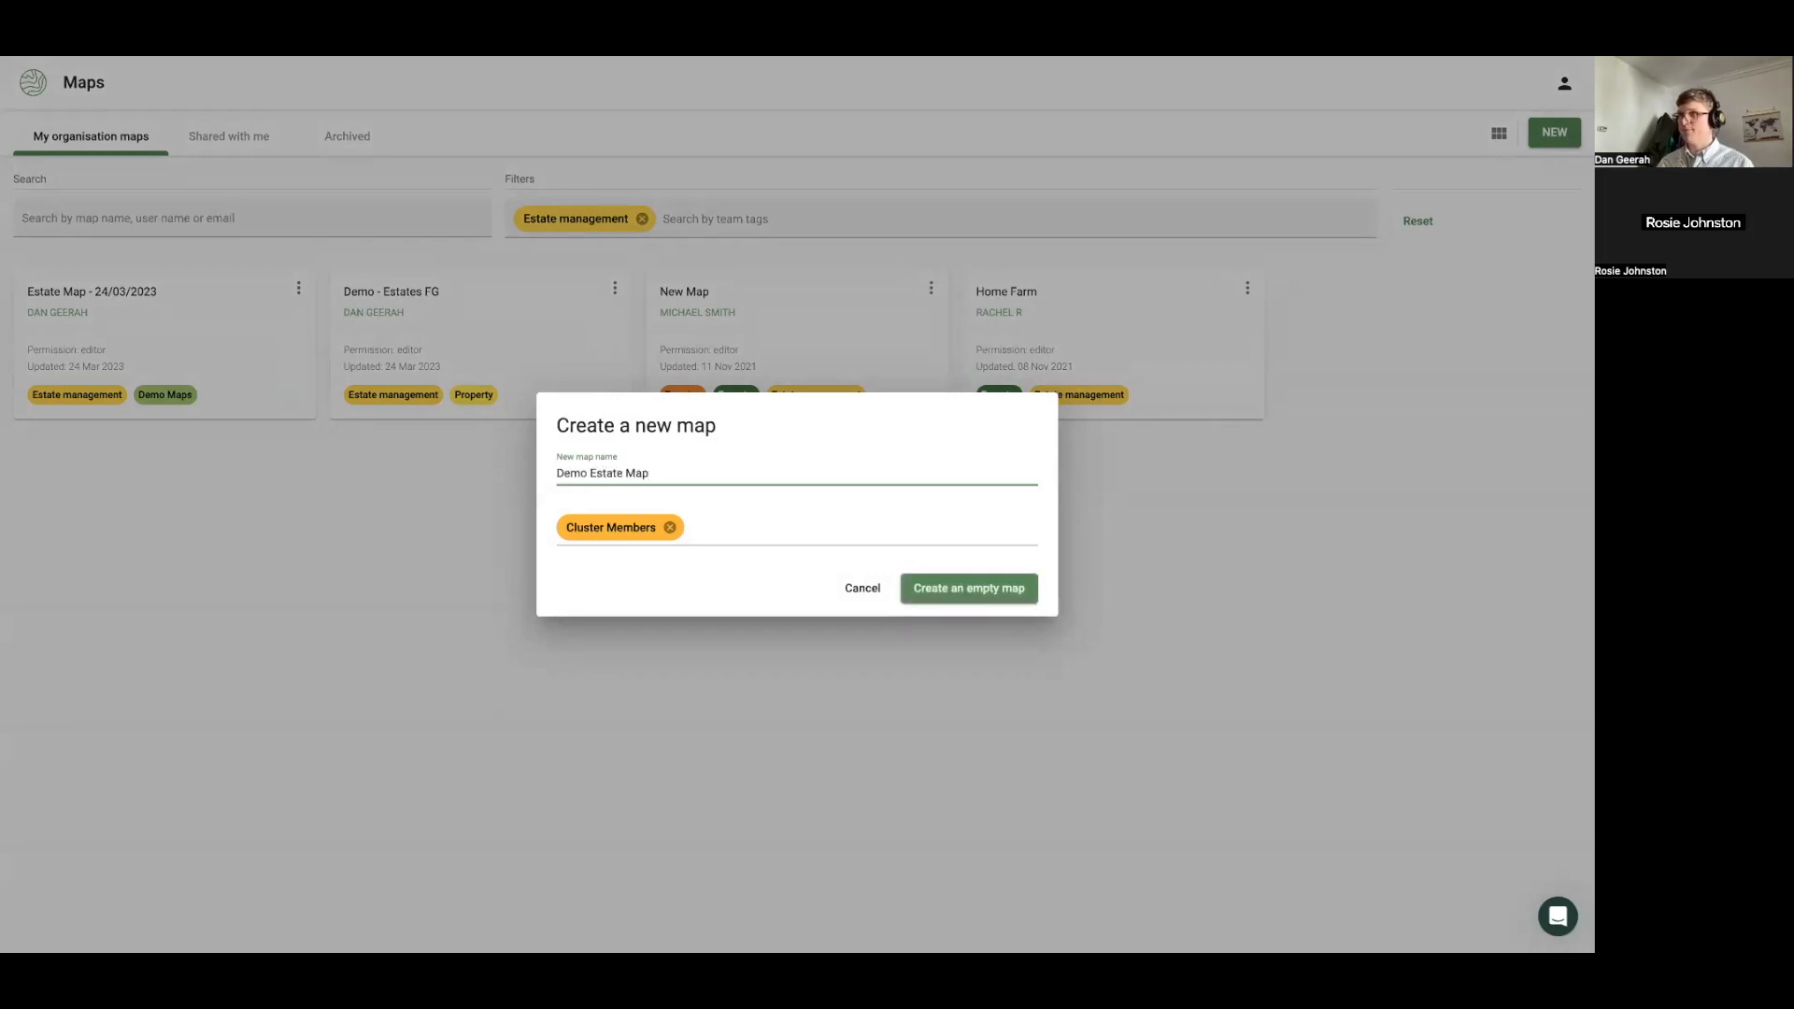
pyautogui.click(678, 526)
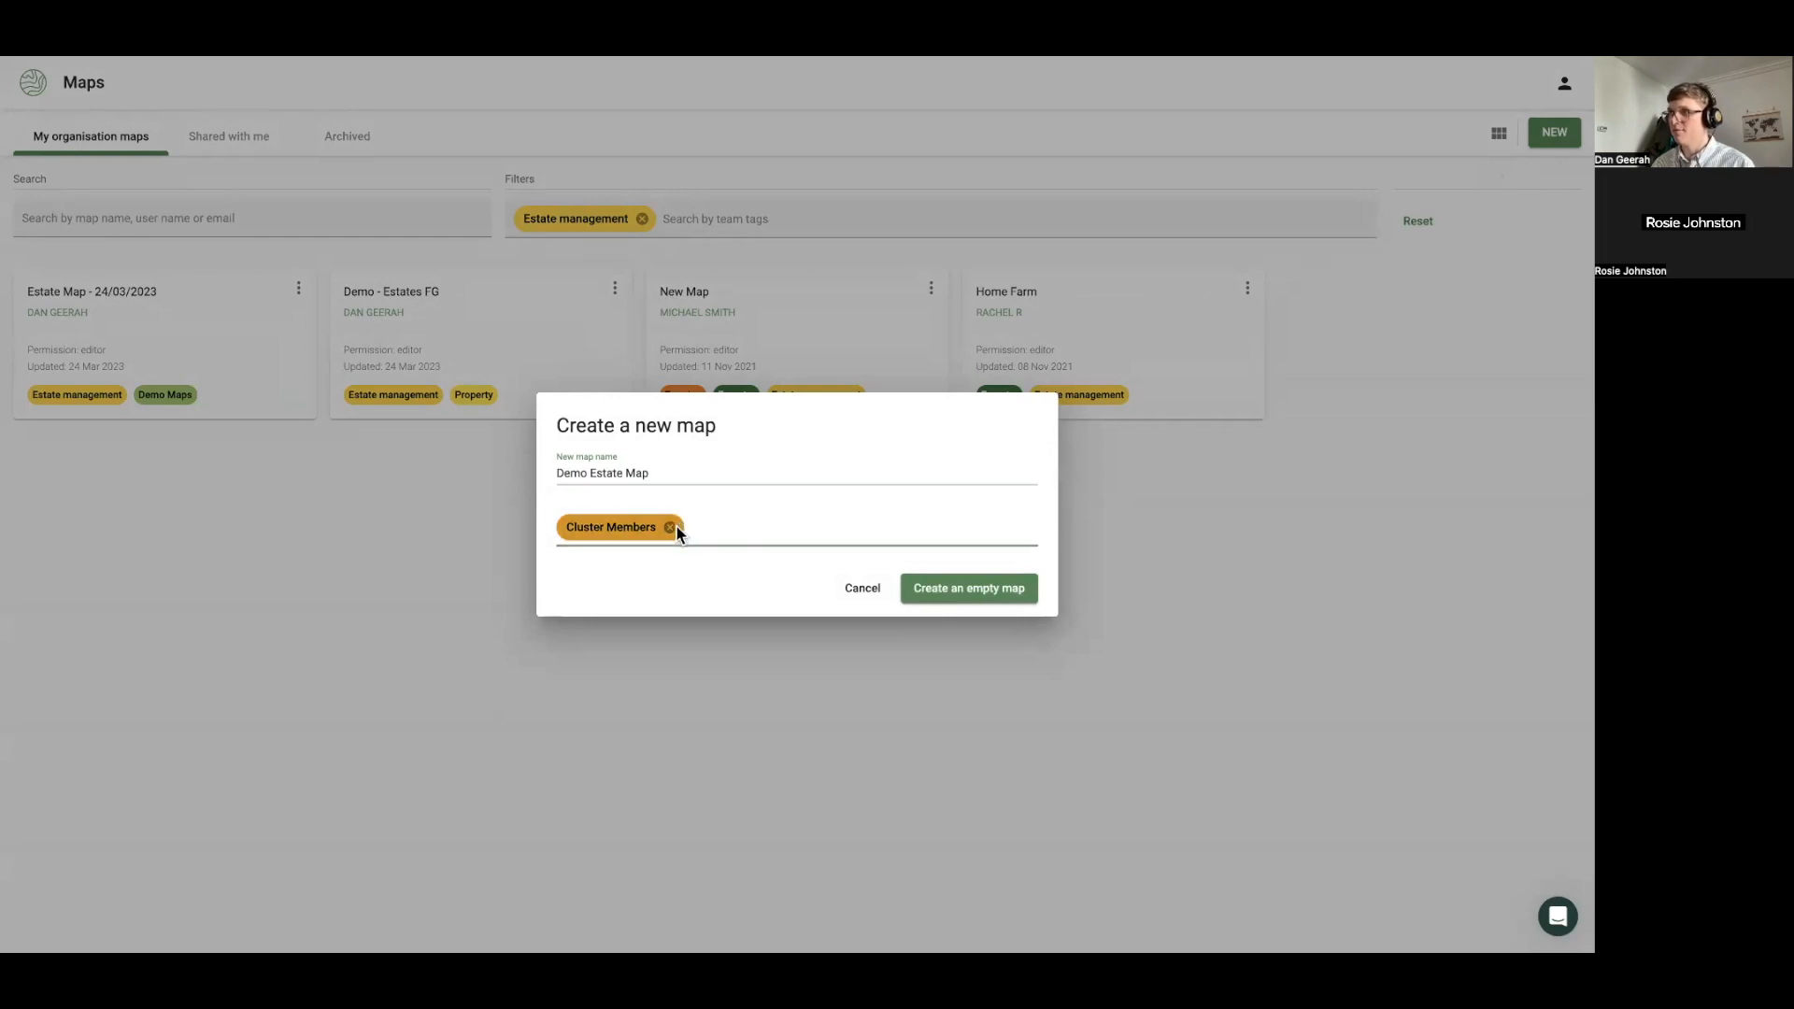
pyautogui.click(673, 527)
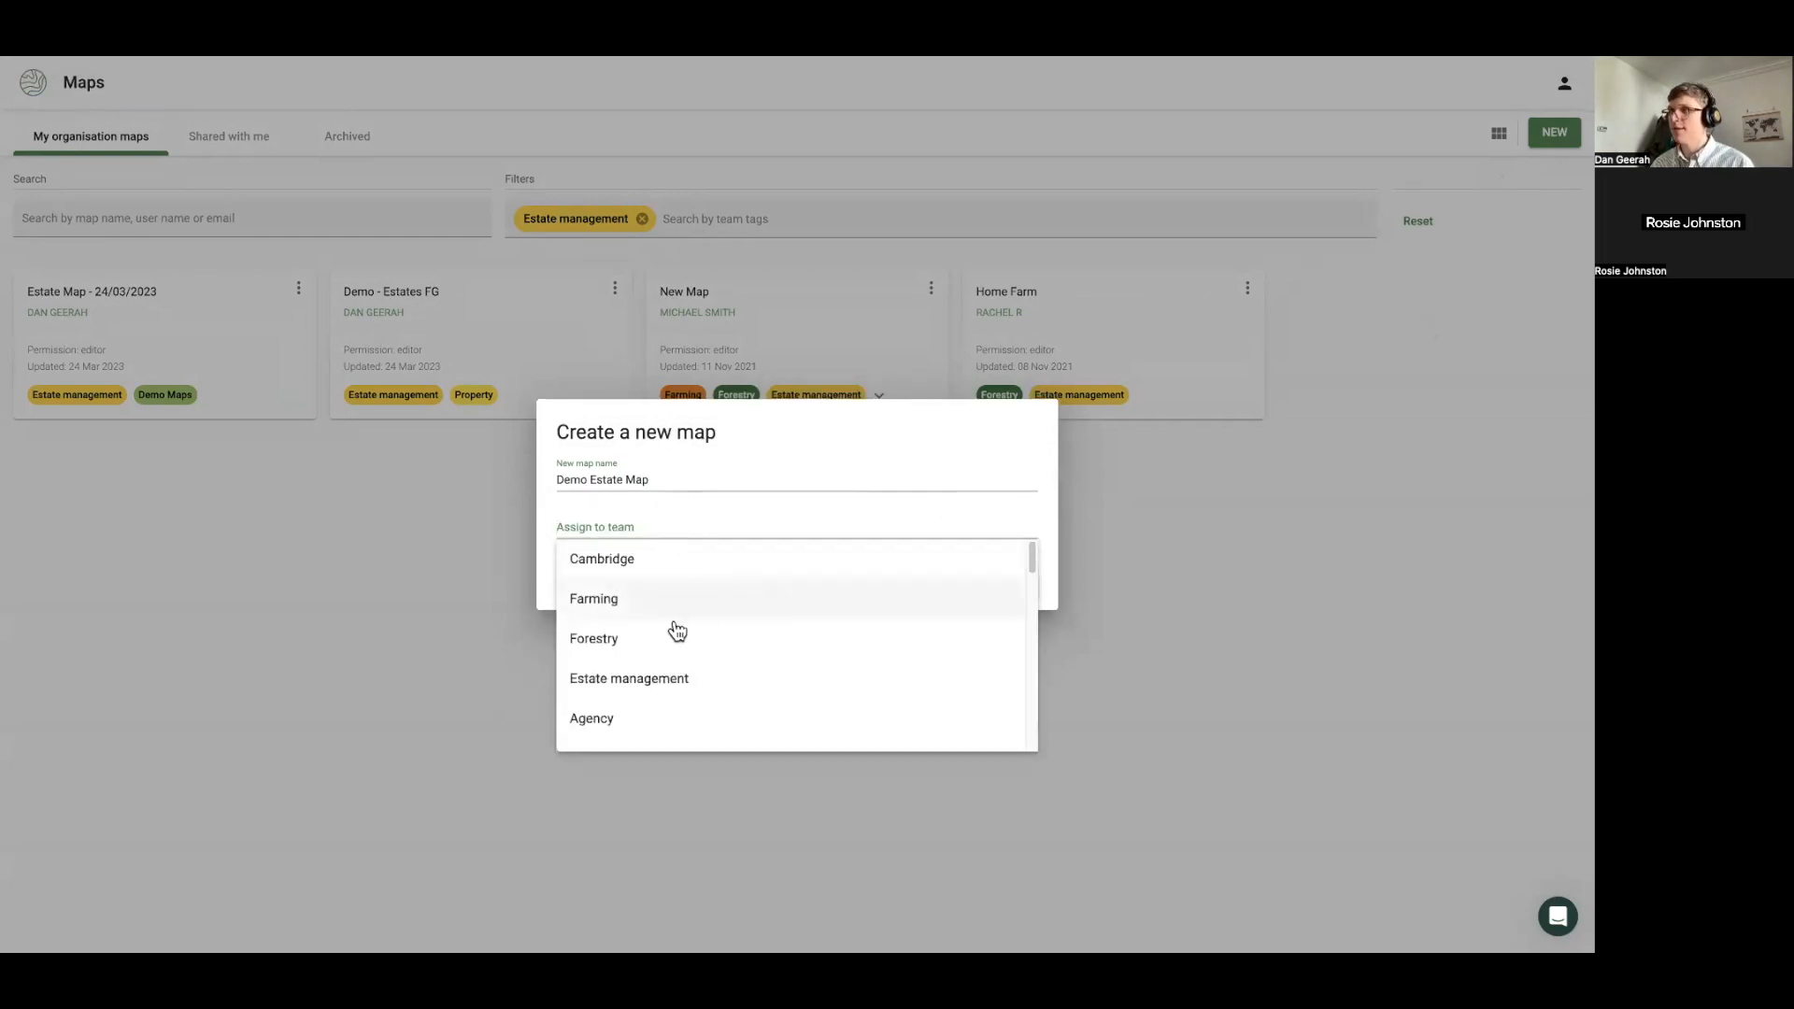
pyautogui.click(641, 682)
pyautogui.click(947, 594)
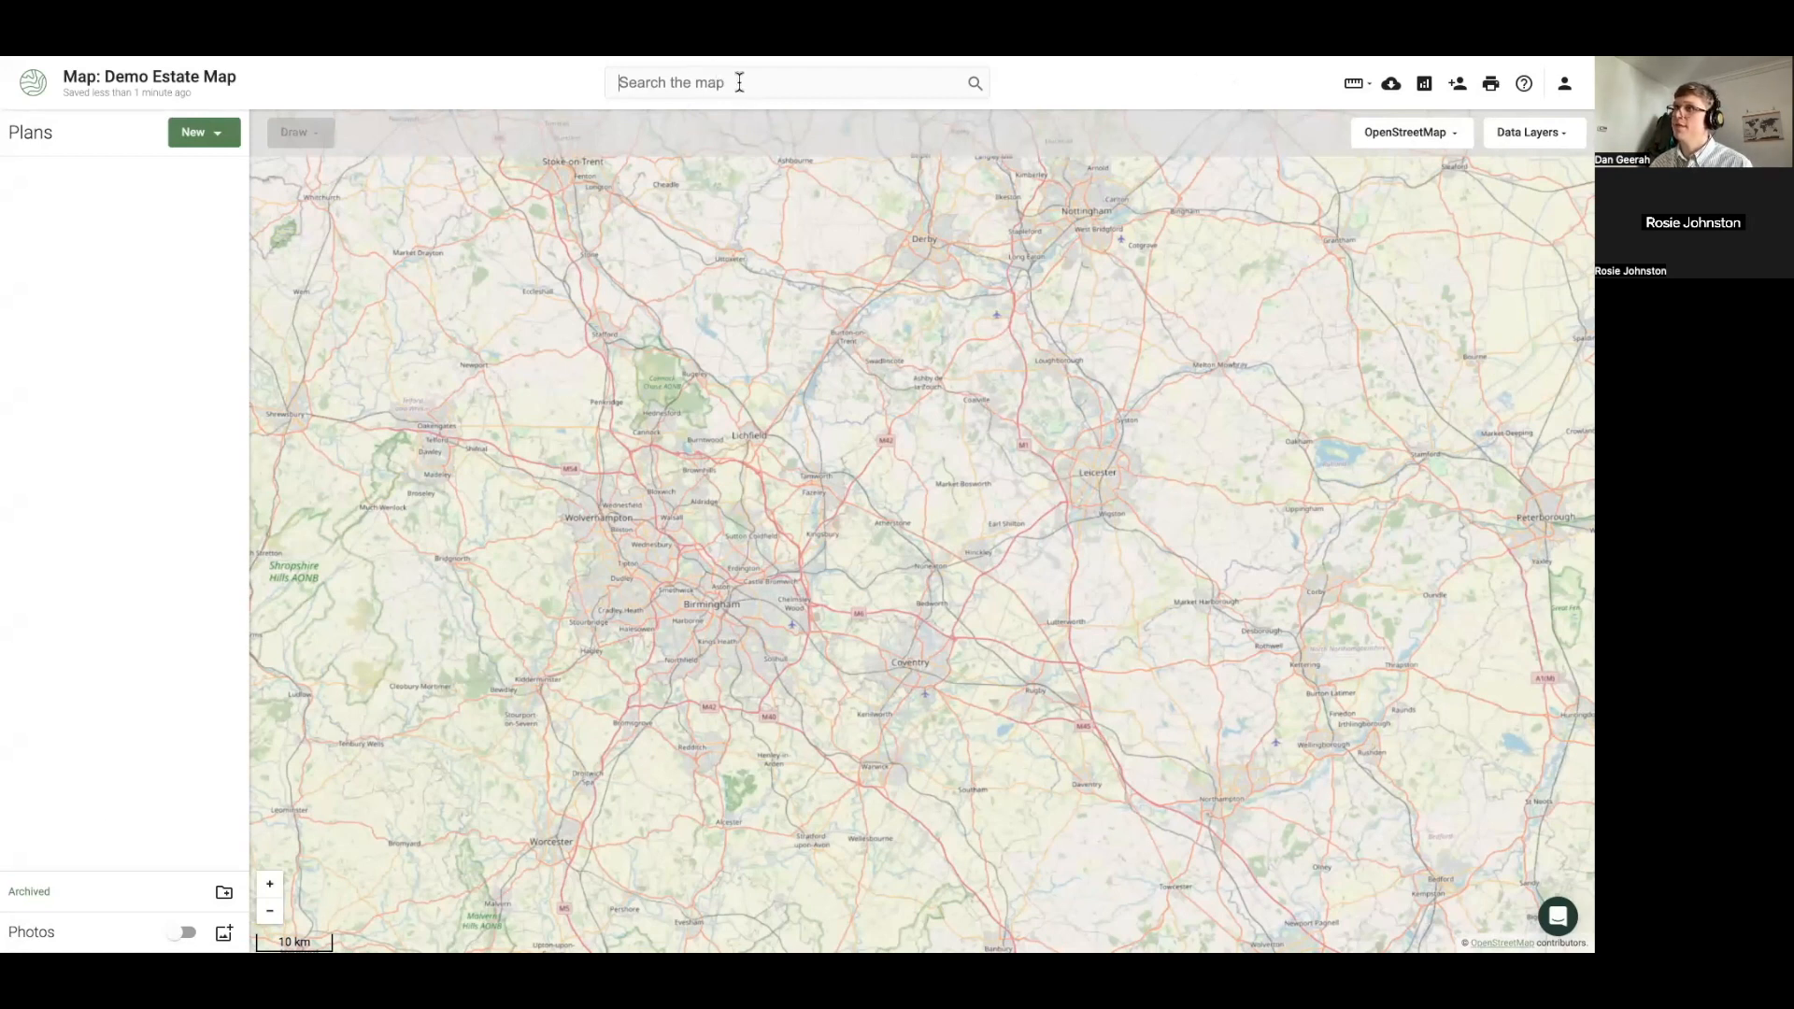
# Search the map for the estate's postcode and zoom out to show woodland by Bickerton Road
pyautogui.write('SY14 8ET')
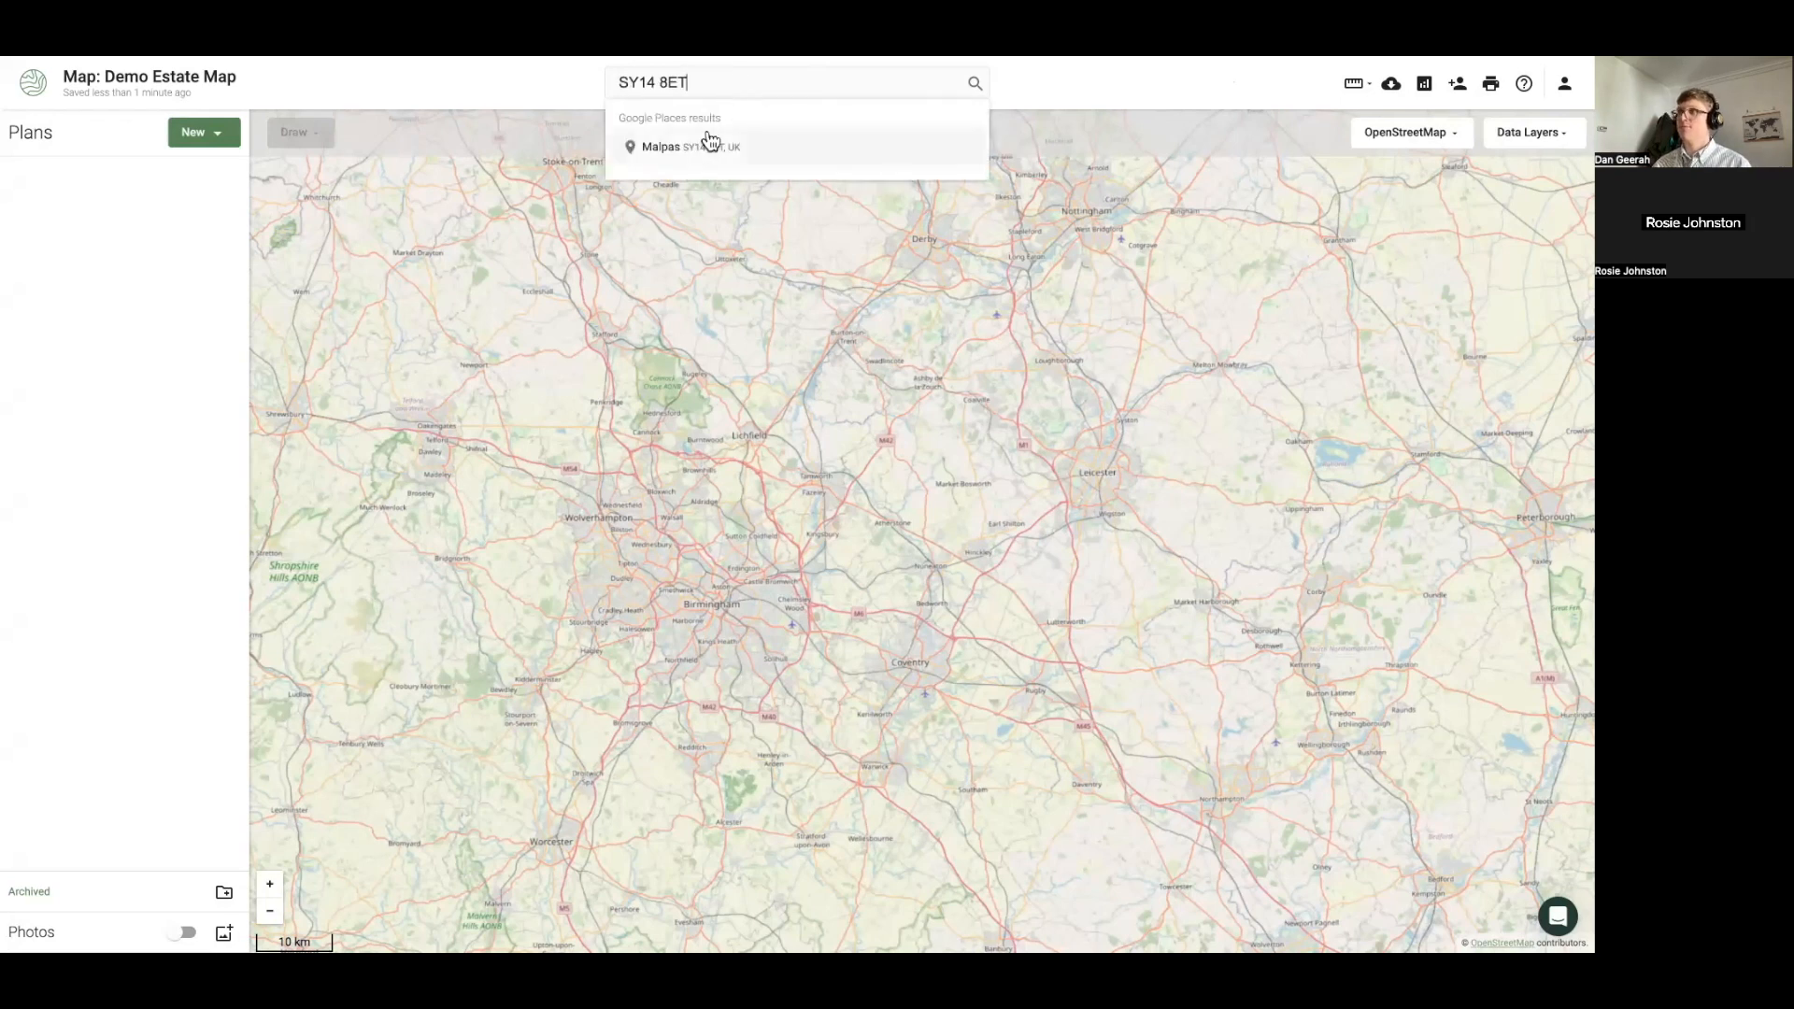
pyautogui.click(688, 159)
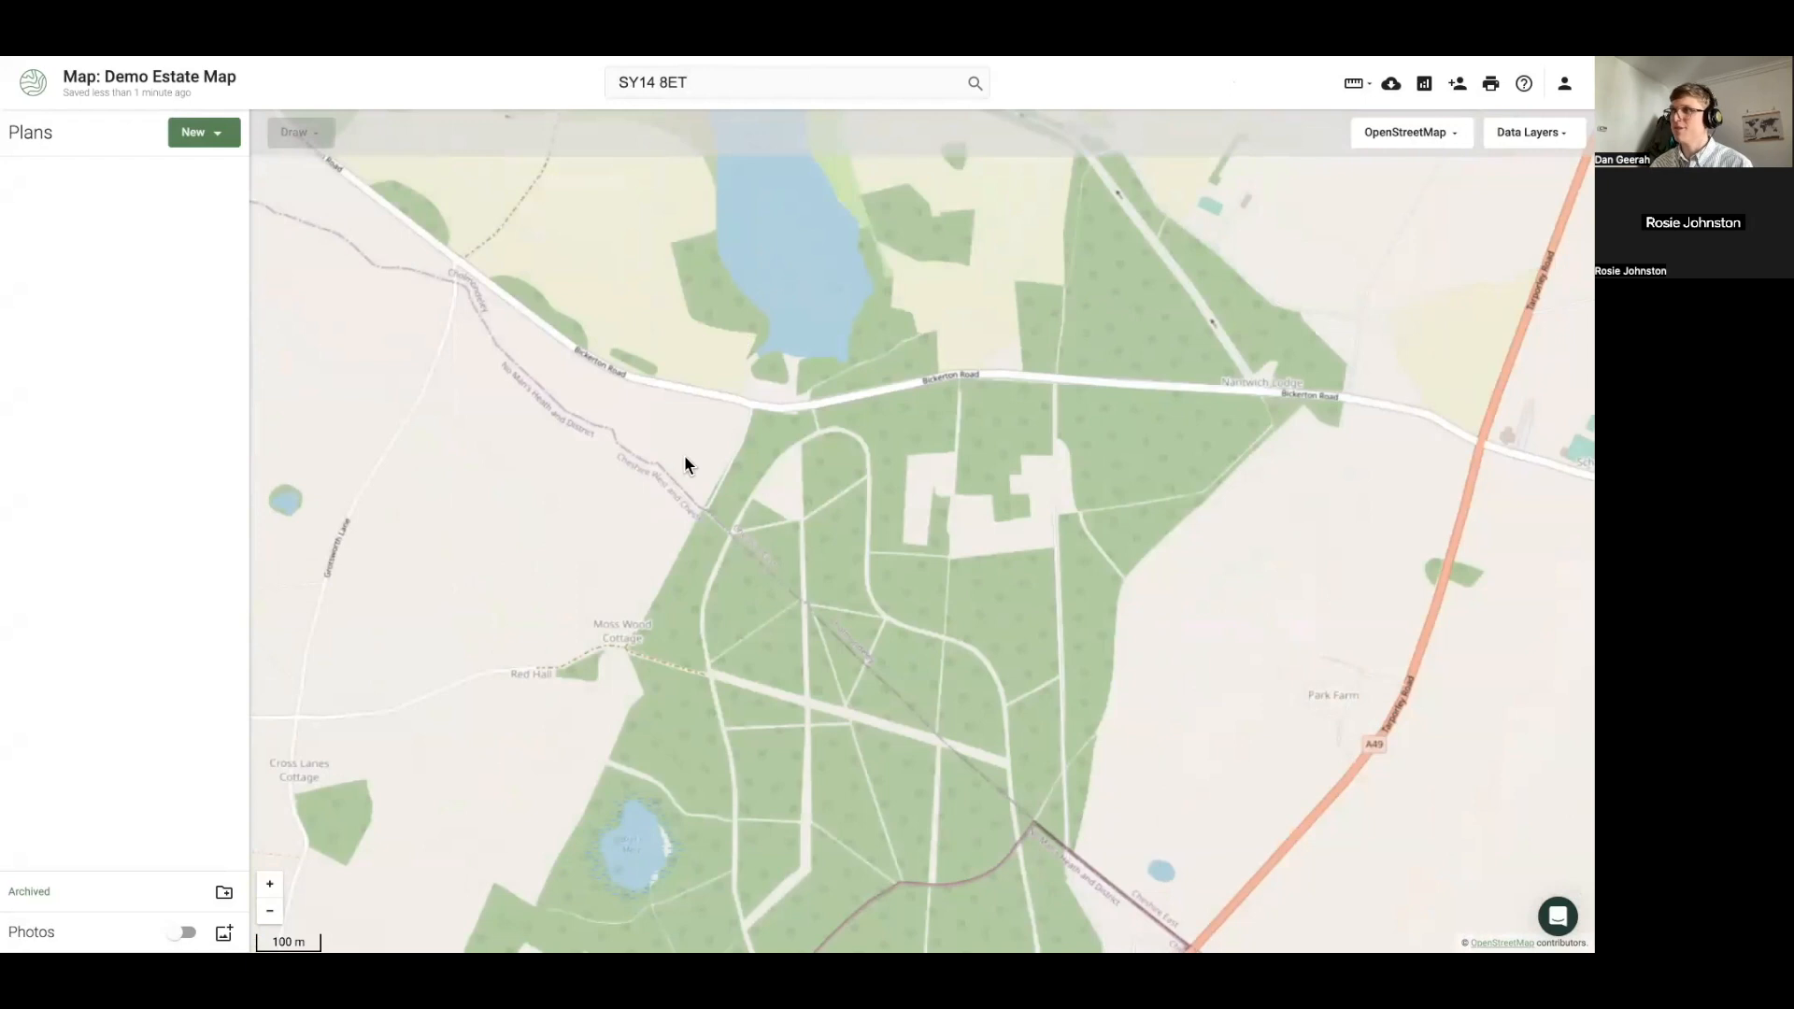
pyautogui.scroll(-1, 684, 456)
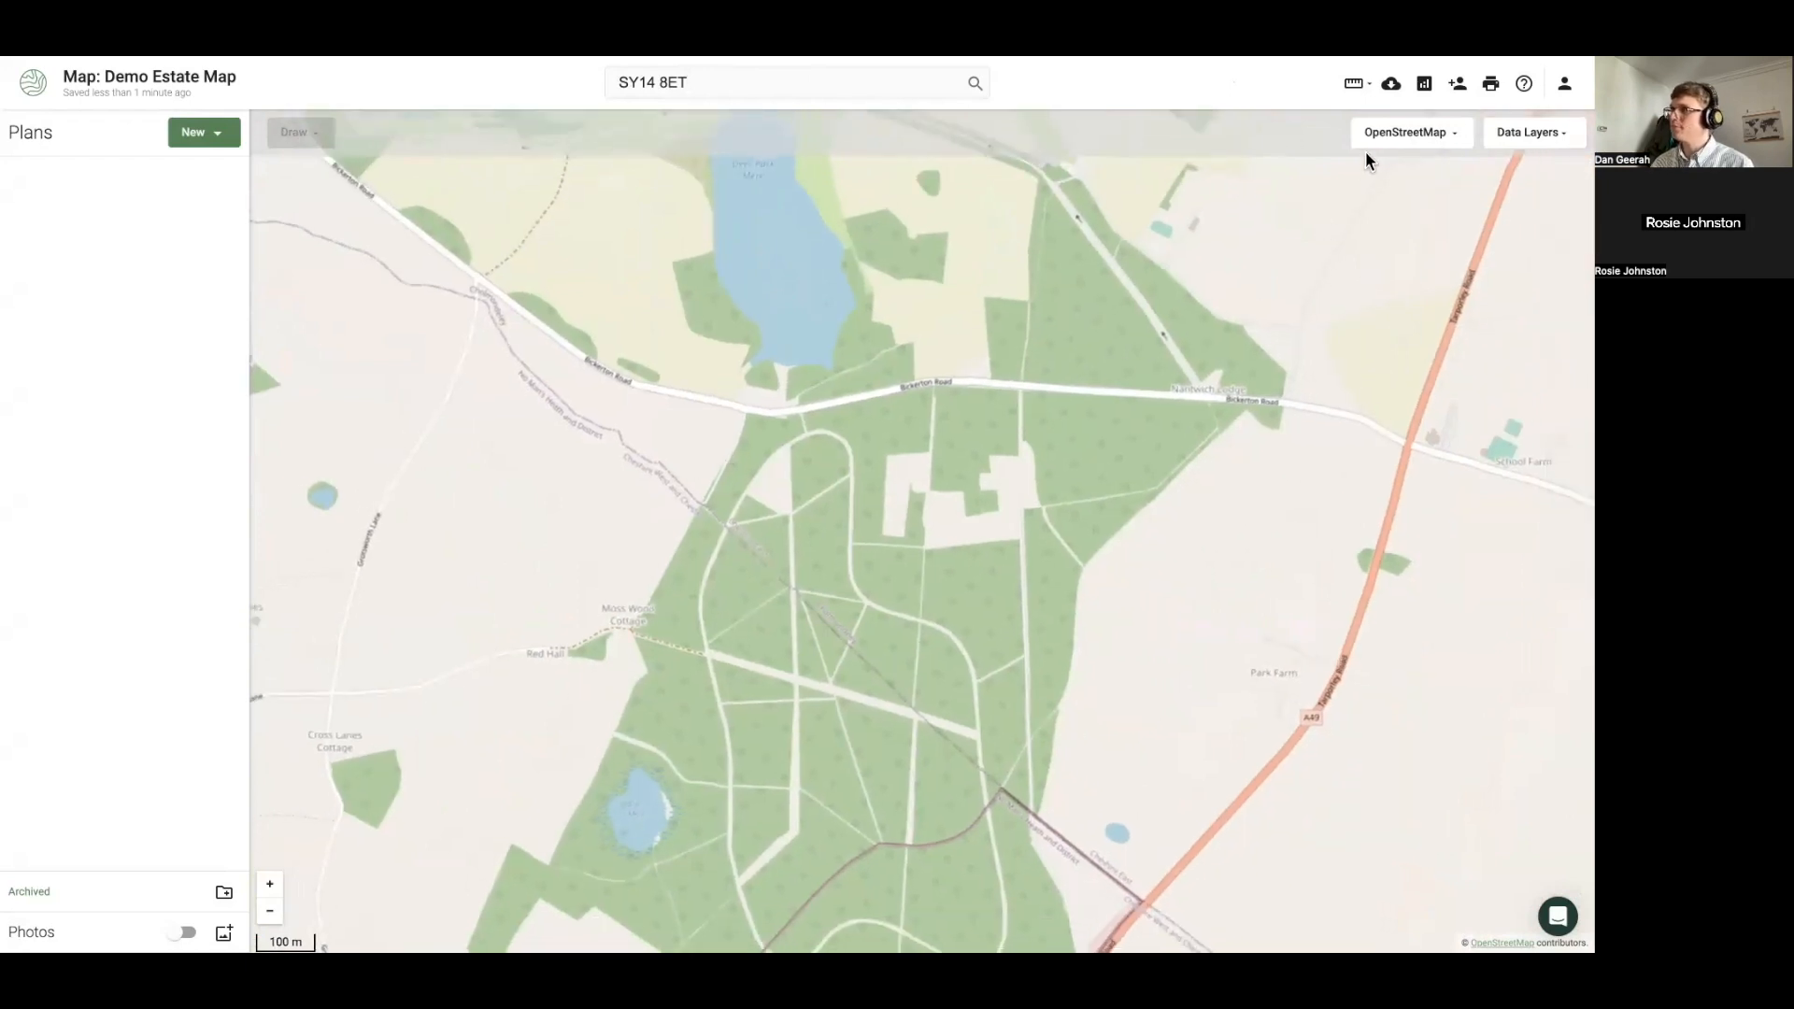
pyautogui.click(1383, 135)
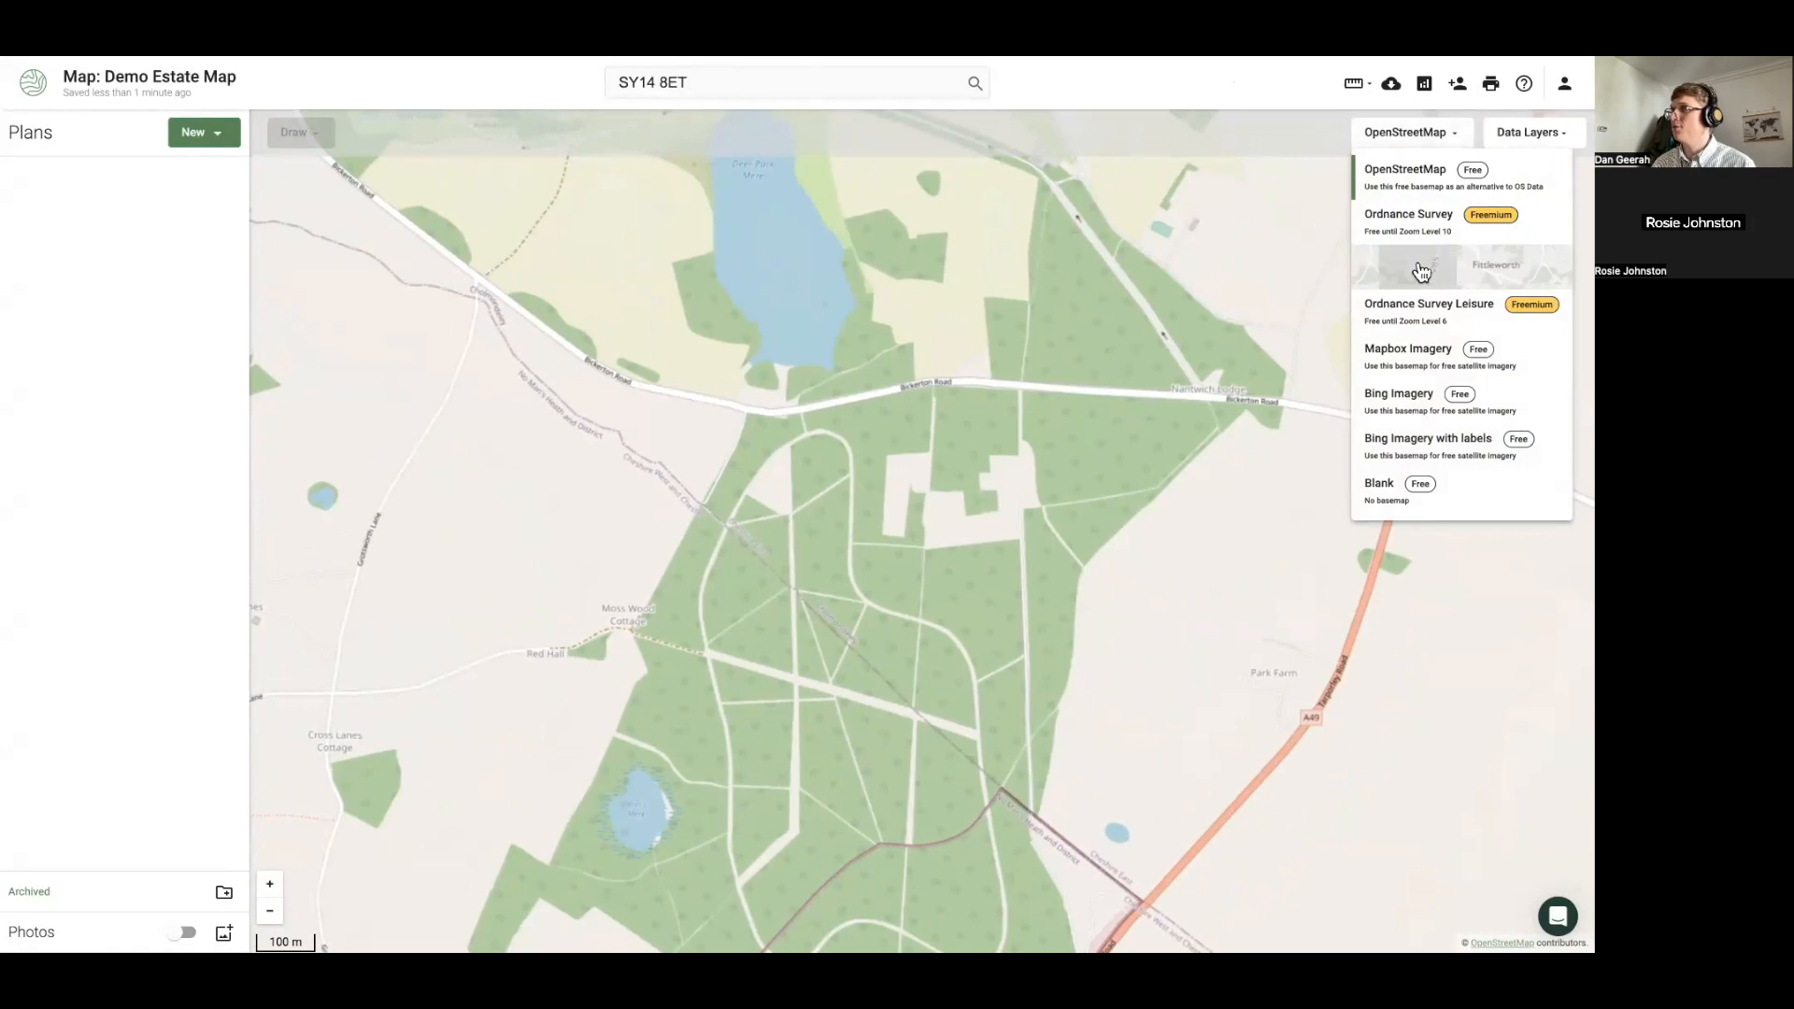
# Compare Ordnance Survey, Bing Imagery and Ordnance Survey Light backgrounds, settling on Ordnance Survey Light
pyautogui.click(1418, 267)
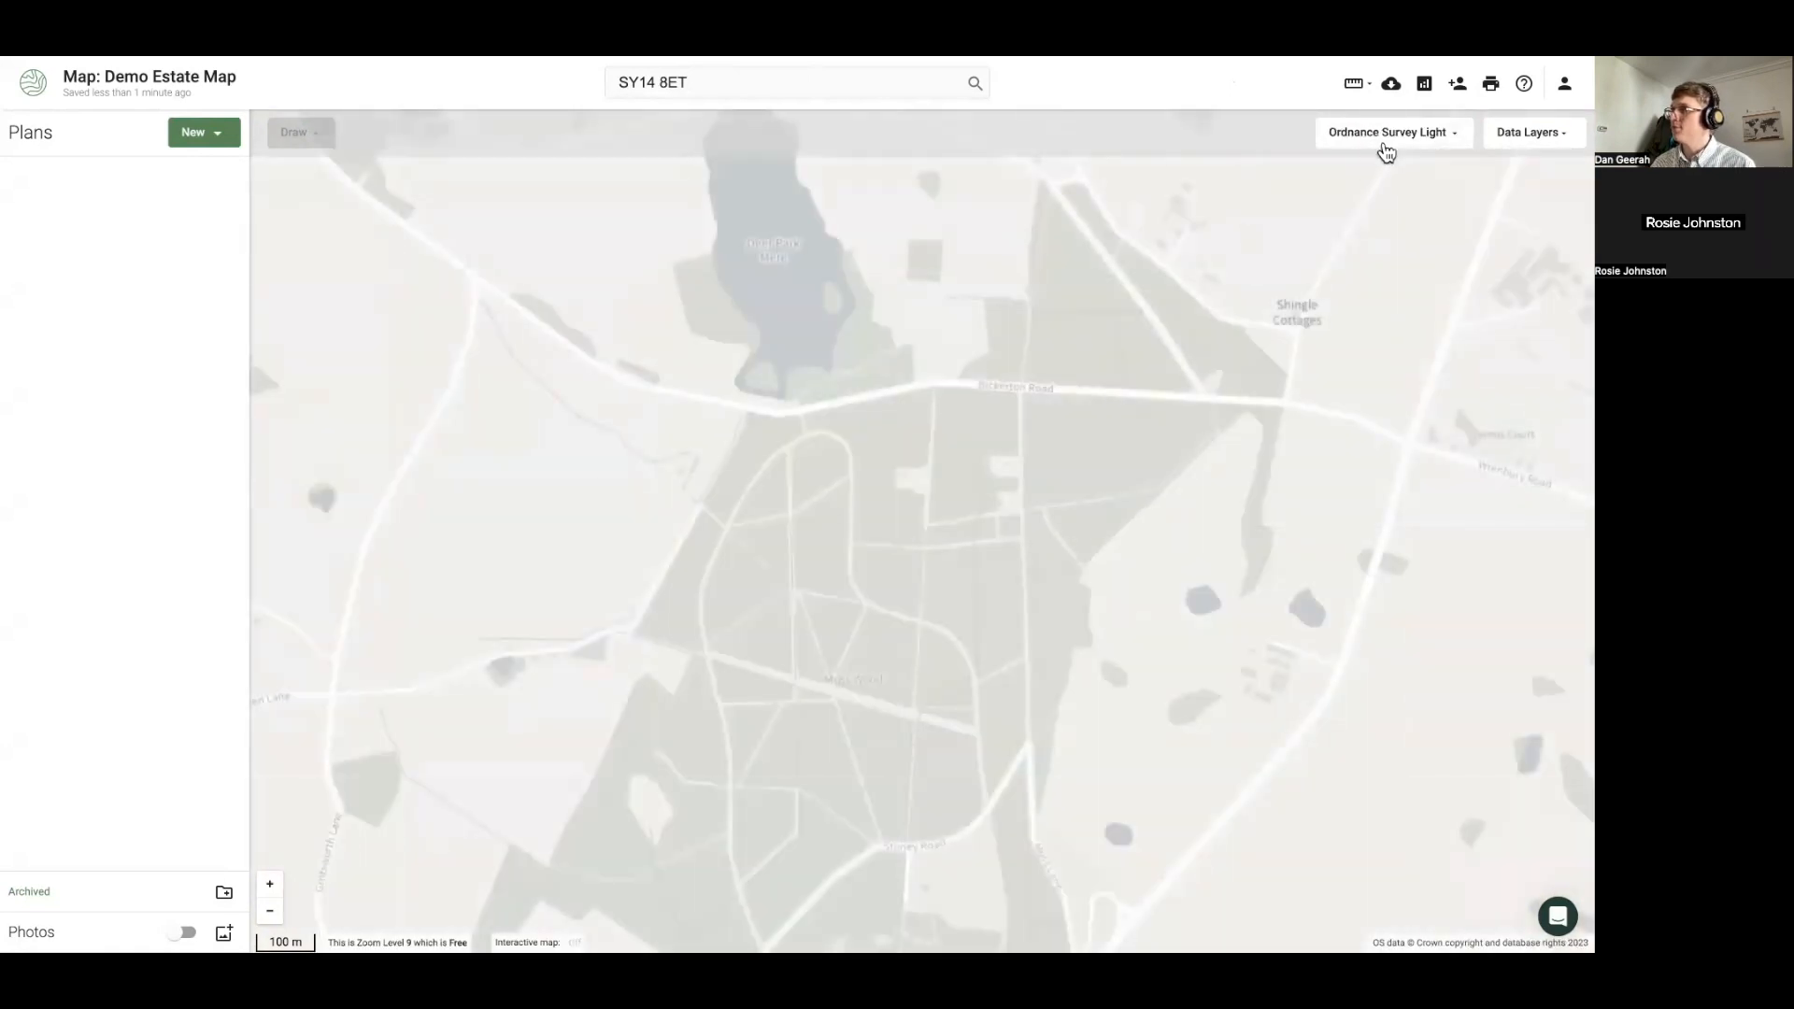
pyautogui.click(1387, 138)
pyautogui.click(1370, 228)
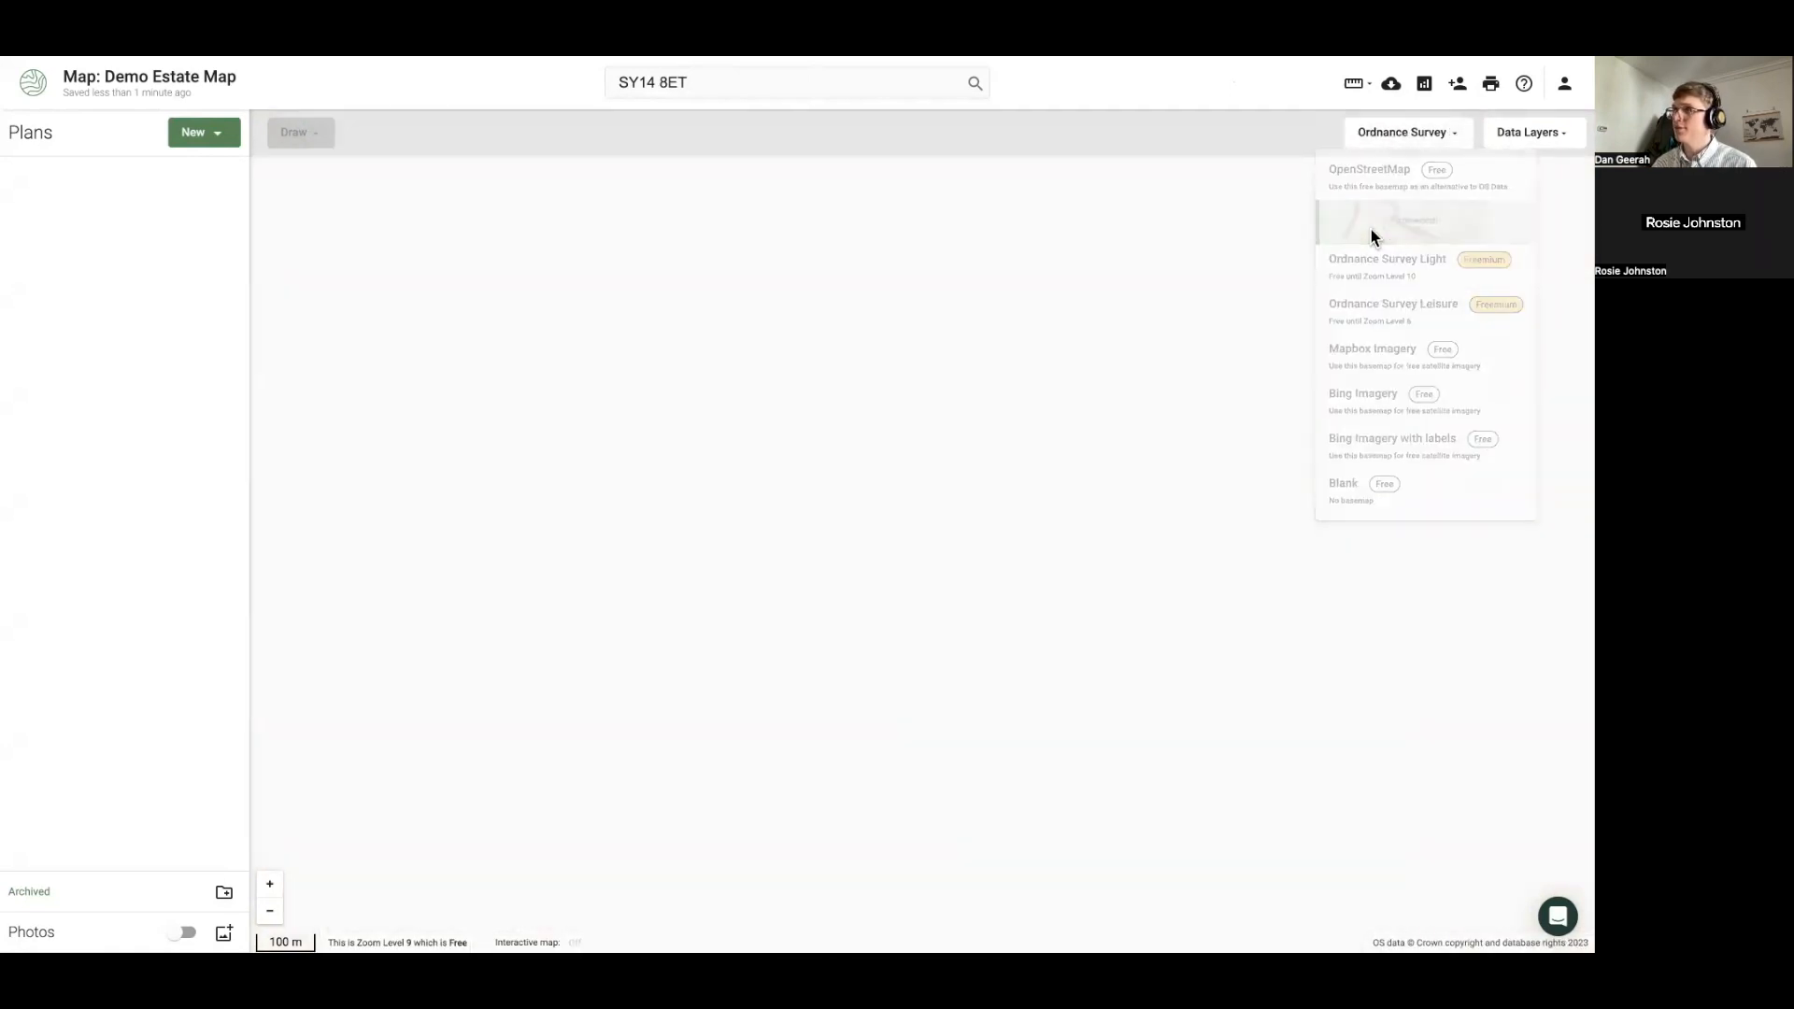
pyautogui.scroll(-3, 811, 541)
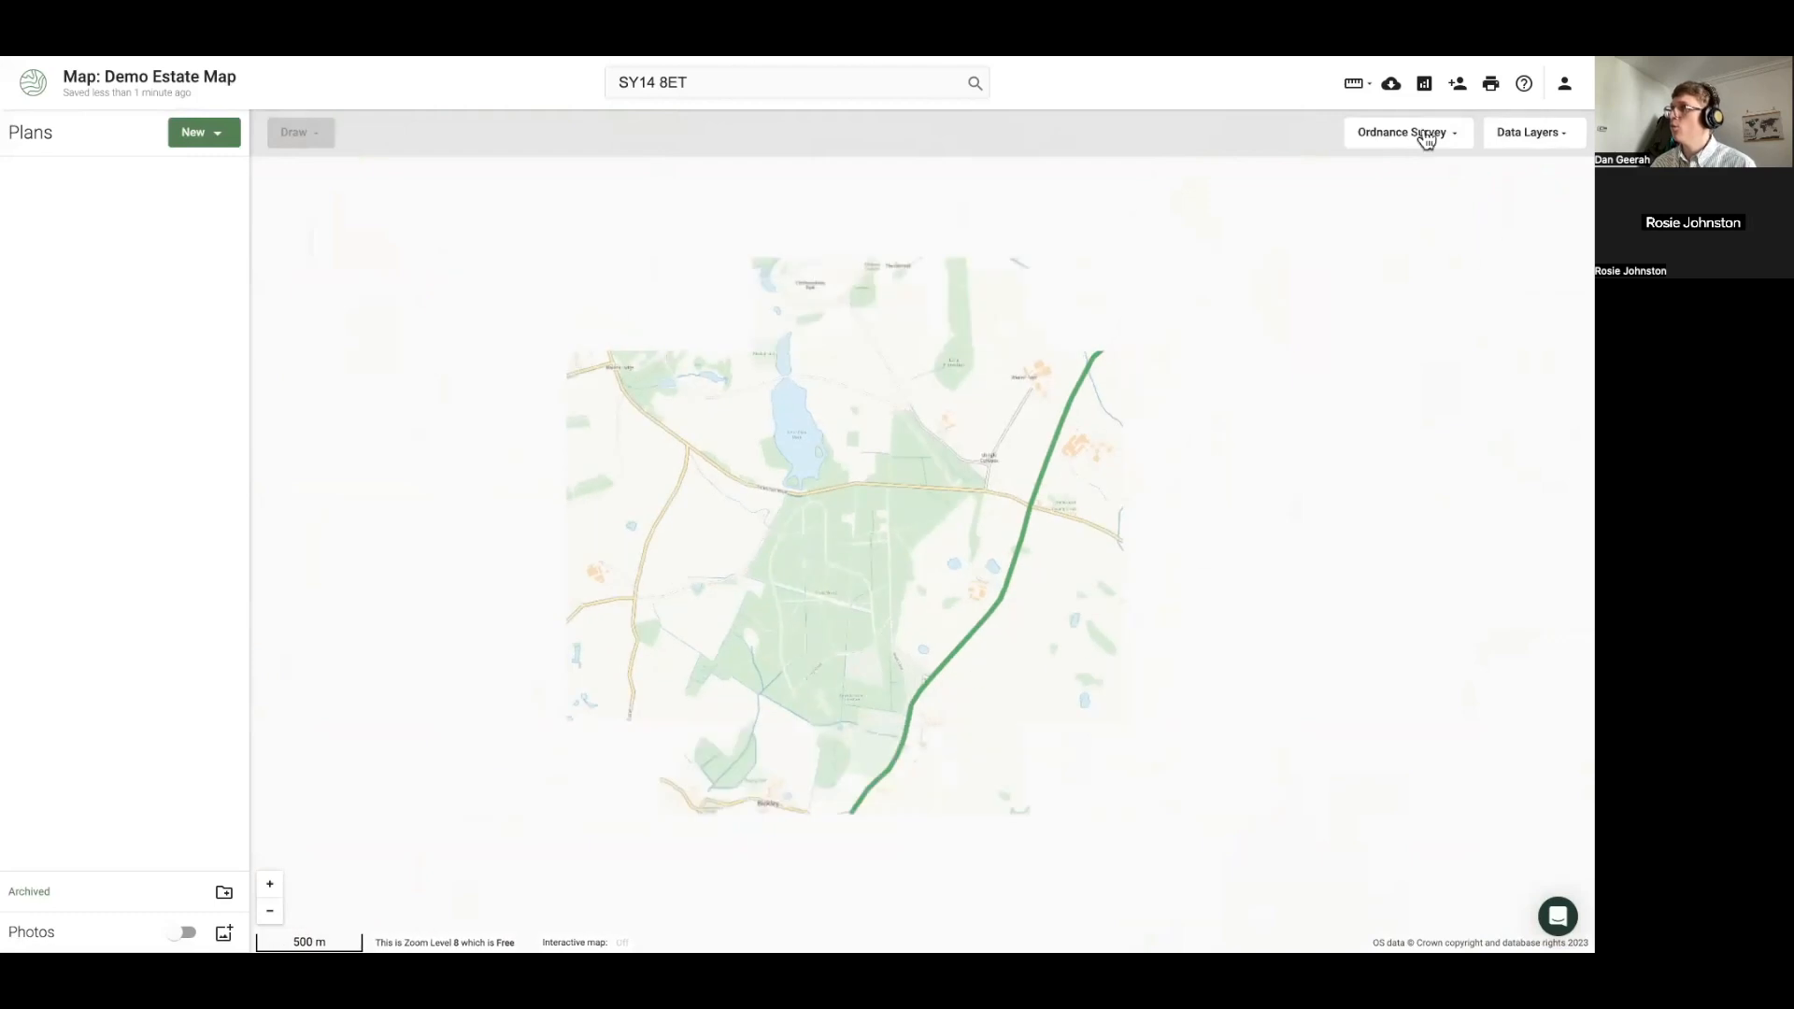
pyautogui.click(1420, 132)
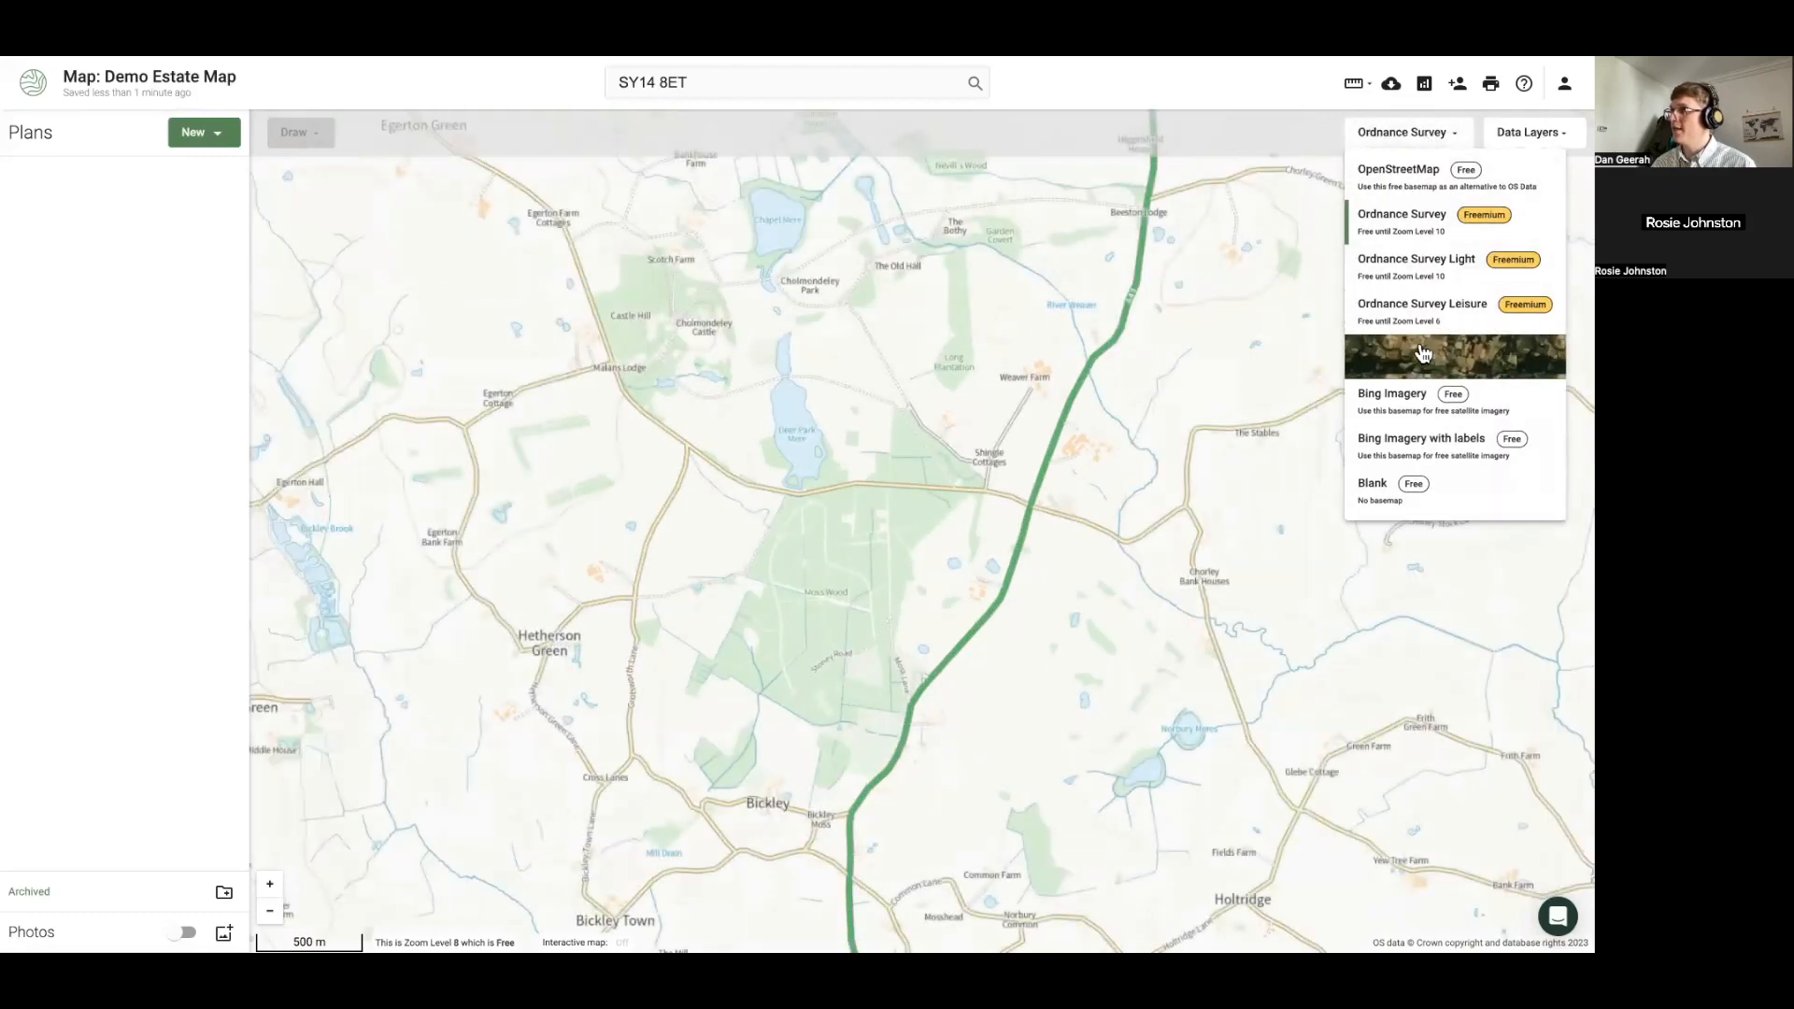
pyautogui.click(1401, 393)
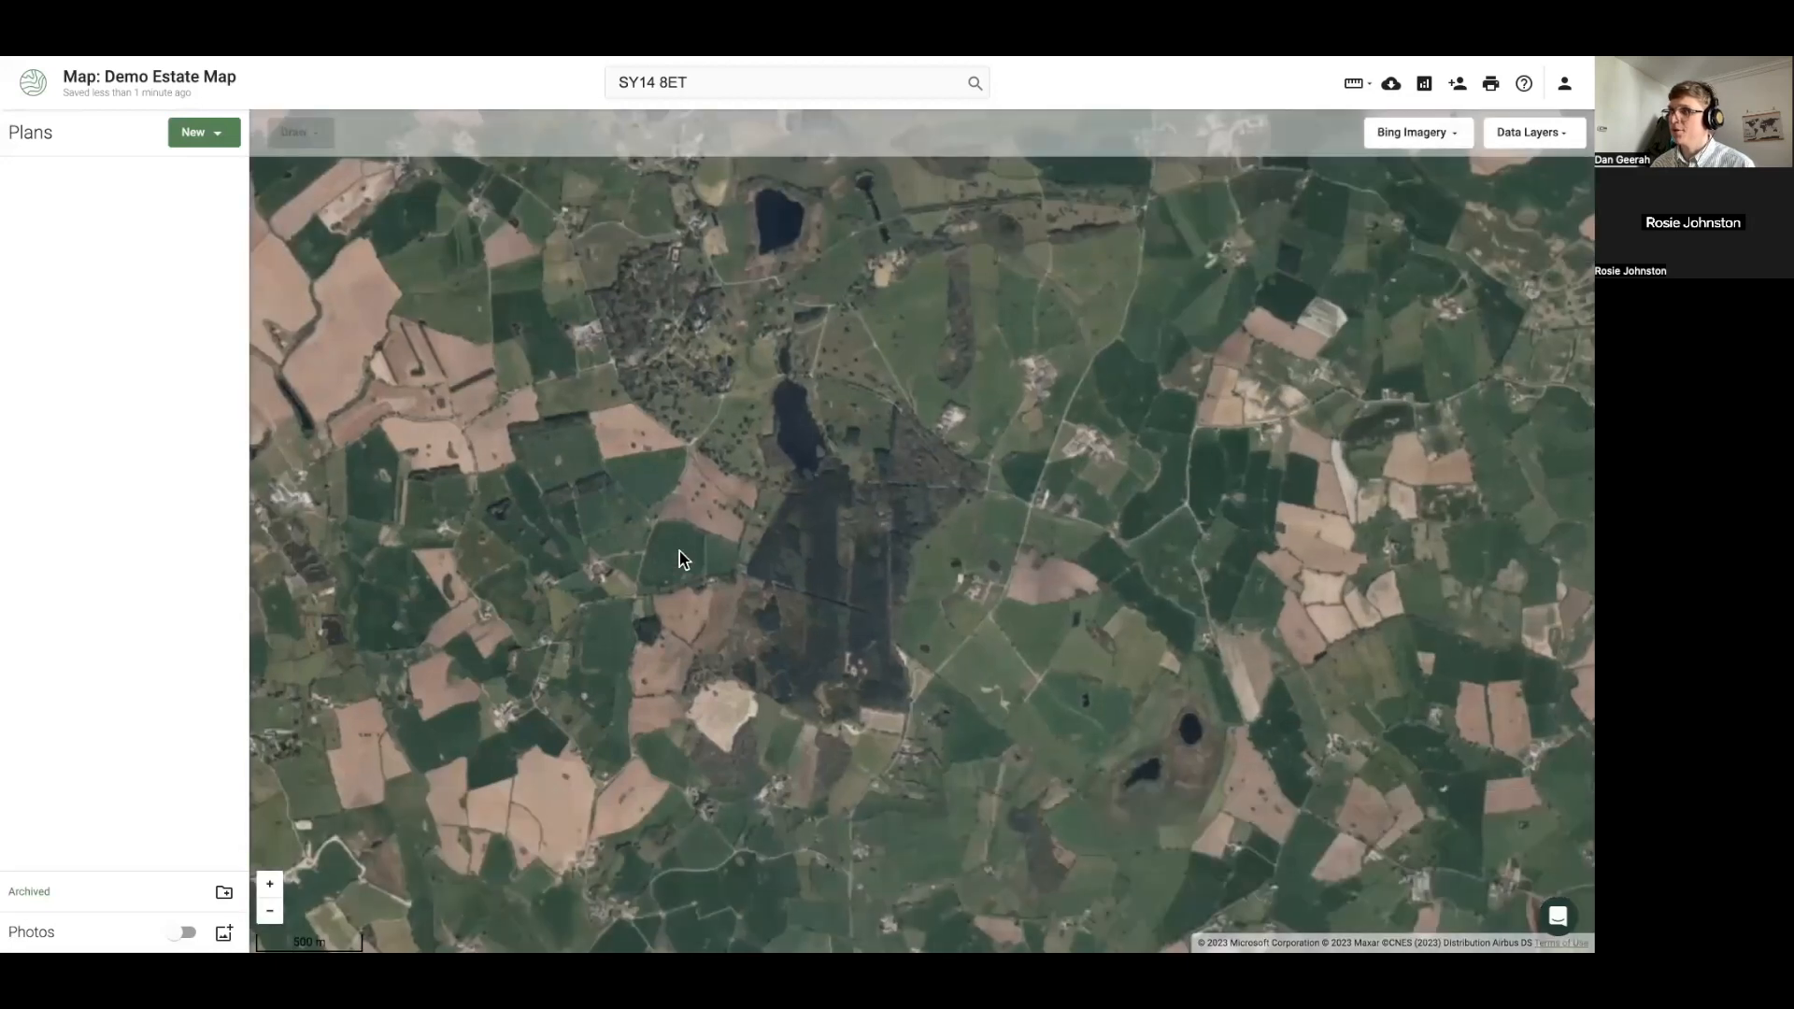
pyautogui.scroll(3, 680, 551)
pyautogui.scroll(-2, 715, 559)
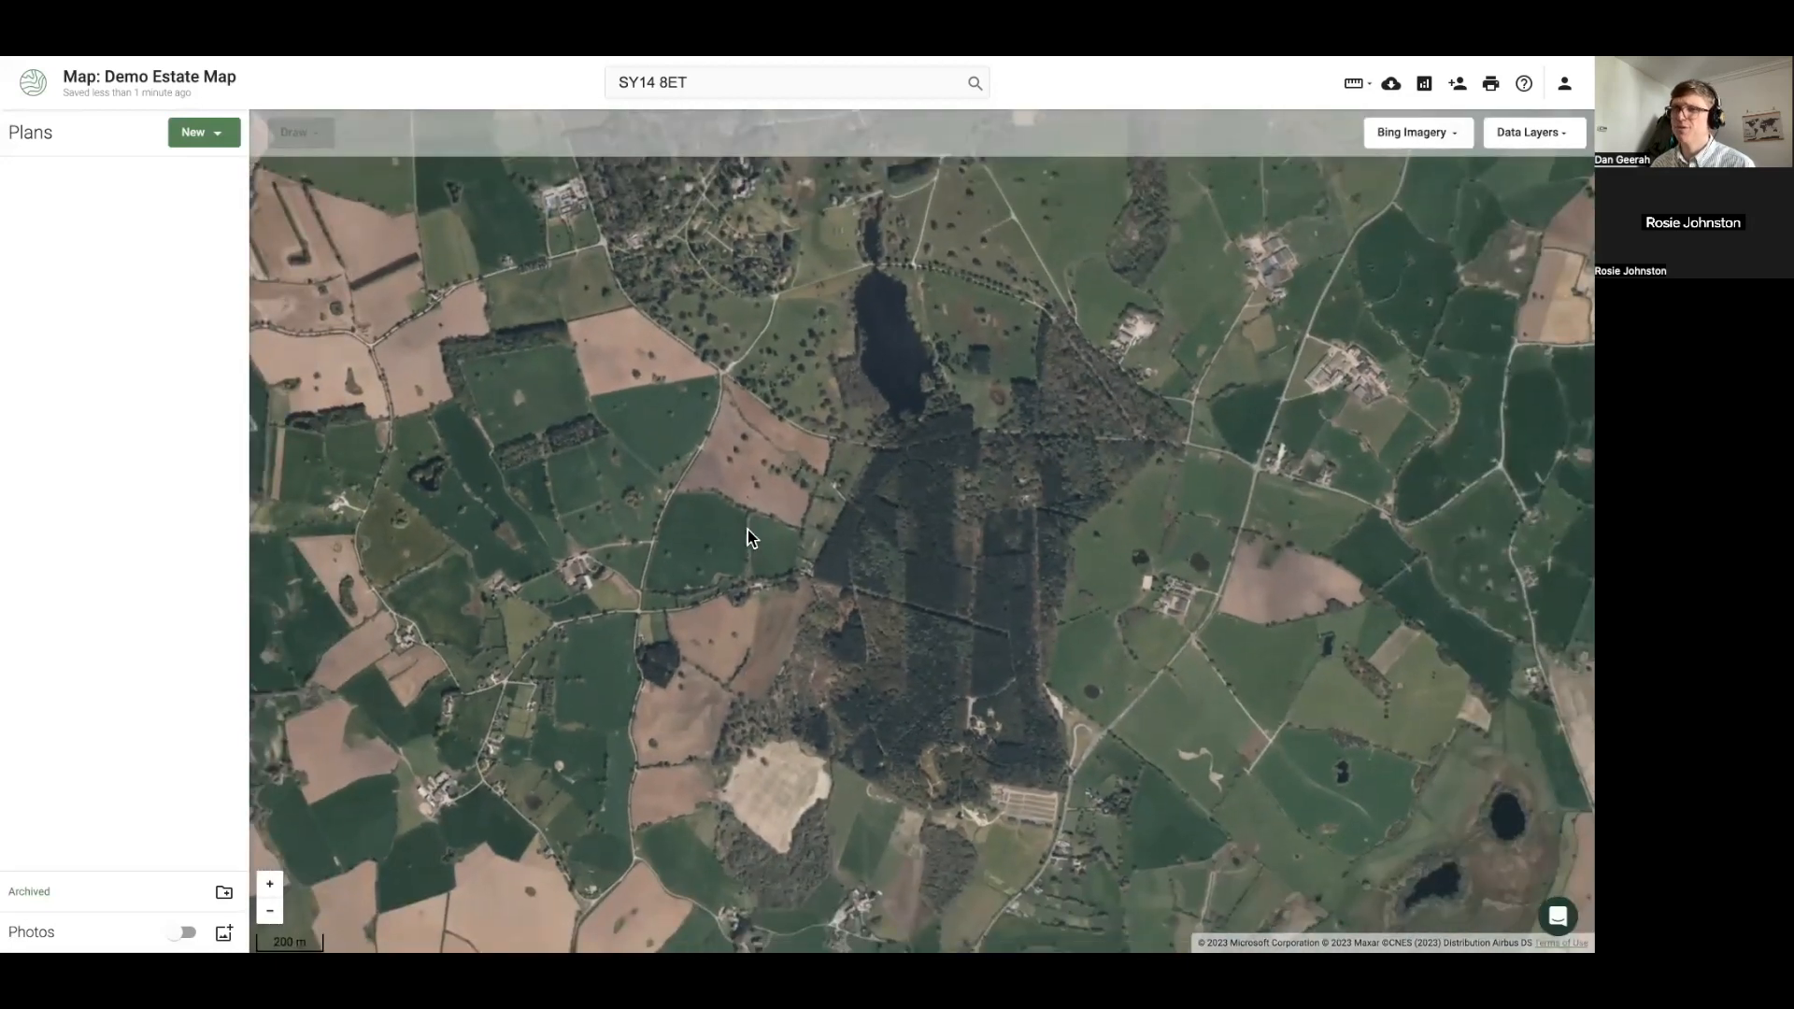
pyautogui.click(1422, 138)
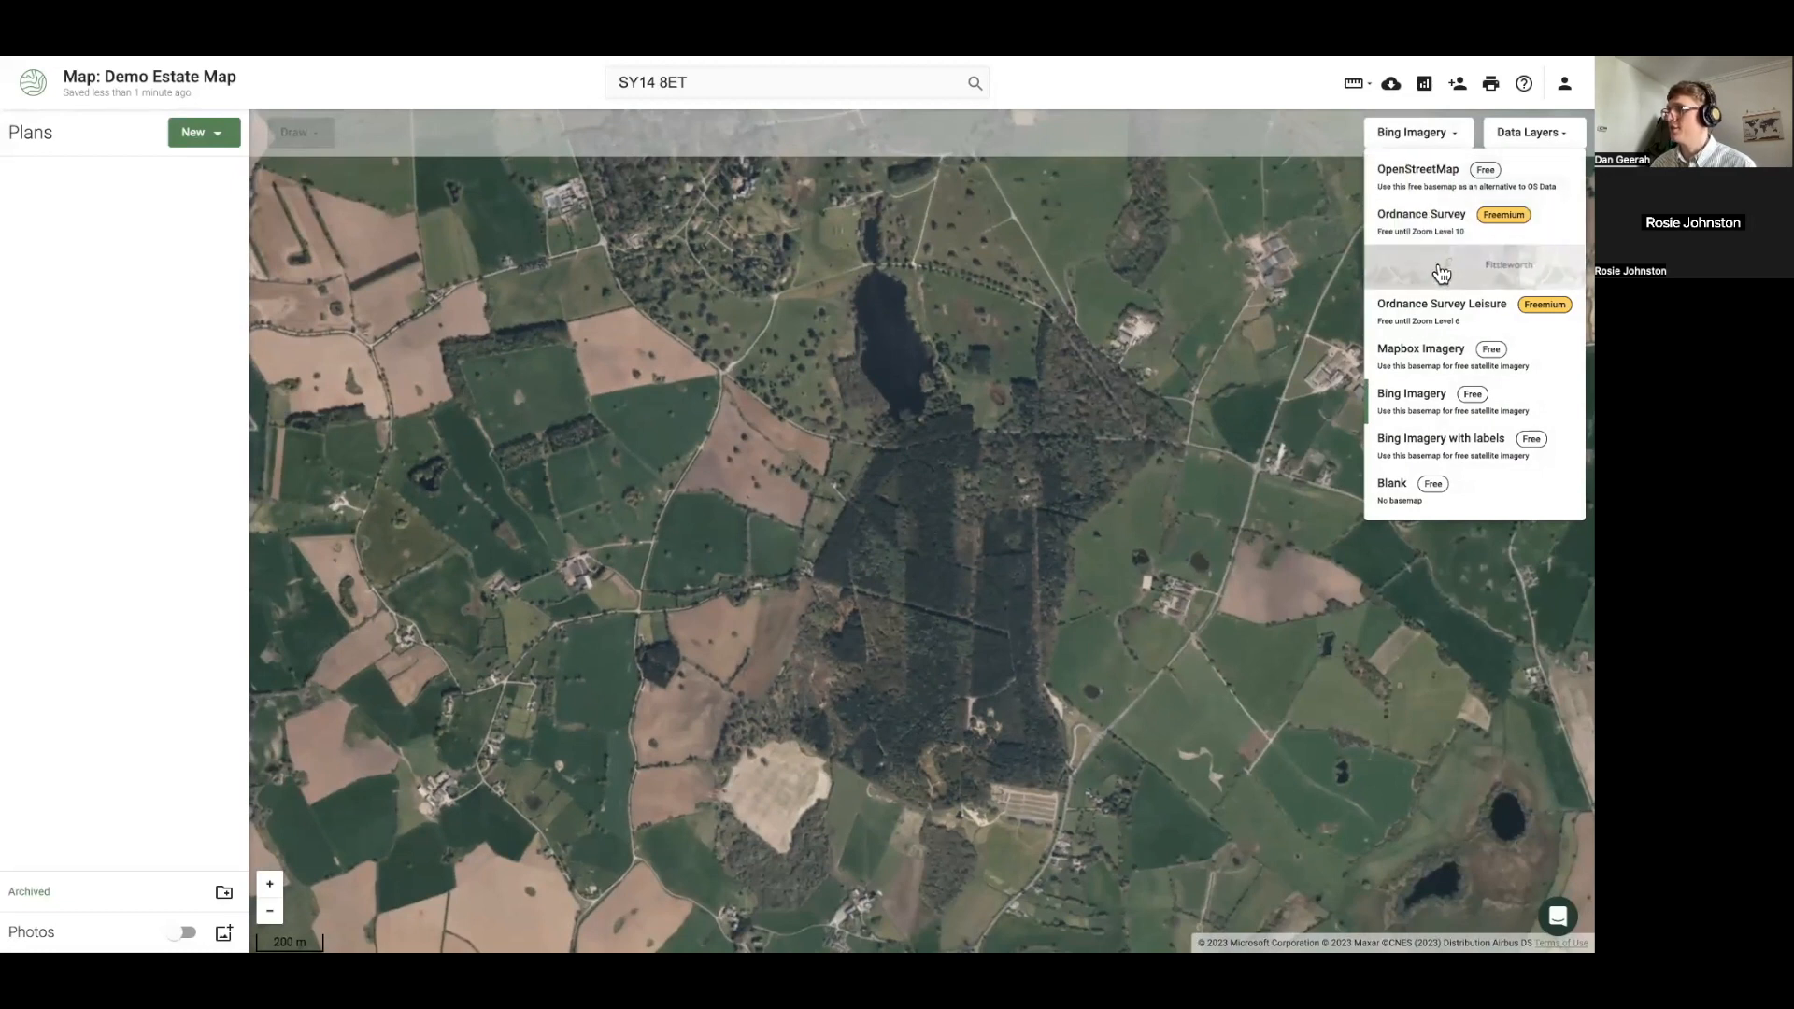
pyautogui.click(1422, 261)
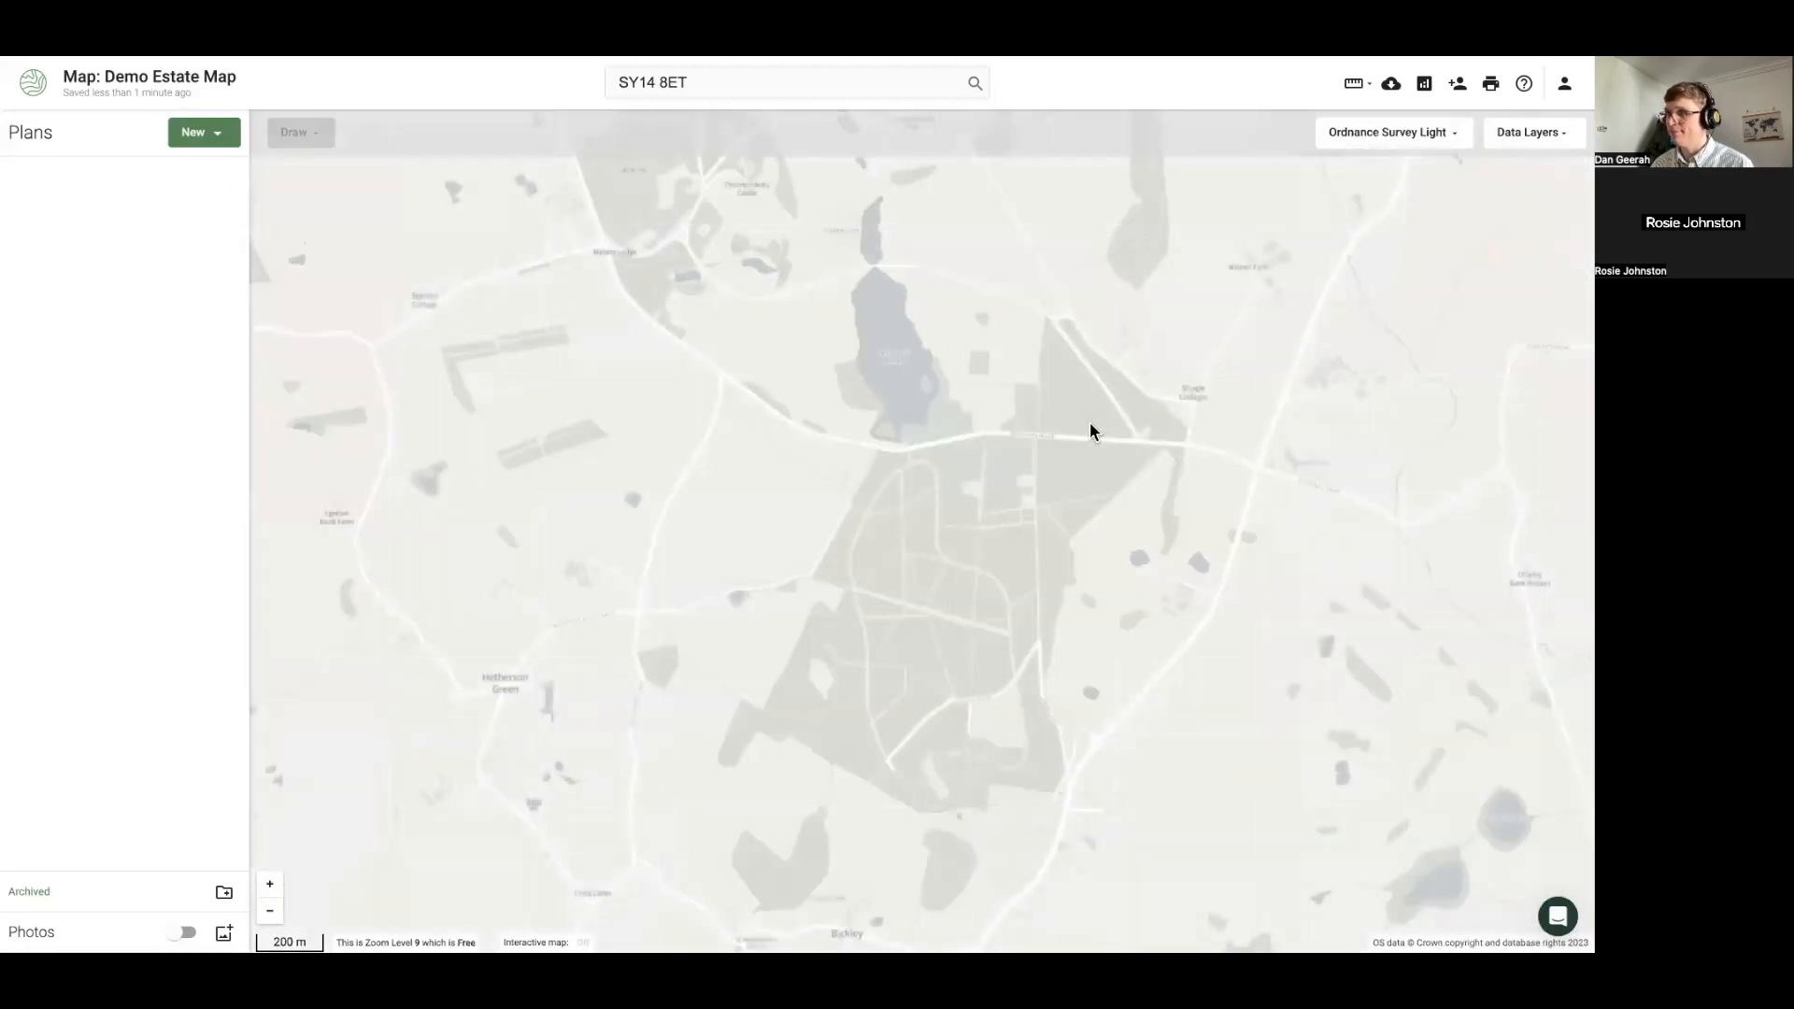
pyautogui.moveTo(1063, 424); pyautogui.dragTo(972, 384)
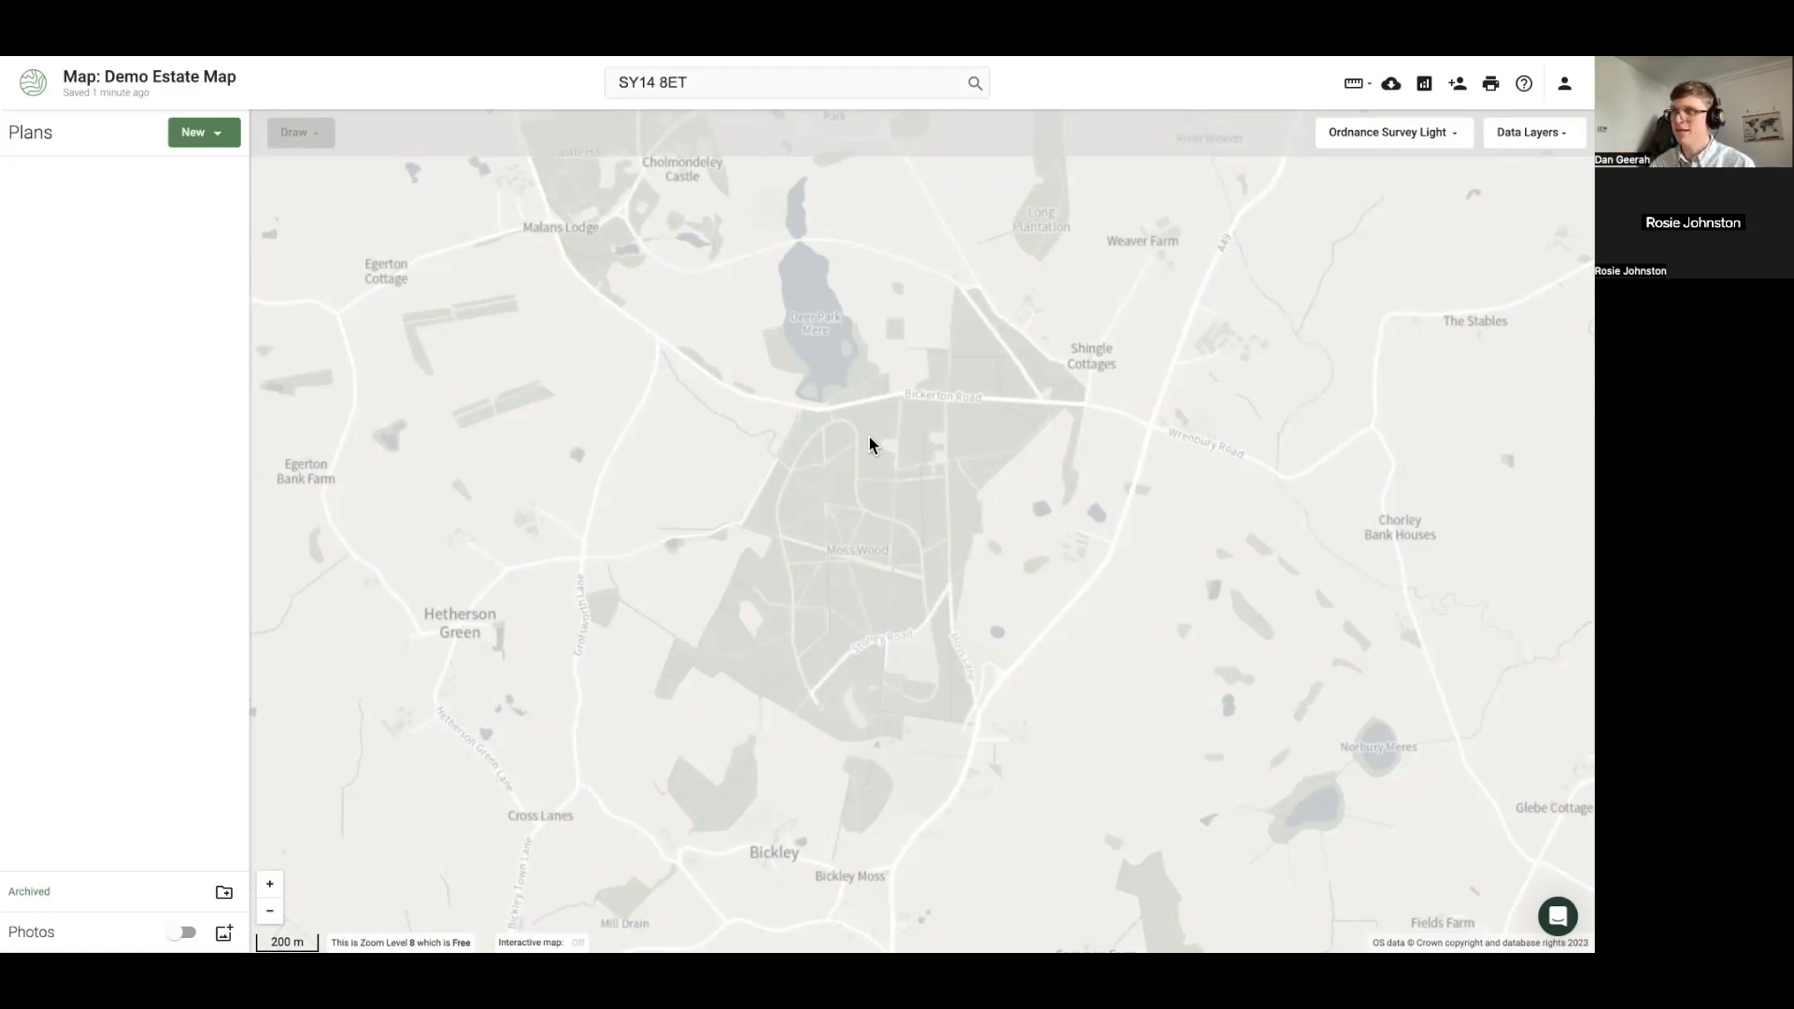
pyautogui.scroll(-2, 867, 445)
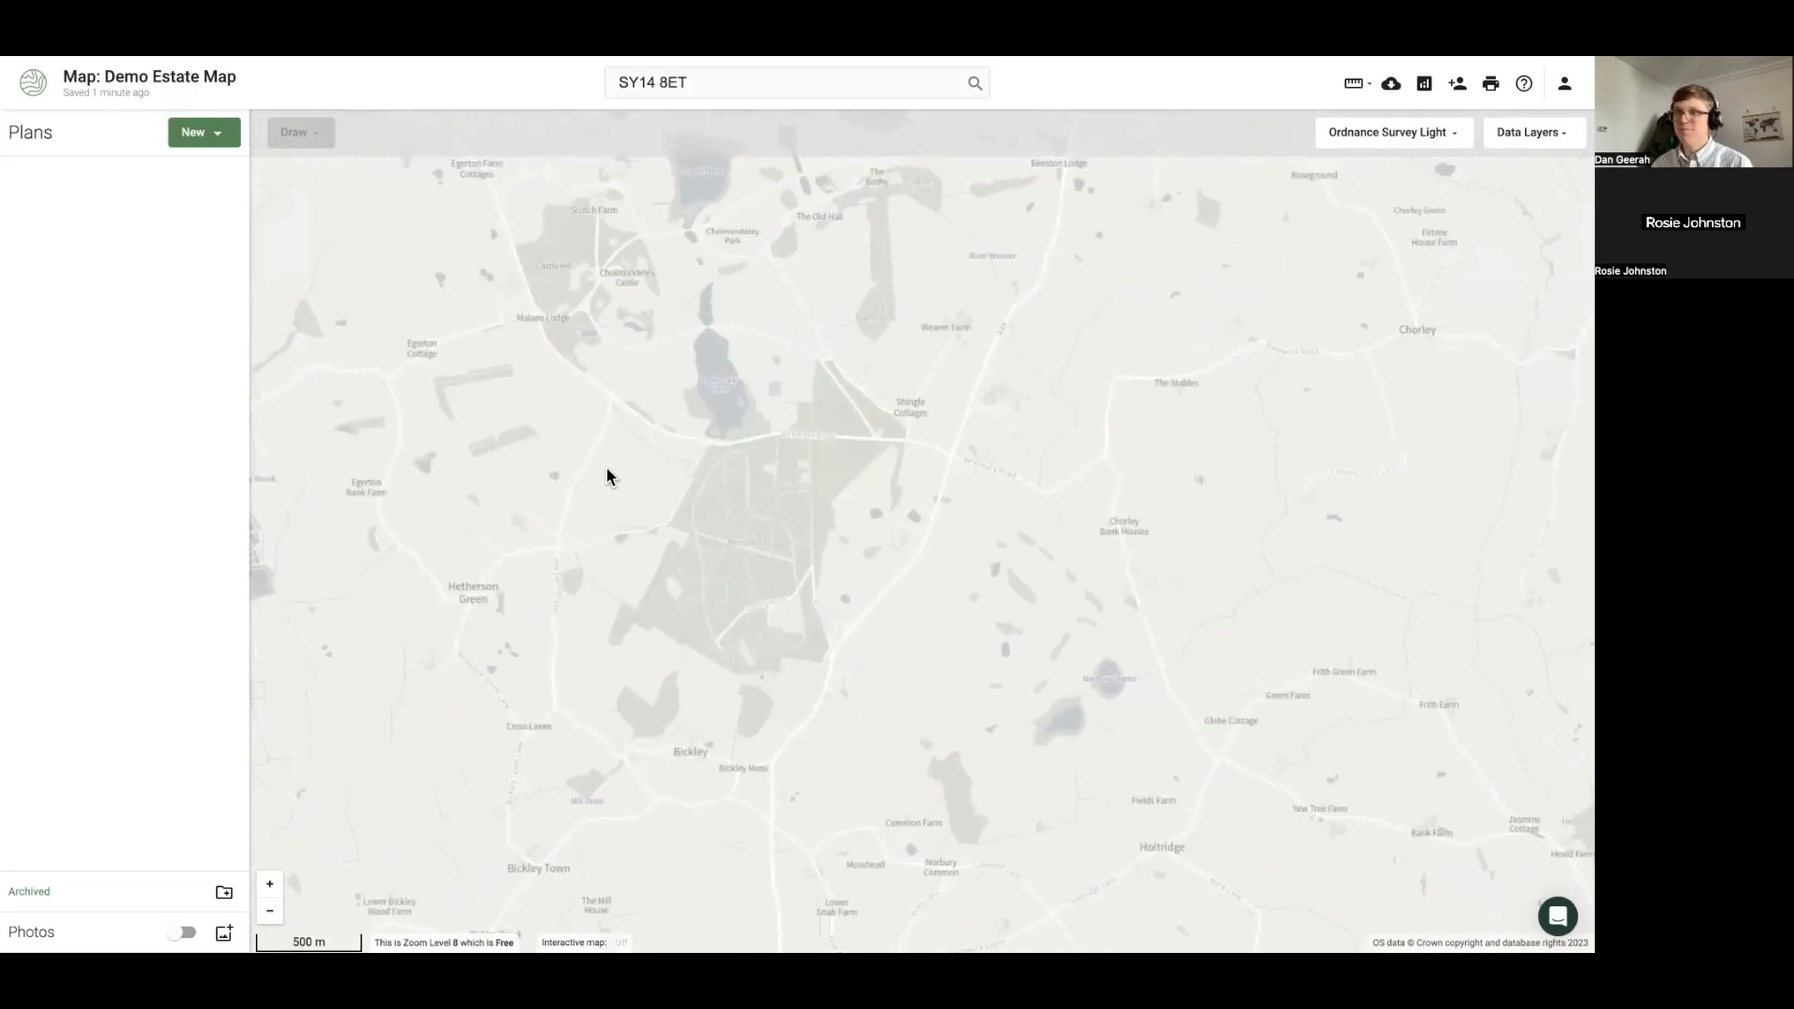
pyautogui.moveTo(472, 413); pyautogui.dragTo(518, 485)
pyautogui.scroll(2, 518, 485)
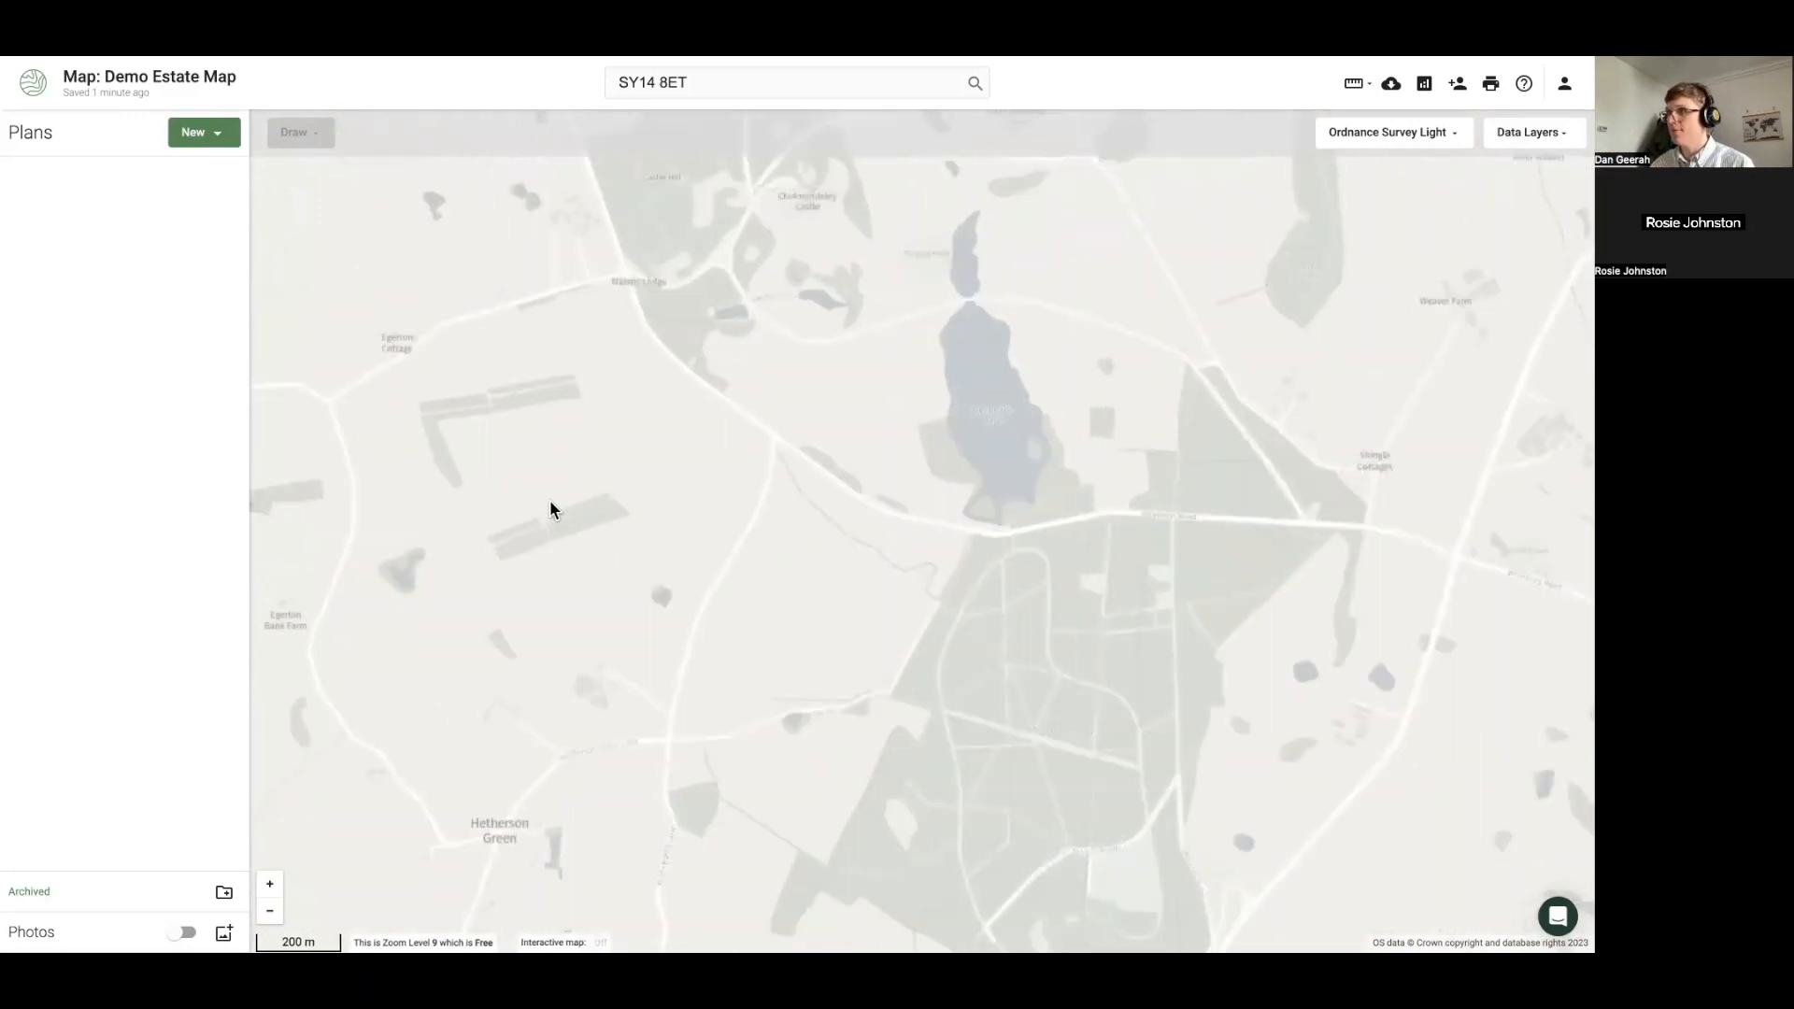
# Start a new plan from the Ownership Boundary template
pyautogui.click(200, 134)
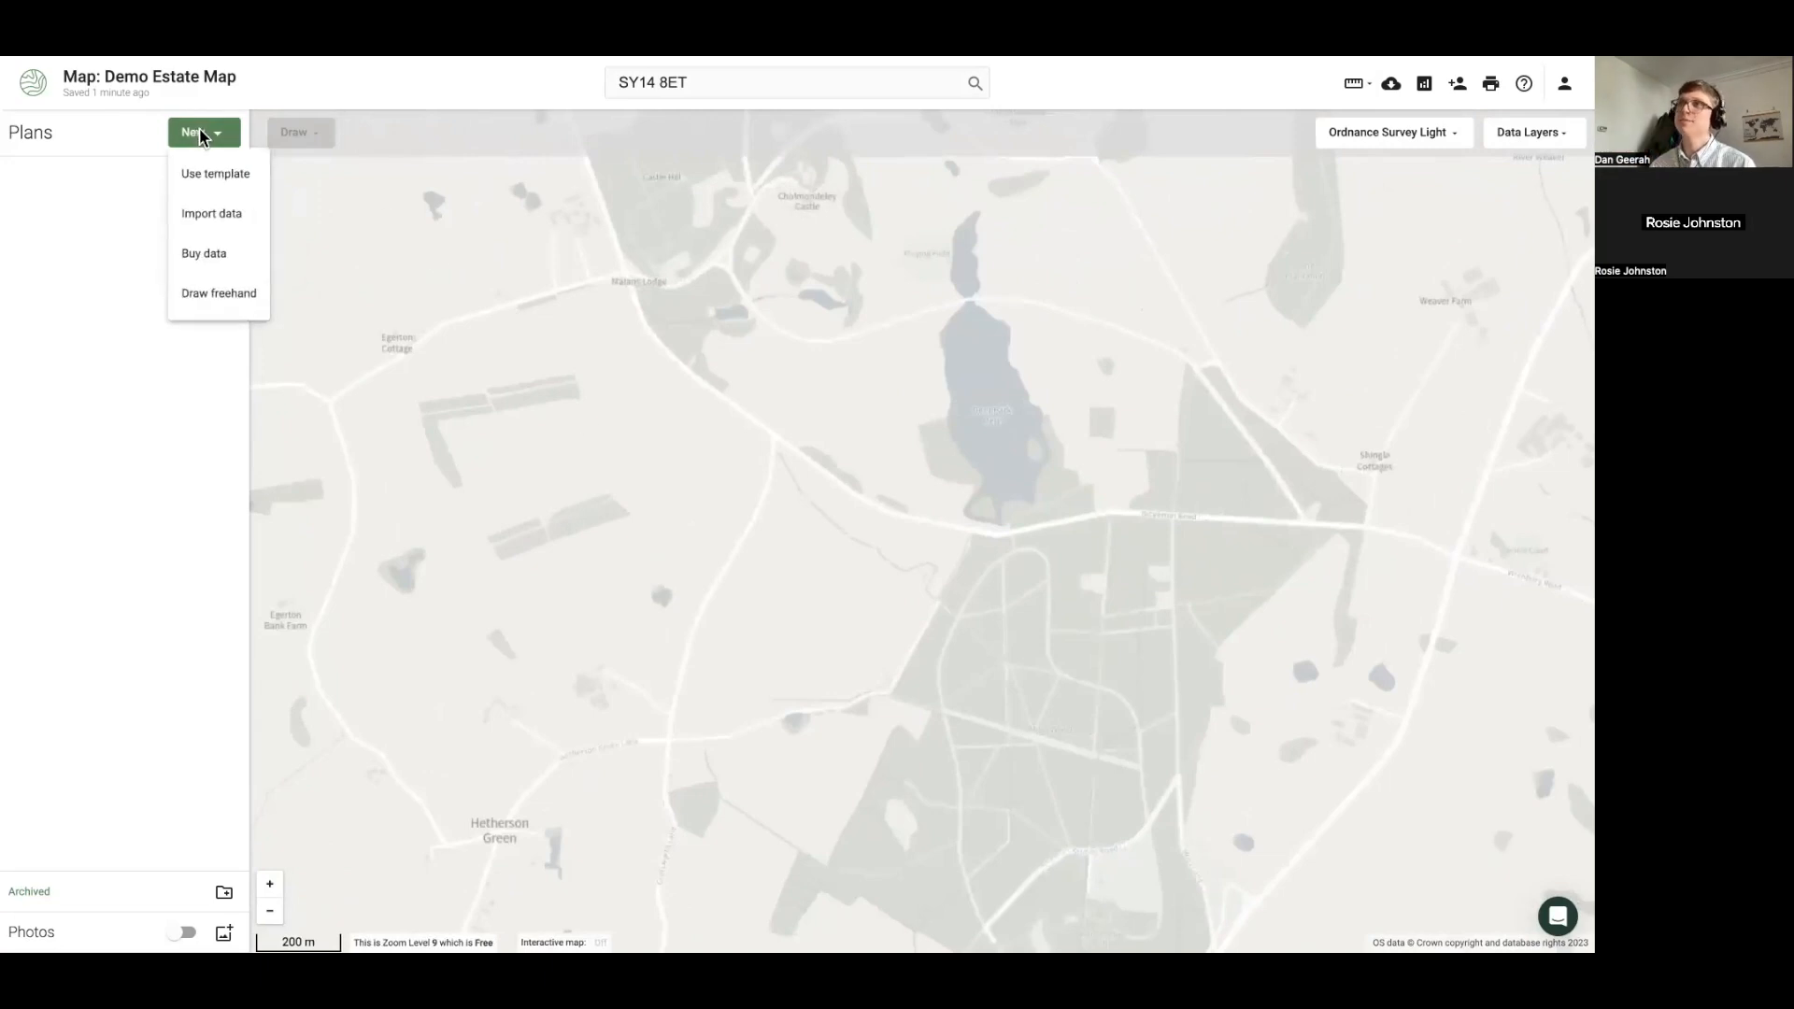
pyautogui.click(230, 189)
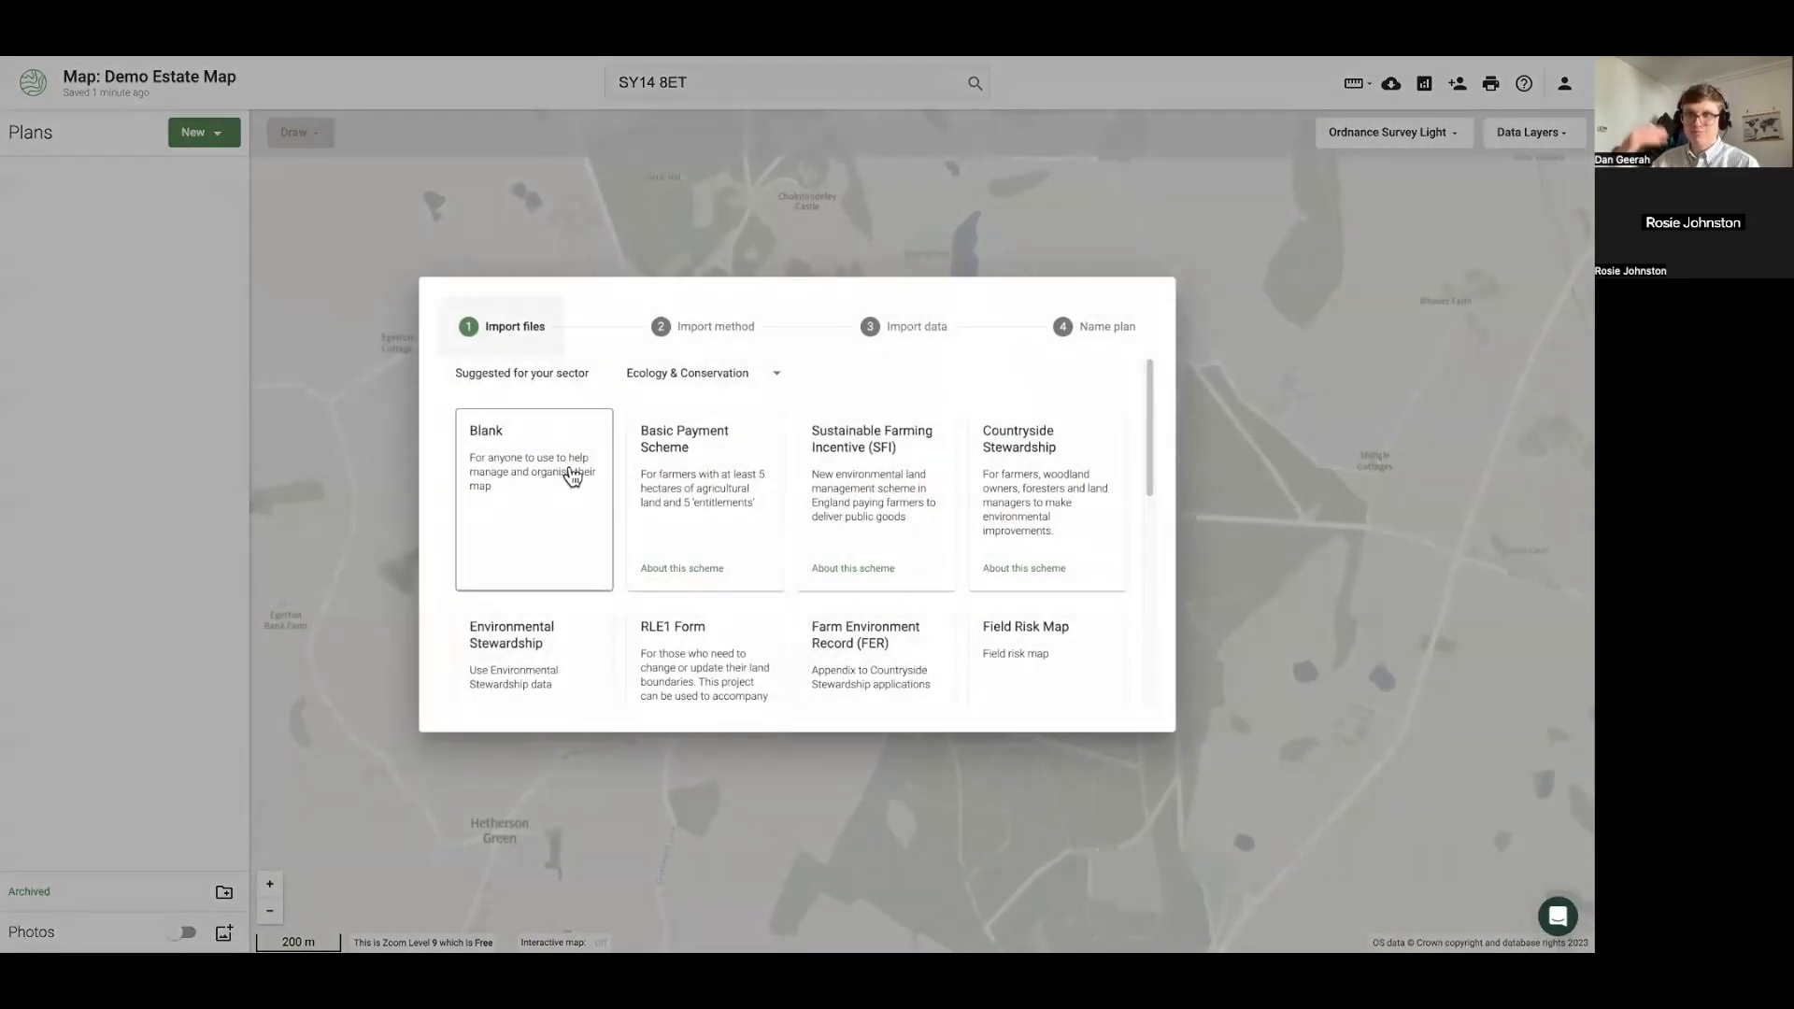
pyautogui.scroll(-1, 572, 477)
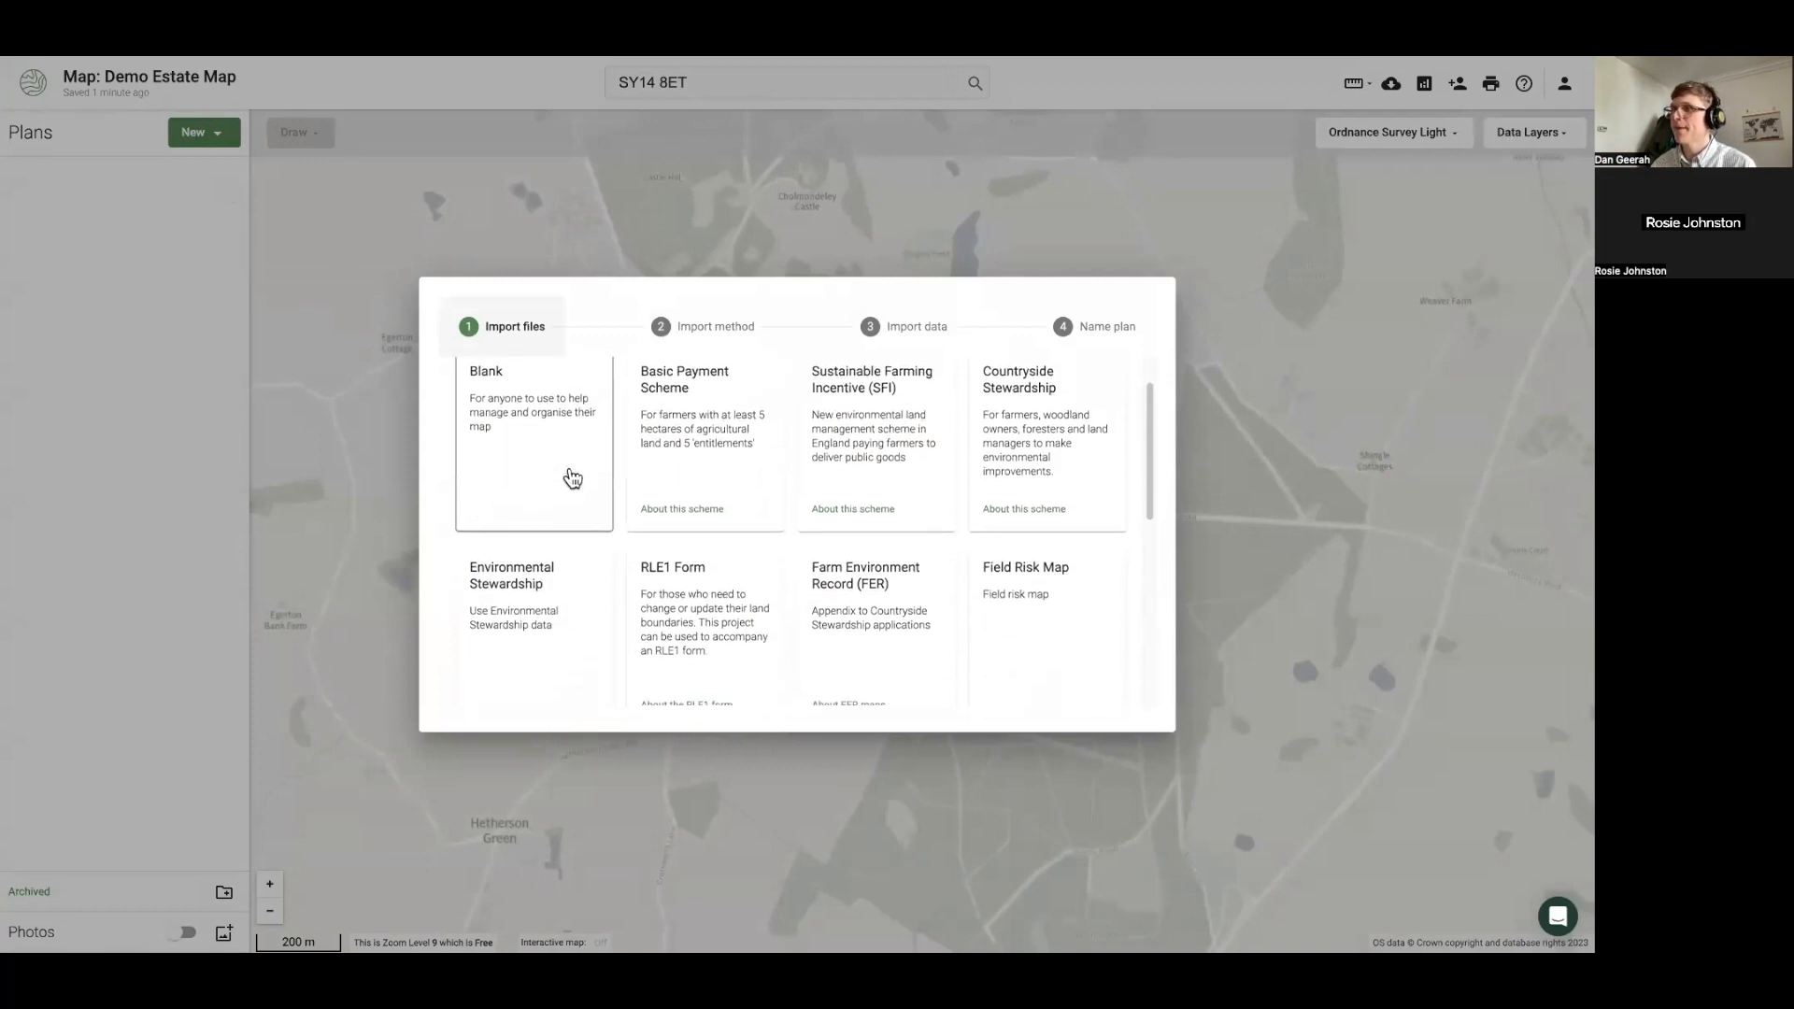
pyautogui.scroll(-2, 572, 478)
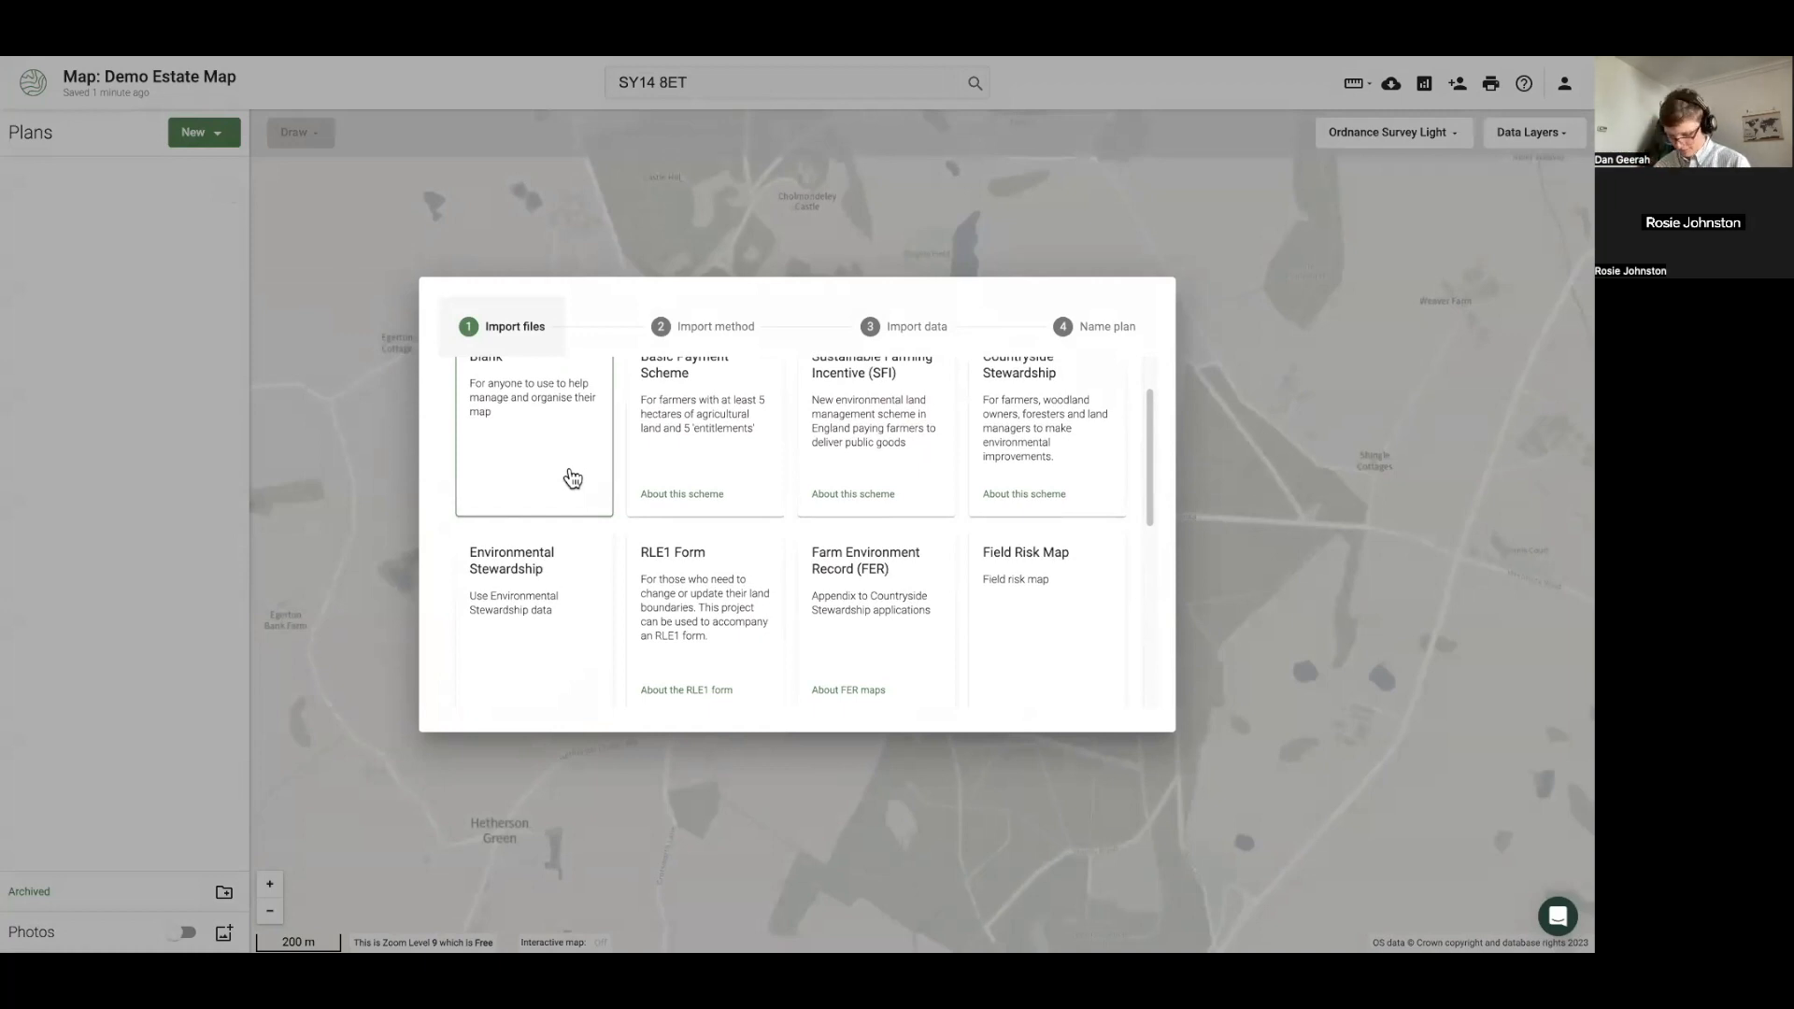
pyautogui.scroll(3, 573, 478)
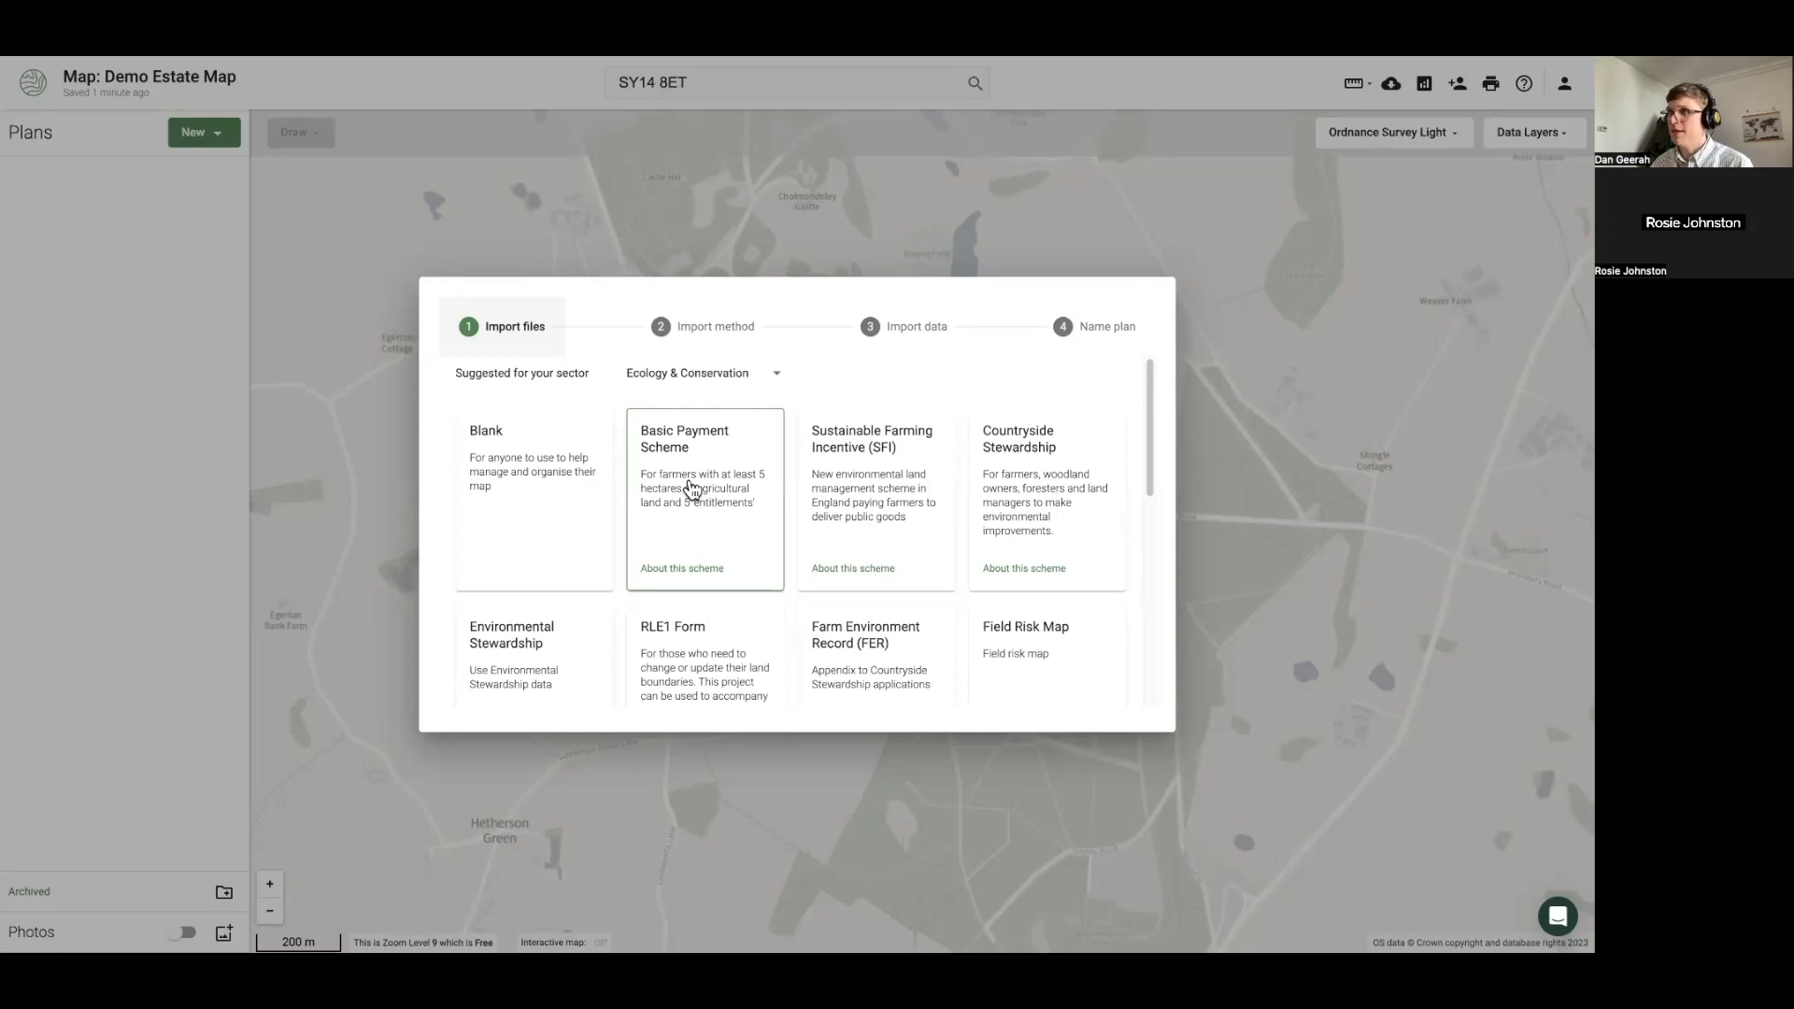
pyautogui.scroll(-5, 691, 488)
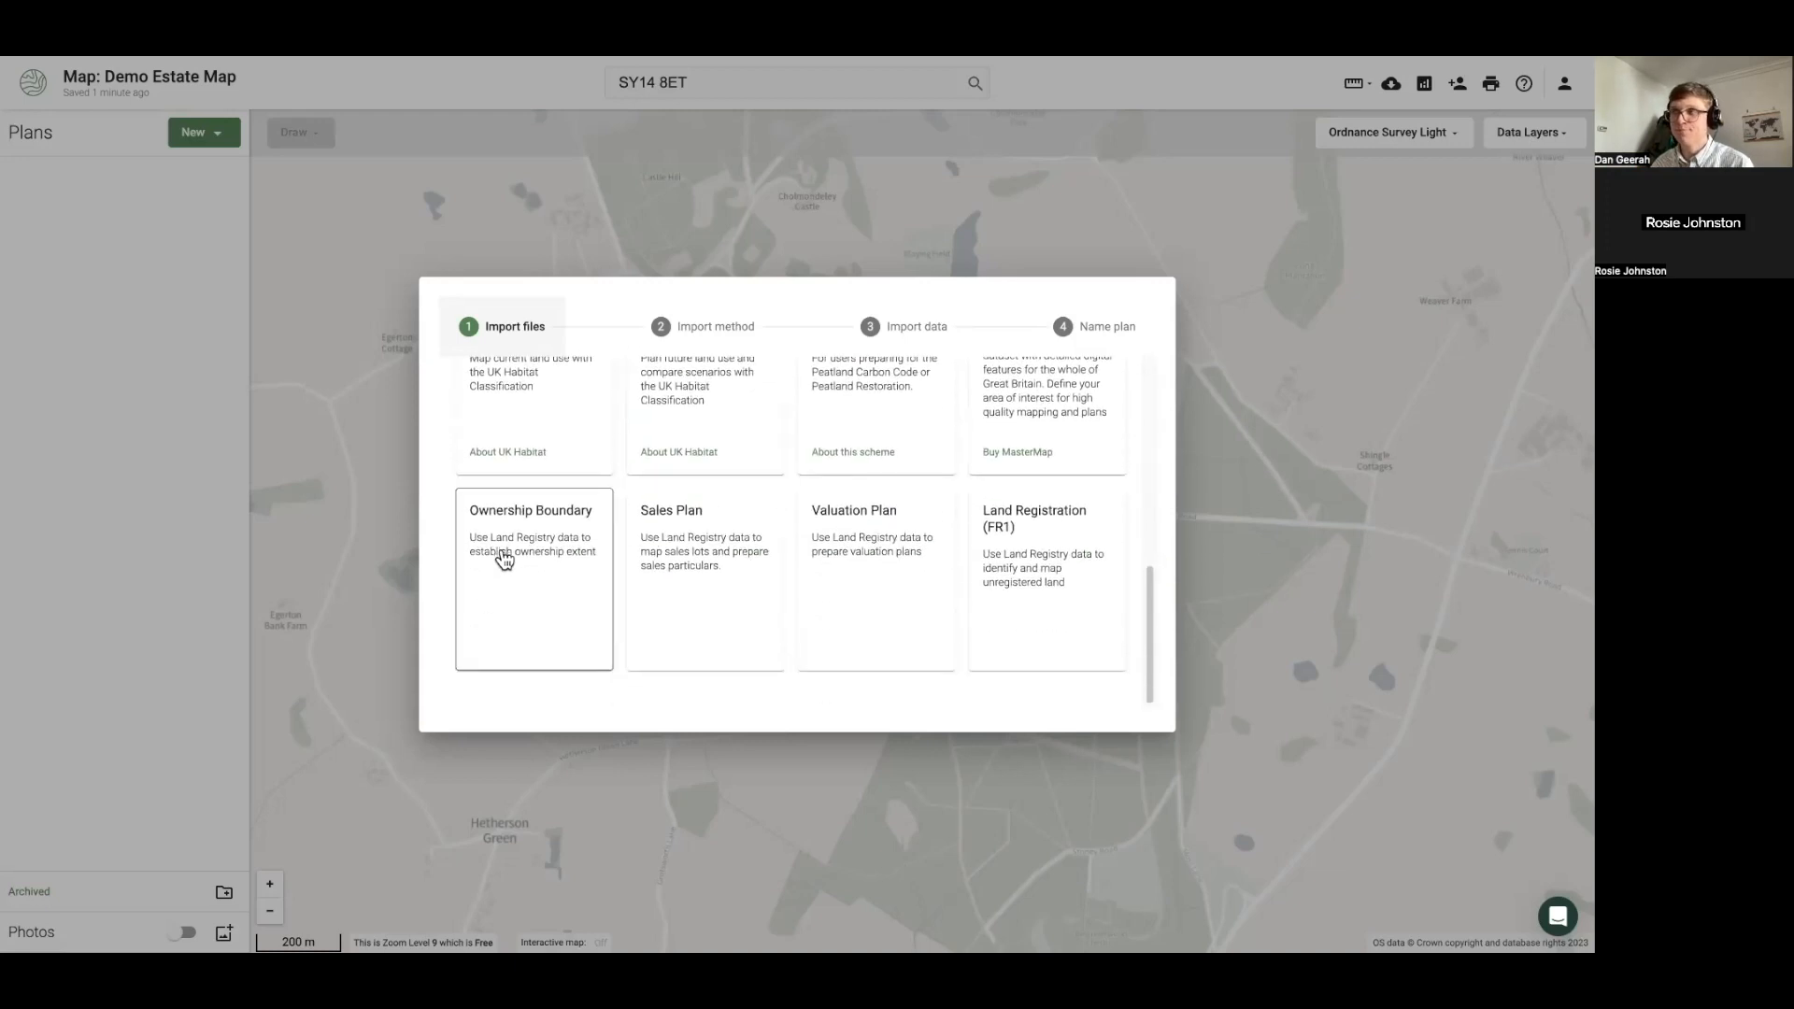
pyautogui.click(505, 559)
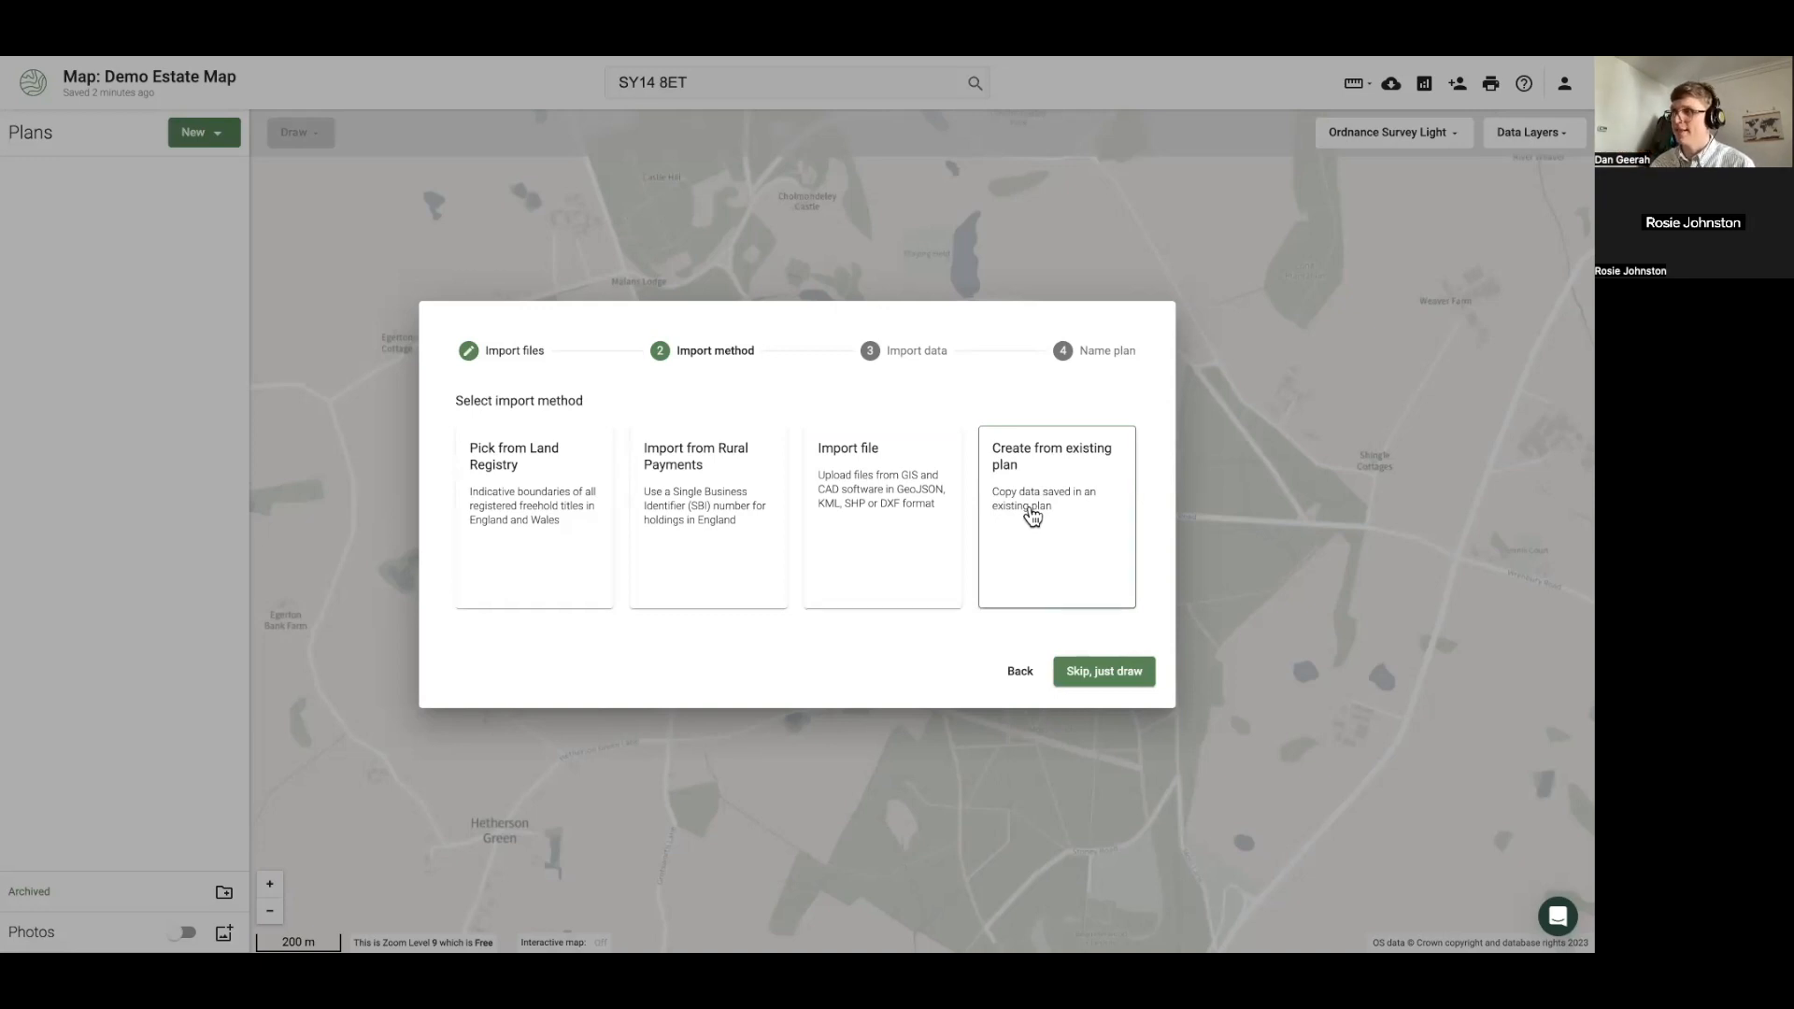
# Choose Pick from Land Registry and select a title's parcels, keeping 'Select all parcels within title' on
pyautogui.click(566, 534)
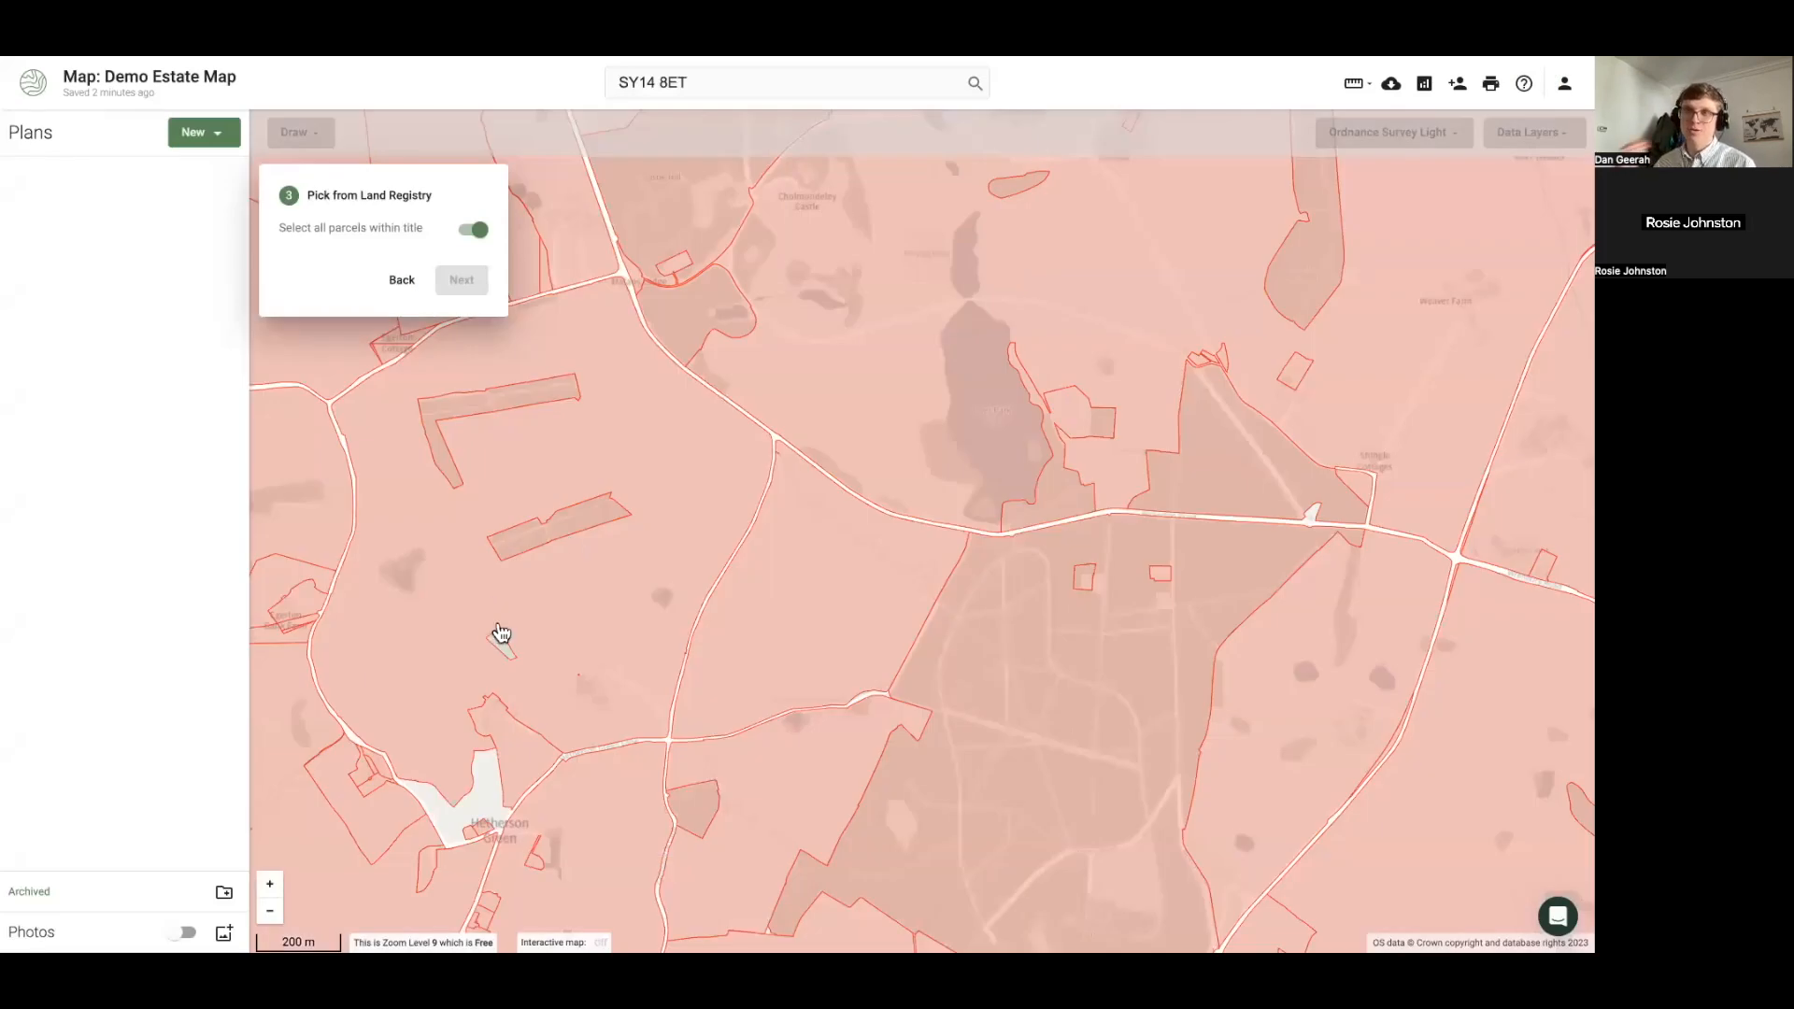
pyautogui.moveTo(499, 628); pyautogui.dragTo(646, 587)
pyautogui.scroll(-1, 647, 588)
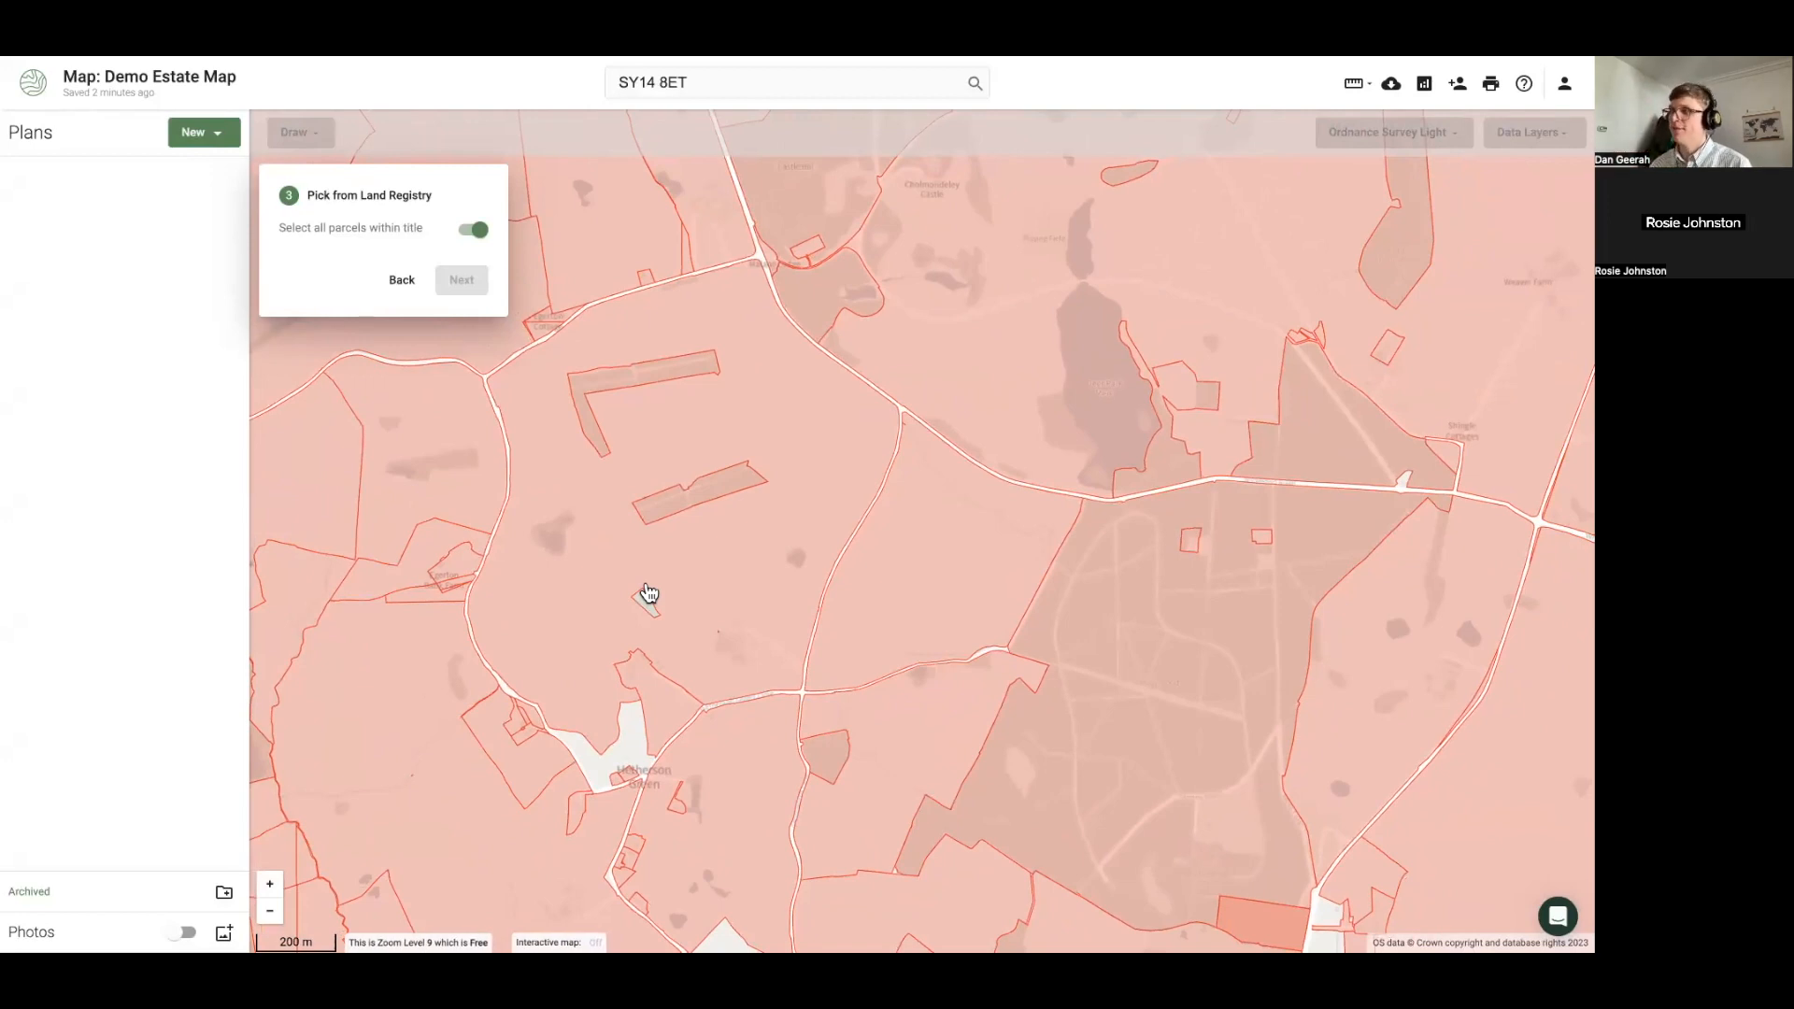
pyautogui.click(599, 540)
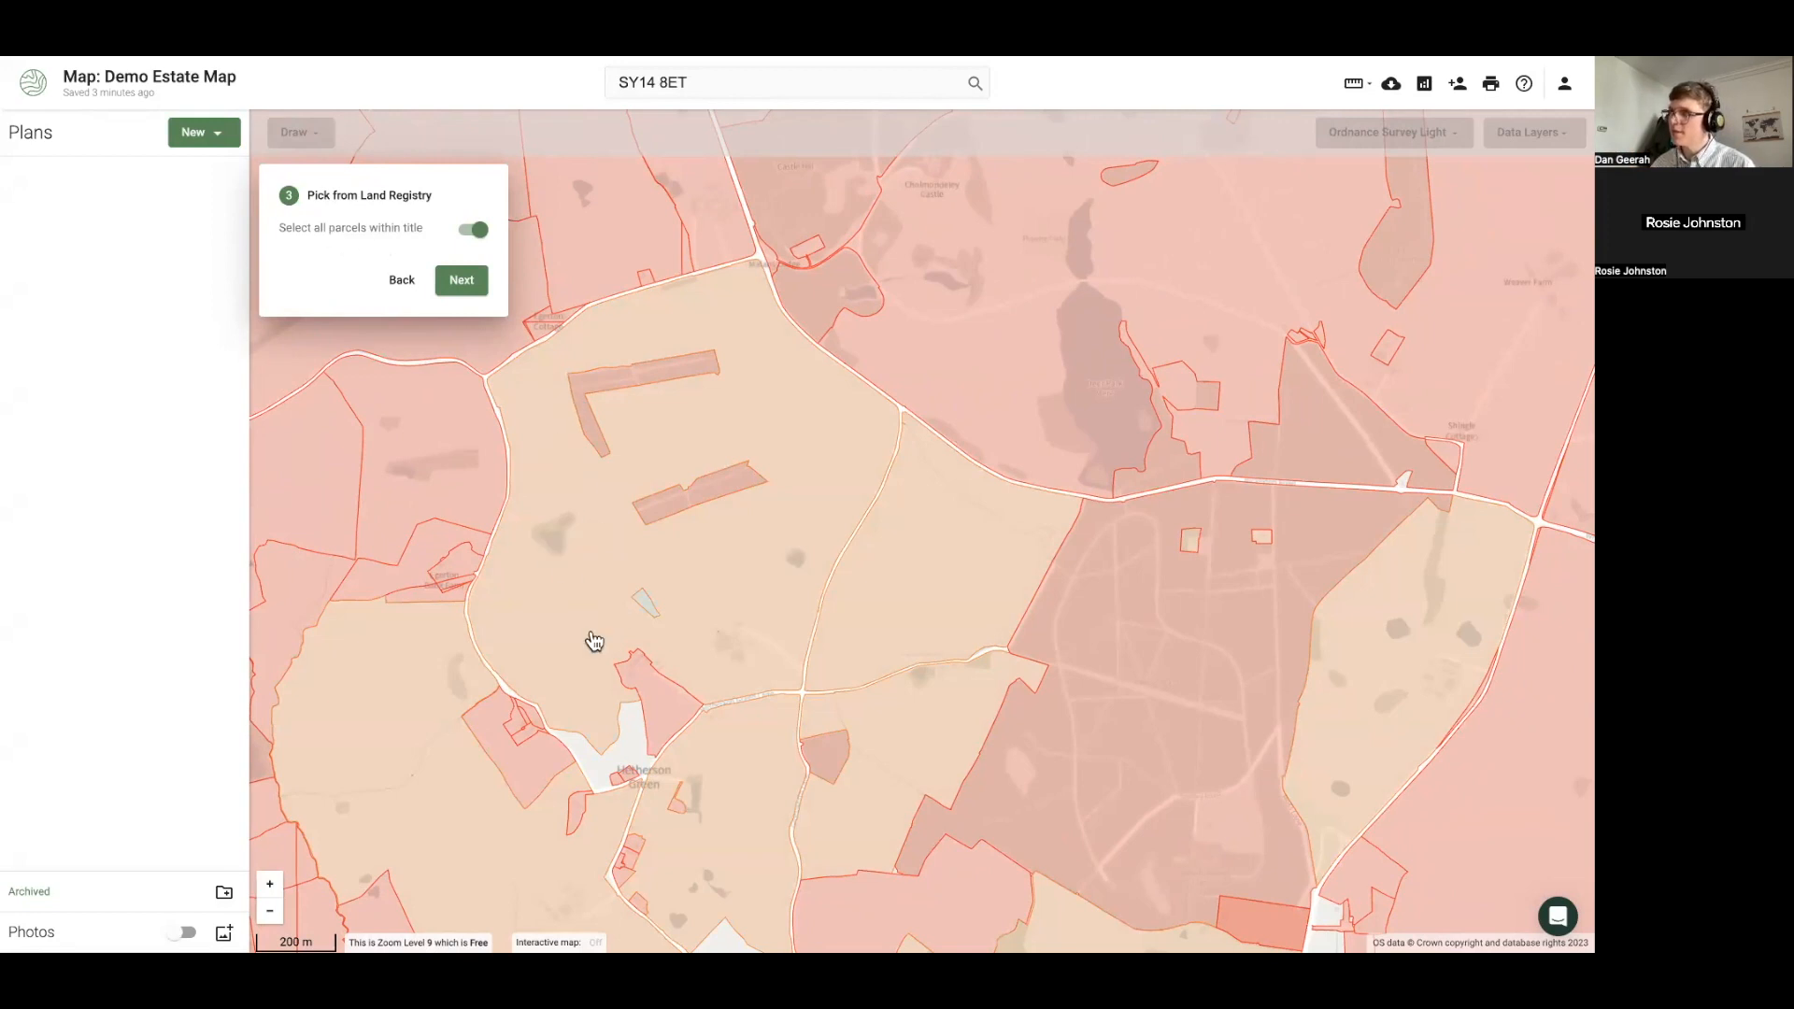
pyautogui.click(782, 557)
pyautogui.moveTo(781, 552); pyautogui.dragTo(769, 429)
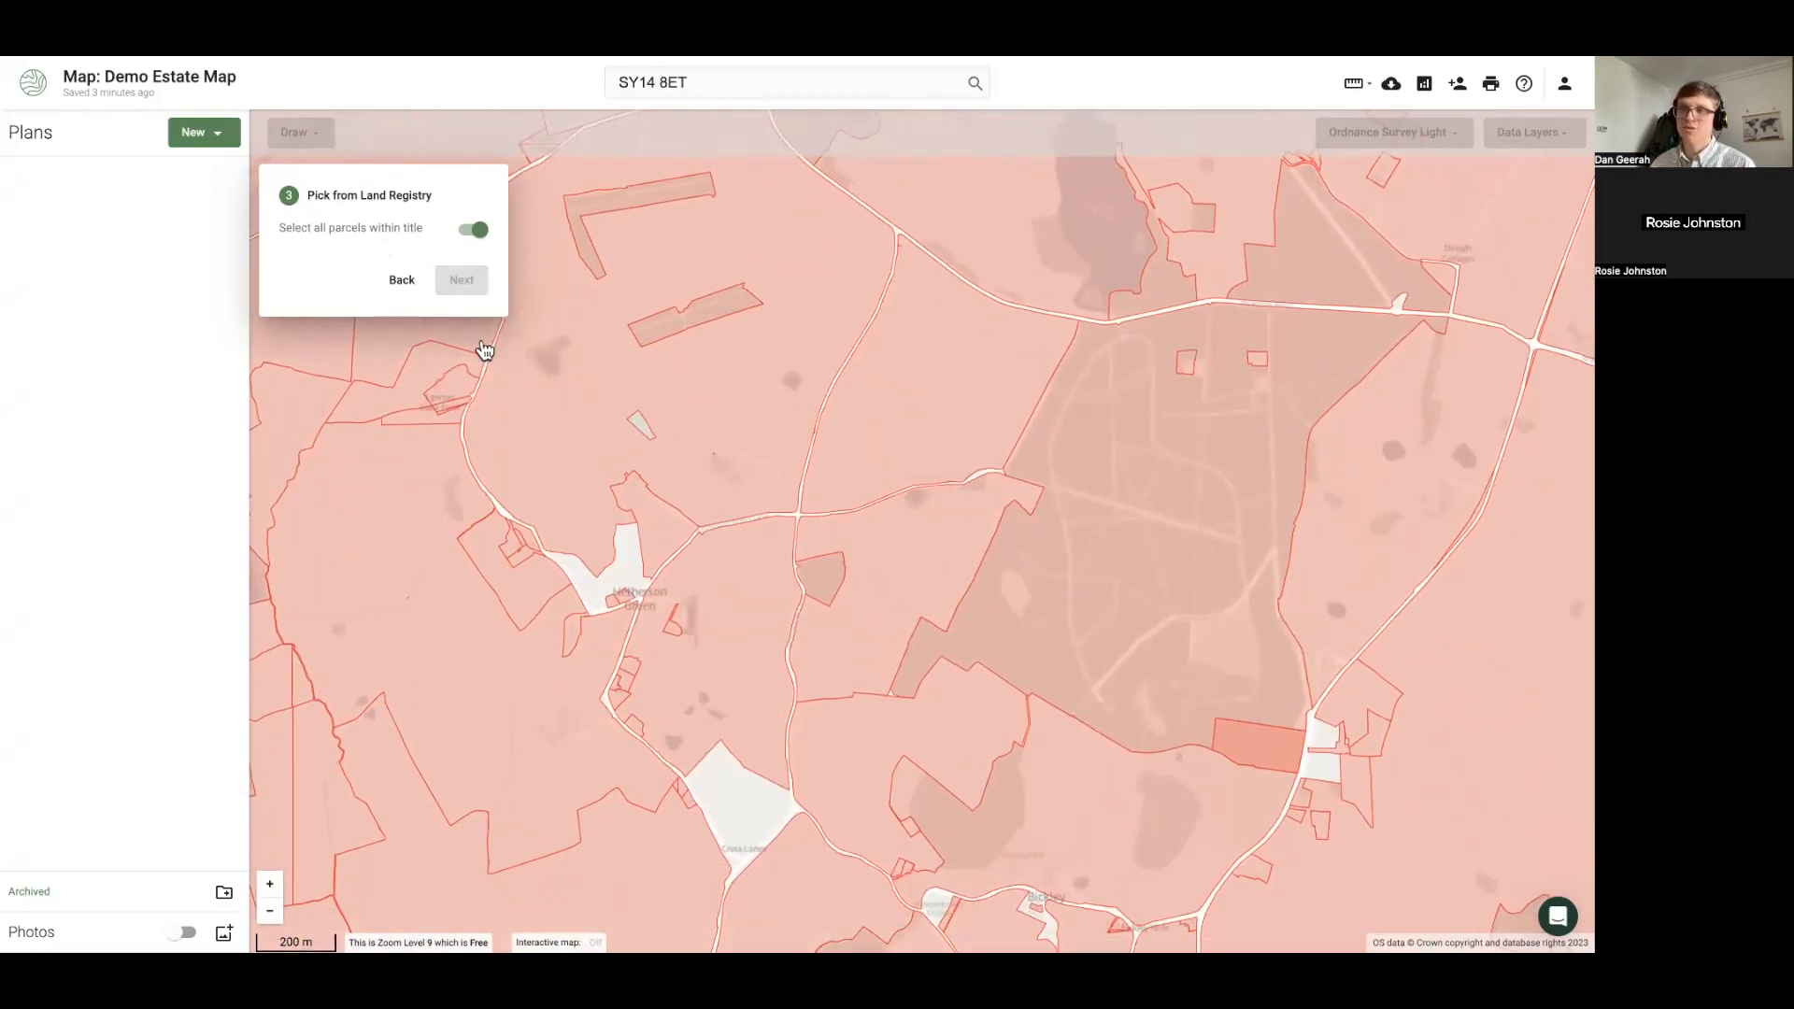
pyautogui.click(621, 400)
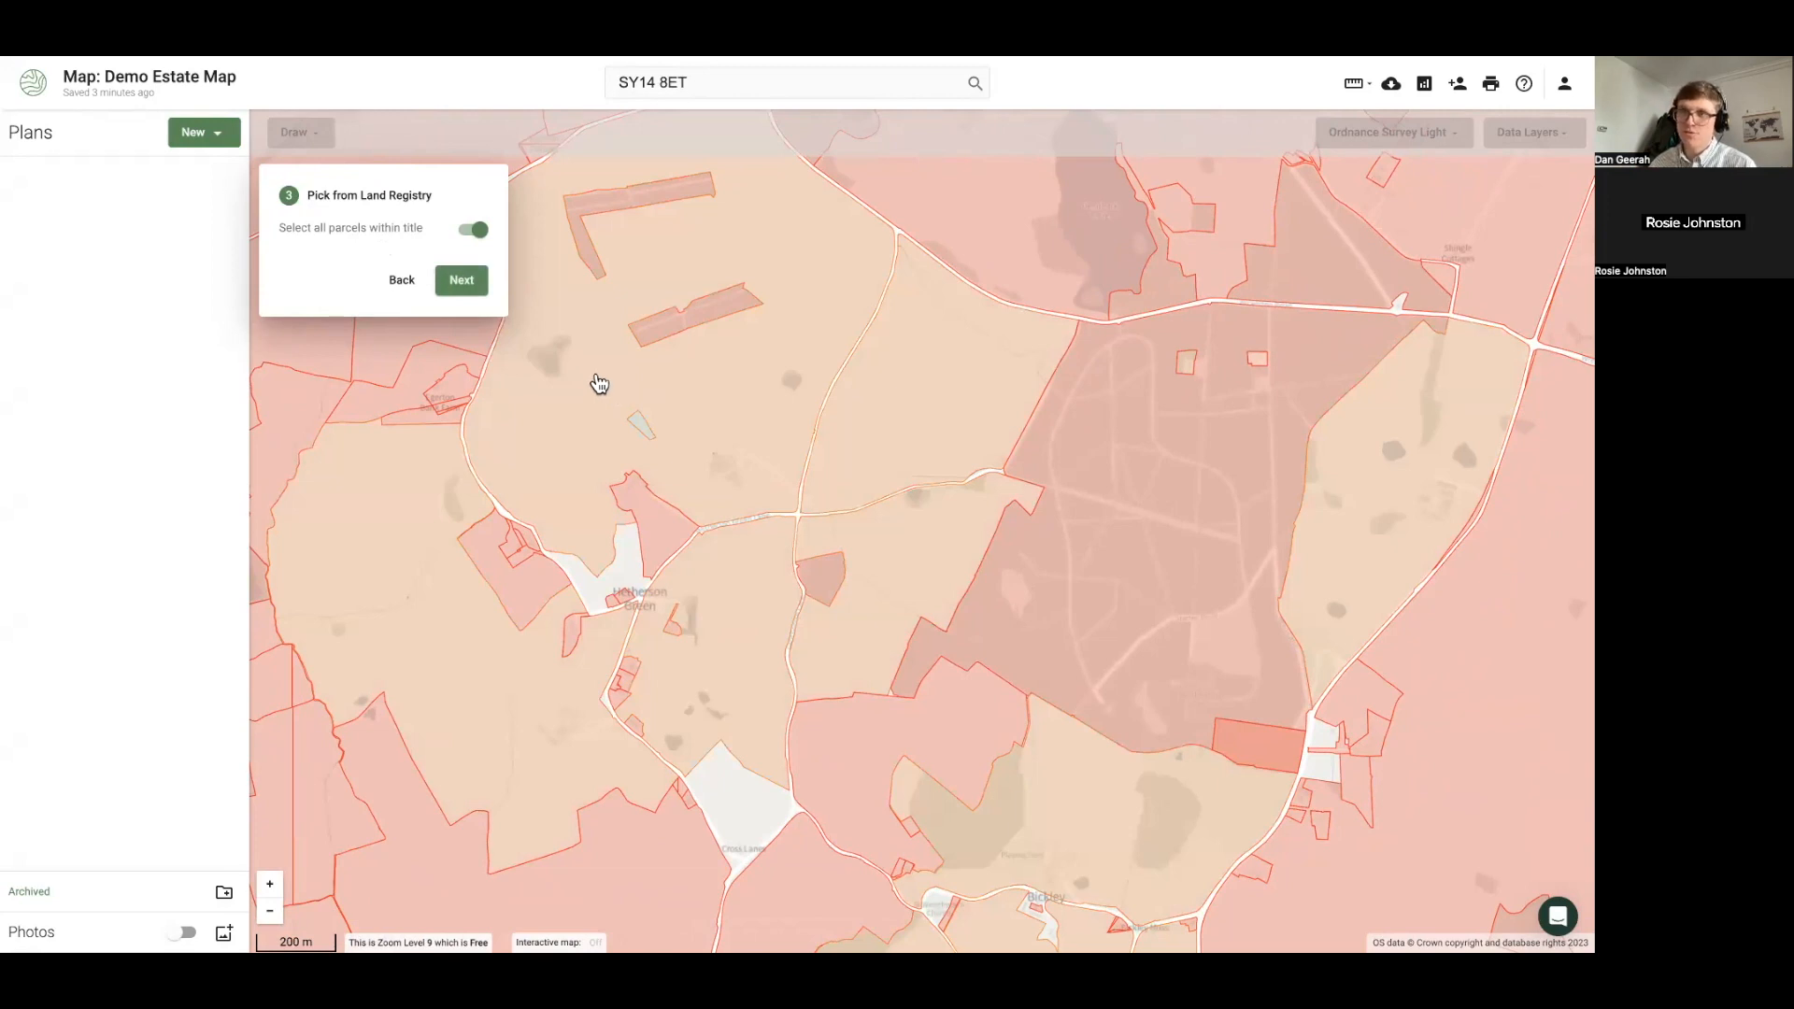
pyautogui.click(599, 383)
pyautogui.click(478, 231)
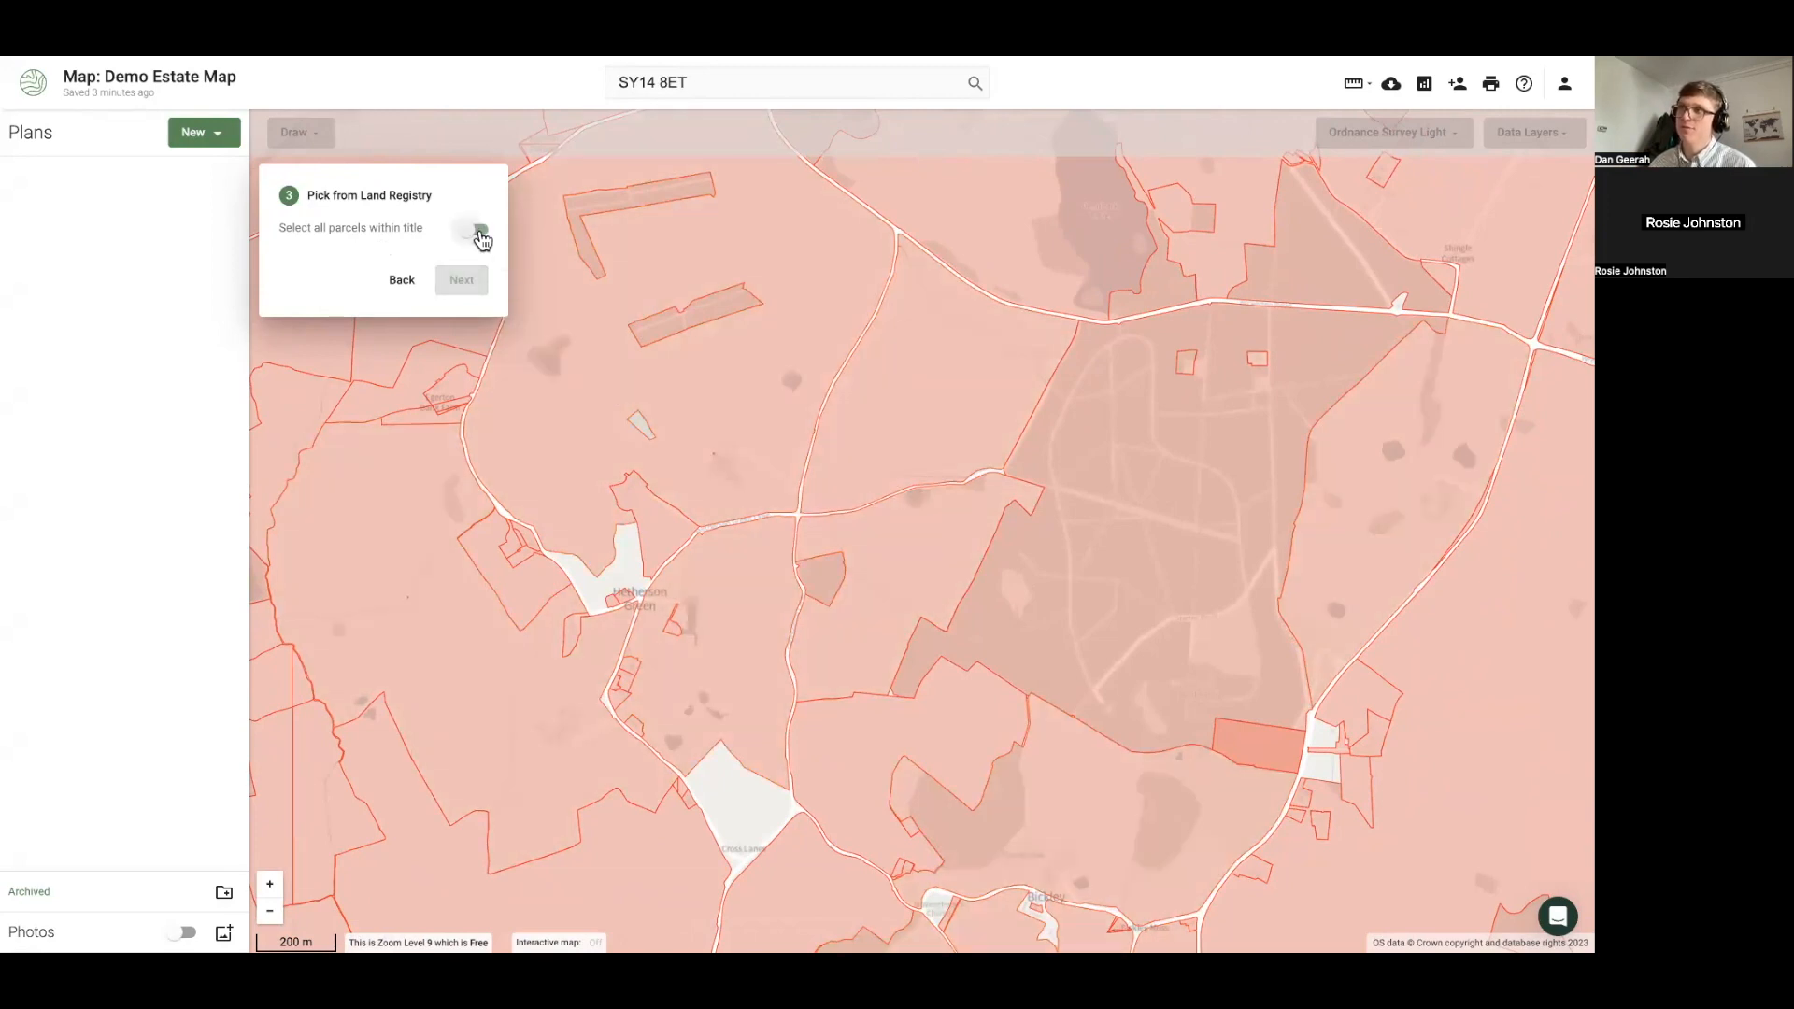
pyautogui.click(592, 395)
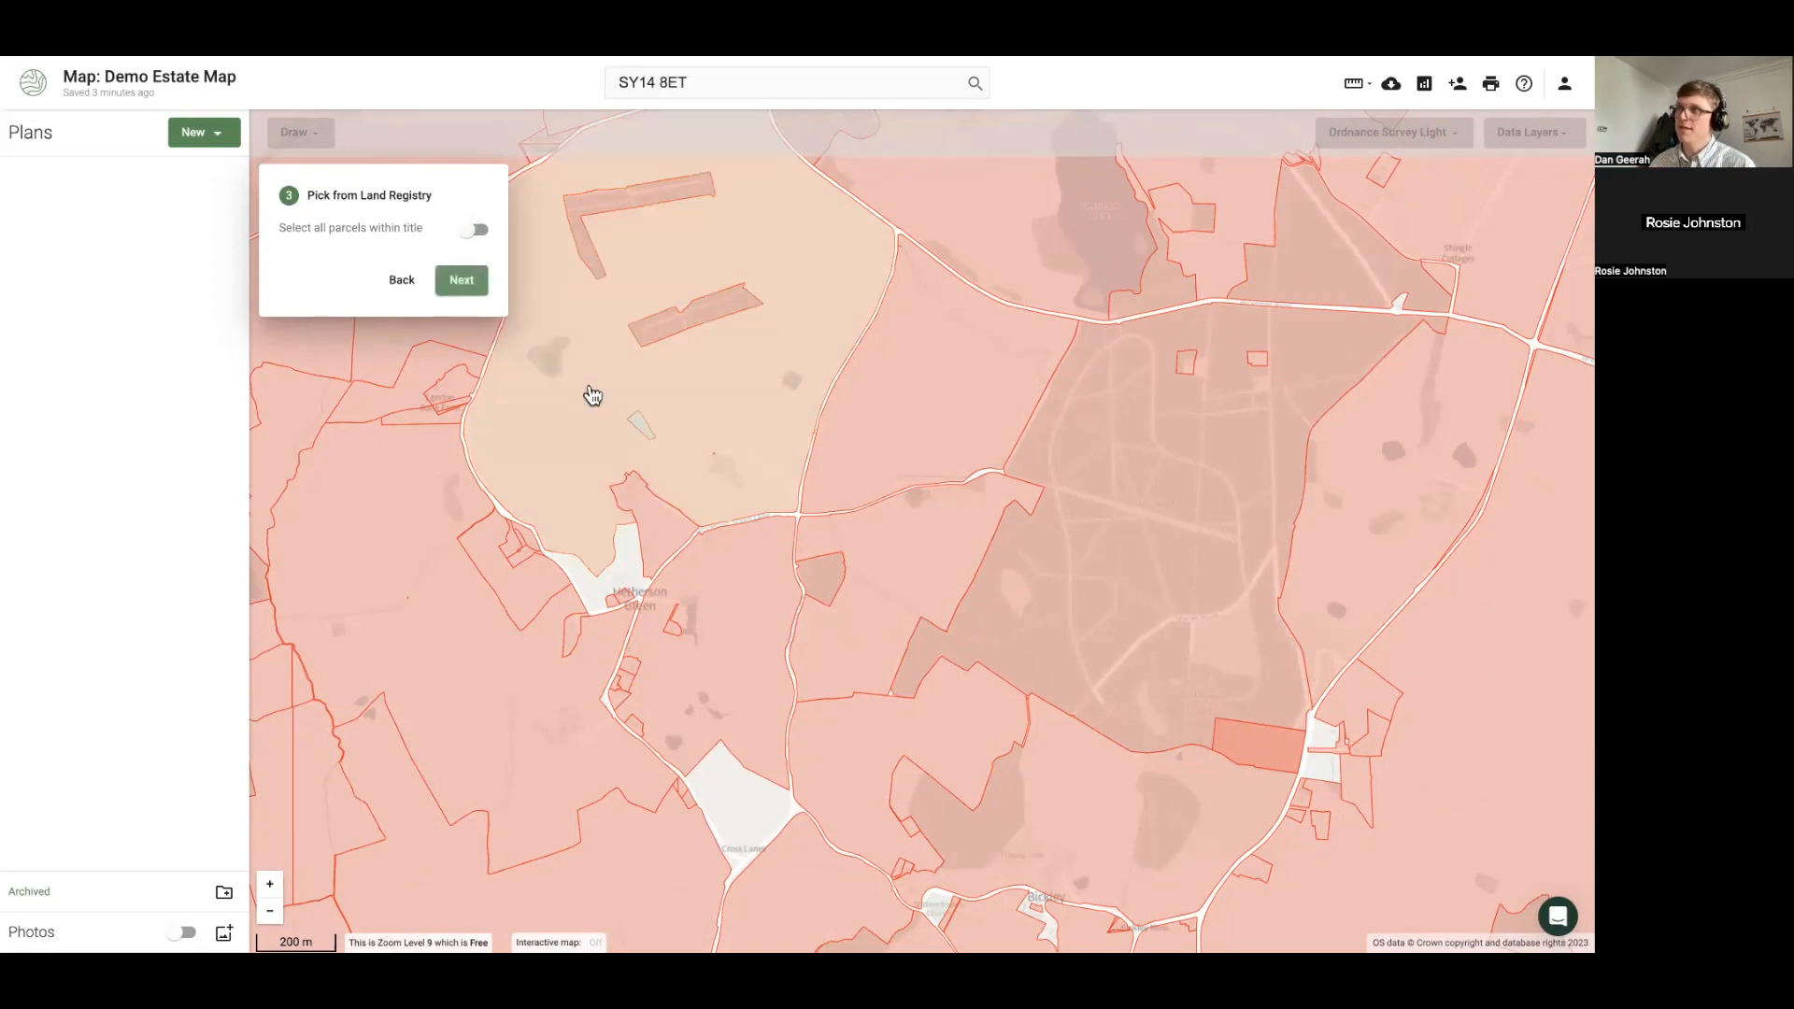
pyautogui.click(475, 231)
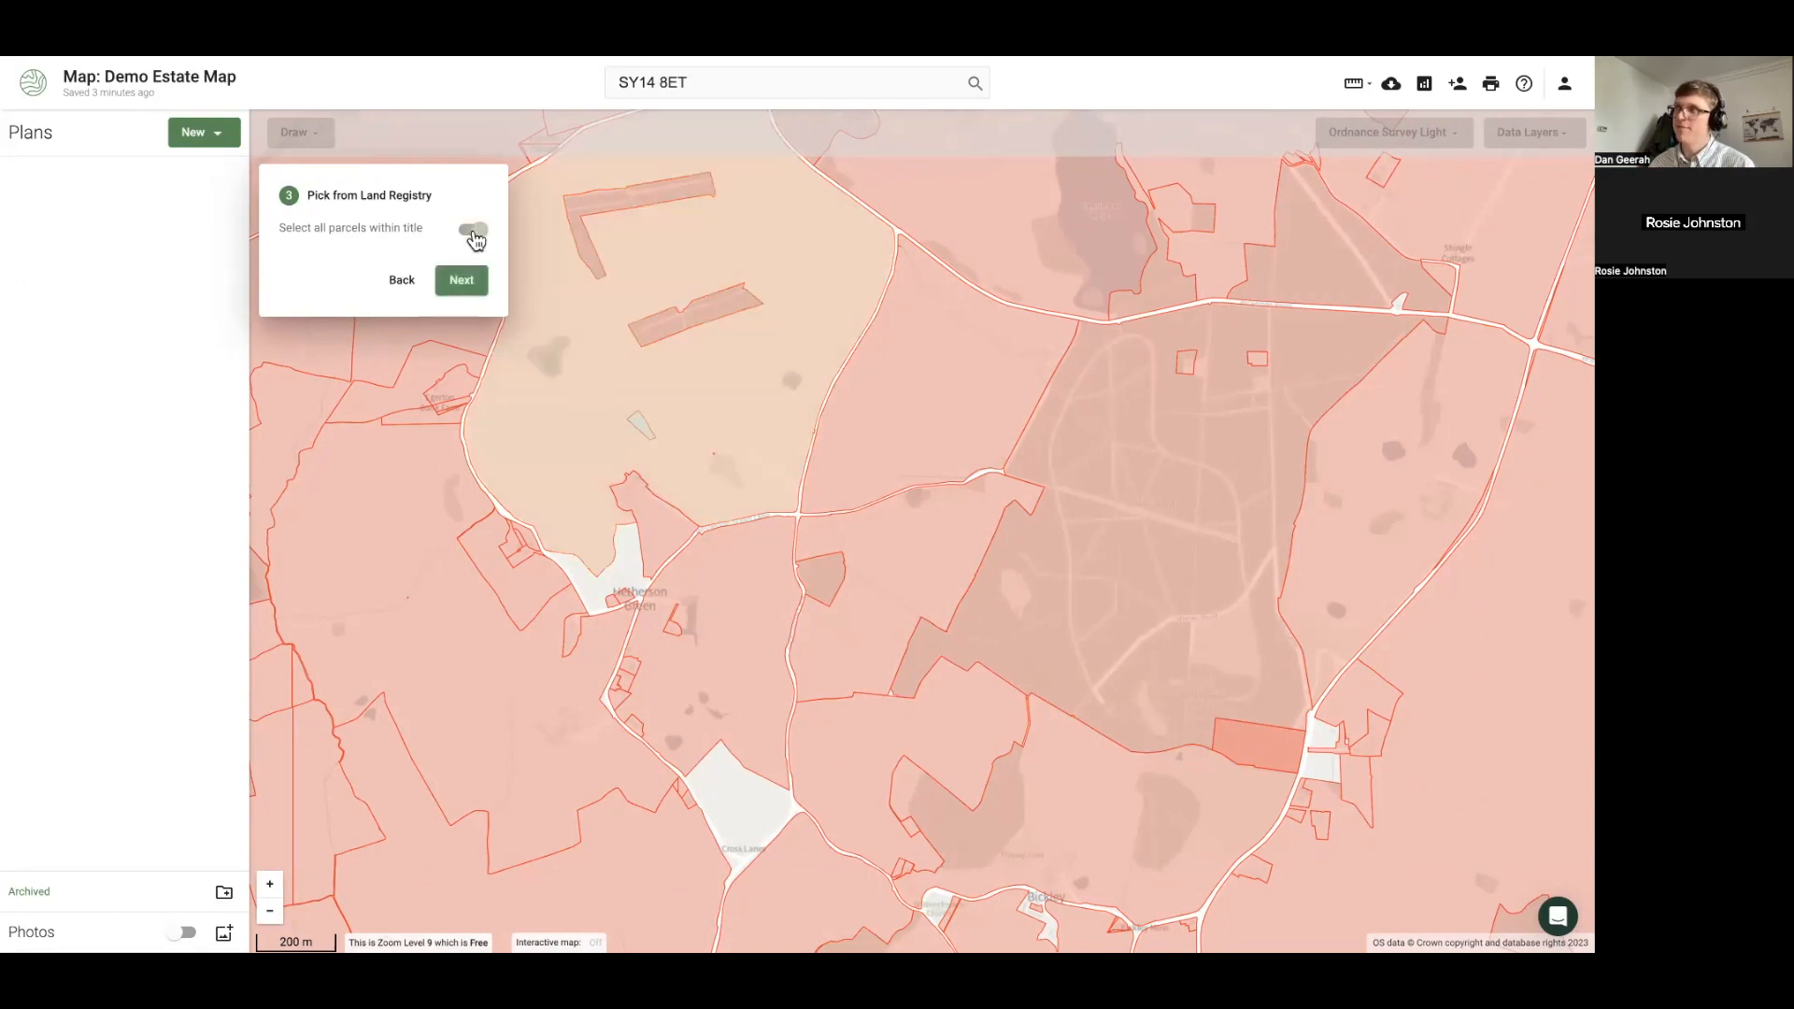
pyautogui.click(584, 412)
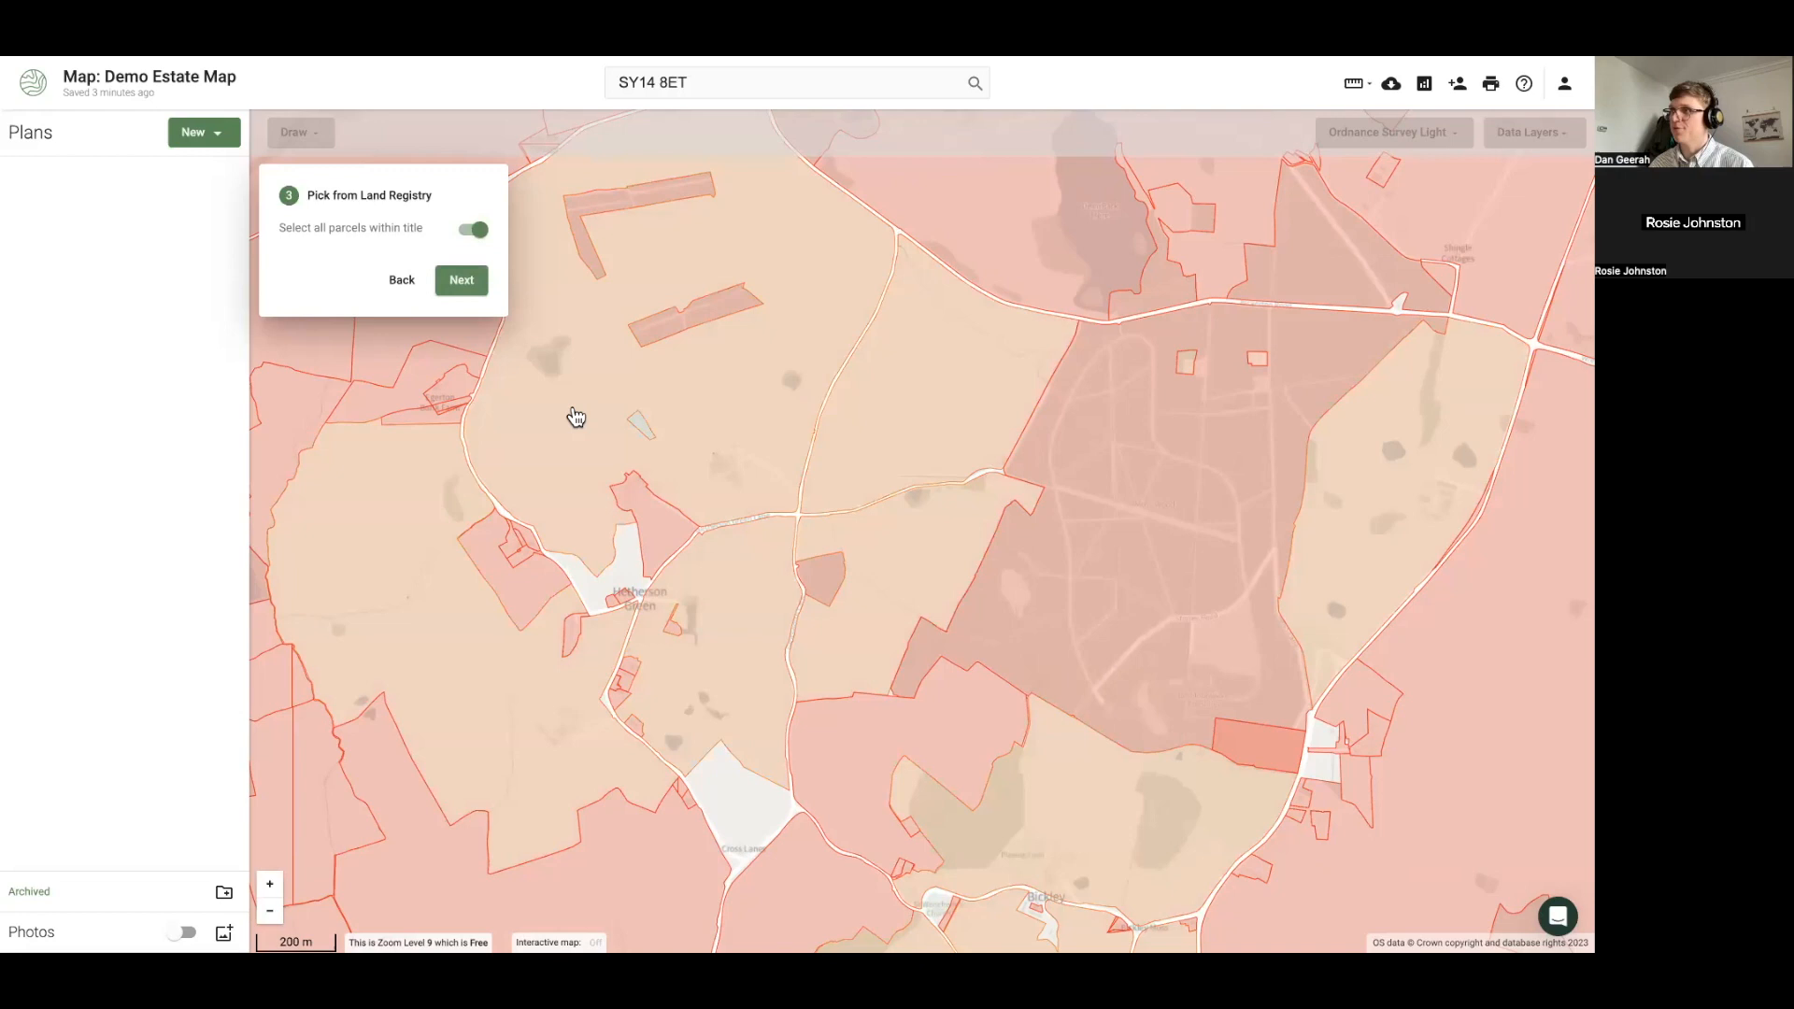
# Add the remaining estate titles, including the large eastern and southern parcels, and review the selection
pyautogui.click(665, 536)
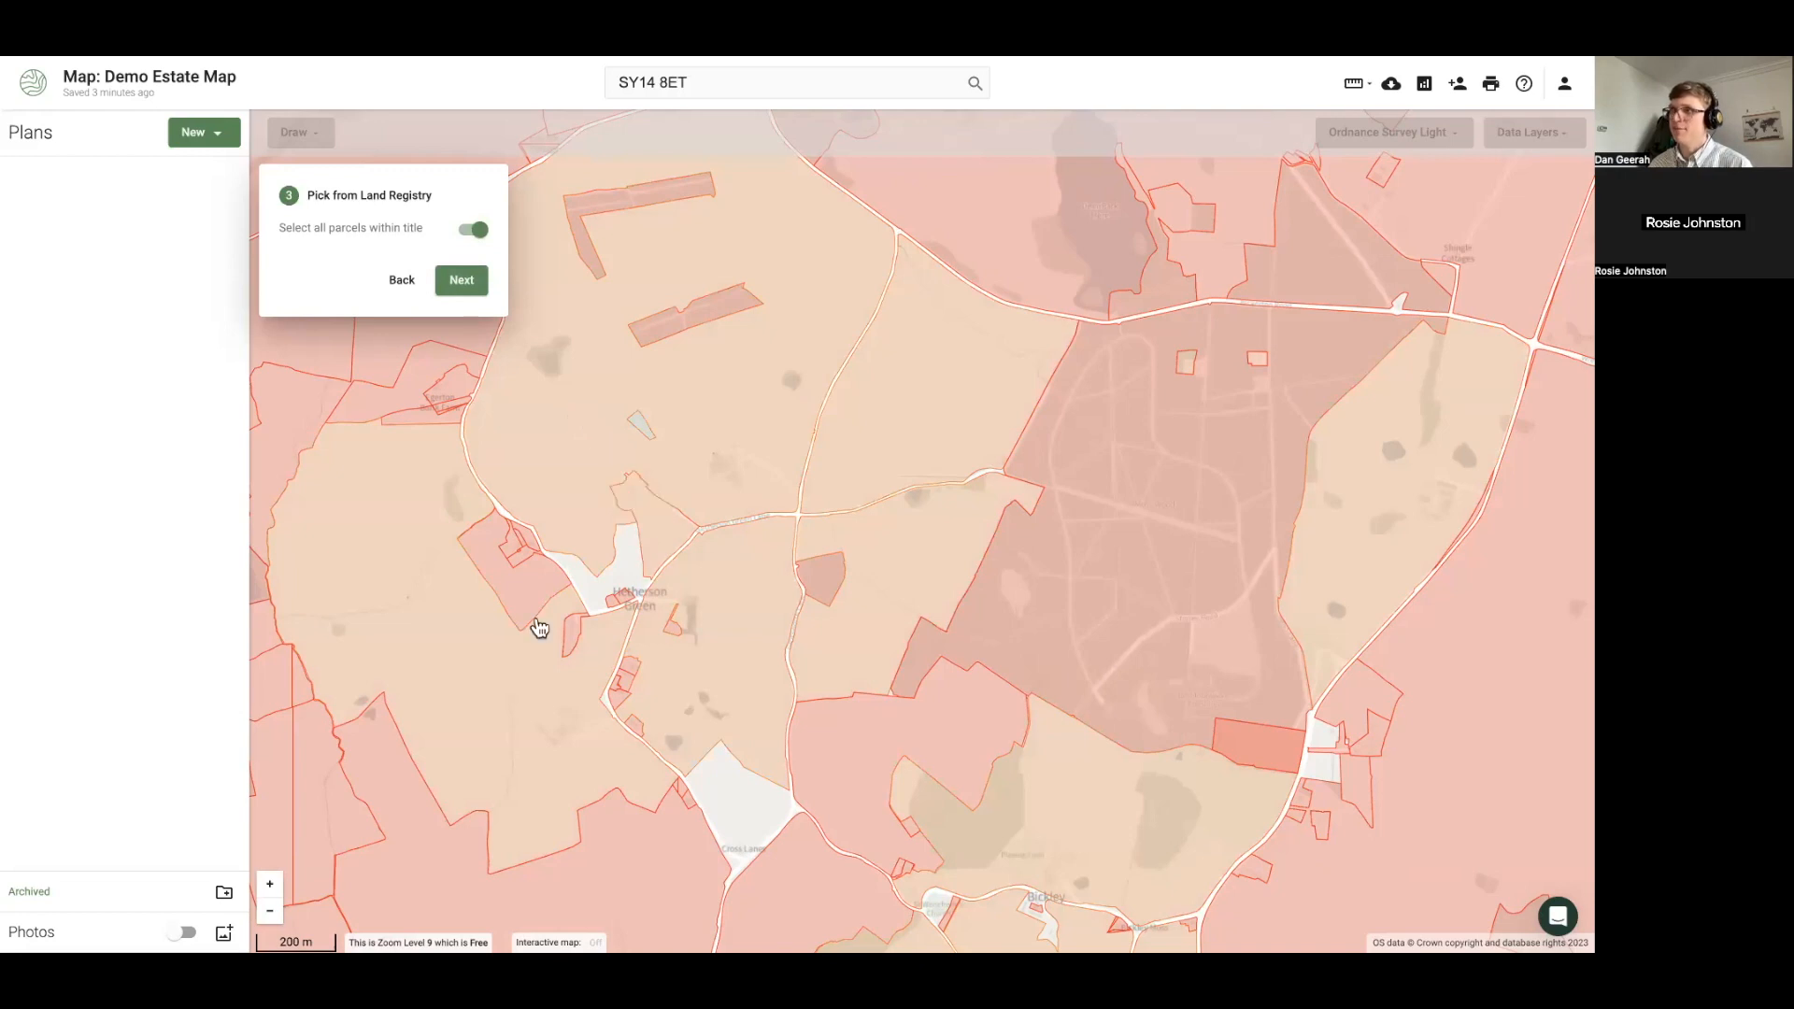
pyautogui.click(524, 604)
pyautogui.click(825, 595)
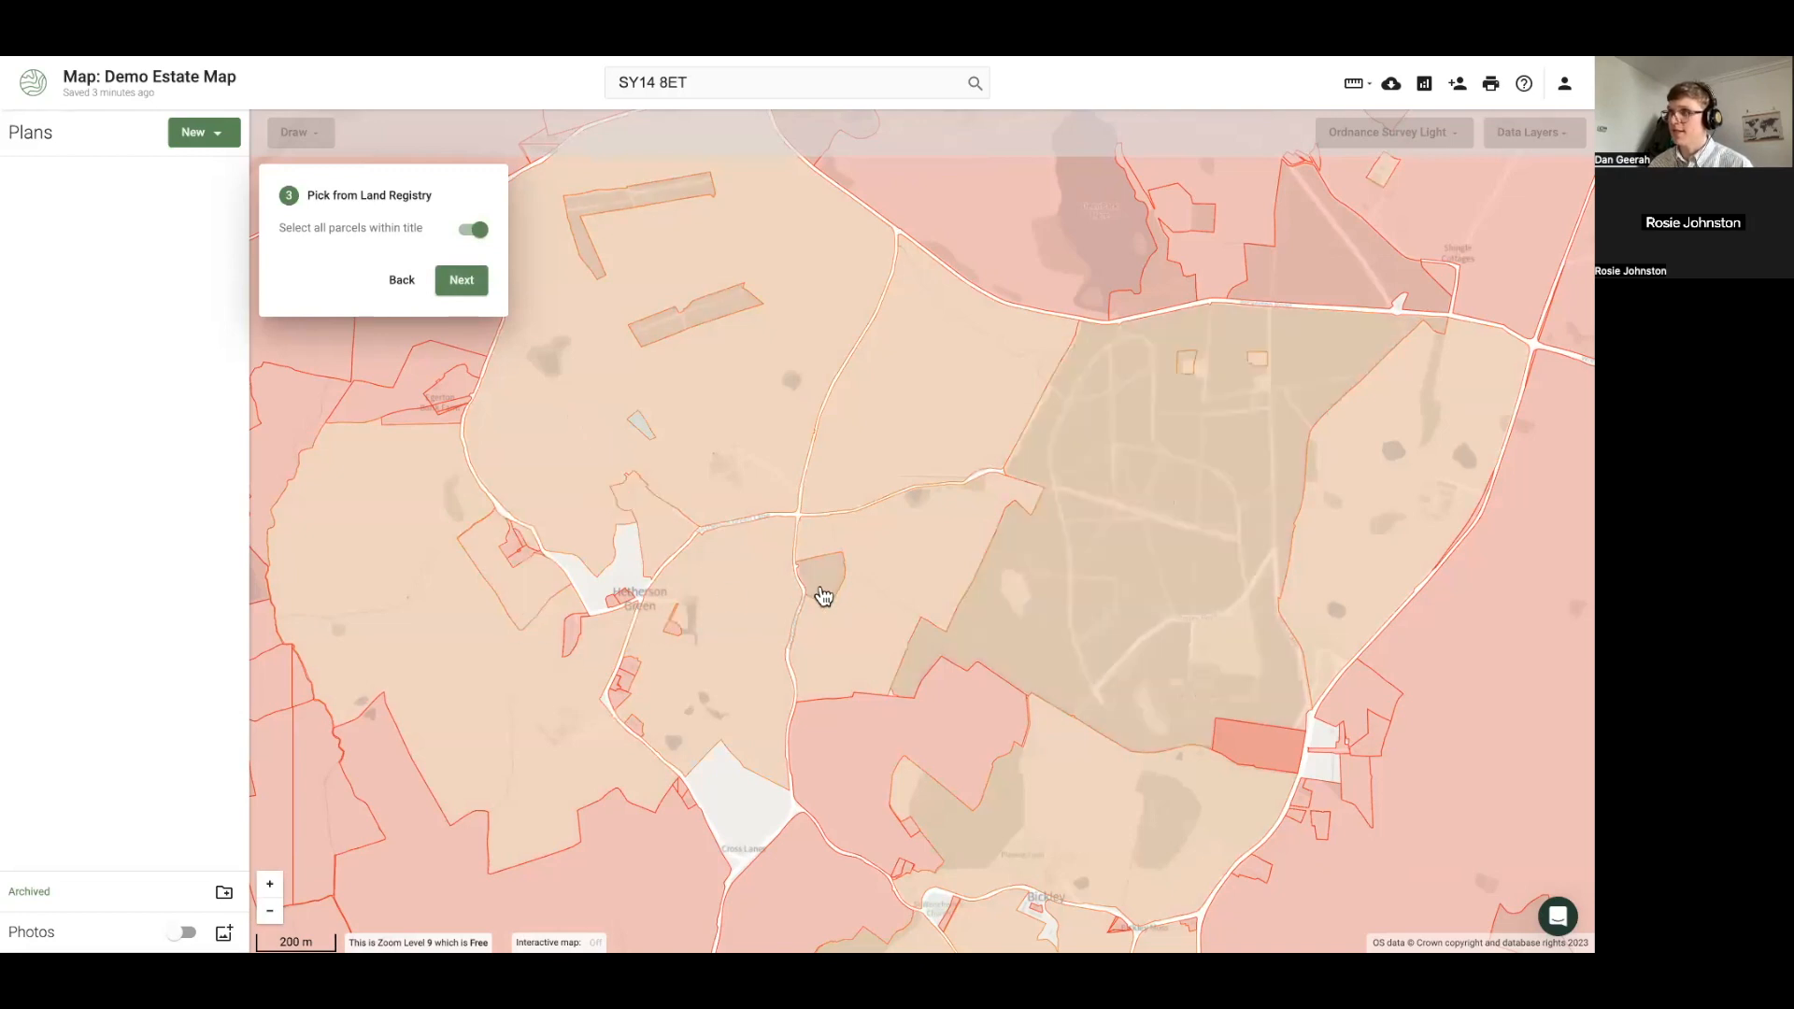
pyautogui.click(906, 745)
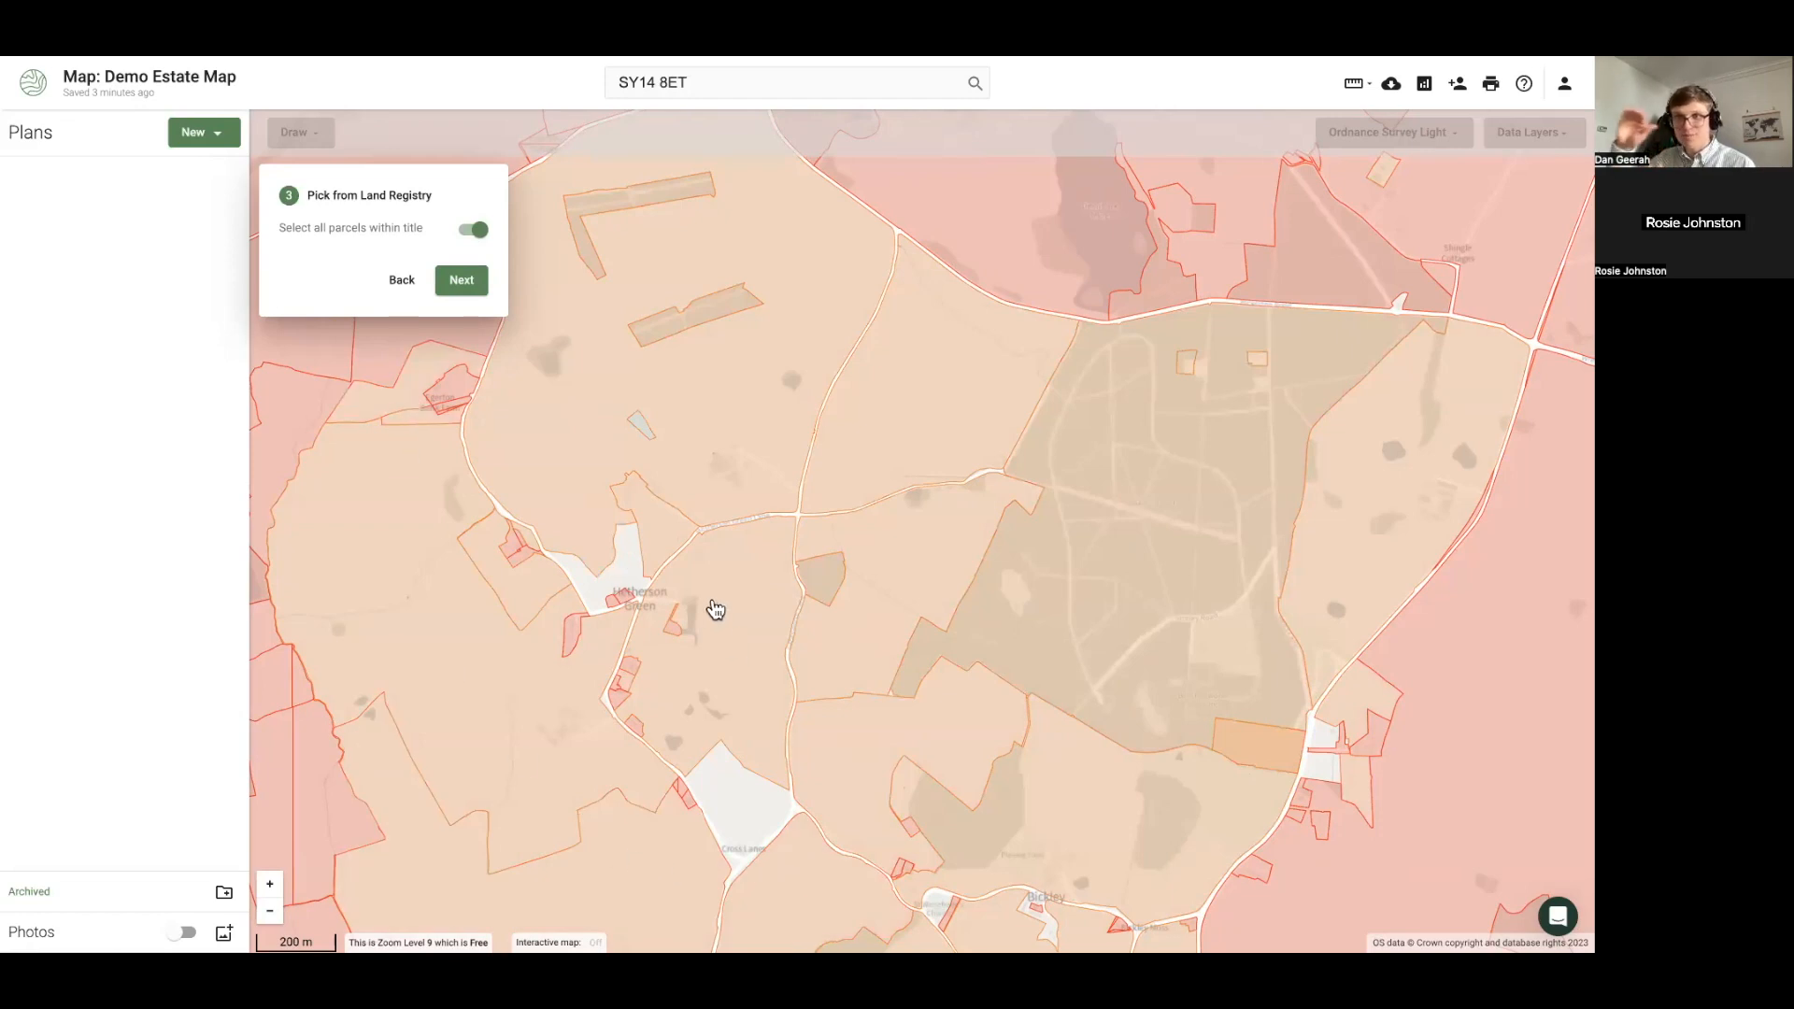
pyautogui.scroll(-1, 714, 609)
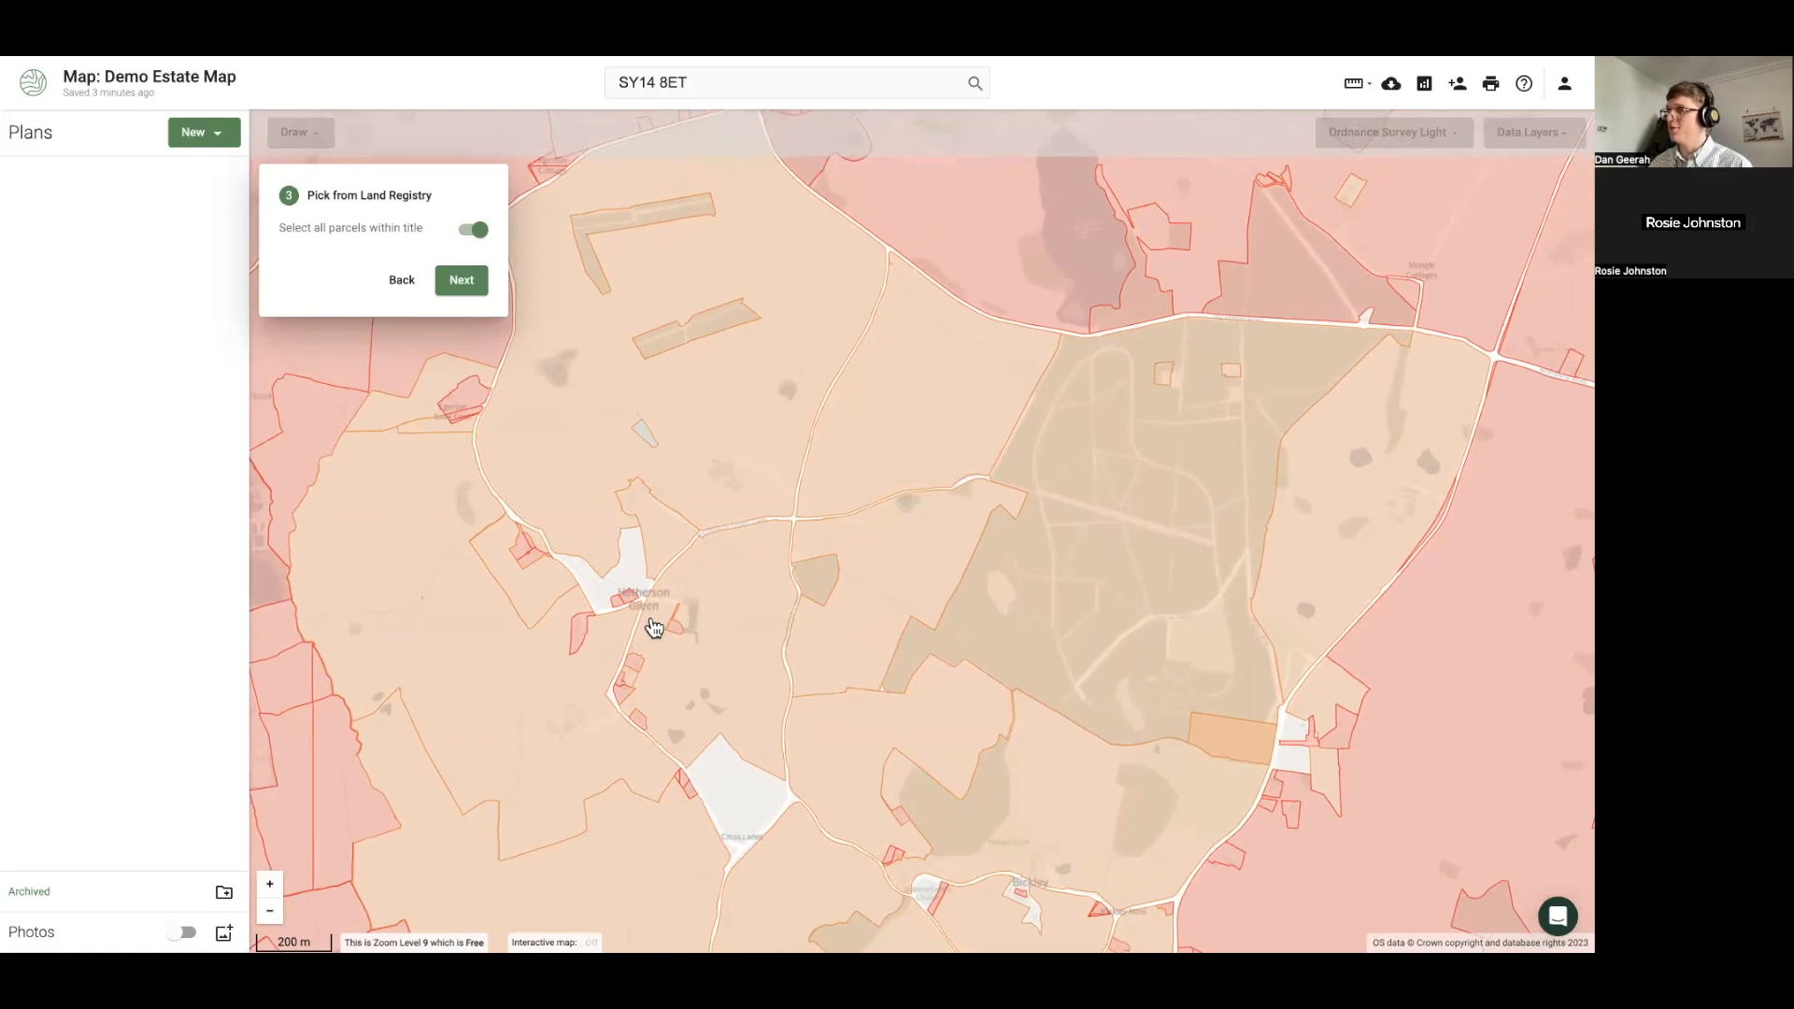
pyautogui.moveTo(639, 598); pyautogui.dragTo(607, 525)
pyautogui.scroll(-1, 608, 526)
pyautogui.scroll(-2, 593, 588)
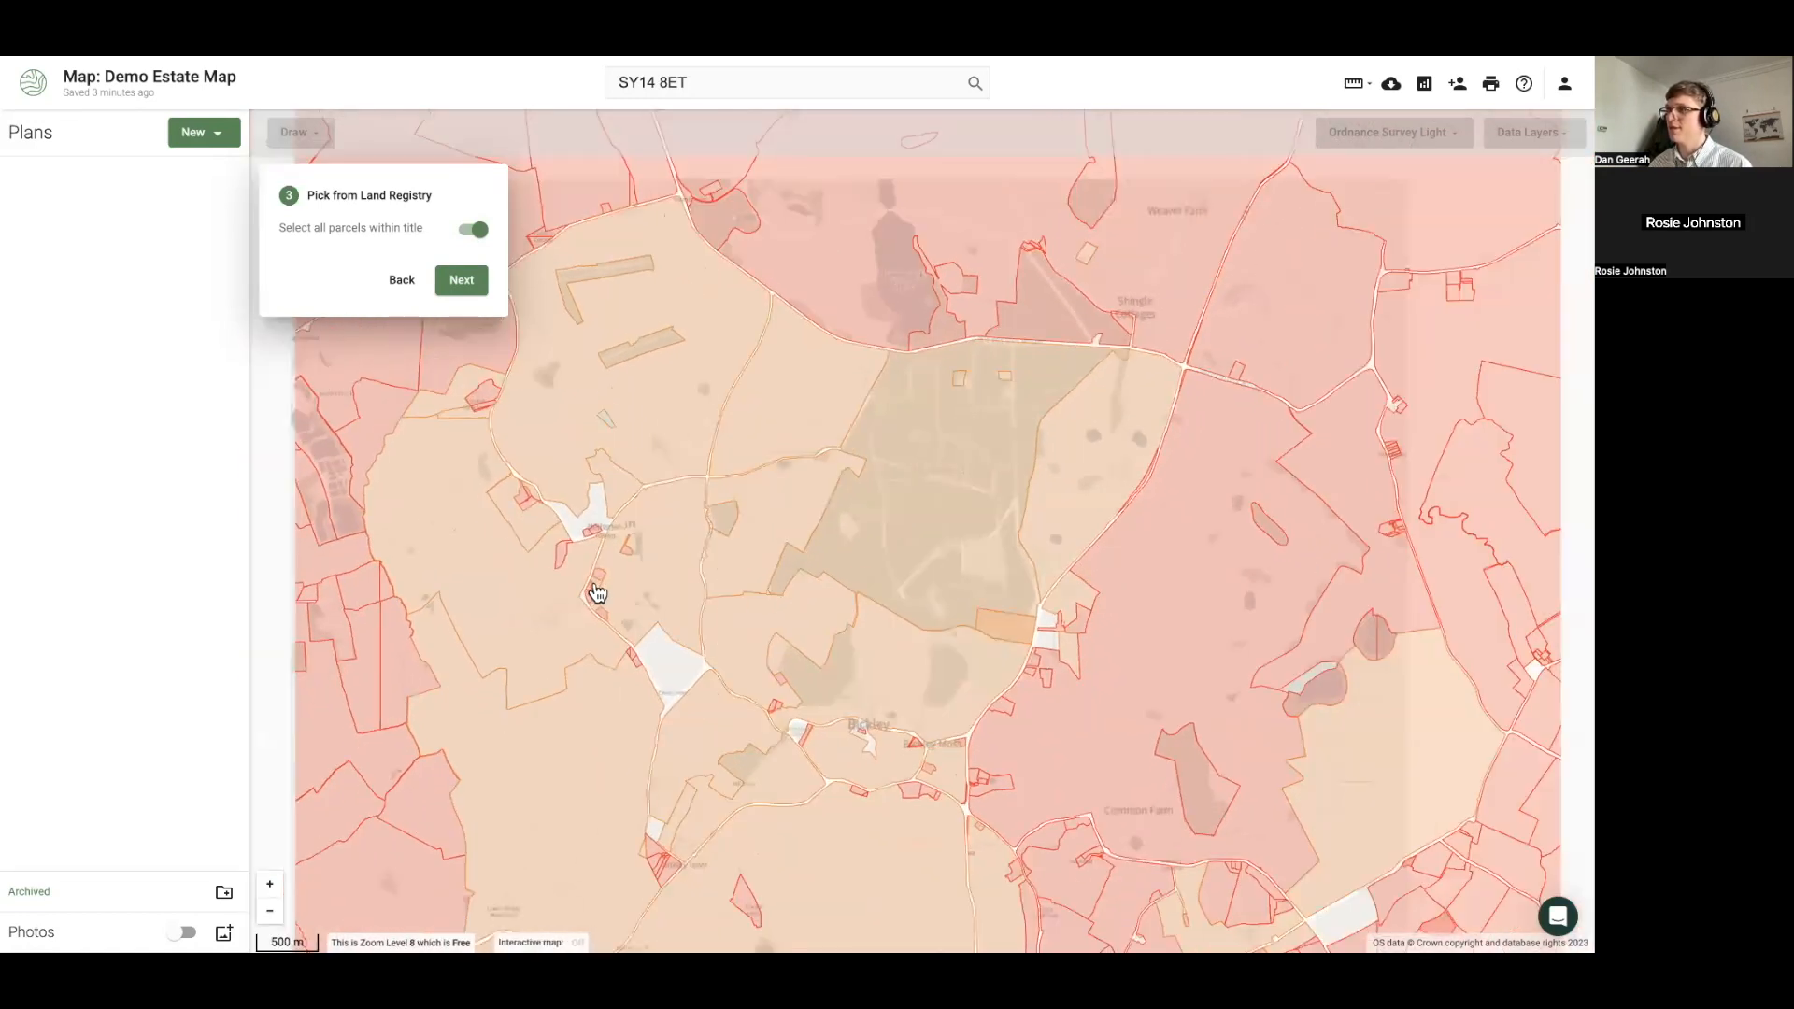
# Name the plan 'Ownership - Cholm Estate', replacing 'LR Parcels', and finish creating it
pyautogui.click(464, 282)
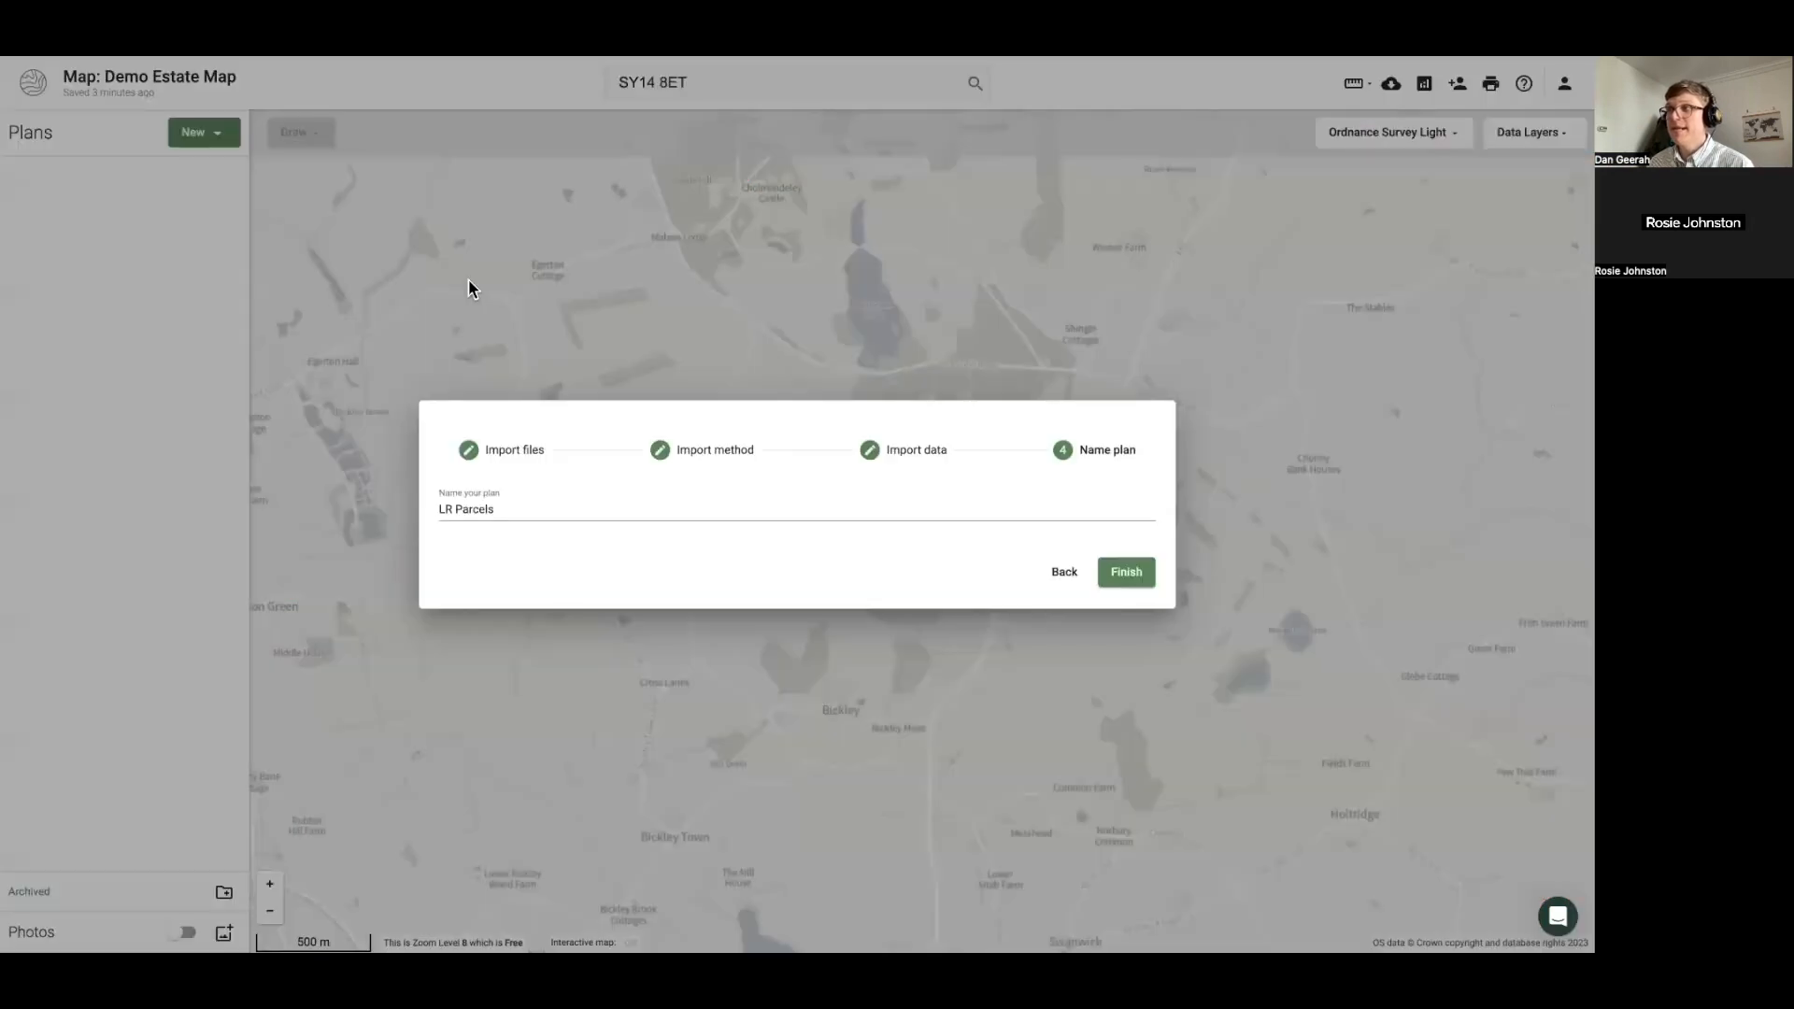
pyautogui.click(517, 508)
pyautogui.hotkey('ctrl', 'a')
pyautogui.write('Ow')
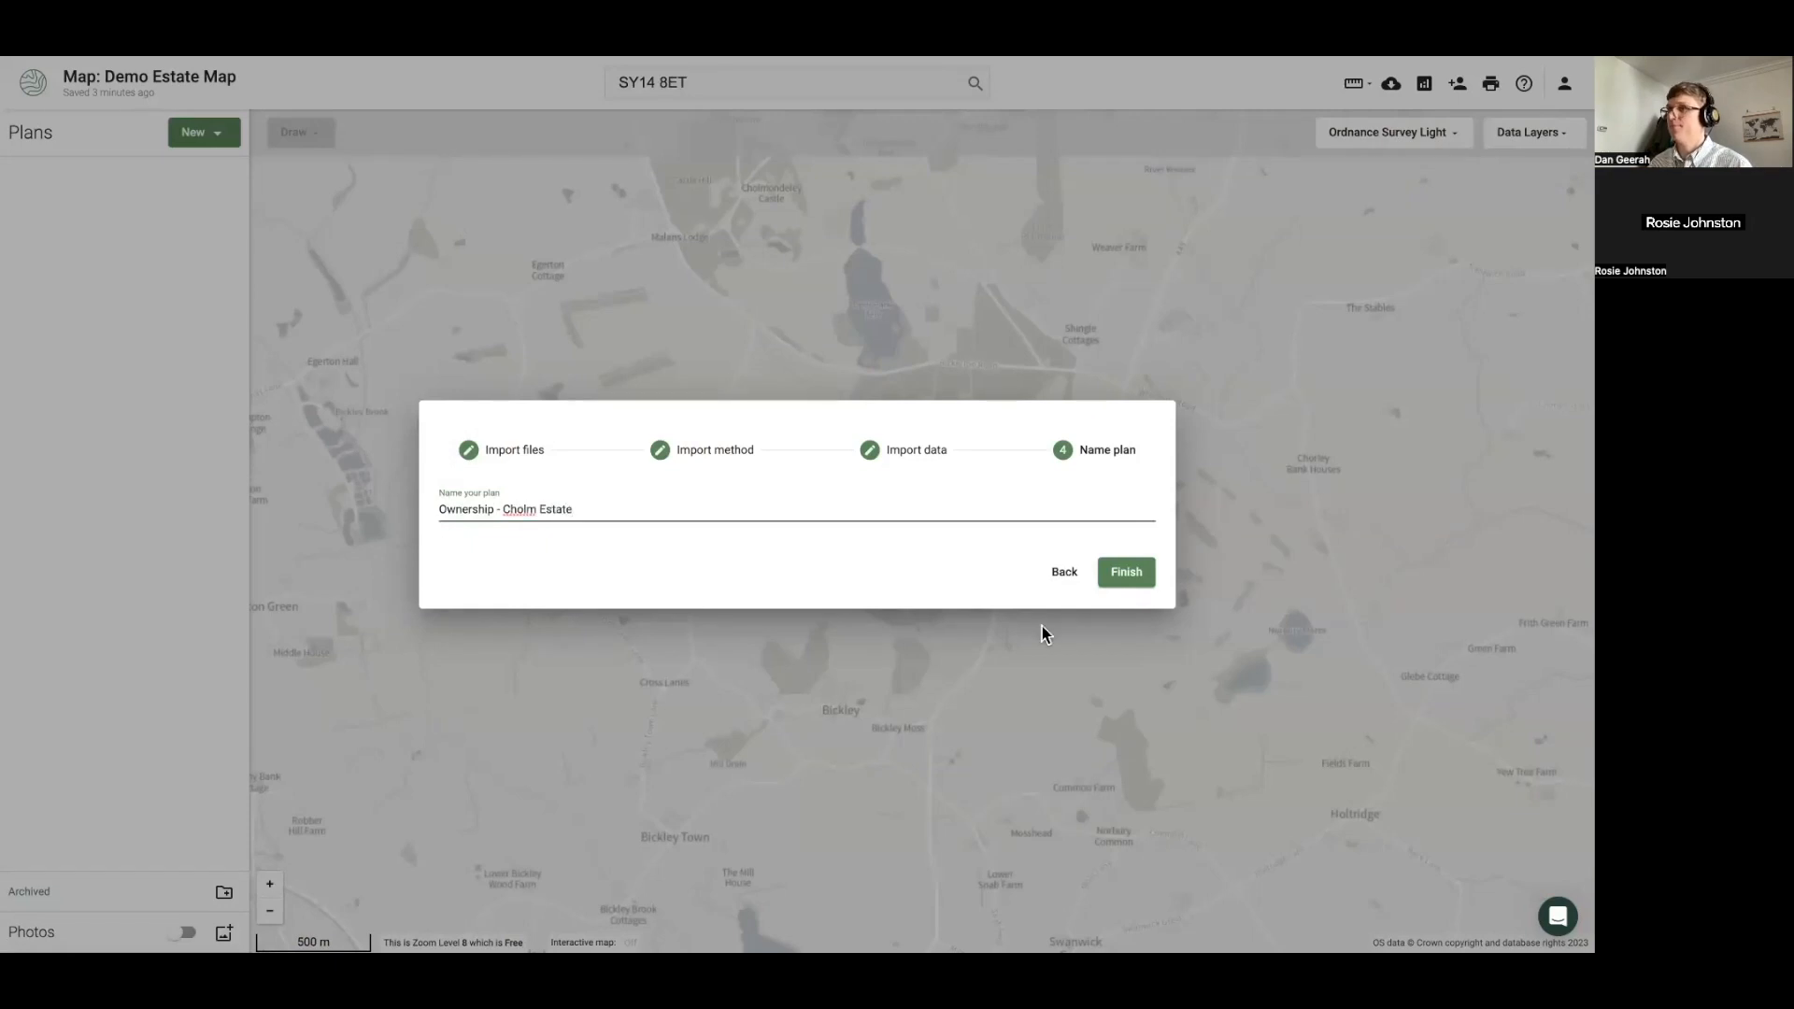
pyautogui.click(1154, 579)
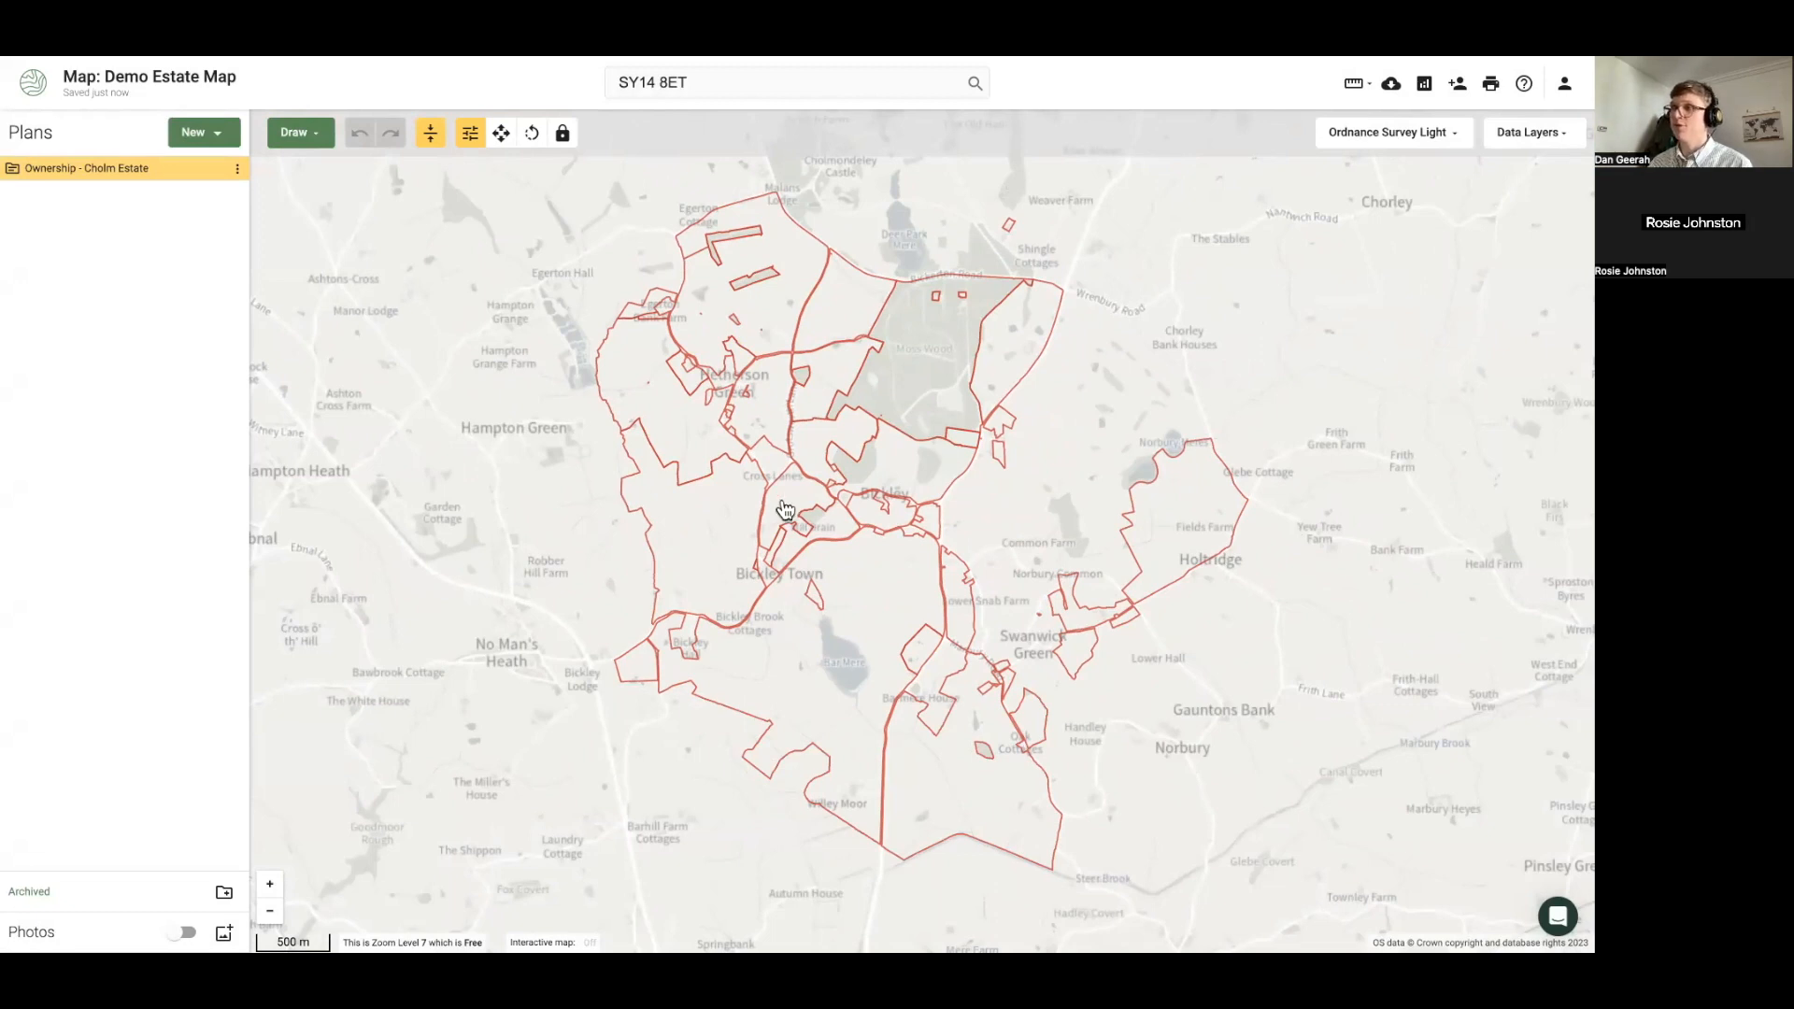
# Check the attributes of neighbouring parcels, including the 23.52 ha and 64.66 ha ones
pyautogui.click(703, 540)
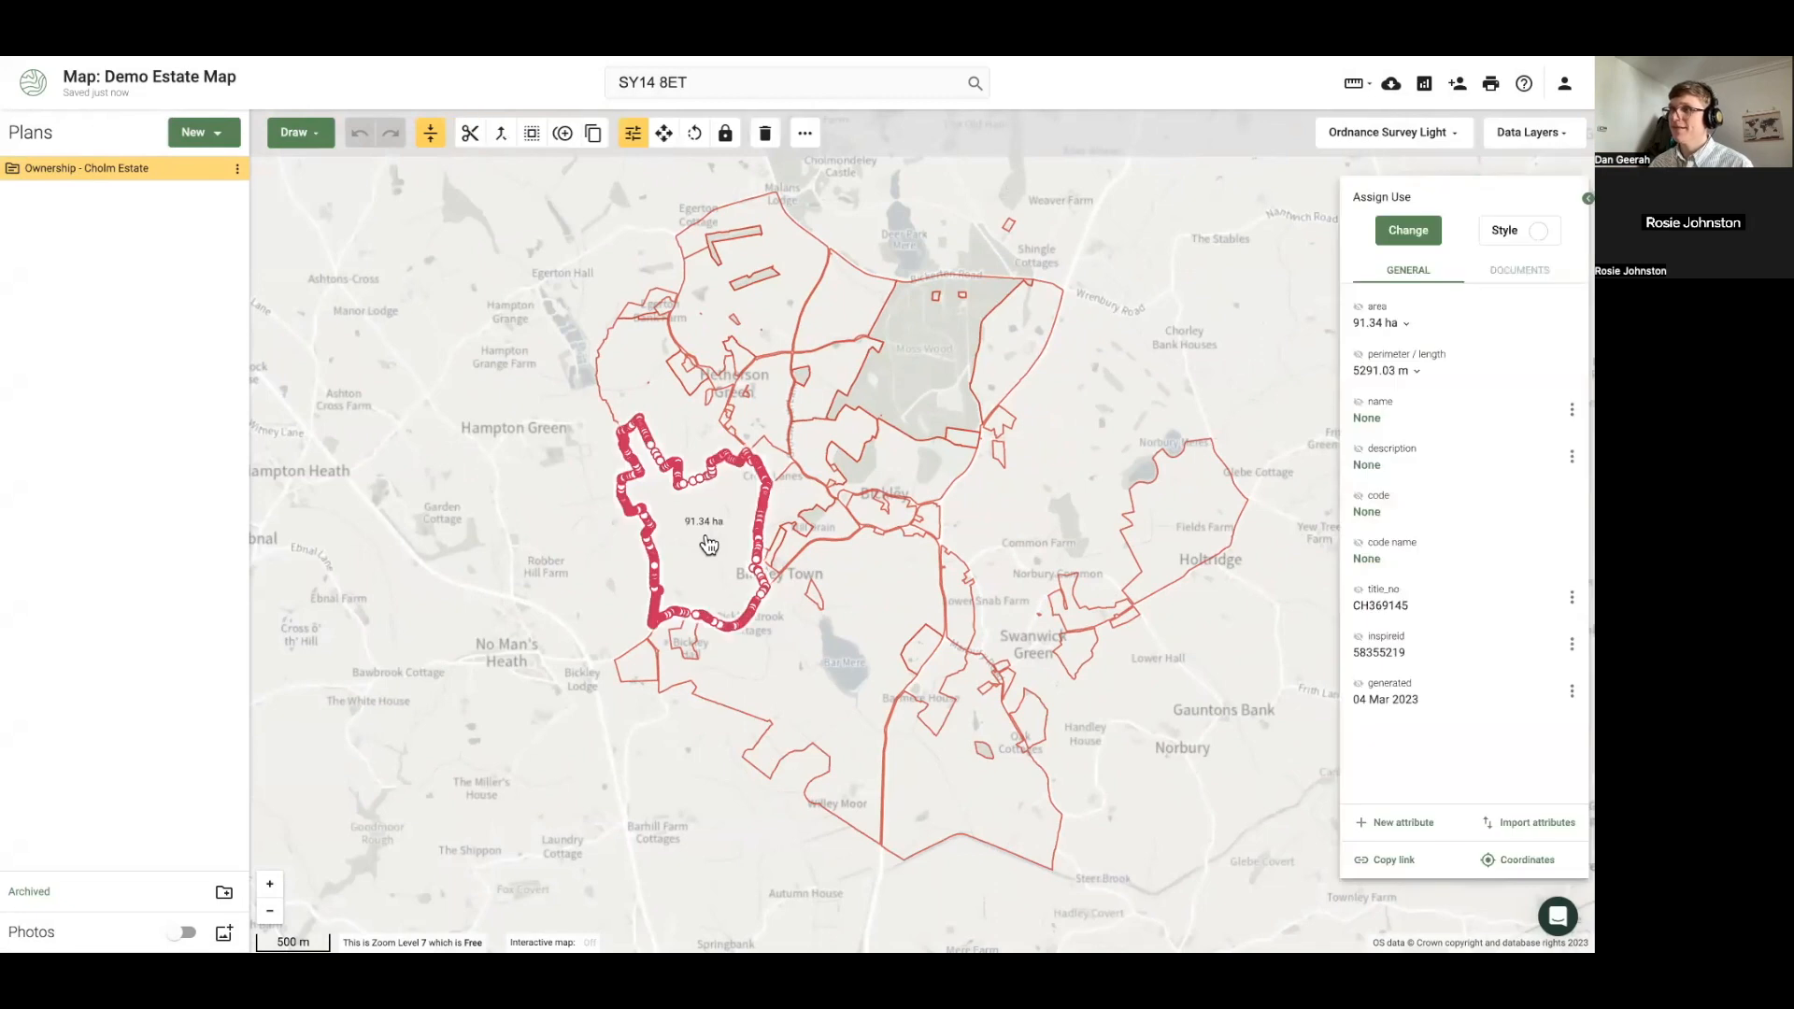
pyautogui.click(681, 430)
pyautogui.click(768, 388)
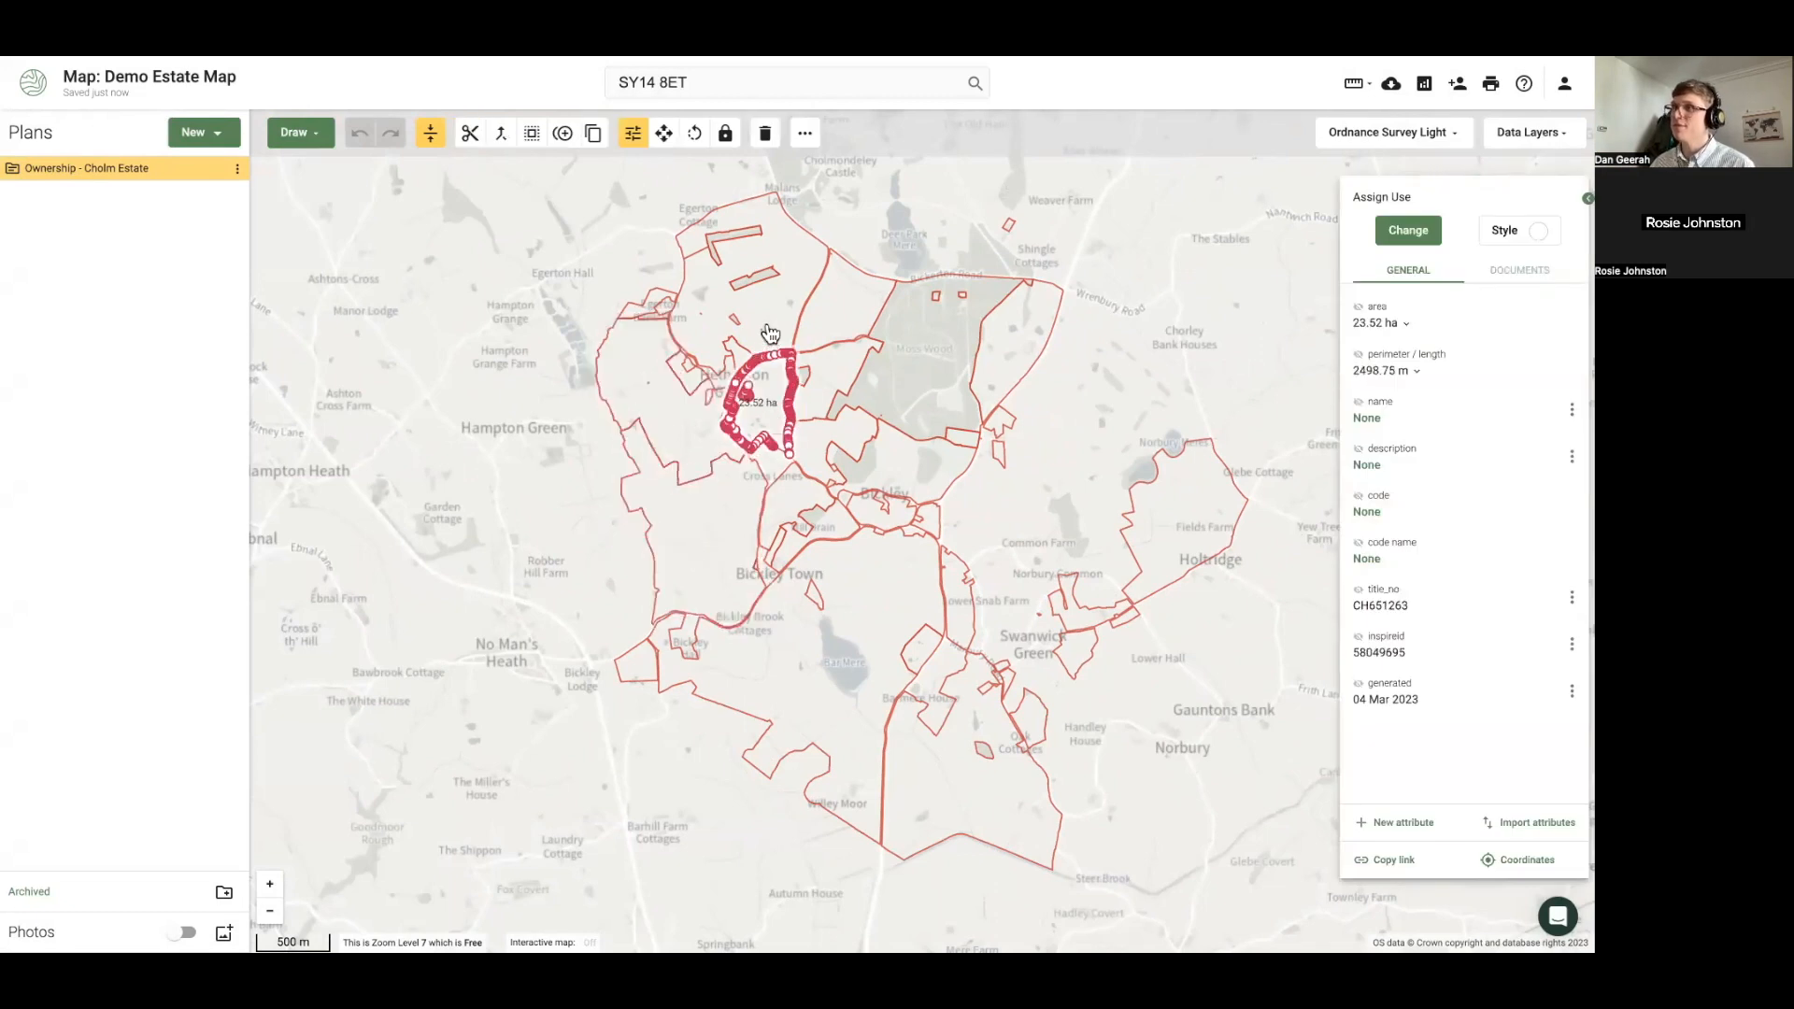
pyautogui.click(664, 430)
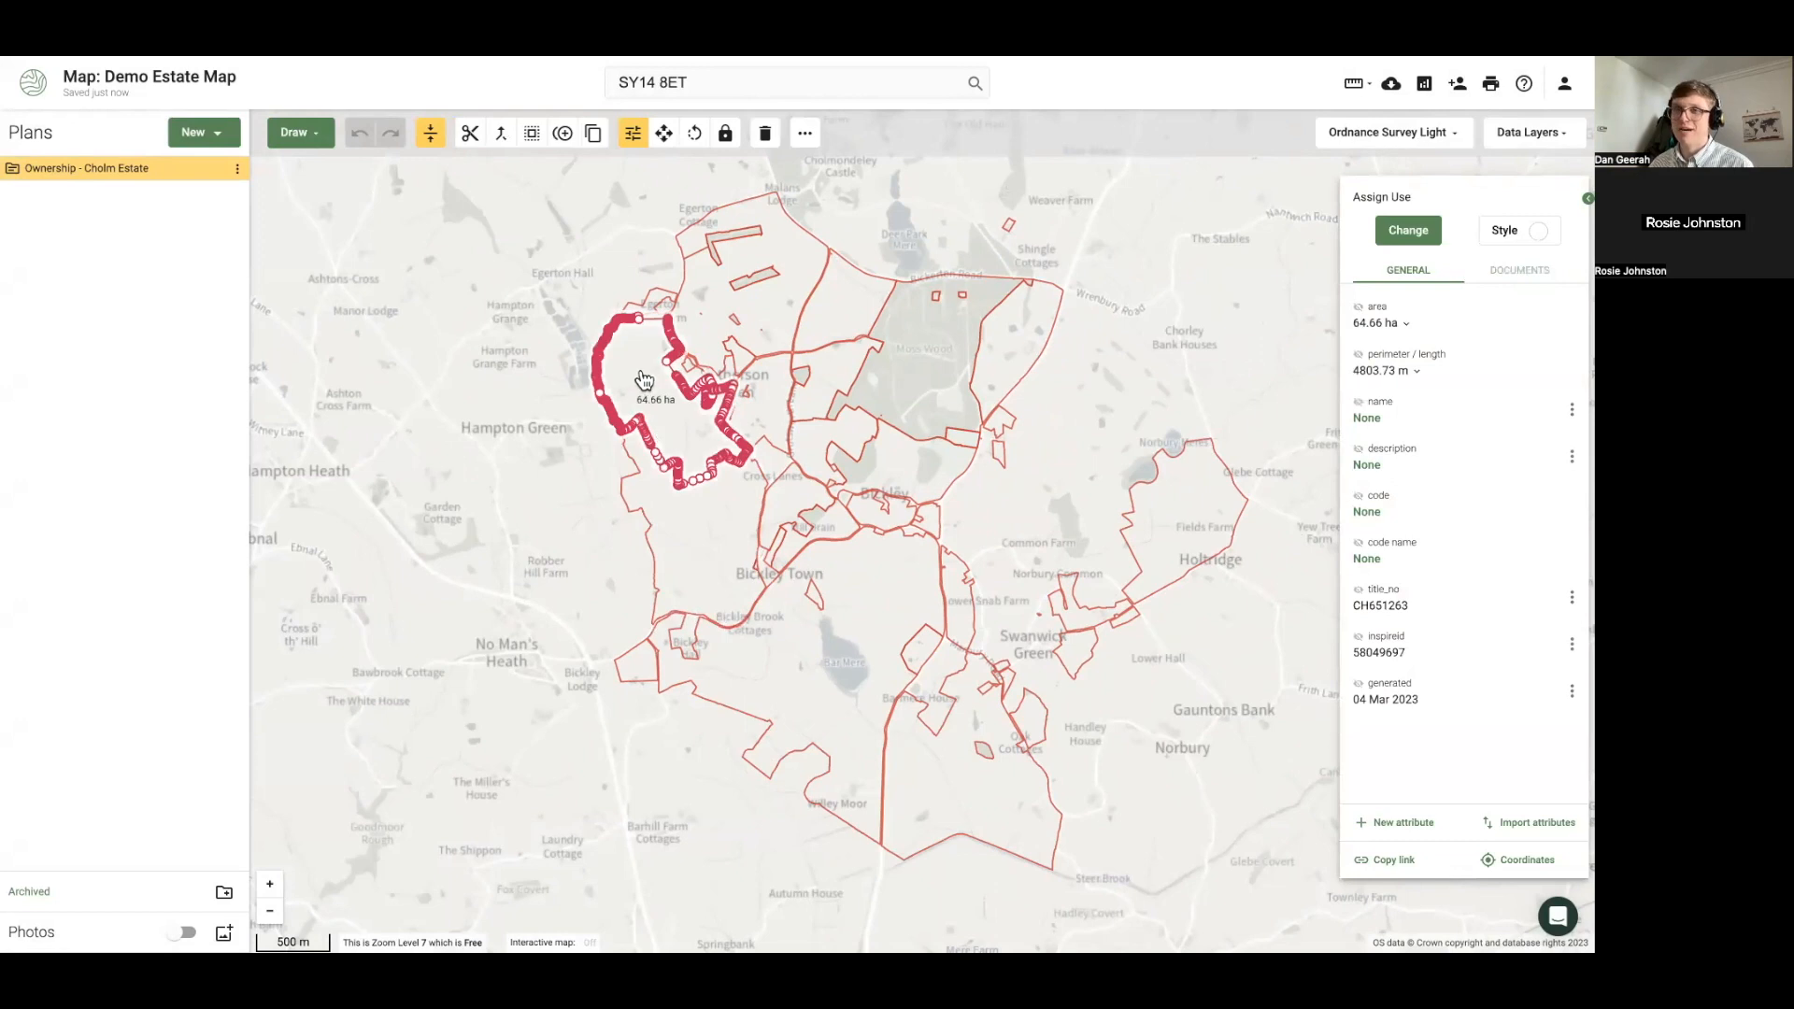
pyautogui.scroll(3, 642, 377)
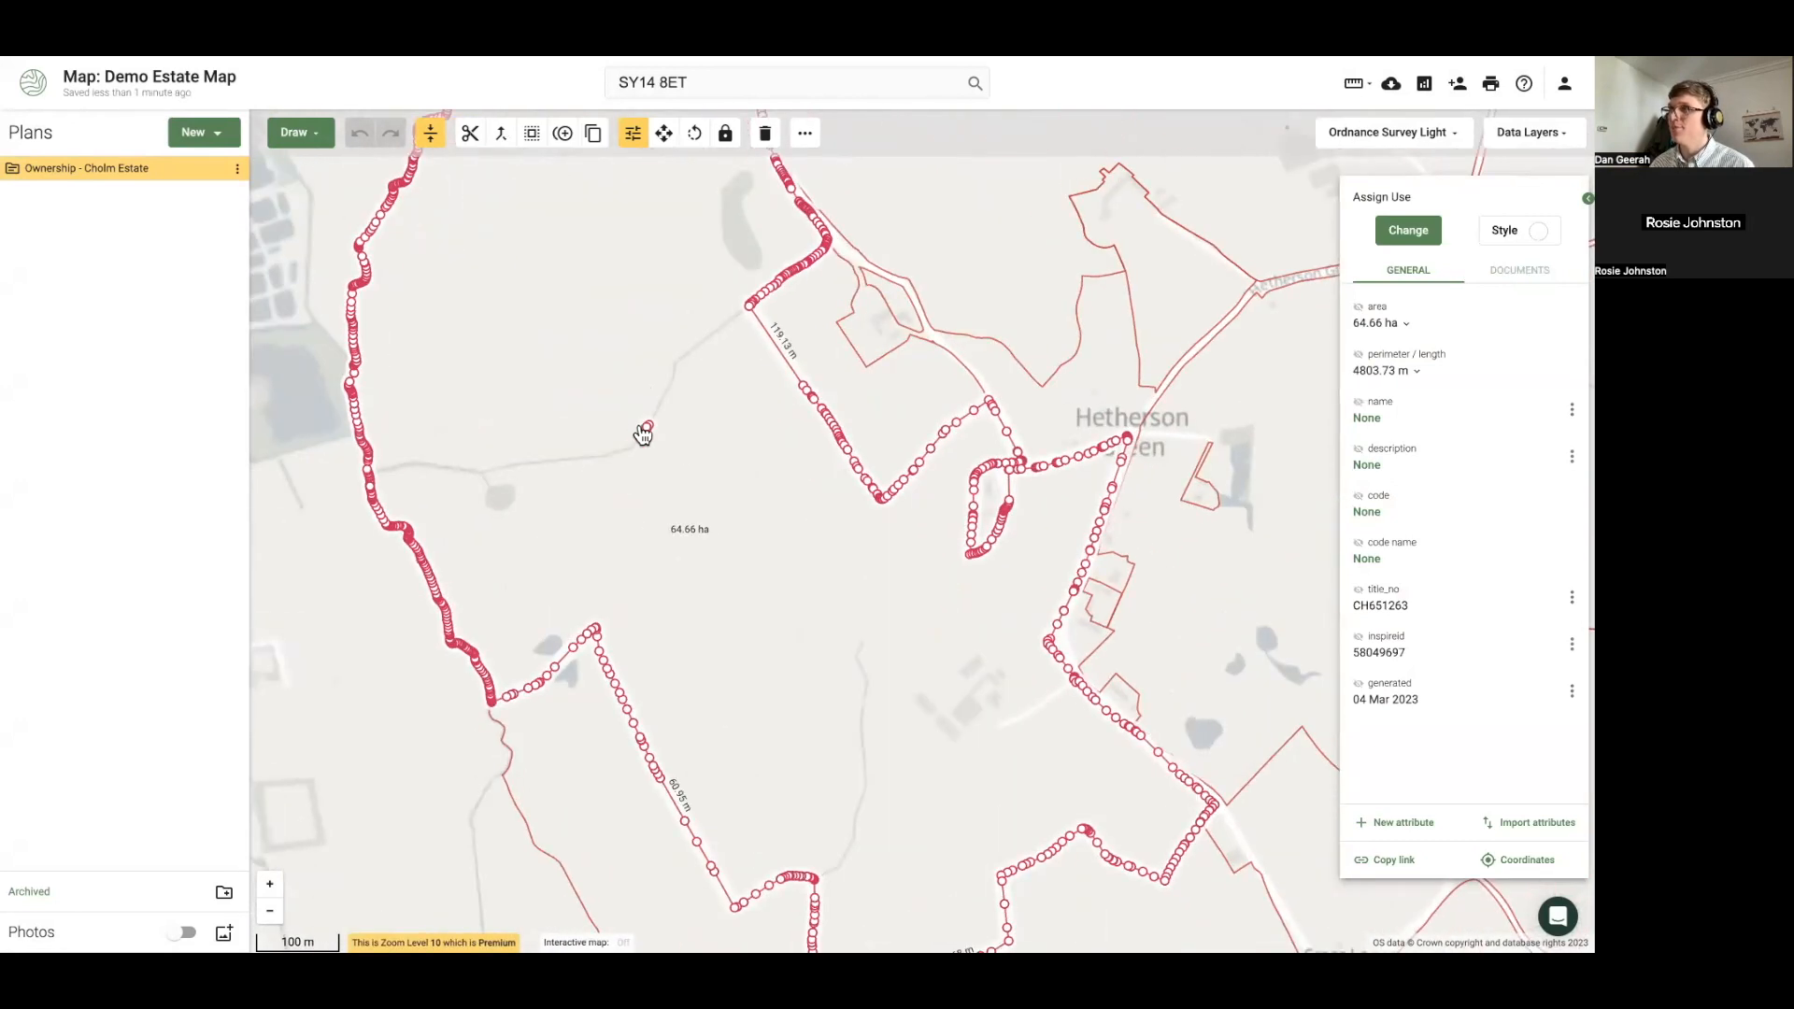
pyautogui.moveTo(641, 431); pyautogui.dragTo(656, 452)
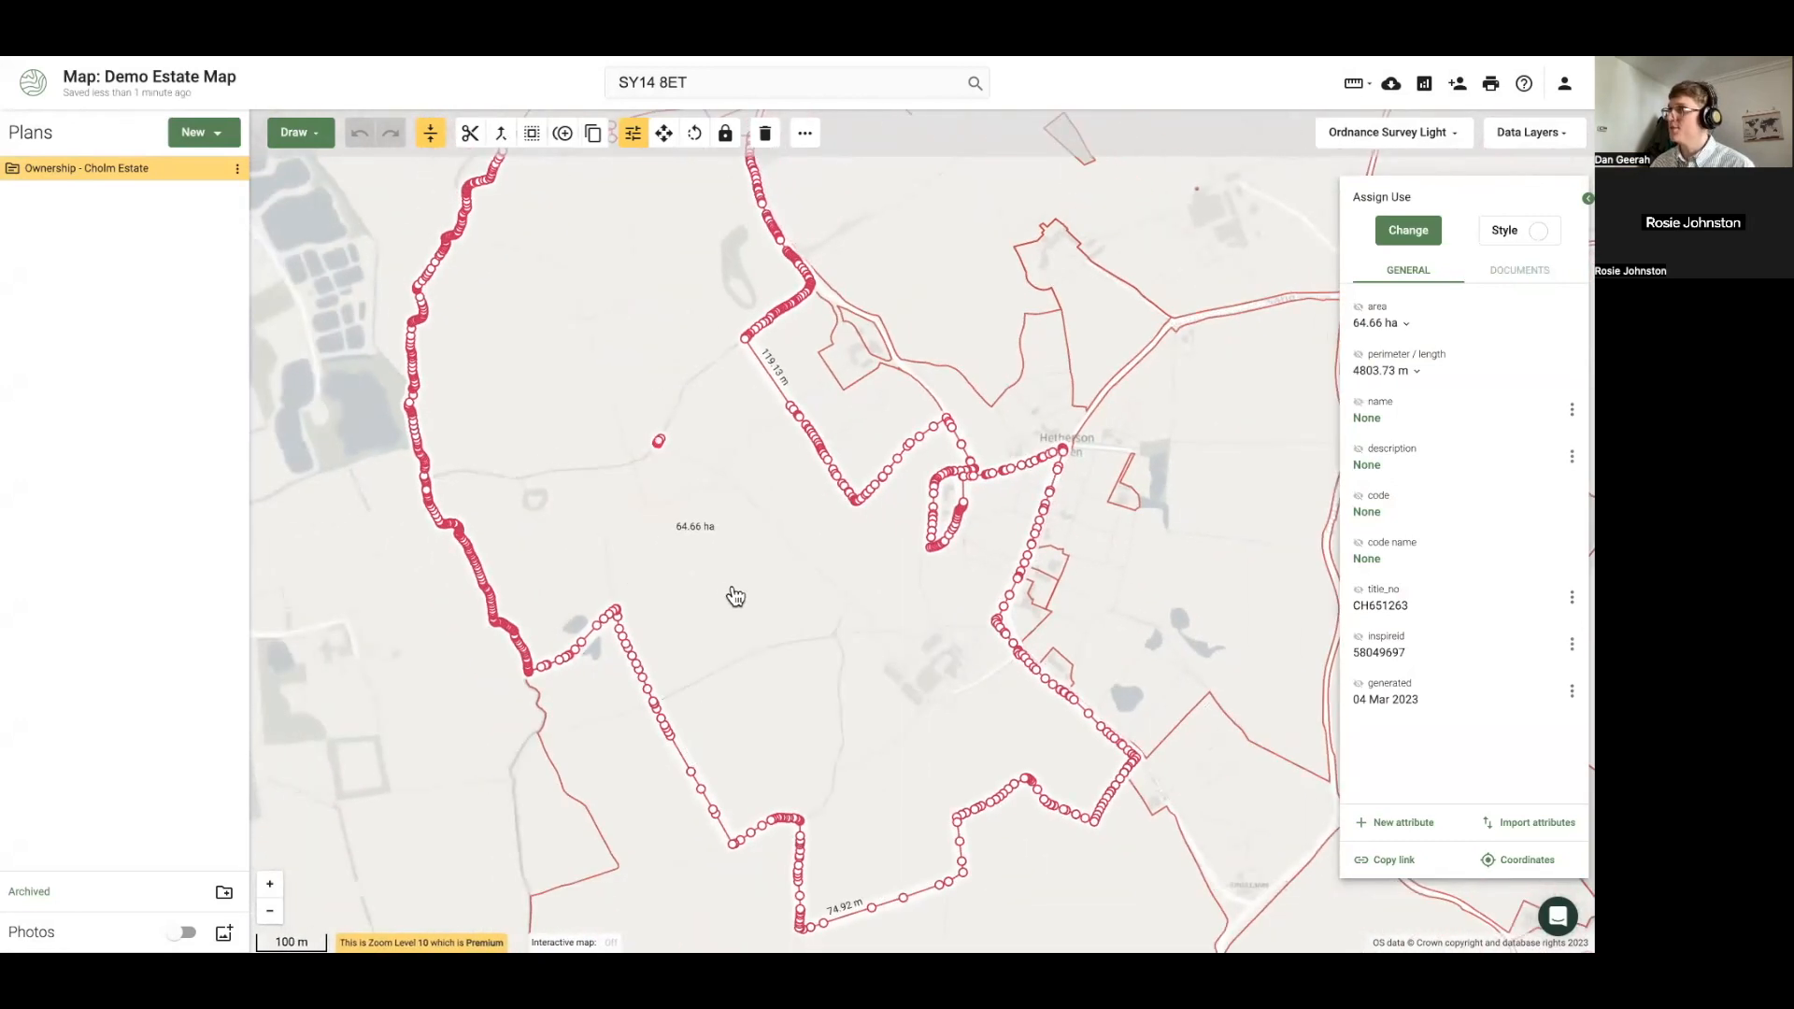
# Show the title number on the parcel's map label, leaving the inspireid off
pyautogui.click(1360, 308)
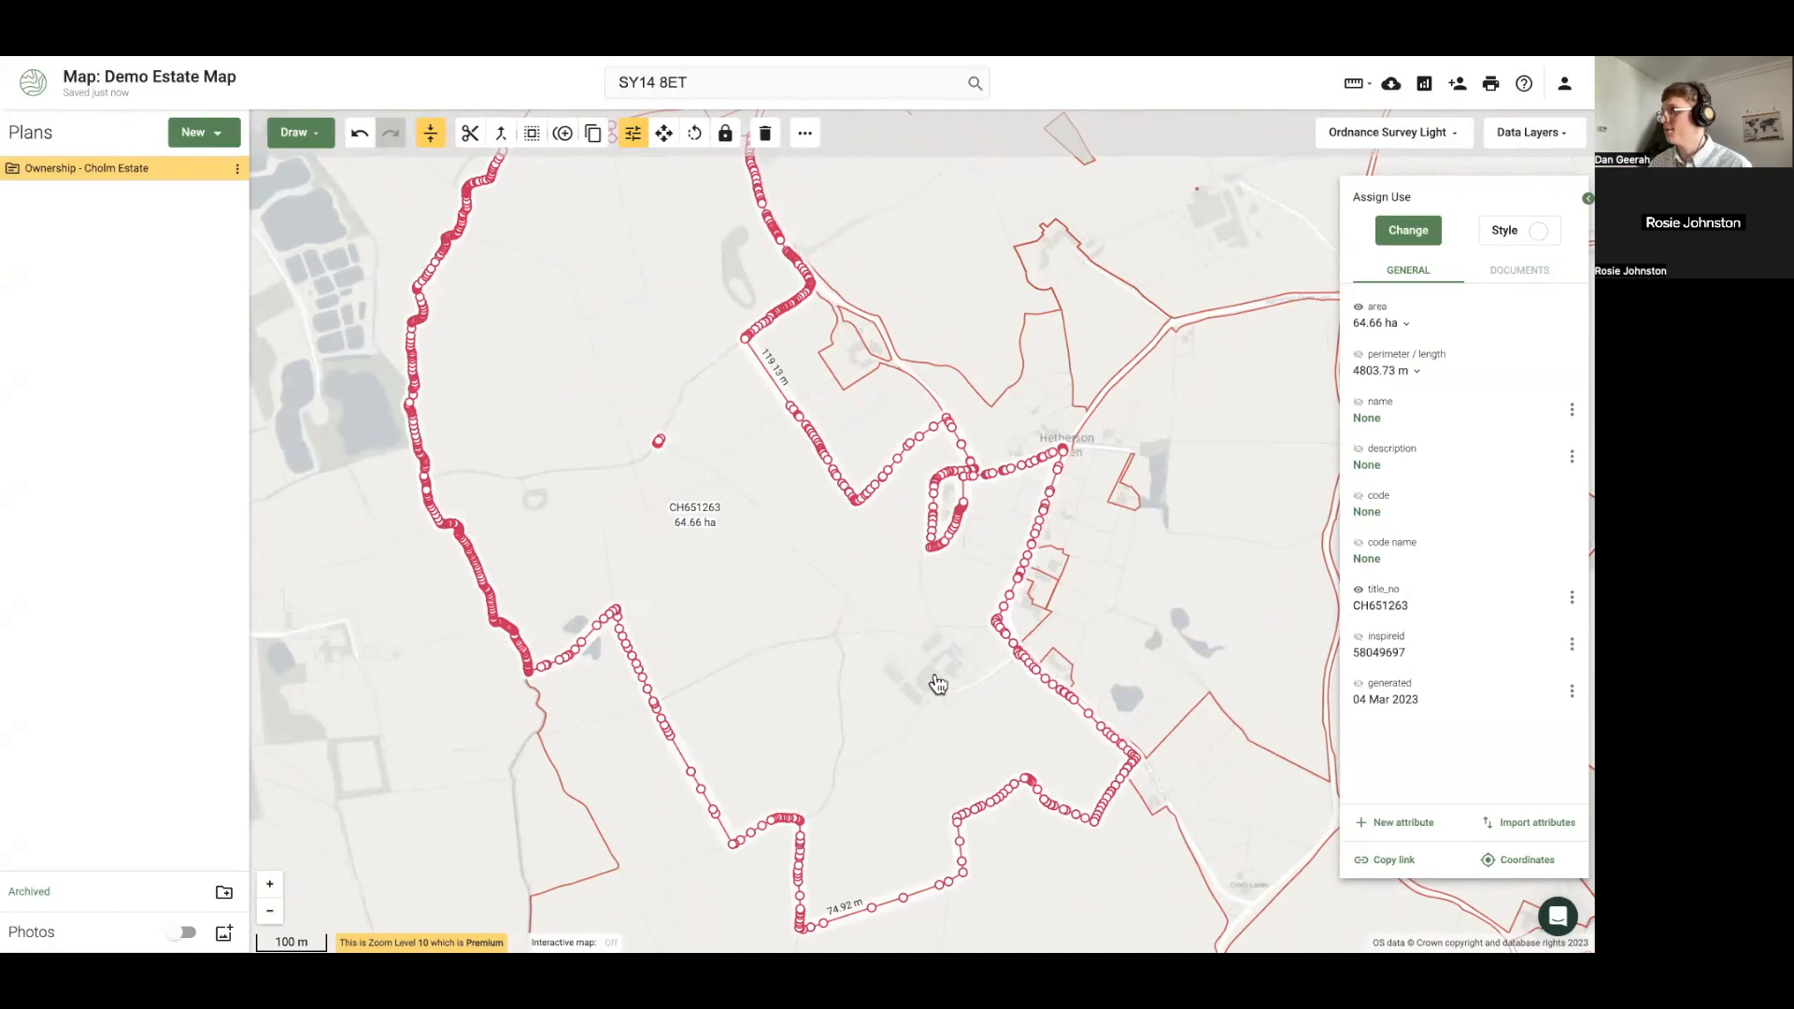
pyautogui.click(1360, 638)
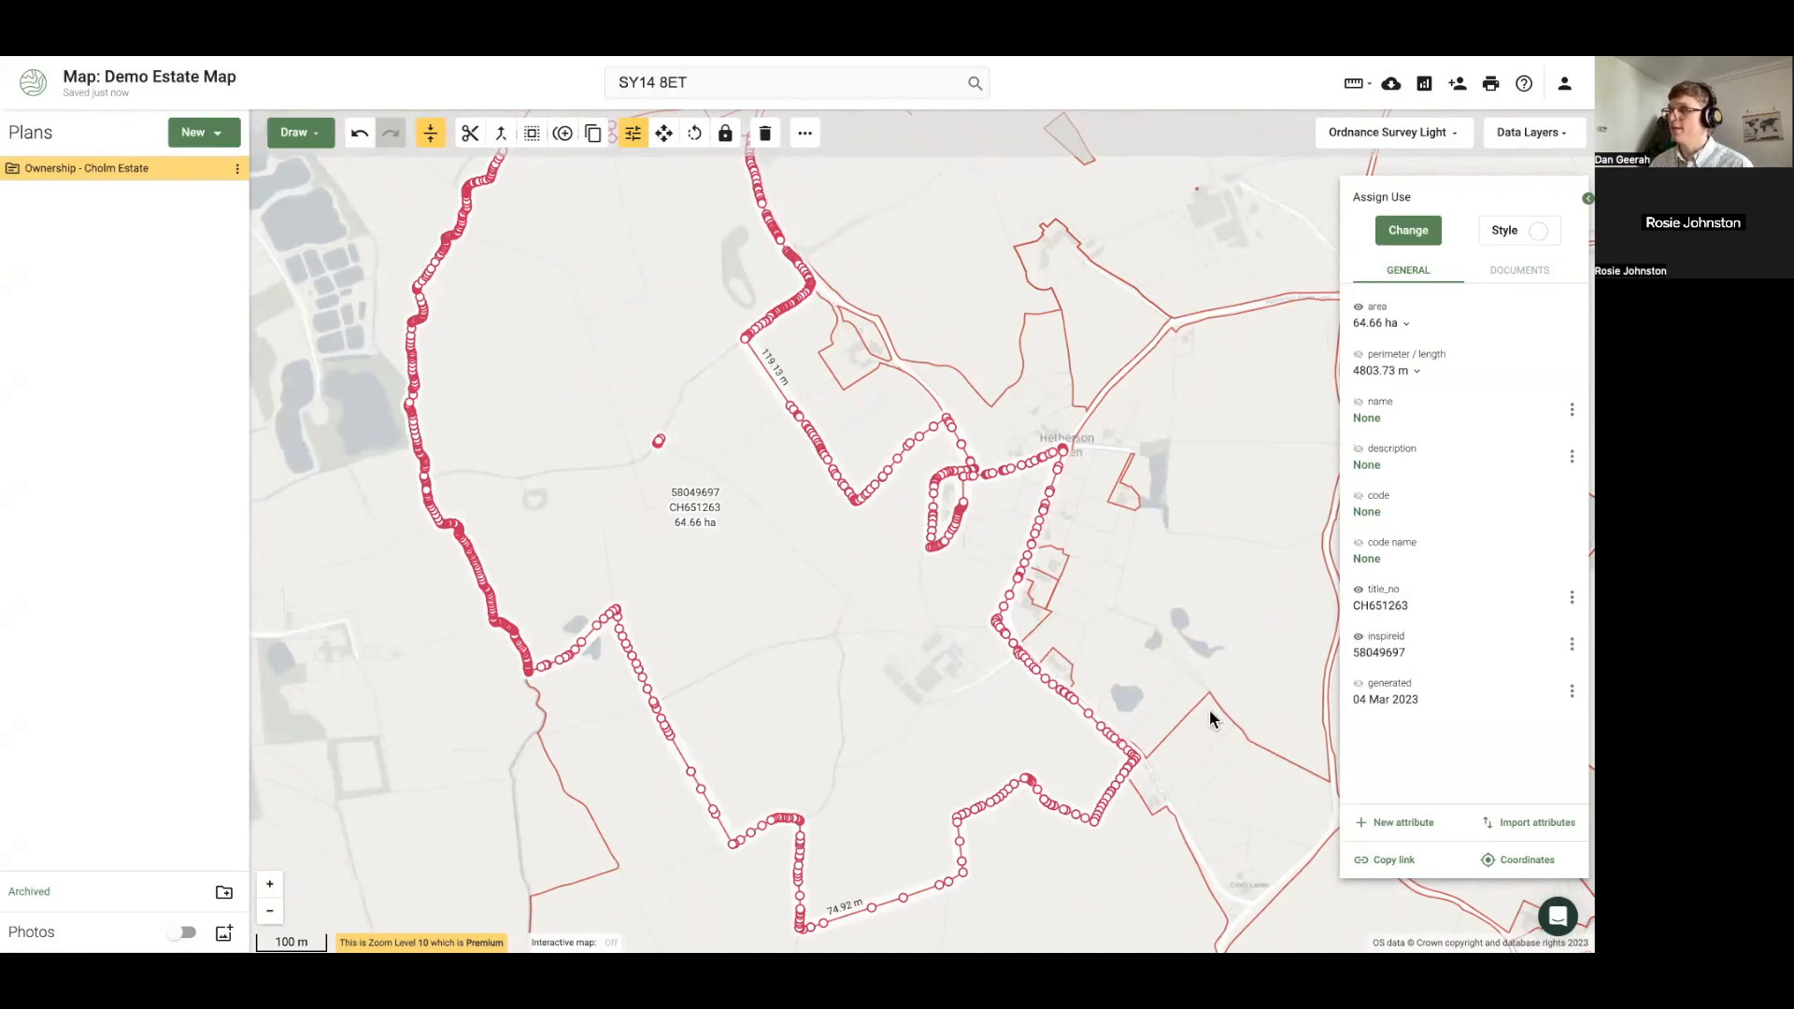
pyautogui.click(1361, 639)
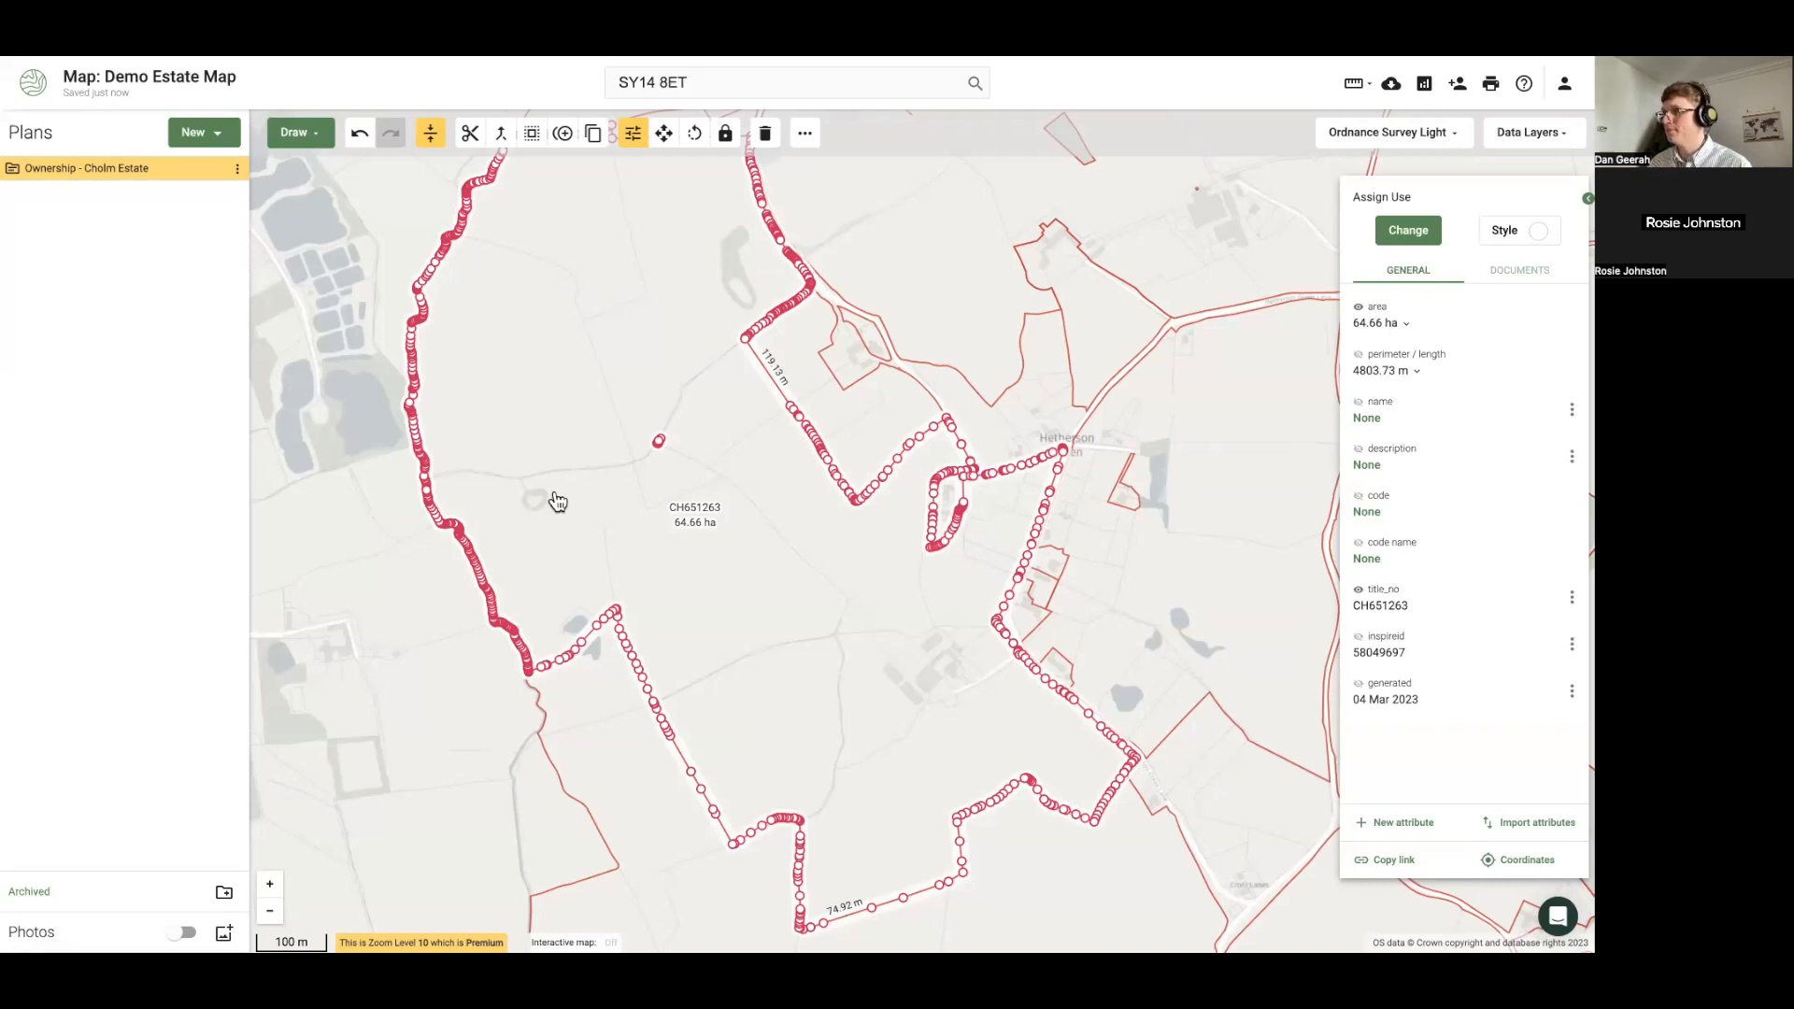
# Recentre the estate boundary and select the 89.11 ha parcel to view its details
pyautogui.scroll(-3, 581, 517)
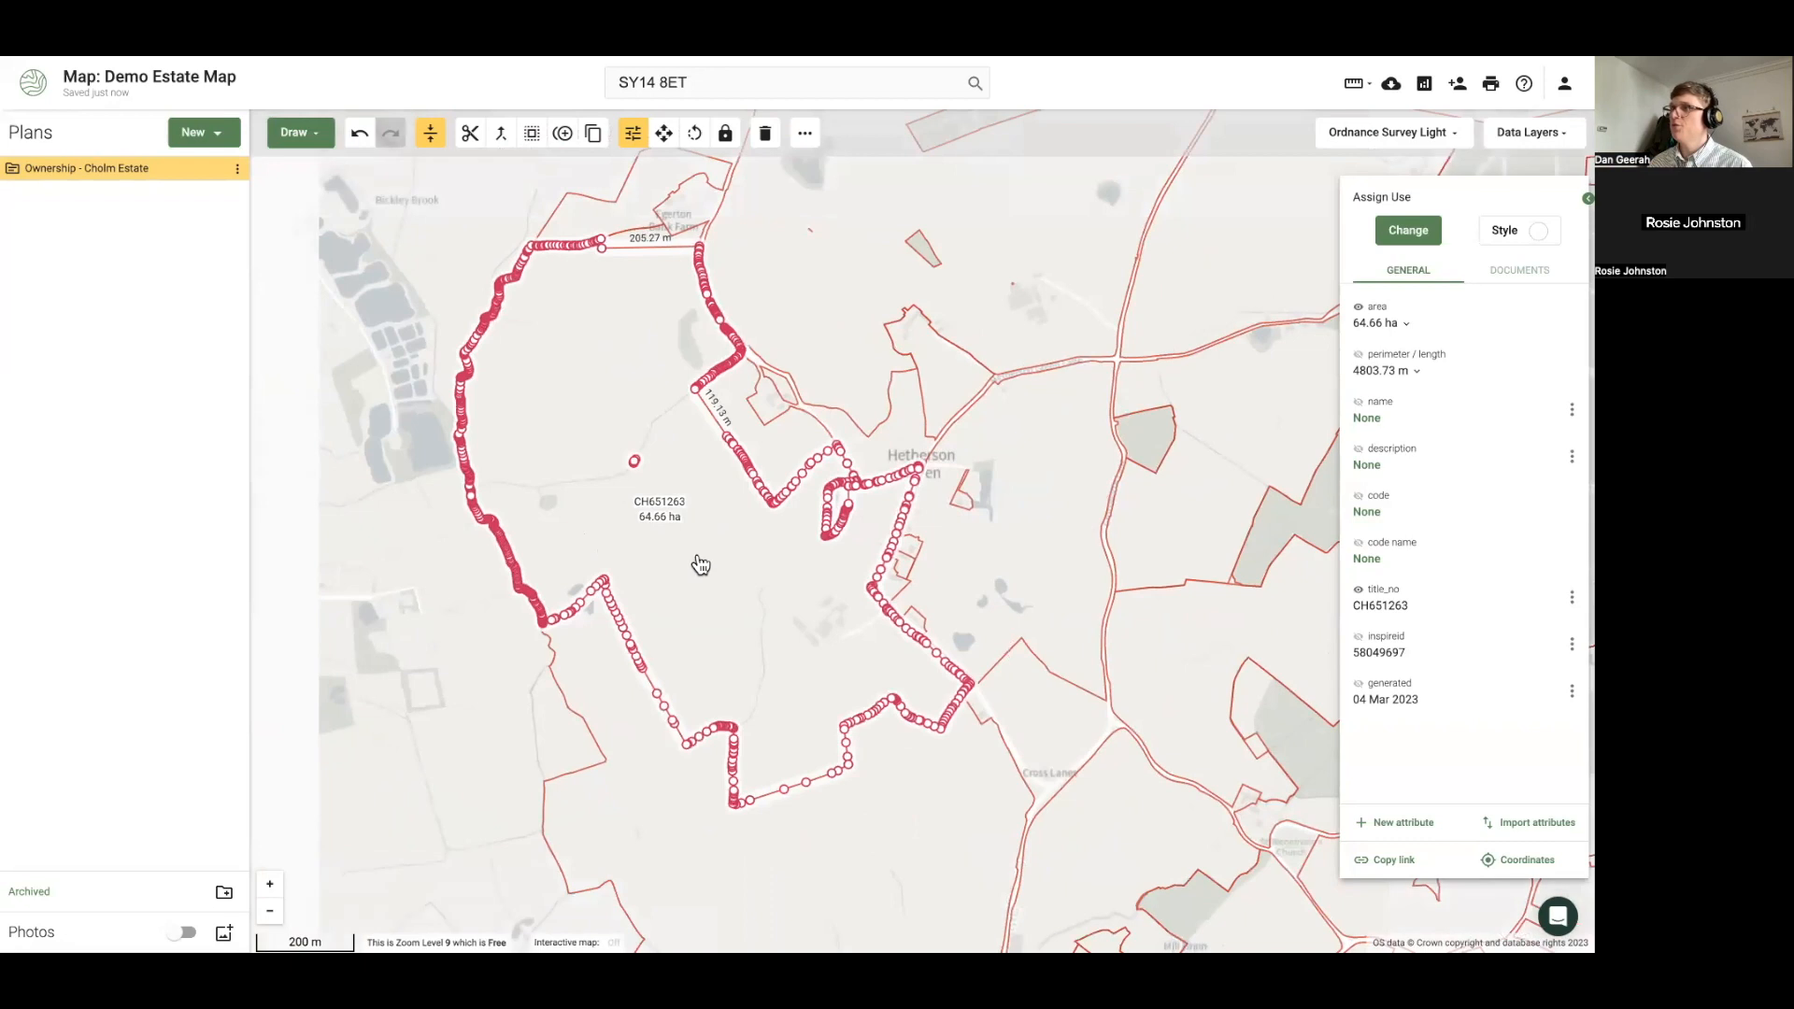
pyautogui.moveTo(690, 628); pyautogui.dragTo(686, 628)
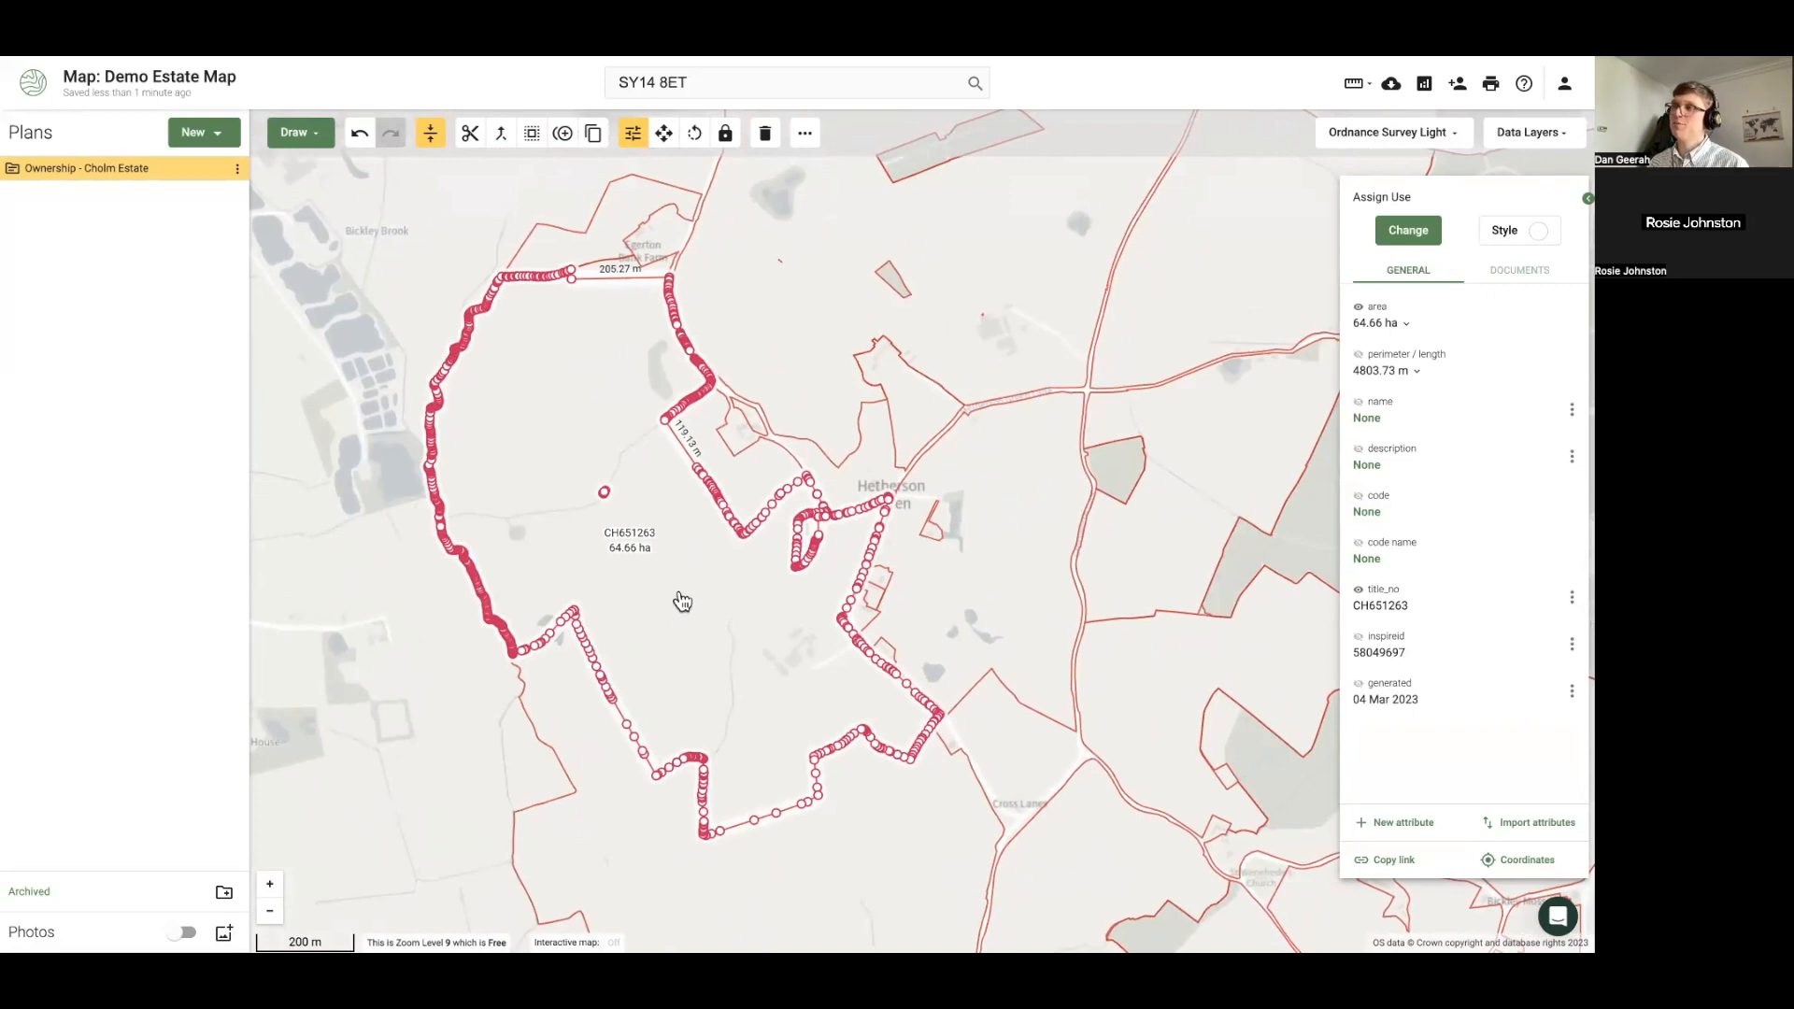
pyautogui.scroll(-1, 624, 434)
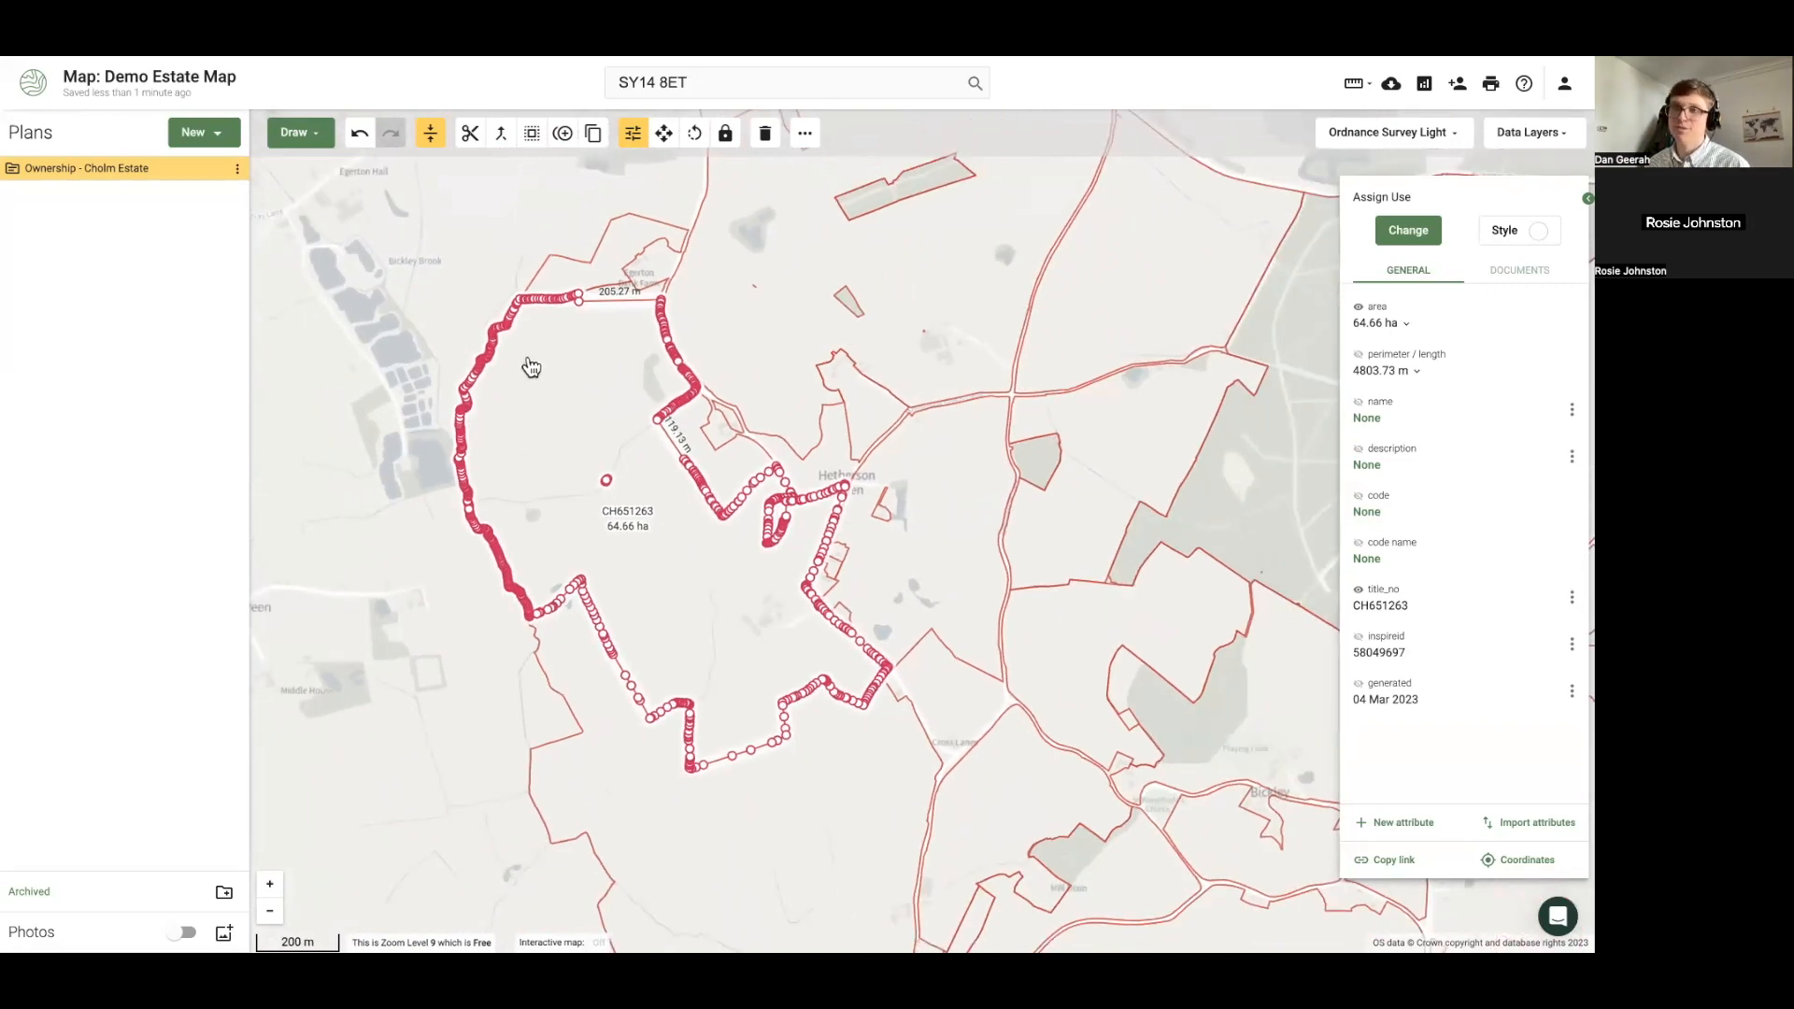
pyautogui.moveTo(521, 430); pyautogui.dragTo(508, 557)
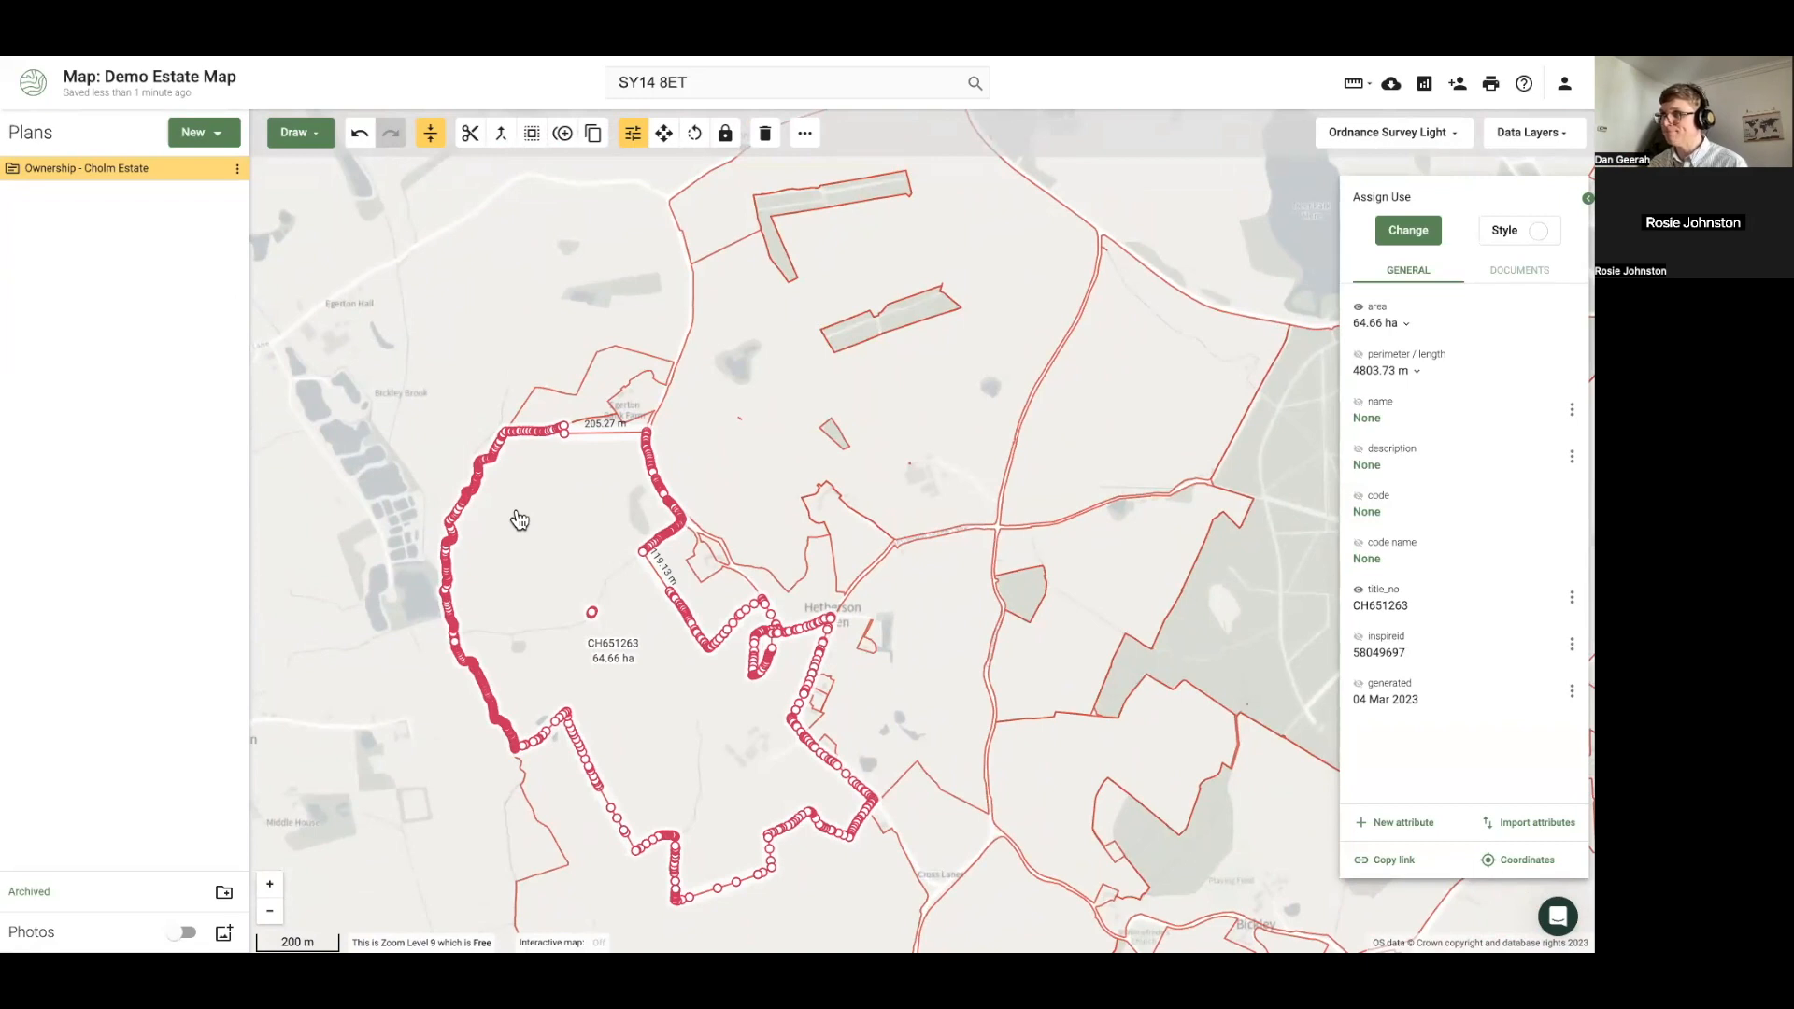
pyautogui.moveTo(749, 464); pyautogui.dragTo(645, 568)
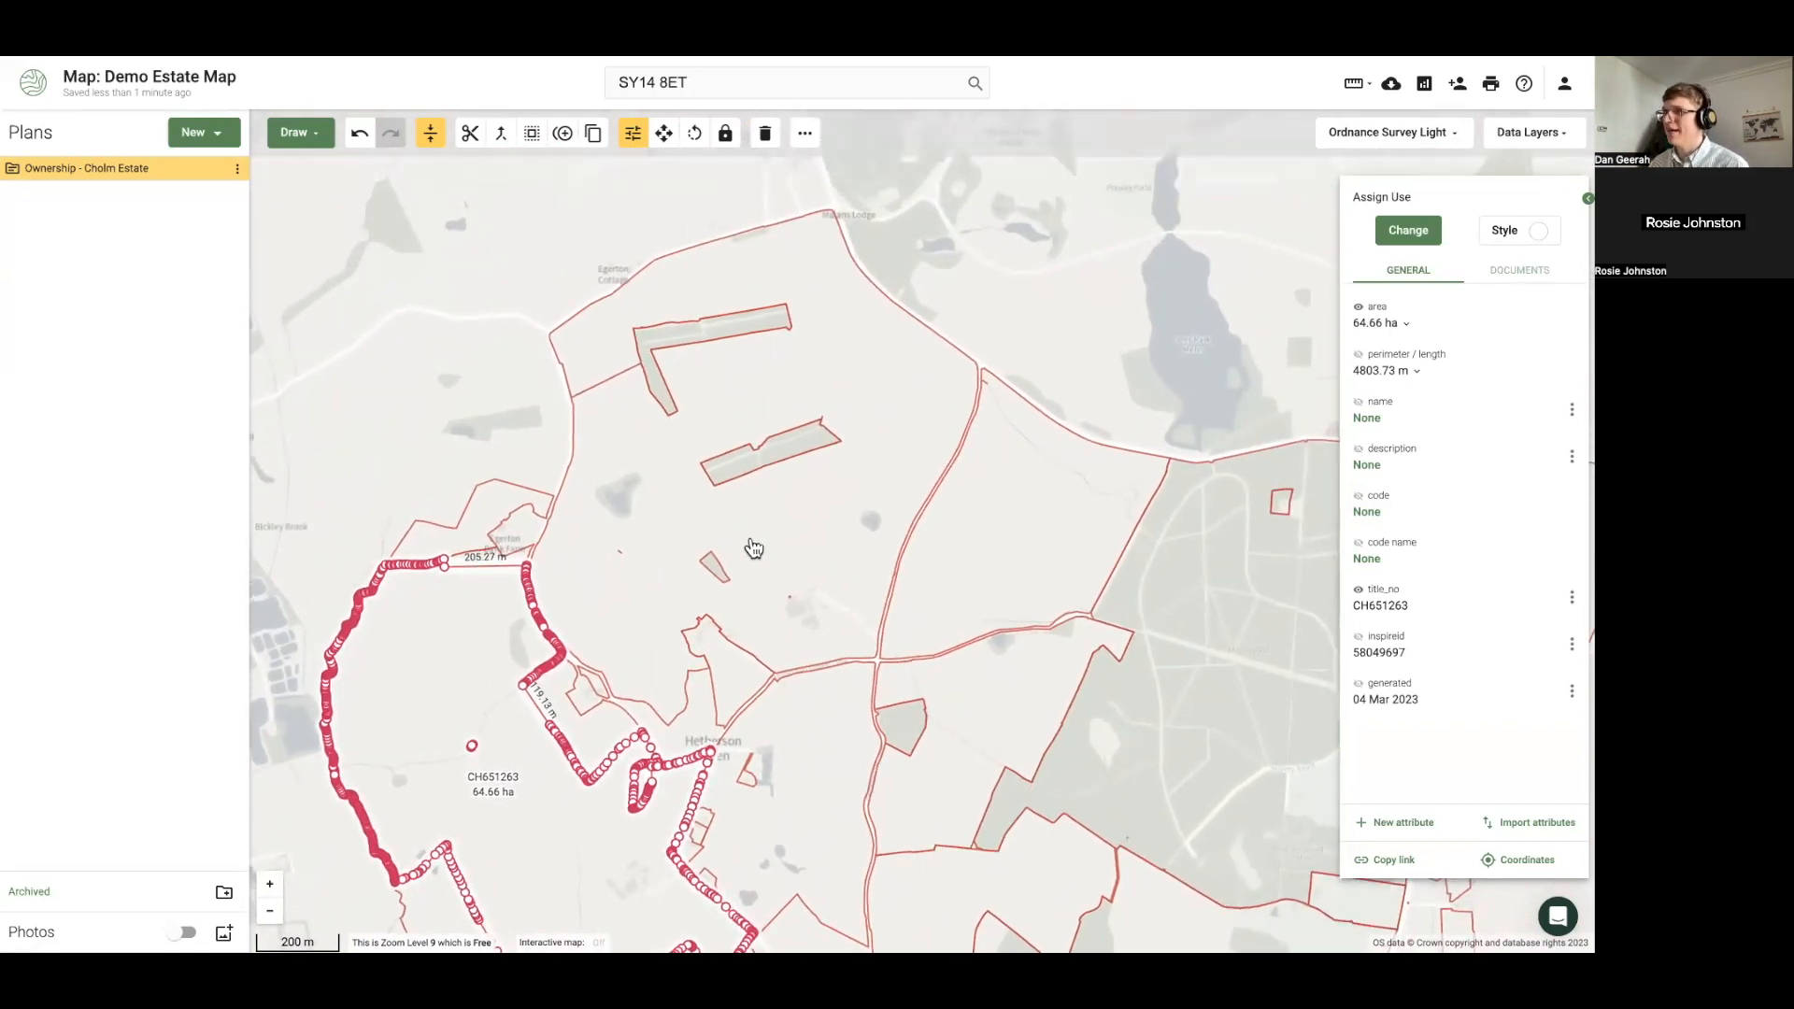
pyautogui.scroll(2, 619, 575)
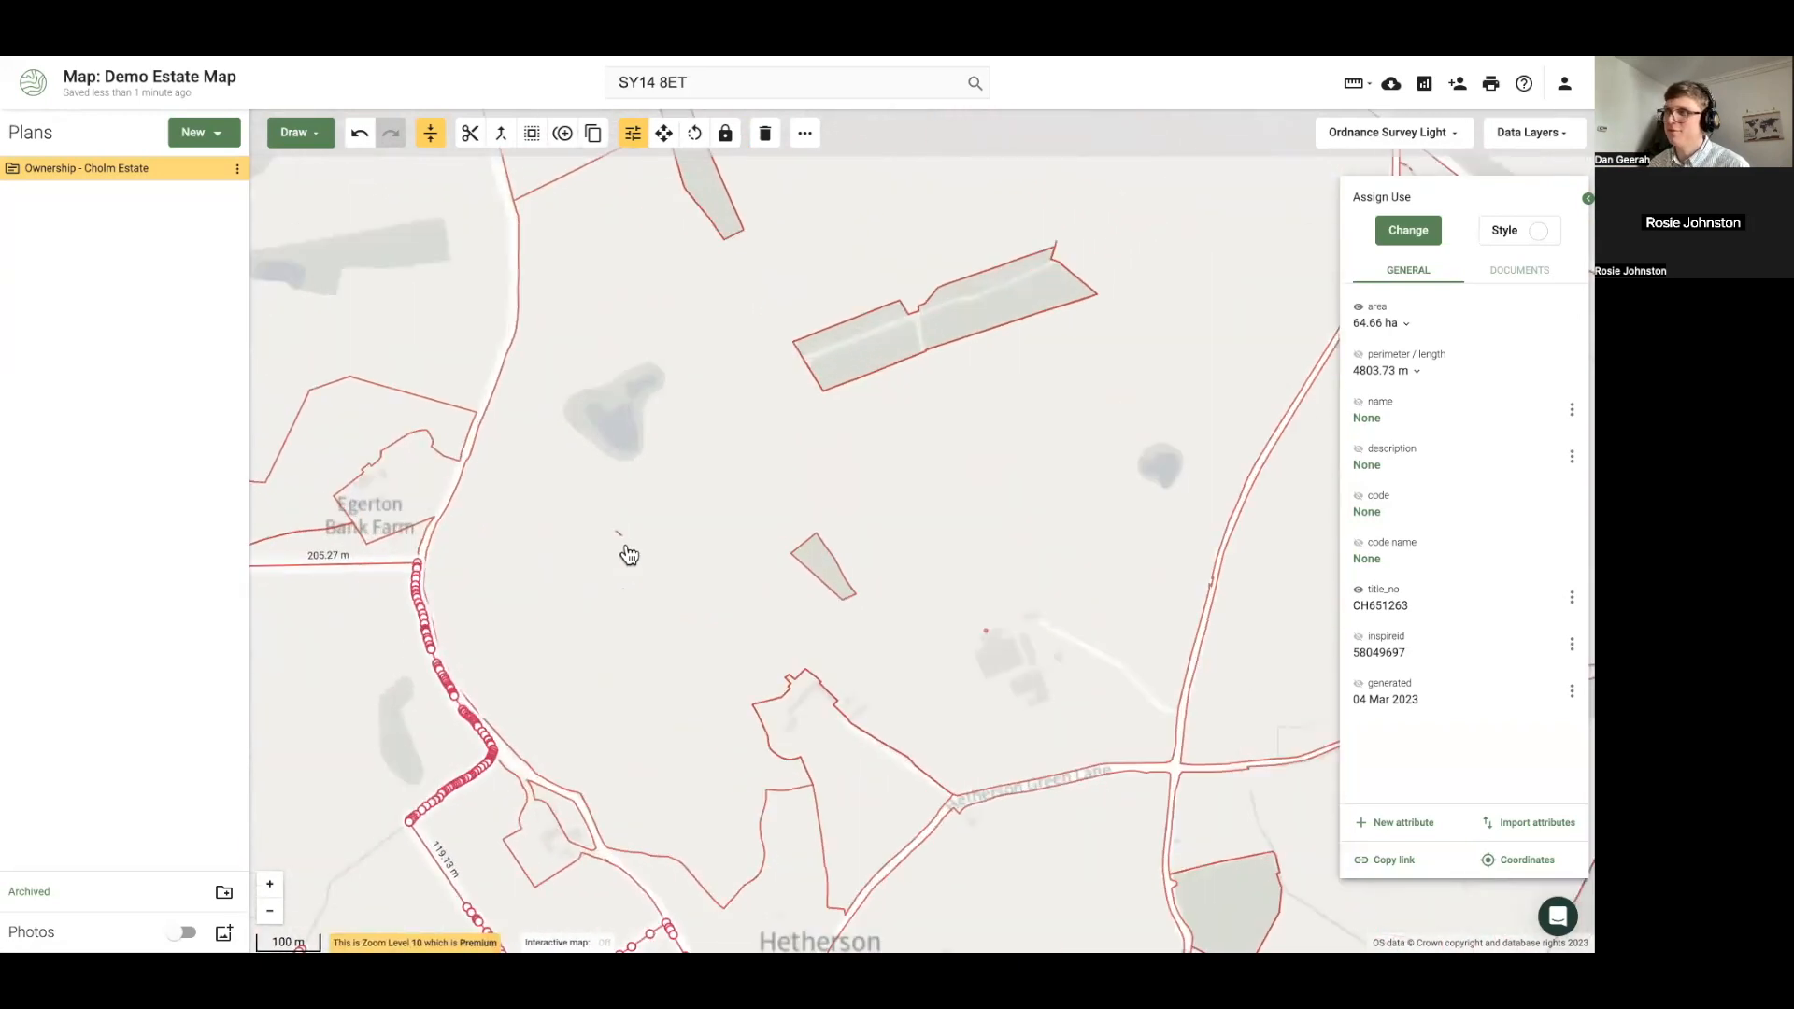
pyautogui.scroll(2, 627, 560)
pyautogui.click(513, 600)
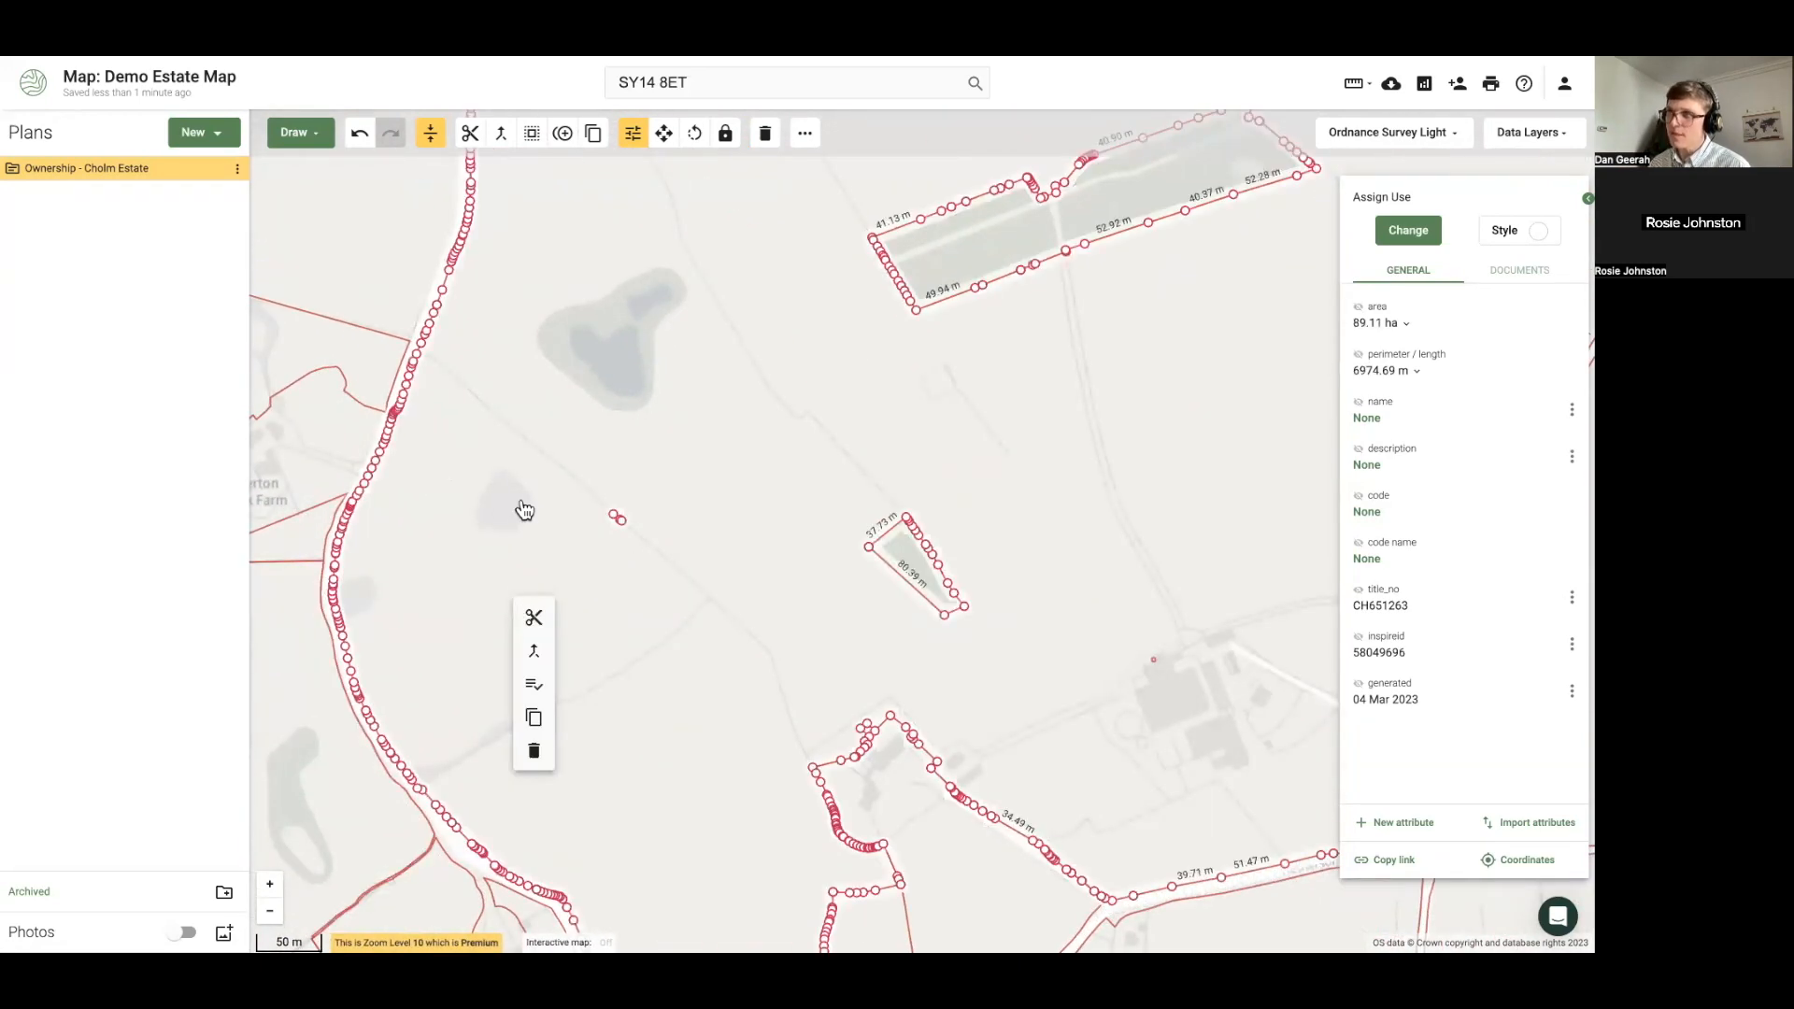
# Select every ownership parcel, style them light red at 45 opacity, then deselect
pyautogui.click(534, 691)
pyautogui.scroll(-4, 669, 613)
pyautogui.scroll(-2, 669, 613)
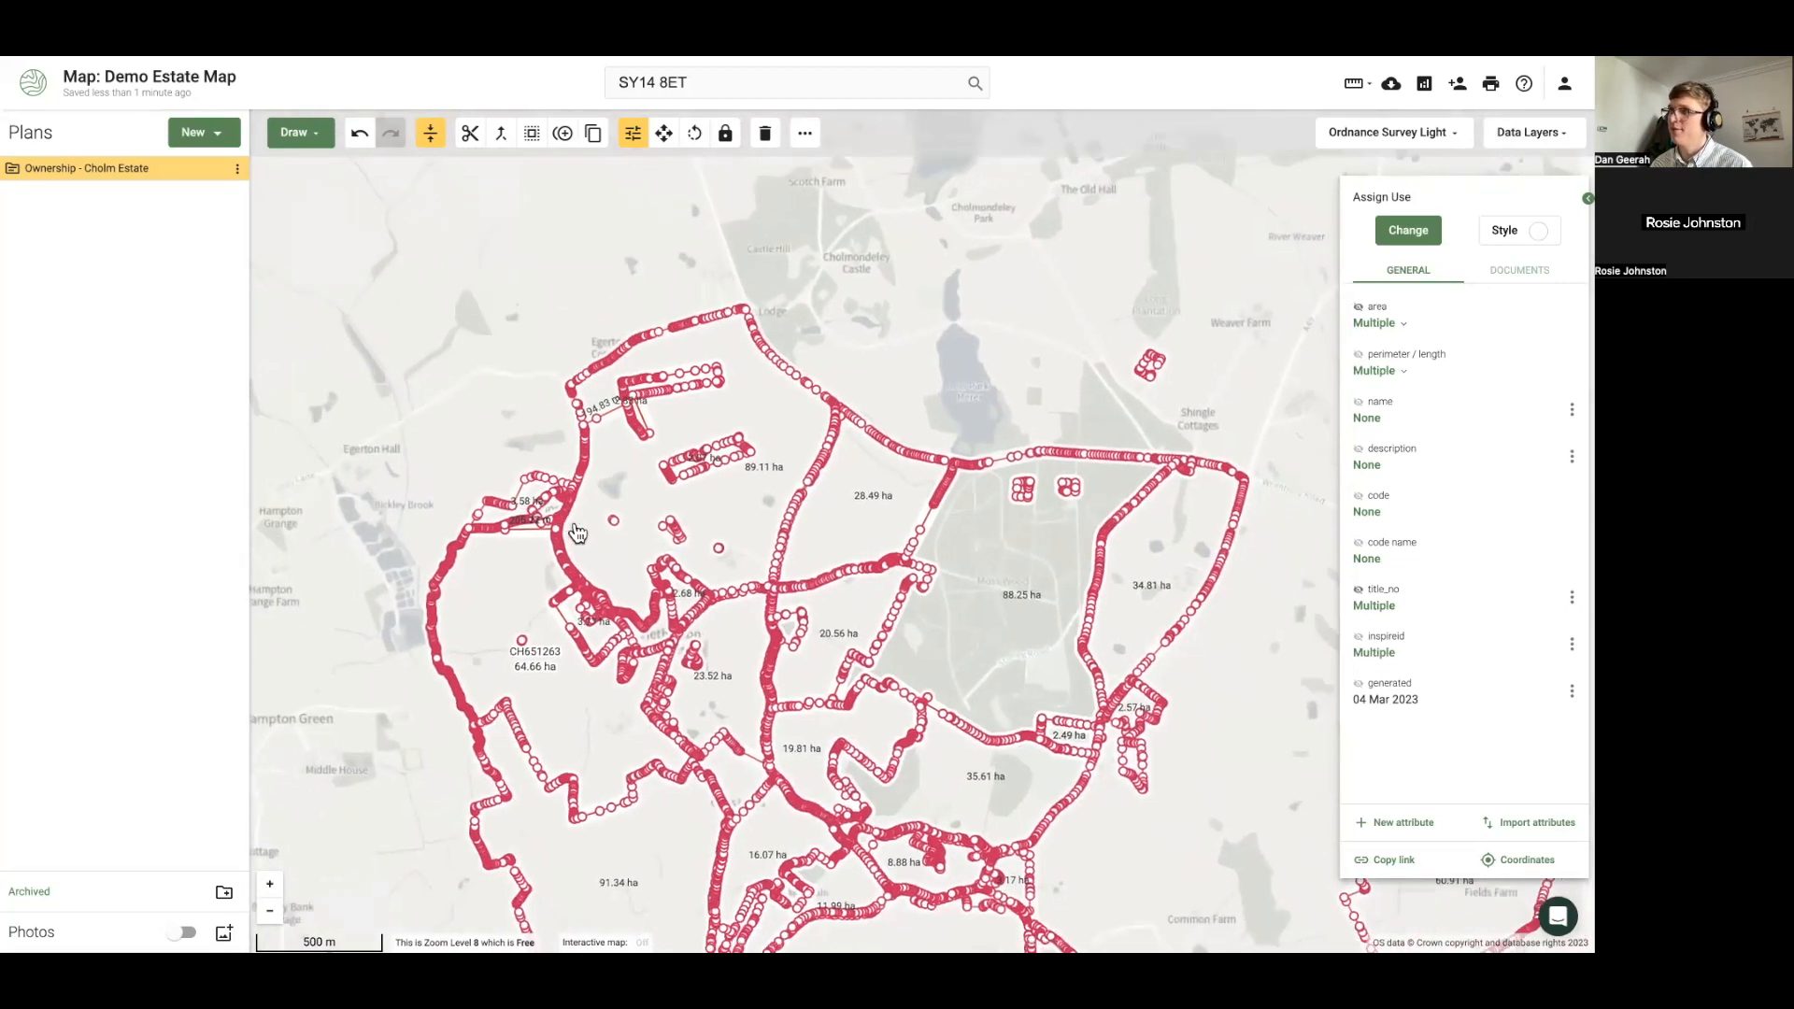
pyautogui.moveTo(577, 533); pyautogui.dragTo(550, 500)
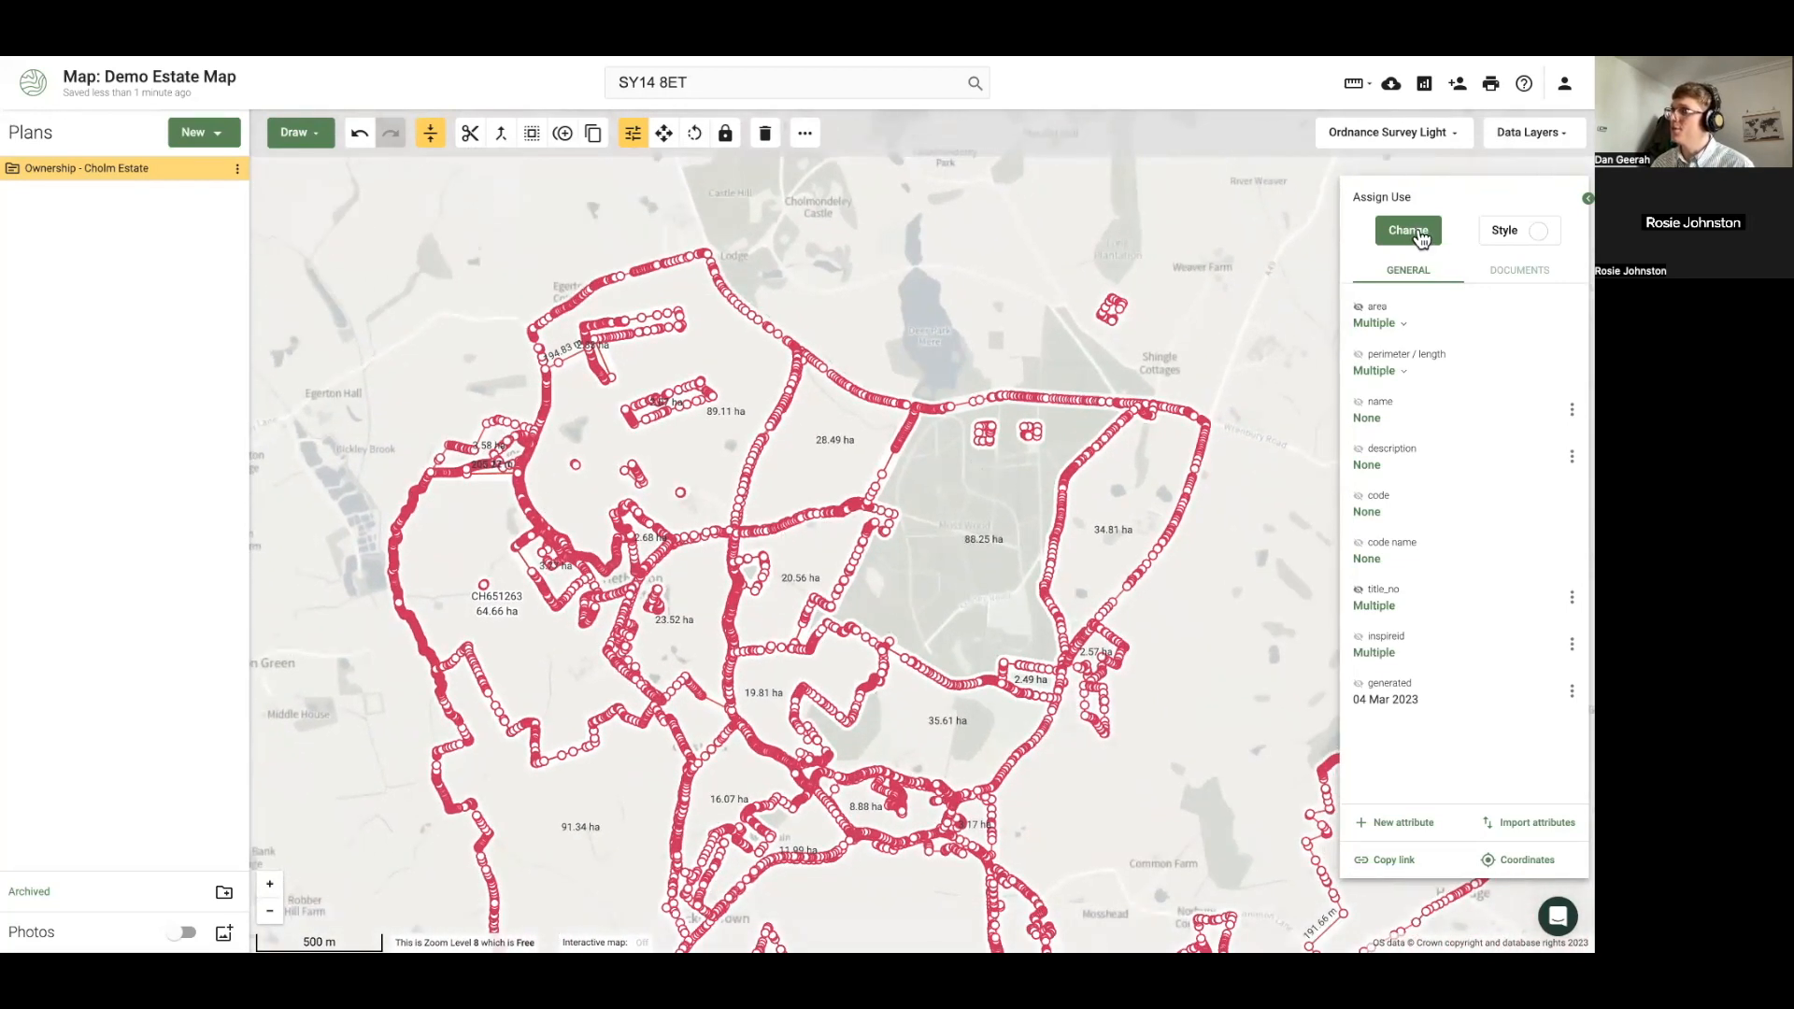
pyautogui.click(1506, 235)
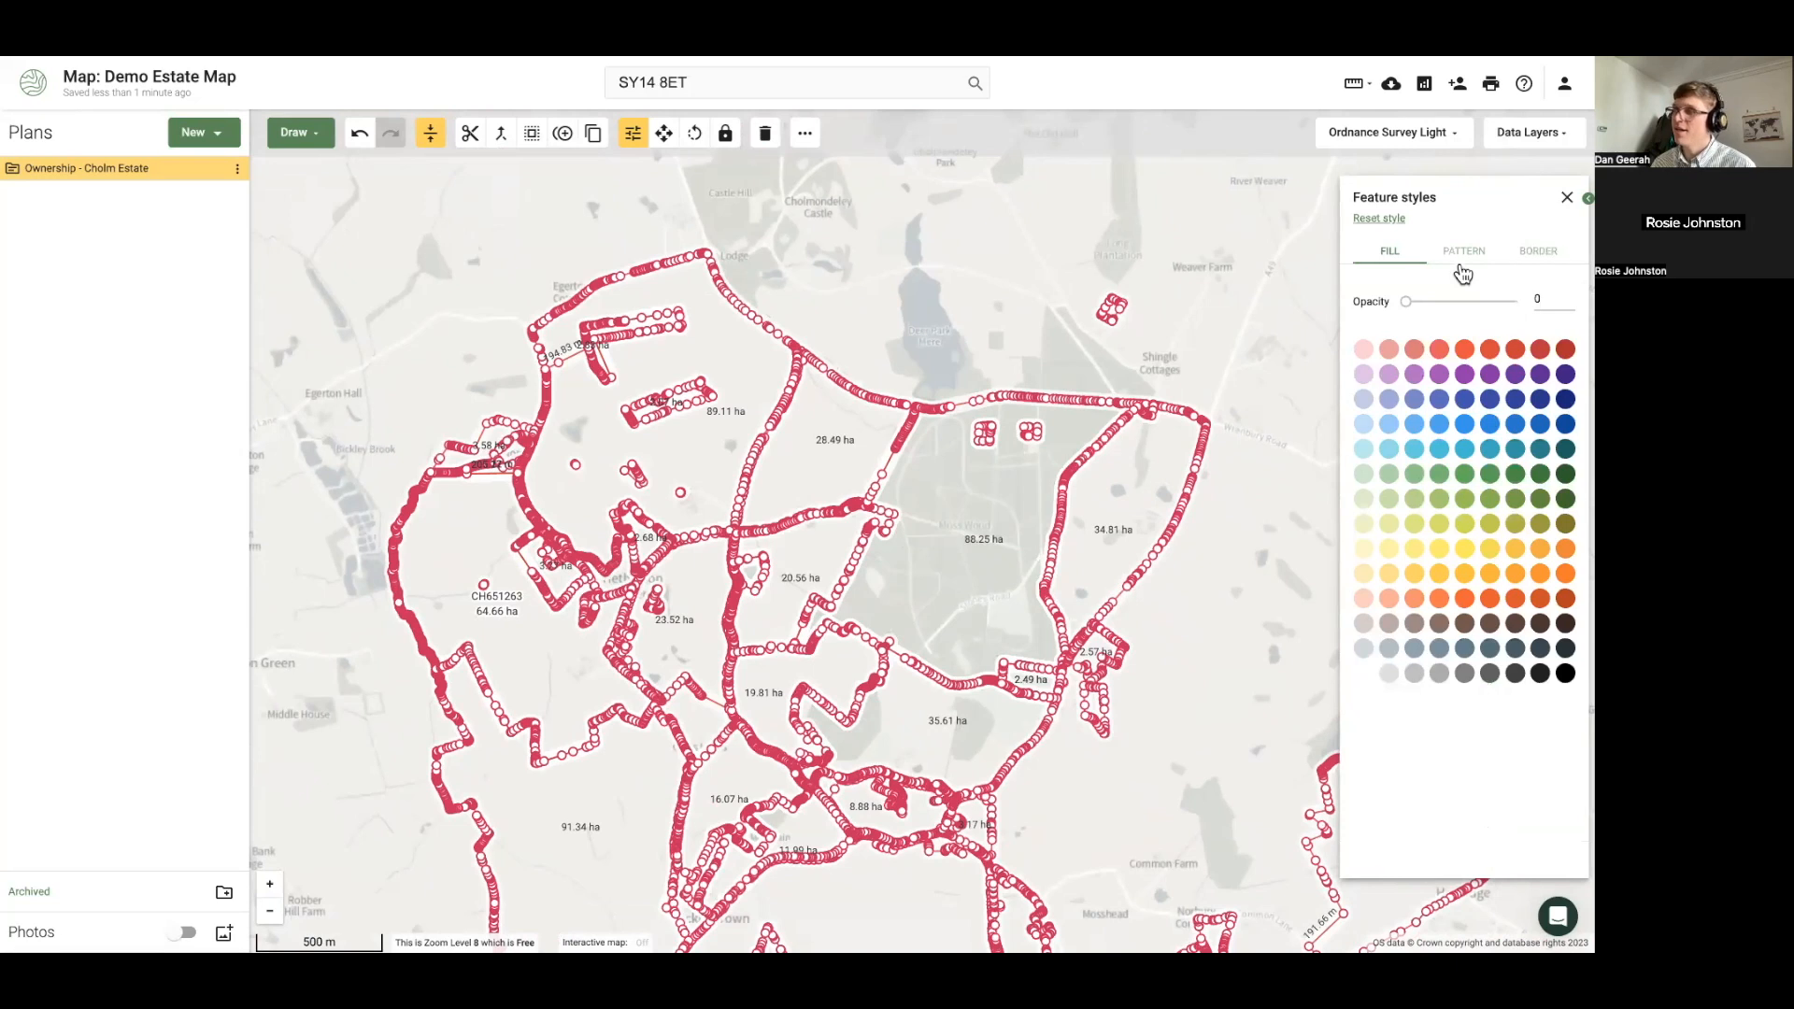
pyautogui.moveTo(1407, 301); pyautogui.dragTo(1455, 302)
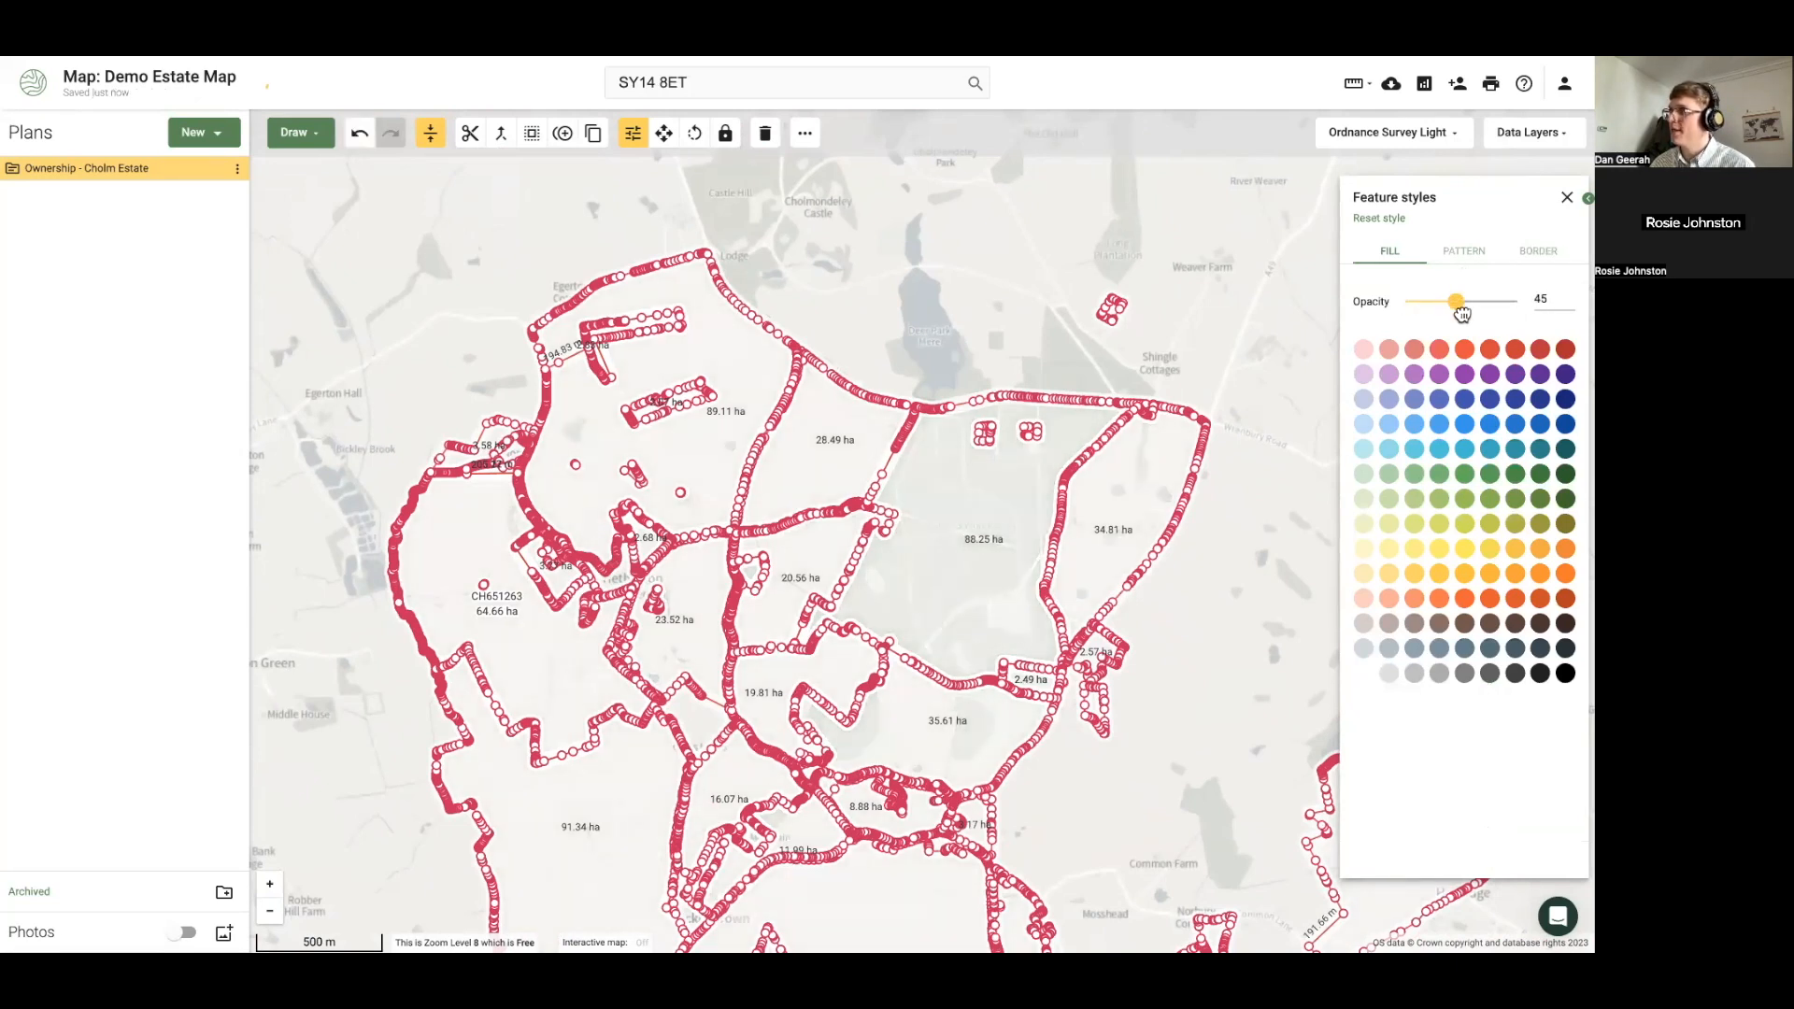
pyautogui.click(1417, 352)
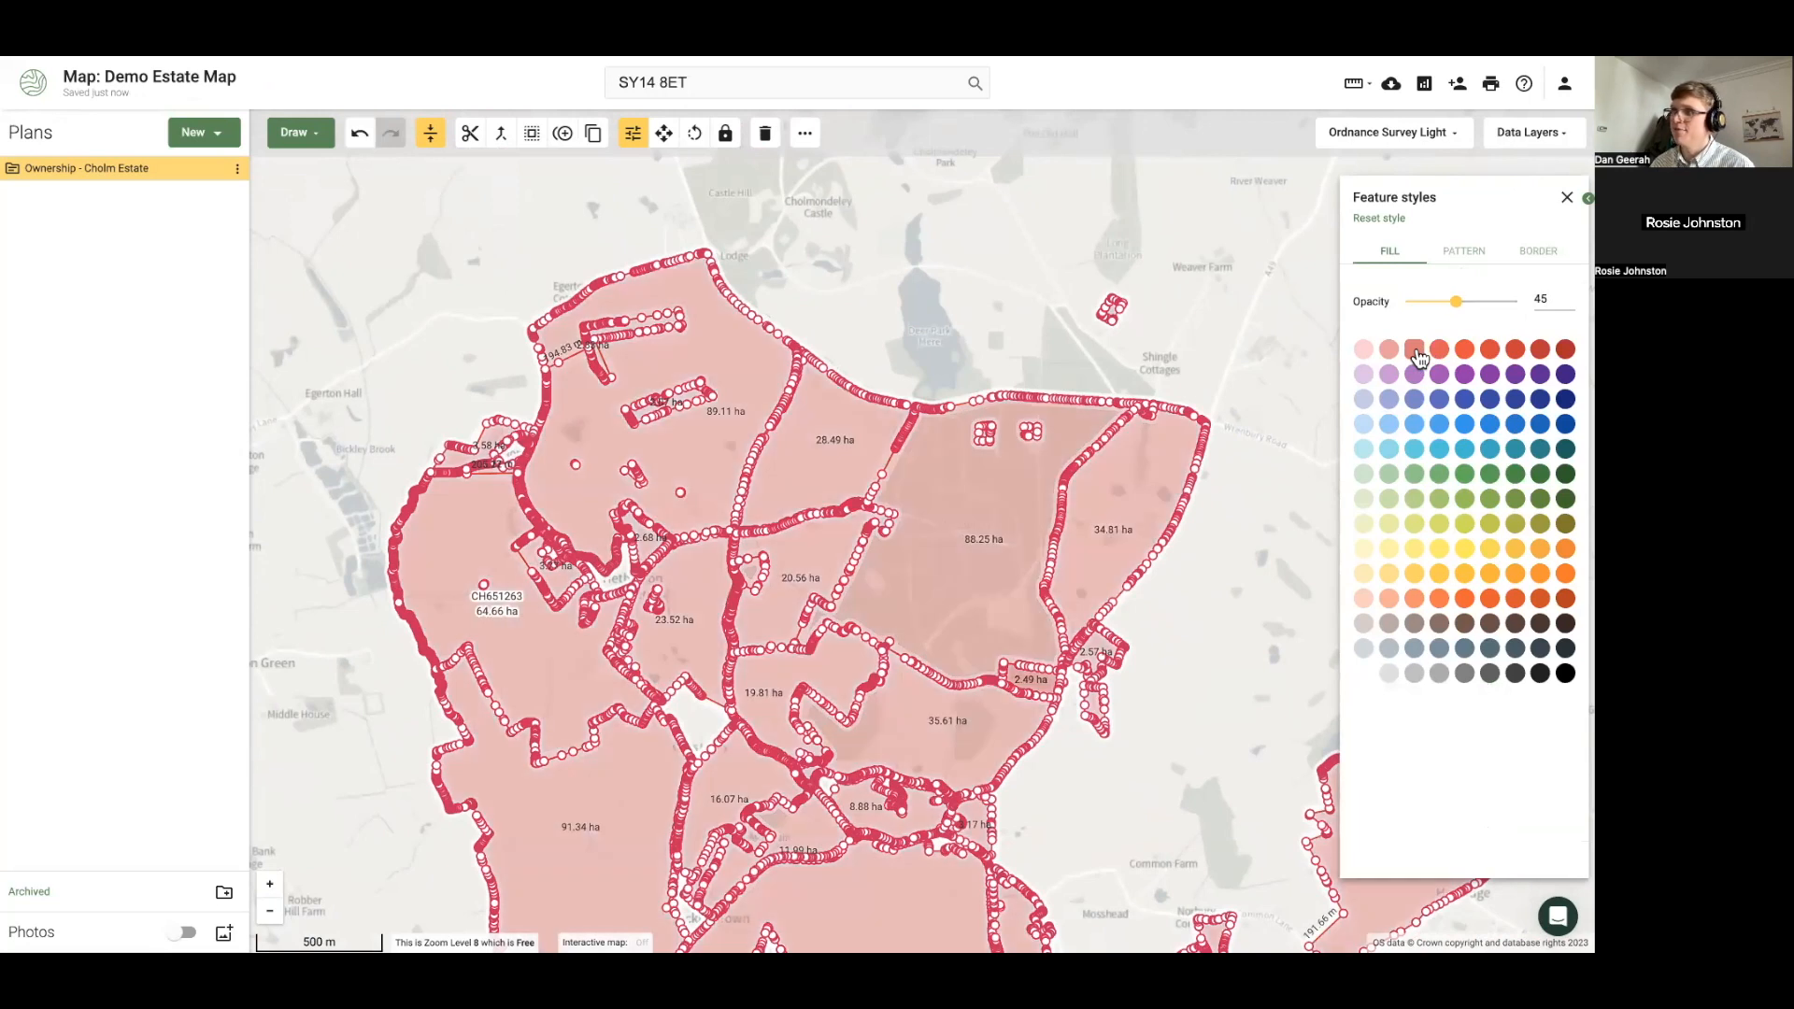
pyautogui.click(934, 340)
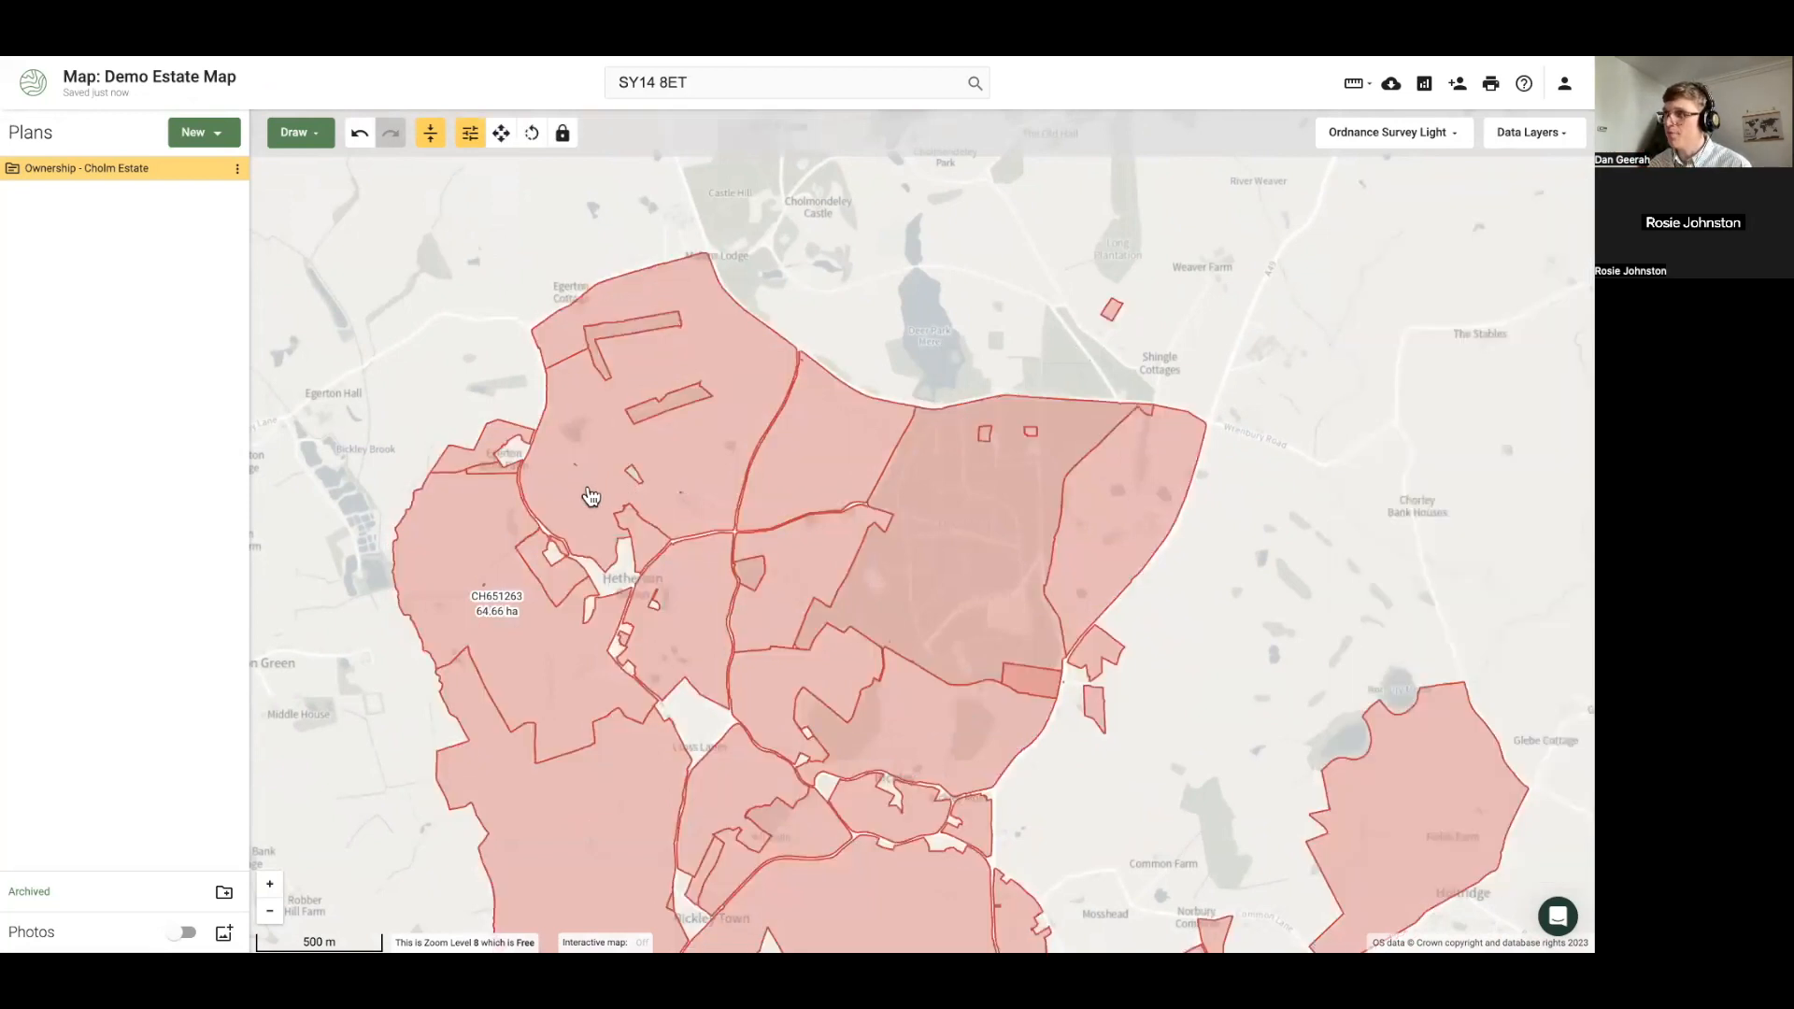
# Select the 89.11 ha parcel and zoom in on the small grey enclosure inside it
pyautogui.scroll(5, 584, 491)
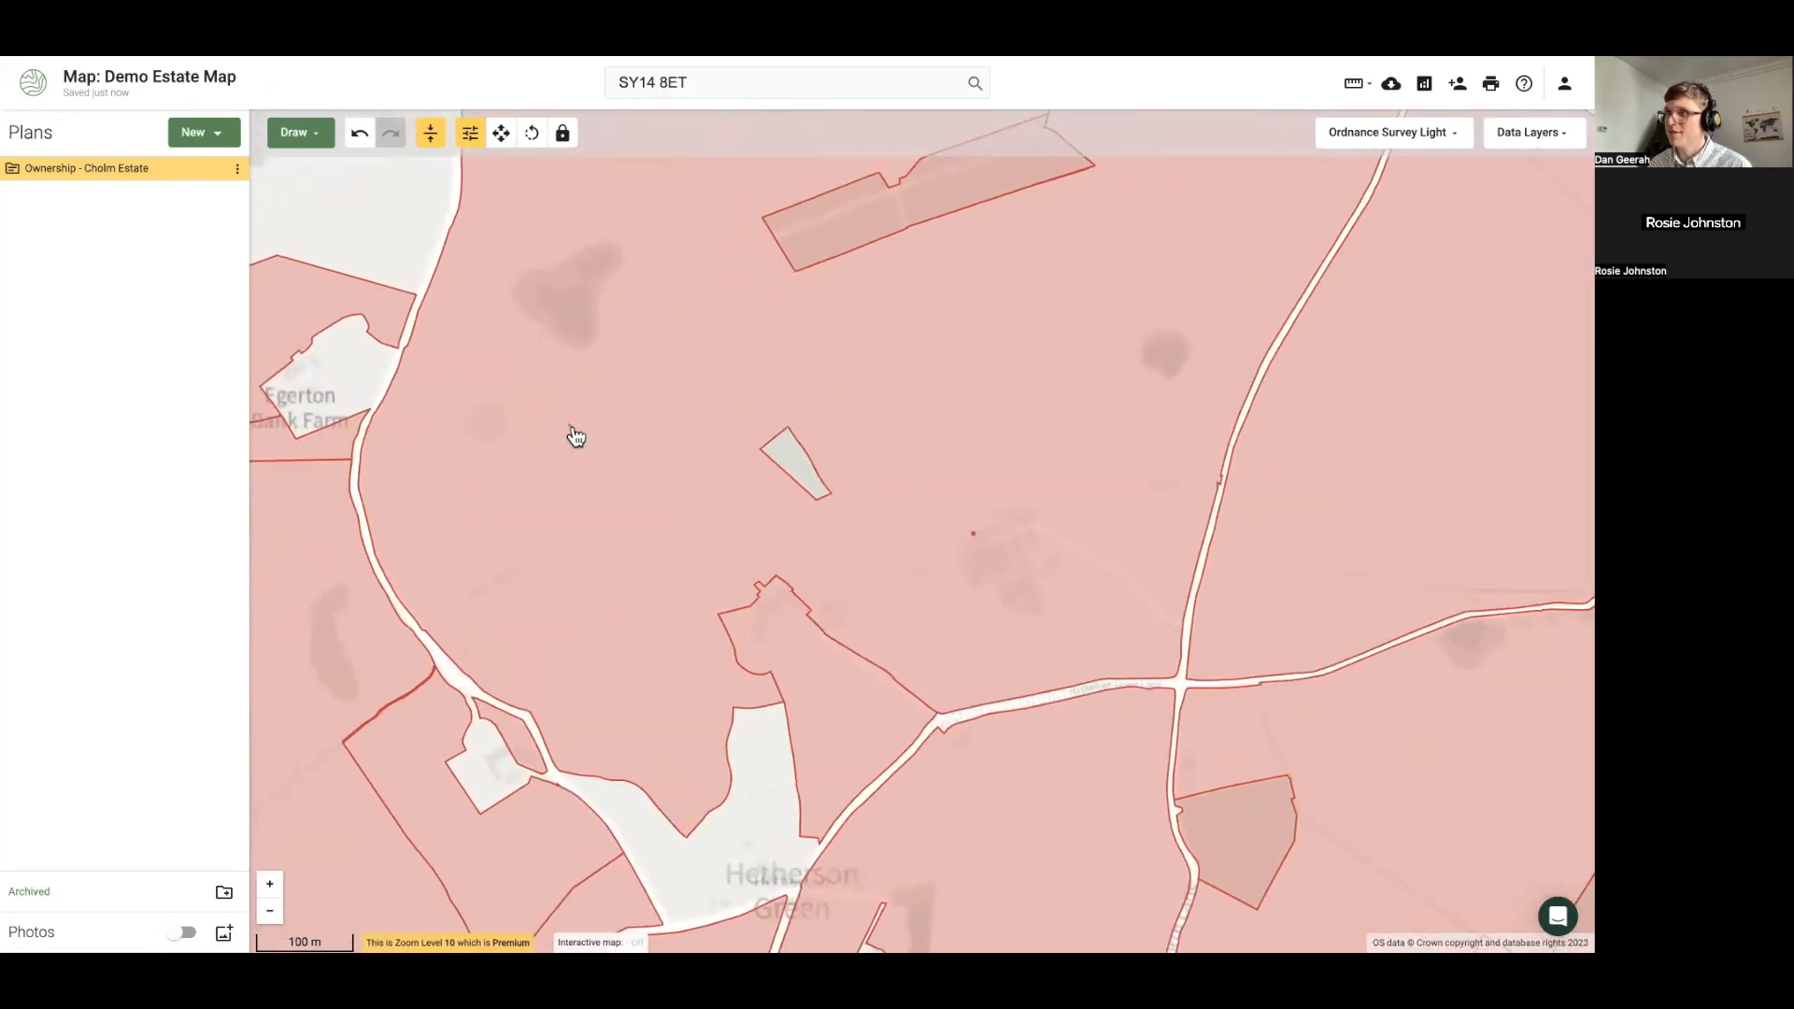
pyautogui.click(576, 436)
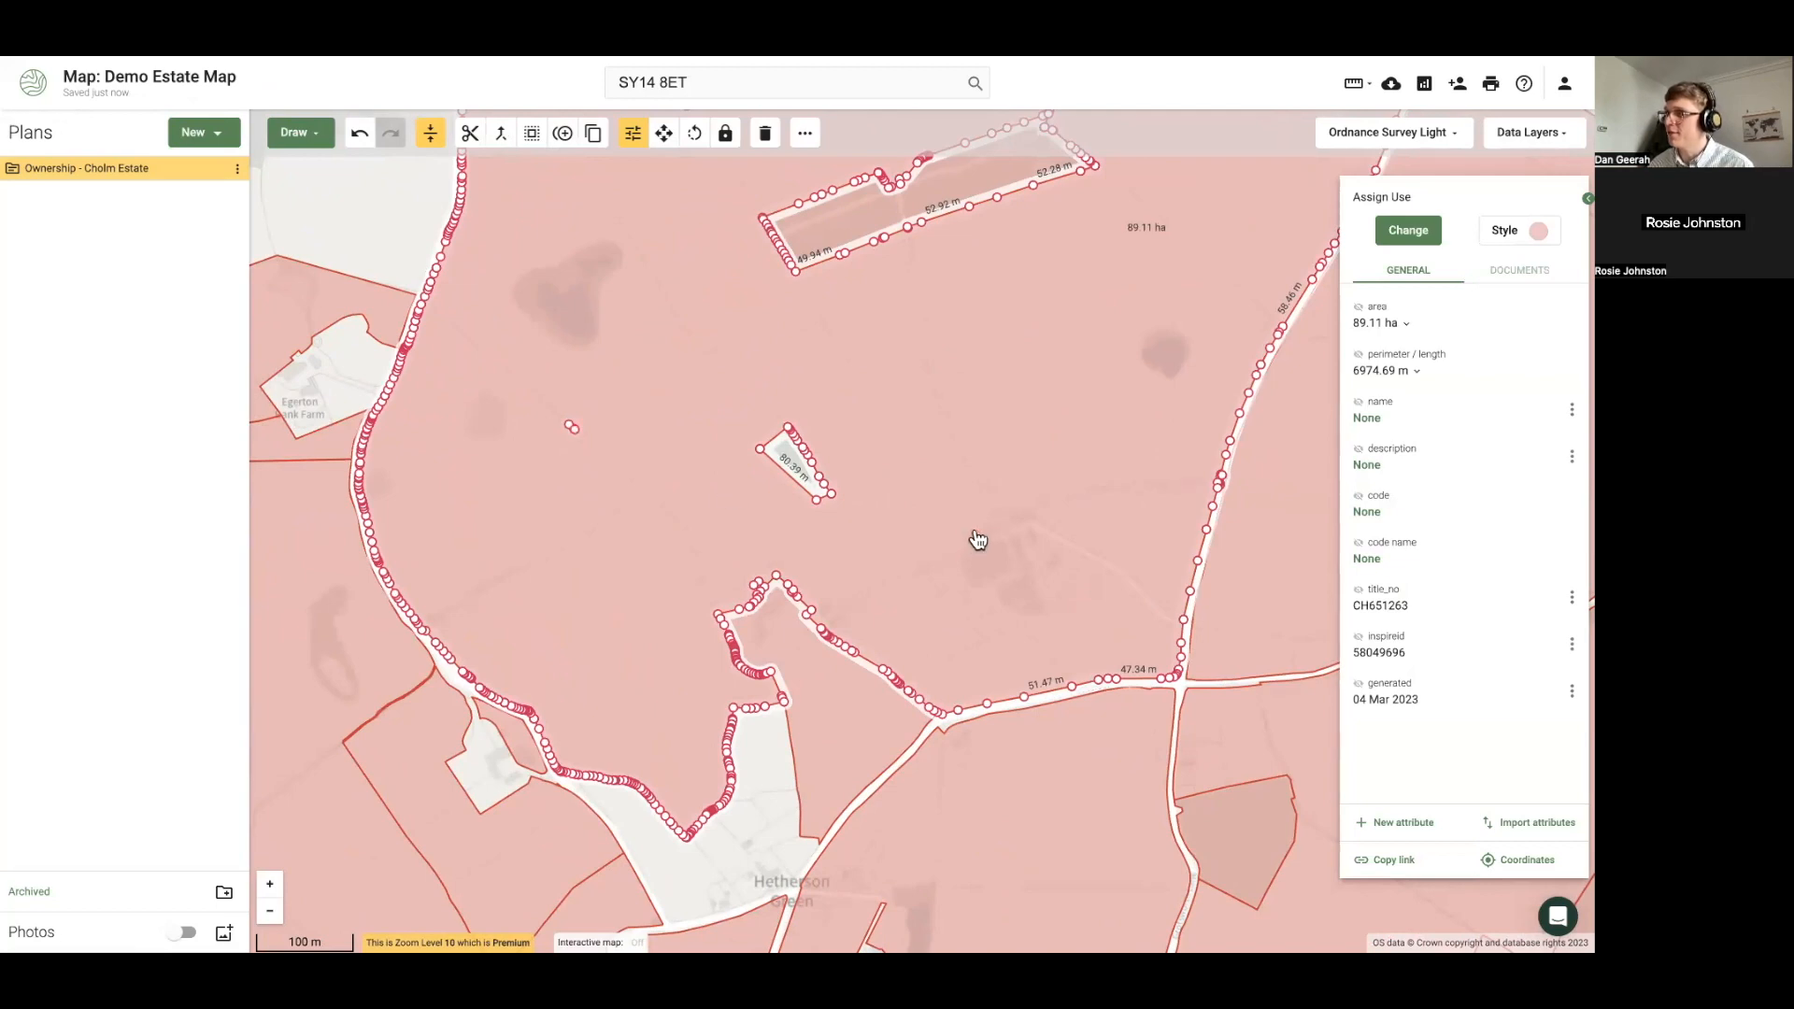
pyautogui.scroll(2, 565, 447)
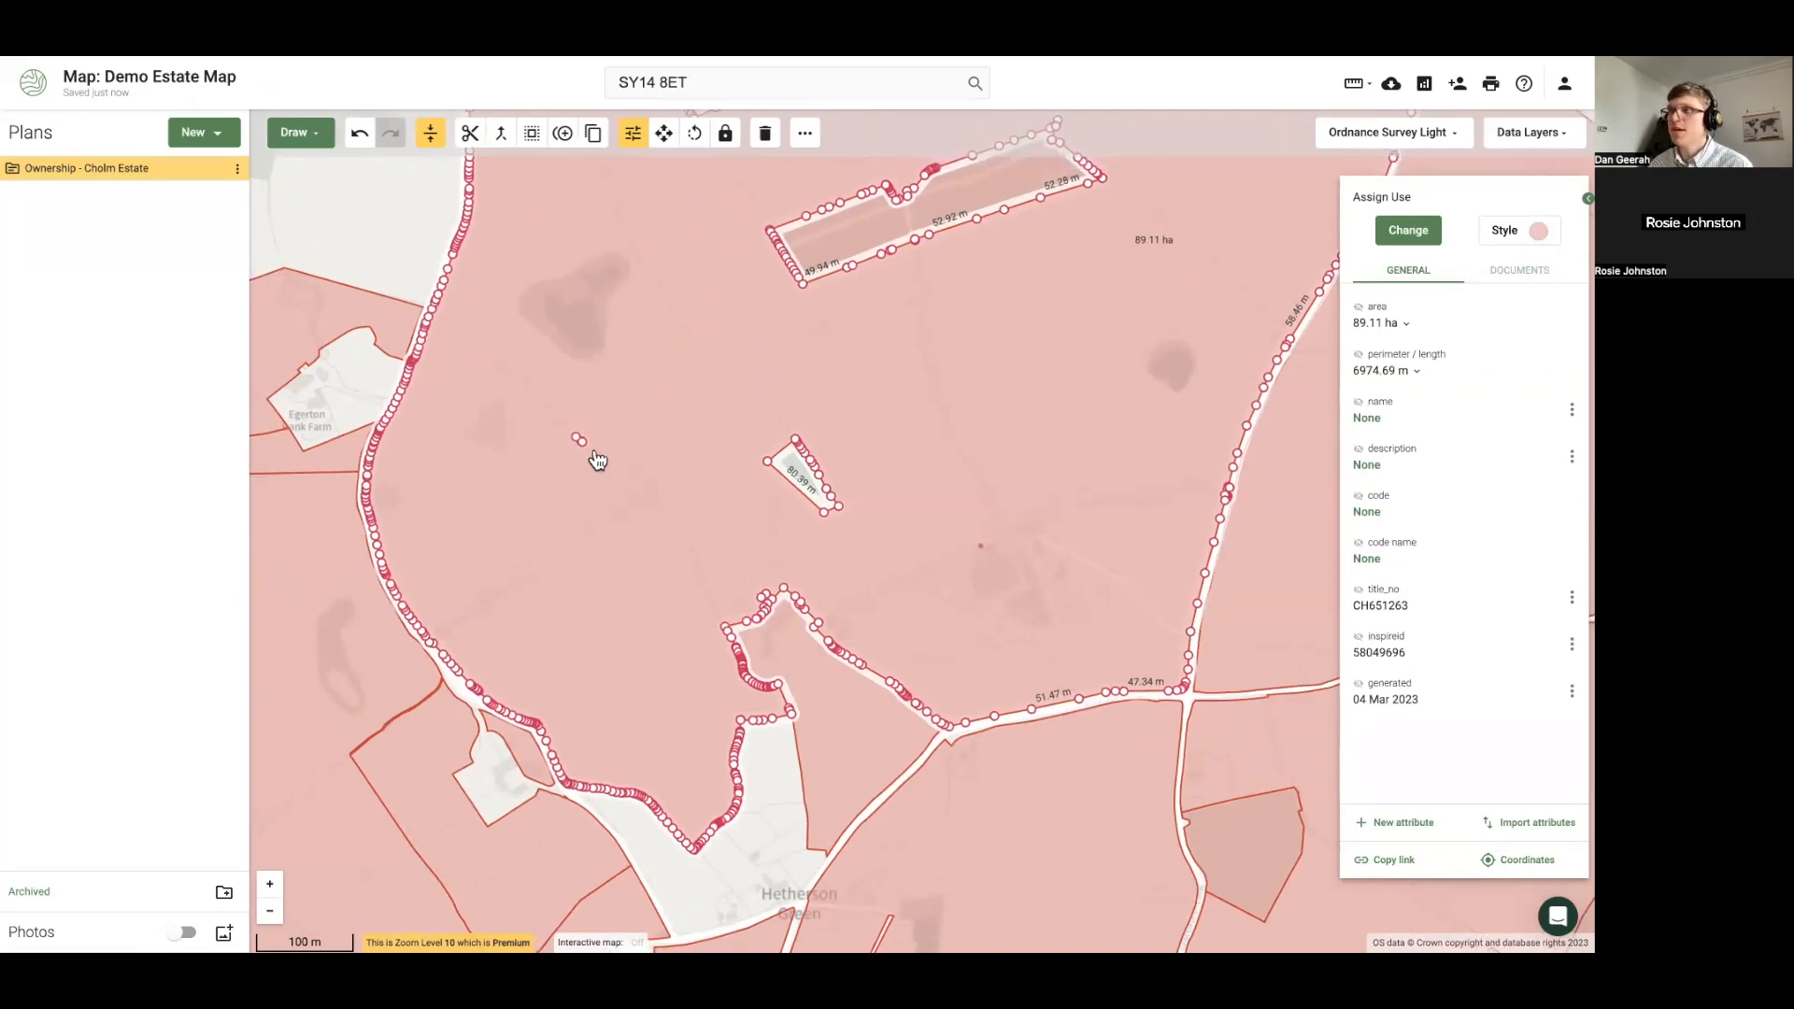
pyautogui.moveTo(581, 509); pyautogui.dragTo(699, 546)
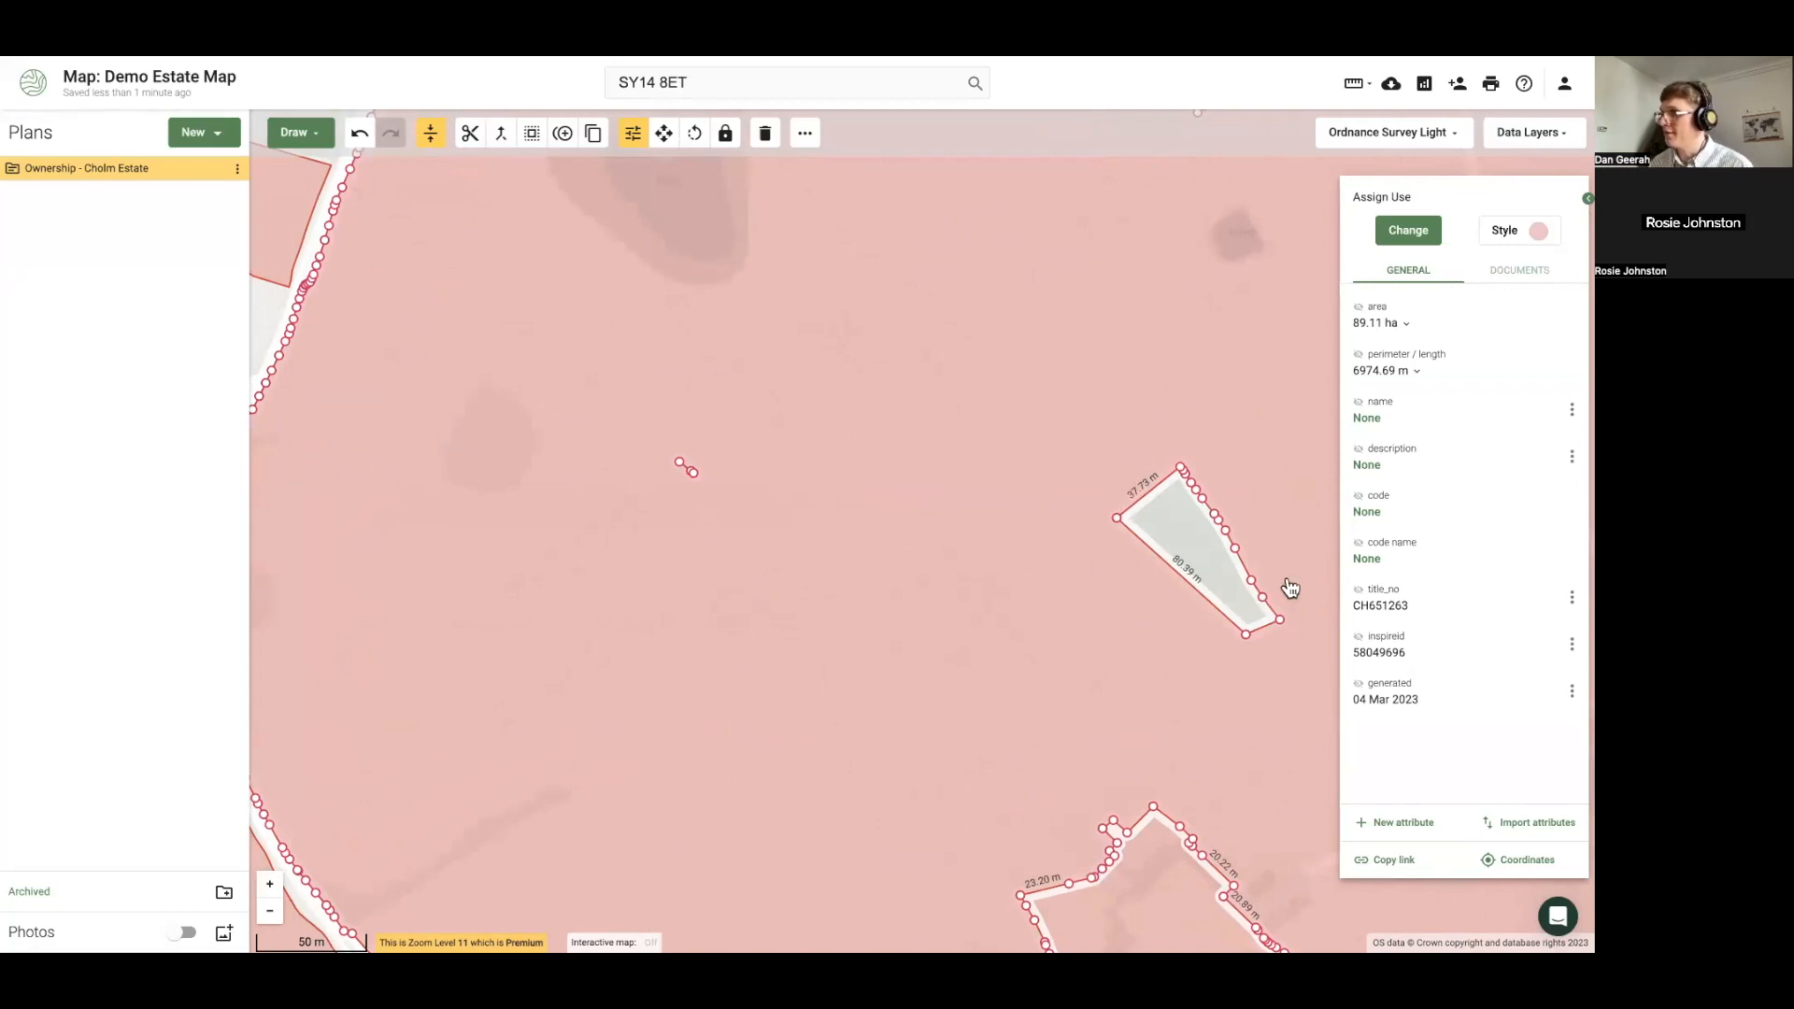
pyautogui.moveTo(911, 660); pyautogui.dragTo(860, 644)
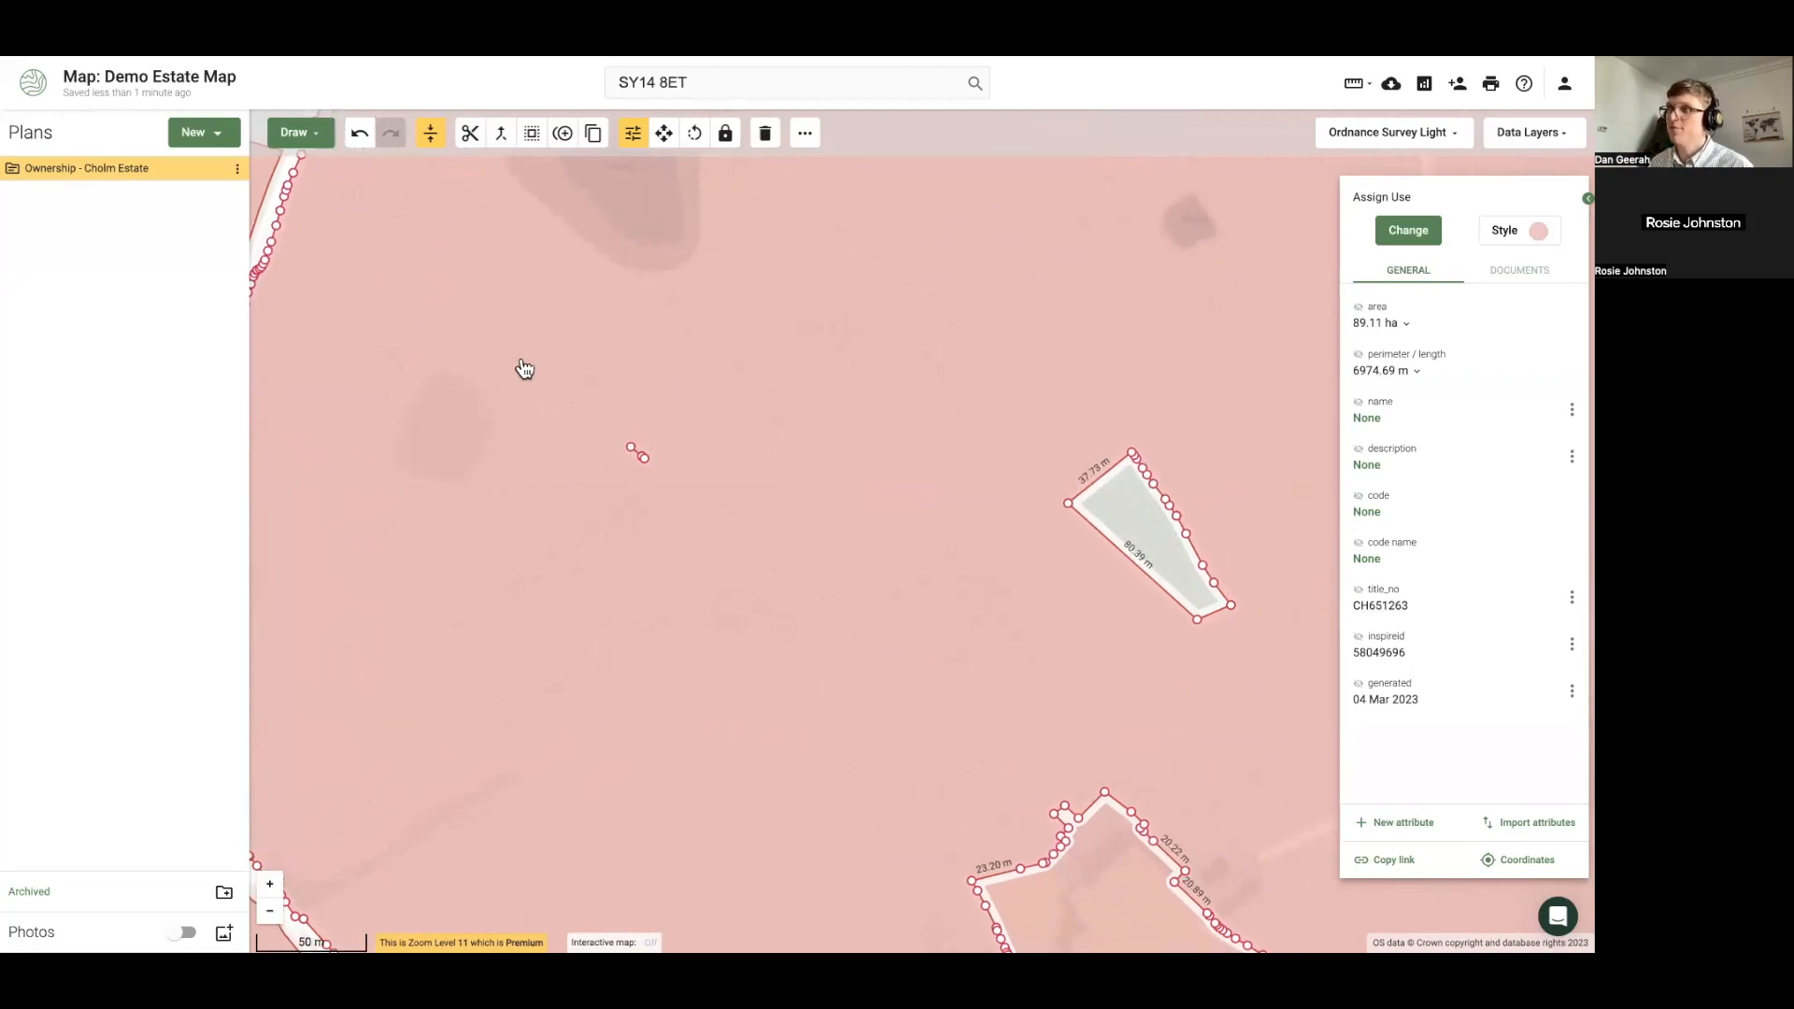
# Draw a six-cornered 3.40 ha area polygon enclosing the small unshaded enclosure
pyautogui.click(292, 134)
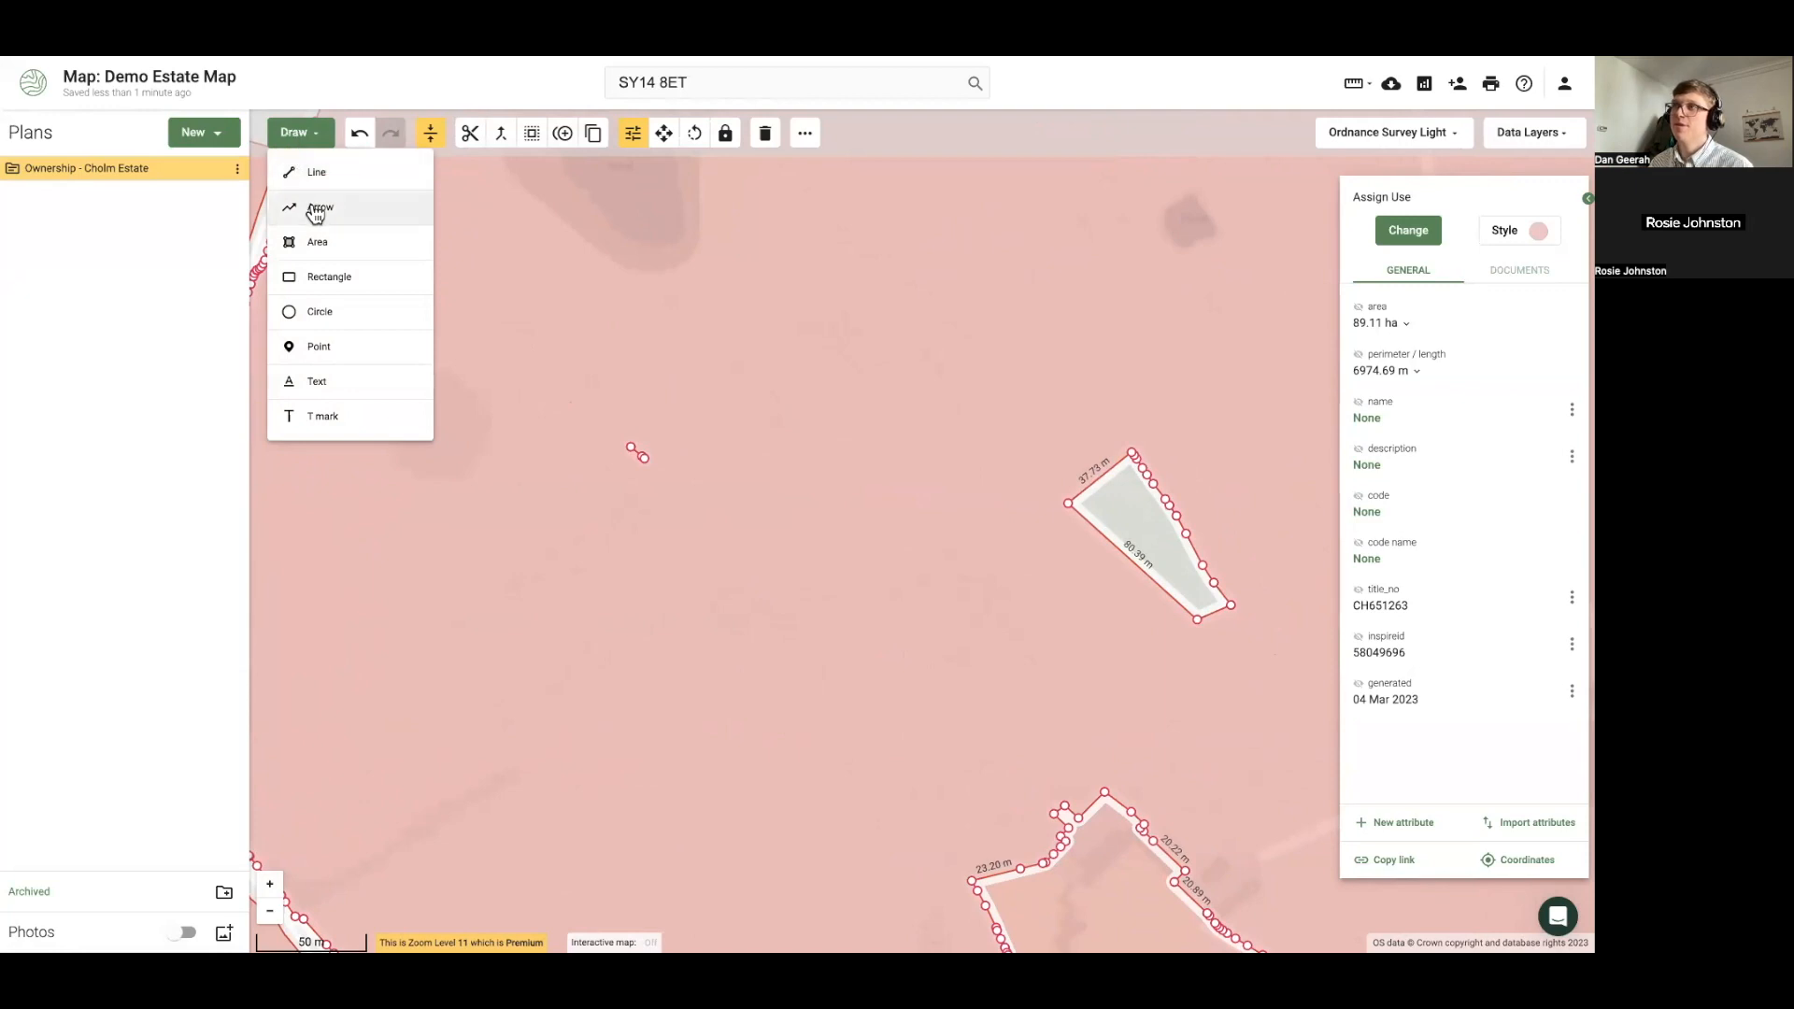
pyautogui.click(321, 246)
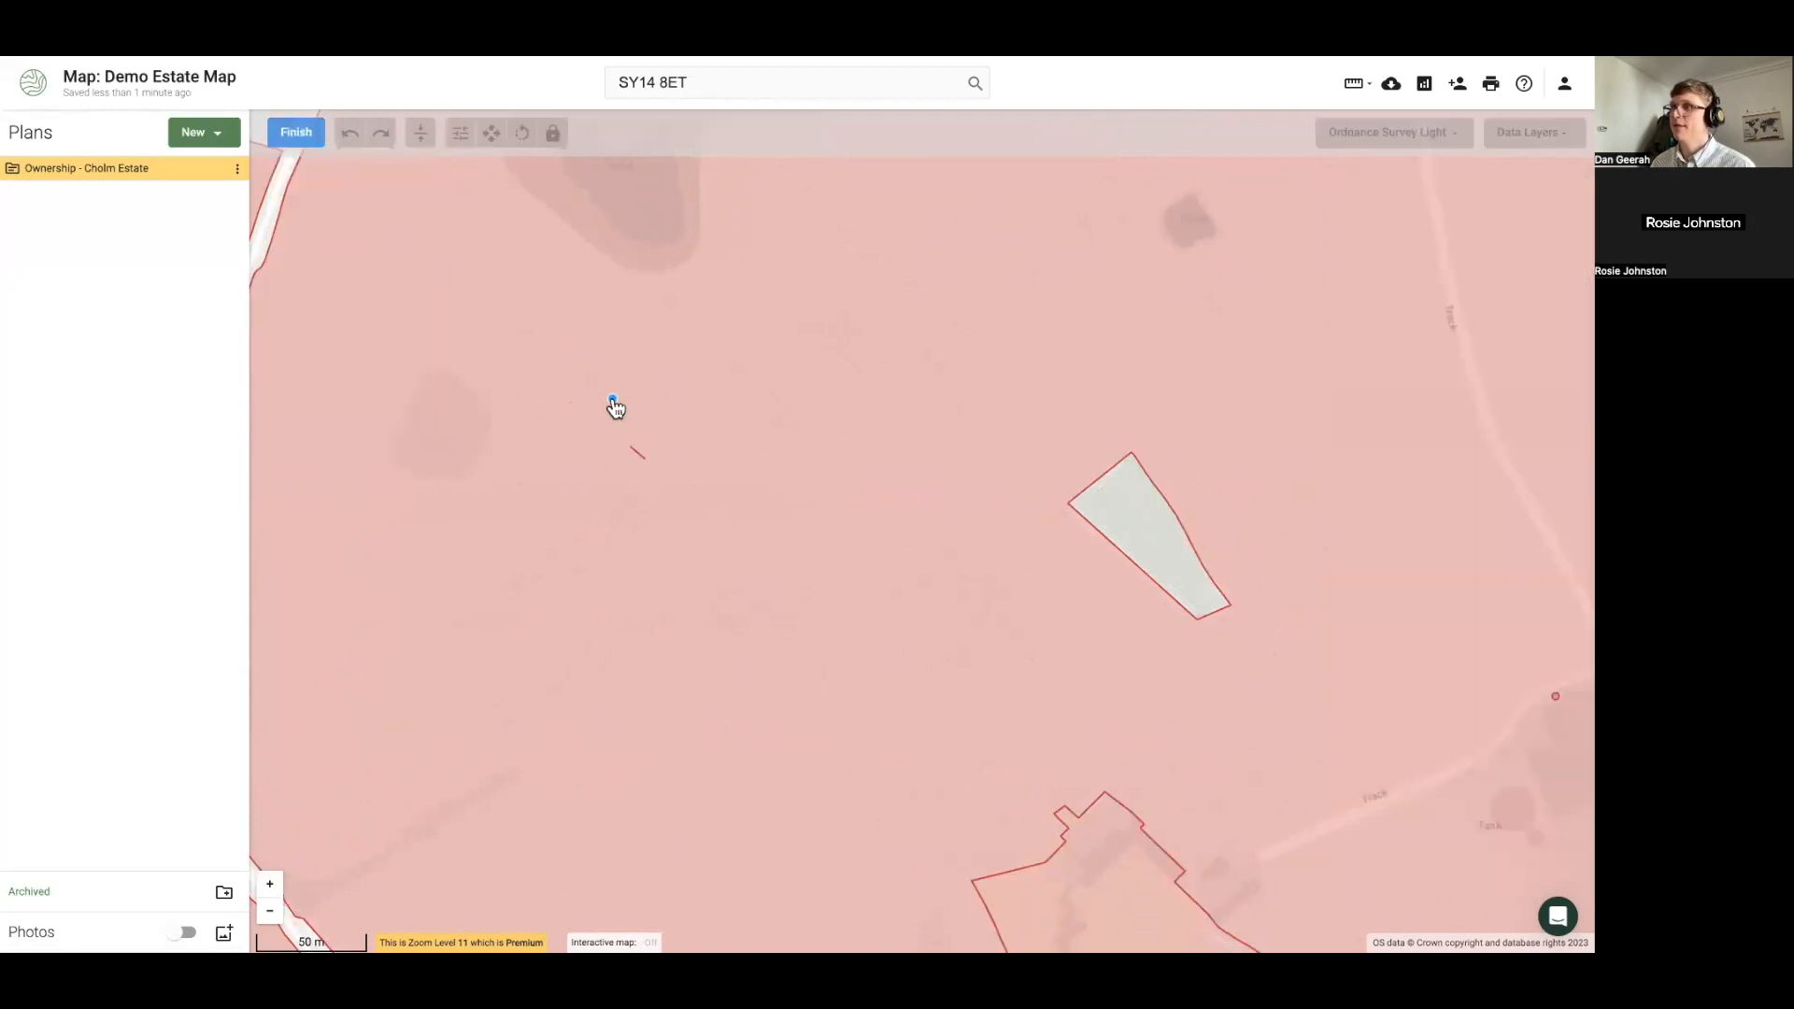
pyautogui.click(602, 395)
pyautogui.click(583, 537)
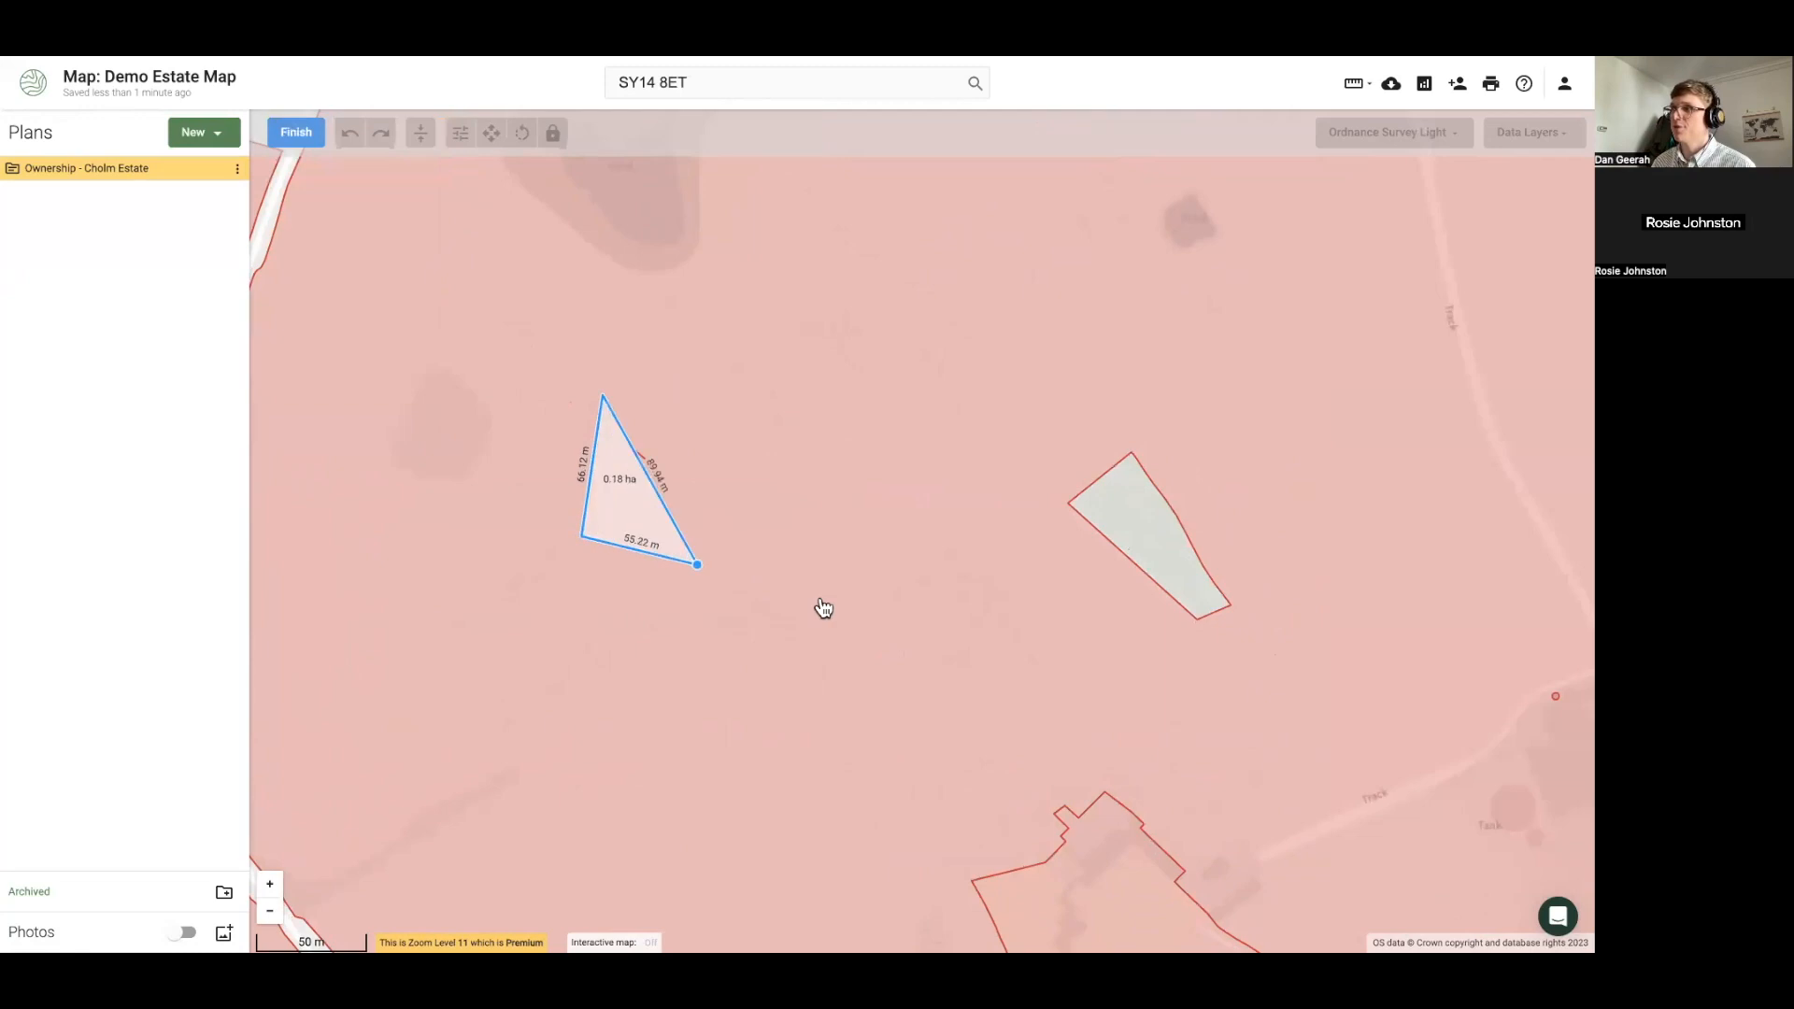
pyautogui.click(934, 617)
pyautogui.click(1219, 673)
pyautogui.click(1320, 529)
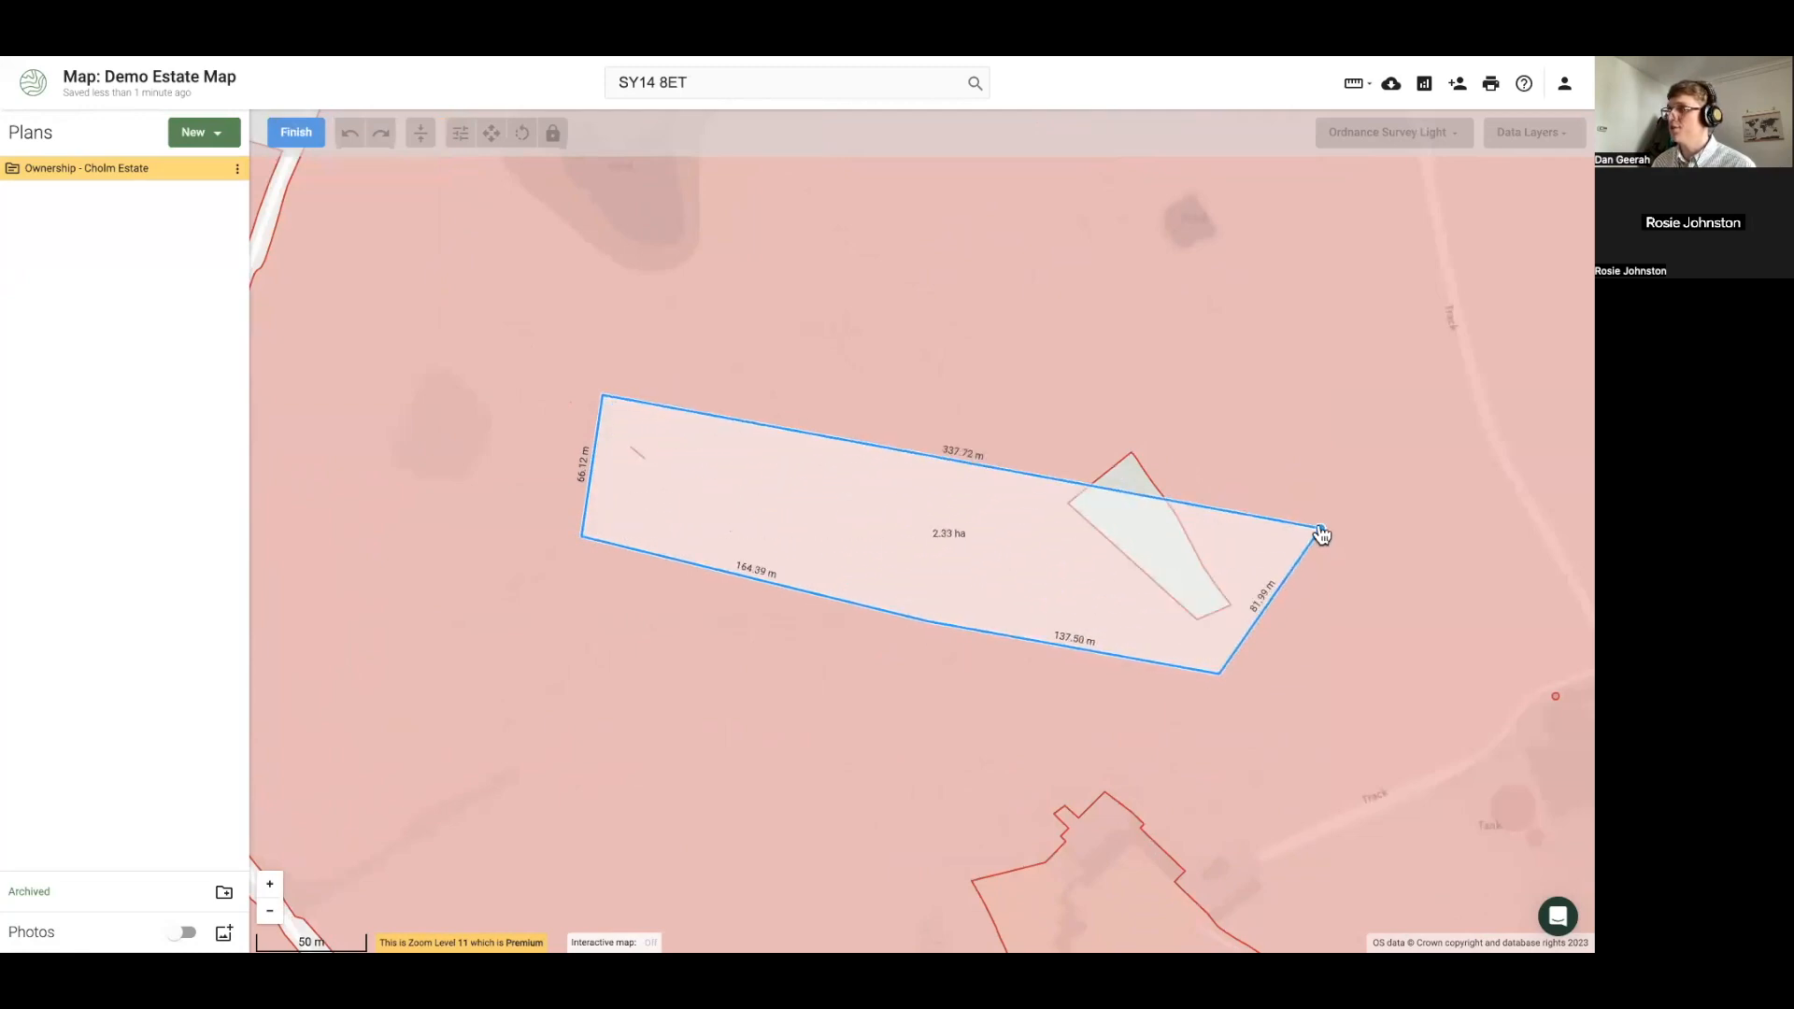
pyautogui.click(1182, 388)
pyautogui.doubleClick(762, 364)
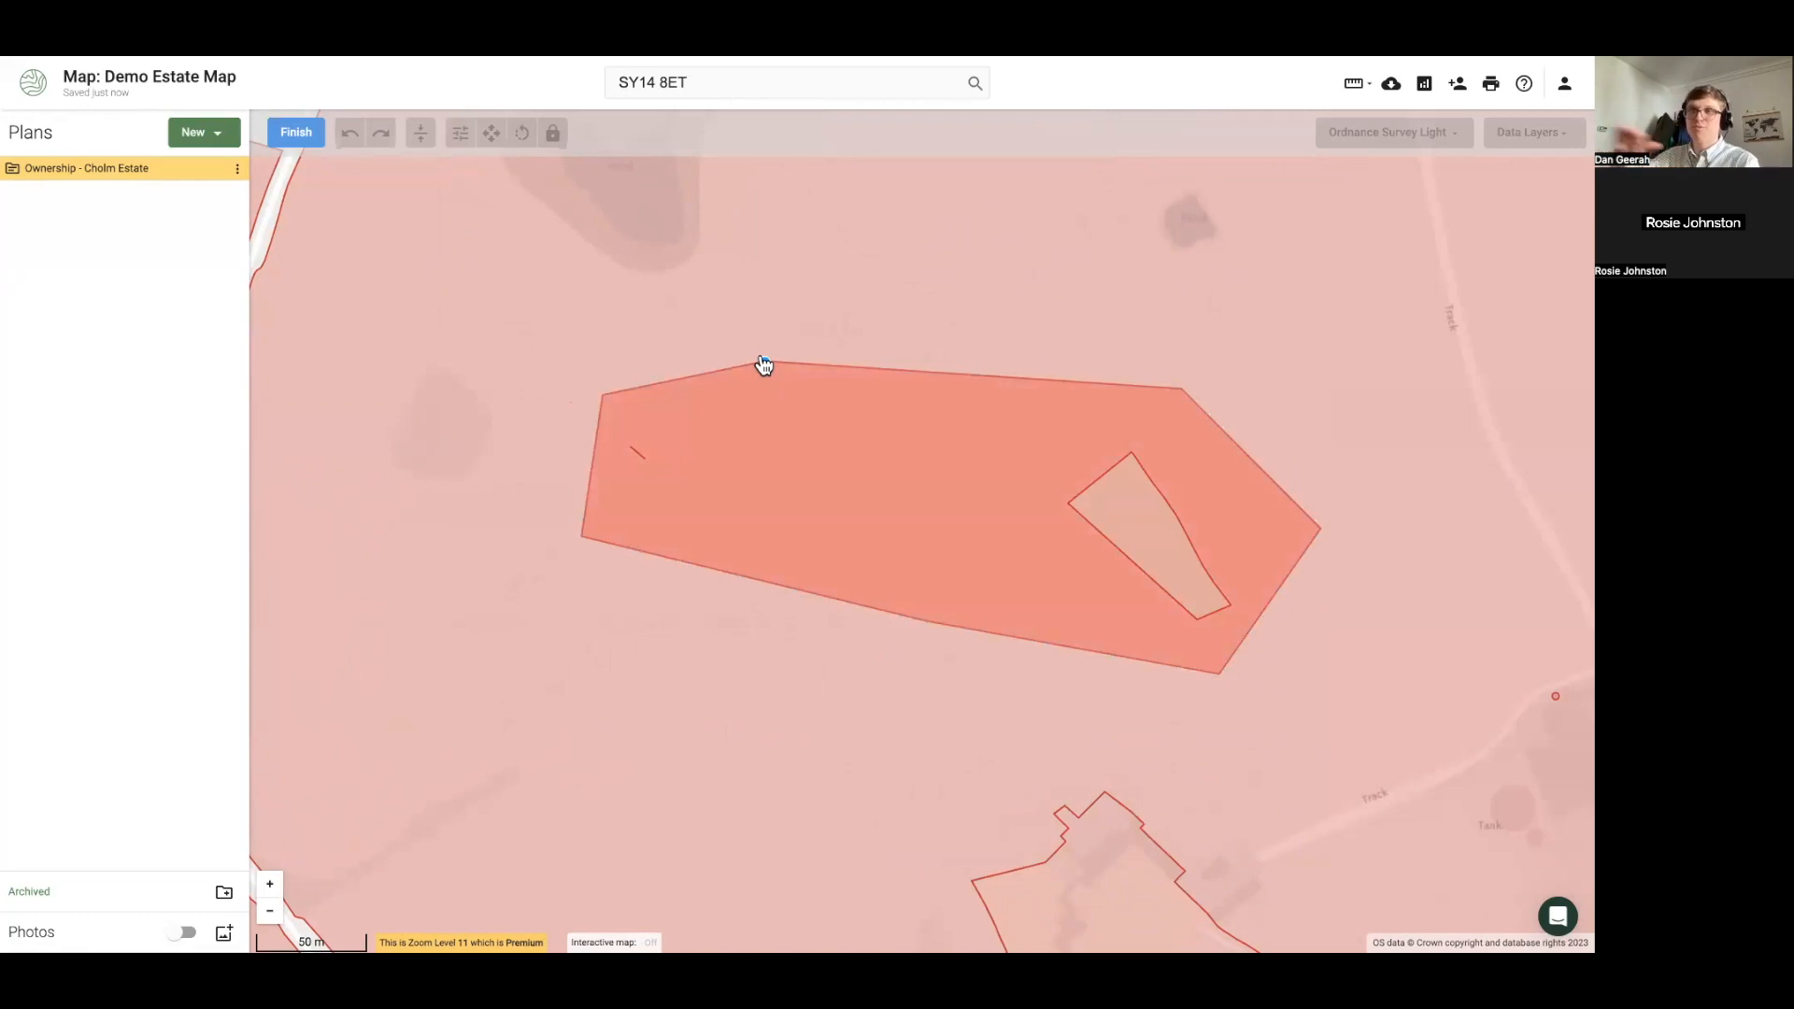
pyautogui.click(313, 136)
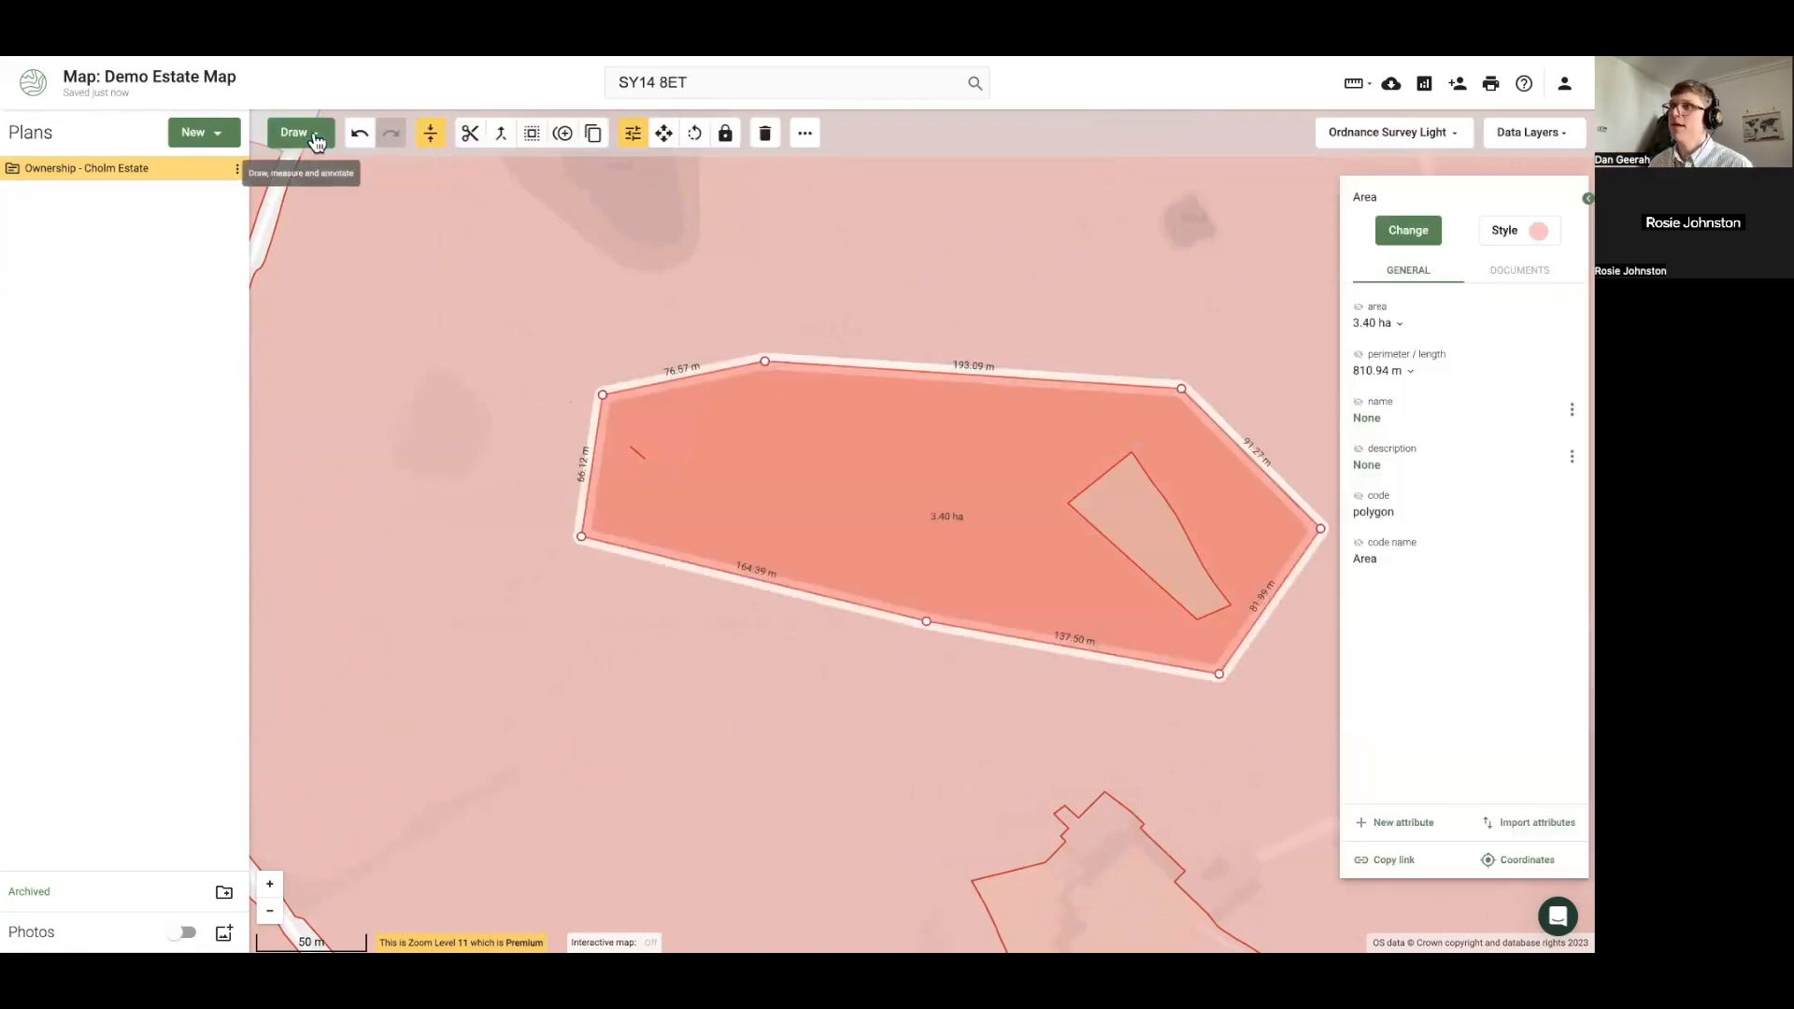
# Apply a Buffer edit with Subtract enabled to the drawn area
pyautogui.click(534, 137)
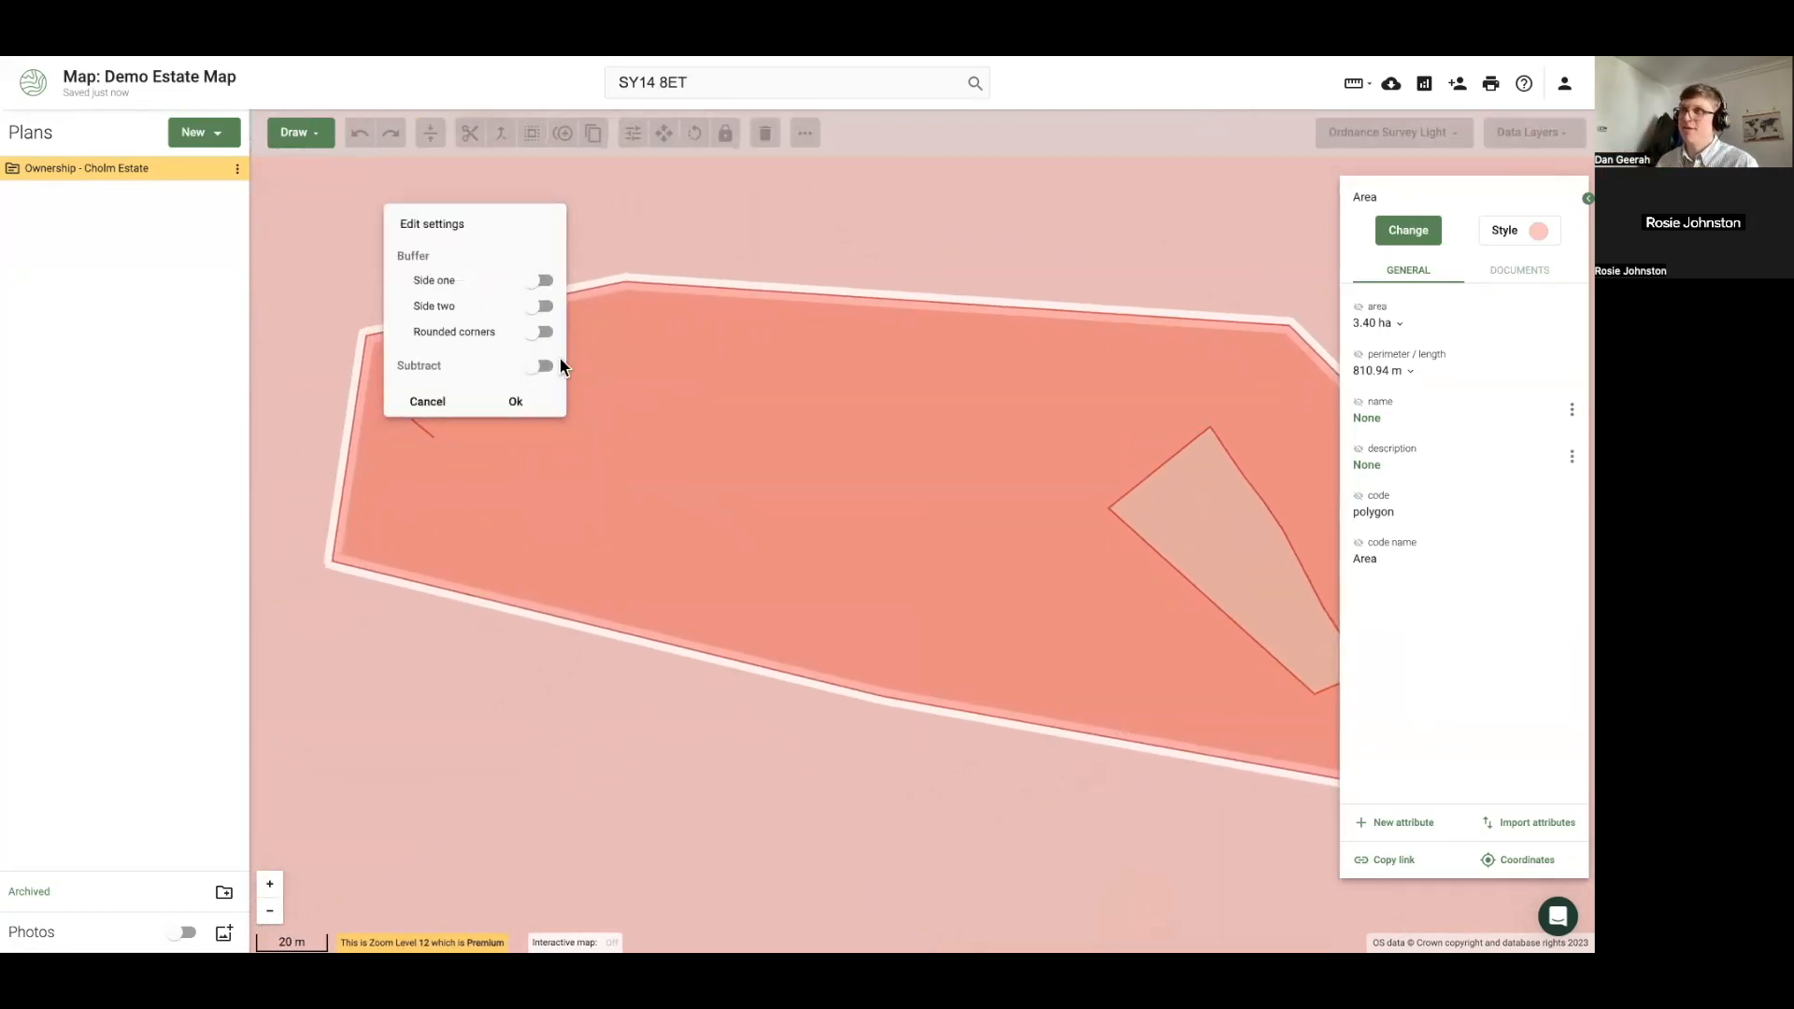
pyautogui.click(539, 367)
pyautogui.click(520, 402)
pyautogui.scroll(-2, 748, 496)
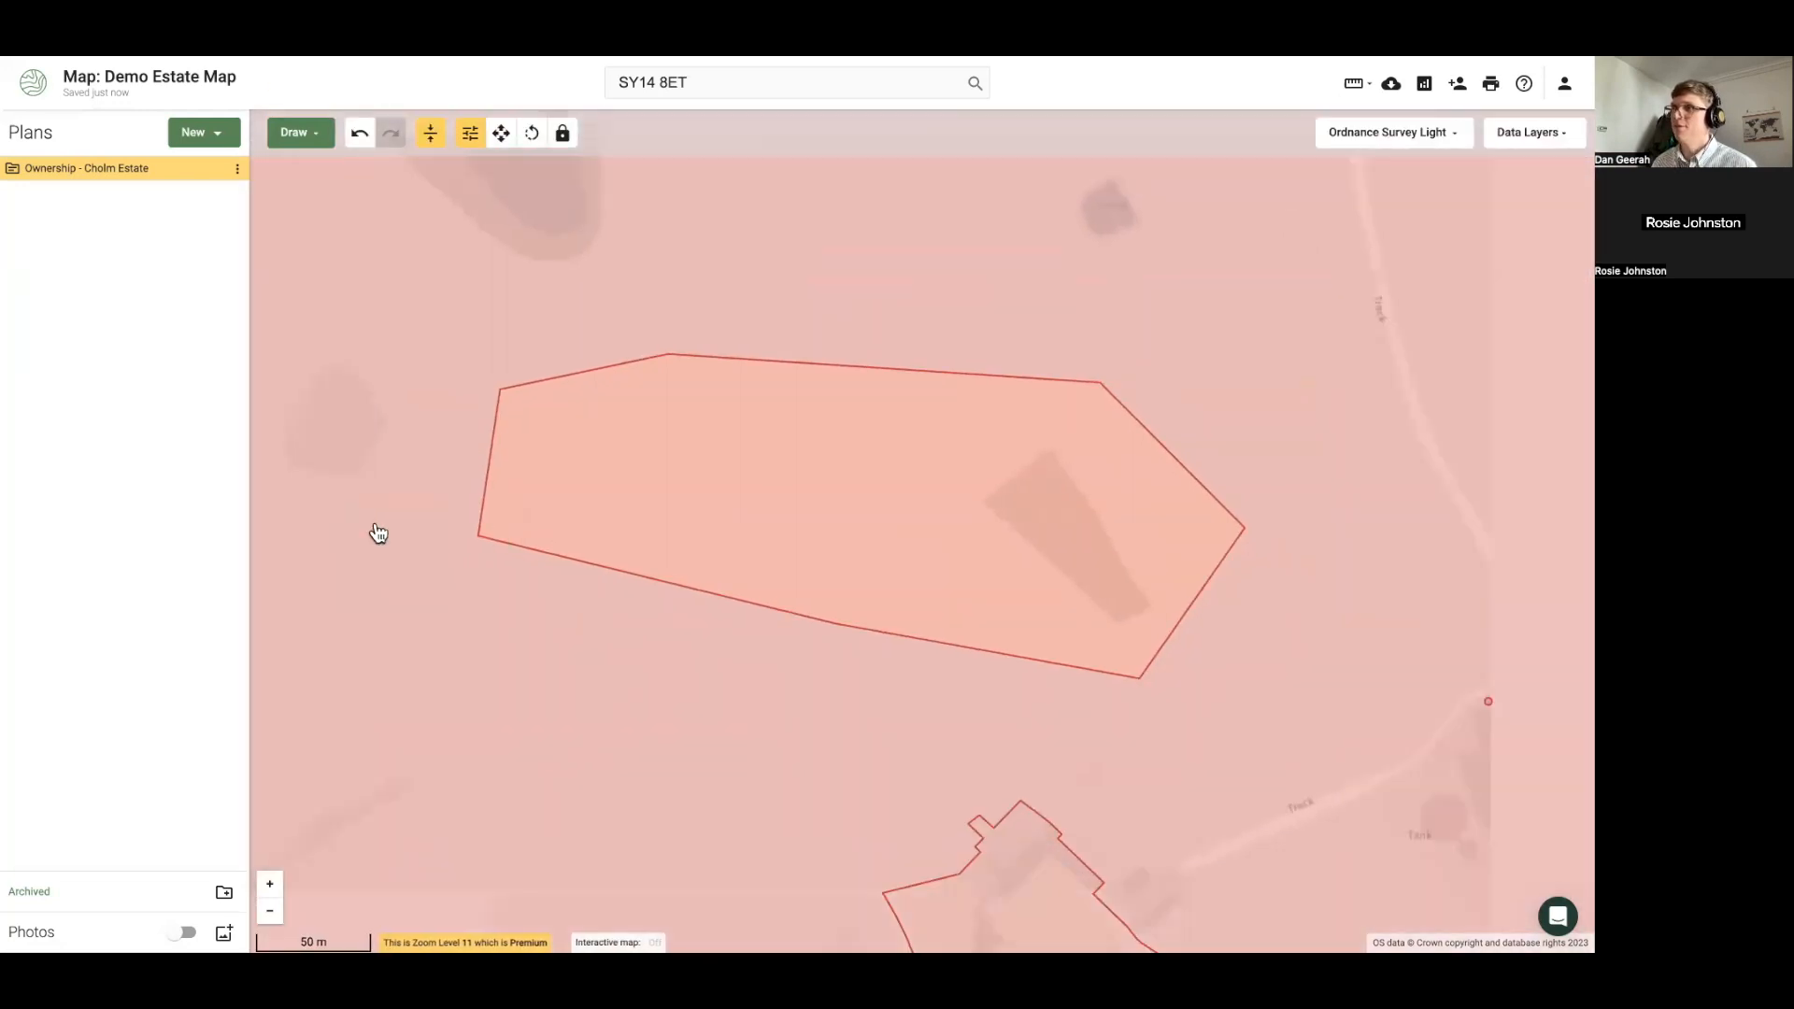
# Merge the drawn 3.40 ha area into the estate parcel, making it 89.33 ha
pyautogui.click(431, 408)
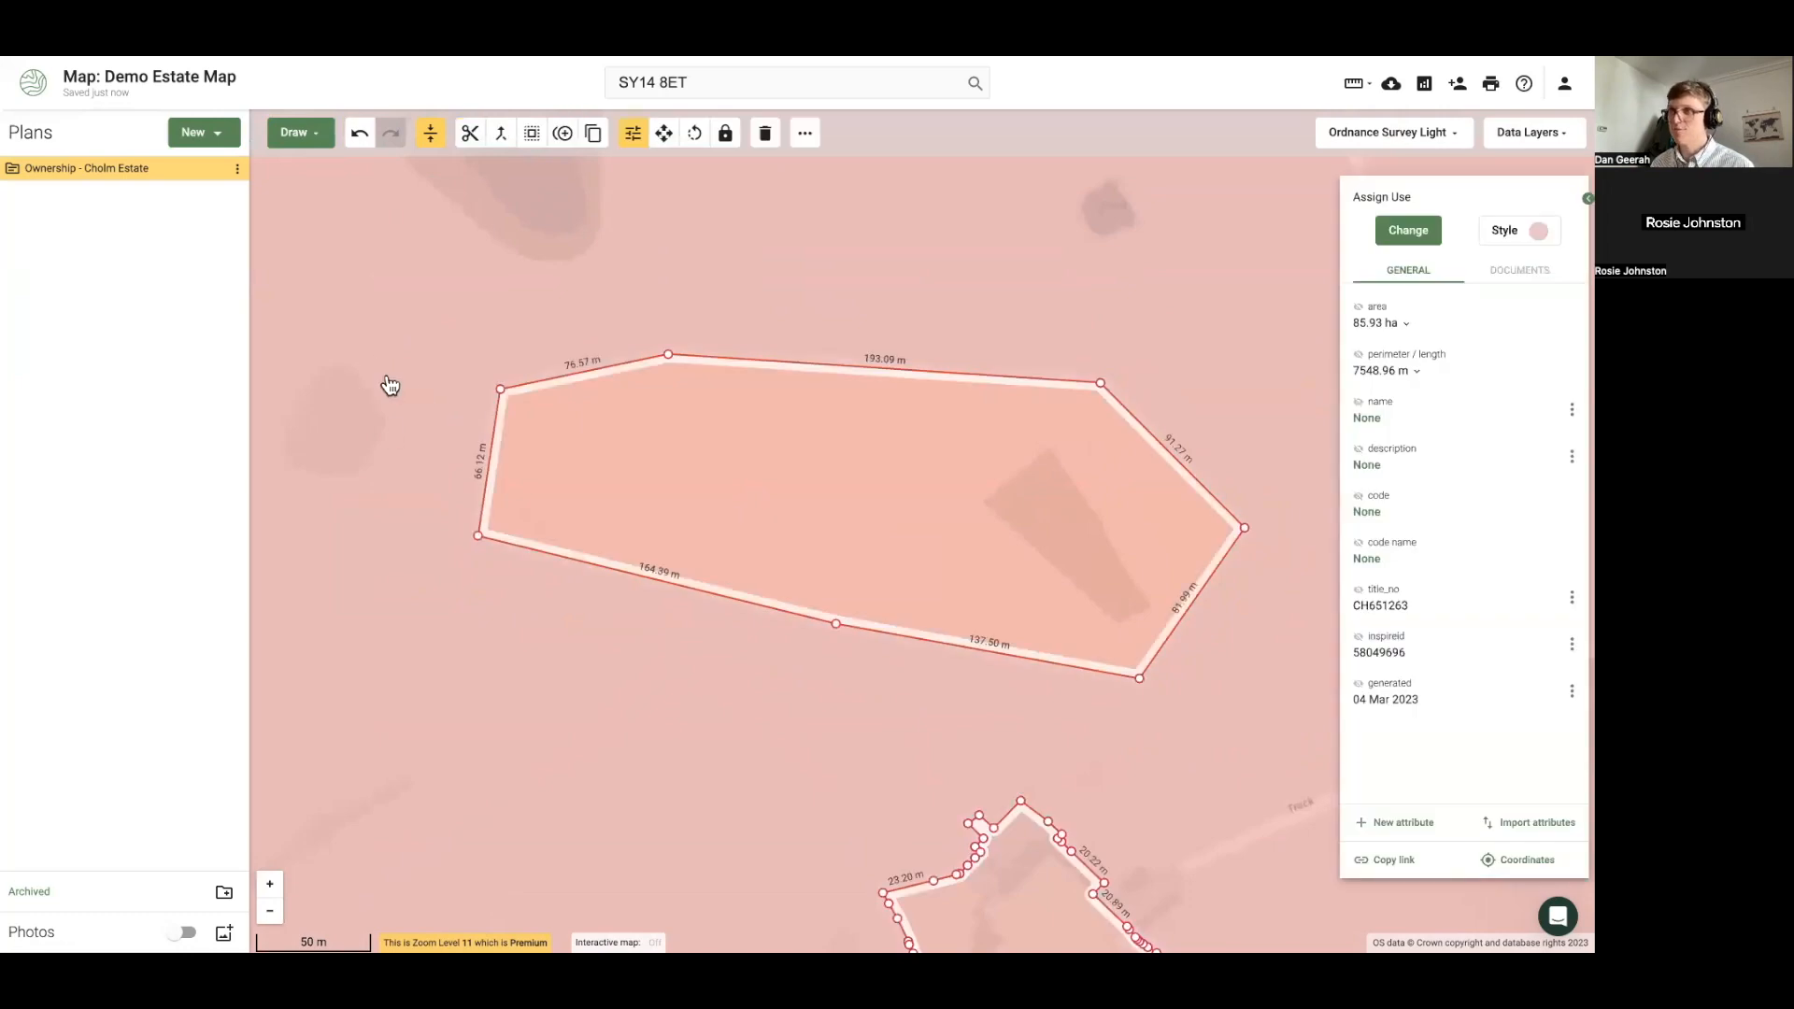
pyautogui.click(554, 447)
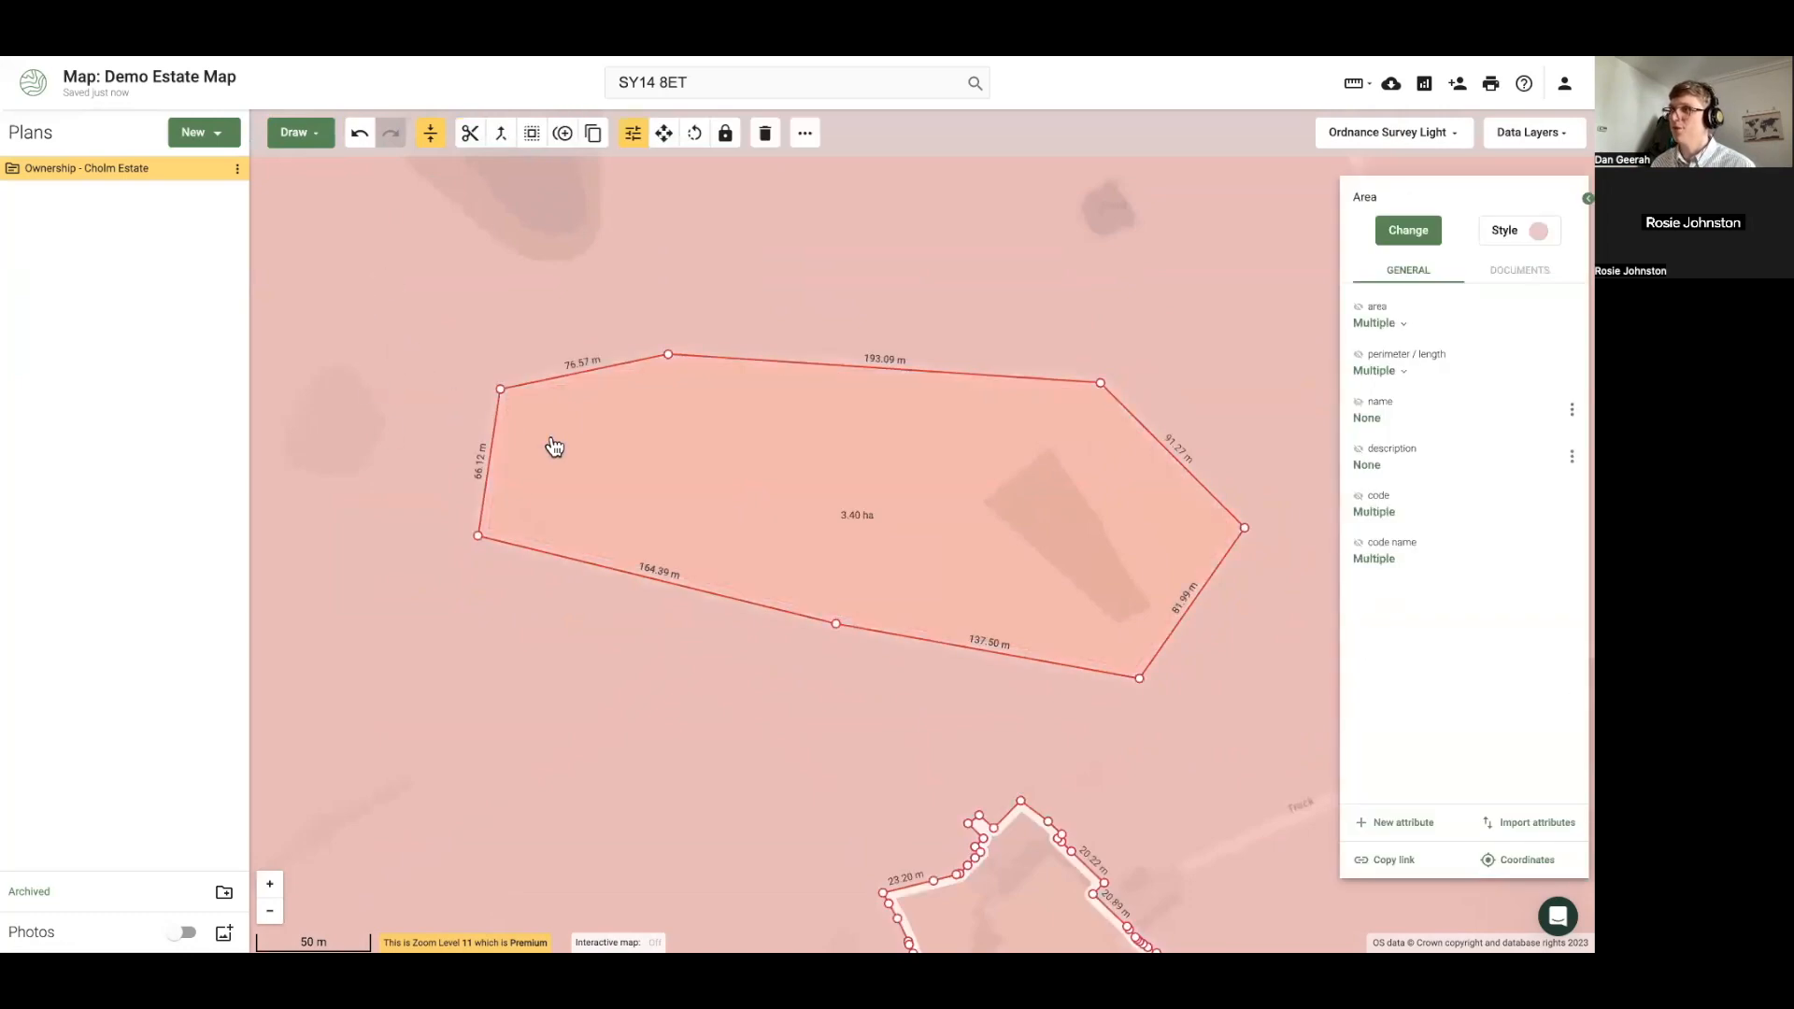
pyautogui.click(501, 134)
pyautogui.scroll(-3, 691, 542)
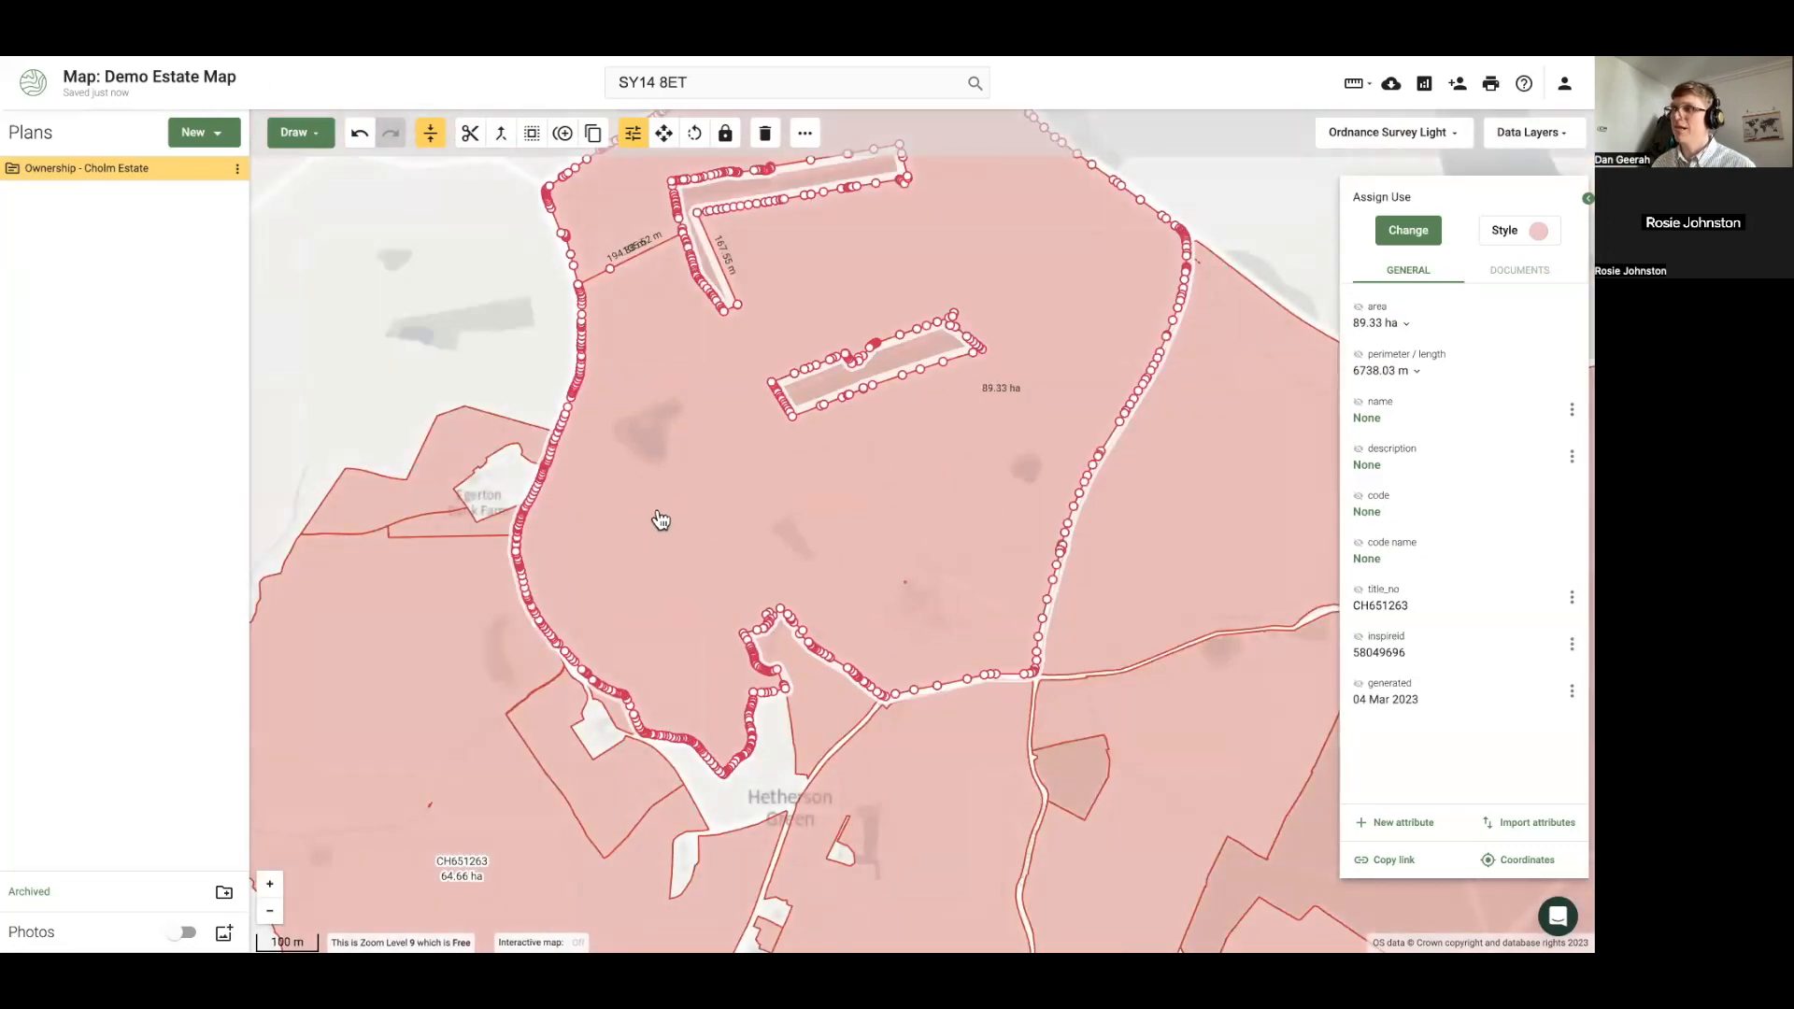
# Pan across the 89.33 ha parcel eastward to the adjacent estate parcels
pyautogui.scroll(2, 716, 416)
pyautogui.scroll(1, 715, 417)
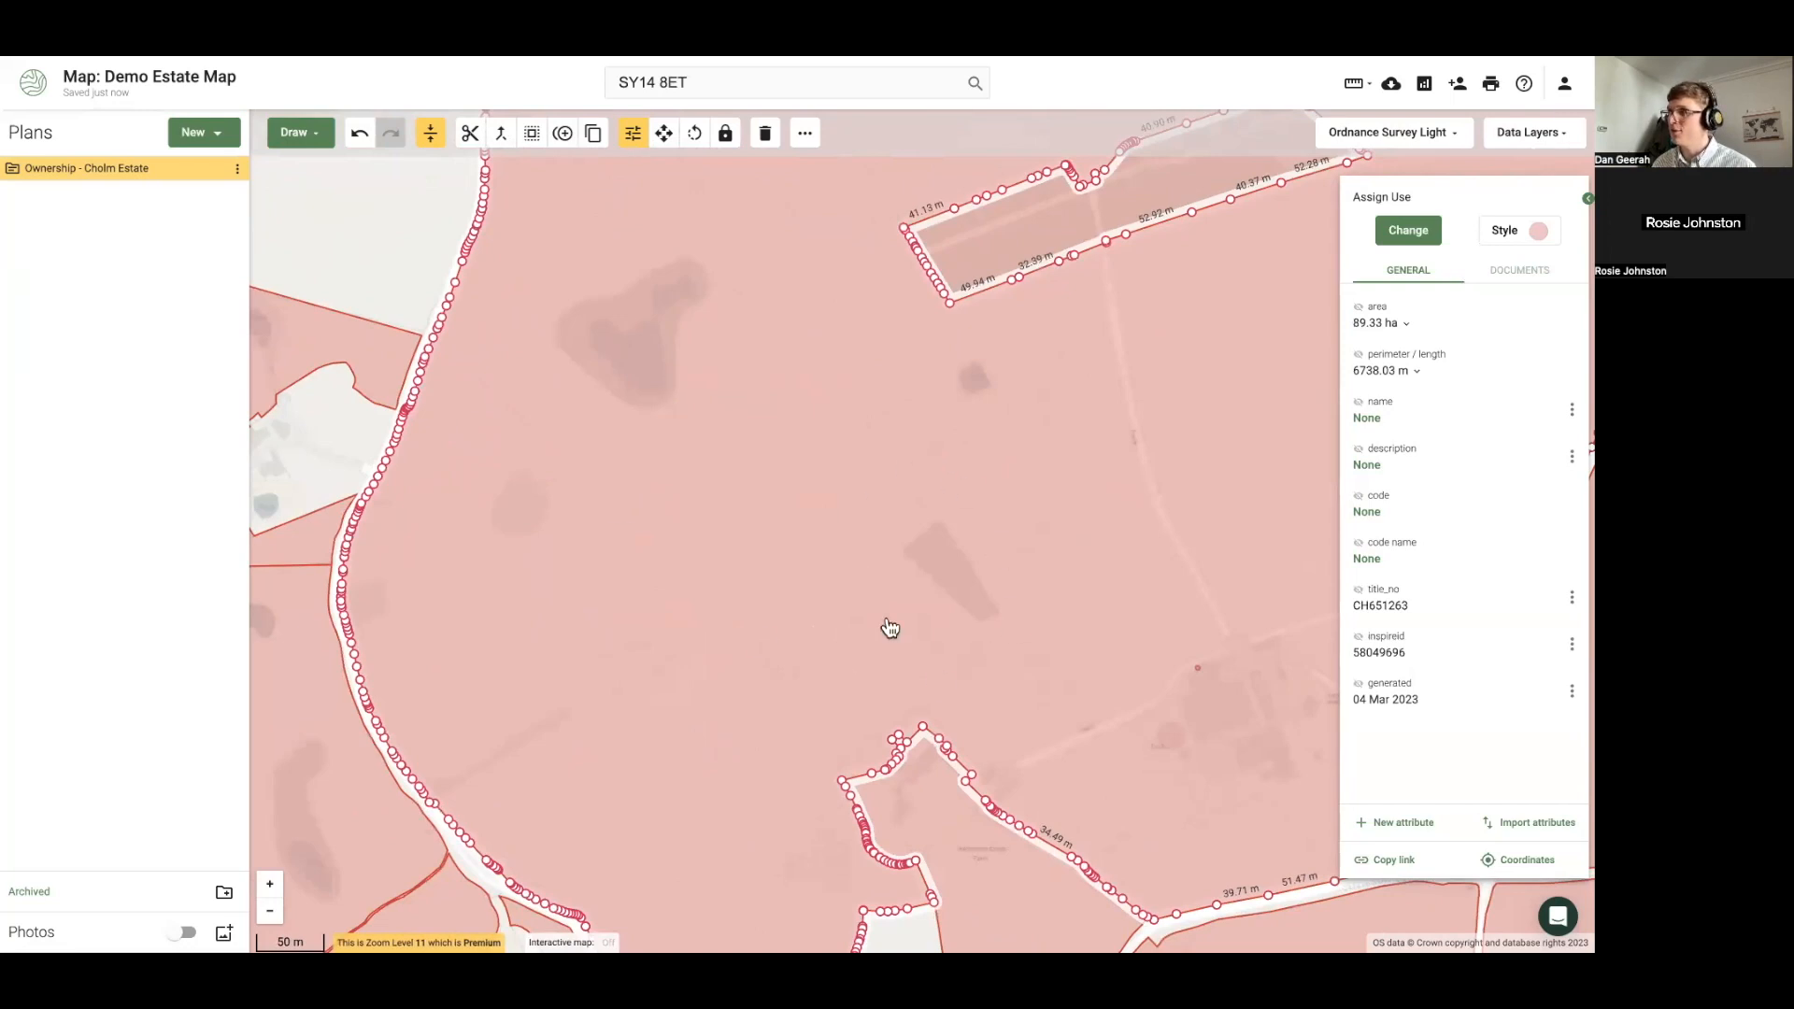
pyautogui.moveTo(907, 556); pyautogui.dragTo(741, 588)
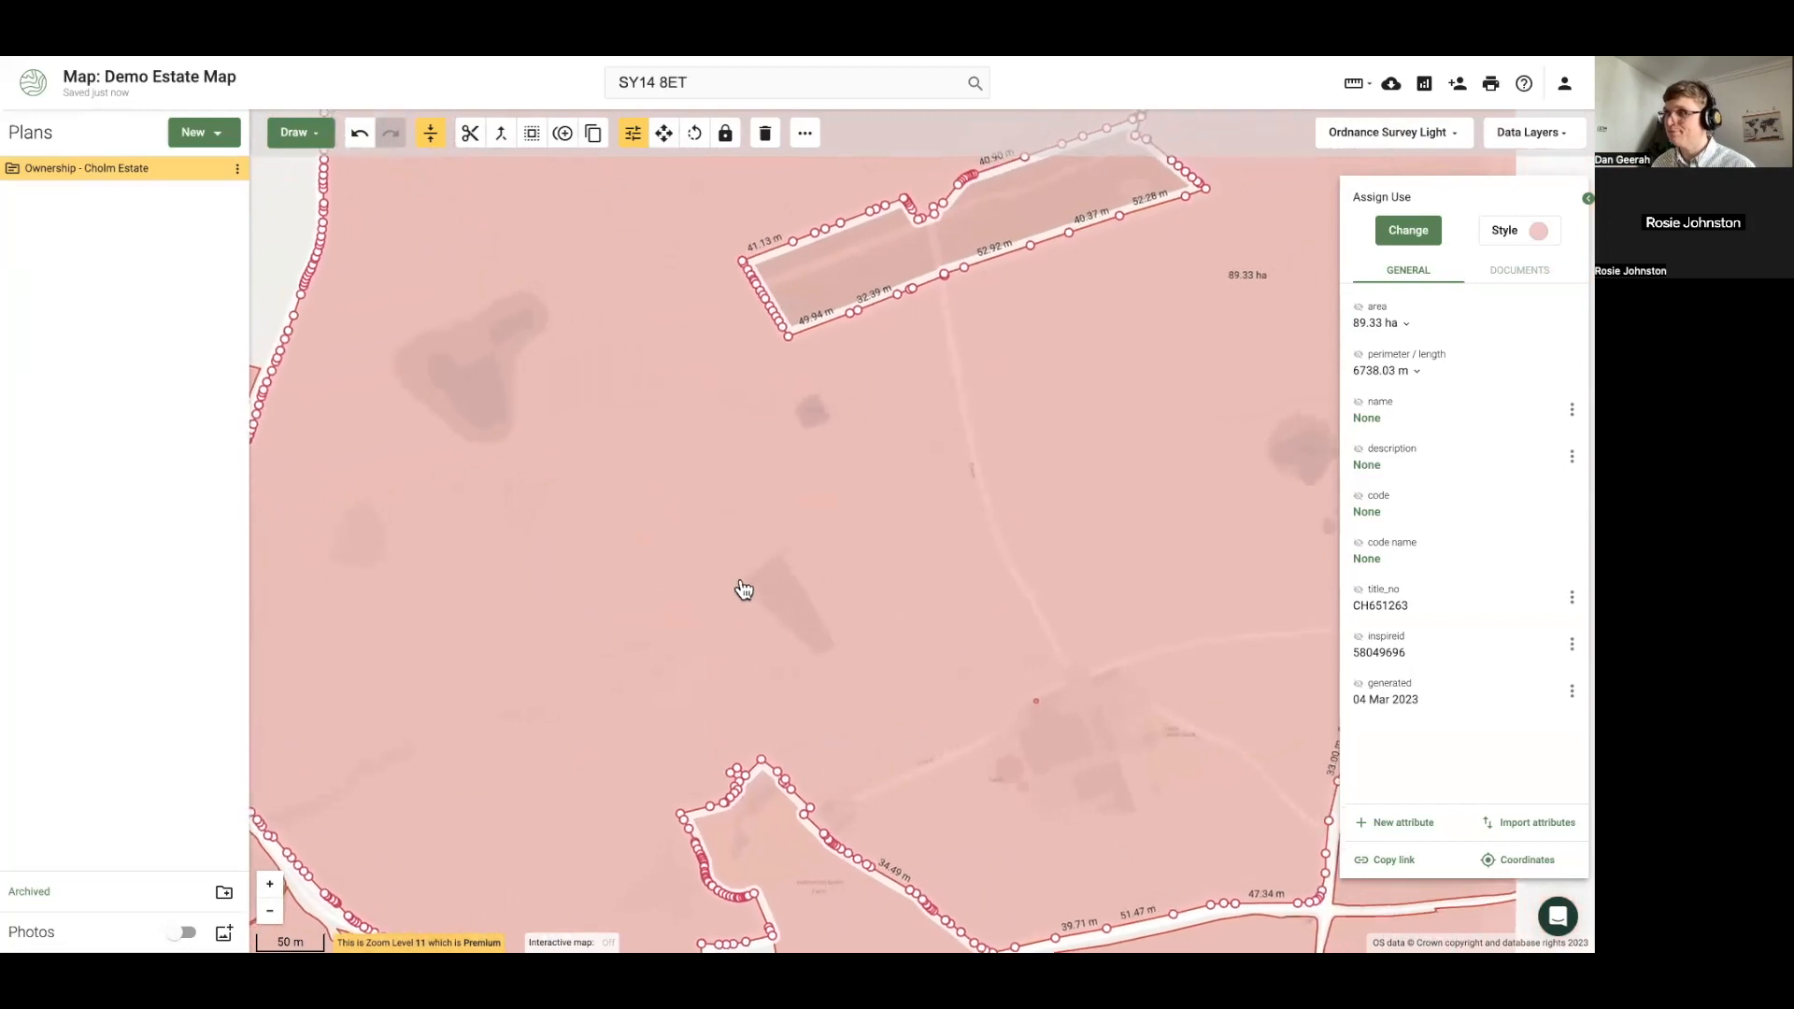
pyautogui.scroll(-2, 741, 589)
pyautogui.scroll(-1, 673, 565)
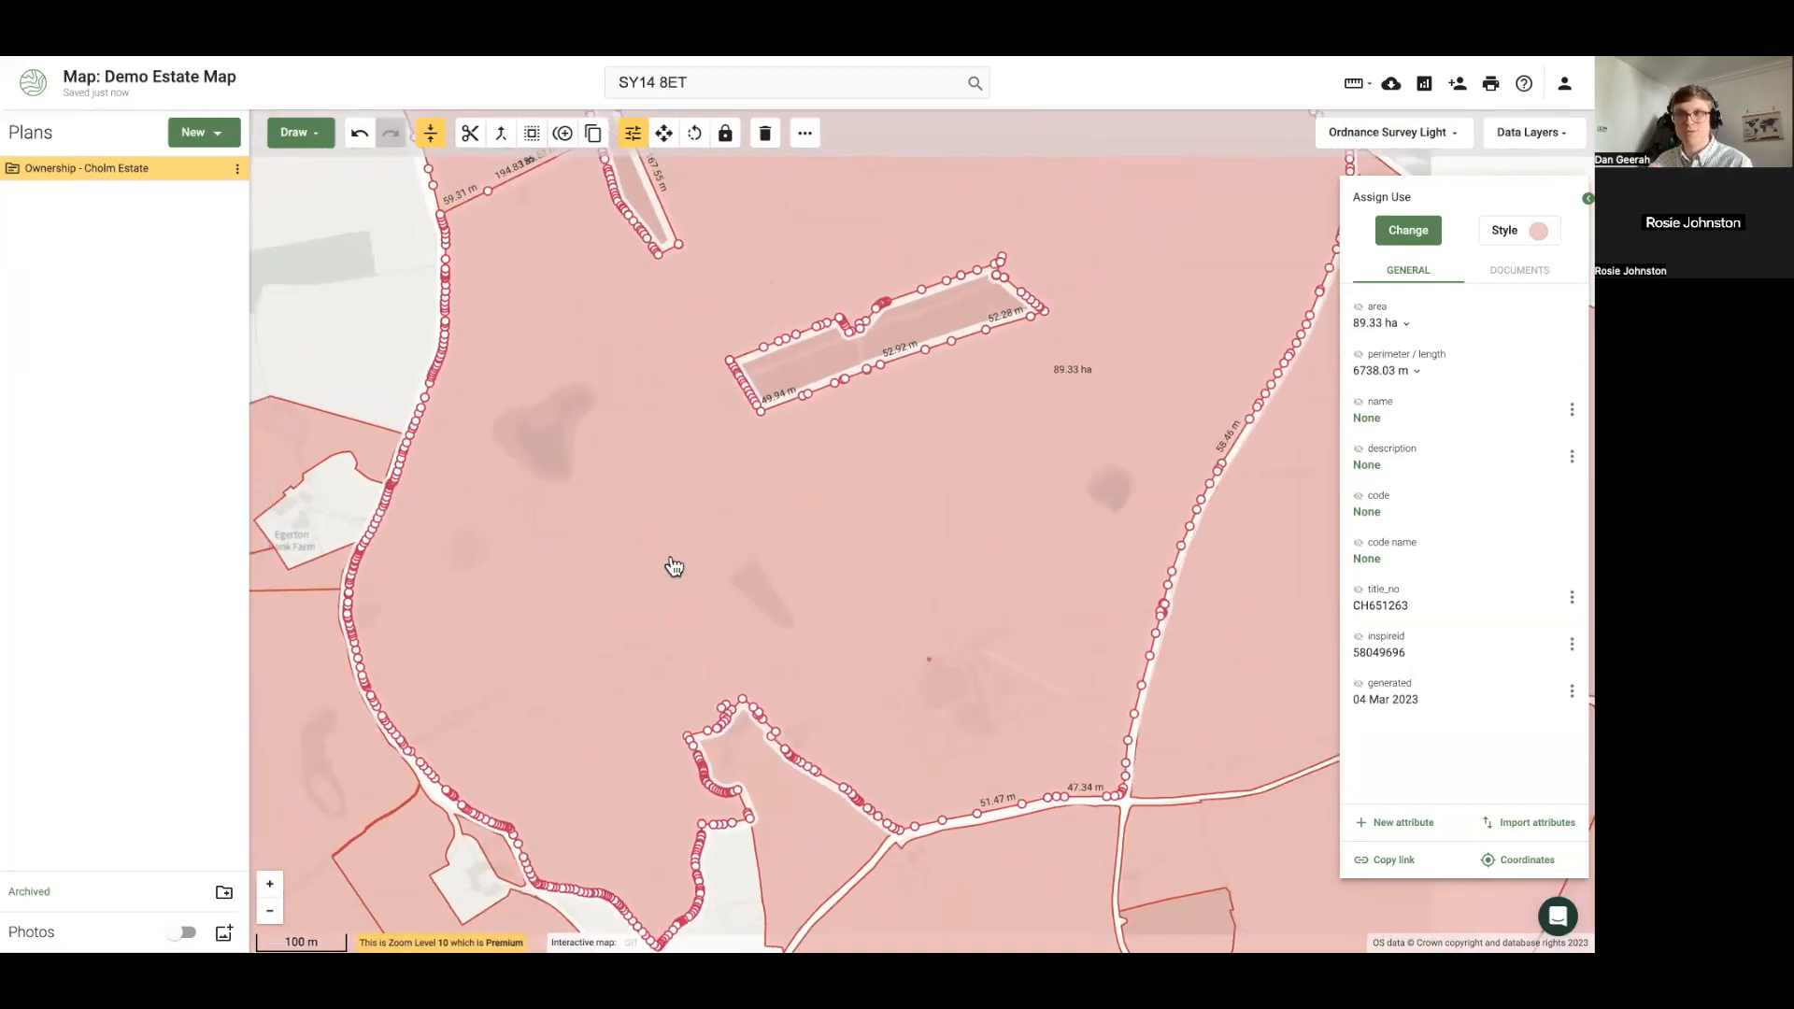
pyautogui.moveTo(873, 609); pyautogui.dragTo(629, 685)
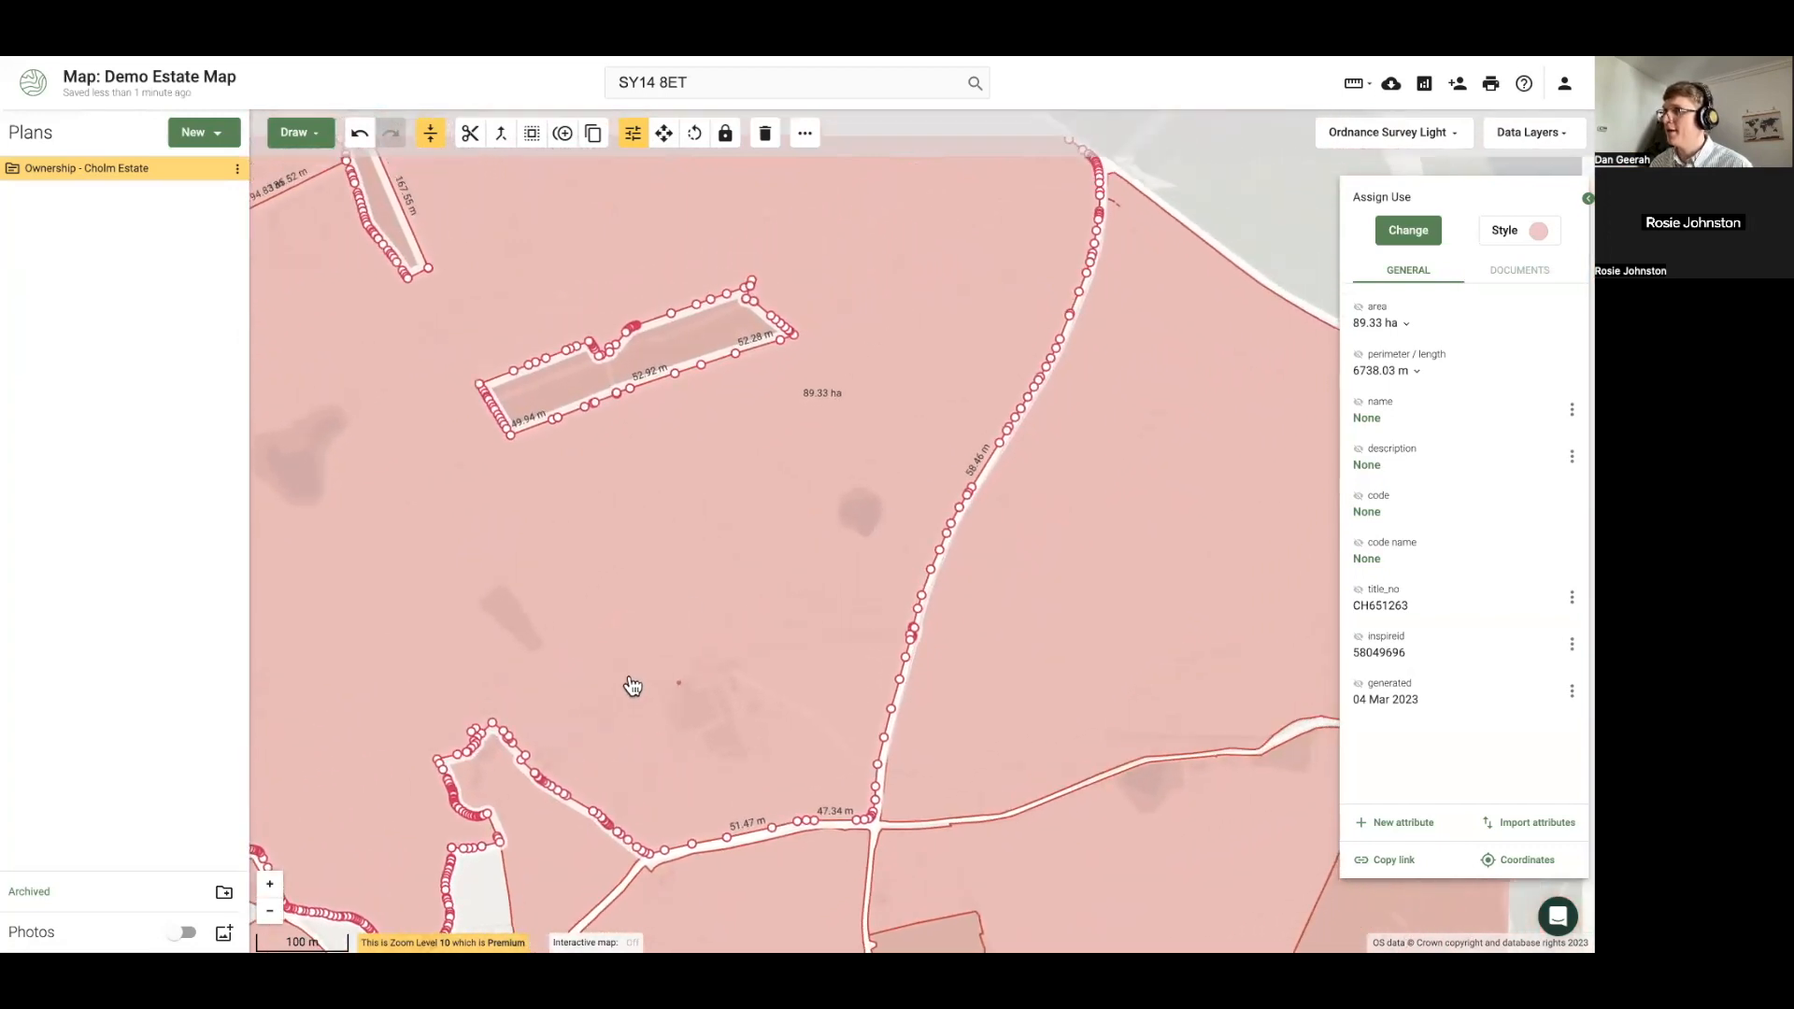
pyautogui.moveTo(707, 559); pyautogui.dragTo(704, 598)
pyautogui.scroll(-1, 696, 621)
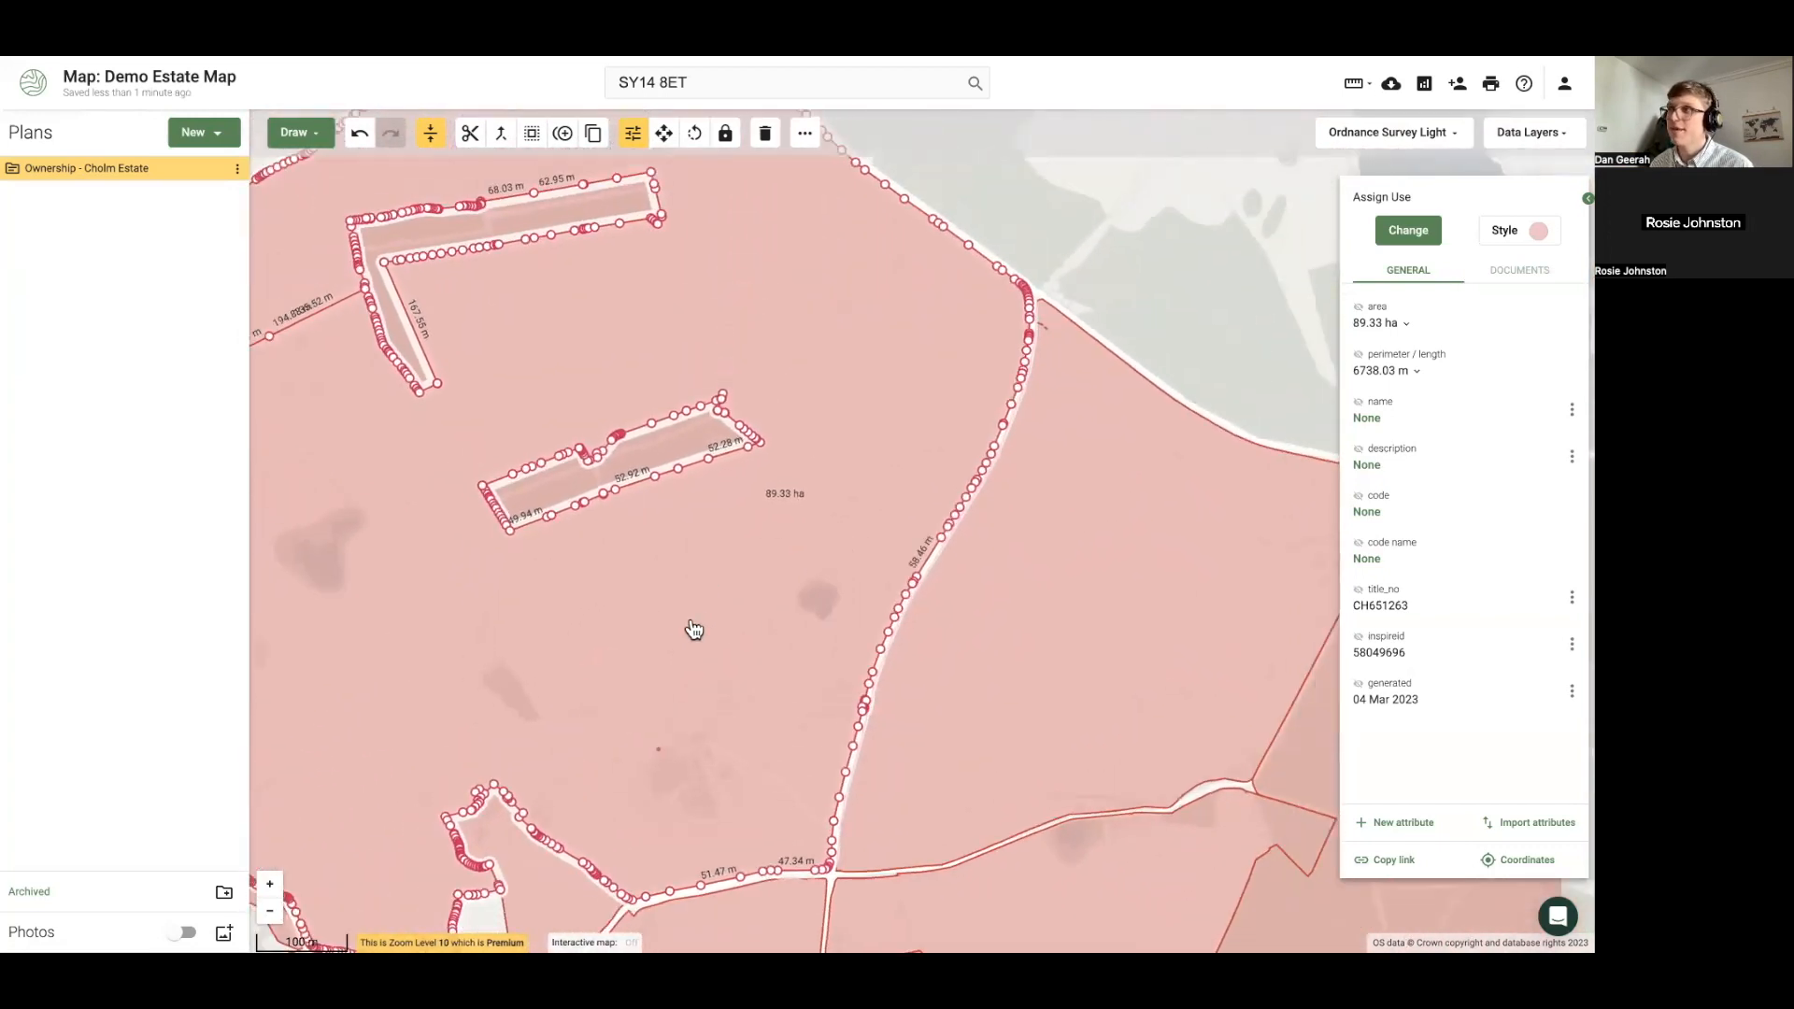
pyautogui.moveTo(632, 647); pyautogui.dragTo(715, 600)
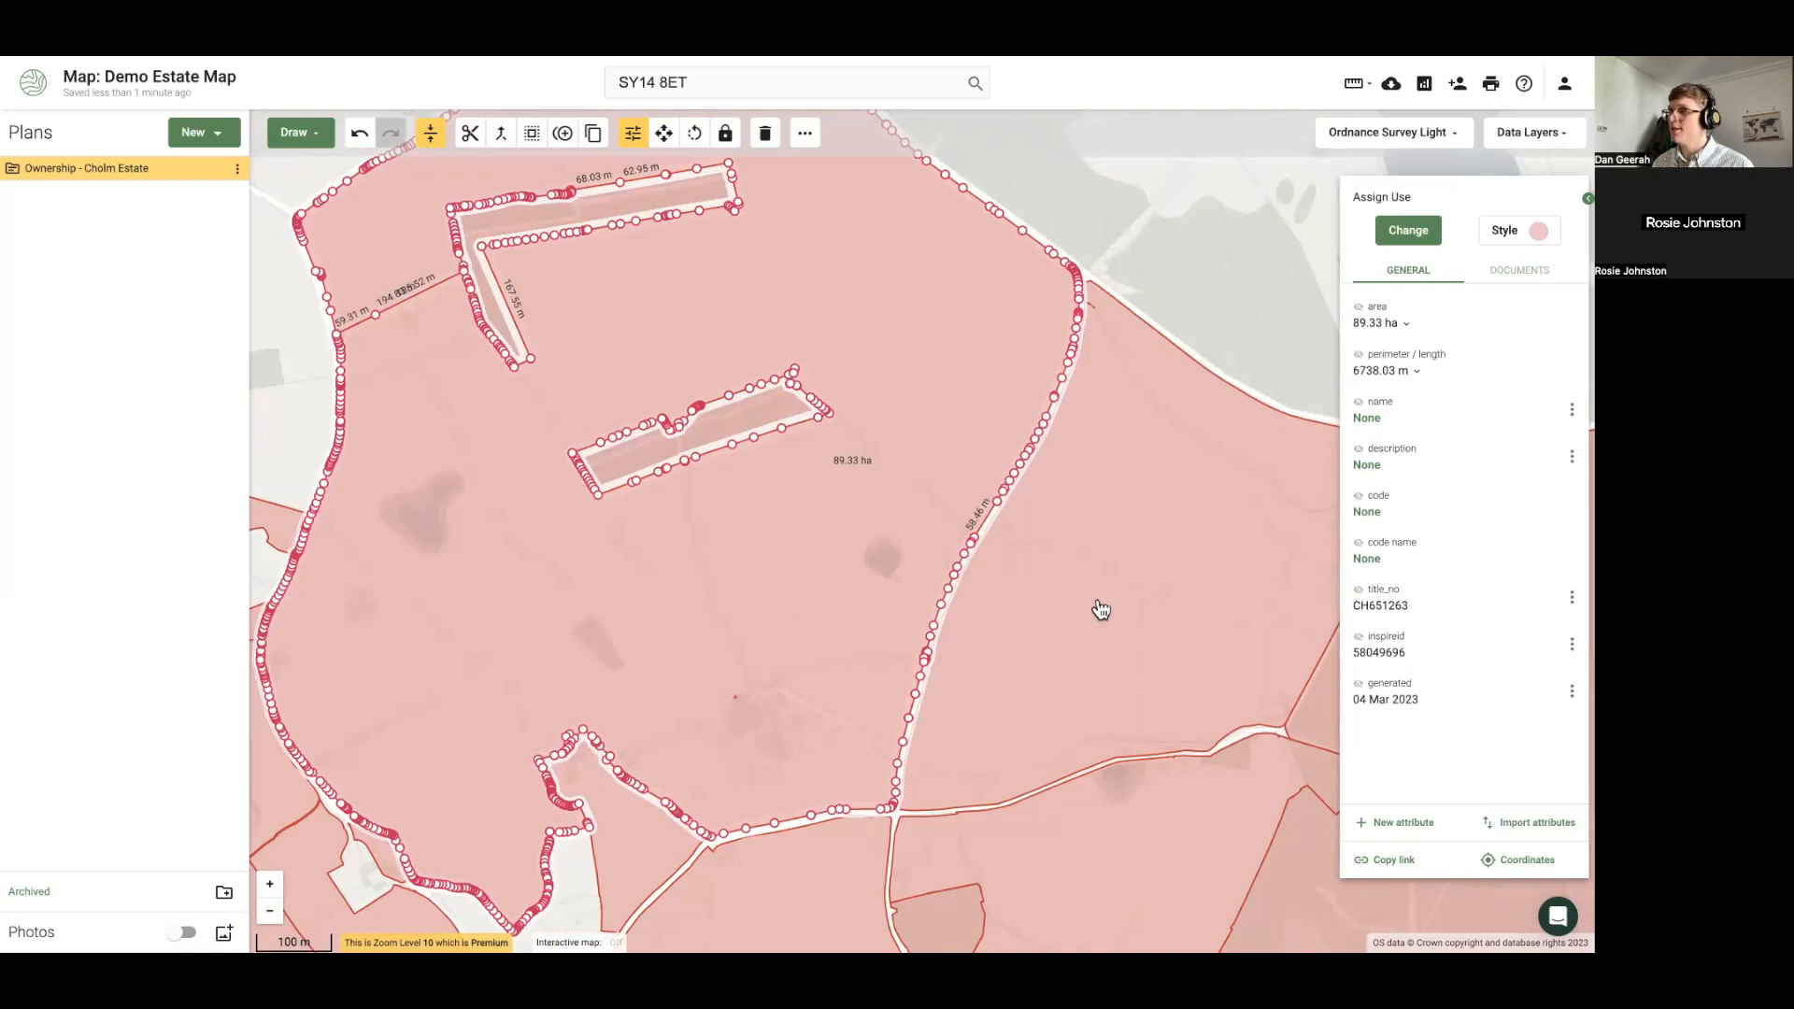
pyautogui.moveTo(1098, 609); pyautogui.dragTo(800, 481)
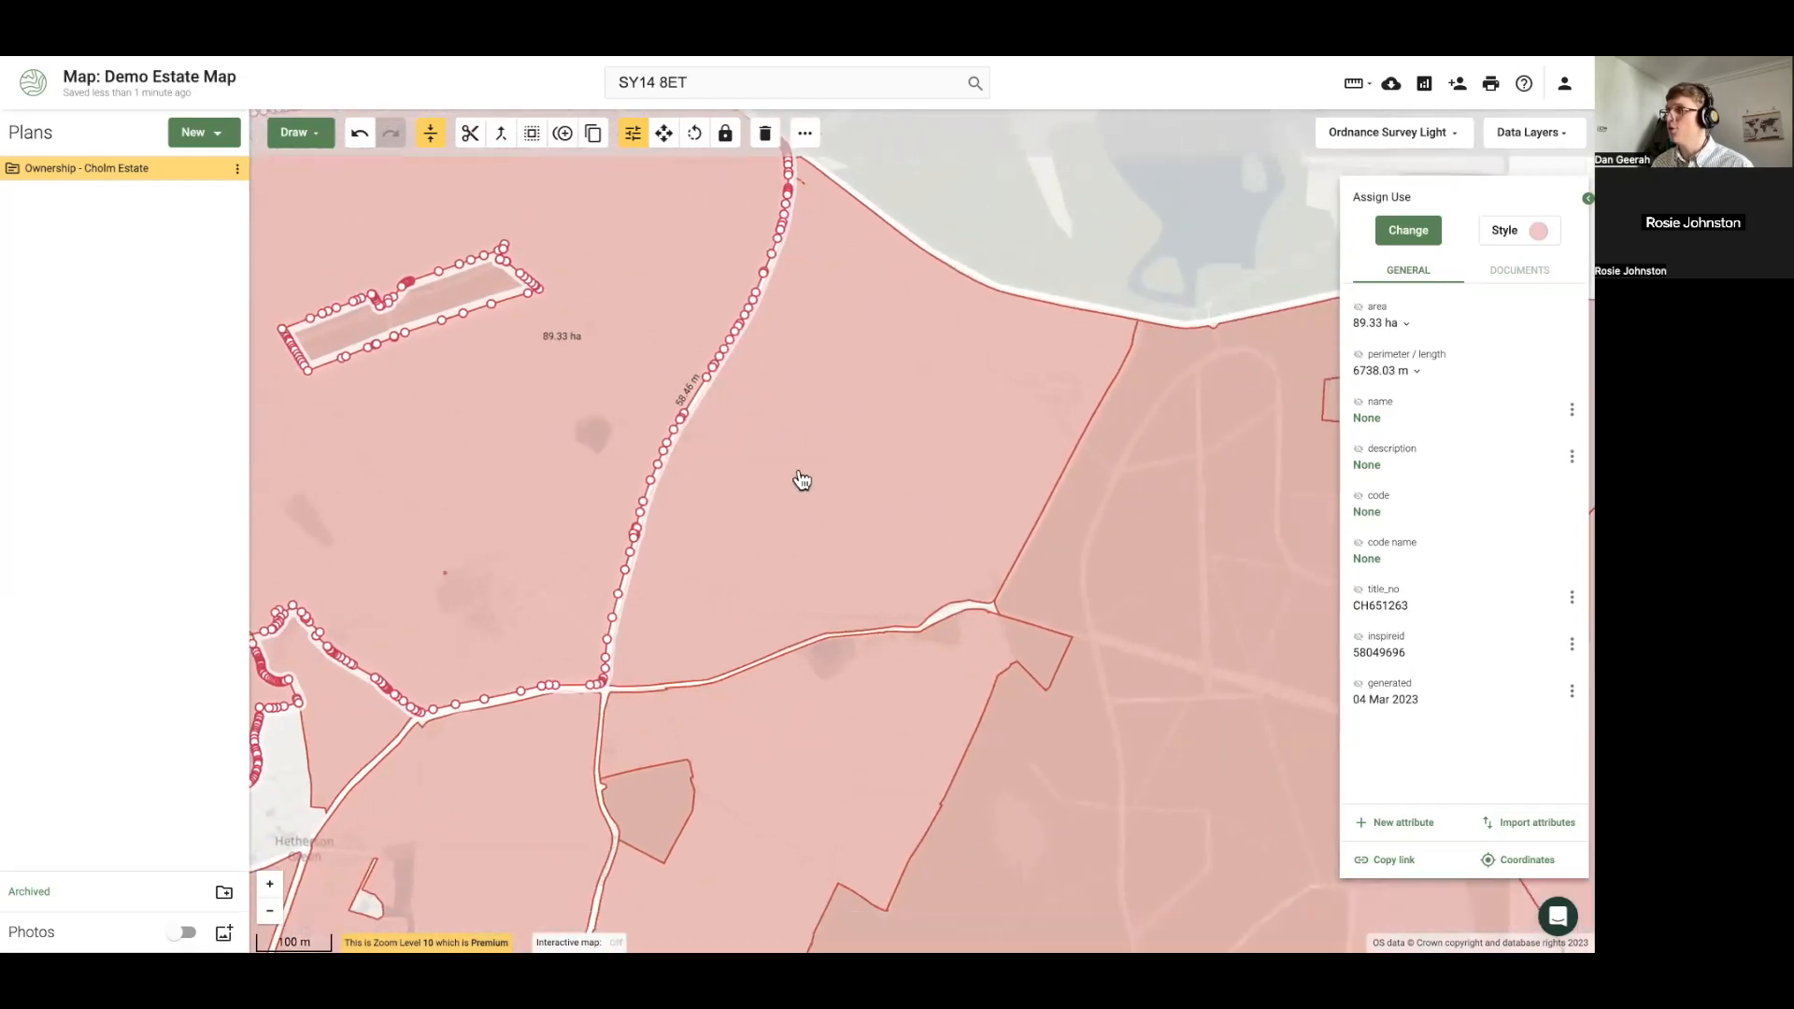
# Merge the 28.49 ha and 88.25 ha parcels into one 116.75 ha parcel
pyautogui.click(894, 485)
pyautogui.click(1128, 547)
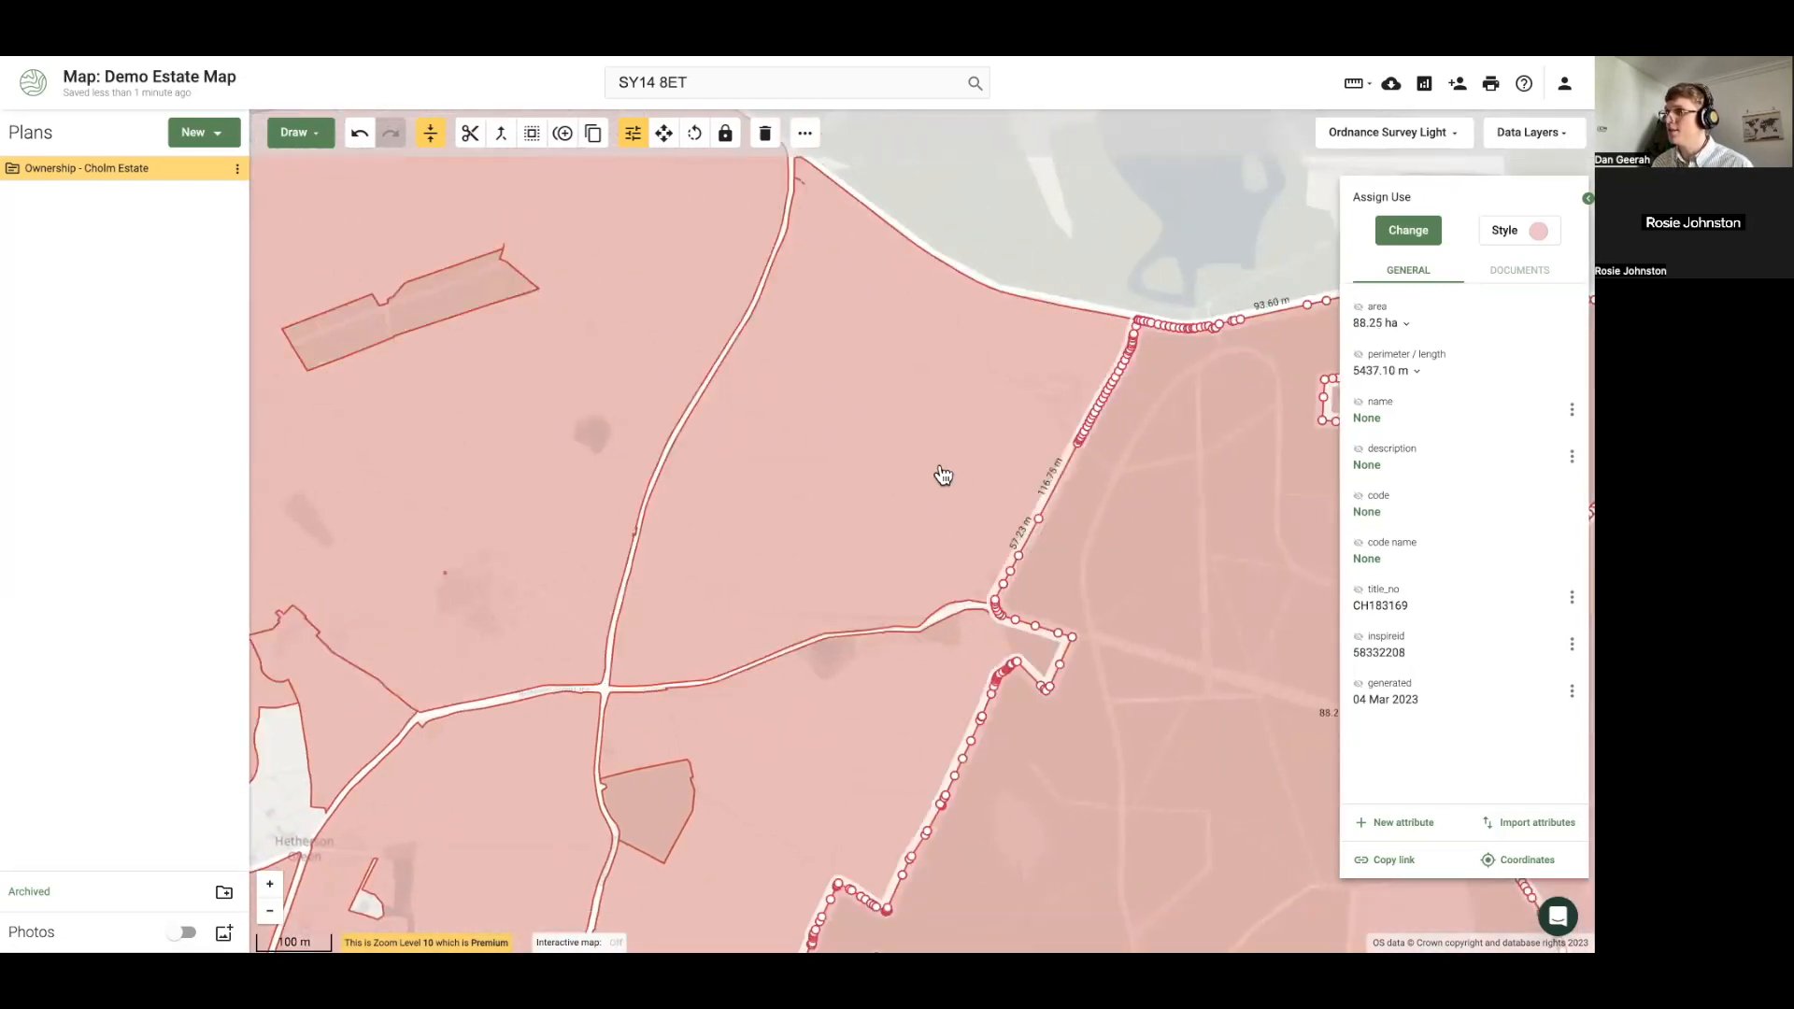
pyautogui.keyDown('shift'); pyautogui.click(943, 474); pyautogui.keyUp('shift')
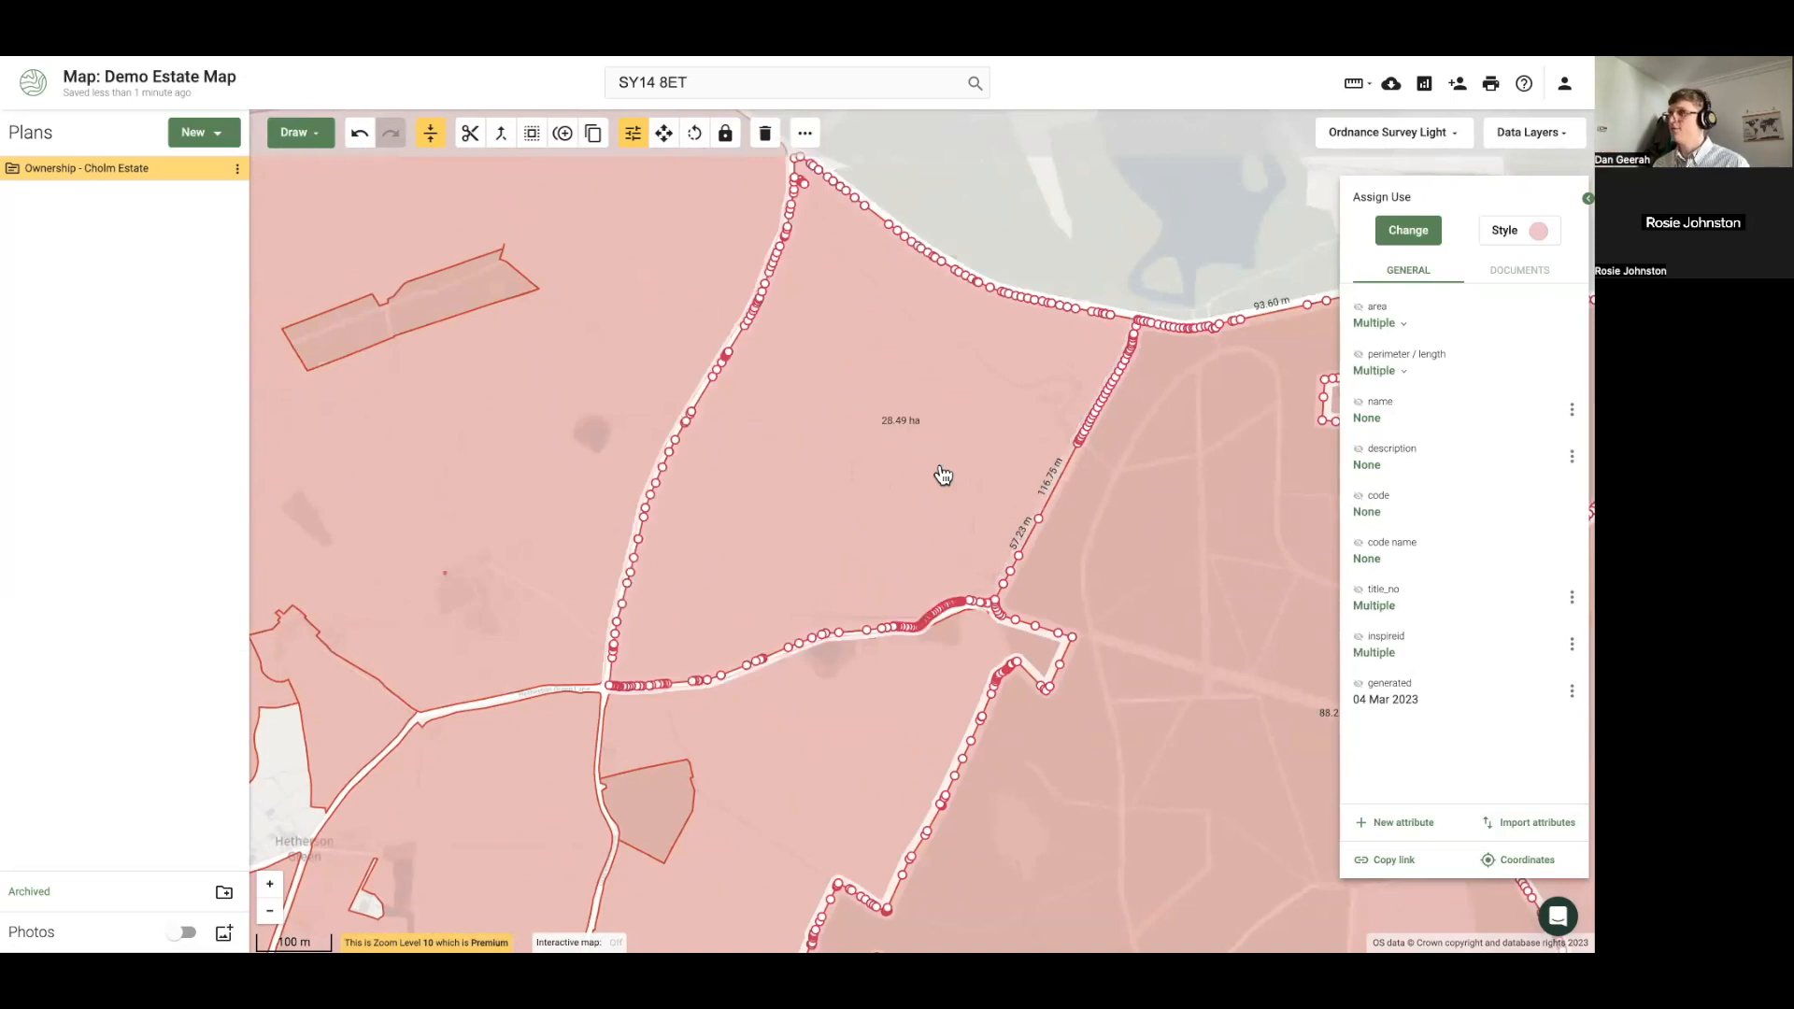
pyautogui.click(502, 133)
pyautogui.moveTo(938, 435); pyautogui.dragTo(834, 433)
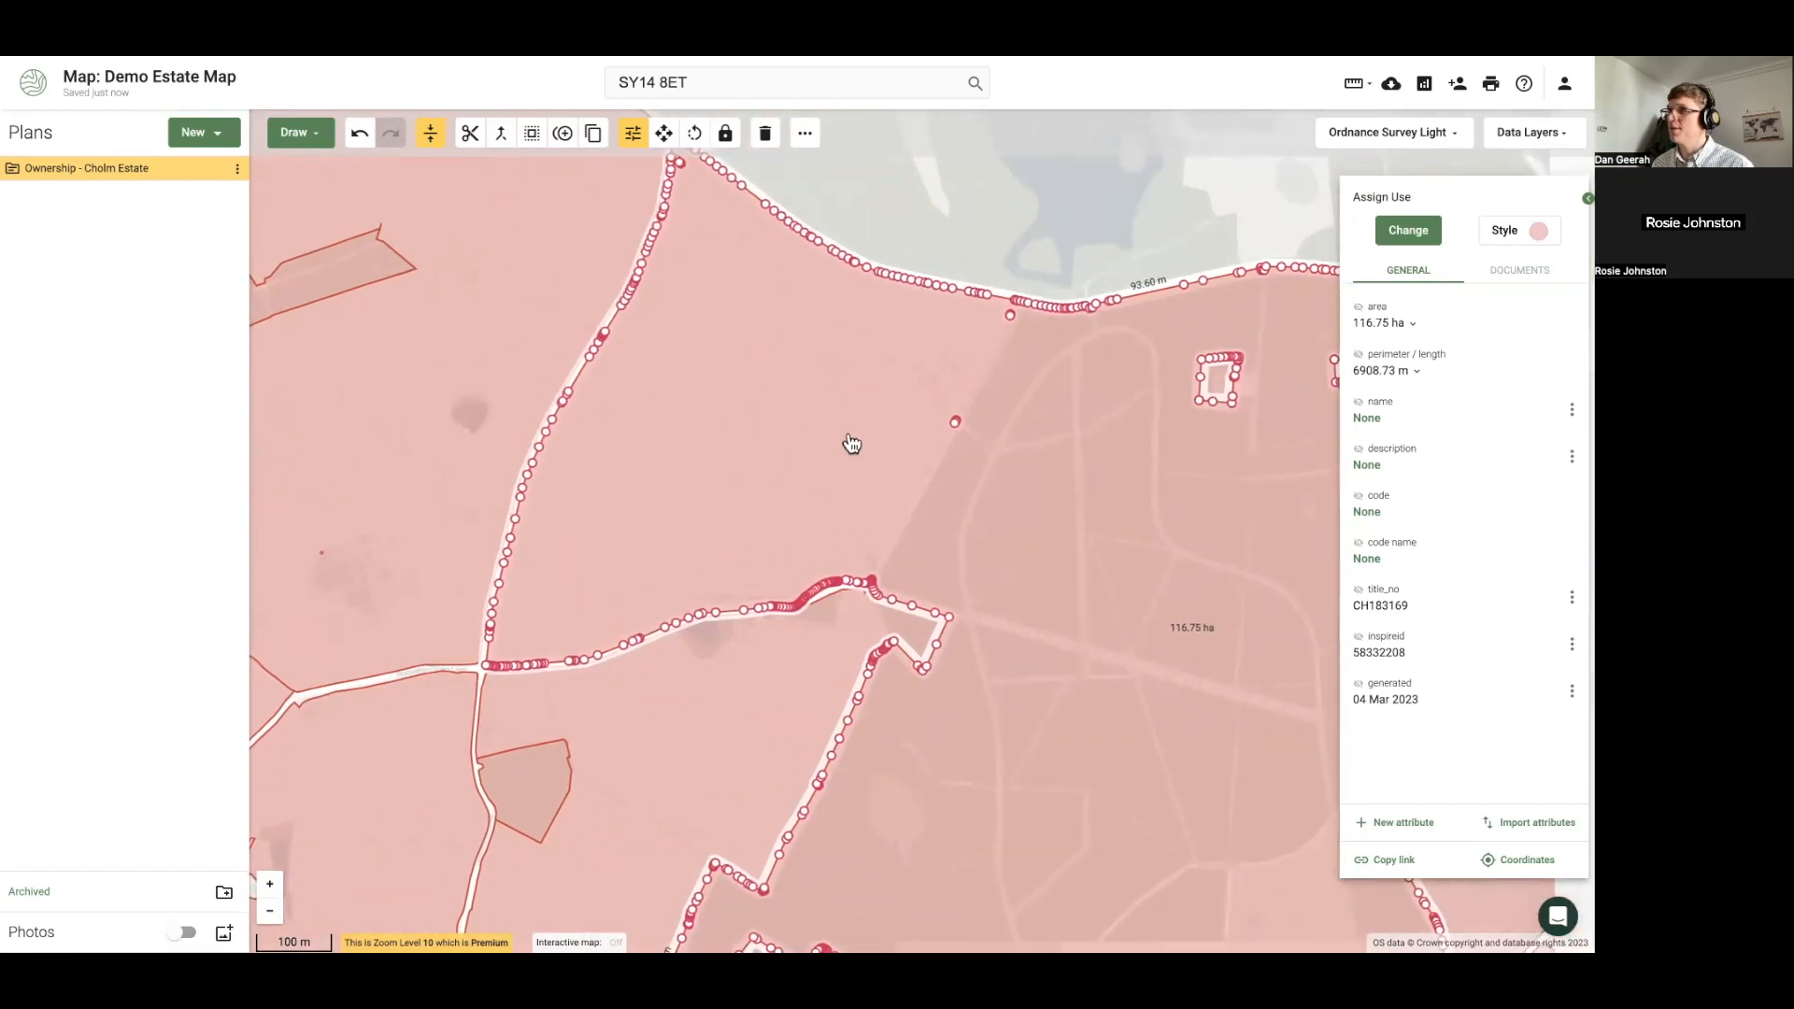
pyautogui.scroll(-2, 996, 418)
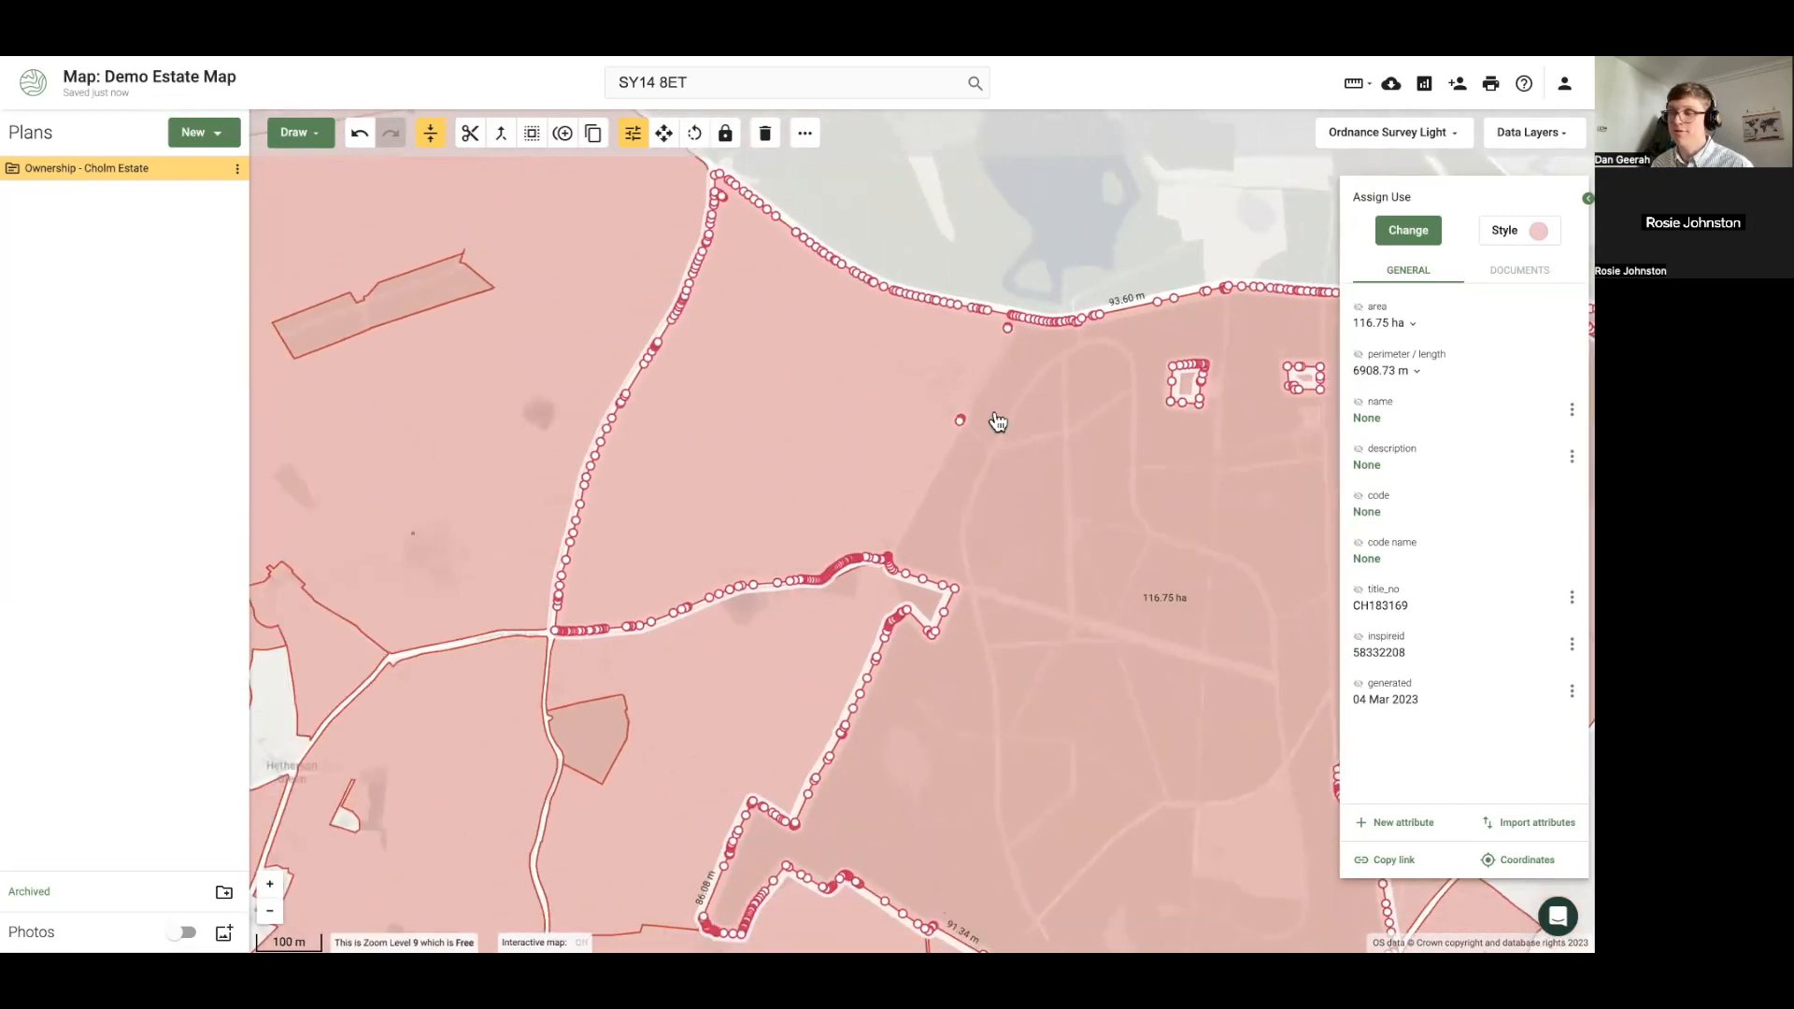
pyautogui.scroll(2, 944, 400)
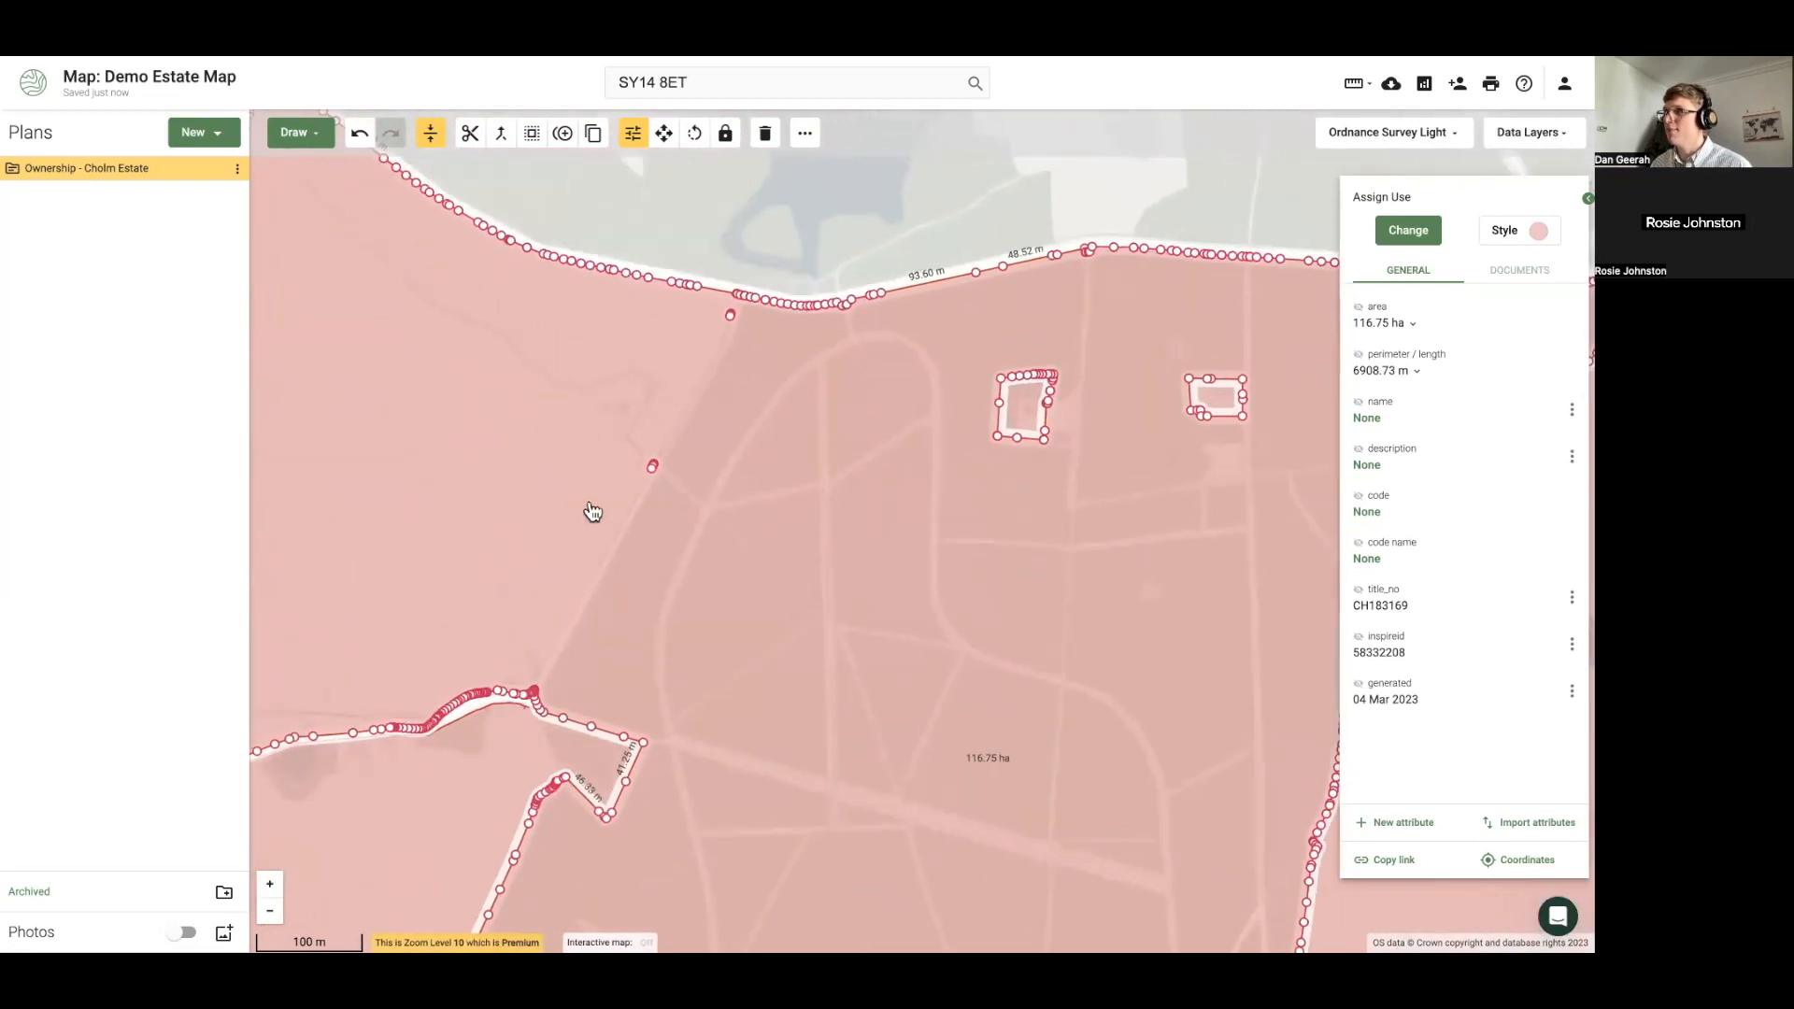
# Draw an area polygon around the two cut-out enclosures near the northern road
pyautogui.click(301, 133)
pyautogui.click(316, 243)
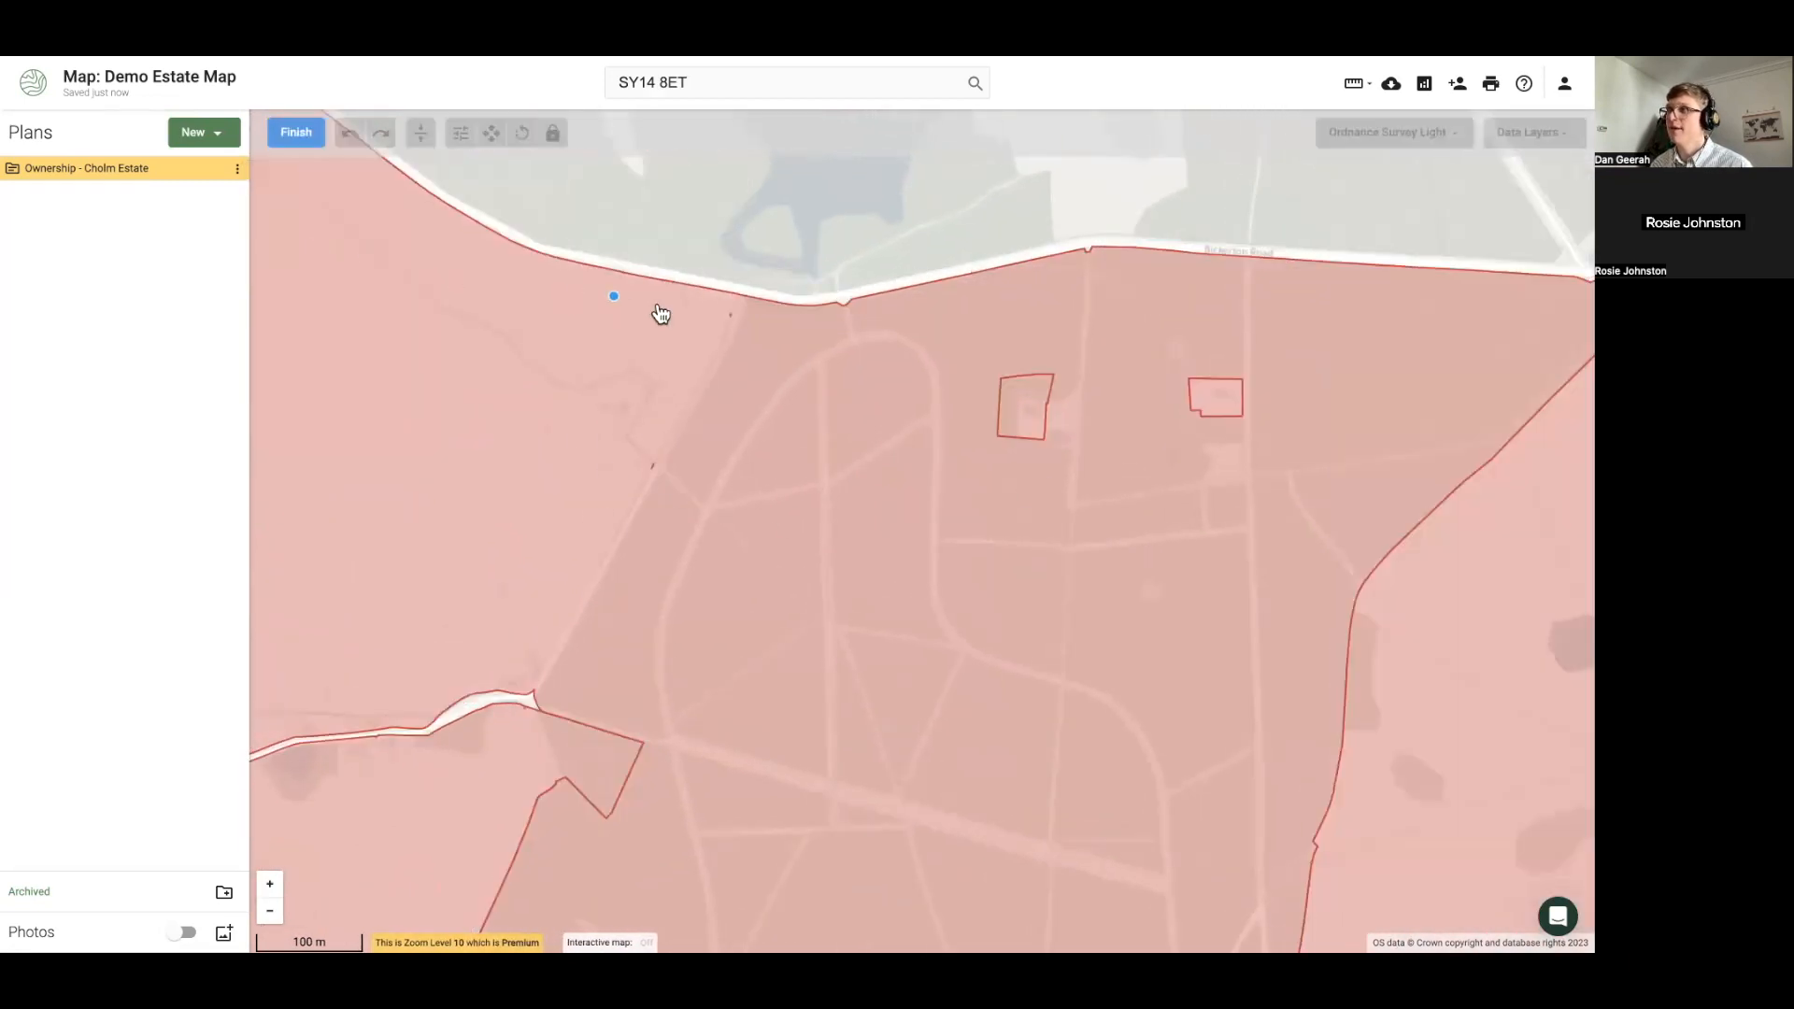
pyautogui.click(684, 301)
pyautogui.click(593, 470)
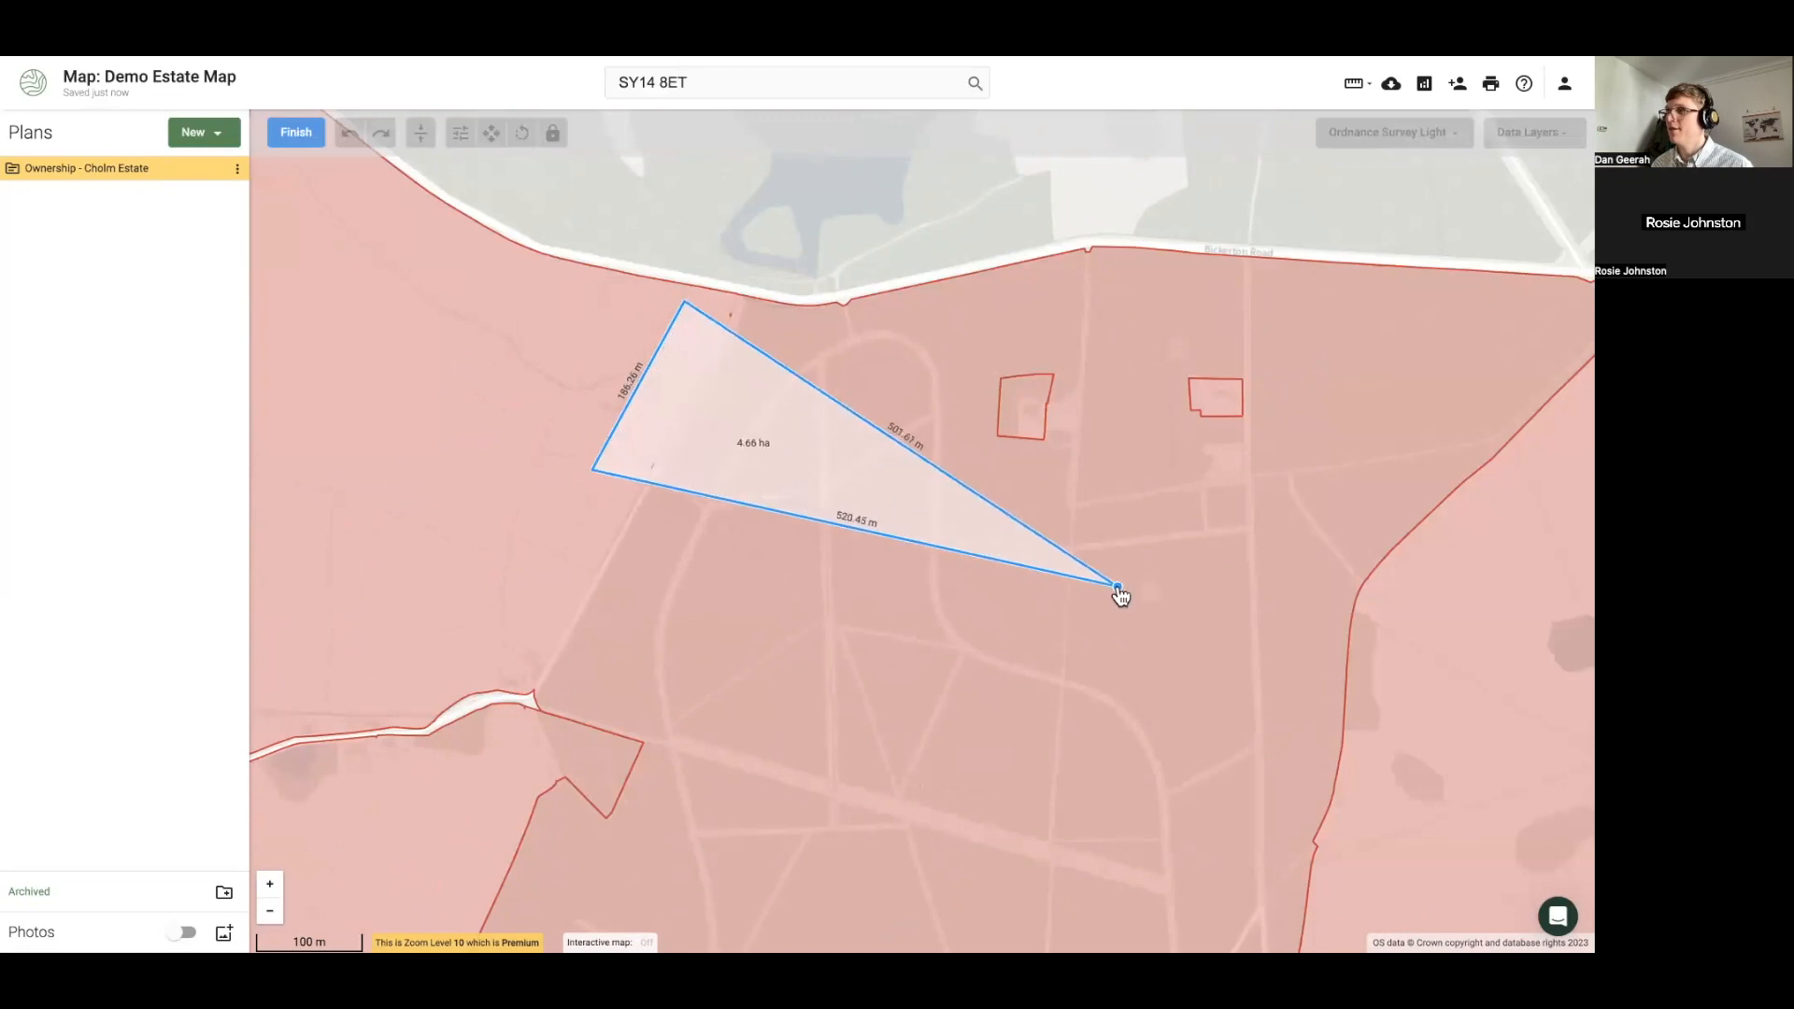
pyautogui.click(1121, 586)
pyautogui.click(1378, 420)
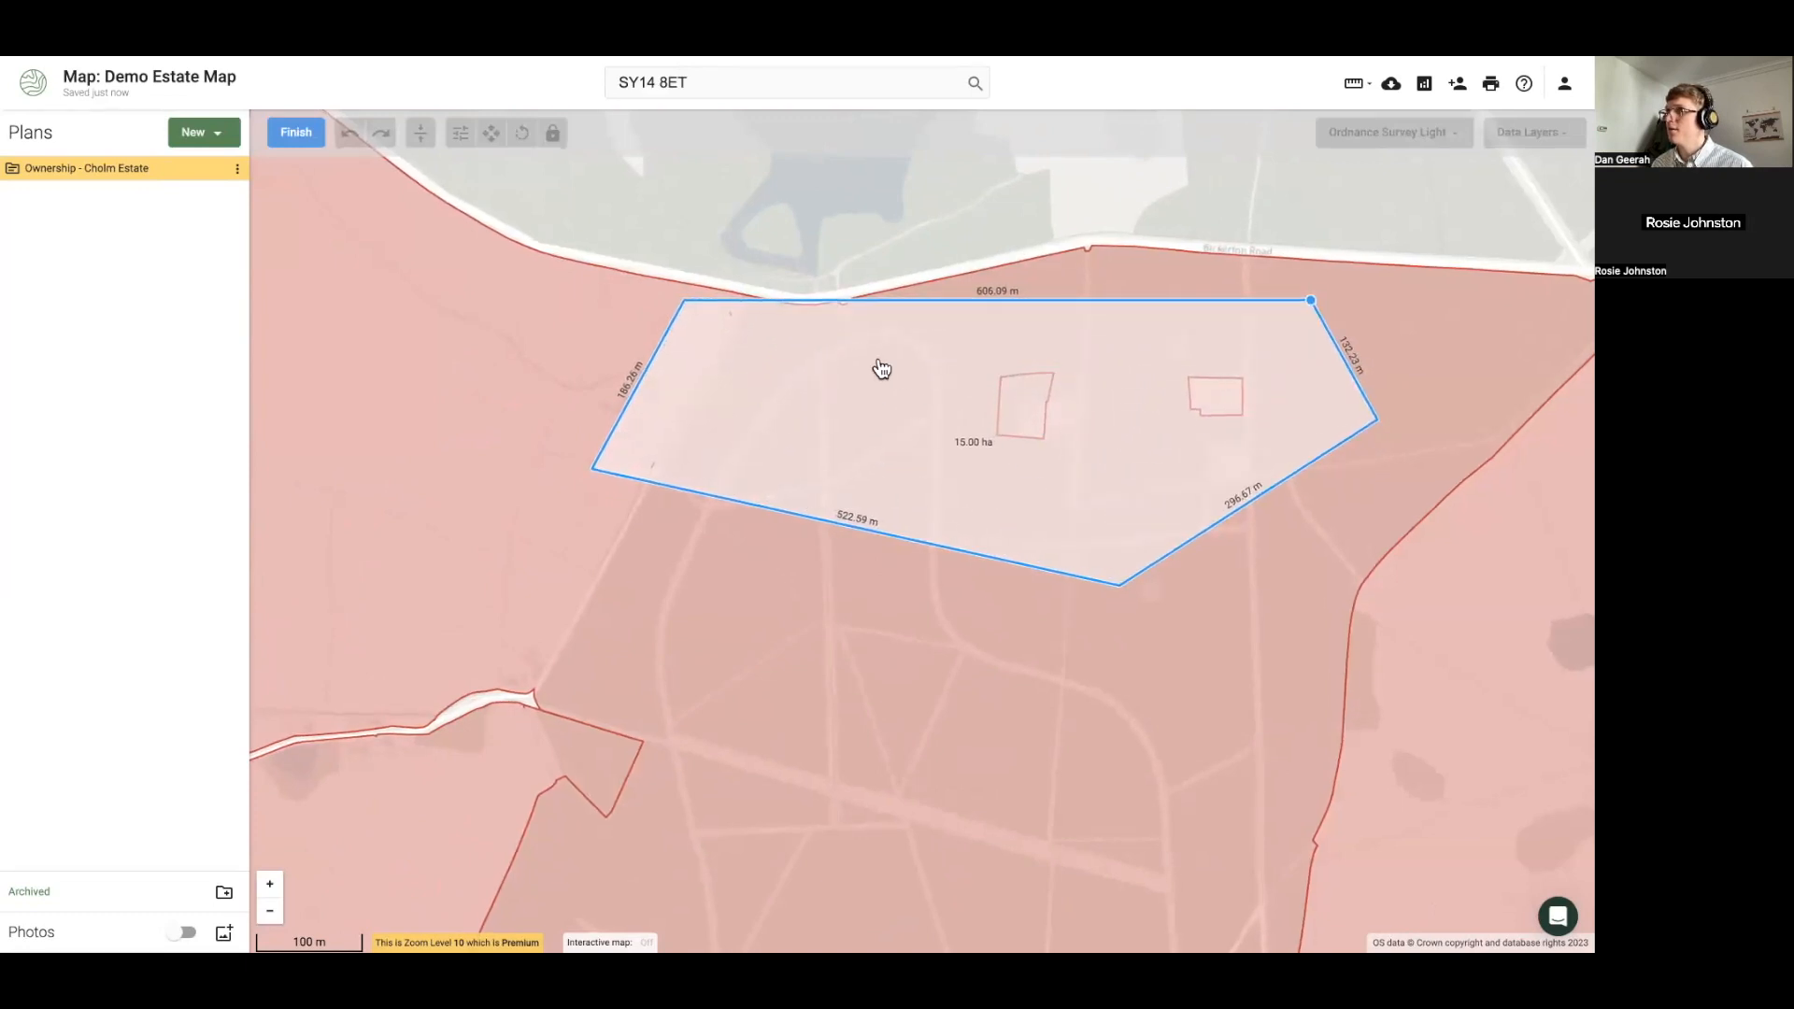
pyautogui.click(909, 360)
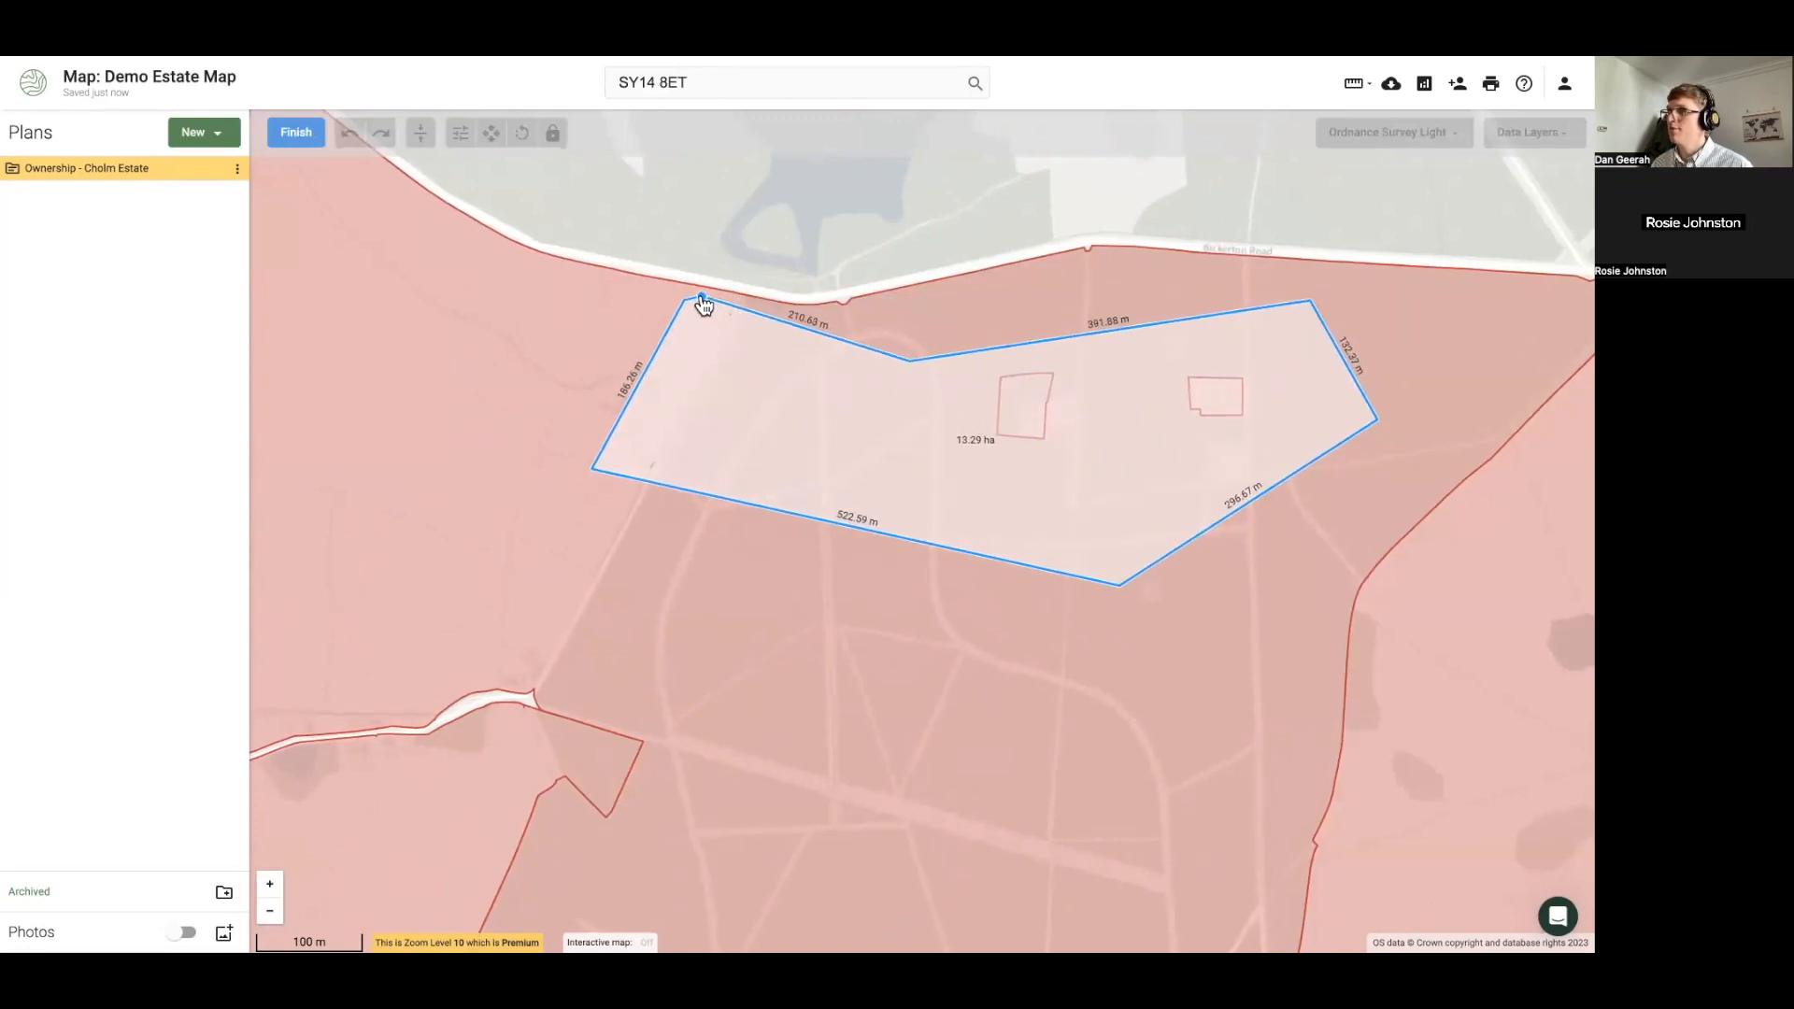
pyautogui.click(703, 304)
pyautogui.click(293, 135)
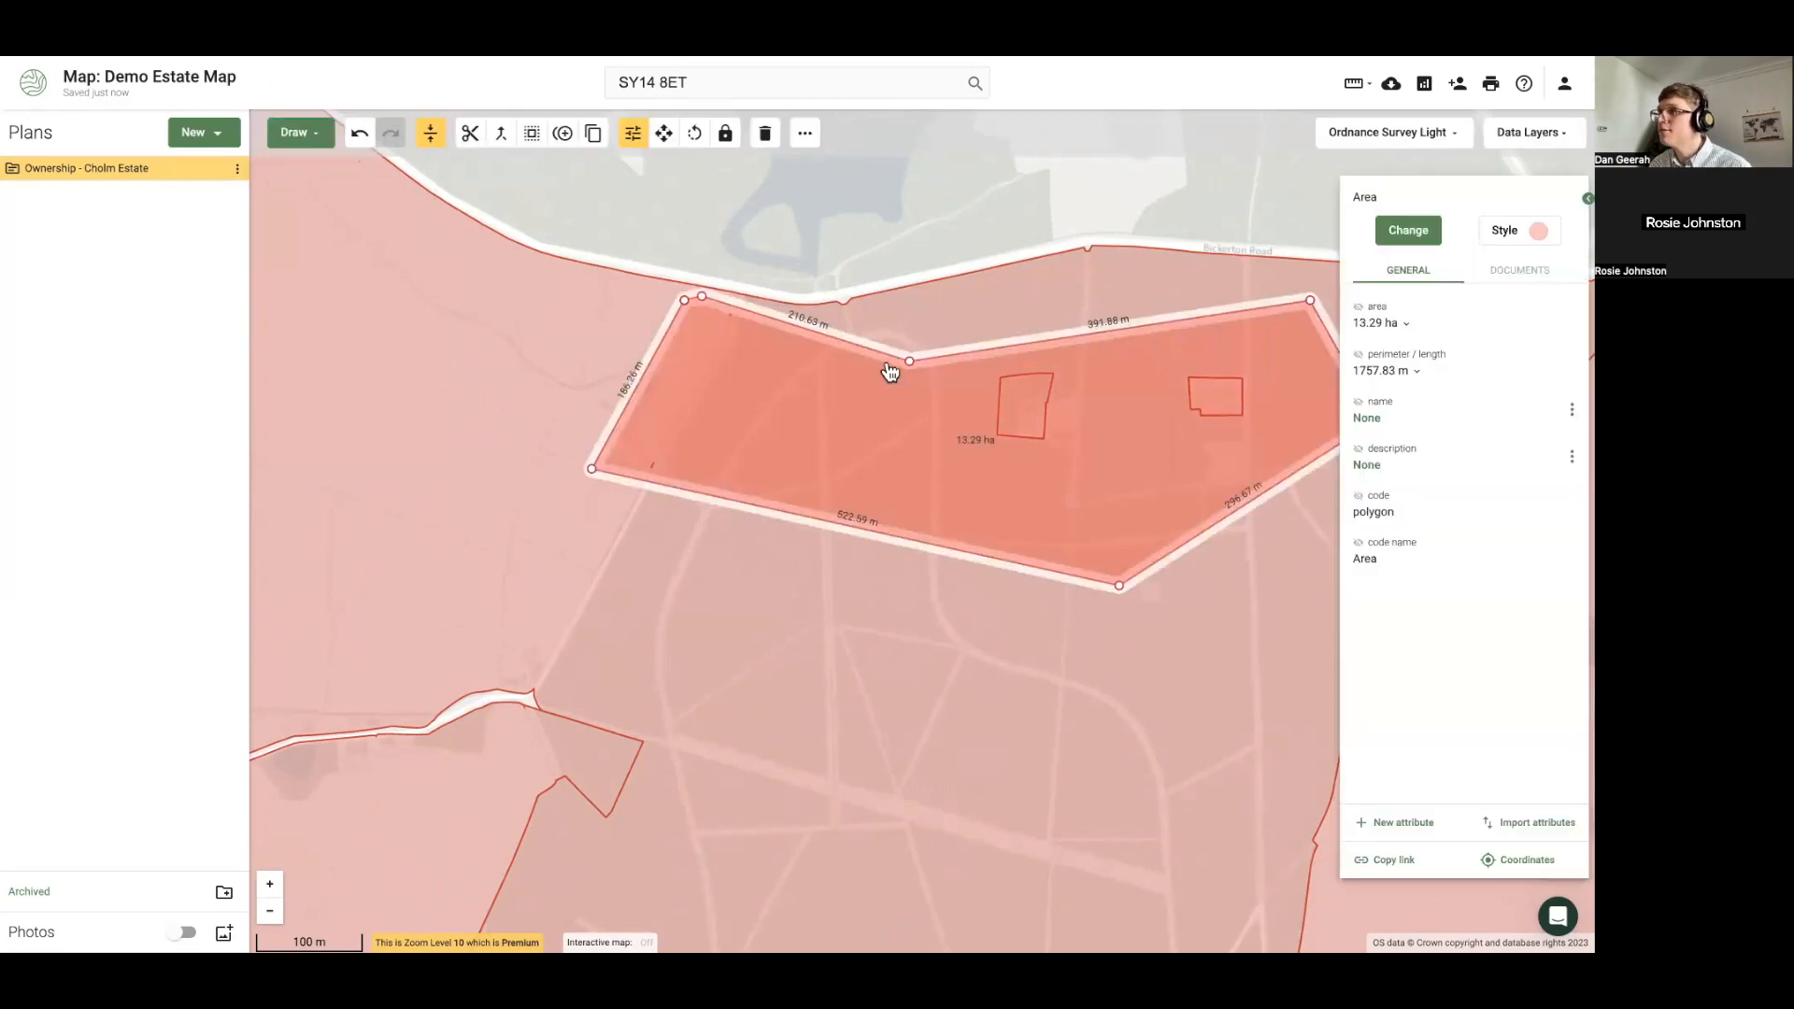
# Apply a Subtract buffer edit and absorb the 13.29 ha area, making the parcel 117.21 ha
pyautogui.click(530, 131)
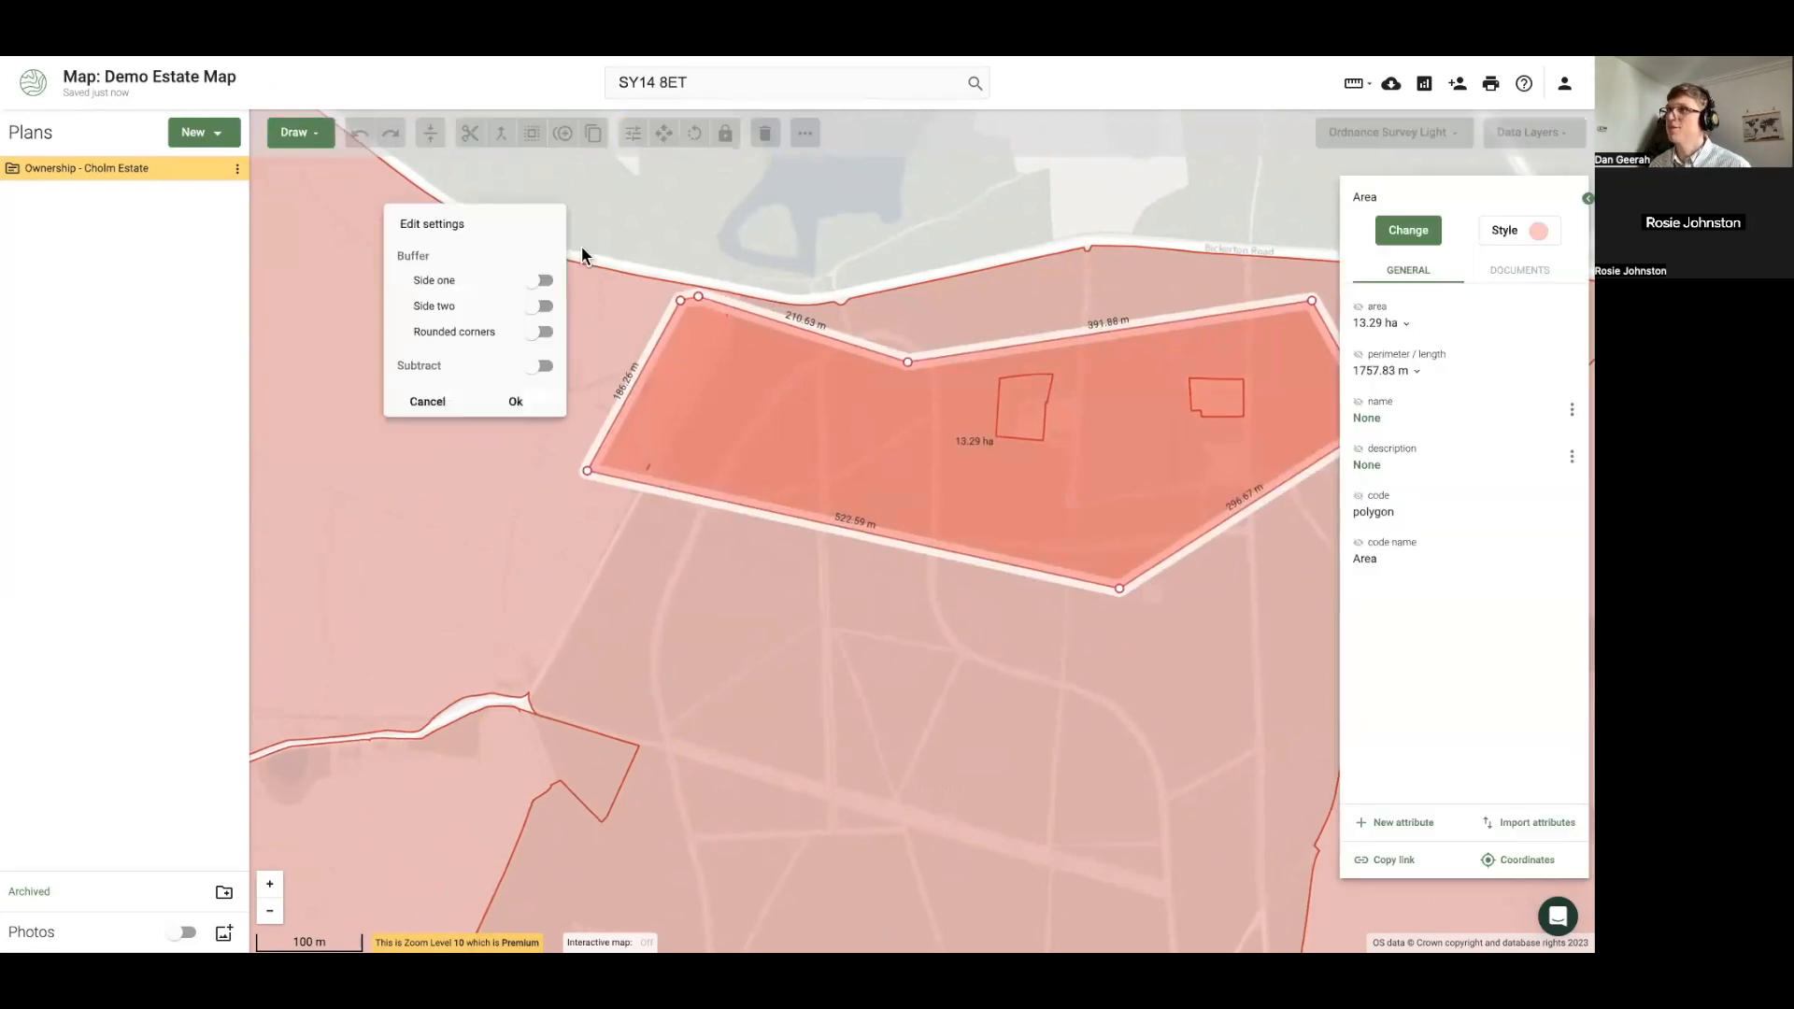
pyautogui.click(540, 365)
pyautogui.click(516, 402)
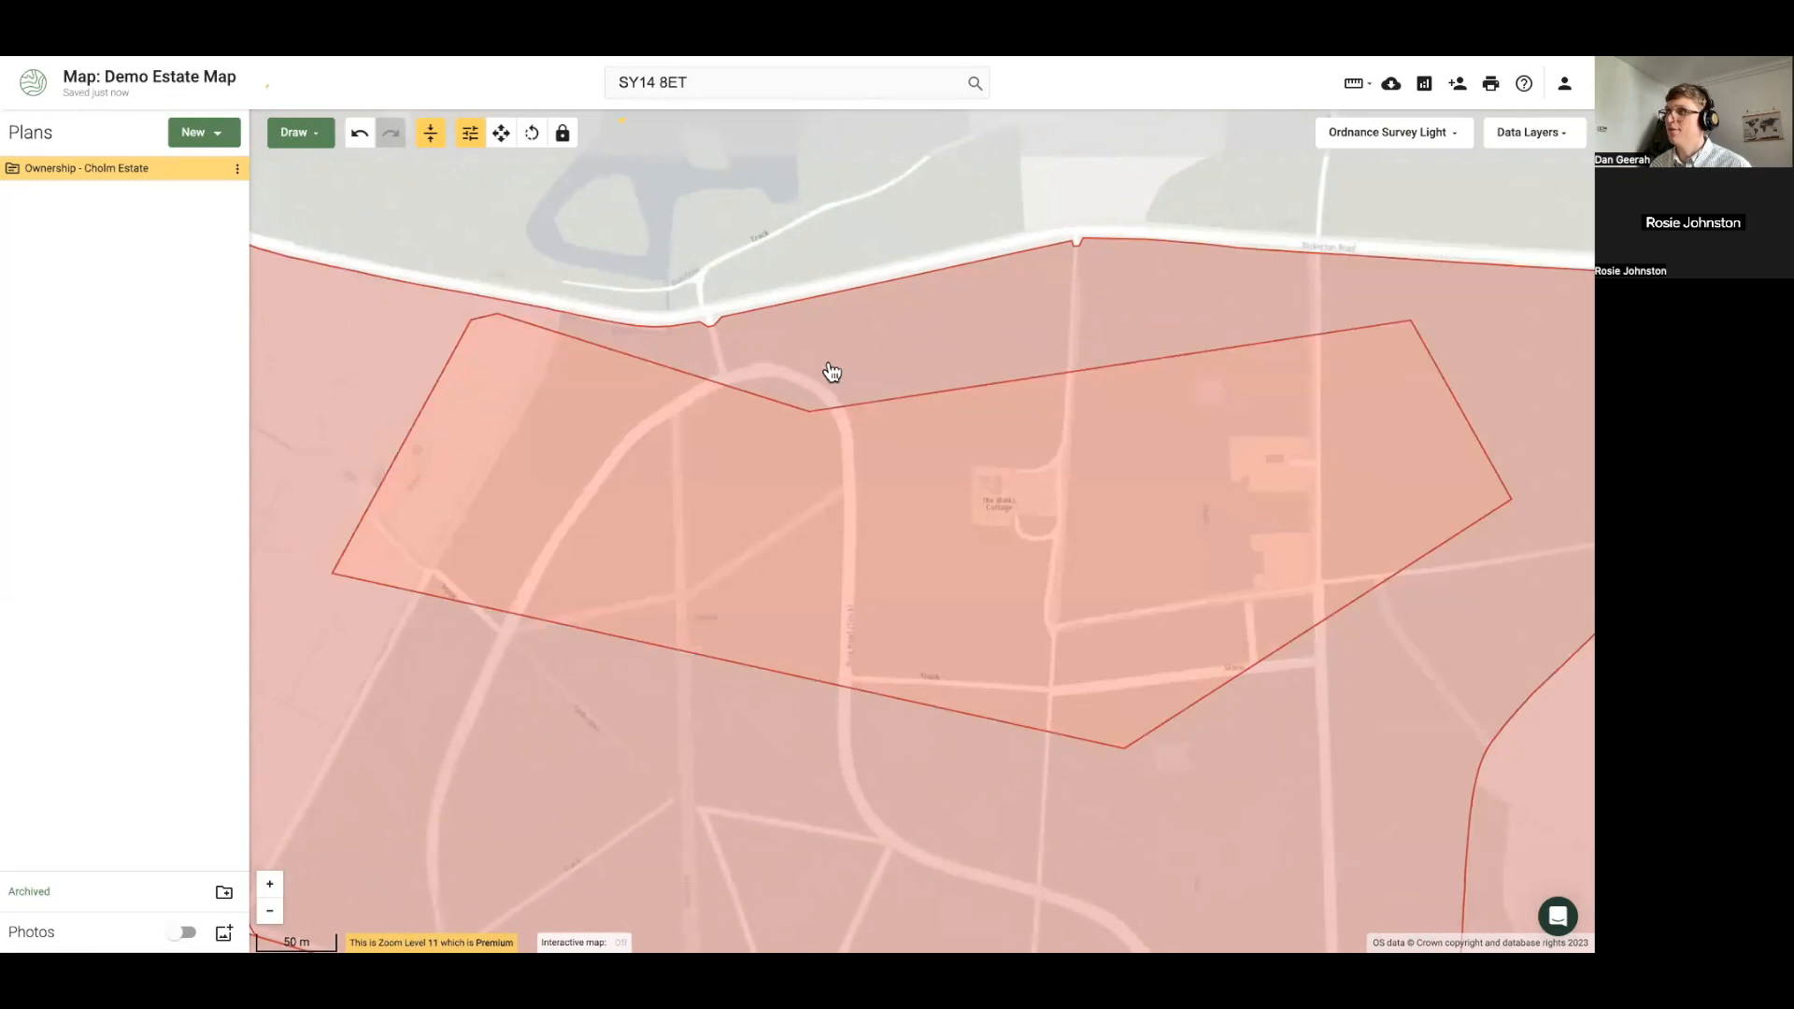
pyautogui.click(502, 134)
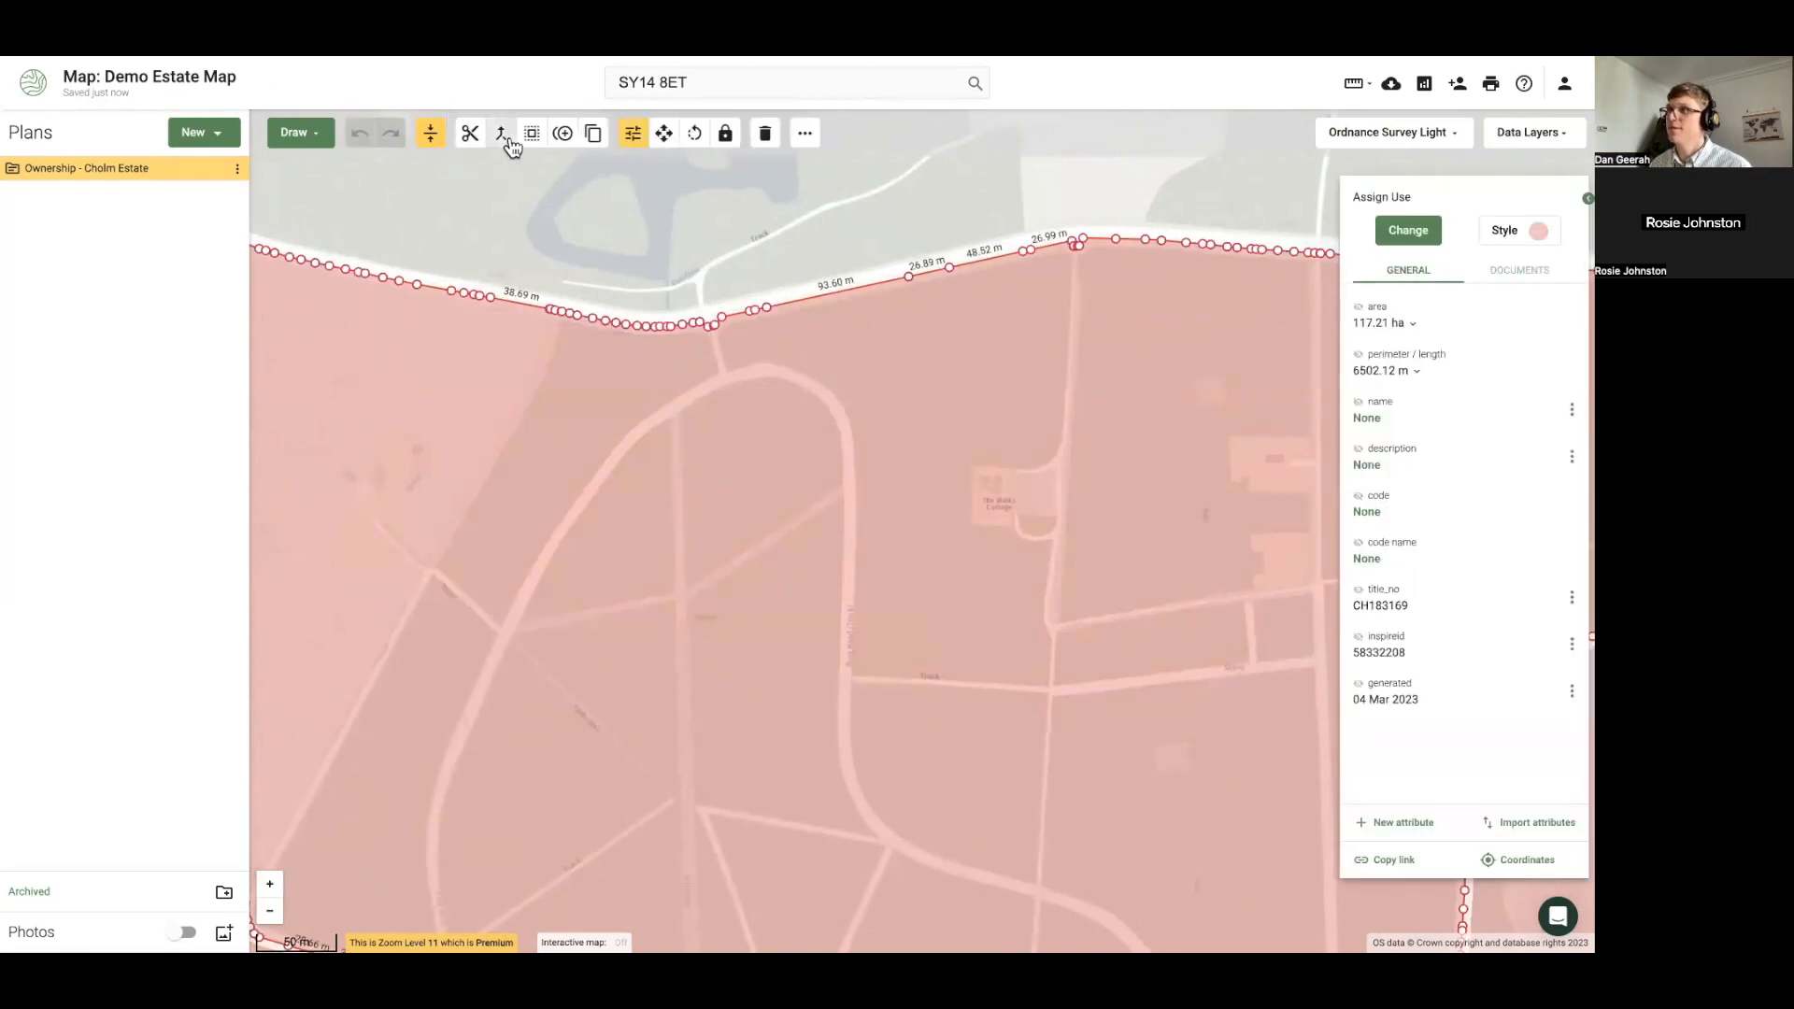
pyautogui.scroll(-2, 687, 491)
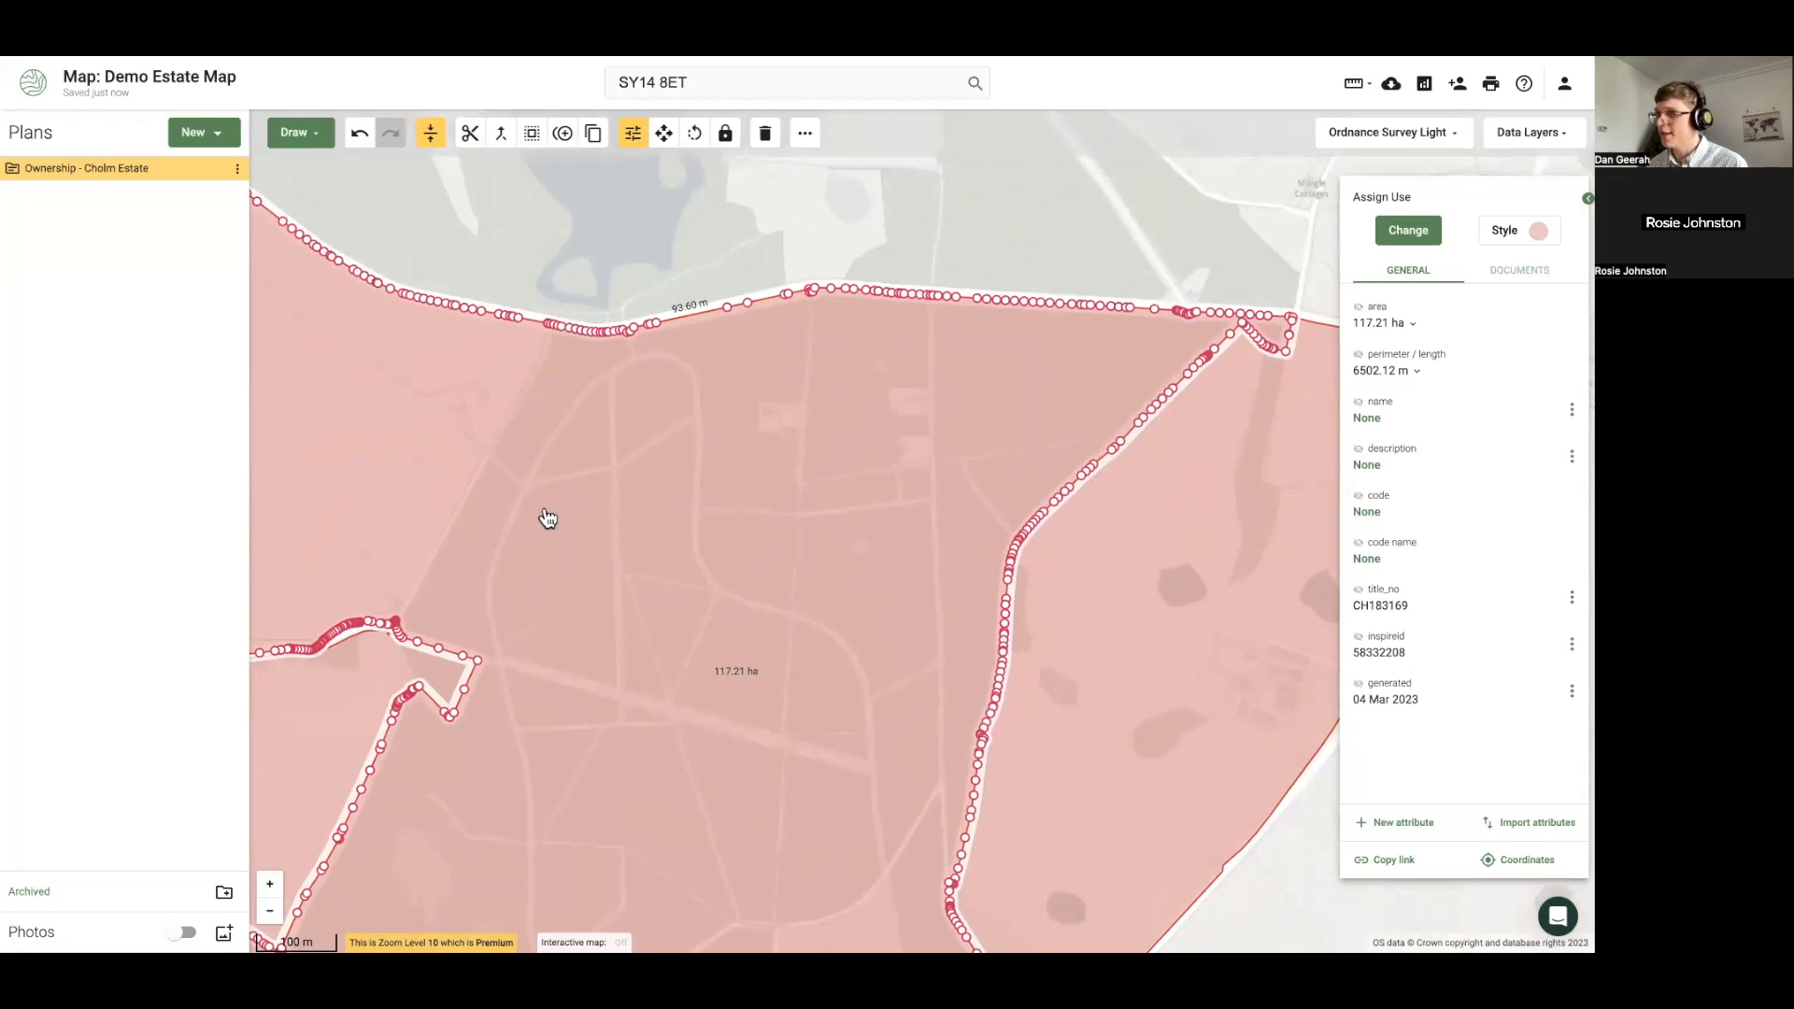
# Pan southeast, deselect the ownership parcel, and bring up the Data Layers list
pyautogui.scroll(-2, 561, 517)
pyautogui.moveTo(657, 523); pyautogui.dragTo(556, 364)
pyautogui.moveTo(465, 542); pyautogui.dragTo(437, 490)
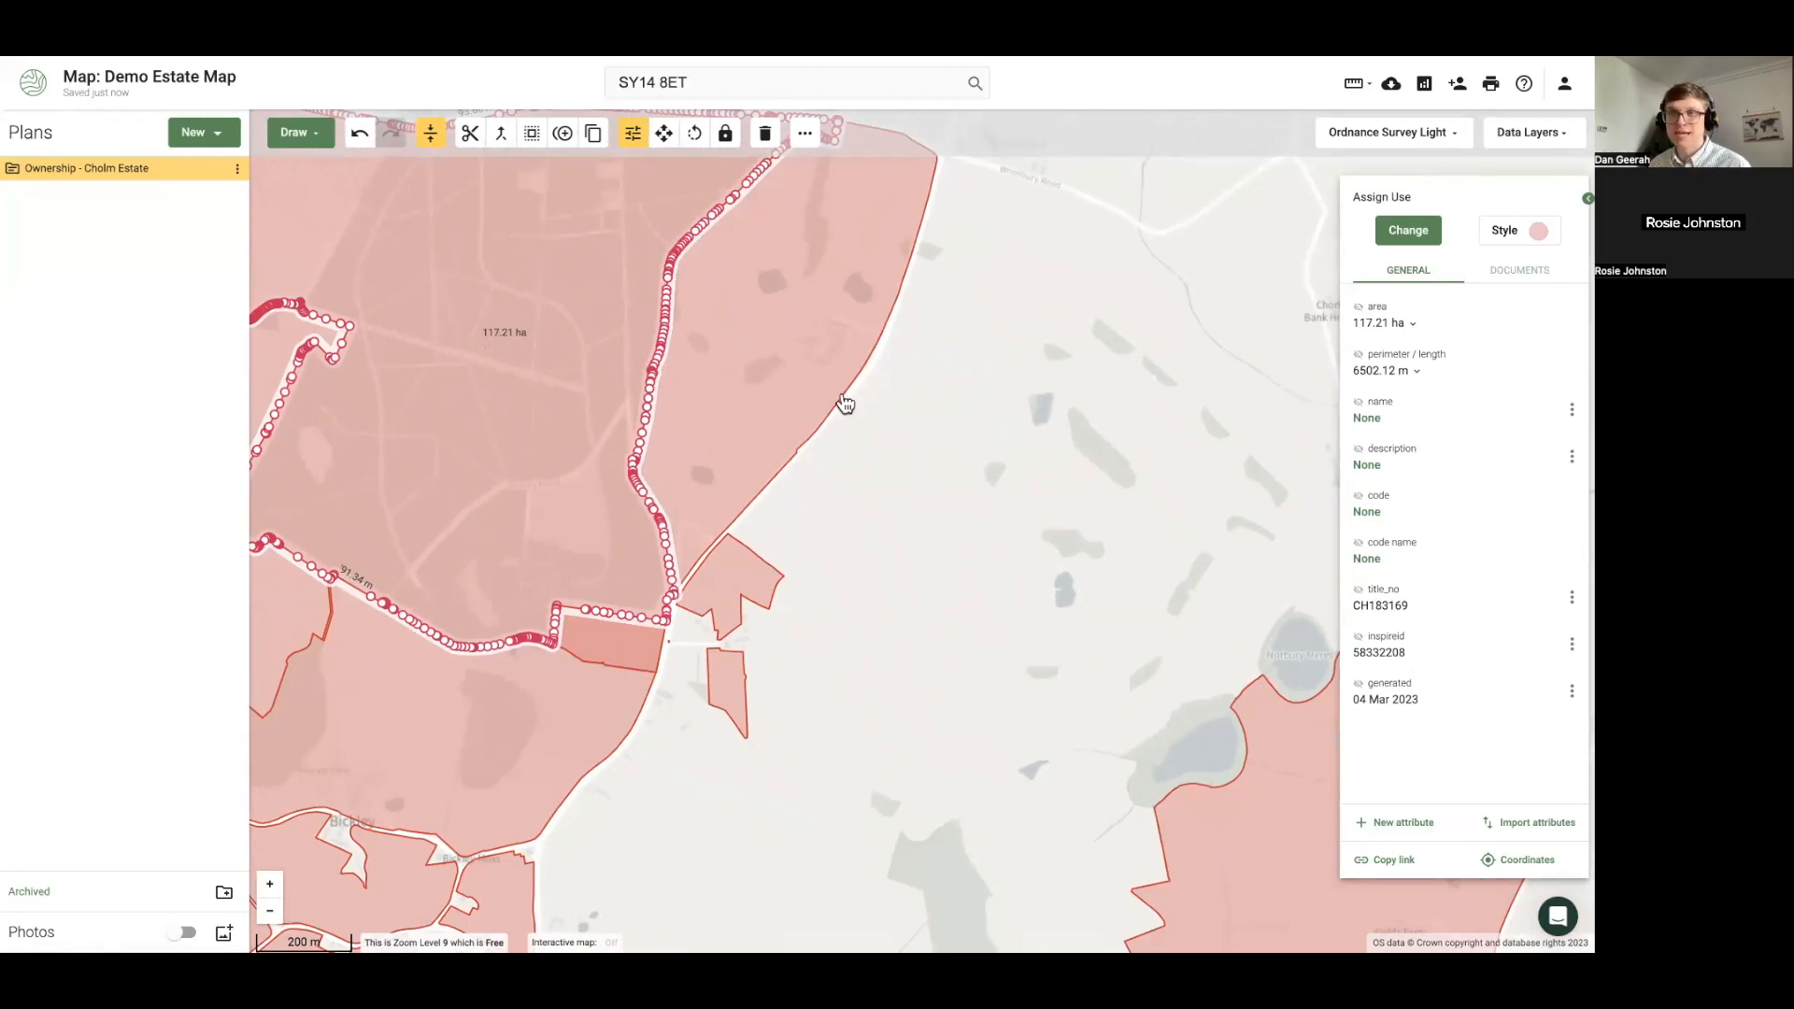
pyautogui.click(828, 428)
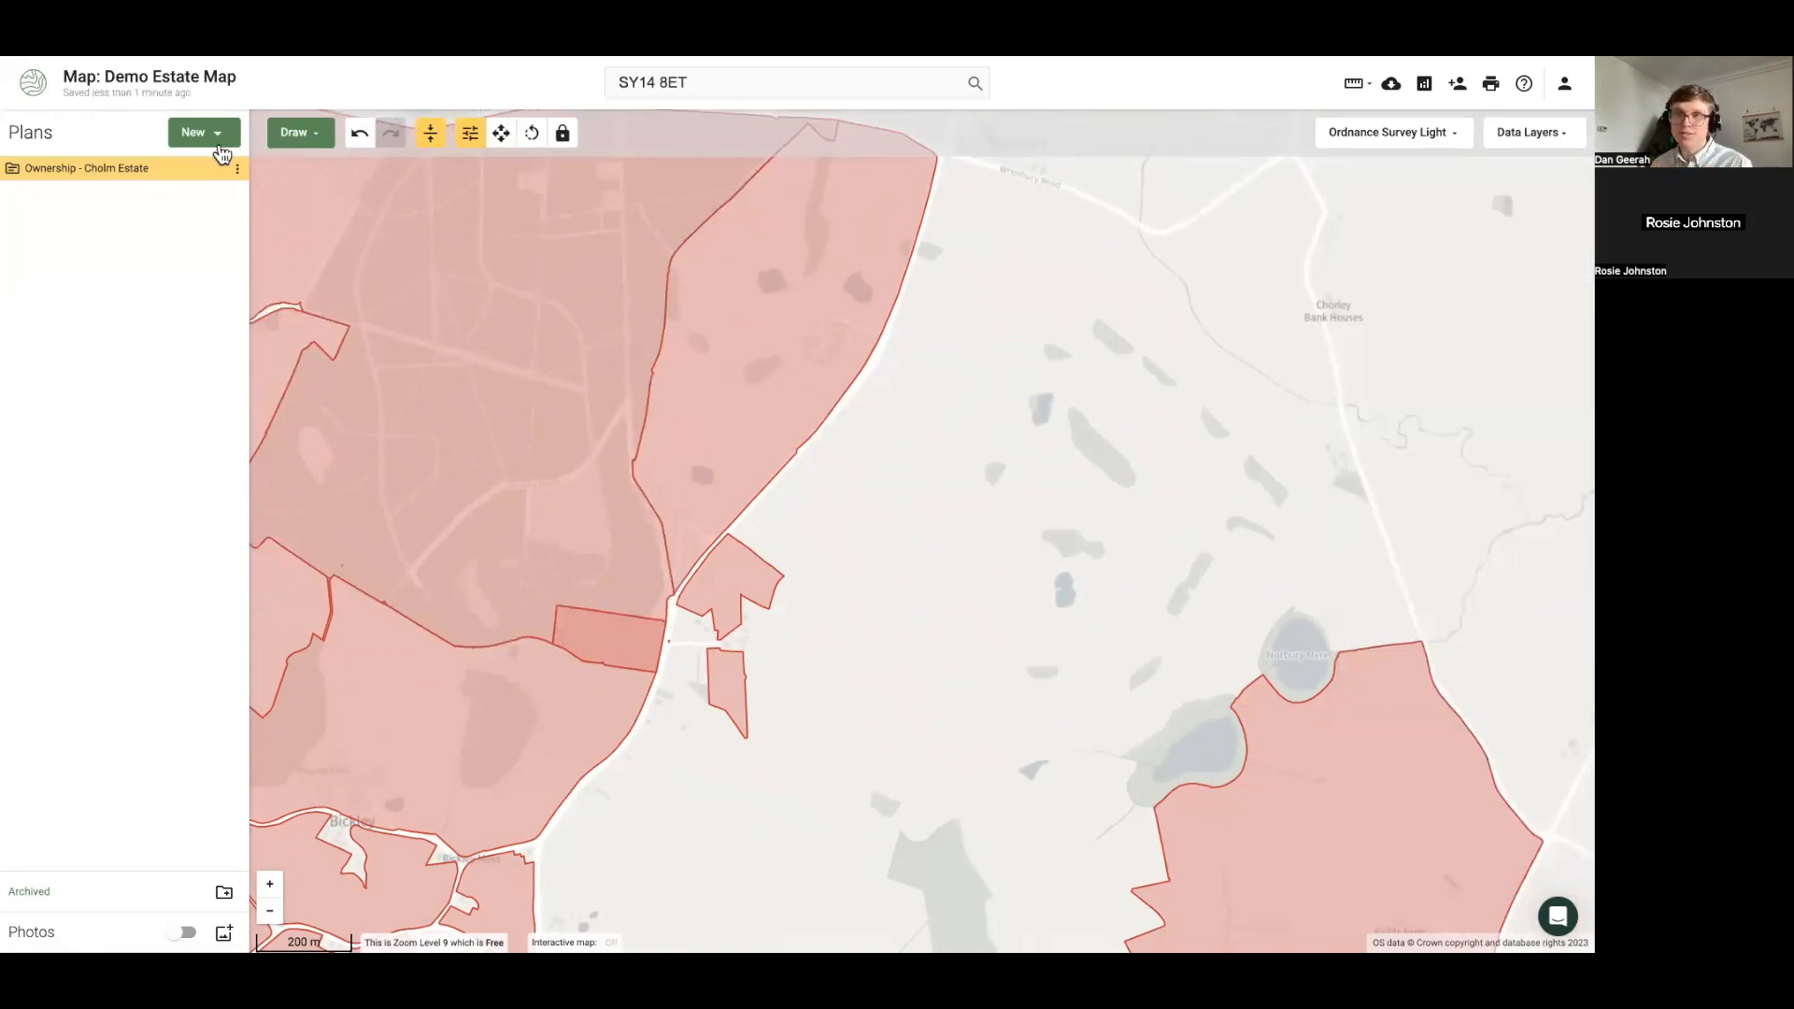
pyautogui.click(1523, 138)
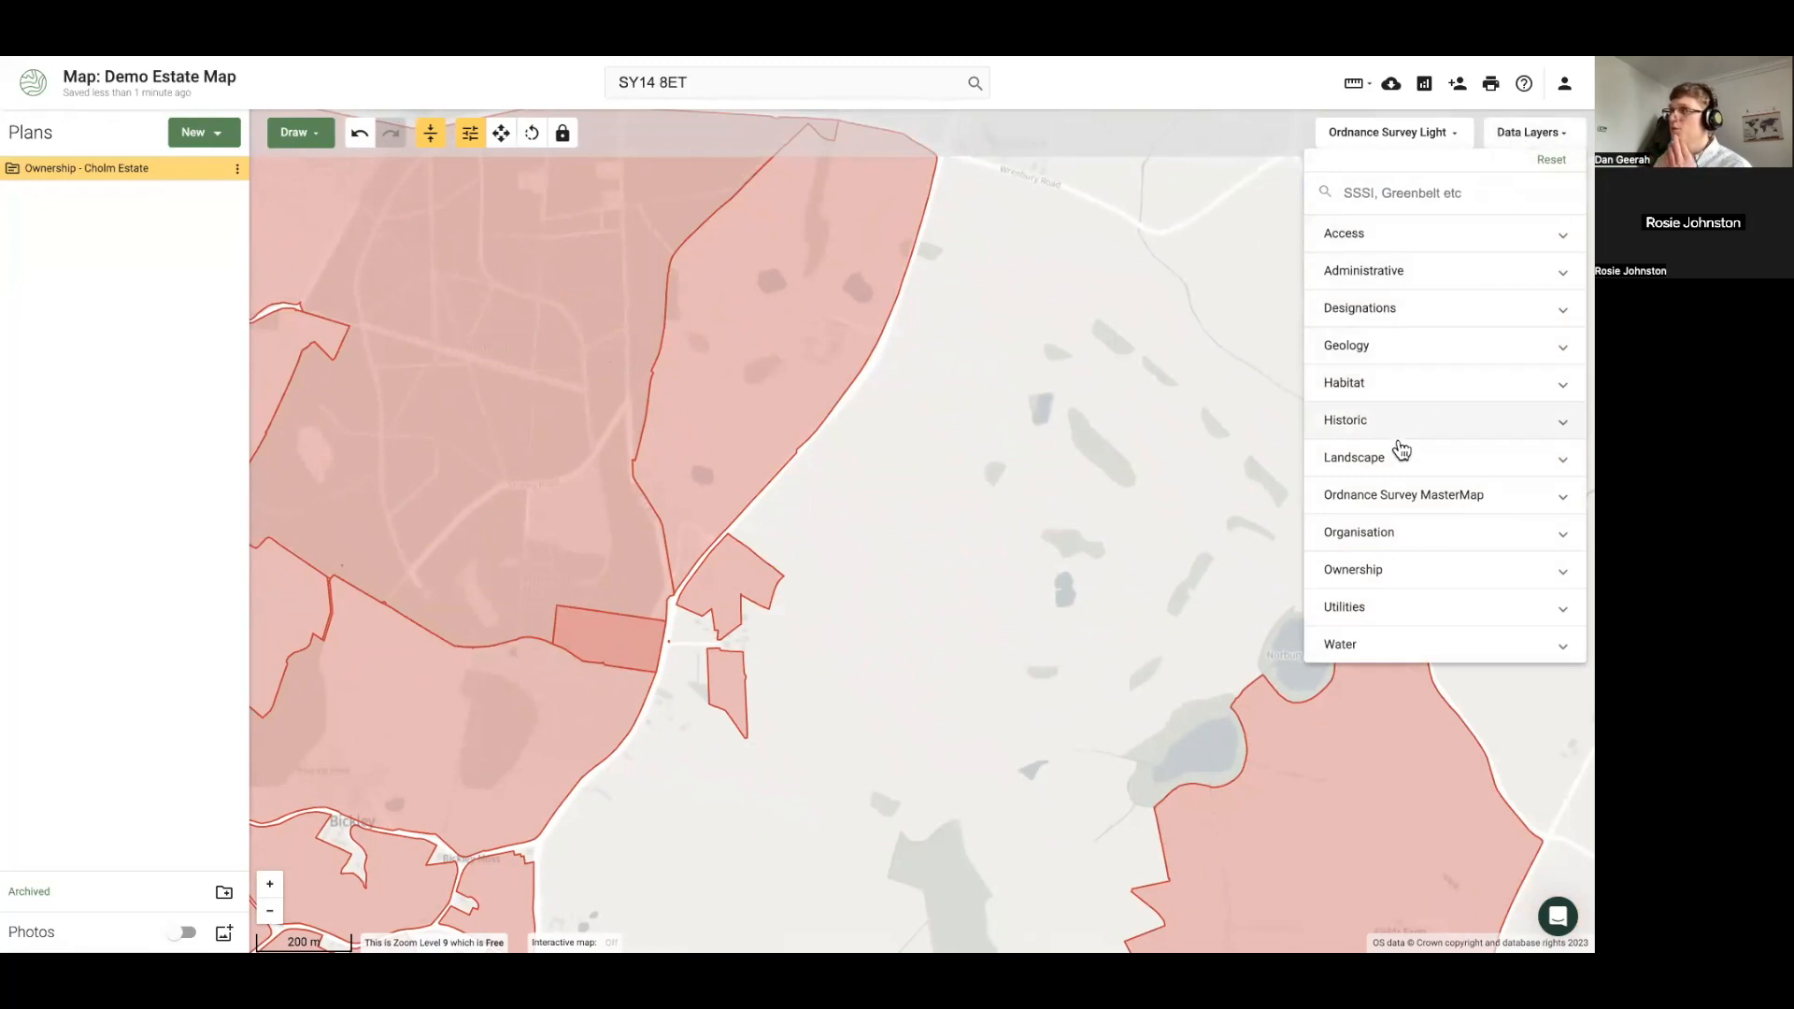
# Switch on the Land Registry Freehold layer under Ownership, then reselect the estate parcels
pyautogui.click(1365, 583)
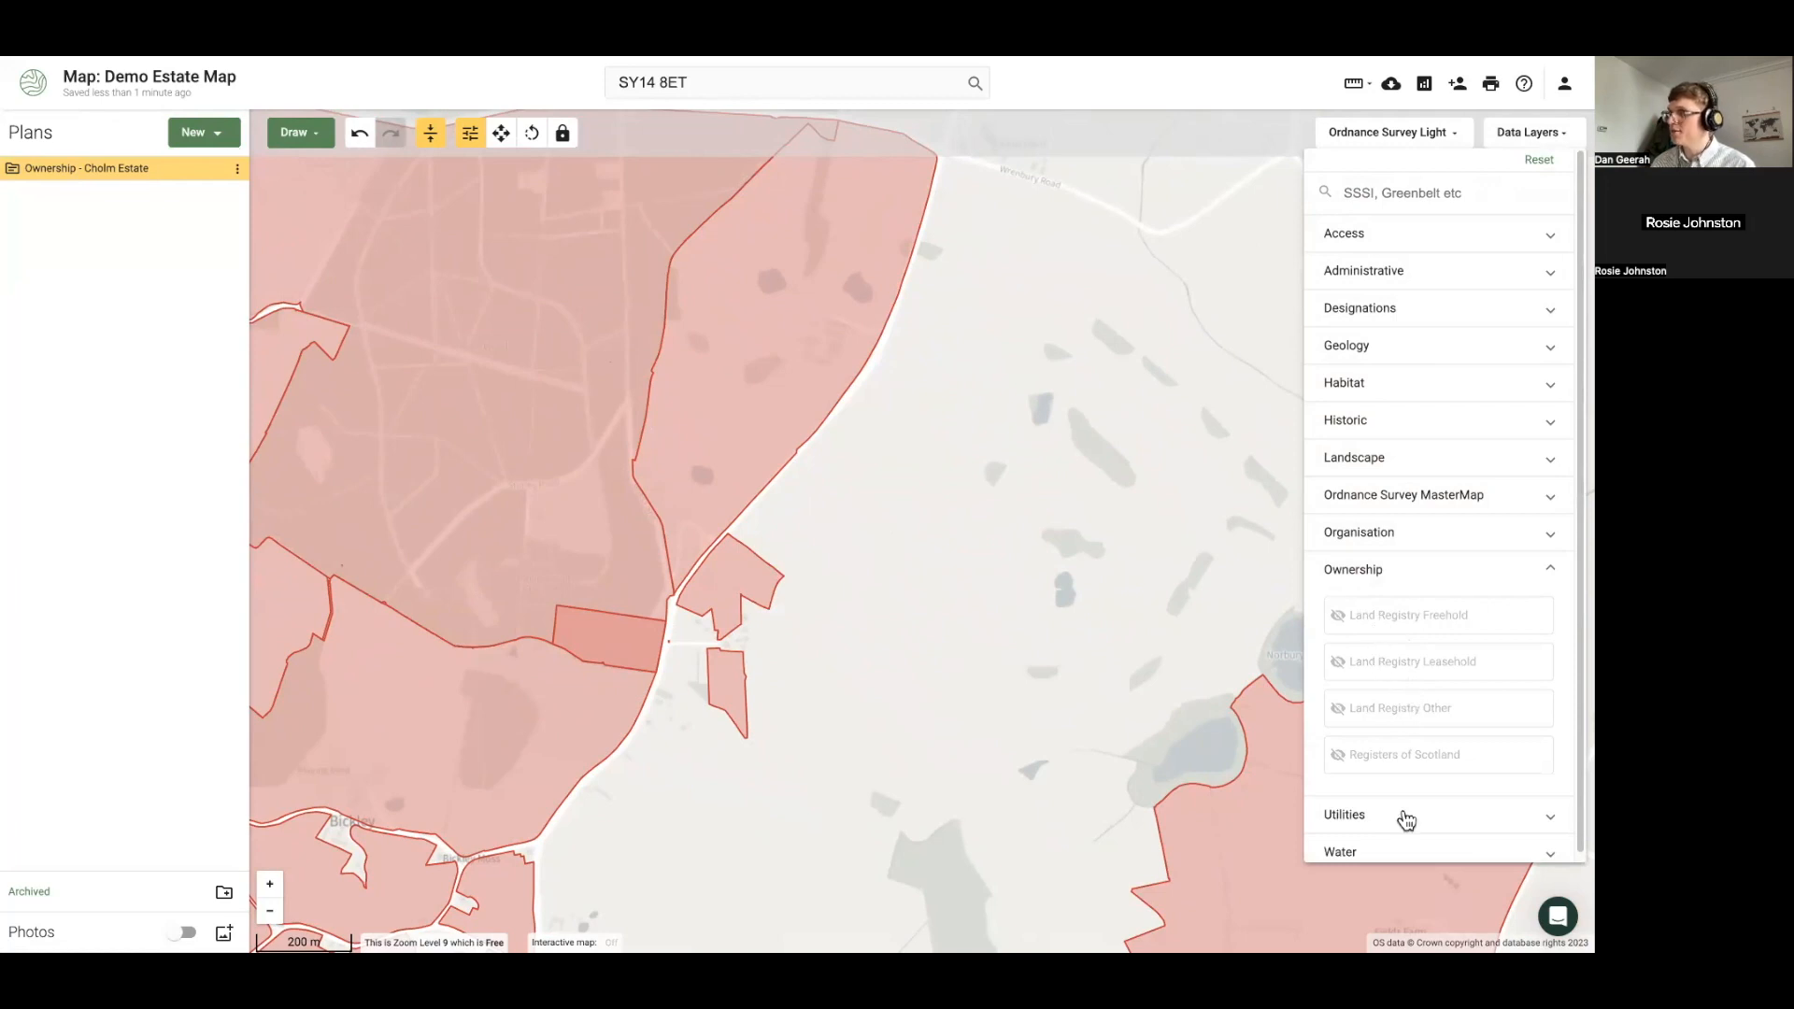
pyautogui.click(1394, 624)
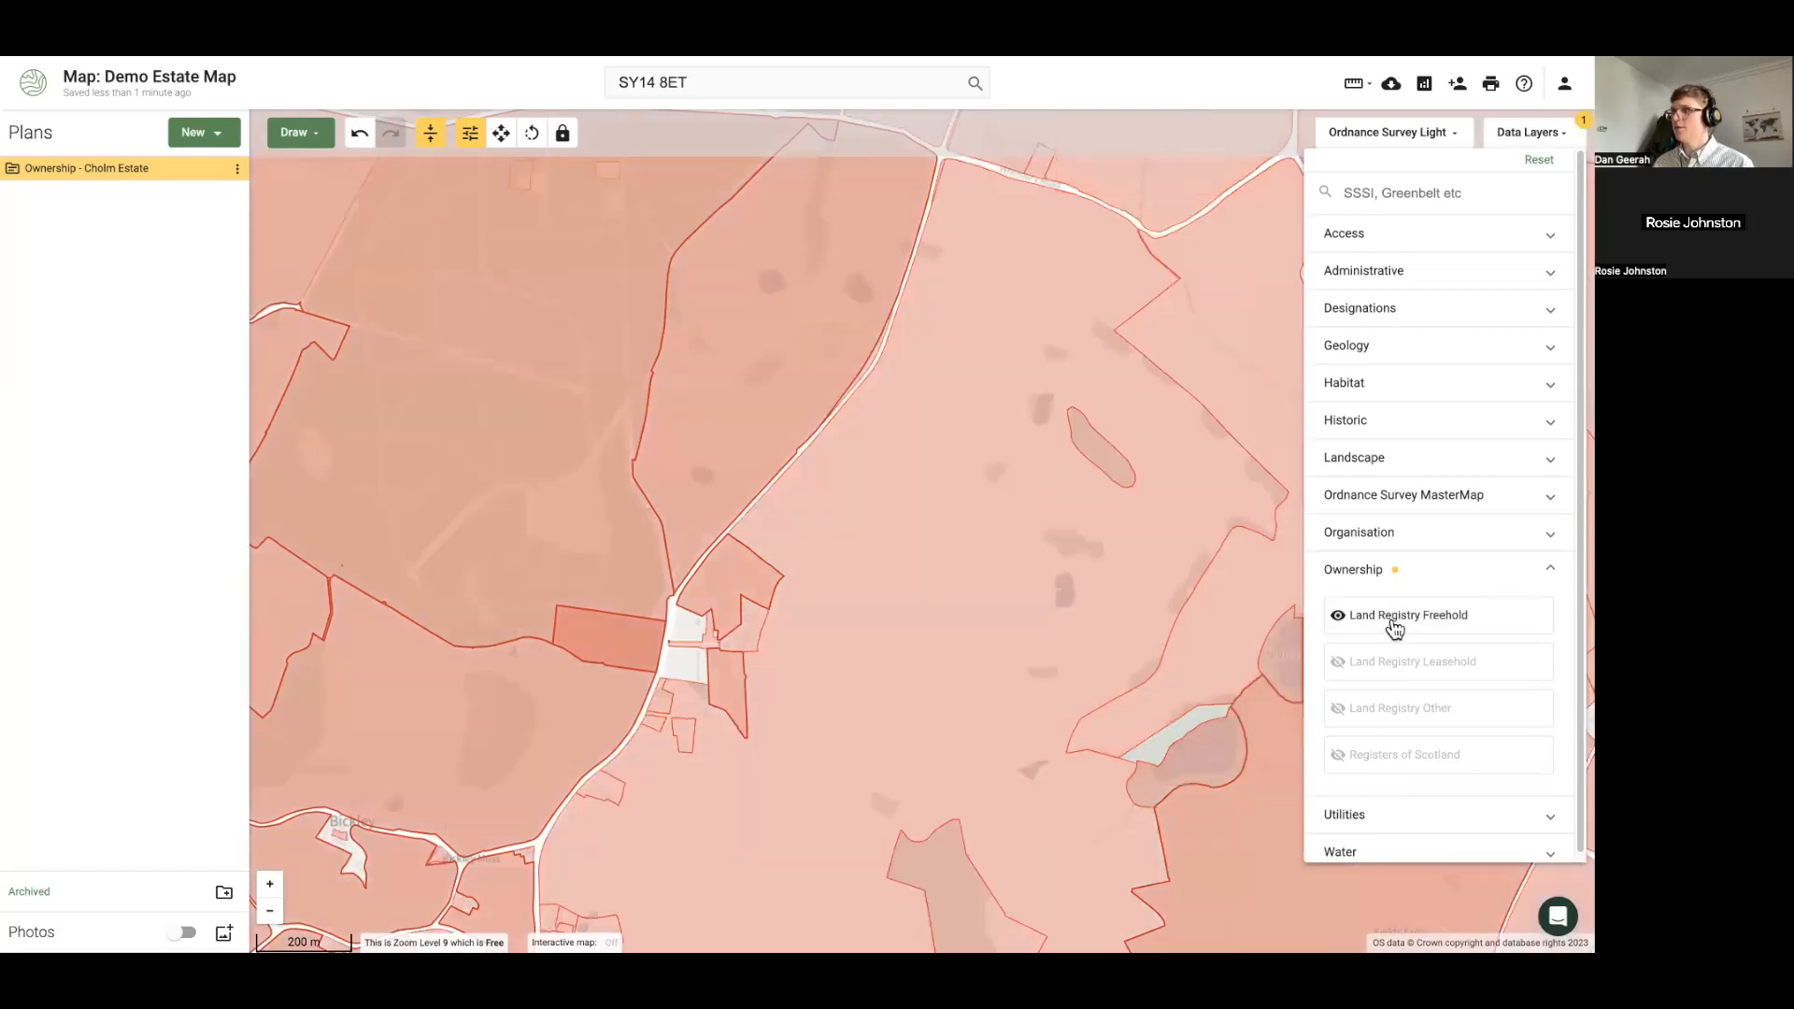
pyautogui.click(1394, 624)
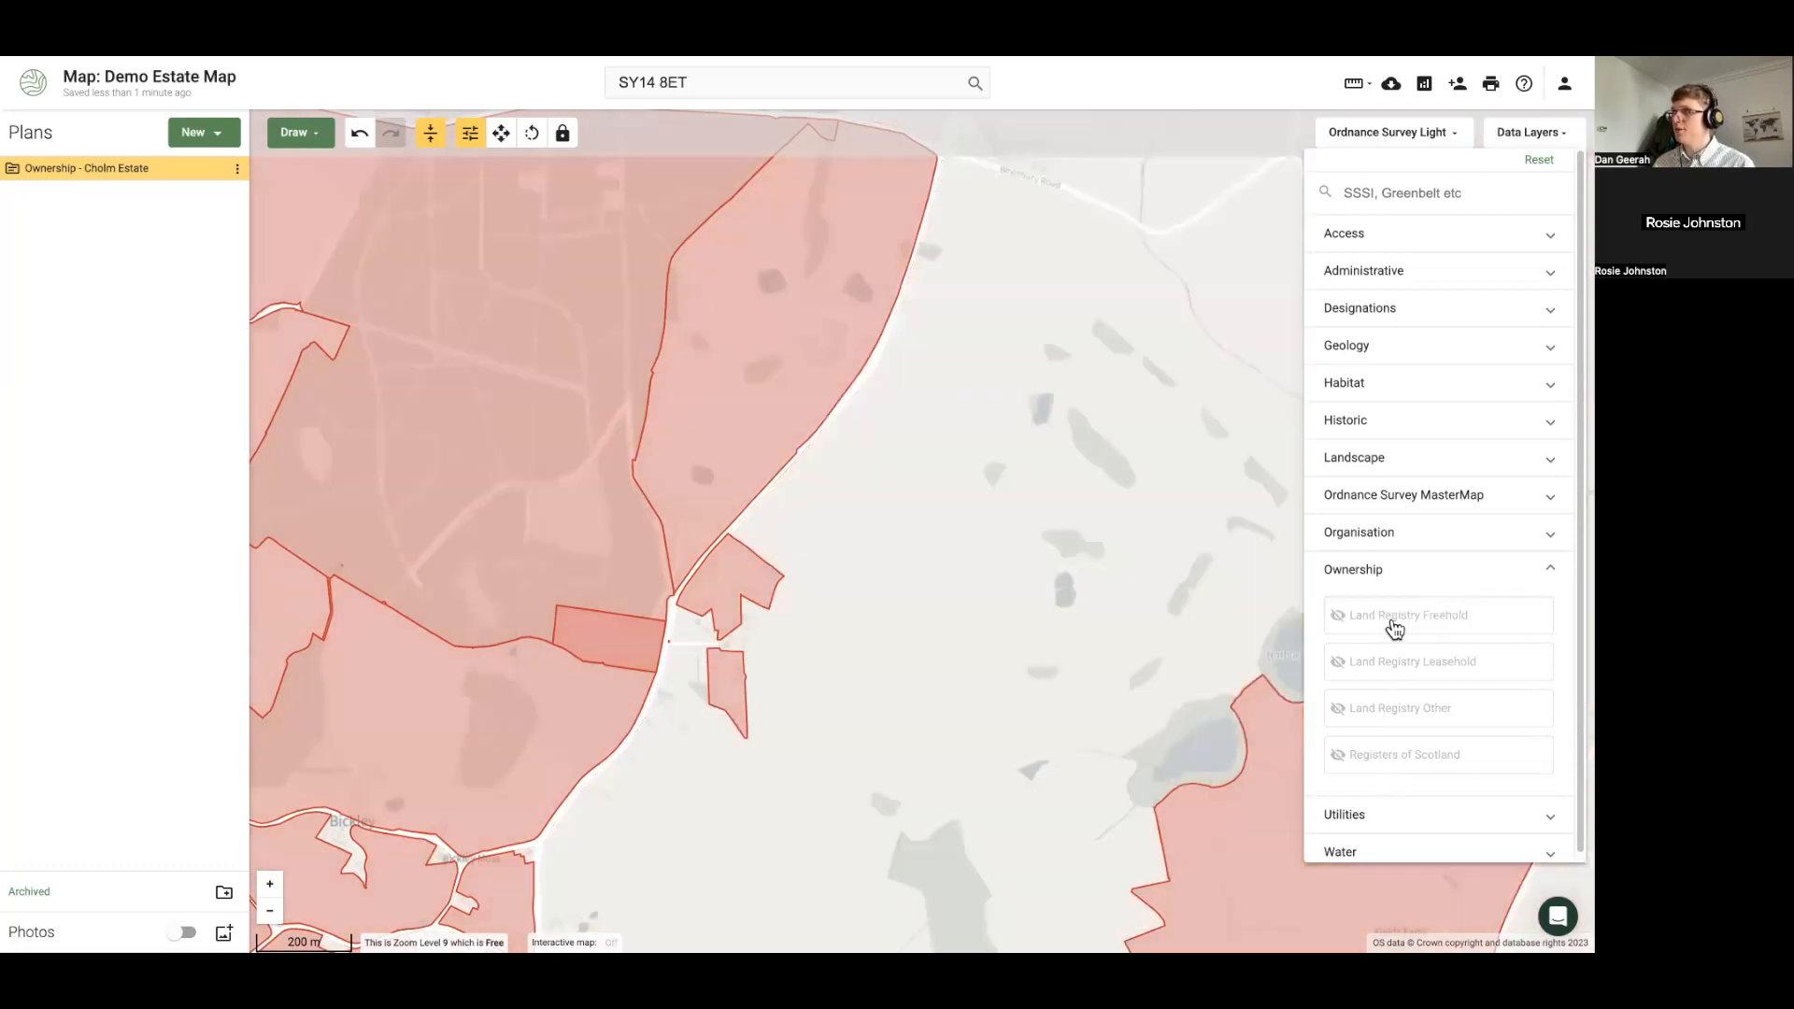
pyautogui.click(1394, 624)
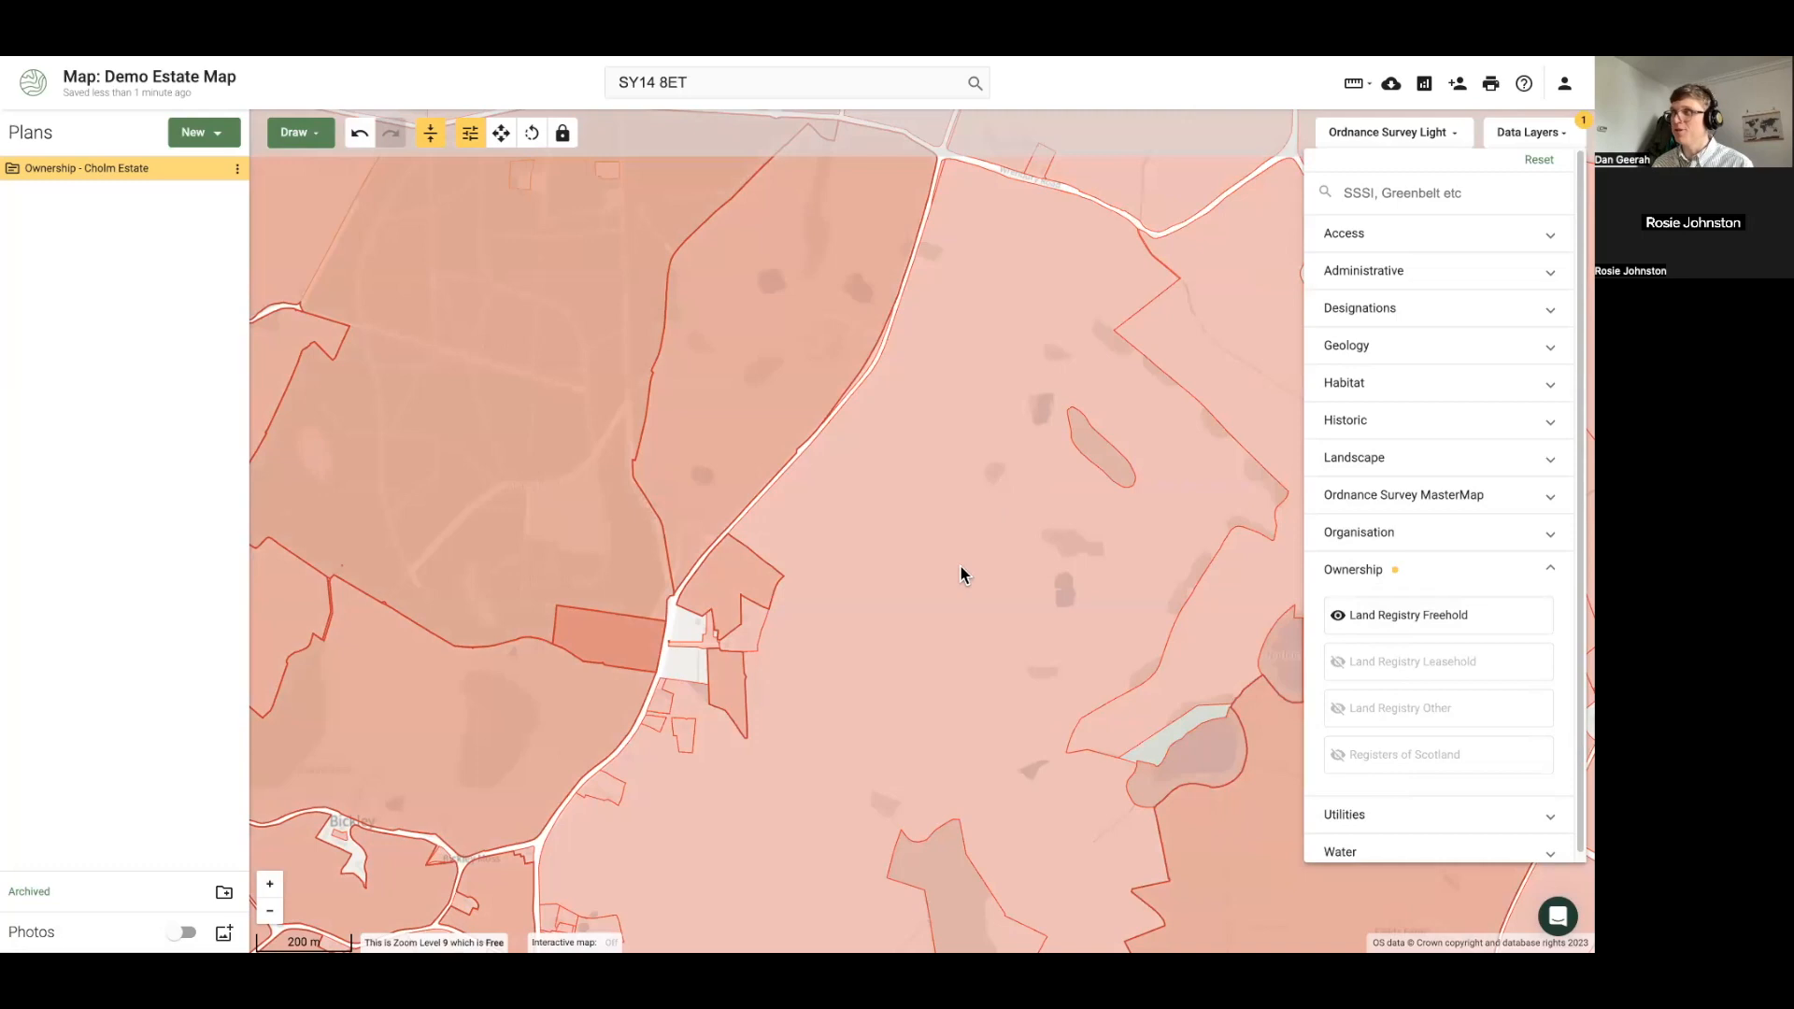
pyautogui.click(961, 566)
pyautogui.moveTo(957, 468); pyautogui.dragTo(913, 637)
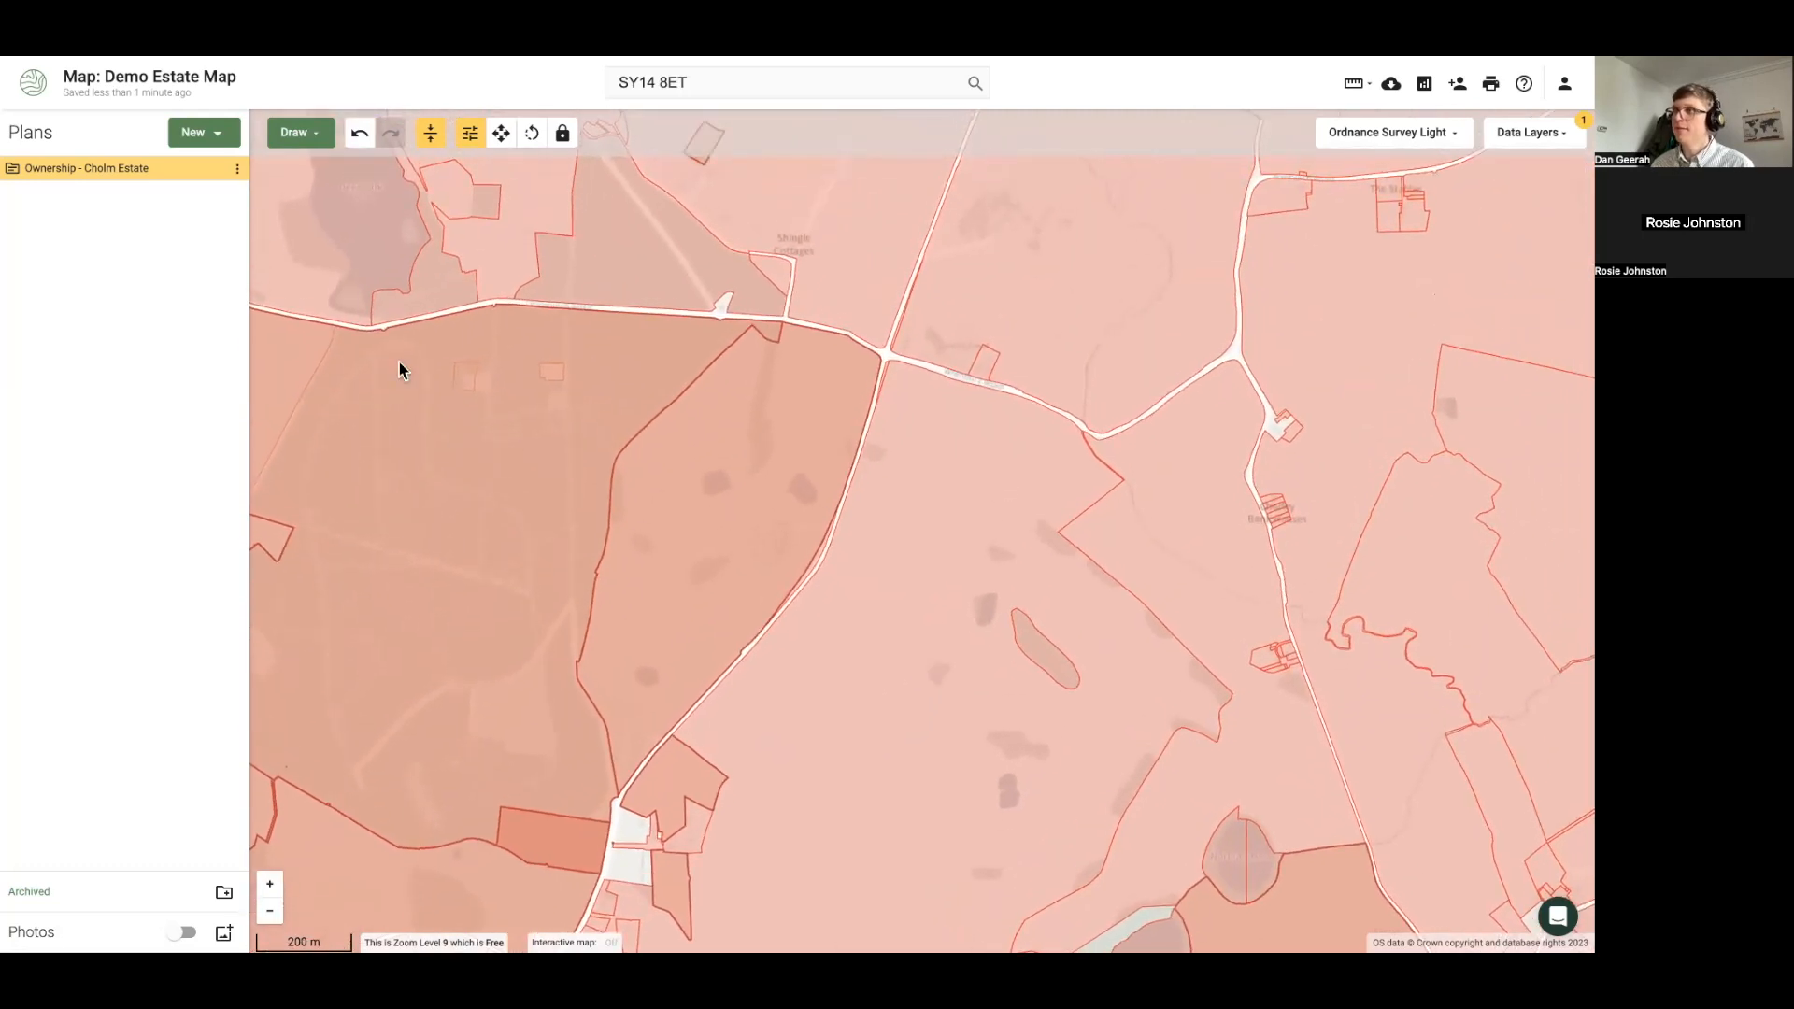
pyautogui.click(429, 446)
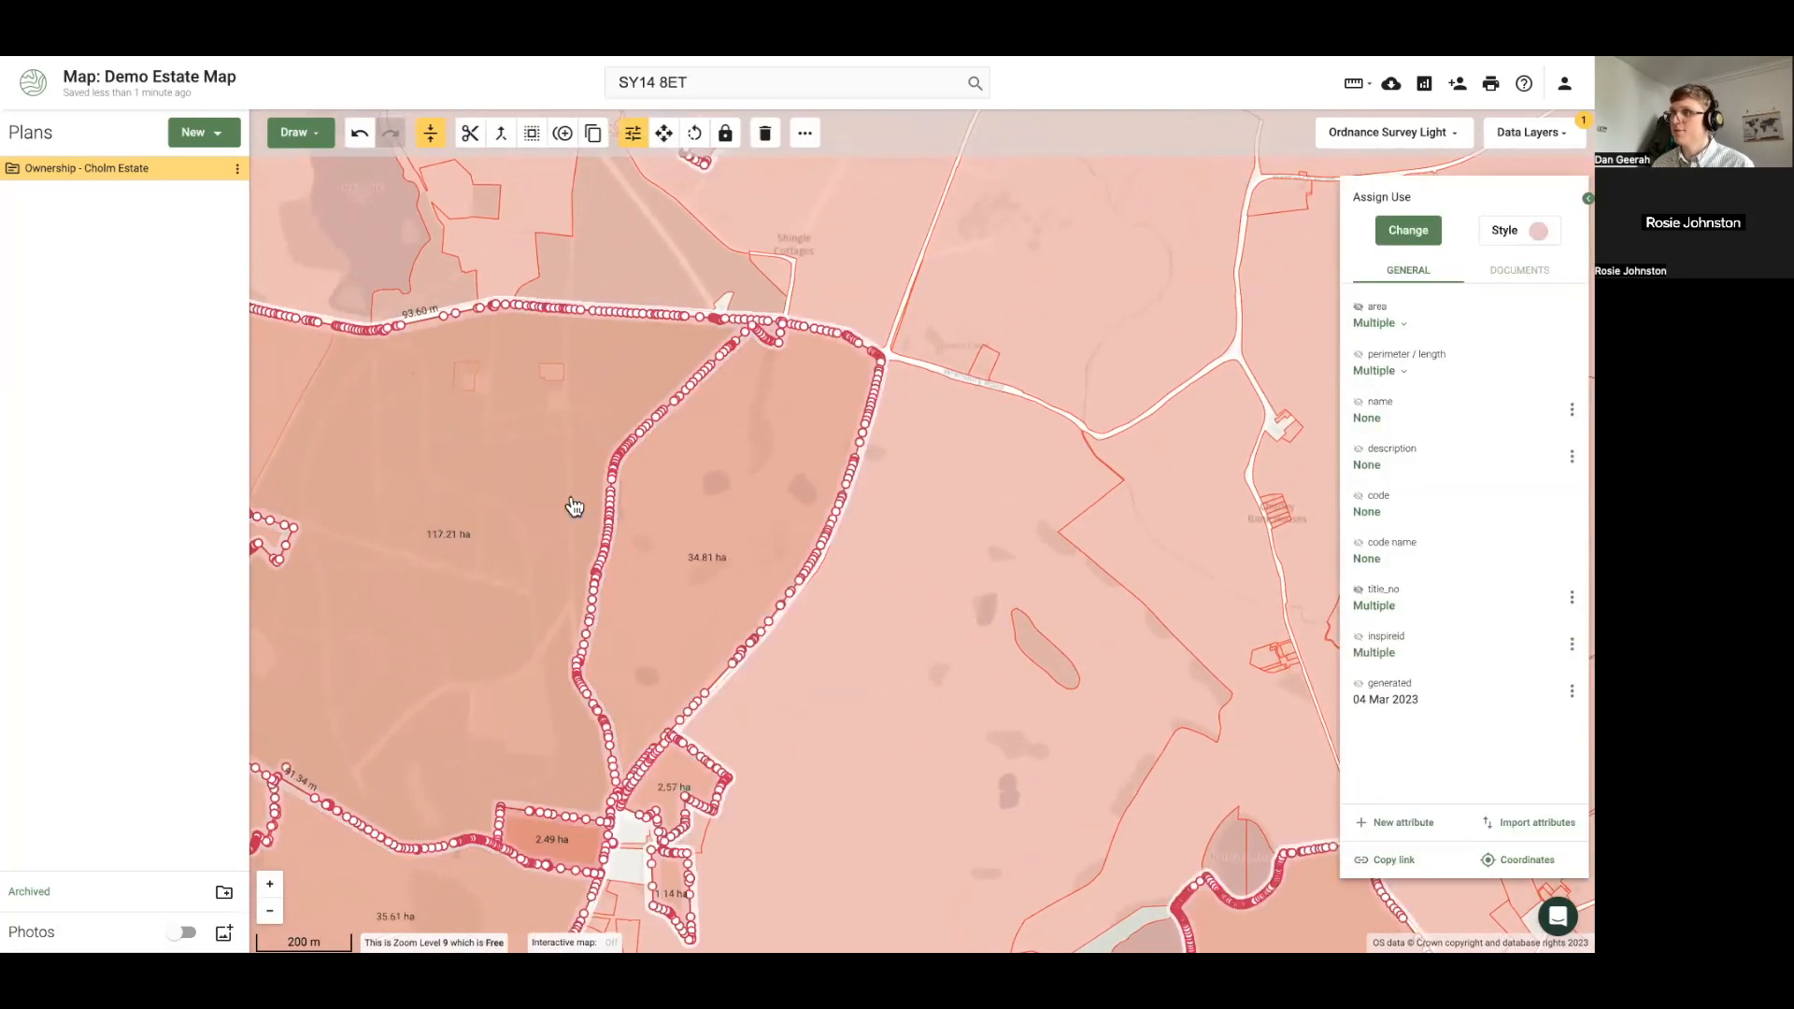
# Fill the Ownership - Cholm Estate parcels blue, then inspect a freehold parcel north of the road
pyautogui.click(1538, 229)
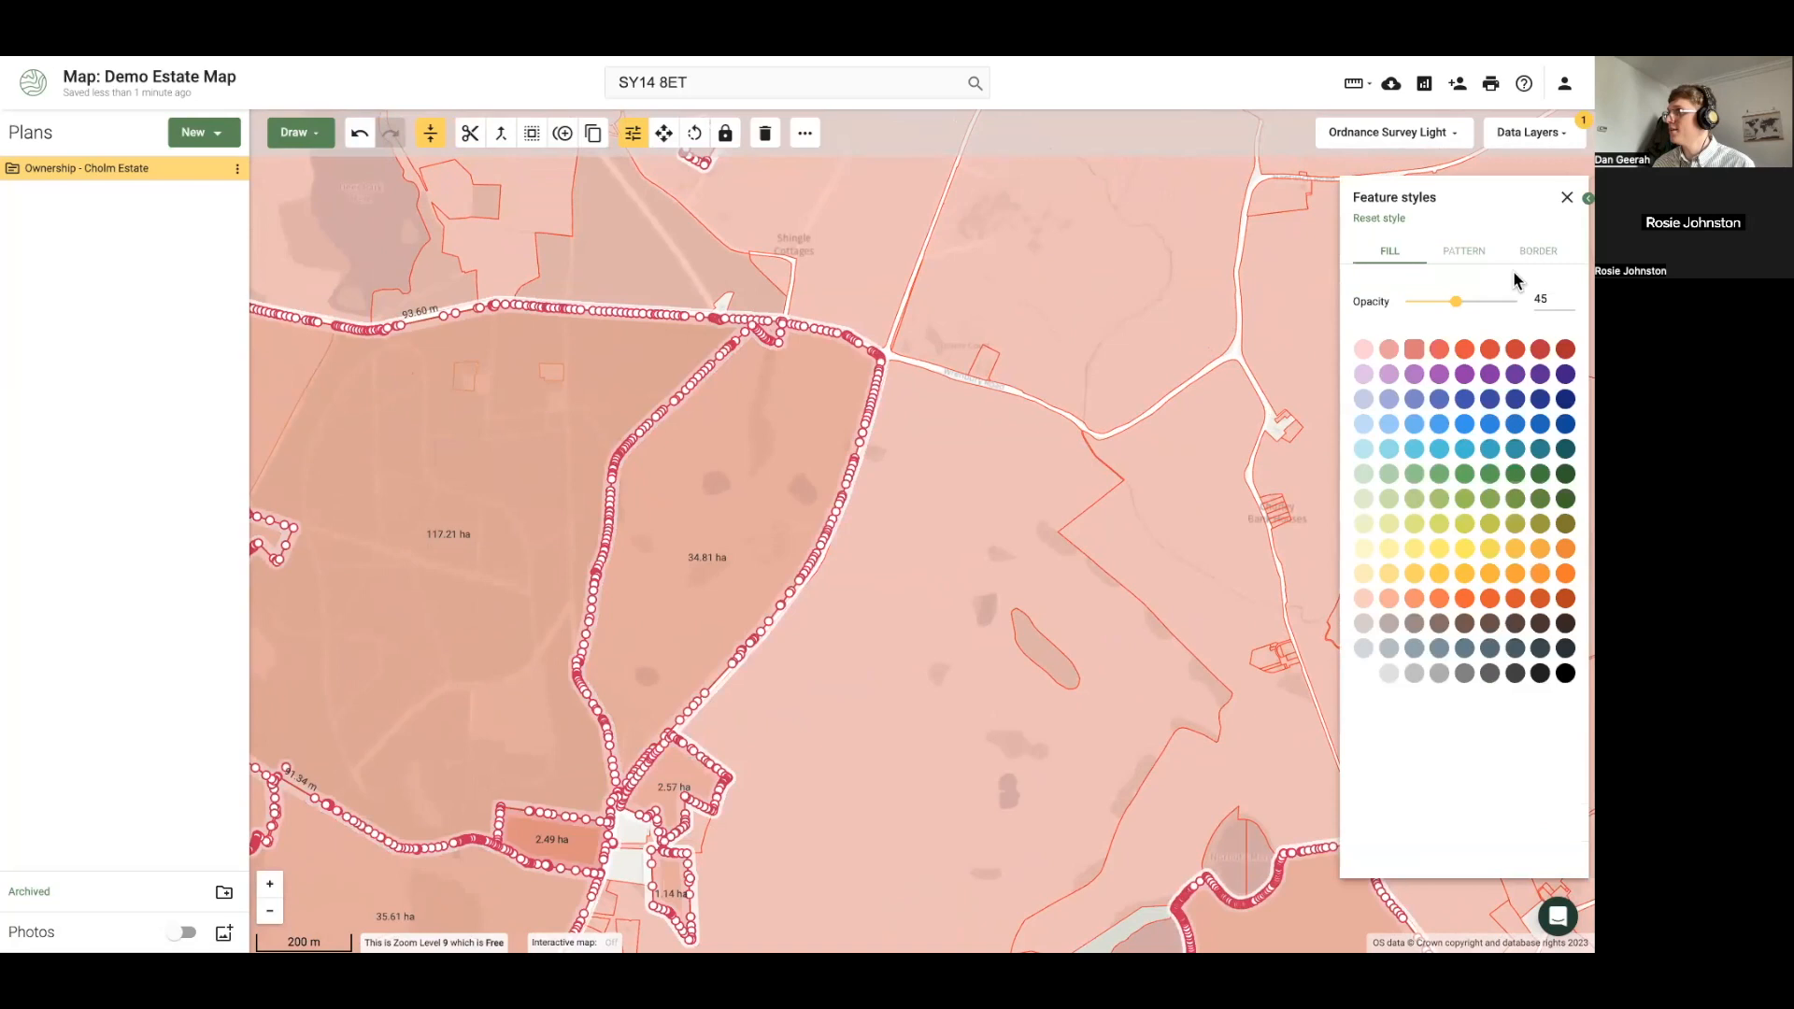
pyautogui.click(1464, 423)
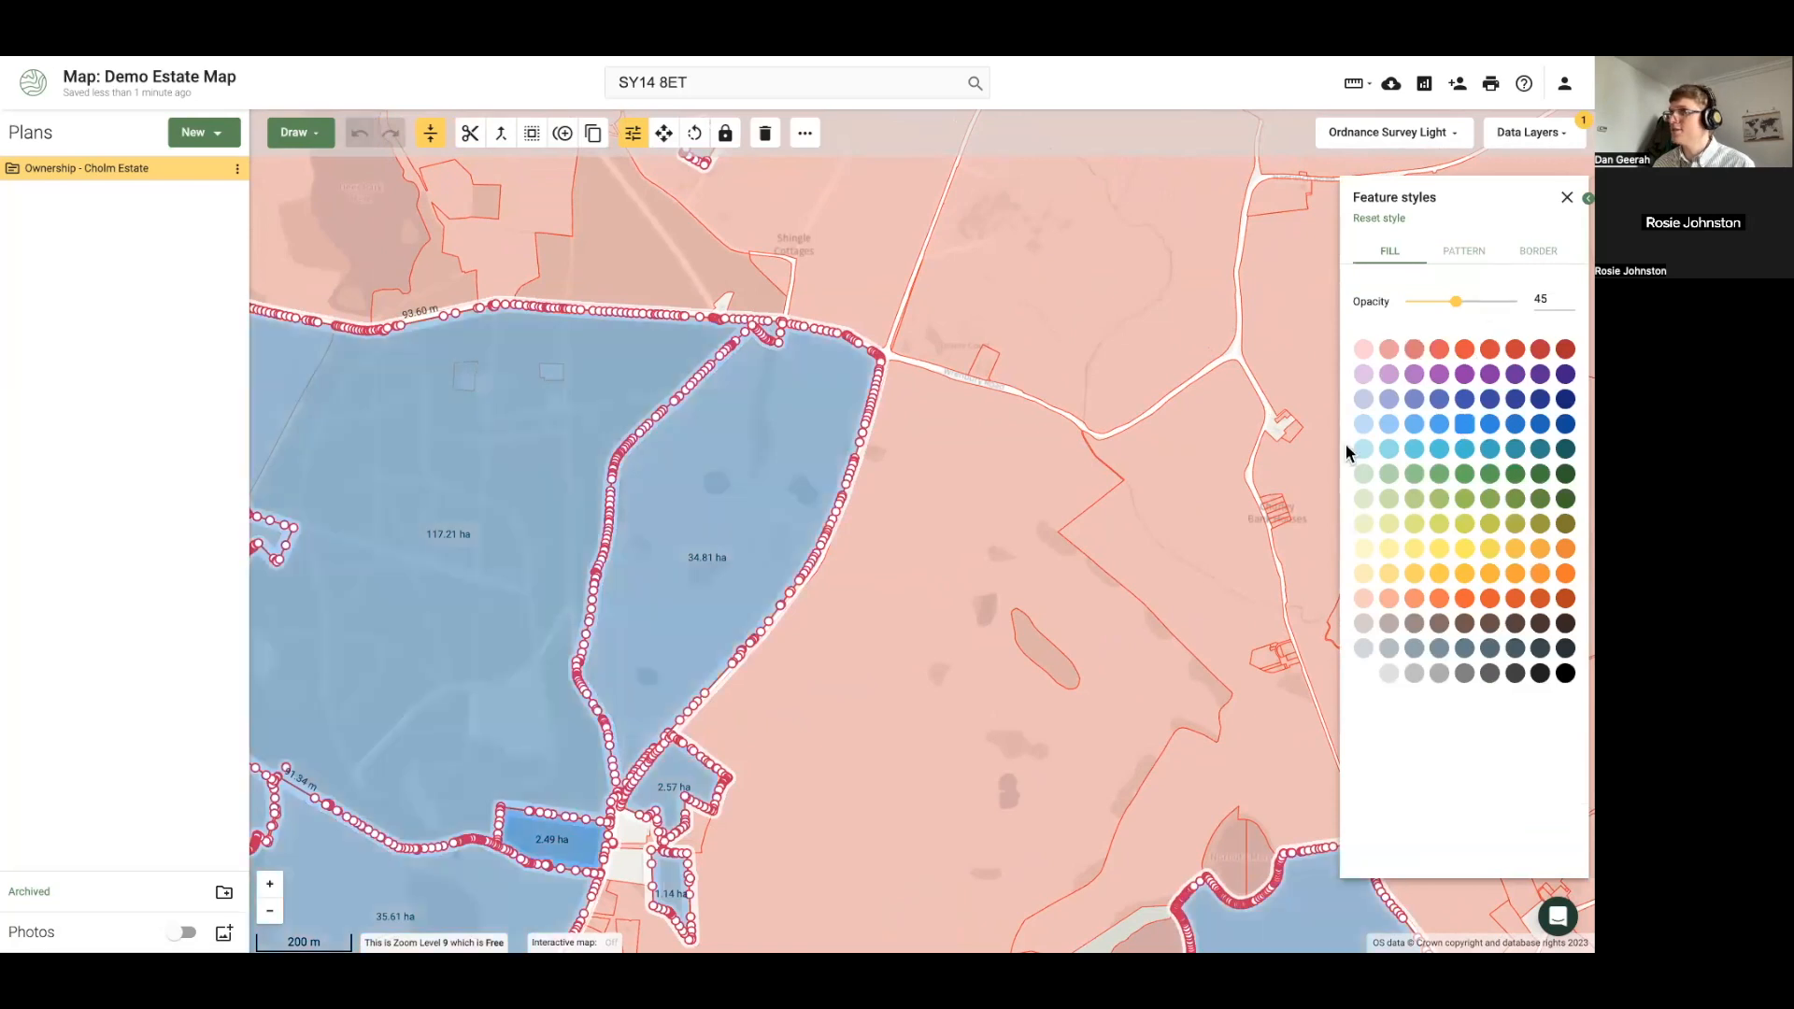
pyautogui.click(617, 263)
pyautogui.scroll(-1, 895, 565)
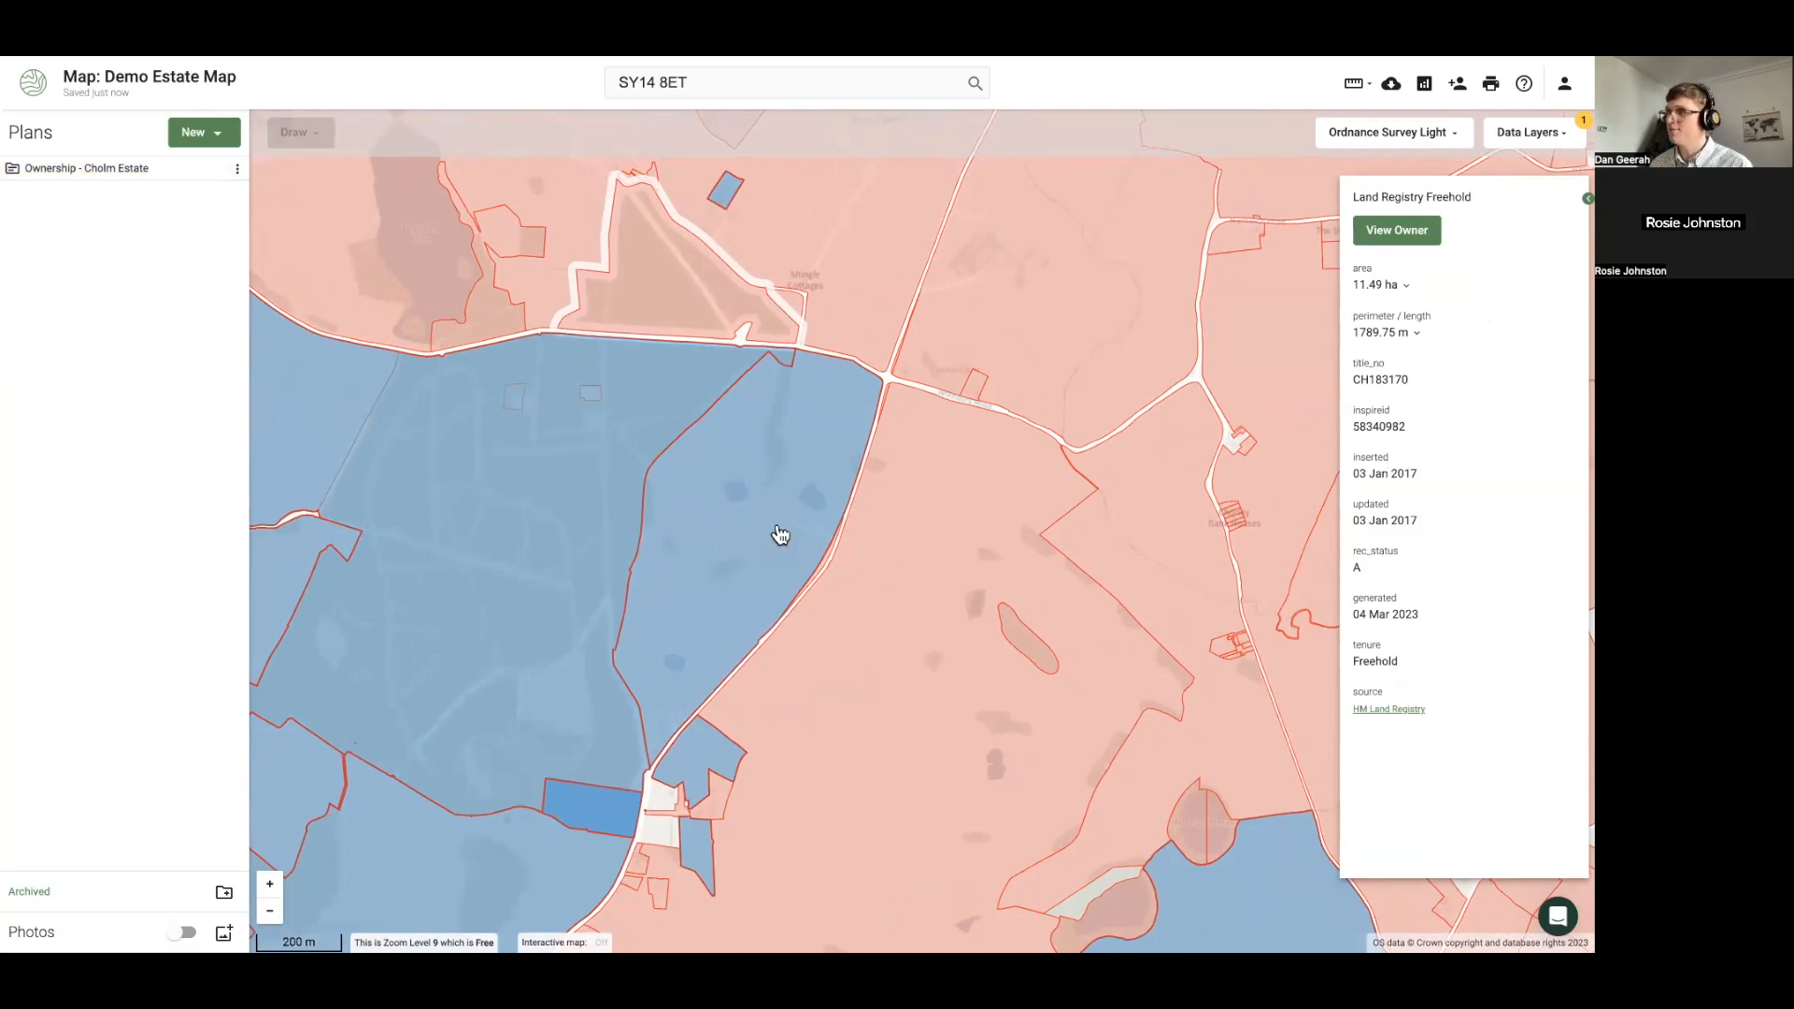
# Bring the triangular freehold parcel north of the road into view and select it
pyautogui.moveTo(731, 505); pyautogui.dragTo(793, 653)
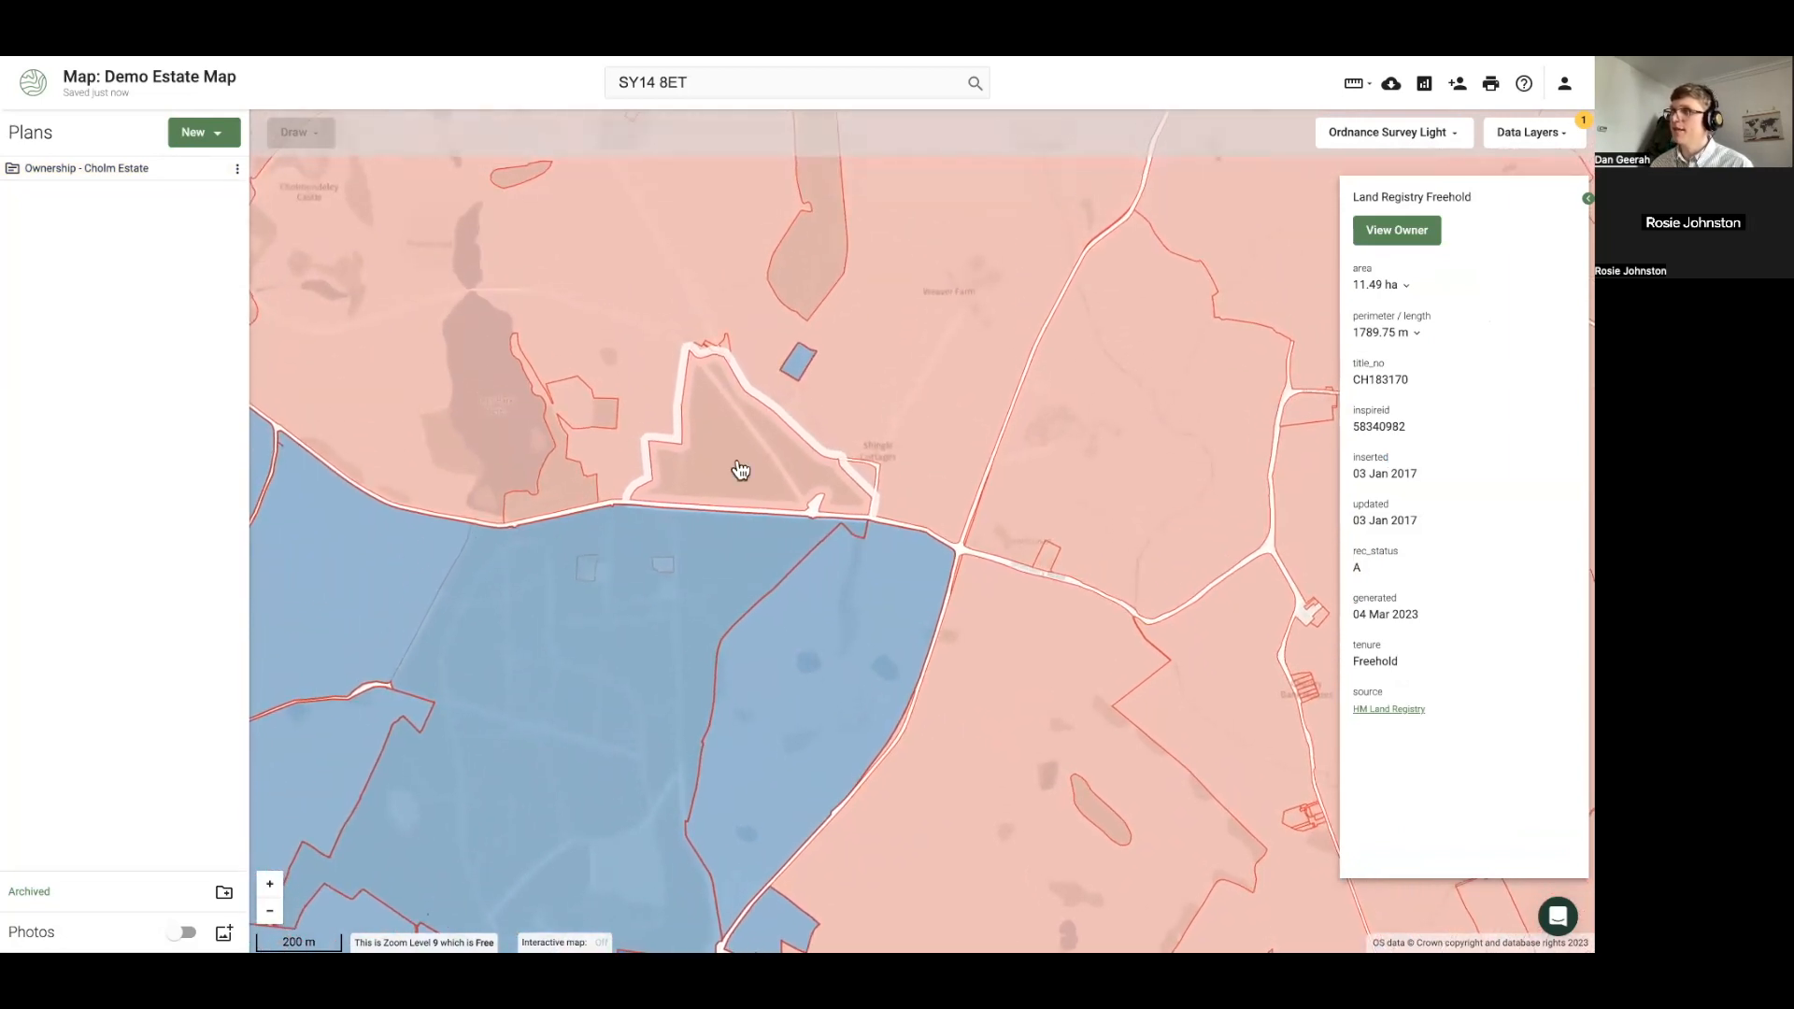
pyautogui.scroll(2, 734, 464)
pyautogui.scroll(2, 733, 465)
pyautogui.moveTo(725, 448); pyautogui.dragTo(737, 504)
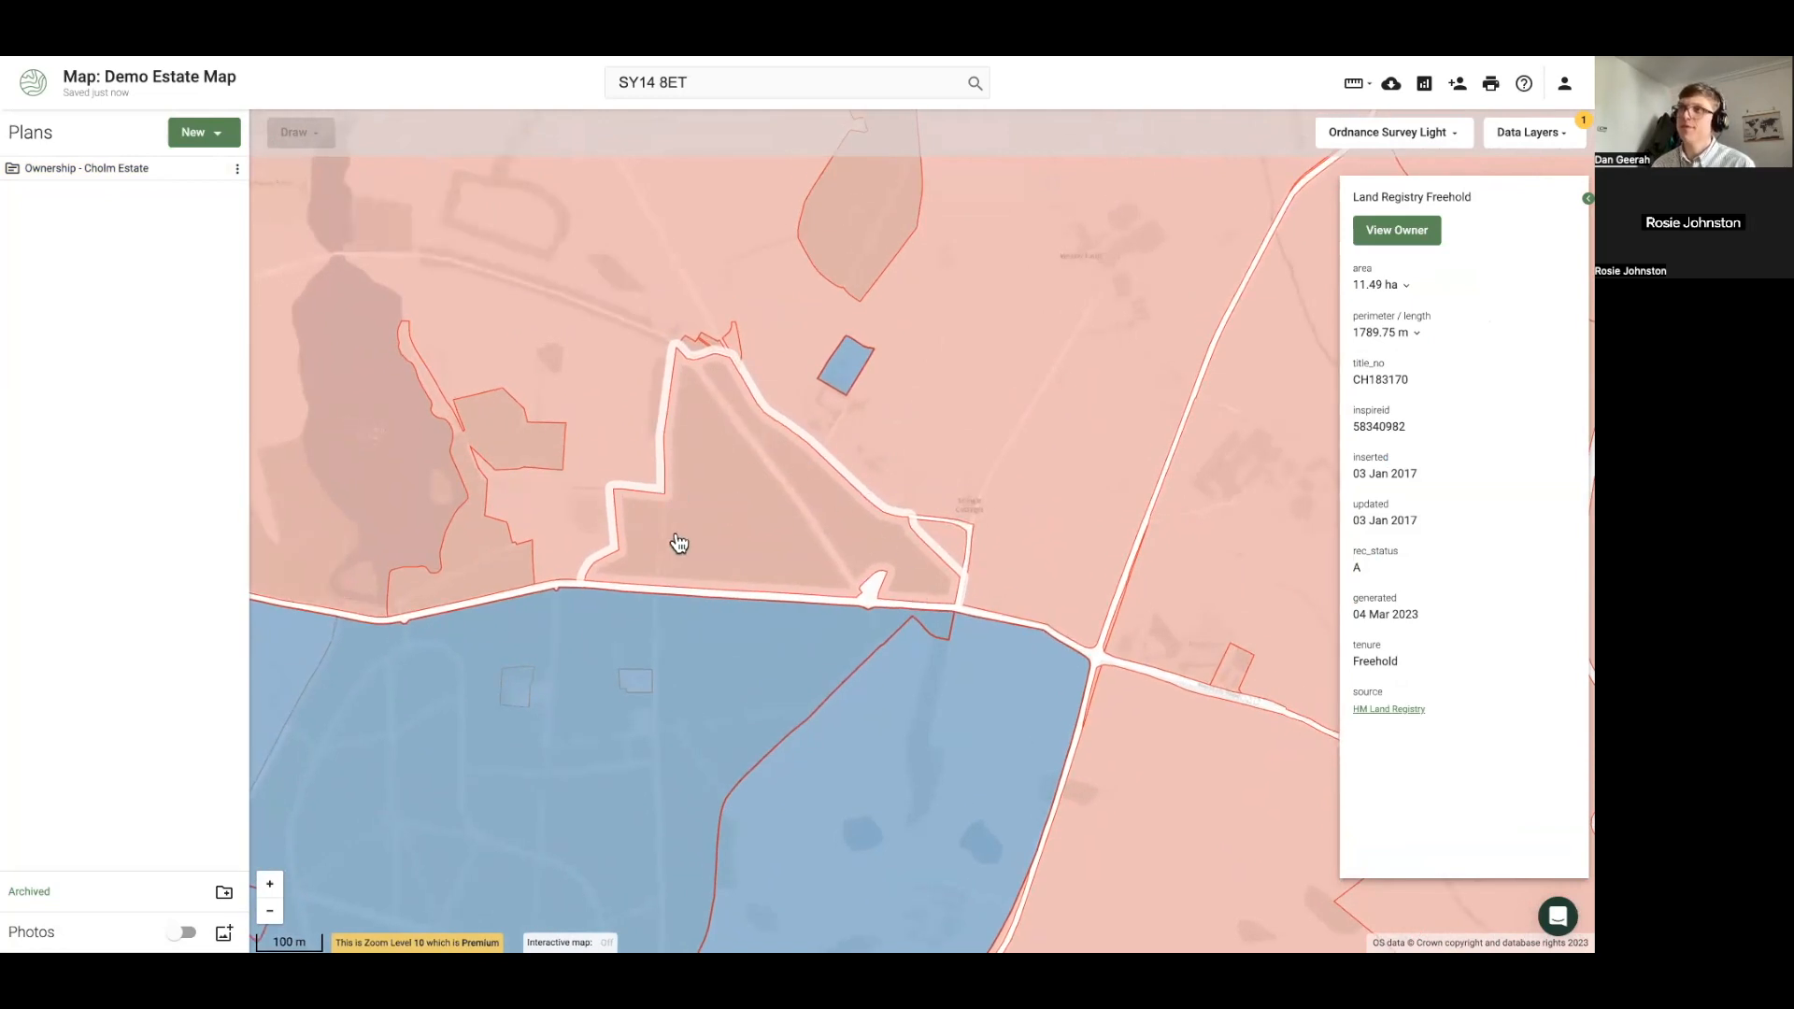
pyautogui.click(725, 455)
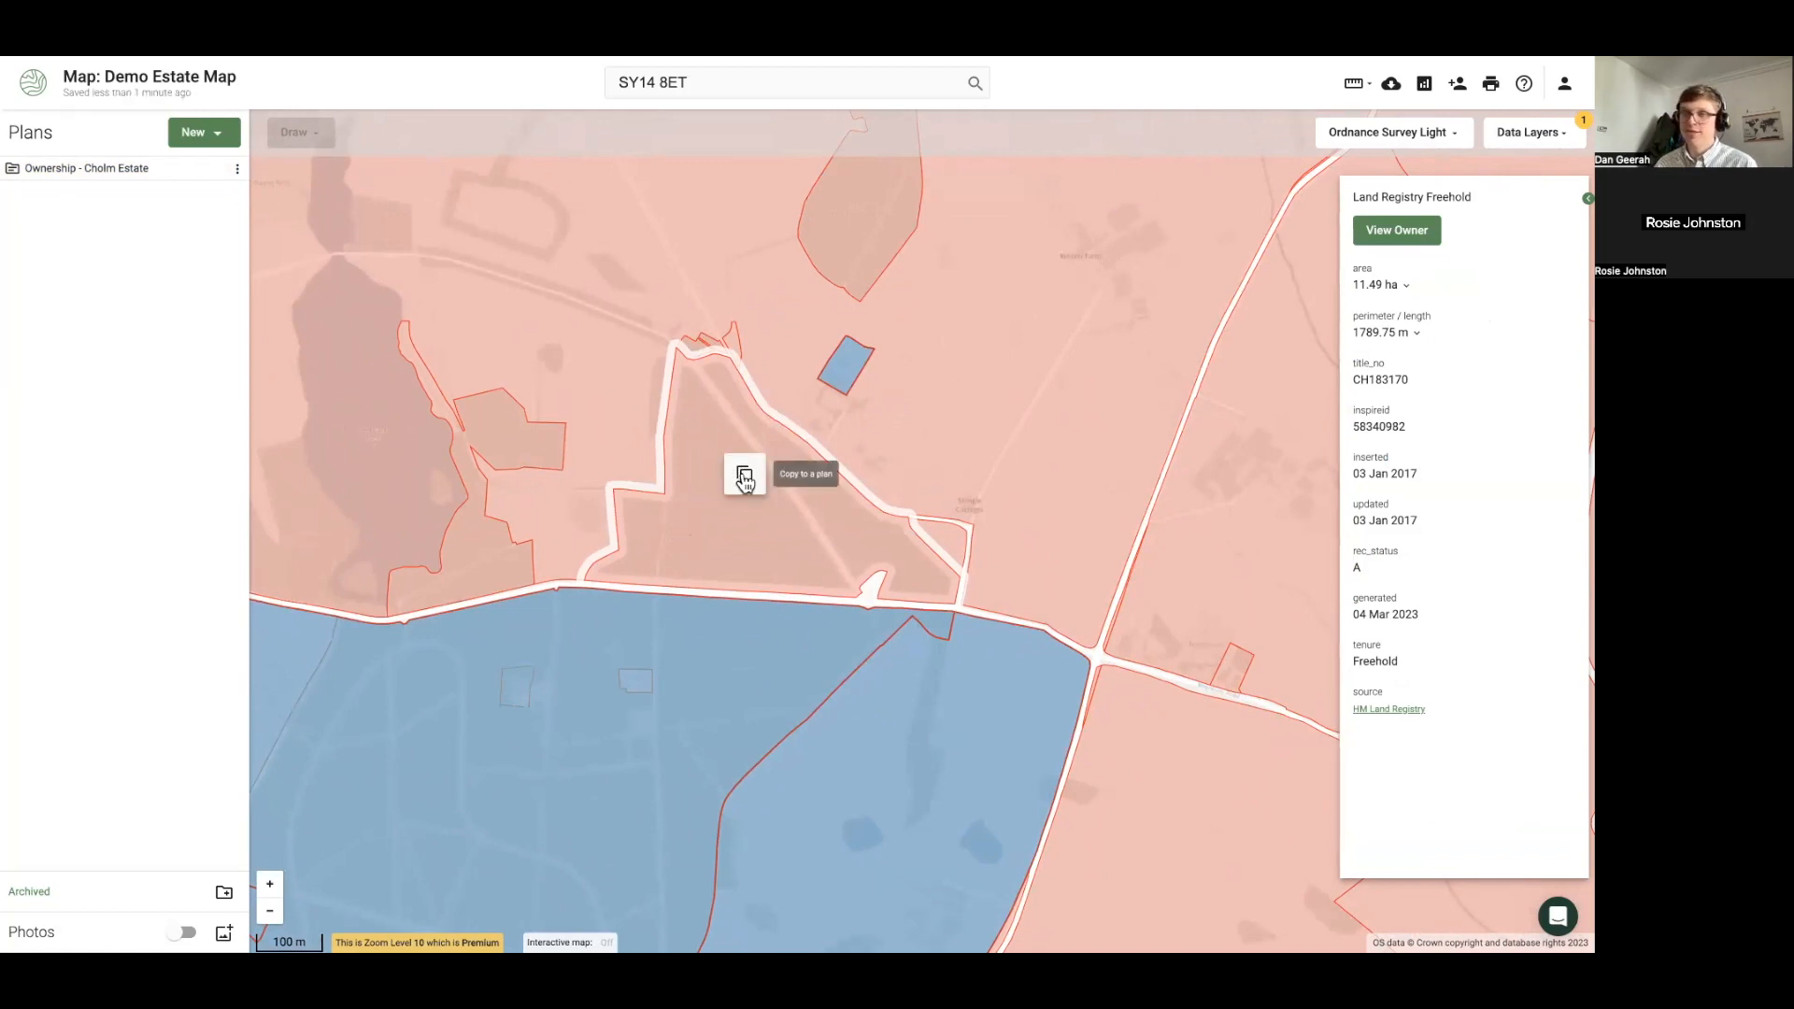
# Copy the 11.49 ha parcel into the Ownership - Cholm Estate plan and bring up Data Layers
pyautogui.click(744, 477)
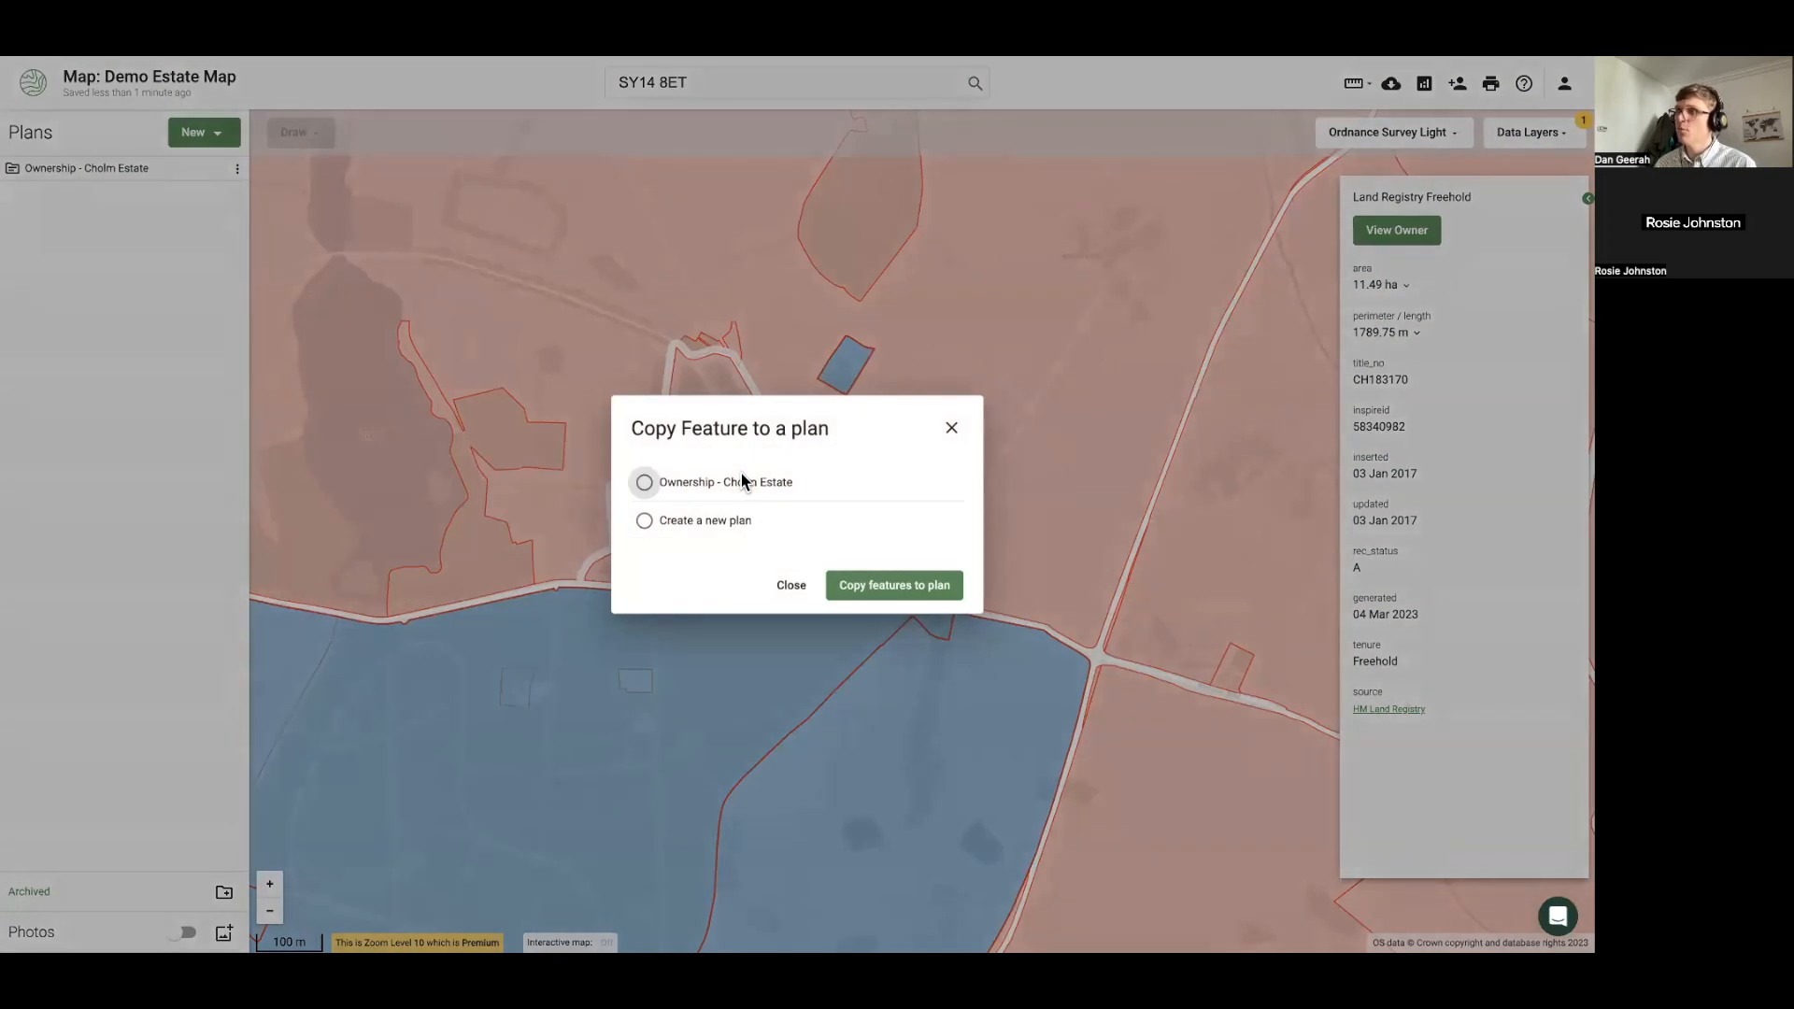
pyautogui.click(644, 483)
pyautogui.click(853, 586)
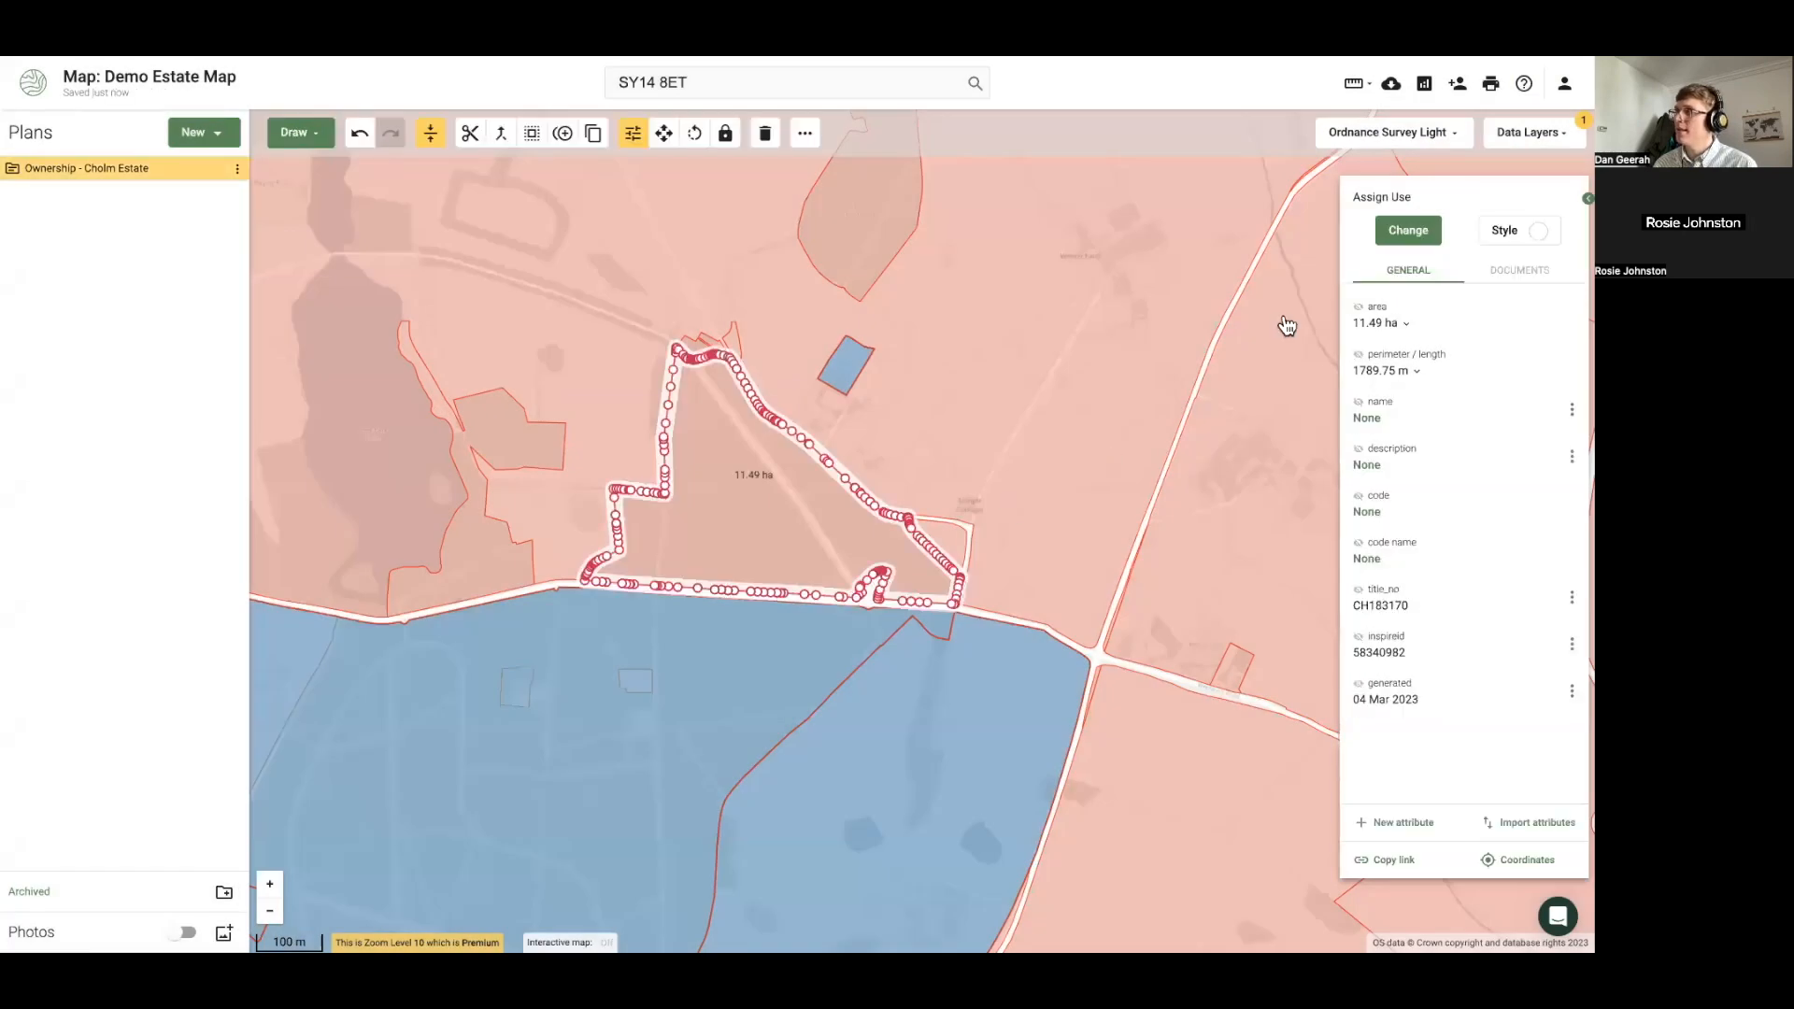
pyautogui.click(1530, 140)
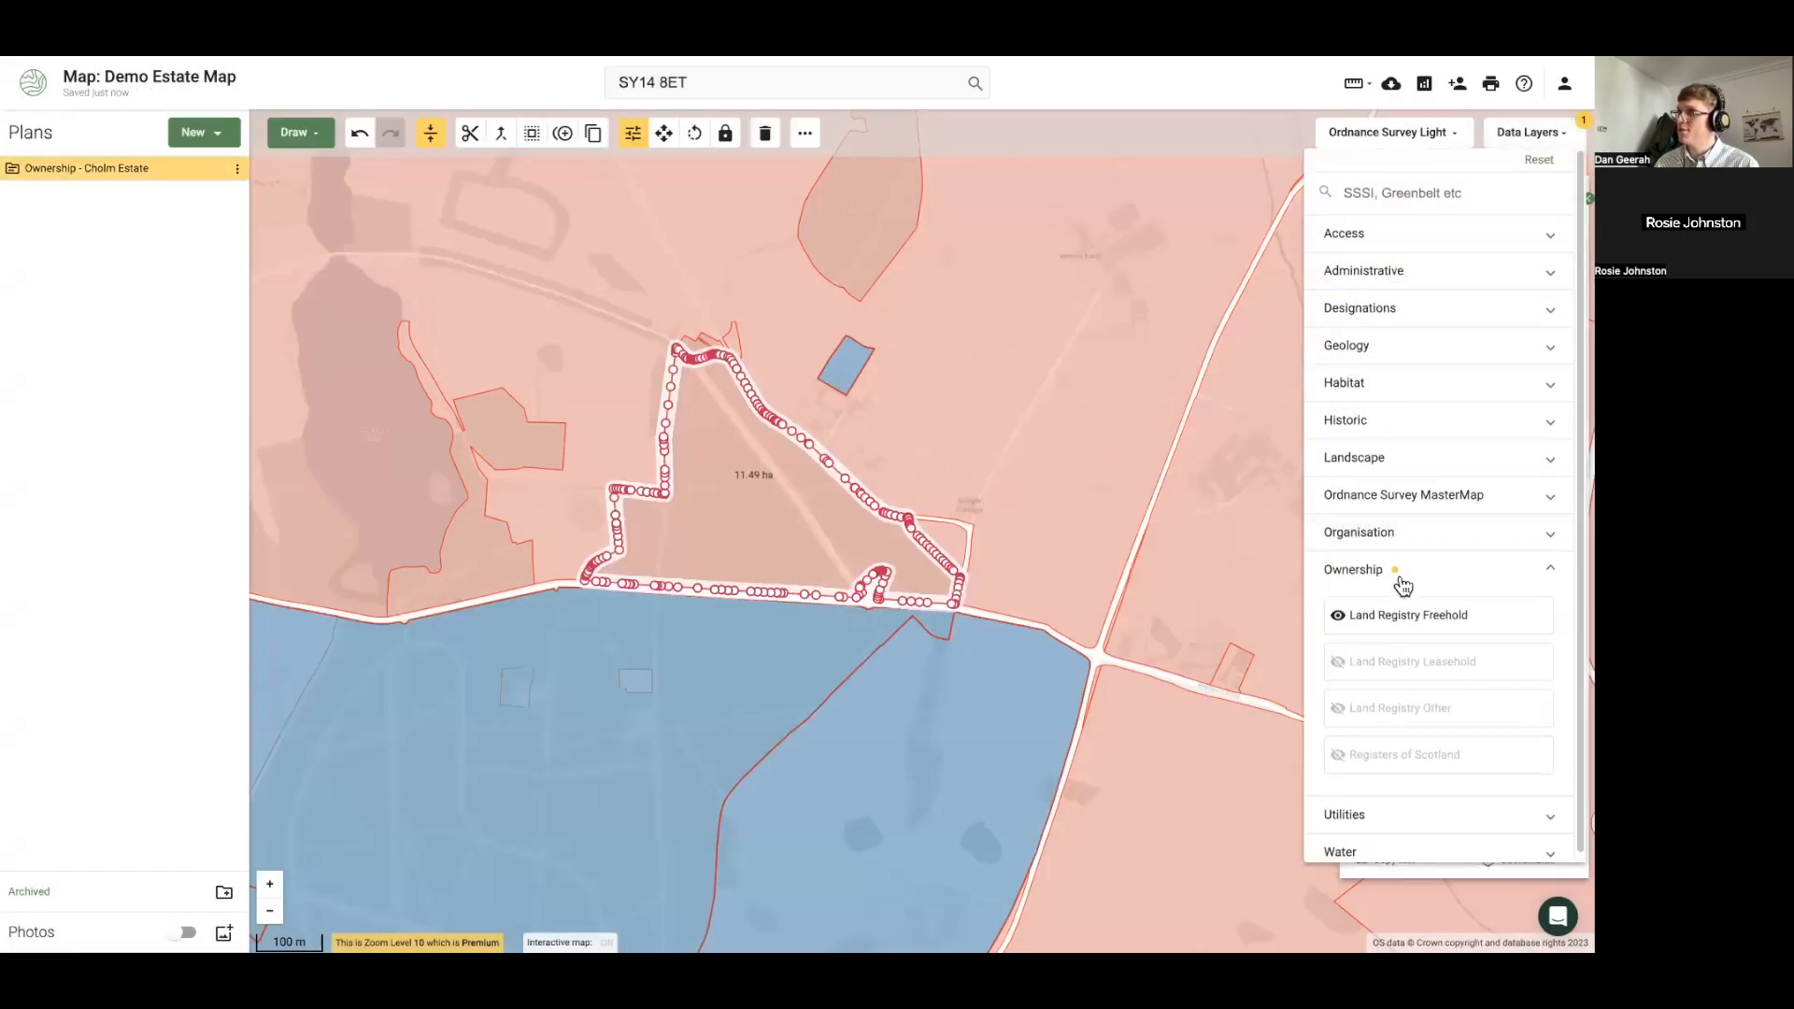
# Switch the Land Registry Freehold overlay off, then back on
pyautogui.click(1399, 619)
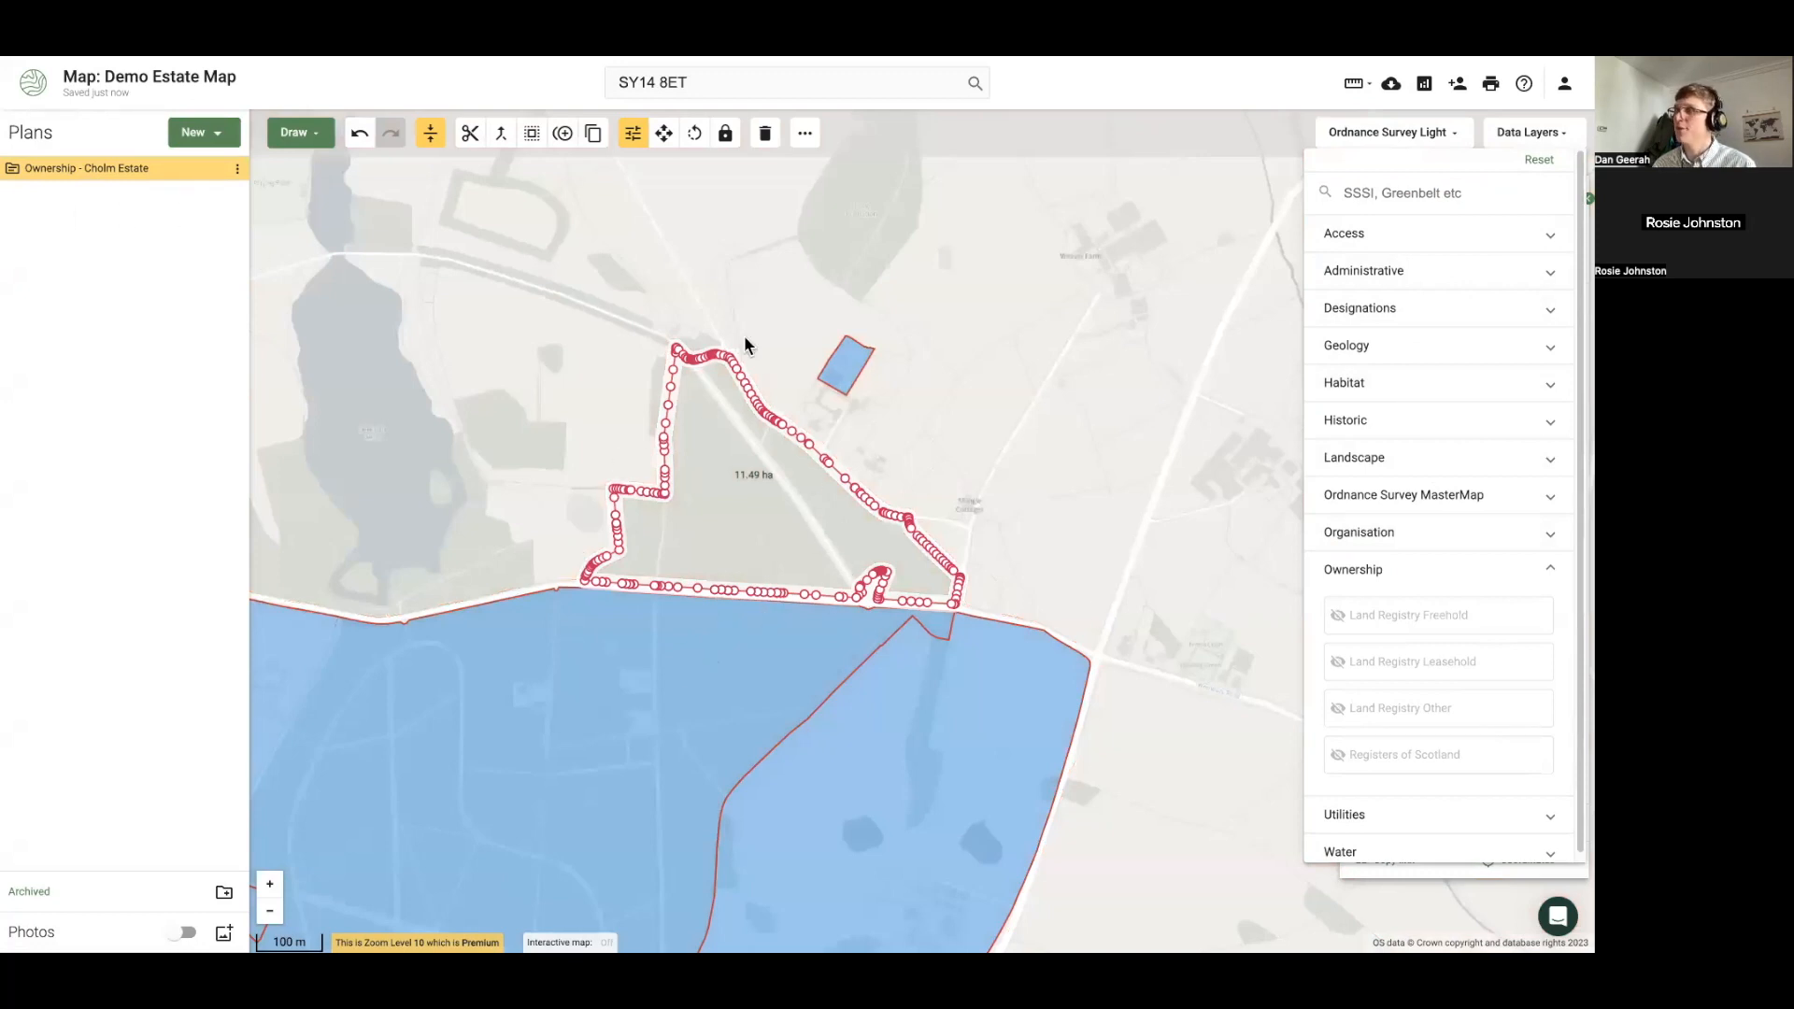
pyautogui.click(1389, 621)
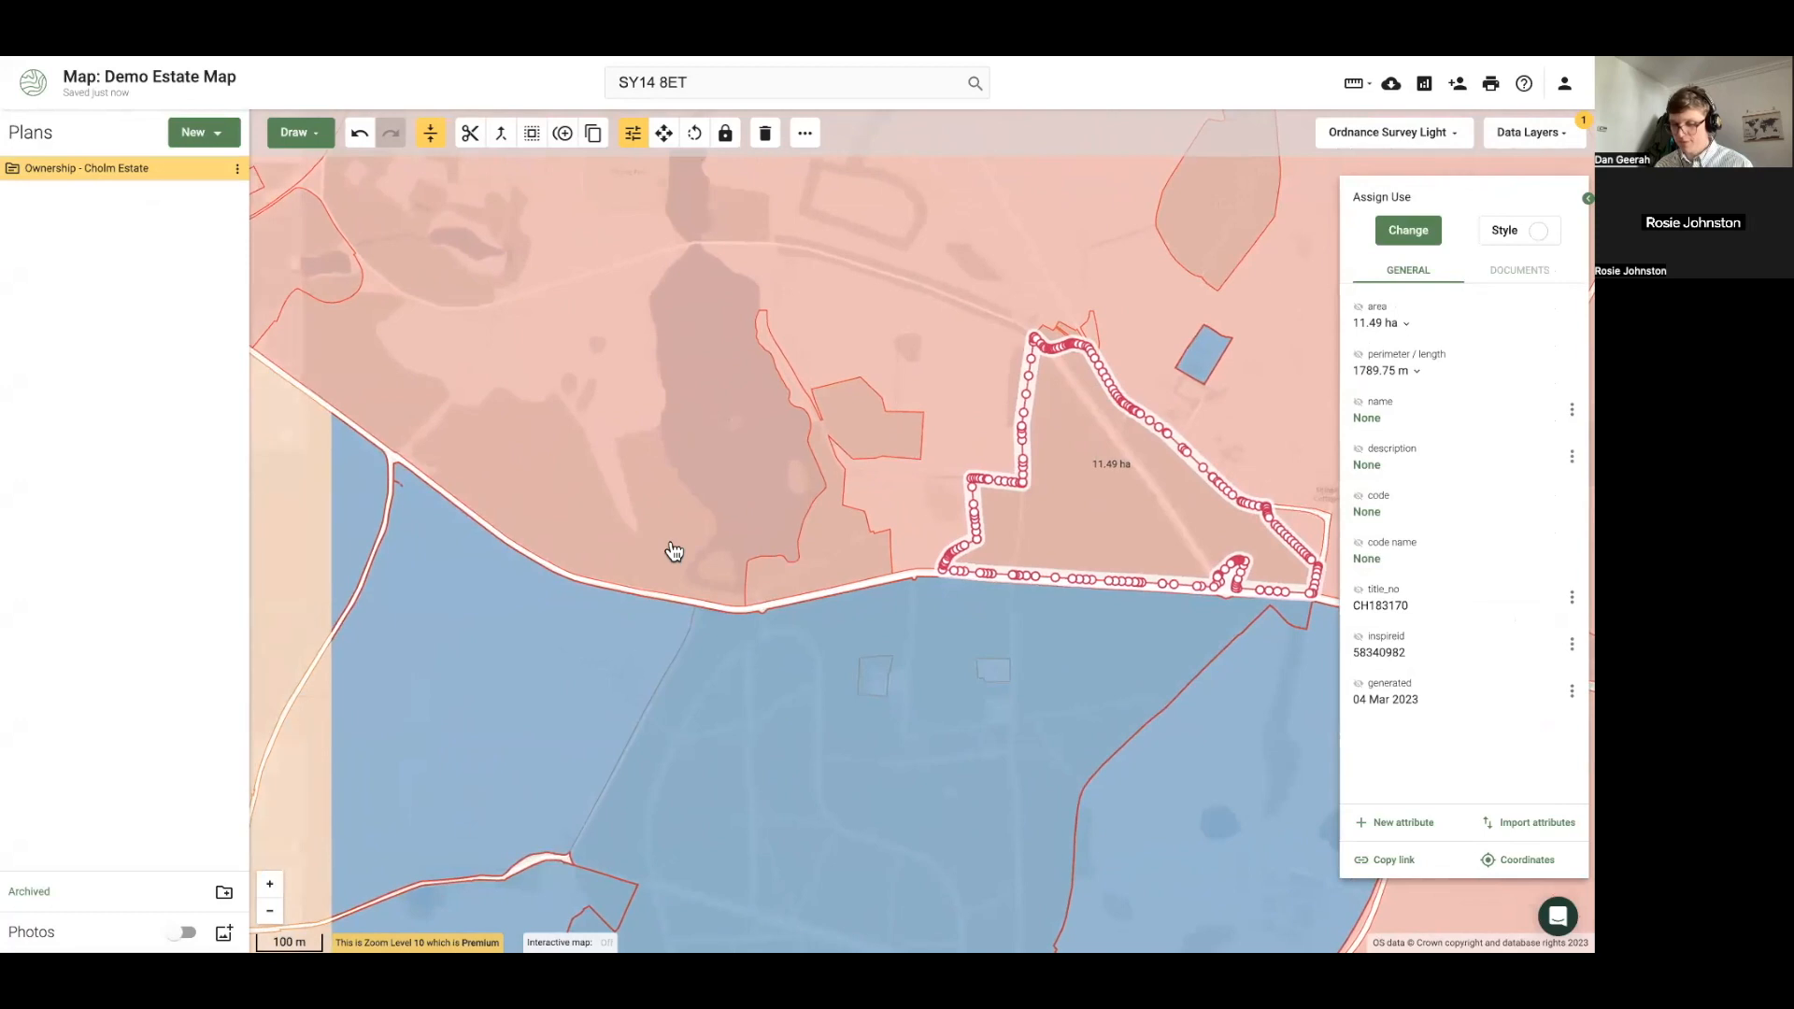
# Copy the small parcel beside the triangle and the small western parcel into Ownership - Cholm Estate
pyautogui.click(789, 575)
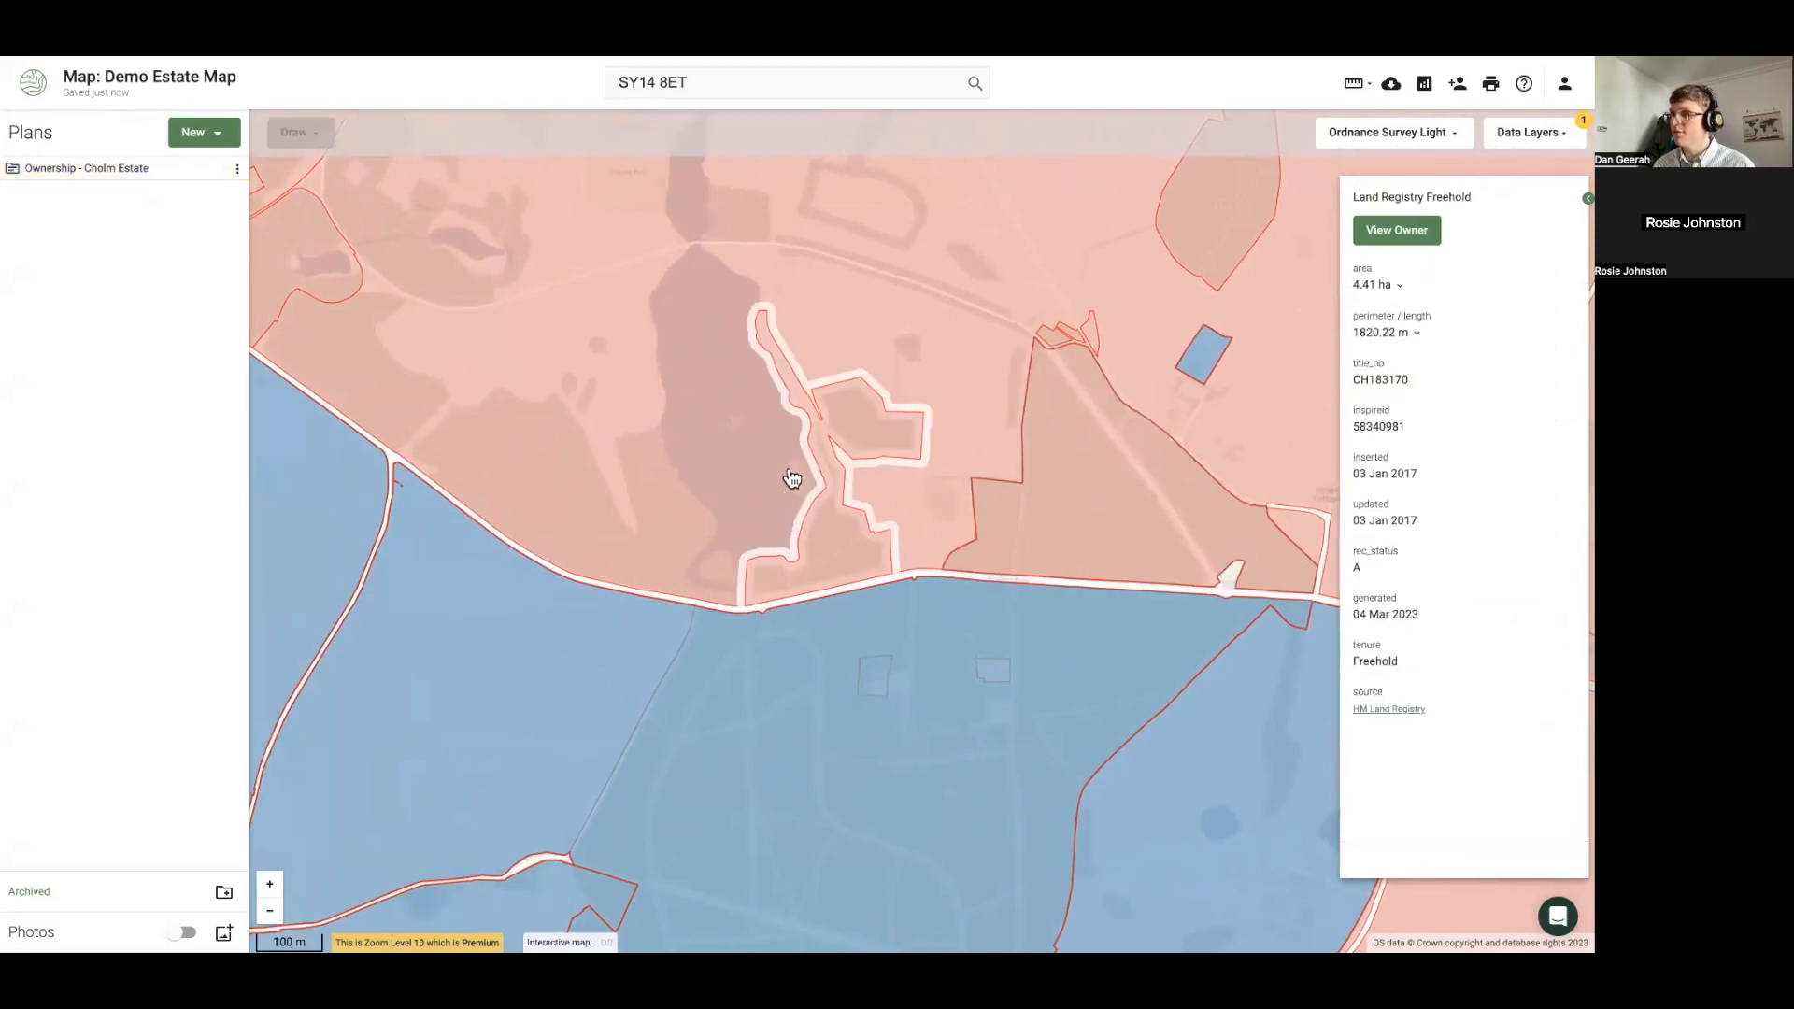
pyautogui.keyDown('shift'); pyautogui.click(648, 449); pyautogui.keyUp('shift')
pyautogui.click(829, 572)
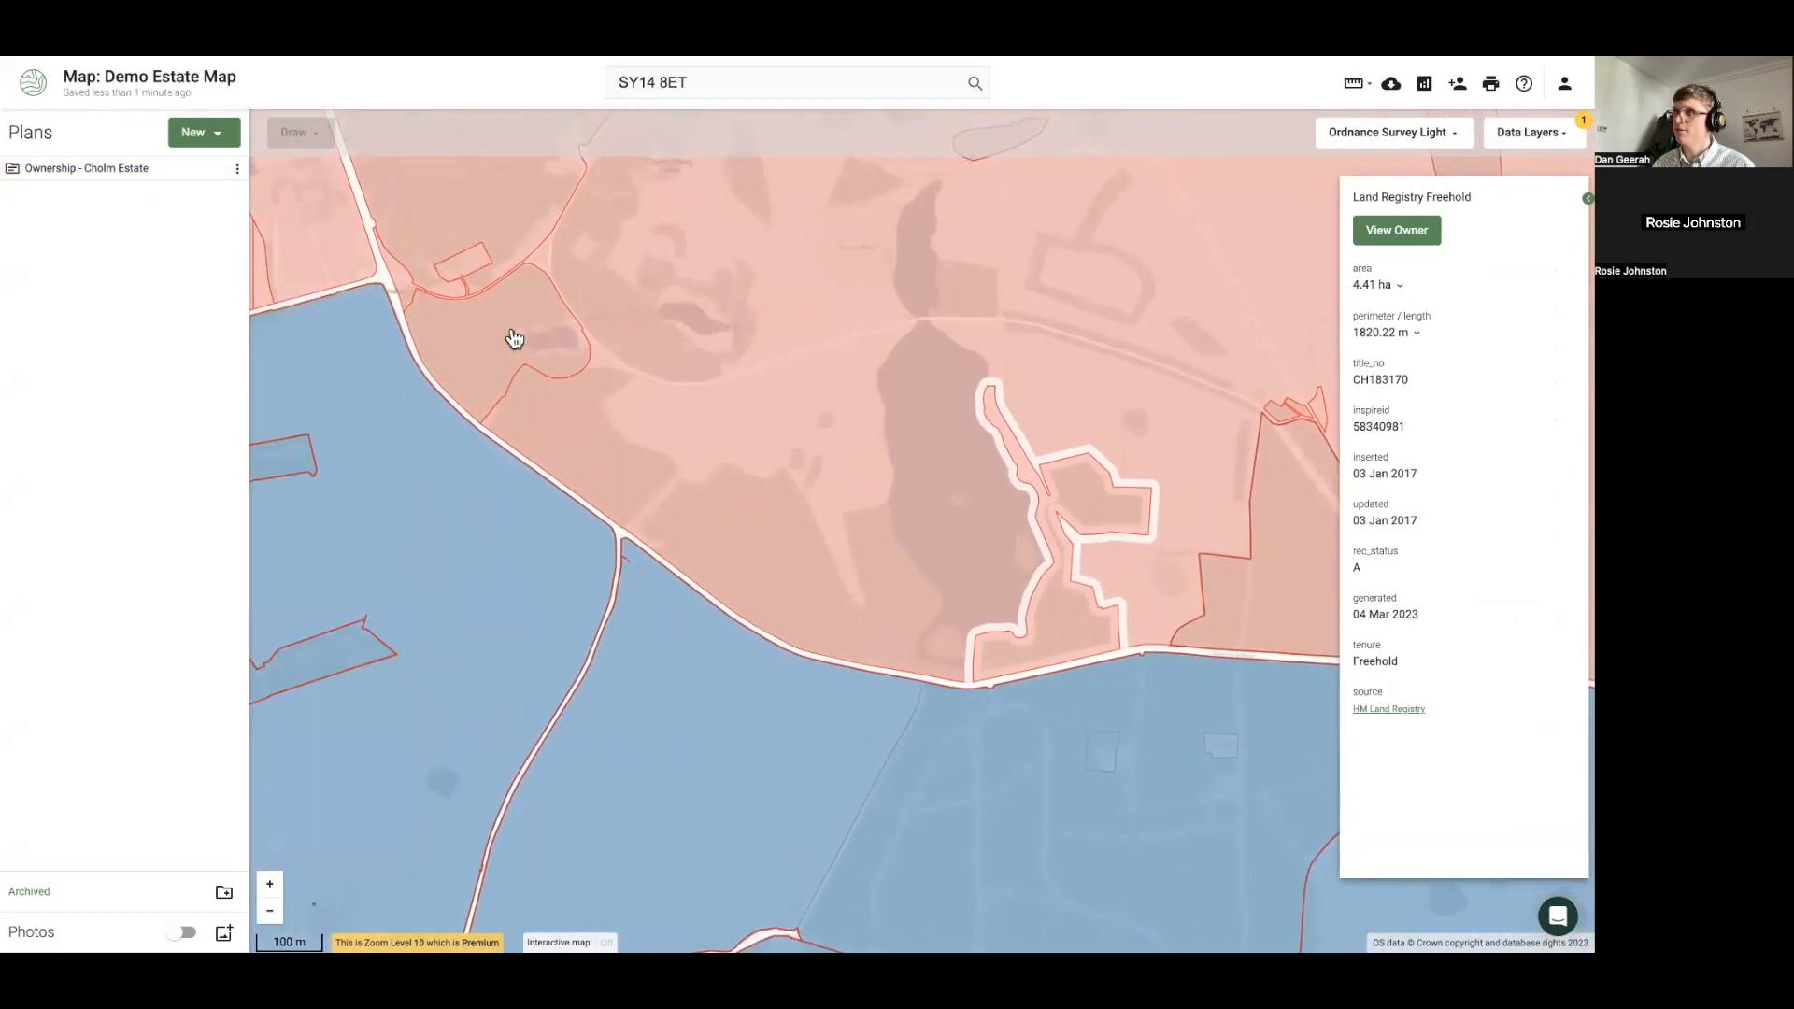
pyautogui.keyDown('shift'); pyautogui.click(529, 355); pyautogui.keyUp('shift')
pyautogui.click(530, 353)
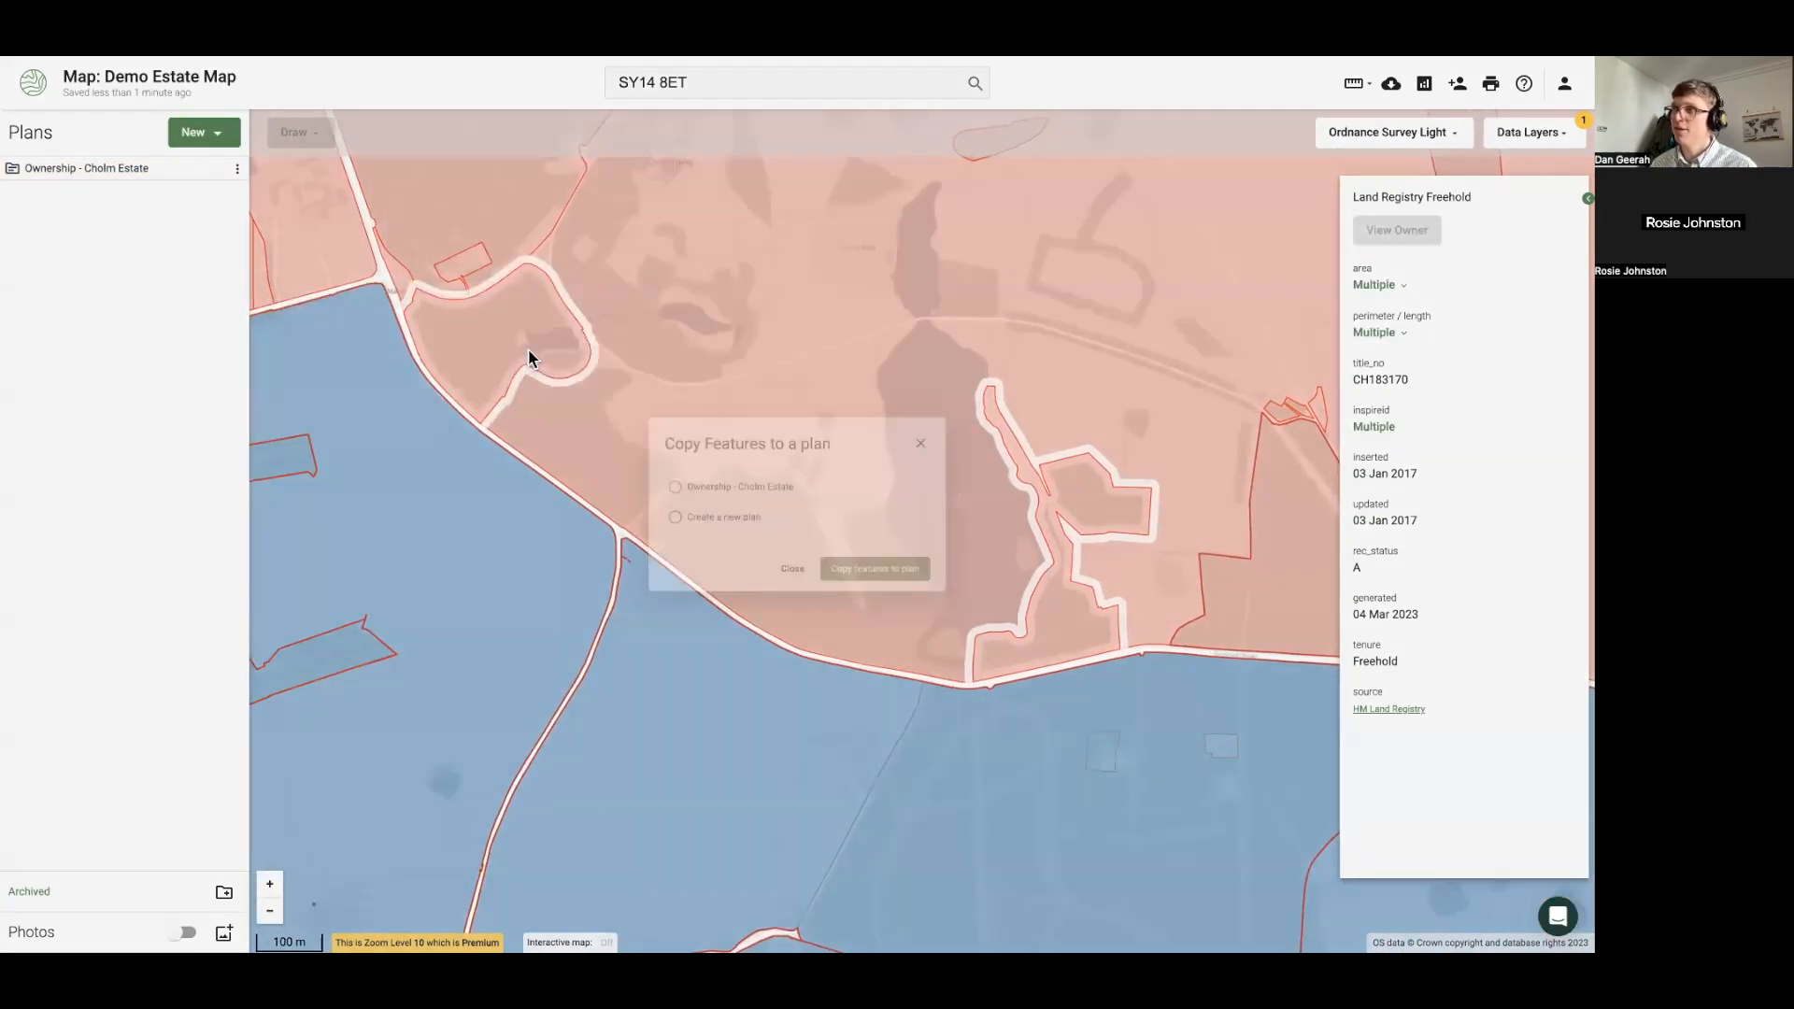
pyautogui.click(645, 483)
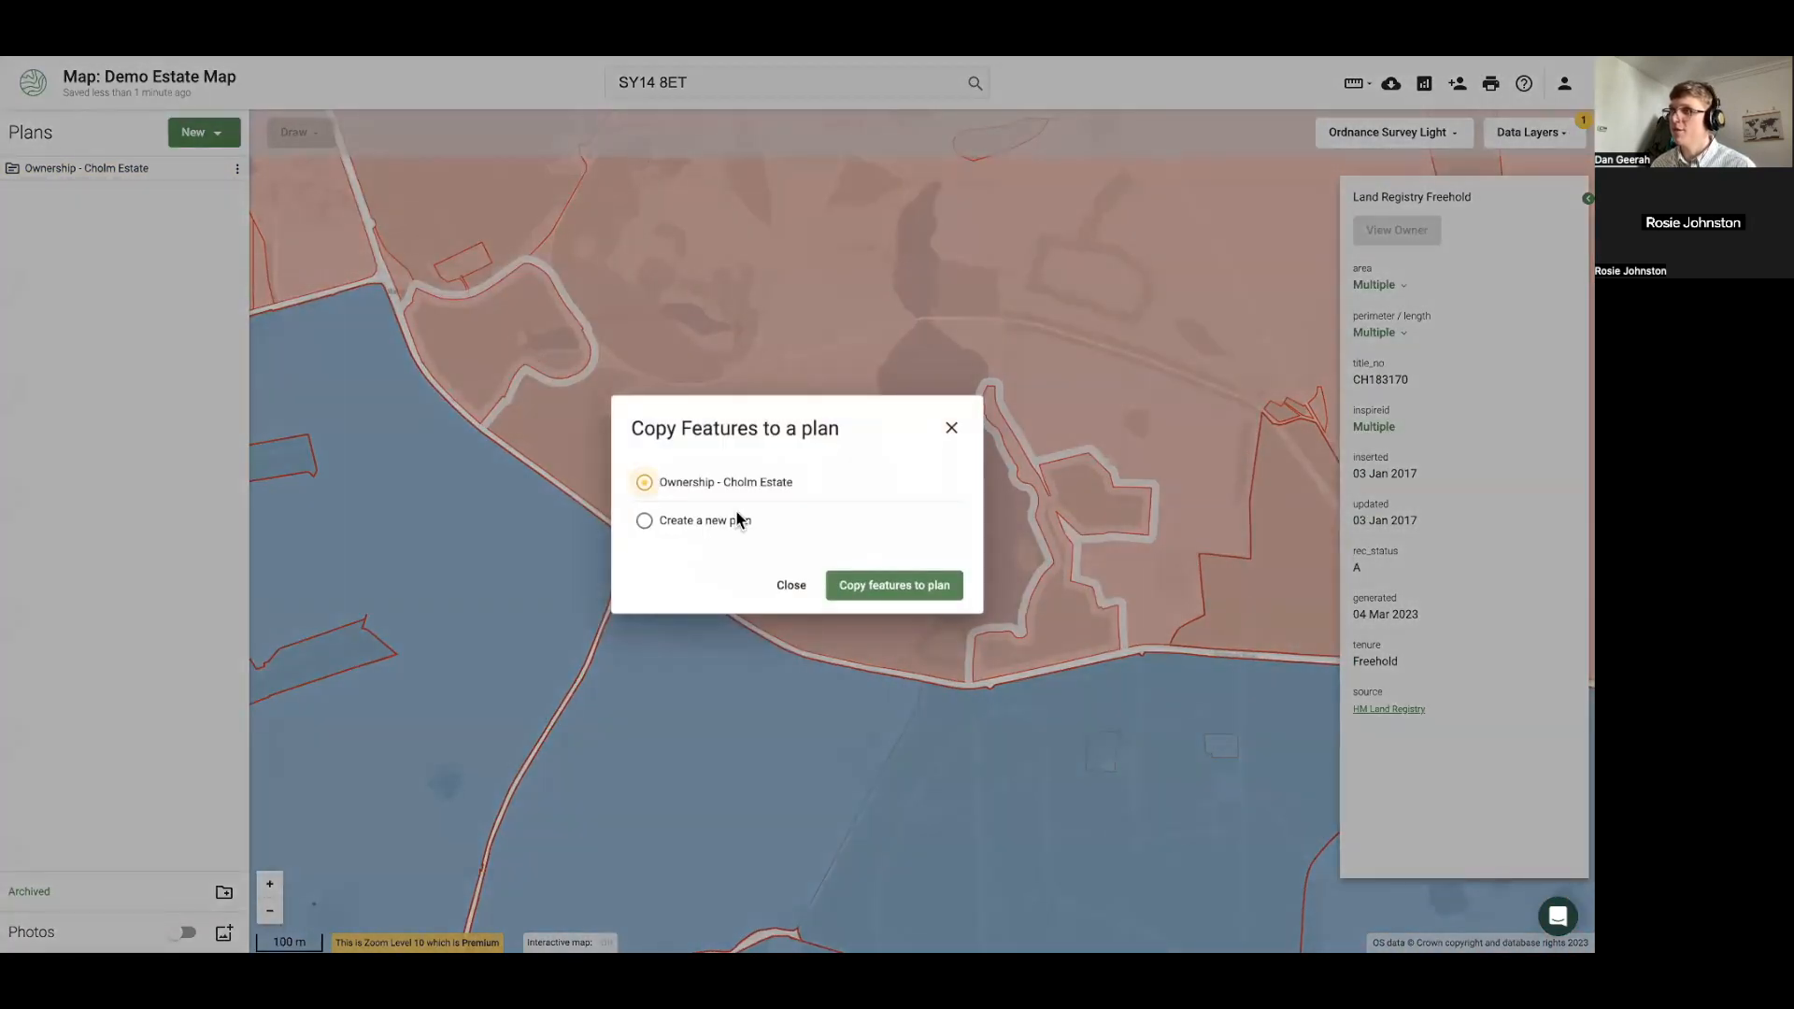
pyautogui.click(905, 591)
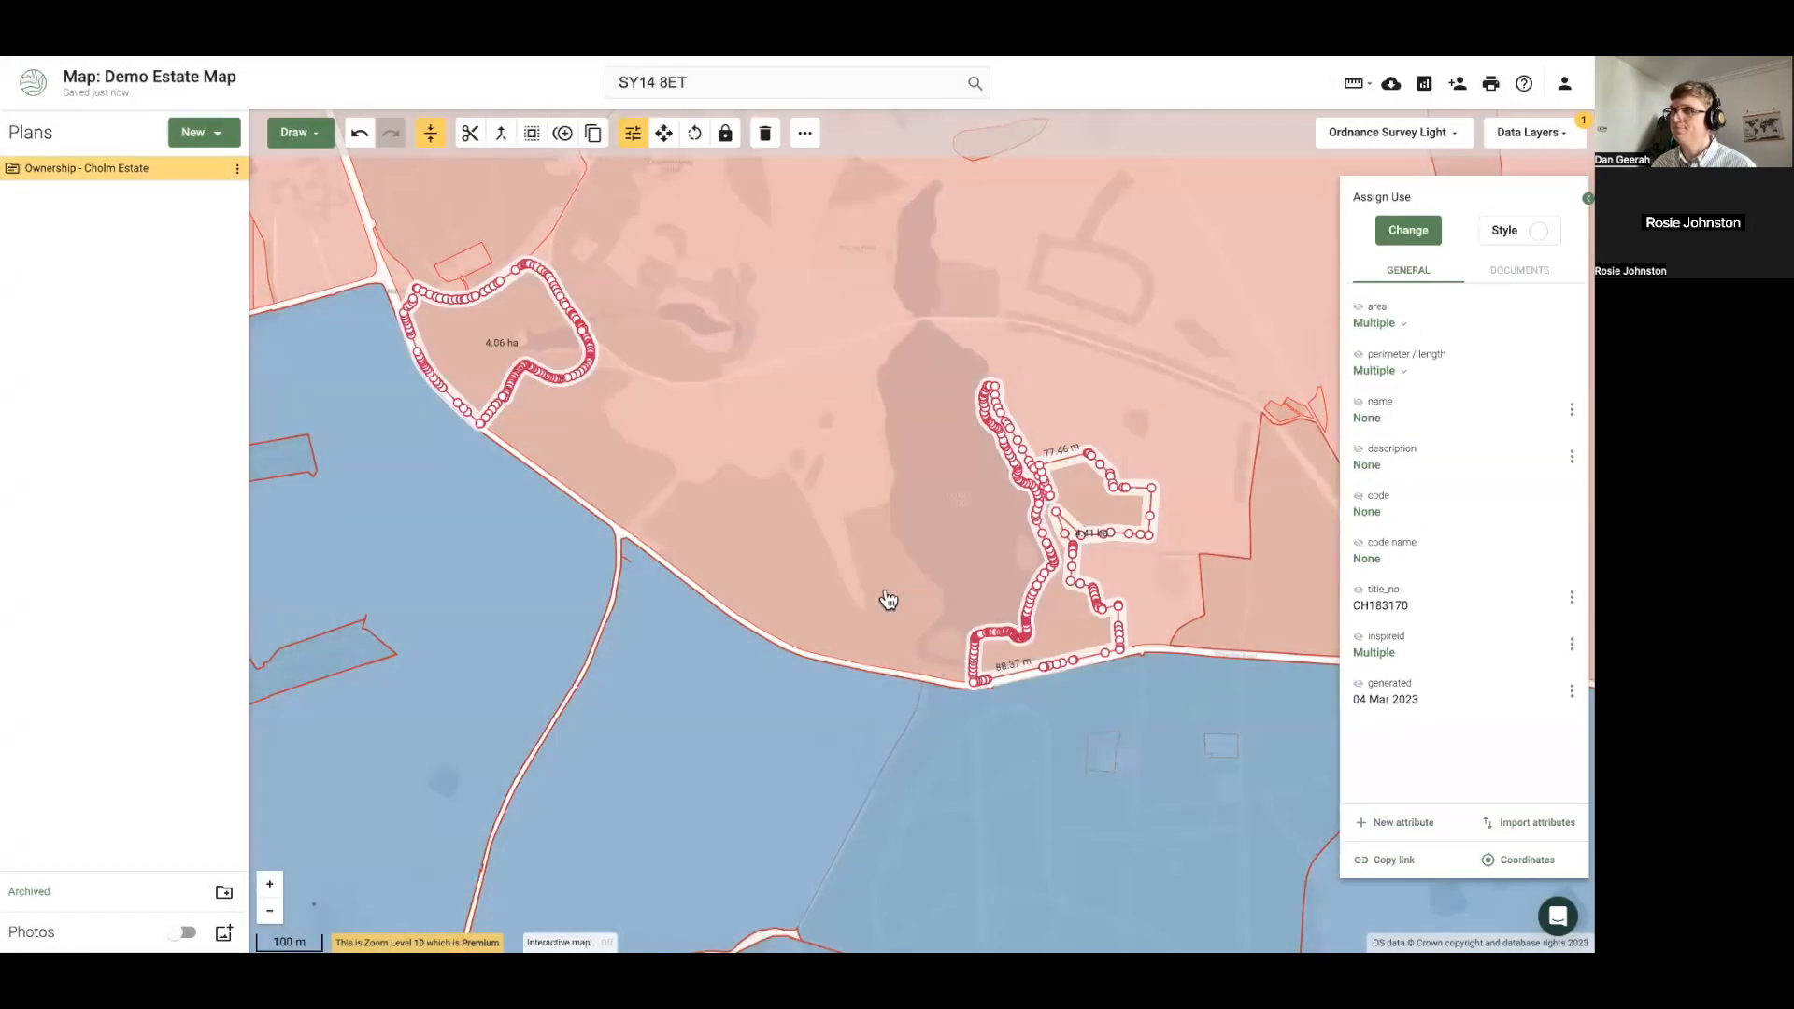
pyautogui.scroll(-2, 612, 631)
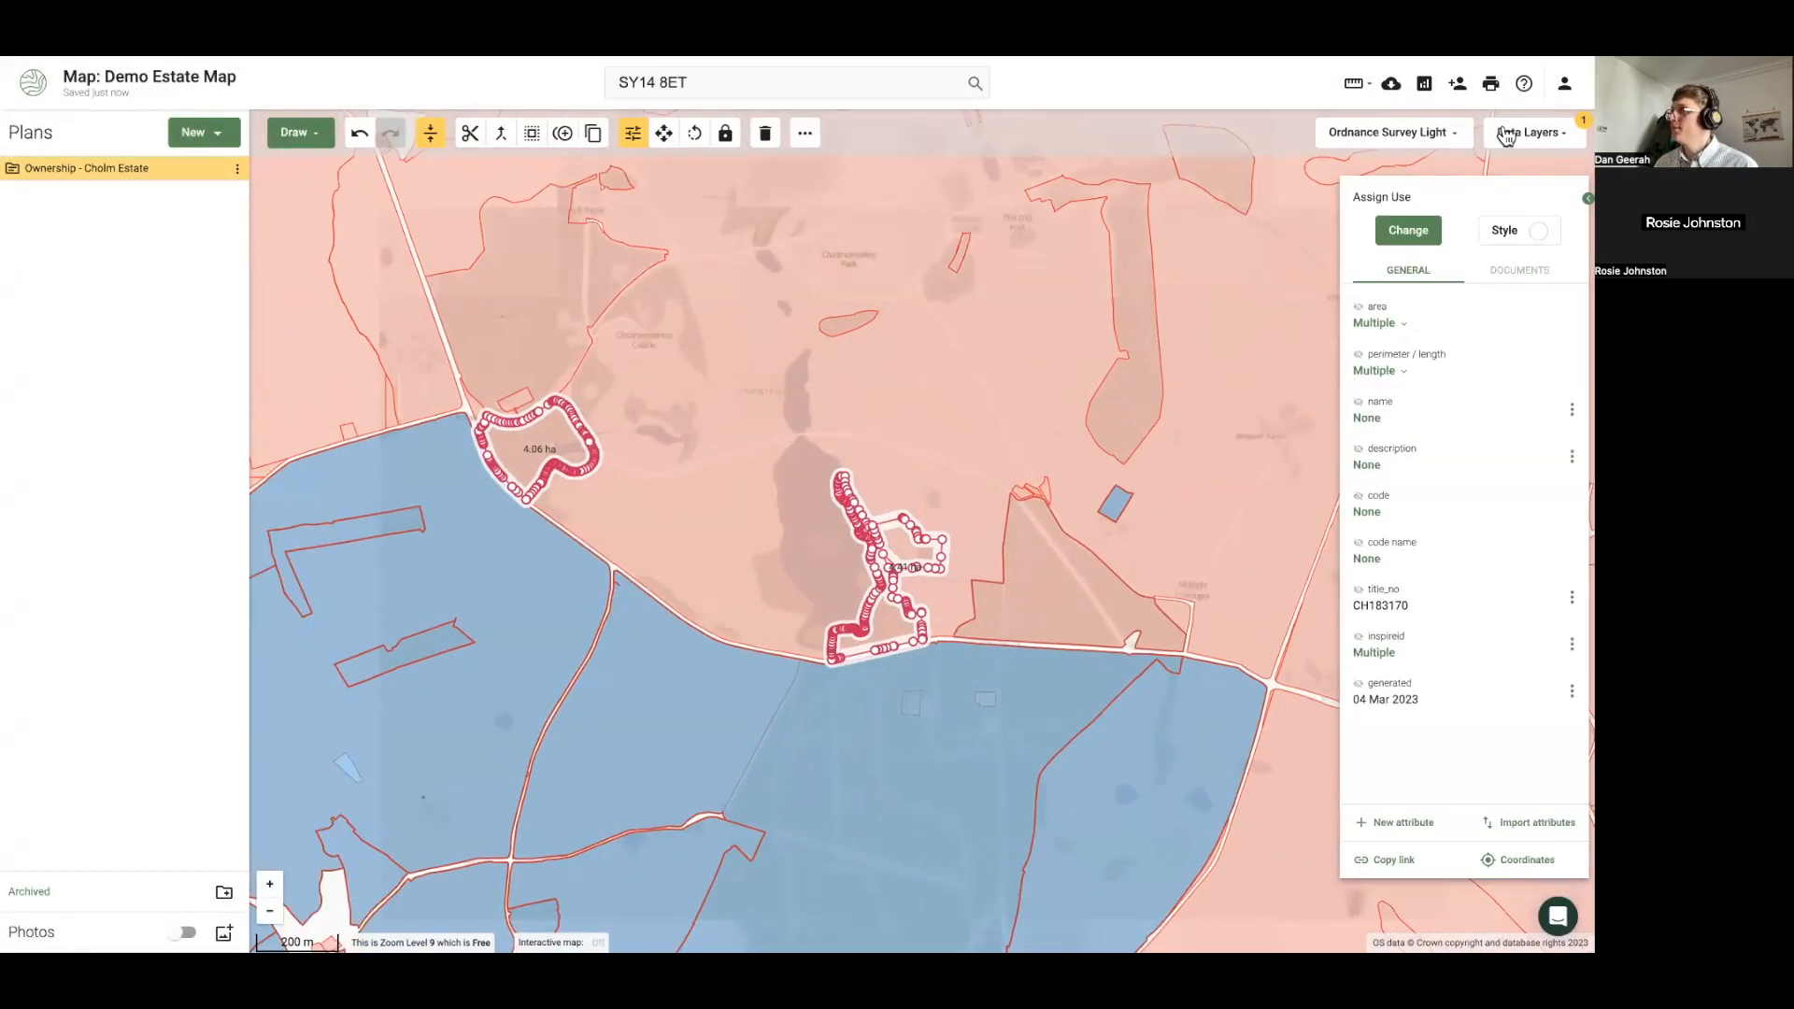
# Turn off the Land Registry Freehold overlay and pan to show more of the estate
pyautogui.click(1506, 137)
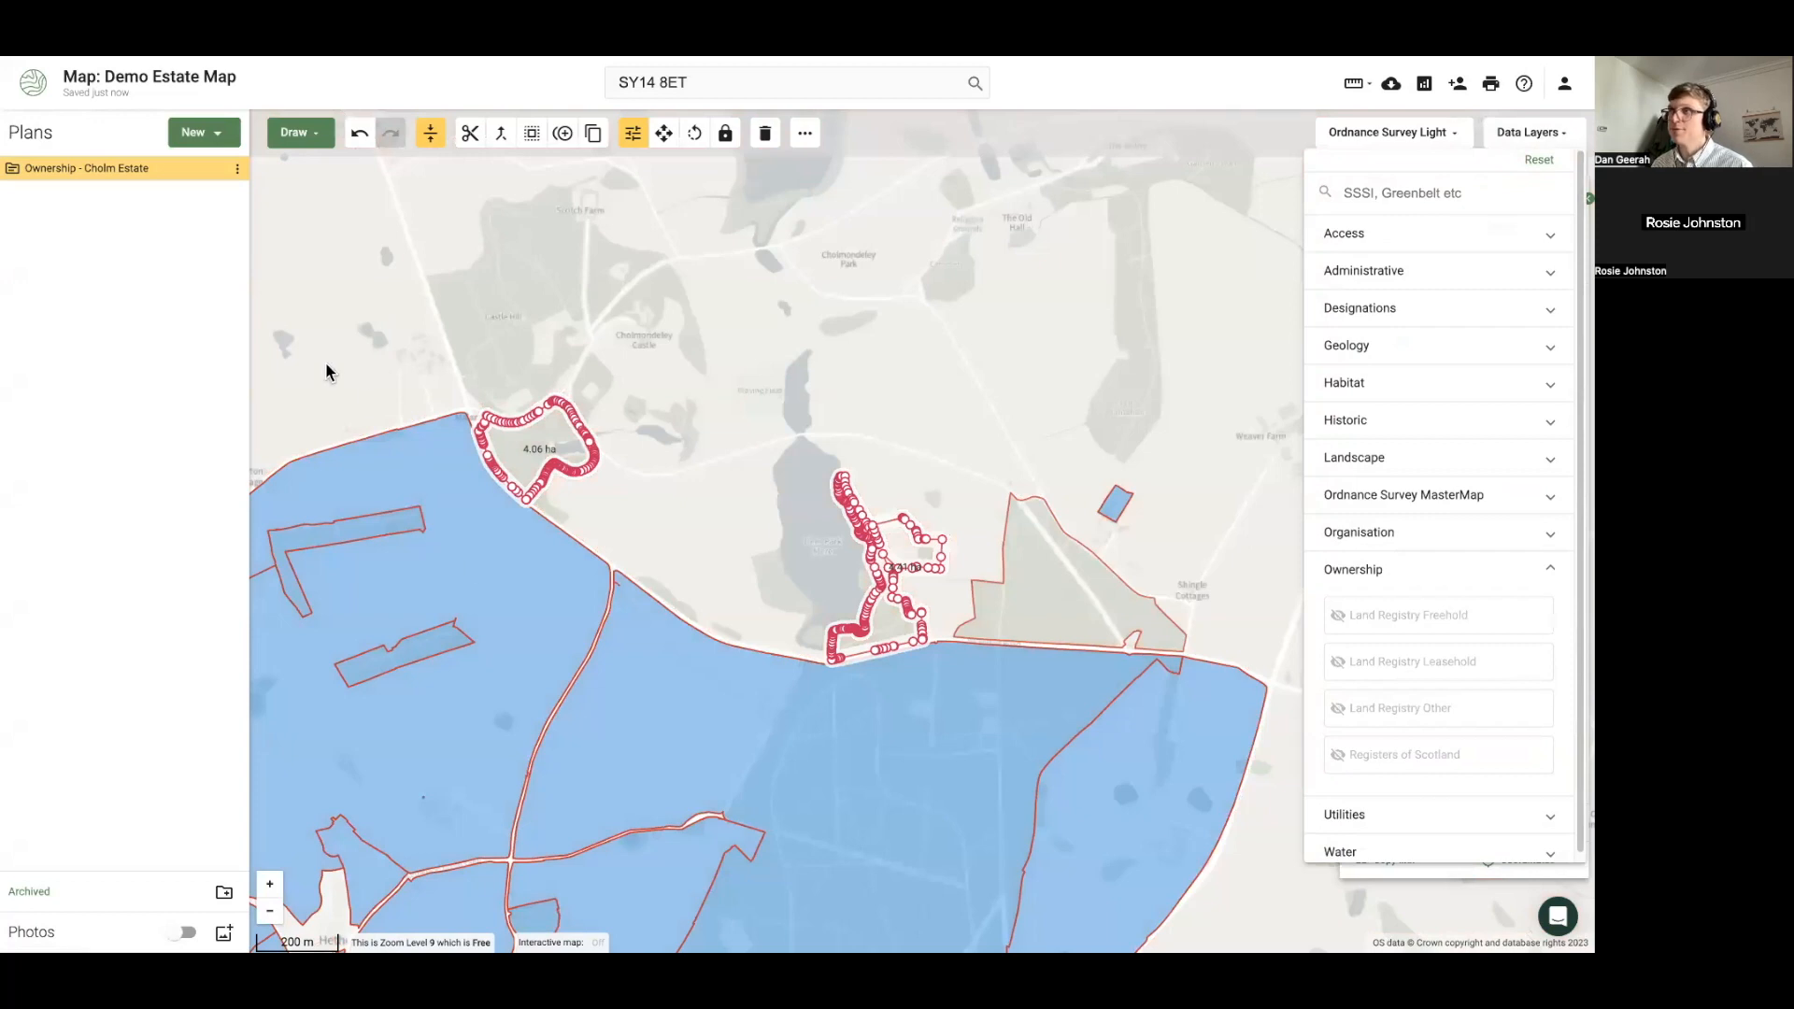
pyautogui.click(327, 366)
pyautogui.scroll(-1, 344, 393)
pyautogui.moveTo(593, 732); pyautogui.dragTo(635, 651)
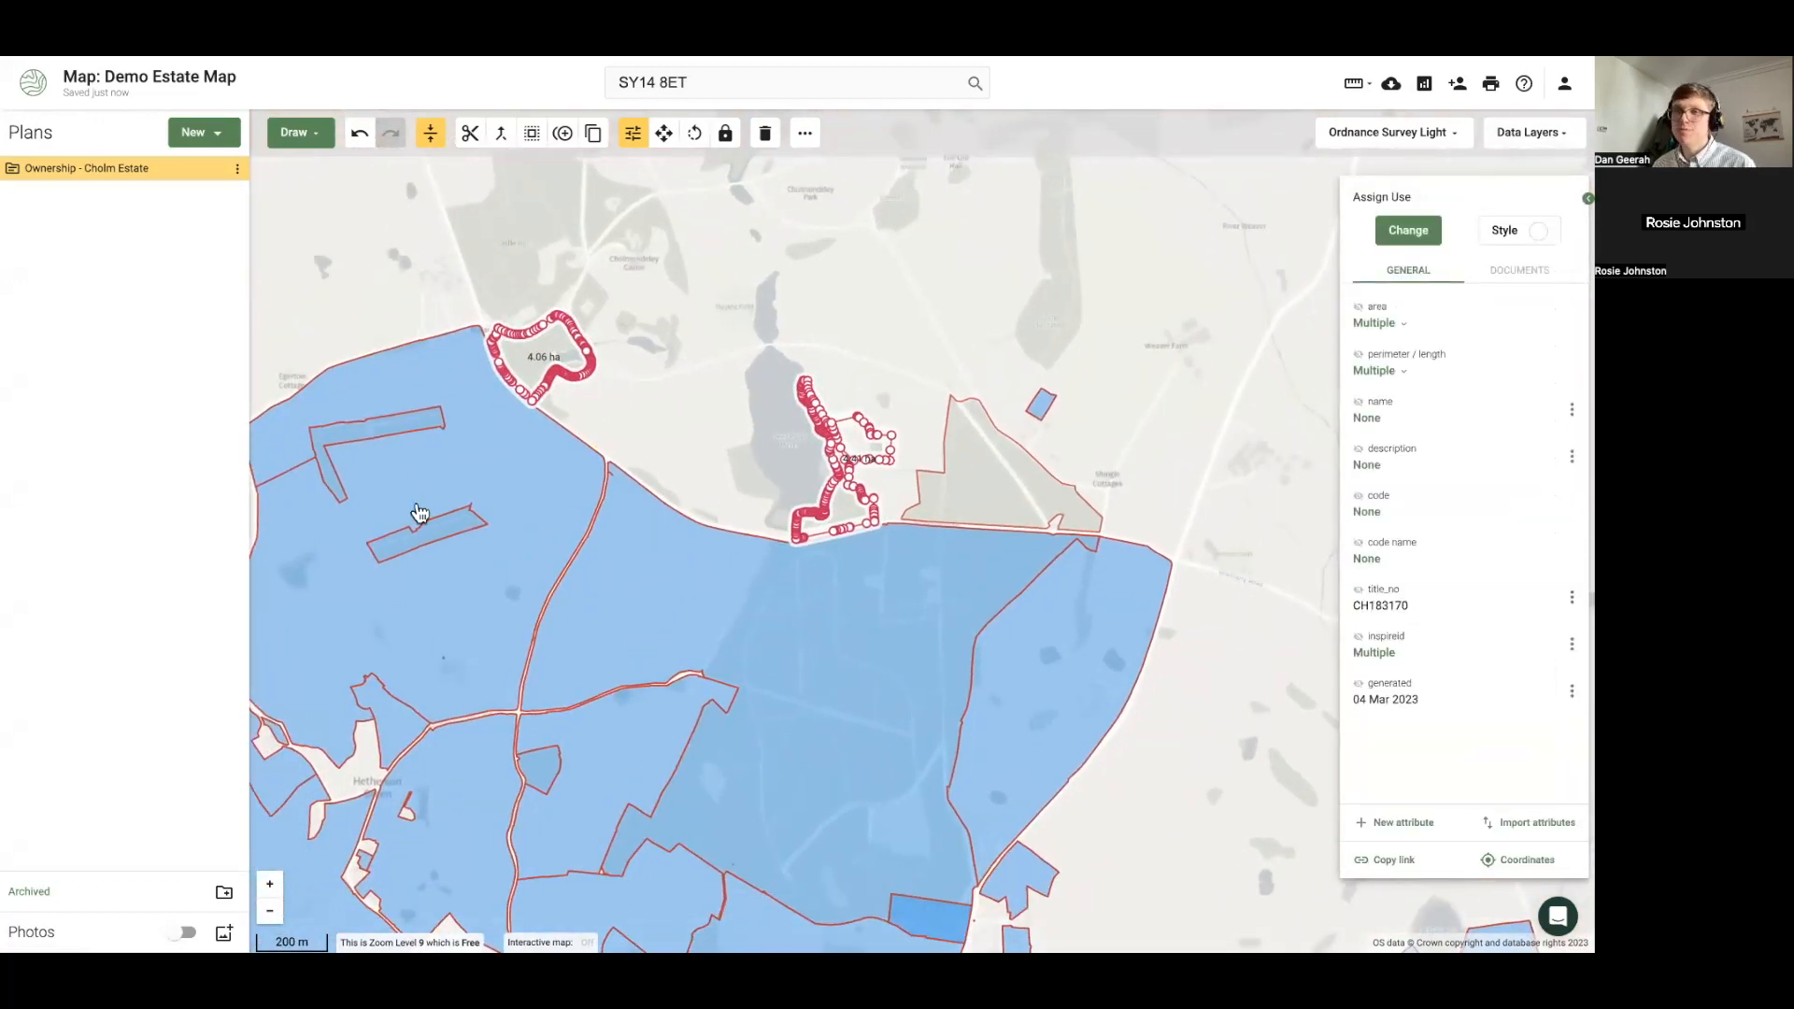
# Select the newly copied parcels and give them the blue fill at opacity 49
pyautogui.click(995, 486)
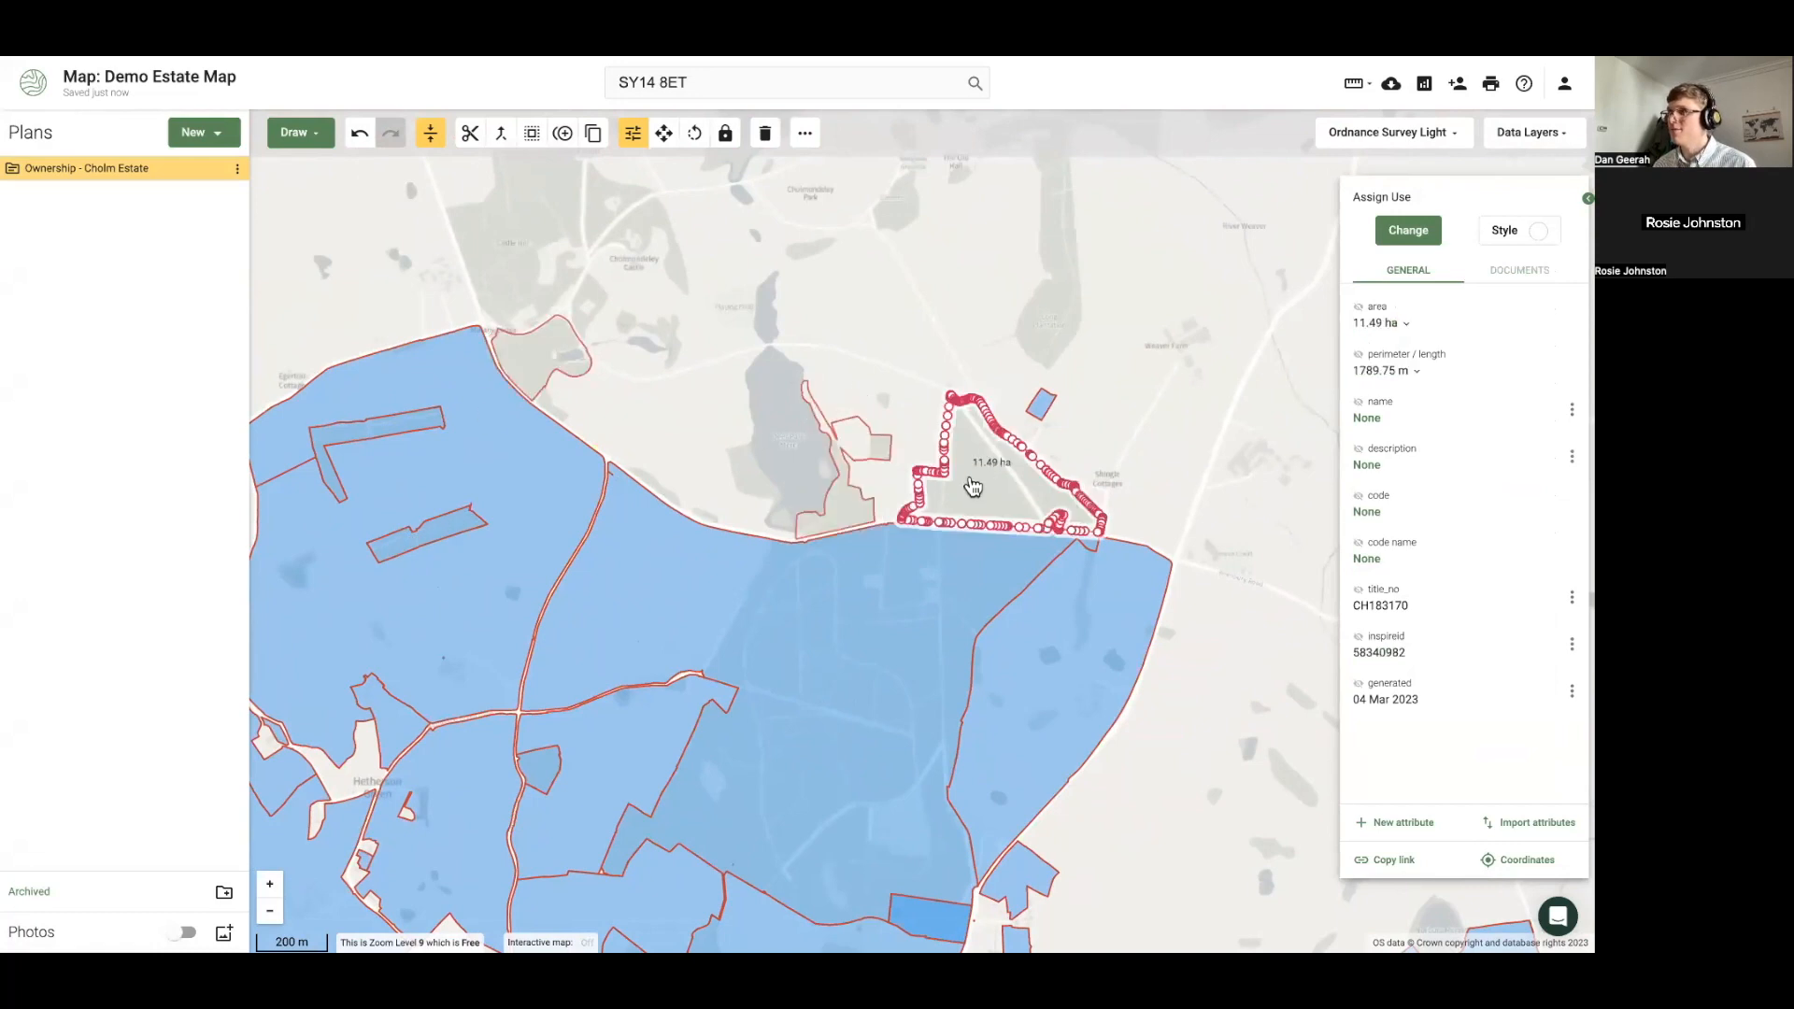
pyautogui.click(665, 611)
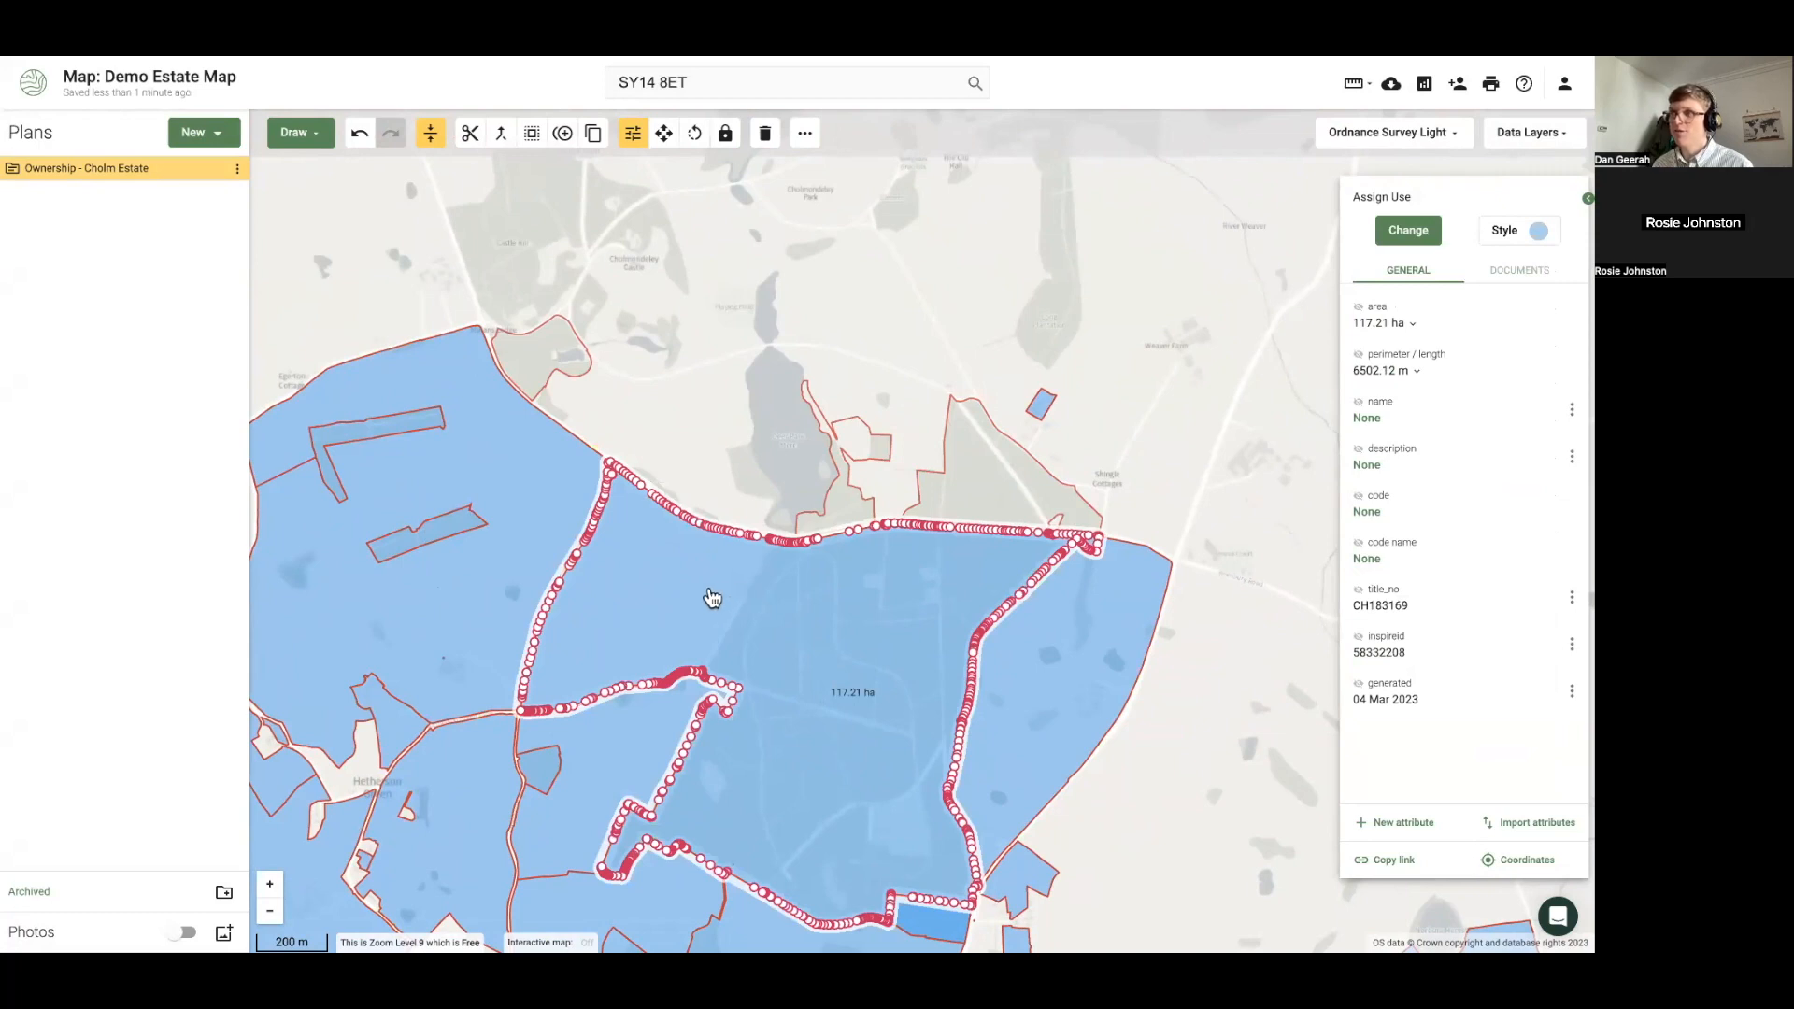
pyautogui.keyDown('shift'); pyautogui.click(1012, 487); pyautogui.keyUp('shift')
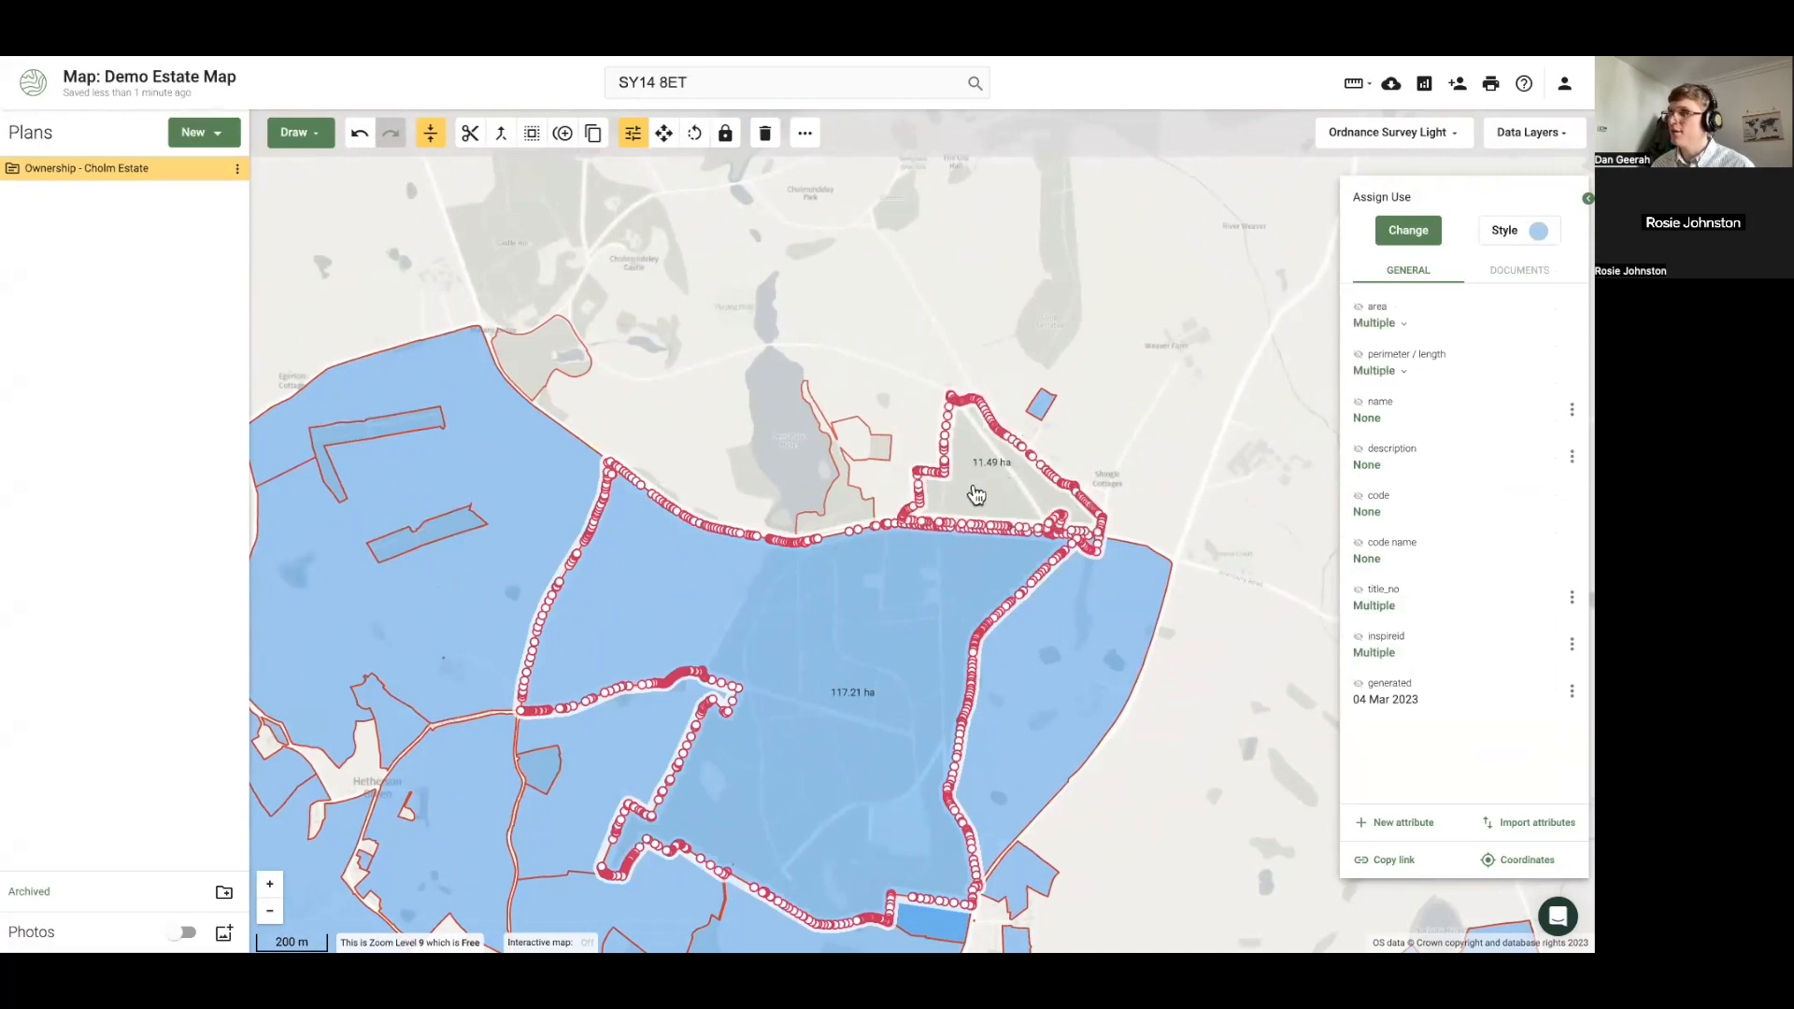
pyautogui.keyDown('shift'); pyautogui.click(850, 519); pyautogui.keyUp('shift')
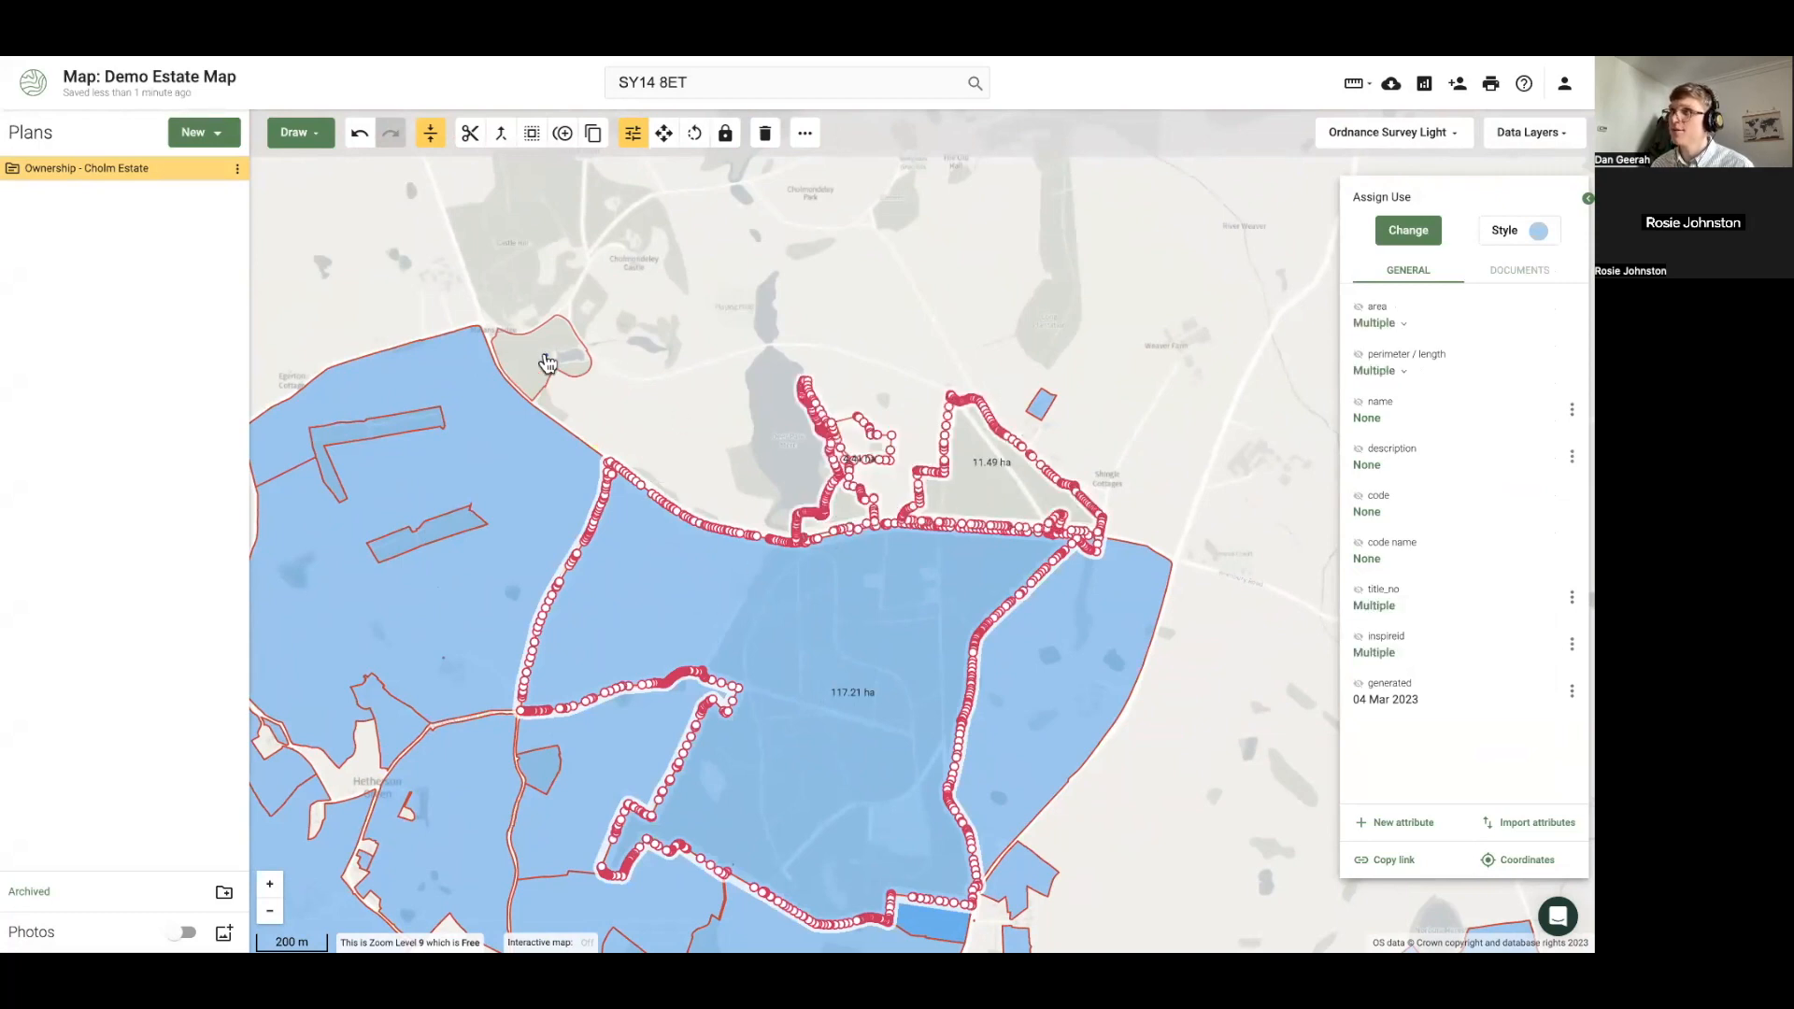
pyautogui.keyDown('shift'); pyautogui.click(548, 364); pyautogui.keyUp('shift')
pyautogui.click(1535, 232)
pyautogui.moveTo(1457, 304); pyautogui.dragTo(1460, 306)
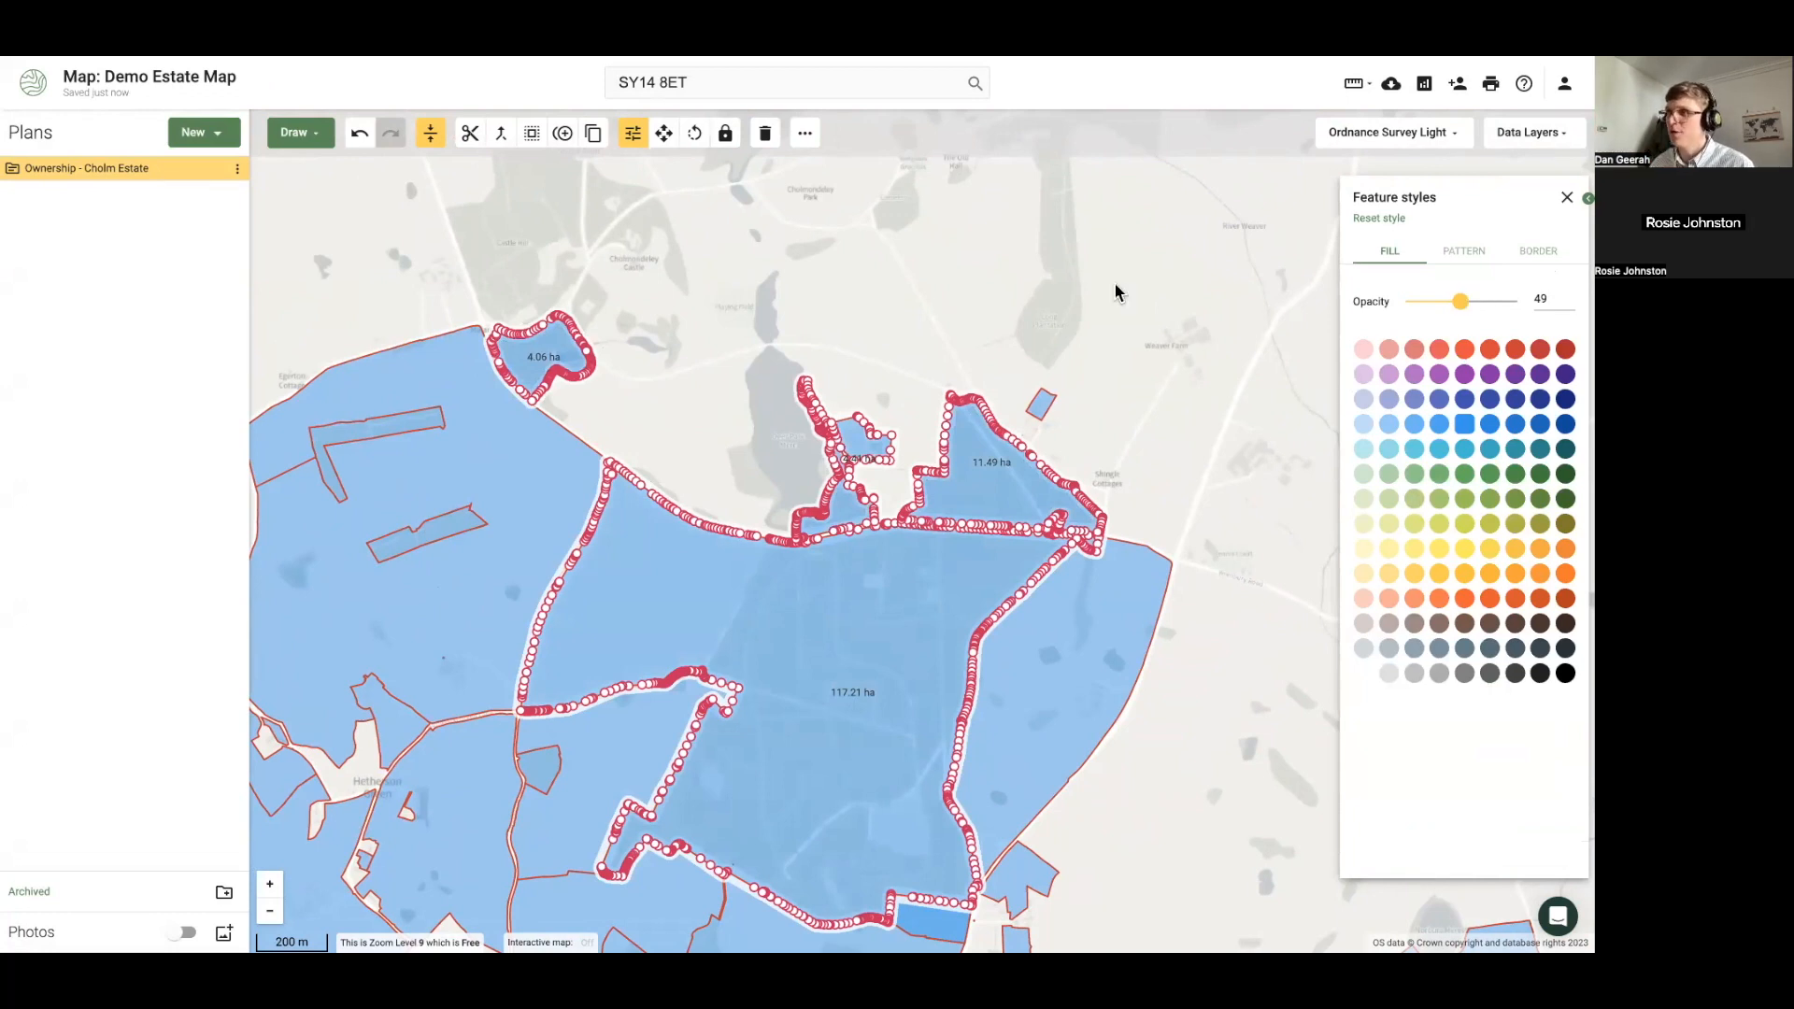
pyautogui.click(416, 297)
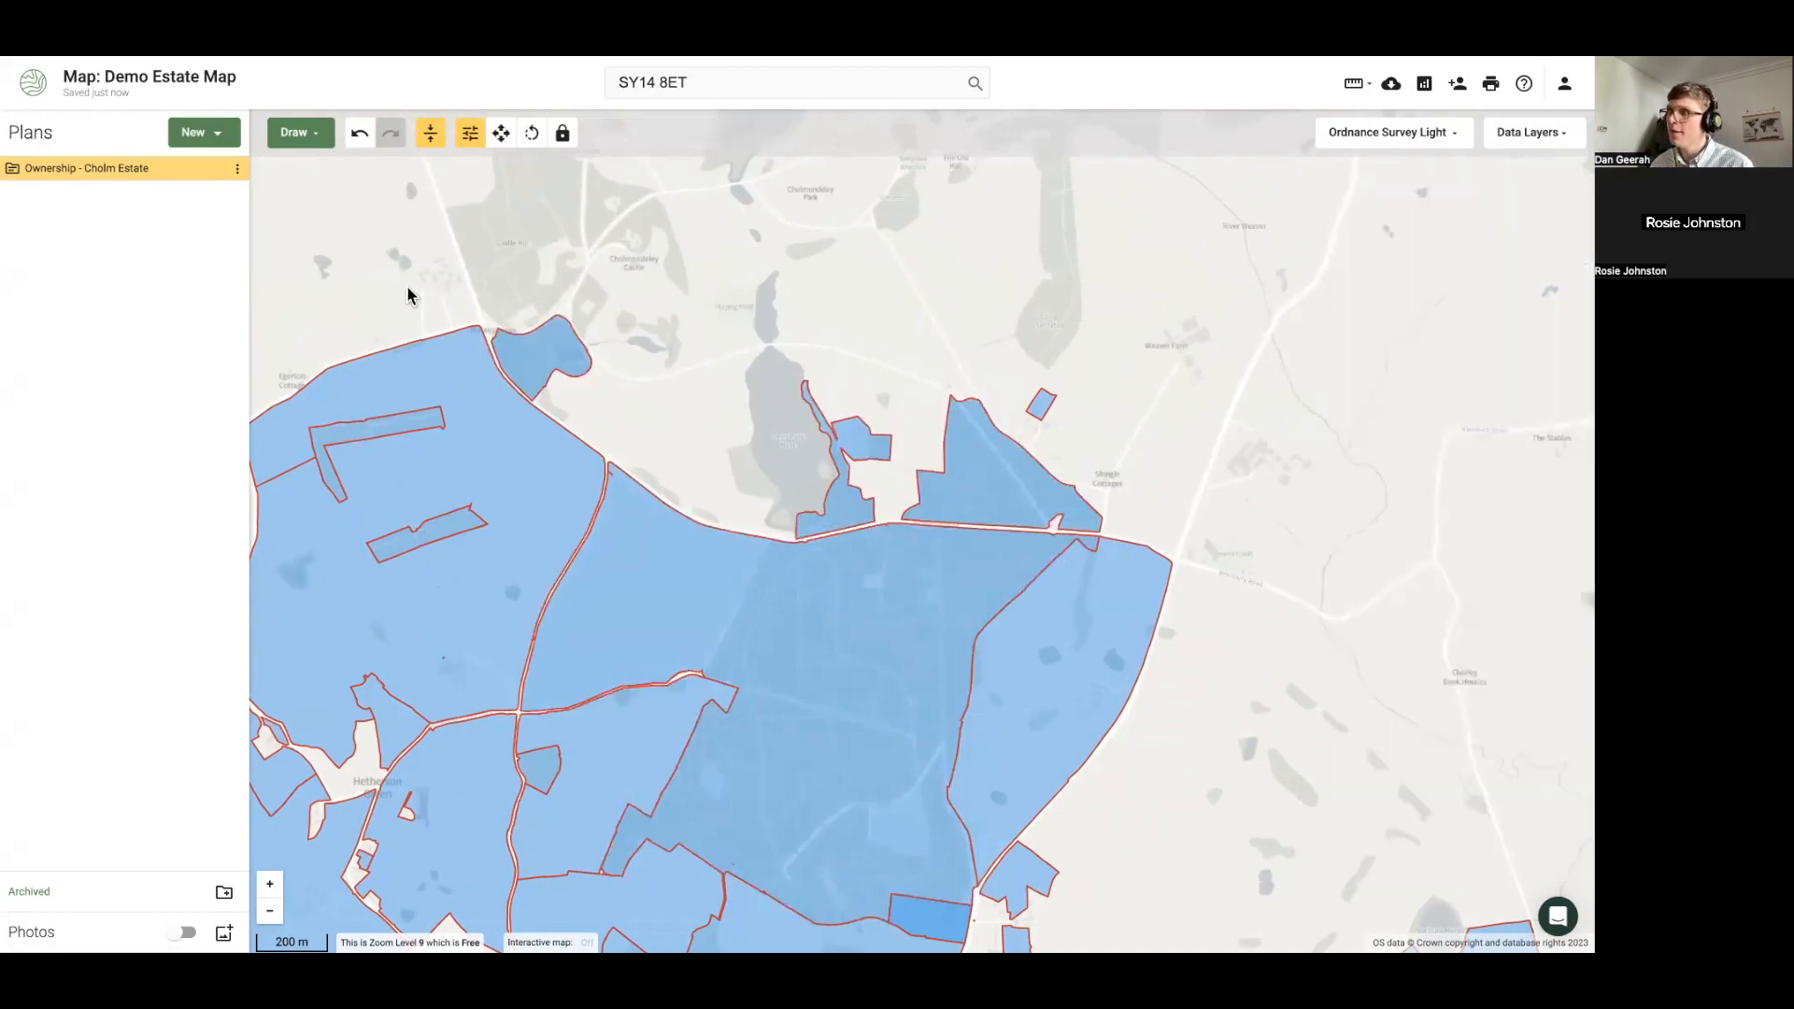
# Centre the estate on the map and inspect a north-western parcel
pyautogui.scroll(-3, 411, 309)
pyautogui.moveTo(271, 346); pyautogui.dragTo(503, 278)
pyautogui.click(590, 429)
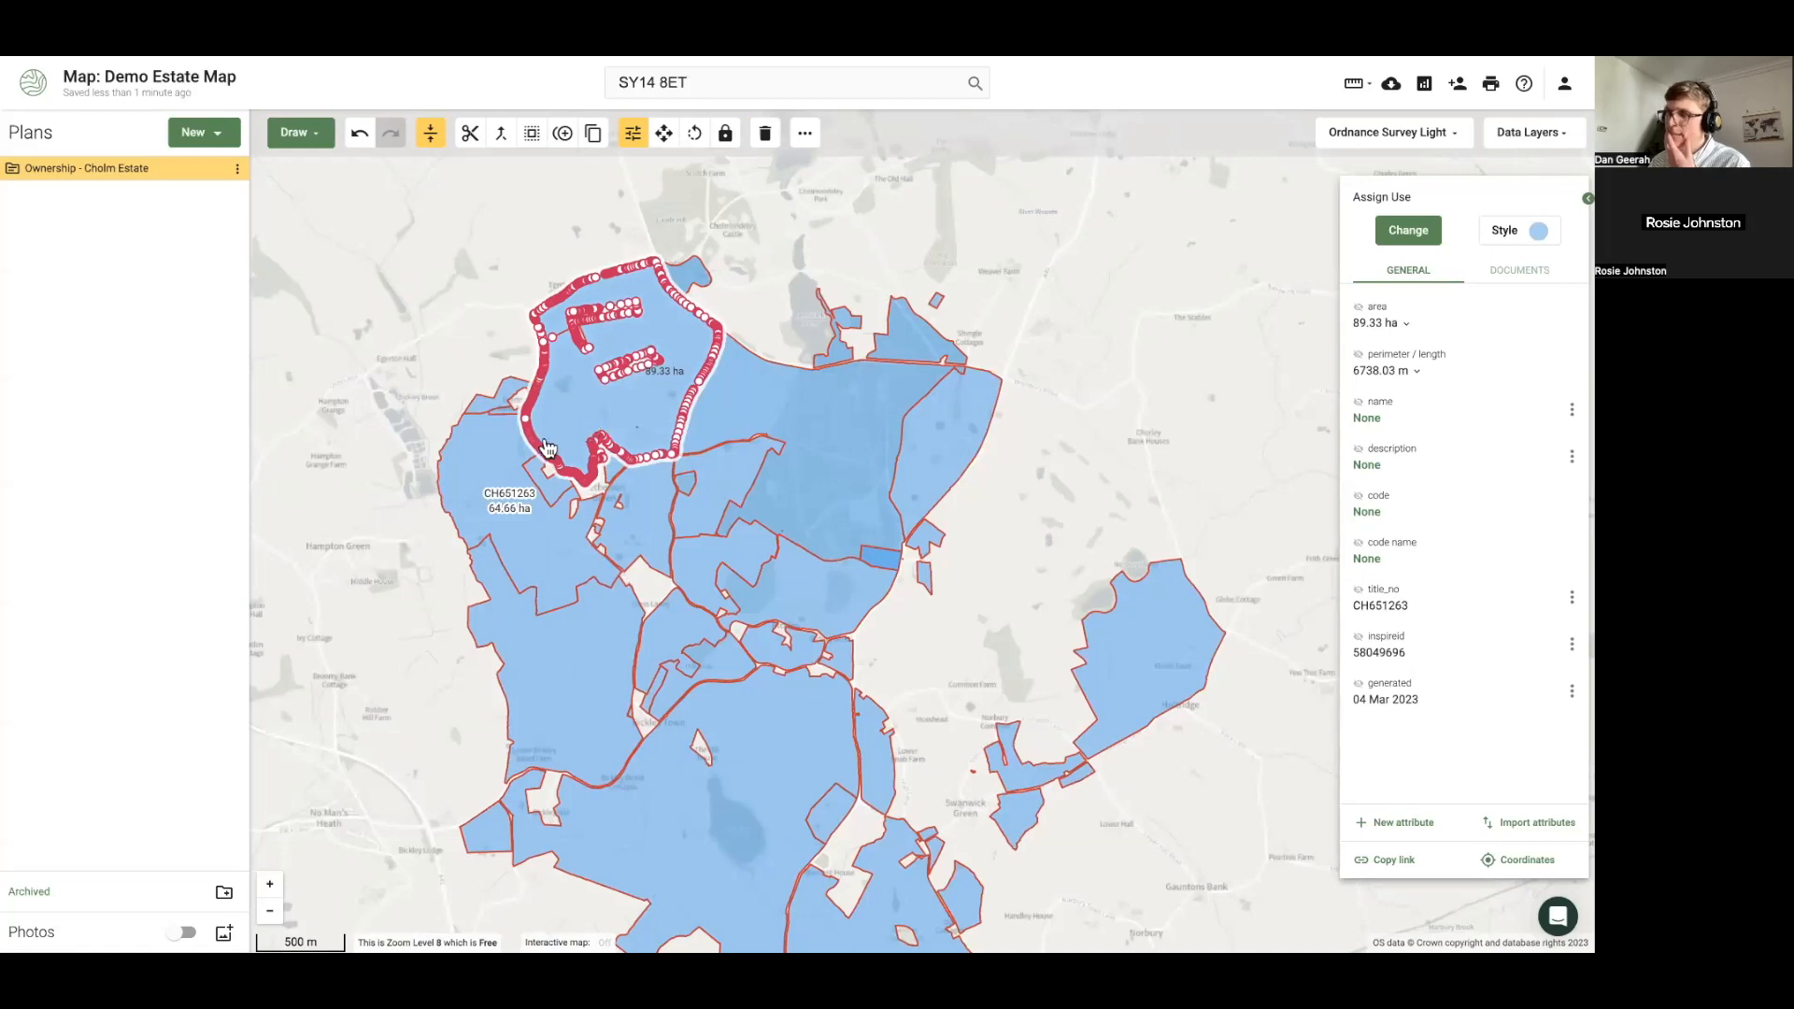
pyautogui.click(365, 506)
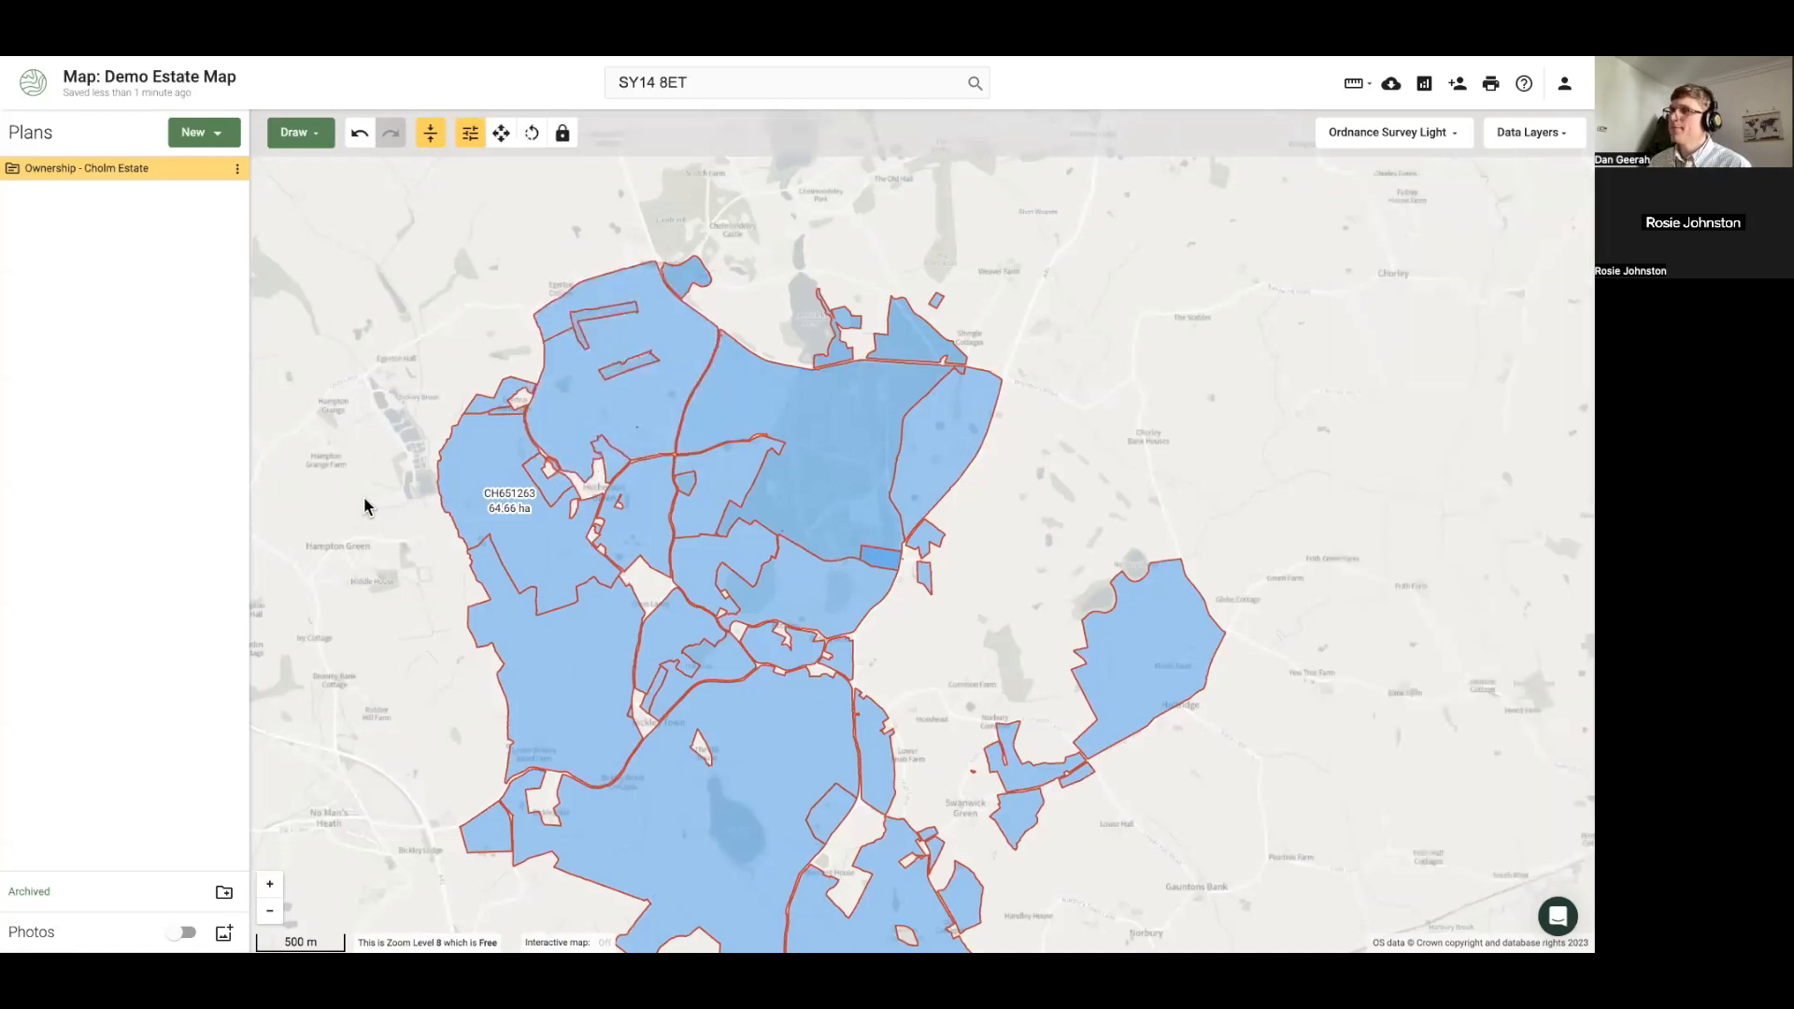
pyautogui.click(239, 169)
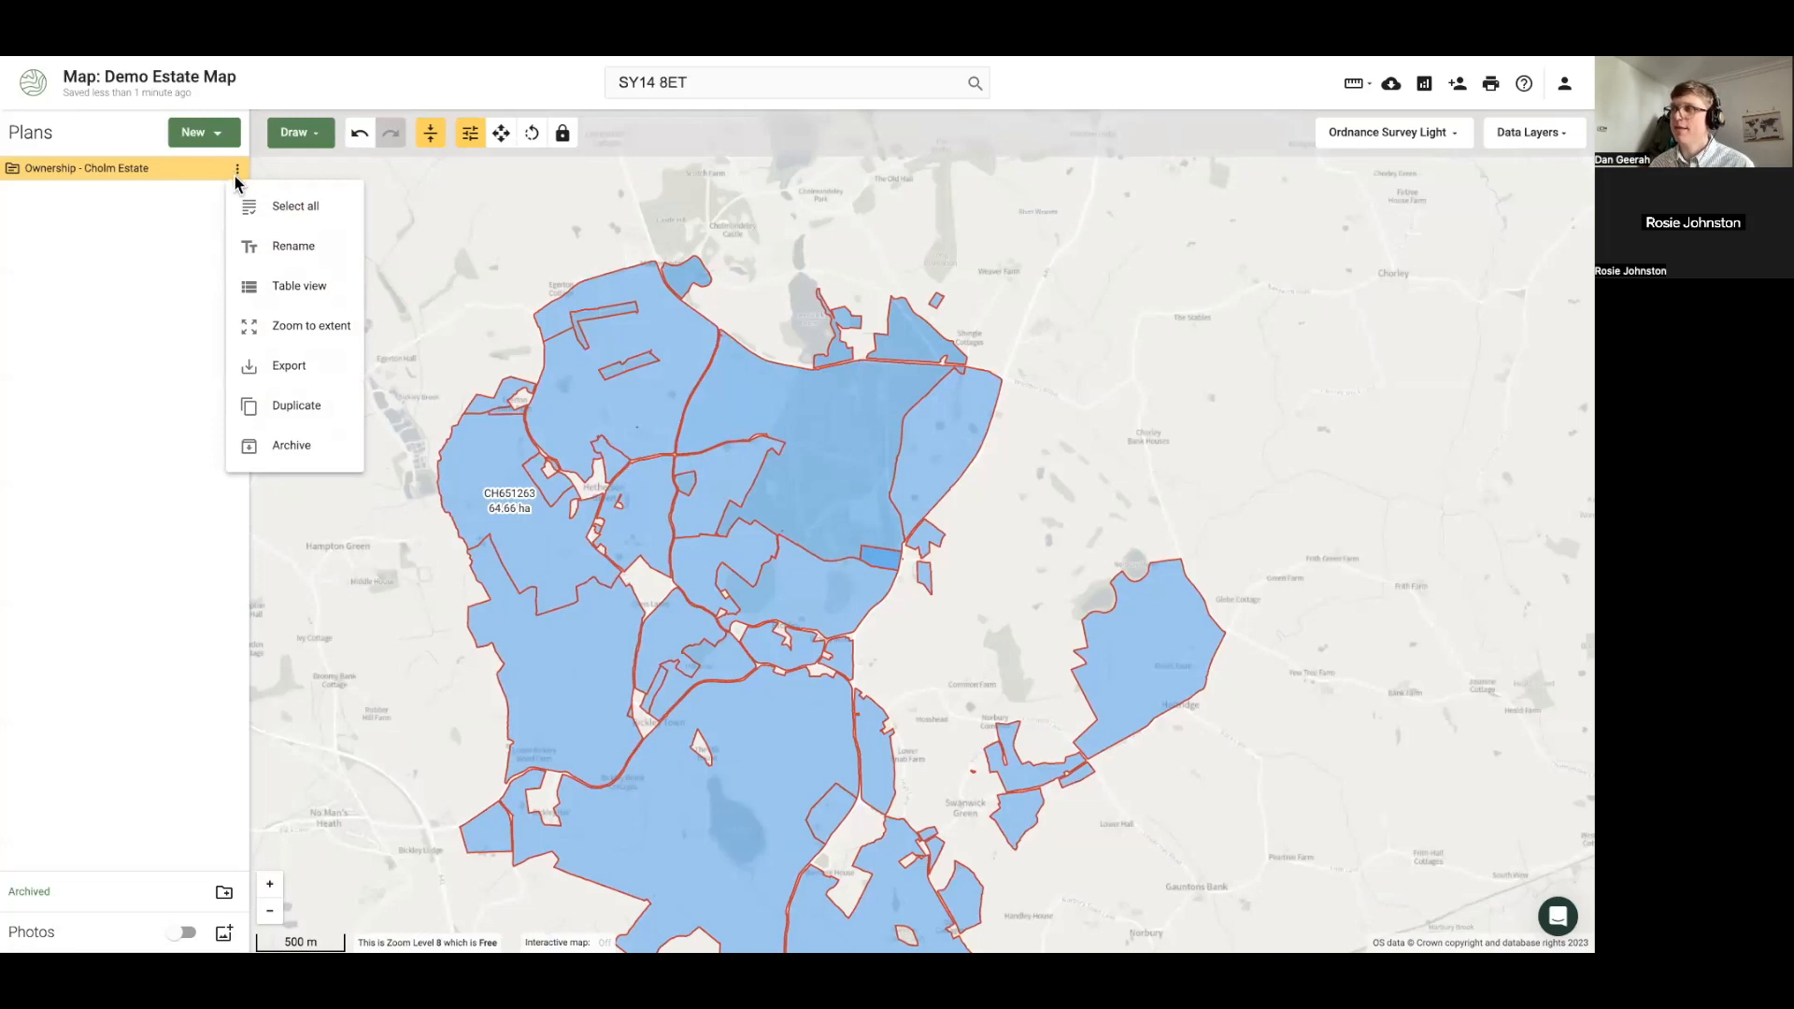
# Duplicate the ownership plan as 'Ownership Management - Cholm Estate', then hide the new plan
pyautogui.click(297, 407)
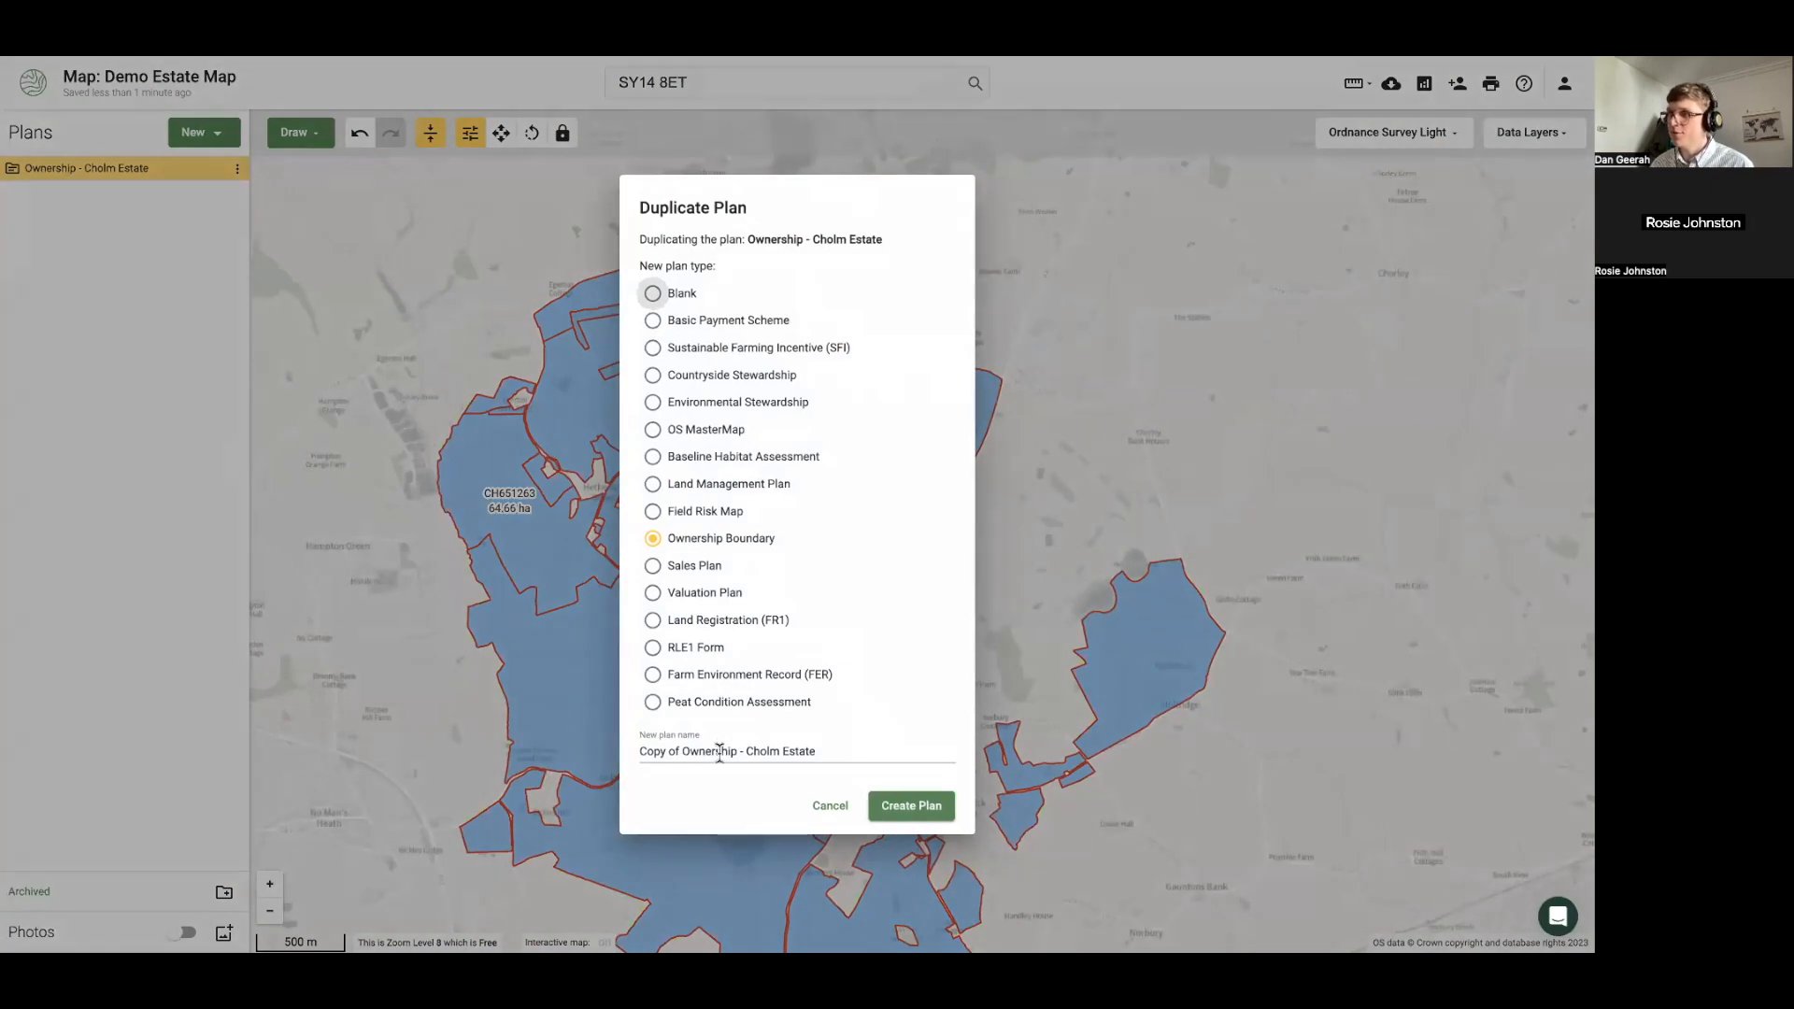
pyautogui.moveTo(690, 751); pyautogui.dragTo(622, 753)
pyautogui.press('BackSpace')
pyautogui.write('Ma')
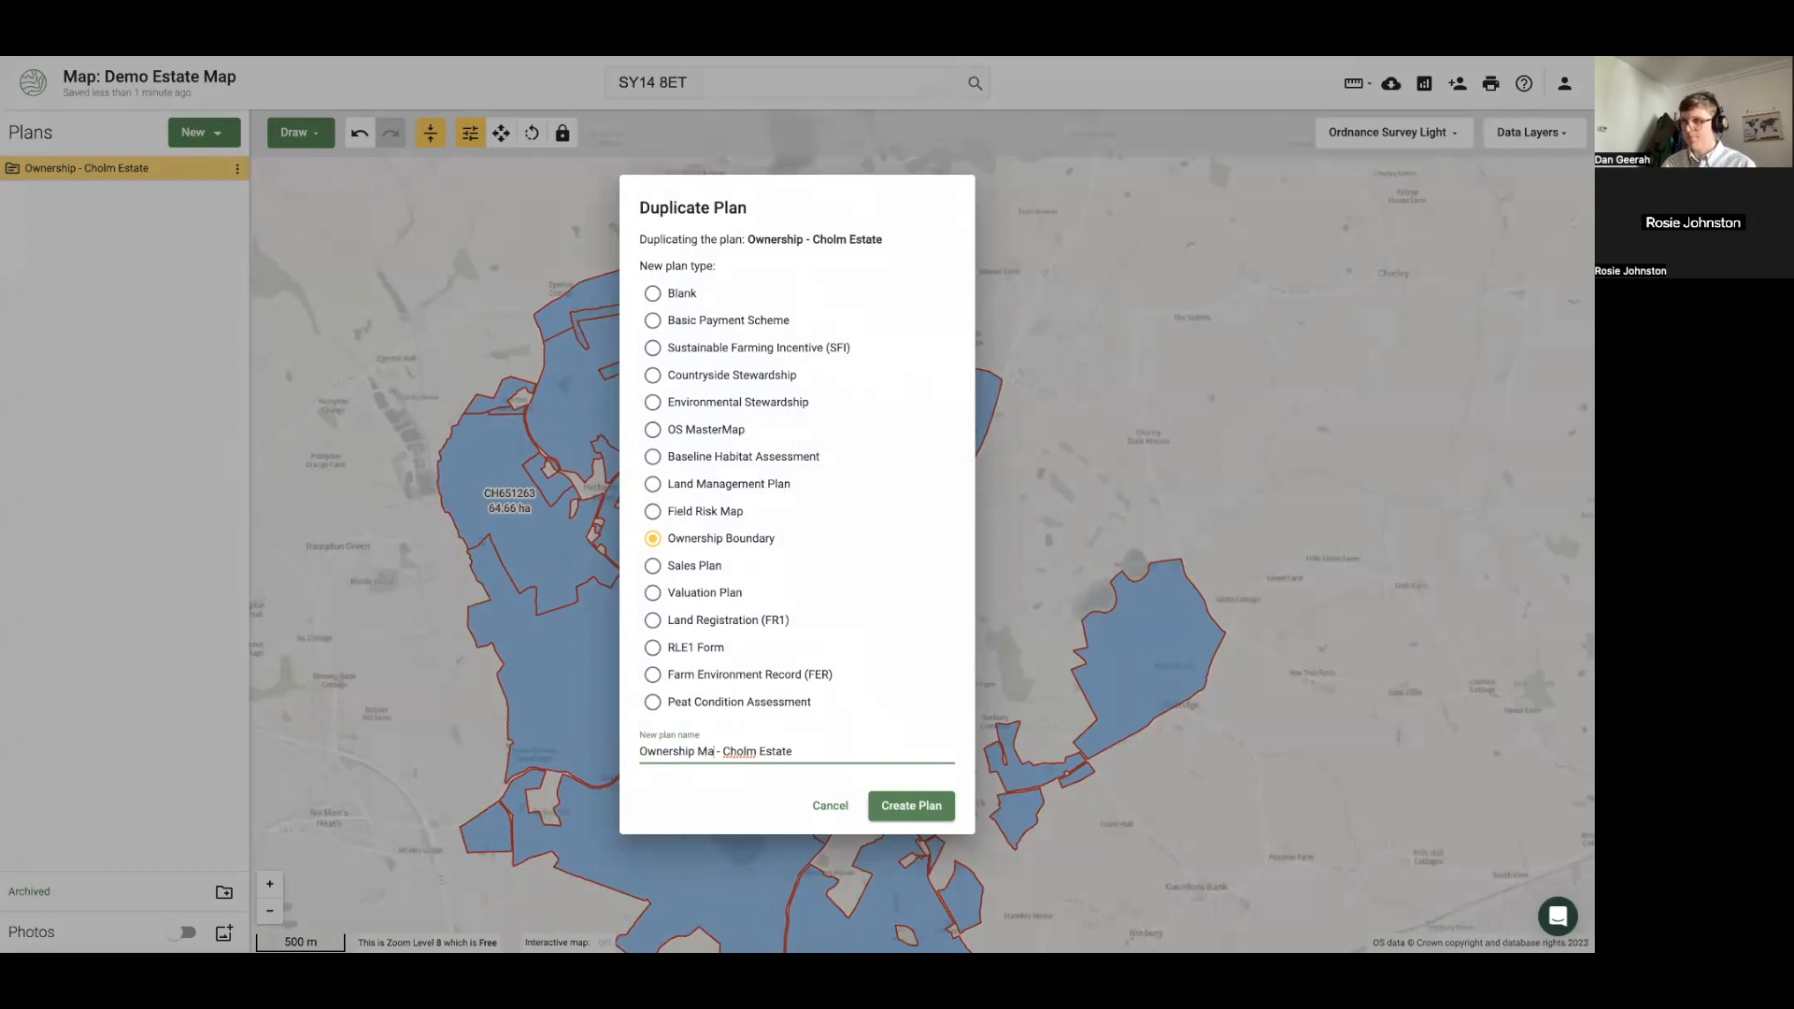
pyautogui.write('nagement')
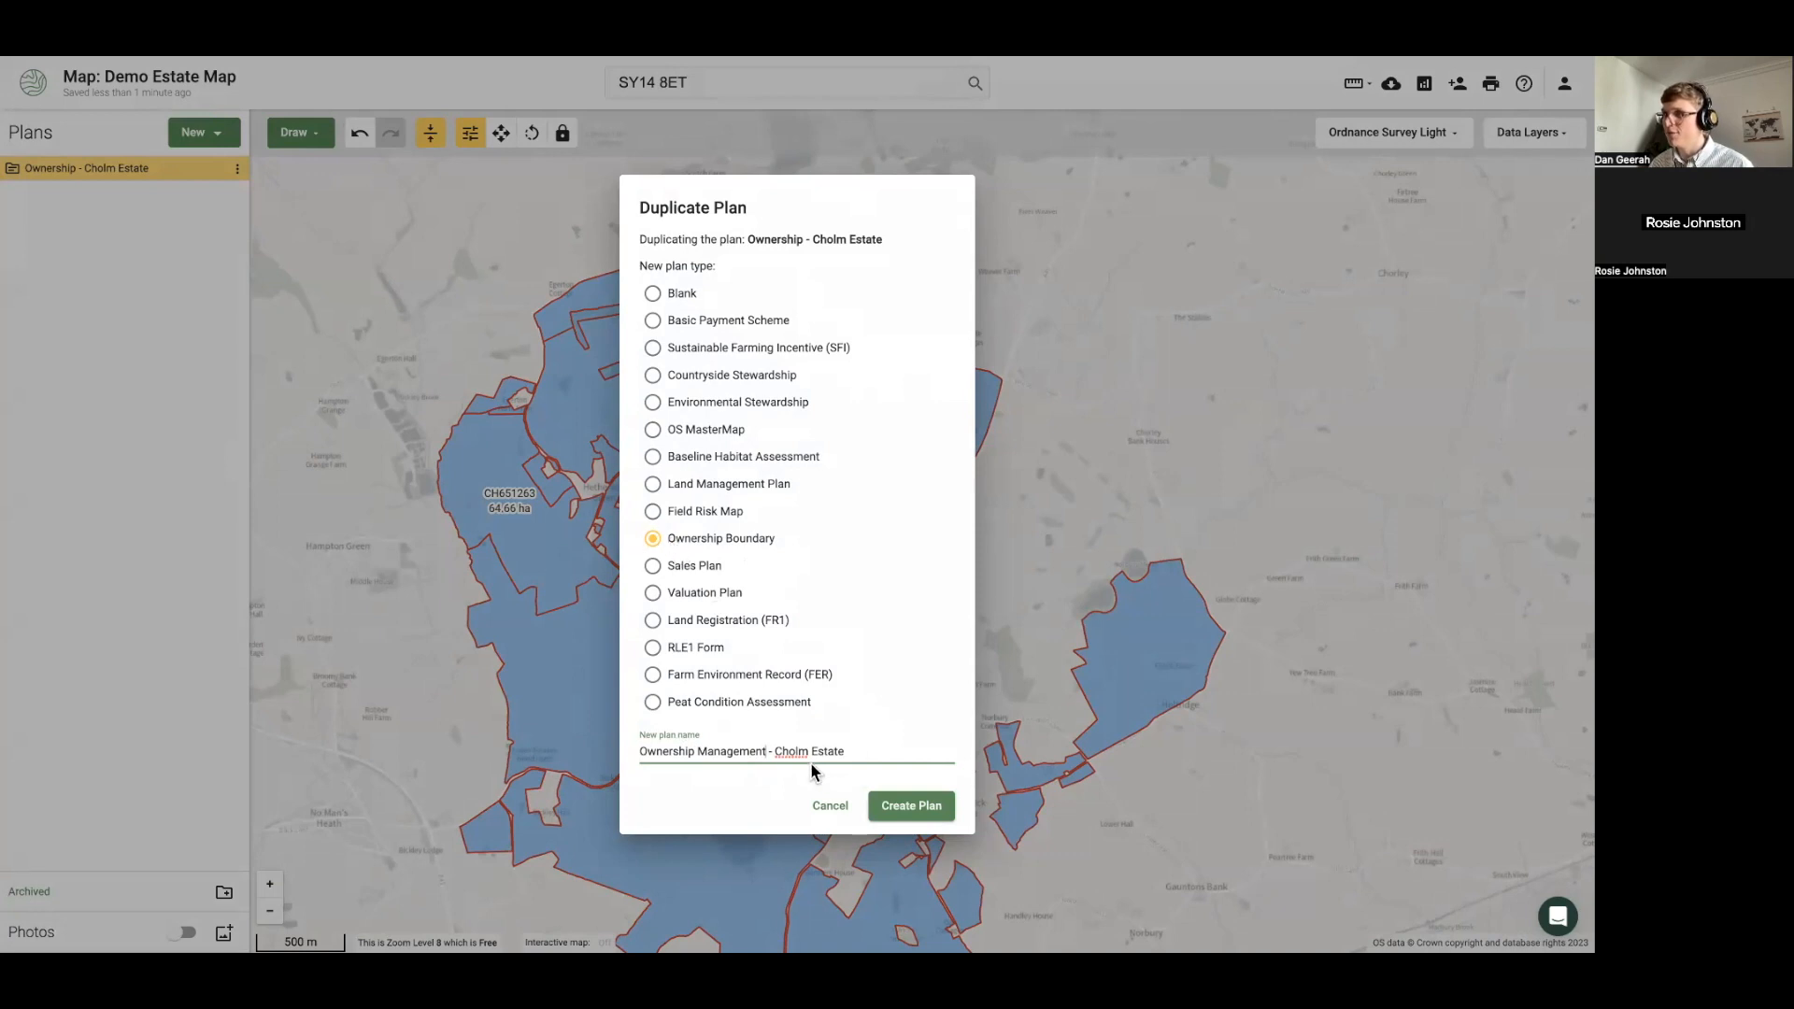
pyautogui.click(907, 796)
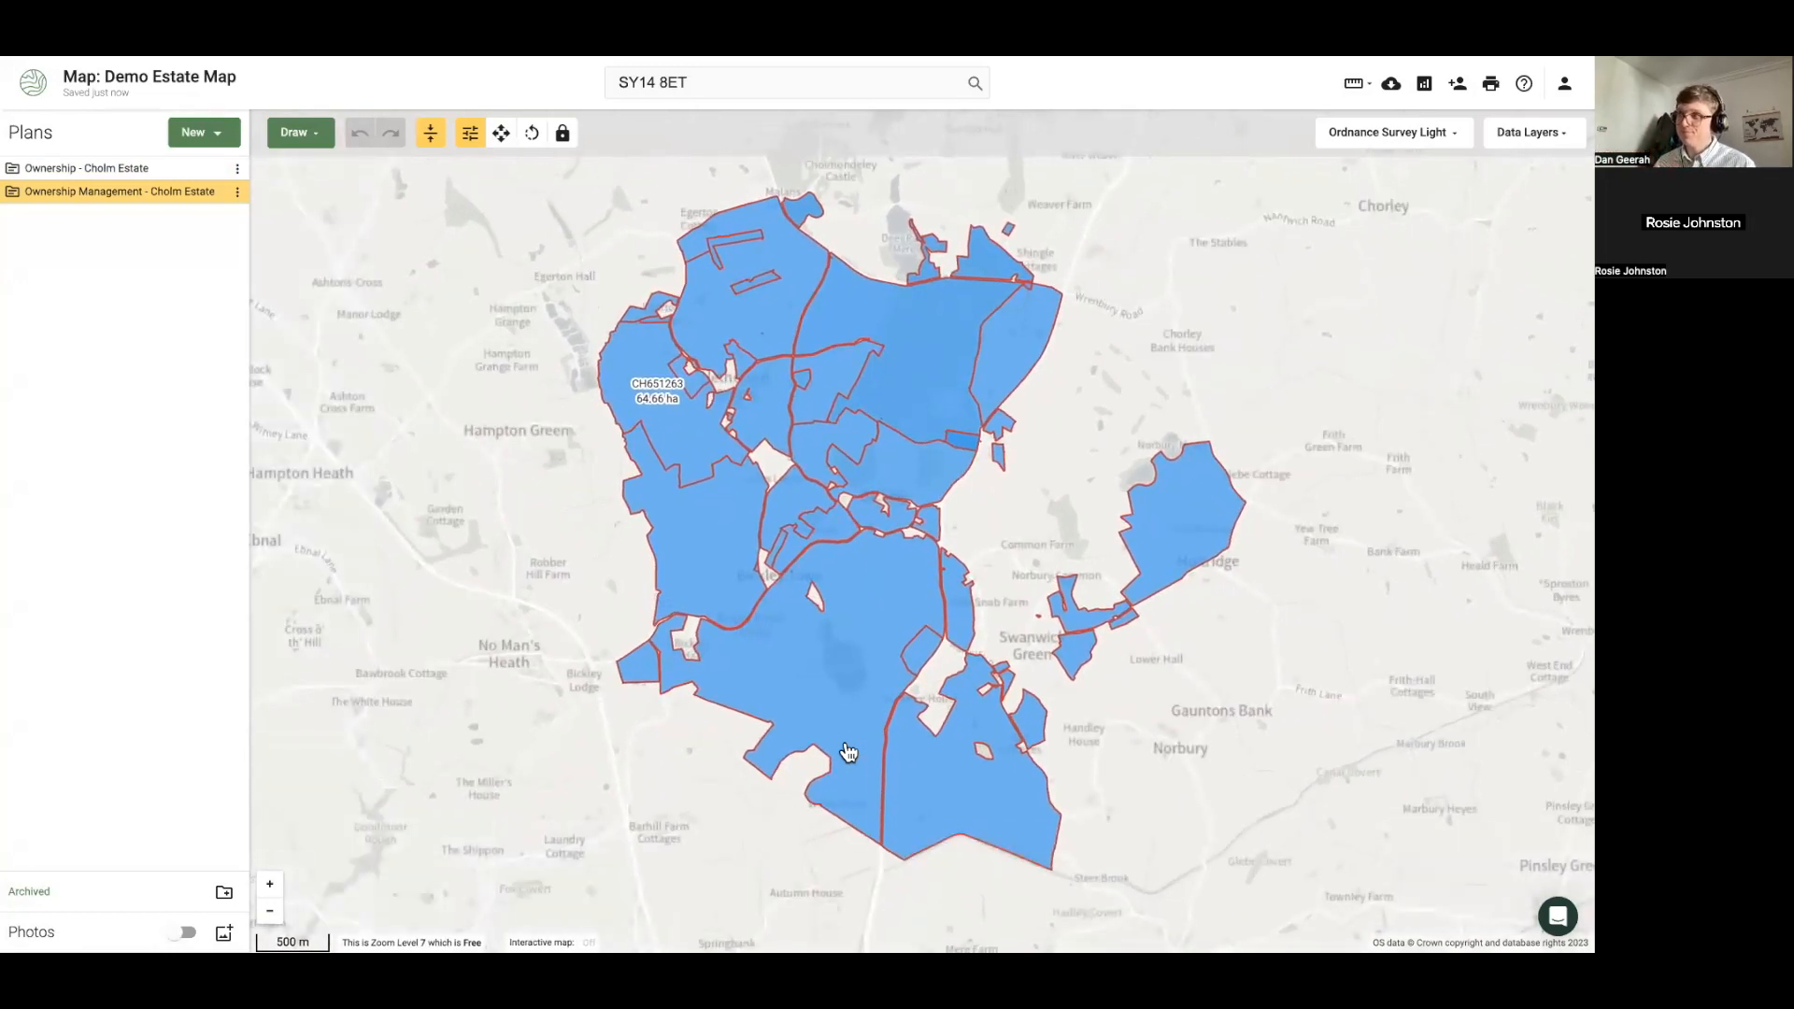
pyautogui.click(215, 193)
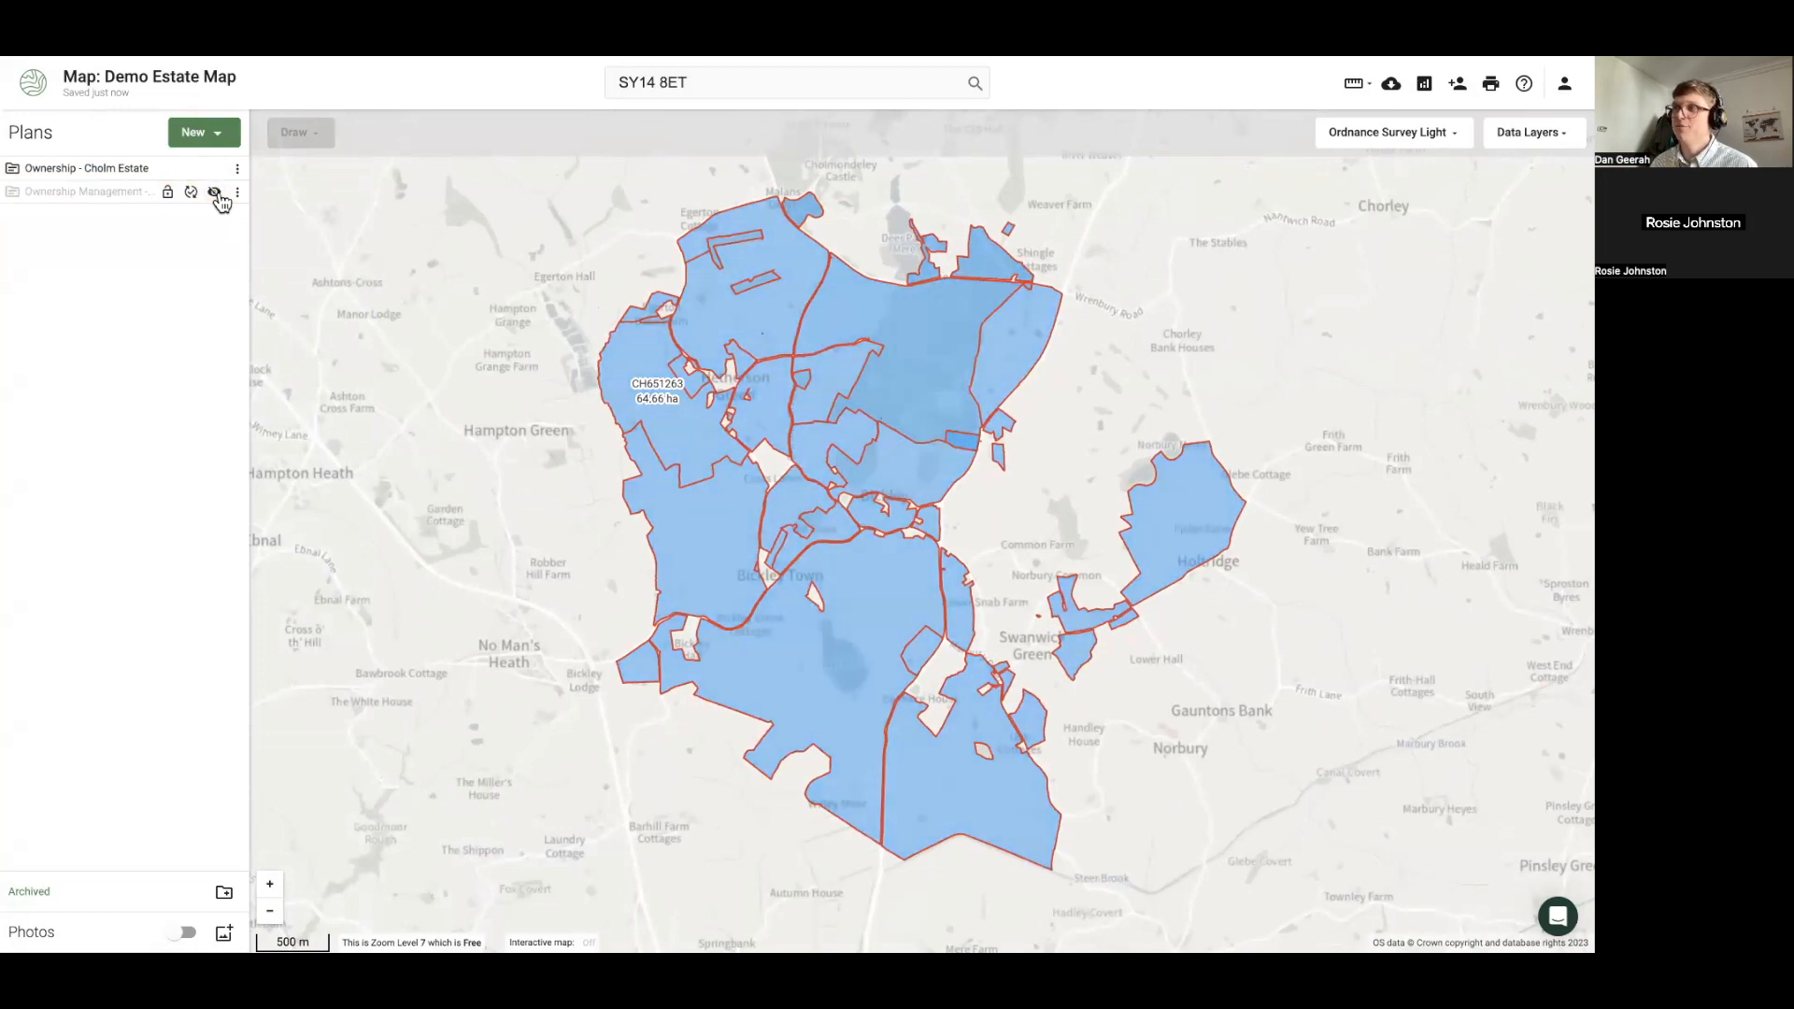
# Show only the Ownership Management plan and name parcel CH651263 'Tenant 1 - FBT', labelled on the map
pyautogui.click(216, 192)
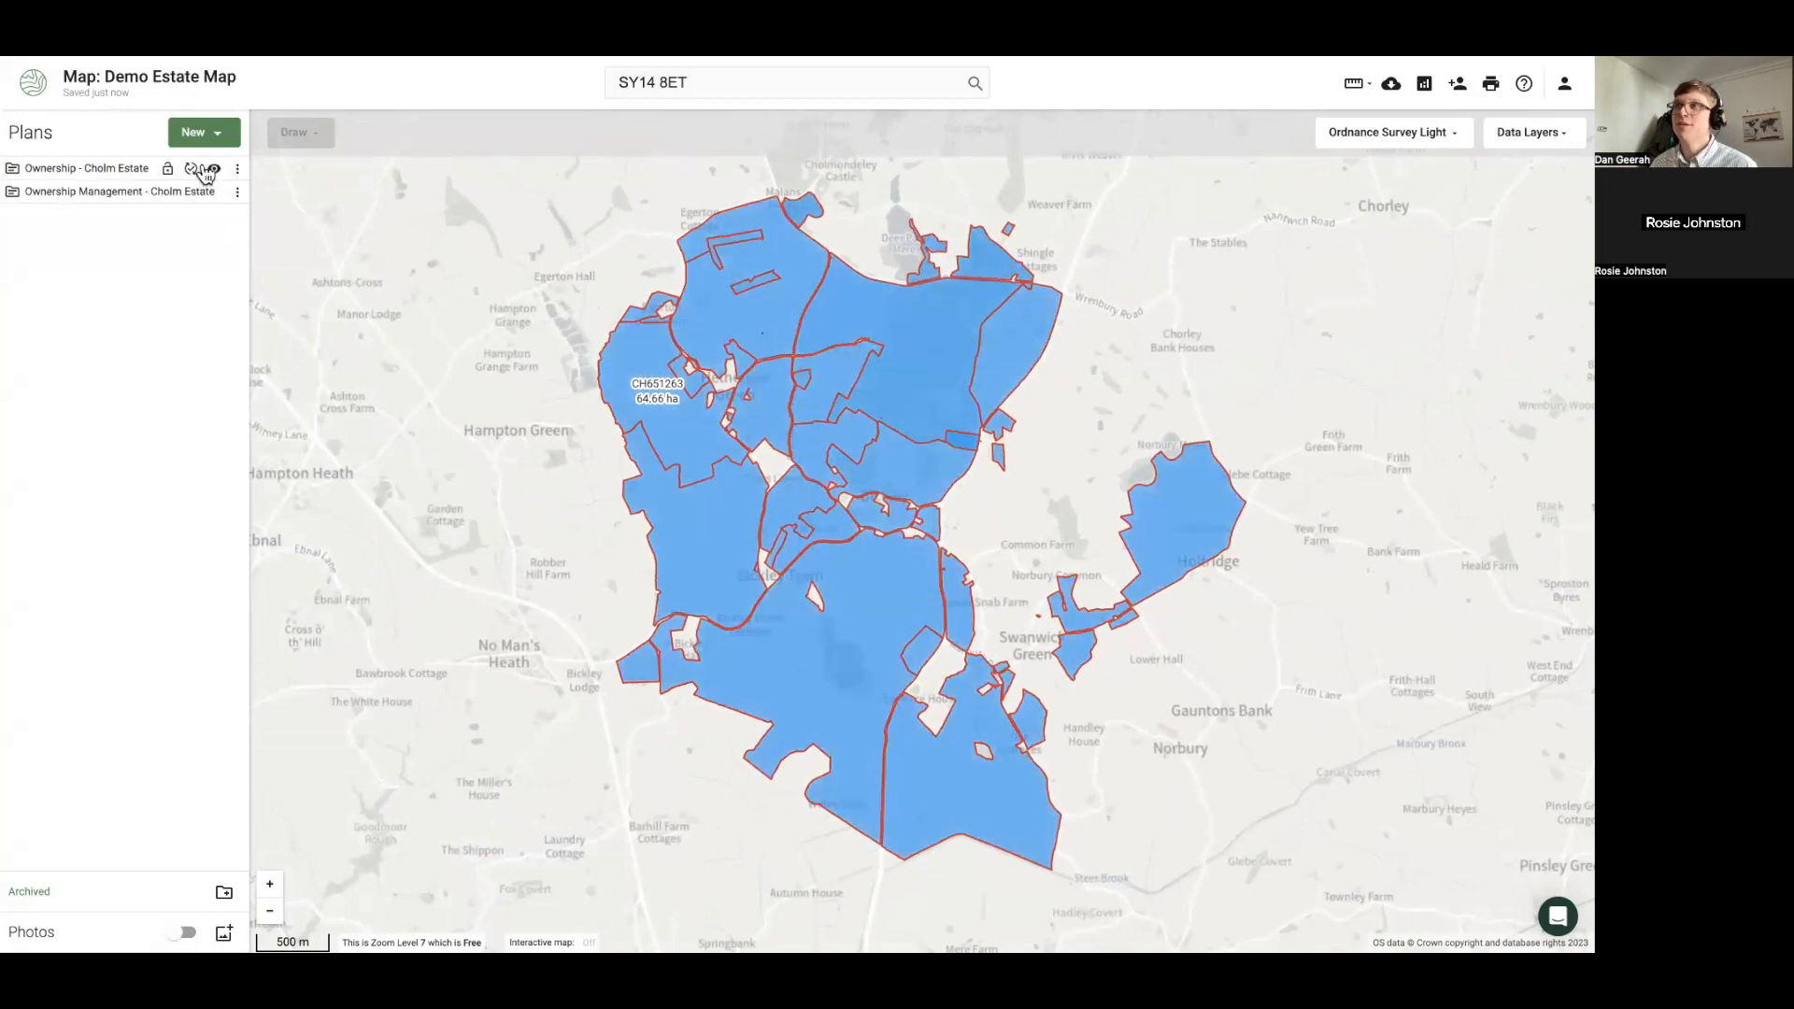
pyautogui.click(213, 171)
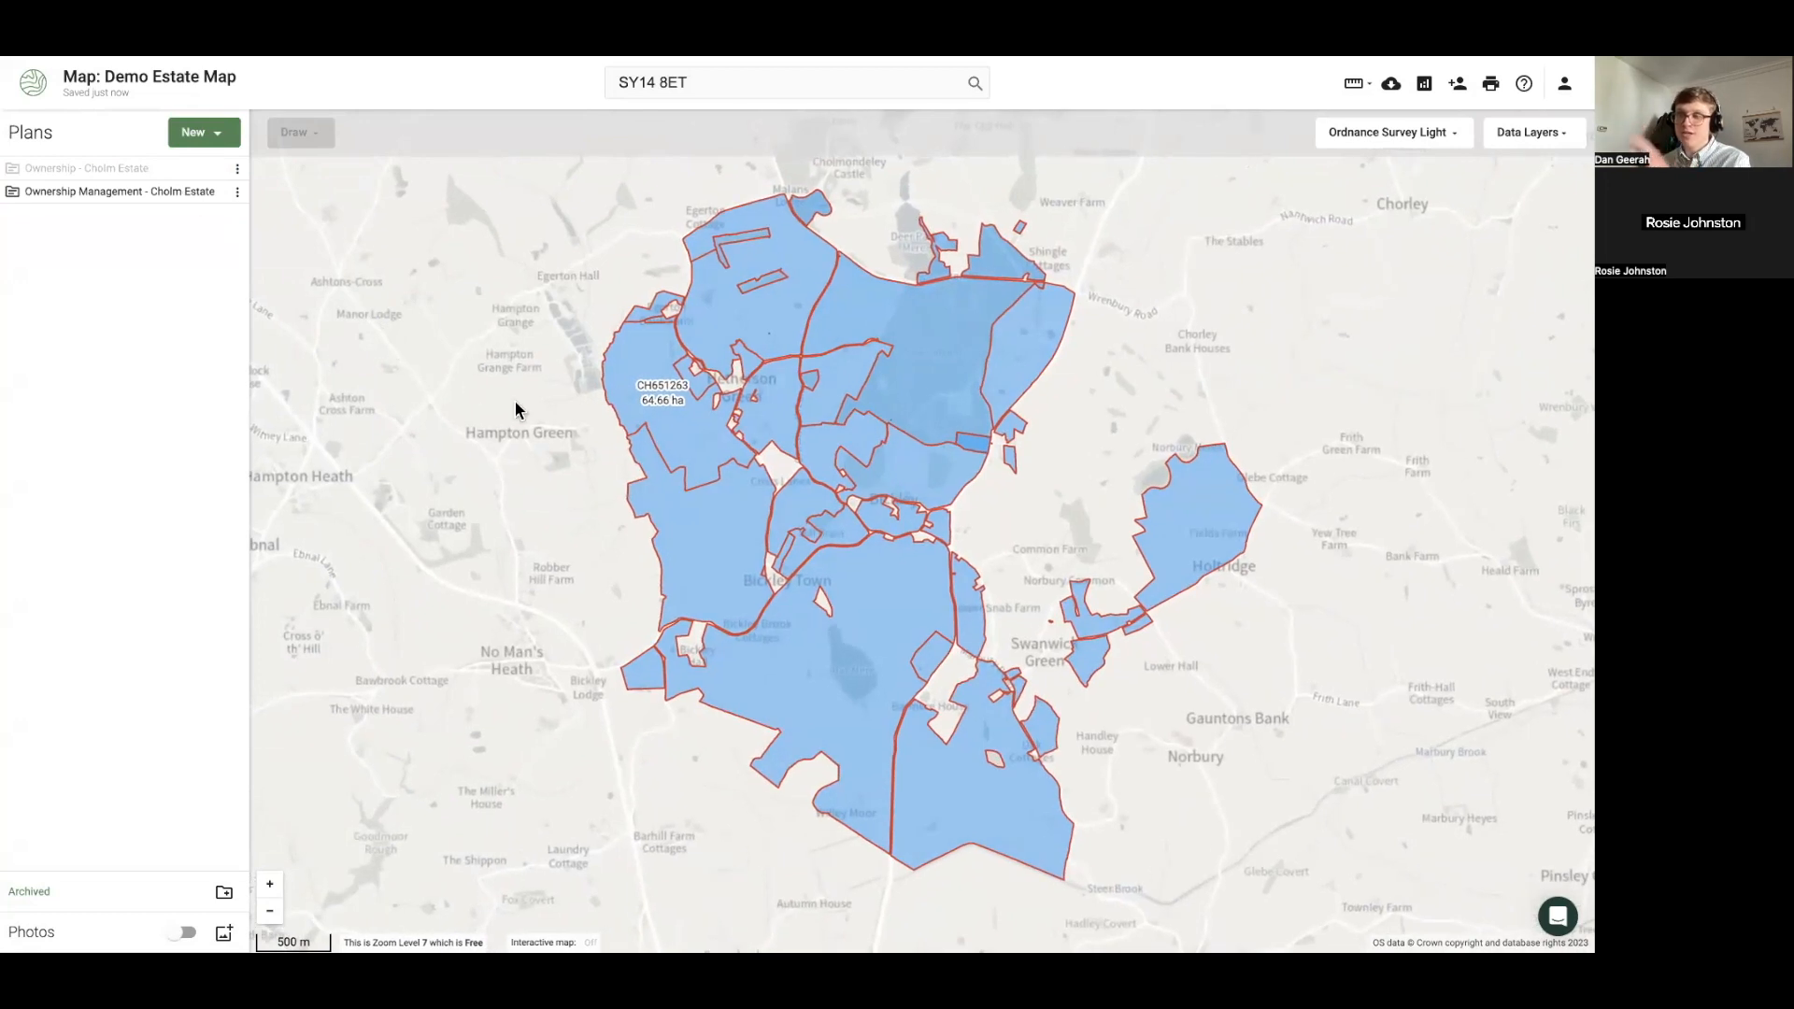
pyautogui.click(672, 440)
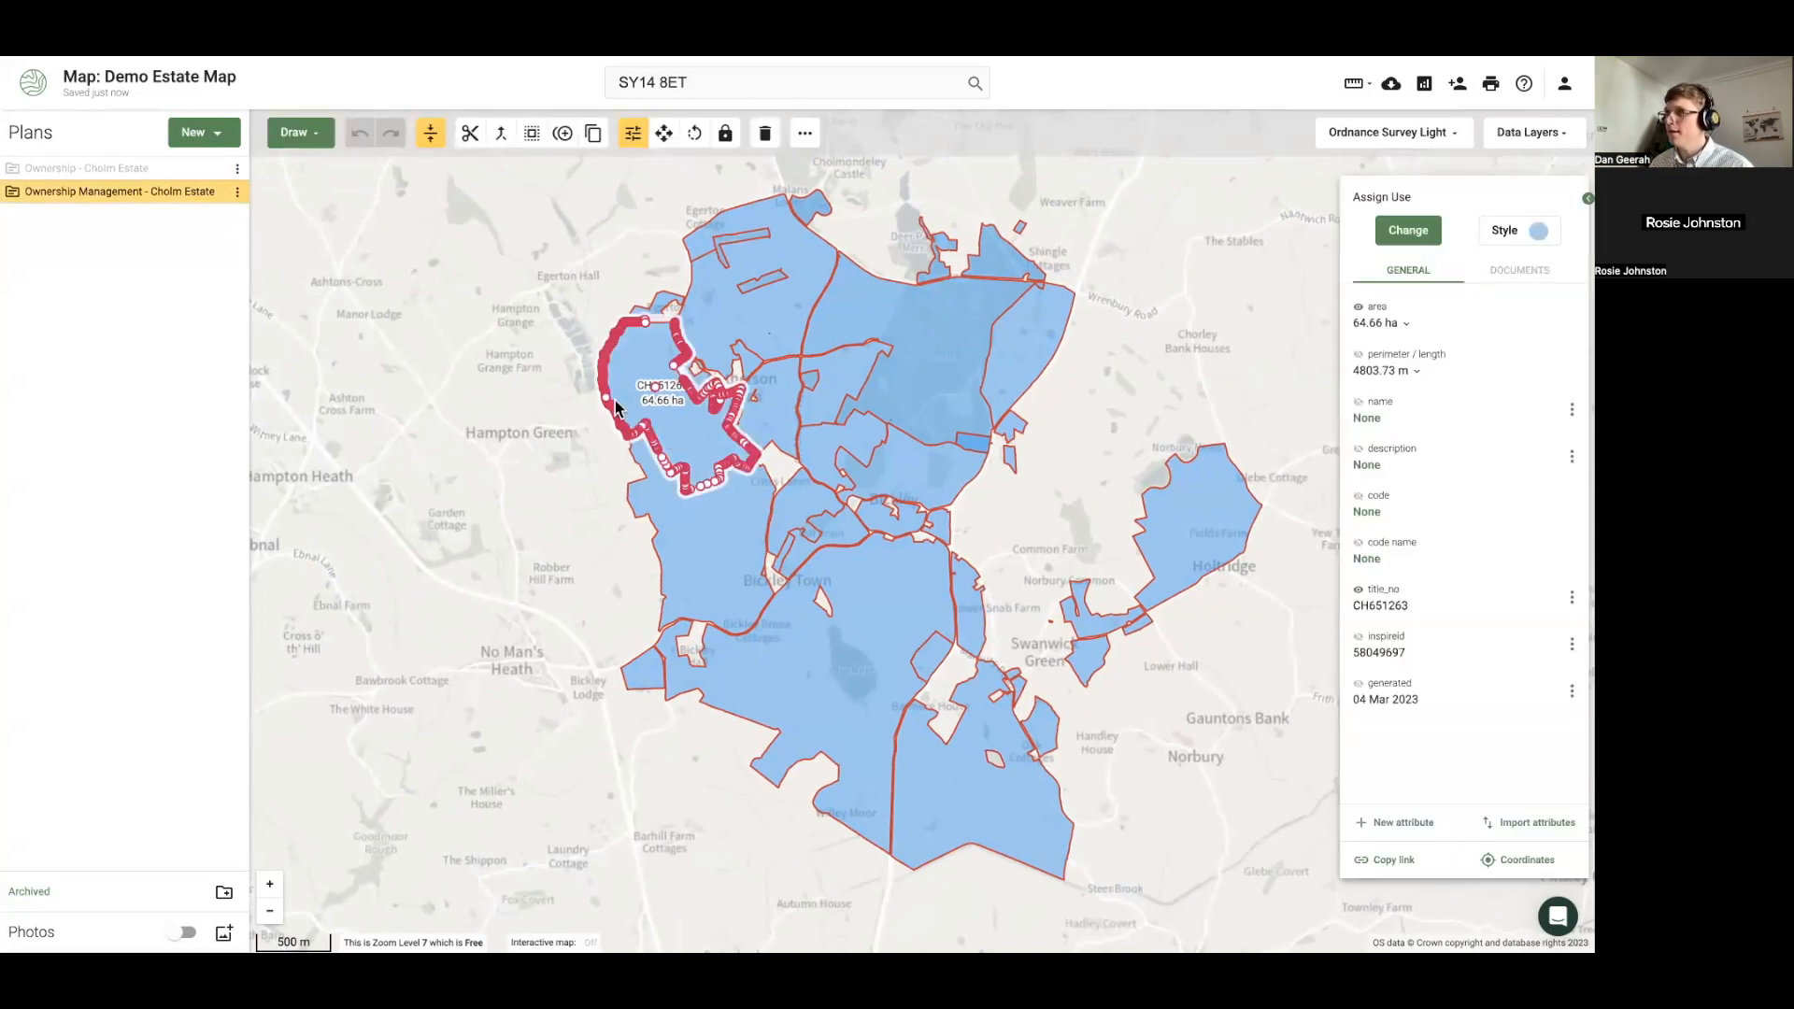
pyautogui.scroll(2, 667, 397)
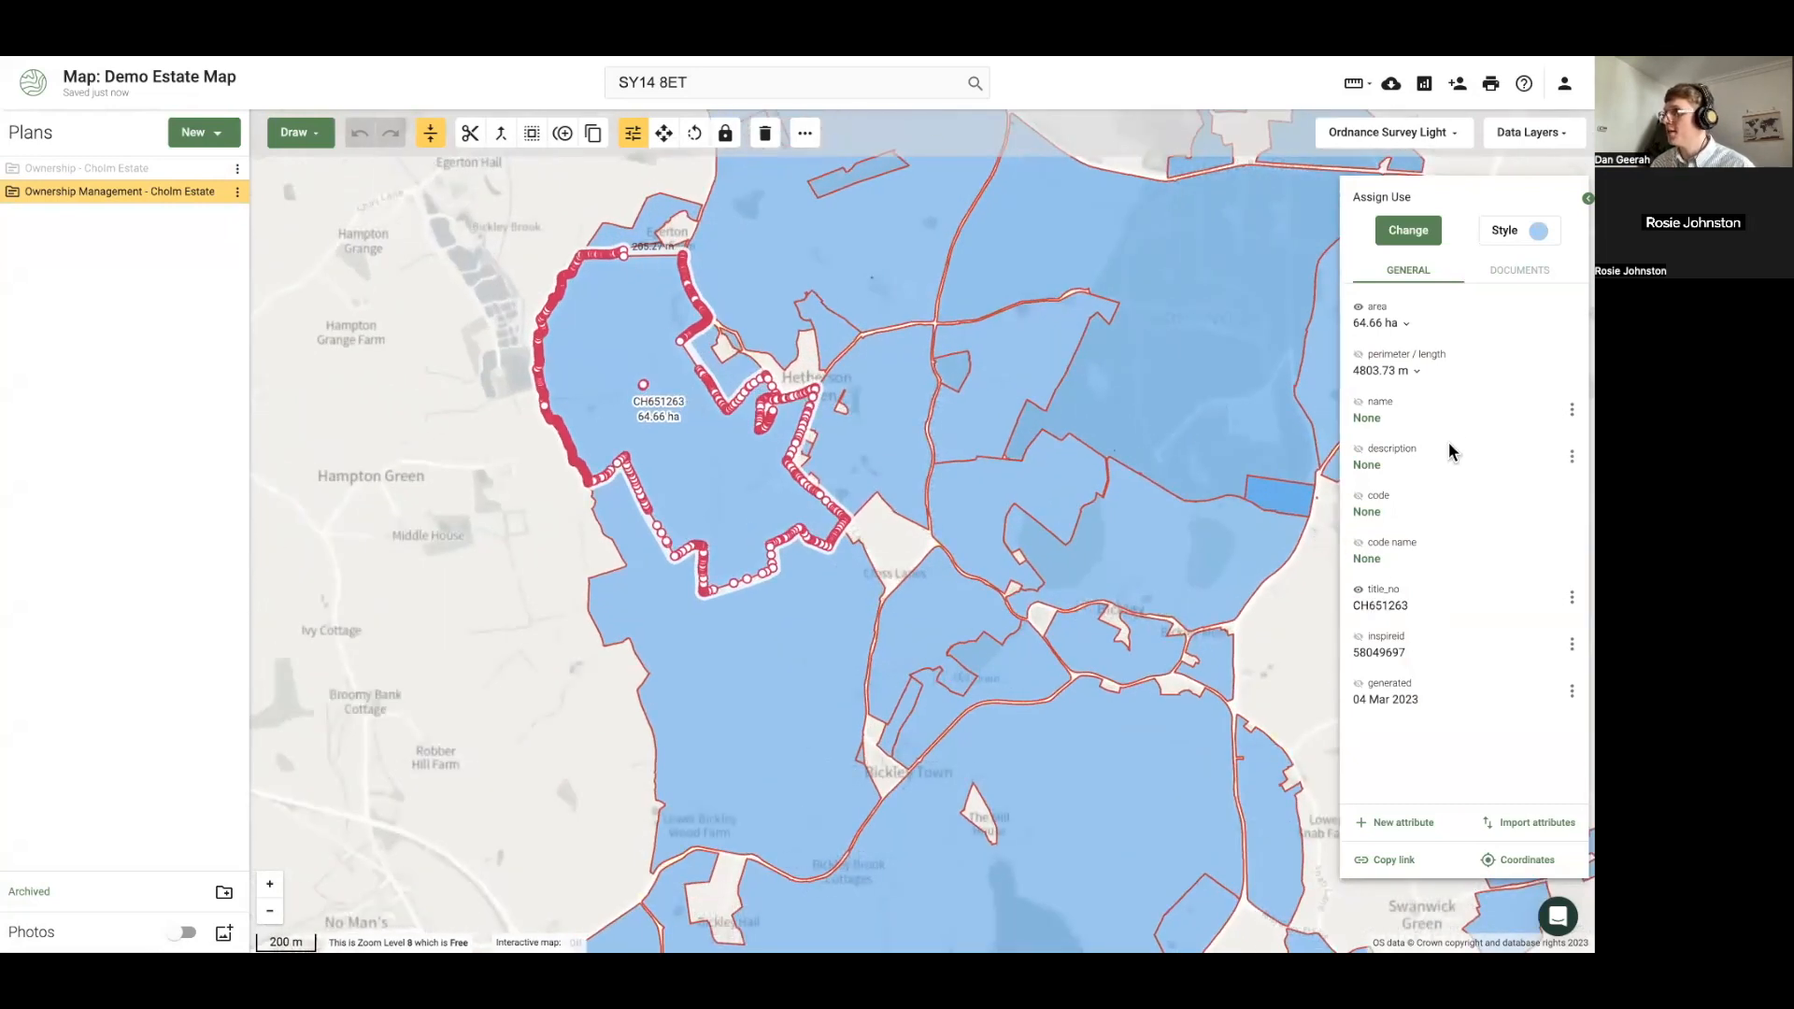
pyautogui.click(1572, 414)
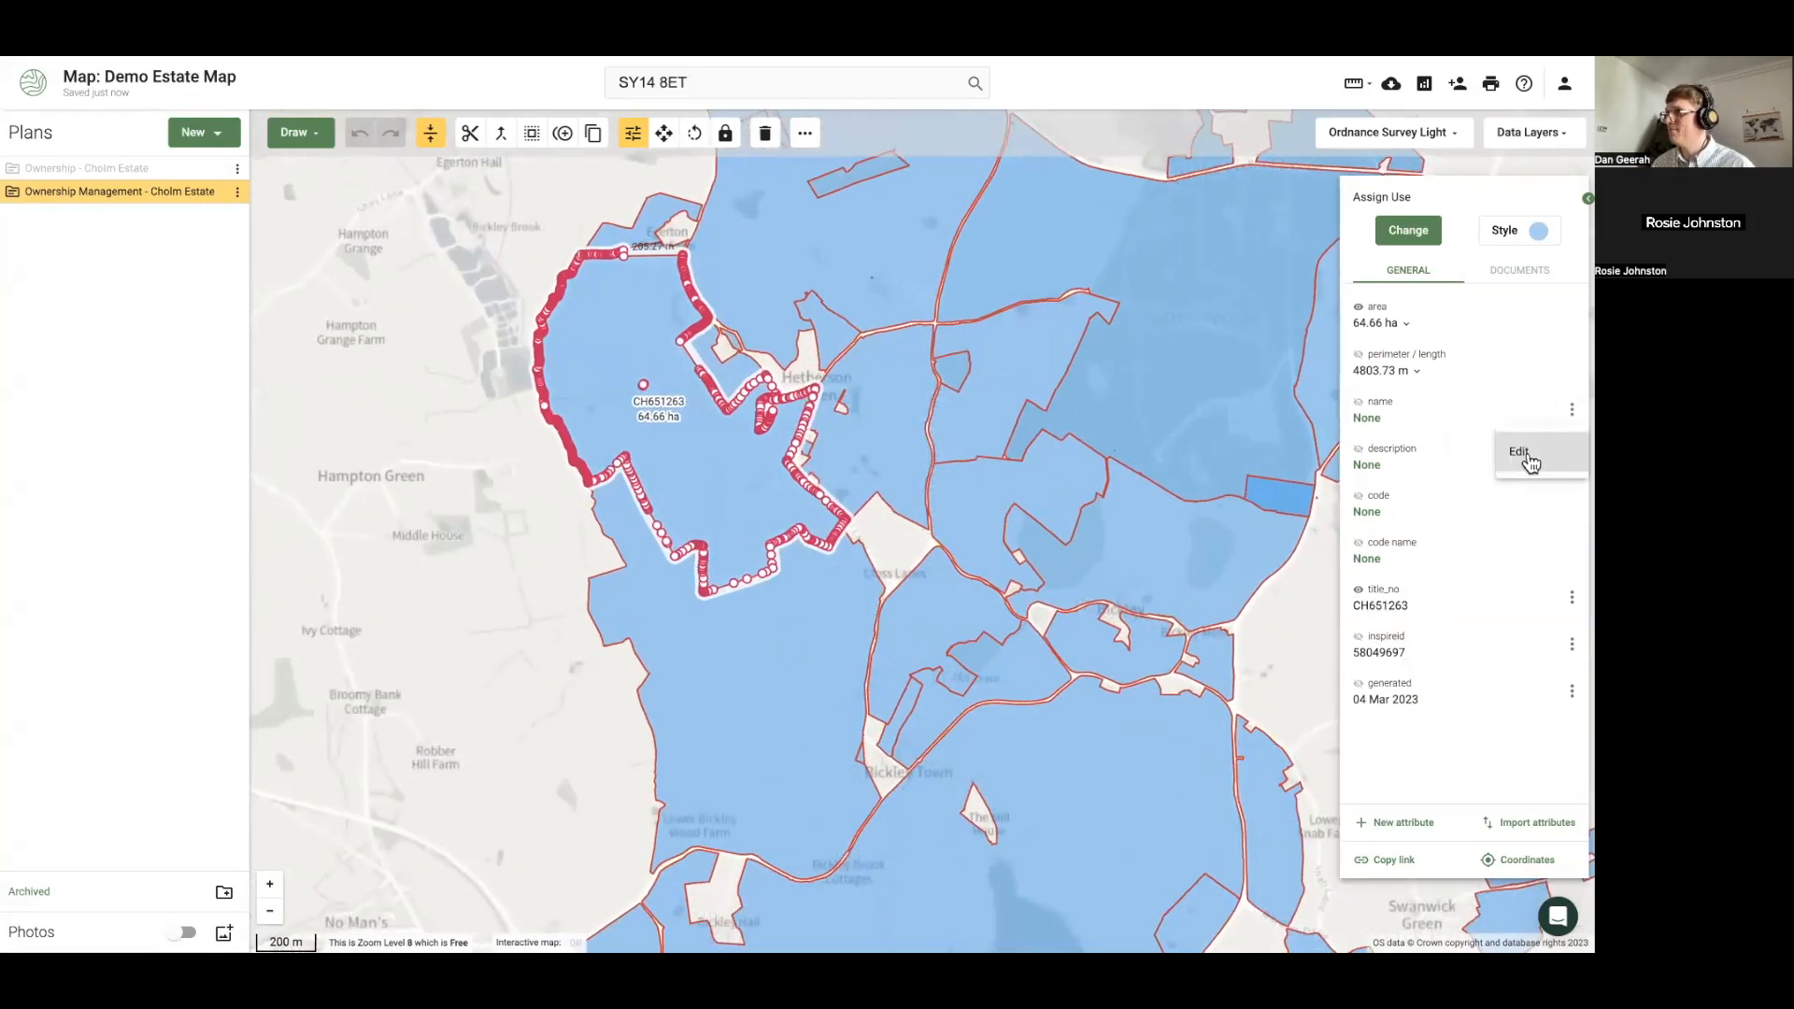
pyautogui.click(1525, 456)
pyautogui.click(1507, 444)
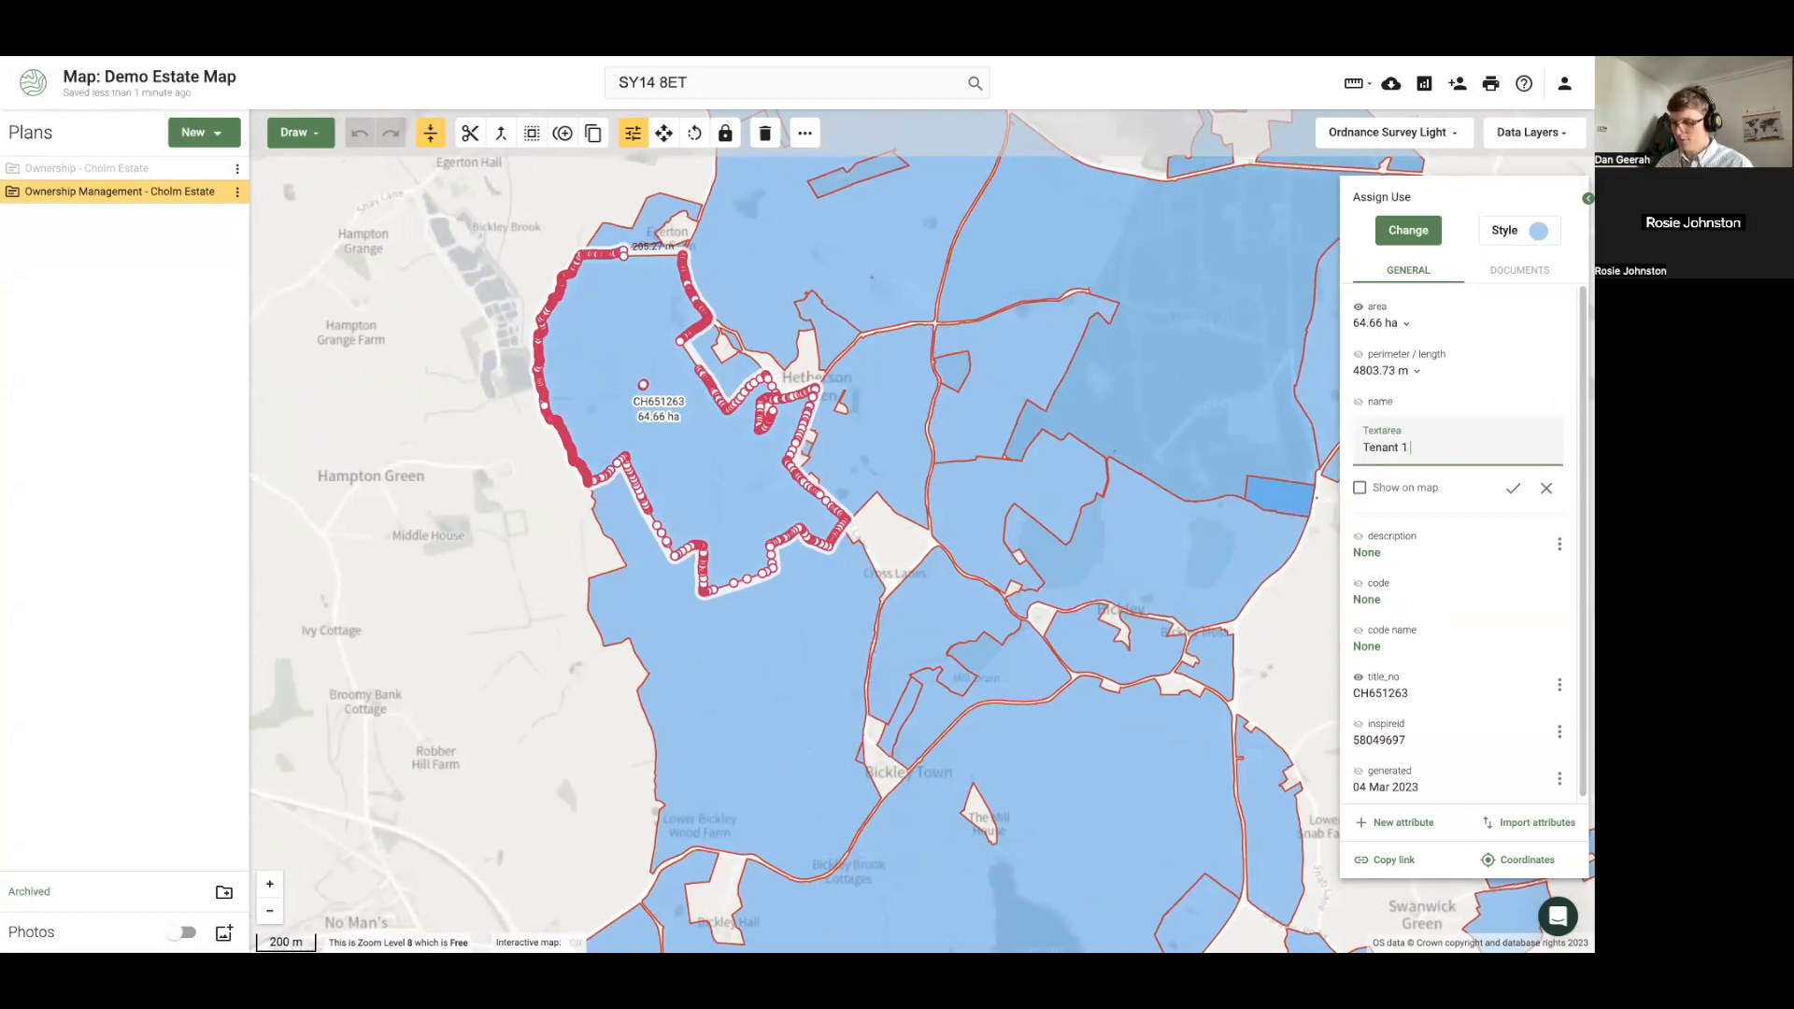
pyautogui.click(1361, 489)
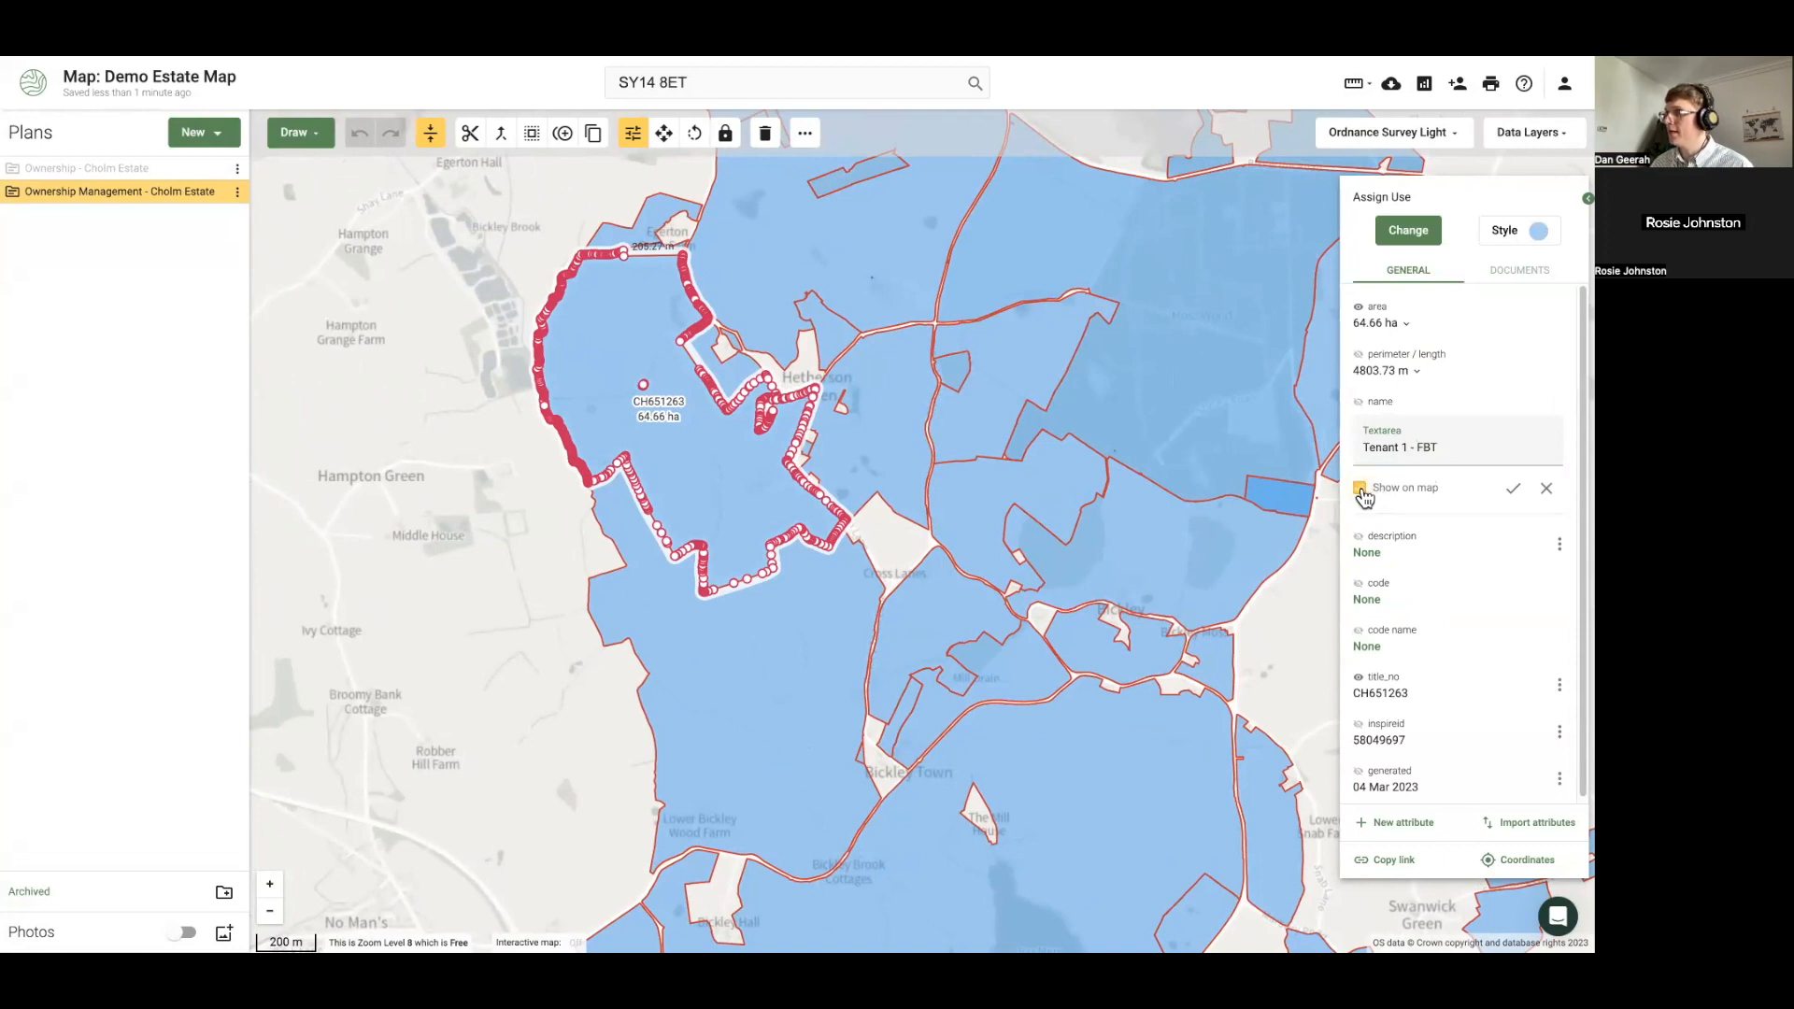
pyautogui.click(1514, 492)
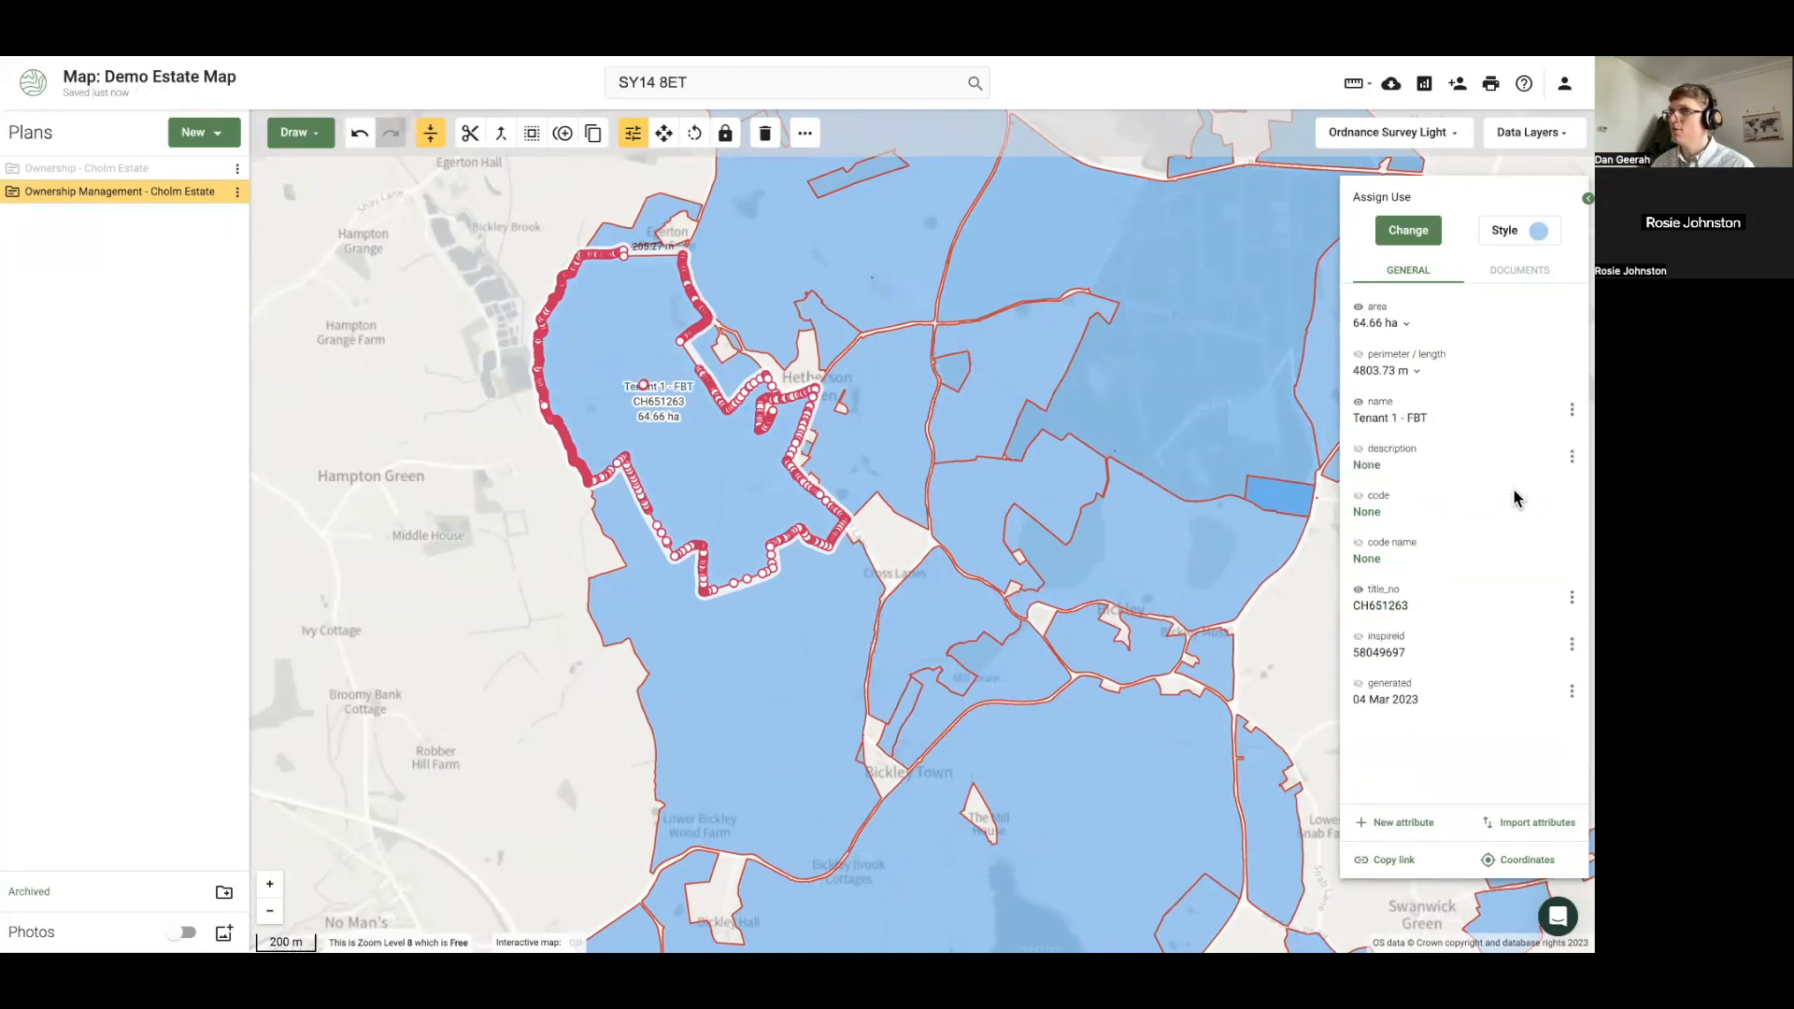
# Fill the Tenant 1 - FBT parcel light purple, then select the large parcel to its south
pyautogui.click(491, 490)
pyautogui.click(664, 436)
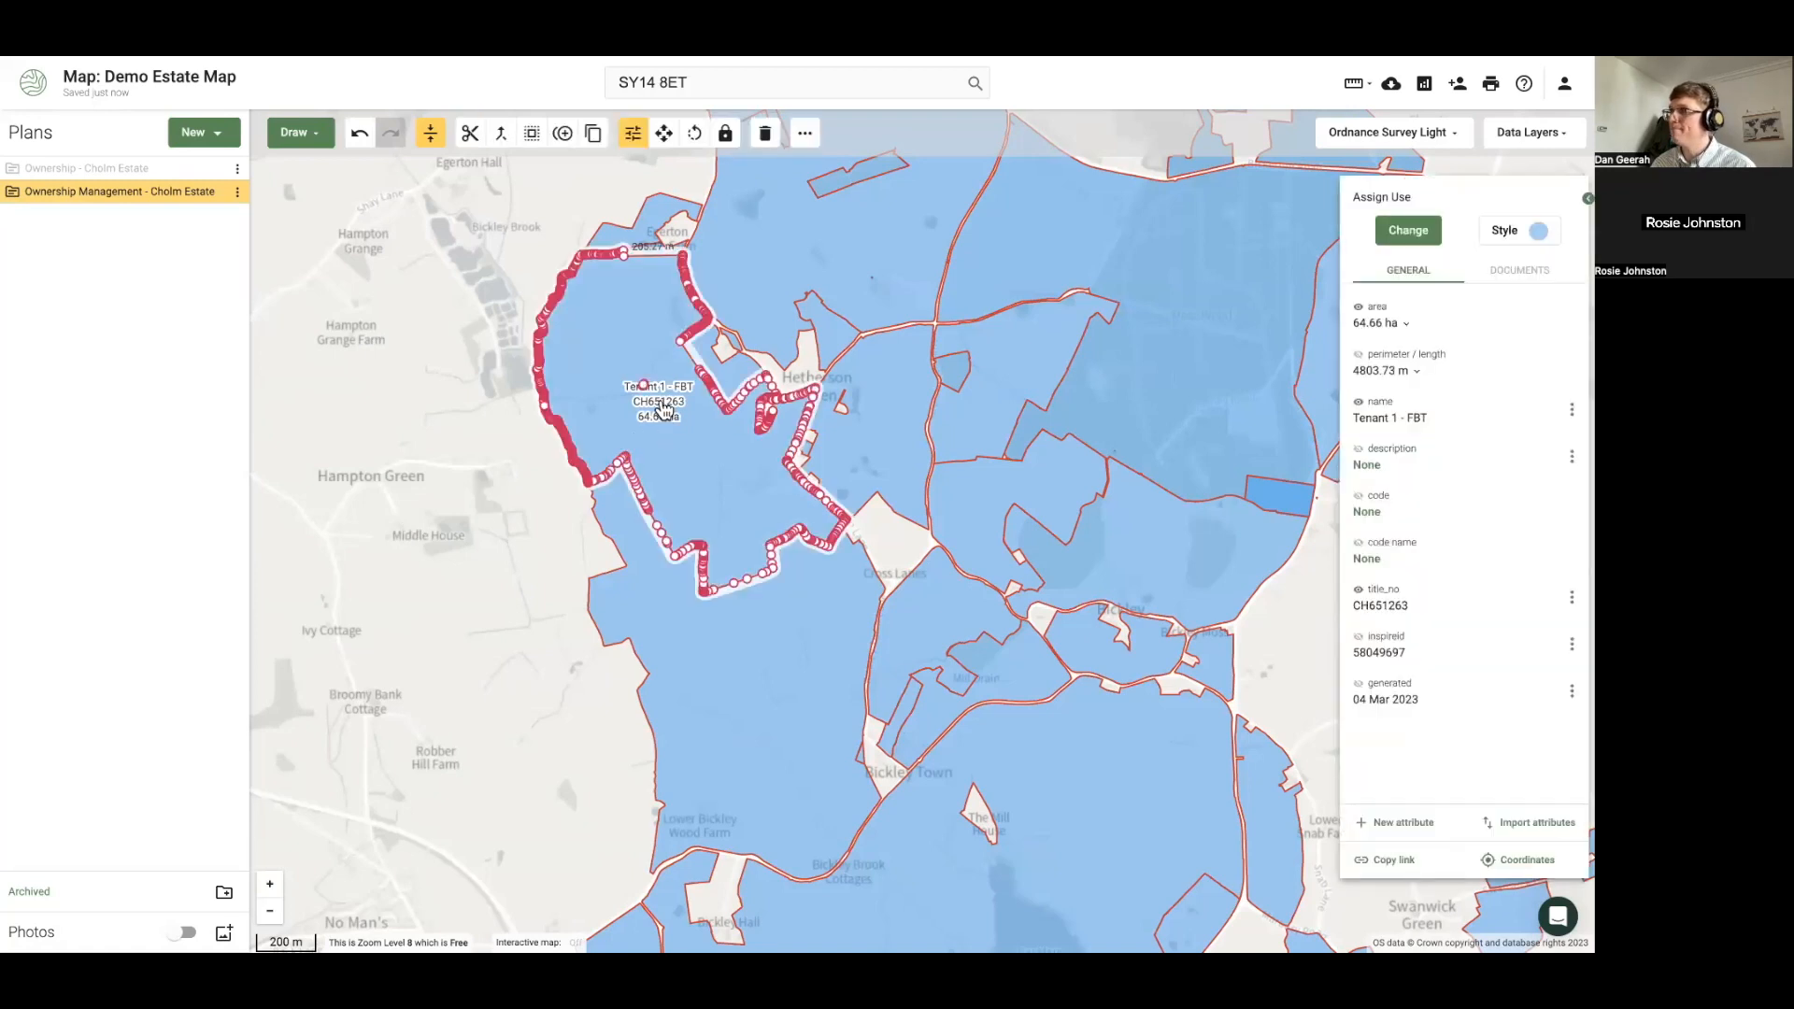
pyautogui.scroll(1, 1130, 363)
pyautogui.click(1507, 230)
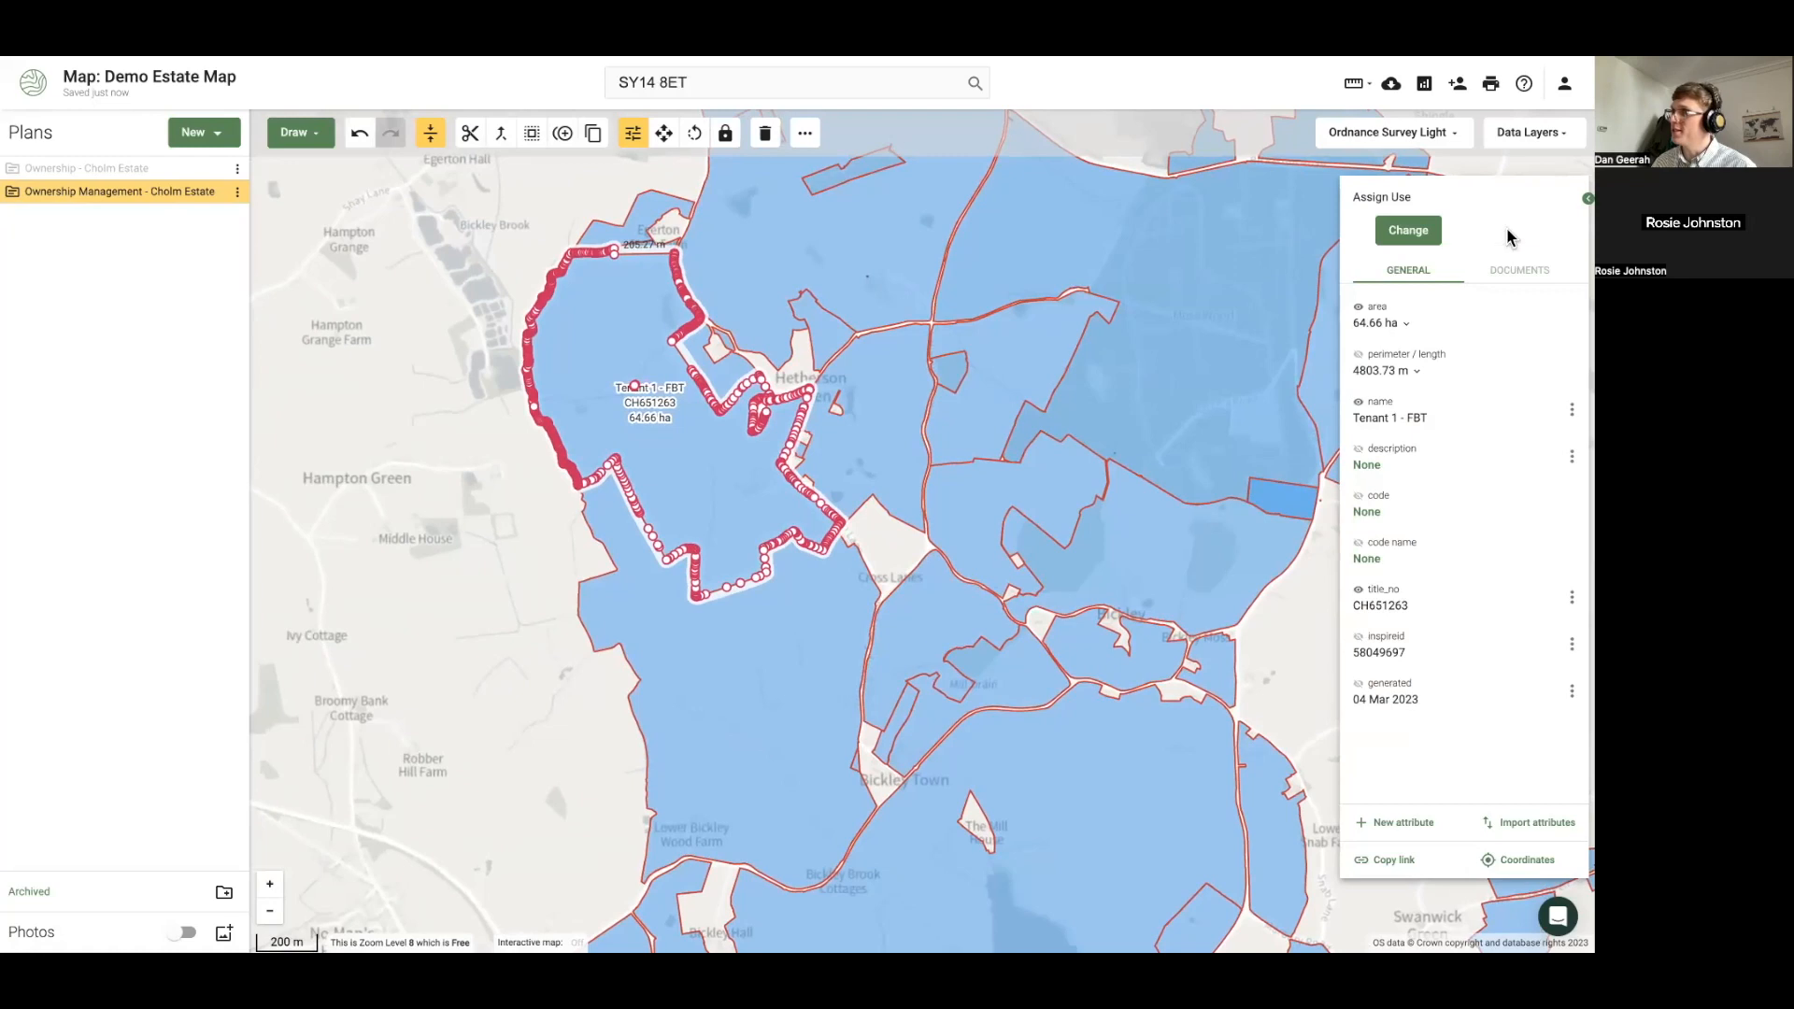
pyautogui.click(1437, 377)
pyautogui.click(453, 521)
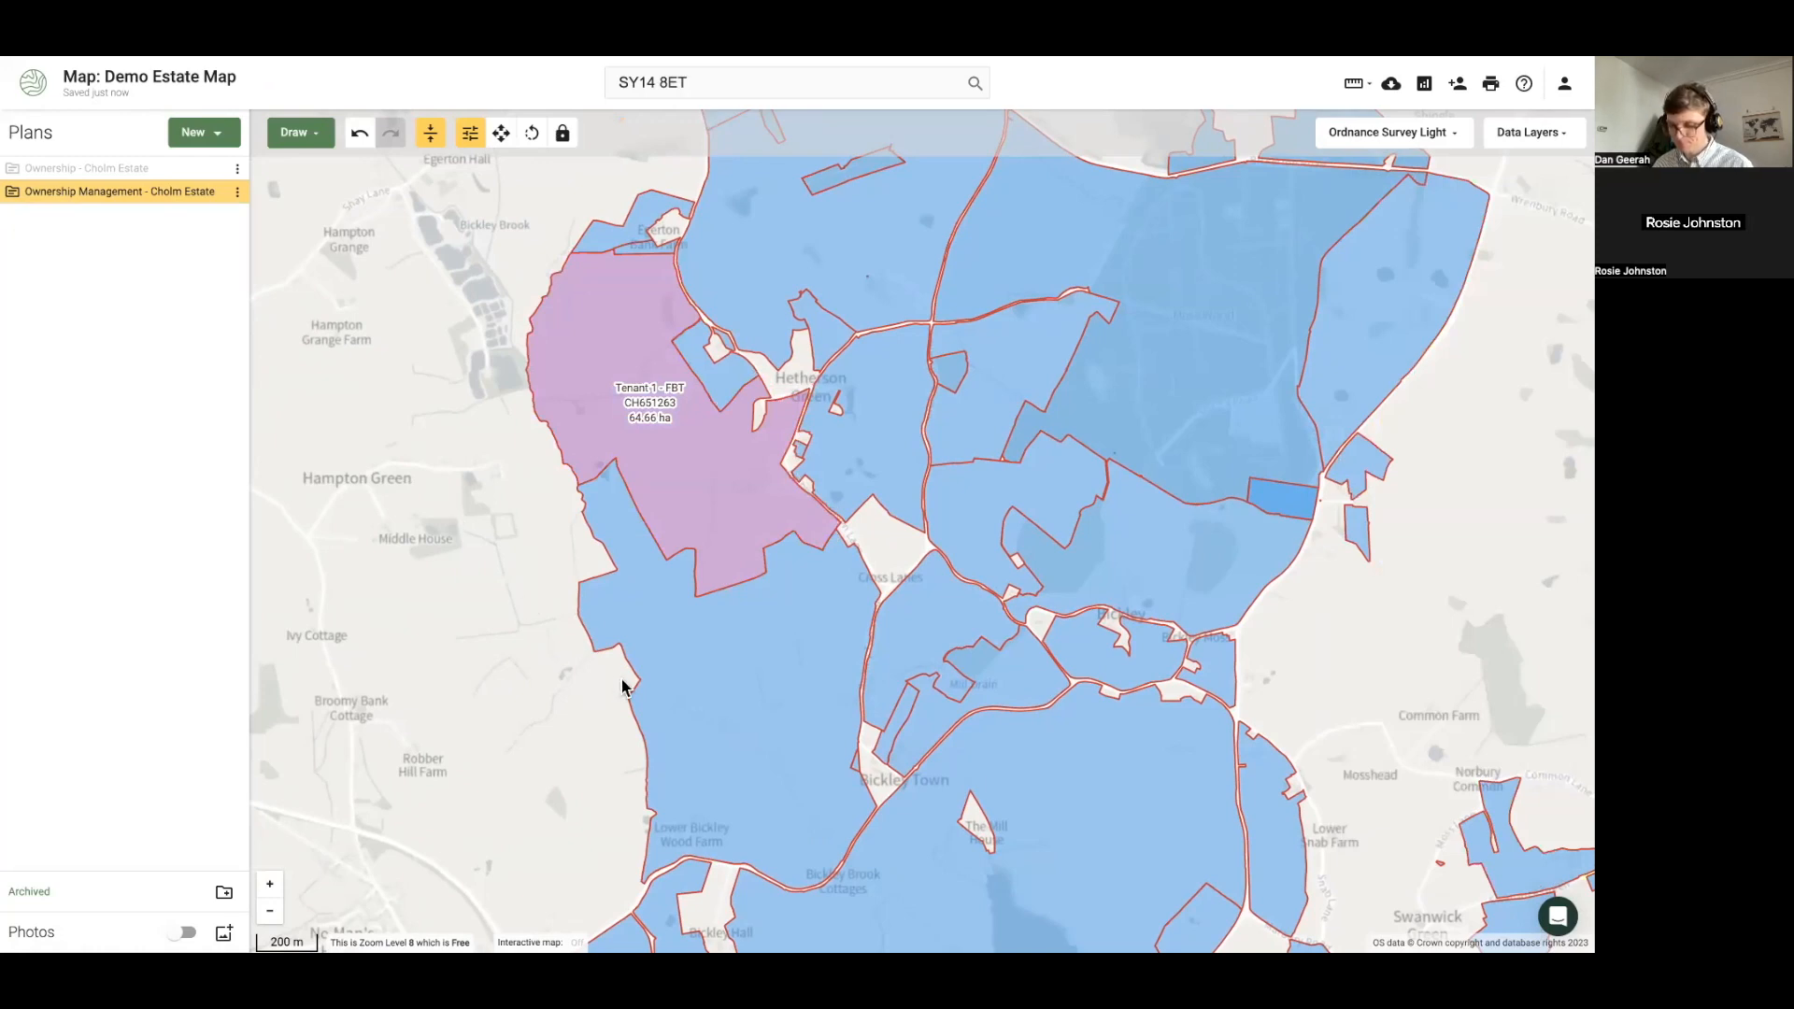
pyautogui.moveTo(757, 715); pyautogui.dragTo(649, 542)
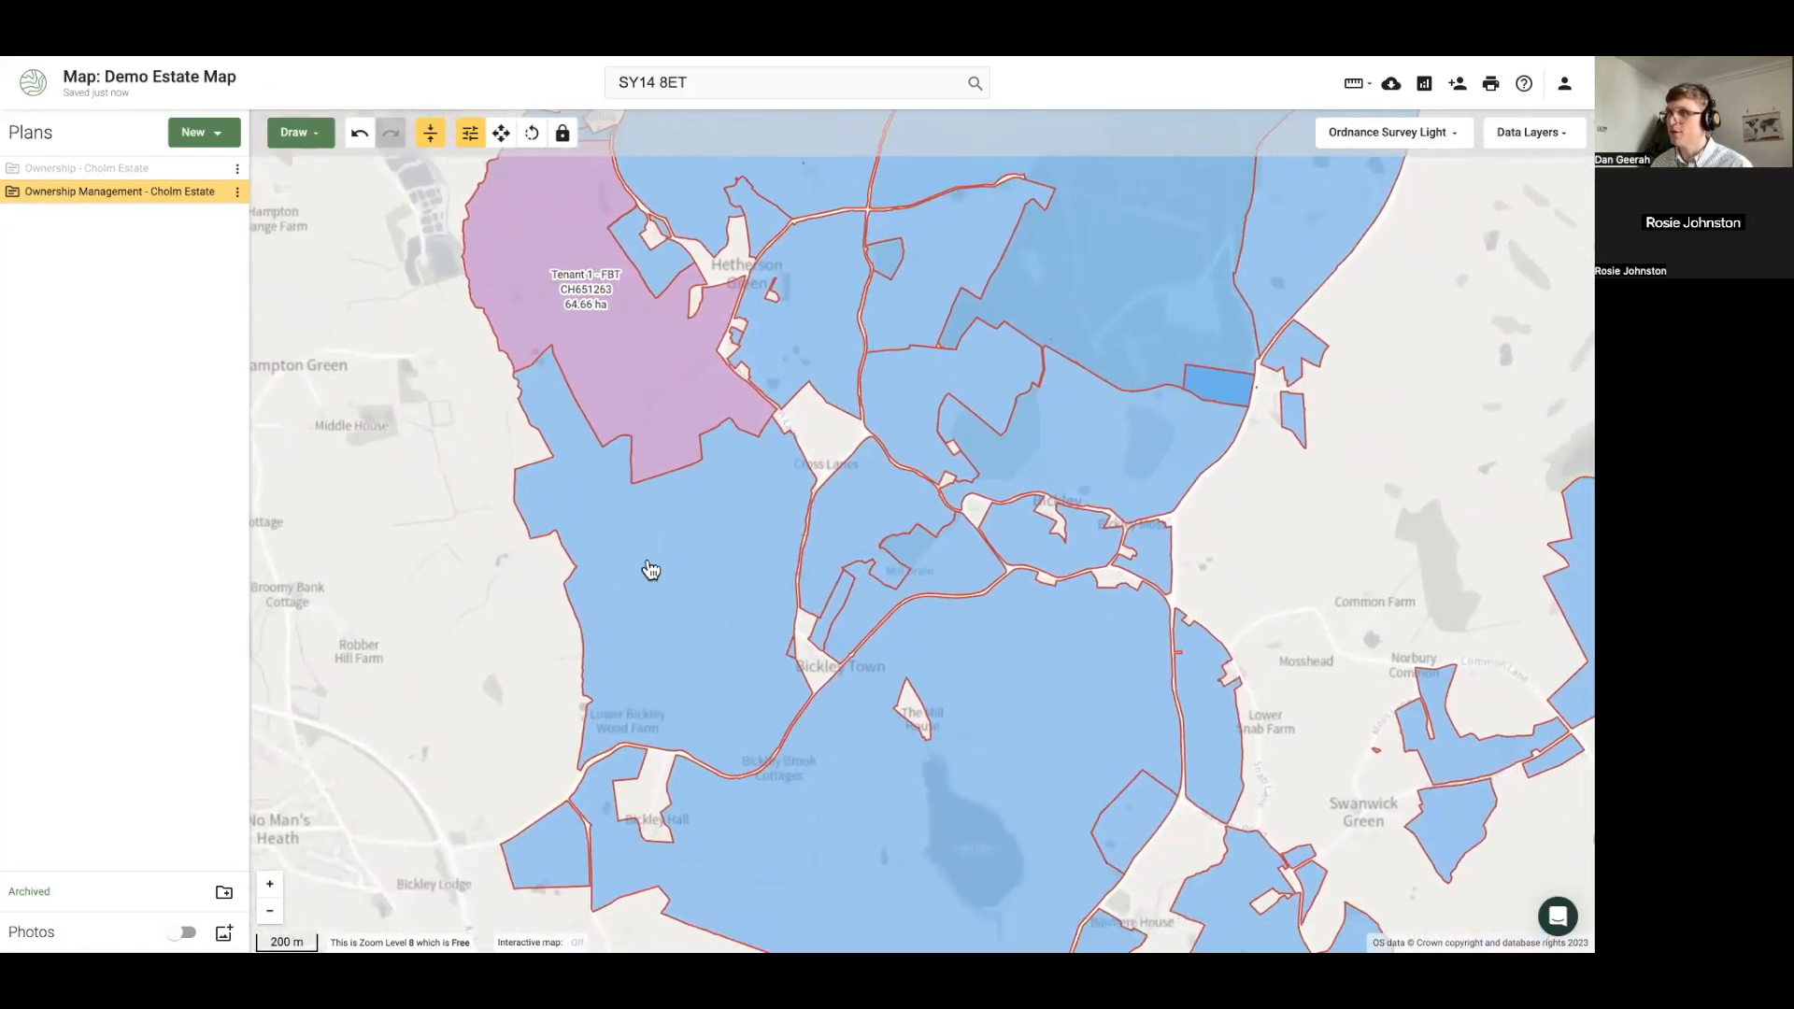
pyautogui.click(651, 569)
# Name the 91.34 ha parcel 'Tenant 2 - AHA', labelled on the map, and fill it yellow
pyautogui.click(1572, 414)
pyautogui.click(1532, 449)
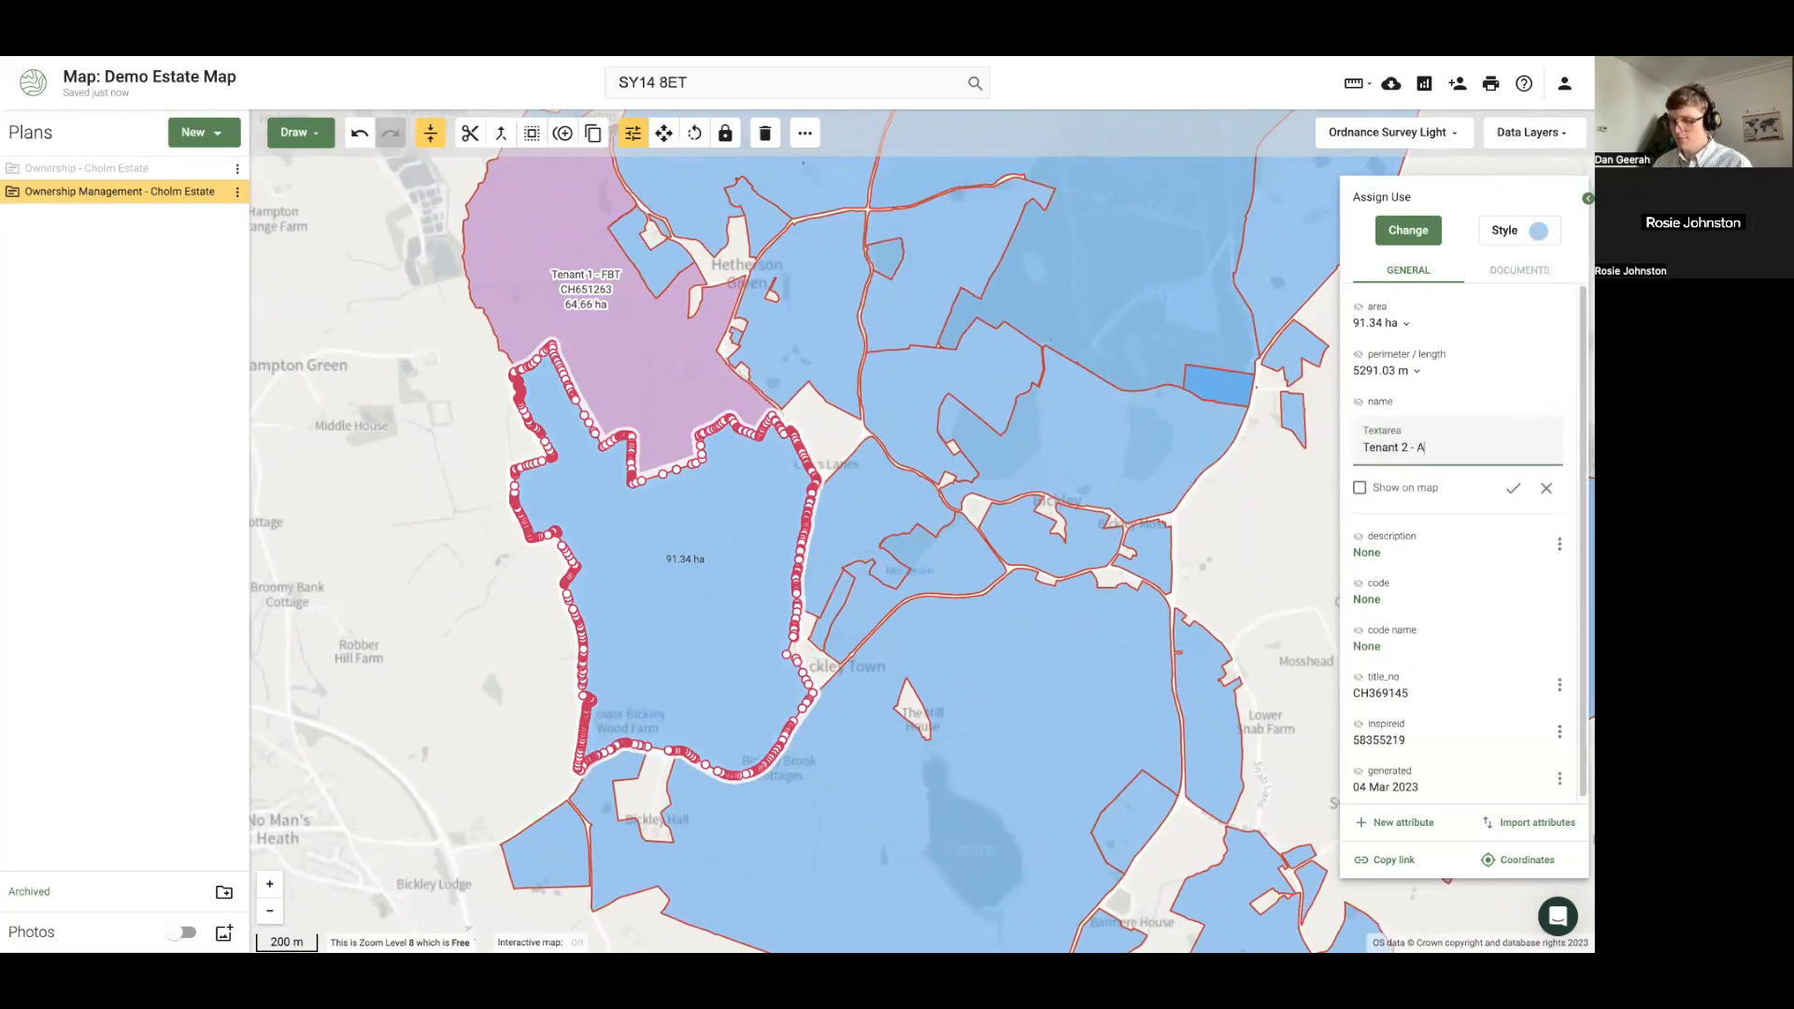
pyautogui.click(1360, 488)
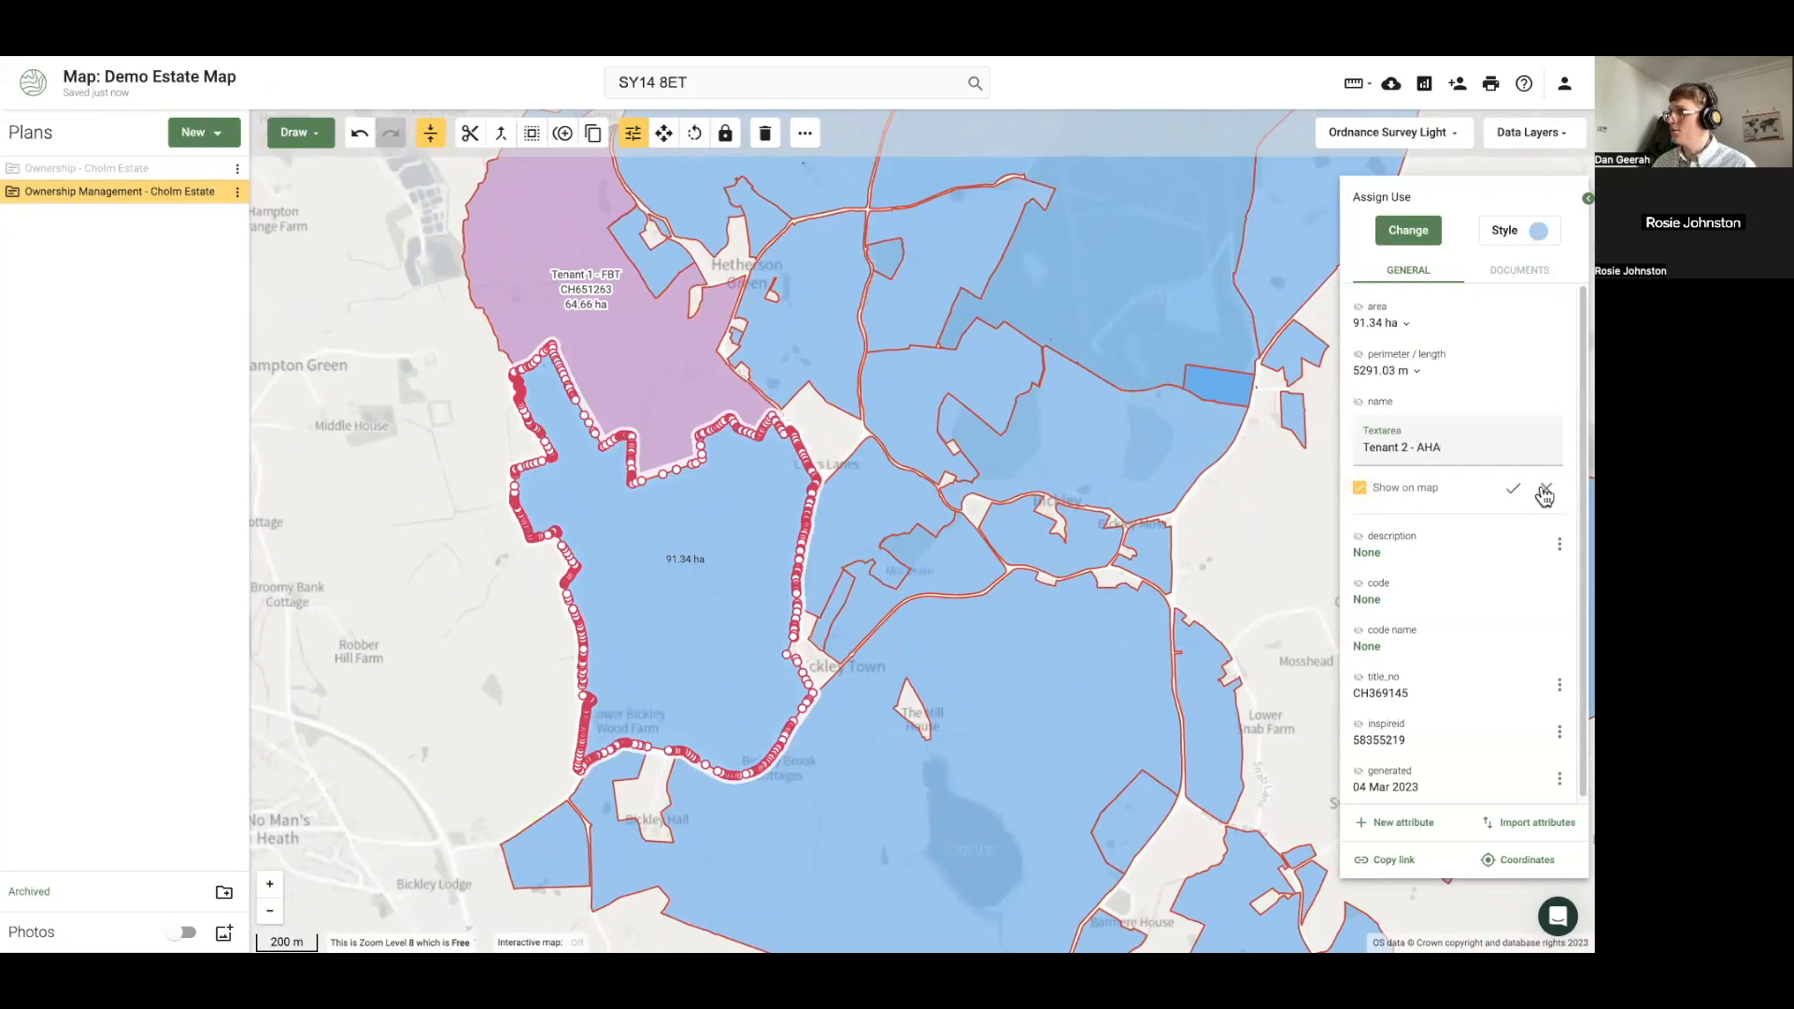
pyautogui.click(1512, 487)
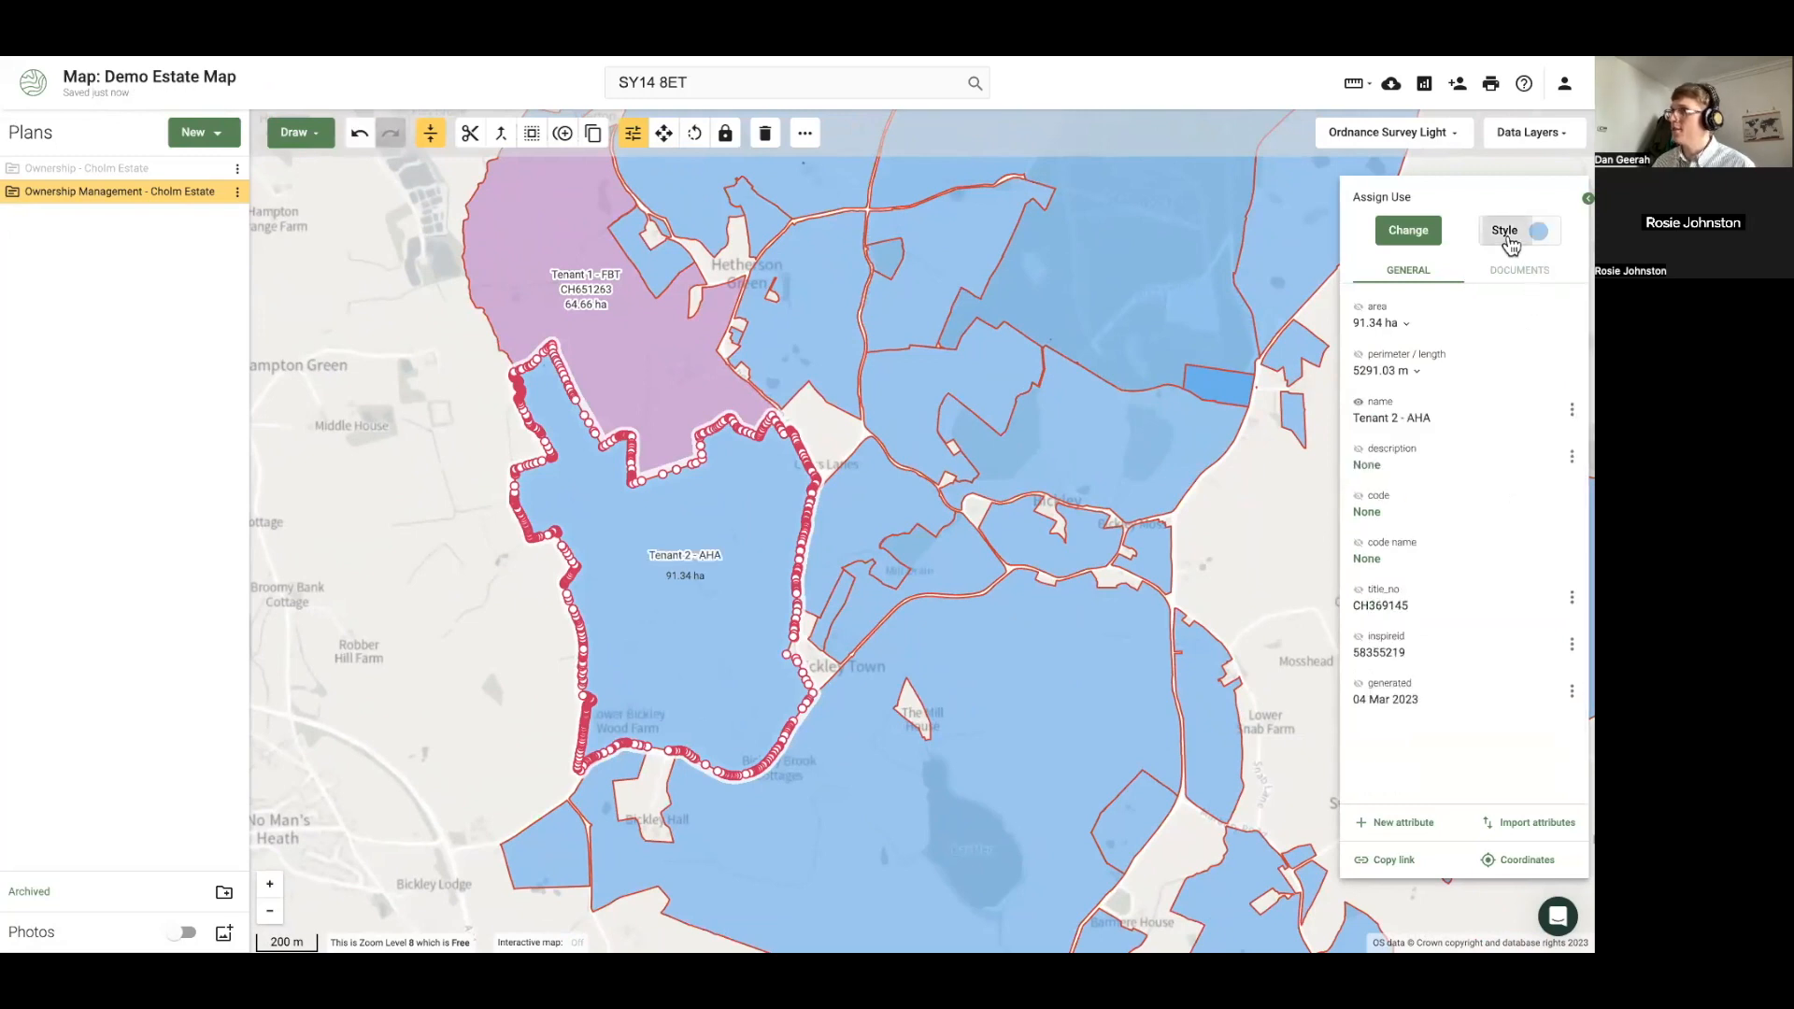
pyautogui.click(1512, 237)
pyautogui.click(1464, 548)
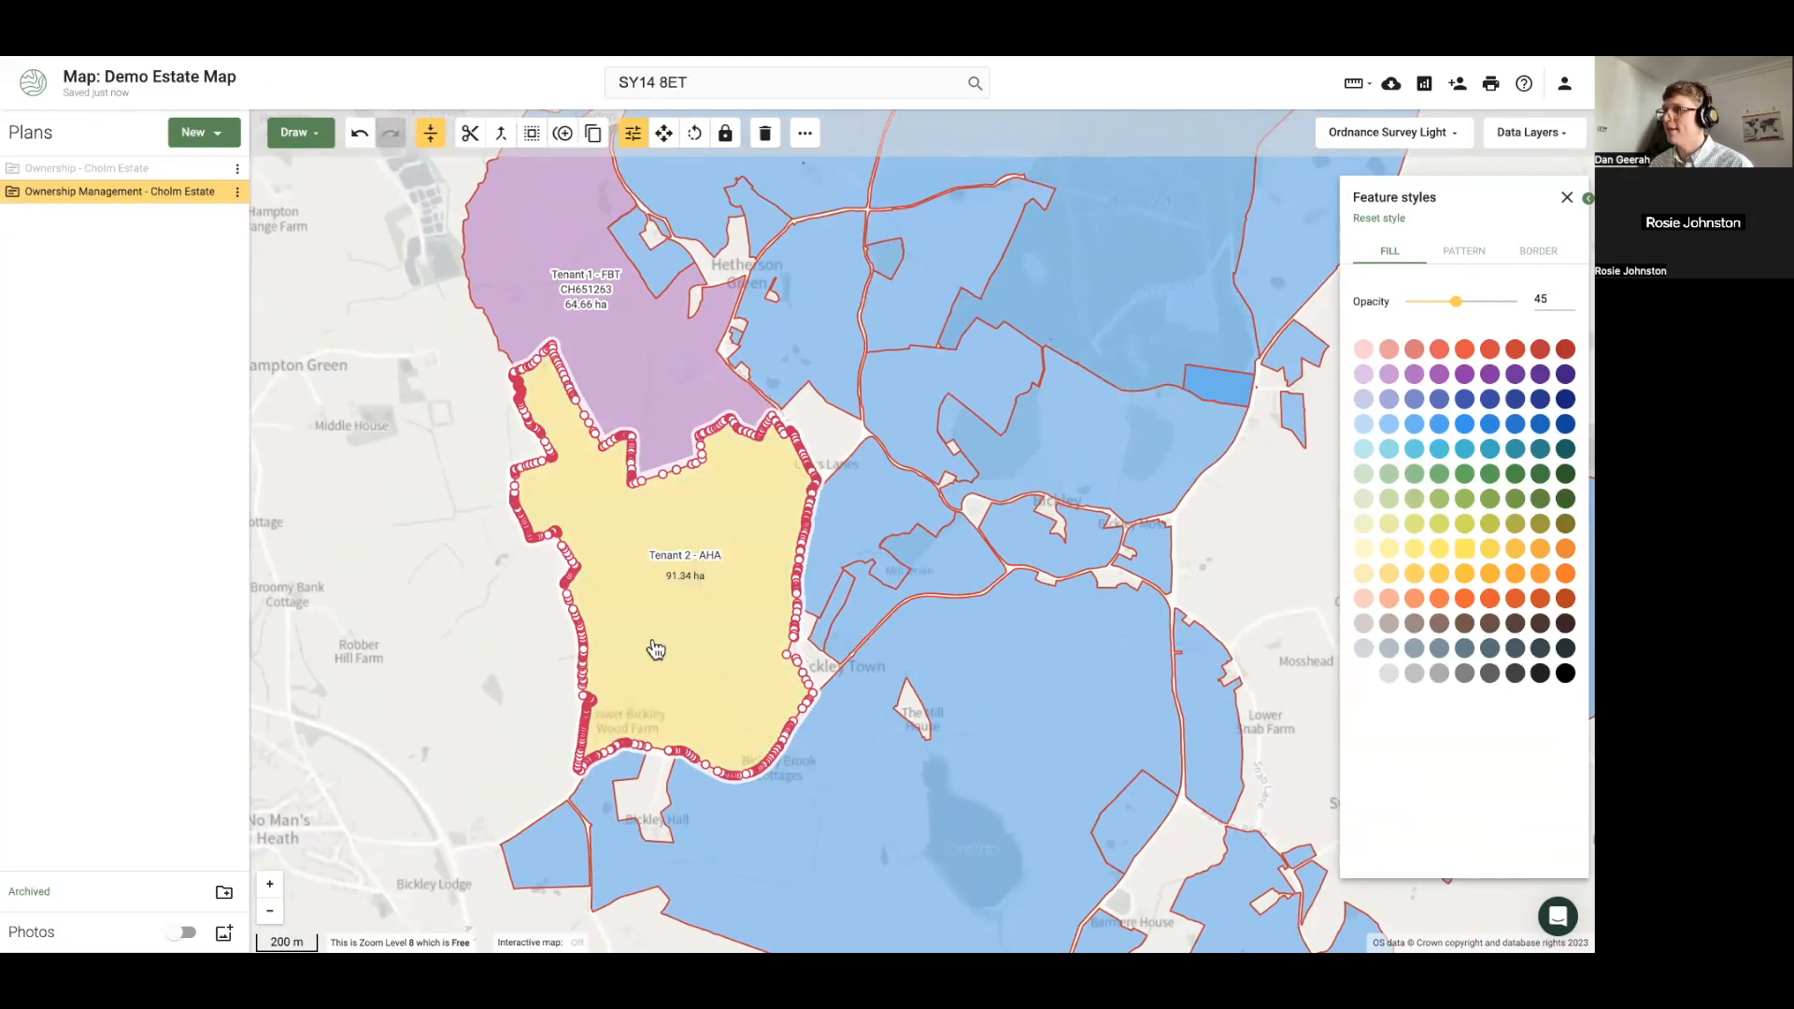
# Add the area and title number CH369145 to the Tenant 2 - AHA map label
pyautogui.click(460, 644)
pyautogui.click(662, 612)
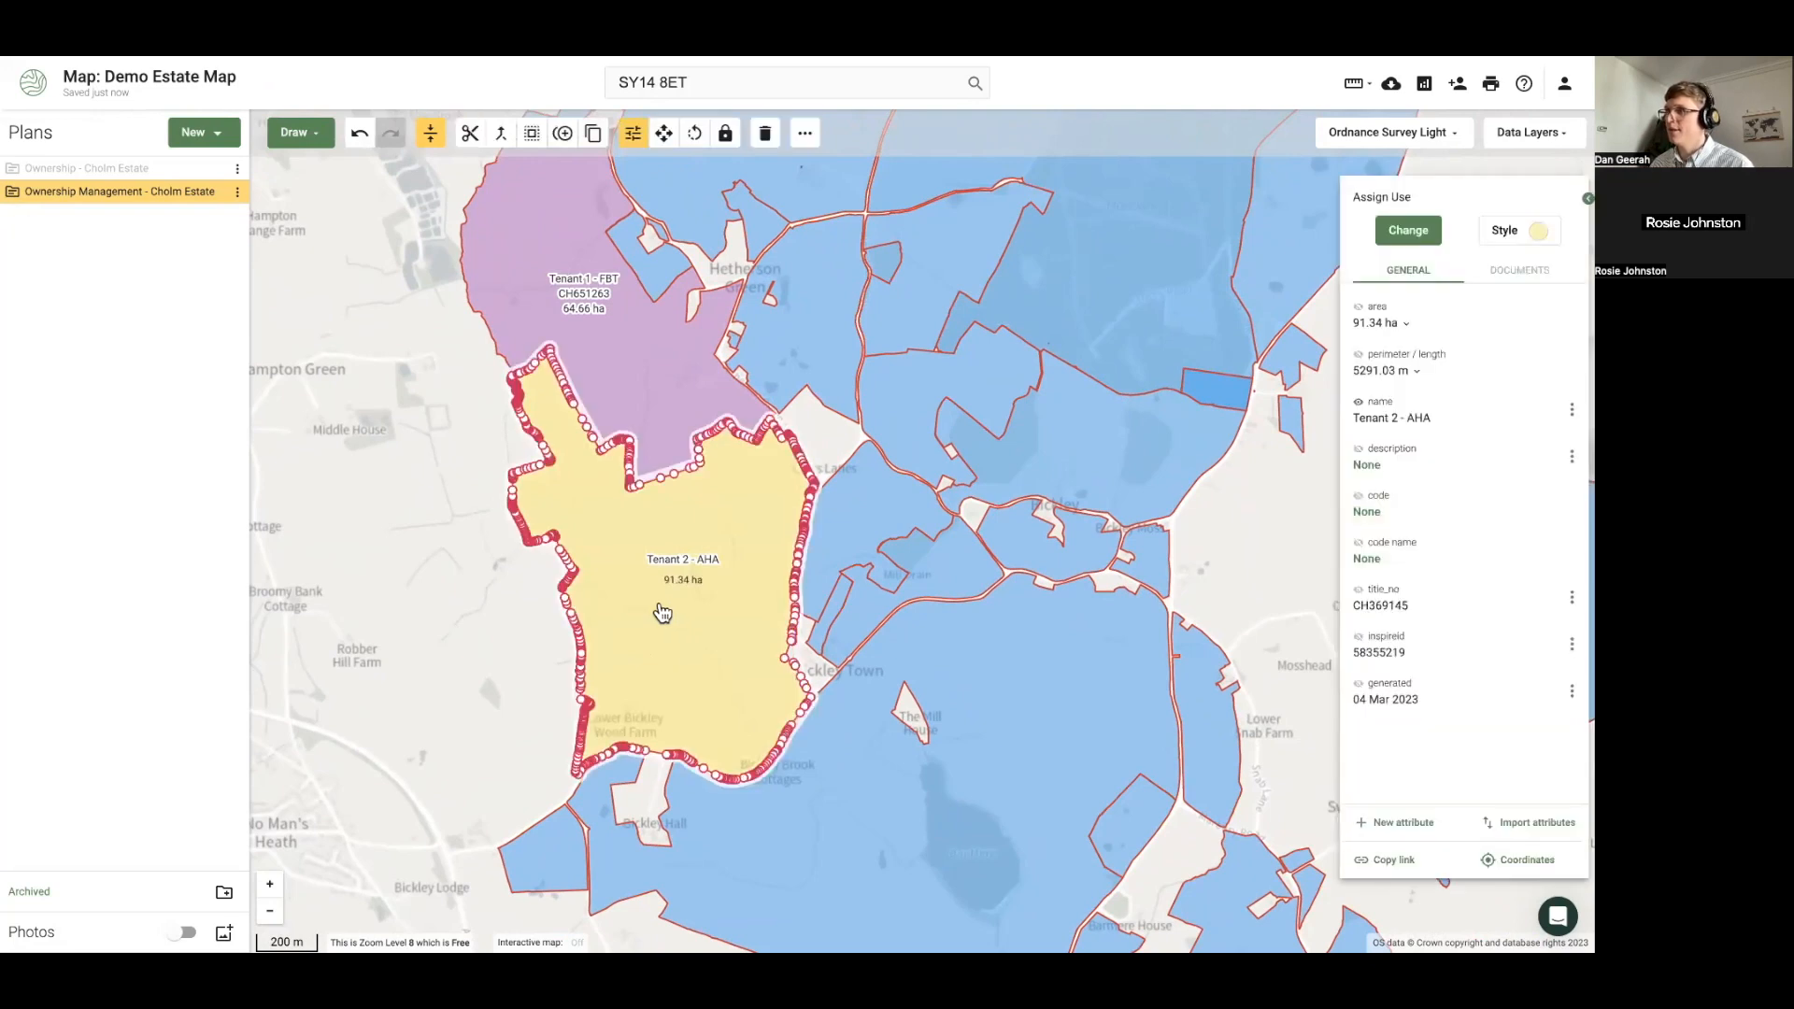
pyautogui.click(1360, 309)
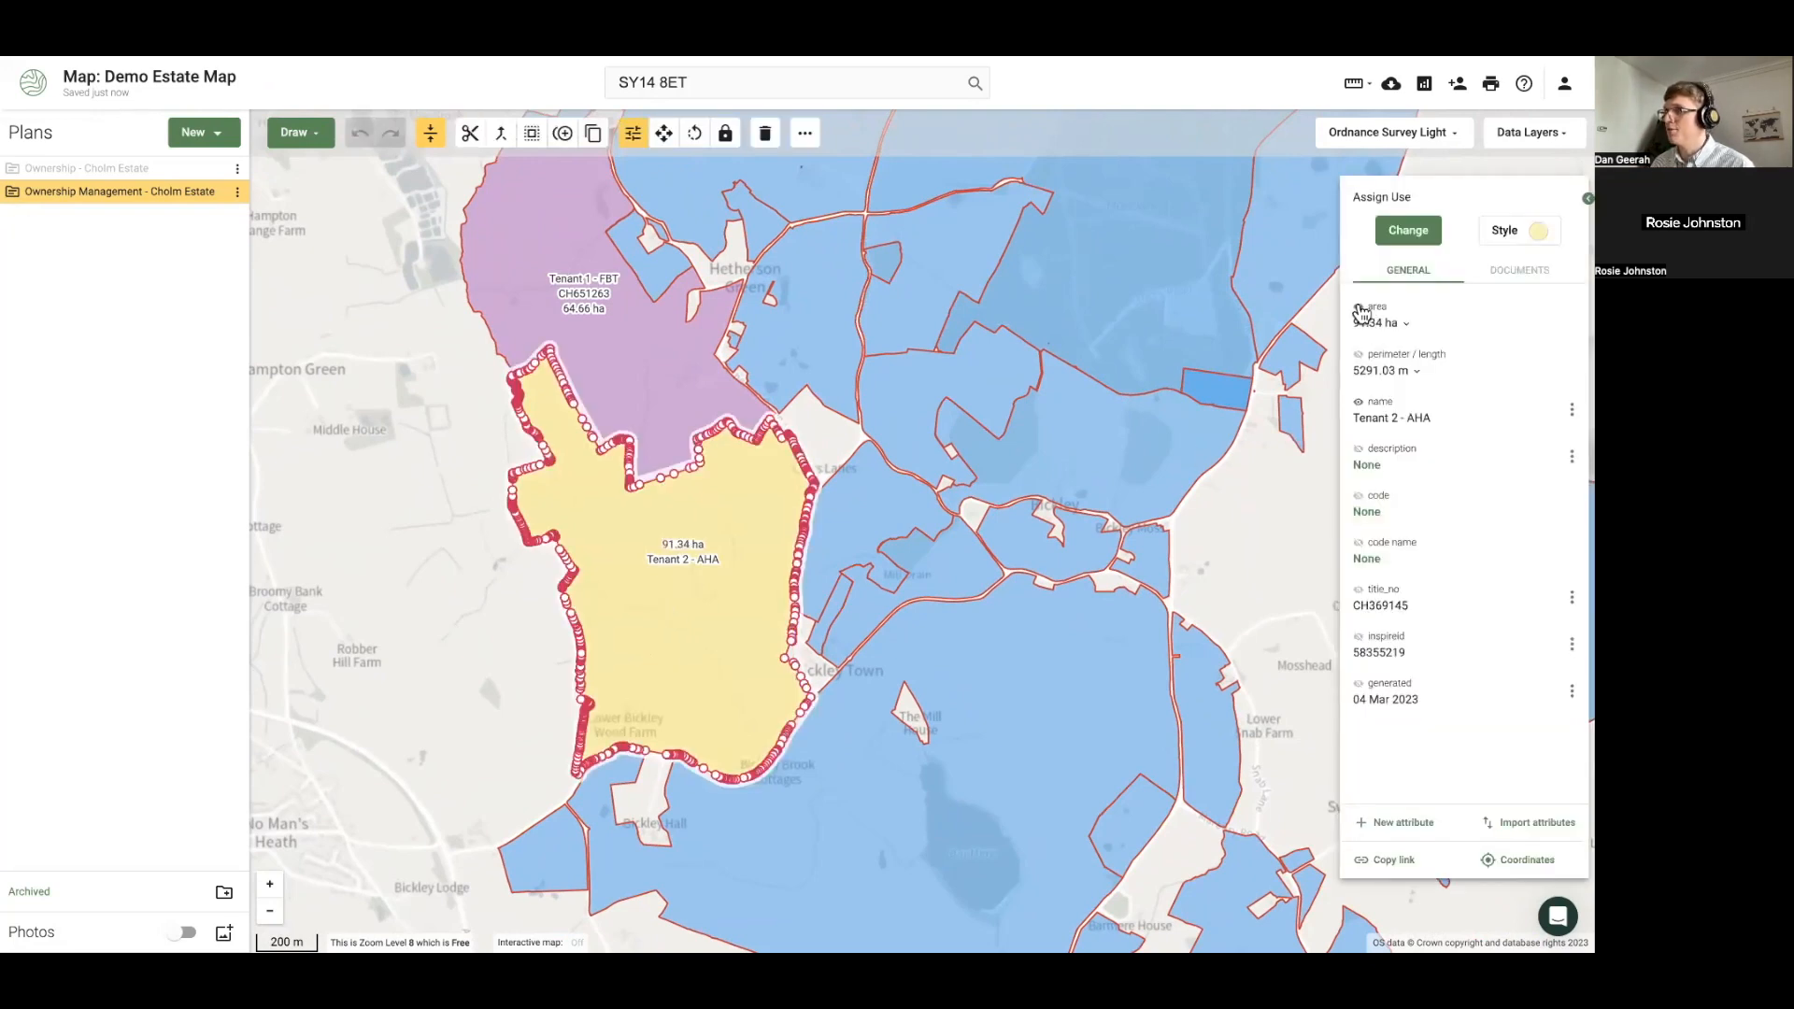
pyautogui.click(1357, 593)
pyautogui.click(420, 636)
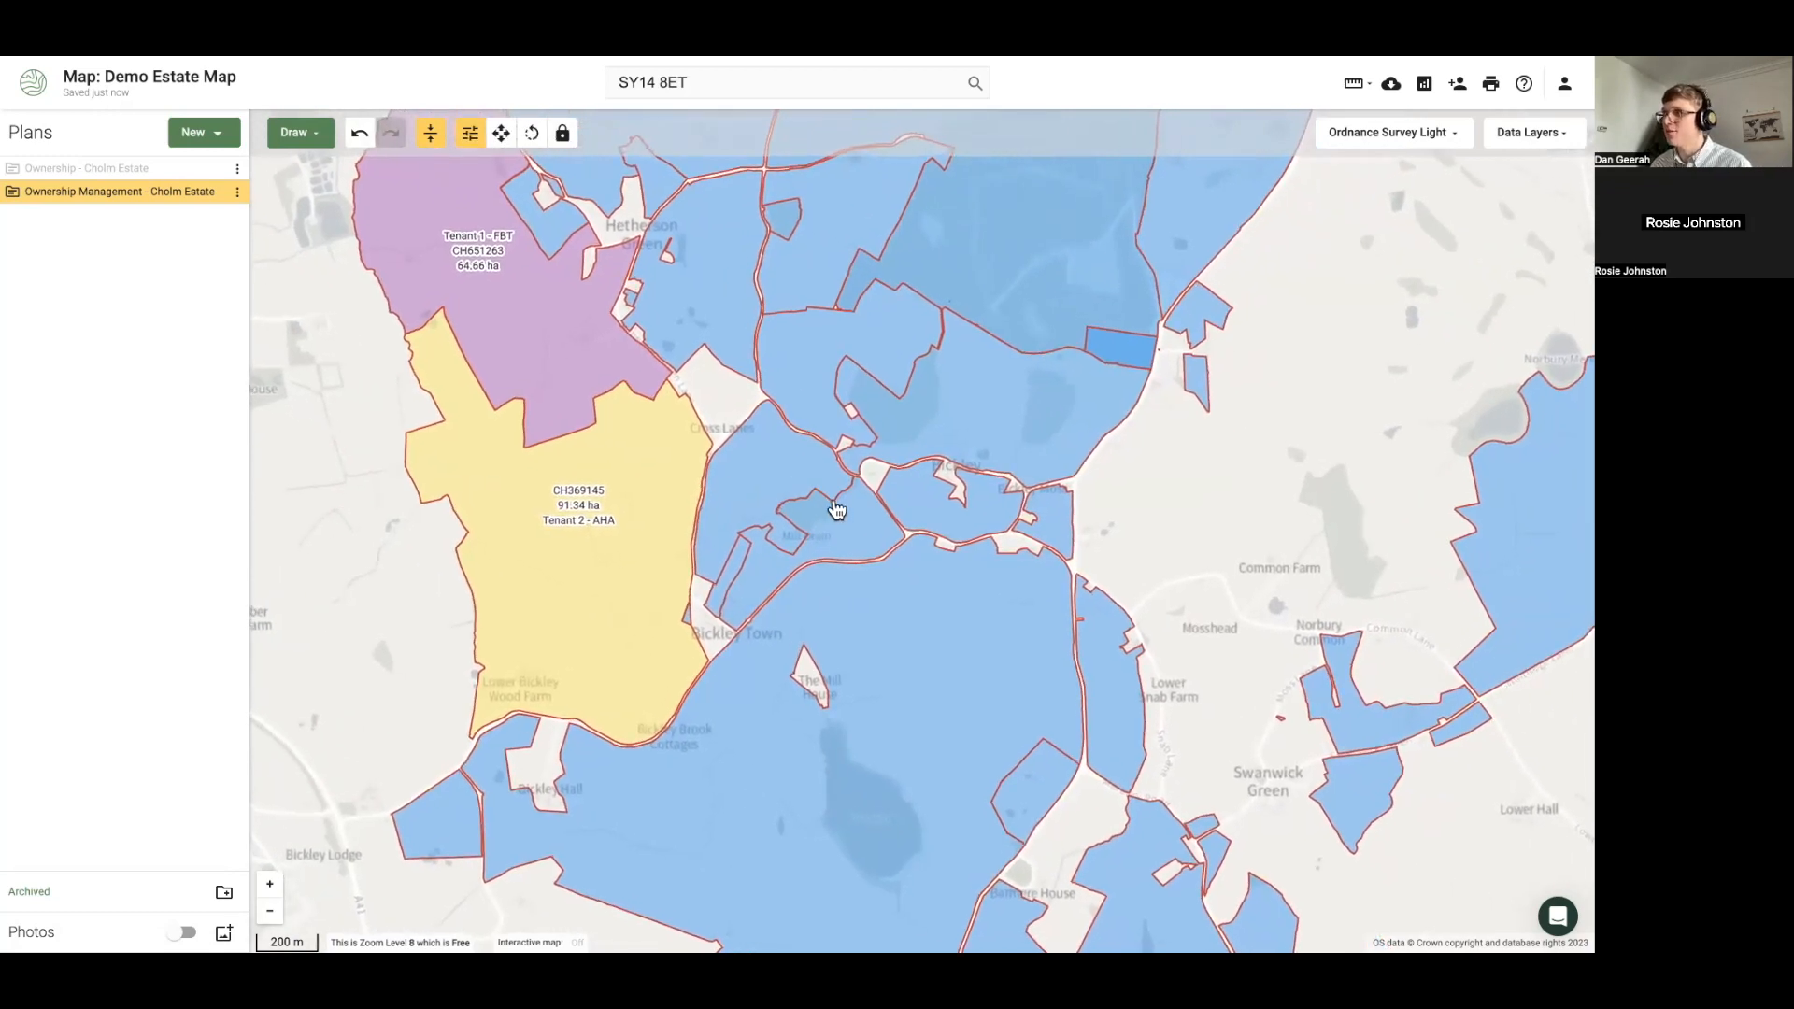
pyautogui.scroll(2, 836, 509)
pyautogui.click(806, 493)
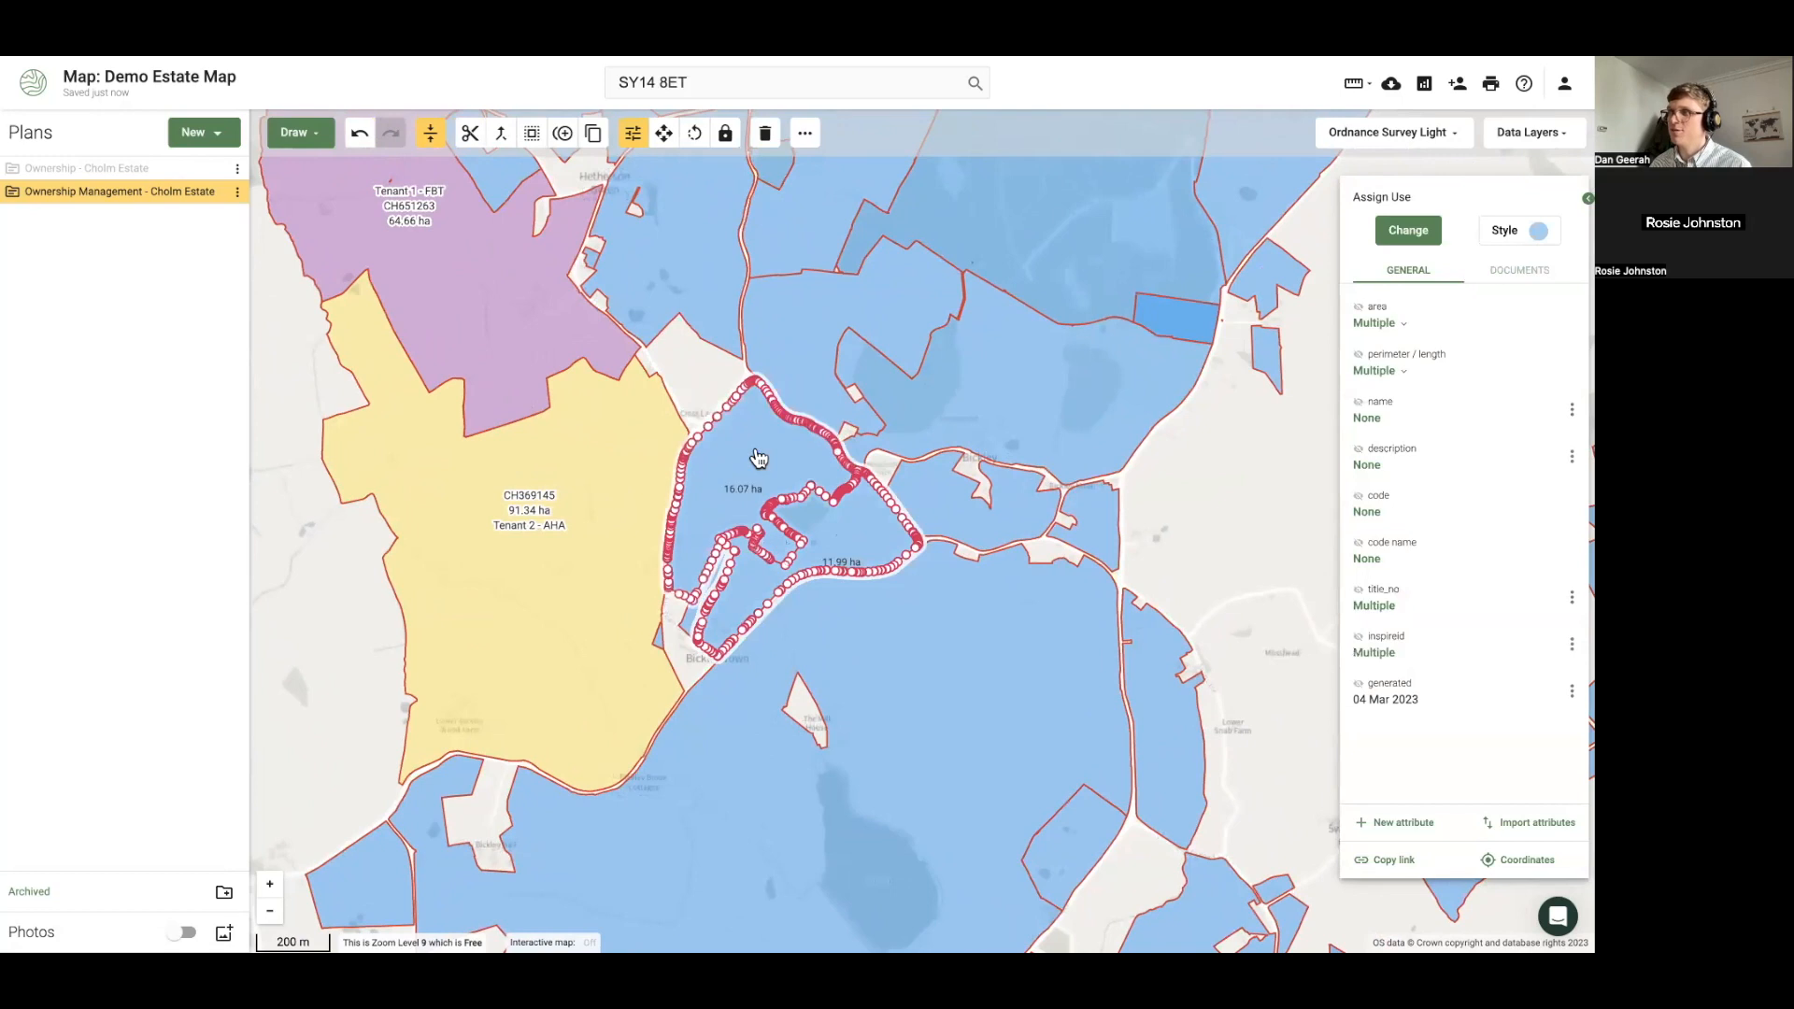
# Name the 16.07 ha and 11.99 ha parcels 'Sporting lease 1' and show the name on the map
pyautogui.scroll(2, 762, 463)
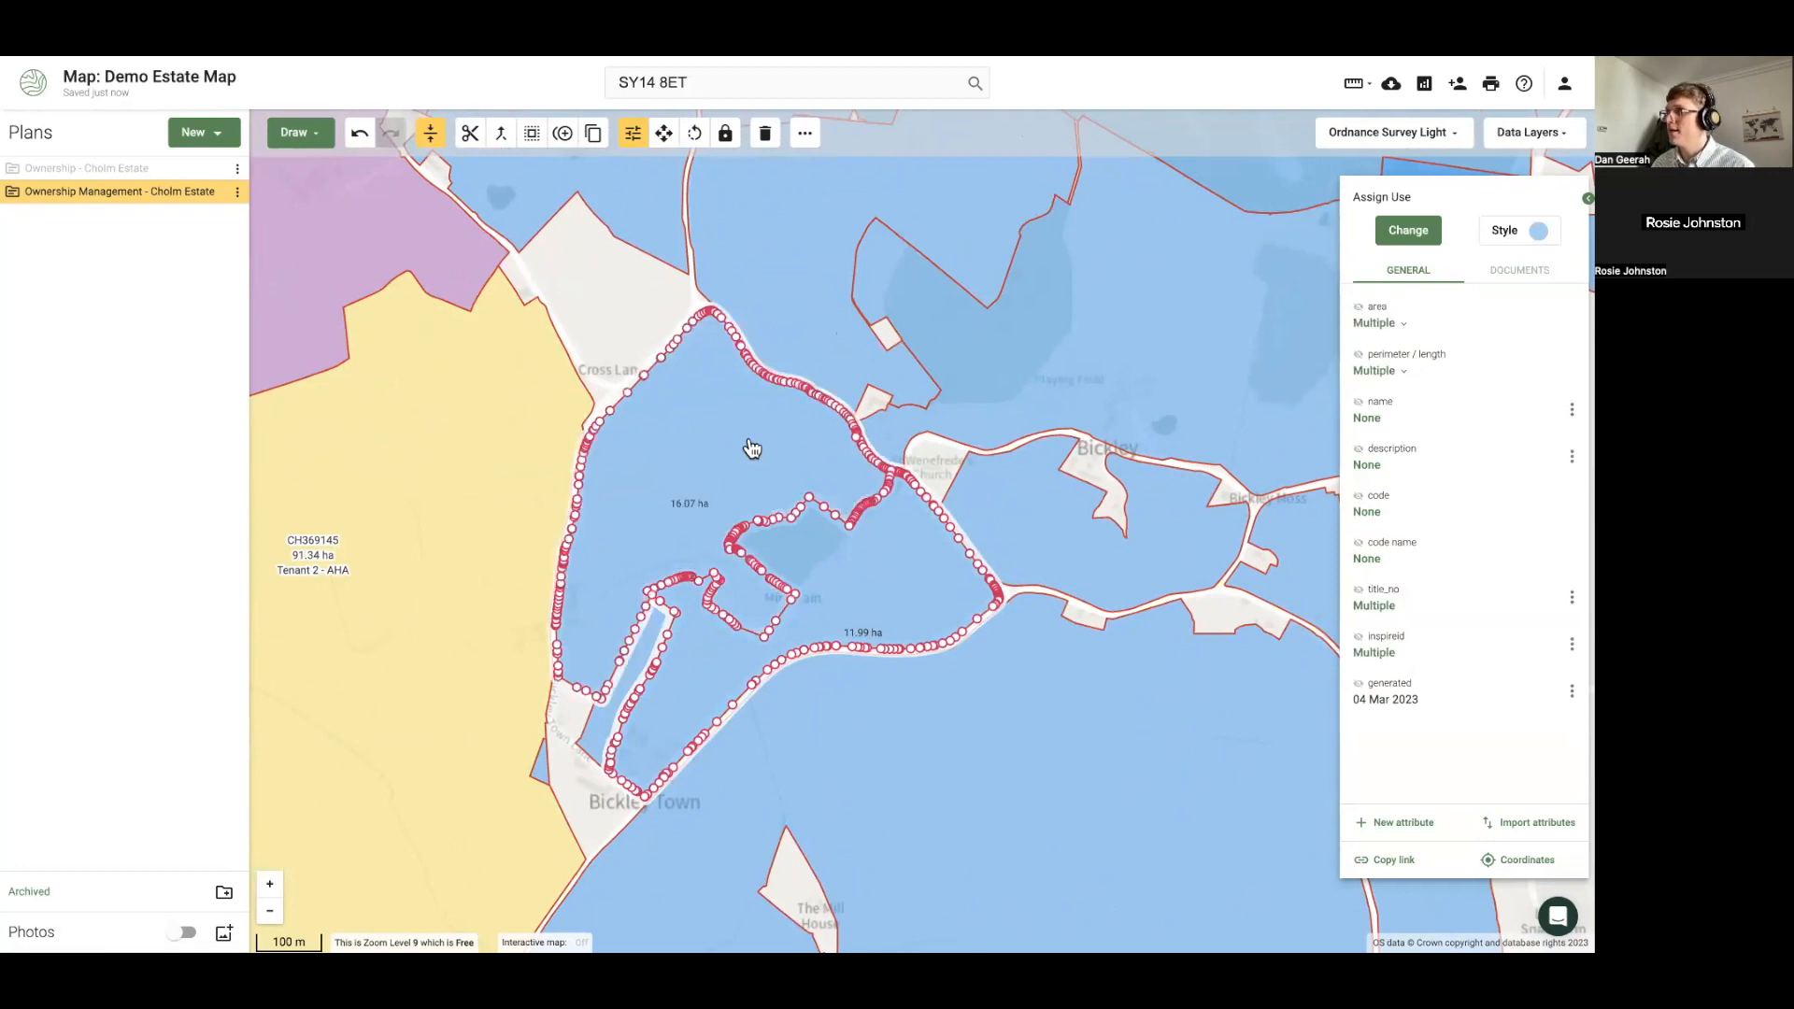
pyautogui.click(1572, 414)
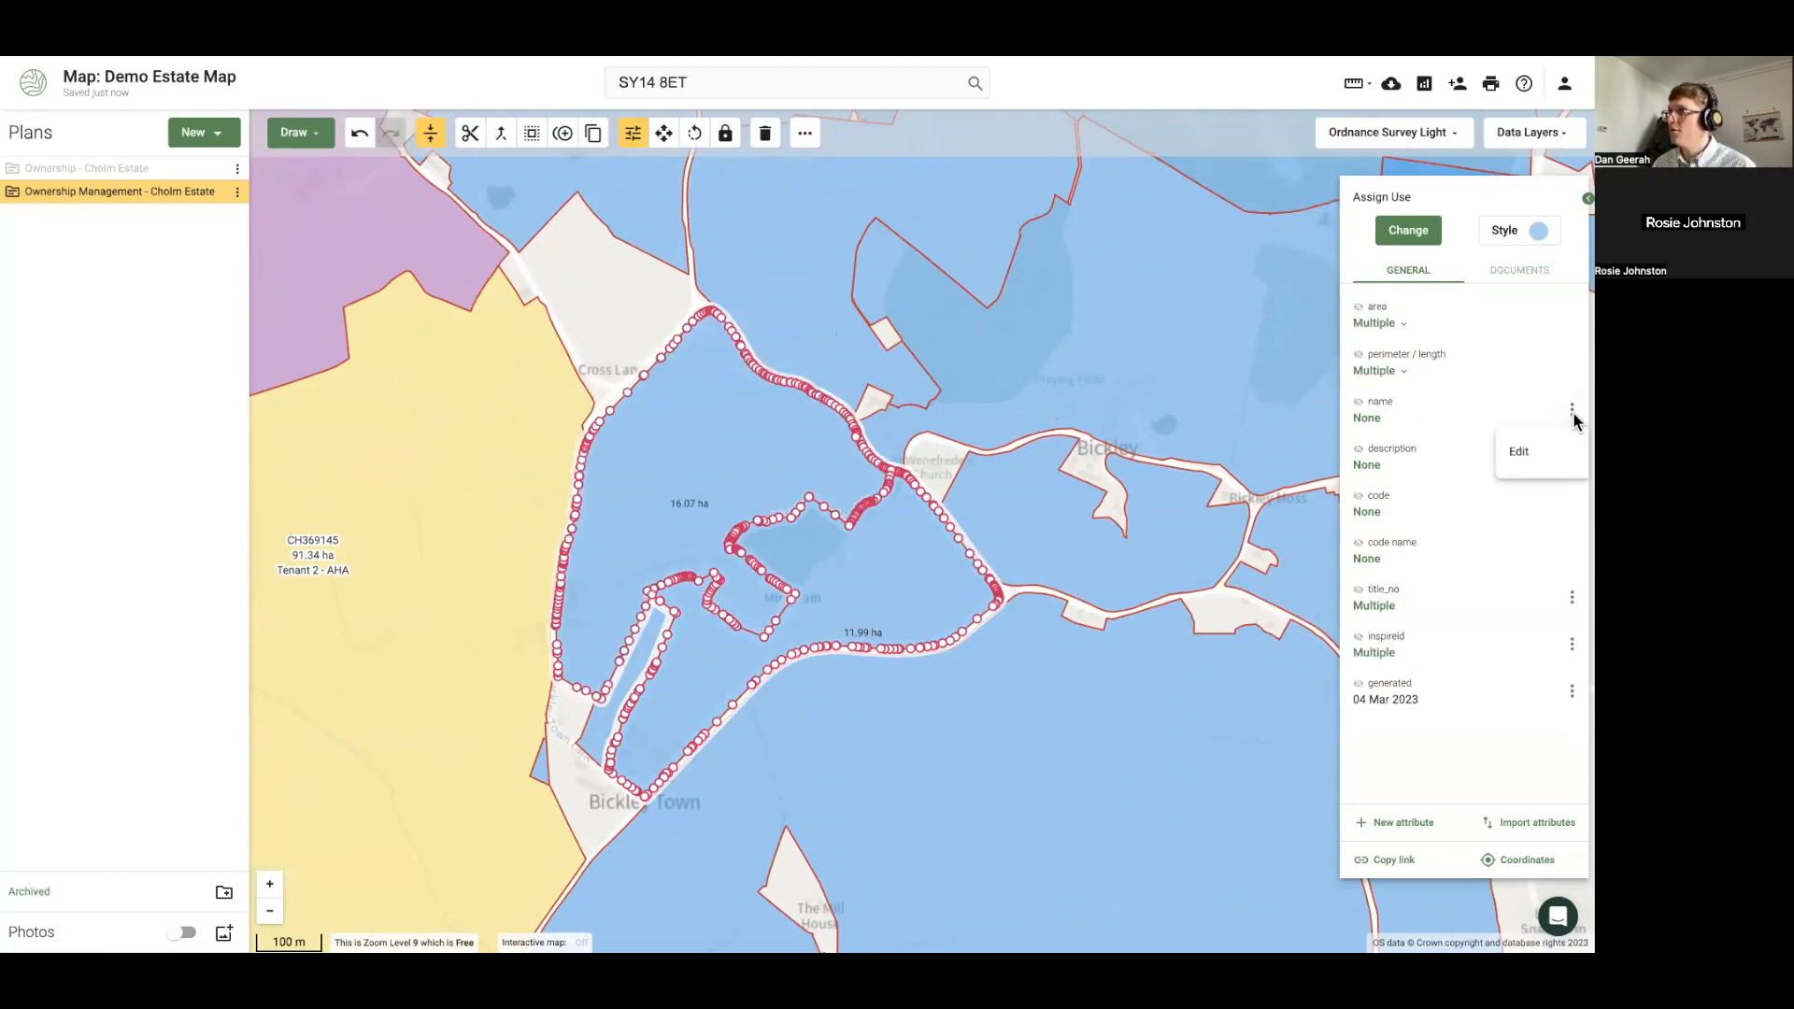
pyautogui.click(1535, 458)
pyautogui.click(1478, 444)
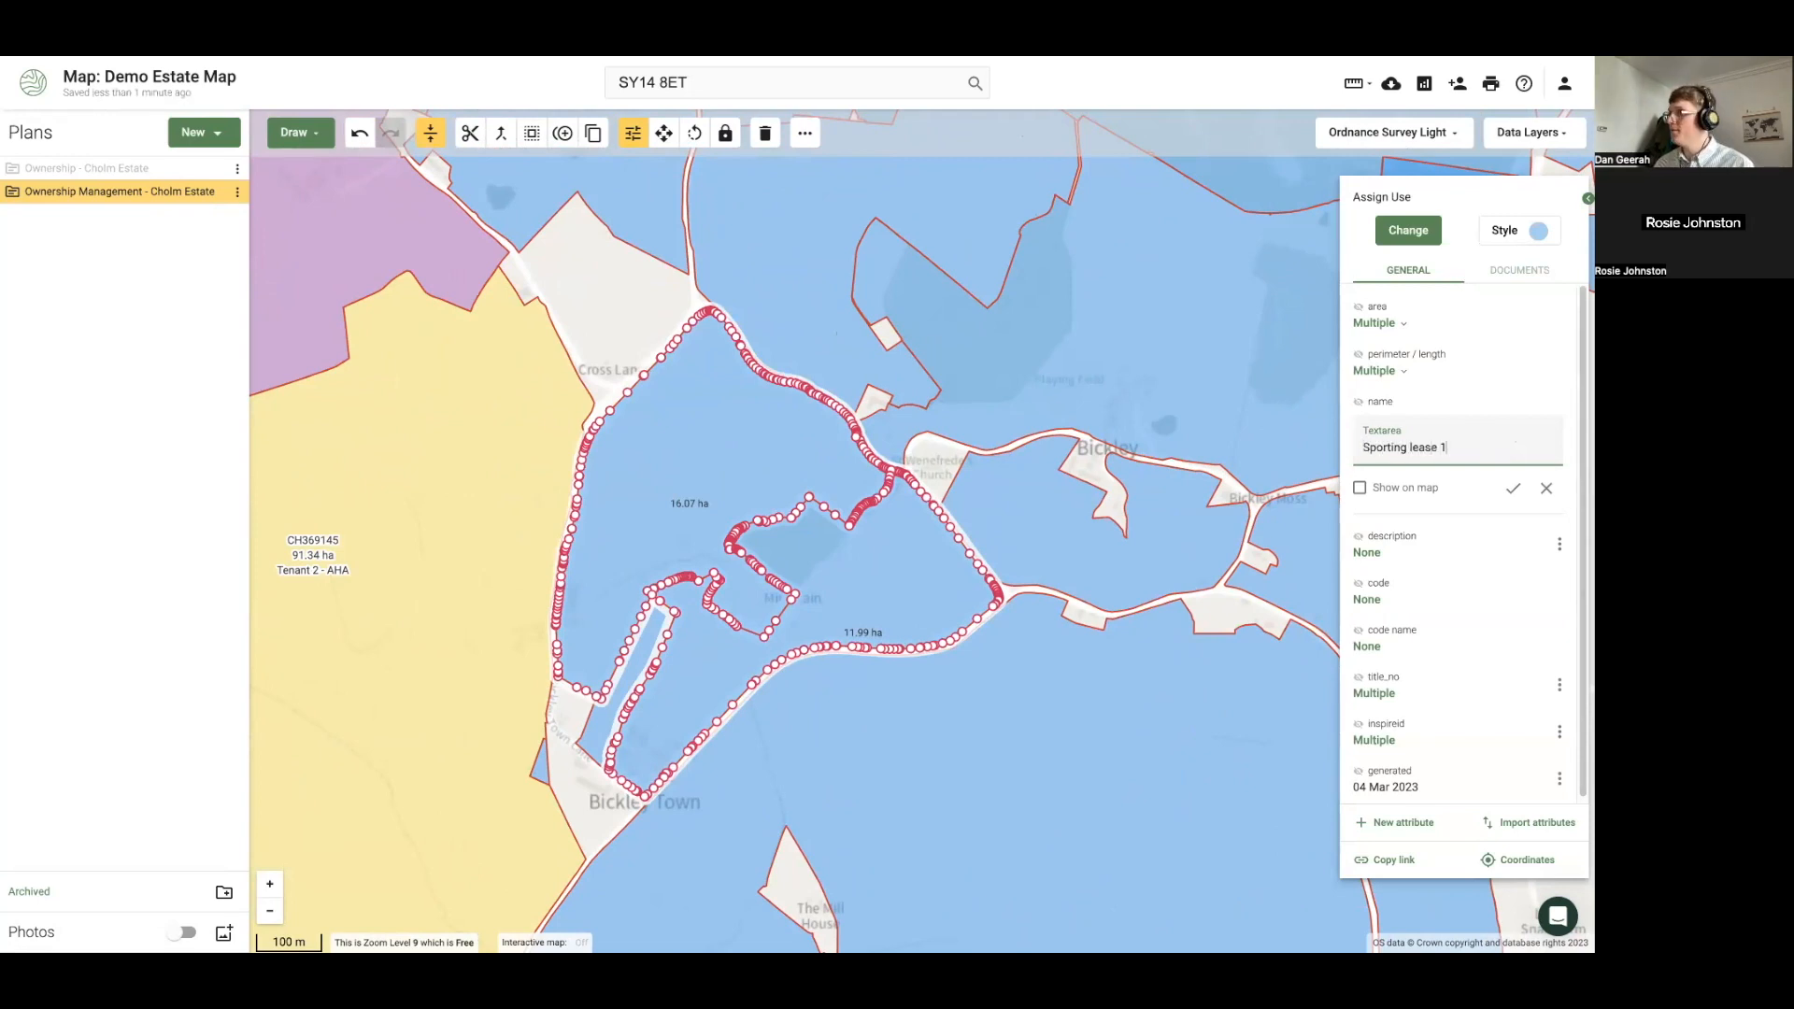
pyautogui.click(1360, 487)
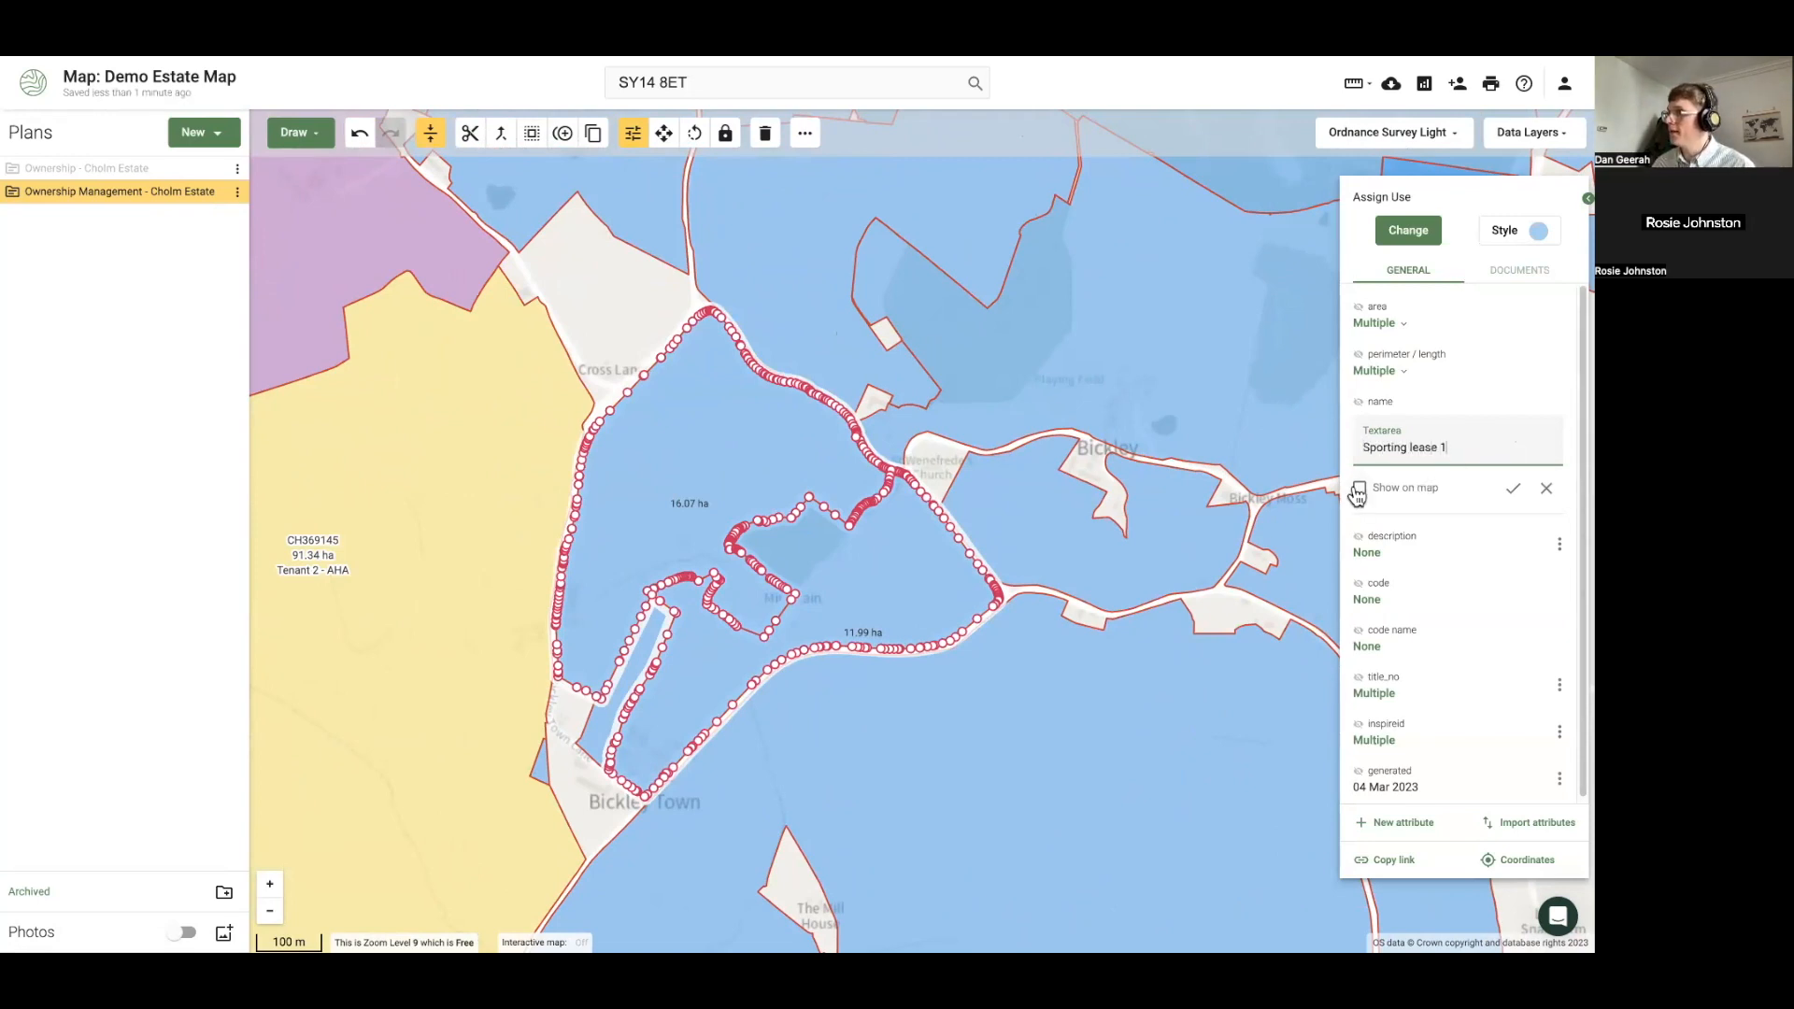
pyautogui.click(1513, 488)
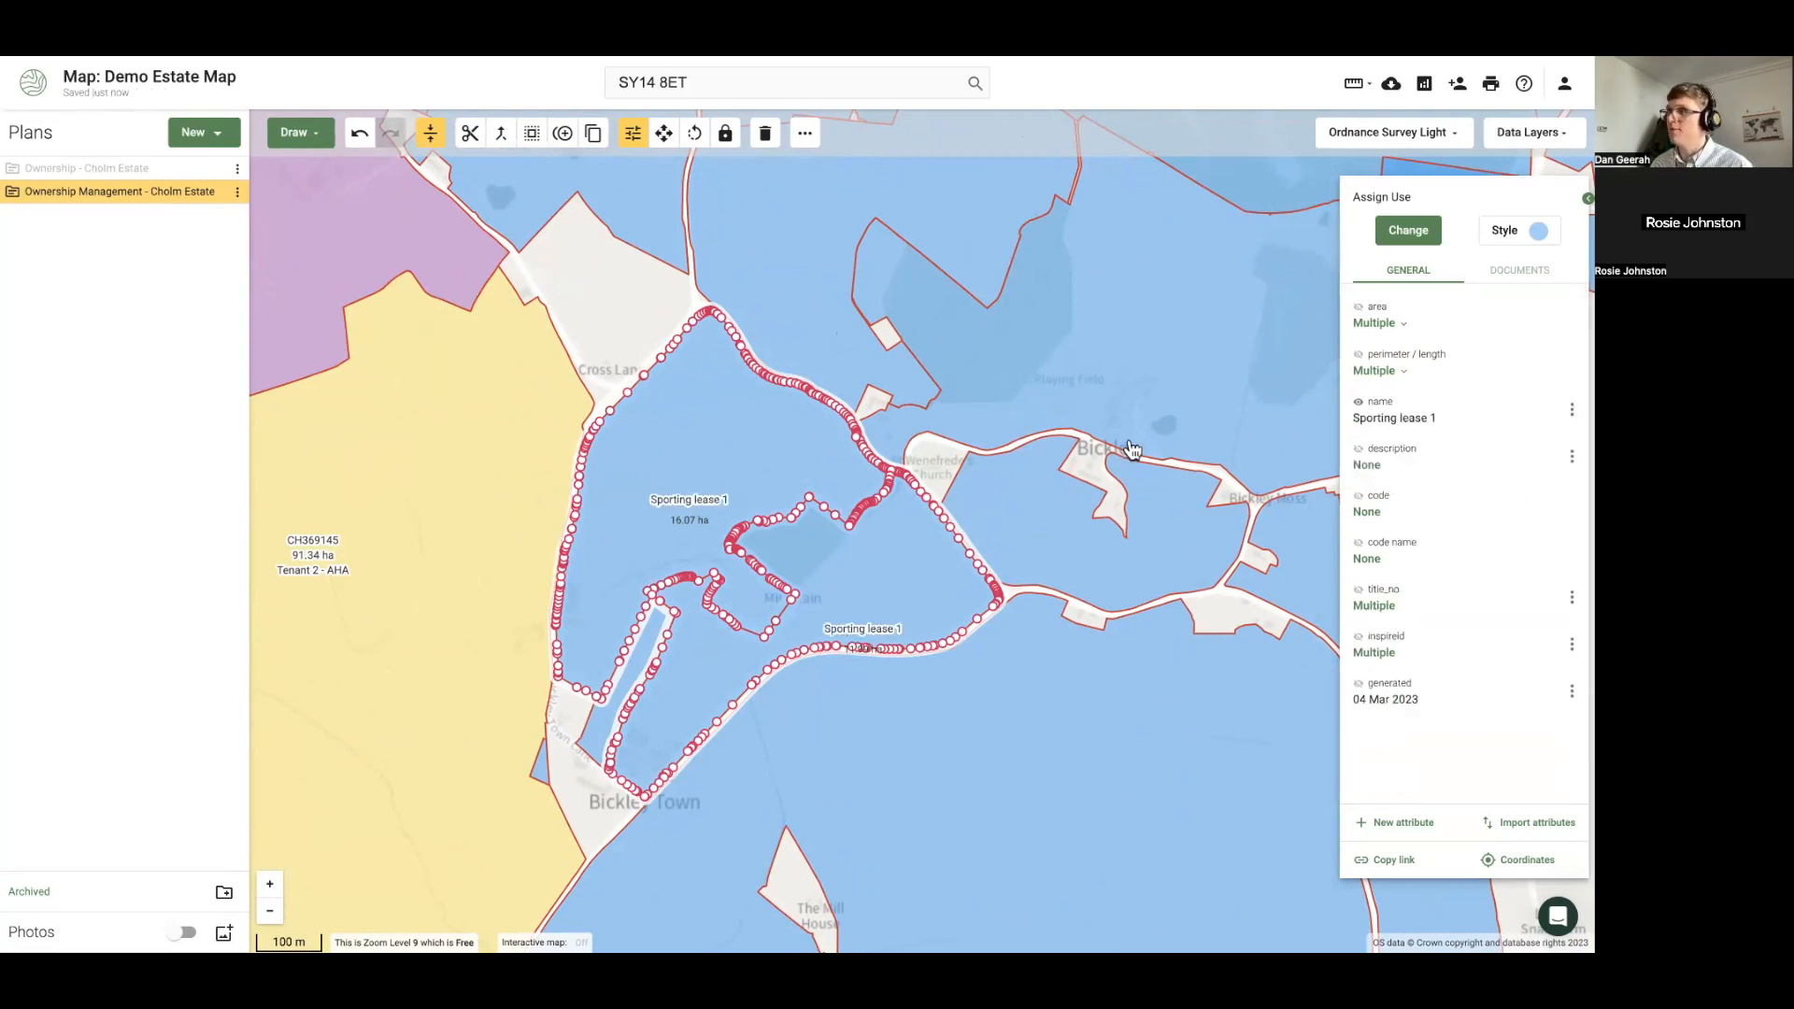
# Give the Sporting lease 1 parcels a green fill with a dark grey grid hatch
pyautogui.click(1525, 241)
pyautogui.click(1498, 505)
pyautogui.click(1463, 252)
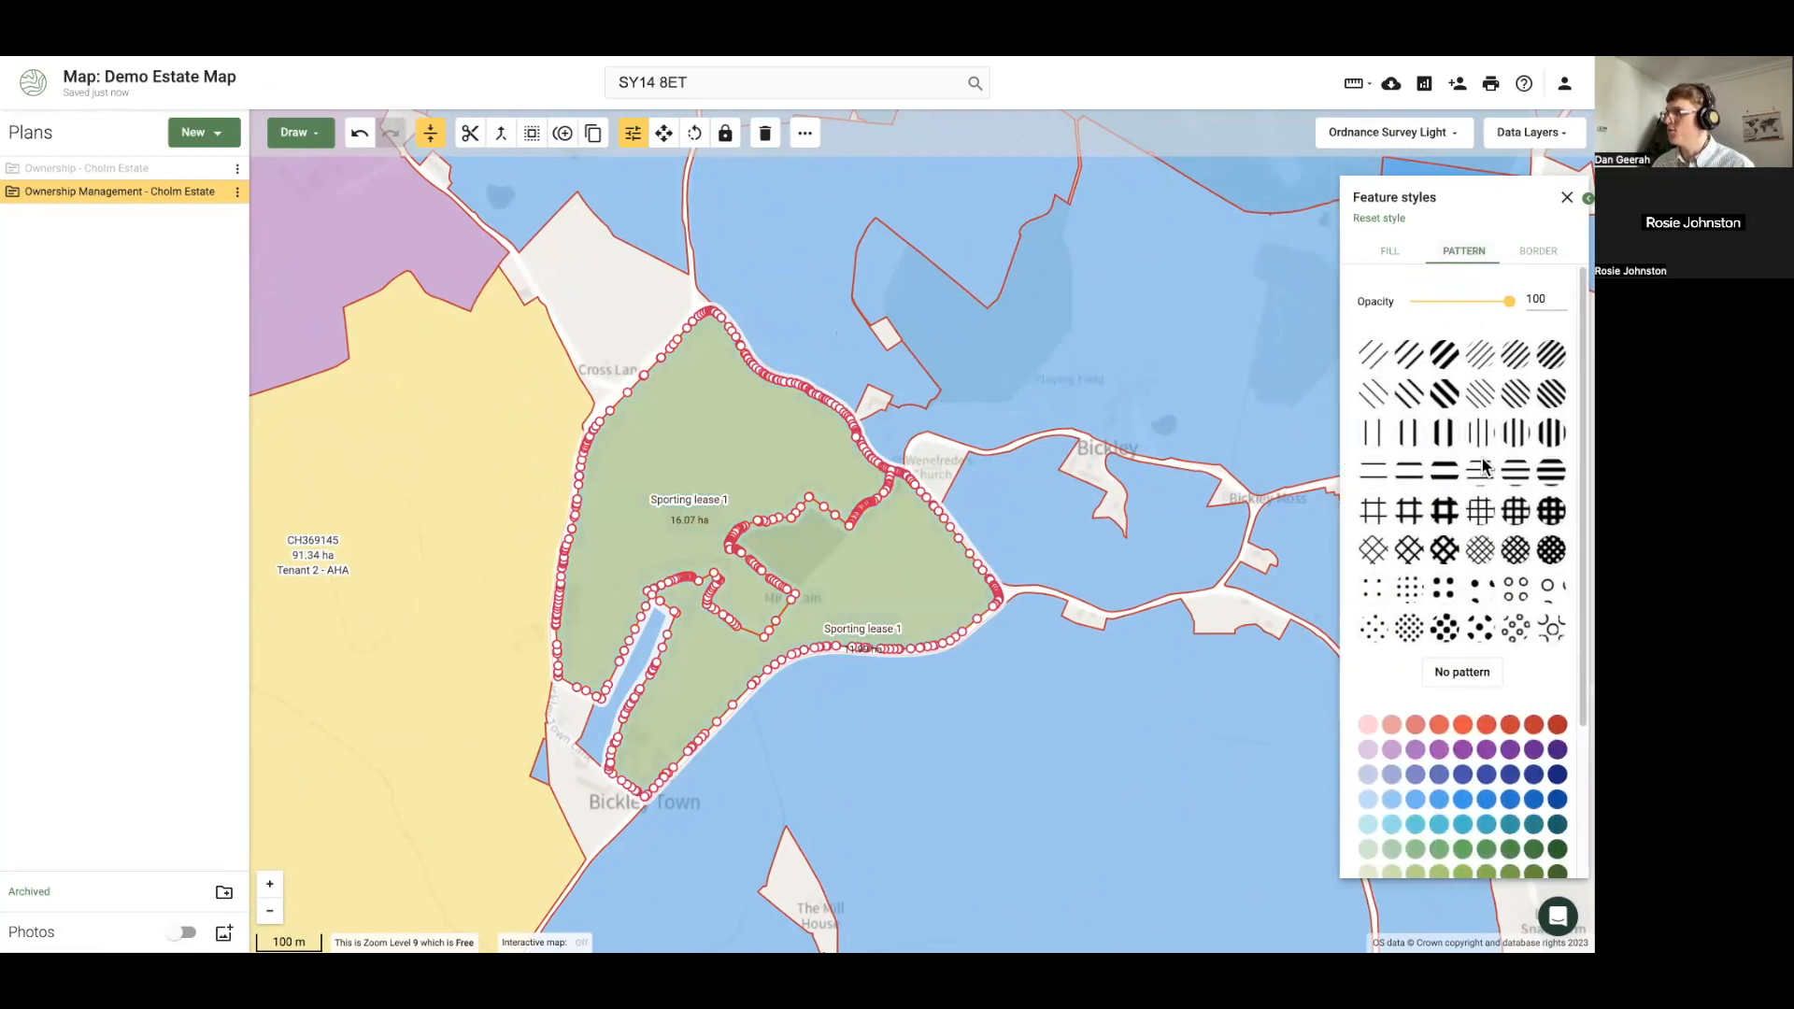
pyautogui.click(1408, 510)
pyautogui.scroll(-2, 1462, 736)
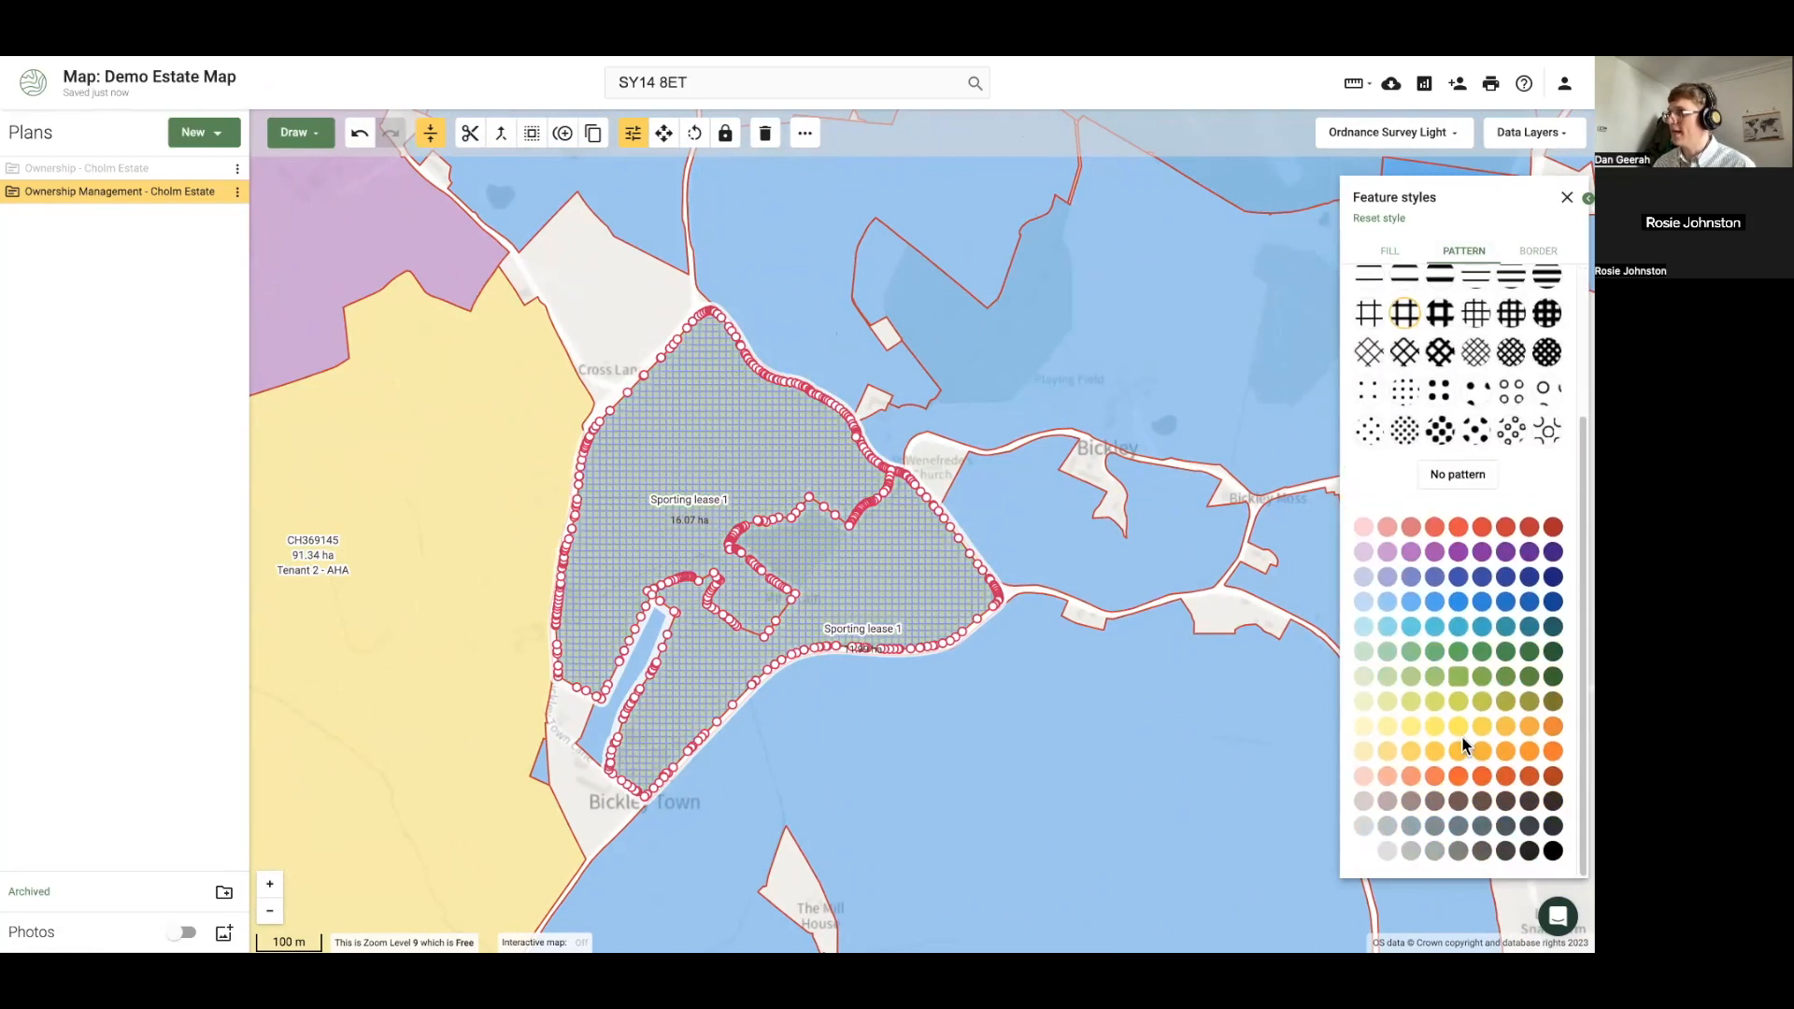
pyautogui.click(1506, 850)
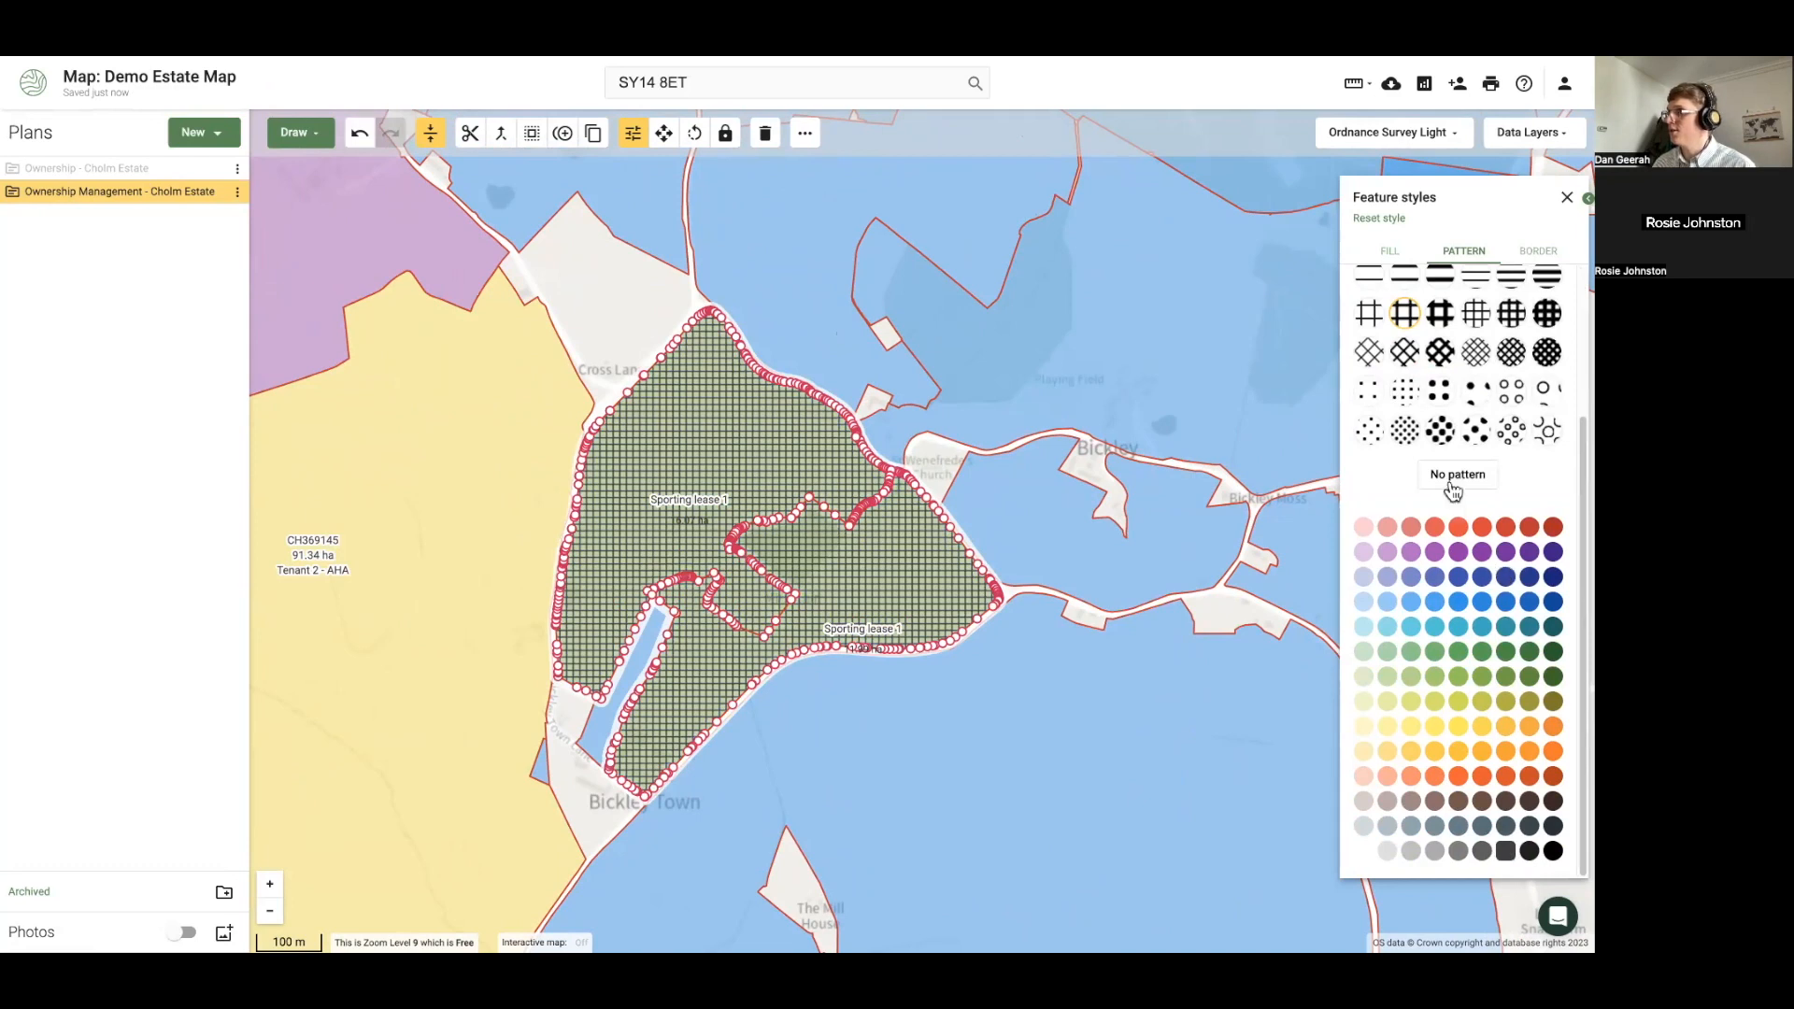
pyautogui.click(1044, 507)
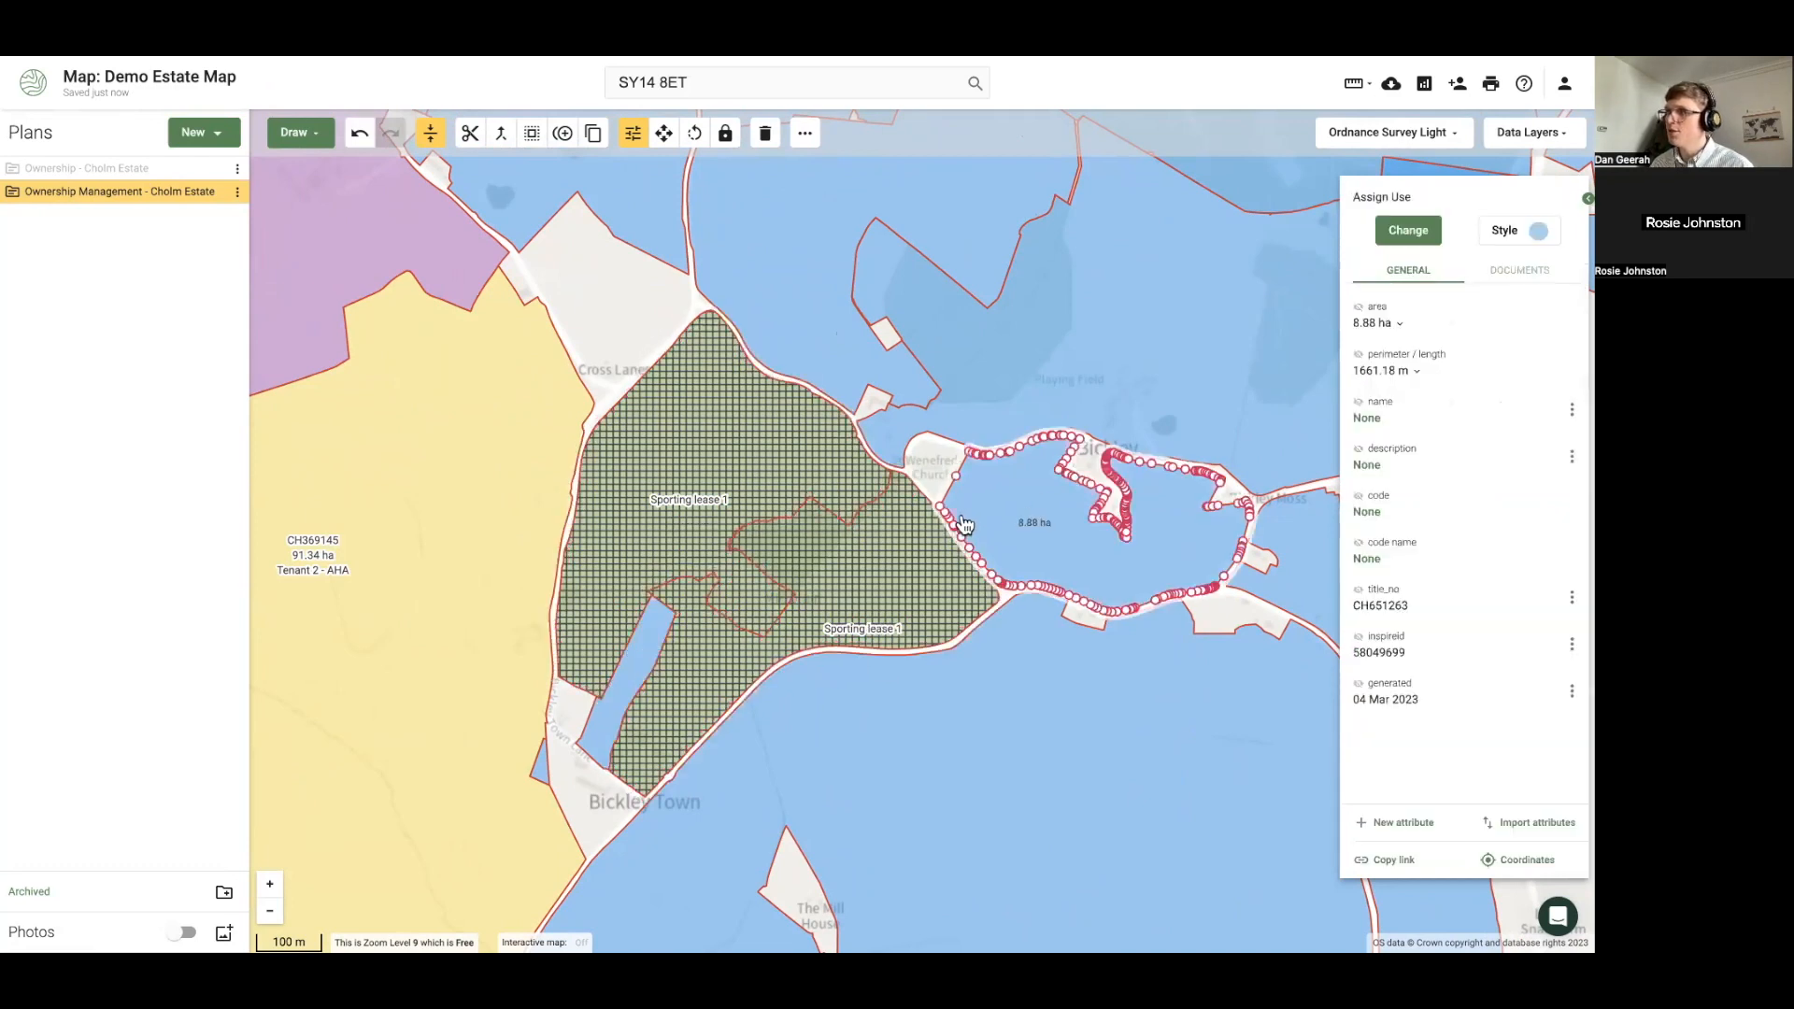
# Clear the selection and select the 35.61 ha and 19.81 ha parcels further north
pyautogui.click(842, 568)
pyautogui.keyDown('shift'); pyautogui.click(842, 568); pyautogui.keyUp('shift')
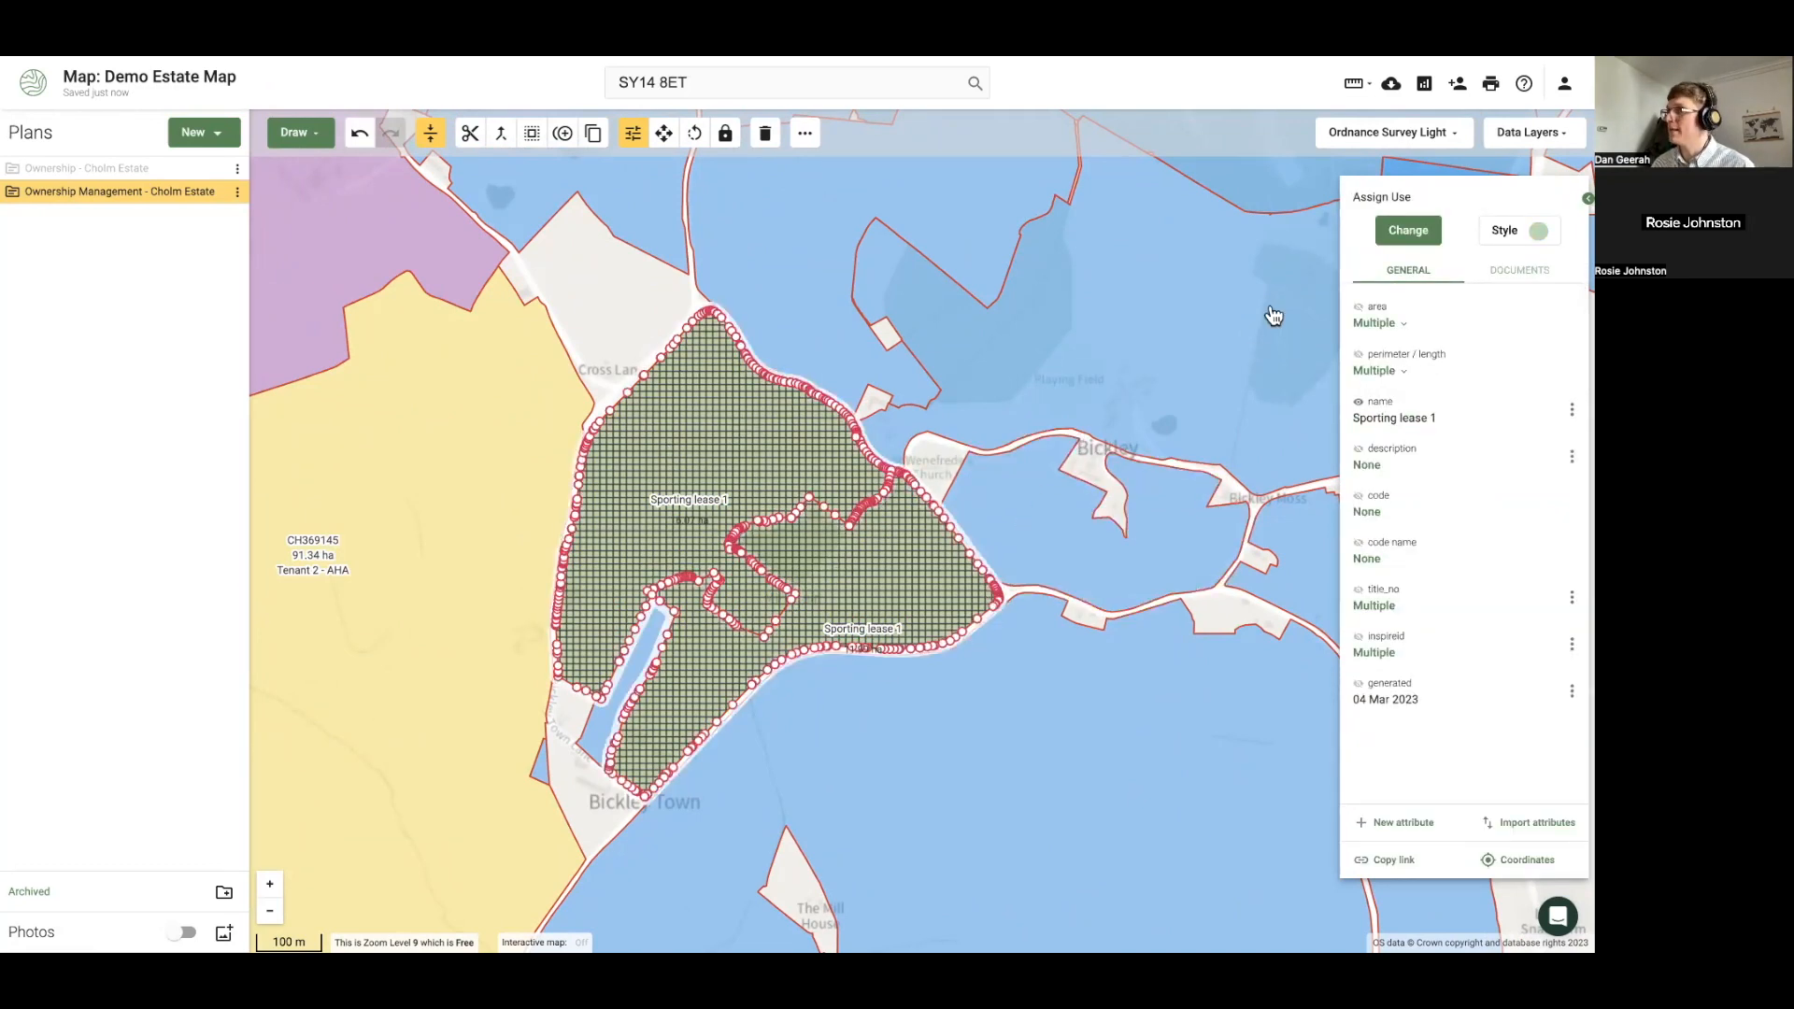
pyautogui.click(640, 347)
pyautogui.scroll(-2, 665, 439)
pyautogui.moveTo(848, 411); pyautogui.dragTo(826, 527)
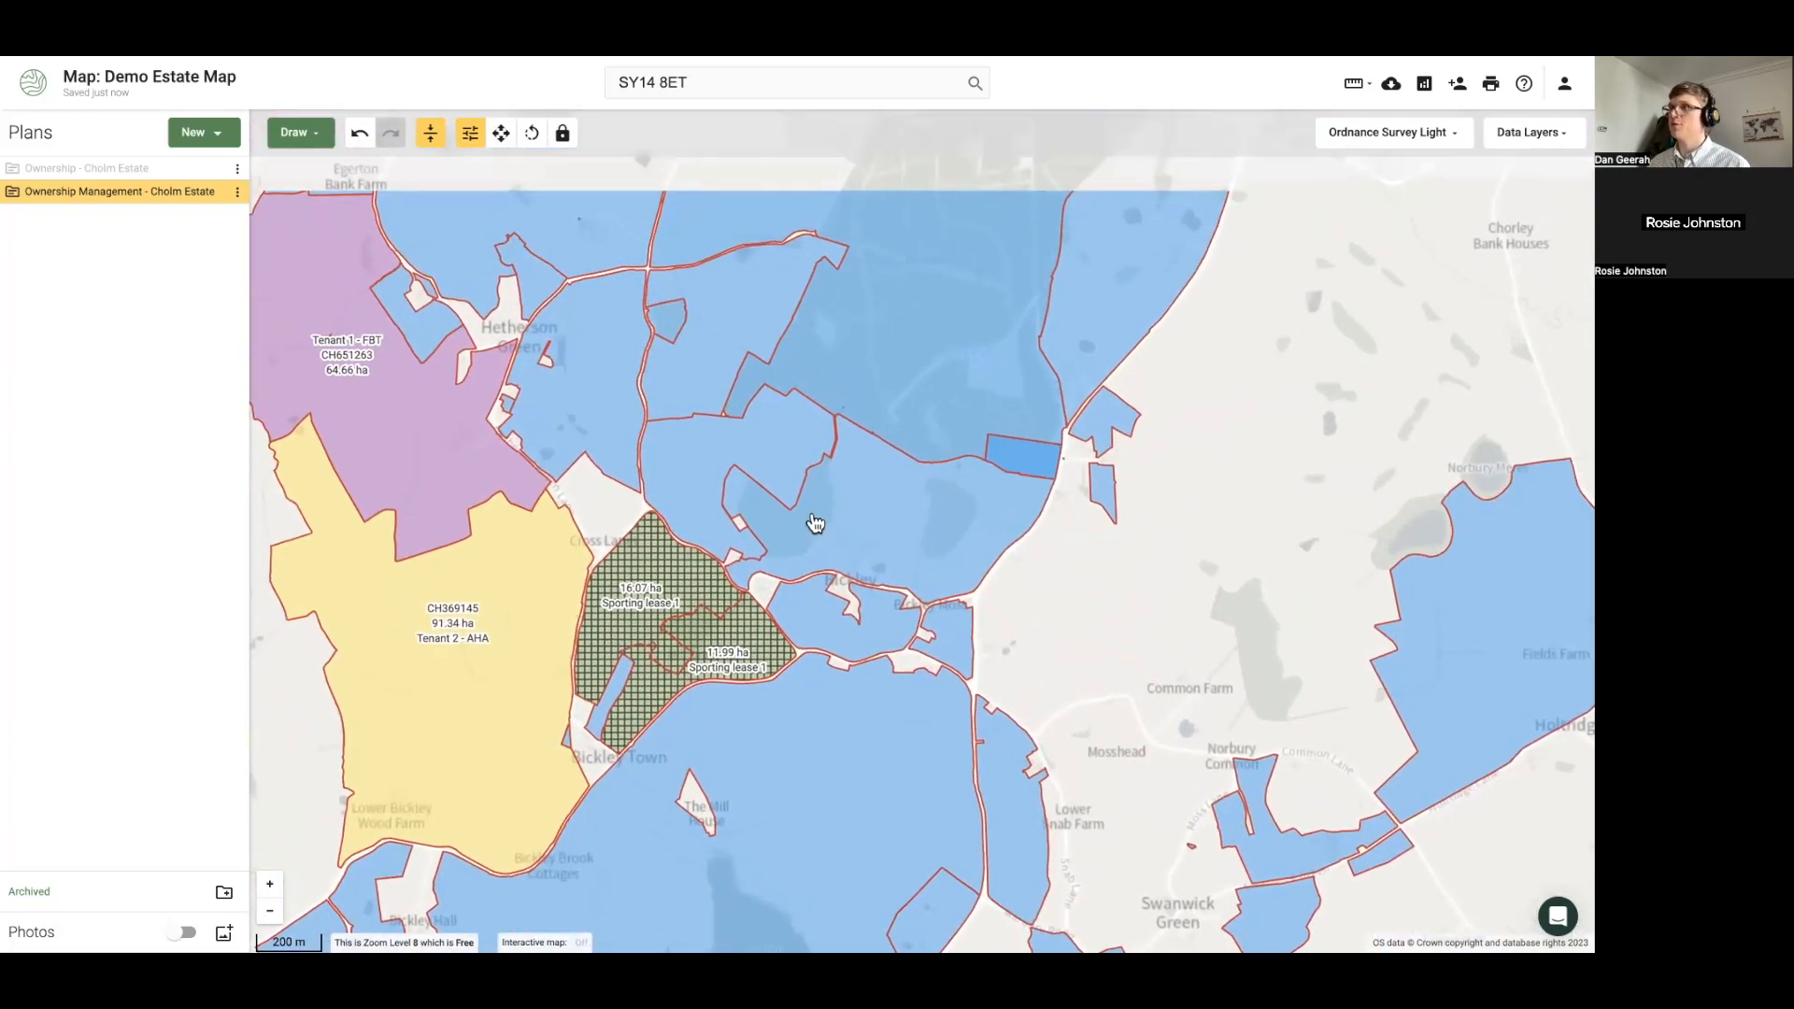
pyautogui.click(827, 531)
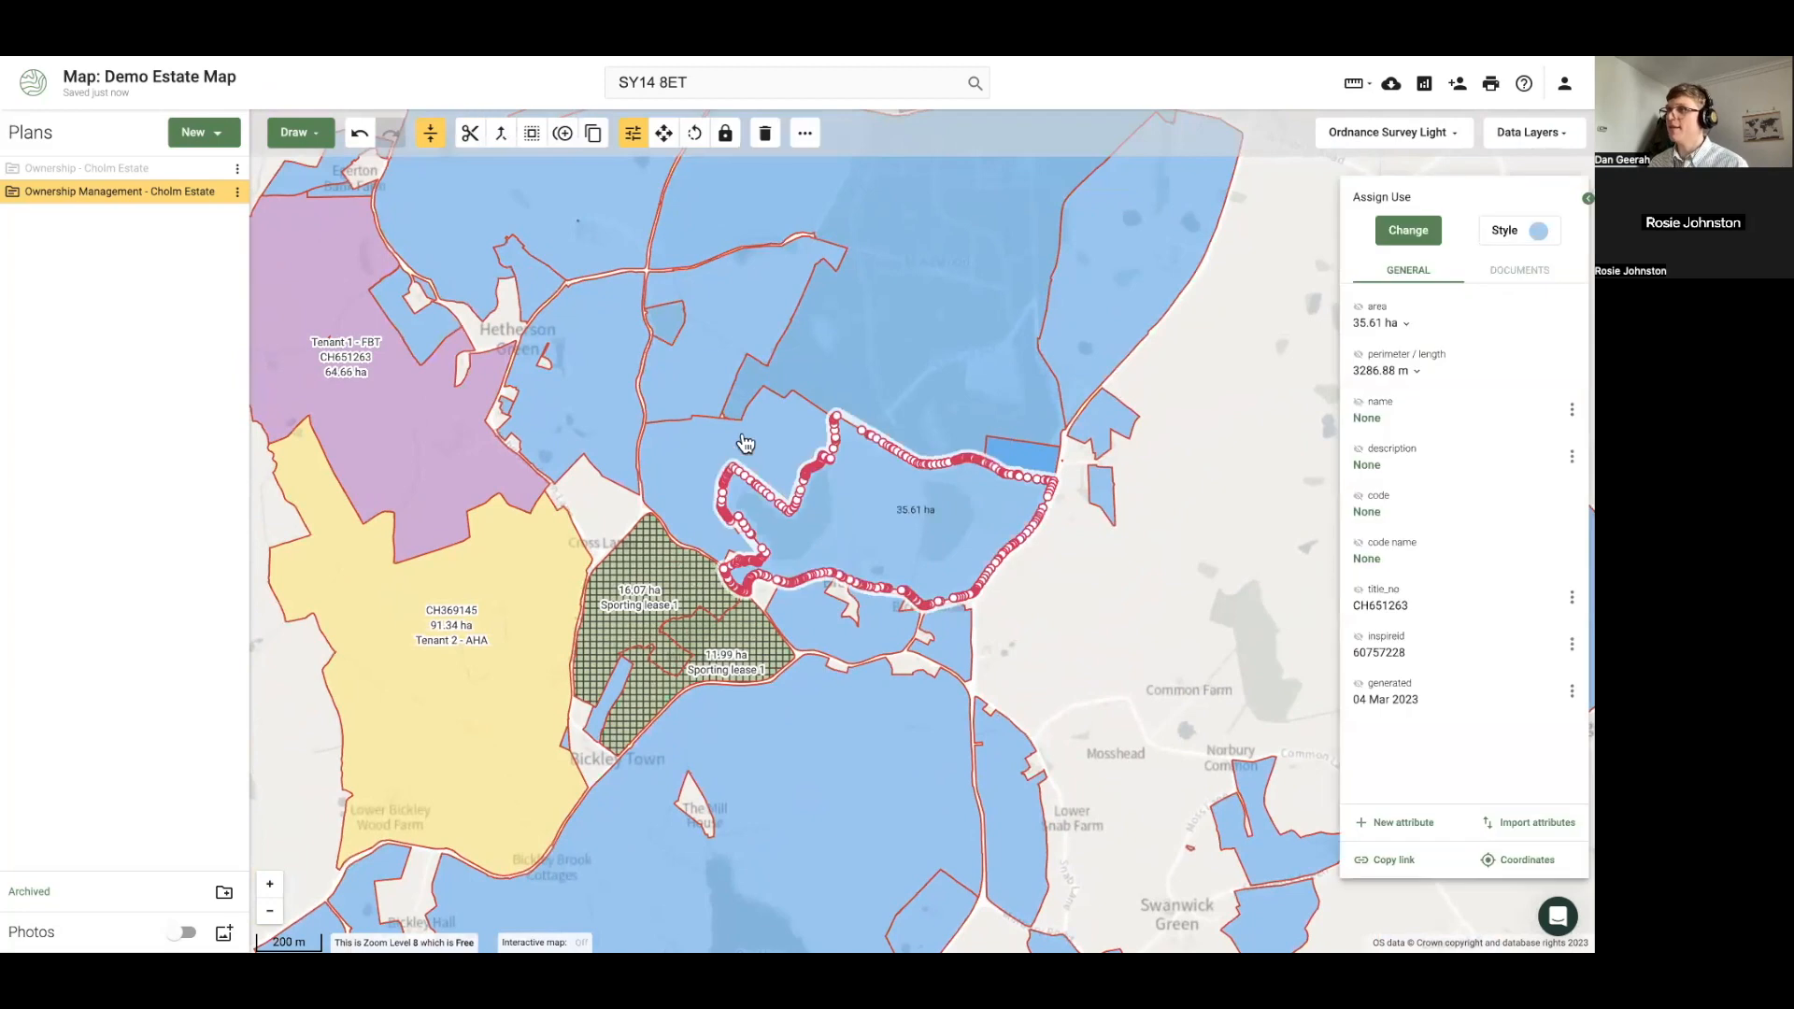
pyautogui.keyDown('shift'); pyautogui.click(755, 449); pyautogui.keyUp('shift')
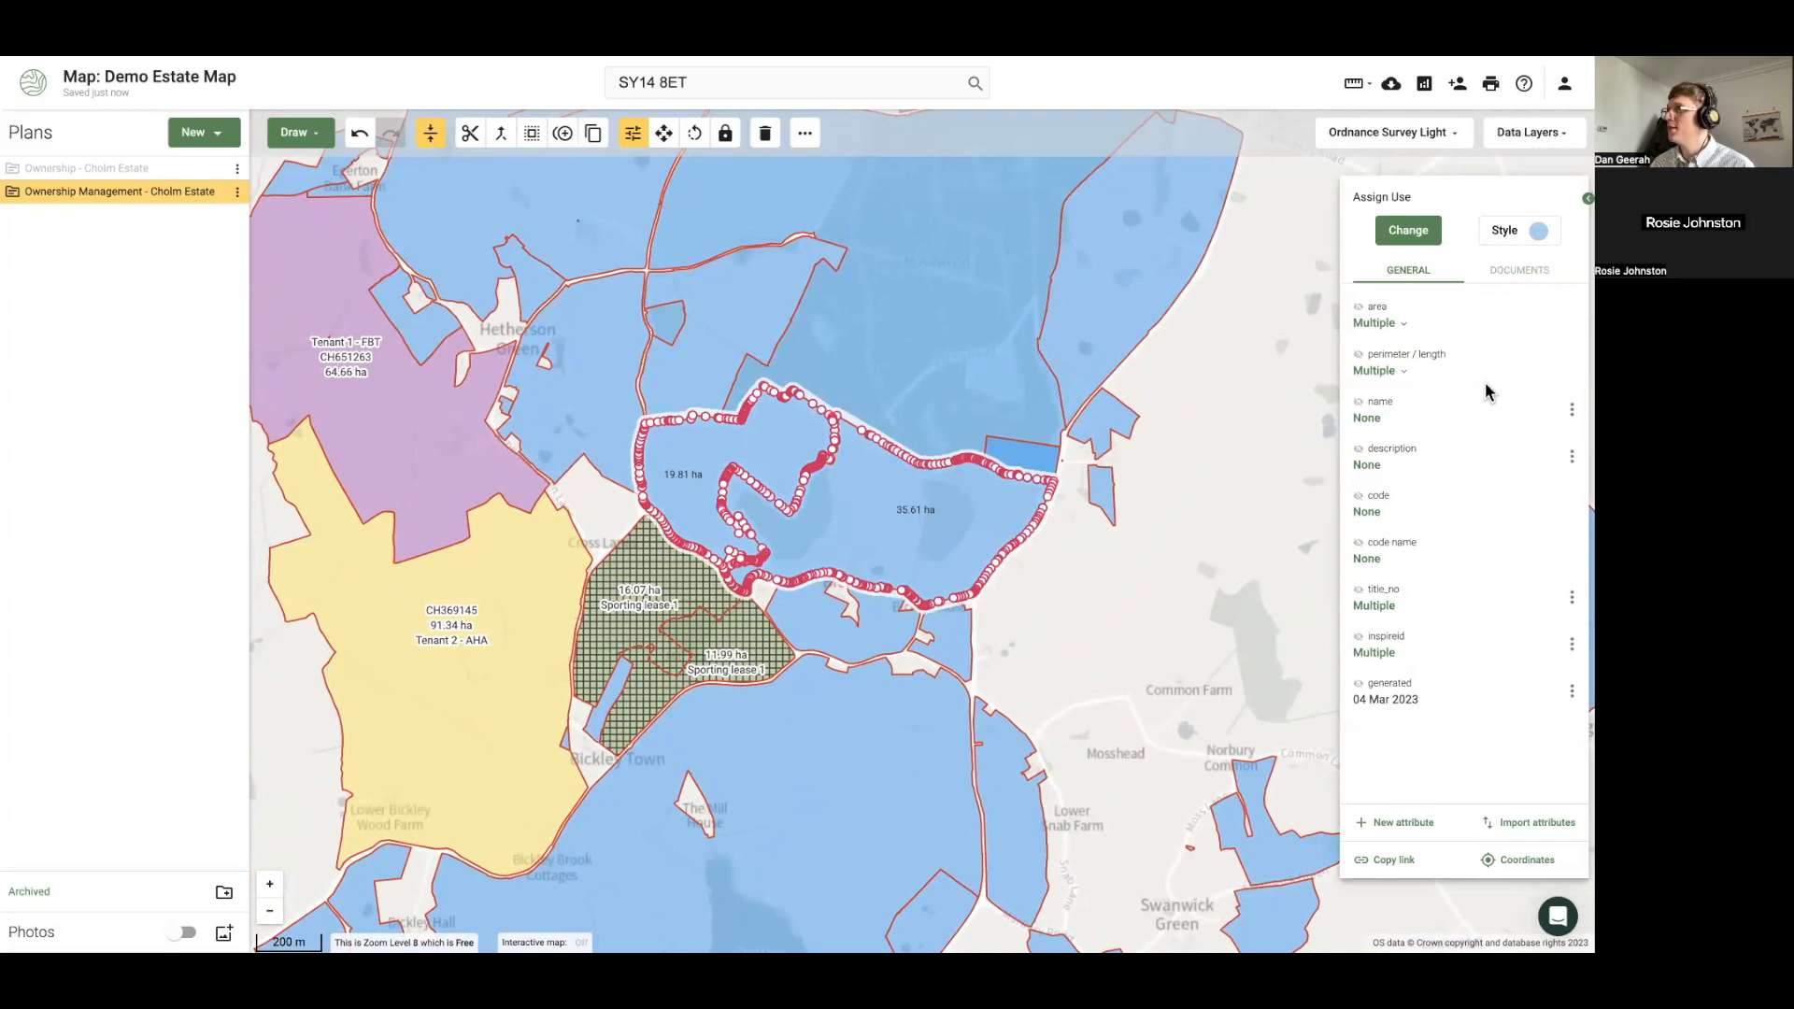
# Label the 35.61 ha and 19.81 ha parcels 'In hand farm - 1' and merge them into 55.42 ha
pyautogui.click(1572, 419)
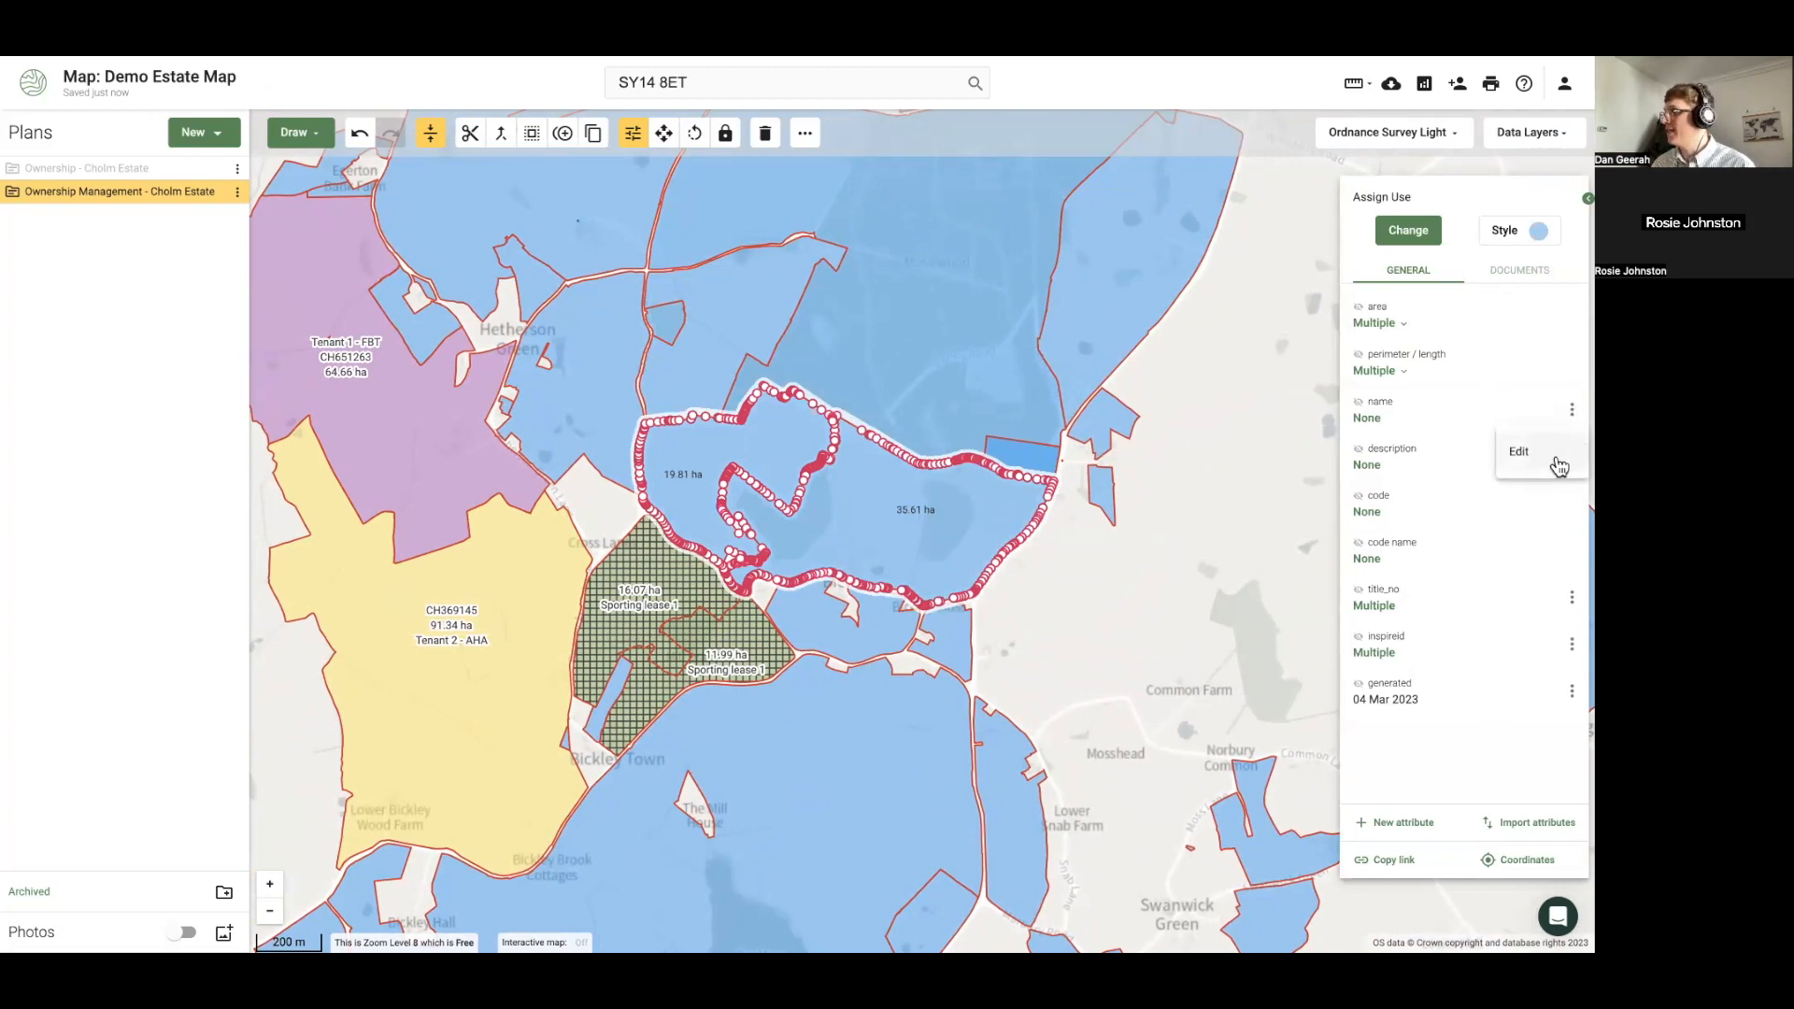
pyautogui.click(1507, 453)
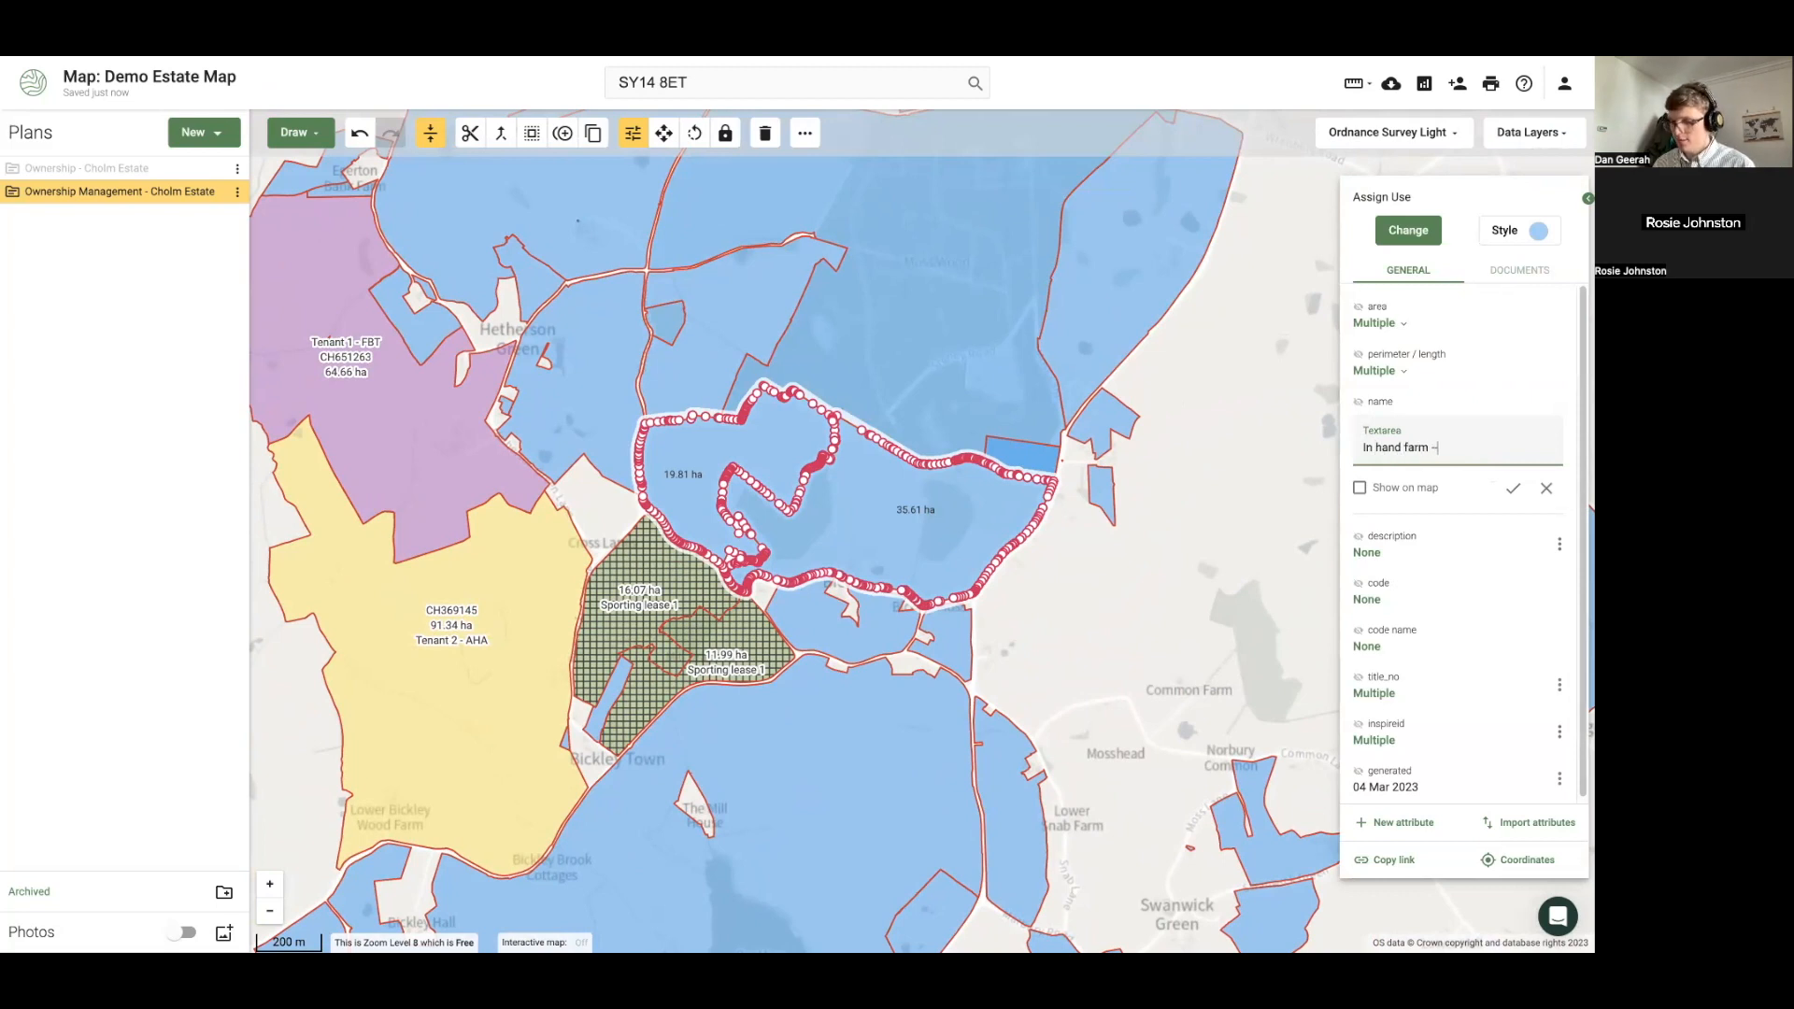
pyautogui.write('In hand farm - 1')
pyautogui.click(1360, 488)
pyautogui.click(1513, 488)
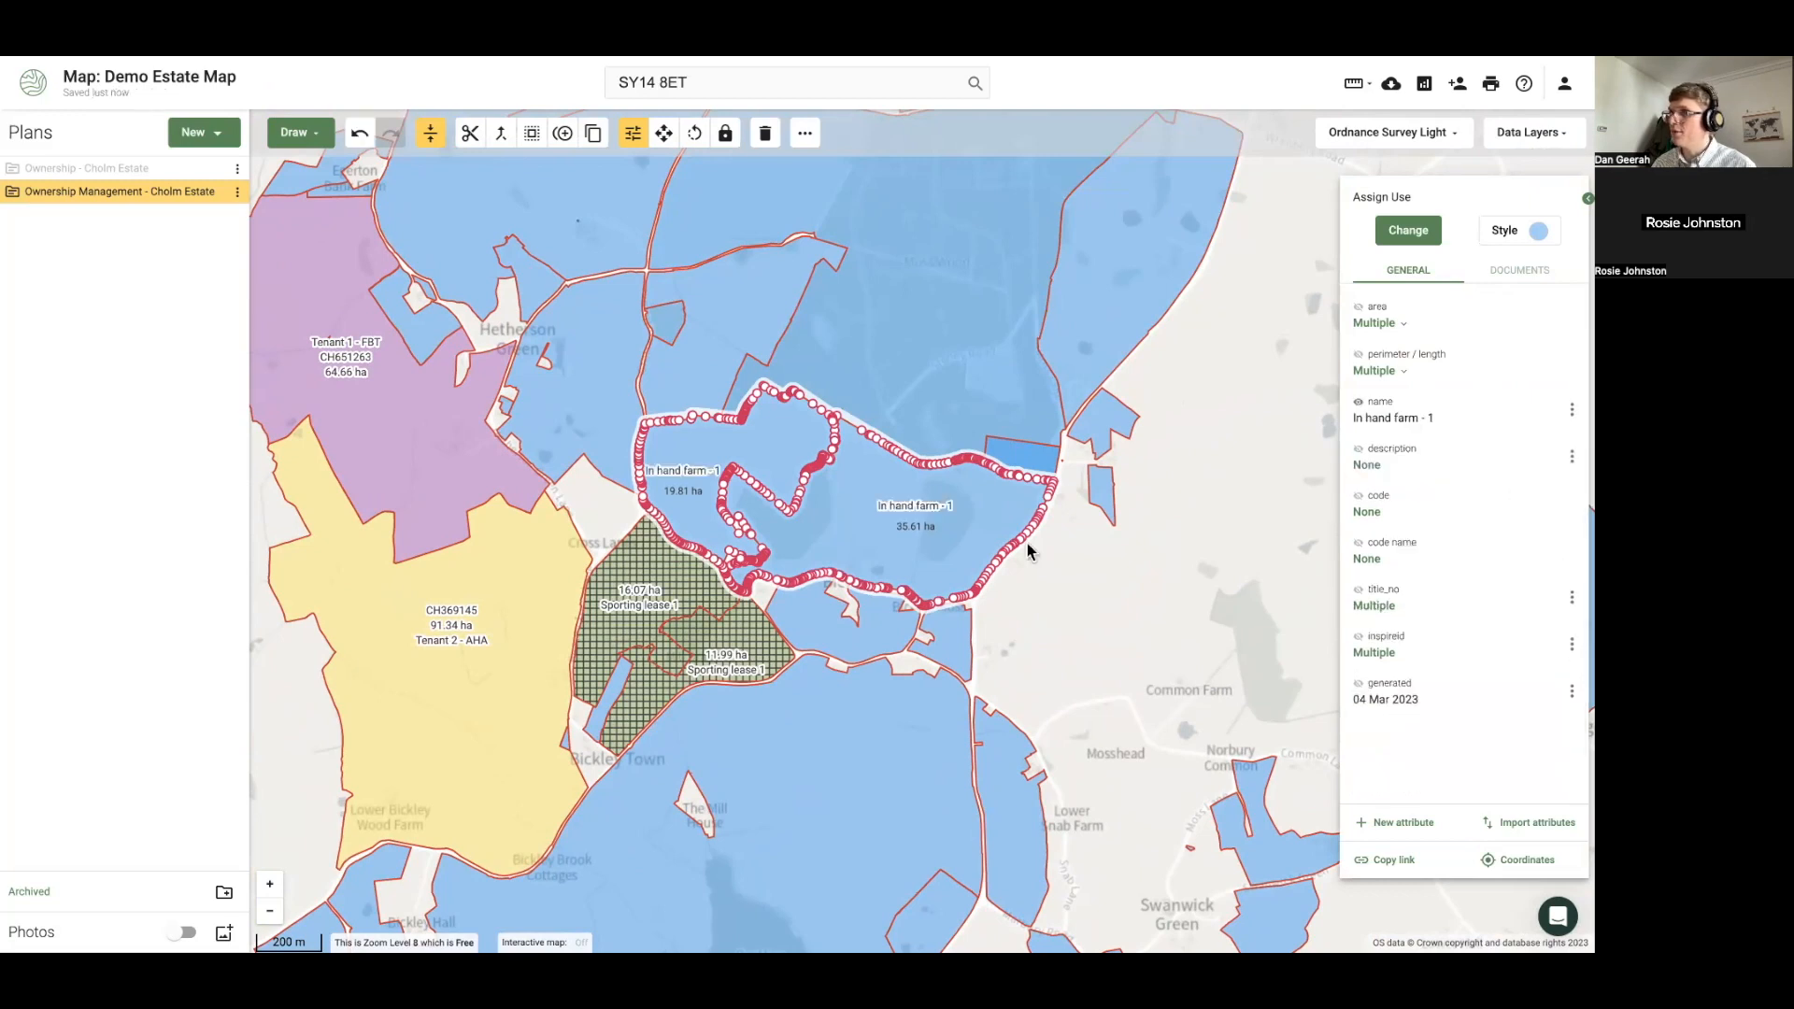
pyautogui.click(498, 137)
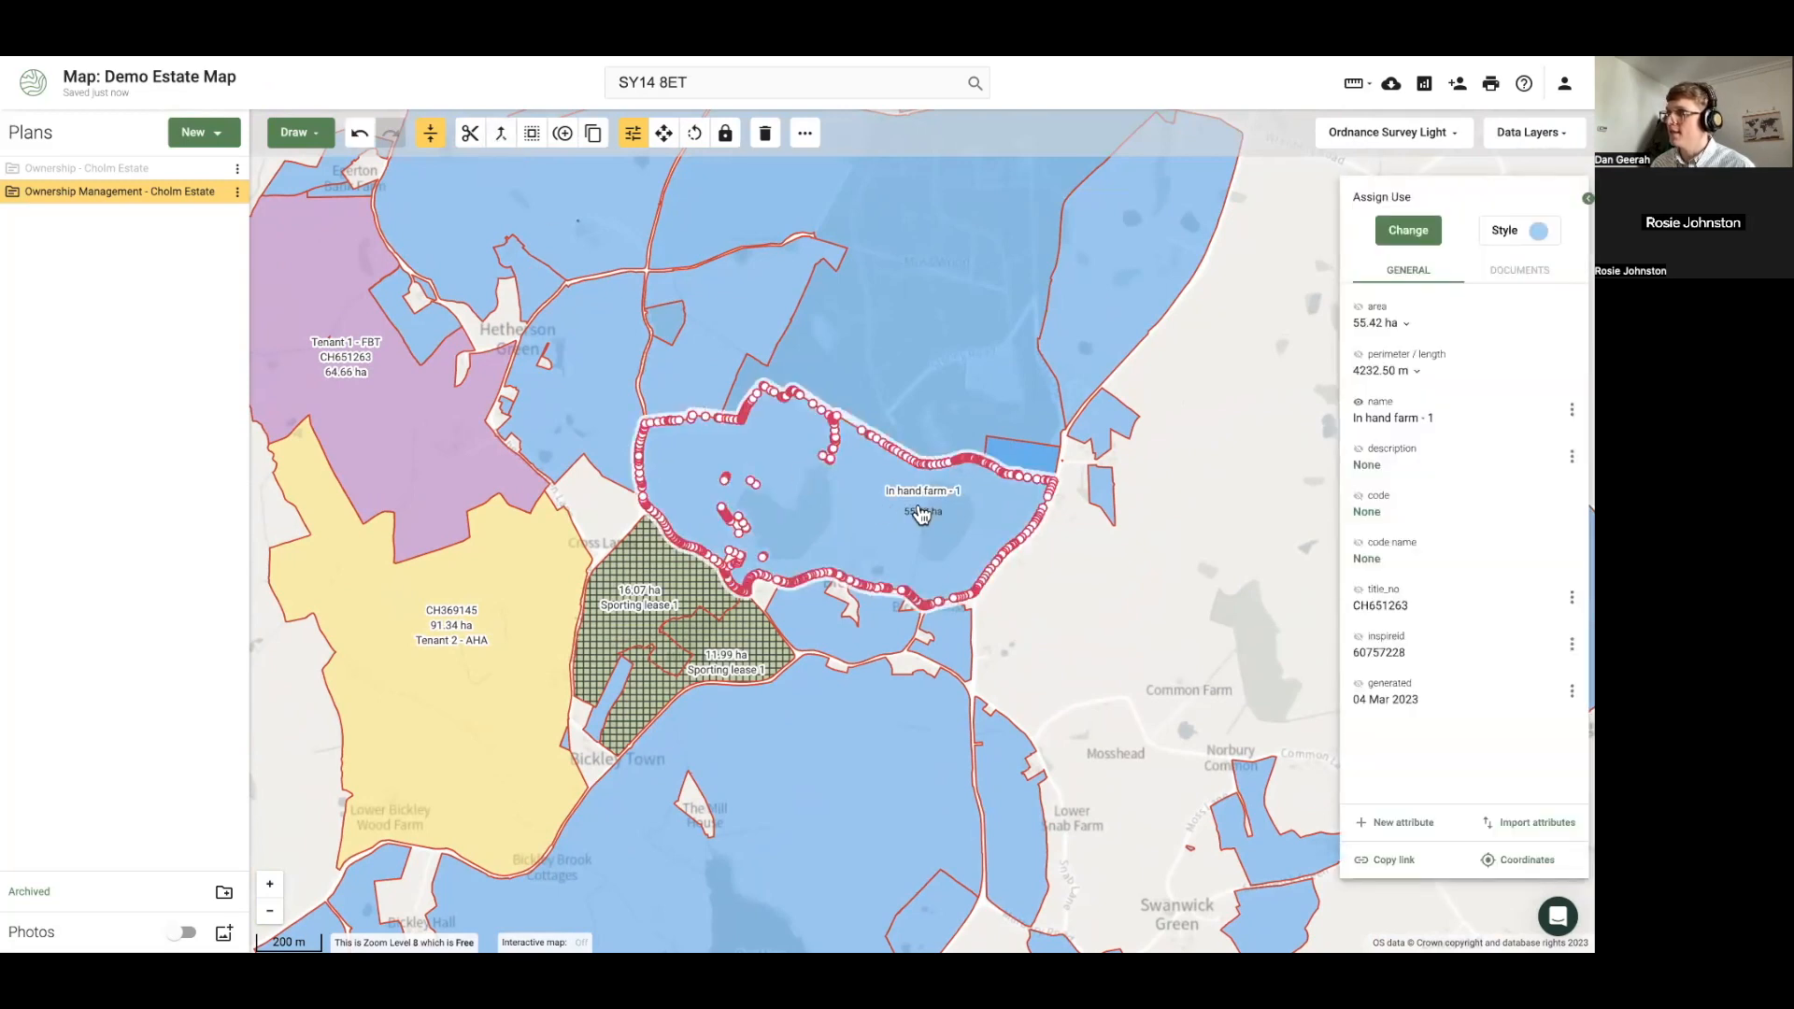
pyautogui.click(1495, 241)
# Fill the In hand farm - 1 parcel with an olive colour
pyautogui.click(1562, 523)
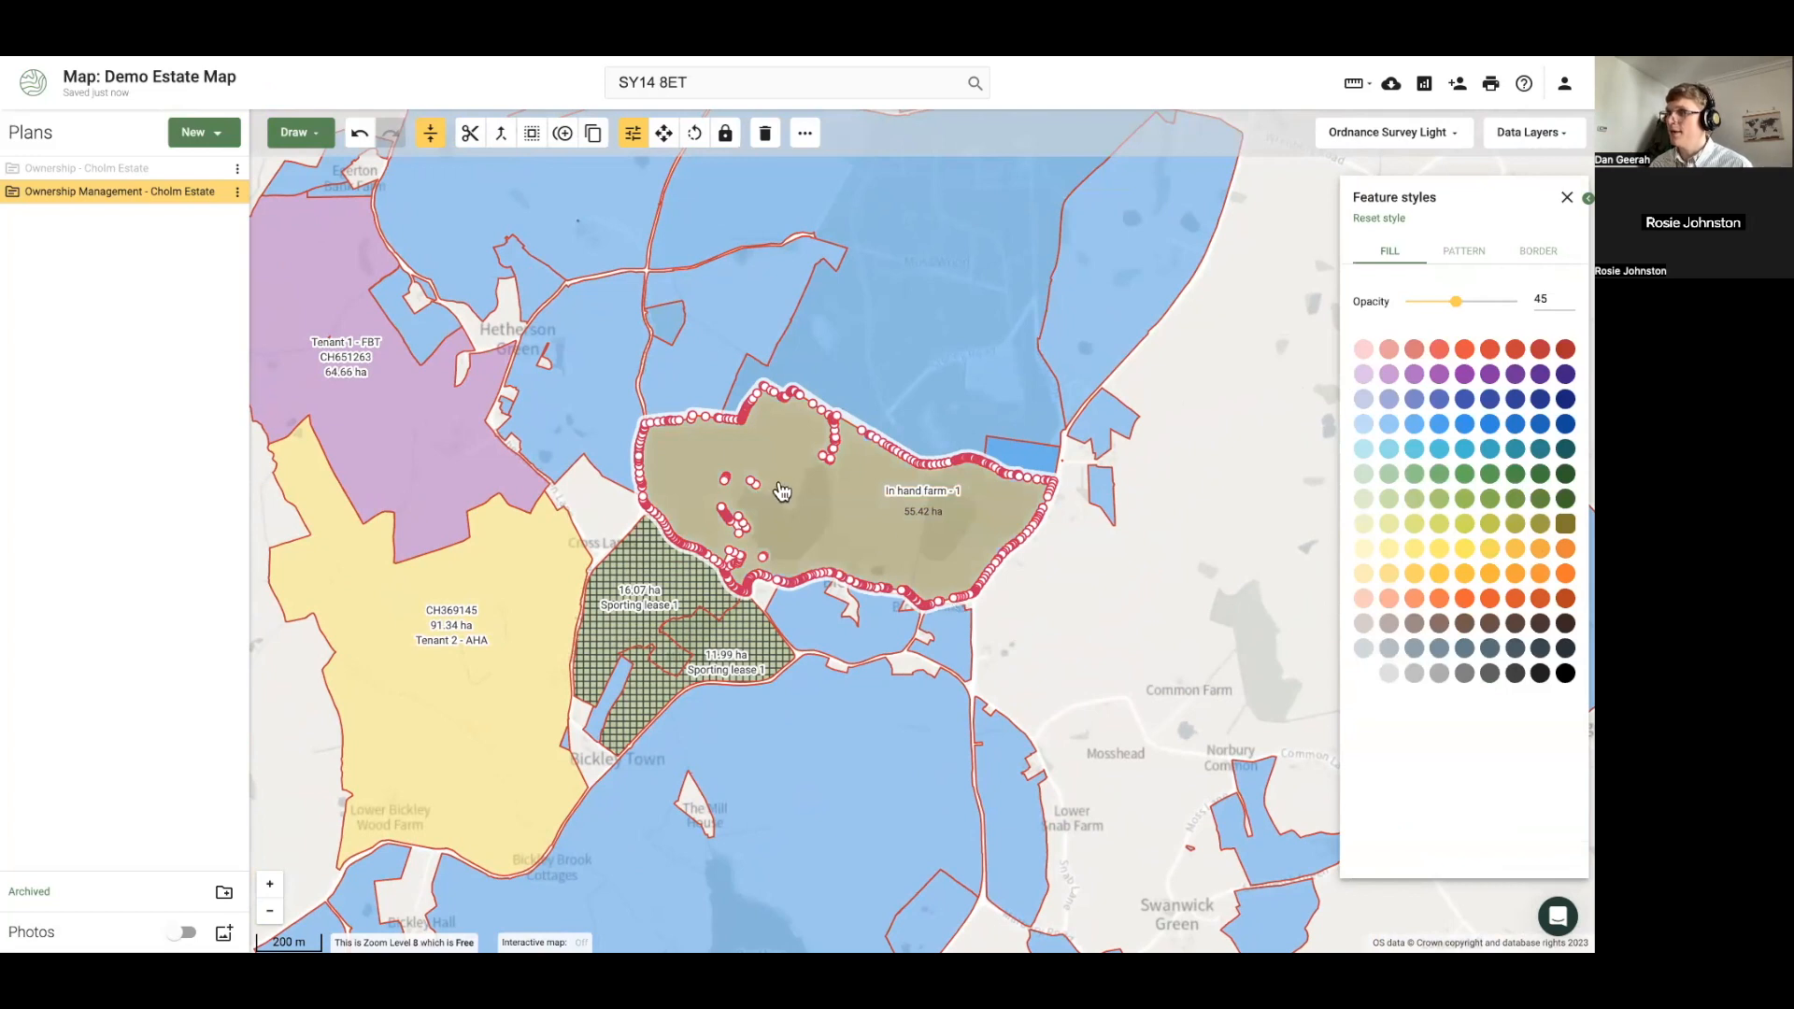
pyautogui.scroll(1, 781, 489)
pyautogui.scroll(1, 850, 552)
pyautogui.scroll(-2, 850, 553)
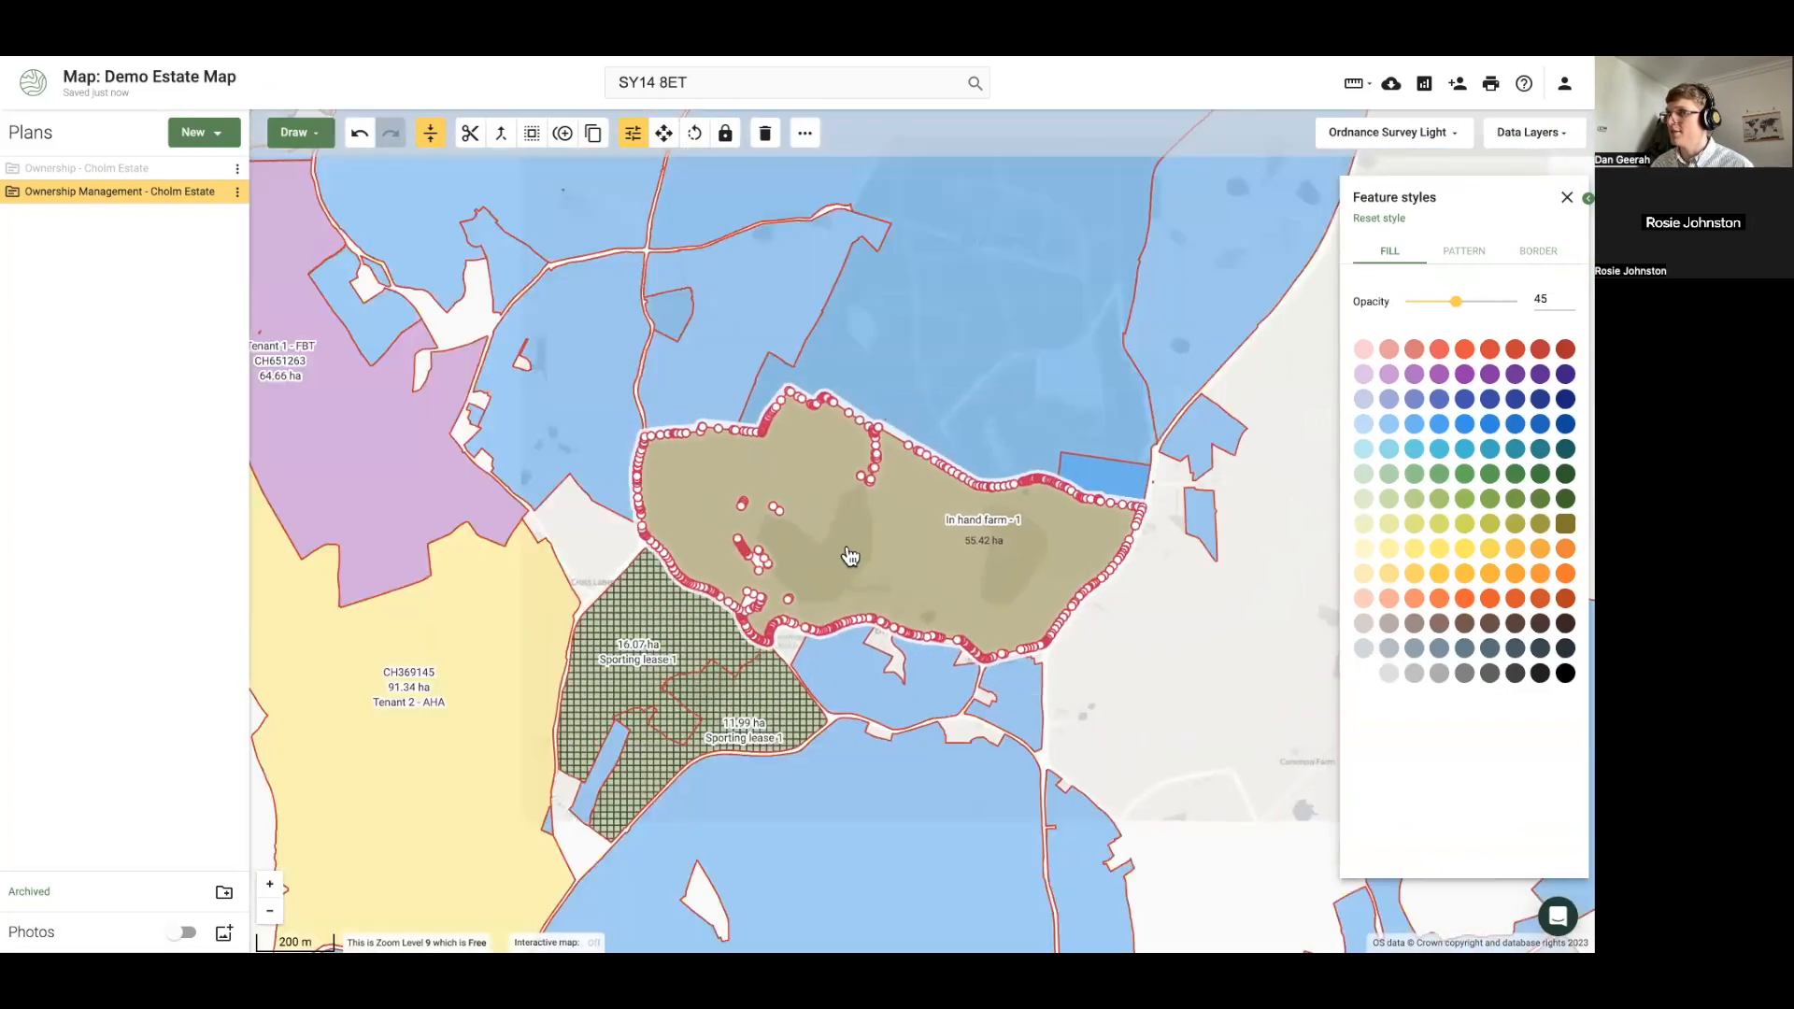
# Draw a six-corner area inside the In hand farm - 1 parcel
pyautogui.click(293, 131)
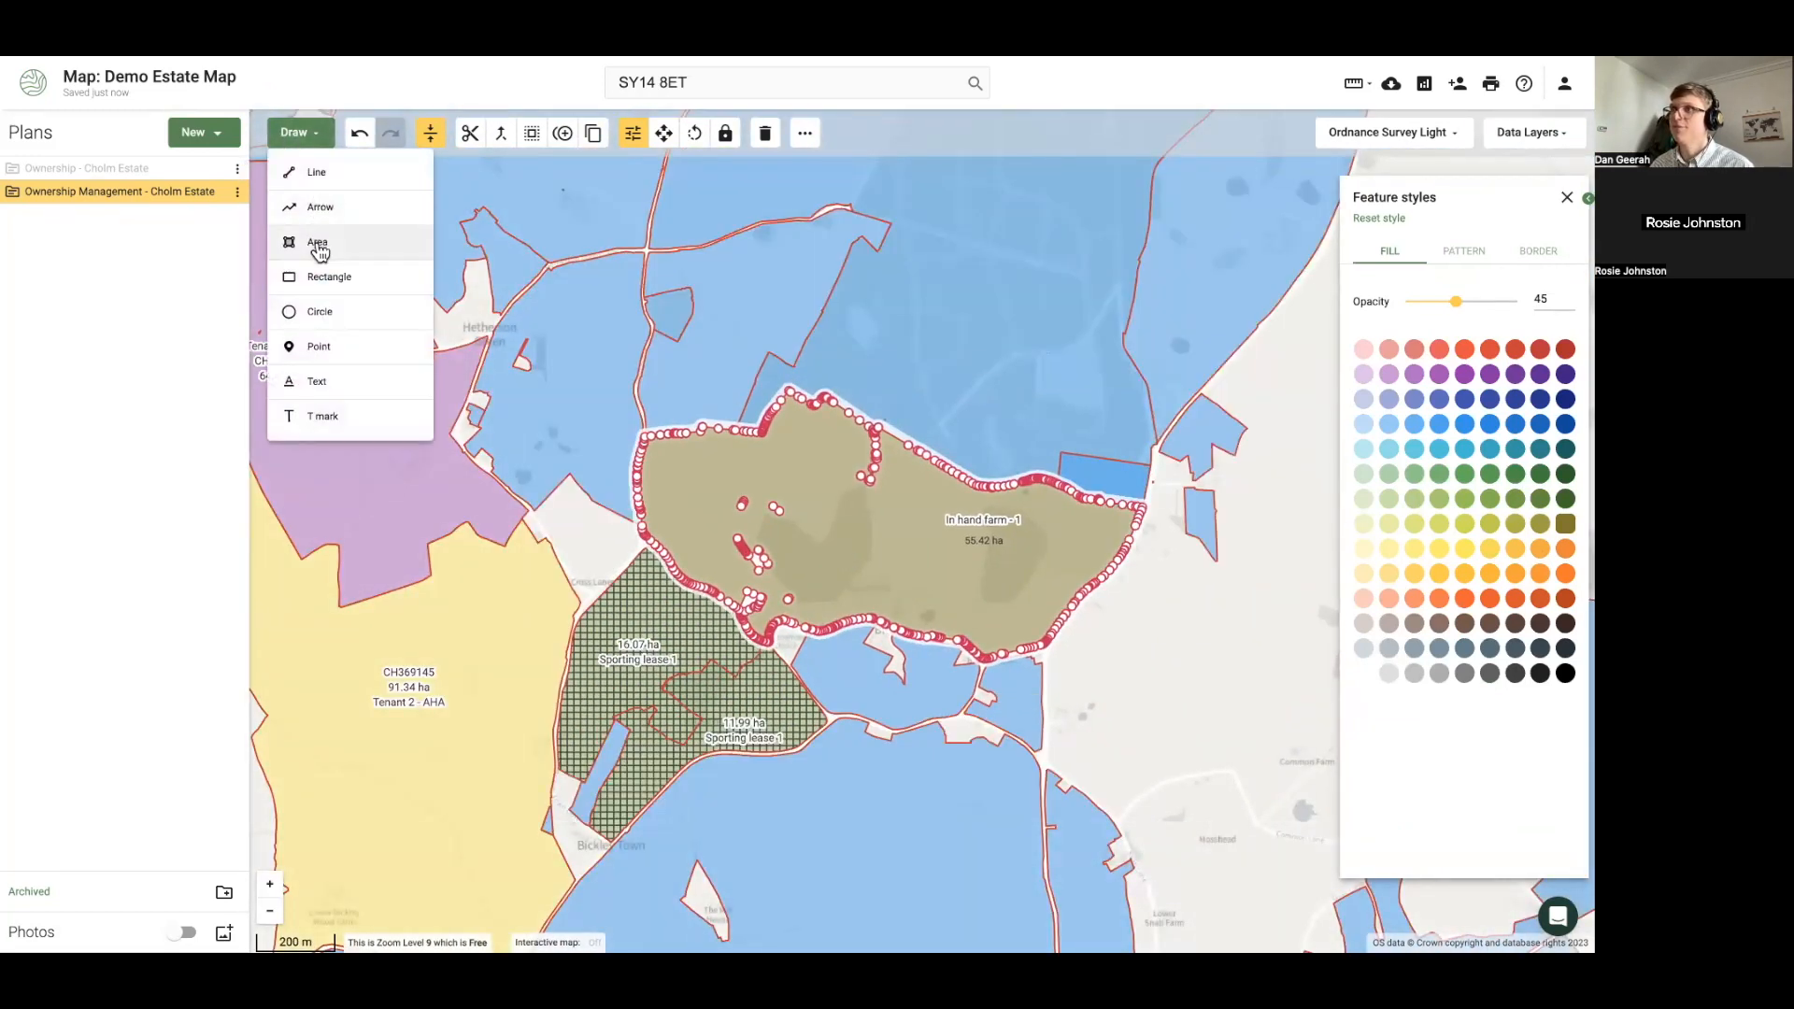
pyautogui.click(297, 234)
pyautogui.click(672, 450)
pyautogui.click(853, 439)
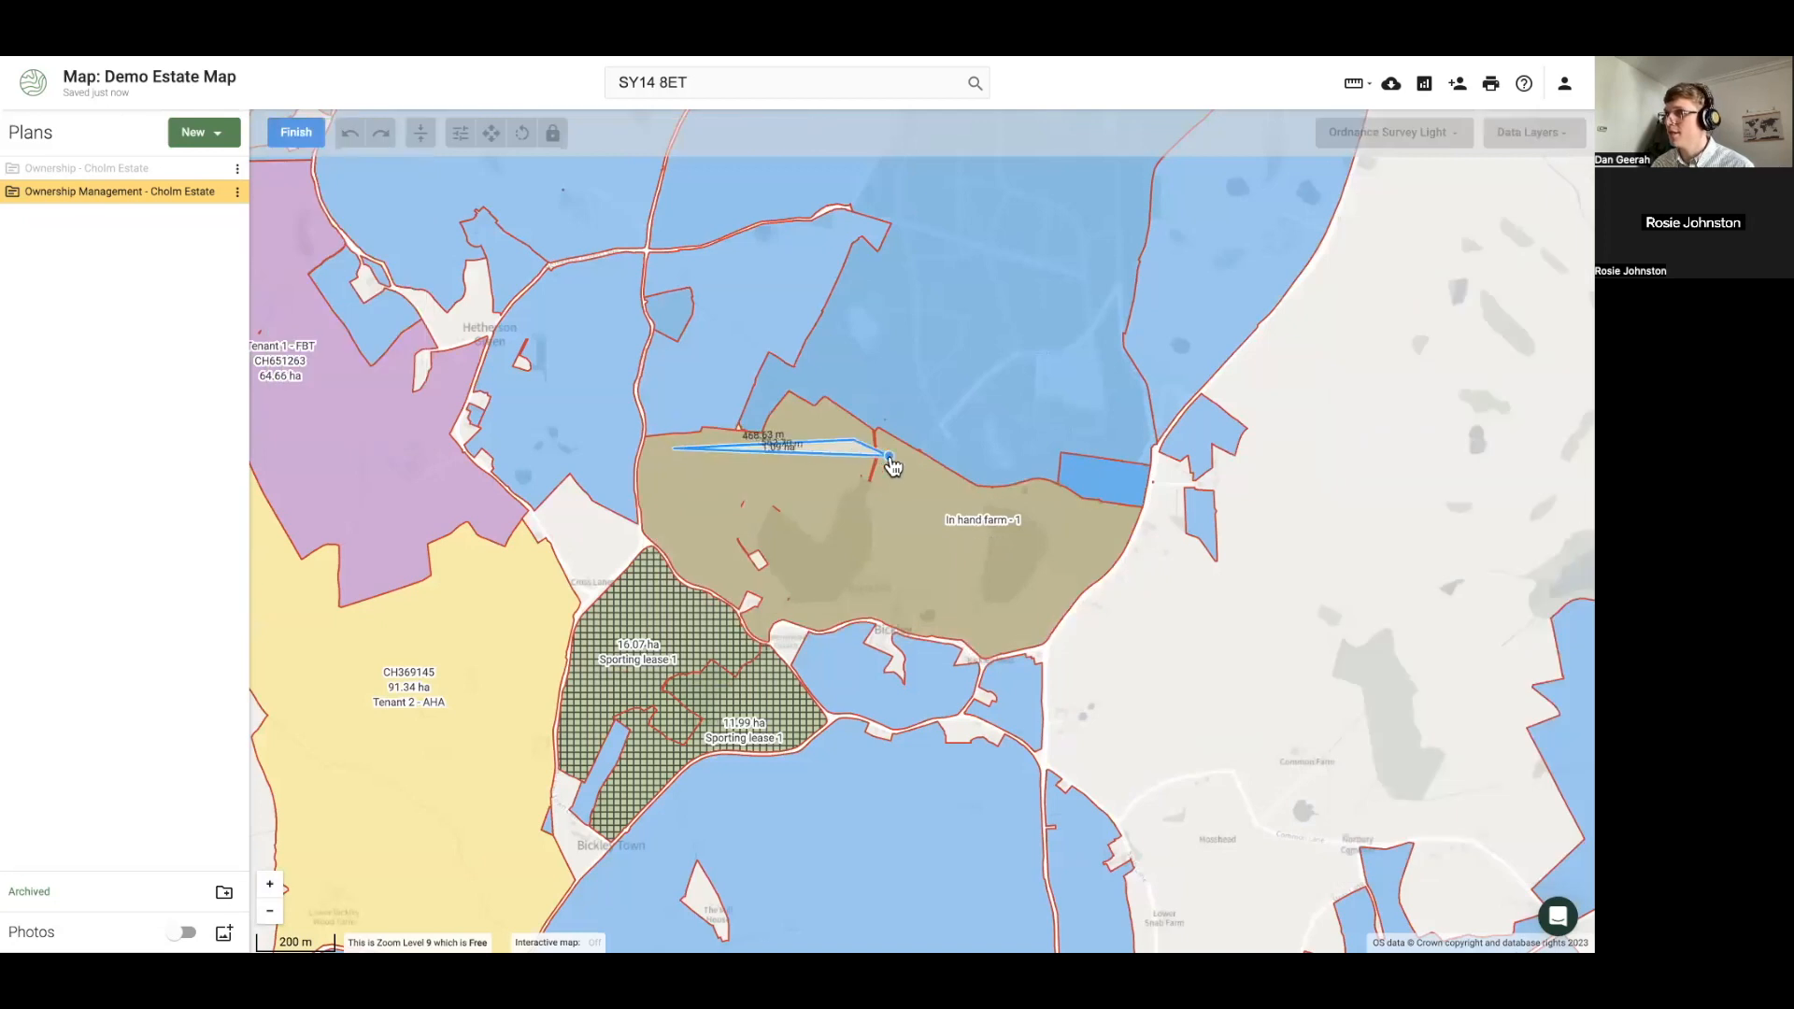
pyautogui.click(871, 504)
pyautogui.click(790, 598)
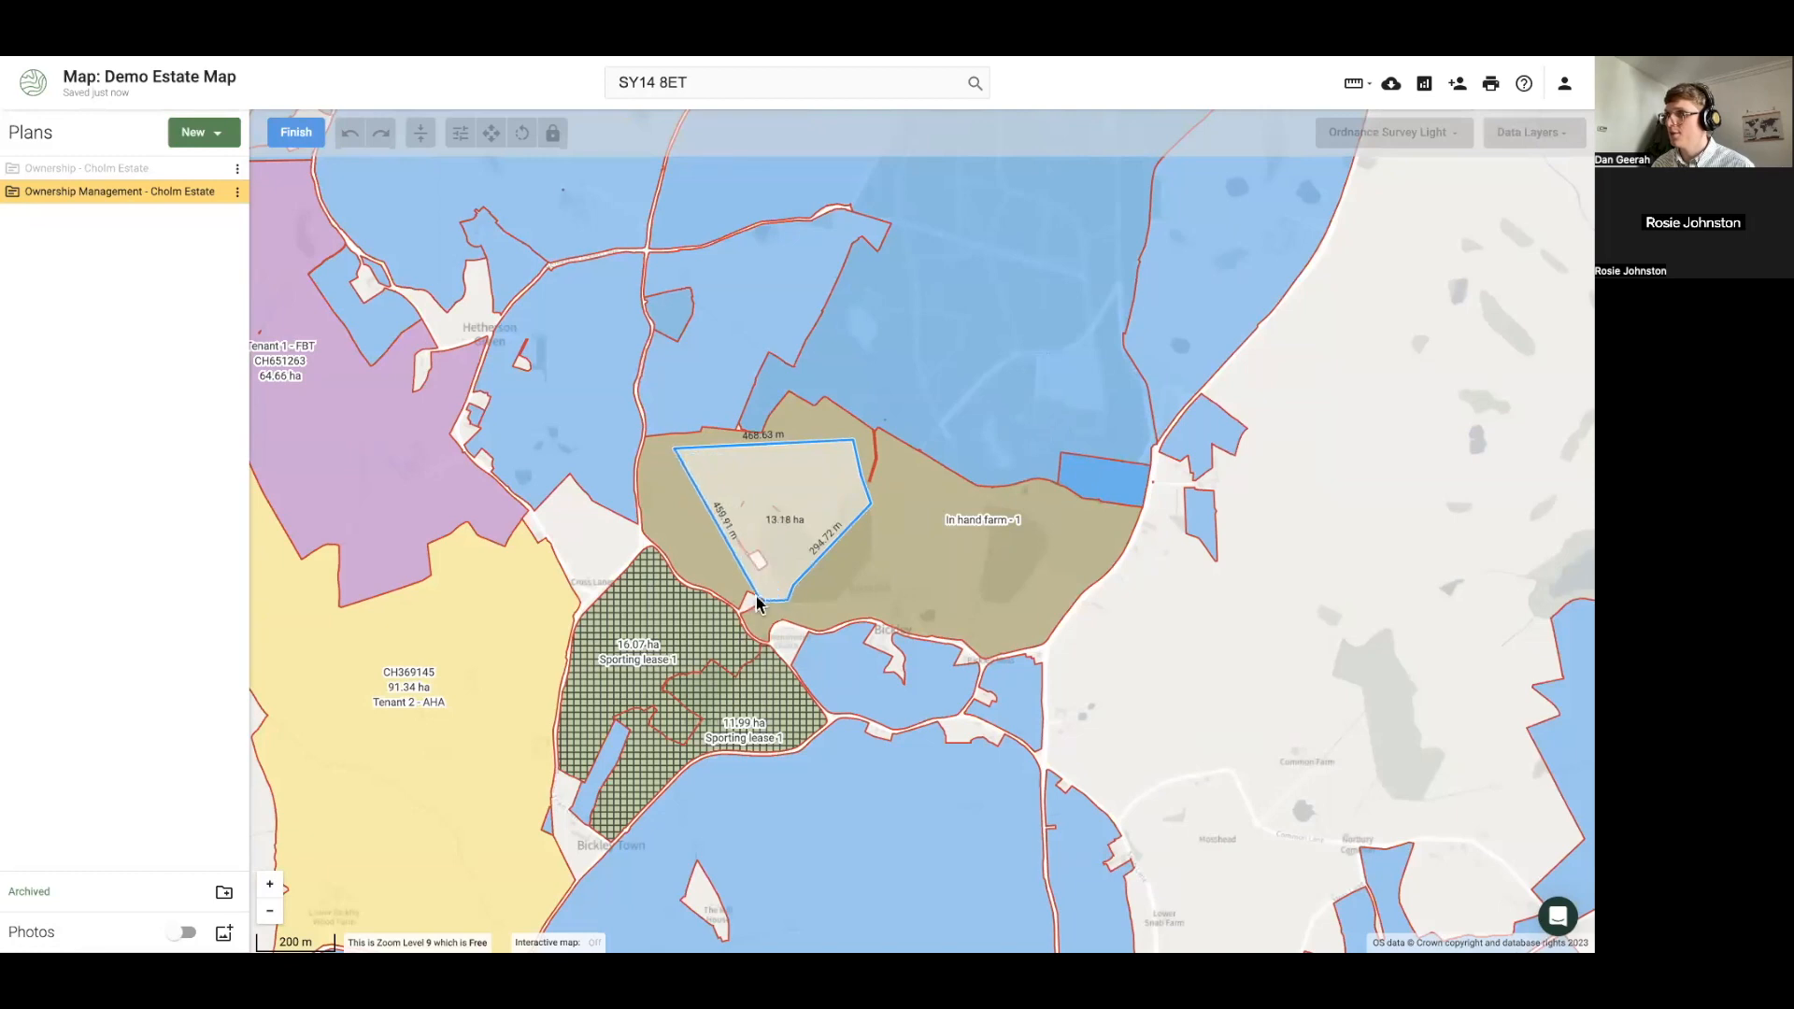
pyautogui.click(742, 574)
pyautogui.doubleClick(695, 529)
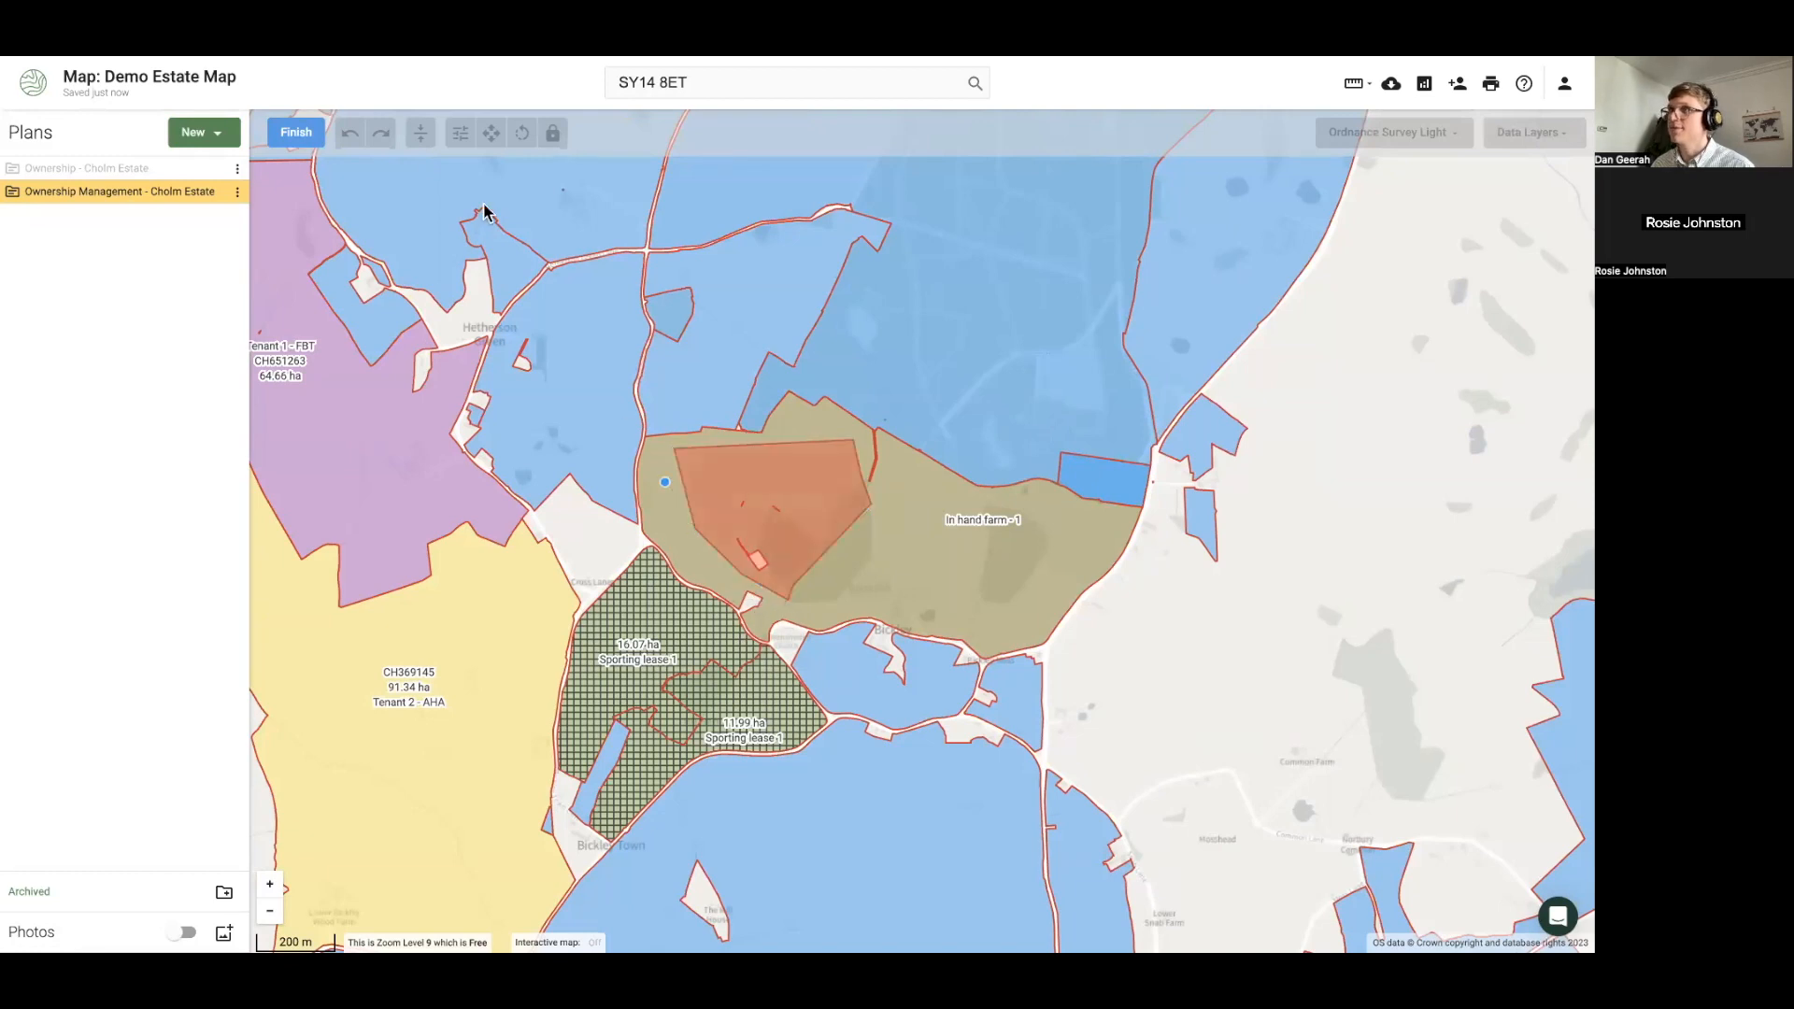
pyautogui.click(297, 134)
# Subtract the drawn area from the farm parcel, then remove the cut-out polygon again
pyautogui.click(532, 133)
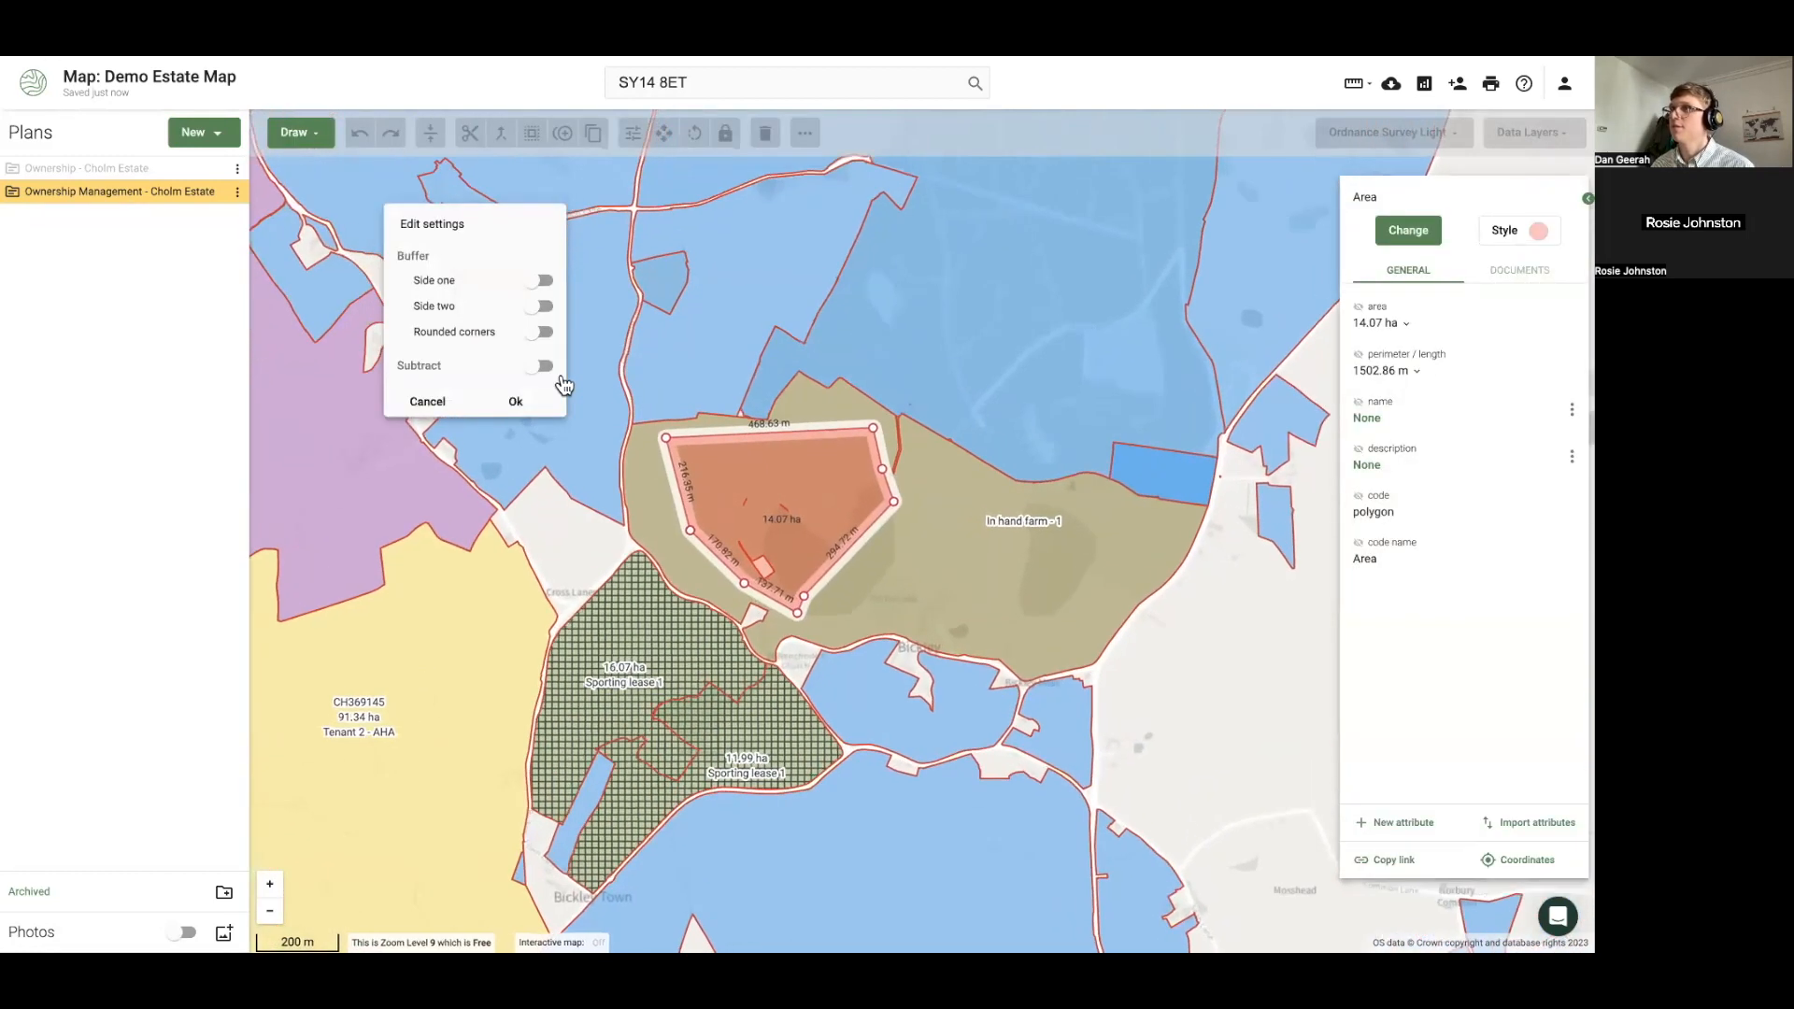
pyautogui.click(539, 365)
pyautogui.click(517, 405)
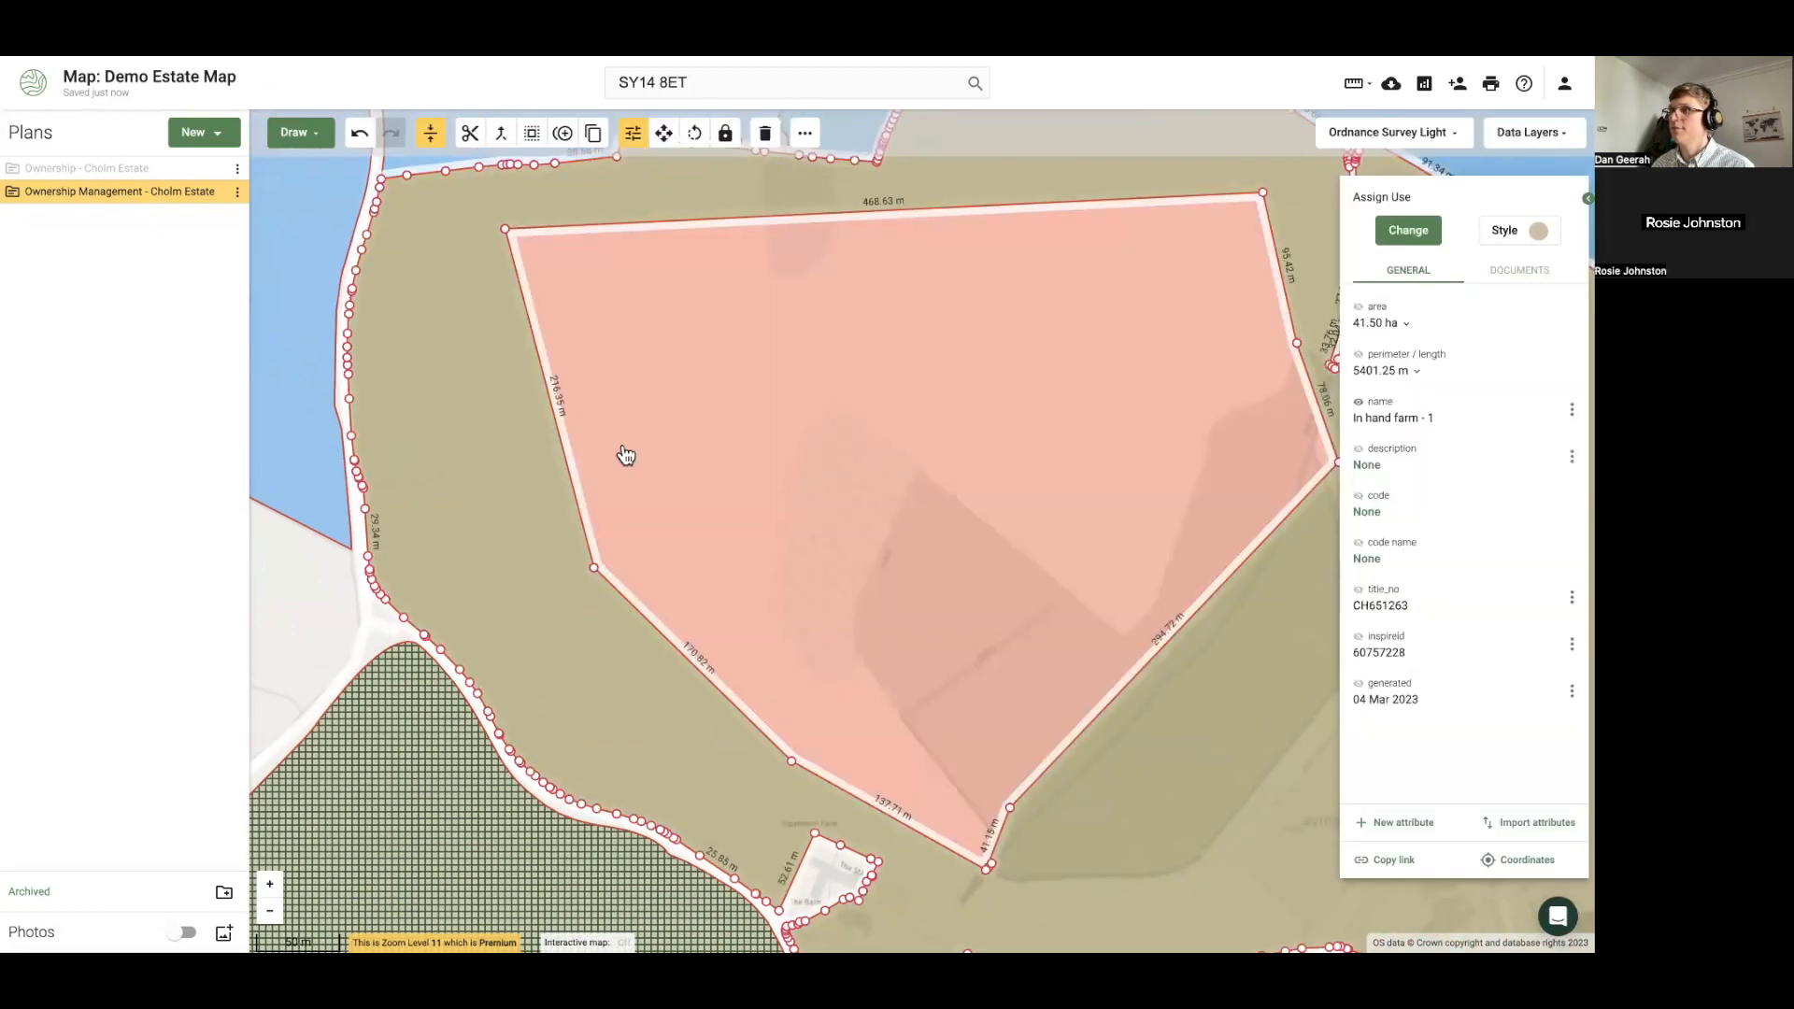
pyautogui.click(501, 133)
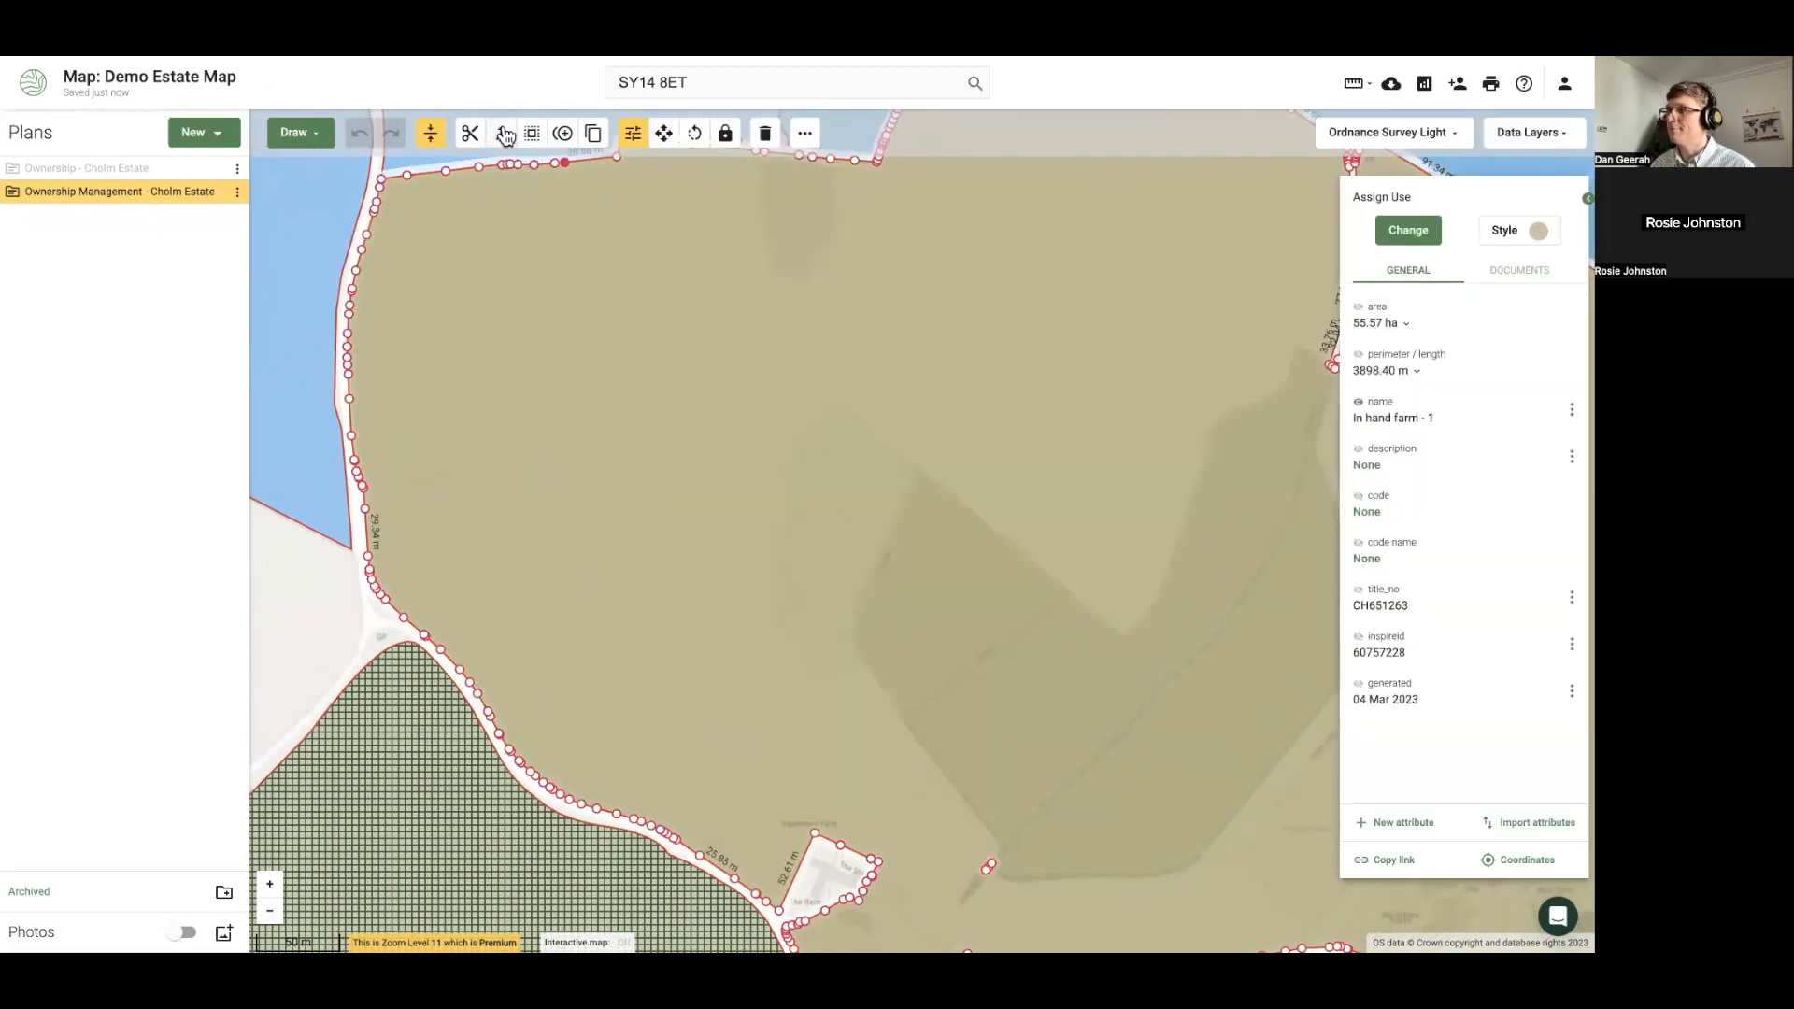
pyautogui.scroll(-3, 704, 404)
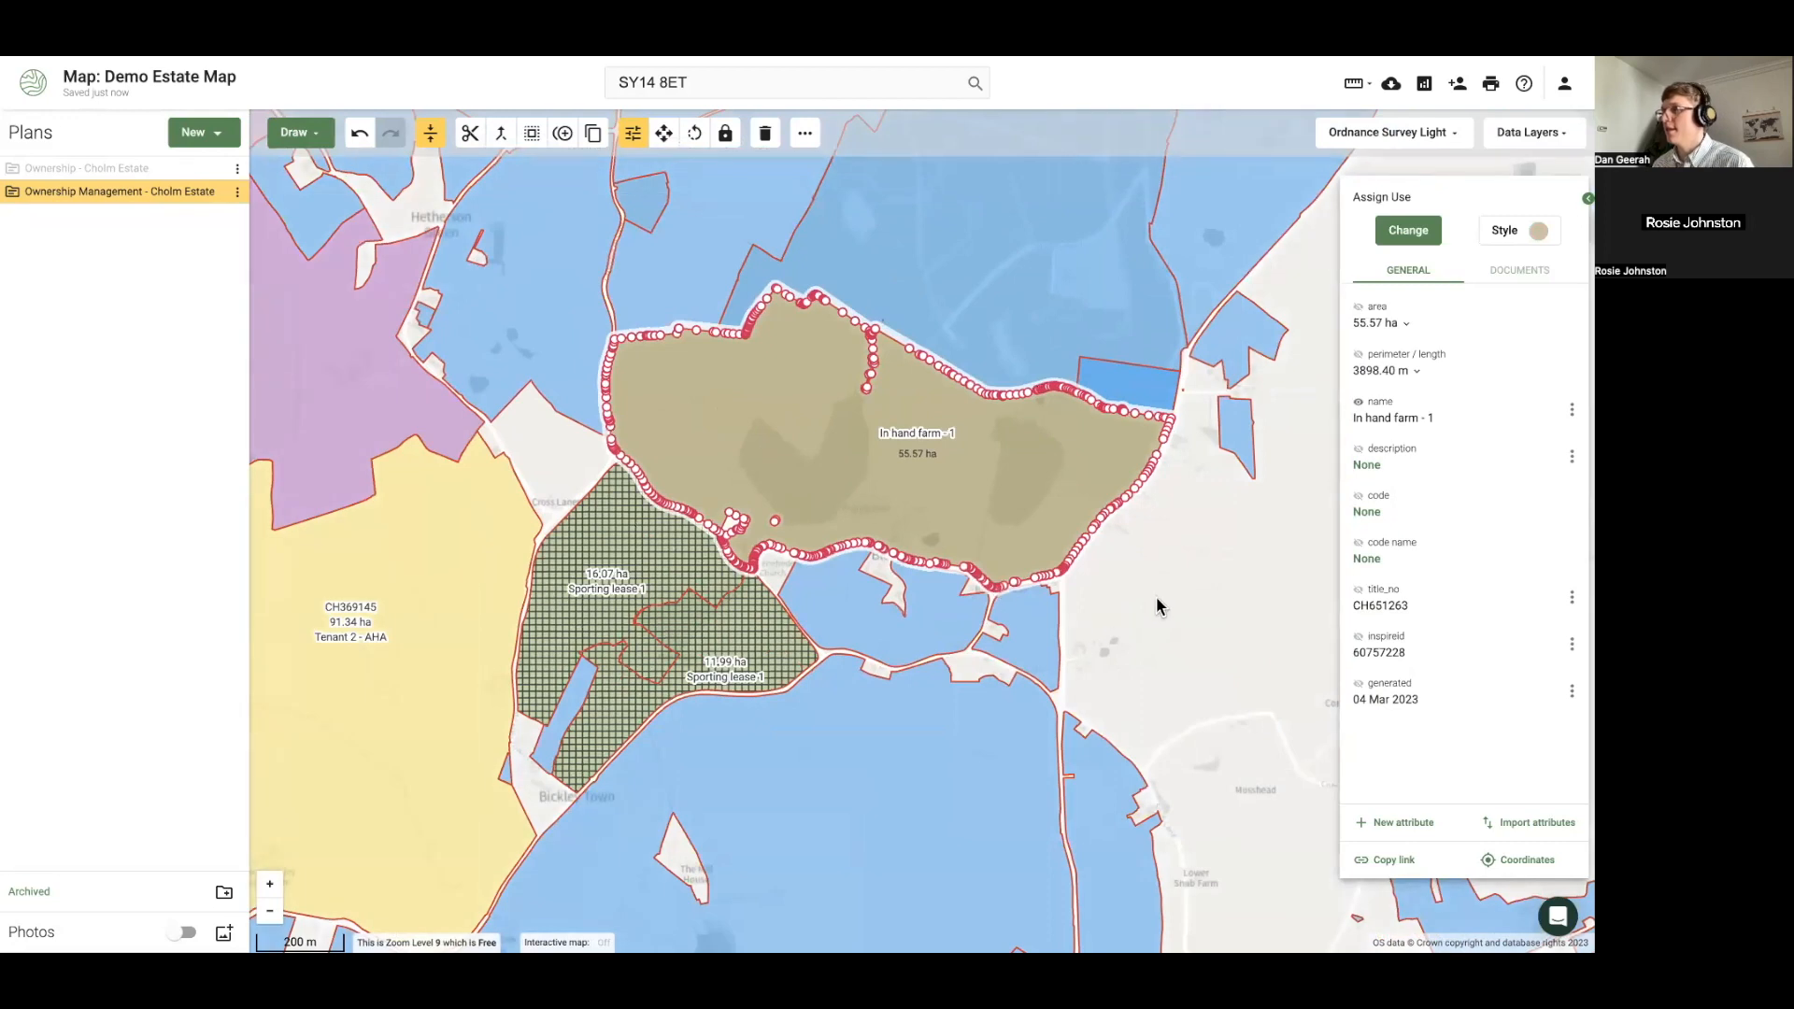
pyautogui.click(1173, 599)
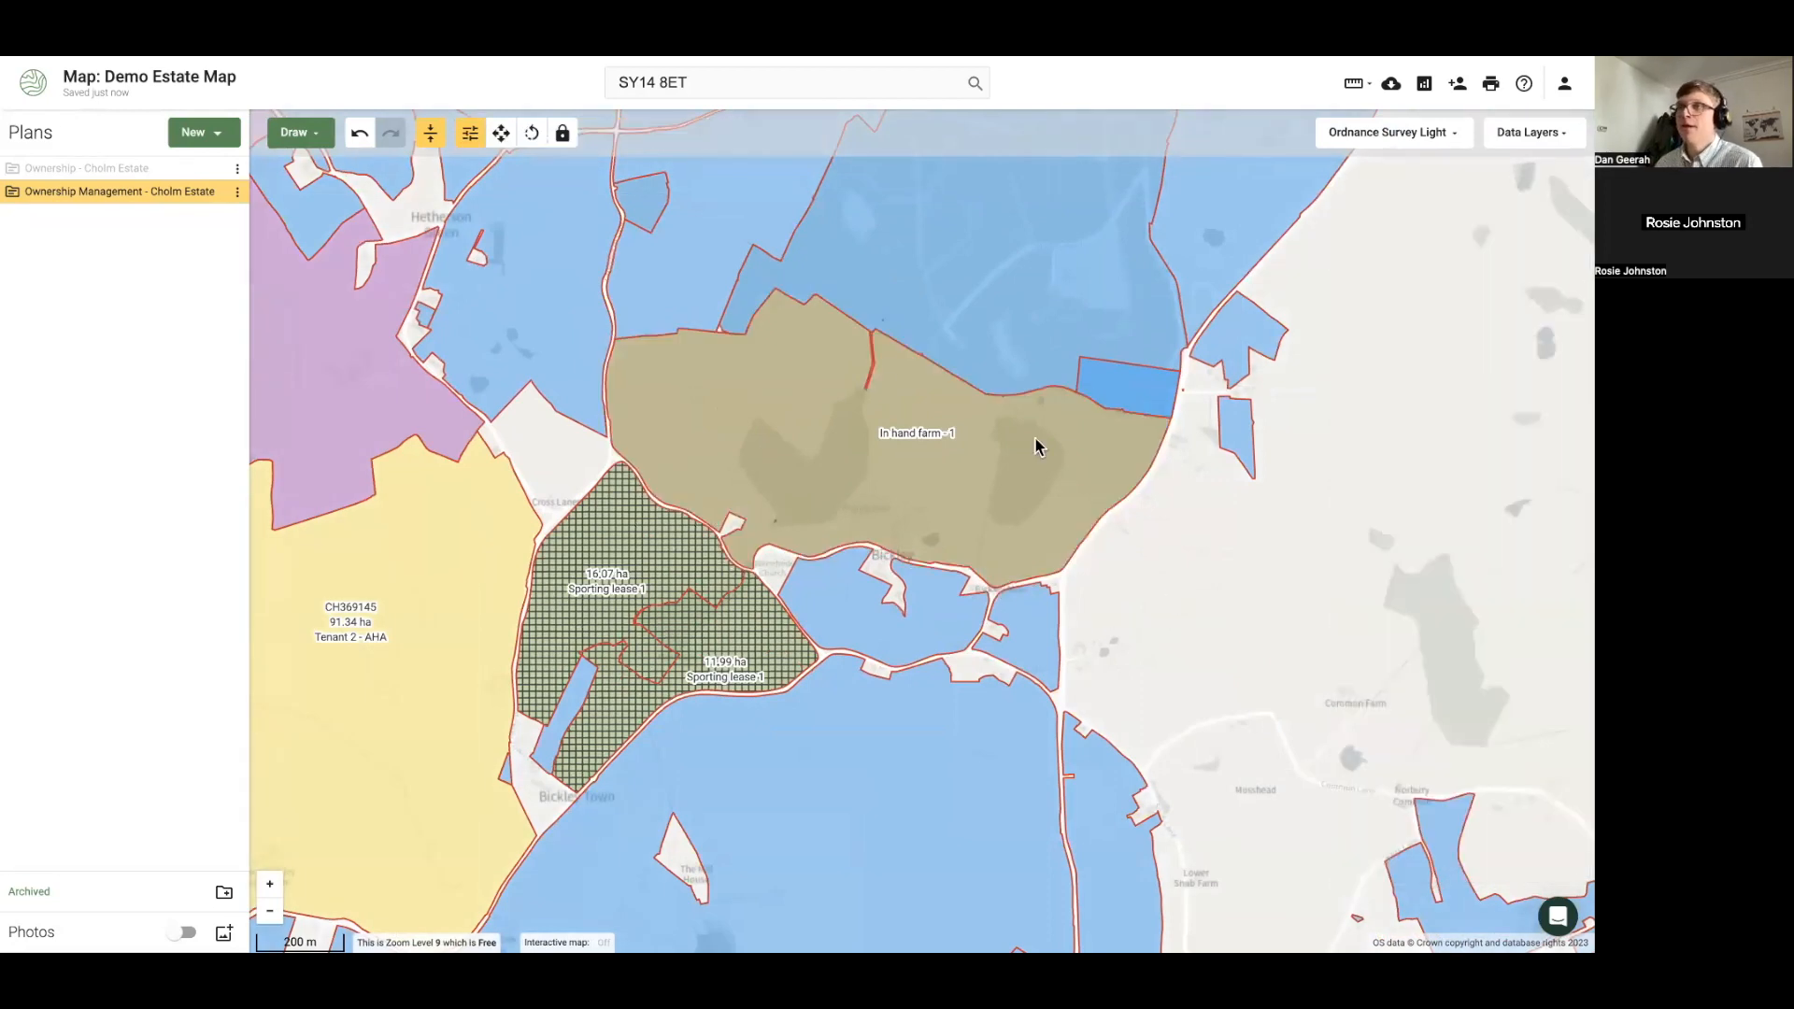
pyautogui.click(962, 458)
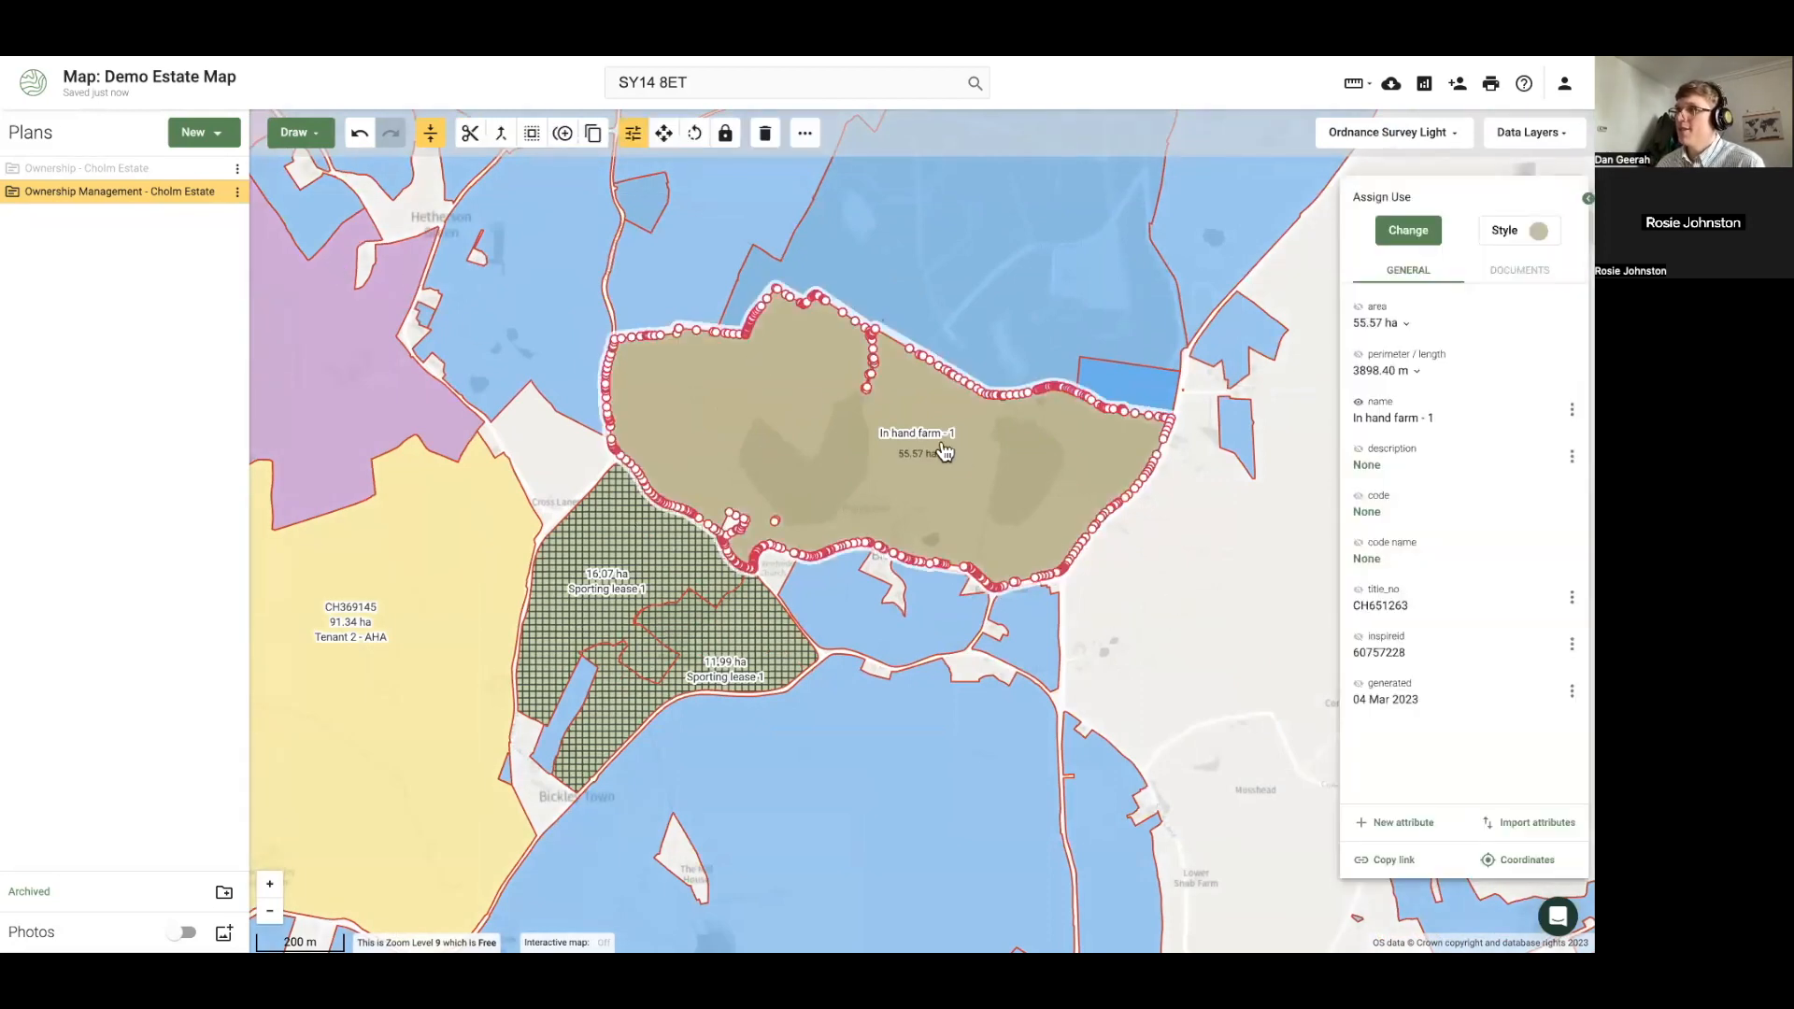
# Zoom the map to the Tenant 1 - FBT parcel from the plan's feature list
pyautogui.click(16, 192)
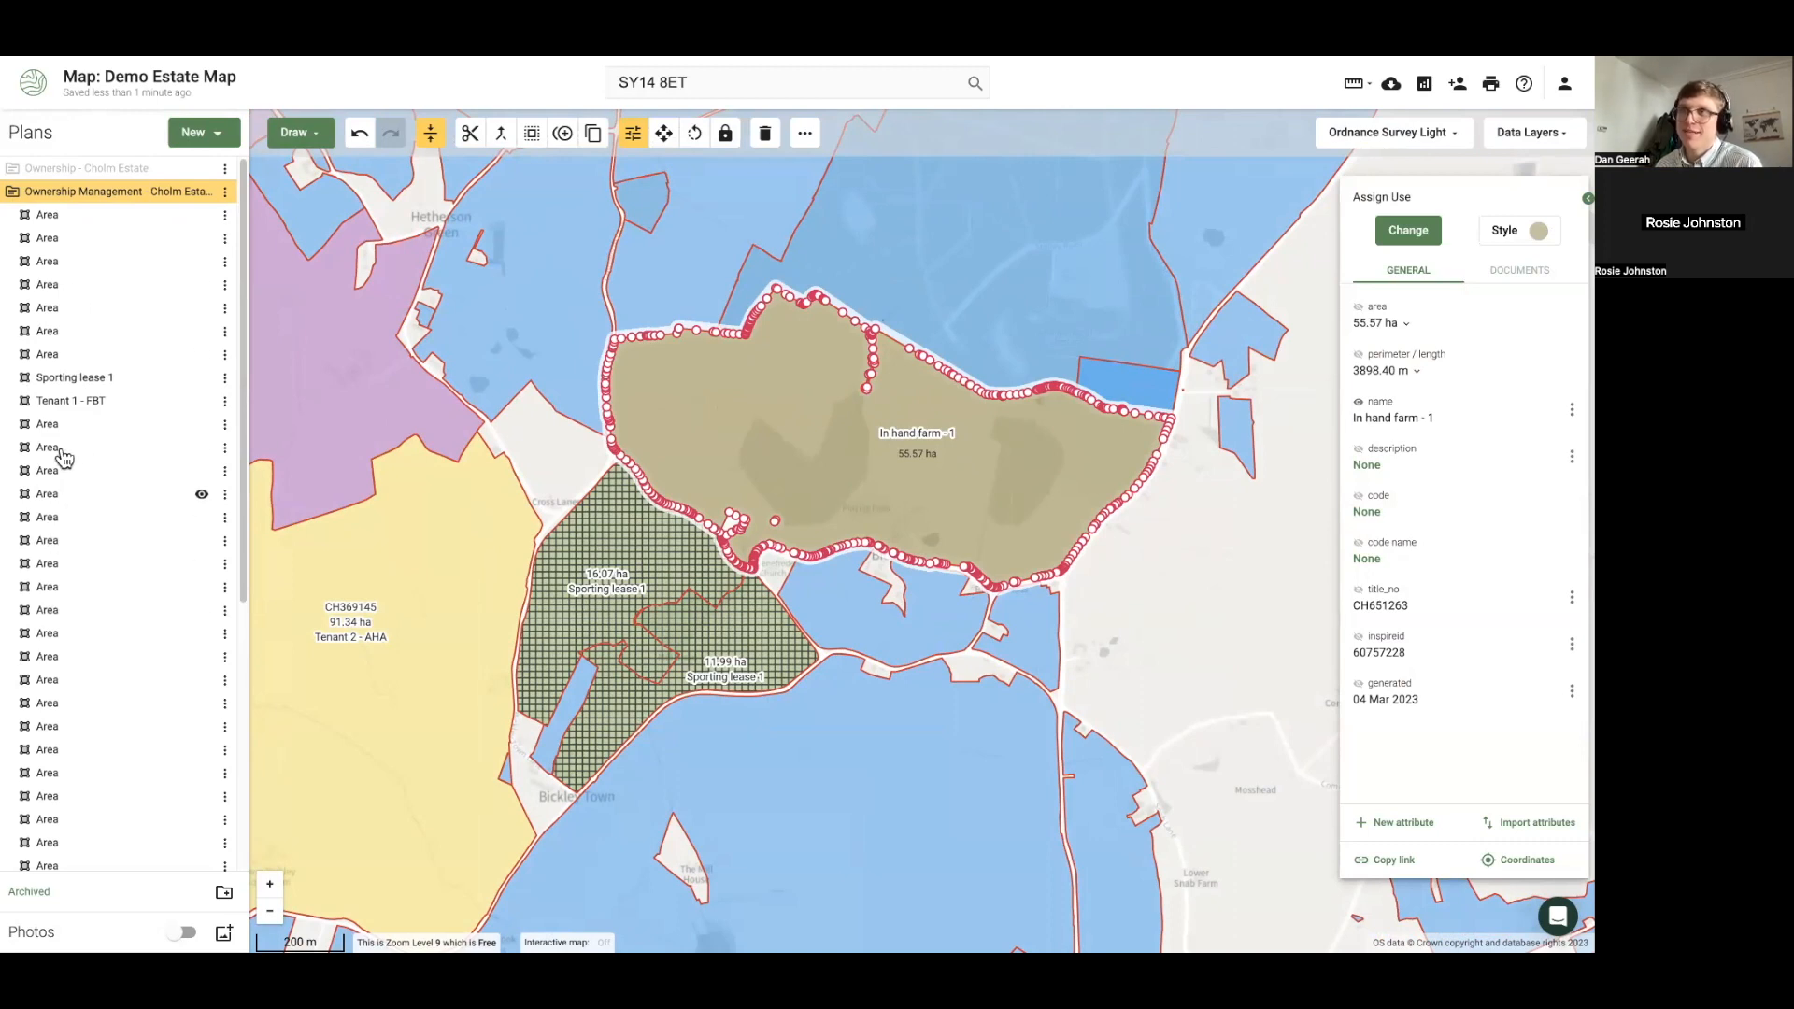
pyautogui.click(65, 402)
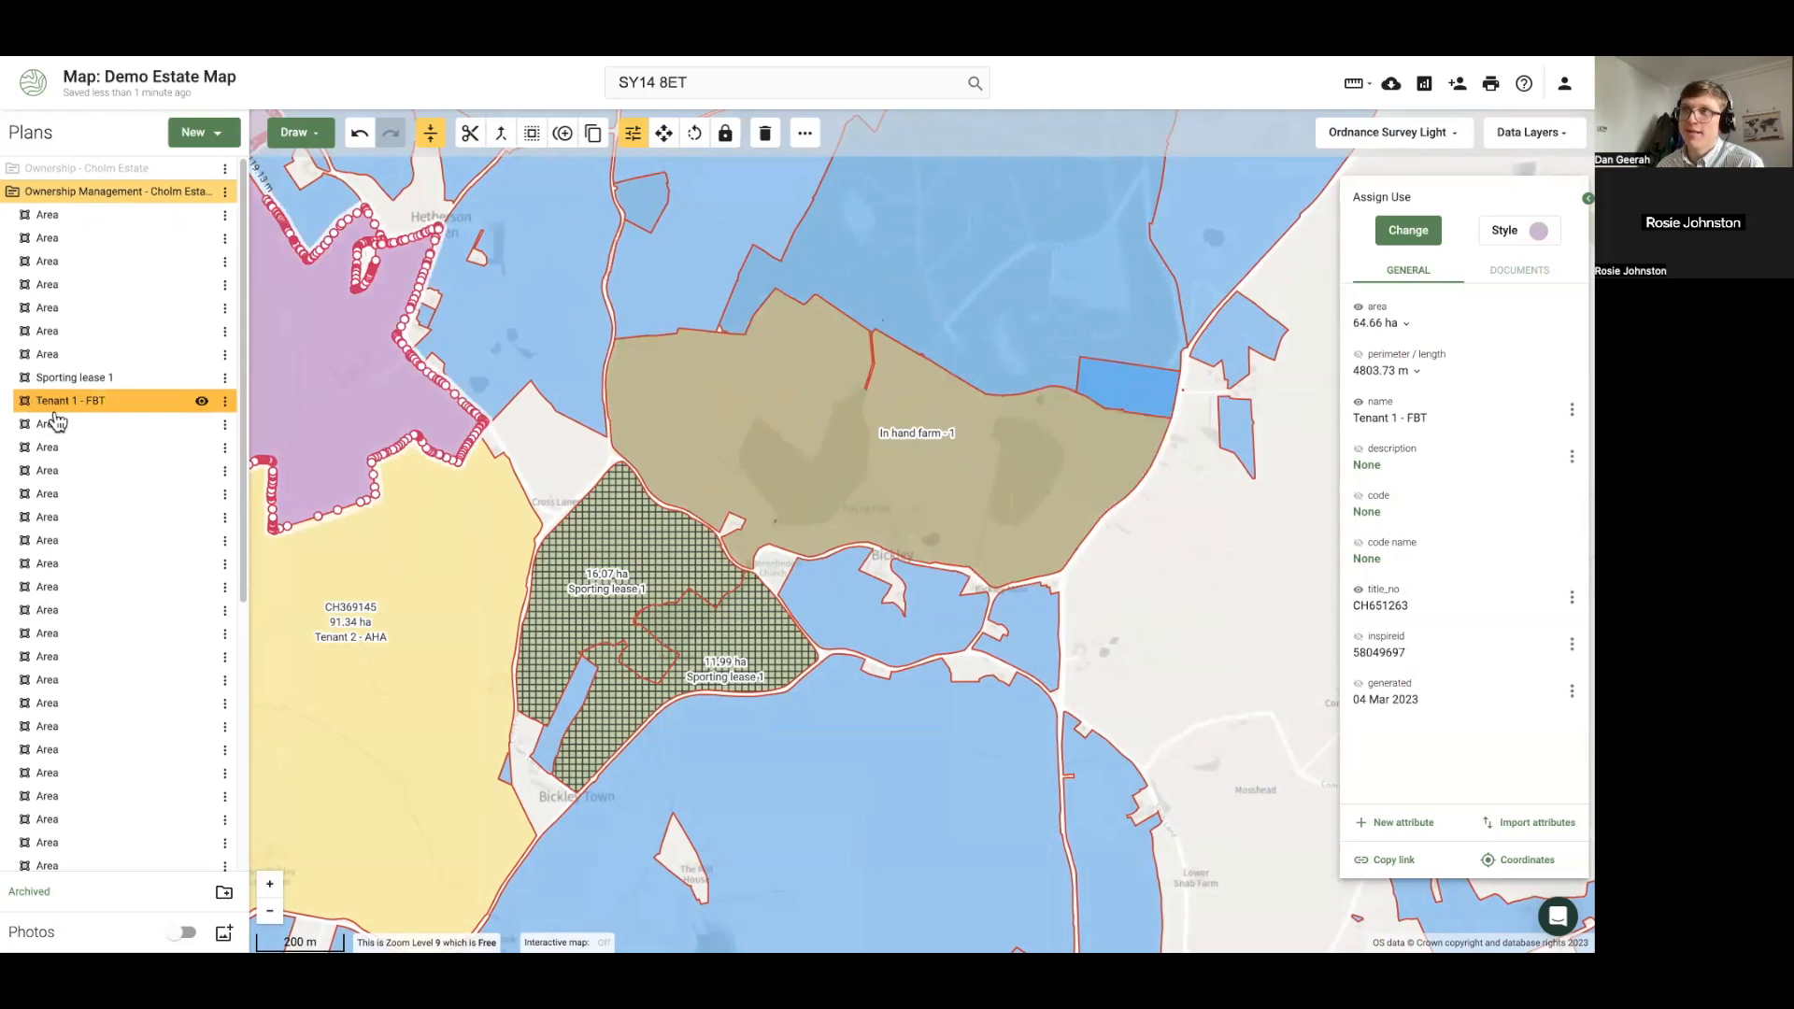
pyautogui.click(225, 402)
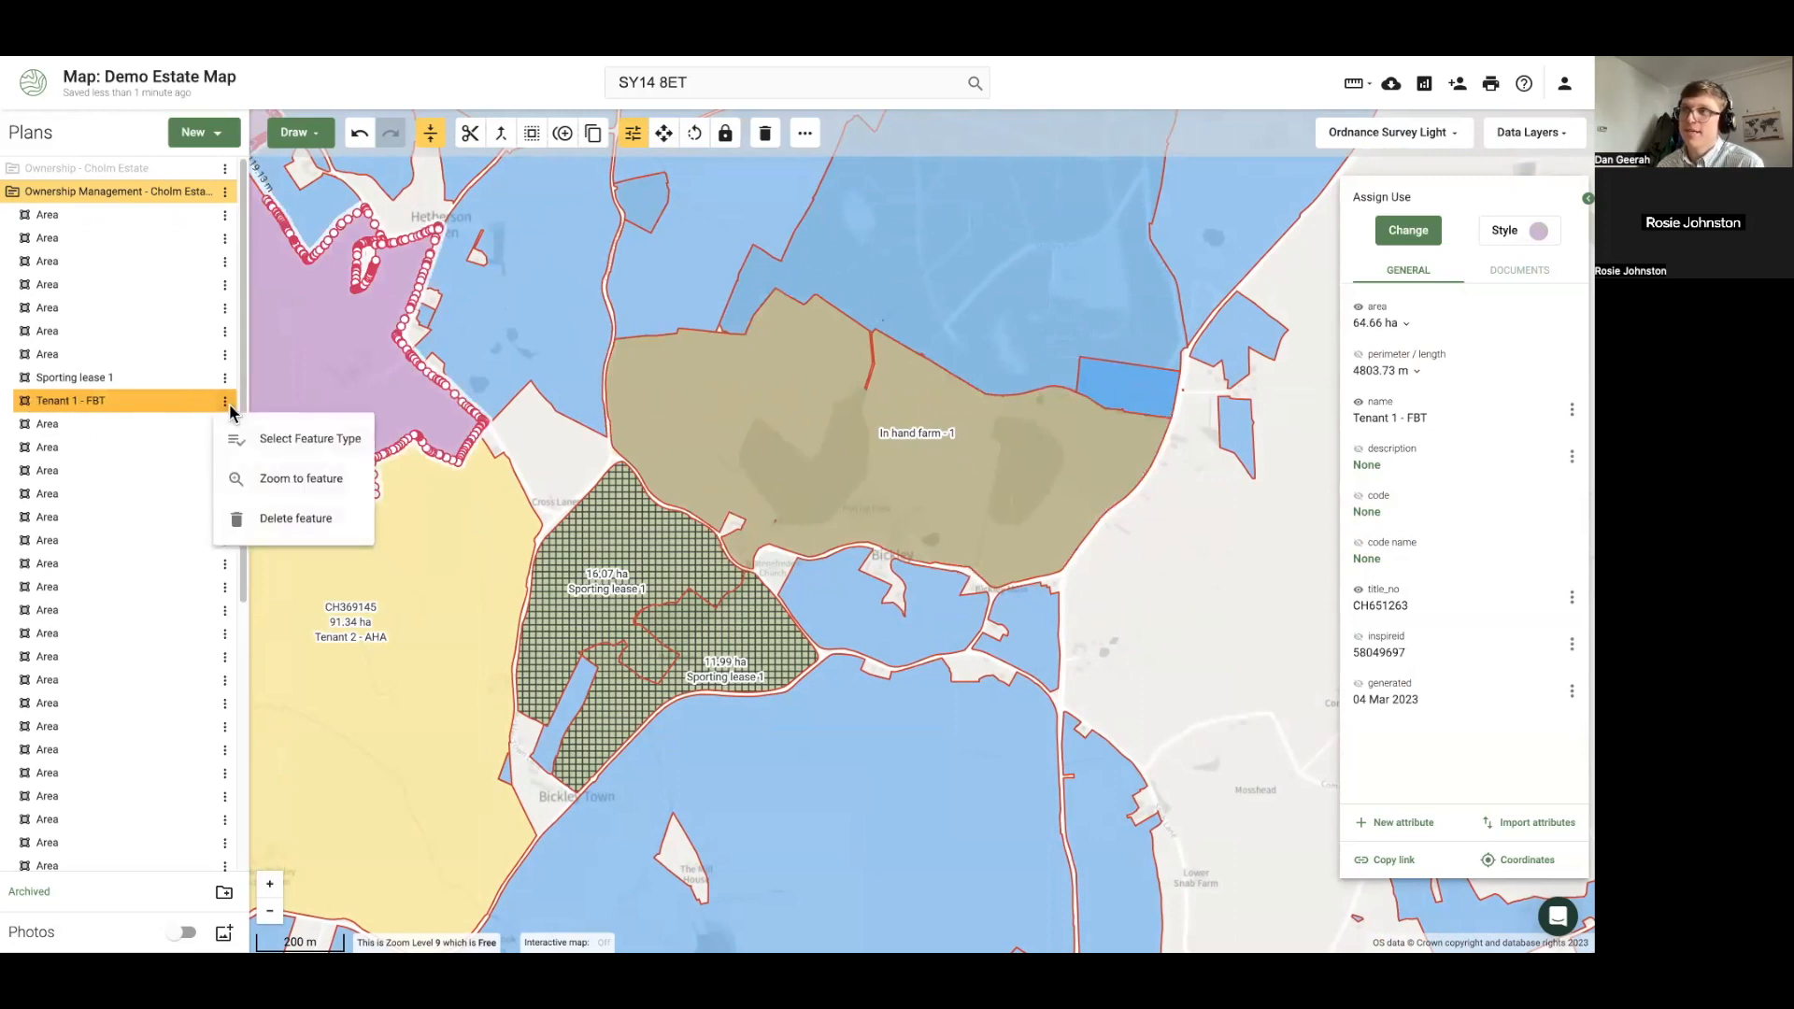
pyautogui.click(285, 481)
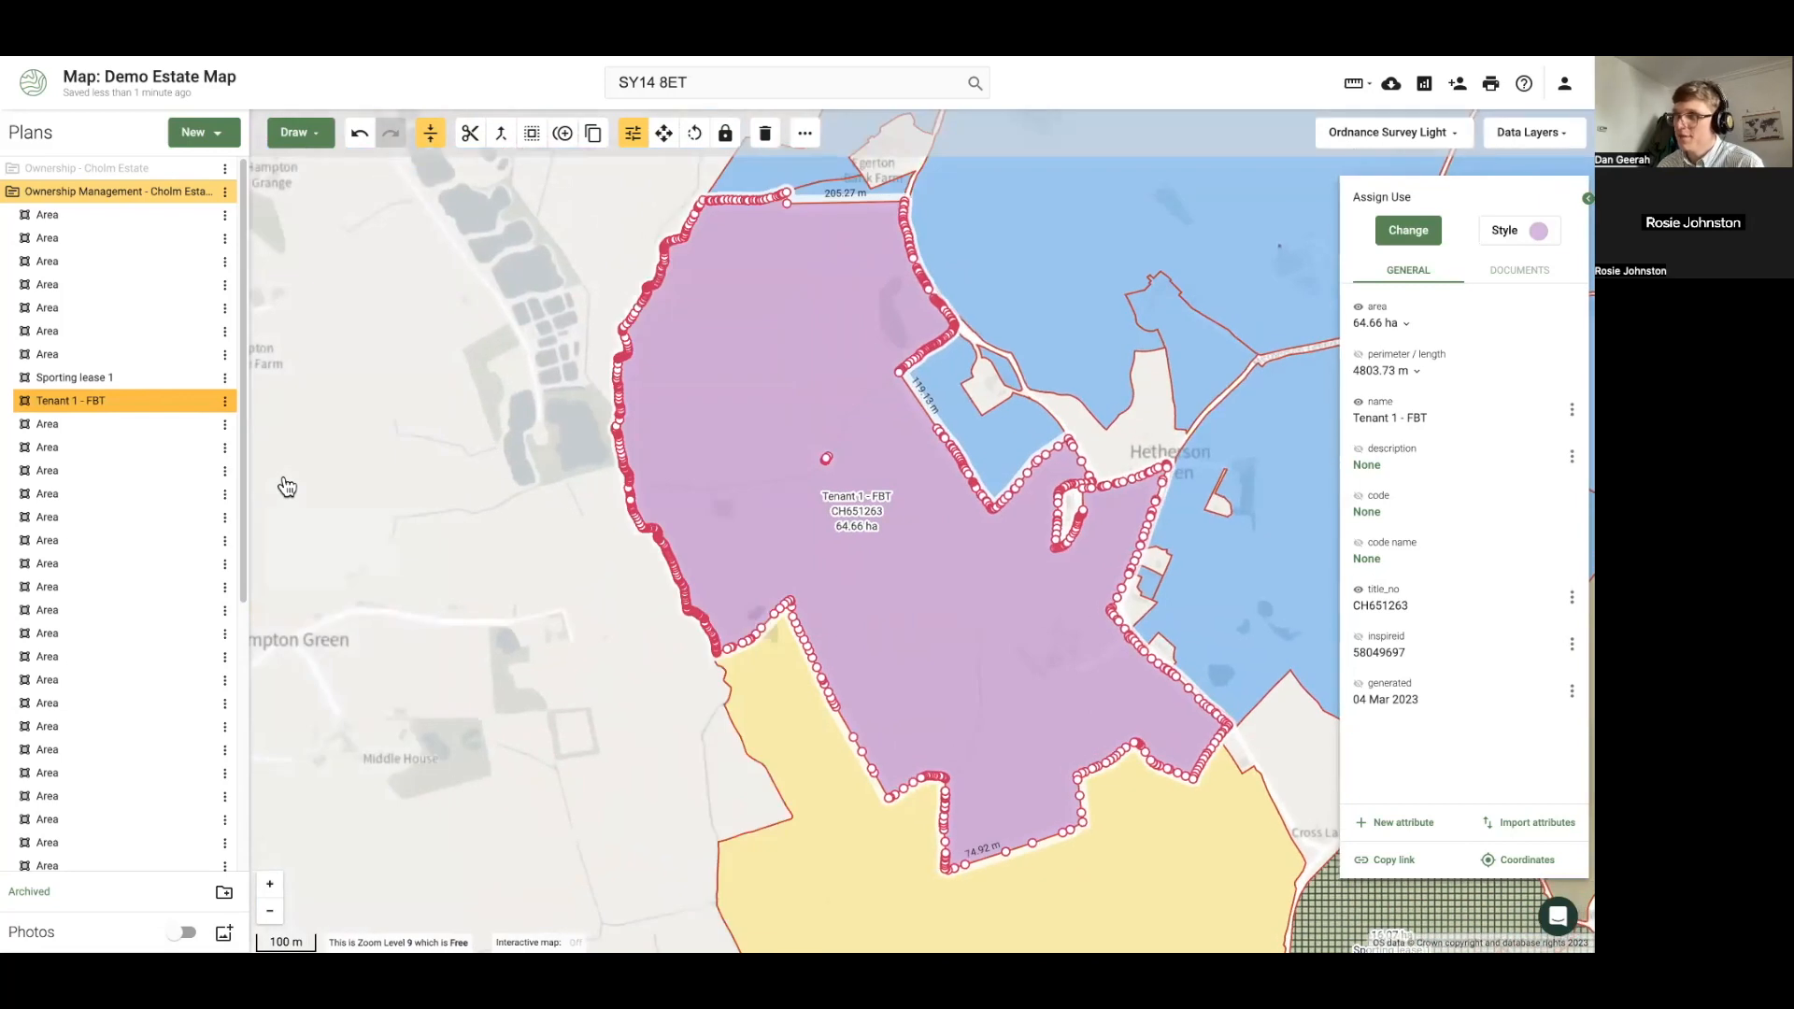
pyautogui.click(406, 486)
# Collapse the feature list and pan southeast to bring Tenant 2 - AHA into view
pyautogui.scroll(-2, 102, 537)
pyautogui.scroll(2, 140, 505)
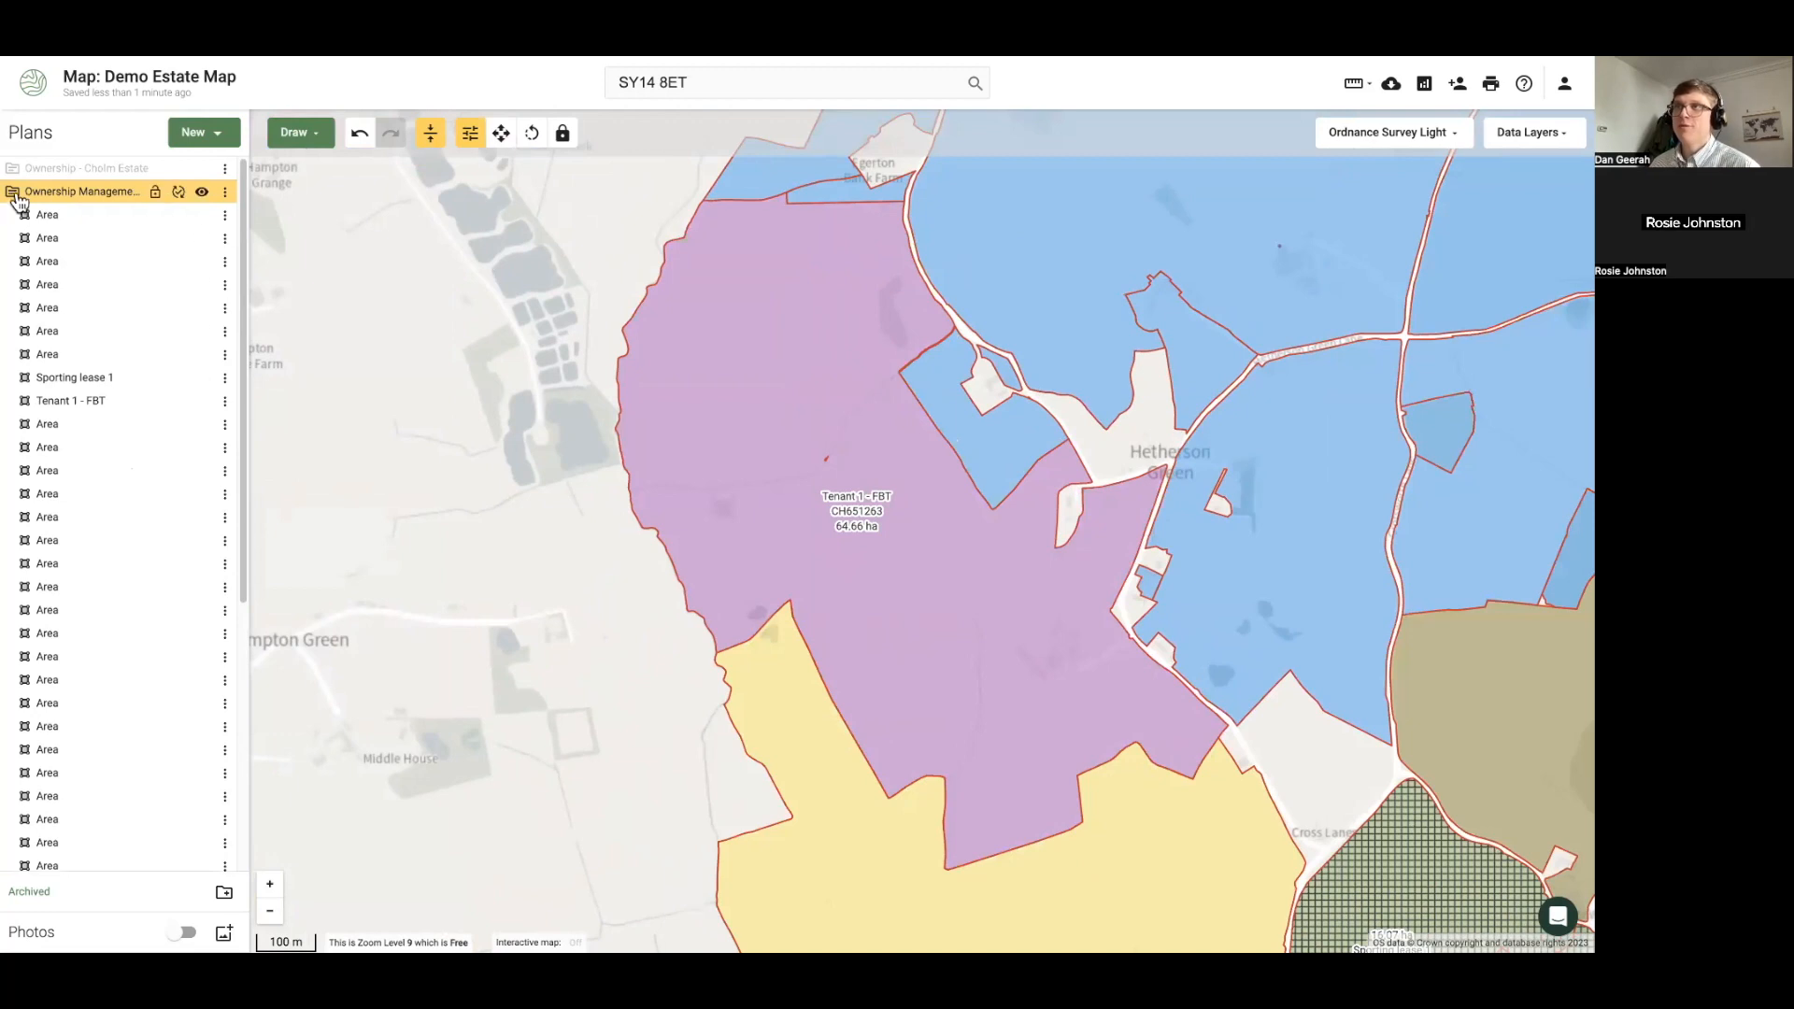
pyautogui.click(15, 193)
pyautogui.moveTo(567, 605); pyautogui.dragTo(464, 609)
pyautogui.scroll(-2, 449, 610)
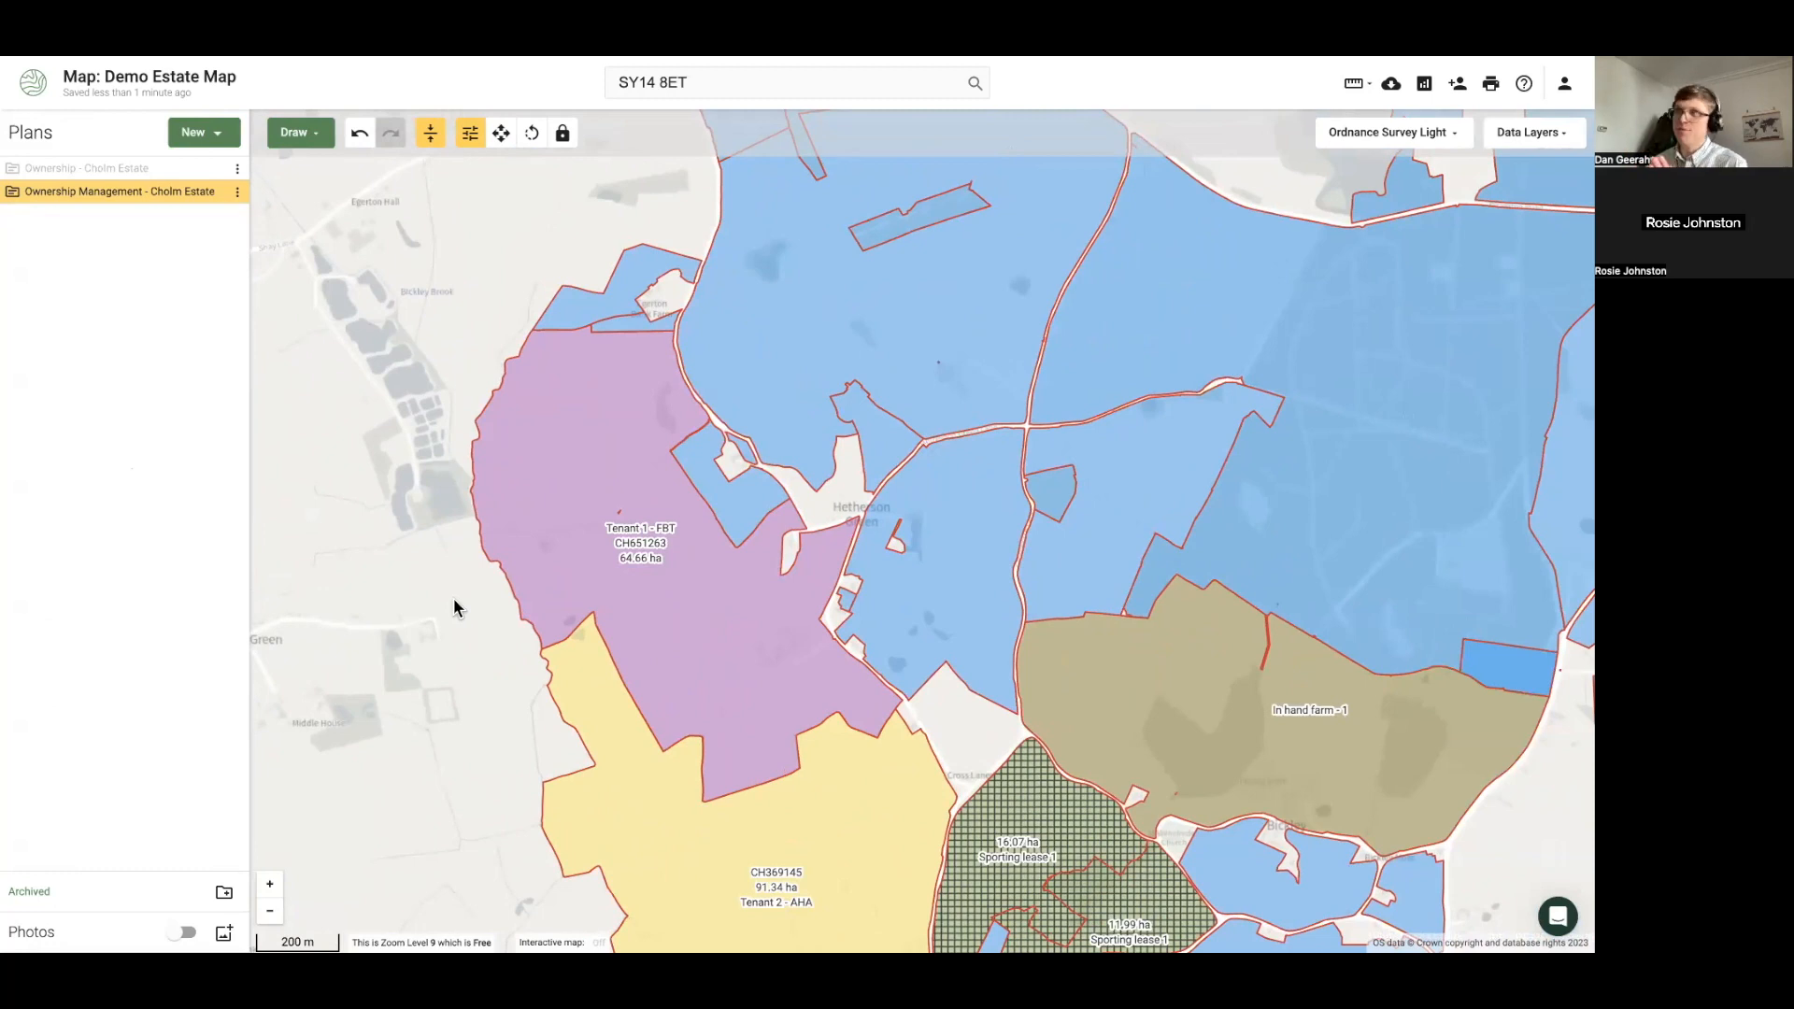
pyautogui.moveTo(600, 640); pyautogui.dragTo(435, 538)
pyautogui.moveTo(566, 812); pyautogui.dragTo(560, 677)
pyautogui.scroll(2, 473, 595)
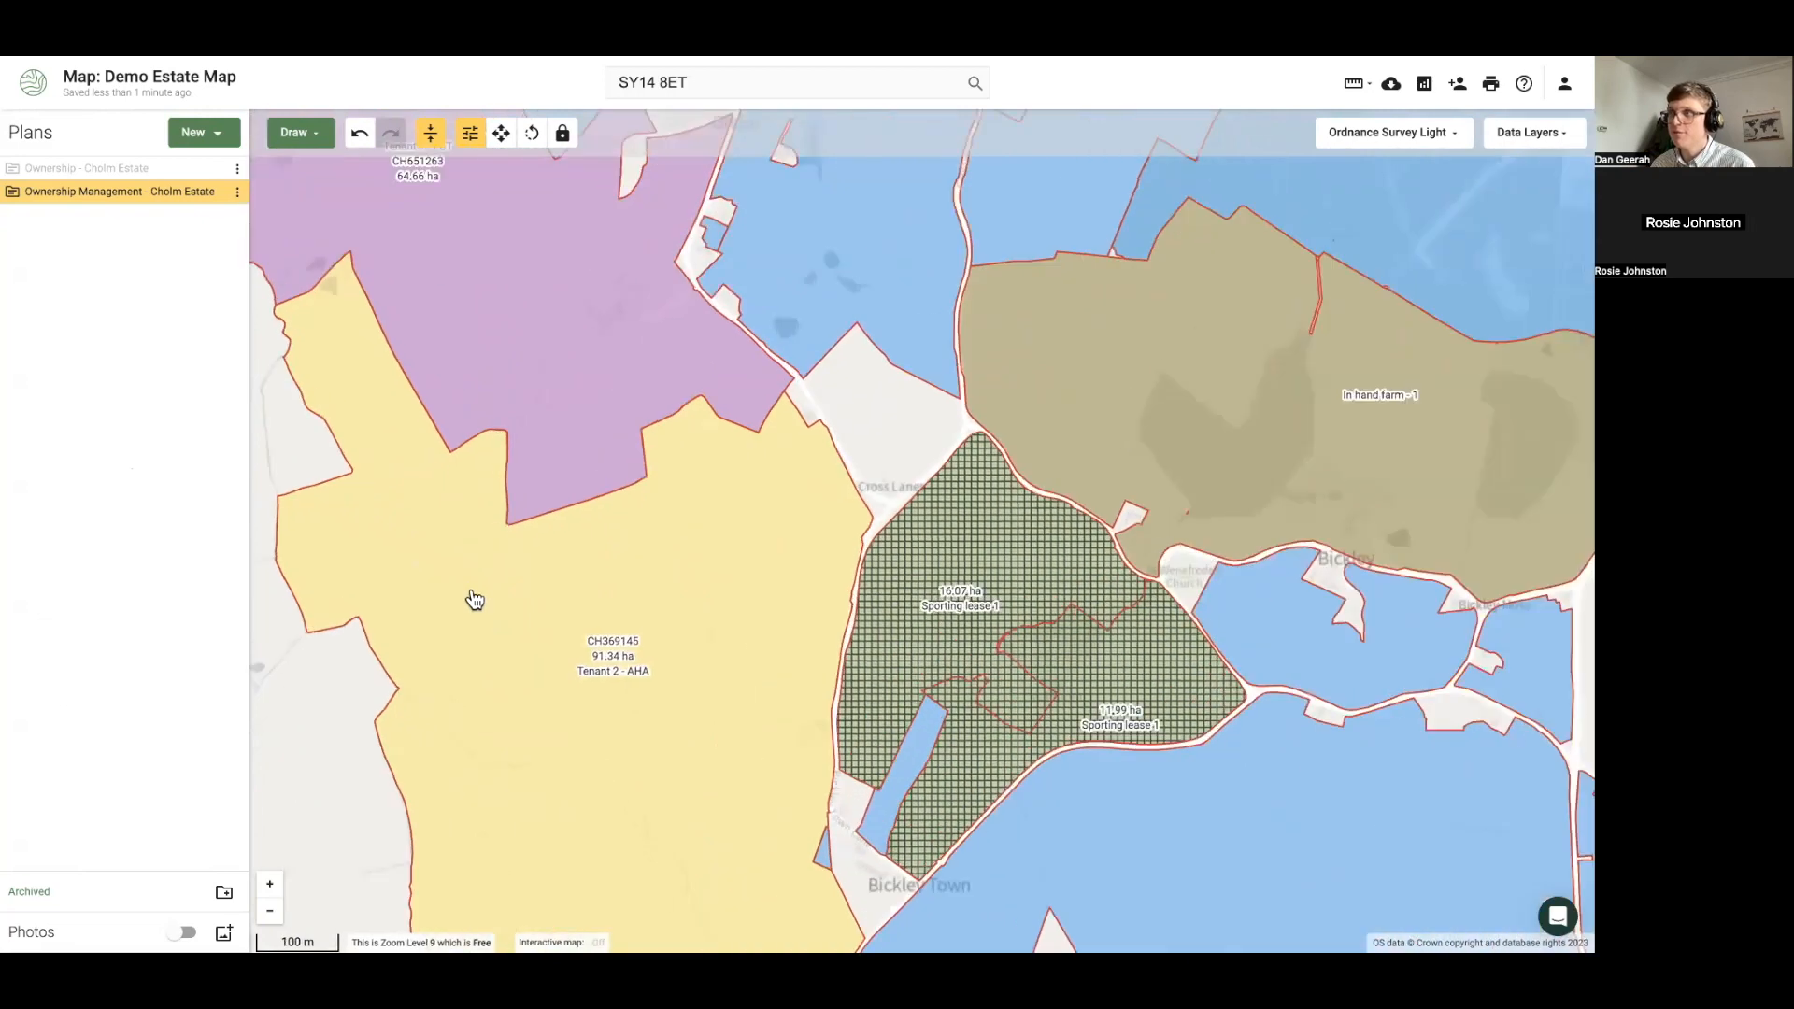
# Split Tenant 2 - AHA with a bent line from its southwest to northern boundary
pyautogui.click(476, 605)
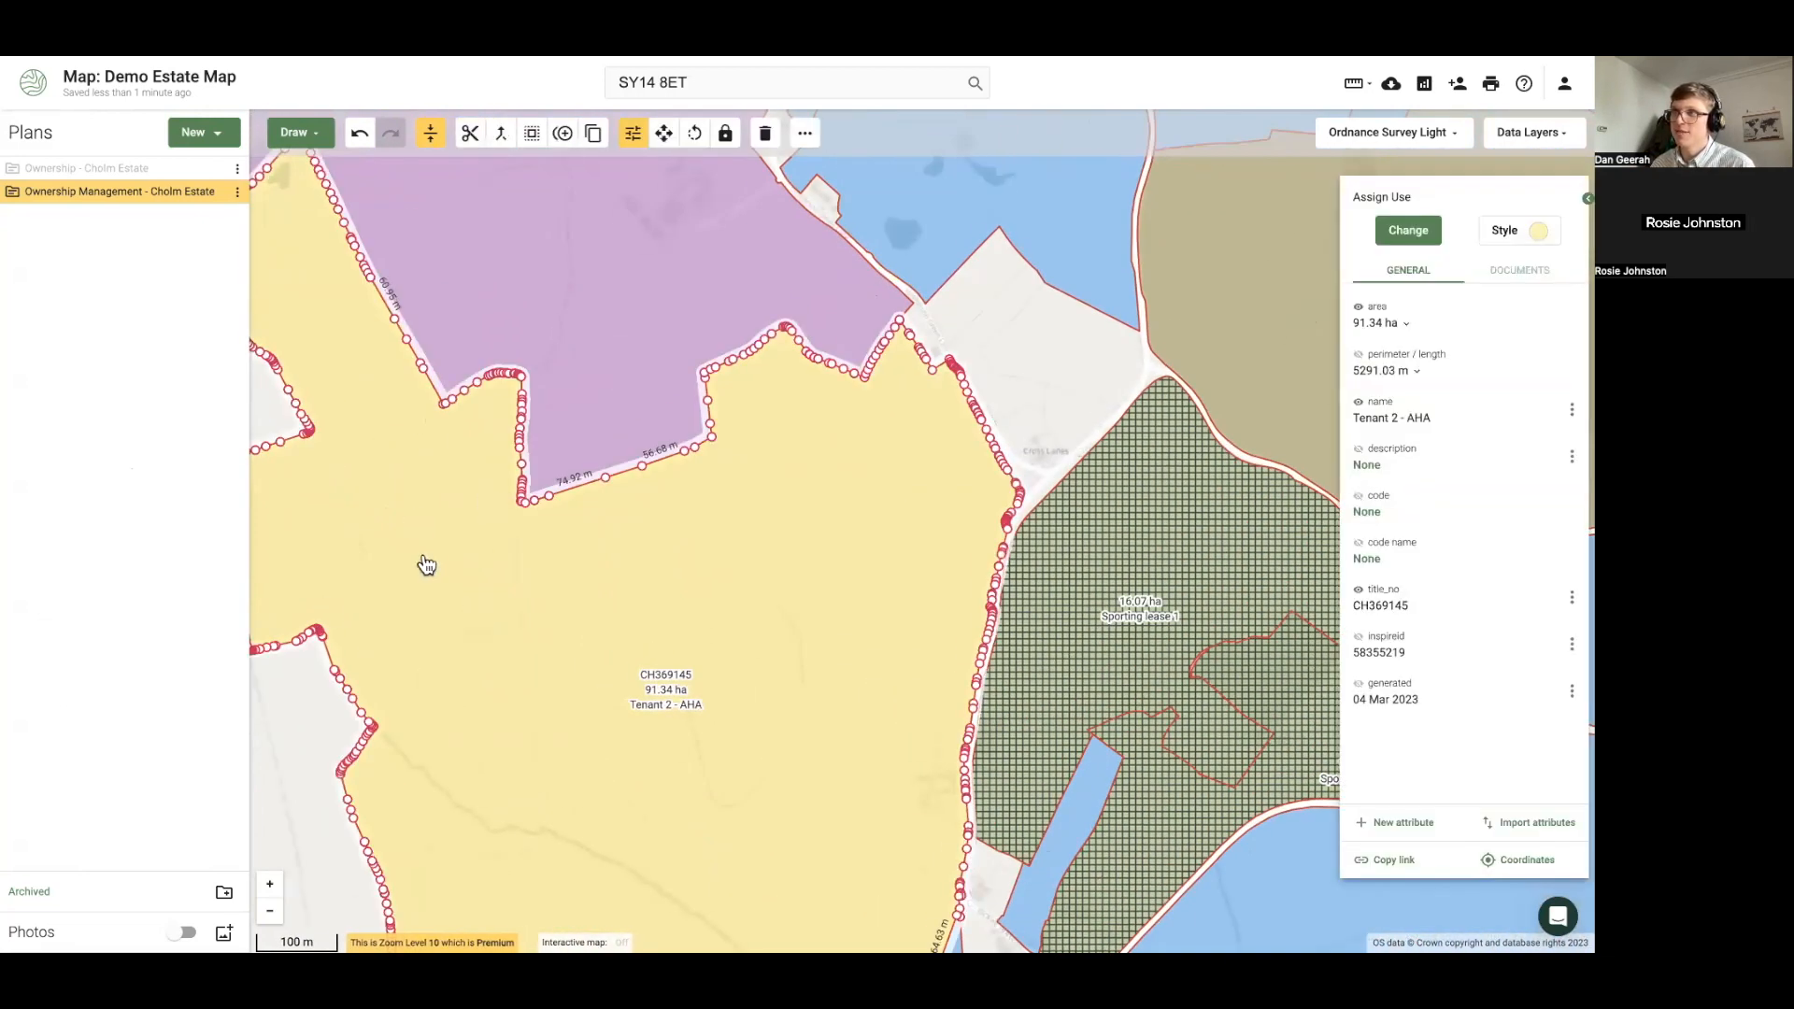
pyautogui.moveTo(428, 587); pyautogui.dragTo(569, 662)
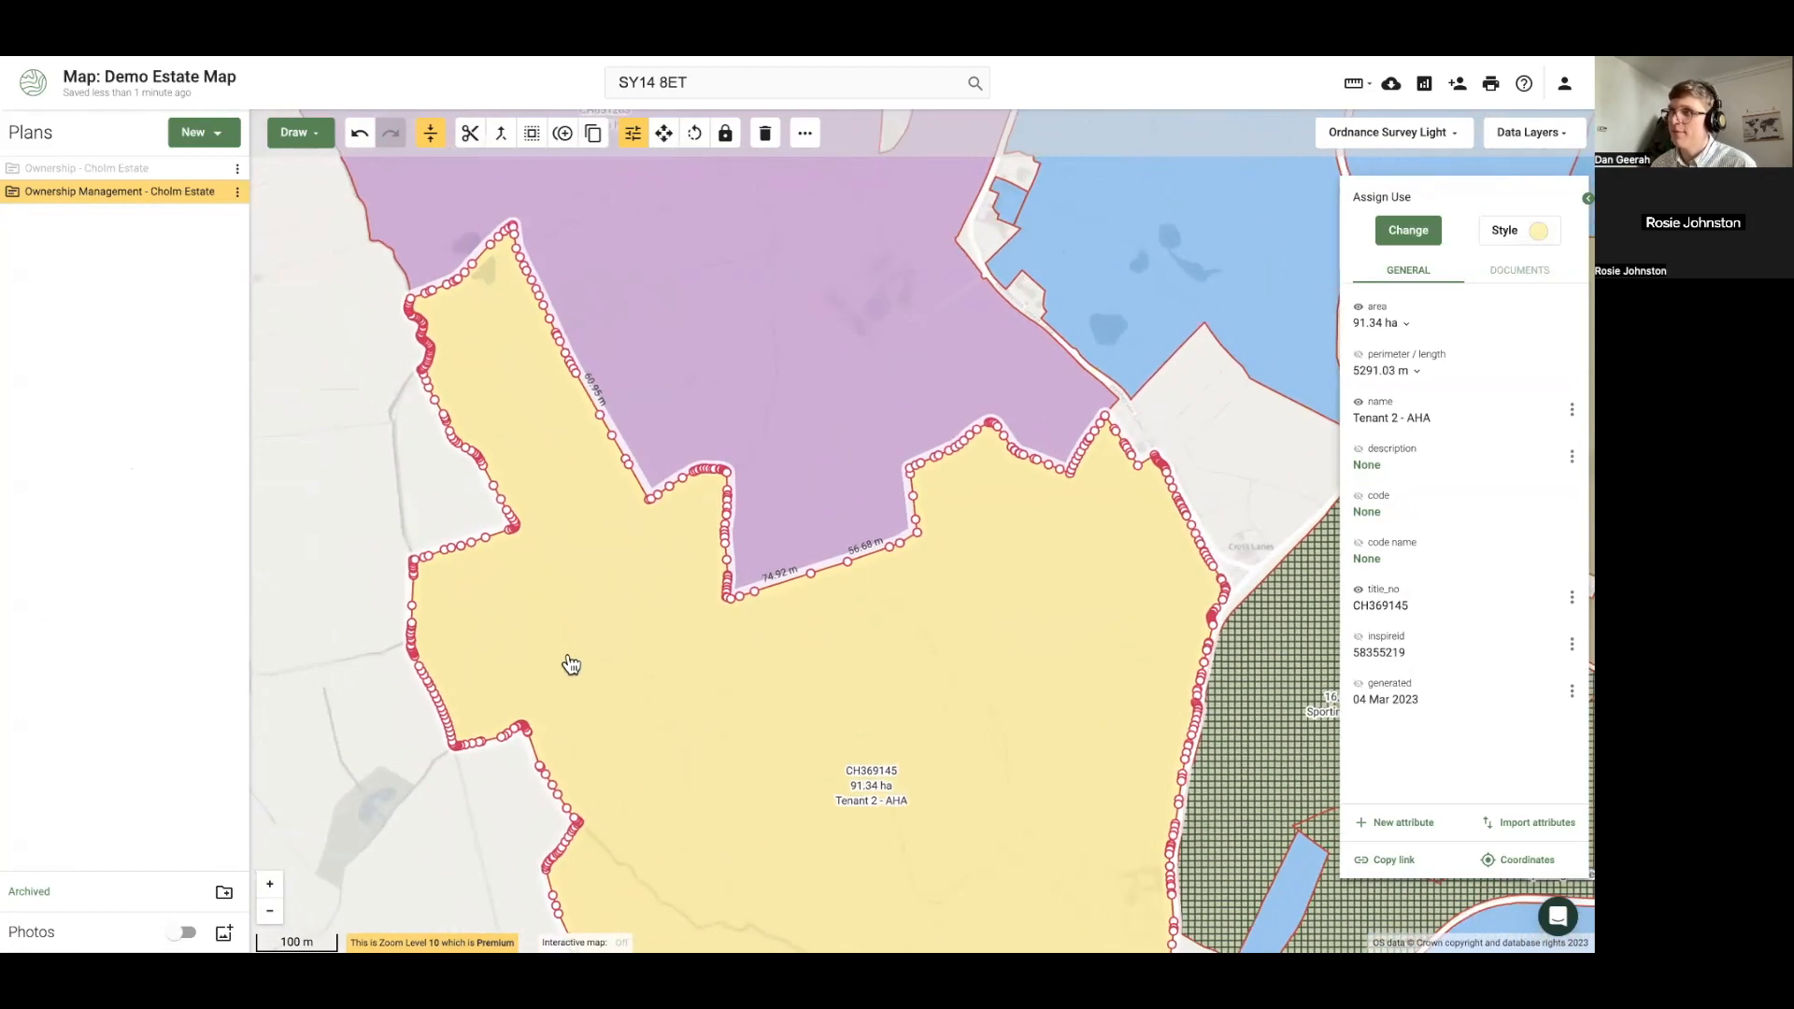
pyautogui.rightClick(584, 671)
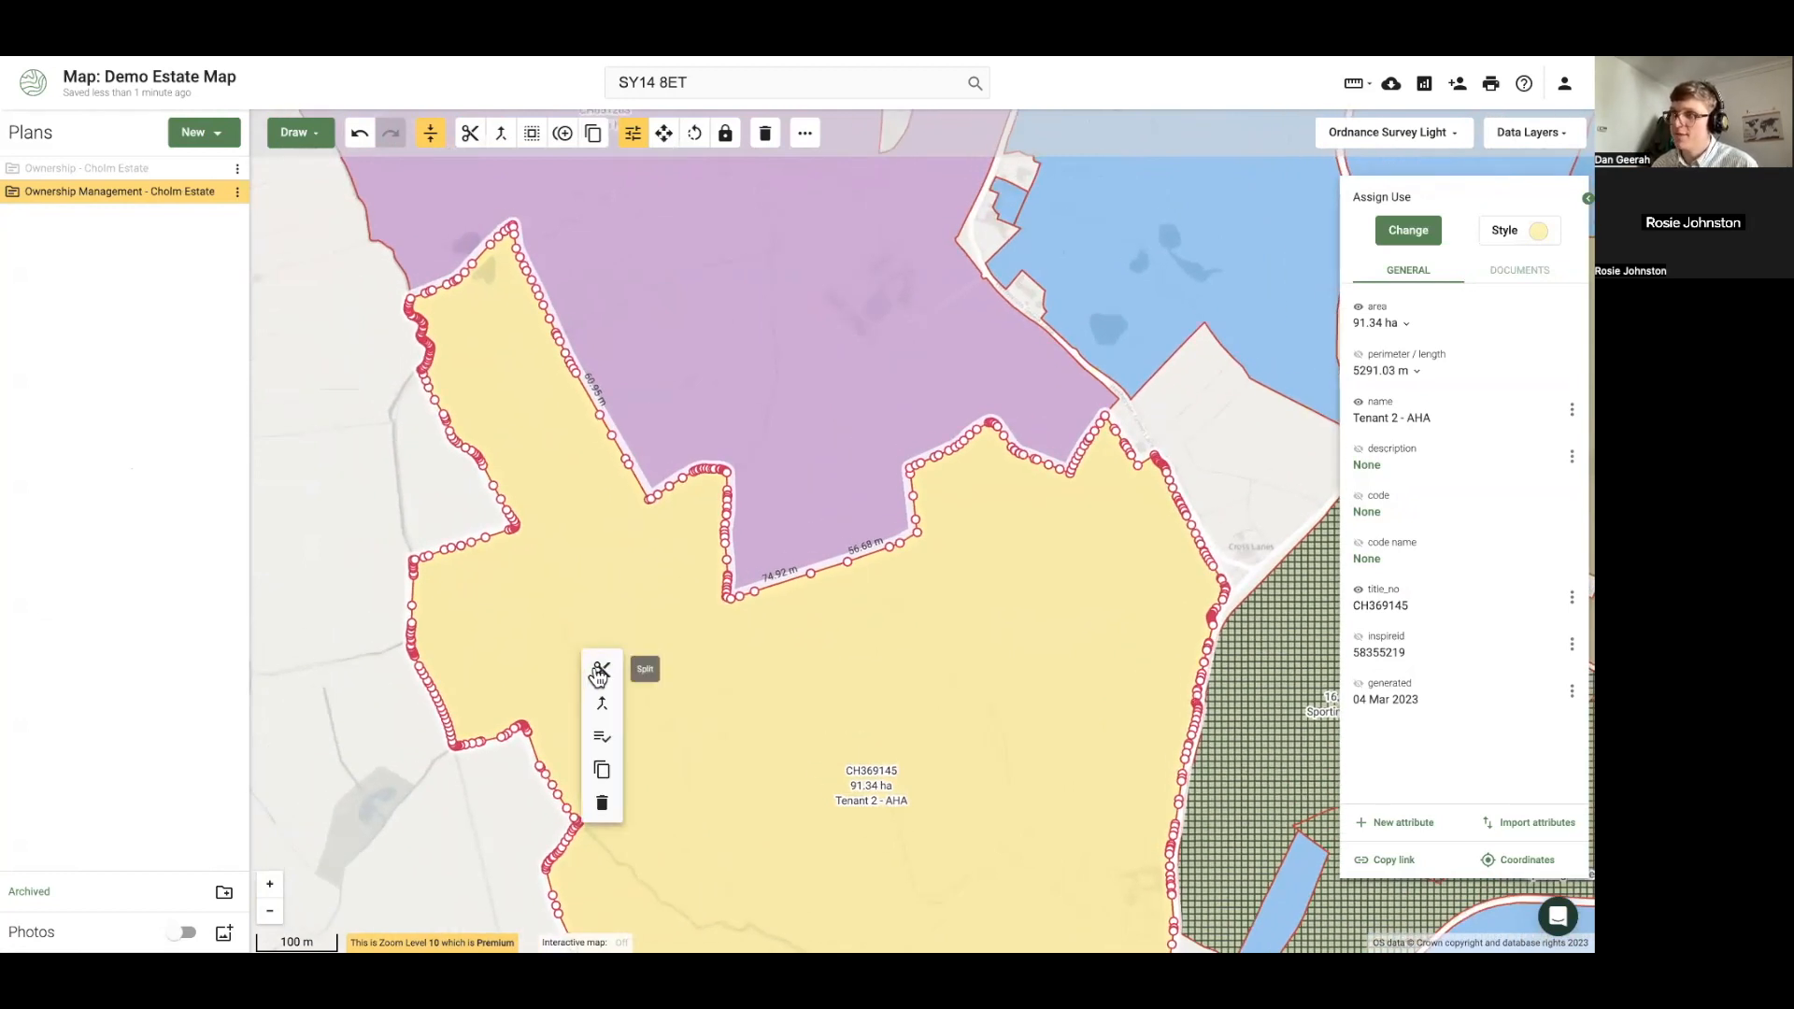
pyautogui.click(598, 671)
pyautogui.click(552, 831)
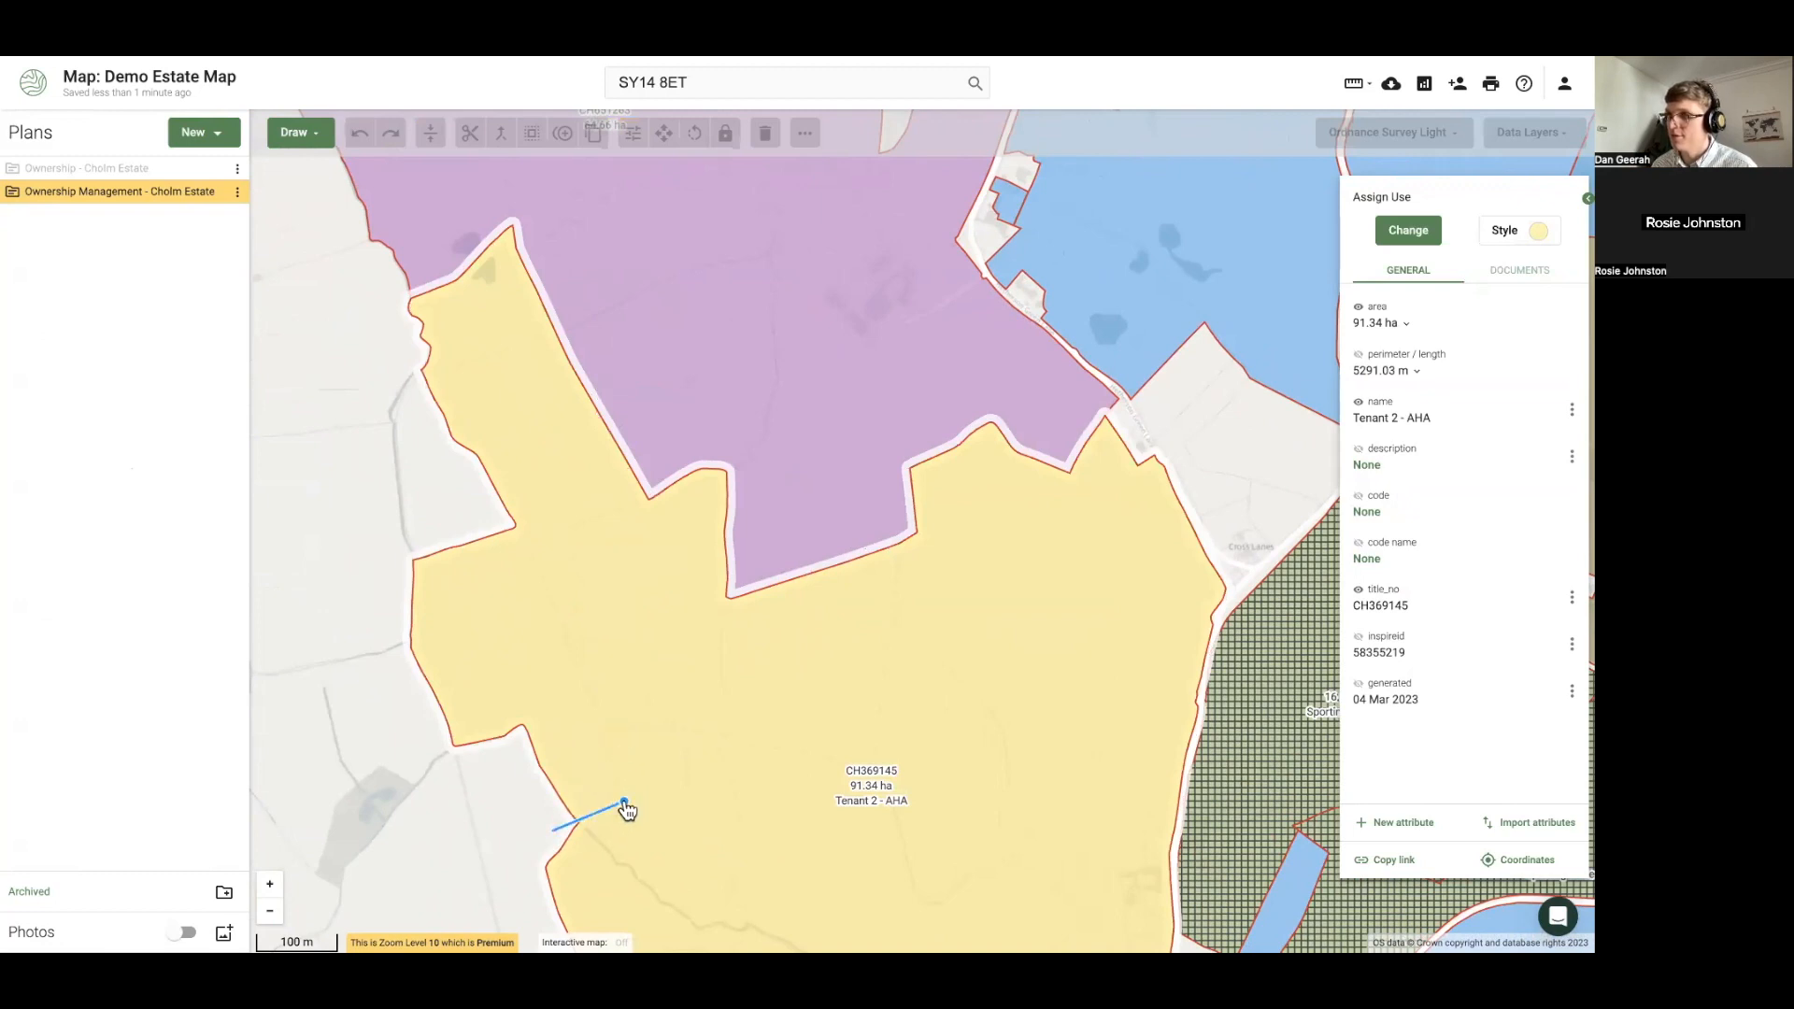
pyautogui.click(643, 759)
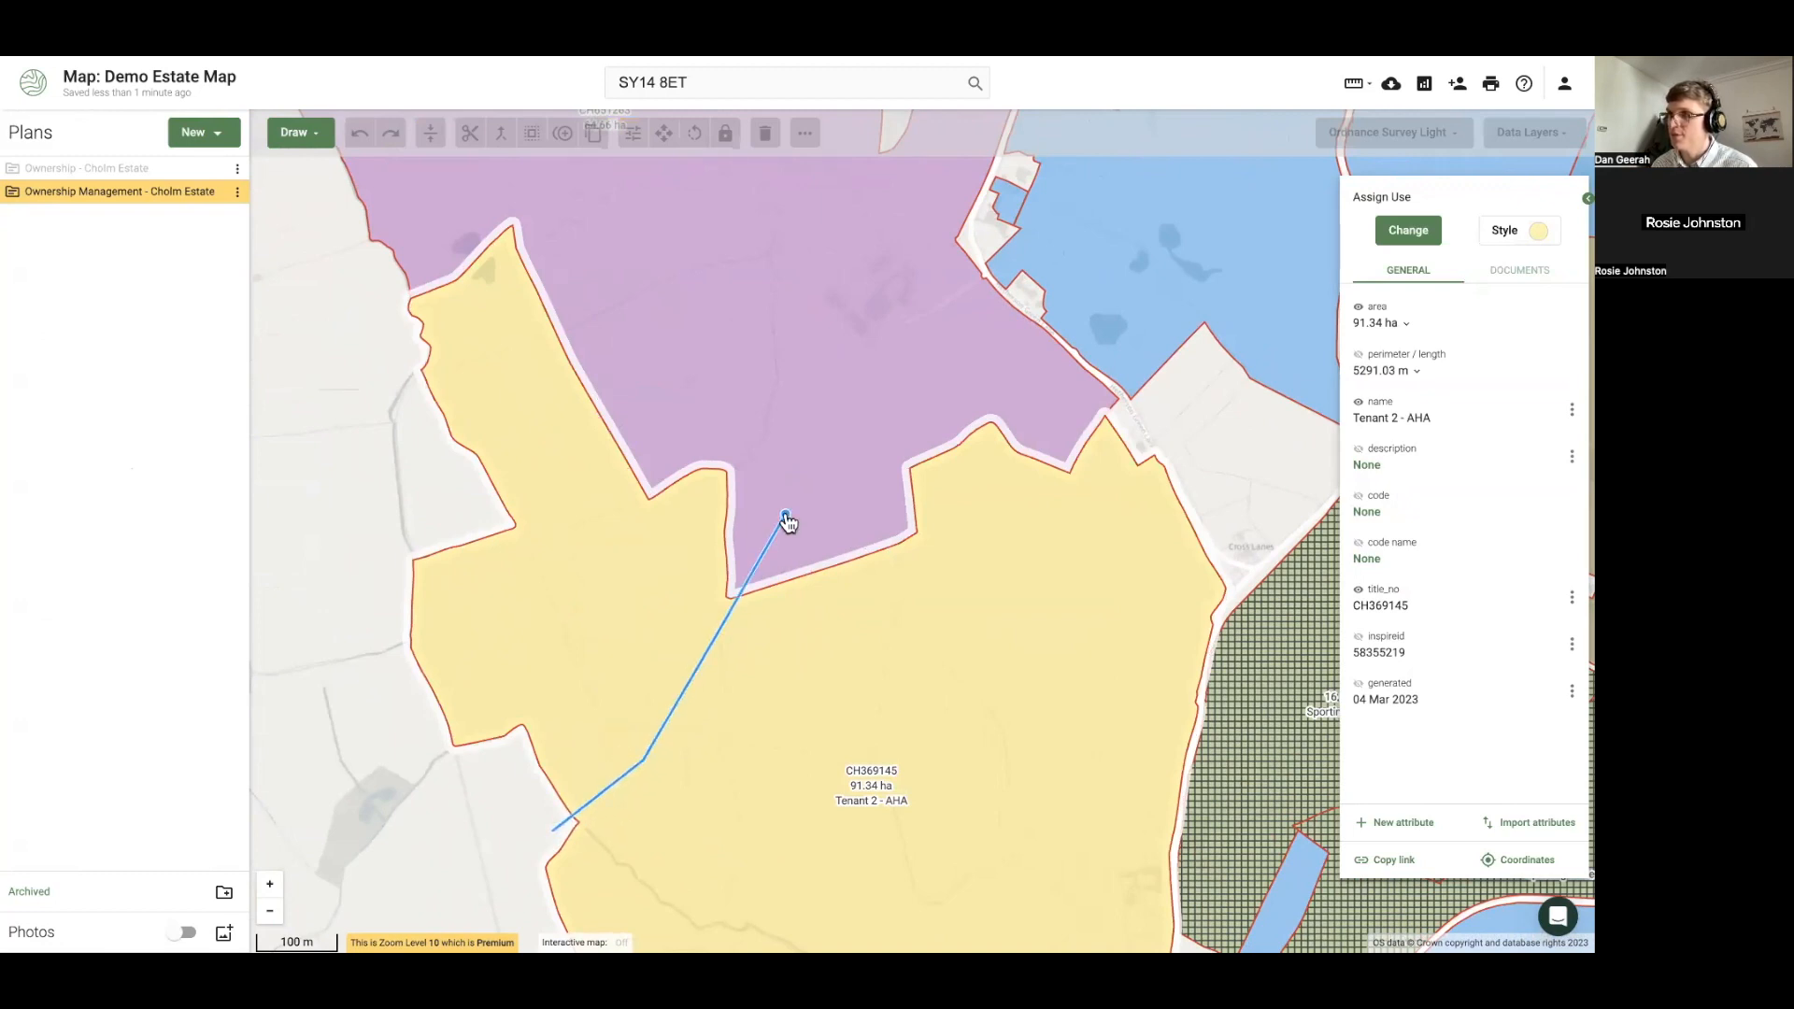
pyautogui.click(786, 520)
pyautogui.click(577, 604)
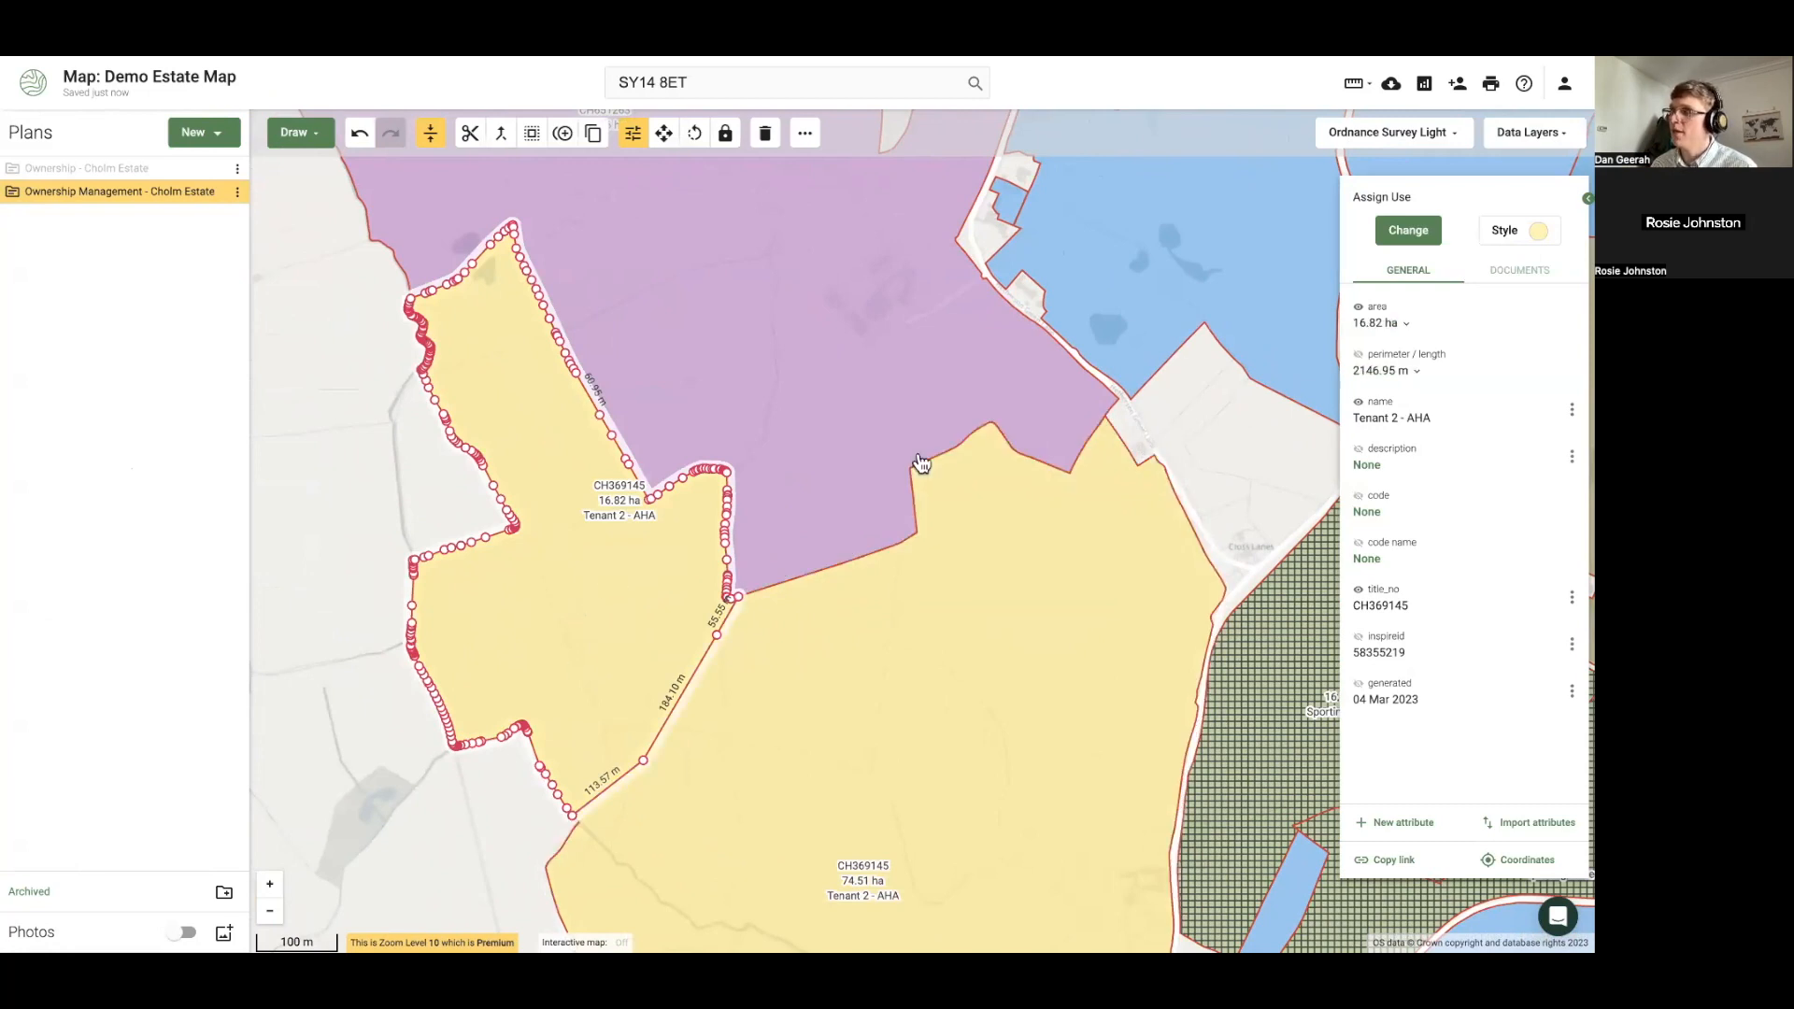
pyautogui.click(1497, 249)
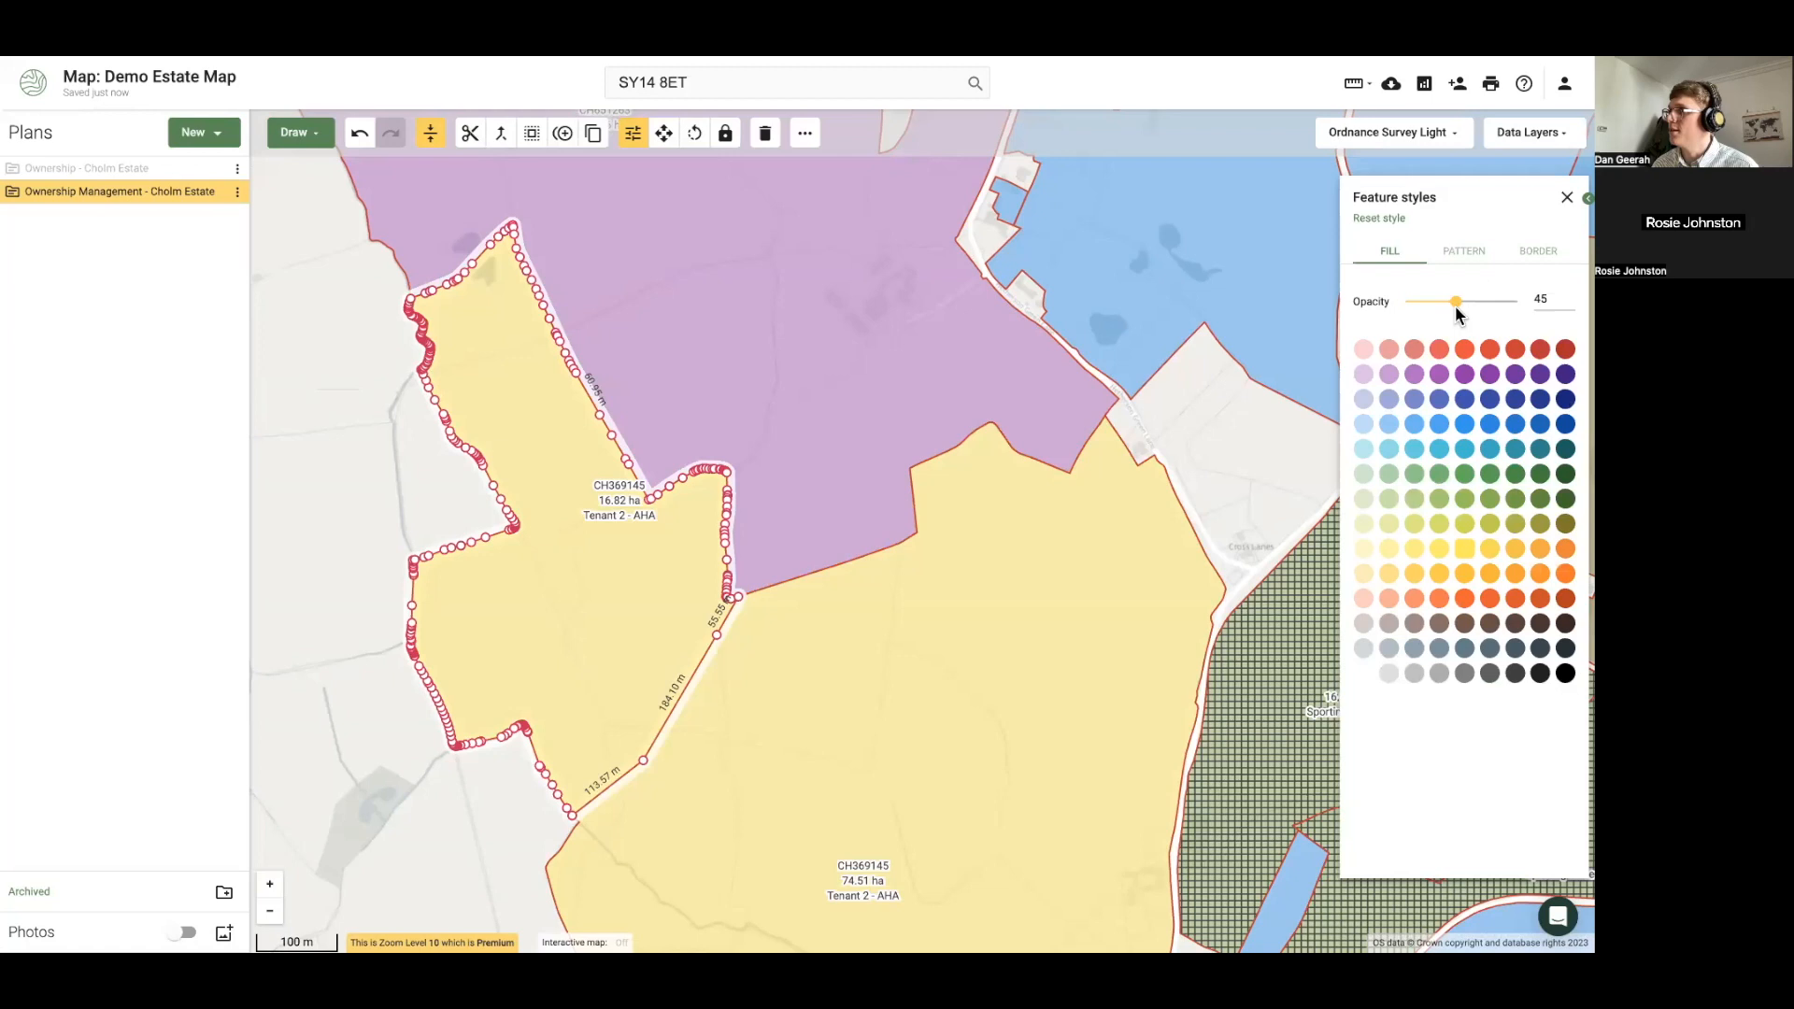
# Colour the 16.82 ha western piece blue and rename it from Tenant 2 - AHA to 'In-hand farm'
pyautogui.click(1464, 399)
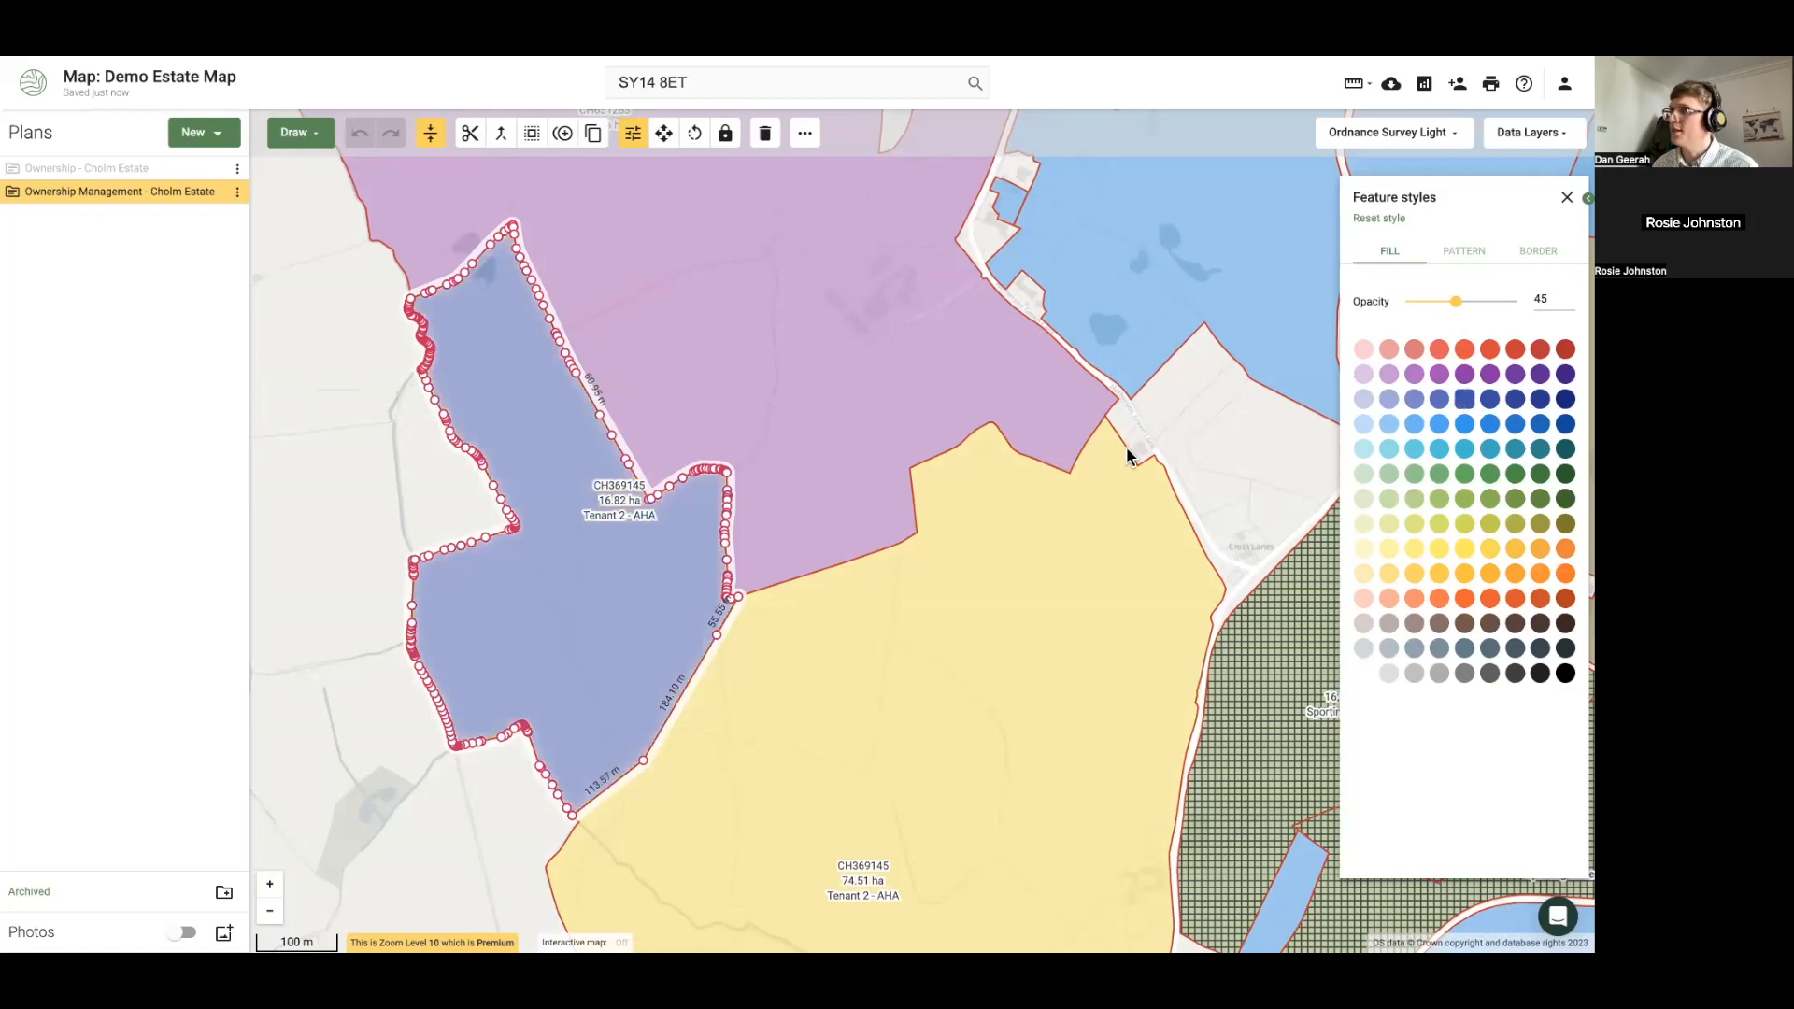
pyautogui.click(1571, 200)
pyautogui.click(1571, 409)
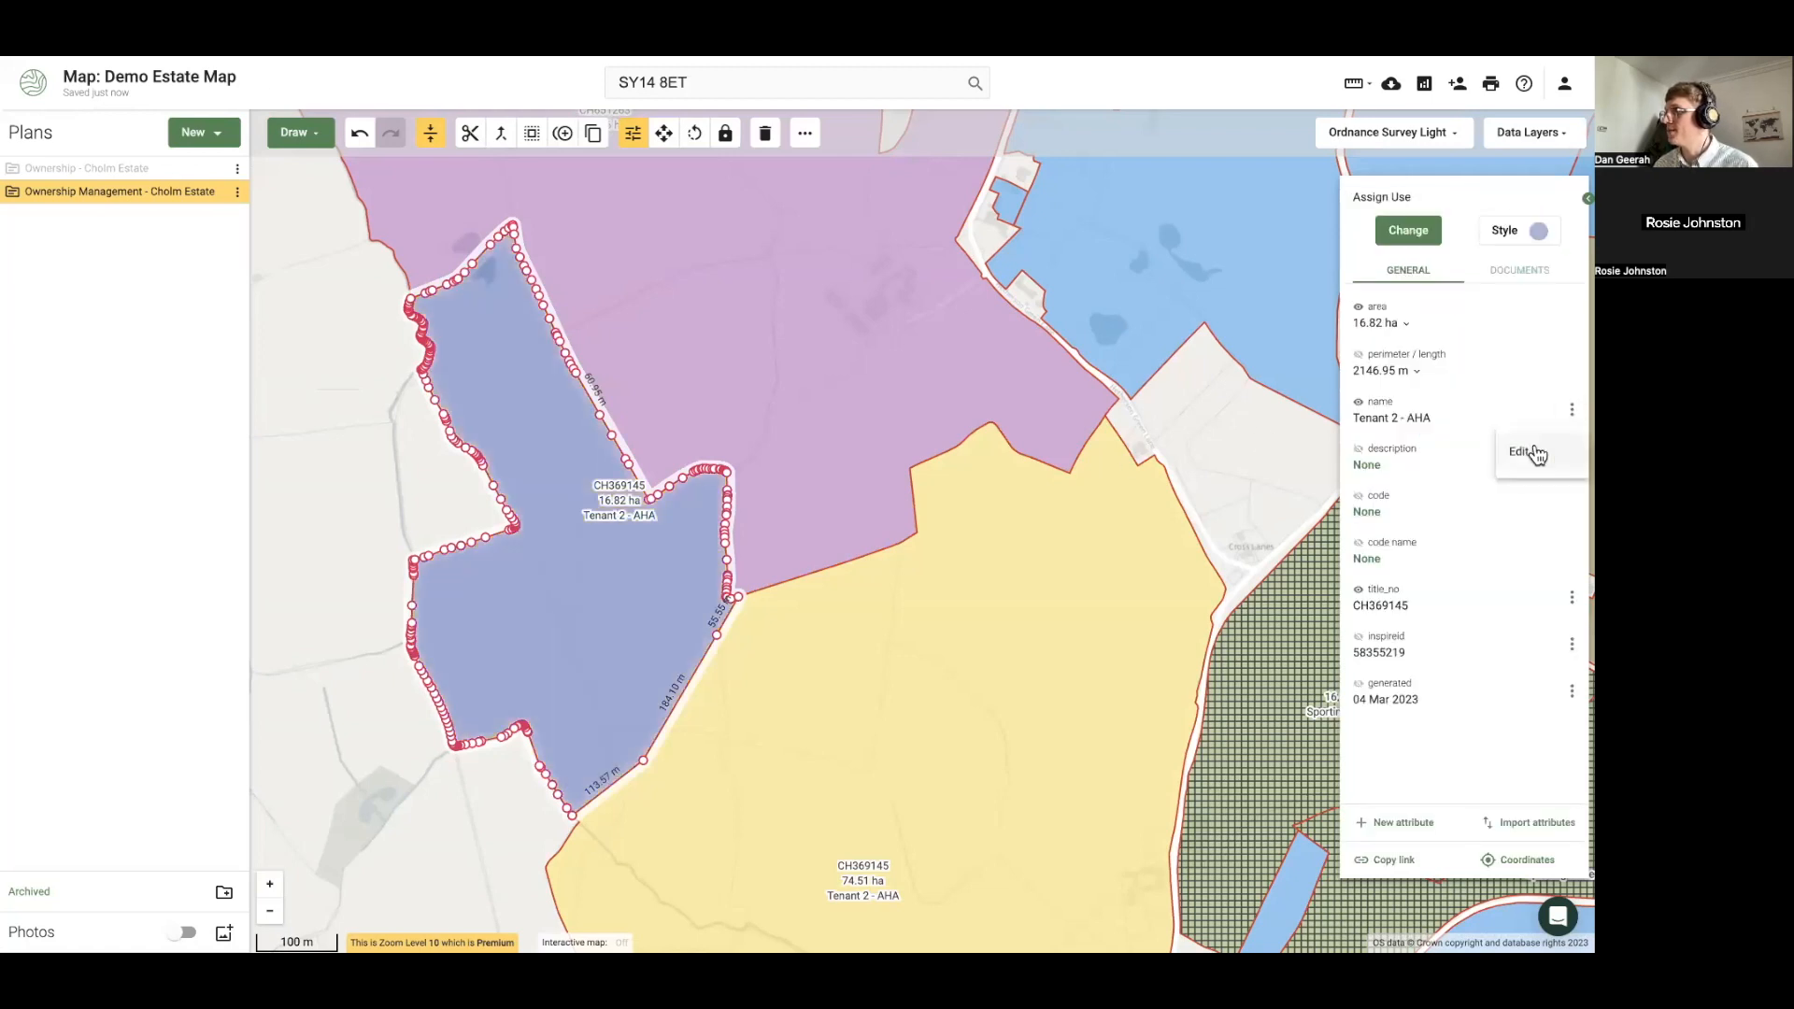
pyautogui.click(1533, 452)
pyautogui.tripleClick(1403, 449)
pyautogui.press('BackSpace')
pyautogui.write('In-hand Hand')
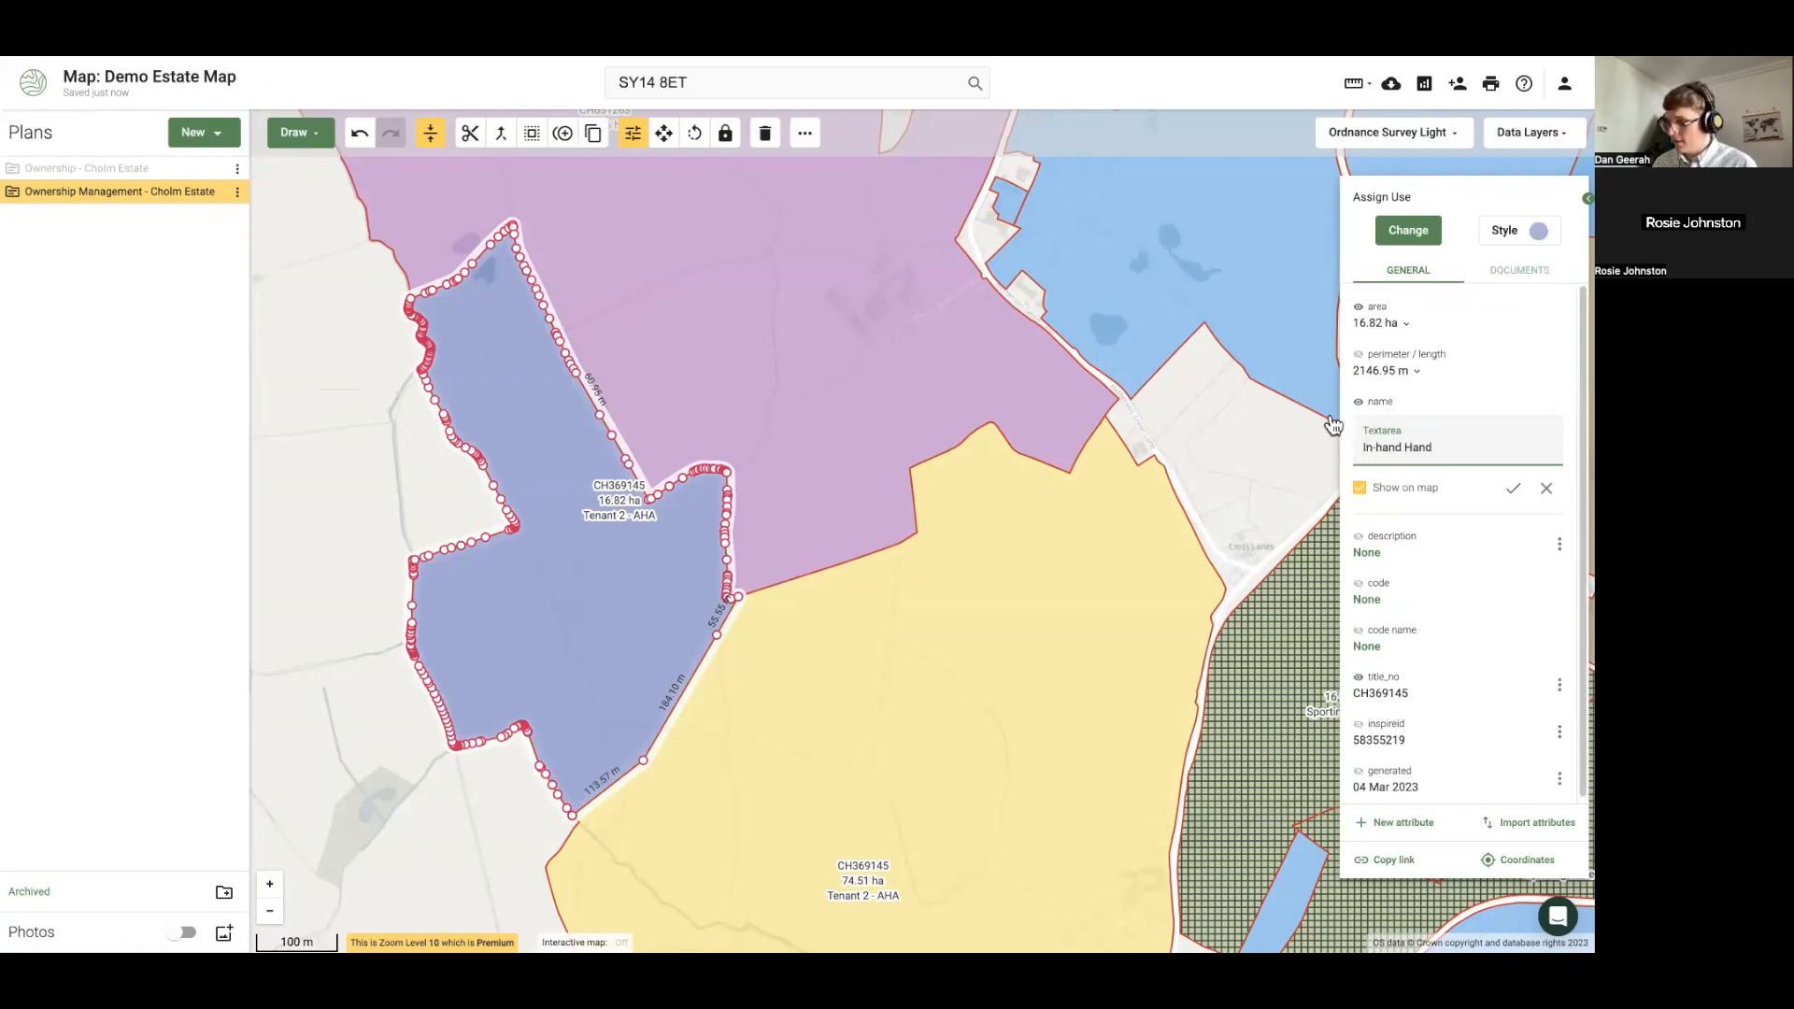
pyautogui.press('BackSpace')
pyautogui.press('BackSpace')
pyautogui.press('BackSpace')
pyautogui.press('BackSpace')
pyautogui.write('farm')
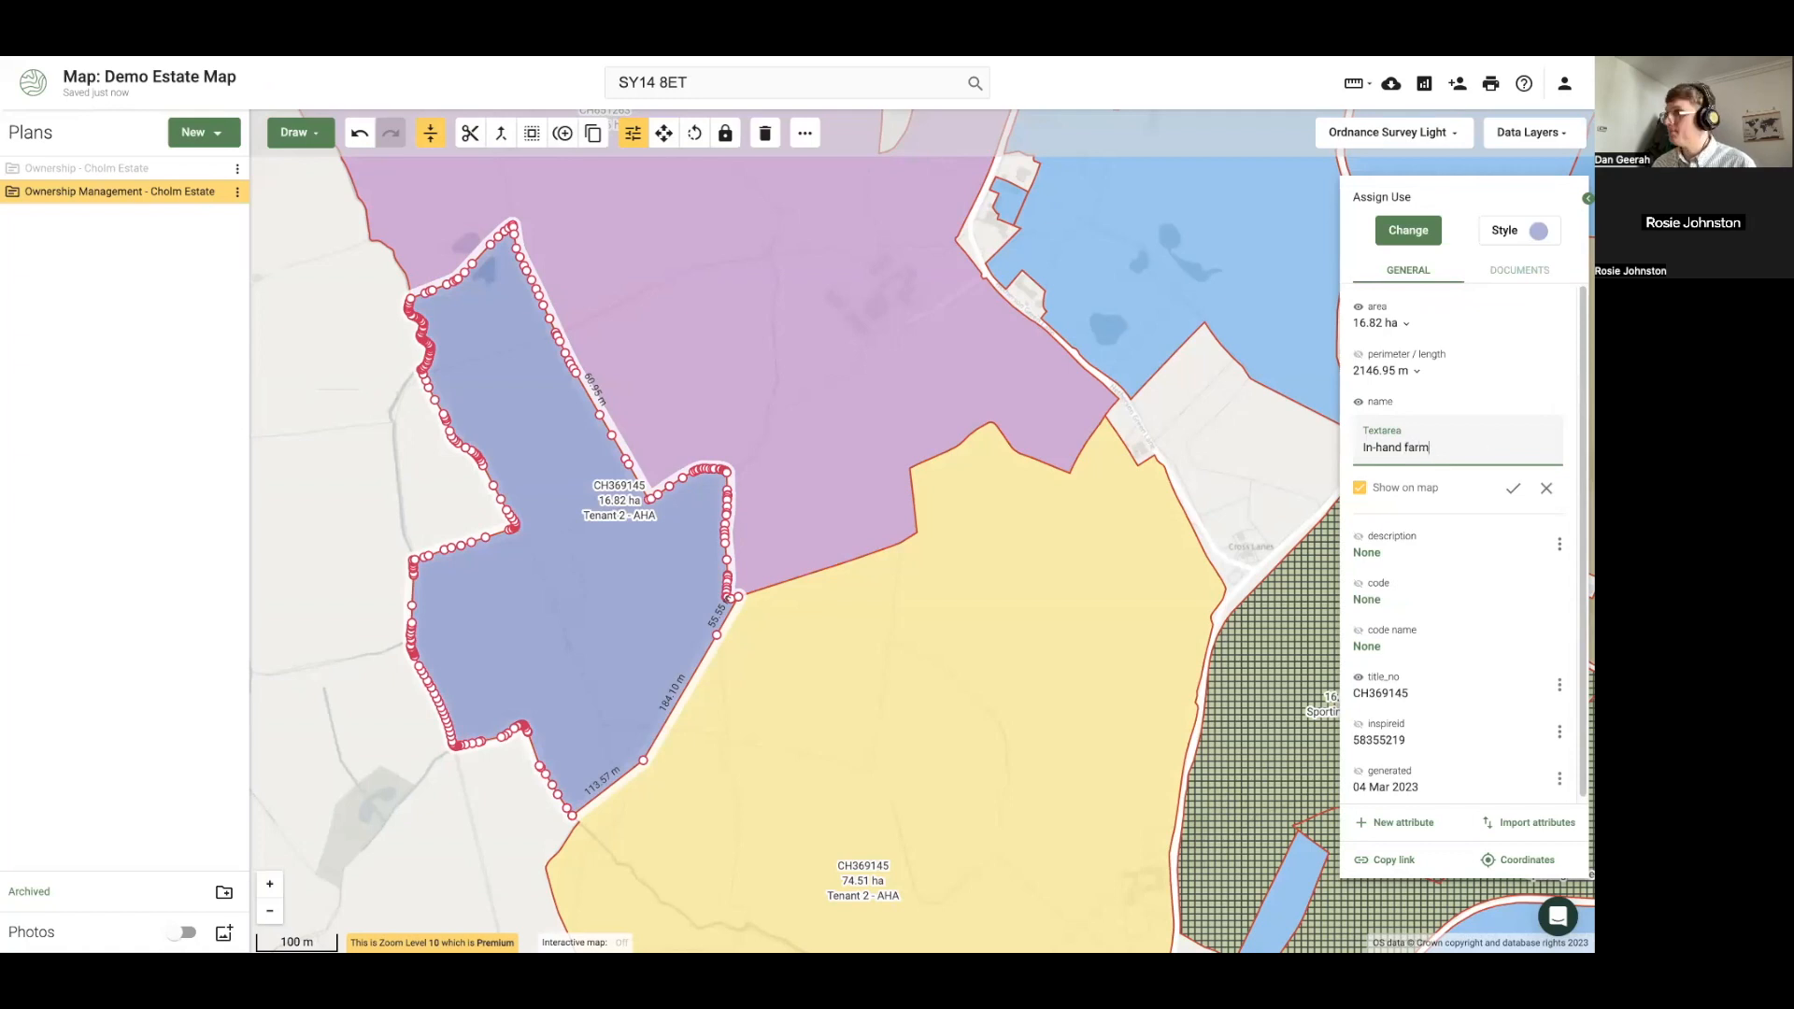
pyautogui.click(1513, 487)
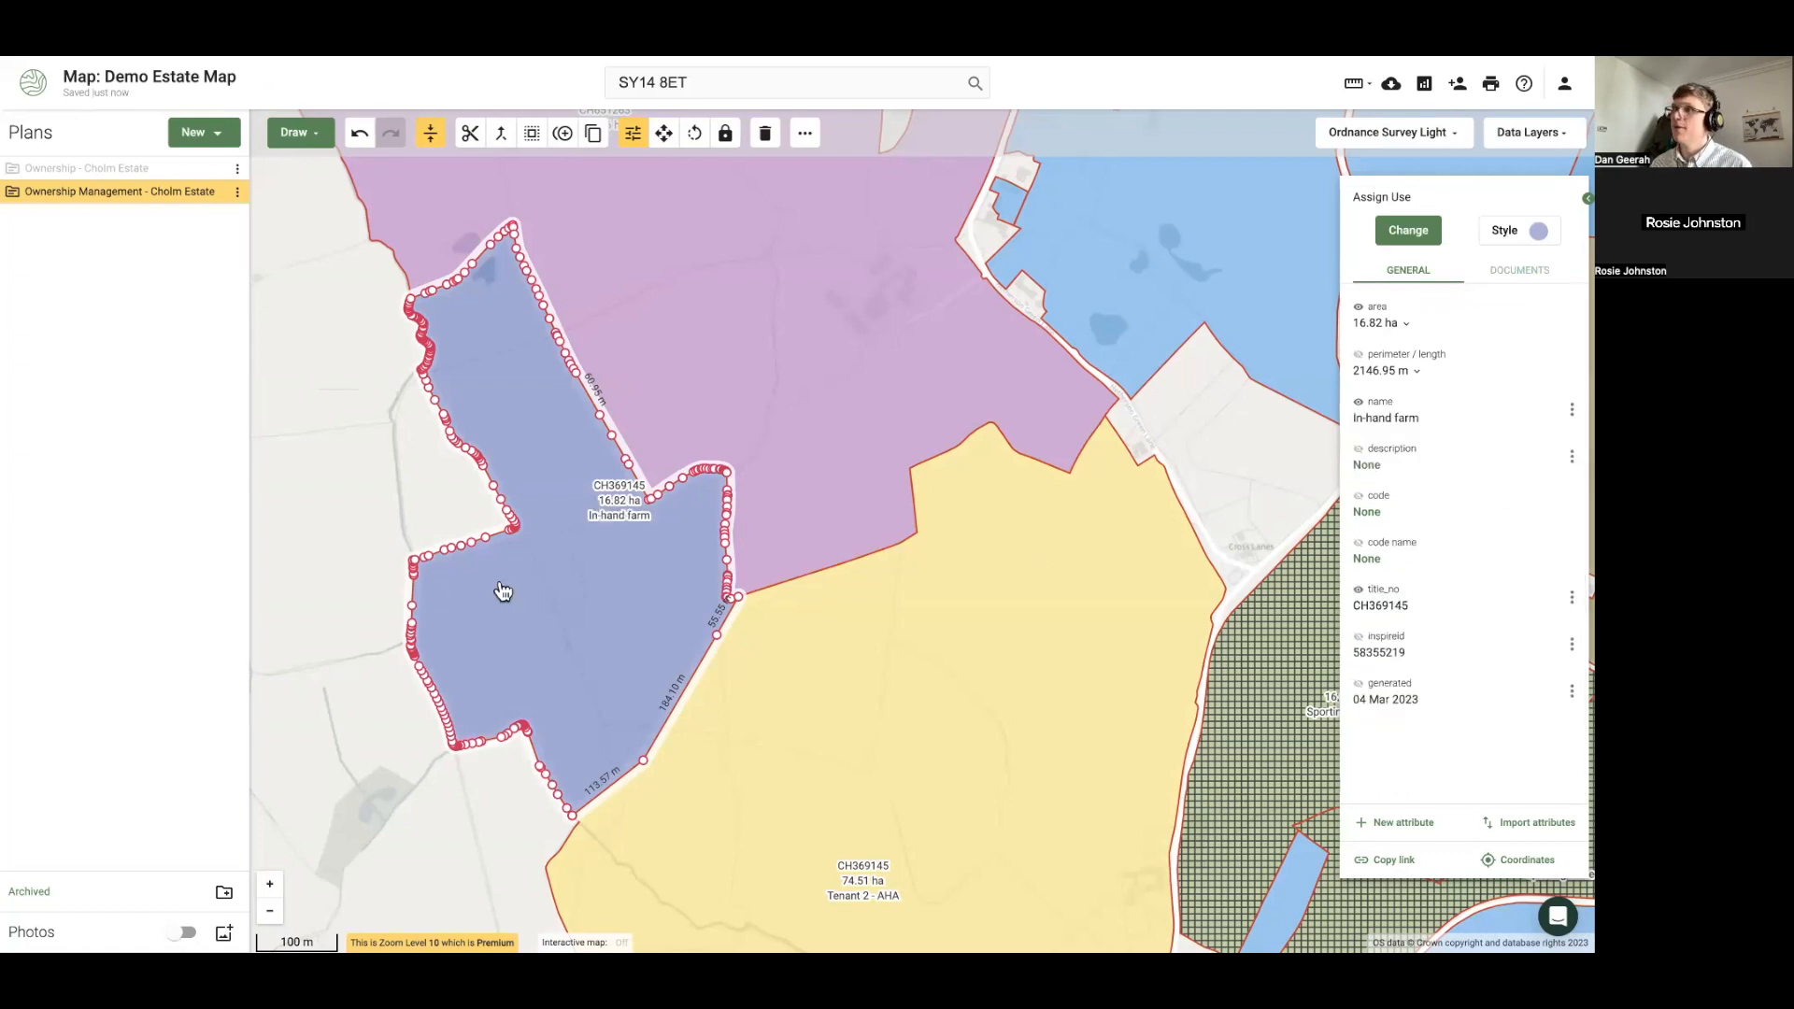
pyautogui.click(344, 581)
pyautogui.scroll(-2, 347, 590)
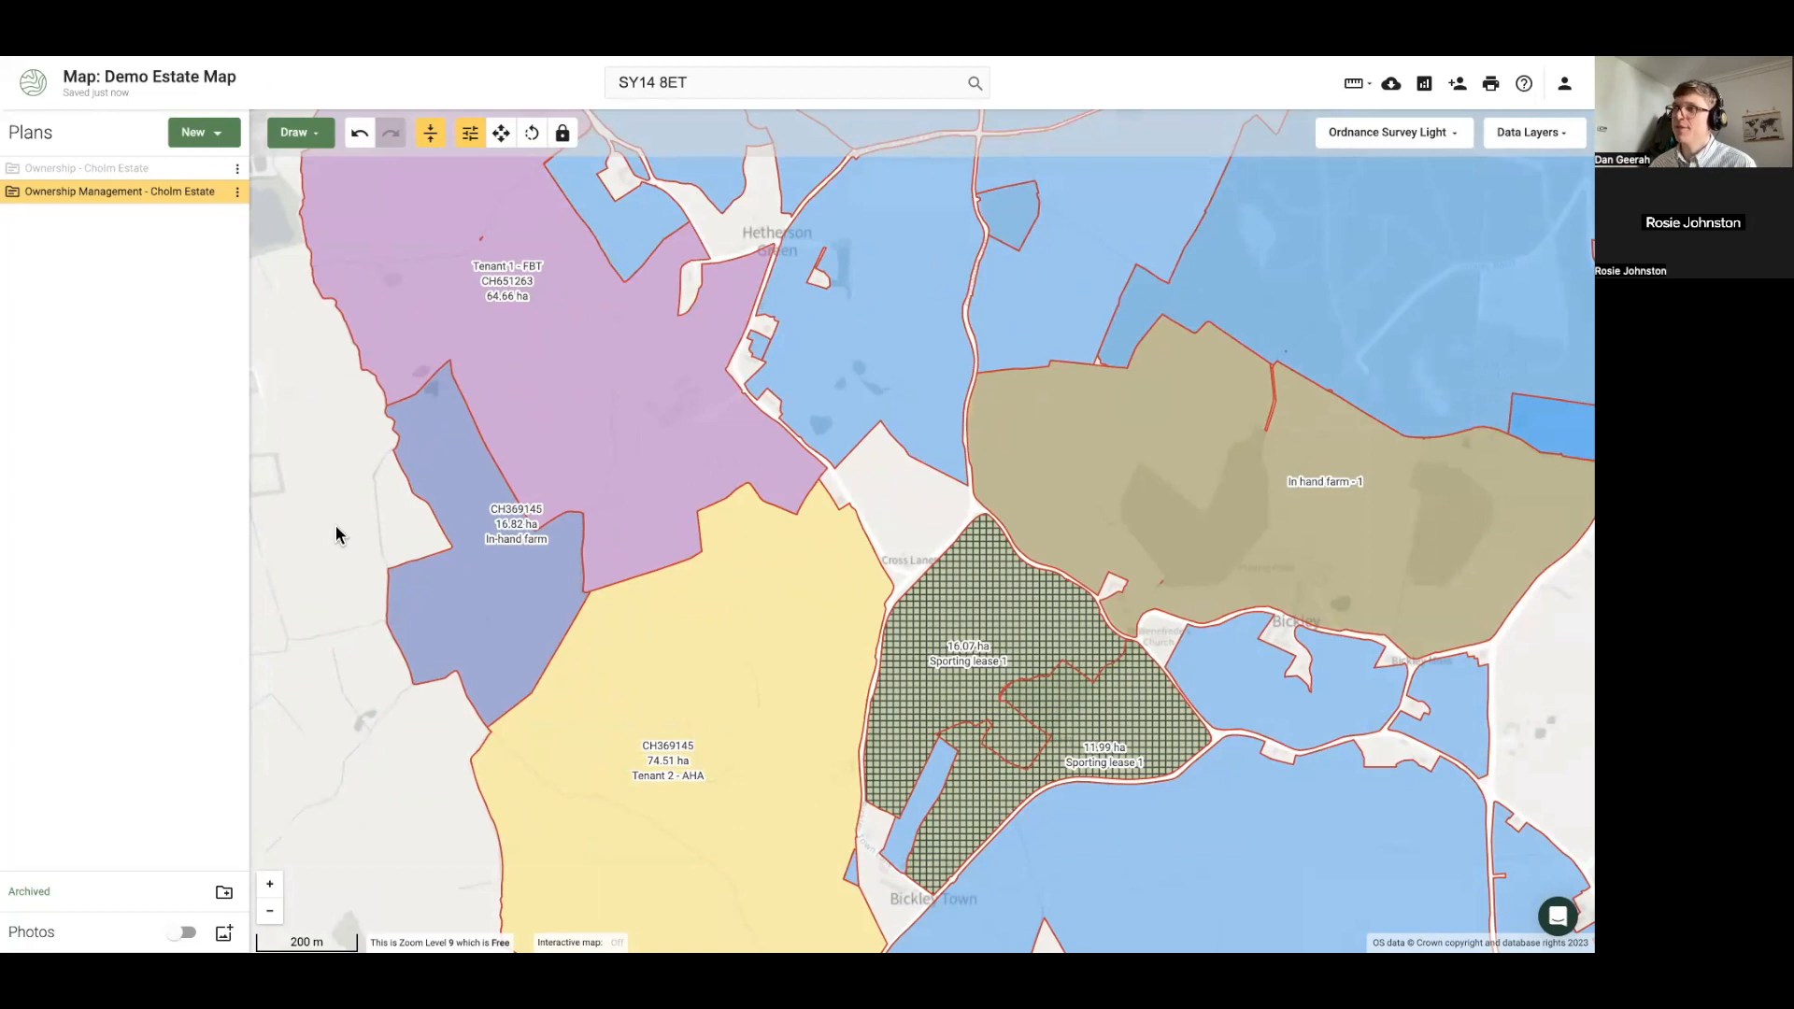
# Lock the Ownership Management plan and check the Tenant 1 - FBT parcel's details
pyautogui.scroll(-3, 367, 551)
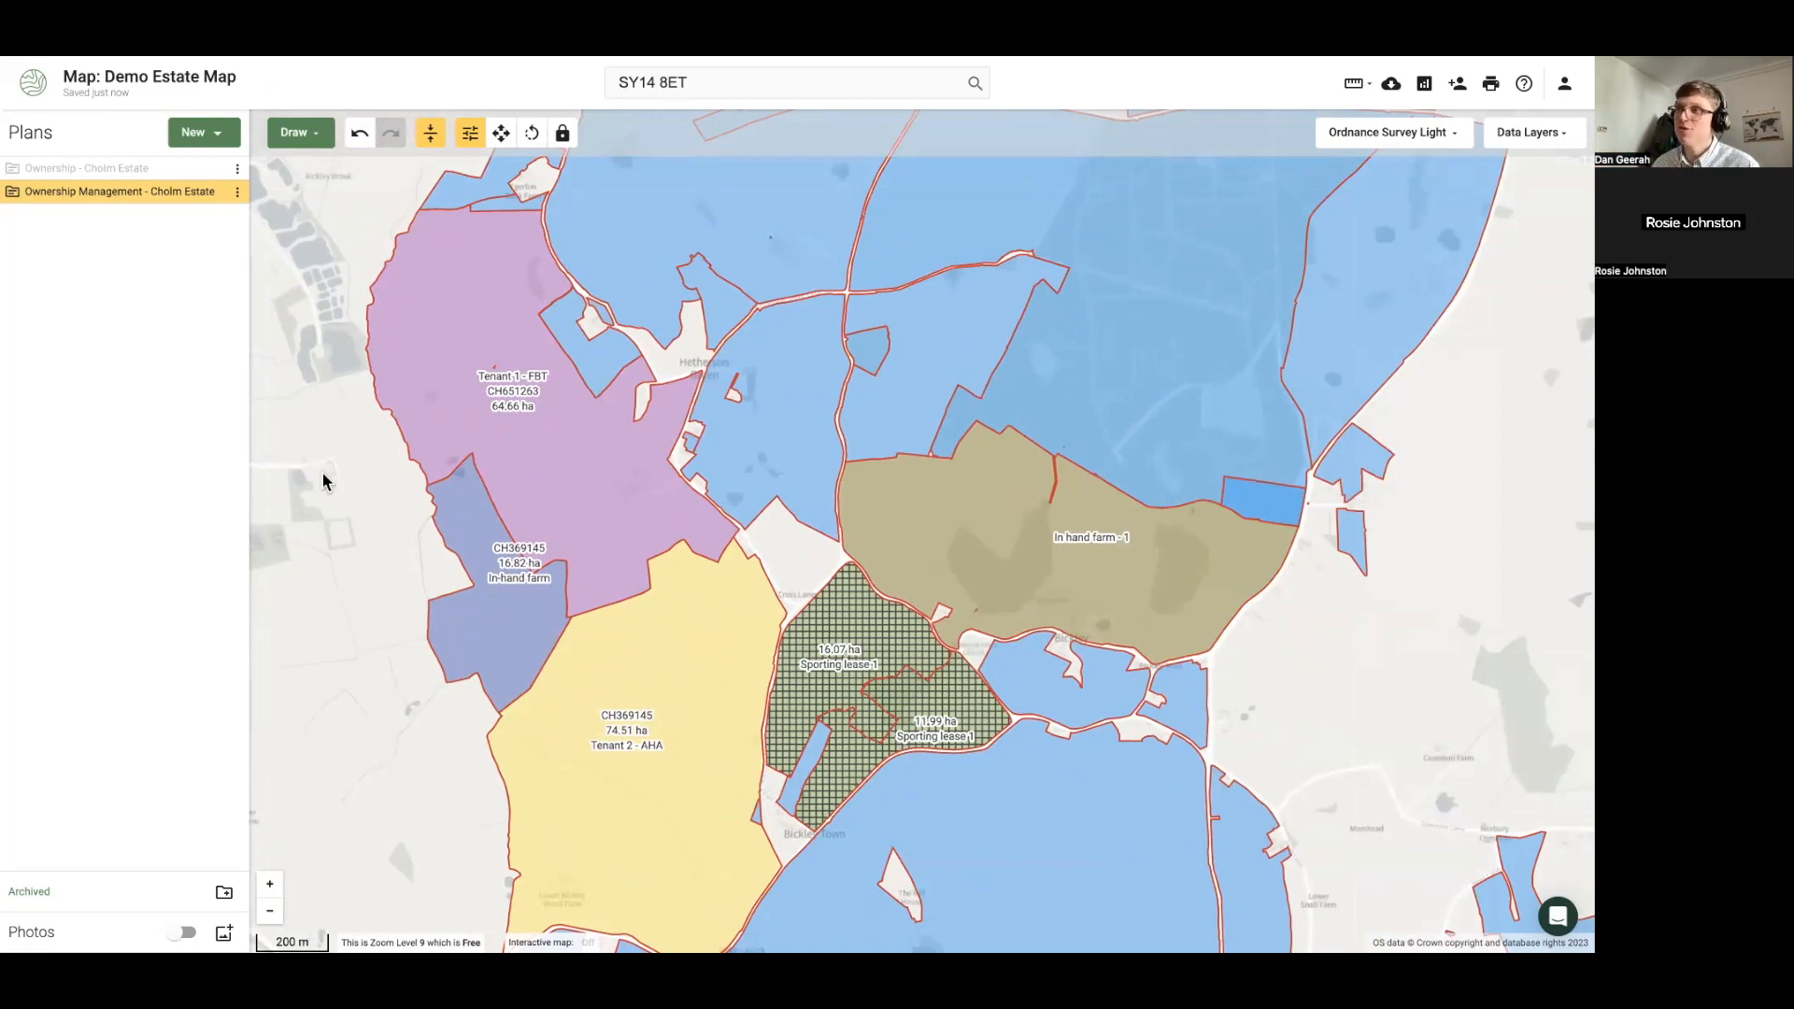
pyautogui.moveTo(167, 194)
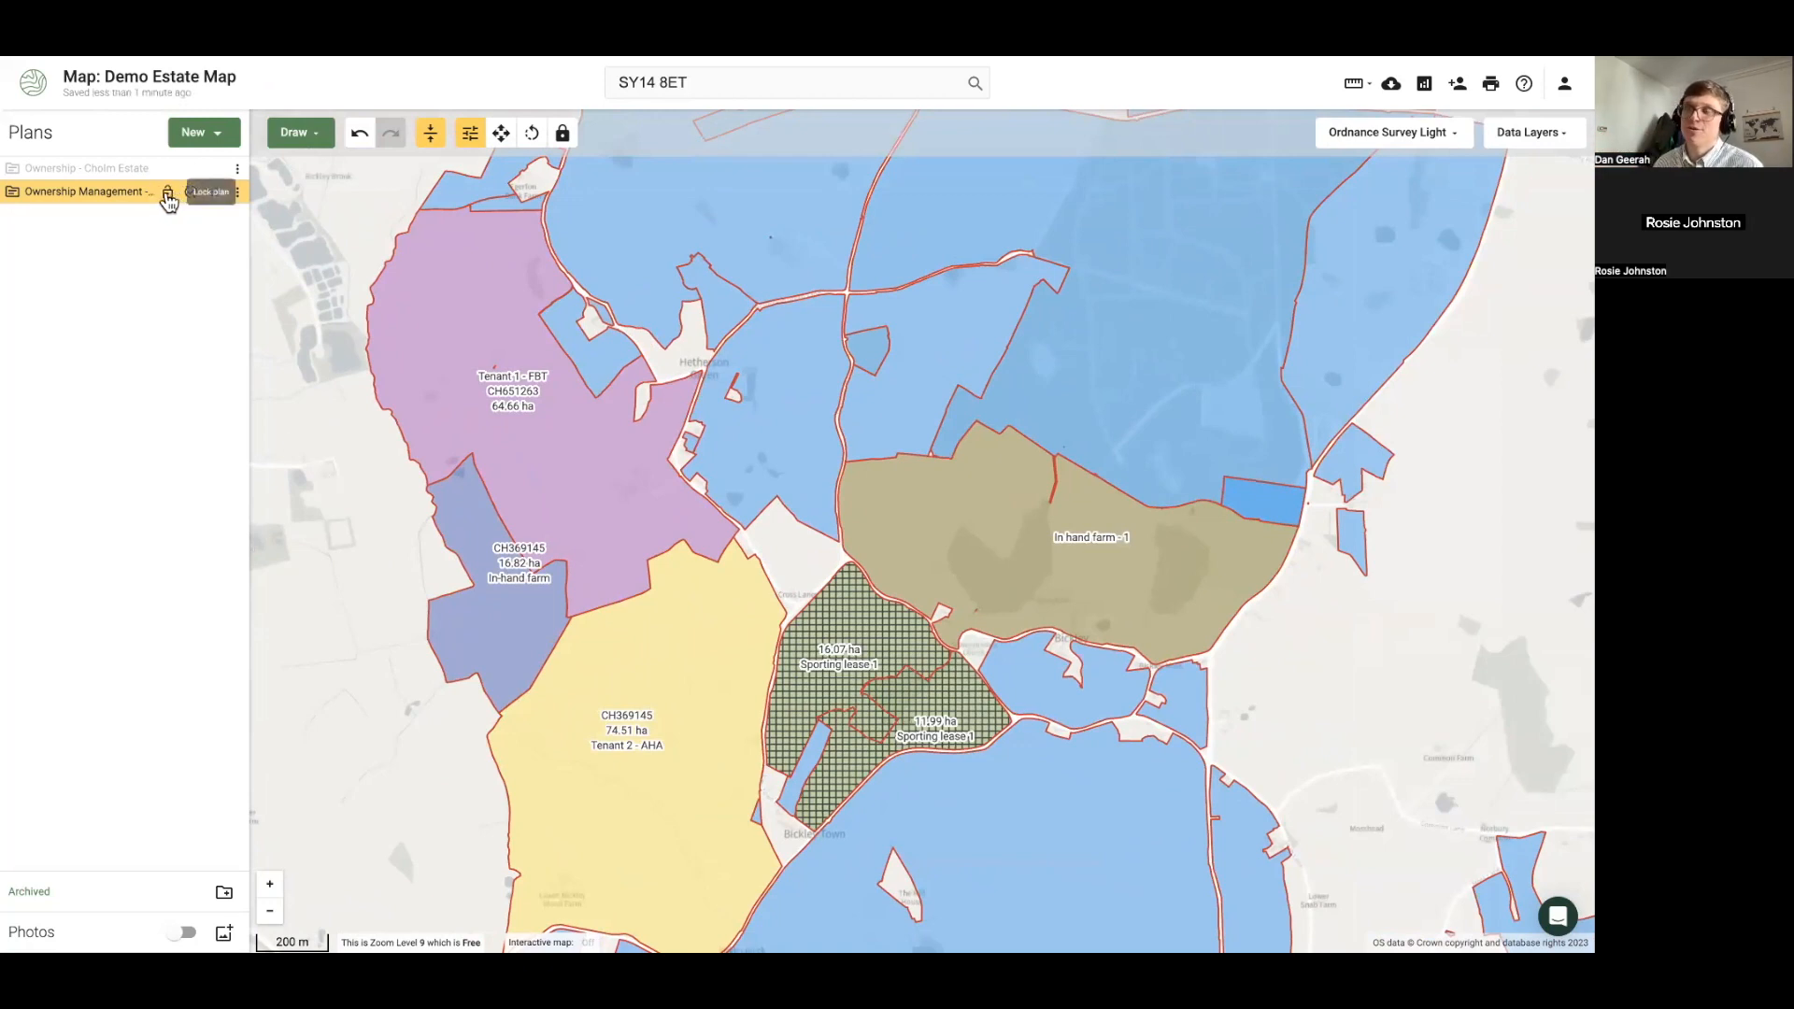
pyautogui.click(168, 194)
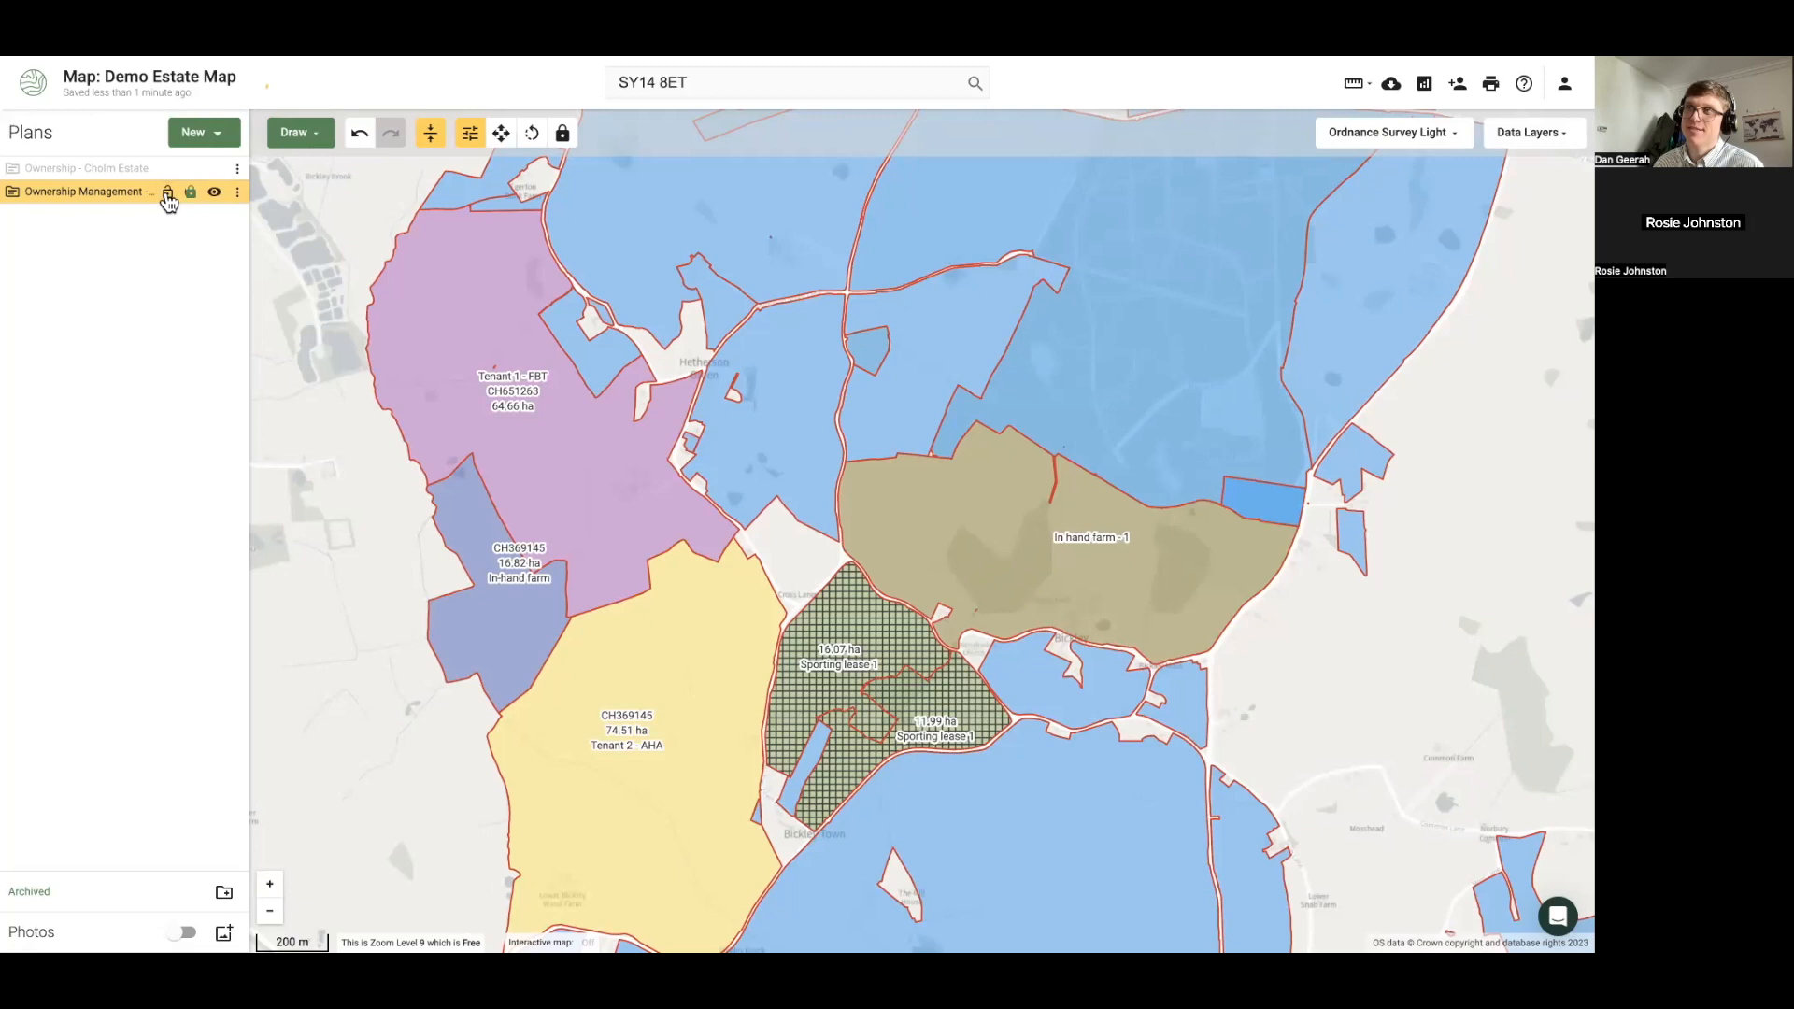
pyautogui.click(528, 463)
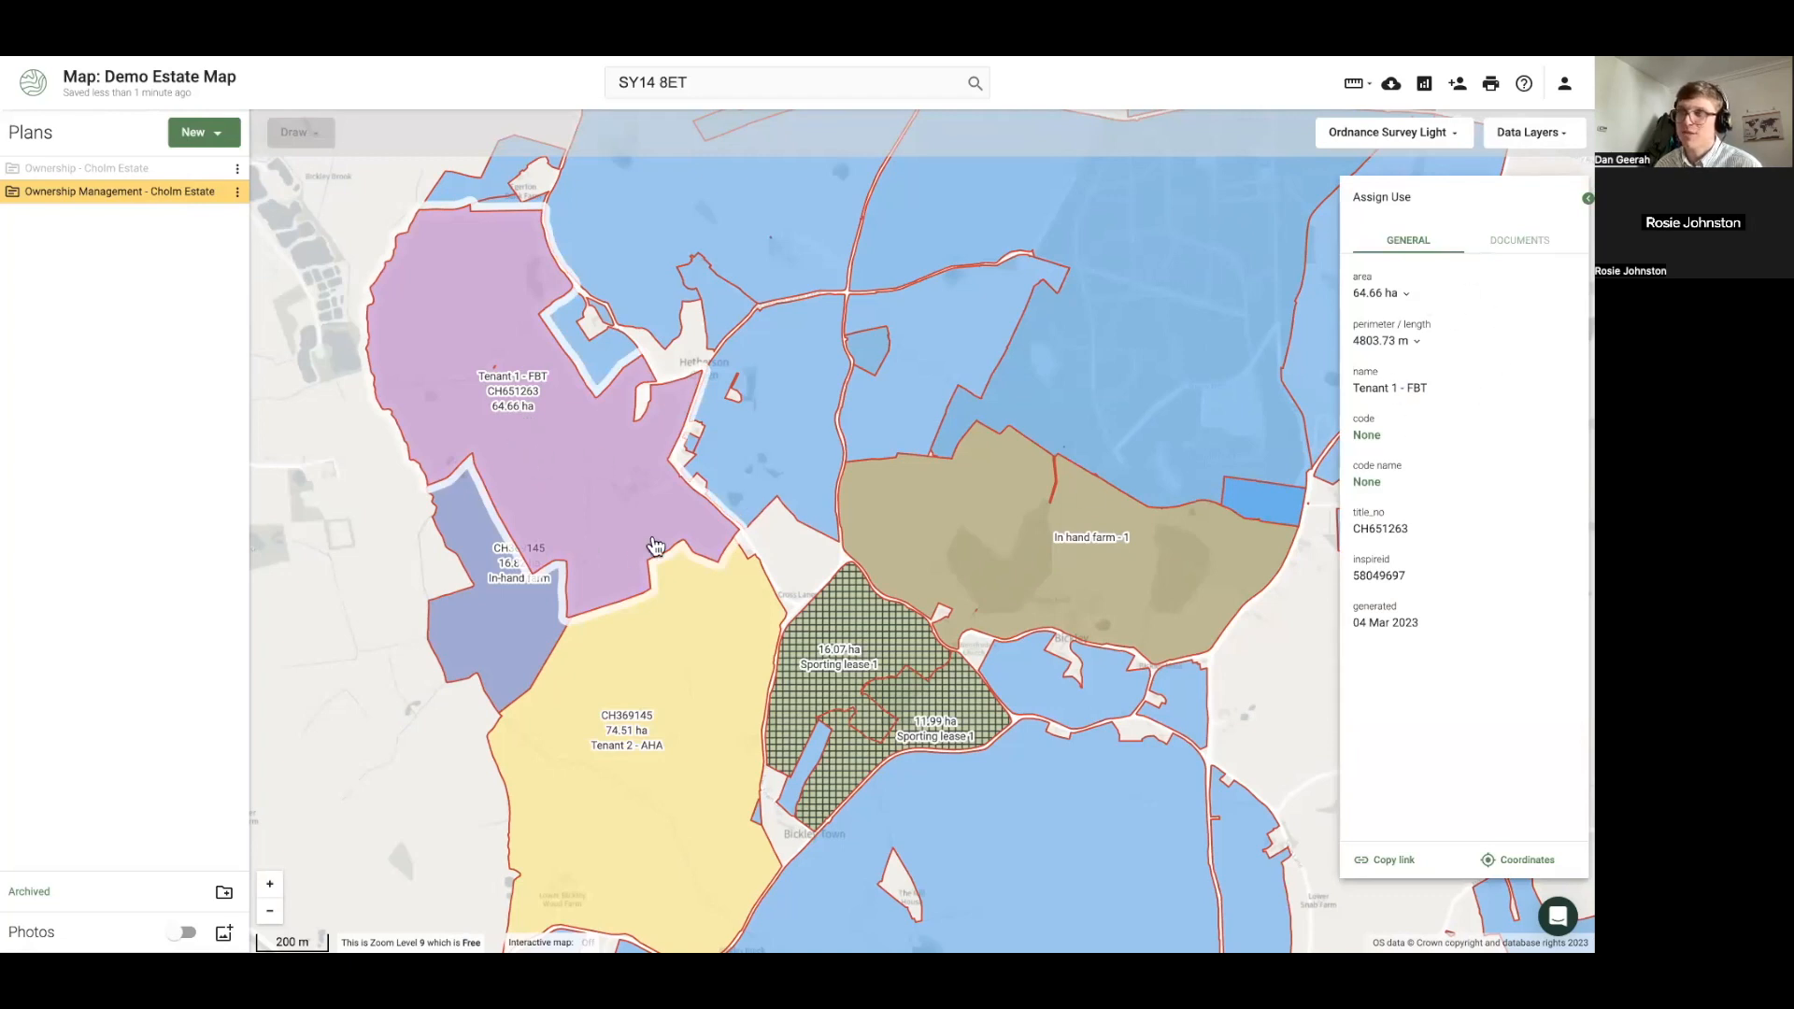
pyautogui.click(290, 542)
pyautogui.scroll(-2, 402, 400)
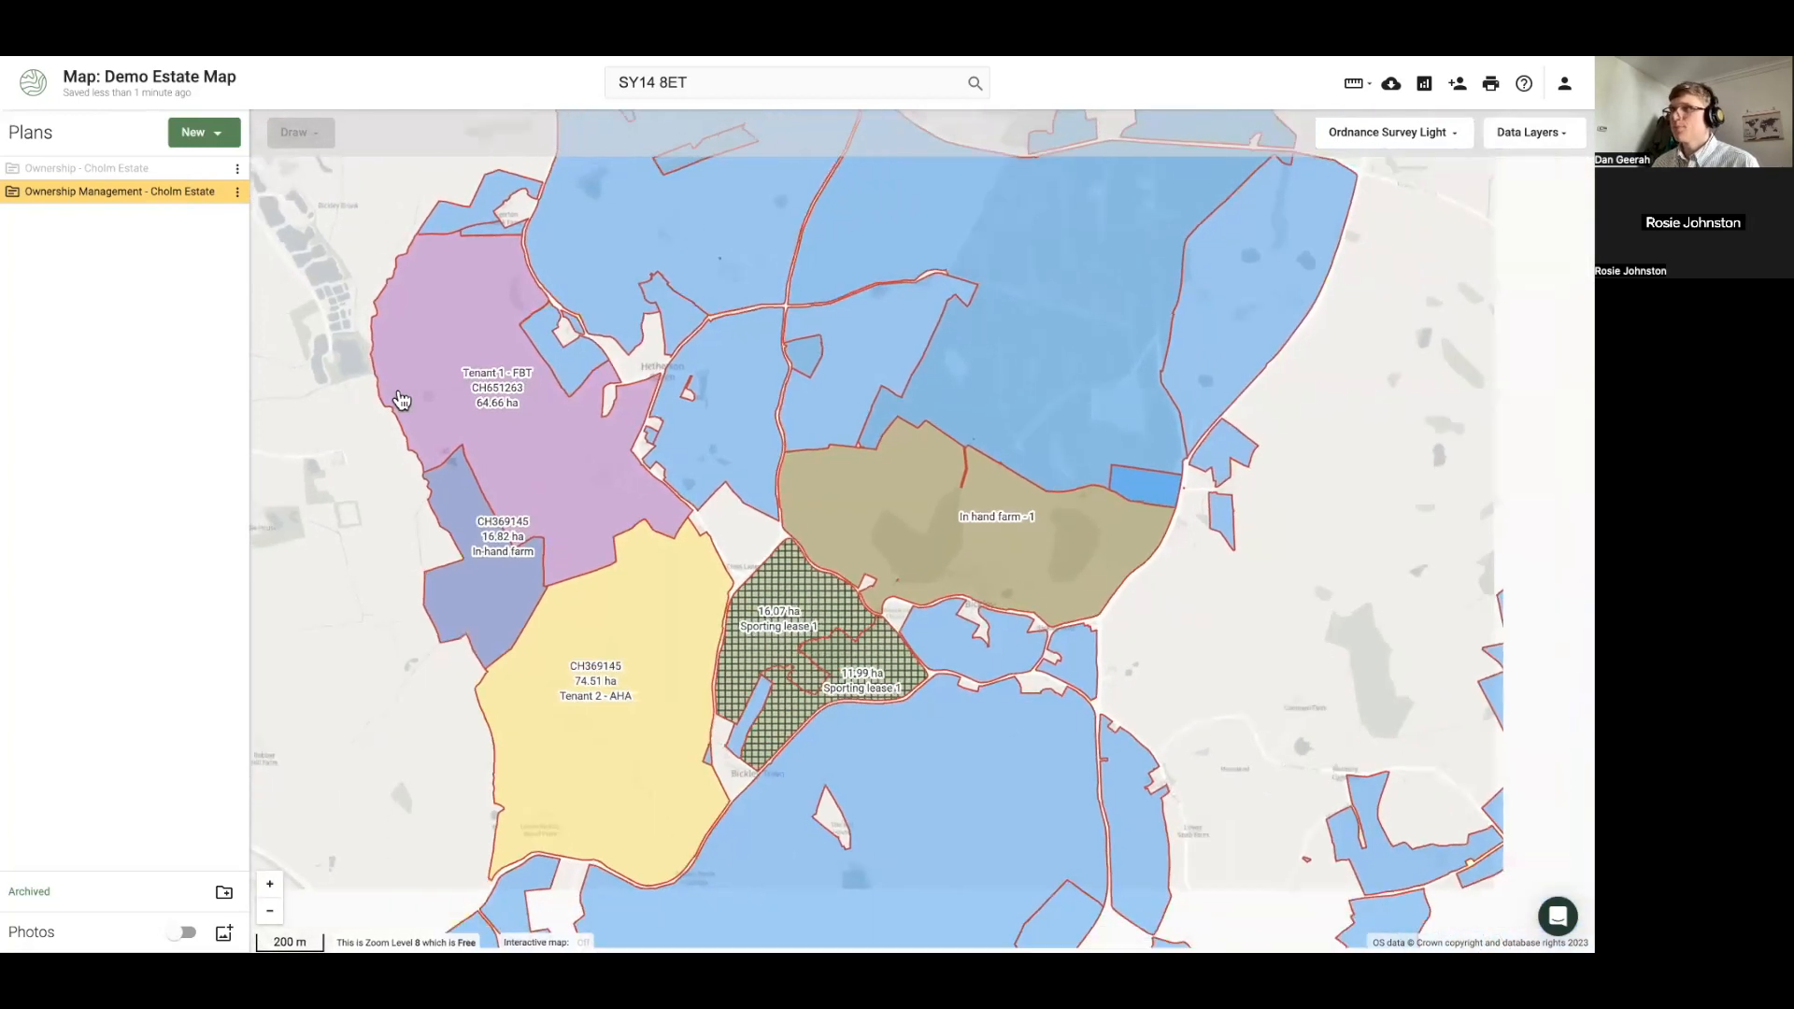
pyautogui.moveTo(329, 353); pyautogui.dragTo(373, 420)
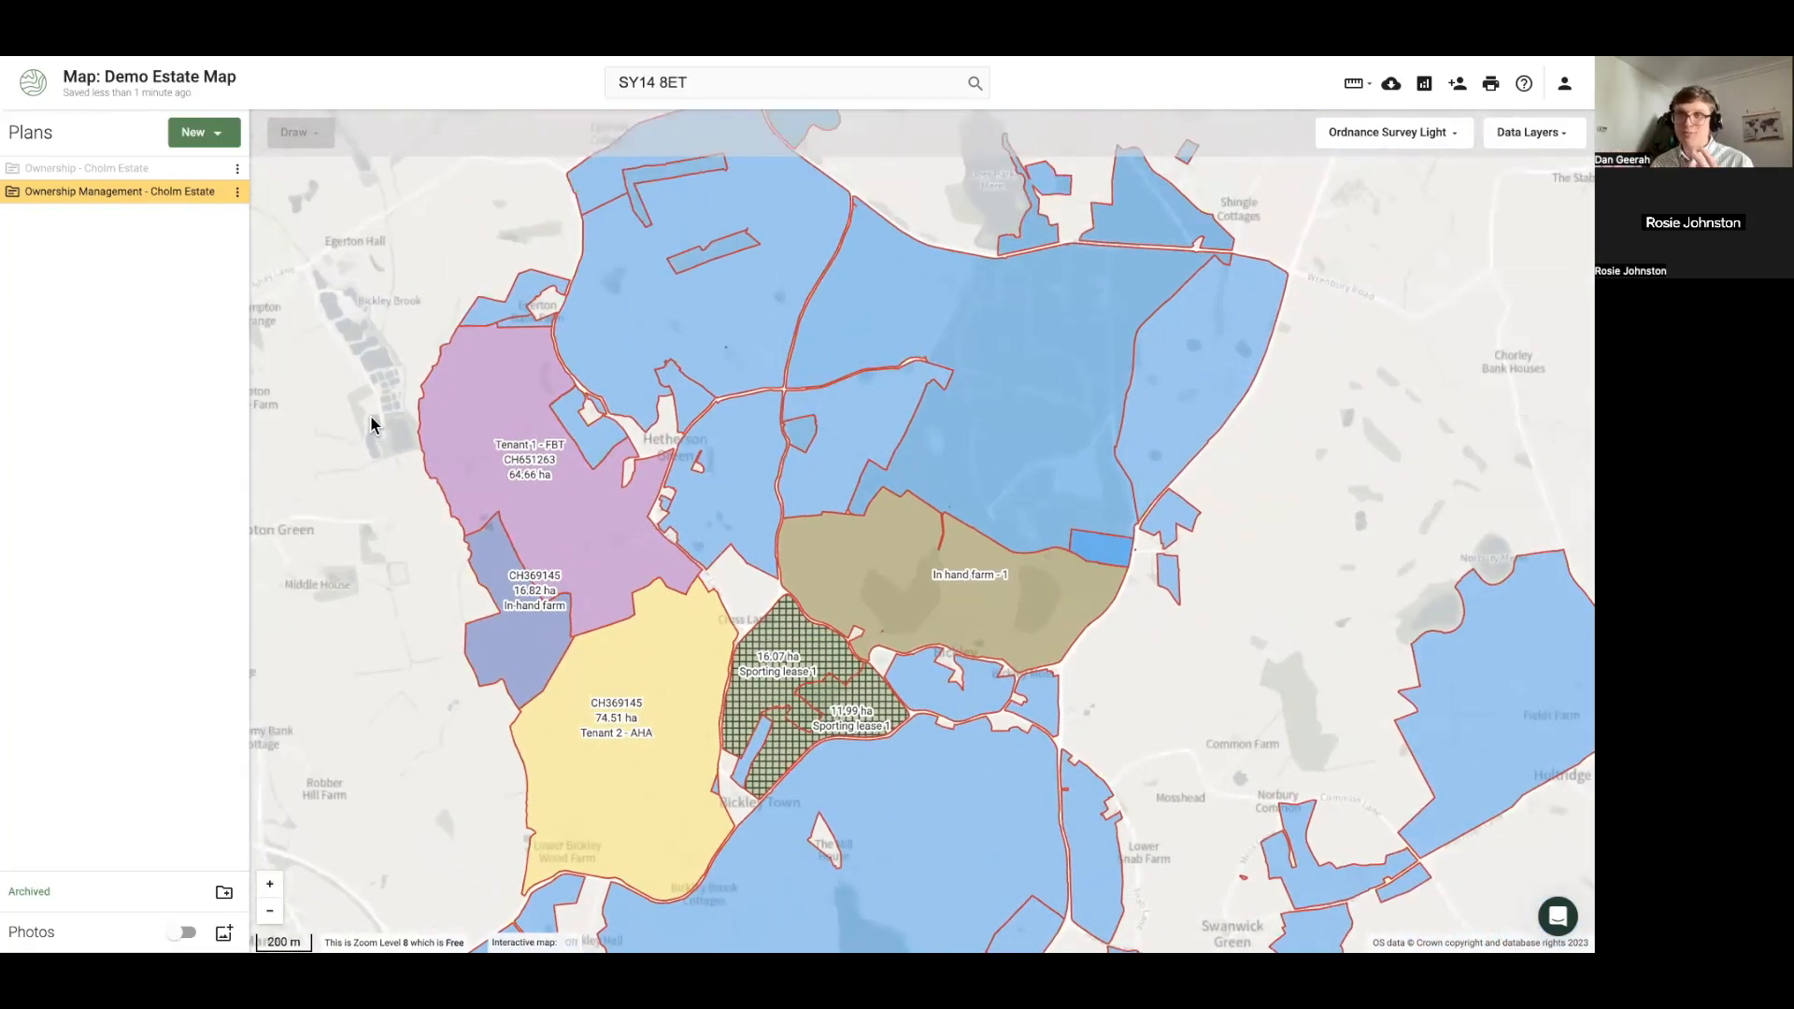
# Switch visibility from the Ownership Management plan to the Ownership - Cholm Estate plan
pyautogui.moveTo(211, 192)
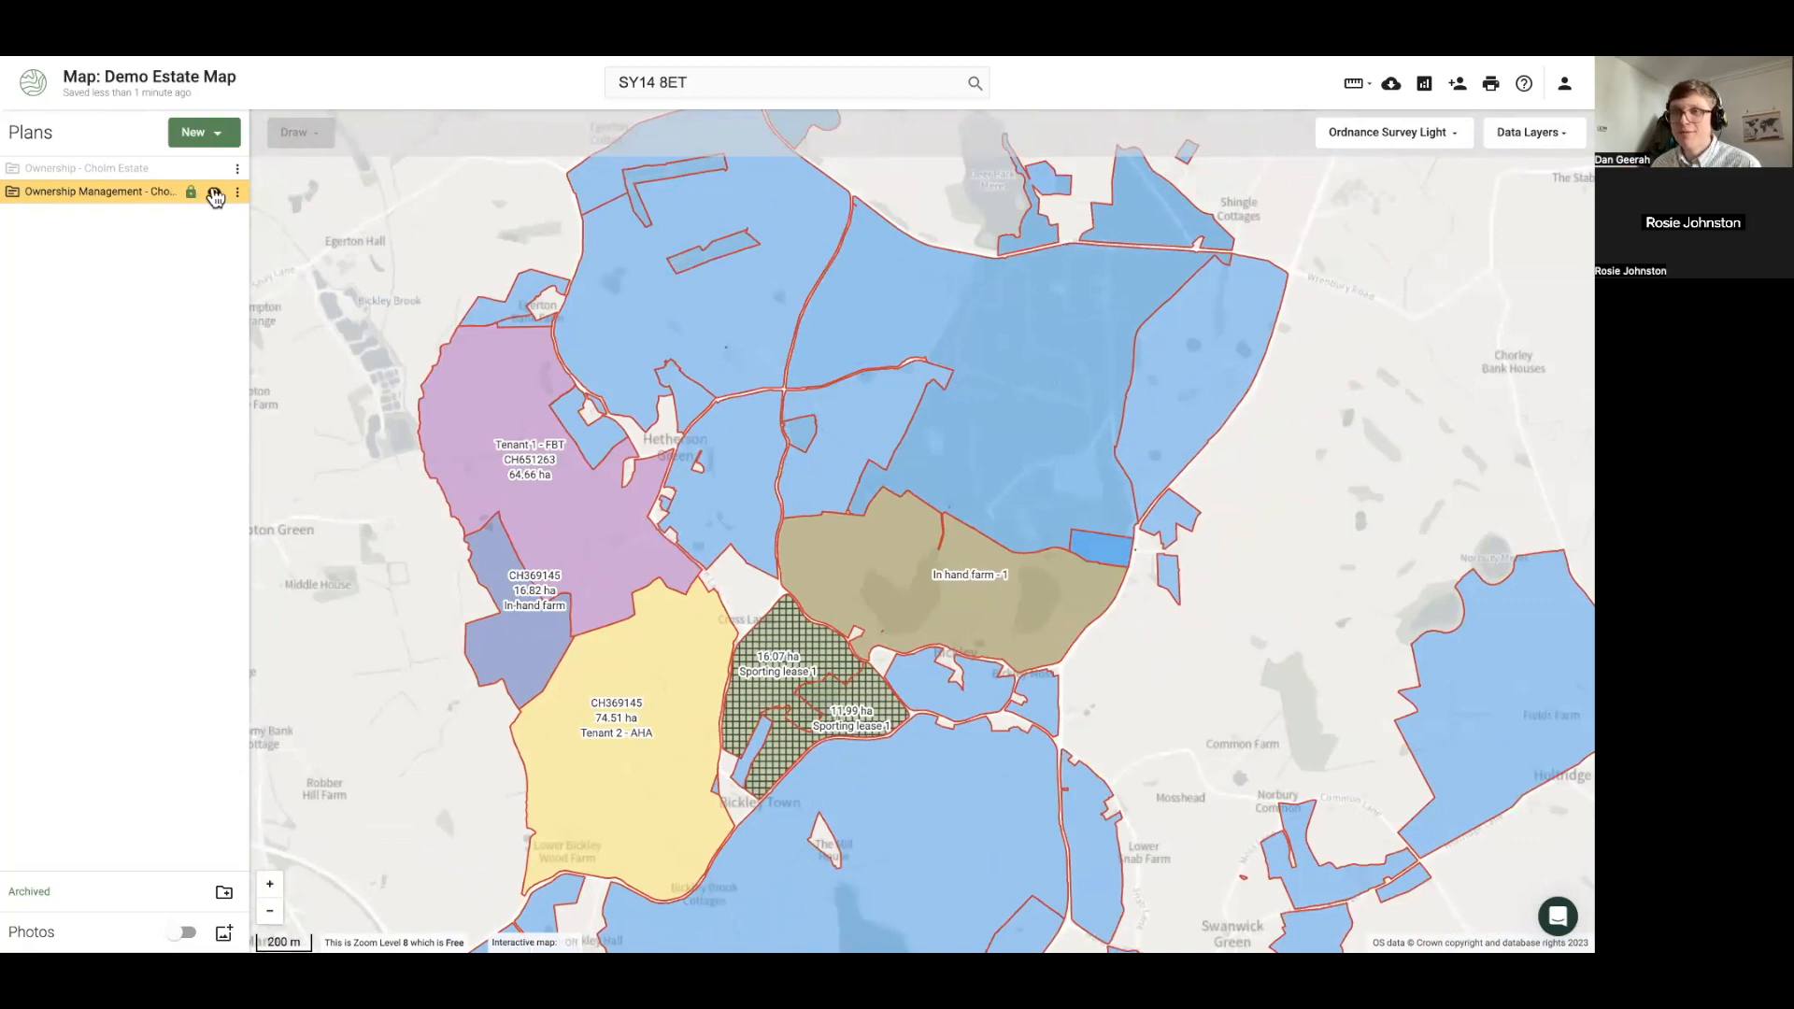
pyautogui.click(214, 194)
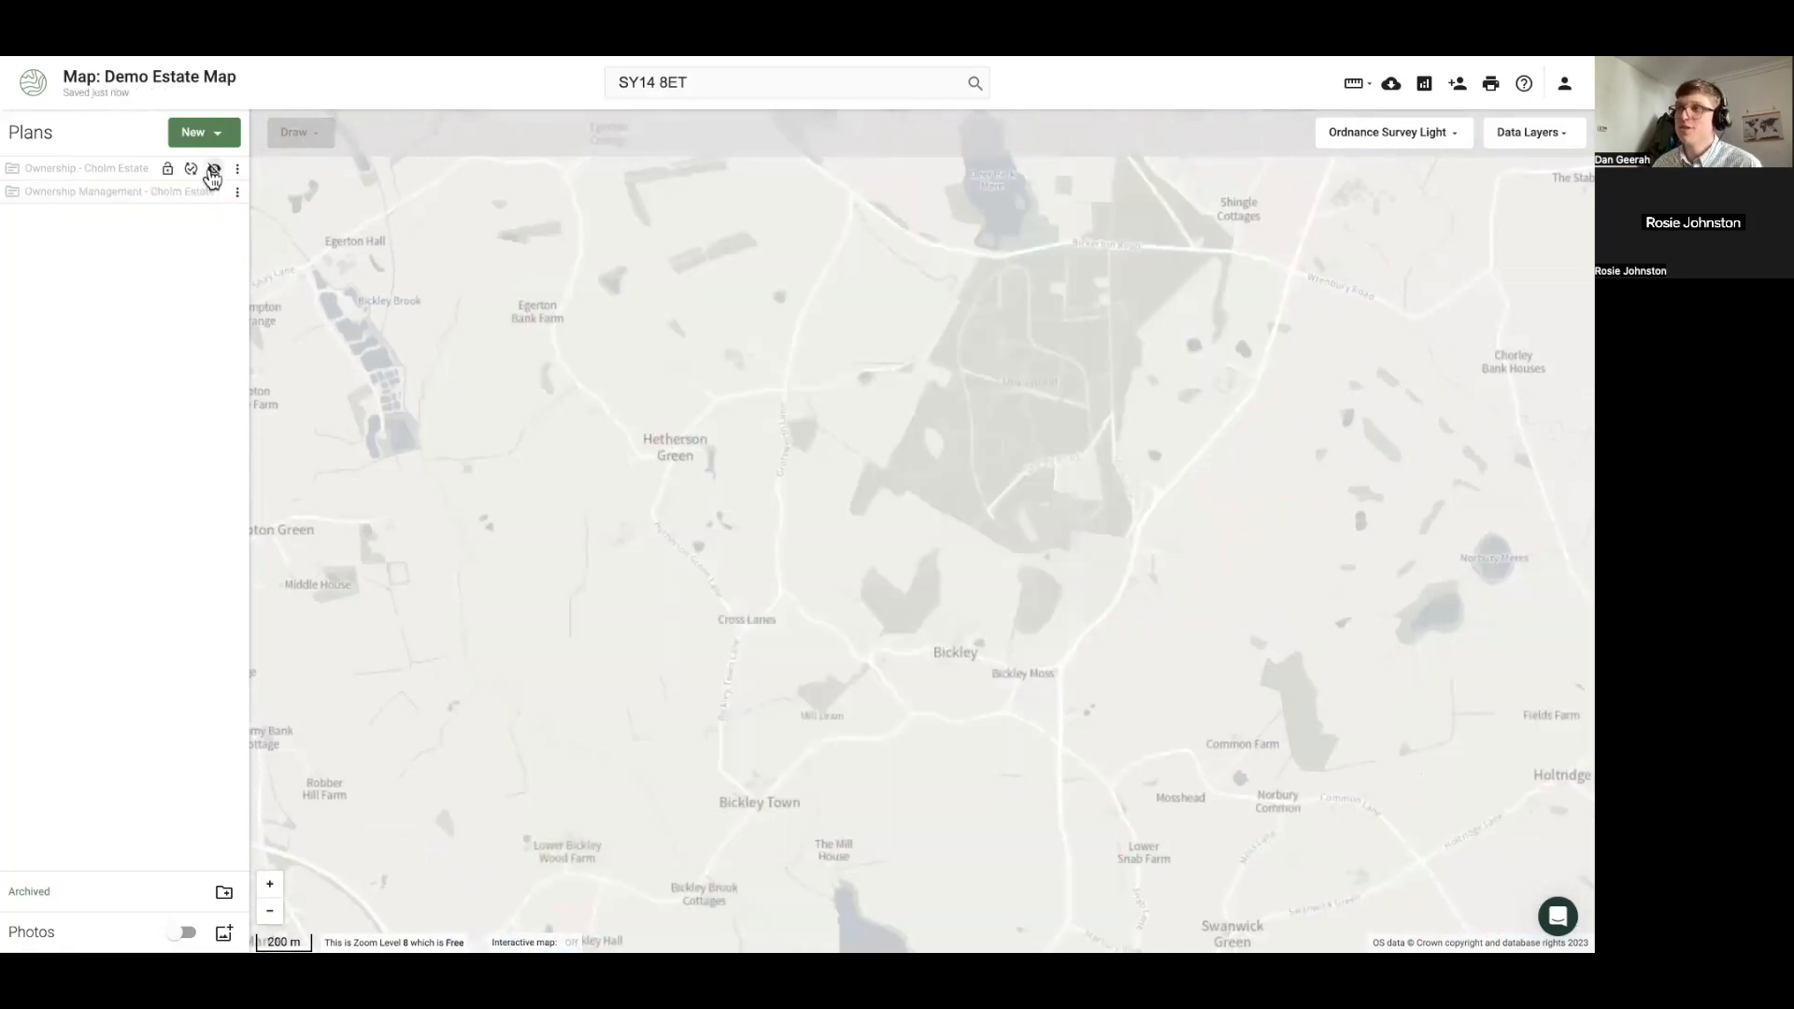
pyautogui.click(214, 172)
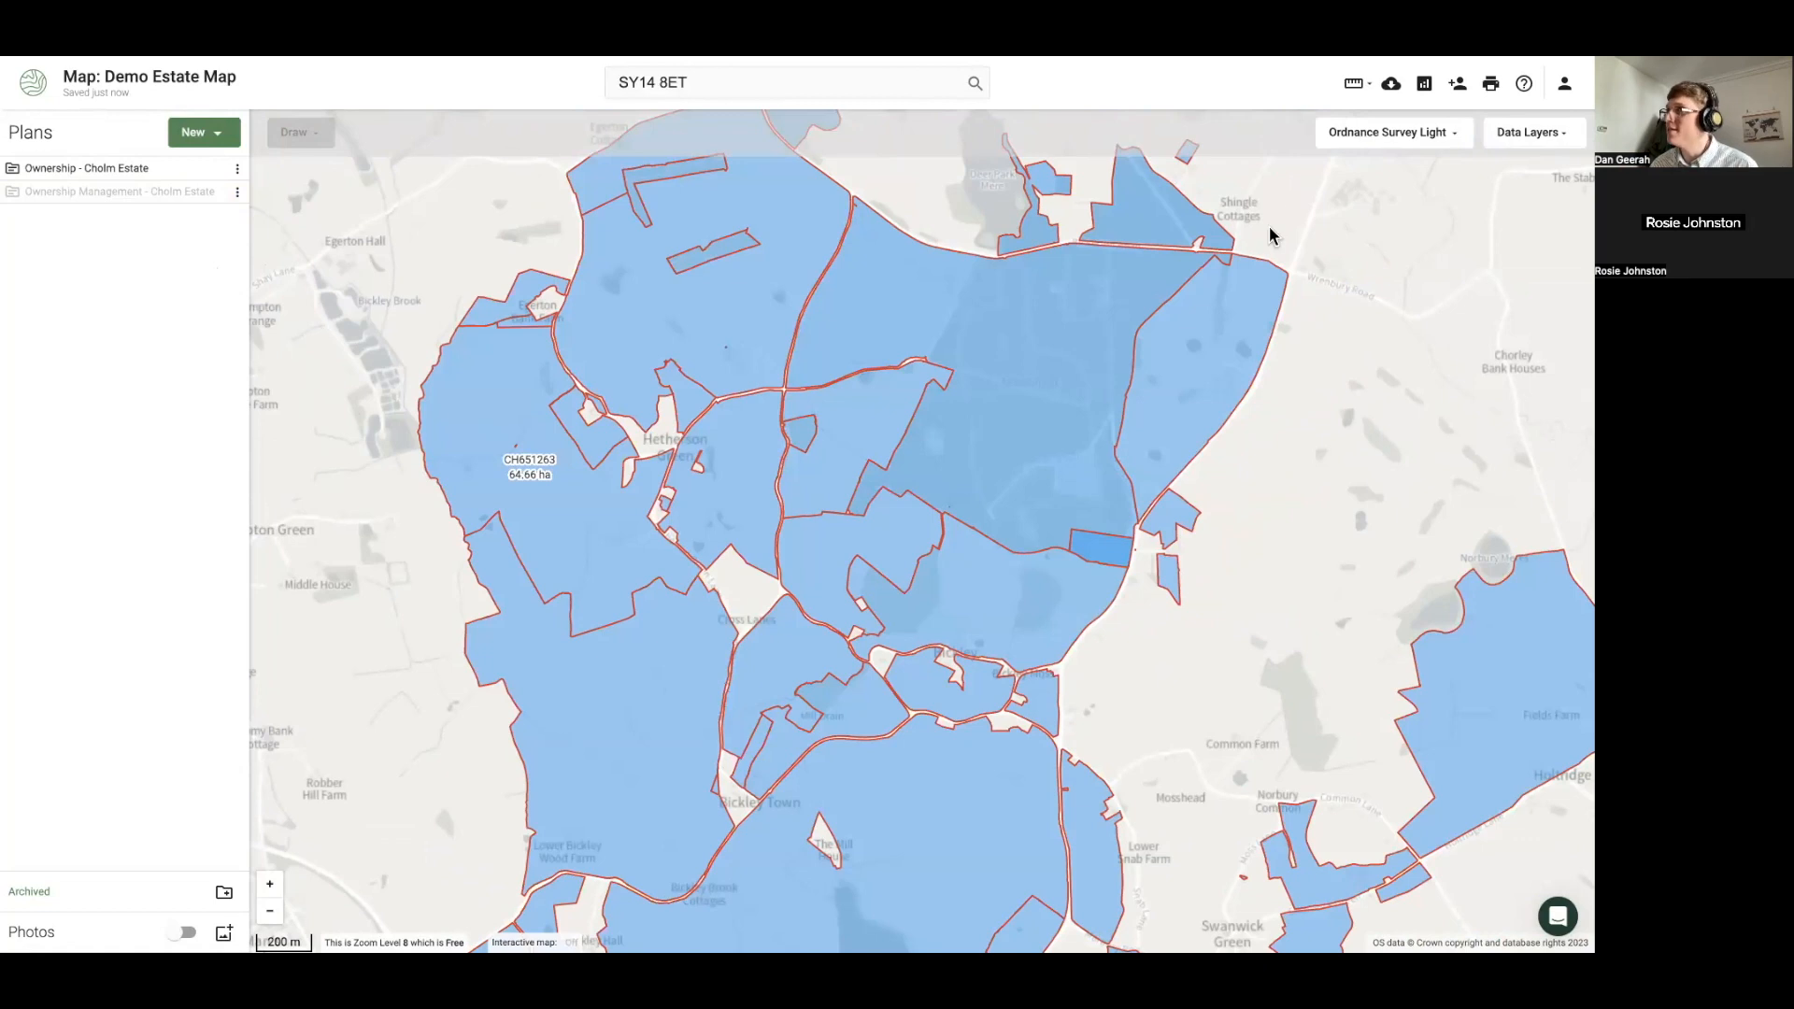
pyautogui.moveTo(218, 178)
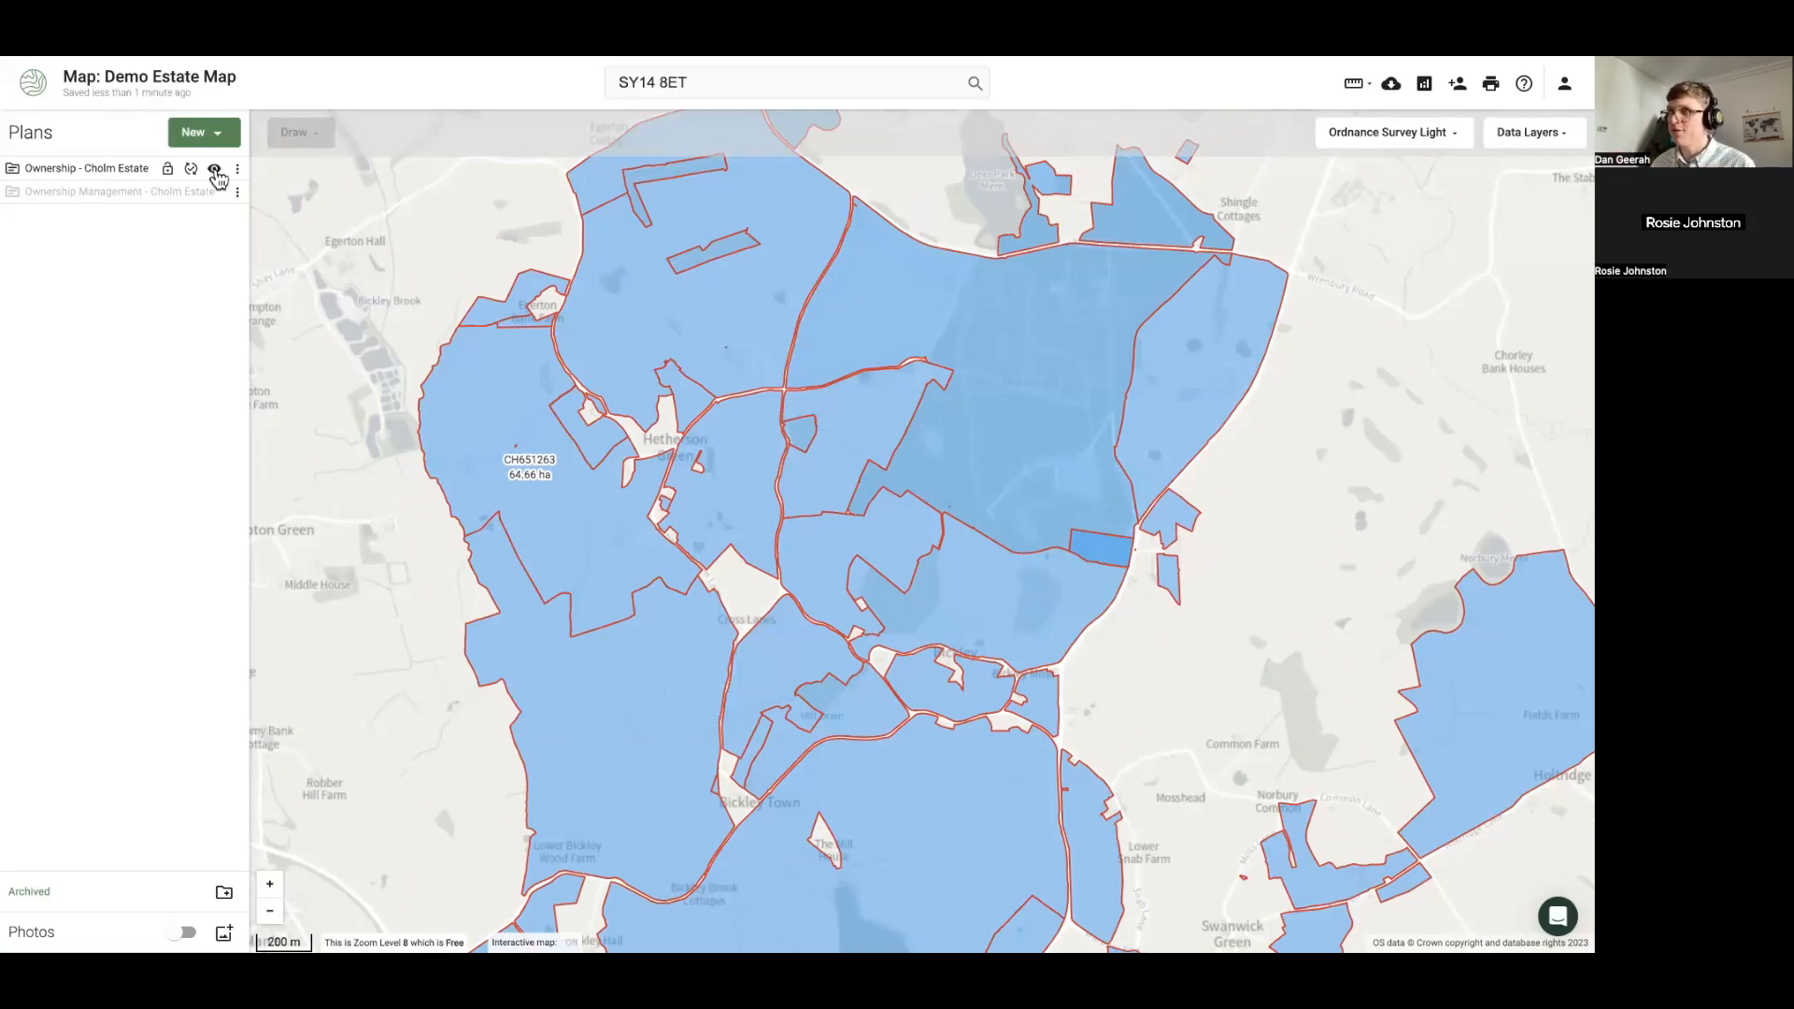
pyautogui.scroll(-3, 304, 336)
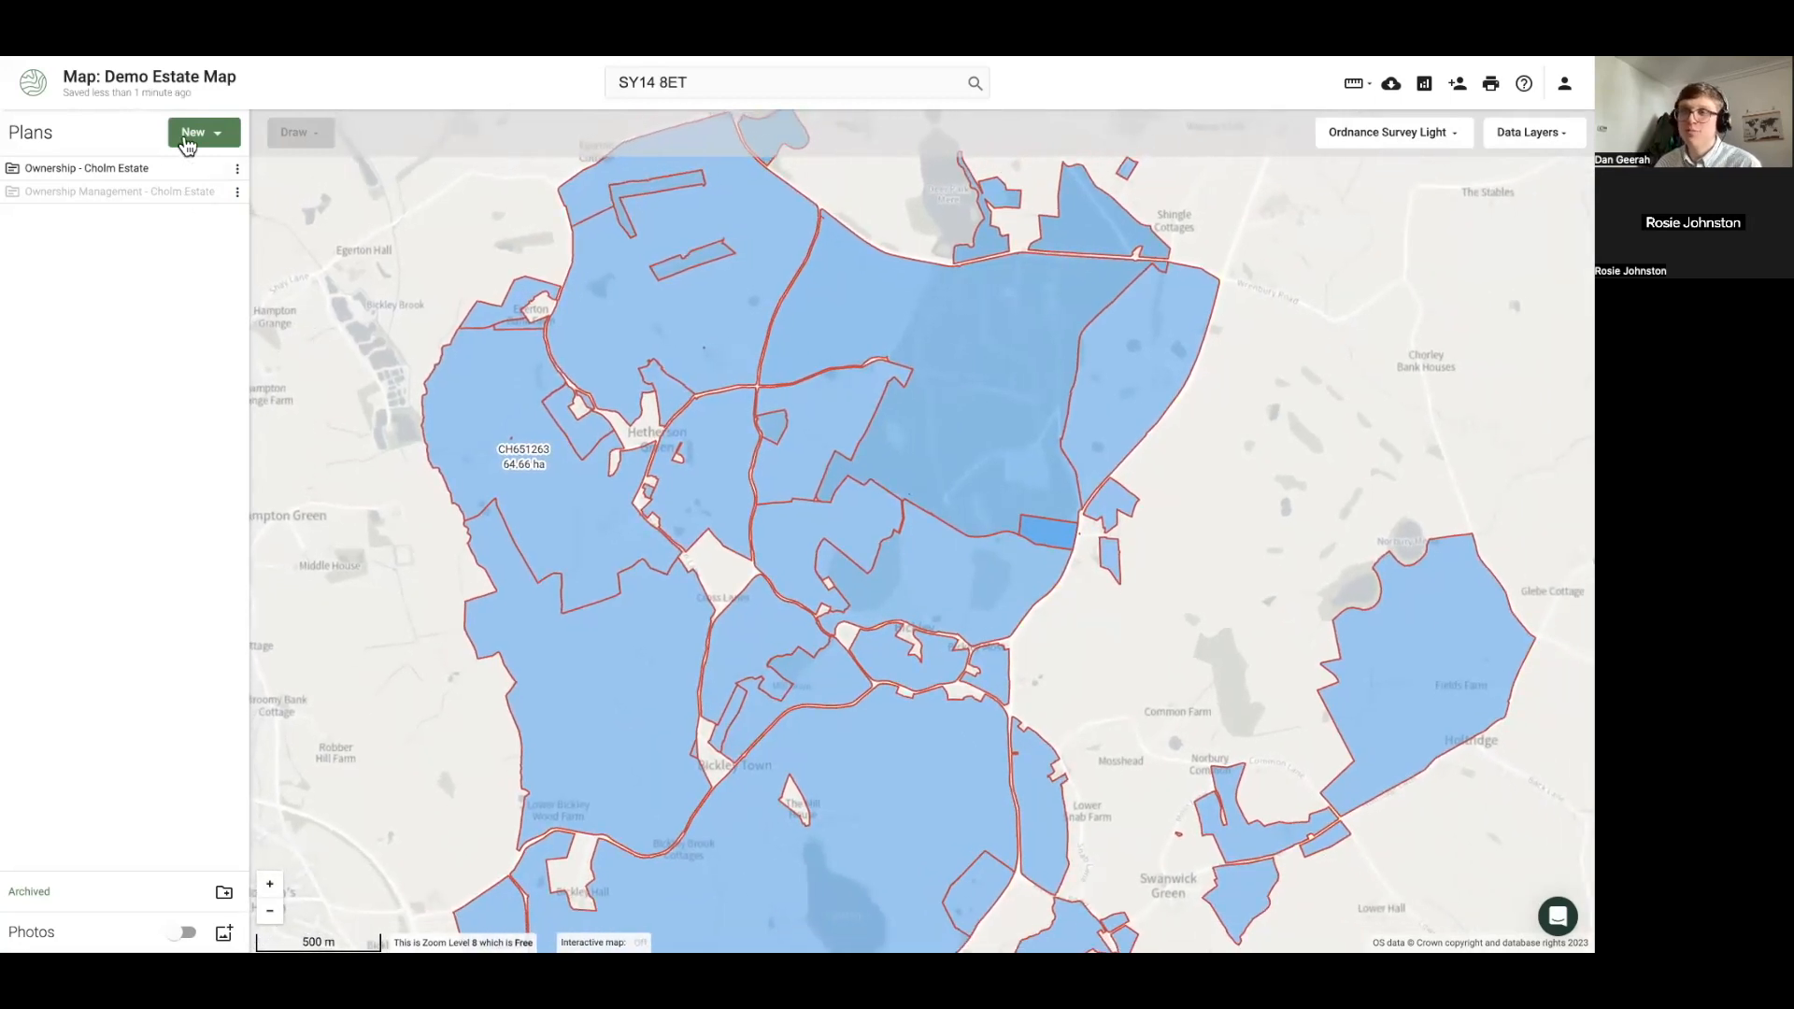
pyautogui.click(190, 135)
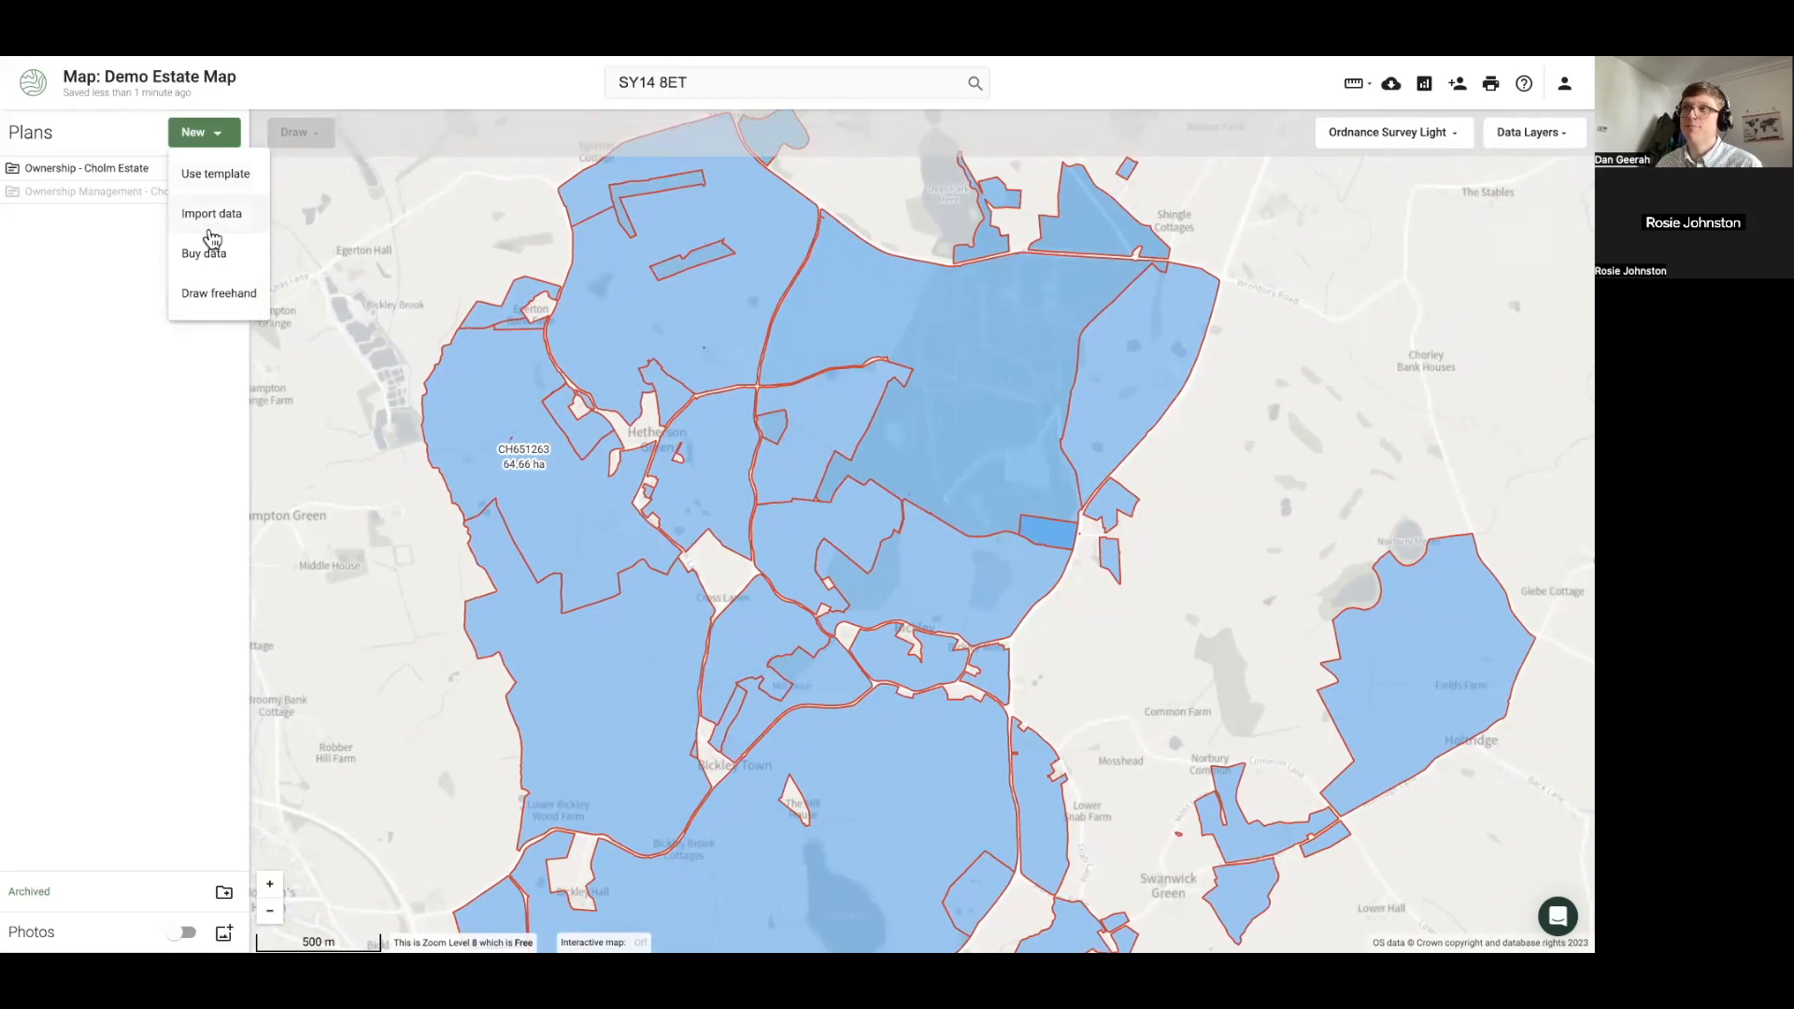
# Start buying MasterMap Topography Layer data with Ownership - Cholm Estate as the area
pyautogui.click(209, 265)
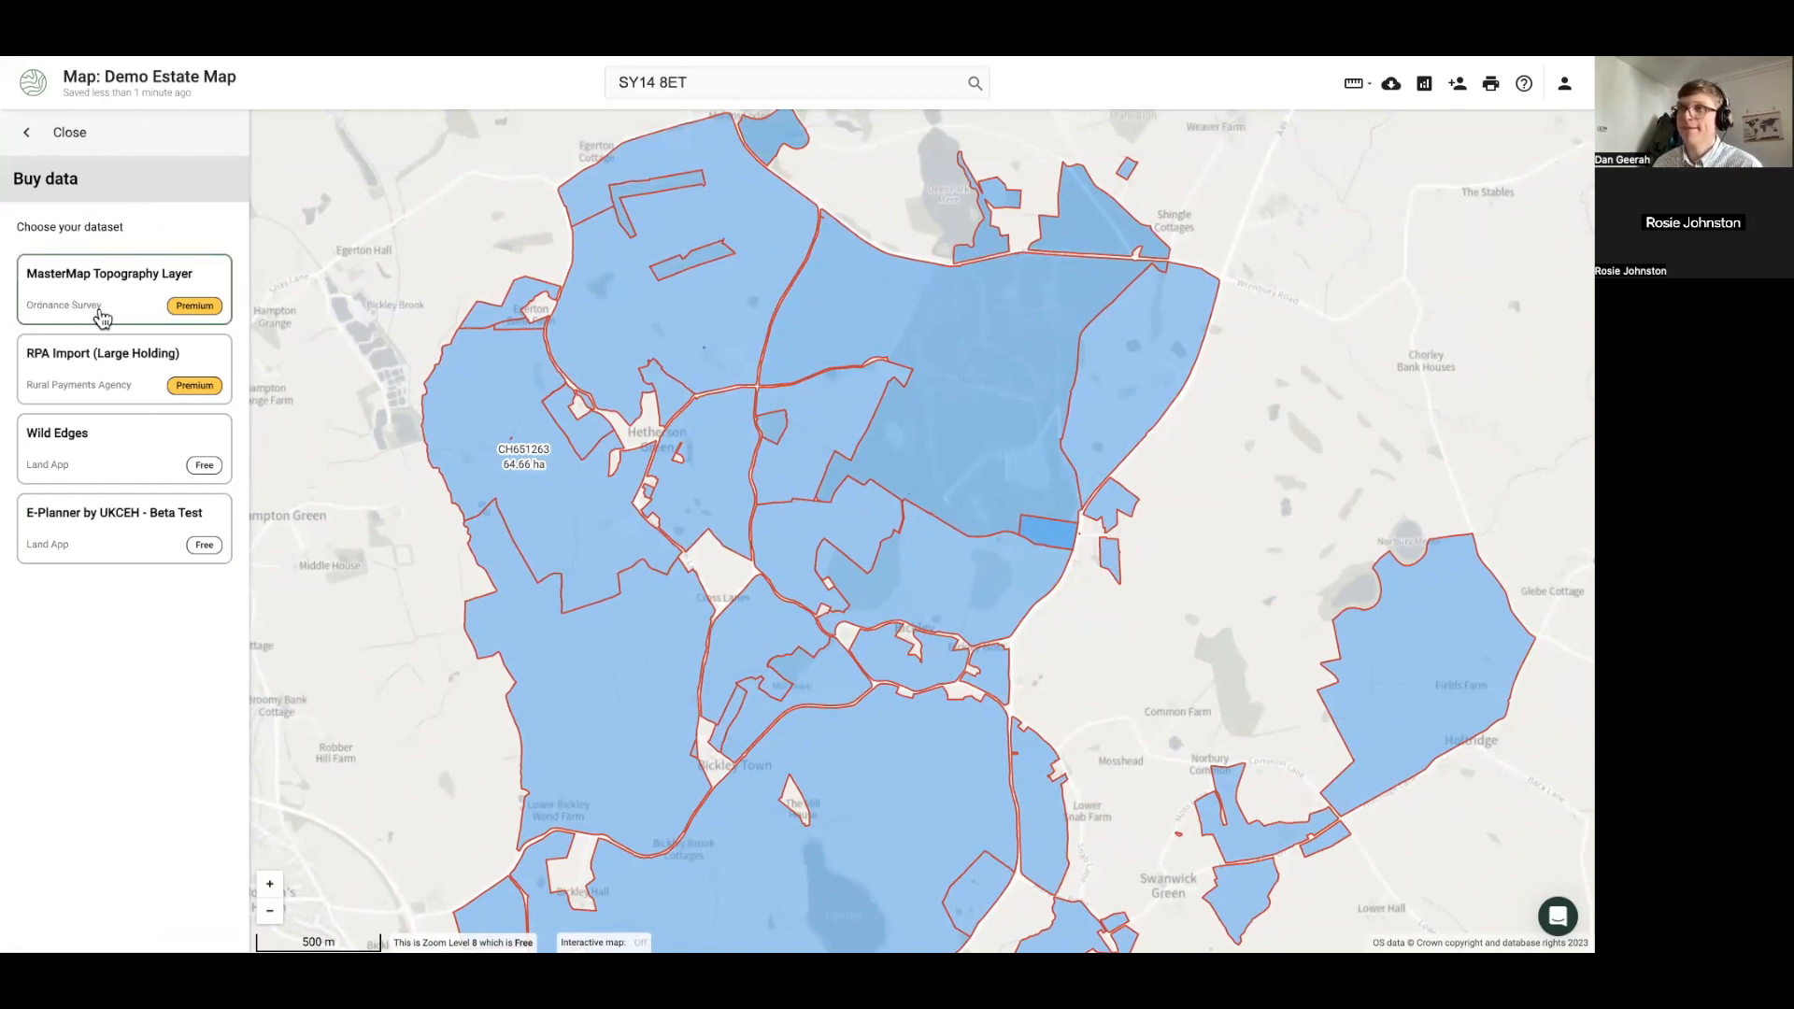
pyautogui.click(103, 319)
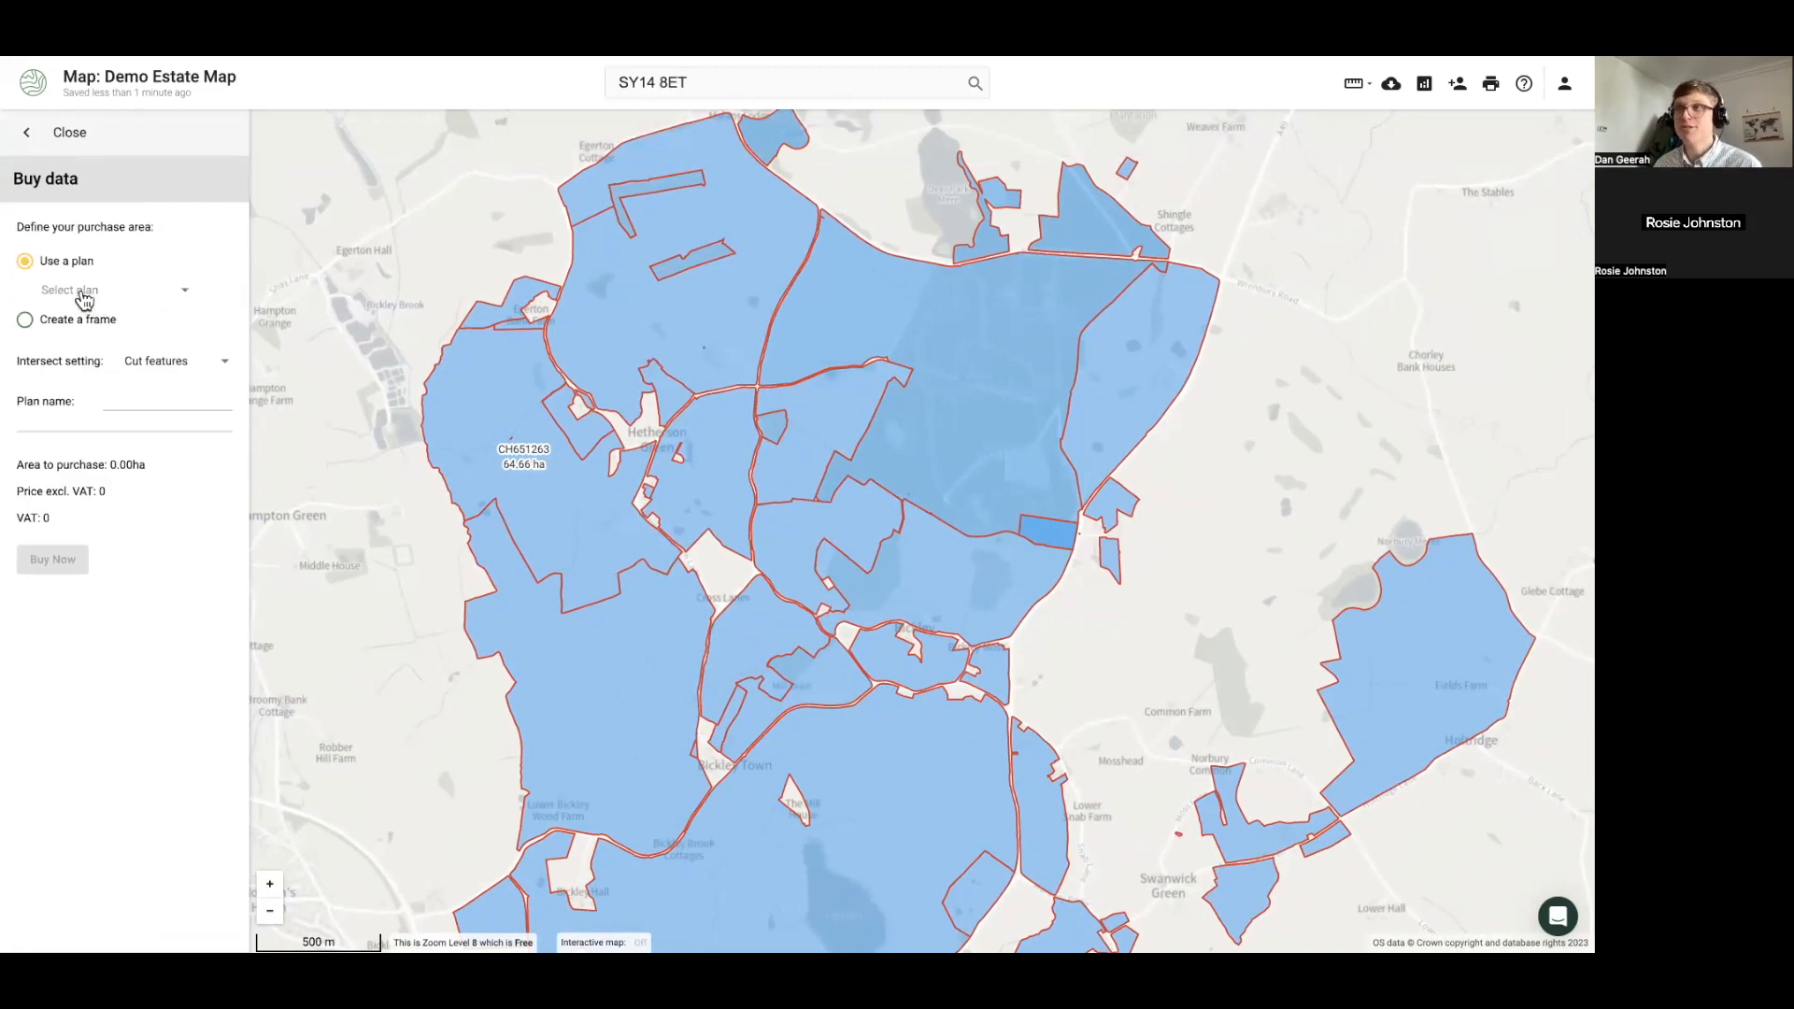
pyautogui.click(84, 297)
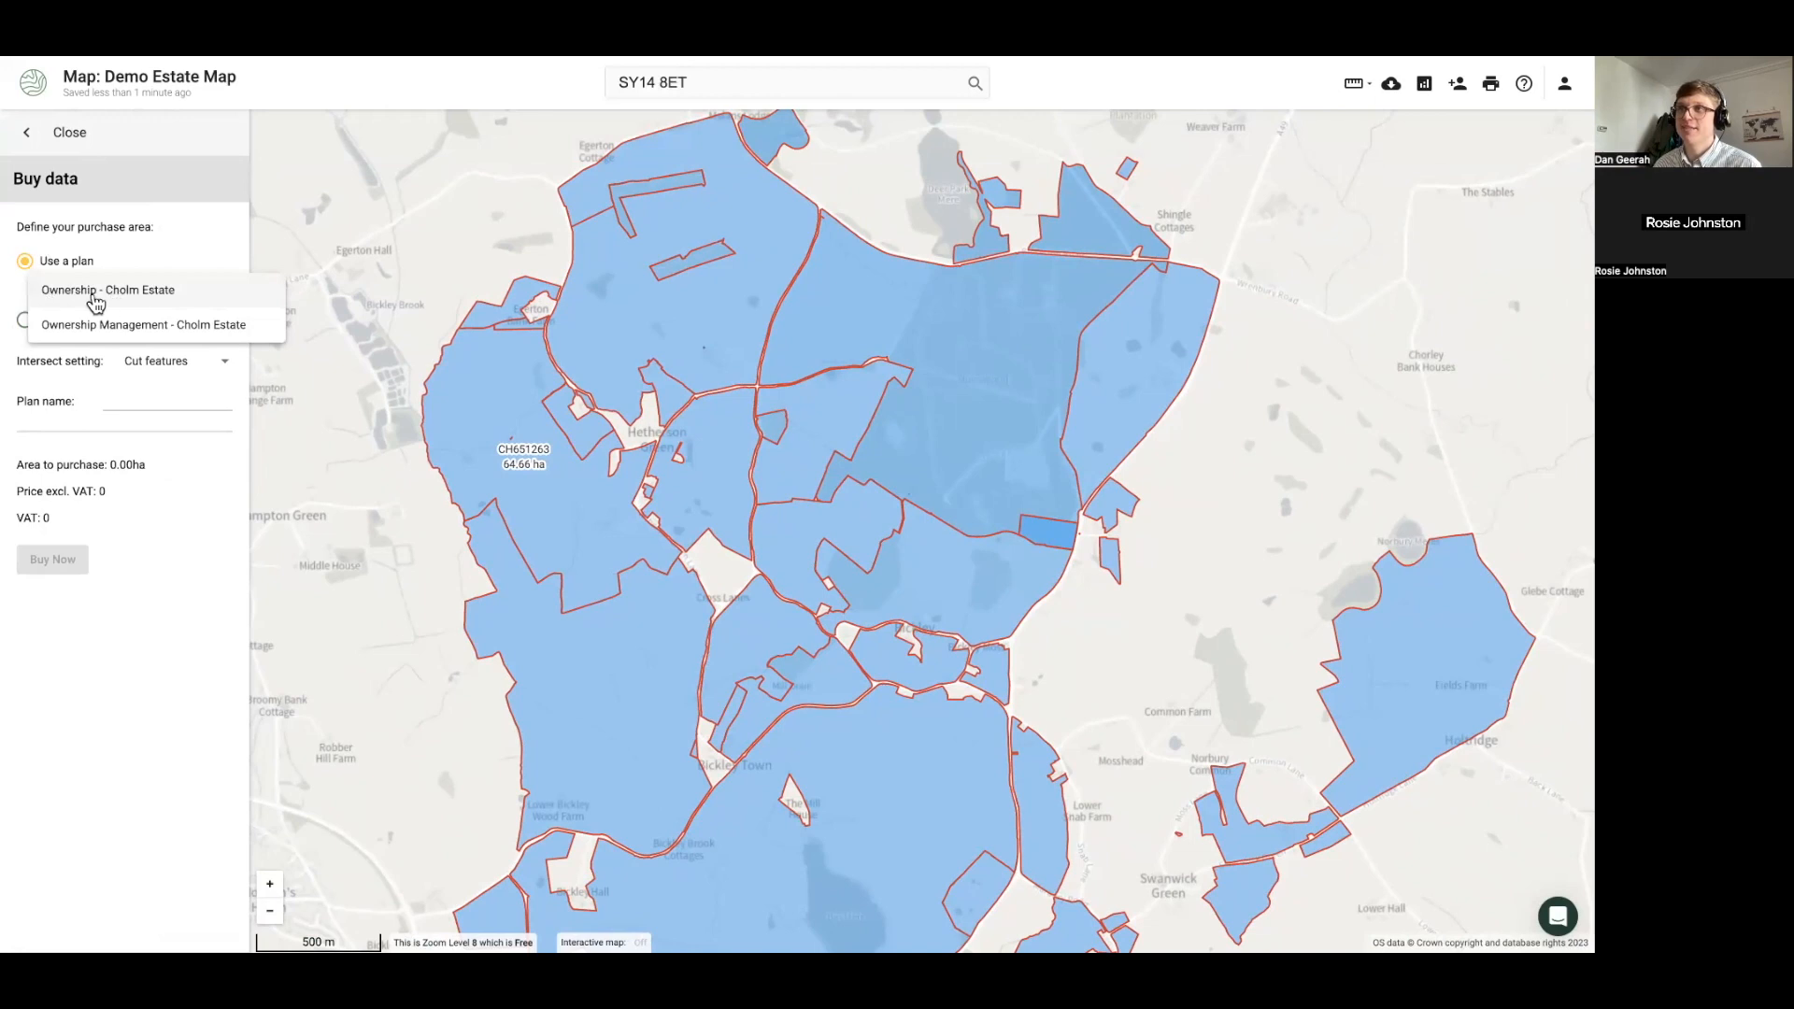
pyautogui.click(91, 294)
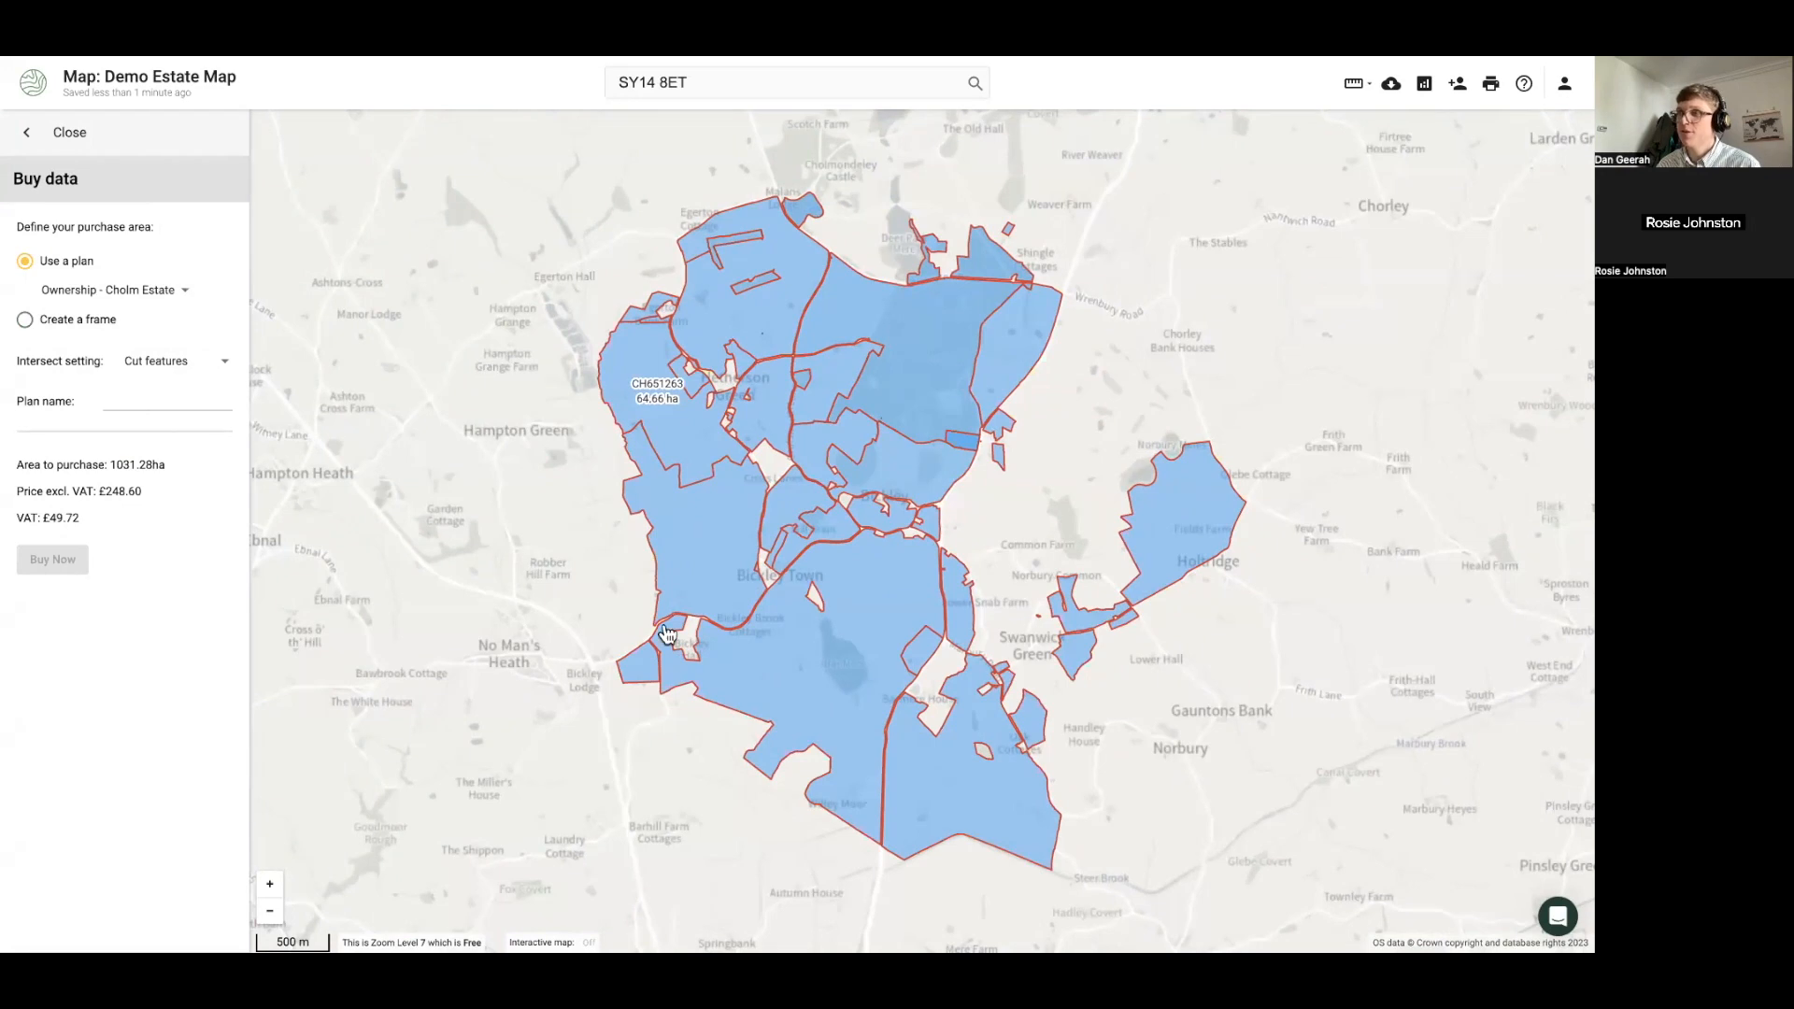
# Try Whole features, revert to Cut features intersect, and name the new plan 'Cho'
pyautogui.click(169, 370)
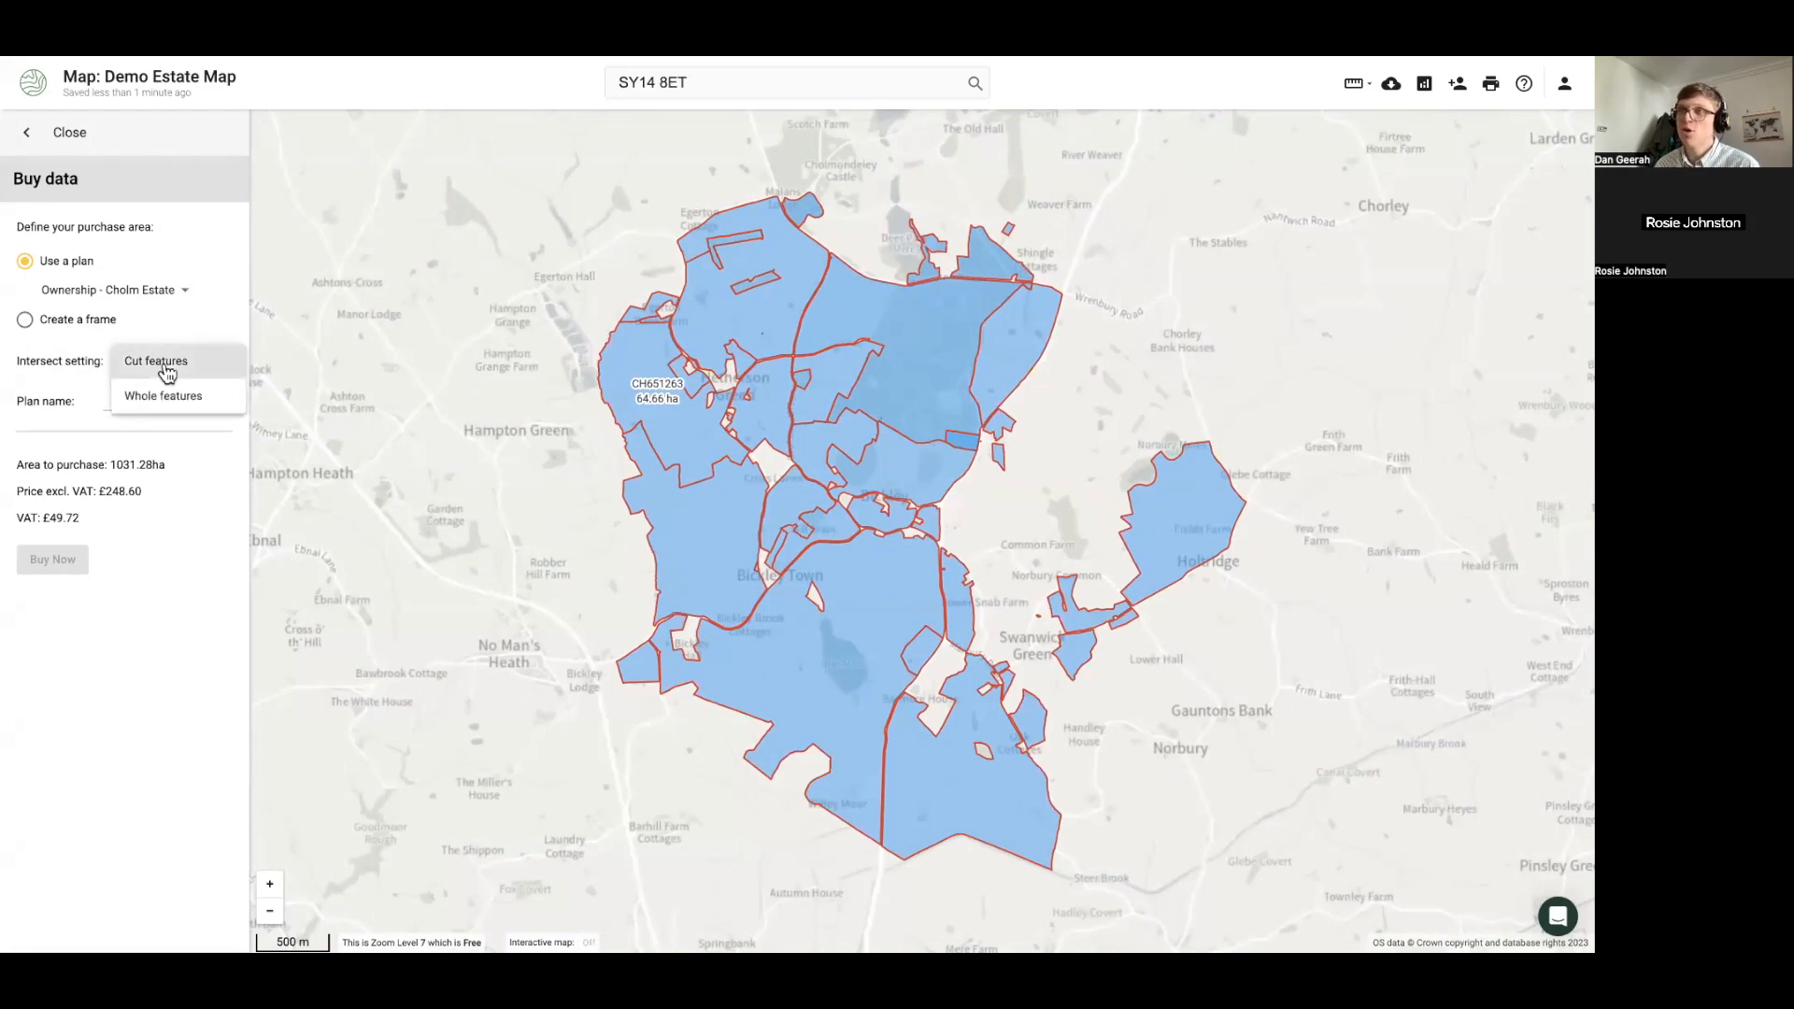
pyautogui.click(165, 398)
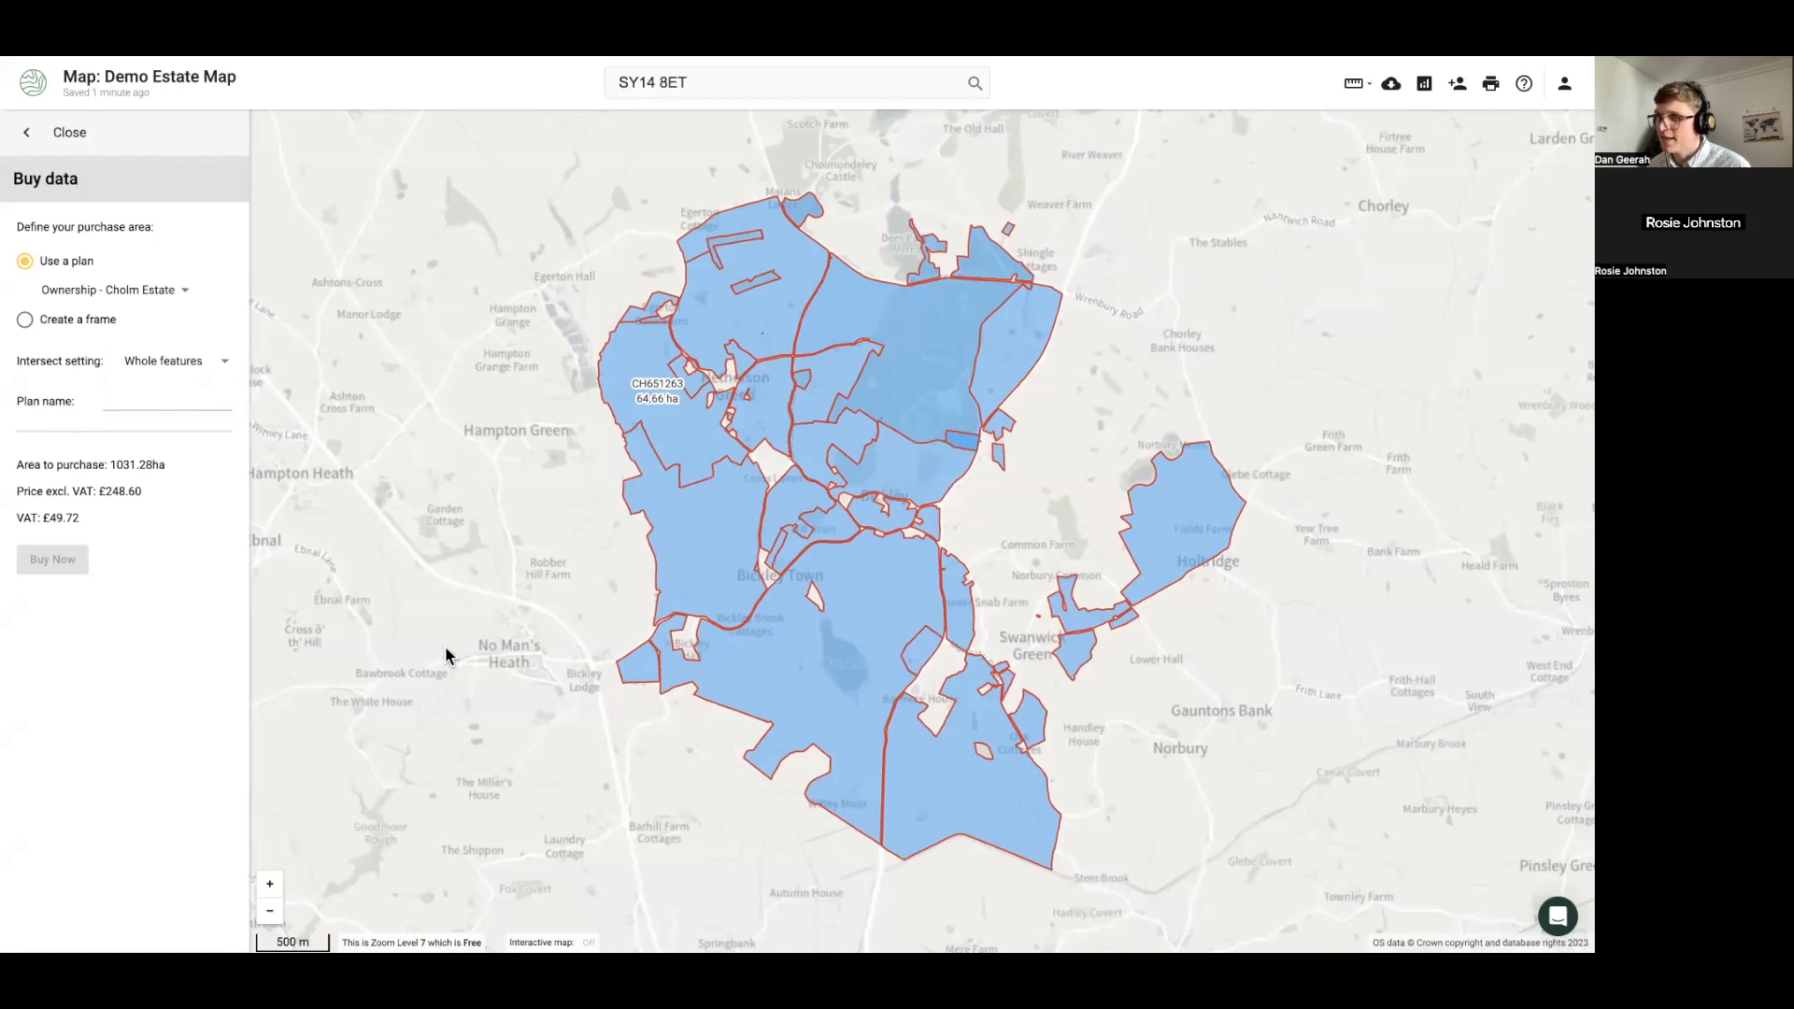
pyautogui.click(165, 363)
pyautogui.click(159, 332)
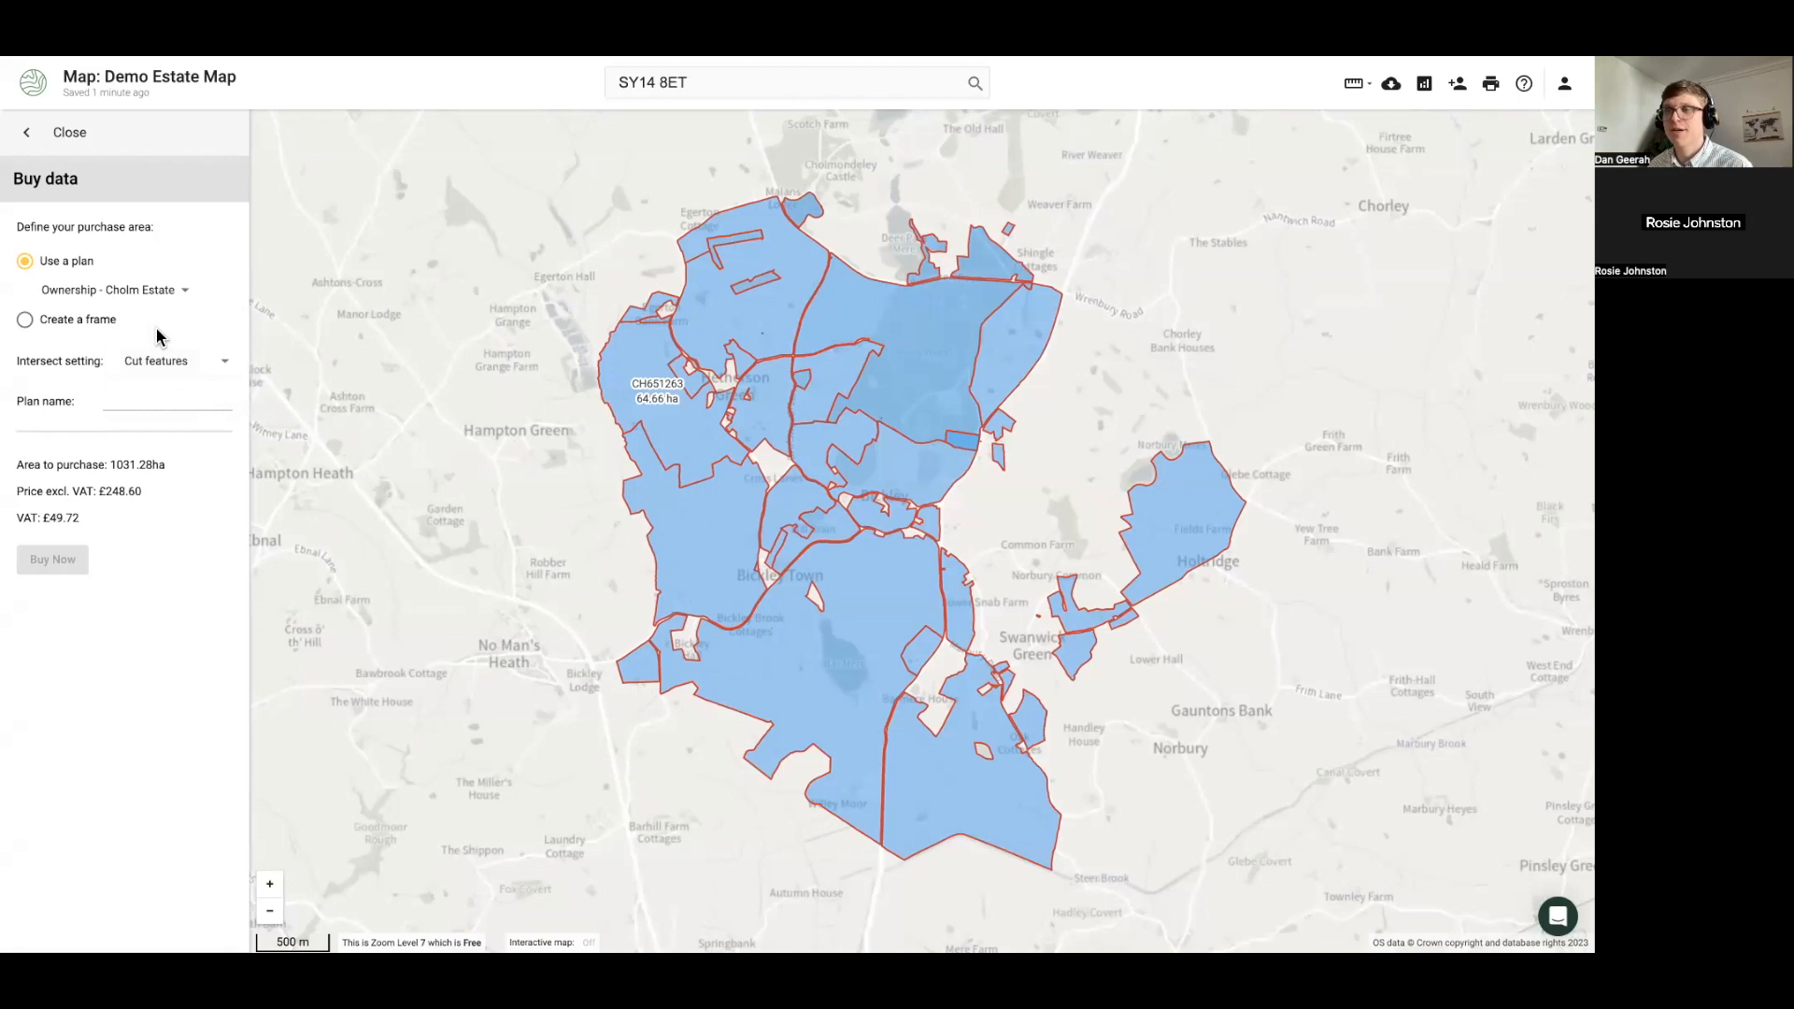
pyautogui.click(136, 397)
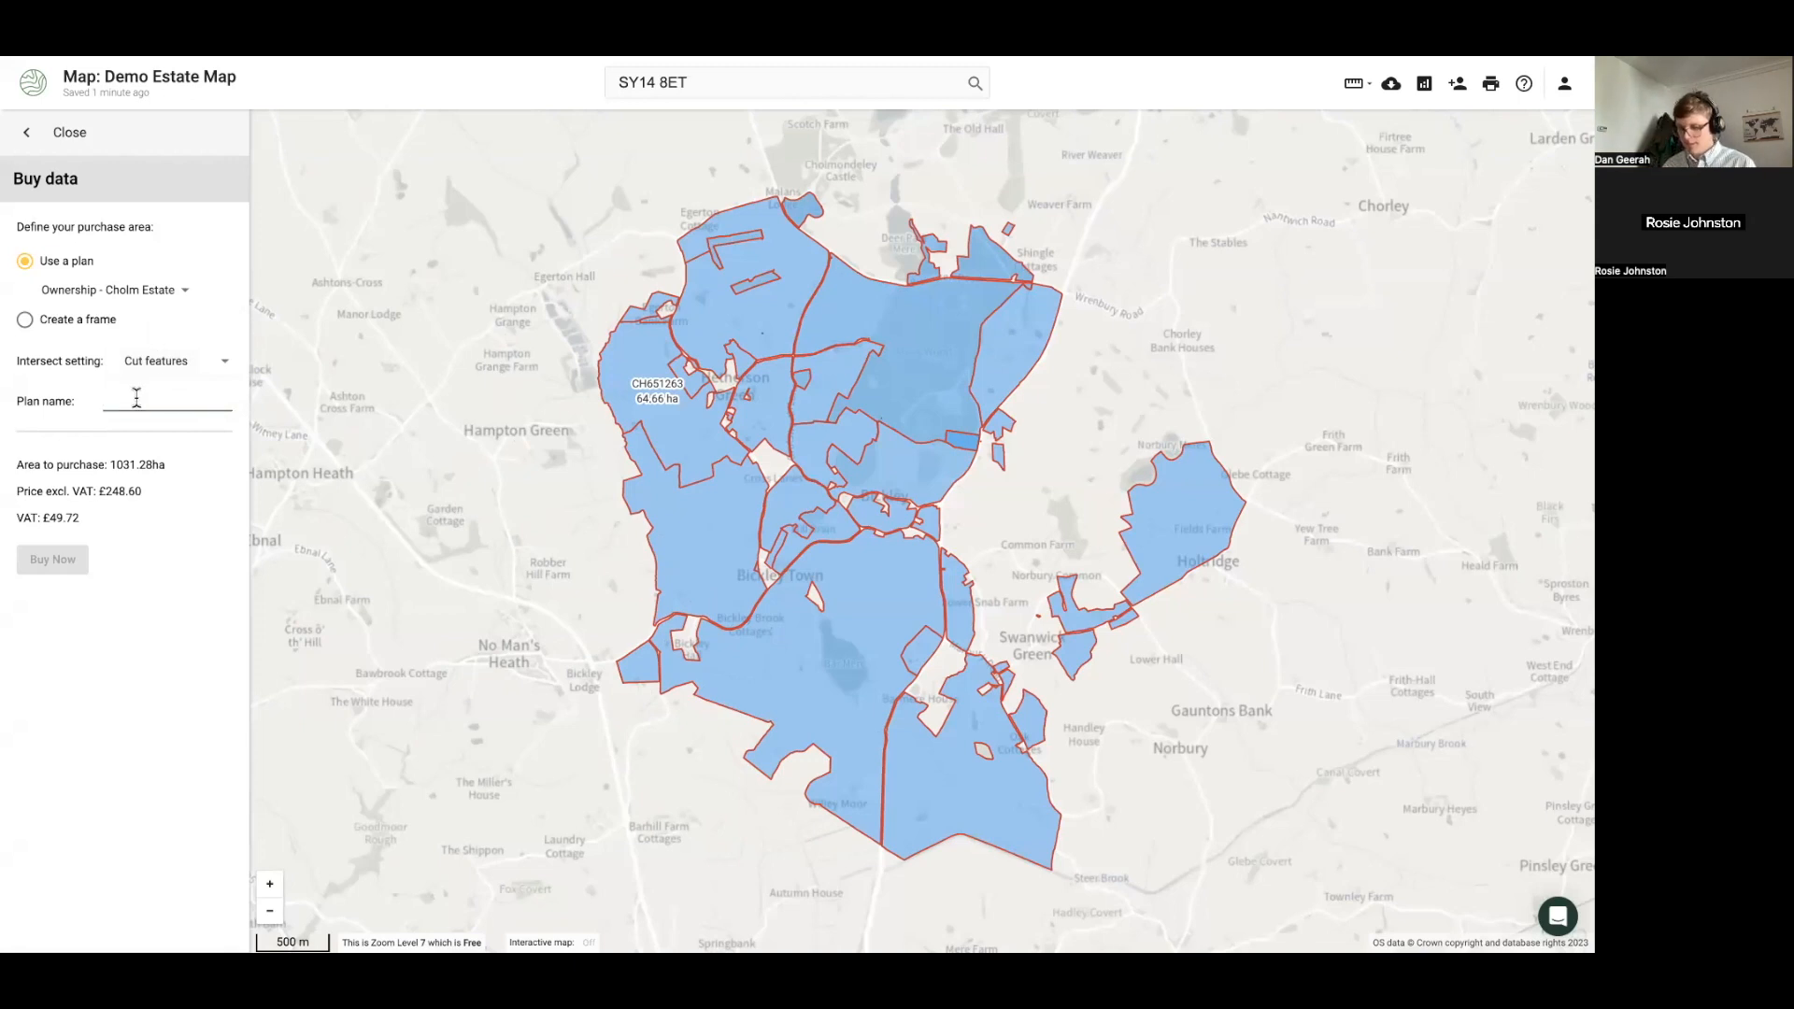
pyautogui.write('Chol demo')
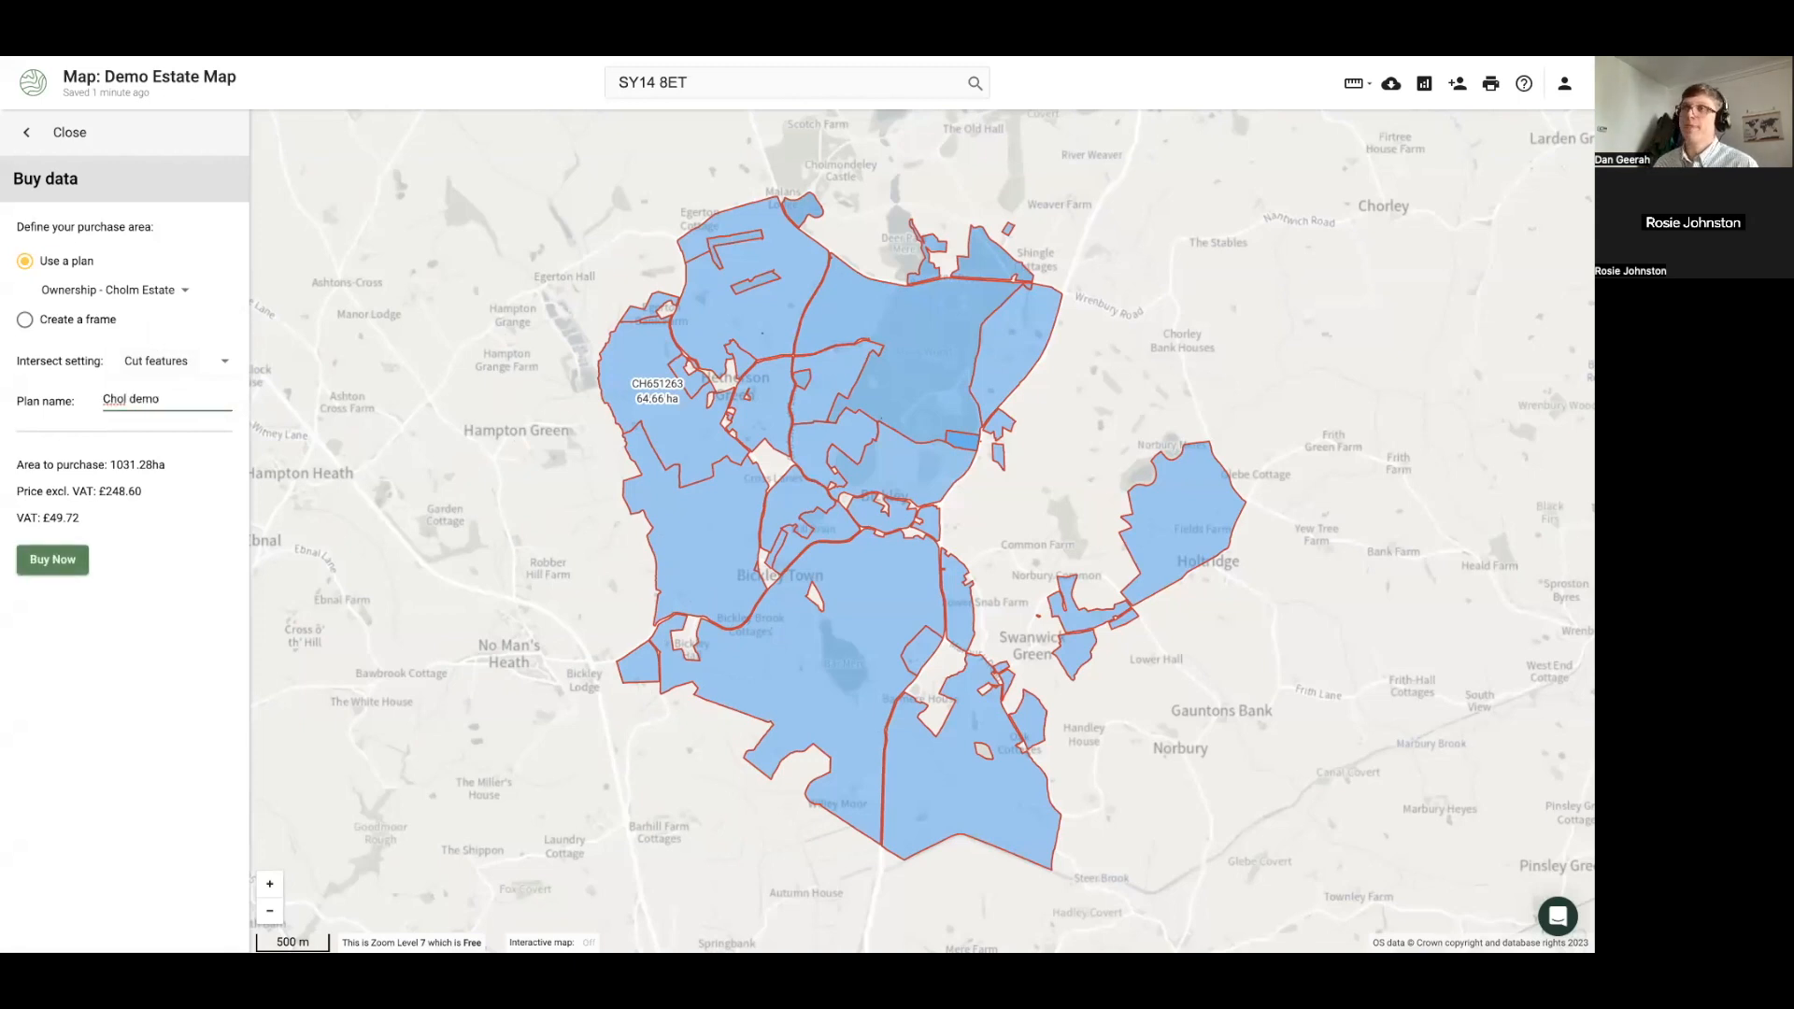
pyautogui.click(161, 505)
pyautogui.moveTo(142, 492); pyautogui.dragTo(106, 497)
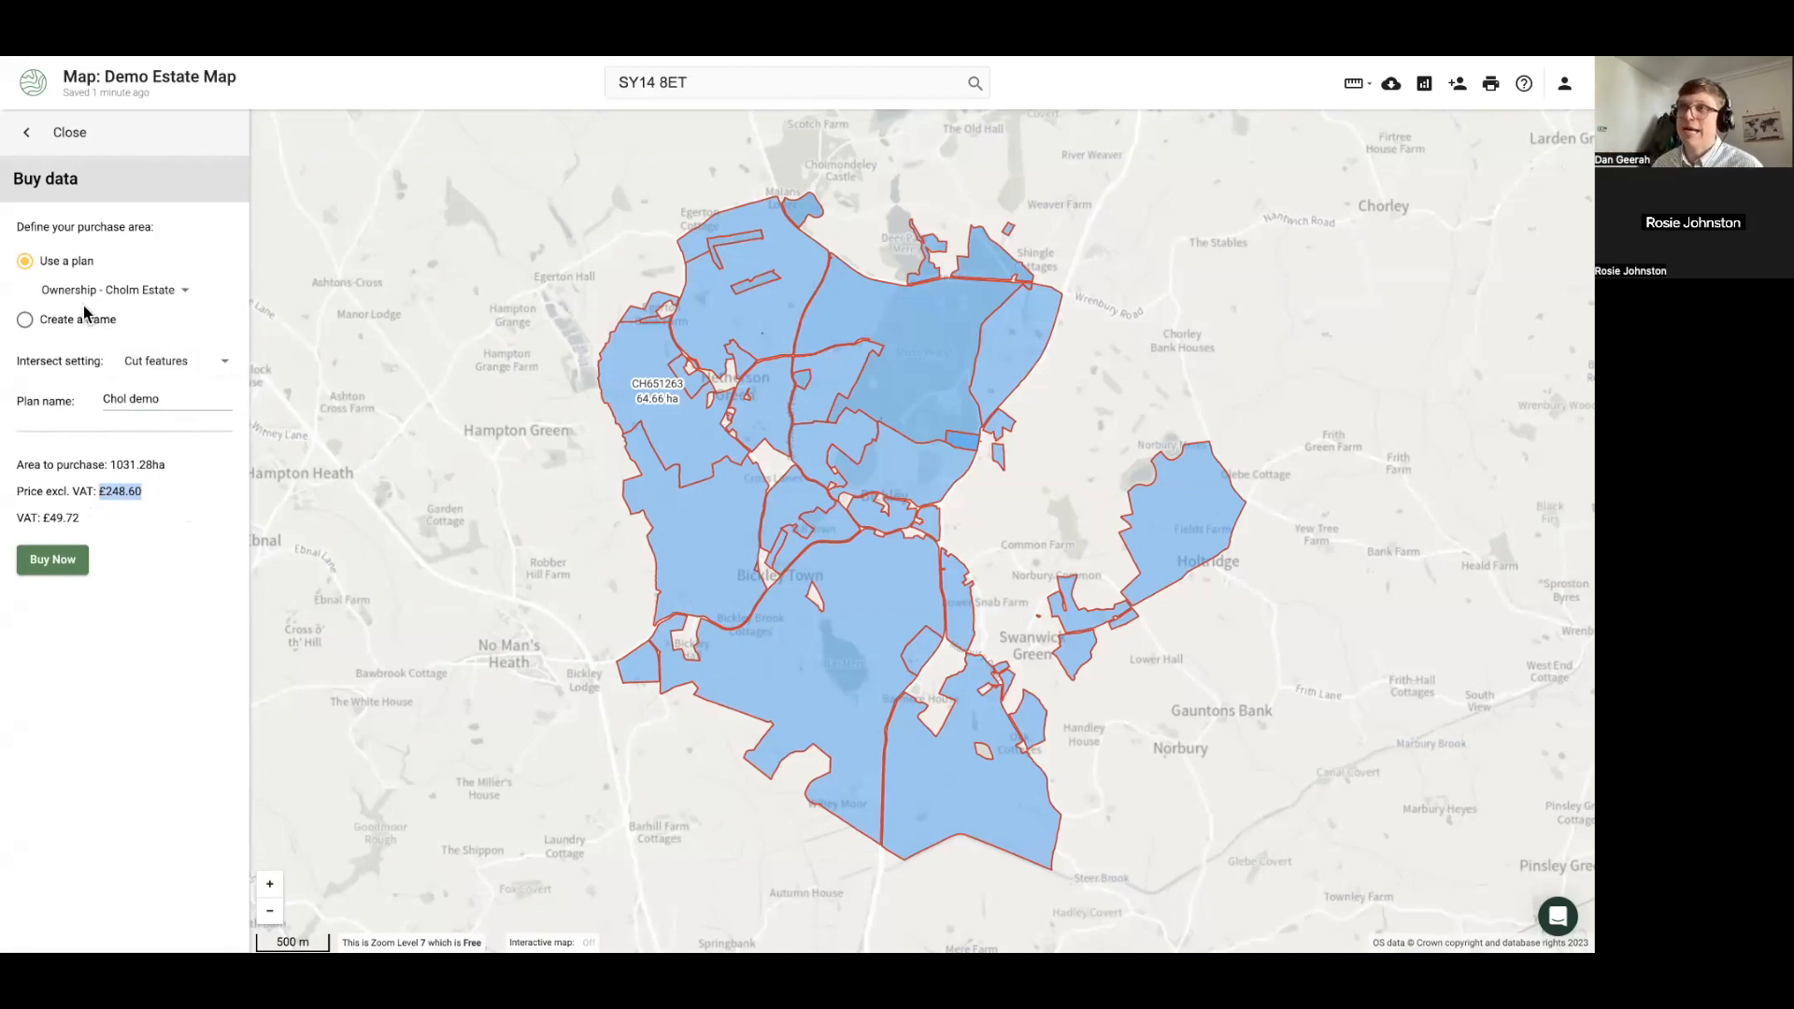
# Adjust a purchase frame, then revert to the ownership plan area: 1031.28 ha, £248.60
pyautogui.click(180, 321)
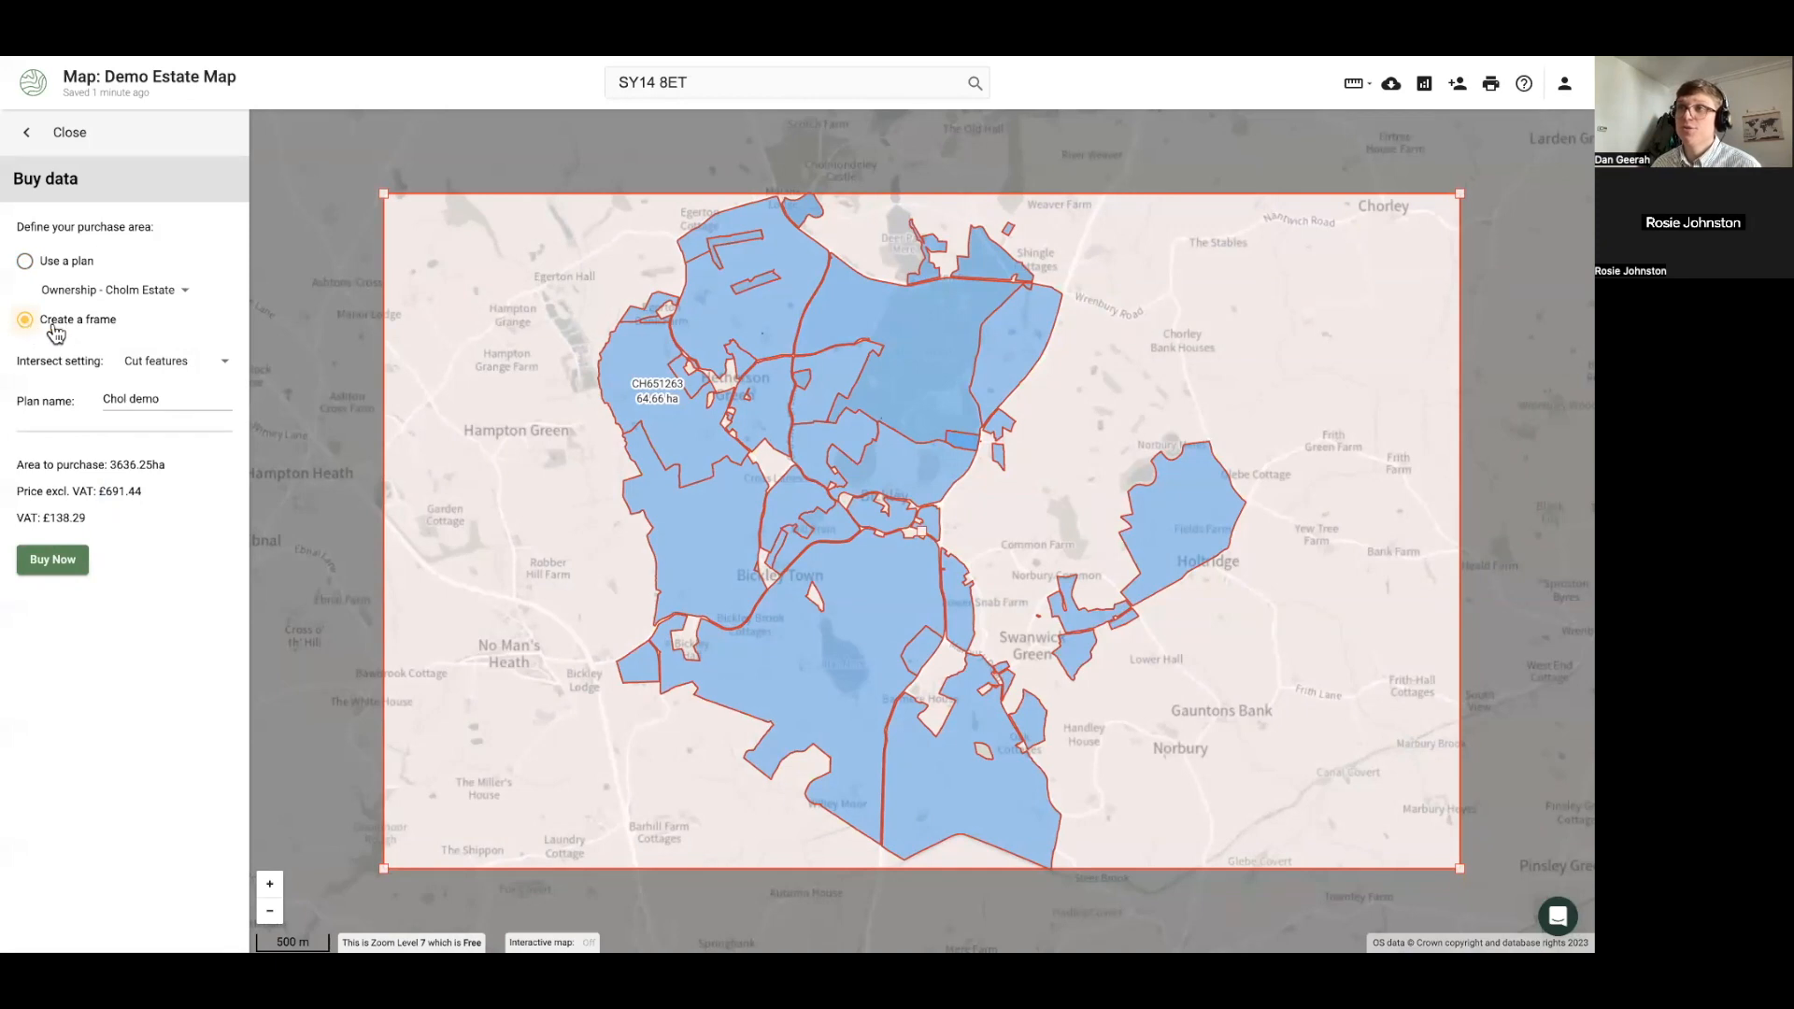
pyautogui.moveTo(384, 868); pyautogui.dragTo(470, 868)
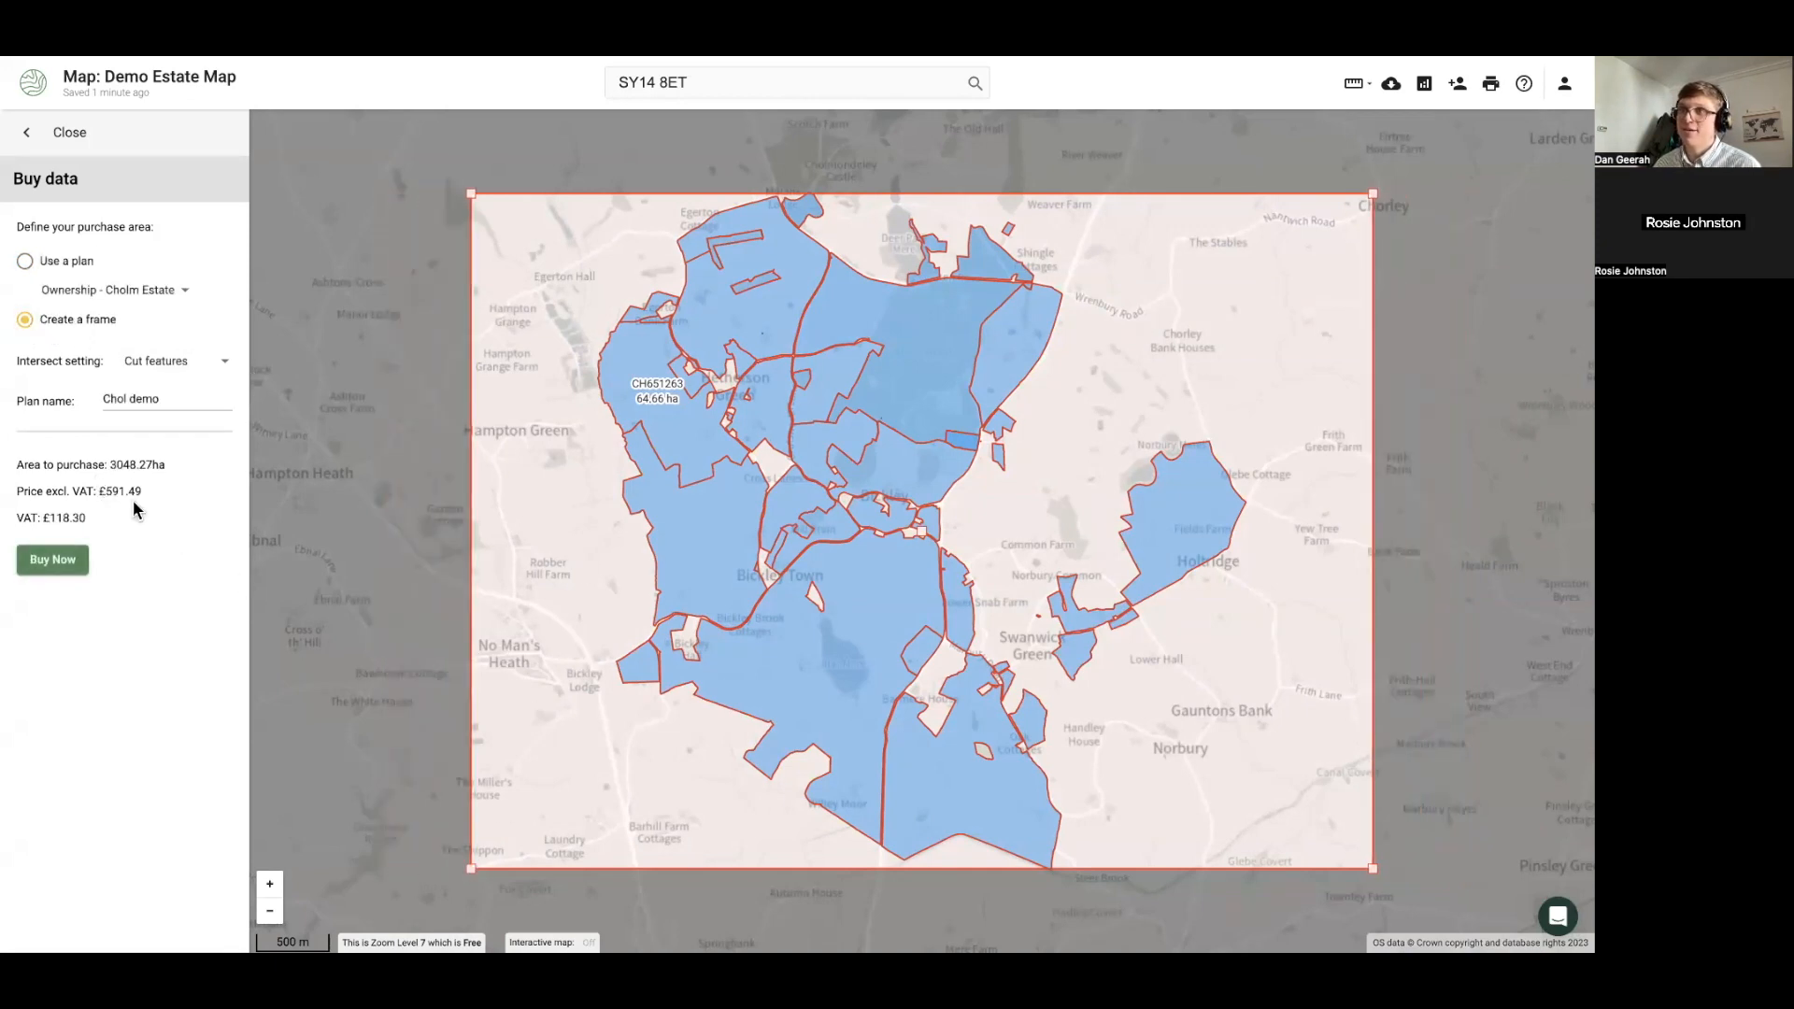
pyautogui.moveTo(926, 533)
pyautogui.mouseDown()
pyautogui.moveTo(995, 526)
pyautogui.moveTo(925, 532)
pyautogui.mouseUp()
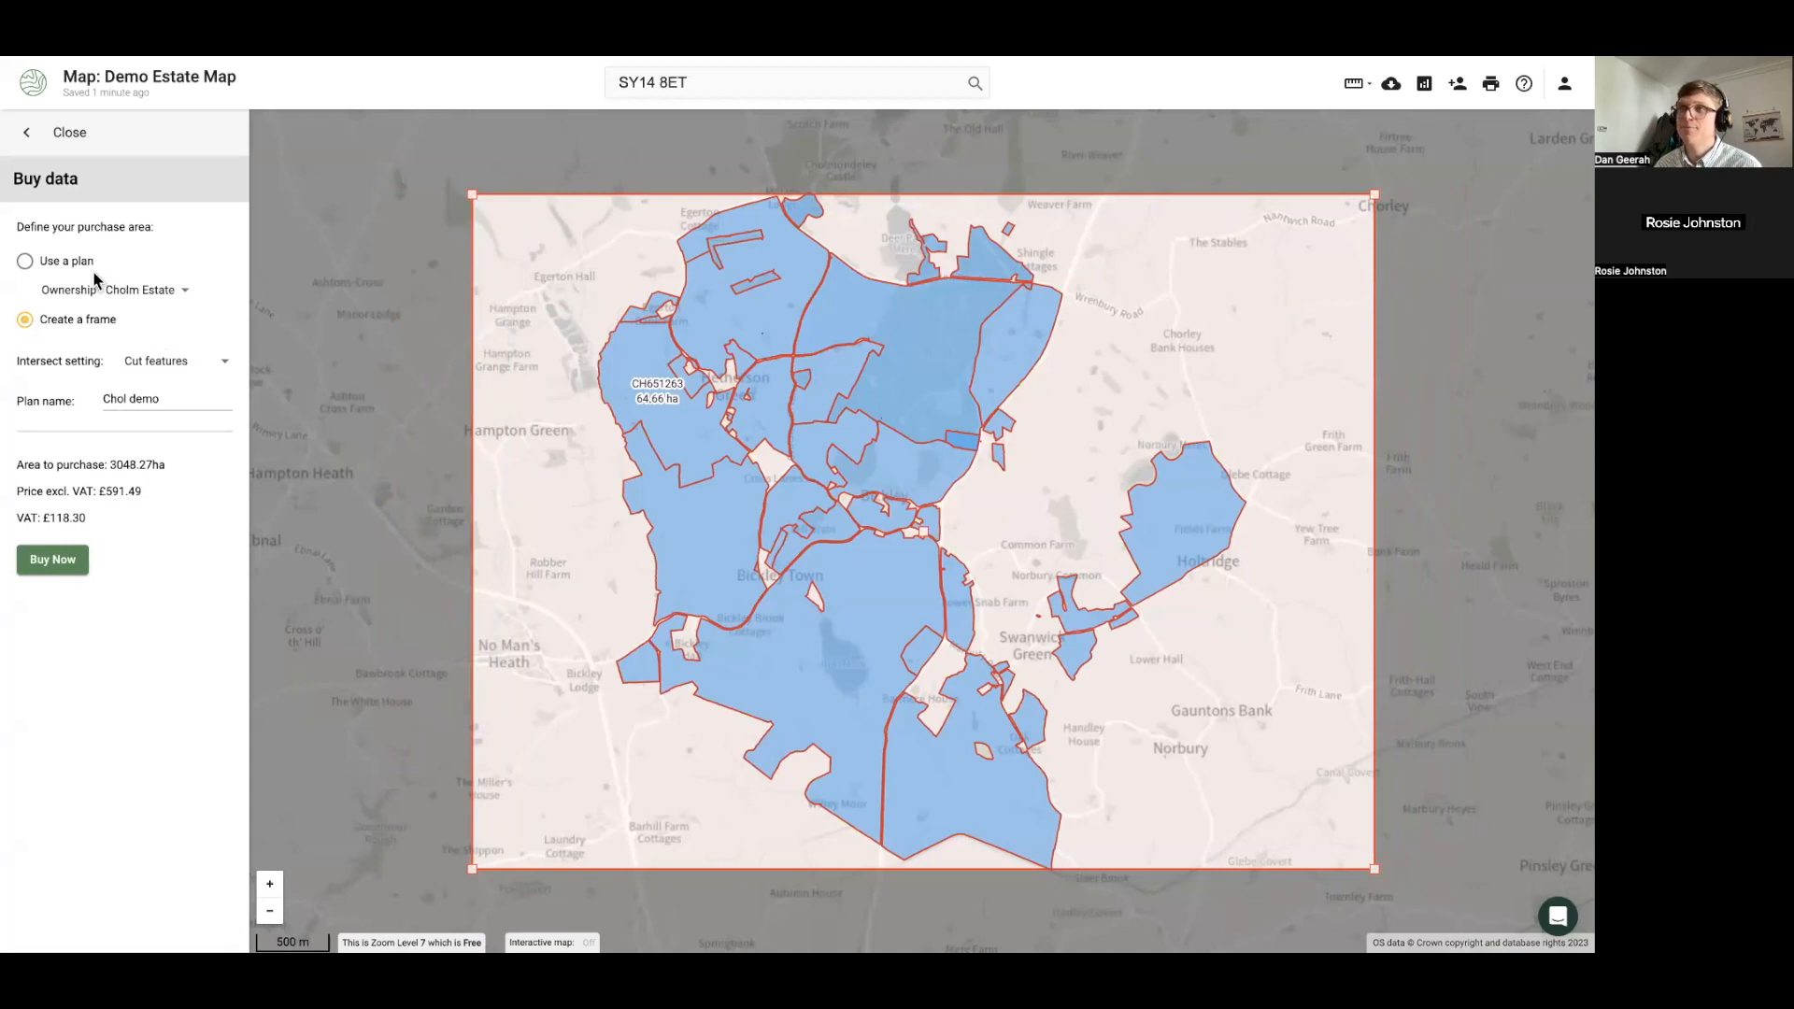
pyautogui.click(26, 264)
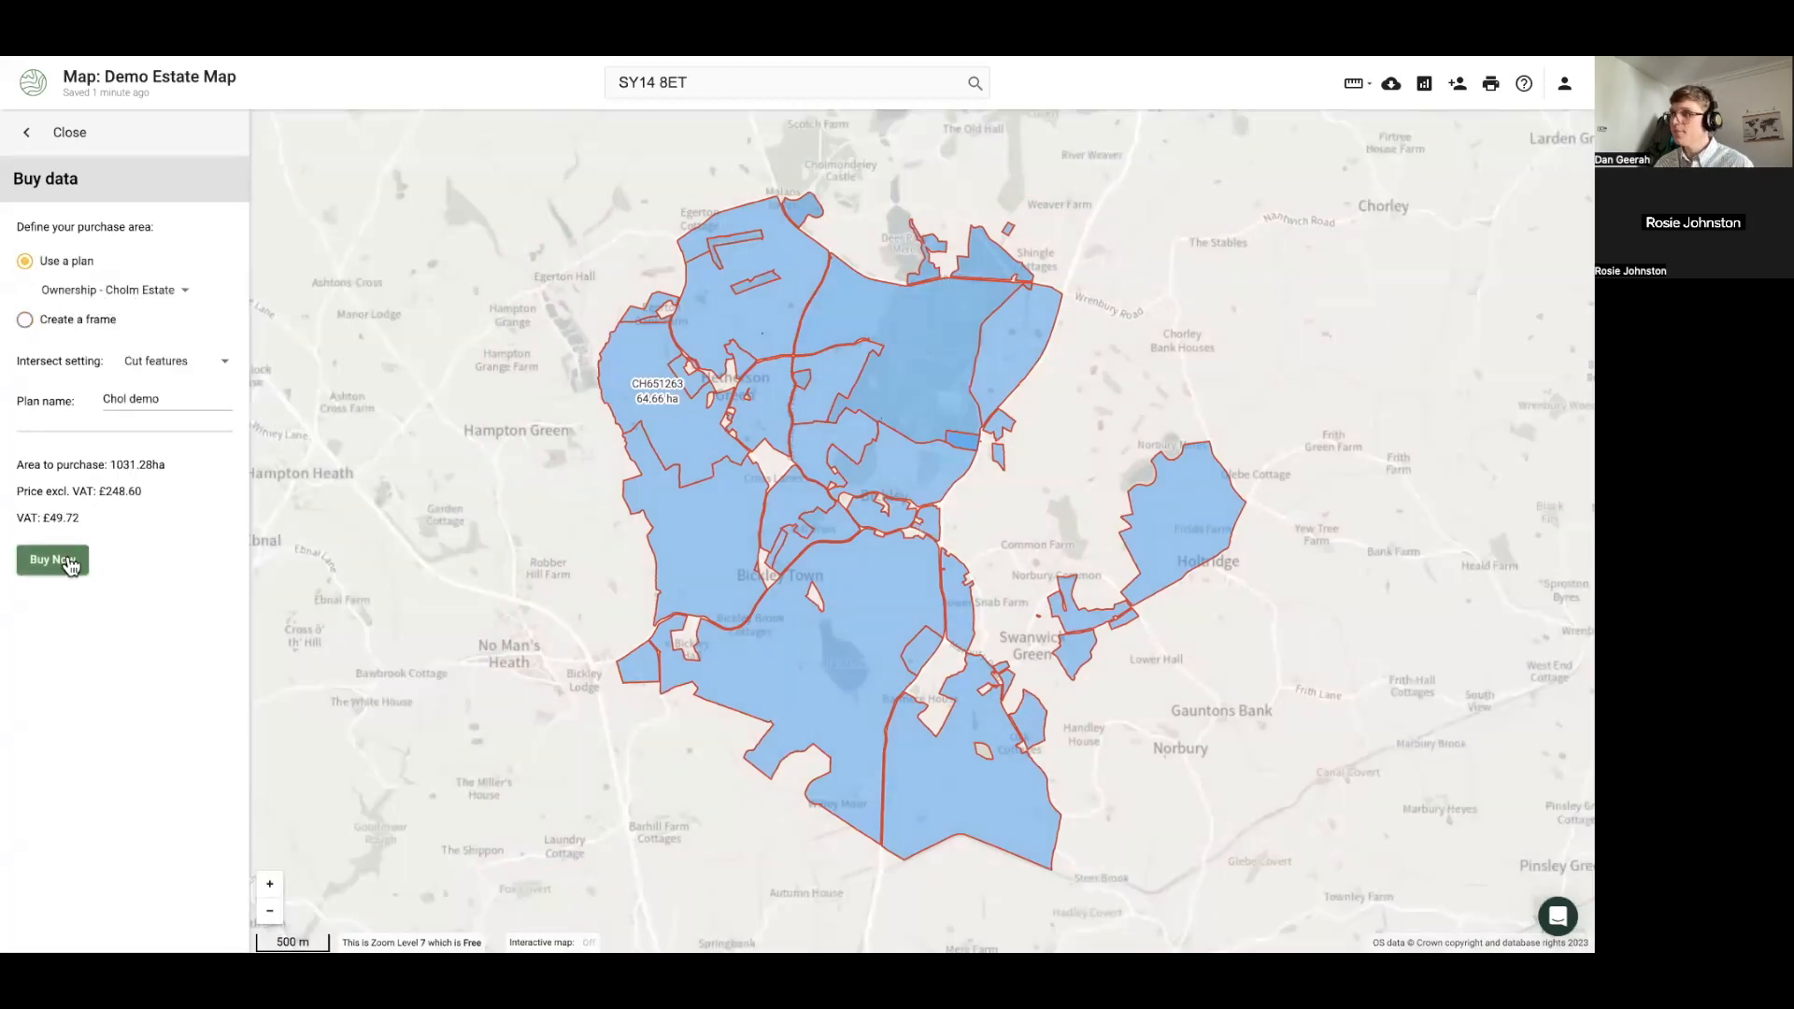
pyautogui.click(70, 563)
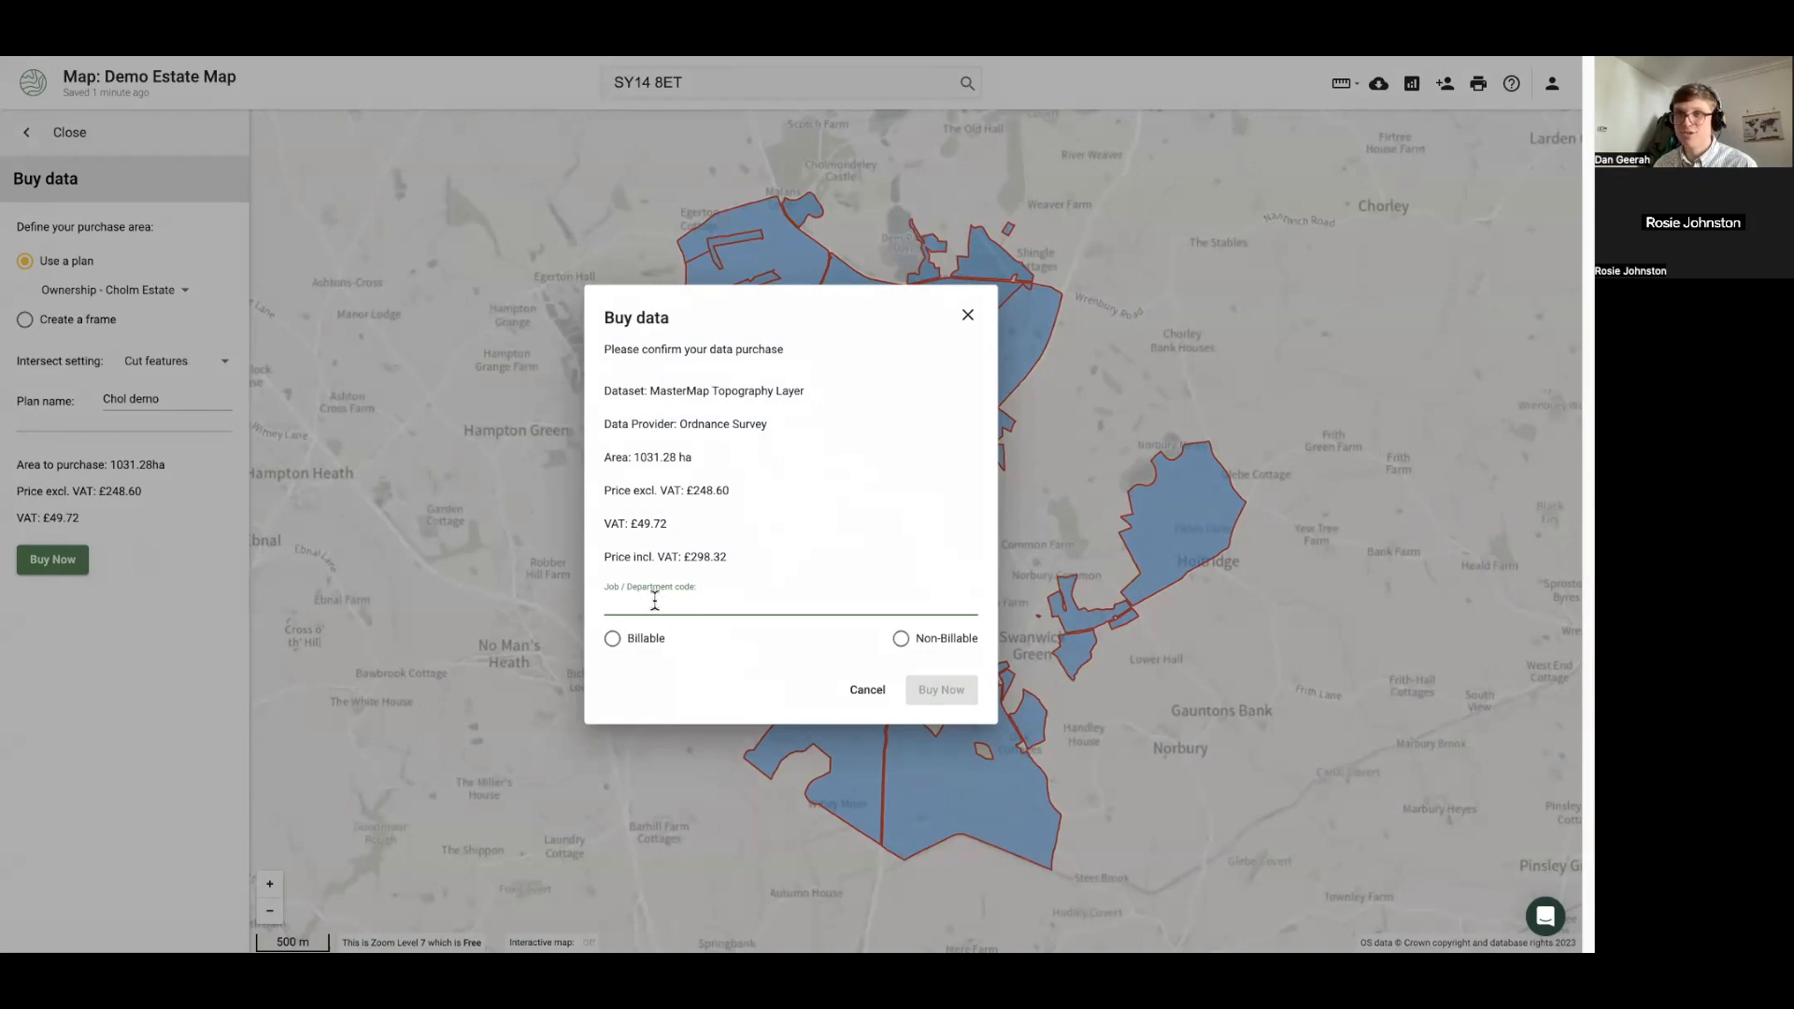
# Buy the data with job code Demo001 marked as Billable, then return to the map
pyautogui.write('Demo001')
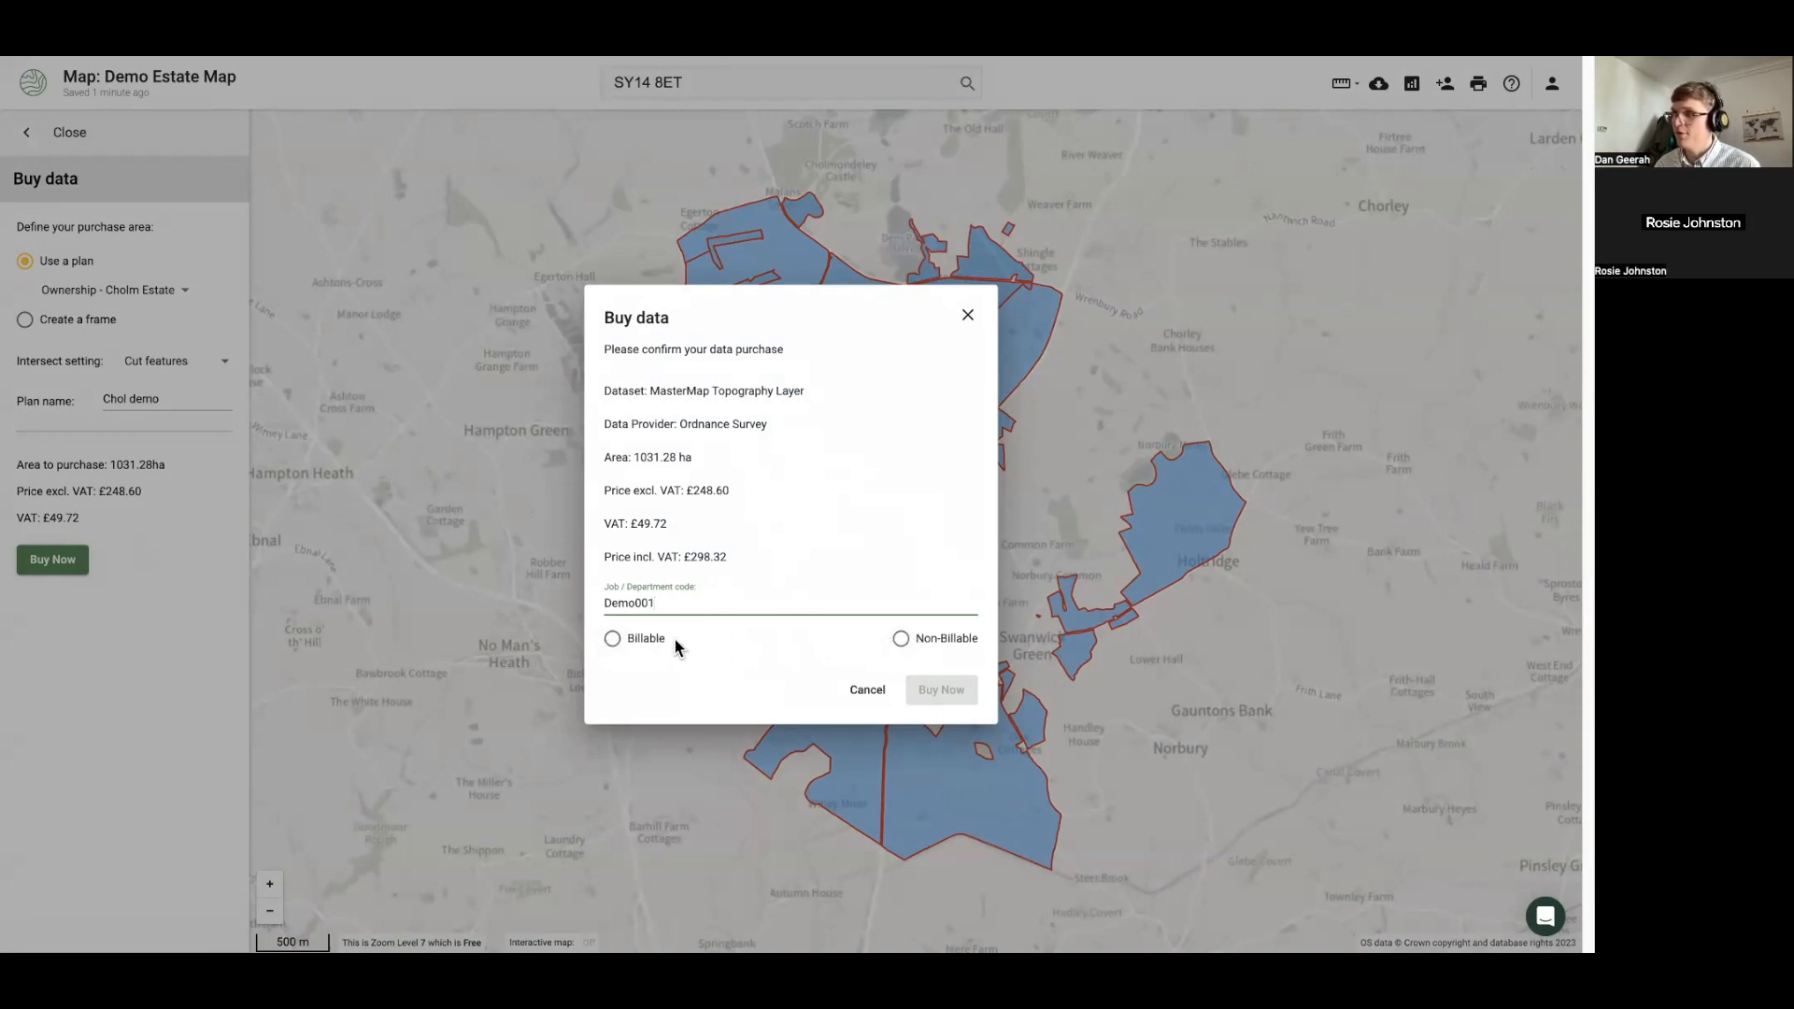
pyautogui.click(613, 642)
pyautogui.click(613, 643)
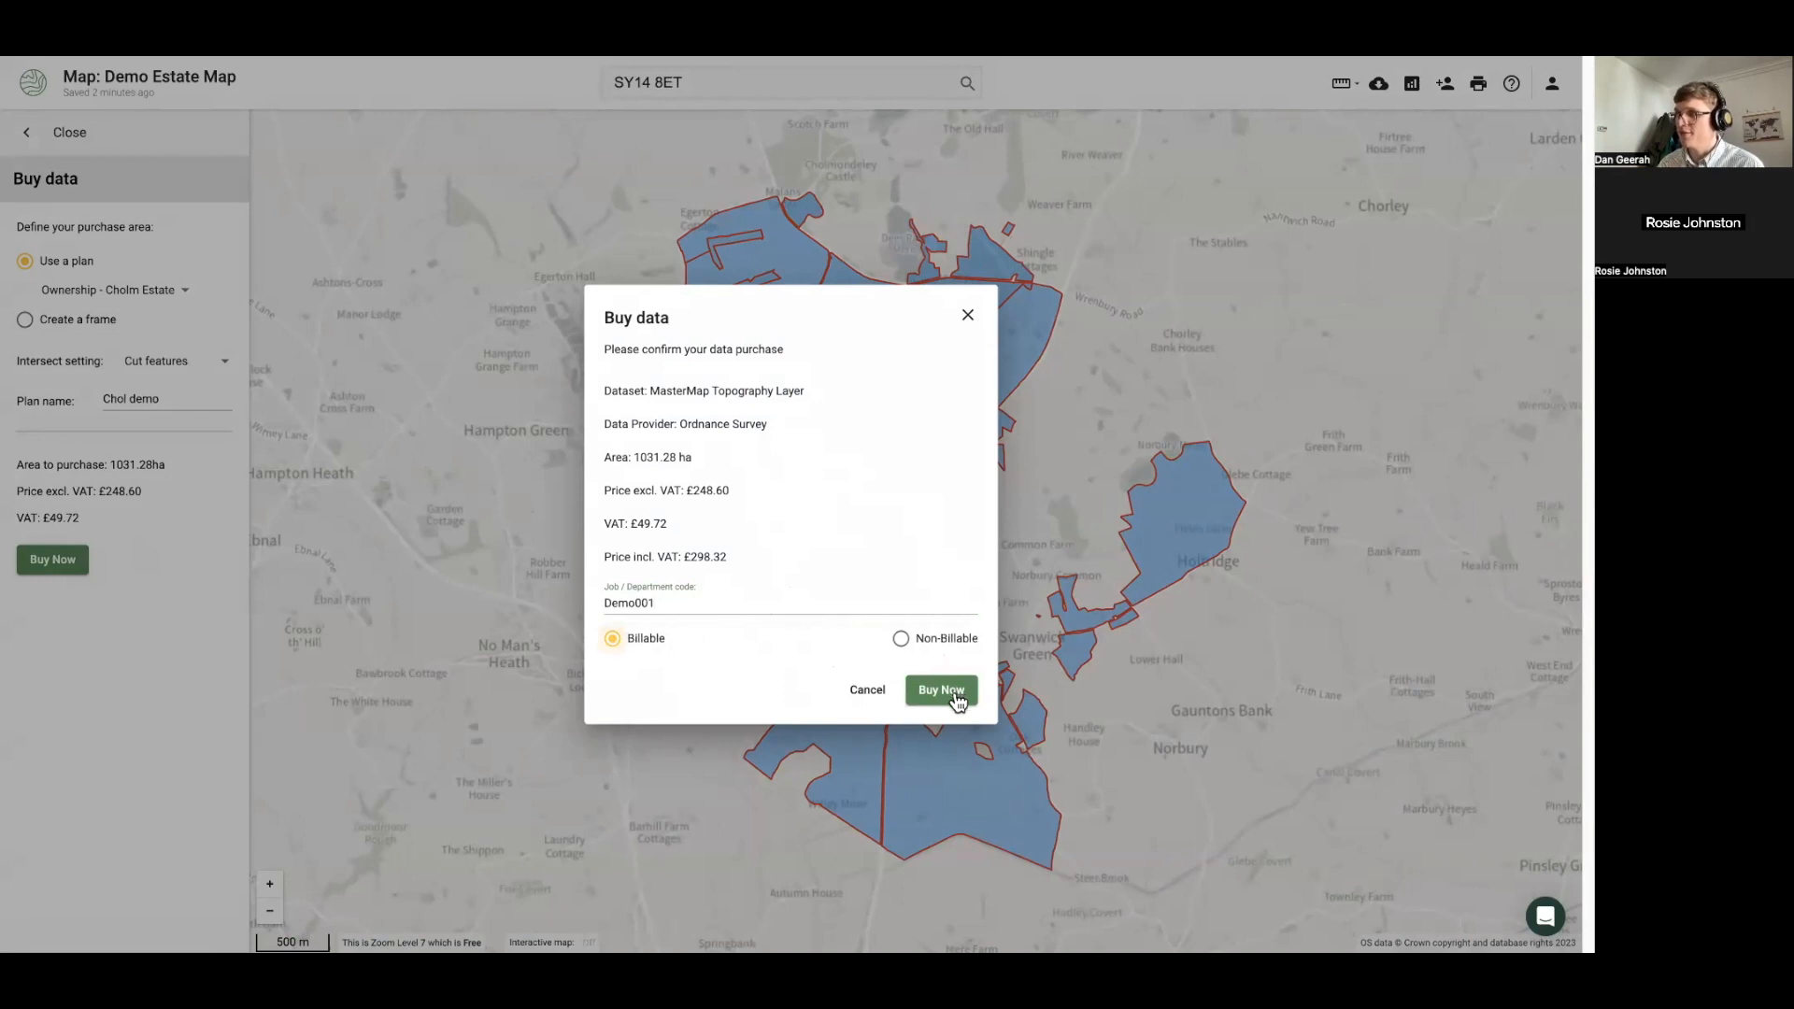
pyautogui.click(955, 703)
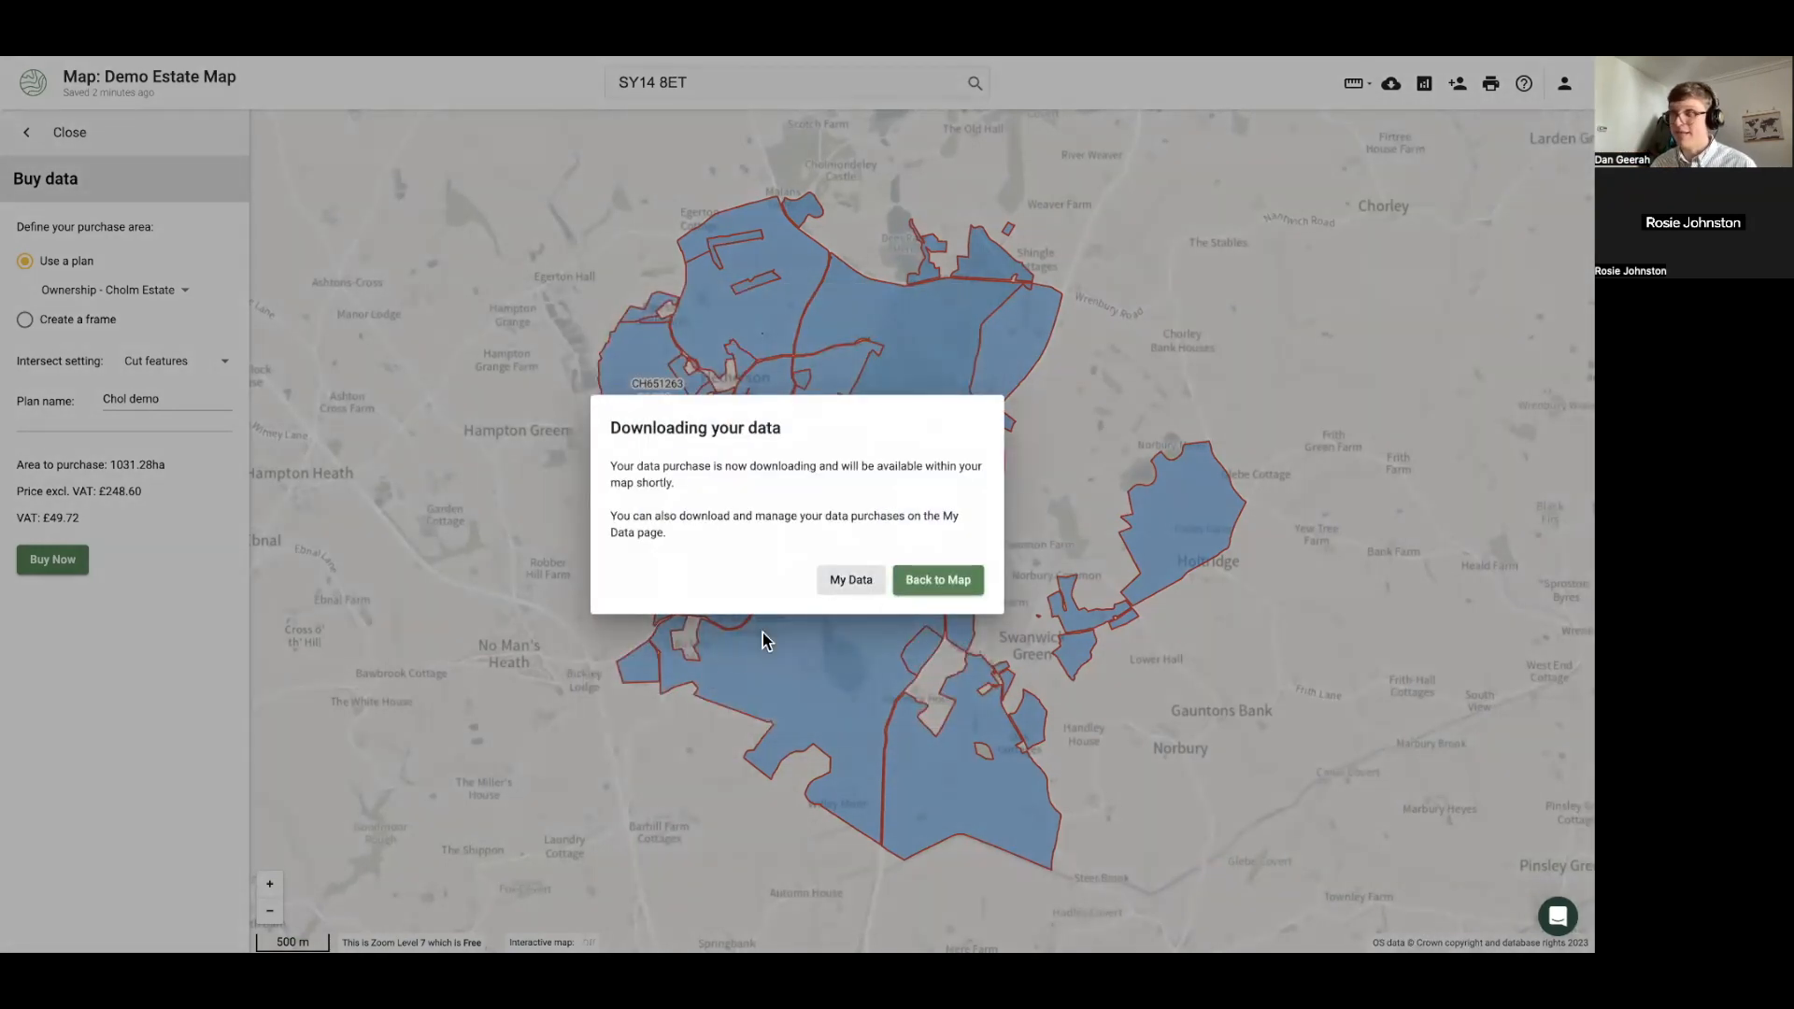
pyautogui.click(901, 580)
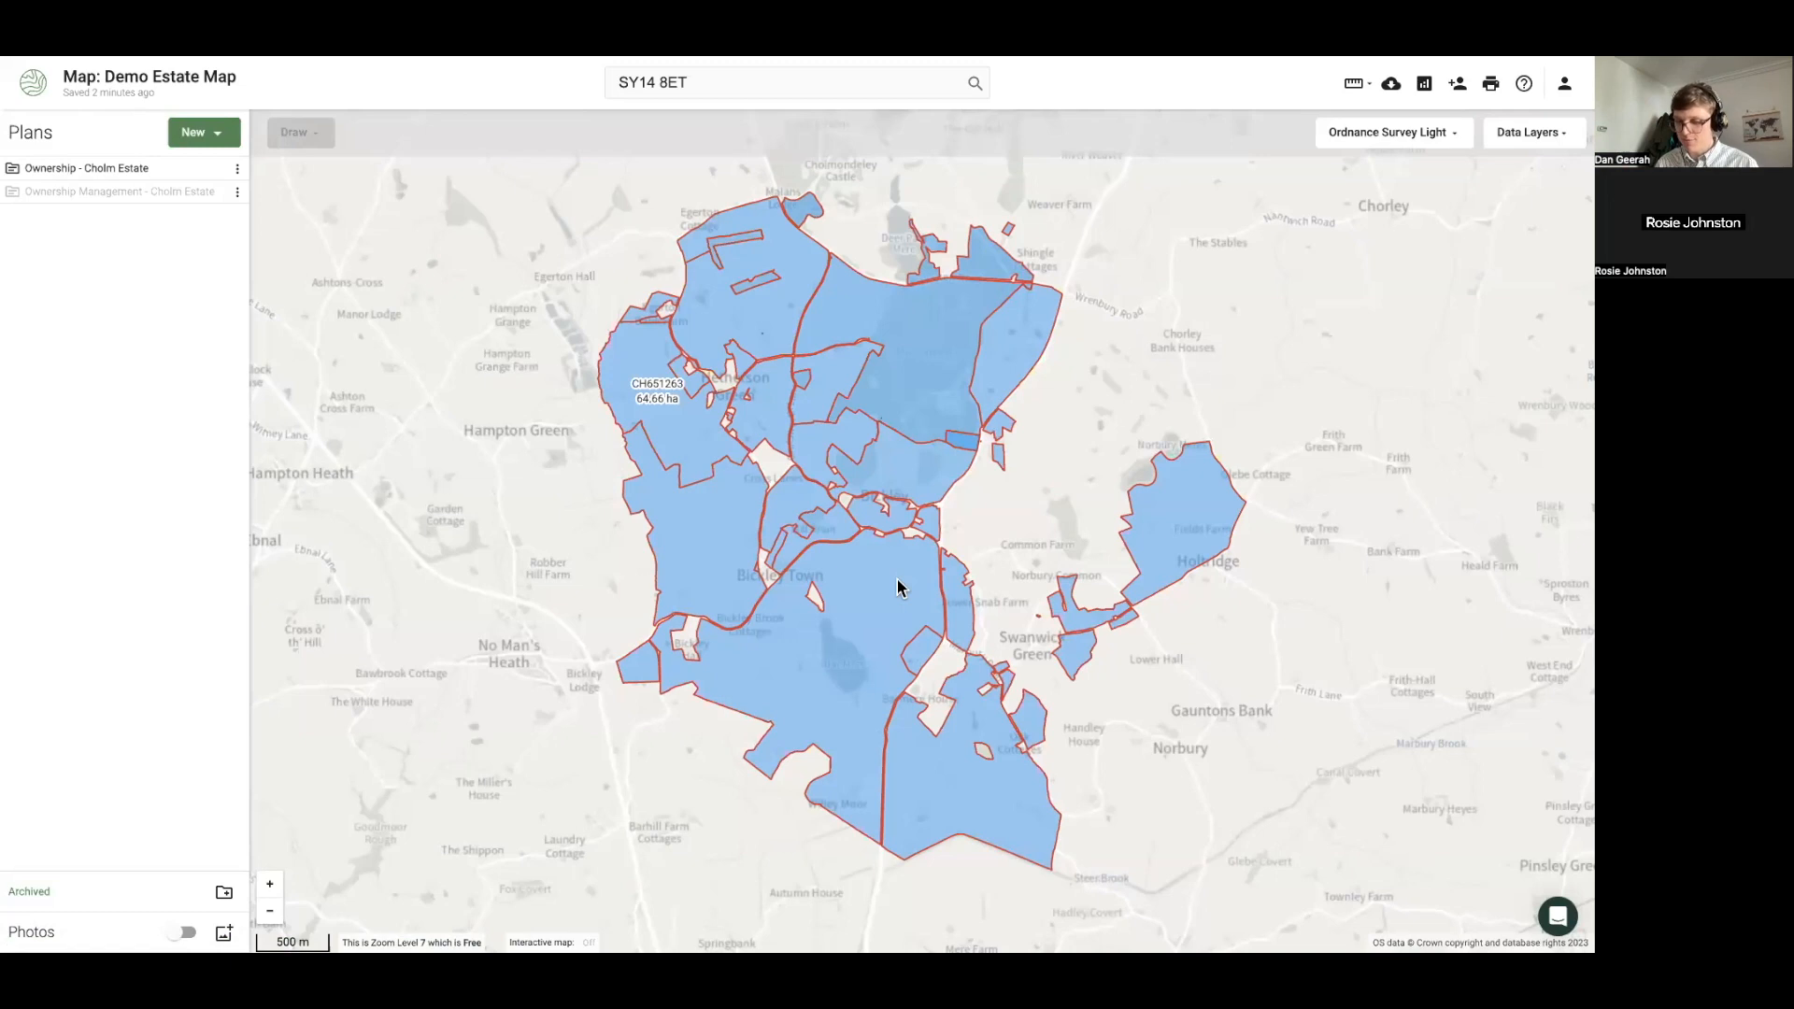
# Reload the browser page, leaving and re-entering full screen, so the OSMM layers load
pyautogui.press('super+r')
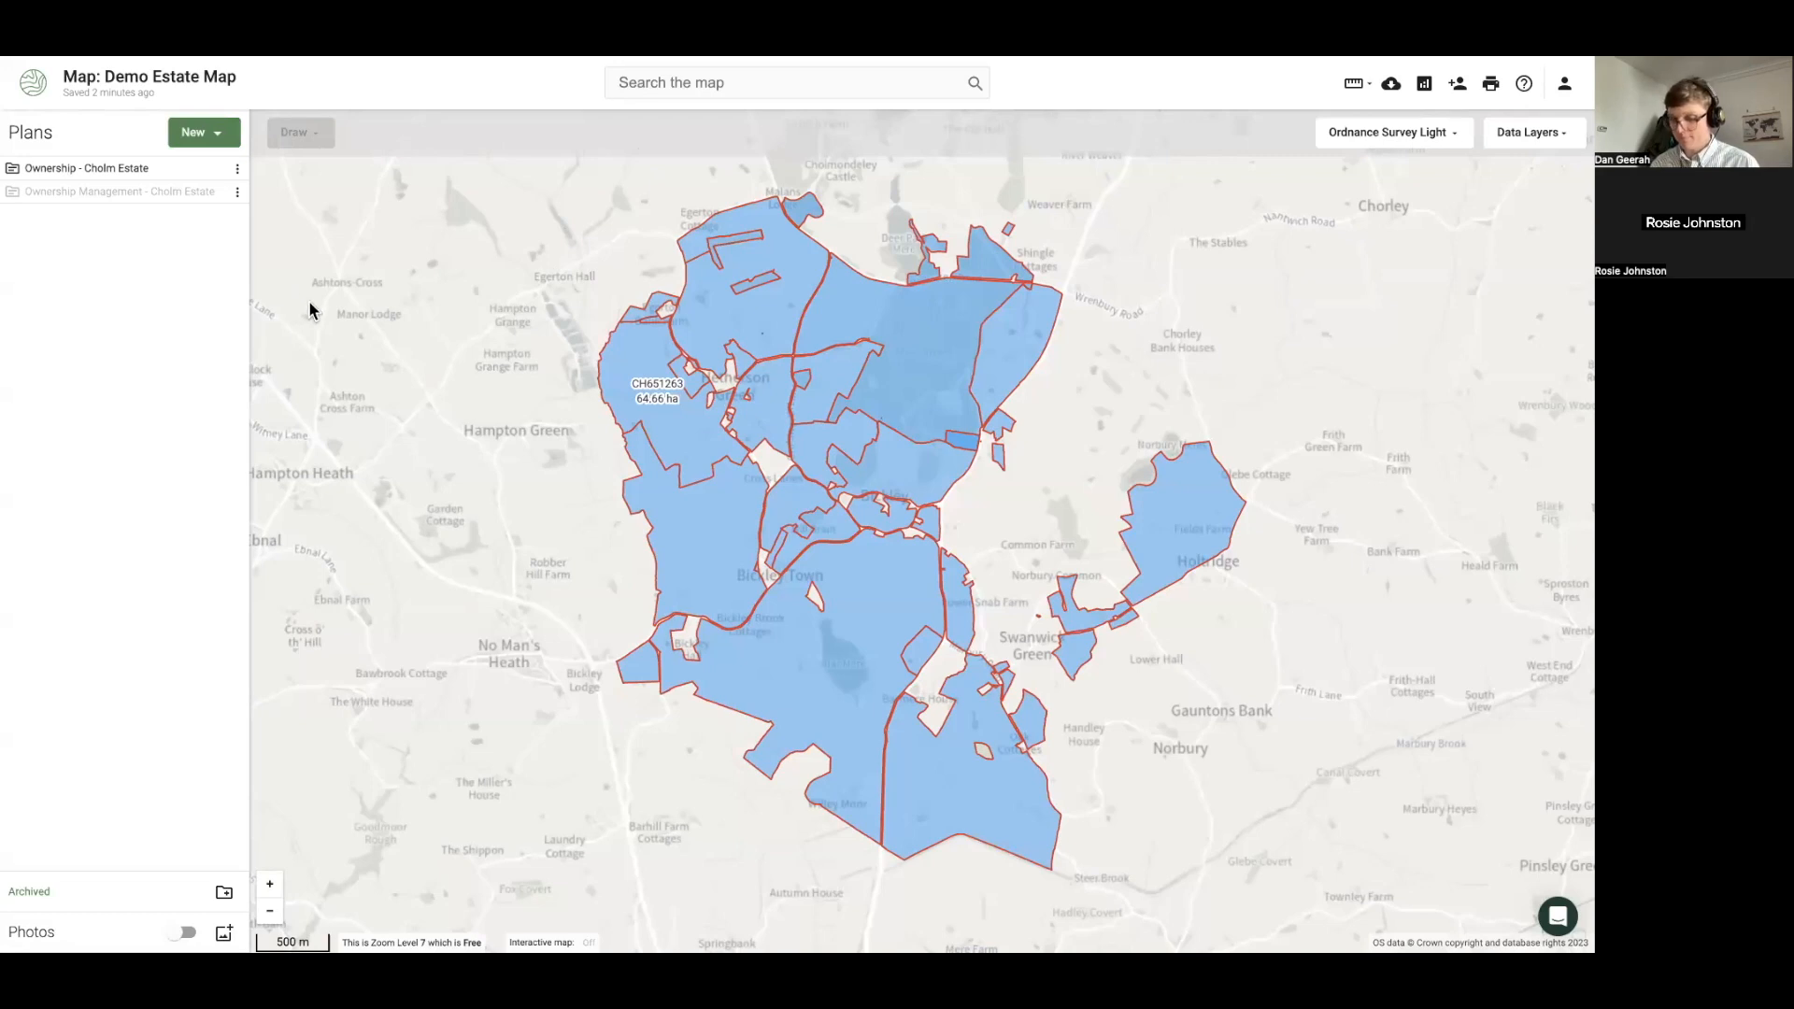
pyautogui.press('shift+super+f')
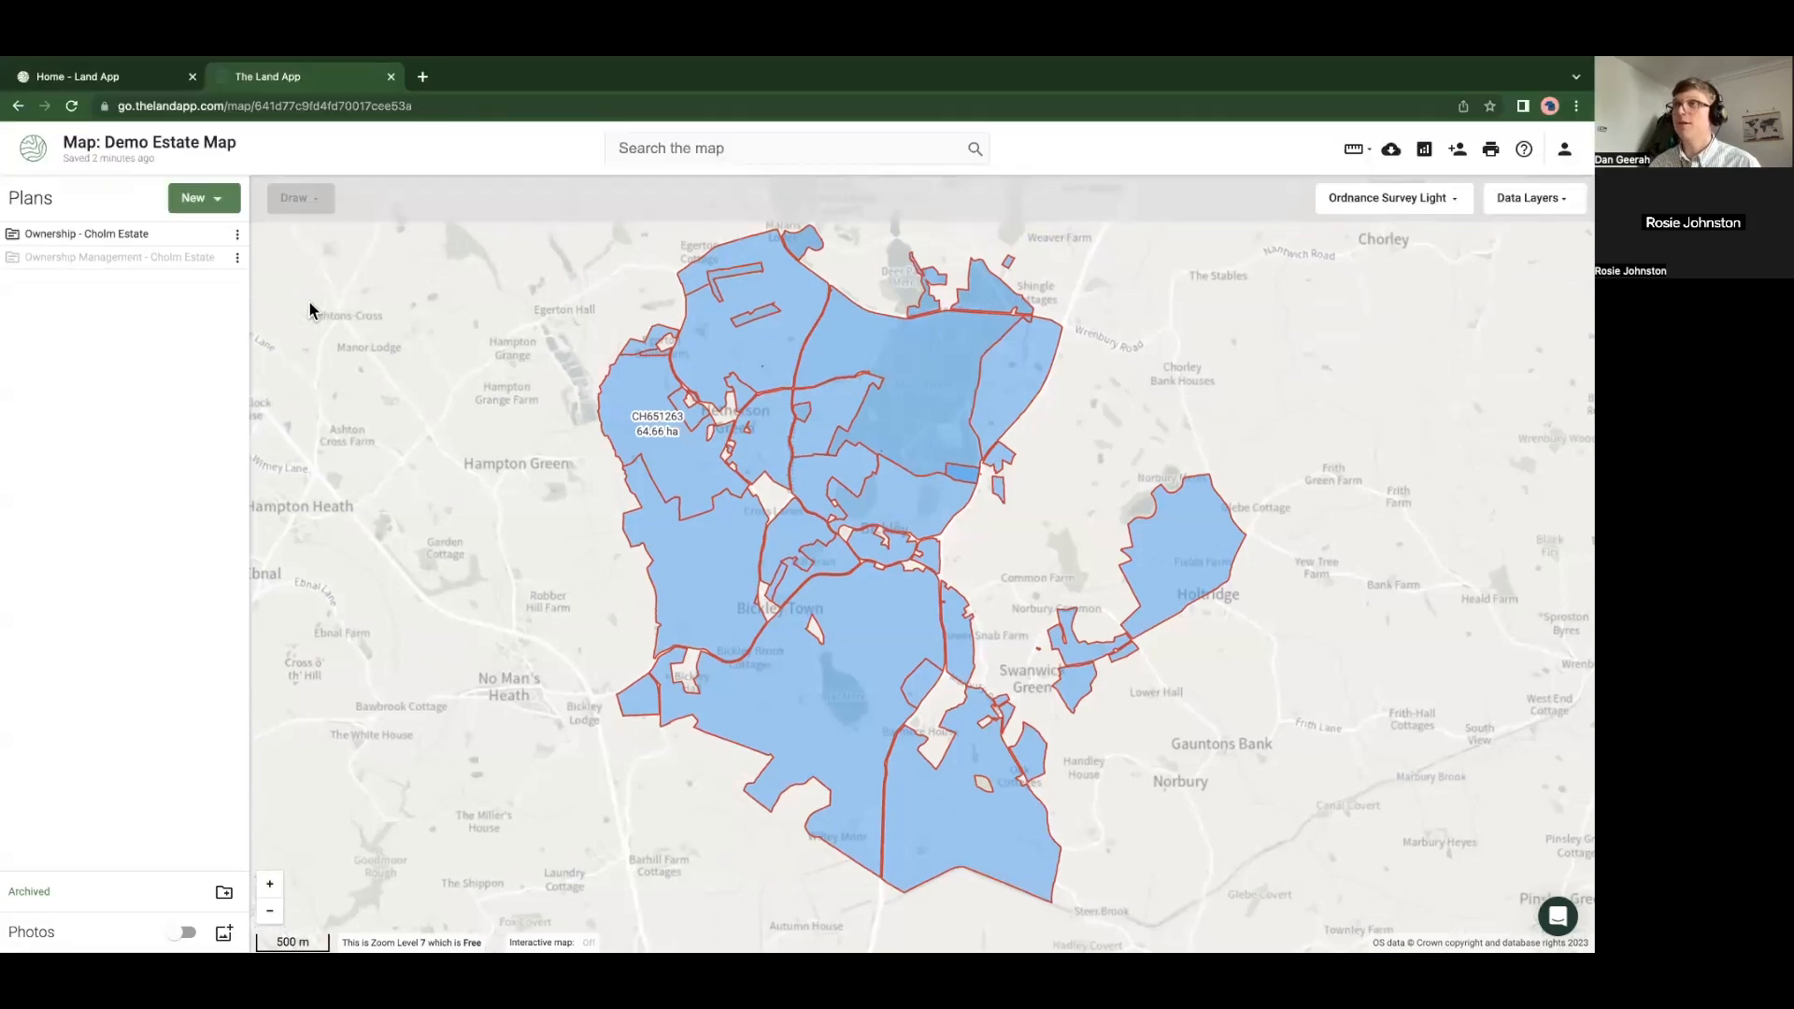
pyautogui.click(68, 105)
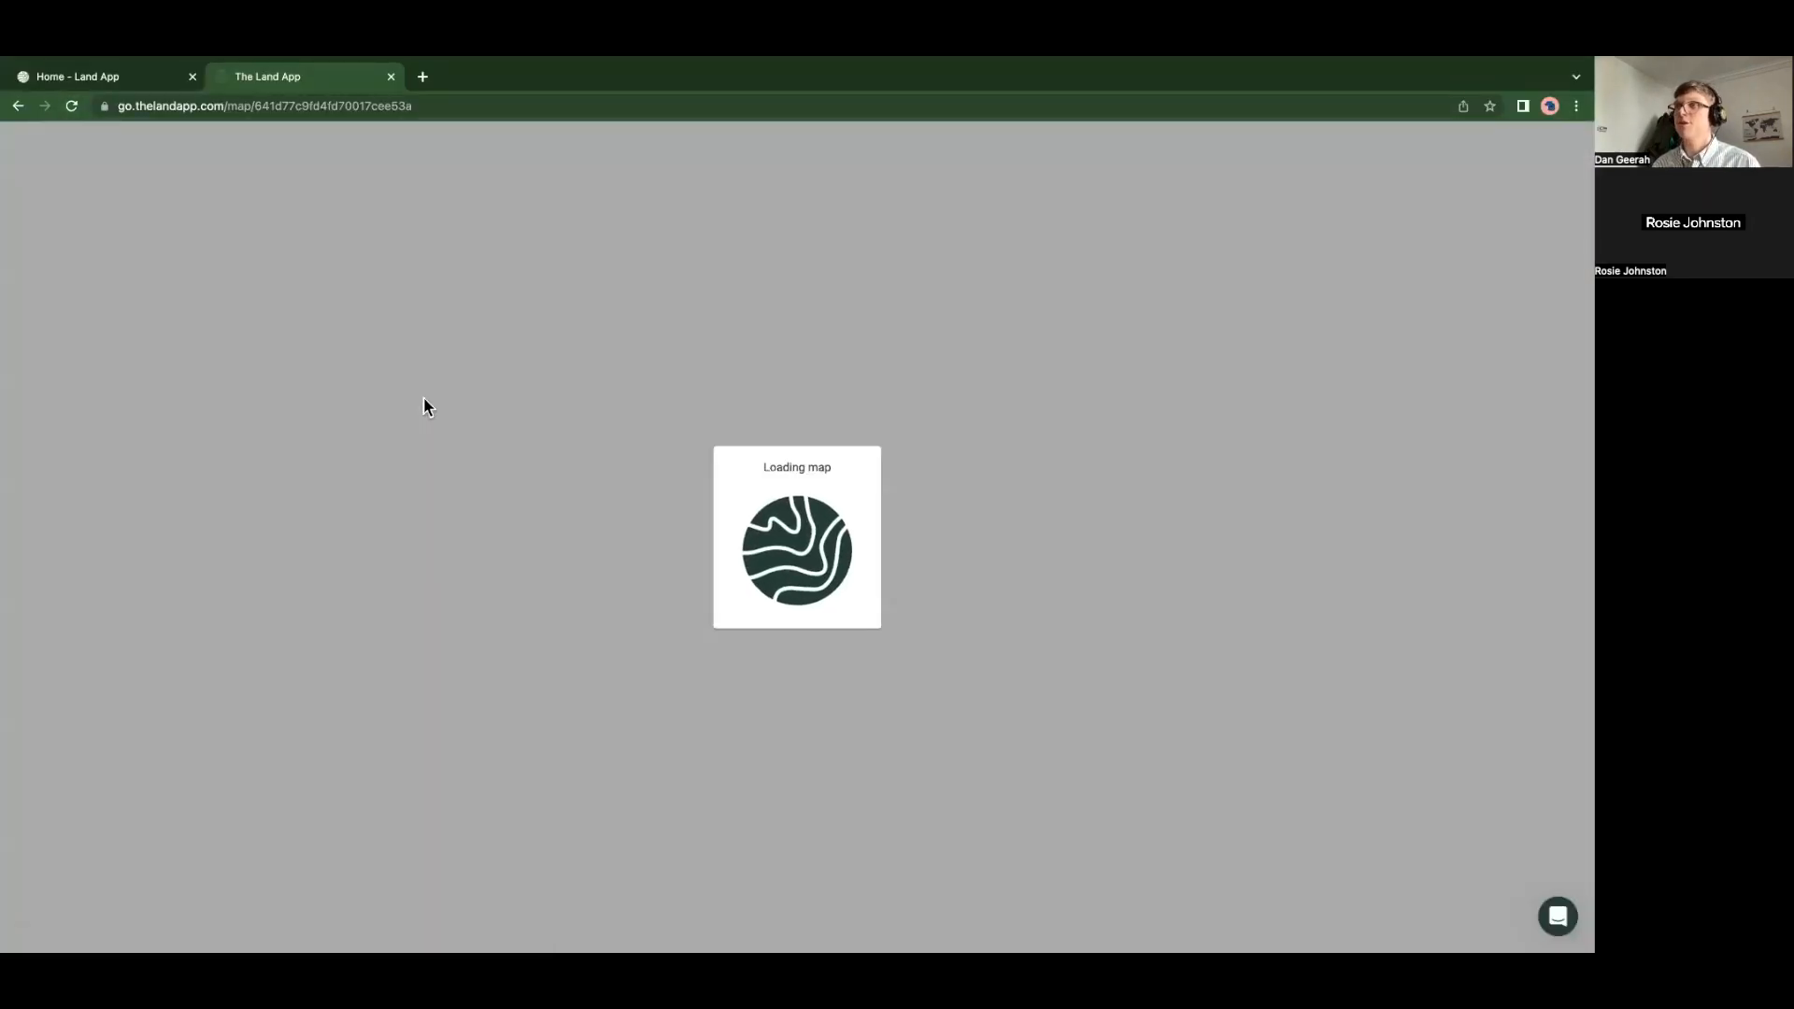
pyautogui.press('shift+super+f')
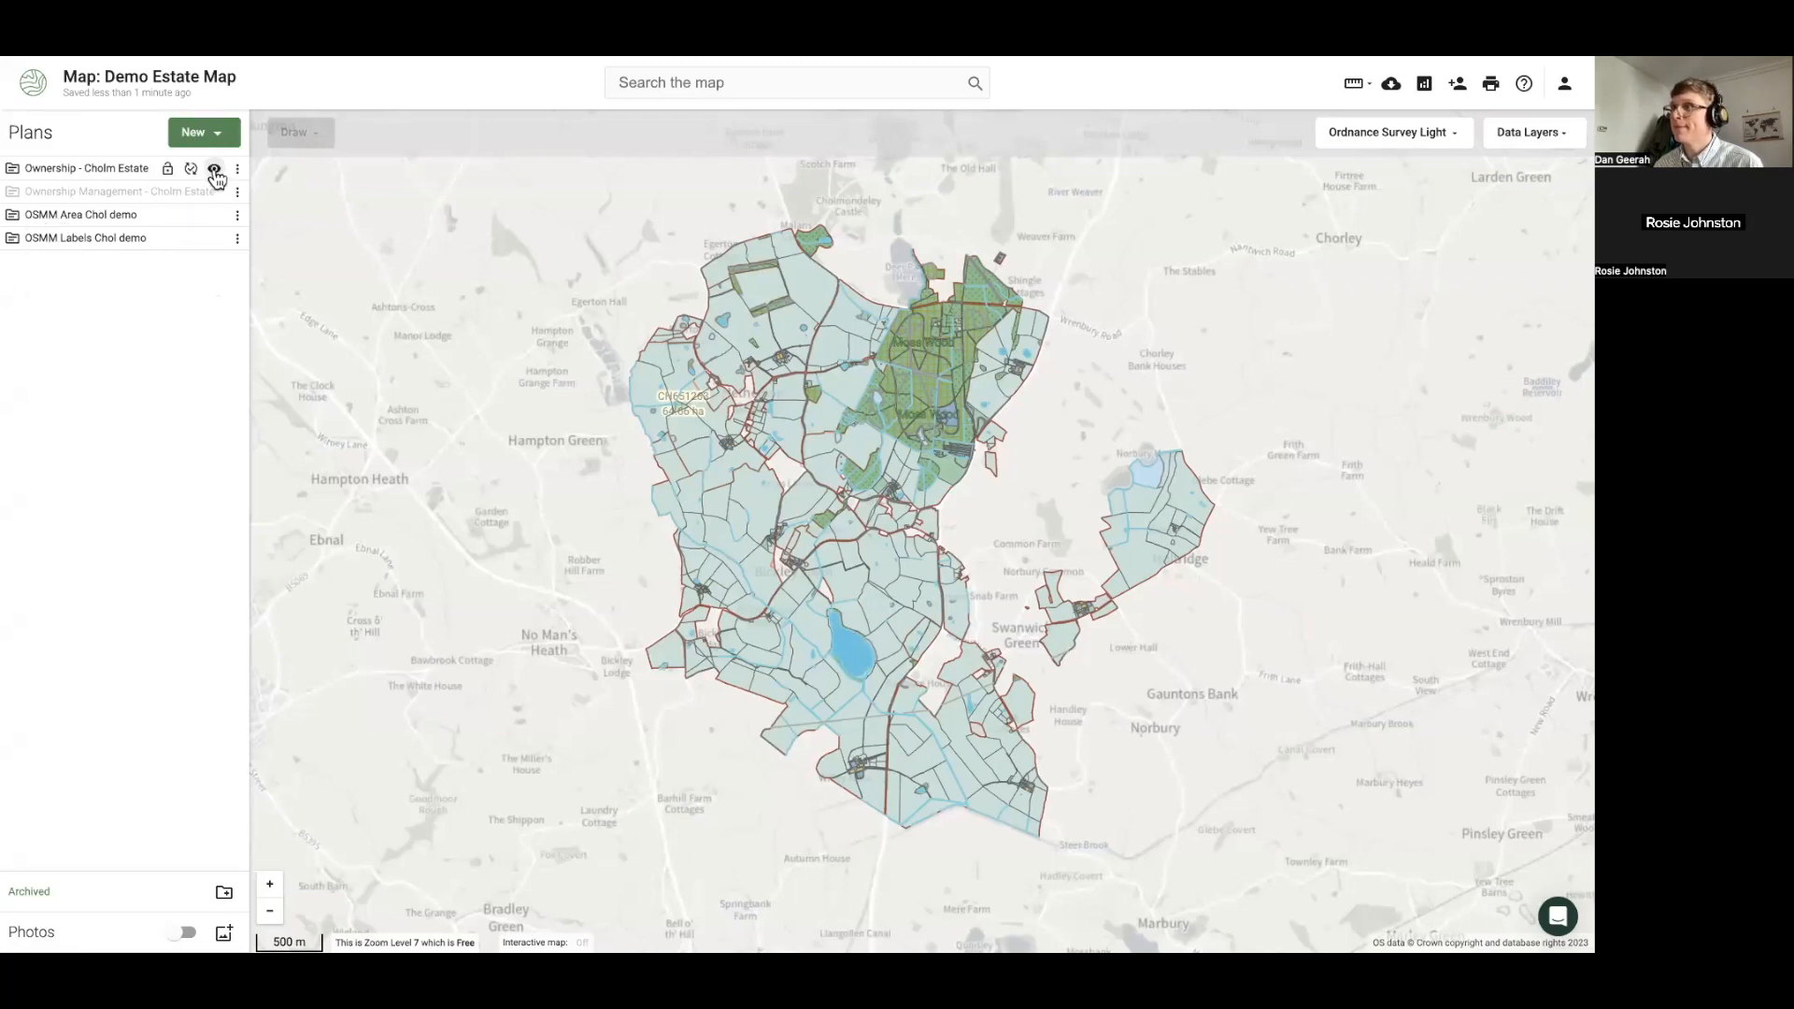
# Hide Ownership - Cholm Estate and inspect the OSMM attributes of three fields
pyautogui.click(215, 171)
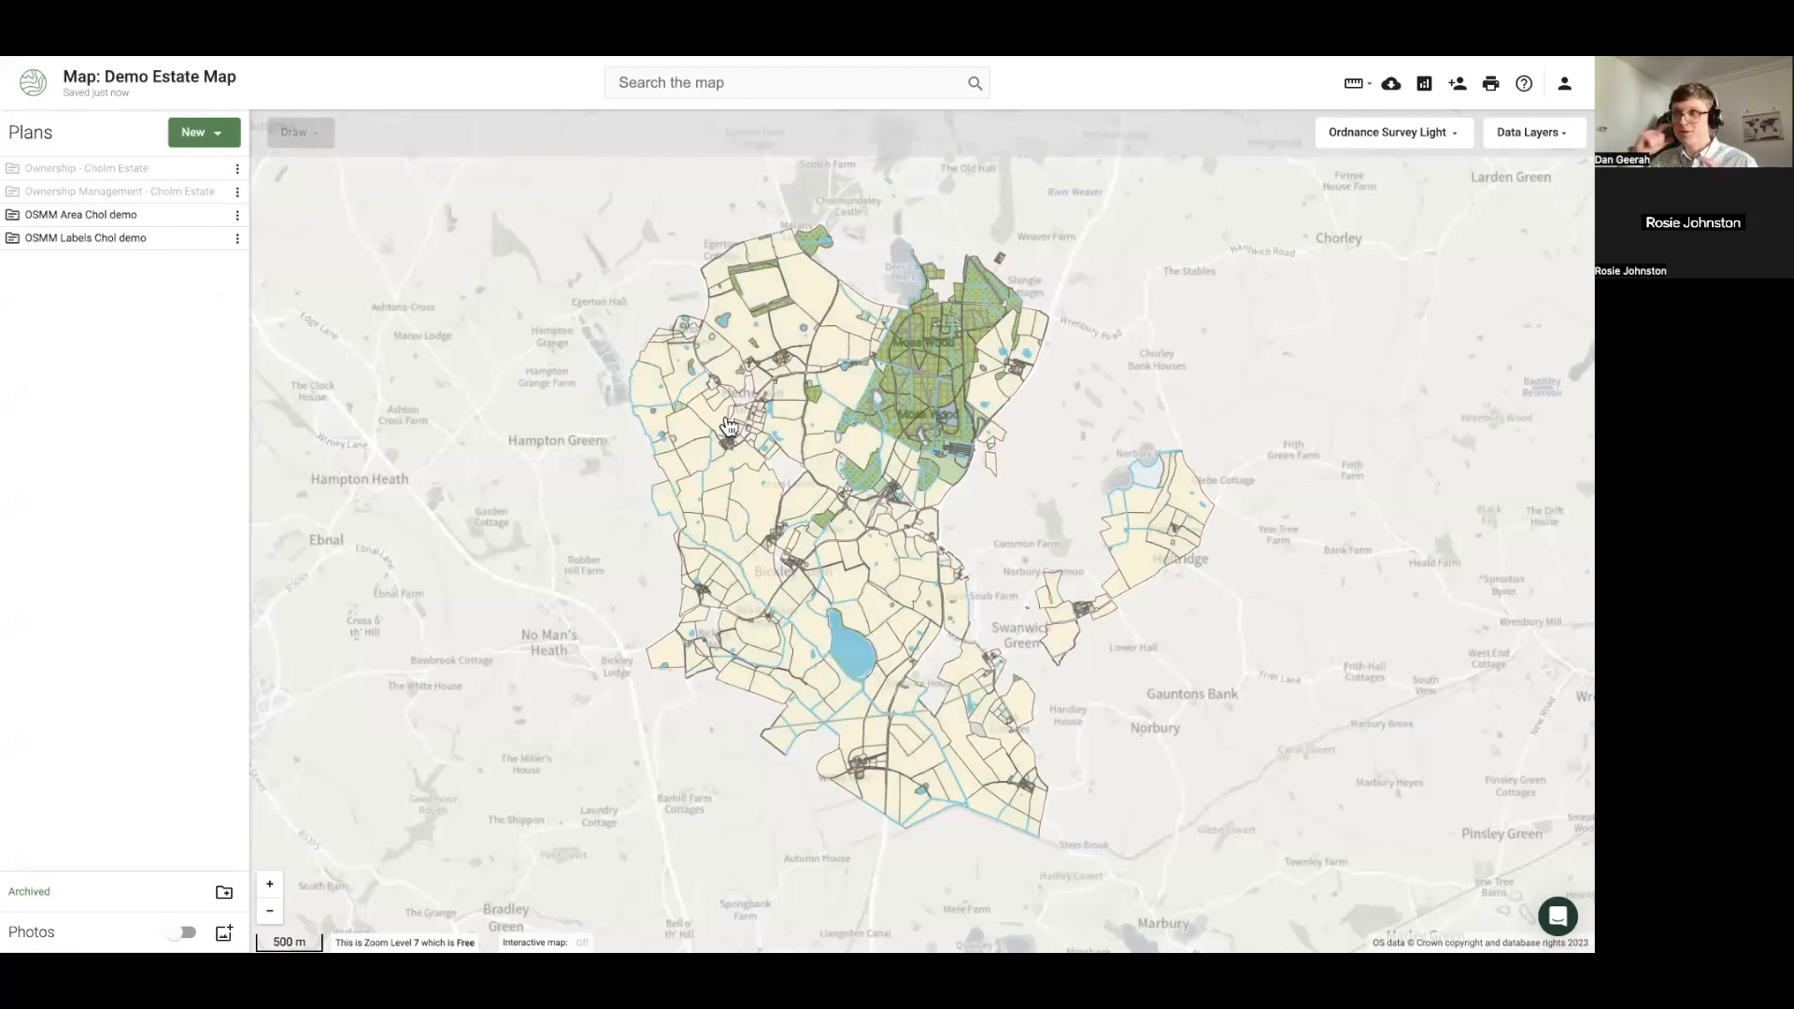
pyautogui.scroll(2, 721, 439)
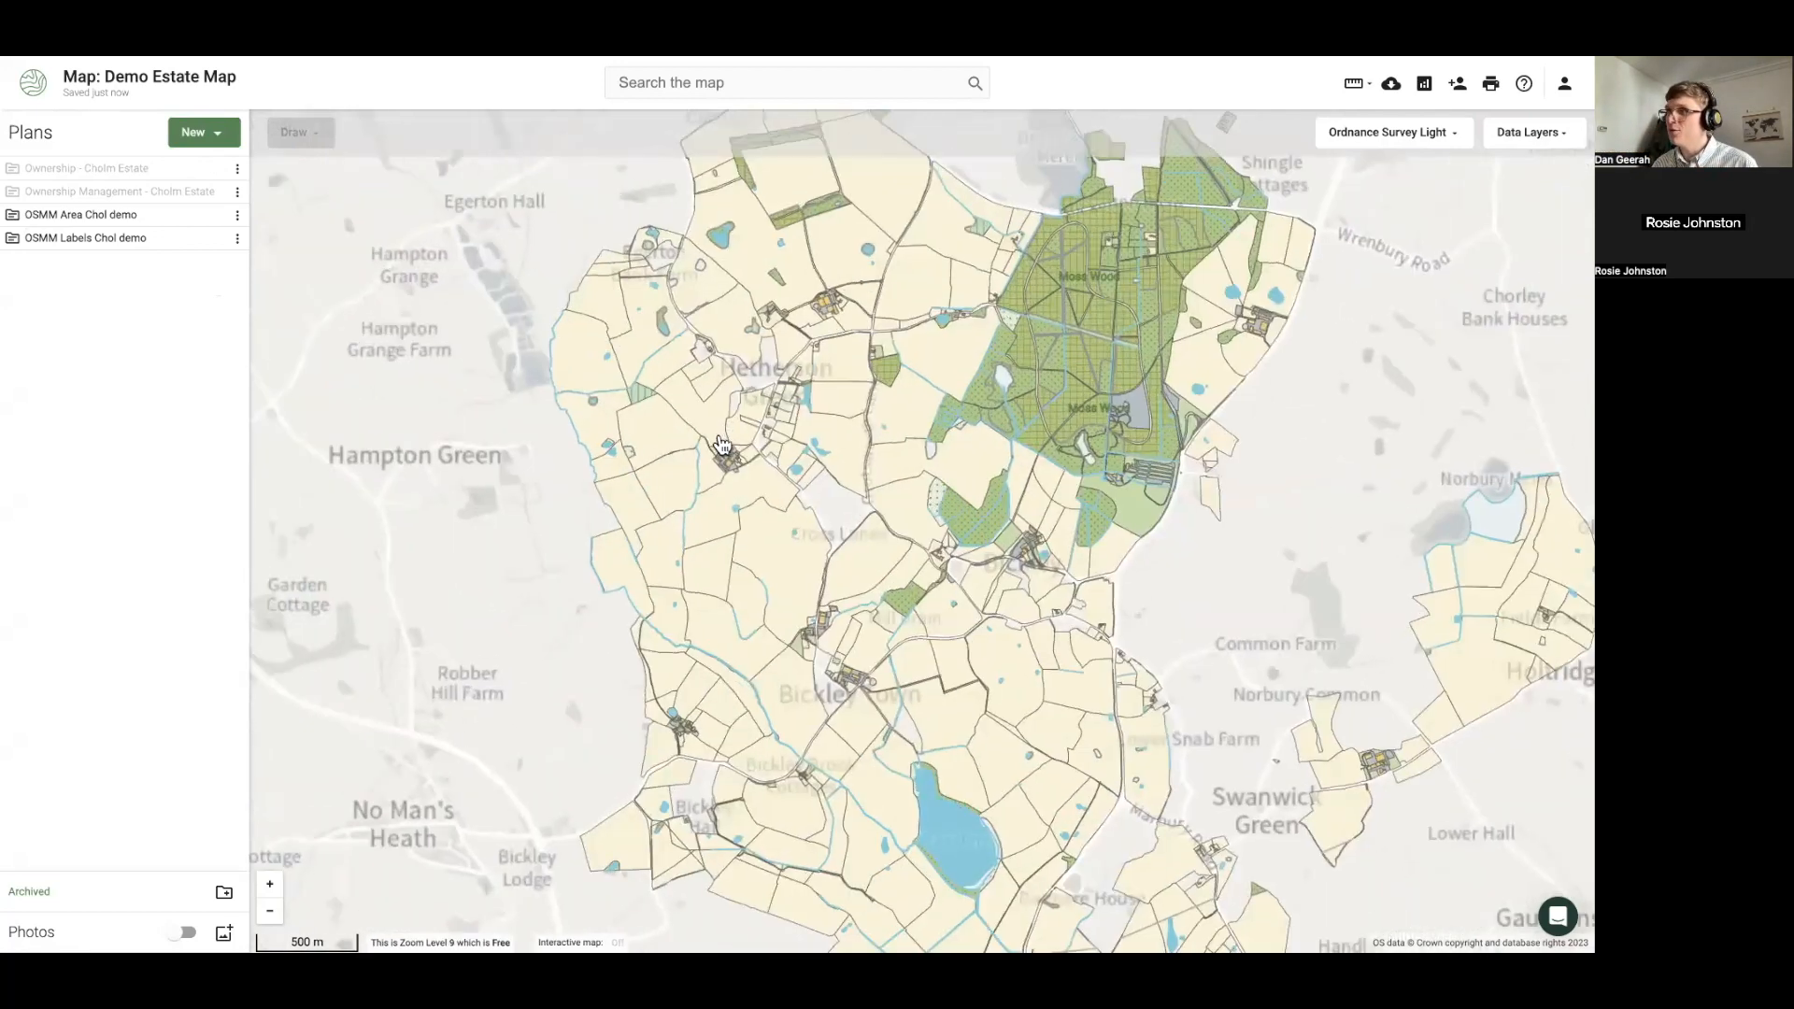
pyautogui.scroll(3, 721, 441)
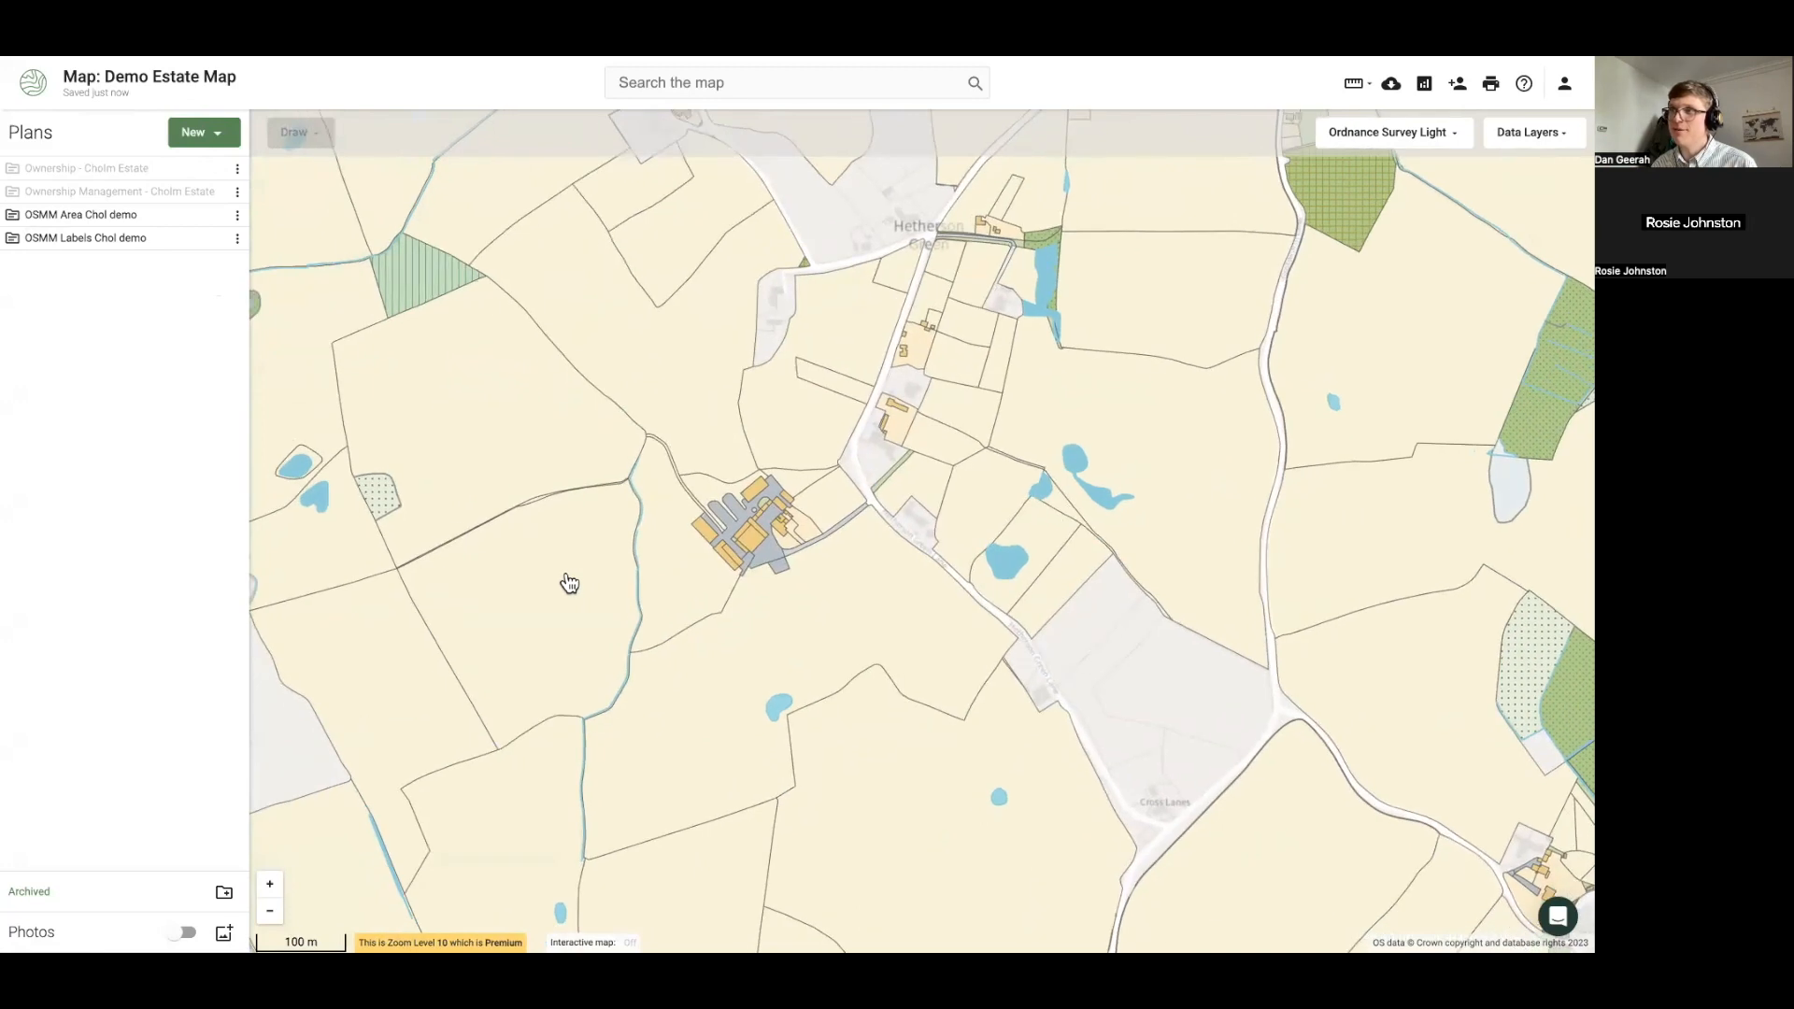
pyautogui.click(569, 584)
pyautogui.click(681, 585)
pyautogui.click(530, 466)
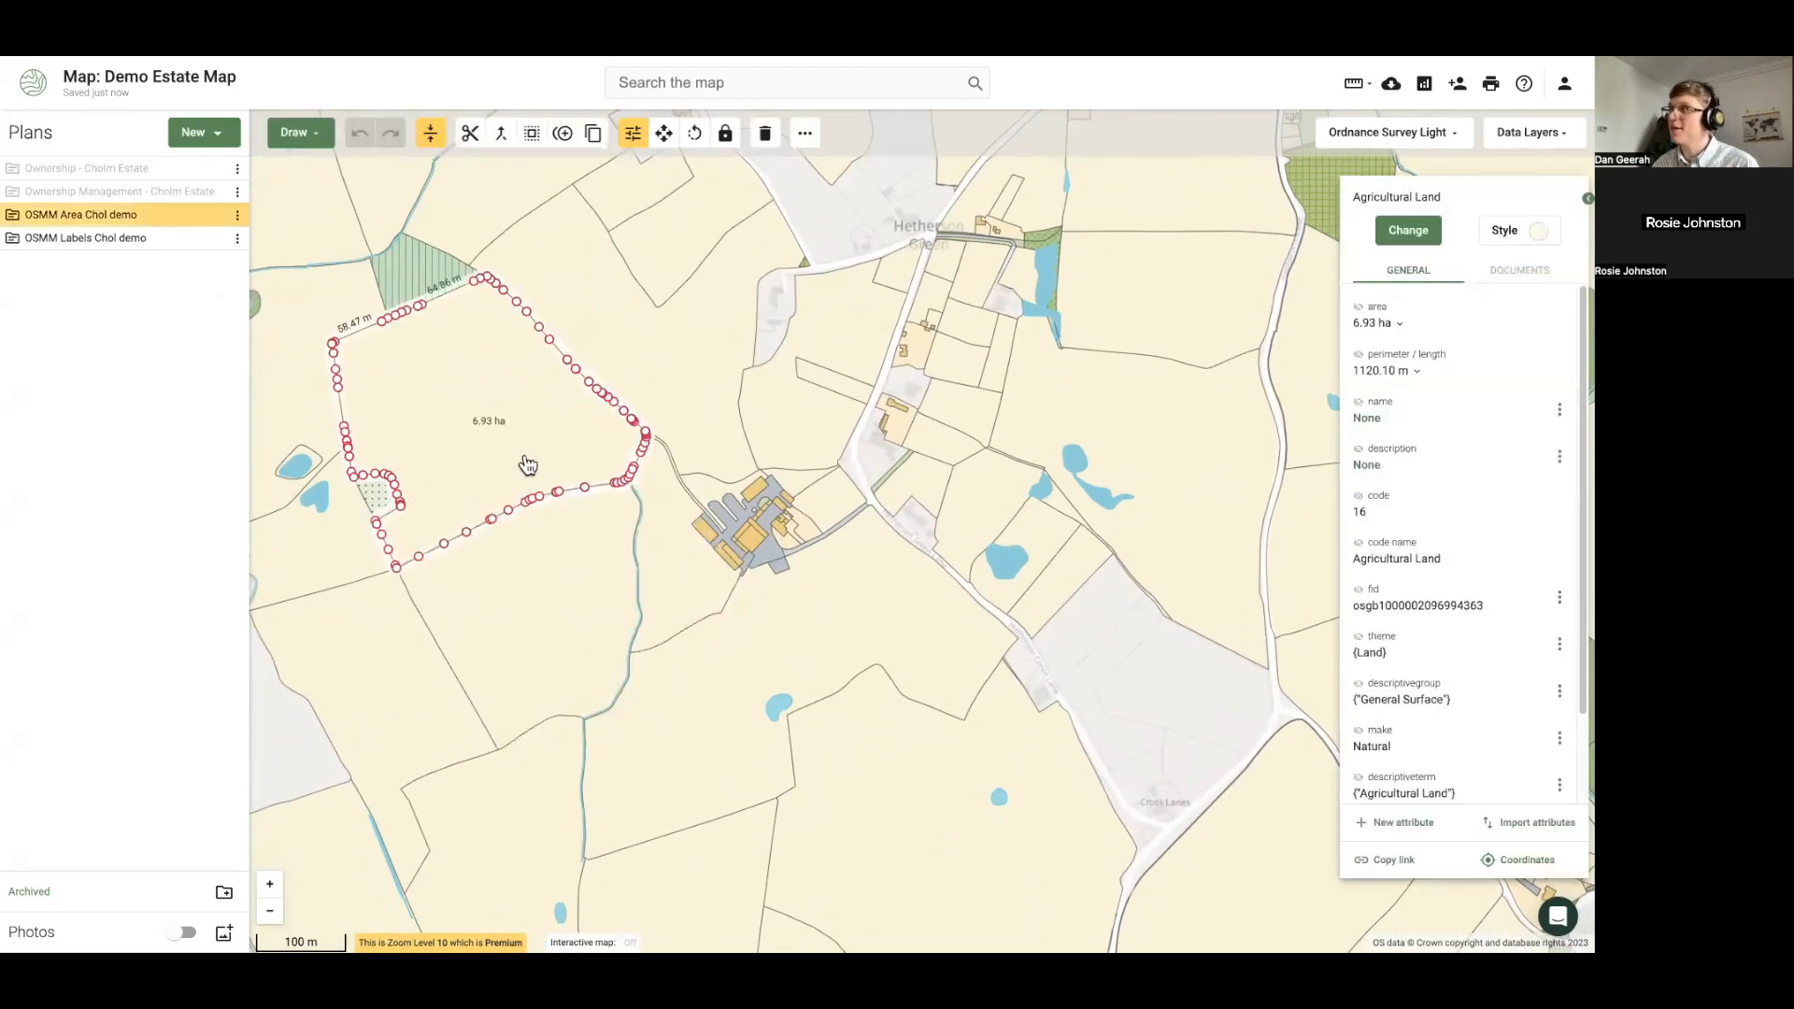
pyautogui.scroll(5, 792, 559)
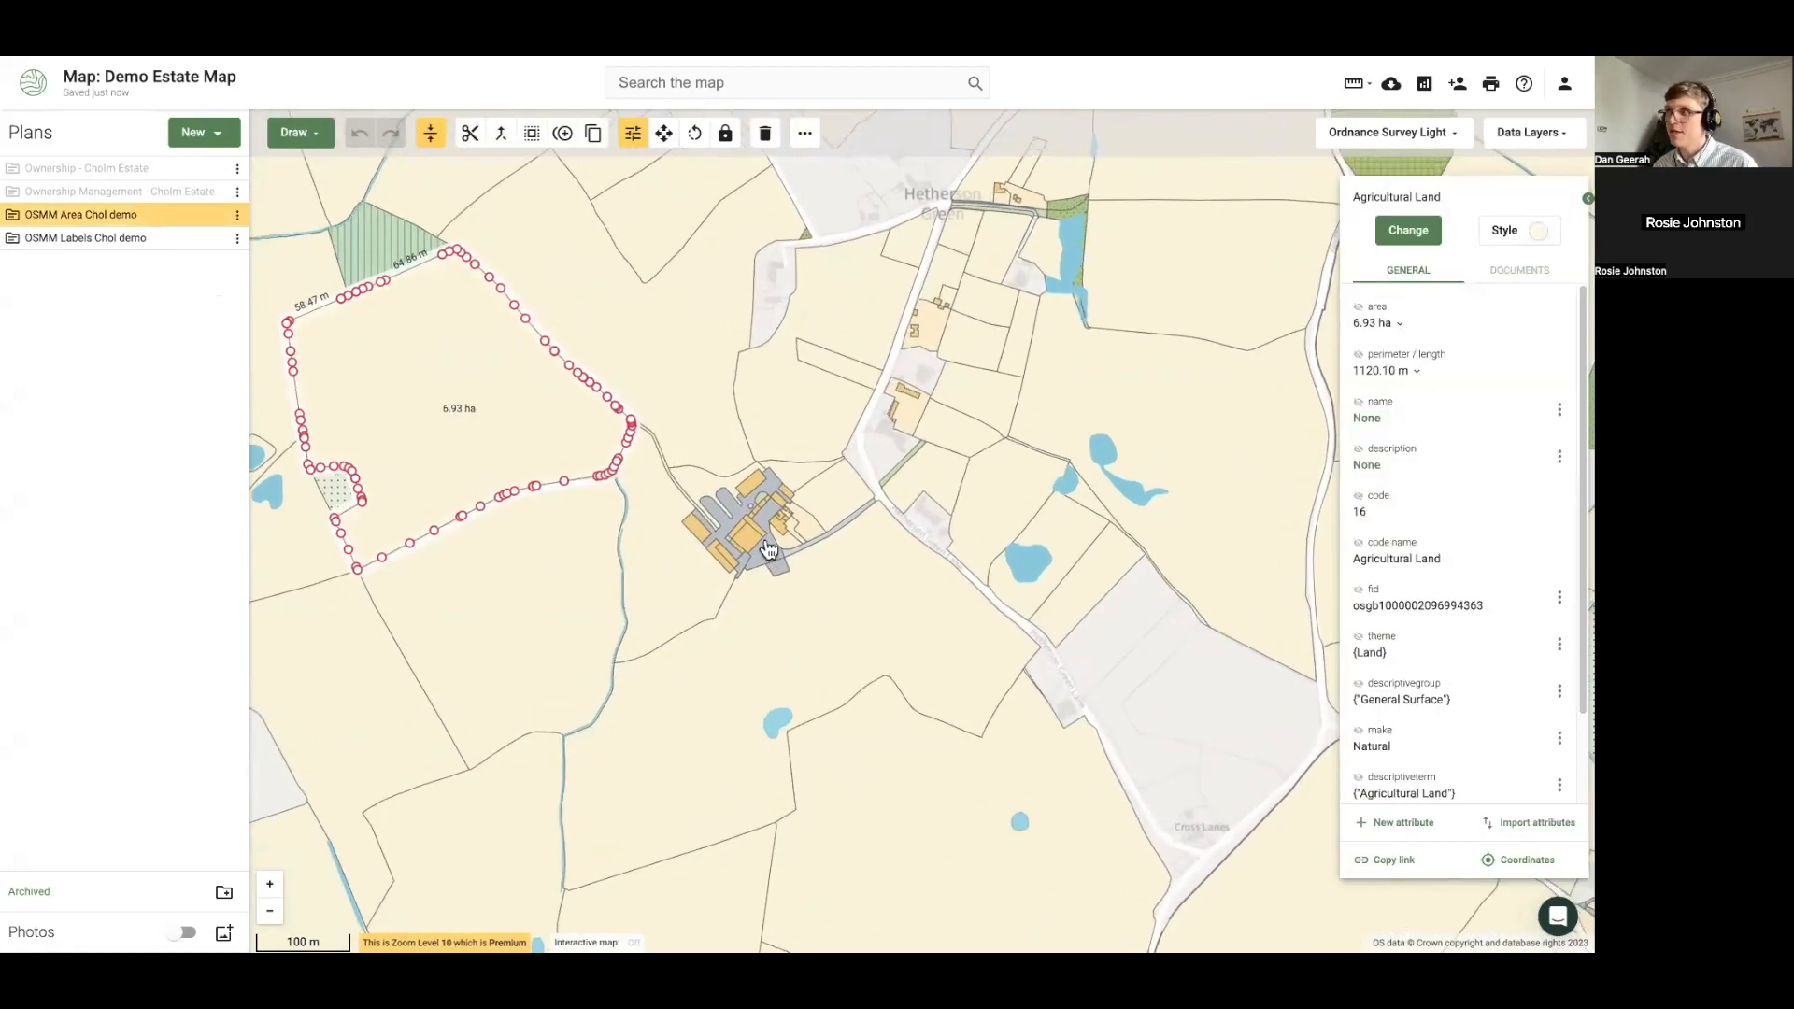
# Label the farm building's area on the map in square metres, 531.04 m²
pyautogui.click(708, 535)
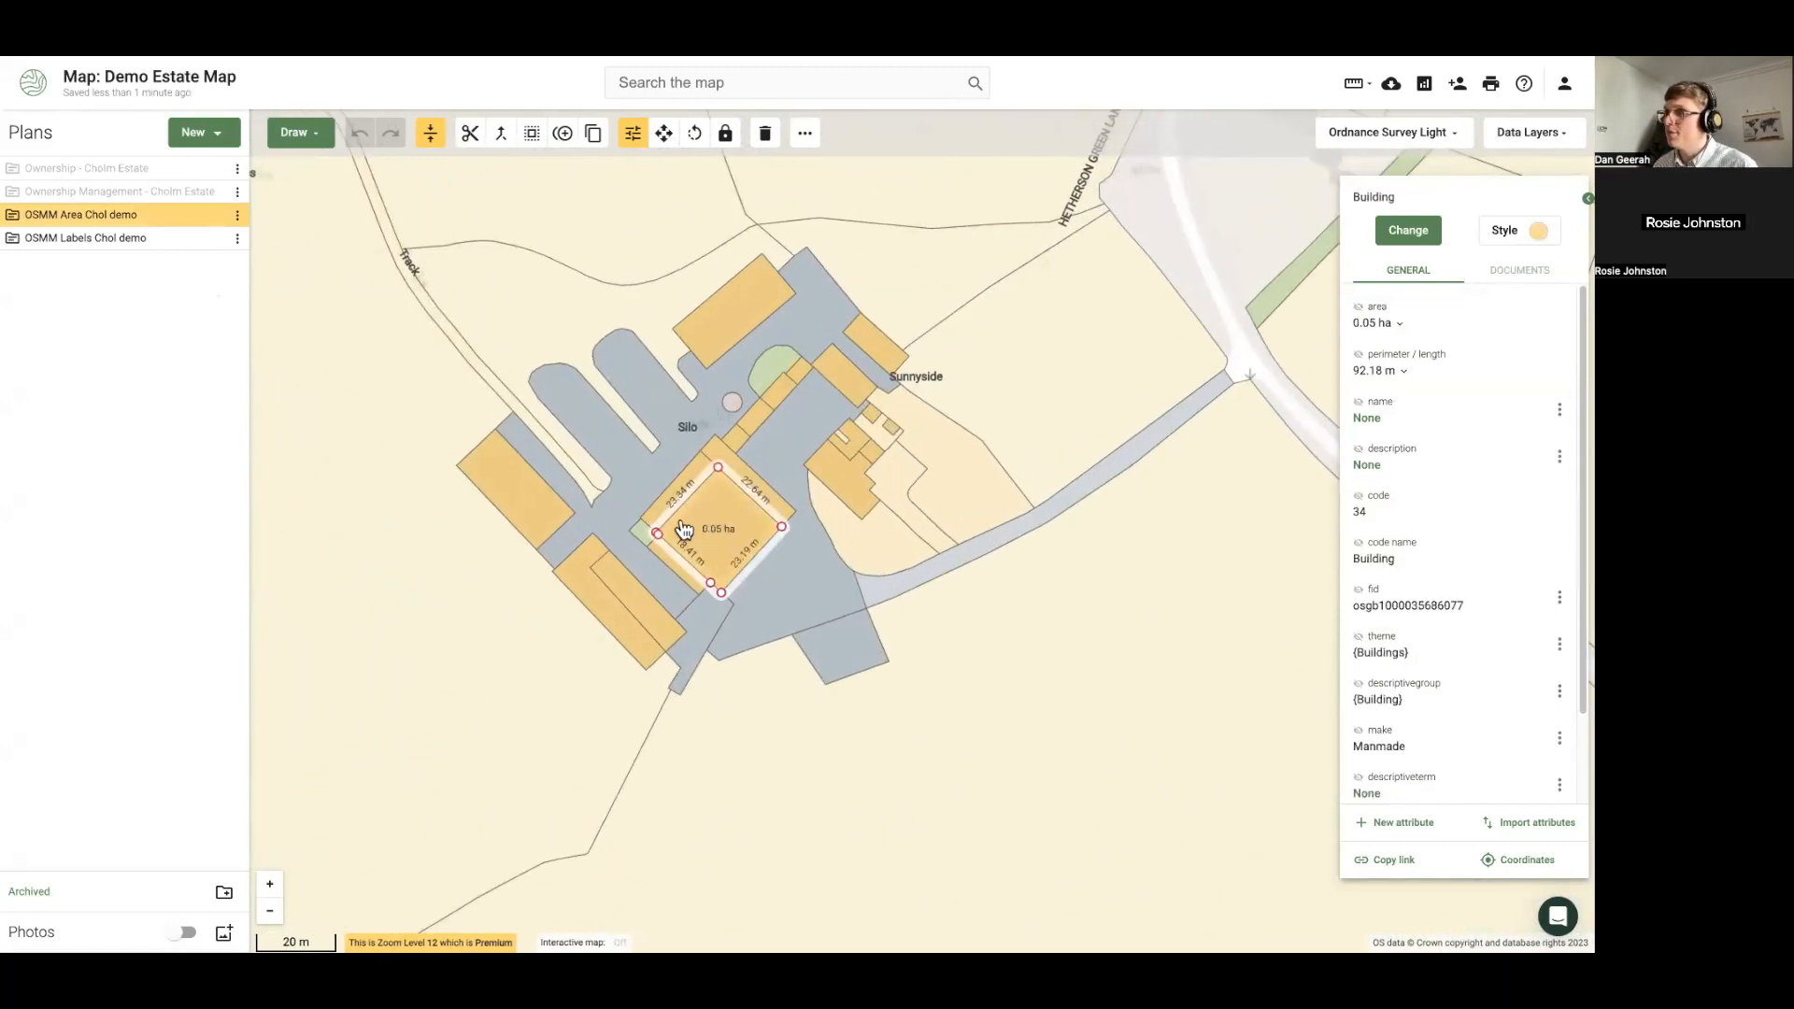
pyautogui.click(1389, 322)
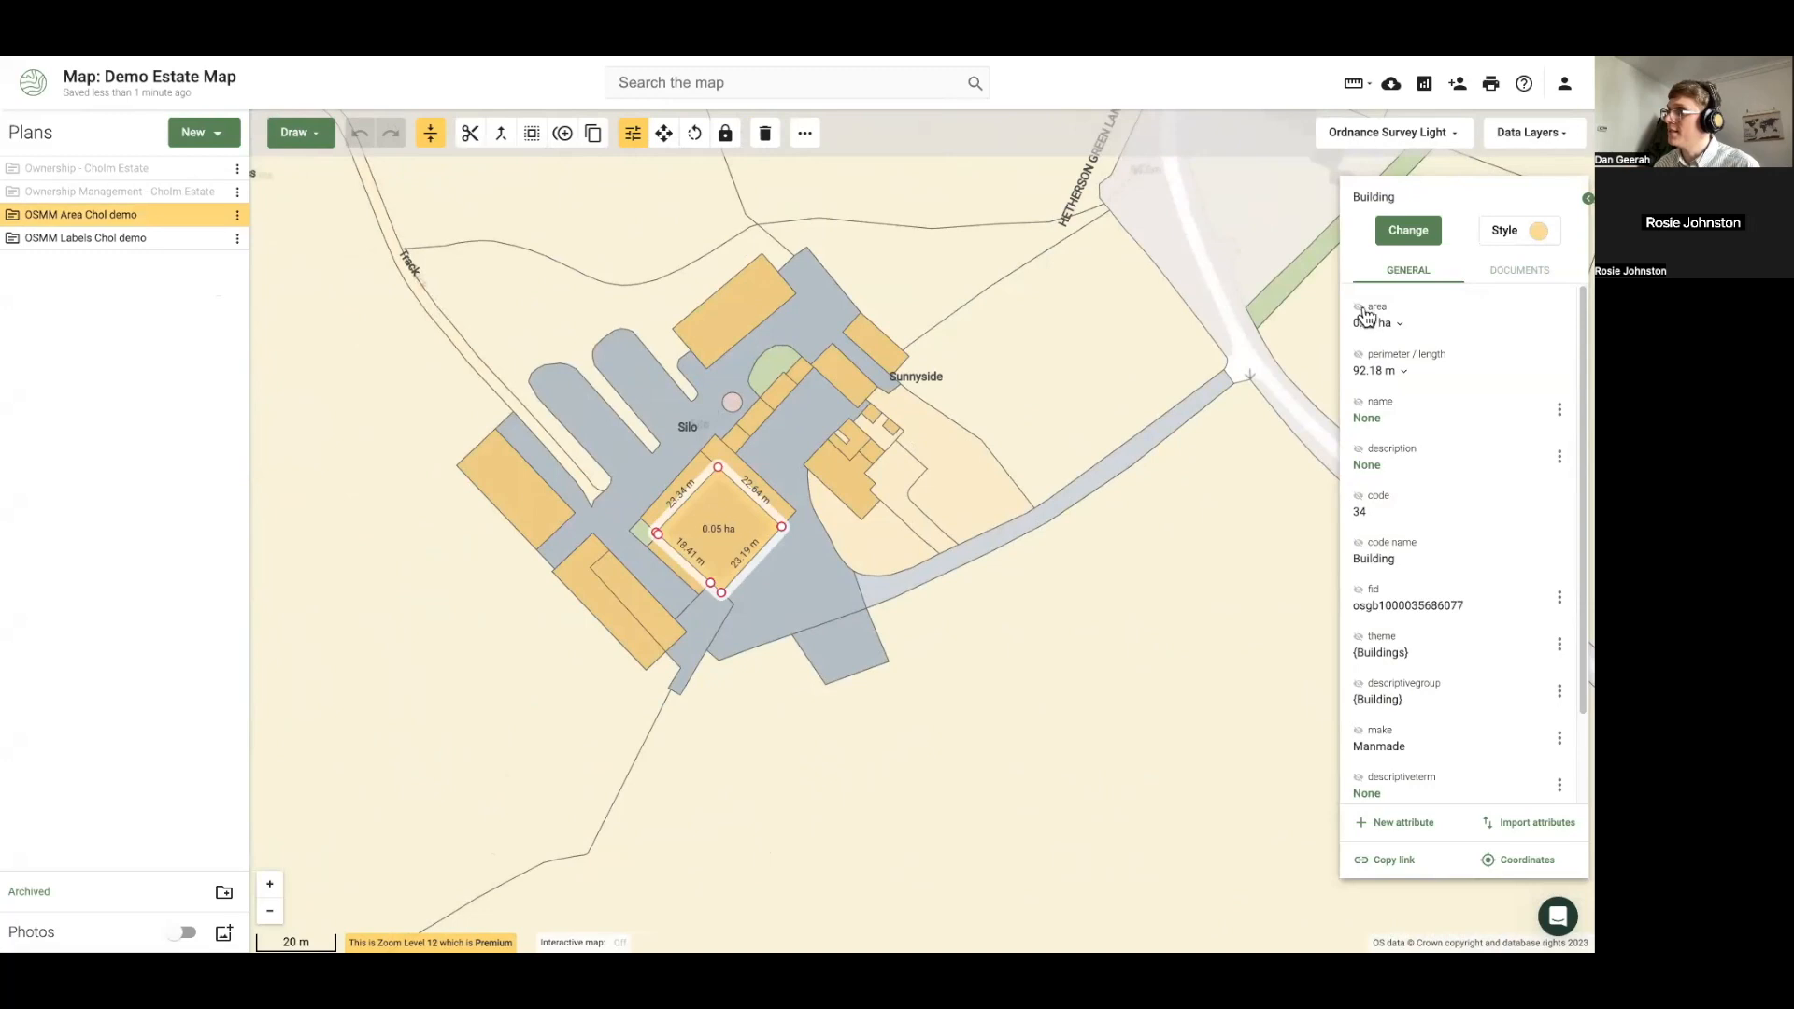
pyautogui.click(1399, 324)
pyautogui.click(1374, 437)
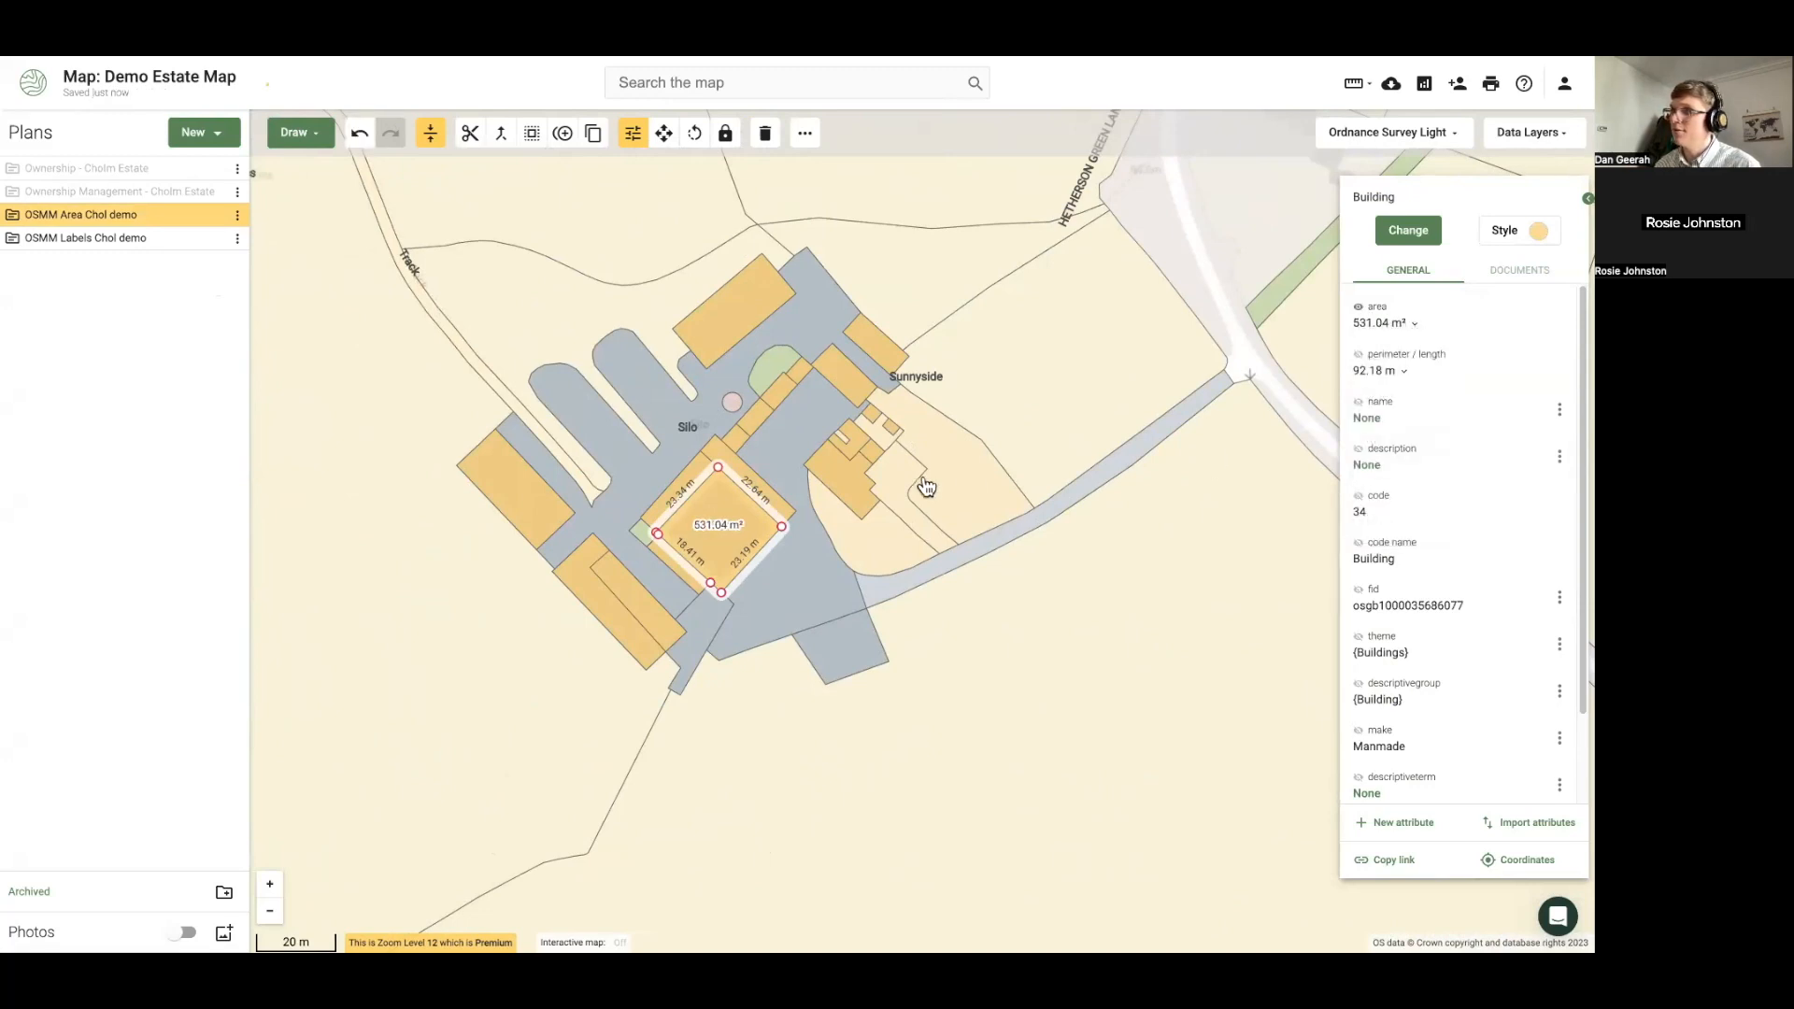
pyautogui.scroll(1, 710, 568)
pyautogui.scroll(2, 710, 568)
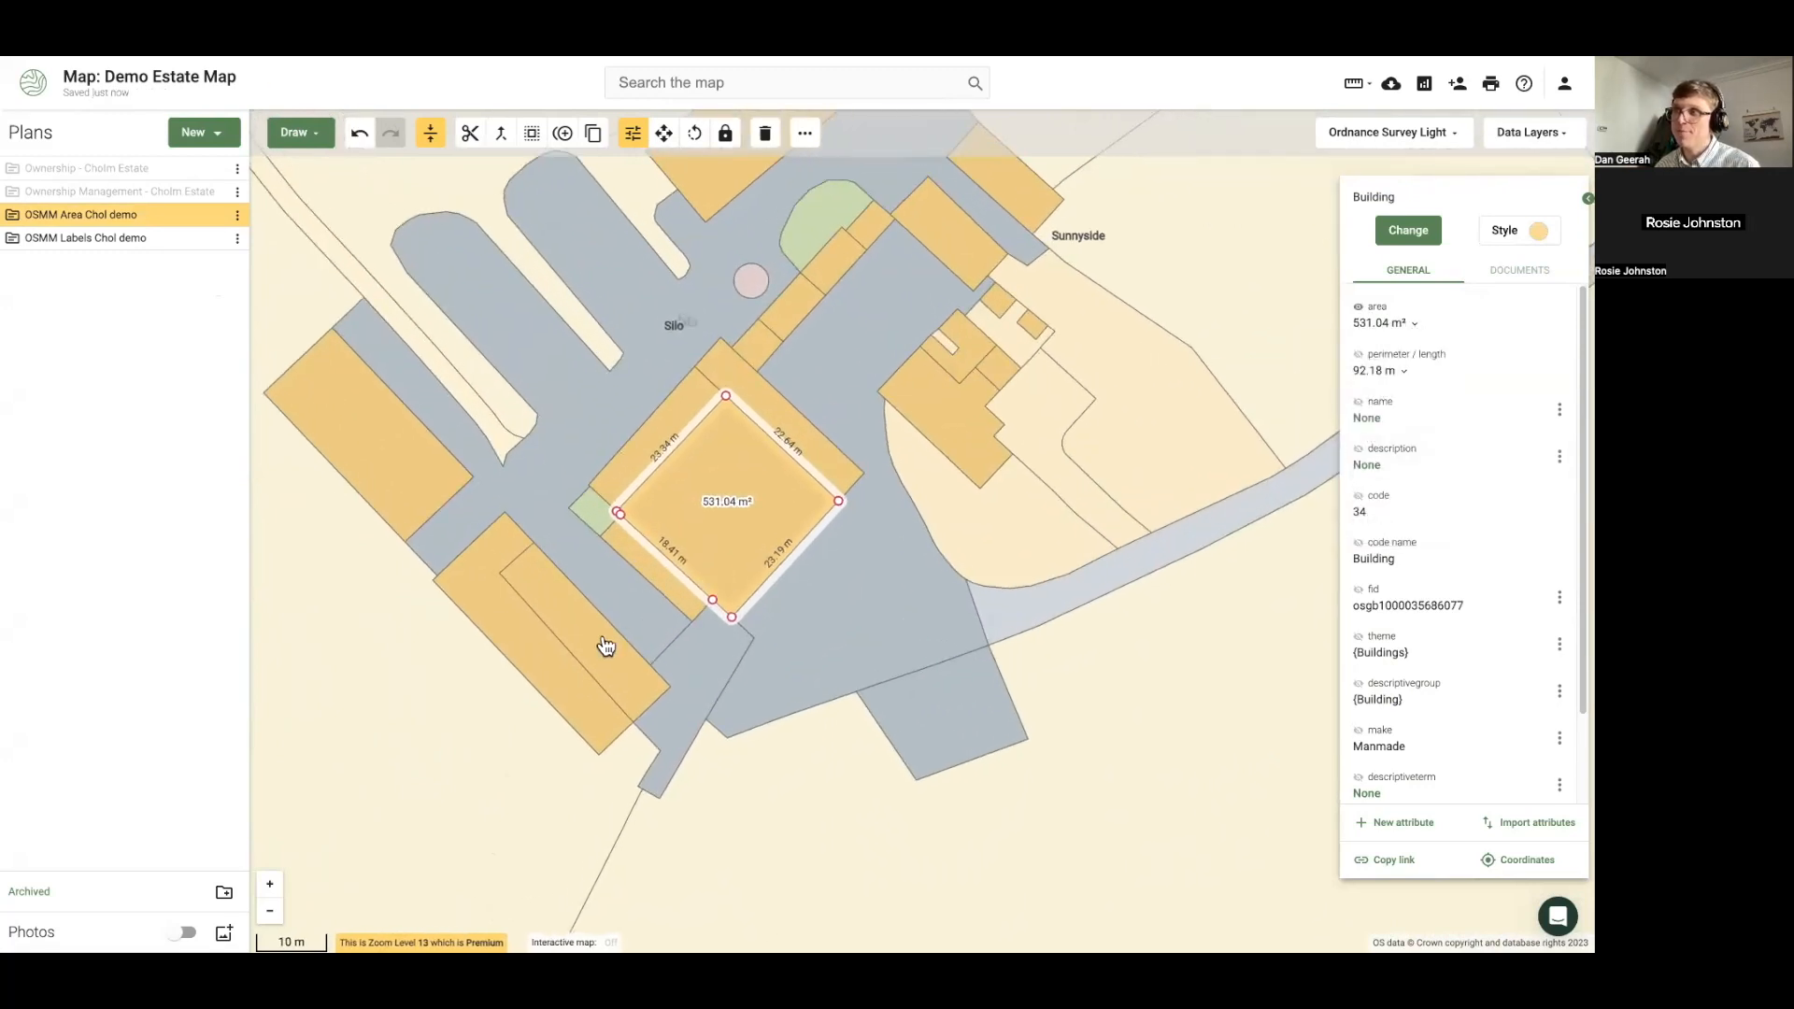
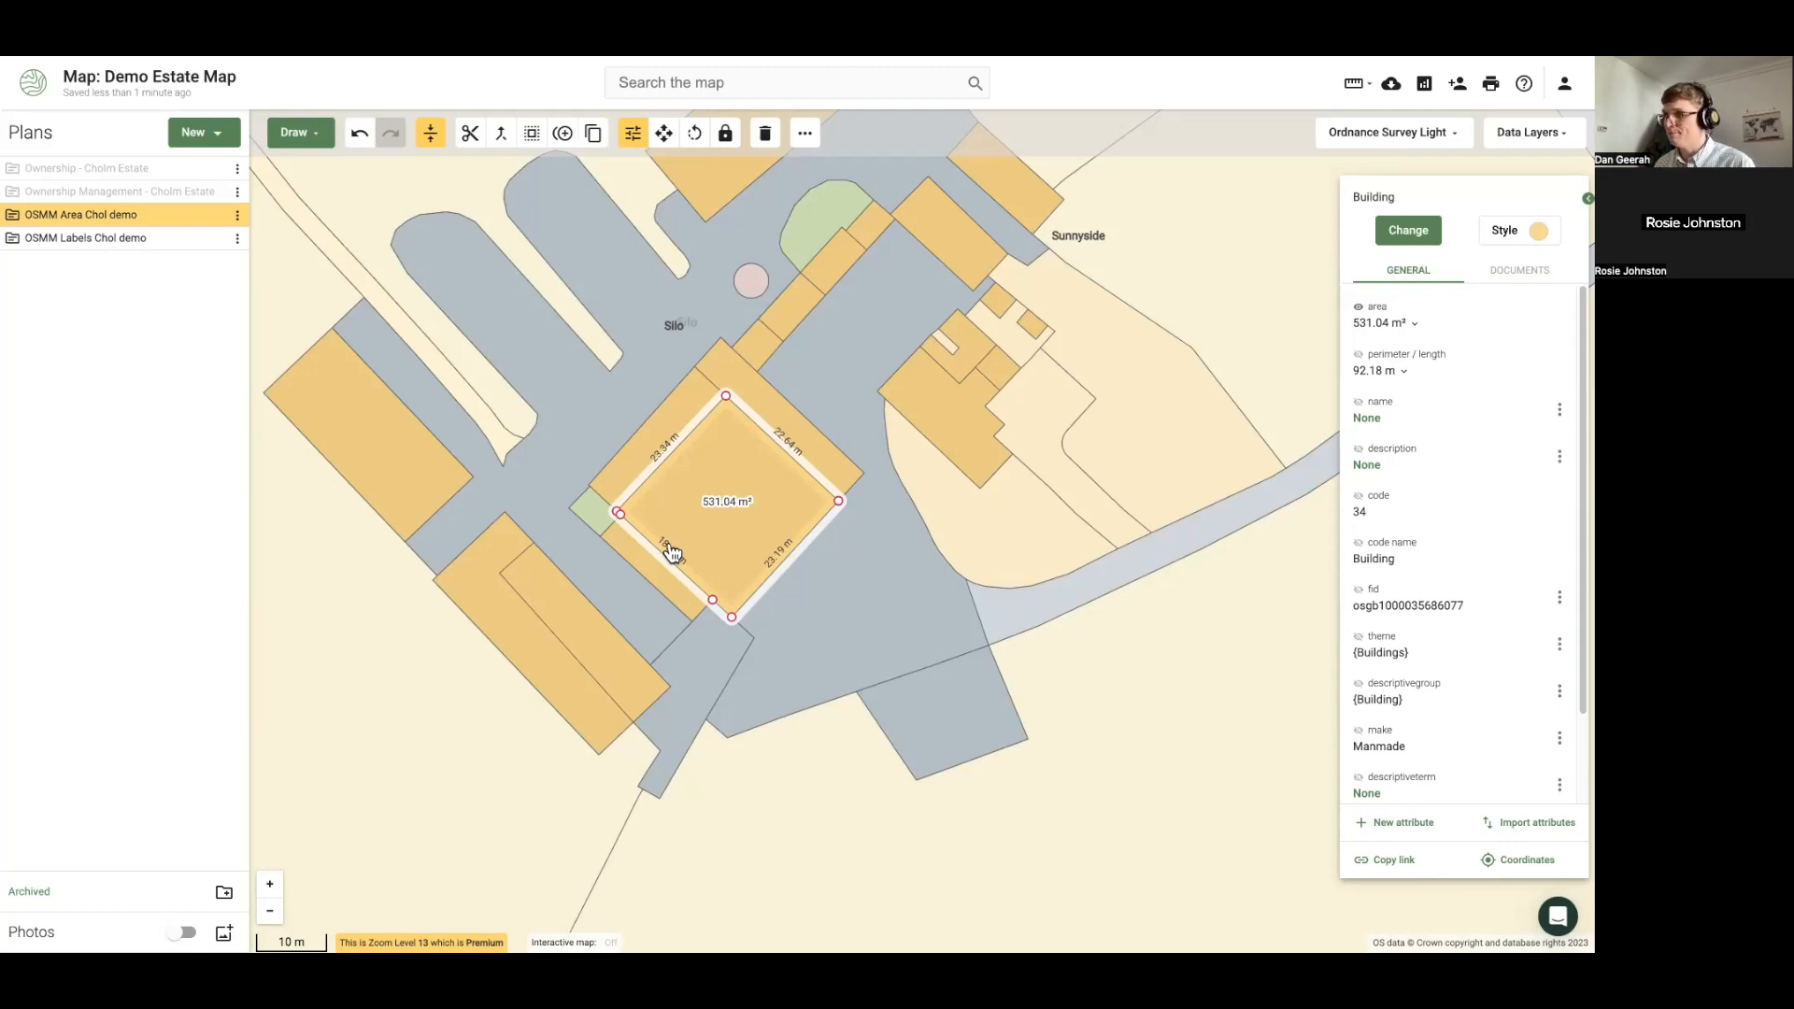
# Add the OSMM Area Chol demo plan to the estate map's reports and review its statistics
pyautogui.scroll(-3, 671, 553)
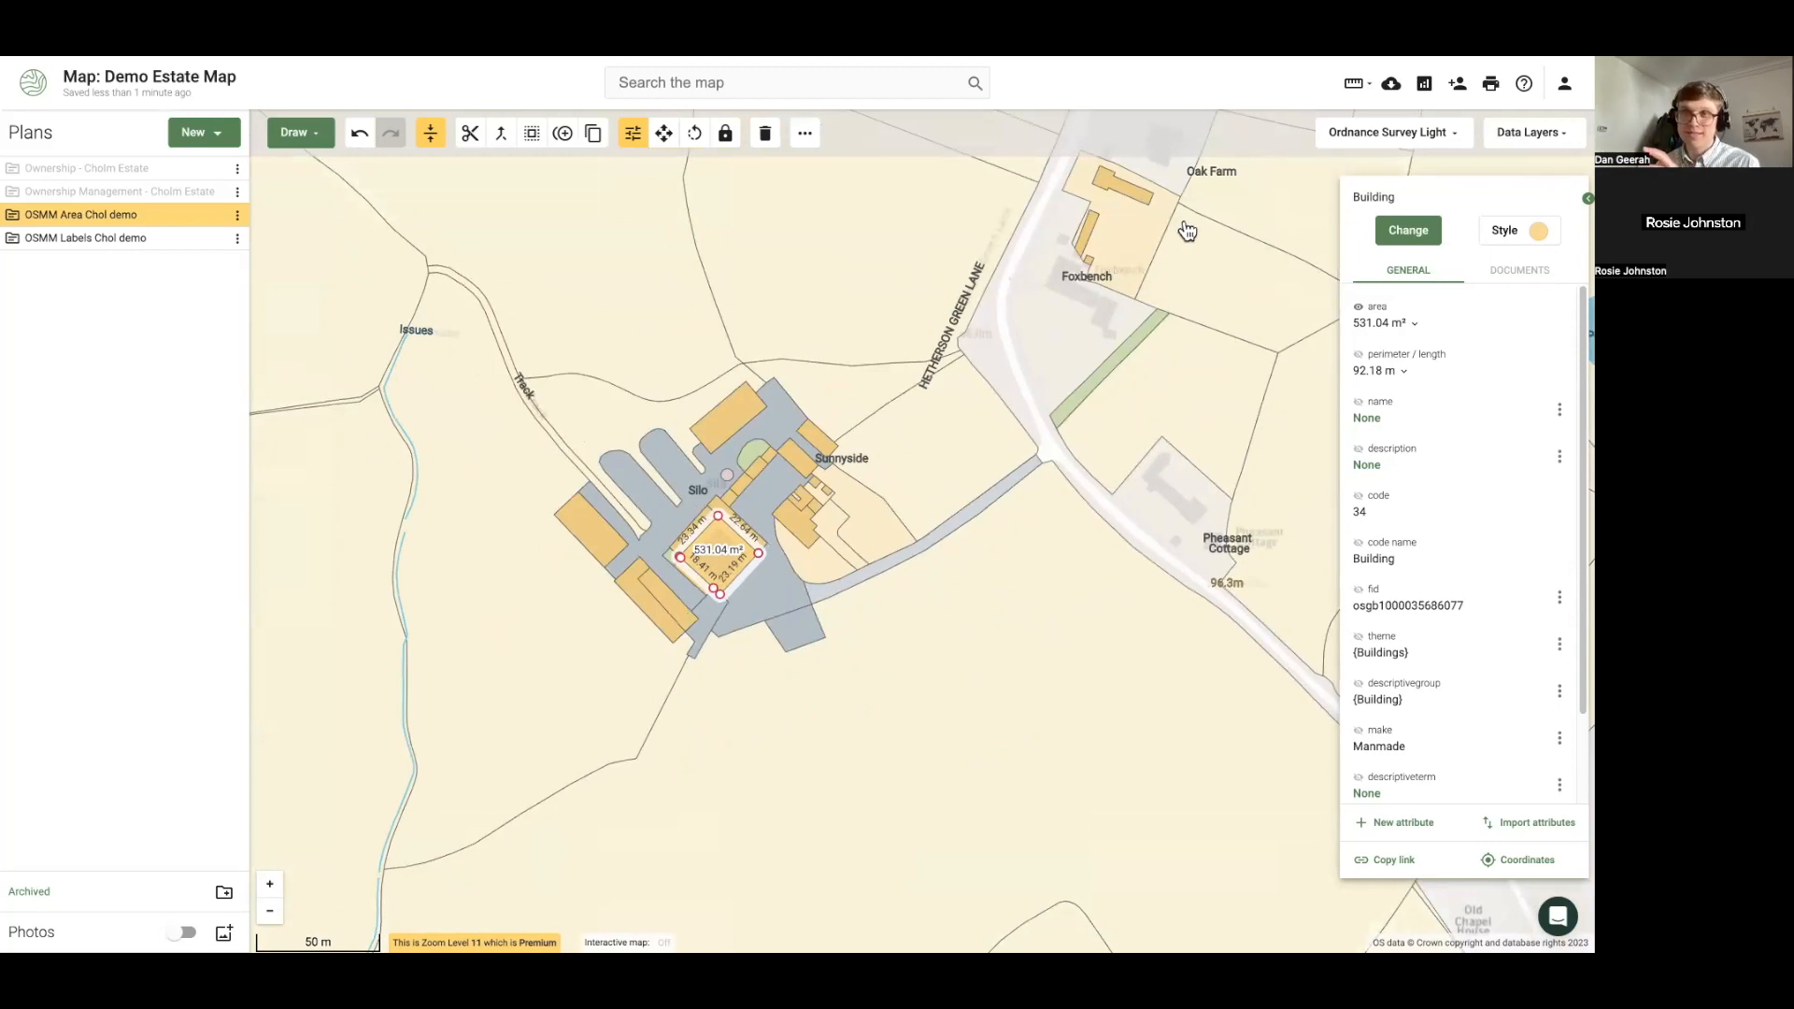
pyautogui.click(1424, 86)
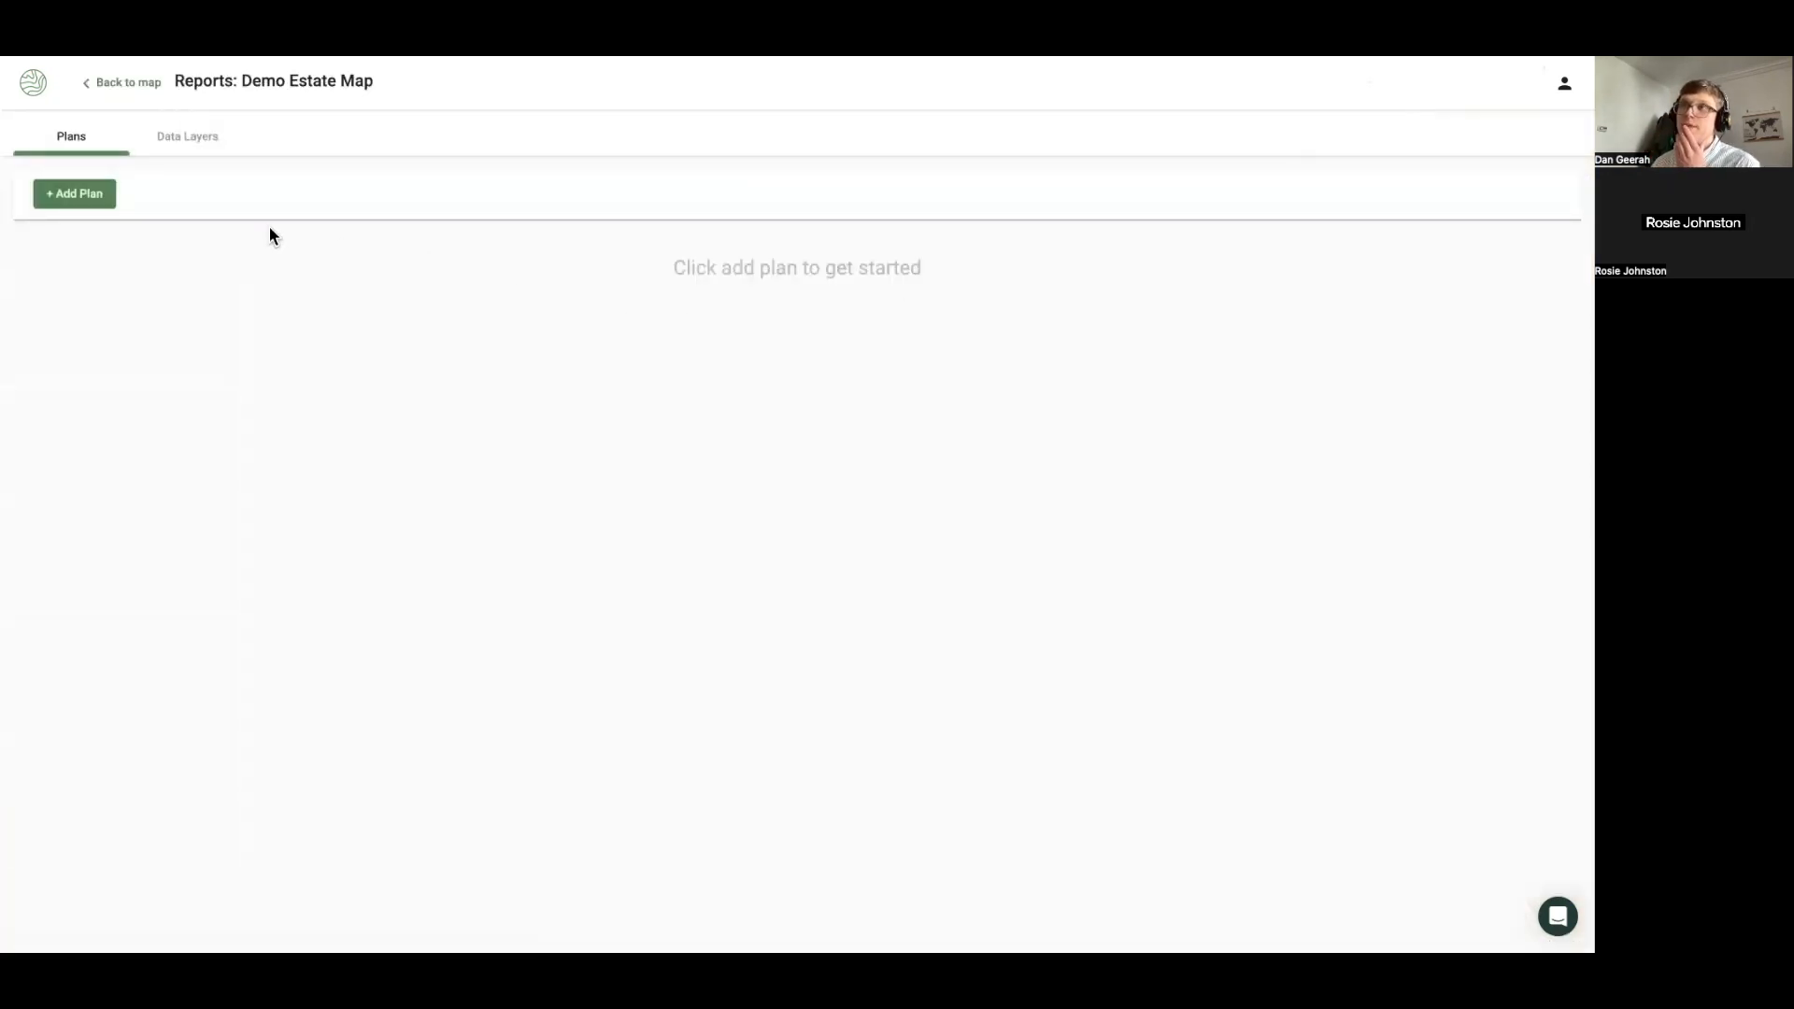
pyautogui.click(58, 200)
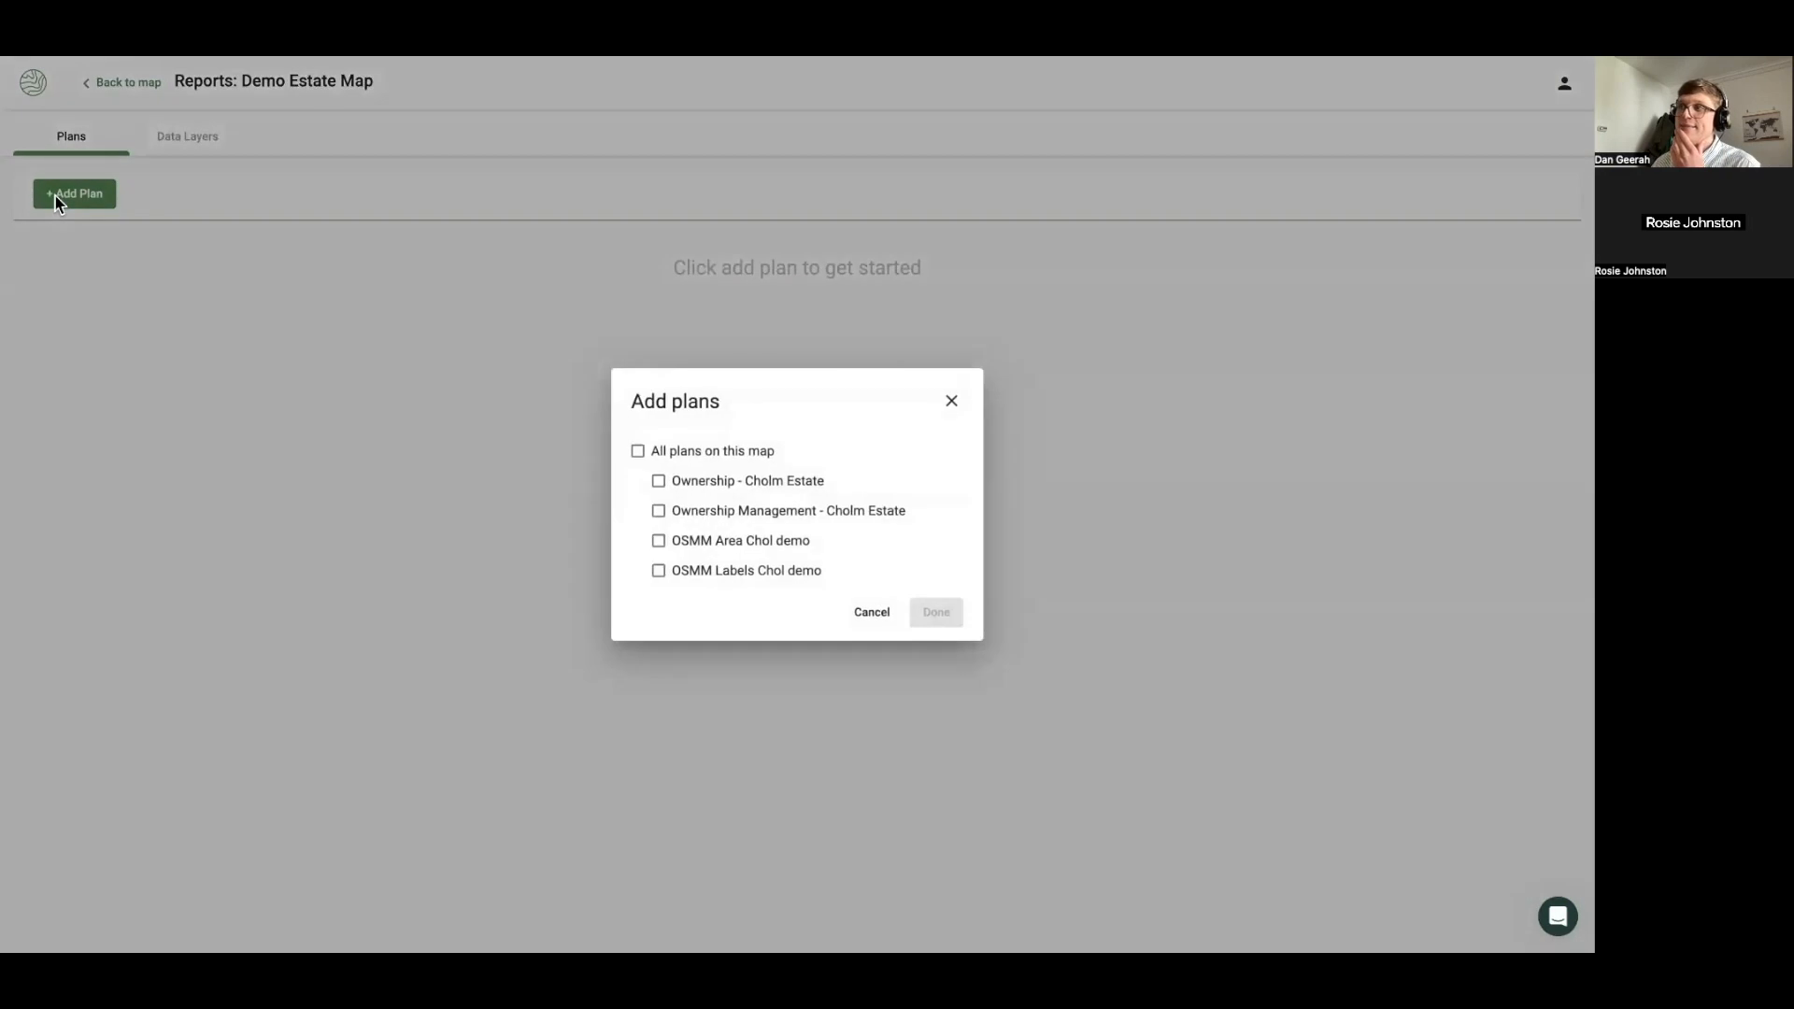
pyautogui.click(658, 545)
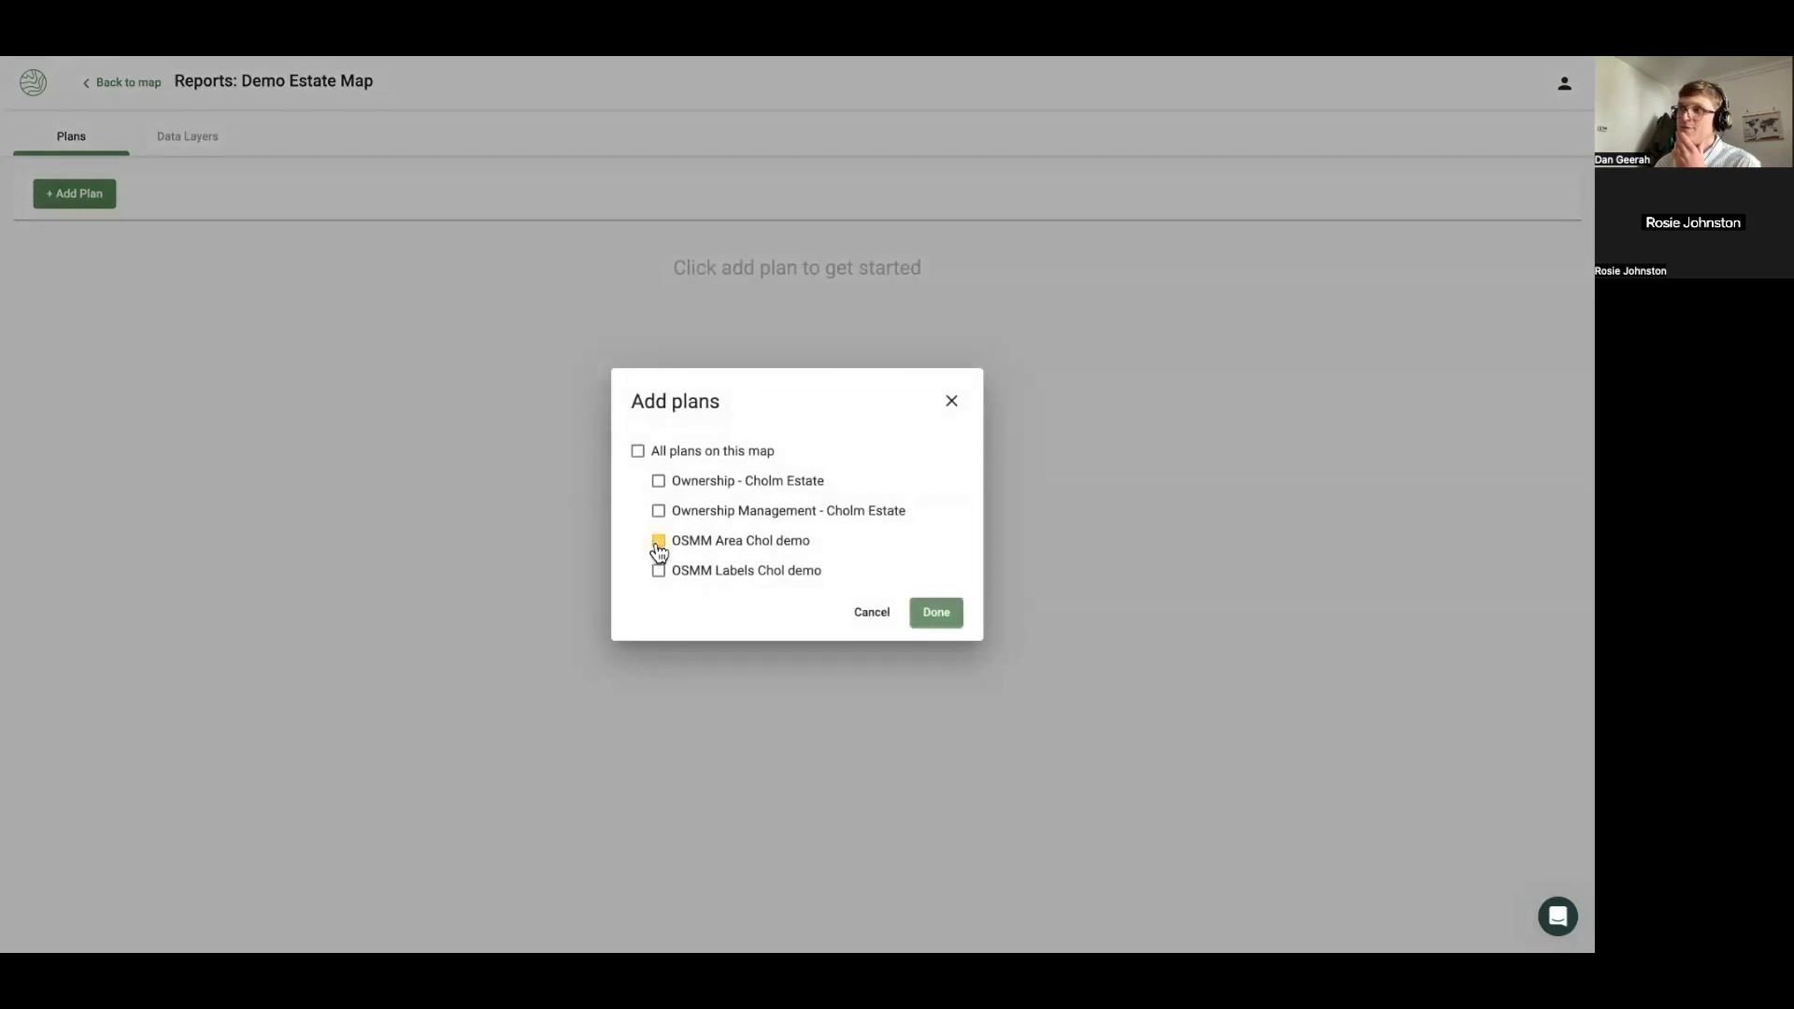
pyautogui.click(937, 615)
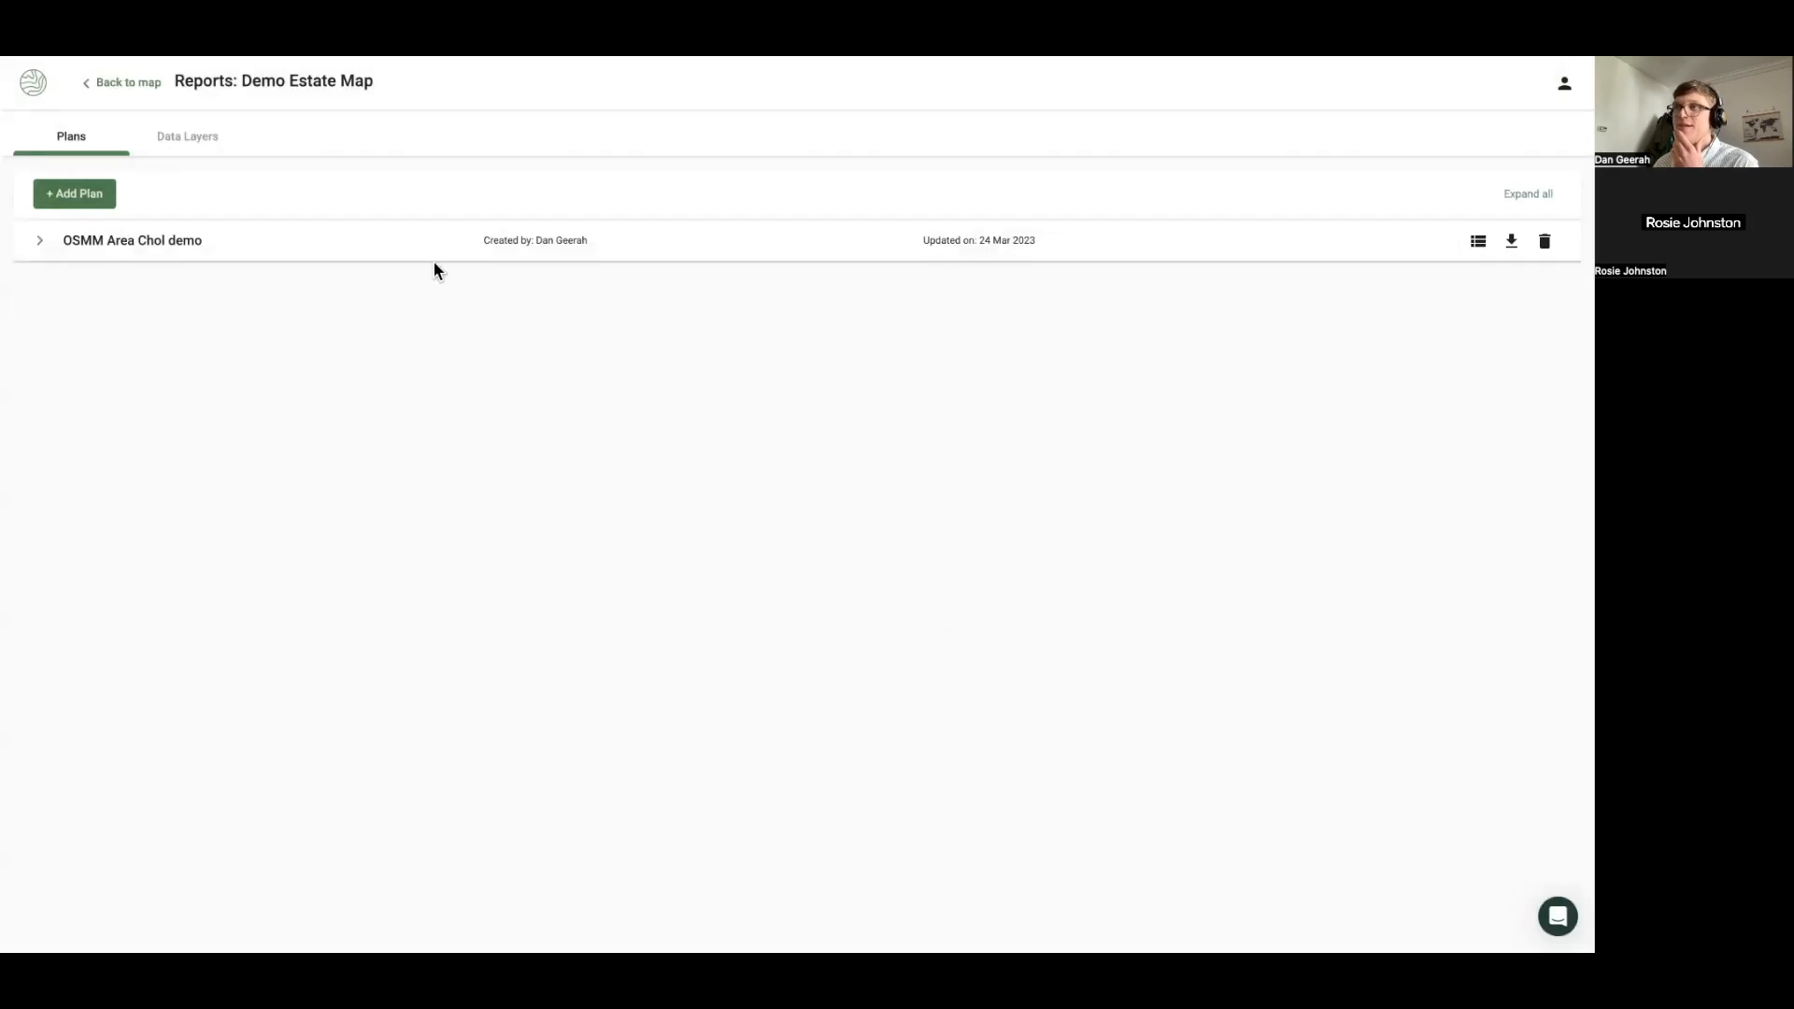
pyautogui.click(326, 254)
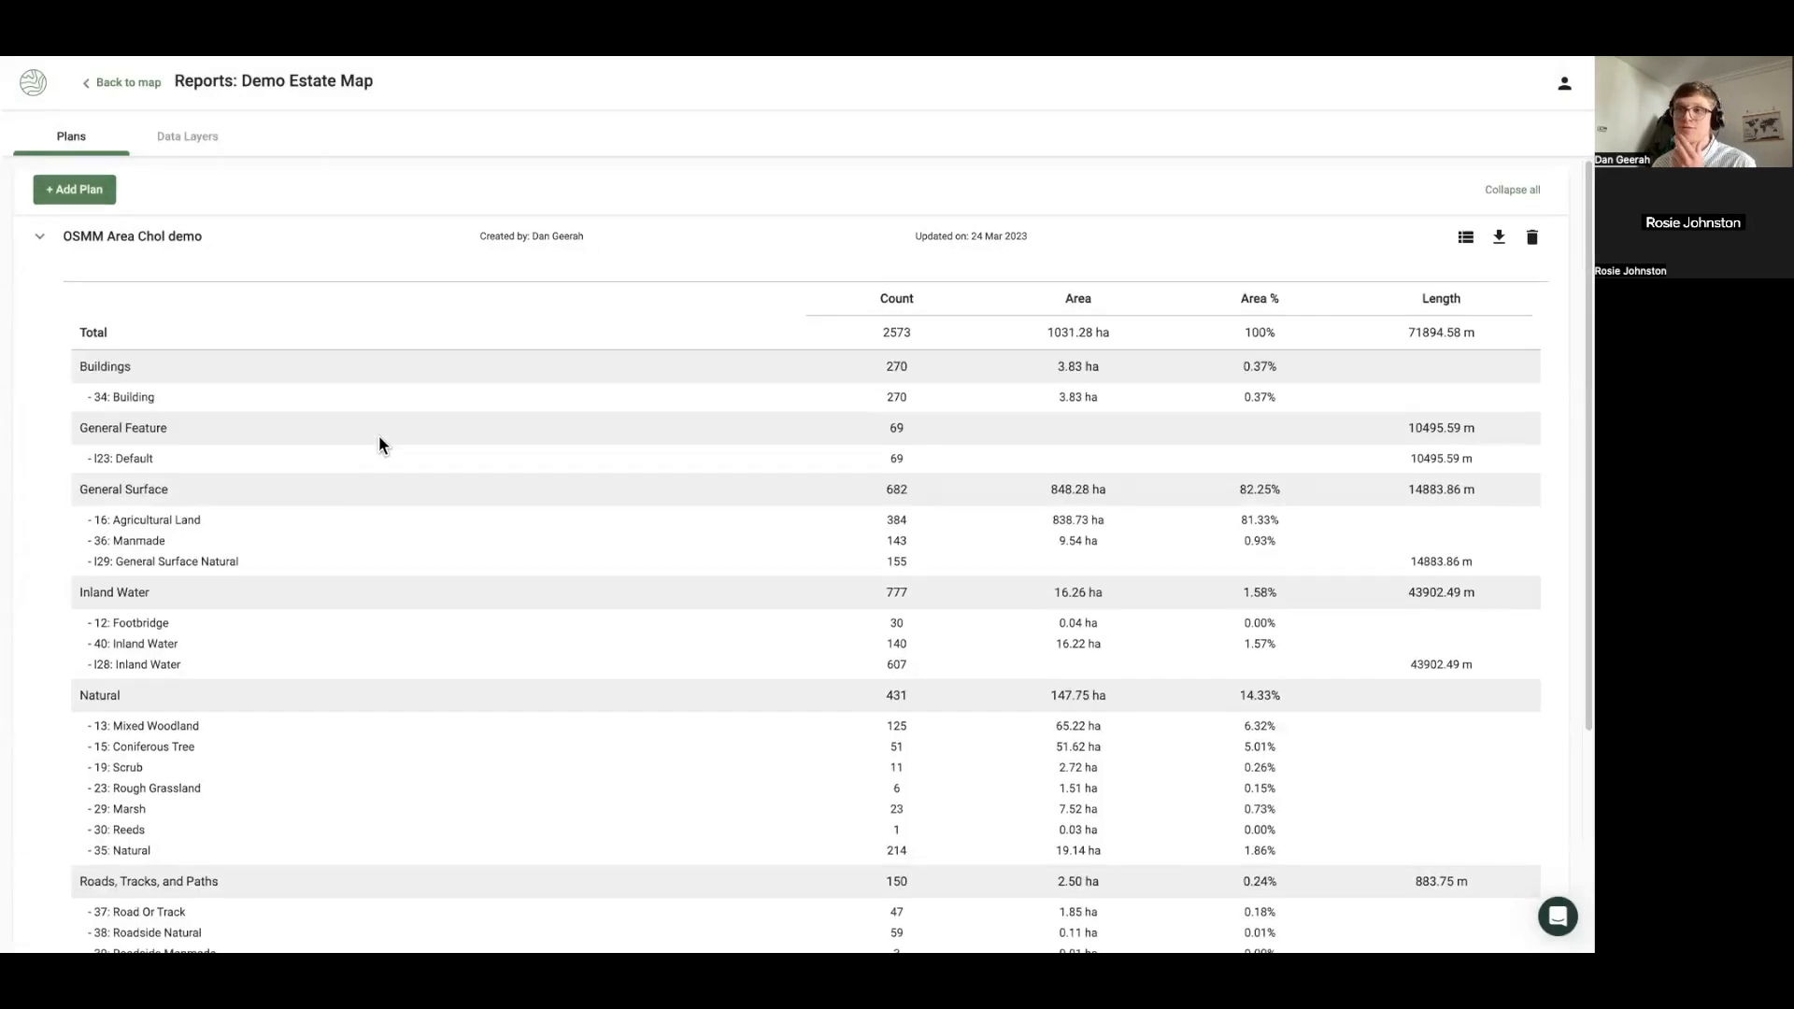
pyautogui.scroll(-1, 379, 435)
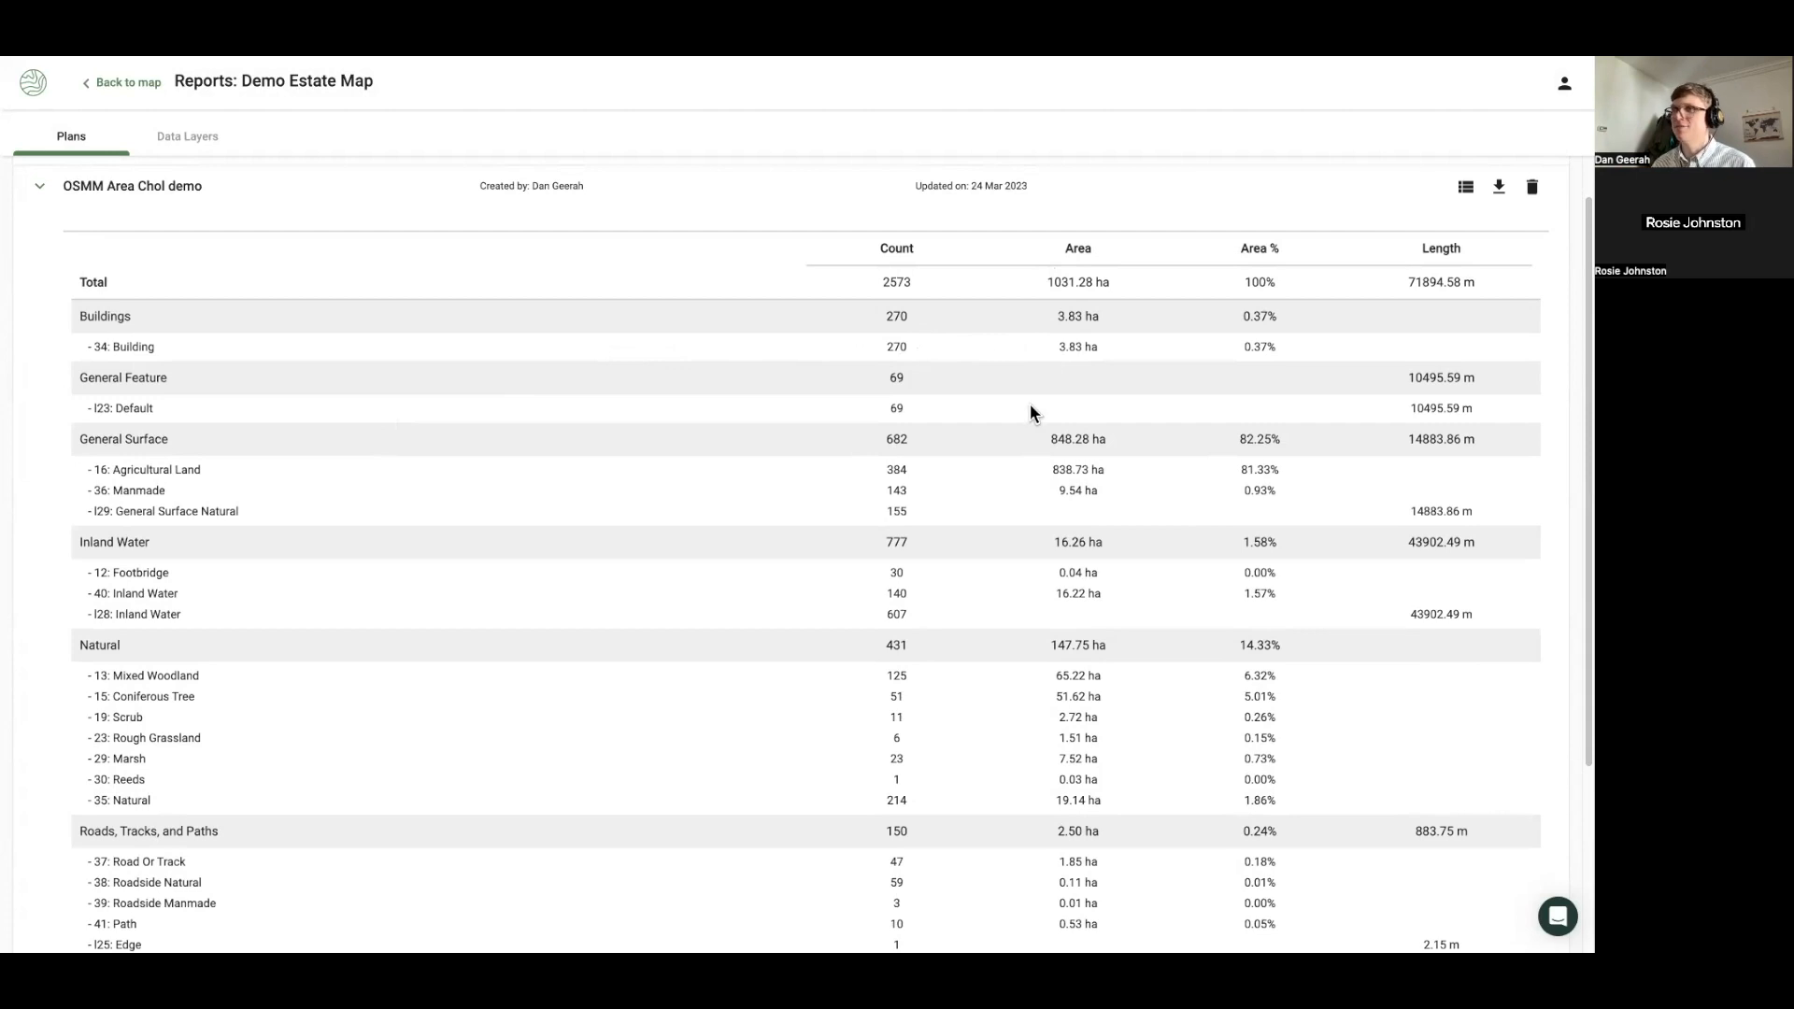
pyautogui.scroll(-1, 187, 596)
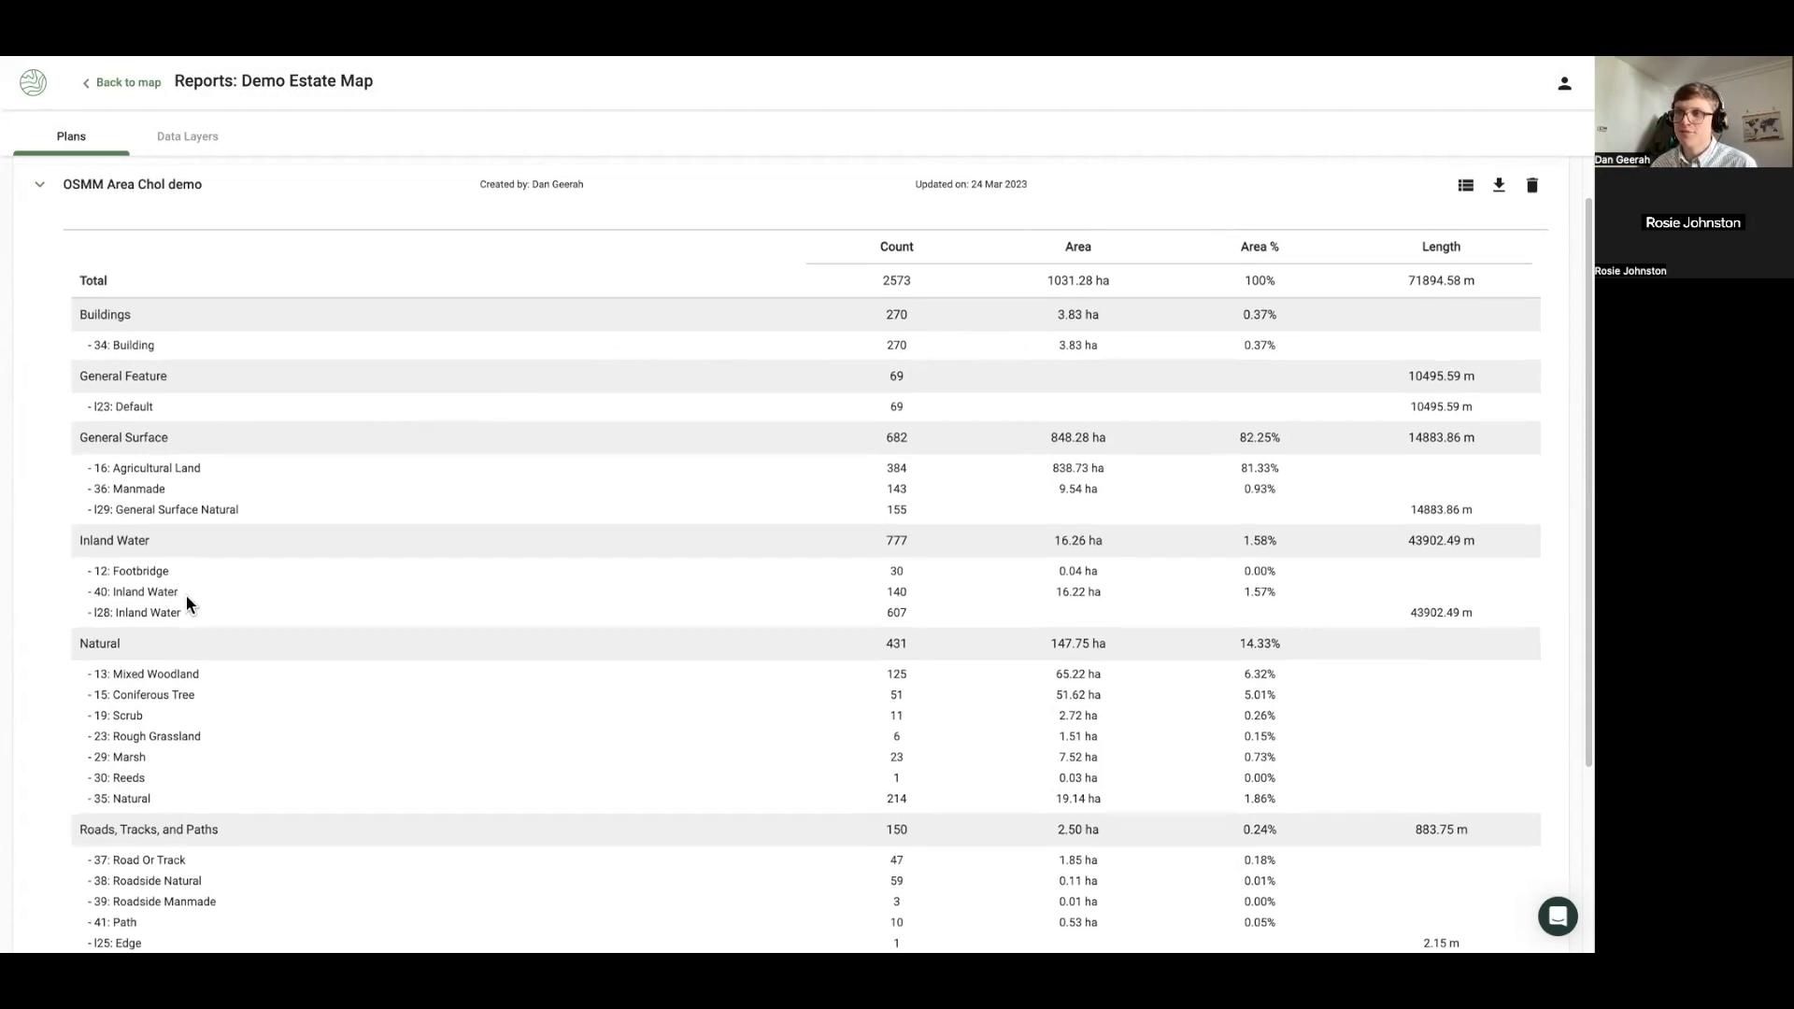
pyautogui.scroll(-2, 187, 603)
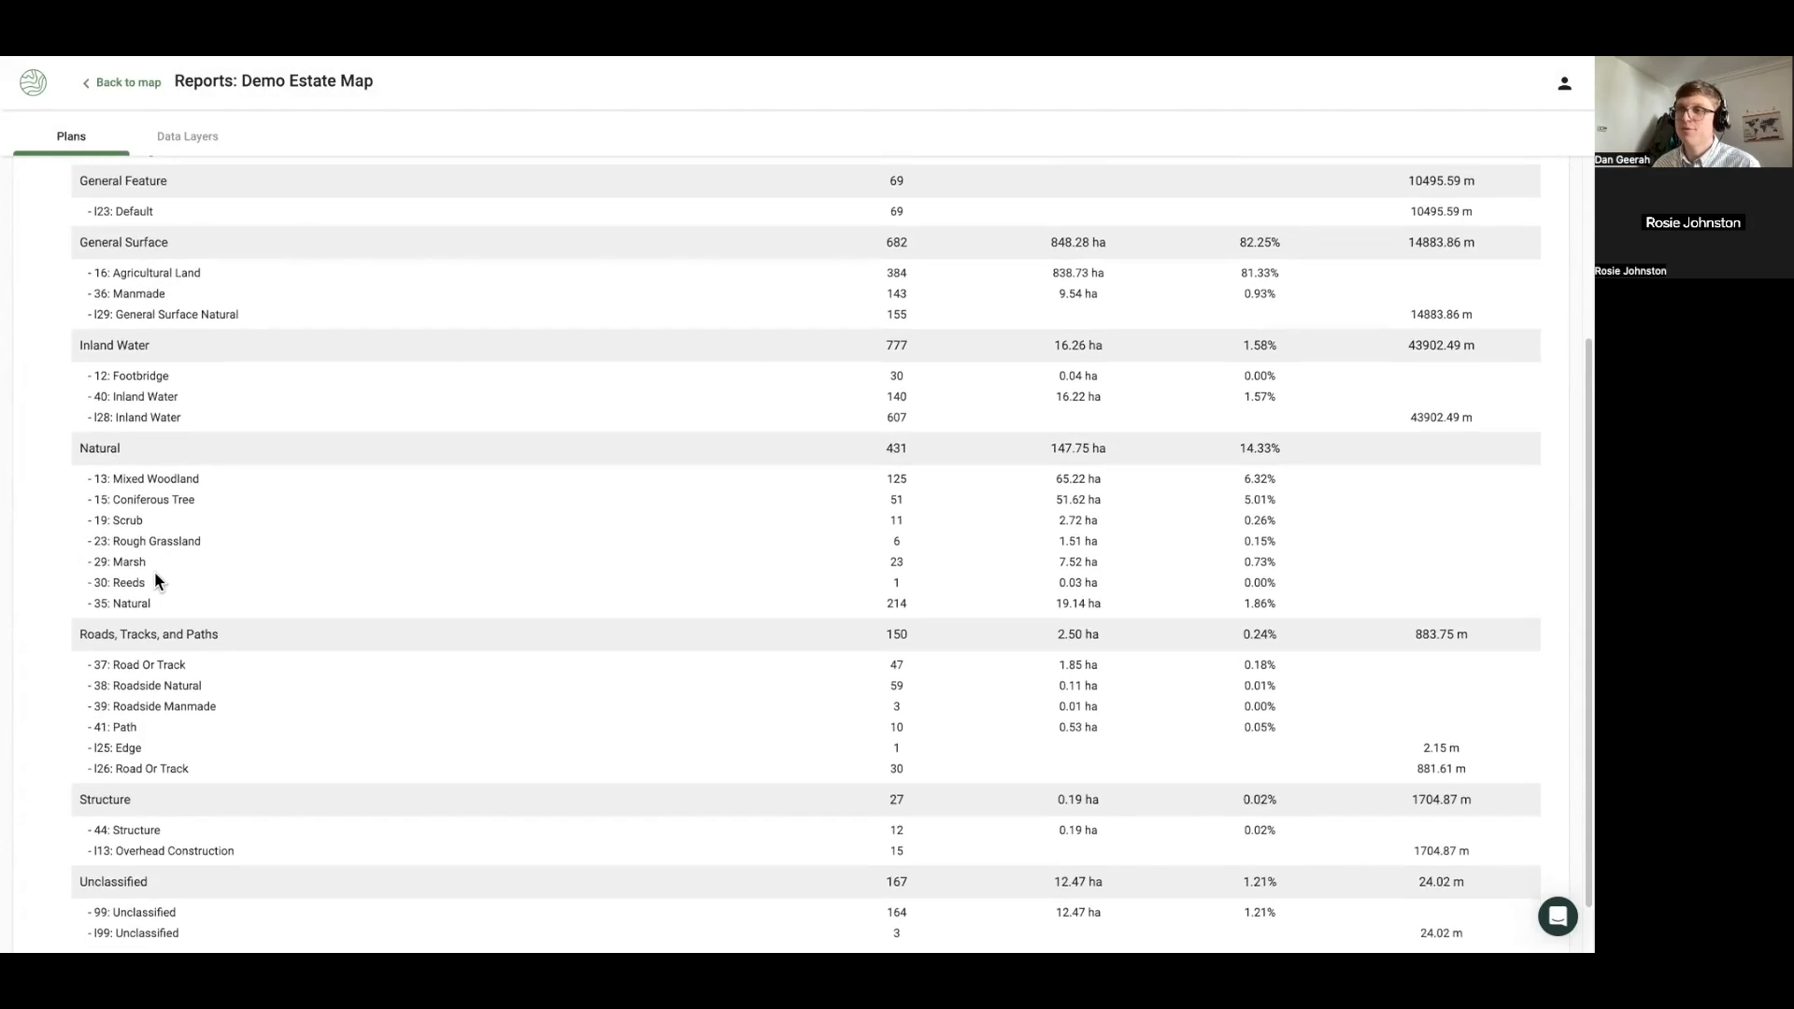
pyautogui.scroll(-1, 154, 571)
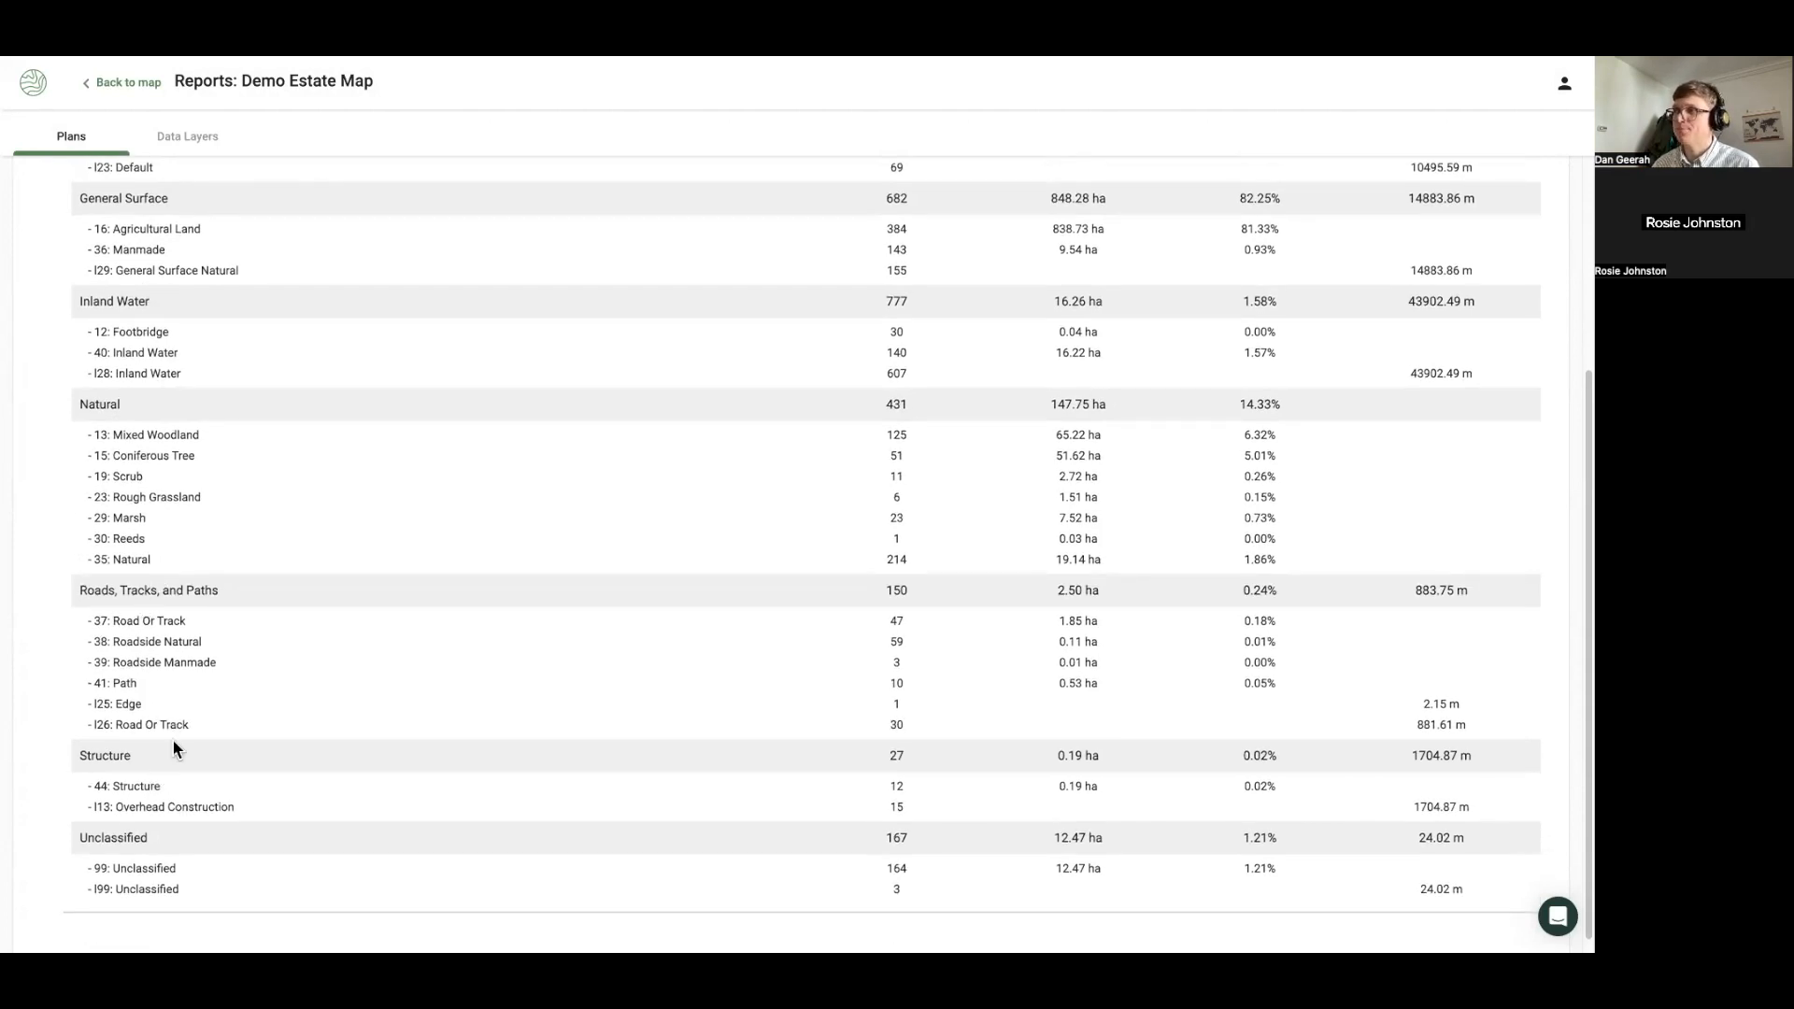
pyautogui.scroll(5, 387, 640)
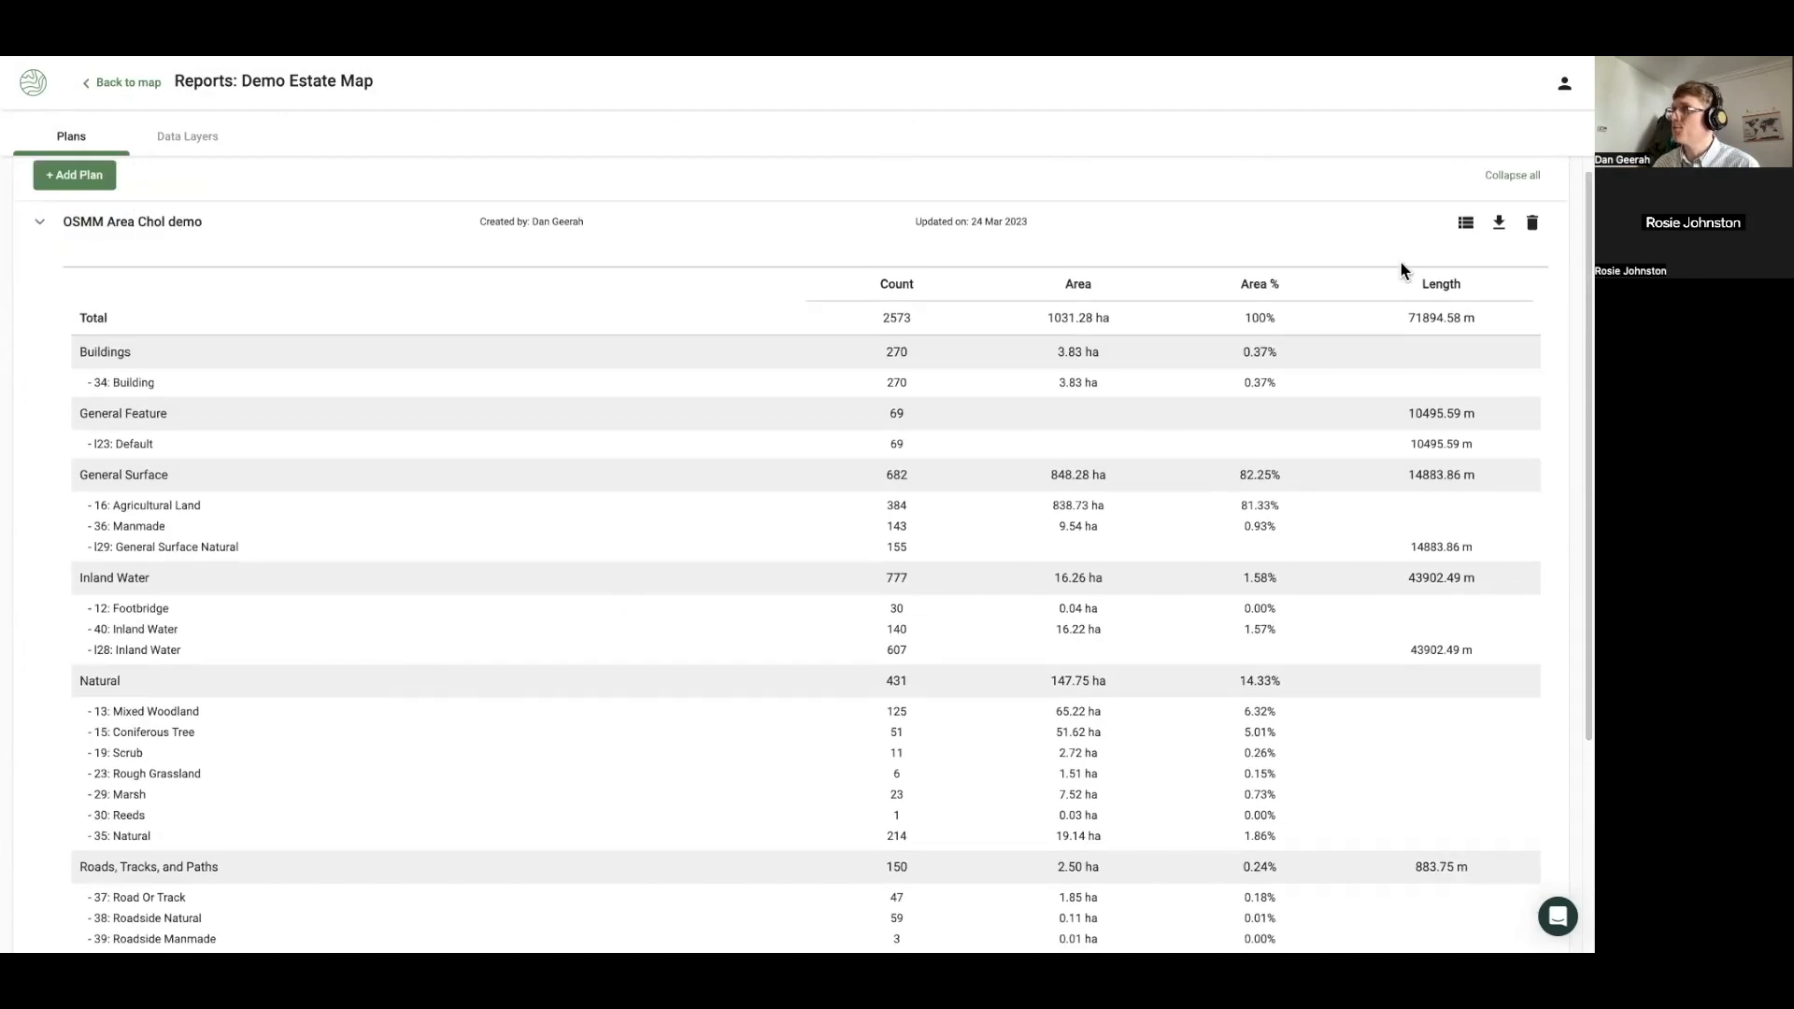
# Download the plan's report as a spreadsheet, view its 2573-feature table, then return to the map
pyautogui.click(1499, 226)
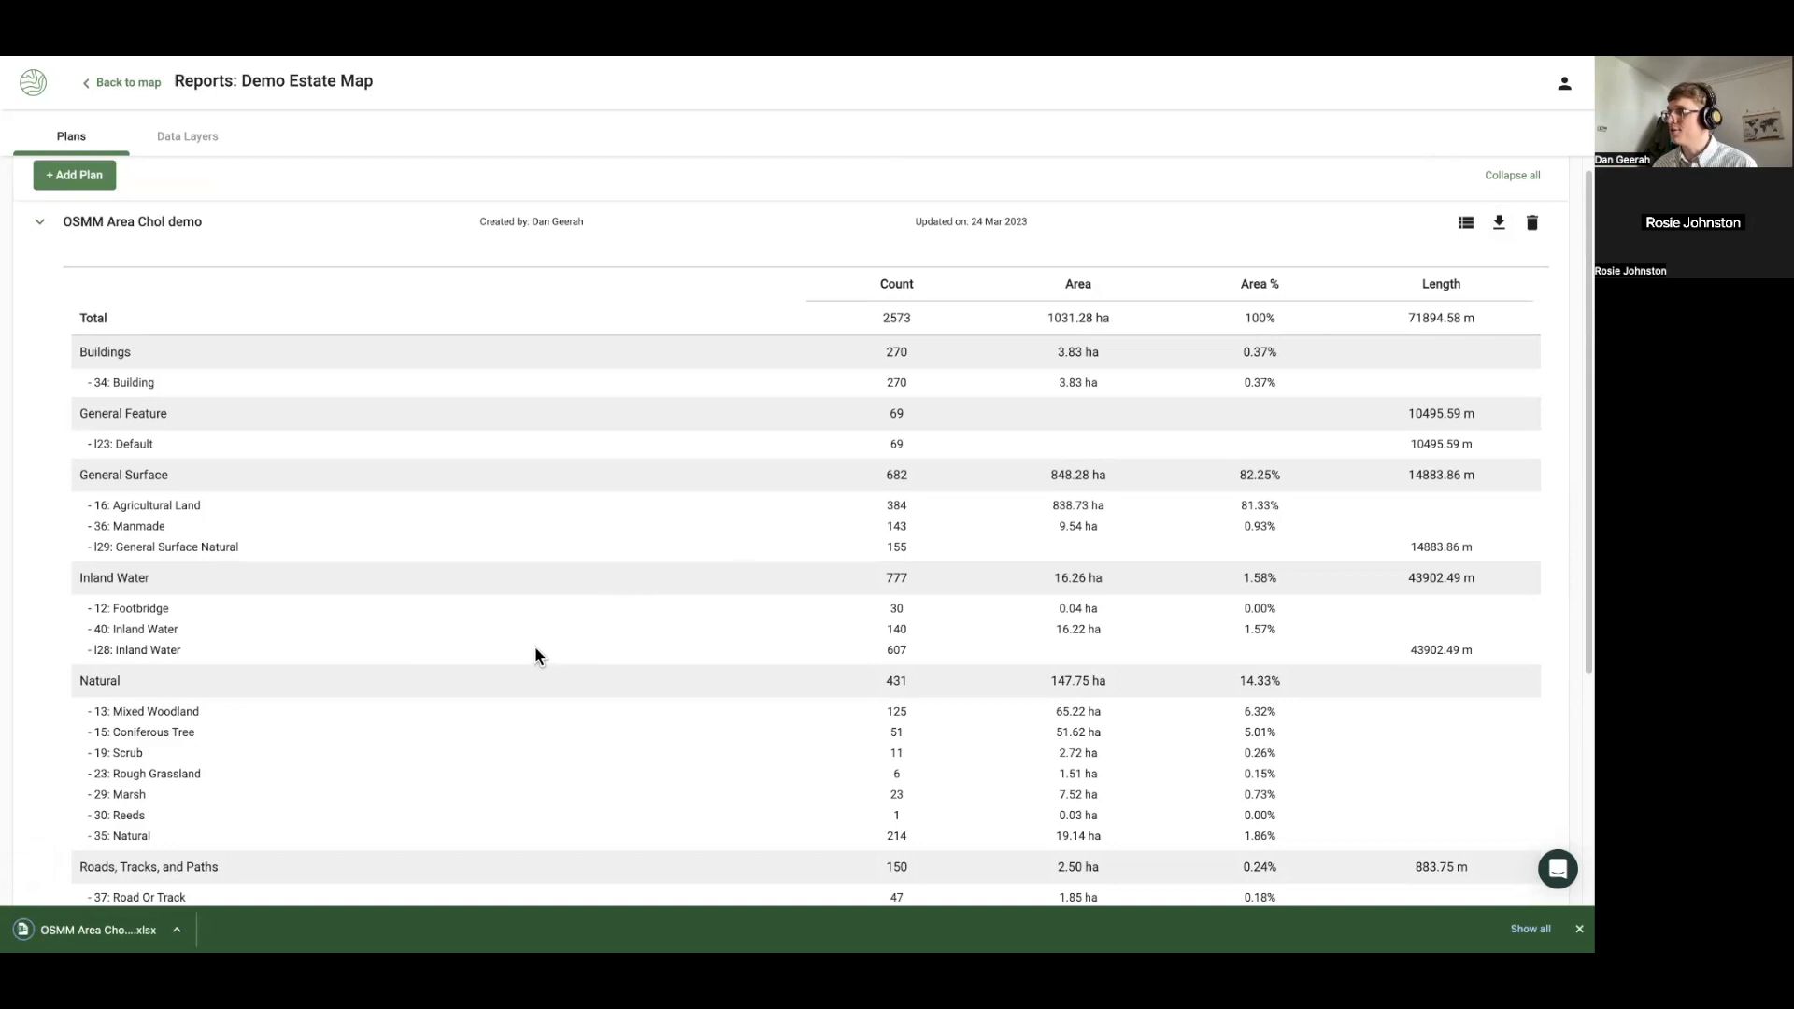
pyautogui.click(1465, 224)
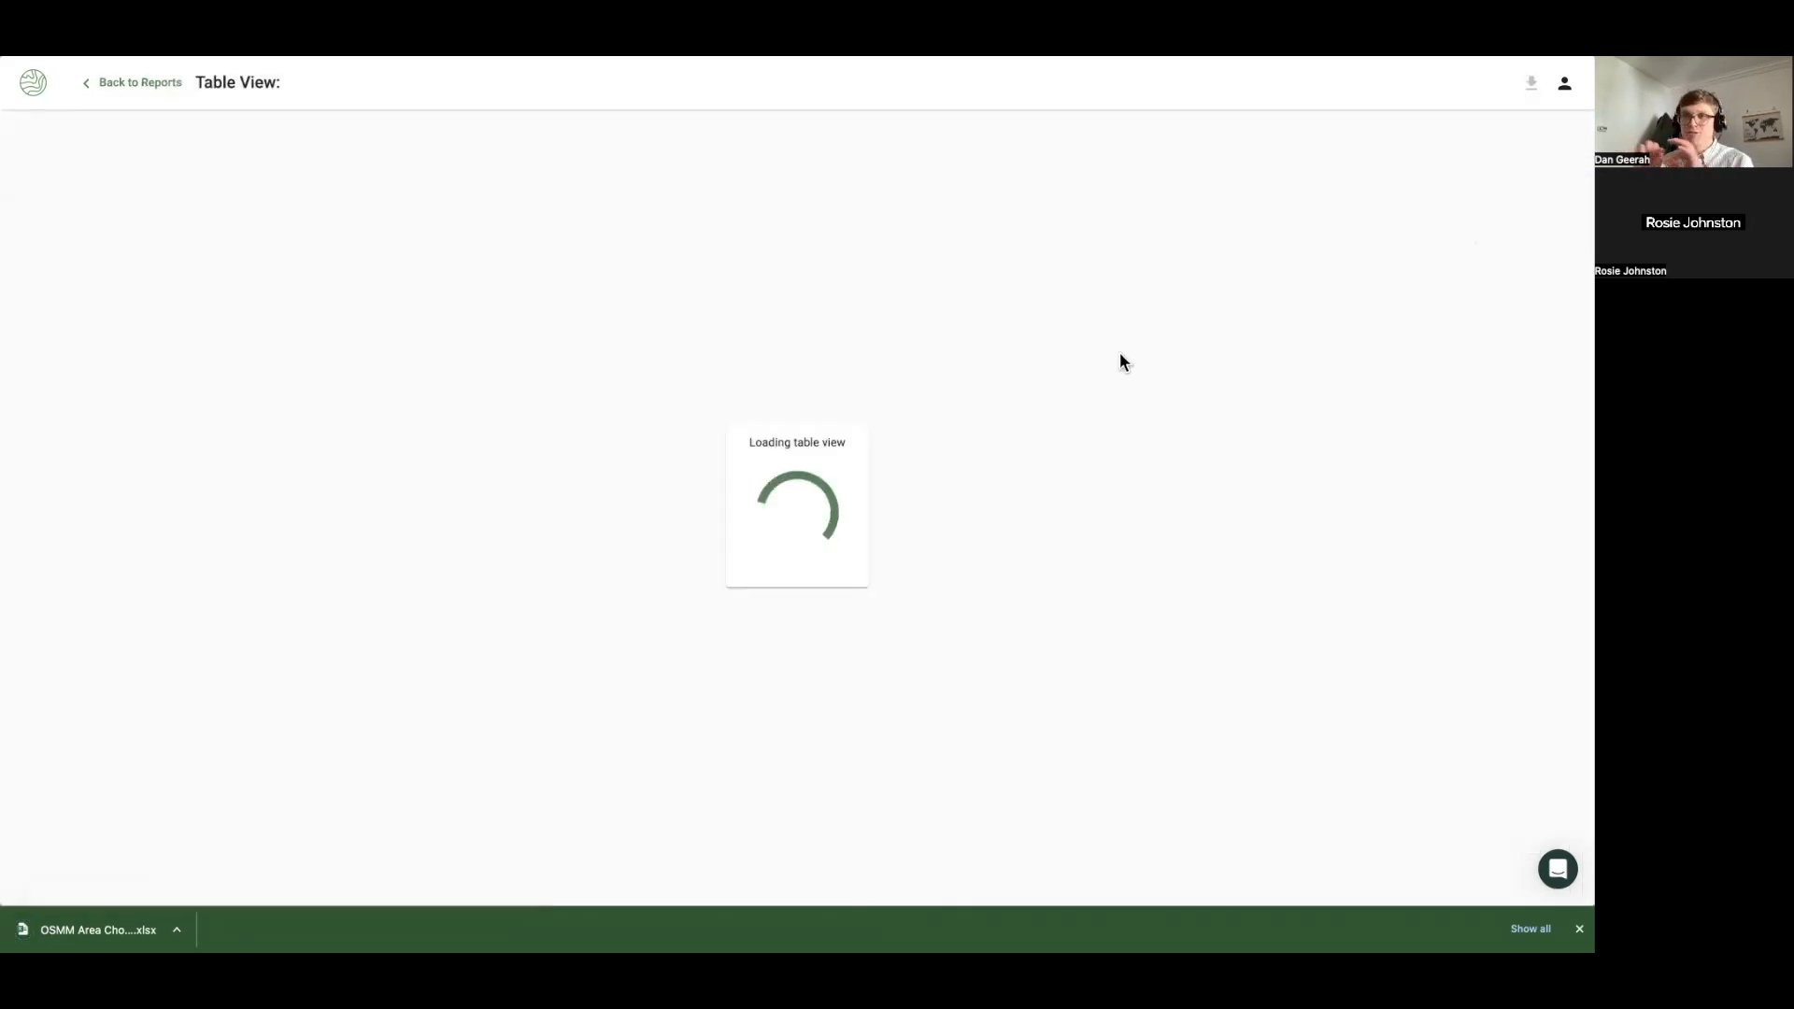
pyautogui.scroll(-1, 1133, 423)
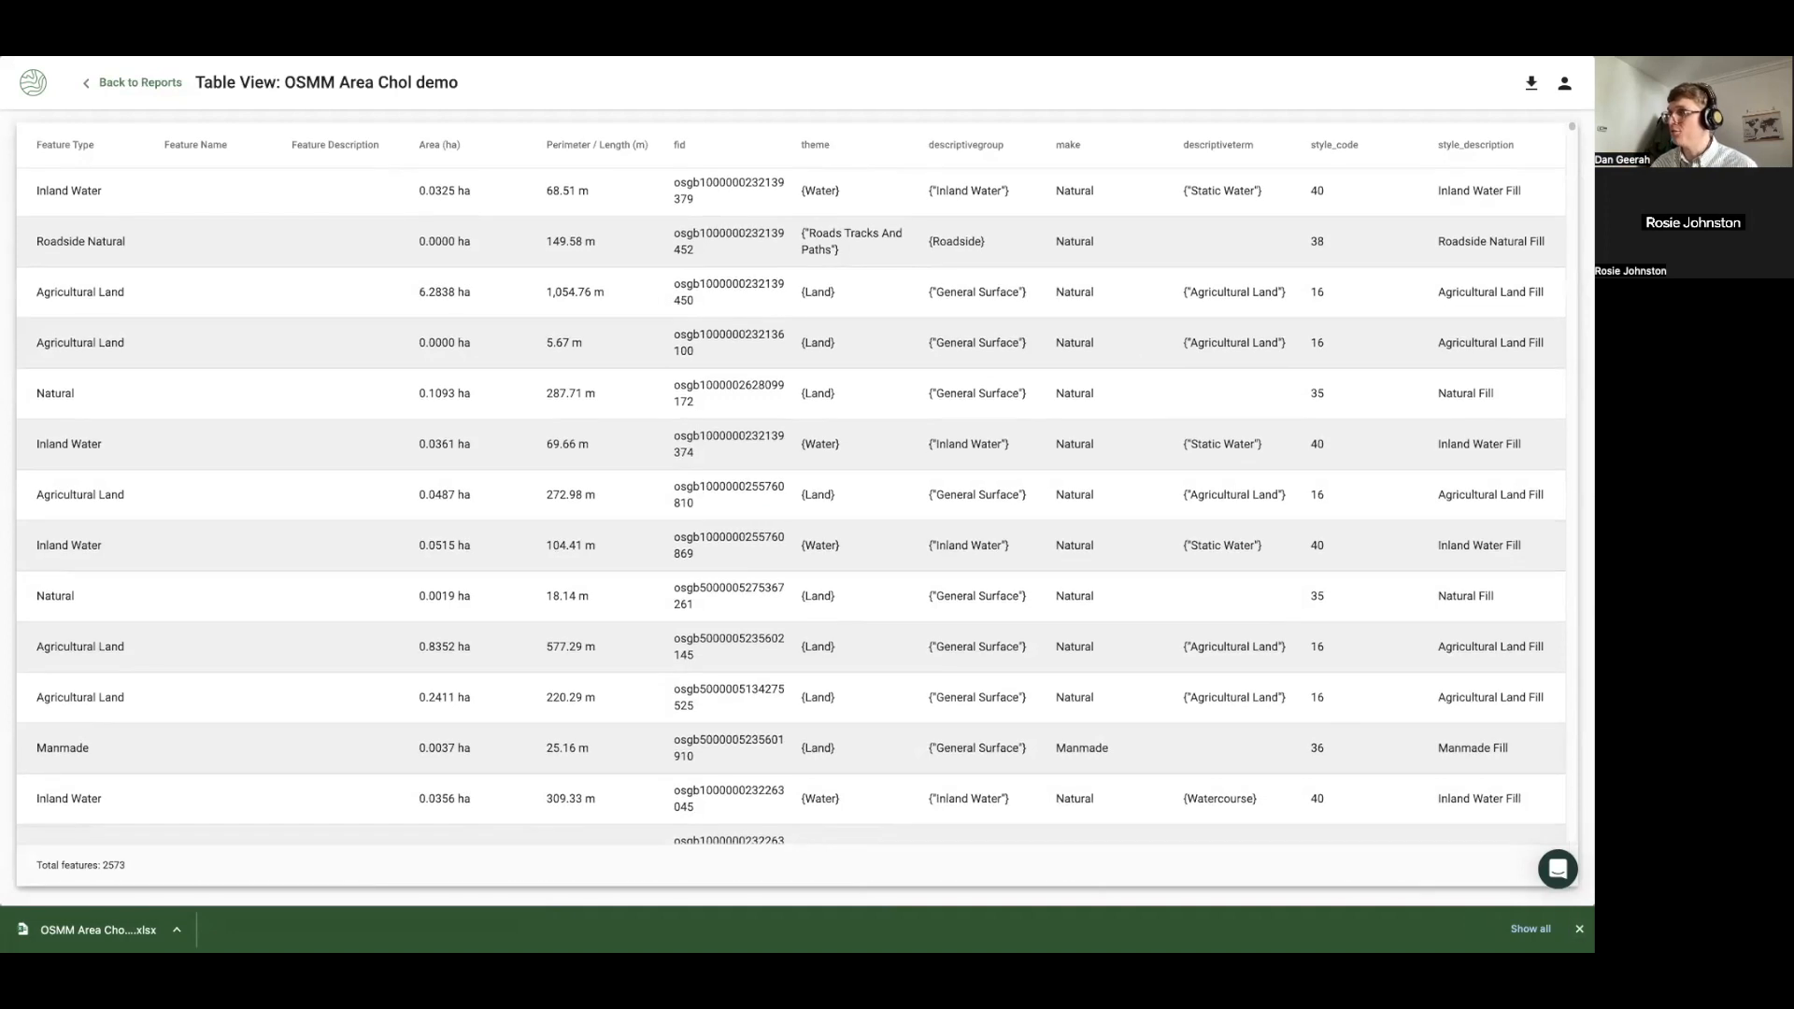
pyautogui.click(1579, 929)
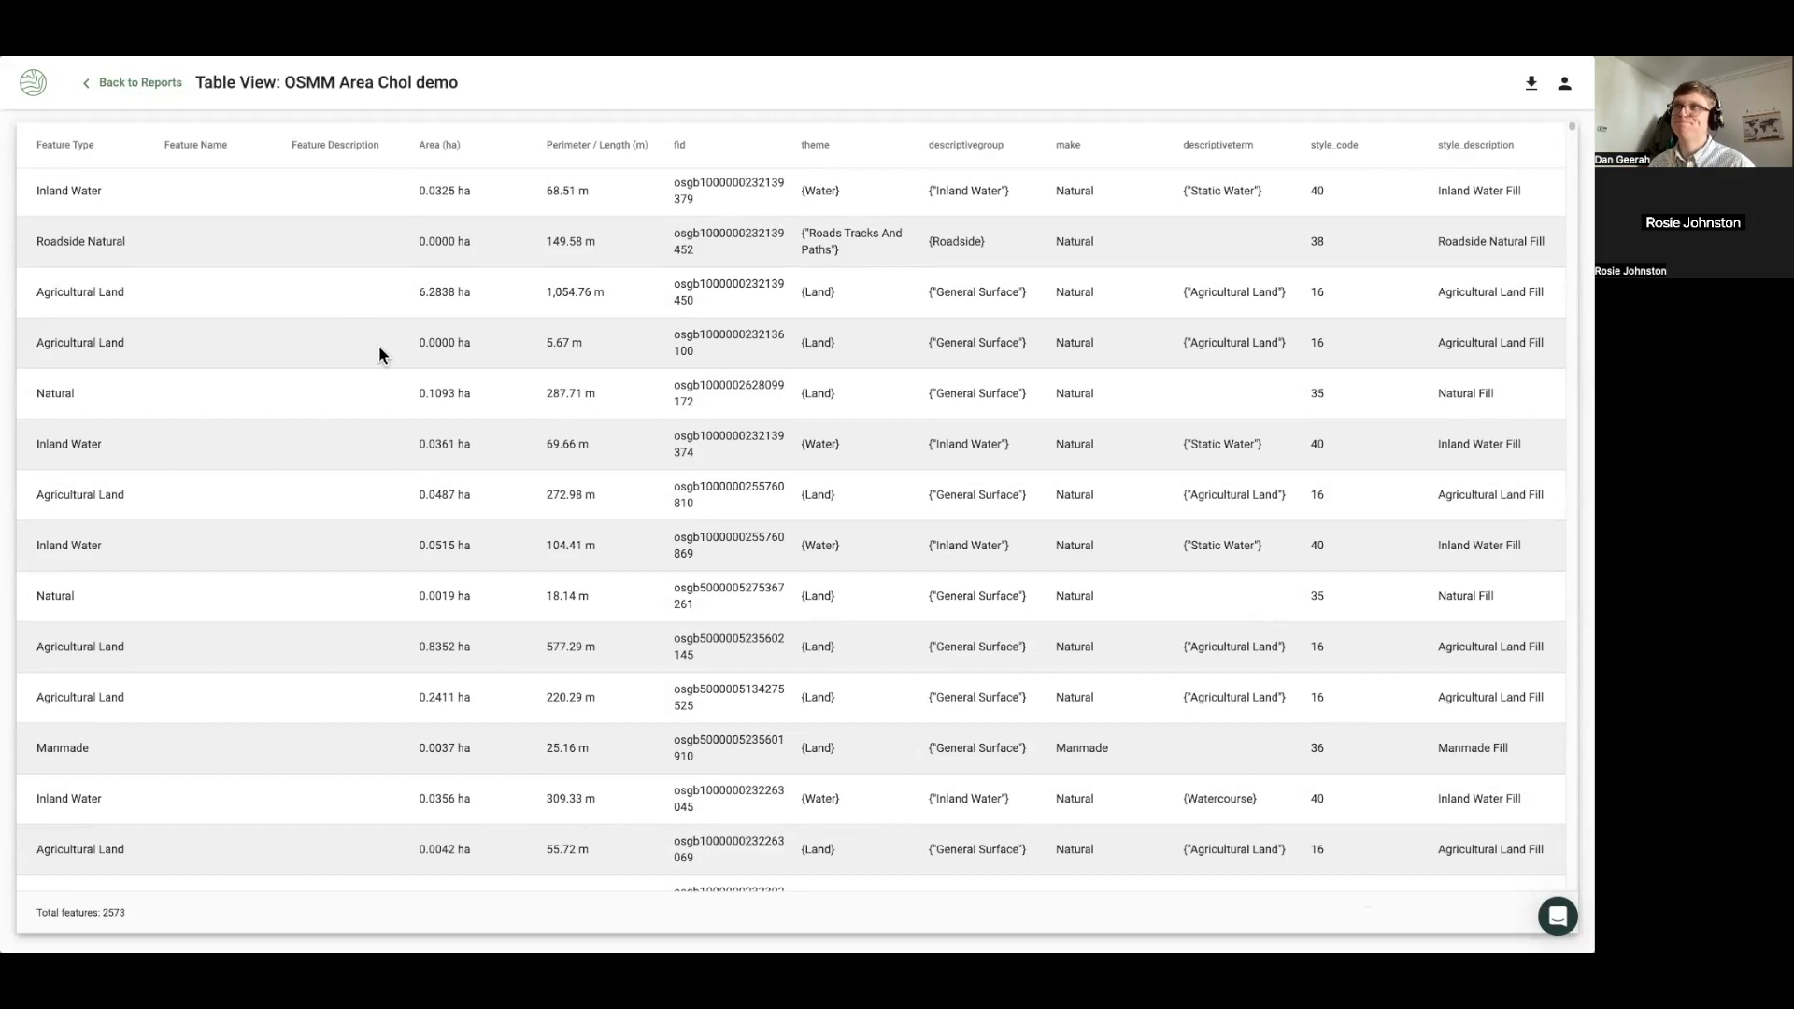
pyautogui.click(144, 89)
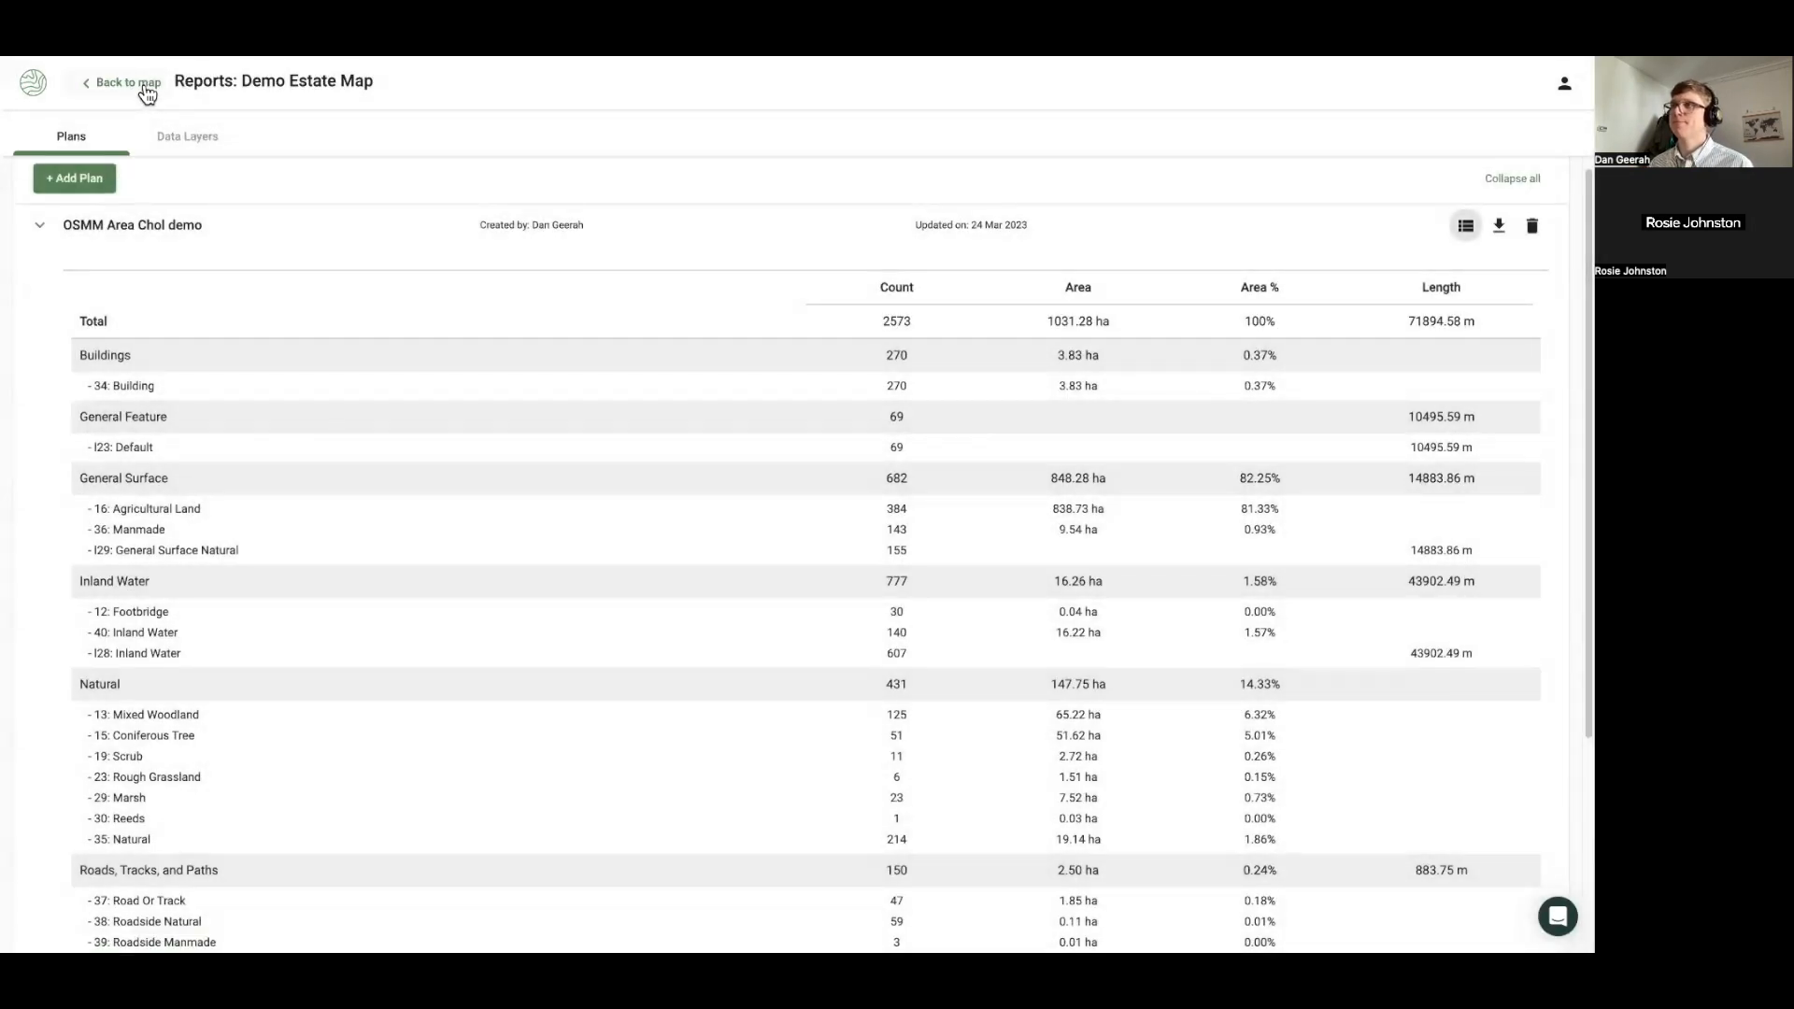
pyautogui.click(145, 89)
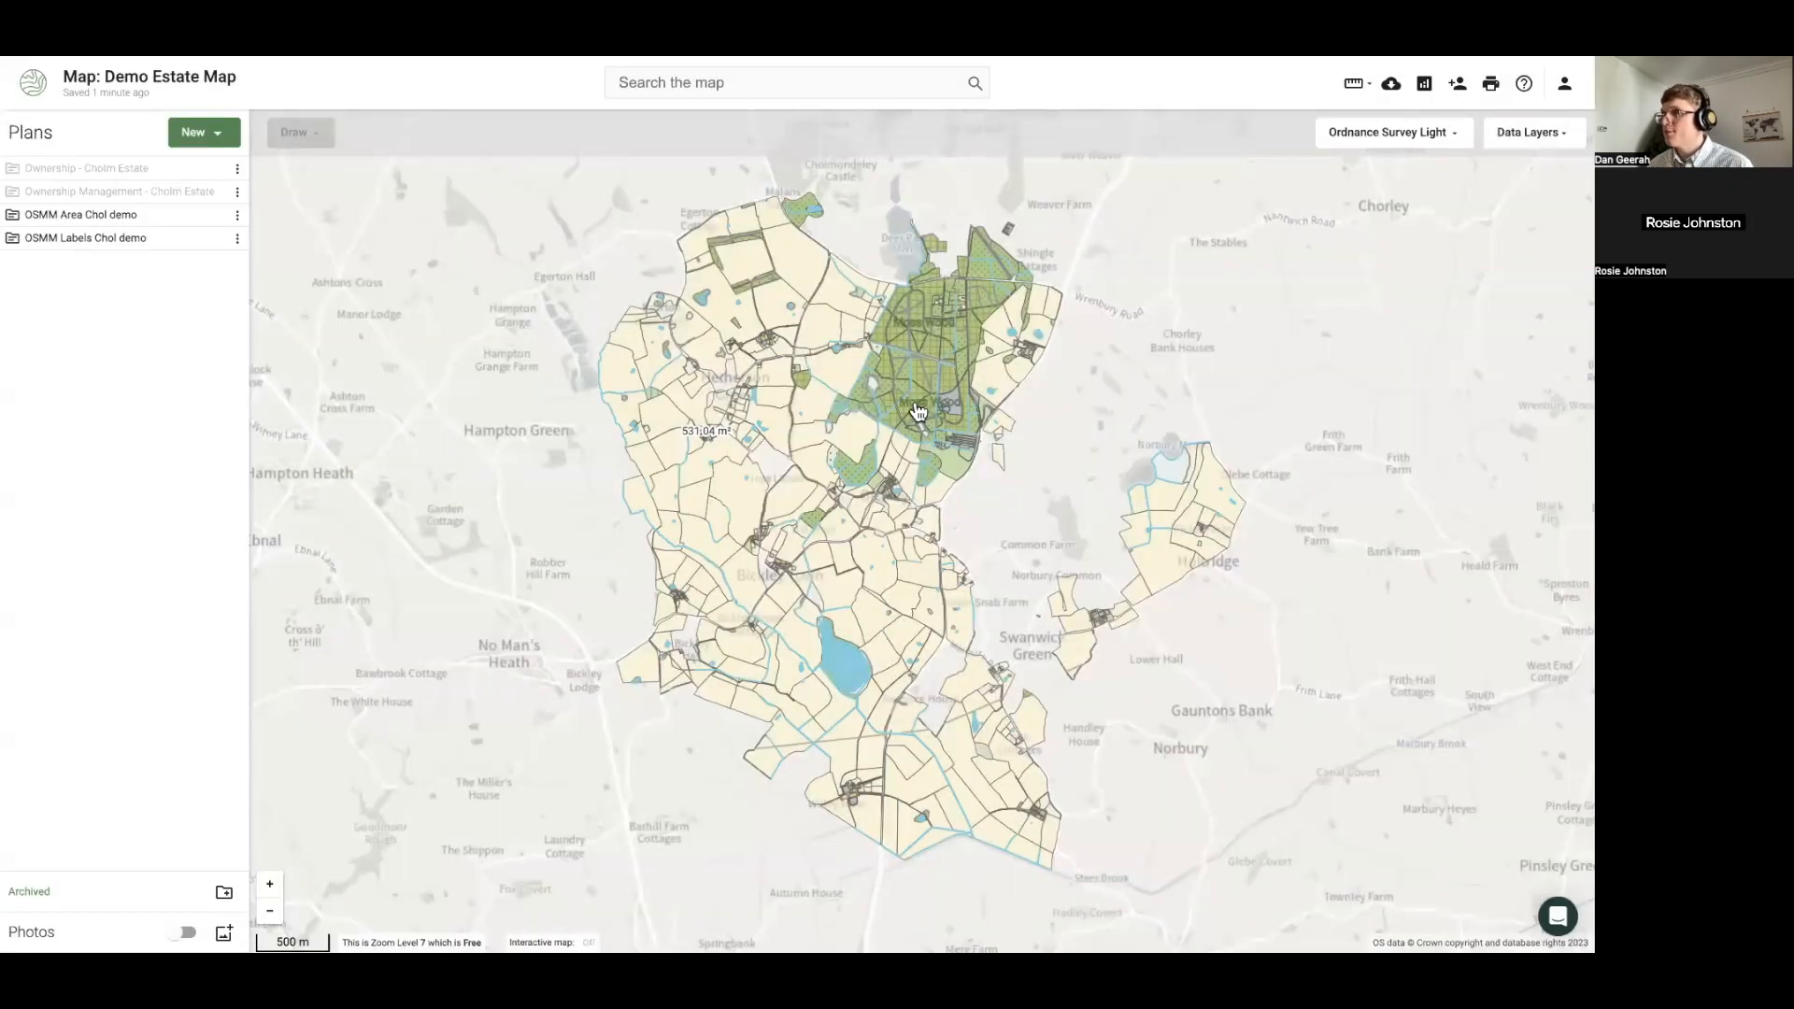
# Zoom and pan to the road junction and select the 1.82 ha Agricultural Land field
pyautogui.scroll(1, 897, 409)
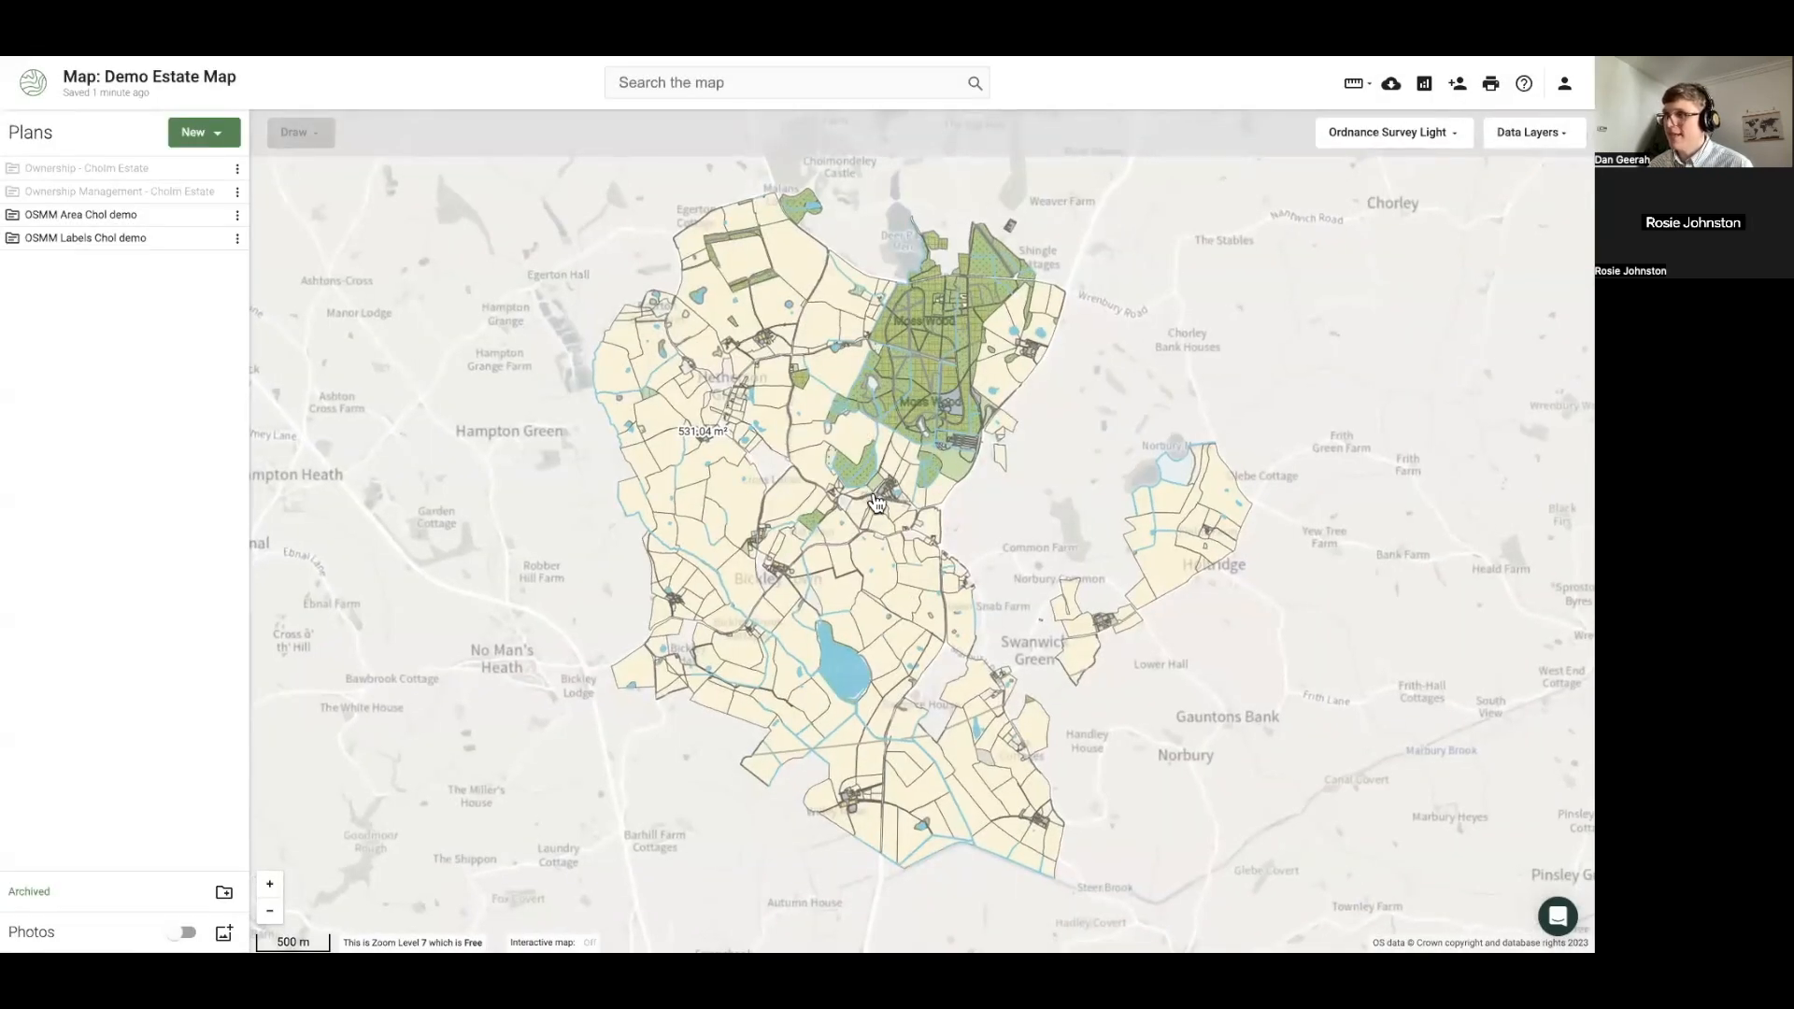
pyautogui.scroll(1, 876, 497)
pyautogui.scroll(1, 876, 501)
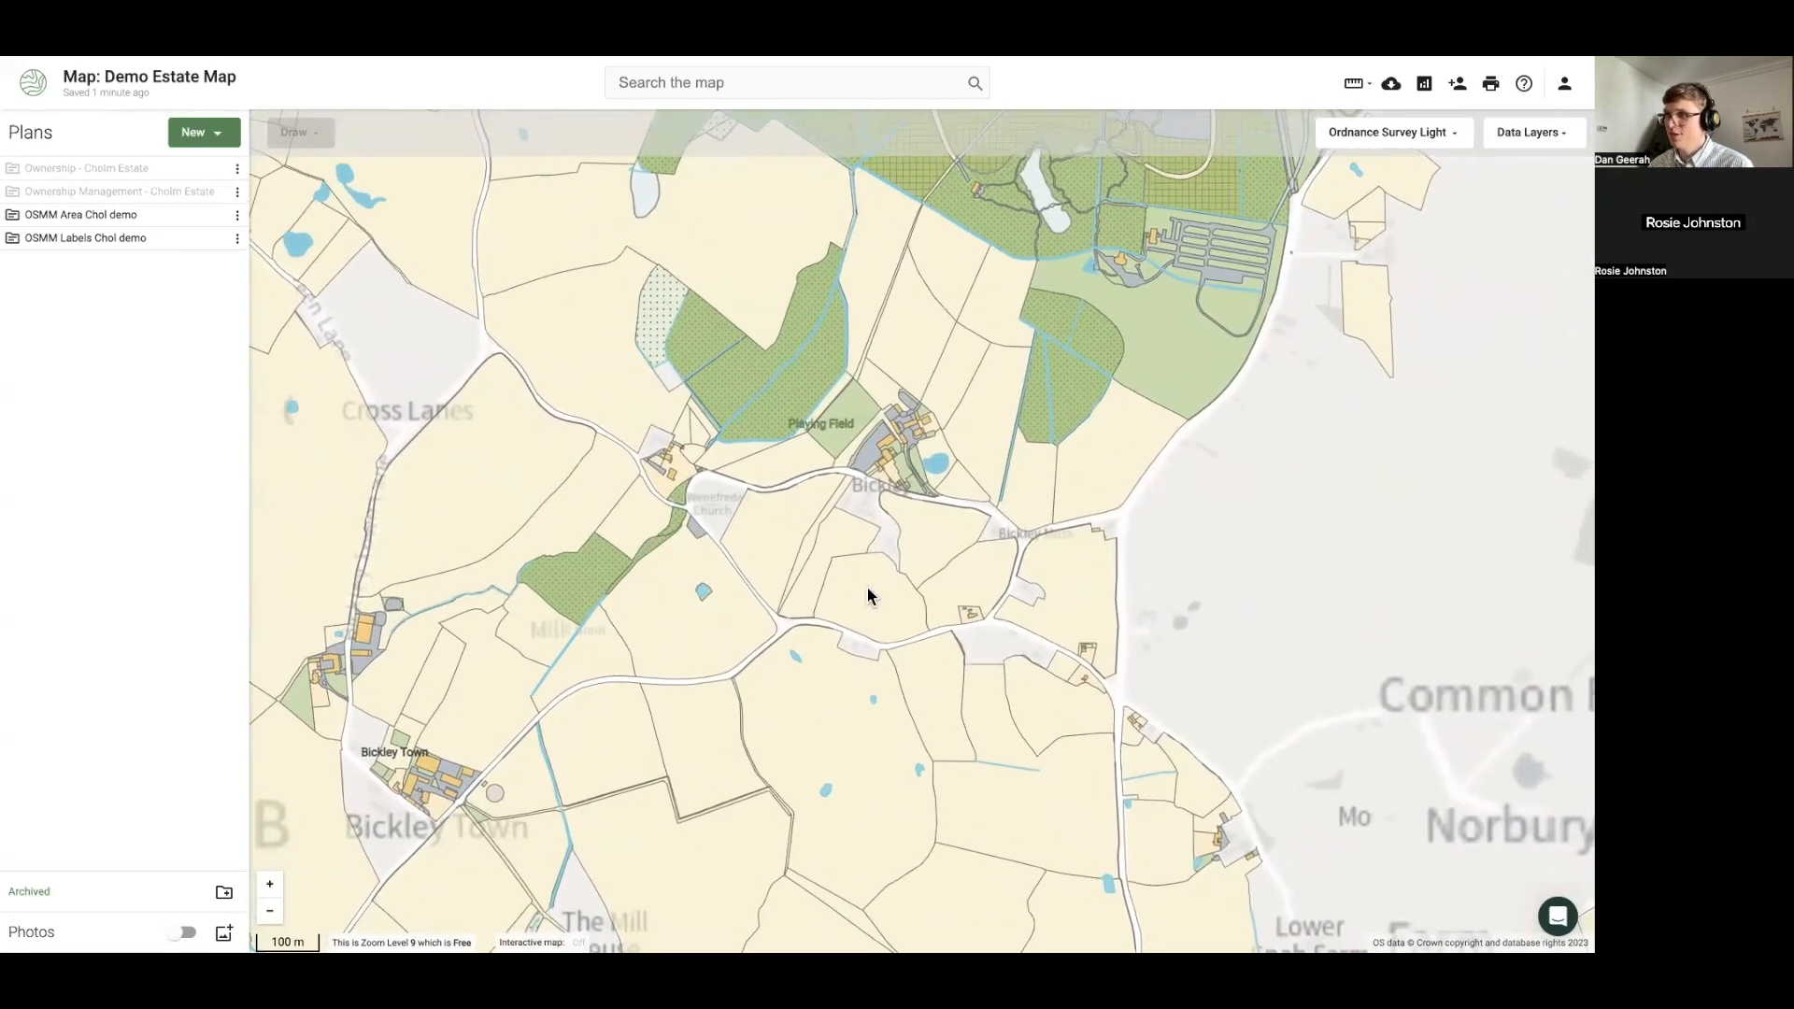
pyautogui.scroll(1, 1027, 720)
pyautogui.moveTo(1006, 710); pyautogui.dragTo(762, 591)
pyautogui.scroll(1, 813, 629)
pyautogui.click(624, 538)
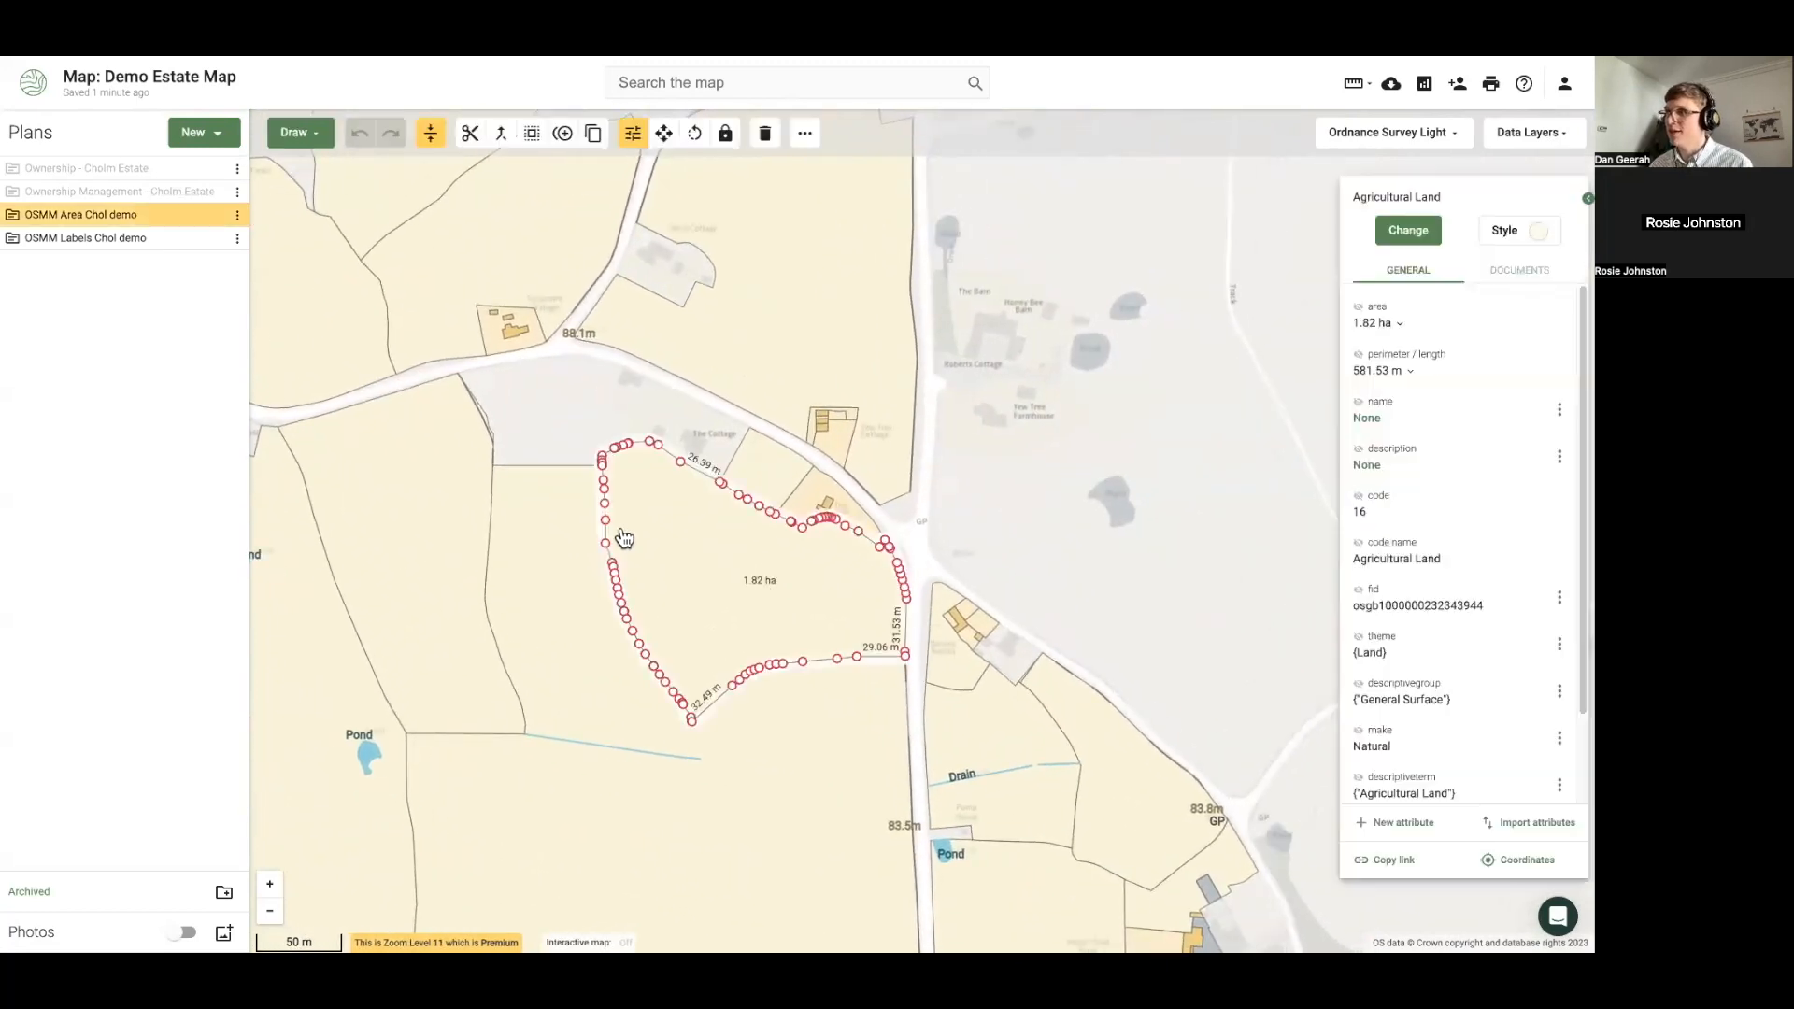
# Copy the selected field into a newly created plan named Sales Development
pyautogui.rightClick(718, 549)
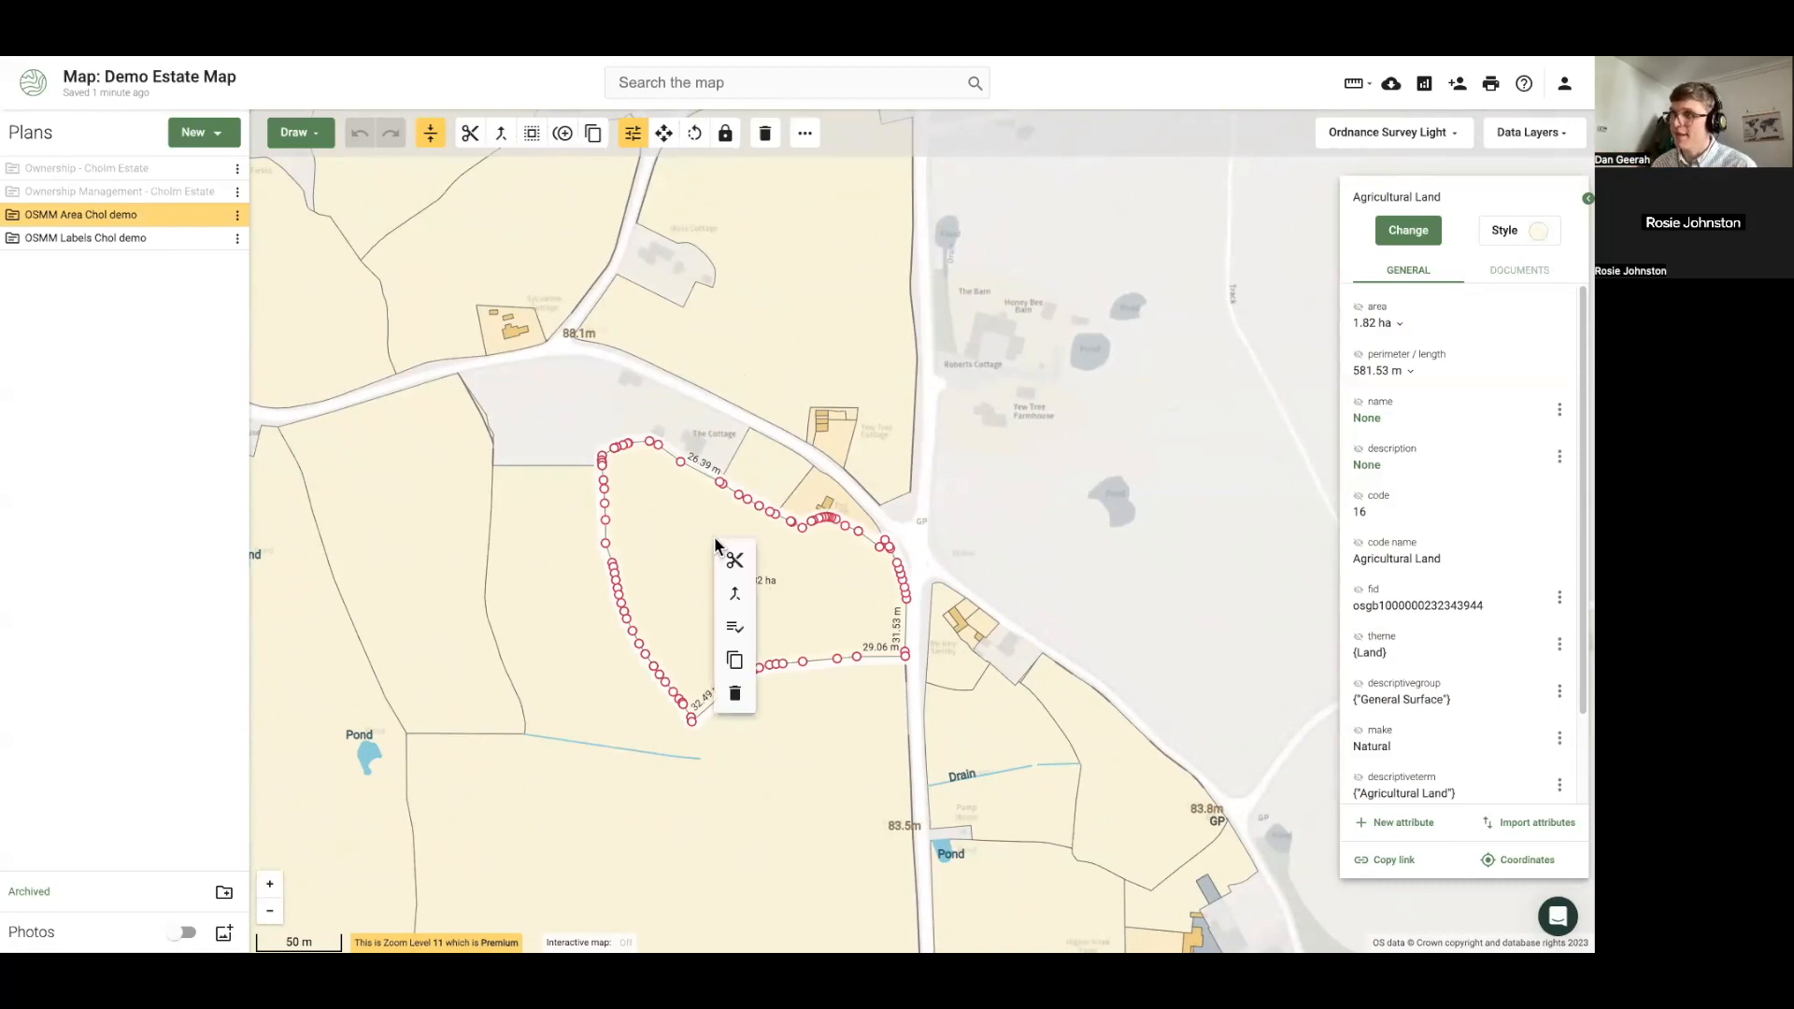
pyautogui.click(737, 662)
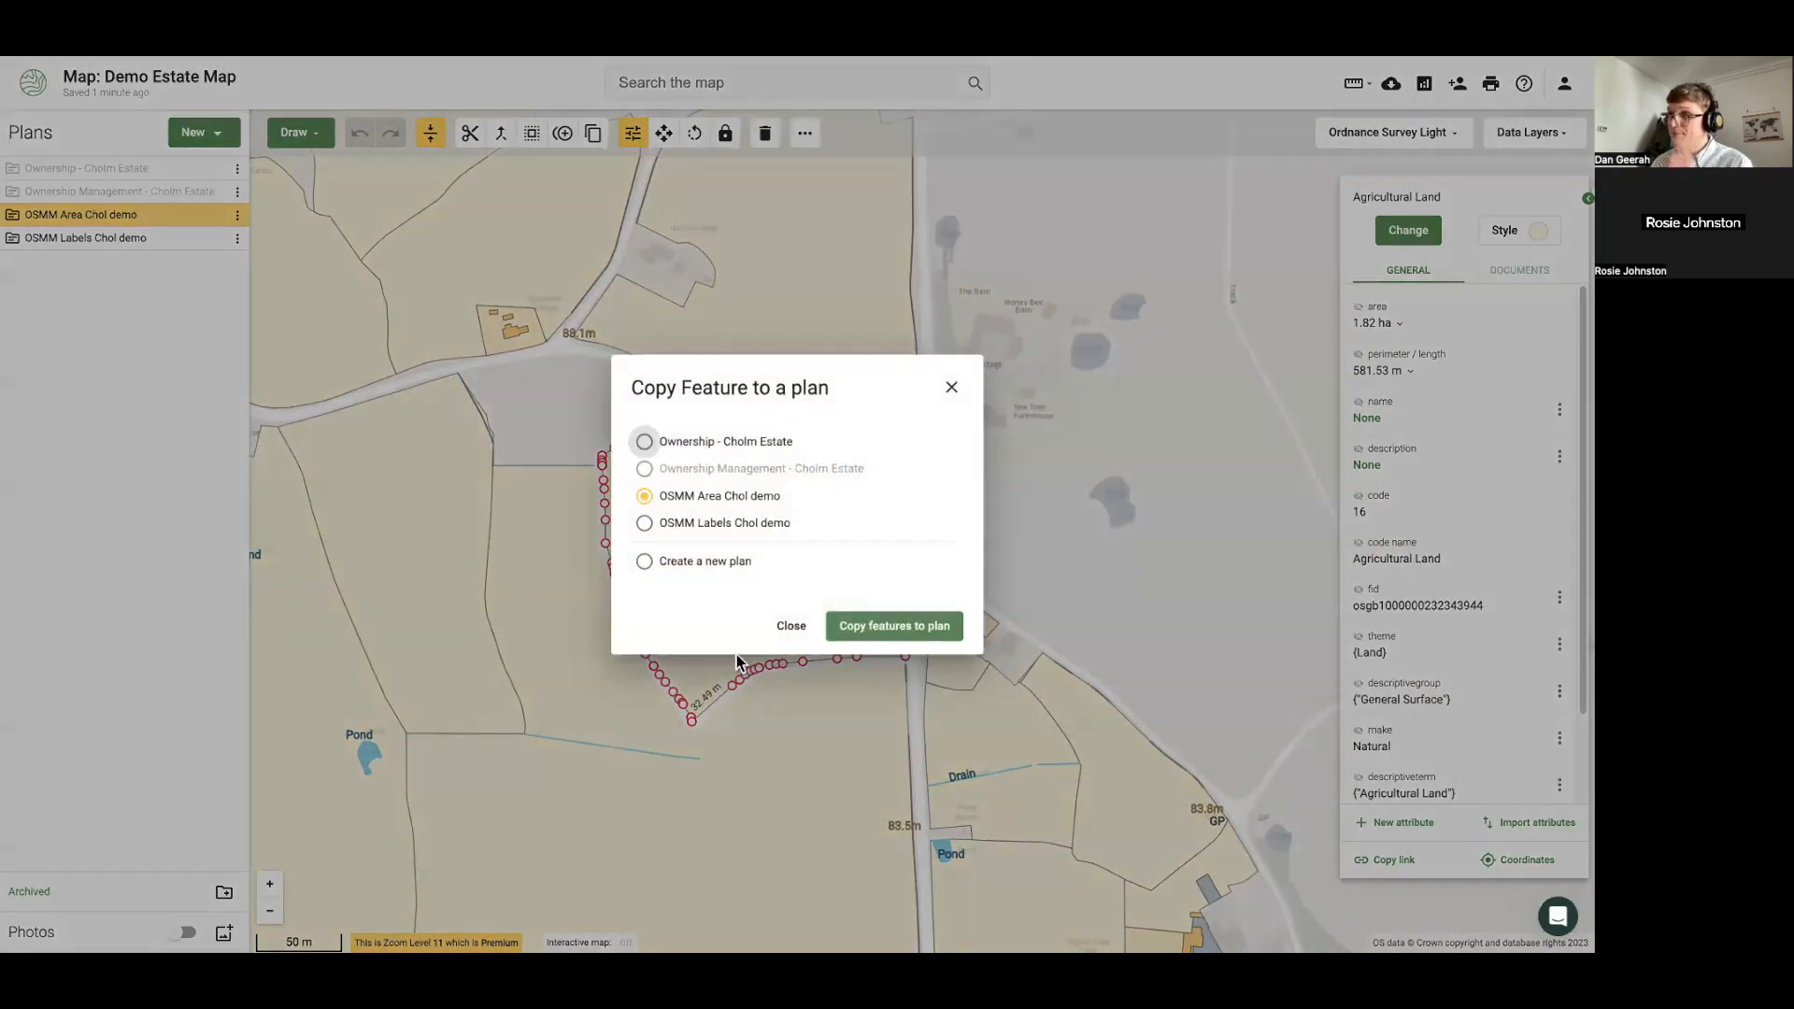
pyautogui.click(645, 563)
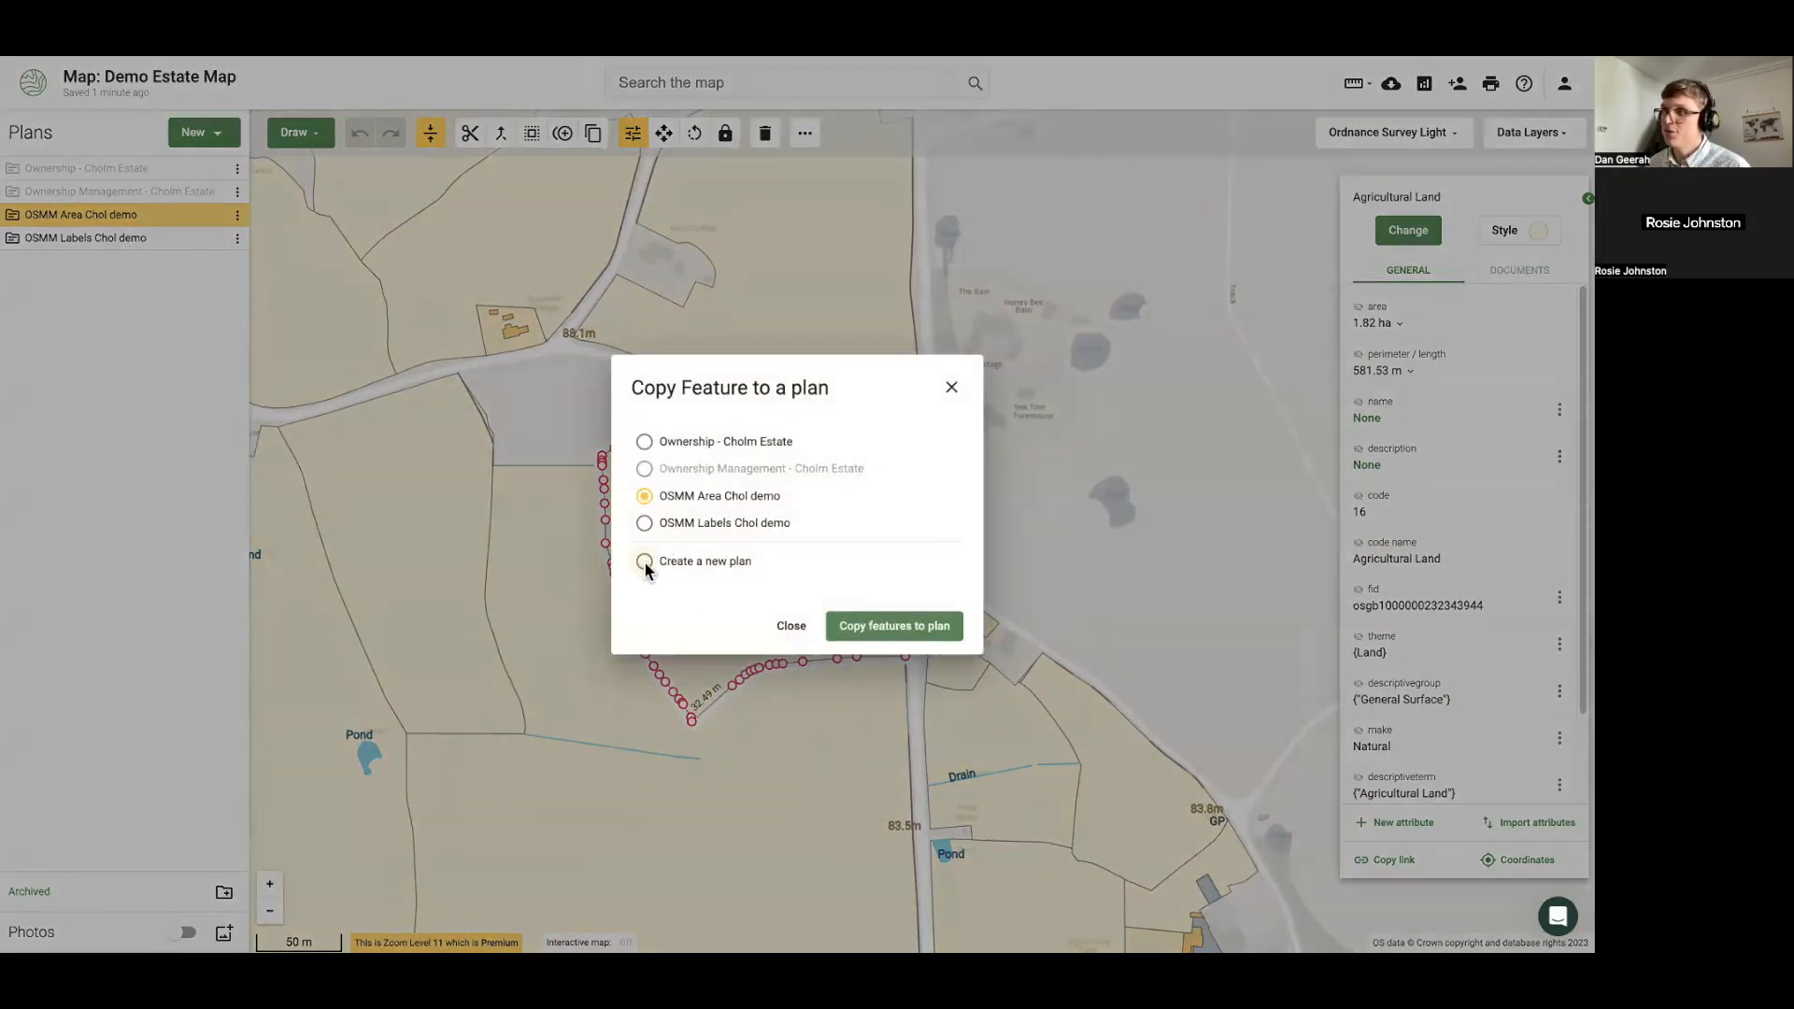
pyautogui.scroll(-2, 649, 570)
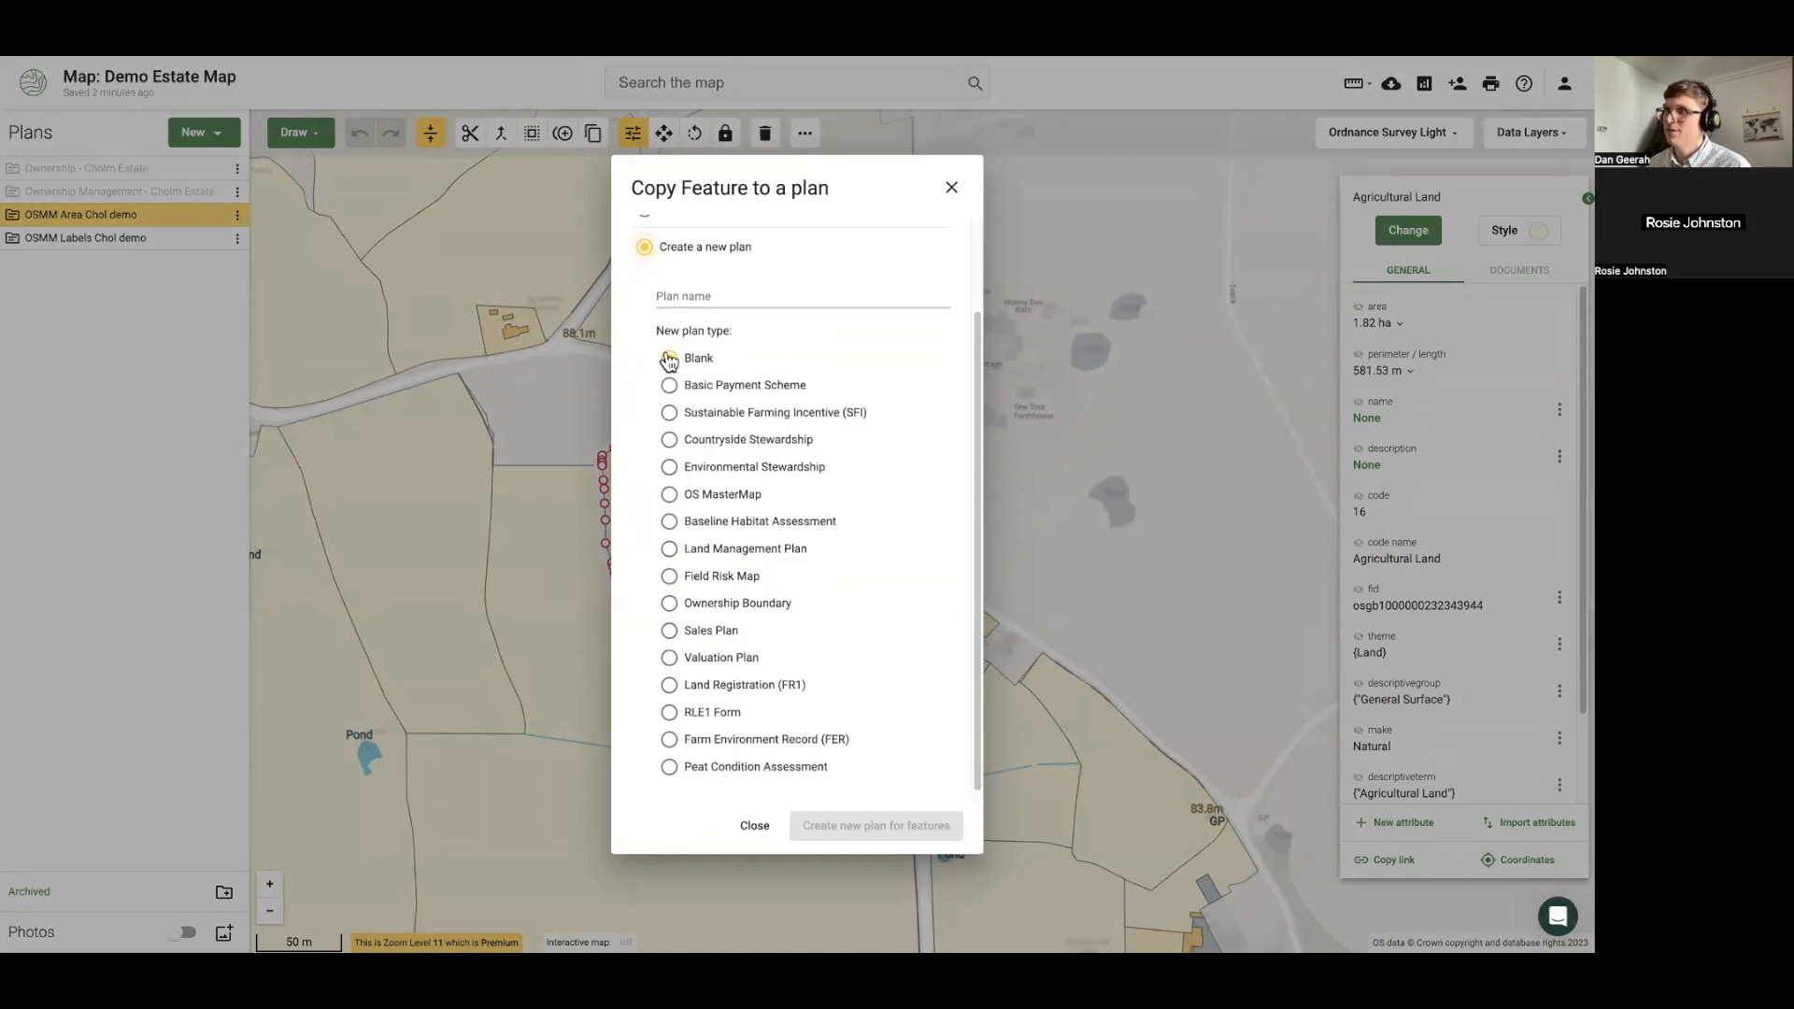
pyautogui.click(687, 295)
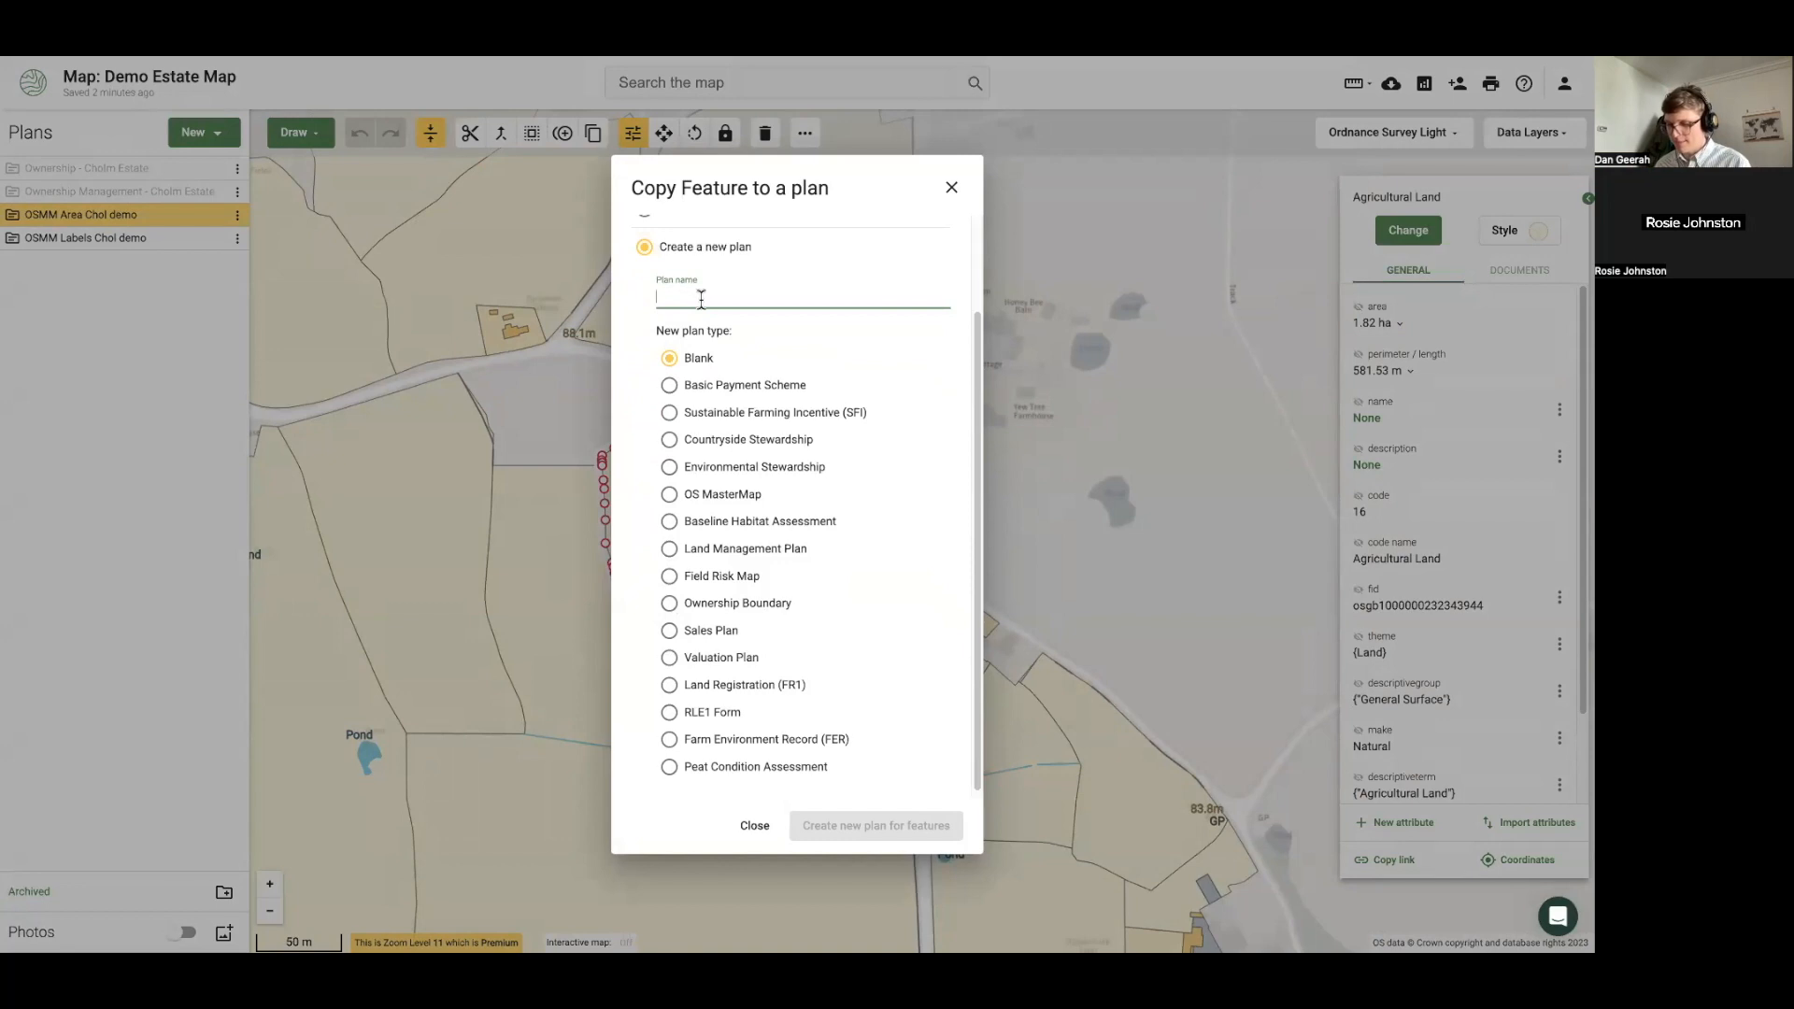
pyautogui.write('Sales Development')
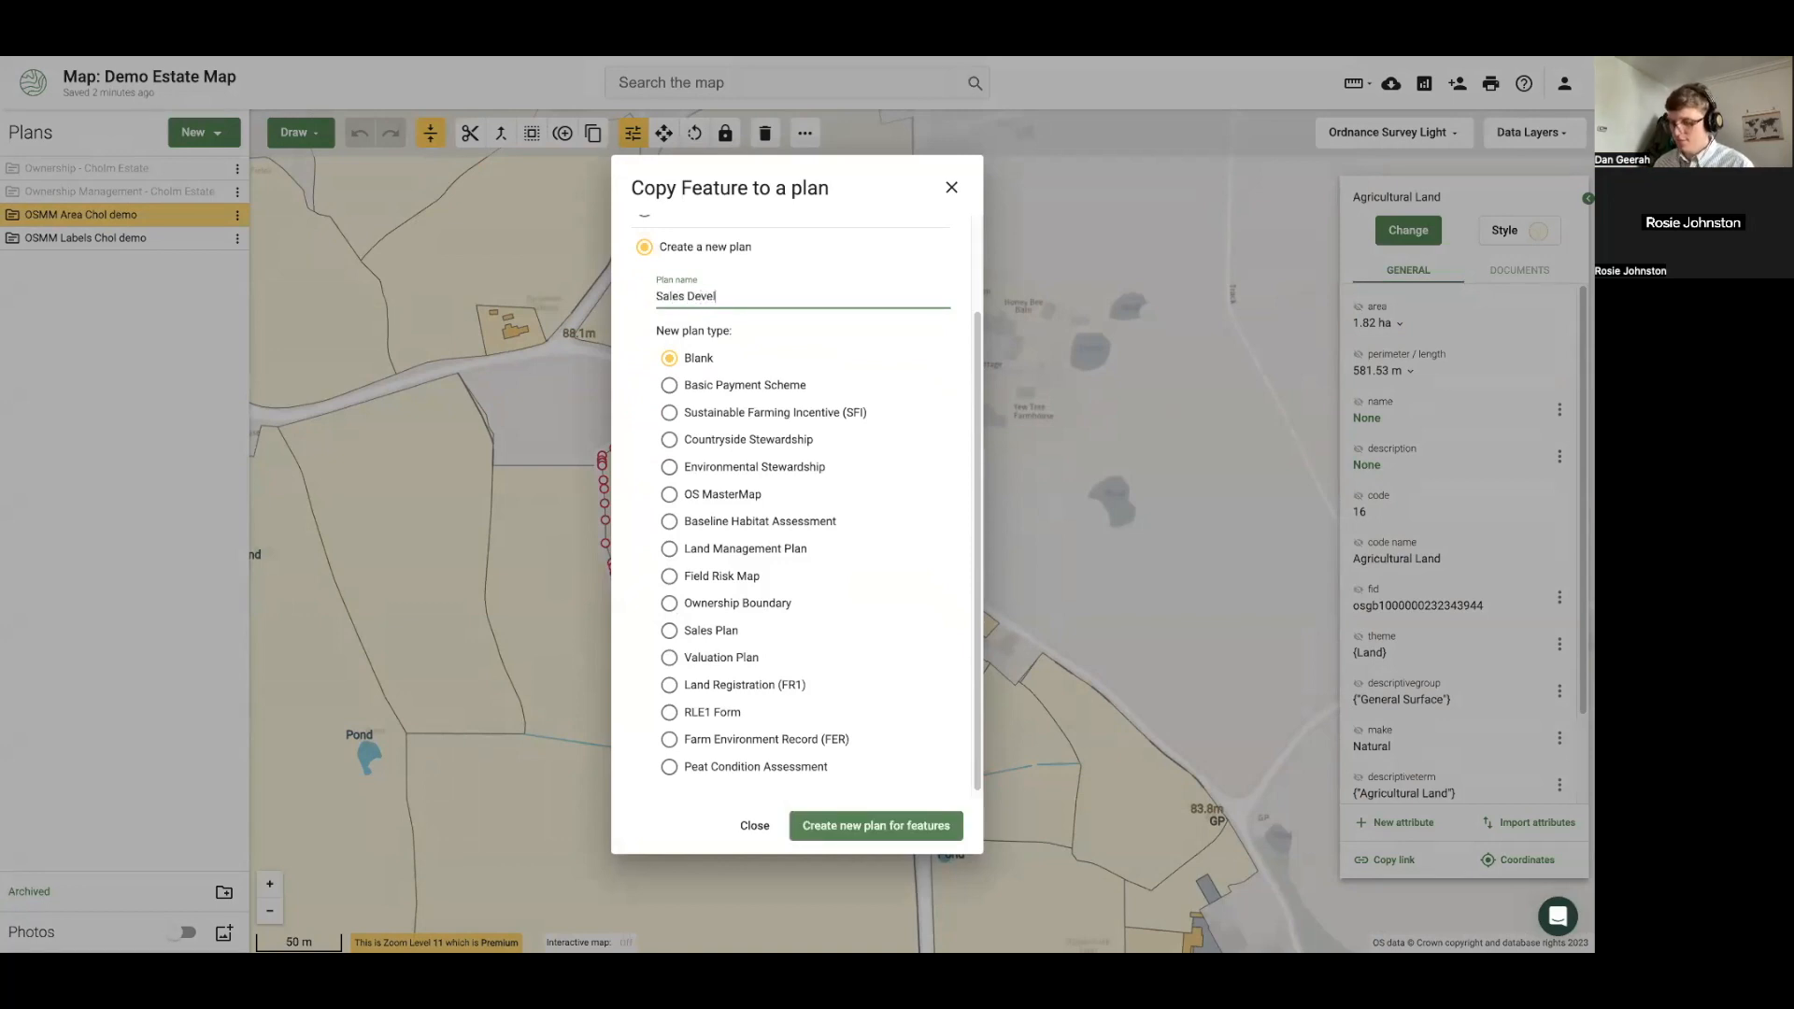
pyautogui.click(911, 829)
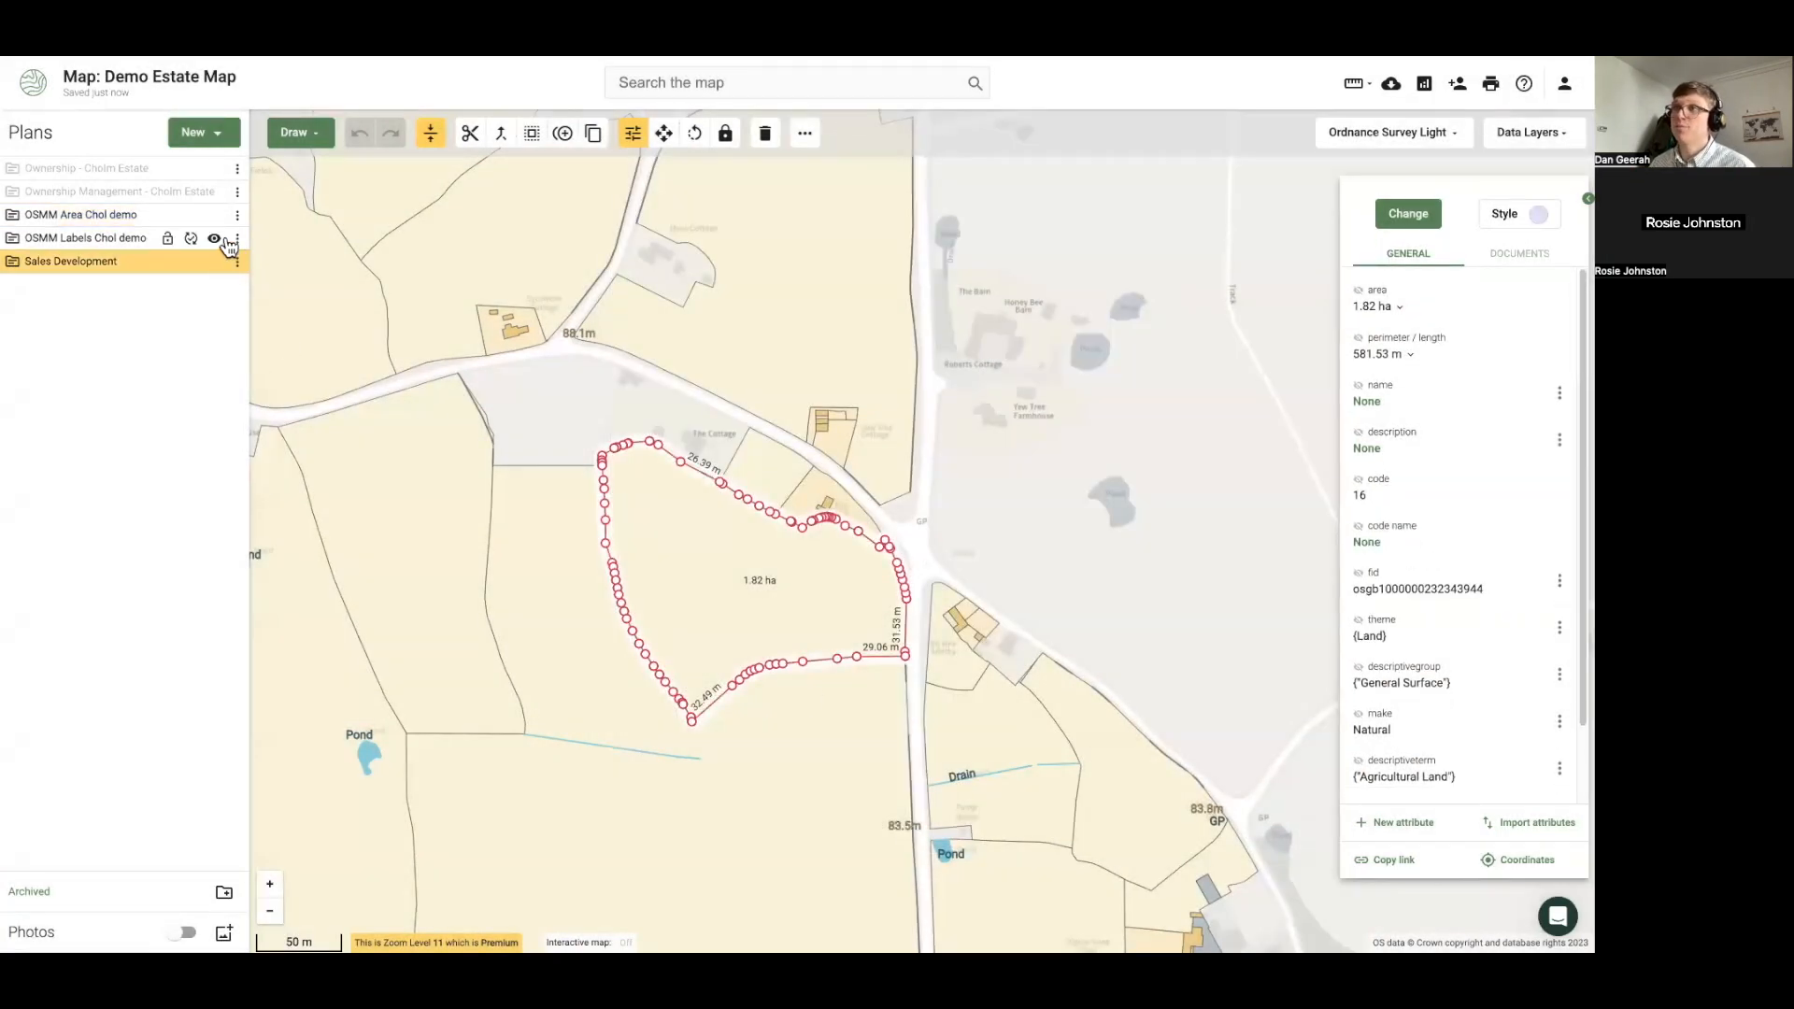
# Hide the OSMM Labels and OSMM Area Chol demo plans and select the copied field
pyautogui.click(214, 237)
pyautogui.click(214, 215)
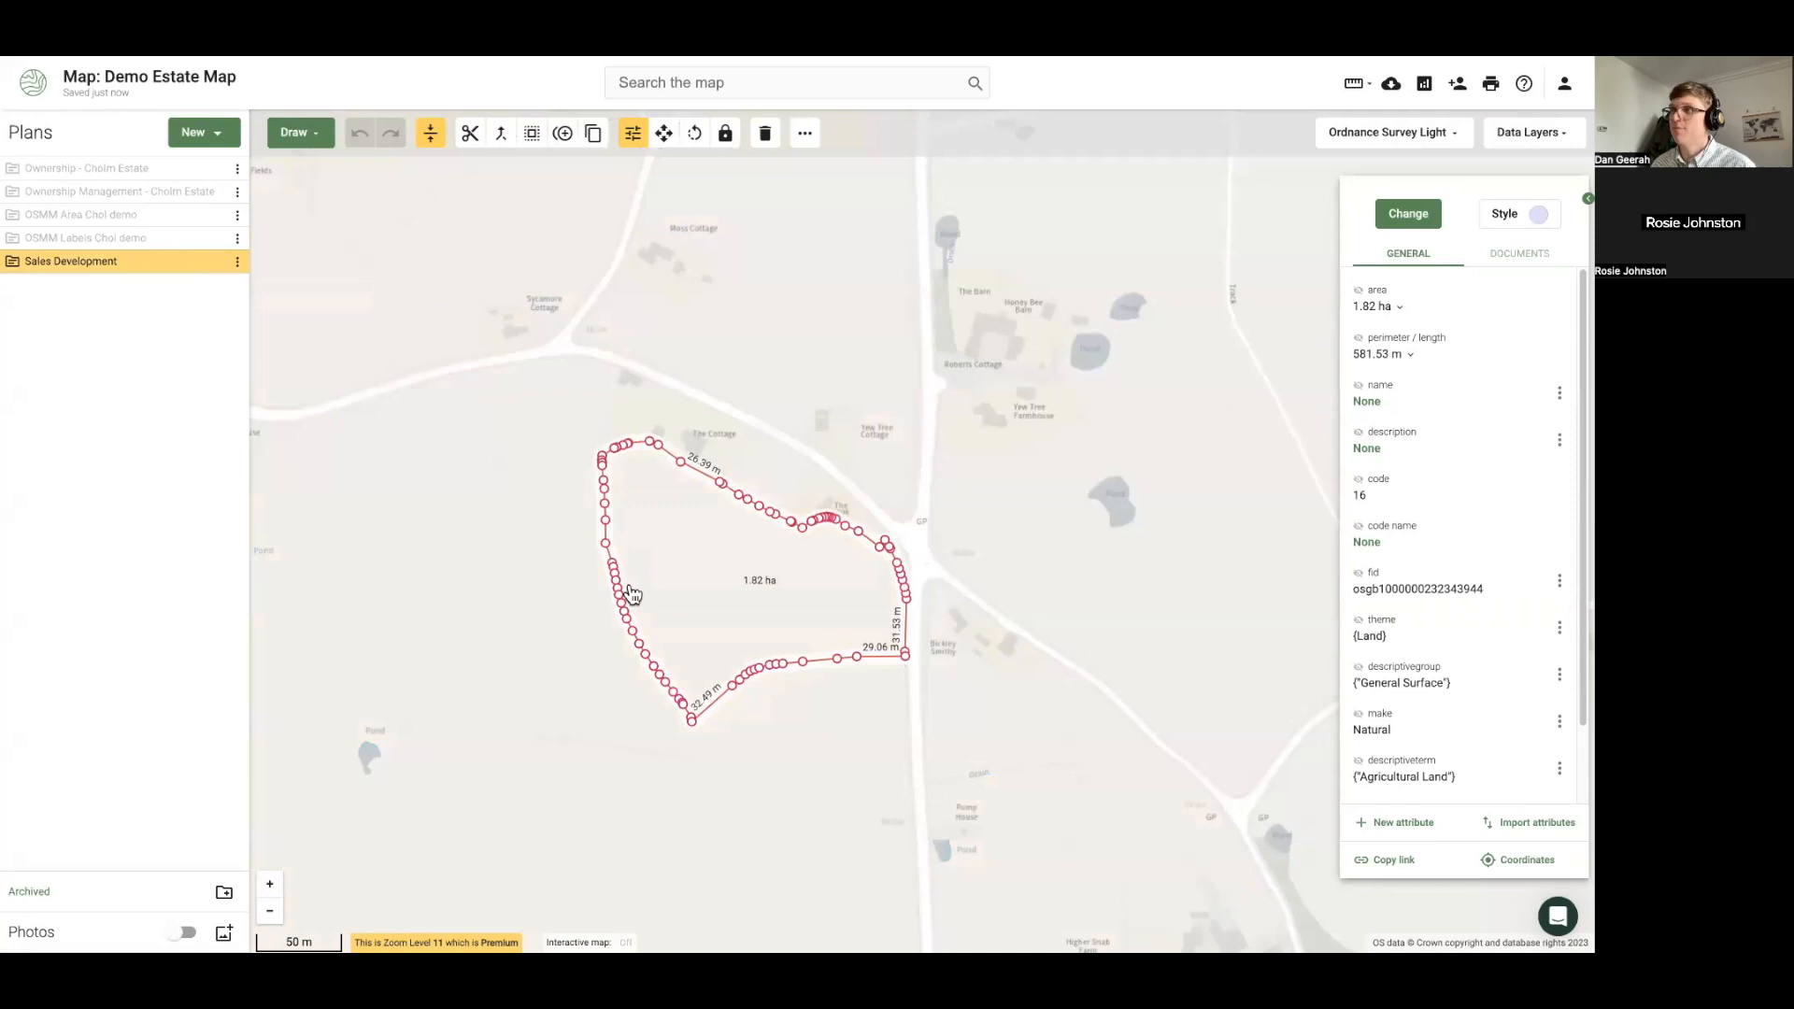
pyautogui.click(536, 606)
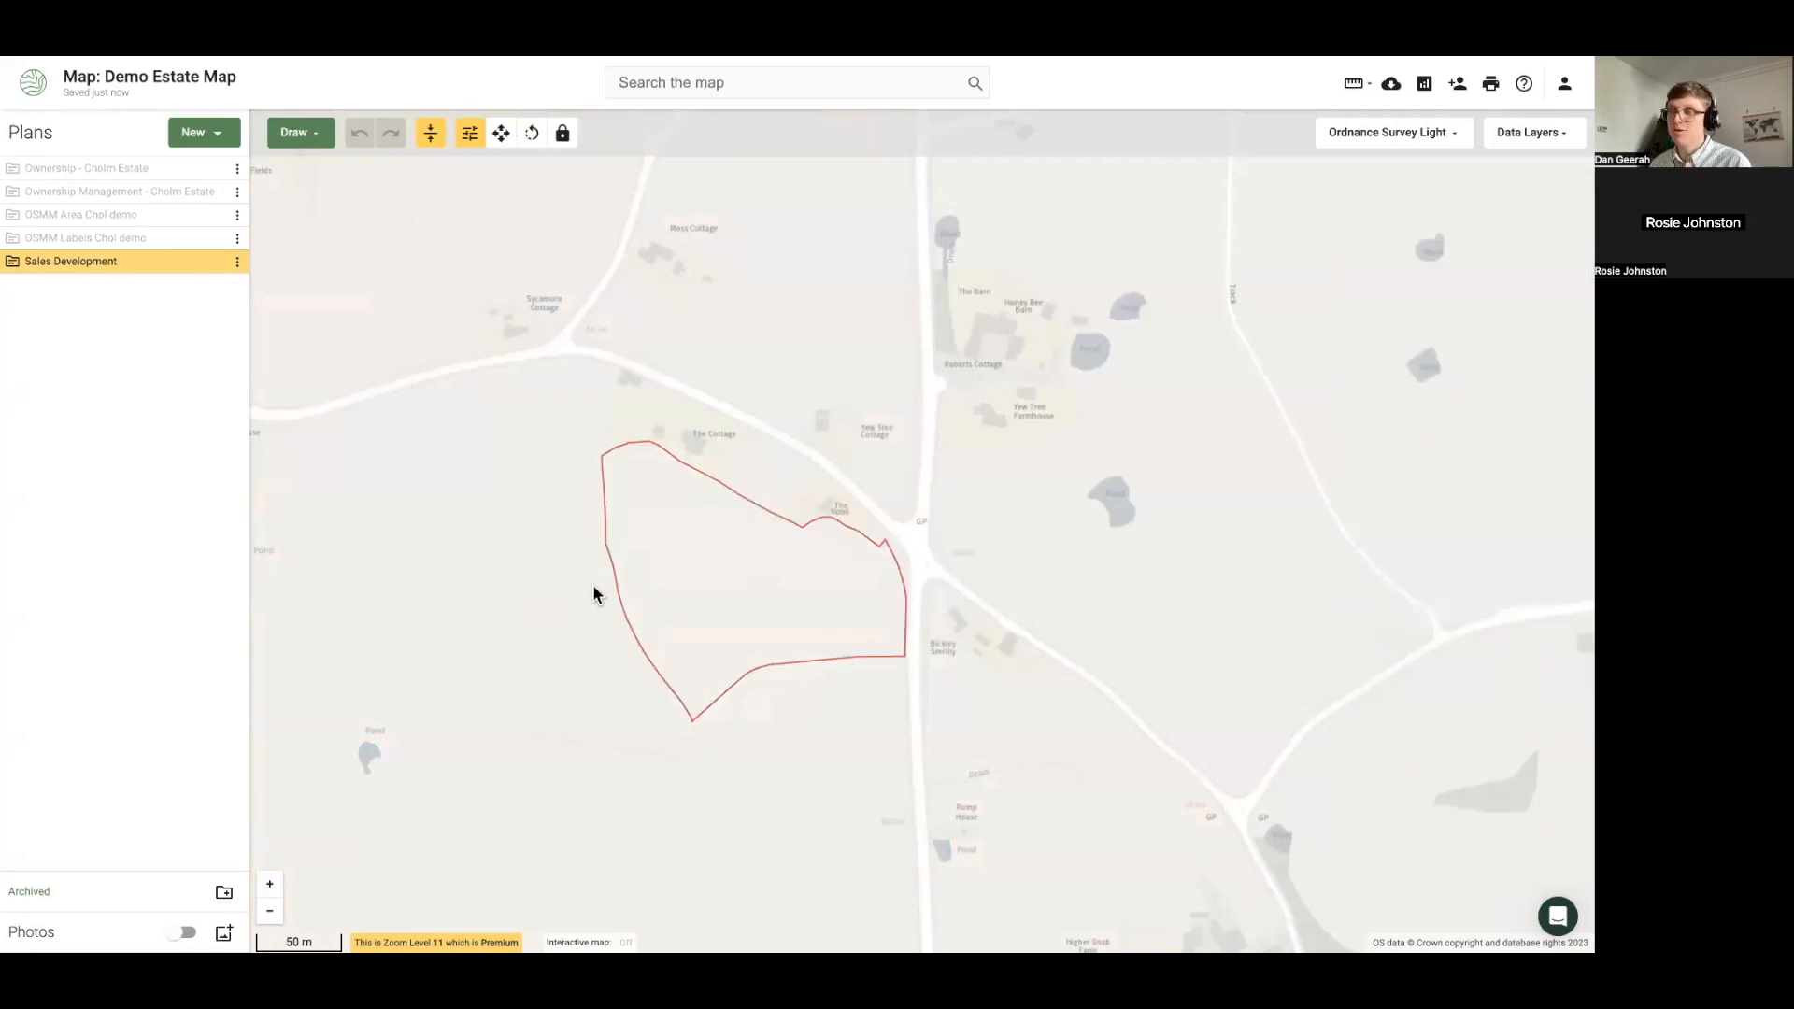
pyautogui.click(704, 568)
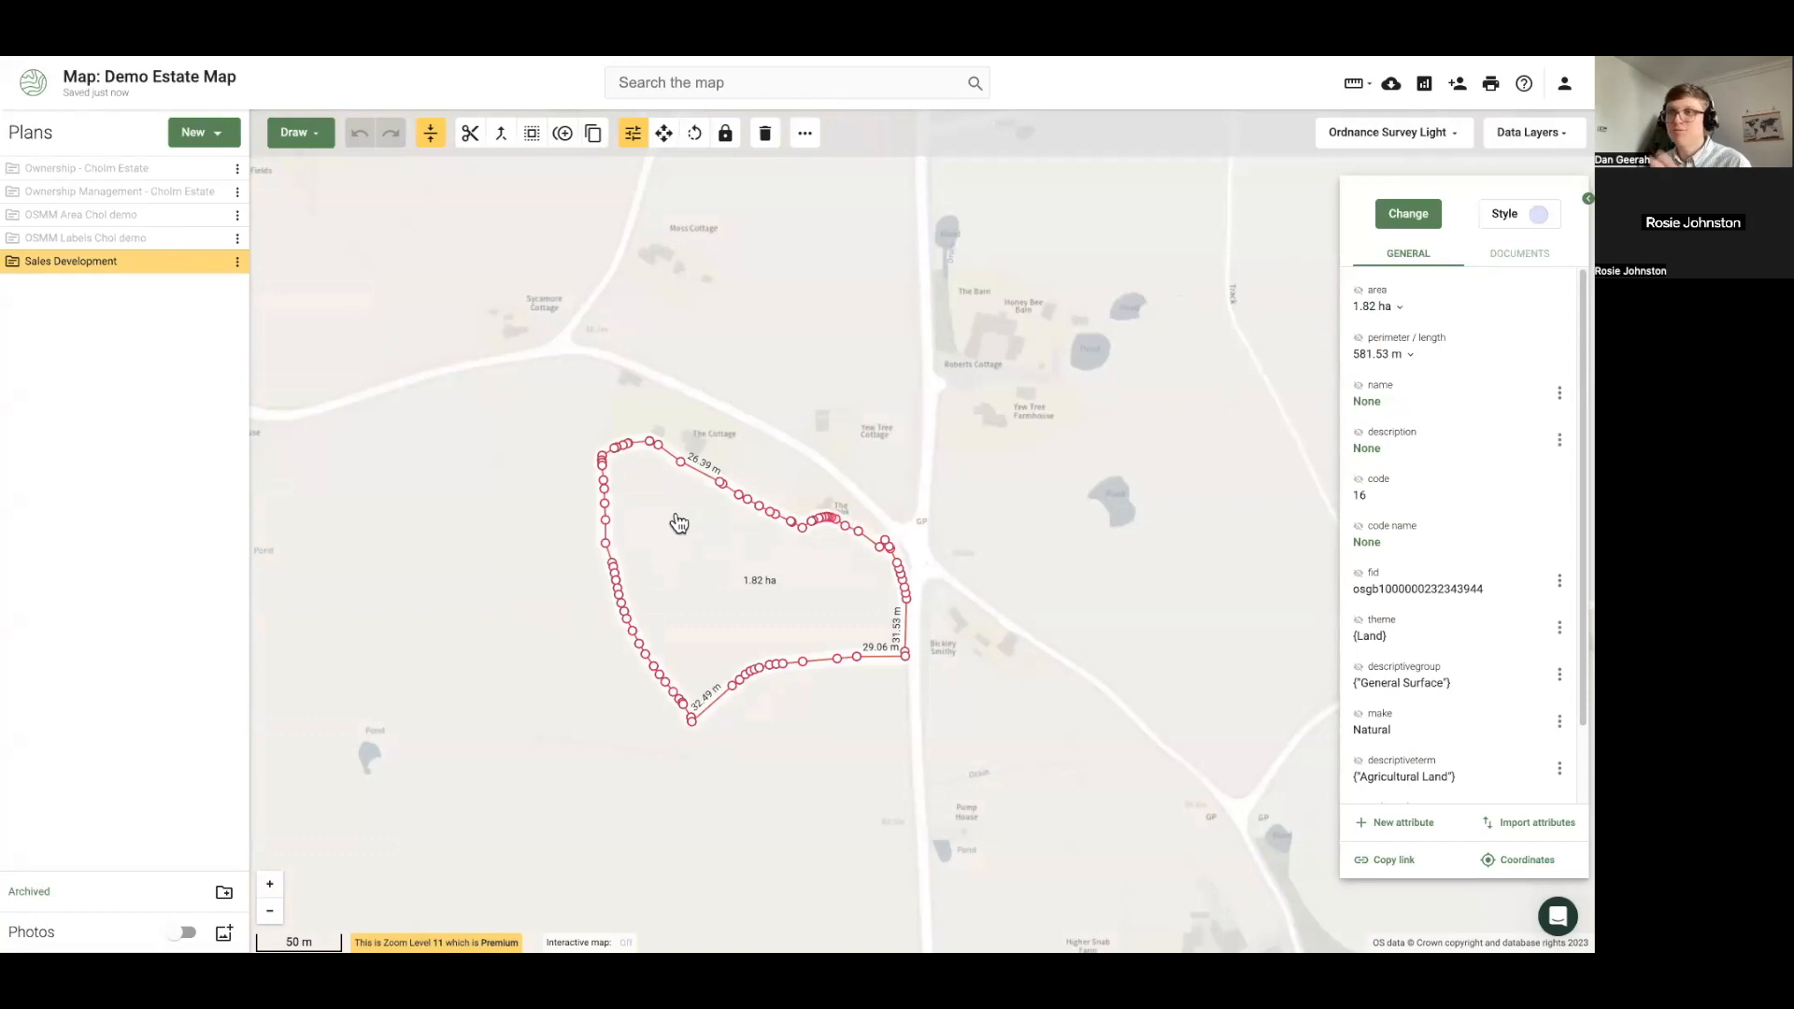
# Draw a rectangle inside the Sales Development field
pyautogui.click(298, 138)
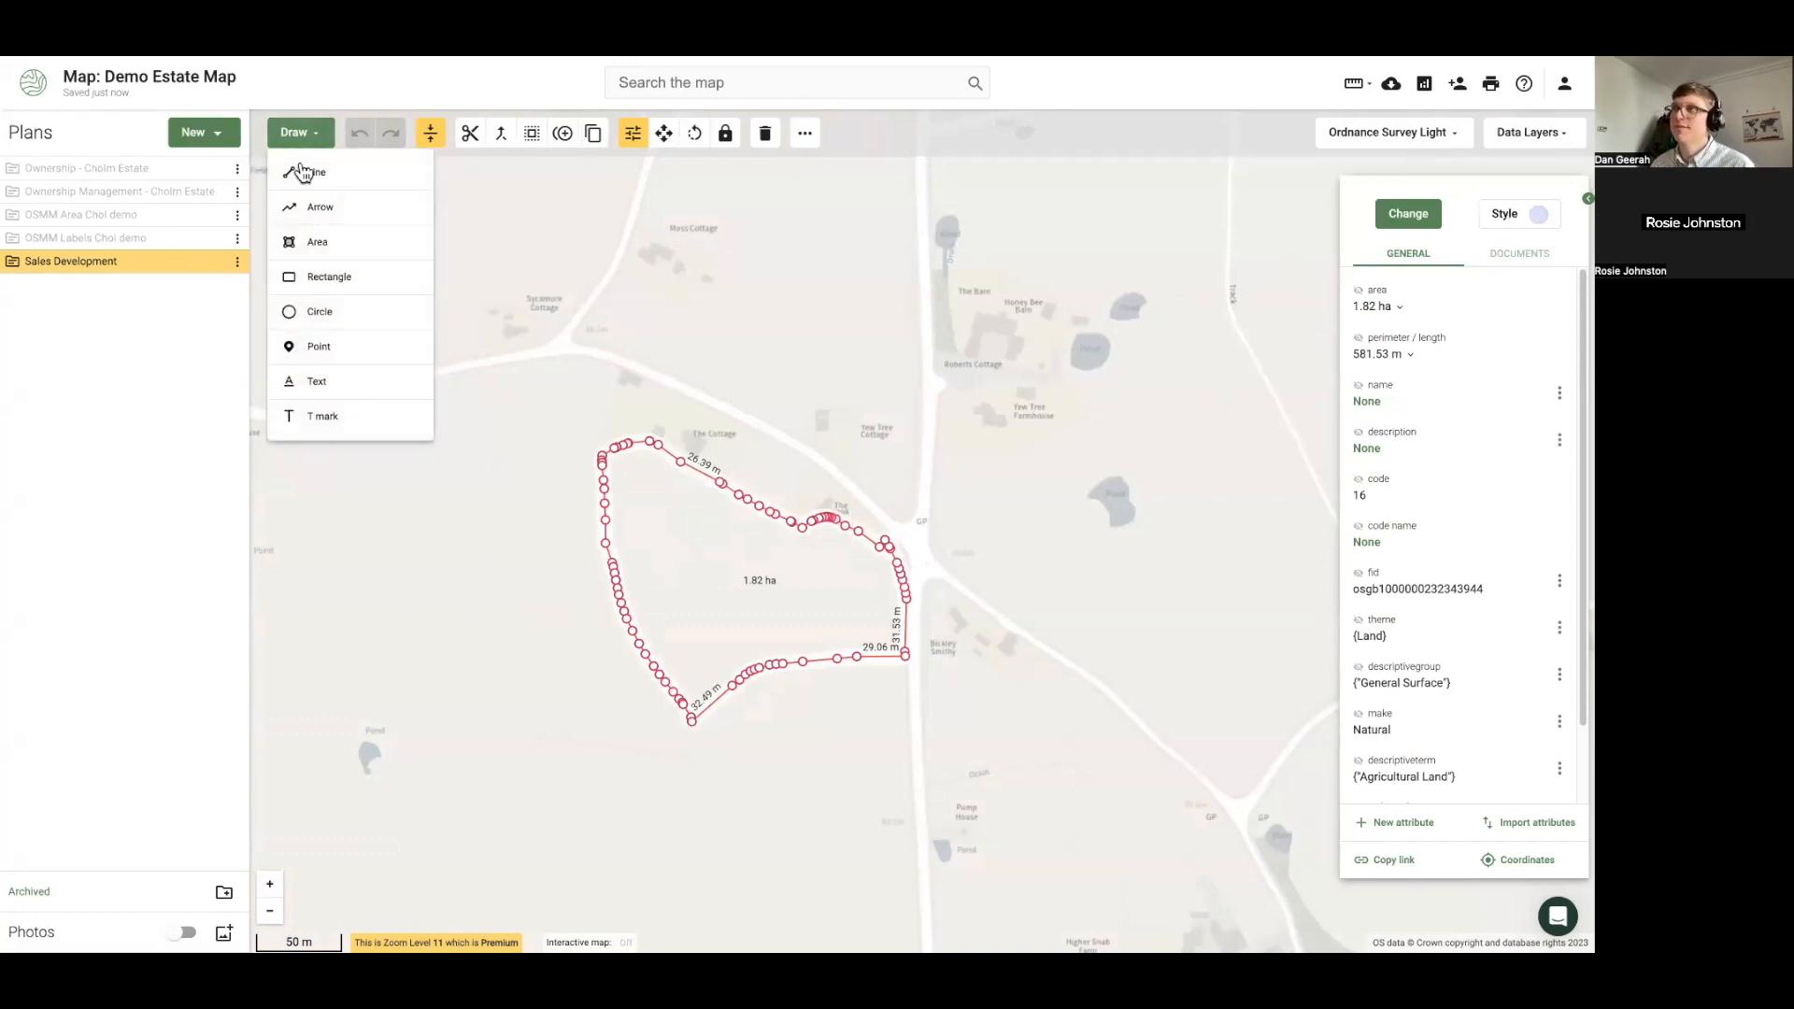
pyautogui.click(328, 280)
pyautogui.scroll(4, 813, 580)
pyautogui.click(480, 360)
pyautogui.click(523, 368)
pyautogui.click(511, 429)
pyautogui.click(297, 133)
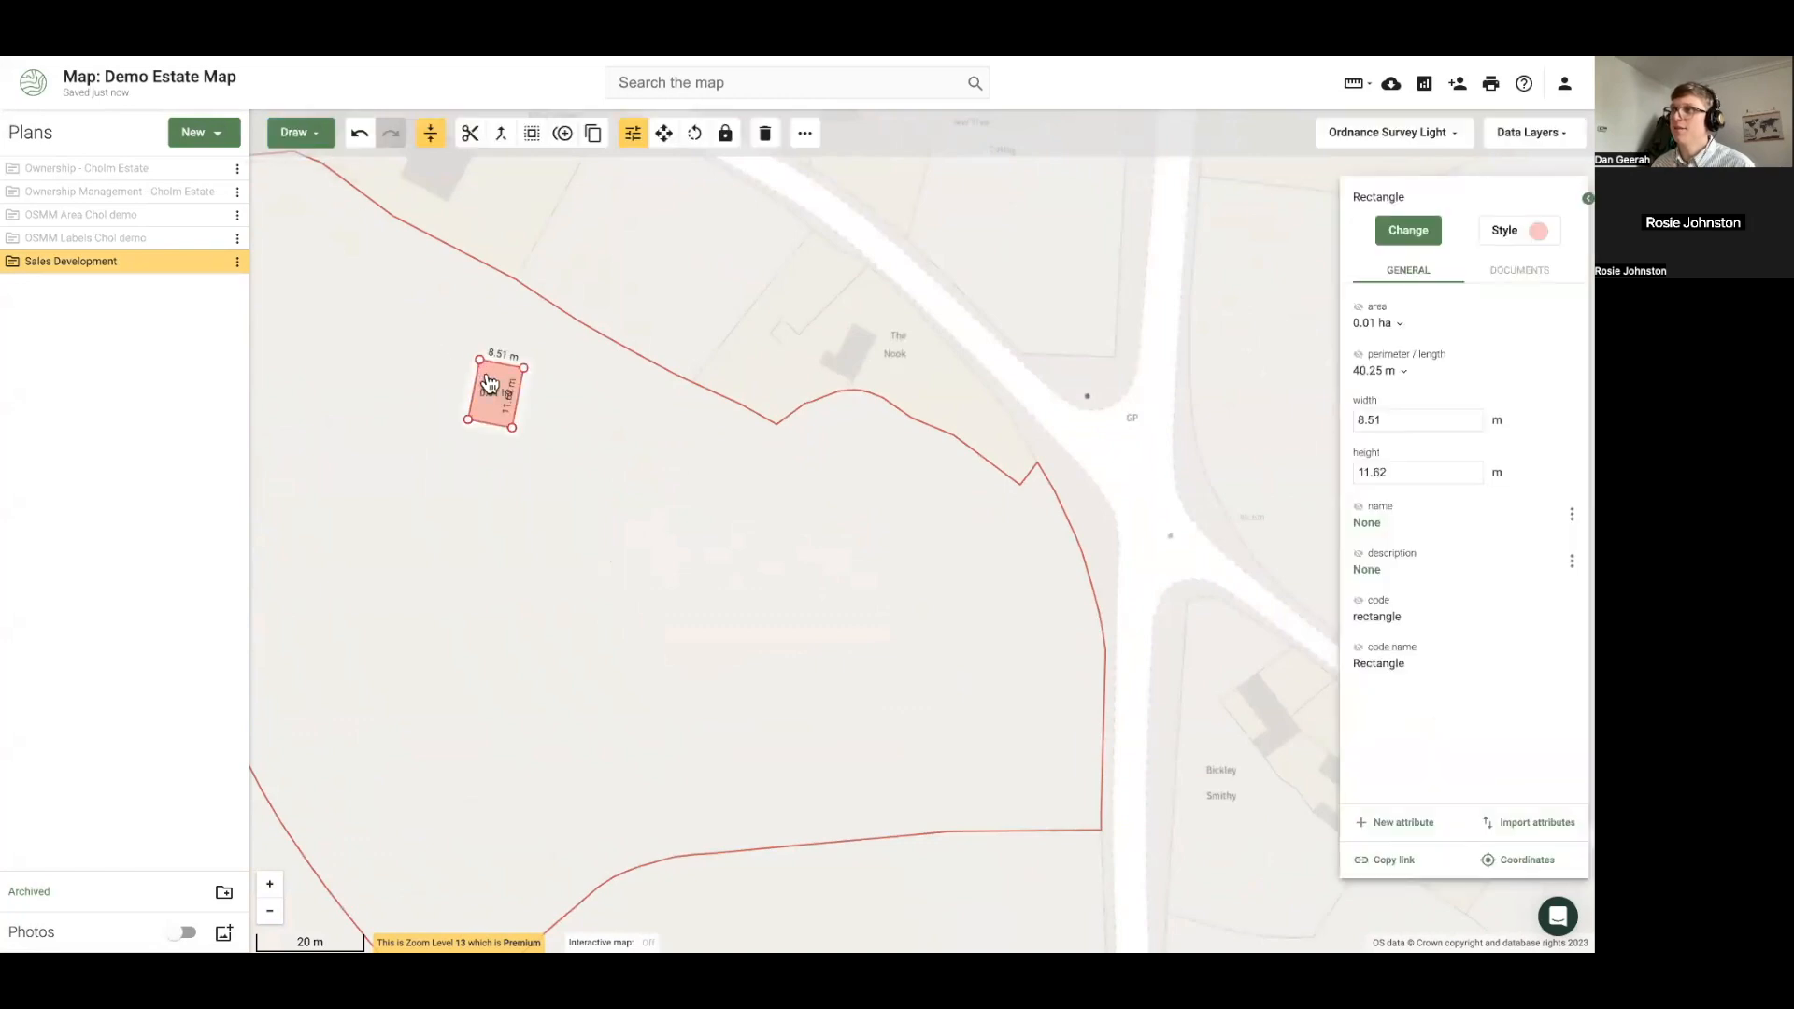
# Classify the rectangle as a Building and show its area in m² (98.83 m²)
pyautogui.click(1403, 226)
pyautogui.write('bi')
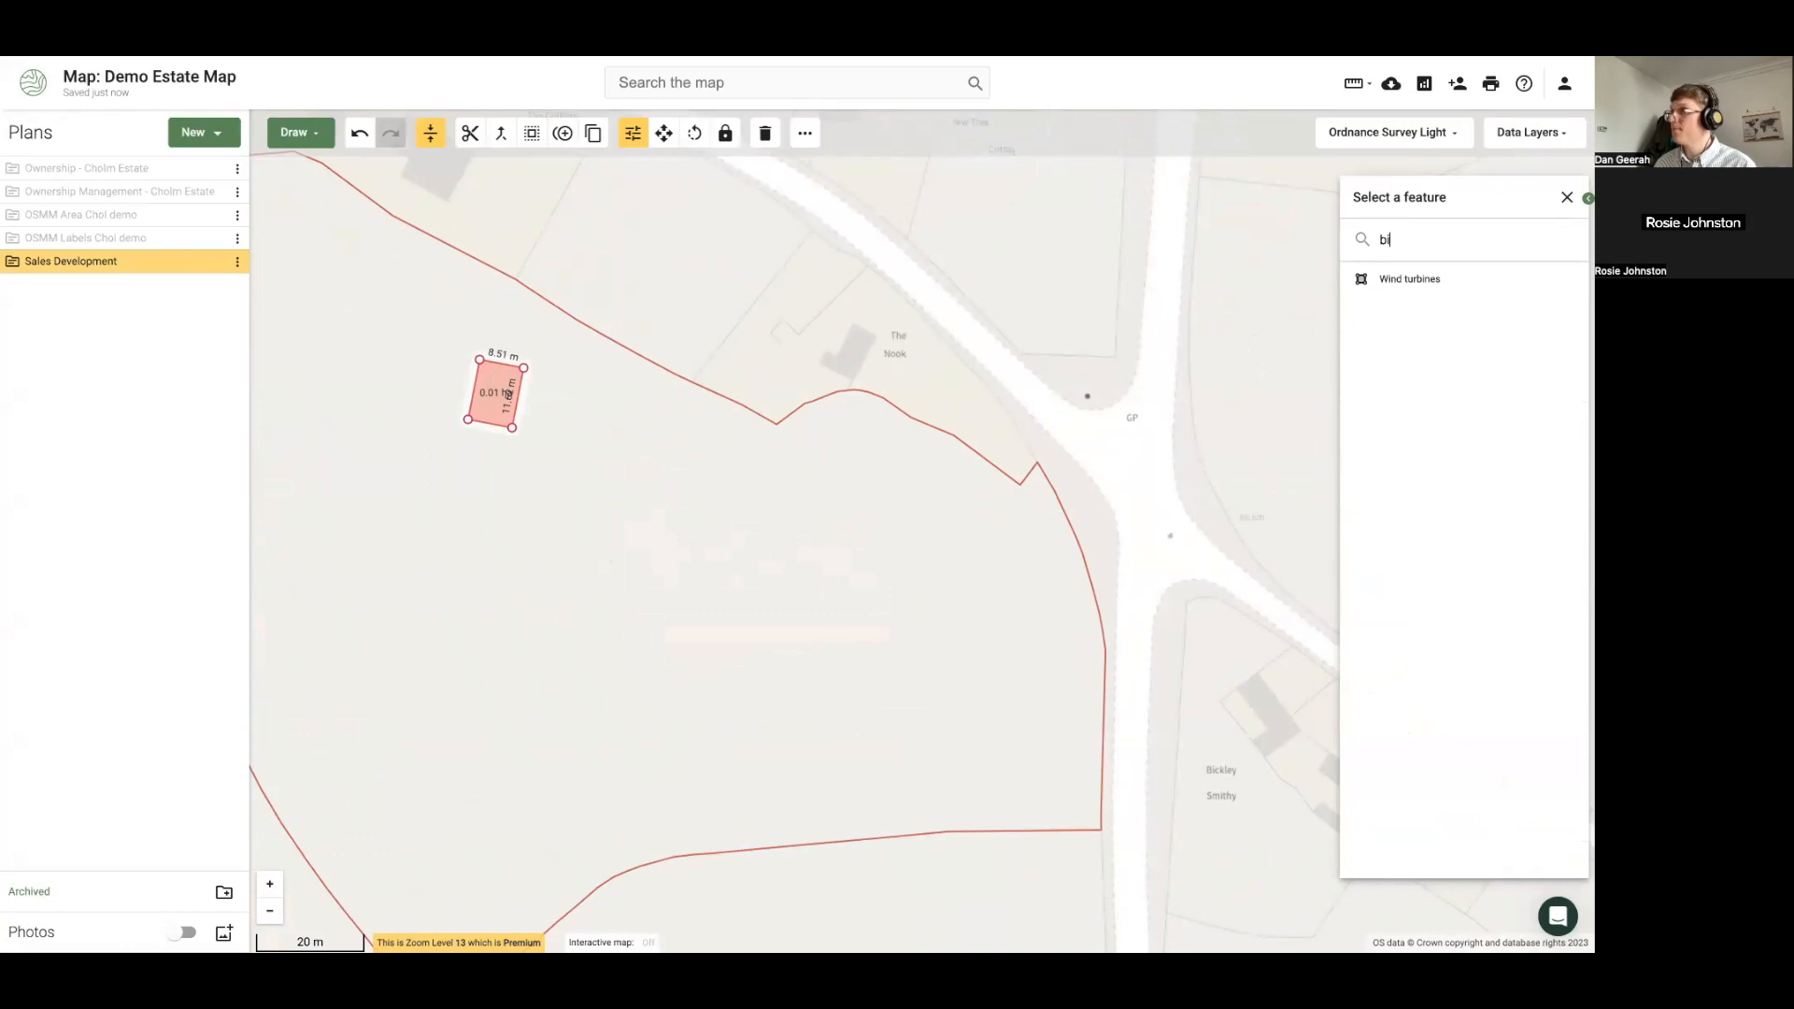
pyautogui.press('BackSpace')
pyautogui.write('uil')
pyautogui.click(1422, 280)
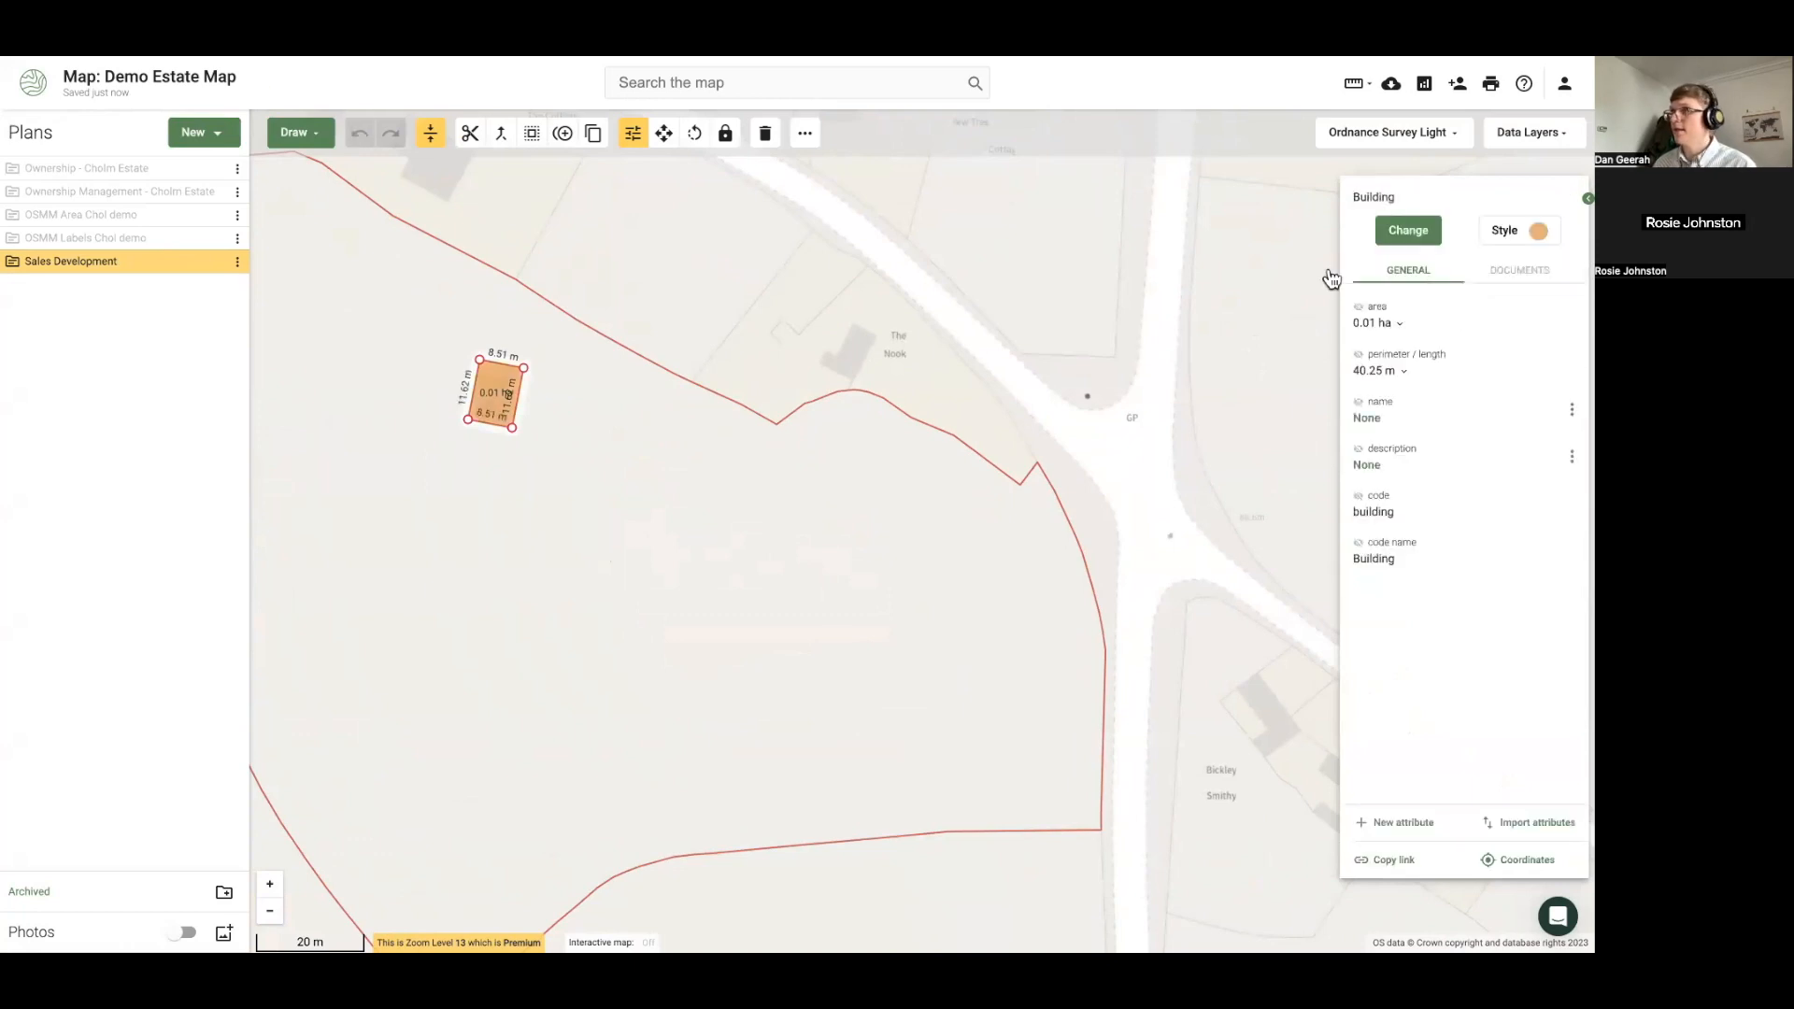
pyautogui.click(1398, 323)
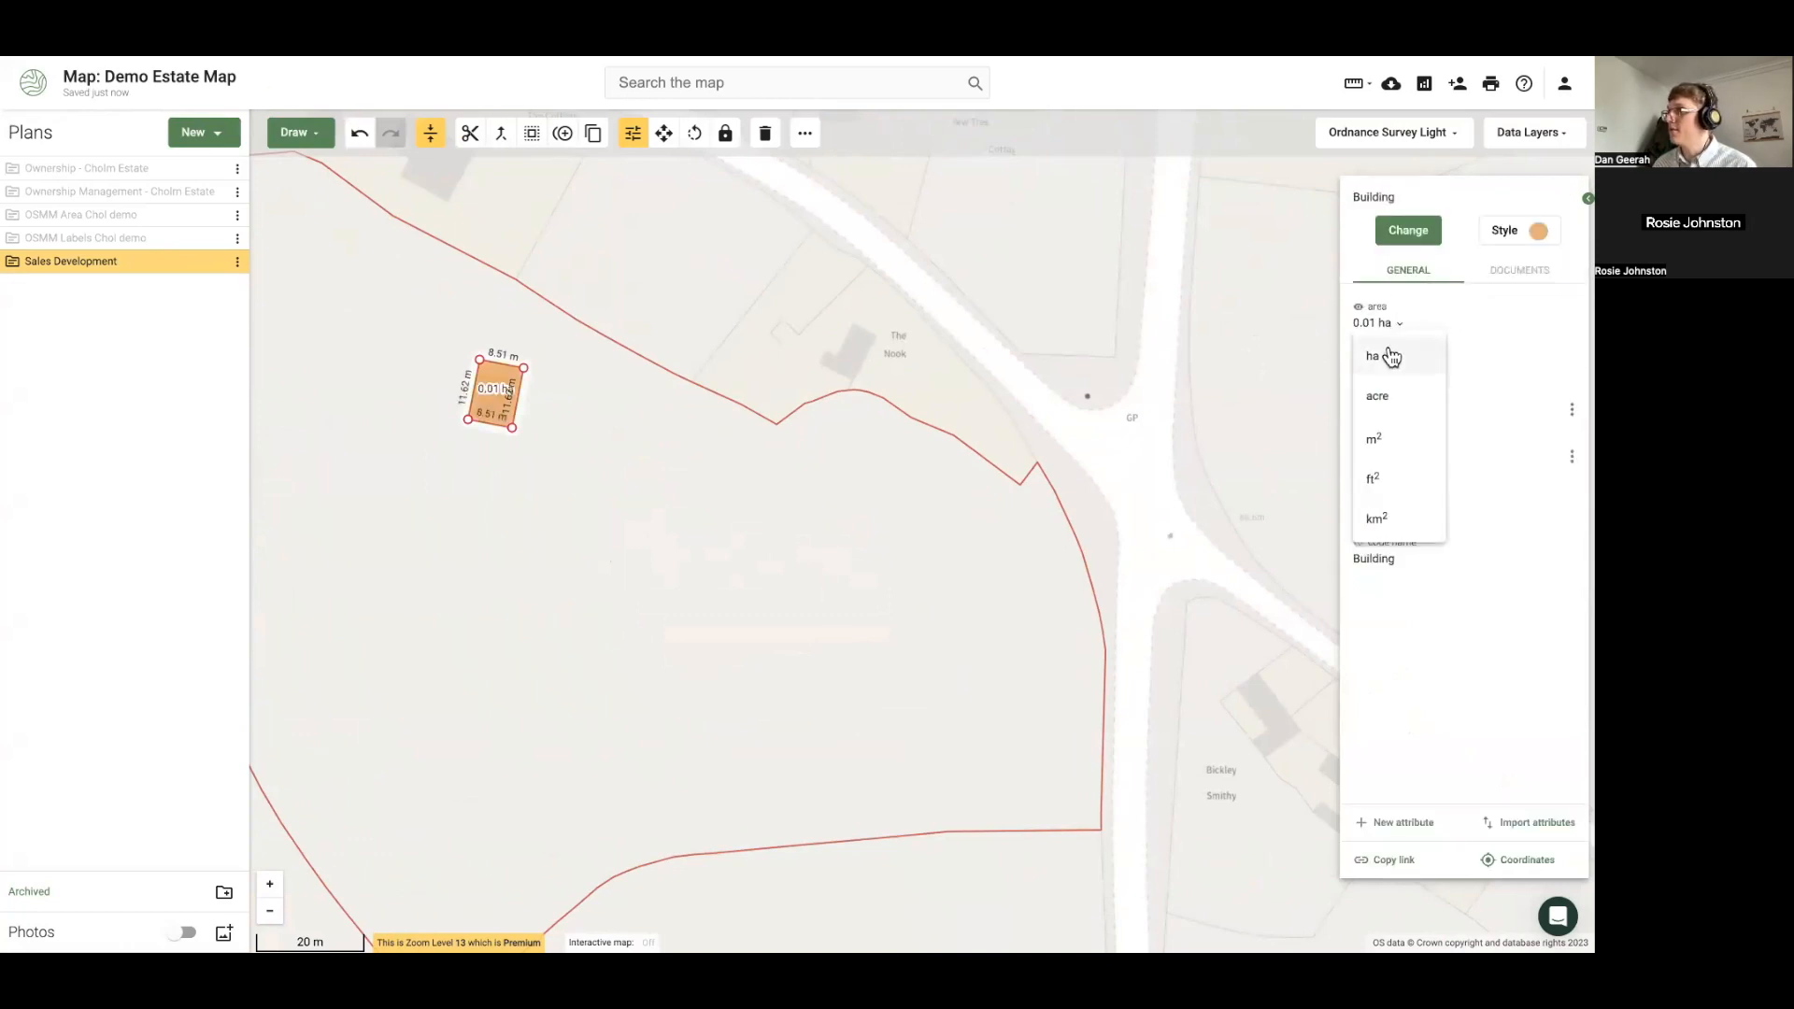
pyautogui.click(1382, 432)
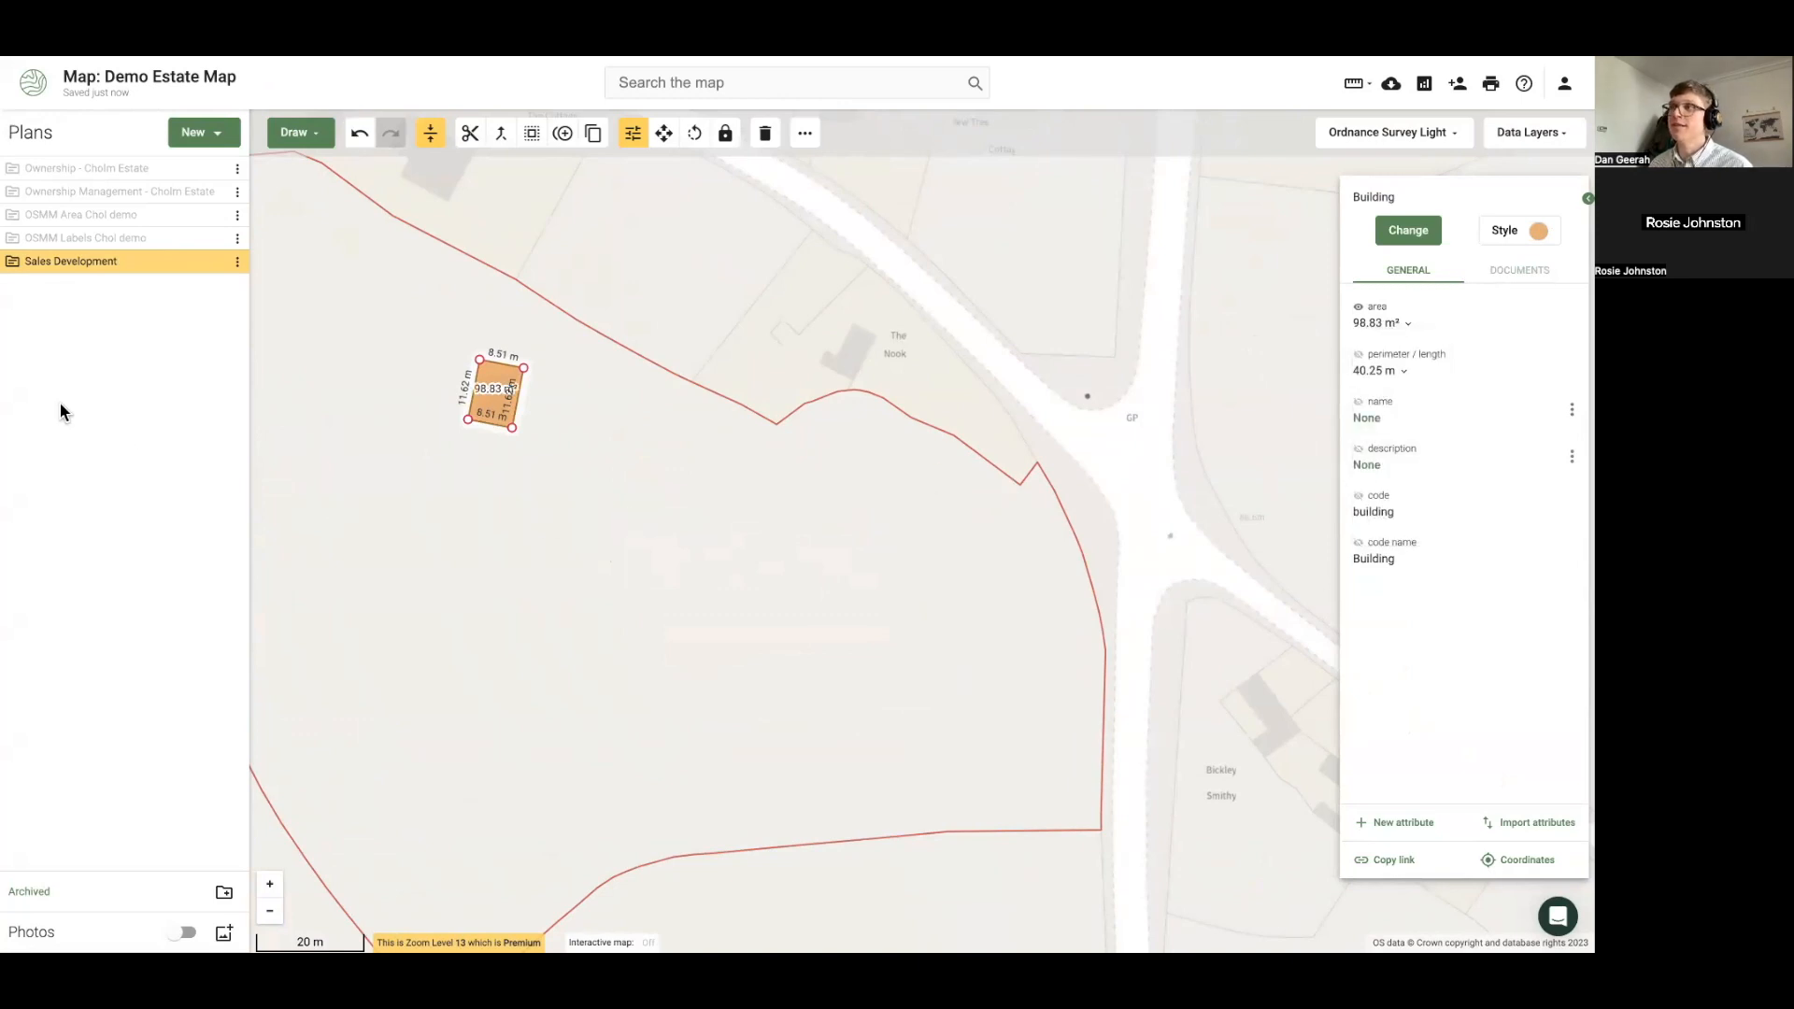
# Inspect the surrounding land parcel's attributes, then reselect the orange building
pyautogui.scroll(-1, 713, 548)
pyautogui.click(704, 541)
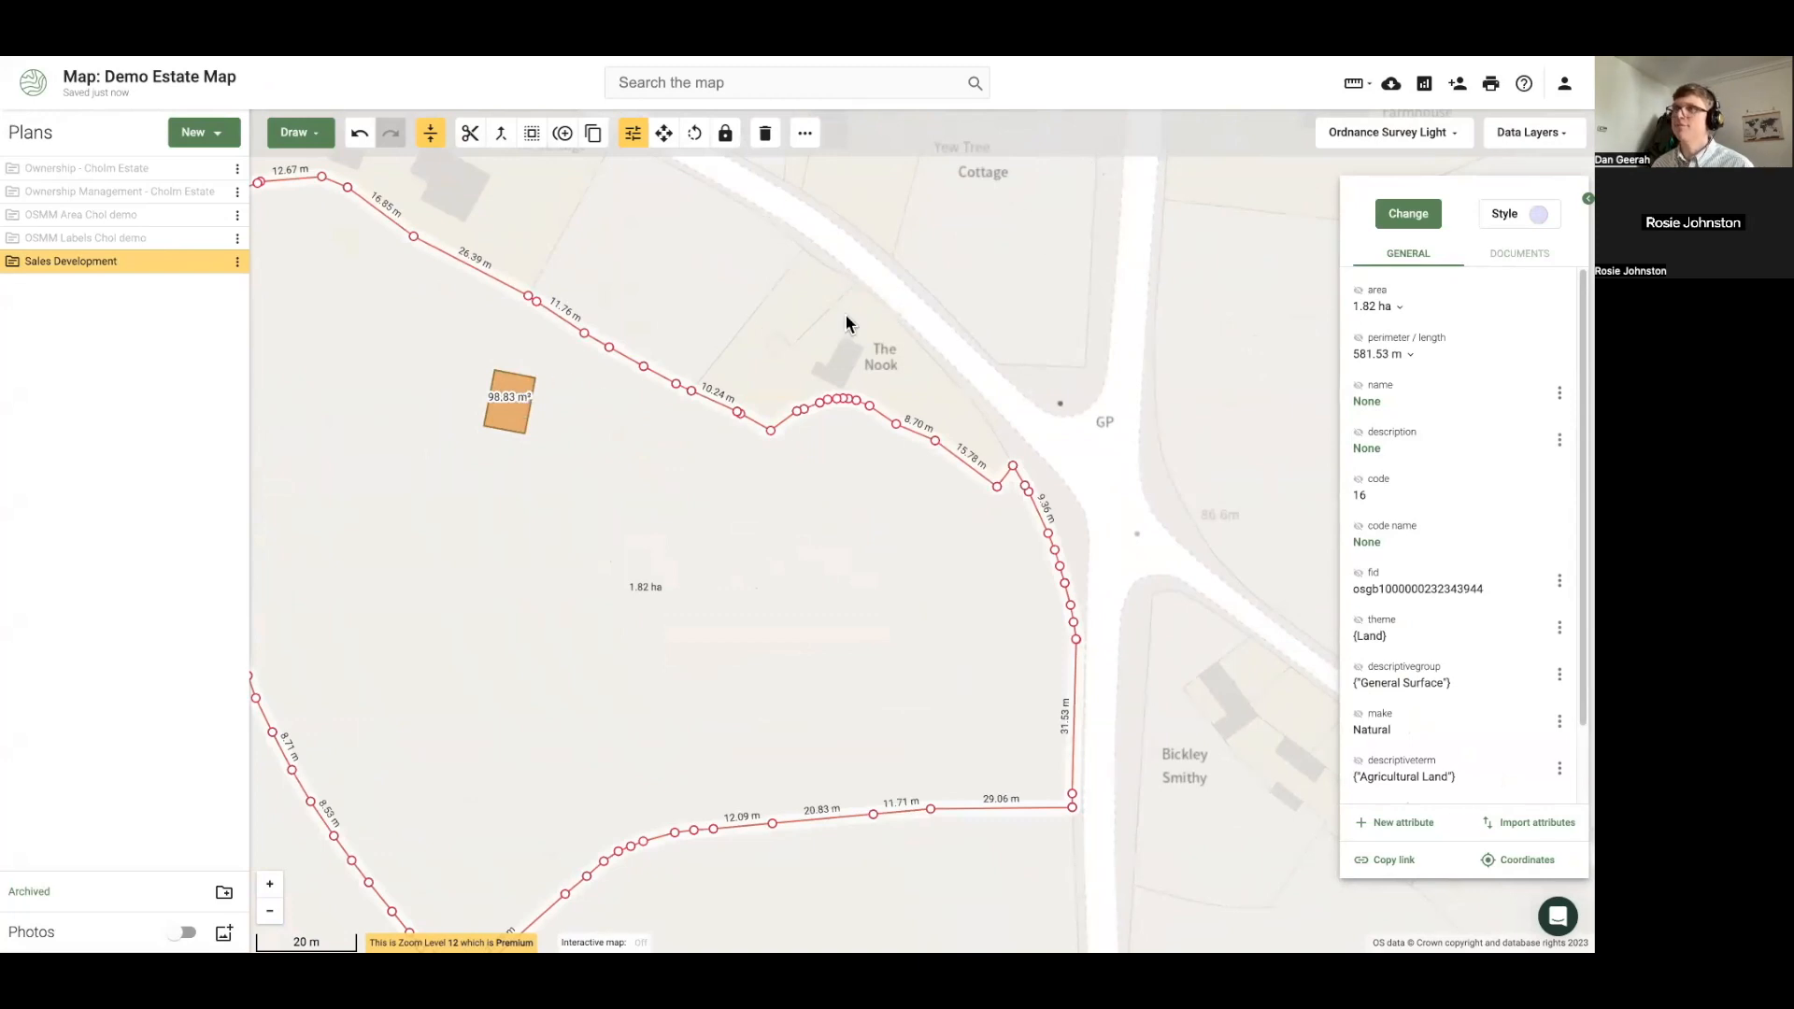
pyautogui.click(846, 288)
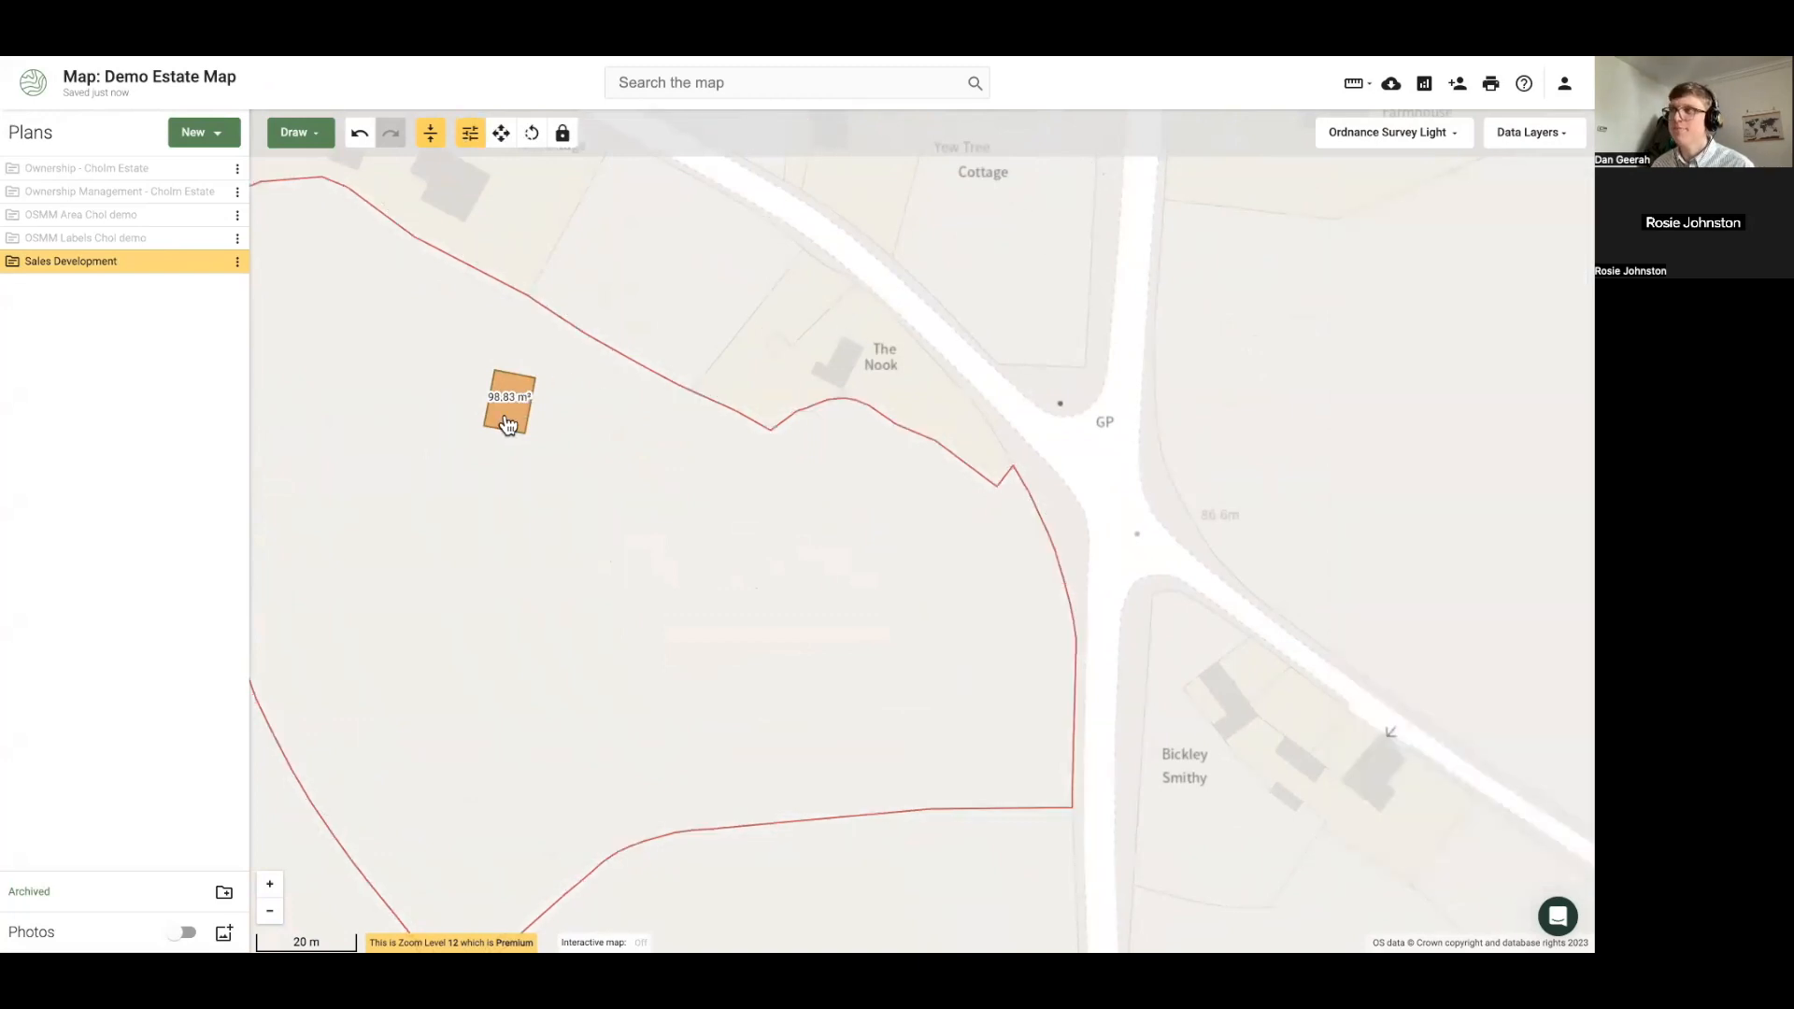
pyautogui.click(501, 419)
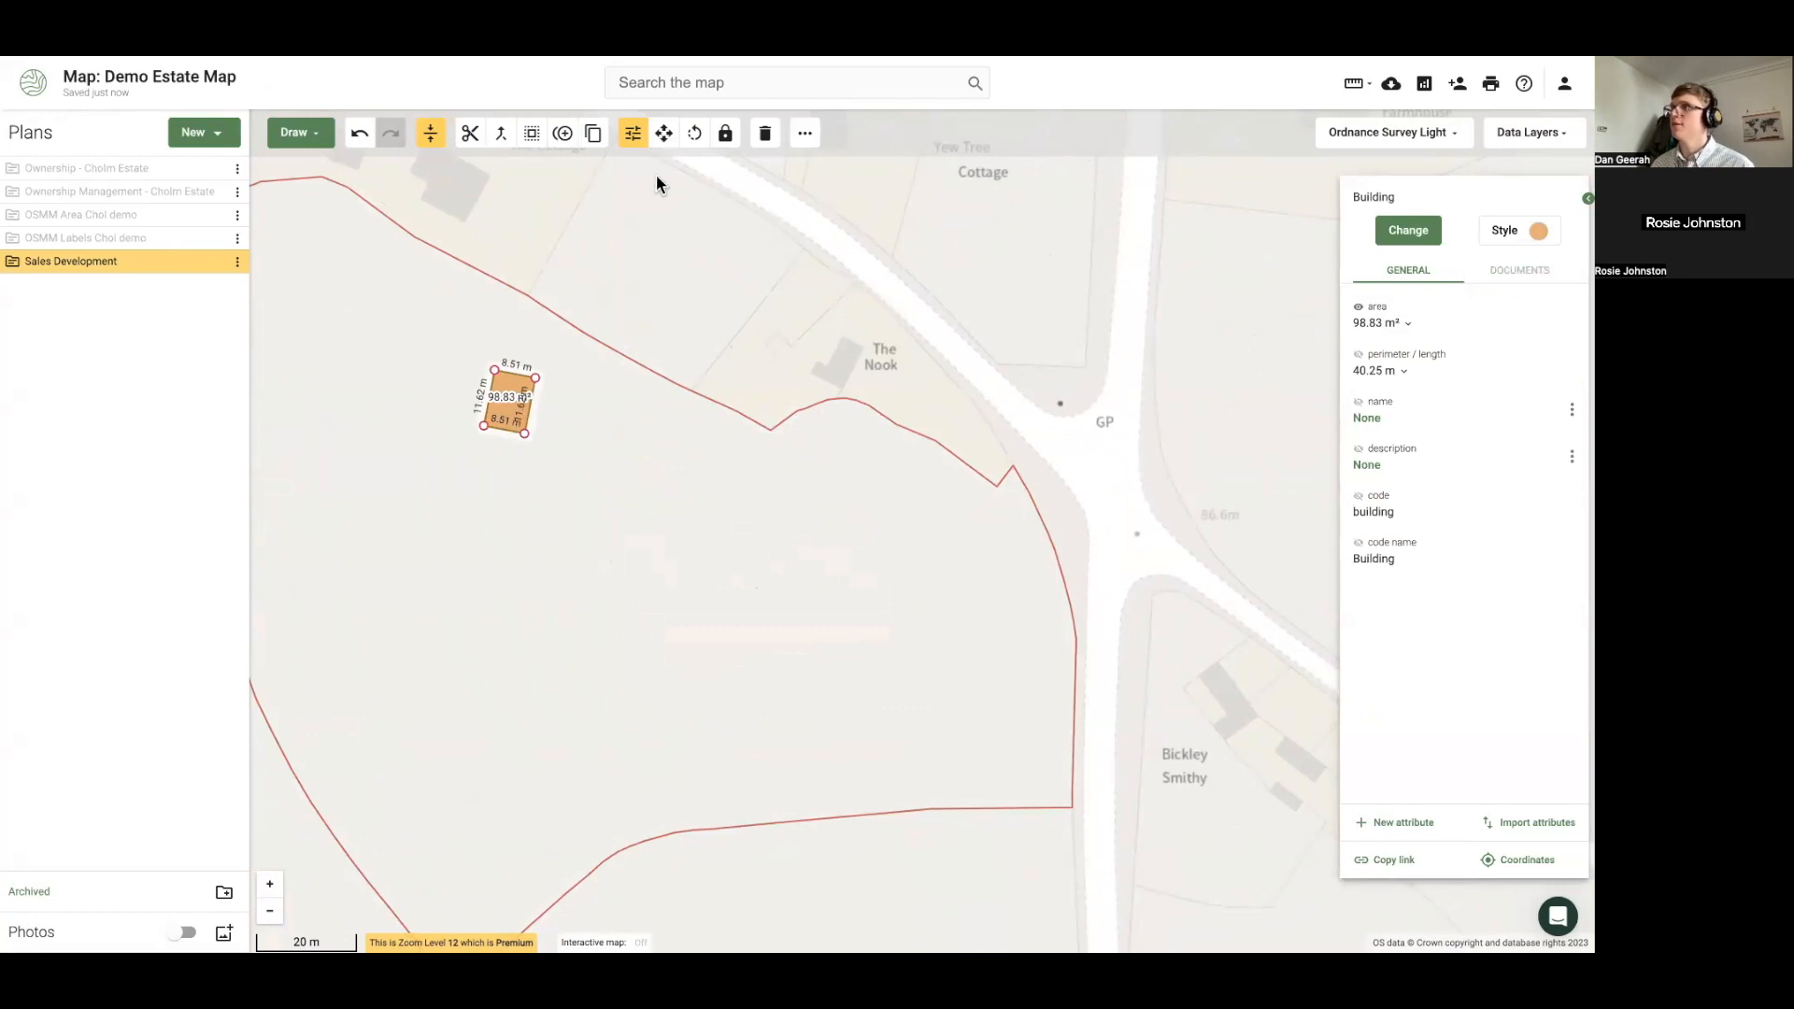
# Make two copies of the building in a row beside it, then hide Sales Development
pyautogui.click(564, 135)
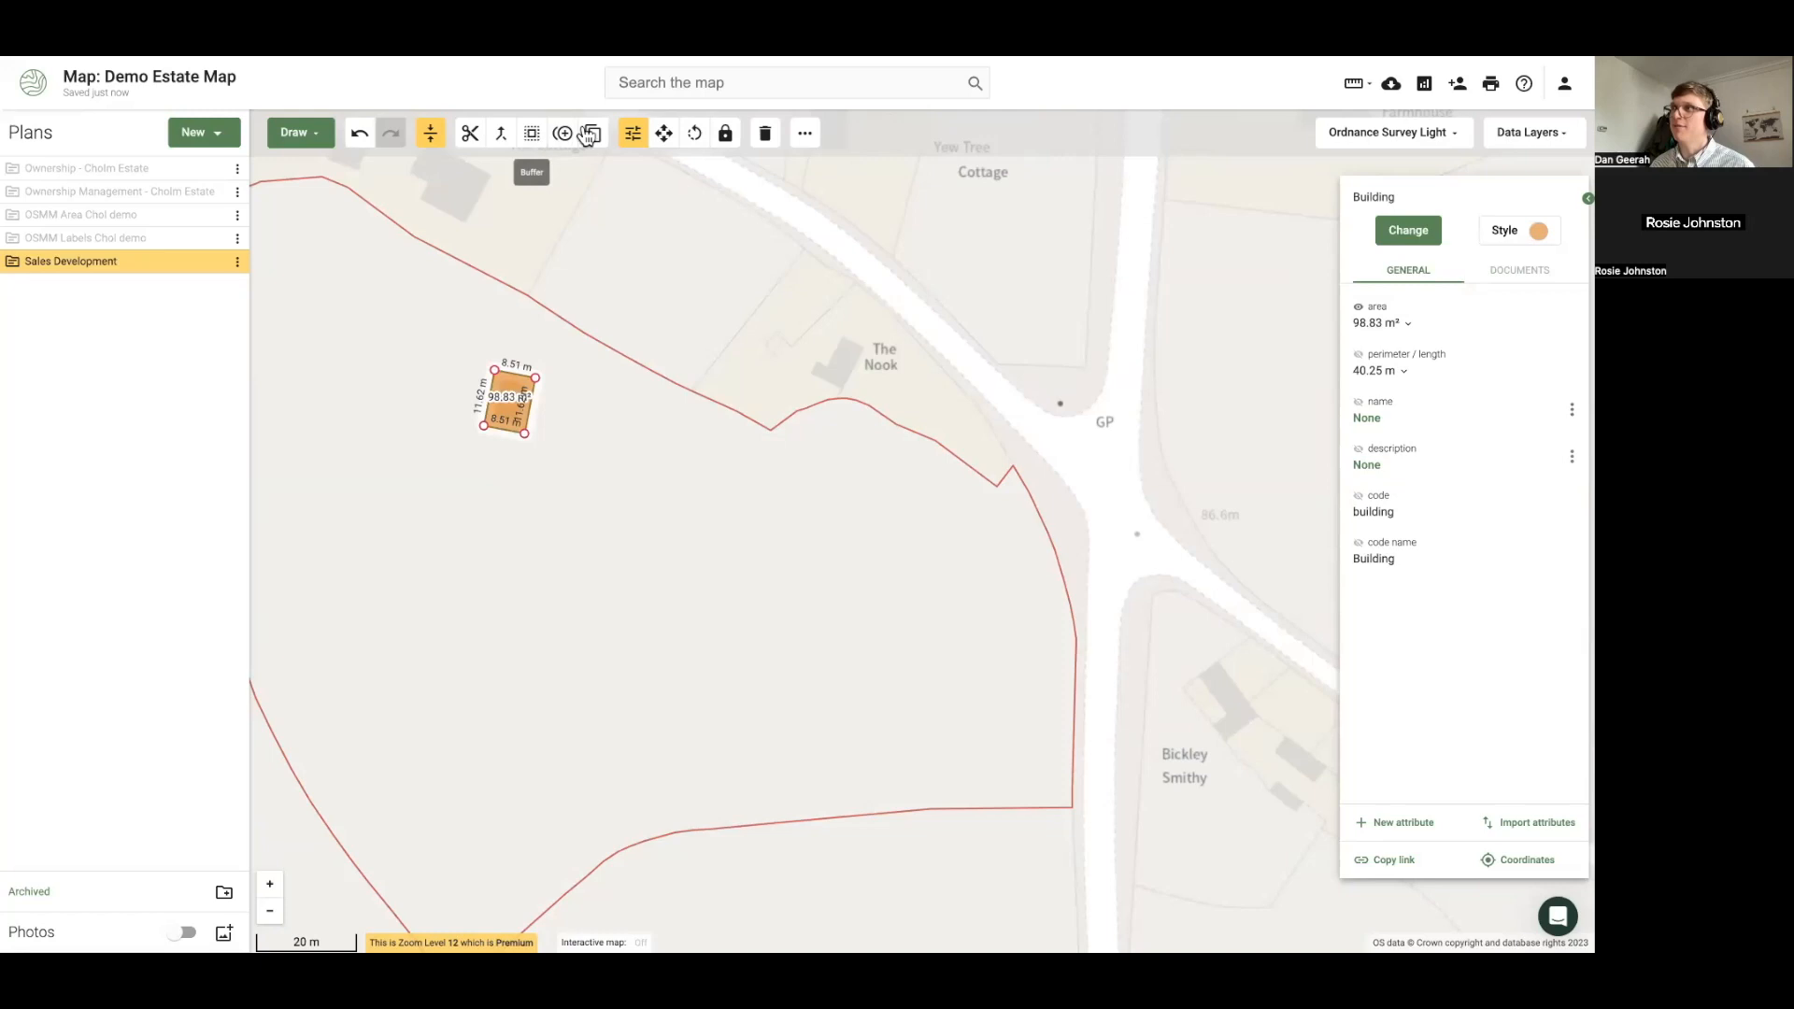
pyautogui.click(664, 133)
pyautogui.moveTo(516, 409); pyautogui.dragTo(569, 422)
pyautogui.click(564, 135)
pyautogui.moveTo(574, 421); pyautogui.dragTo(626, 440)
pyautogui.click(781, 327)
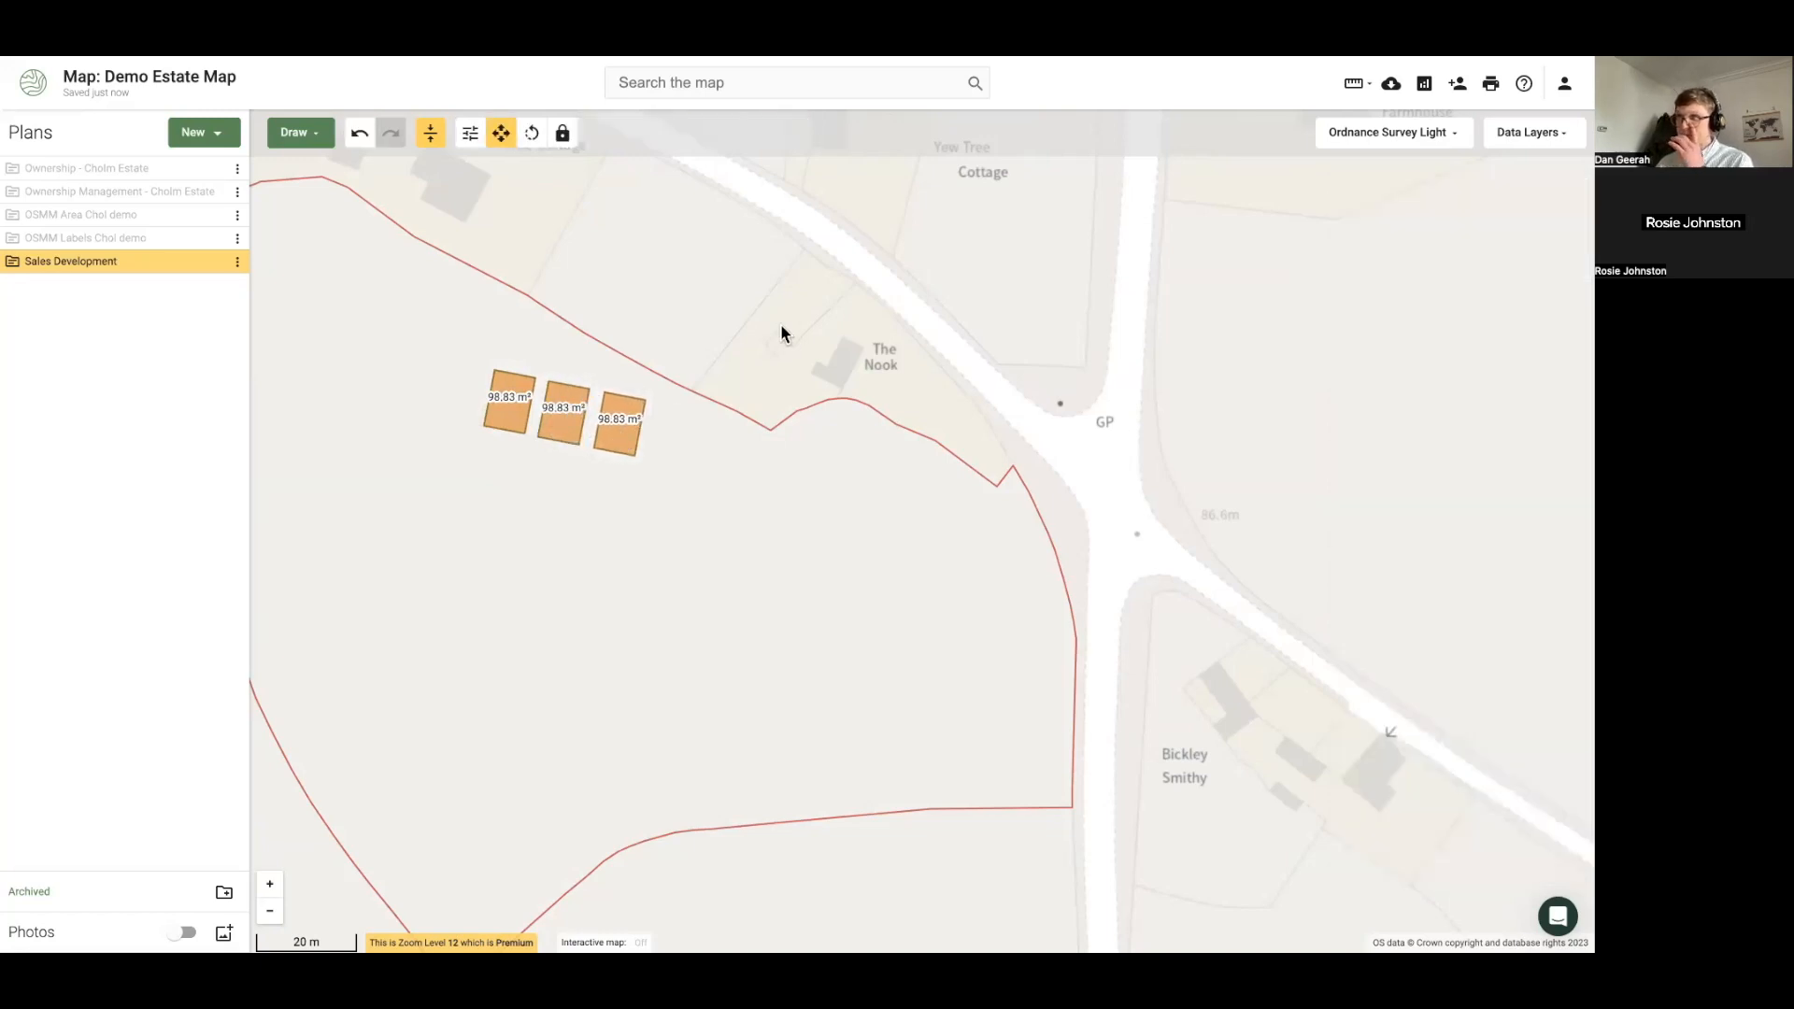
pyautogui.scroll(-1, 716, 394)
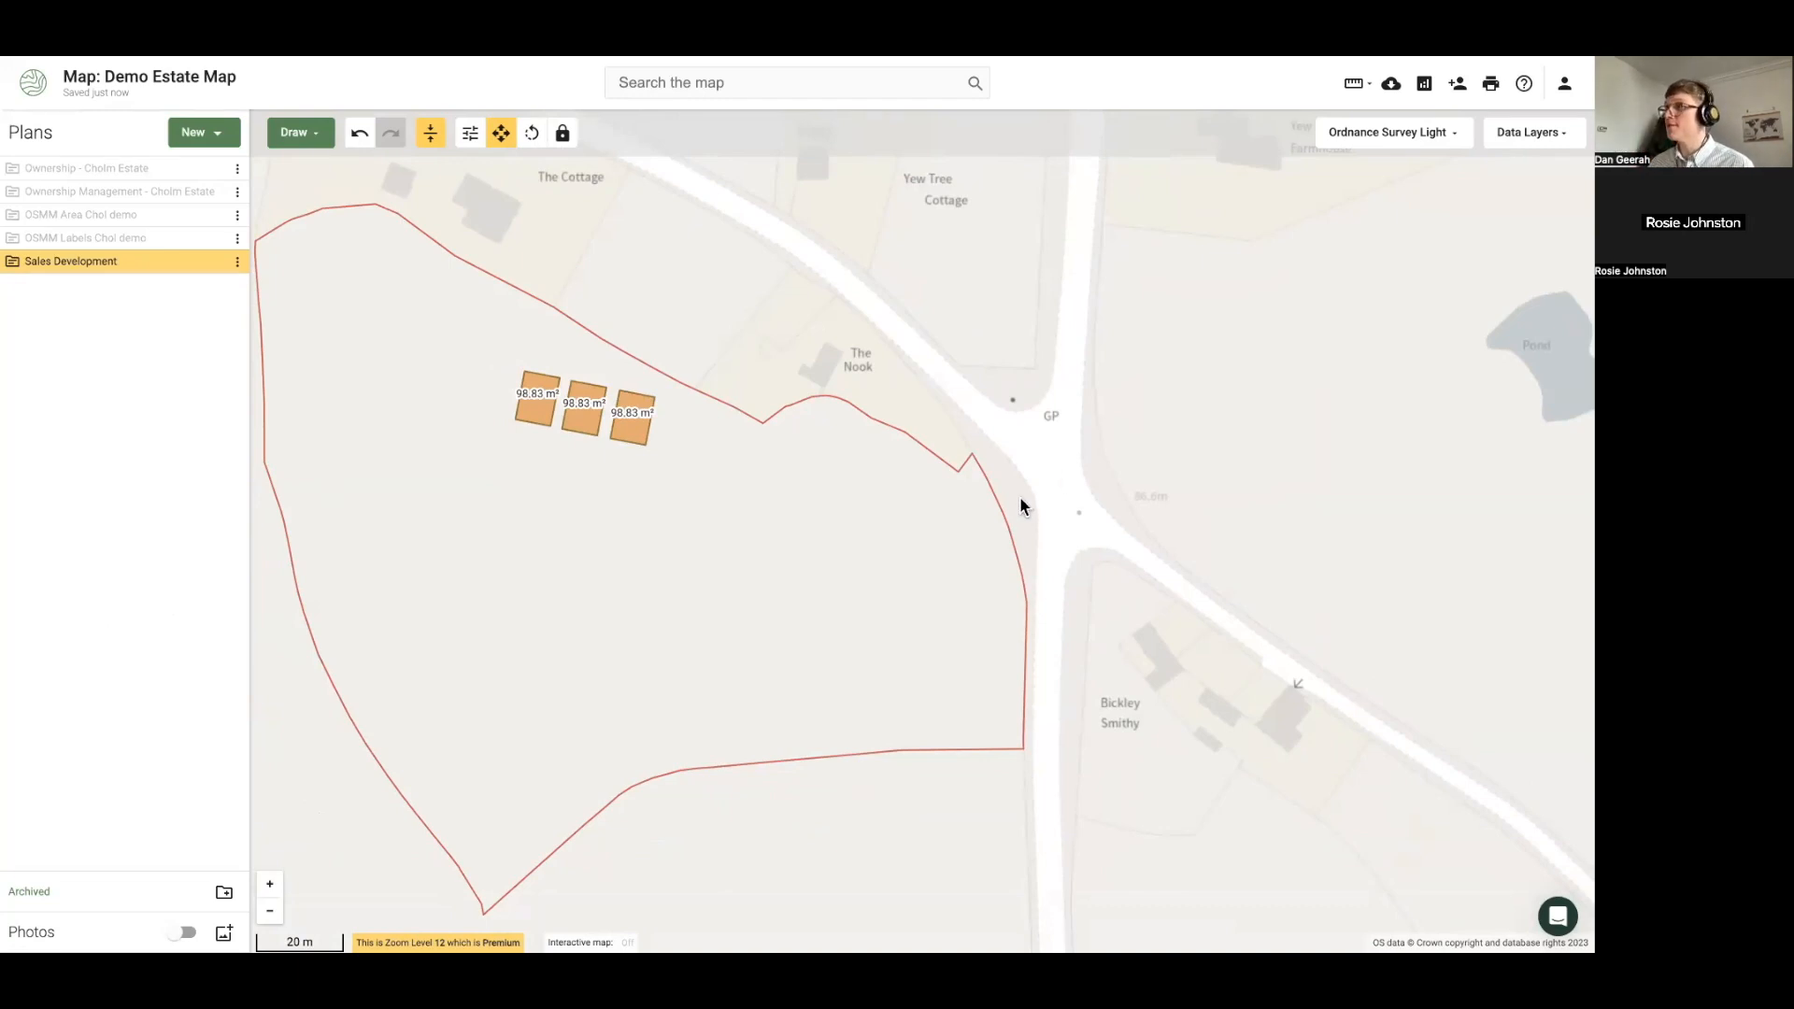
pyautogui.scroll(-2, 962, 412)
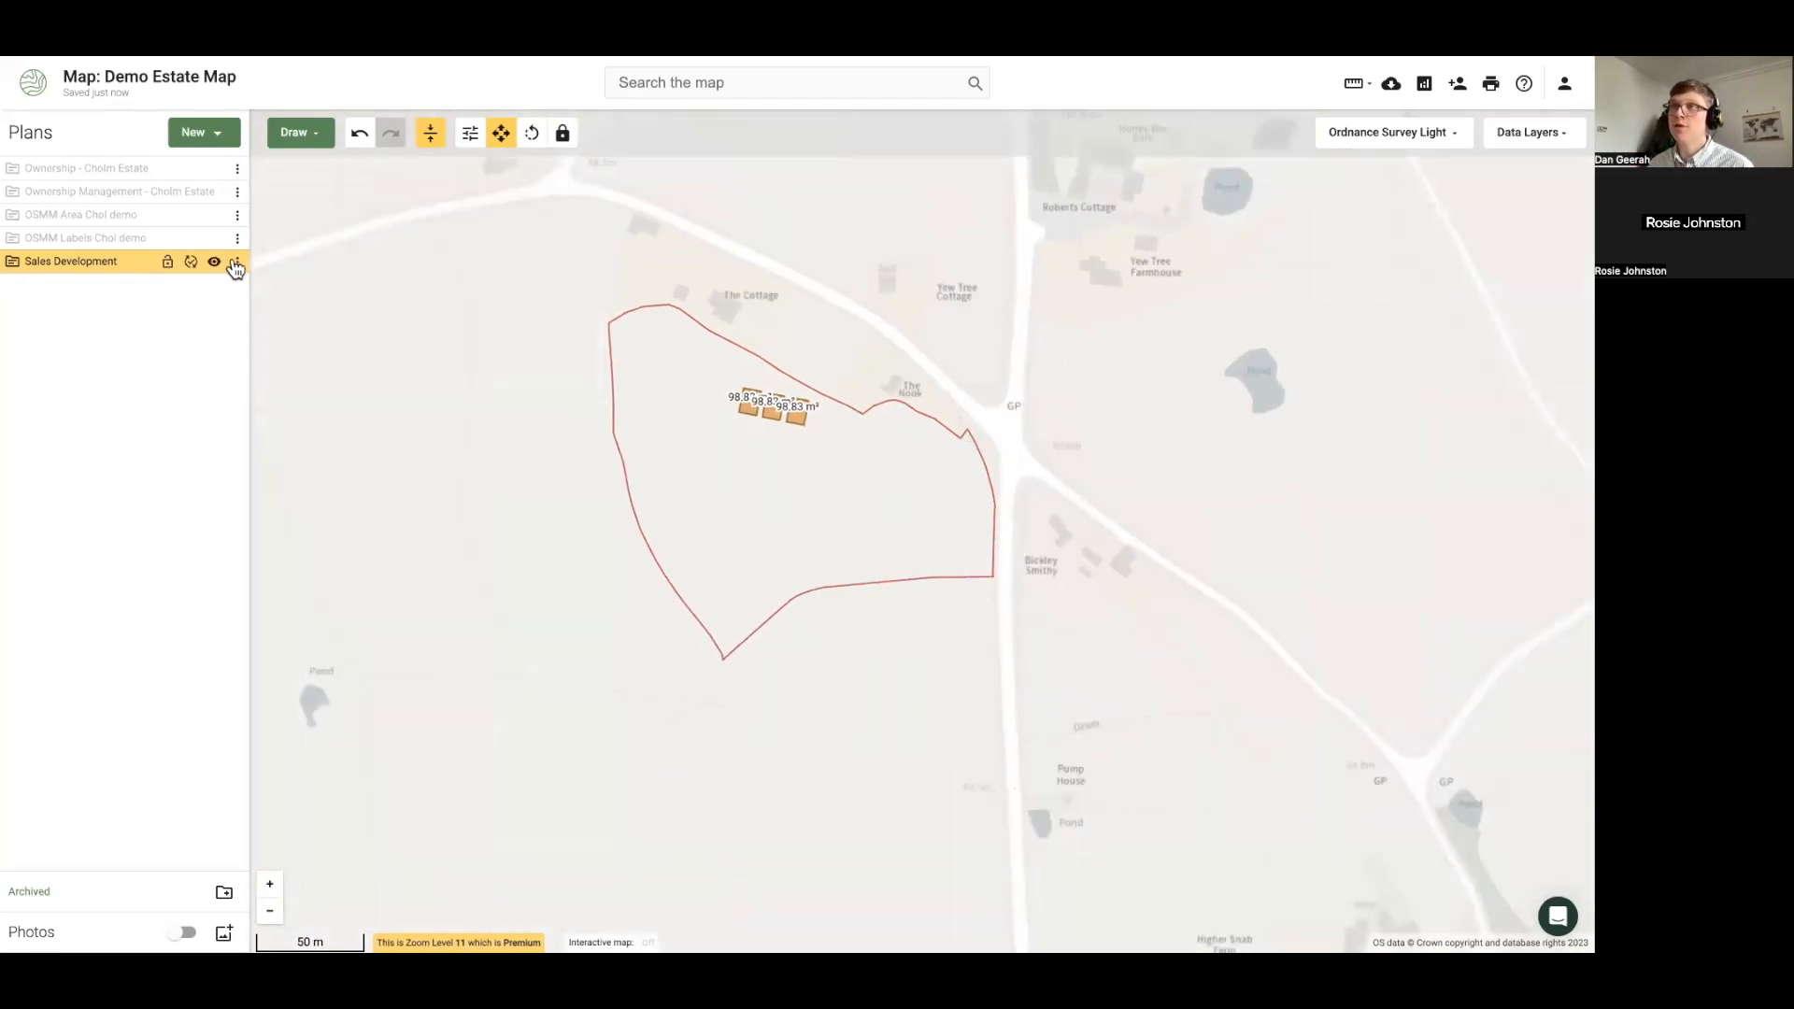
pyautogui.click(215, 264)
# Show Ownership - Cholm Estate, glance at the Designations data layers, and frame the whole estate
pyautogui.click(214, 169)
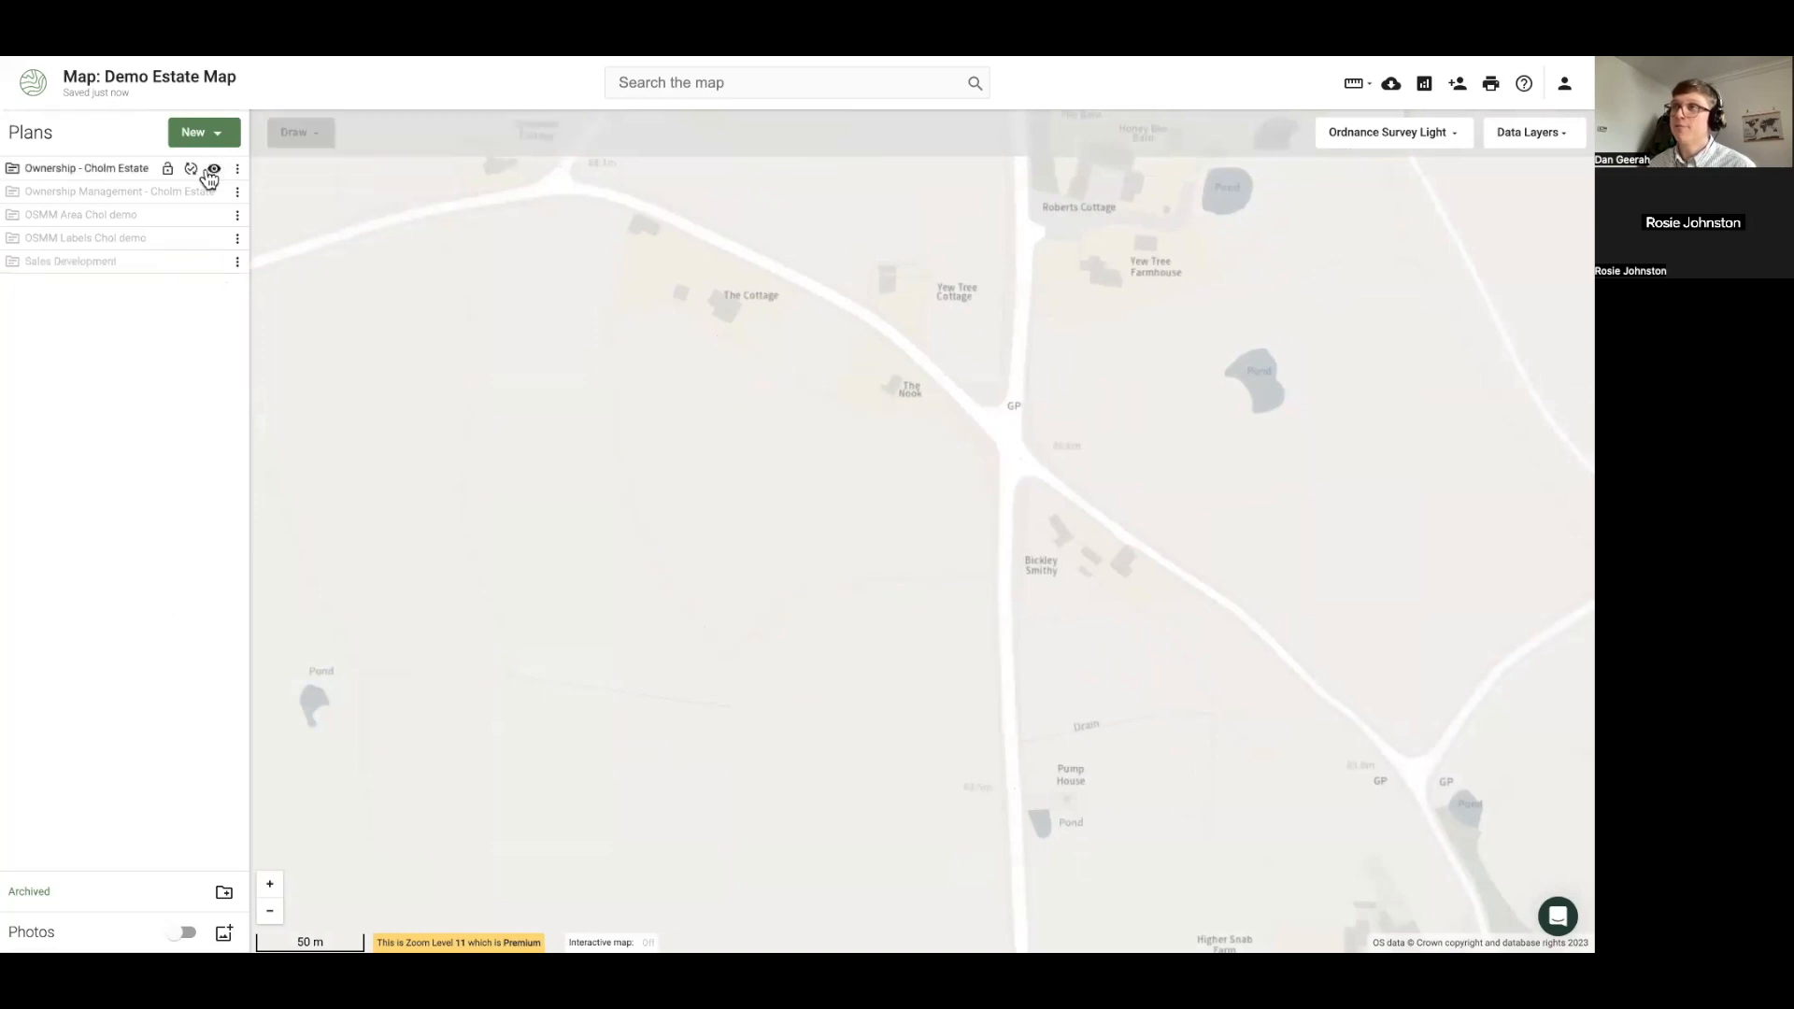
pyautogui.scroll(-2, 494, 443)
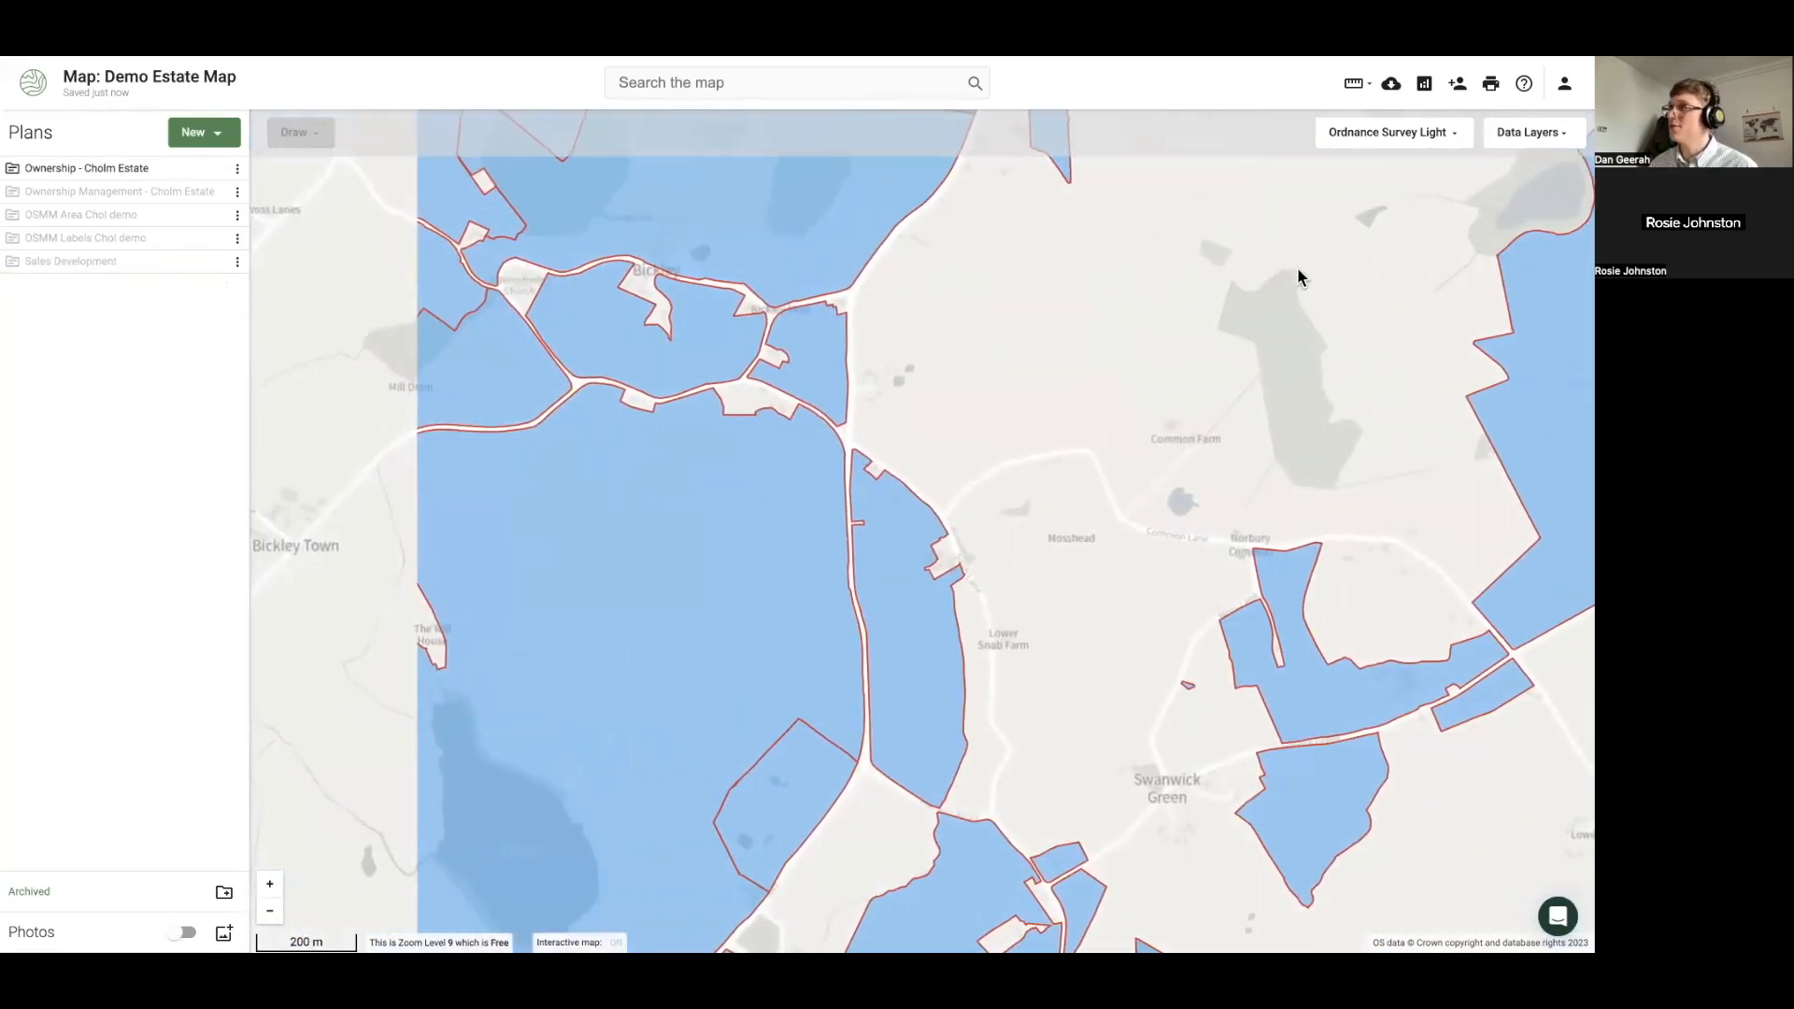
pyautogui.click(1530, 132)
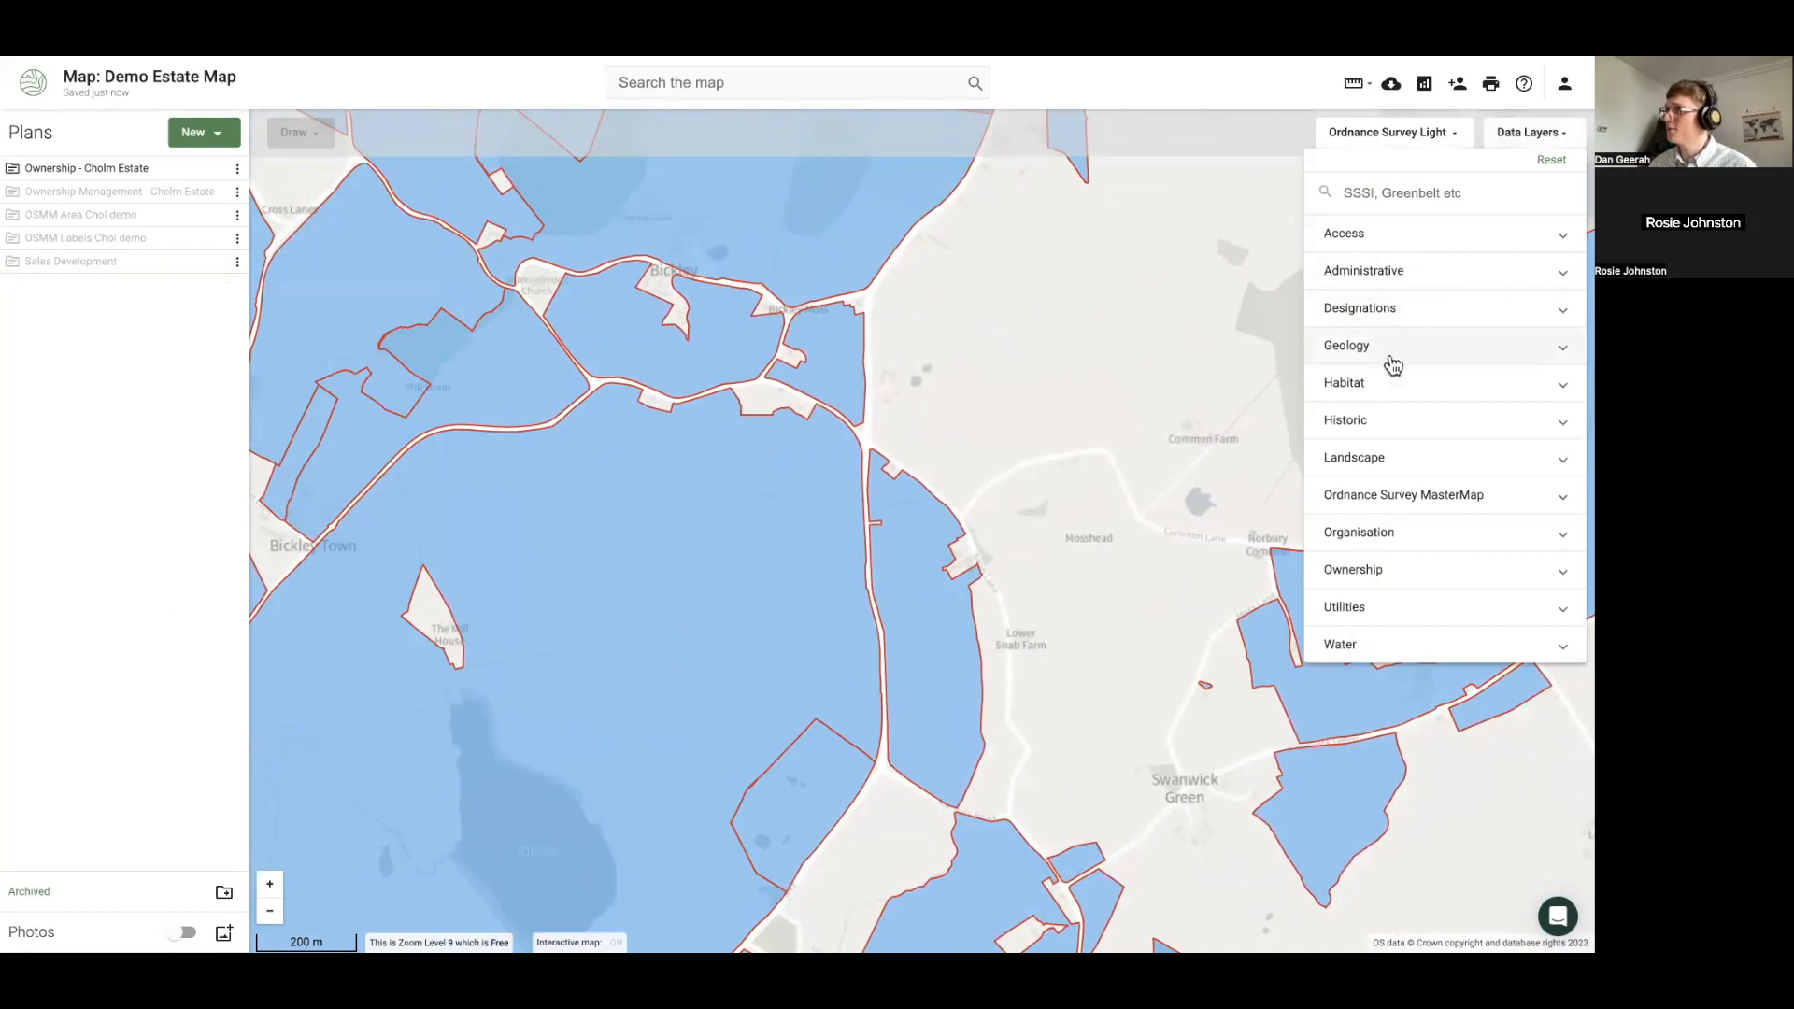
pyautogui.click(1369, 314)
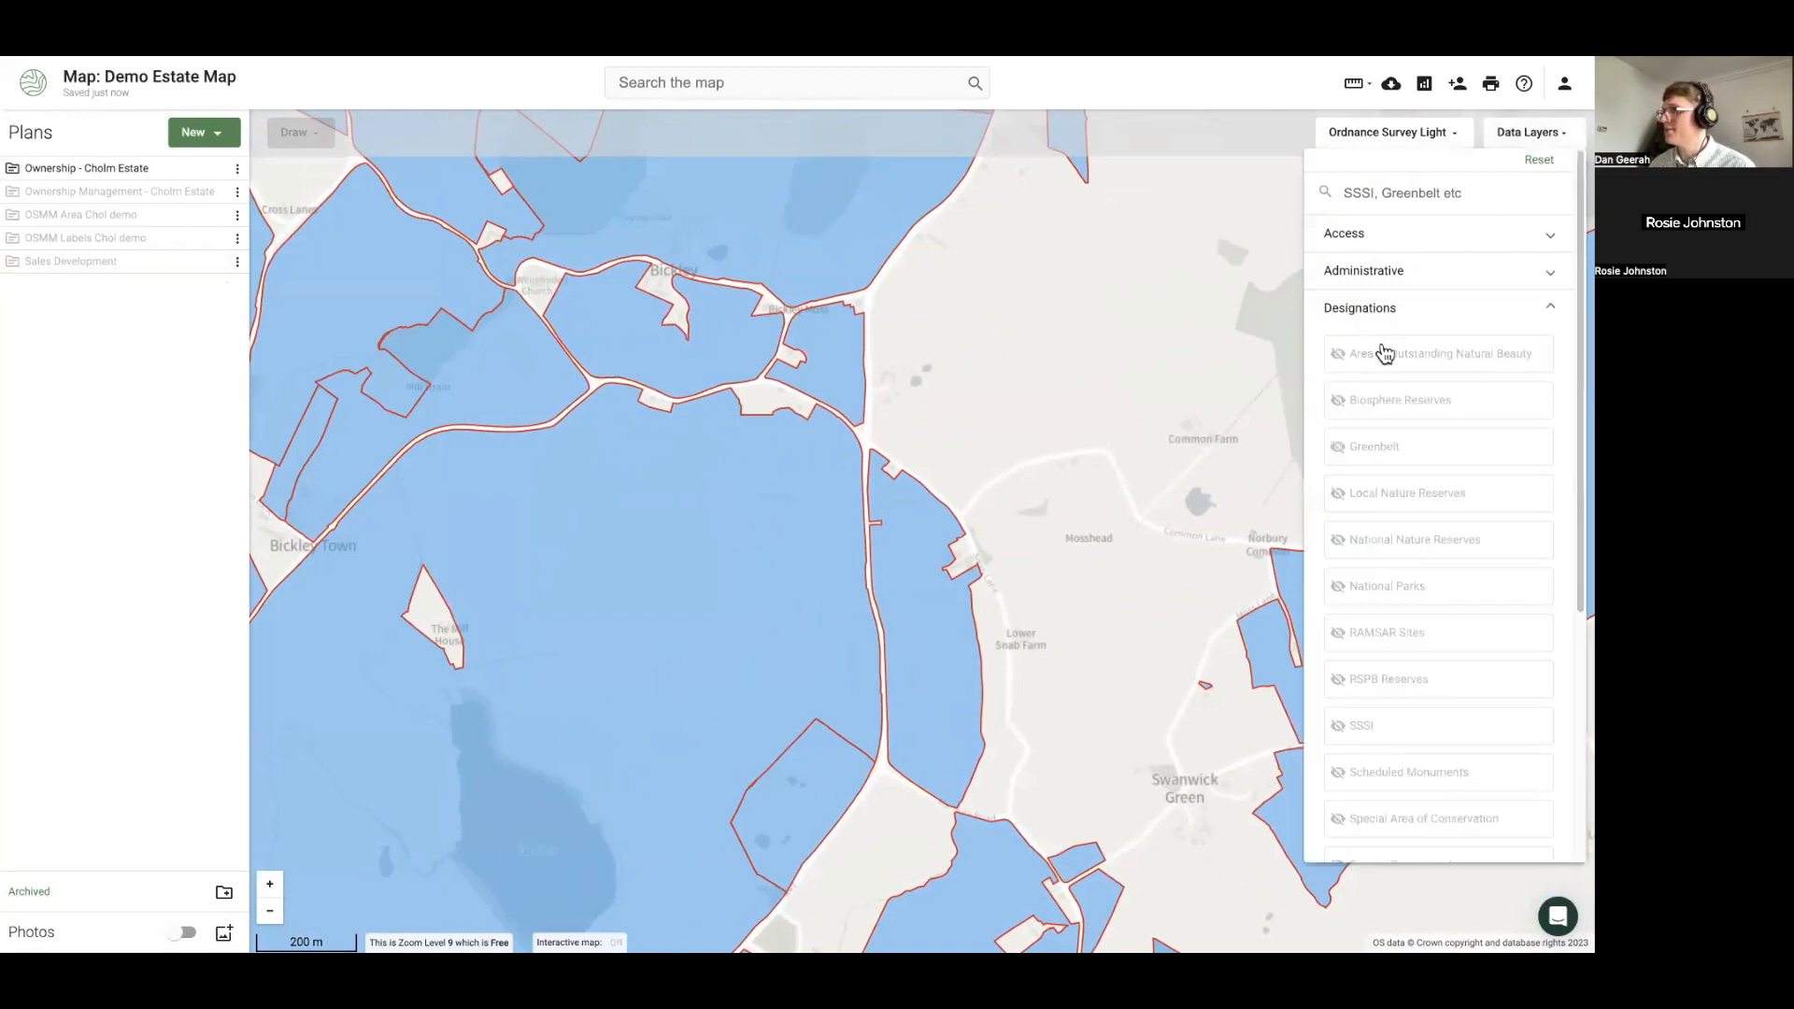
pyautogui.click(1045, 425)
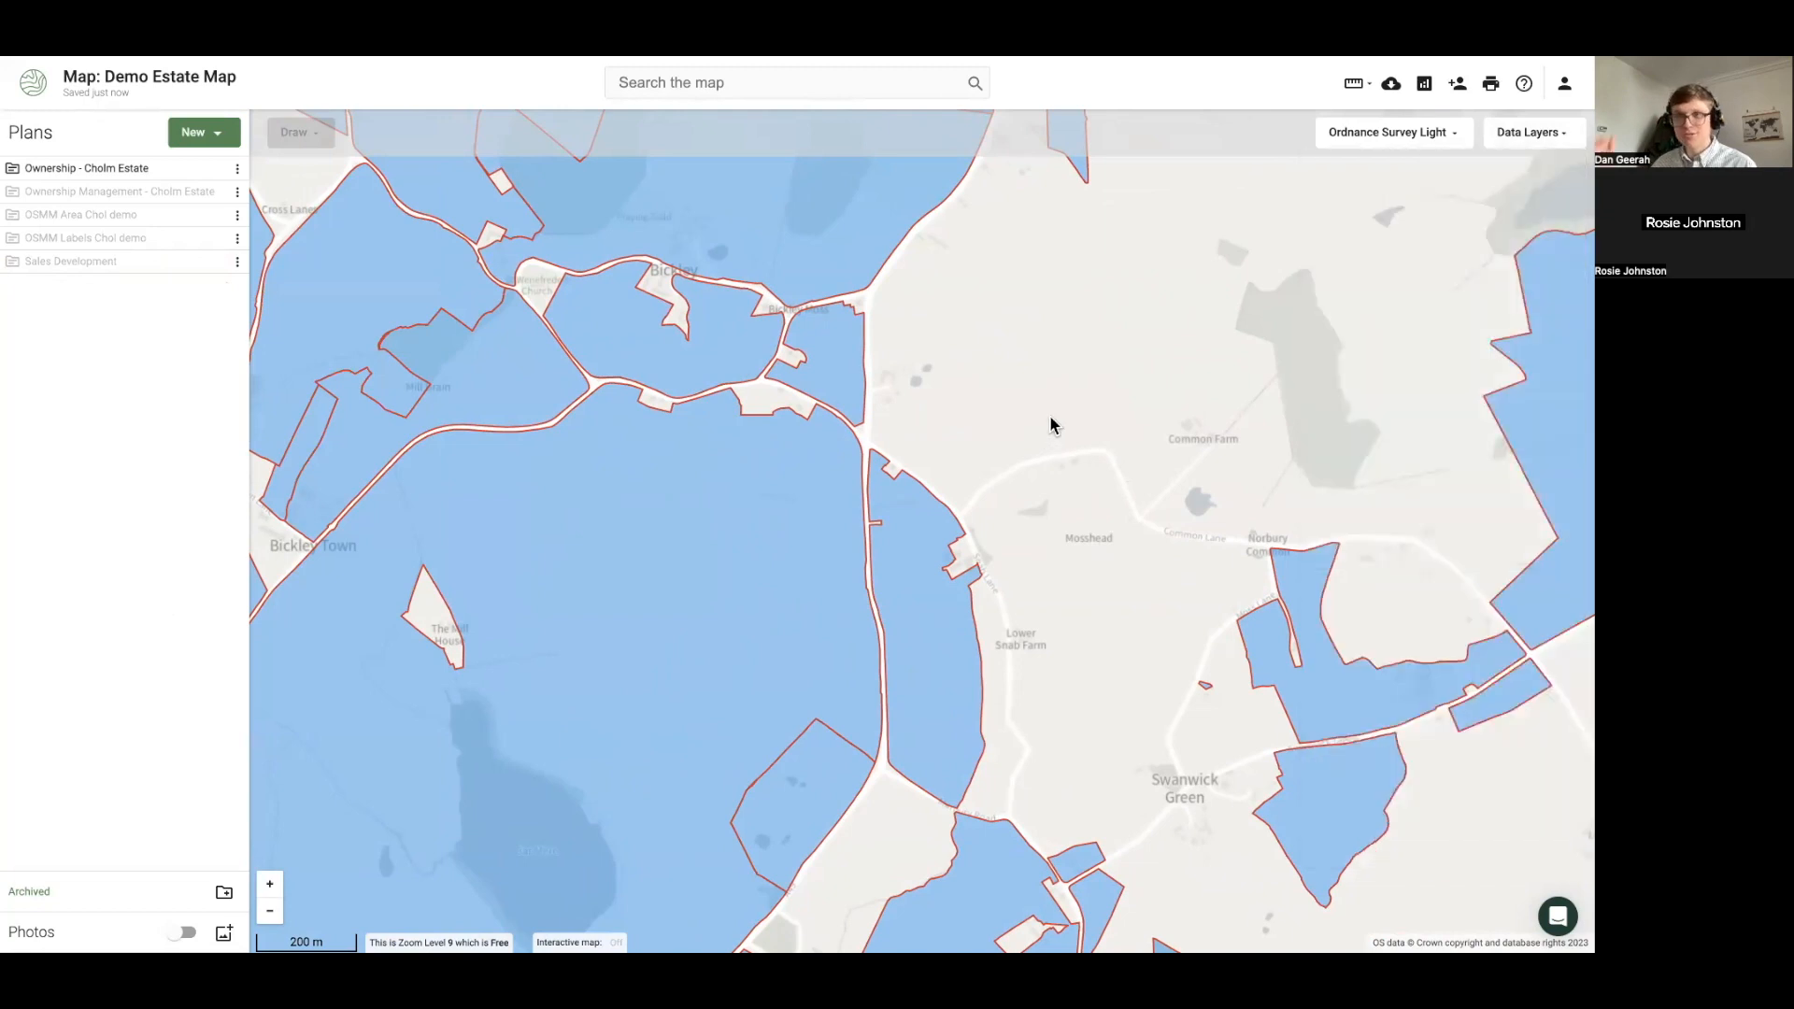
pyautogui.scroll(-3, 1050, 424)
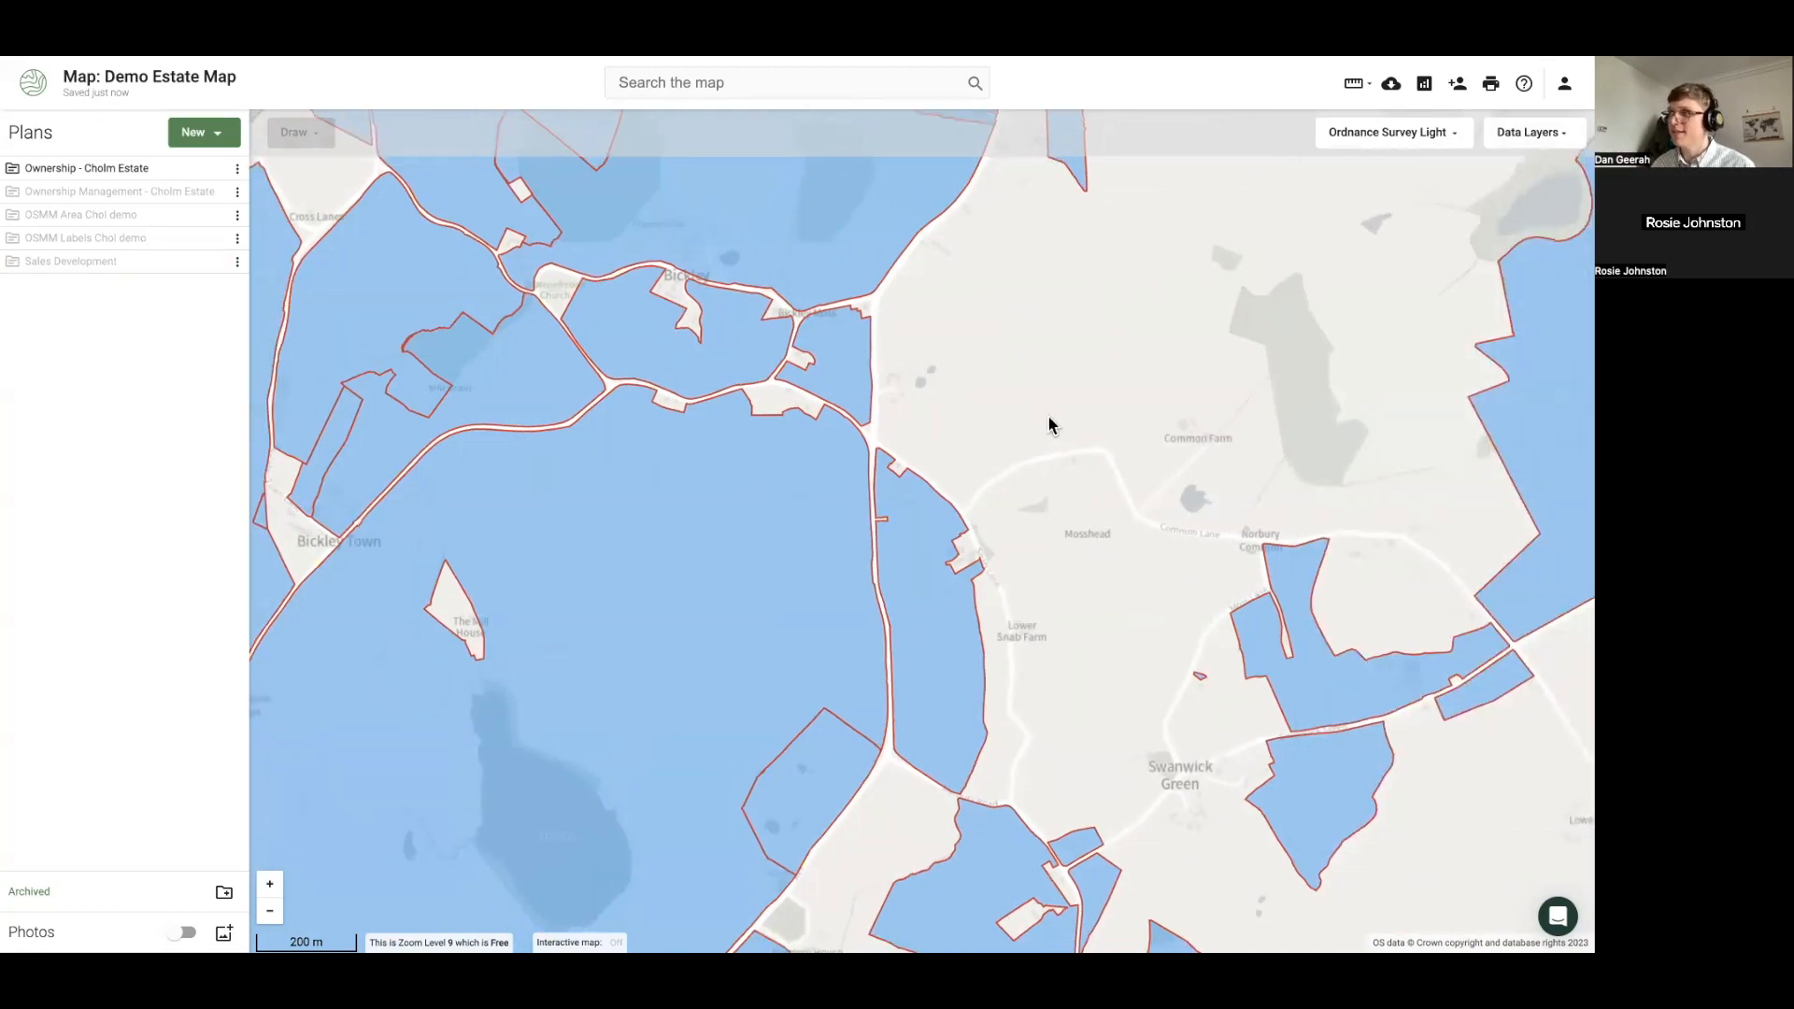
pyautogui.scroll(-2, 1099, 414)
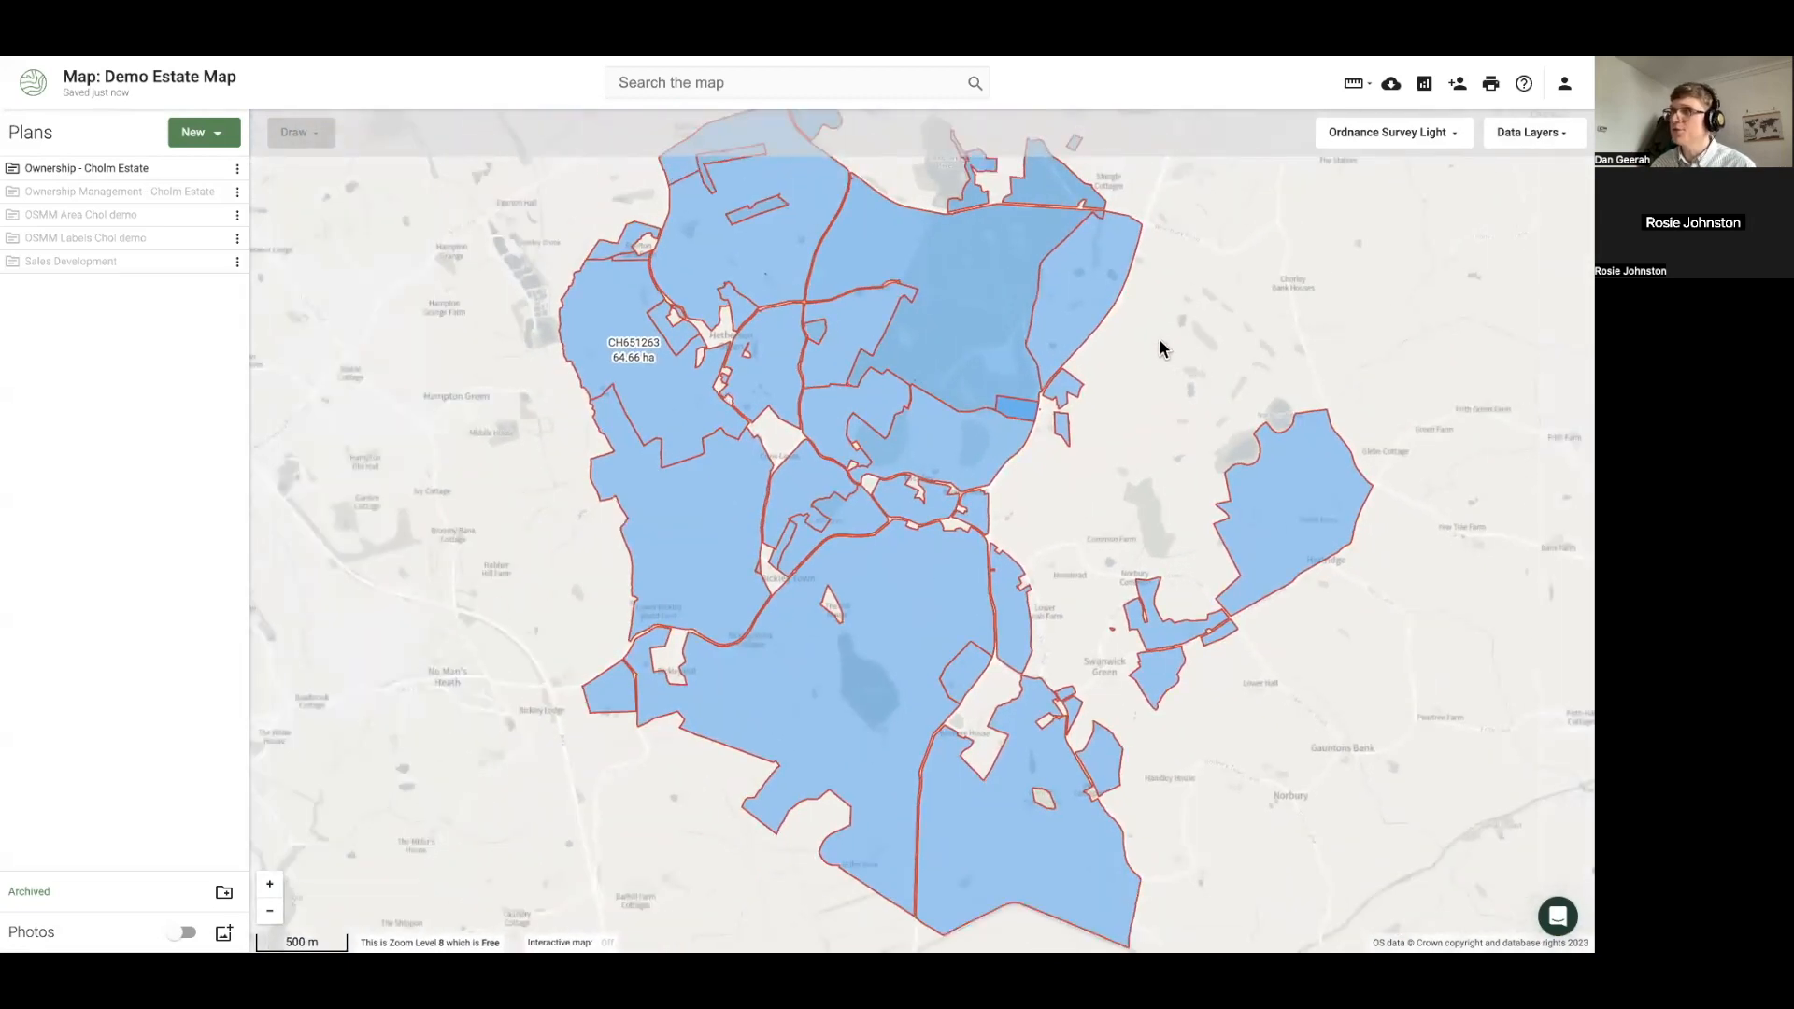
pyautogui.moveTo(1160, 348); pyautogui.dragTo(1129, 354)
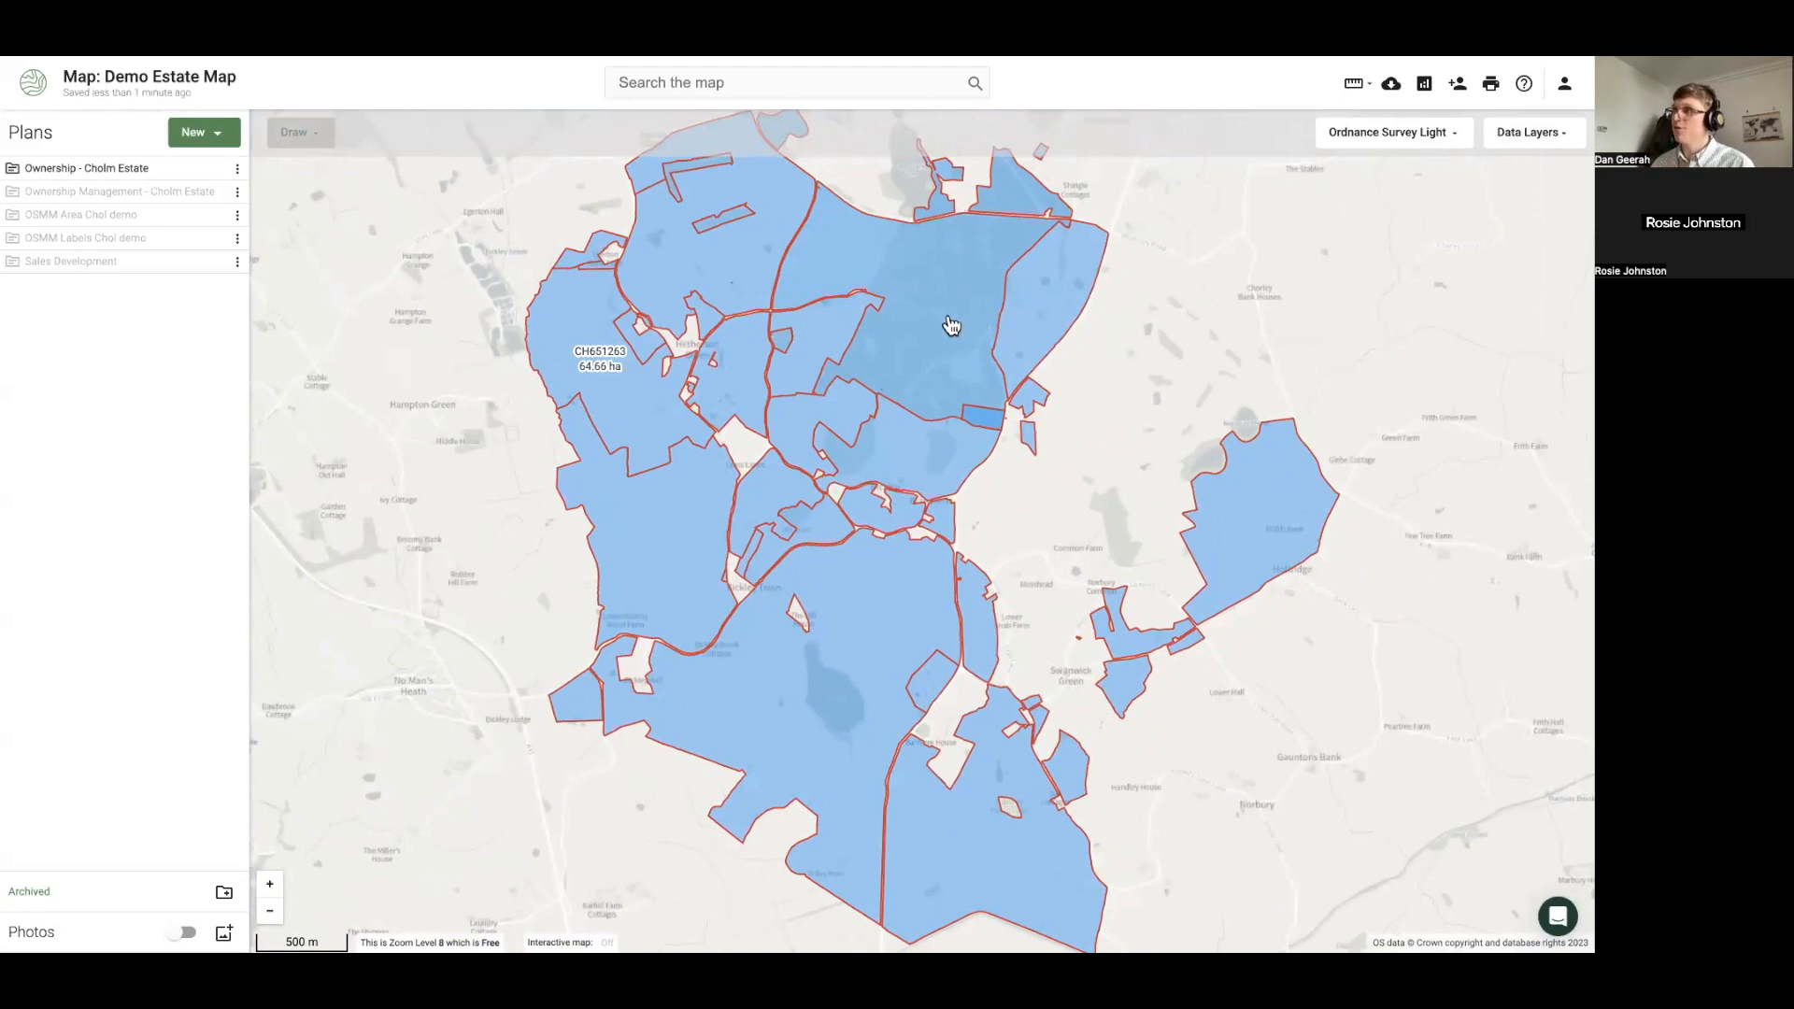
# Start a new data-layers report from the estate map's Reports, Data Layers tab
pyautogui.click(1428, 85)
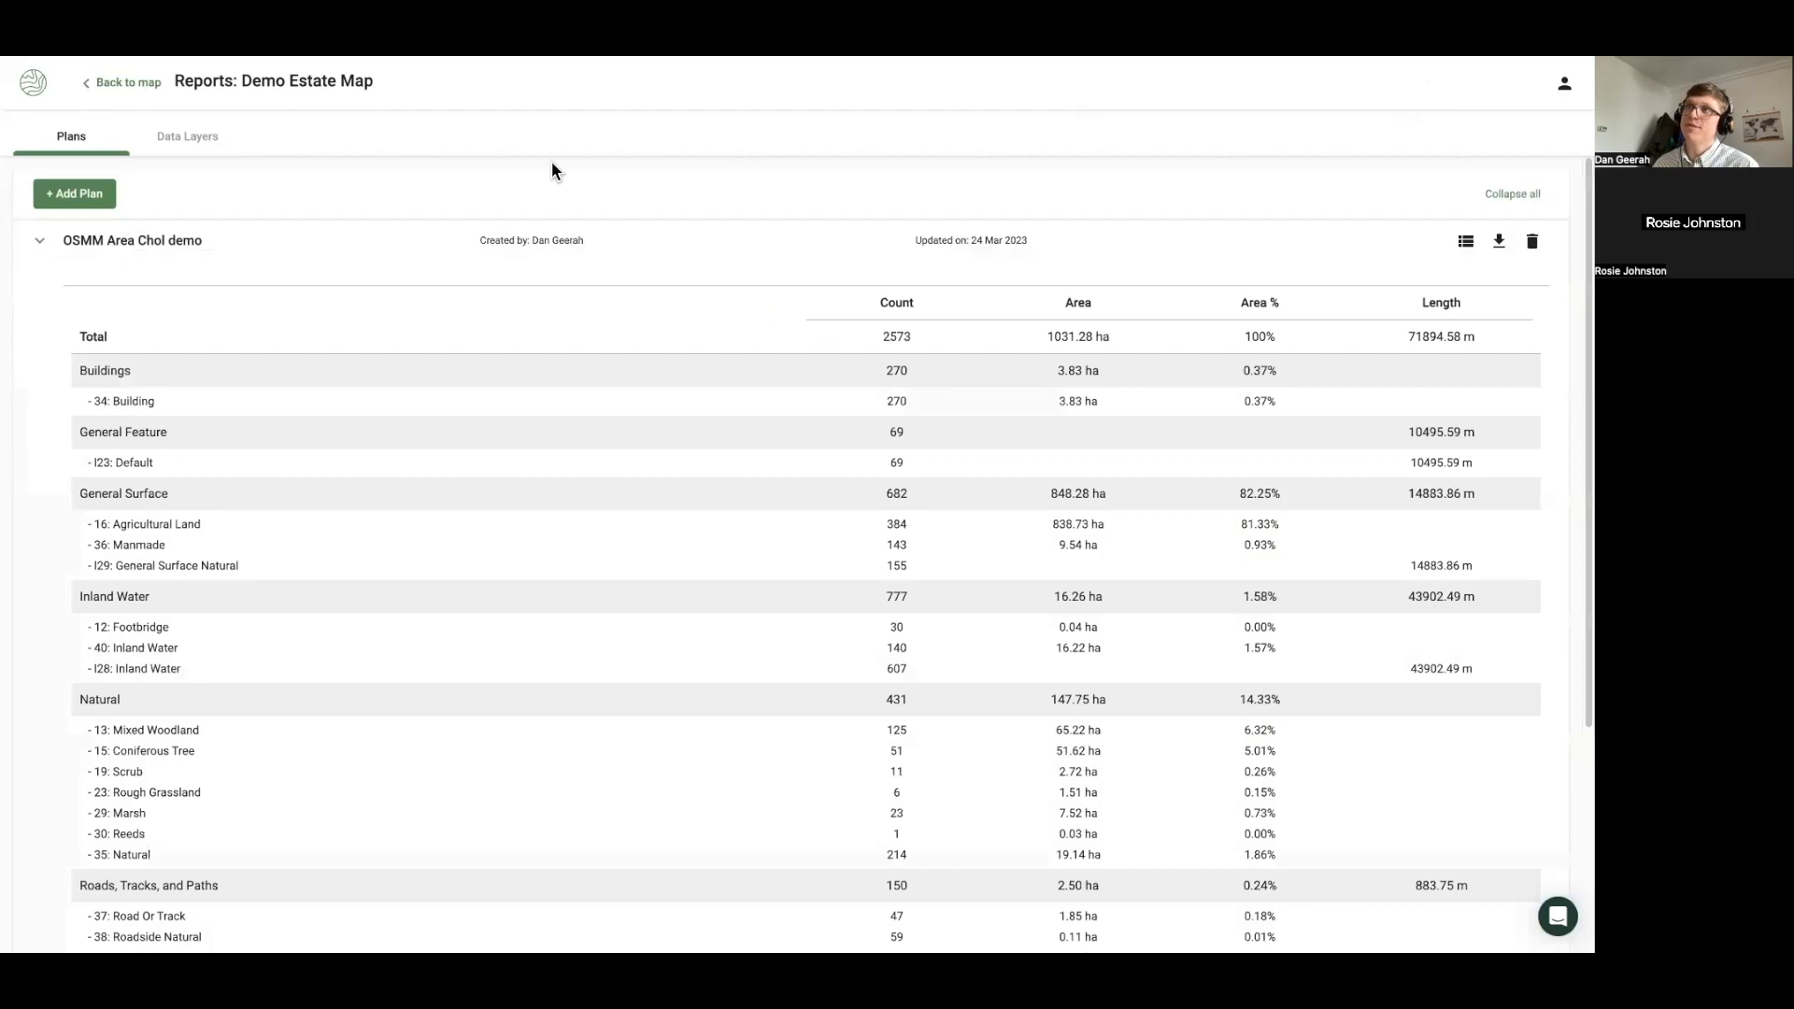
pyautogui.click(193, 145)
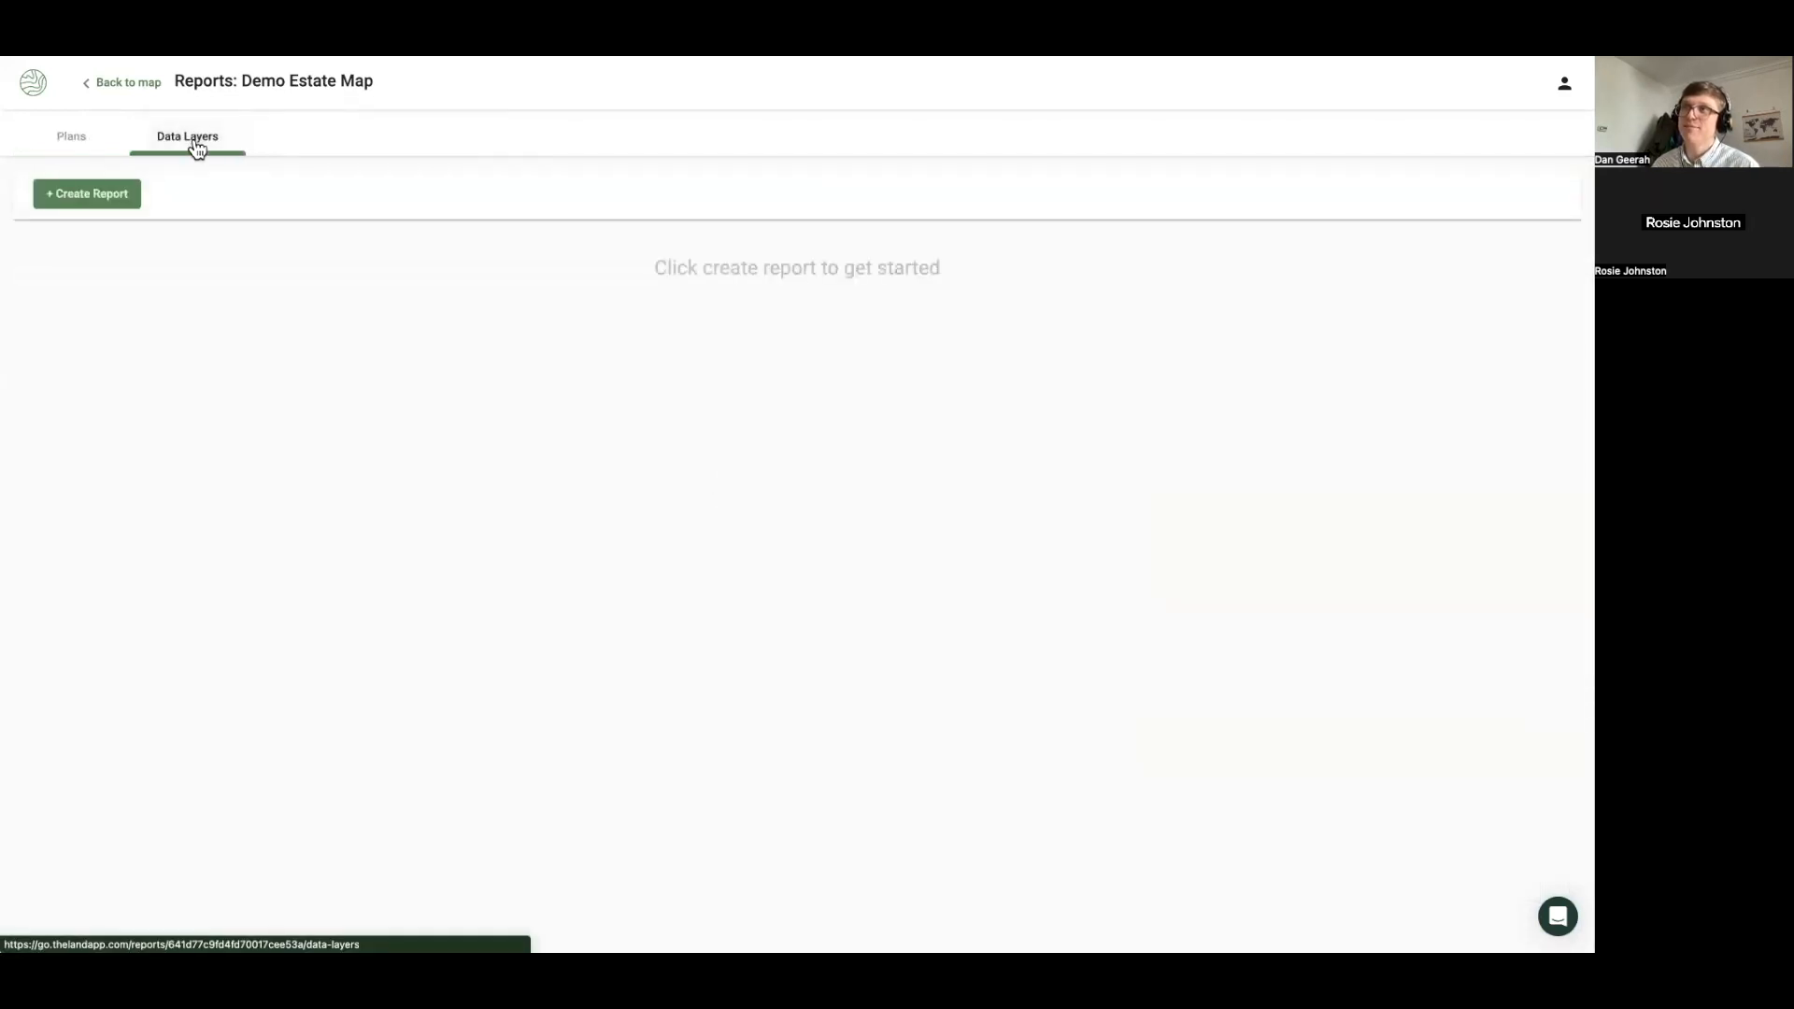
pyautogui.click(106, 199)
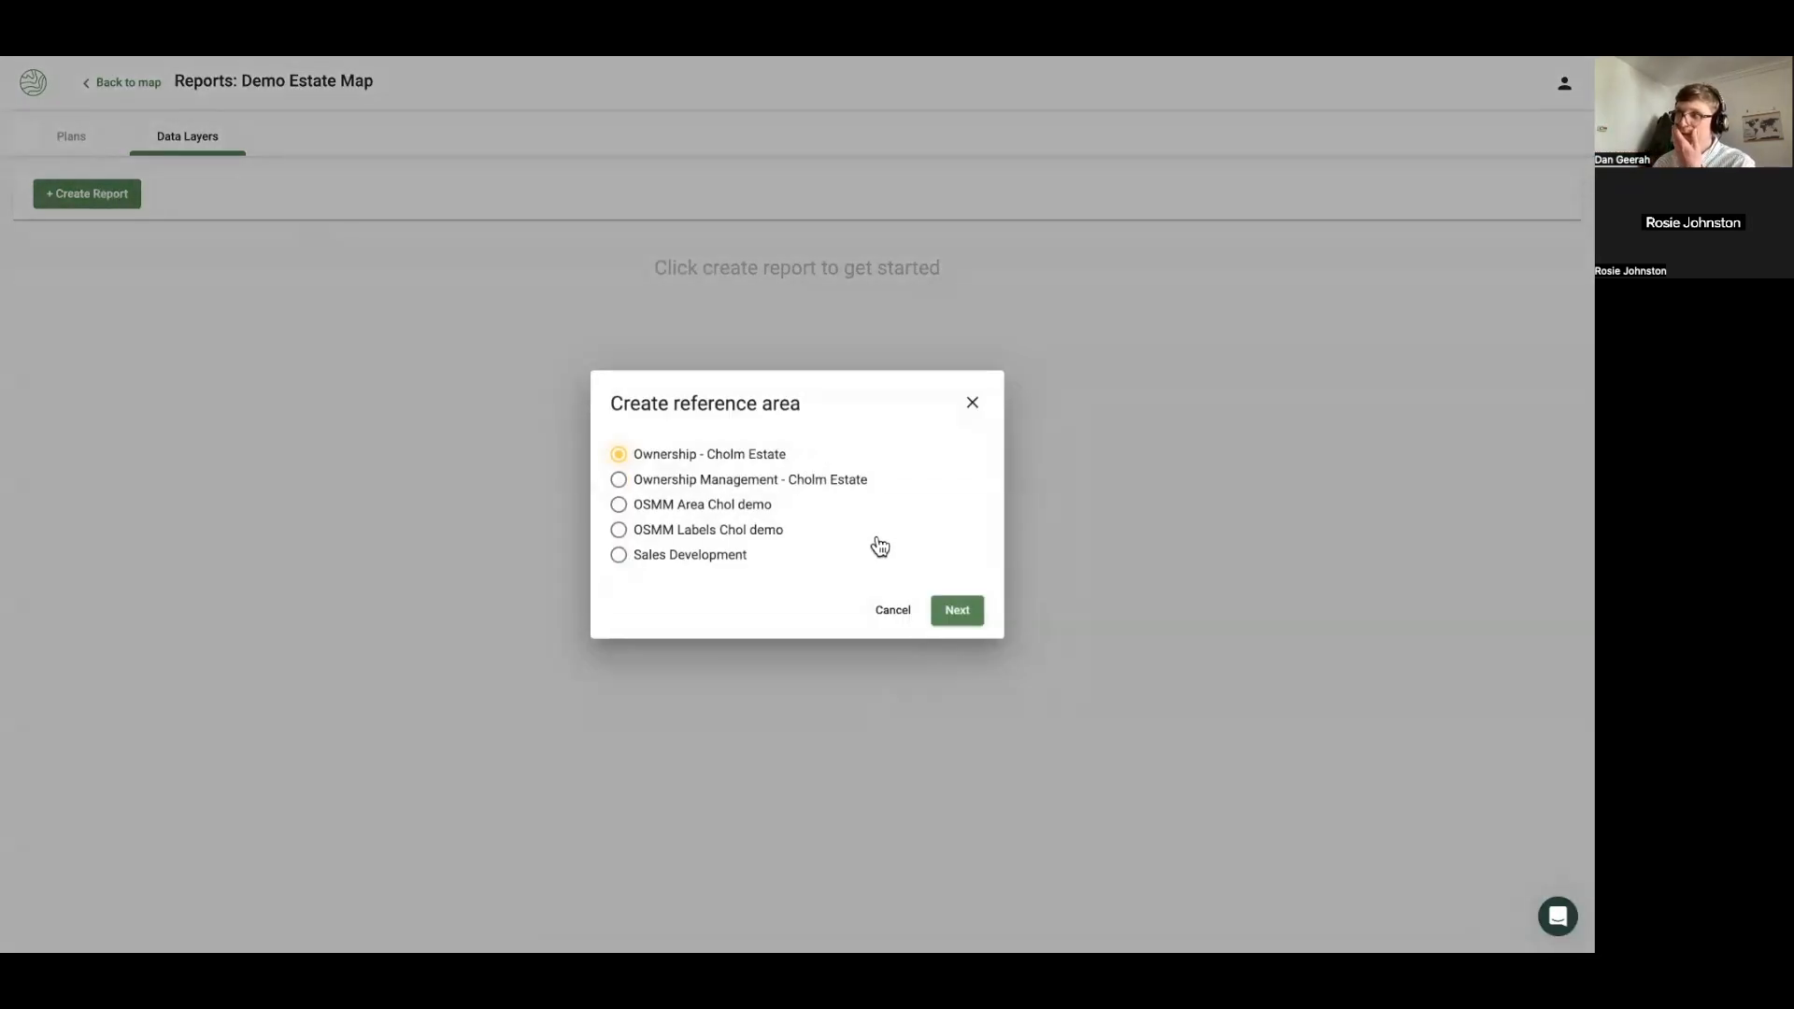
# Over Ownership - Cholm Estate, select Public Rights of Way plus Administrative, Designations, Geology, Habitat, Historic, Landscape layers
pyautogui.click(960, 617)
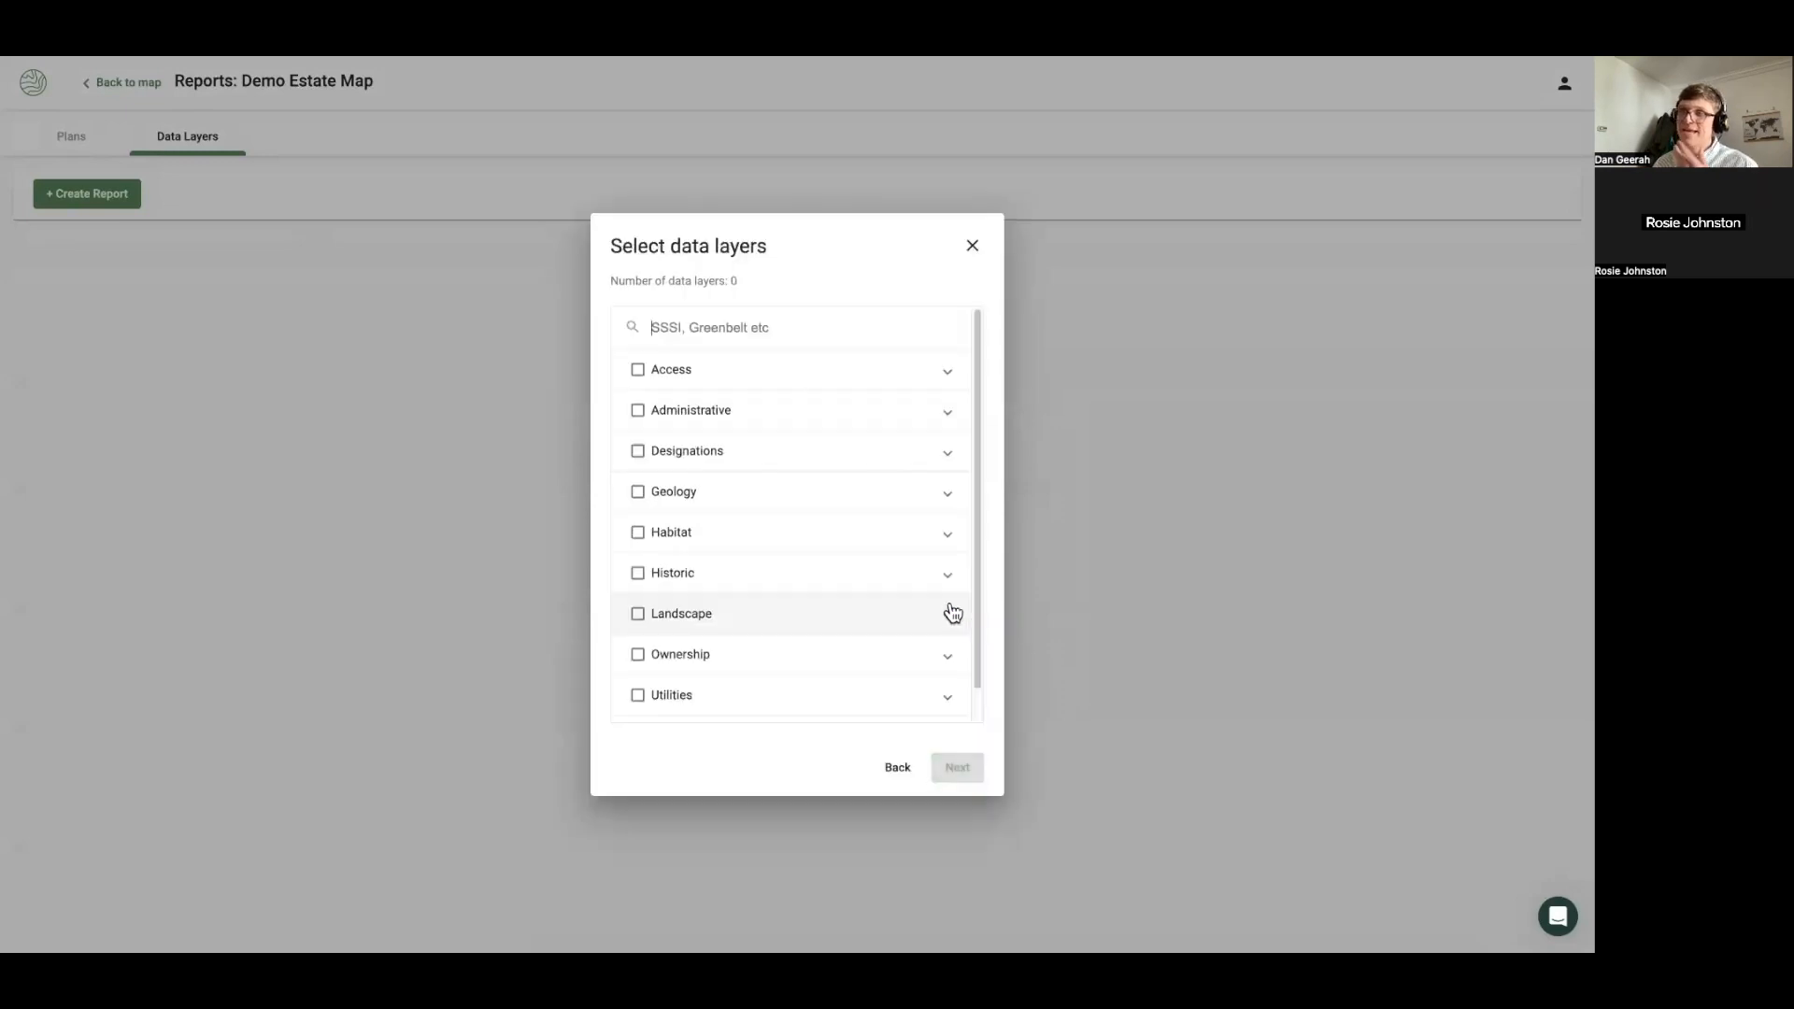
pyautogui.click(731, 379)
pyautogui.click(662, 447)
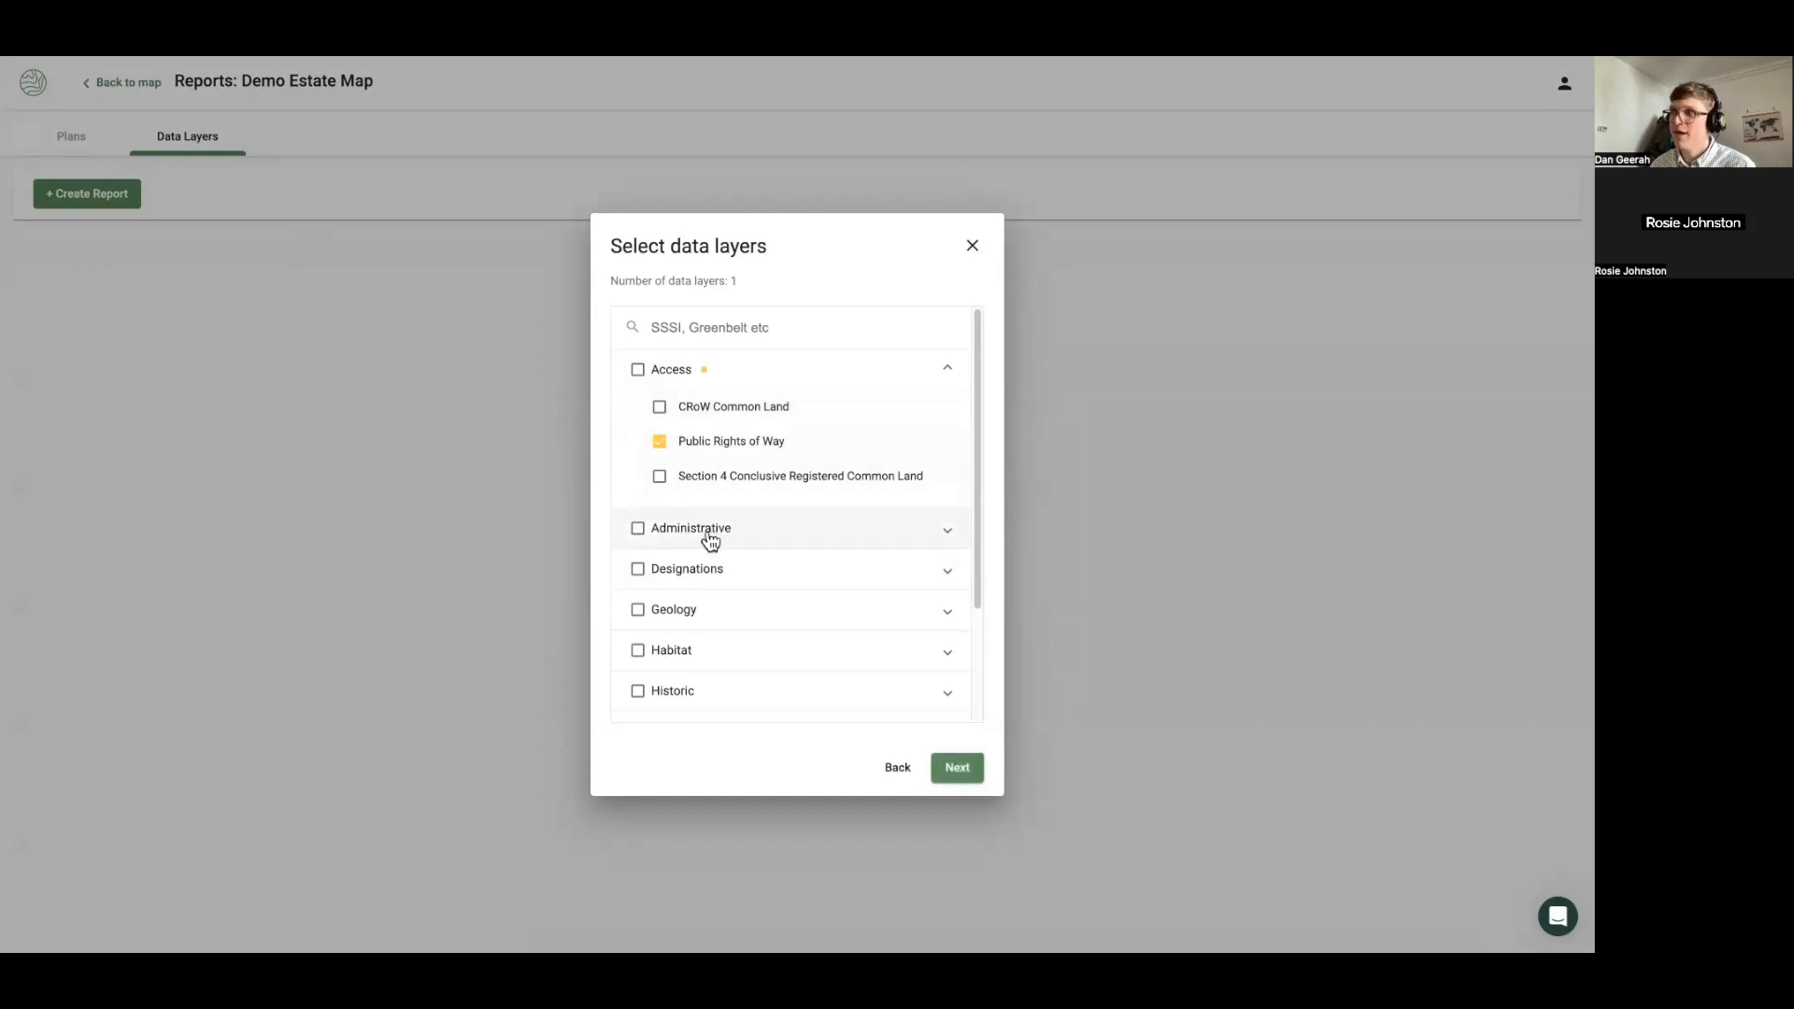
pyautogui.click(636, 530)
pyautogui.click(637, 569)
pyautogui.click(637, 610)
pyautogui.scroll(-1, 641, 612)
pyautogui.click(637, 565)
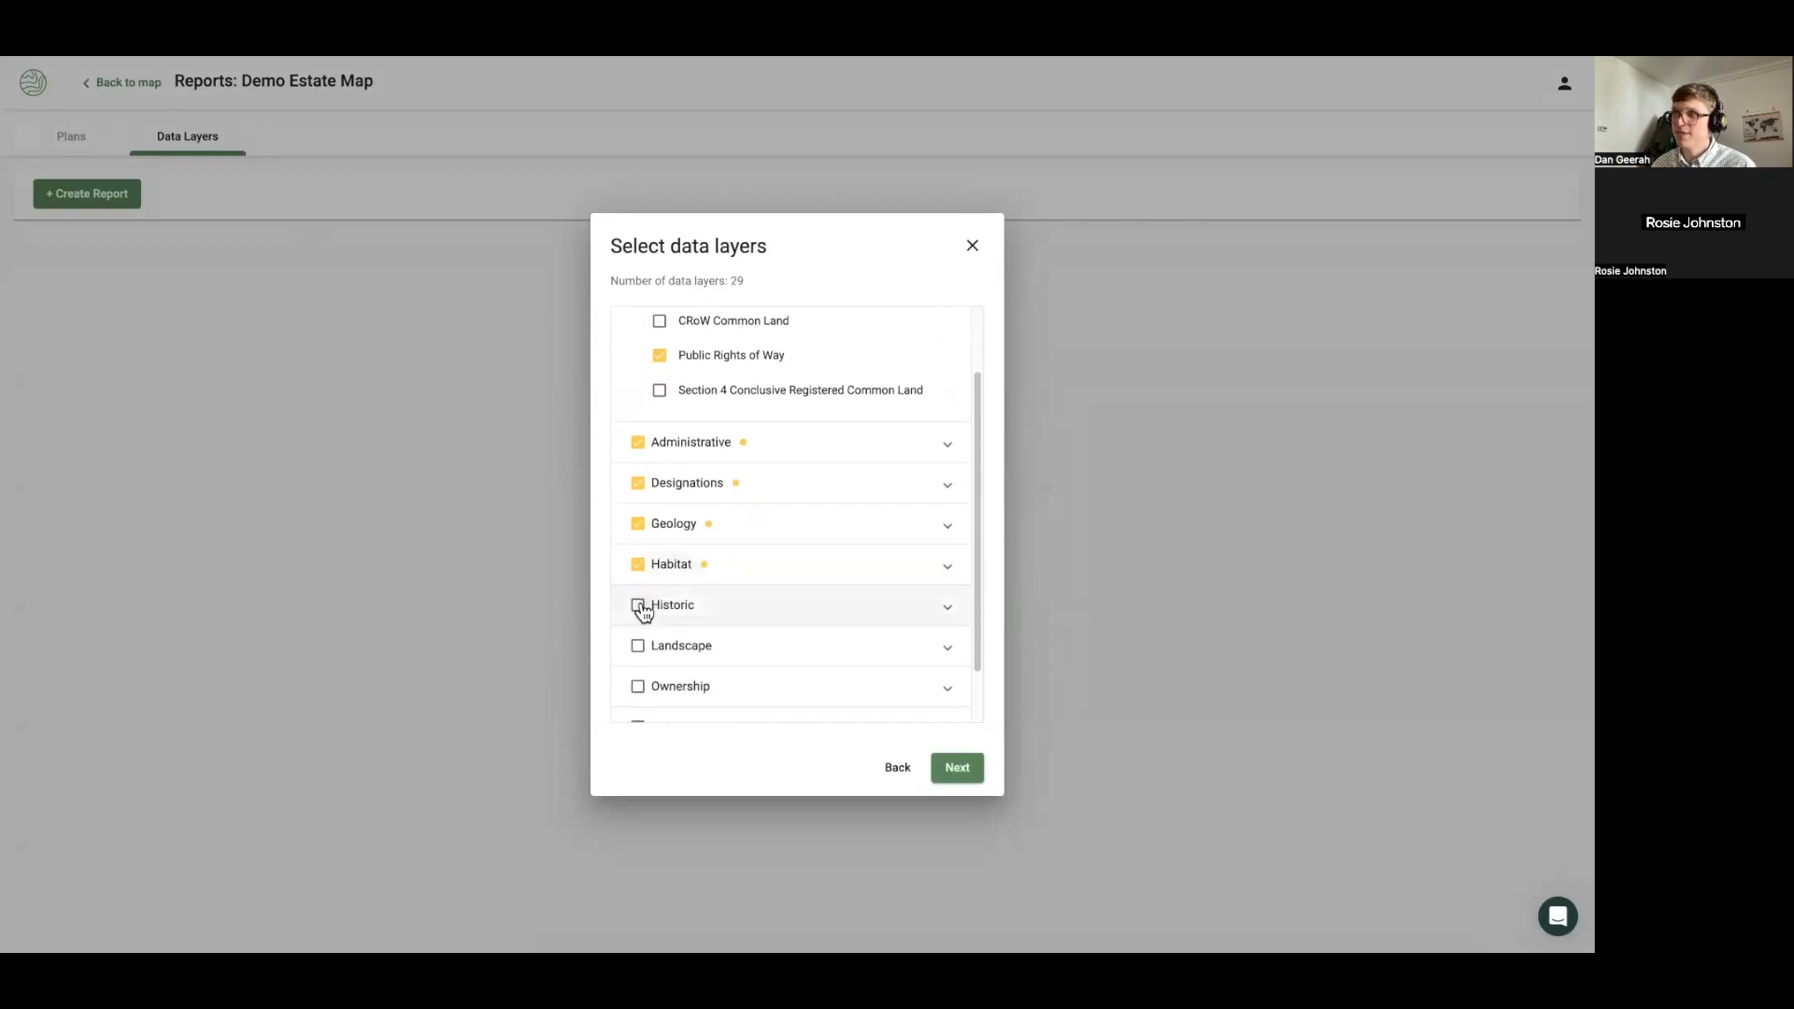
pyautogui.click(639, 603)
pyautogui.click(637, 648)
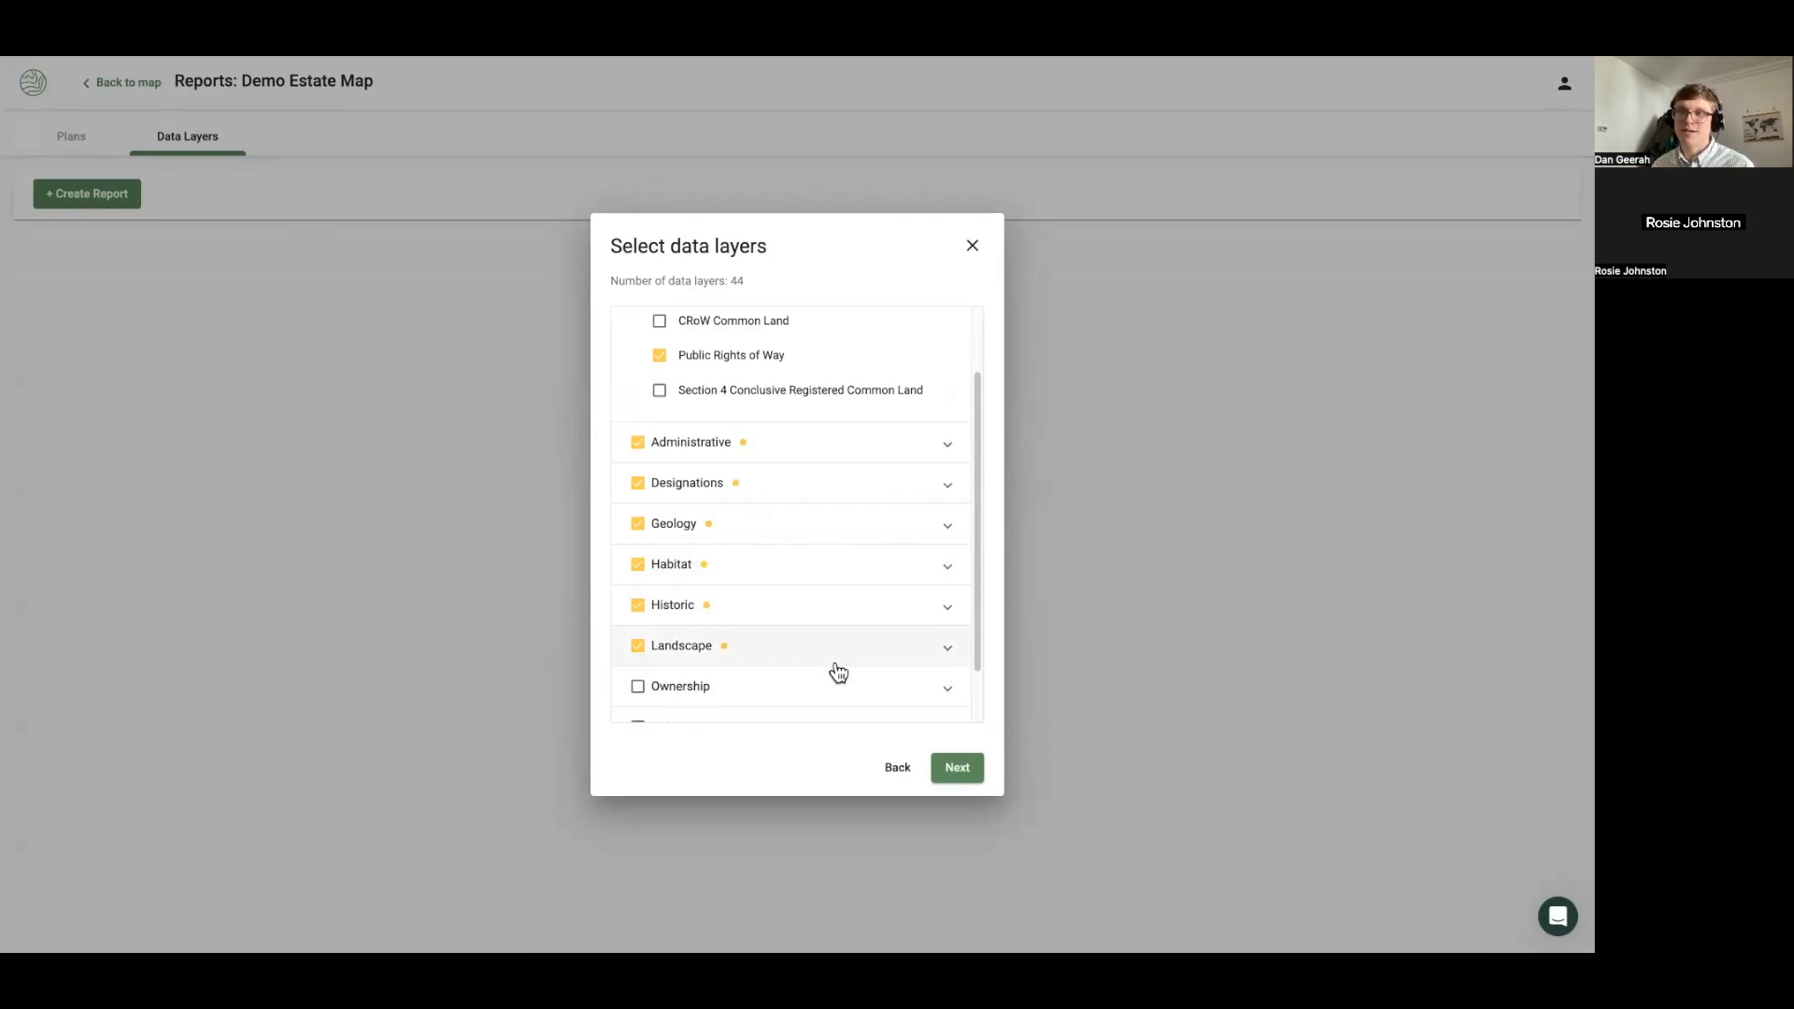
# Name the report 'Demo' and create it
pyautogui.click(949, 771)
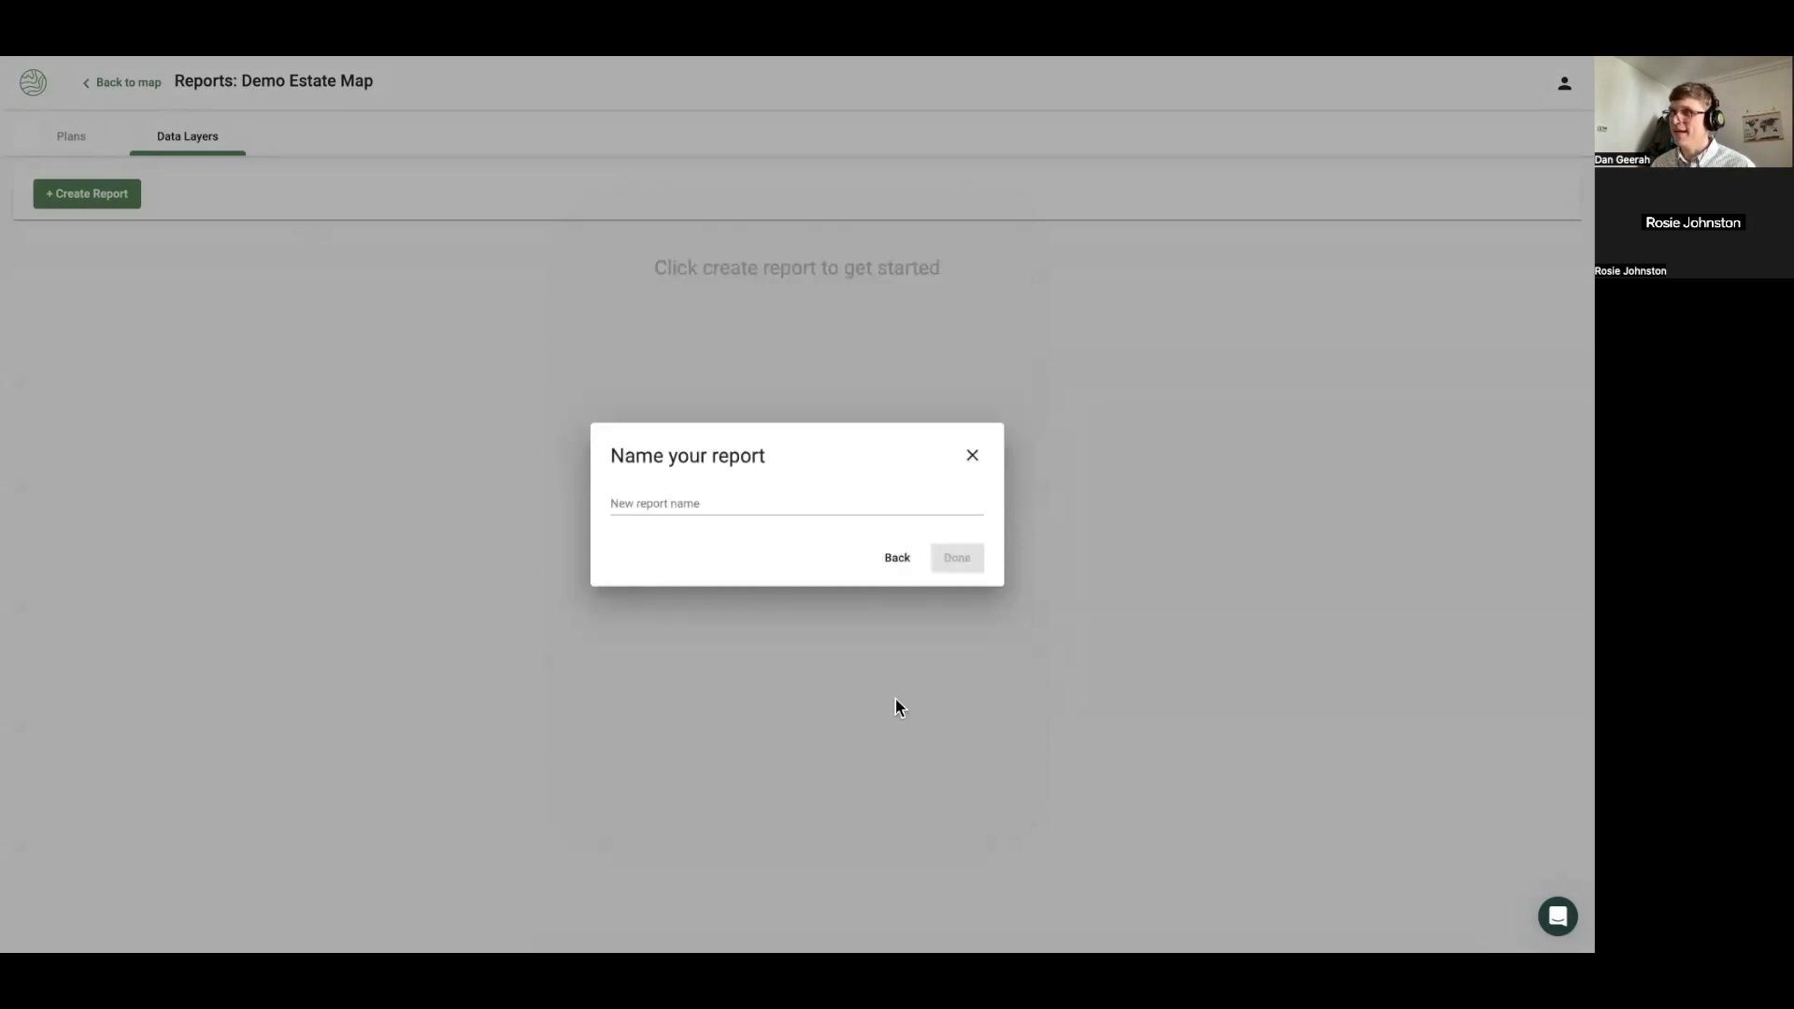
pyautogui.click(755, 513)
pyautogui.write('Demo report')
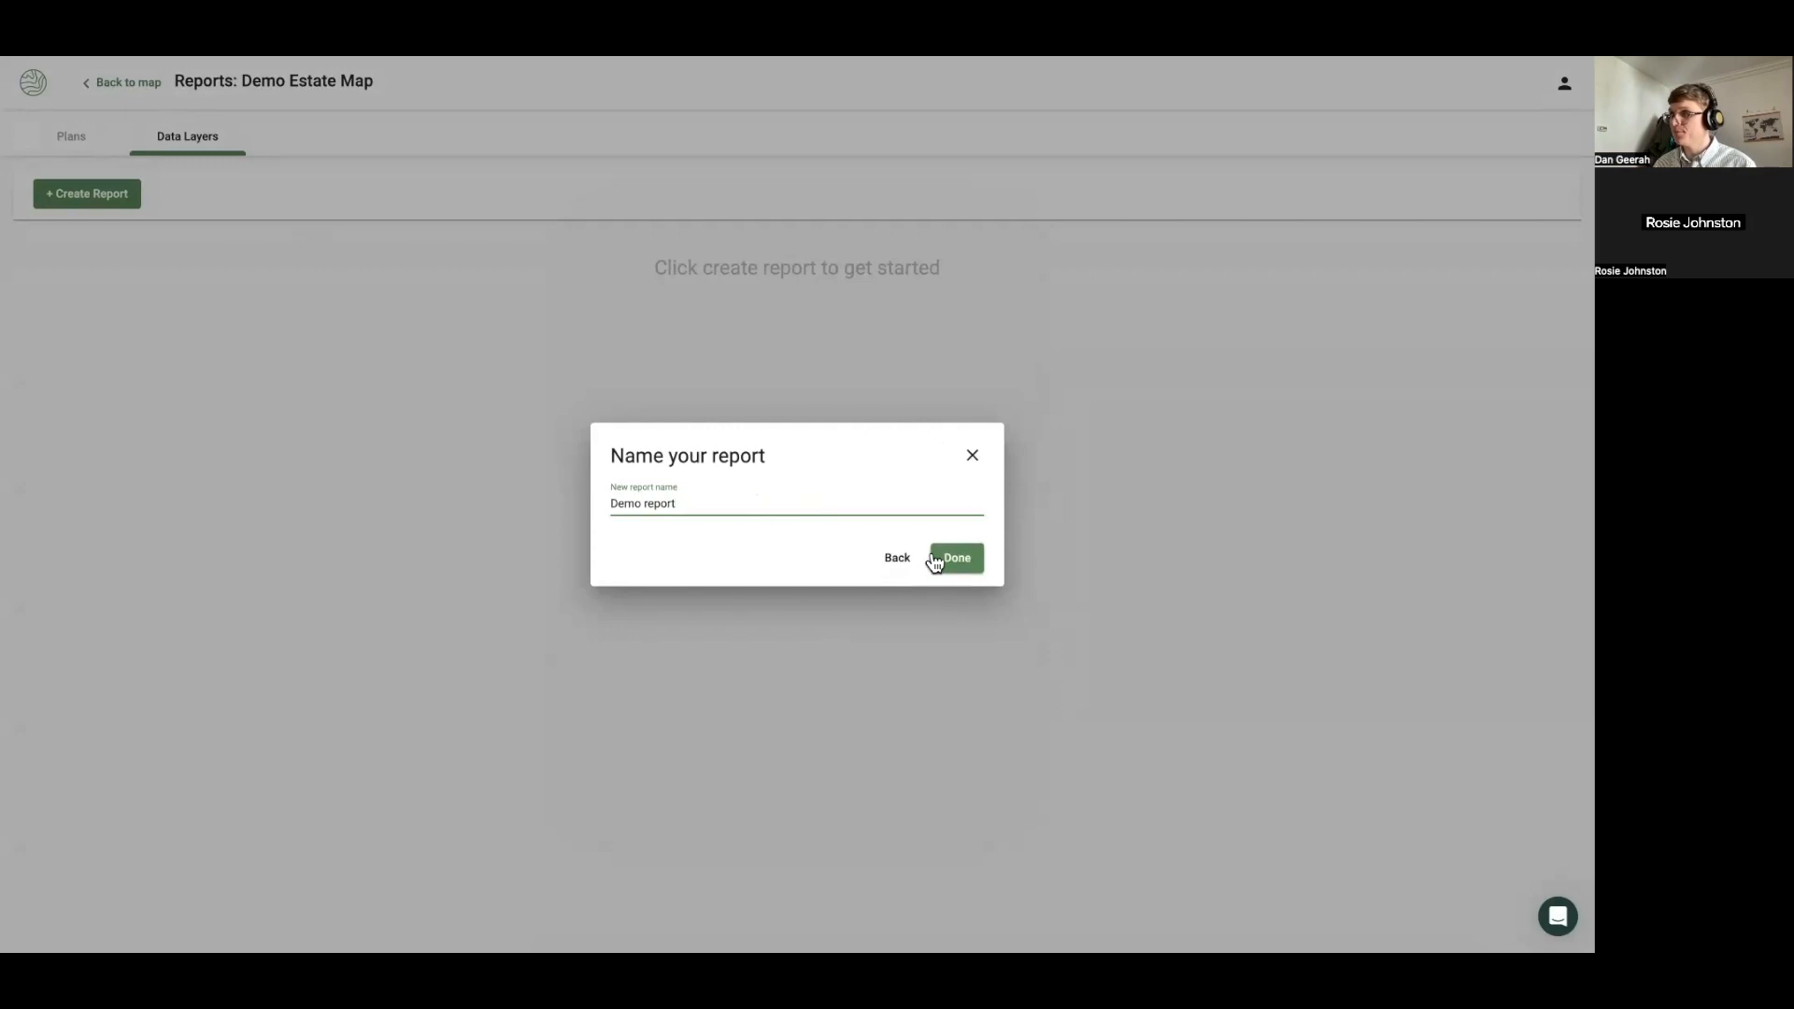
pyautogui.click(936, 559)
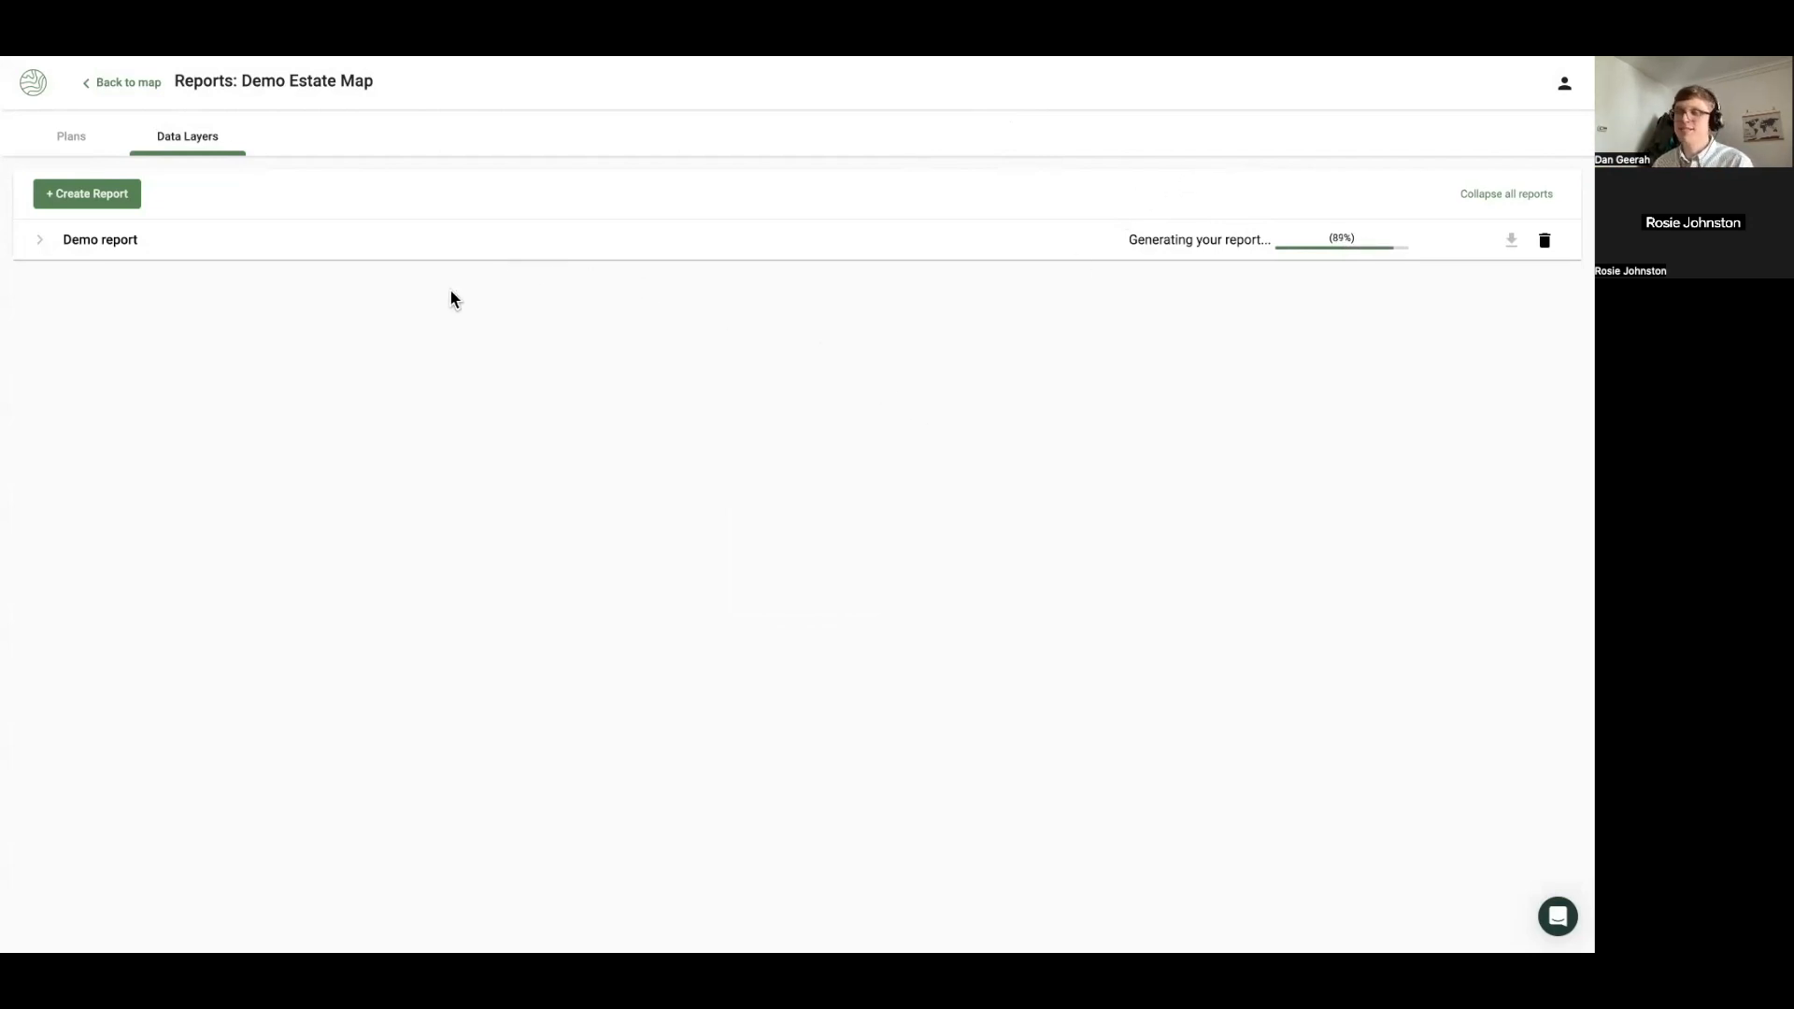
# Expand the Demo report's results and scroll to the Indicative Atlas of Radon layer
pyautogui.click(273, 245)
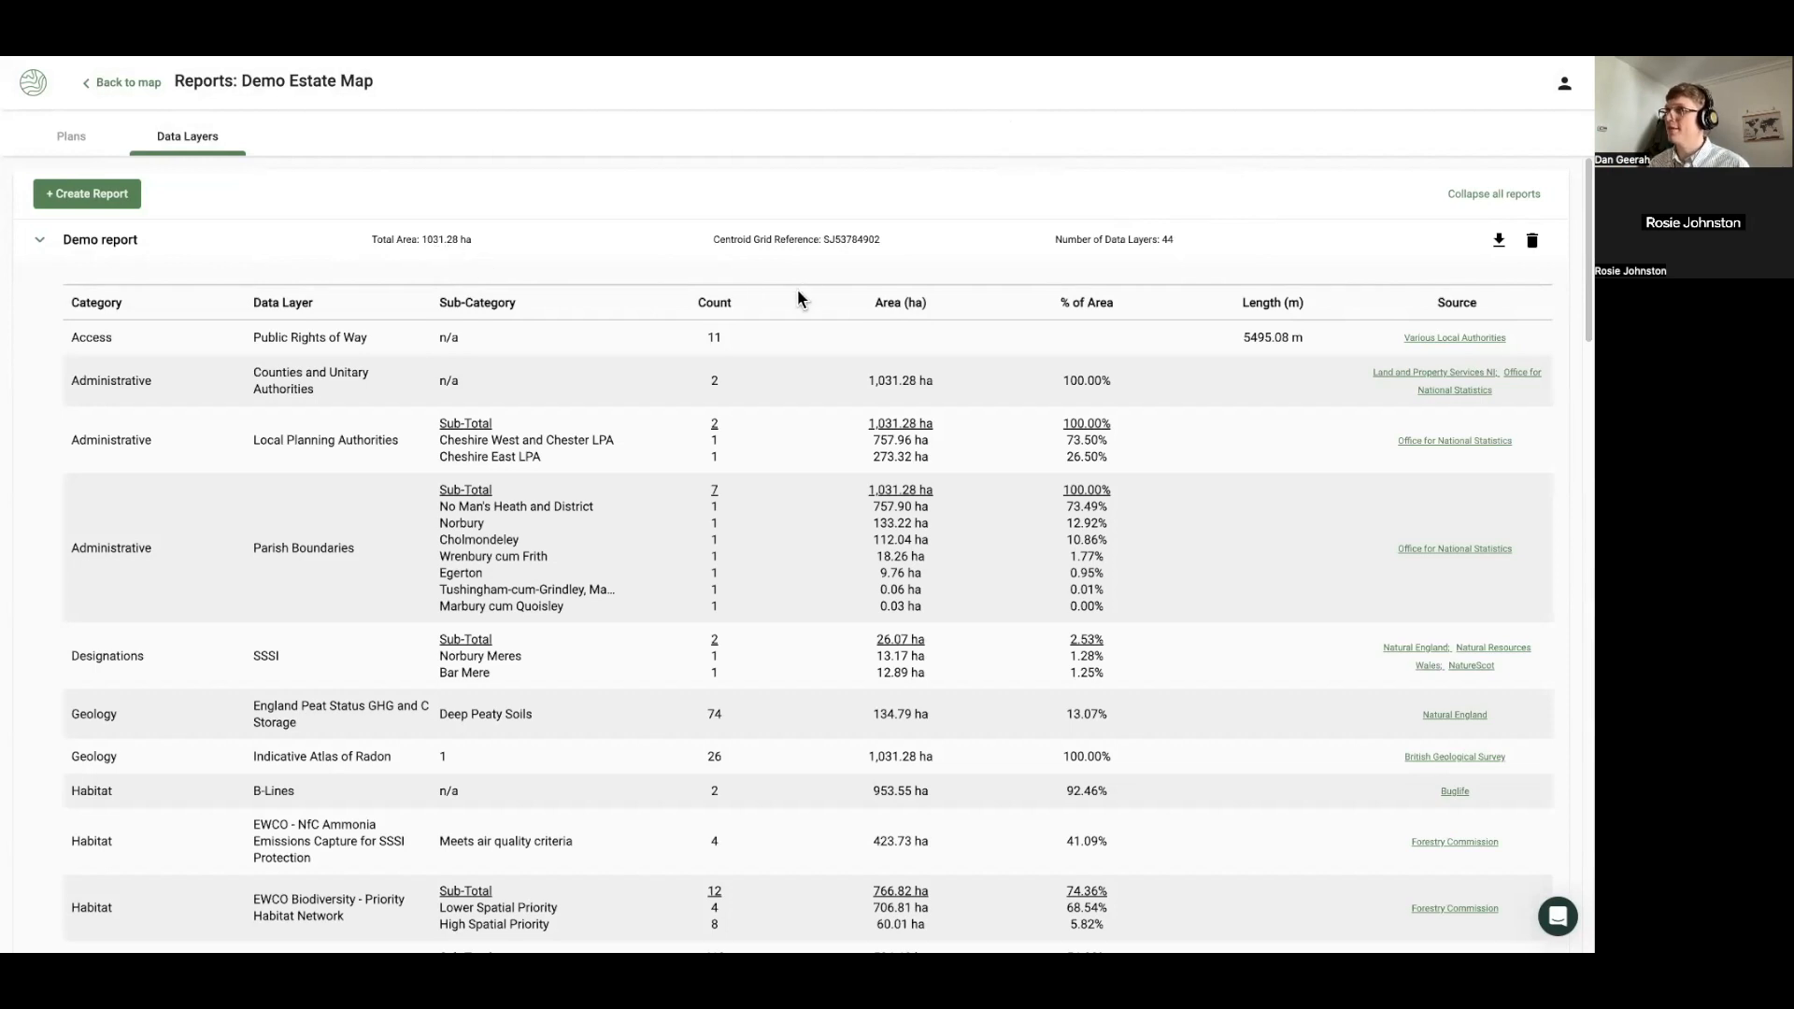
pyautogui.scroll(-1, 794, 289)
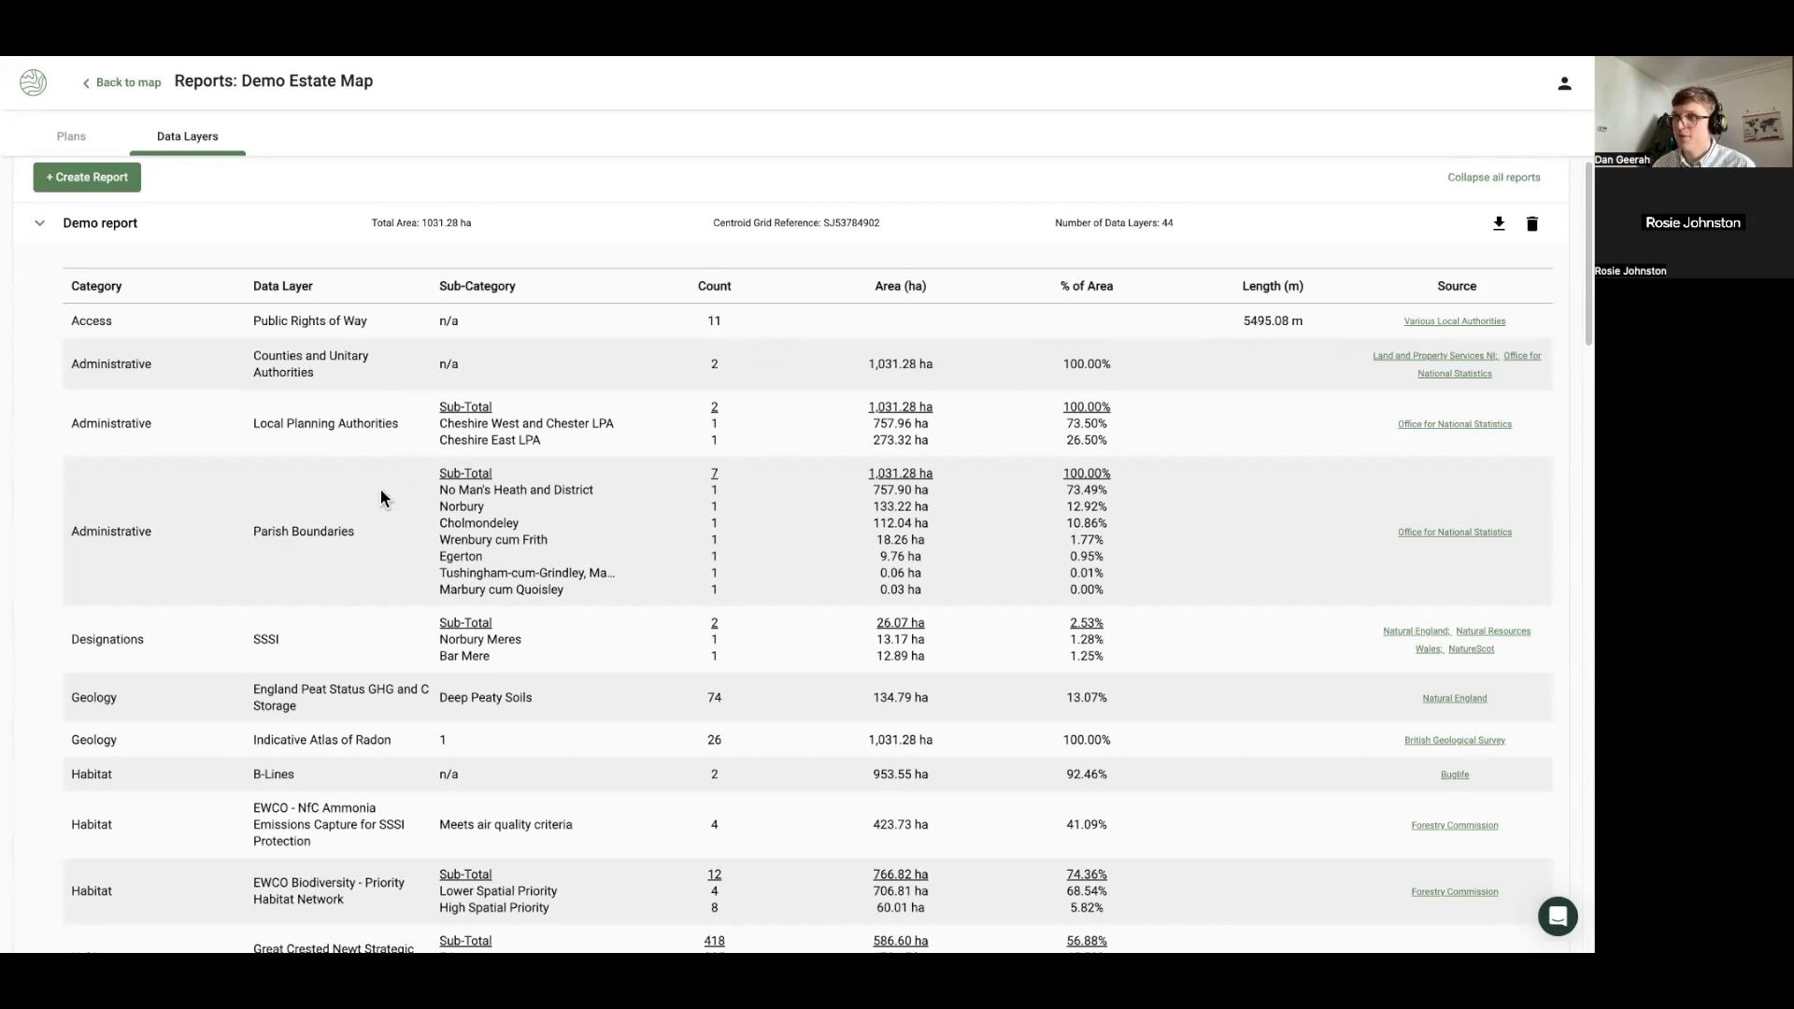
pyautogui.scroll(-1, 380, 490)
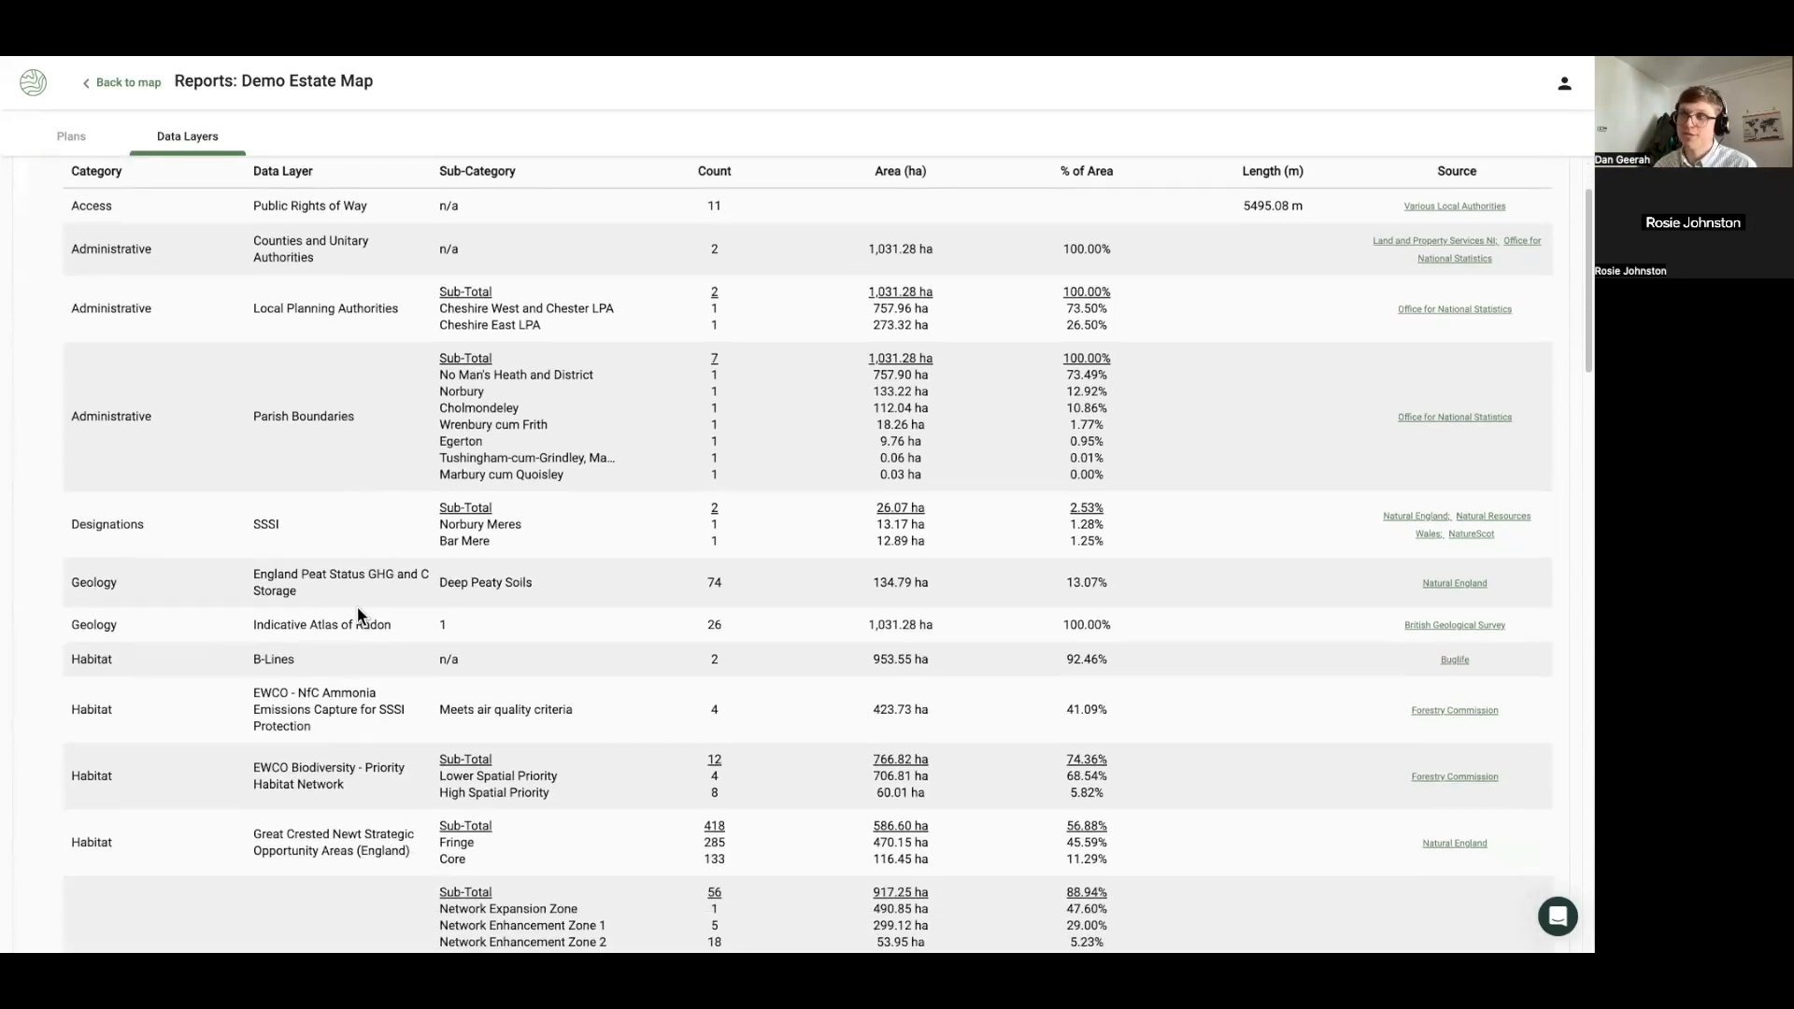
pyautogui.scroll(-1, 361, 615)
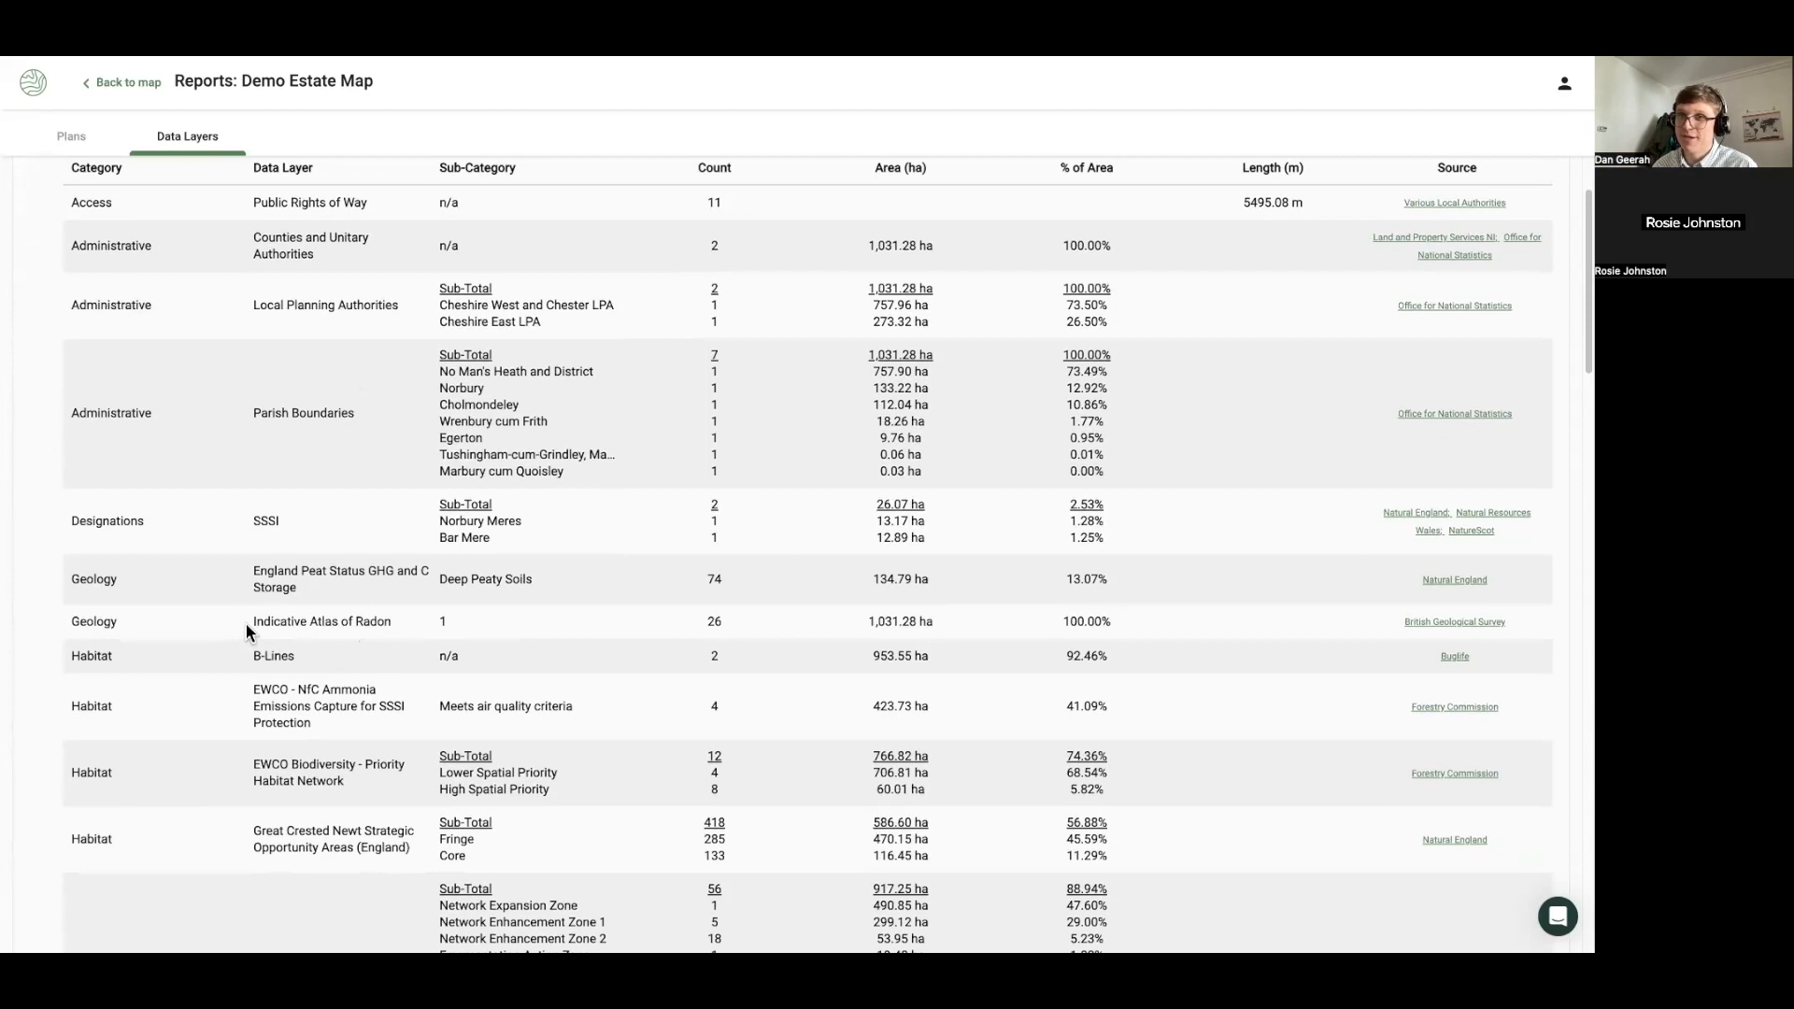
pyautogui.moveTo(250, 626); pyautogui.dragTo(382, 640)
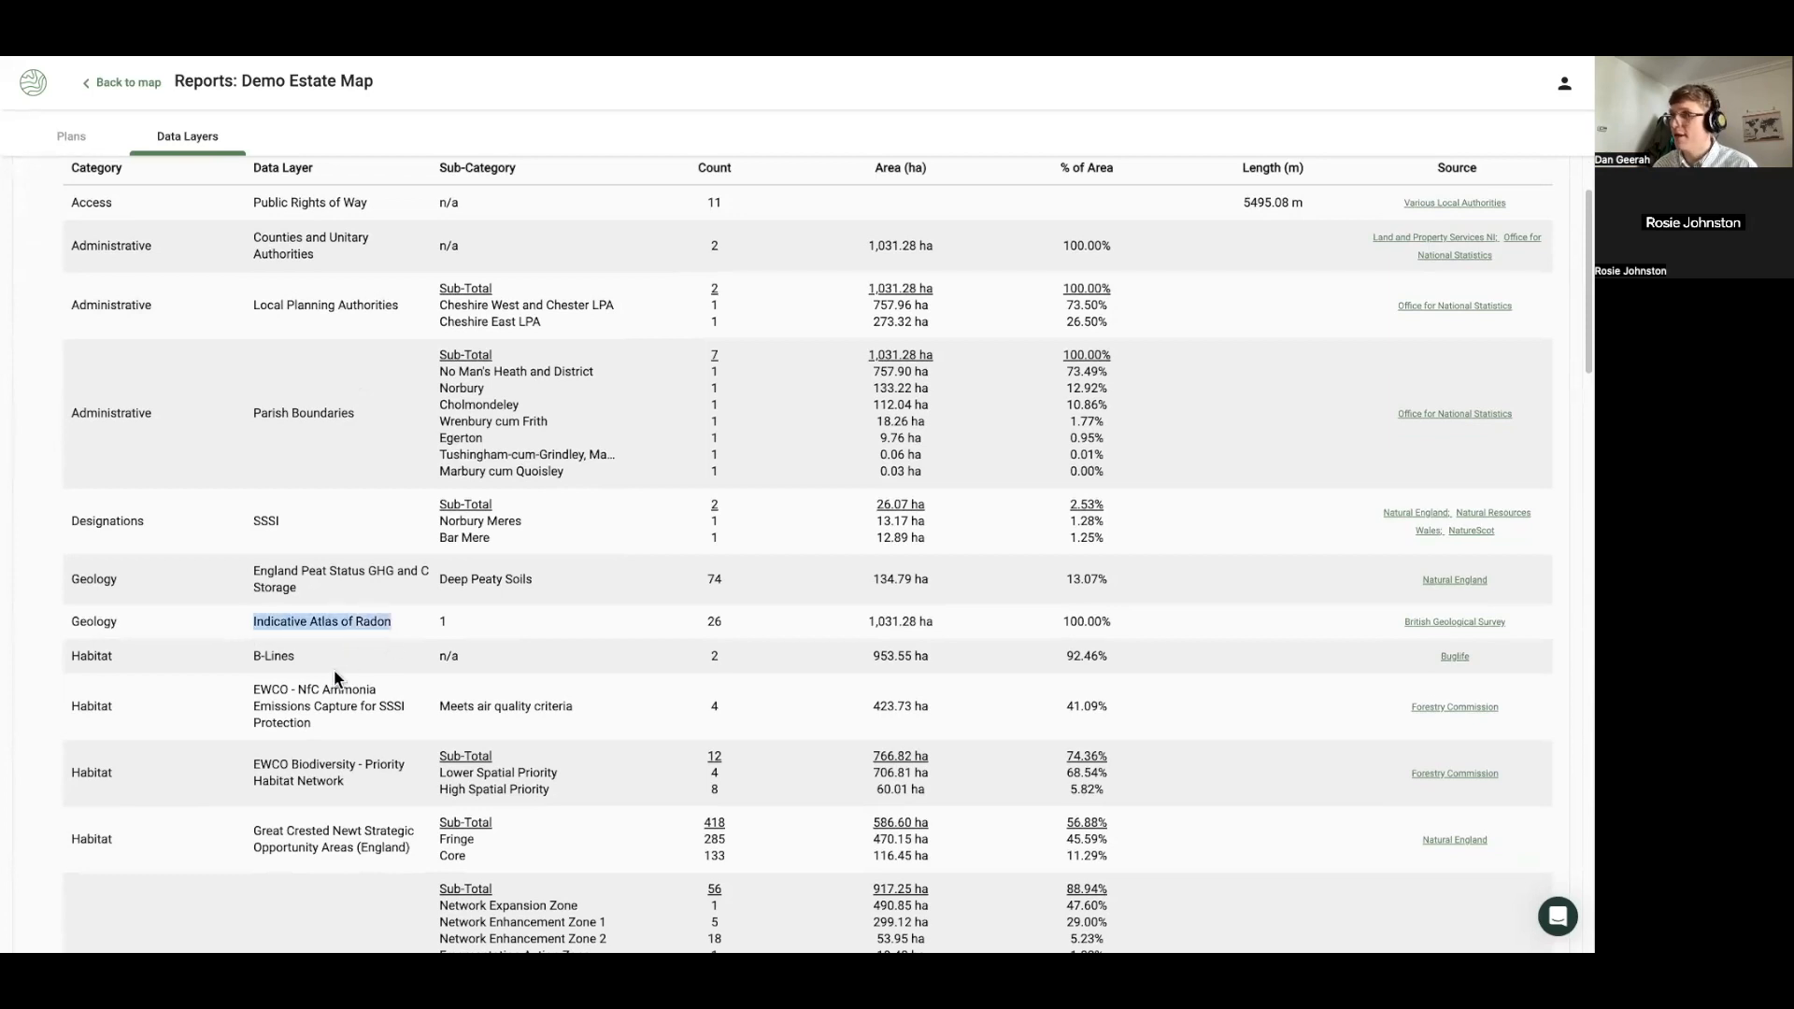
# Scroll on to the land grades, highlighting Grade 3 at 87.20%, then return to the map
pyautogui.scroll(-2, 333, 671)
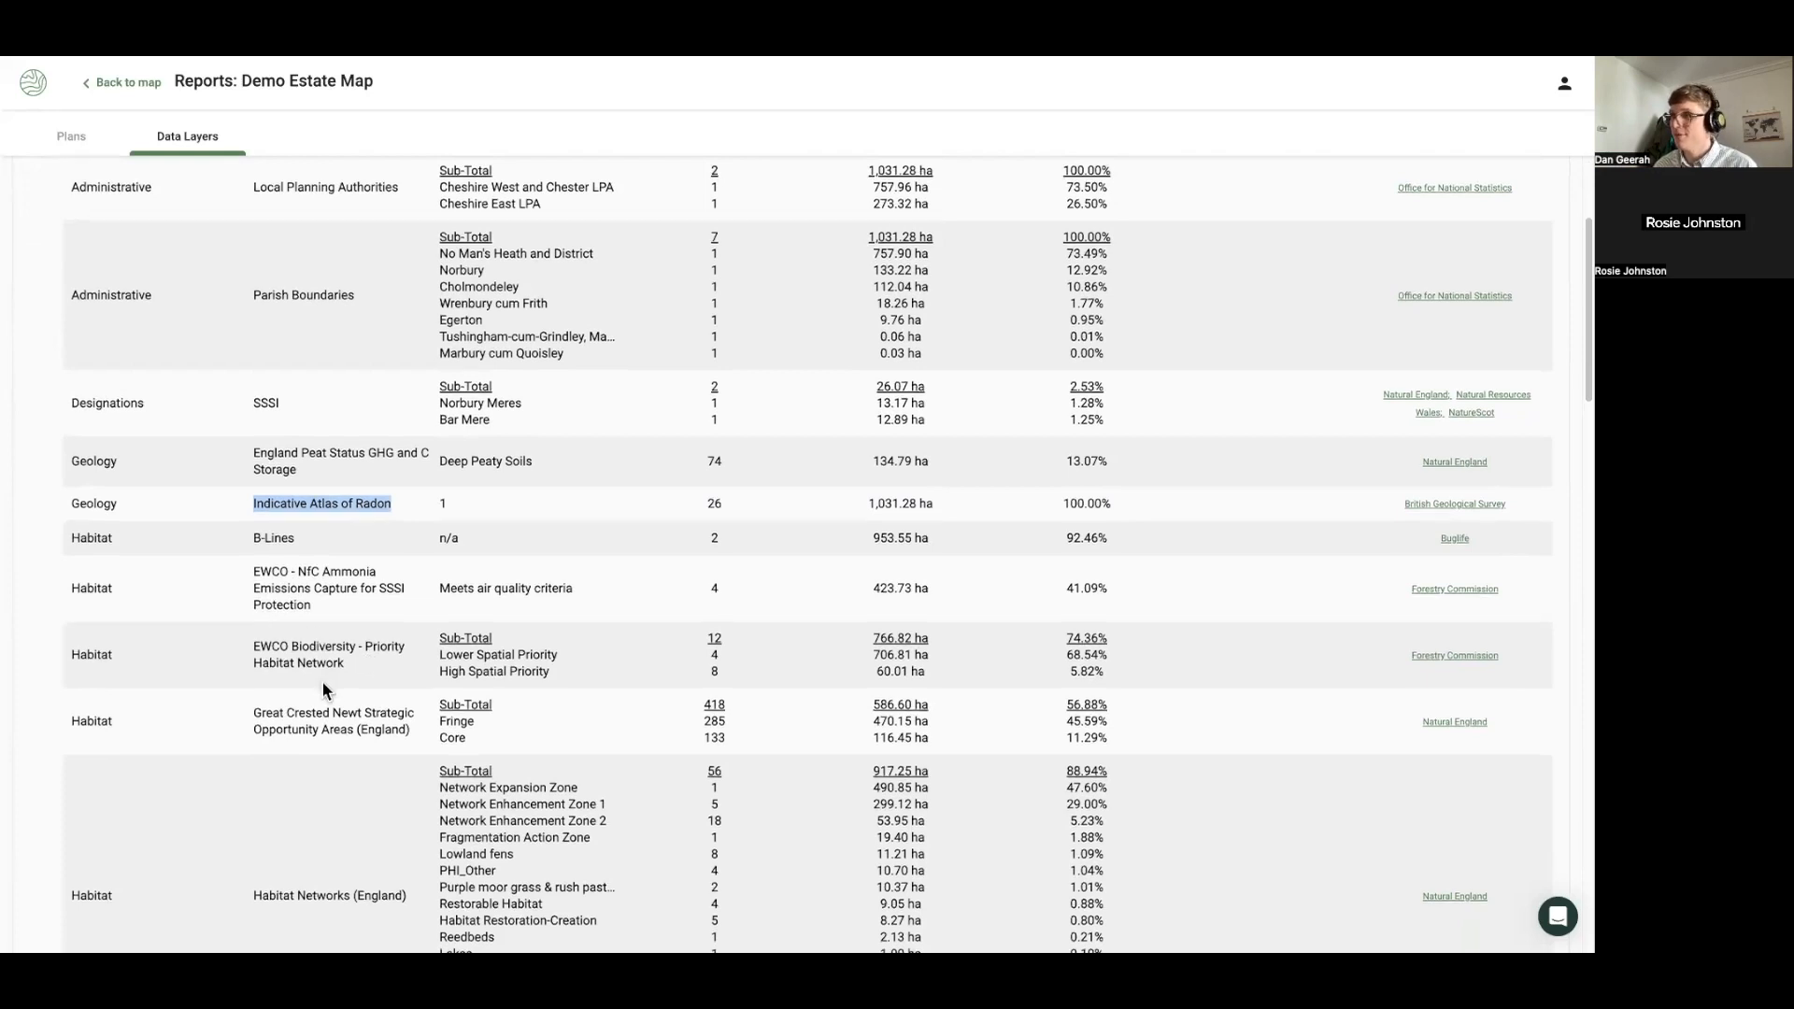
pyautogui.scroll(-3, 324, 684)
pyautogui.scroll(-5, 334, 565)
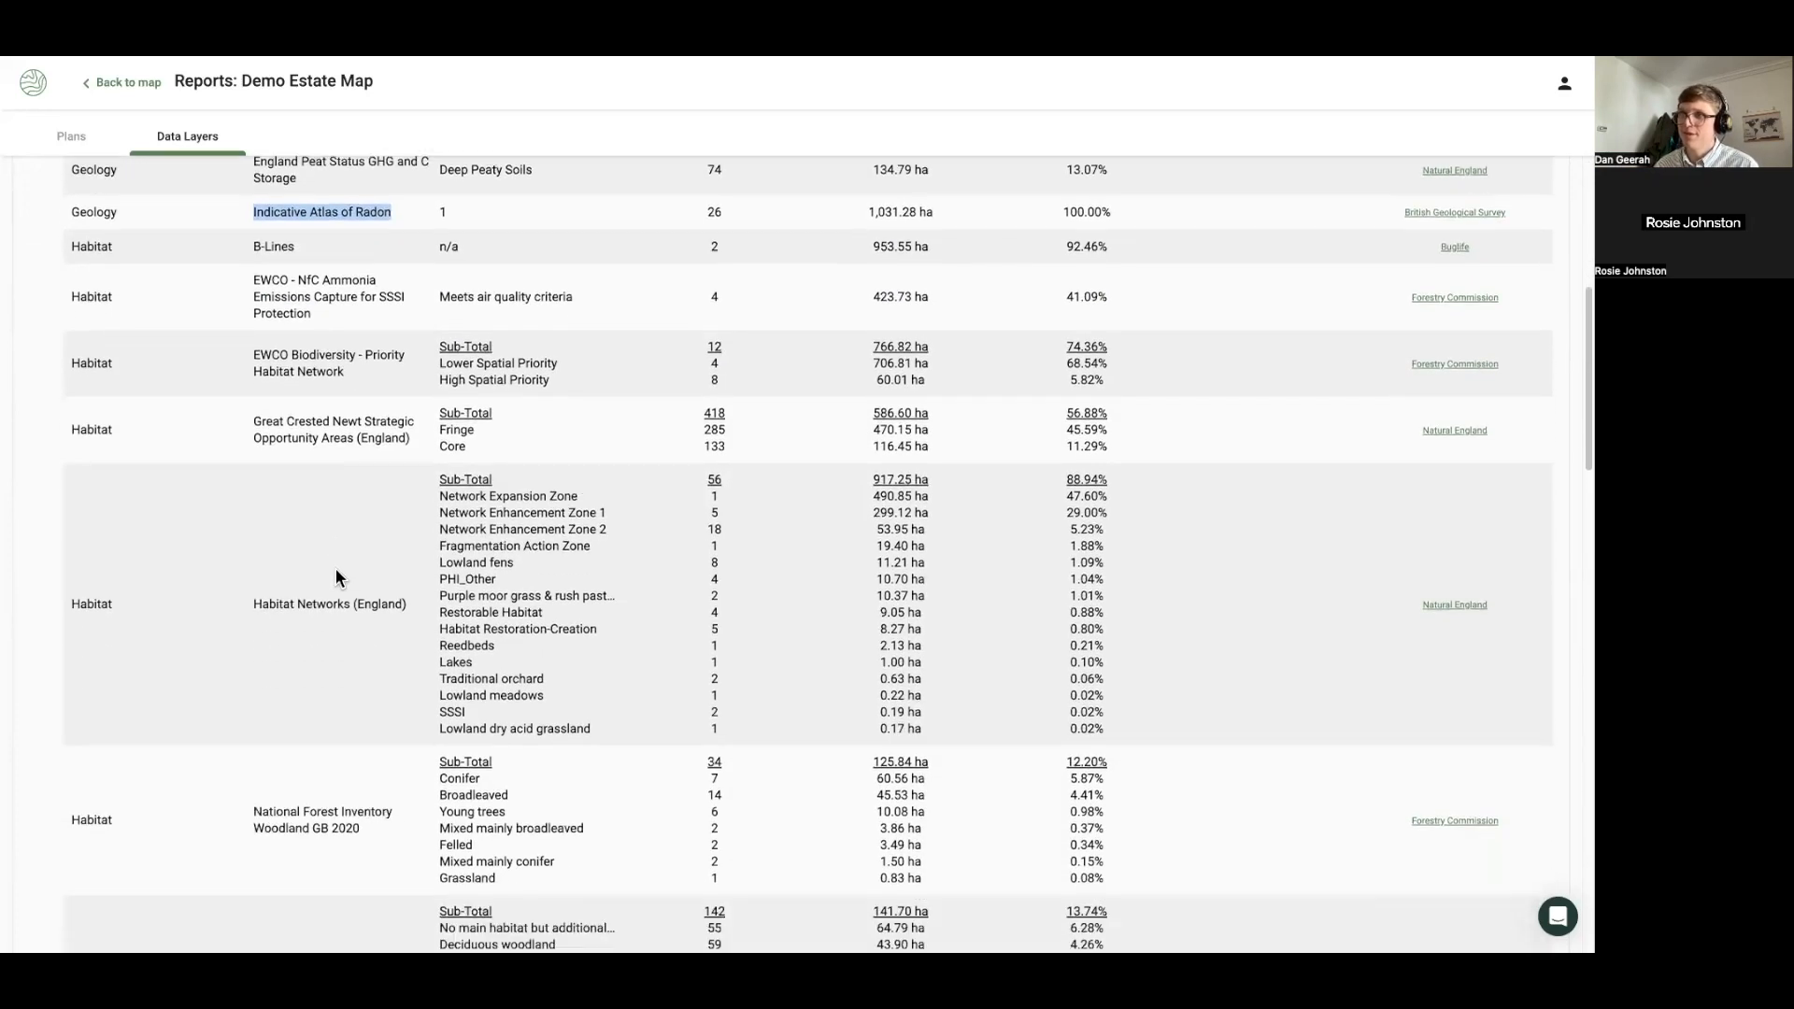
pyautogui.scroll(-3, 336, 577)
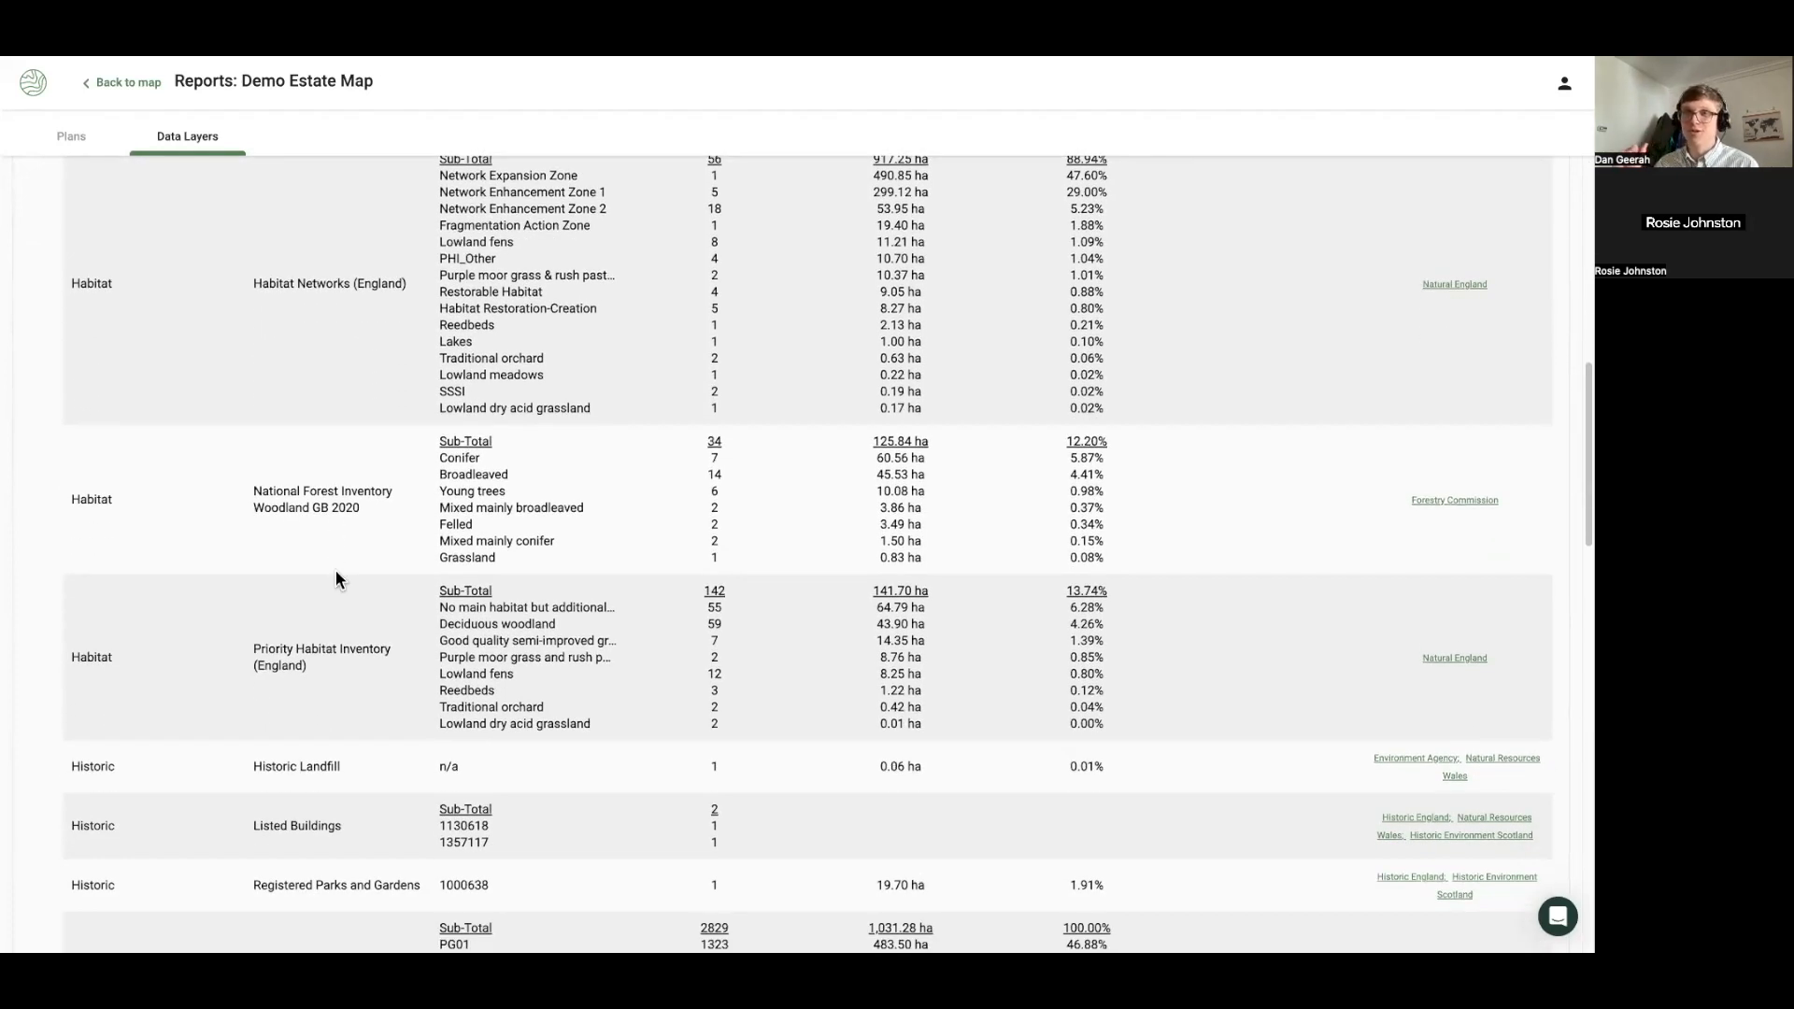
pyautogui.scroll(-3, 336, 579)
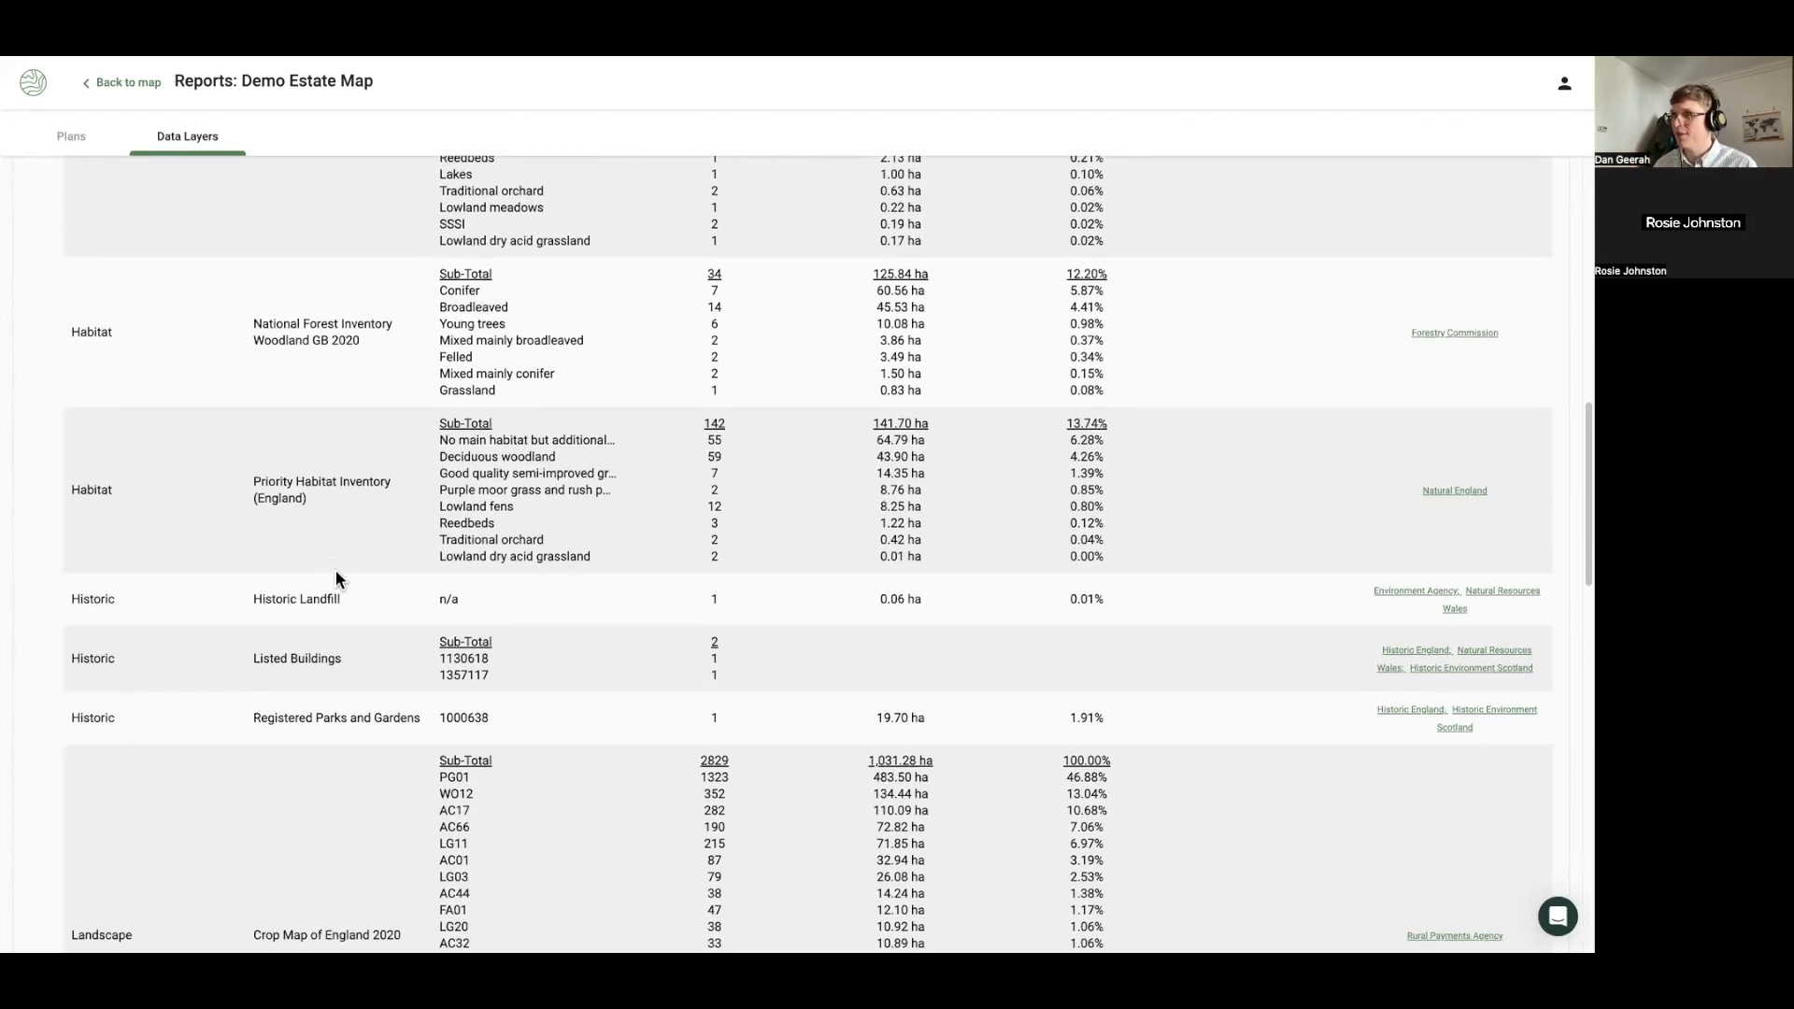
pyautogui.scroll(-12, 336, 579)
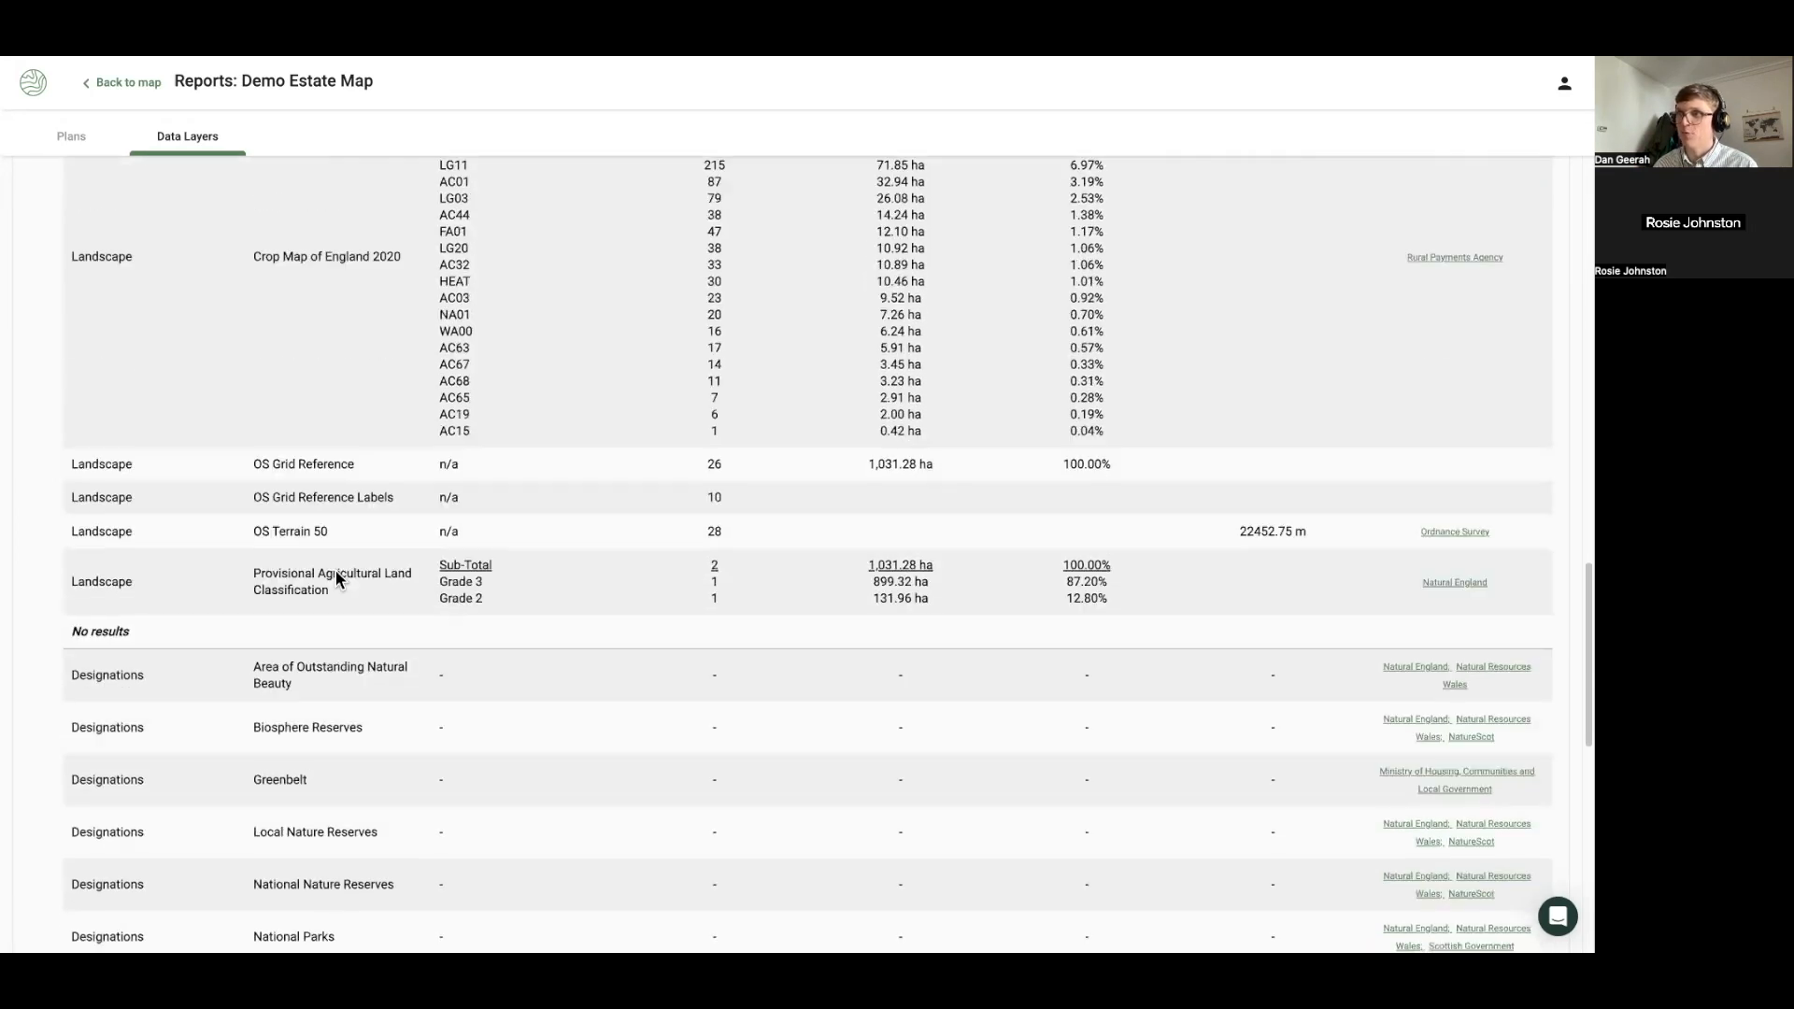
pyautogui.scroll(-1, 336, 587)
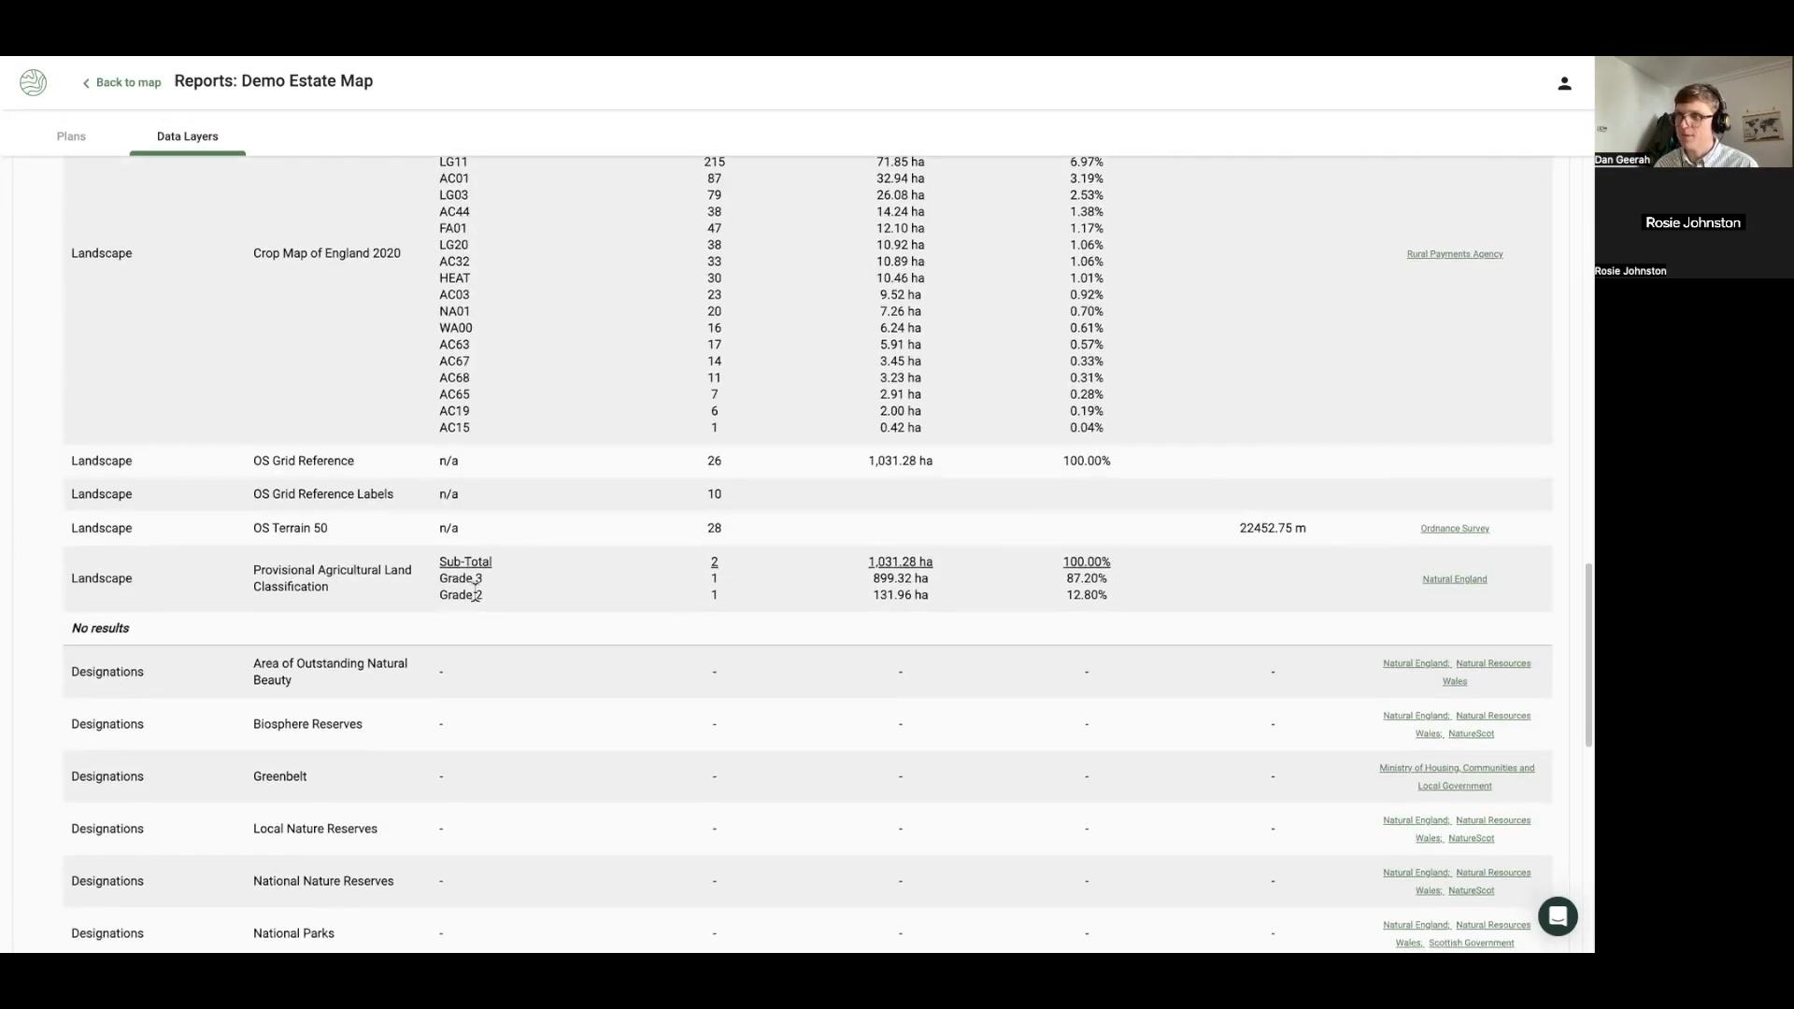
pyautogui.moveTo(461, 583); pyautogui.dragTo(436, 580)
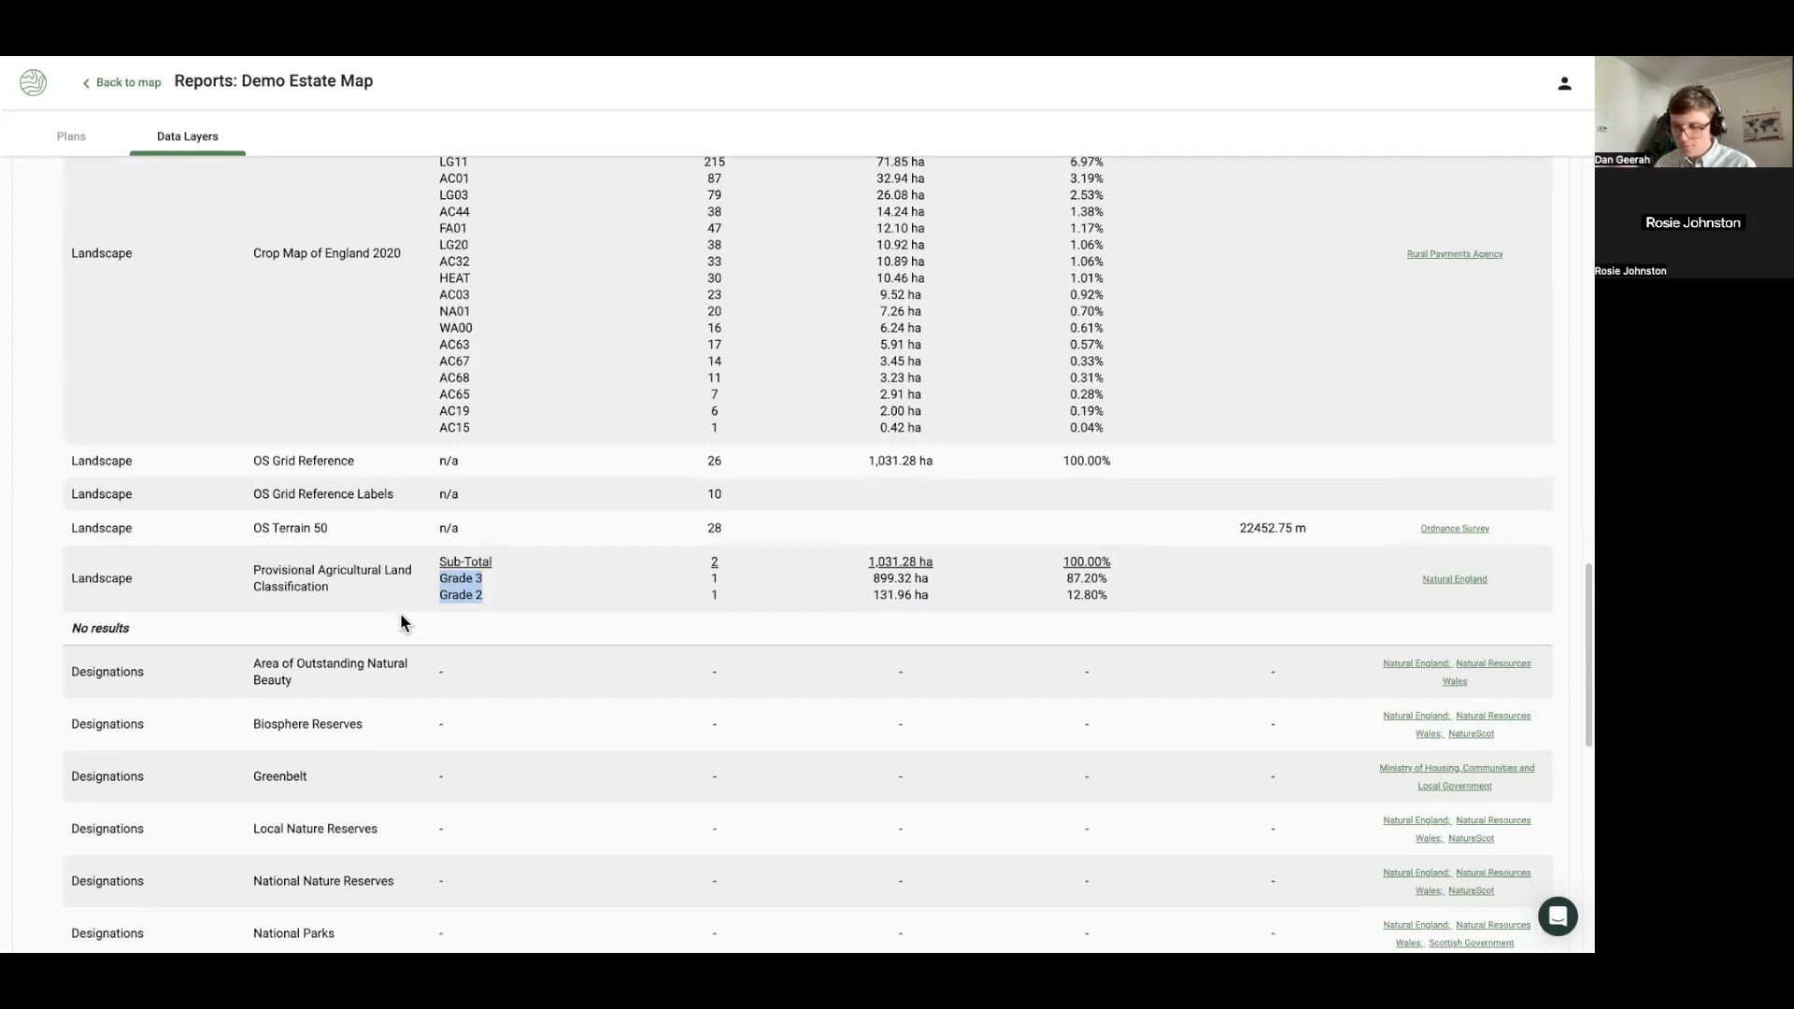
pyautogui.scroll(2, 362, 593)
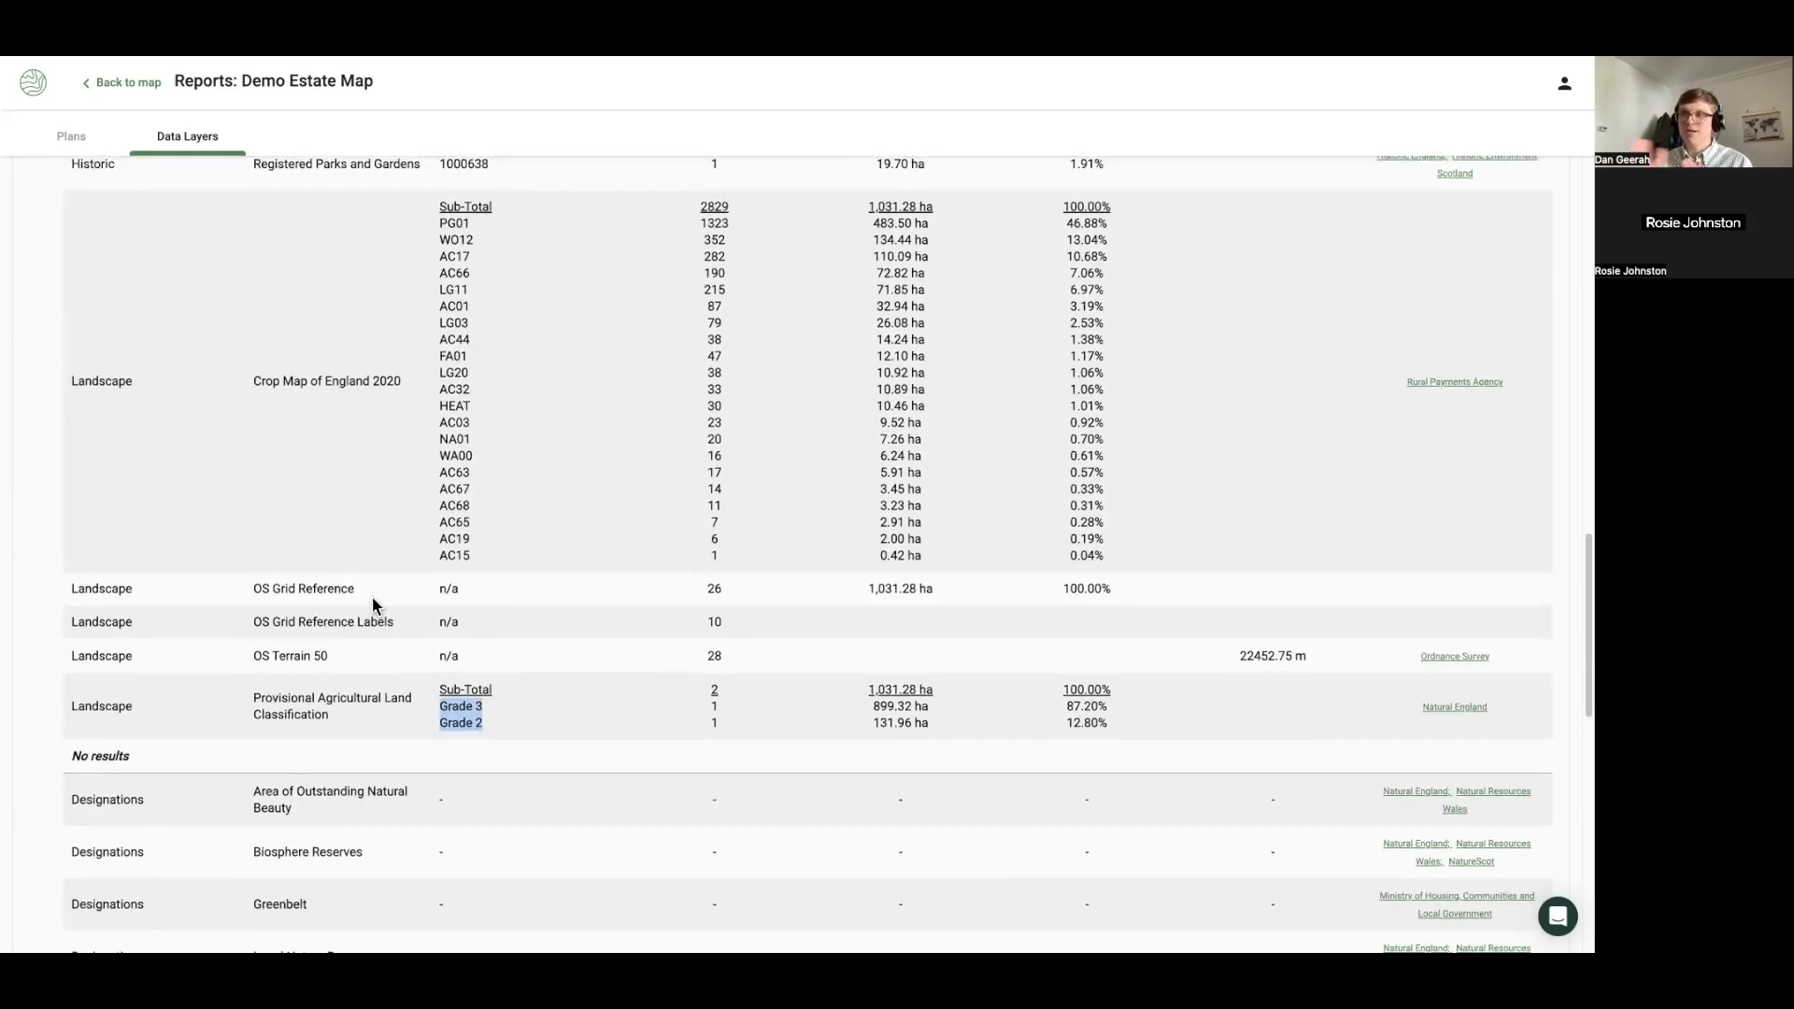
pyautogui.click(351, 462)
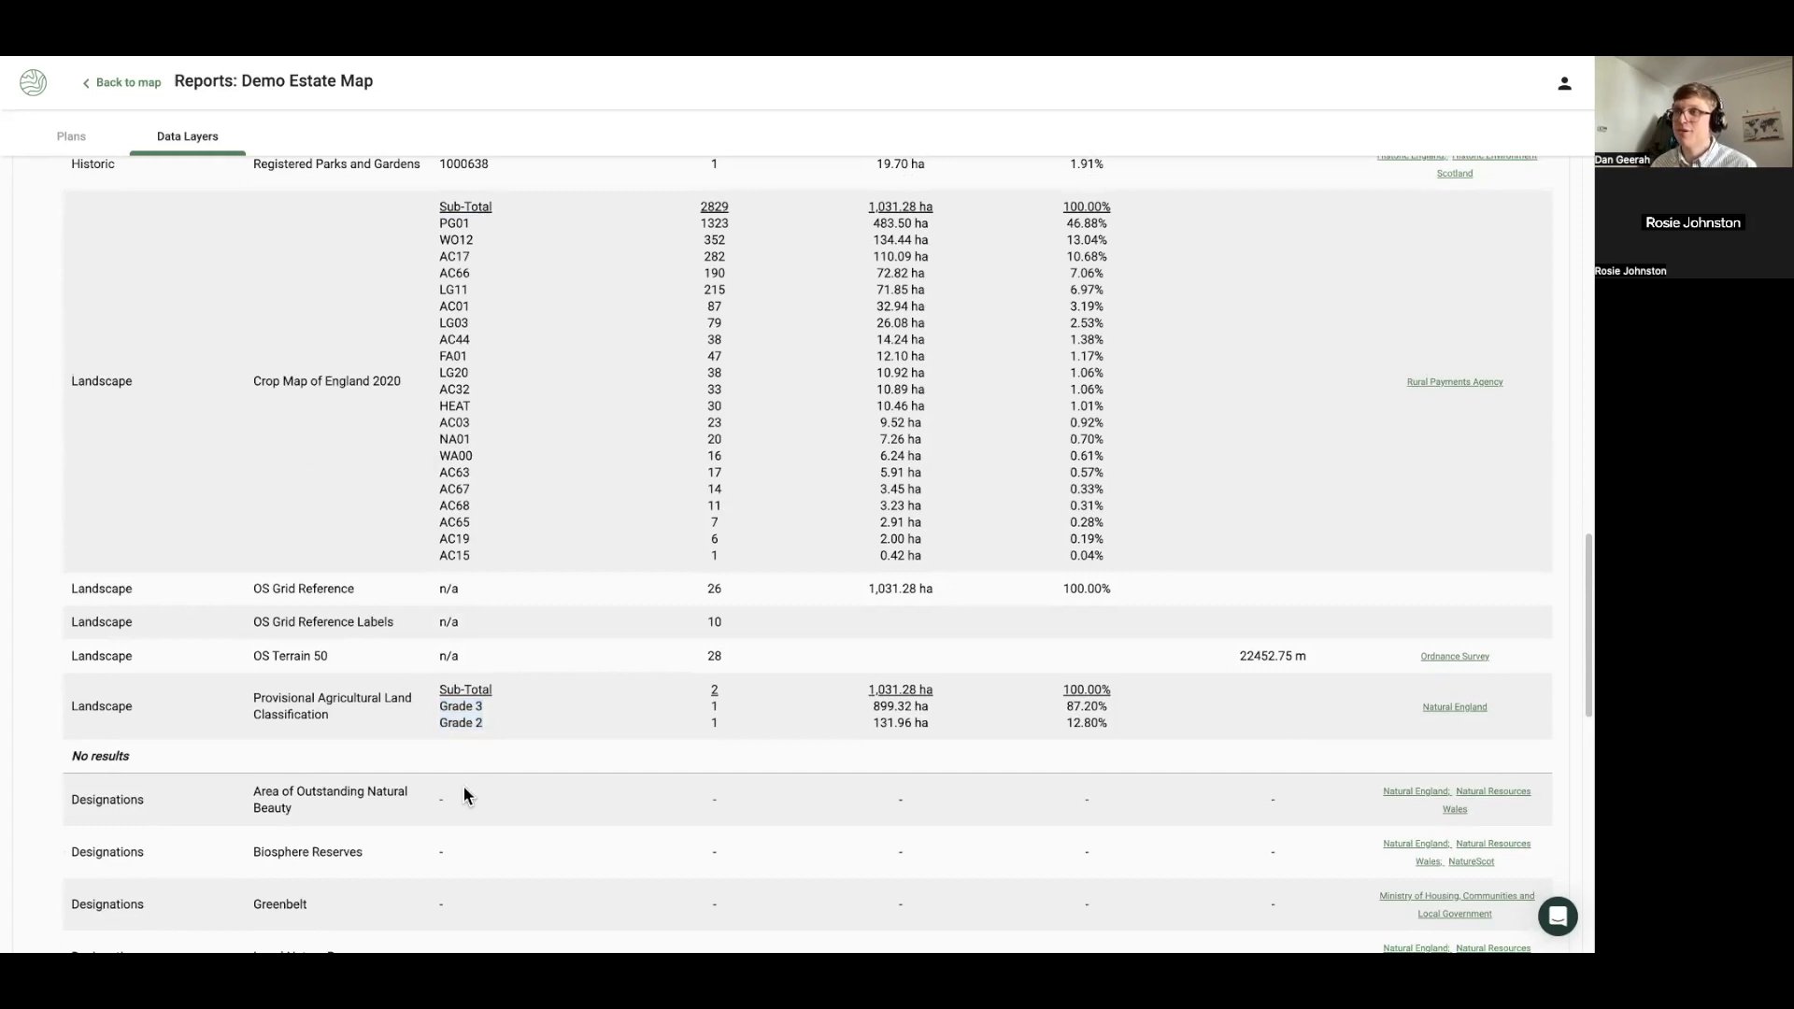
pyautogui.click(131, 84)
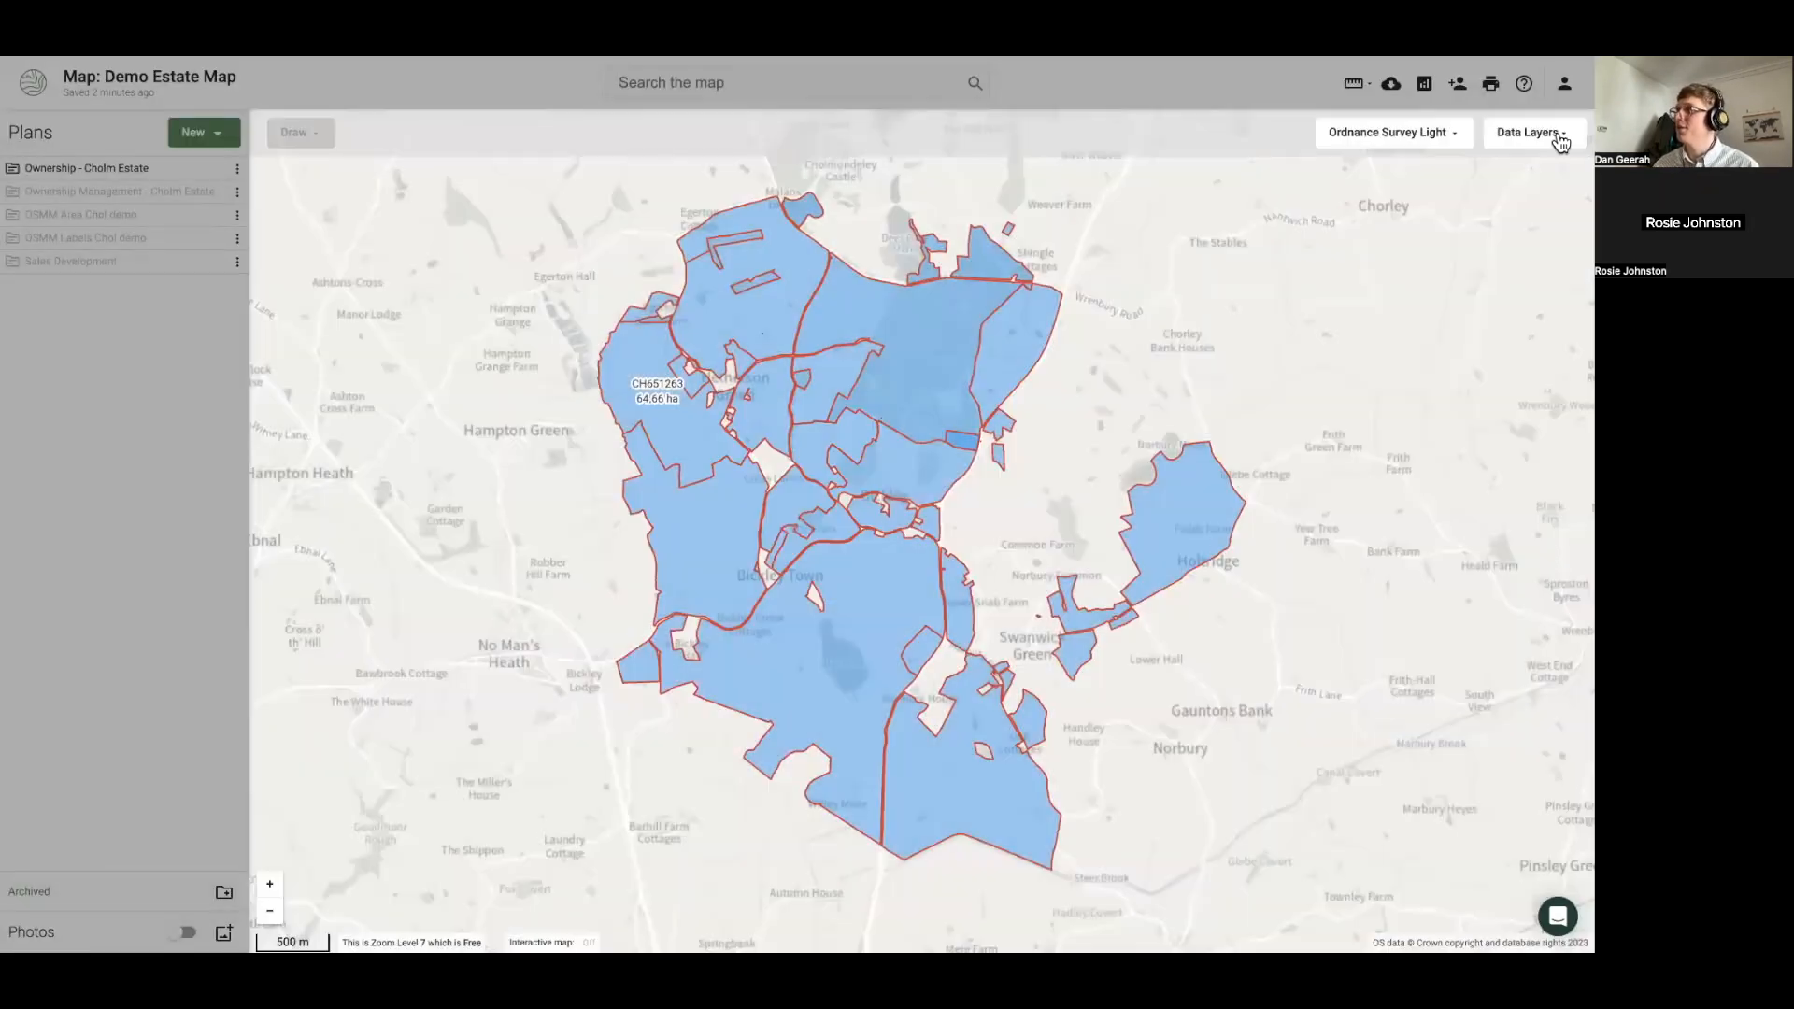
# Turn on the Provisional Agricultural Land Classification data layer
pyautogui.click(1560, 137)
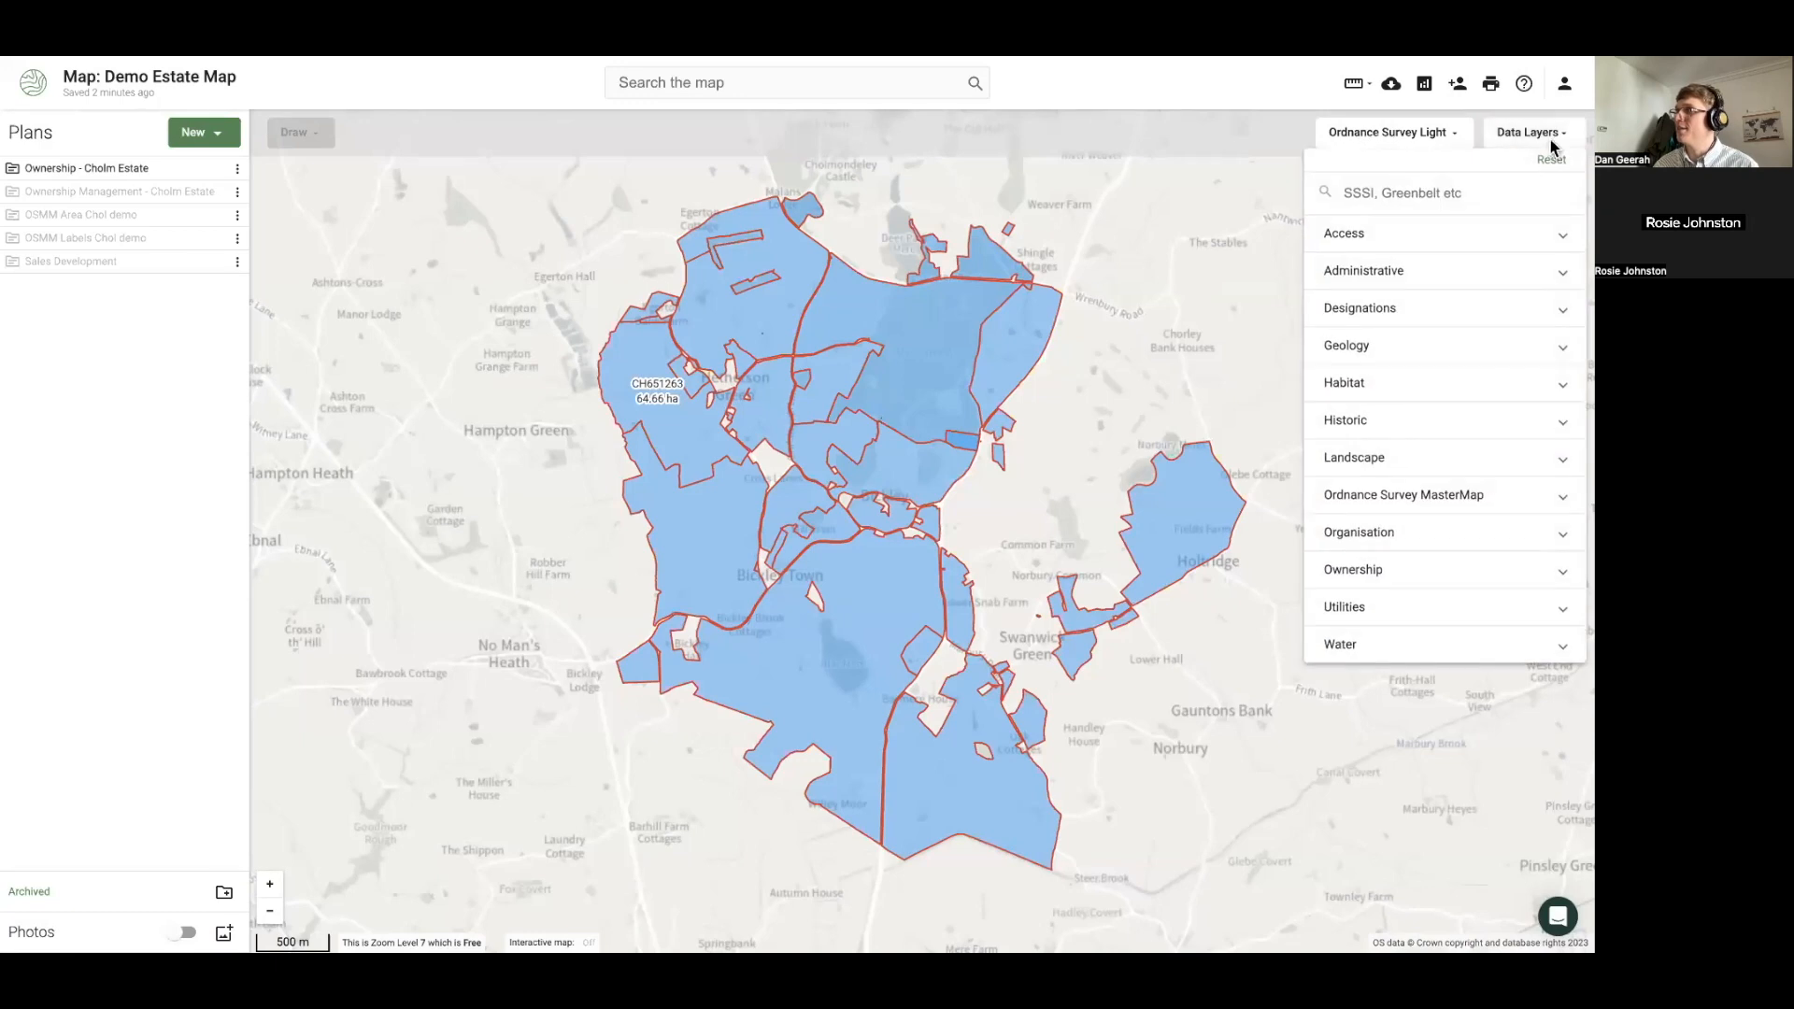
pyautogui.write('land')
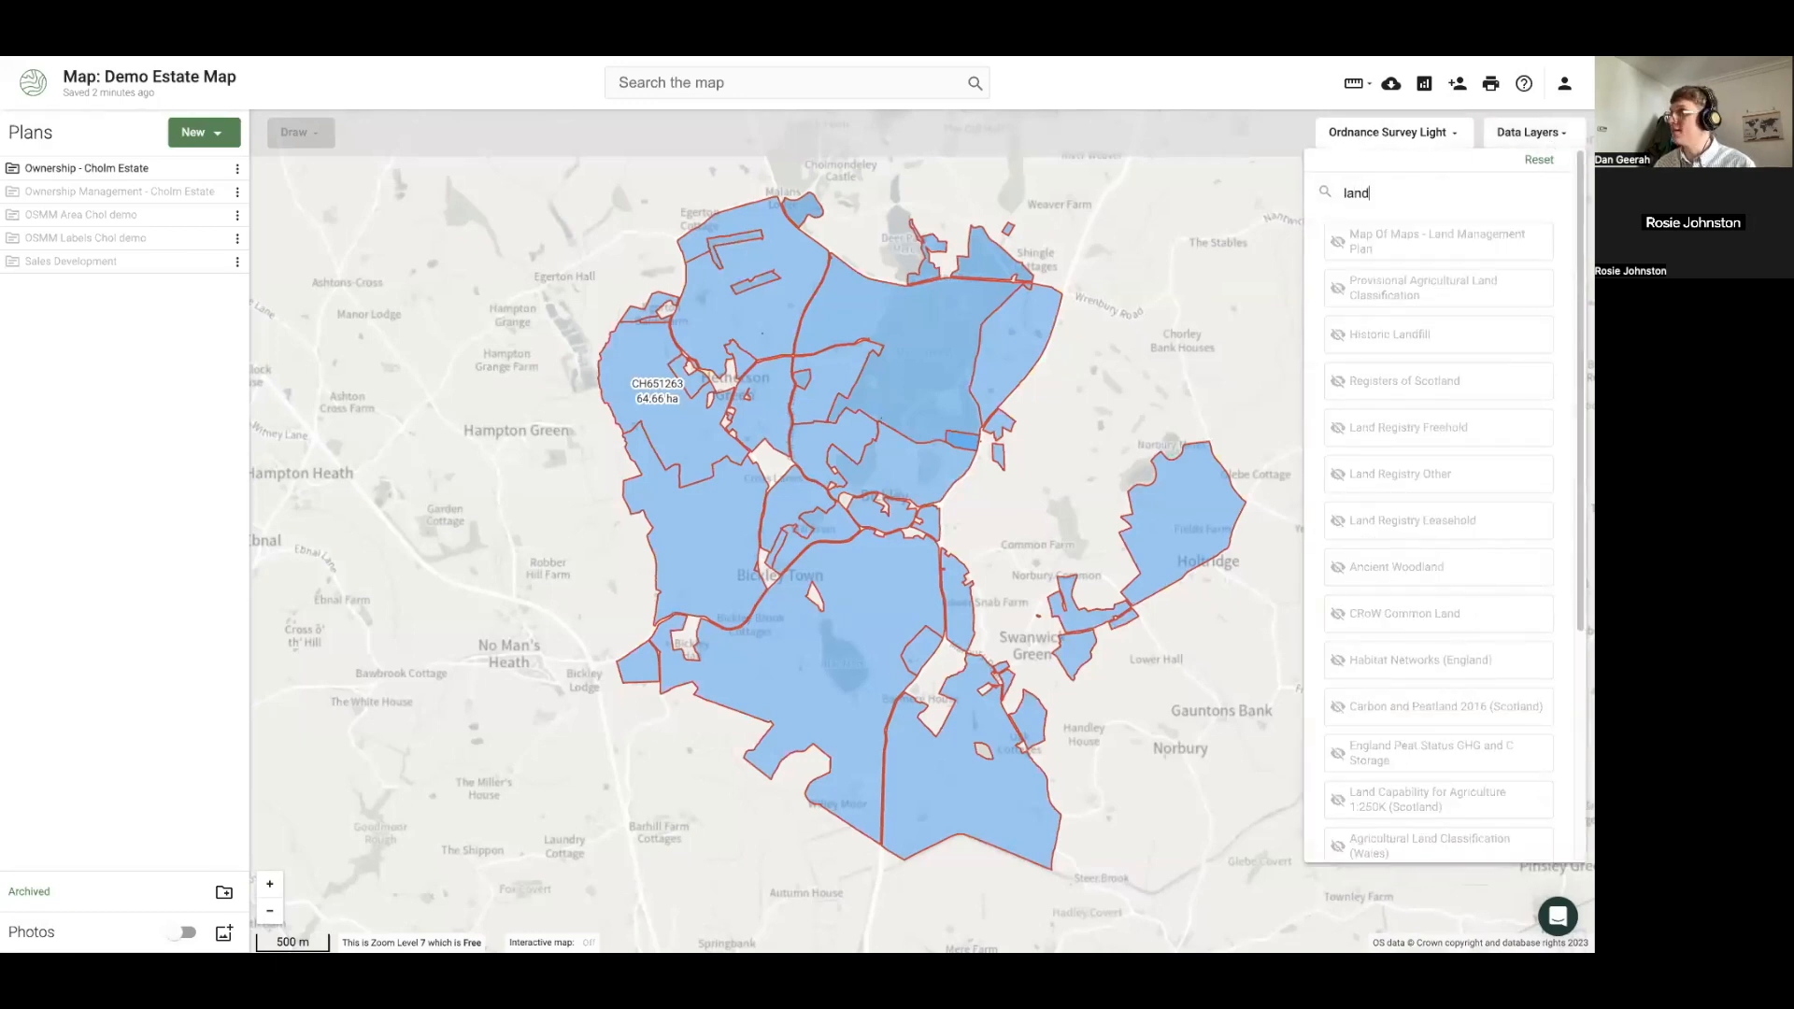
pyautogui.write(' gr')
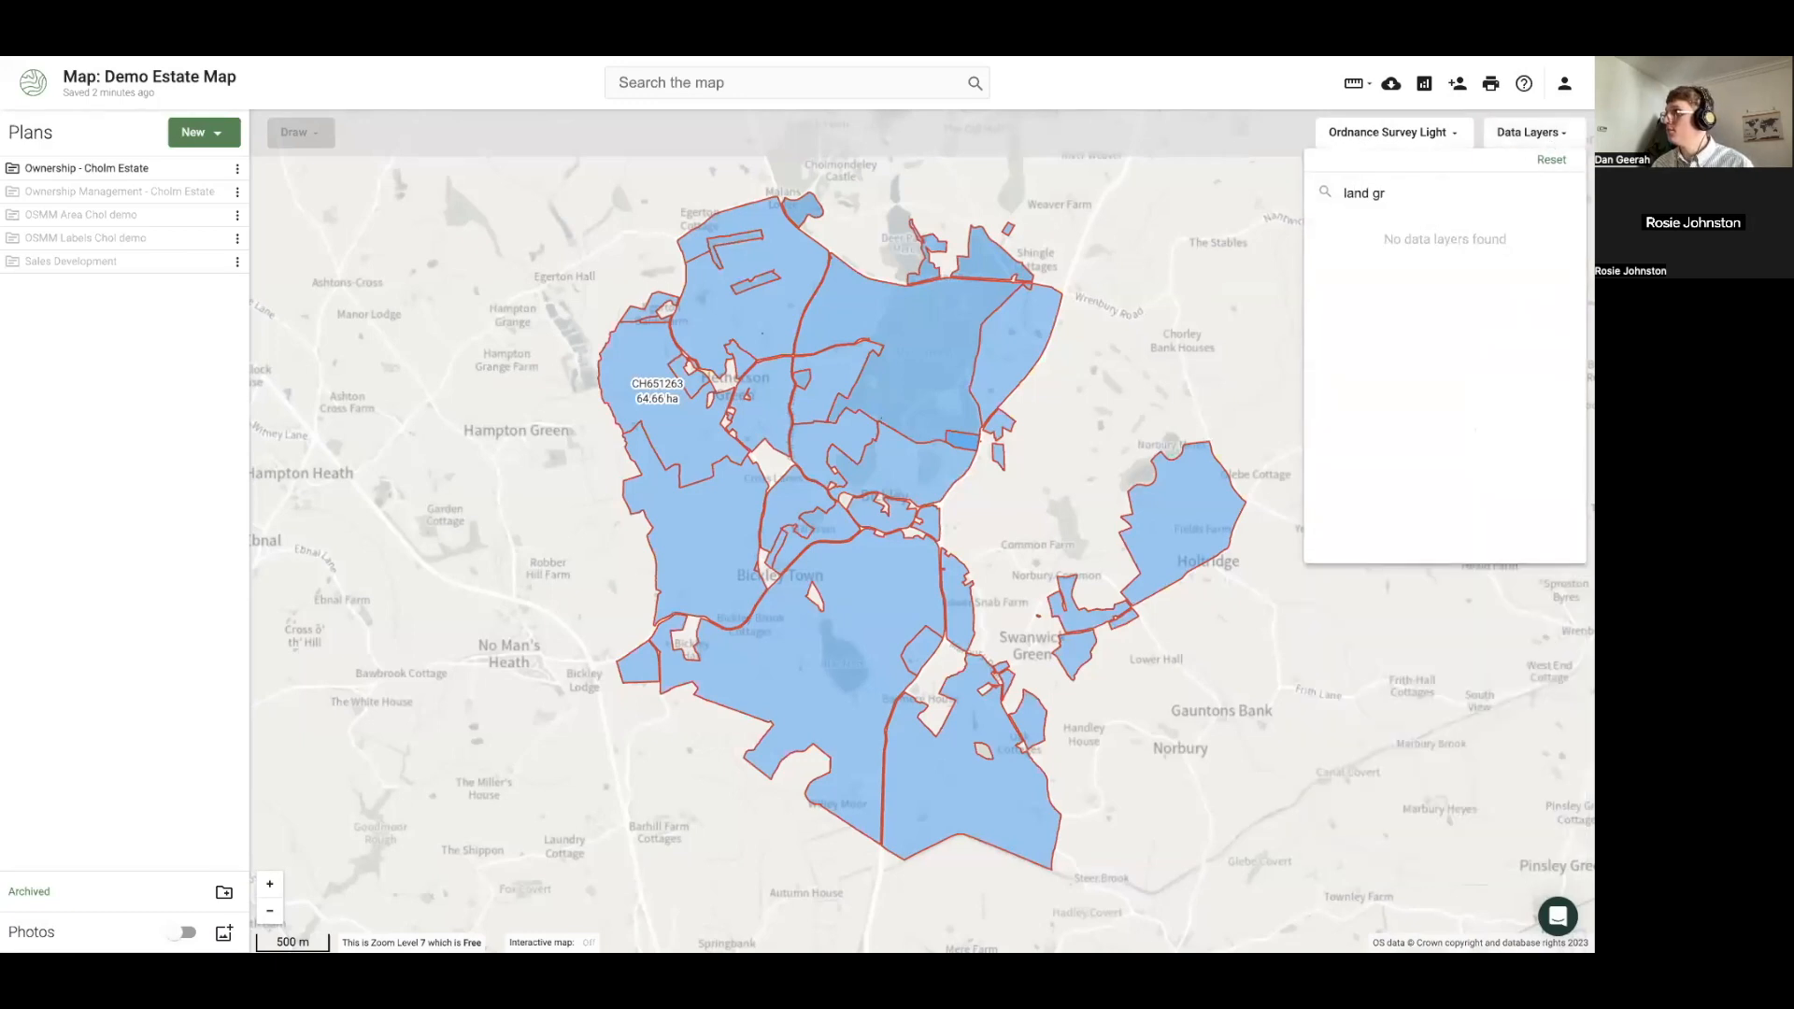
pyautogui.press('BackSpace')
pyautogui.press('BackSpace')
pyautogui.press('BackSpace')
pyautogui.press('BackSpace')
pyautogui.press('BackSpace')
pyautogui.press('BackSpace')
pyautogui.press('BackSpace')
pyautogui.write('pr')
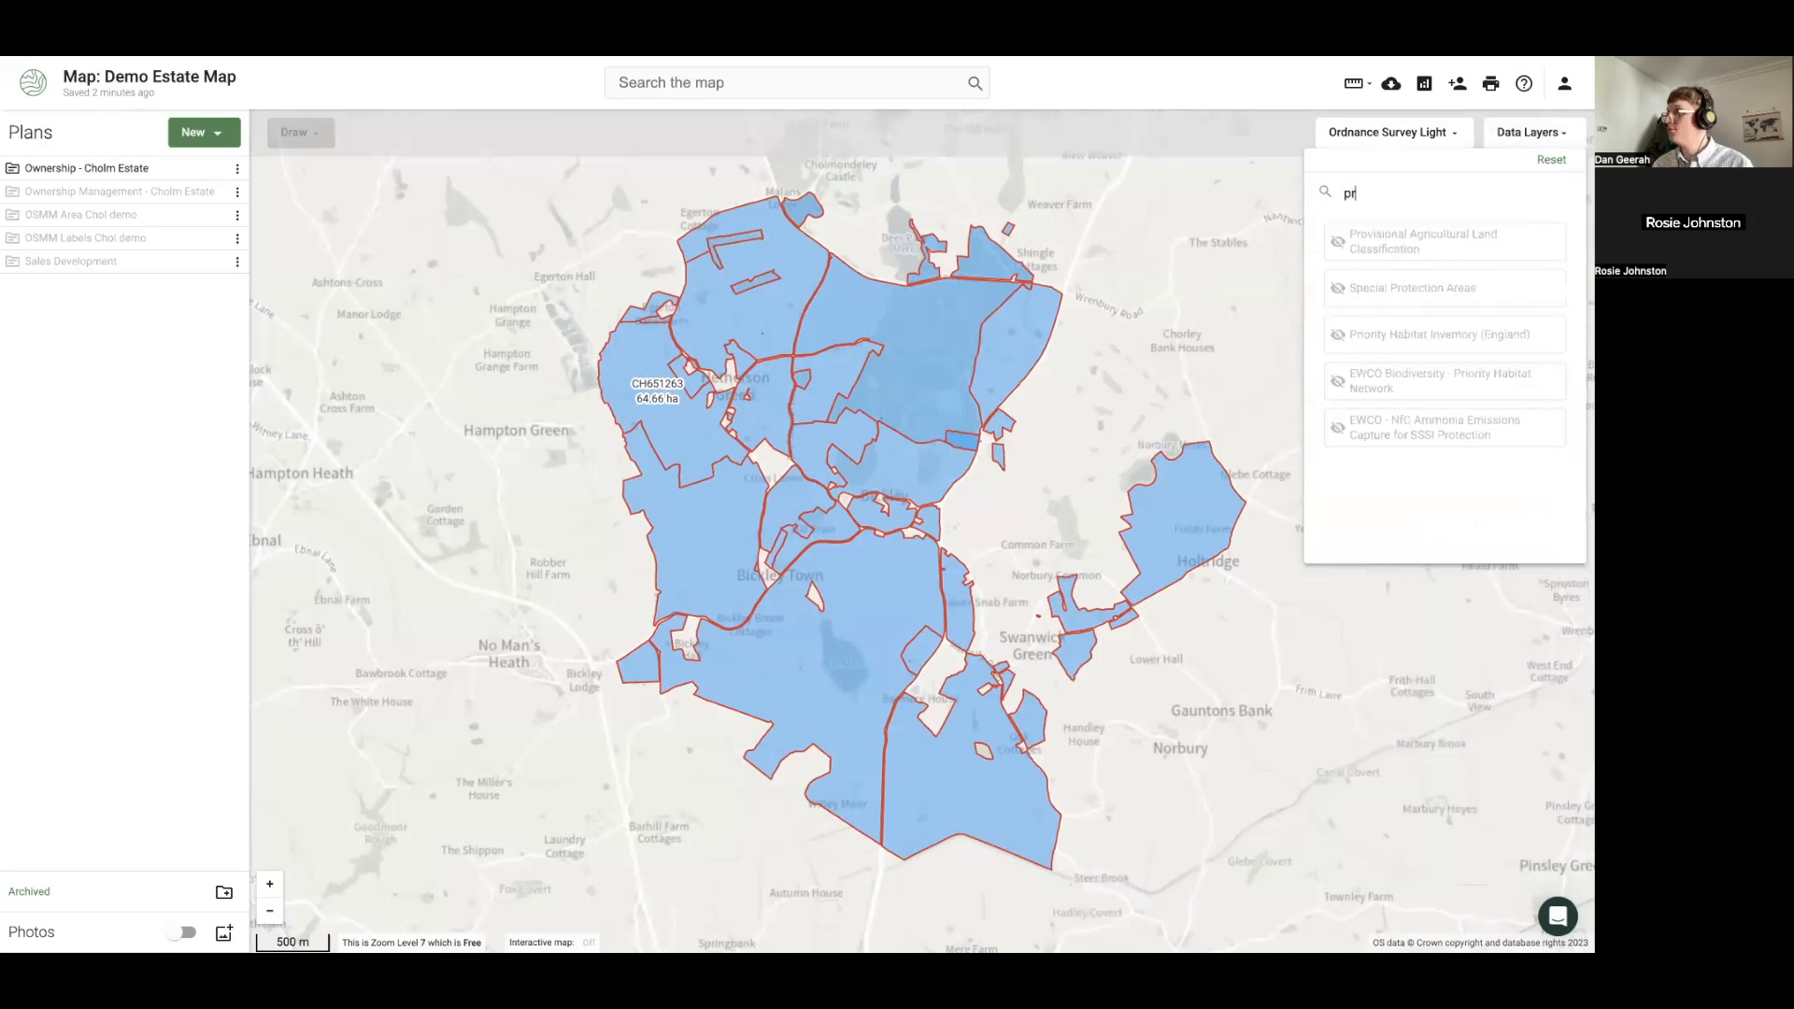
pyautogui.click(1417, 254)
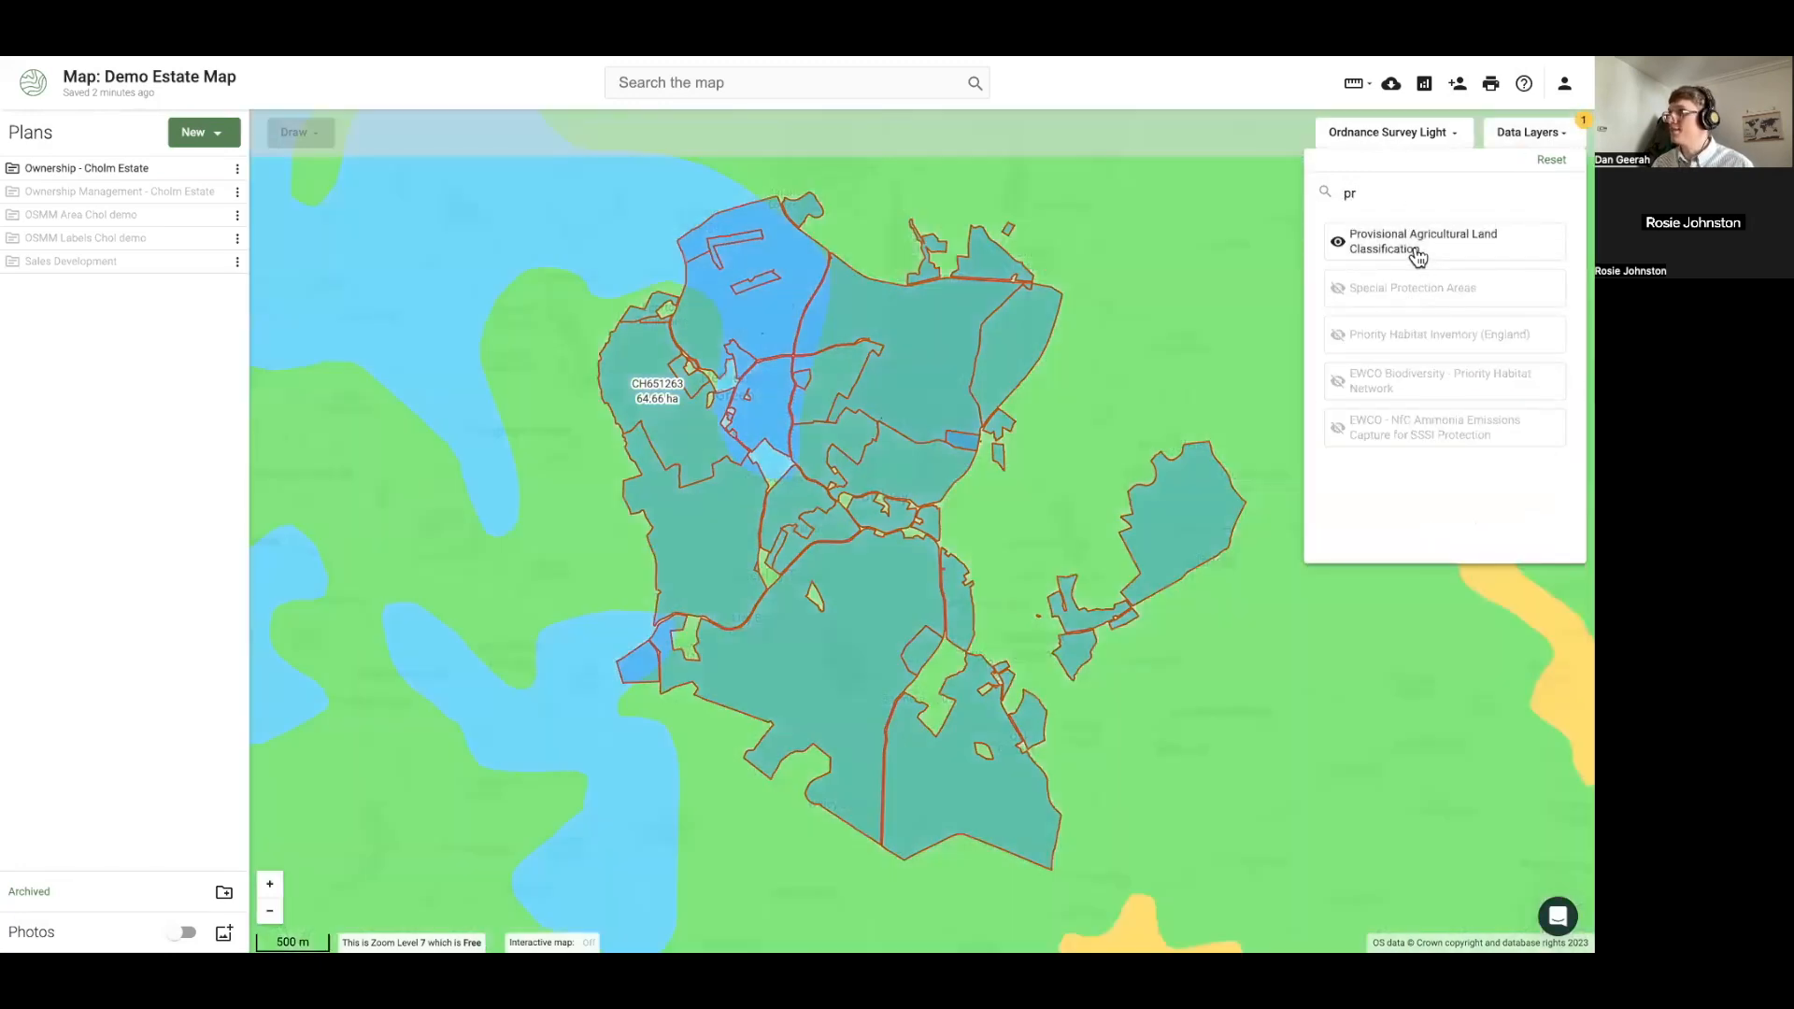
pyautogui.click(210, 166)
# Hide the ownership boundaries to inspect the land classification at a point, then open sharing settings
pyautogui.click(214, 170)
pyautogui.click(214, 170)
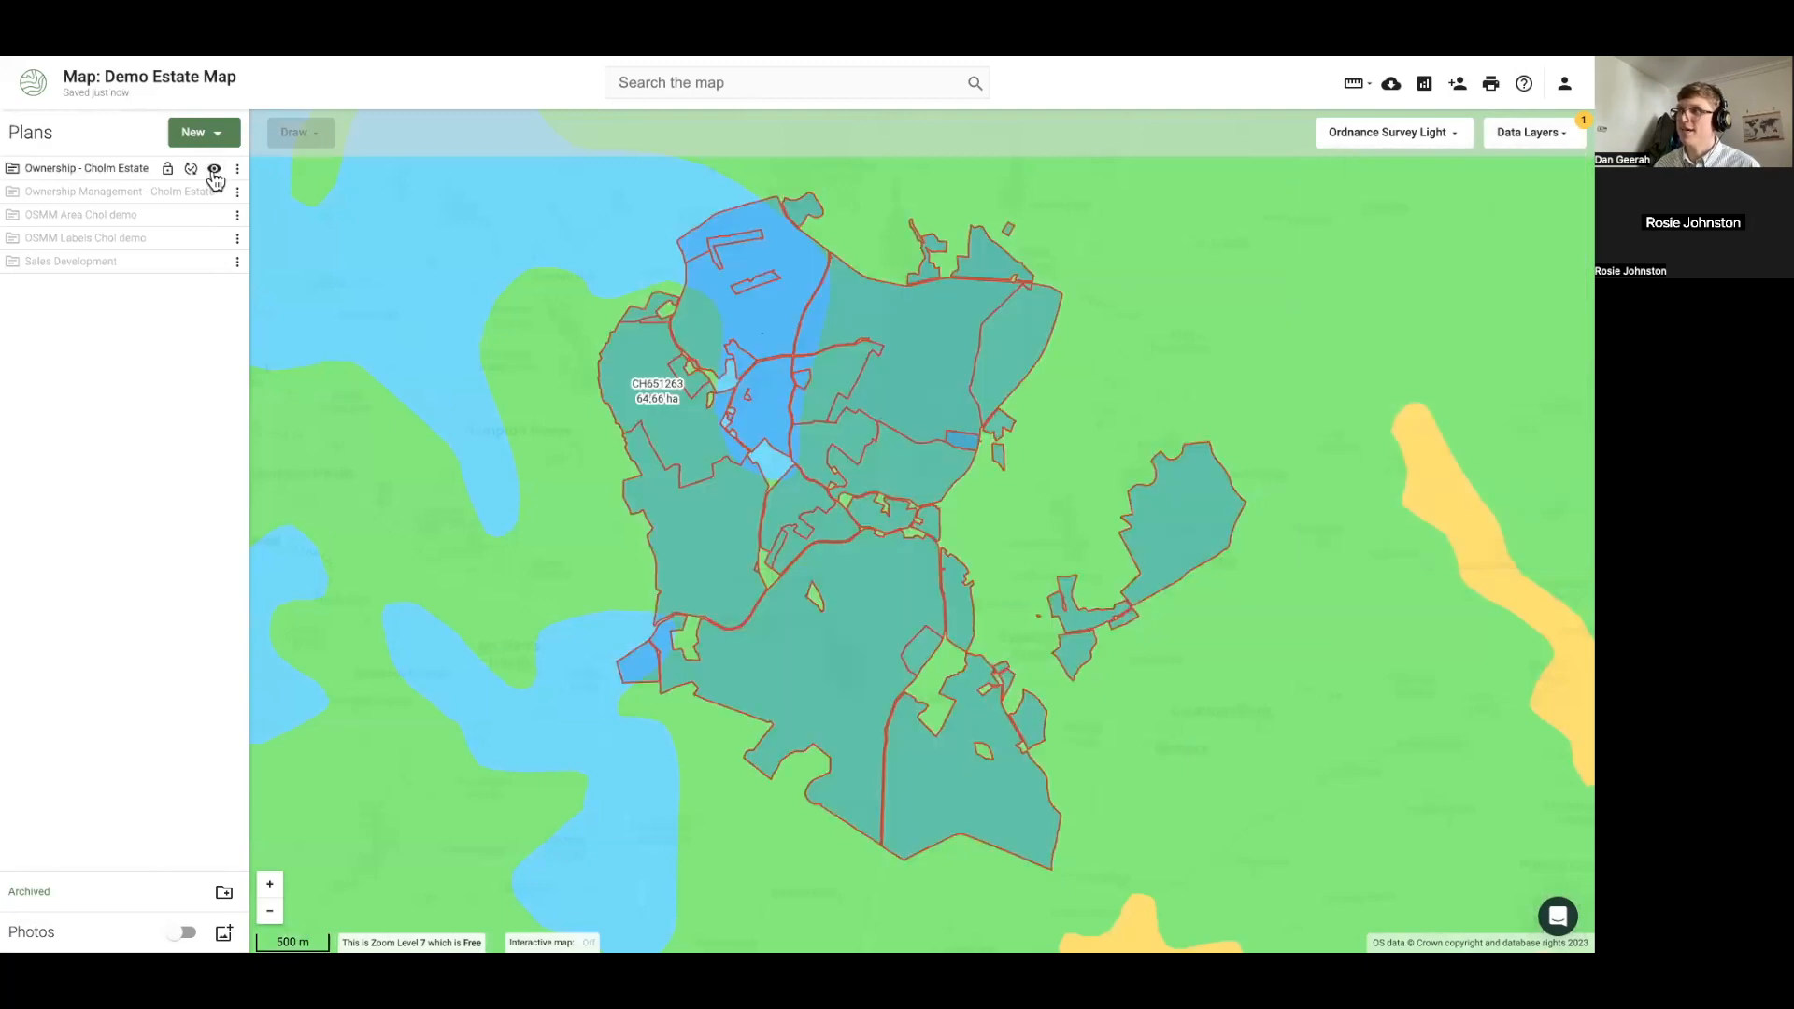
pyautogui.click(214, 170)
pyautogui.click(794, 327)
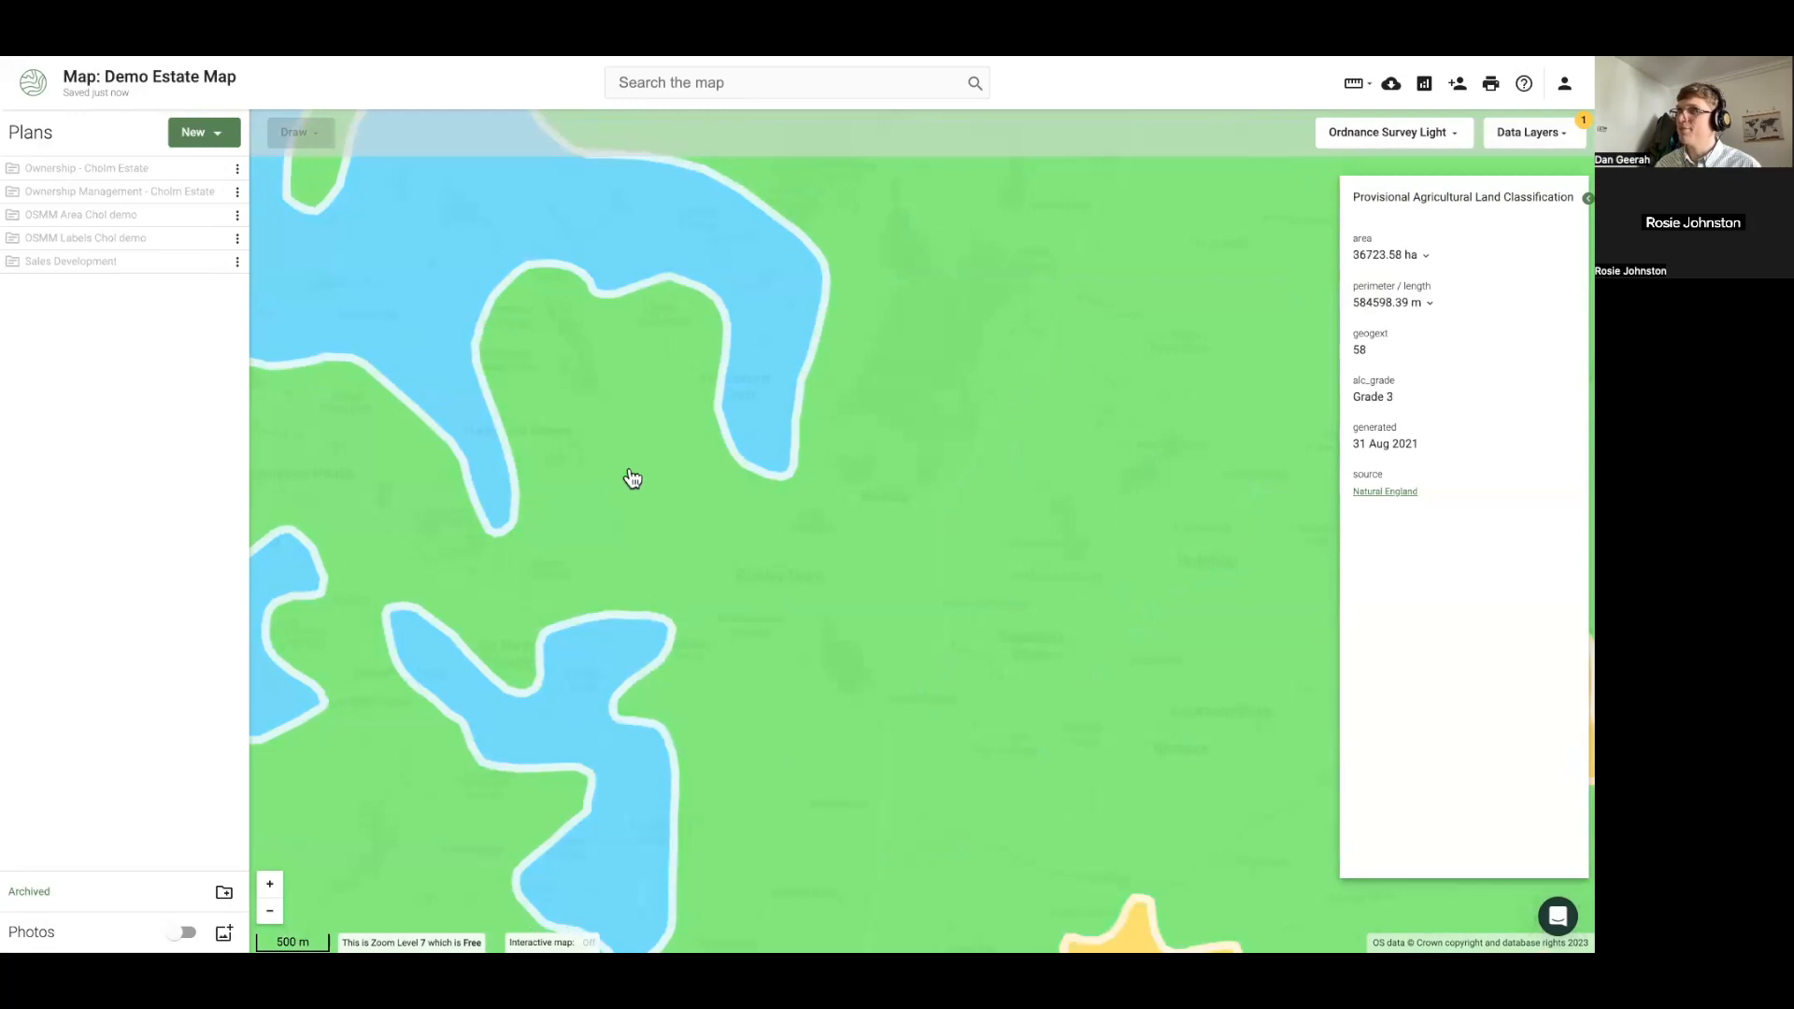
pyautogui.click(215, 172)
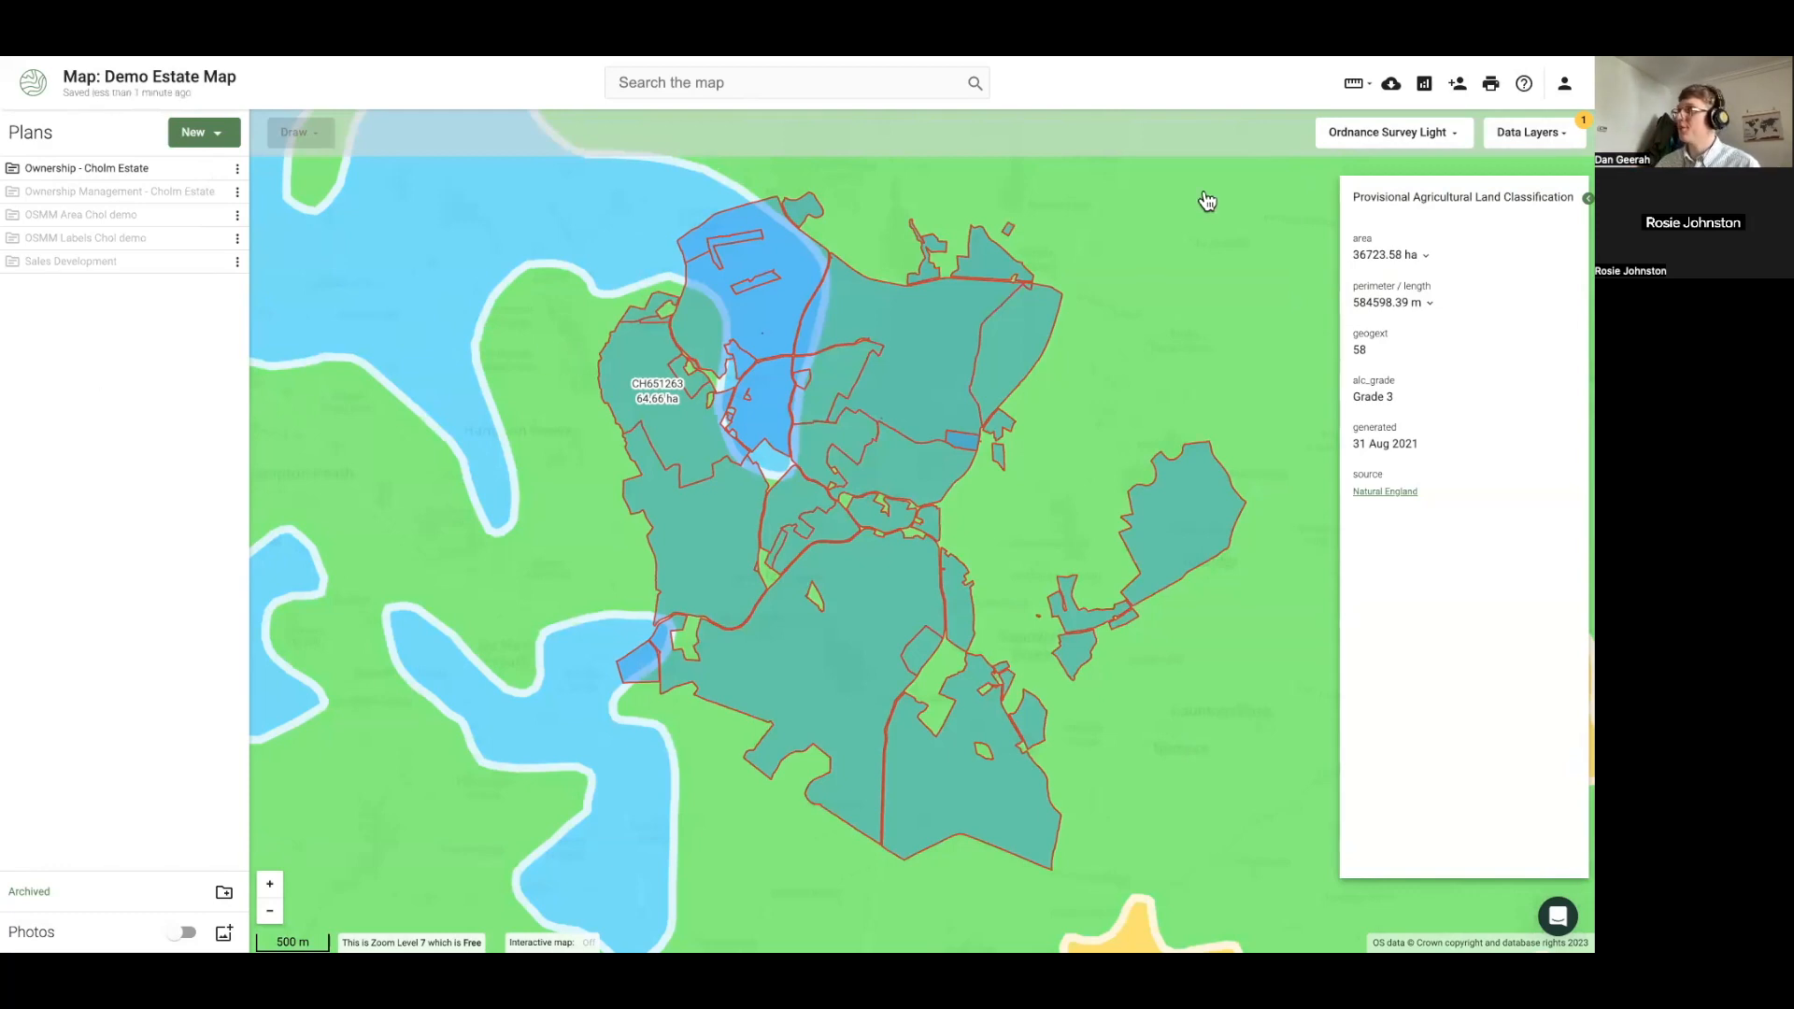
pyautogui.click(1462, 87)
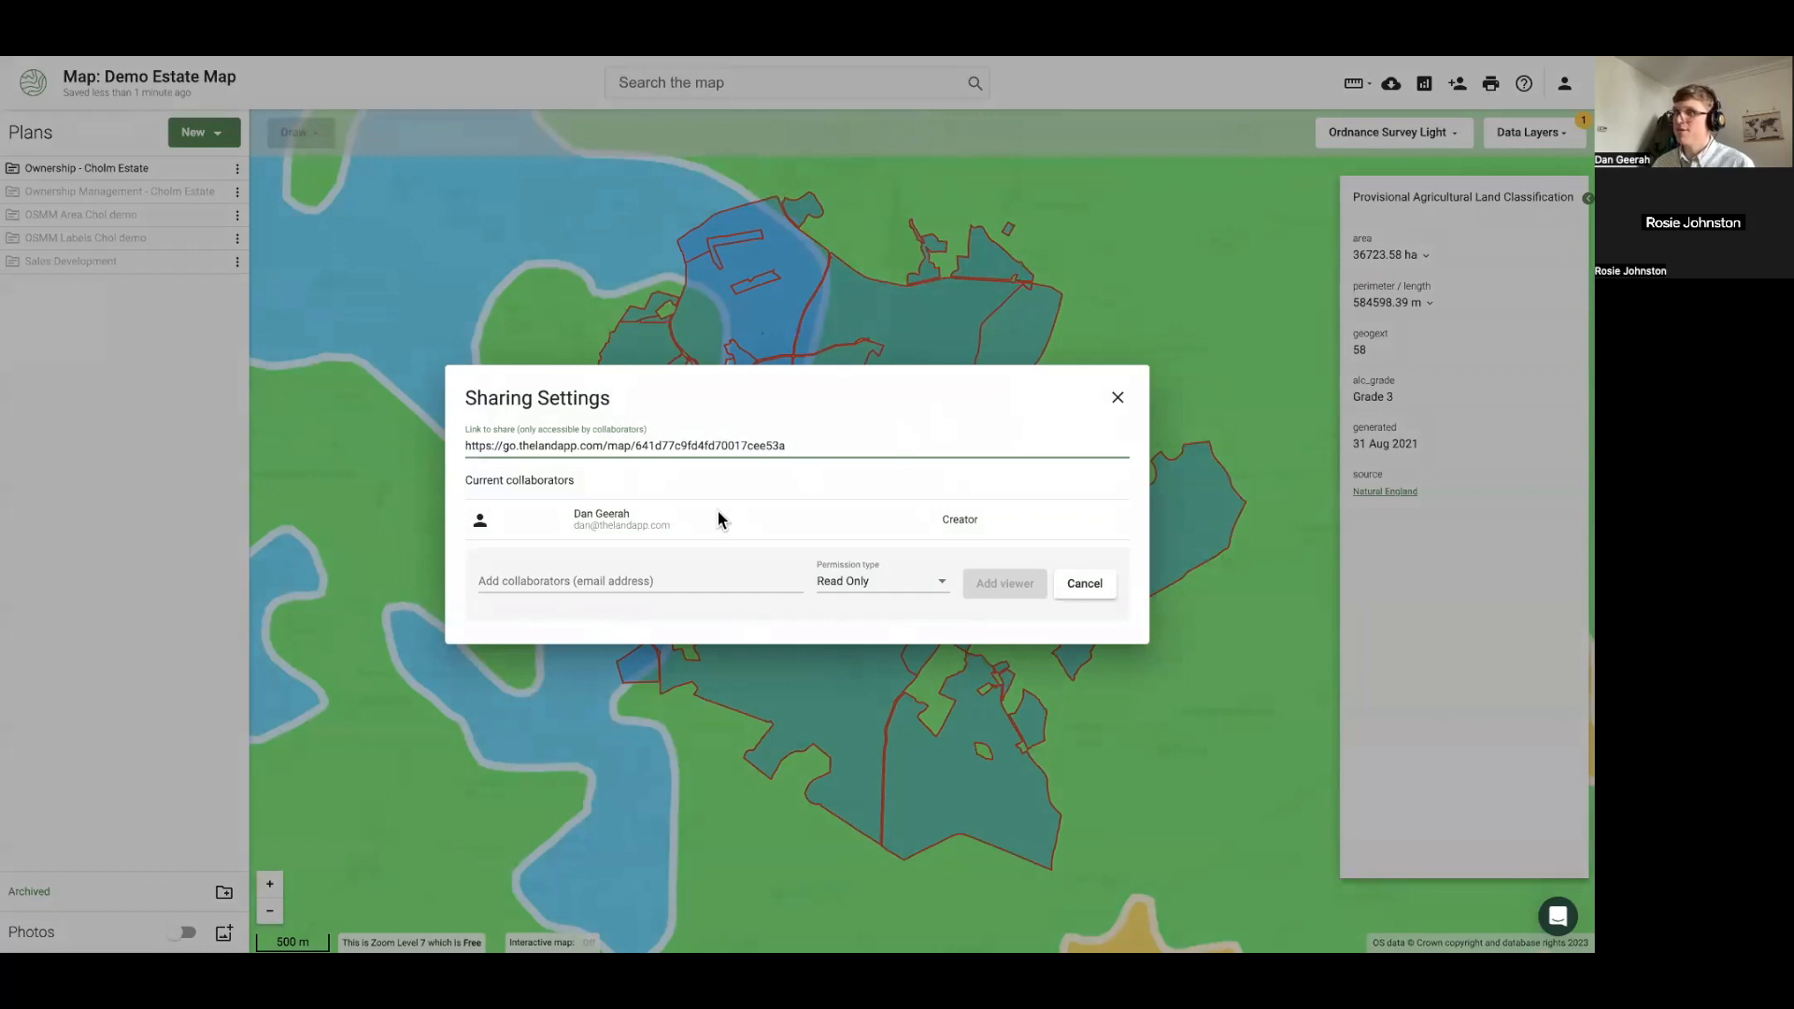
# Add the colleague's e-mail as a Publisher collaborator, close sharing, and return to the slides
pyautogui.click(635, 584)
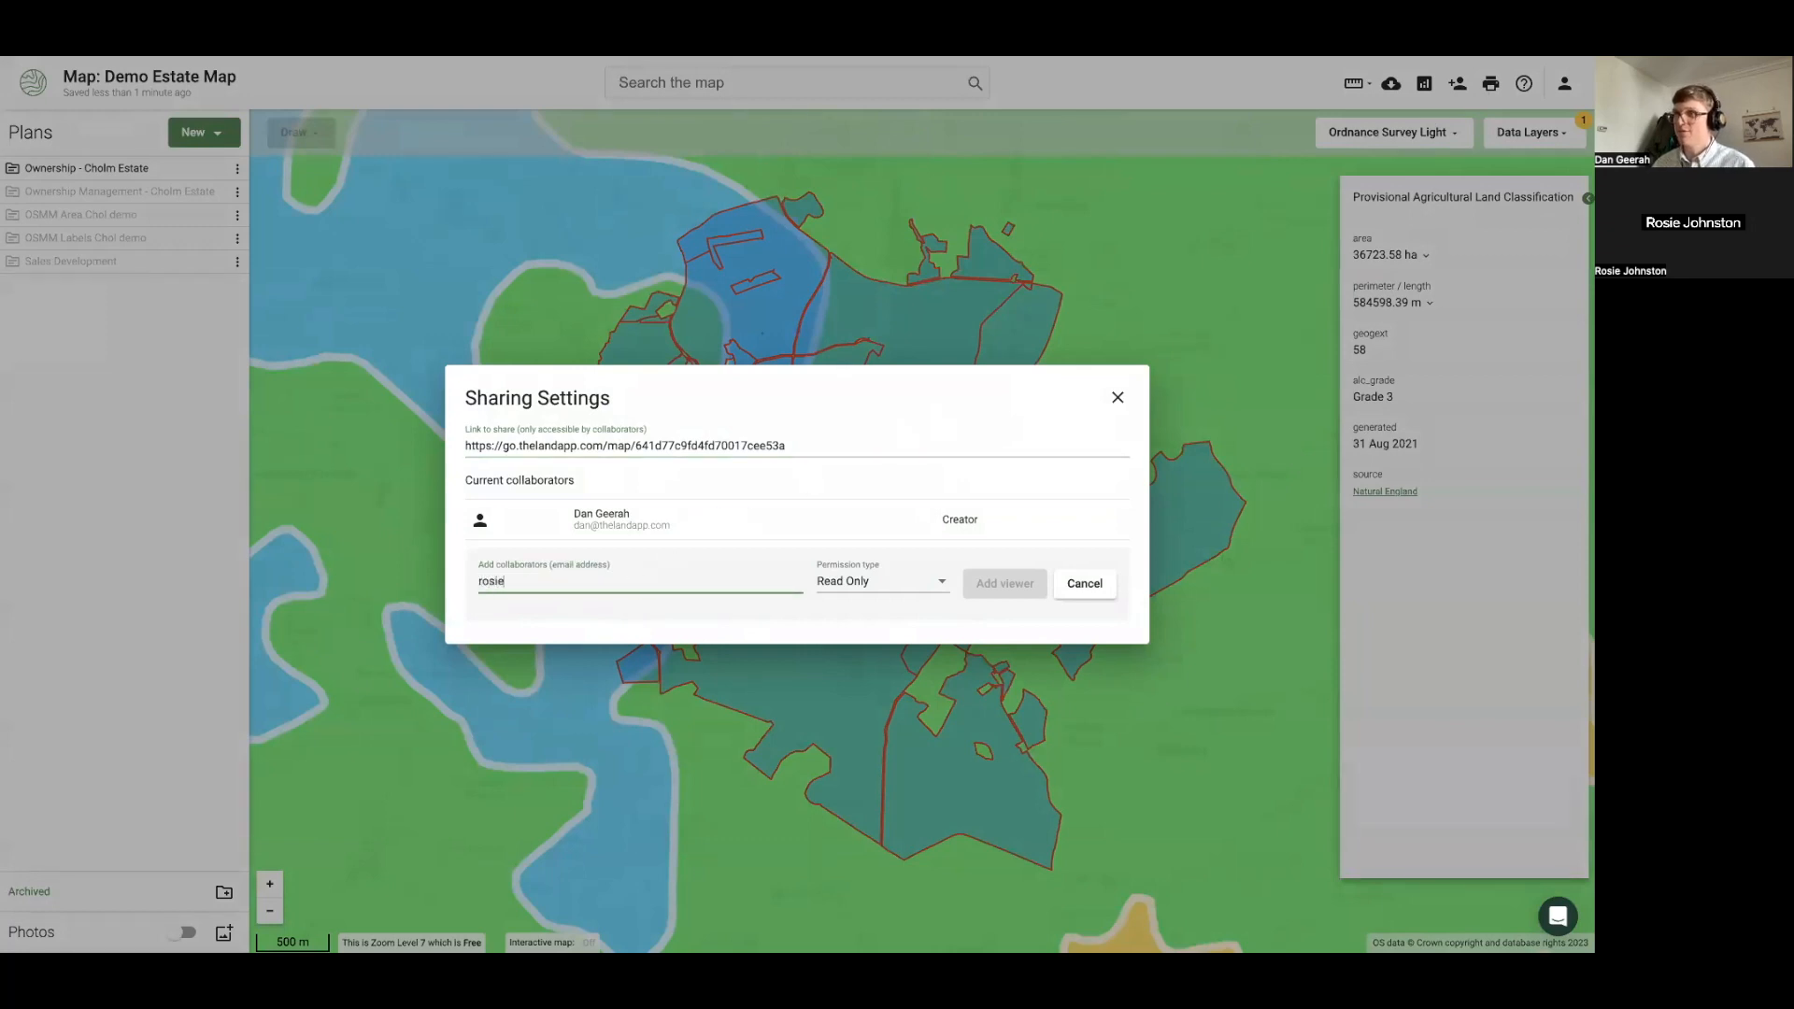
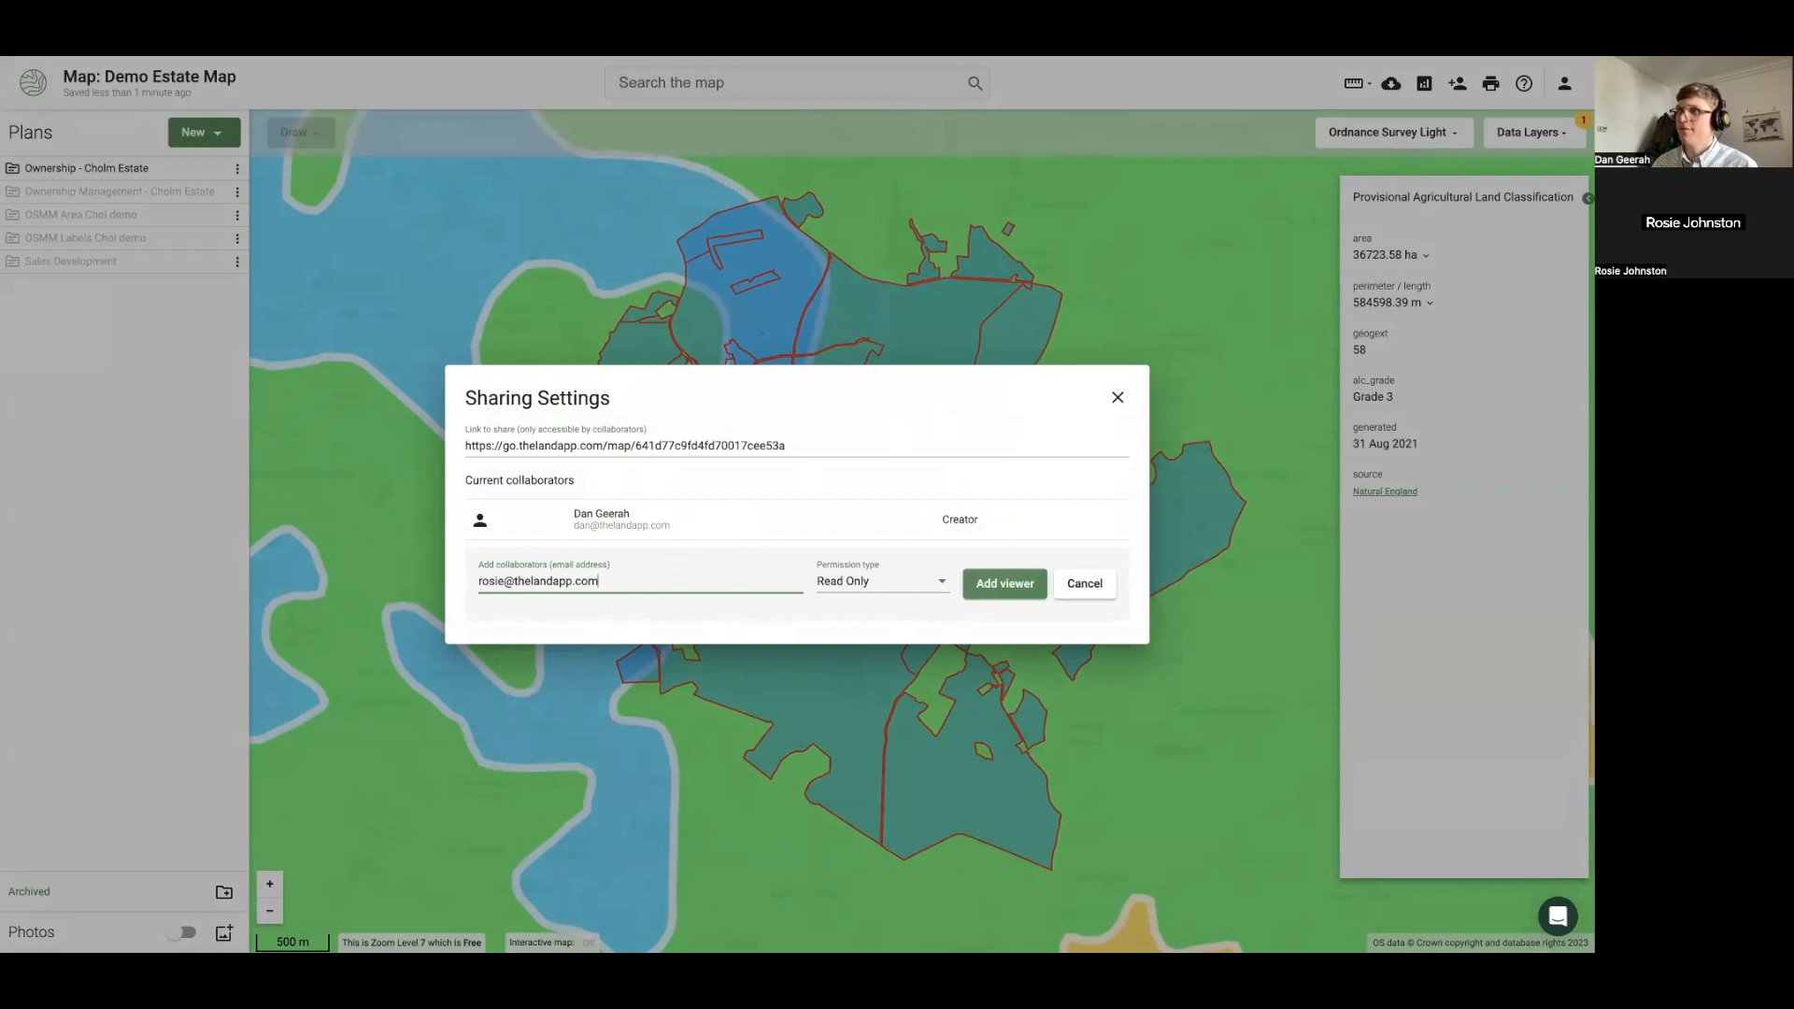
pyautogui.click(831, 583)
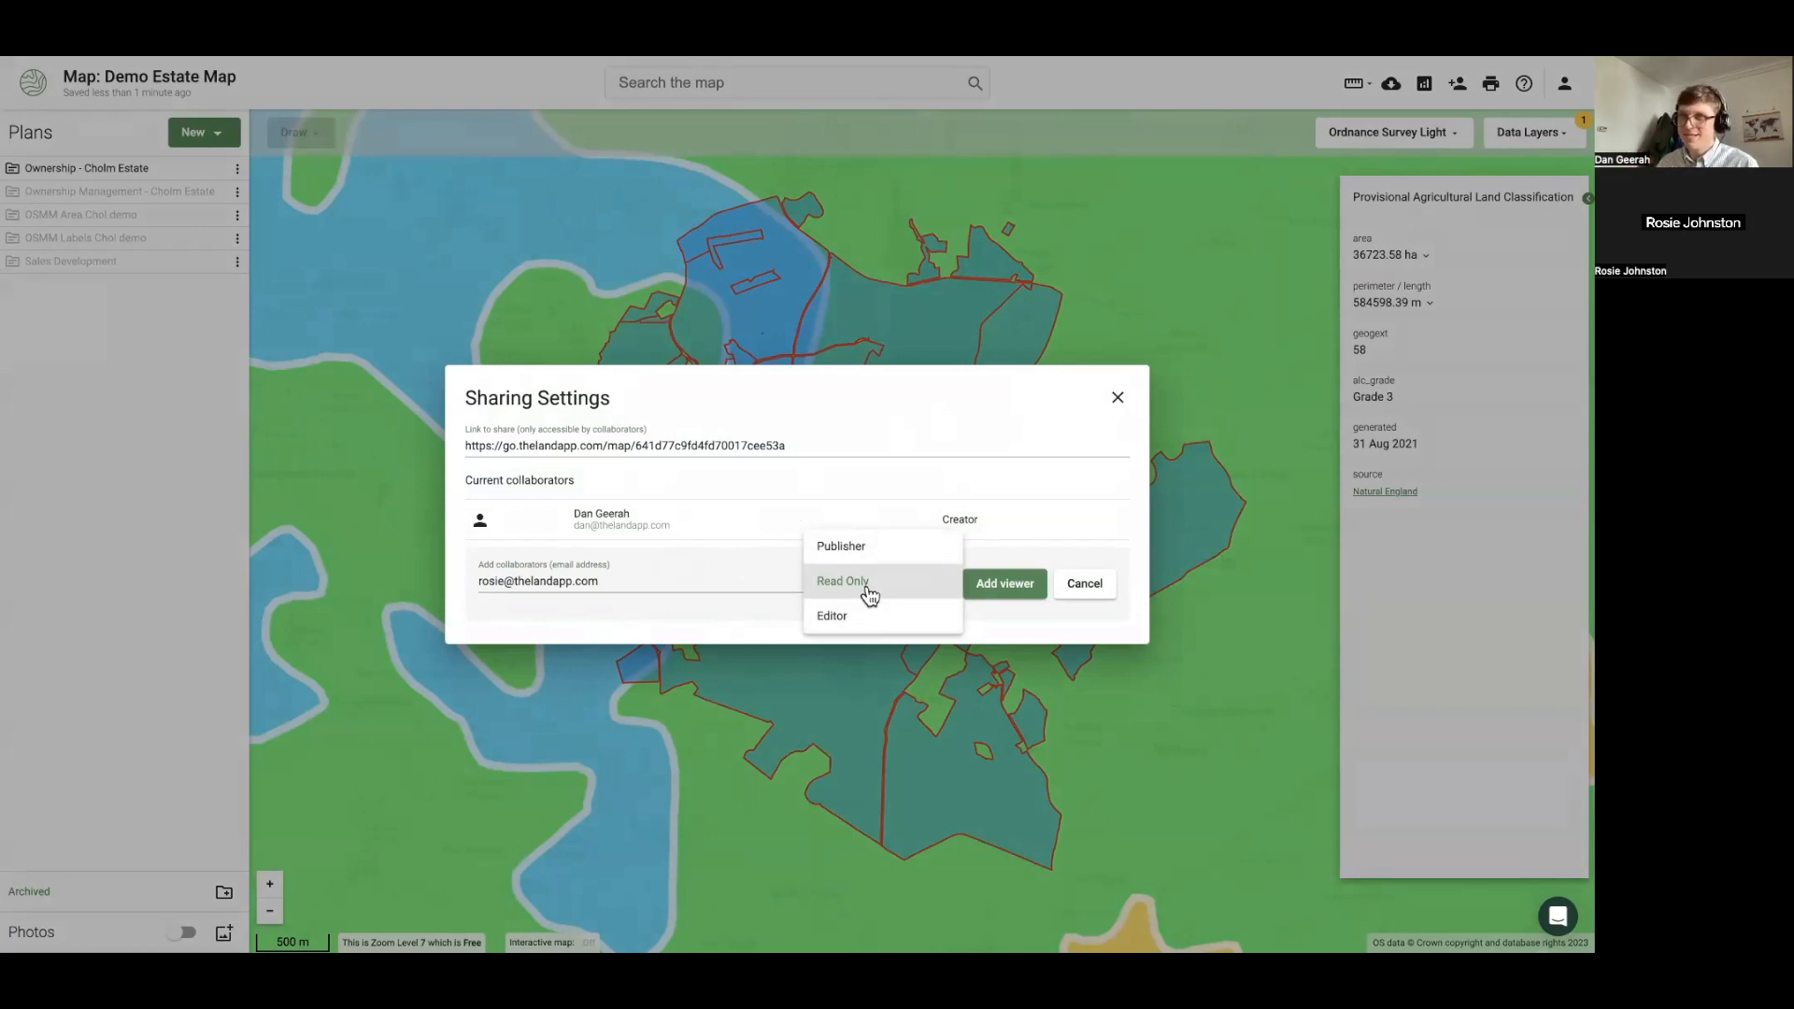
pyautogui.click(861, 615)
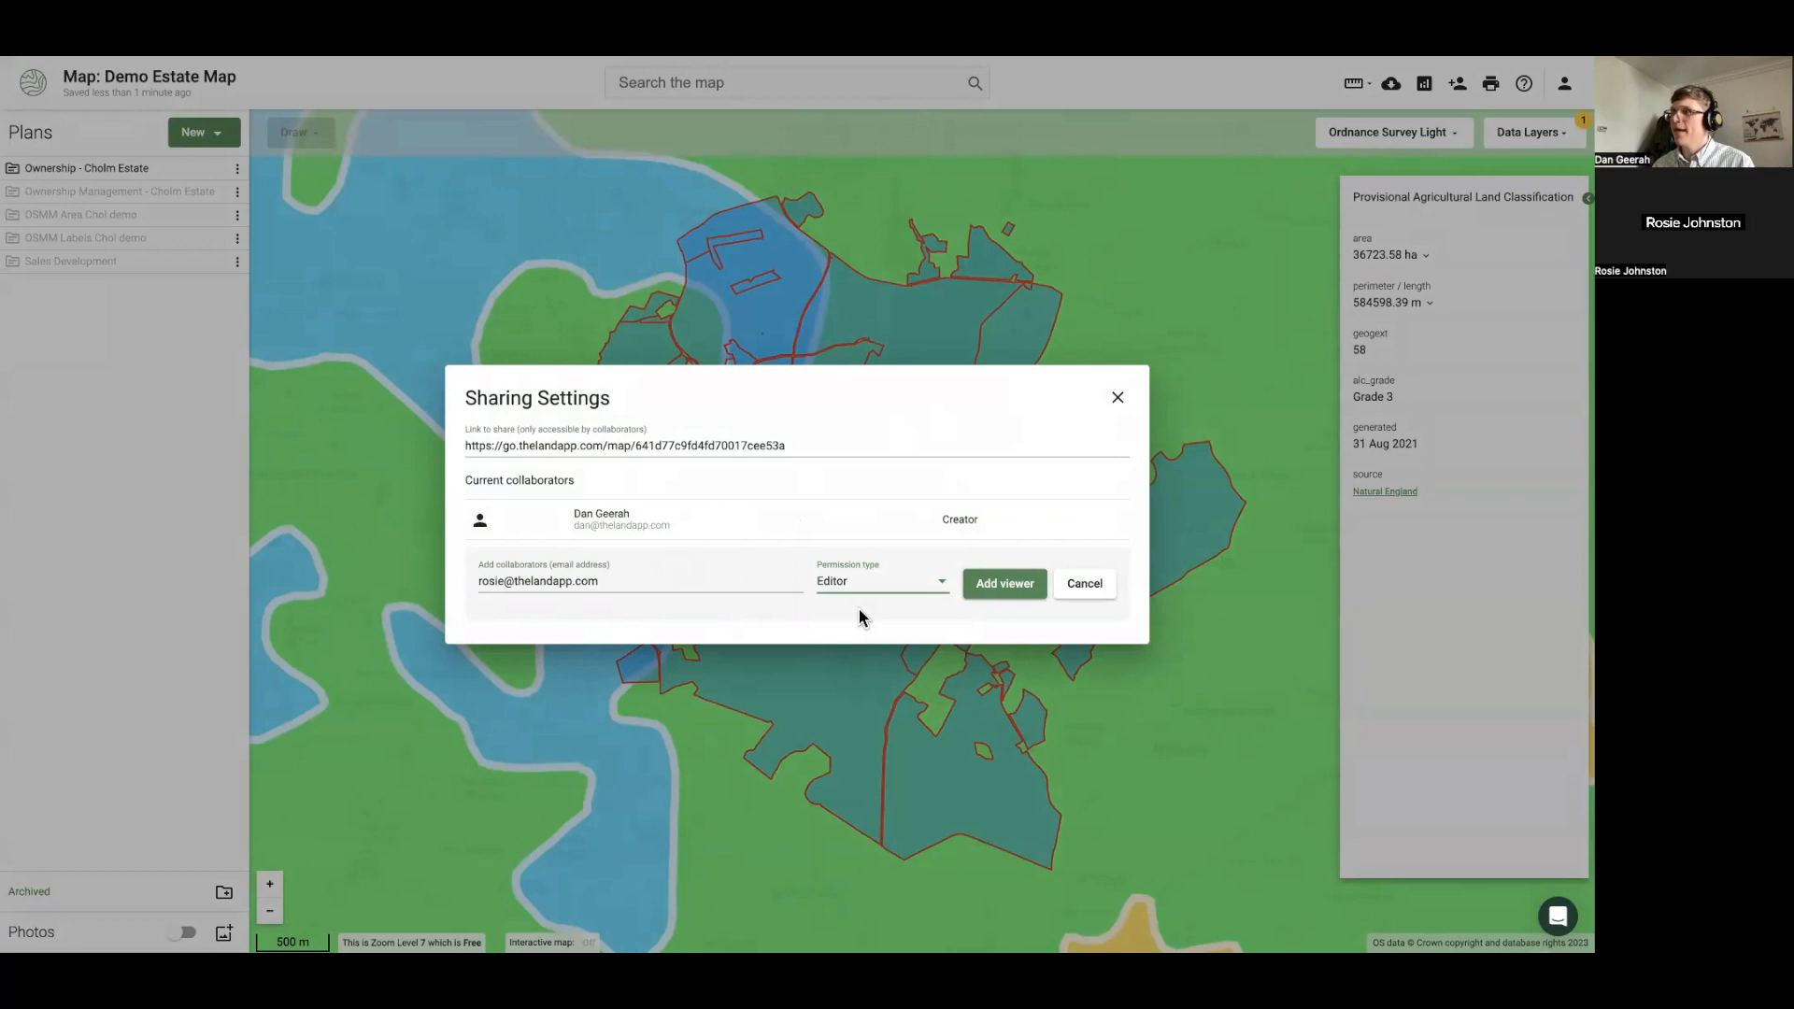
pyautogui.click(853, 585)
pyautogui.click(847, 528)
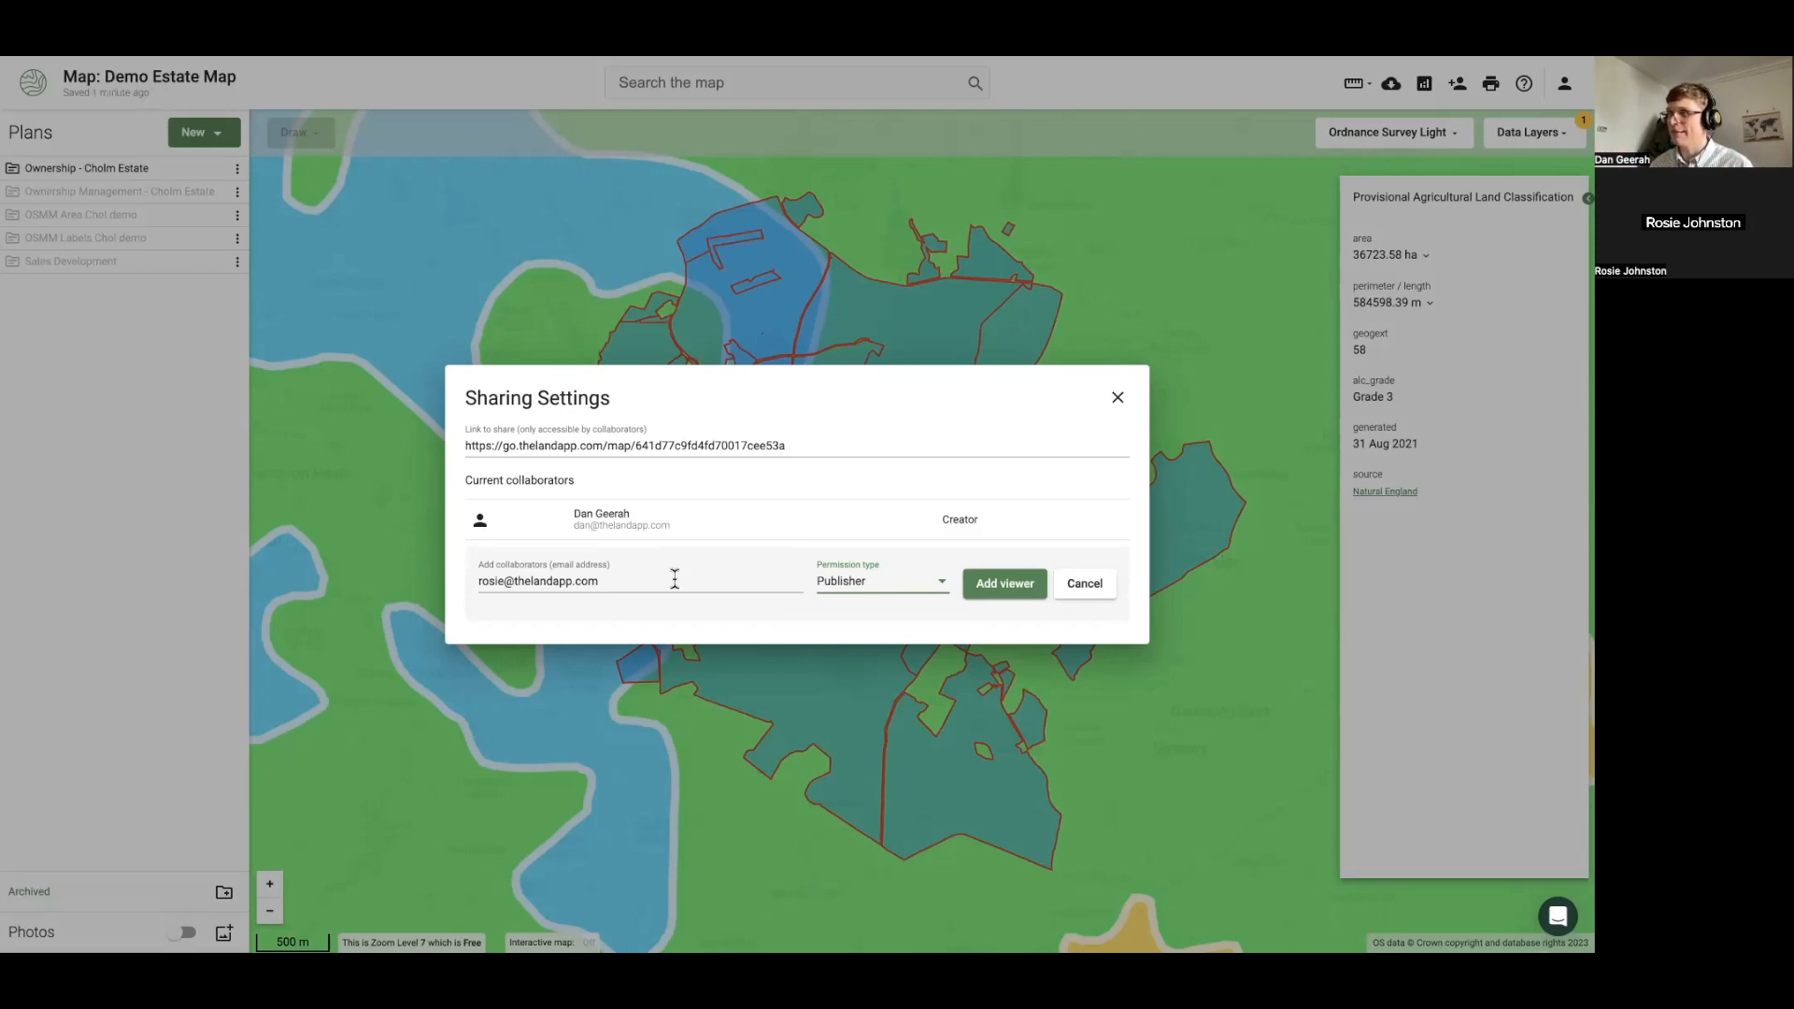
pyautogui.click(1015, 587)
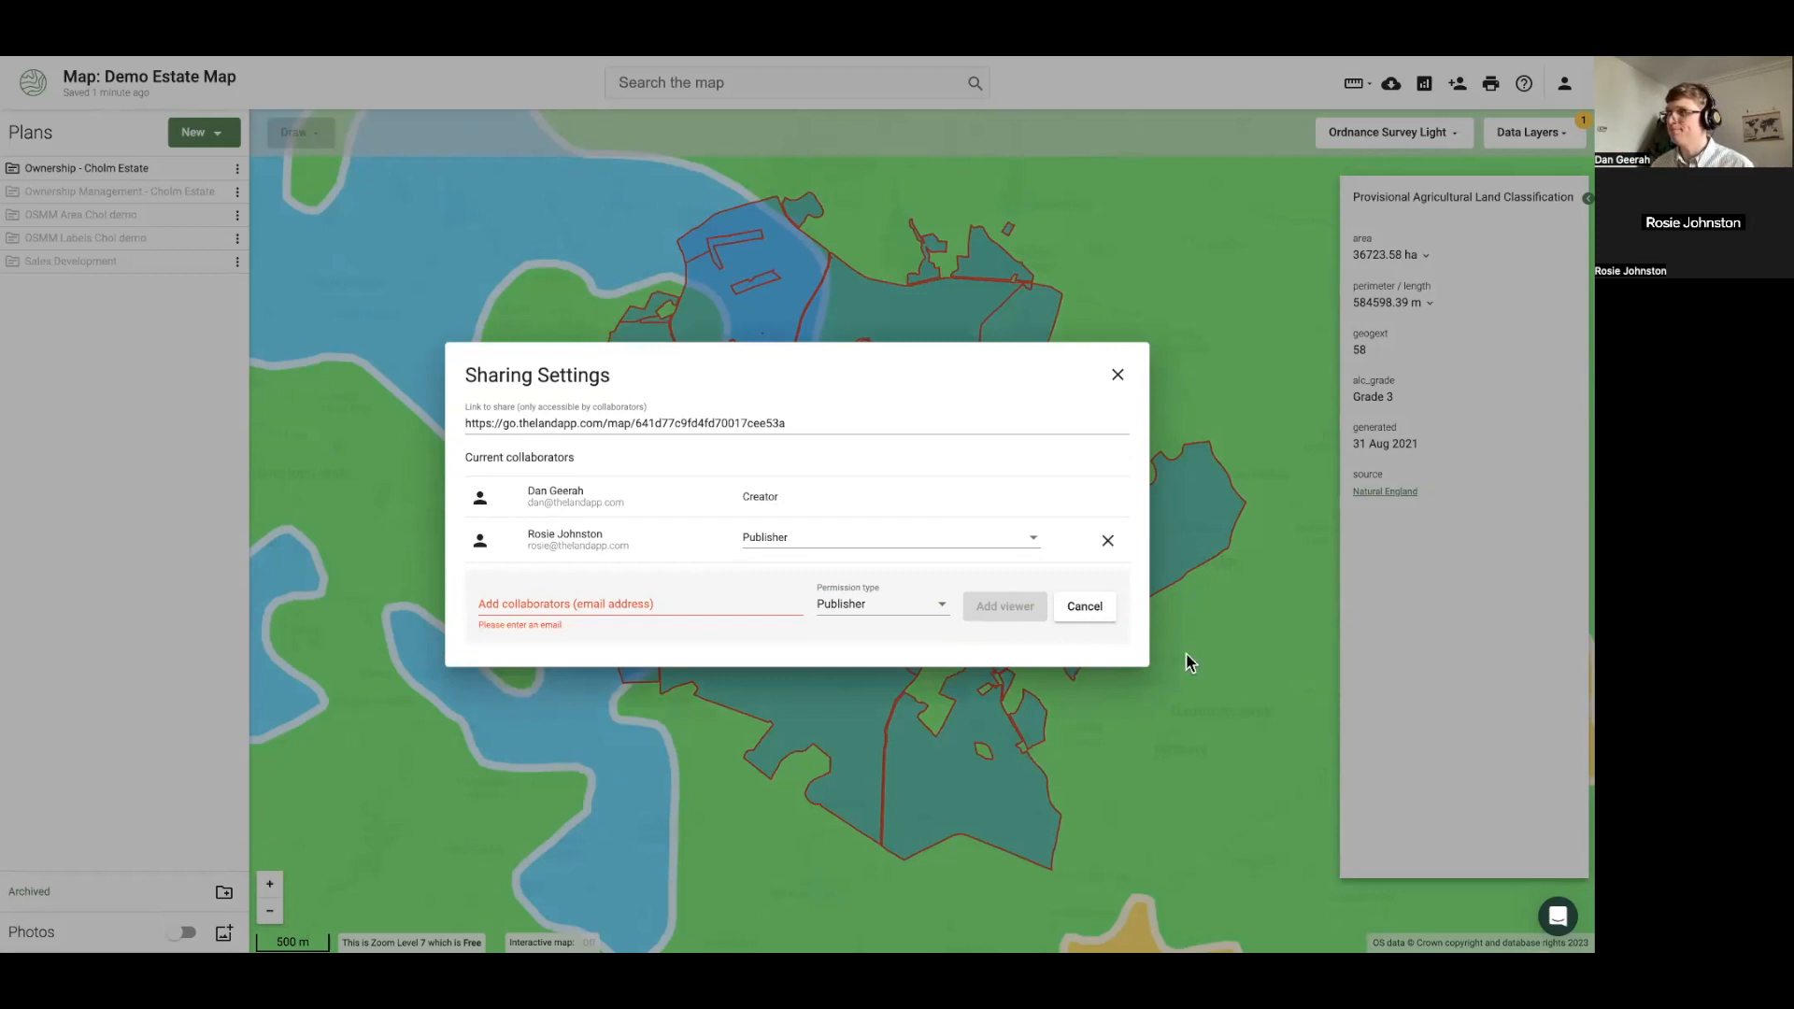
pyautogui.click(1090, 612)
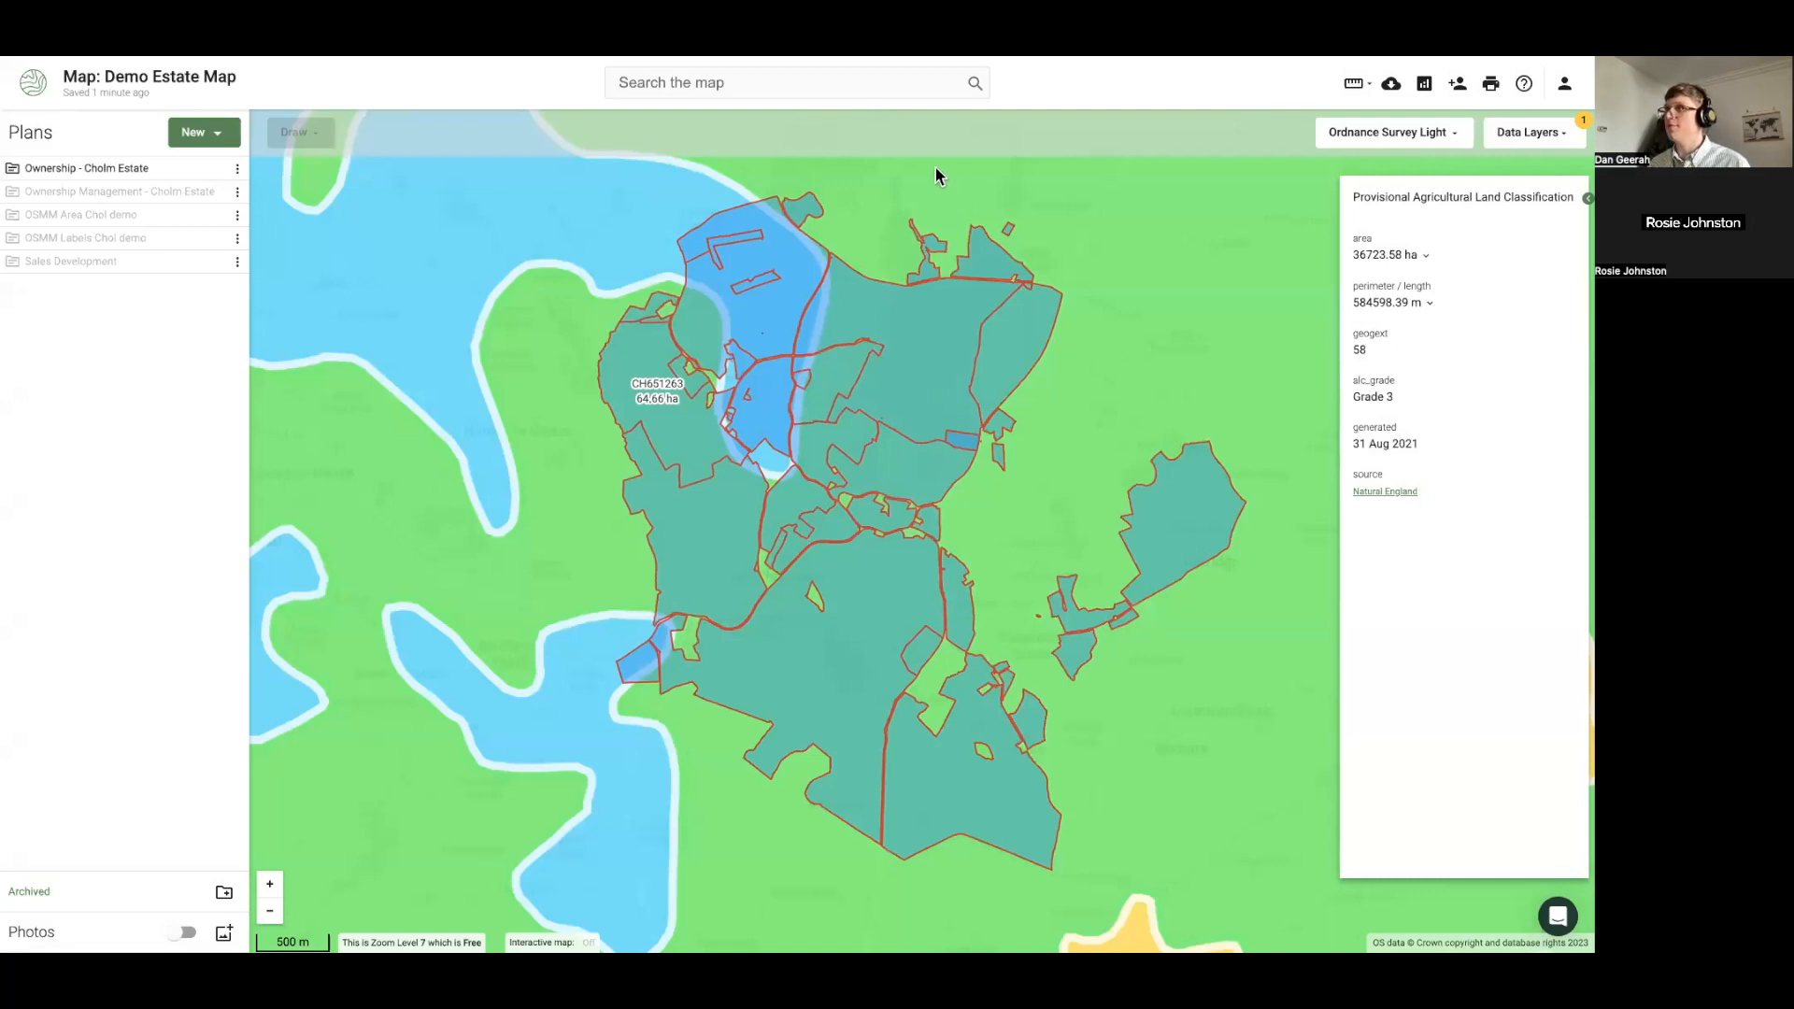
pyautogui.hotkey('ctrl', 'Right')
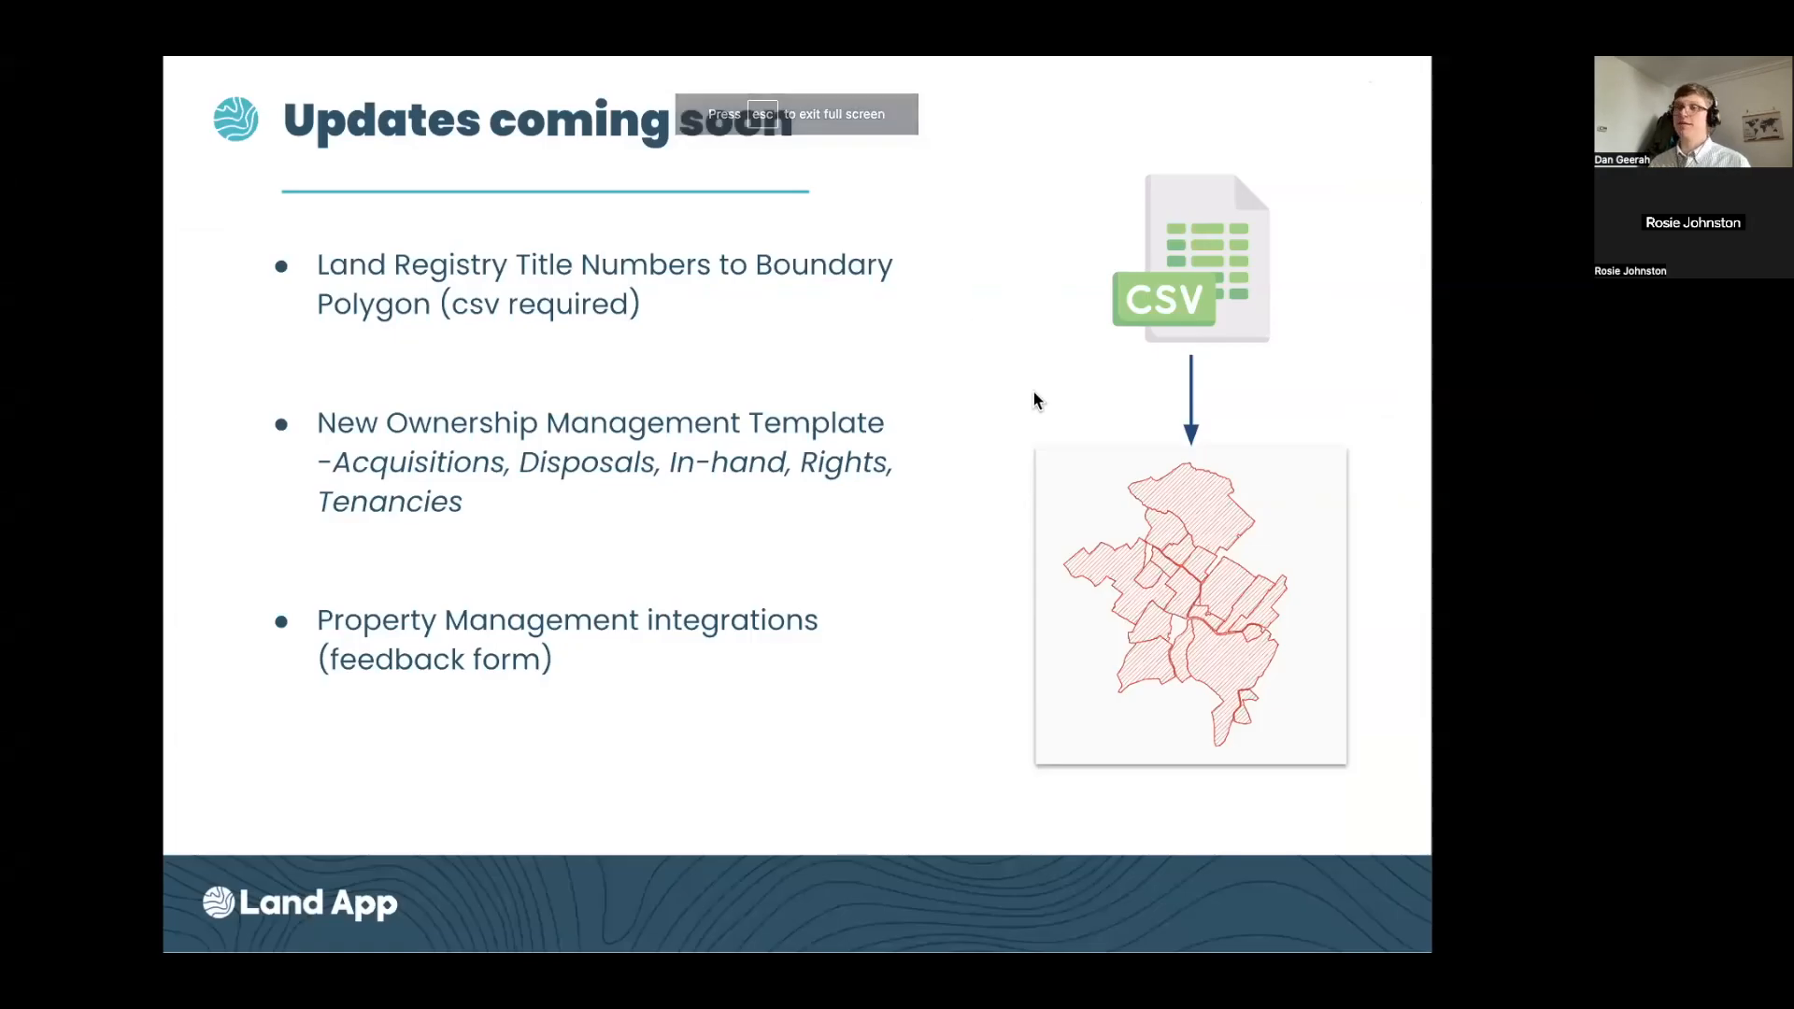
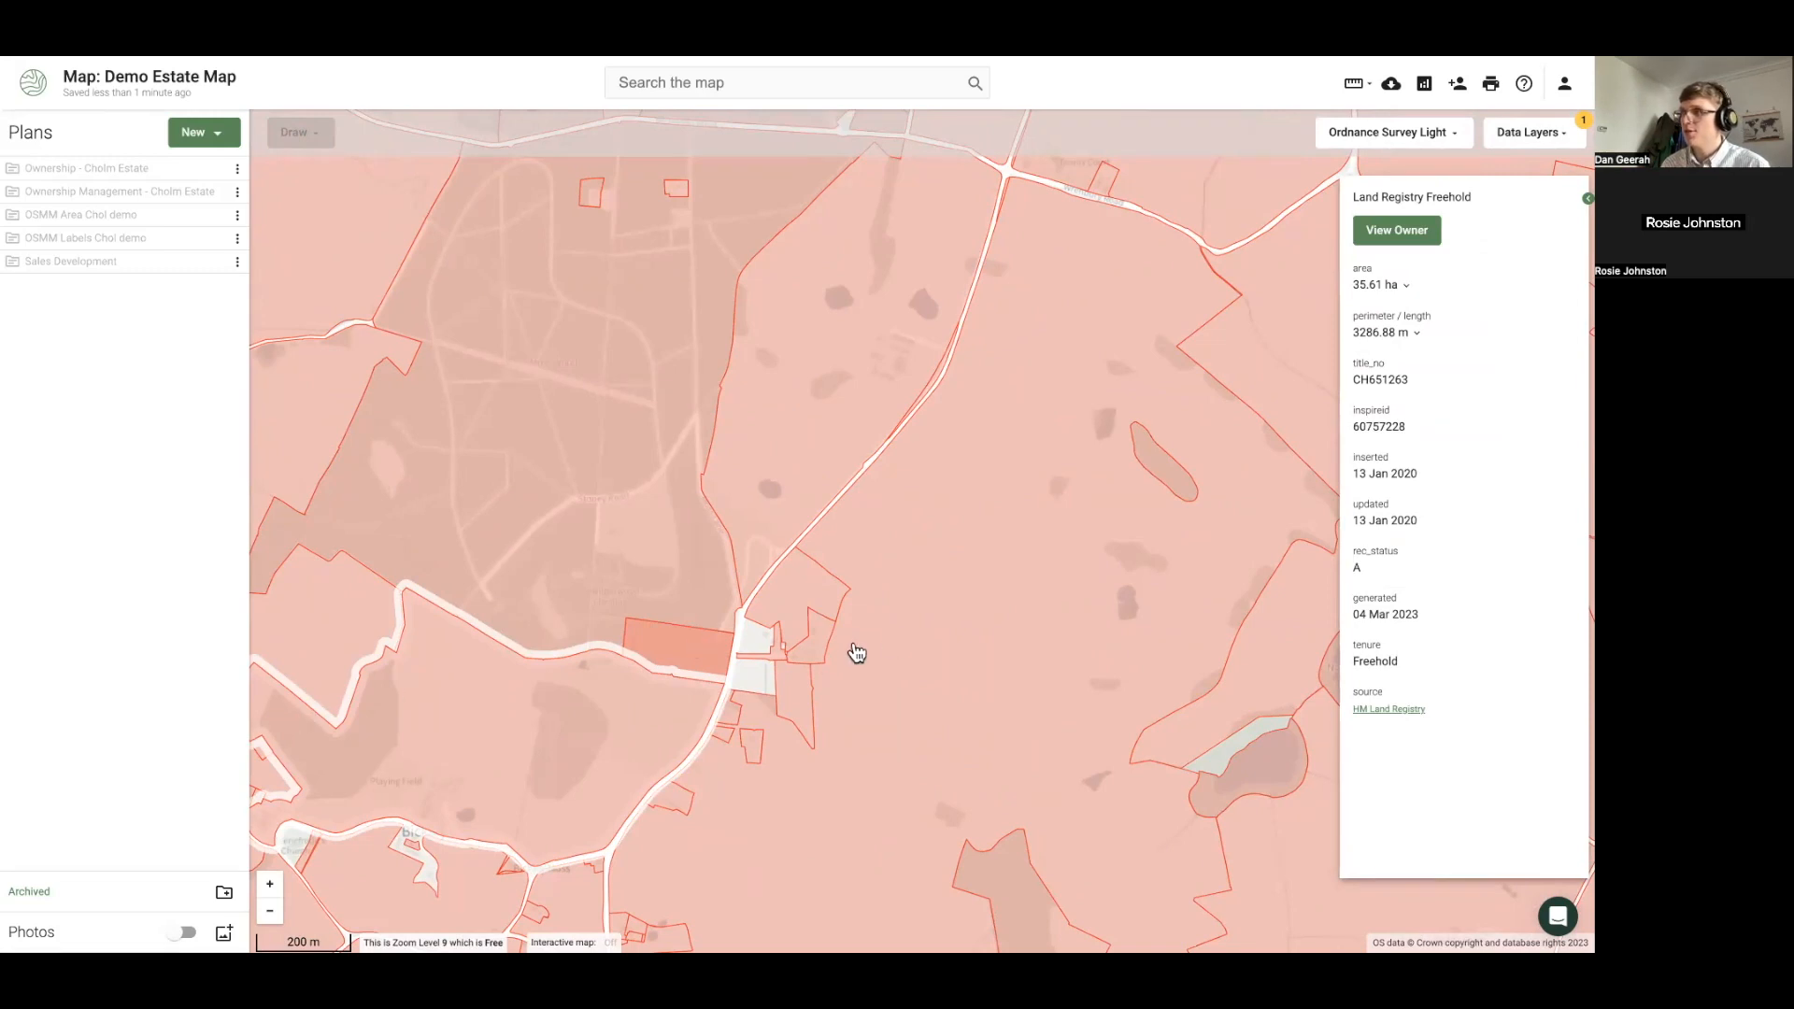
# Close the parcel details and switch on the 'reg' search's Land Registry Other and Leasehold layers
pyautogui.click(761, 681)
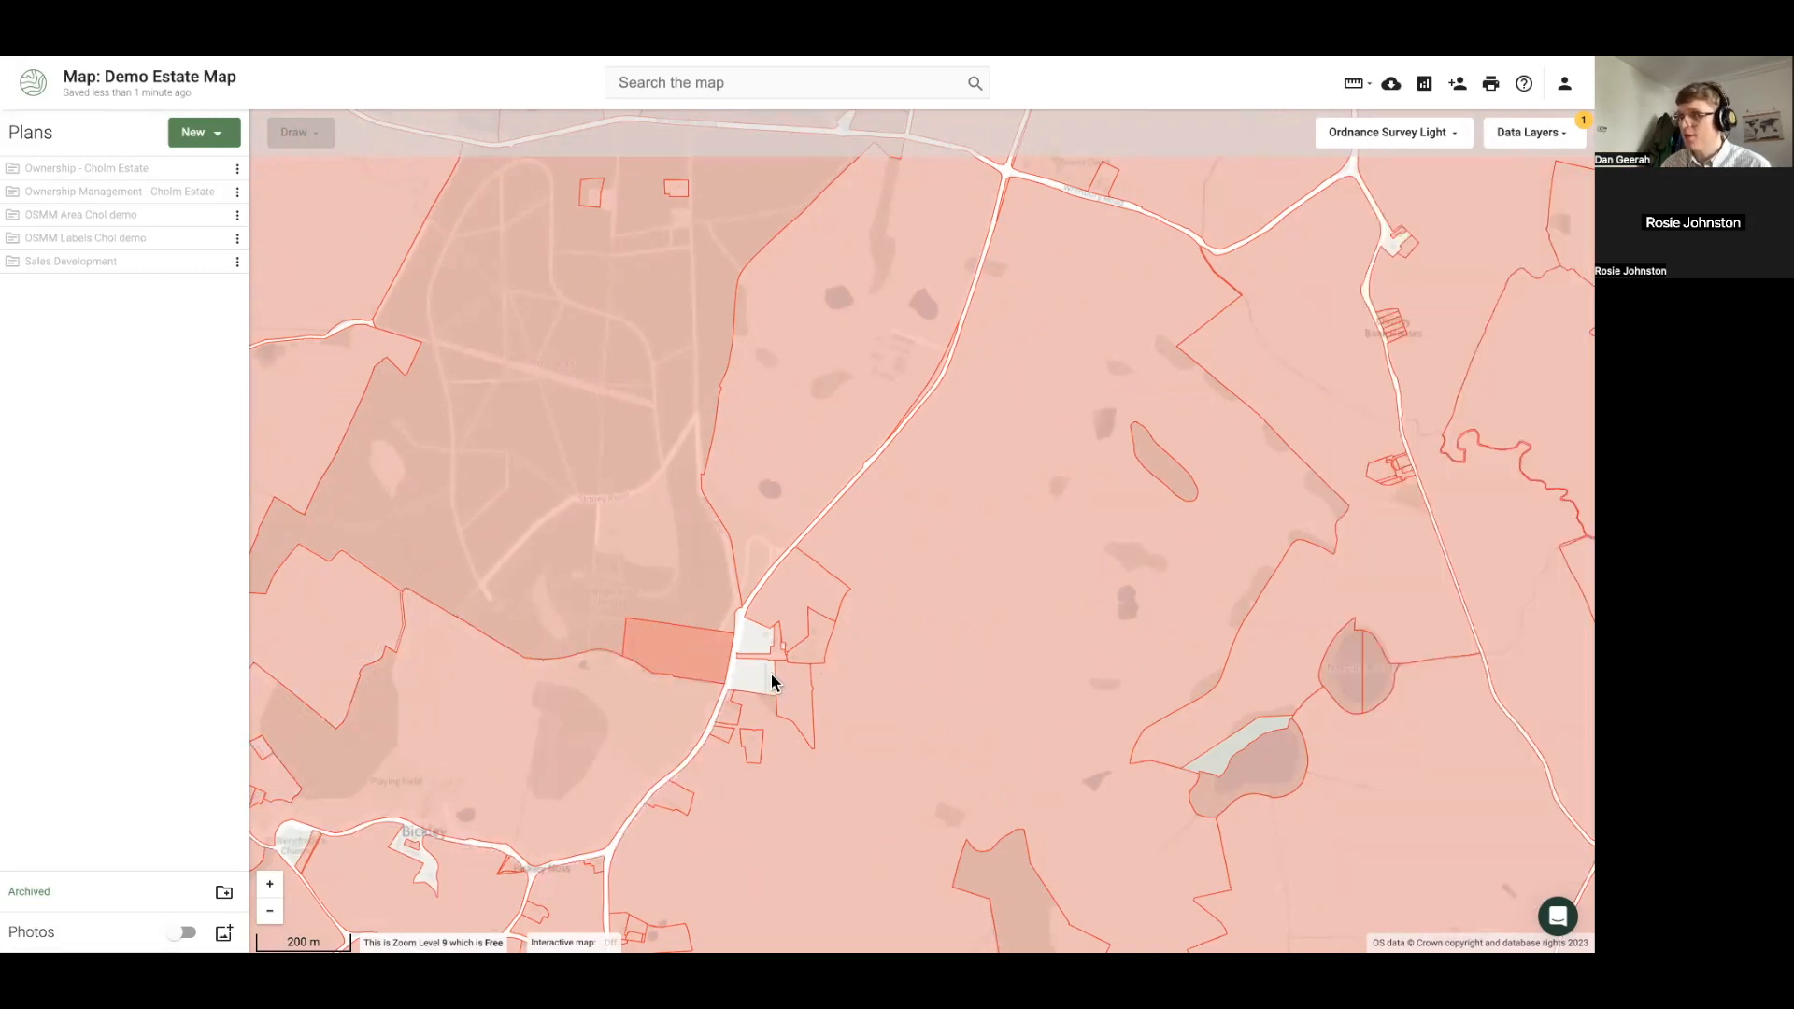
pyautogui.scroll(2, 771, 681)
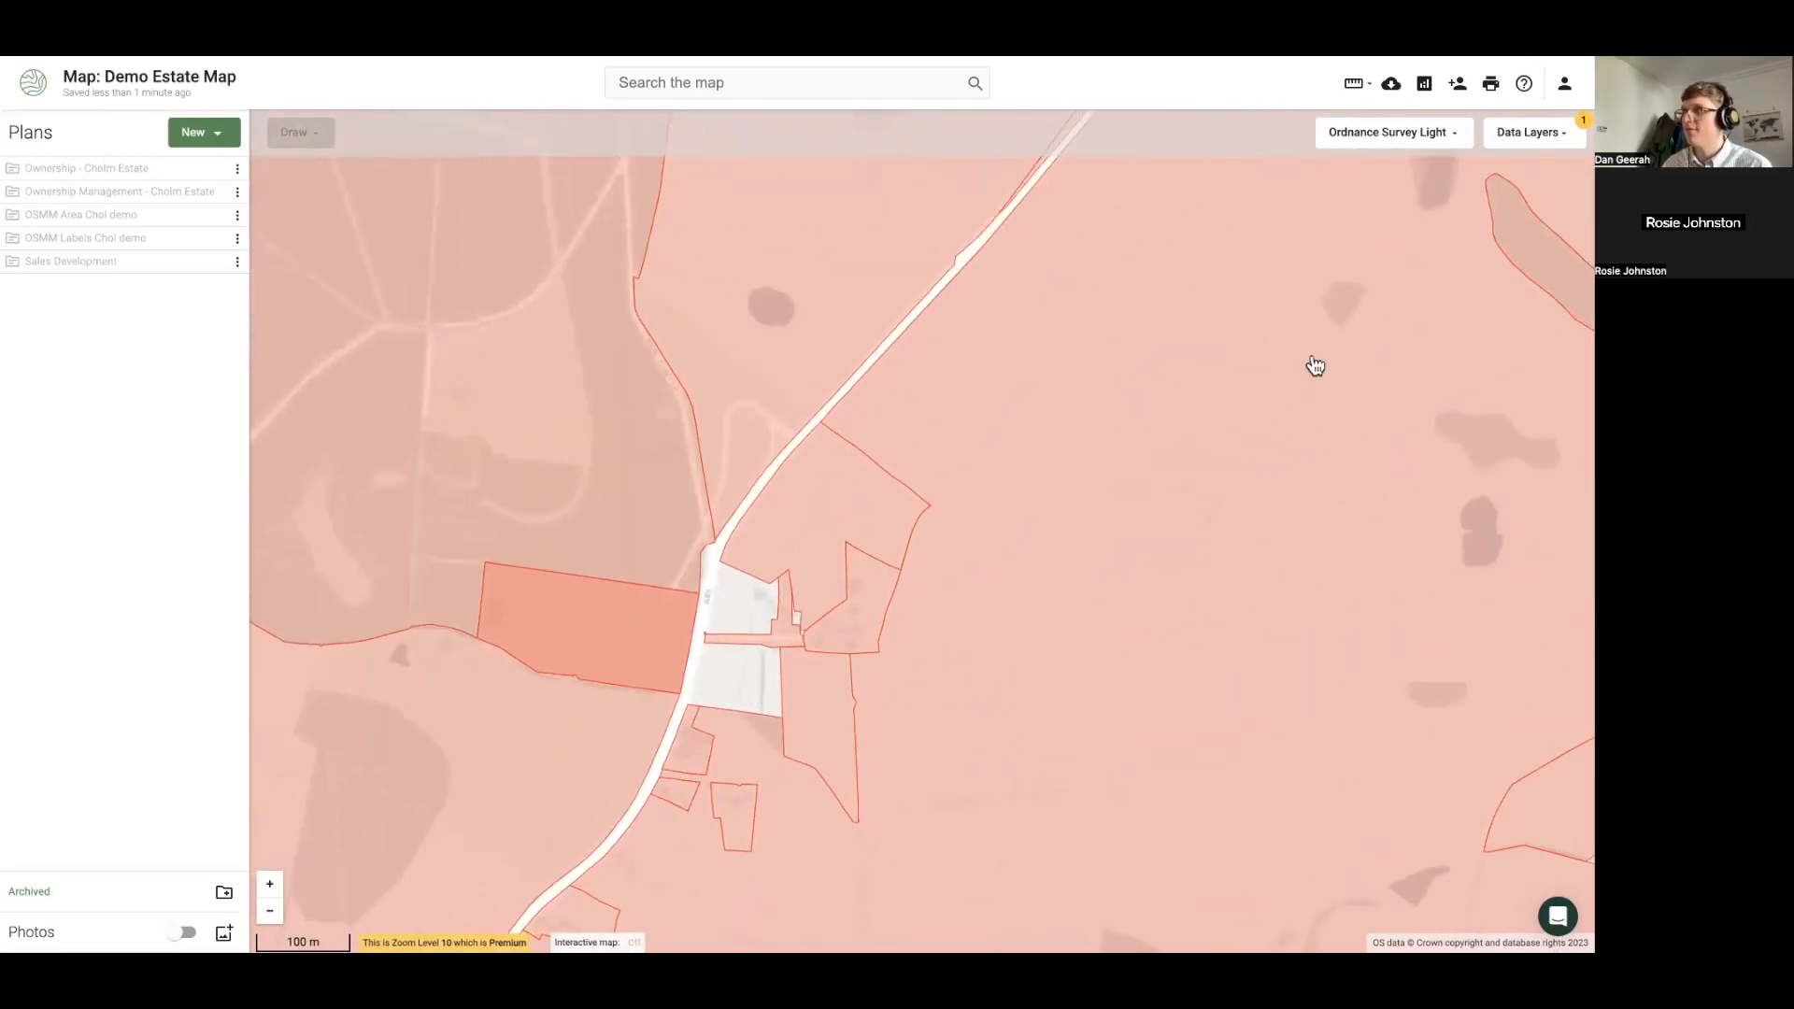
pyautogui.click(1531, 131)
pyautogui.press('BackSpace')
pyautogui.press('BackSpace')
pyautogui.press('BackSpace')
pyautogui.press('BackSpace')
pyautogui.write('reg')
pyautogui.click(1405, 334)
pyautogui.click(1404, 385)
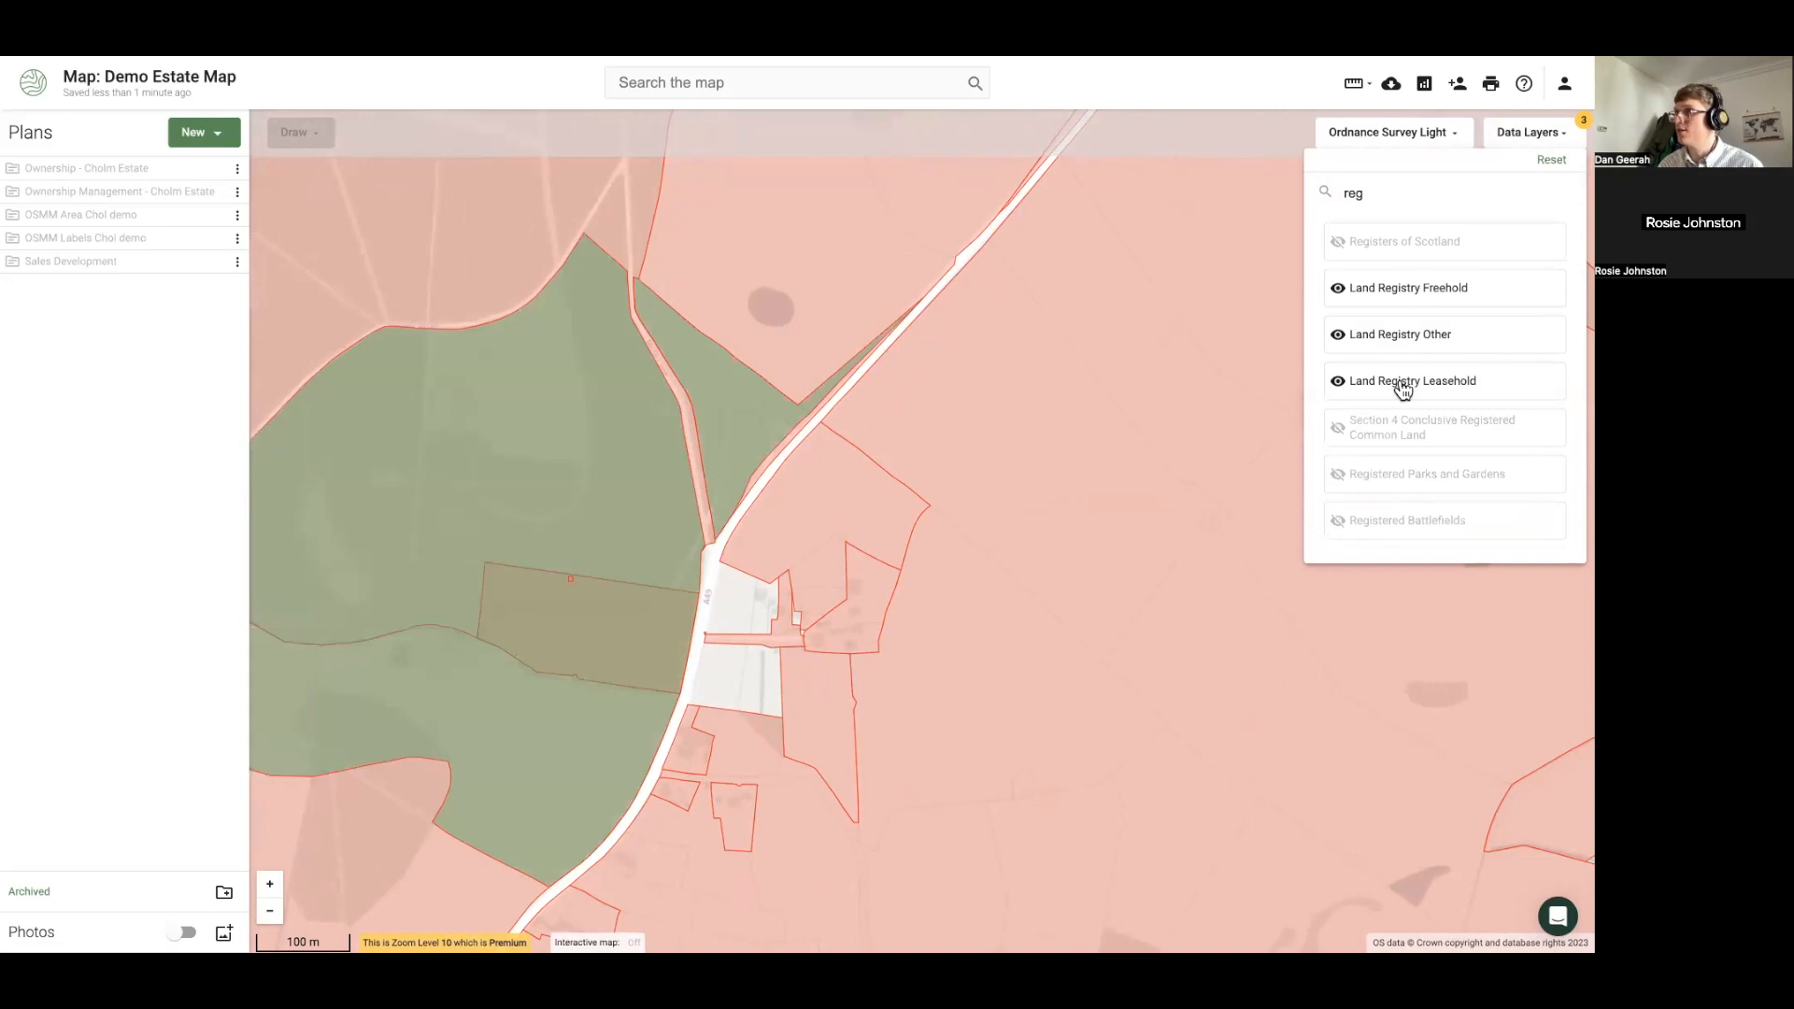
pyautogui.click(731, 675)
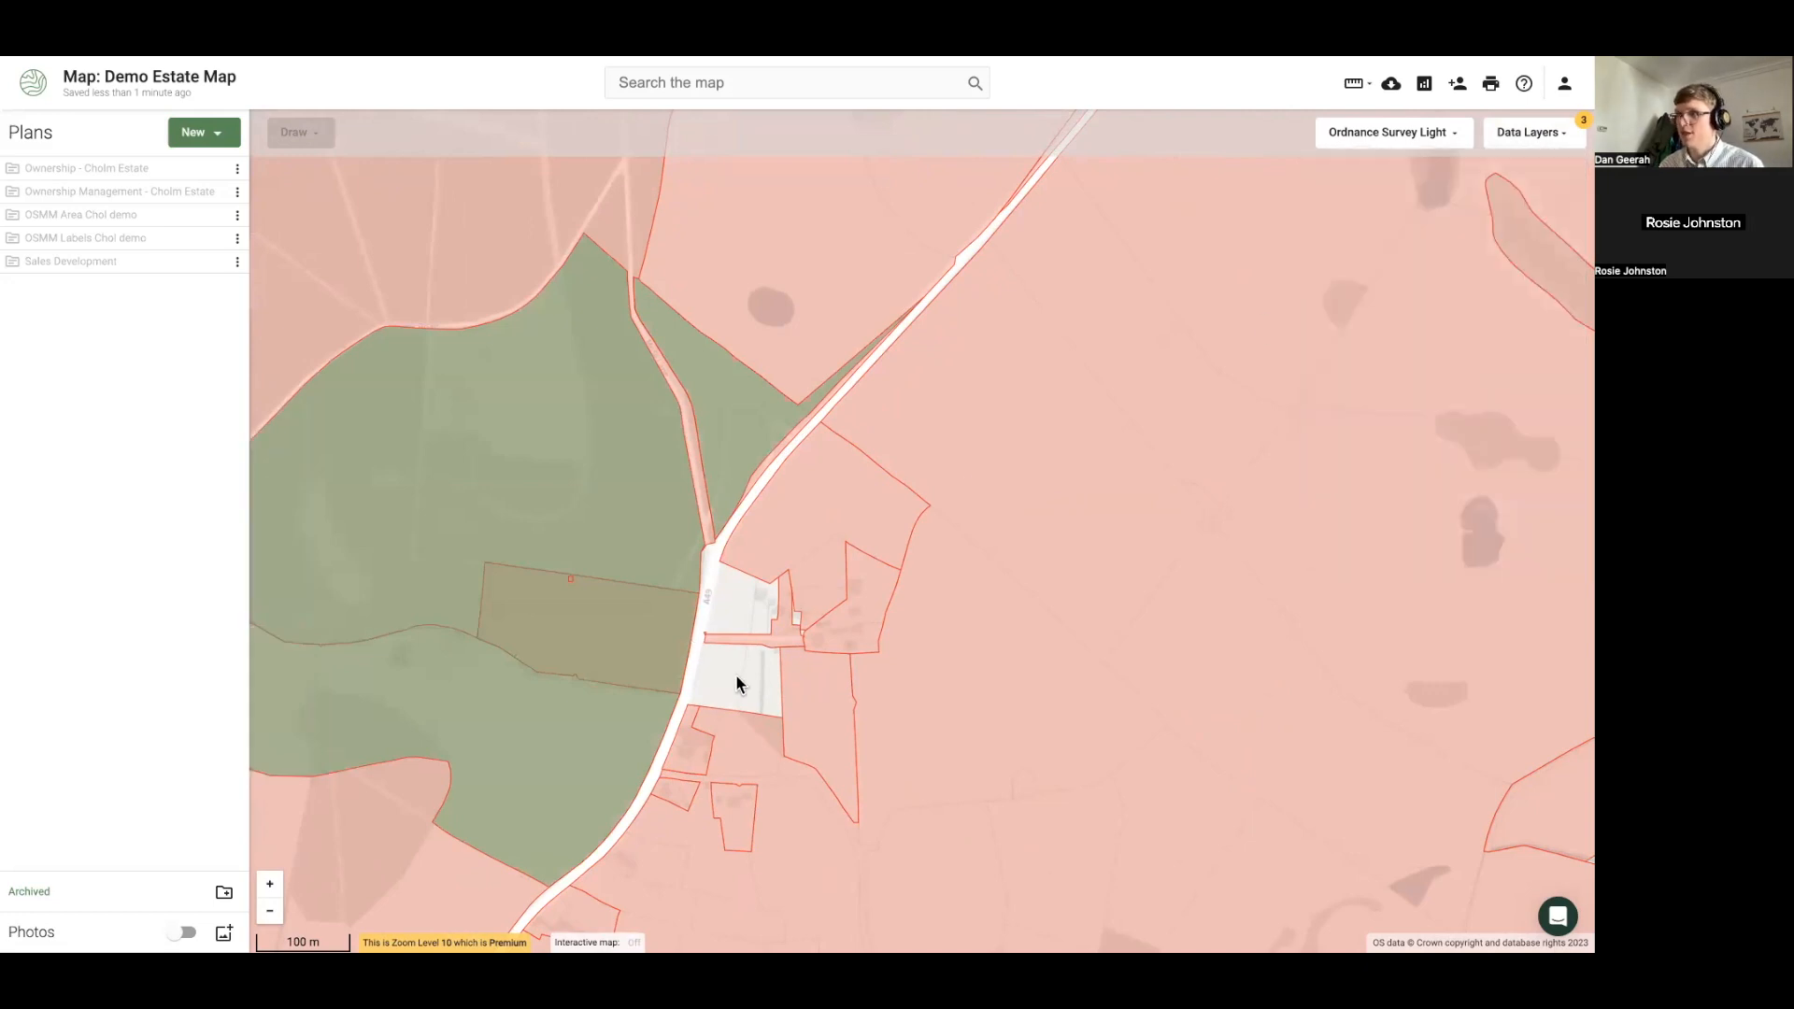
pyautogui.scroll(3, 738, 671)
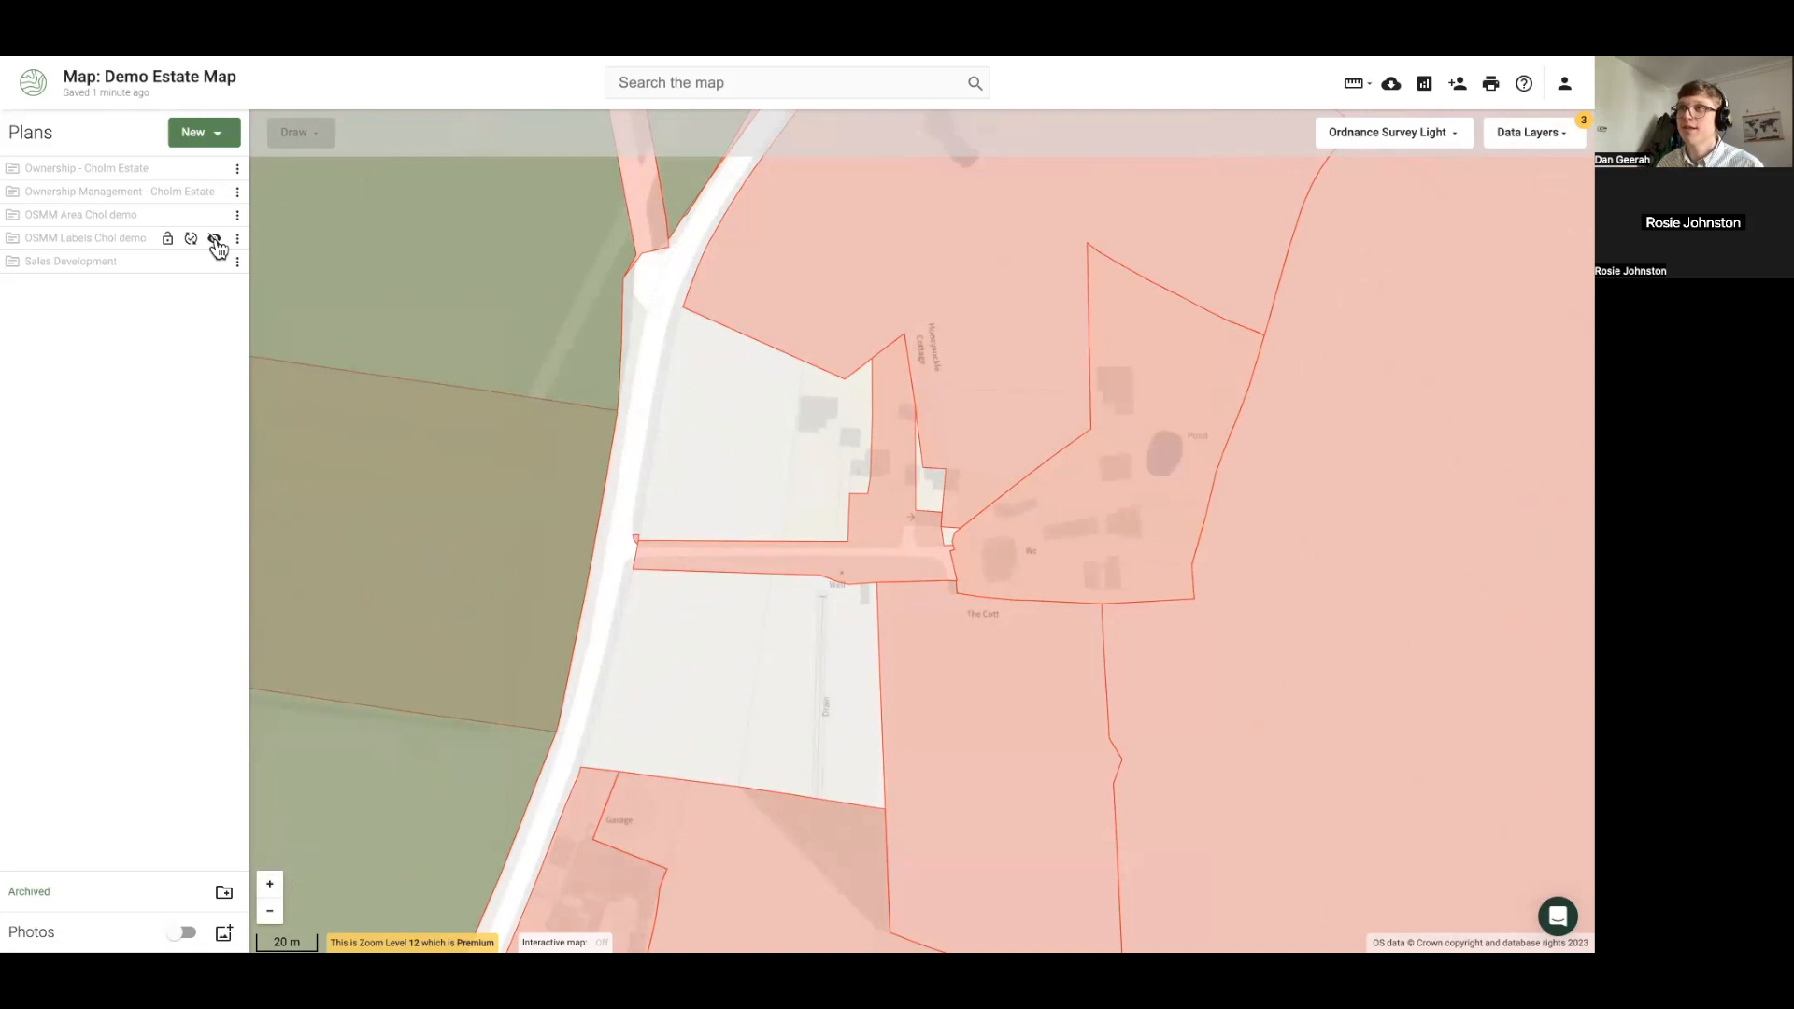
# Make the OSMM Area Chol demo plan visible on the map
pyautogui.click(215, 217)
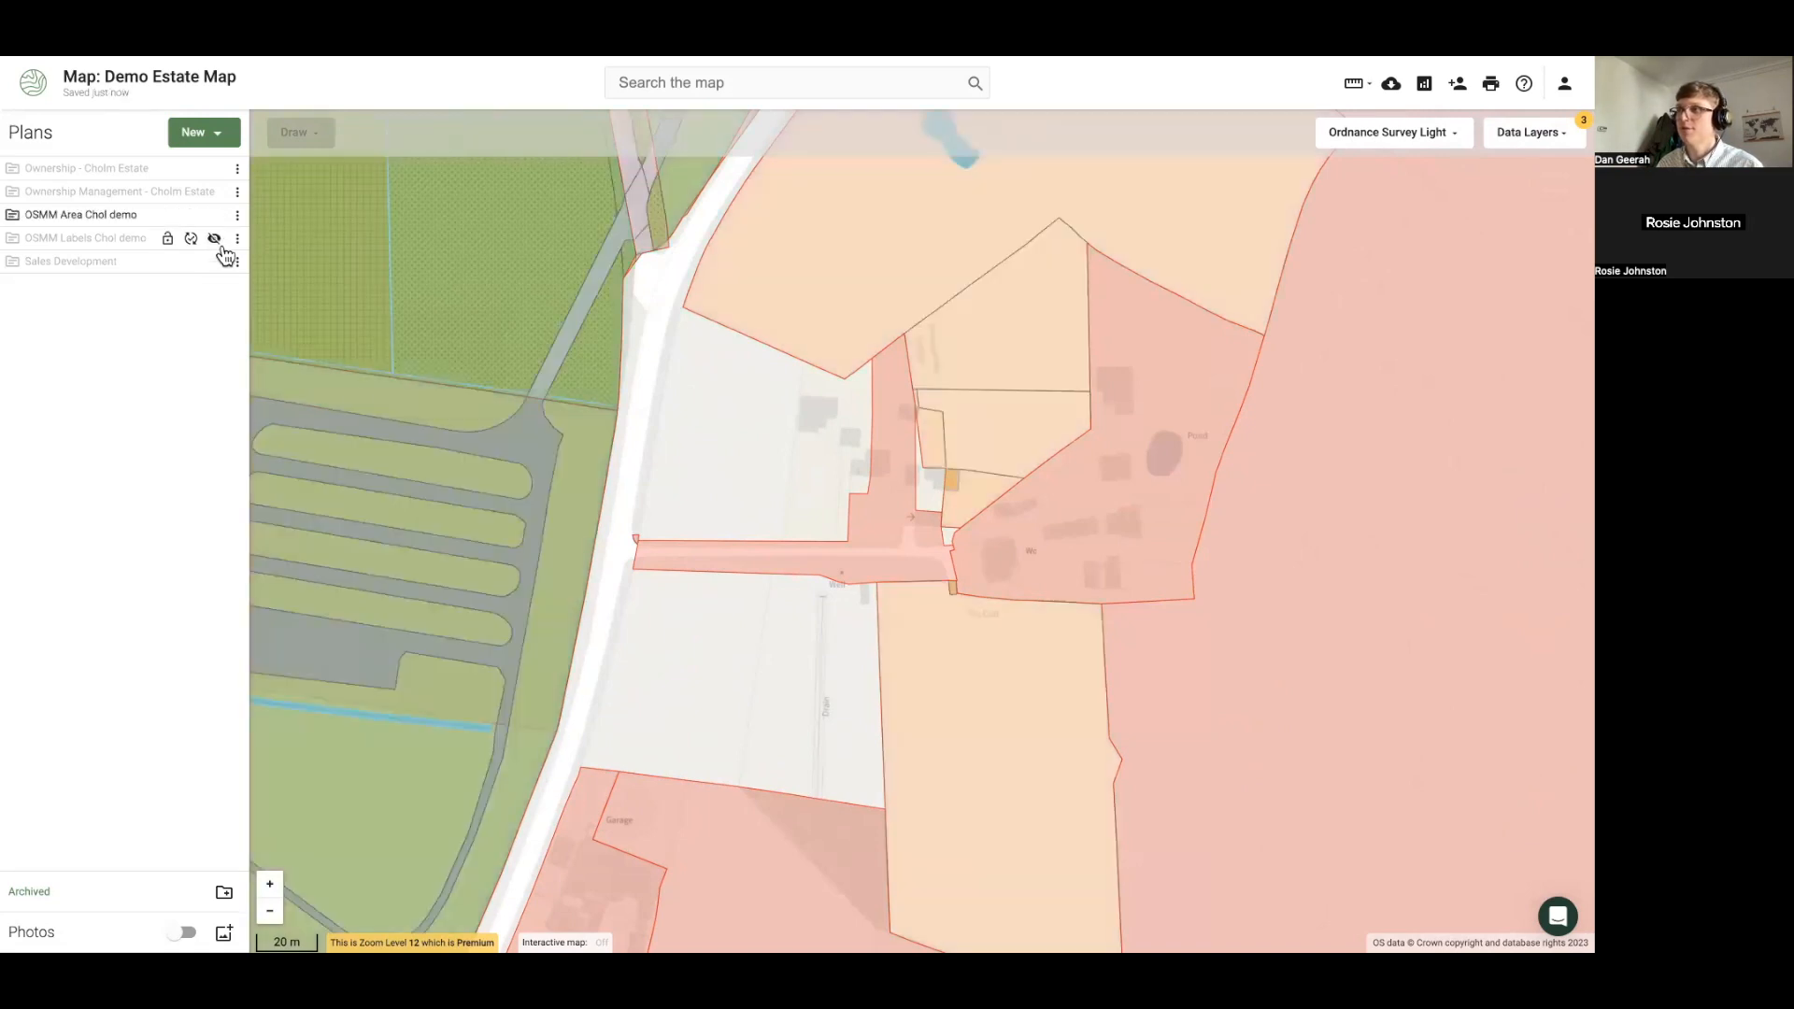
pyautogui.scroll(-2, 384, 444)
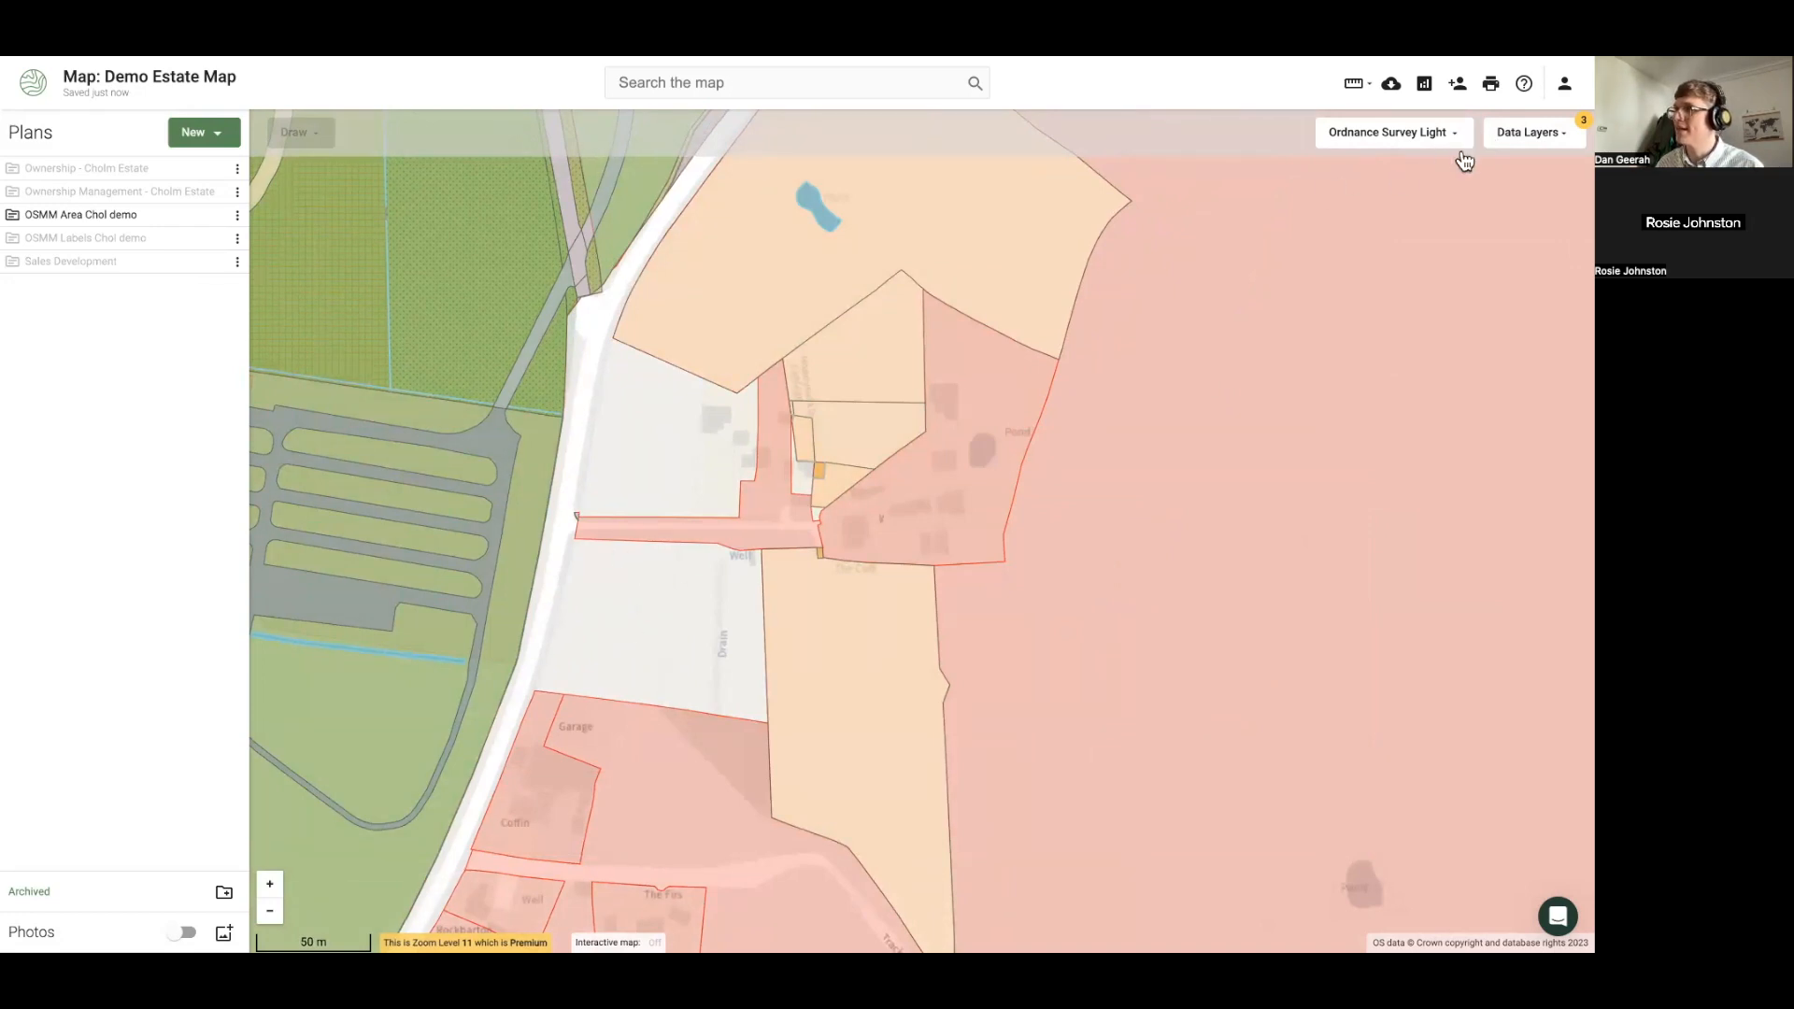
pyautogui.click(1526, 136)
pyautogui.click(821, 609)
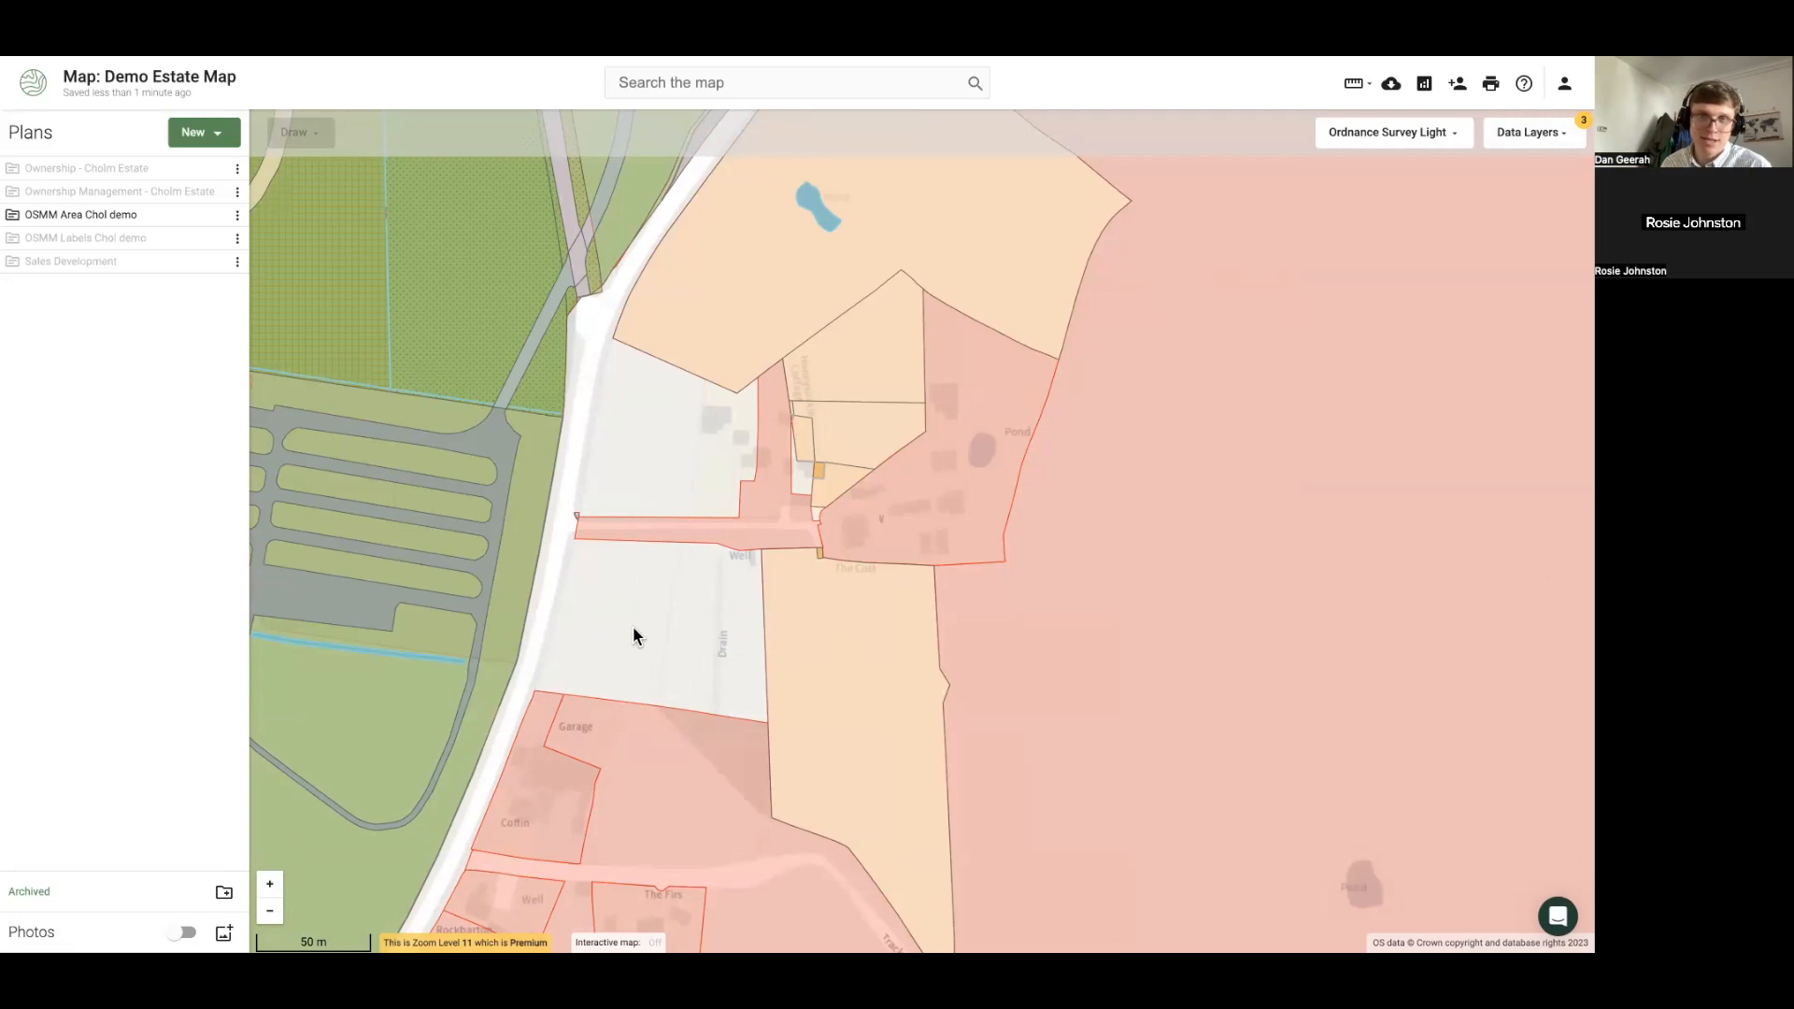
# Turn off all active data layers with Reset
pyautogui.scroll(-1, 369, 648)
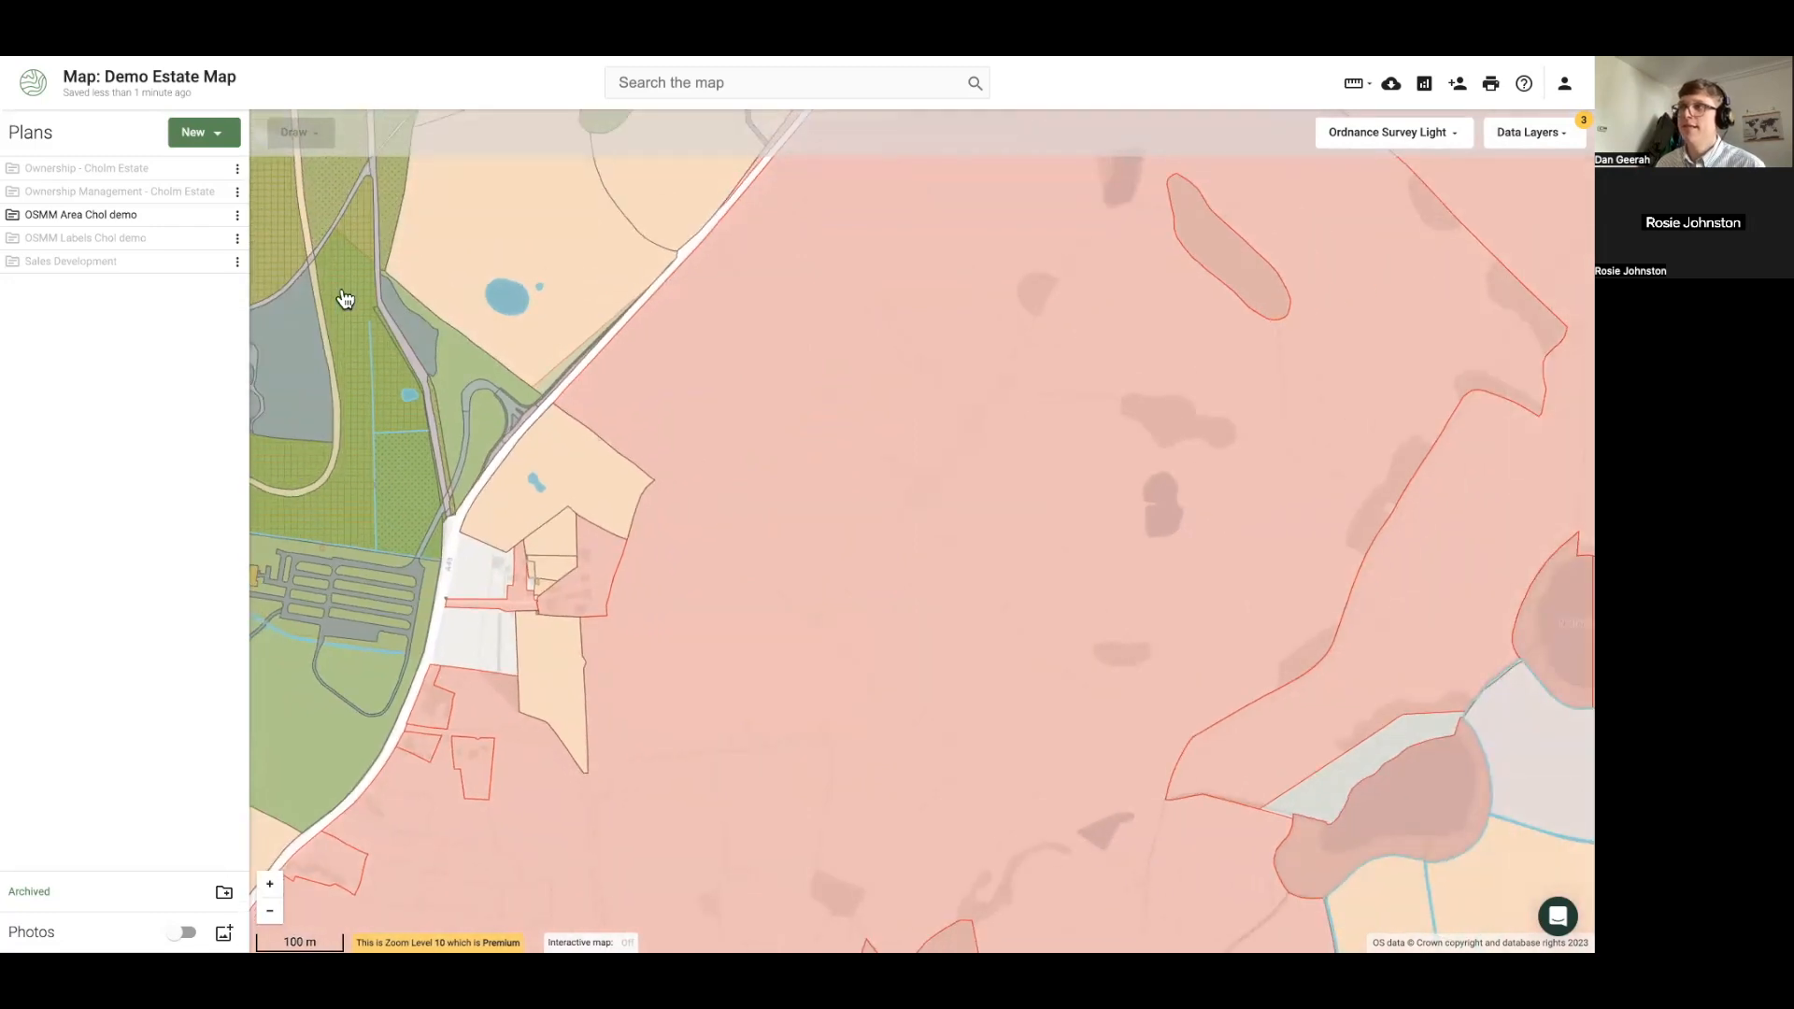
pyautogui.moveTo(345, 299); pyautogui.dragTo(533, 372)
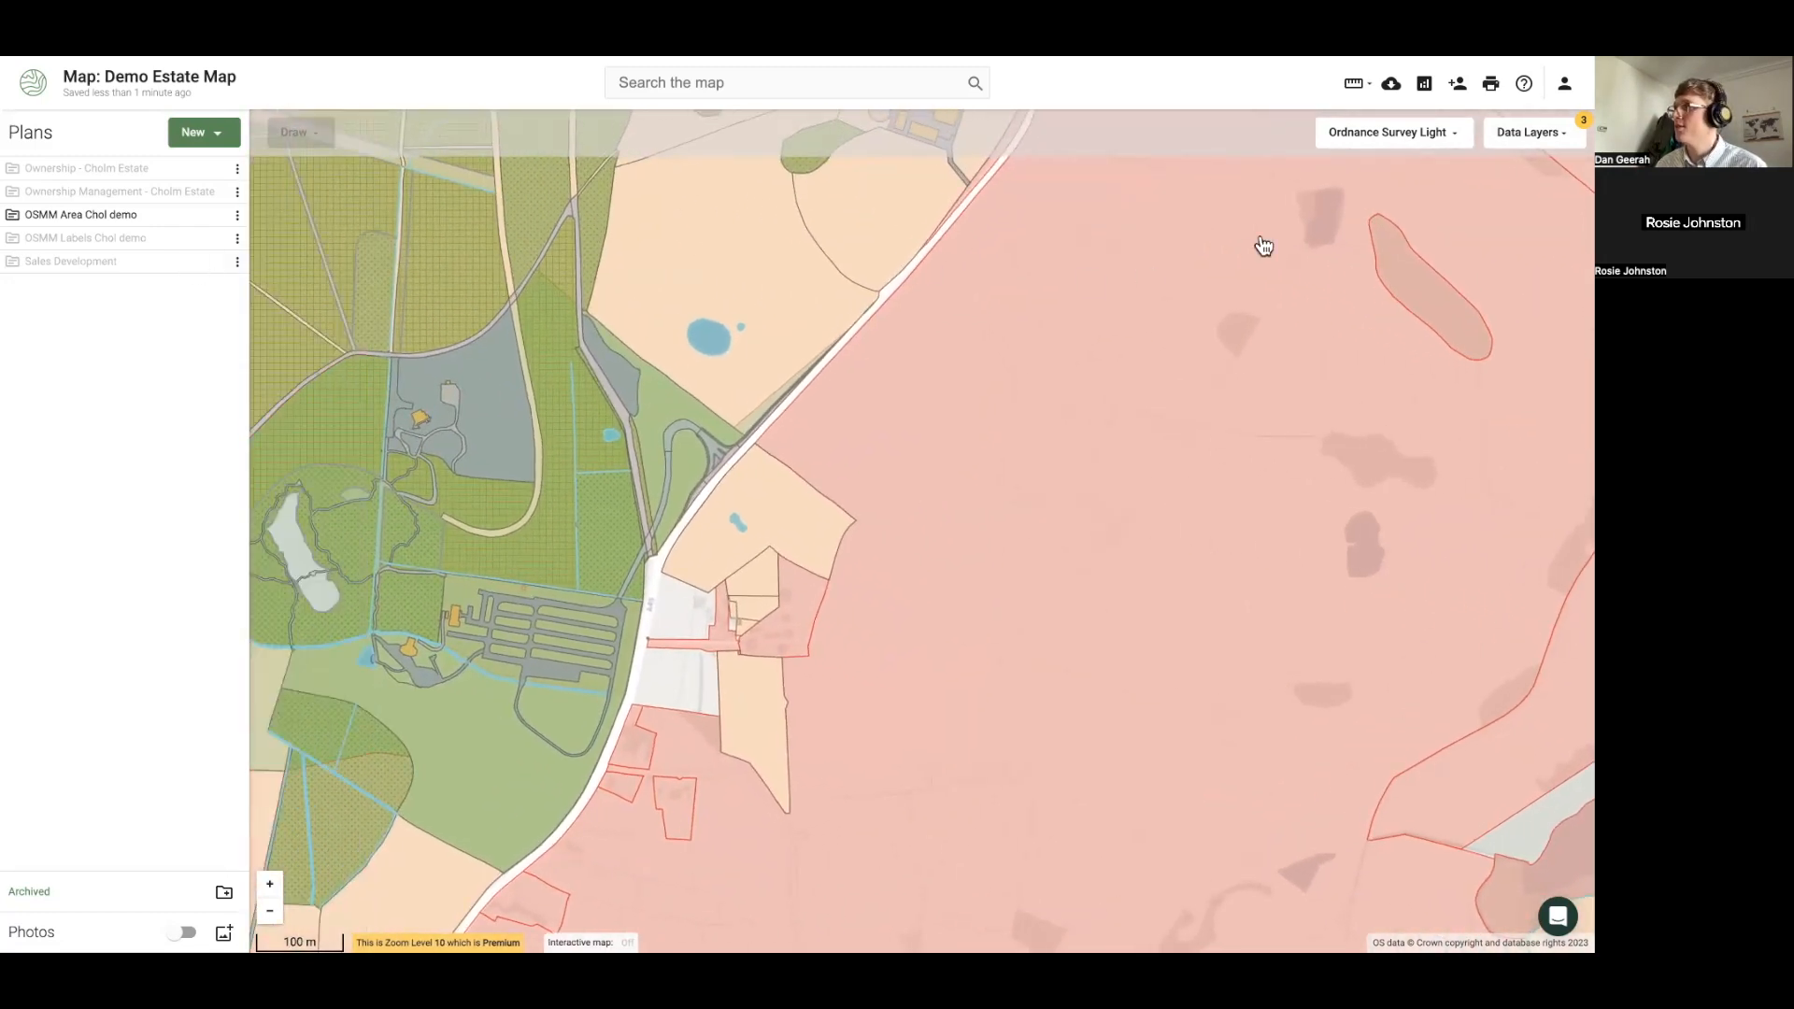
pyautogui.click(1506, 143)
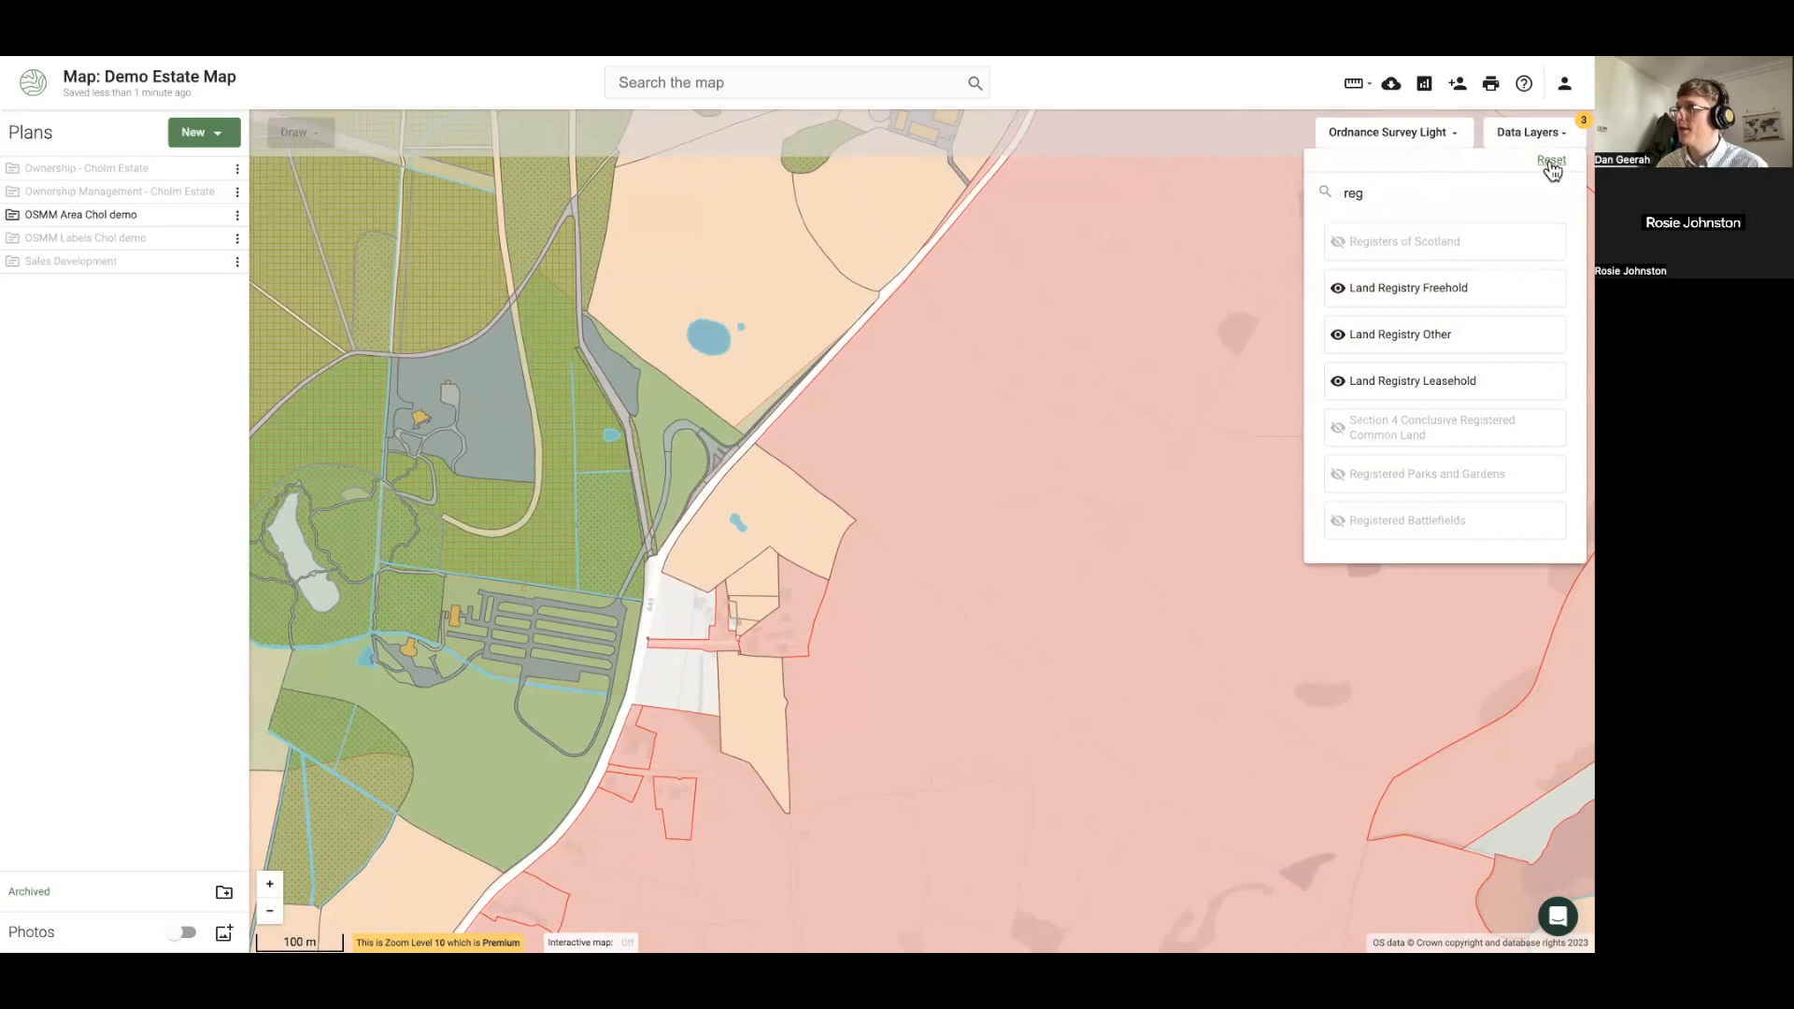
pyautogui.click(1551, 162)
pyautogui.click(991, 485)
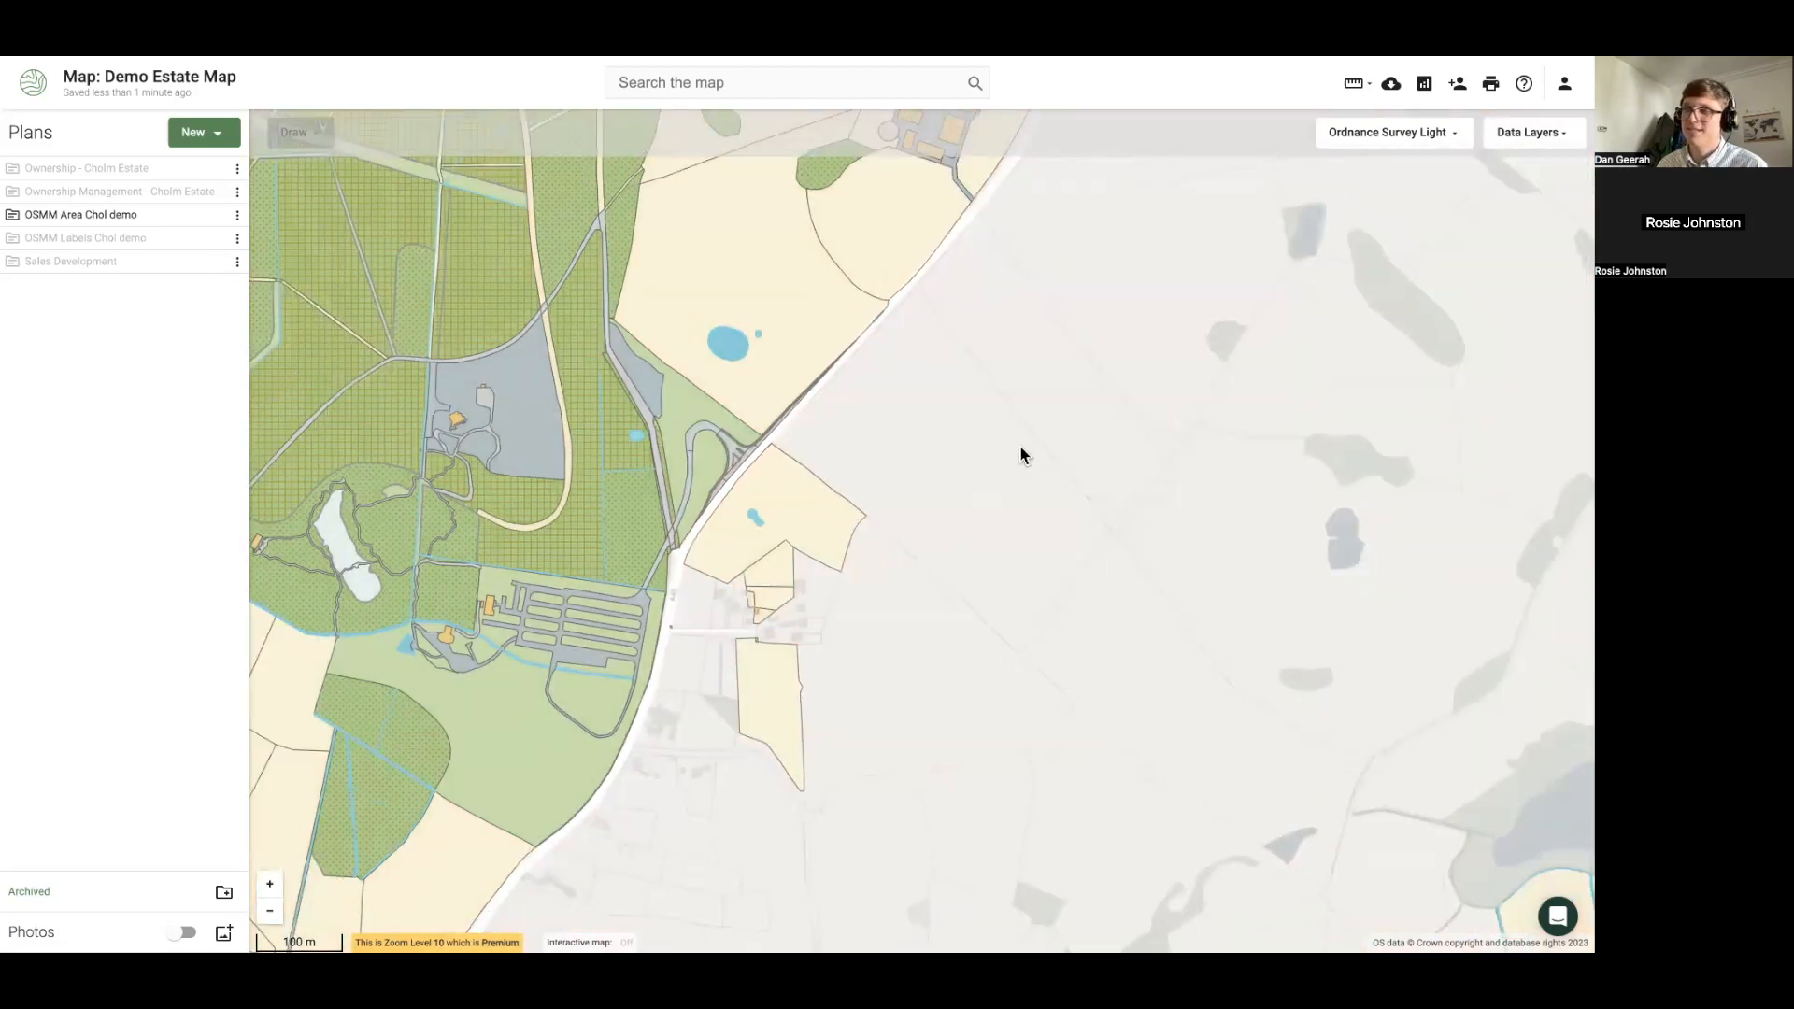
# Pan west and select the large 12.77 ha Agricultural Land field
pyautogui.moveTo(689, 533); pyautogui.dragTo(1179, 439)
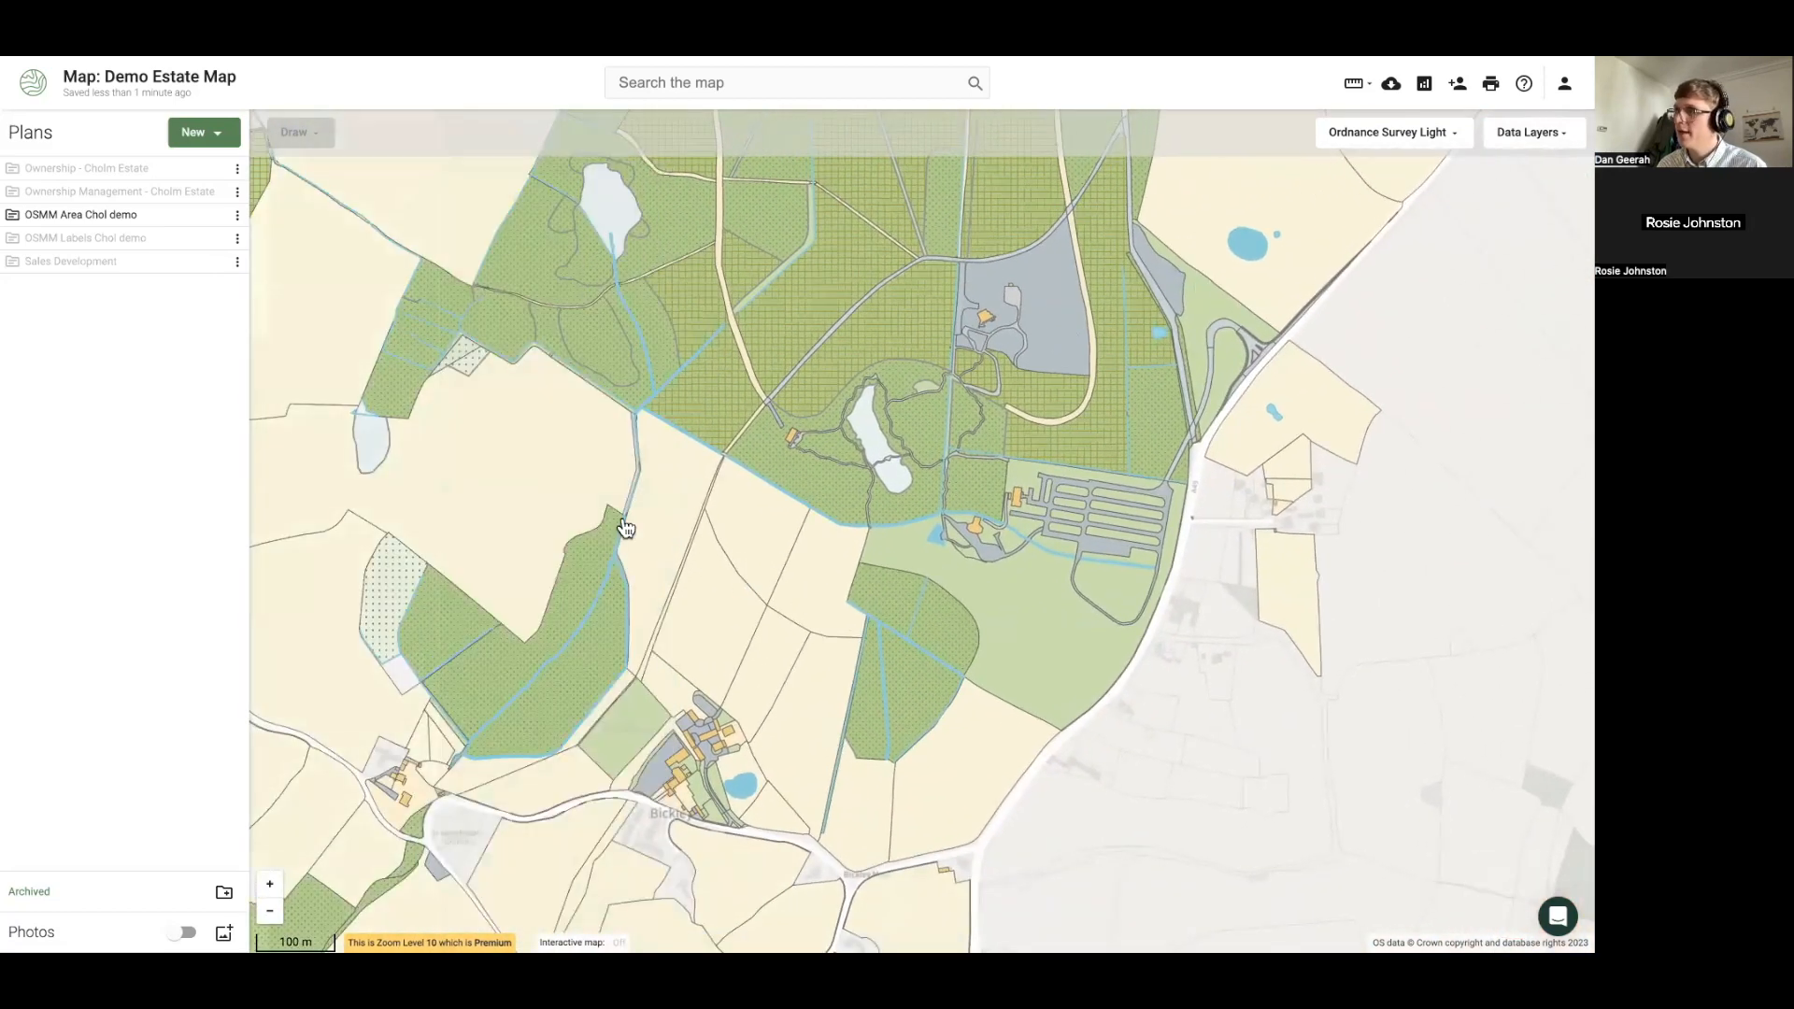
pyautogui.moveTo(435, 505); pyautogui.dragTo(552, 517)
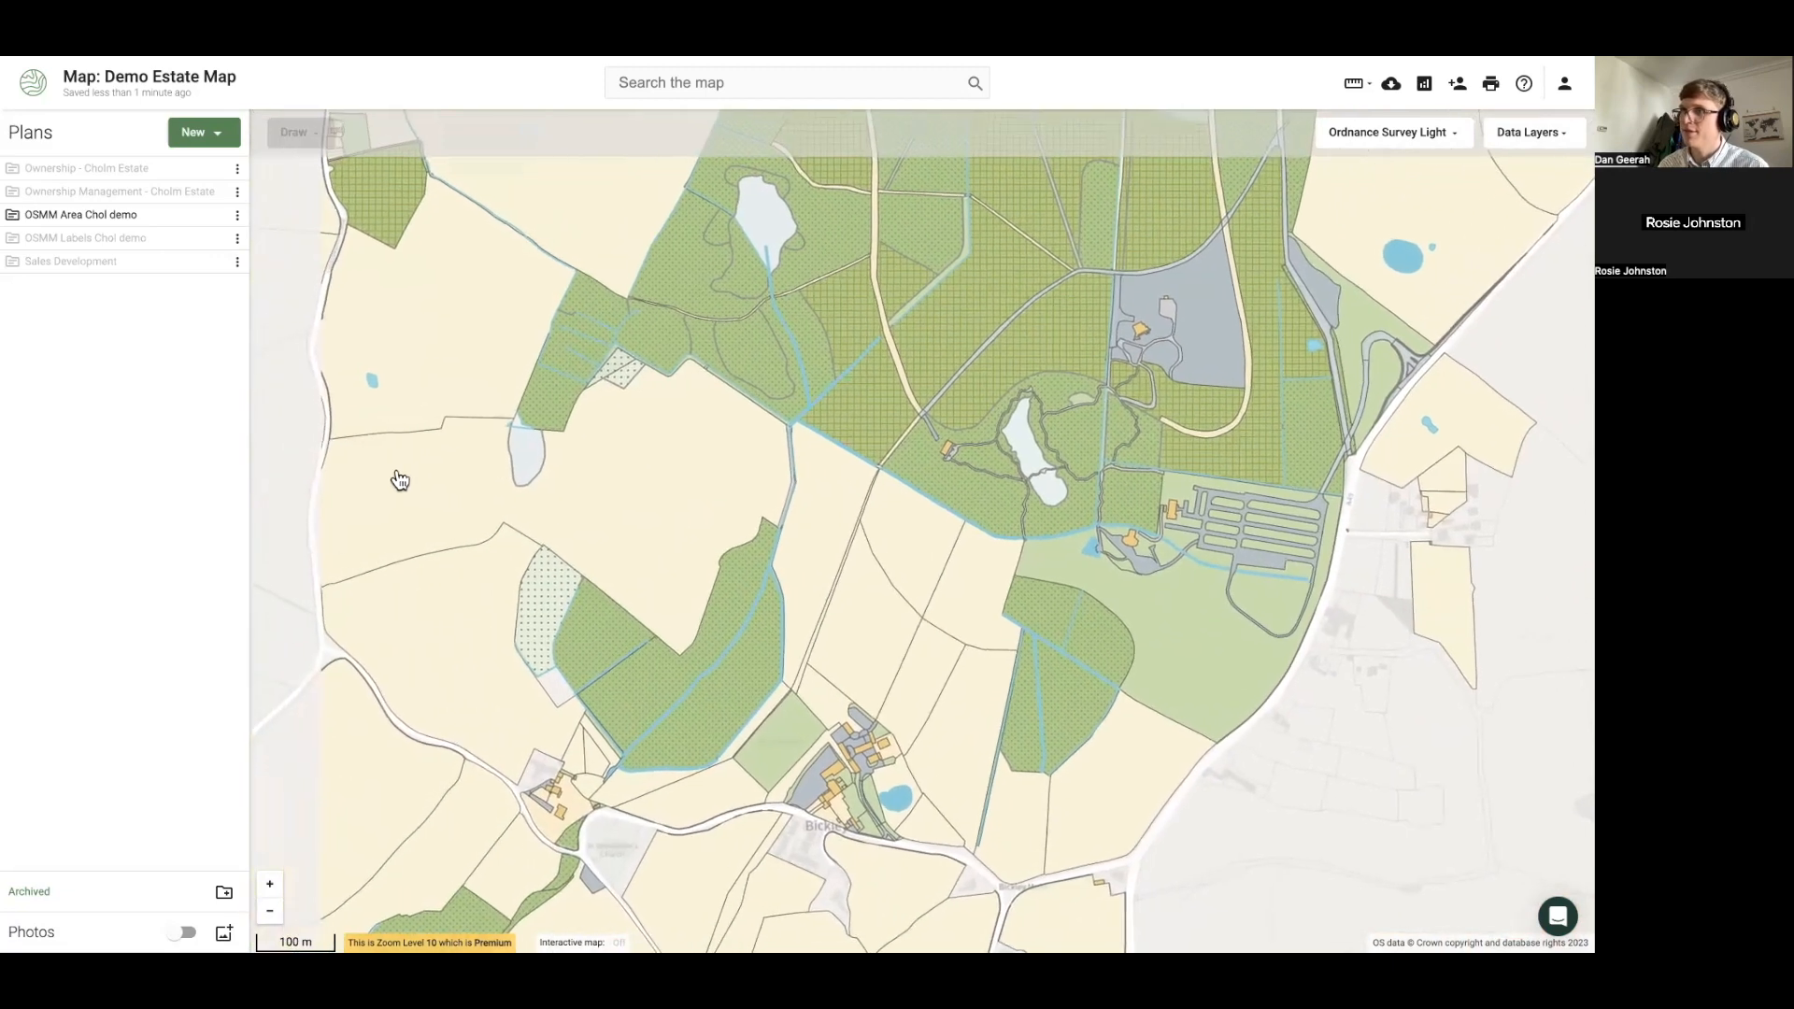
pyautogui.scroll(1, 453, 502)
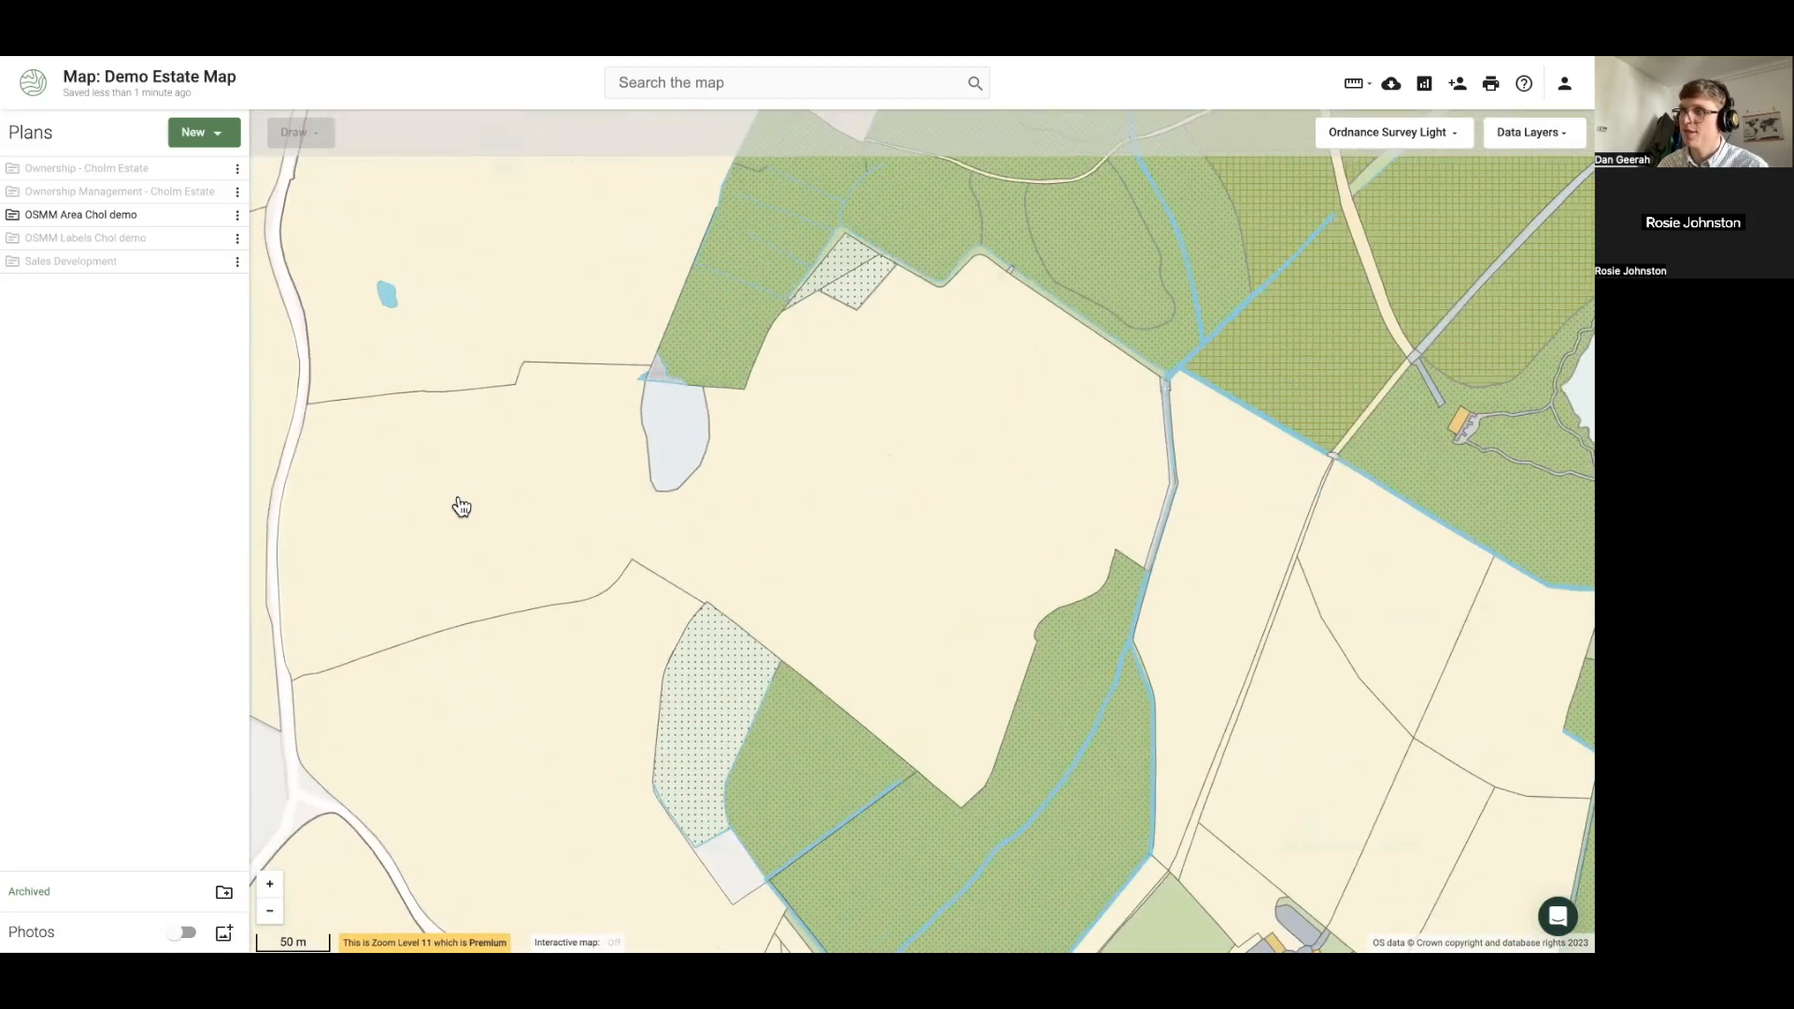
pyautogui.moveTo(461, 507); pyautogui.dragTo(536, 505)
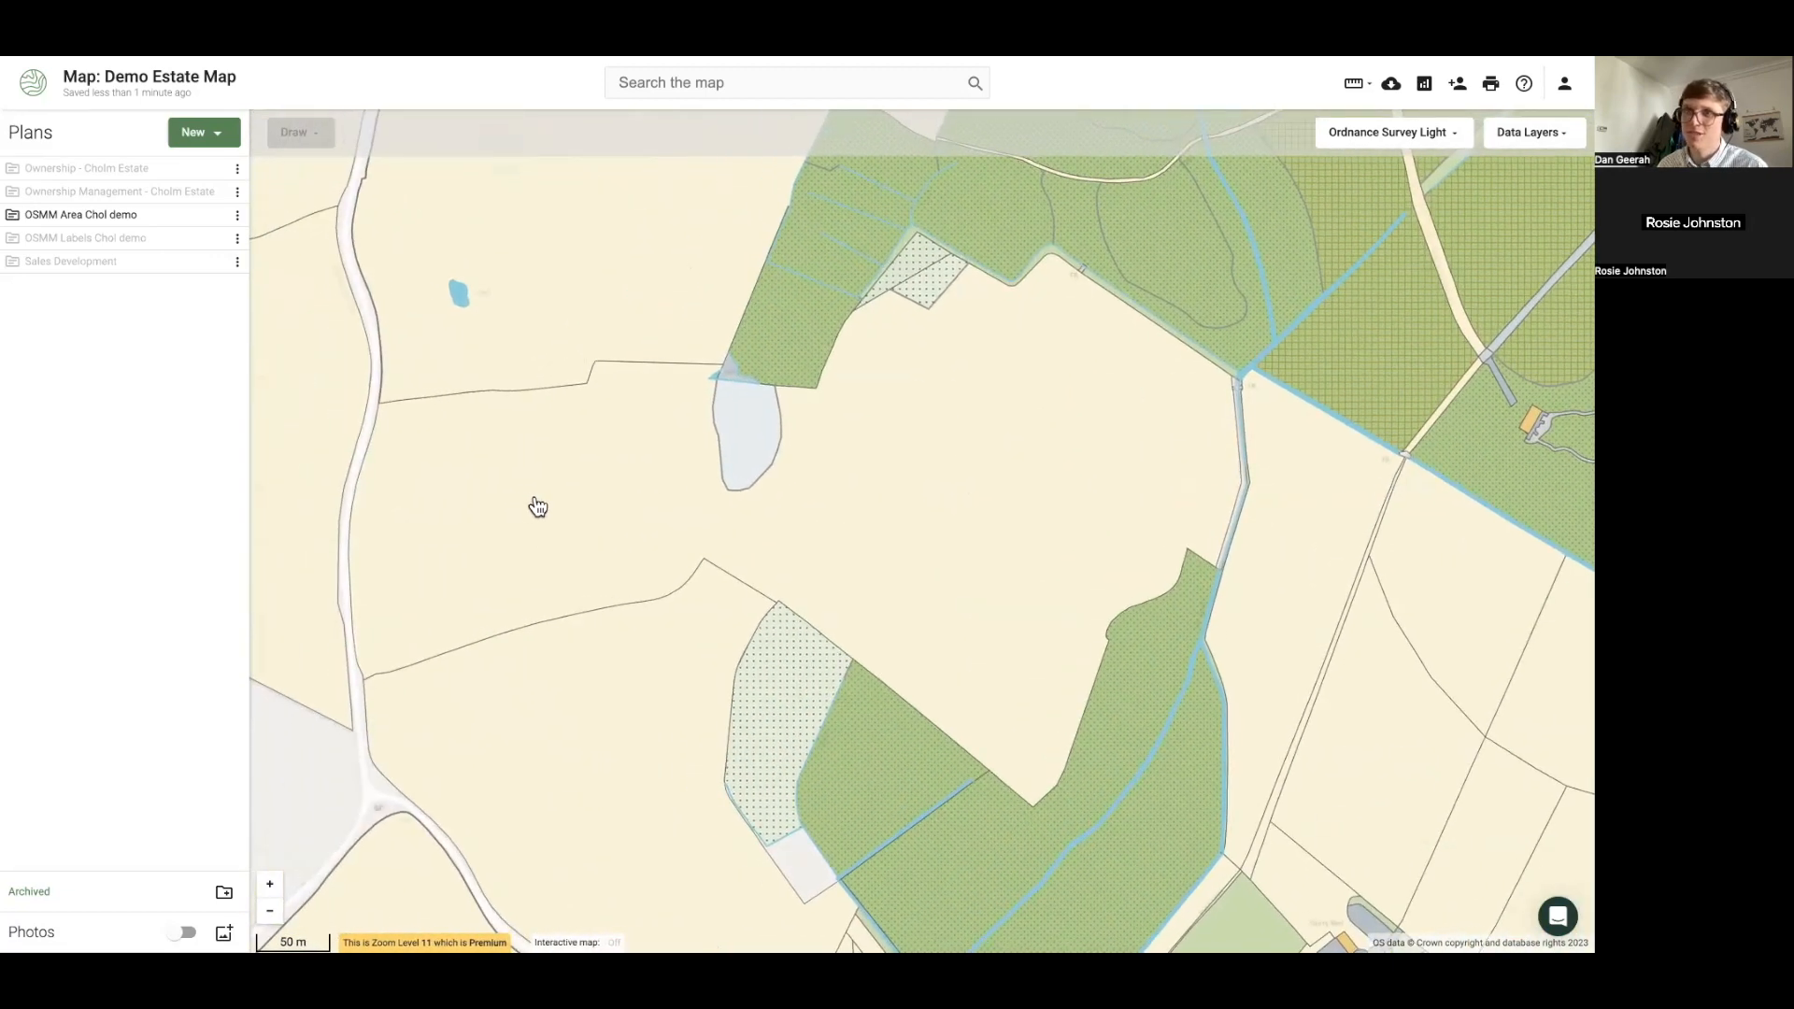
pyautogui.click(535, 503)
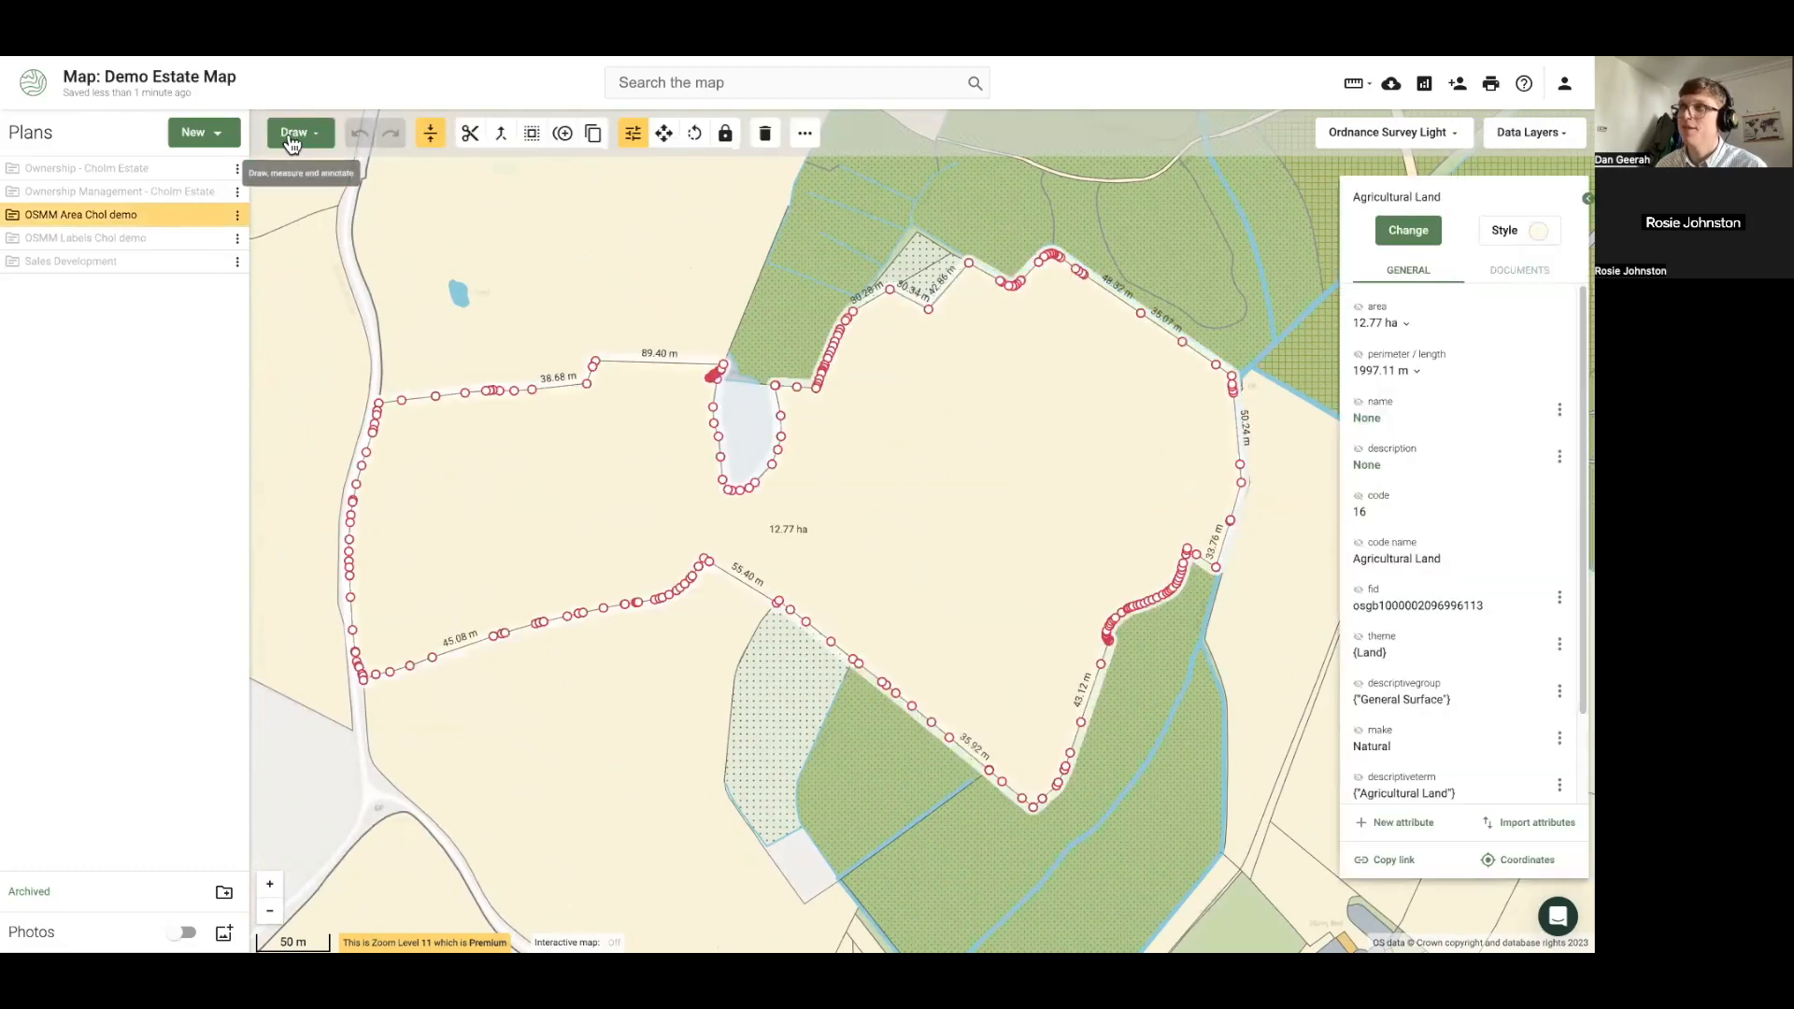
# Draw a four-cornered 0.84 ha area inside the agricultural field
pyautogui.click(294, 135)
pyautogui.click(317, 243)
pyautogui.click(417, 436)
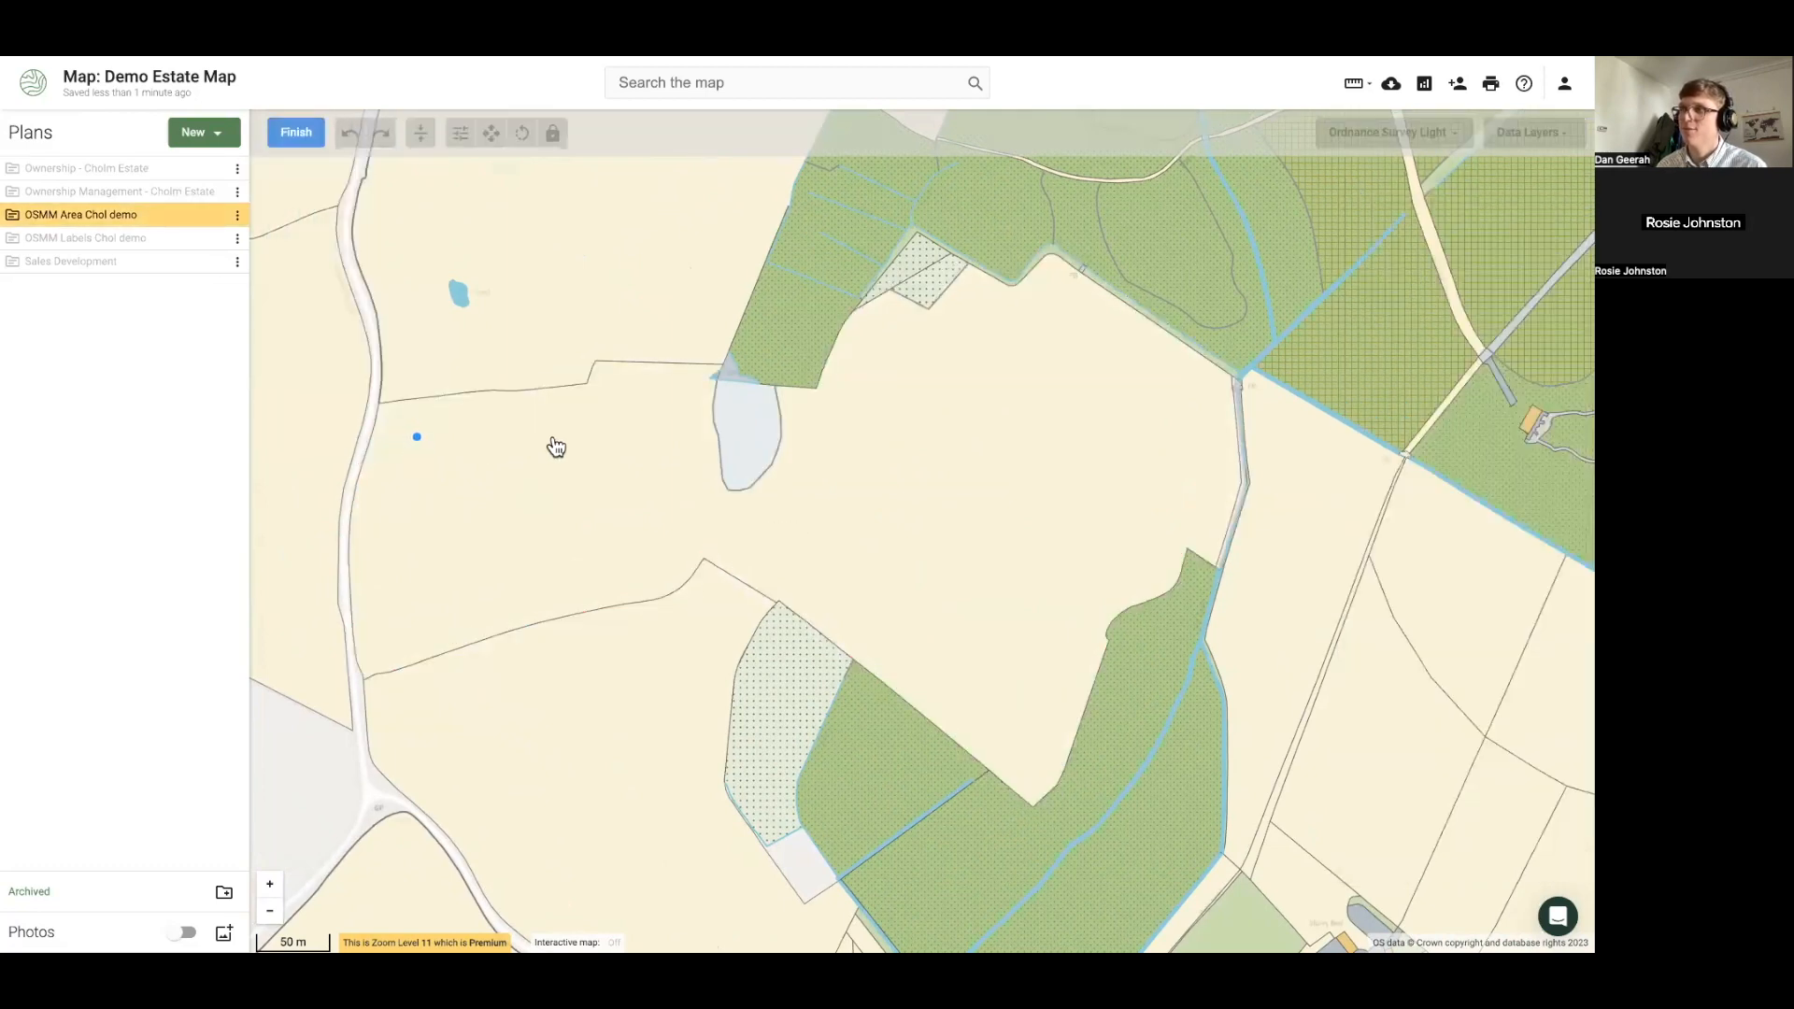
pyautogui.click(553, 436)
pyautogui.click(538, 545)
pyautogui.doubleClick(389, 578)
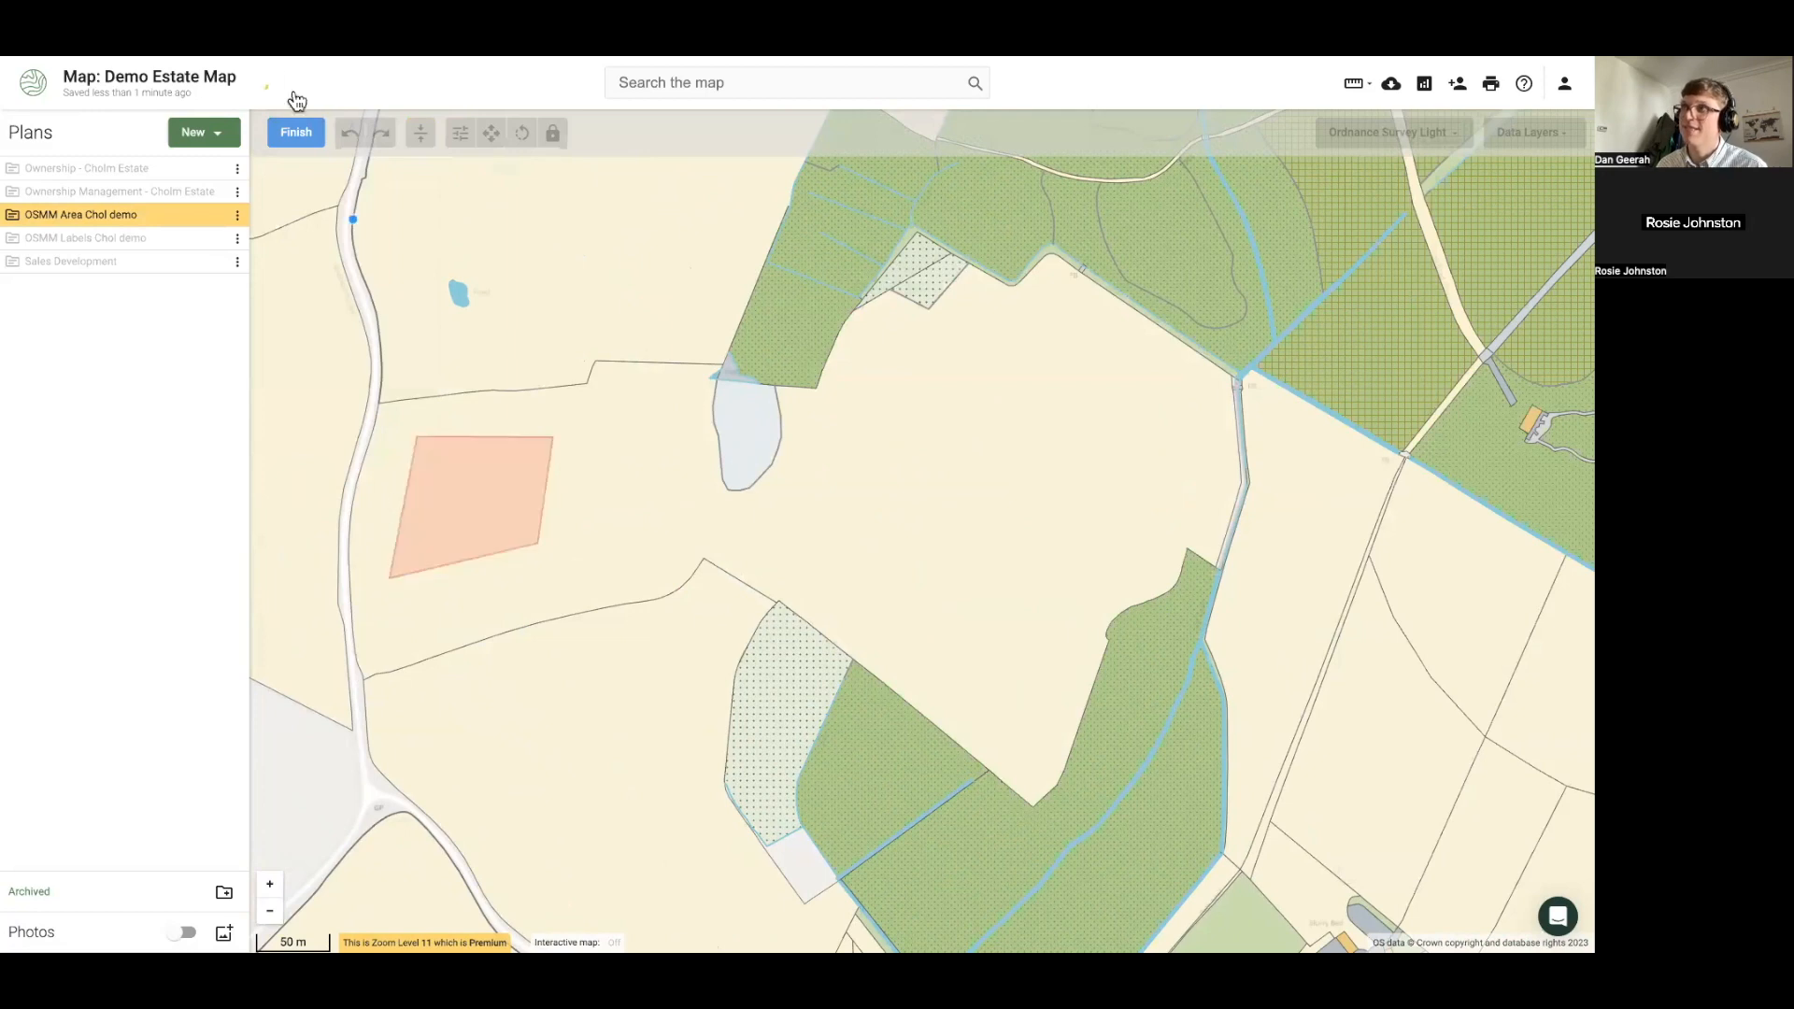
pyautogui.click(296, 135)
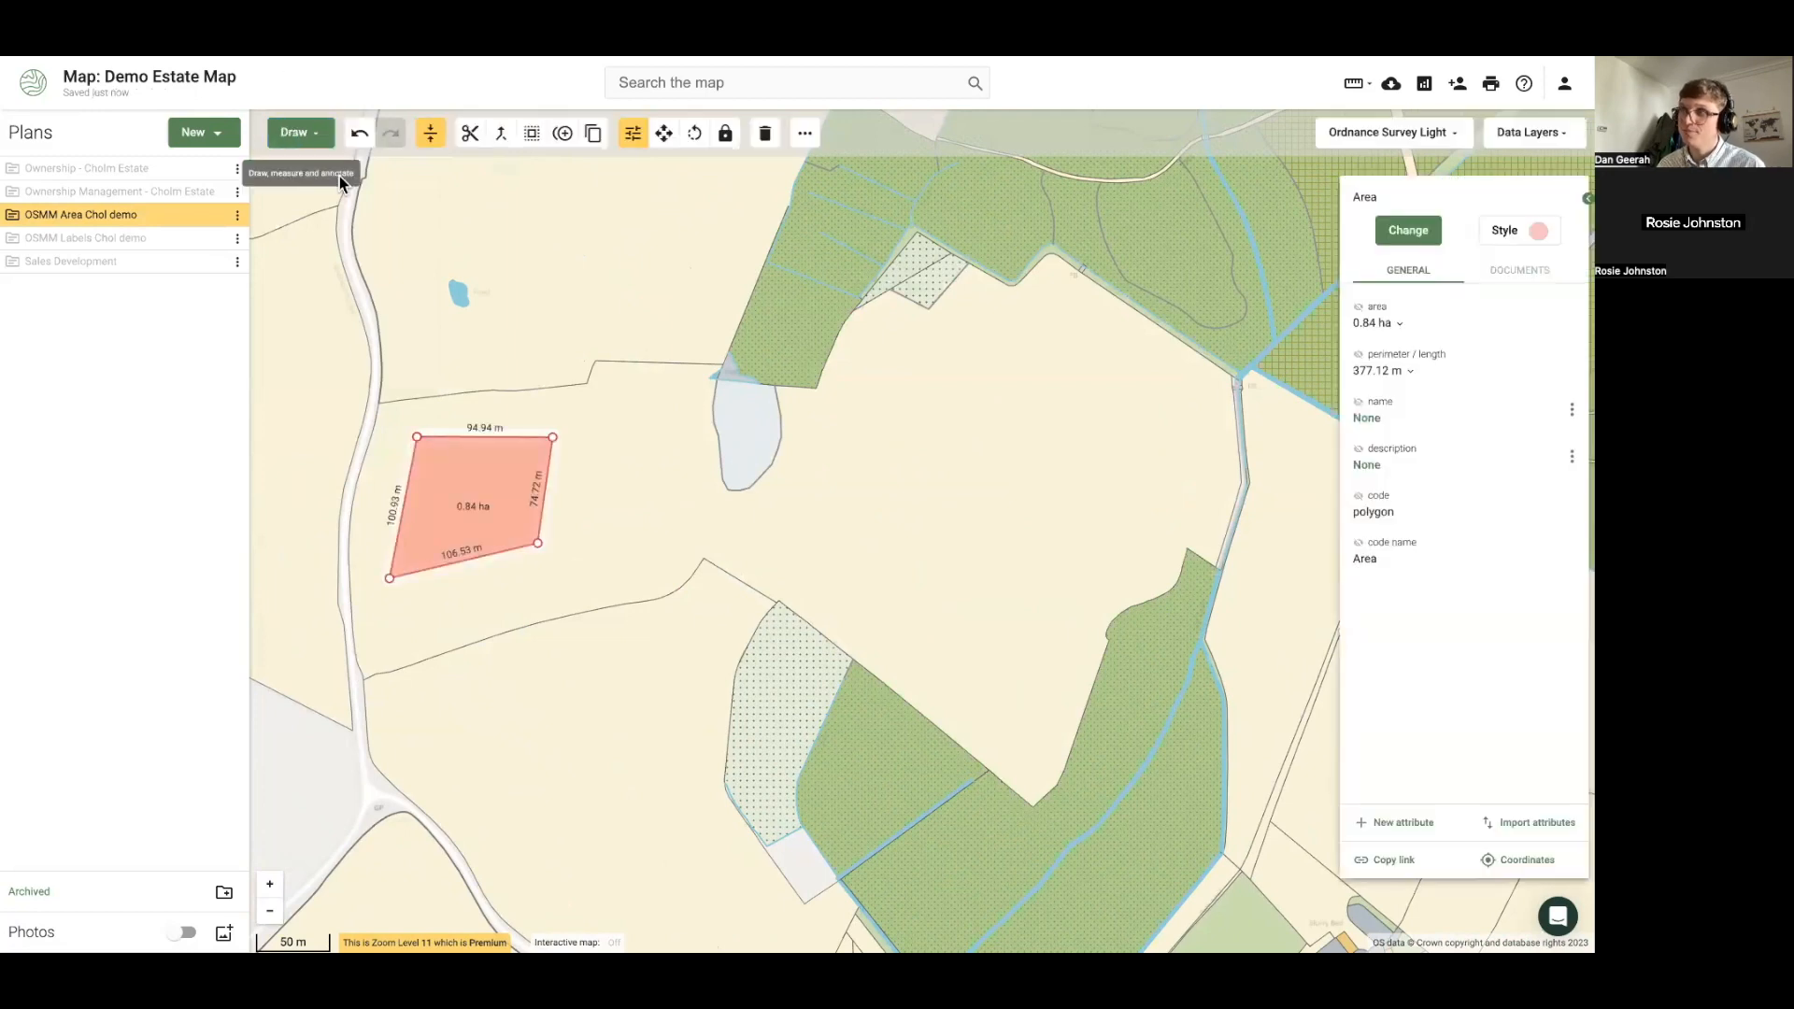
# Subtract the new area from the field with Buffer, leaving it at 11.93 ha
pyautogui.click(612, 474)
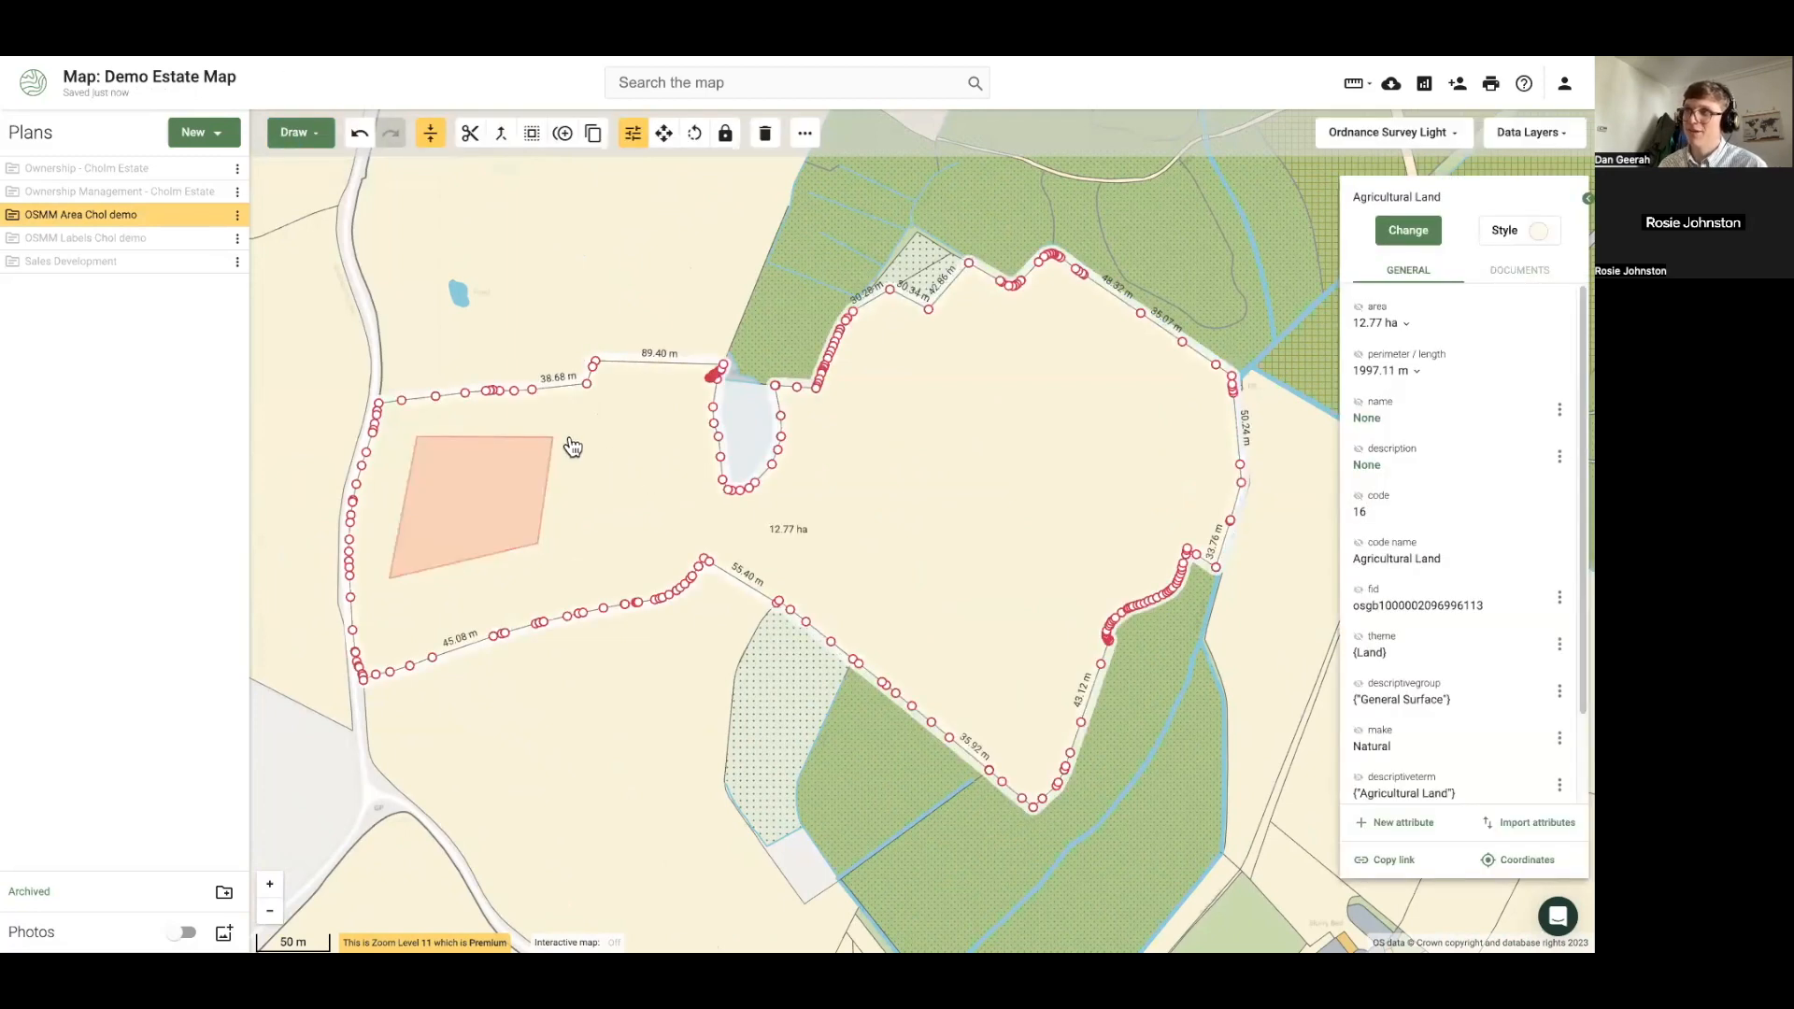
pyautogui.click(497, 516)
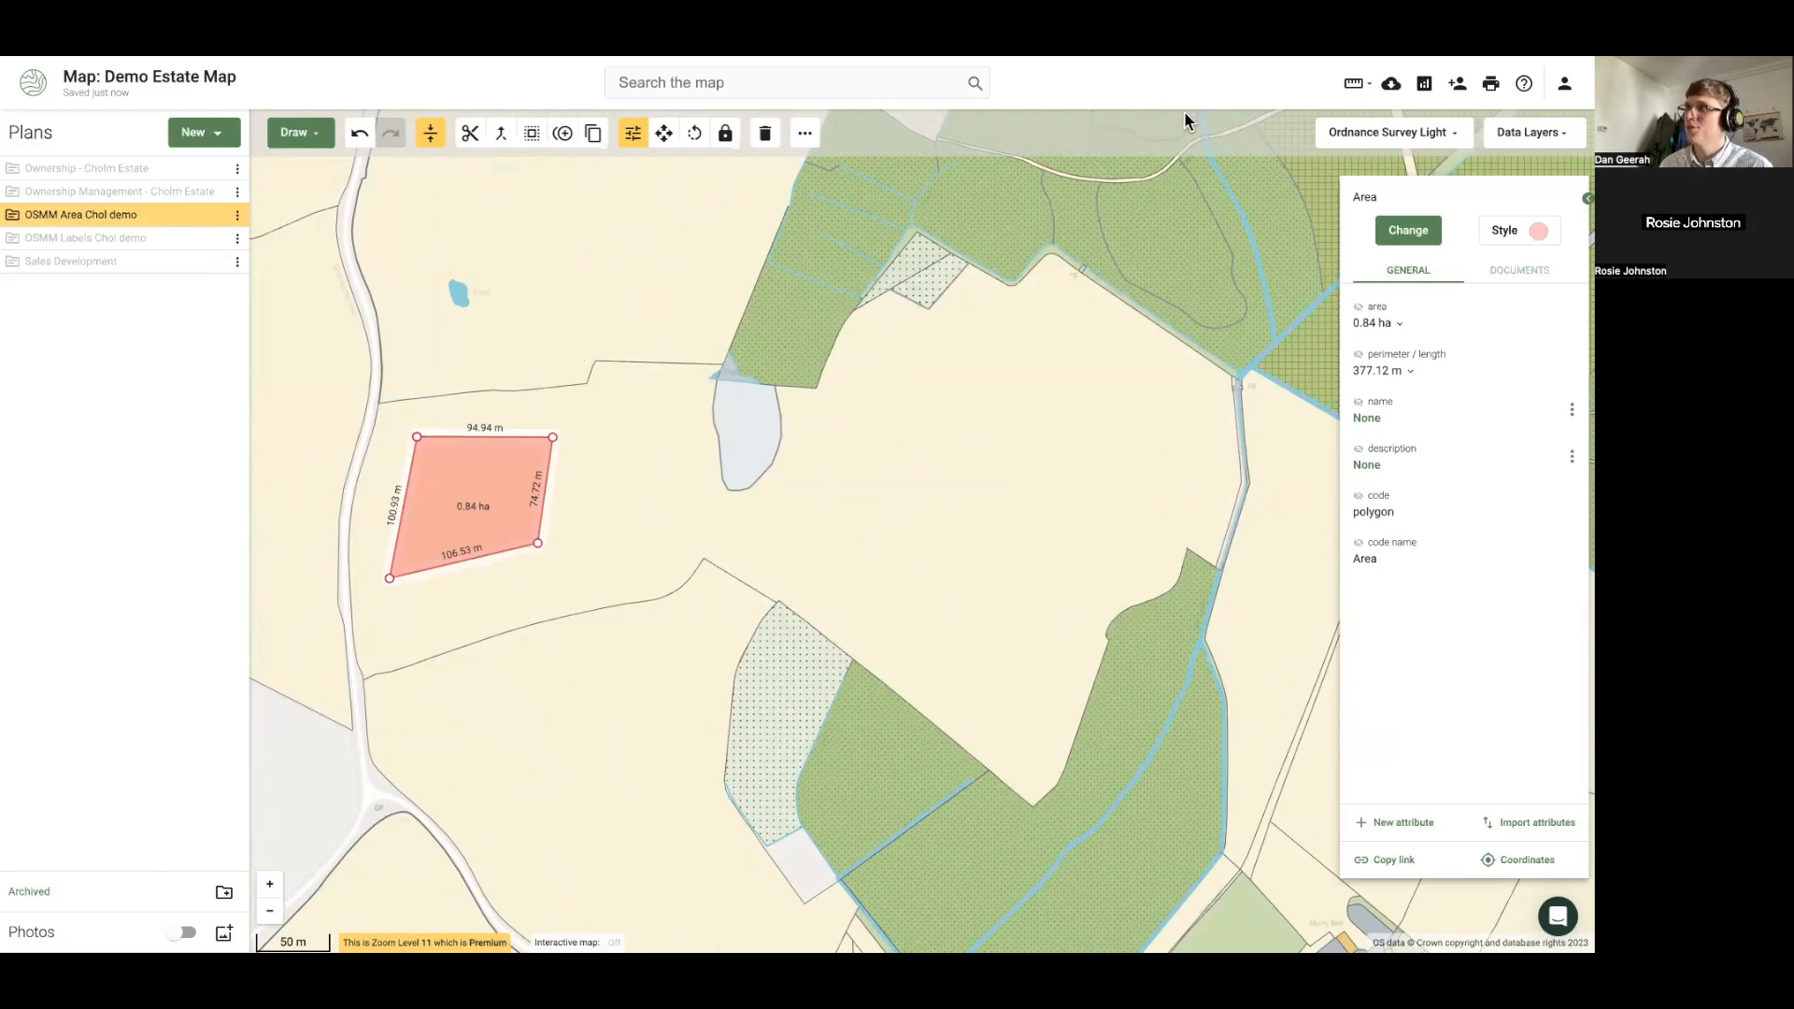
pyautogui.click(531, 133)
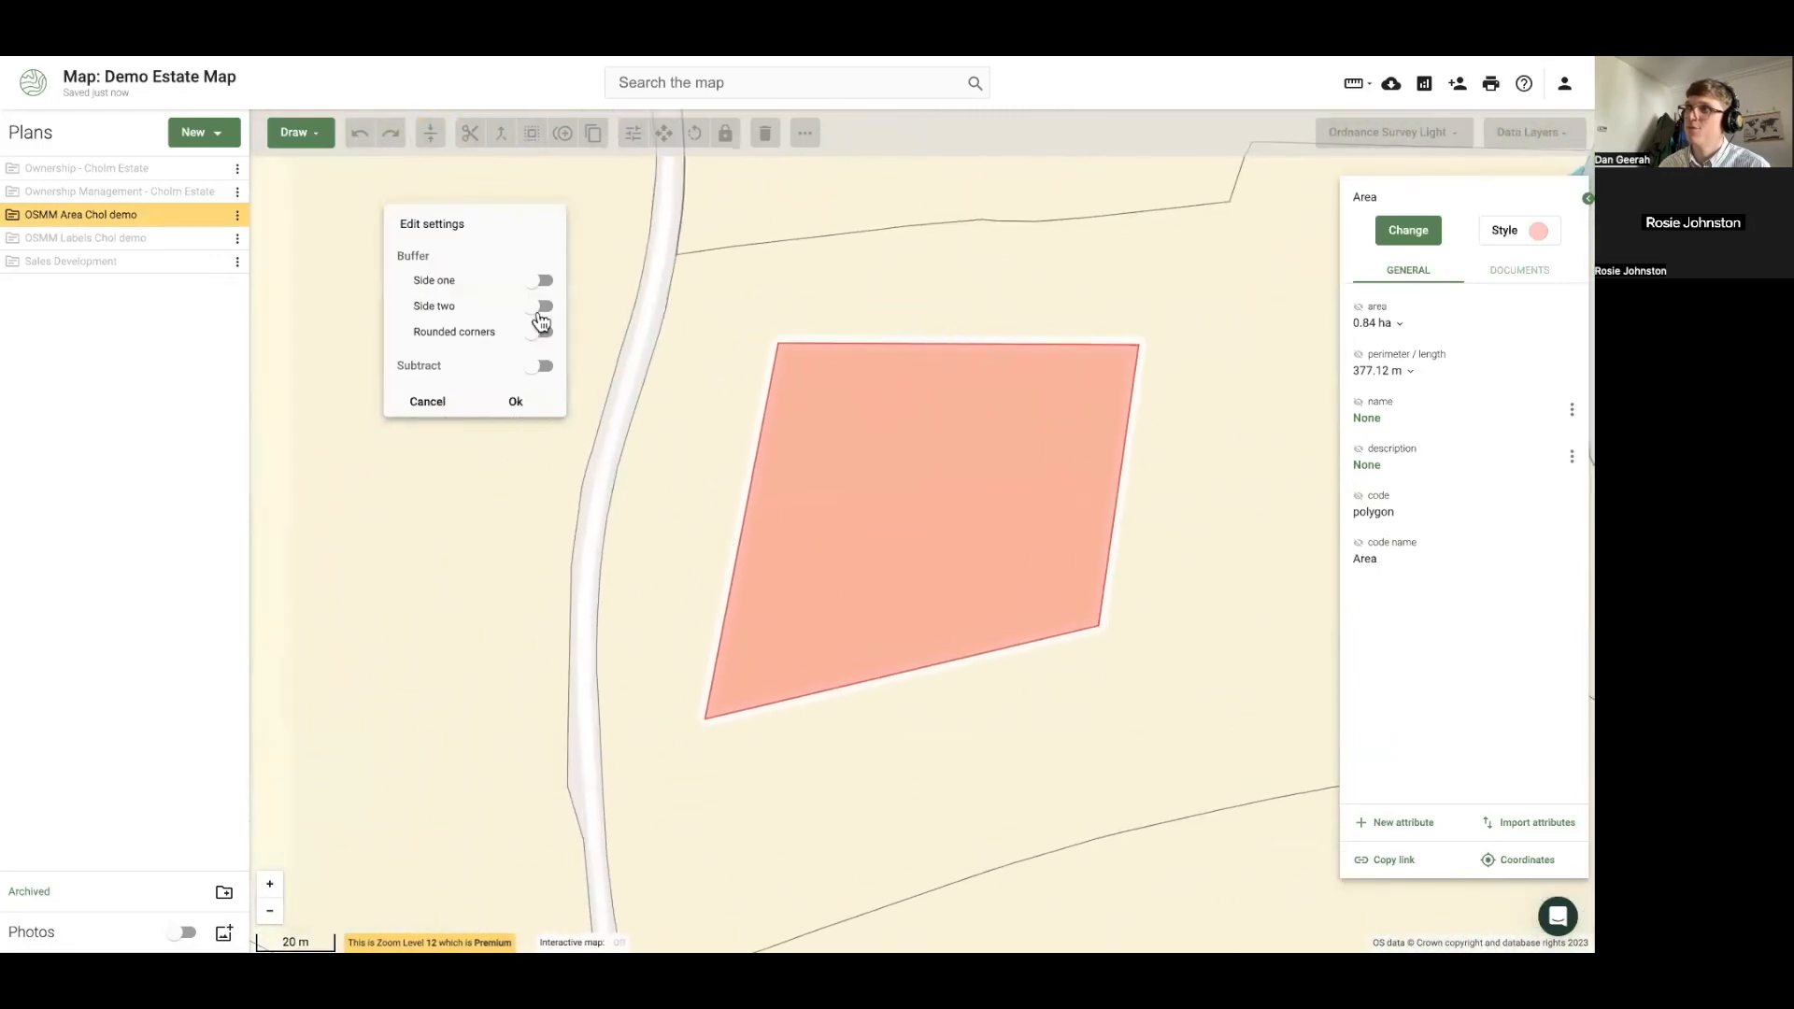
pyautogui.click(542, 366)
pyautogui.click(515, 401)
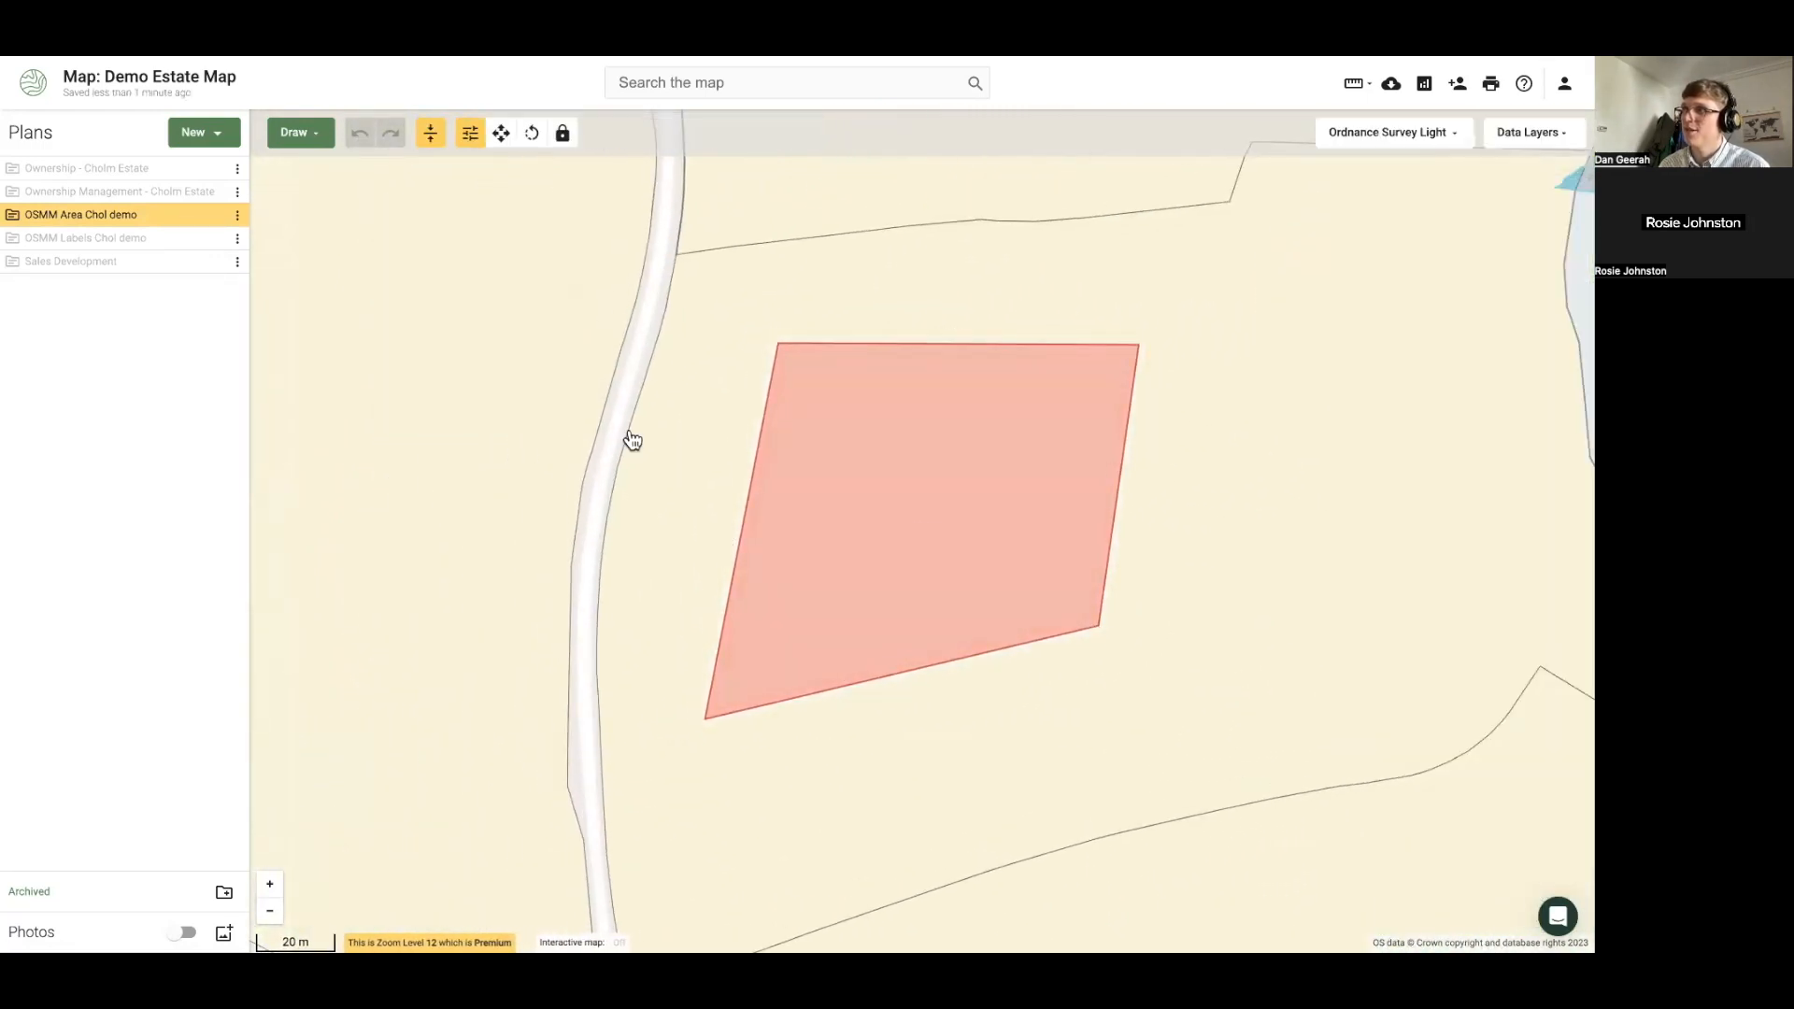
pyautogui.click(921, 504)
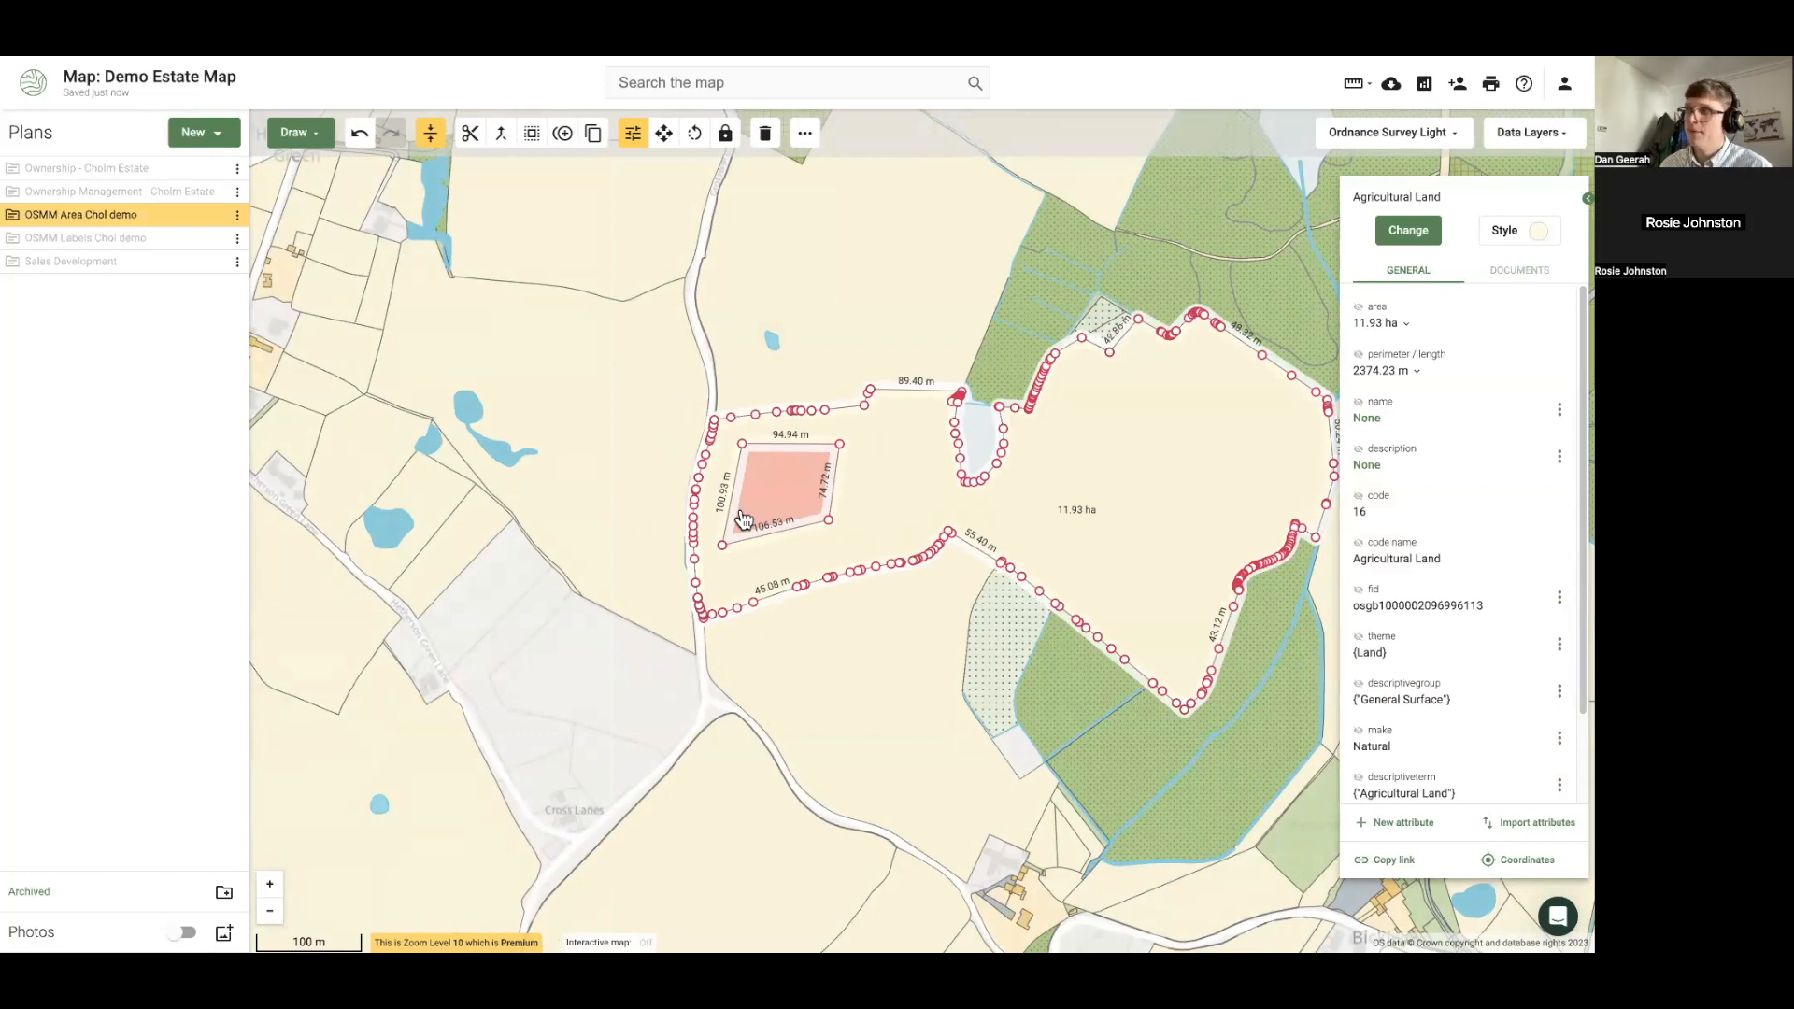
# Undo the cut-out, restoring the field to 12.77 ha, and reselect the field
pyautogui.click(362, 139)
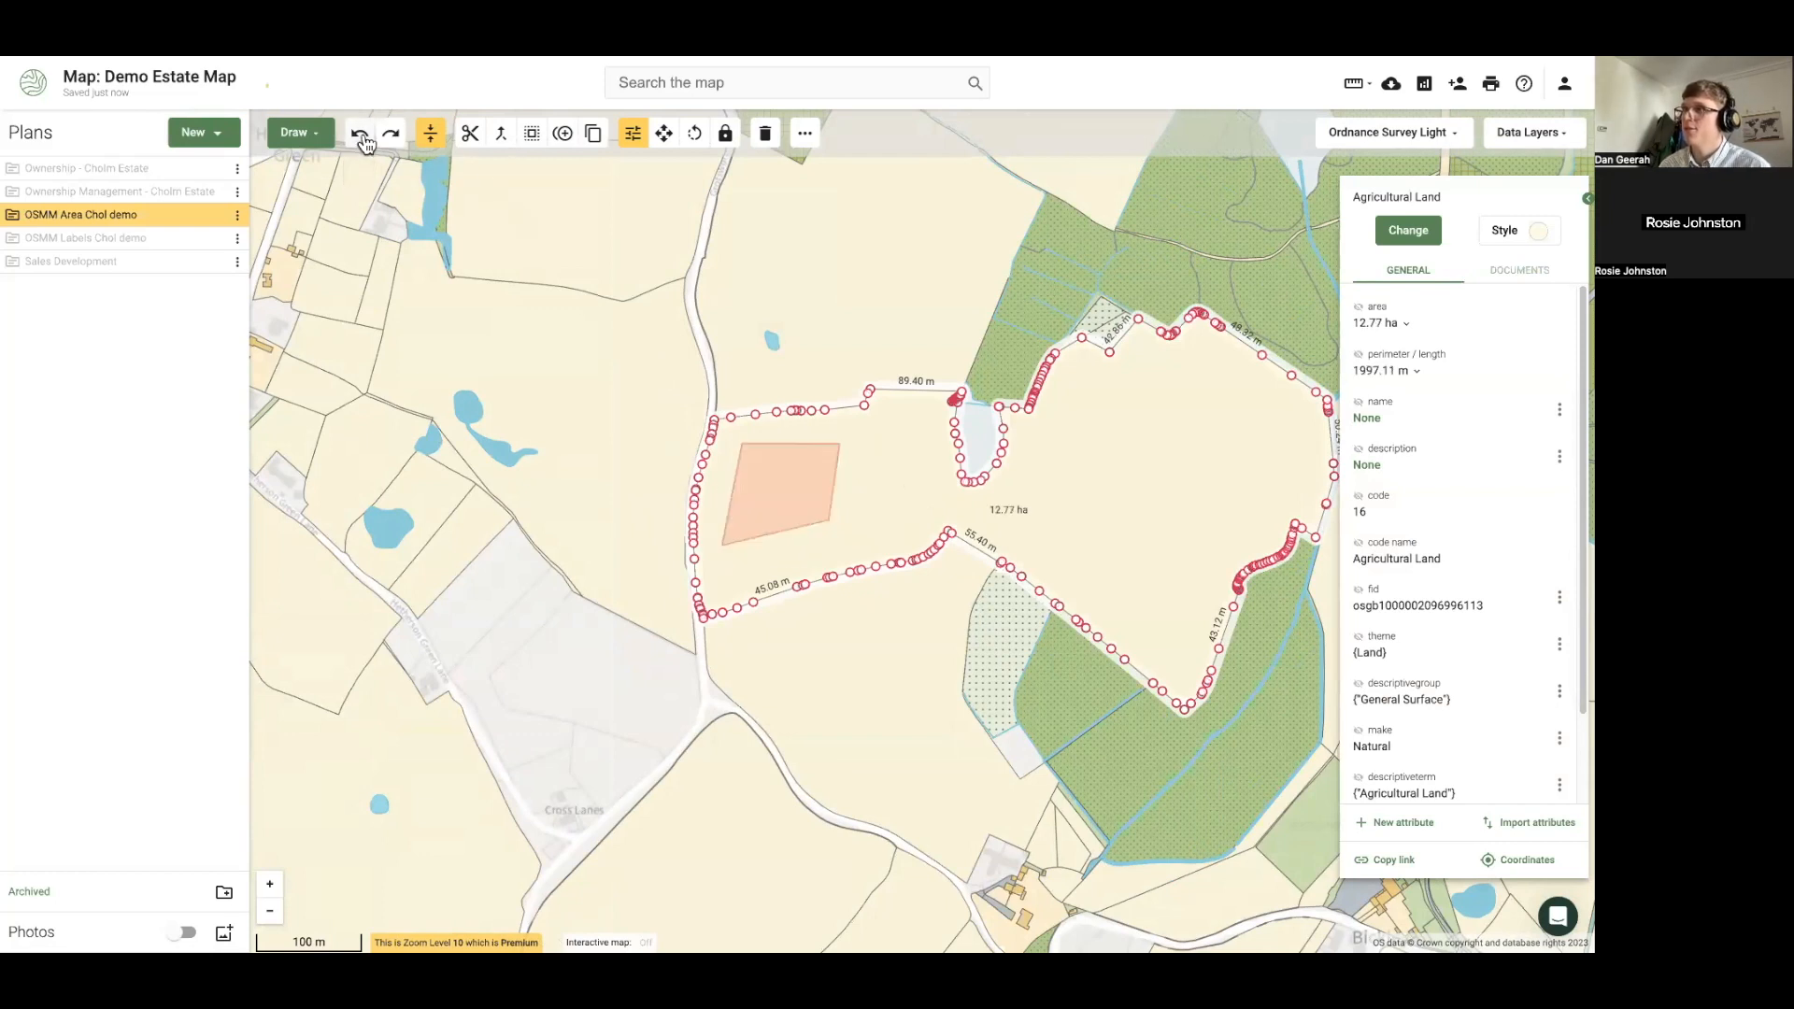
pyautogui.click(506, 592)
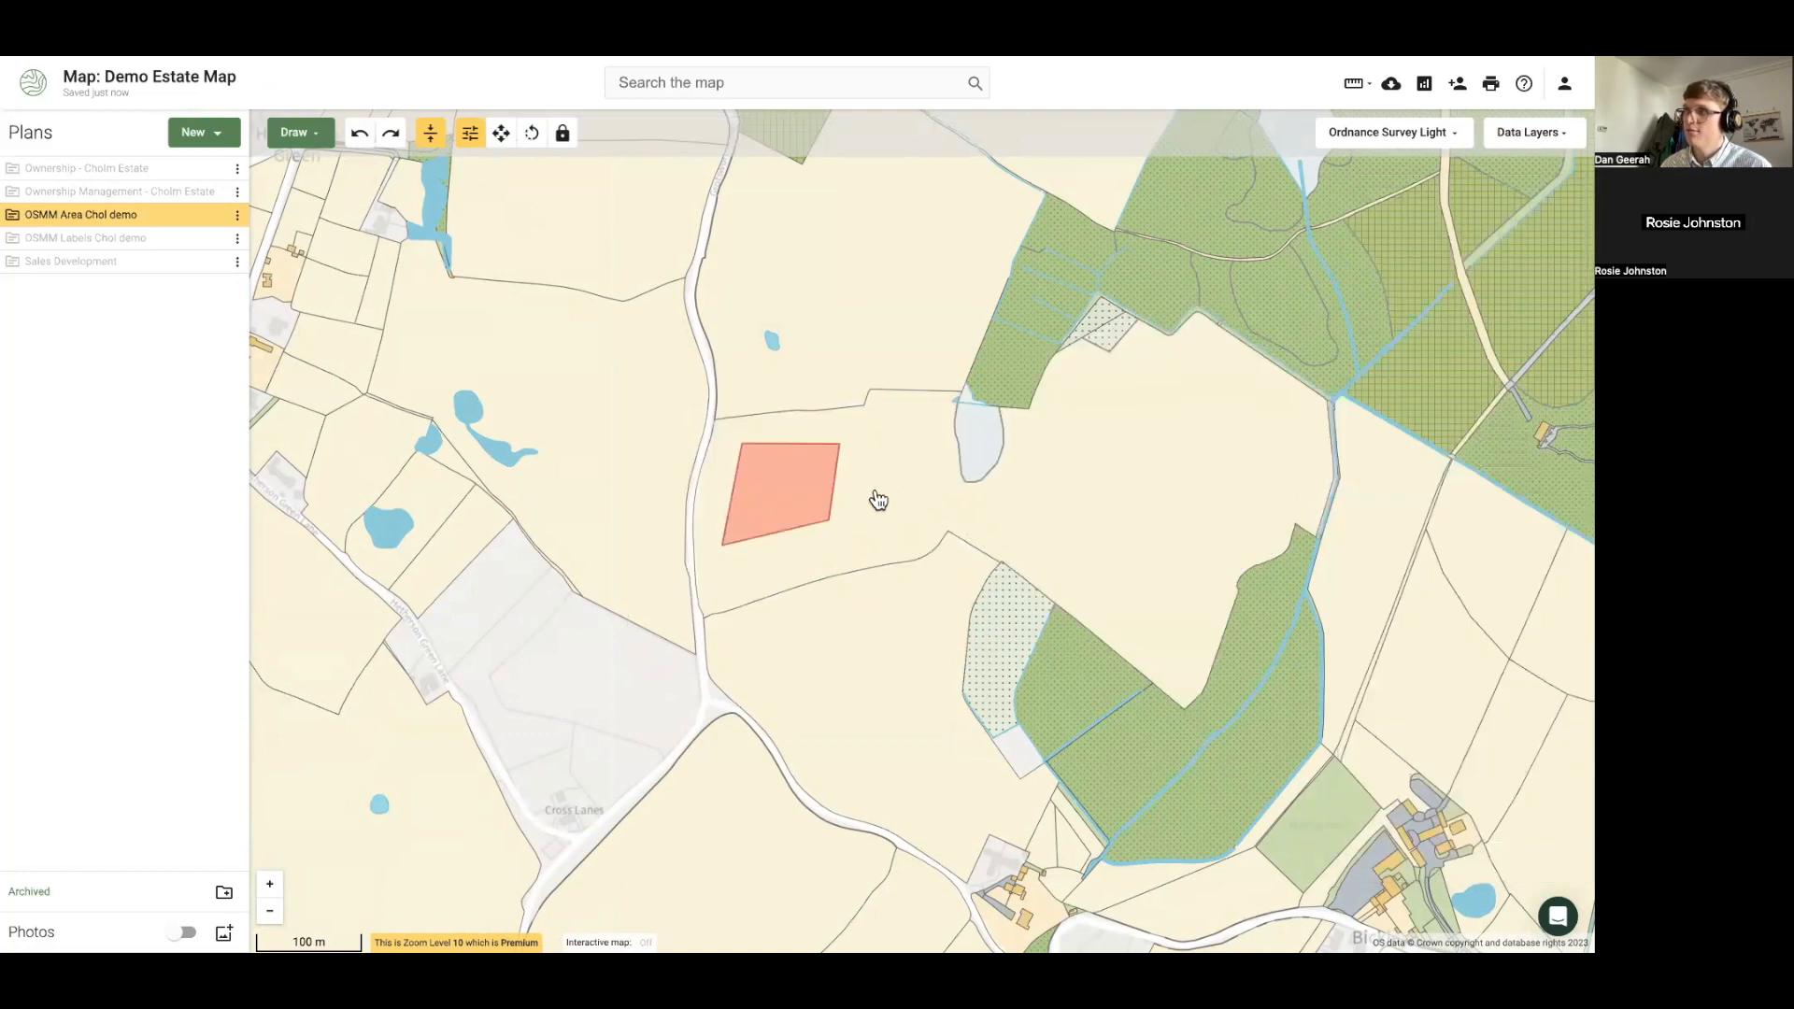
pyautogui.click(775, 496)
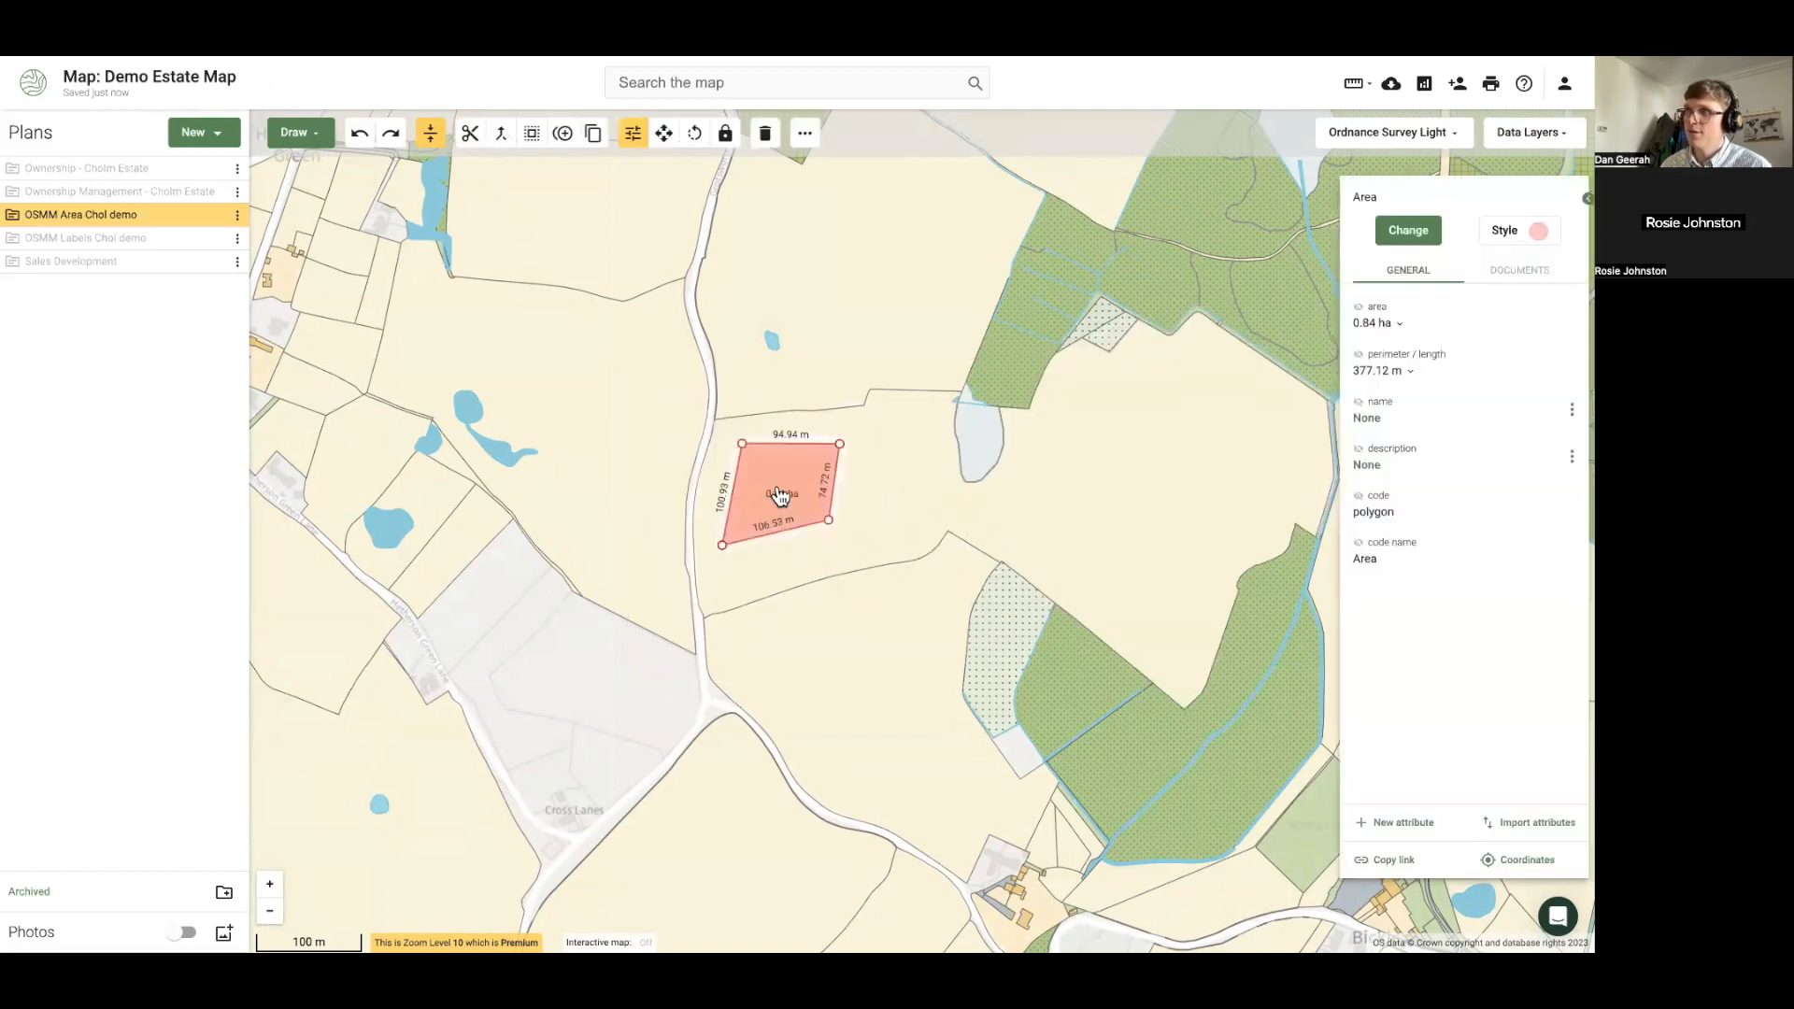
pyautogui.click(888, 495)
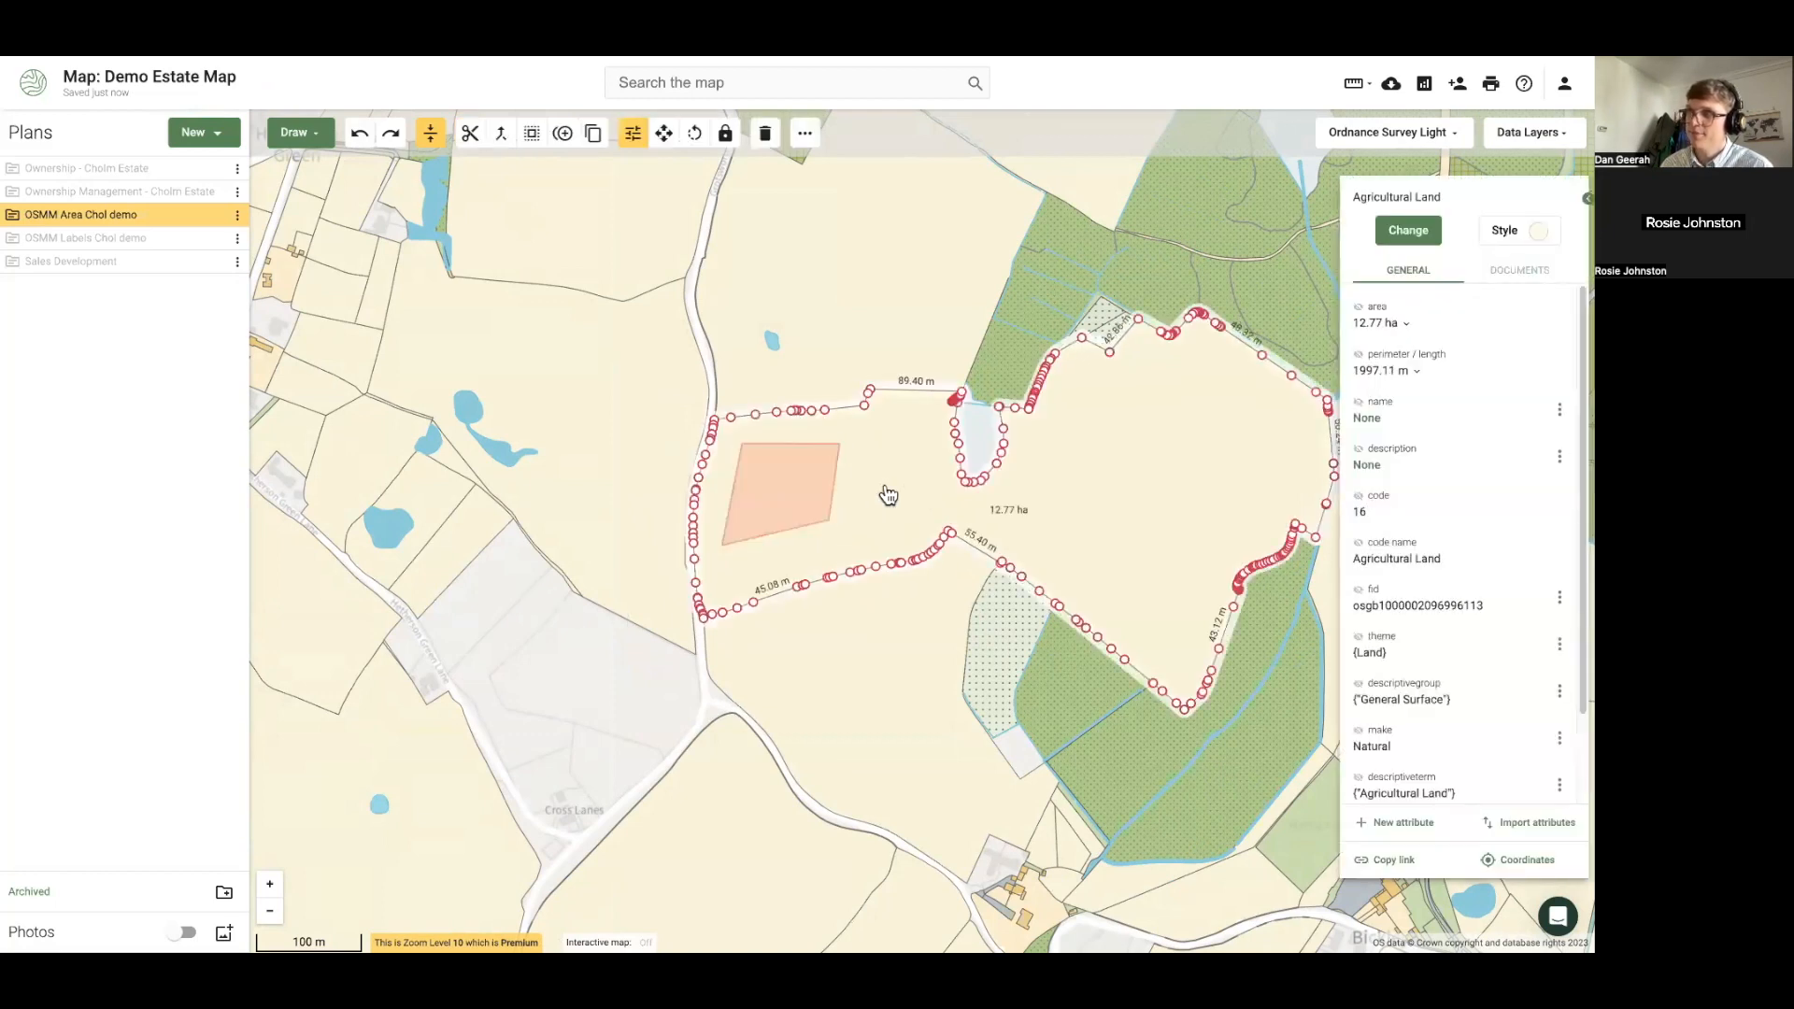
pyautogui.click(642, 683)
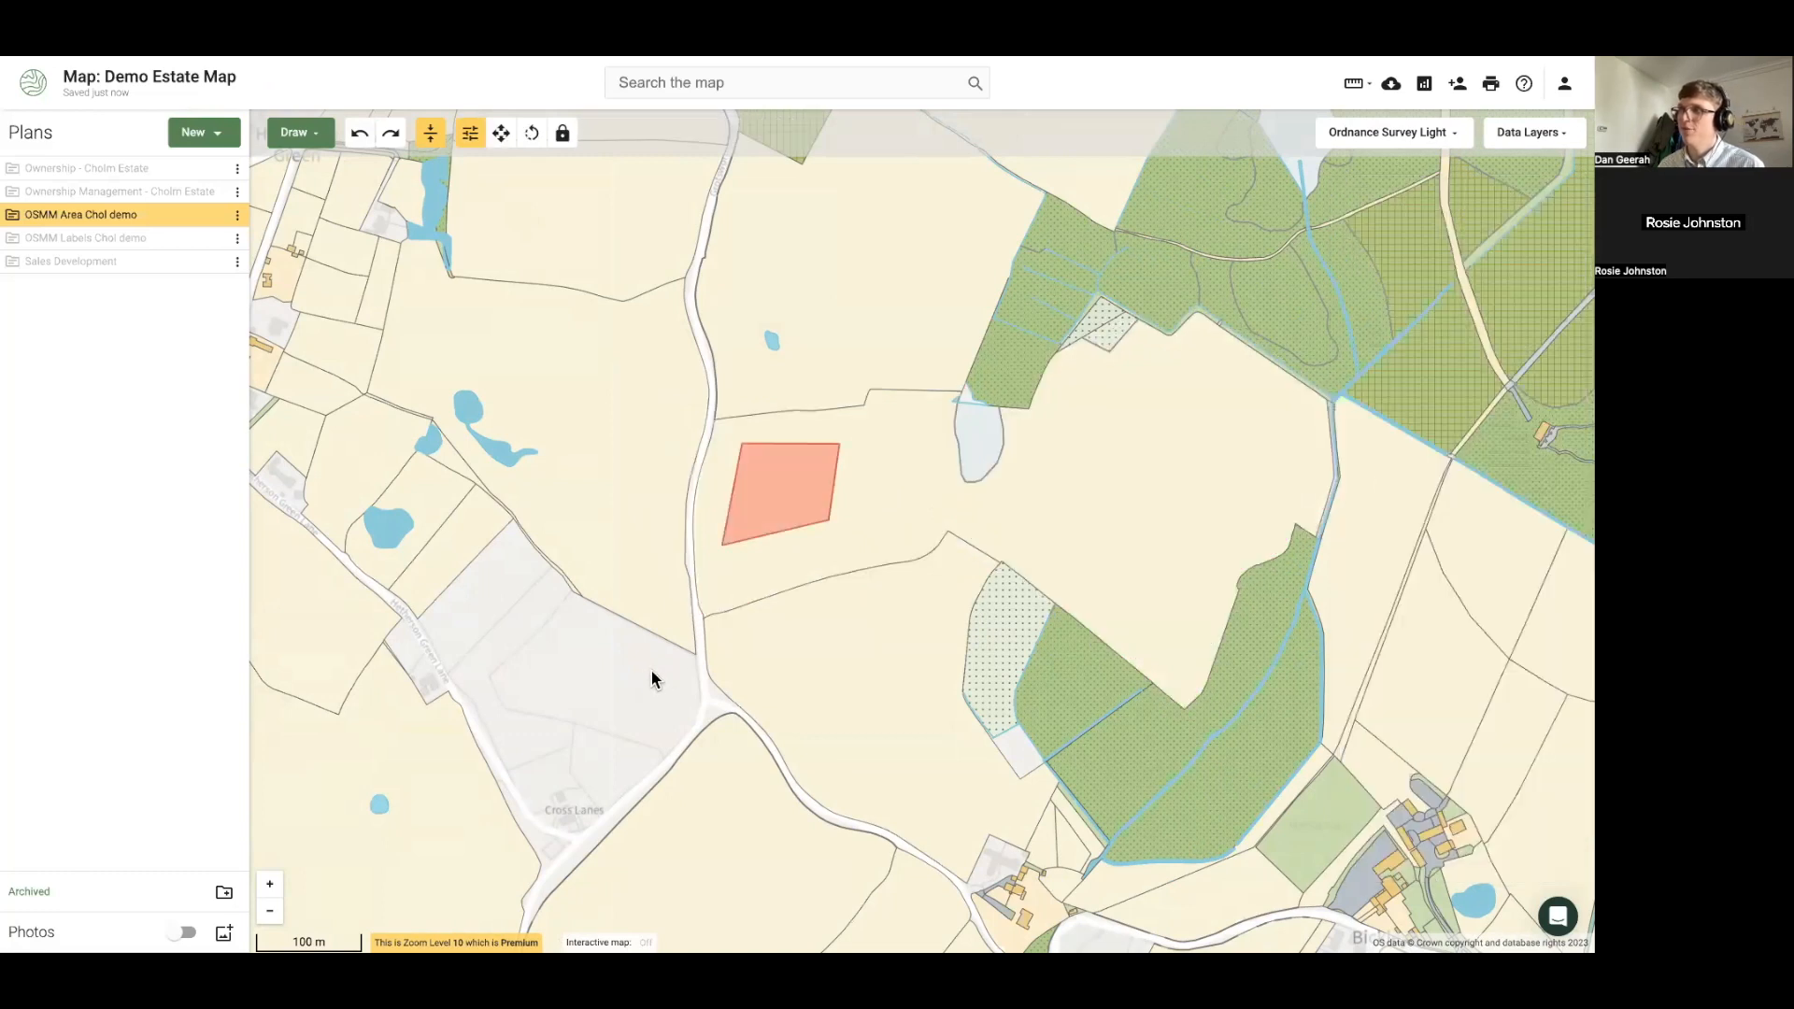
pyautogui.click(899, 482)
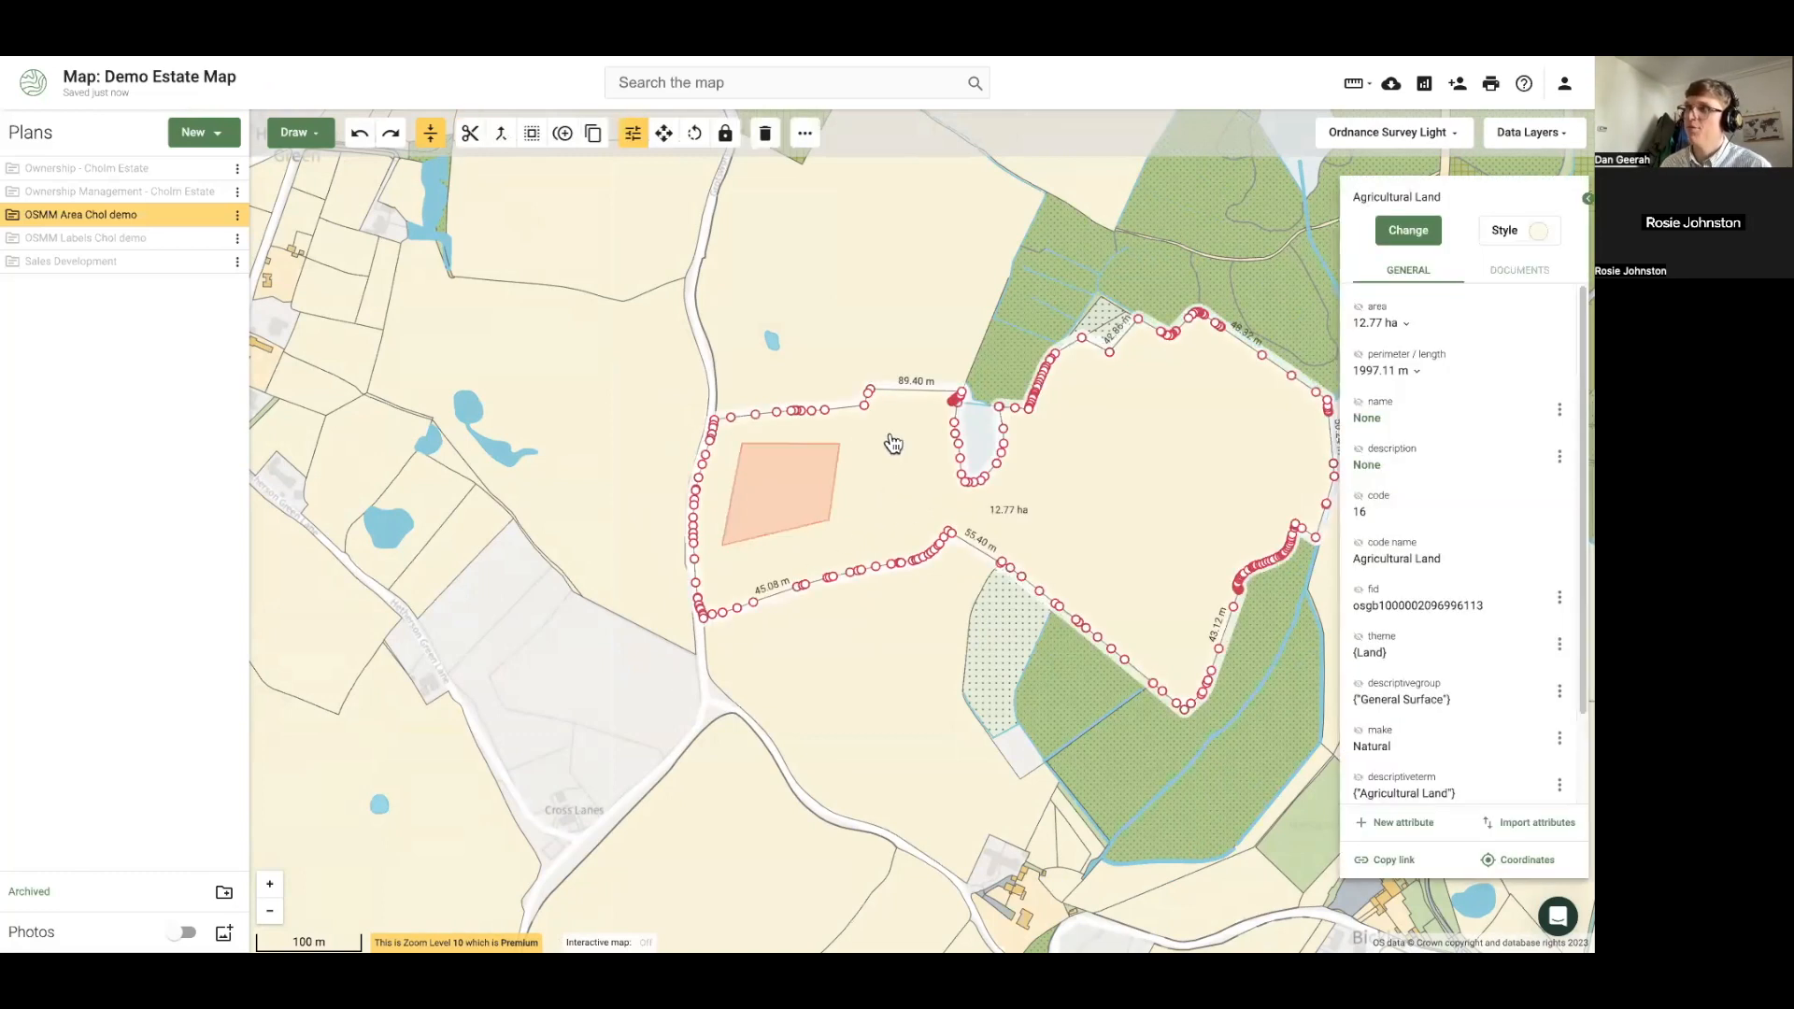
# Send the Agricultural Land field to the back and select the small orange area
pyautogui.click(803, 140)
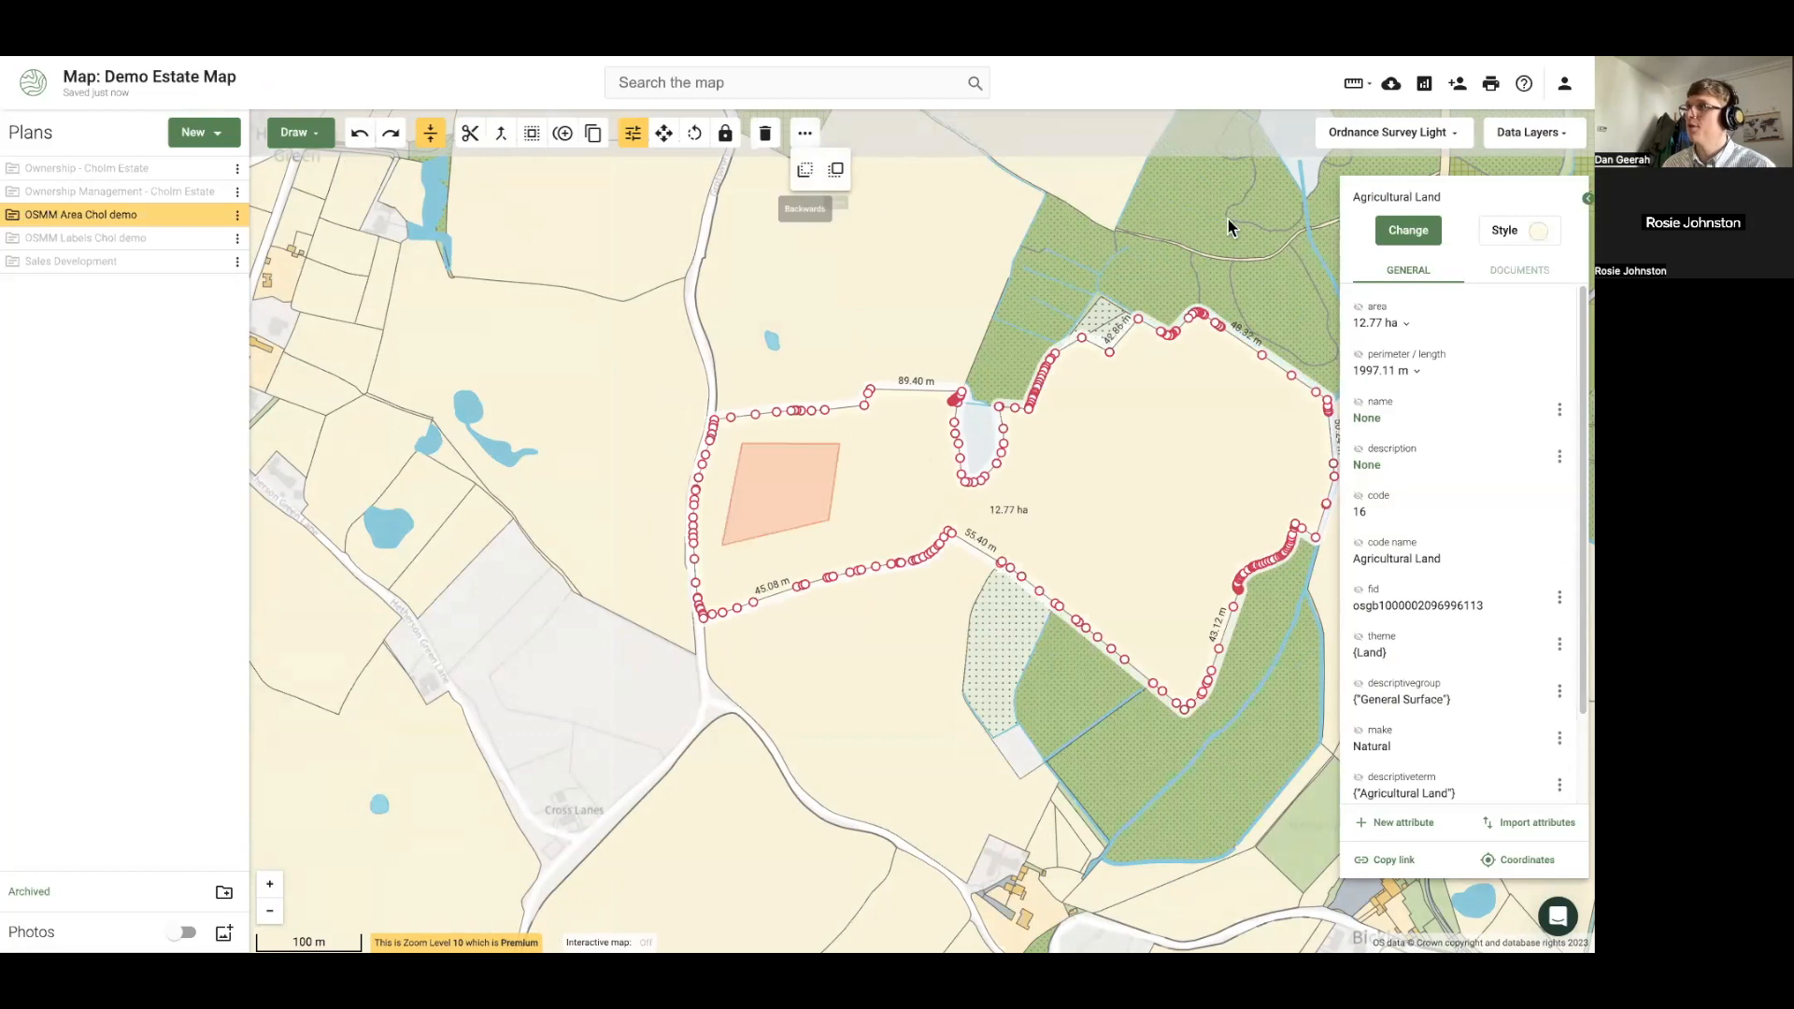
pyautogui.click(838, 171)
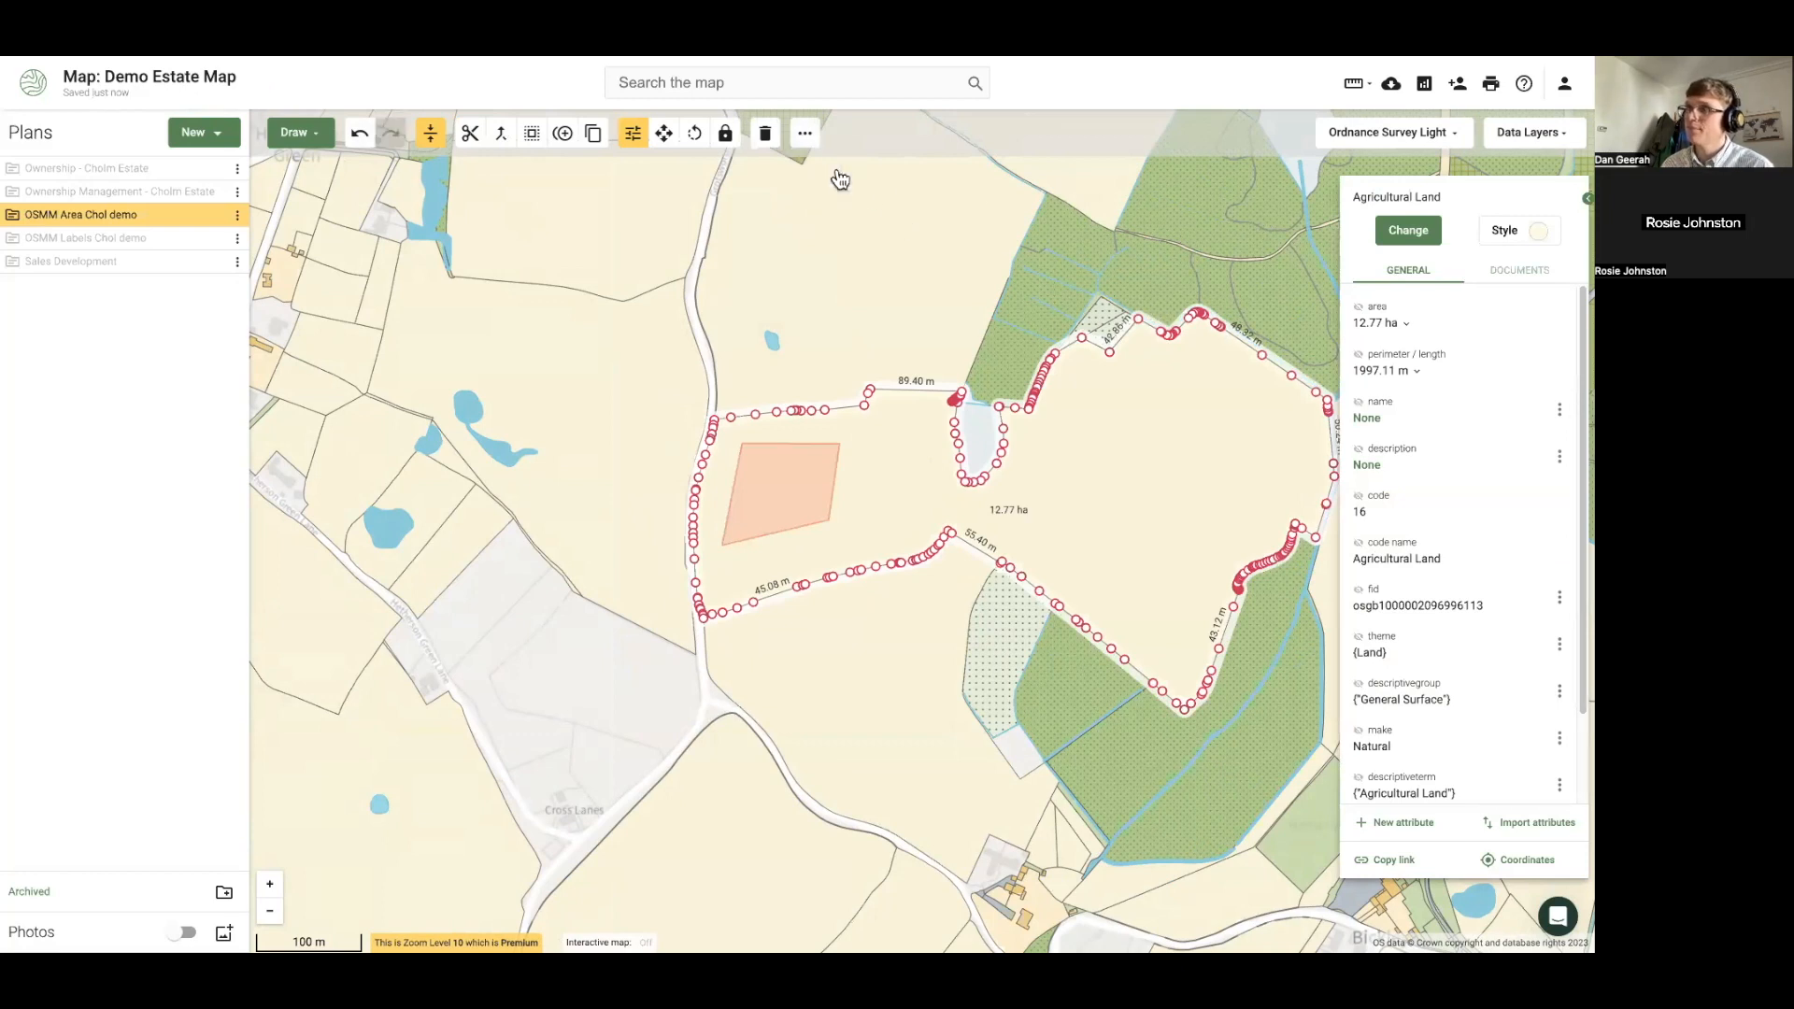
pyautogui.click(572, 673)
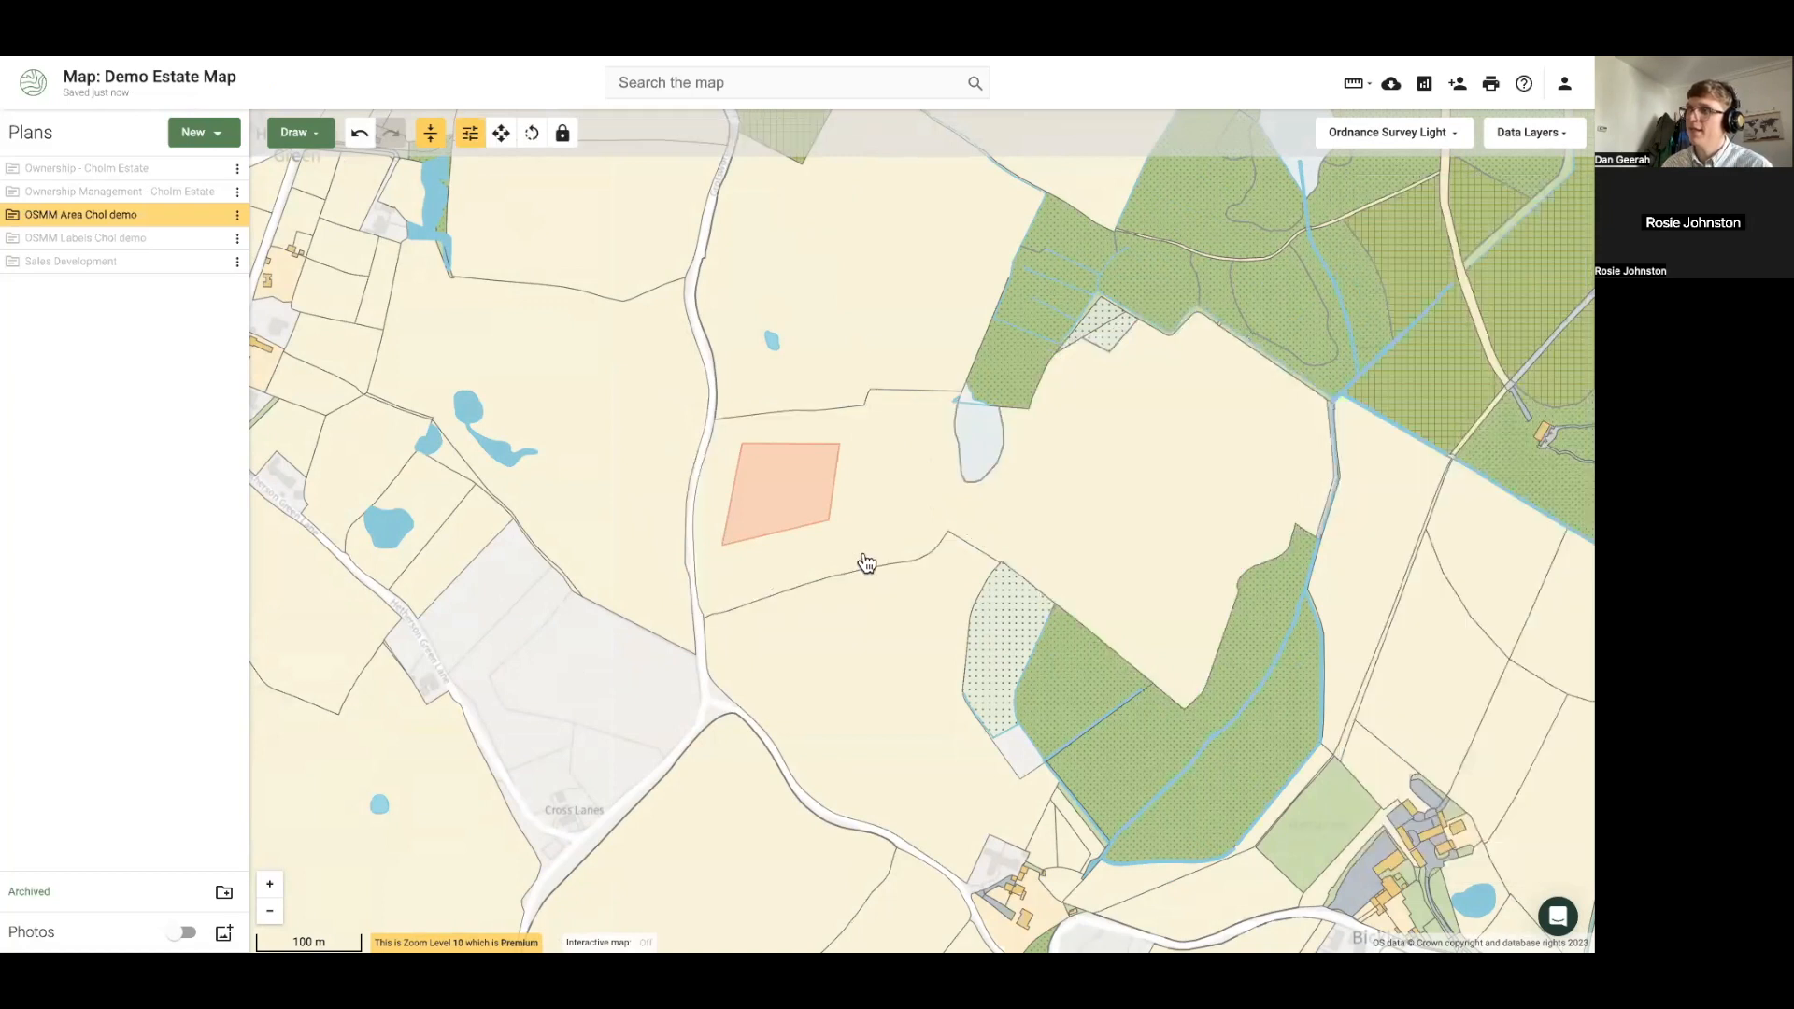
pyautogui.click(805, 479)
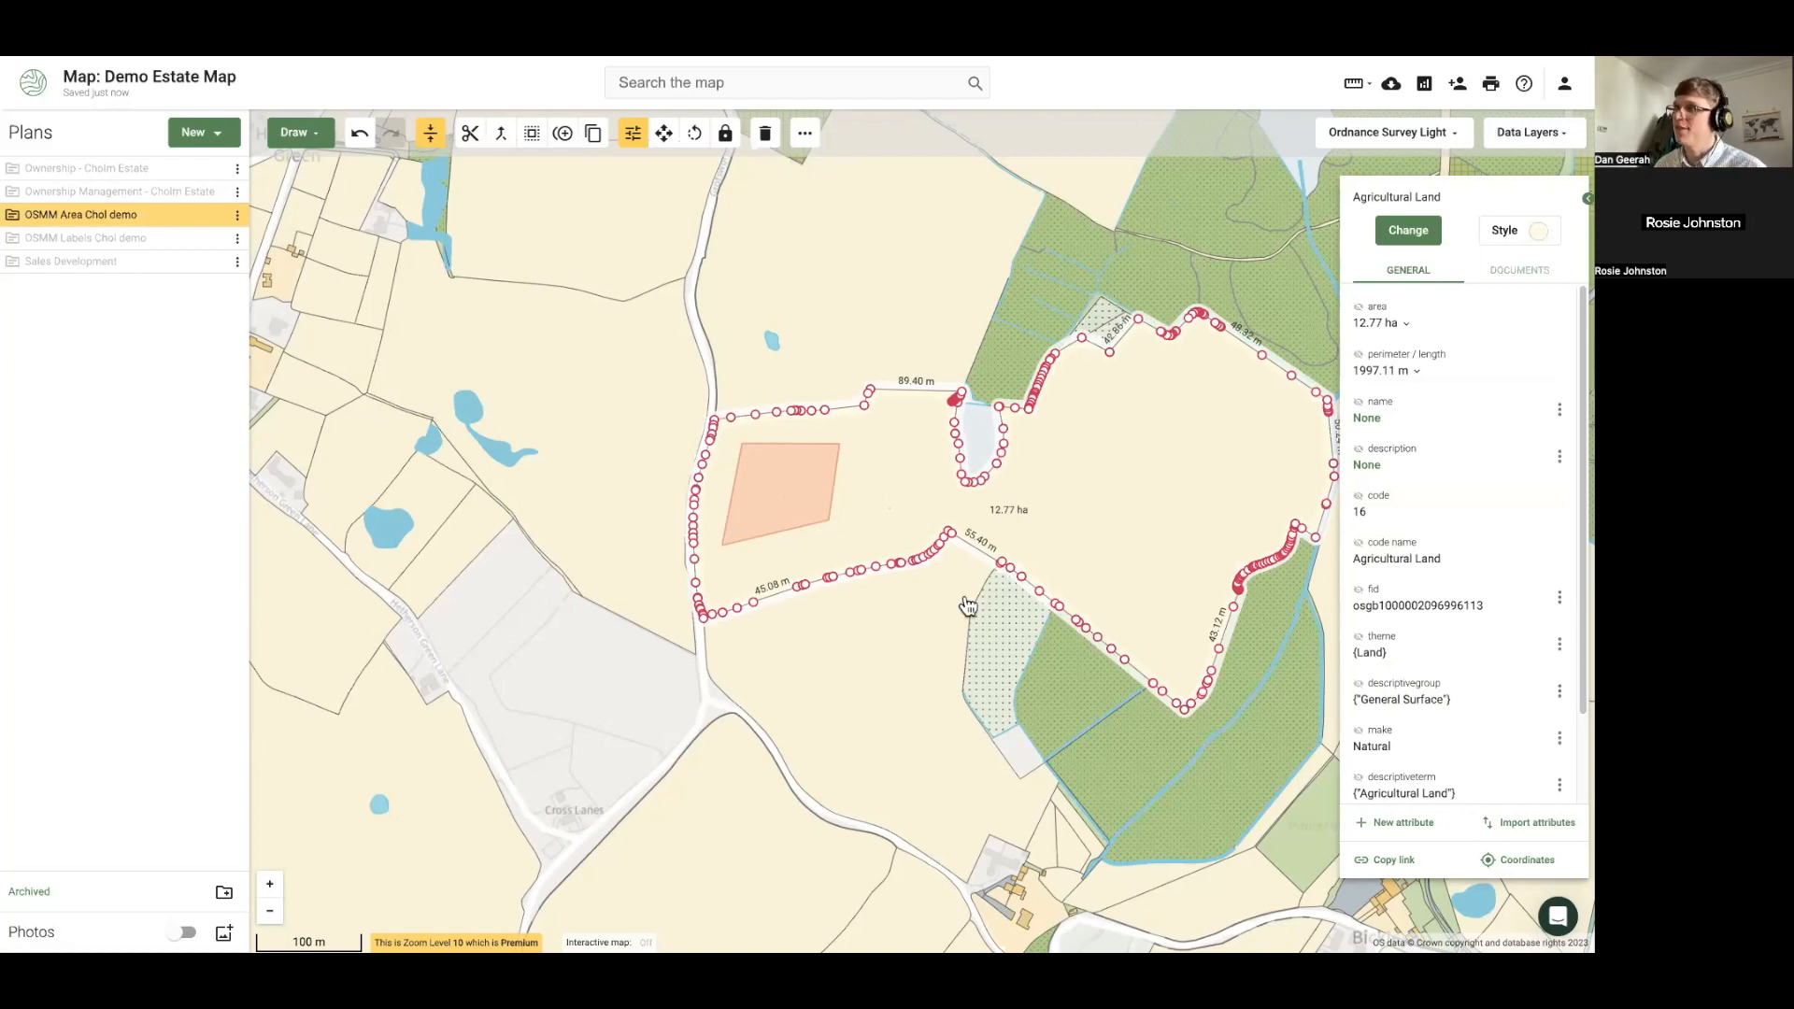
pyautogui.click(767, 529)
pyautogui.click(772, 519)
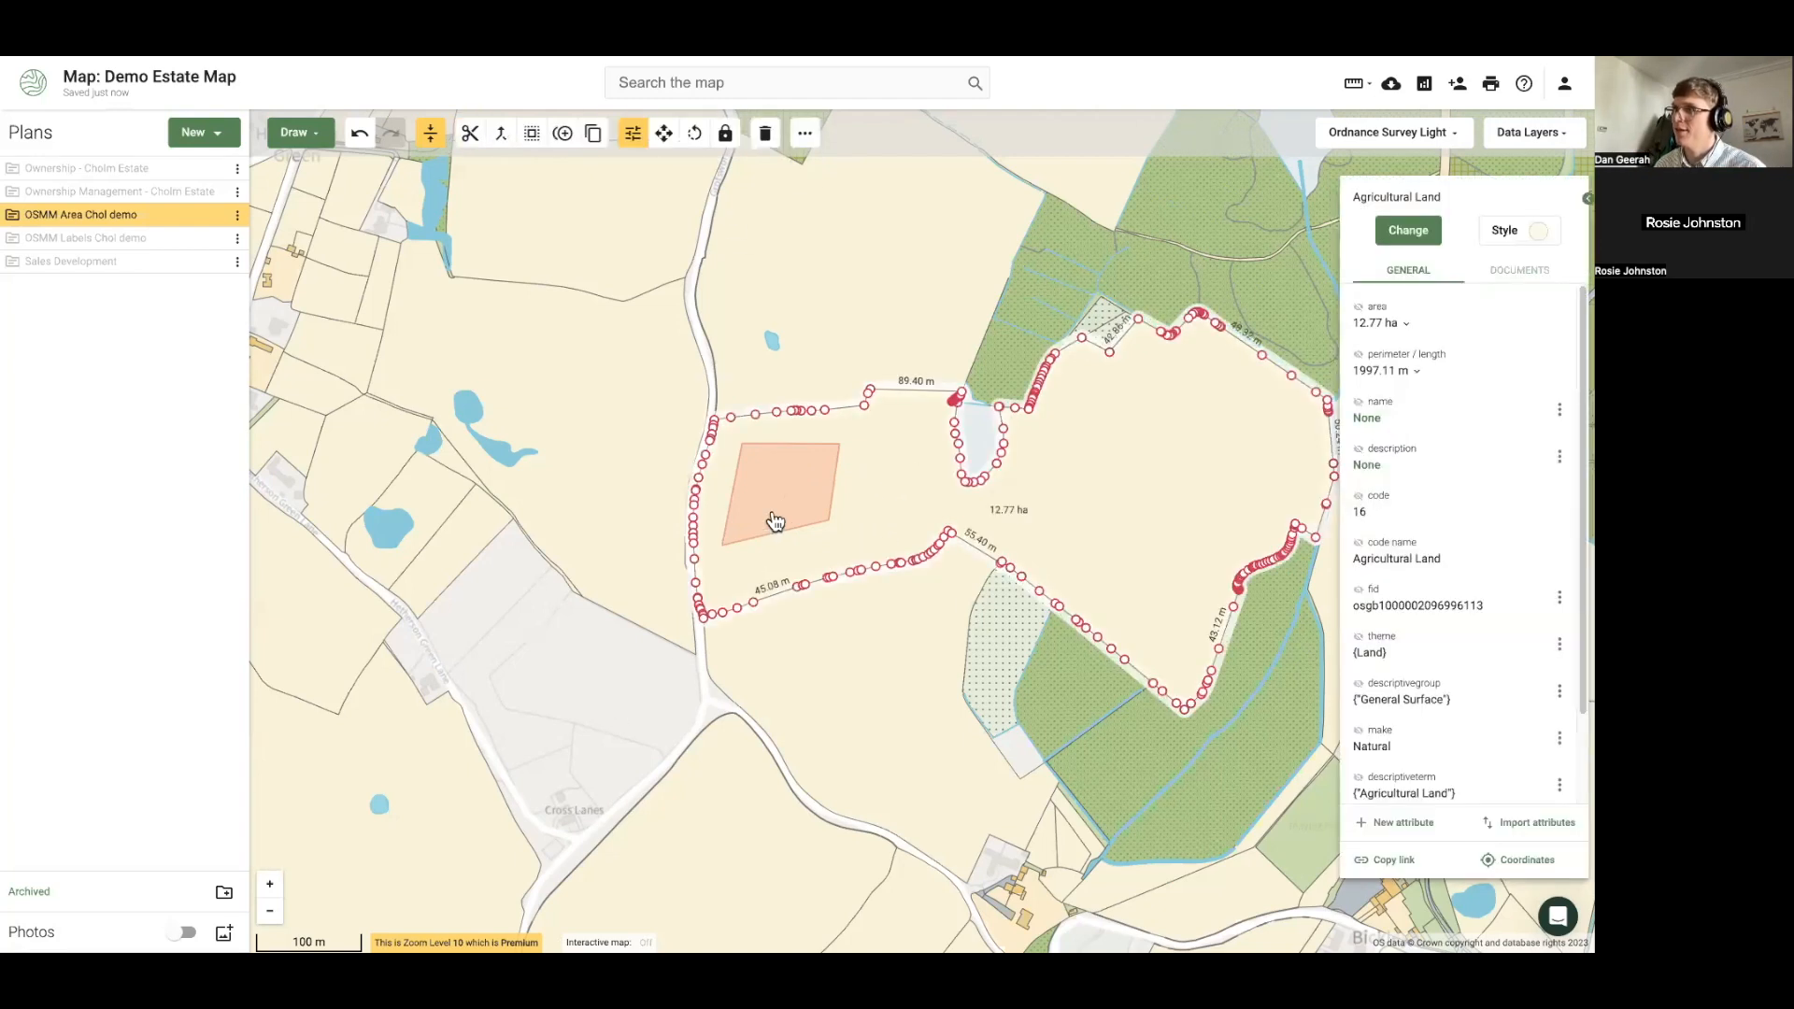
pyautogui.click(809, 140)
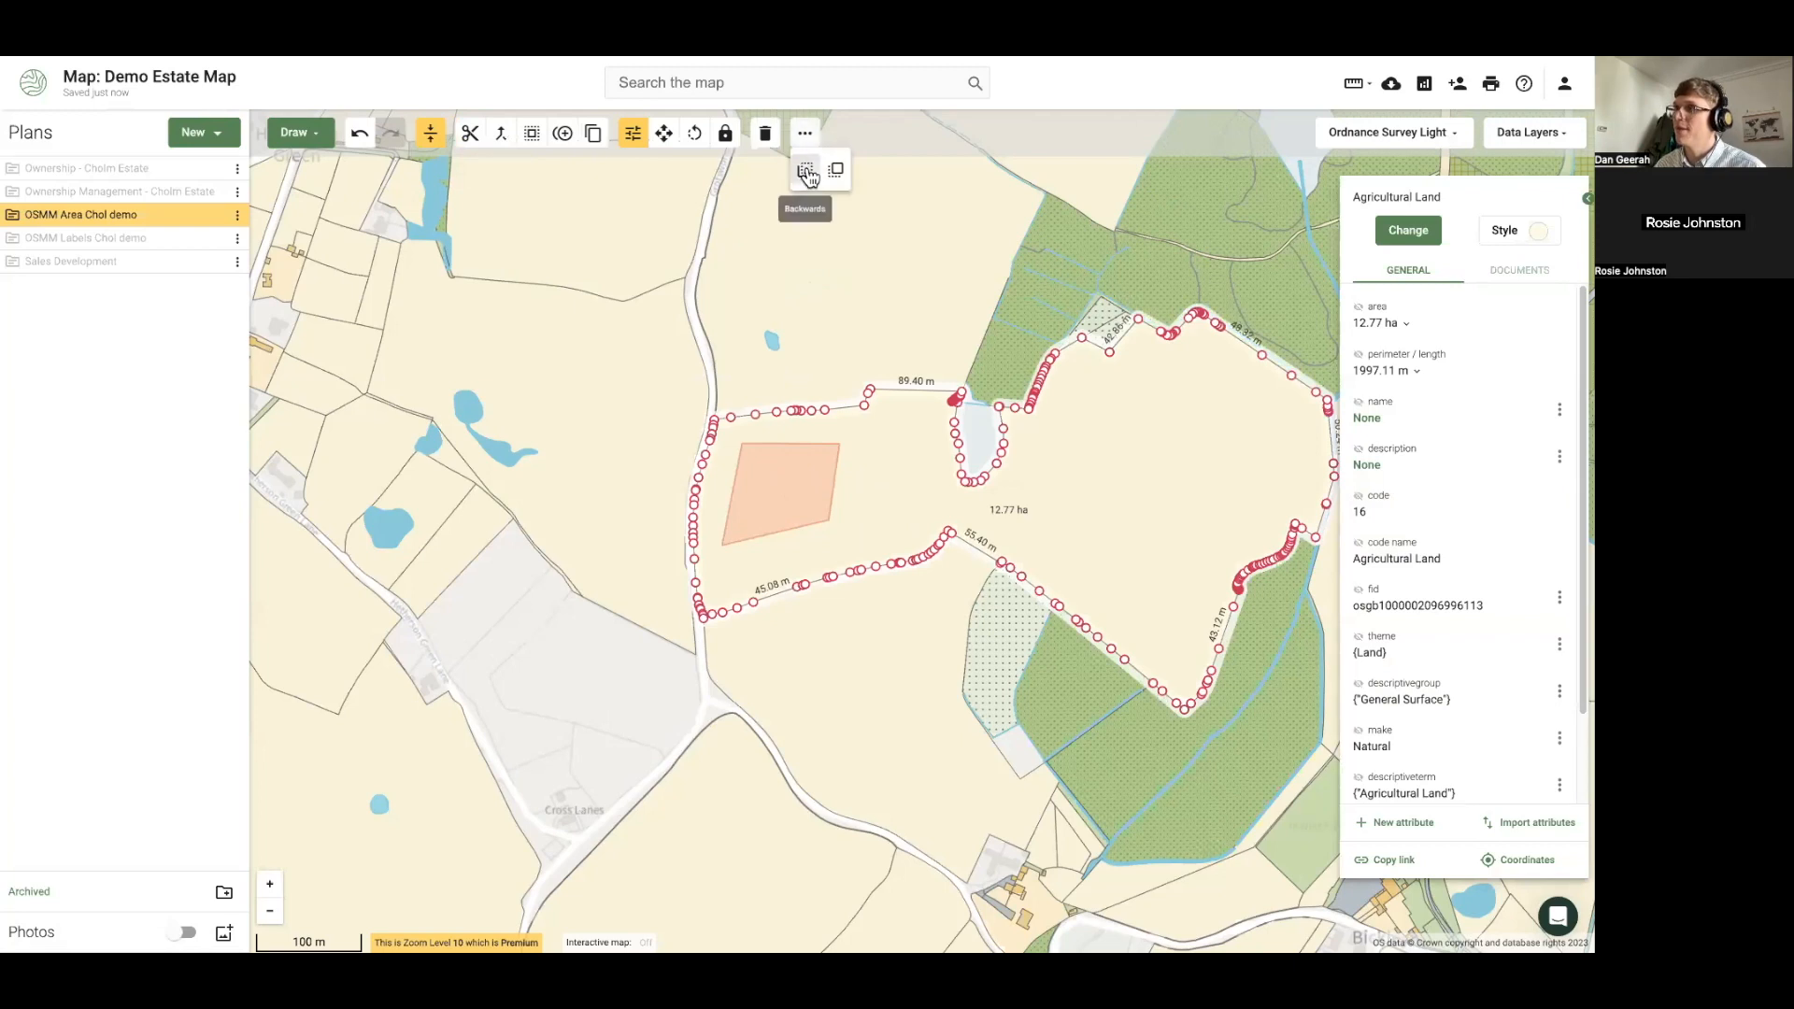
pyautogui.click(774, 505)
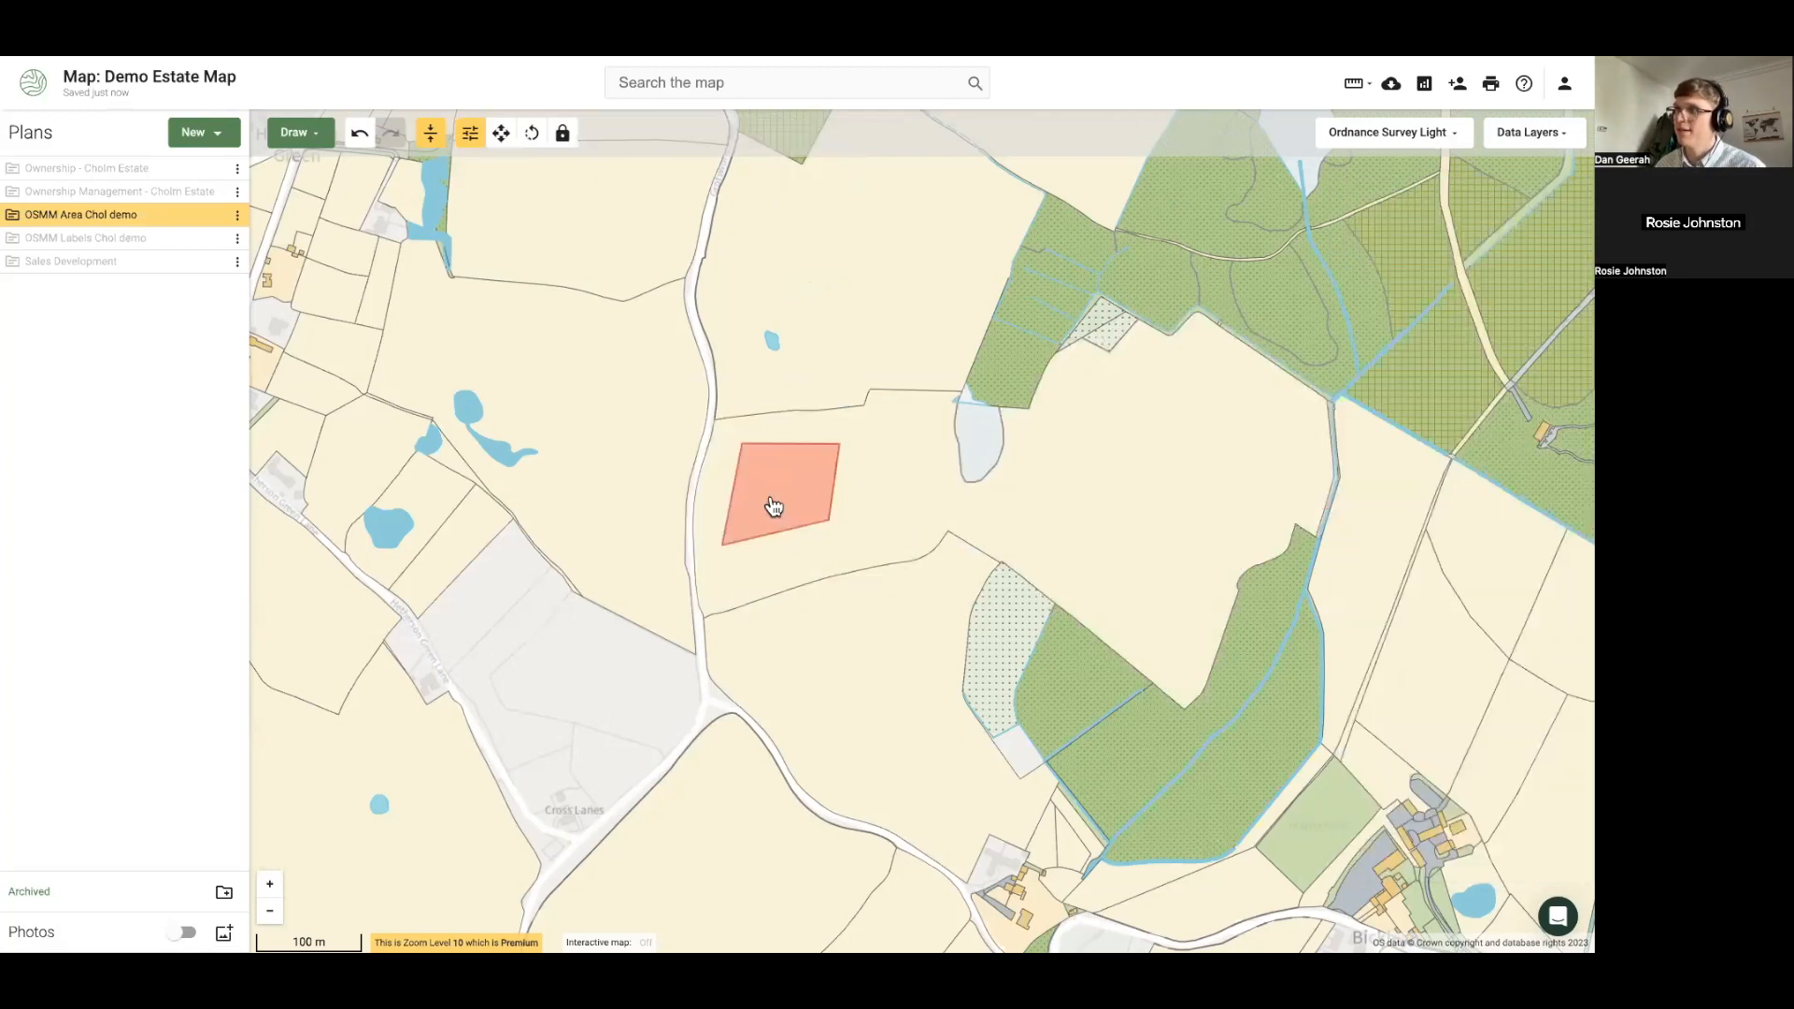
pyautogui.click(774, 505)
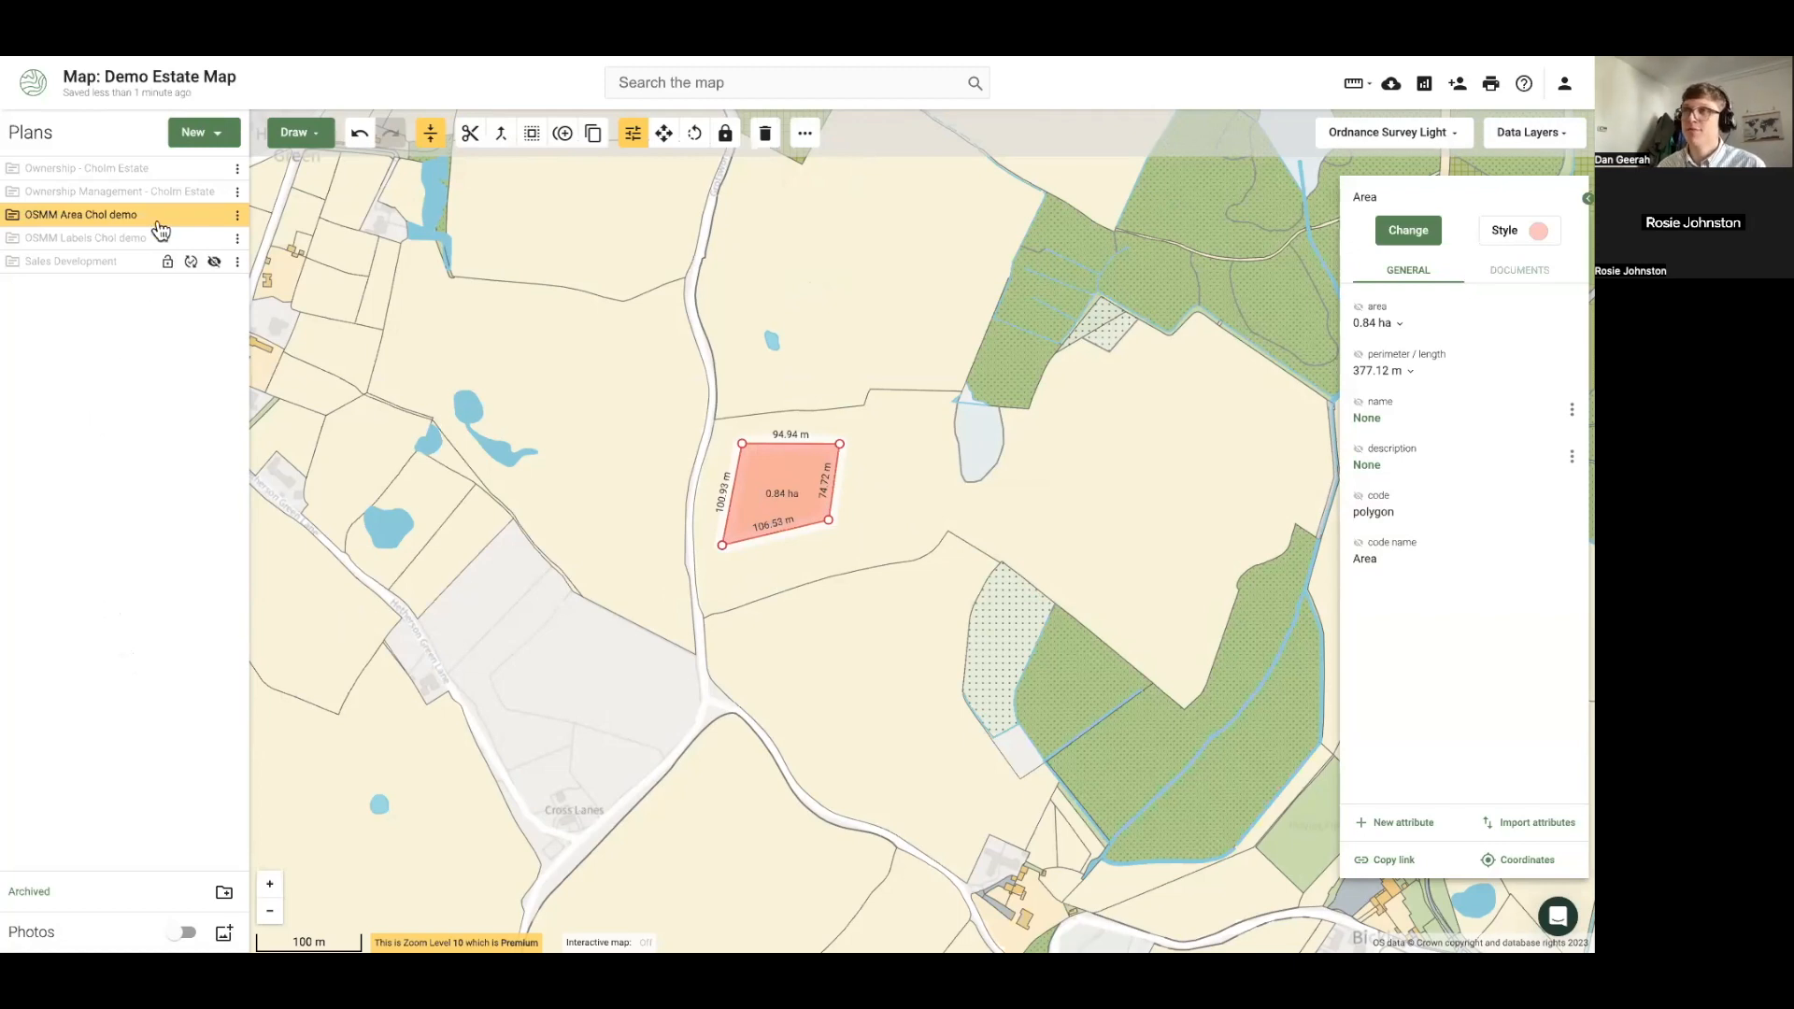
pyautogui.click(194, 133)
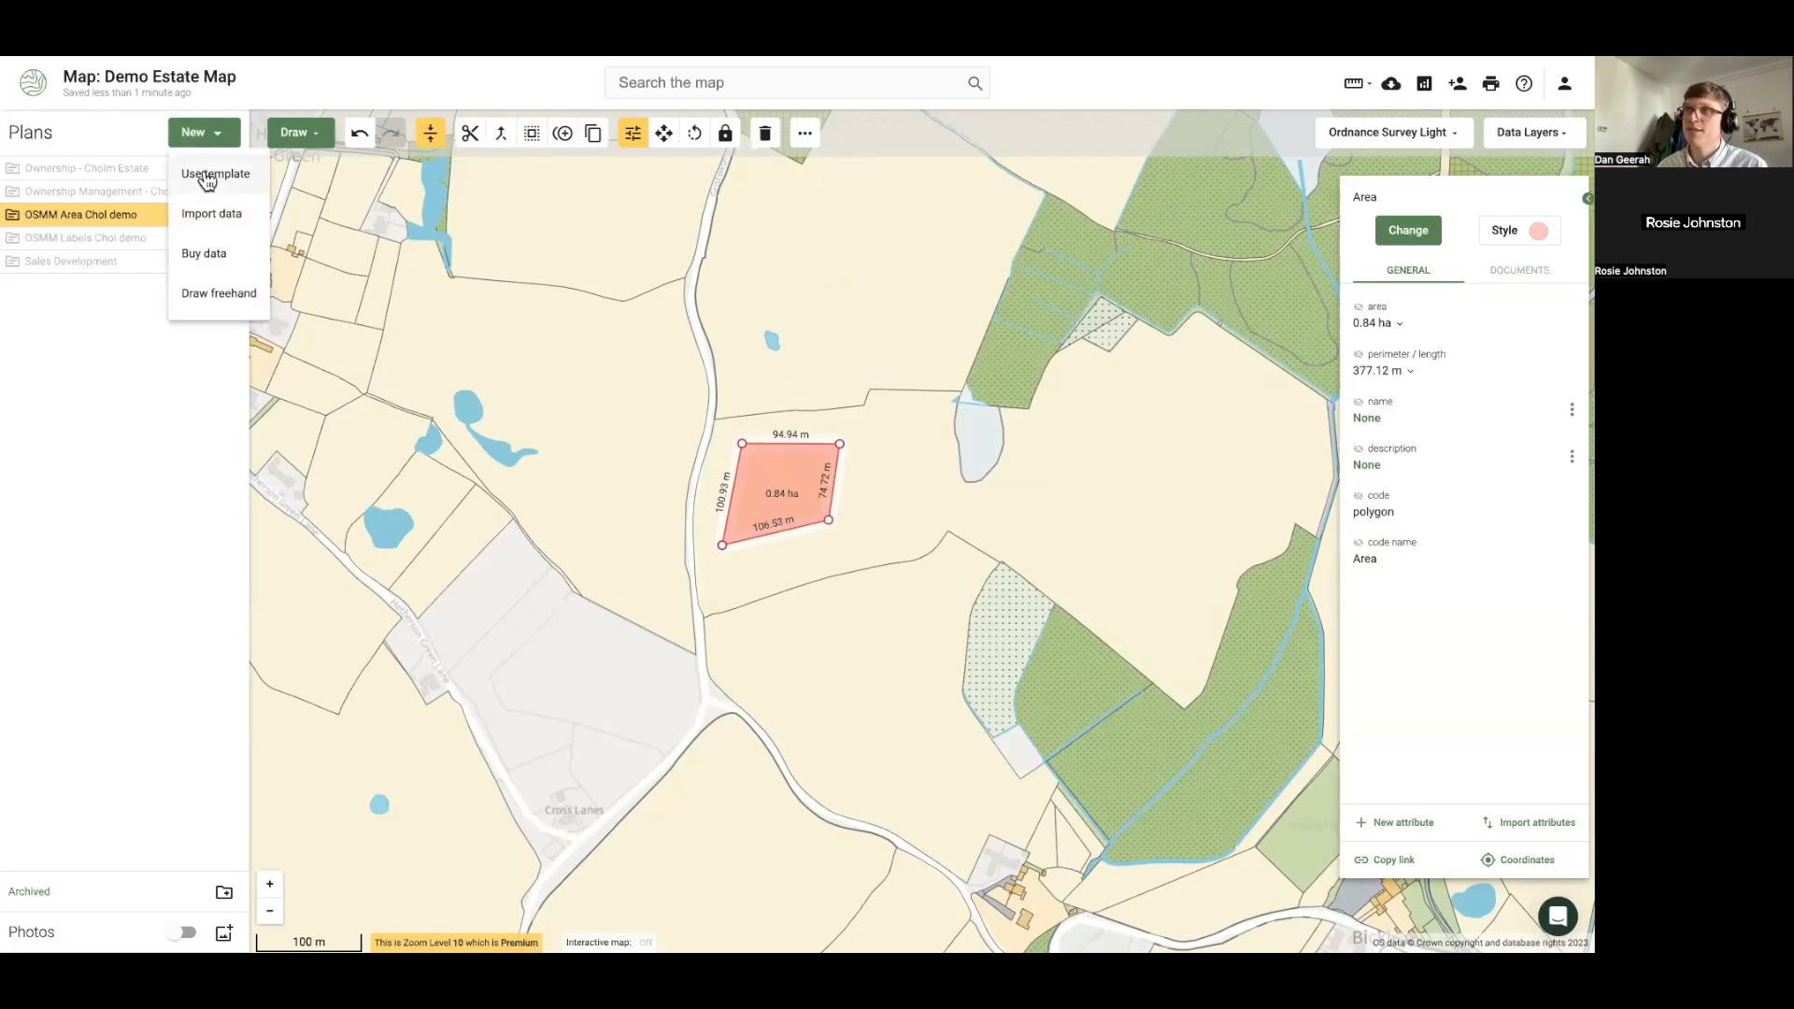
pyautogui.click(206, 173)
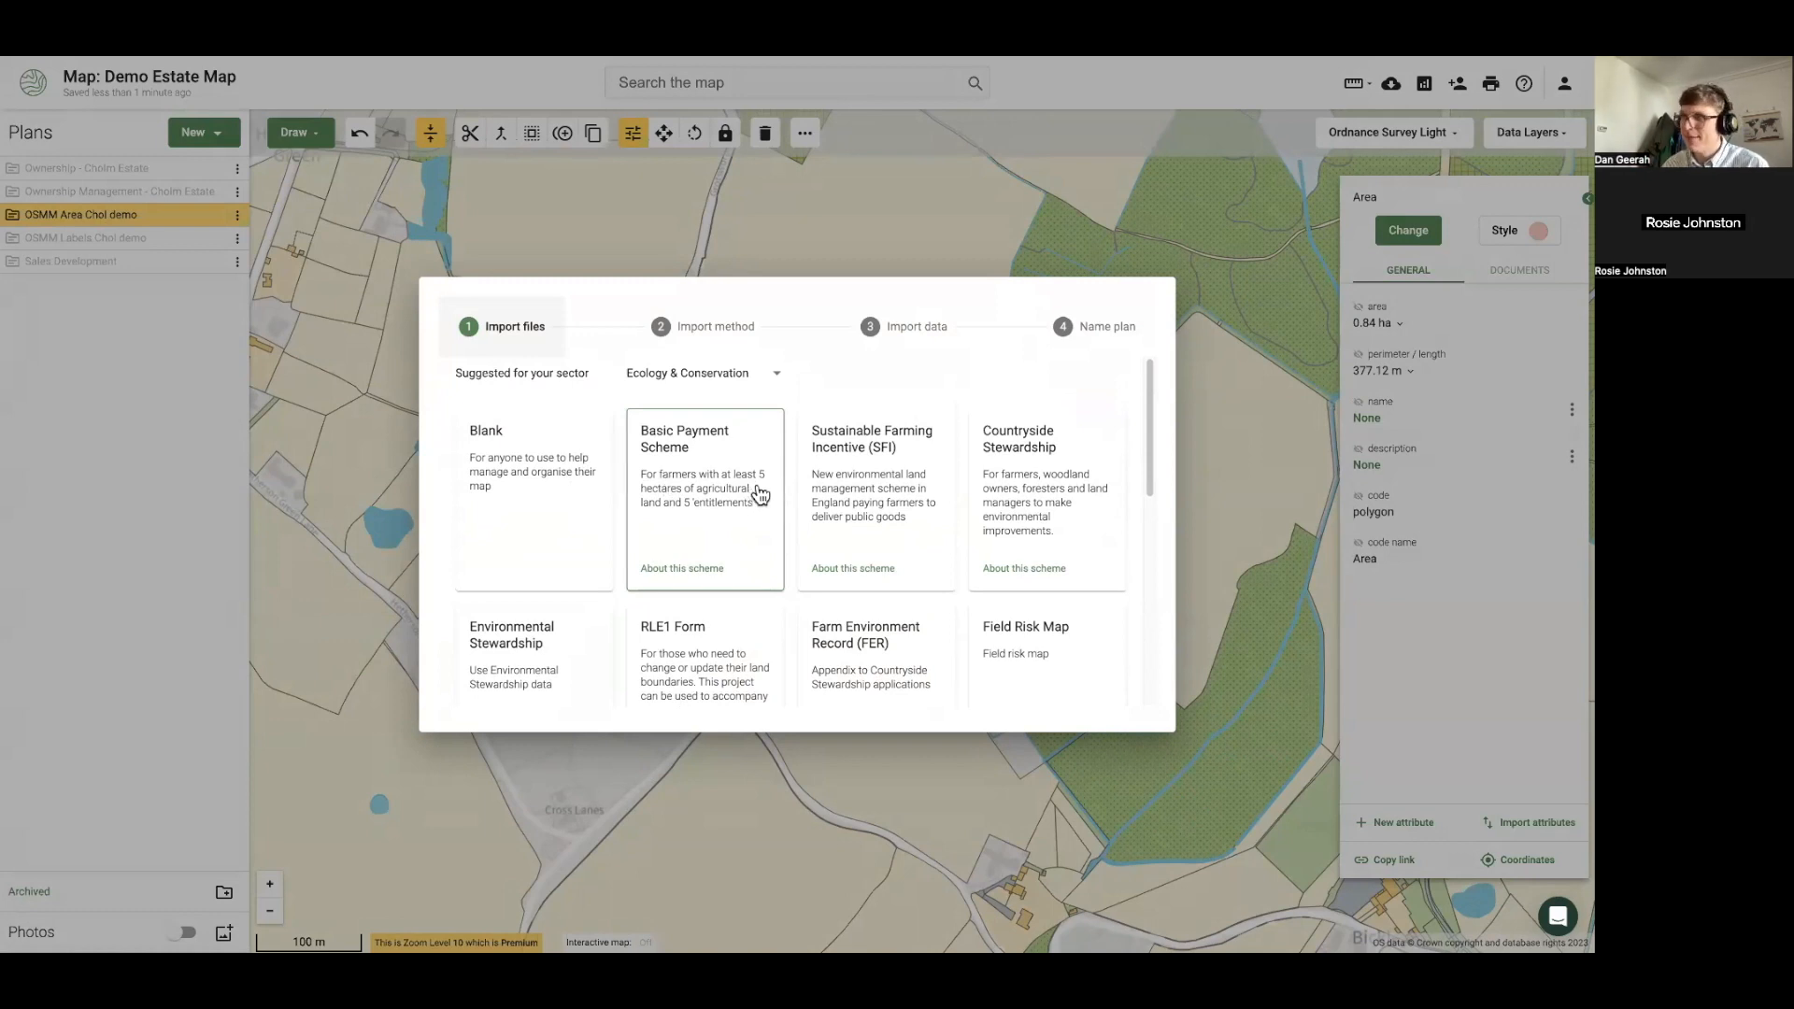
pyautogui.scroll(-1, 886, 526)
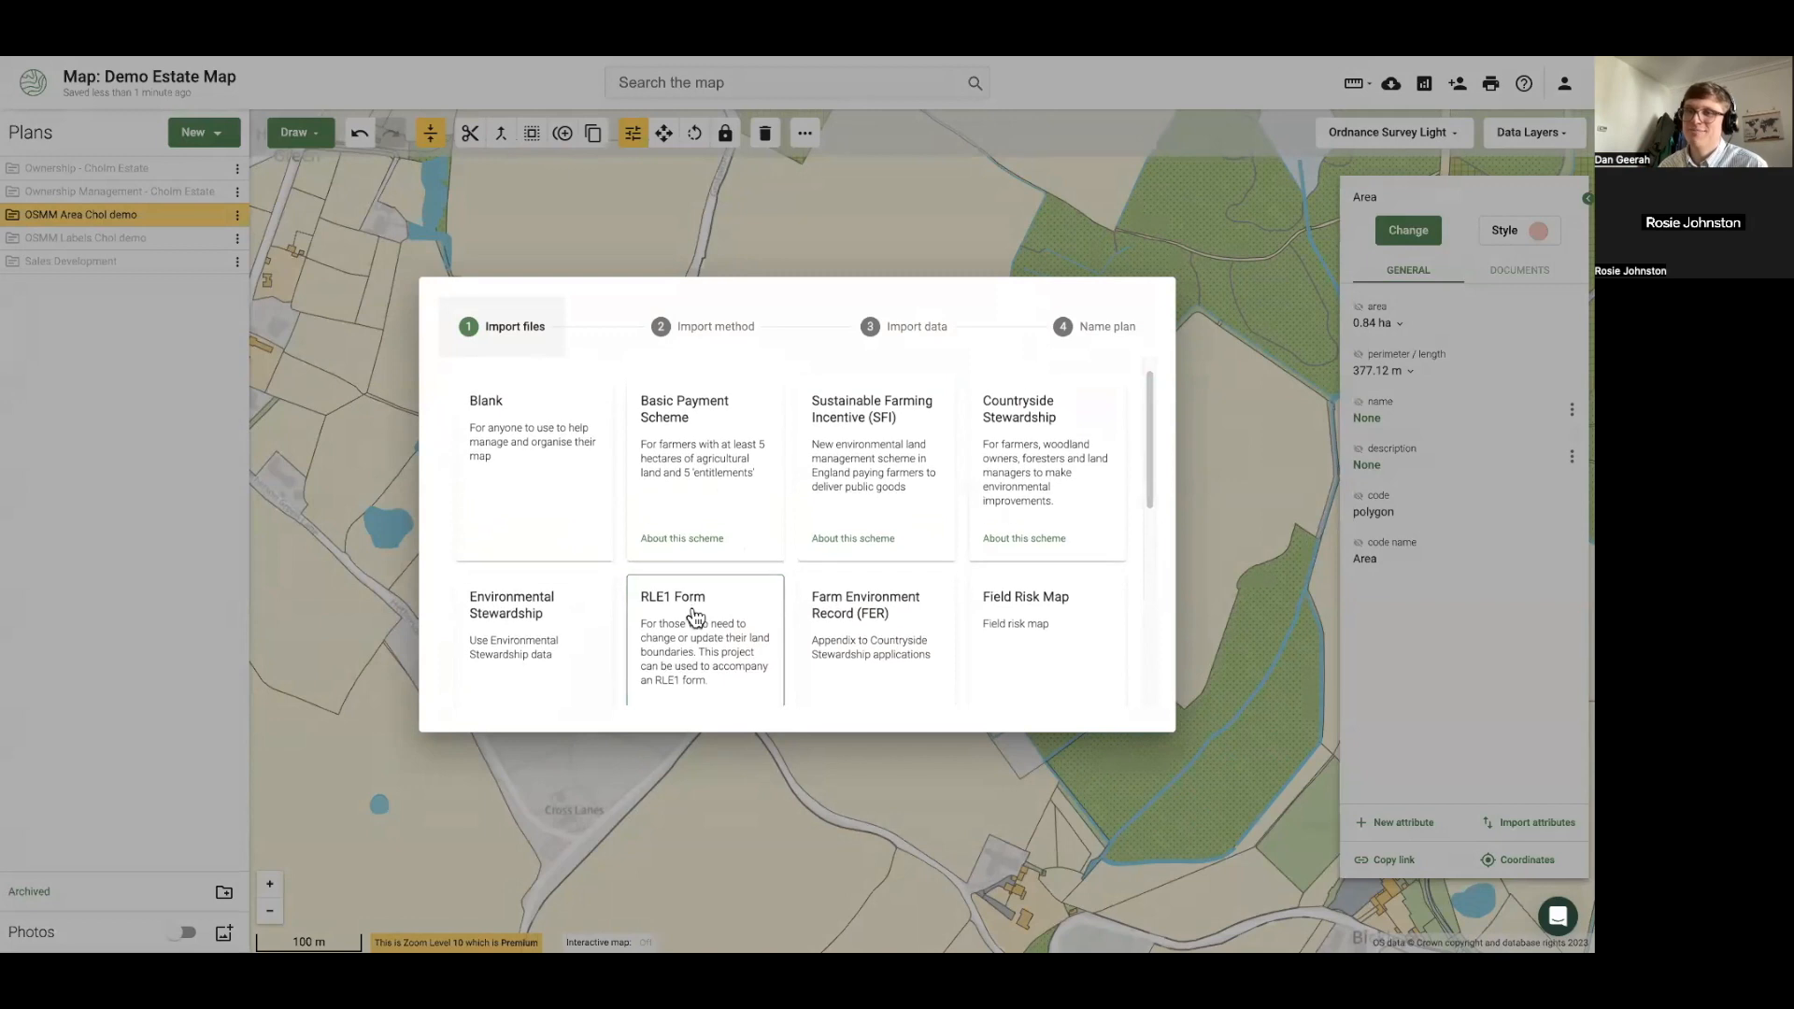
pyautogui.scroll(-2, 695, 617)
pyautogui.scroll(-1, 695, 613)
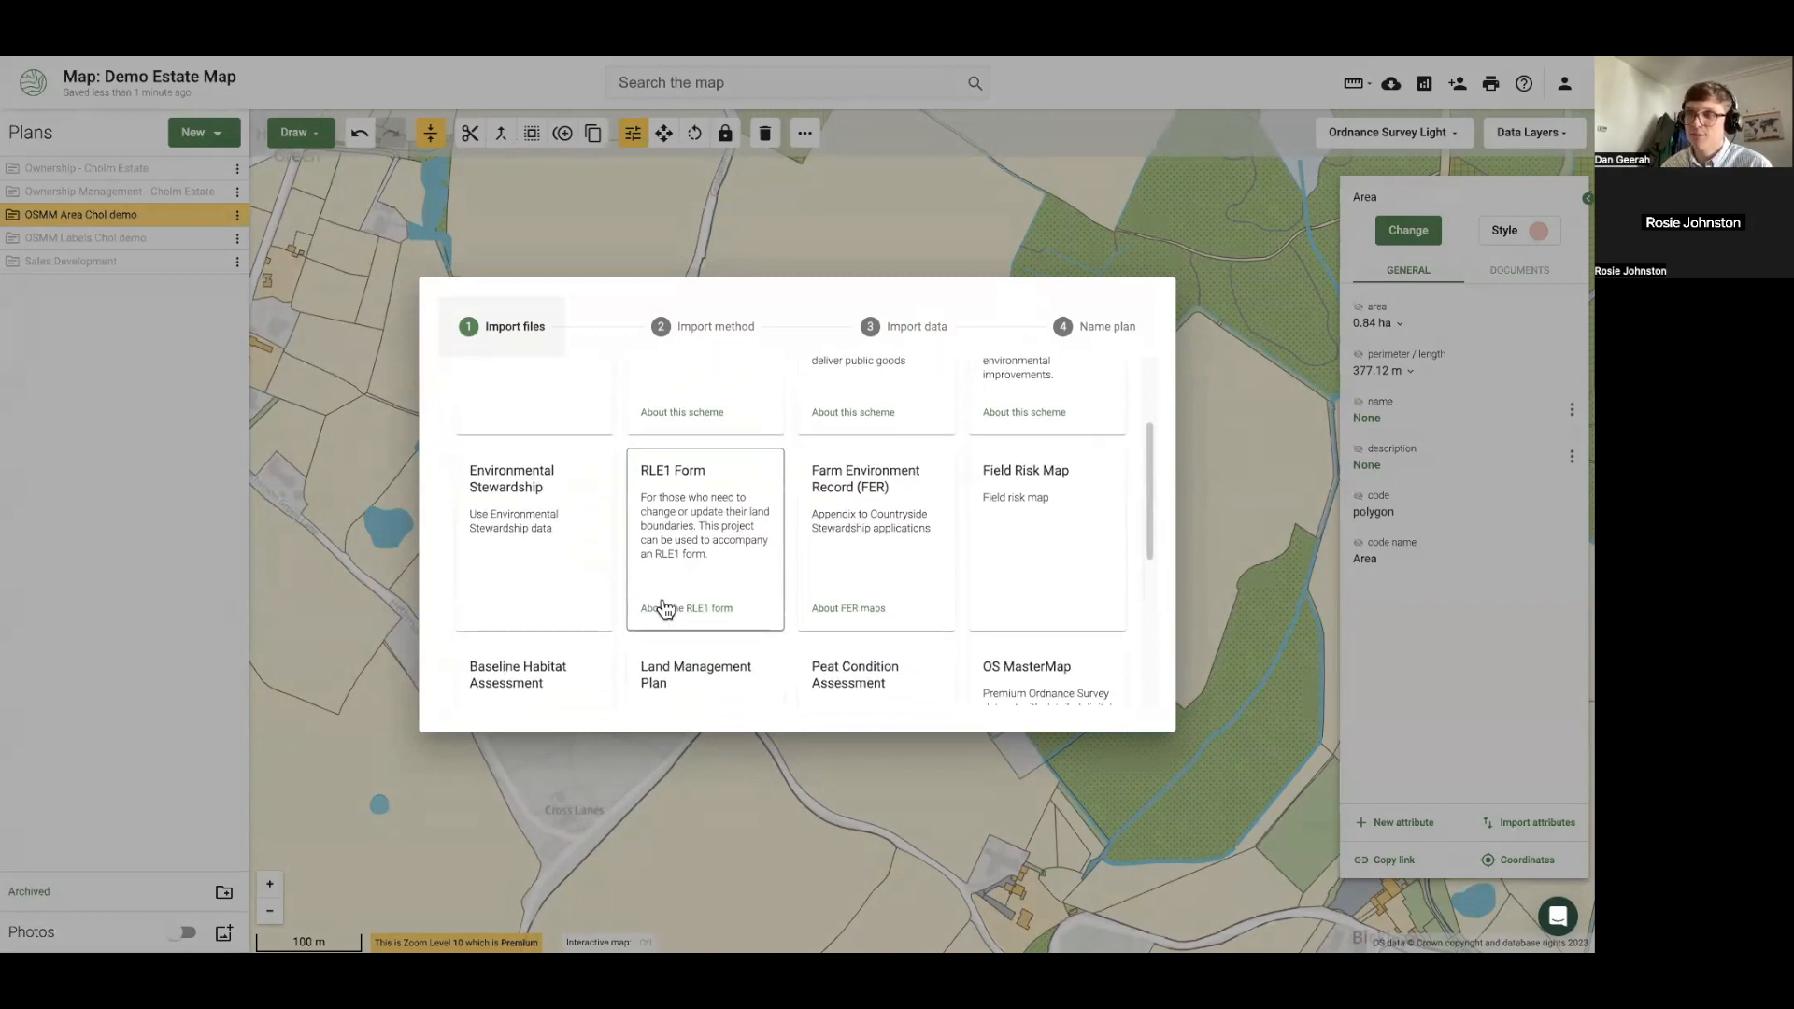
pyautogui.click(592, 745)
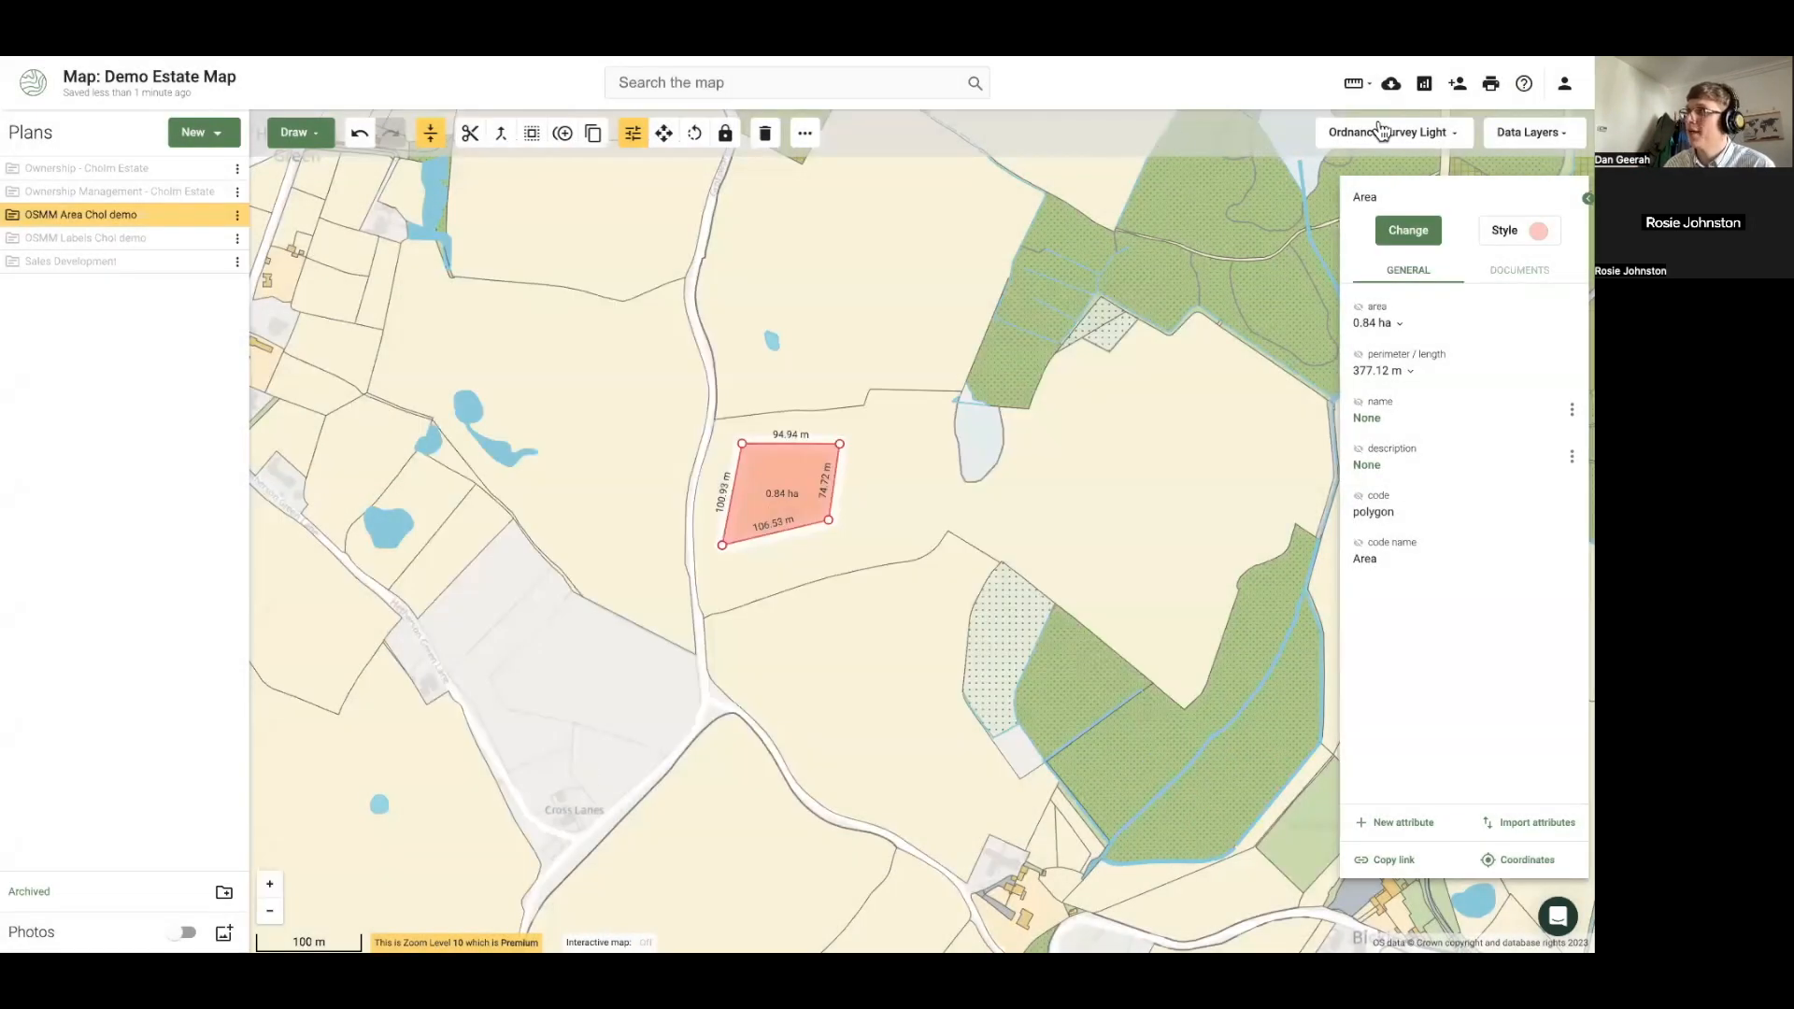
# Review the OSMM Area Chol demo report totalling 1032.12 ha, then hide that plan
pyautogui.click(1424, 83)
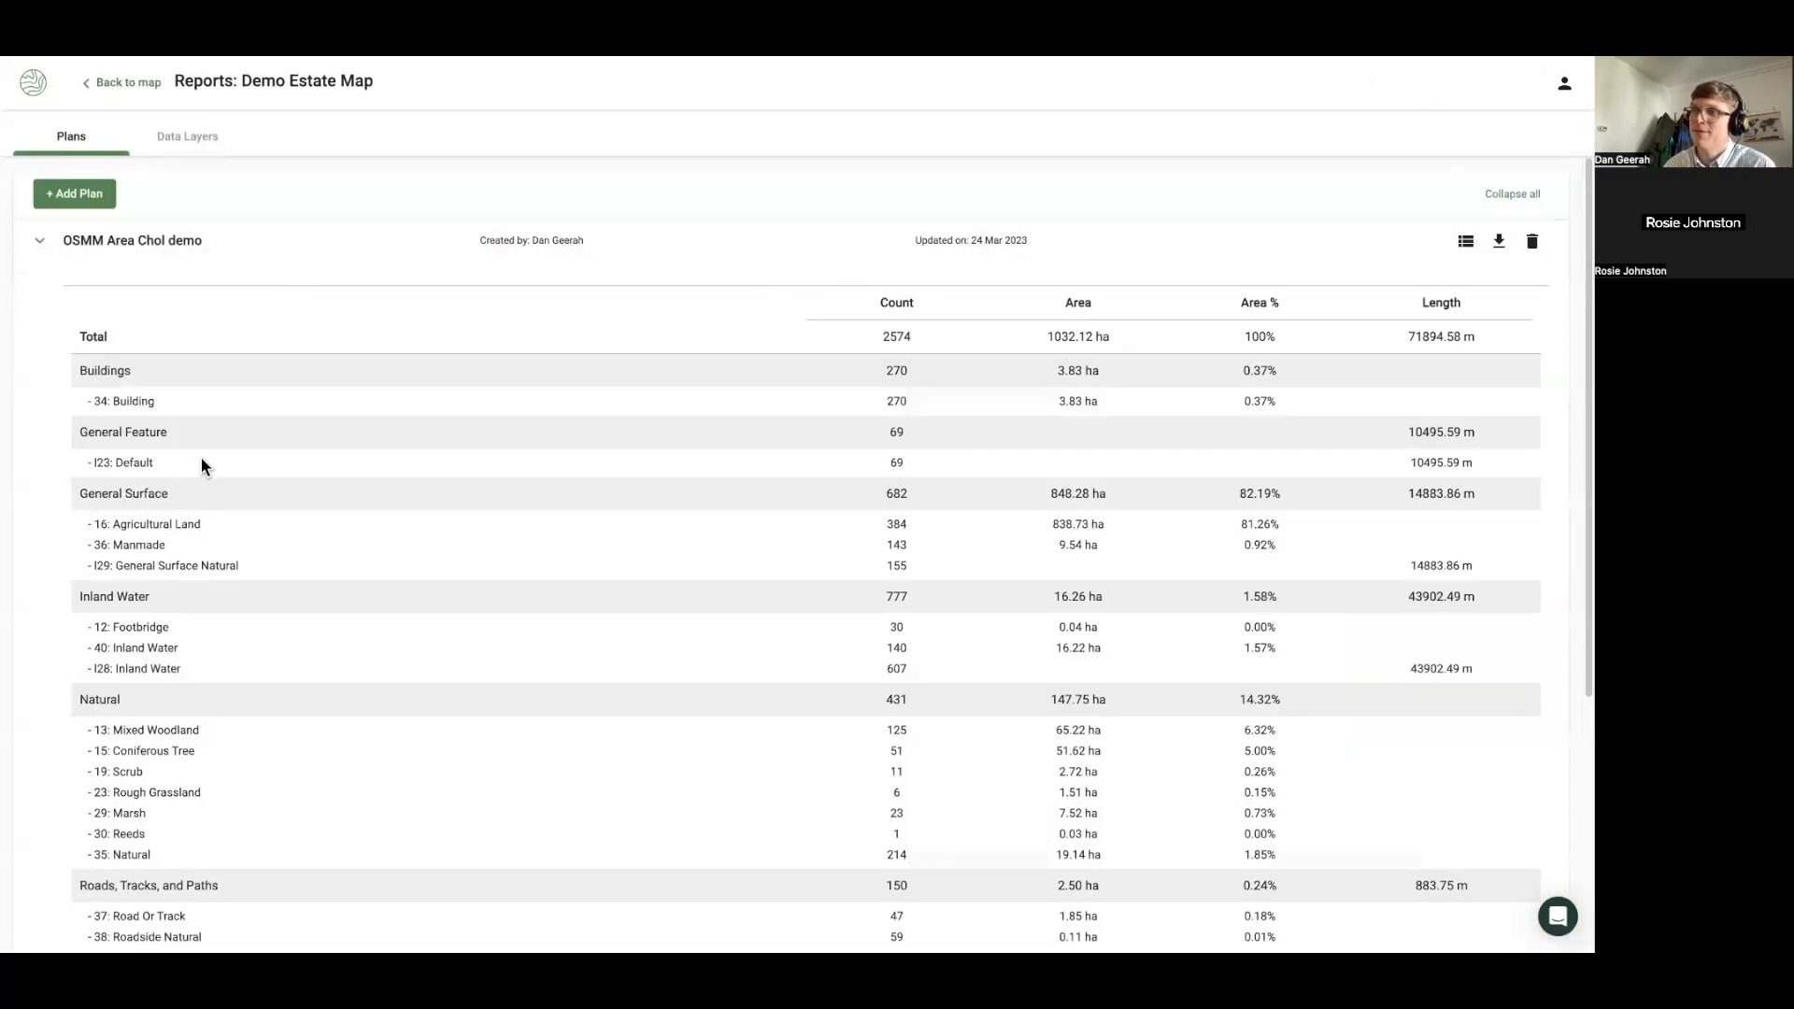
pyautogui.scroll(-1, 201, 459)
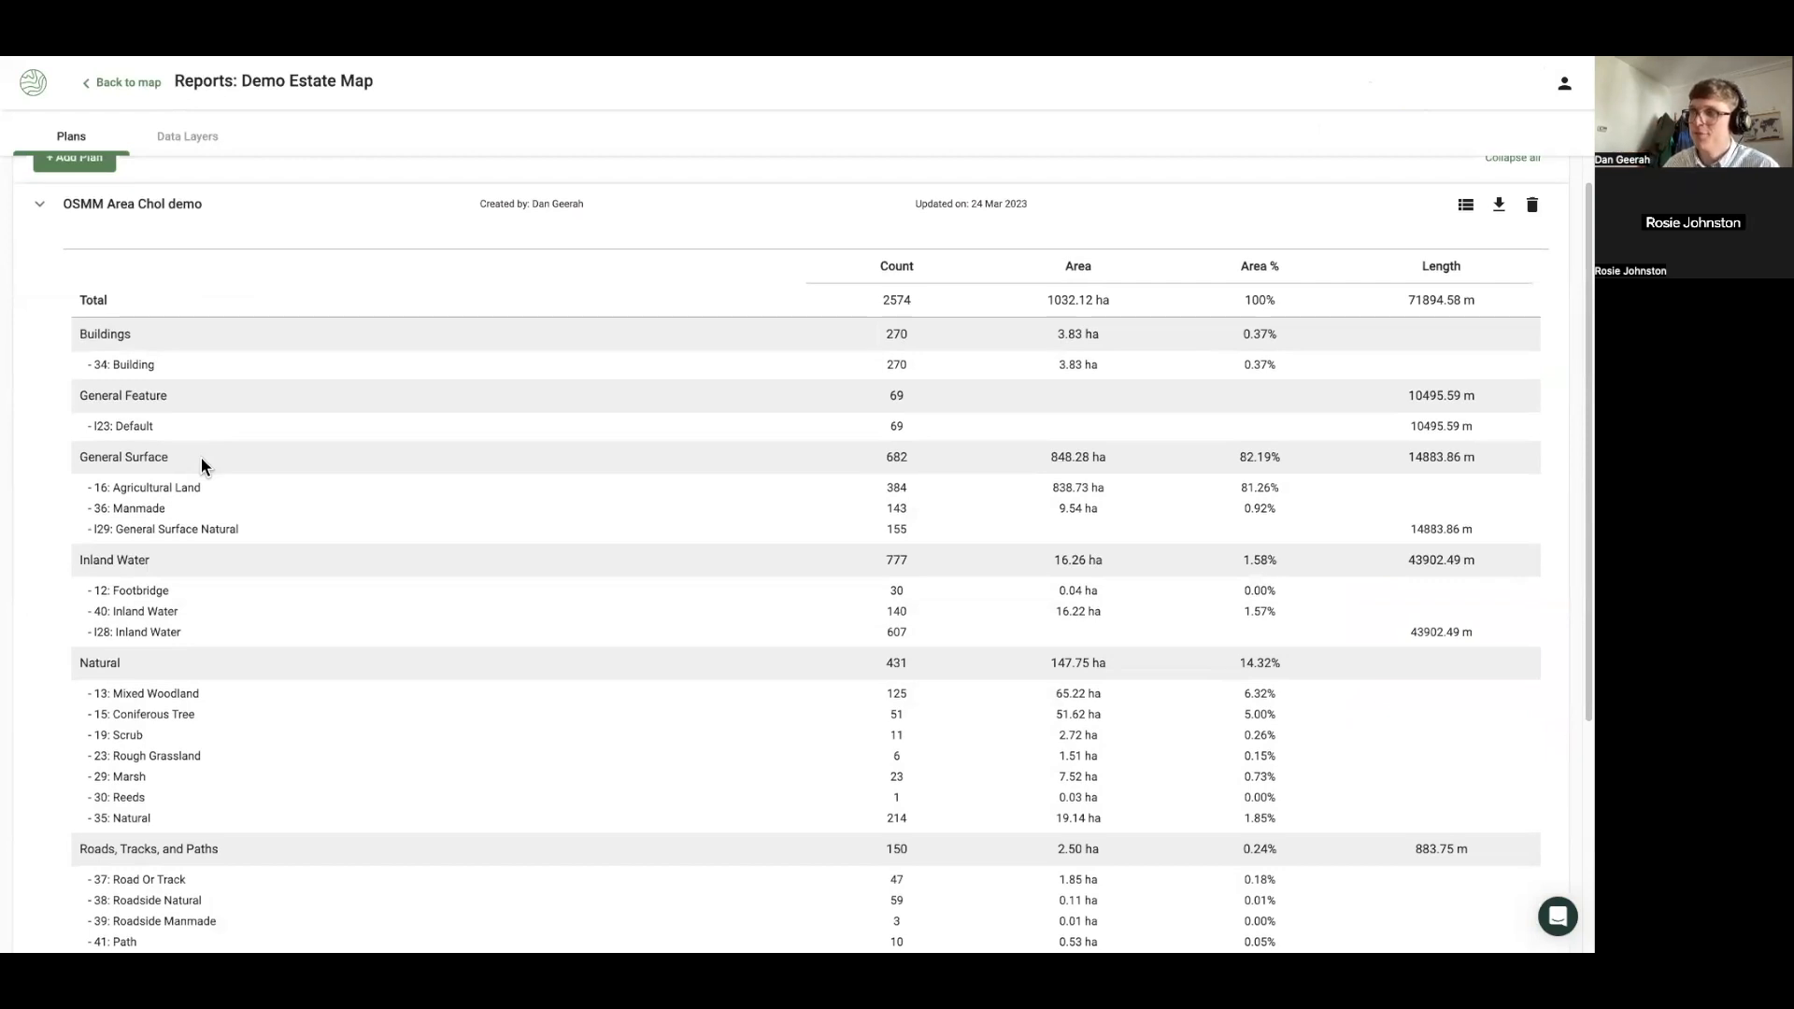
pyautogui.scroll(1, 200, 457)
pyautogui.click(133, 94)
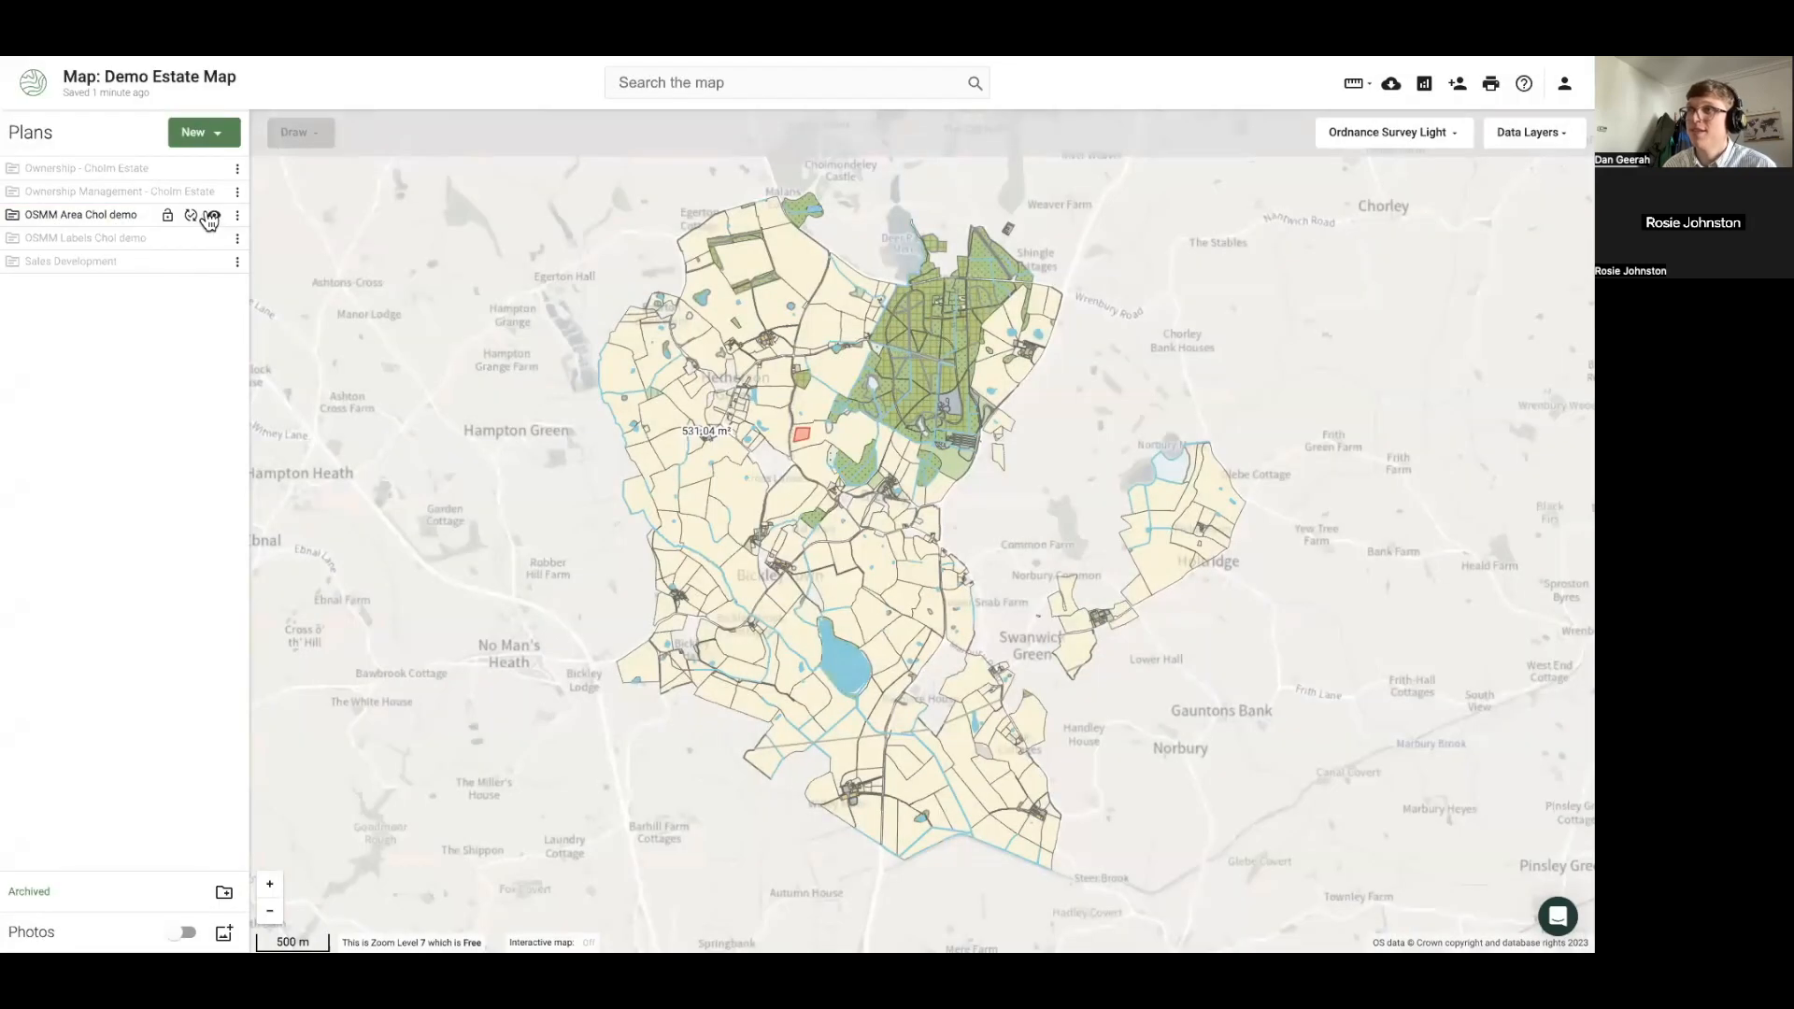
pyautogui.click(214, 215)
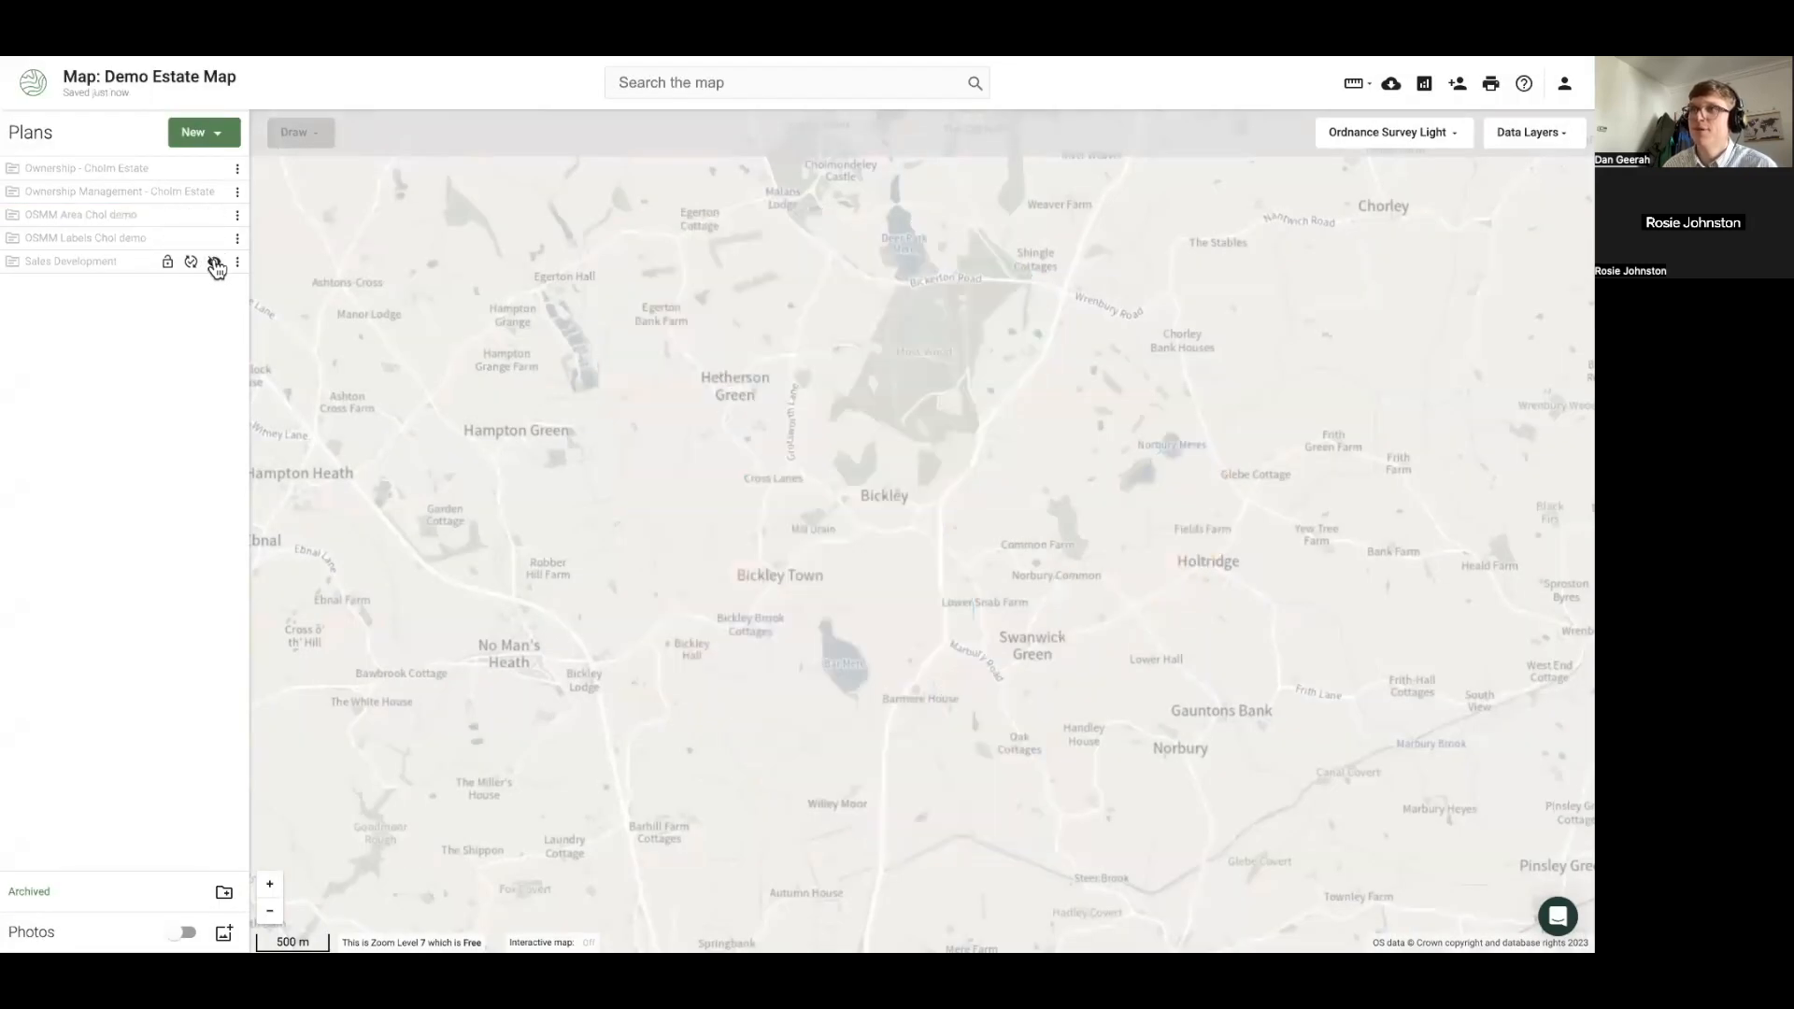
# Add Ownership Management - Cholm Estate to the report, showing 48 features and 1033.91 ha
pyautogui.click(215, 192)
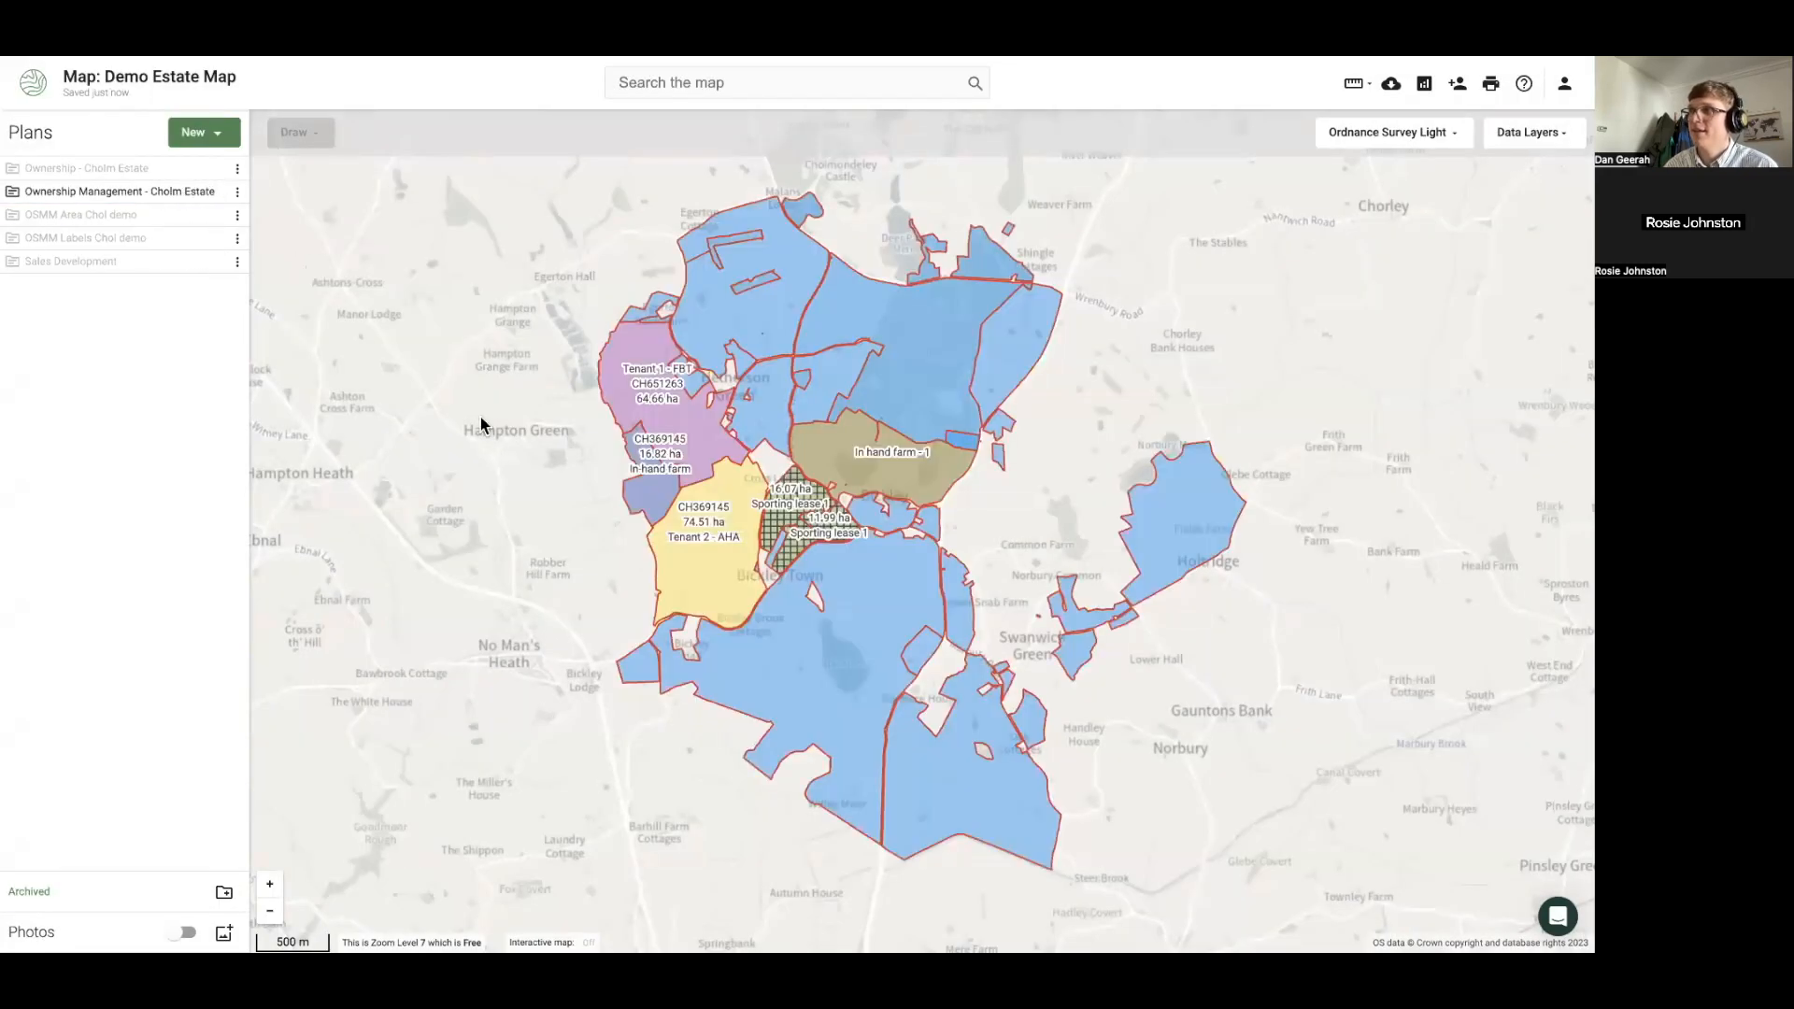
pyautogui.click(1422, 84)
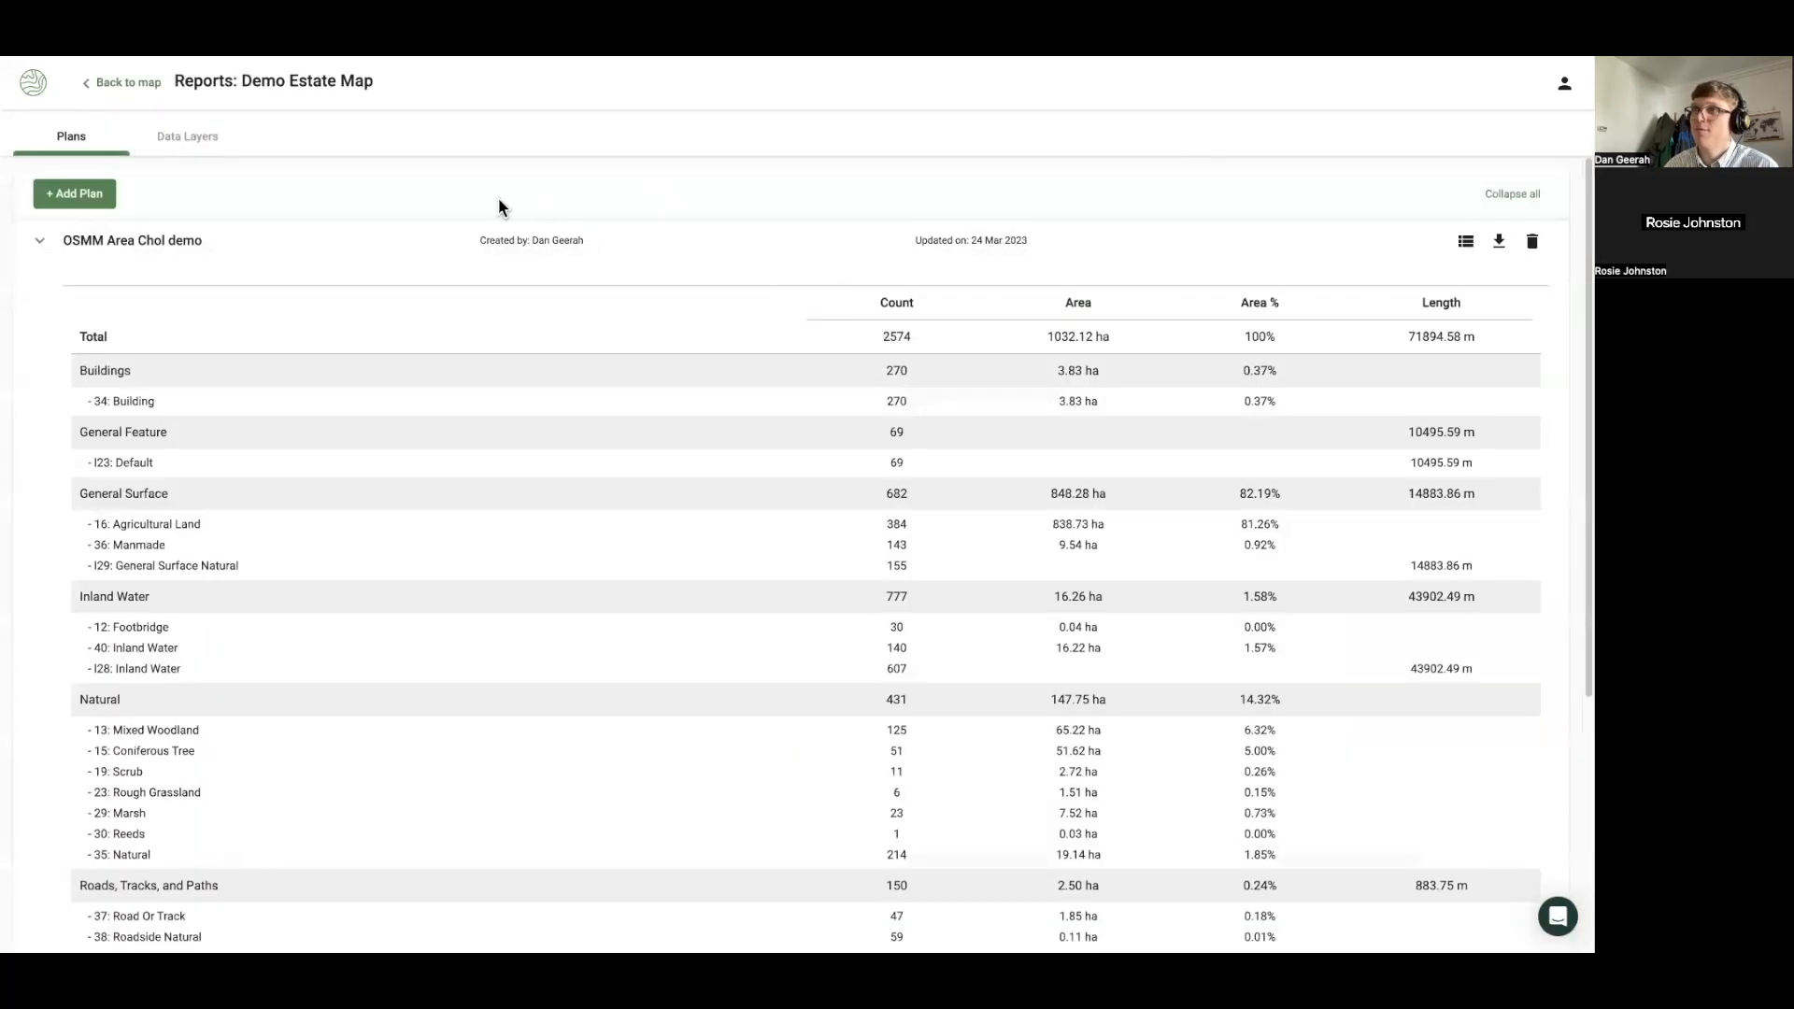
pyautogui.click(75, 193)
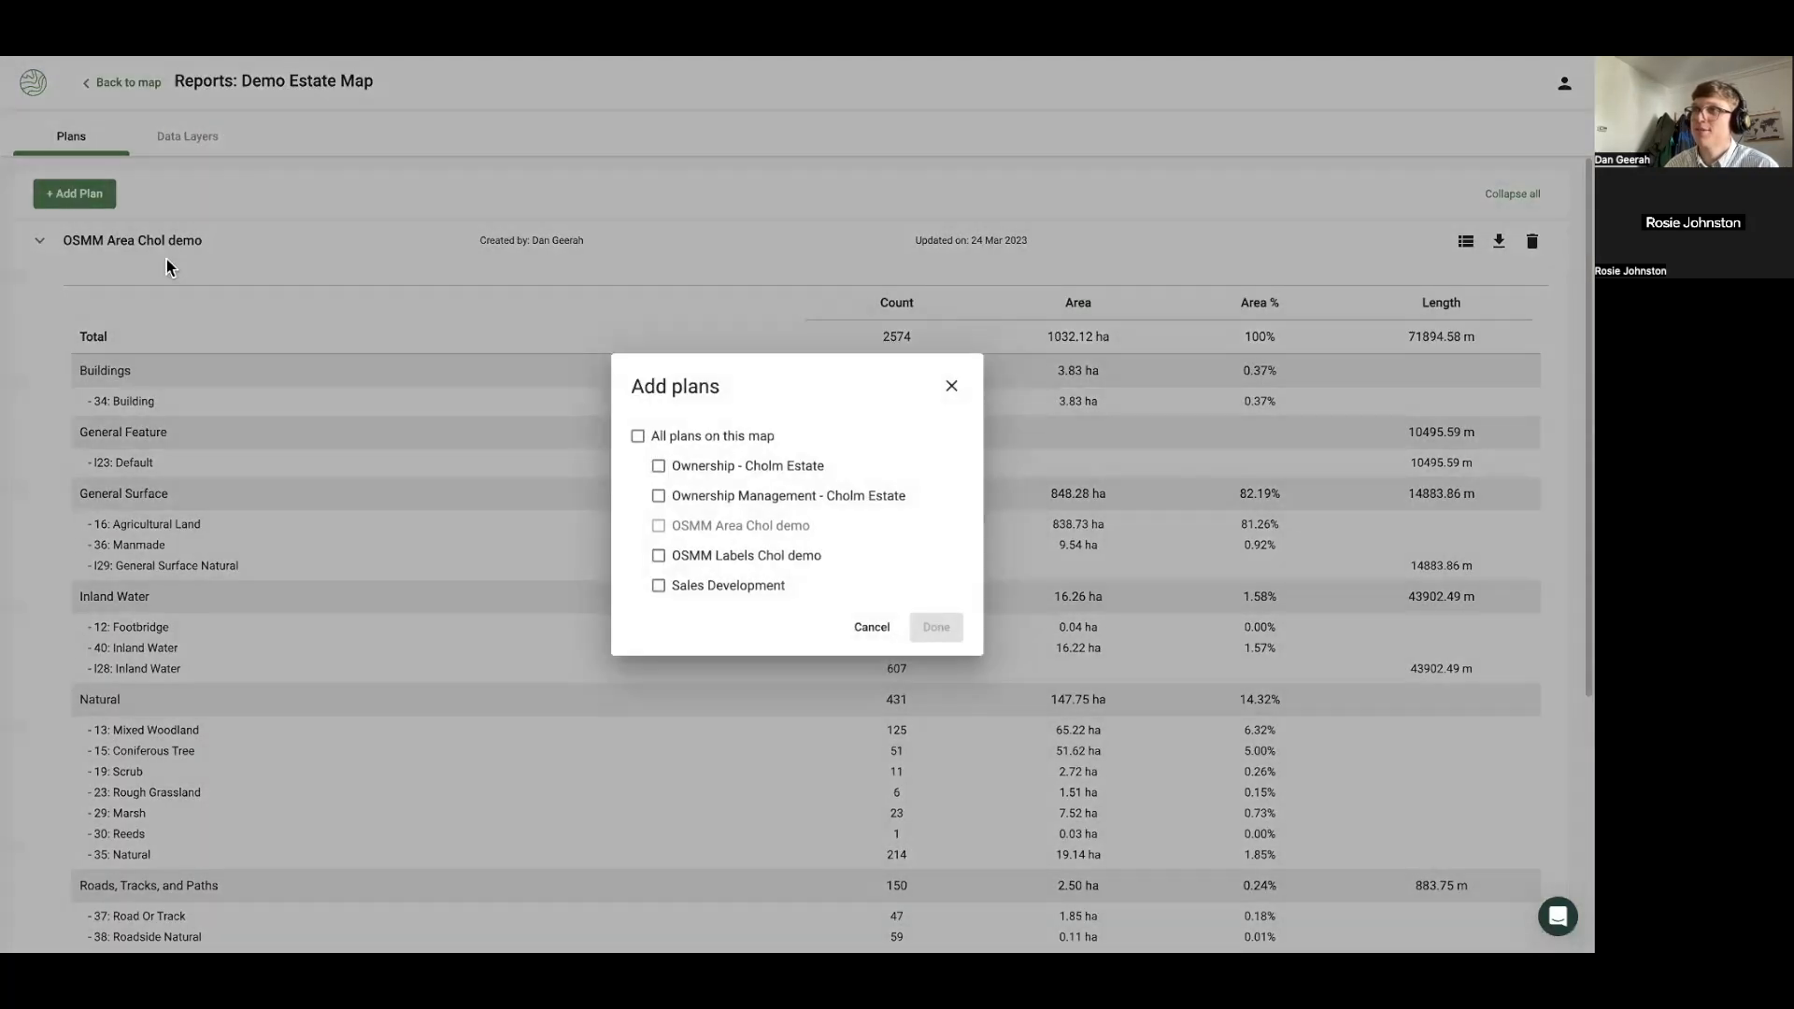
pyautogui.click(705, 503)
pyautogui.click(937, 628)
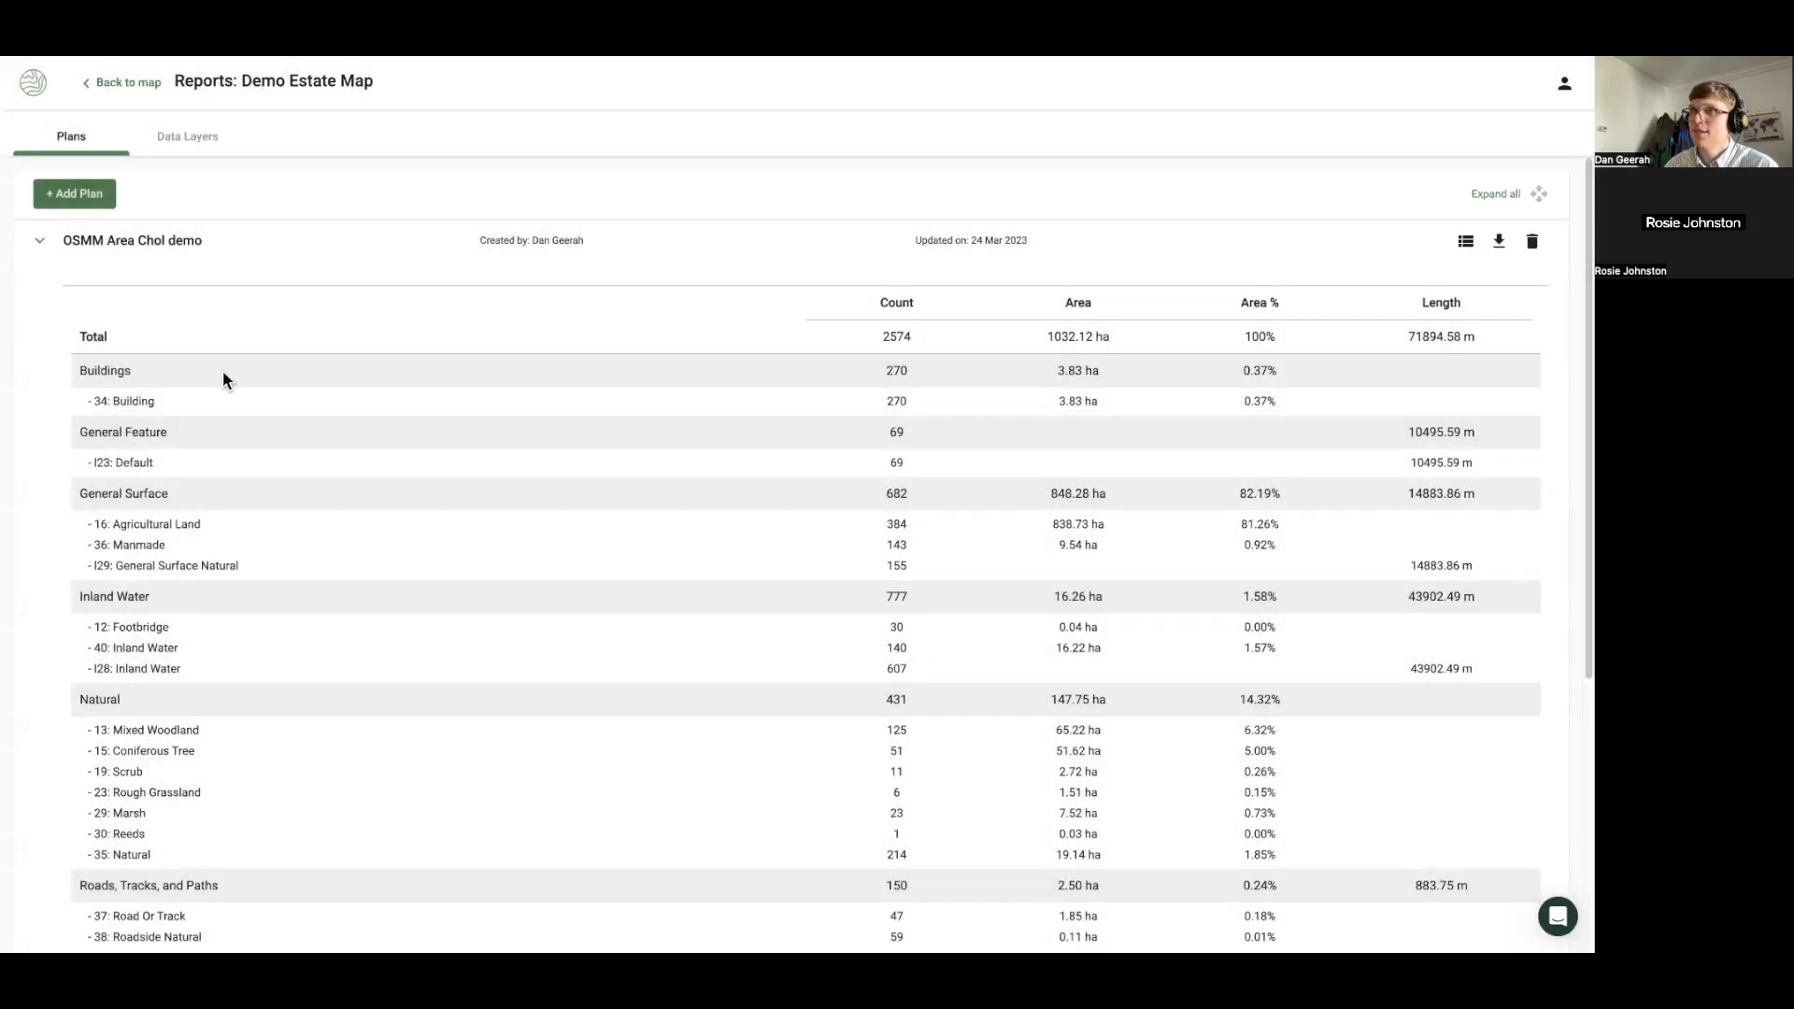
pyautogui.click(164, 245)
pyautogui.click(168, 285)
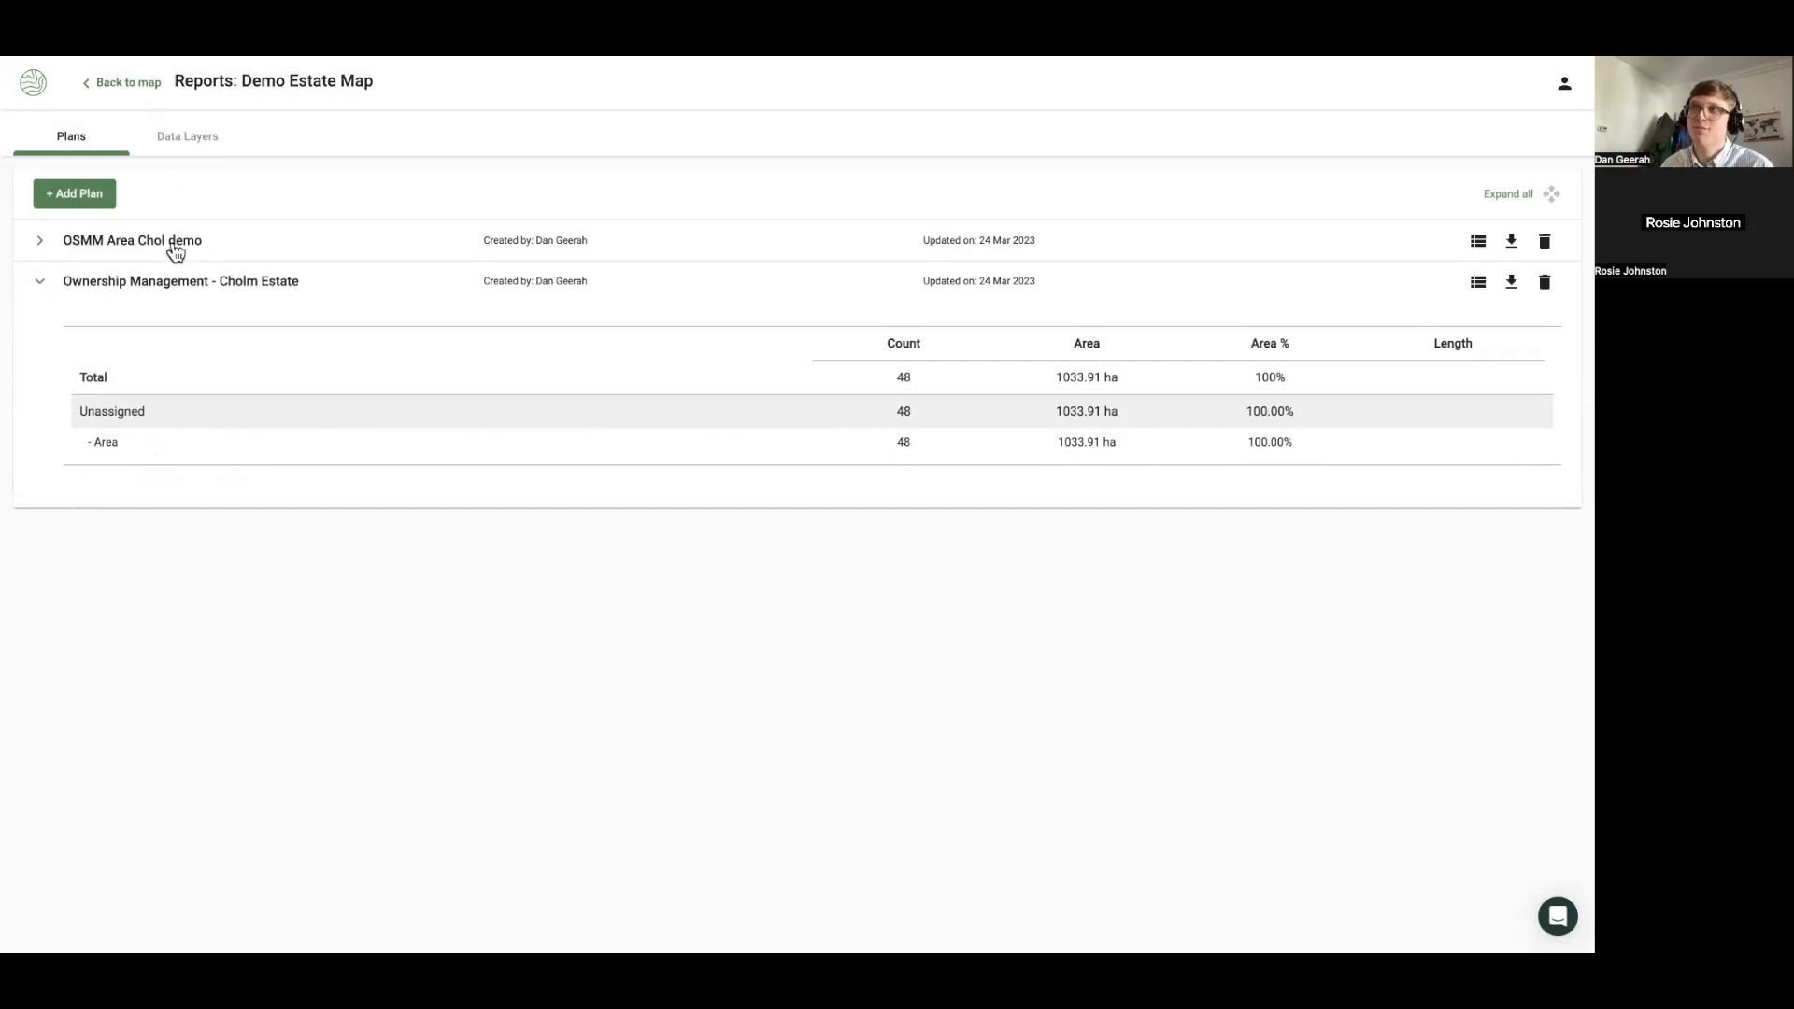
pyautogui.click(122, 82)
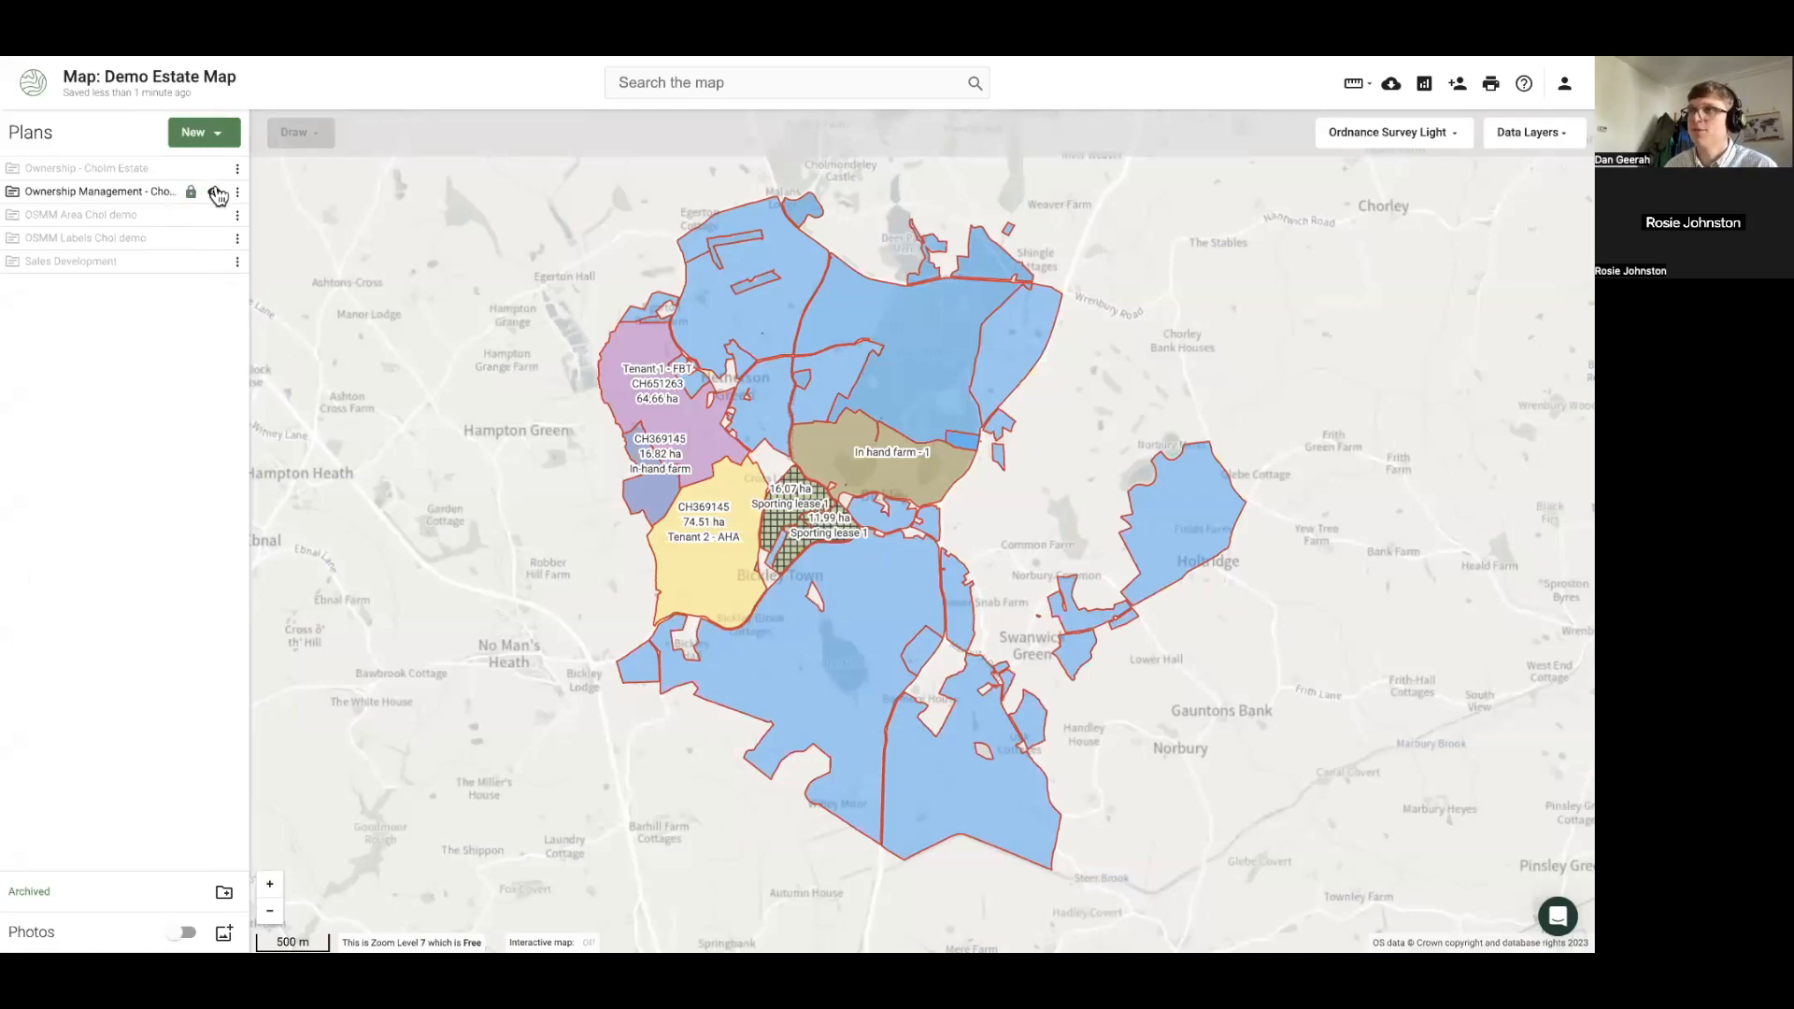
# Compare Ownership Management and Ownership - Cholm Estate by toggling their visibility
pyautogui.click(215, 193)
pyautogui.click(215, 171)
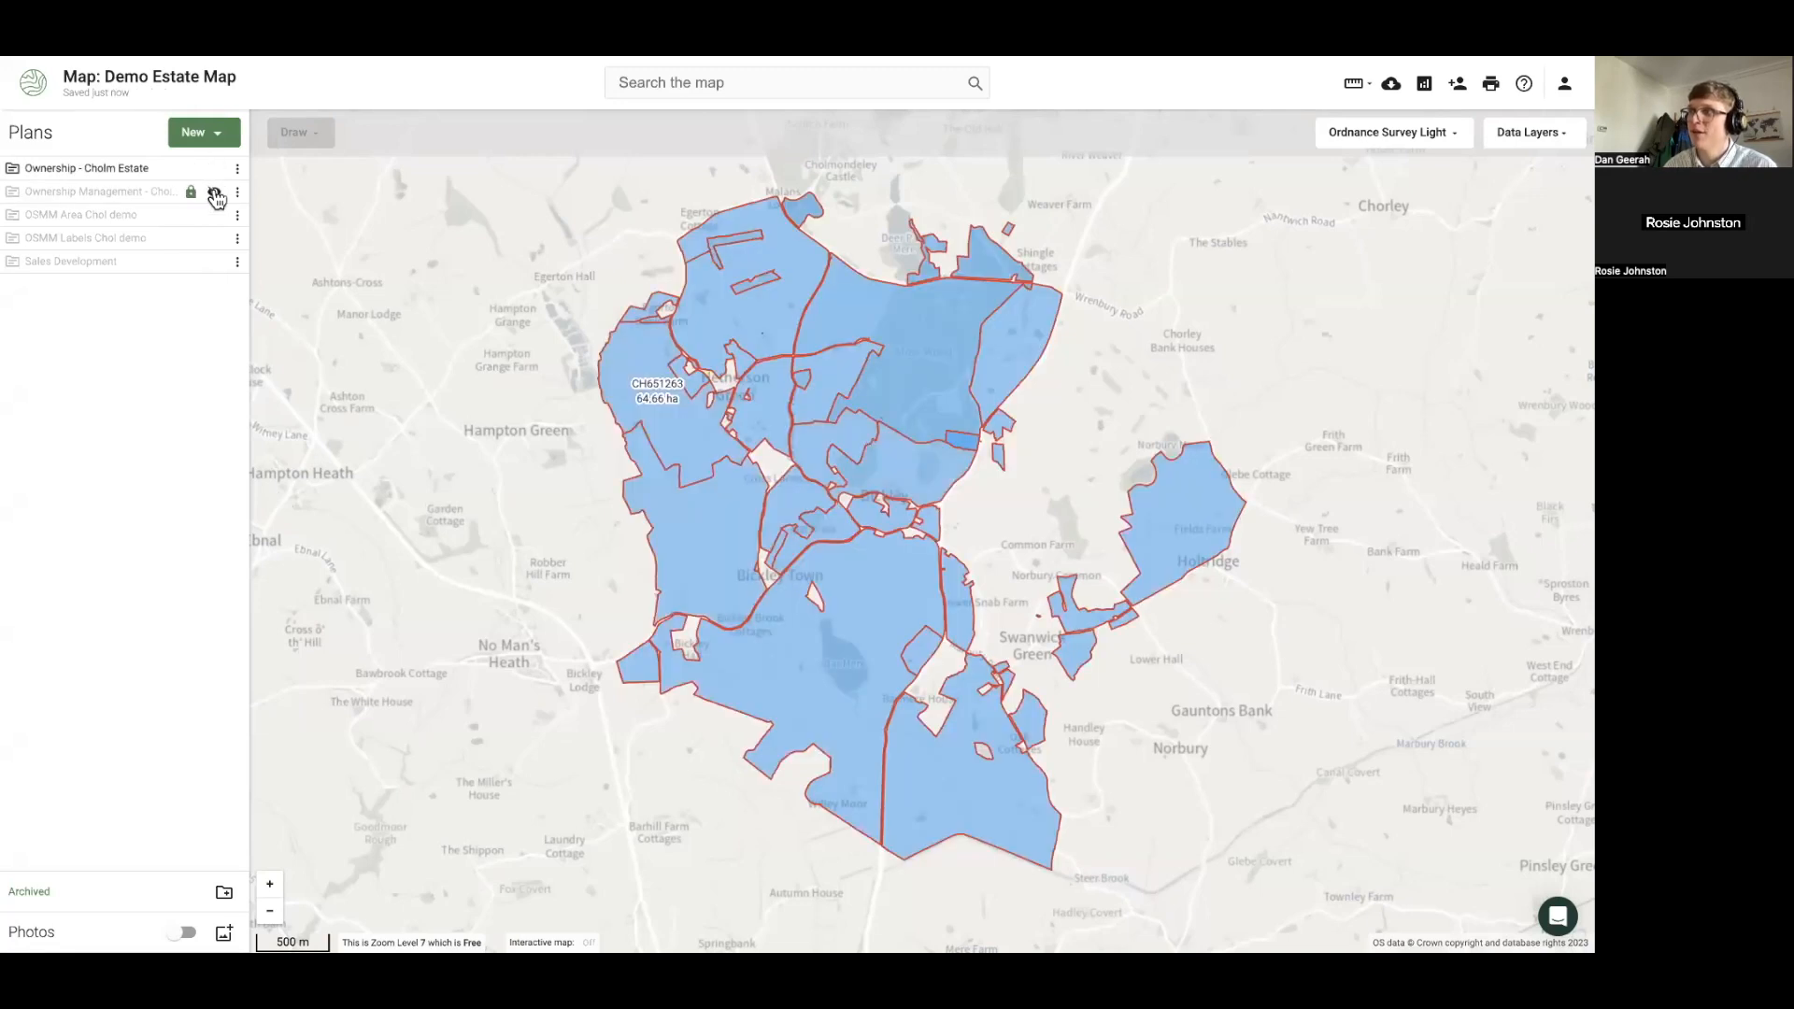
pyautogui.click(214, 195)
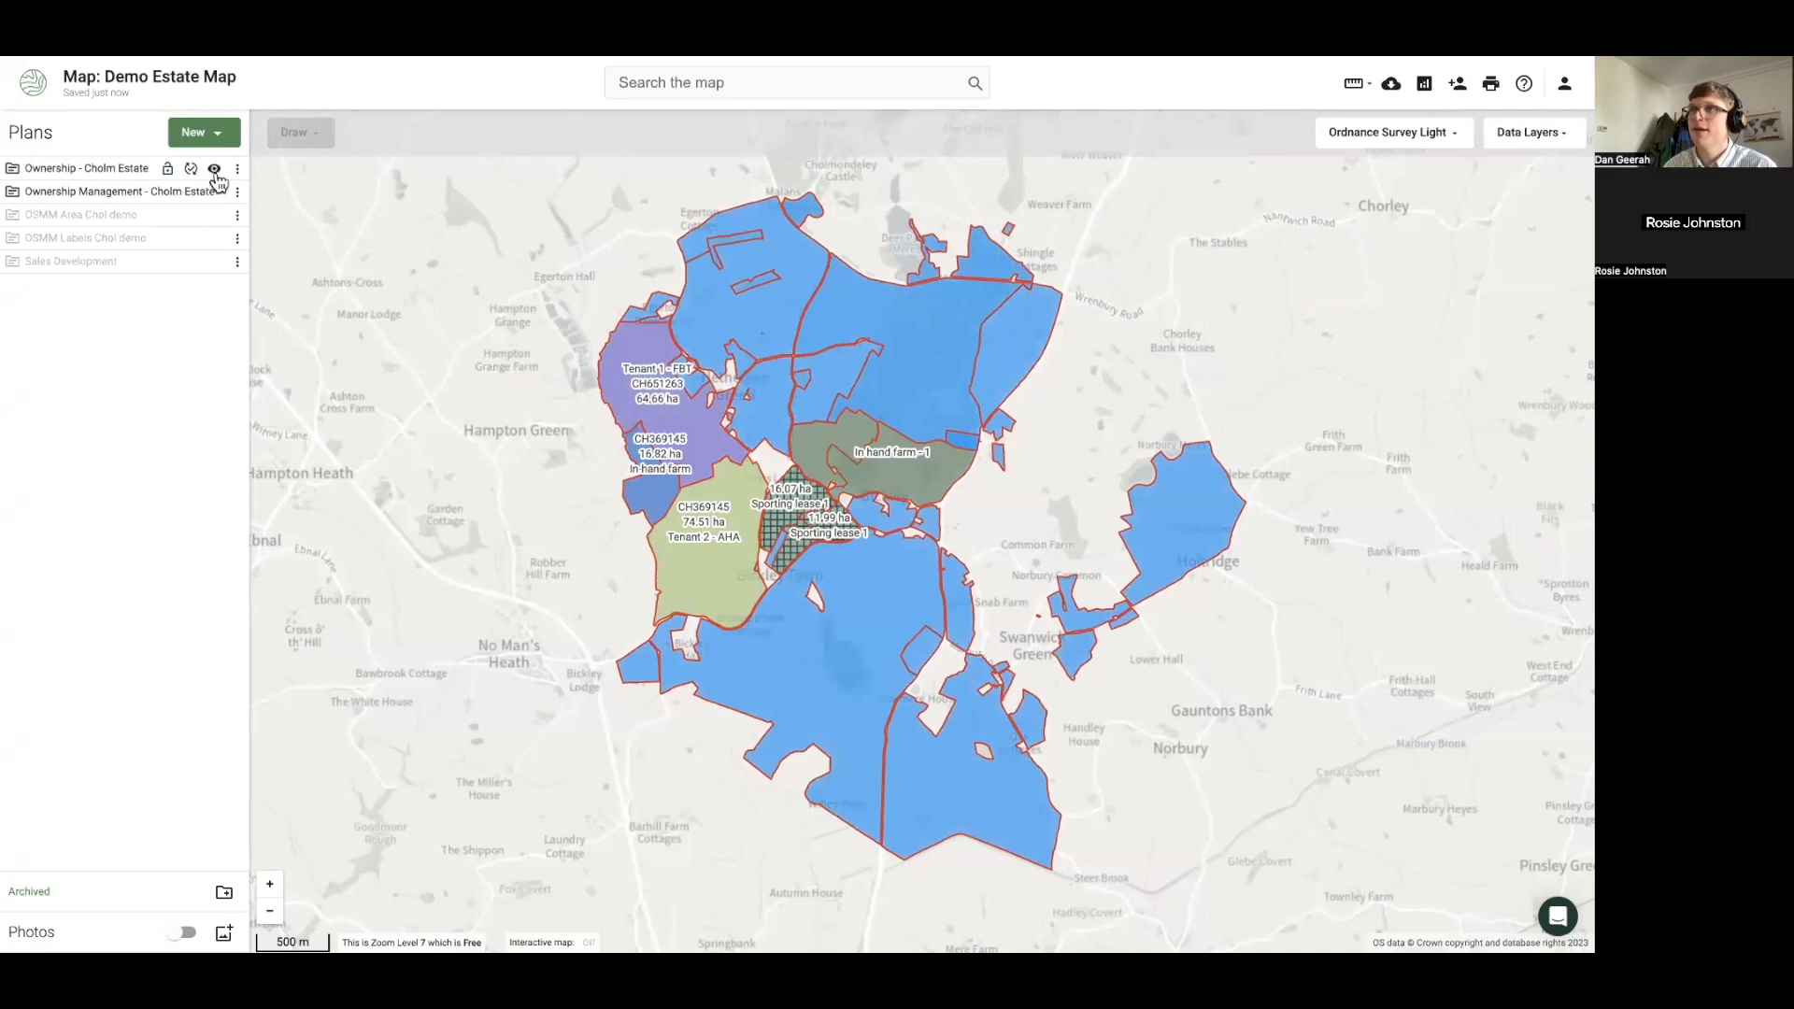
pyautogui.click(215, 170)
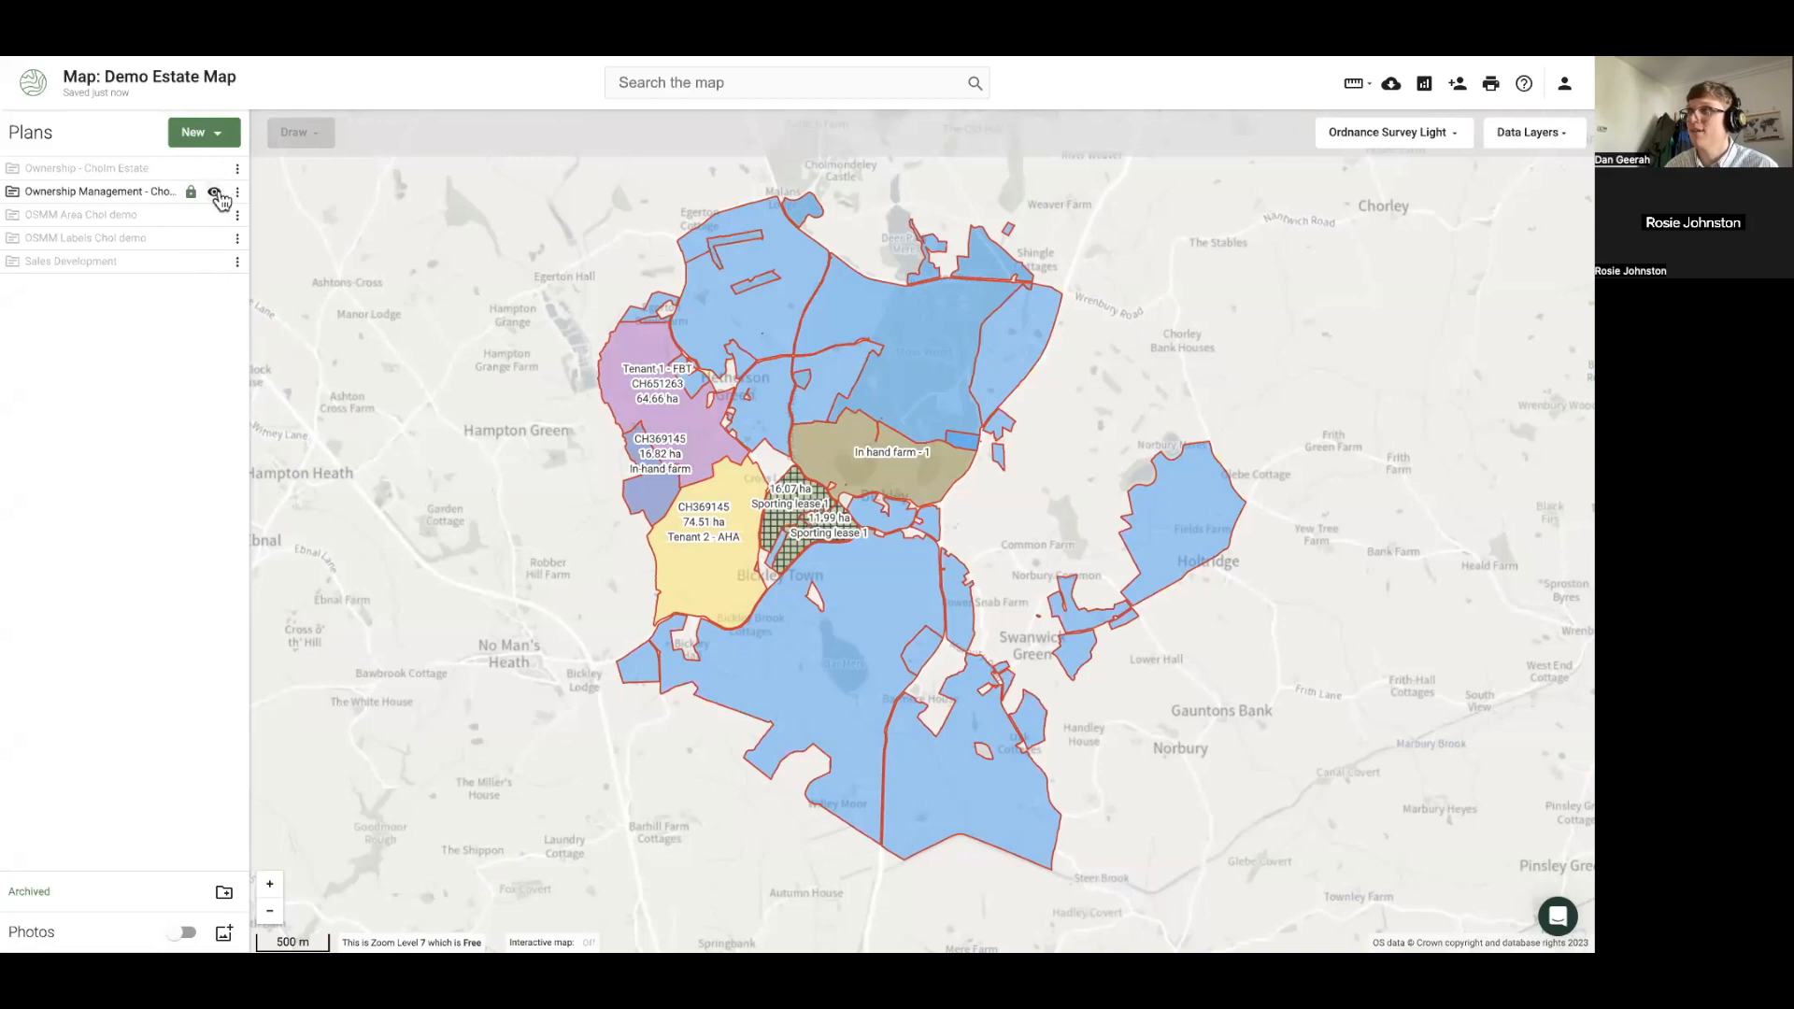
pyautogui.scroll(3, 950, 300)
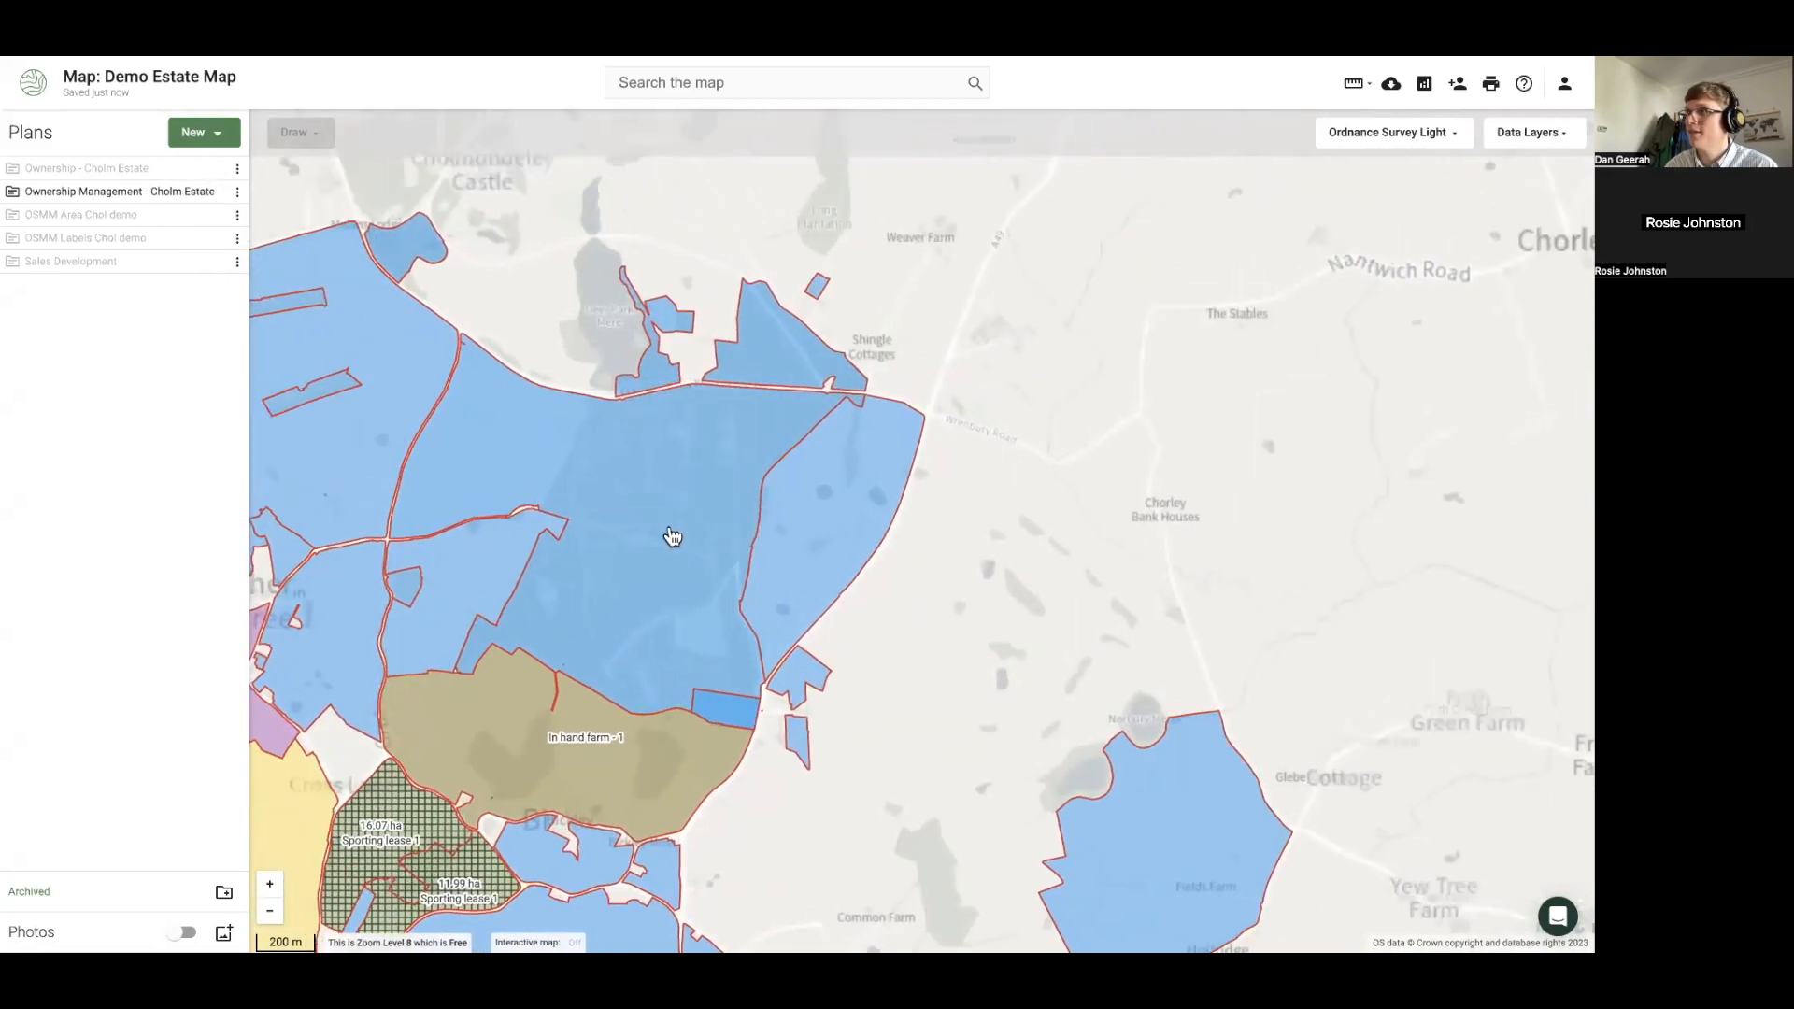
pyautogui.click(214, 190)
pyautogui.click(215, 171)
pyautogui.click(215, 171)
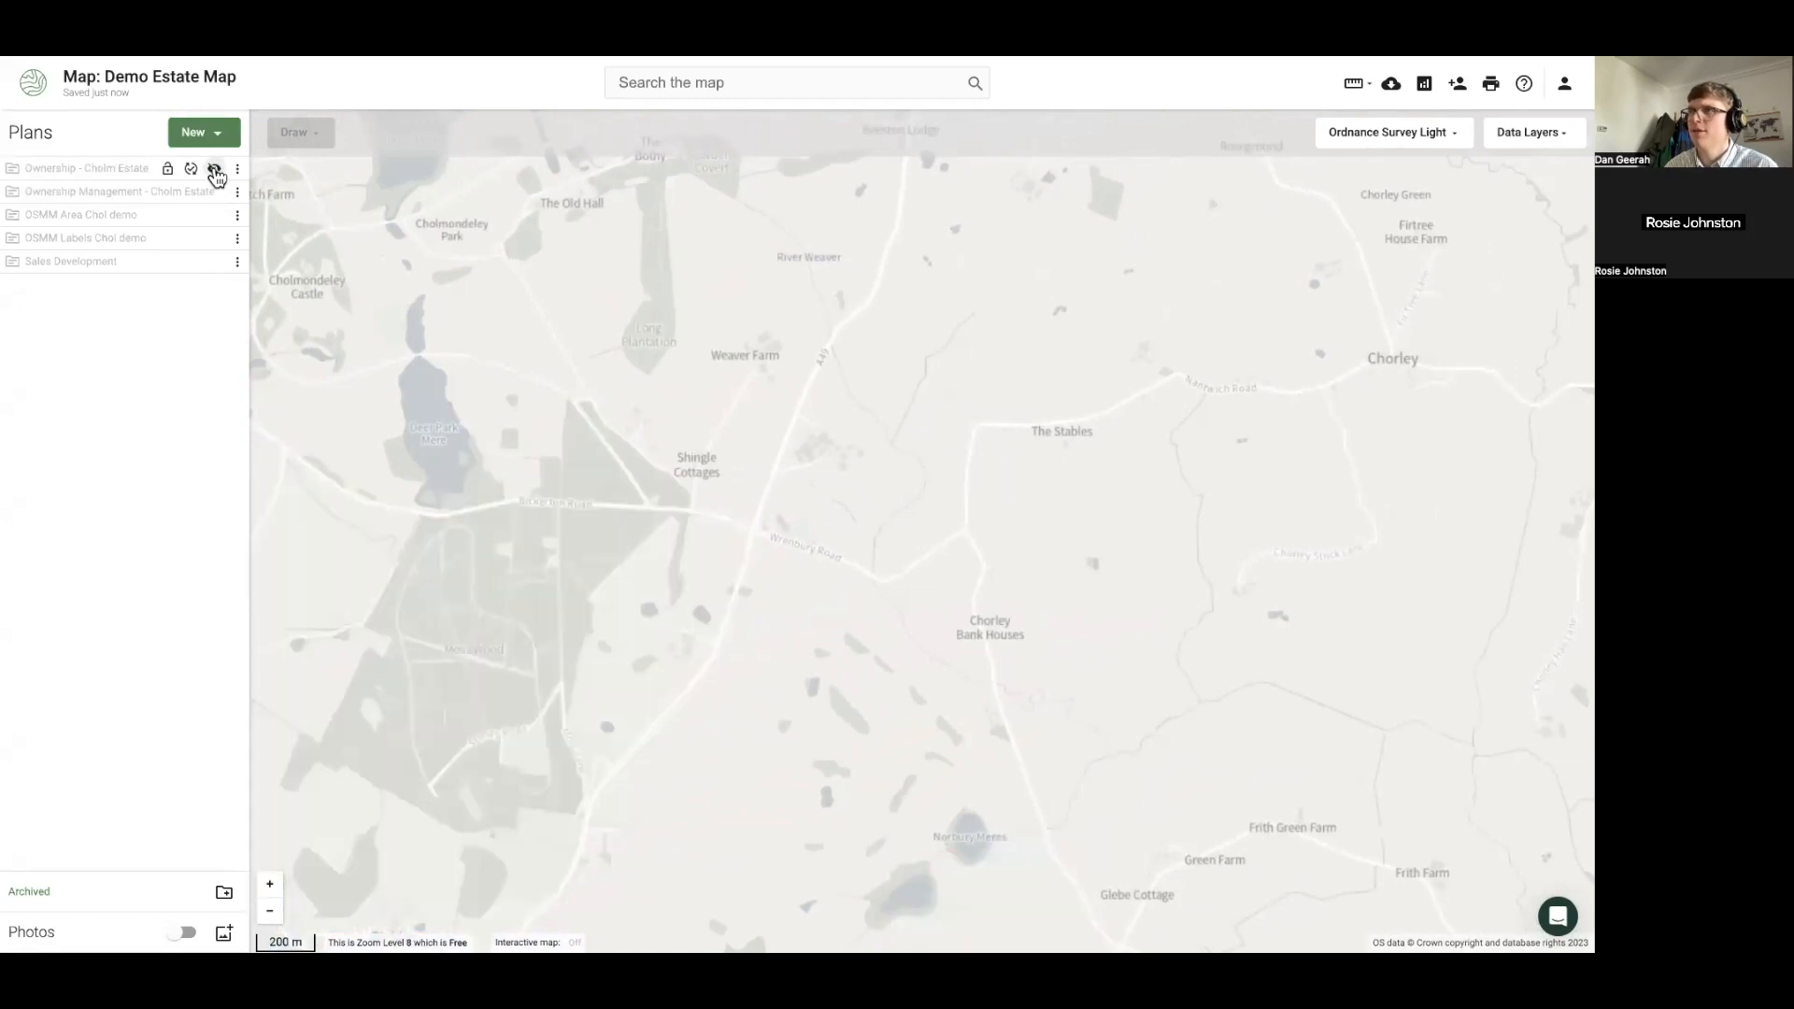
pyautogui.click(215, 171)
# Delete the small parcel on the estate's northern edge
pyautogui.moveTo(387, 444); pyautogui.dragTo(632, 460)
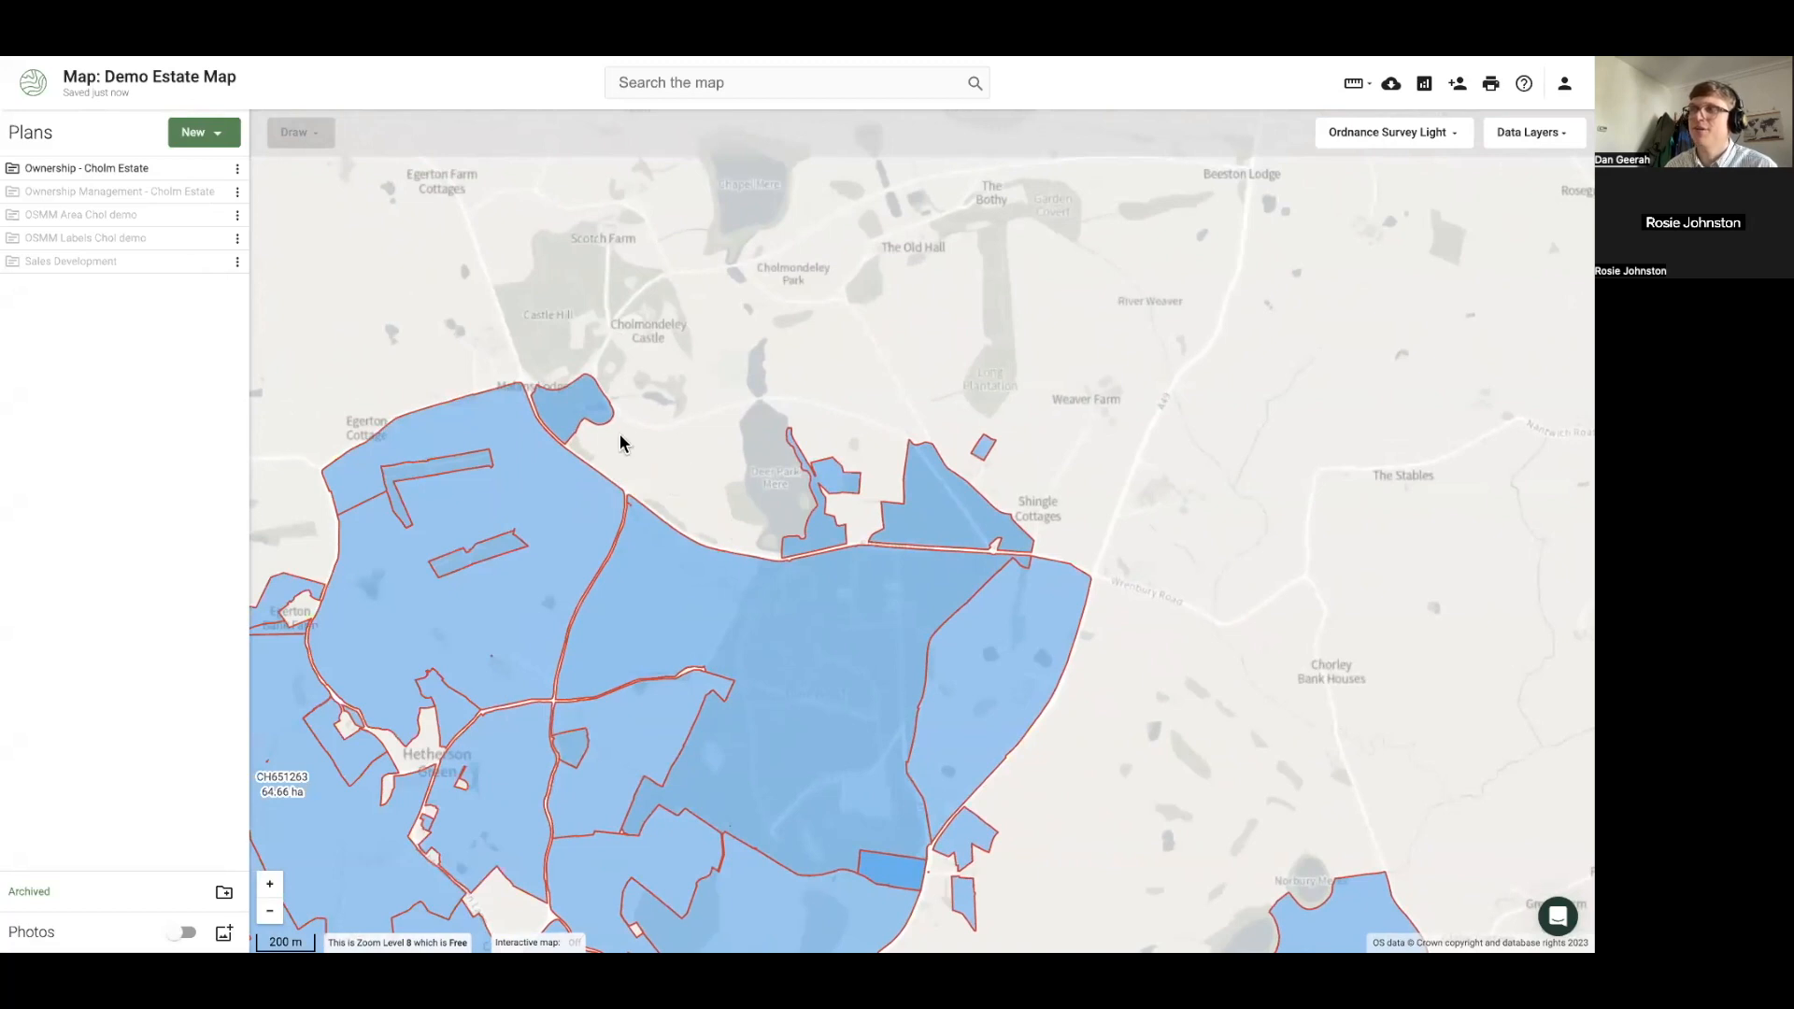
pyautogui.click(561, 425)
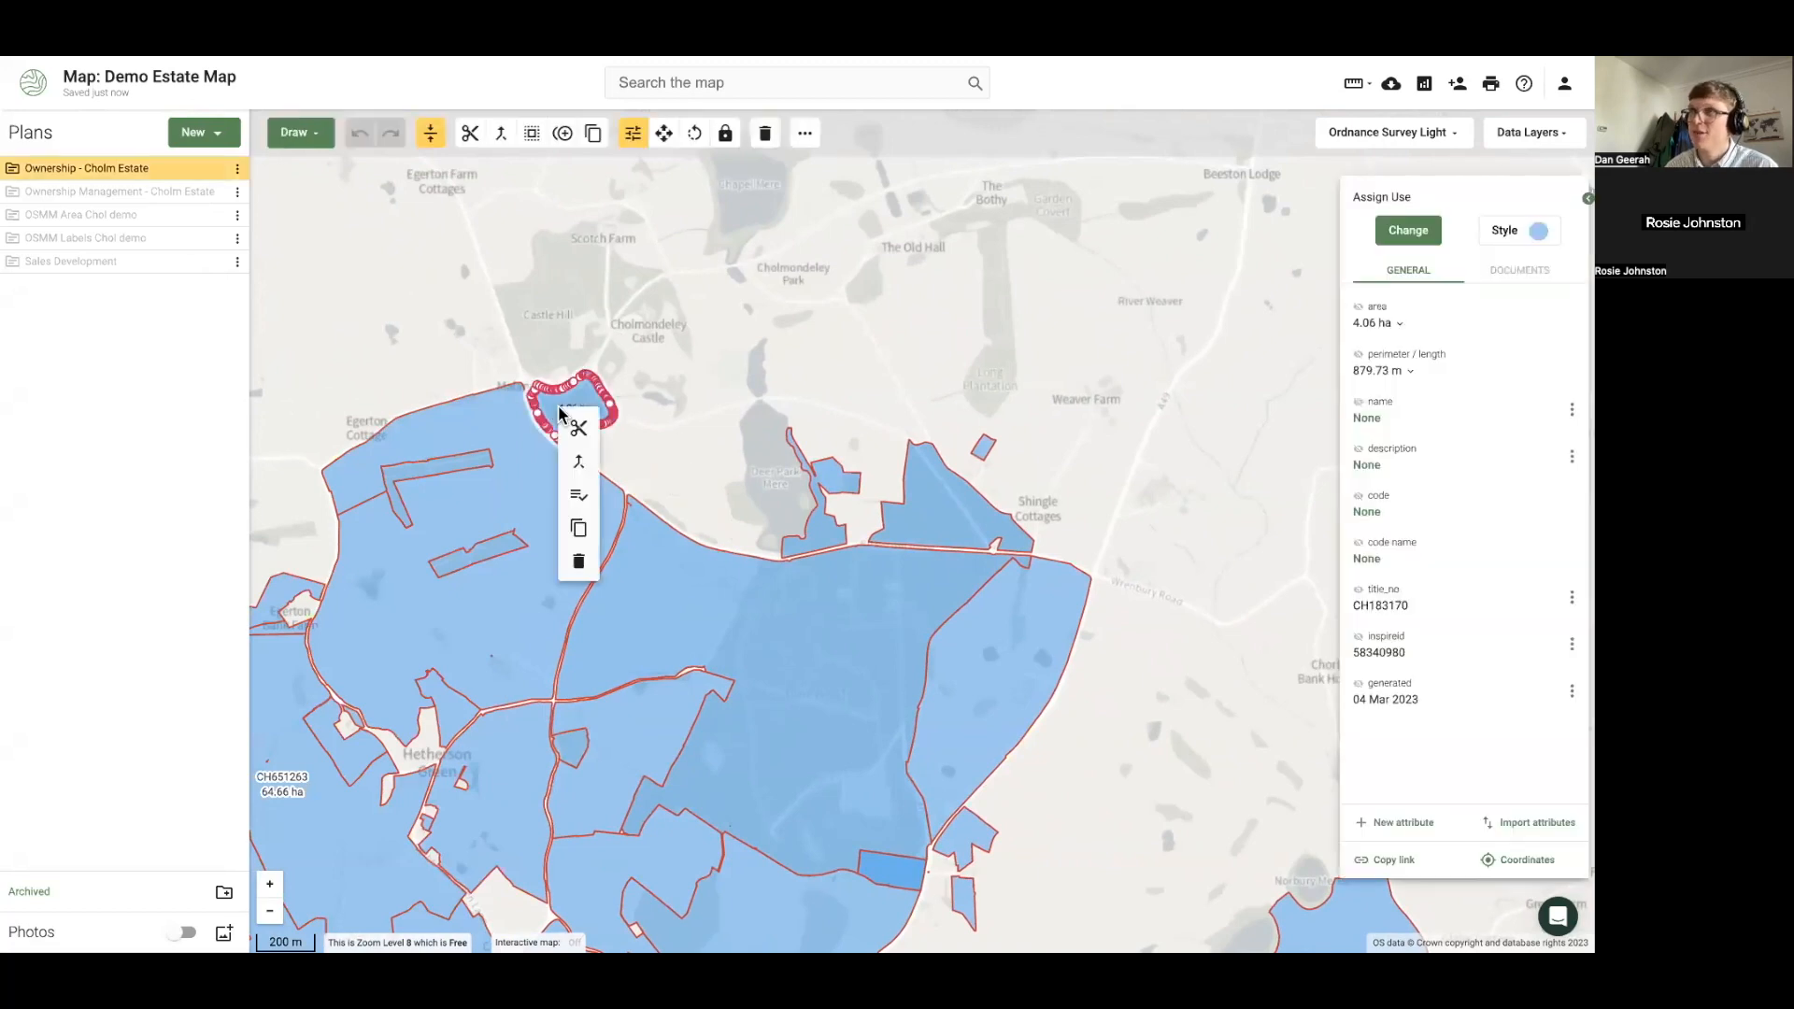
pyautogui.click(580, 562)
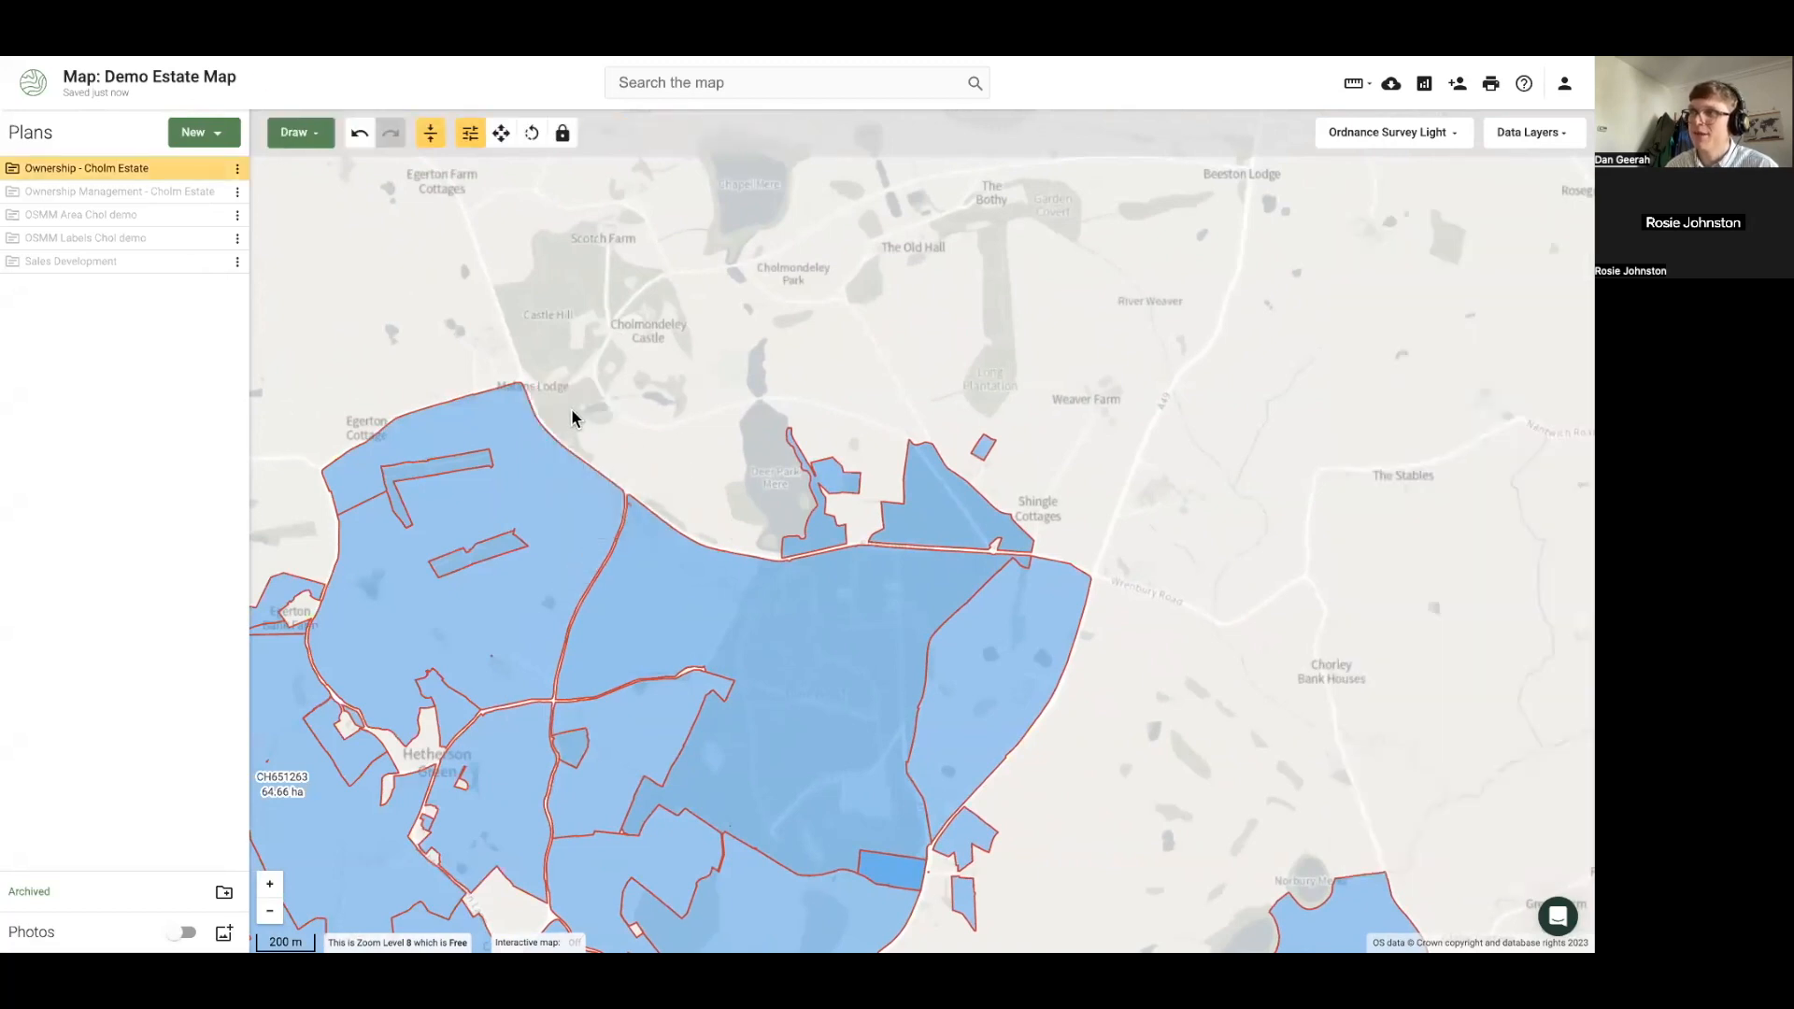
pyautogui.click(218, 194)
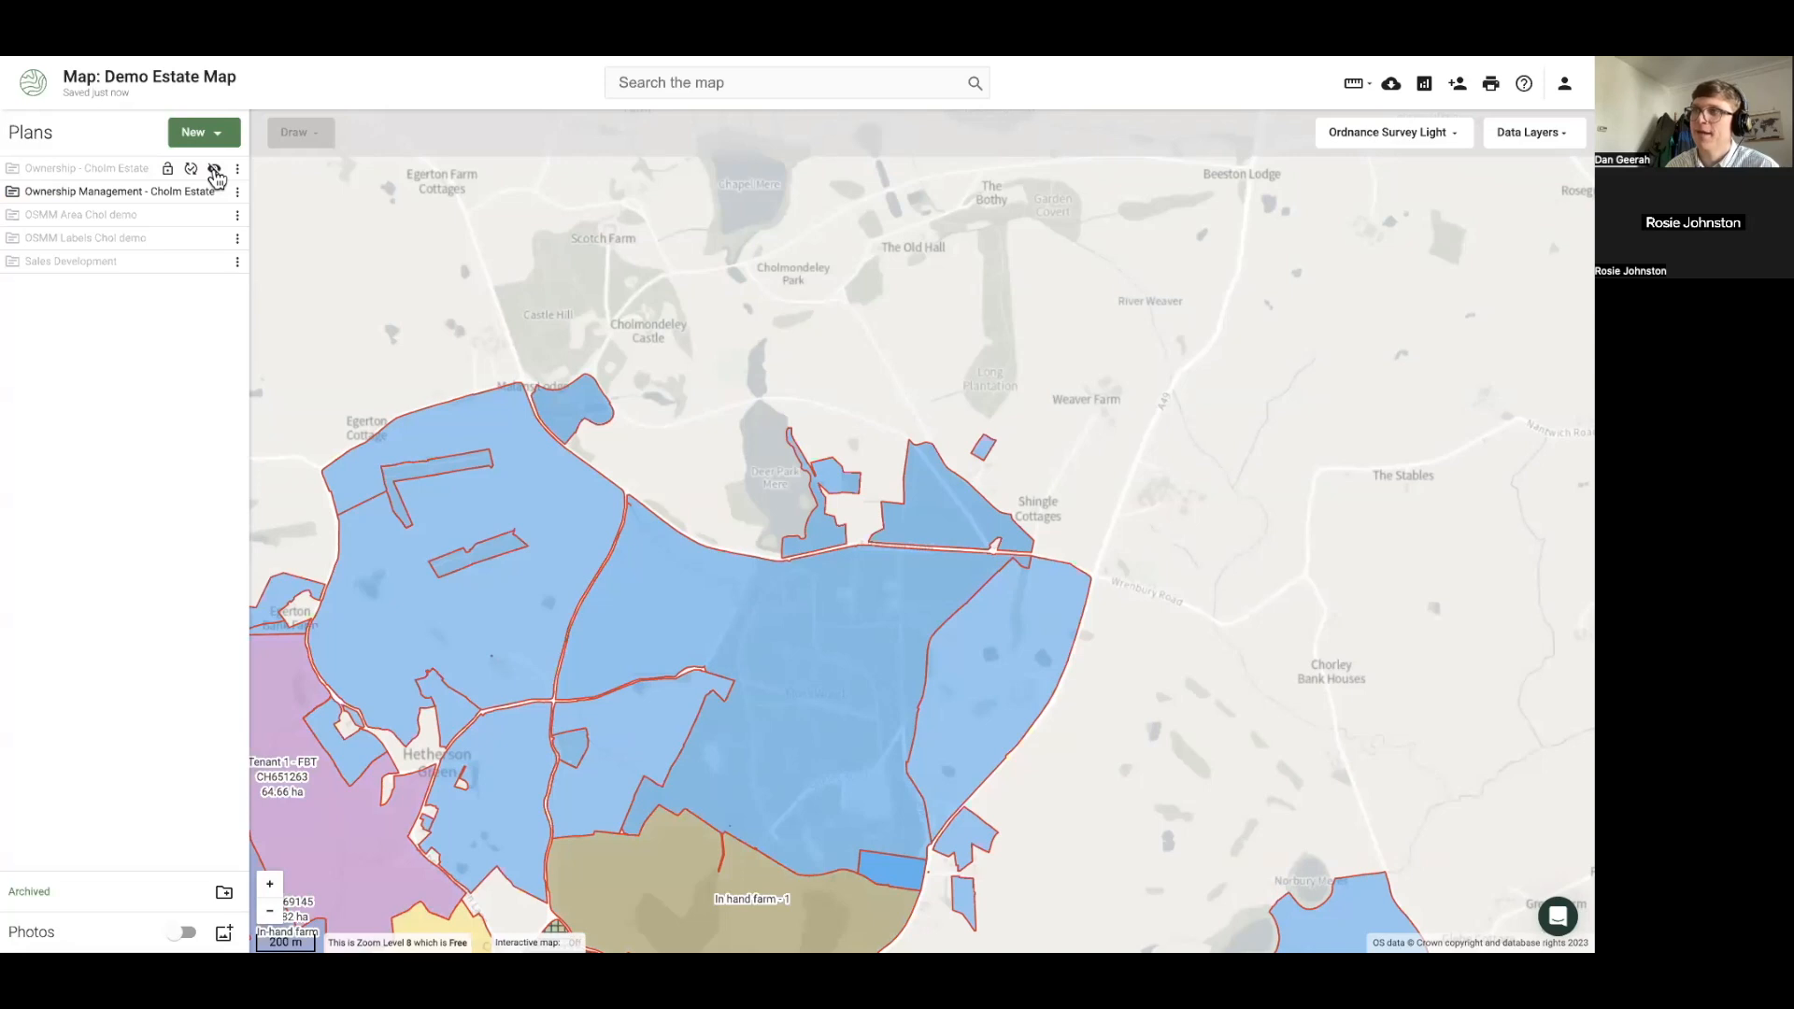
pyautogui.click(214, 169)
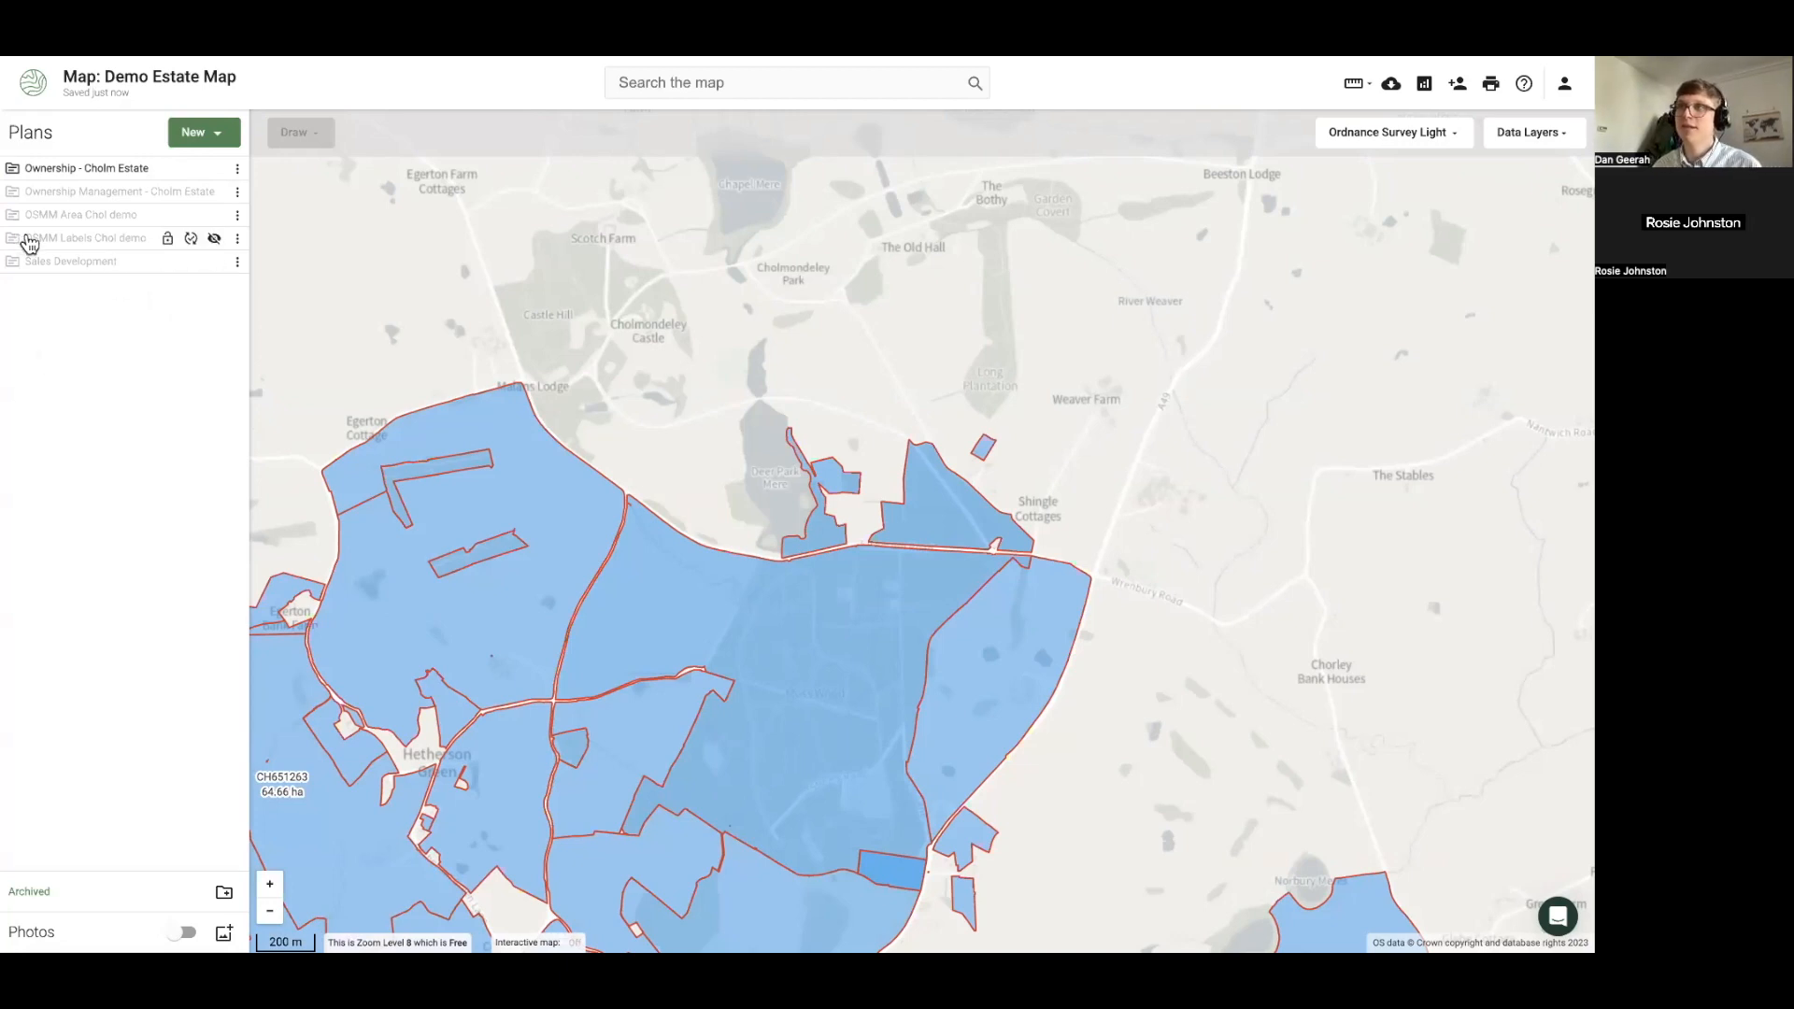
# Show Ownership Management and inspect its Area and Sporting lease features
pyautogui.click(216, 193)
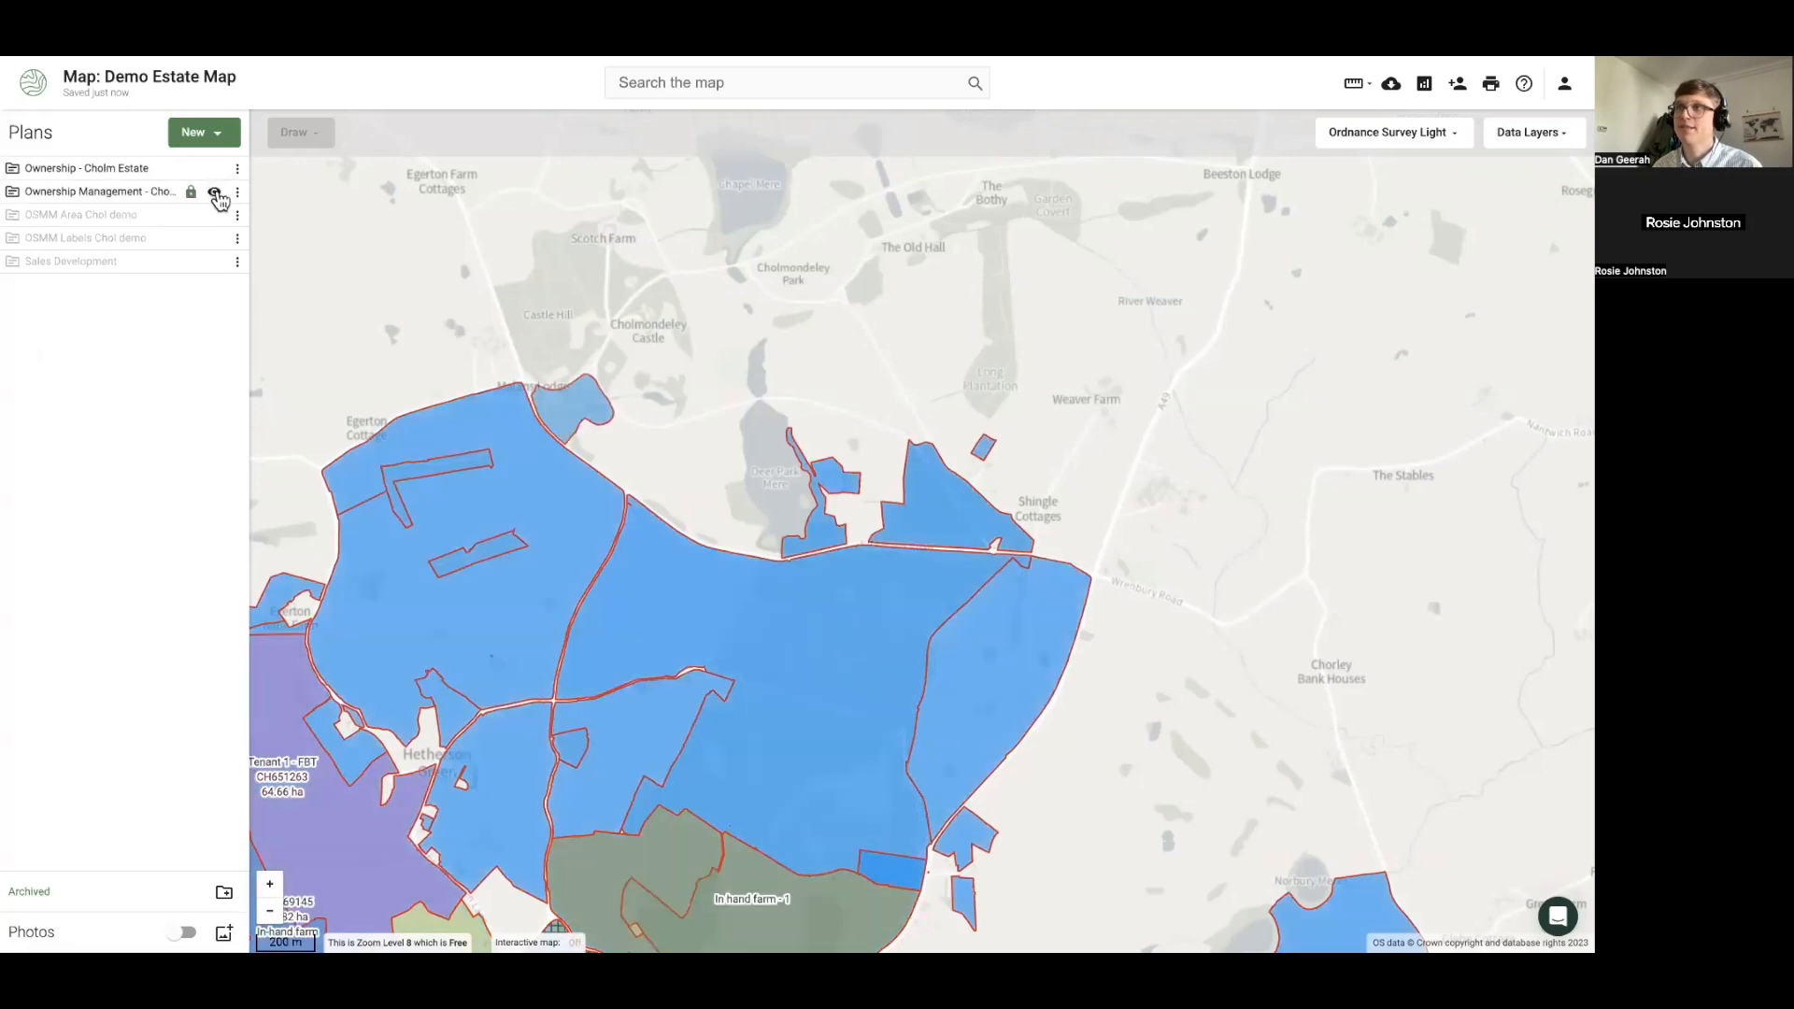
pyautogui.click(15, 194)
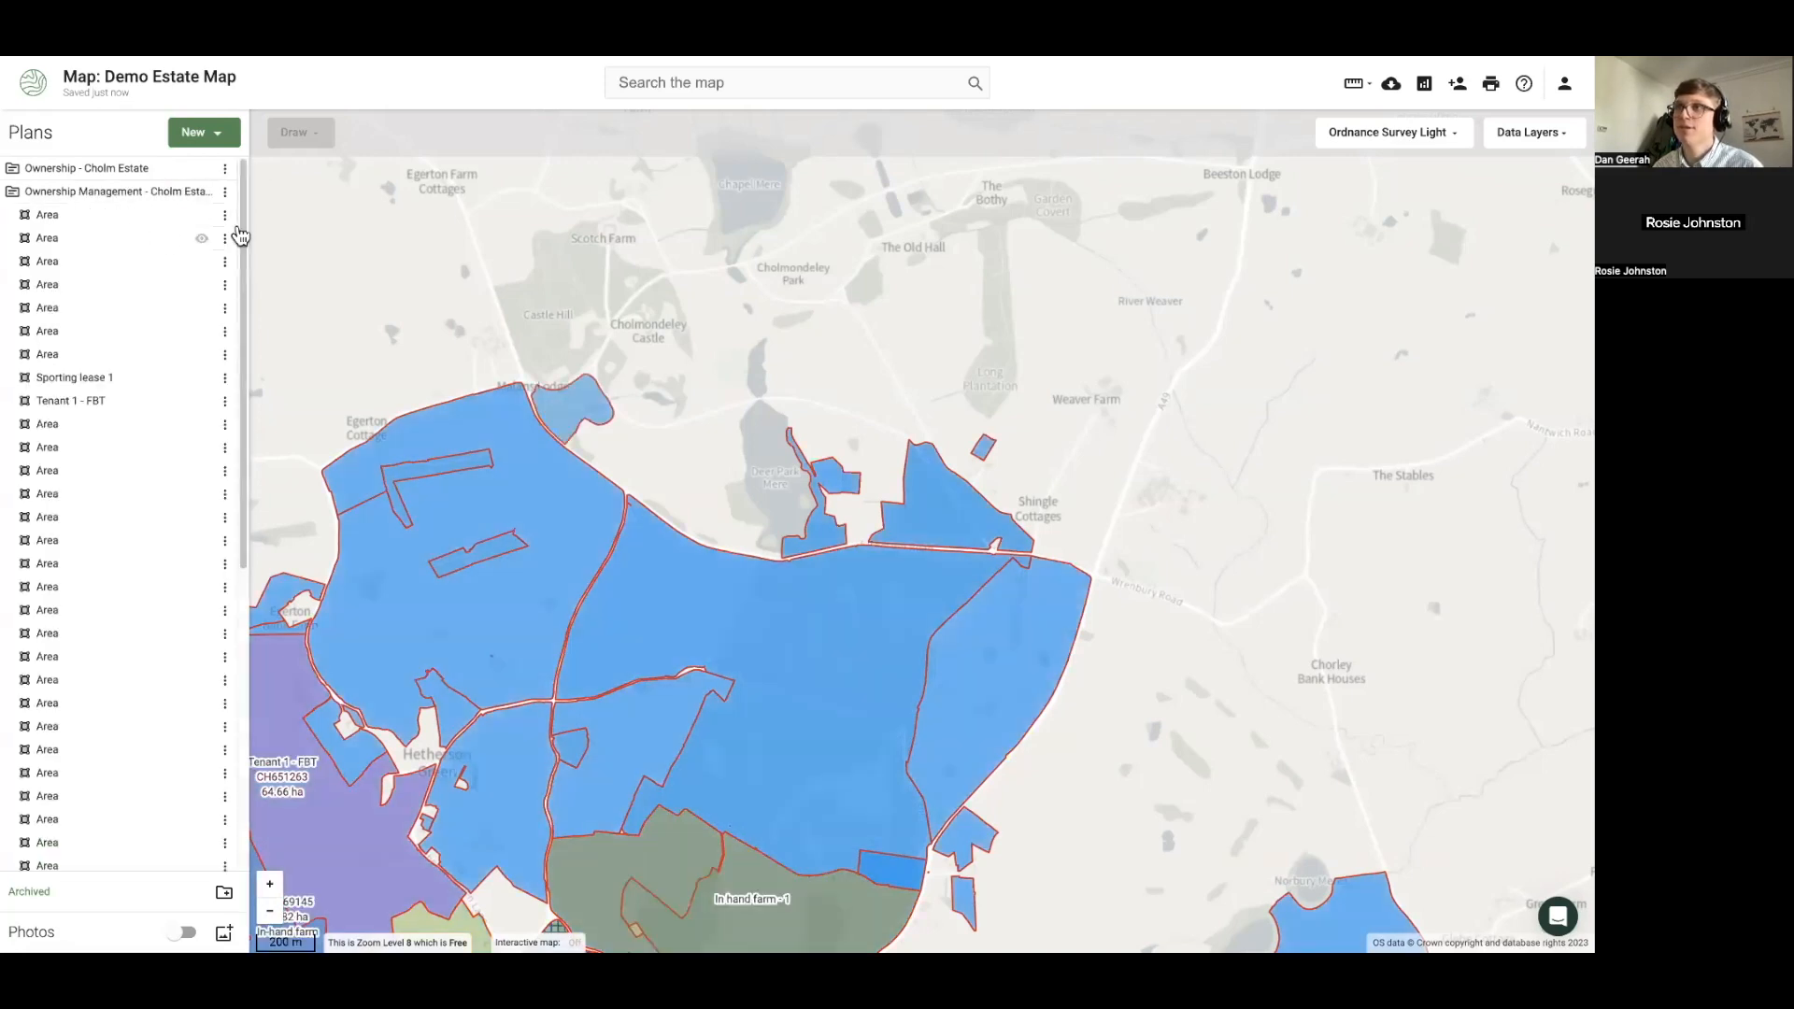
pyautogui.click(227, 216)
pyautogui.click(154, 241)
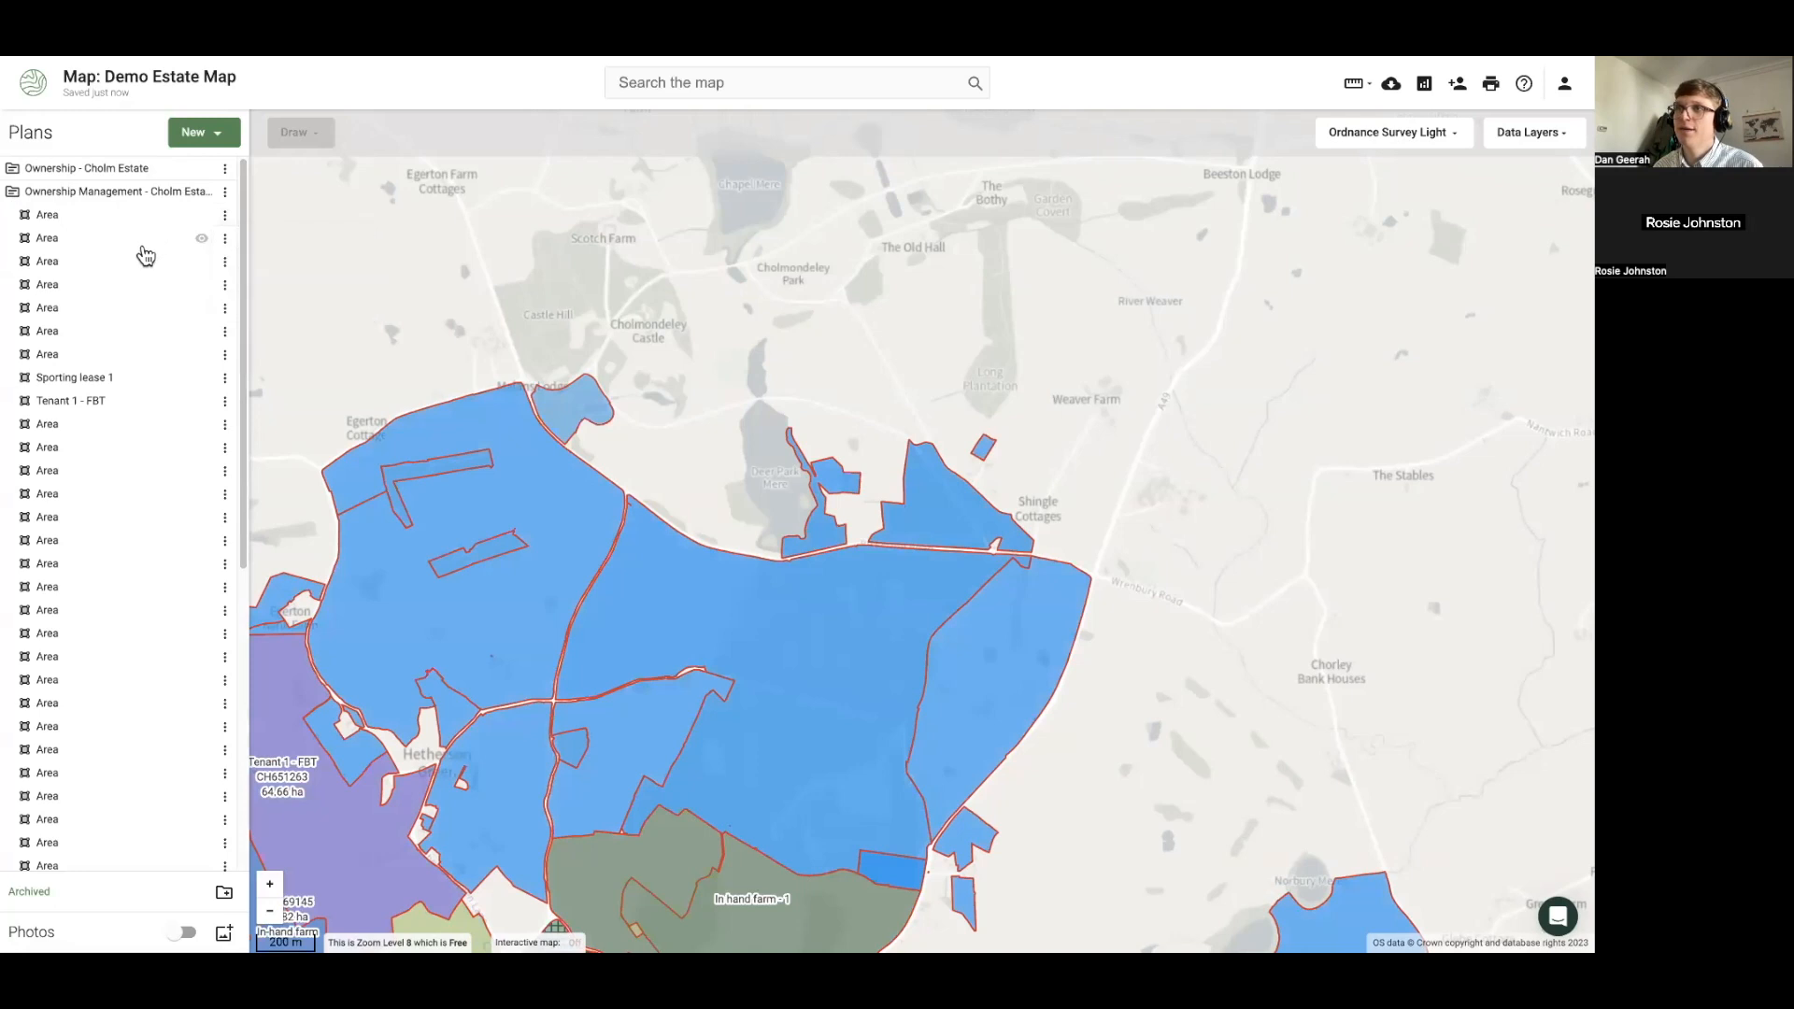
pyautogui.click(227, 378)
pyautogui.click(282, 318)
pyautogui.click(16, 194)
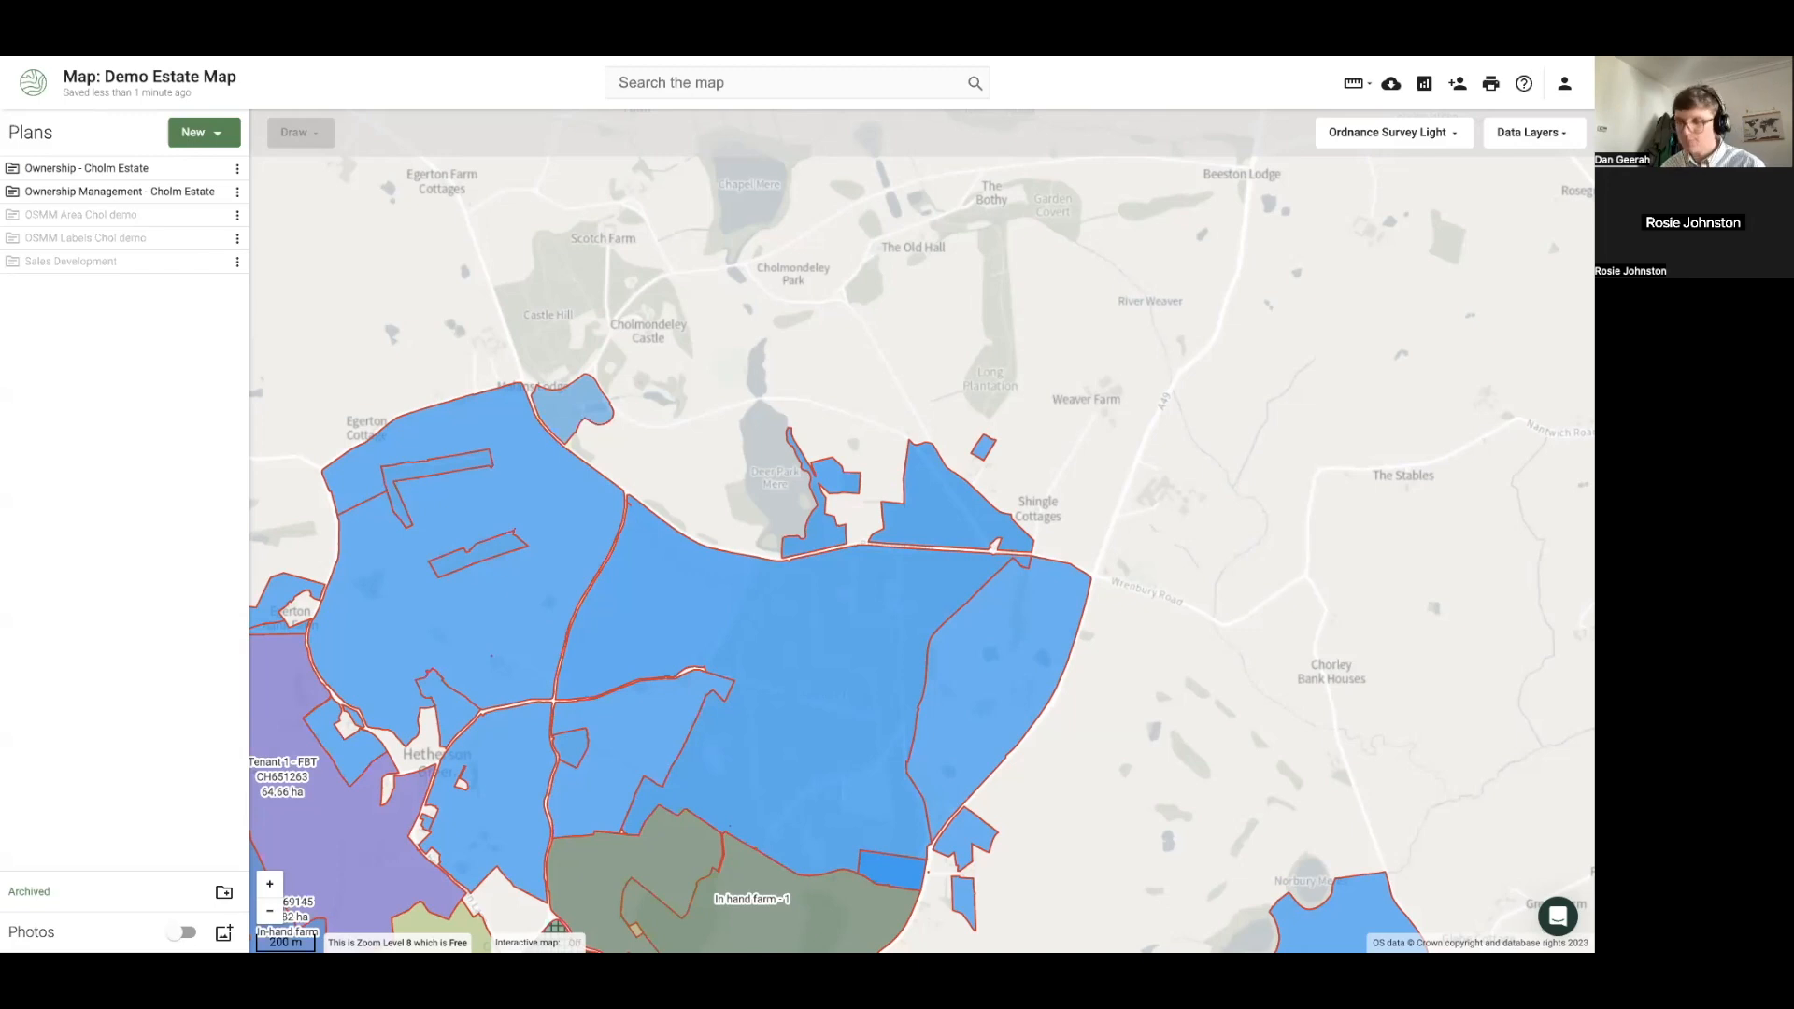
pyautogui.scroll(-1, 649, 488)
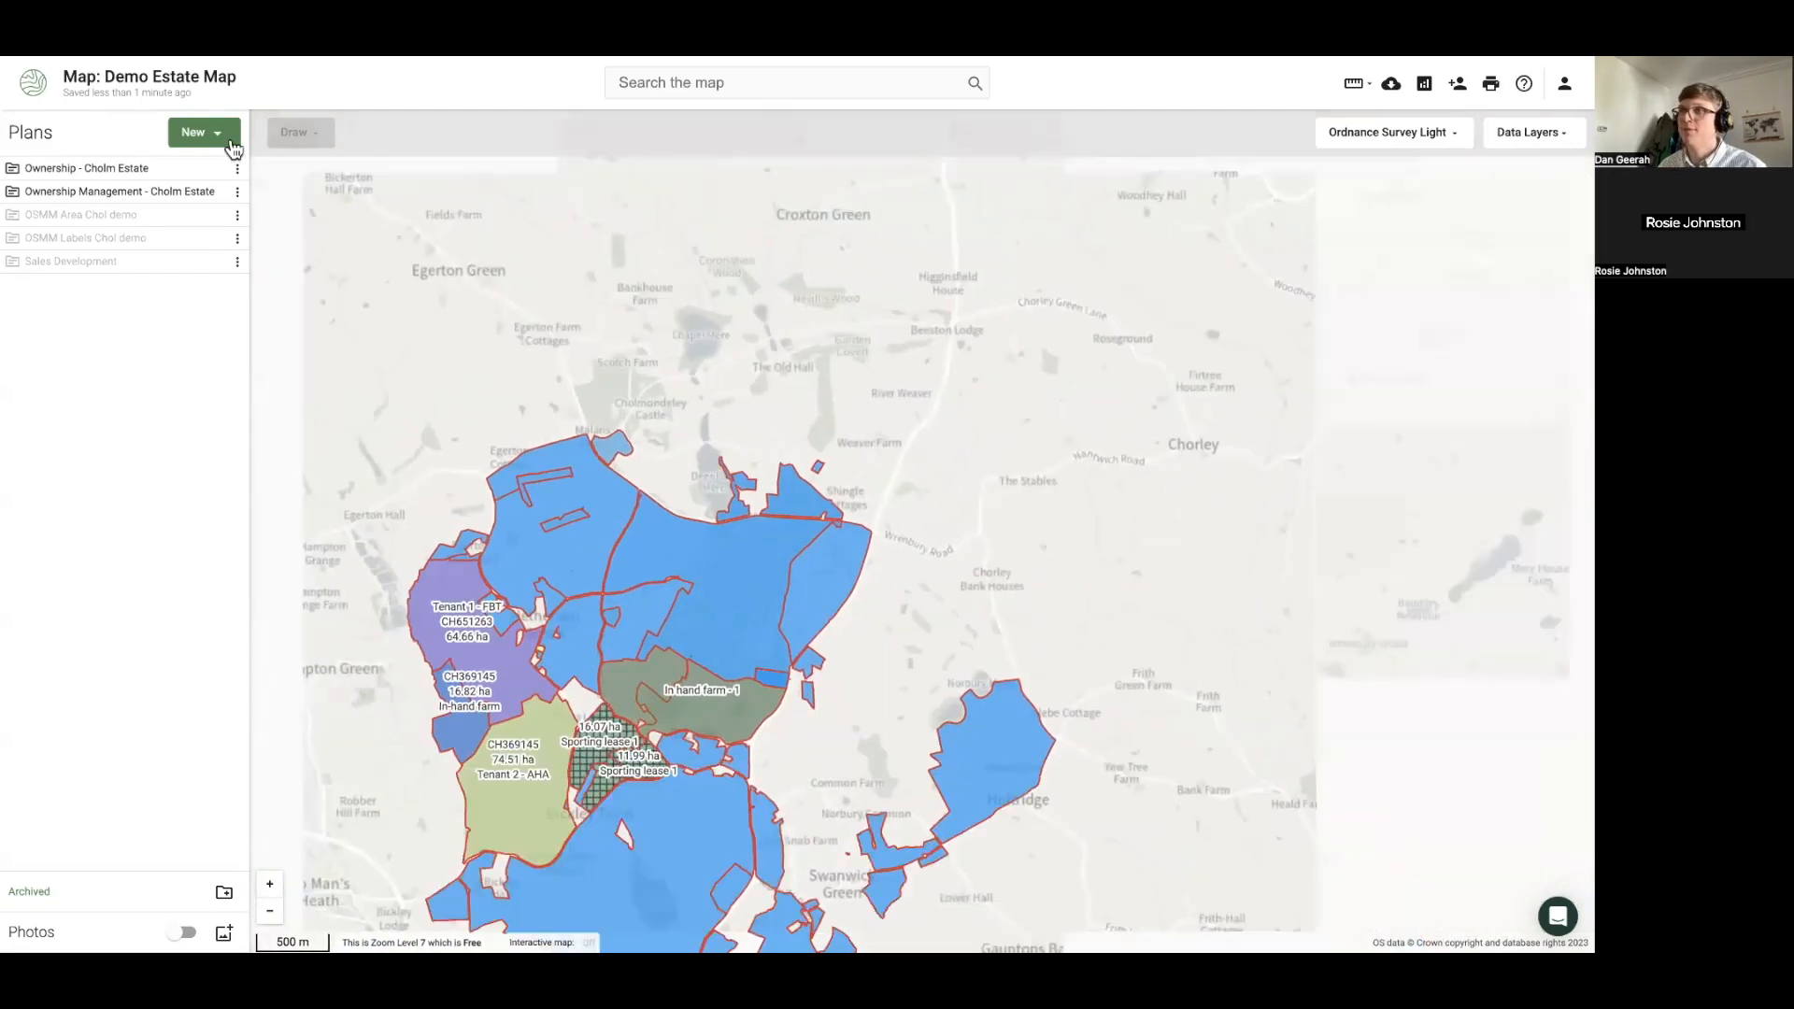
# Start an RPA Import data purchase, pasting the SBI and naming the plan 'demo'
pyautogui.click(233, 147)
pyautogui.click(200, 258)
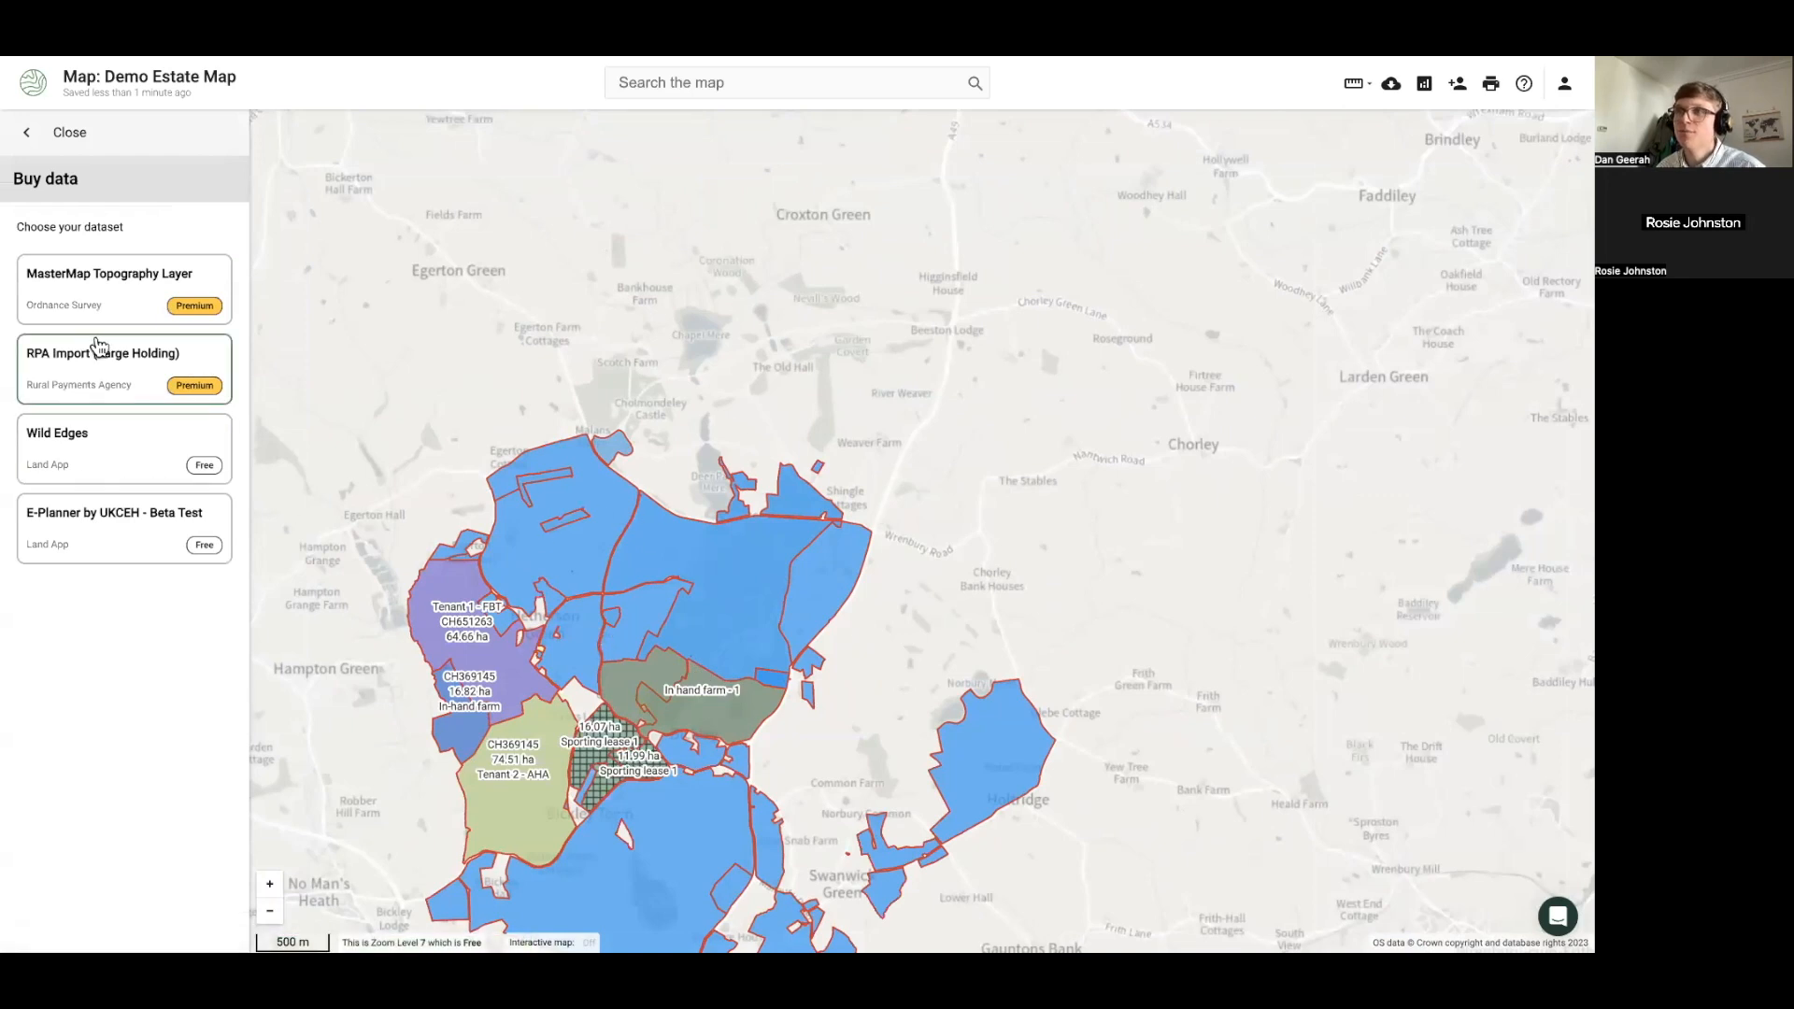
pyautogui.click(99, 380)
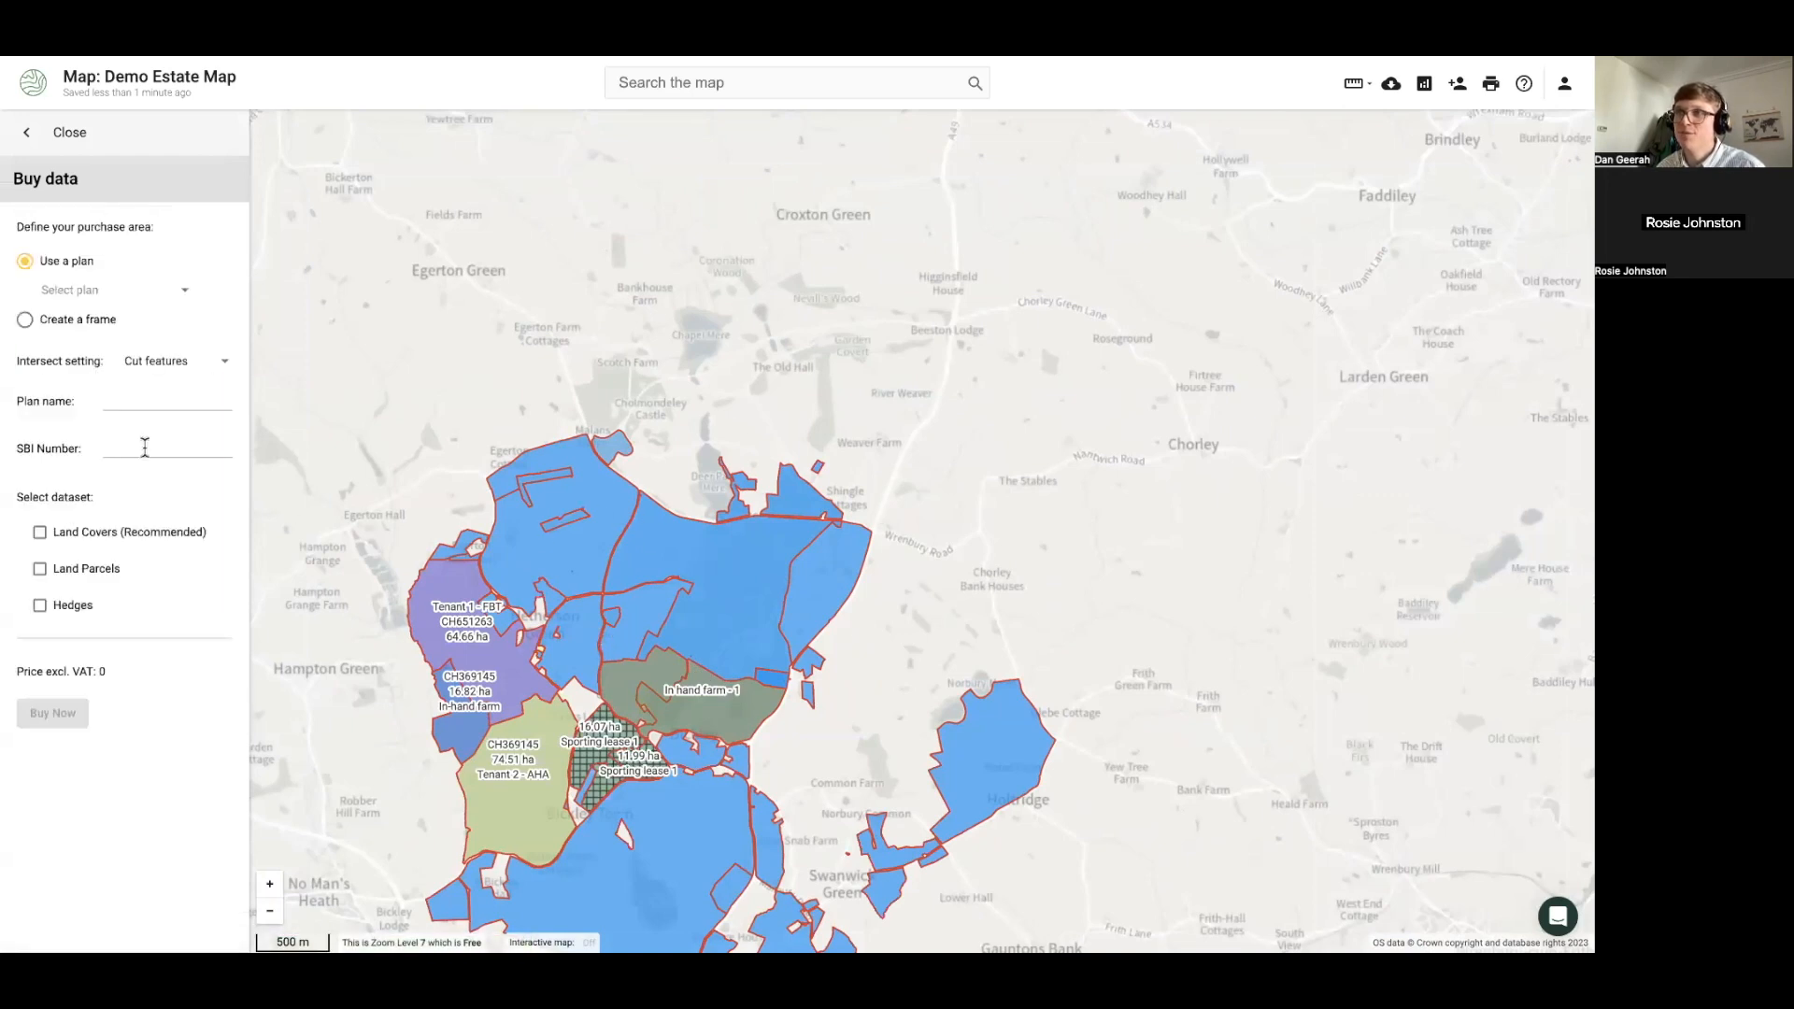
pyautogui.click(120, 397)
pyautogui.write('d')
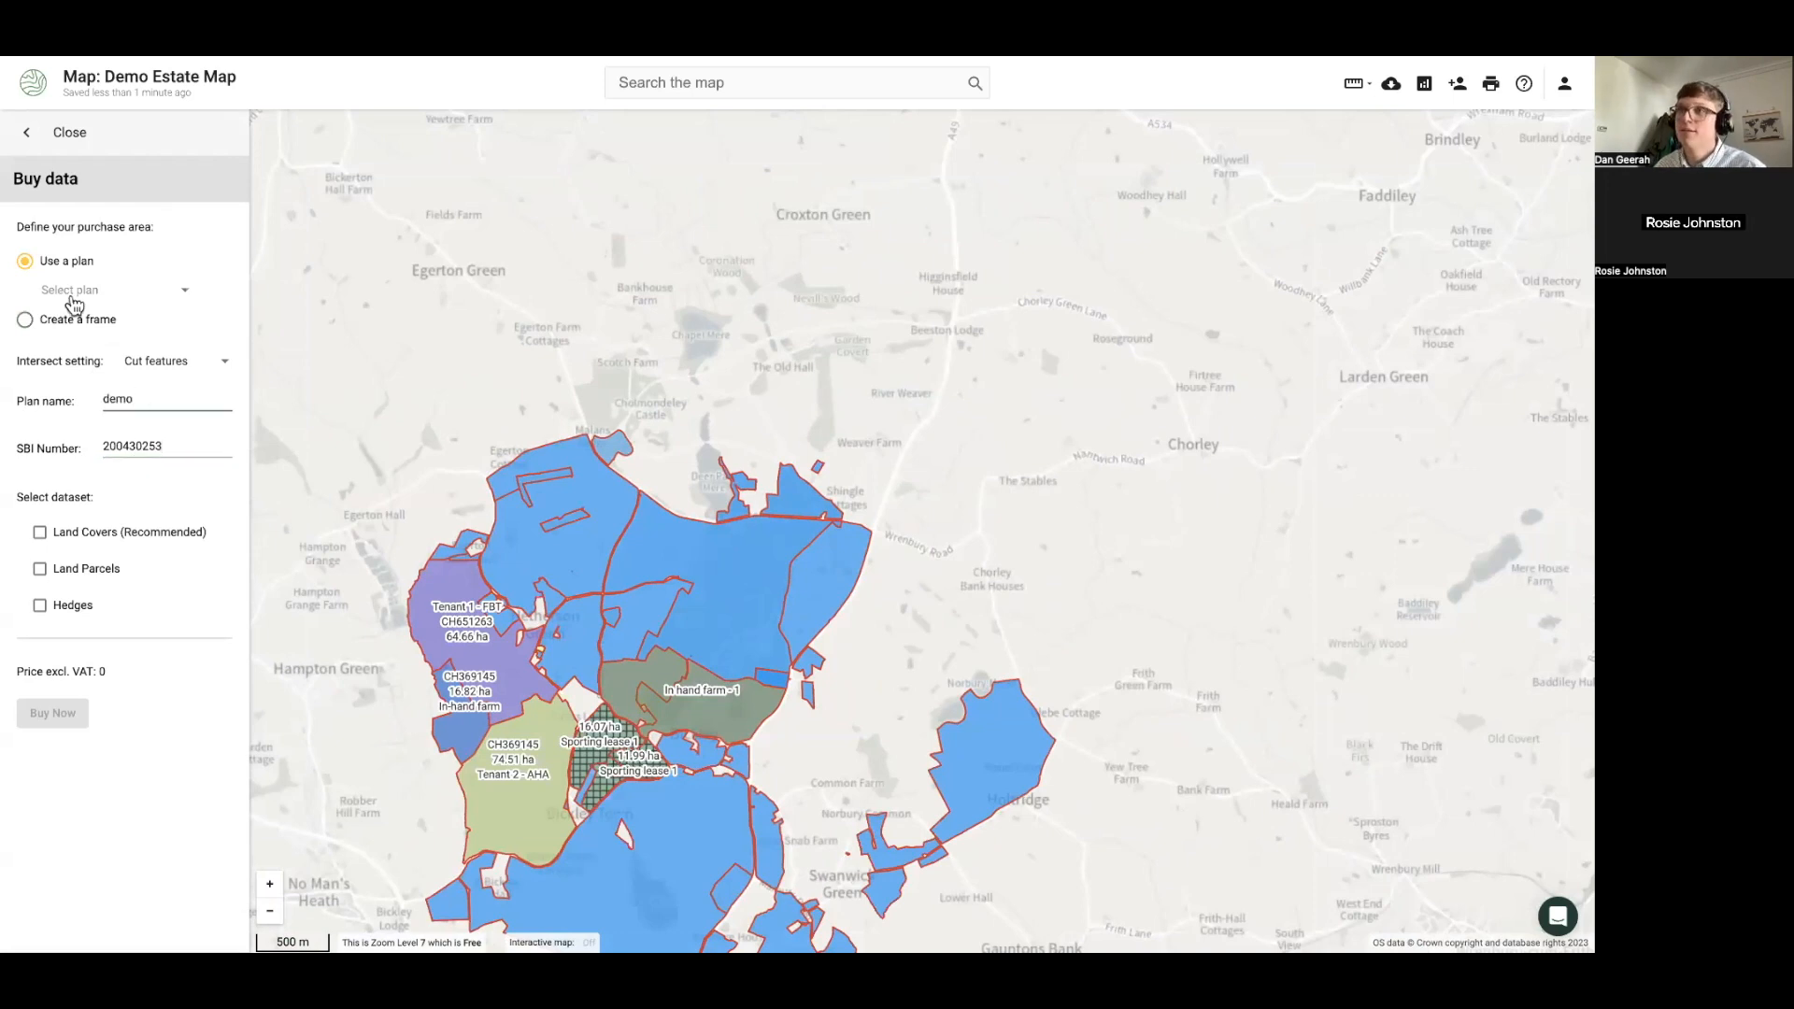
# Frame the estate parcels and buy the Land Parcels data for £0.00
pyautogui.click(25, 320)
pyautogui.moveTo(385, 196); pyautogui.dragTo(704, 414)
pyautogui.moveTo(929, 539); pyautogui.dragTo(693, 560)
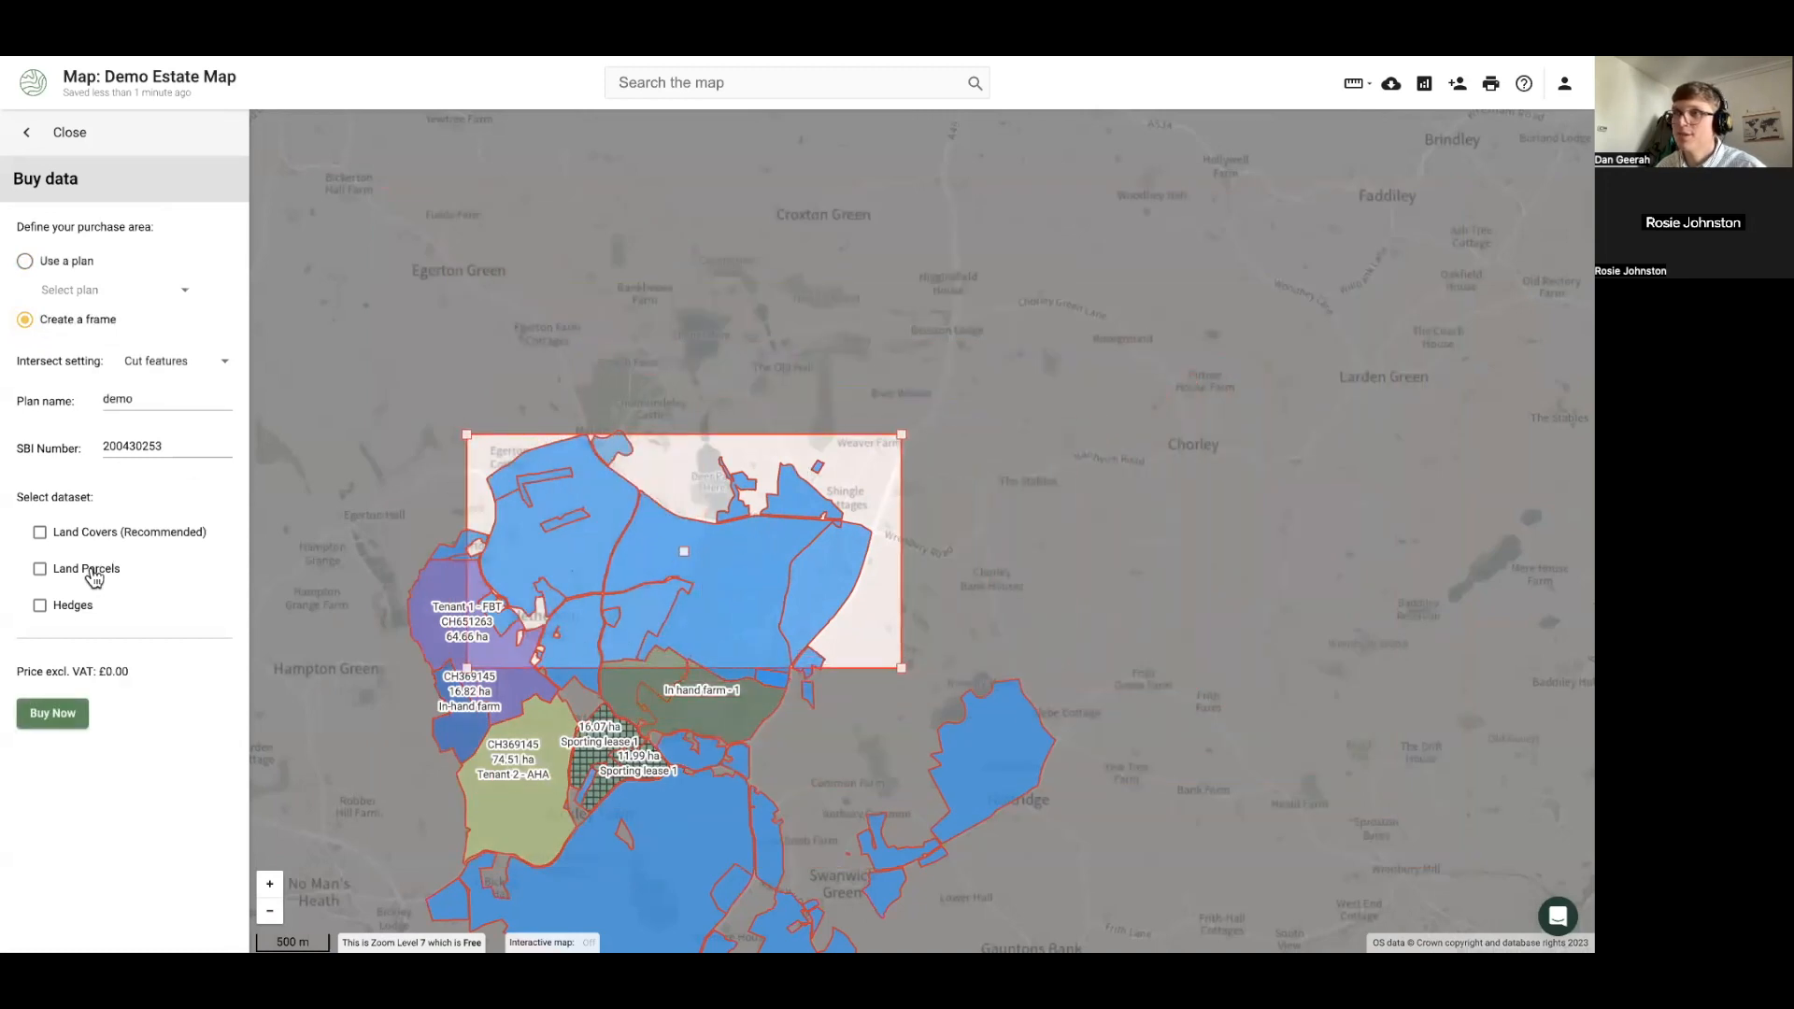
pyautogui.click(54, 570)
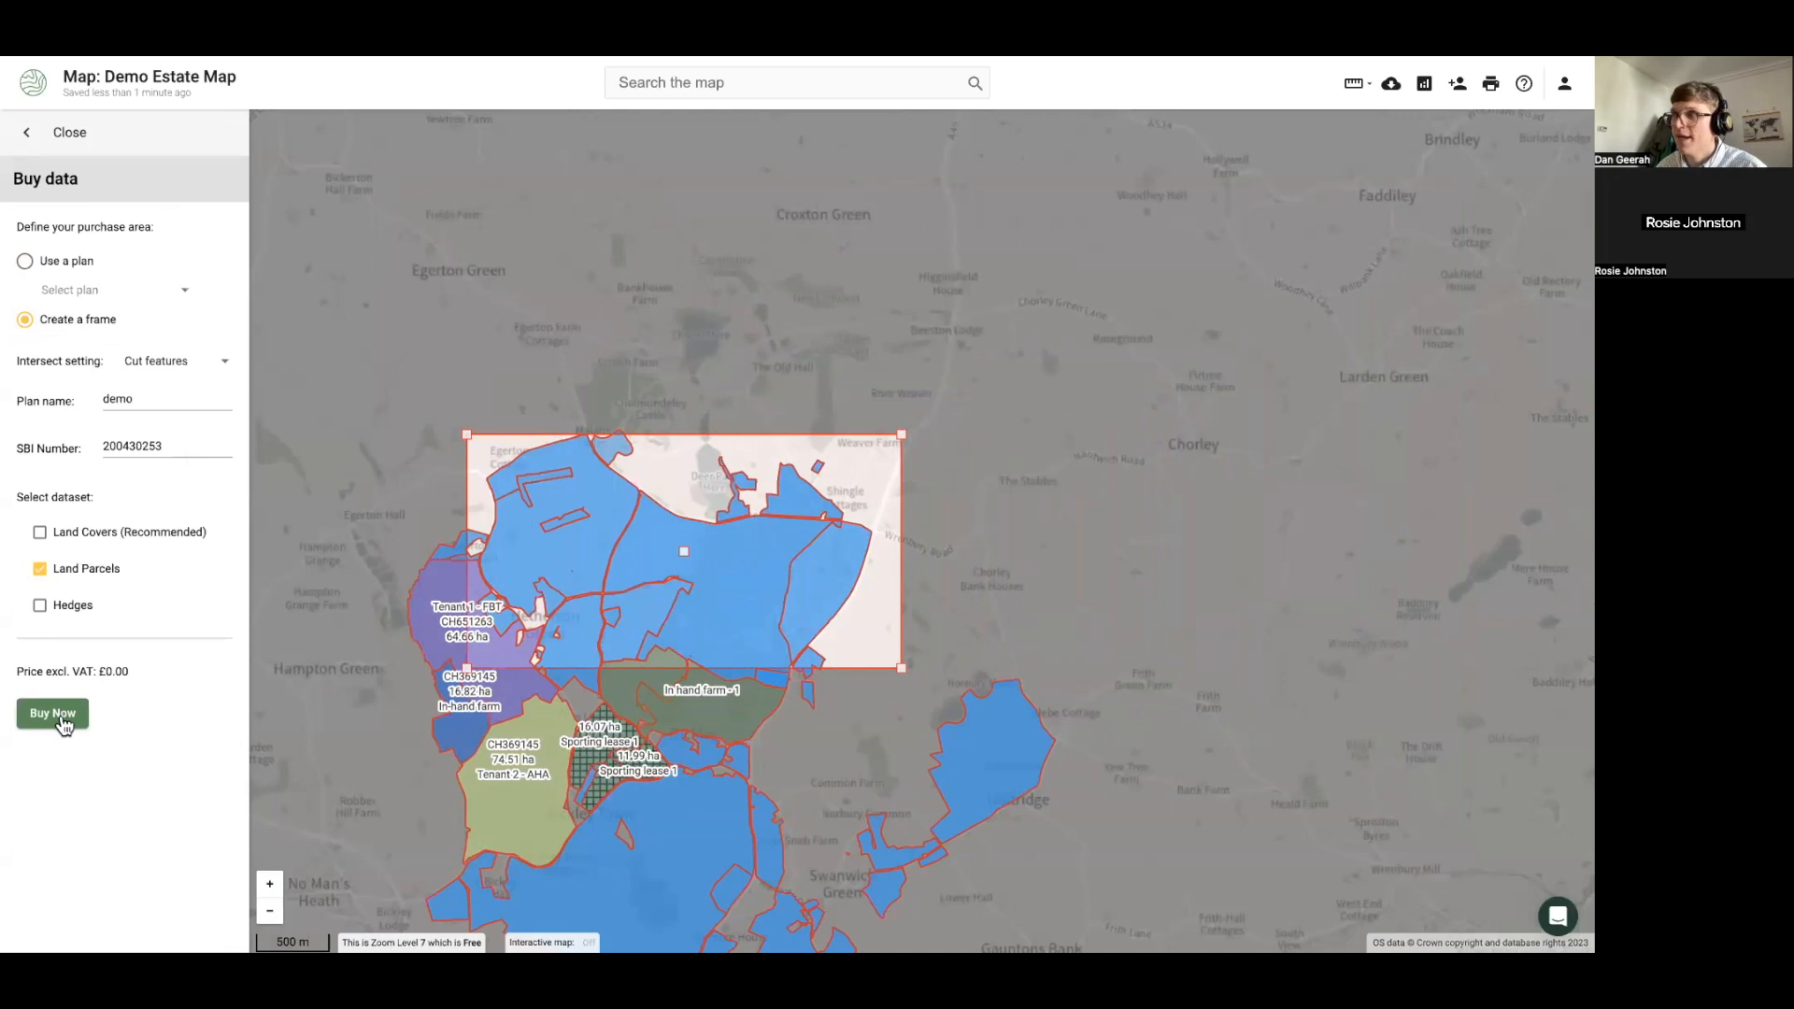
pyautogui.click(60, 716)
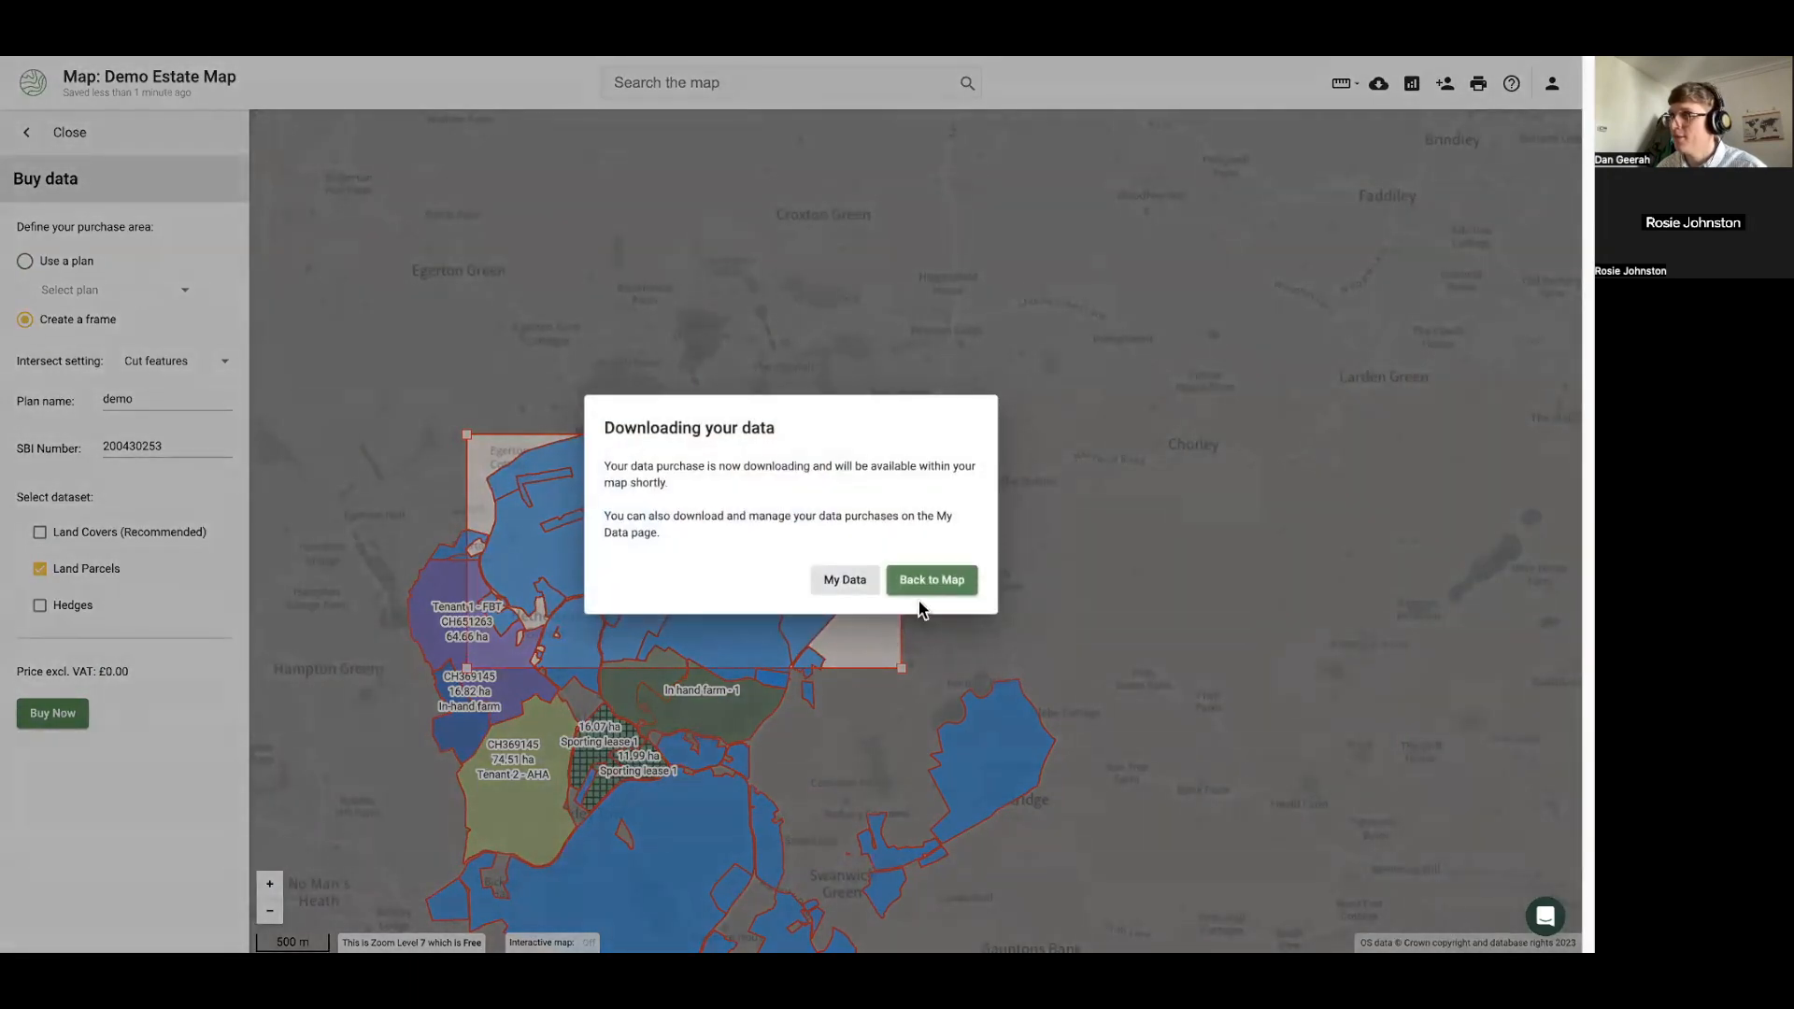
pyautogui.click(929, 580)
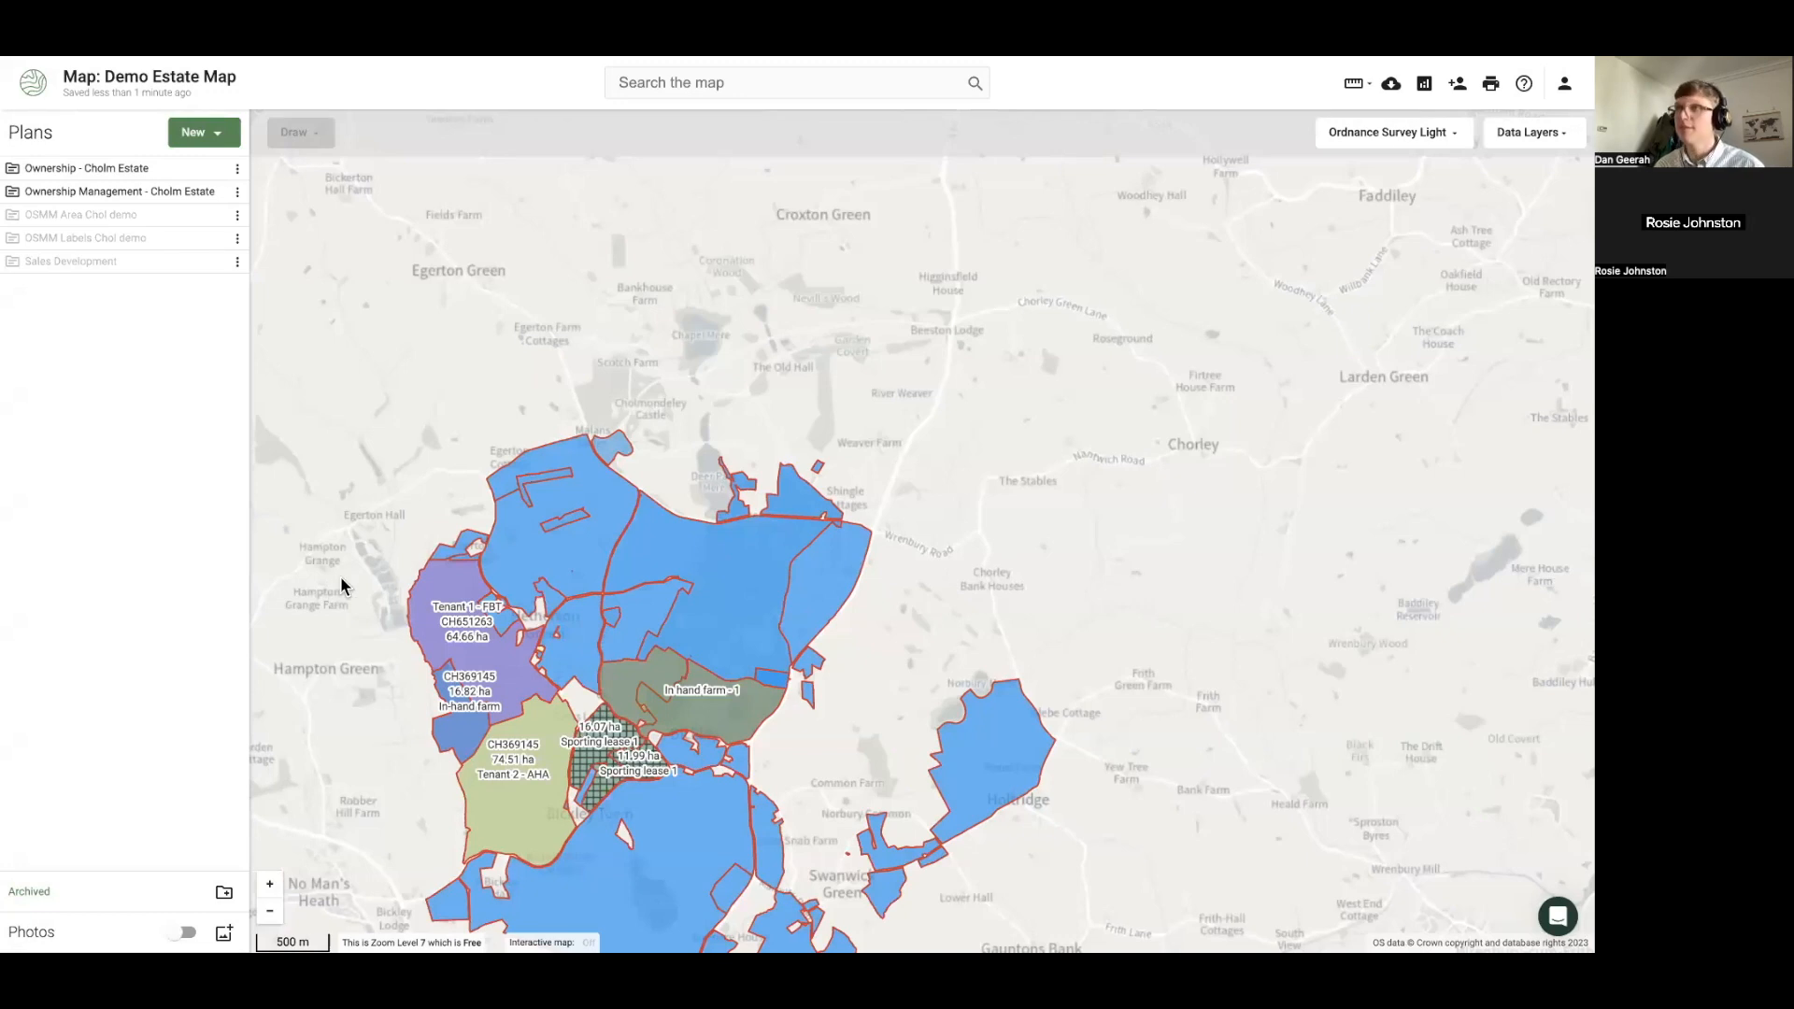
pyautogui.press('Escape')
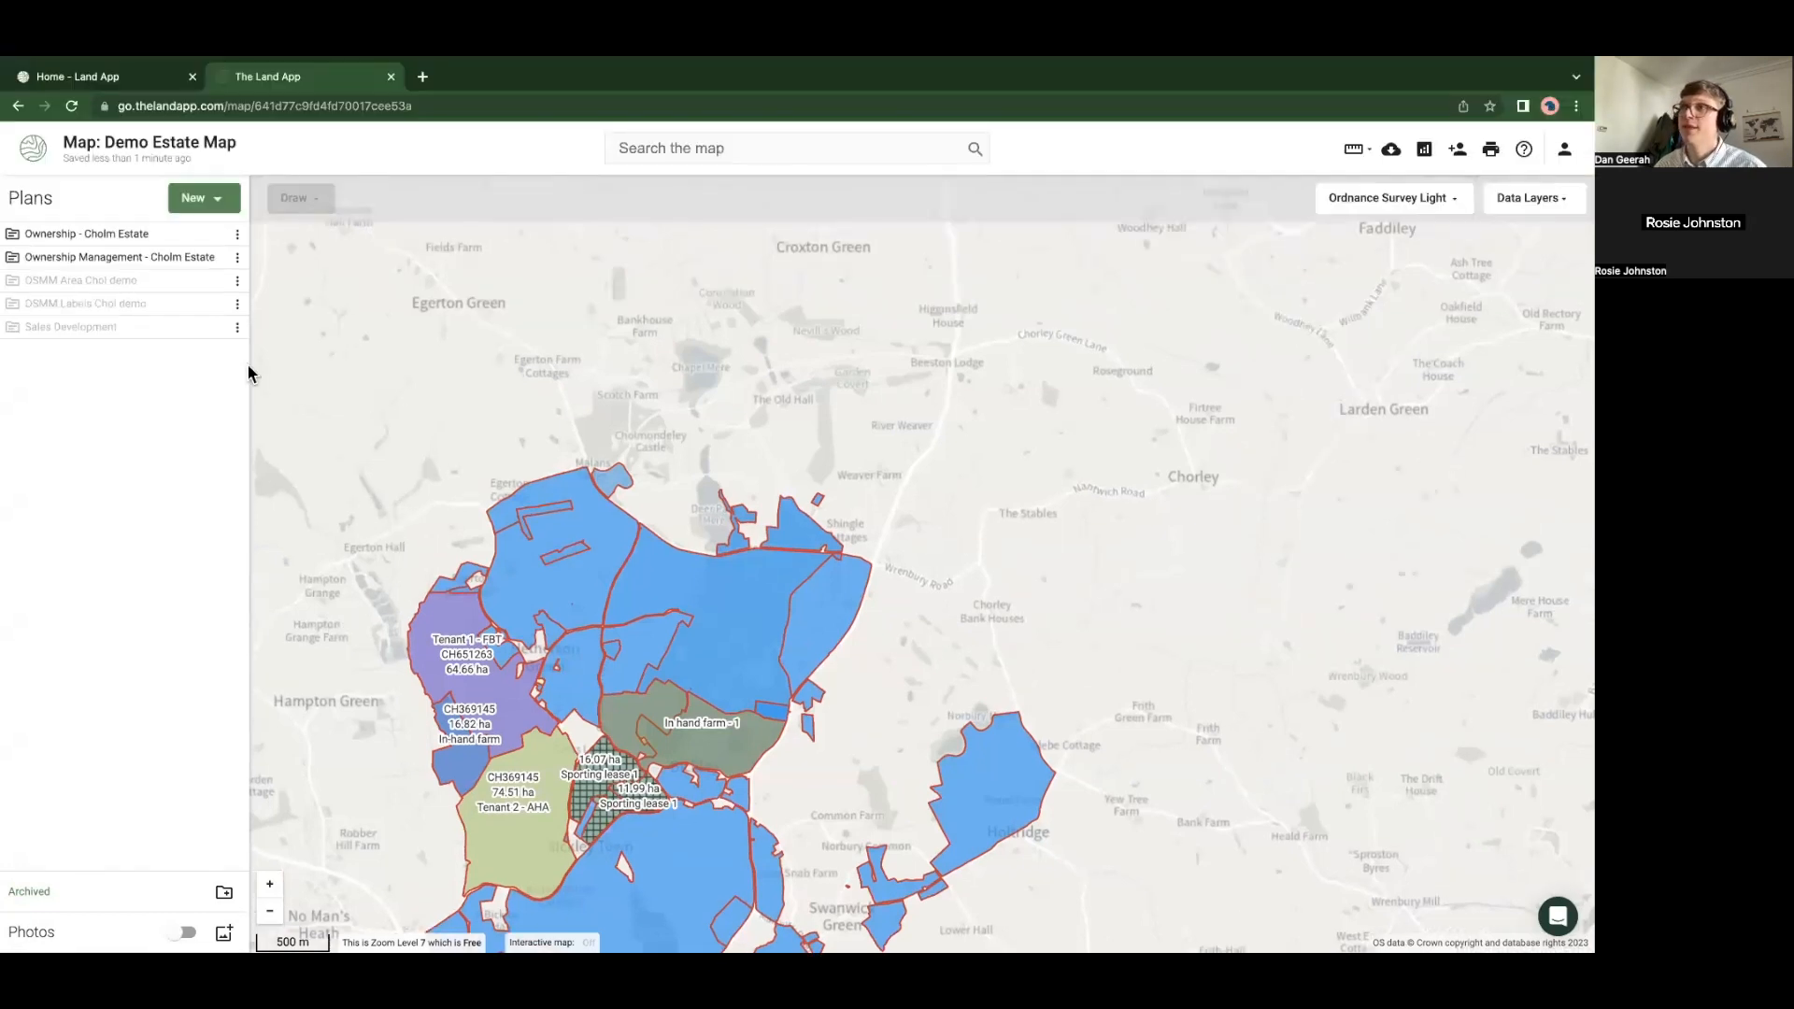
# Reload, zoom to the LandParcels demo plan with ownership plans hidden, and inspect its parcels
pyautogui.click(72, 106)
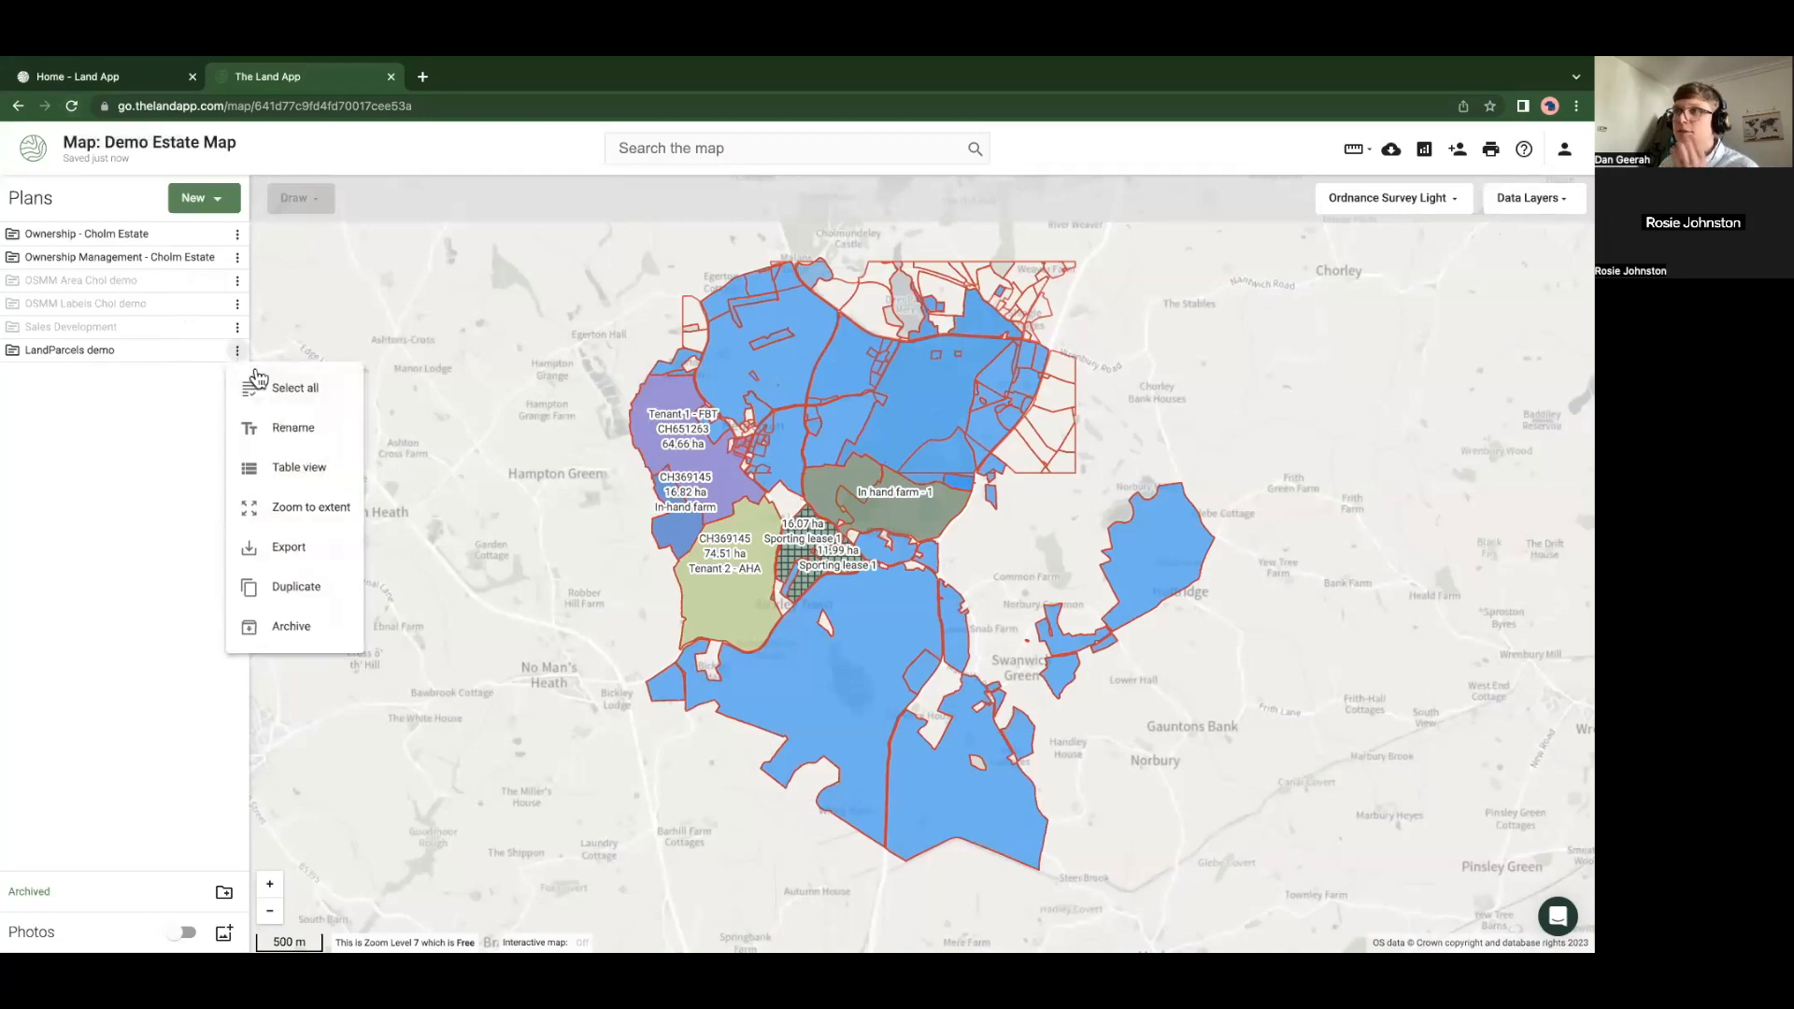
pyautogui.click(280, 507)
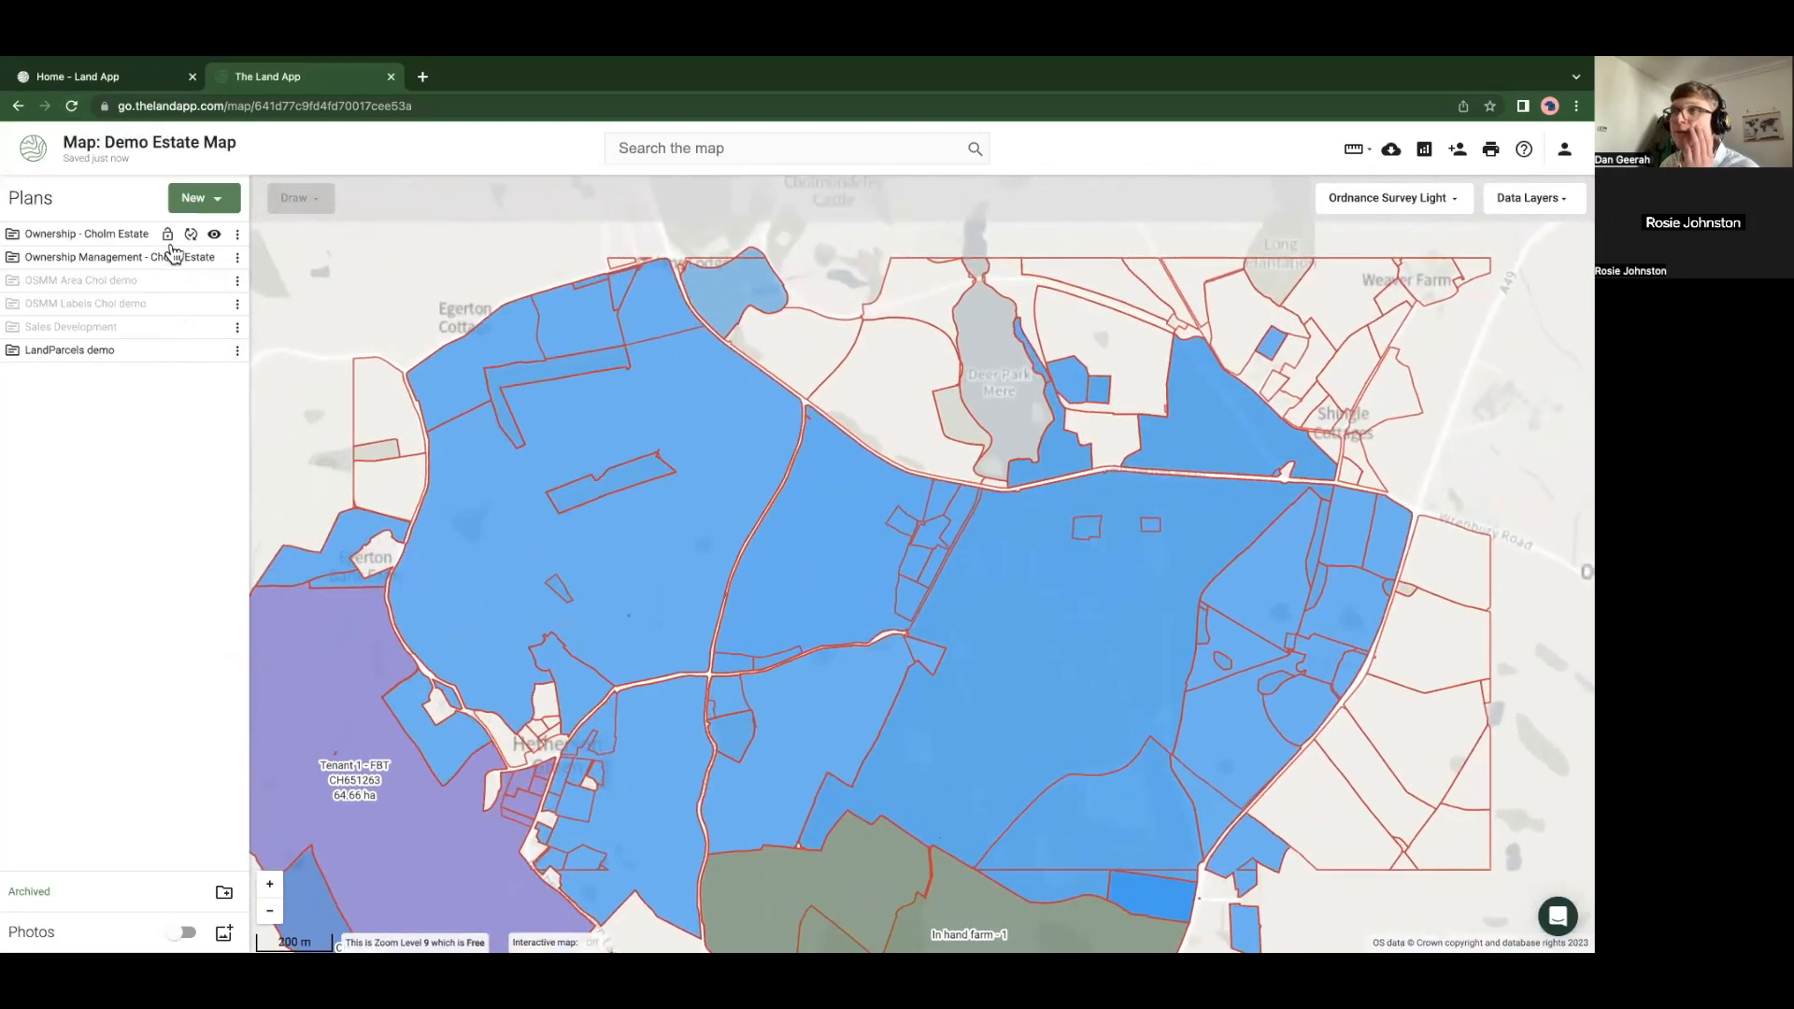
pyautogui.click(213, 257)
pyautogui.click(213, 234)
pyautogui.moveTo(572, 524); pyautogui.dragTo(374, 537)
pyautogui.scroll(3, 741, 598)
pyautogui.moveTo(741, 599); pyautogui.dragTo(516, 480)
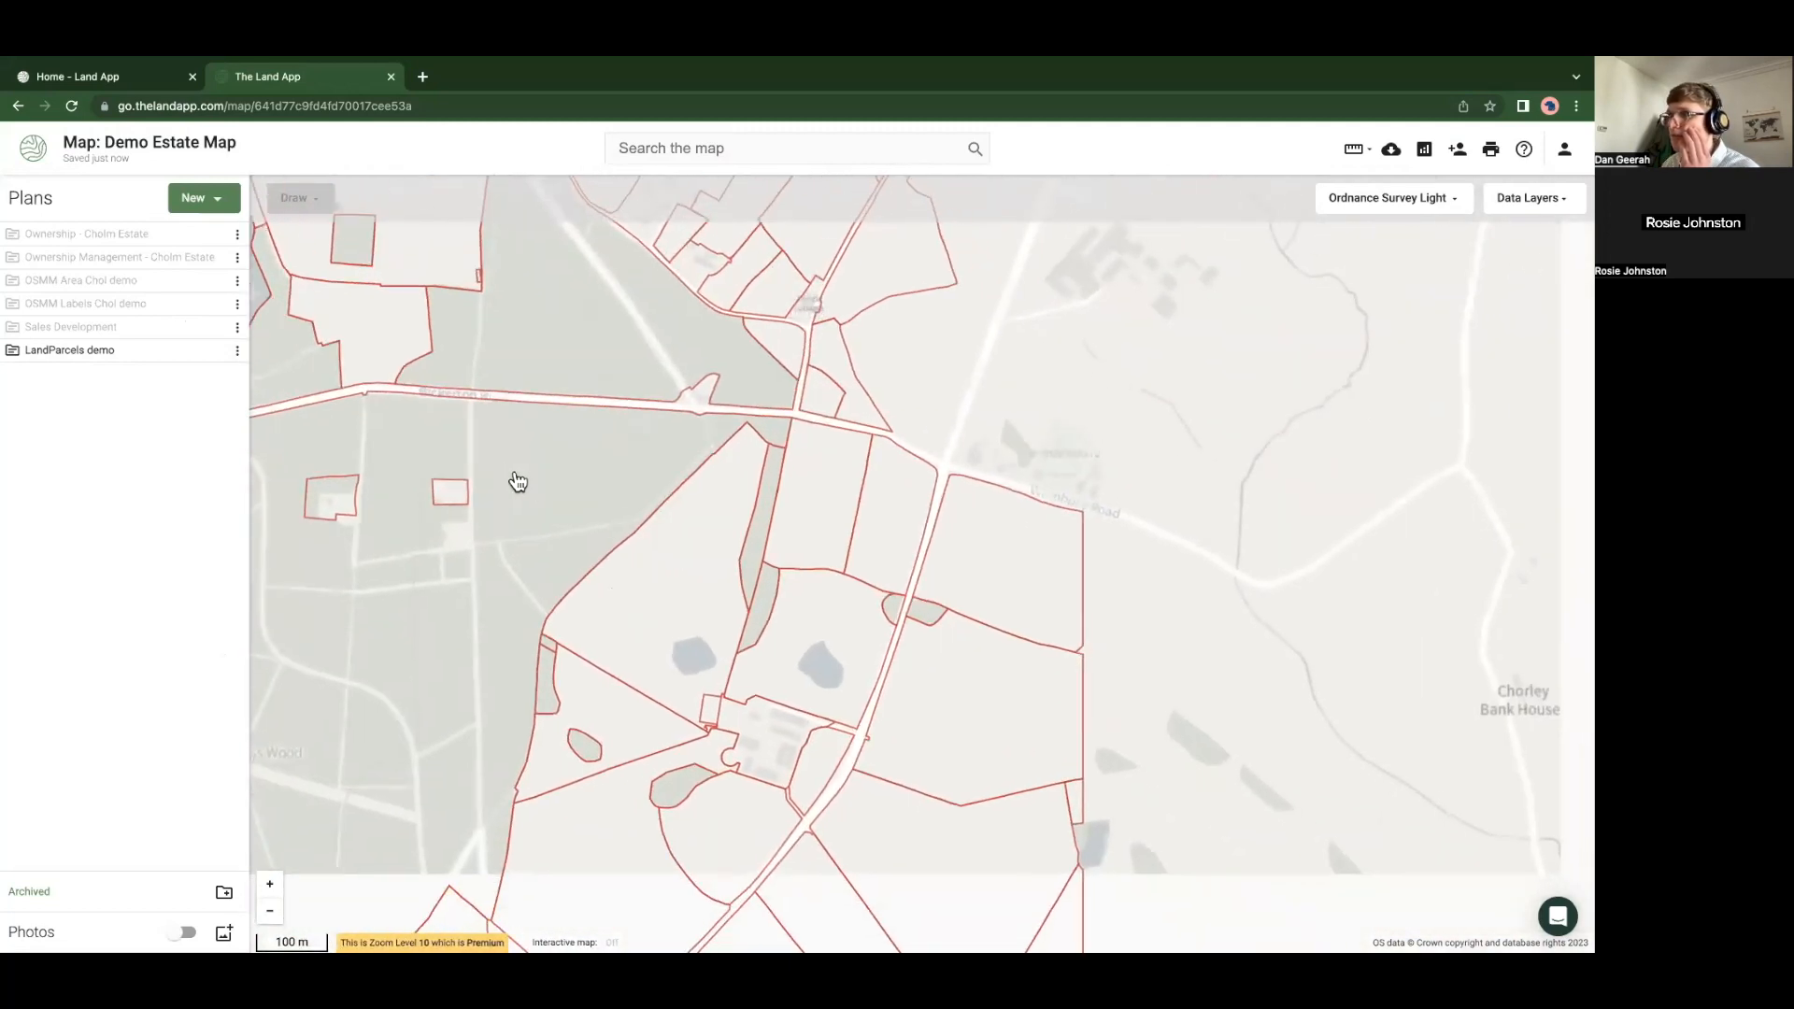
pyautogui.click(605, 514)
pyautogui.click(751, 586)
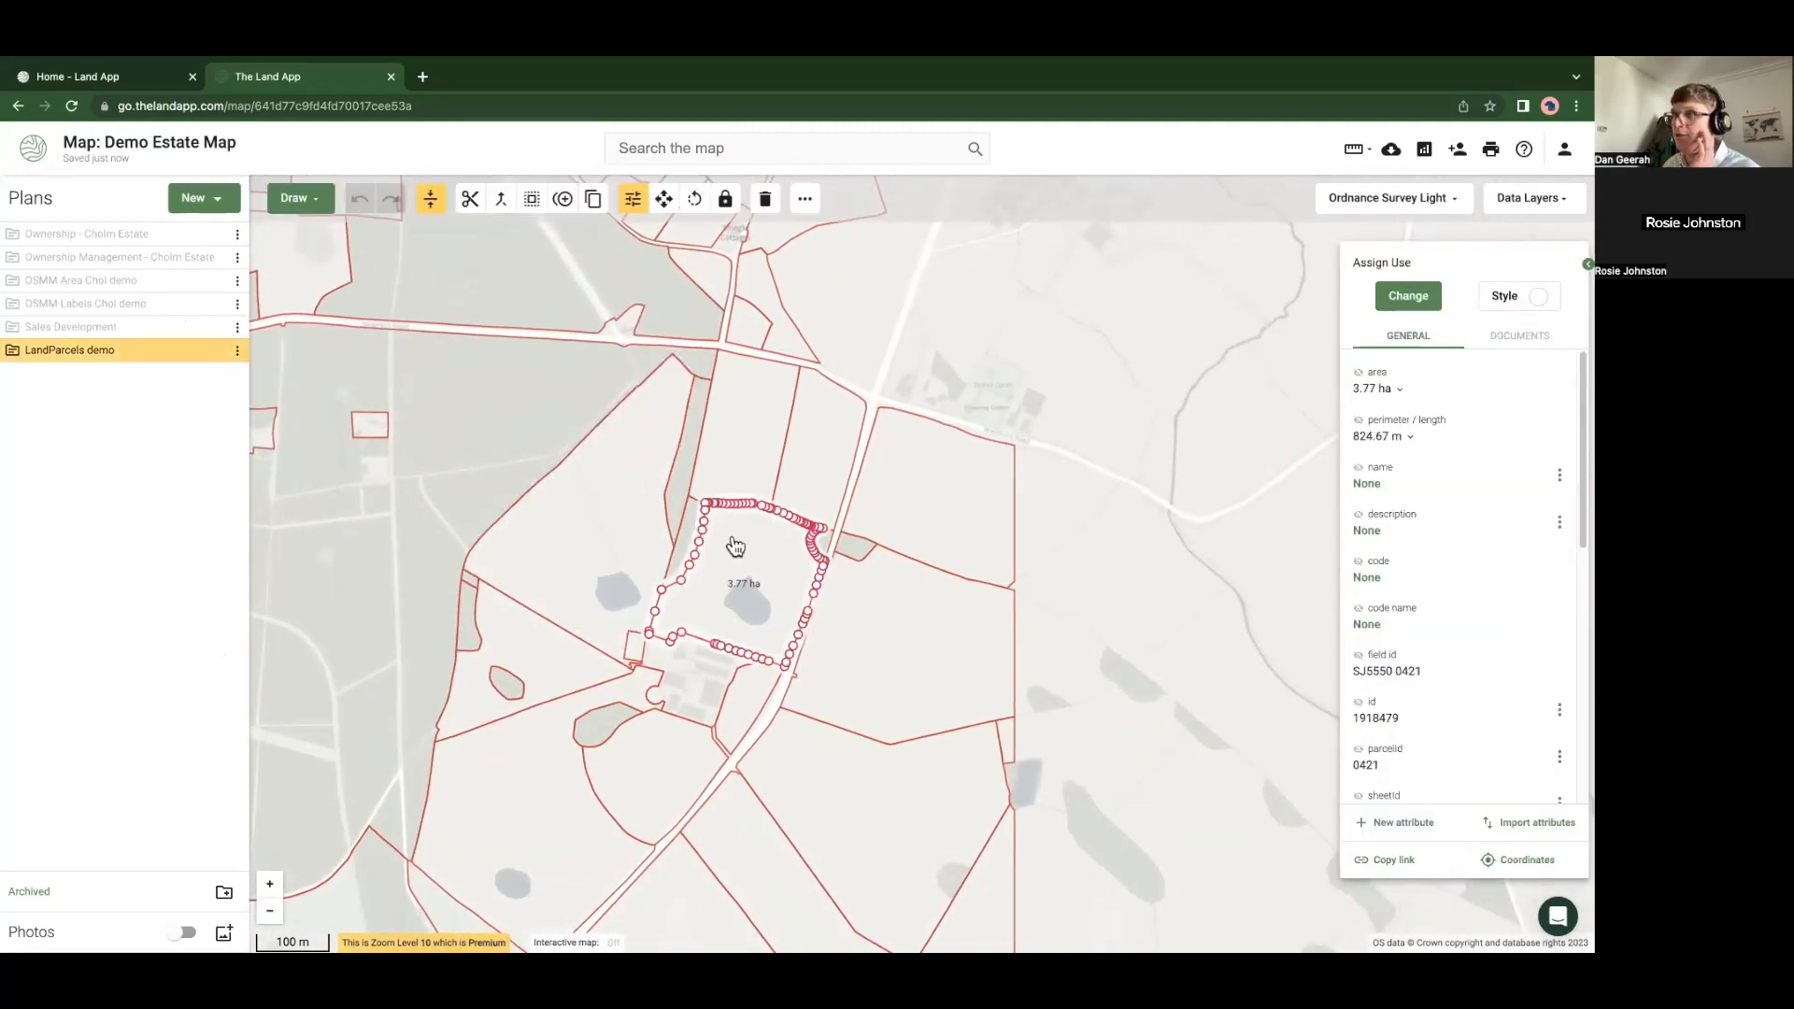
pyautogui.click(640, 552)
# Rename the SJ5249 7686 Land Parcel to 'Field 1'
pyautogui.click(17, 355)
pyautogui.click(25, 375)
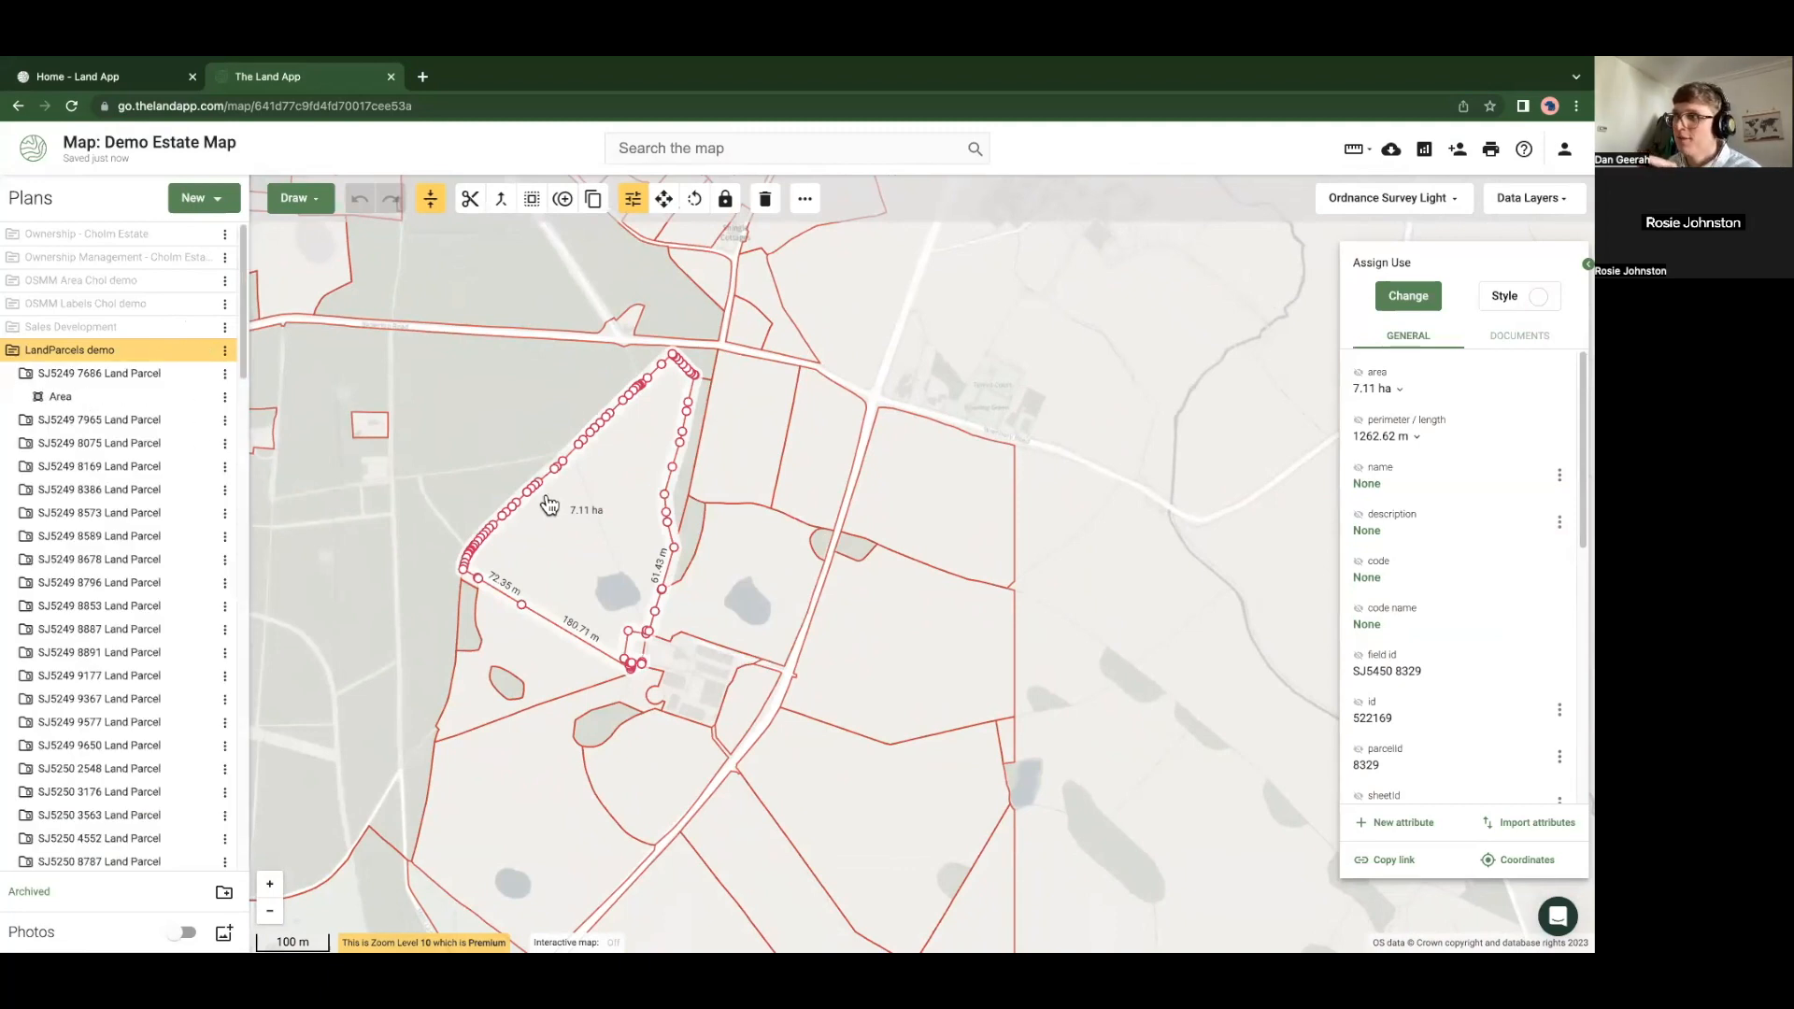
pyautogui.click(225, 375)
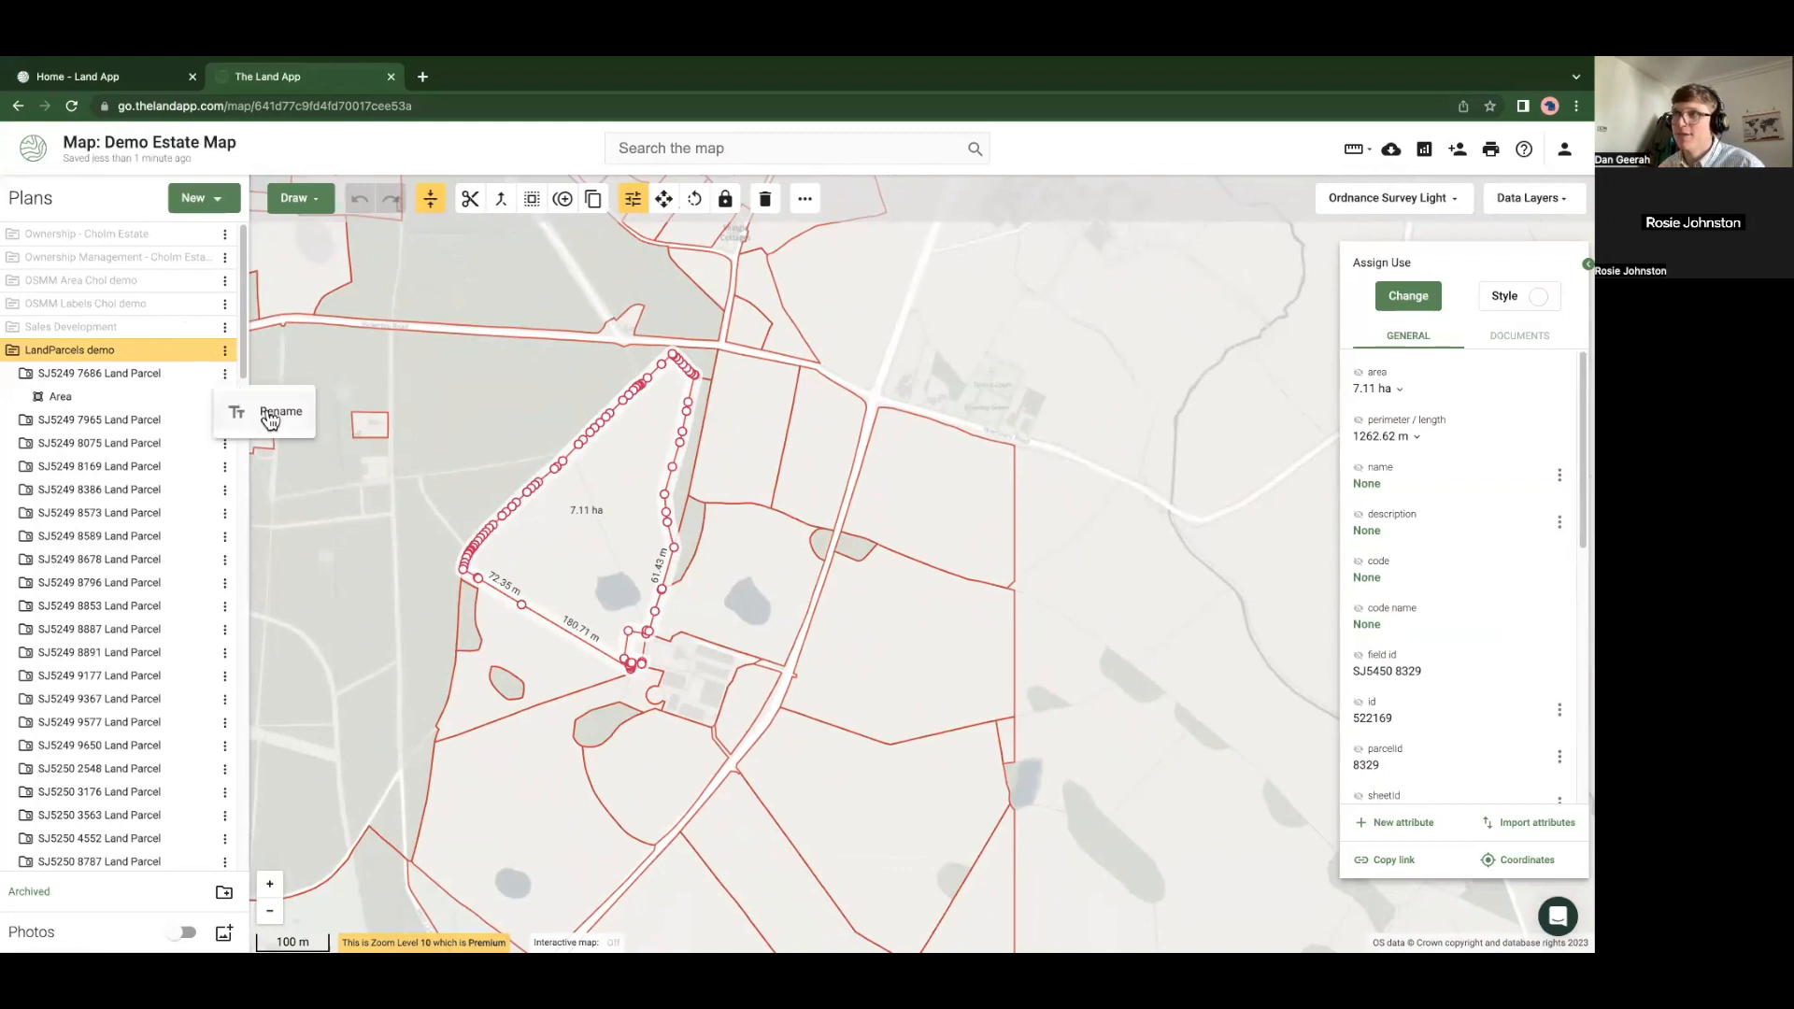
pyautogui.click(266, 404)
pyautogui.click(656, 483)
pyautogui.write('F')
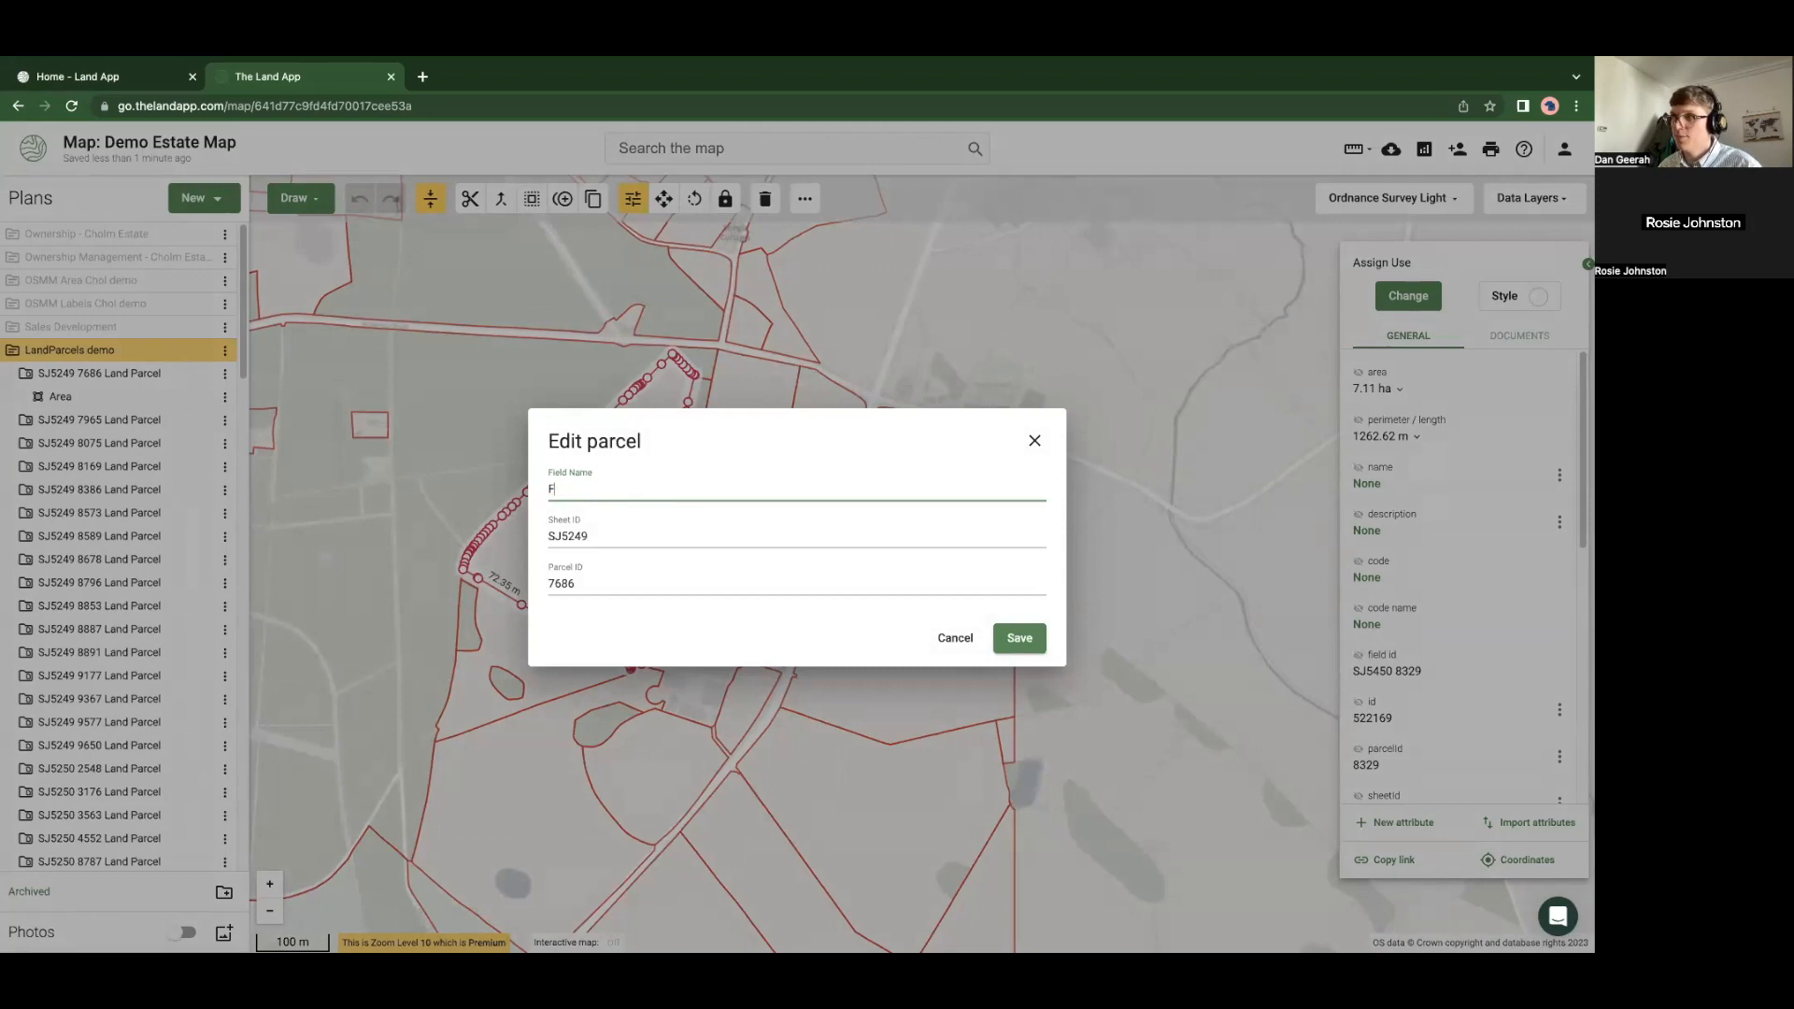
pyautogui.write('eild 1')
pyautogui.click(1023, 639)
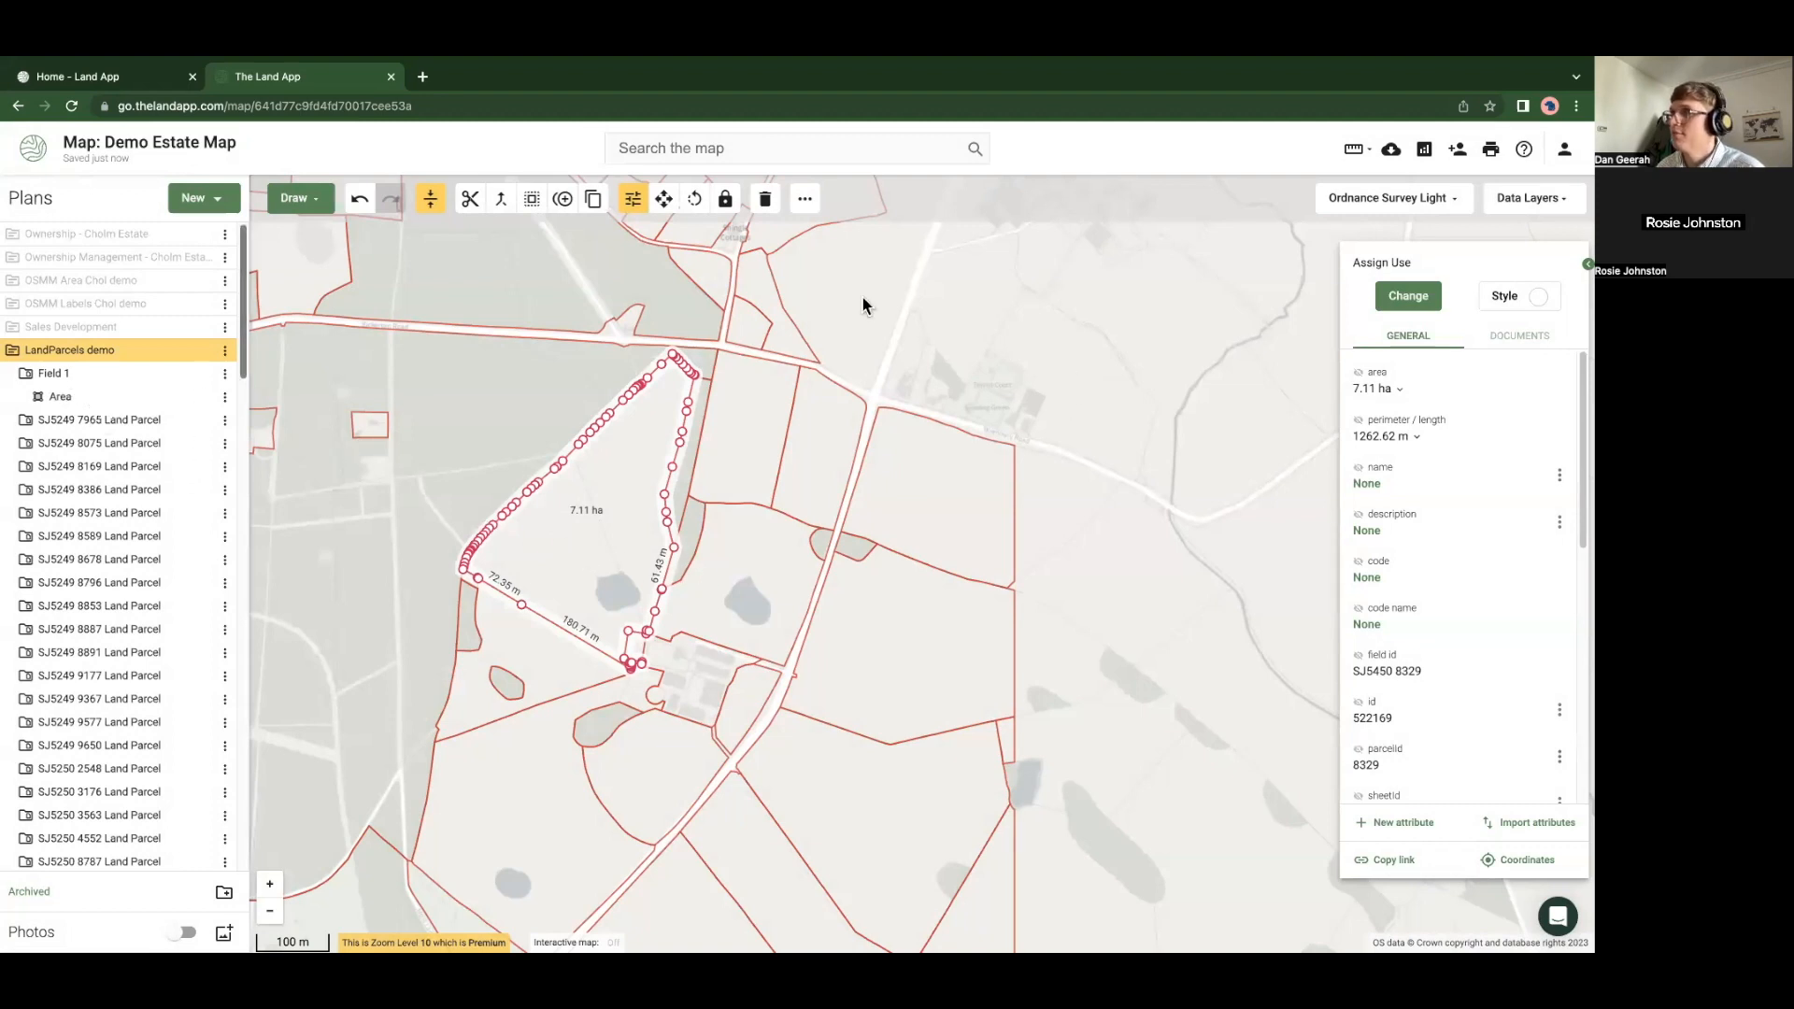
# Draw a four-sided 3.59 ha area east of the road
pyautogui.click(295, 198)
pyautogui.click(321, 272)
pyautogui.click(1065, 430)
pyautogui.click(1211, 412)
pyautogui.click(1237, 532)
pyautogui.doubleClick(1126, 567)
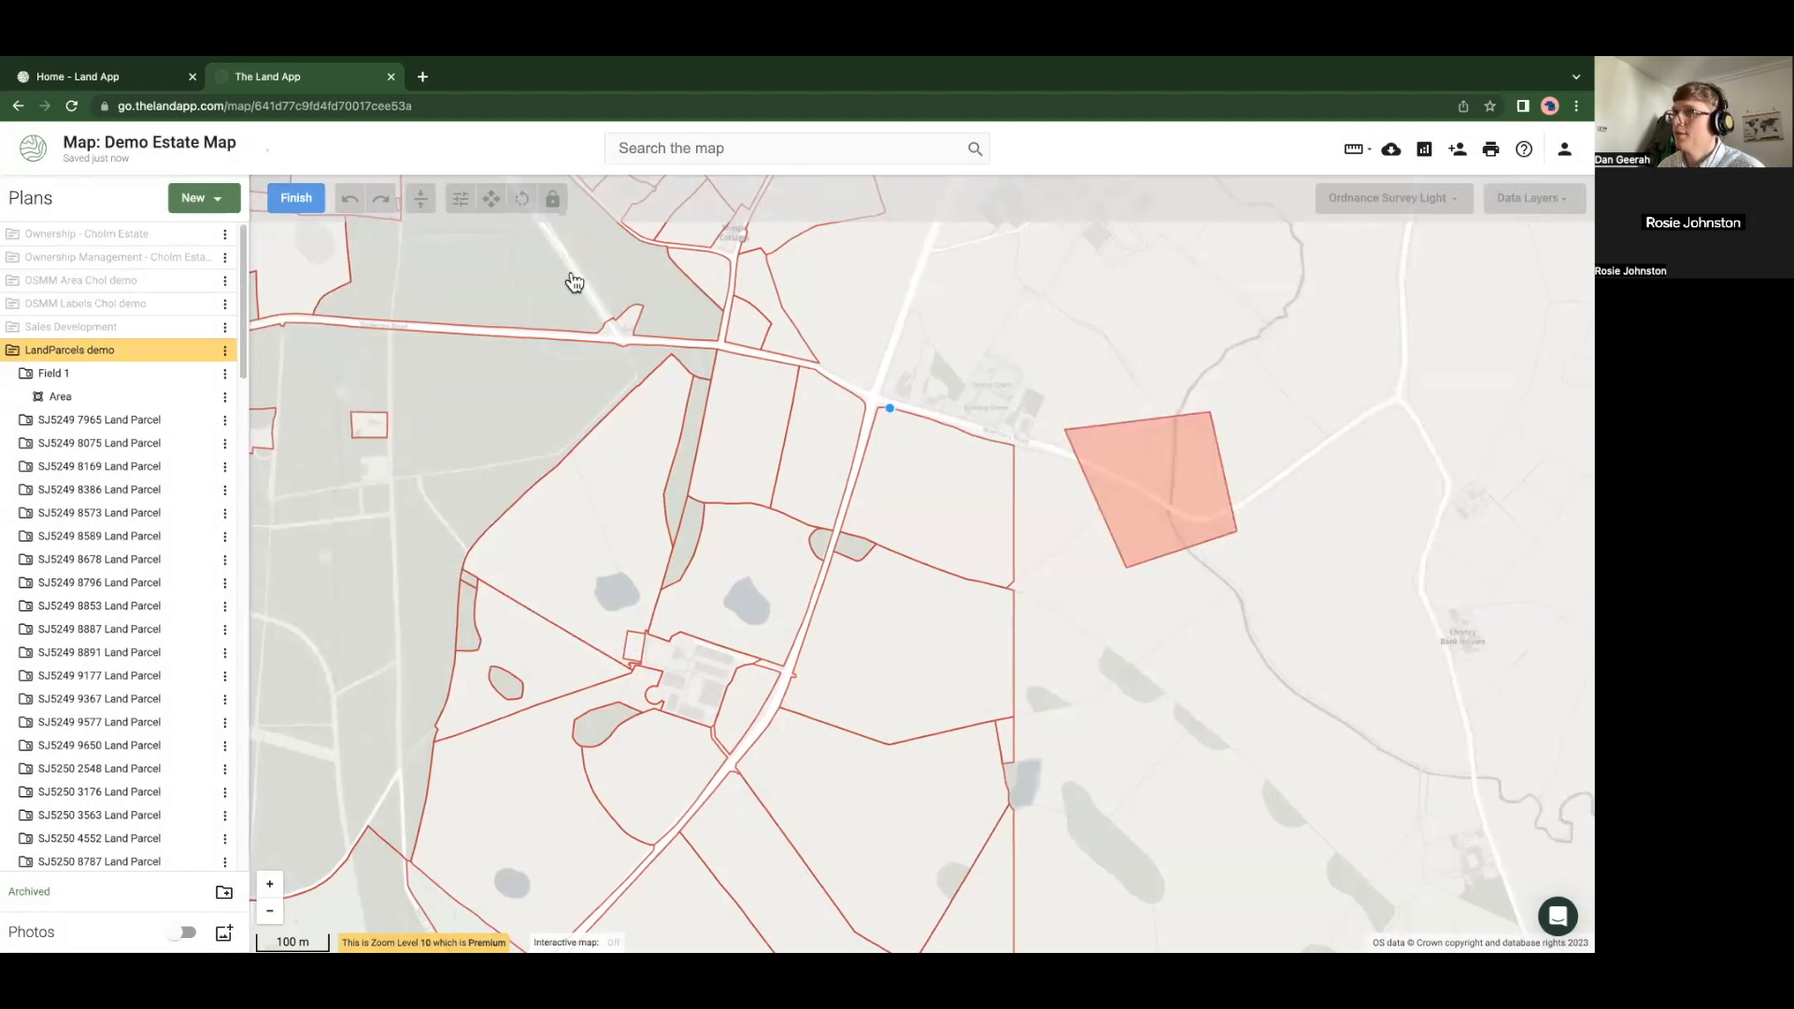
pyautogui.click(282, 200)
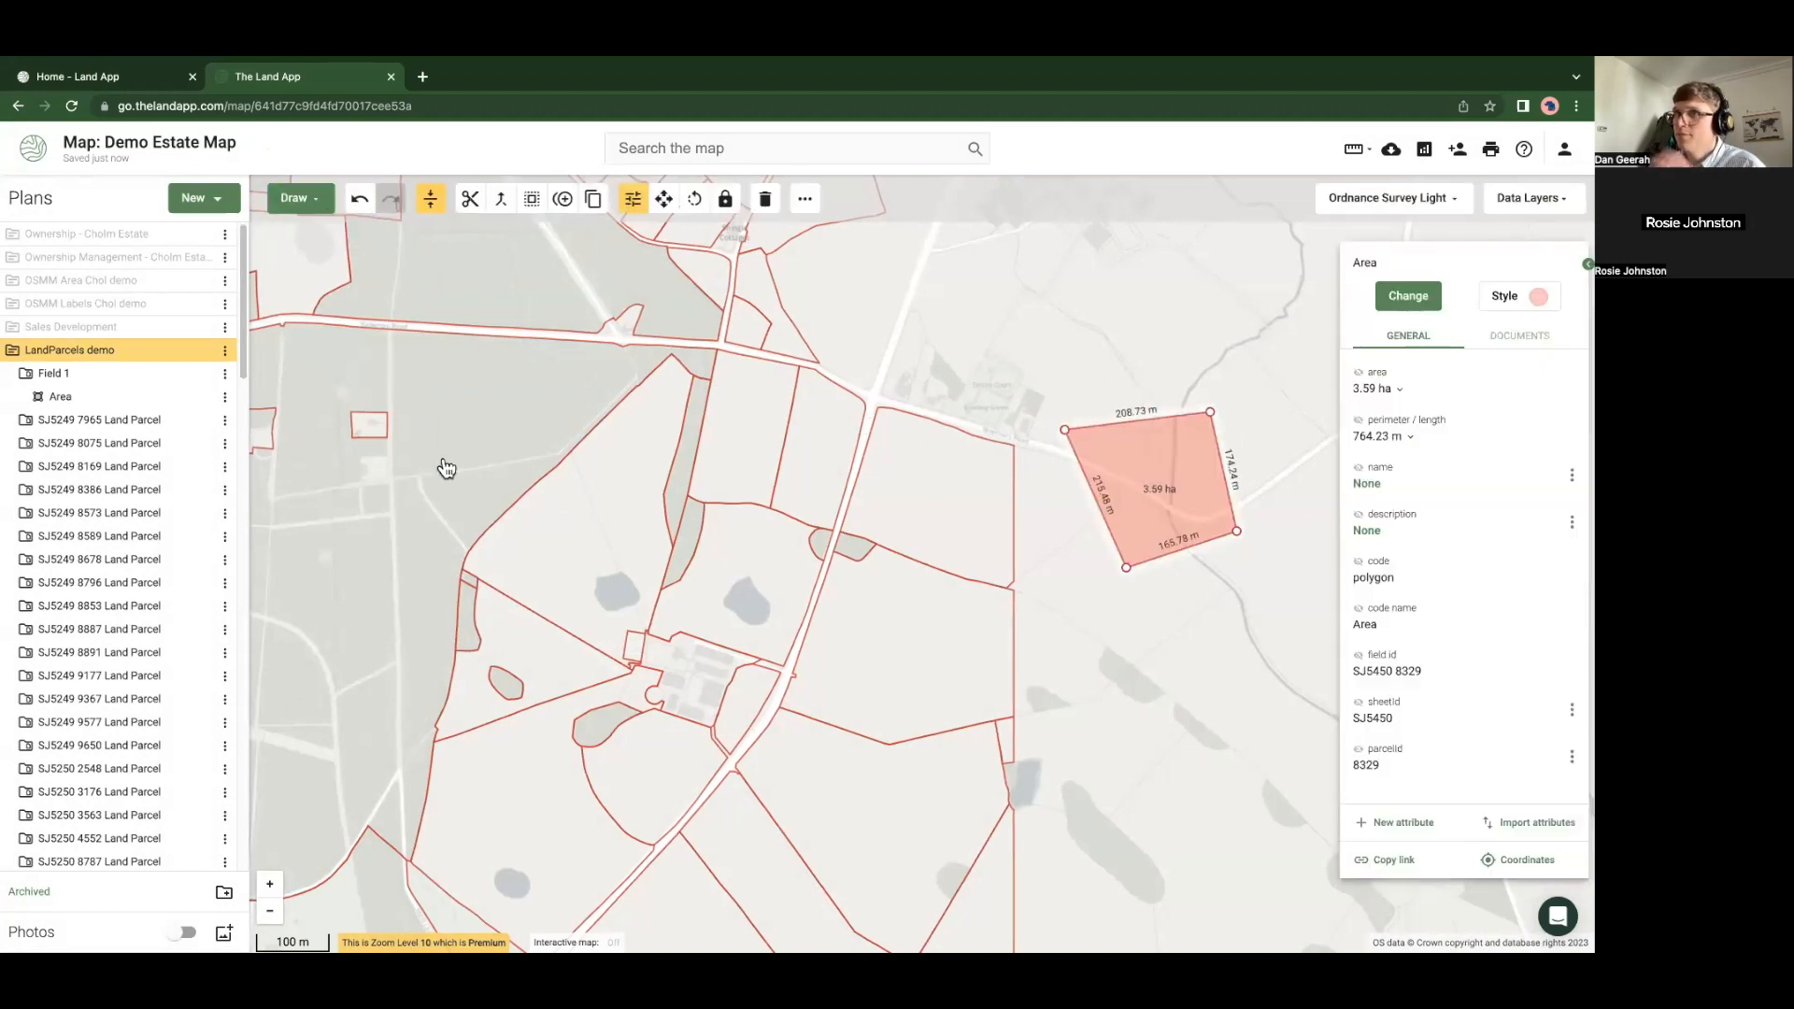
# Move the new area from the SJ5450 8329 parcel into Field 1
pyautogui.scroll(-5, 89, 603)
pyautogui.scroll(-10, 89, 603)
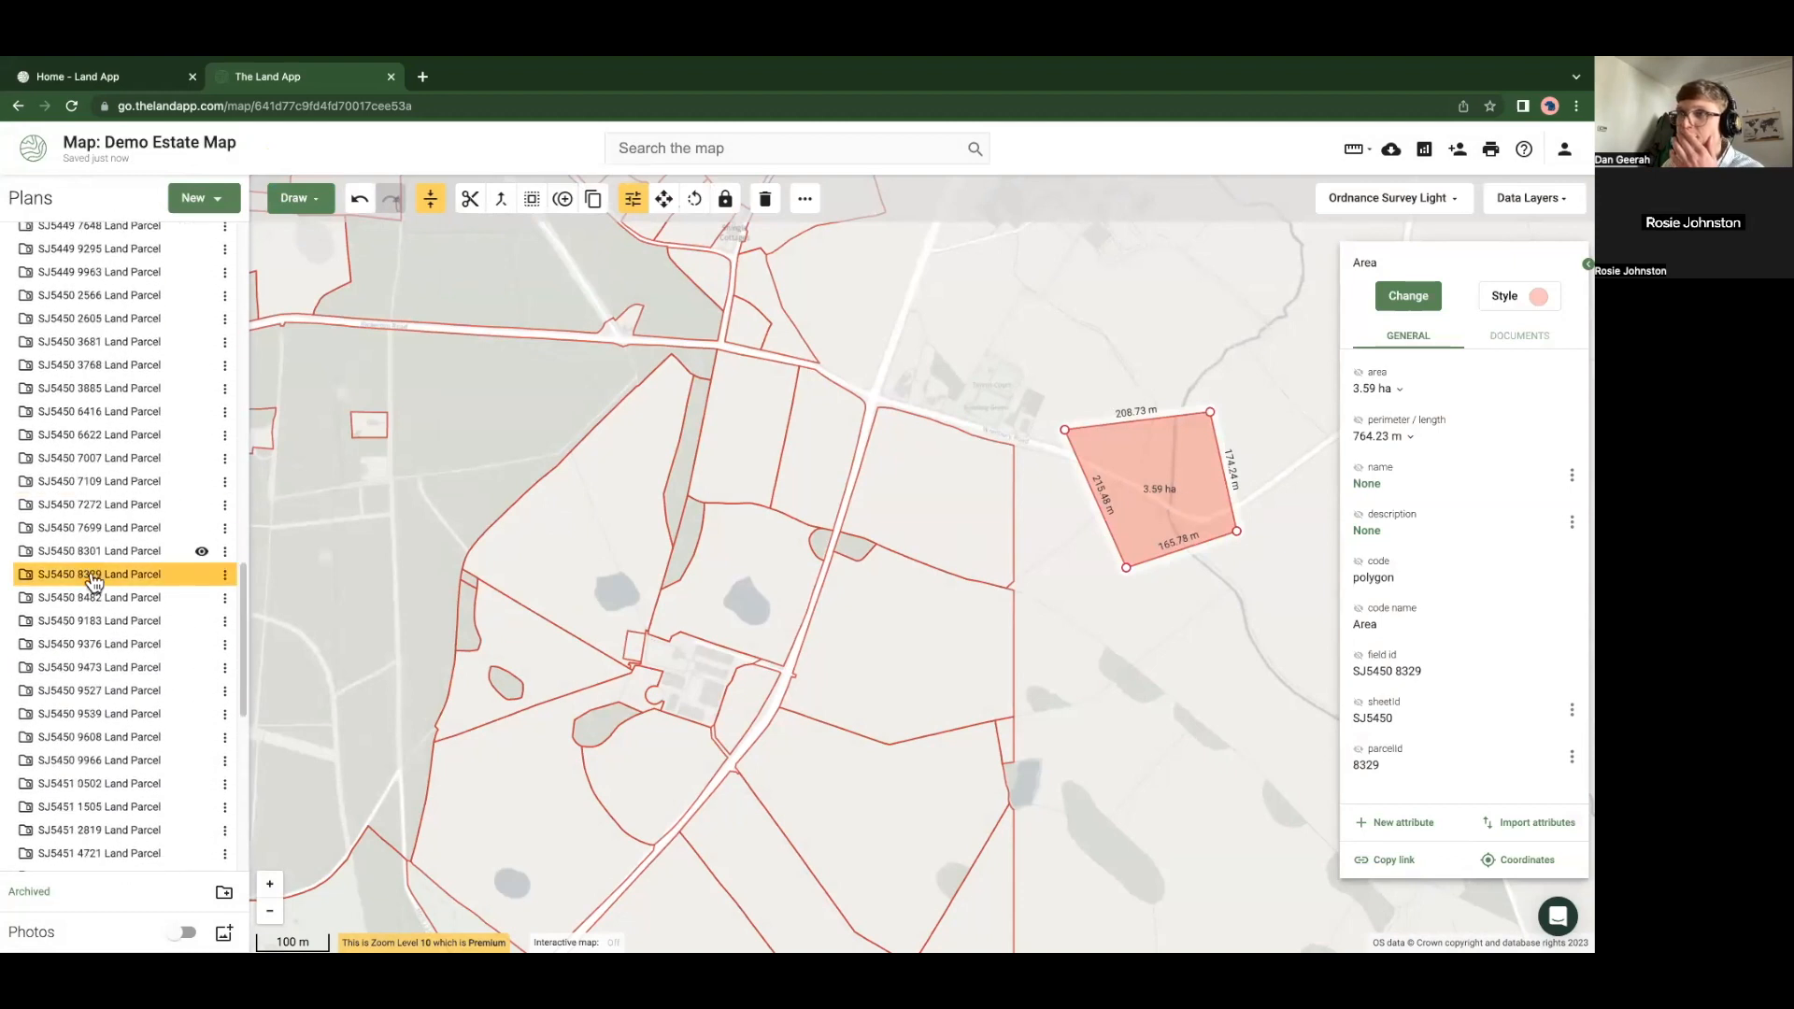
pyautogui.click(27, 578)
pyautogui.click(224, 621)
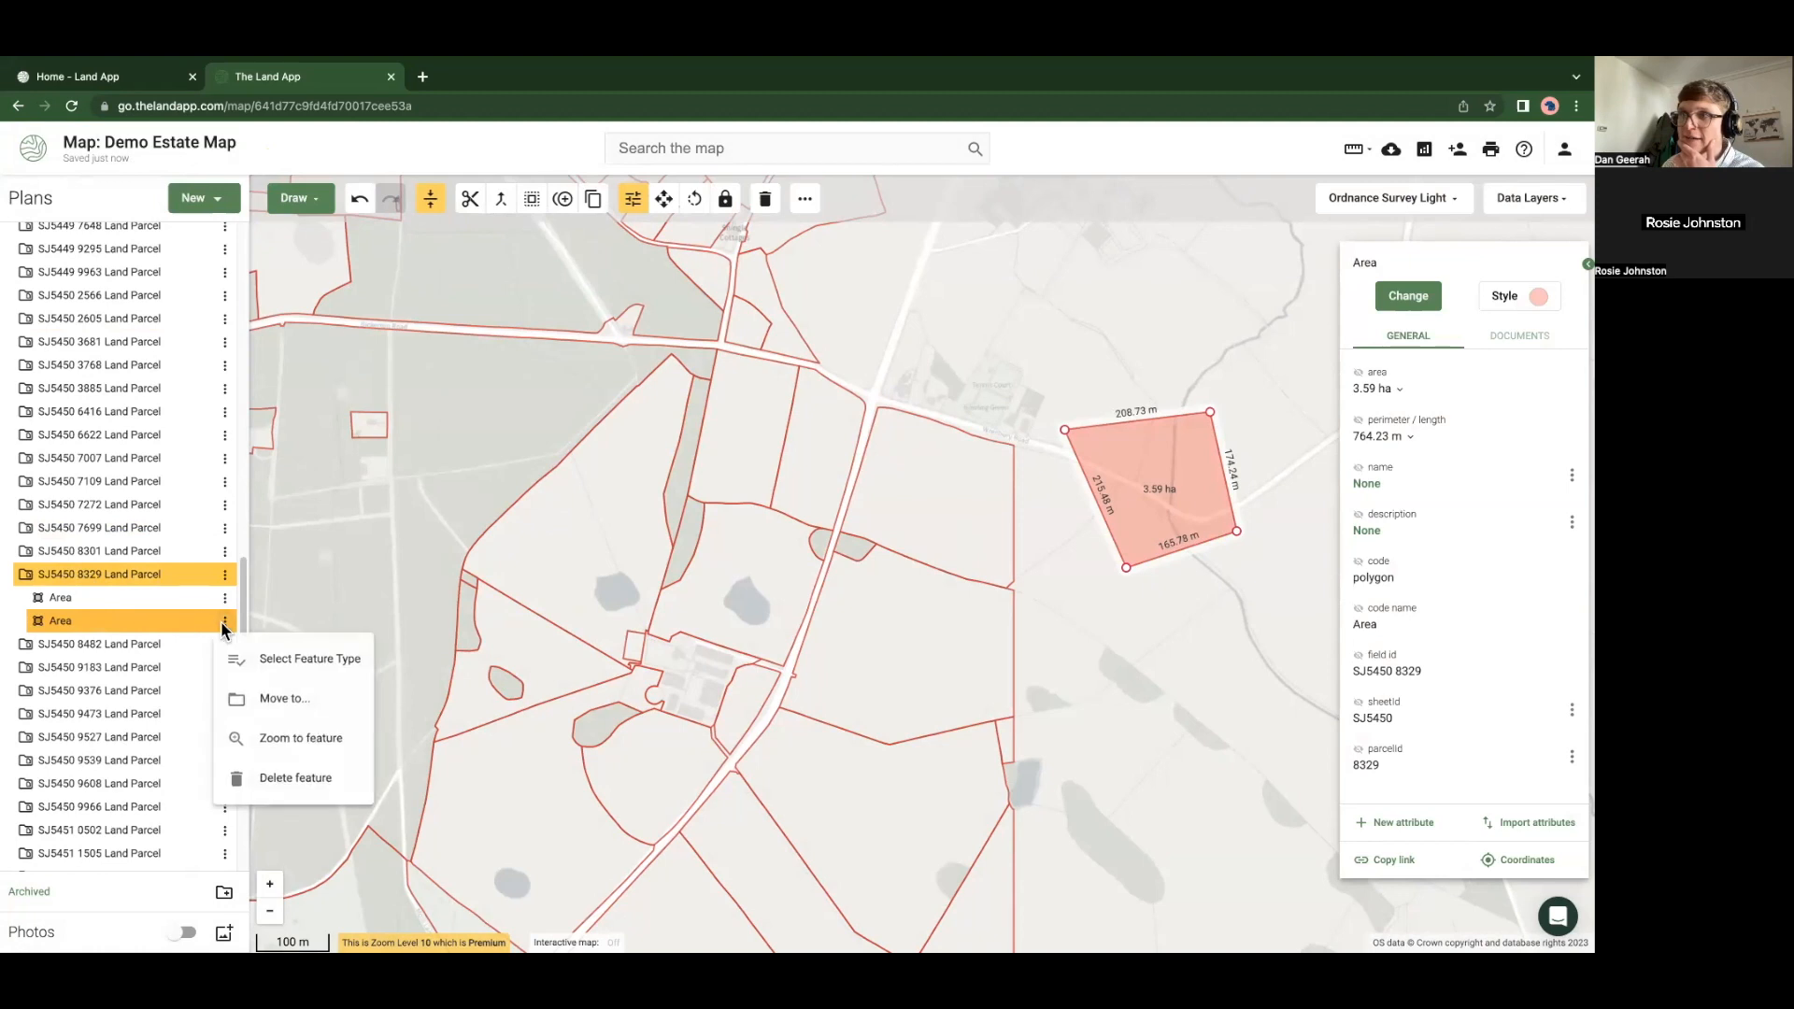
pyautogui.click(286, 698)
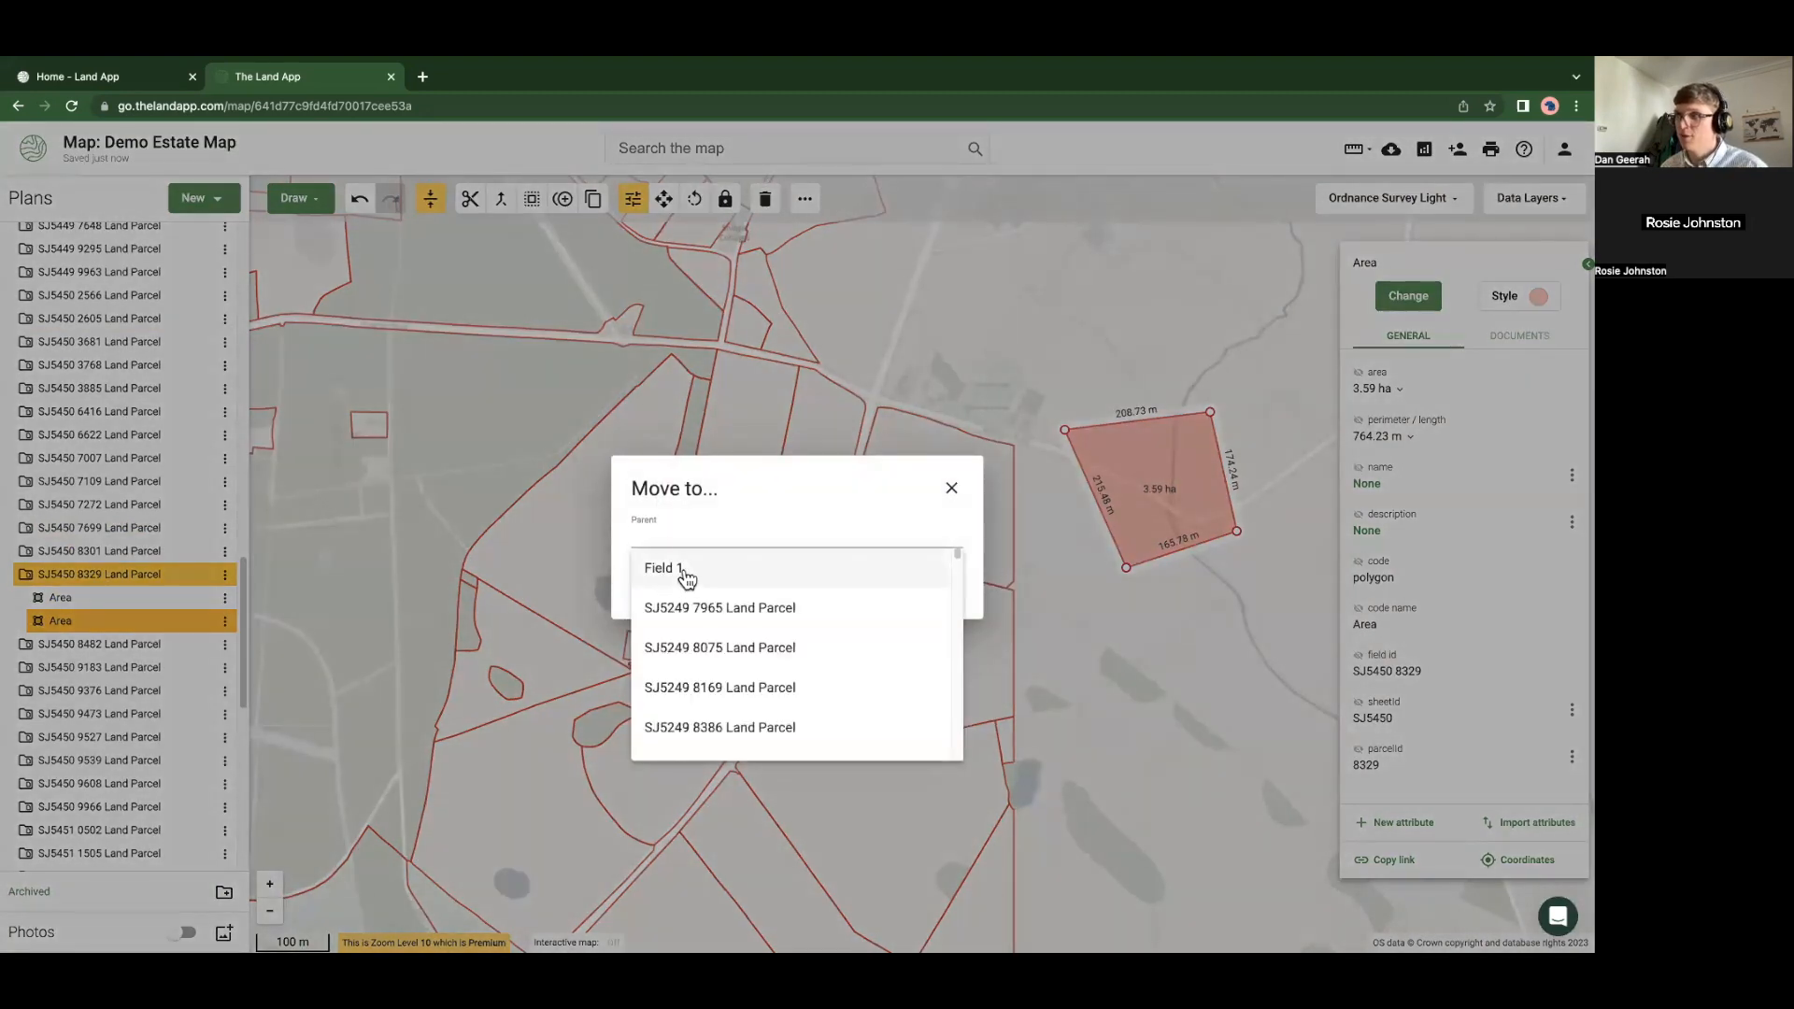
pyautogui.click(686, 572)
pyautogui.click(933, 589)
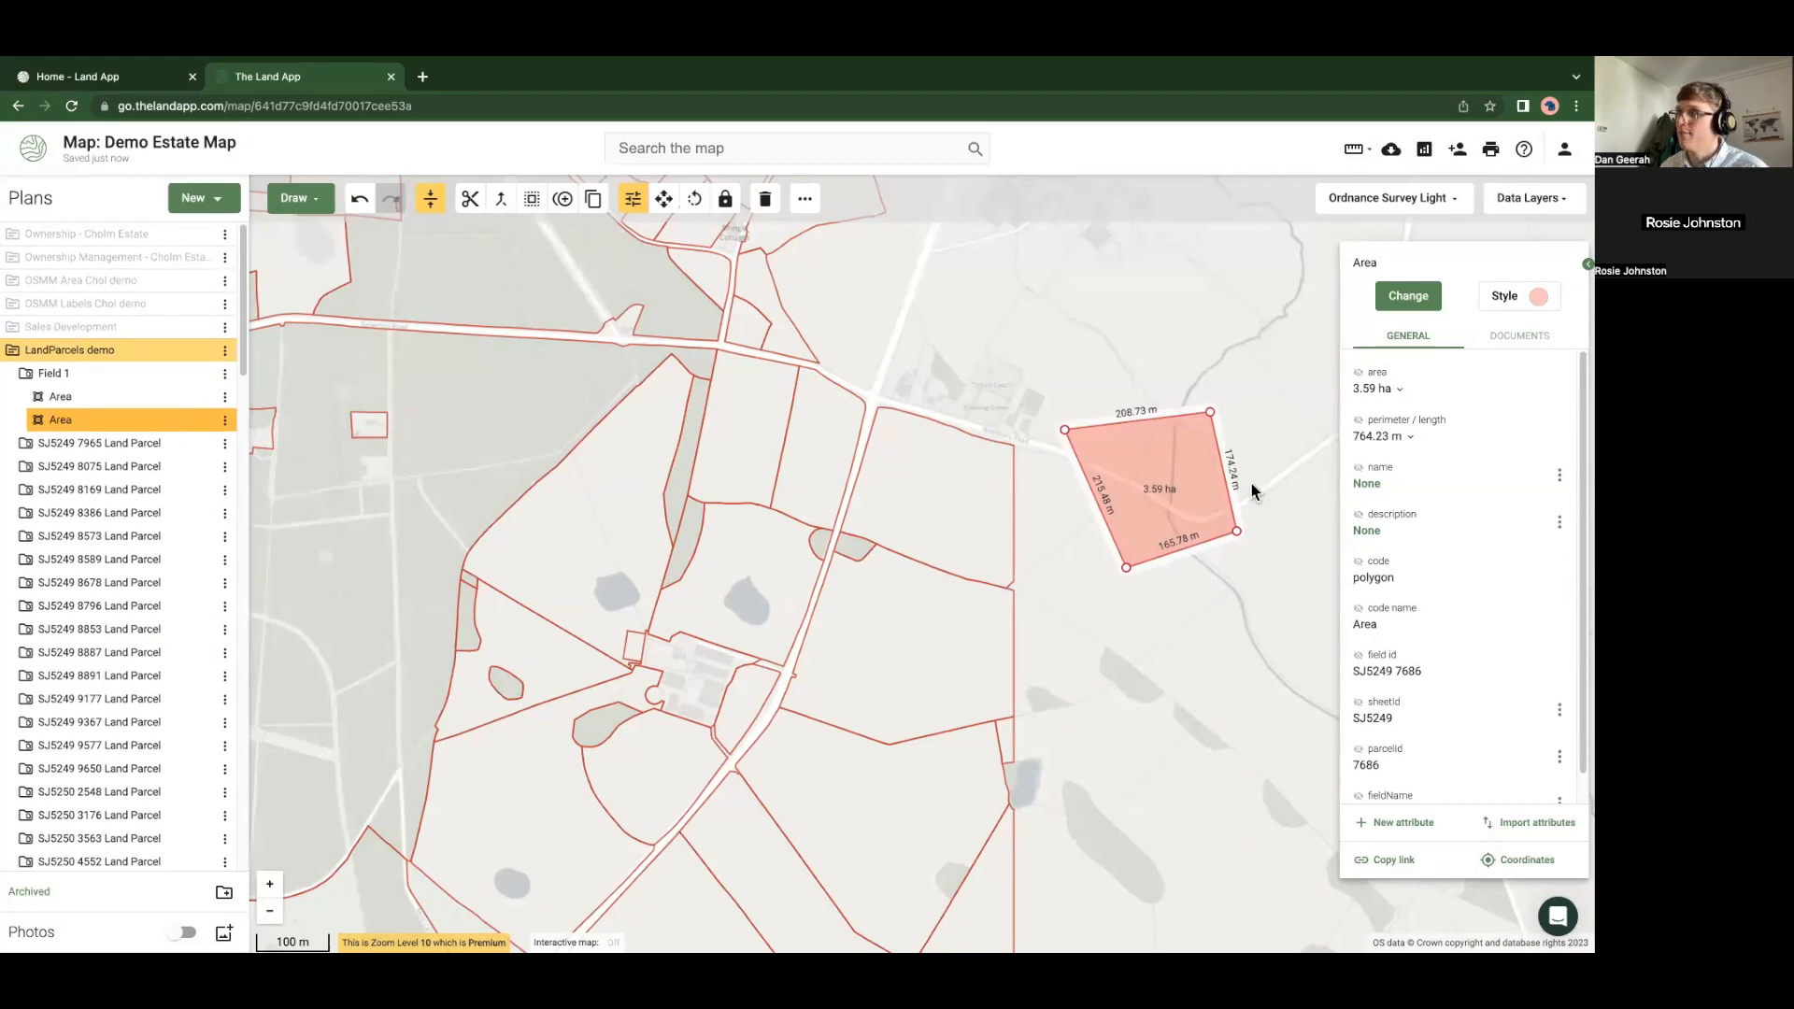
# Check the moved area by selecting it and Field 1's second Area entry
pyautogui.click(607, 506)
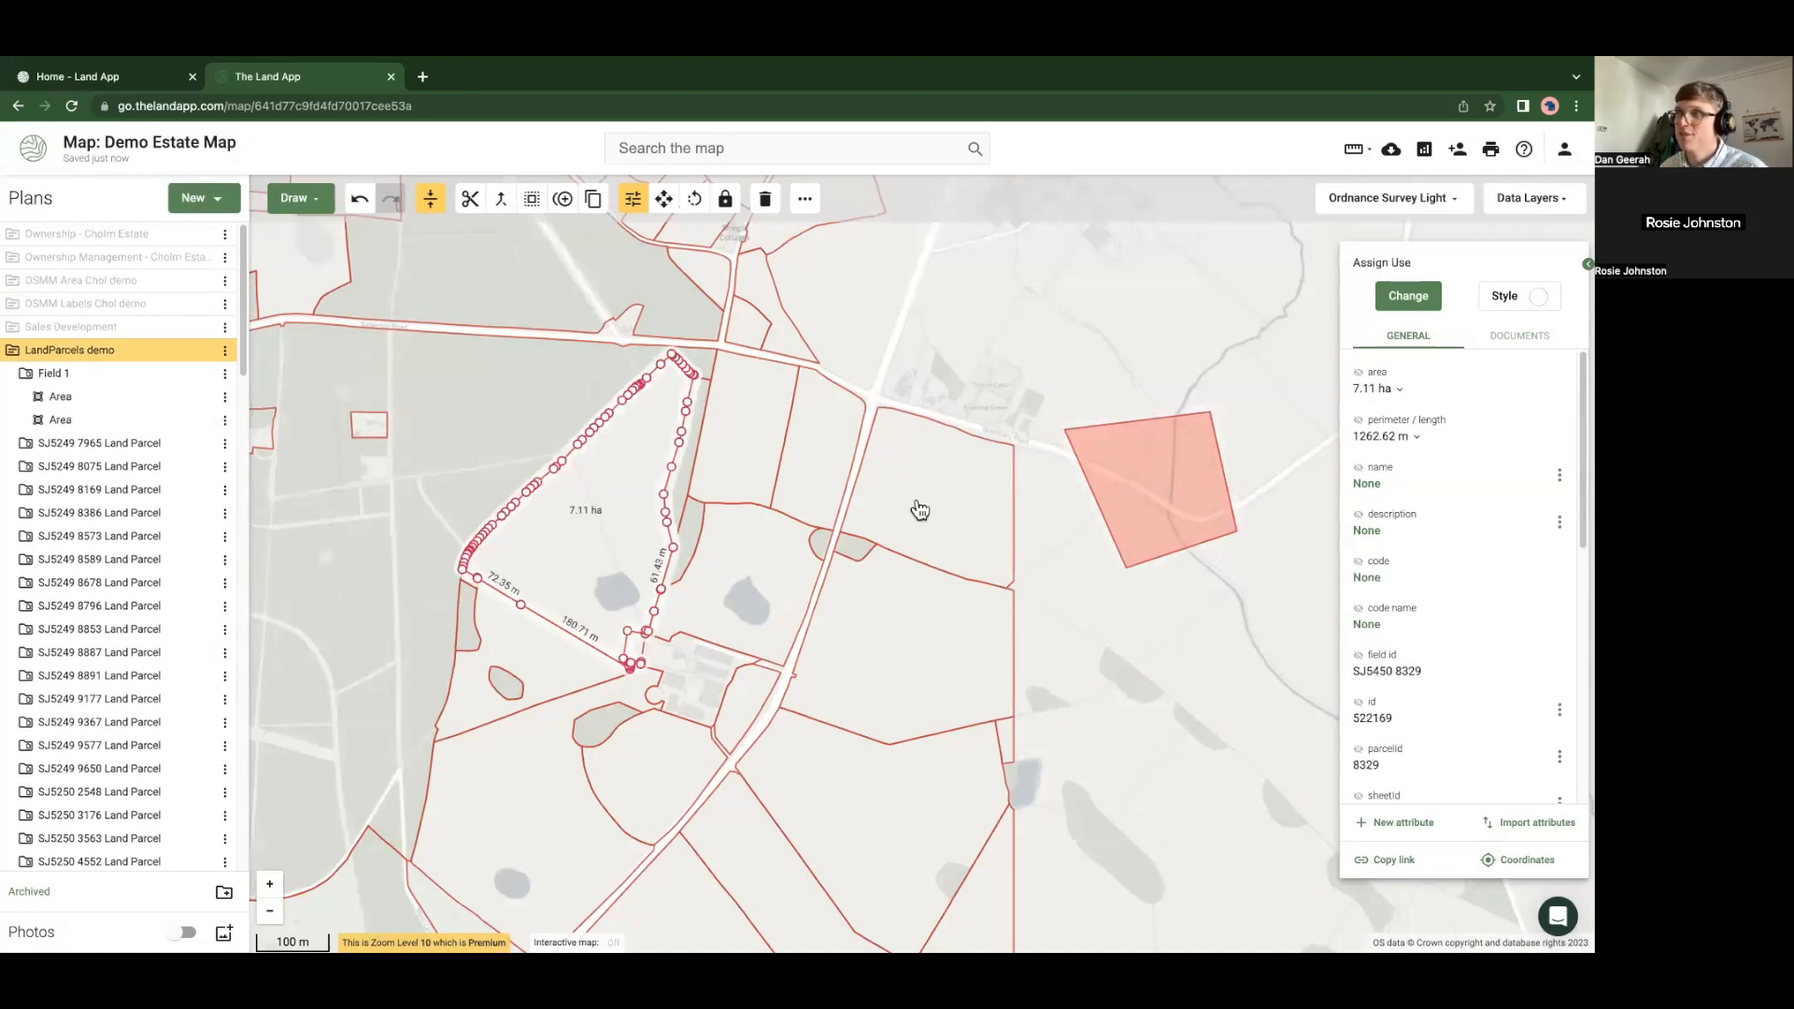
pyautogui.click(1155, 473)
pyautogui.click(84, 421)
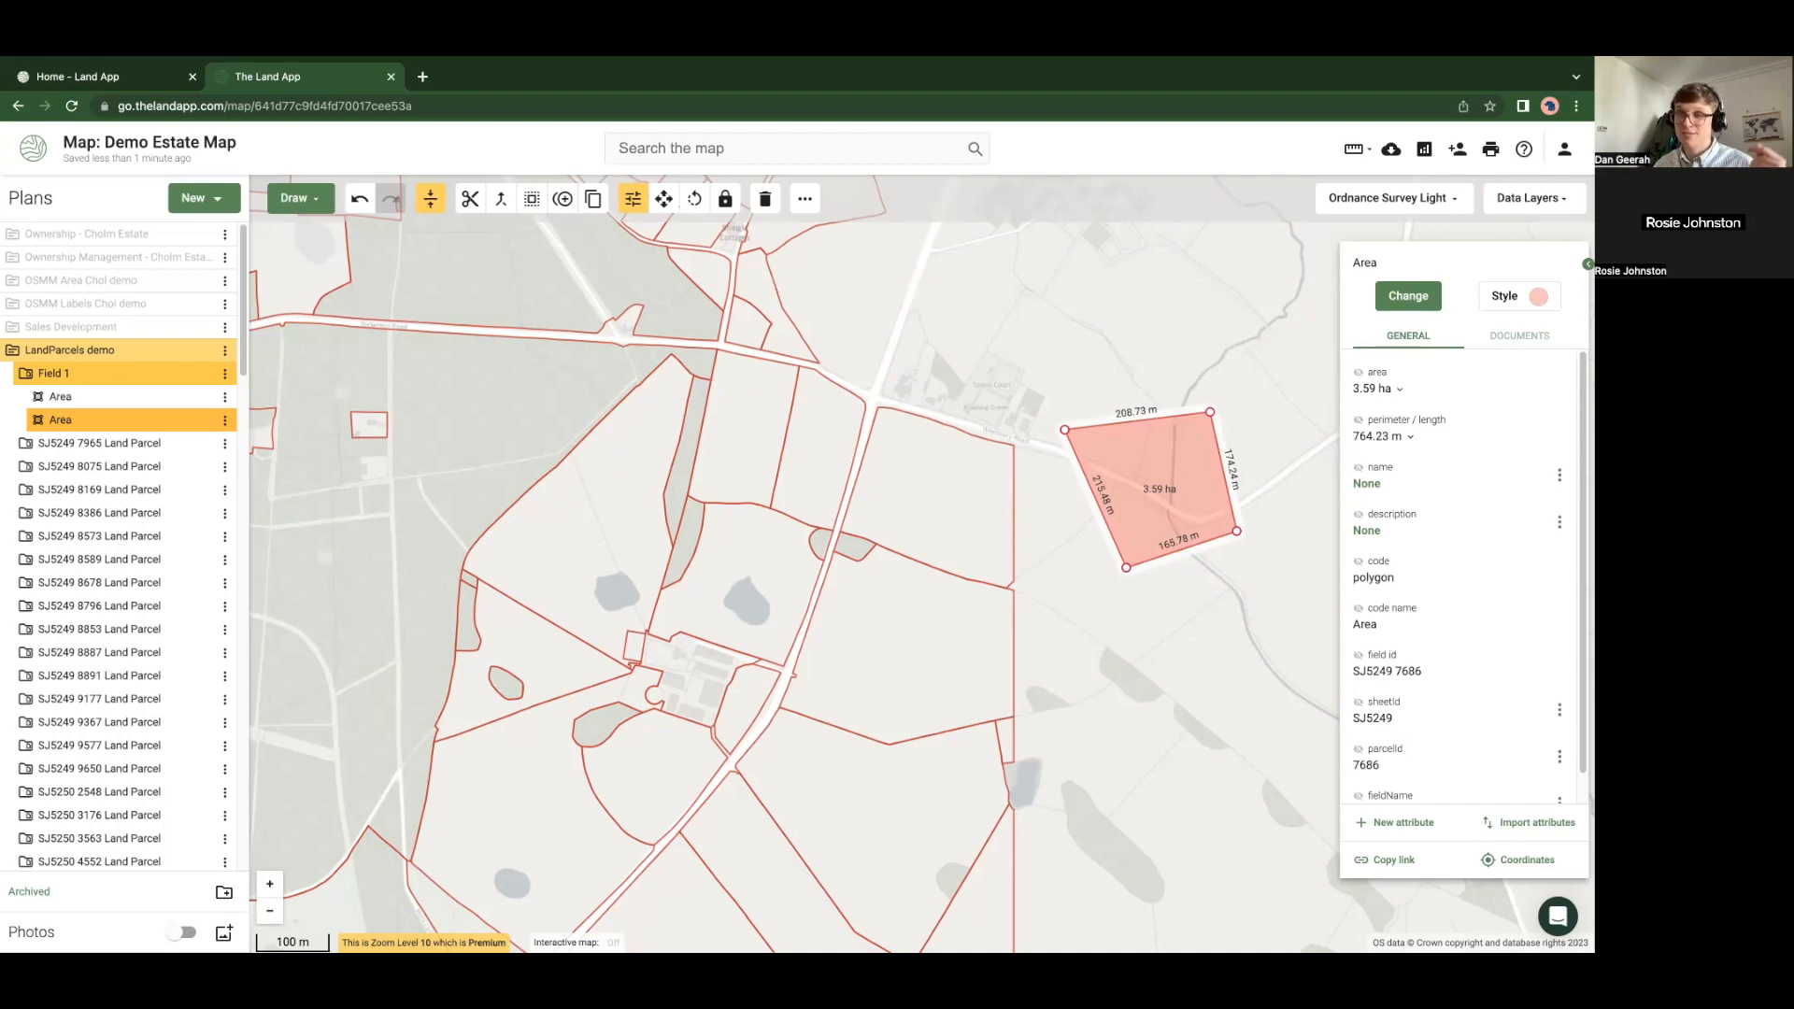
pyautogui.click(1055, 746)
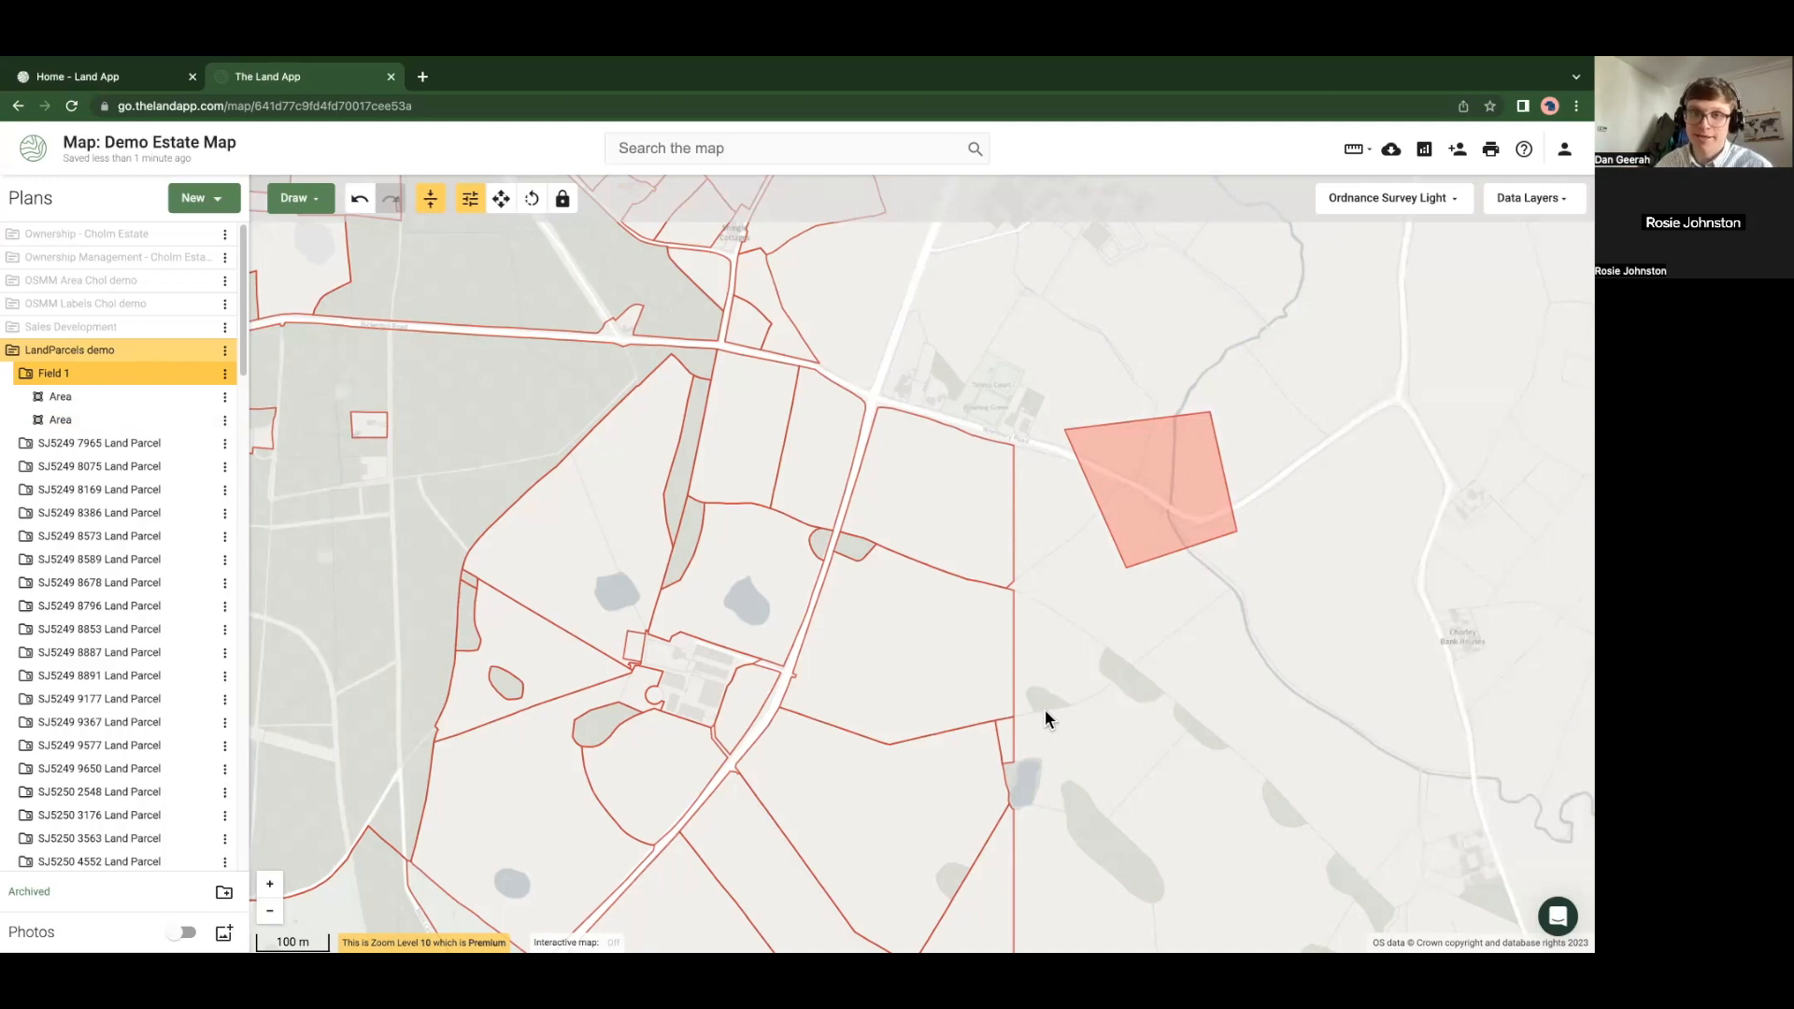
pyautogui.scroll(-2, 1041, 709)
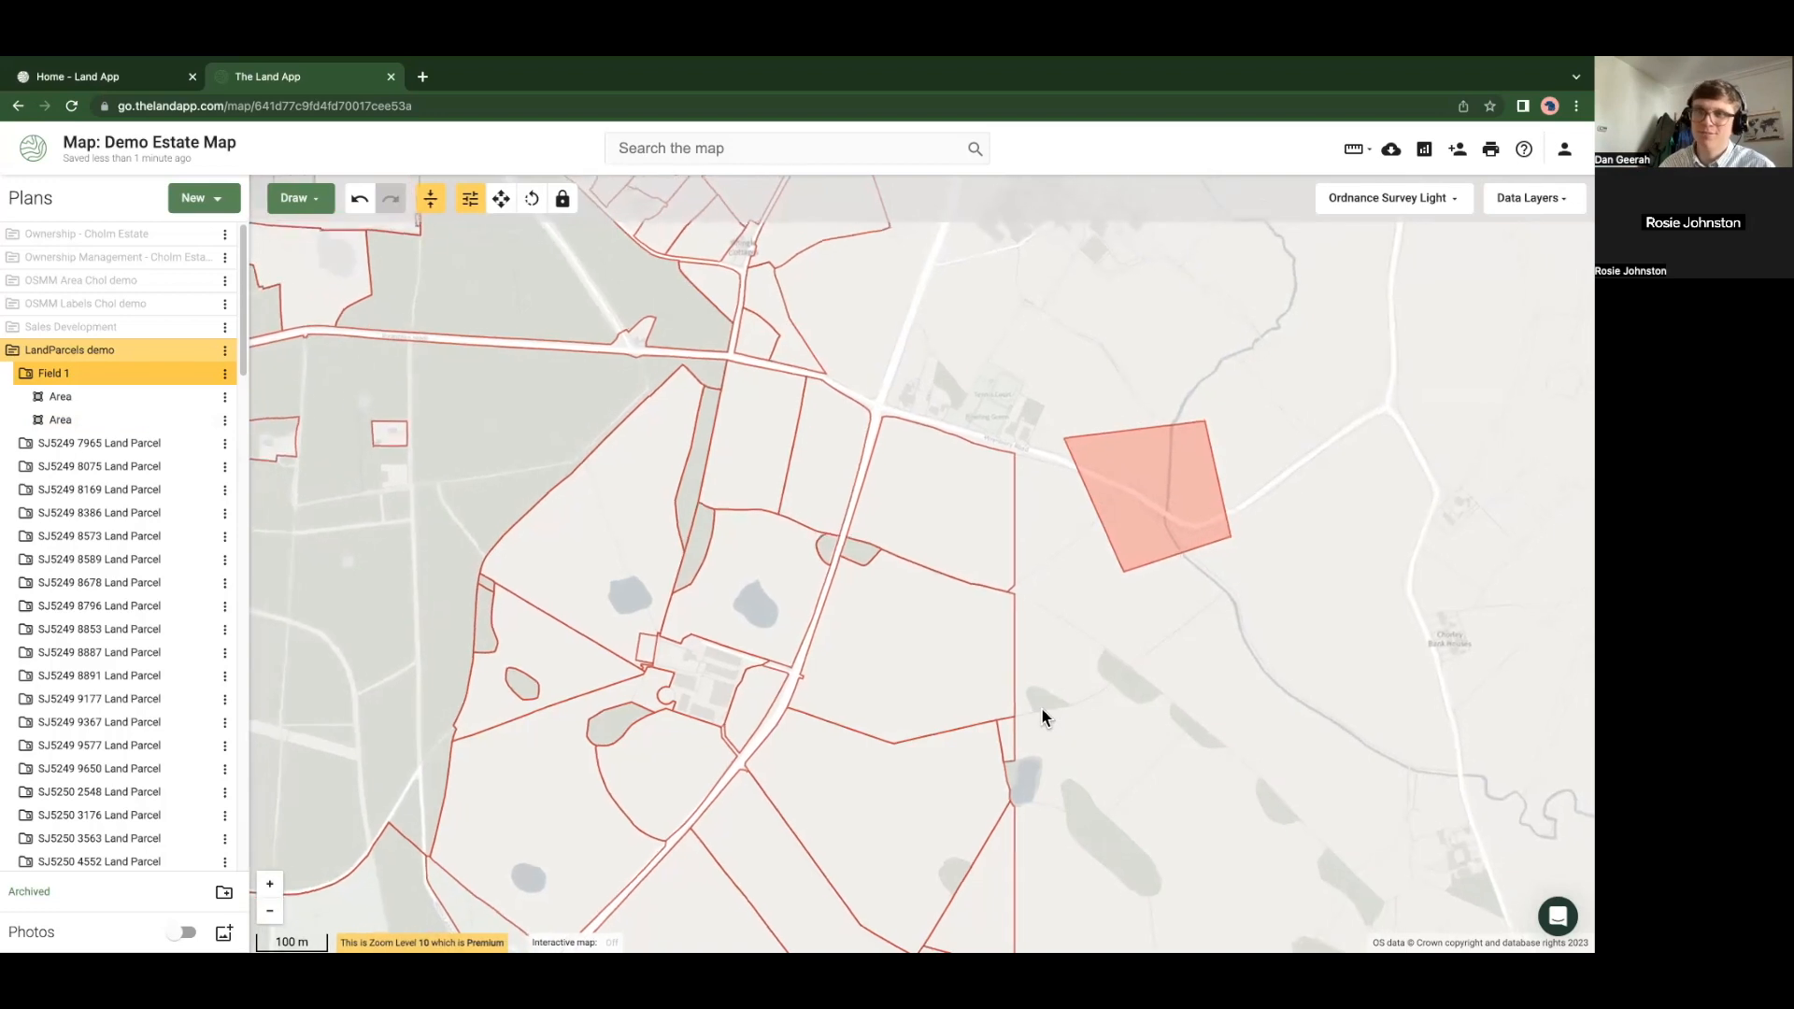
pyautogui.moveTo(1058, 725); pyautogui.dragTo(1062, 670)
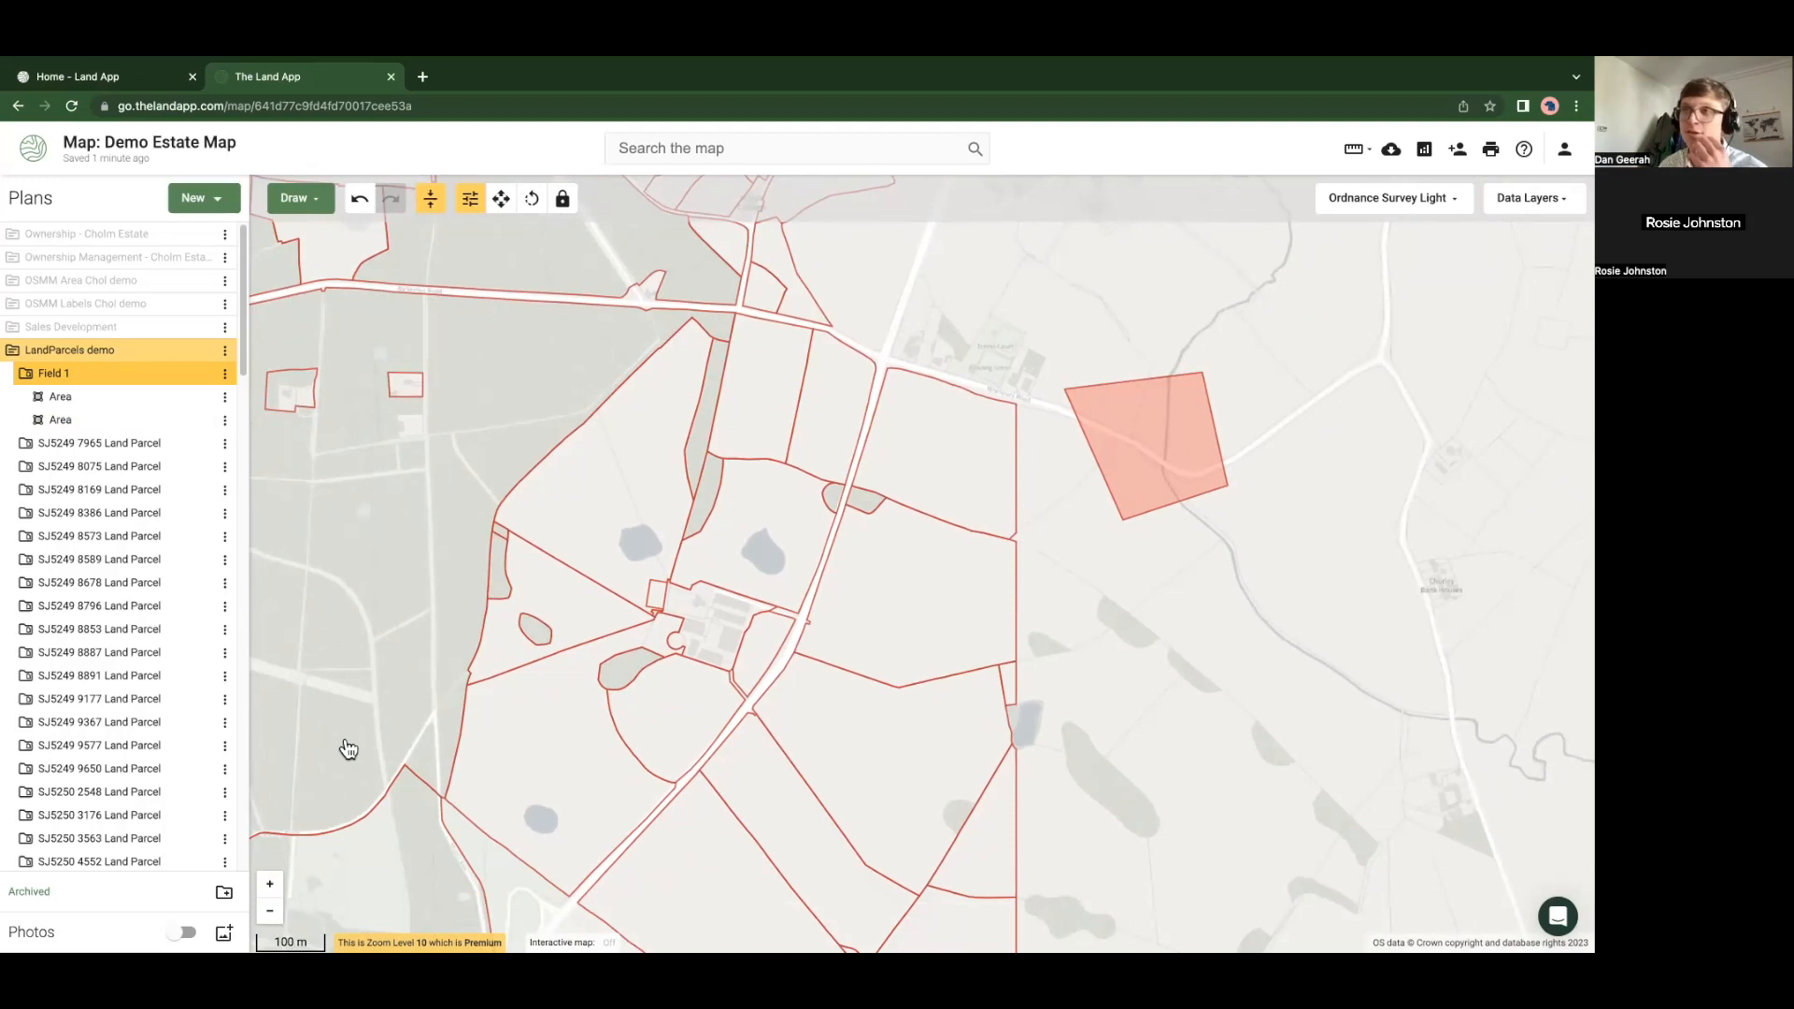
# Swap the LandParcels demo plan for the OSMM Area Chol demo plan and zoom out
pyautogui.click(306, 516)
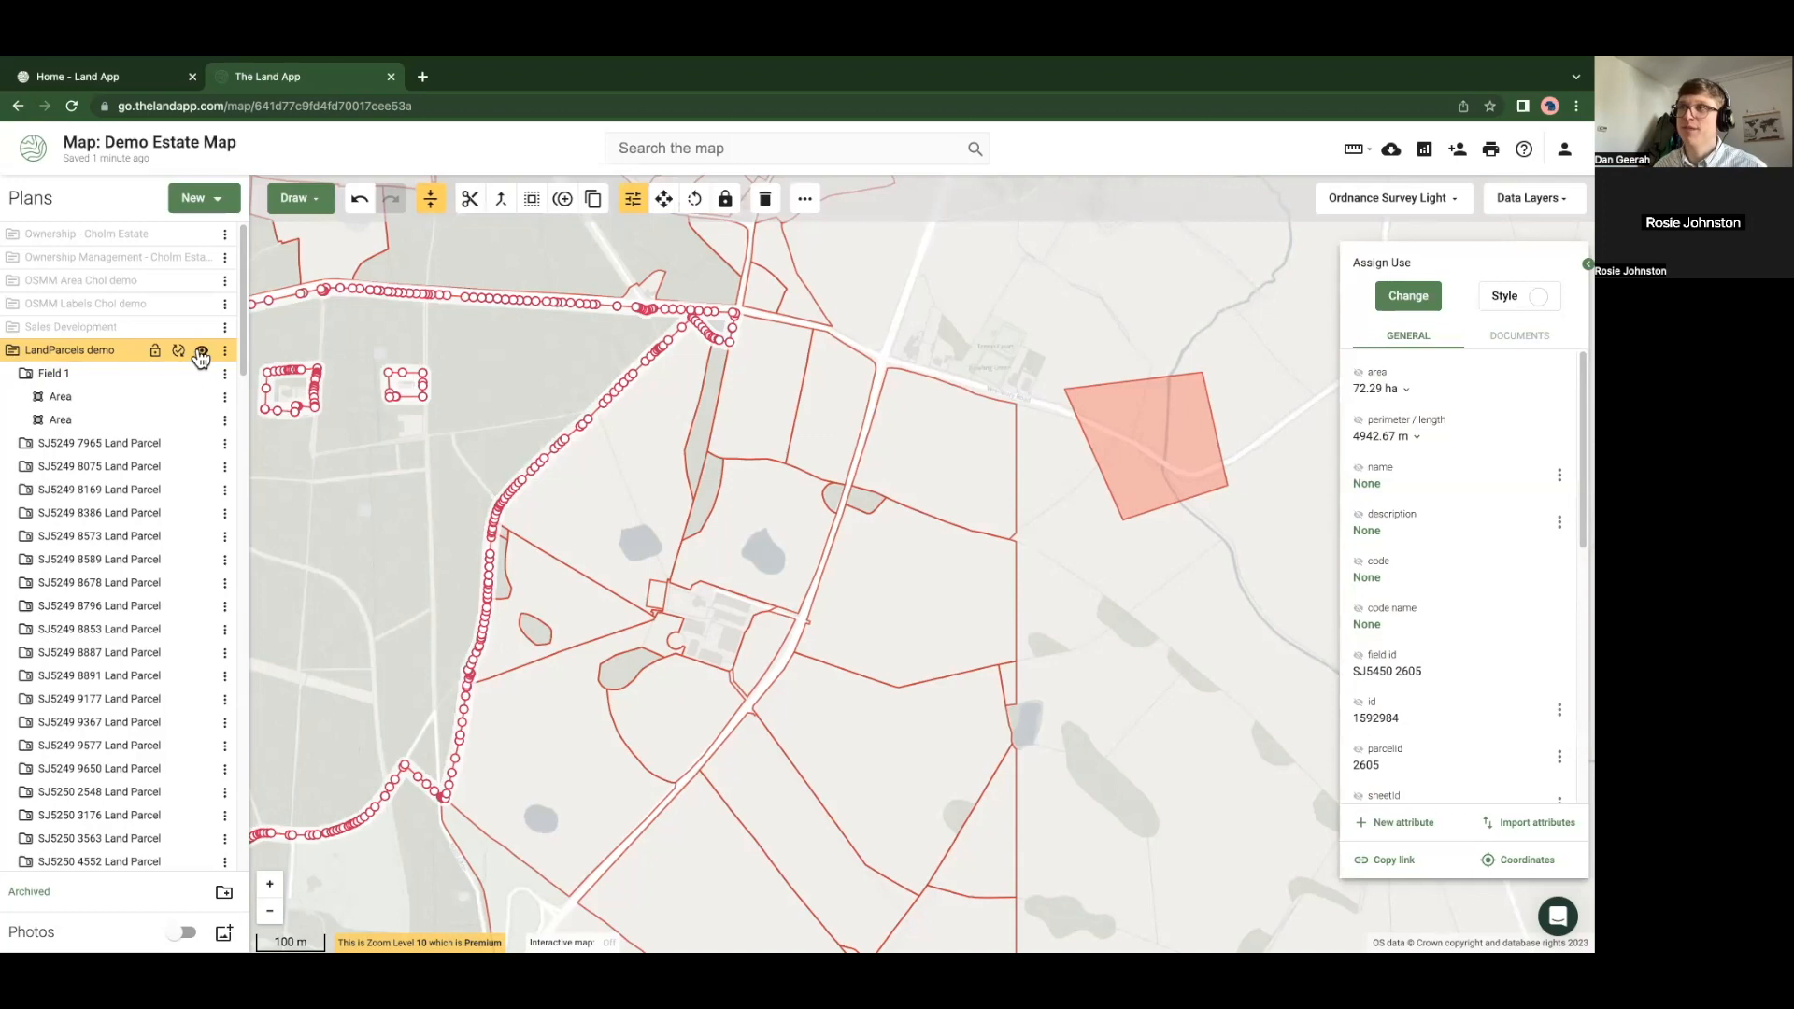
pyautogui.click(201, 354)
pyautogui.click(214, 282)
pyautogui.scroll(-5, 385, 426)
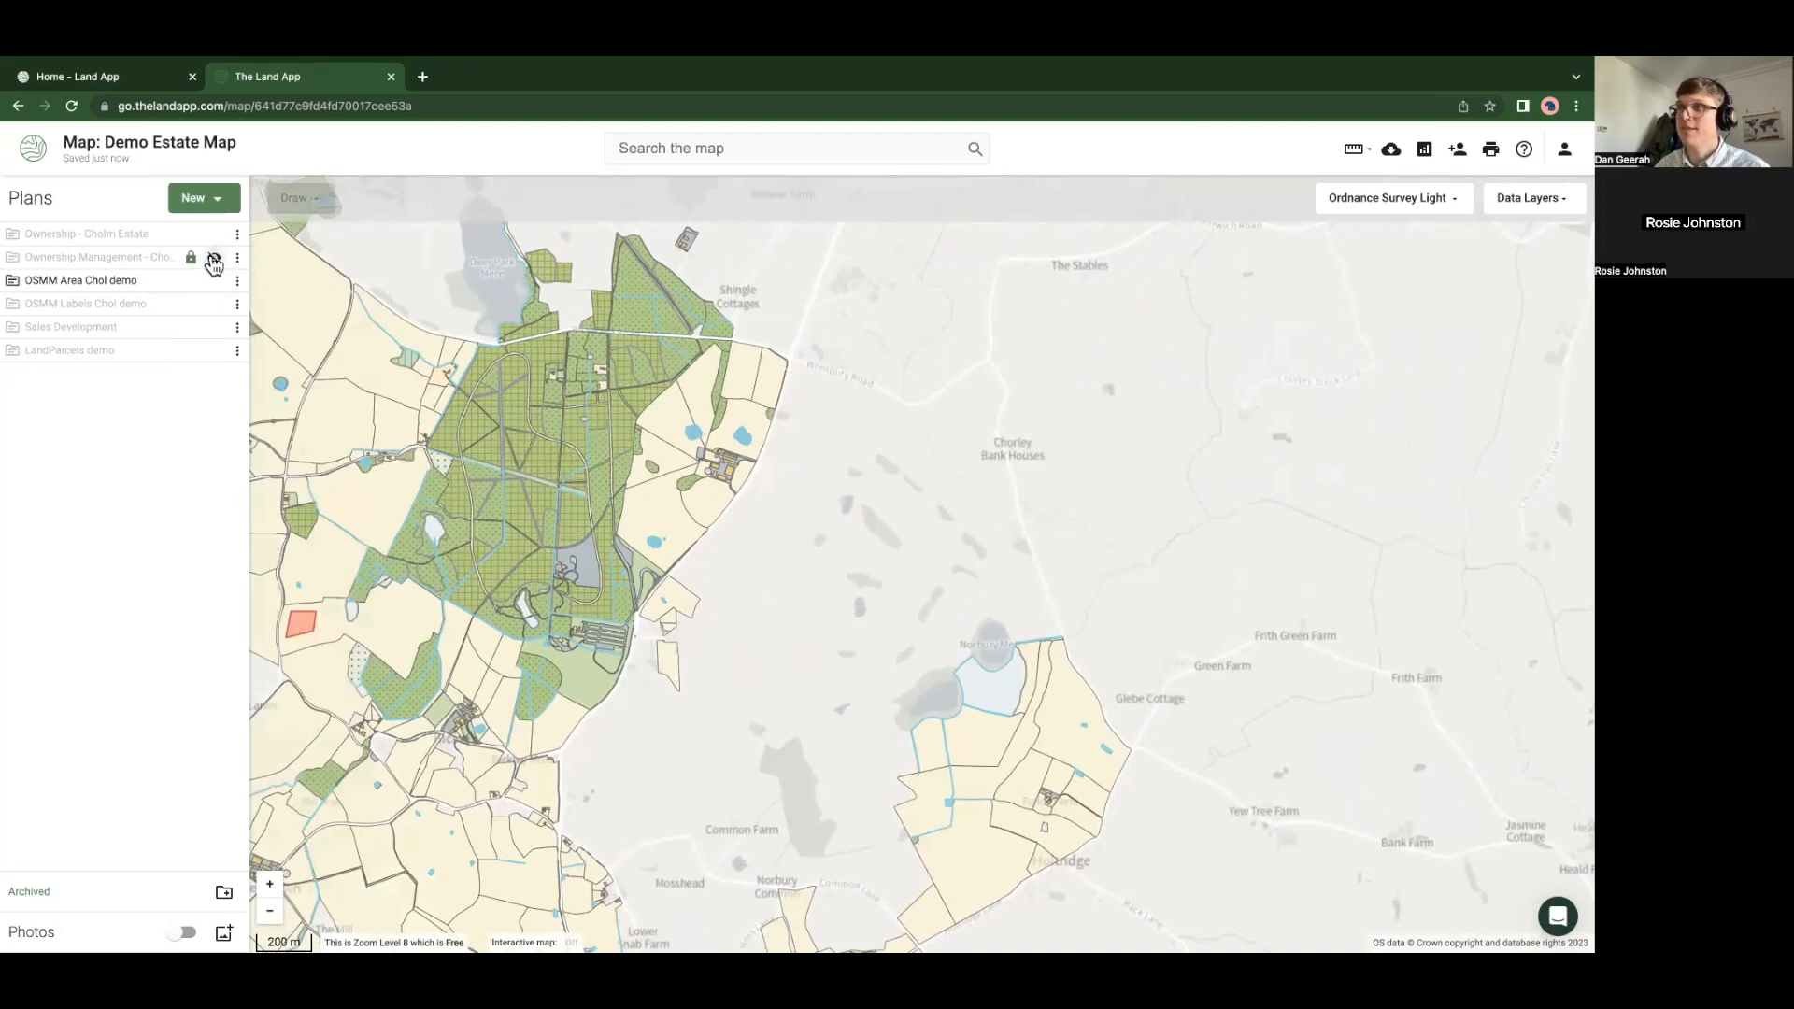
pyautogui.click(214, 259)
pyautogui.click(215, 281)
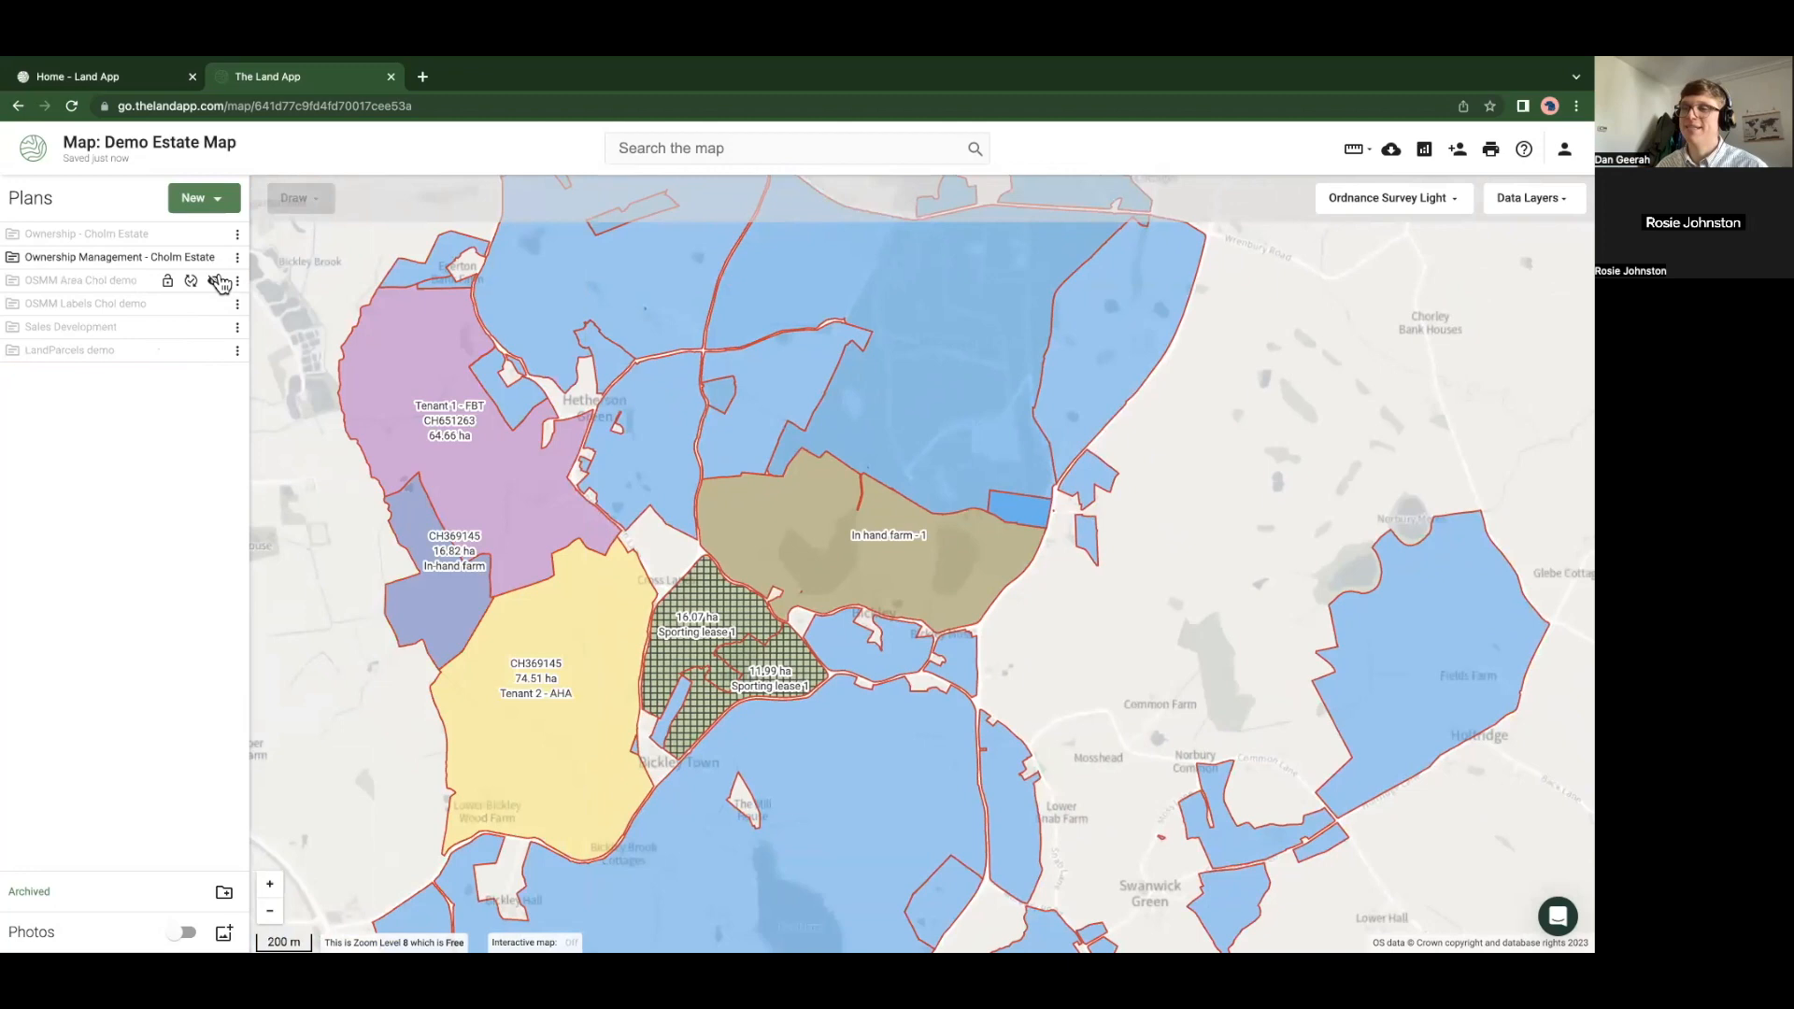
pyautogui.click(216, 281)
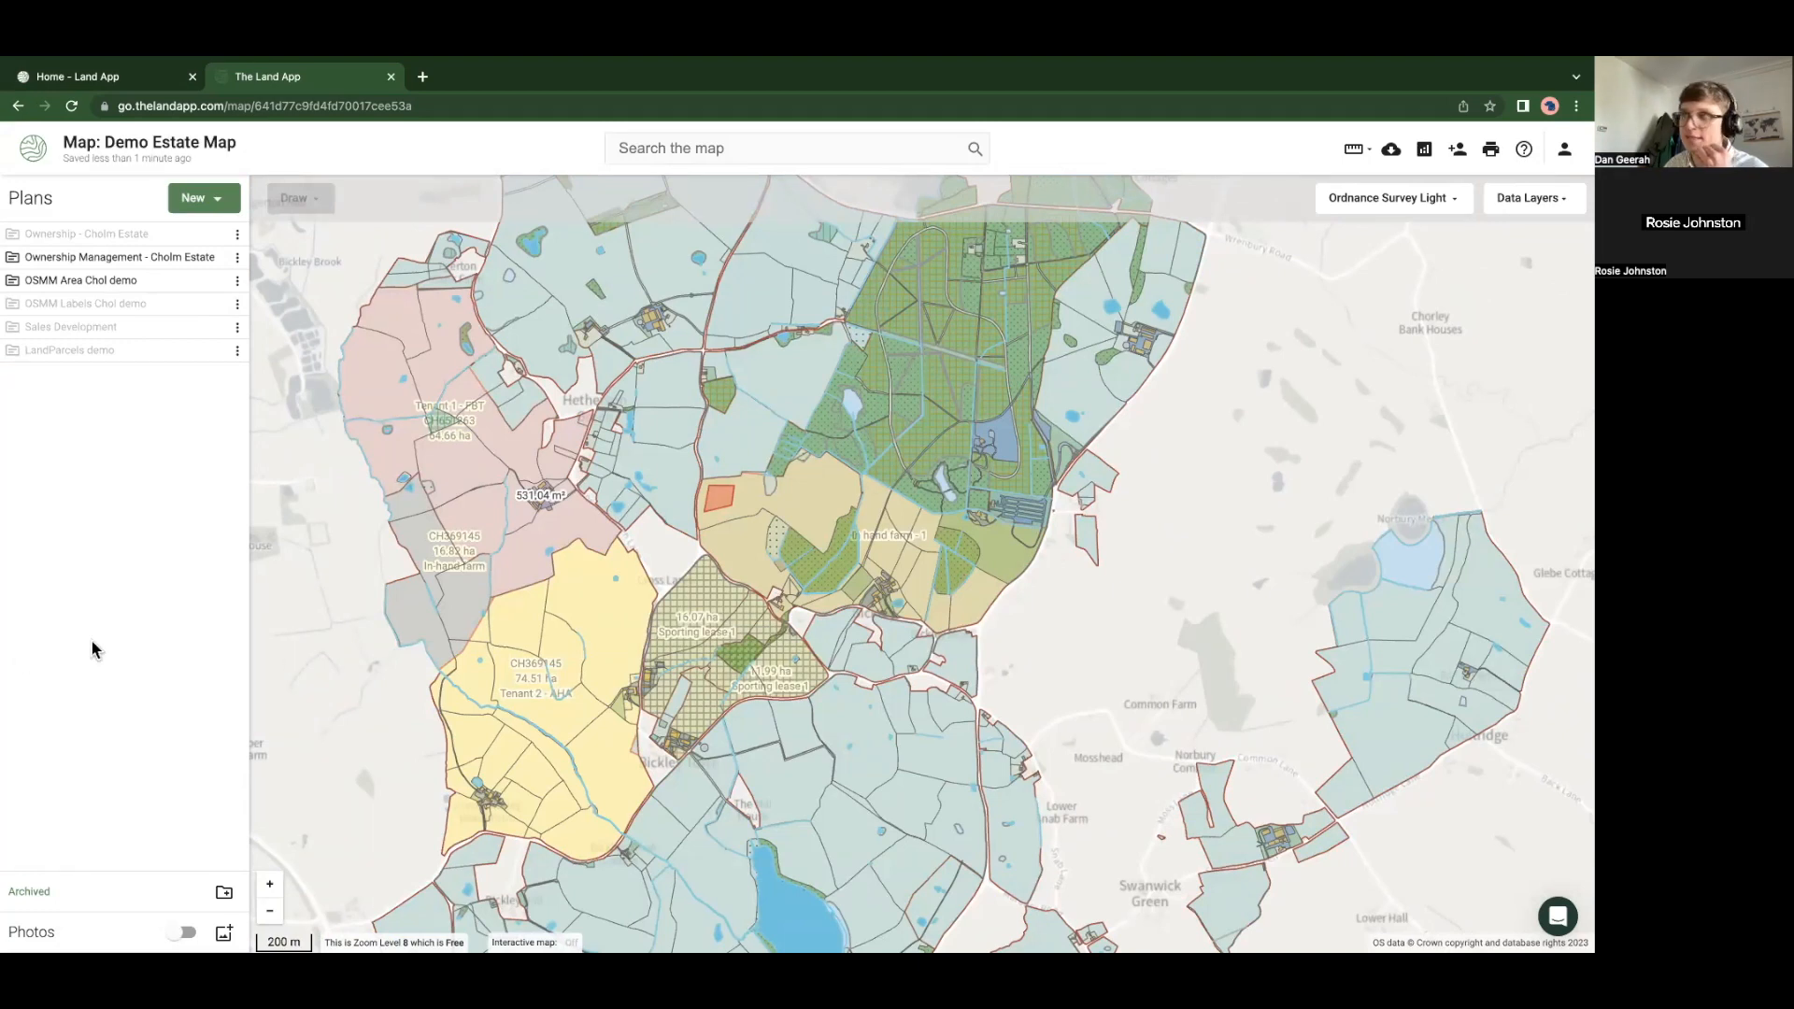
pyautogui.moveTo(192, 311)
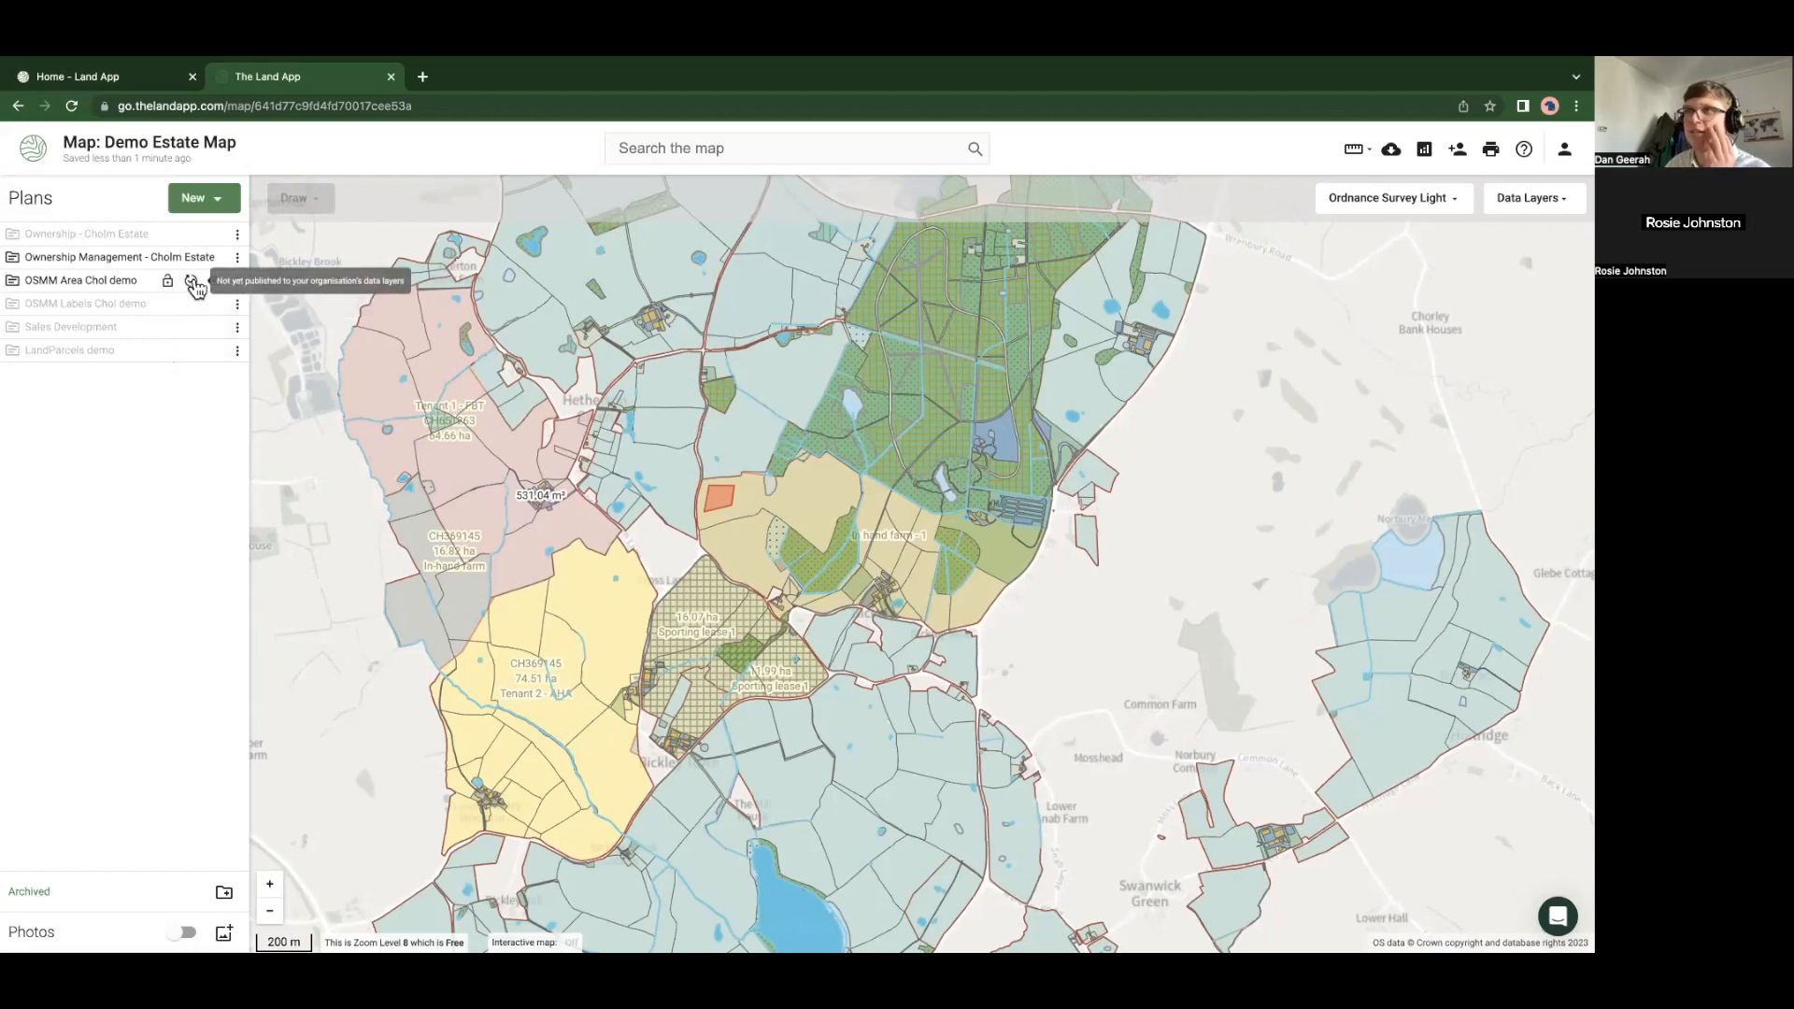
pyautogui.click(214, 258)
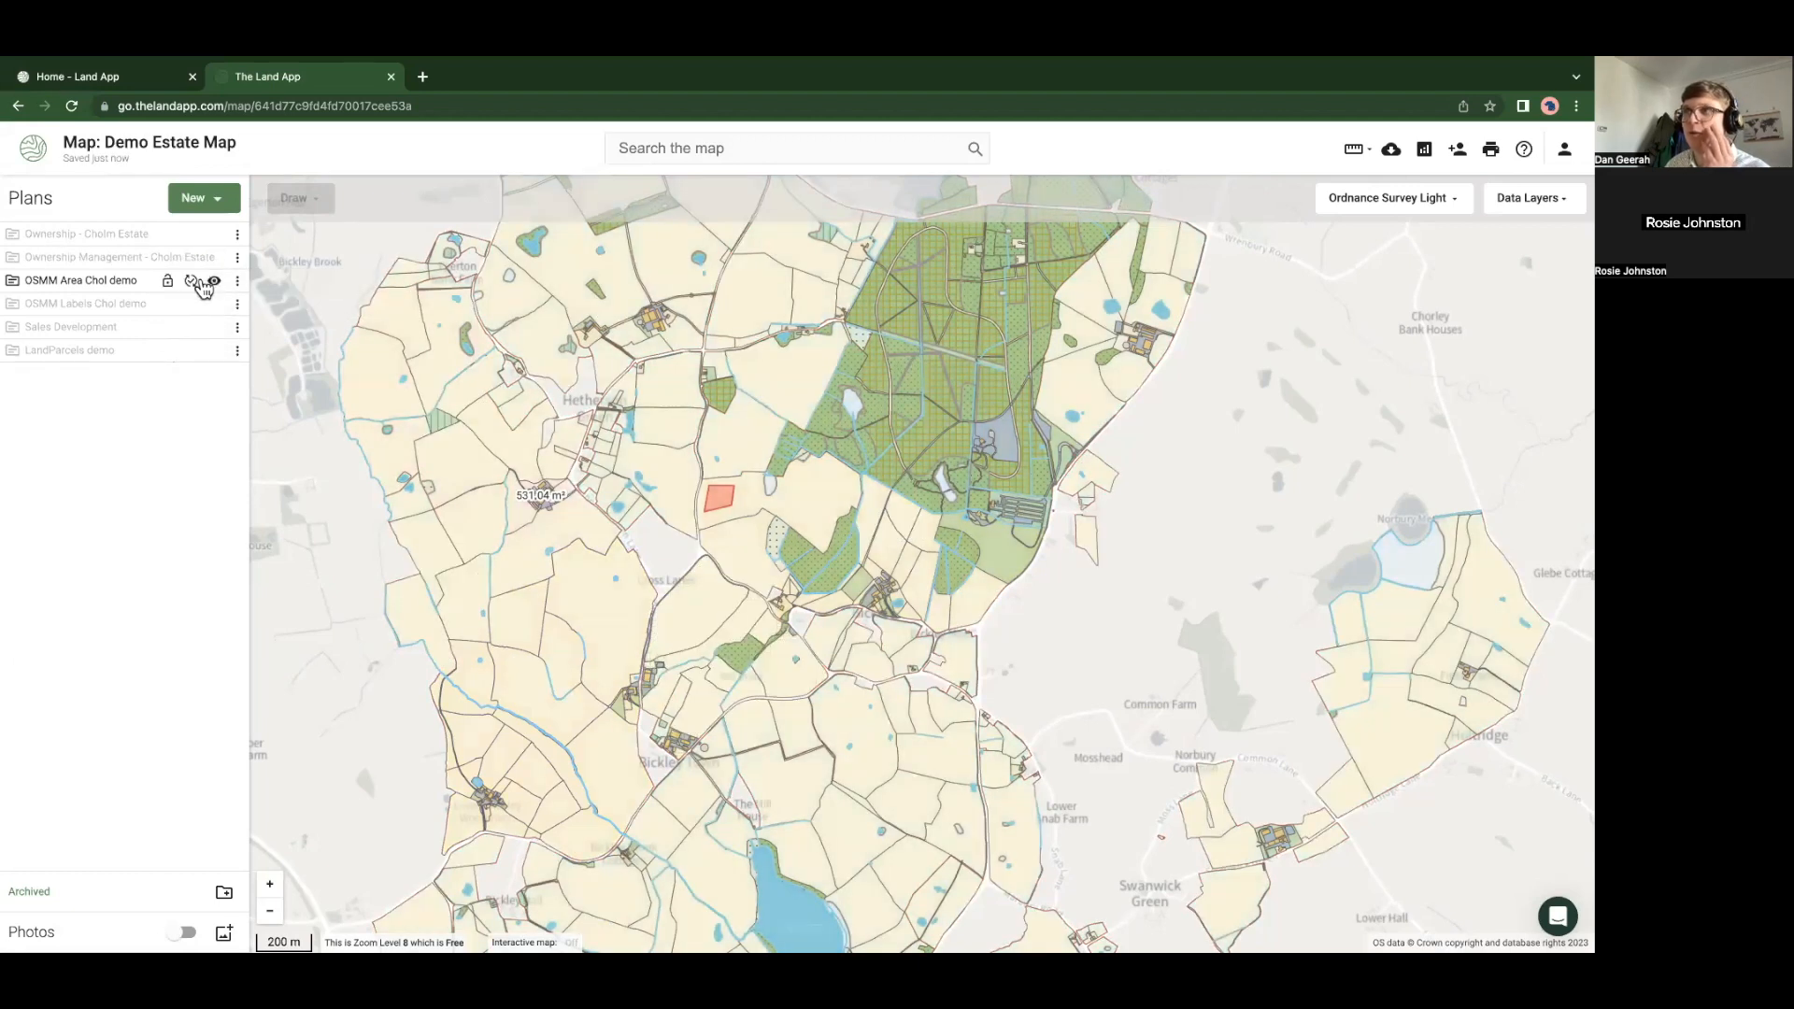
# Style all Agricultural Land features with 0 fill opacity and black width-1 borders
pyautogui.click(475, 535)
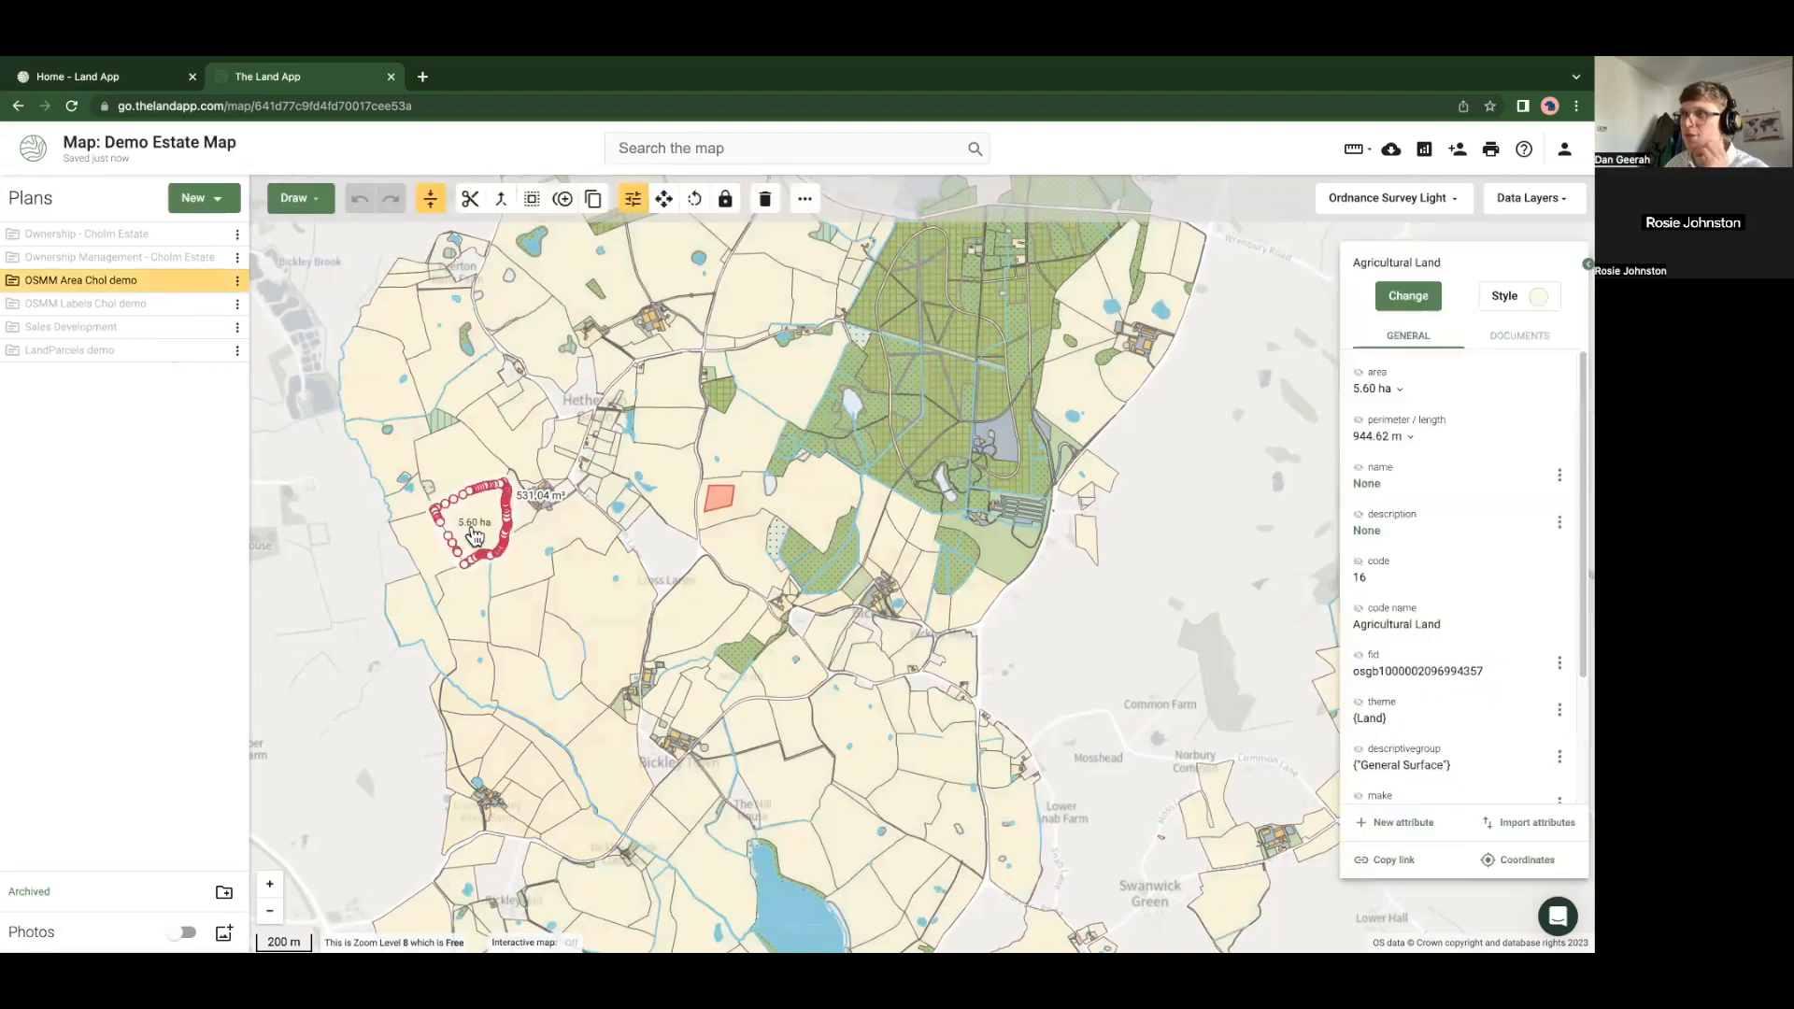
pyautogui.click(493, 616)
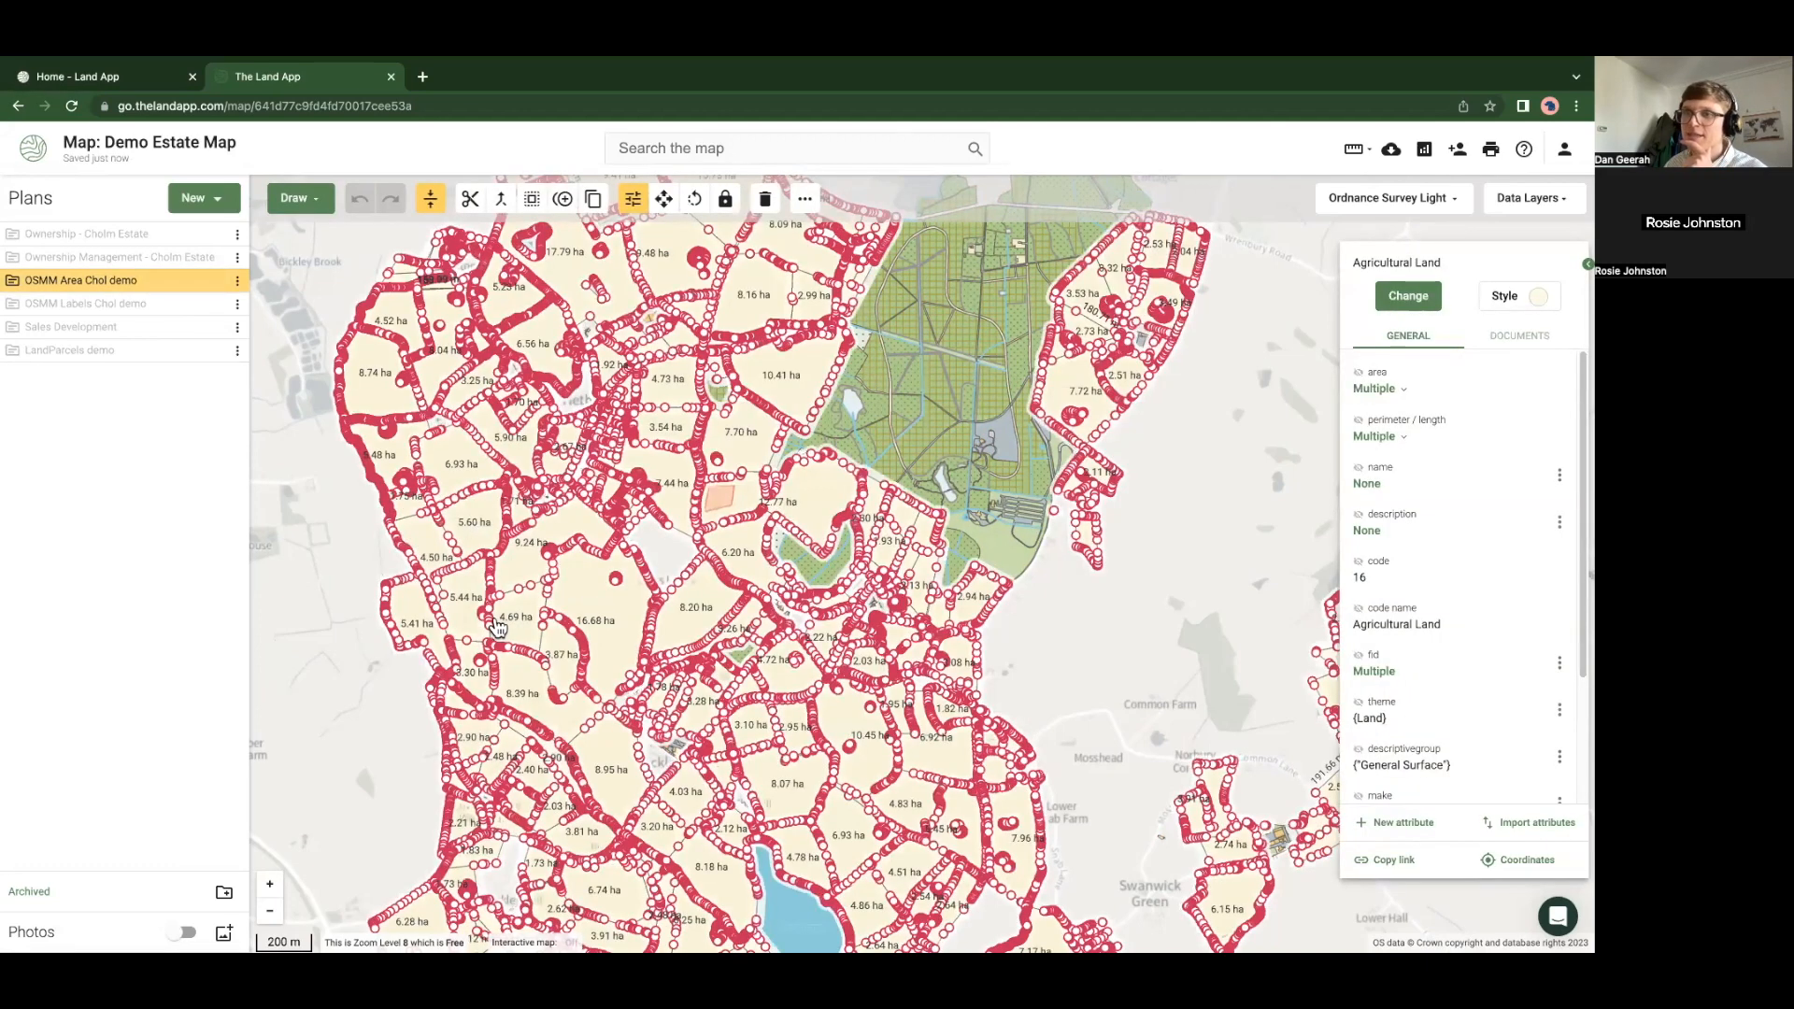
pyautogui.click(1527, 297)
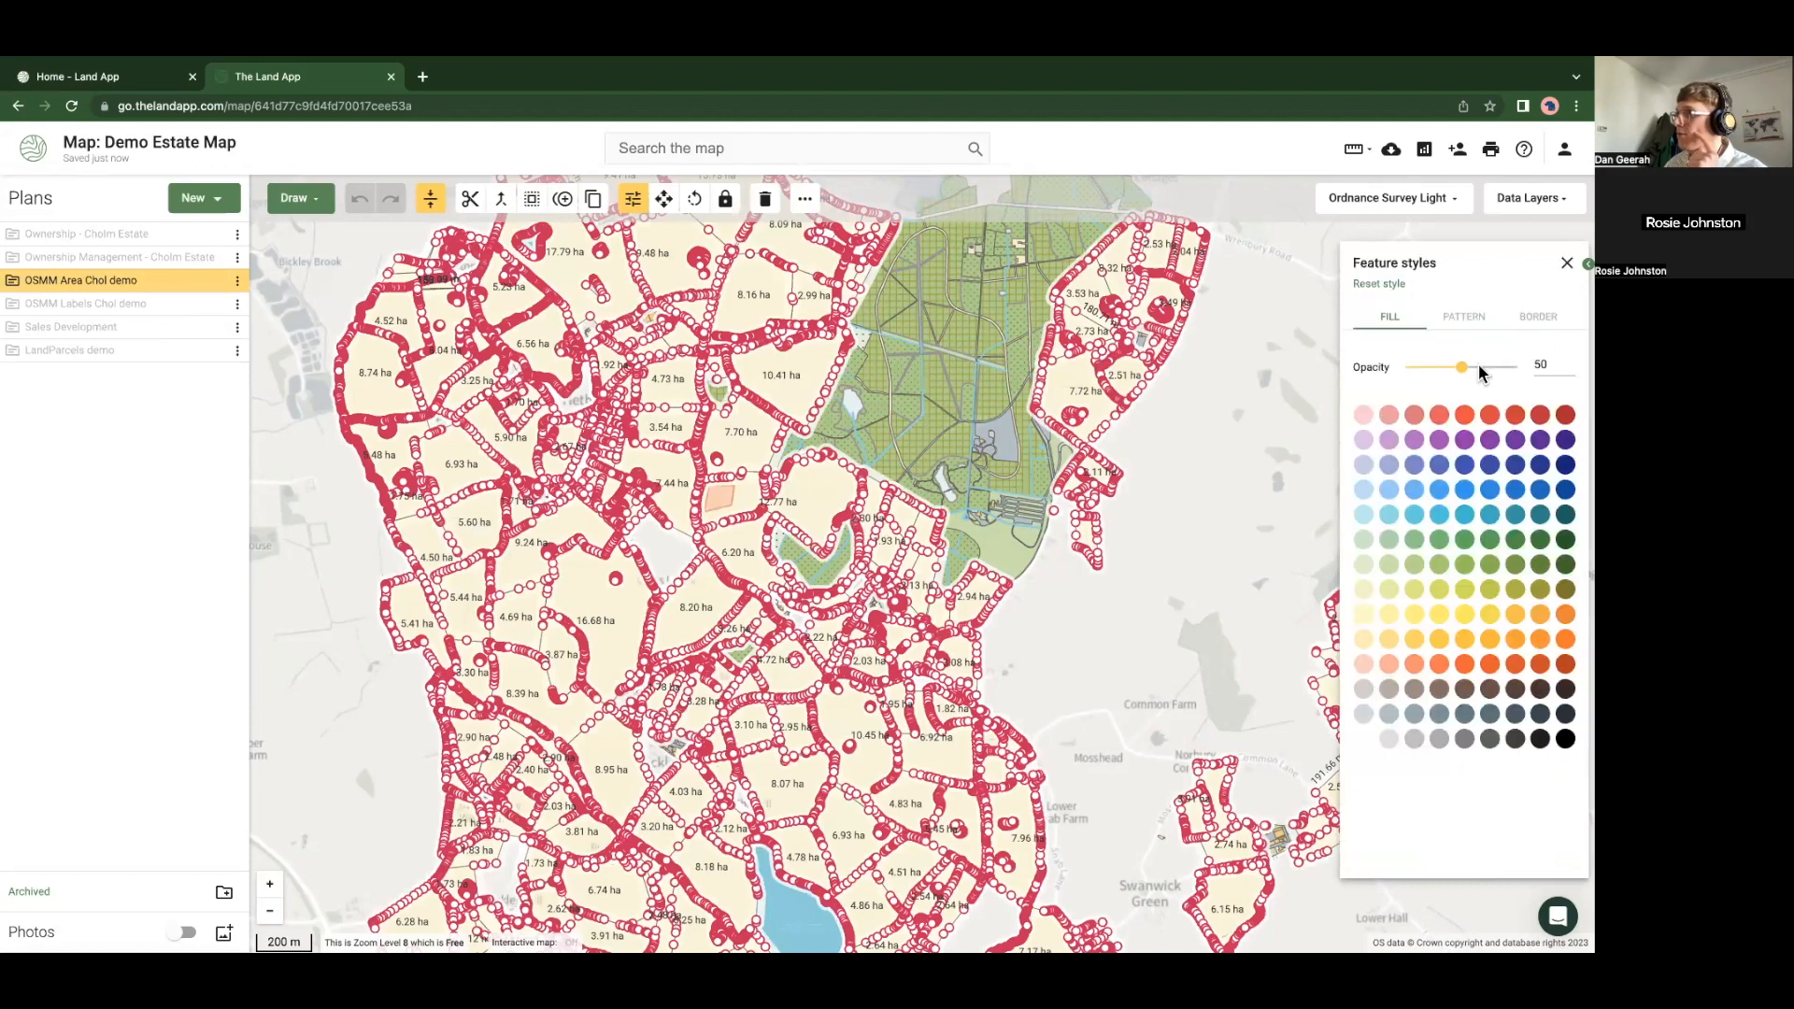
pyautogui.moveTo(1462, 368); pyautogui.dragTo(1405, 367)
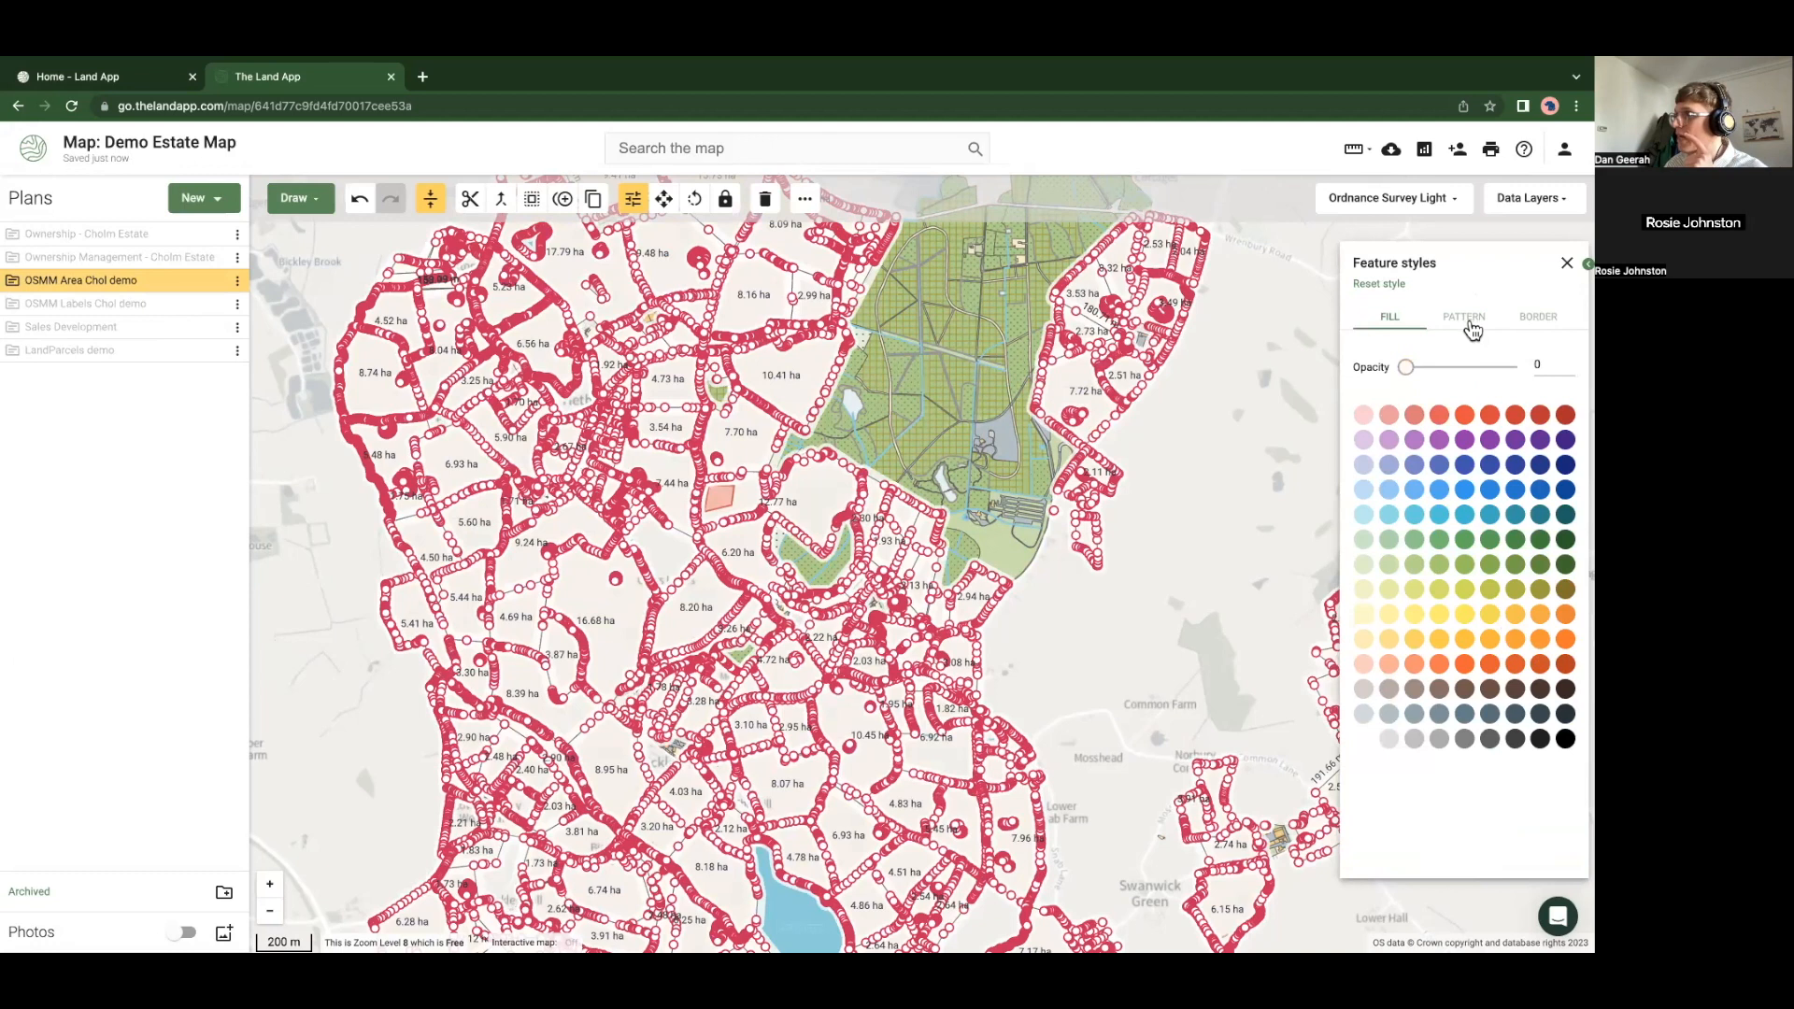
pyautogui.click(1472, 329)
pyautogui.scroll(-5, 1551, 733)
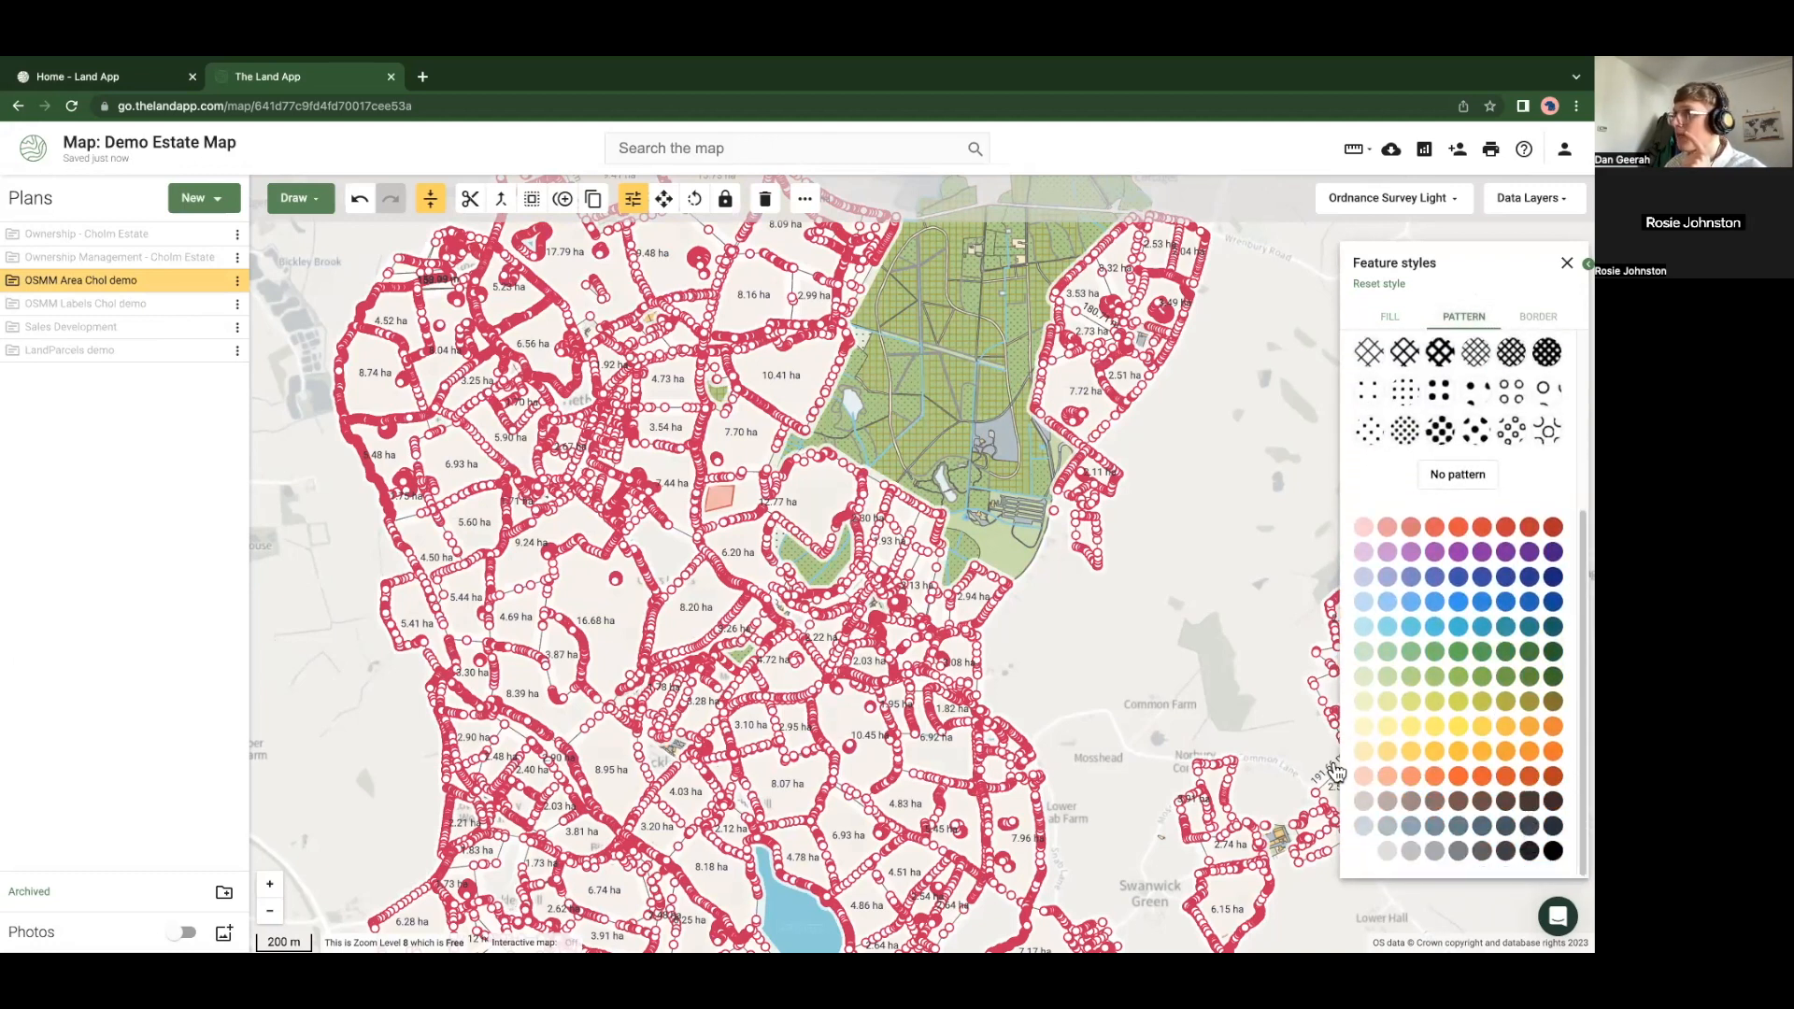
pyautogui.click(1538, 316)
pyautogui.click(1563, 816)
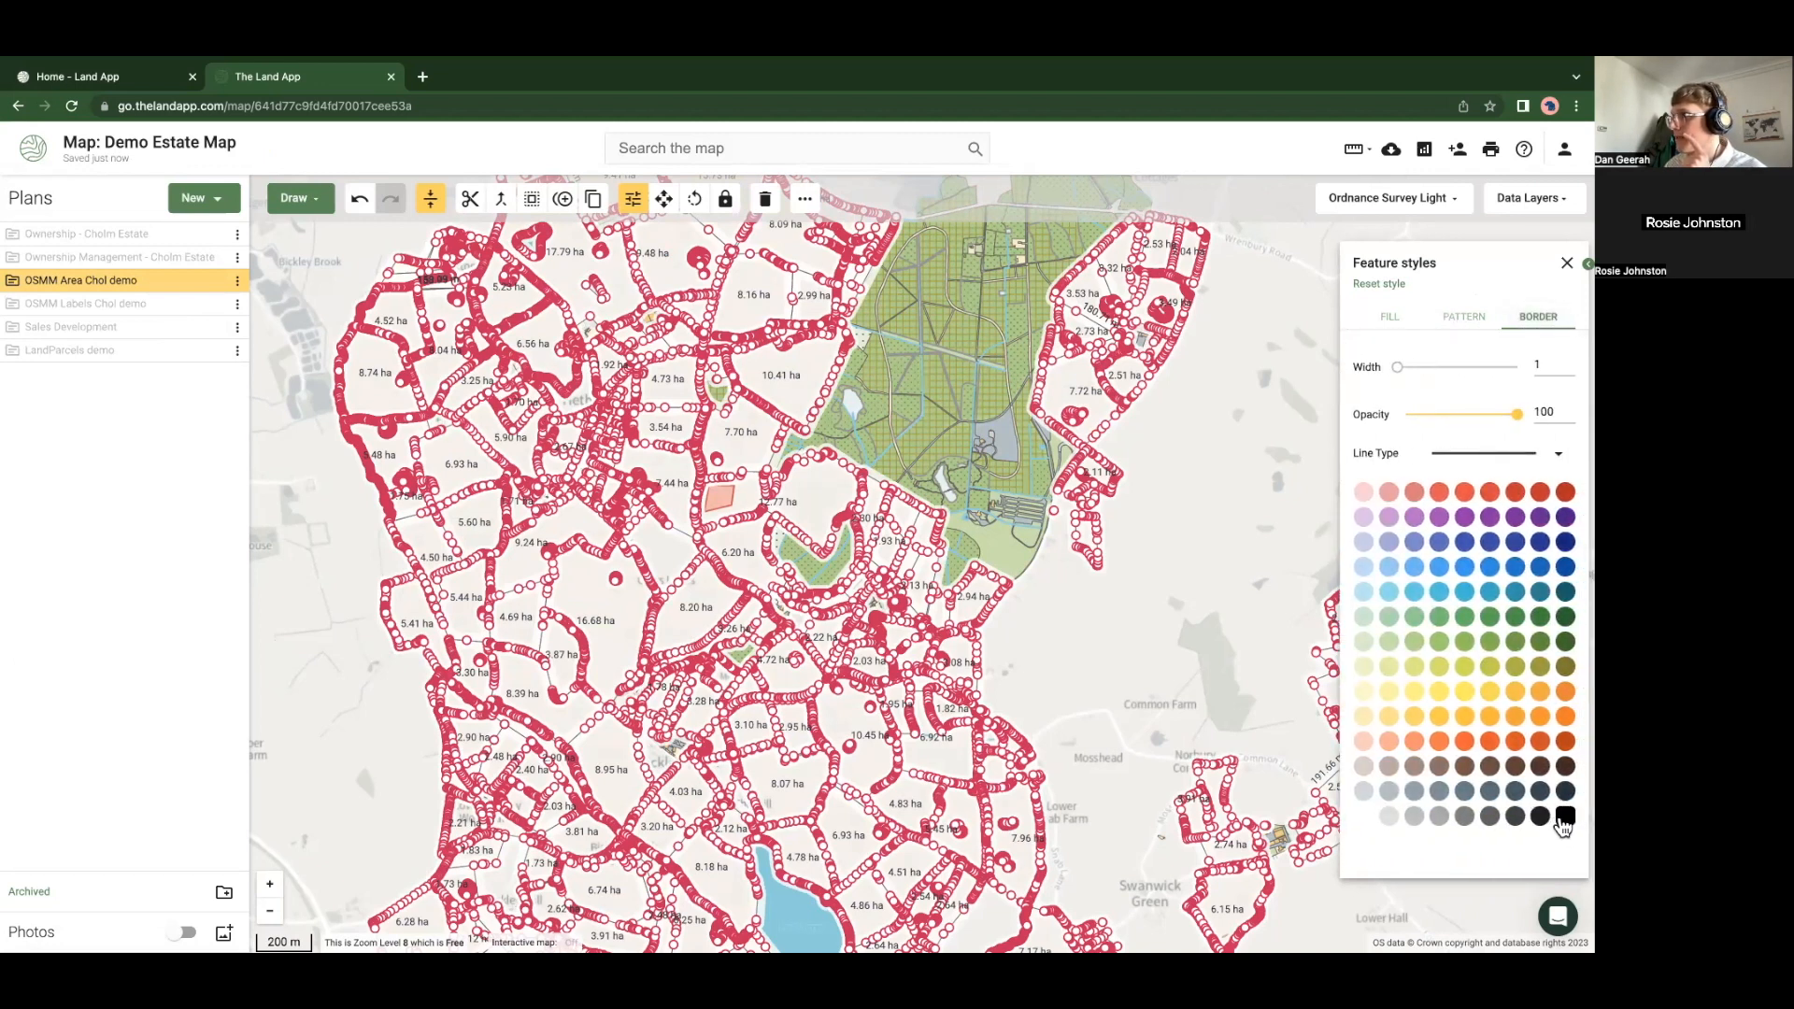
pyautogui.click(323, 718)
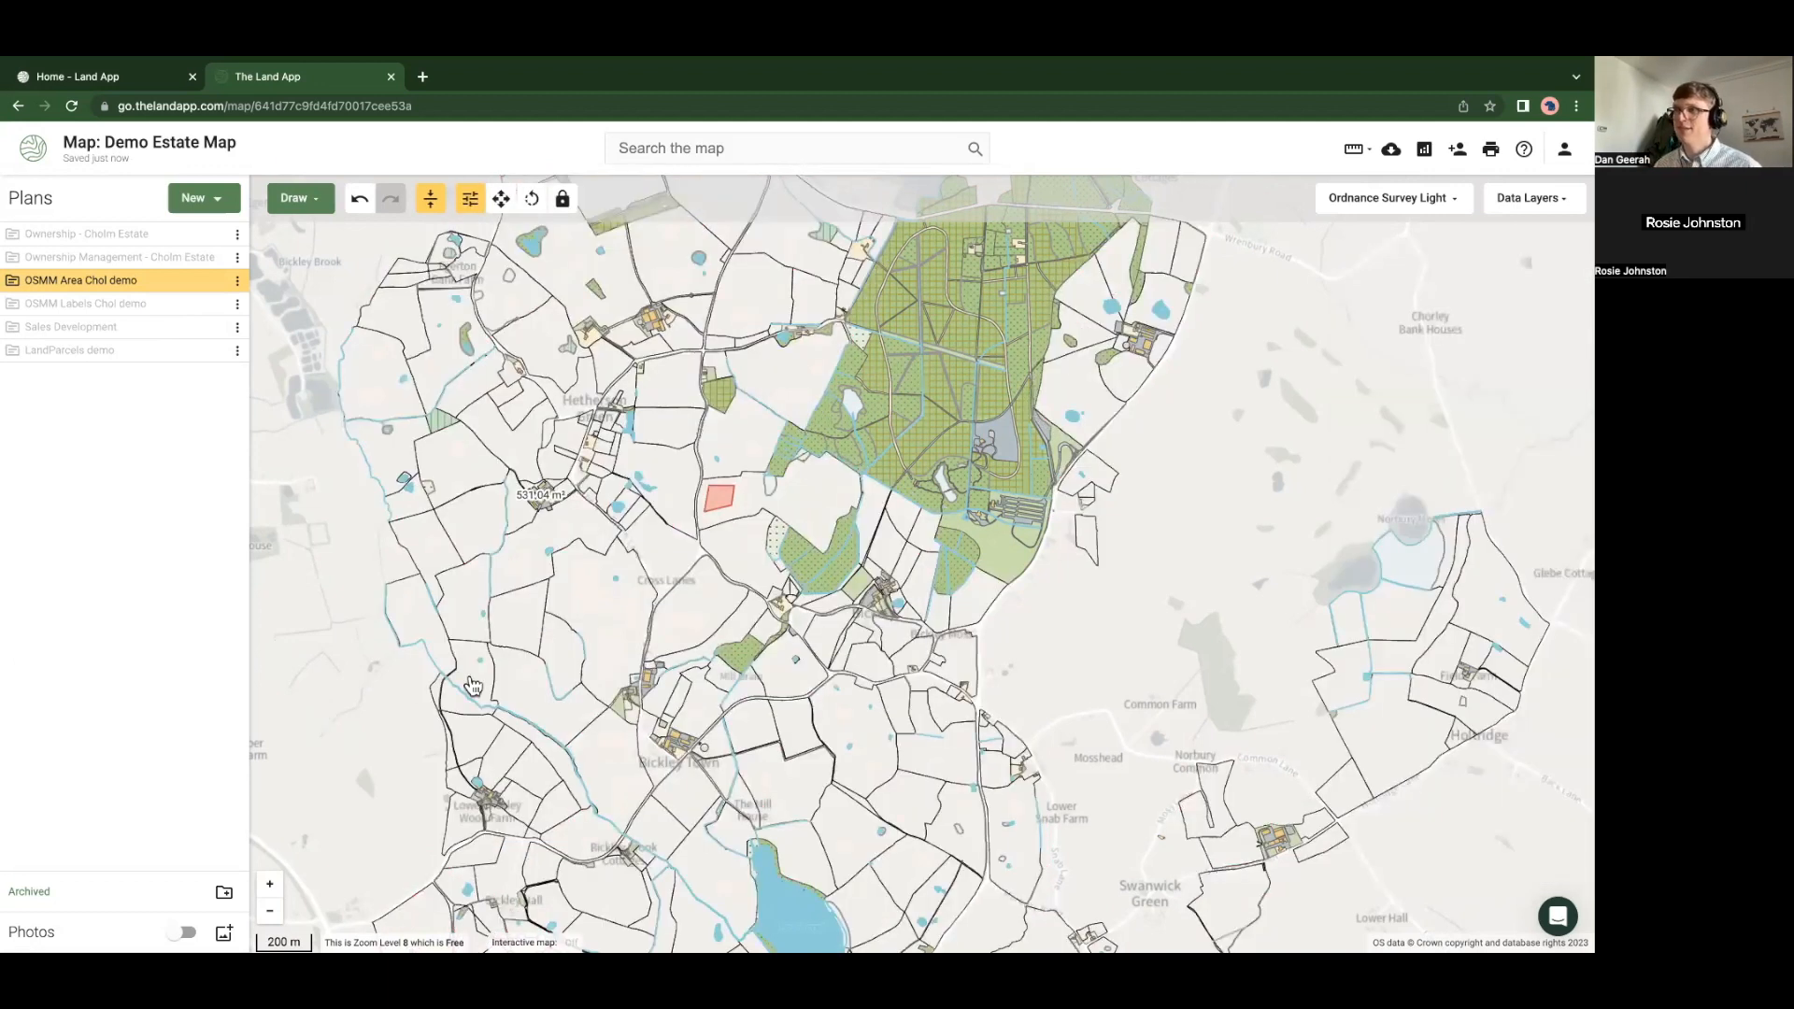
# Select all Mixed Woodland features and give them a darker green fill
pyautogui.scroll(1, 472, 687)
pyautogui.scroll(3, 472, 687)
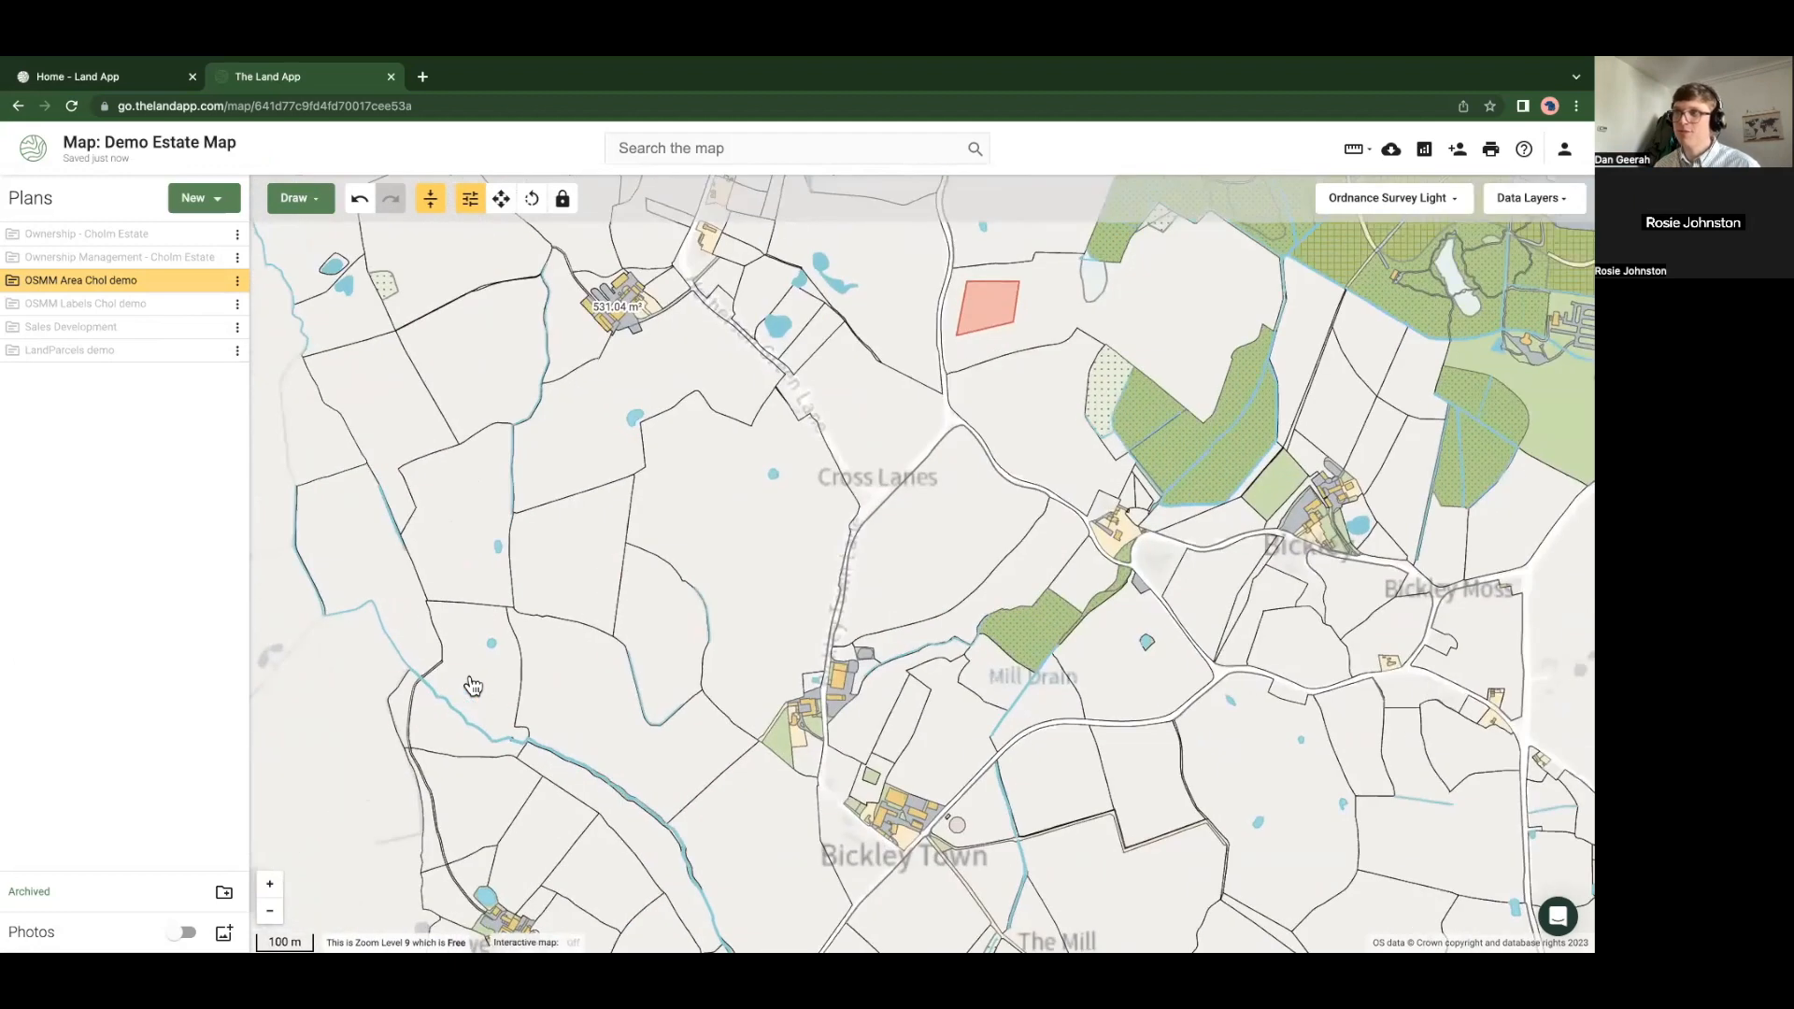
pyautogui.click(533, 553)
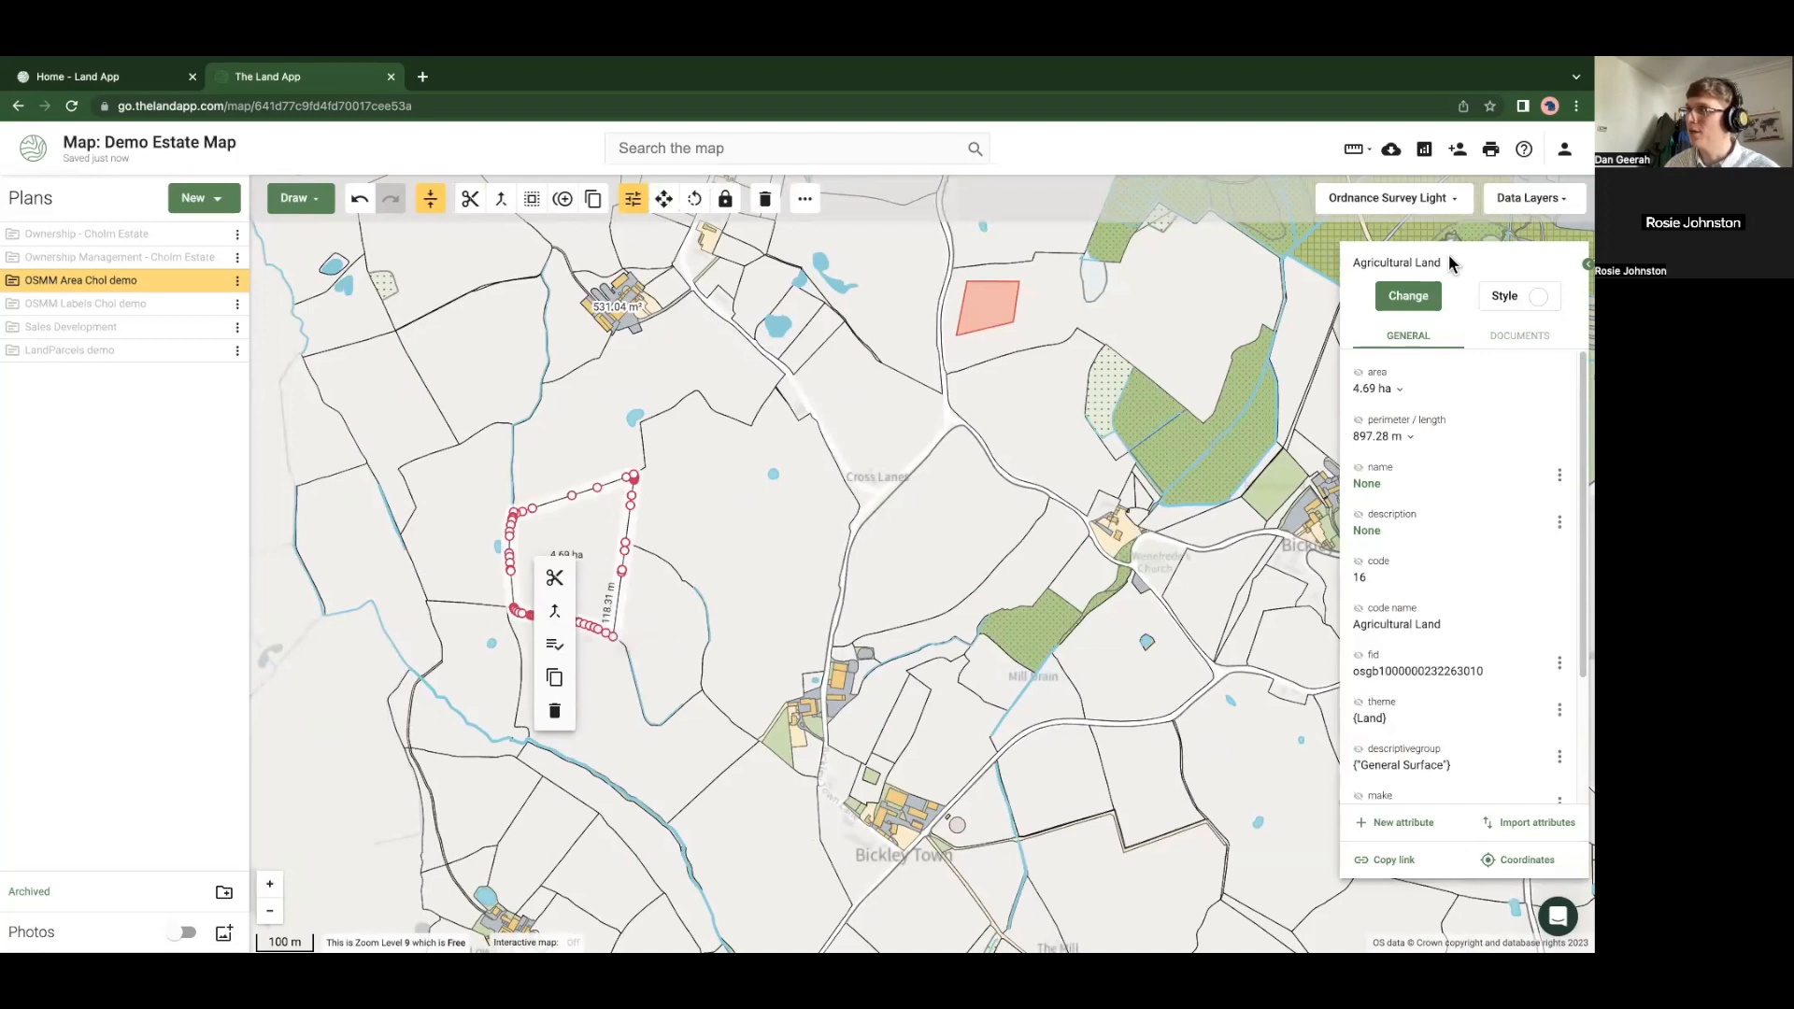
pyautogui.click(1220, 466)
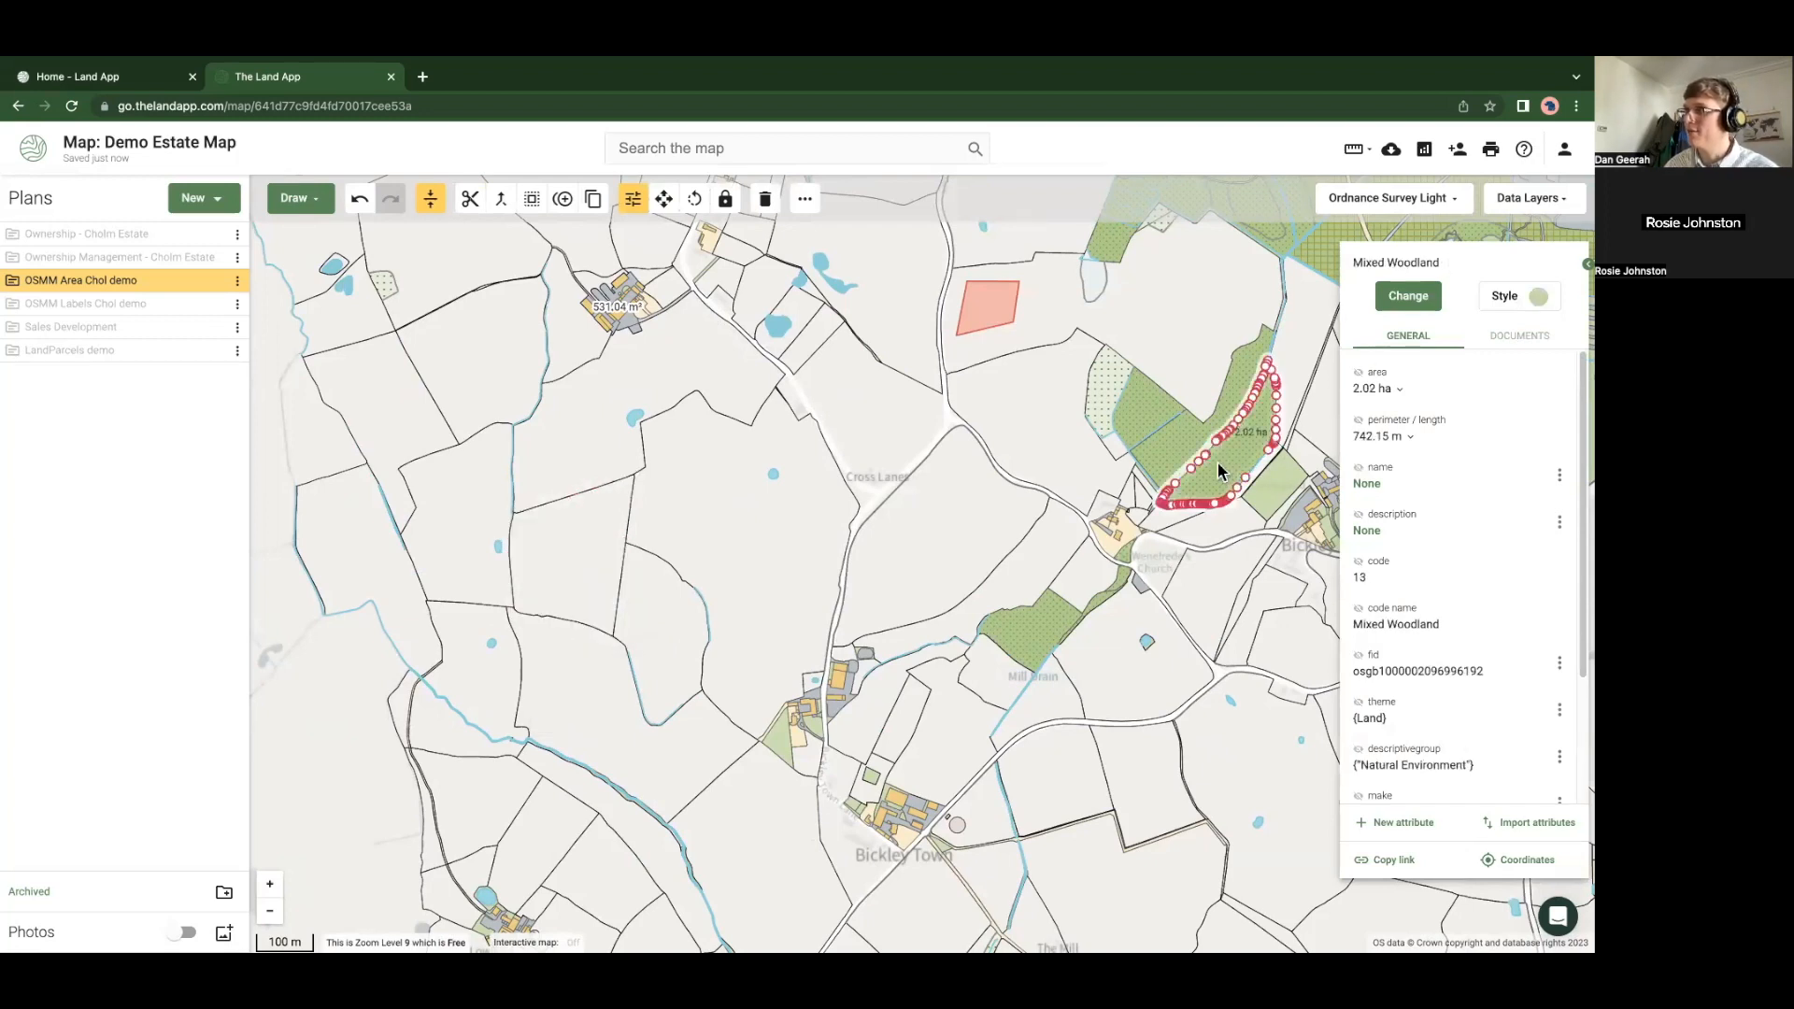
pyautogui.click(1238, 556)
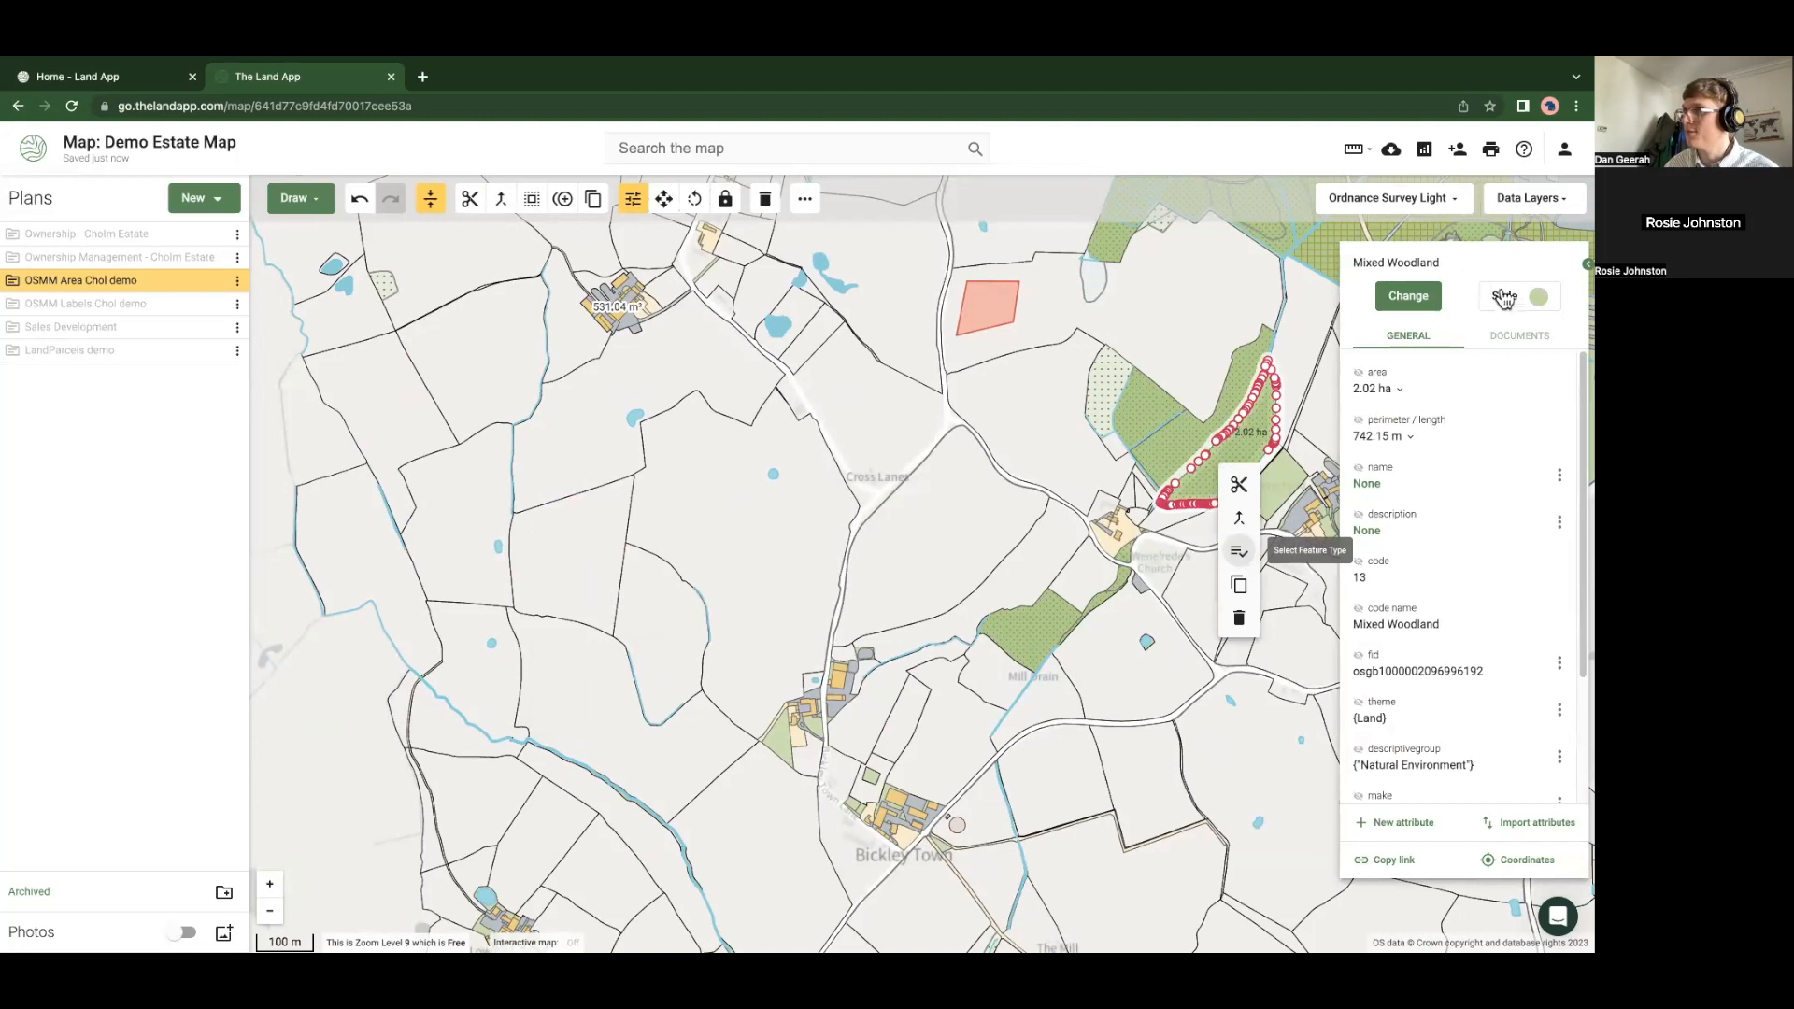
pyautogui.click(1533, 297)
pyautogui.click(1514, 539)
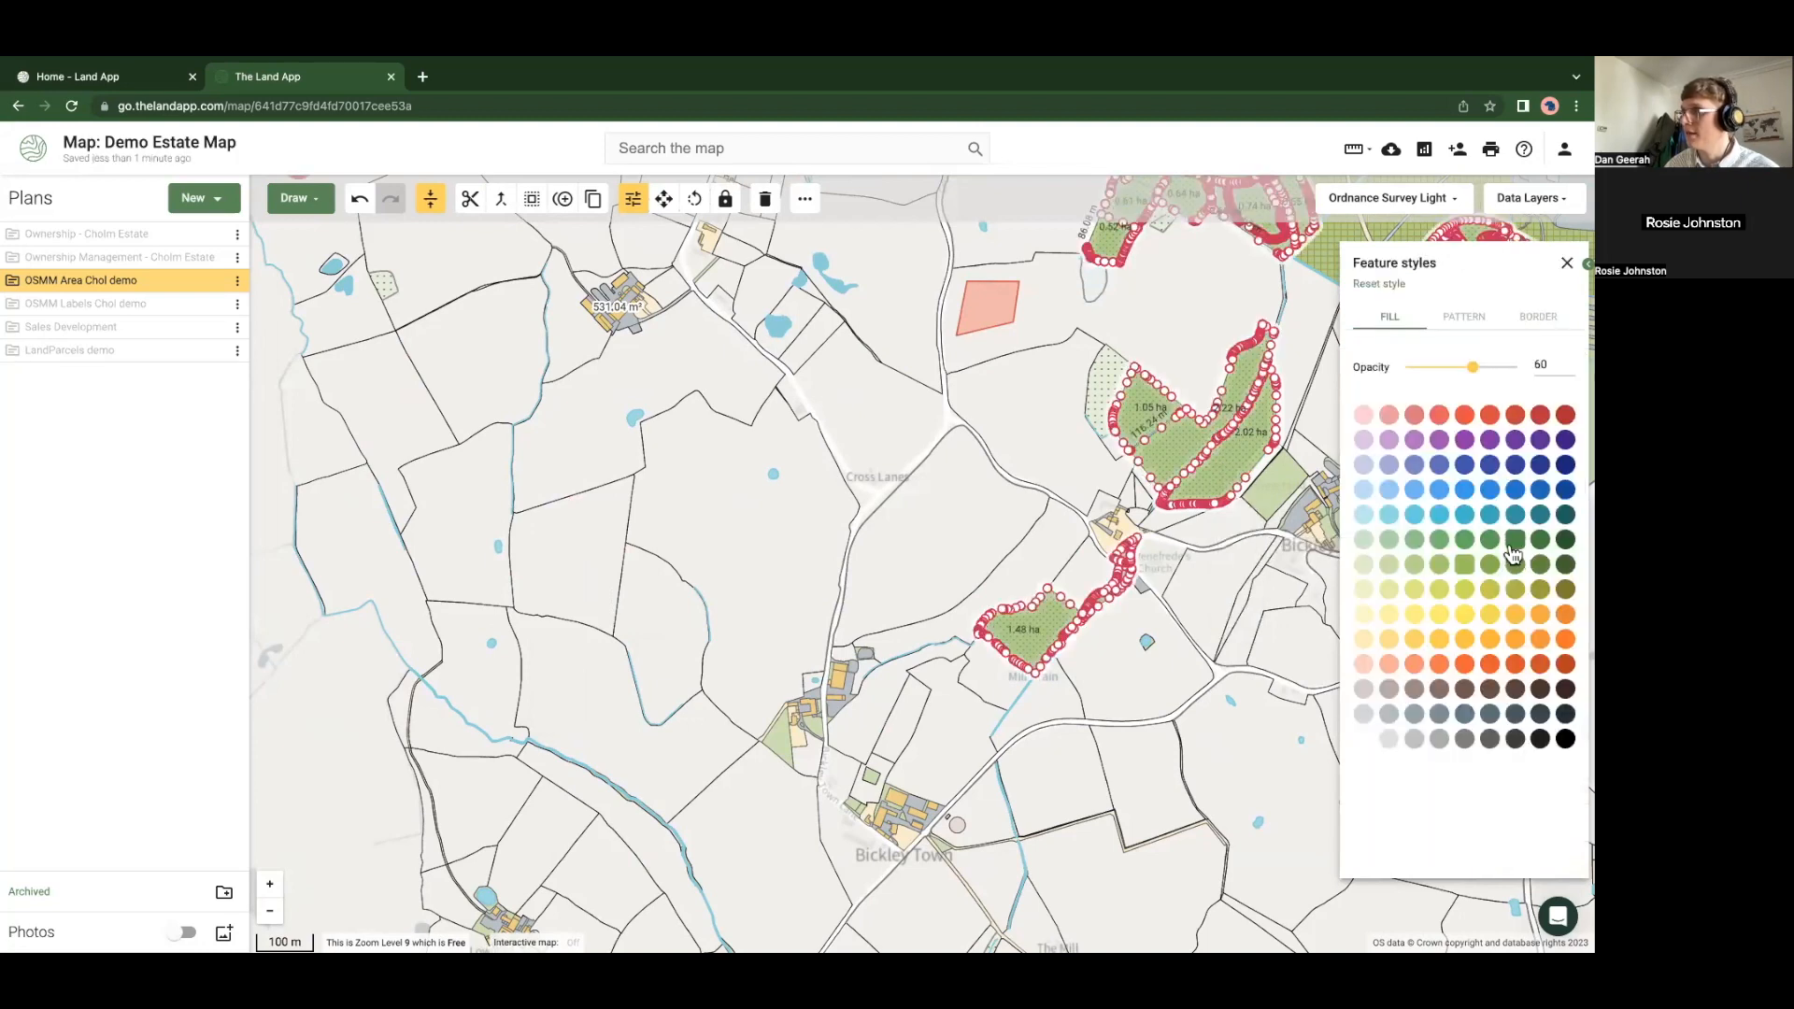
# Inspect the 9.24 ha Agricultural Land field, then hide the OSMM Area Chol demo plan
pyautogui.click(915, 574)
pyautogui.moveTo(920, 570); pyautogui.dragTo(715, 642)
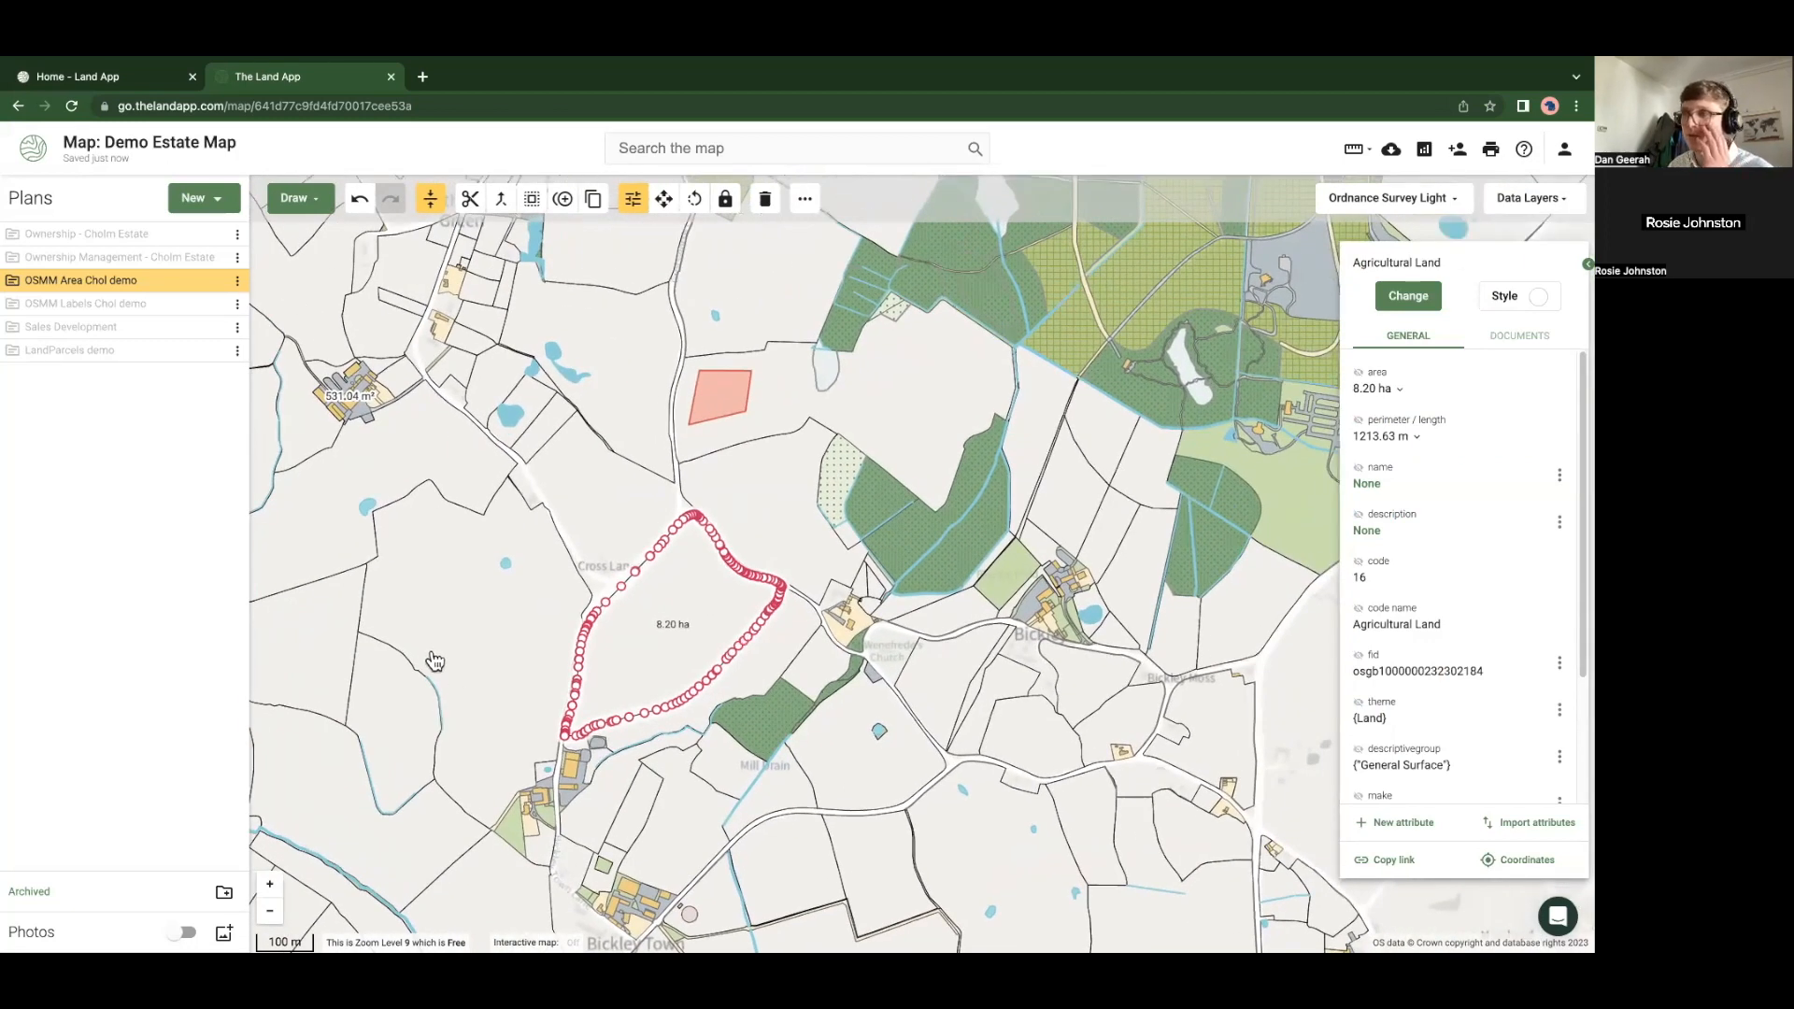
pyautogui.moveTo(435, 648); pyautogui.dragTo(439, 663)
pyautogui.scroll(-3, 453, 661)
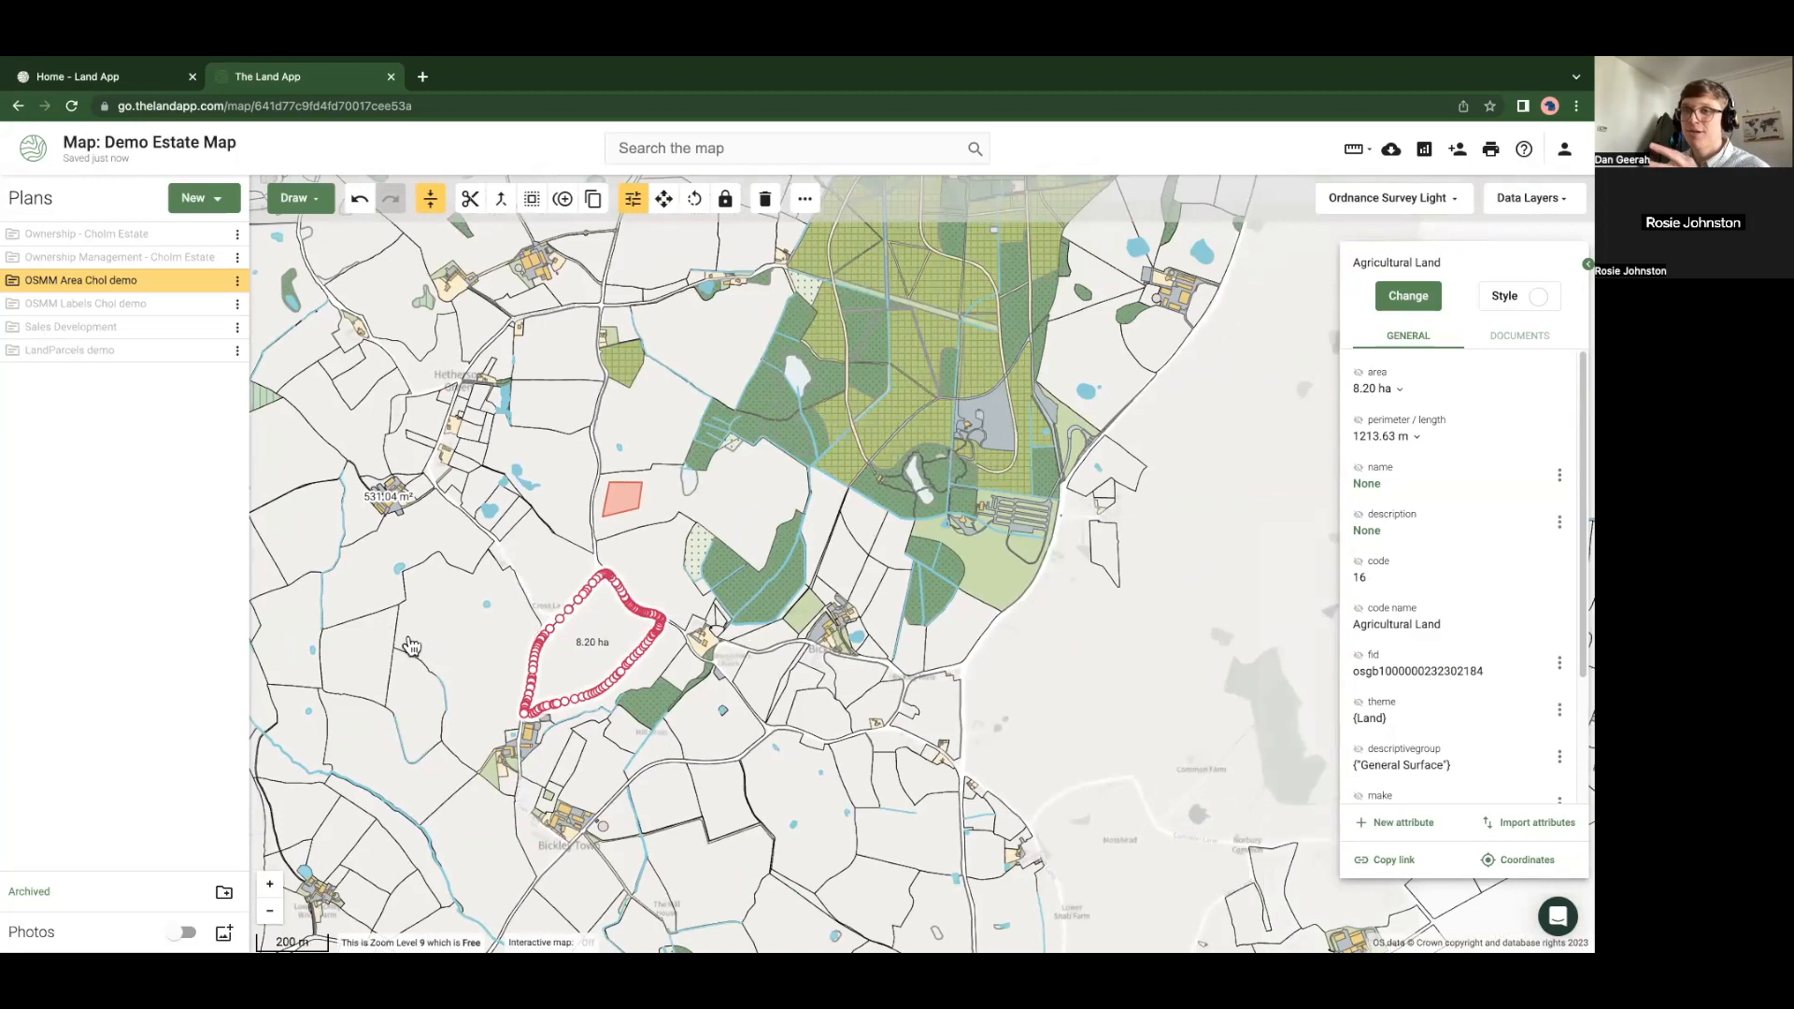
pyautogui.click(355, 593)
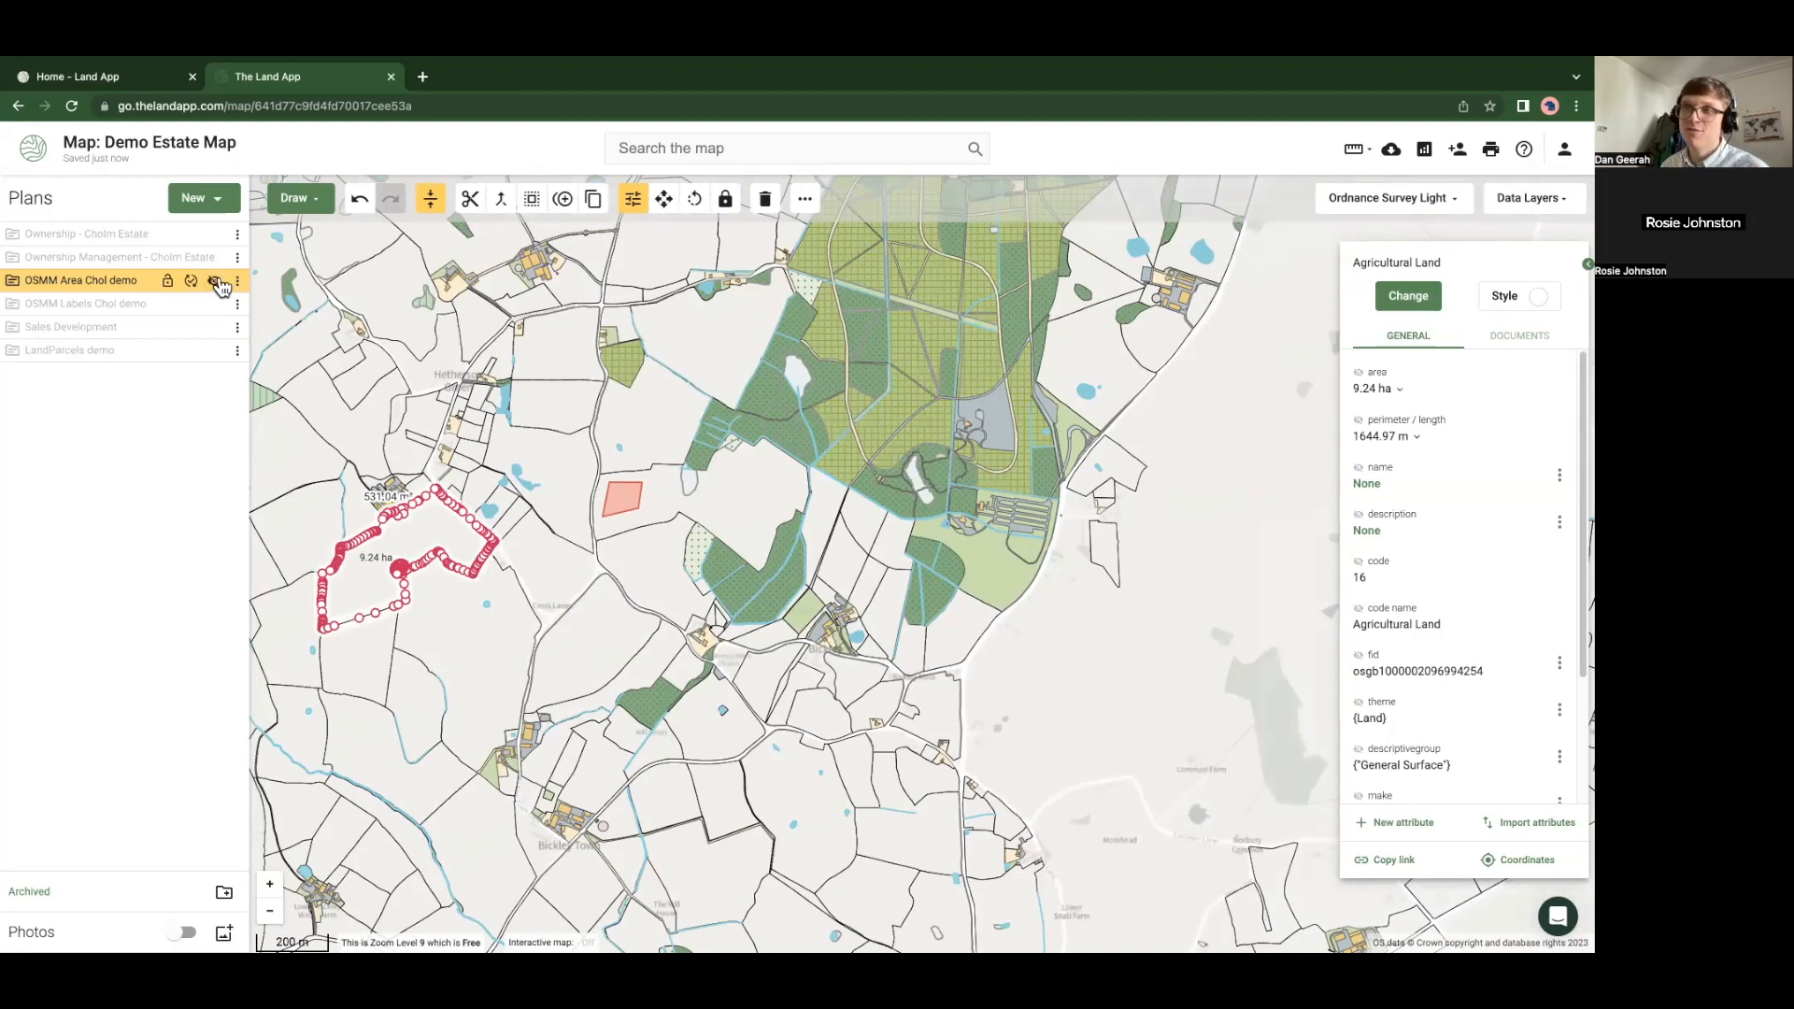
pyautogui.click(215, 281)
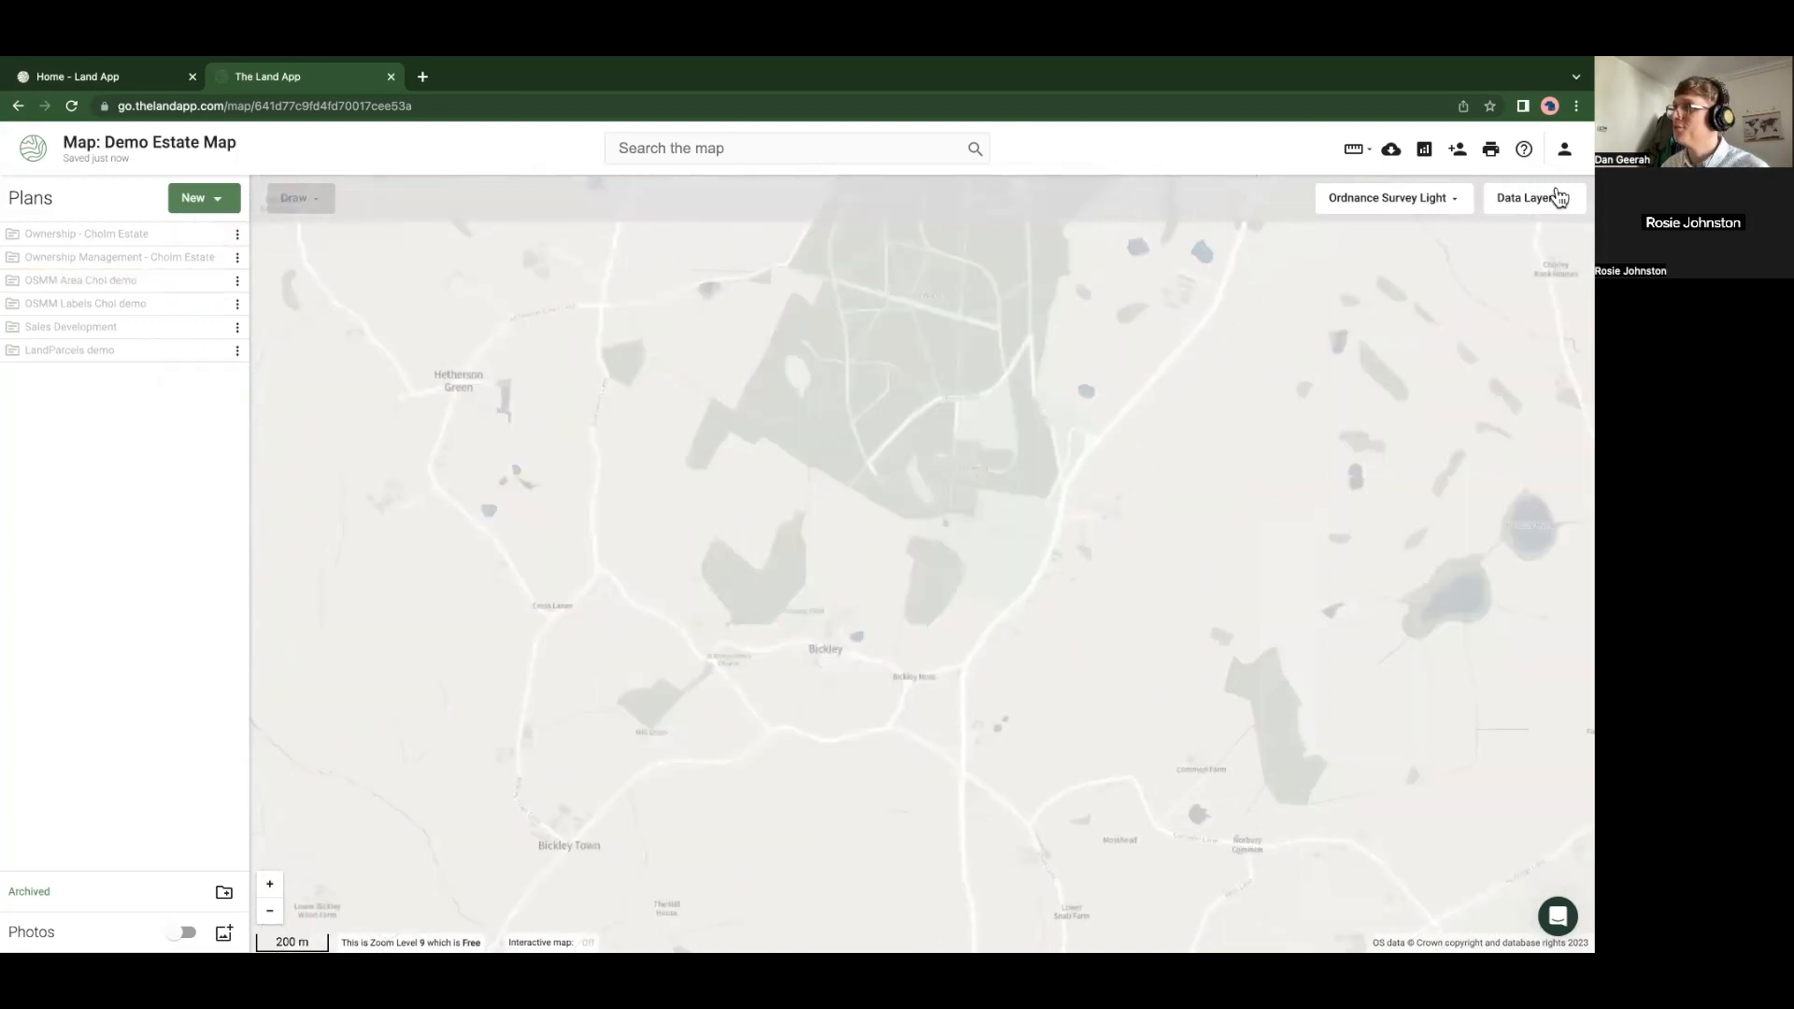
# Search data layers for 'pu', enable Public Rights of Way, and pan toward Hetherson Green
pyautogui.click(1547, 198)
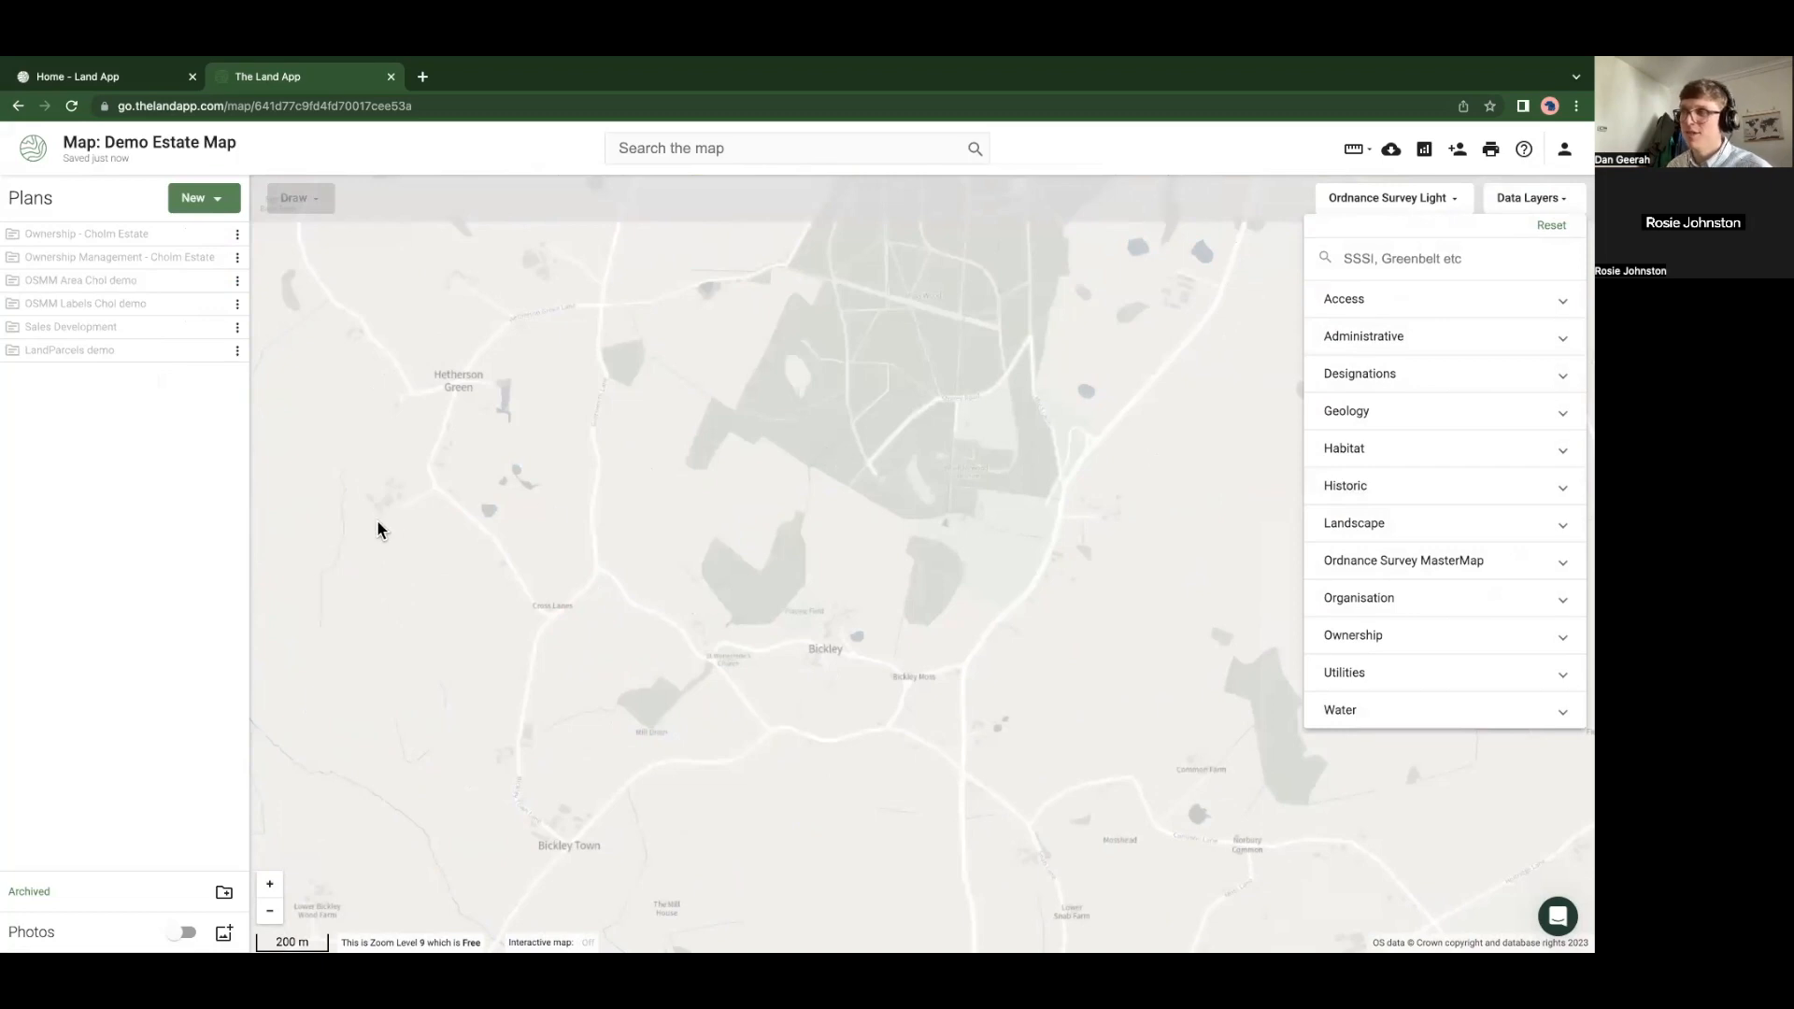
pyautogui.click(408, 528)
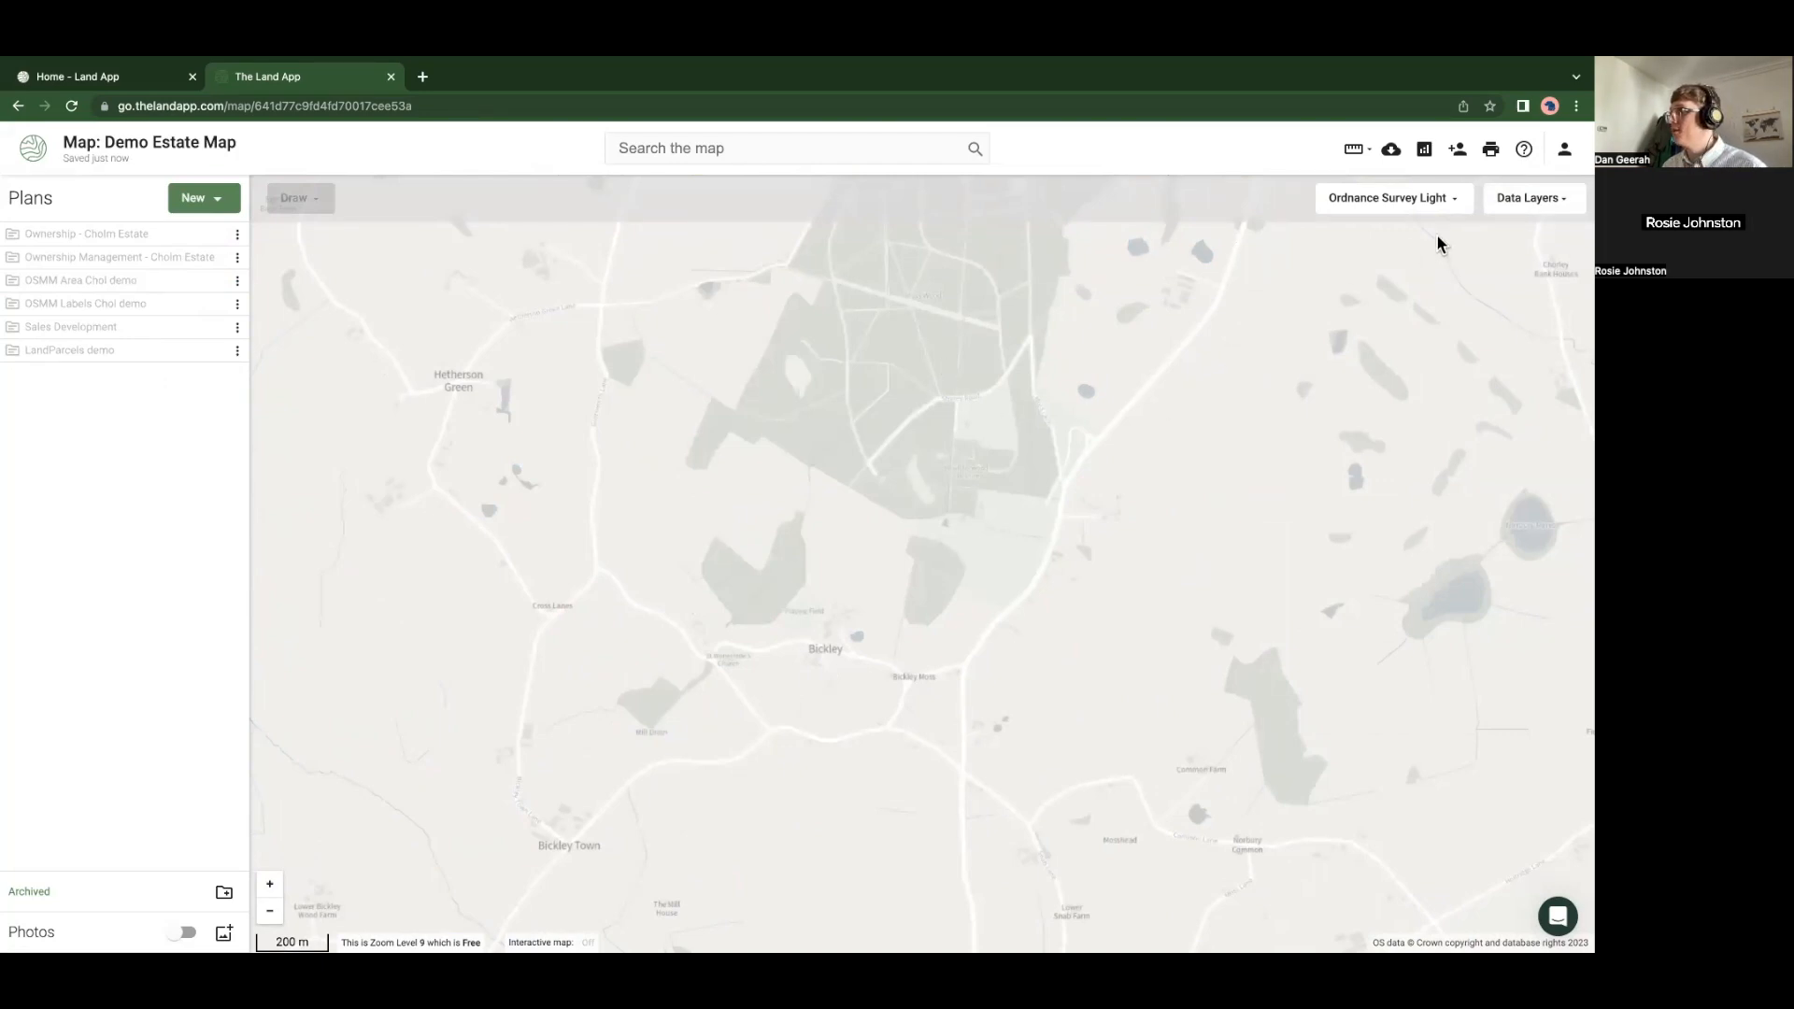
pyautogui.click(1510, 206)
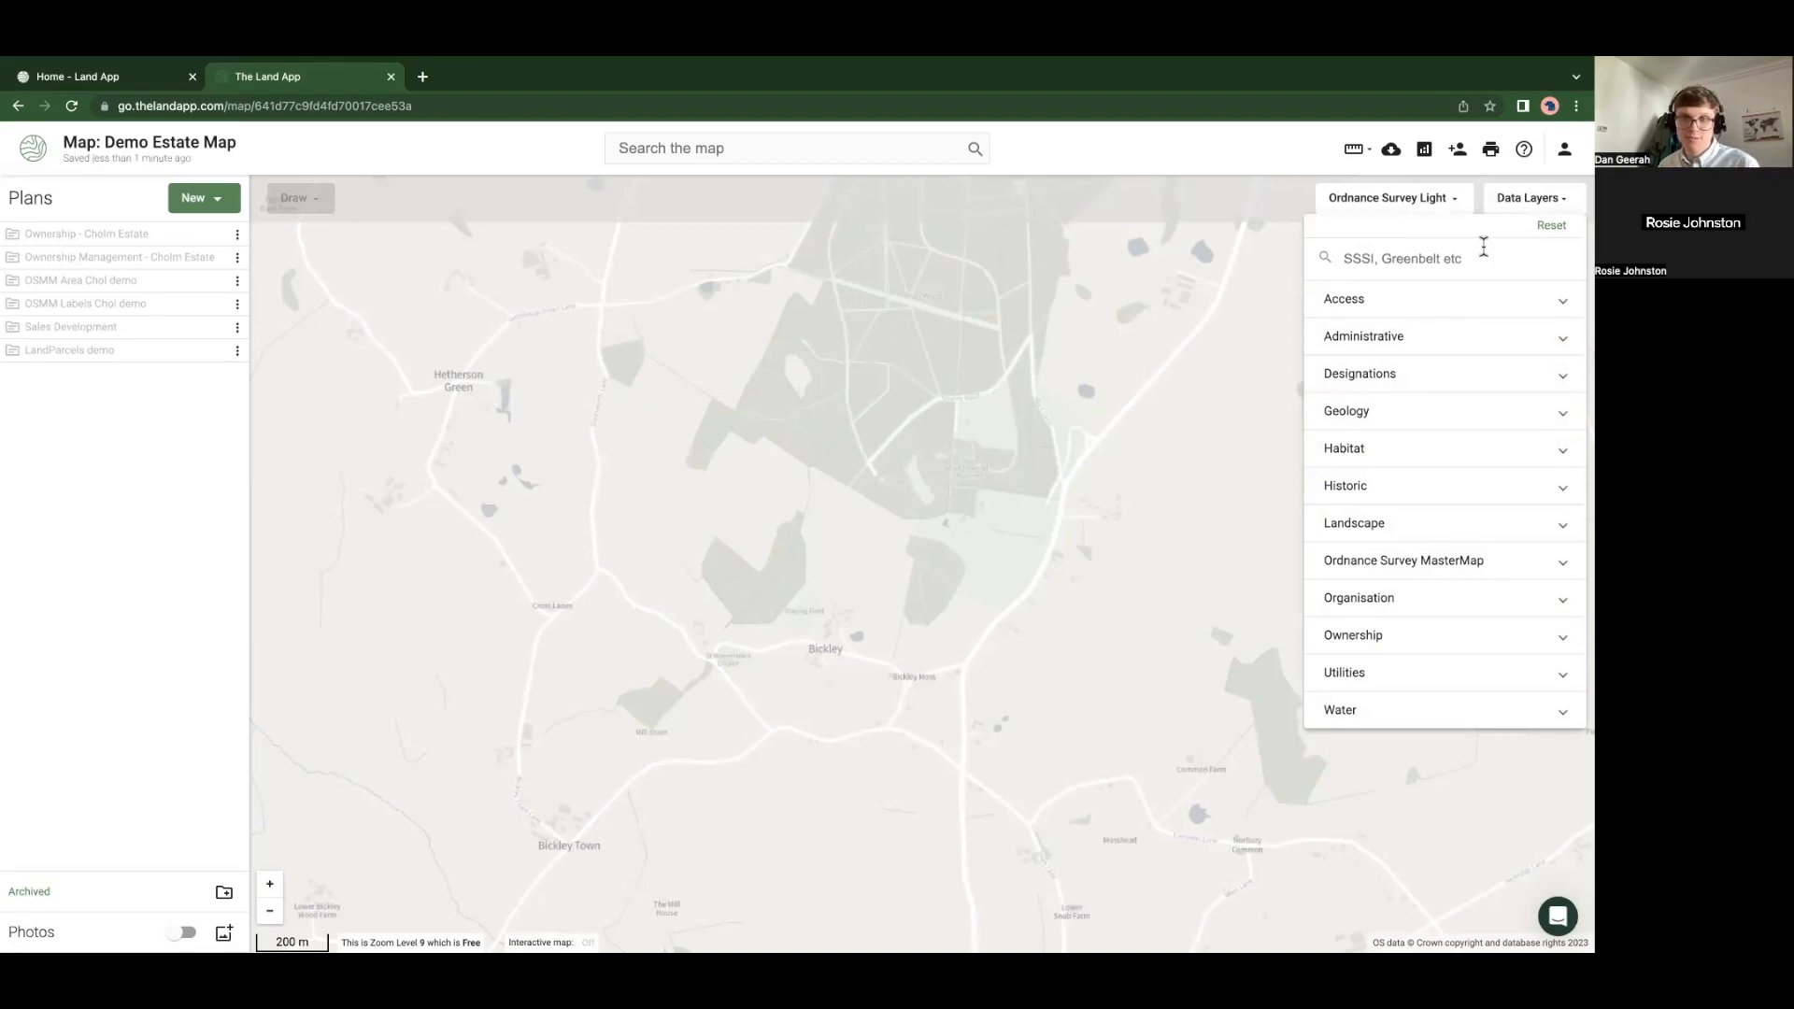
pyautogui.write('pu')
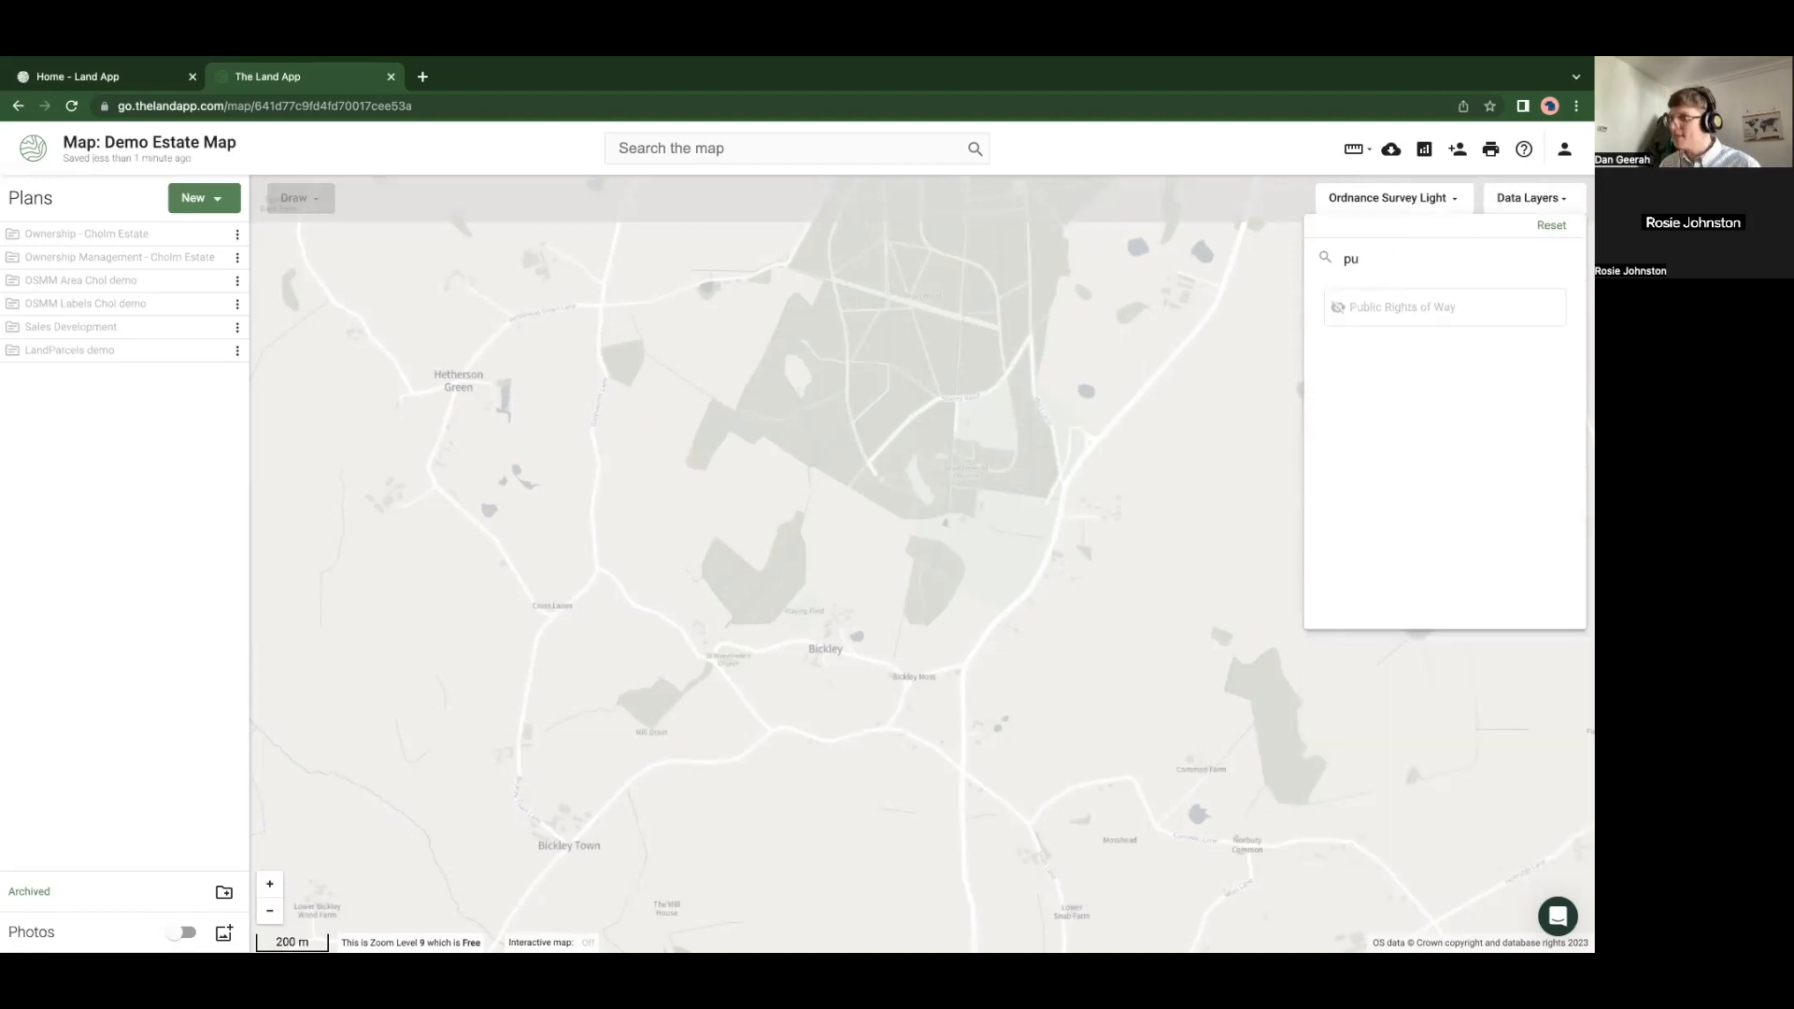
pyautogui.click(1373, 315)
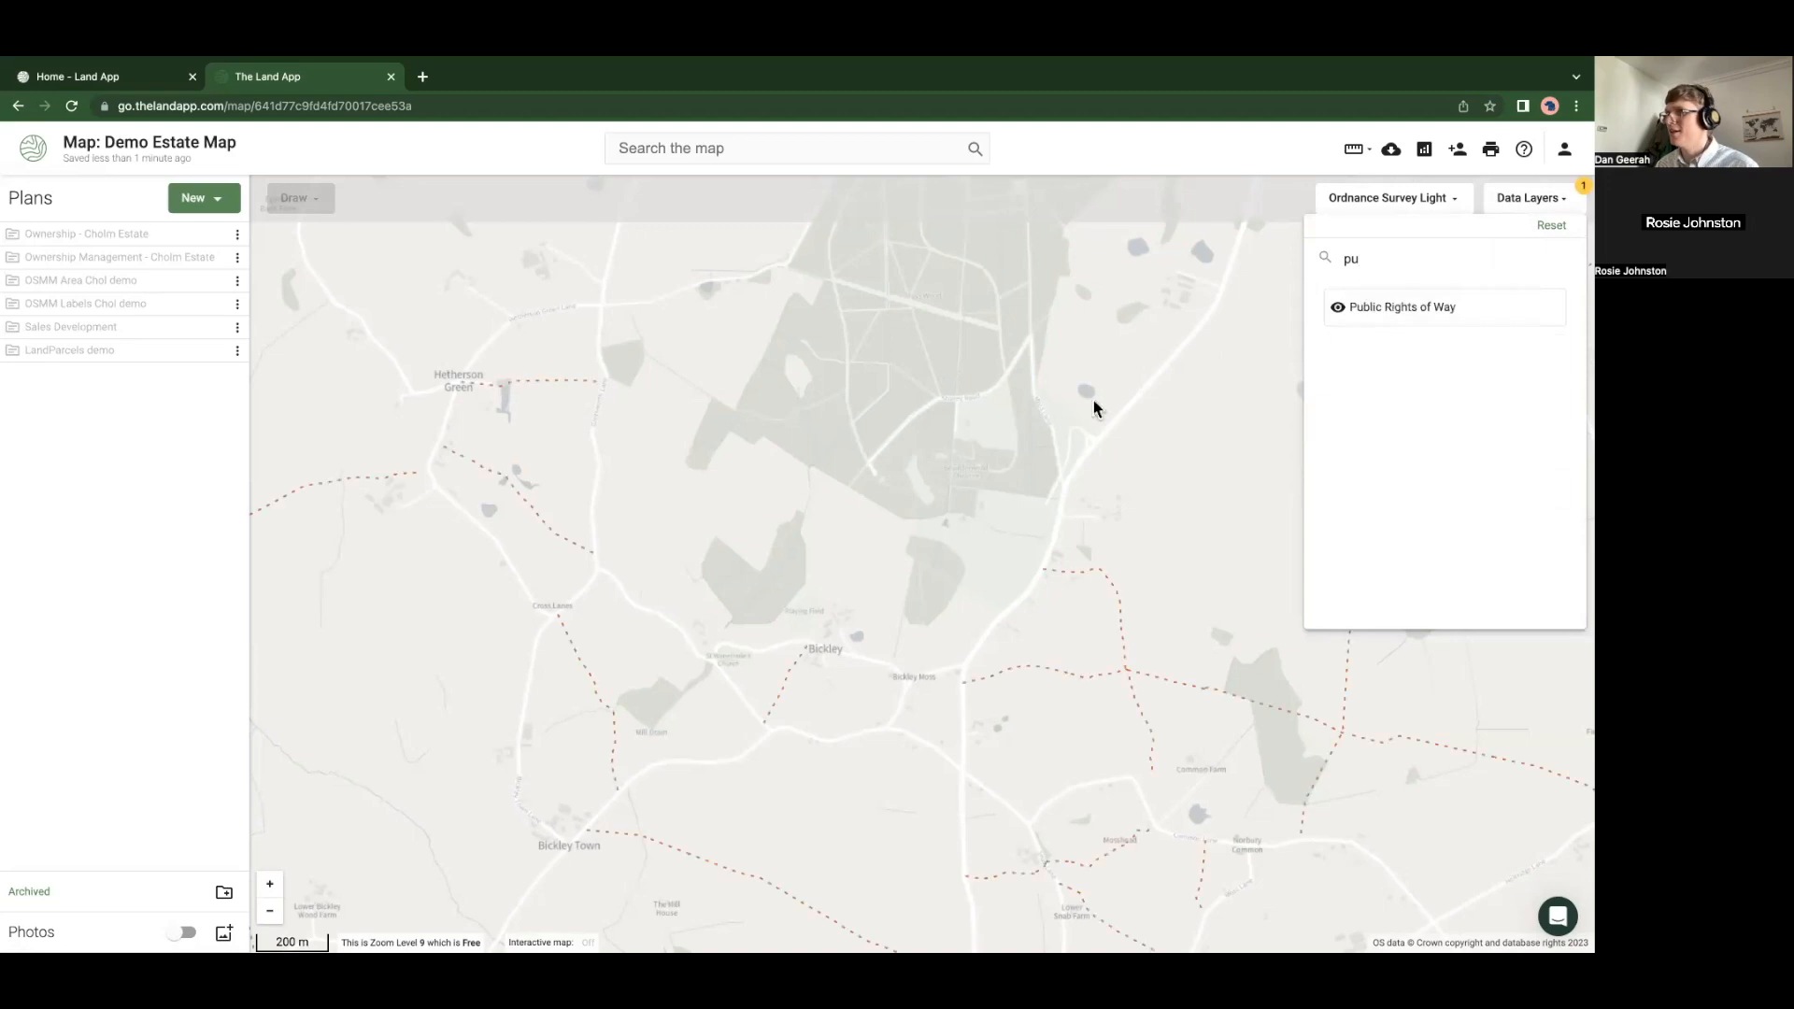
pyautogui.click(669, 544)
pyautogui.moveTo(684, 536); pyautogui.dragTo(719, 690)
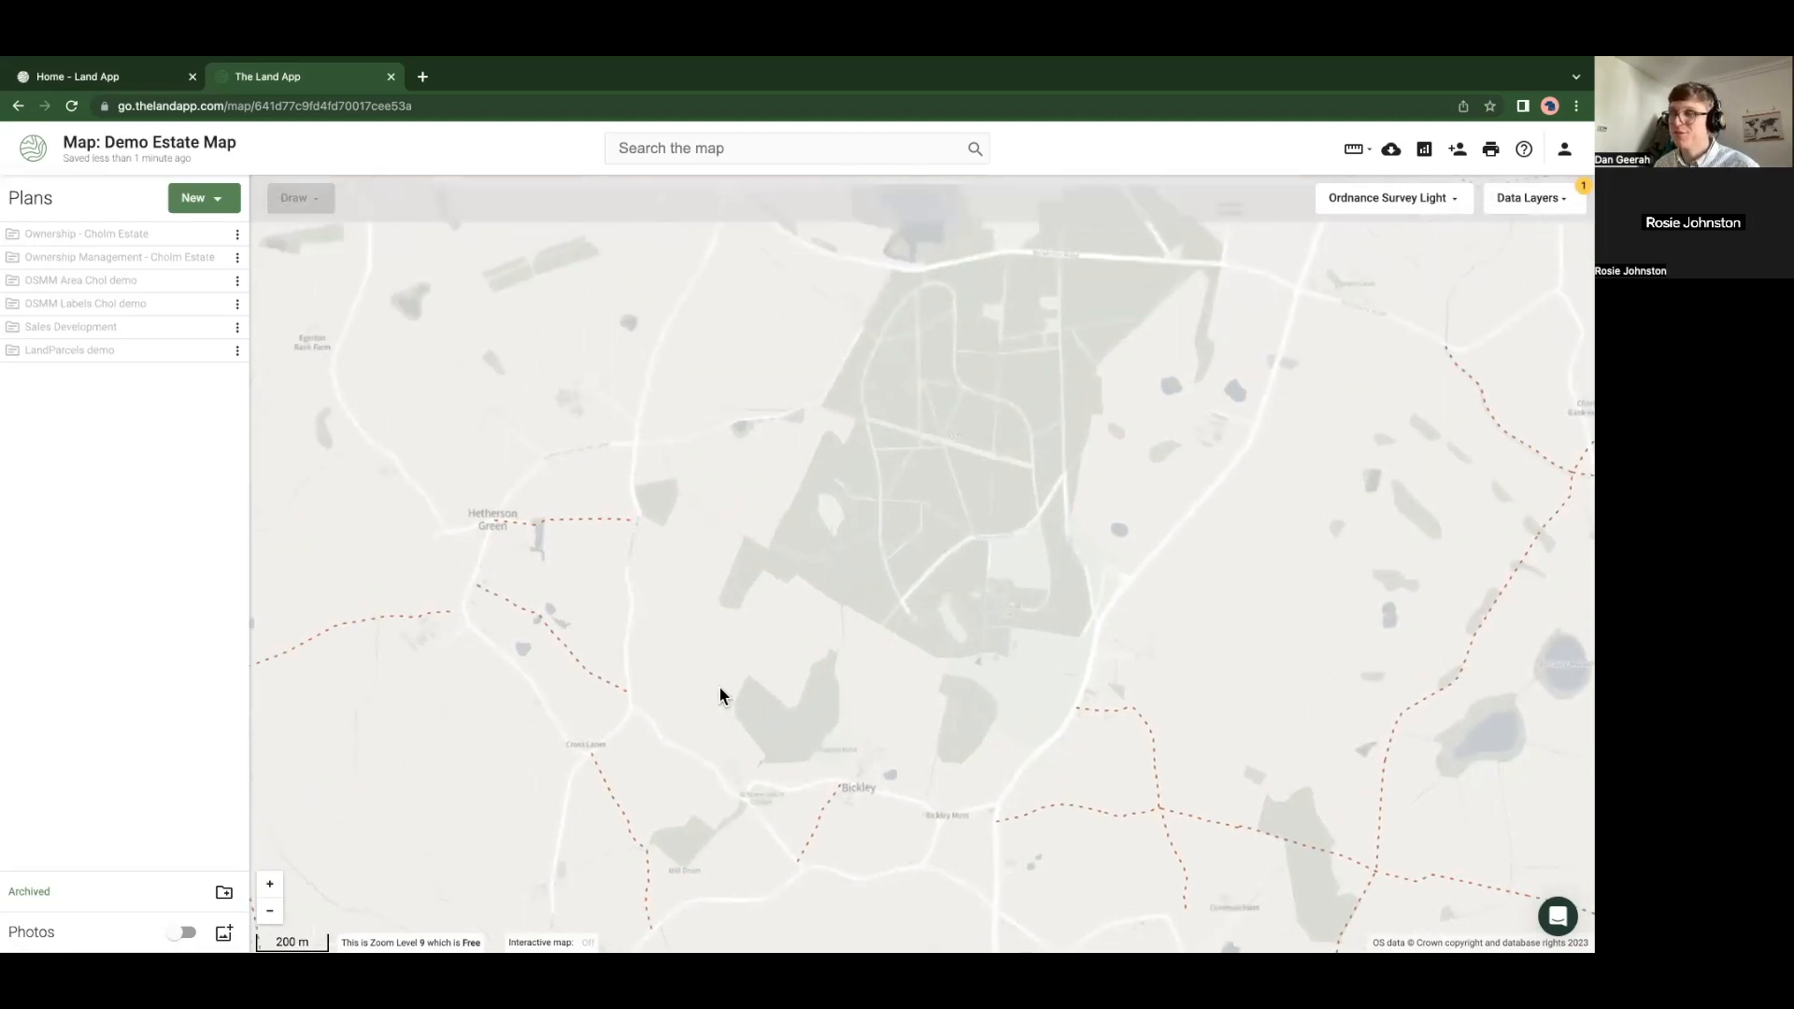
pyautogui.moveTo(586, 696); pyautogui.dragTo(586, 455)
# Inspect nearby paths including CC|026|FP20/1, ending on bridleway CC|026|BR17/1 near Bickley
pyautogui.click(586, 455)
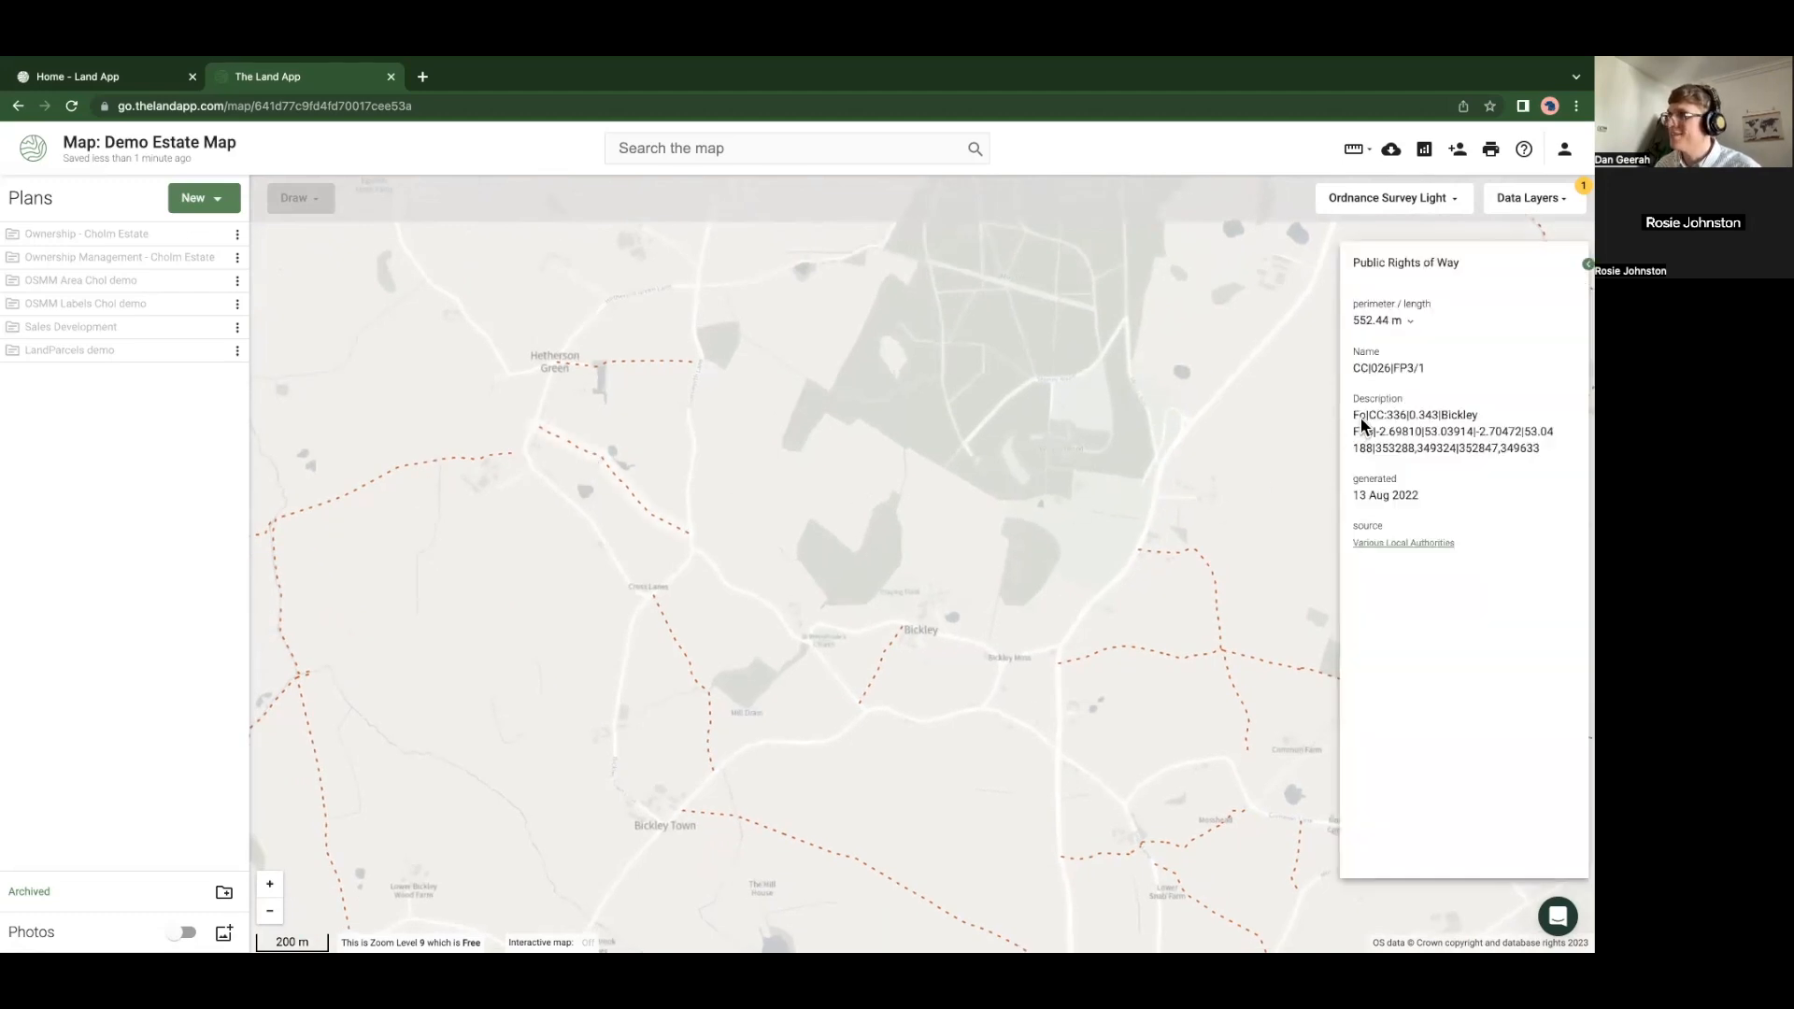
pyautogui.moveTo(1371, 417); pyautogui.dragTo(1357, 419)
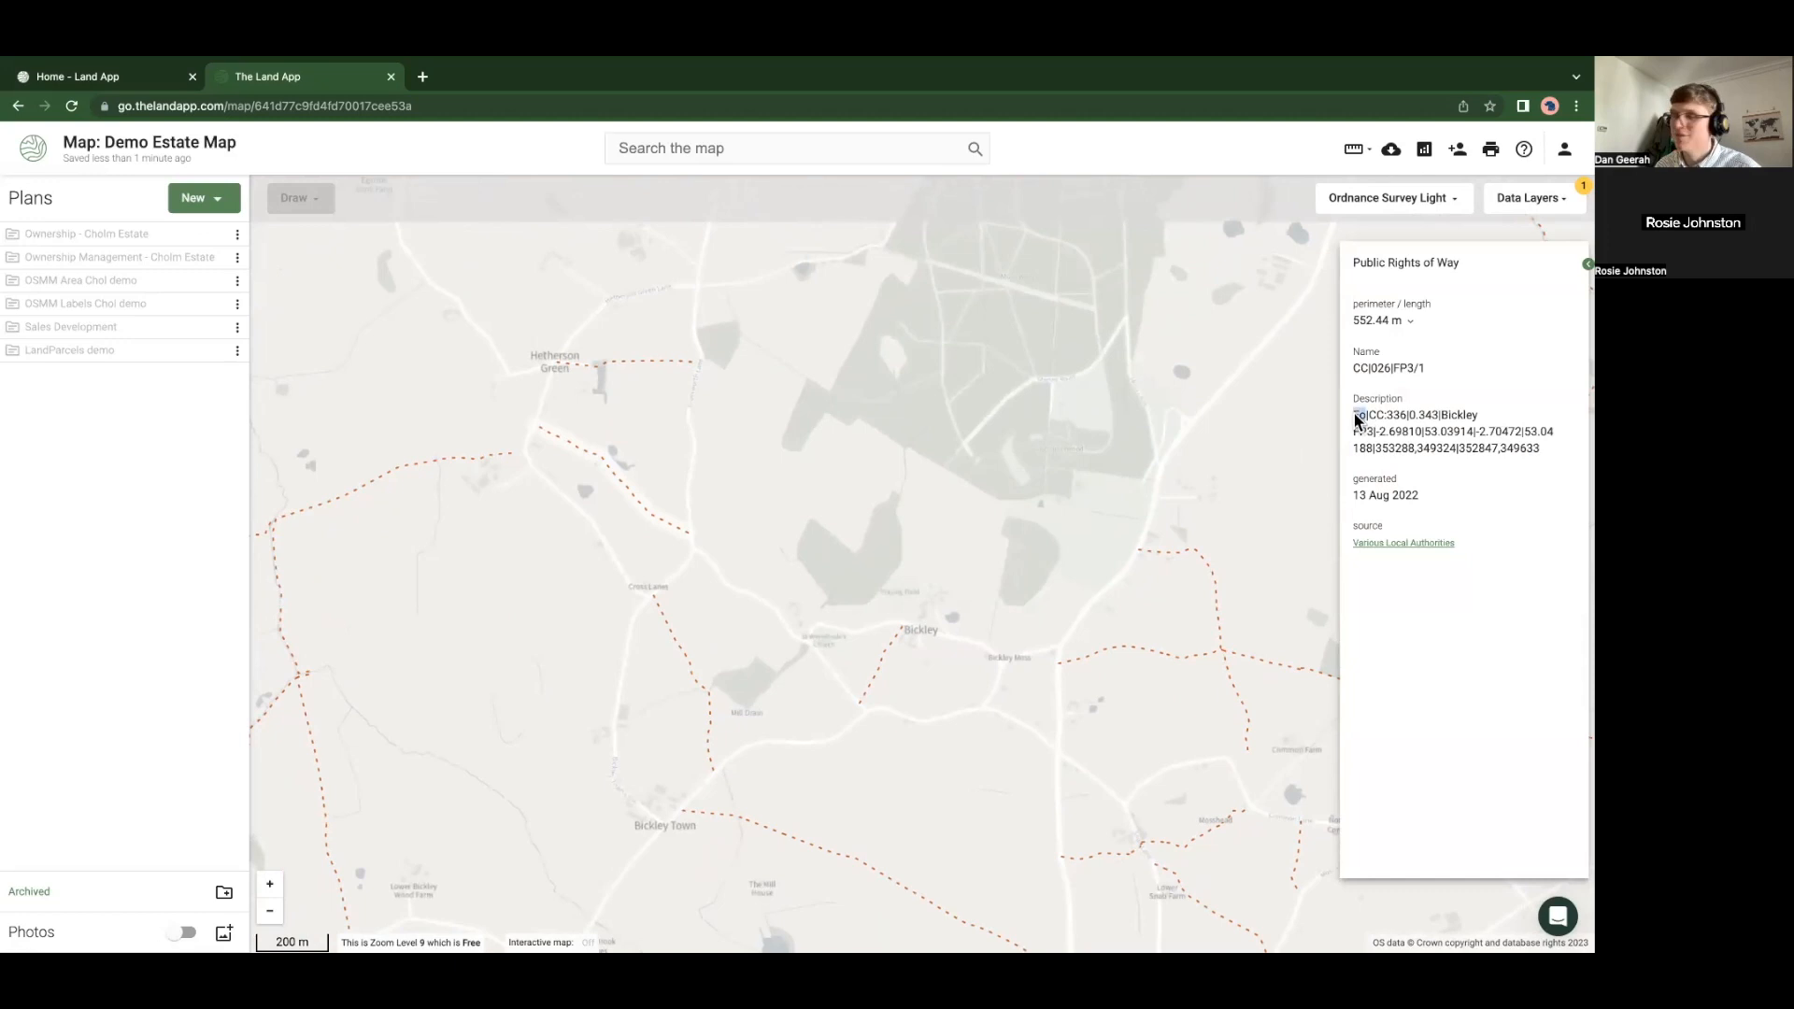
pyautogui.click(501, 462)
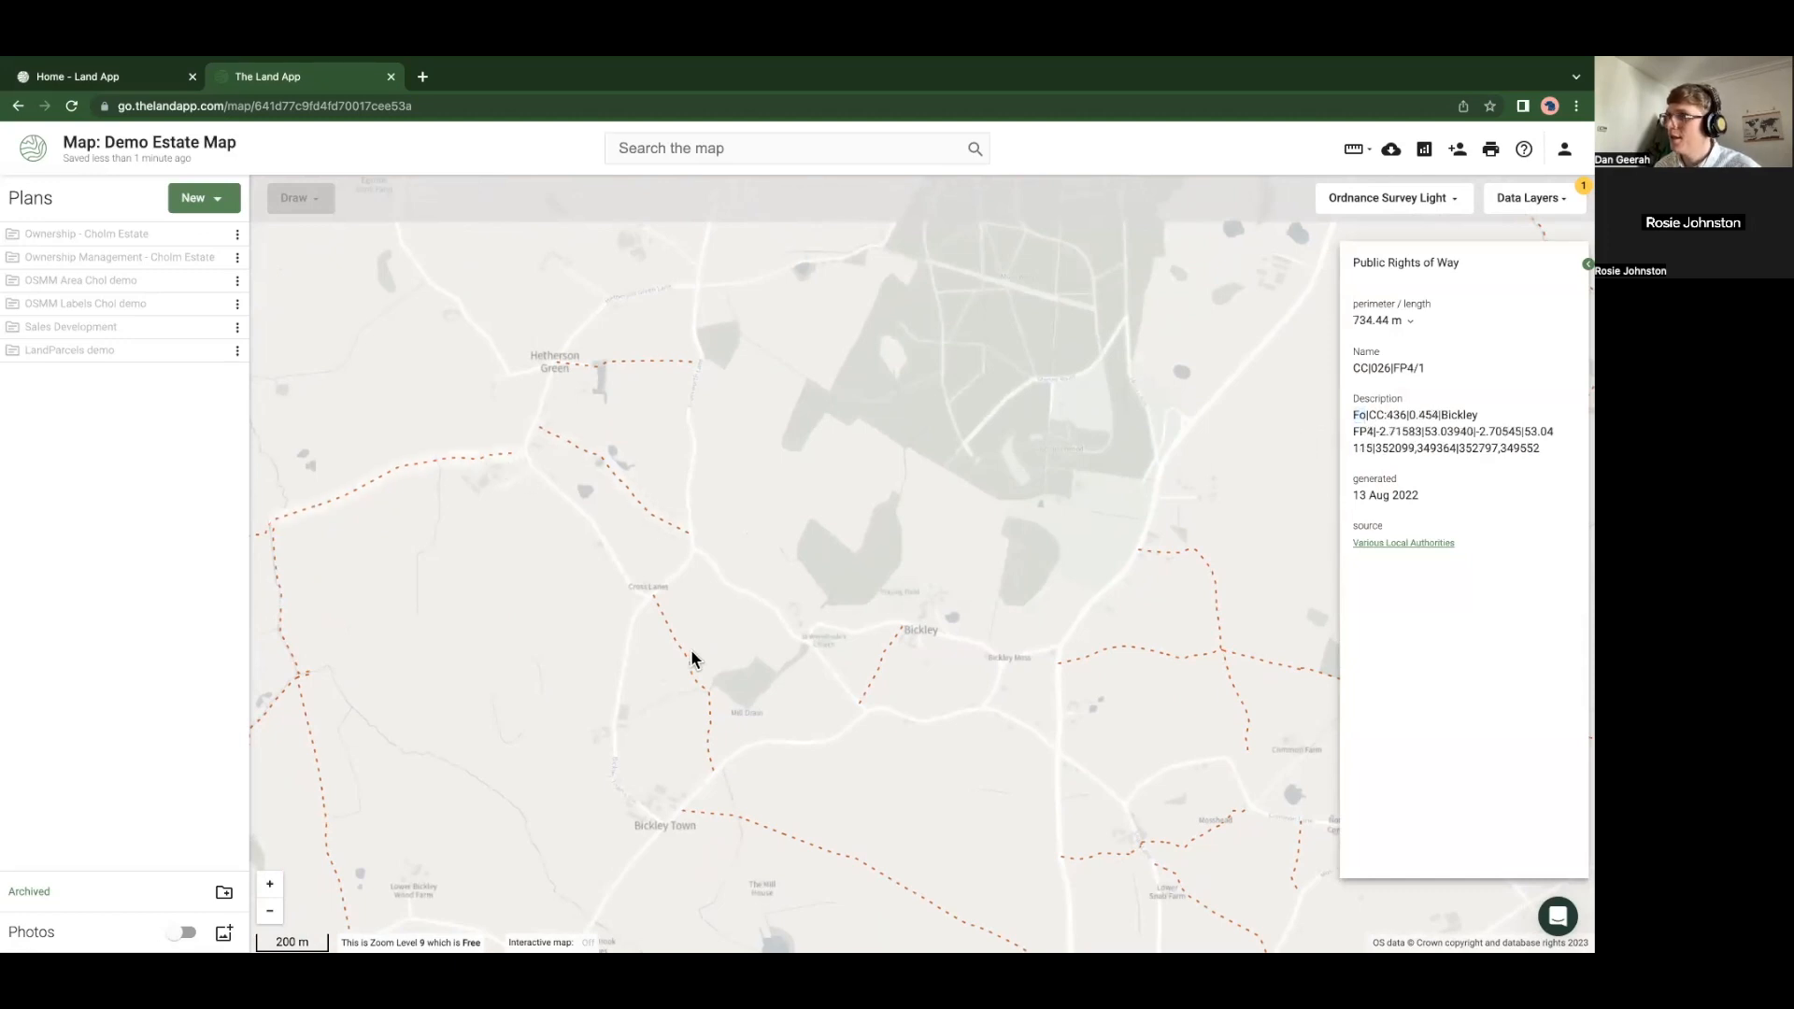
pyautogui.click(889, 653)
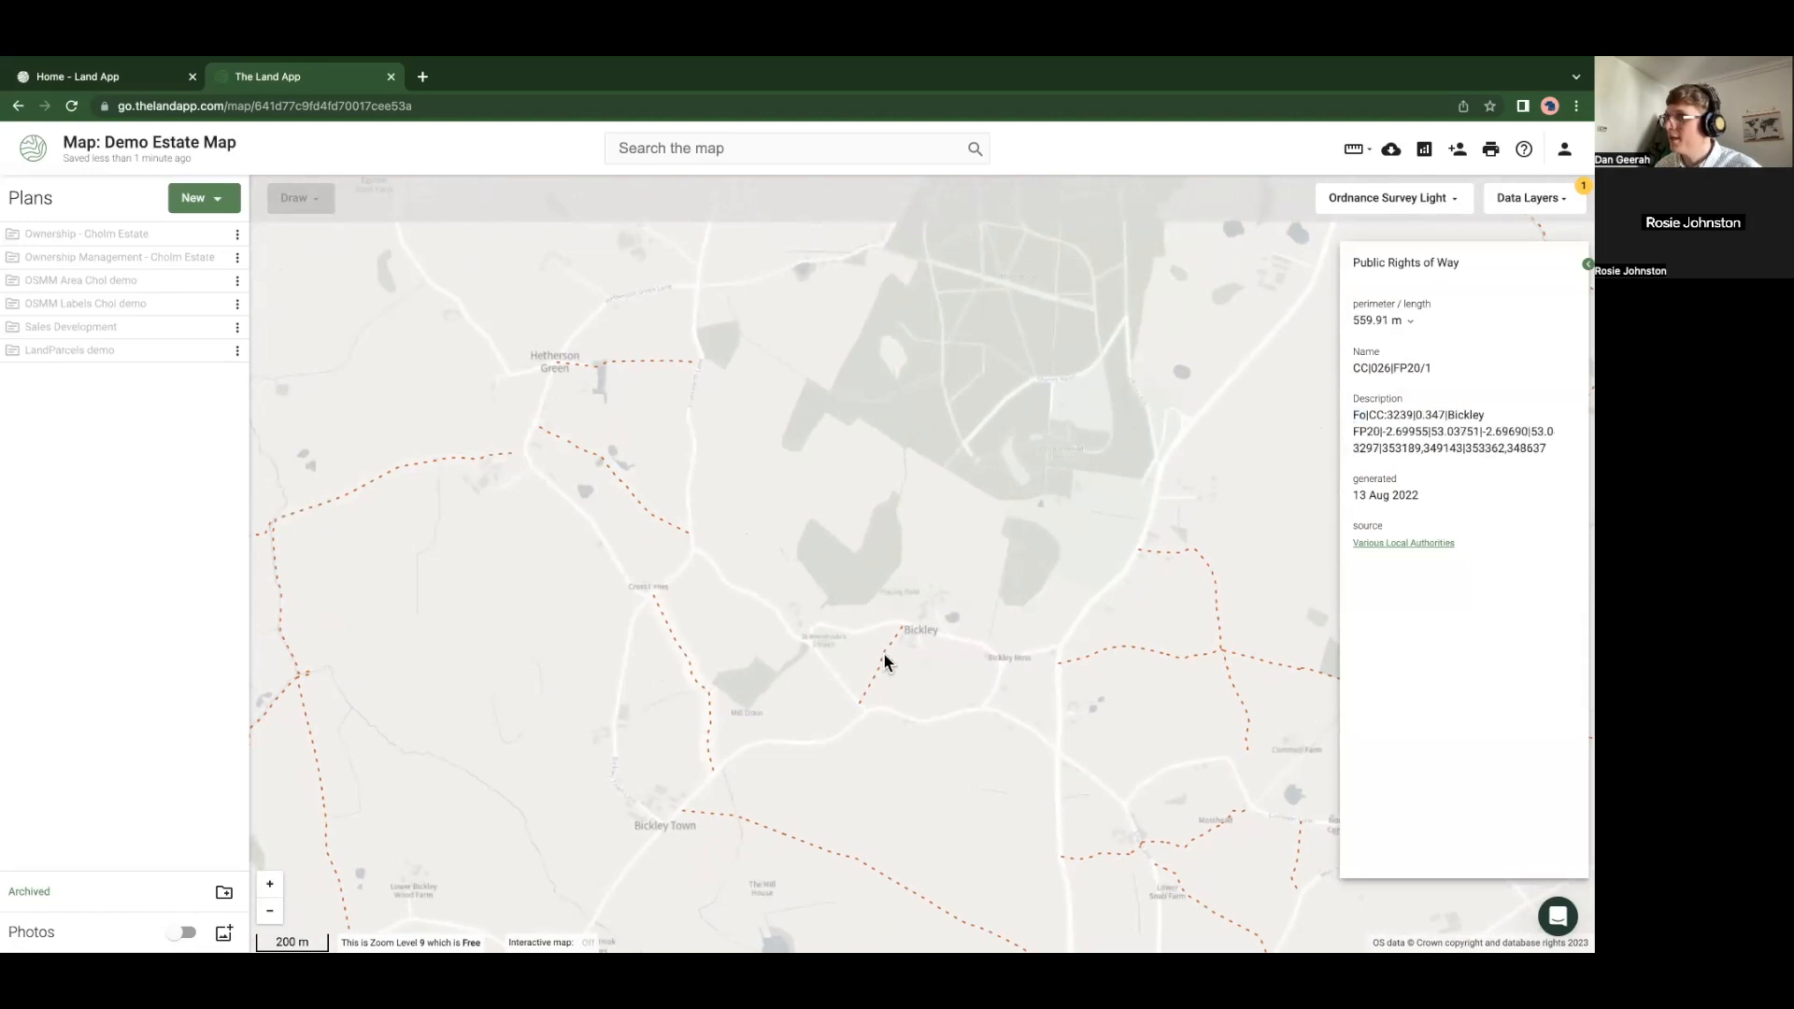
pyautogui.click(1062, 669)
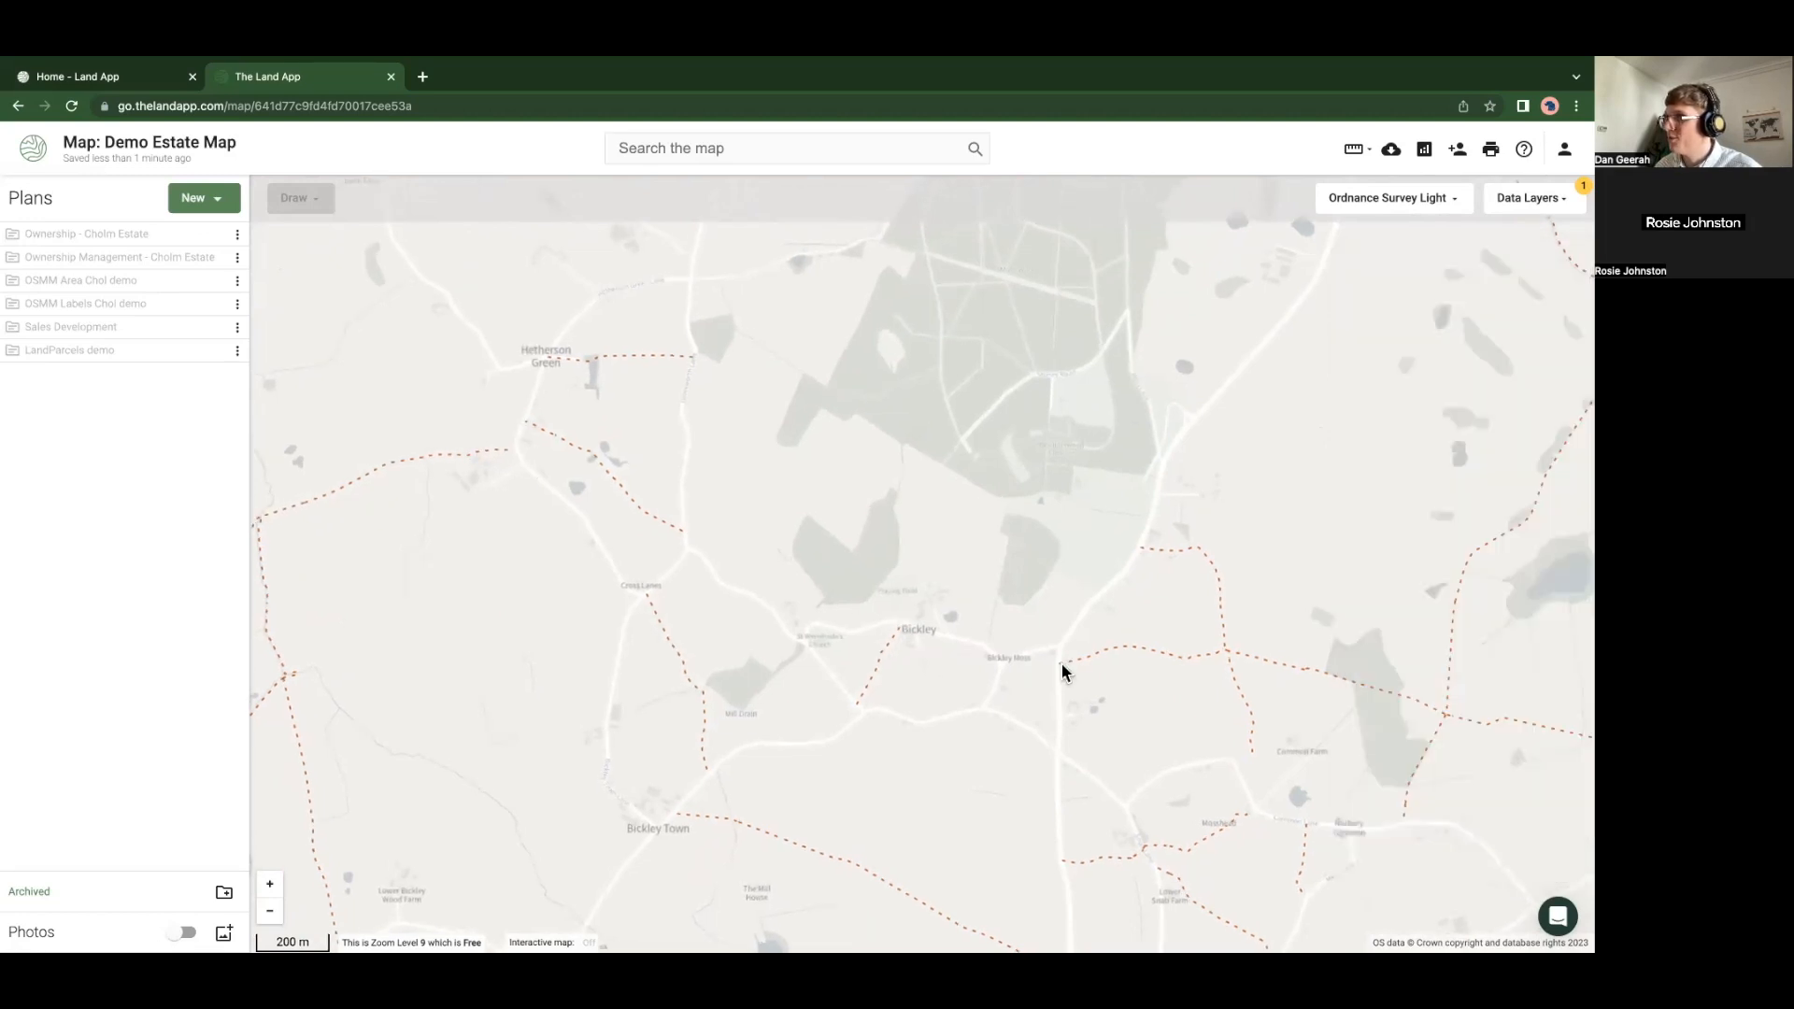
pyautogui.click(1068, 669)
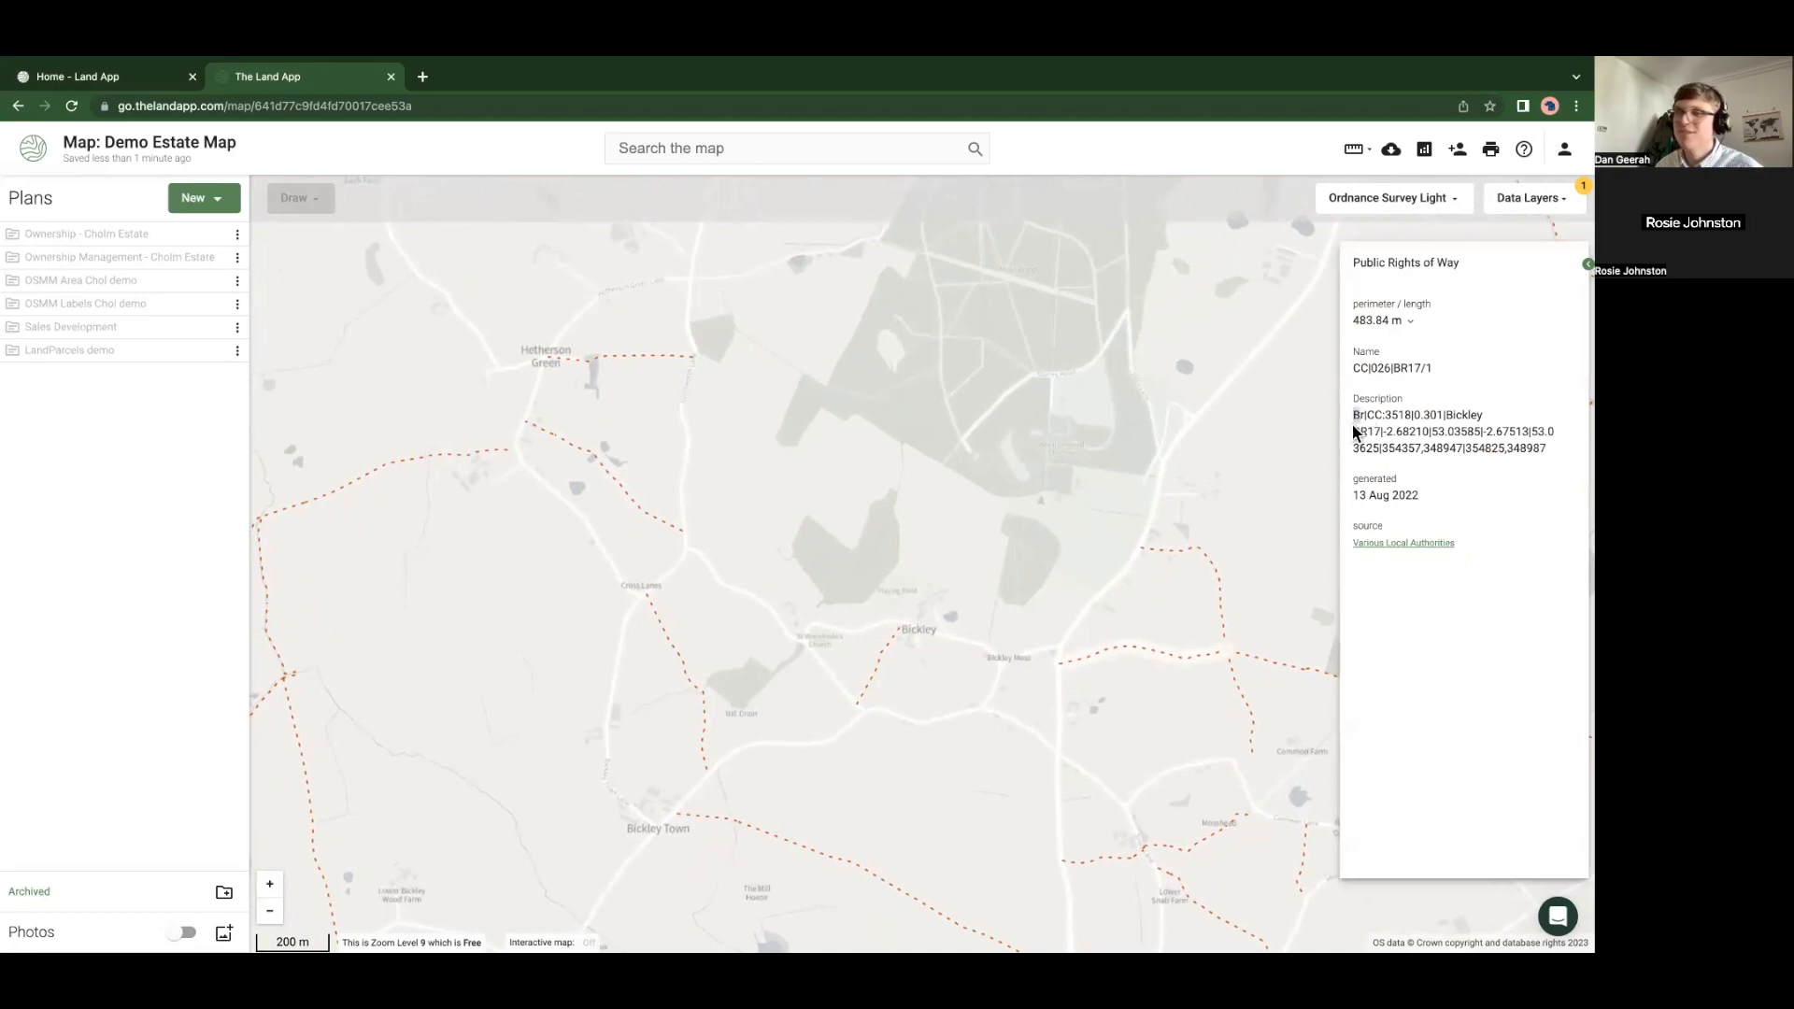
pyautogui.moveTo(1181, 638); pyautogui.dragTo(963, 628)
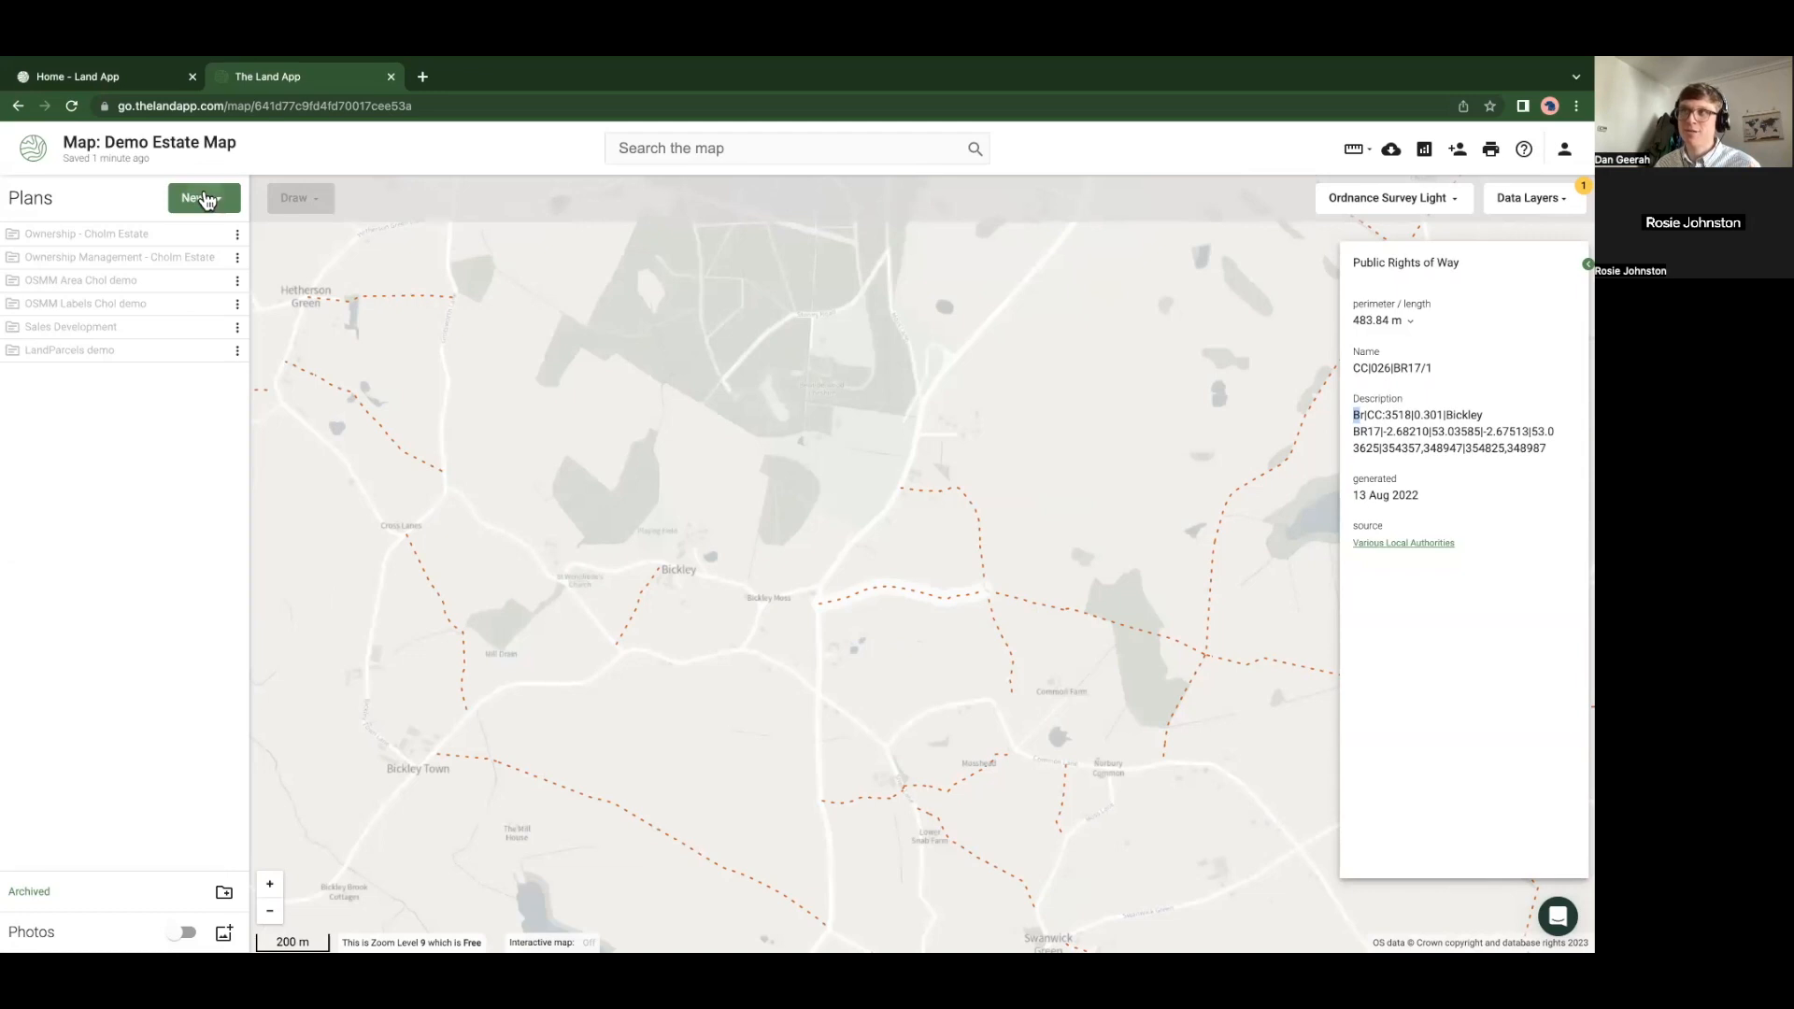
# Start a Rural Payments data import for a new plan, then cancel it
pyautogui.click(200, 197)
pyautogui.click(205, 280)
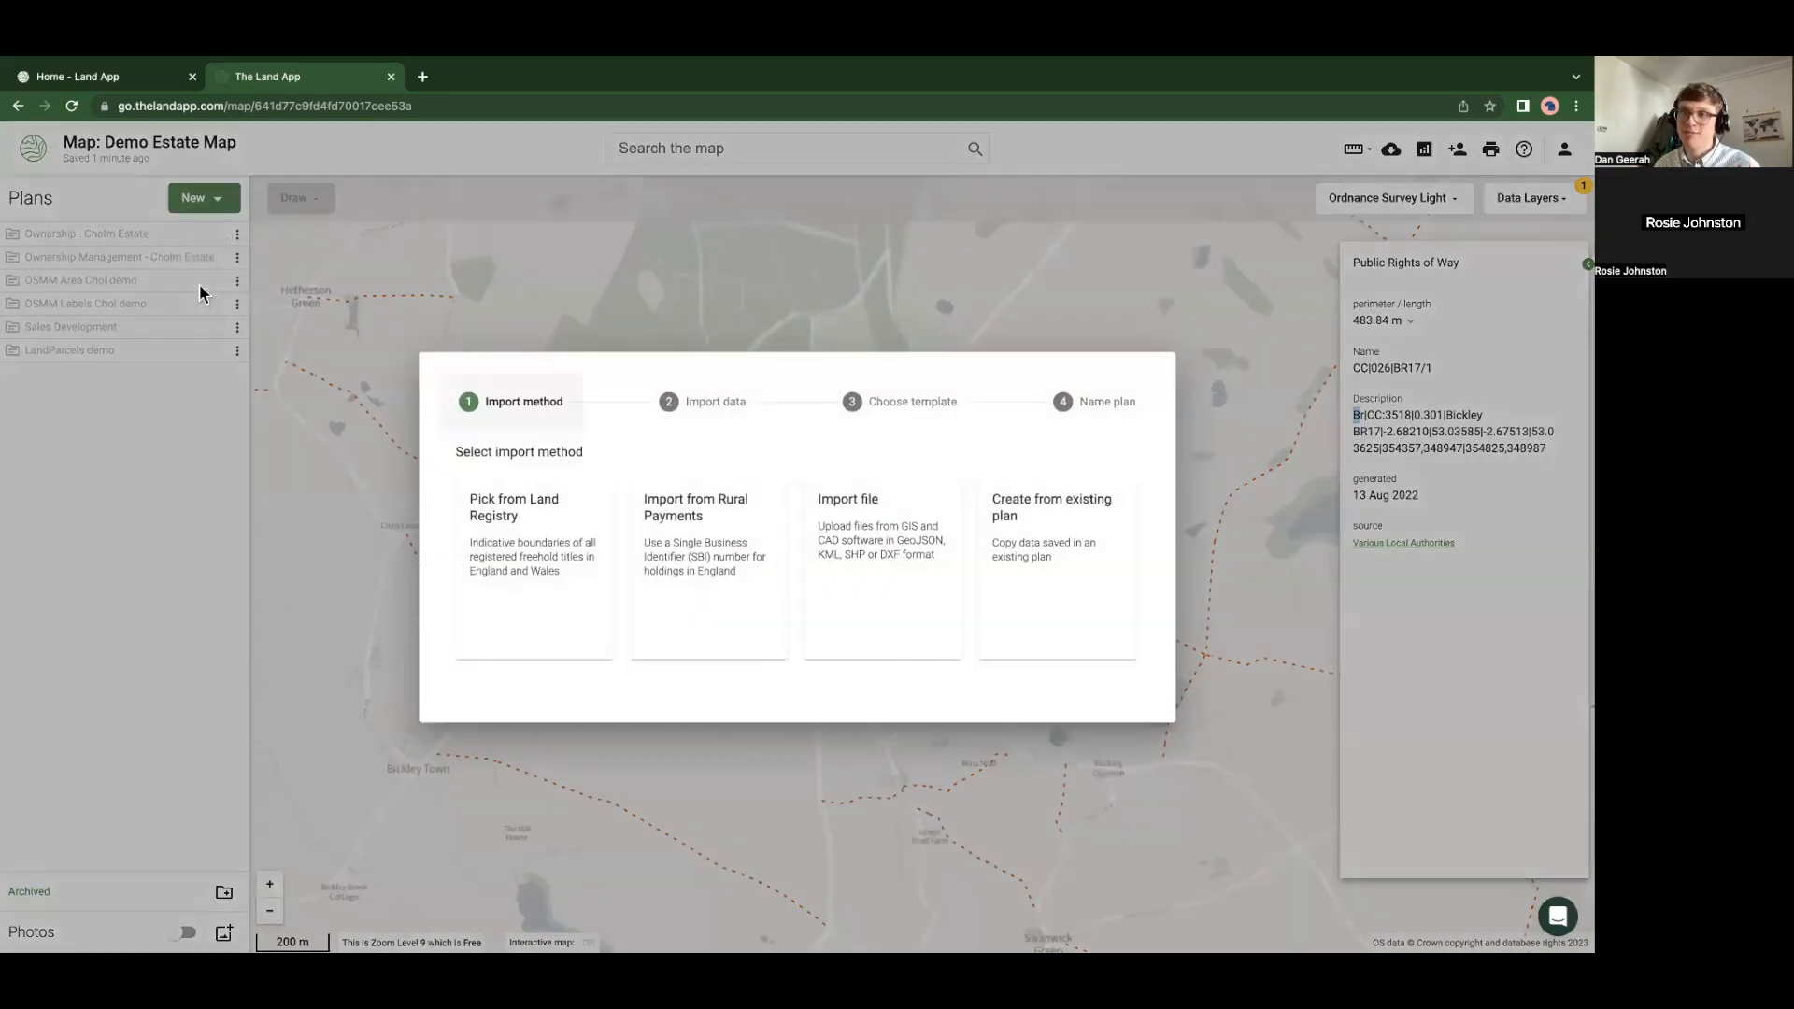
pyautogui.click(725, 567)
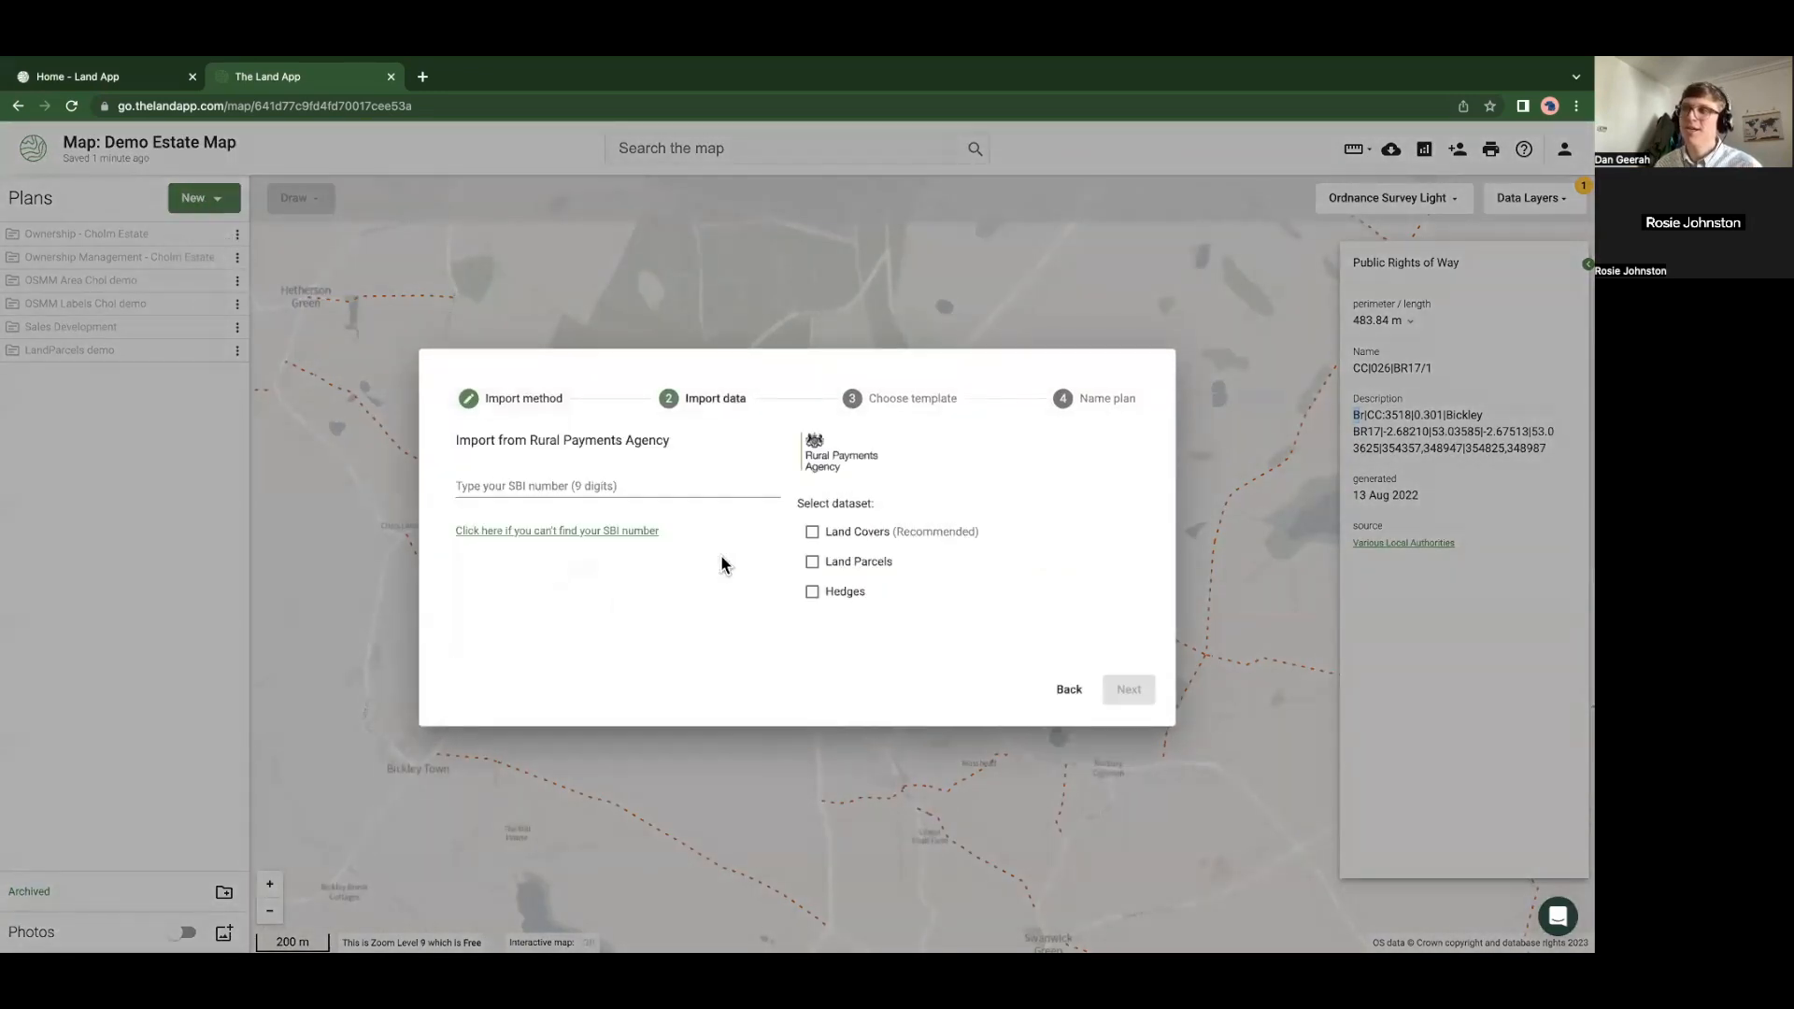
pyautogui.click(598, 487)
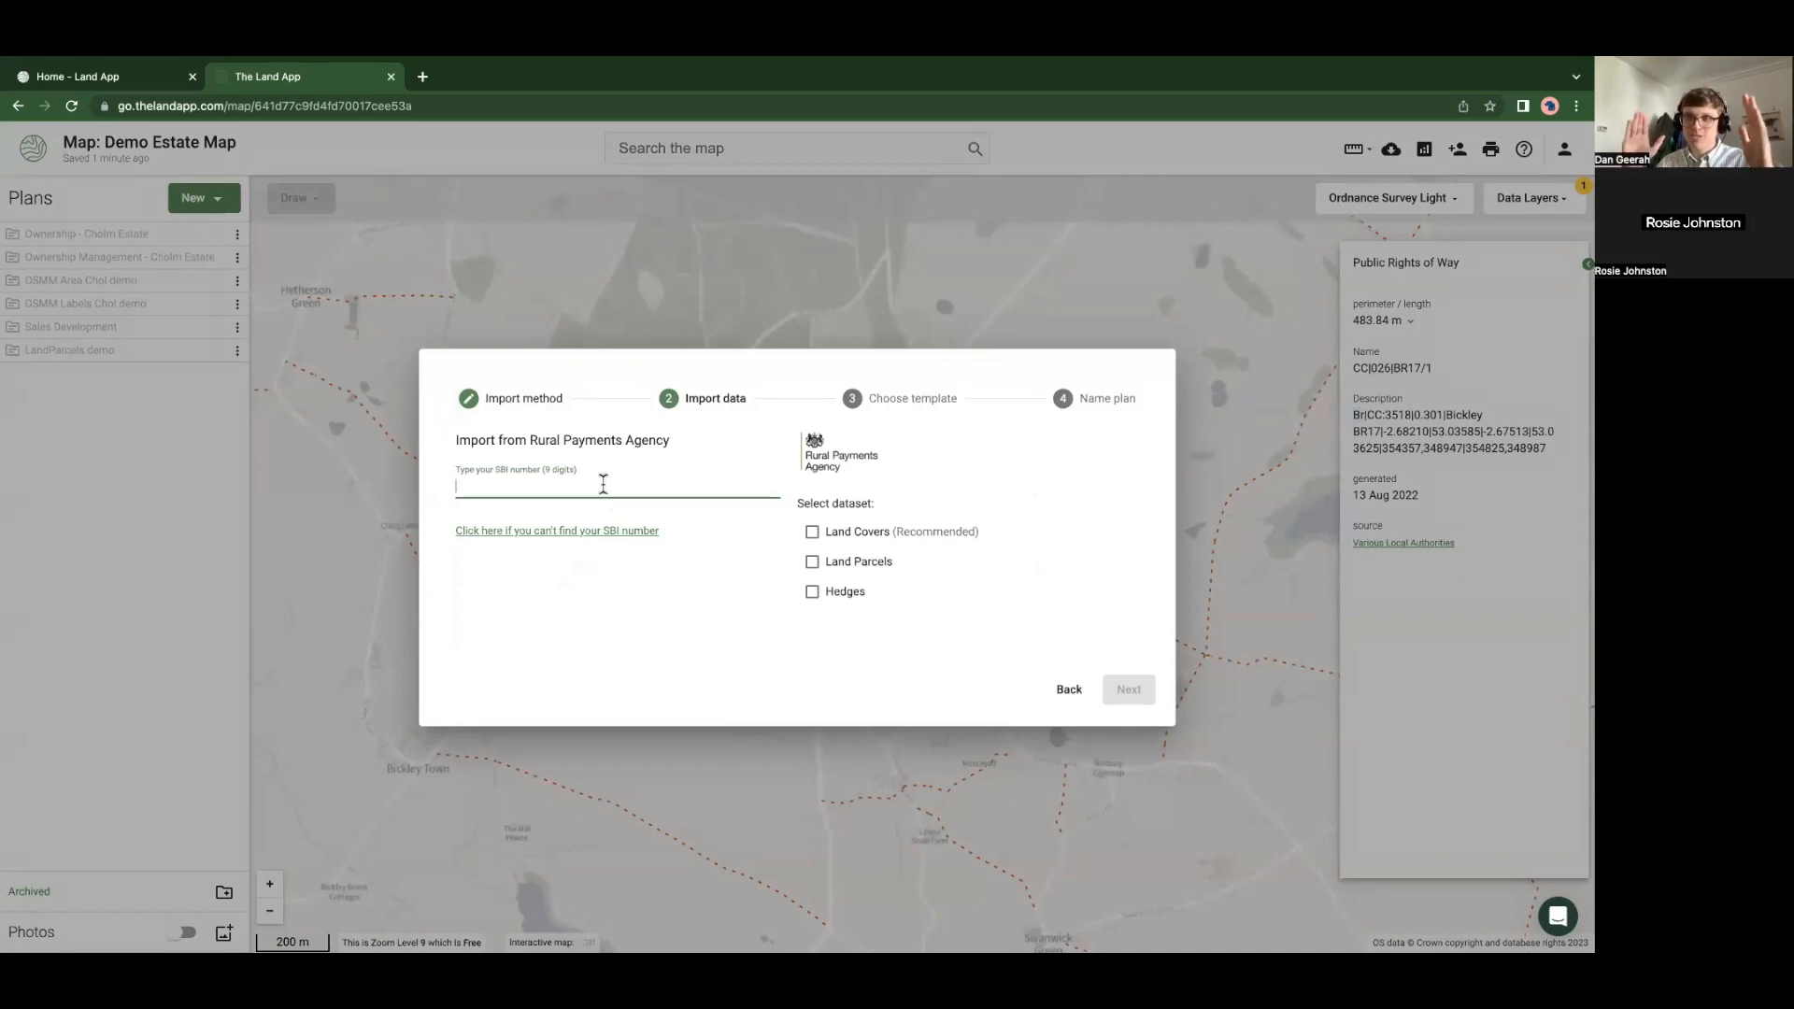
pyautogui.click(309, 458)
# Browse the Buy data options for a new plan, then bring up the account menu
pyautogui.click(207, 208)
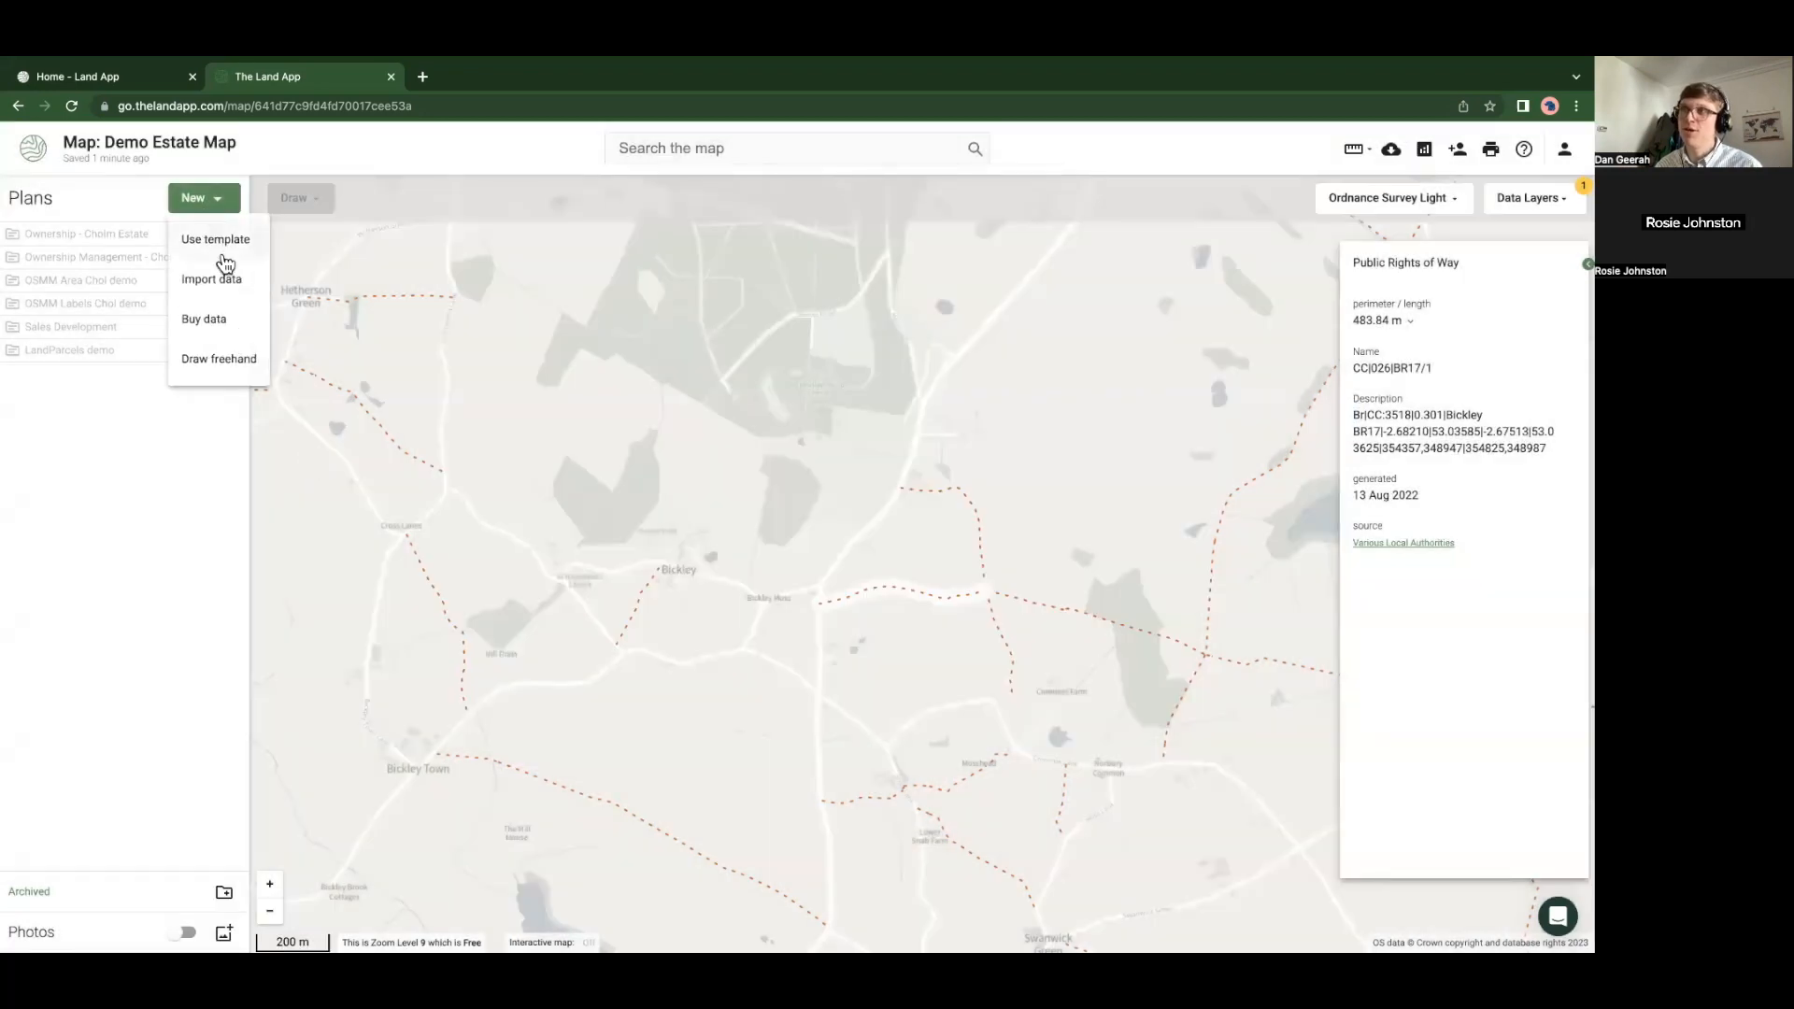
pyautogui.click(213, 319)
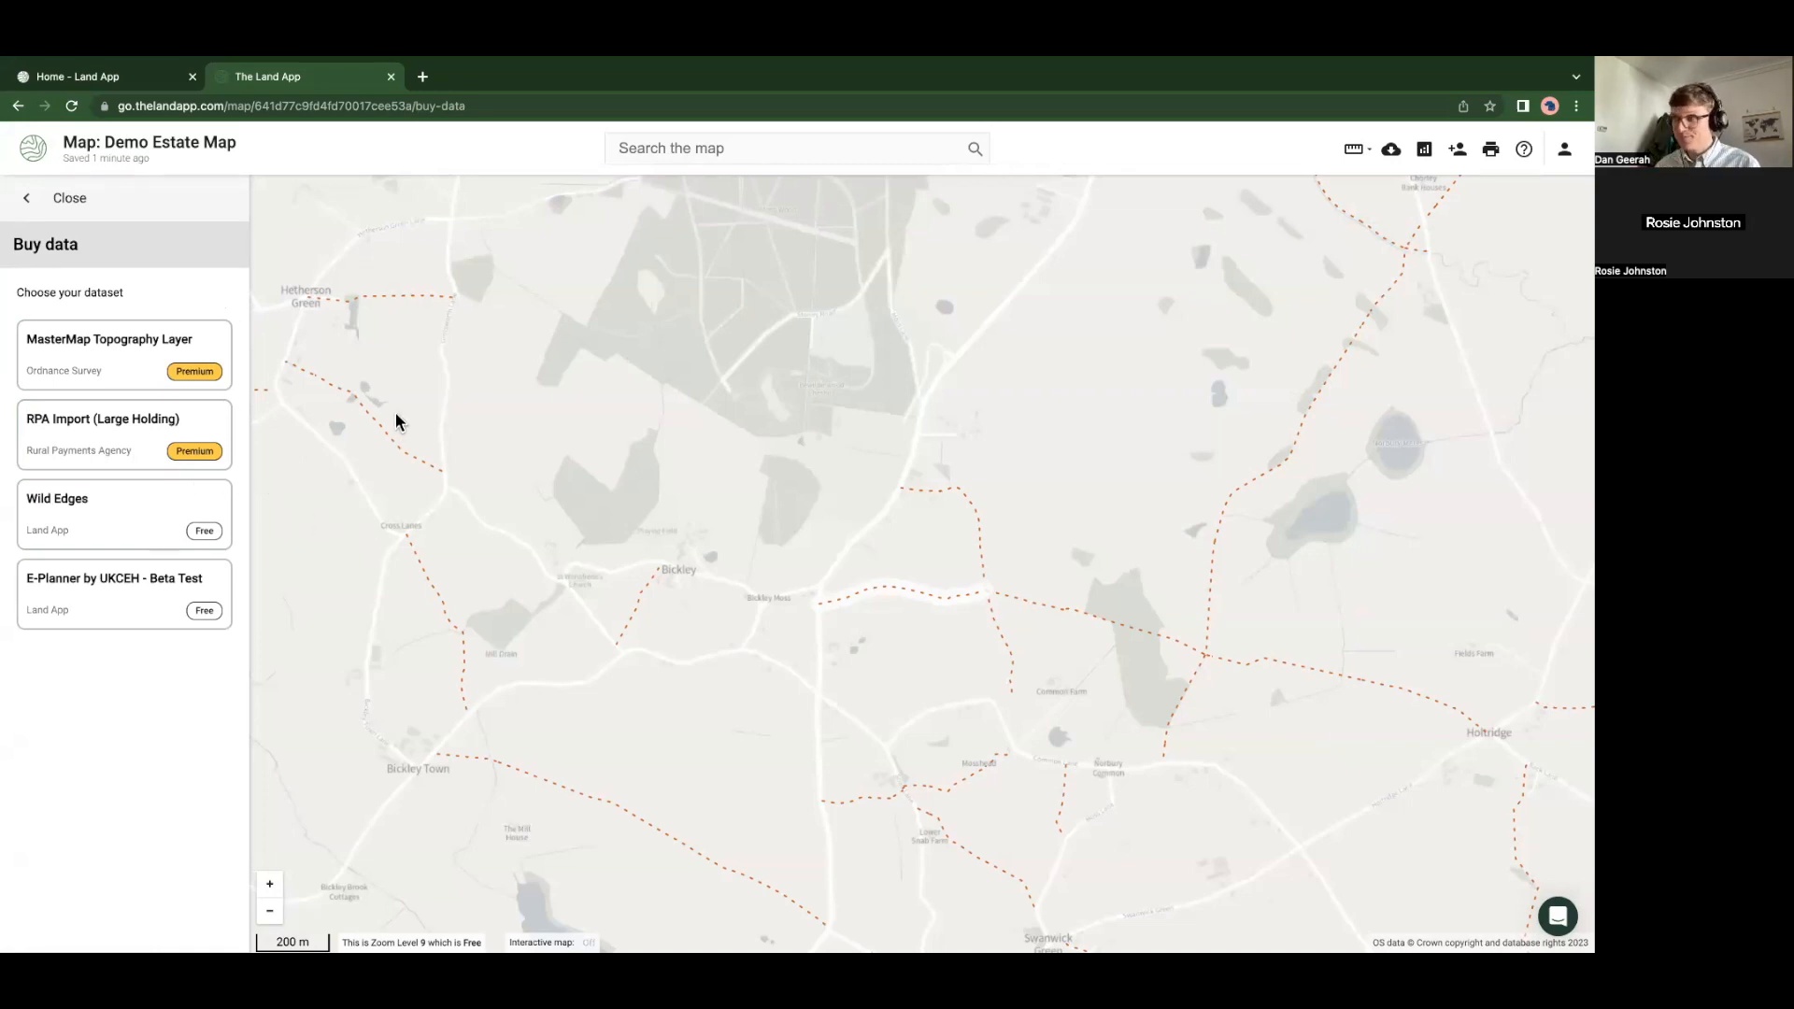
pyautogui.click(65, 197)
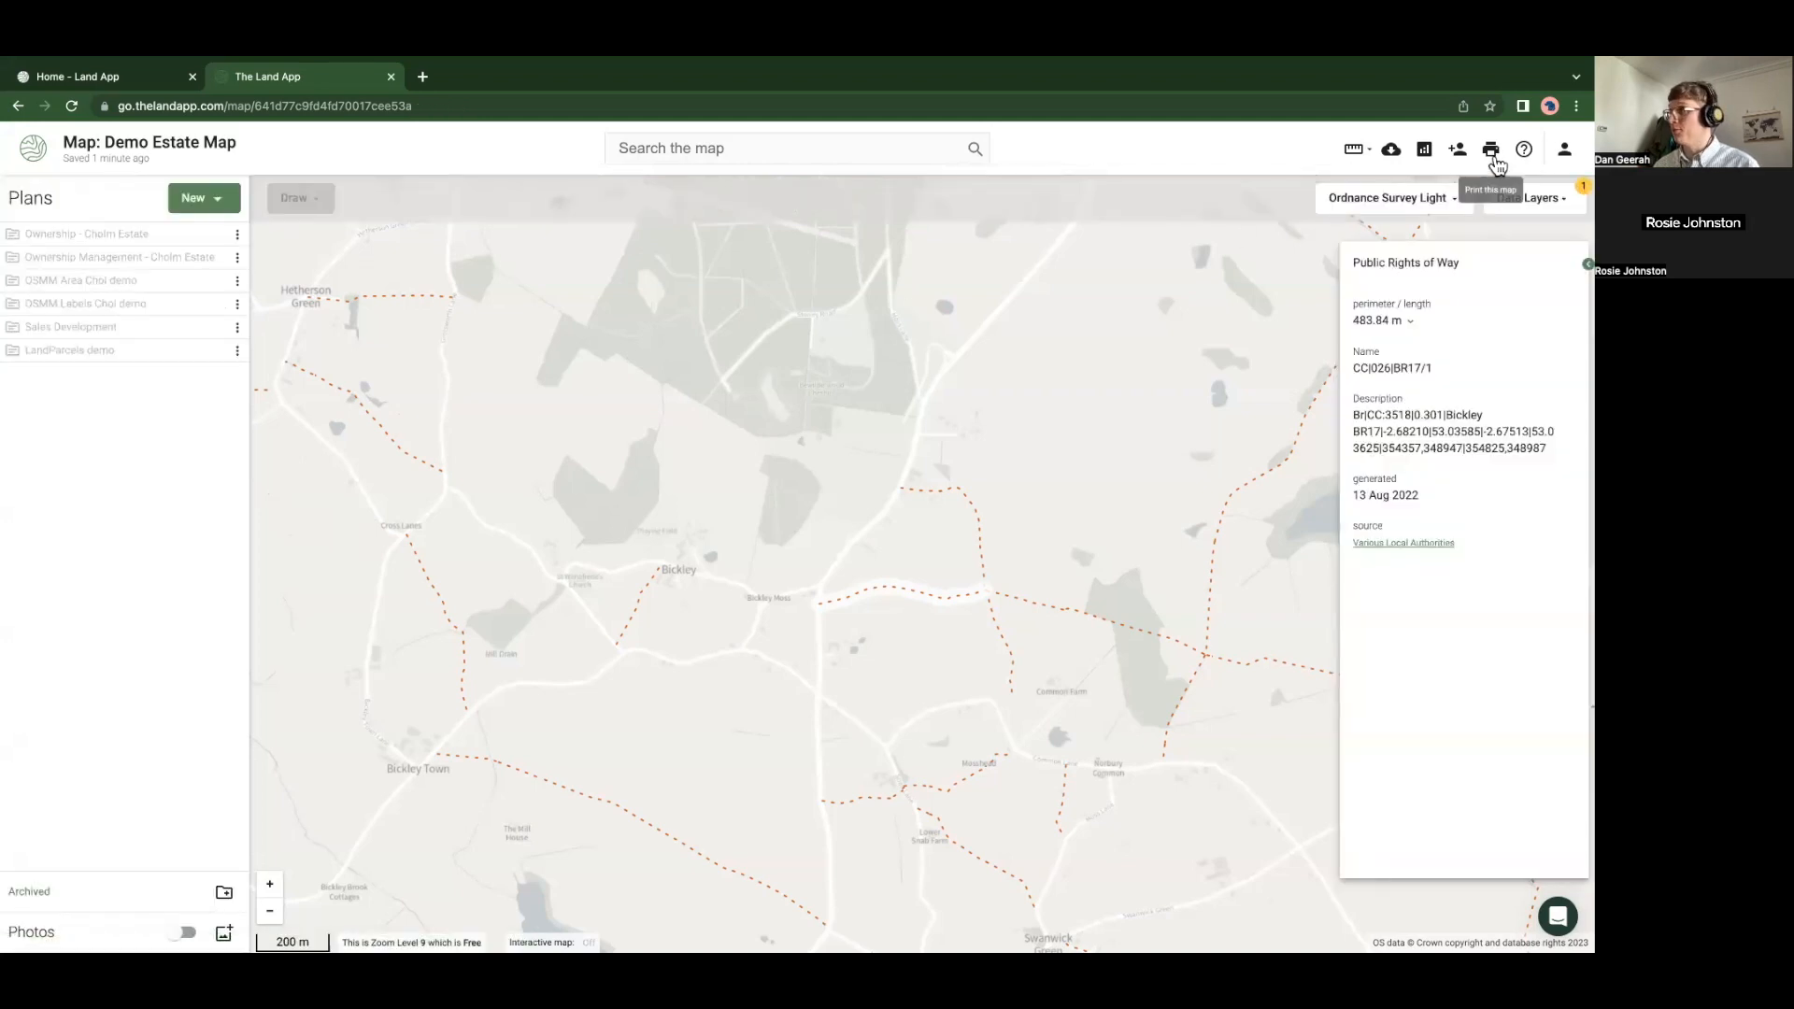
pyautogui.click(1565, 152)
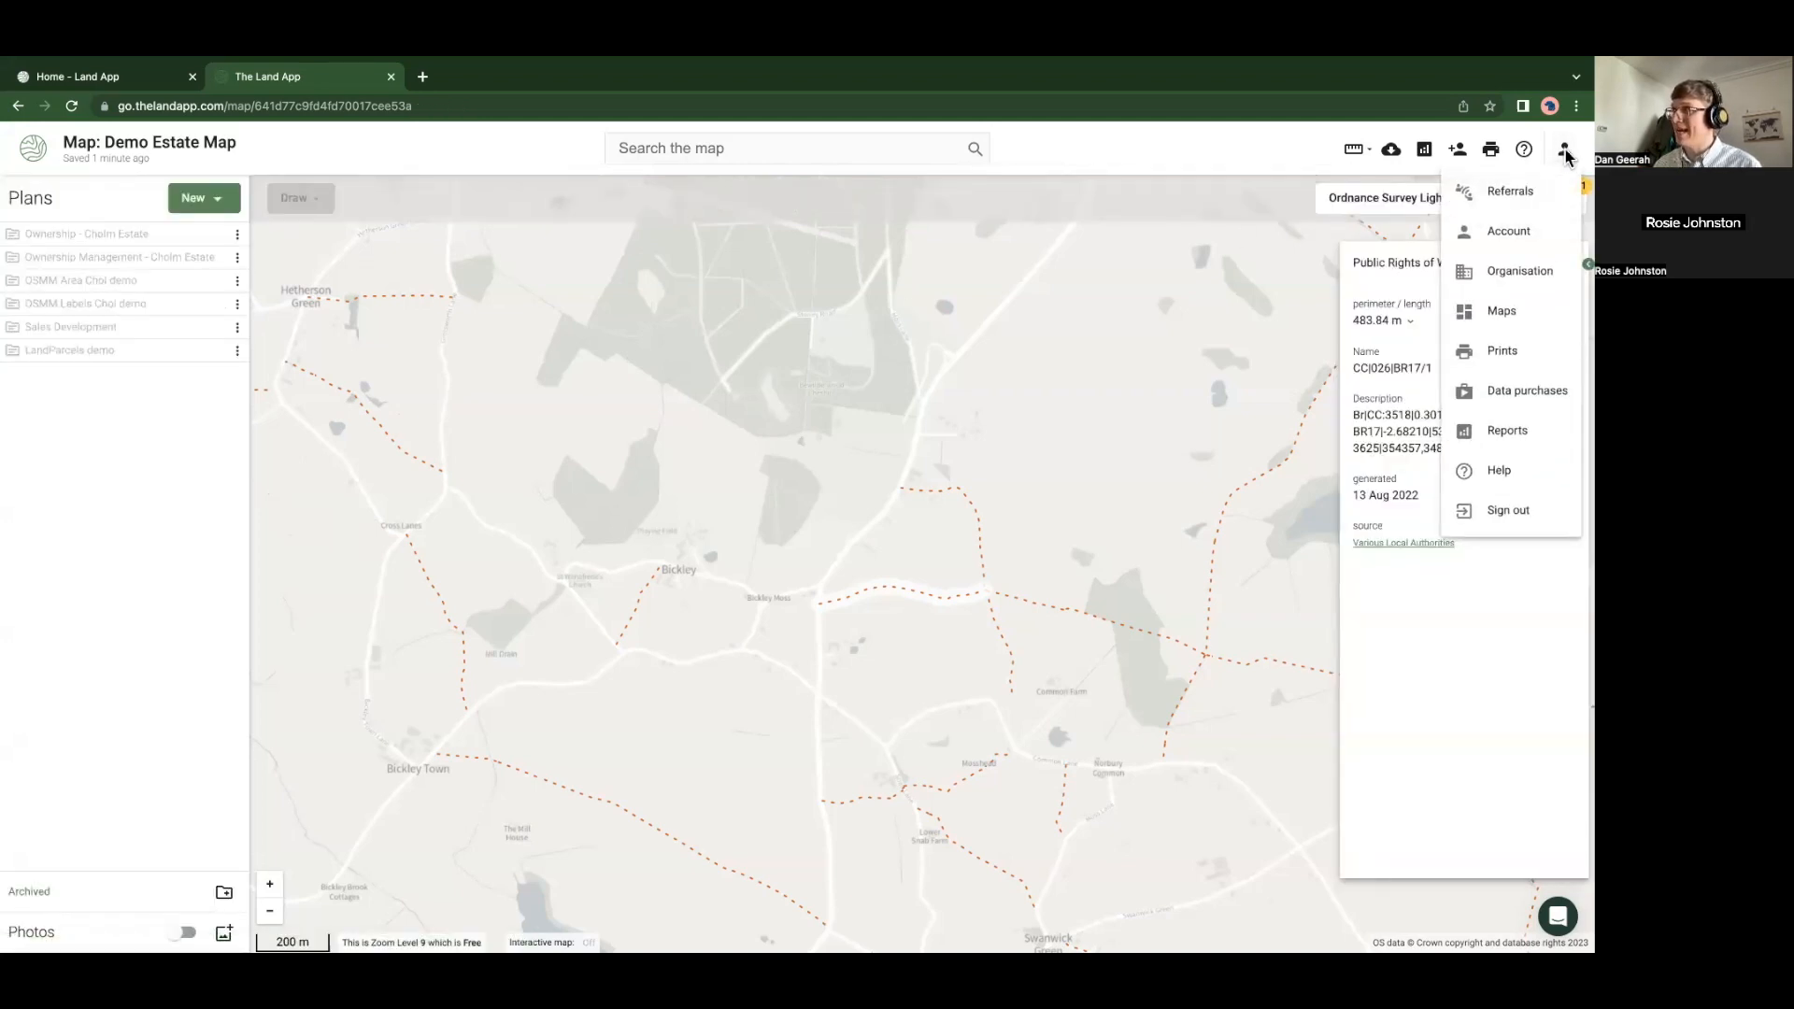
# From Data purchases, download the Chol demo MasterMap licence PDF, review it, and close it
pyautogui.click(1526, 392)
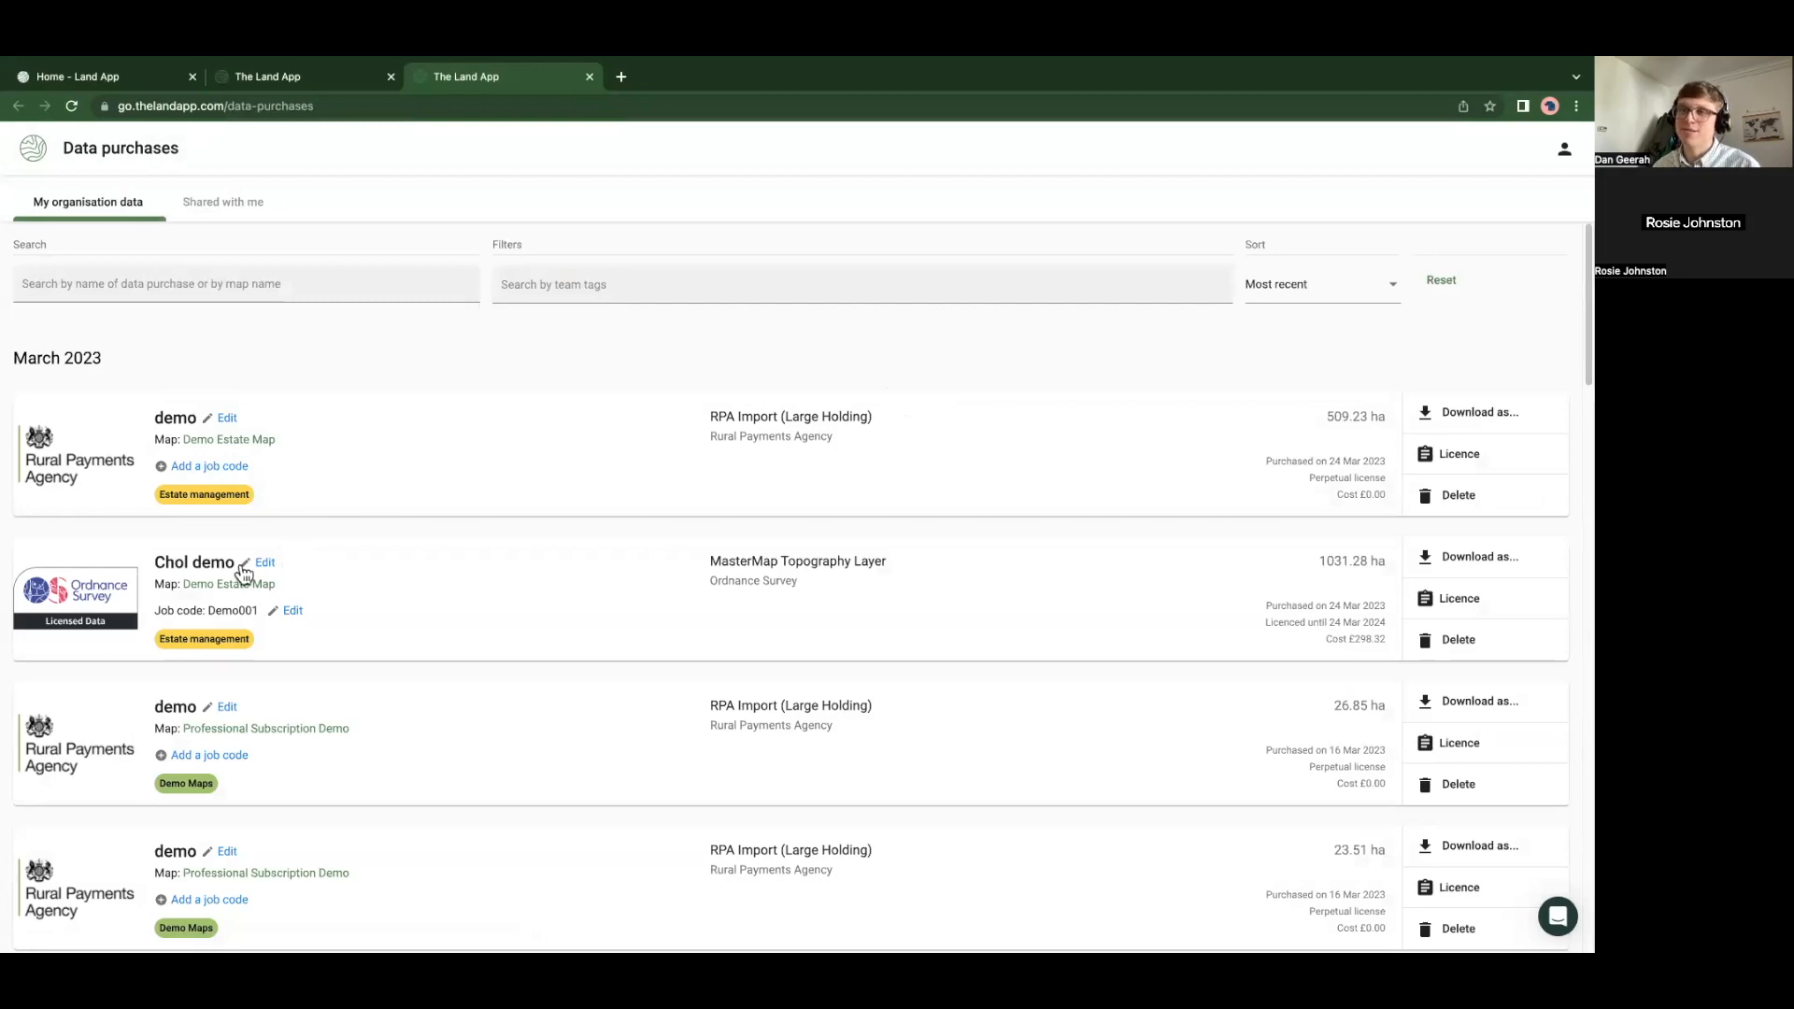
pyautogui.moveTo(155, 561); pyautogui.dragTo(239, 561)
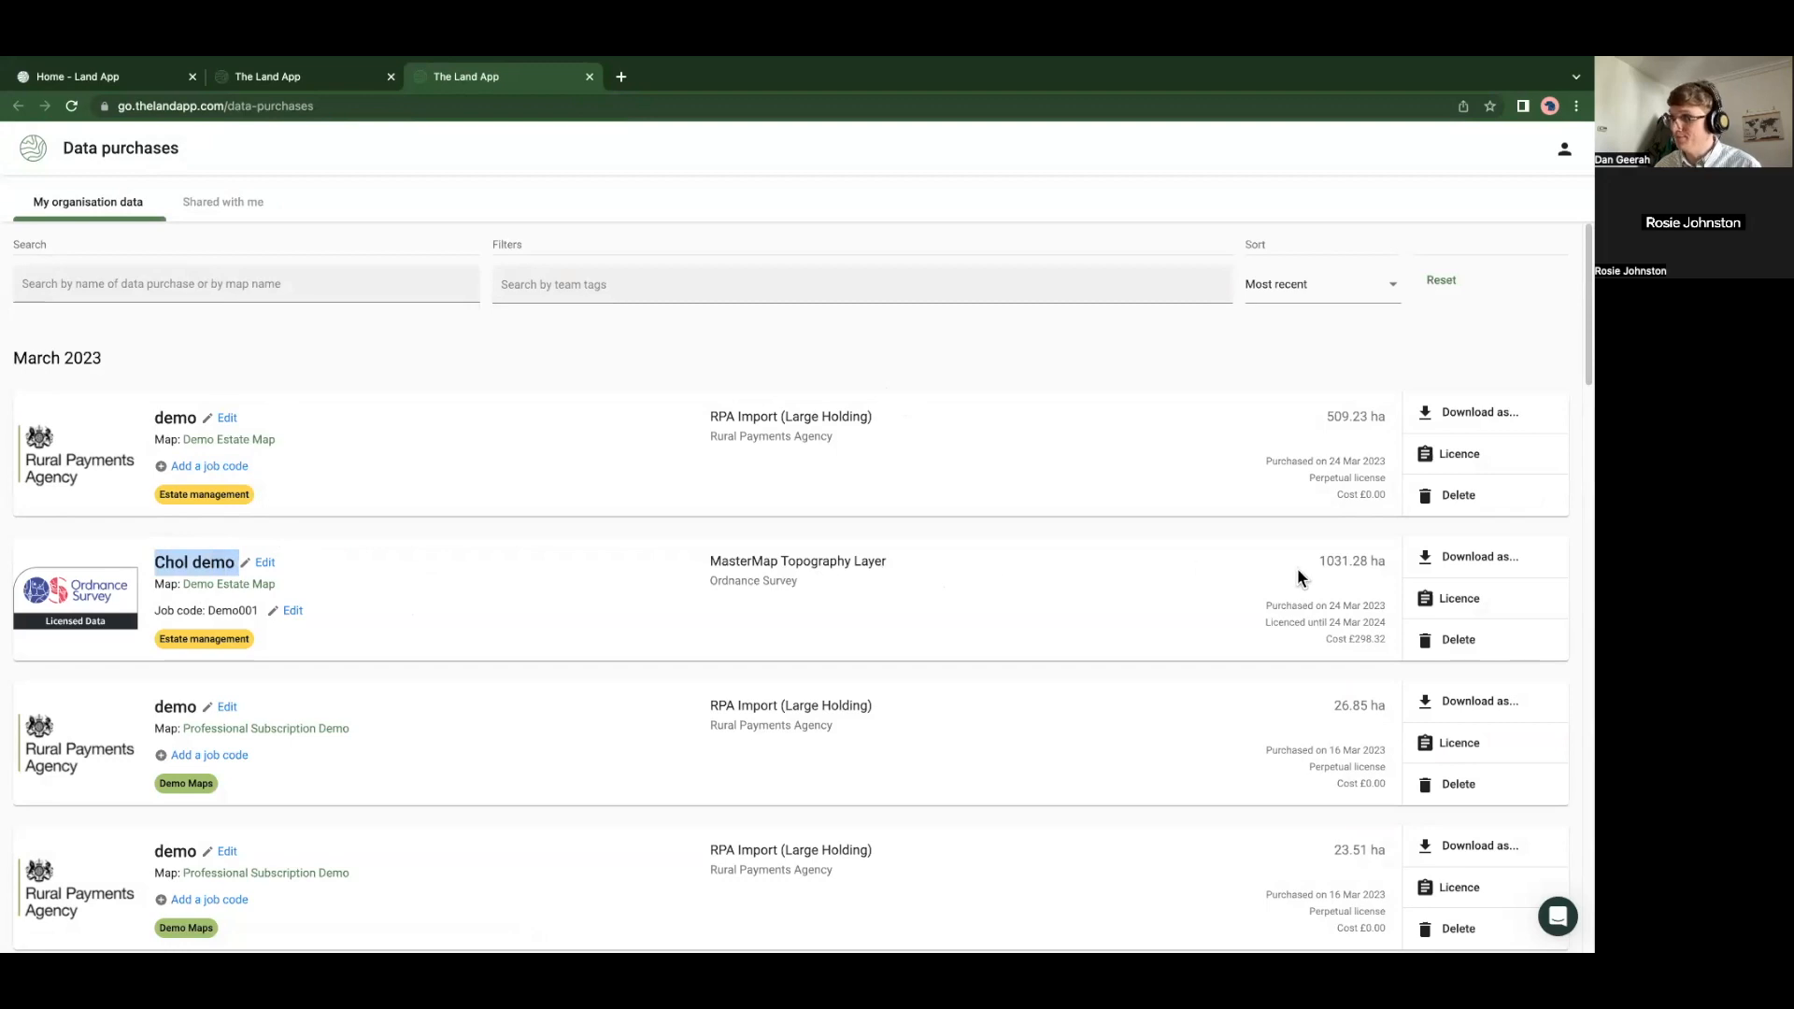
pyautogui.click(1447, 606)
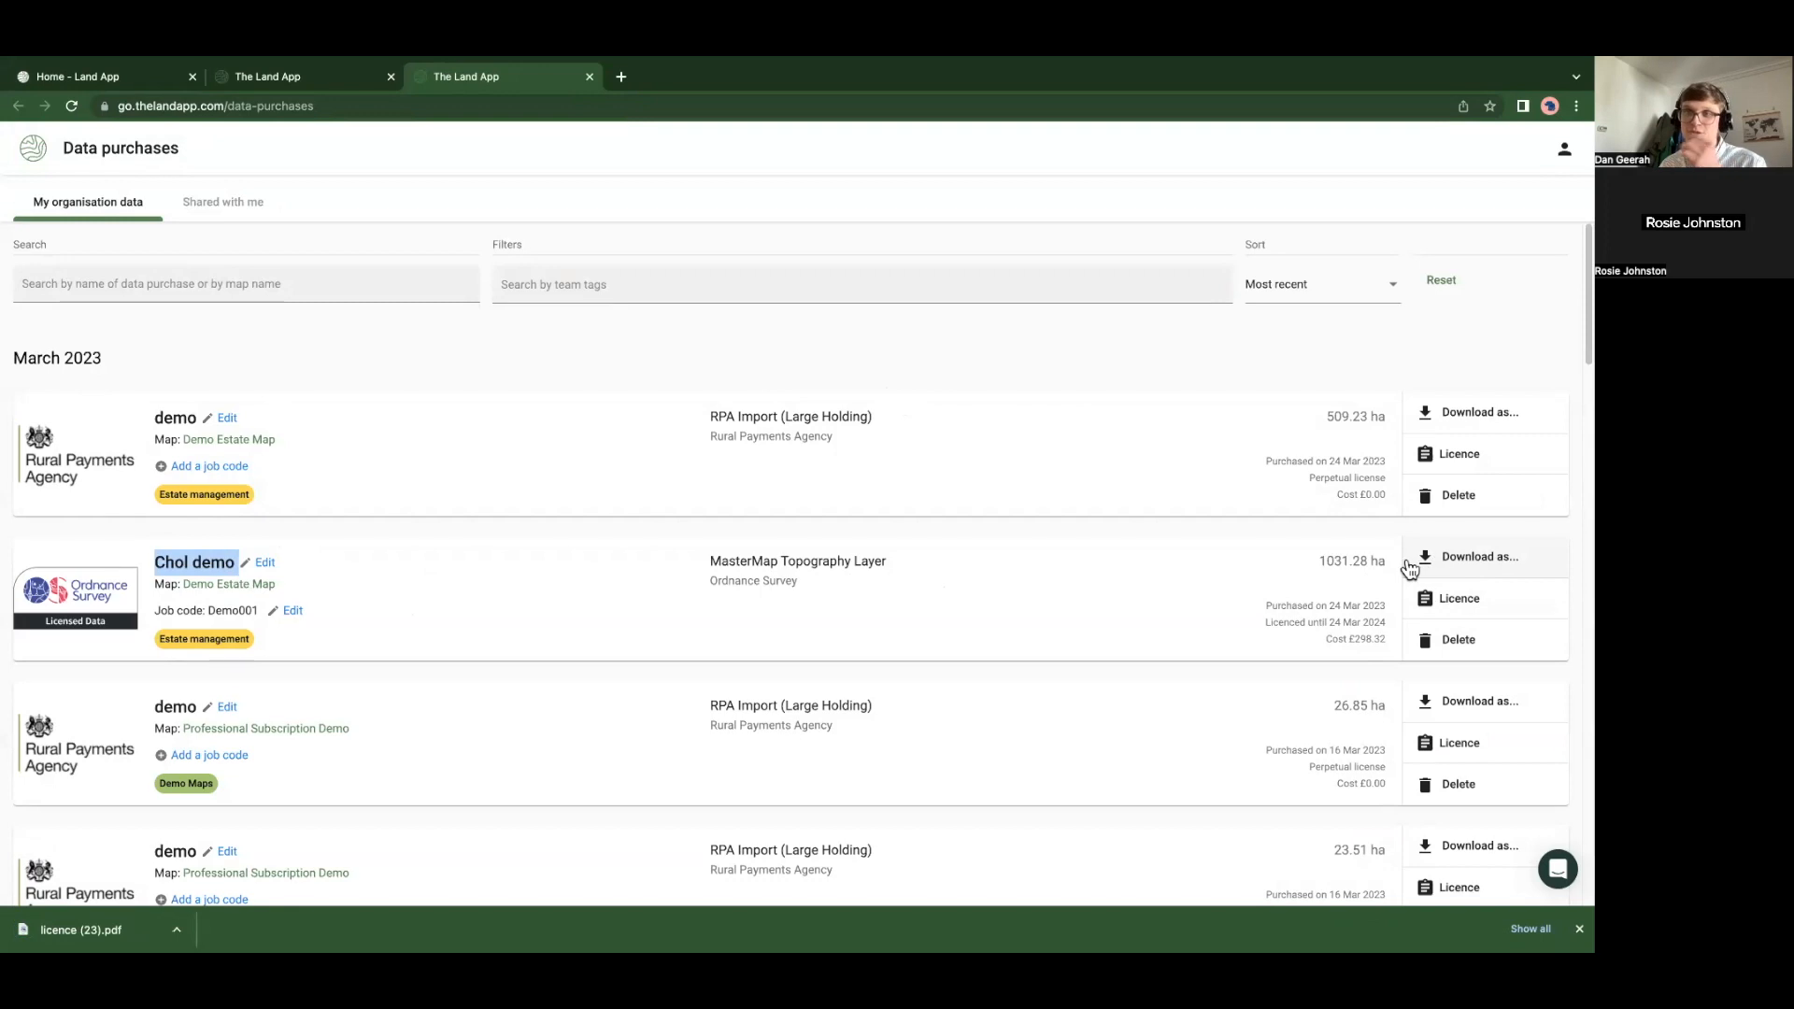
pyautogui.click(127, 921)
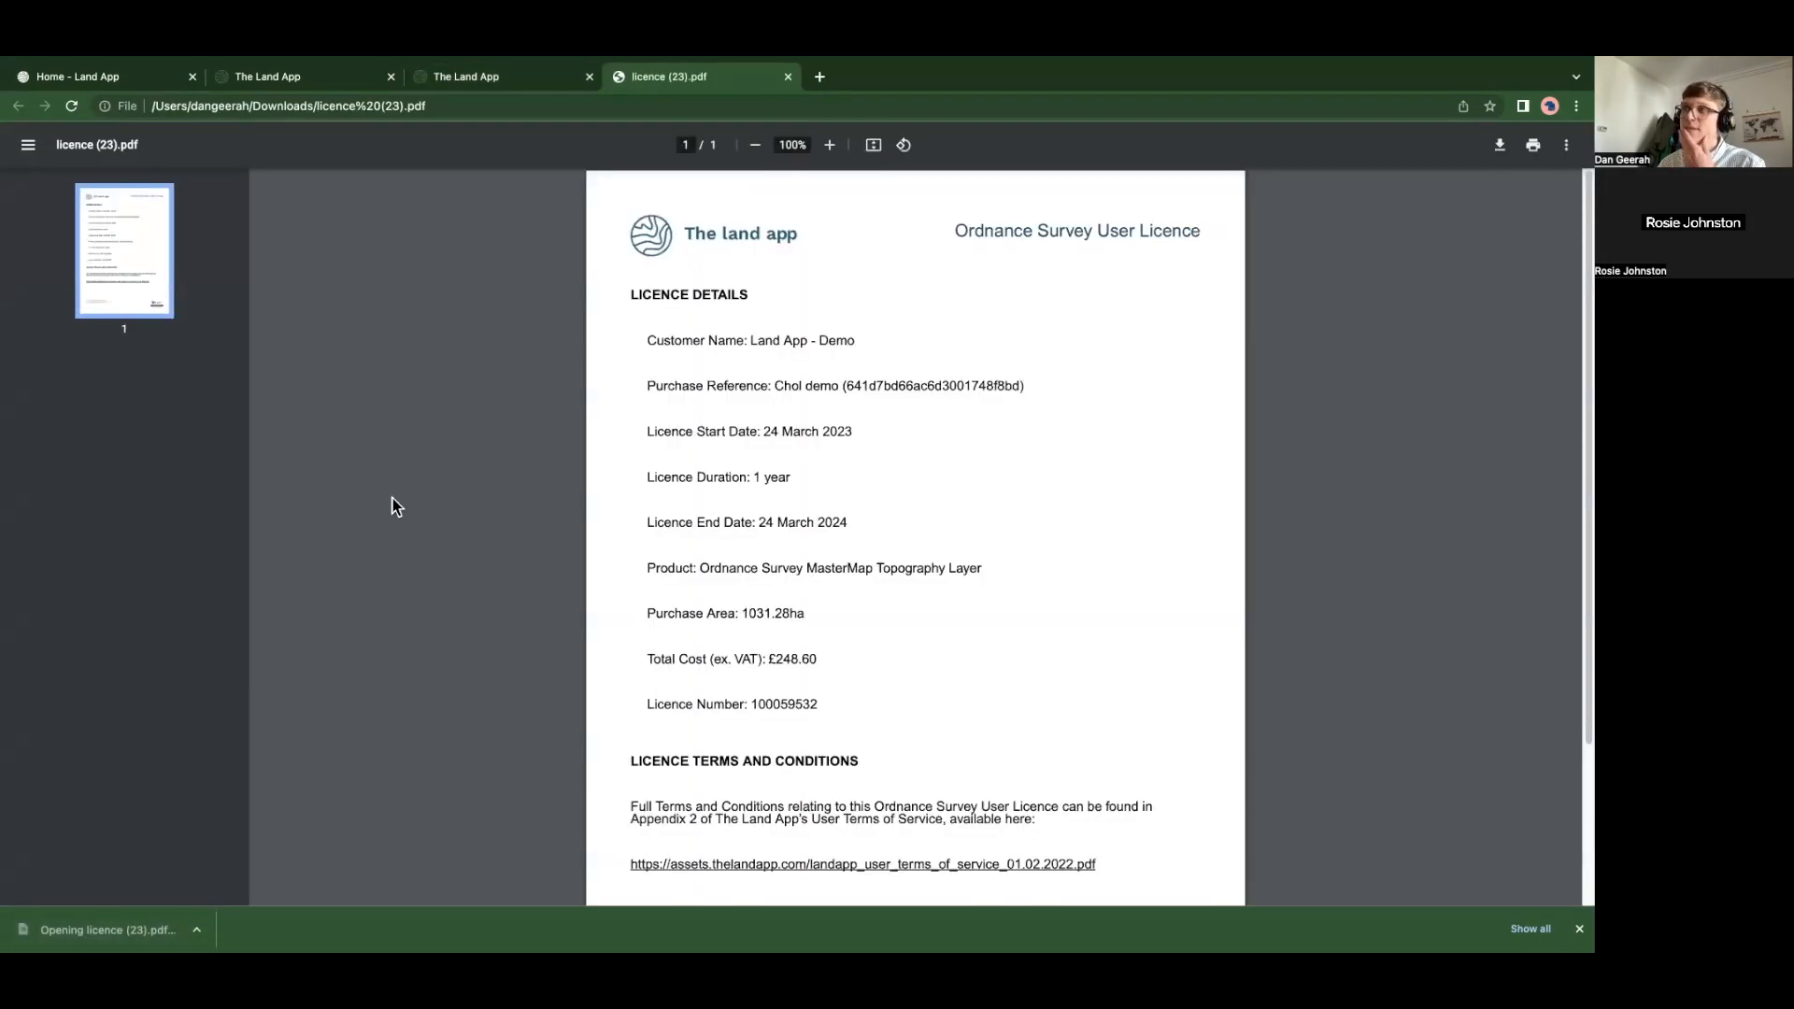
pyautogui.scroll(-3, 455, 566)
pyautogui.scroll(3, 455, 567)
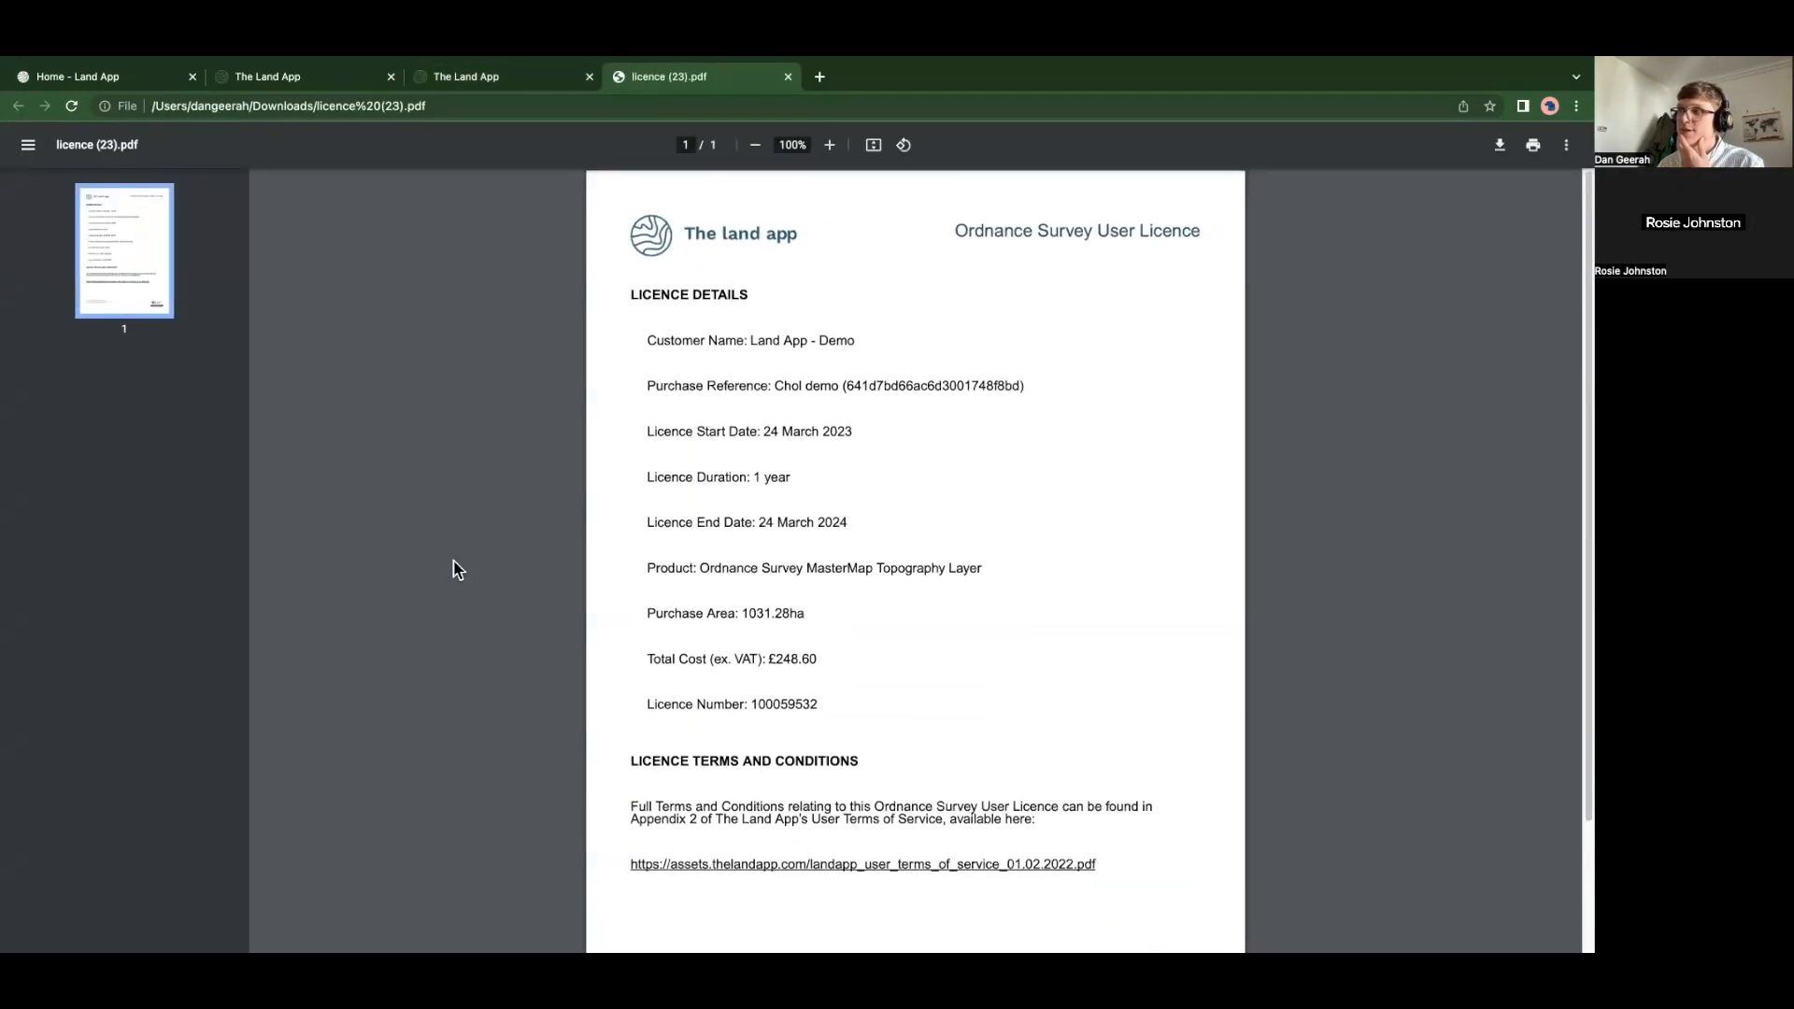
pyautogui.click(788, 77)
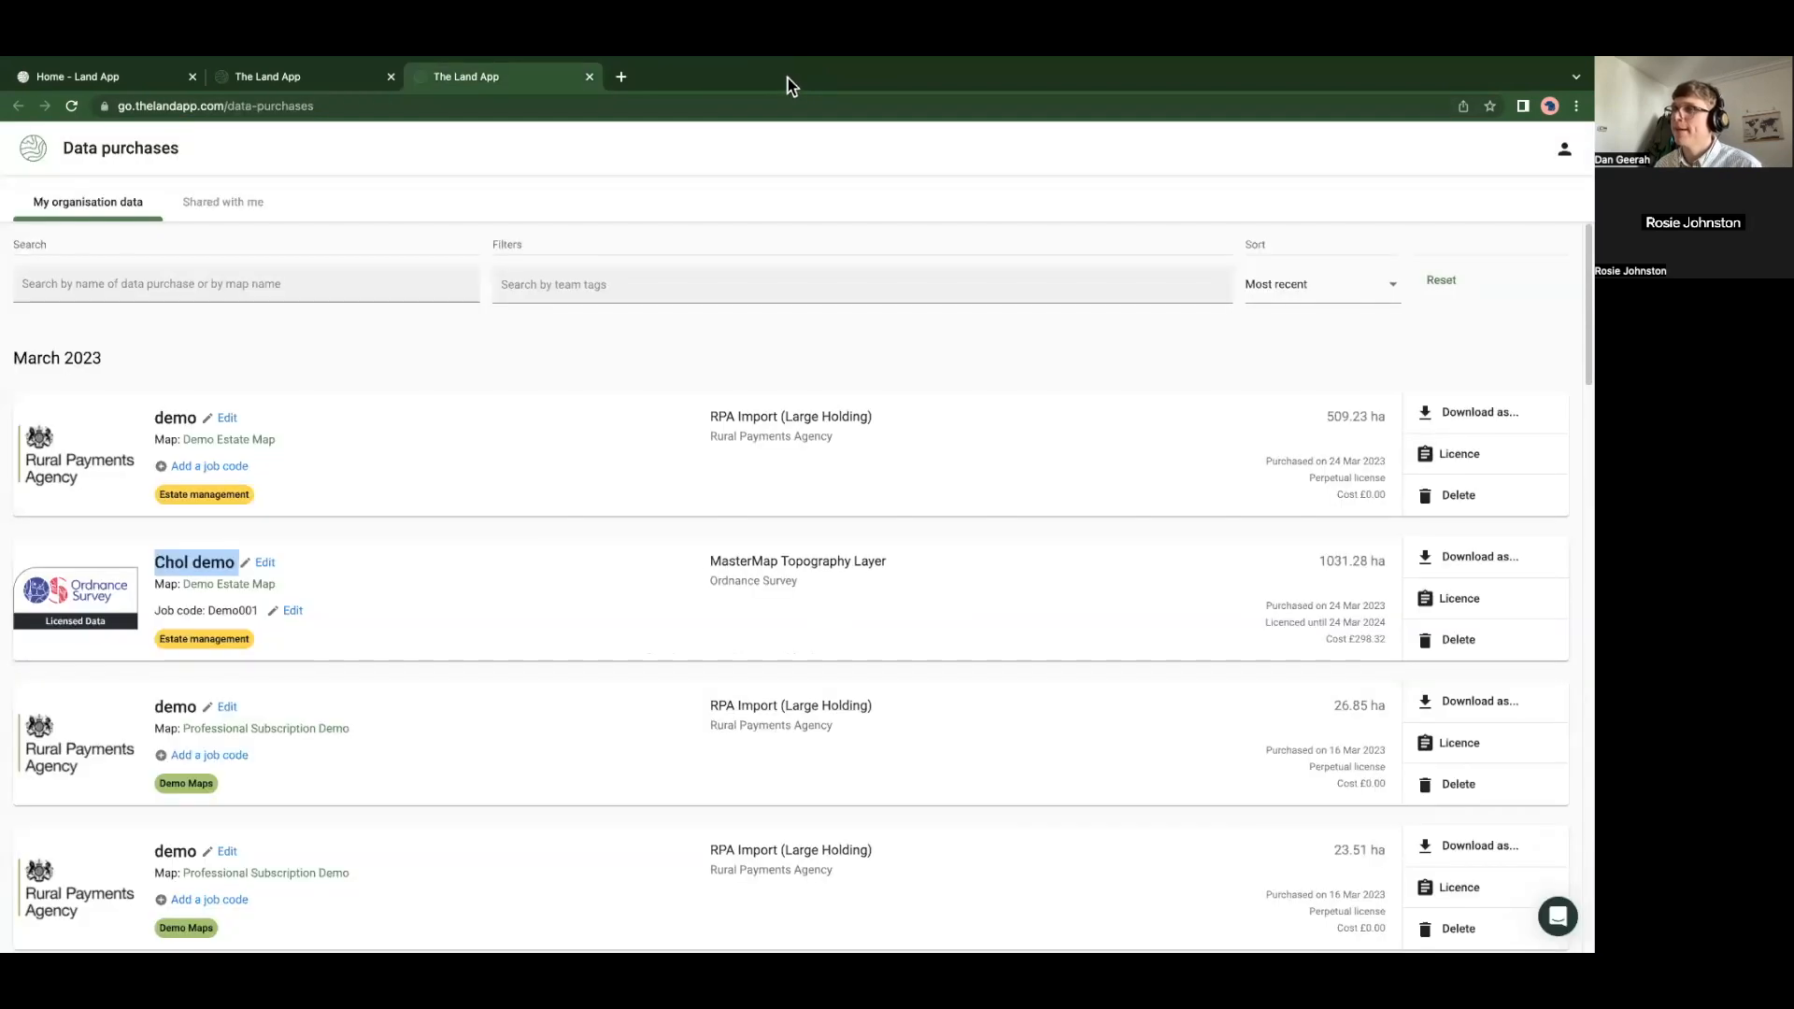
# Switch back to the Demo Estate Map tab and nudge the map view
pyautogui.click(309, 84)
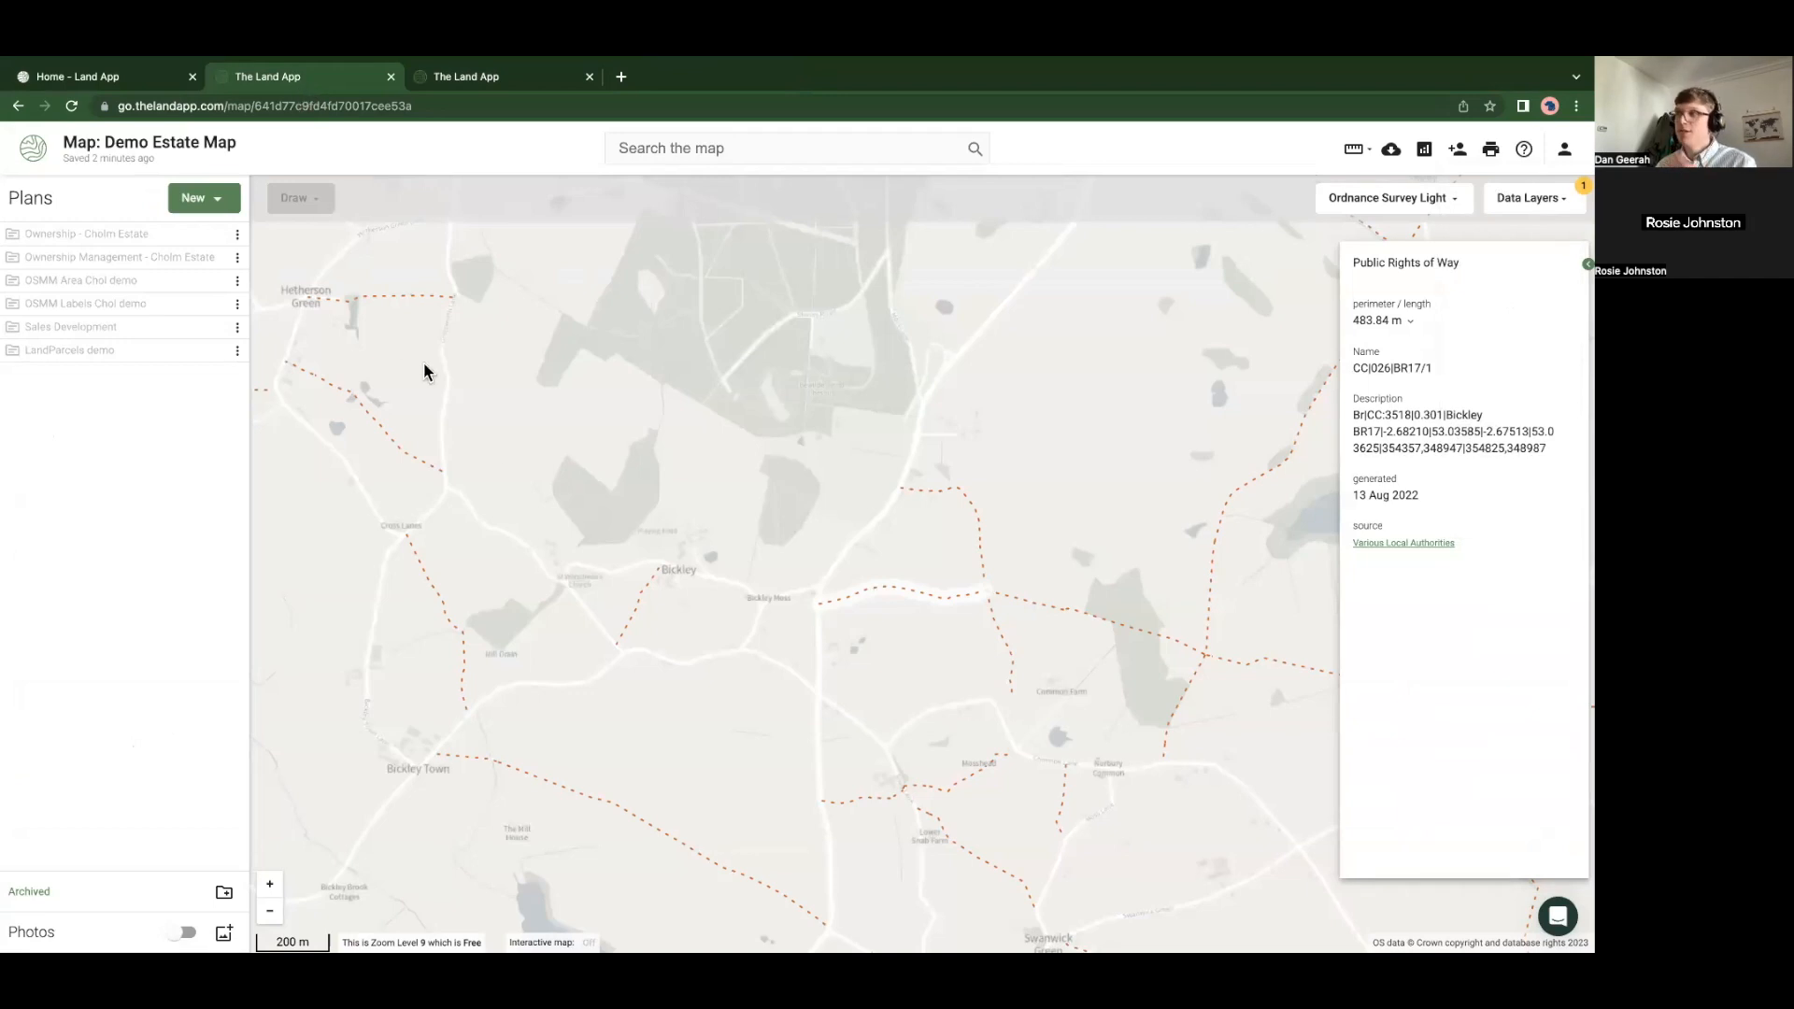
pyautogui.moveTo(580, 520); pyautogui.dragTo(588, 580)
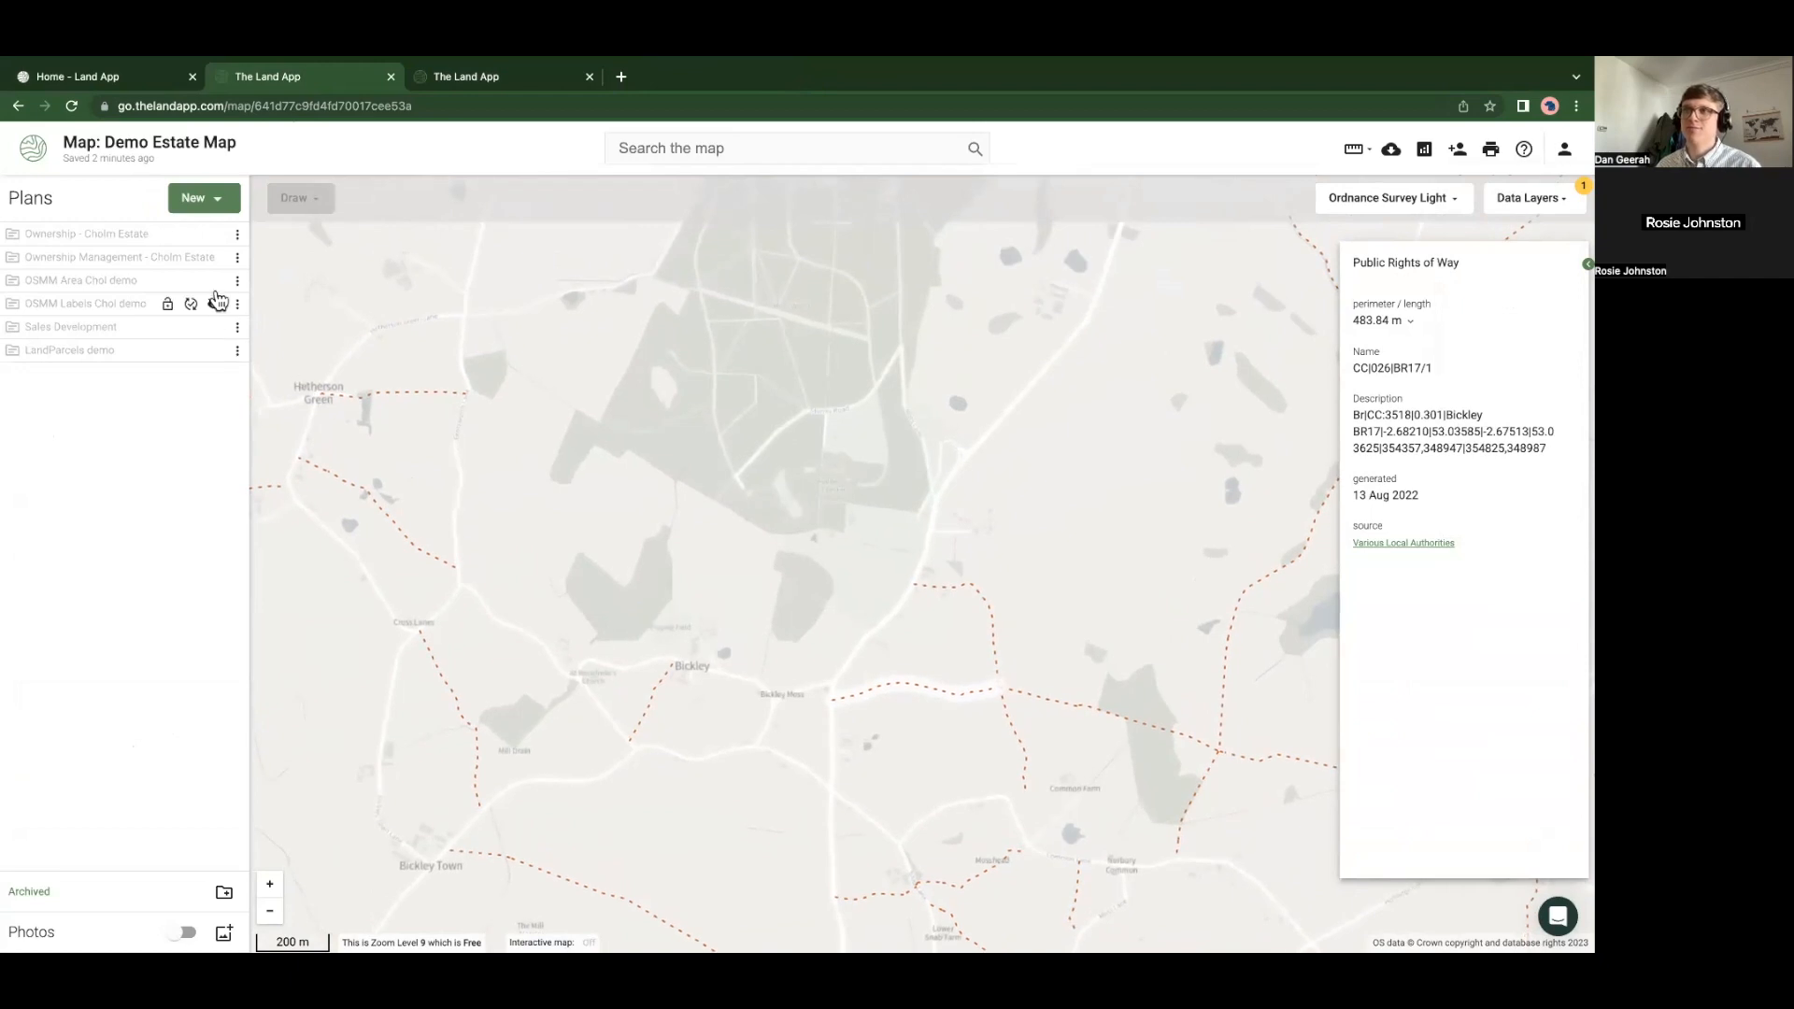
# Show OSMM Area Chol demo, zoom out over the estate, and turn on Ownership - Cholm Estate
pyautogui.click(213, 283)
pyautogui.scroll(-2, 379, 458)
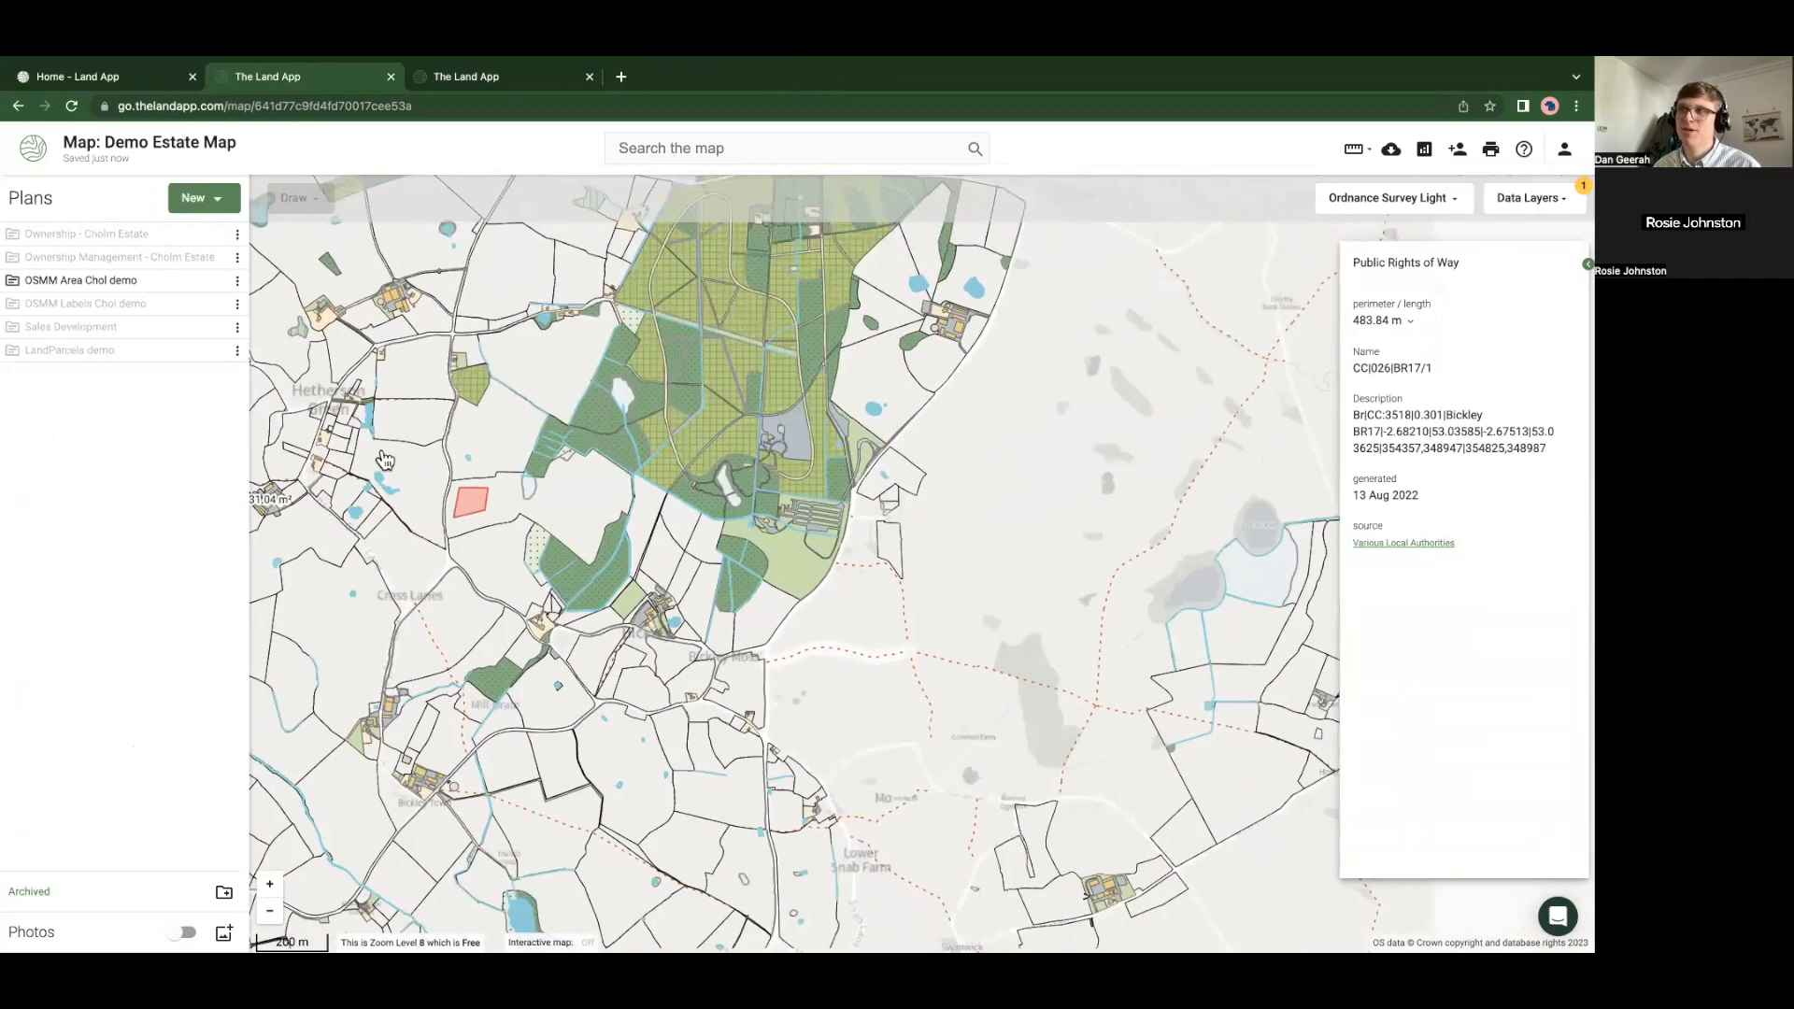
pyautogui.moveTo(383, 522); pyautogui.dragTo(583, 550)
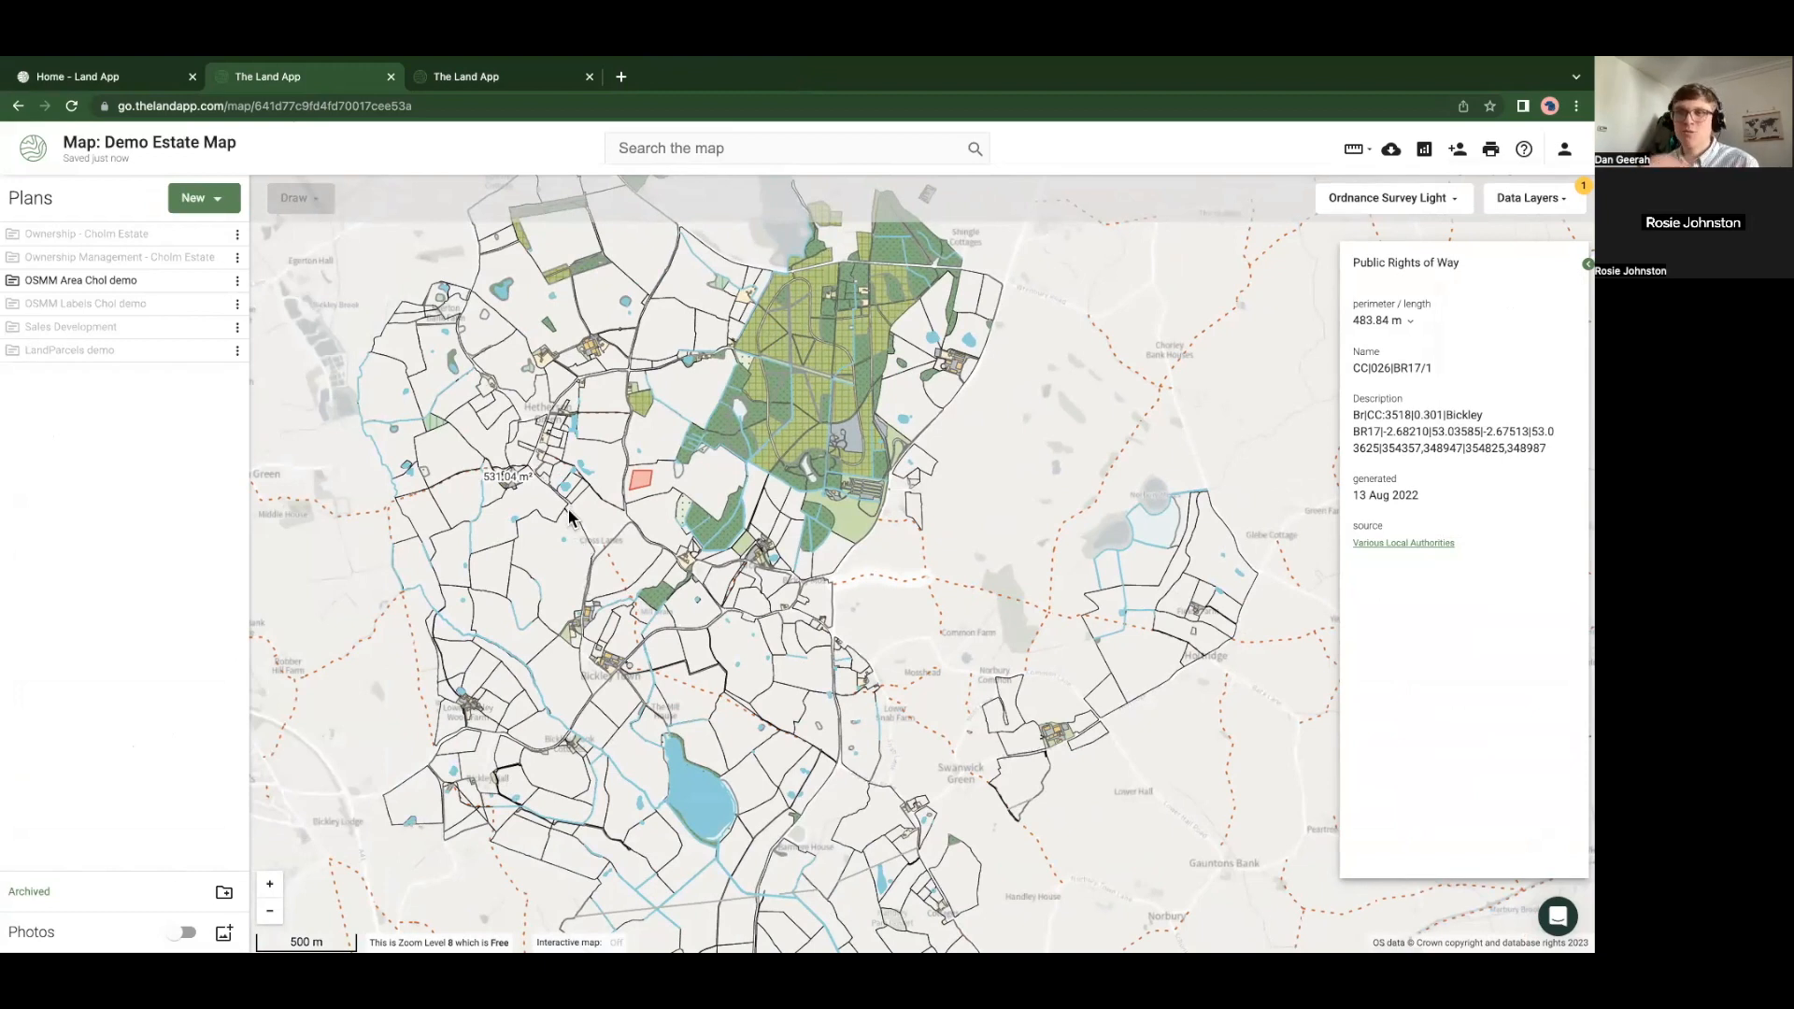
pyautogui.moveTo(523, 522); pyautogui.dragTo(598, 598)
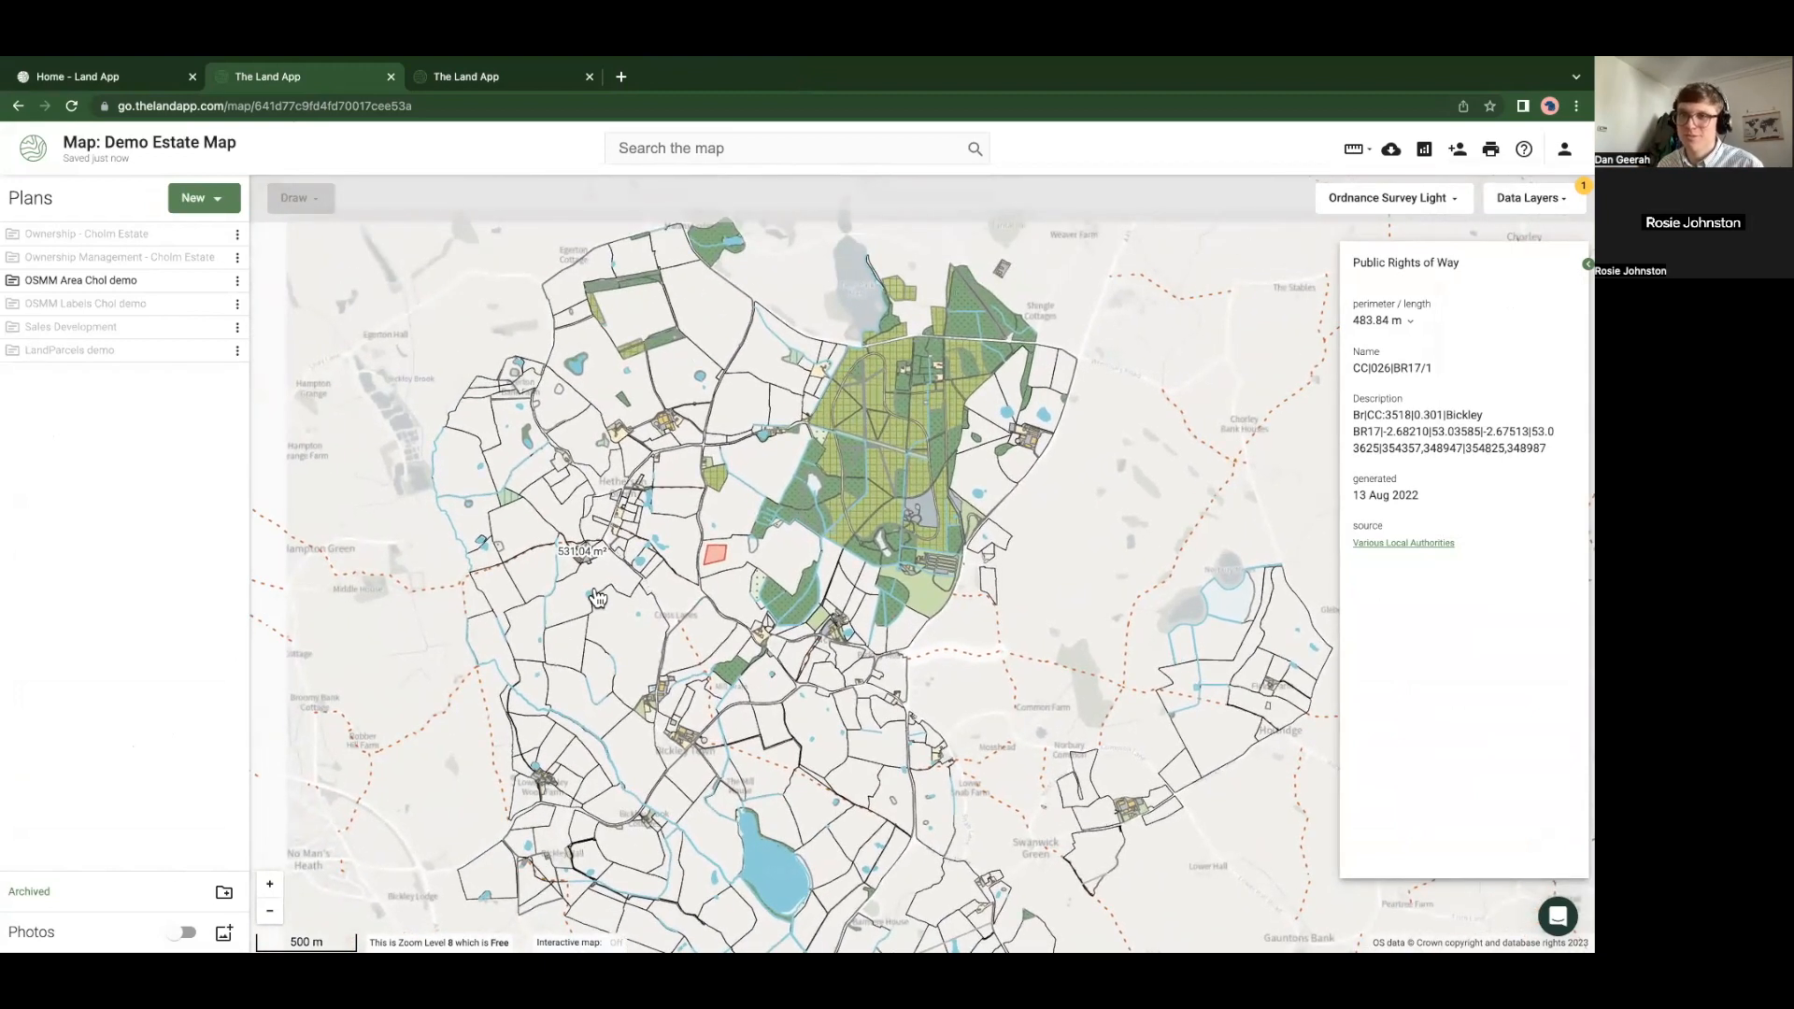
pyautogui.moveTo(368, 363); pyautogui.dragTo(417, 452)
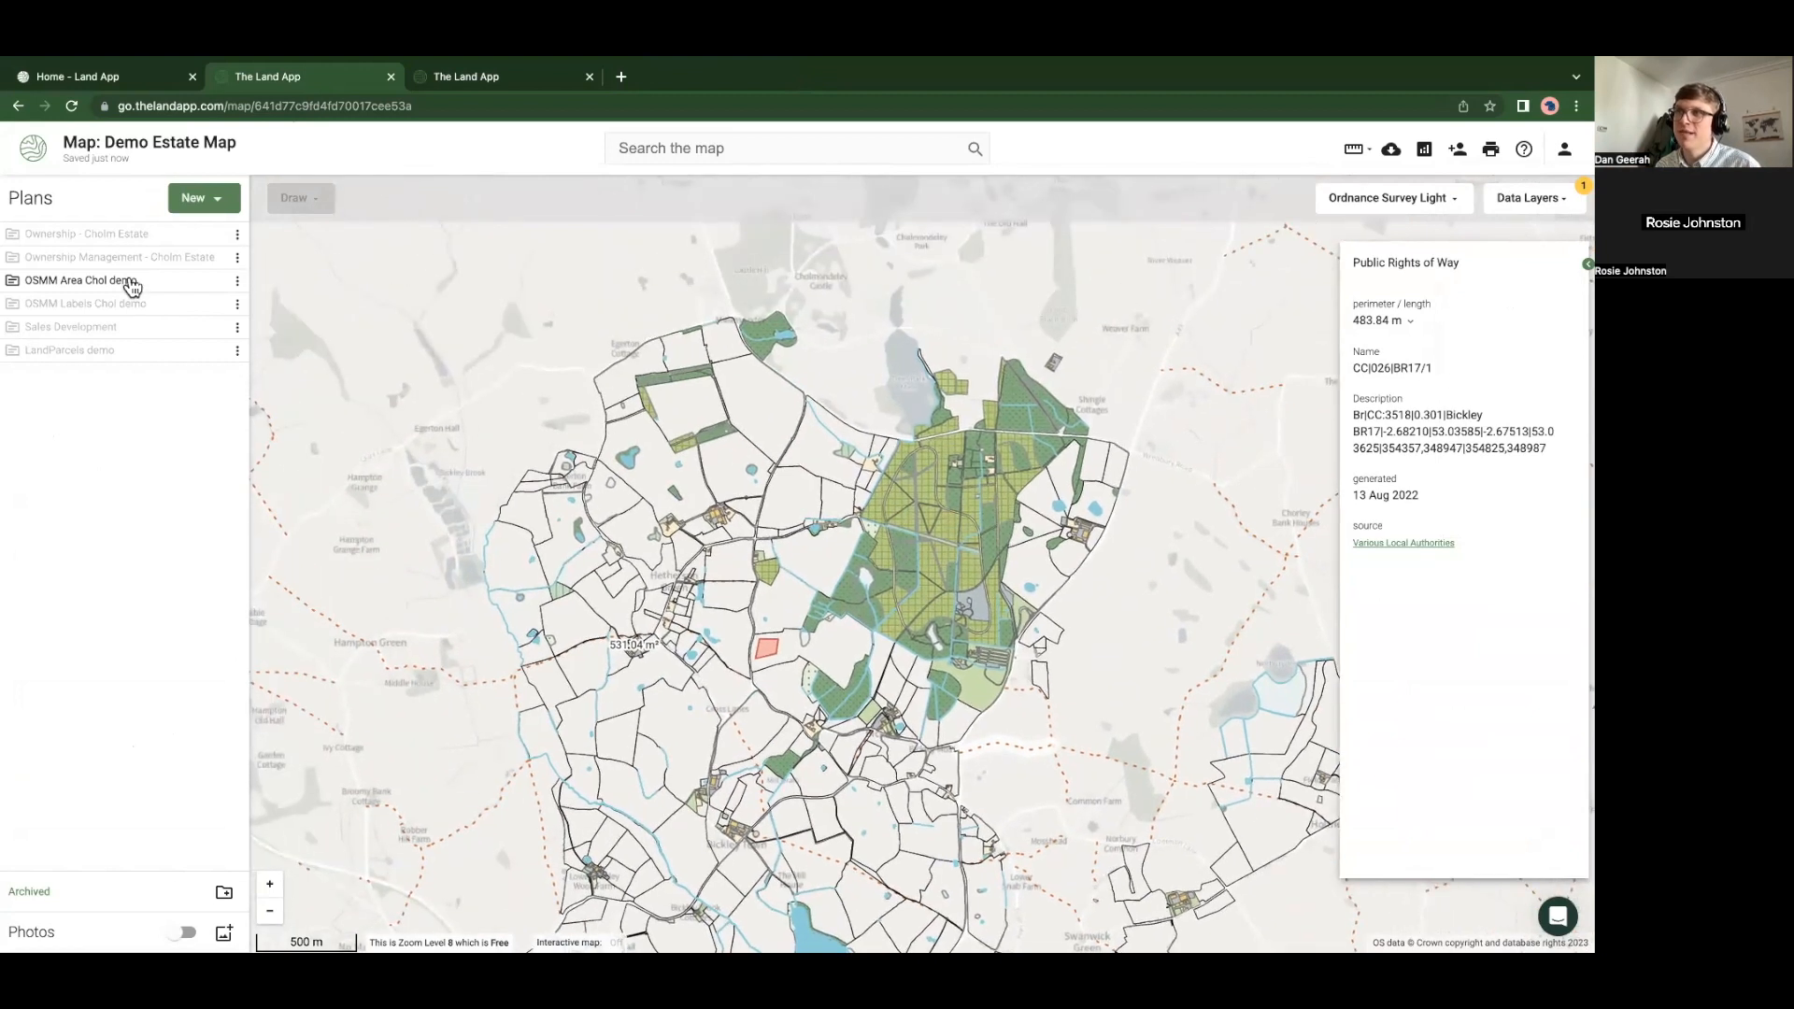
pyautogui.click(214, 235)
# Hide OSMM Area Chol demo and explore the blue Cholm Estate parcels near Cholmondeley Castle
pyautogui.click(214, 281)
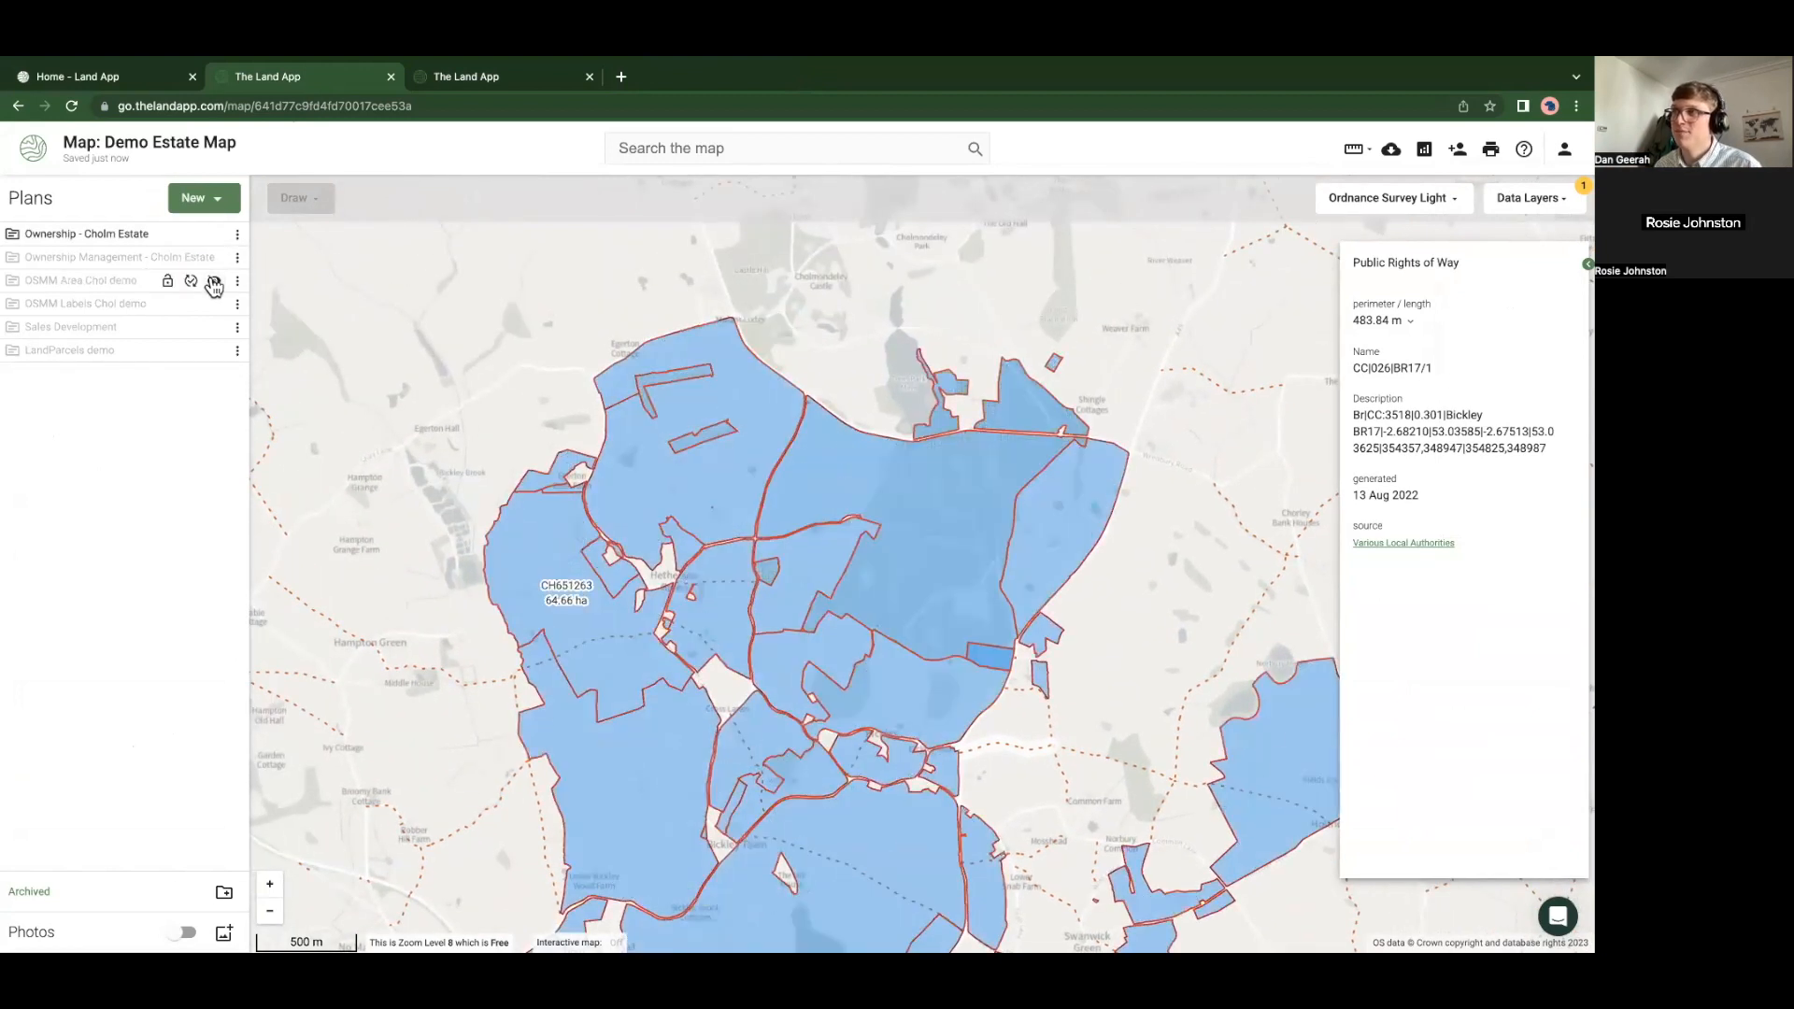
pyautogui.moveTo(900, 422); pyautogui.dragTo(682, 493)
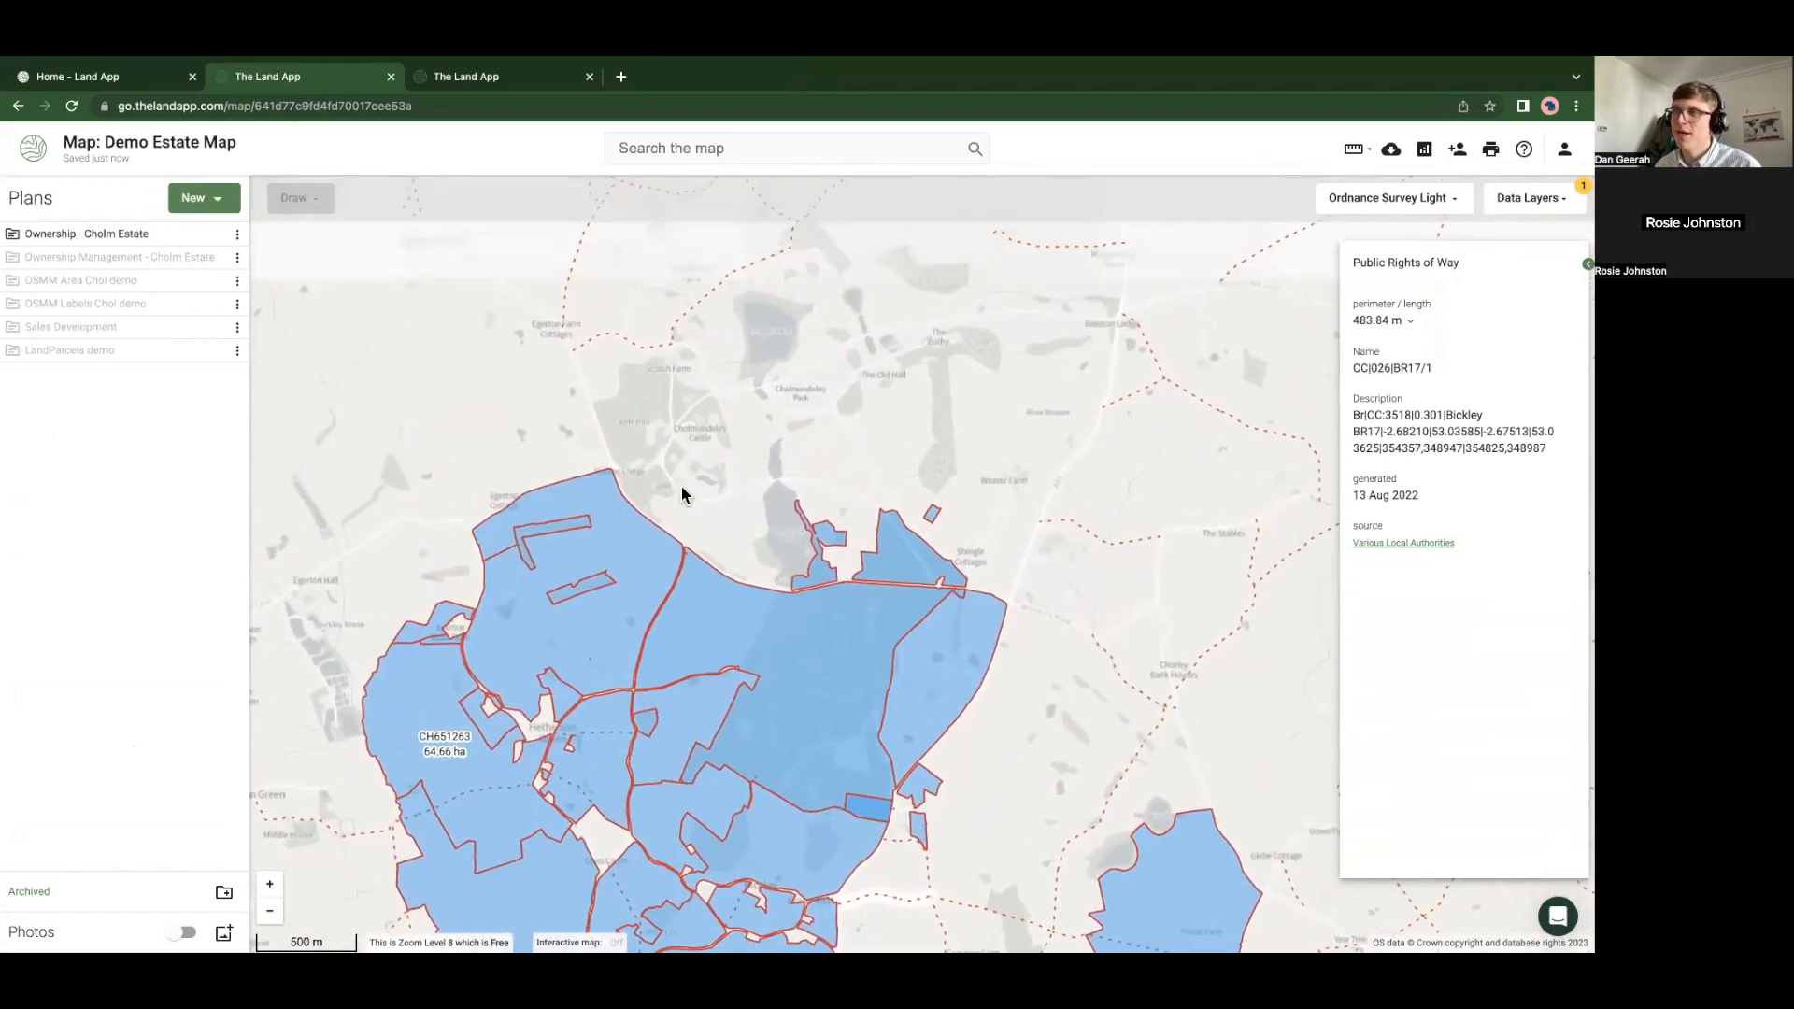
pyautogui.scroll(3, 696, 514)
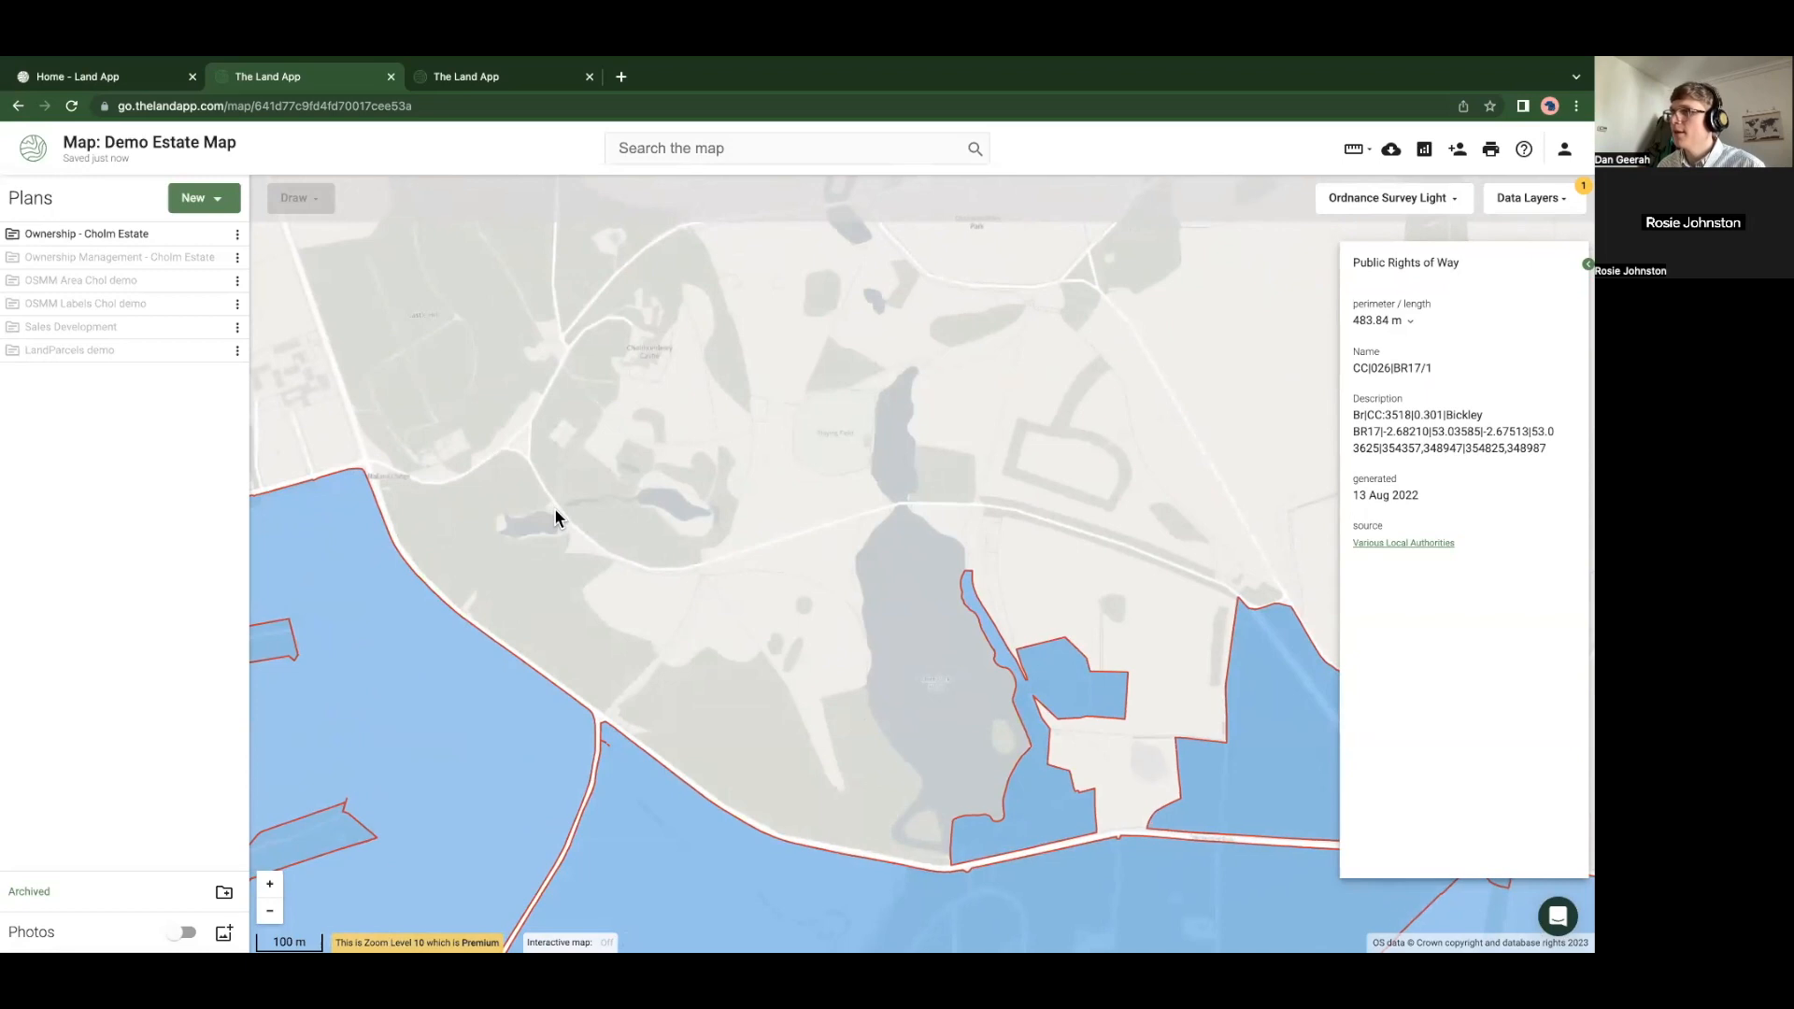
pyautogui.scroll(-2, 557, 513)
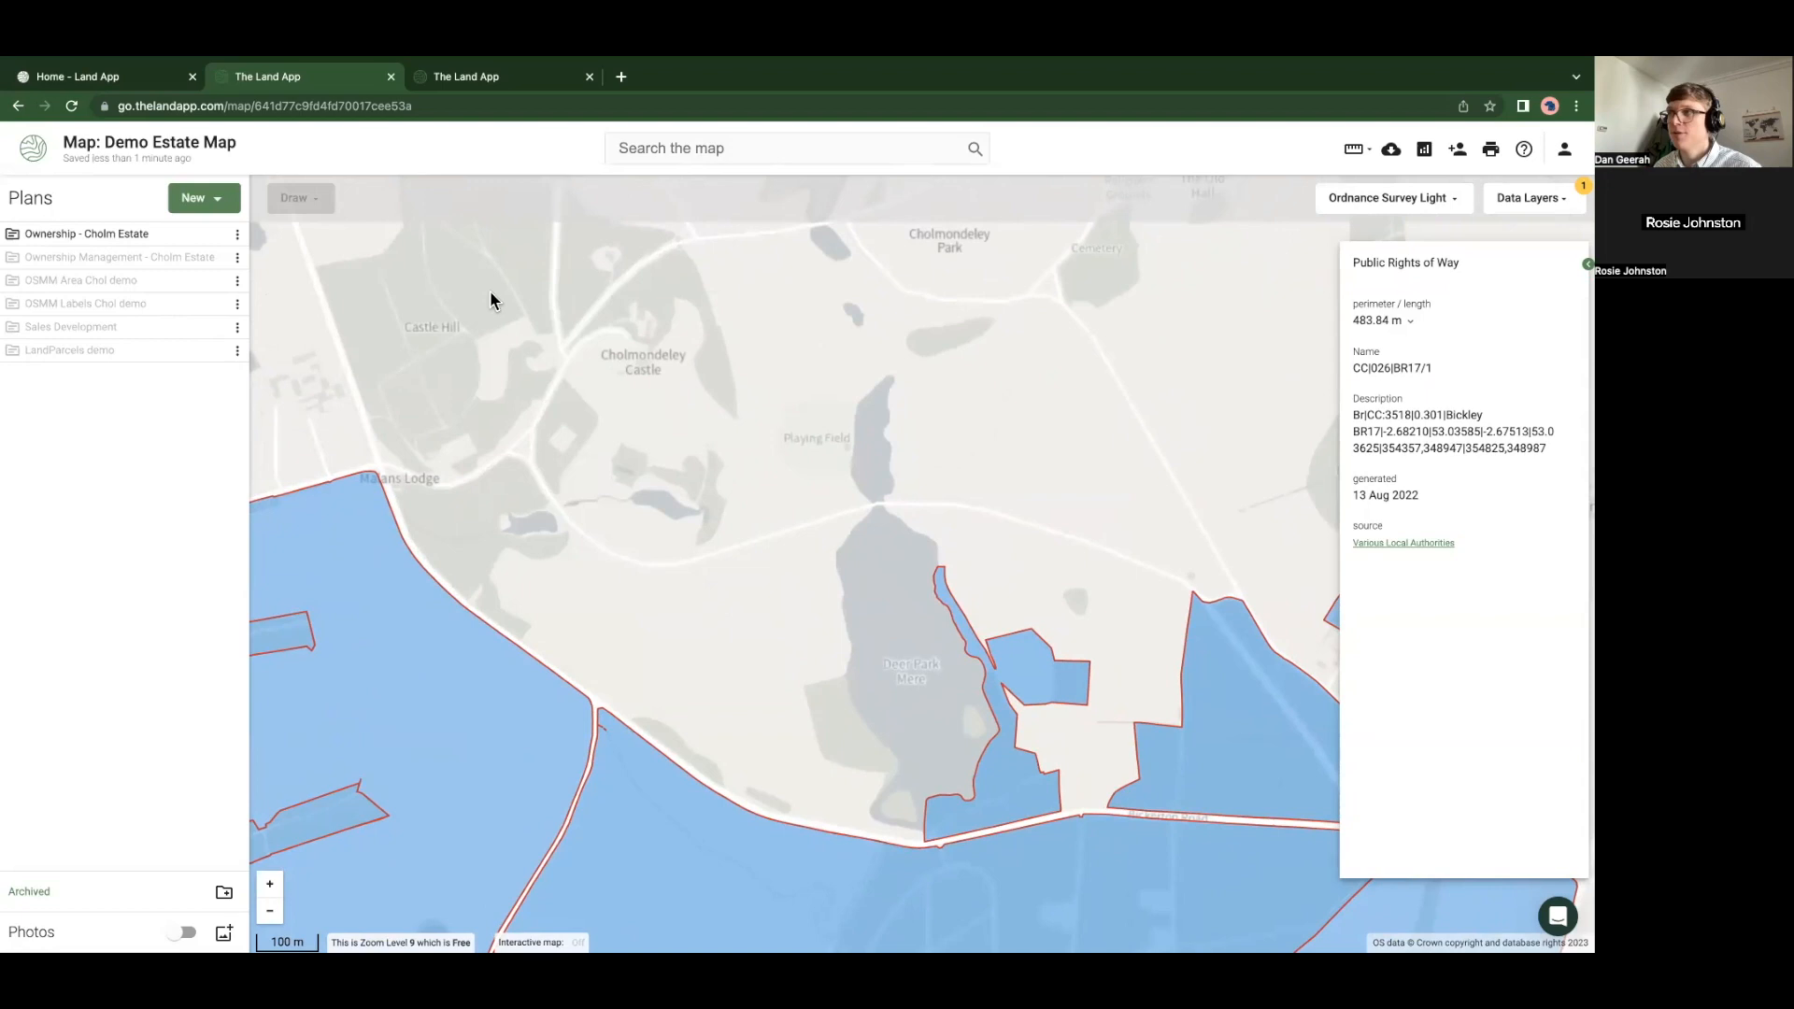
pyautogui.scroll(-3, 715, 495)
pyautogui.moveTo(726, 535); pyautogui.dragTo(659, 359)
pyautogui.moveTo(1109, 636); pyautogui.dragTo(934, 581)
pyautogui.scroll(-2, 1093, 524)
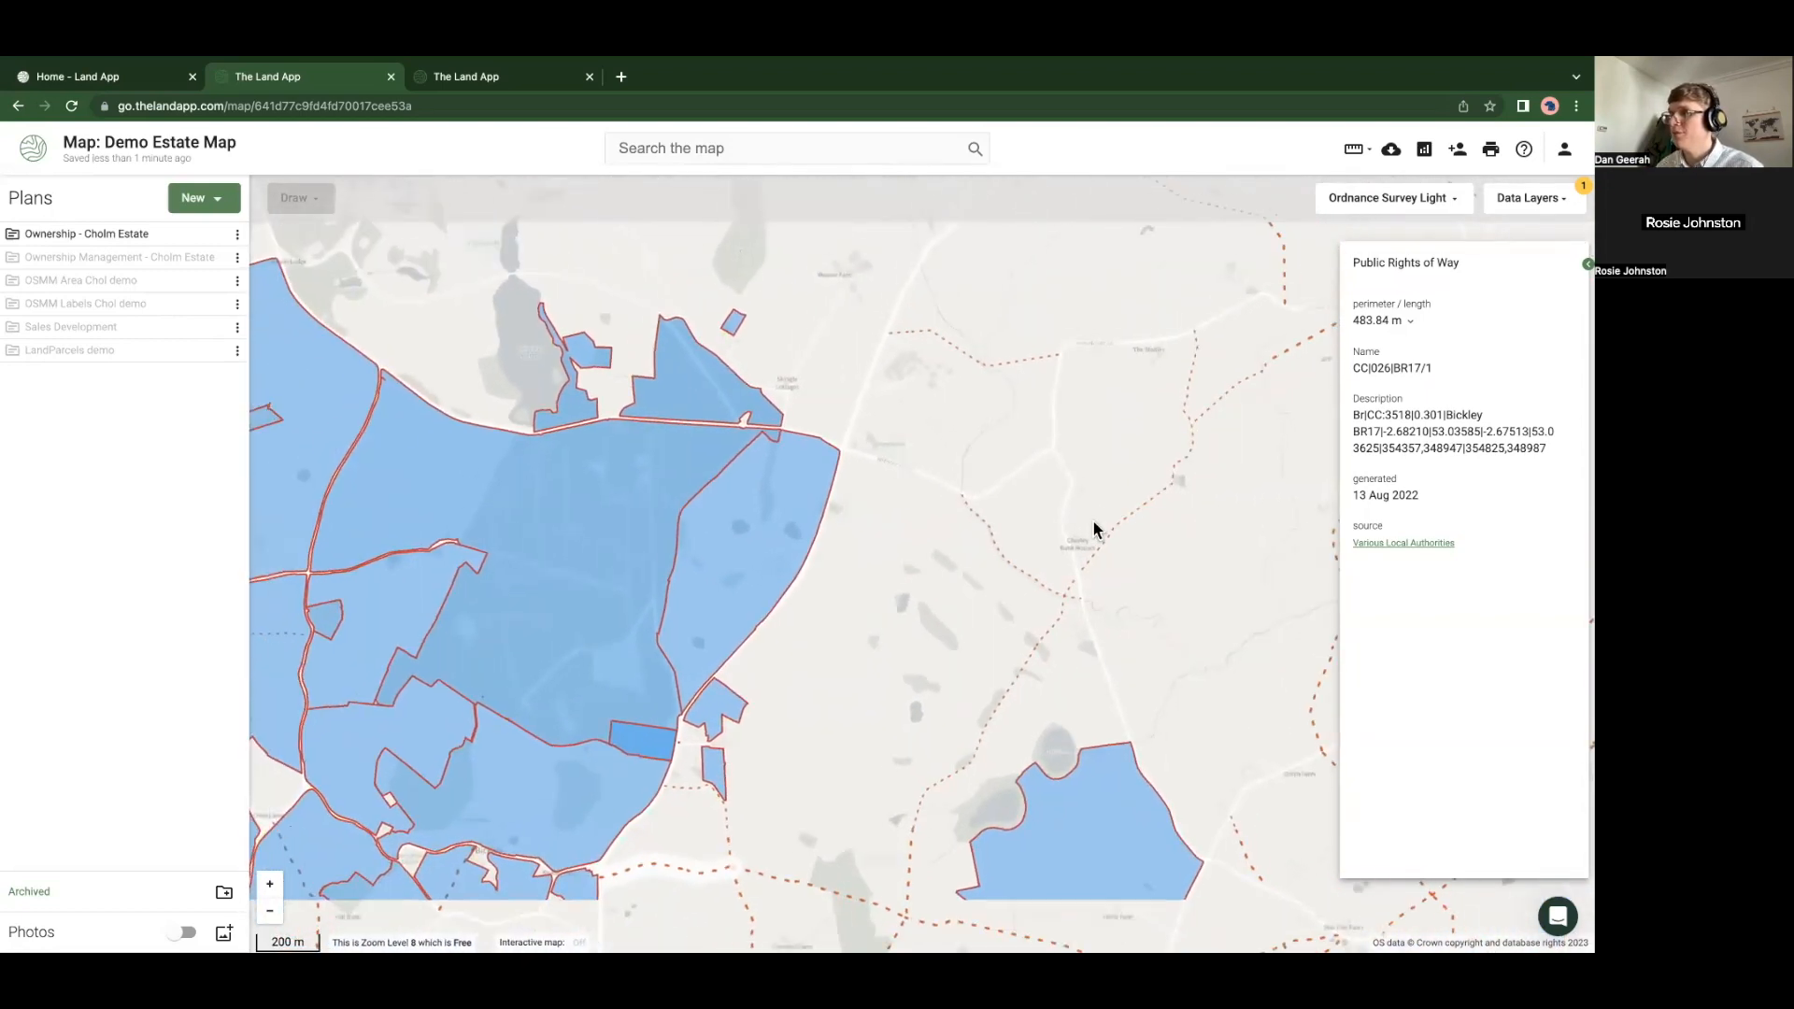
pyautogui.click(1550, 211)
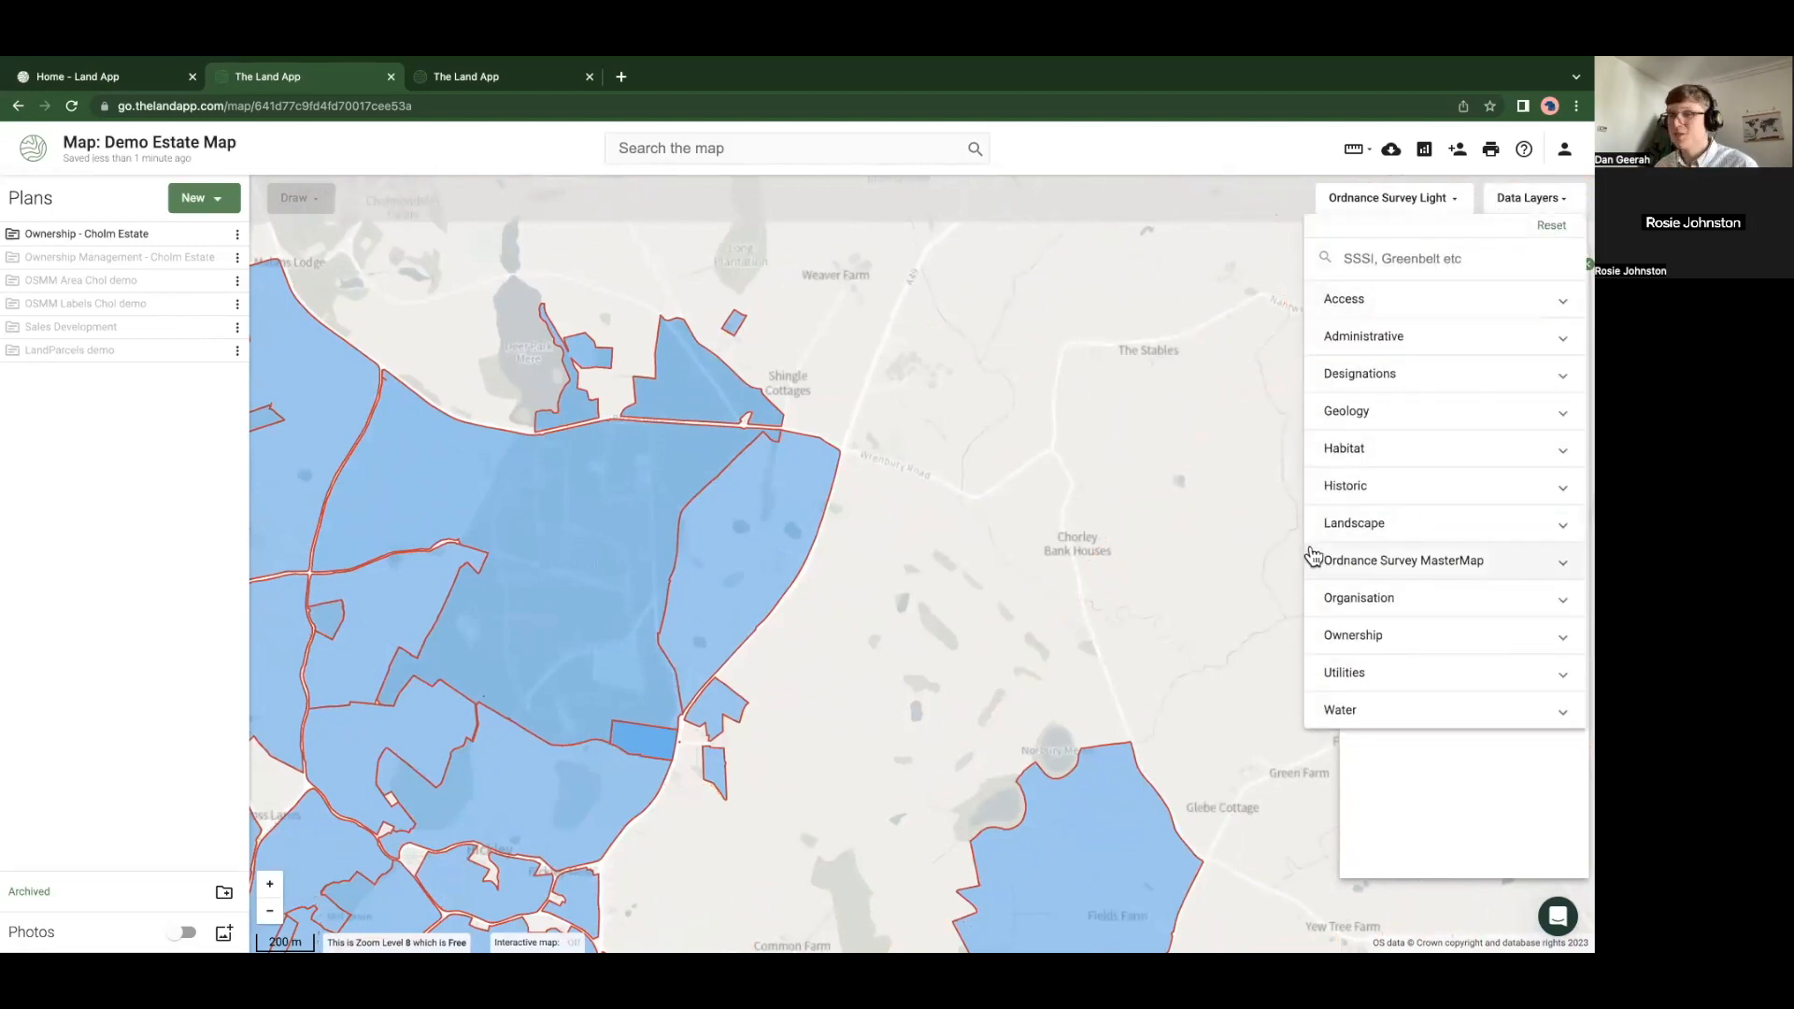
# Search the data layers for 'ewco' and switch on the first three EWCO layers
pyautogui.click(1375, 262)
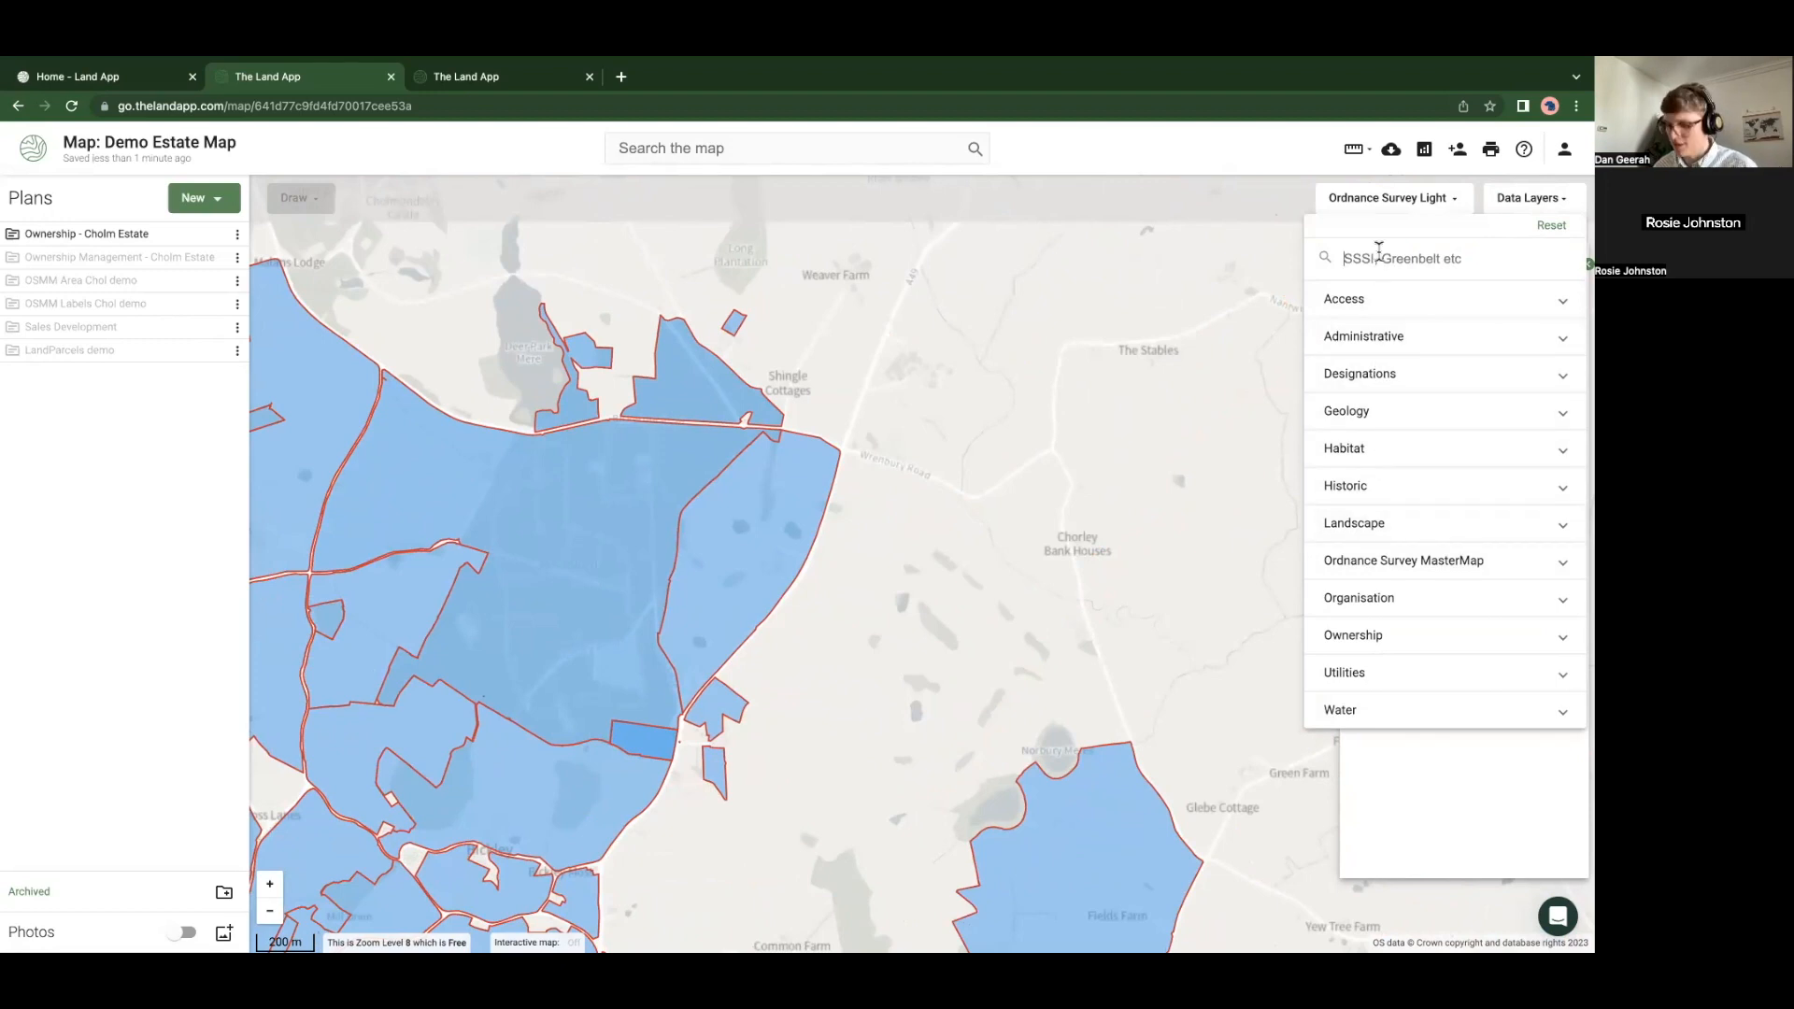
pyautogui.write('ewco')
pyautogui.click(1380, 304)
pyautogui.click(1372, 352)
pyautogui.click(1389, 402)
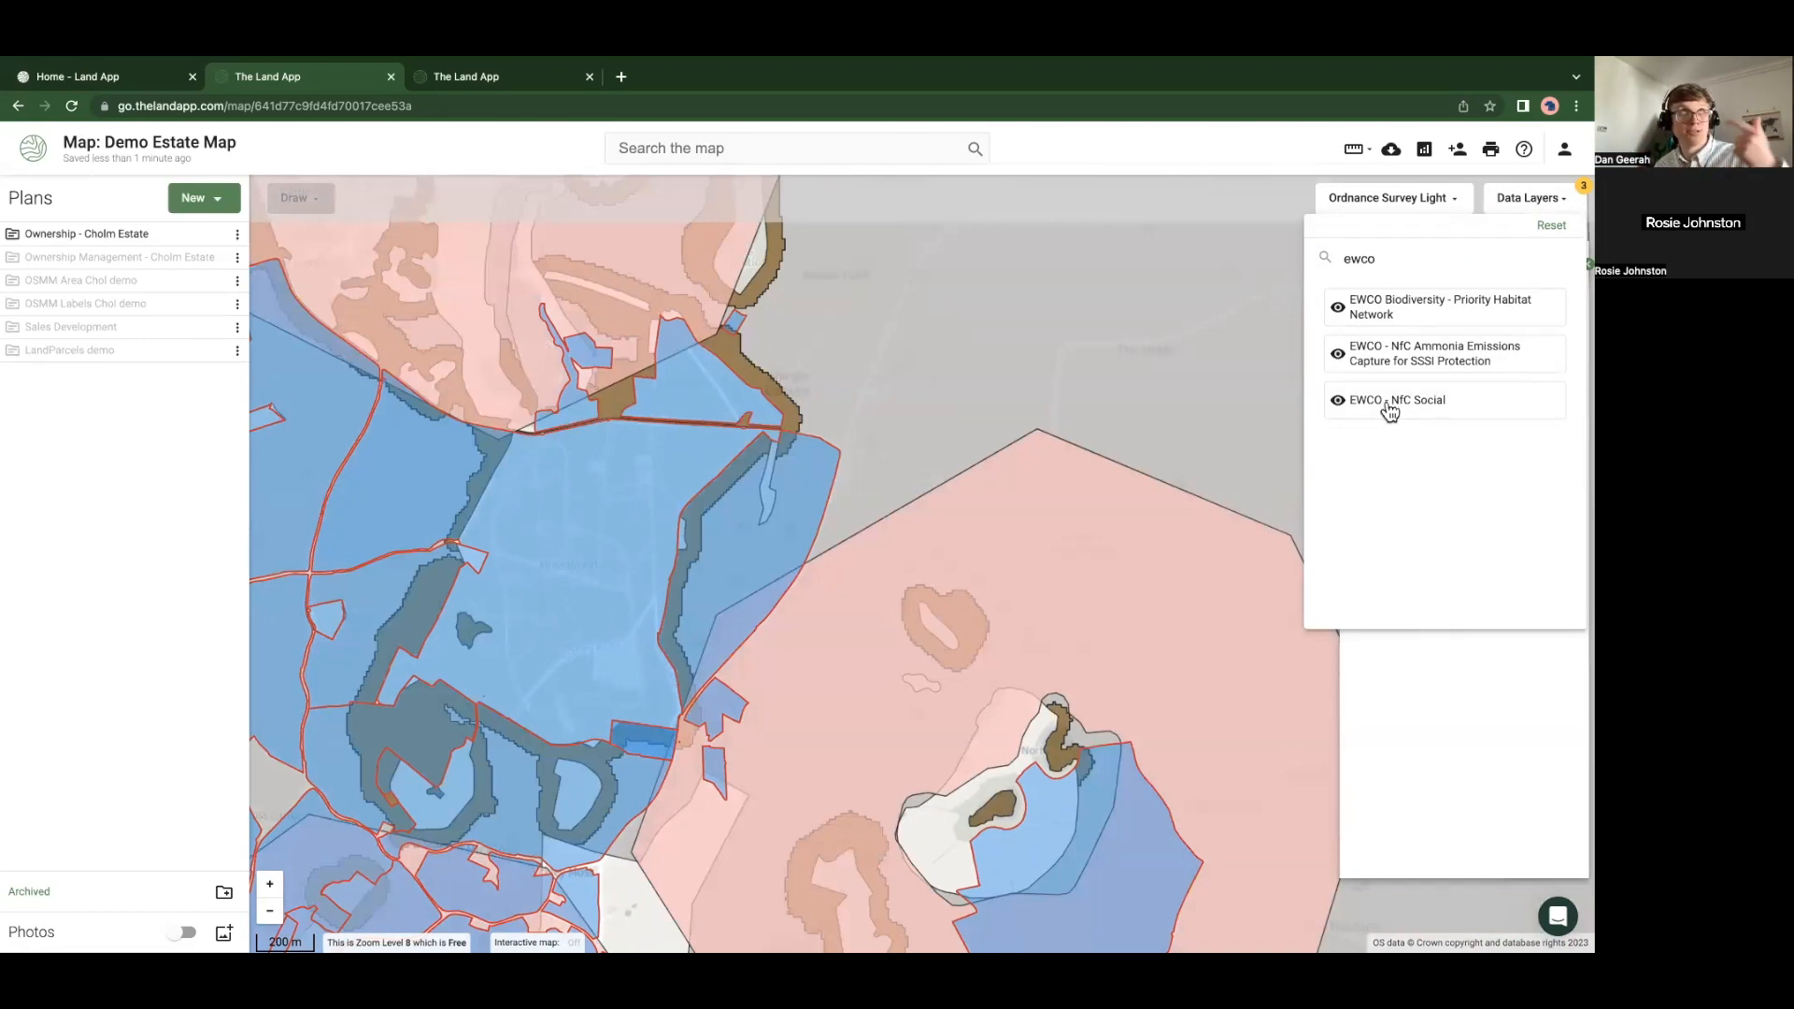
# Switch off the EWCO NfC Social, NfC Ammonia Emissions and Biodiversity Priority Habitat Network layers
pyautogui.click(1388, 411)
pyautogui.click(1369, 362)
pyautogui.click(1364, 331)
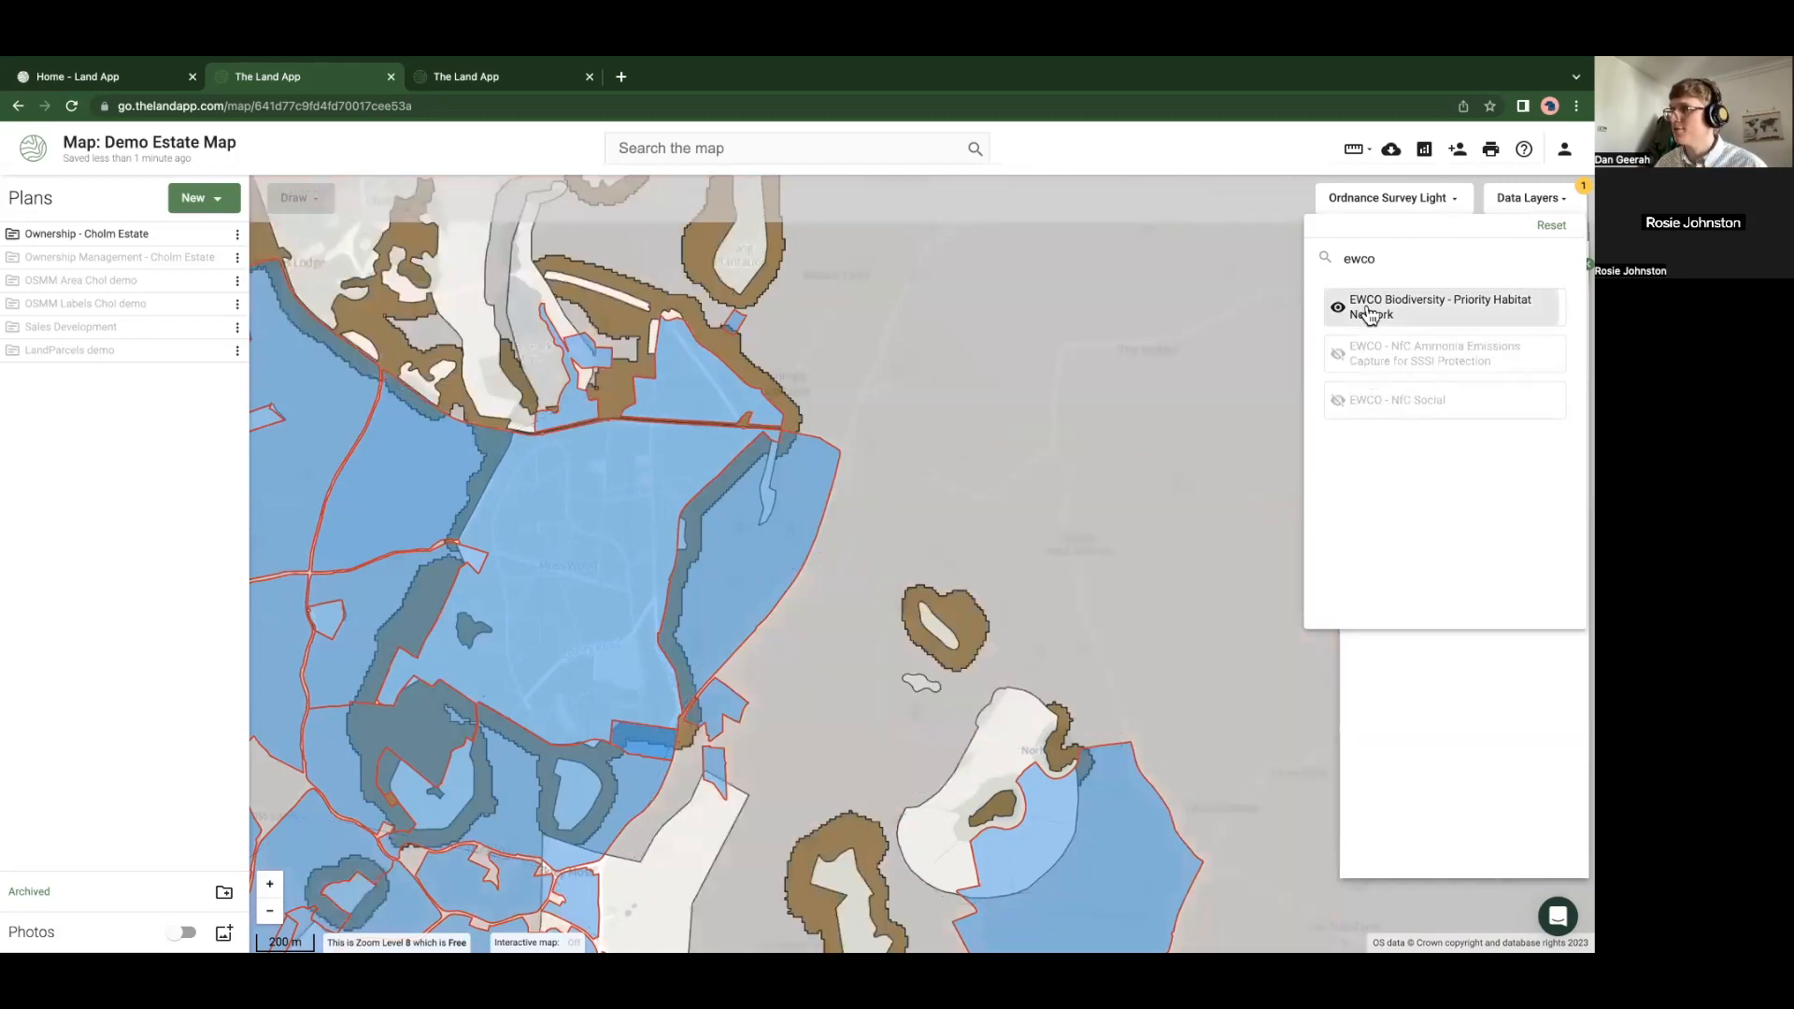
pyautogui.click(1013, 538)
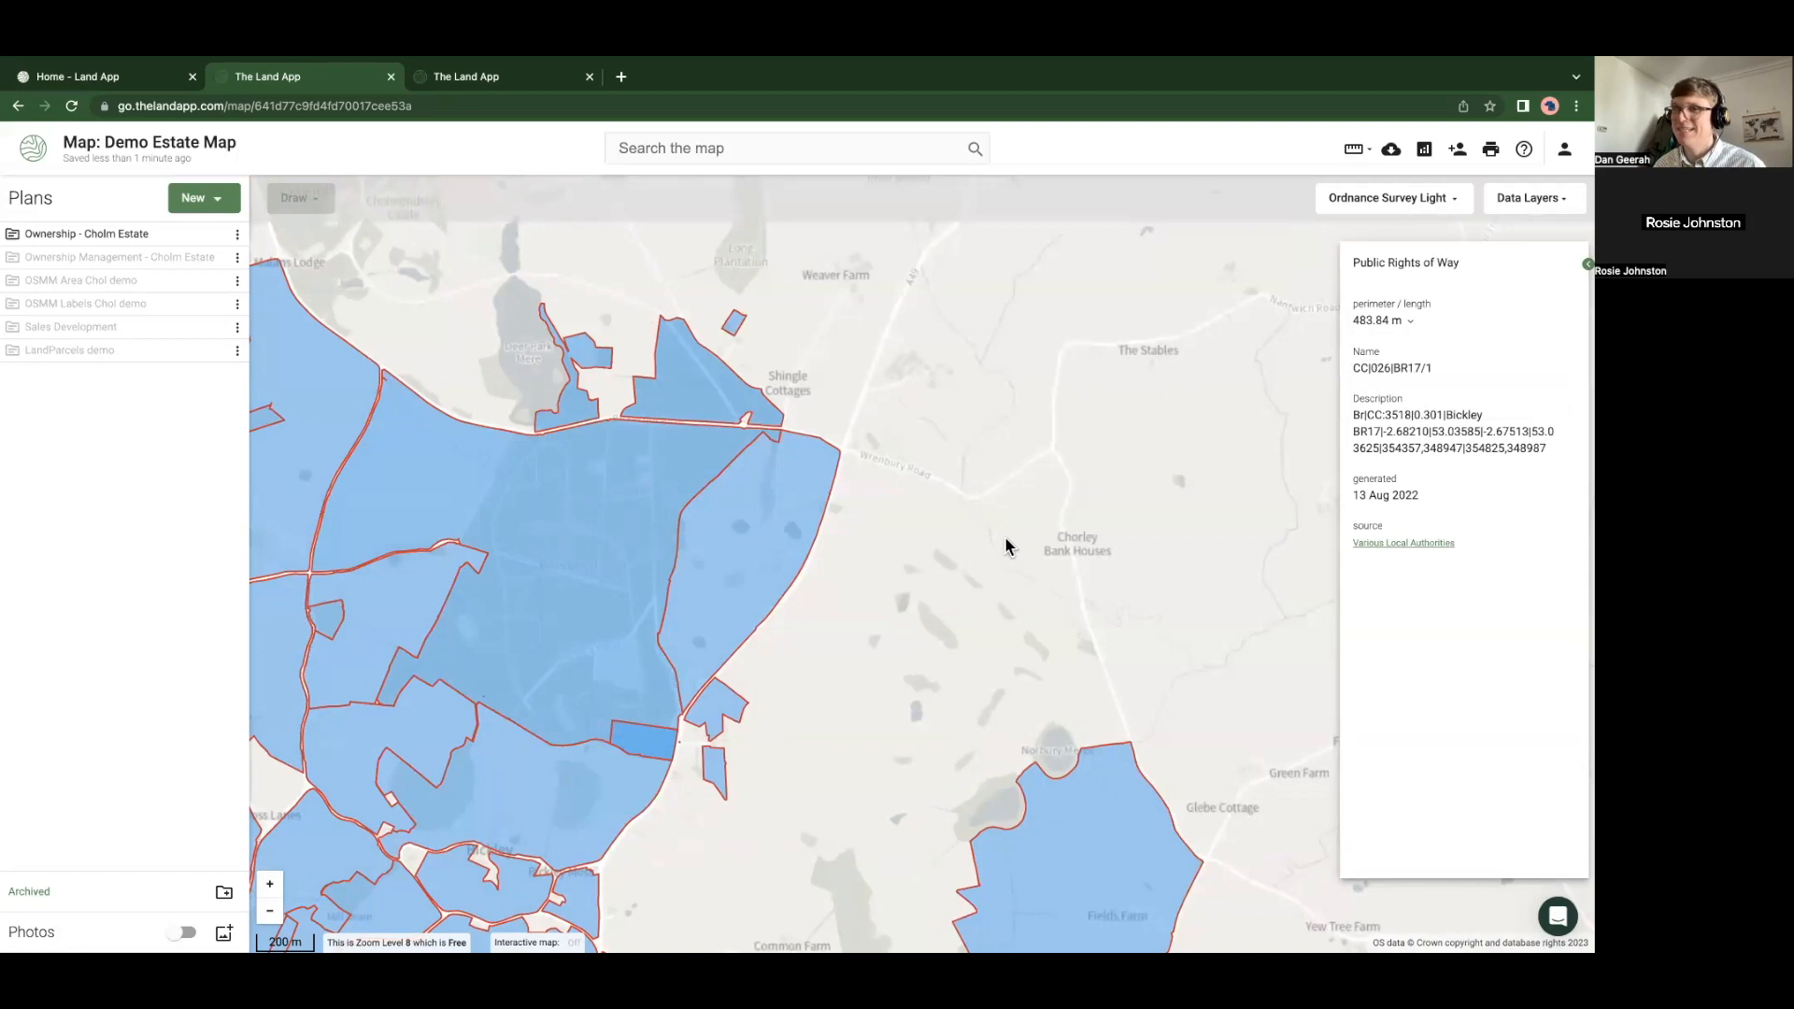
# Delete the 'ewco' search text so the full data layer category list returns
pyautogui.click(1513, 199)
pyautogui.moveTo(1417, 254); pyautogui.dragTo(1309, 254)
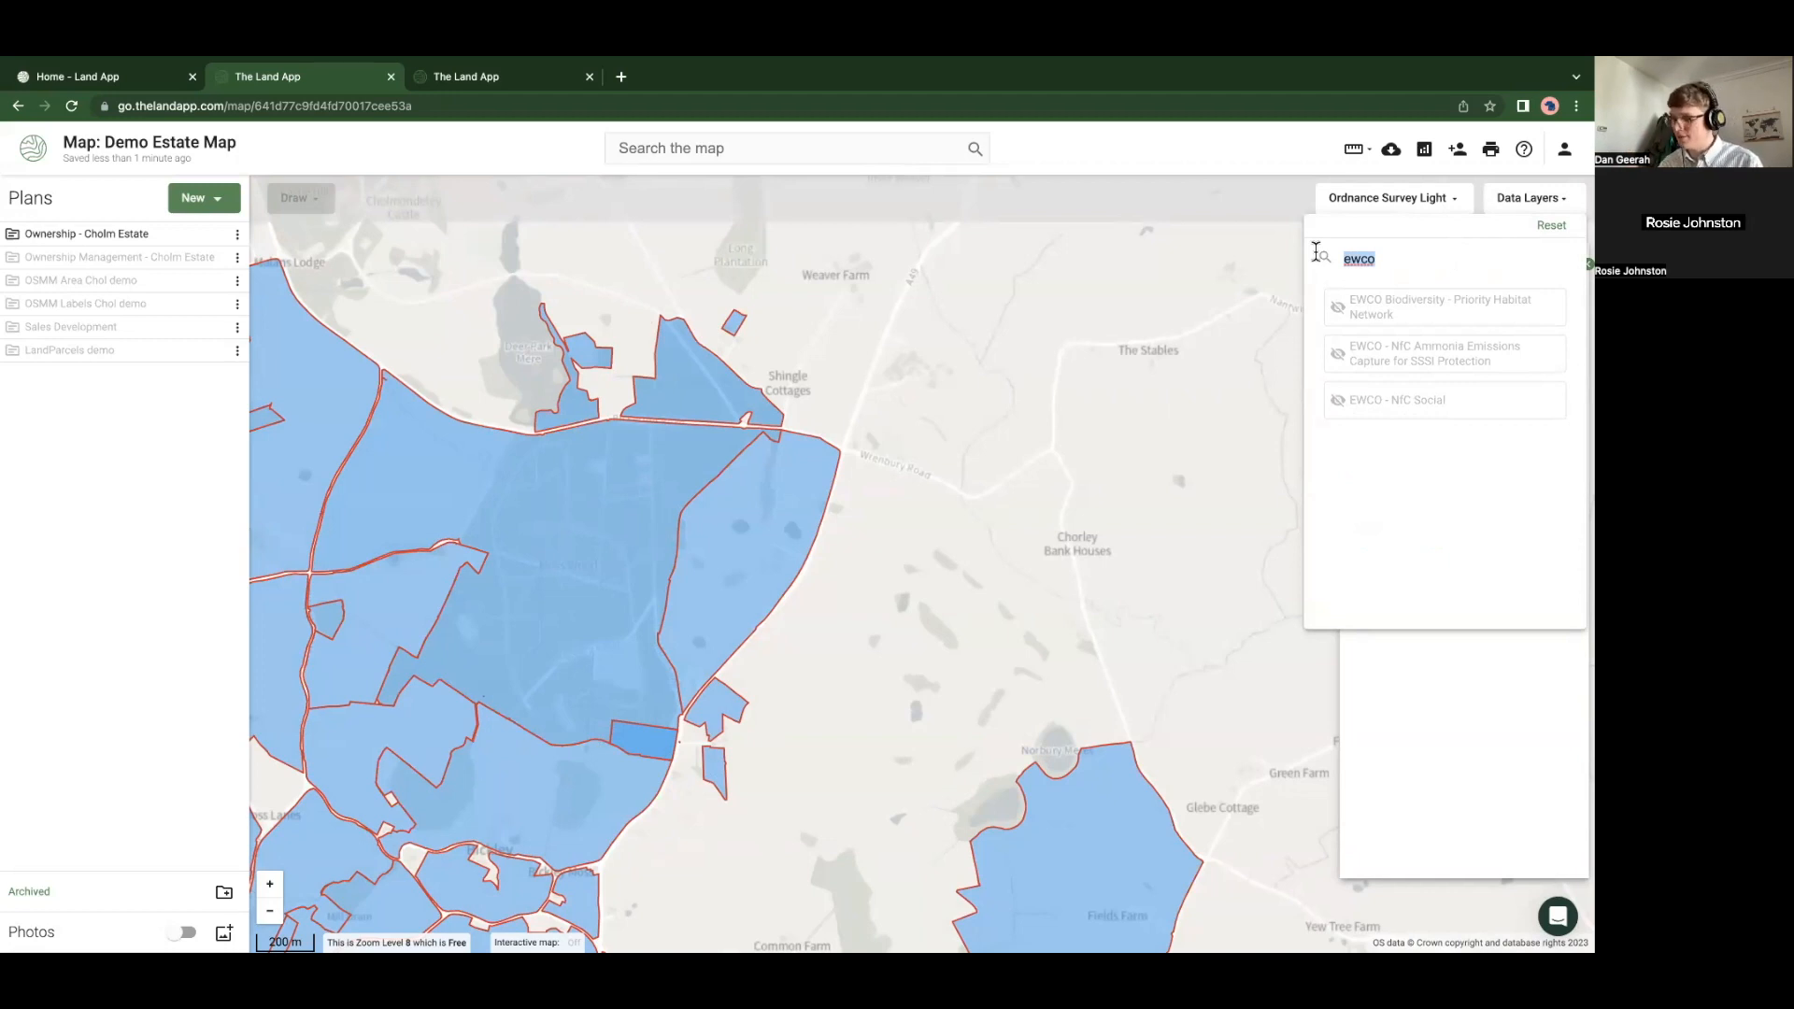
pyautogui.press('BackSpace')
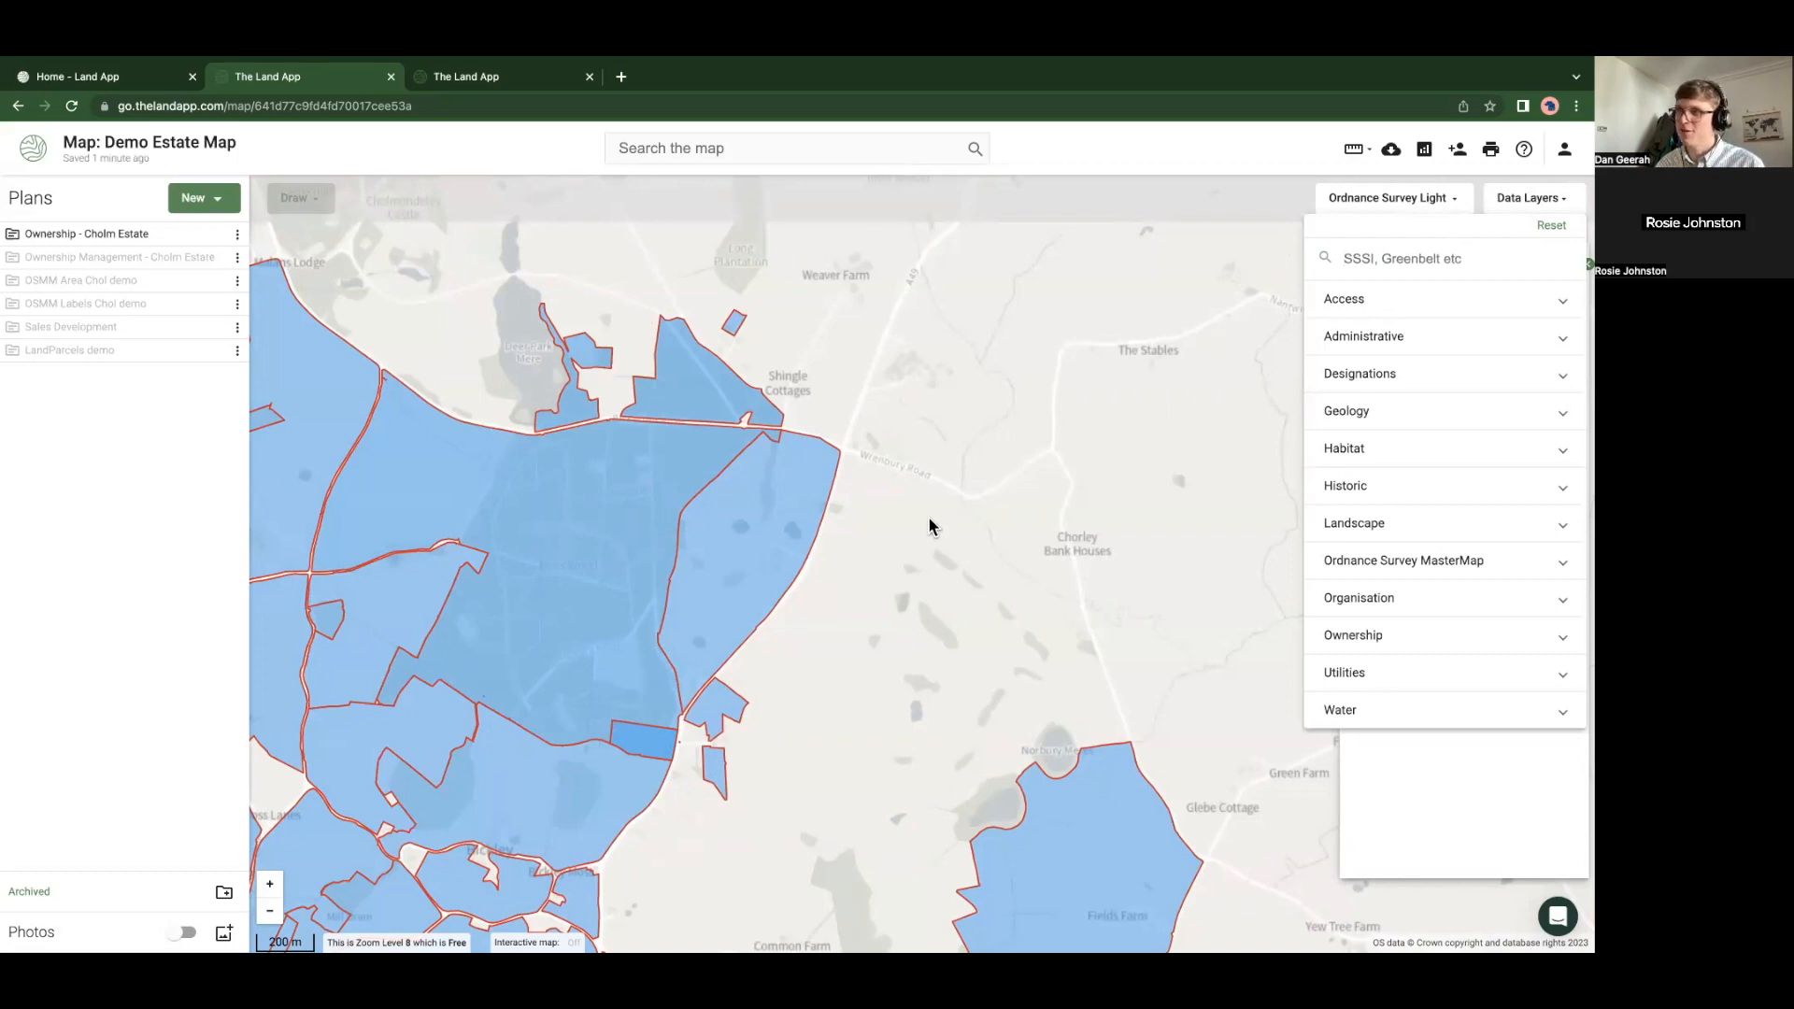
pyautogui.click(921, 587)
pyautogui.scroll(2, 917, 579)
# Close the bridleway CC|026|BR17/1 details and zoom out to fit the whole Cholm Estate in view
pyautogui.moveTo(917, 576); pyautogui.dragTo(910, 484)
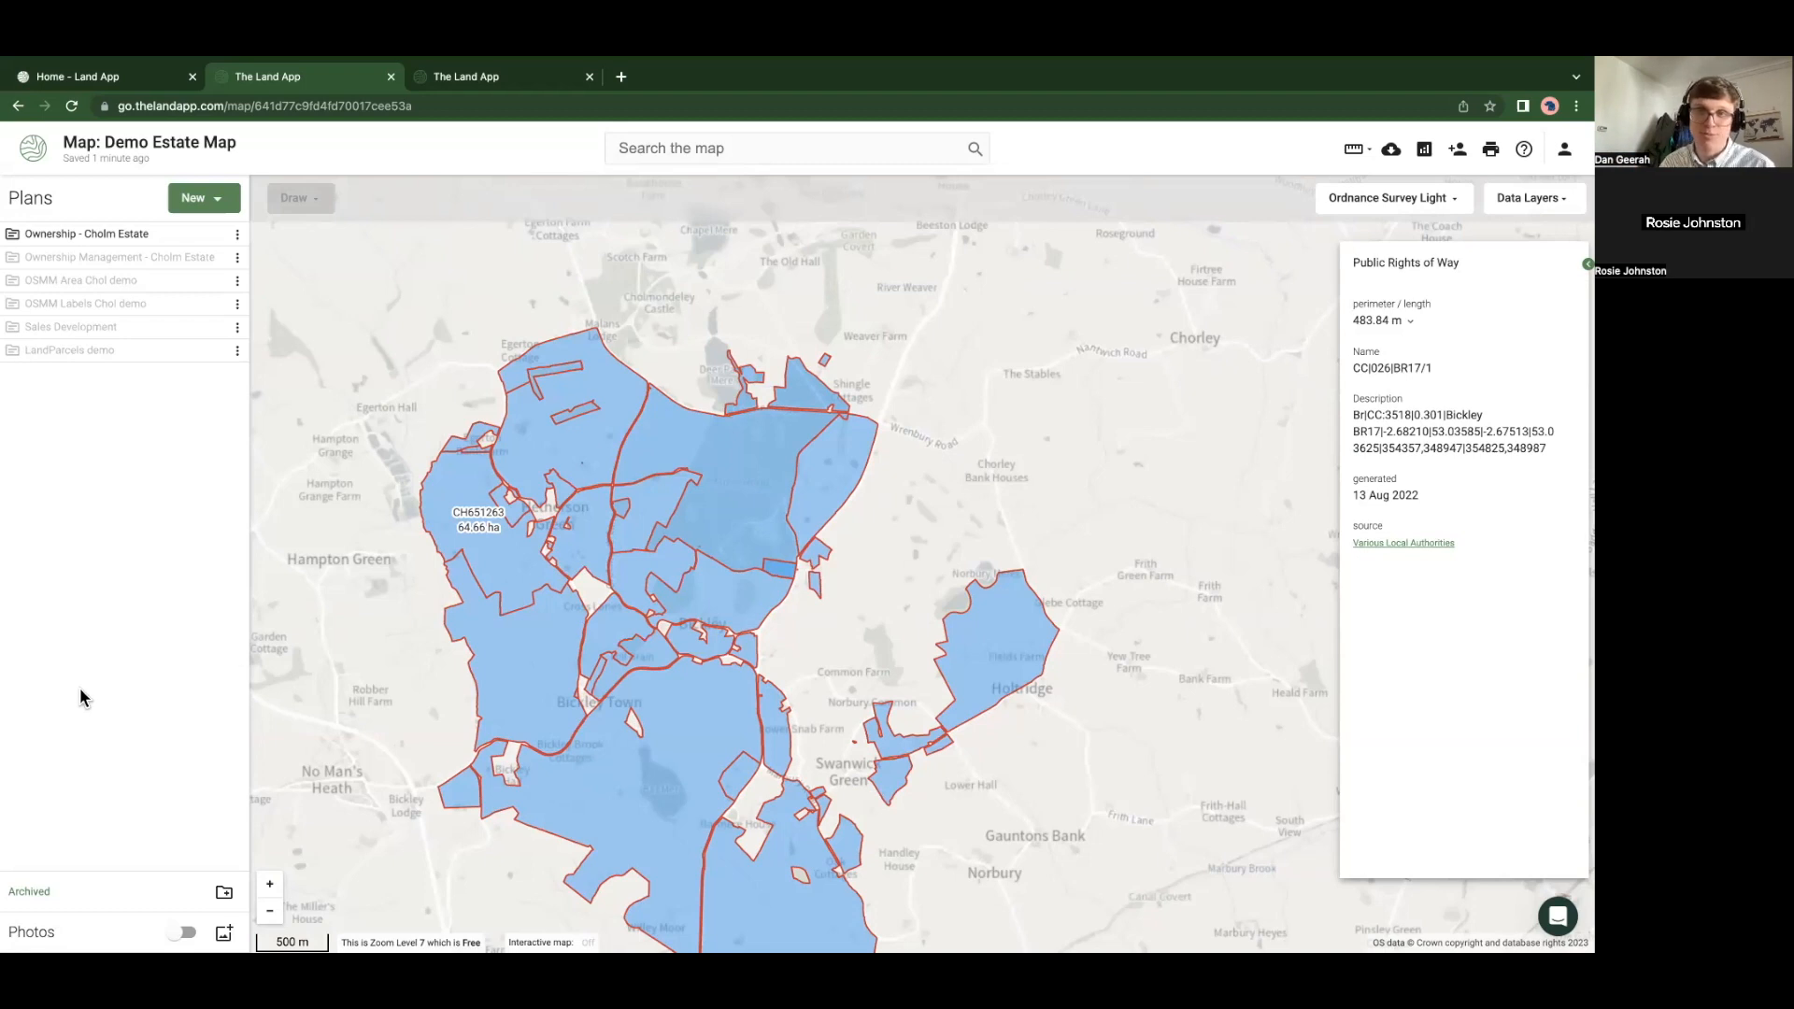
pyautogui.click(359, 720)
pyautogui.scroll(-2, 393, 644)
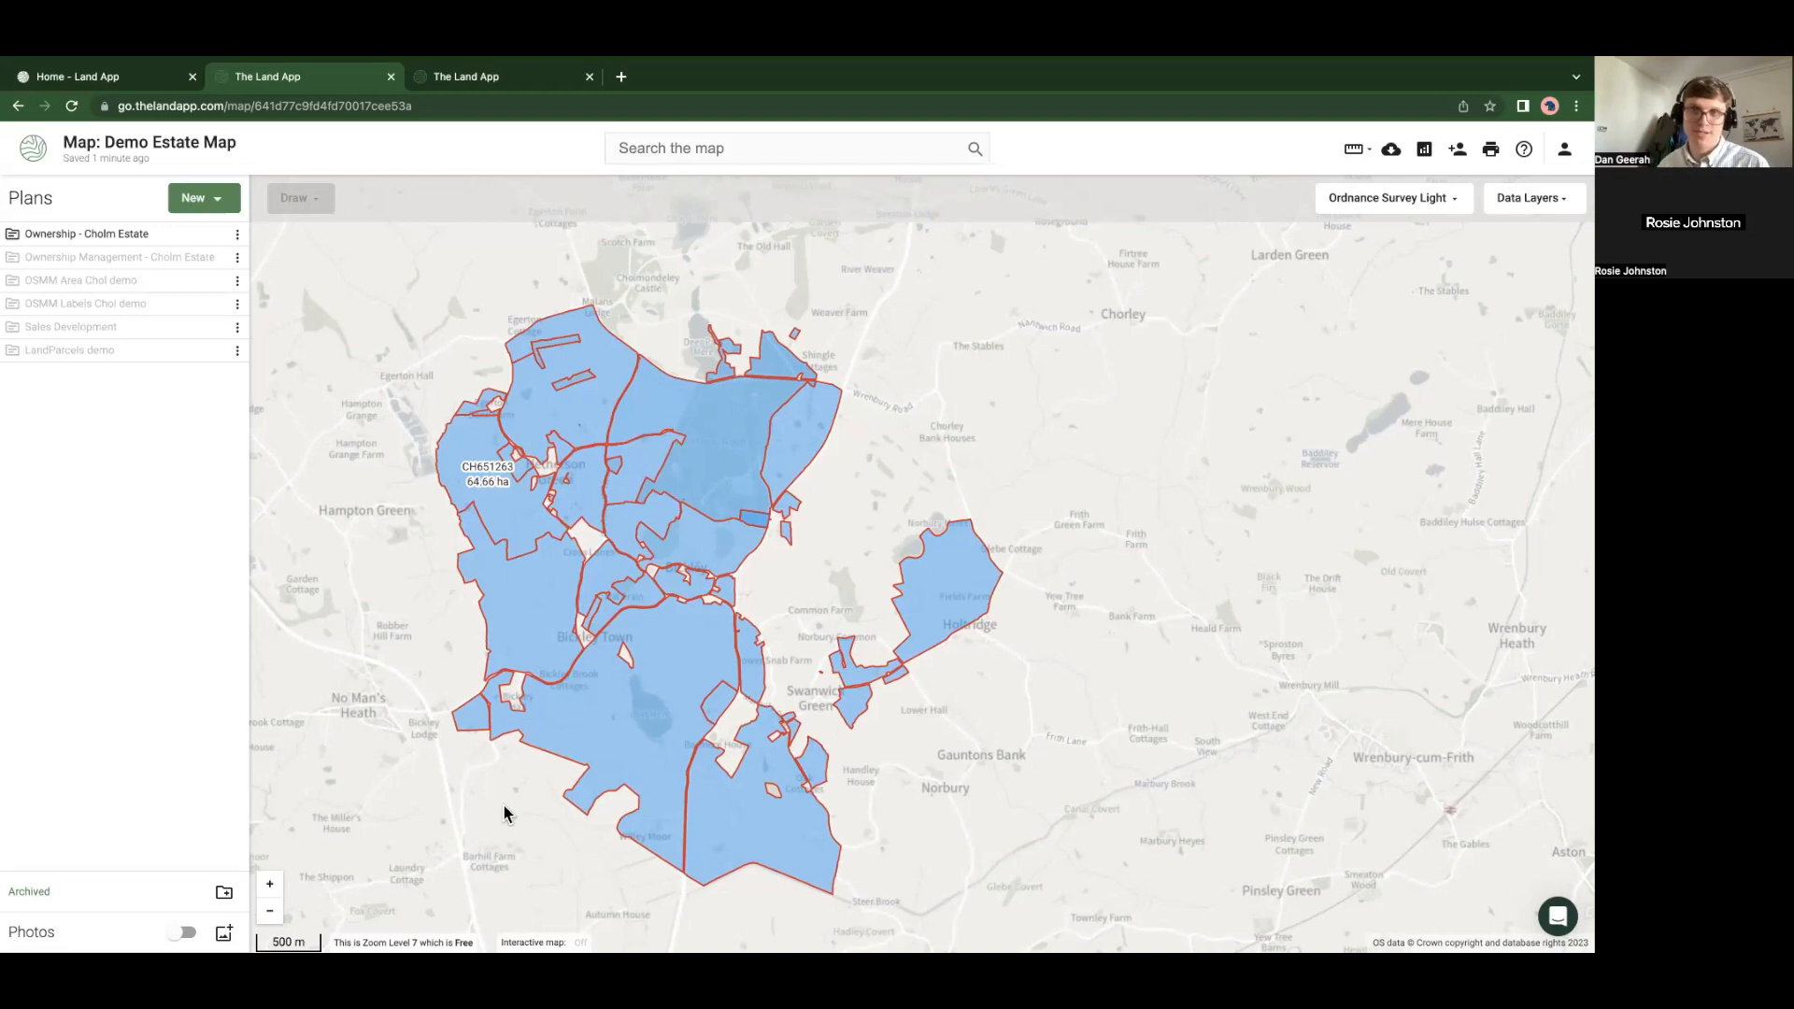
pyautogui.moveTo(353, 734); pyautogui.dragTo(388, 740)
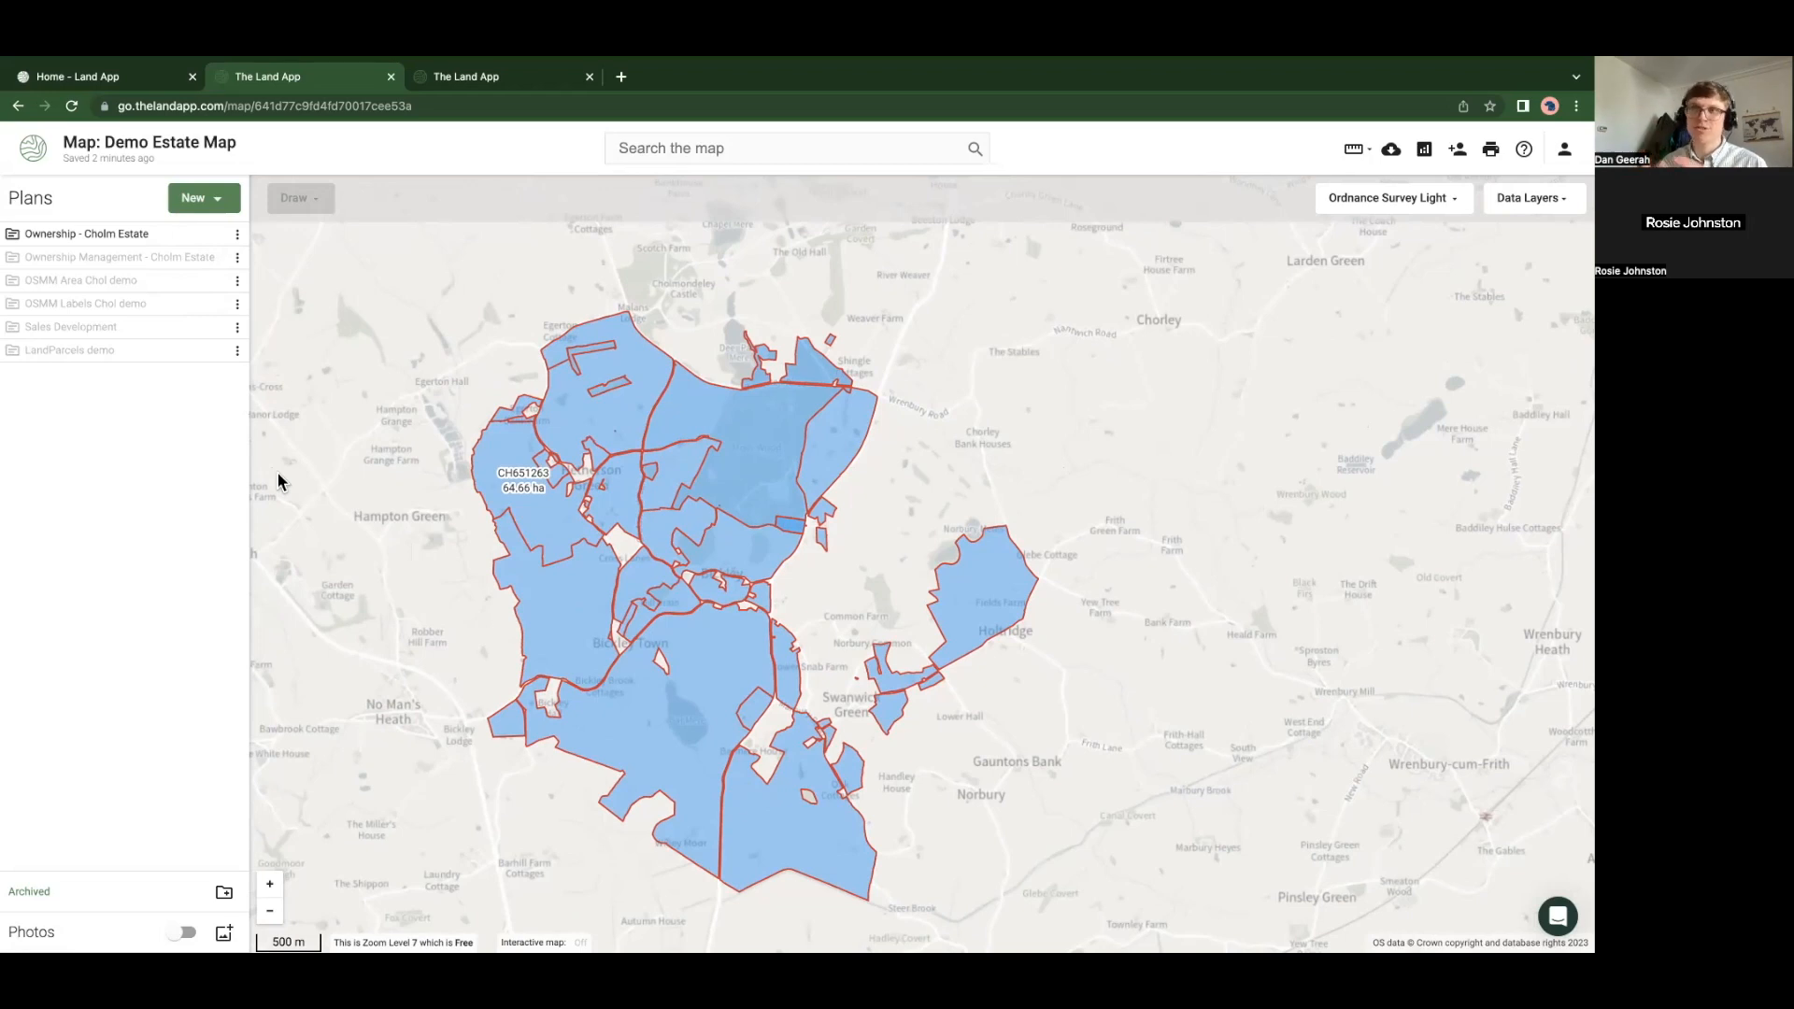
pyautogui.click(1458, 149)
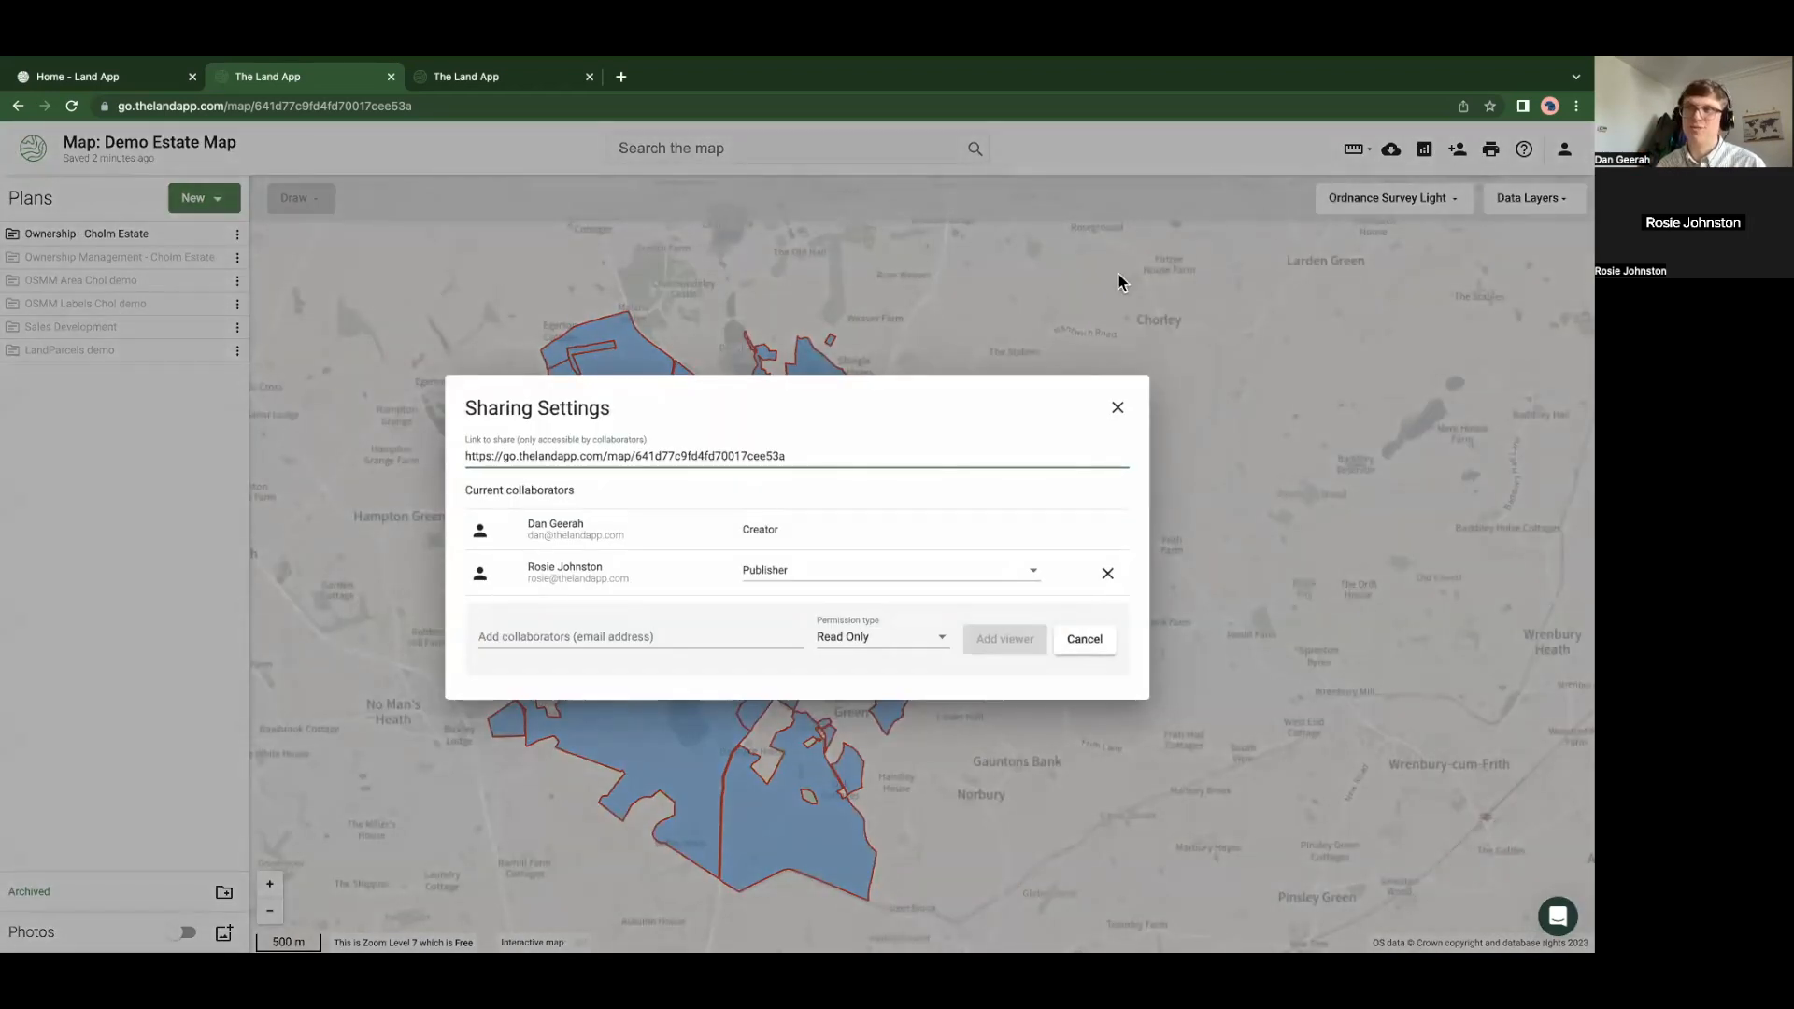
pyautogui.click(817, 571)
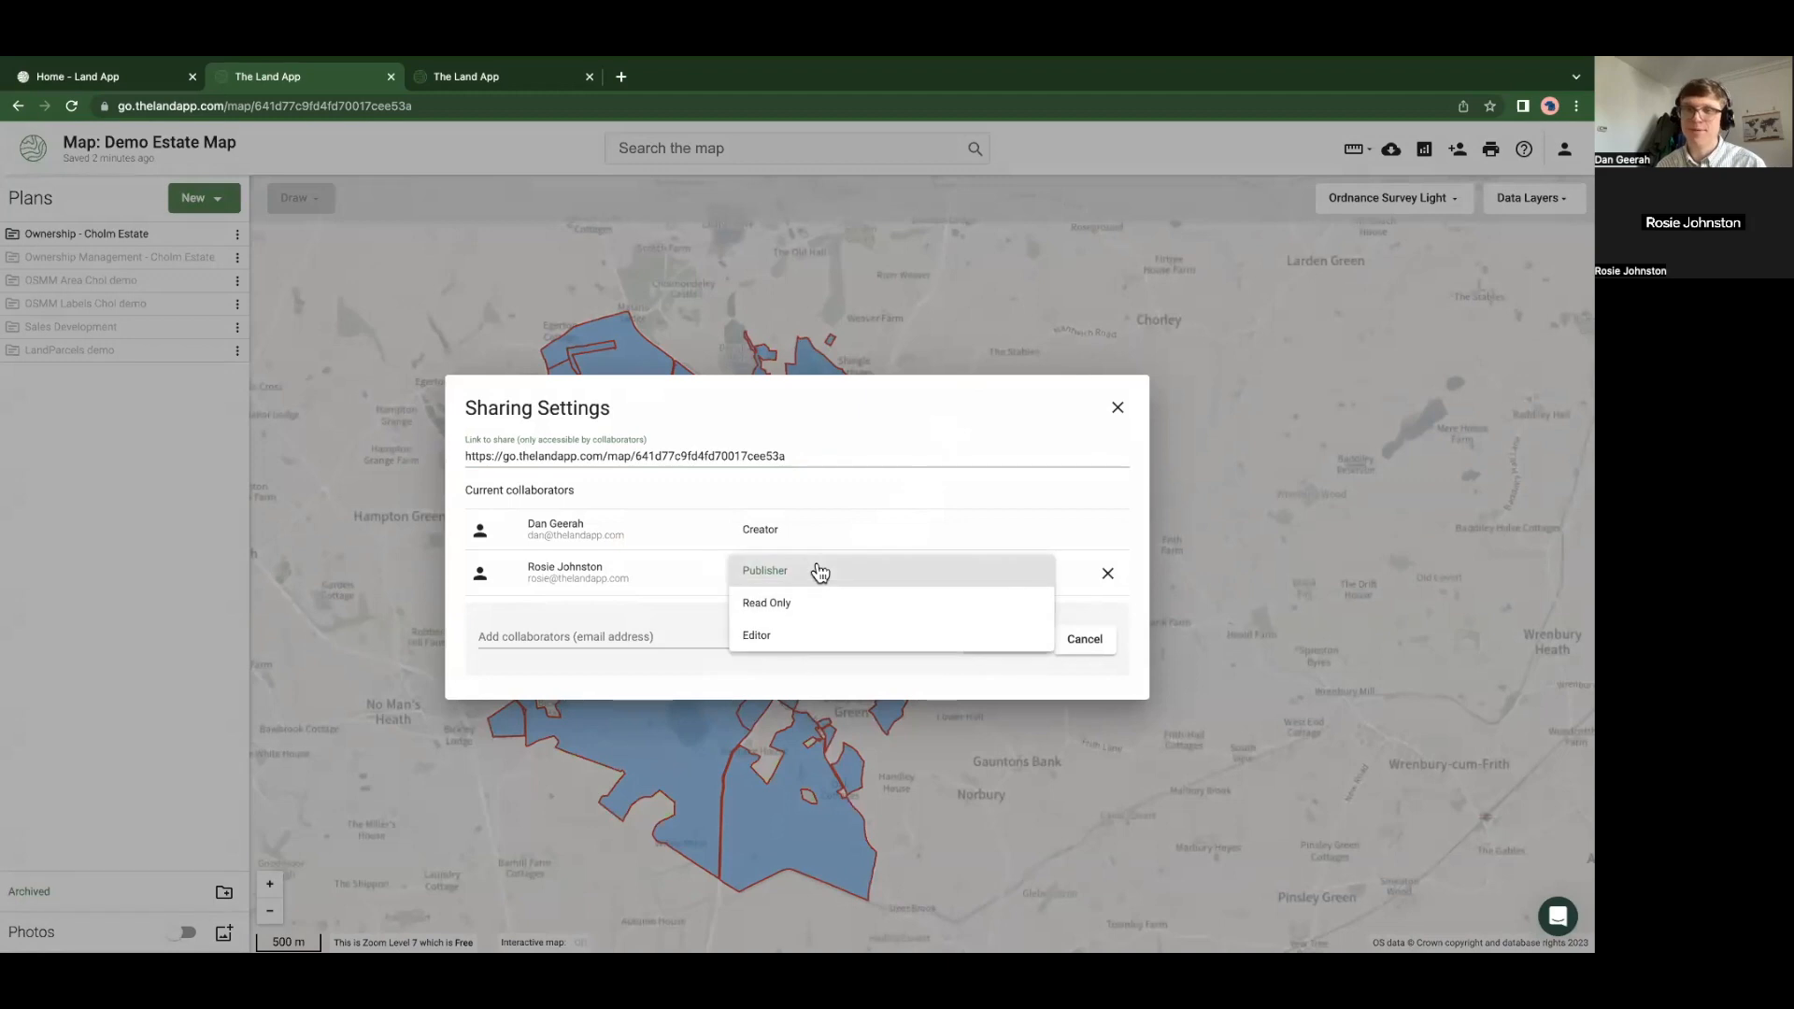
pyautogui.click(330, 613)
pyautogui.click(346, 561)
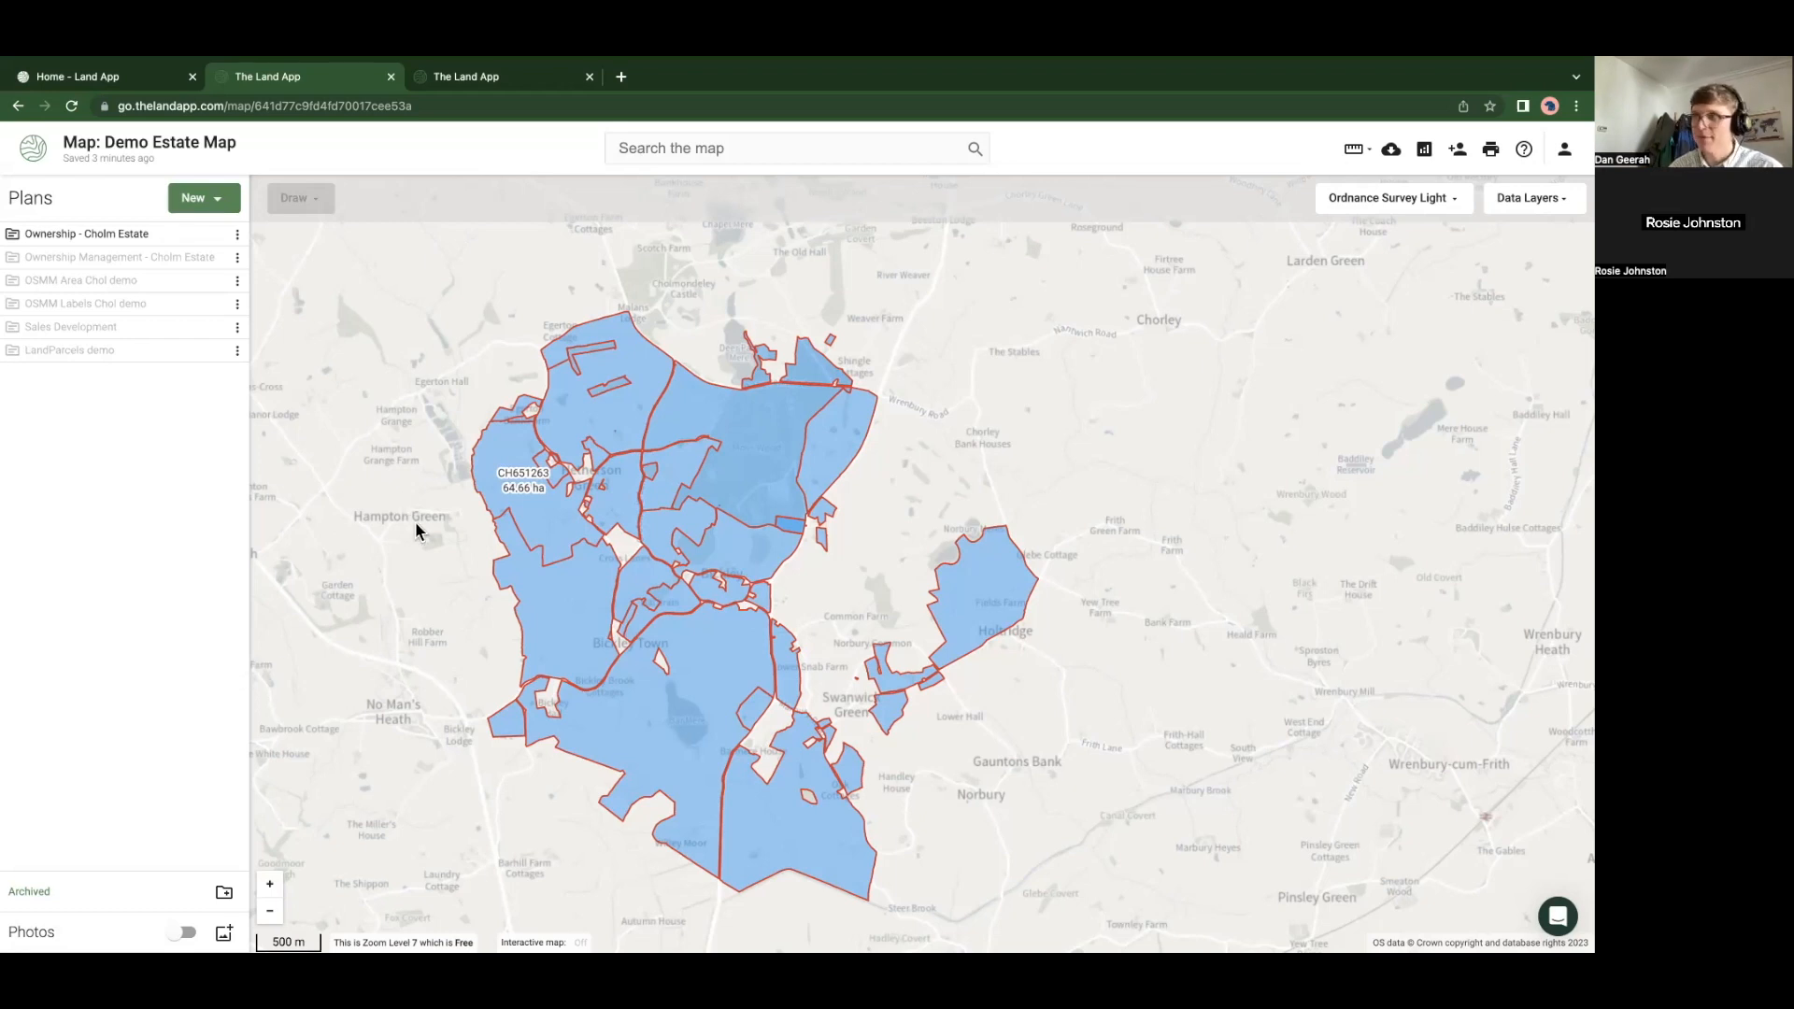
# Place a text annotation reading 'Label' just west of the estate
pyautogui.scroll(5, 533, 516)
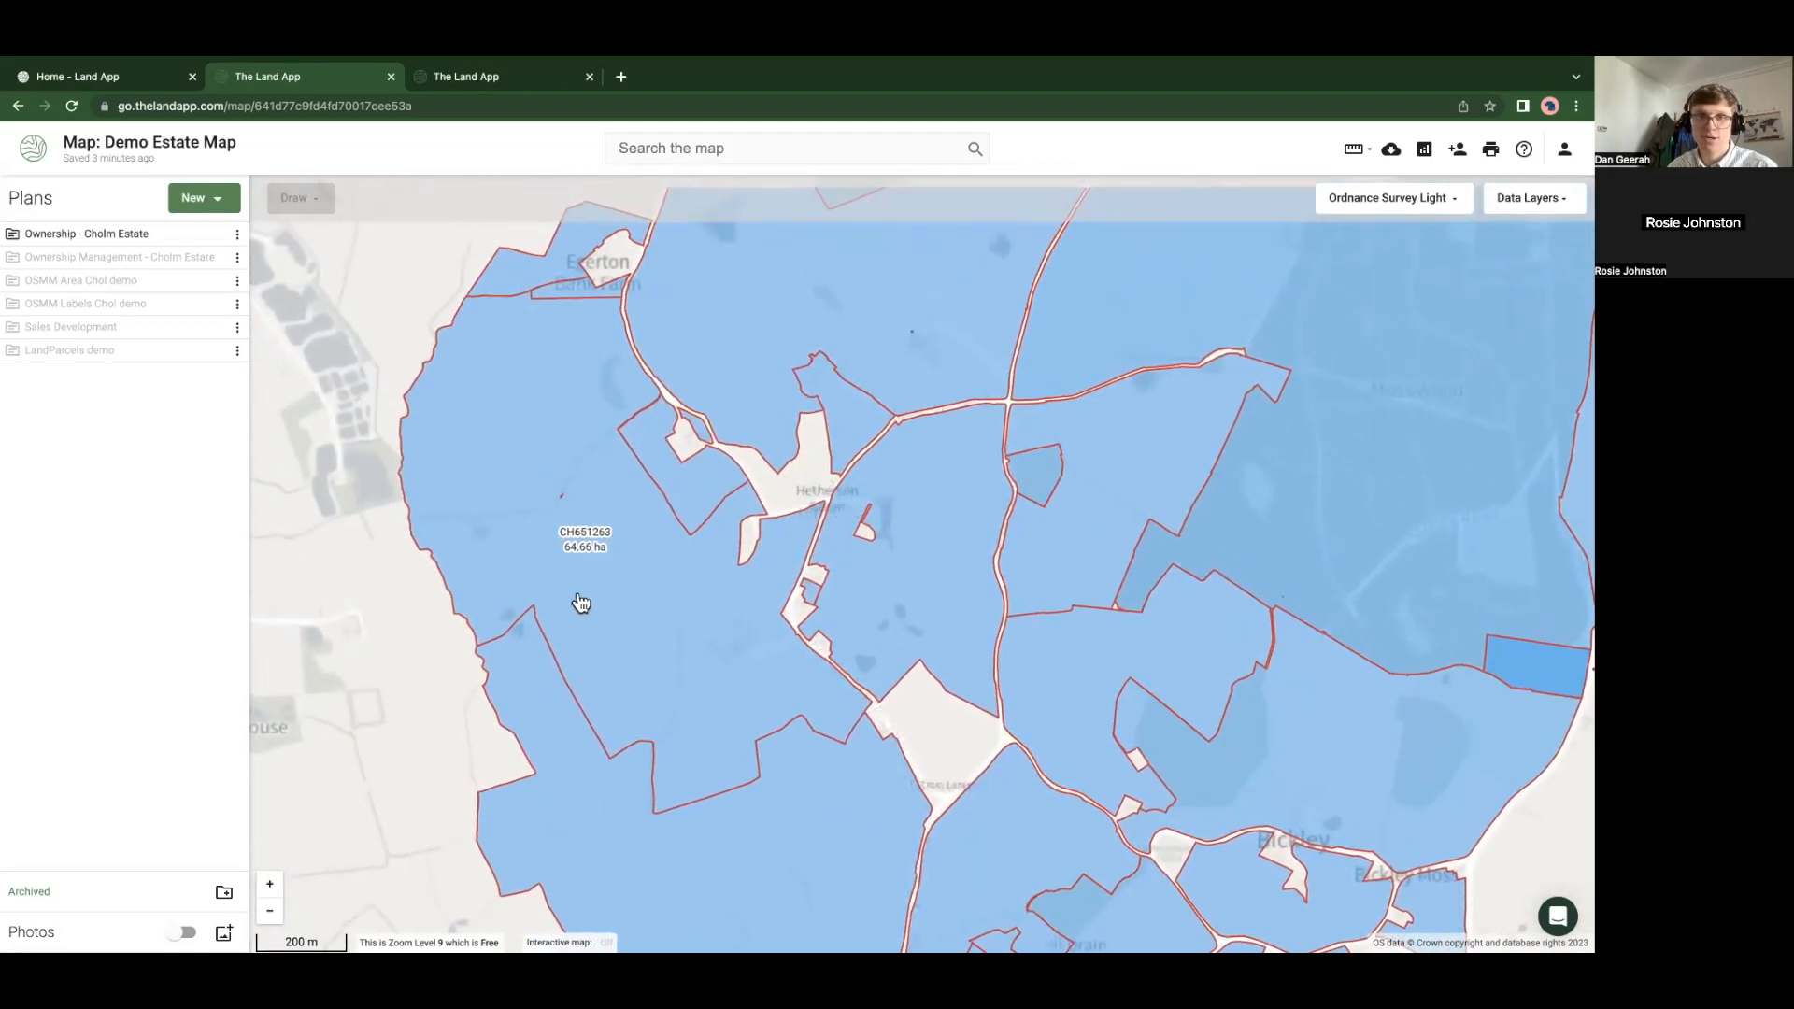
pyautogui.click(580, 549)
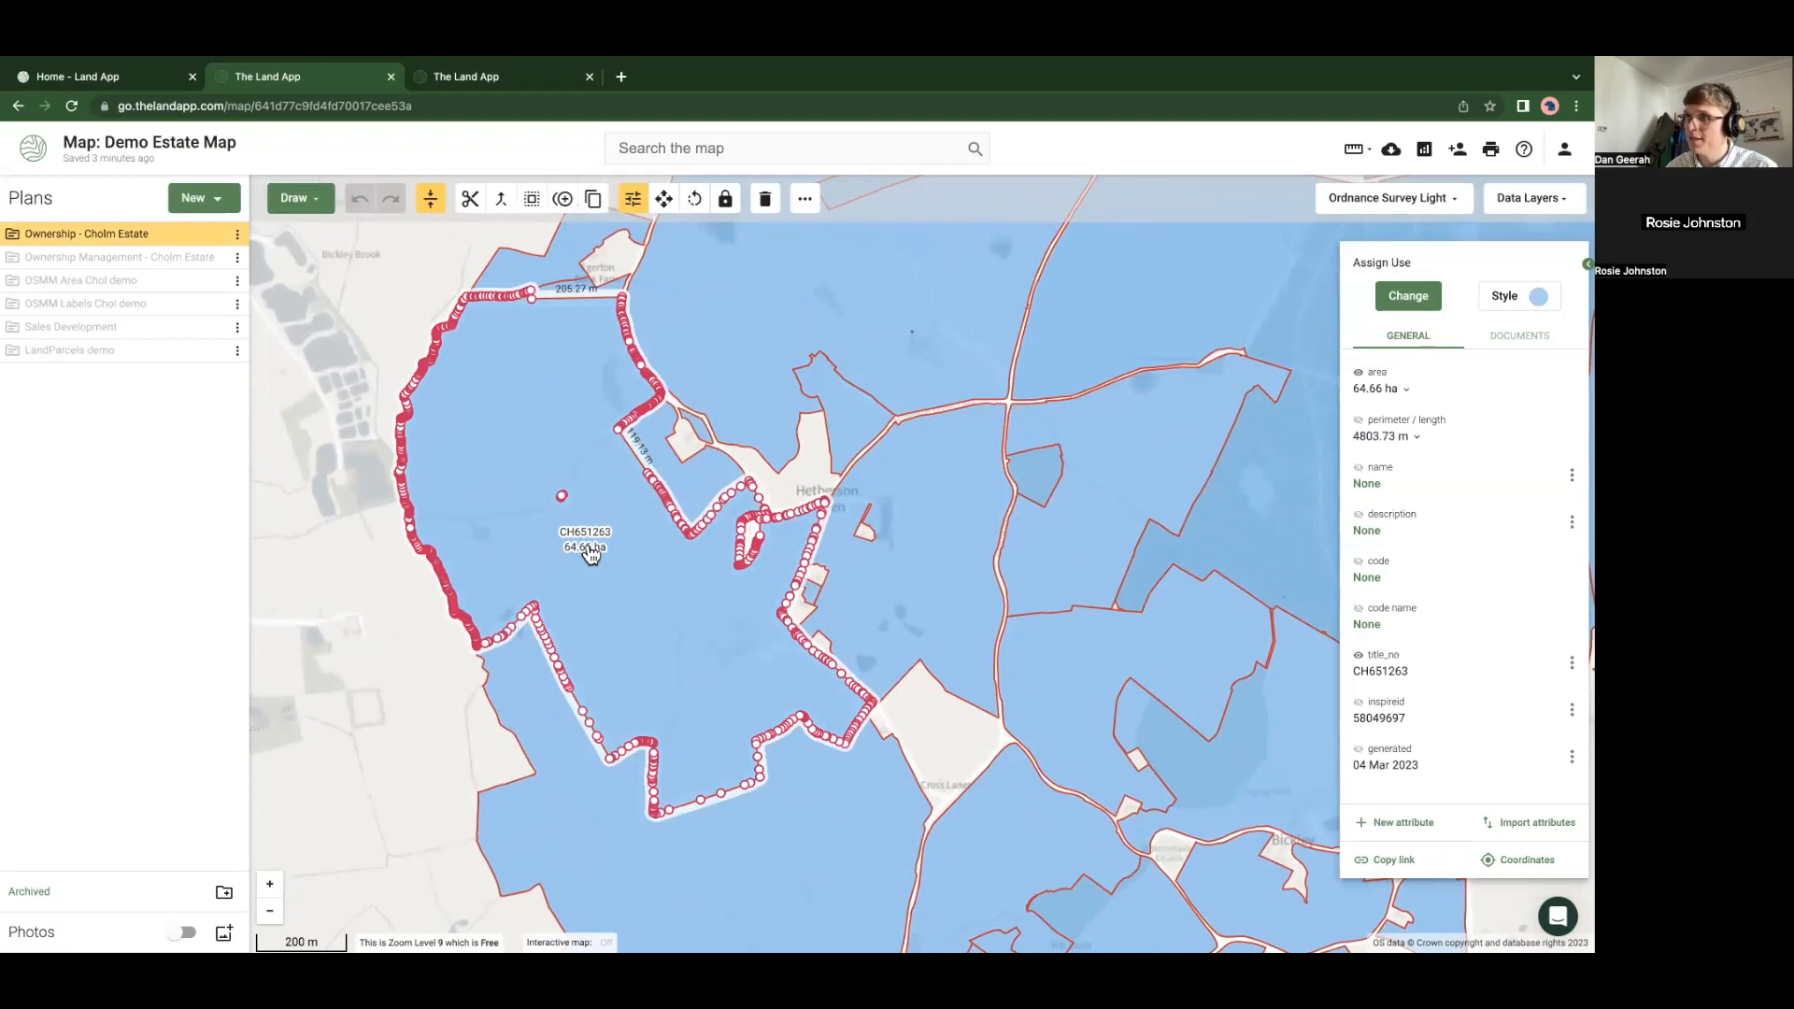
pyautogui.click(297, 208)
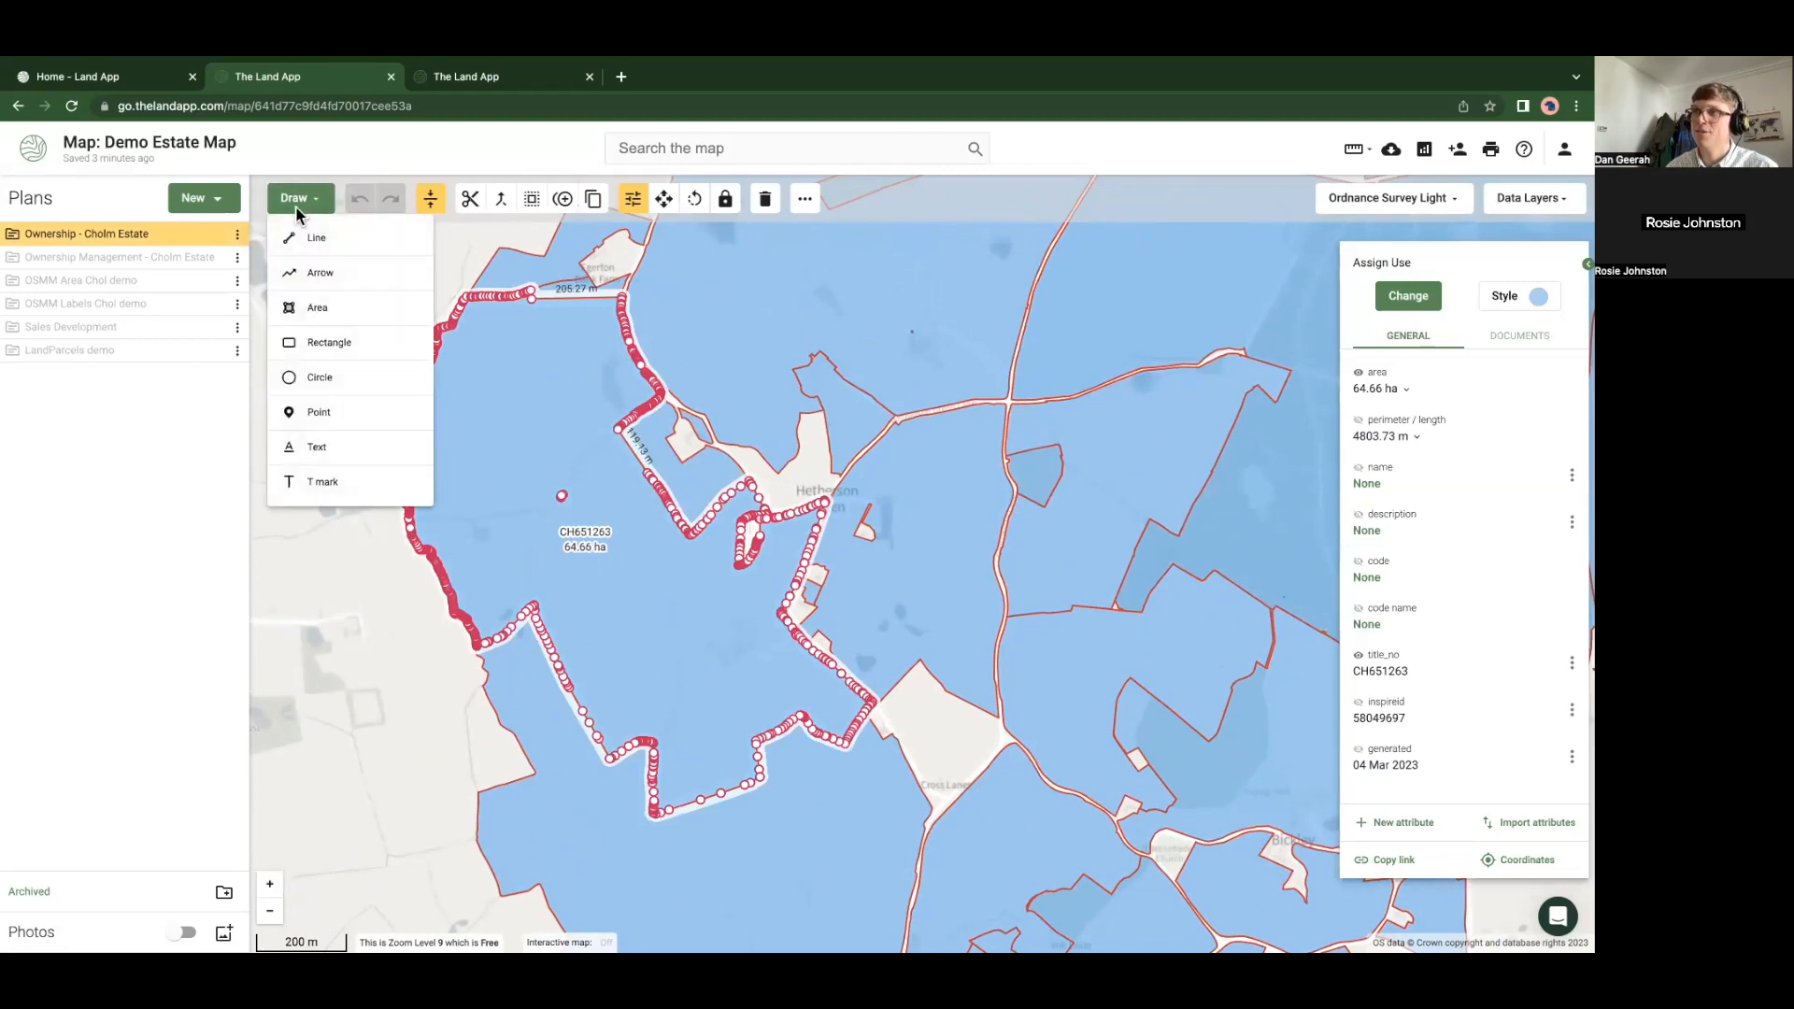
pyautogui.click(317, 449)
pyautogui.click(312, 517)
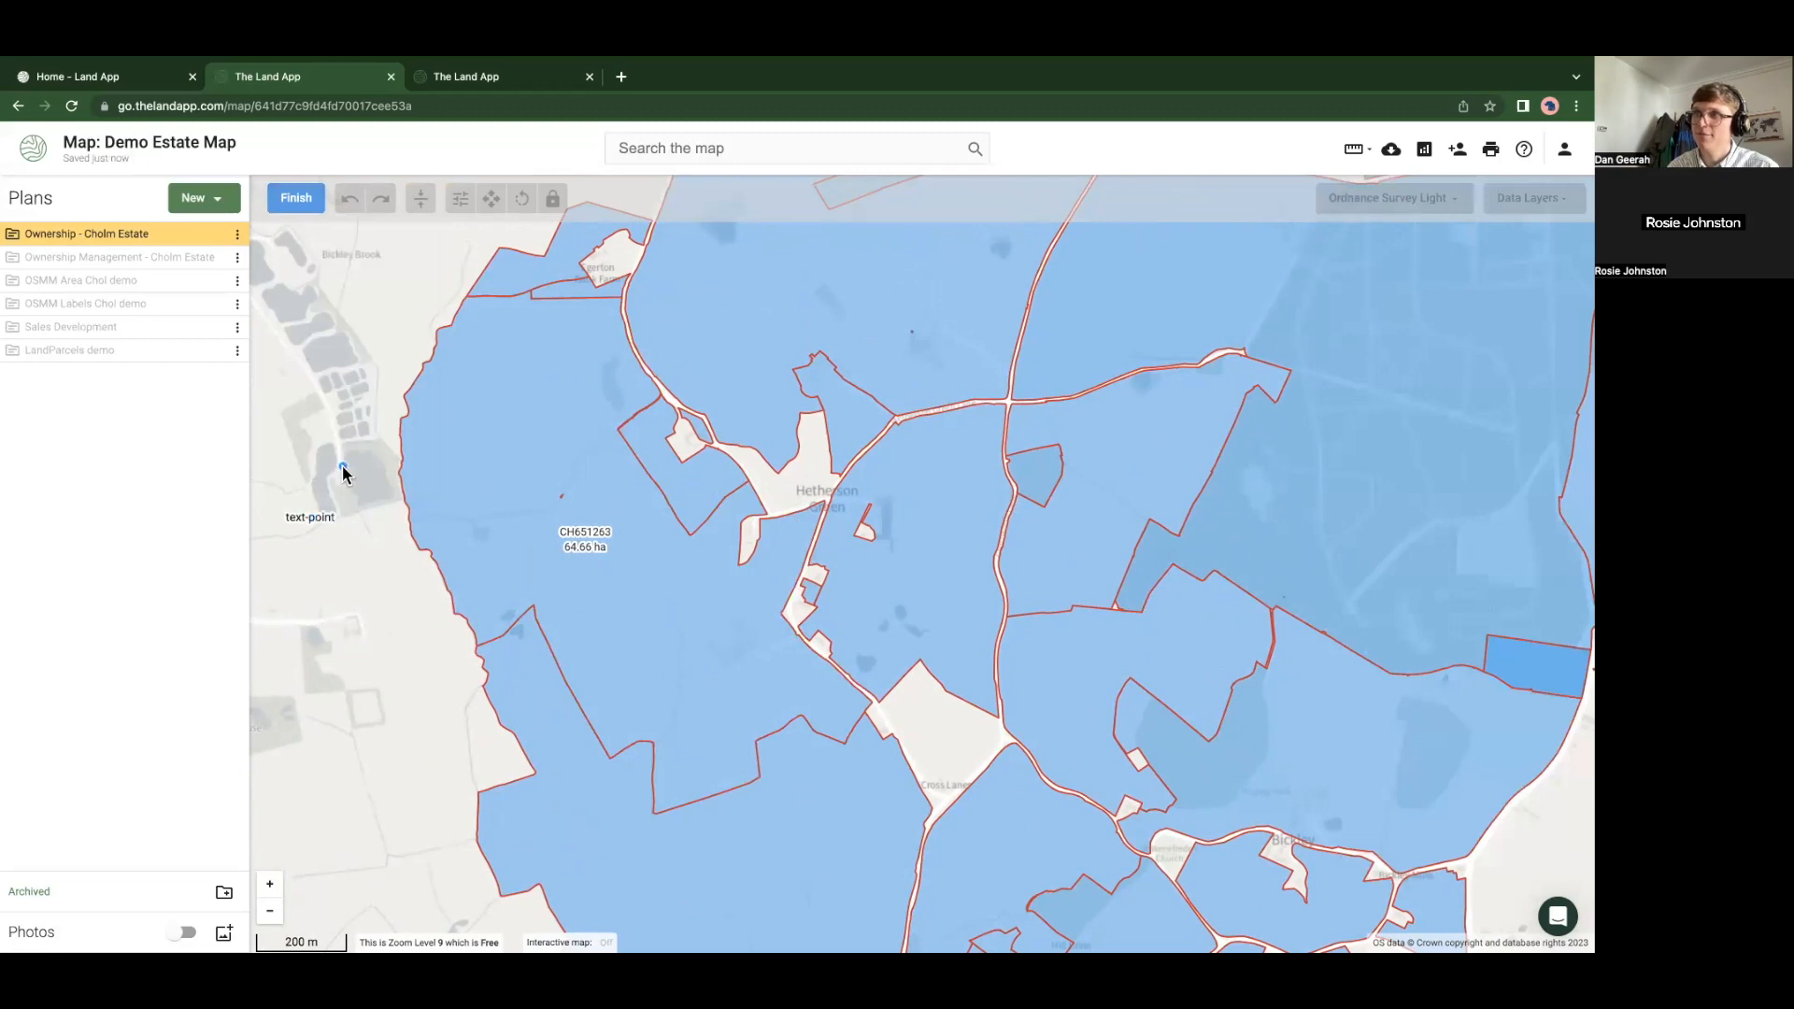
pyautogui.click(309, 208)
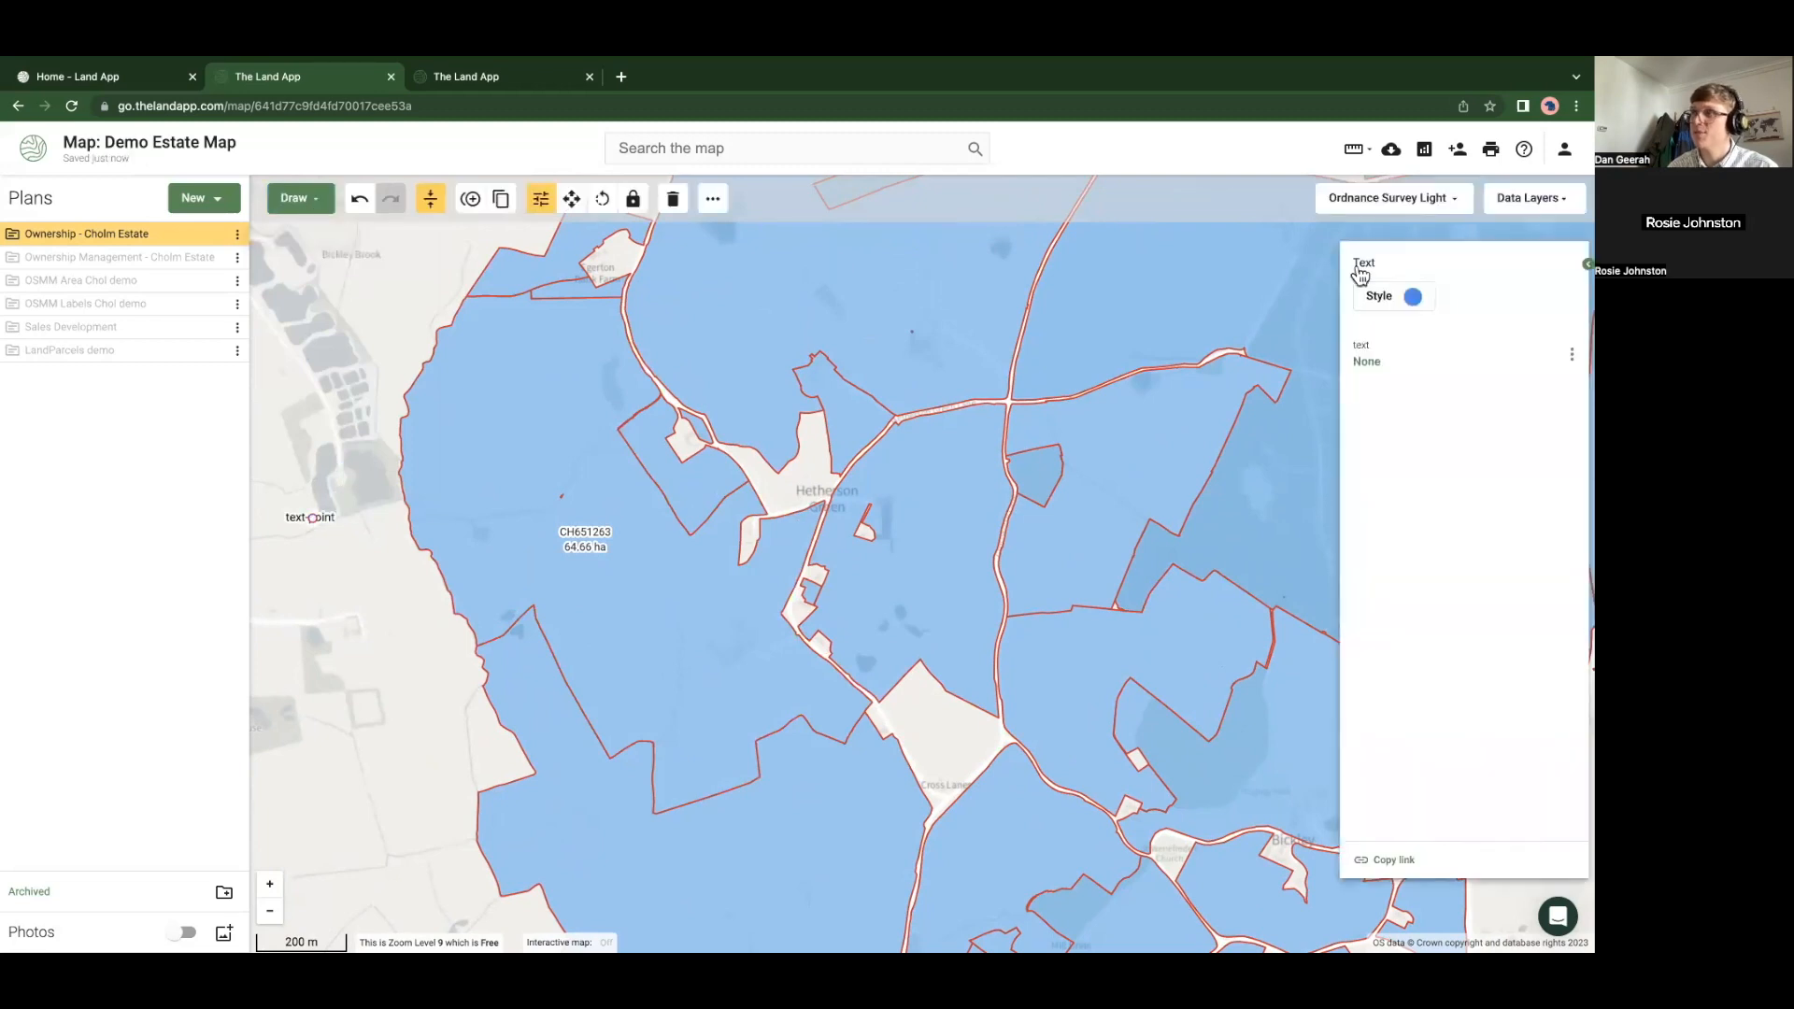
pyautogui.click(1570, 356)
pyautogui.click(1523, 396)
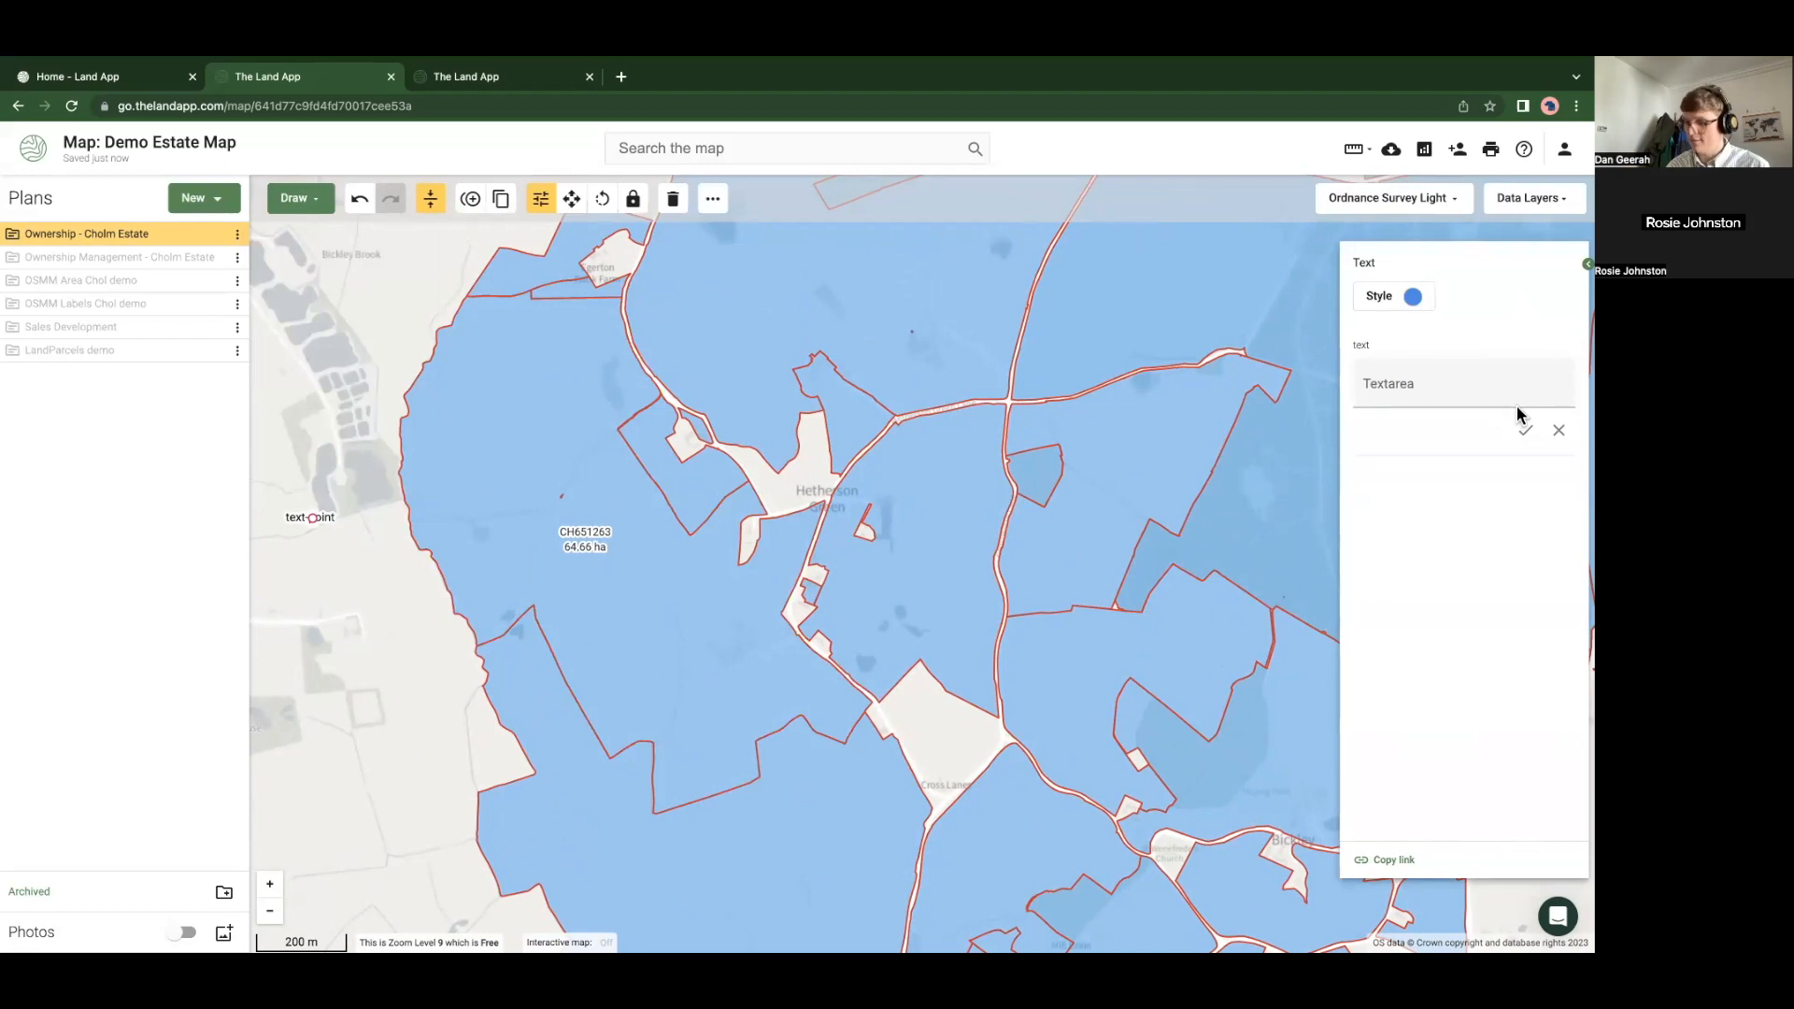
pyautogui.write('Label')
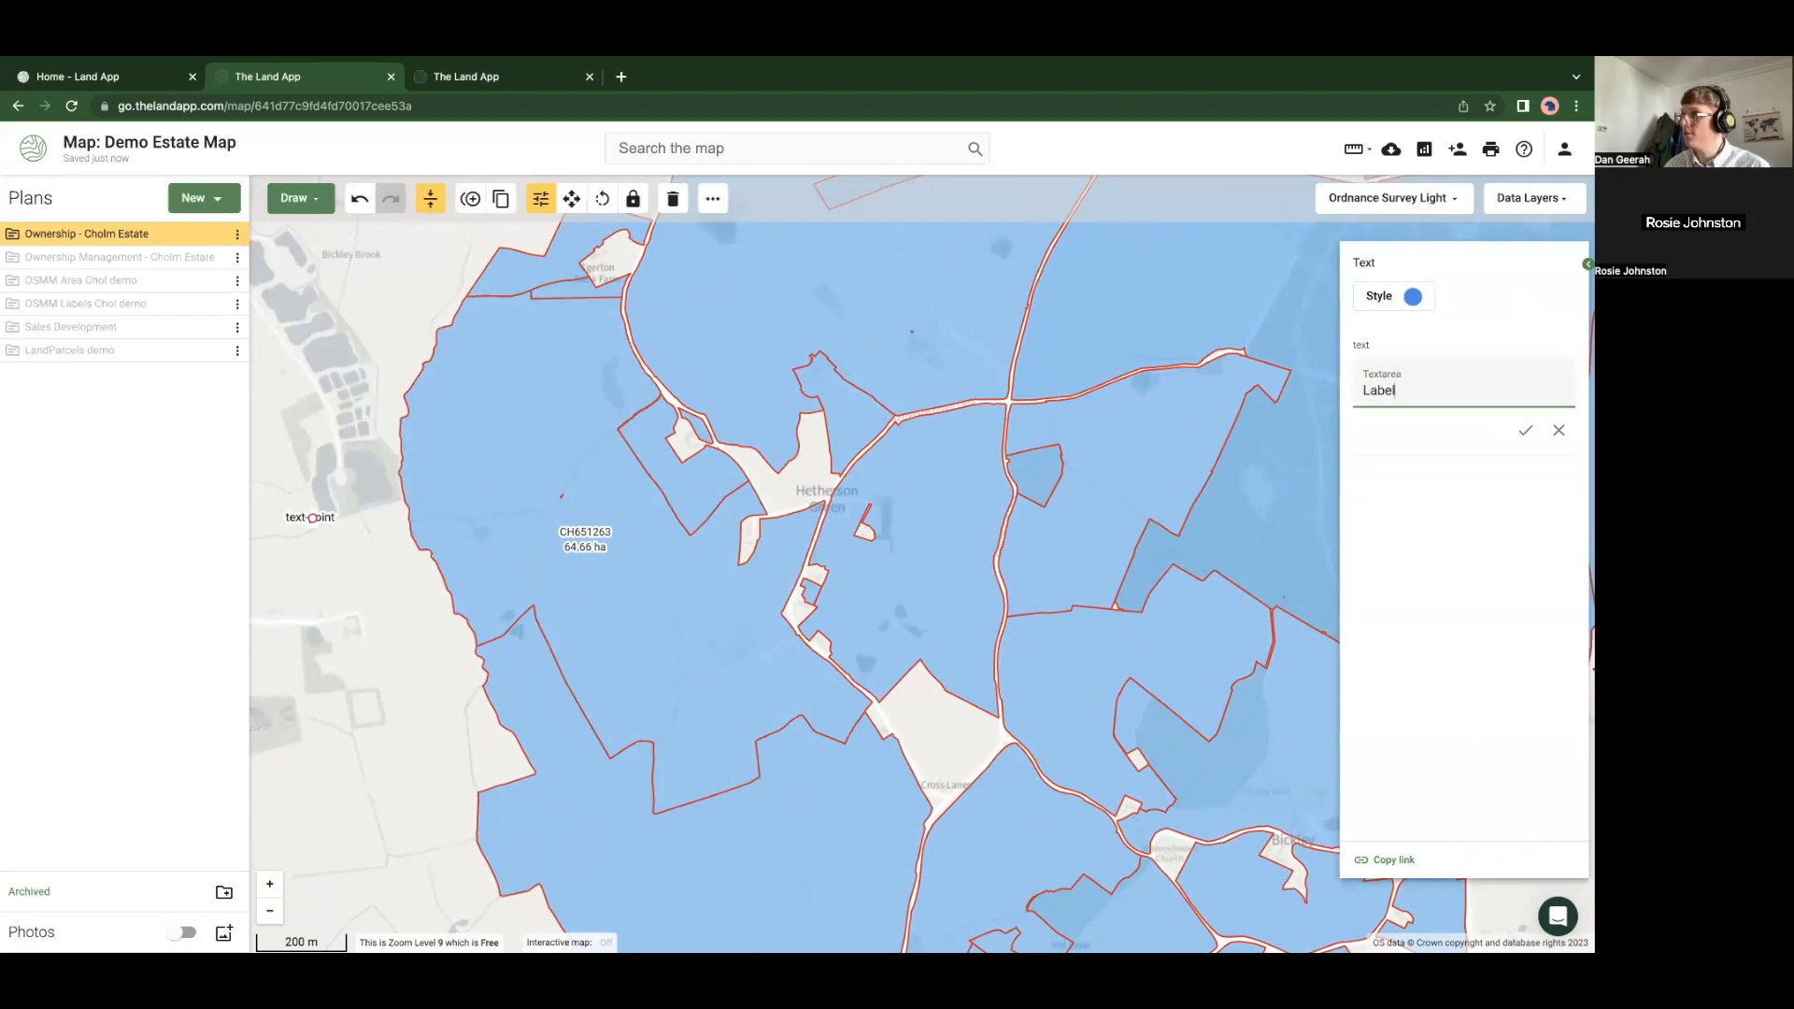
pyautogui.click(1525, 430)
# Draw an arrow from the 'Label' text to parcel CH651263
pyautogui.click(298, 198)
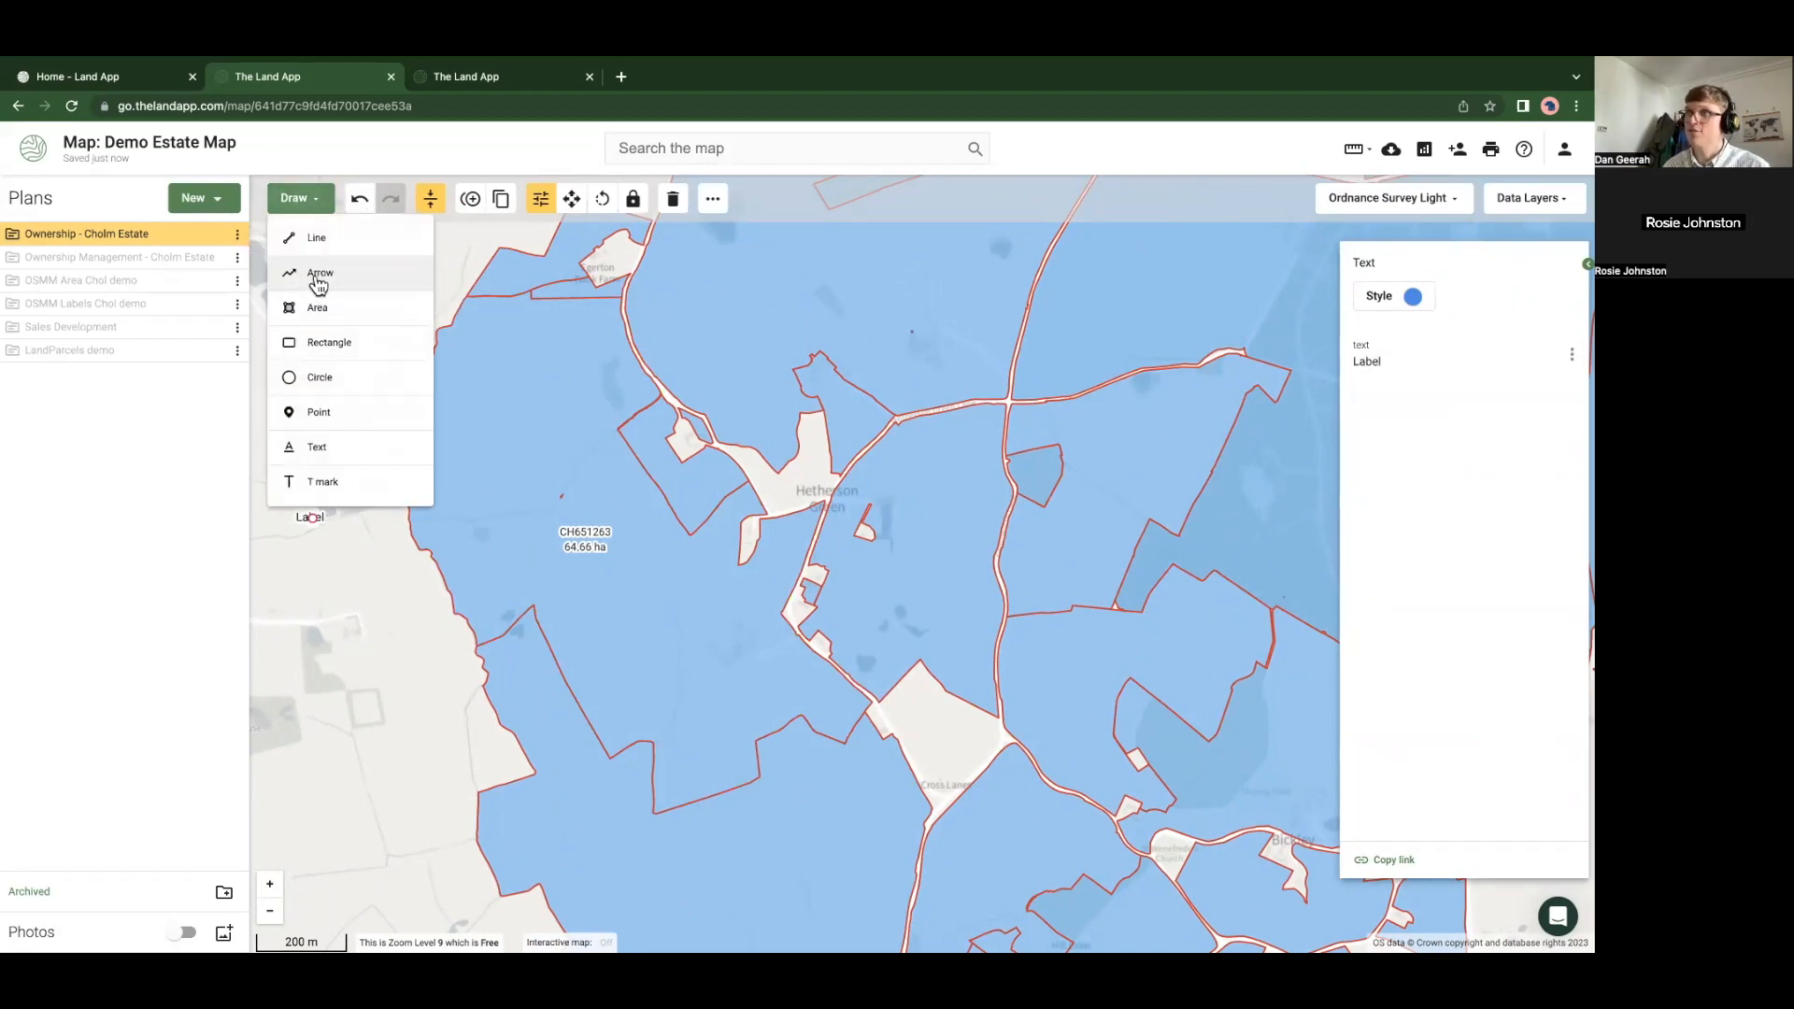
pyautogui.click(314, 273)
pyautogui.moveTo(329, 504); pyautogui.dragTo(559, 536)
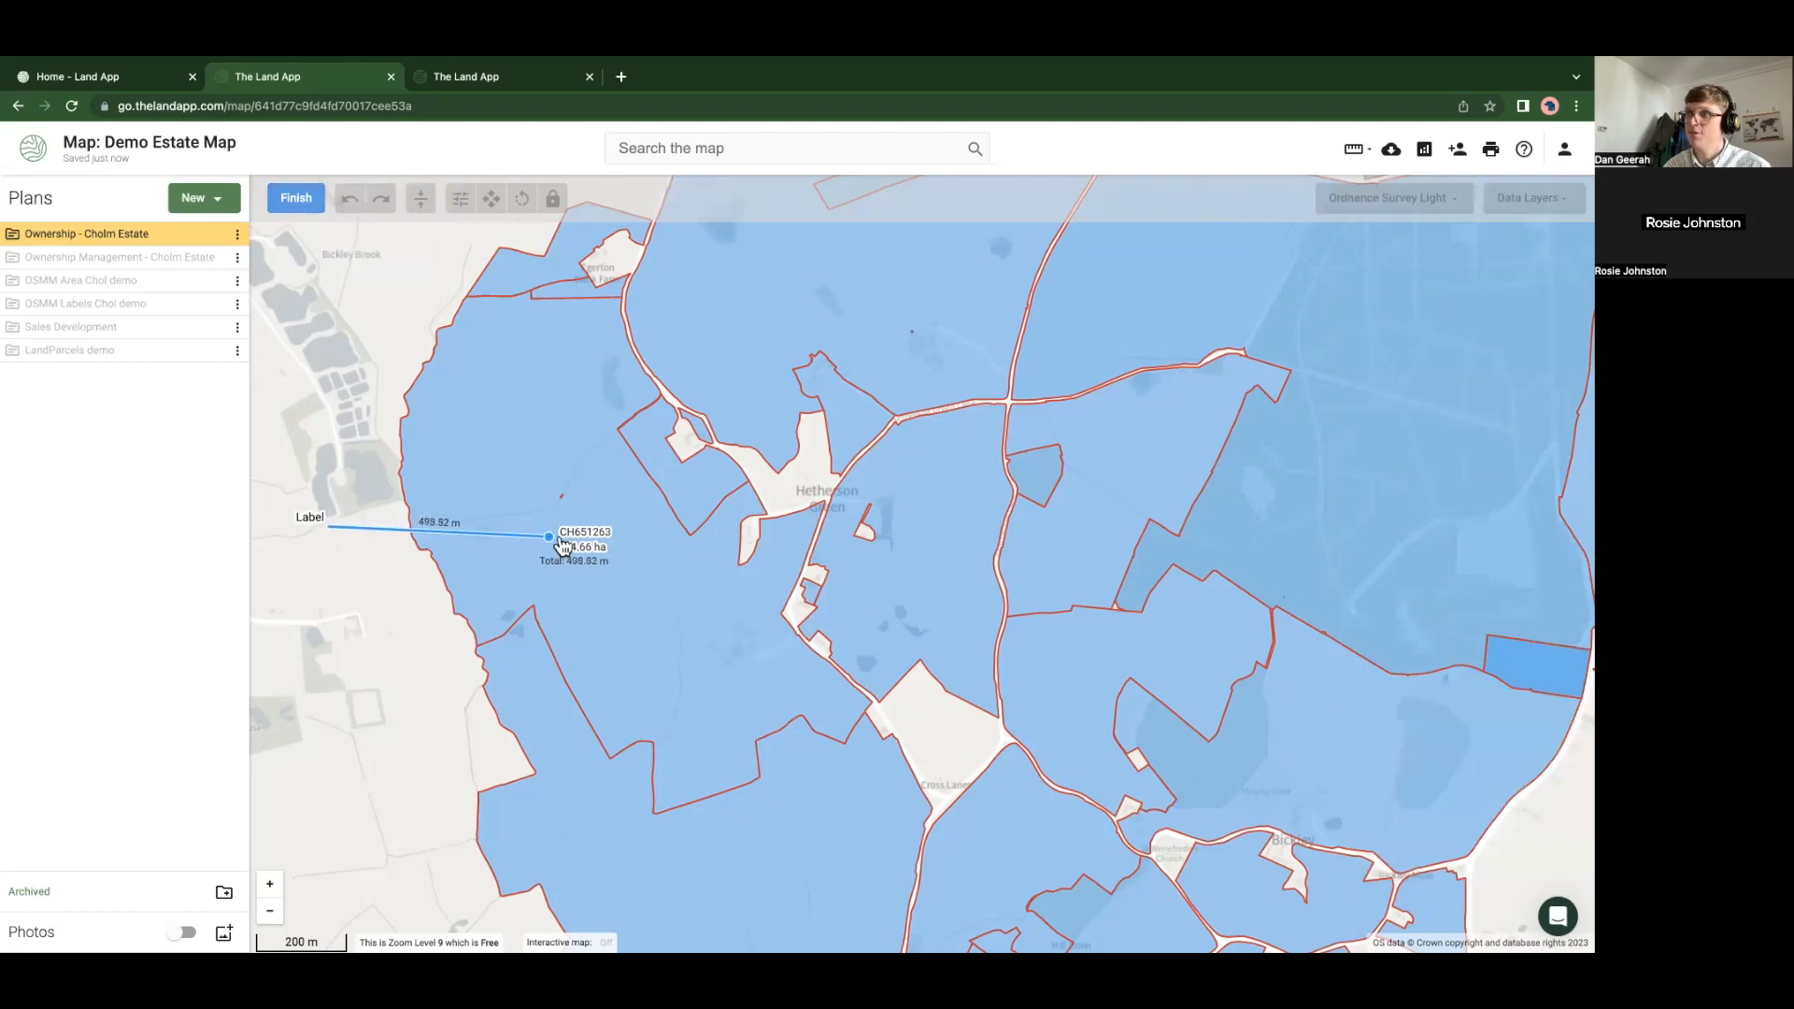
pyautogui.click(295, 200)
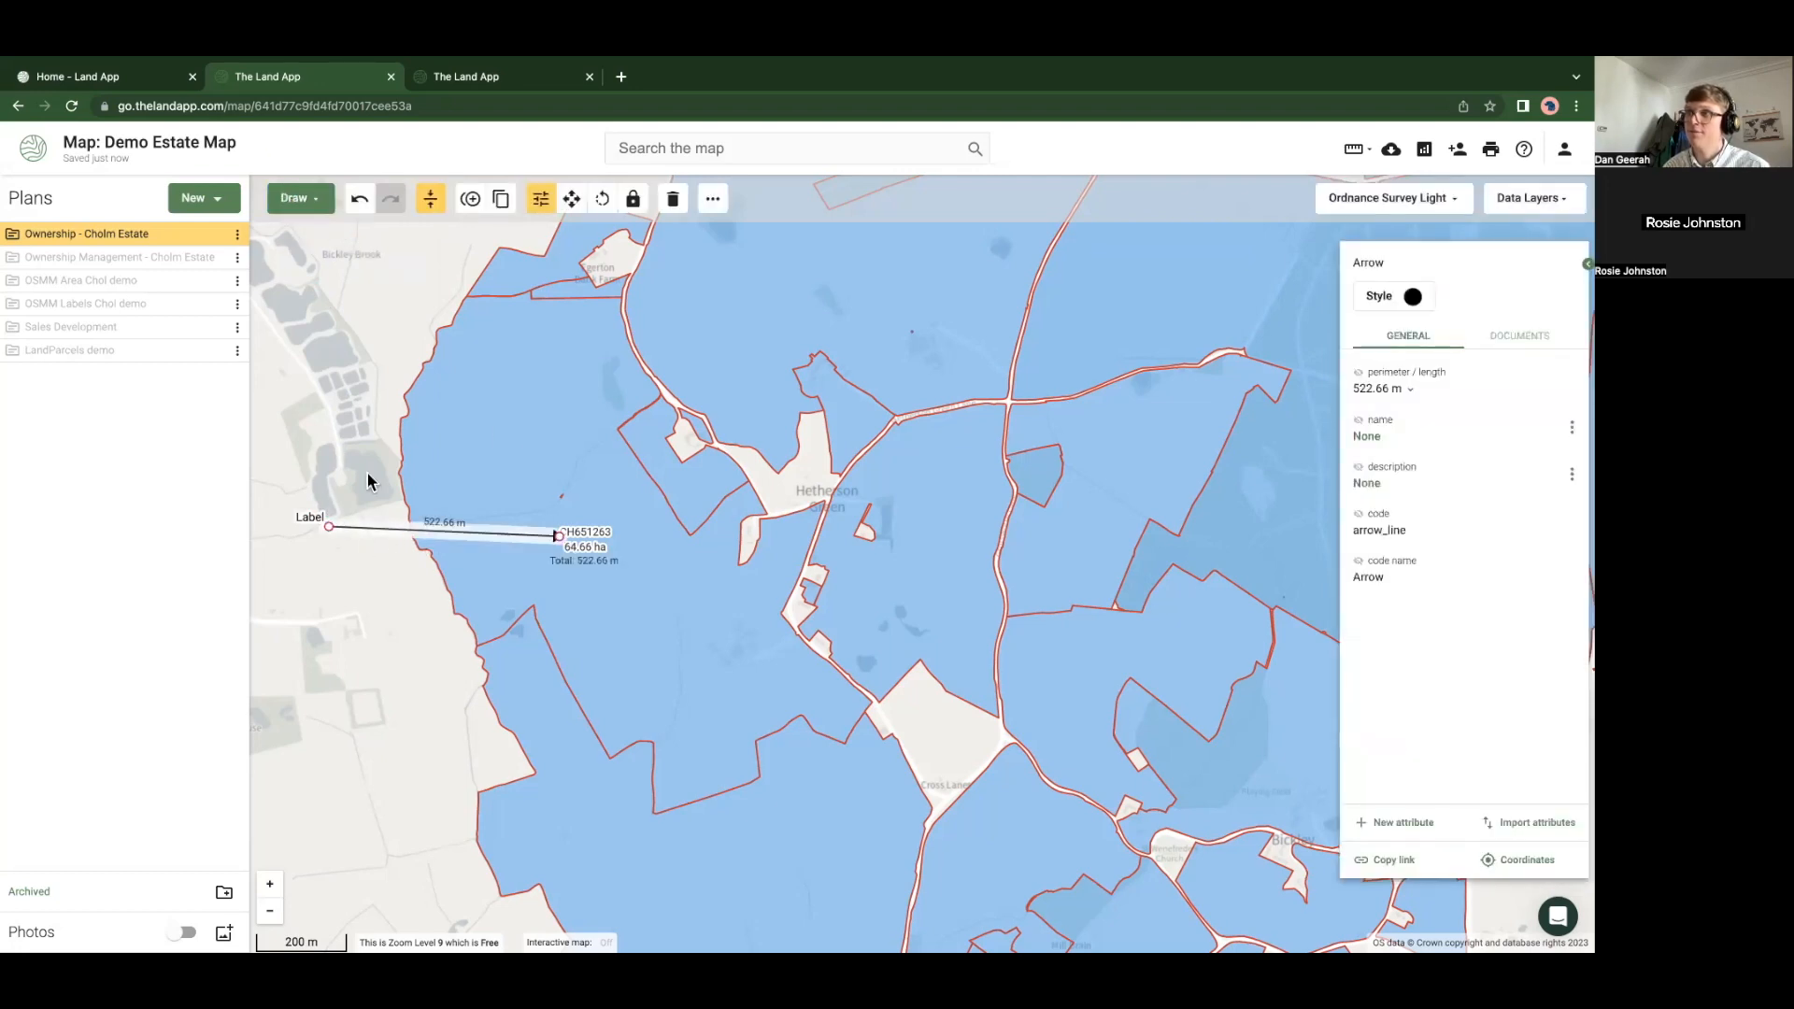
pyautogui.click(337, 551)
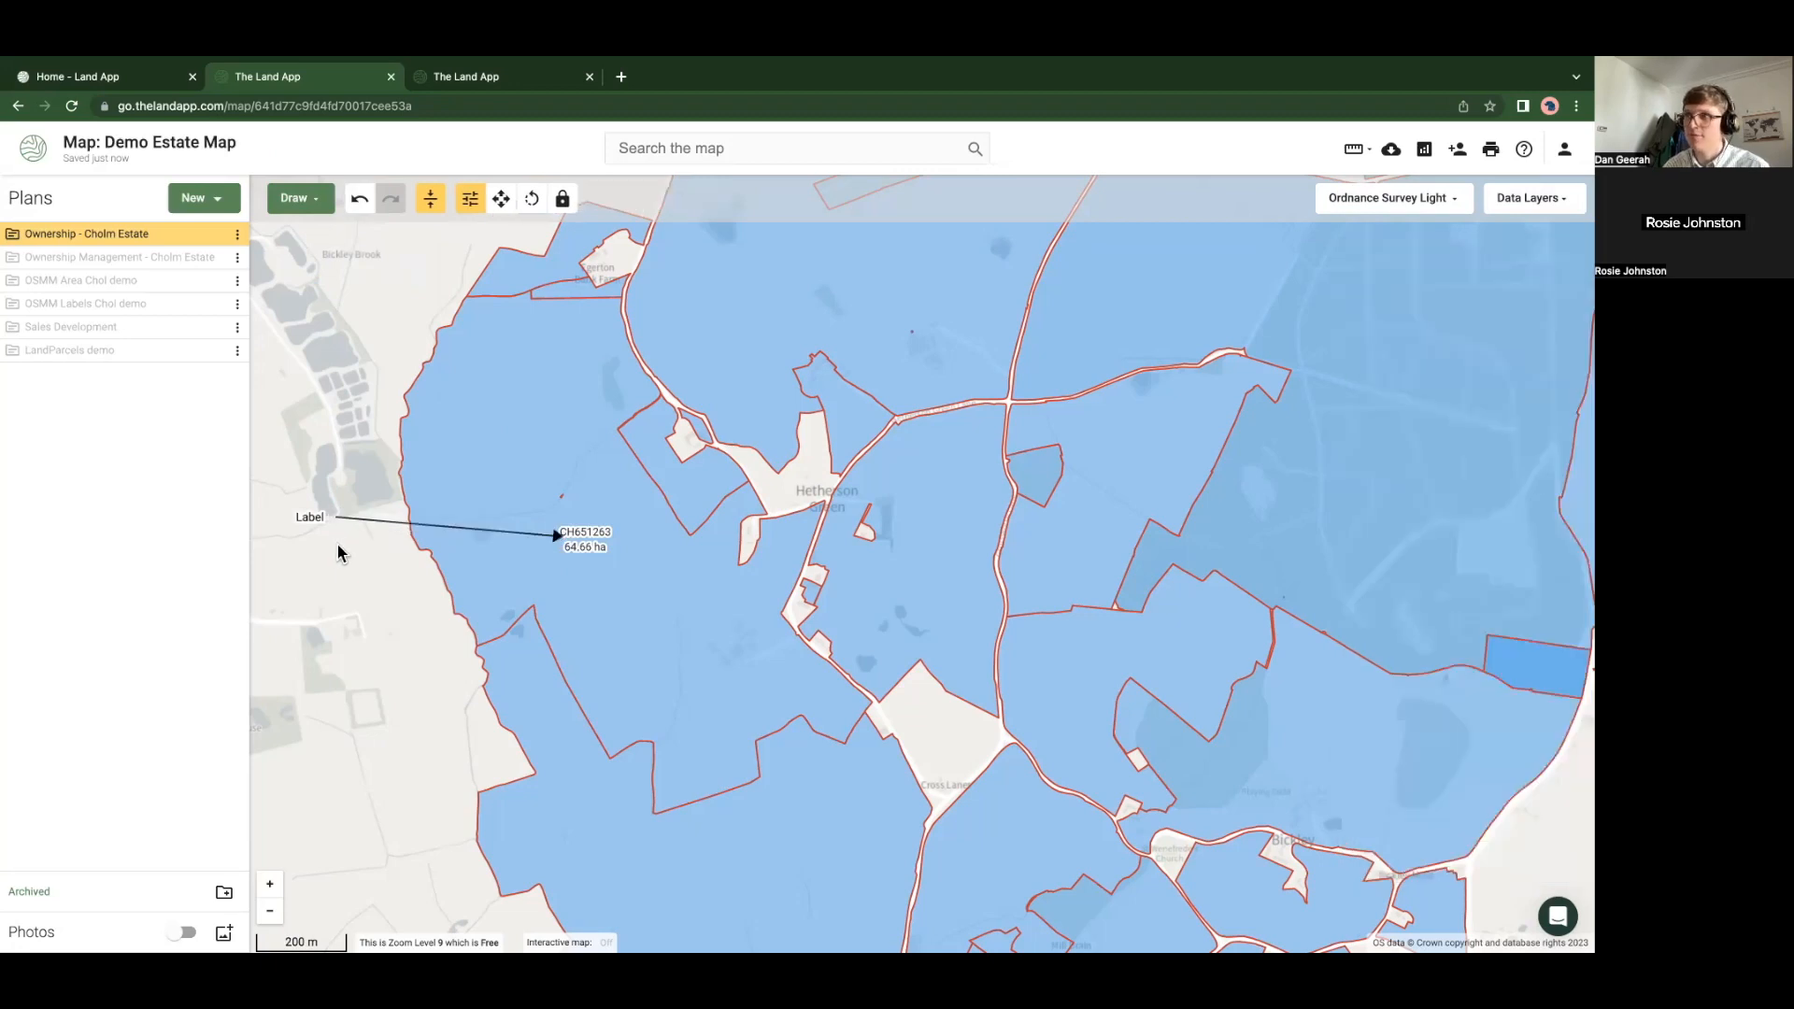
pyautogui.scroll(-1, 341, 552)
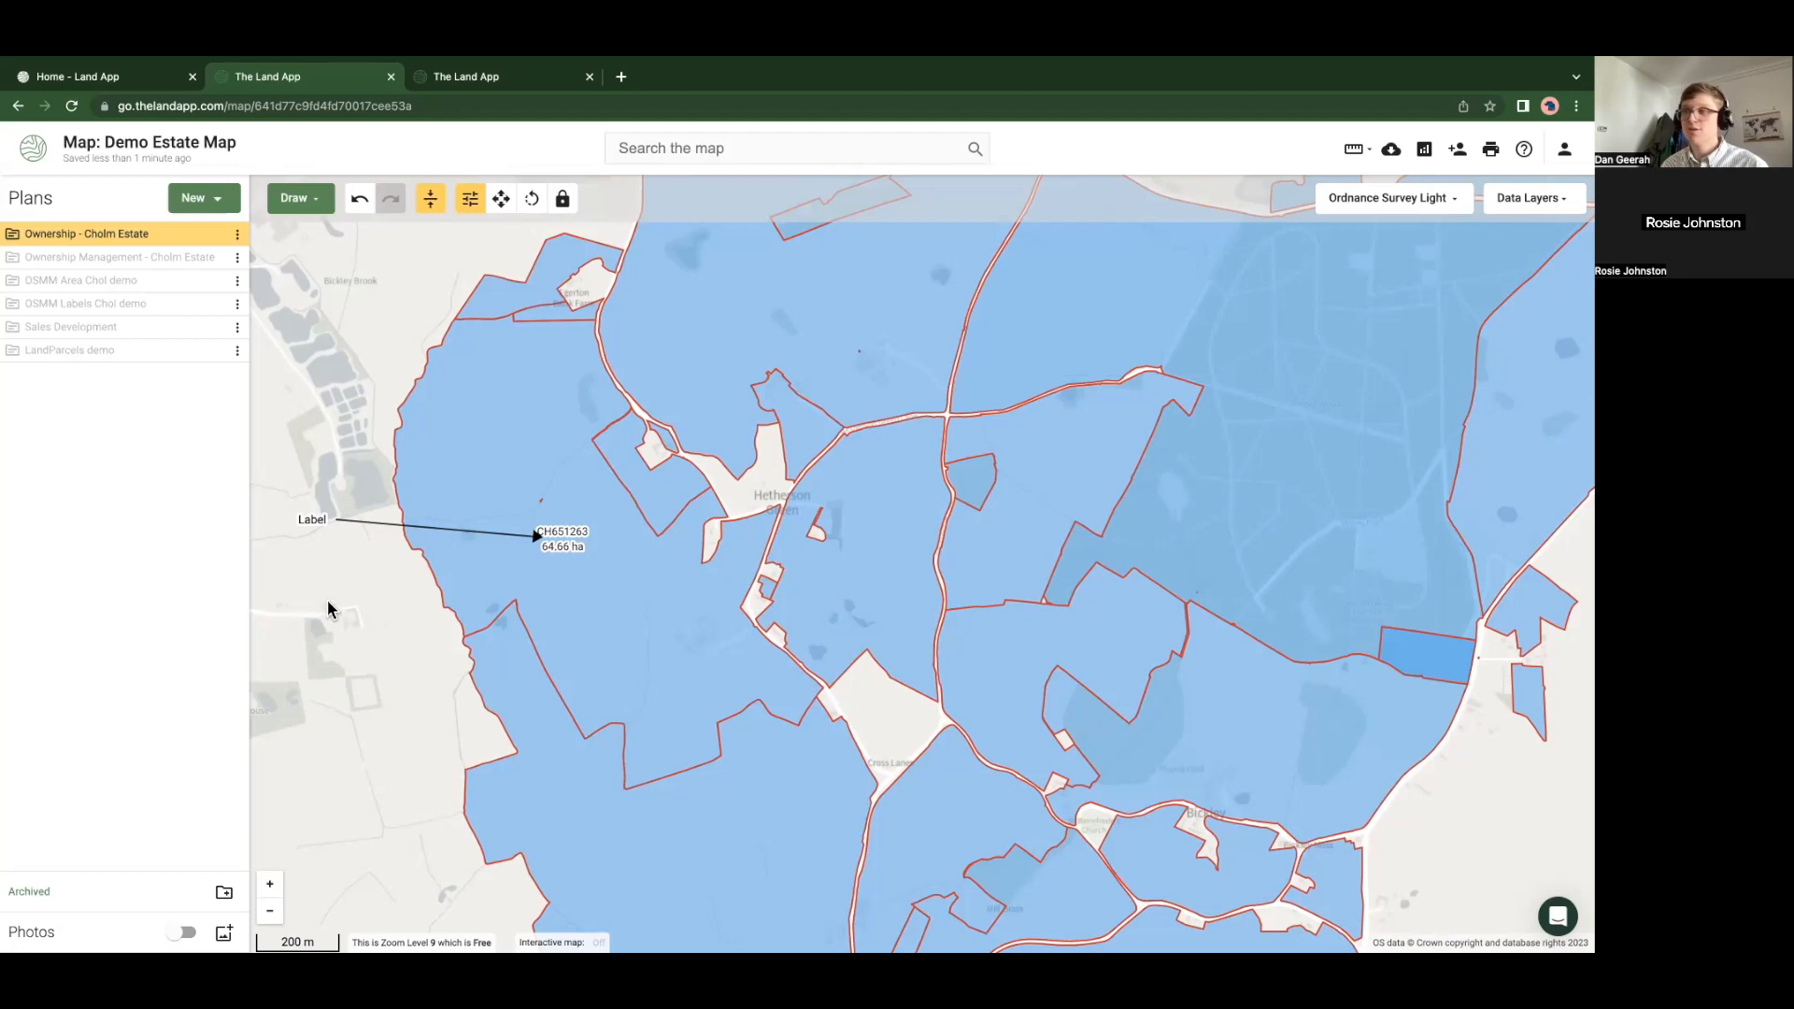
pyautogui.scroll(-3, 328, 608)
# Pan to the Perth area and turn on the Registers of Scotland layer via a 'scot' search
pyautogui.scroll(-4, 504, 692)
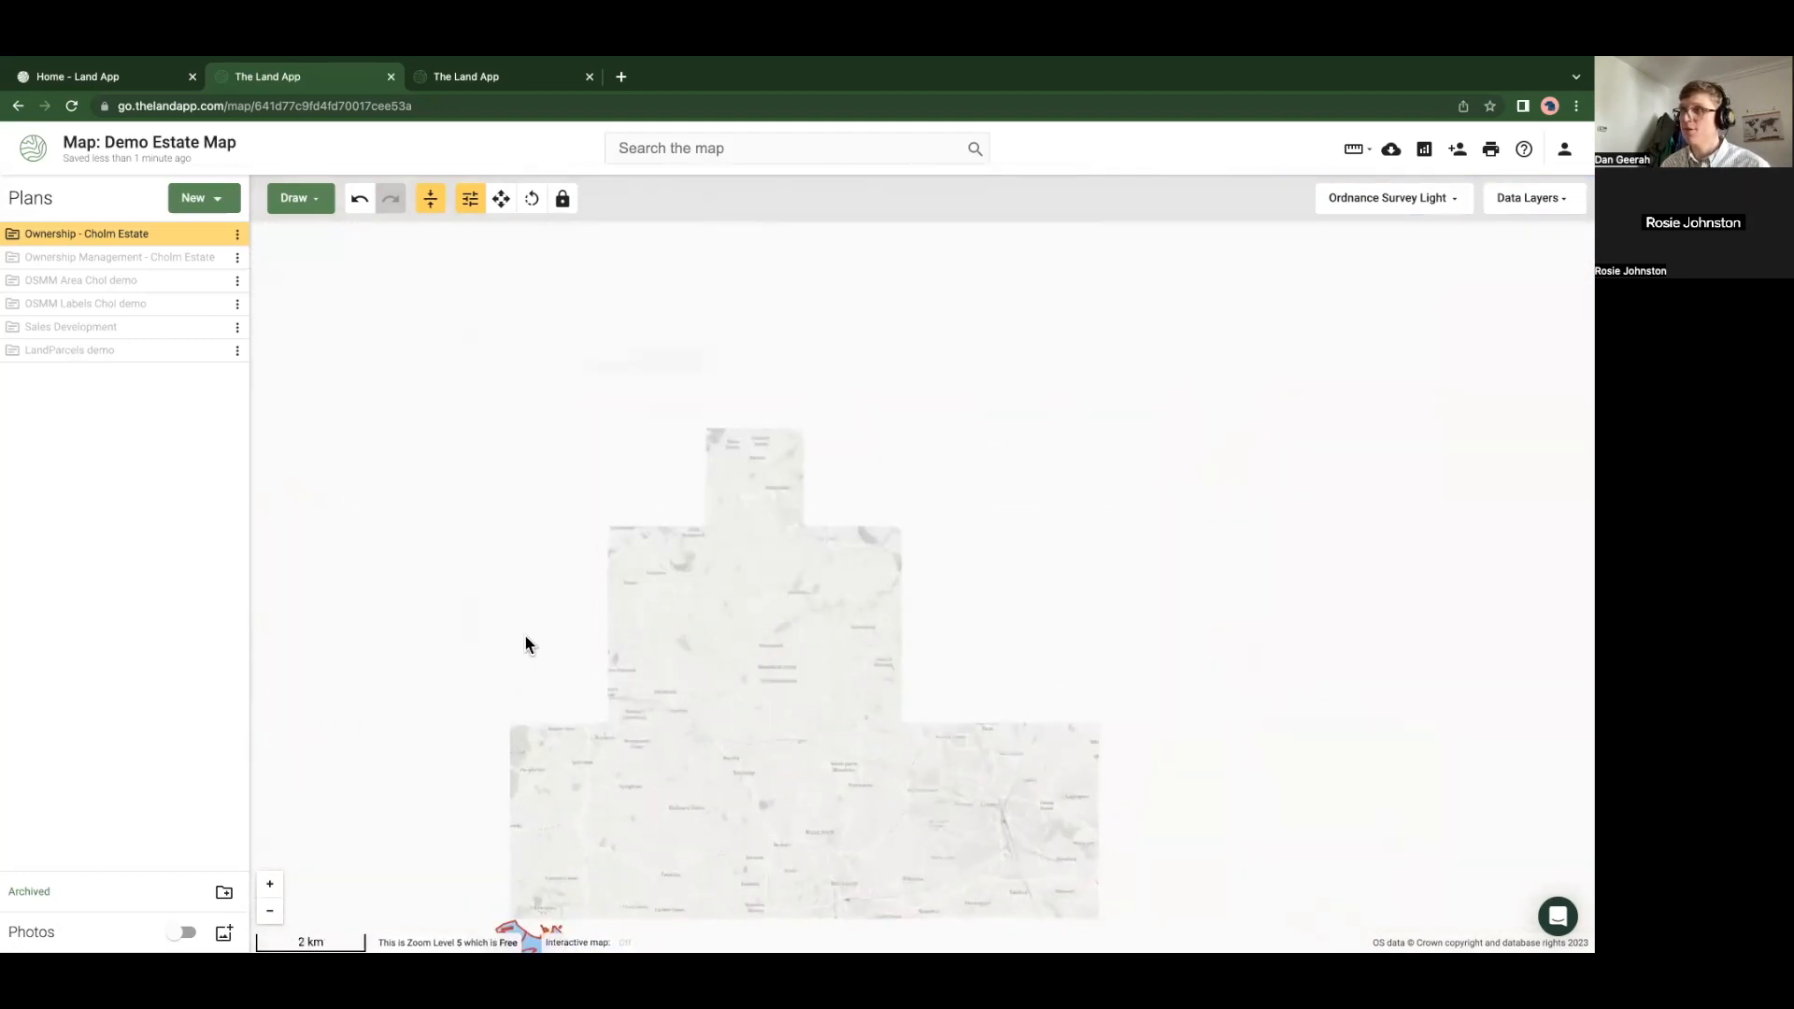
pyautogui.moveTo(617, 539); pyautogui.dragTo(792, 608)
pyautogui.scroll(3, 591, 499)
pyautogui.moveTo(593, 497); pyautogui.dragTo(620, 719)
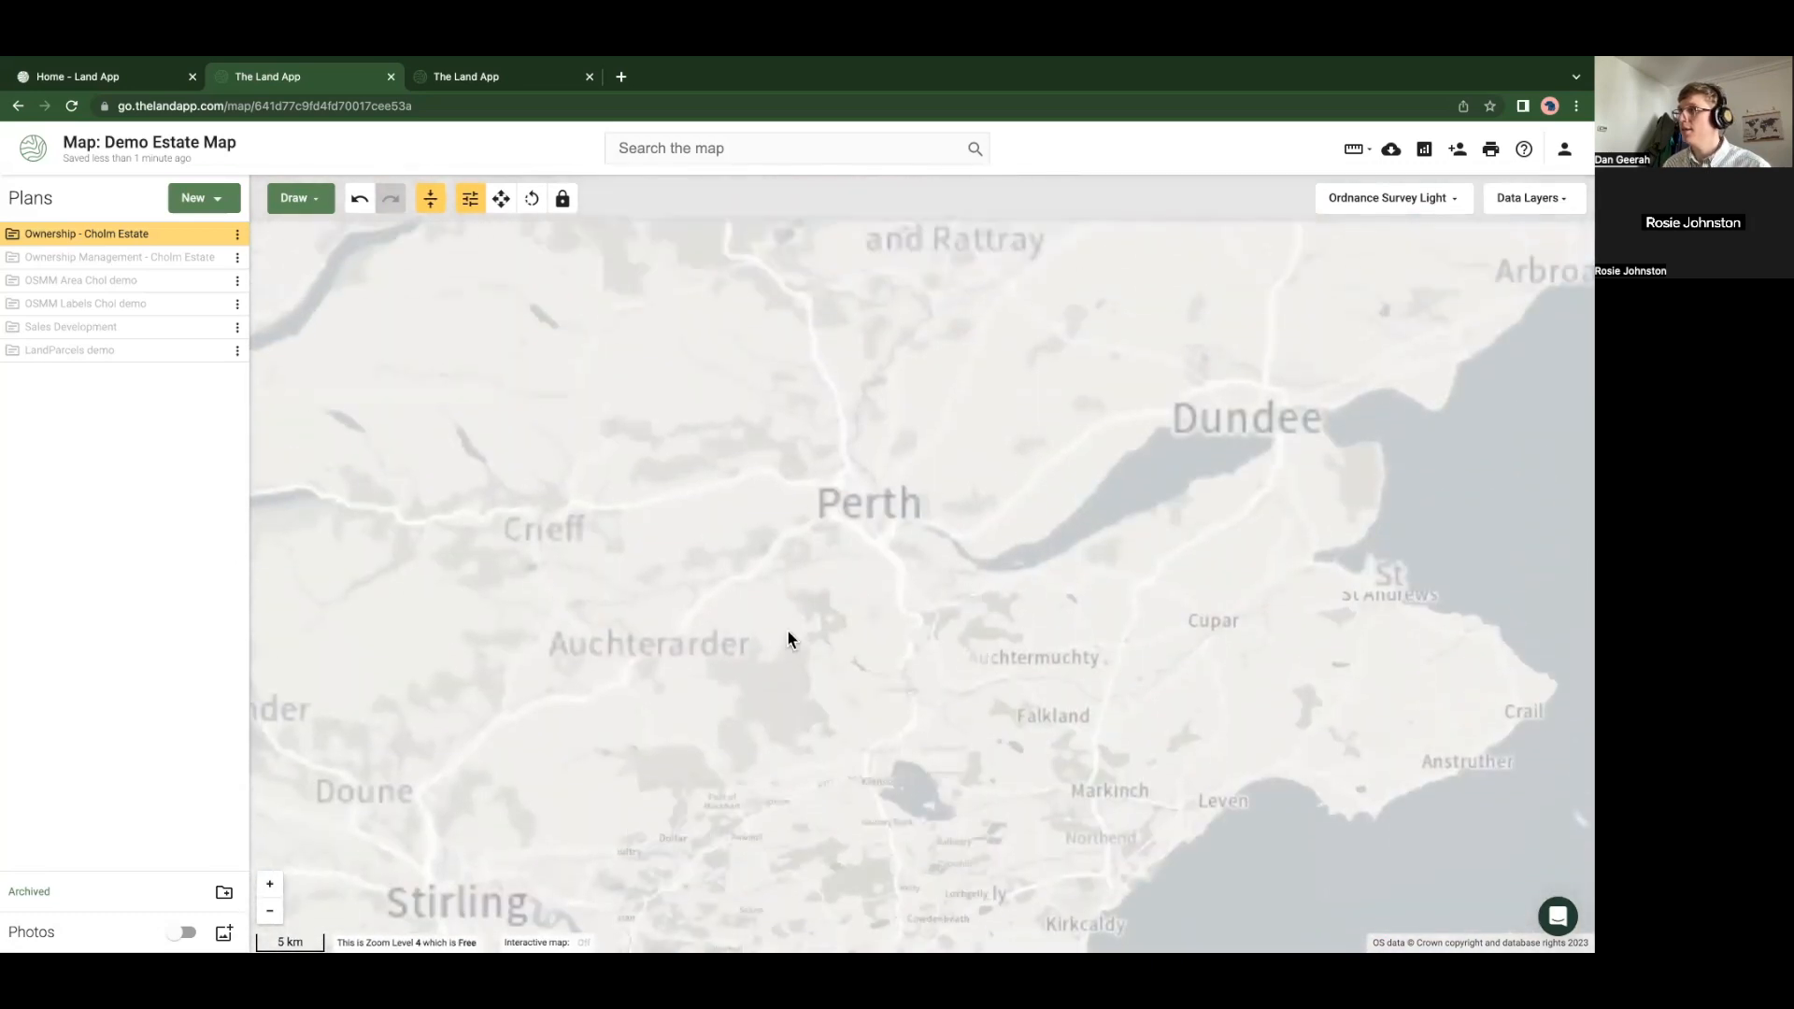
pyautogui.click(1526, 199)
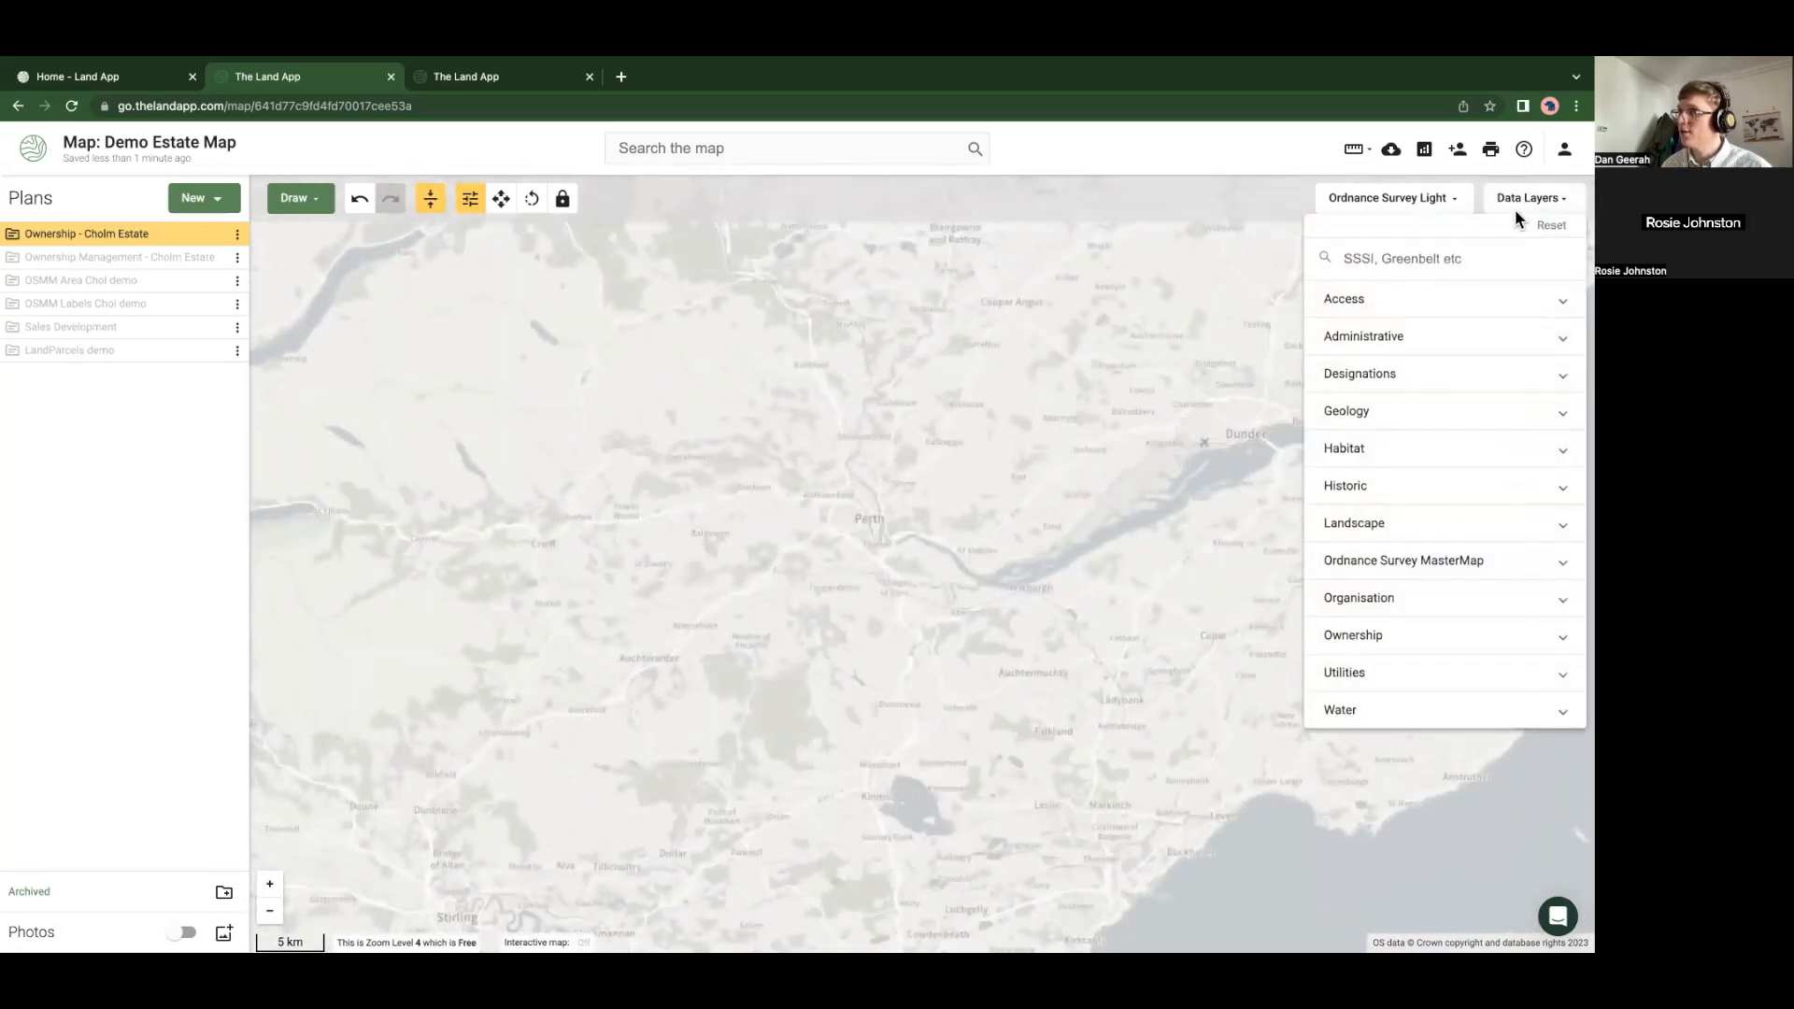
pyautogui.click(1460, 258)
pyautogui.write('scot')
pyautogui.click(1442, 314)
pyautogui.click(908, 460)
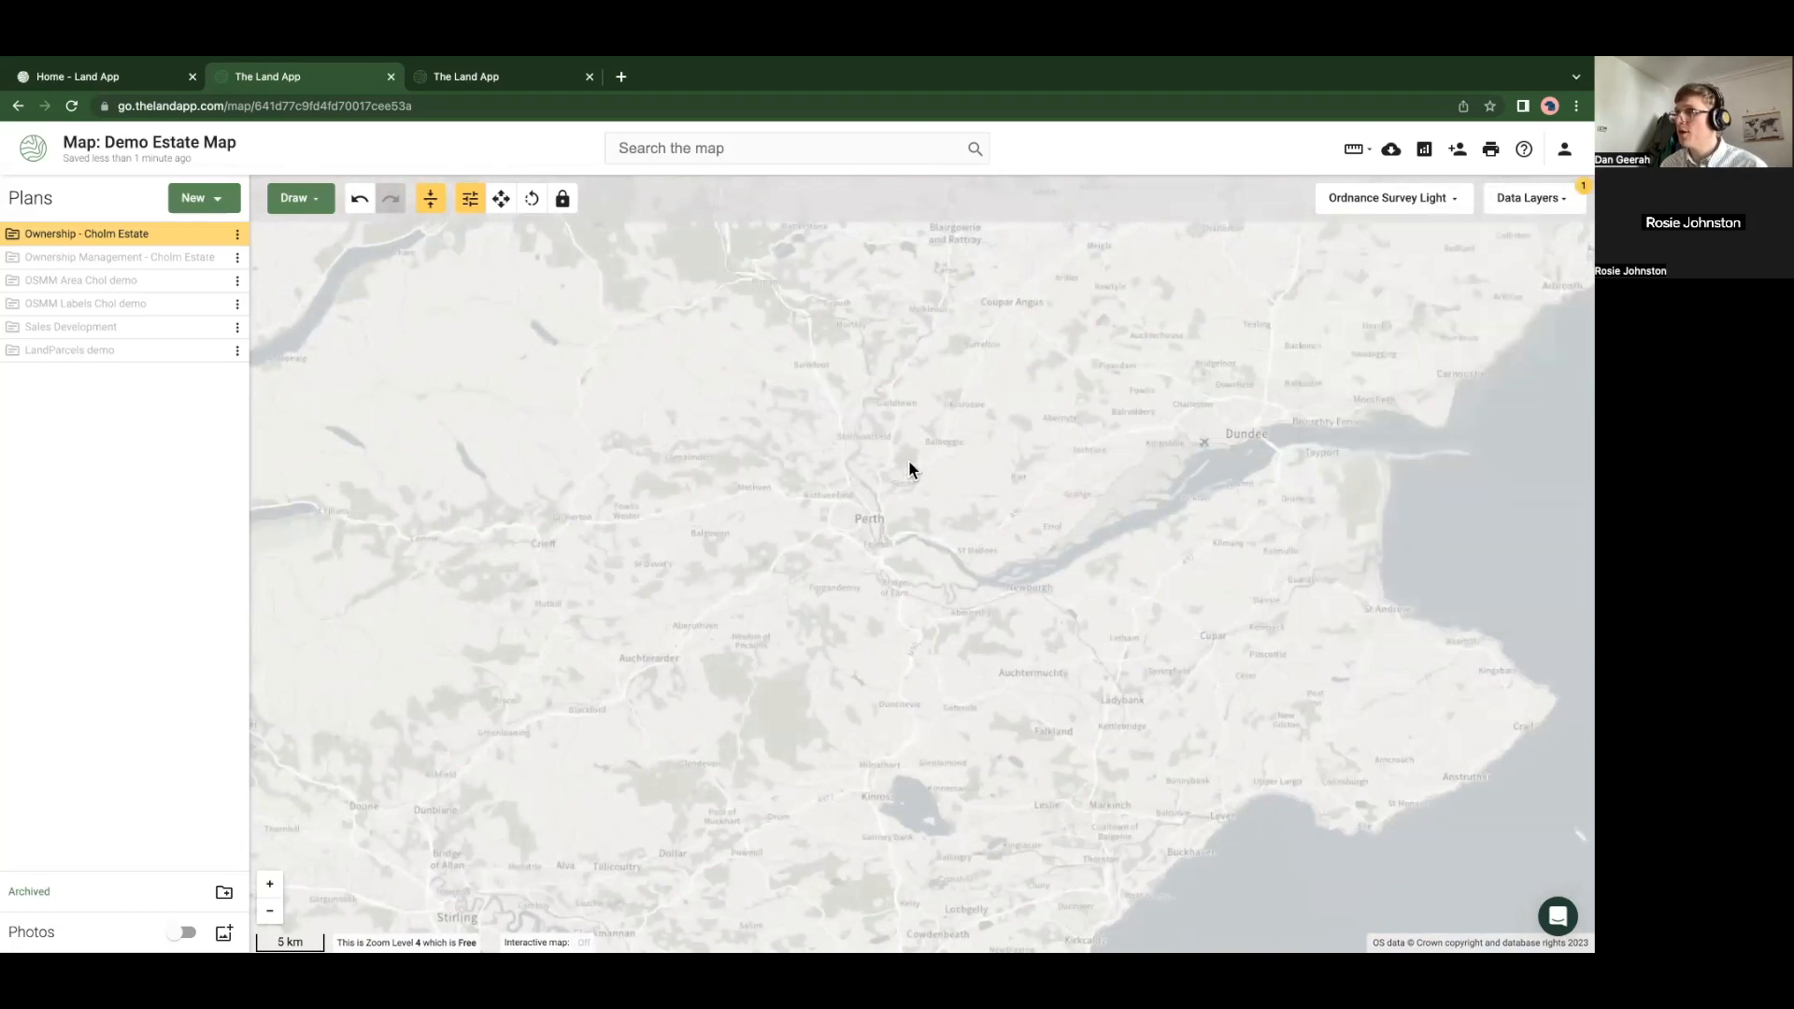
# Select two Registers of Scotland parcels north of Redgorton and copy them to a new plan
pyautogui.scroll(4, 908, 460)
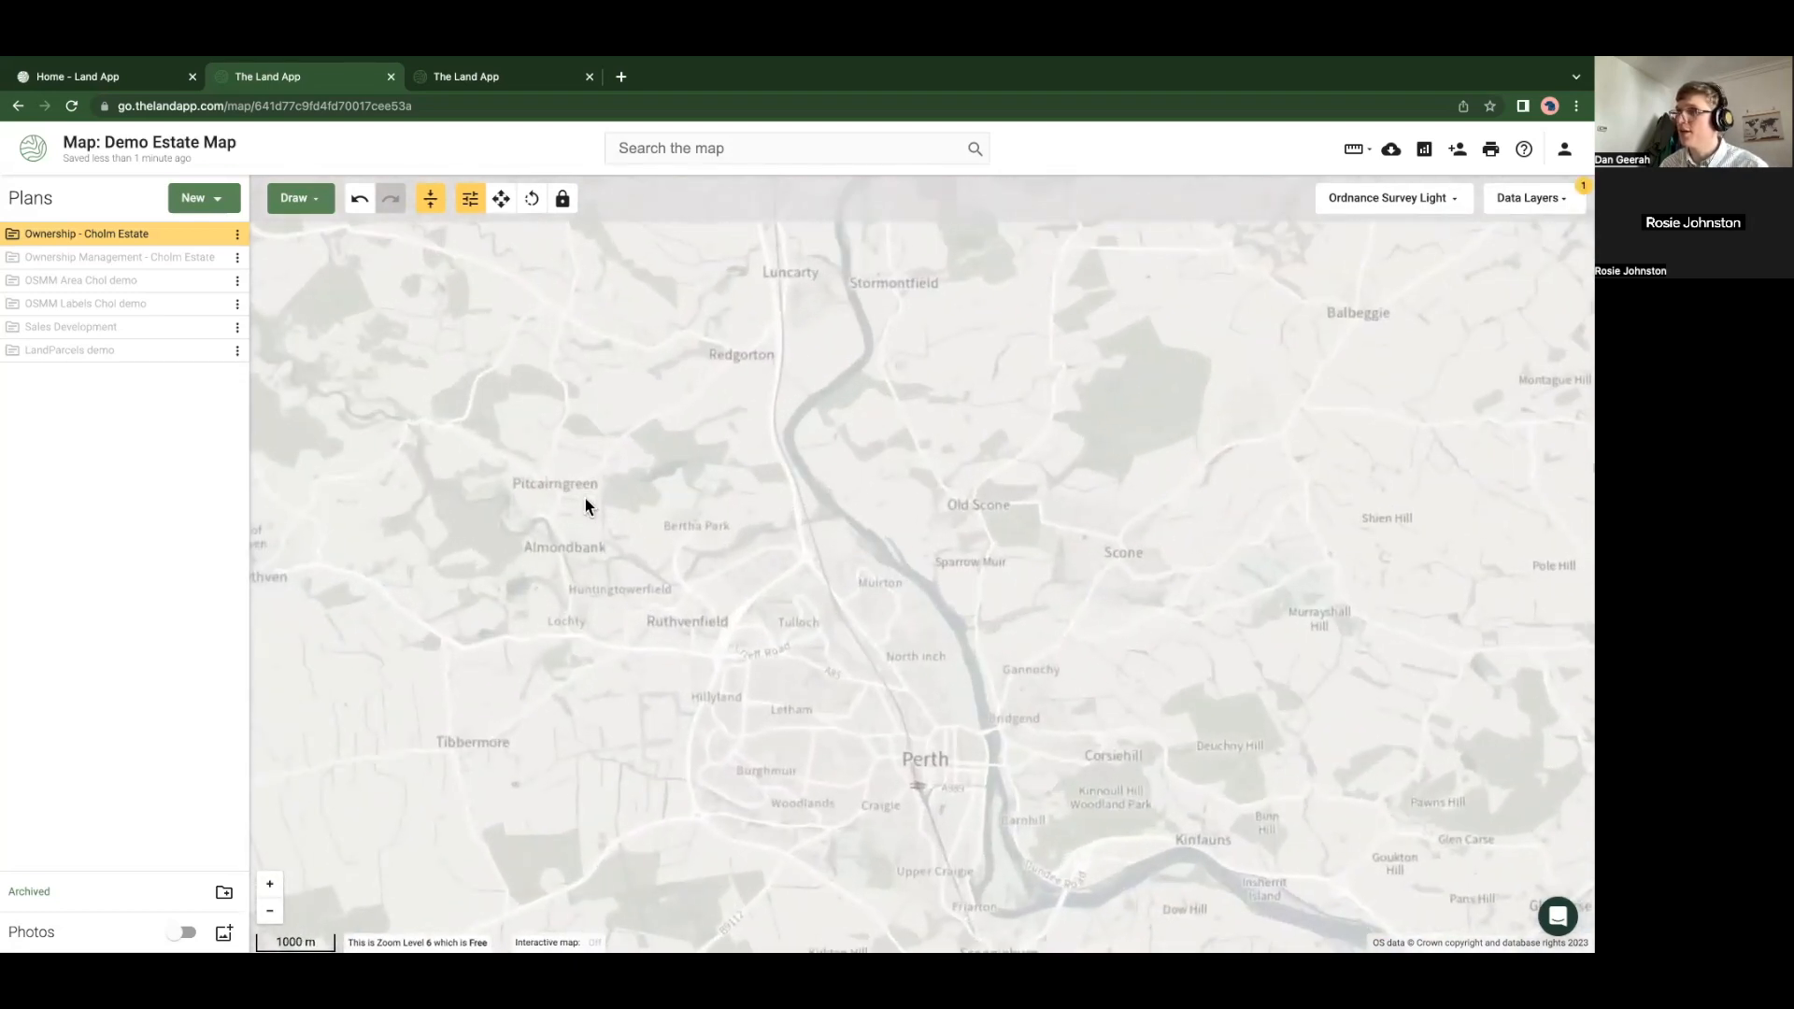
pyautogui.scroll(2, 602, 536)
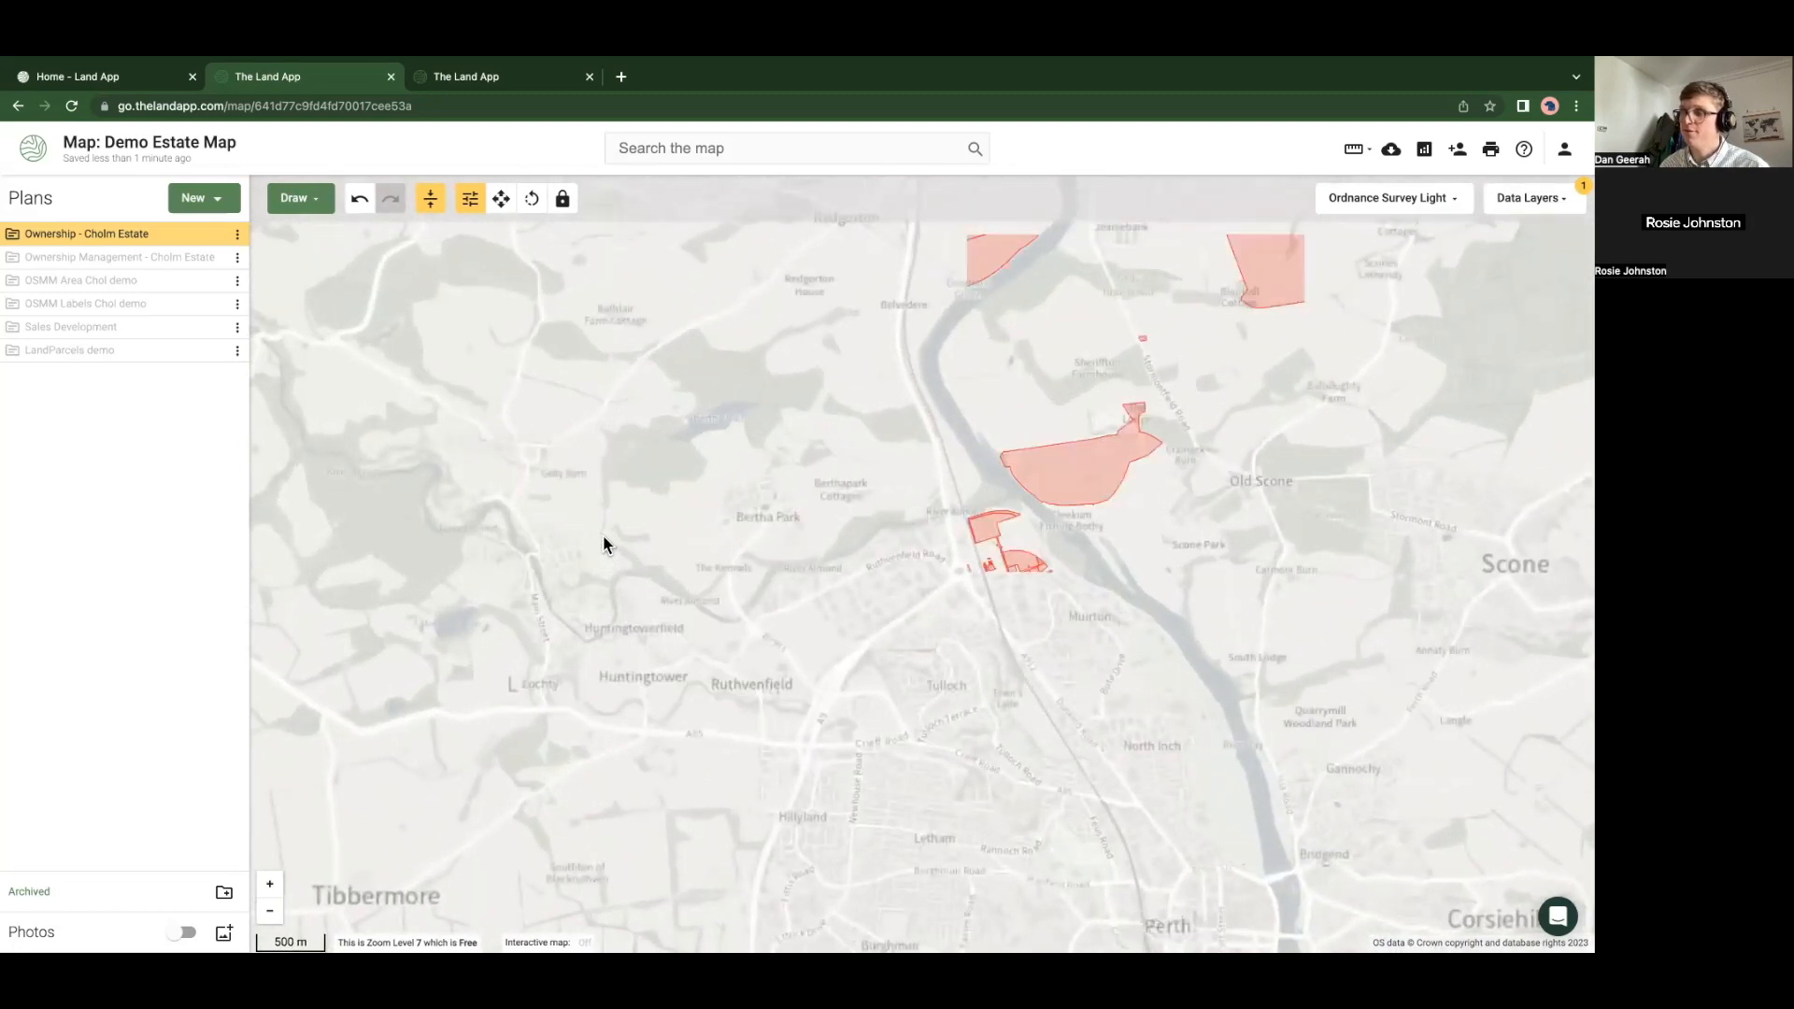
pyautogui.moveTo(635, 535); pyautogui.dragTo(805, 528)
pyautogui.moveTo(810, 464); pyautogui.dragTo(738, 633)
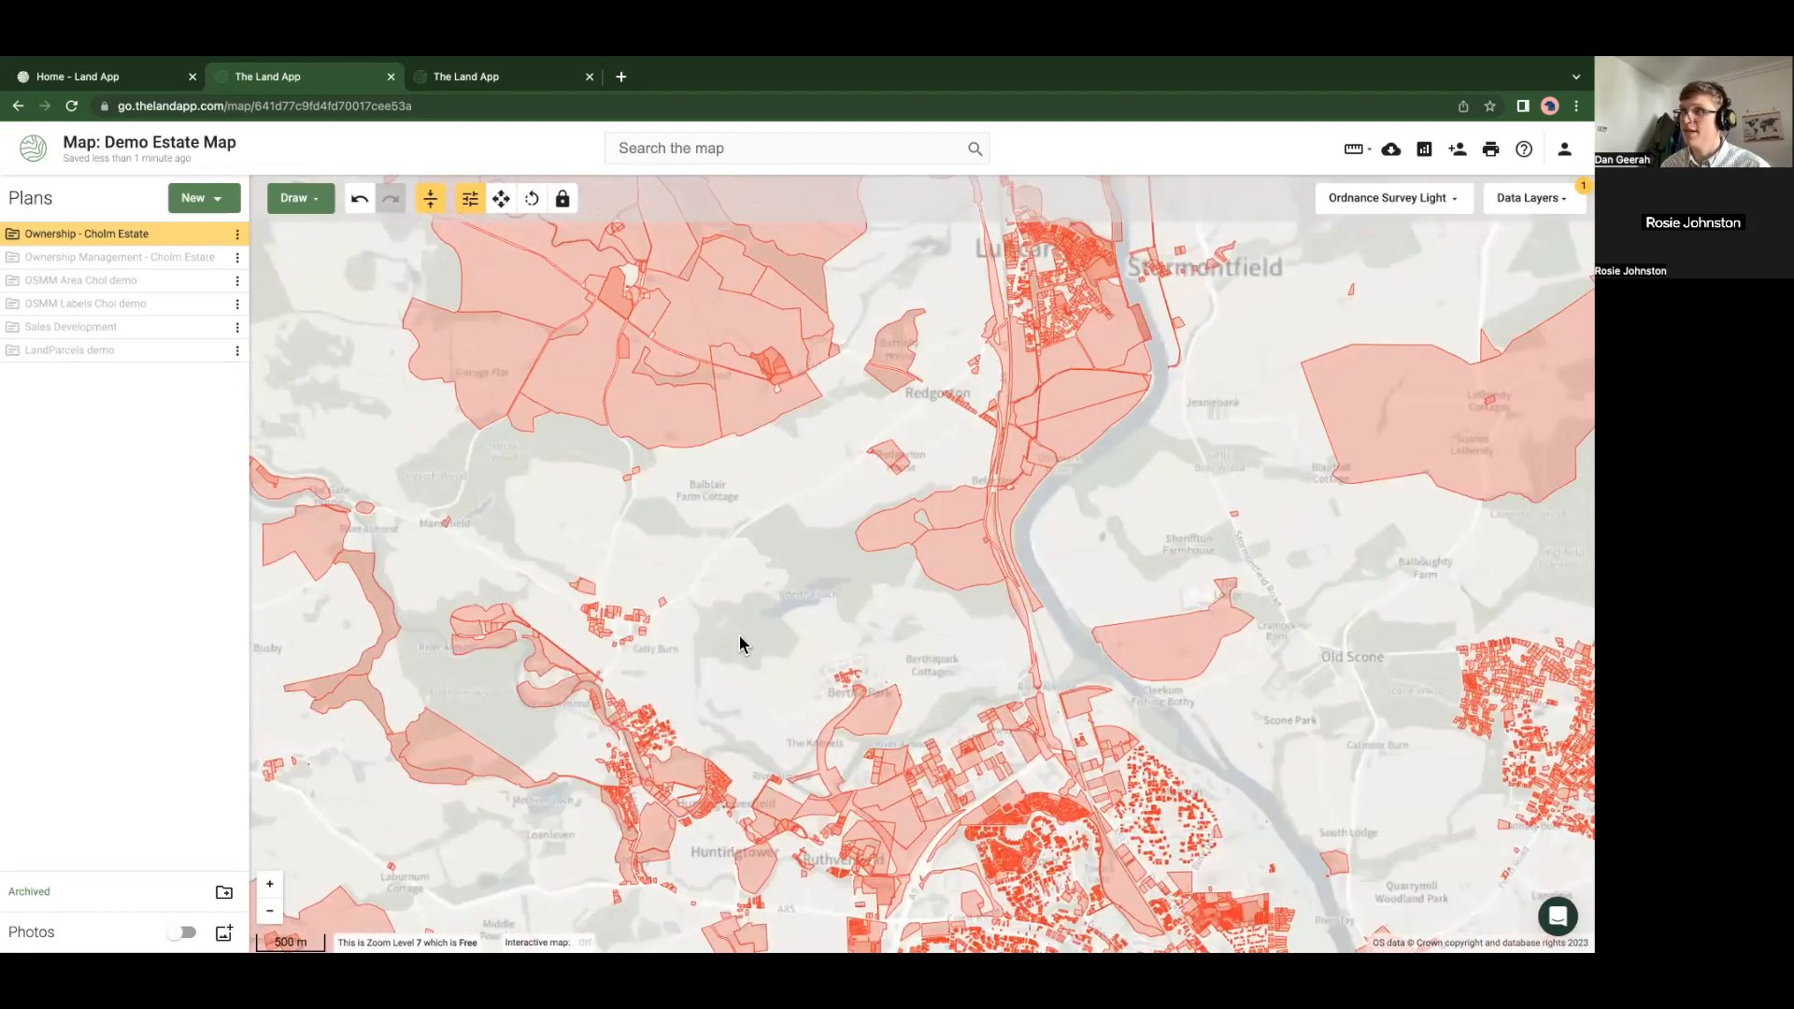
pyautogui.moveTo(803, 525); pyautogui.dragTo(639, 701)
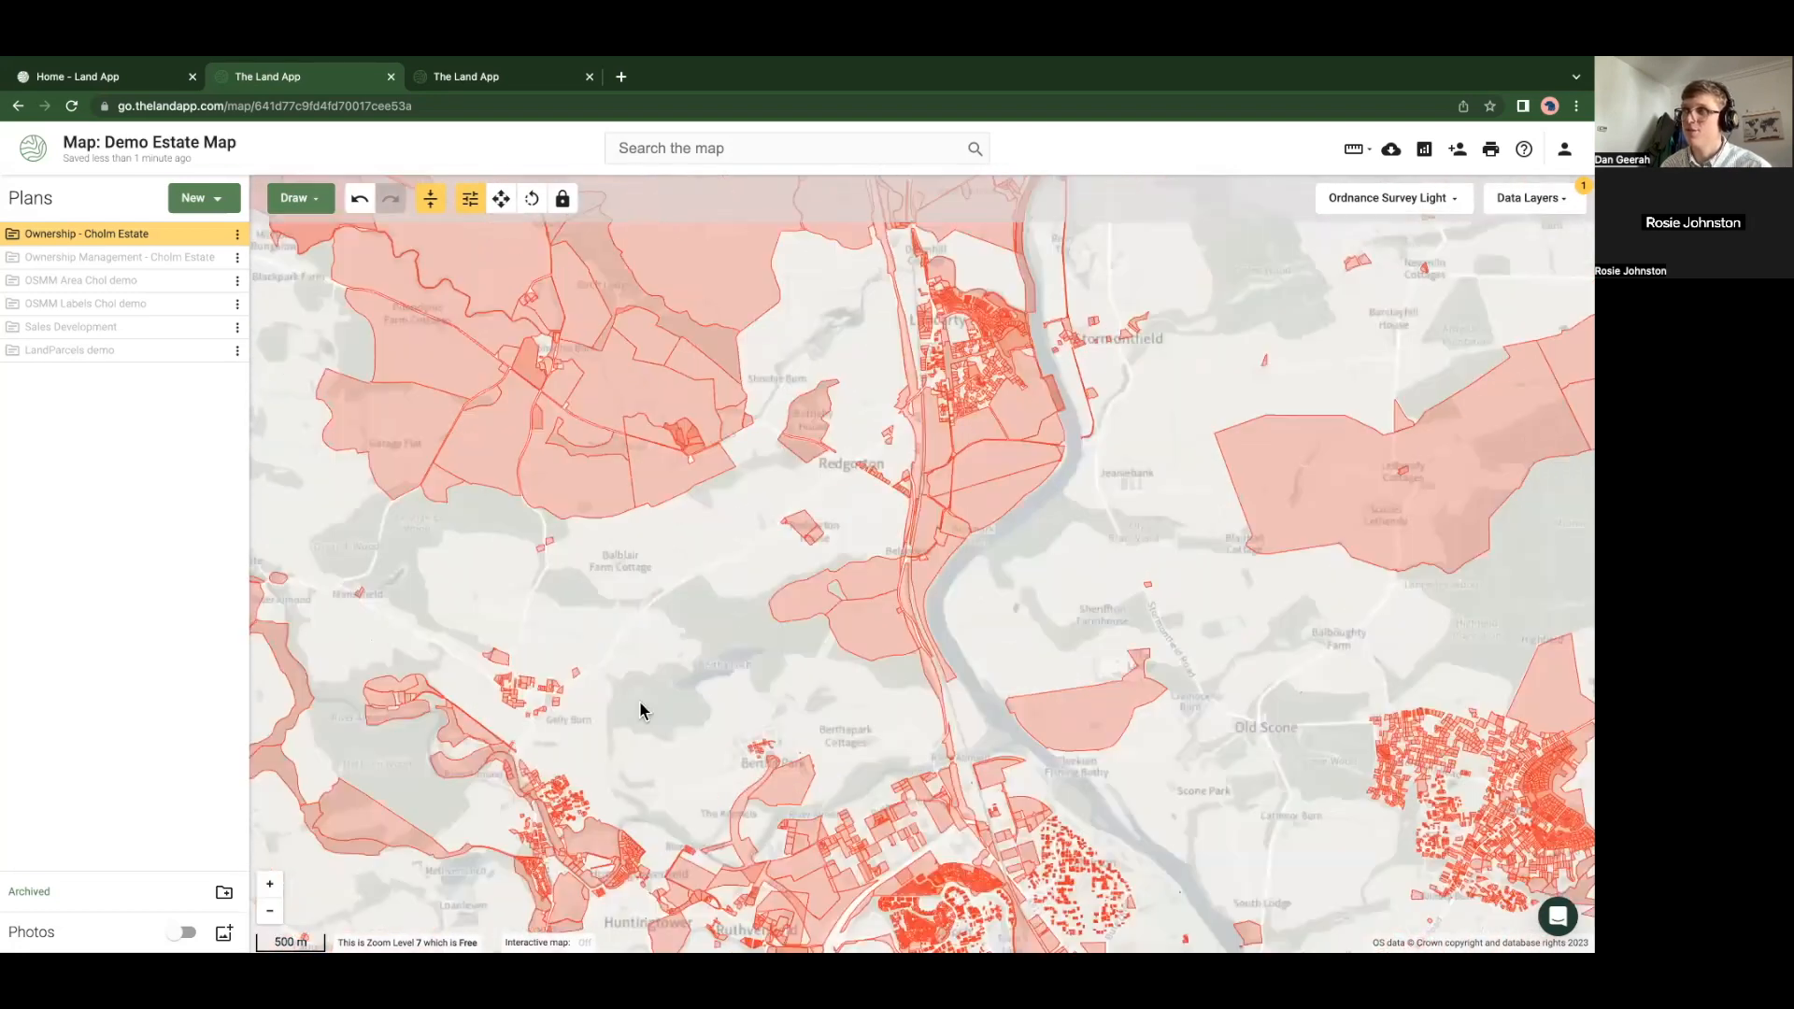
pyautogui.moveTo(717, 445); pyautogui.dragTo(677, 595)
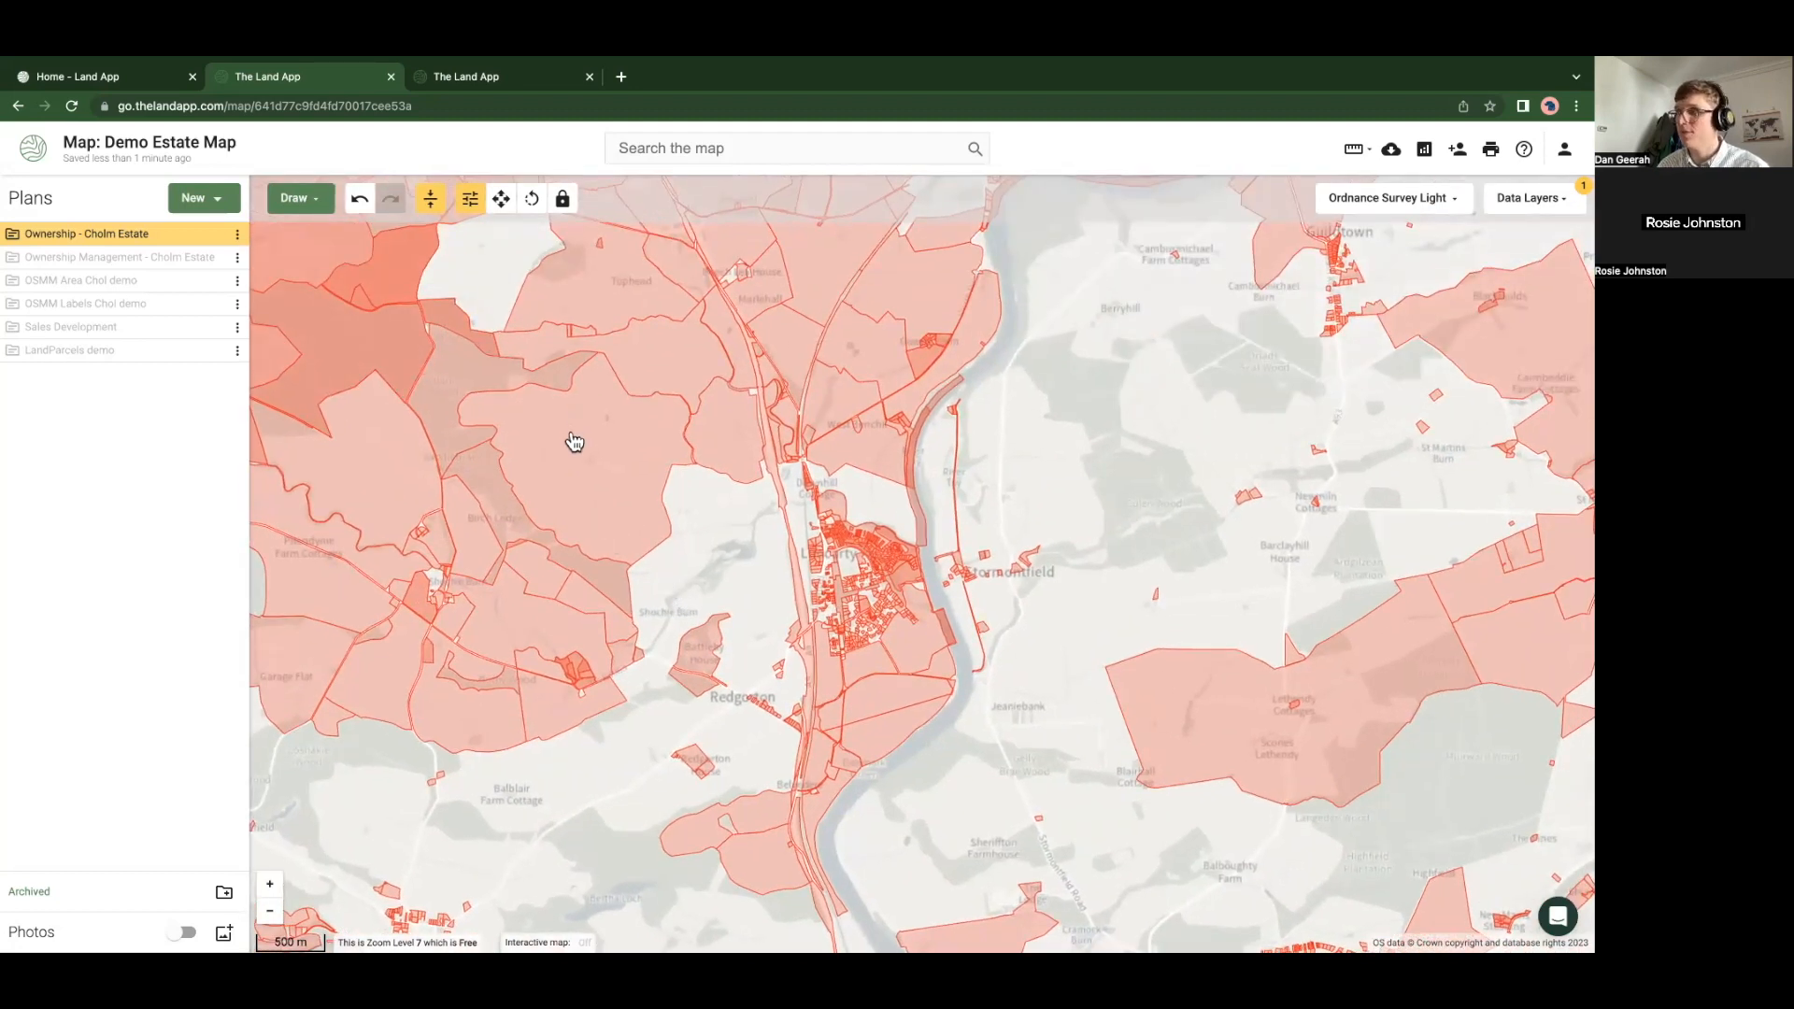
pyautogui.moveTo(572, 443); pyautogui.dragTo(568, 488)
pyautogui.click(568, 488)
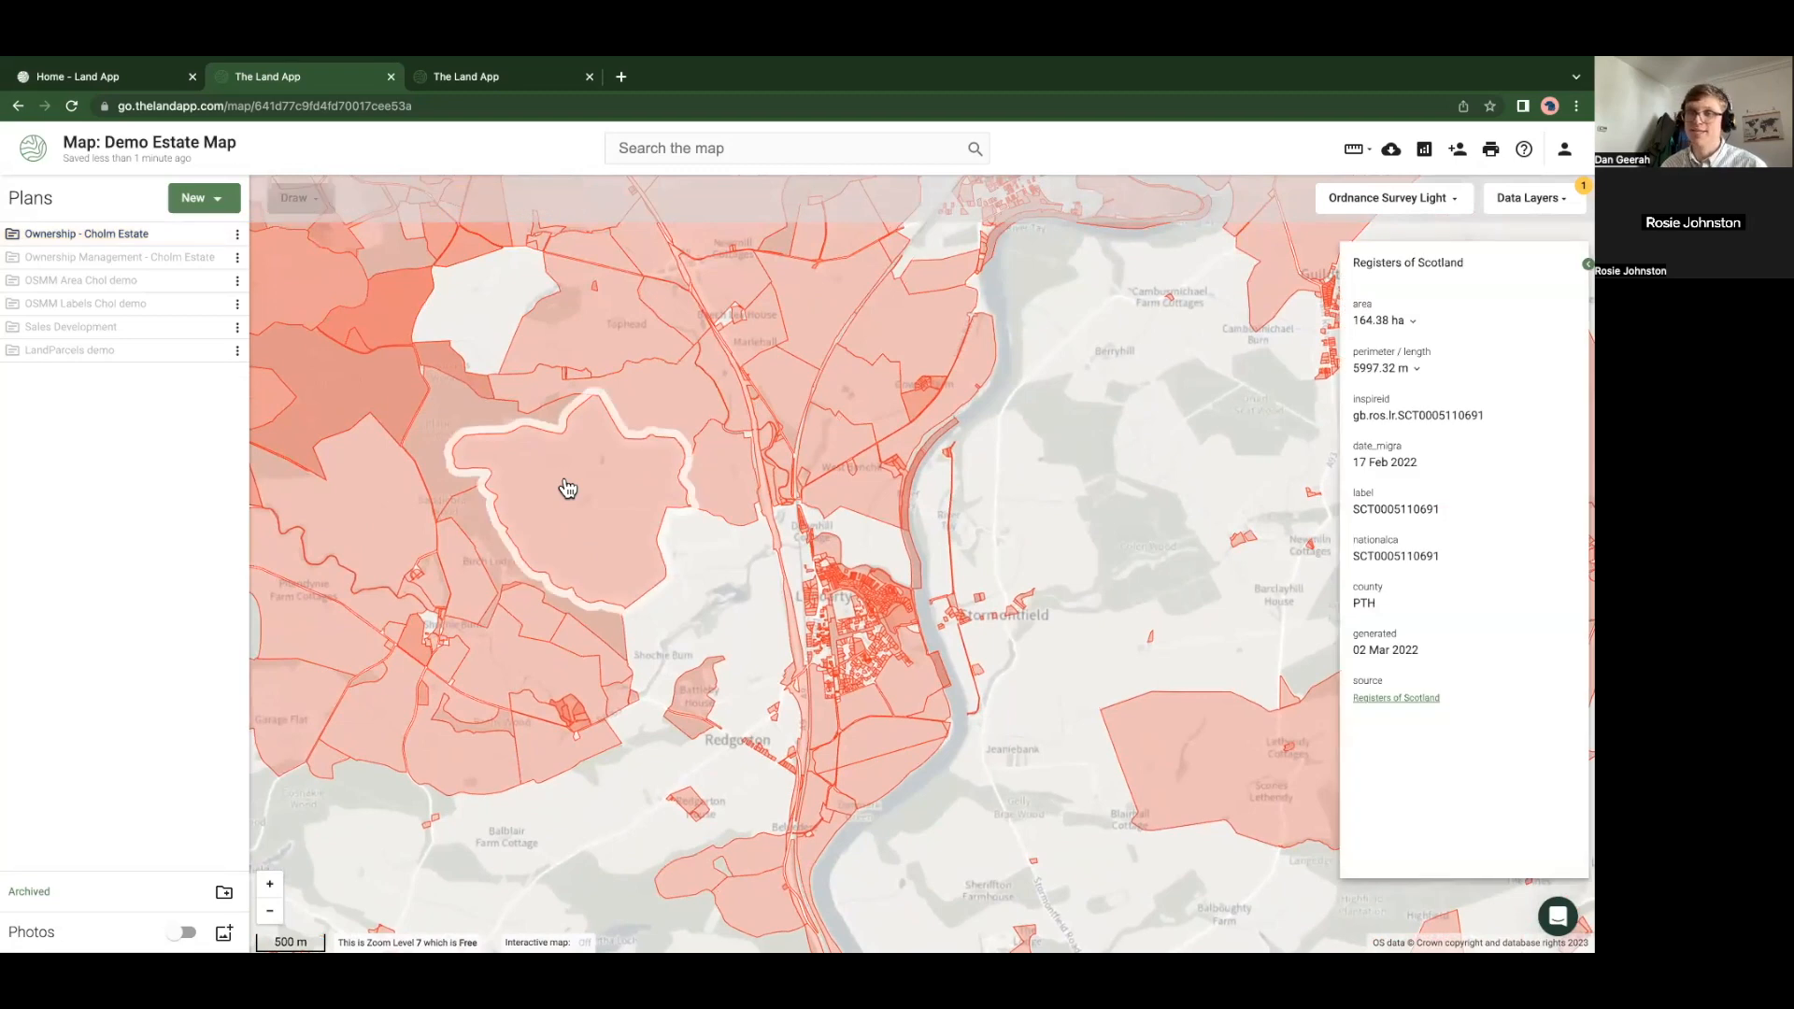
pyautogui.keyDown('shift'); pyautogui.click(661, 396); pyautogui.keyUp('shift')
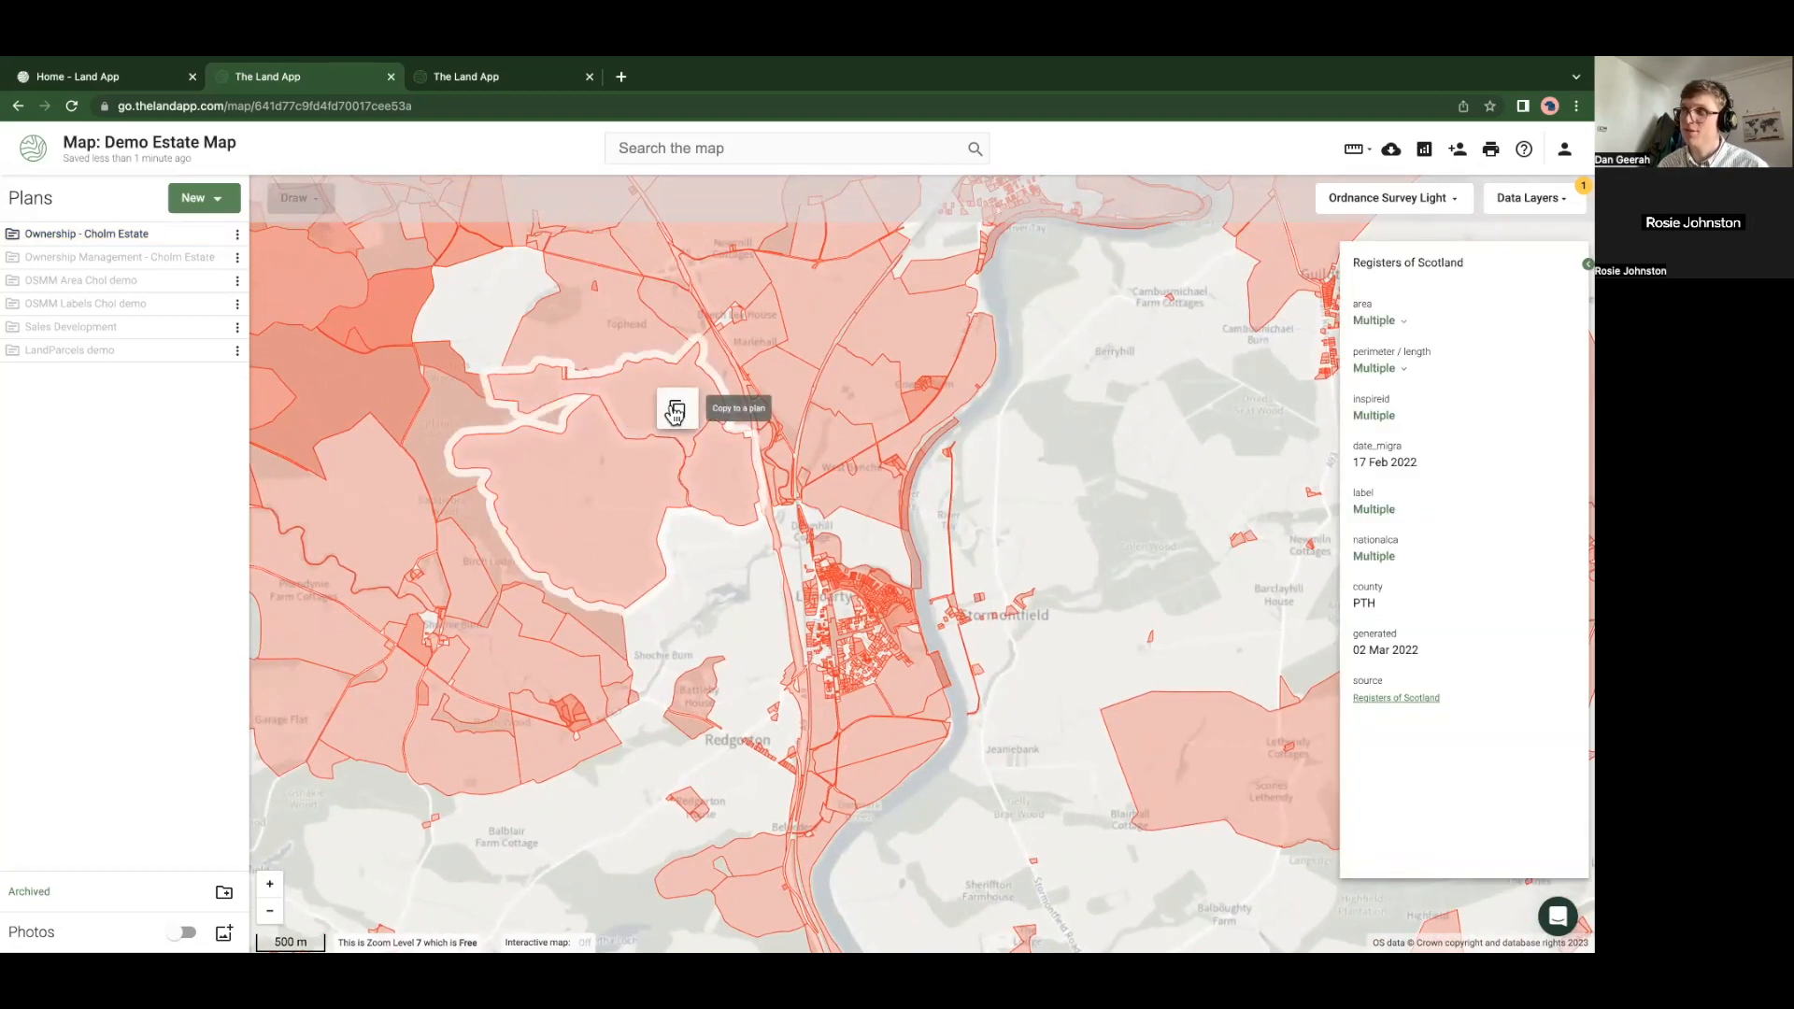
pyautogui.click(674, 411)
pyautogui.click(645, 621)
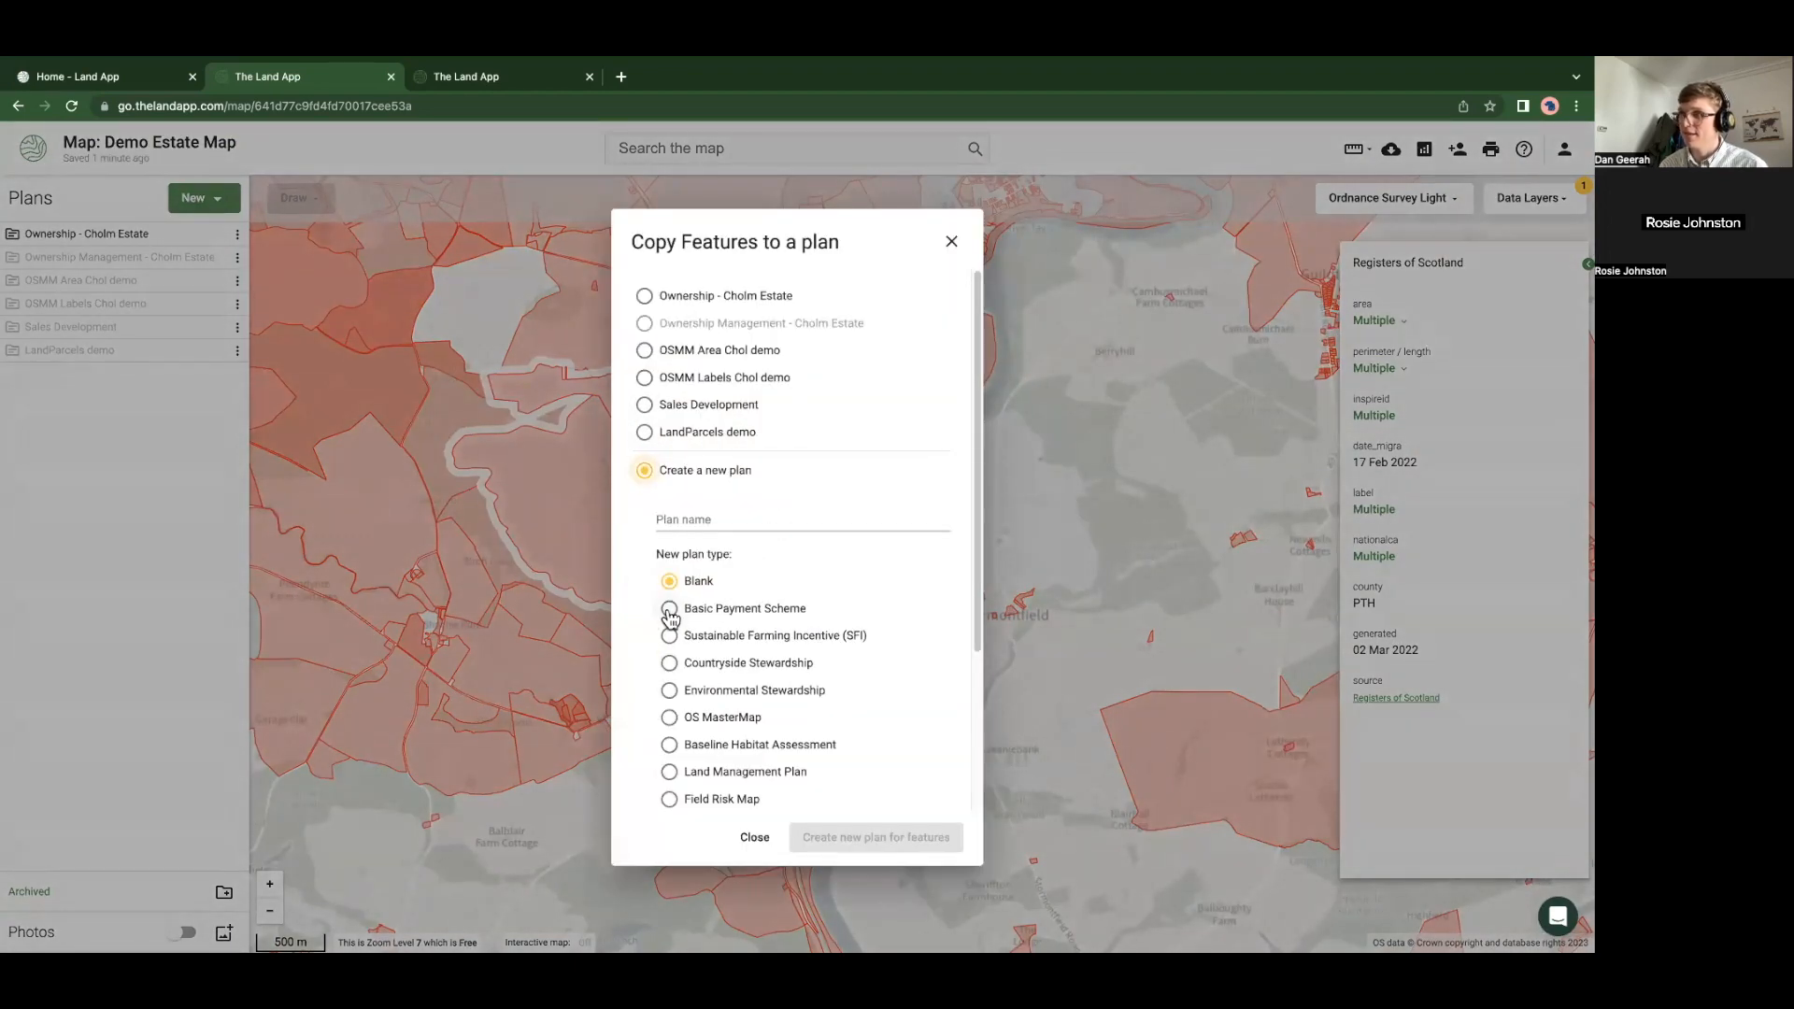
# Create a new plan named 'Owner Scot' holding the copied Scottish parcels
pyautogui.click(675, 516)
pyautogui.write('Owner Scot')
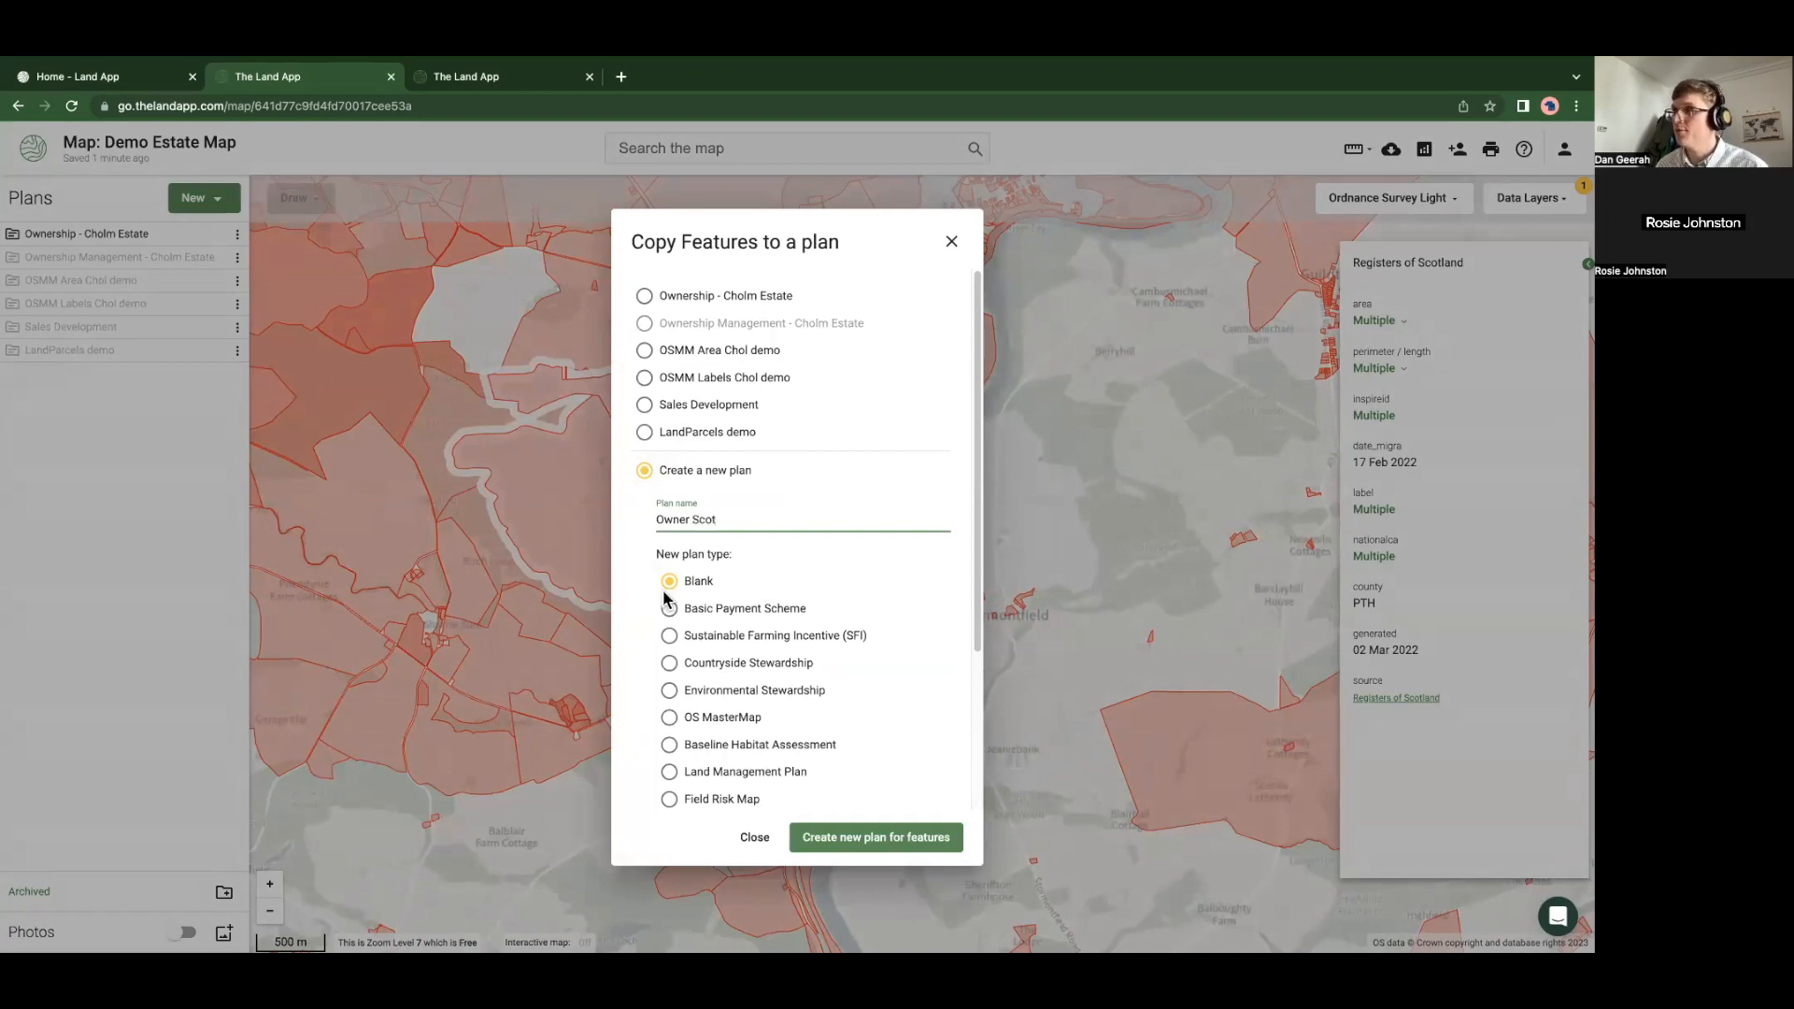
pyautogui.click(873, 838)
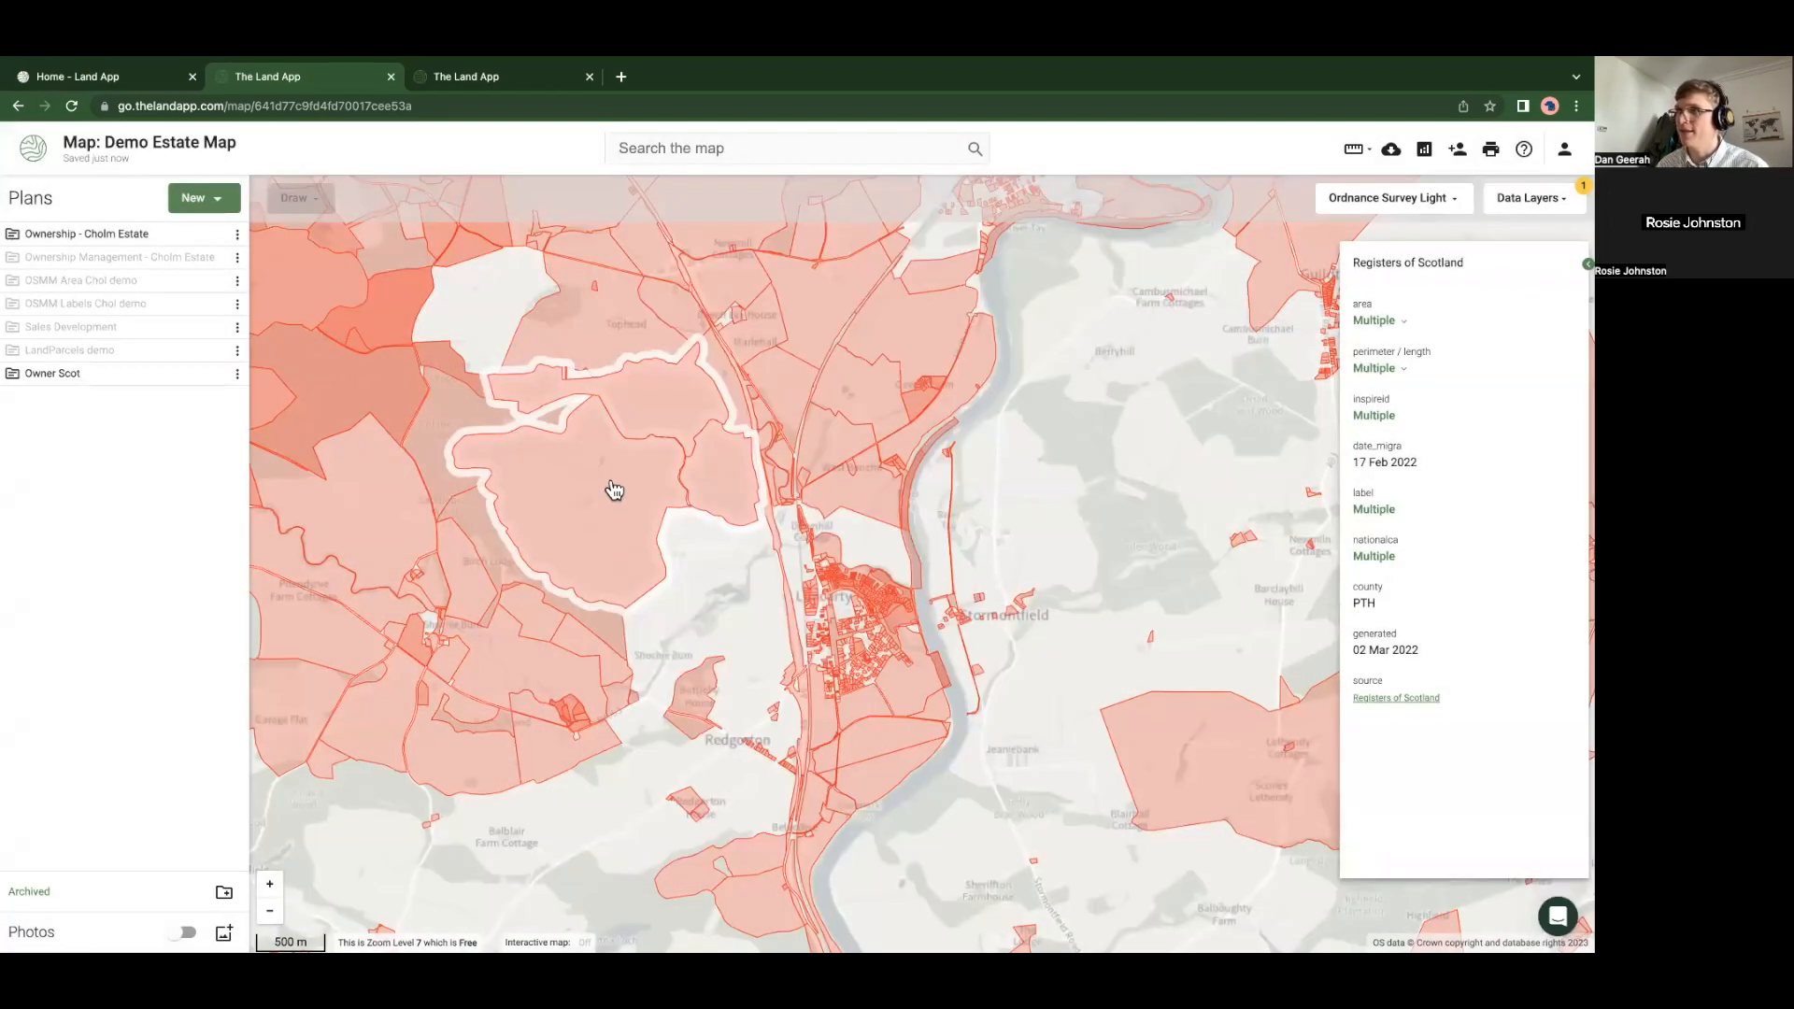
# Reset the data layers to hide Registers of Scotland and deselect the copied parcels
pyautogui.click(1558, 199)
pyautogui.click(1551, 224)
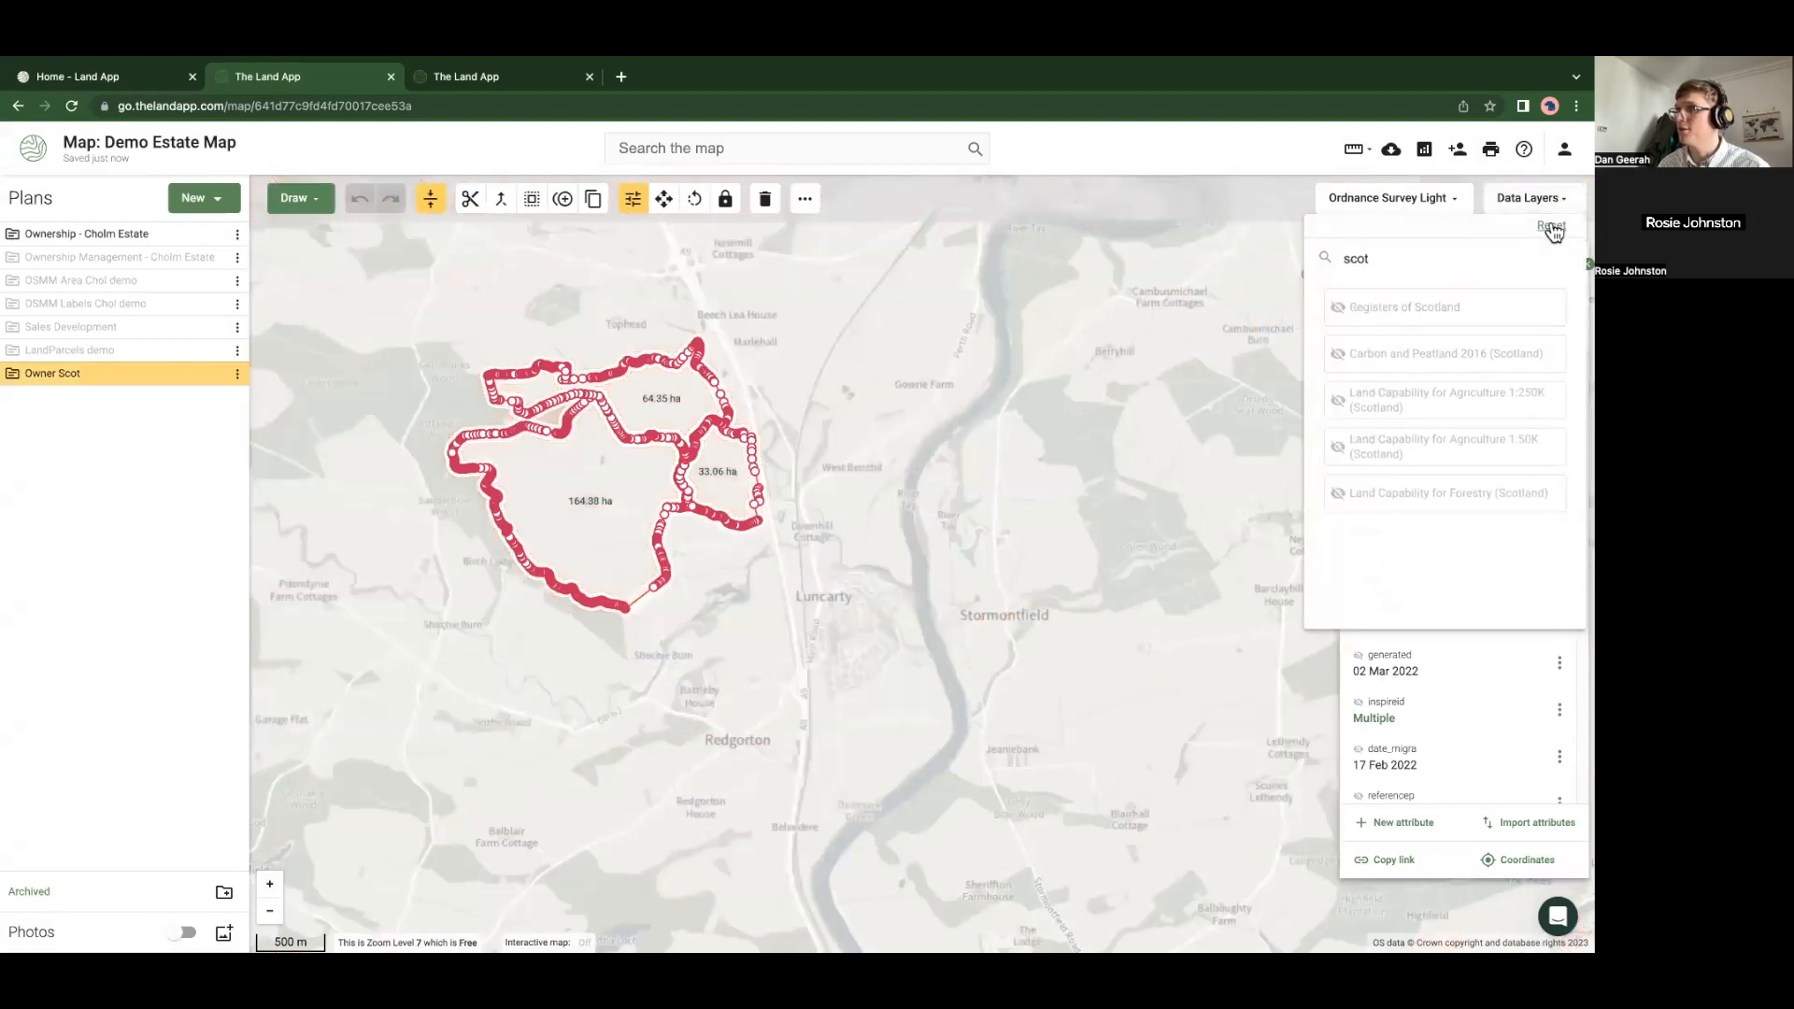
pyautogui.click(596, 555)
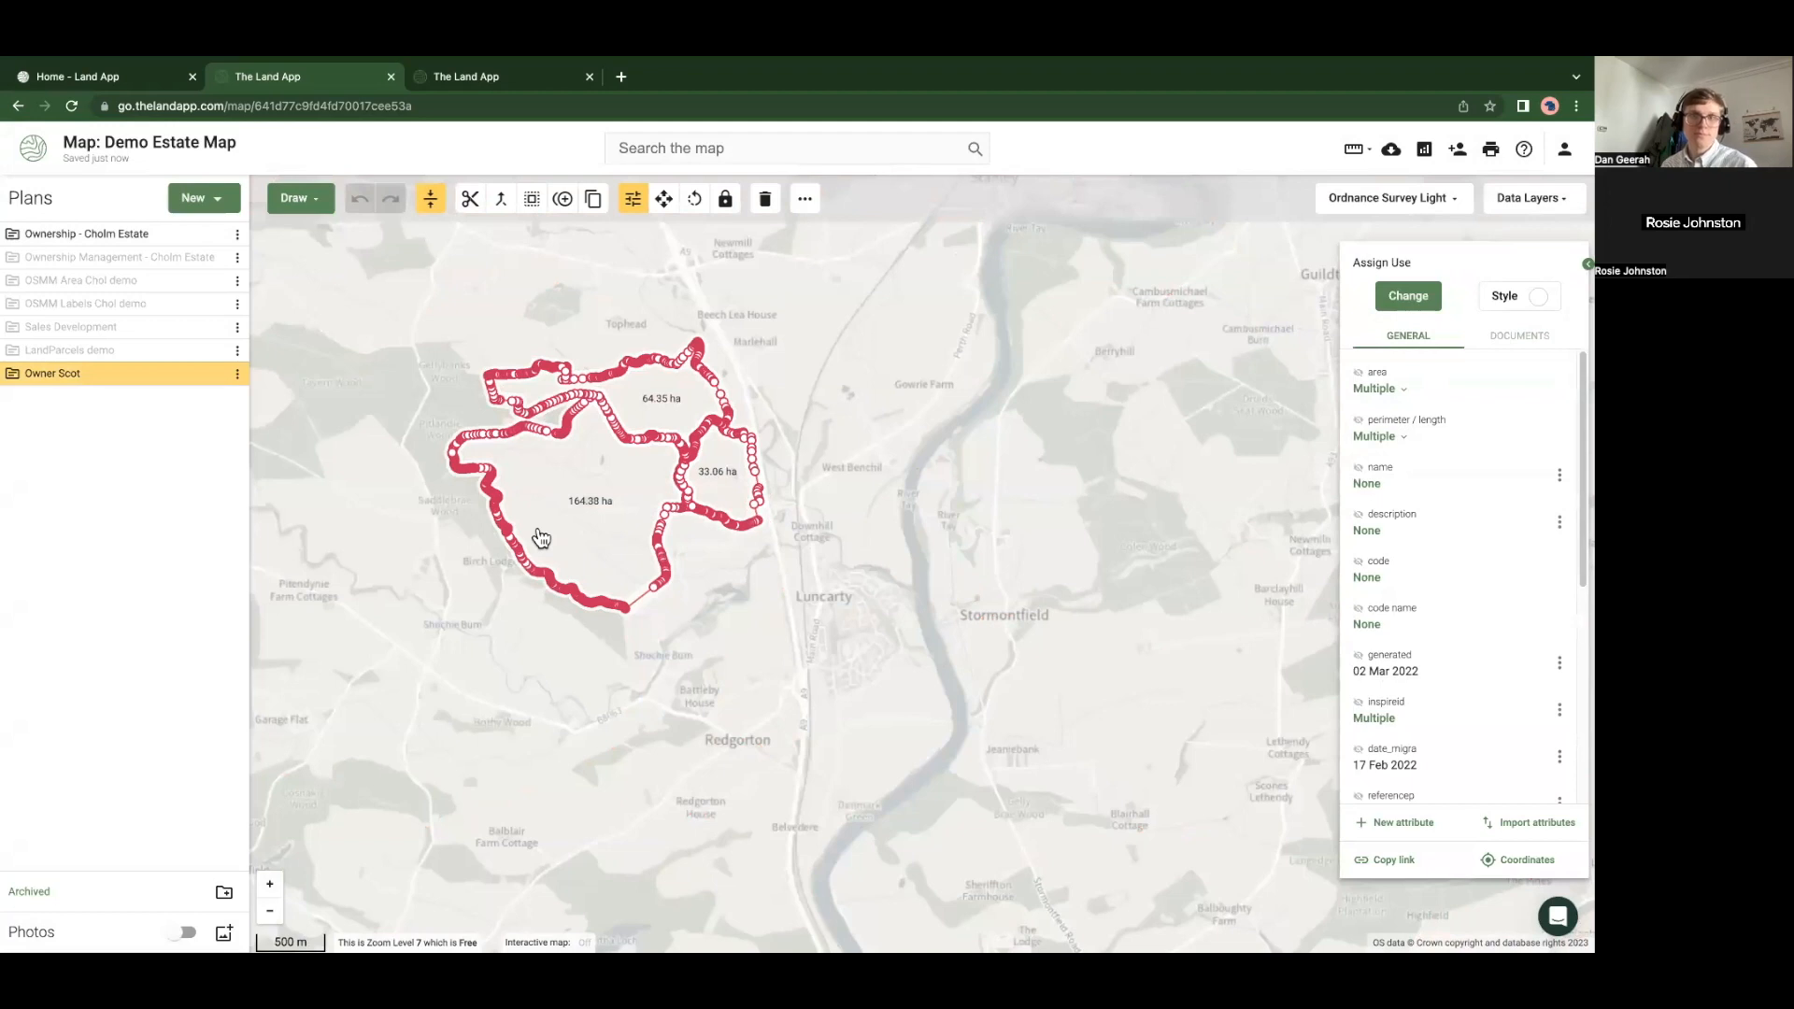
pyautogui.press('ctrl+super+space')
pyautogui.click(430, 671)
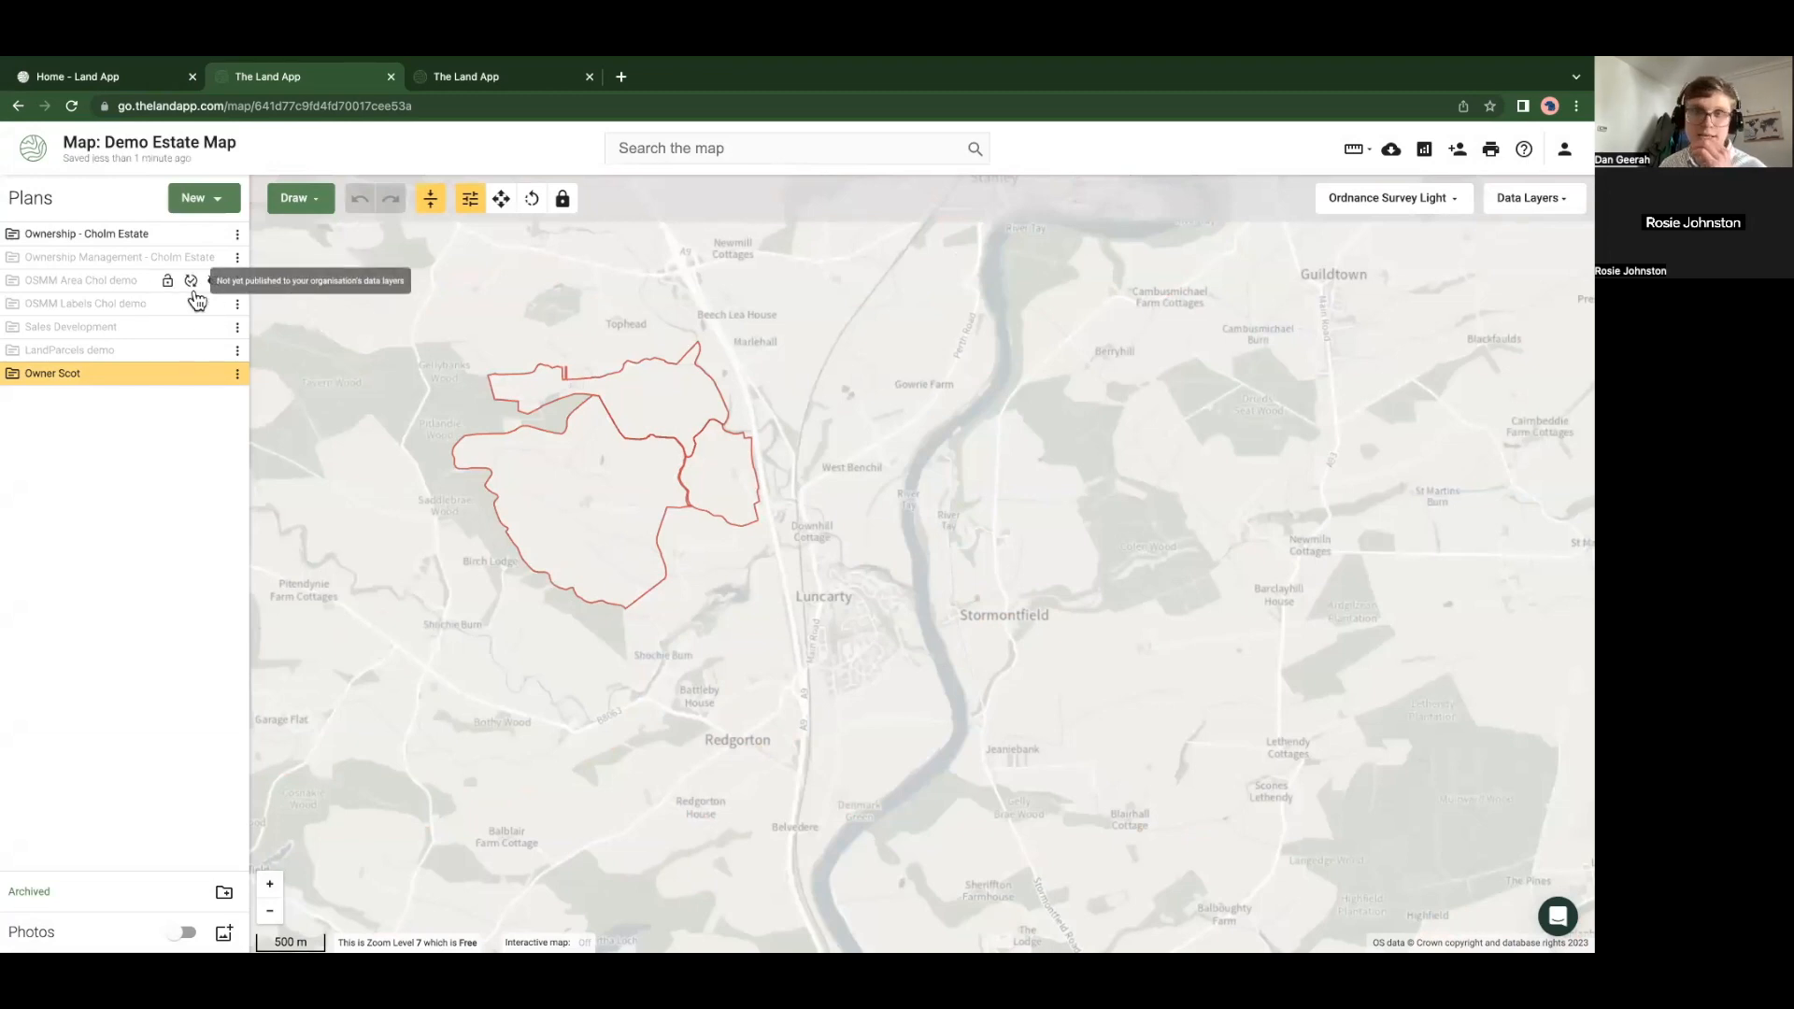
# Browse the new-plan templates and close them without choosing one
pyautogui.click(201, 207)
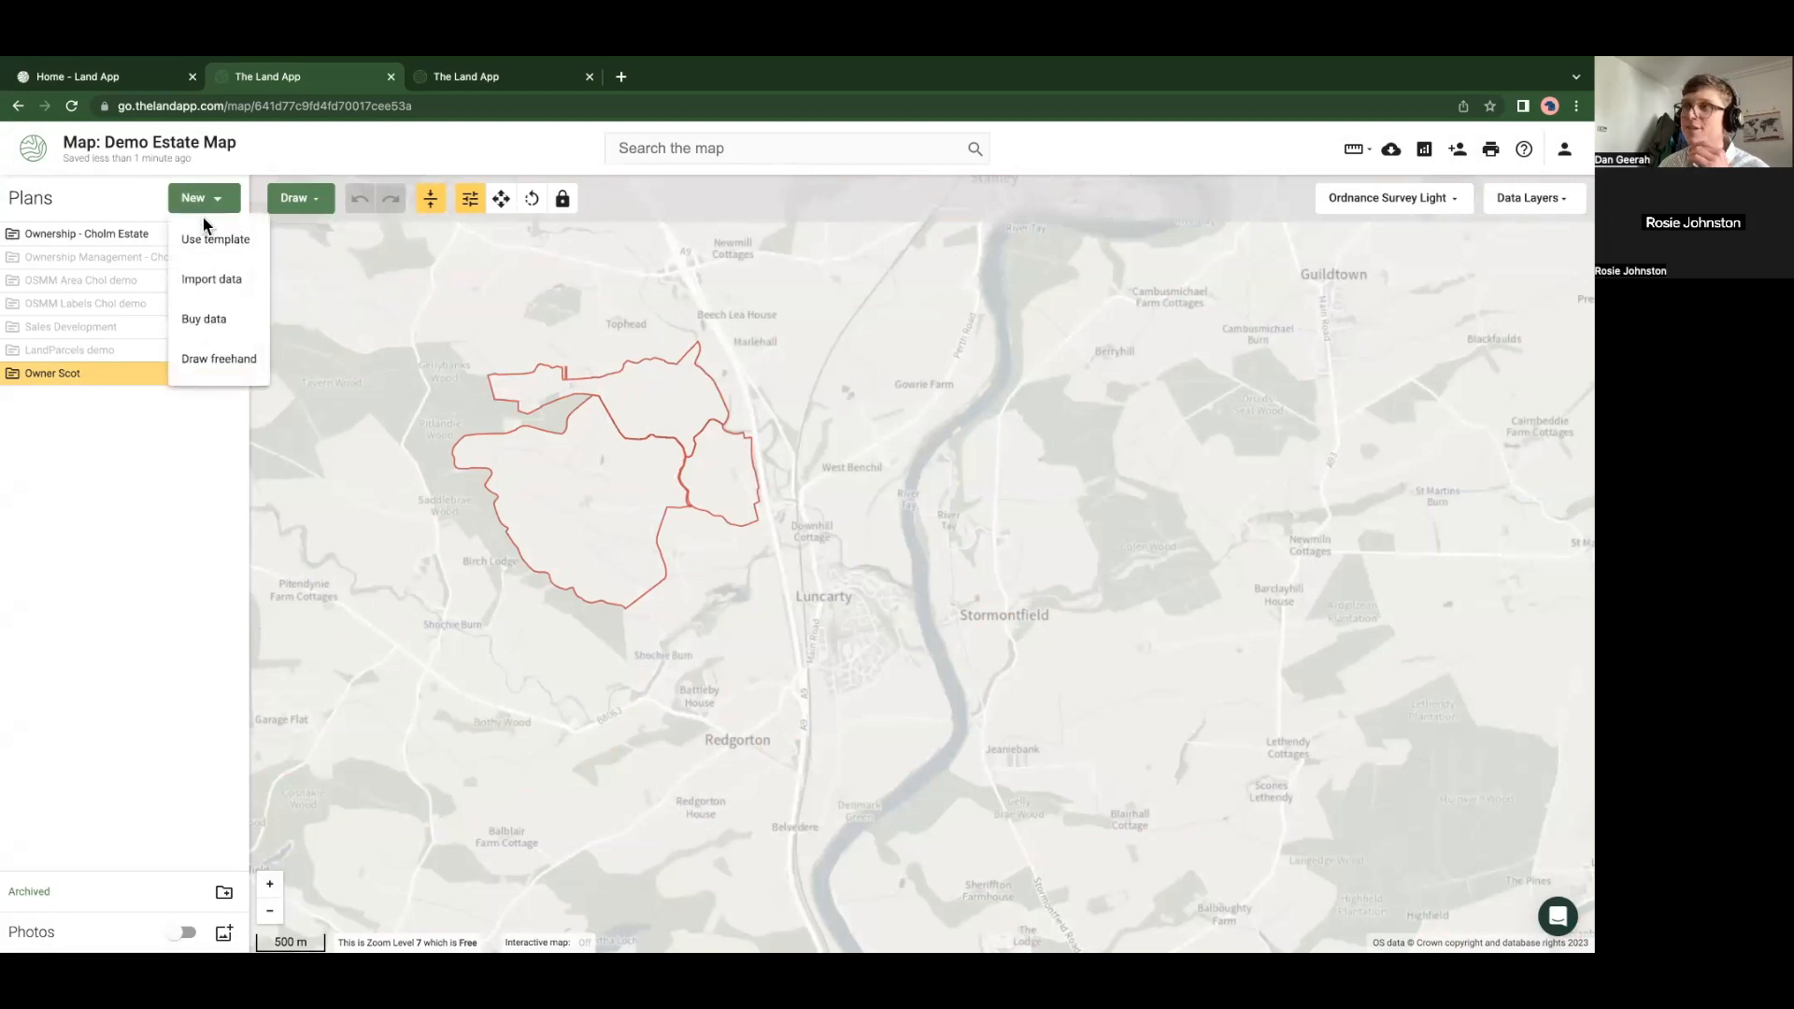
pyautogui.click(211, 239)
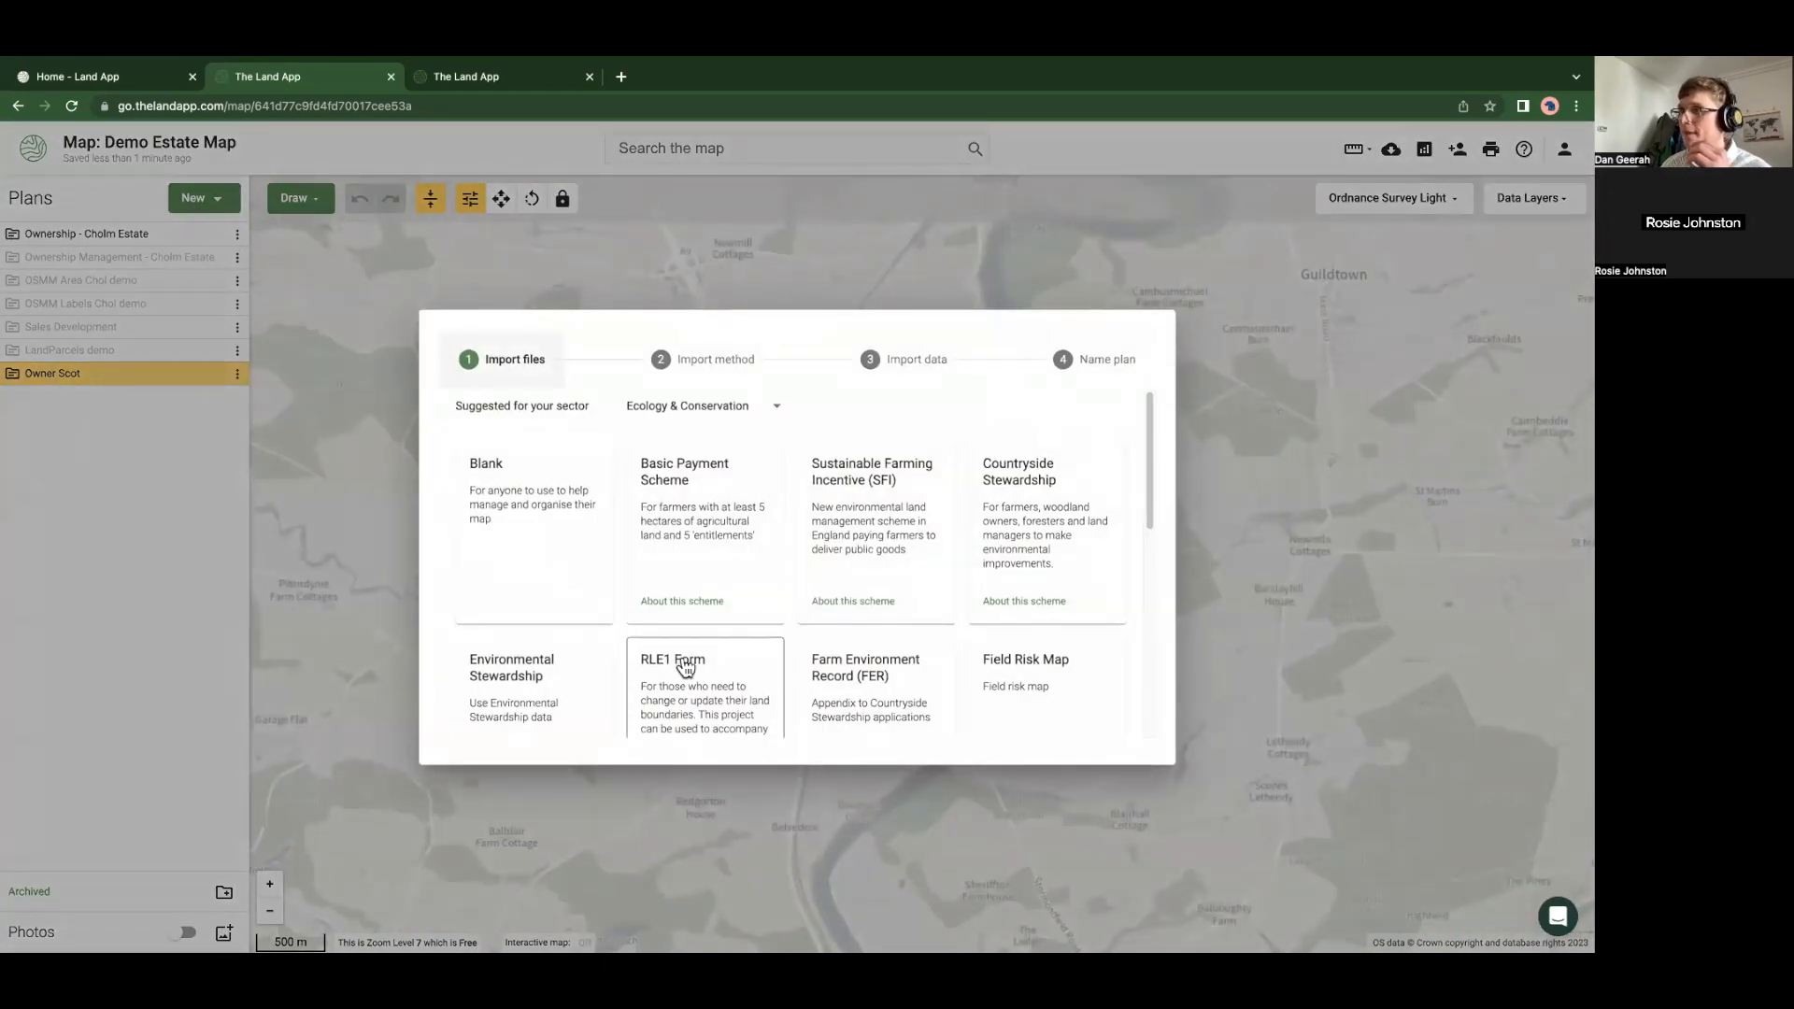
pyautogui.scroll(-3, 685, 665)
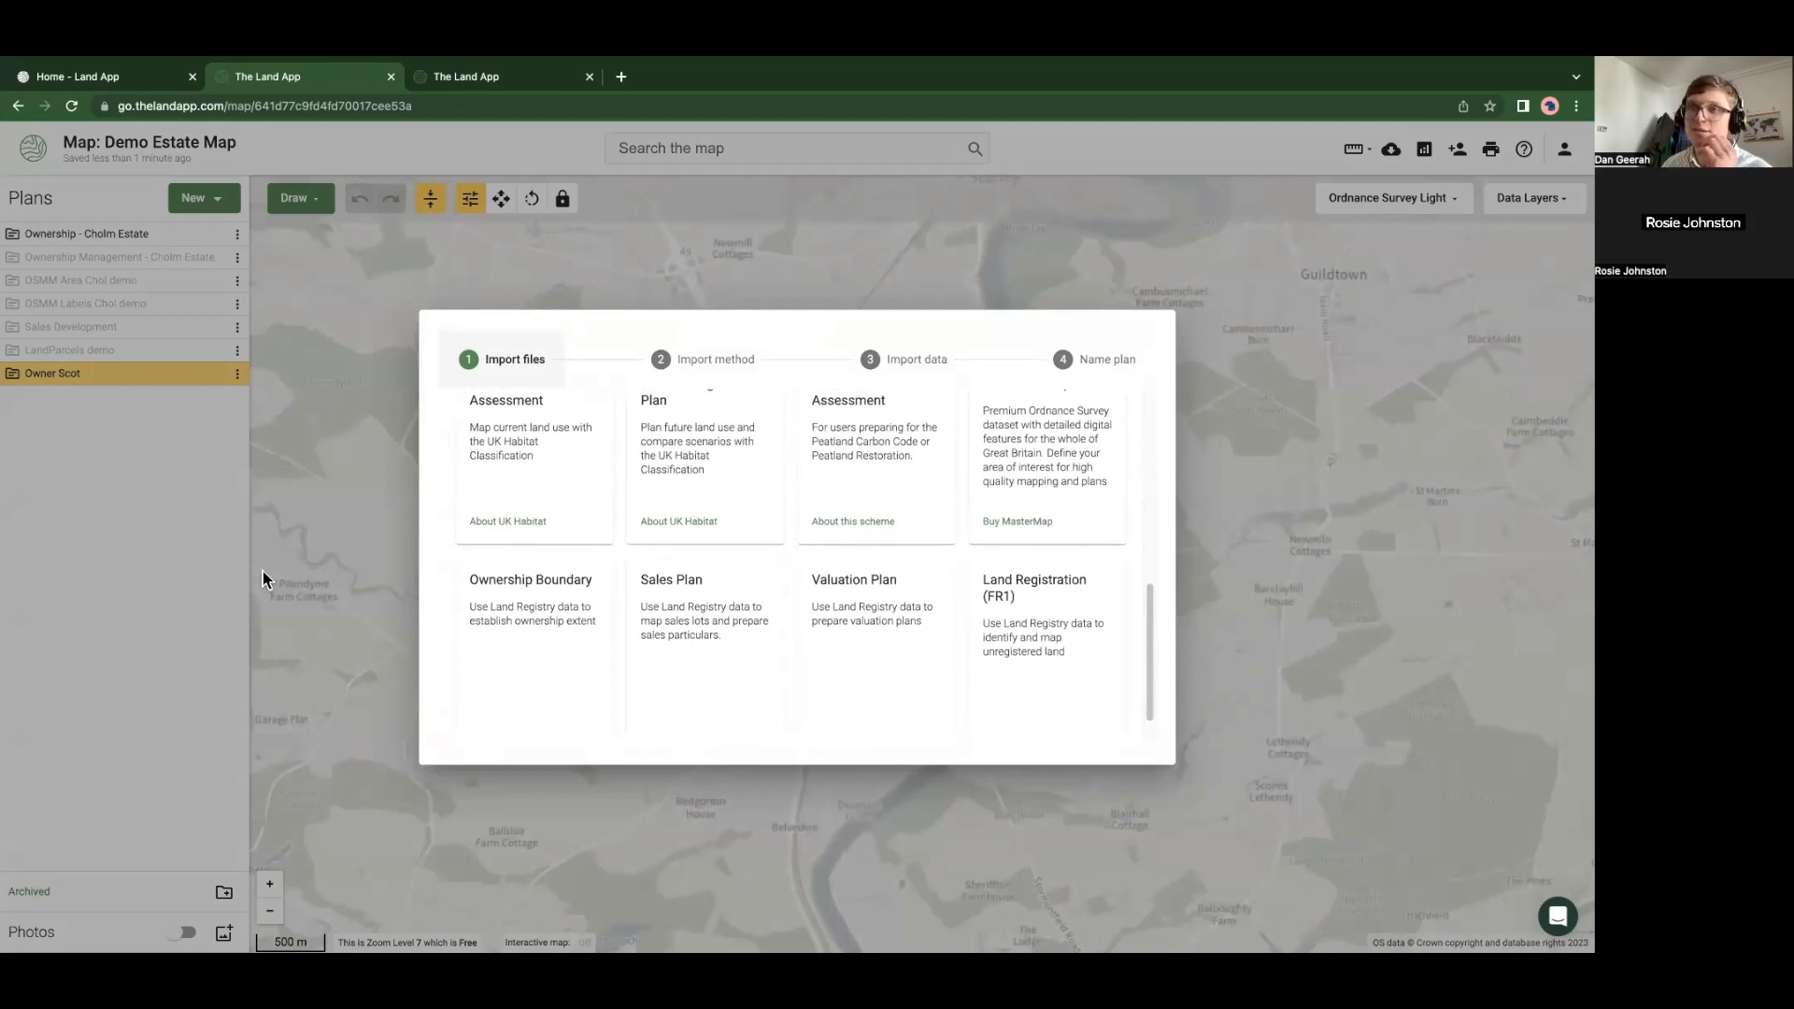
pyautogui.click(285, 537)
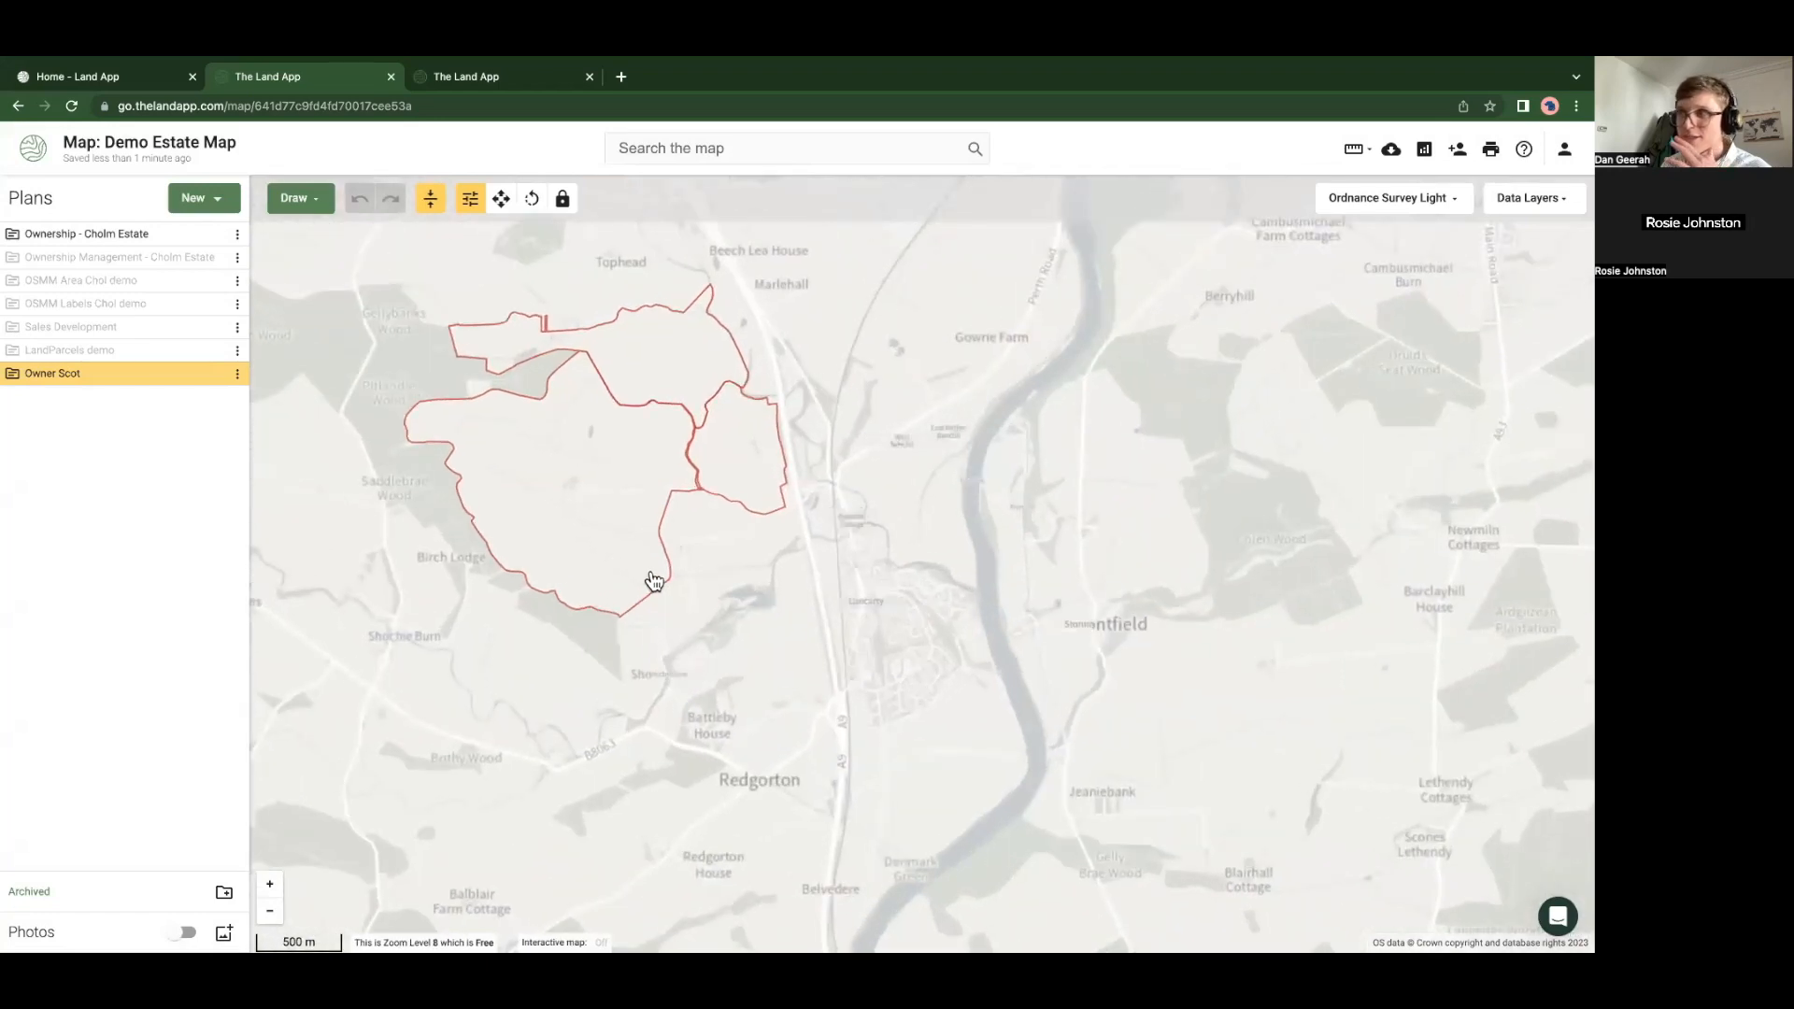
# Zoom in over the estate and switch the Registers of Scotland layer back on
pyautogui.scroll(1, 697, 561)
pyautogui.scroll(2, 674, 607)
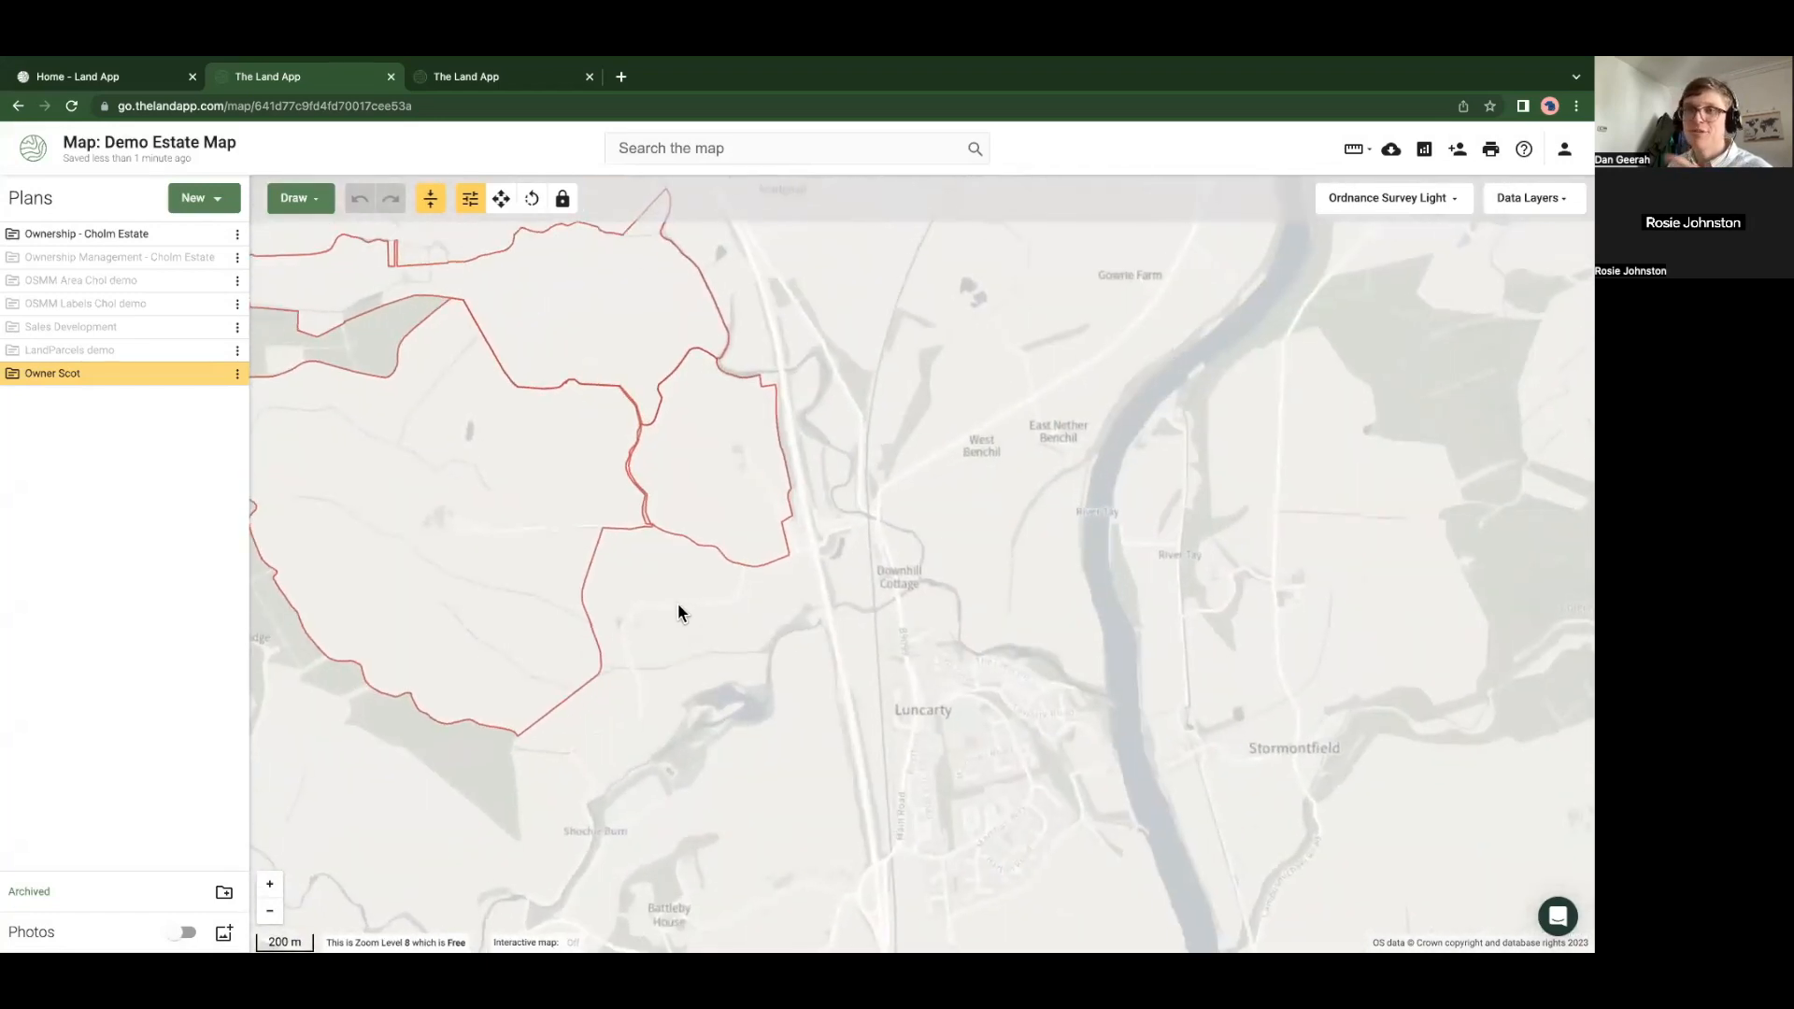
pyautogui.scroll(2, 678, 610)
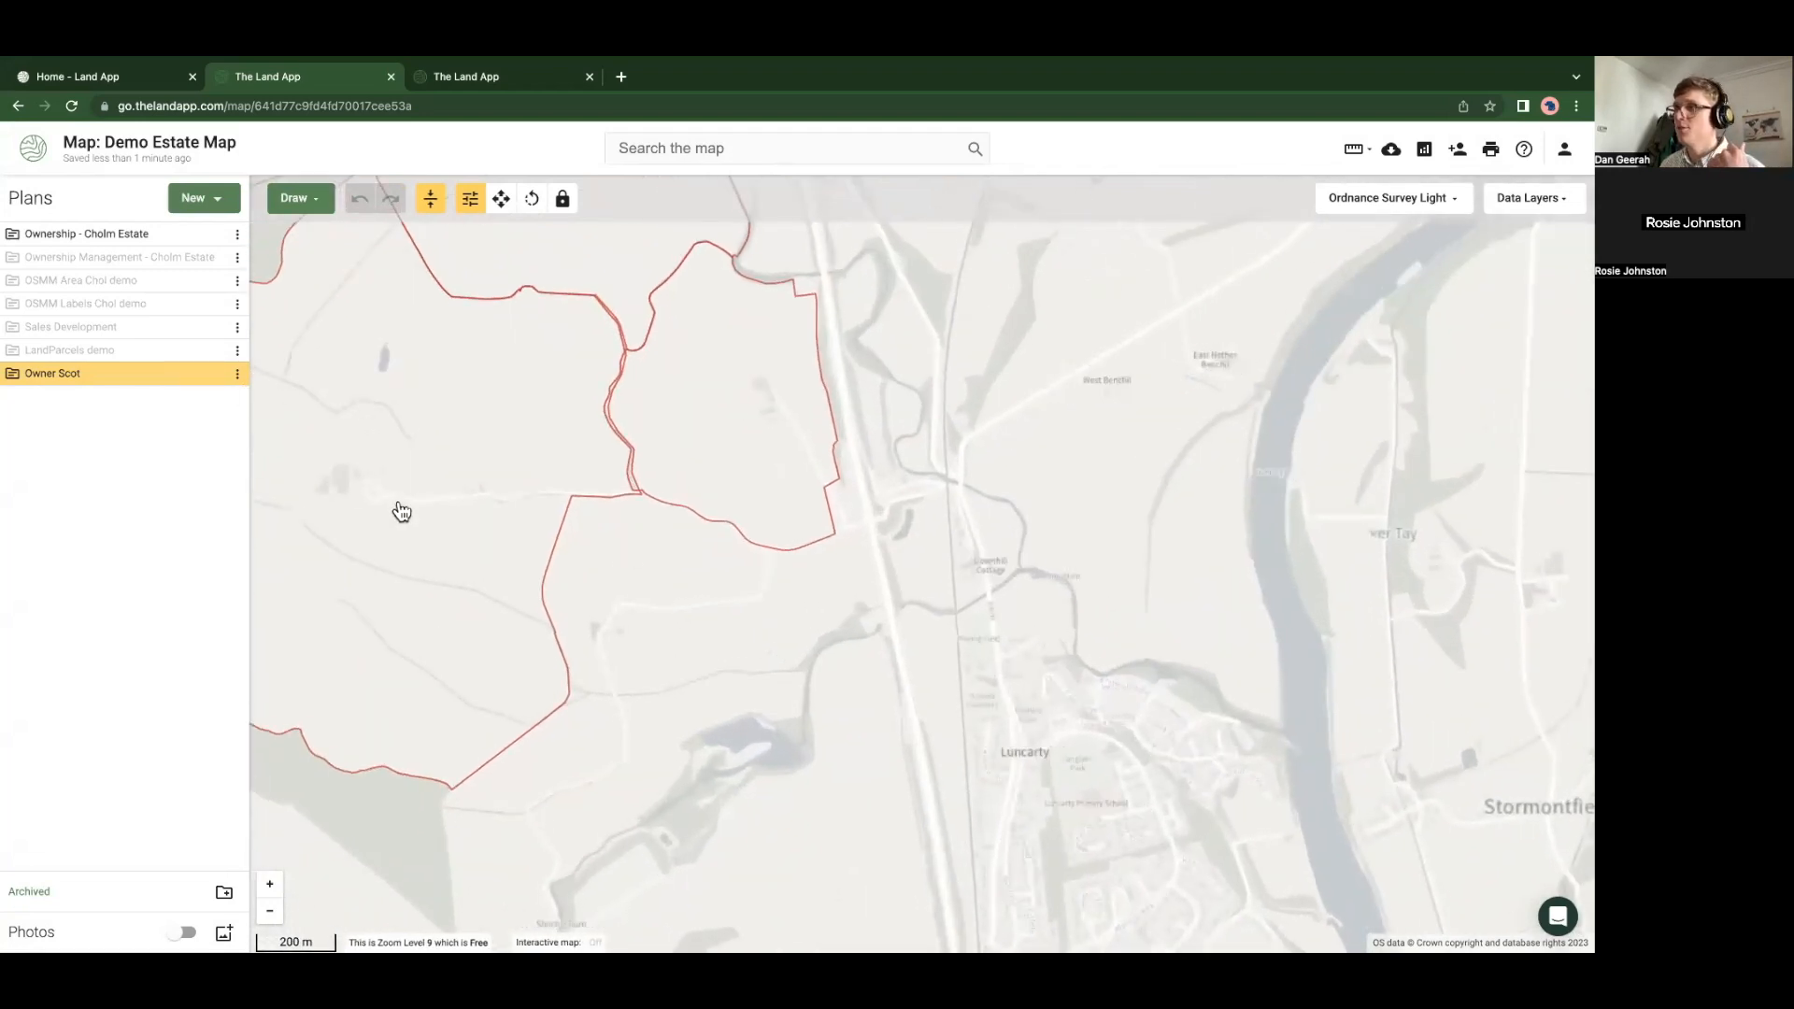
pyautogui.moveTo(682, 468); pyautogui.dragTo(597, 496)
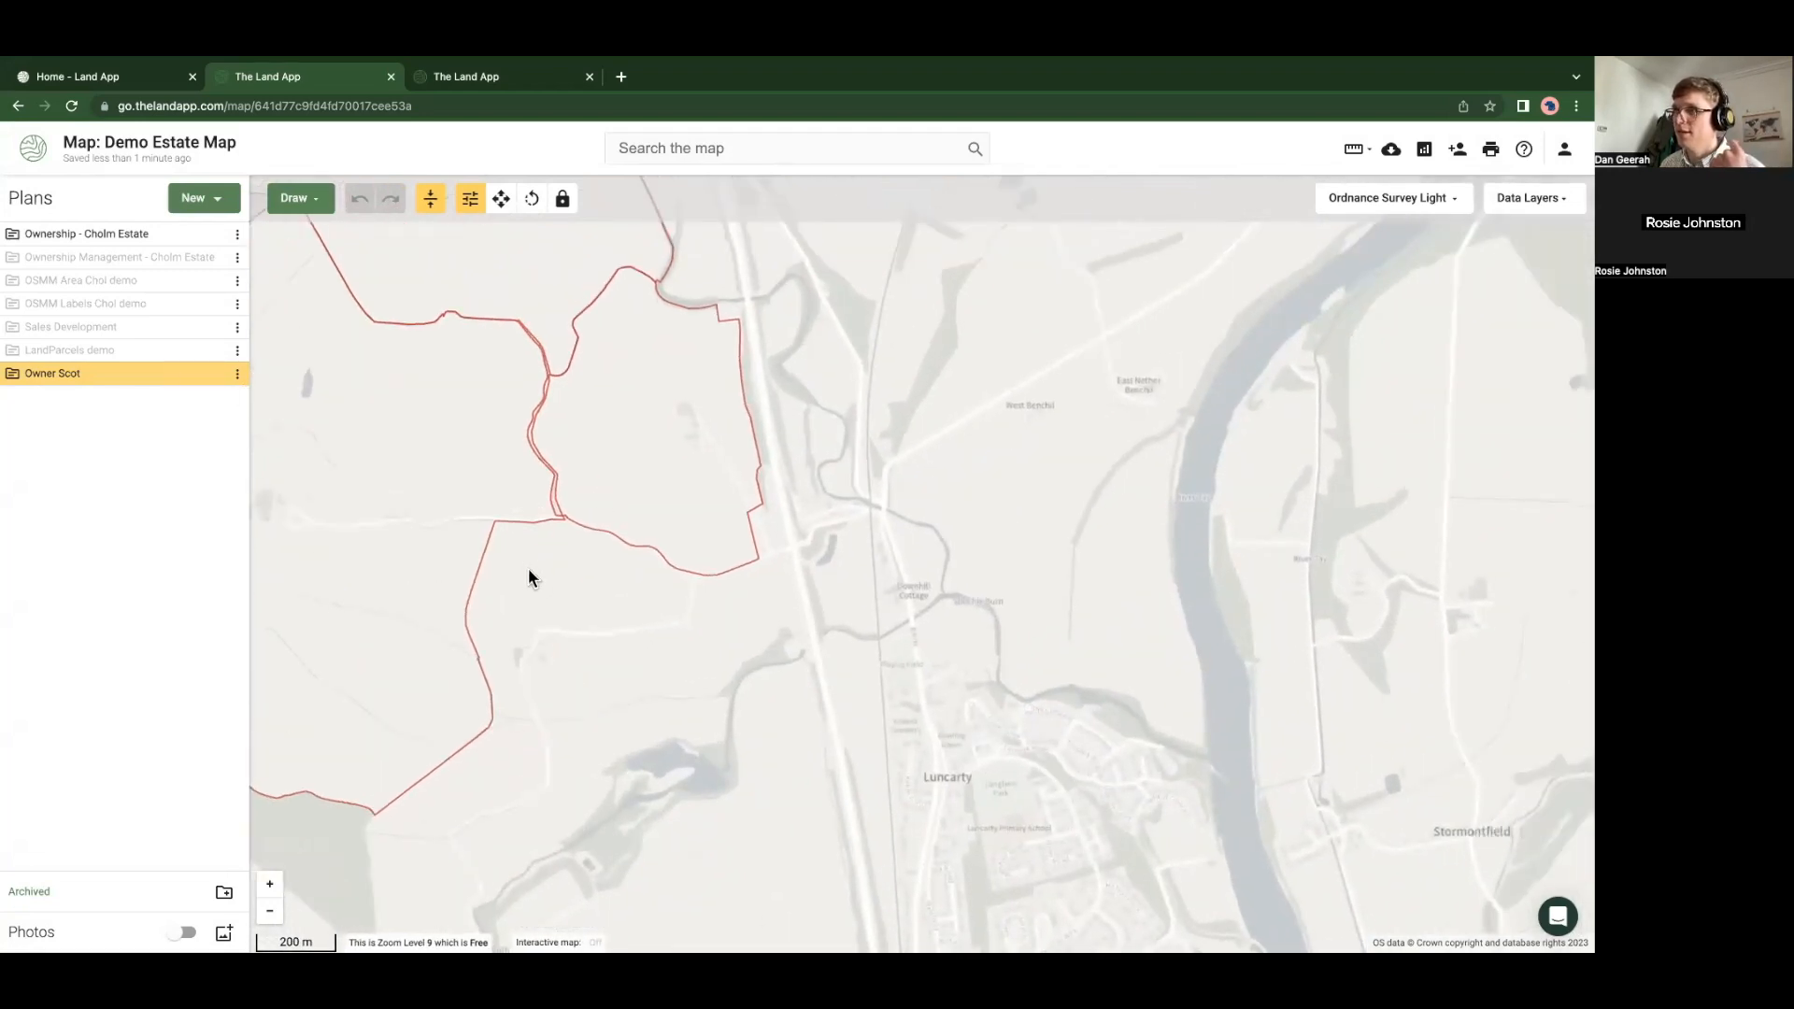
pyautogui.scroll(2, 529, 568)
pyautogui.click(1516, 211)
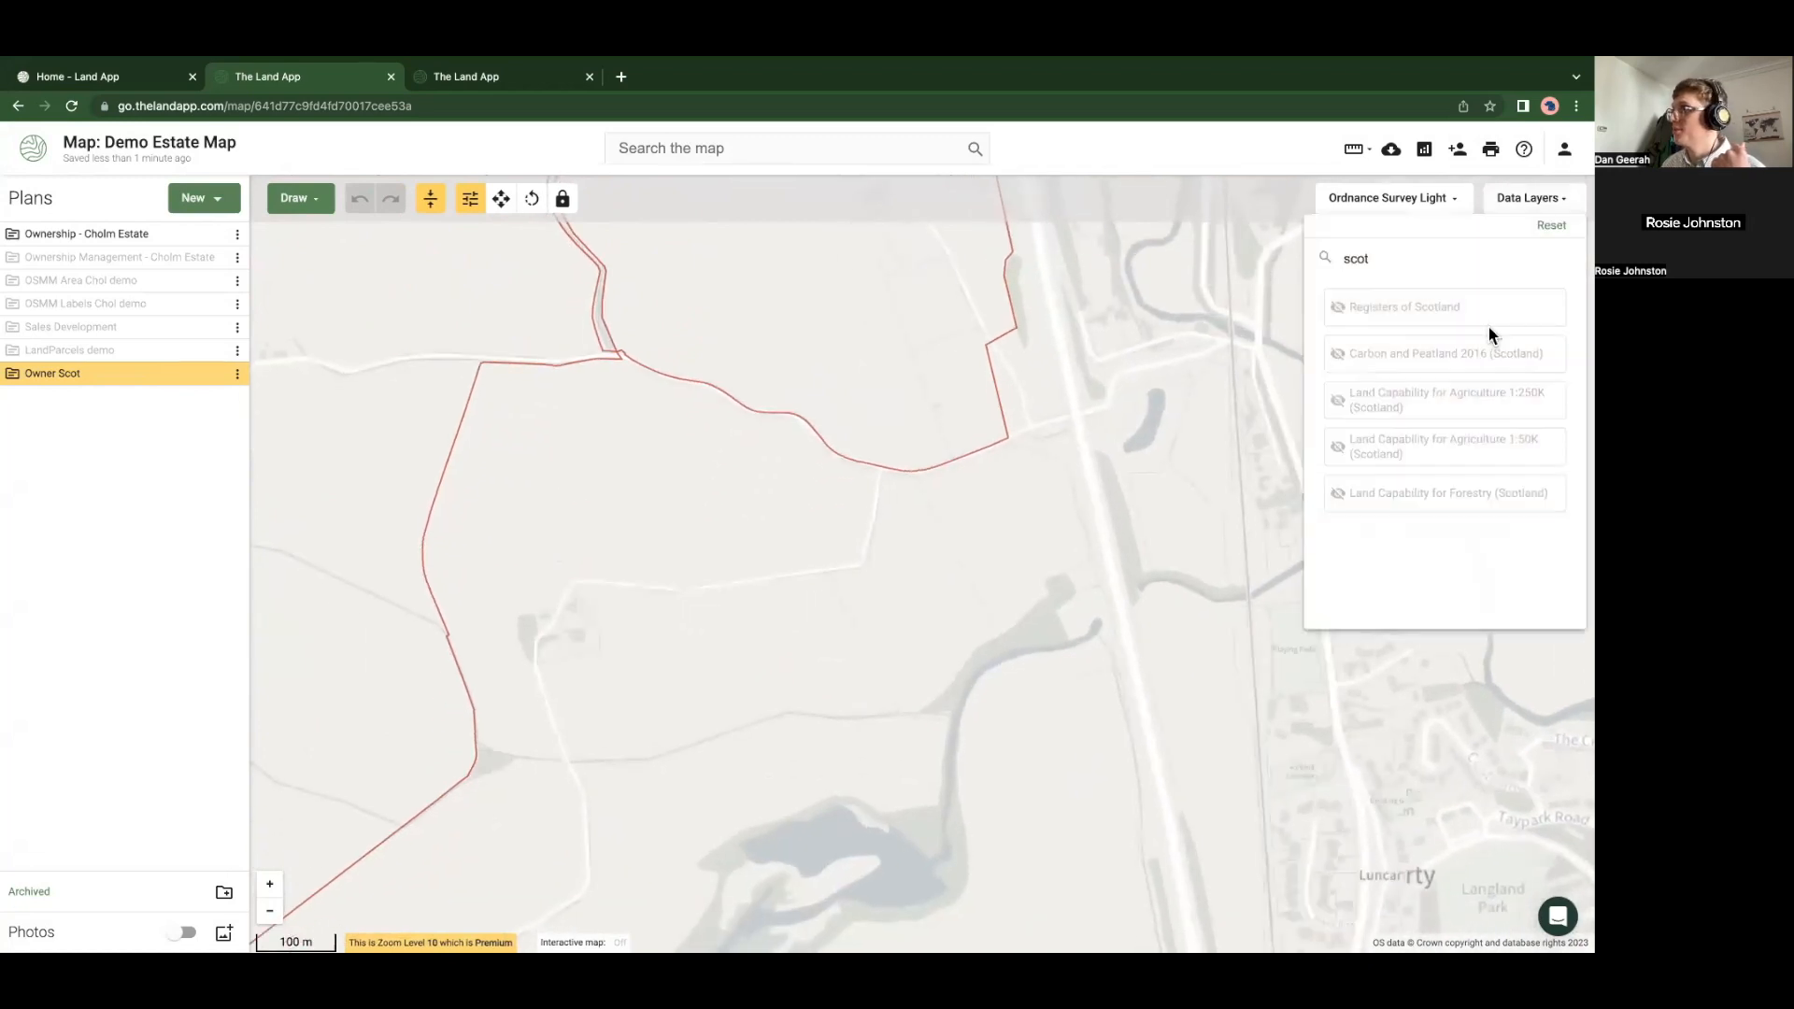
pyautogui.click(1463, 310)
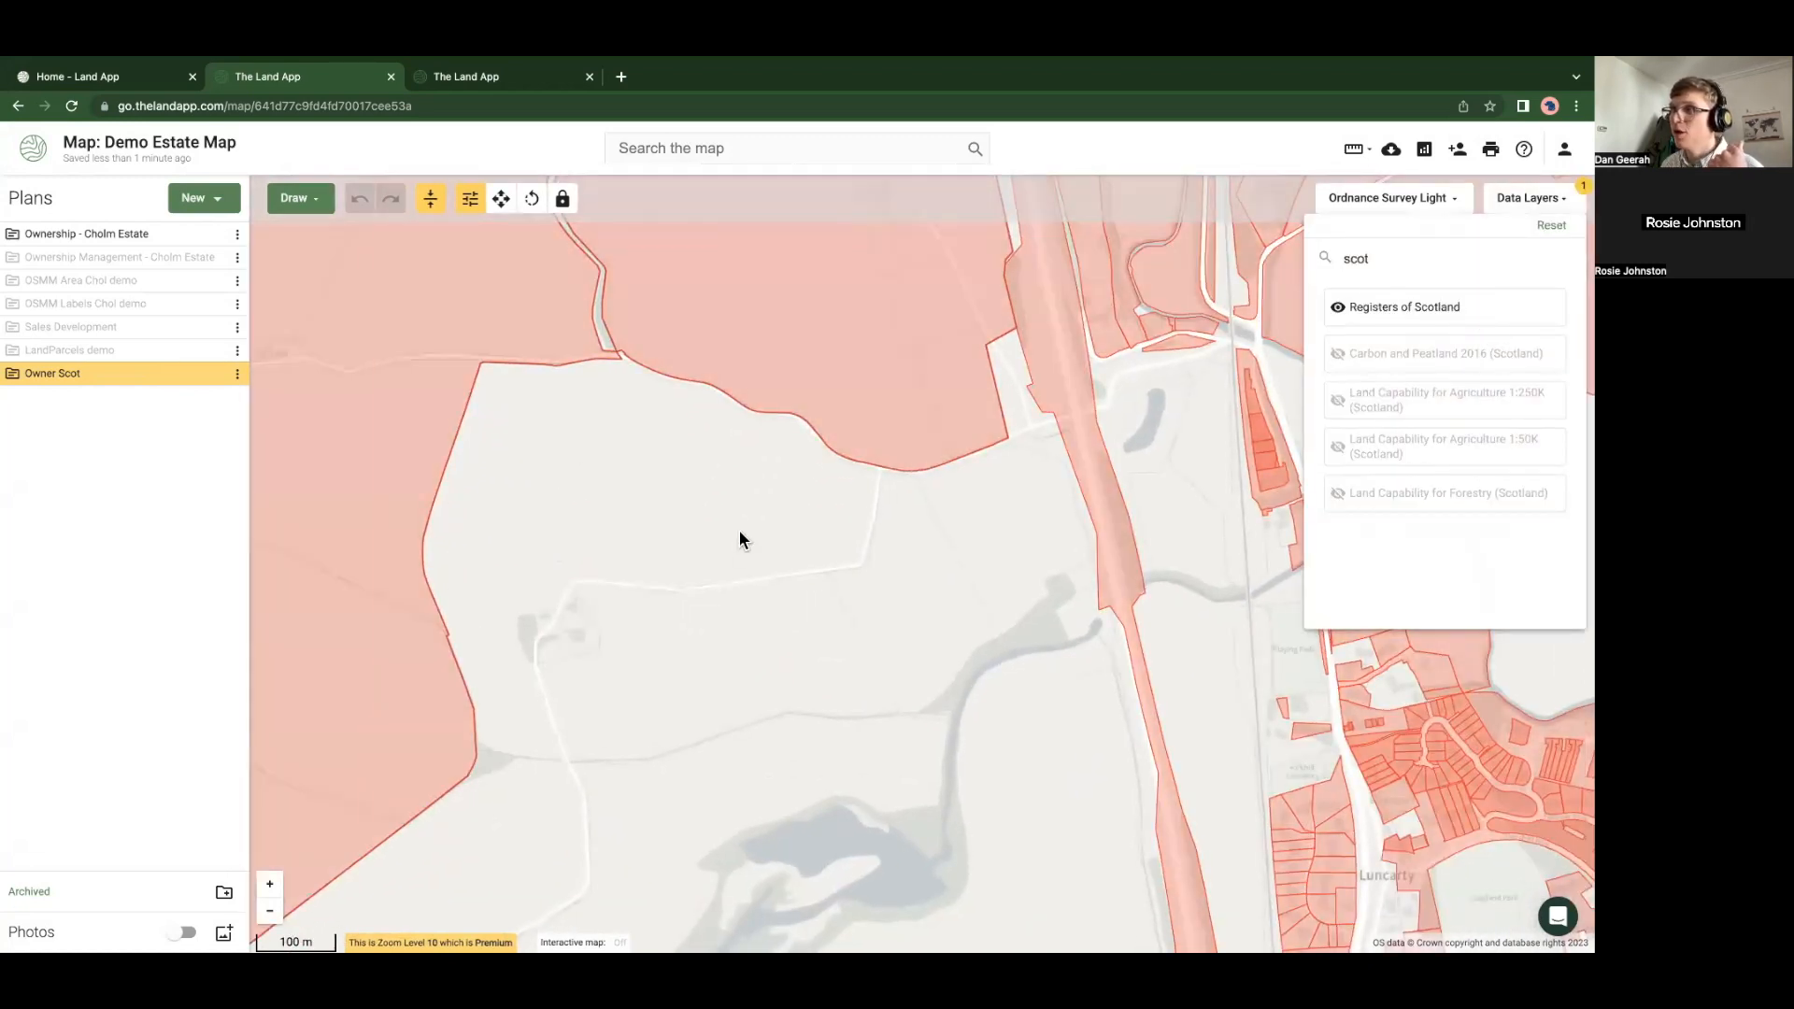
pyautogui.click(708, 490)
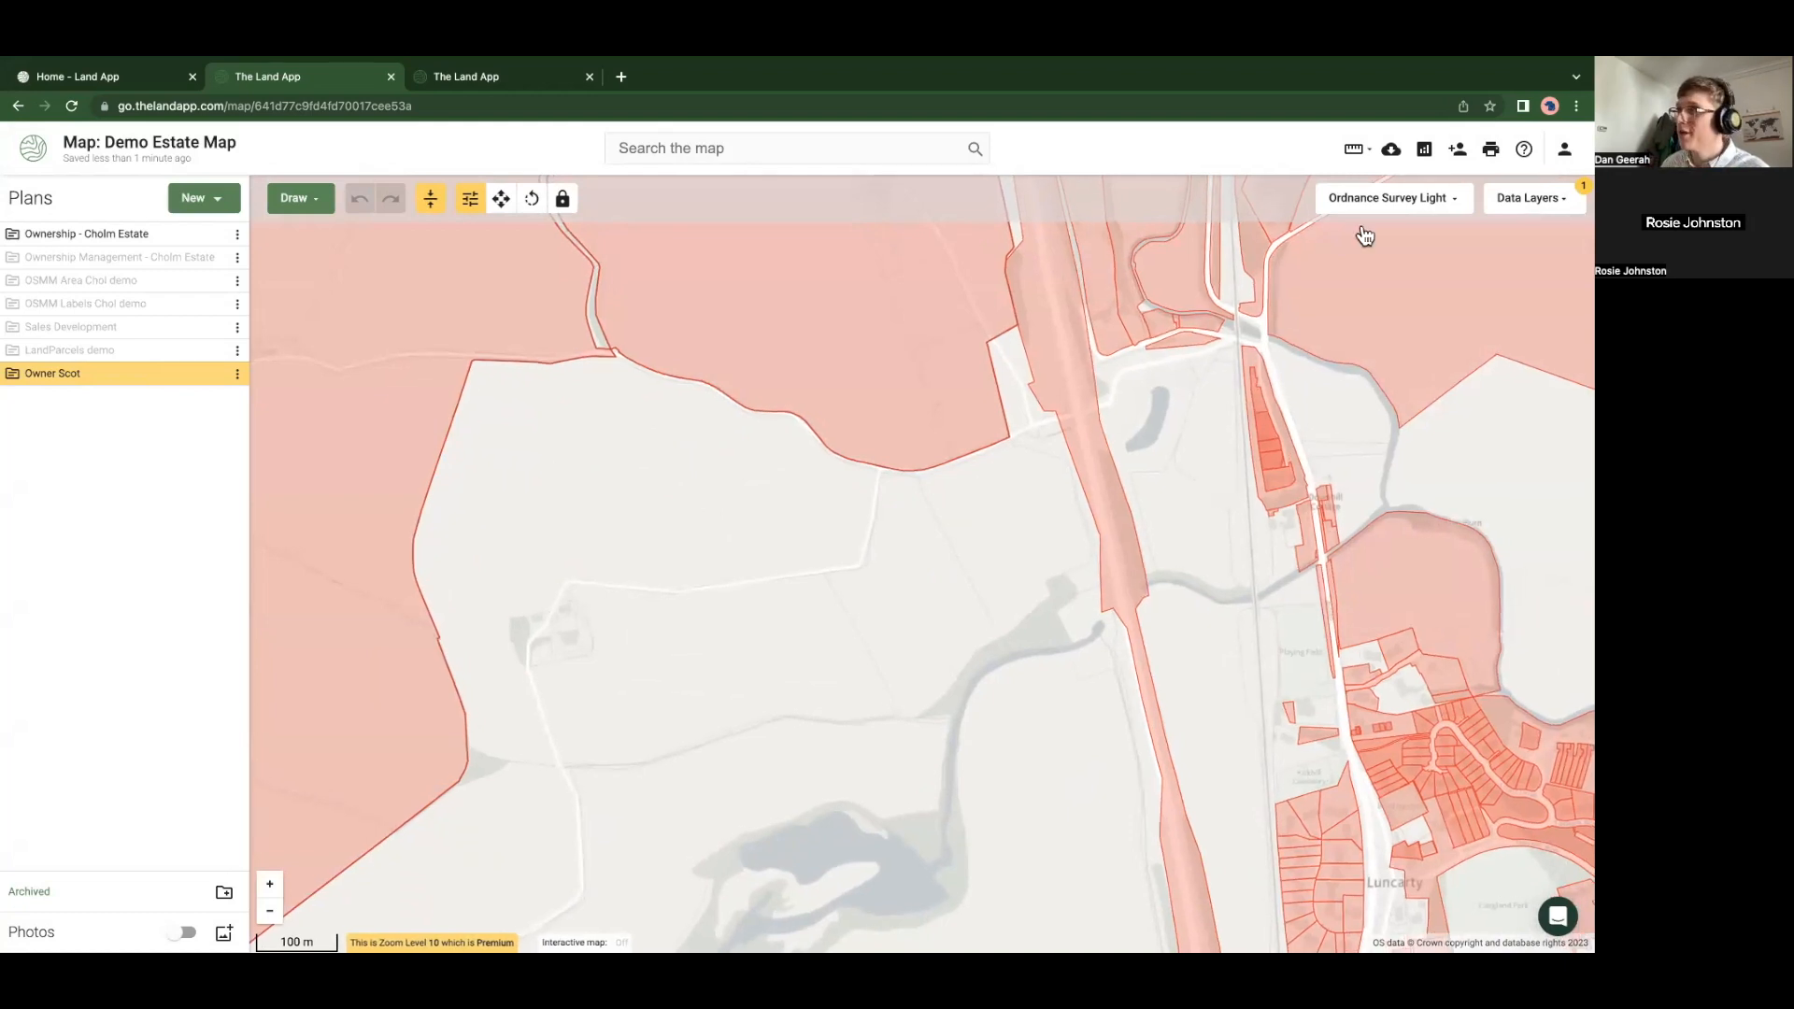
# Delete the 'scot' text from the data layer search
pyautogui.click(1508, 200)
pyautogui.click(1443, 261)
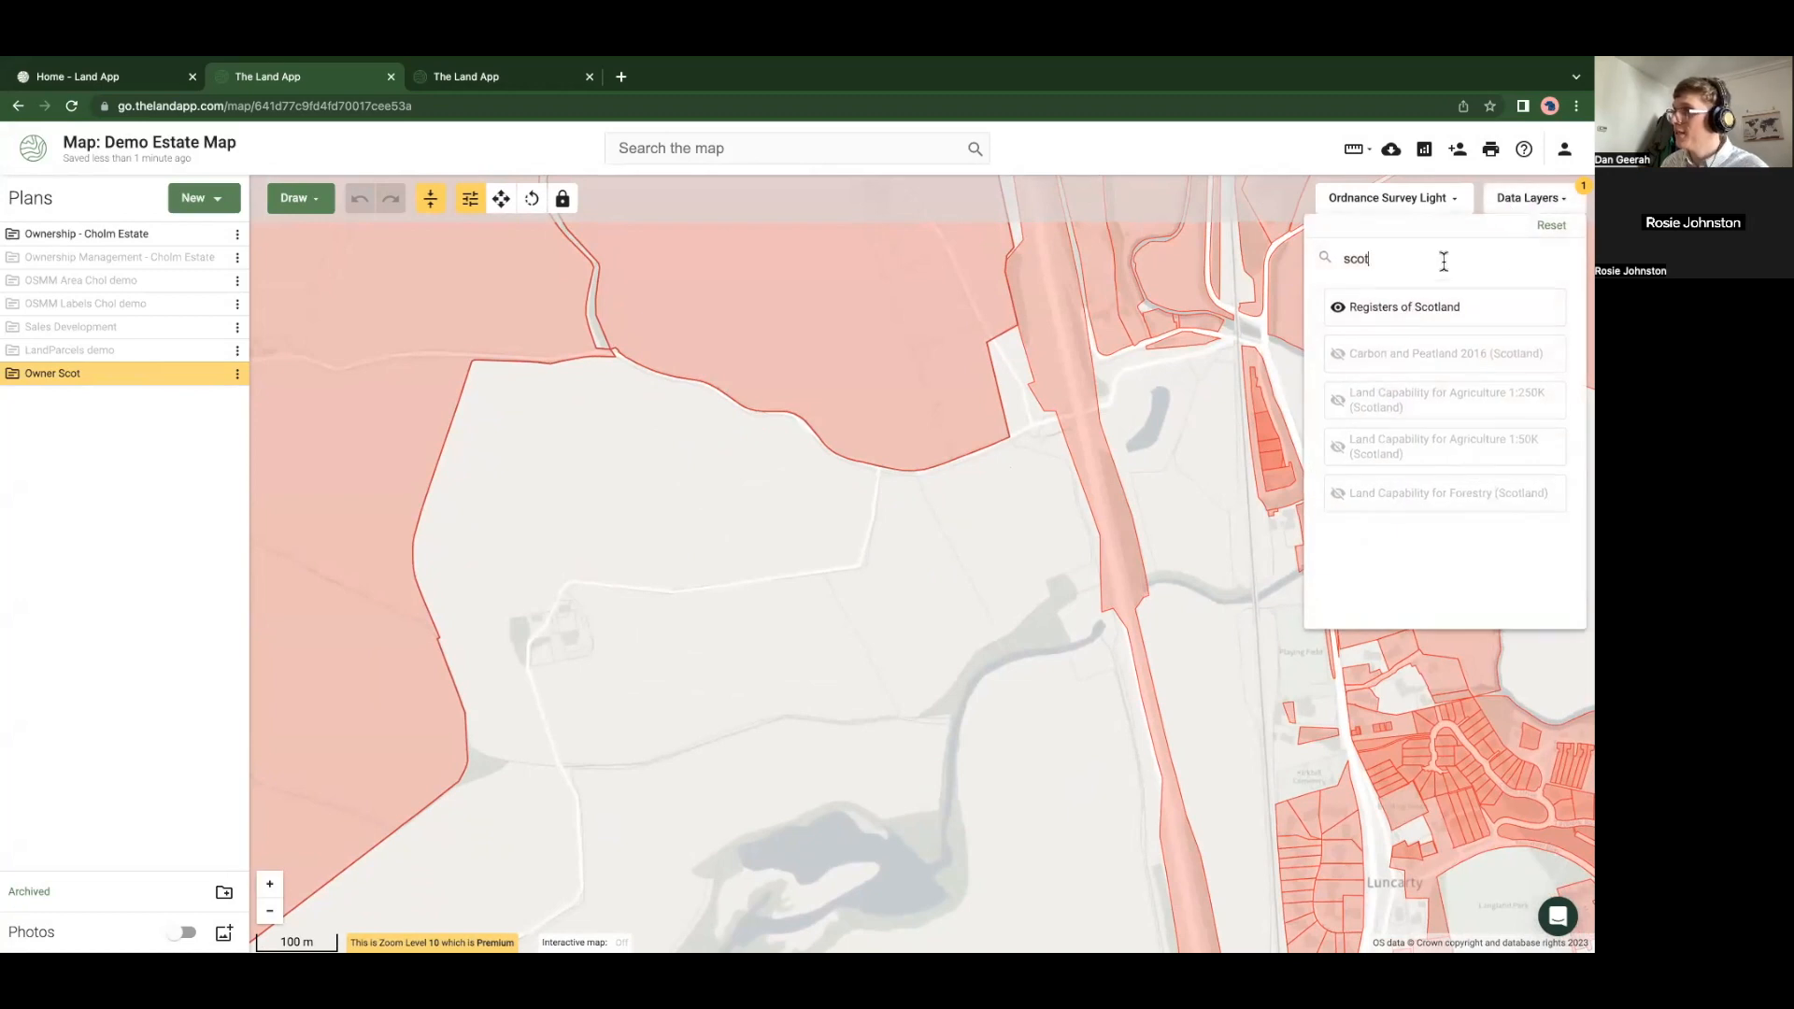
pyautogui.press('BackSpace')
pyautogui.press('BackSpace')
pyautogui.press('BackSpace')
pyautogui.press('BackSpace')
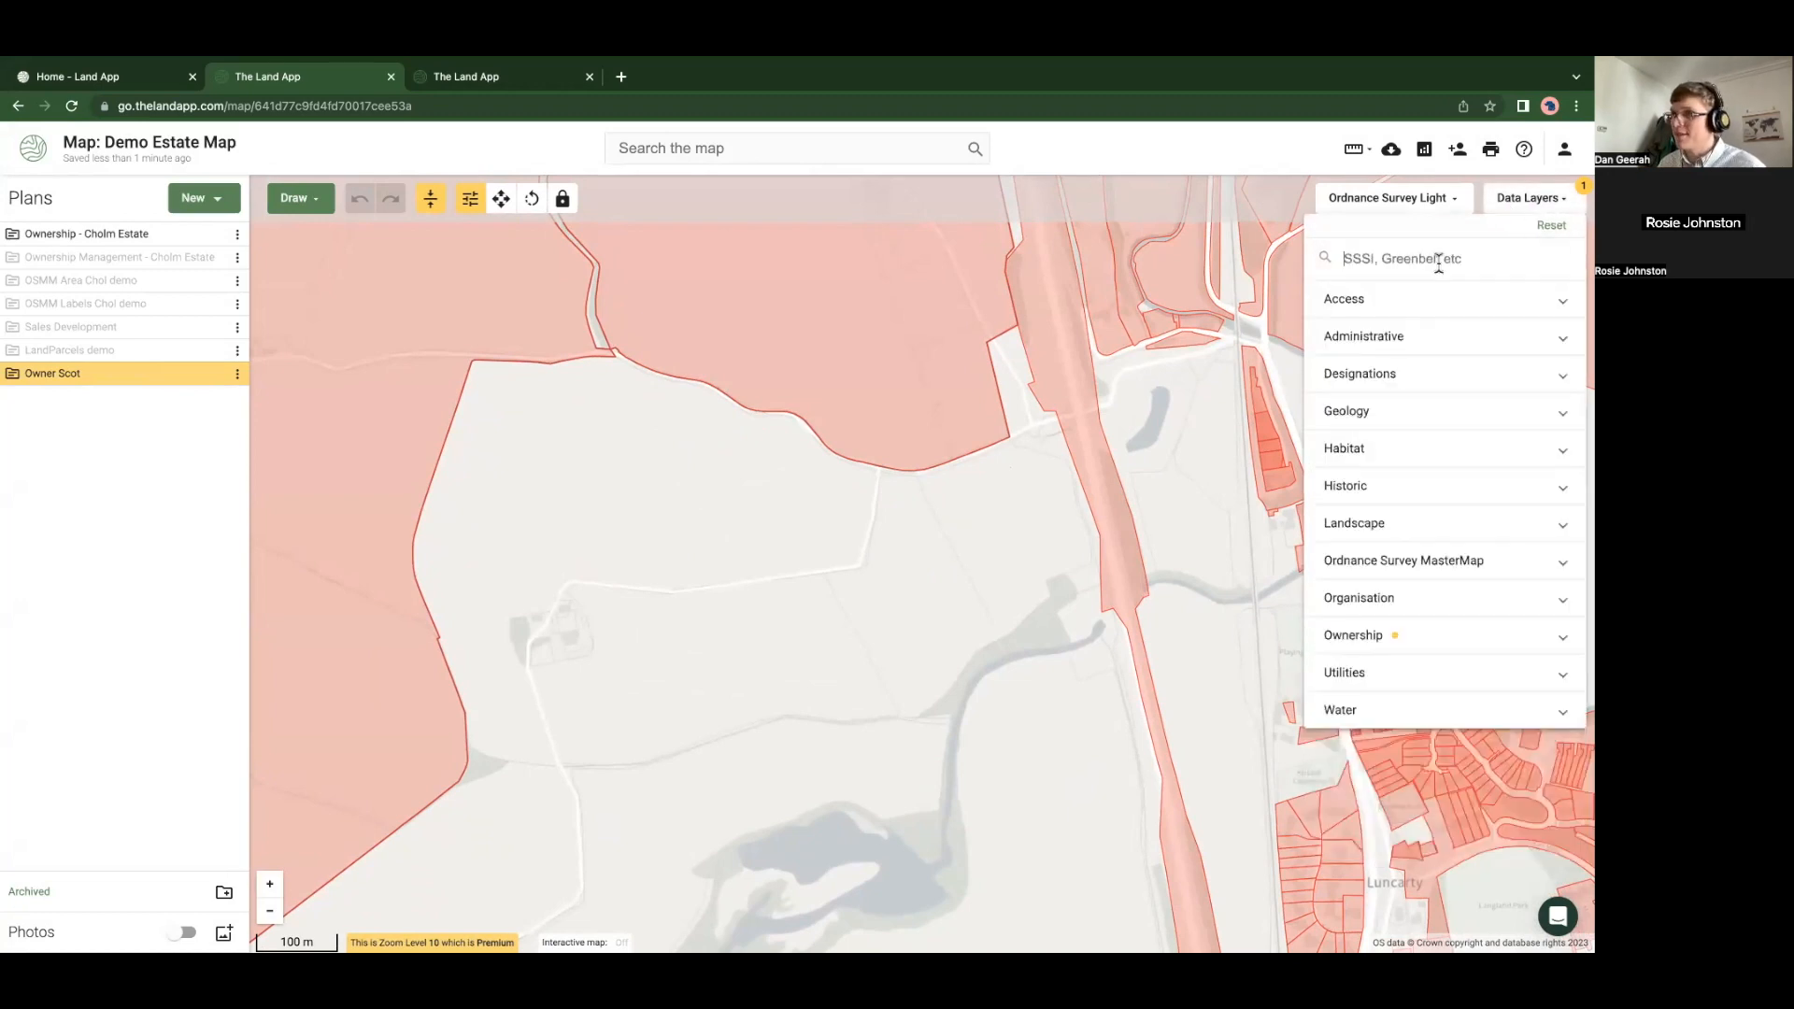
pyautogui.click(770, 643)
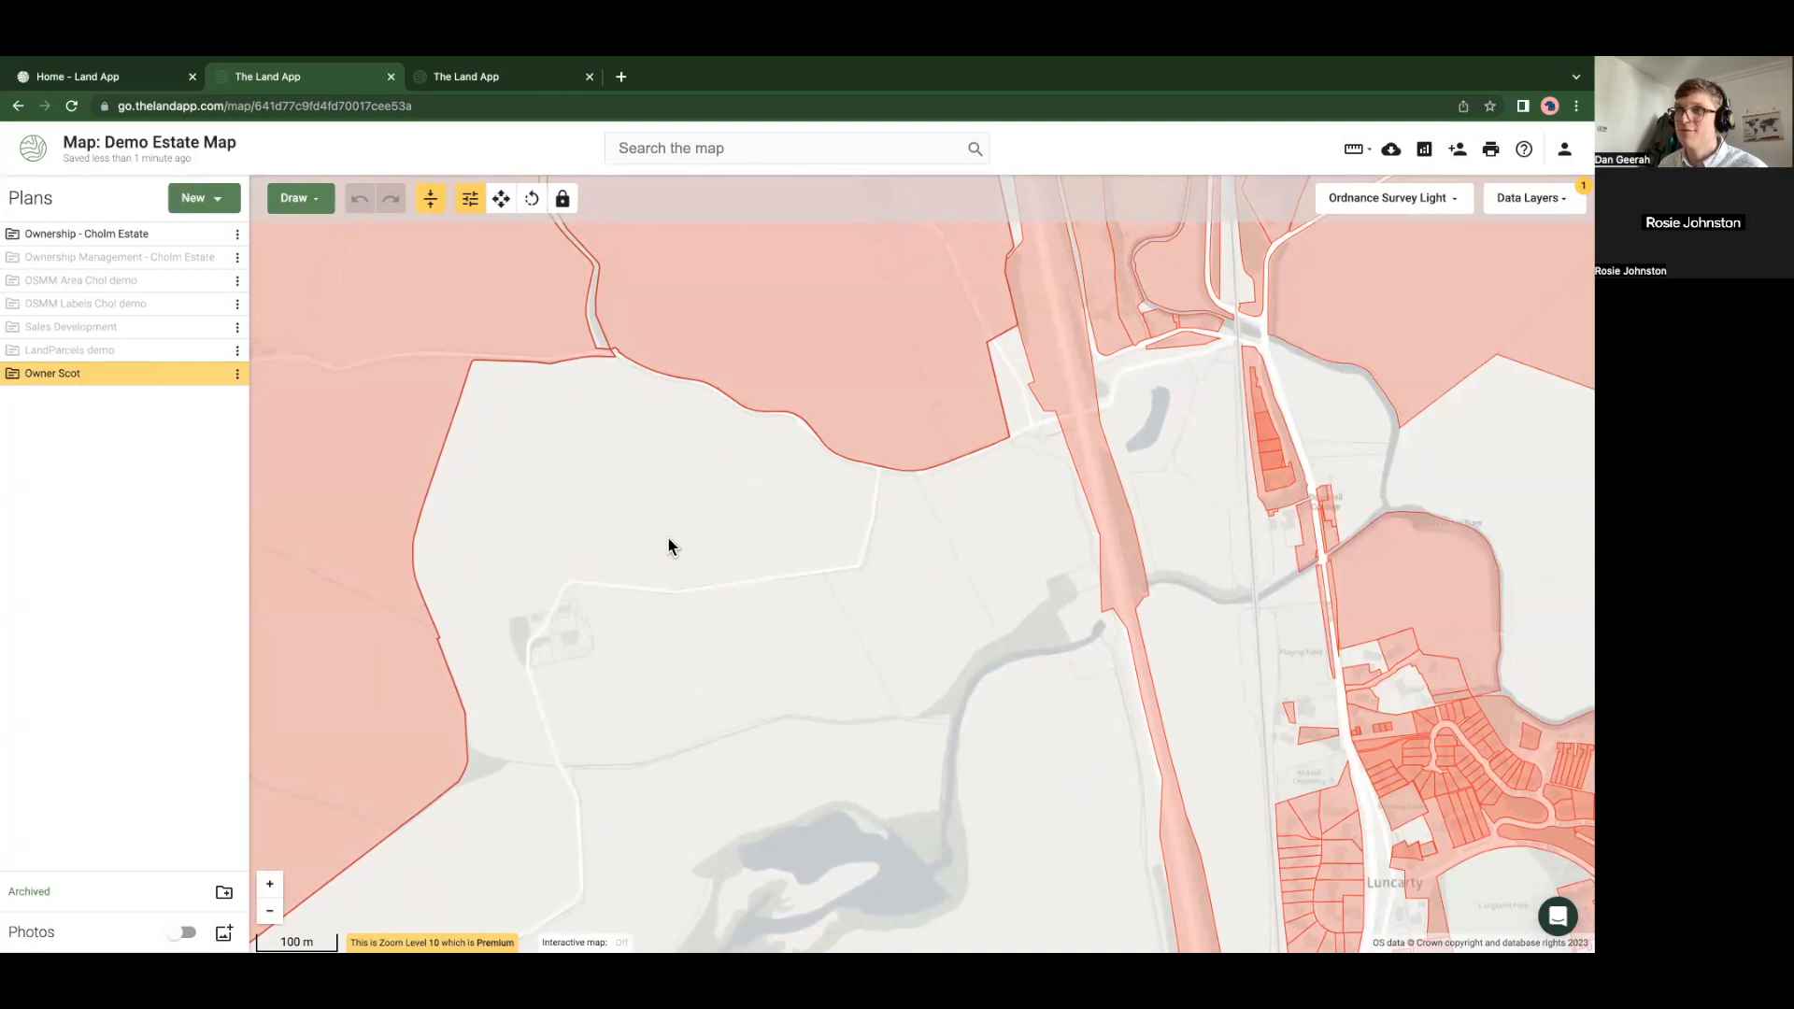
# Create a Land Registration (FR1) drawing plan named 'Land Reg' and hide the Owner Scot plan
pyautogui.click(204, 198)
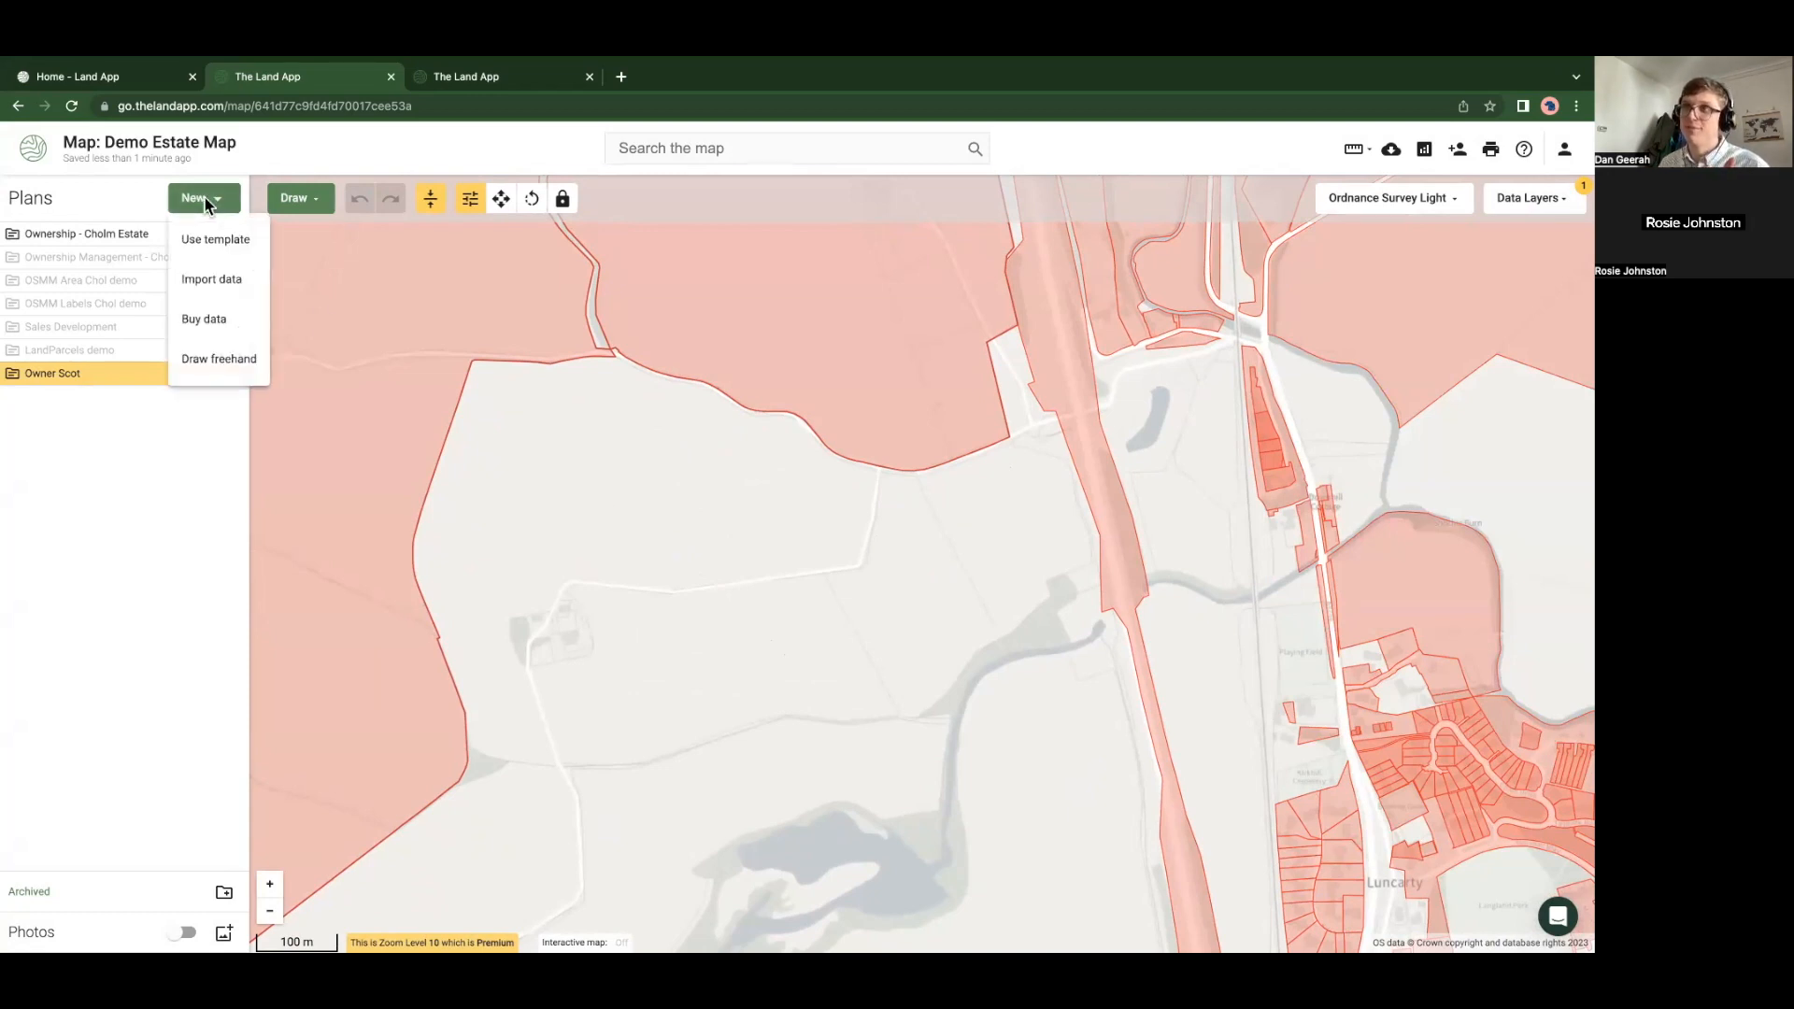
pyautogui.click(215, 239)
pyautogui.scroll(-2, 851, 653)
pyautogui.scroll(-3, 851, 653)
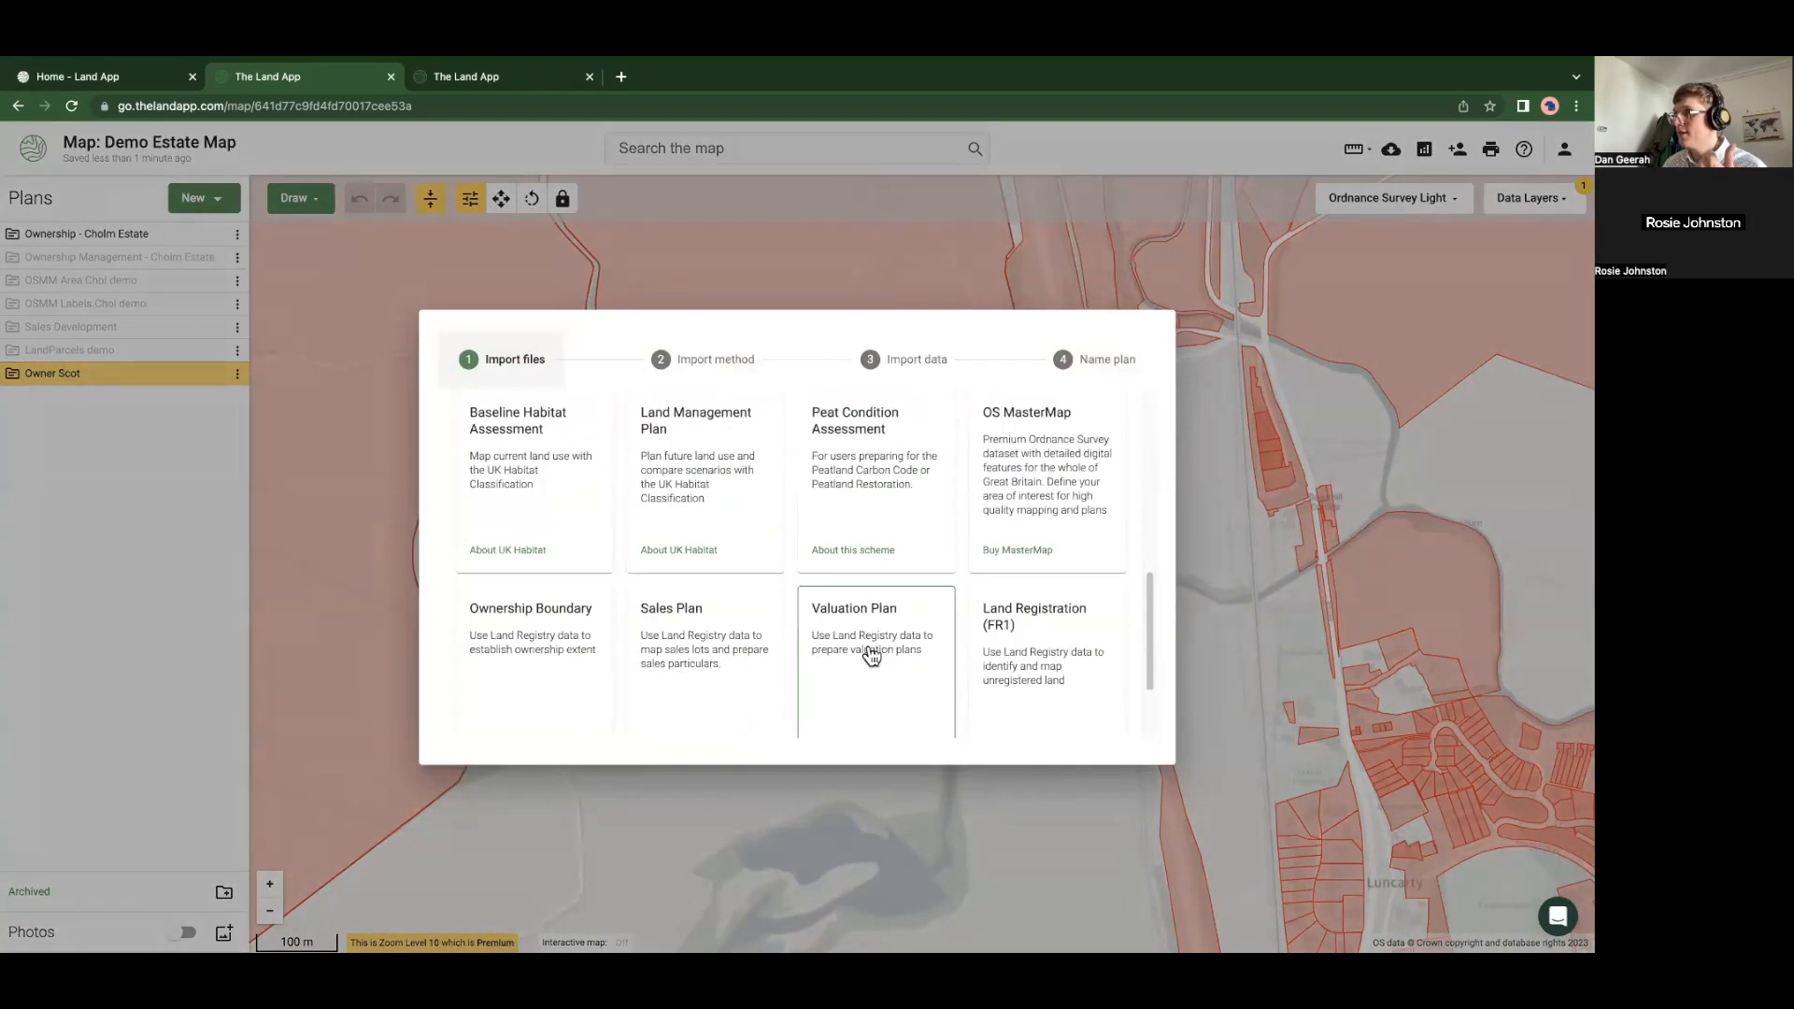
pyautogui.click(1022, 641)
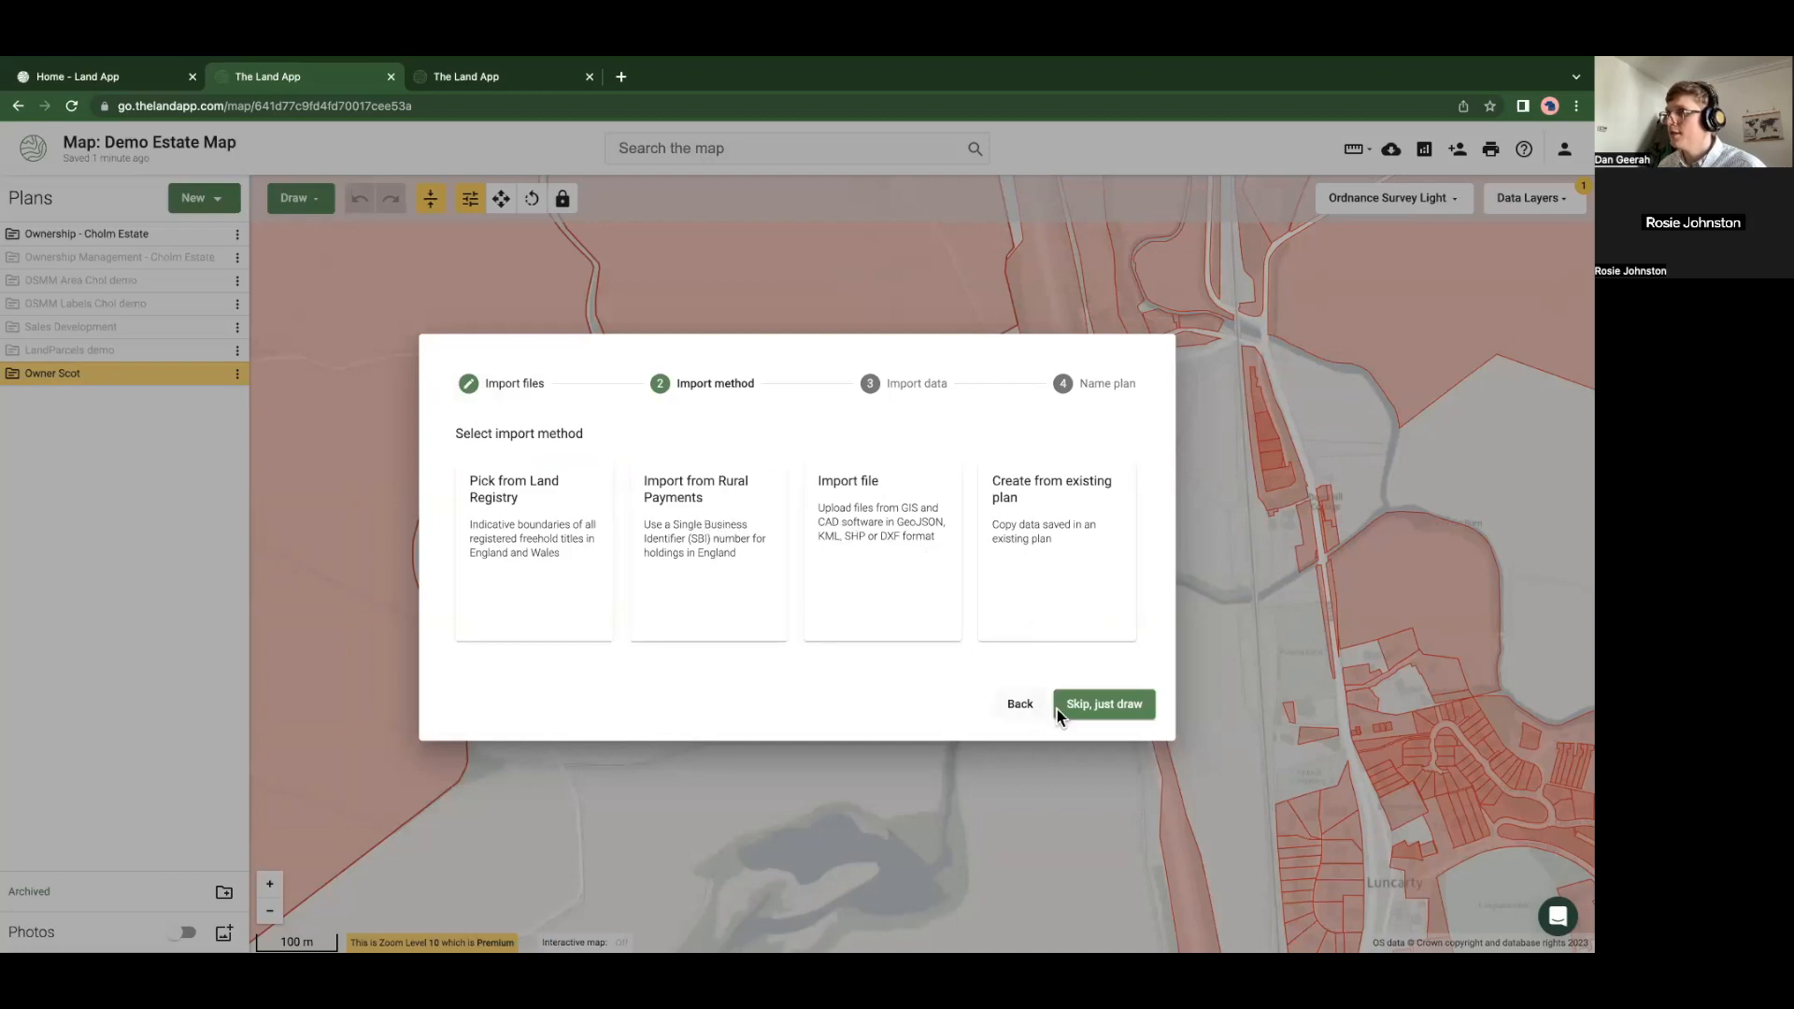
pyautogui.click(1092, 710)
pyautogui.click(620, 549)
pyautogui.write('Land Reg')
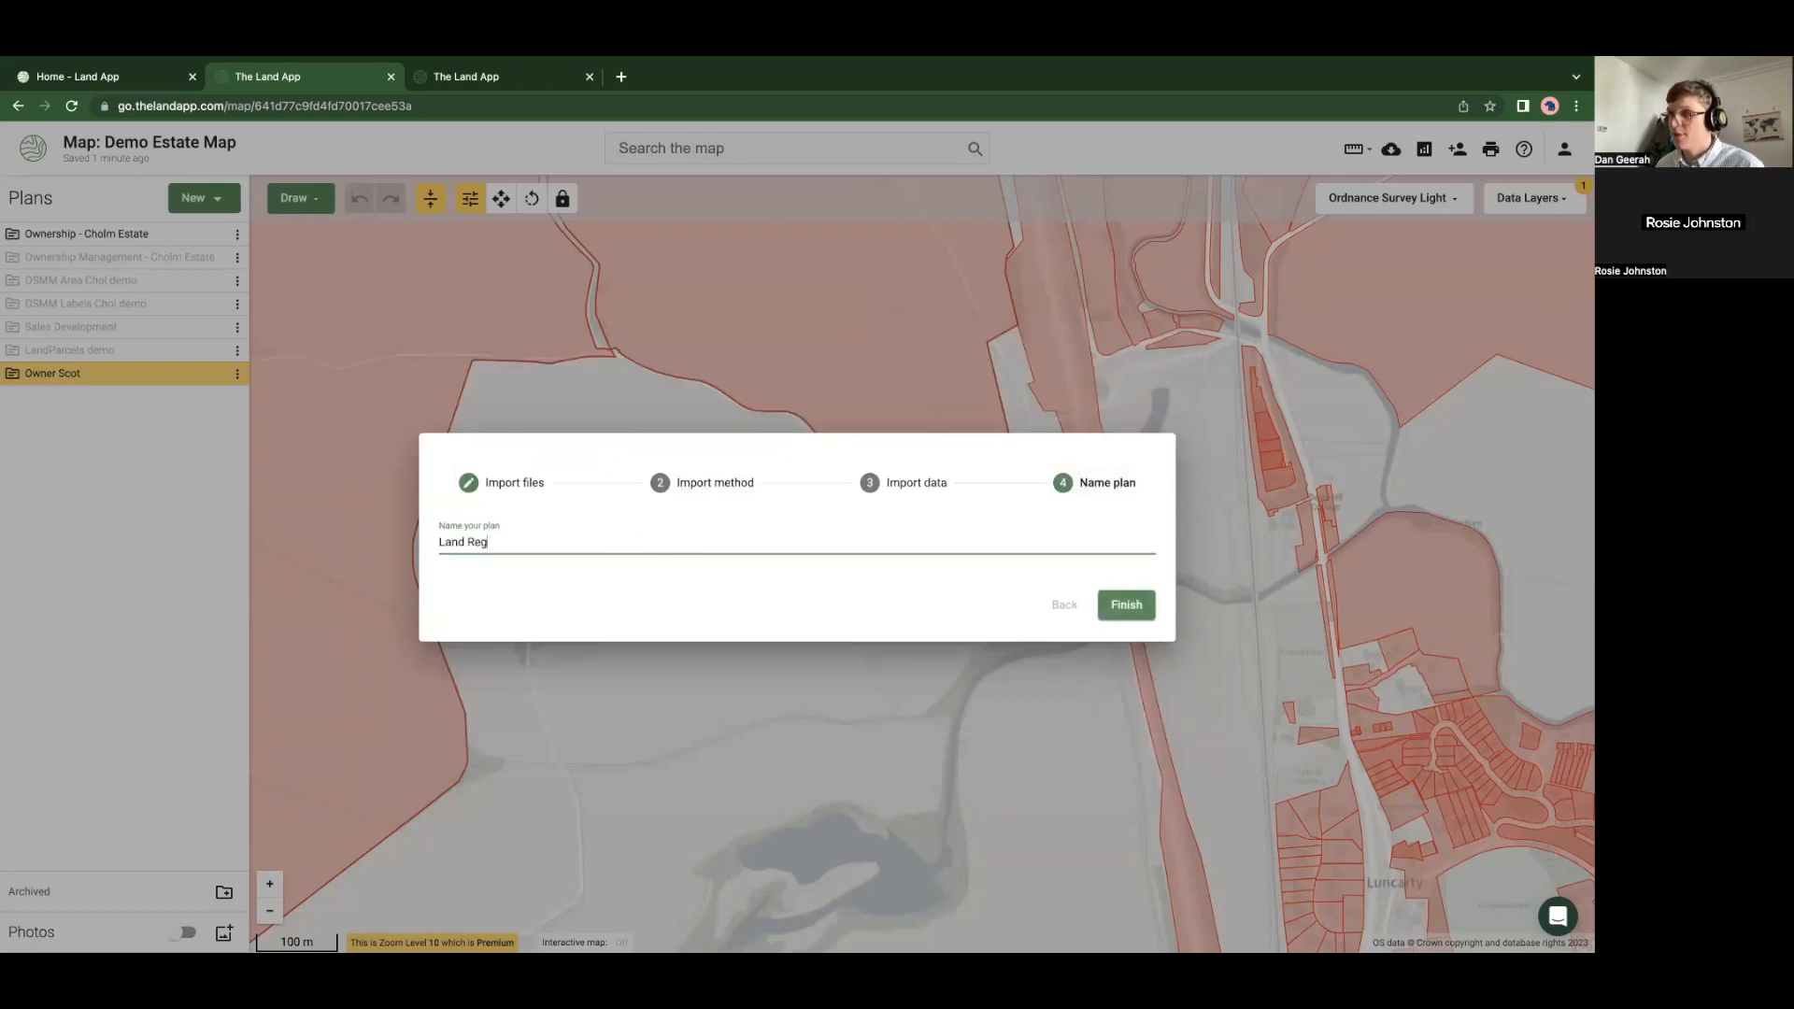
pyautogui.click(1114, 614)
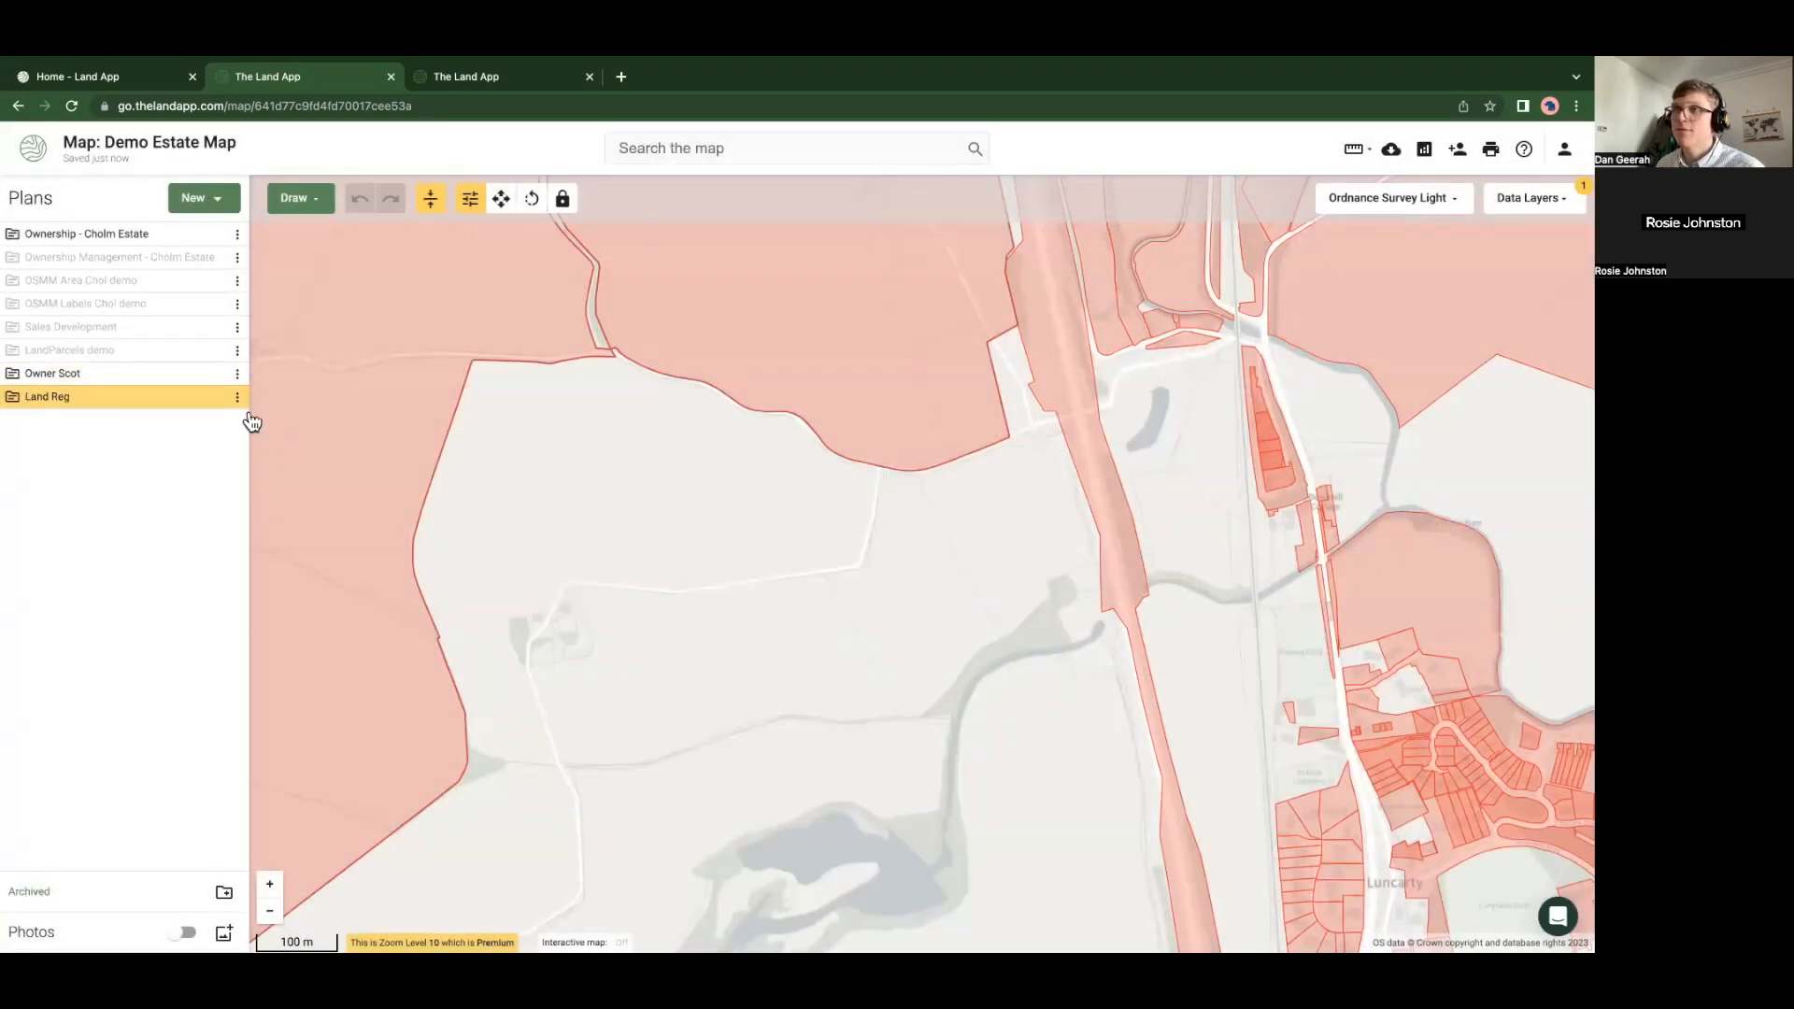
pyautogui.click(214, 374)
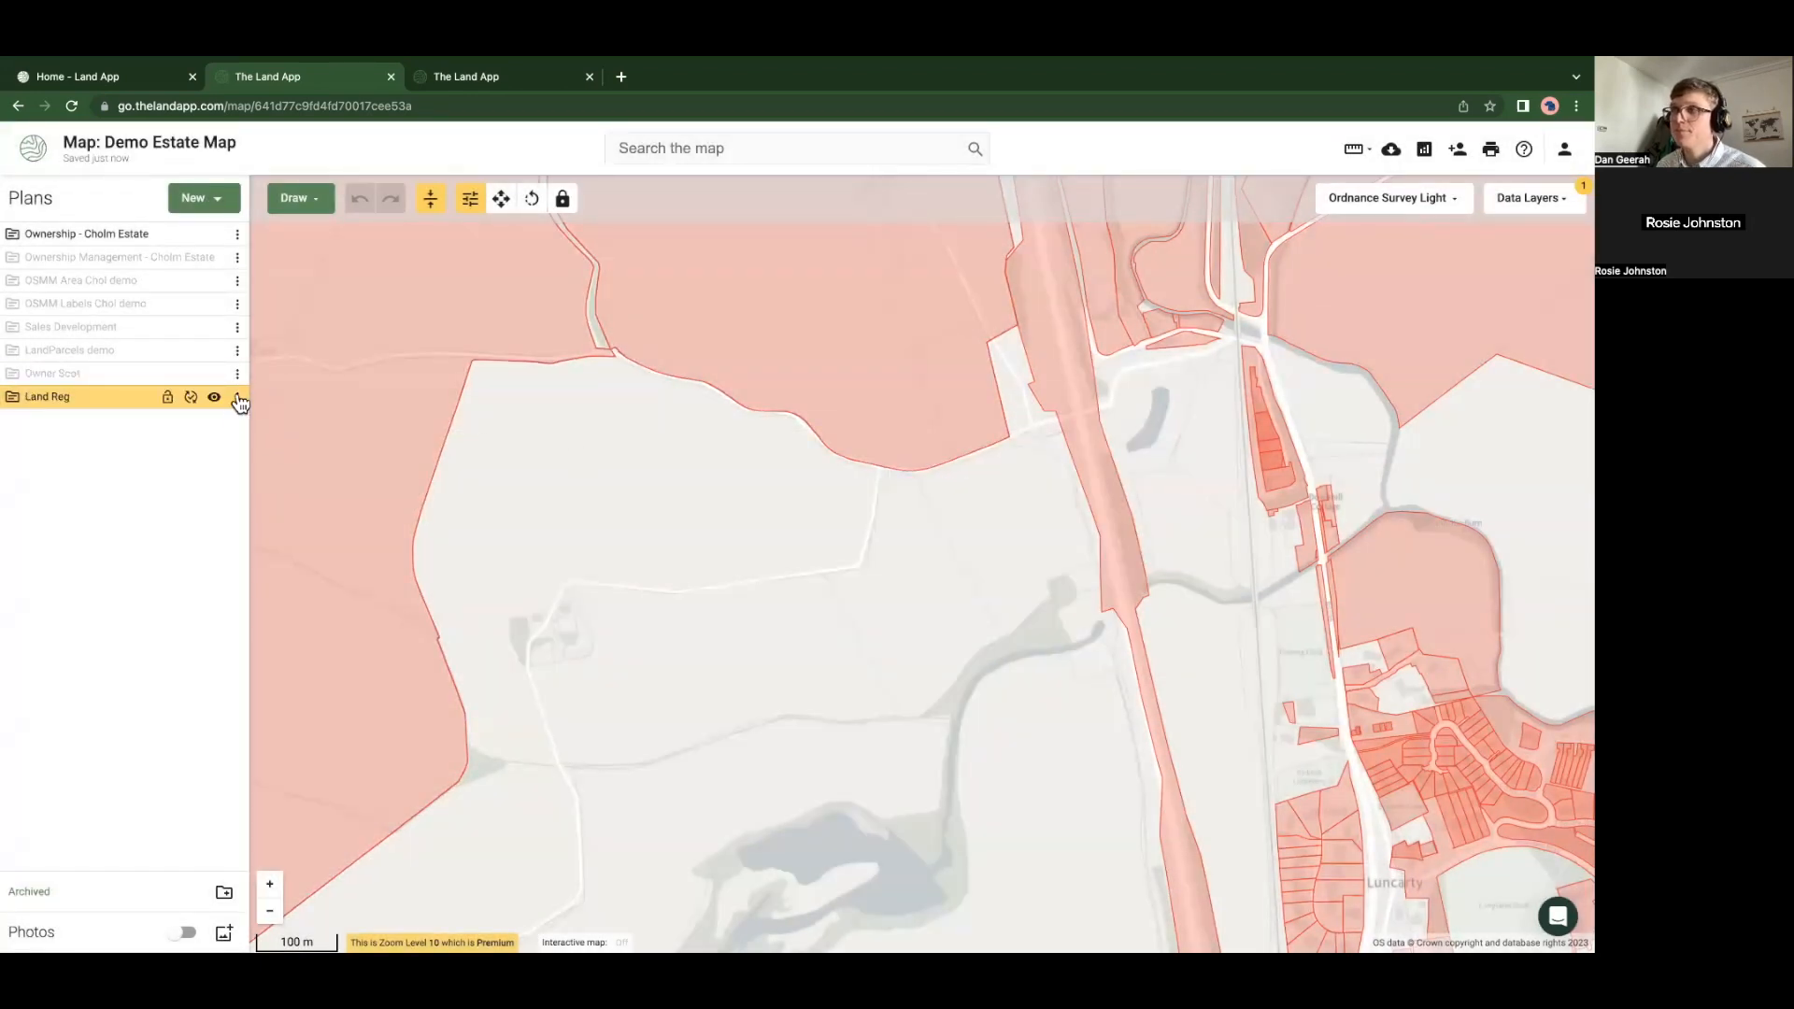
# Turn off all data layers and position the map over the area to trace
pyautogui.click(1521, 203)
pyautogui.click(1552, 229)
pyautogui.click(624, 530)
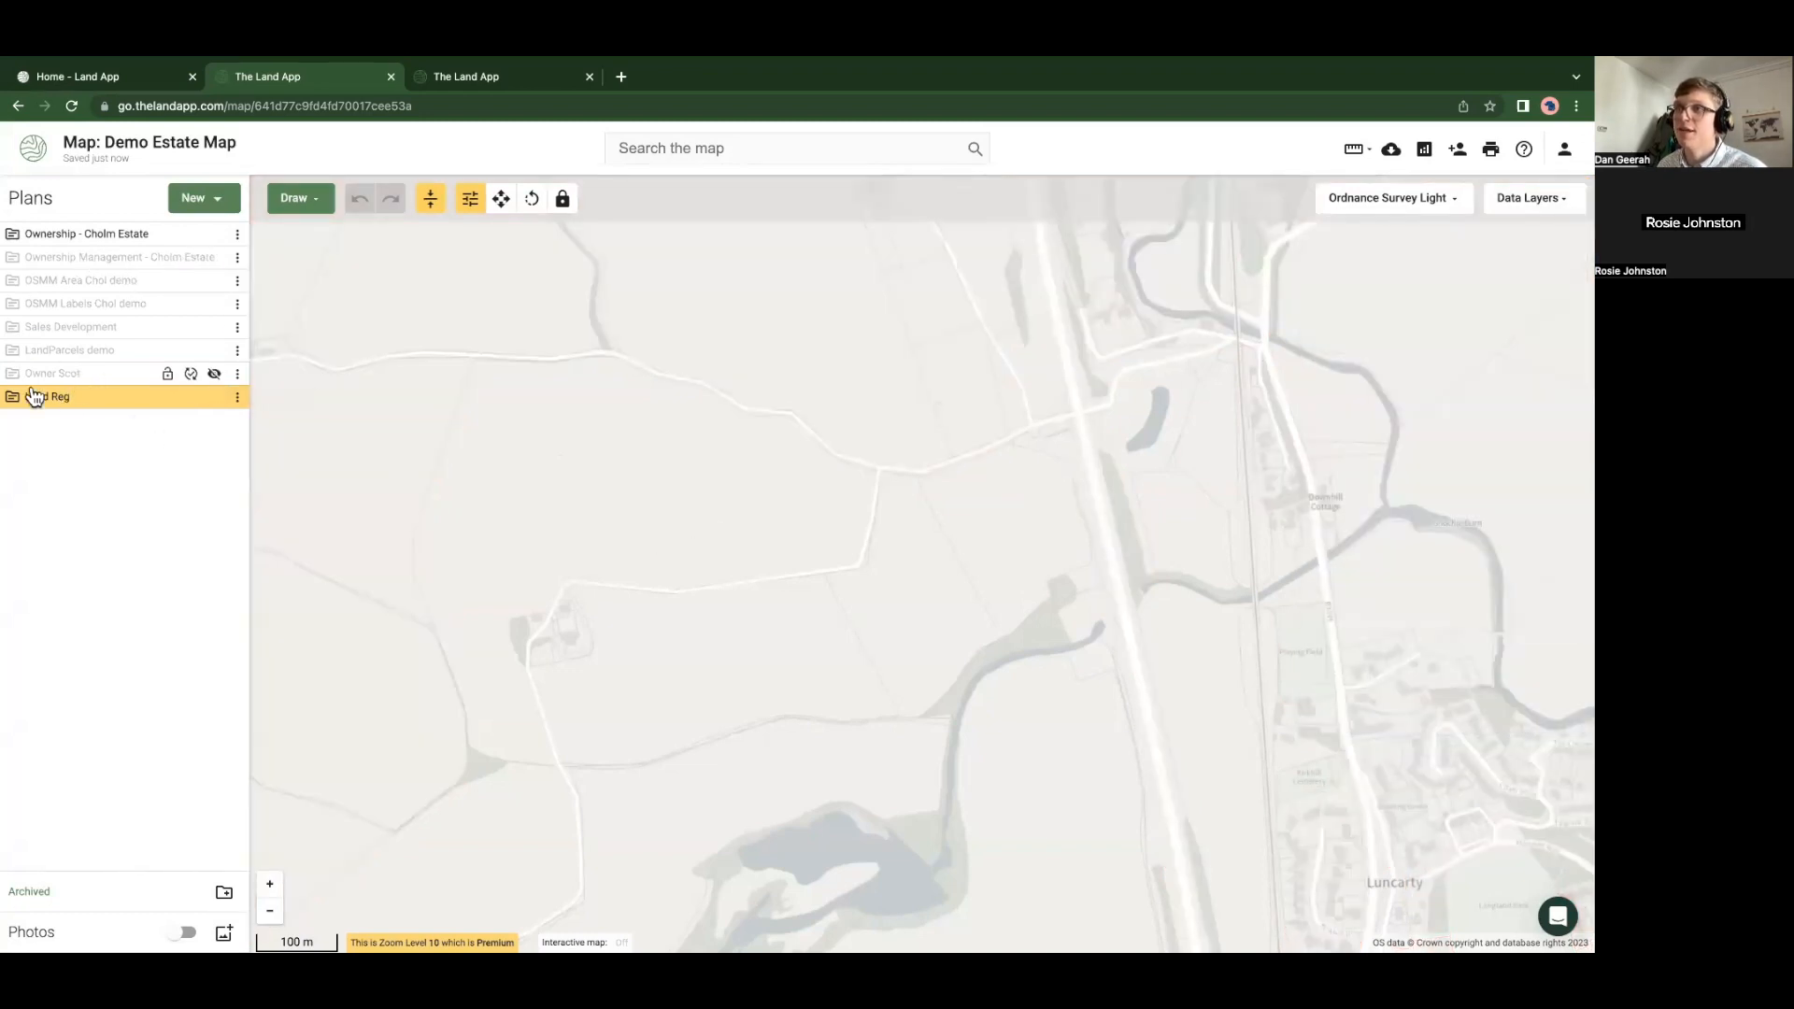
pyautogui.moveTo(611, 498); pyautogui.dragTo(681, 484)
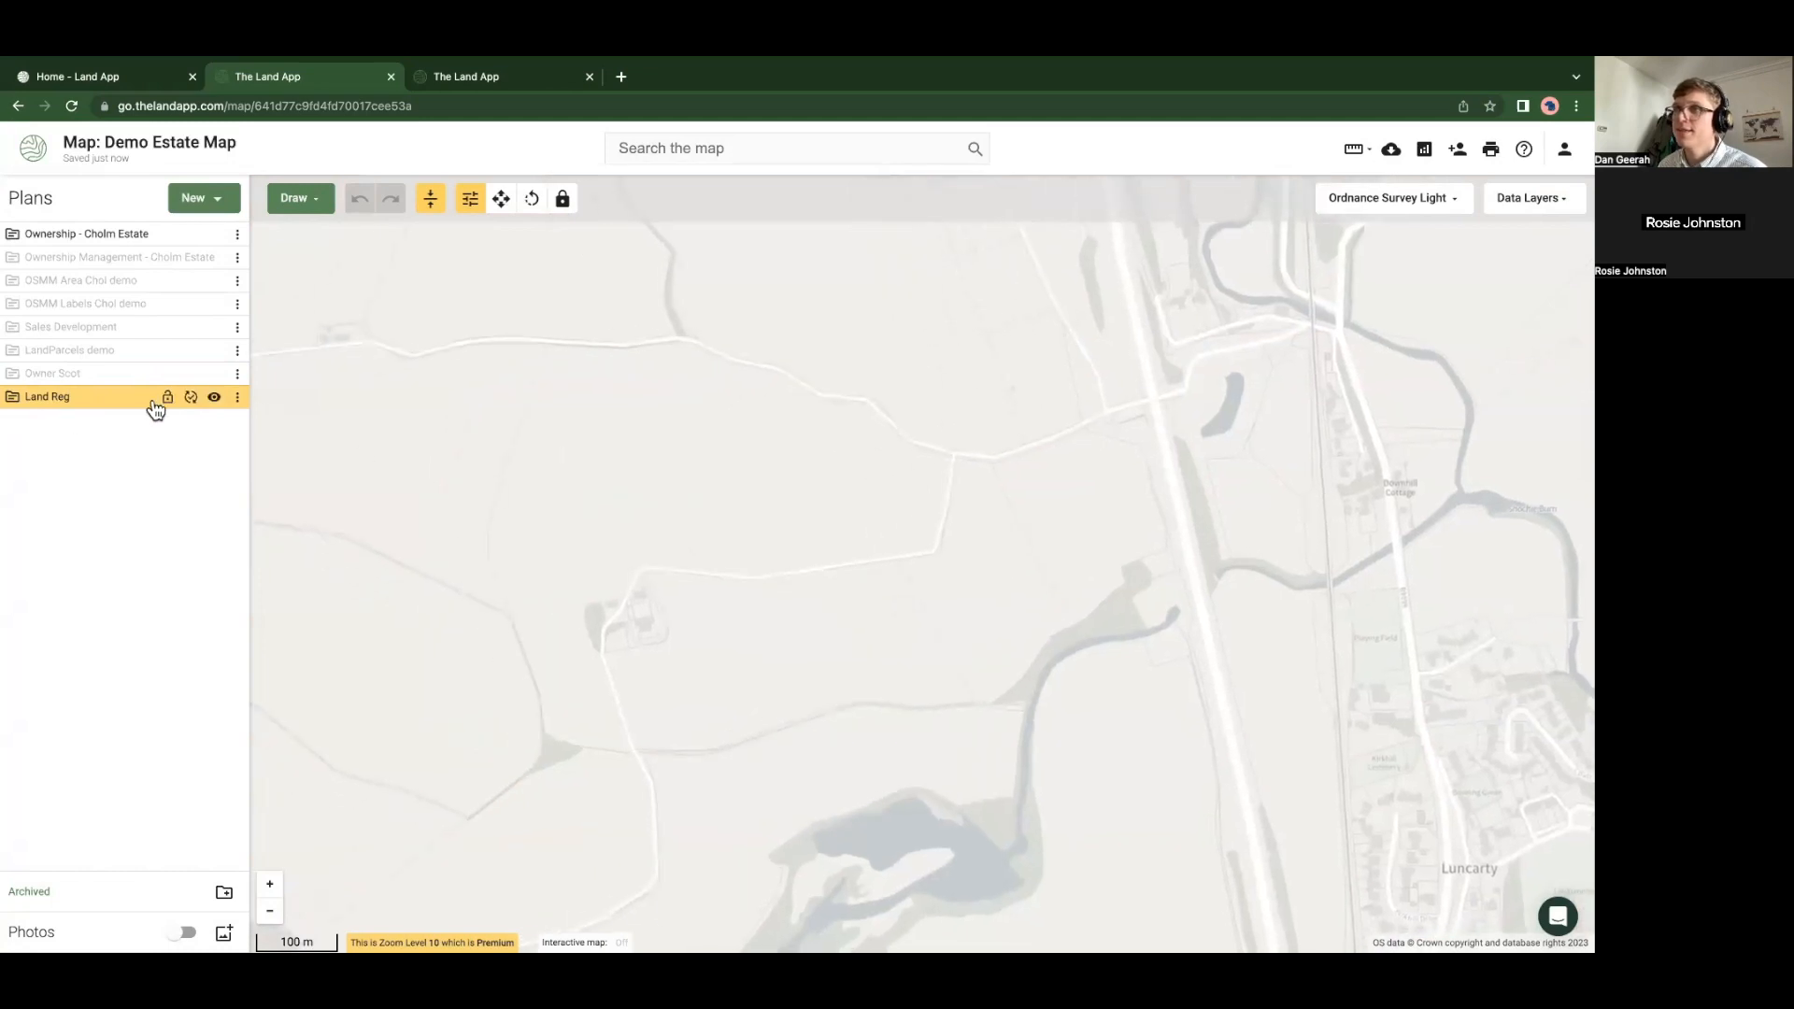
pyautogui.click(314, 200)
pyautogui.click(316, 202)
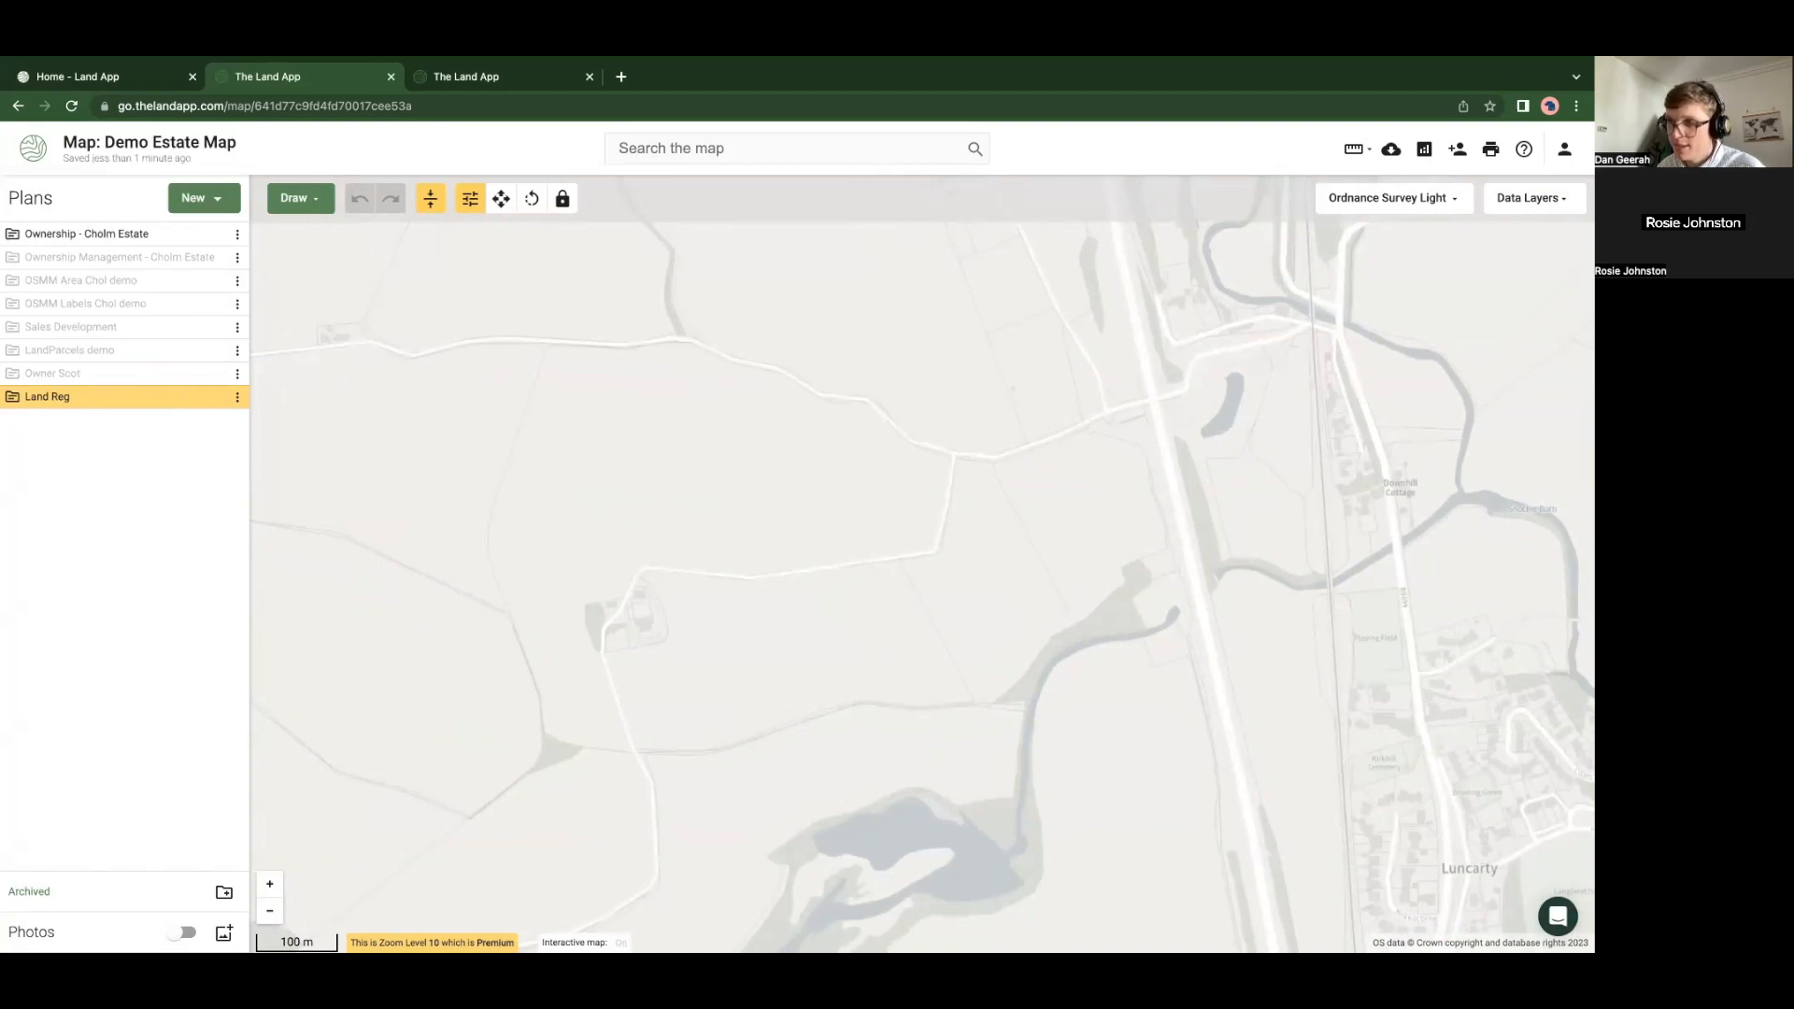
pyautogui.scroll(2, 698, 724)
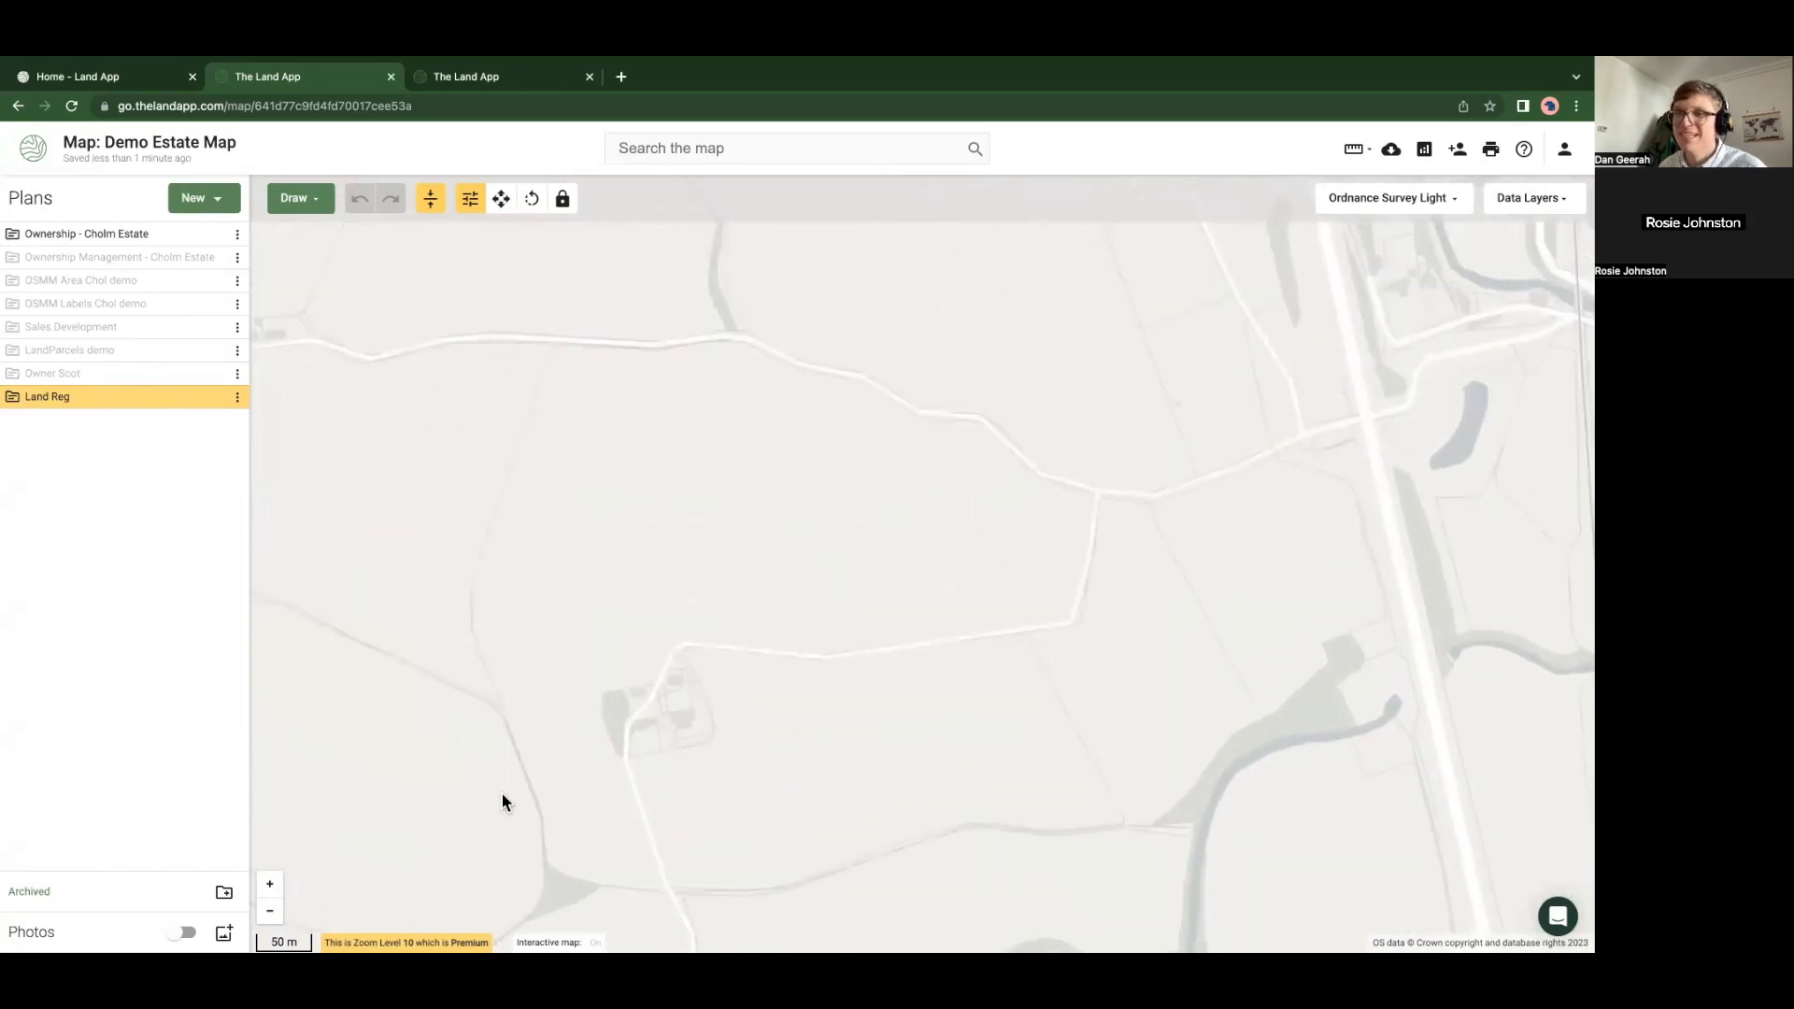
pyautogui.moveTo(621, 525); pyautogui.dragTo(654, 553)
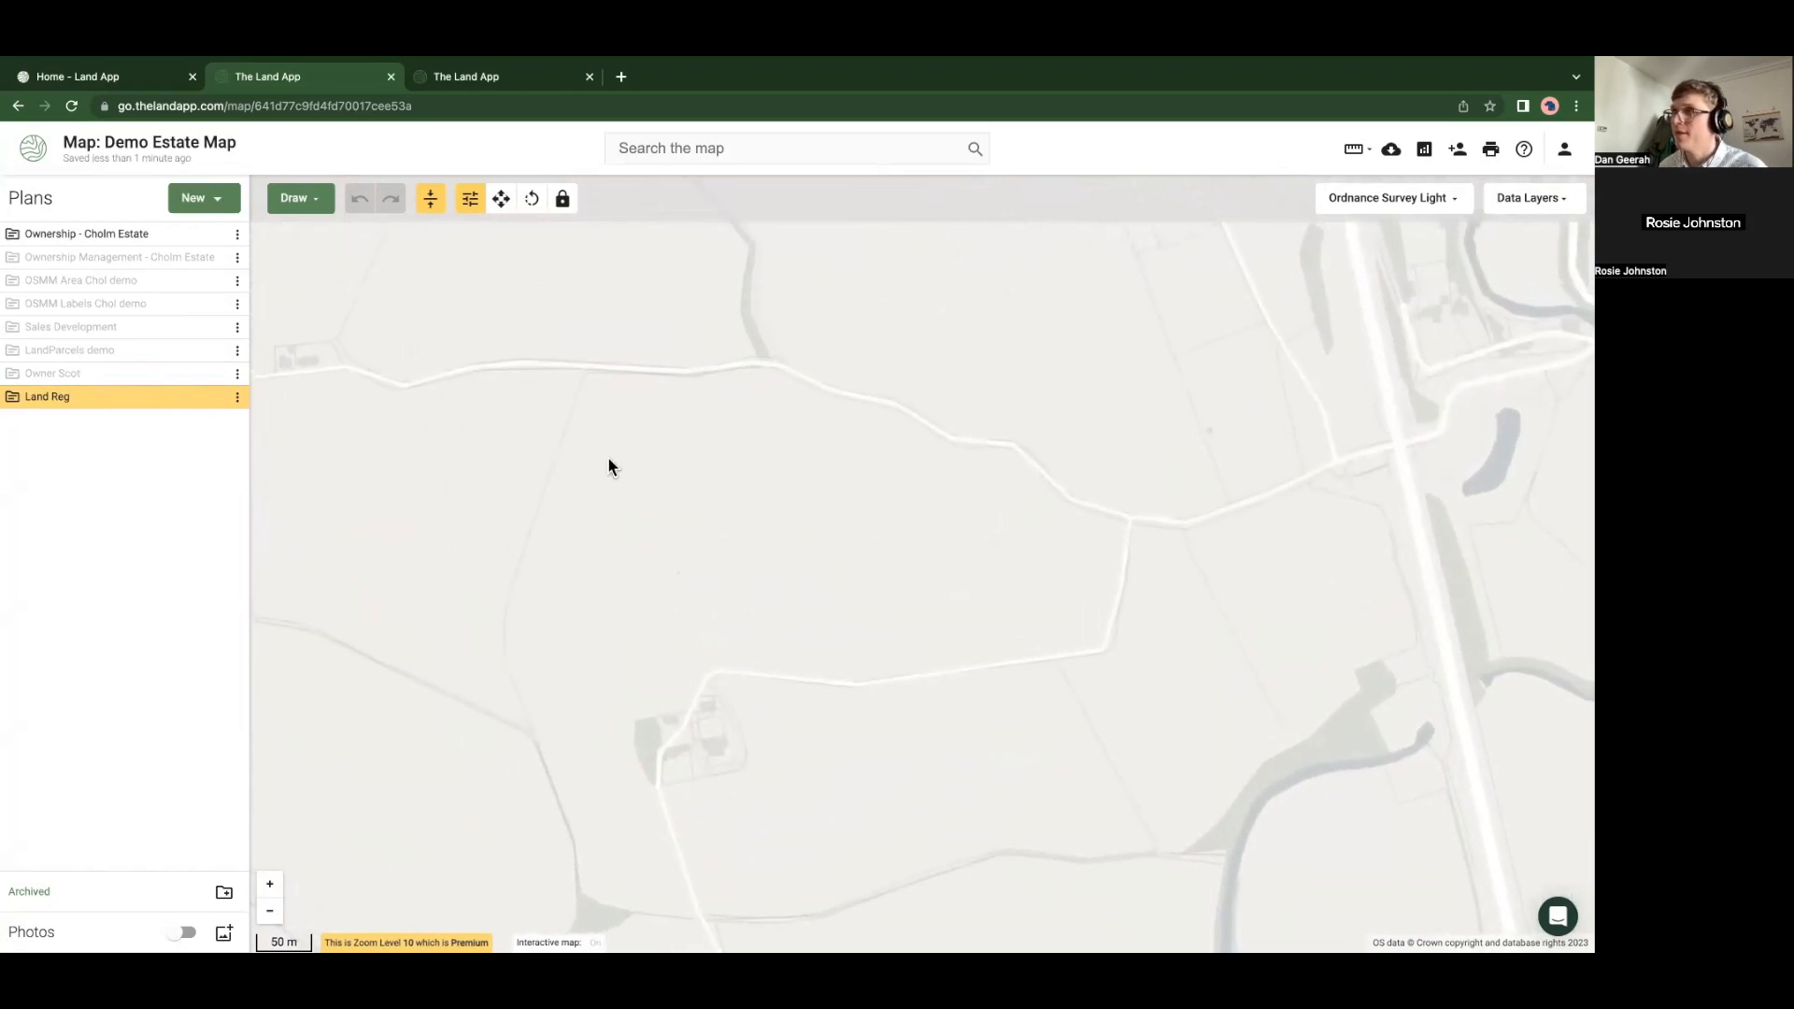
# Trace the boundary along the roads into a closed 23.81 ha Area polygon
pyautogui.click(291, 198)
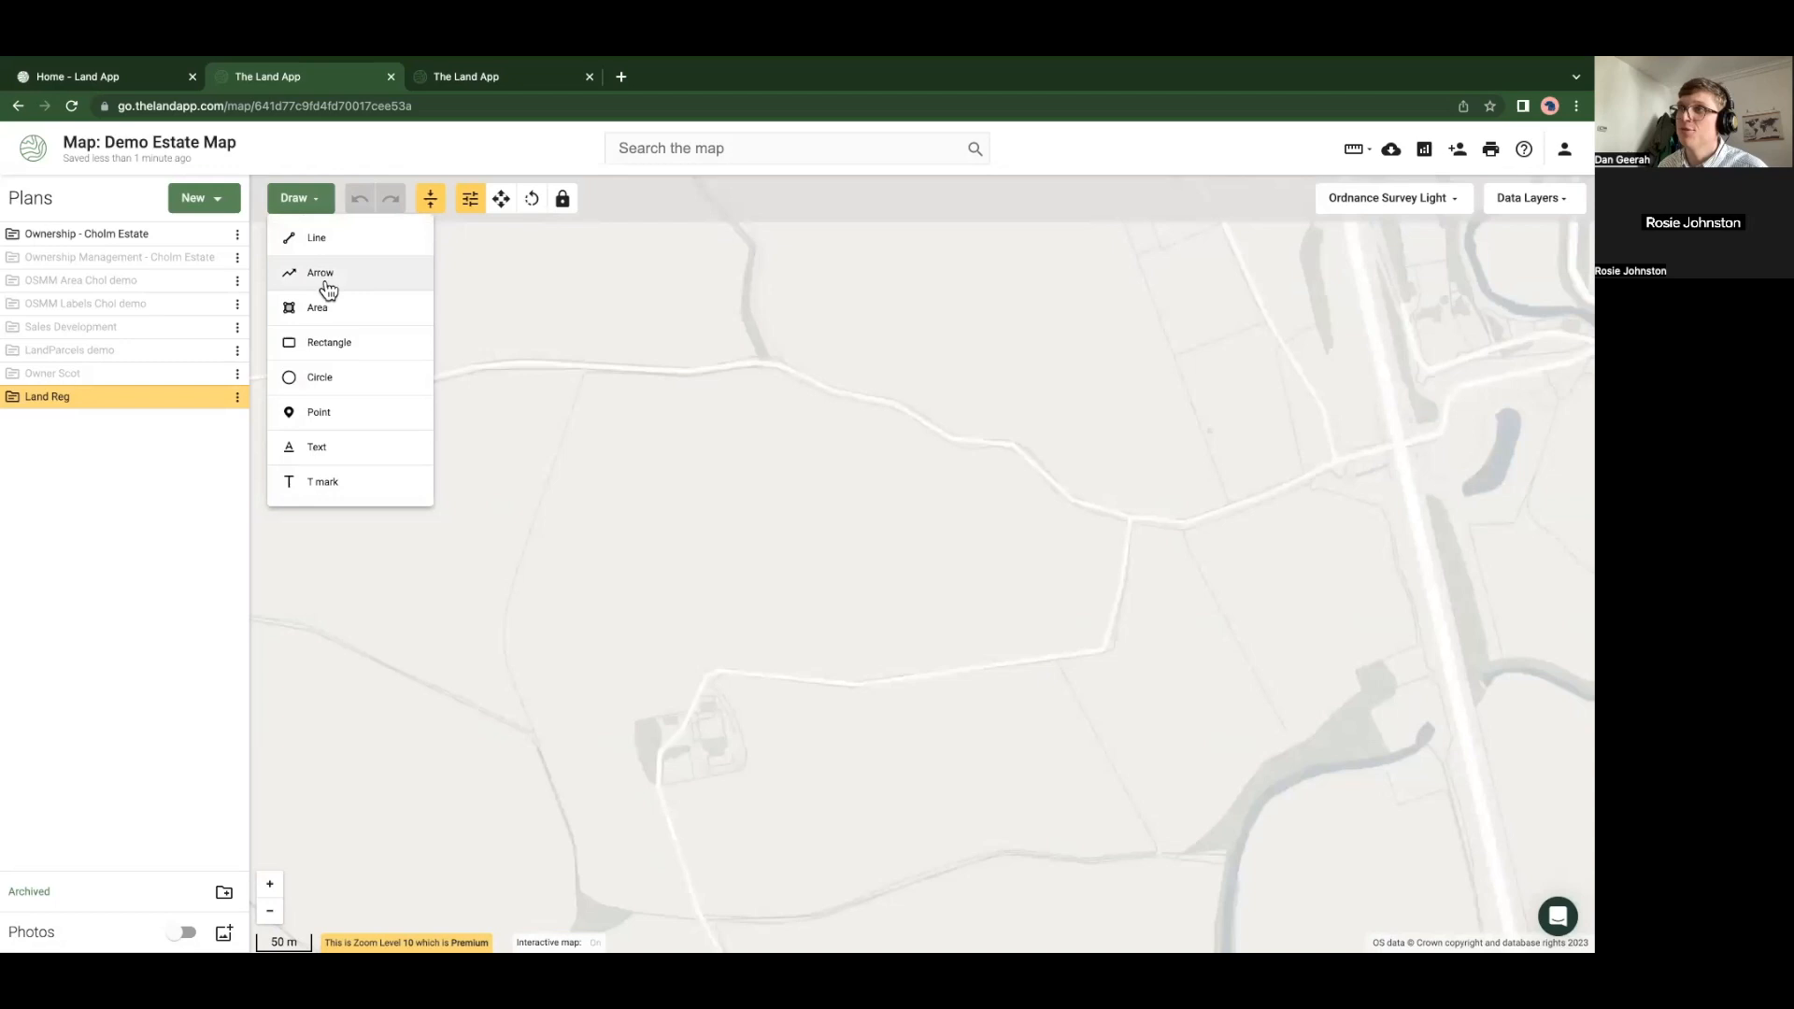
pyautogui.click(338, 310)
pyautogui.click(562, 441)
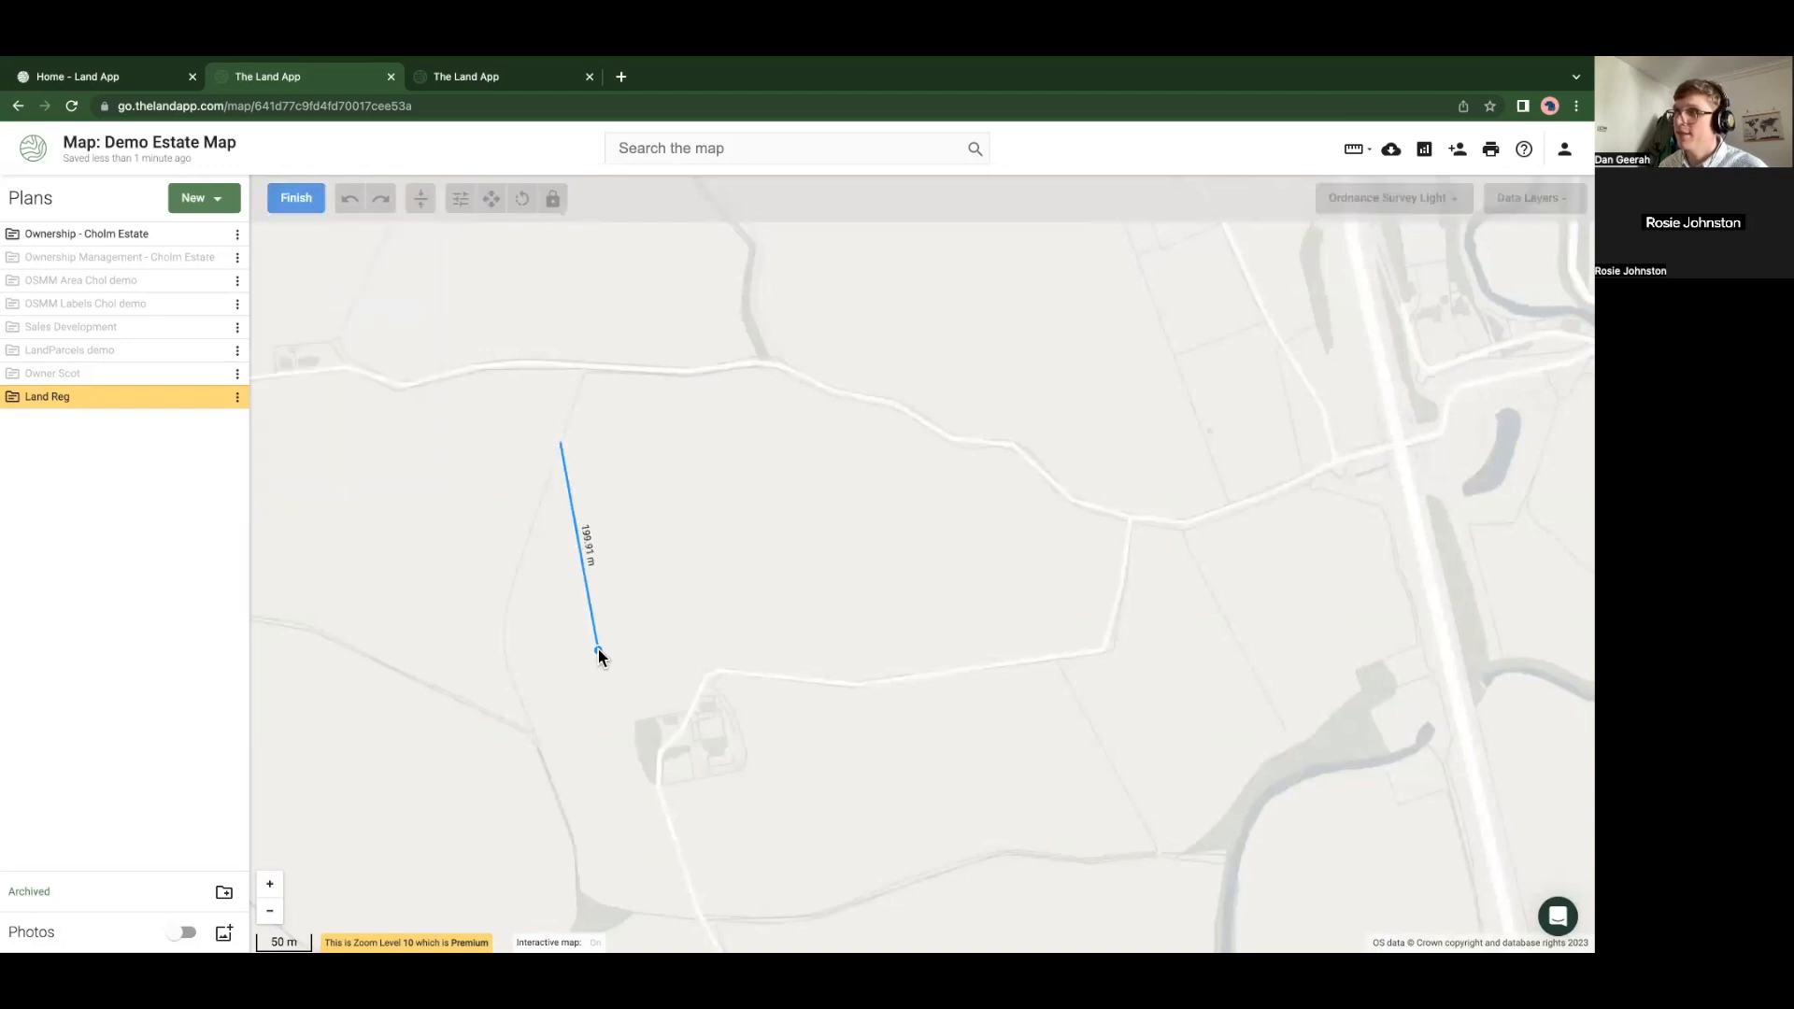
pyautogui.click(708, 677)
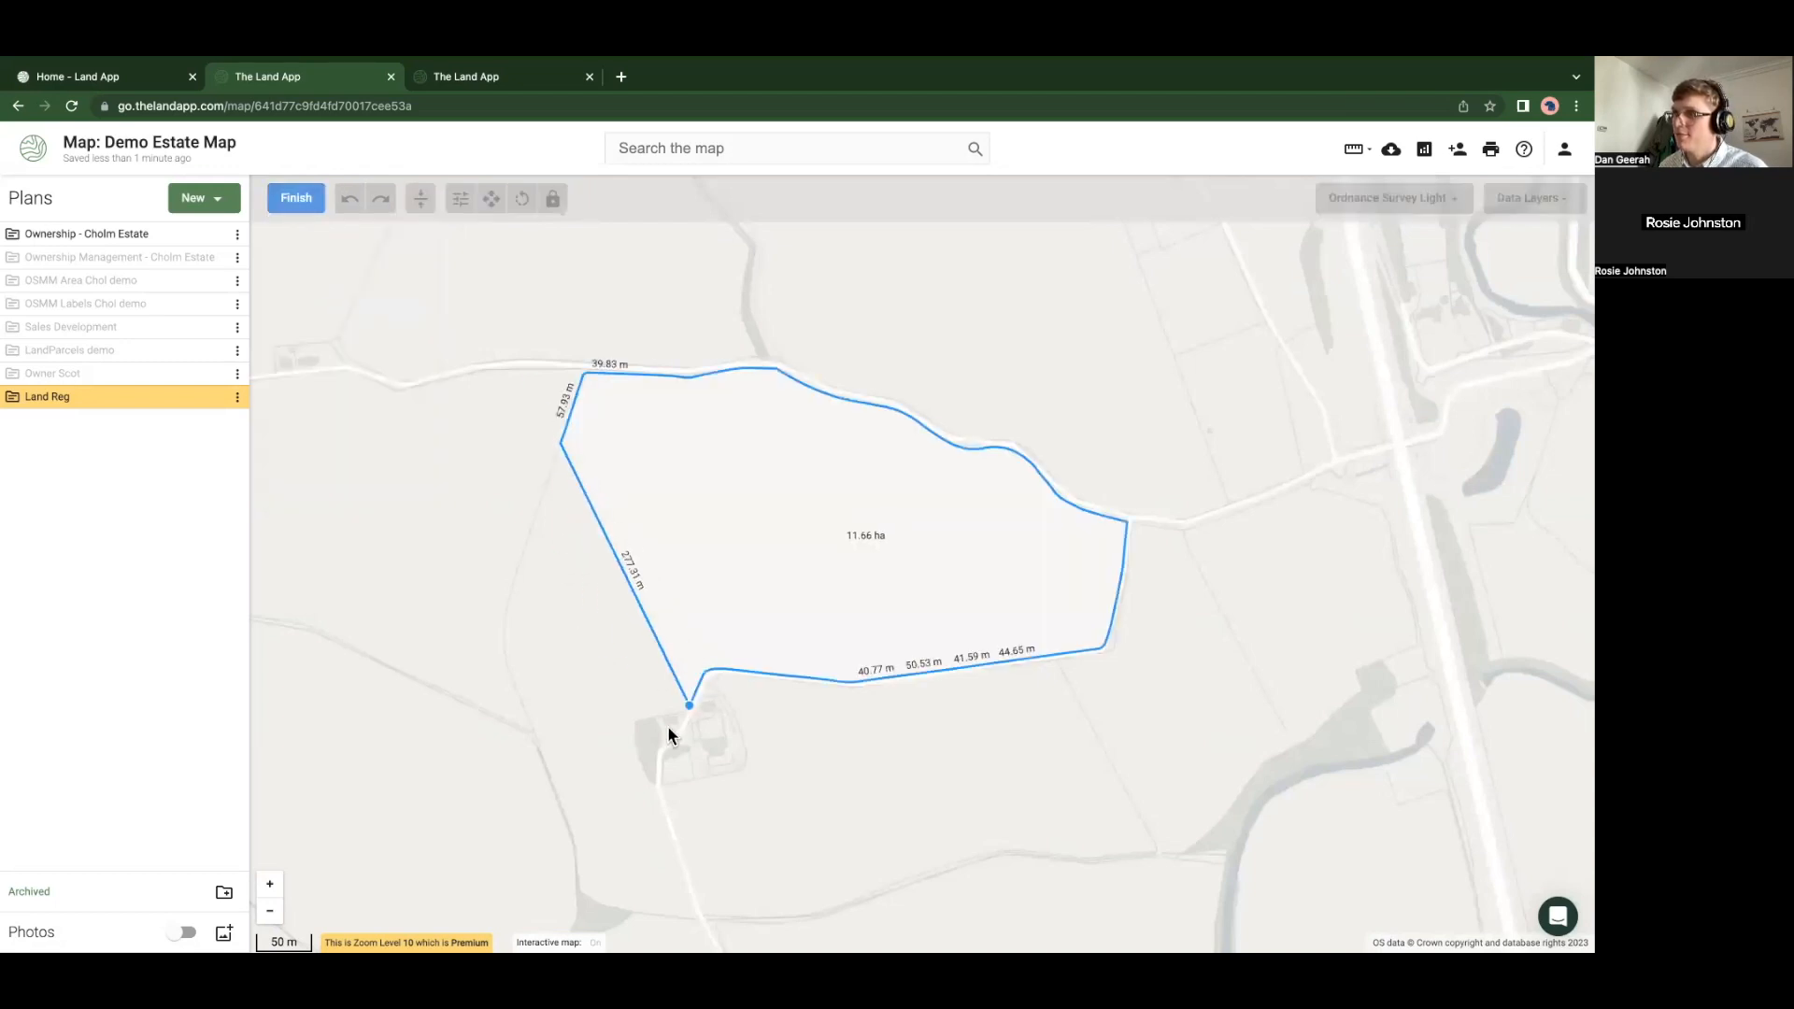
pyautogui.click(647, 750)
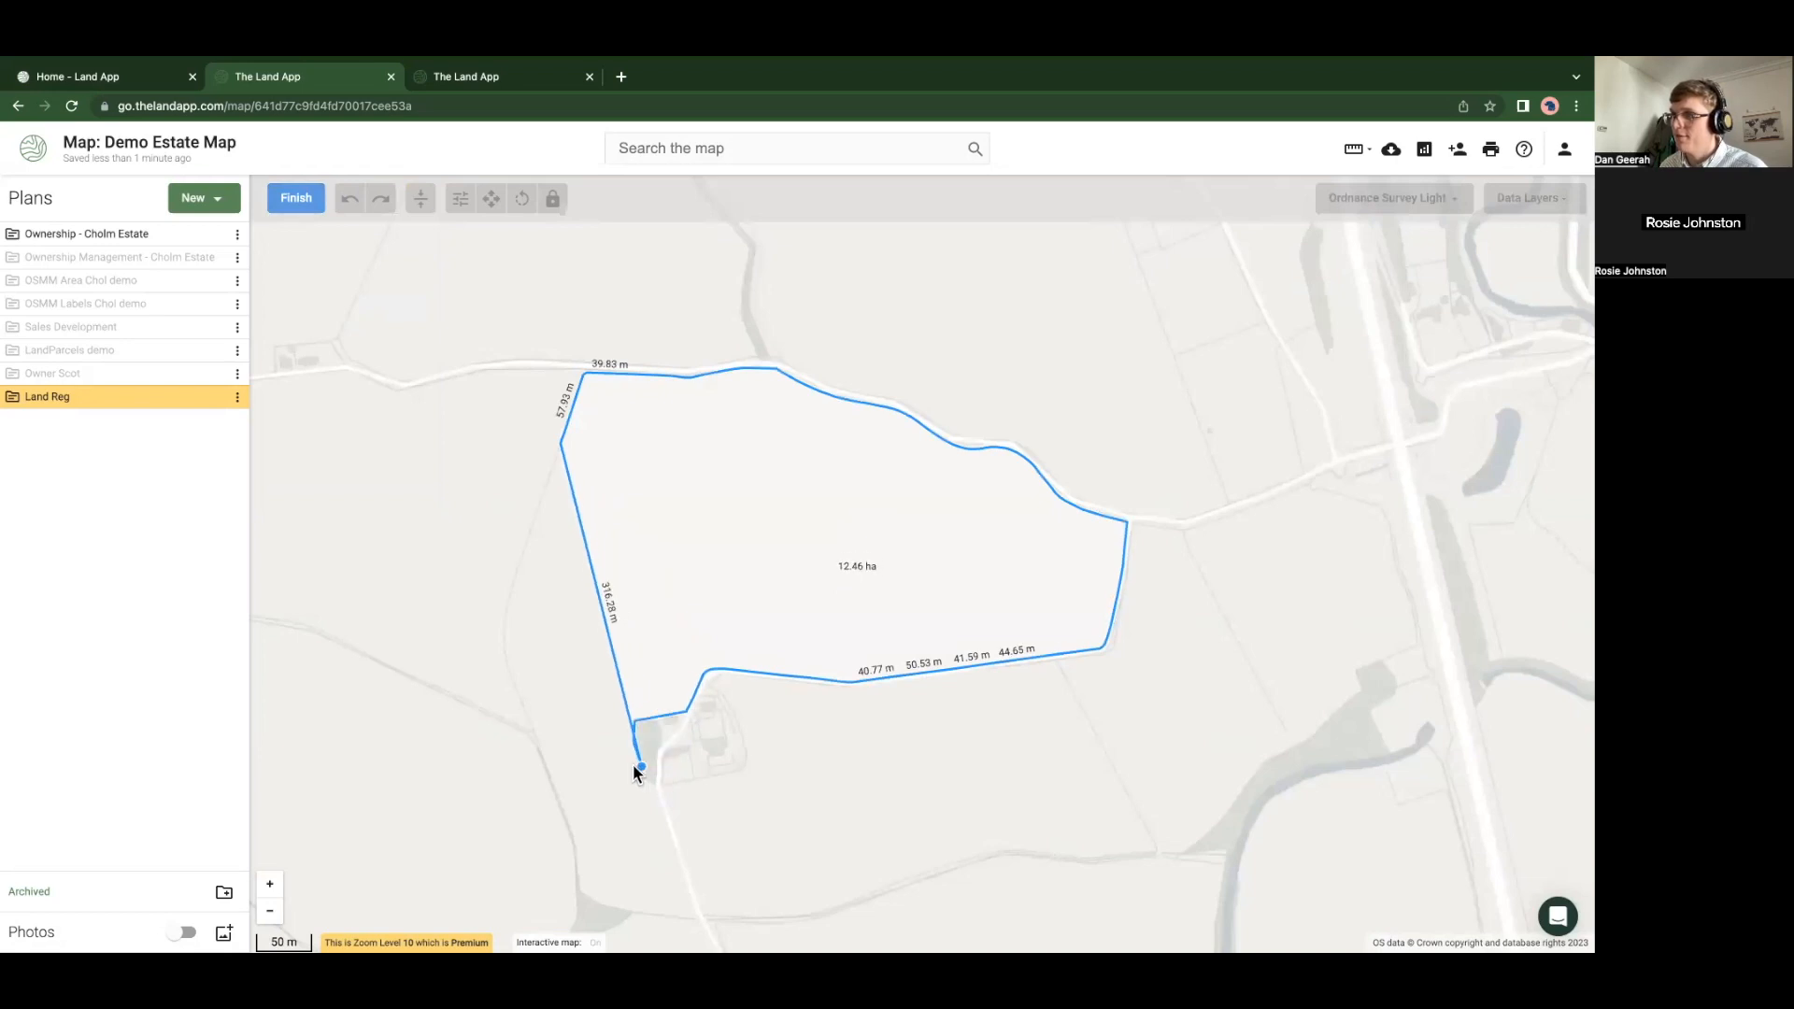
pyautogui.moveTo(665, 873)
pyautogui.mouseDown()
pyautogui.moveTo(668, 908)
pyautogui.moveTo(580, 729)
pyautogui.mouseUp()
pyautogui.click(672, 910)
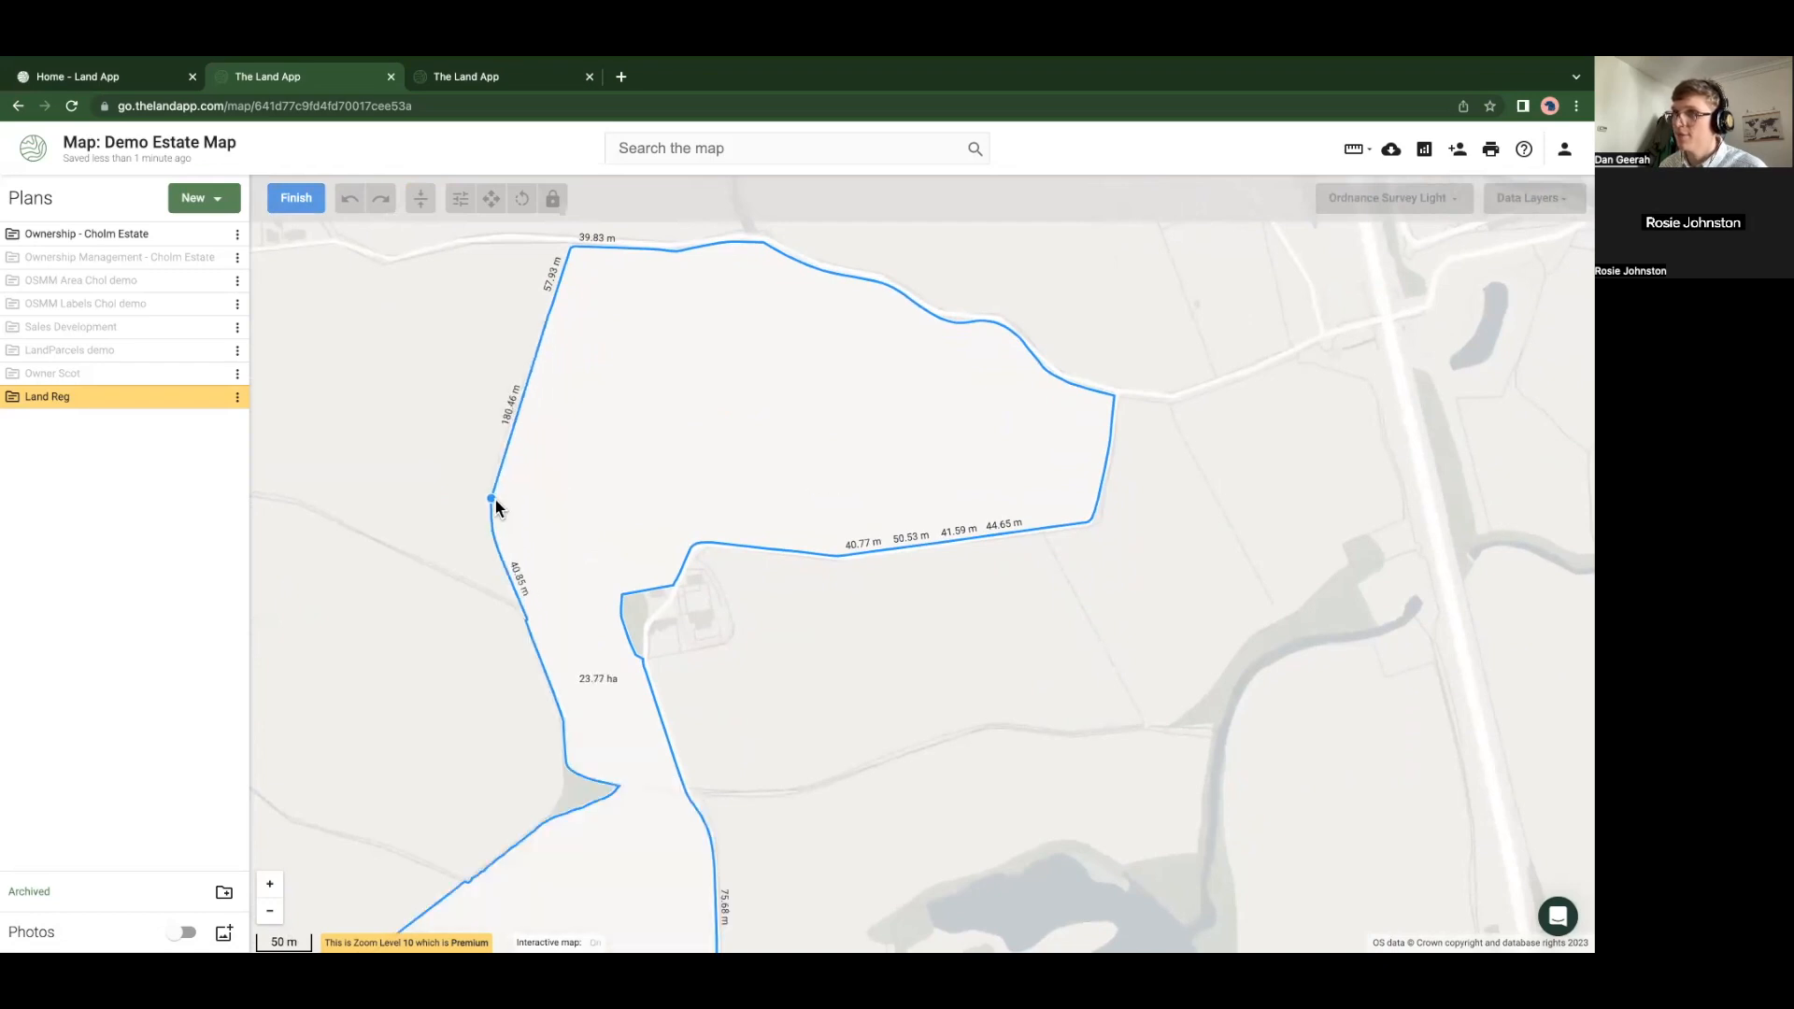
pyautogui.moveTo(566, 436); pyautogui.dragTo(517, 595)
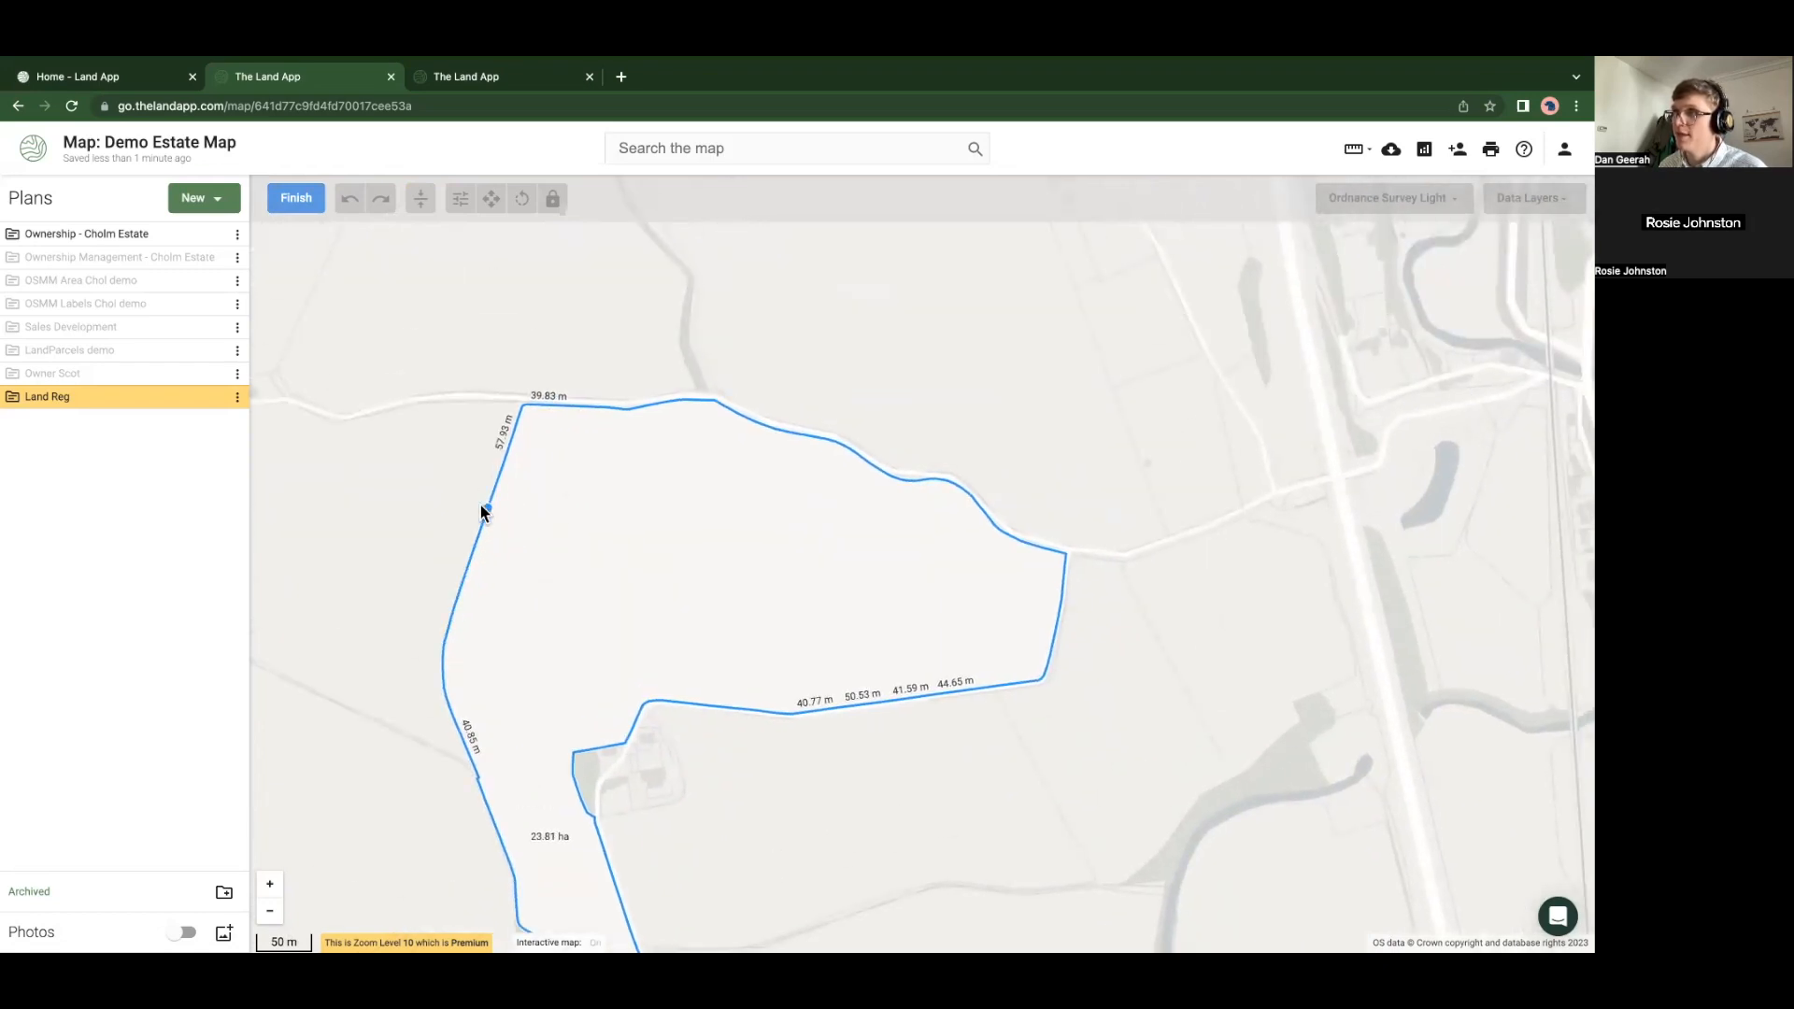
pyautogui.click(481, 506)
pyautogui.click(292, 198)
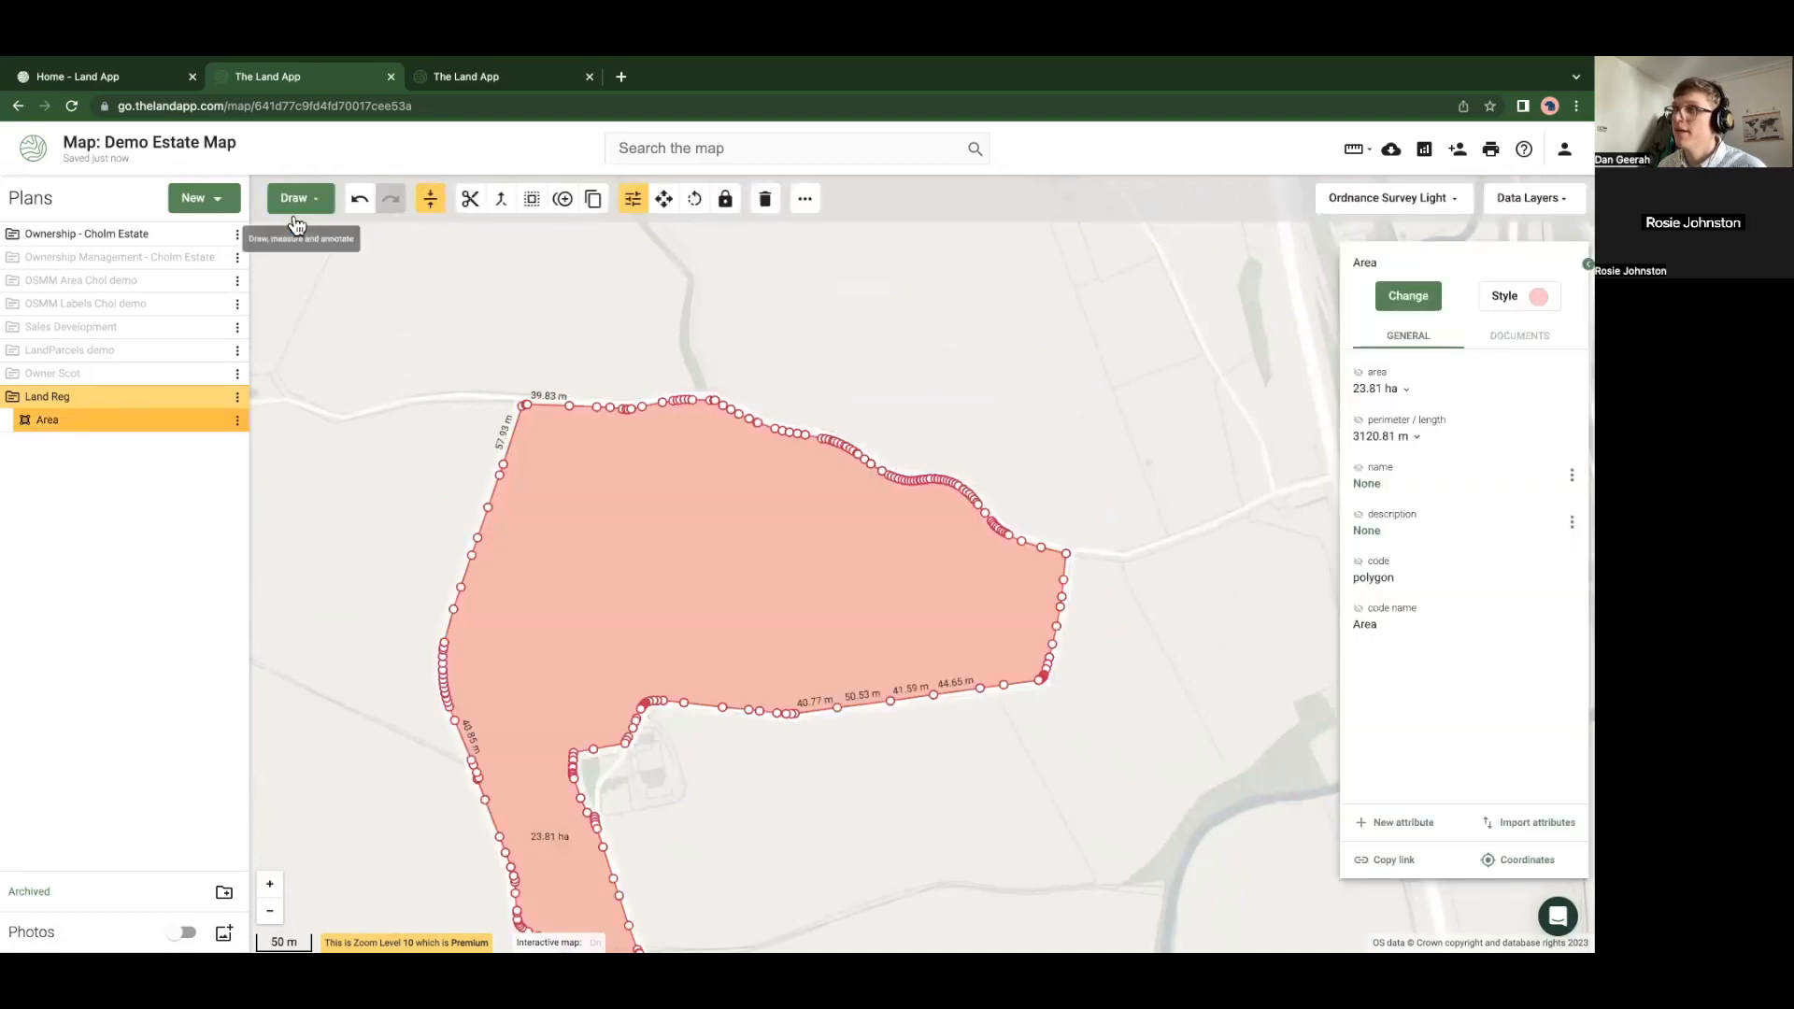
# Set the new polygon's feature type to Unregistered land
pyautogui.scroll(-2, 703, 690)
pyautogui.moveTo(703, 690); pyautogui.dragTo(688, 609)
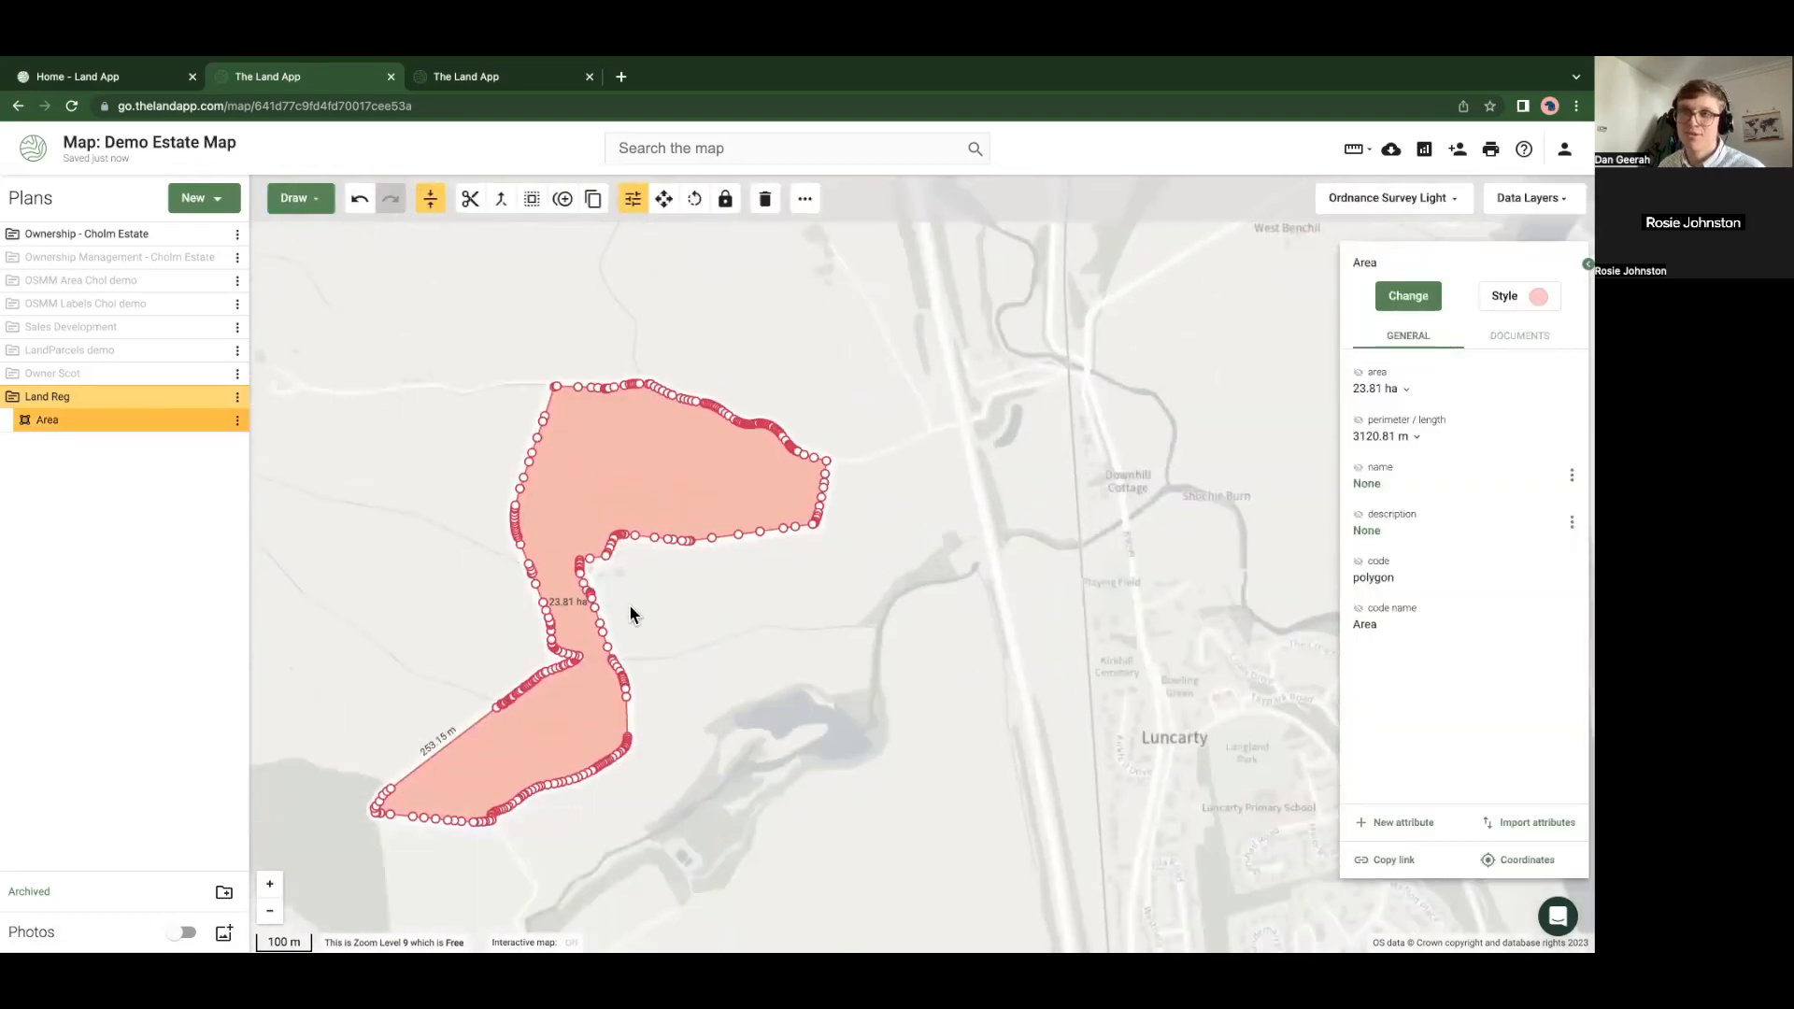
pyautogui.click(1415, 295)
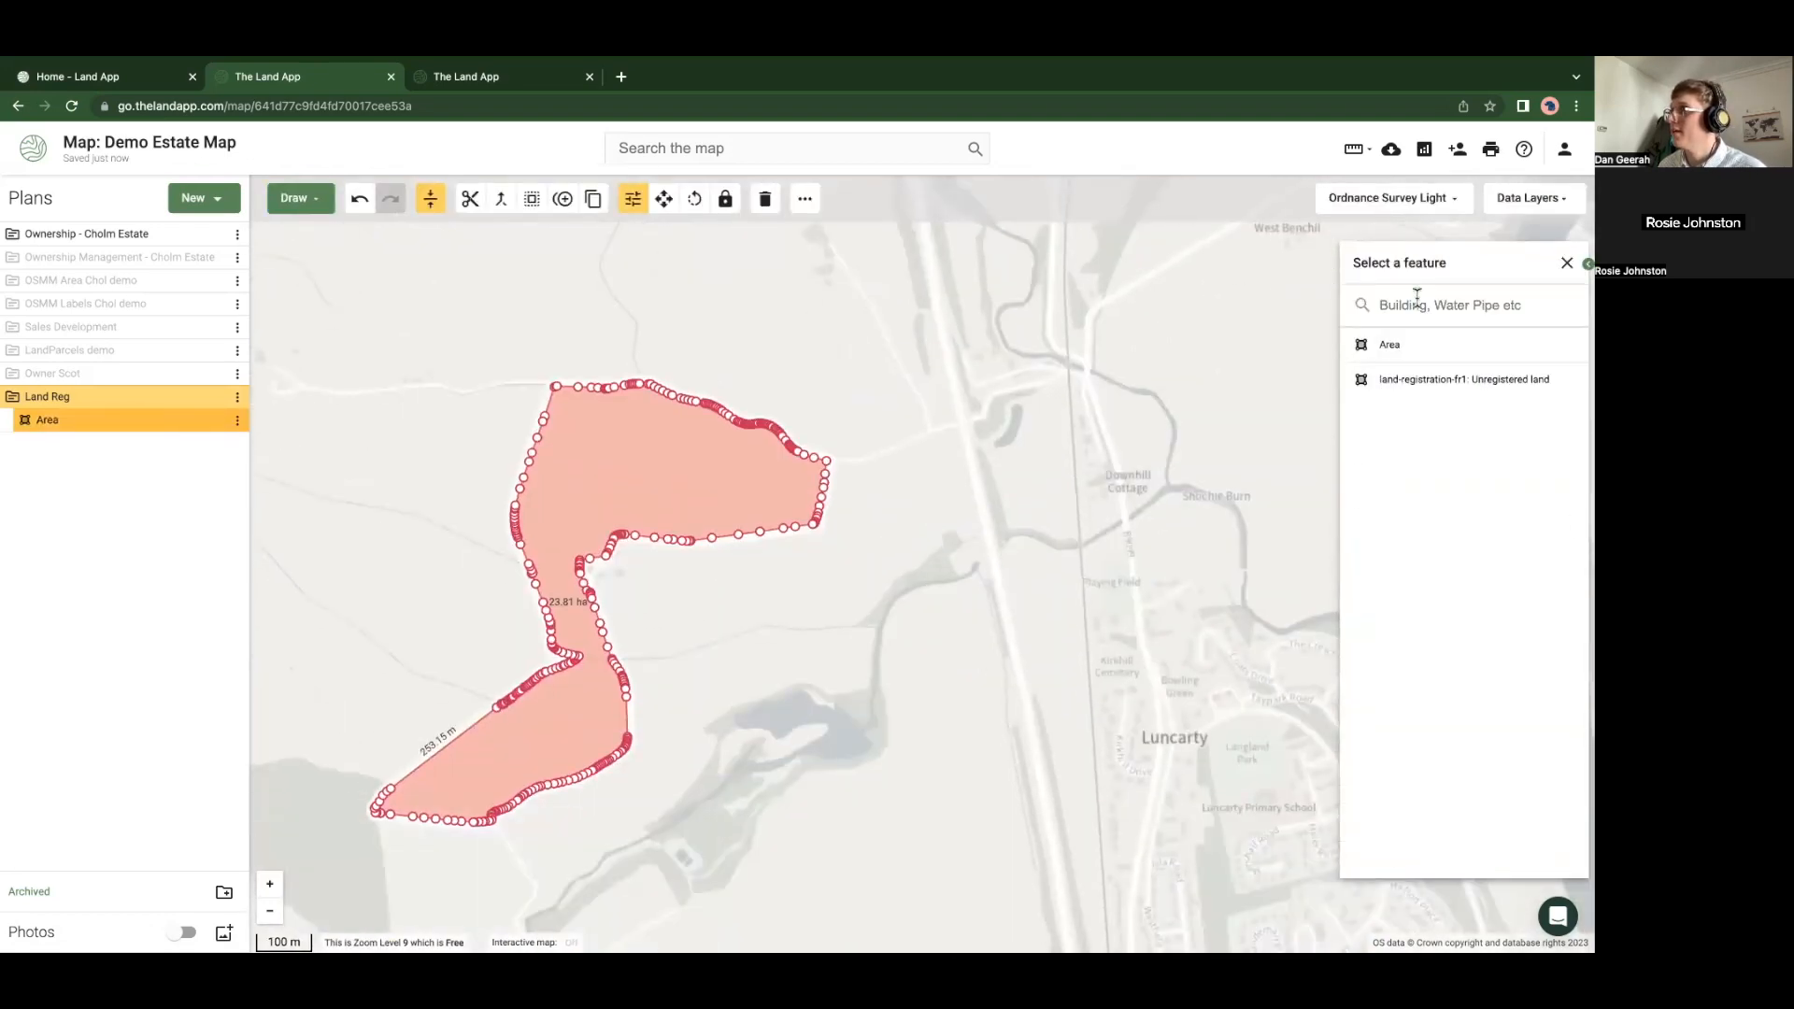
pyautogui.click(1416, 384)
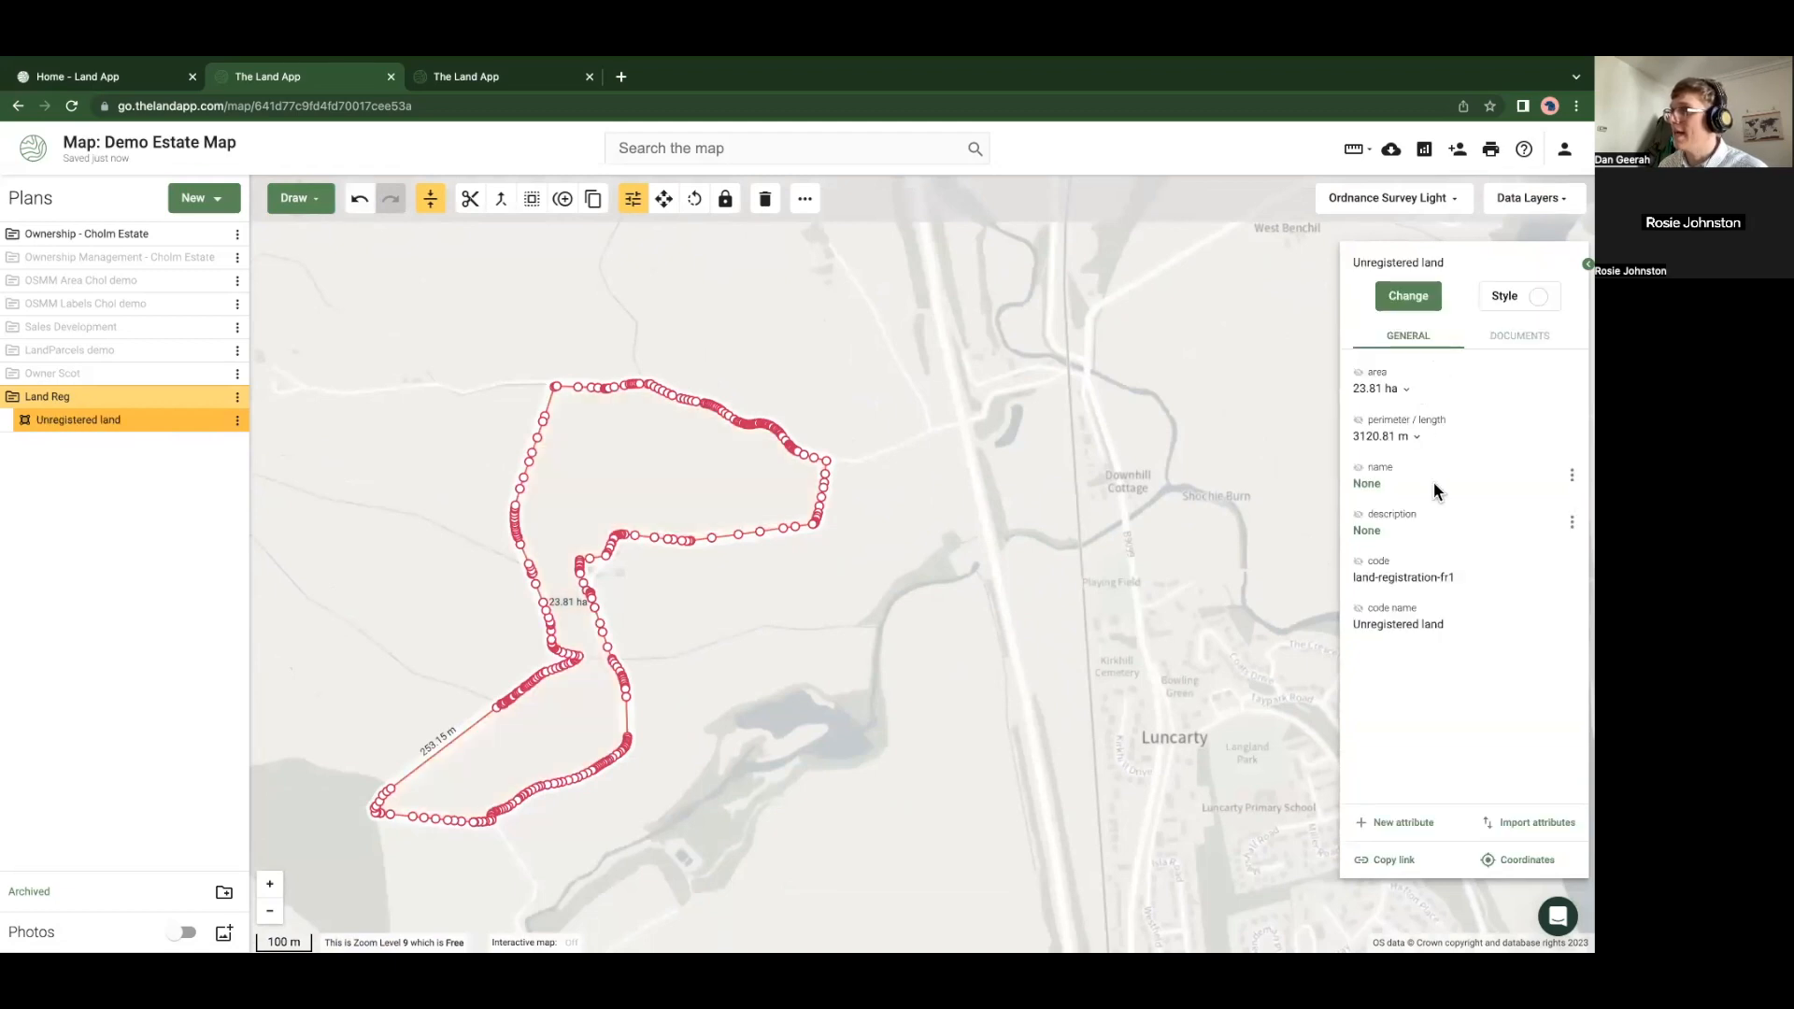
# Style the polygon with a red cross-hatch pattern fill
pyautogui.click(1502, 295)
pyautogui.click(1465, 317)
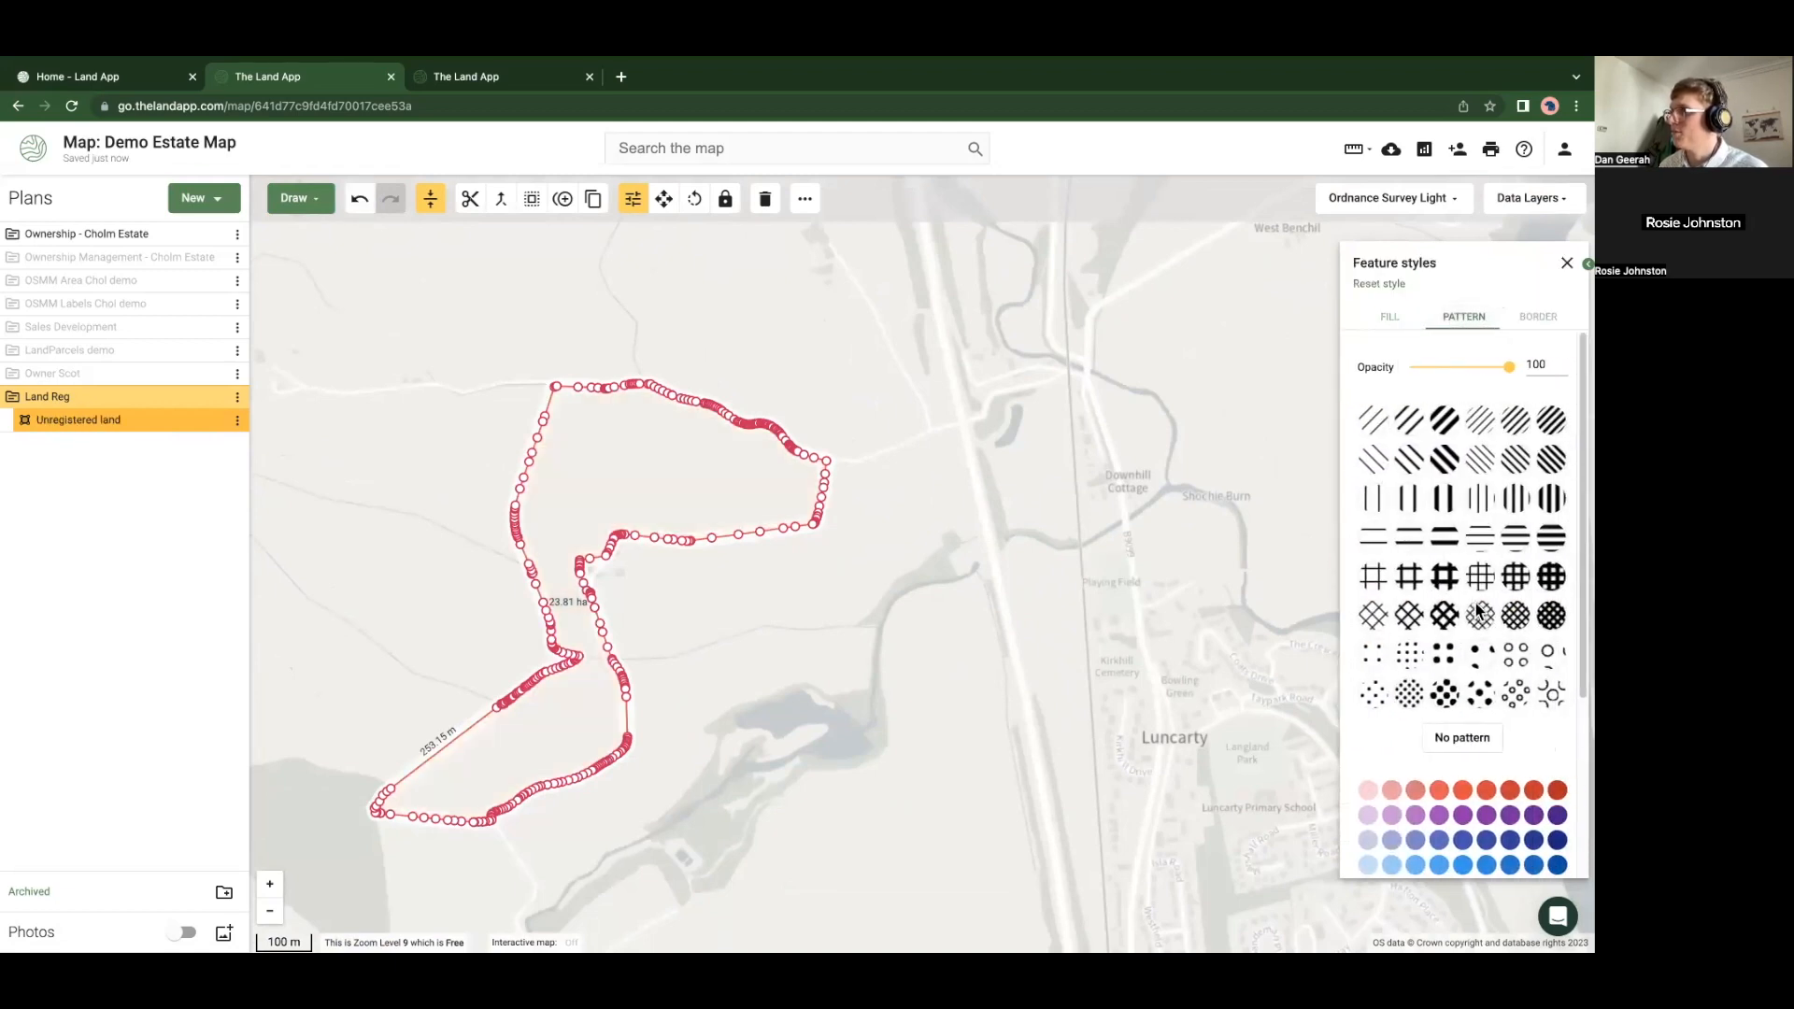
pyautogui.click(1368, 615)
pyautogui.click(1434, 526)
pyautogui.click(870, 639)
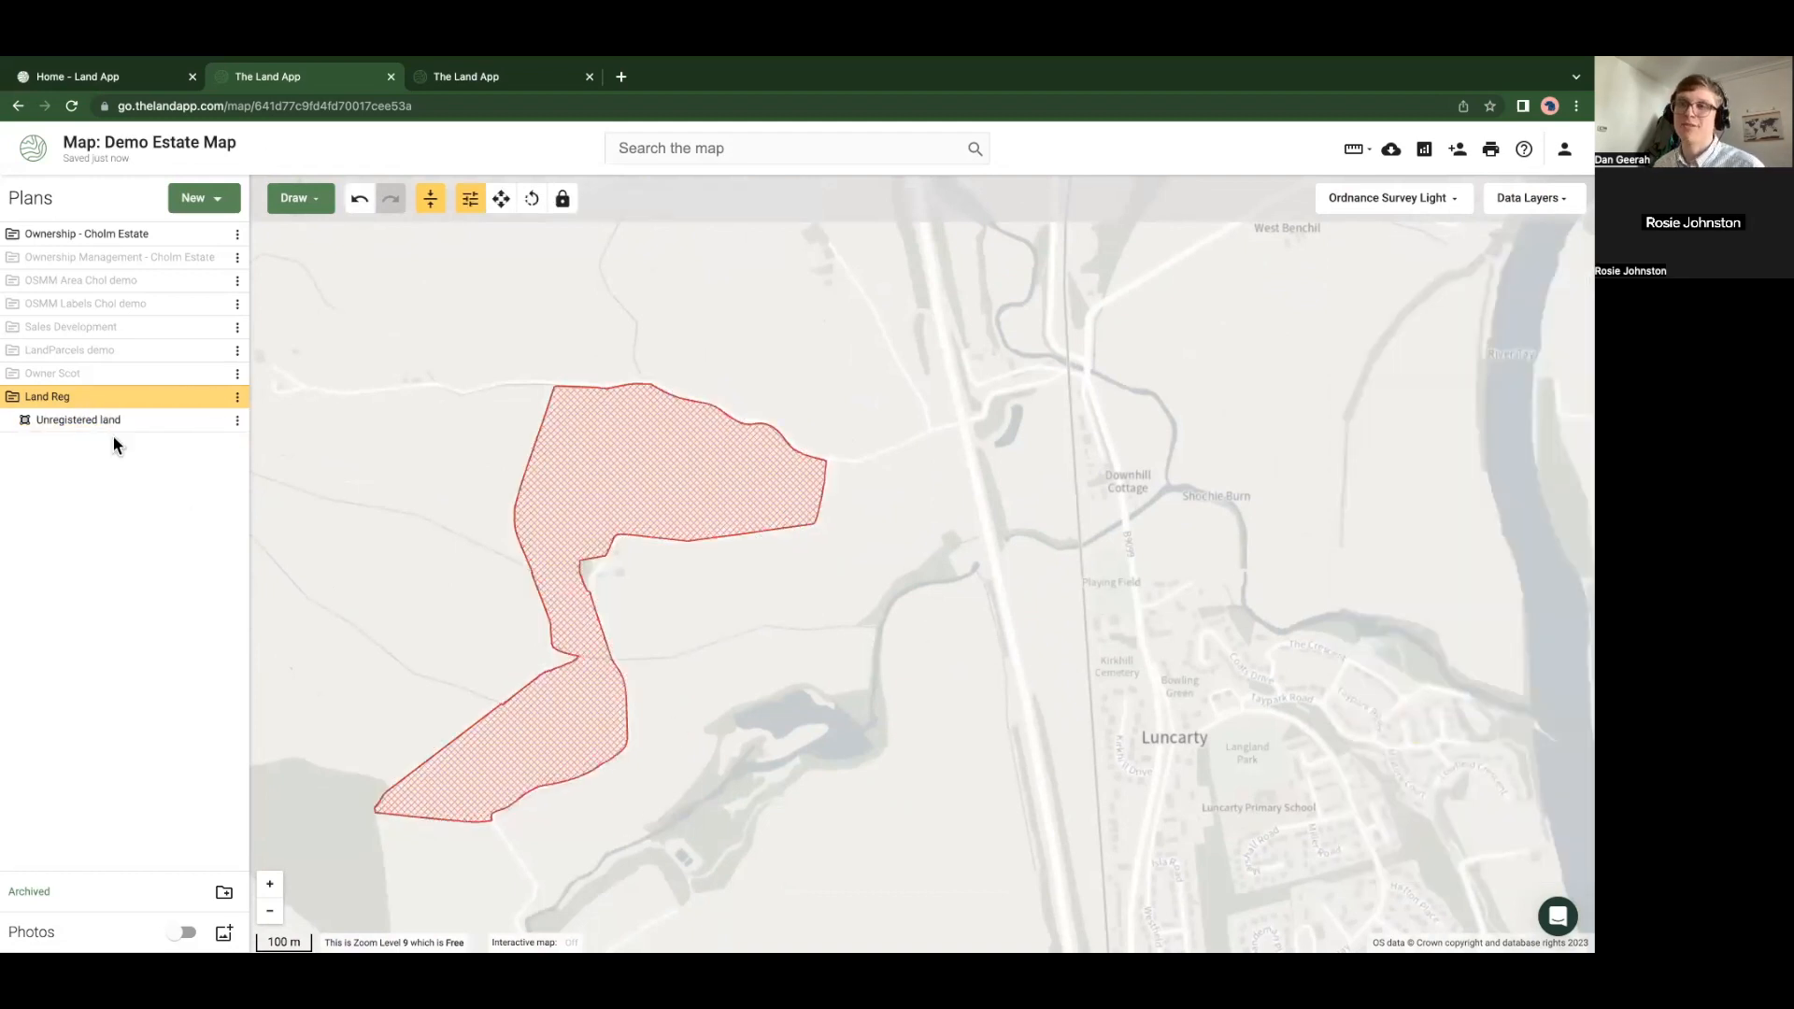
pyautogui.click(632, 492)
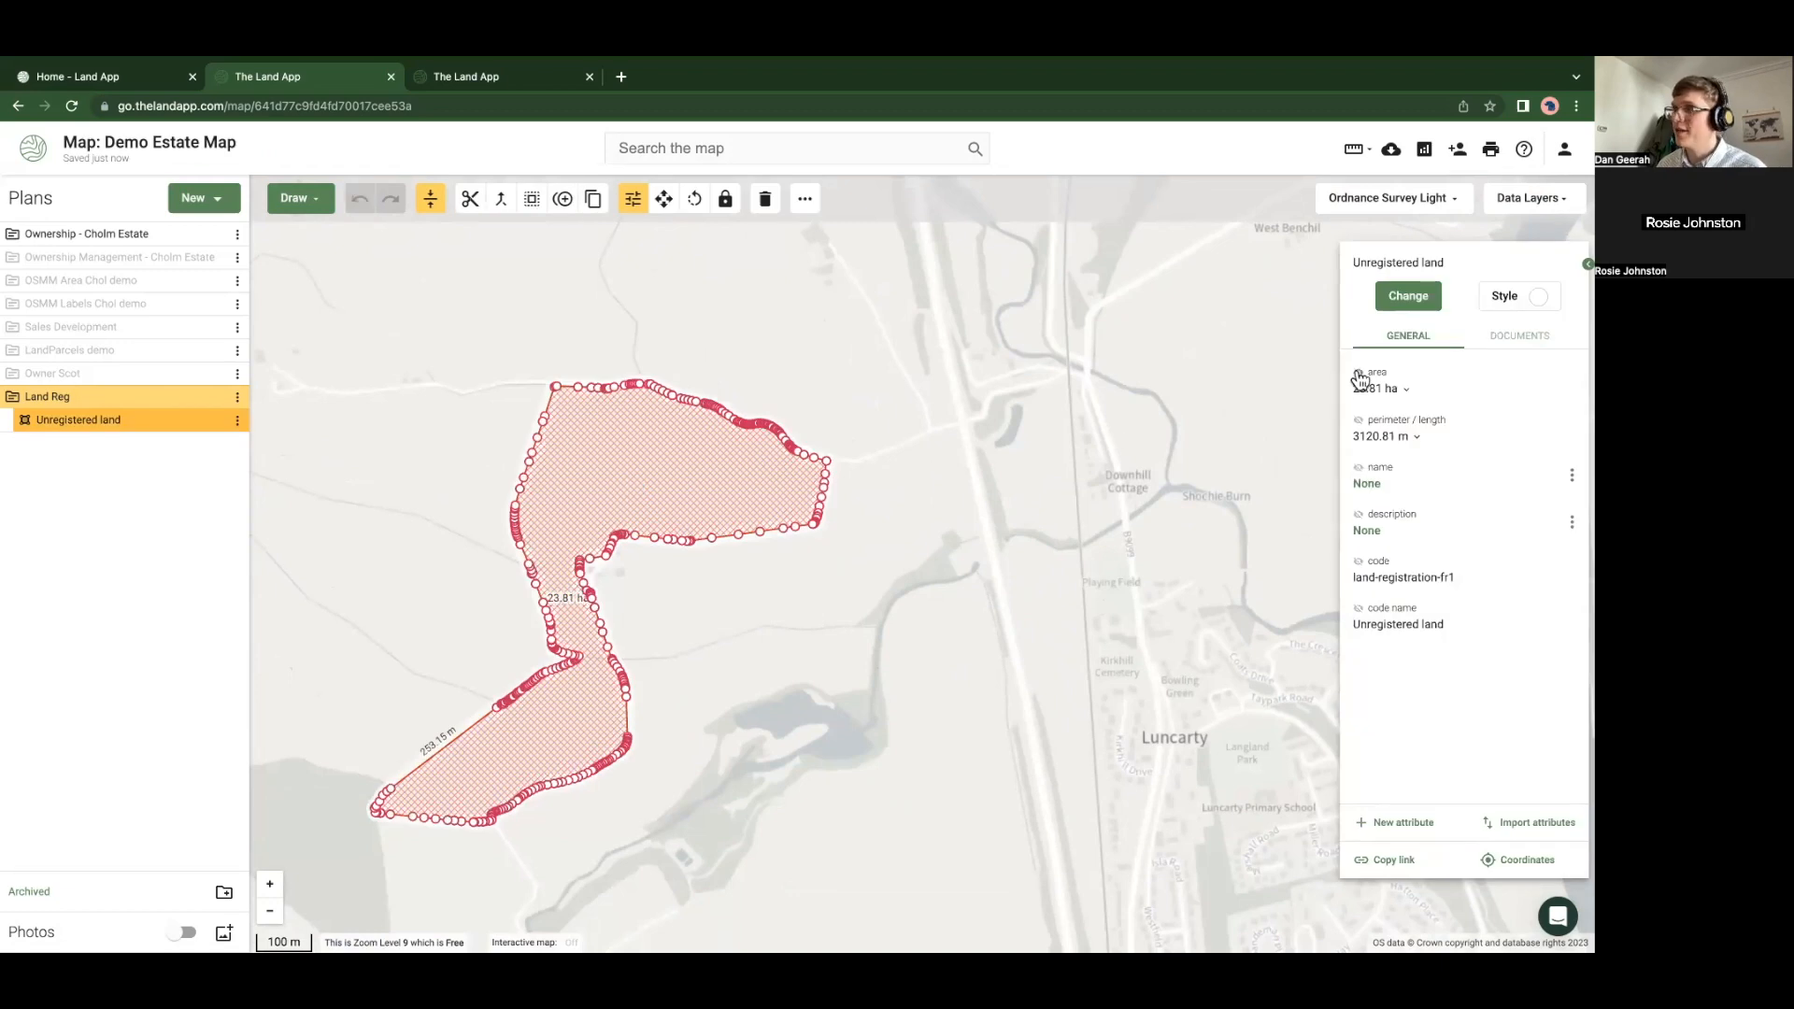
pyautogui.click(811, 665)
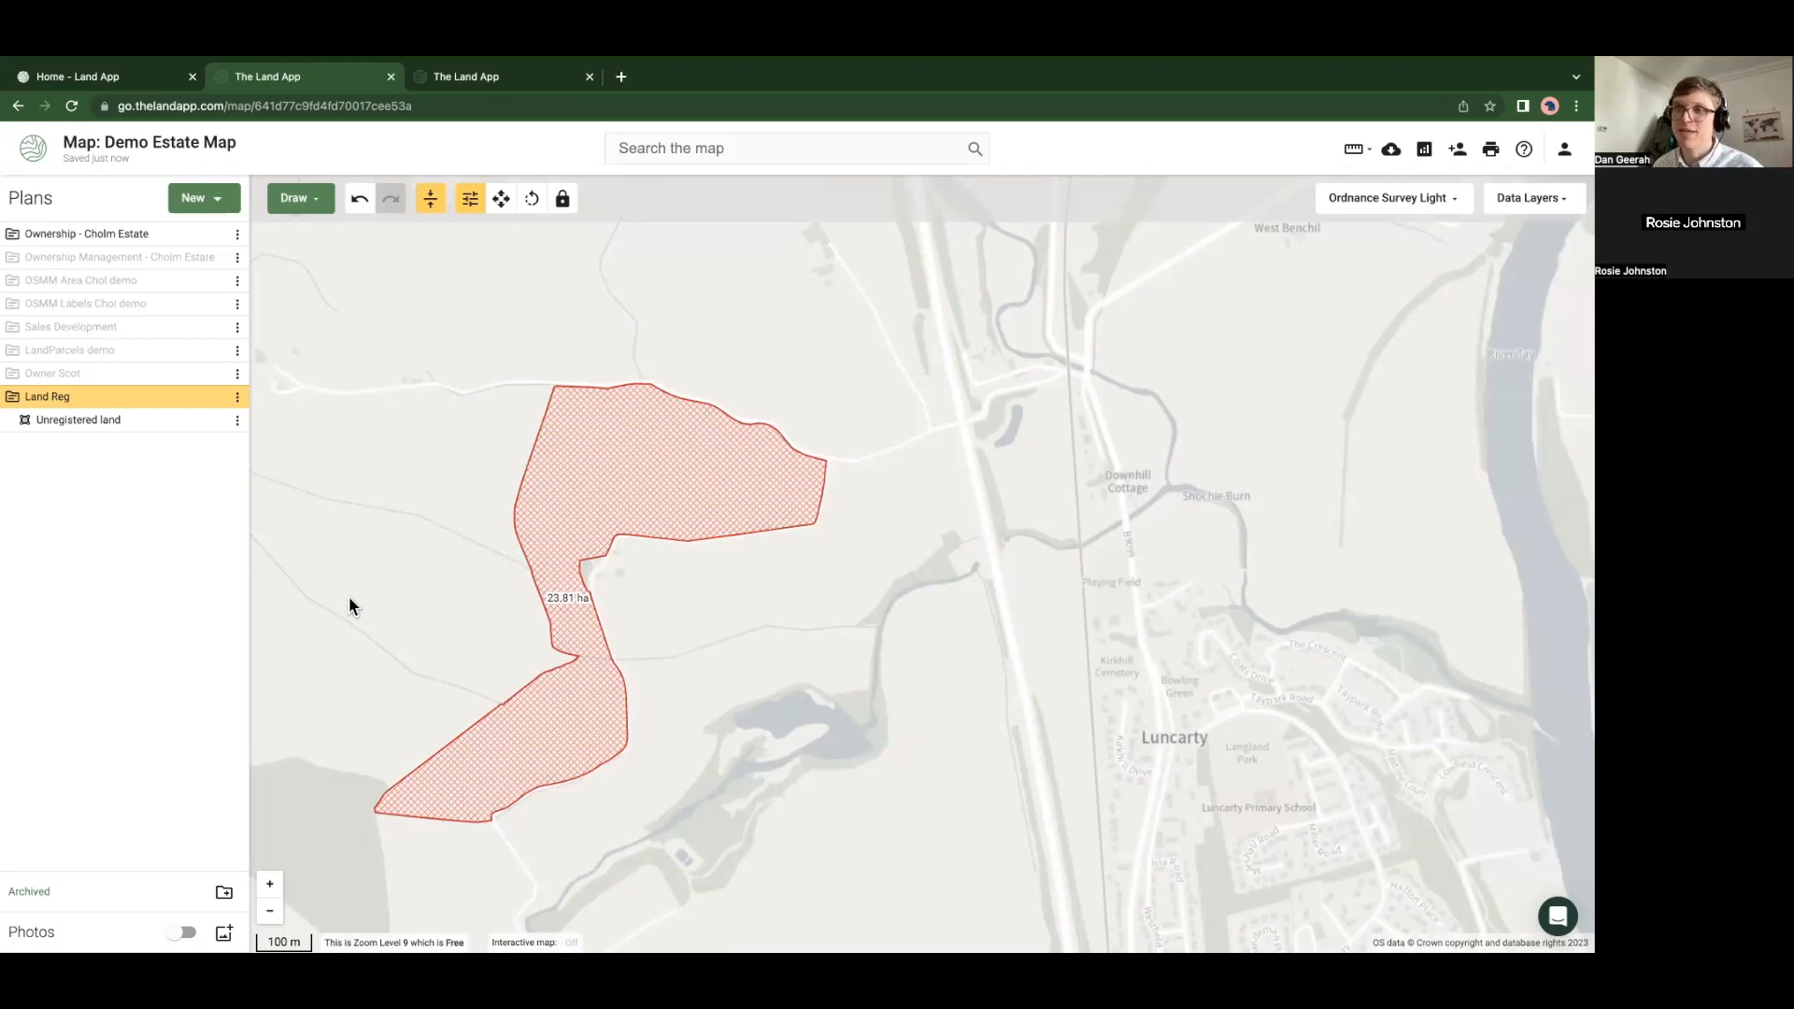
pyautogui.moveTo(349, 598); pyautogui.dragTo(393, 594)
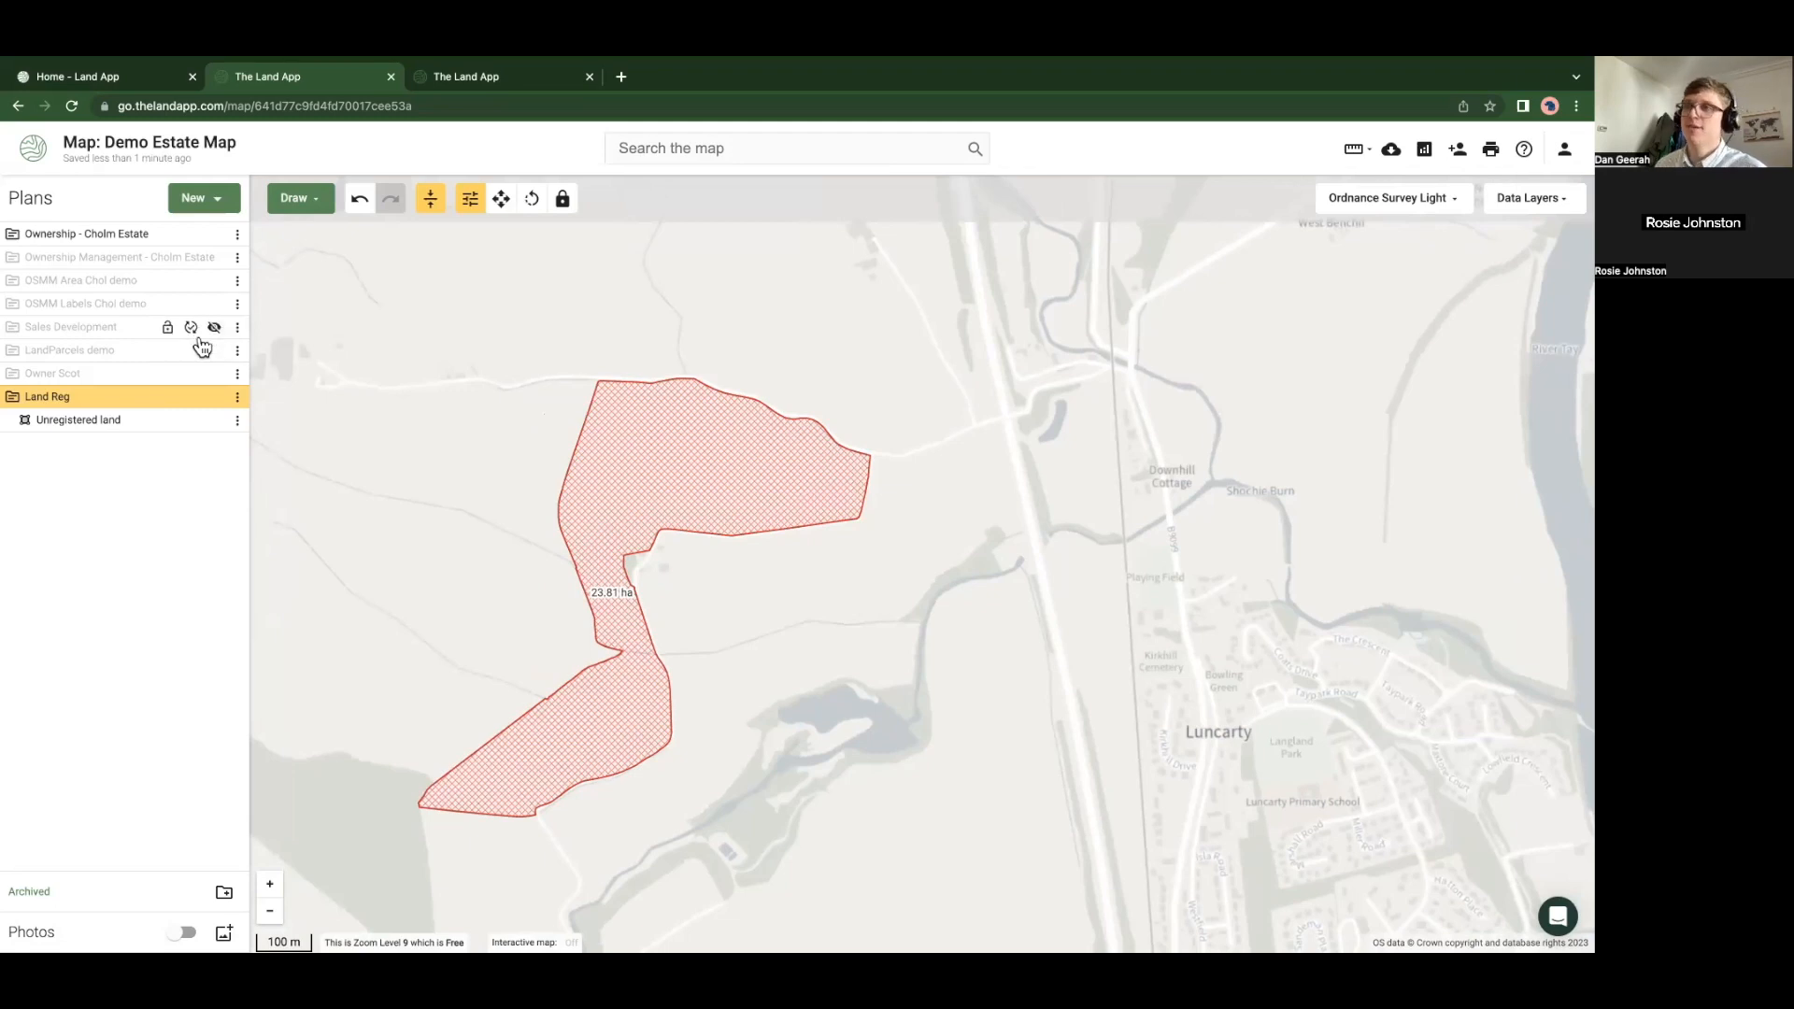
# Hide Land Reg and Ownership - Cholm Estate, and show Ownership Management zoomed to its full extent
pyautogui.click(214, 399)
pyautogui.click(213, 399)
pyautogui.click(213, 399)
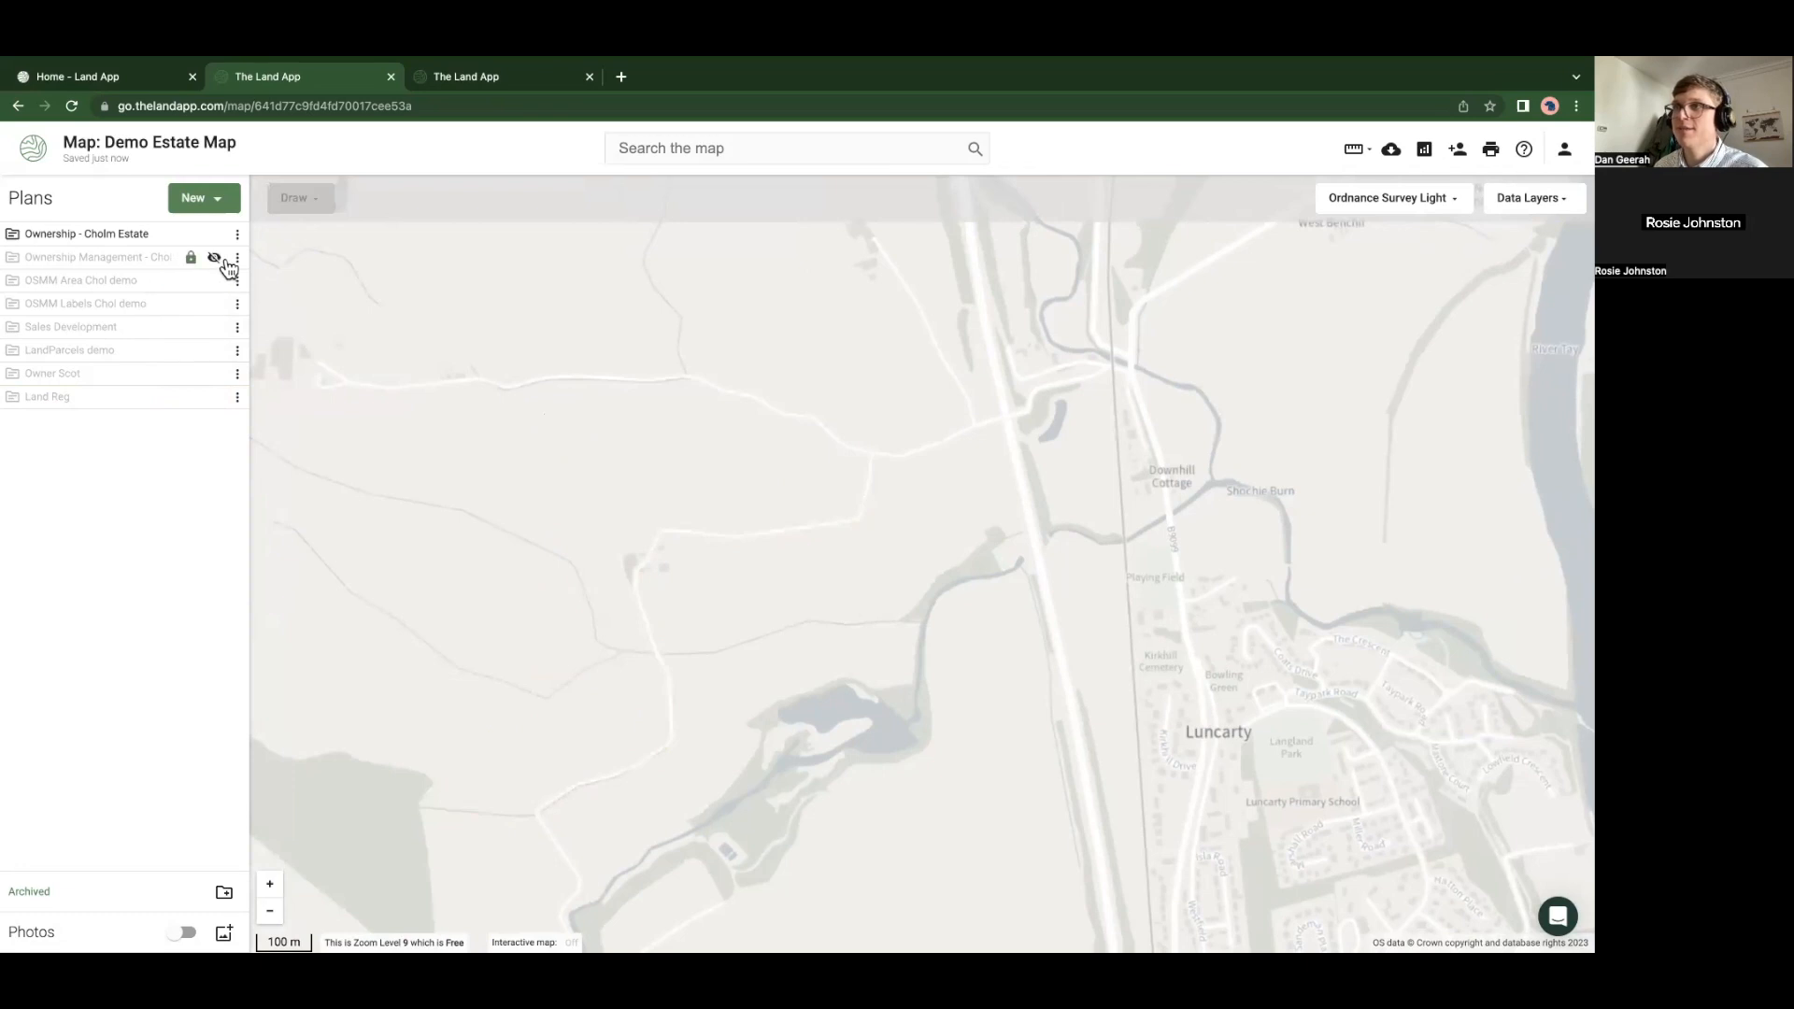
pyautogui.click(238, 258)
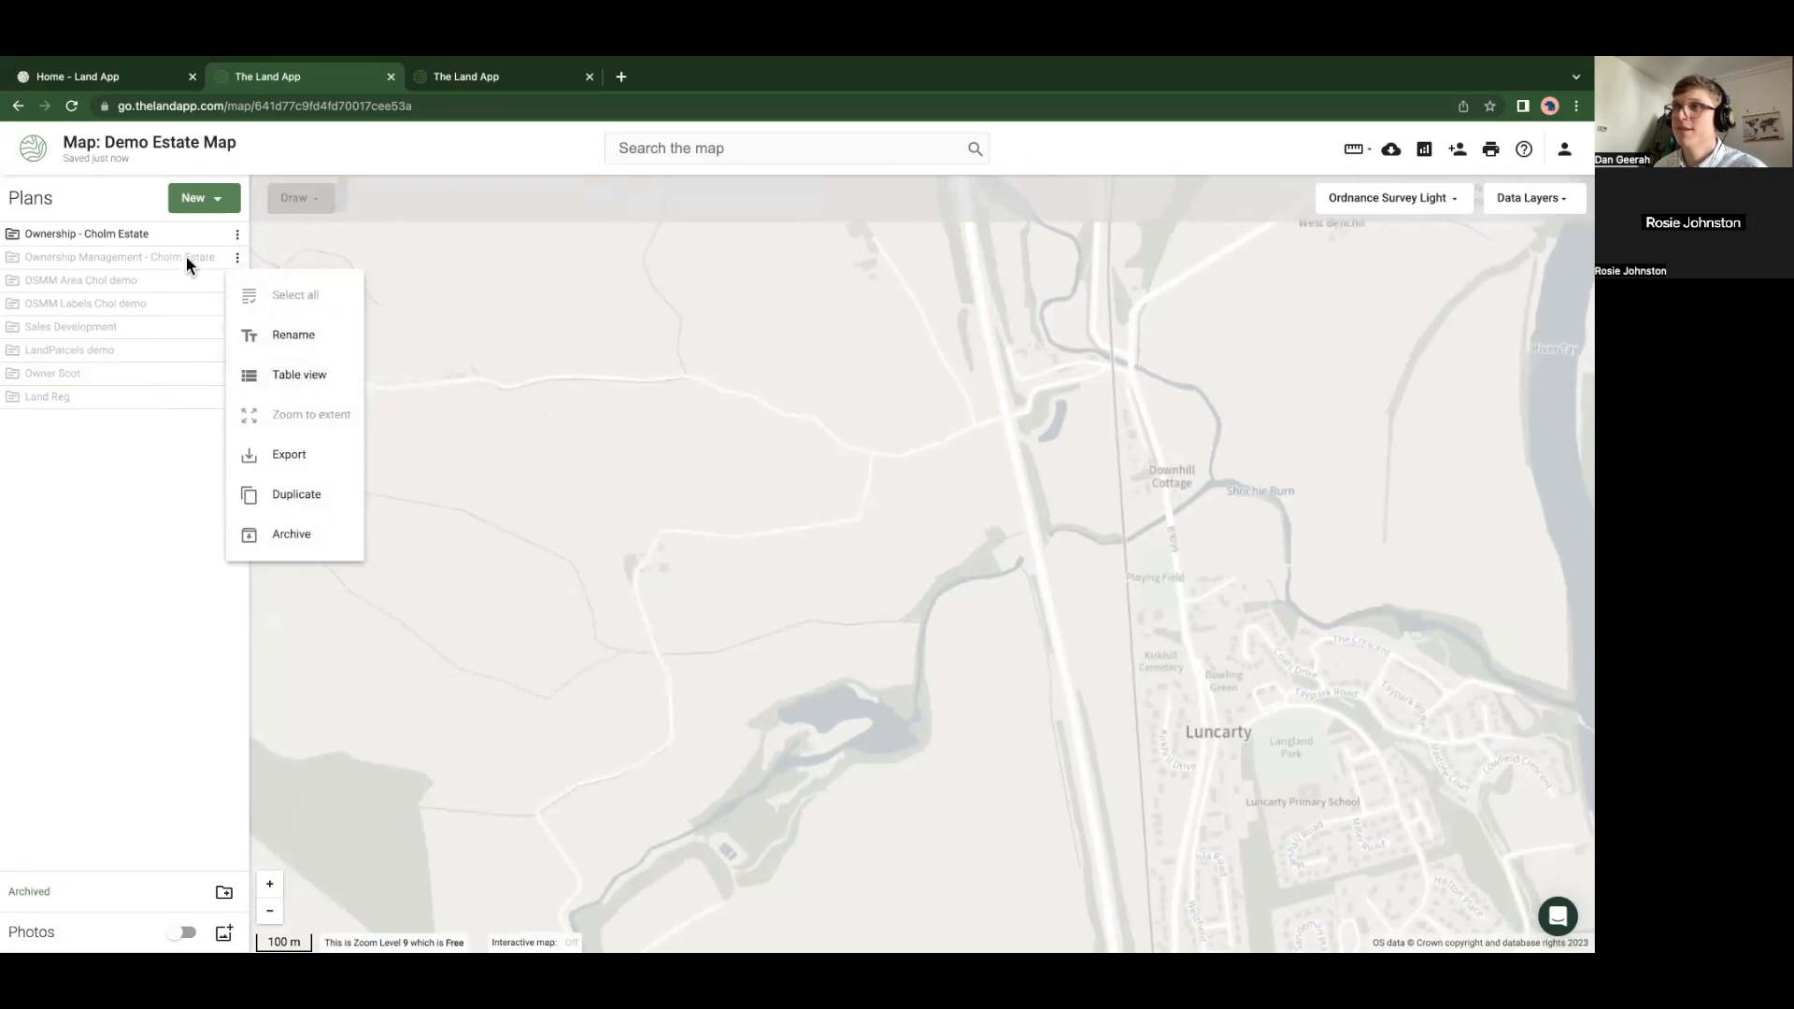
pyautogui.click(188, 258)
pyautogui.click(214, 258)
pyautogui.click(237, 259)
pyautogui.click(310, 427)
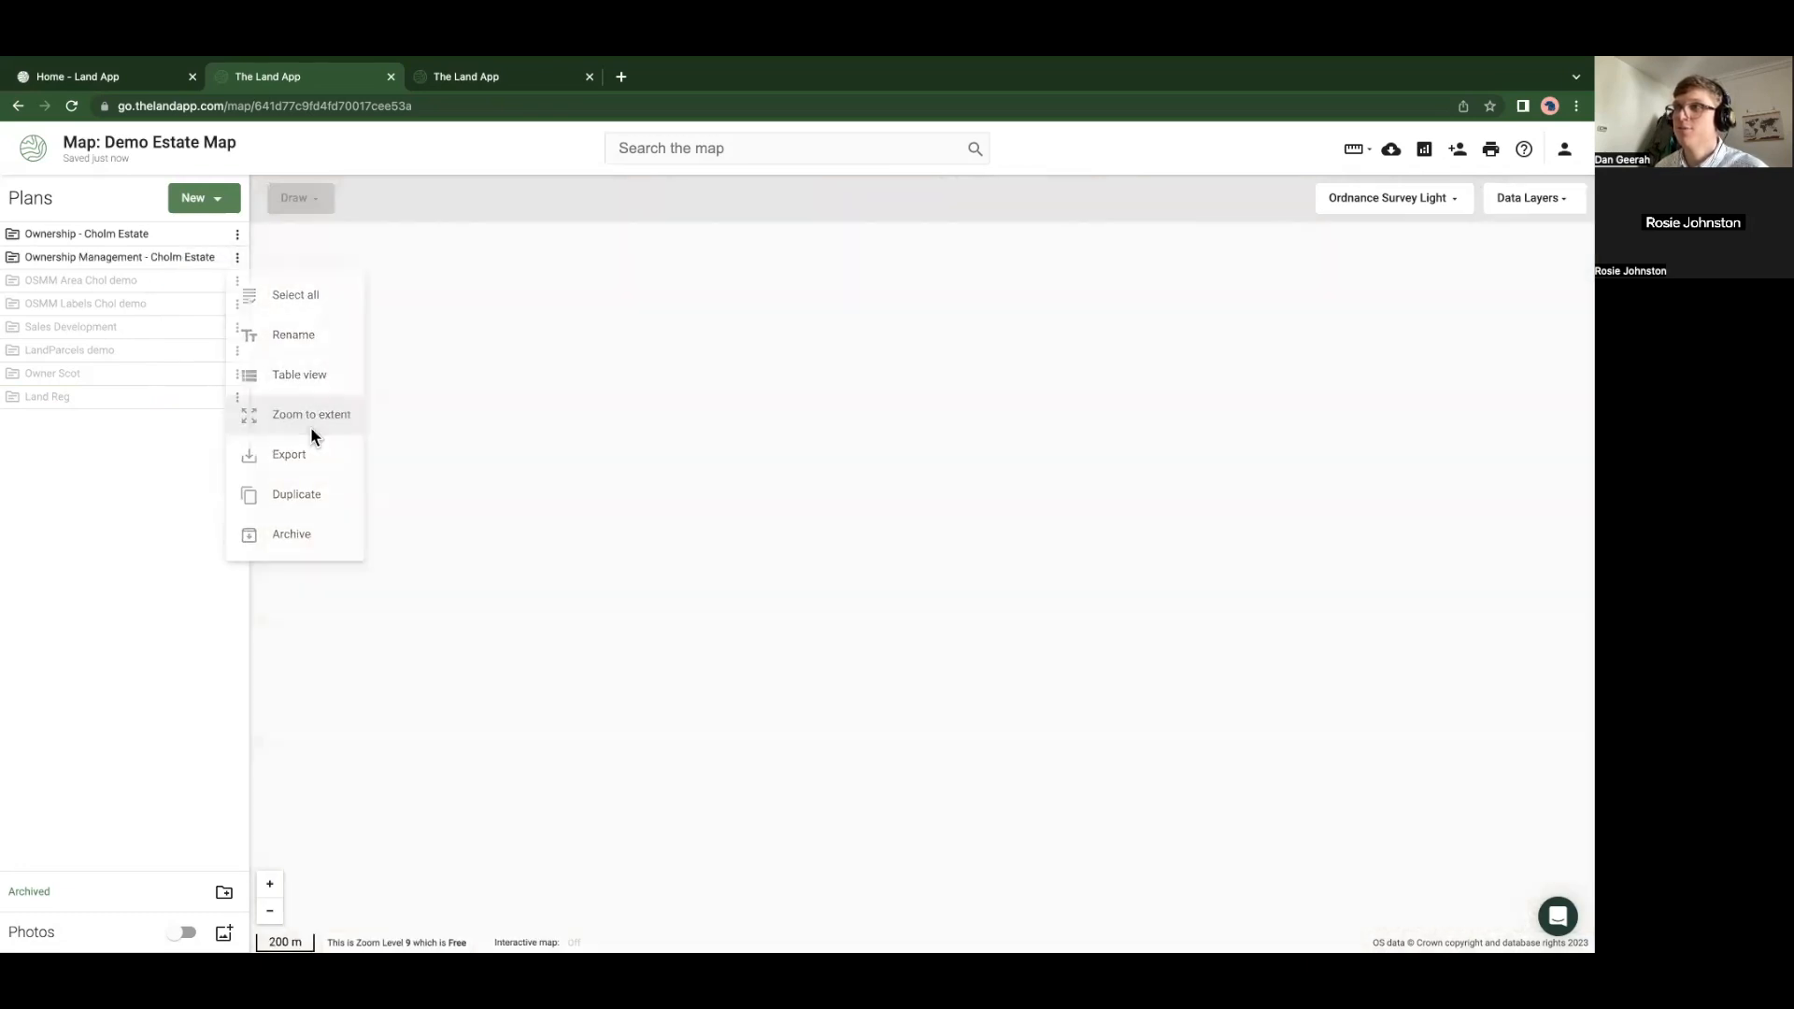
pyautogui.click(214, 234)
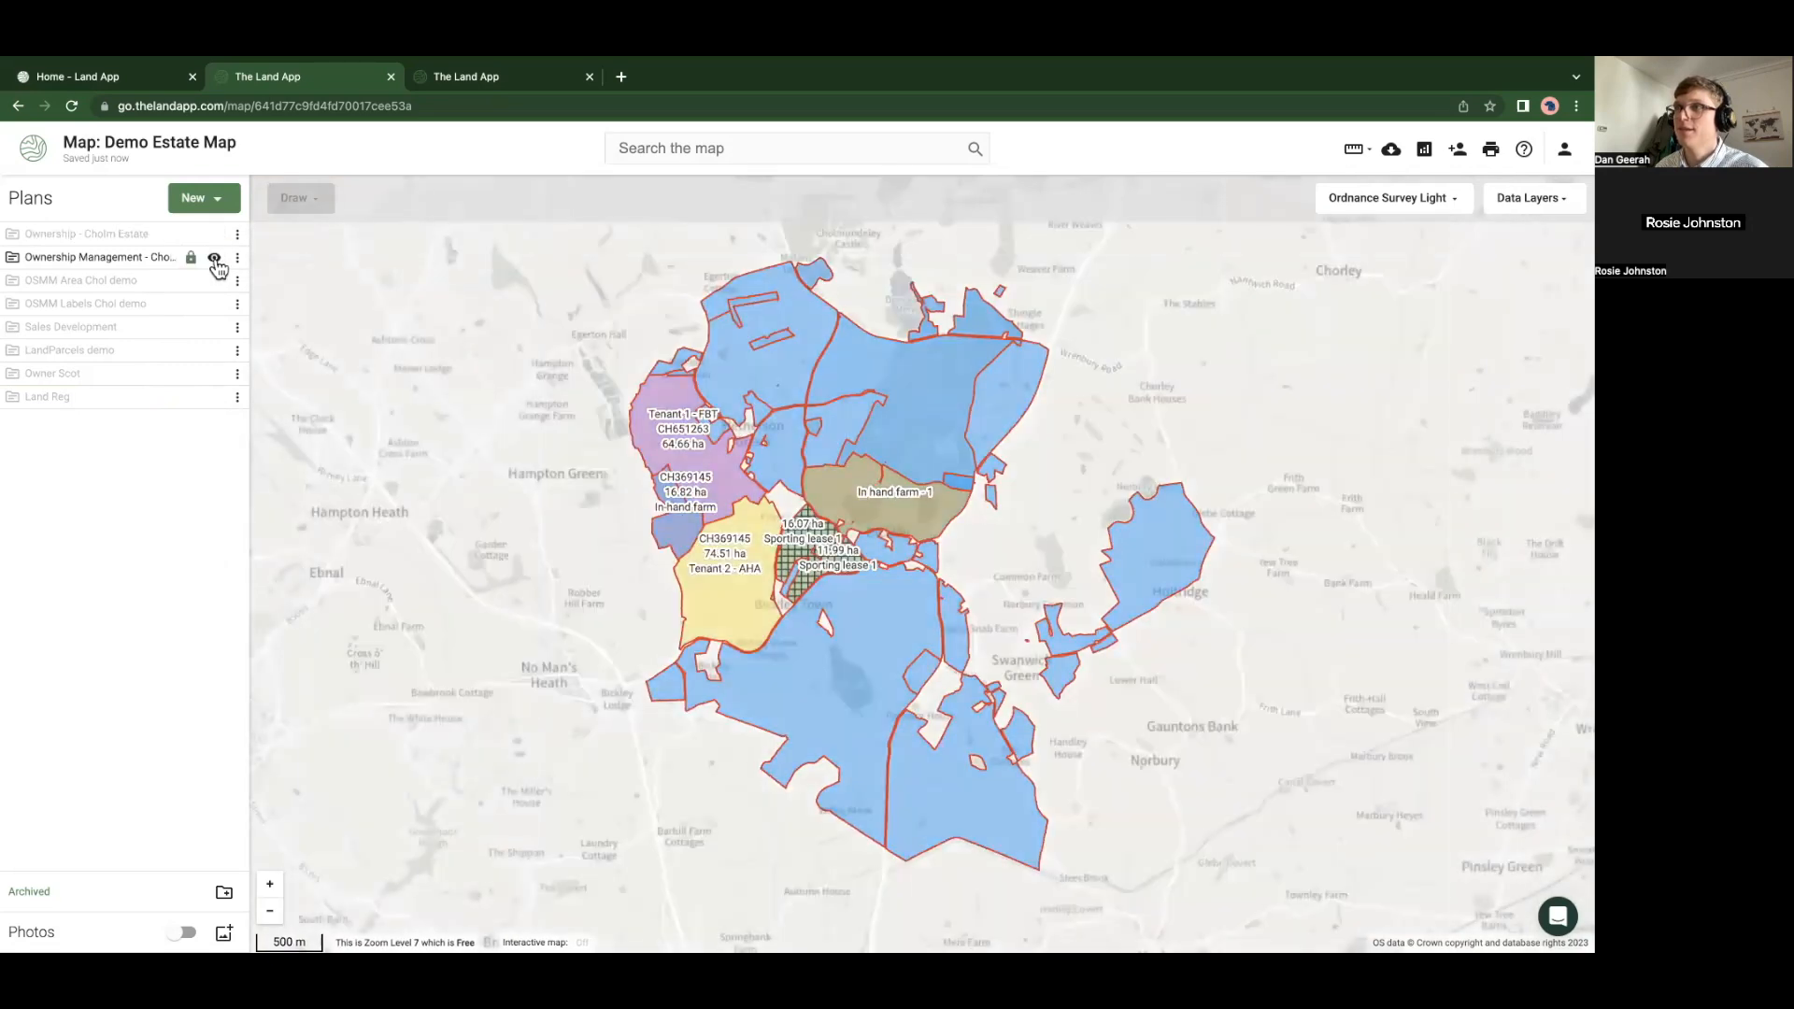
# Add a text attribute 'Tenure Code' = RE321 to the Tenant 2 - AHA parcel, labelled on the map
pyautogui.scroll(3, 783, 603)
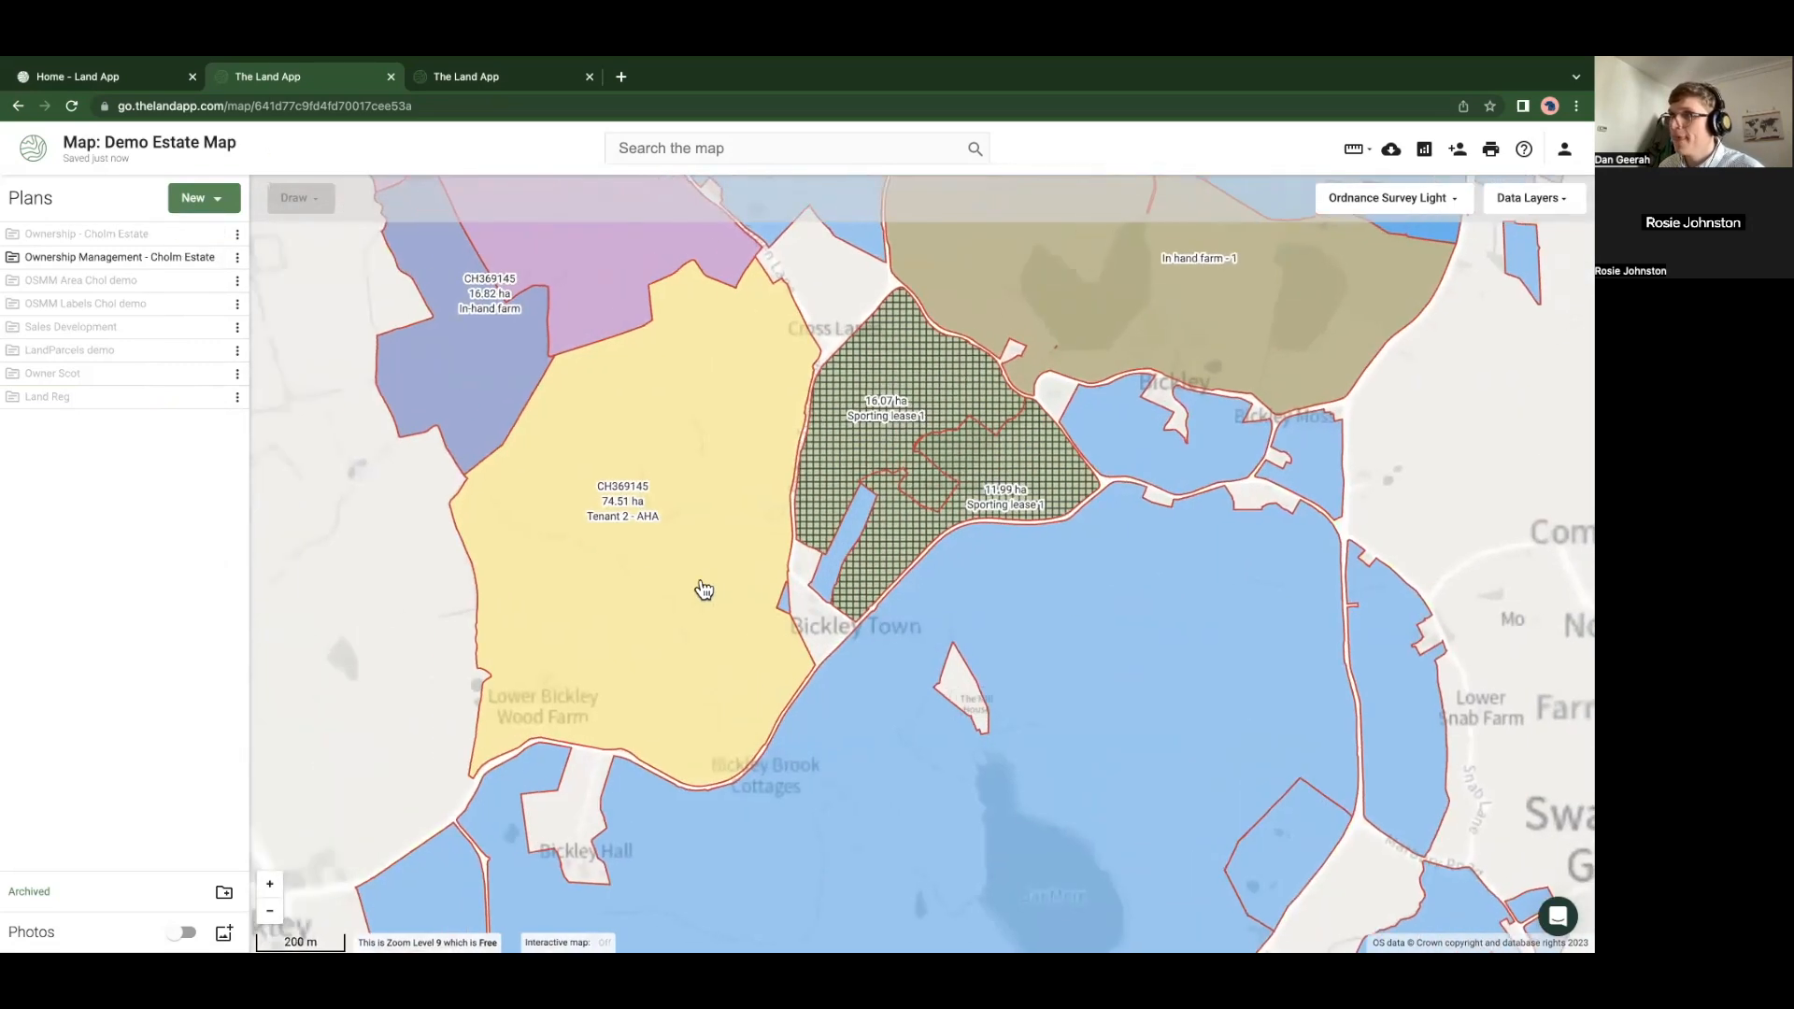
pyautogui.click(705, 588)
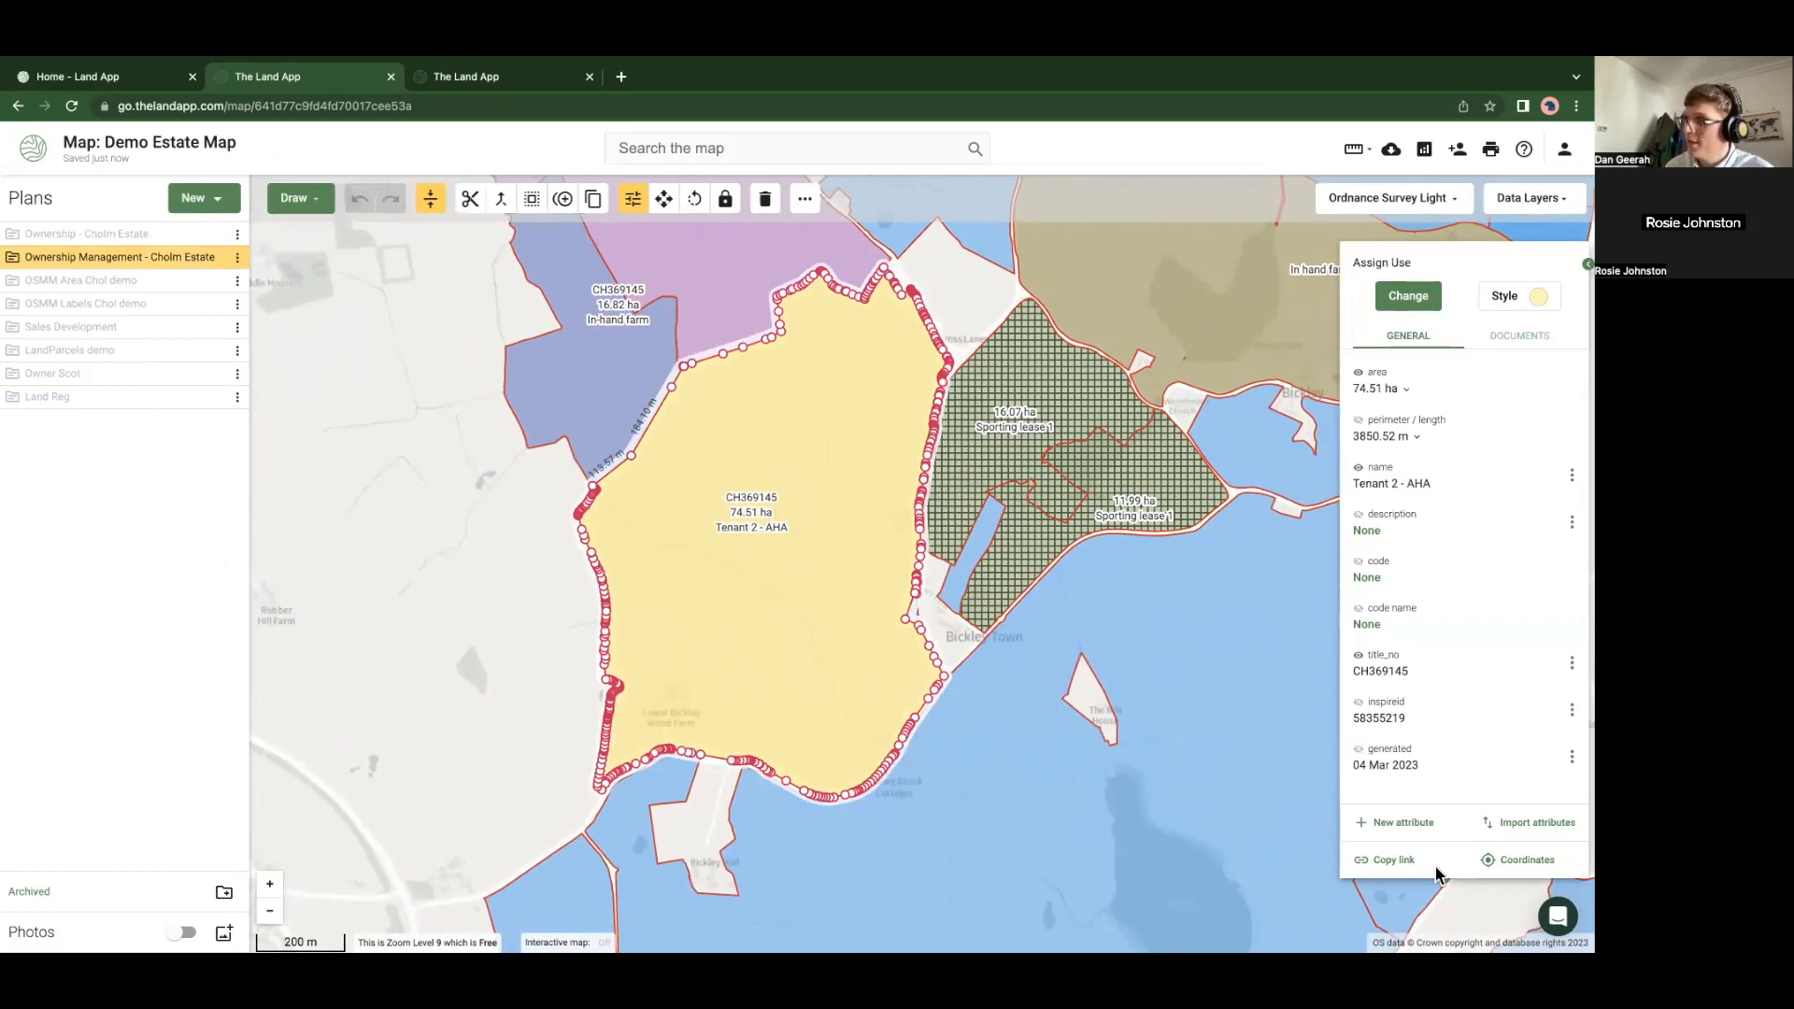
pyautogui.click(1401, 831)
pyautogui.click(1394, 338)
pyautogui.write('Tenure ')
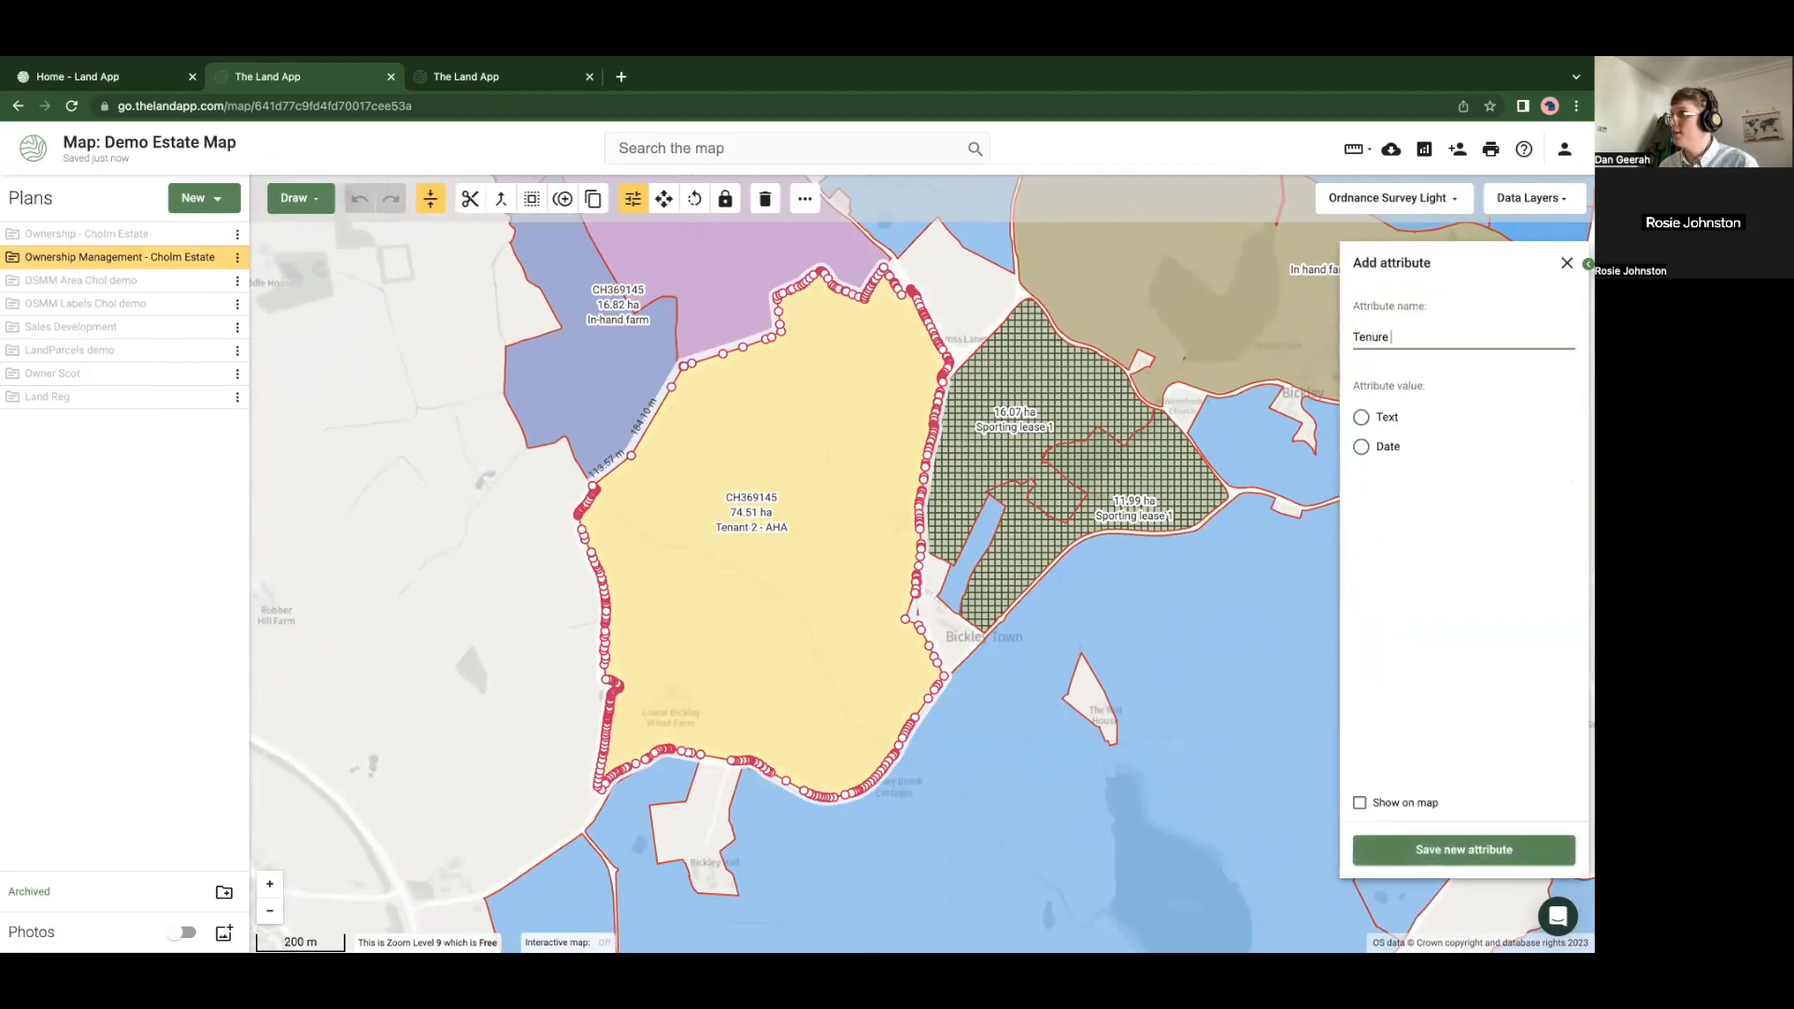
pyautogui.write('Code')
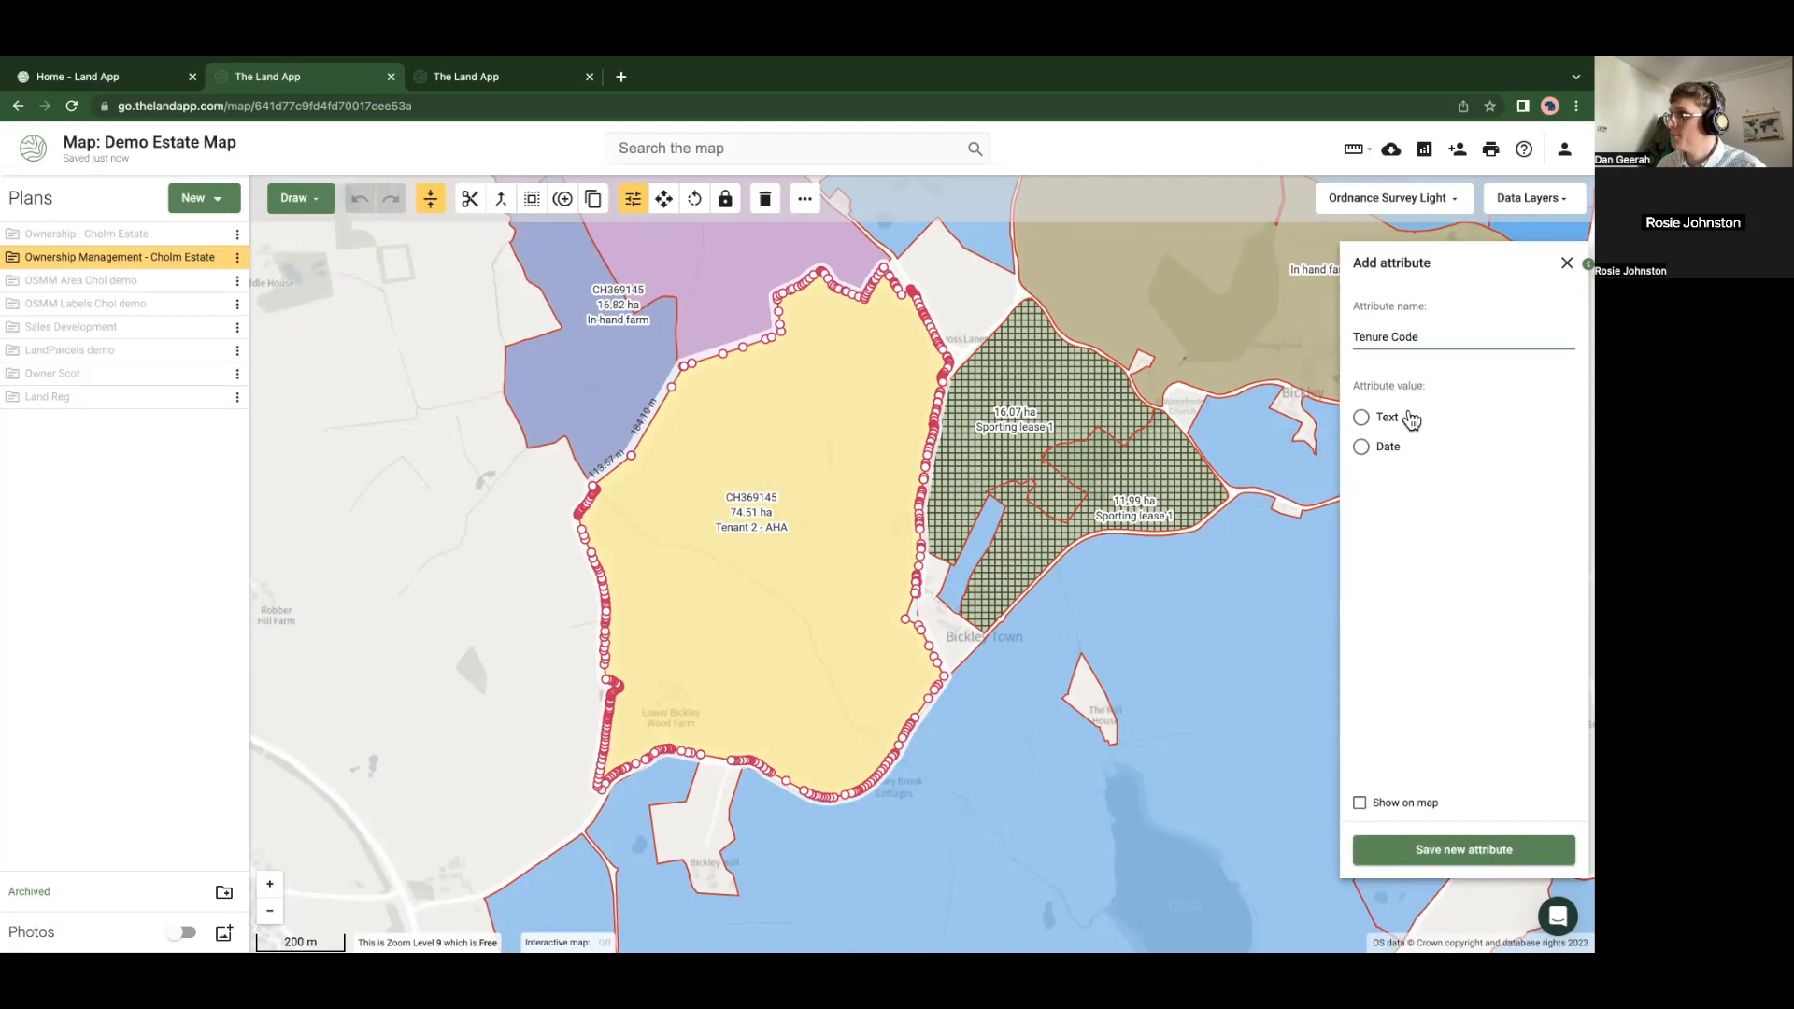
pyautogui.click(1363, 420)
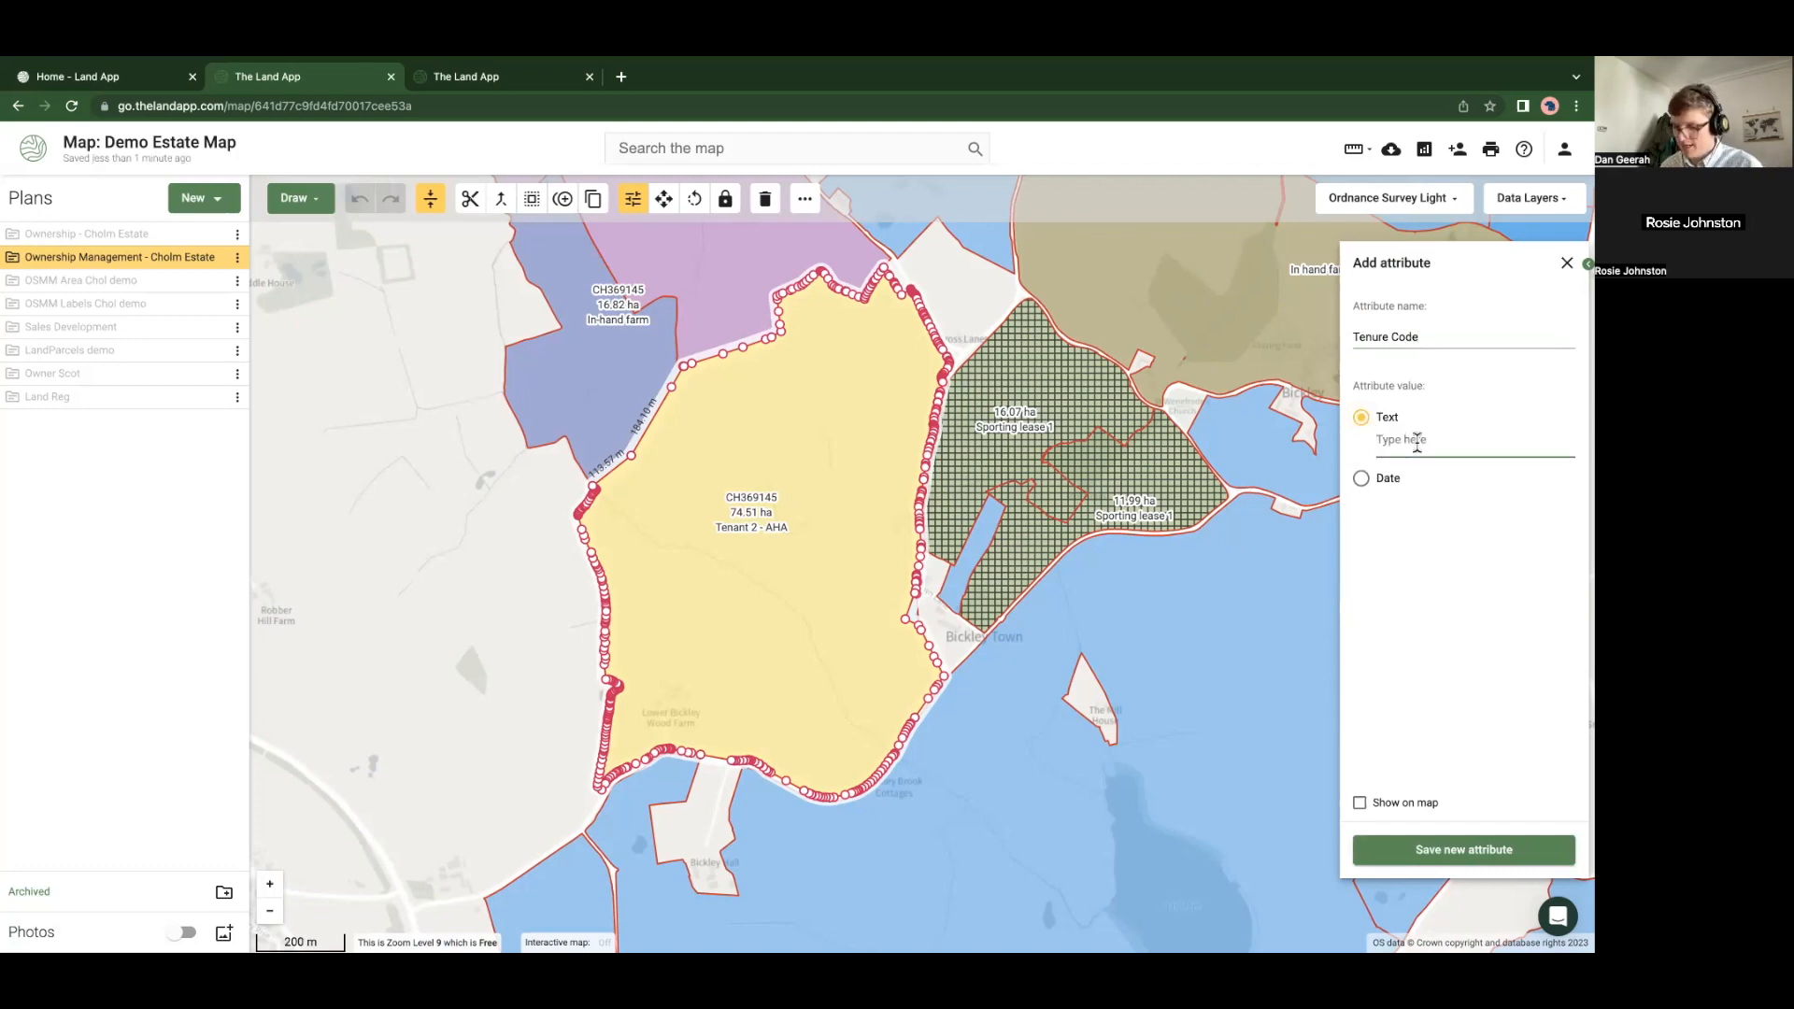
pyautogui.write('RE321')
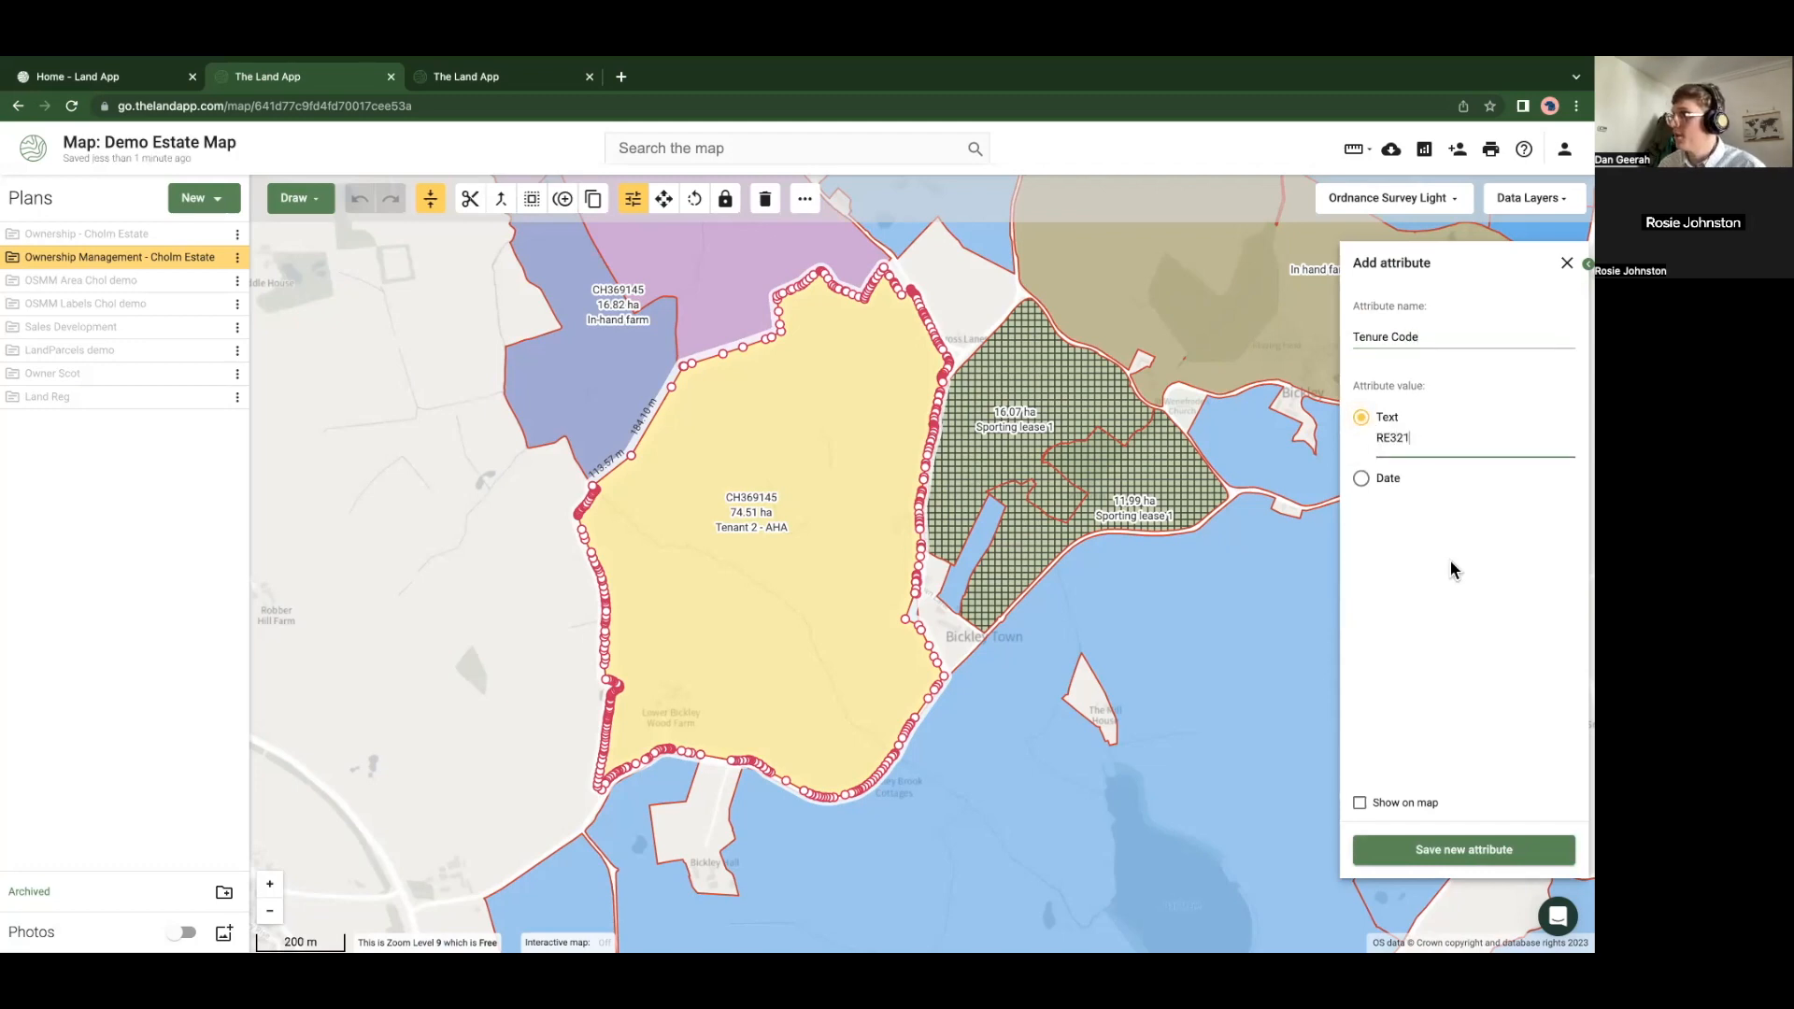
pyautogui.click(1359, 804)
pyautogui.click(1420, 852)
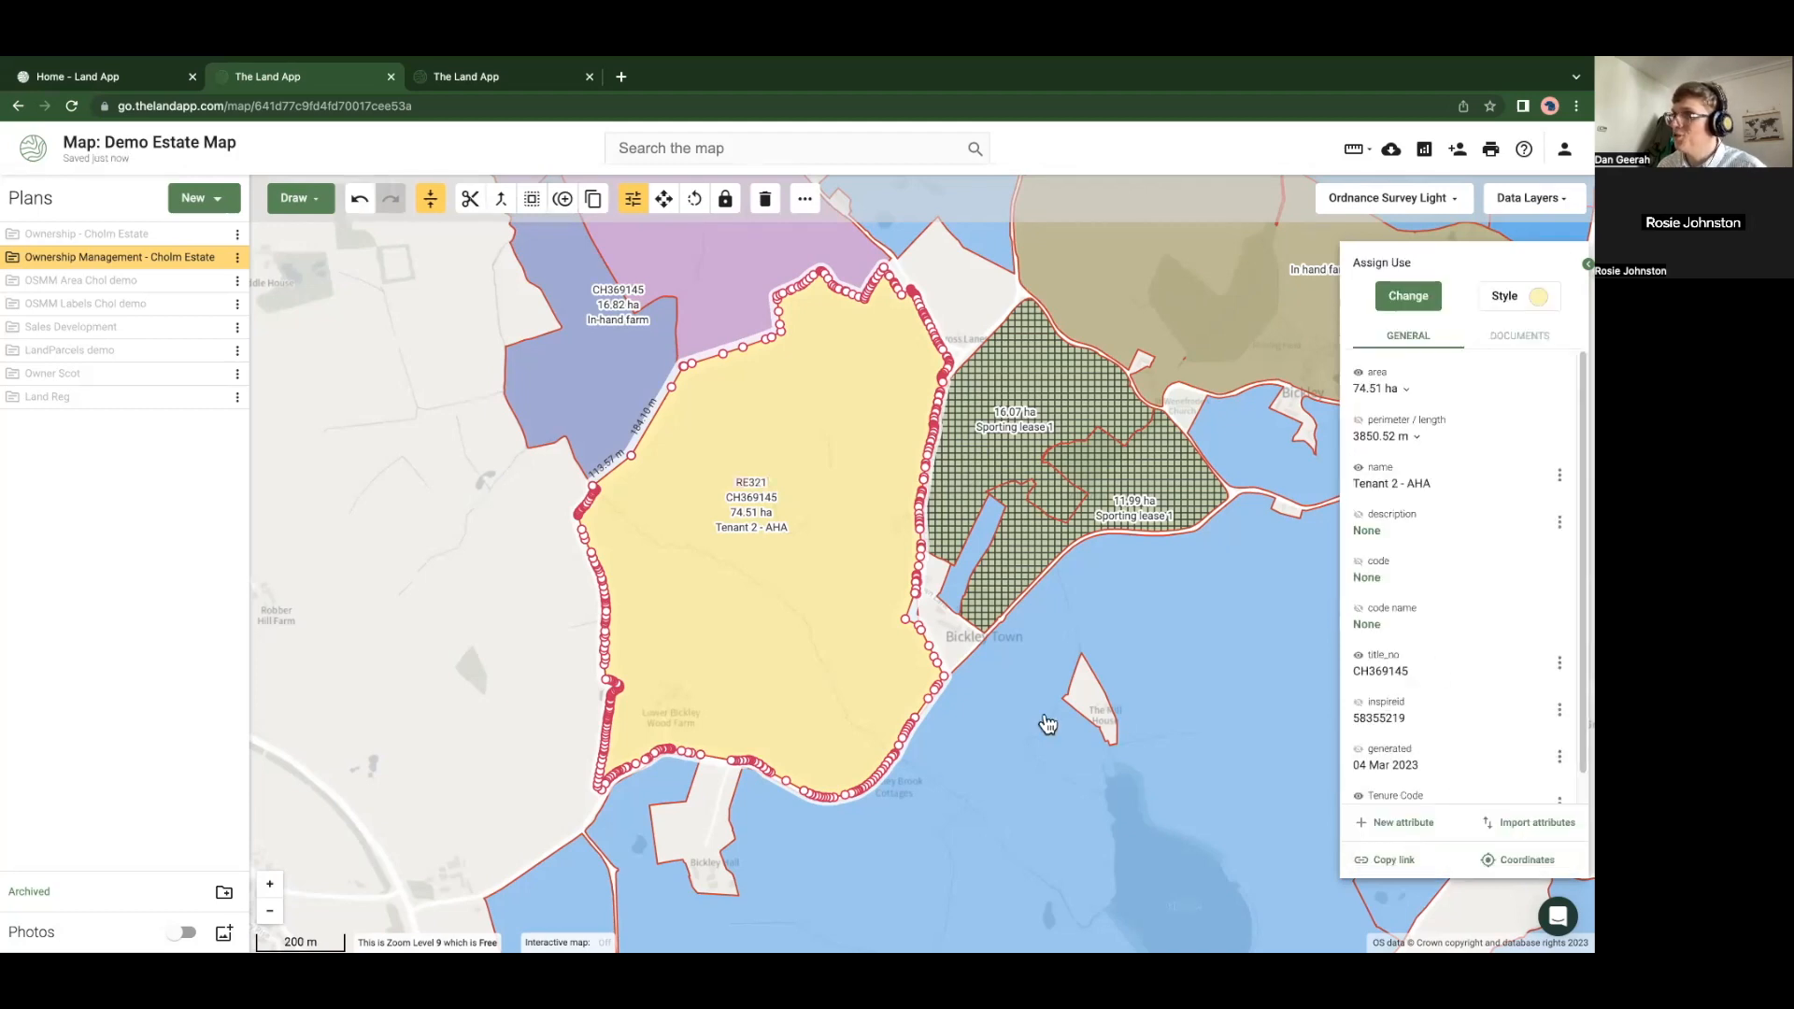
# Deselect the Tenant 2 - AHA parcel so the map shows its RE321 label
pyautogui.scroll(-1, 1439, 738)
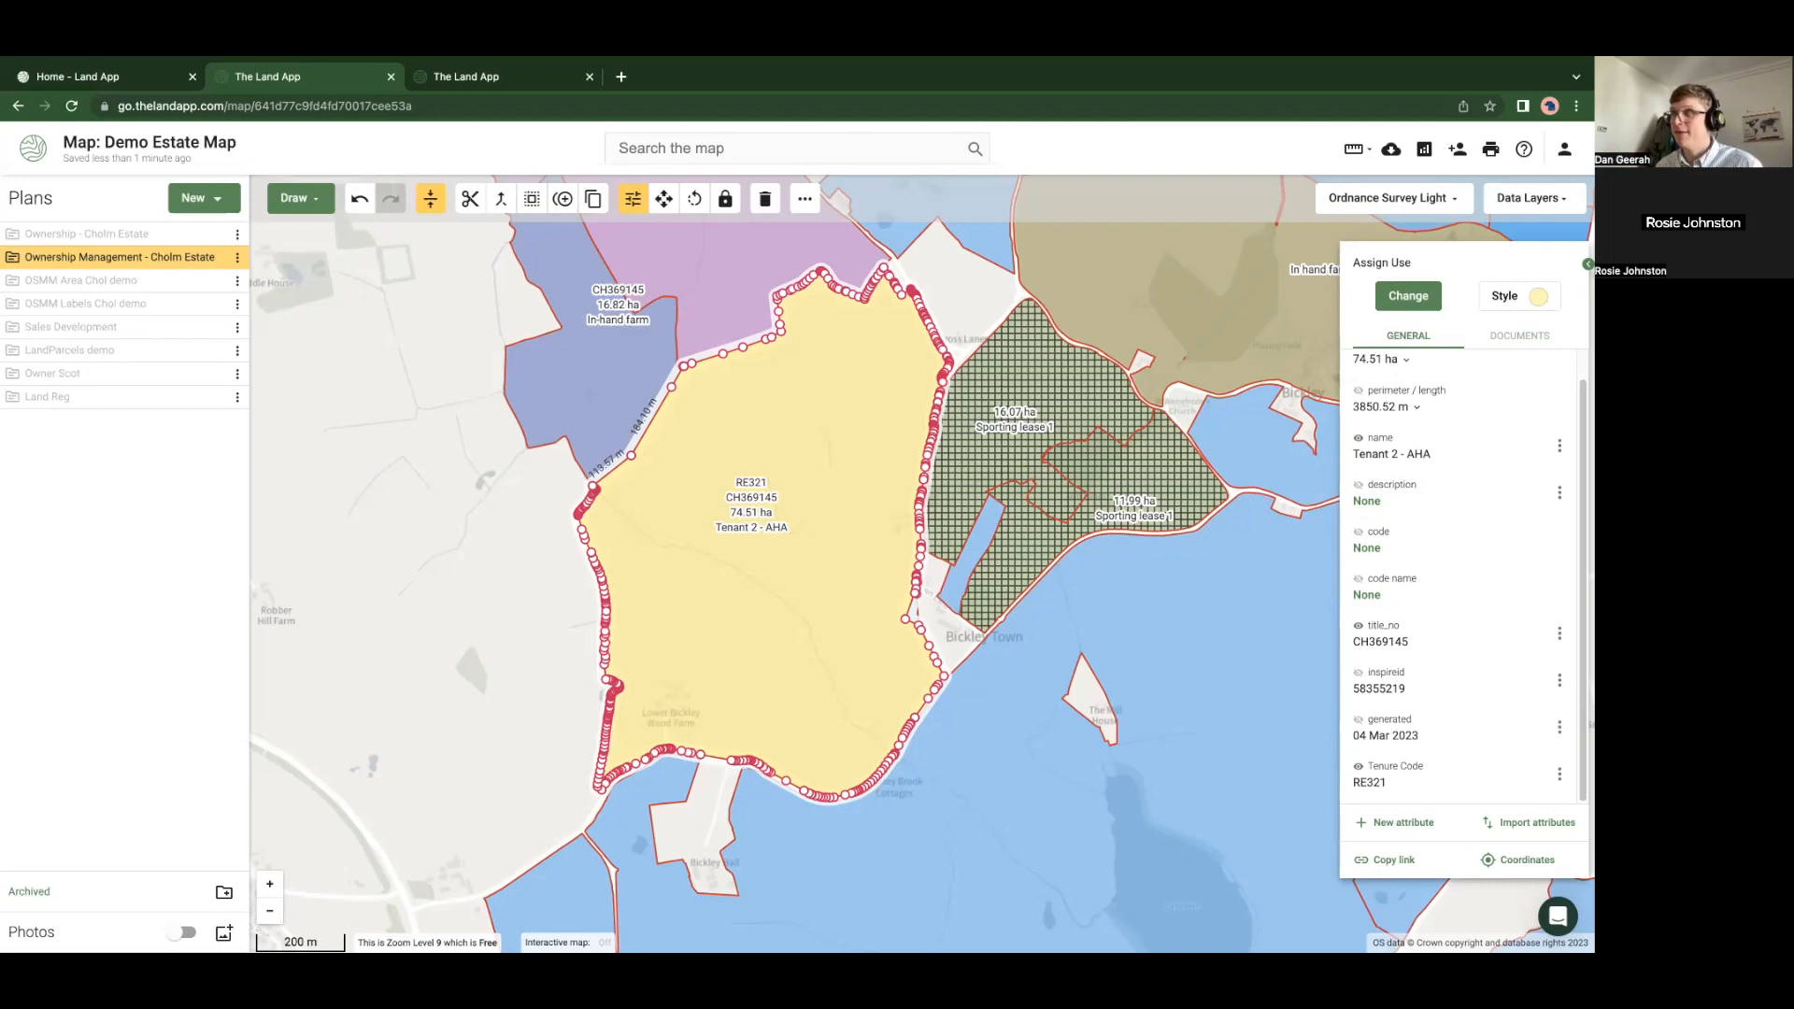
pyautogui.click(1374, 200)
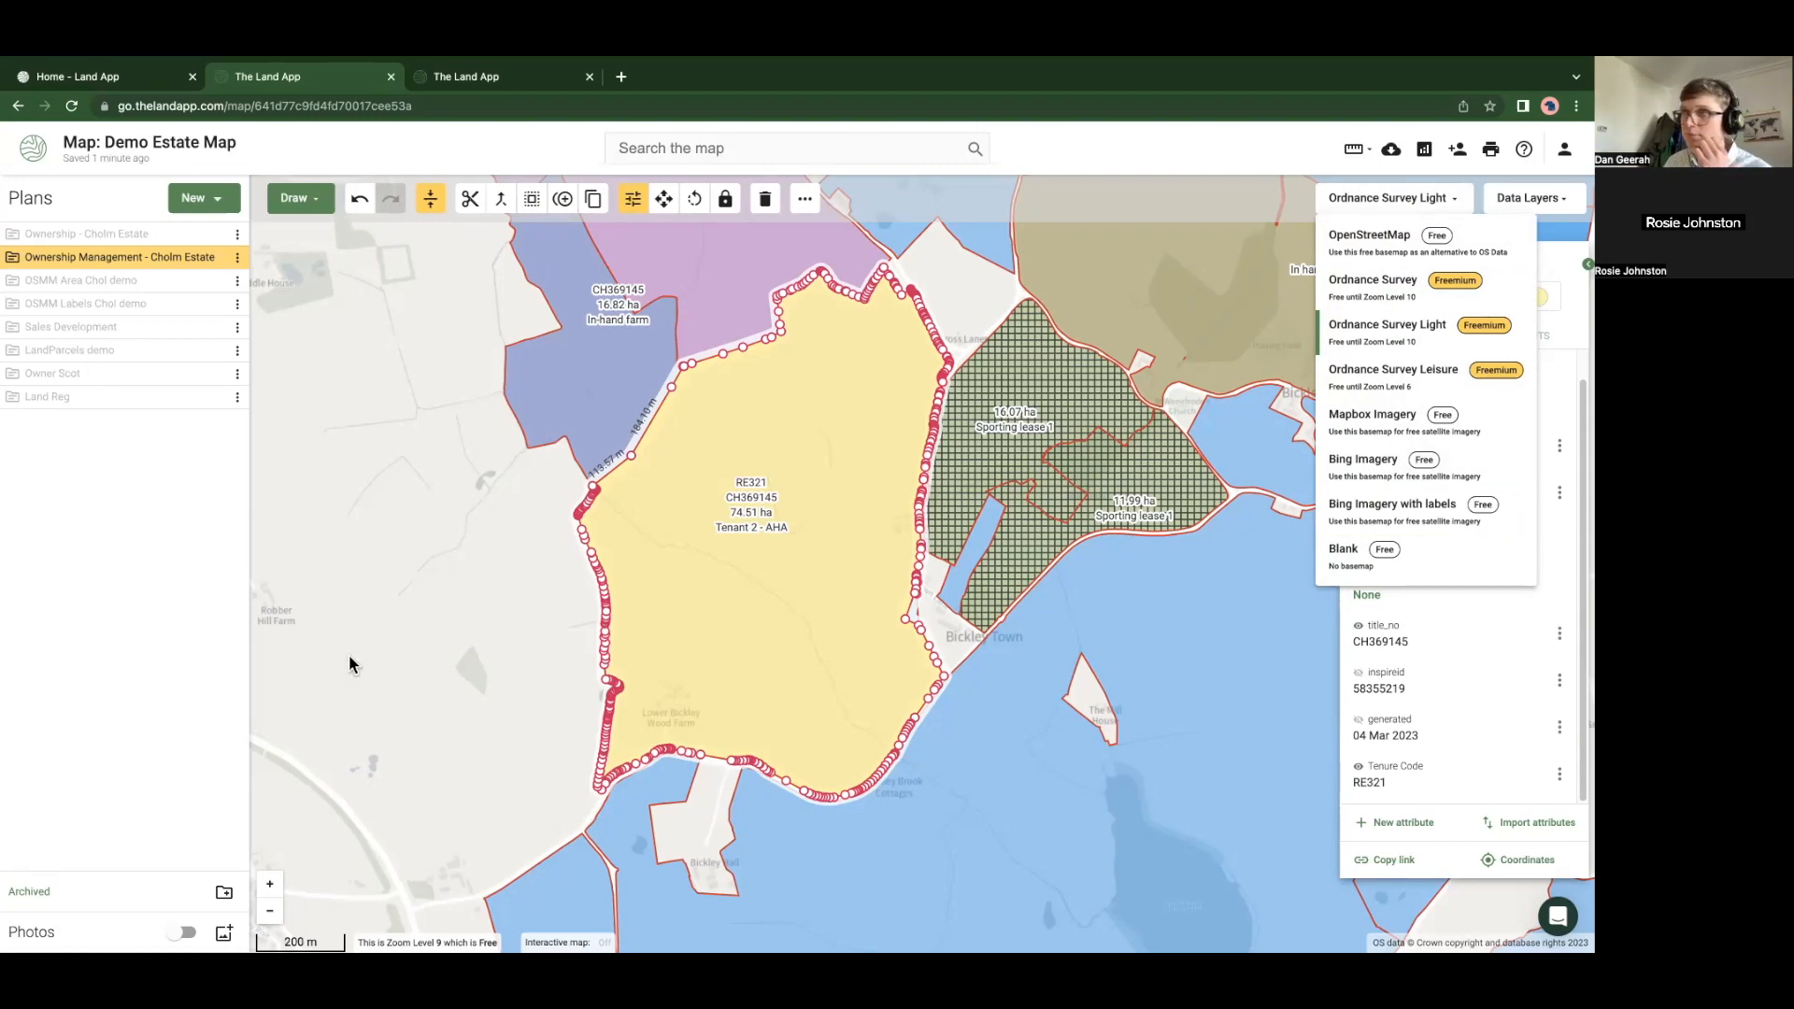
pyautogui.click(353, 437)
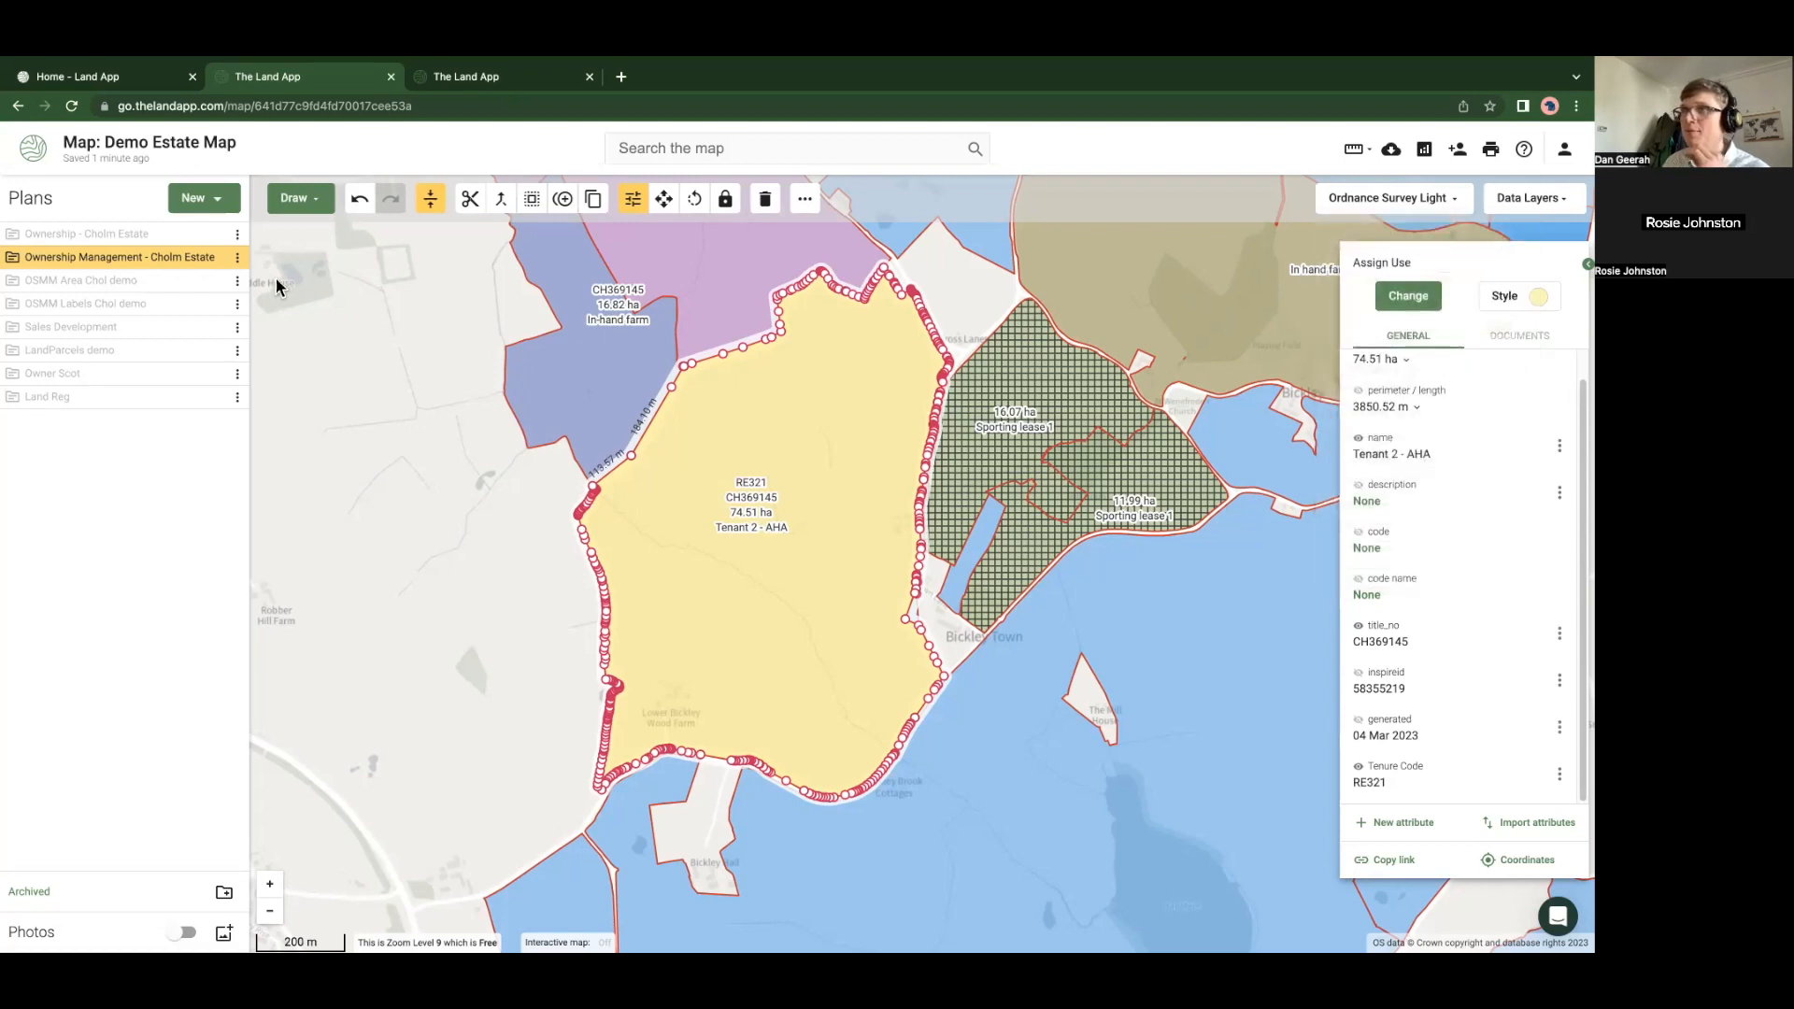
pyautogui.moveTo(321, 440); pyautogui.dragTo(315, 484)
pyautogui.click(314, 486)
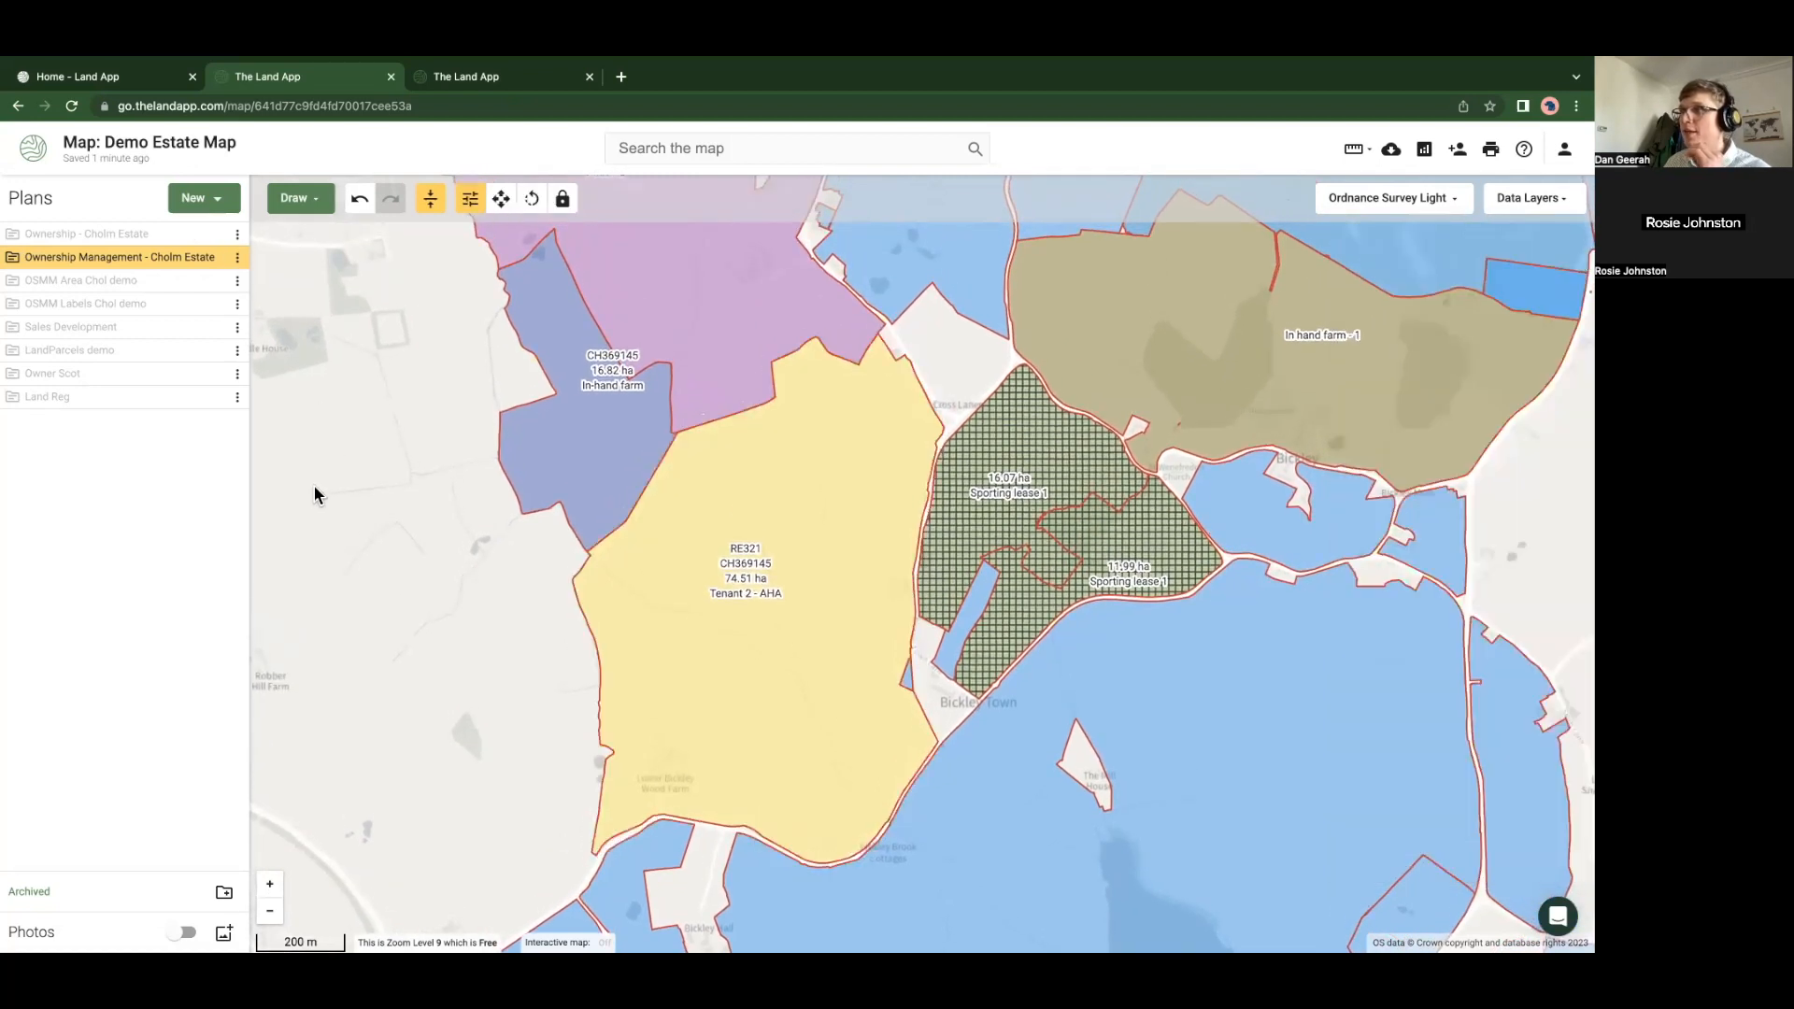
# Create a blank-template plan named 'Survey Points' without importing any data
pyautogui.click(213, 206)
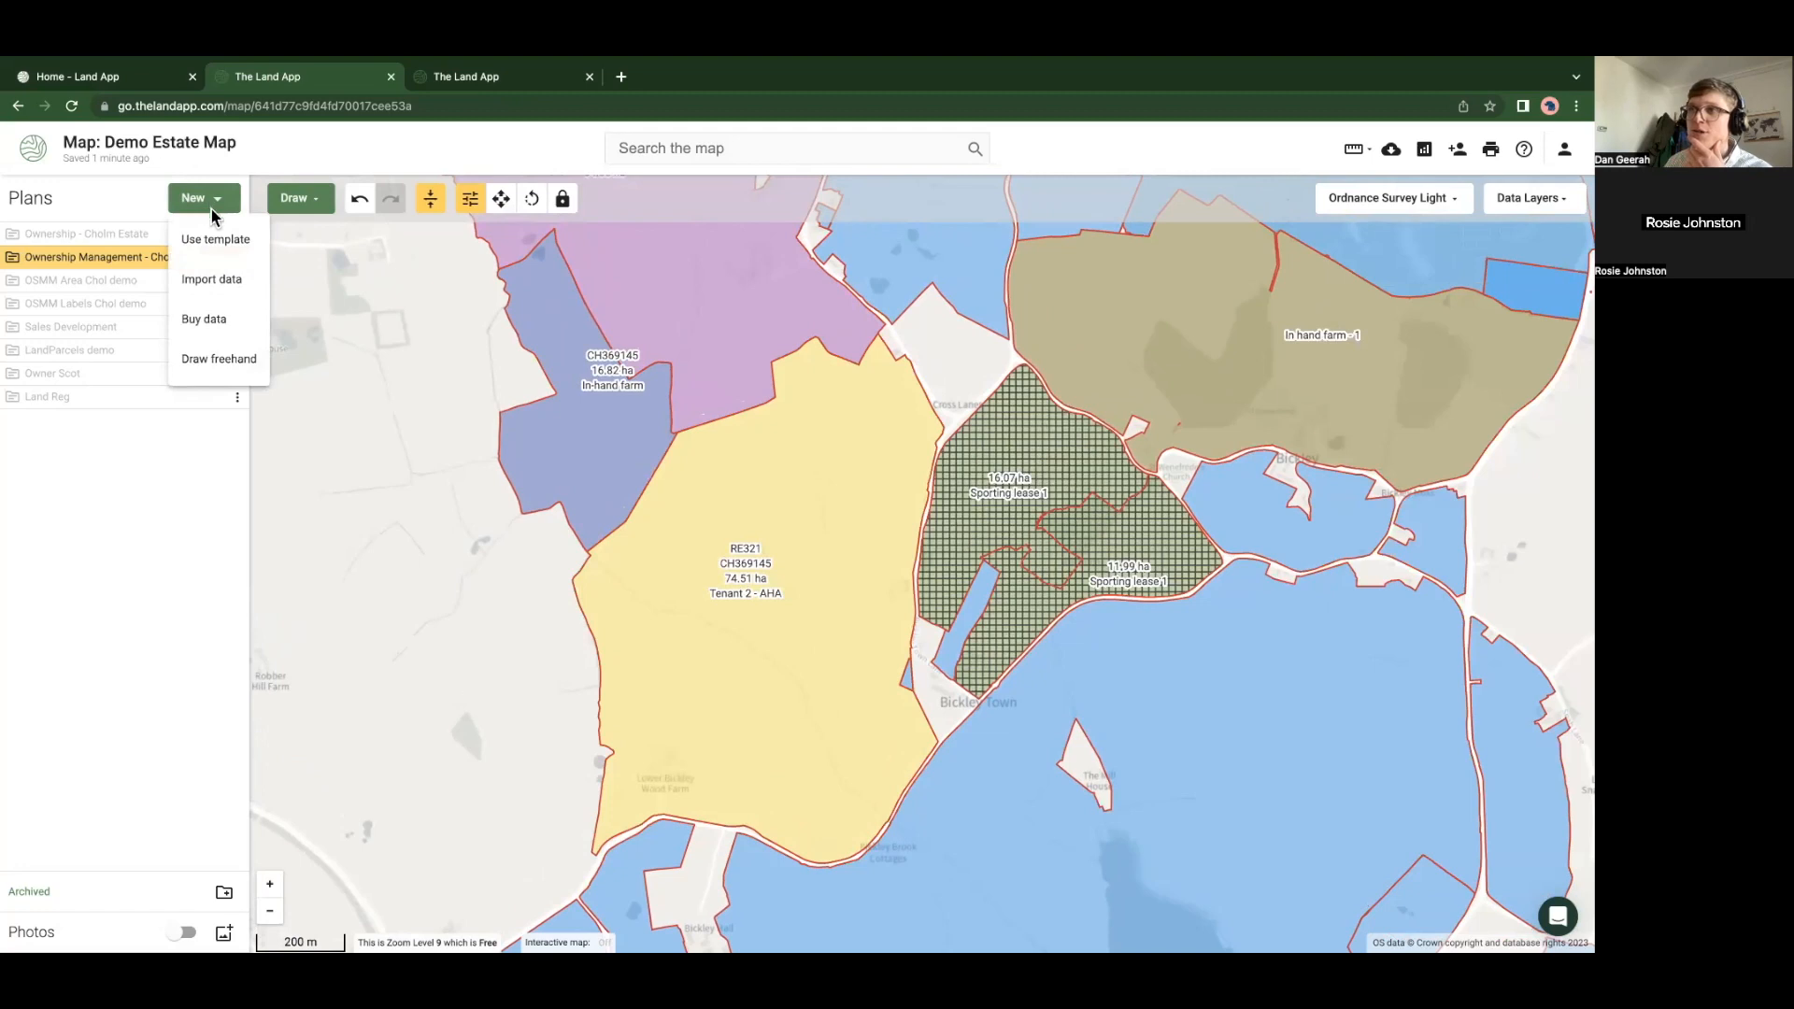
pyautogui.click(252, 274)
pyautogui.click(542, 529)
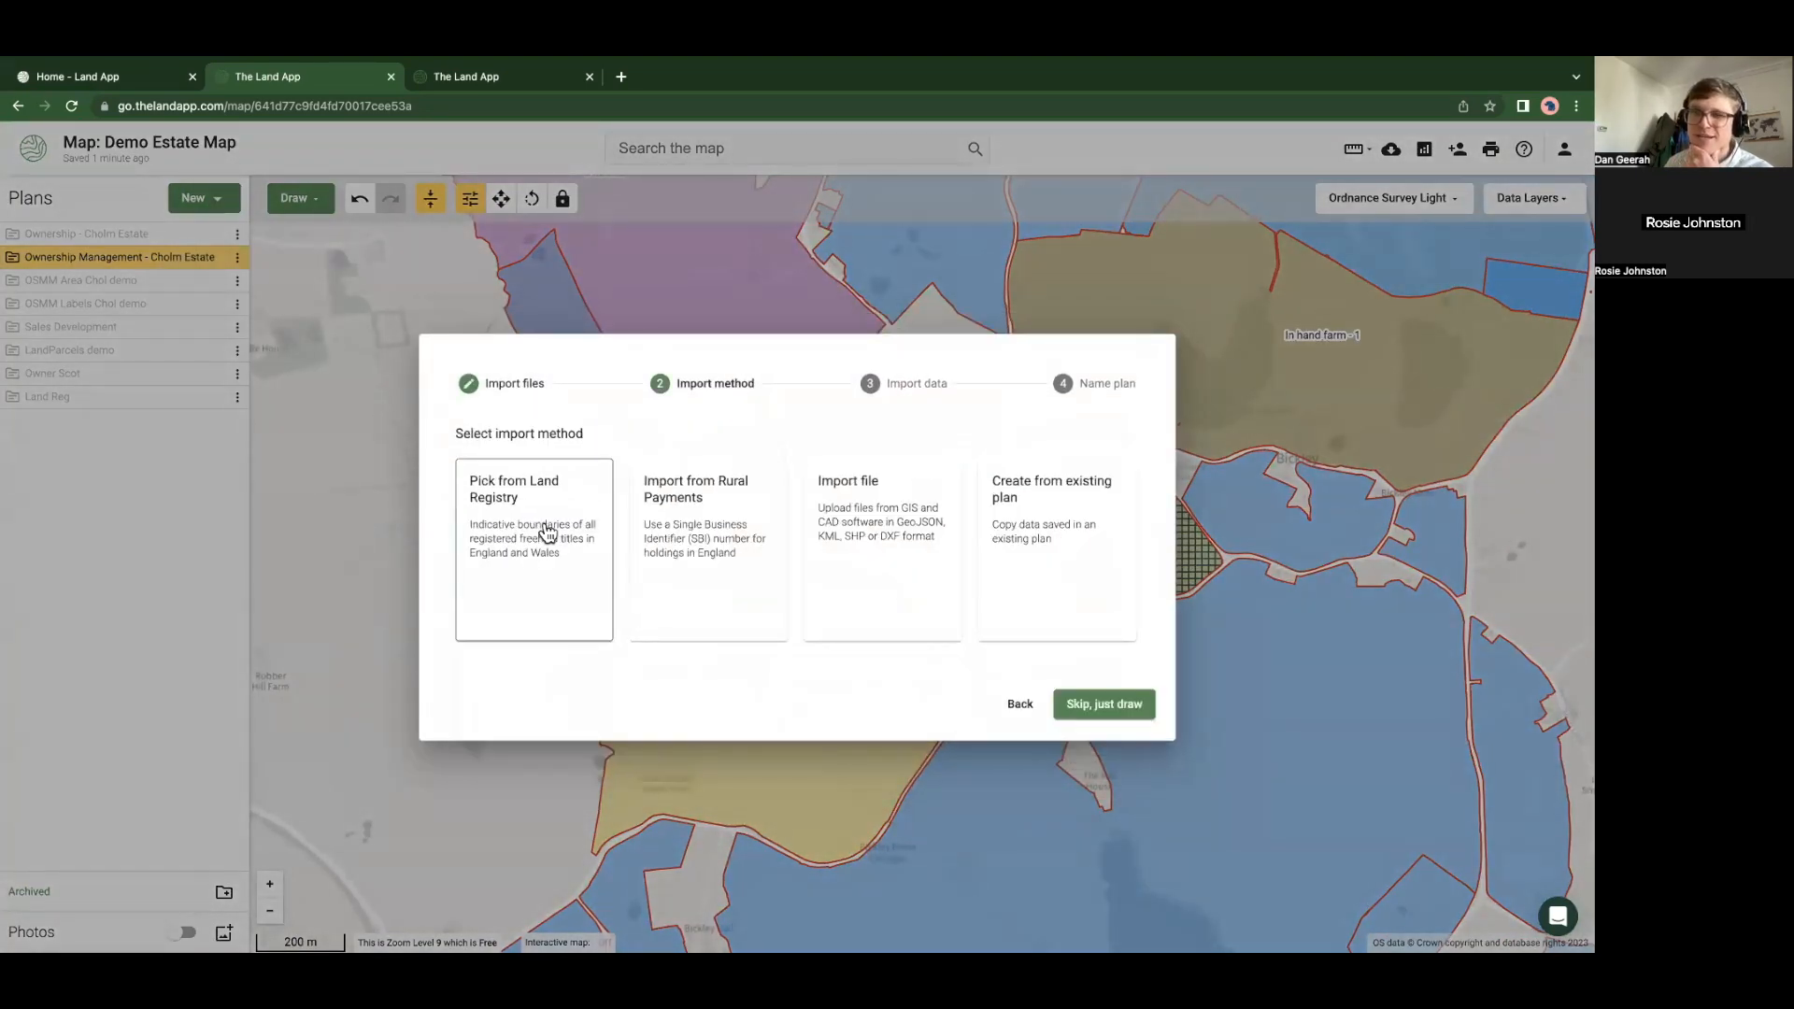
pyautogui.click(1070, 706)
pyautogui.click(705, 552)
pyautogui.write('S')
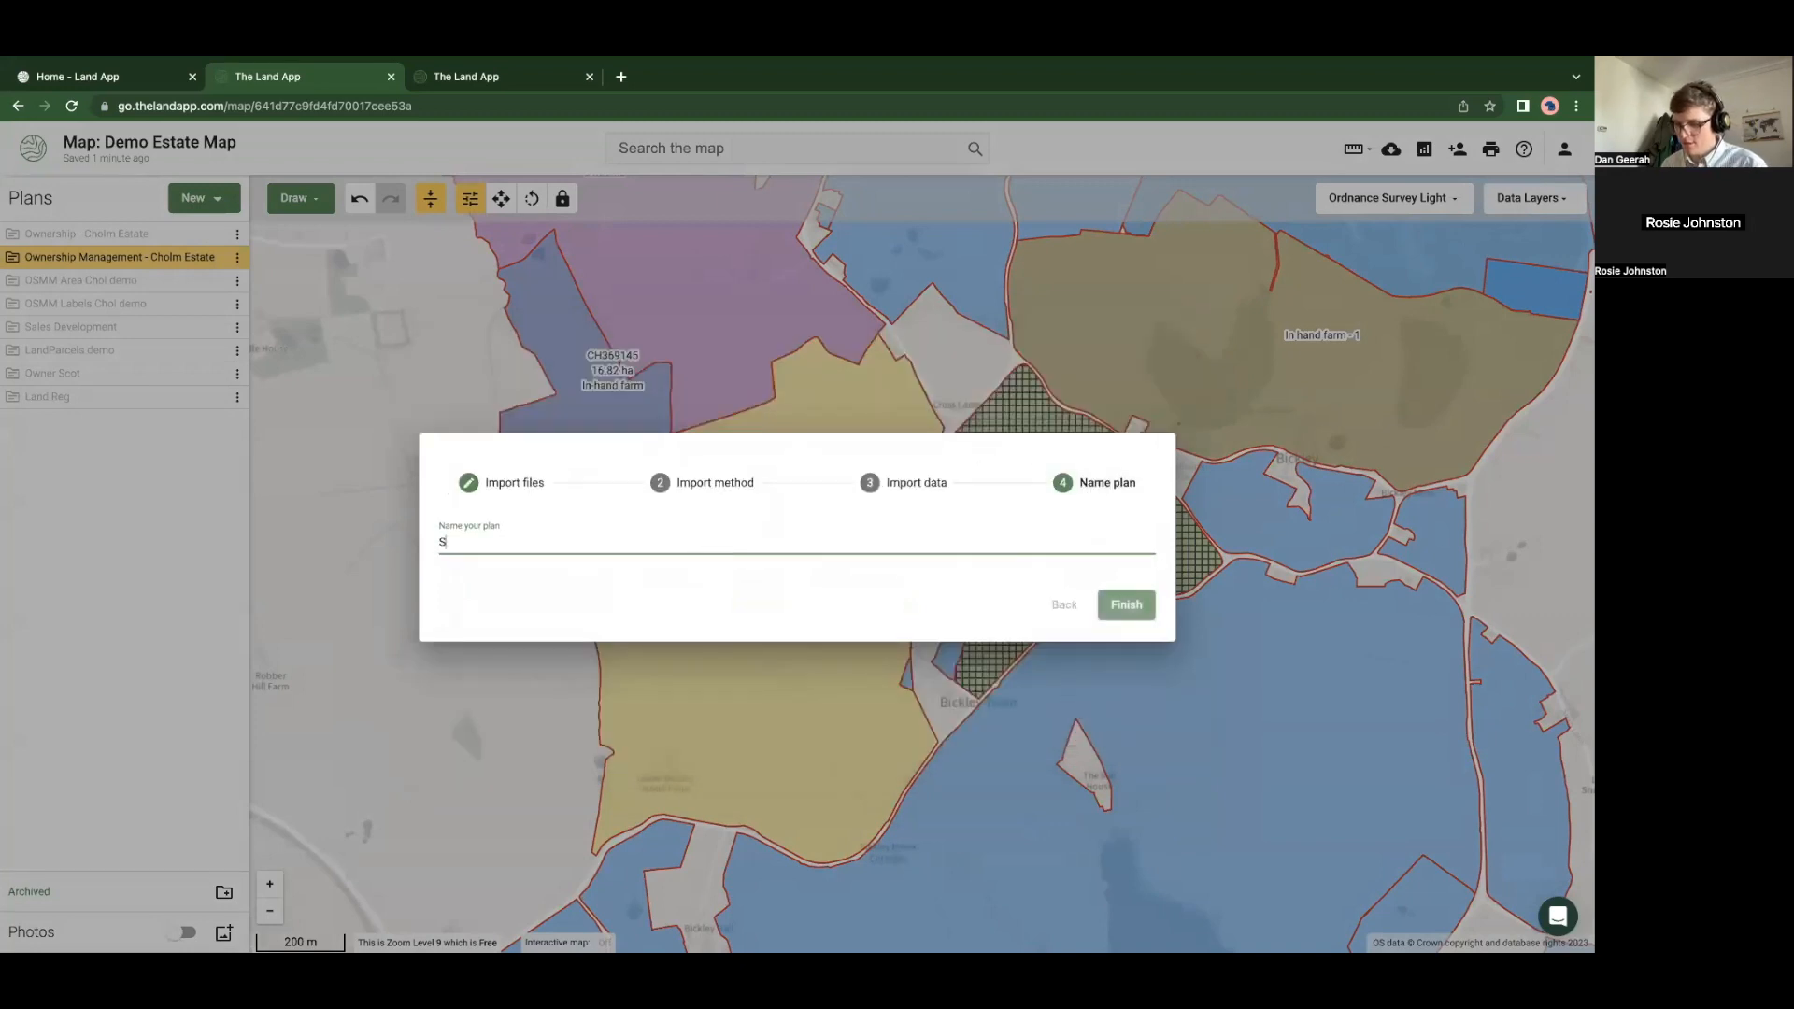
pyautogui.write('urvey Points')
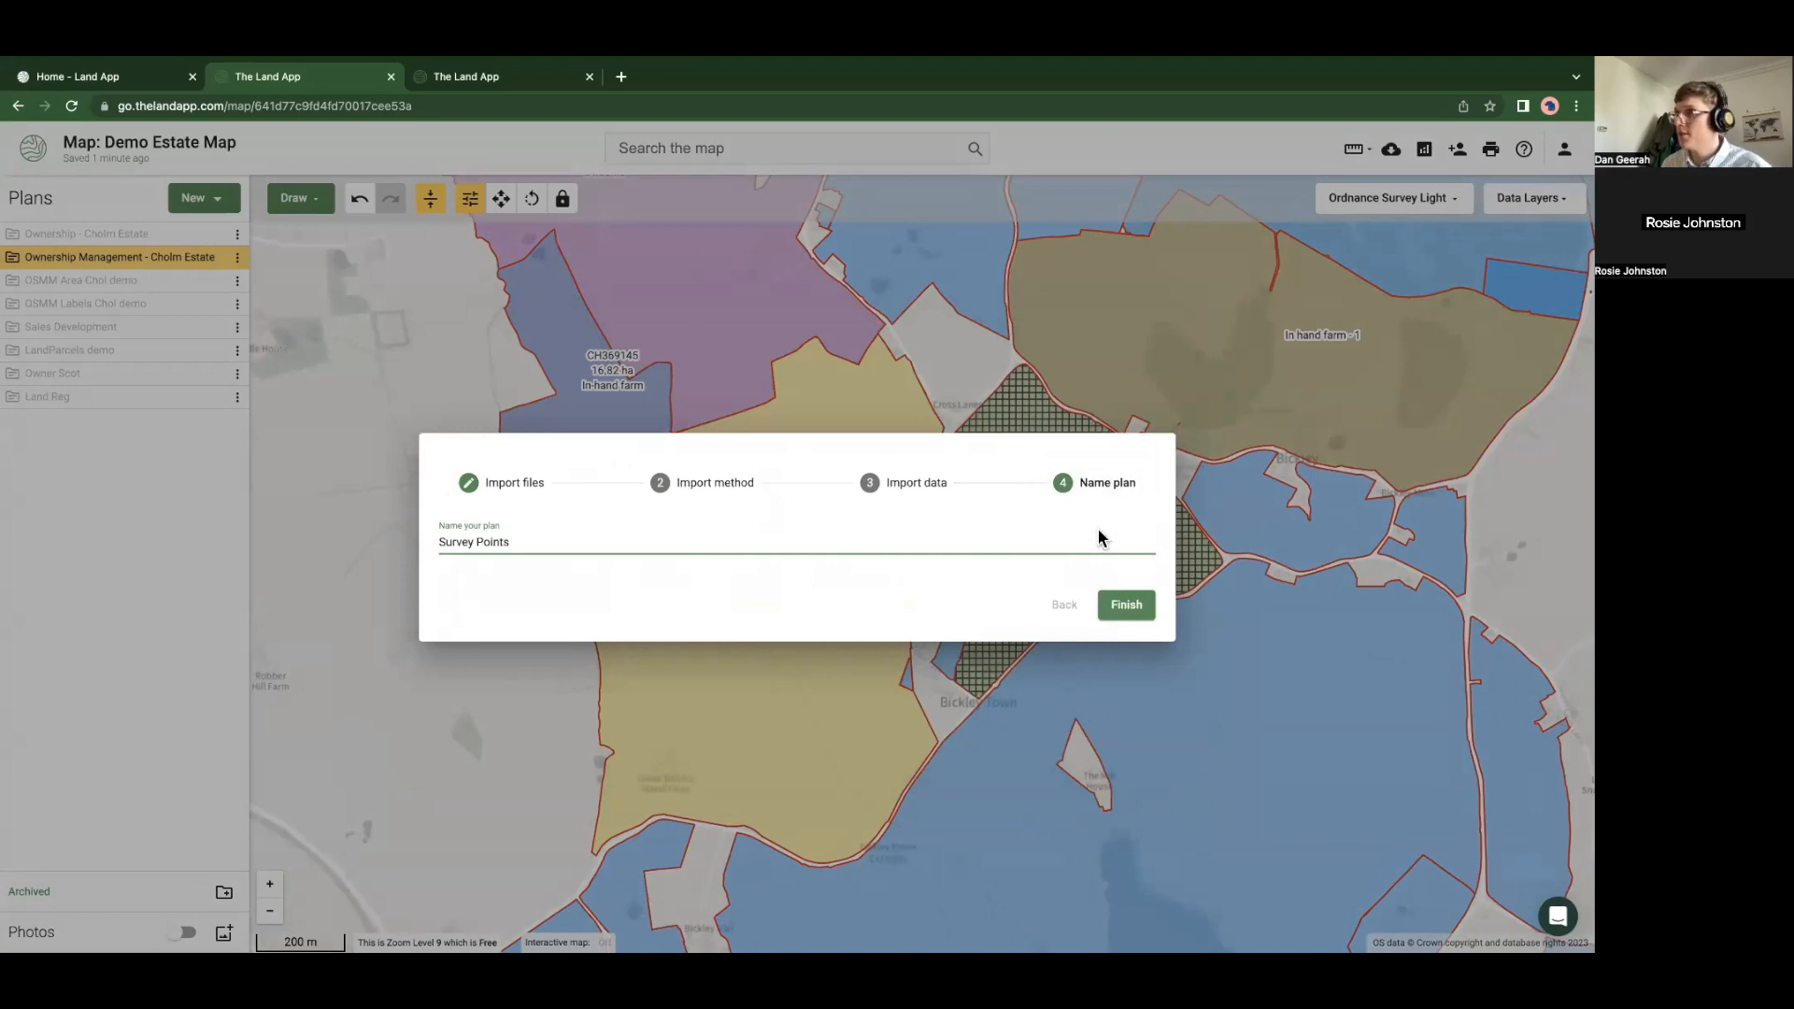
pyautogui.click(1122, 605)
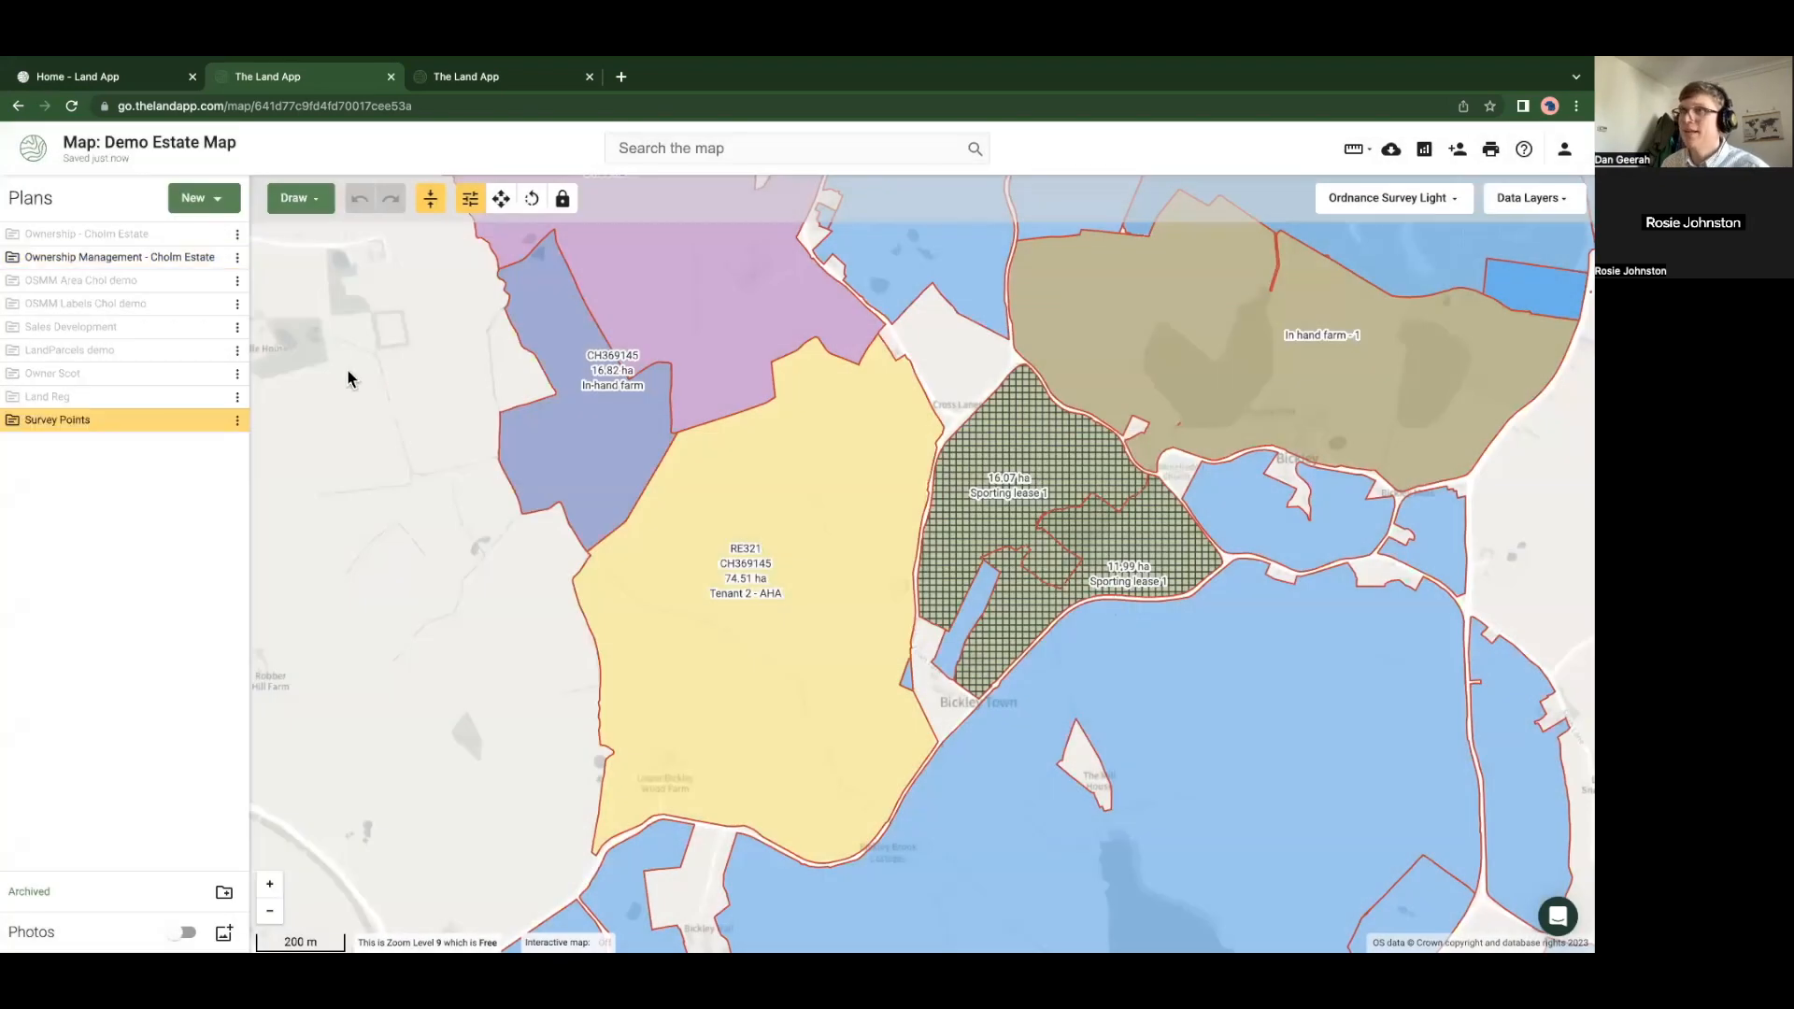
pyautogui.click(316, 210)
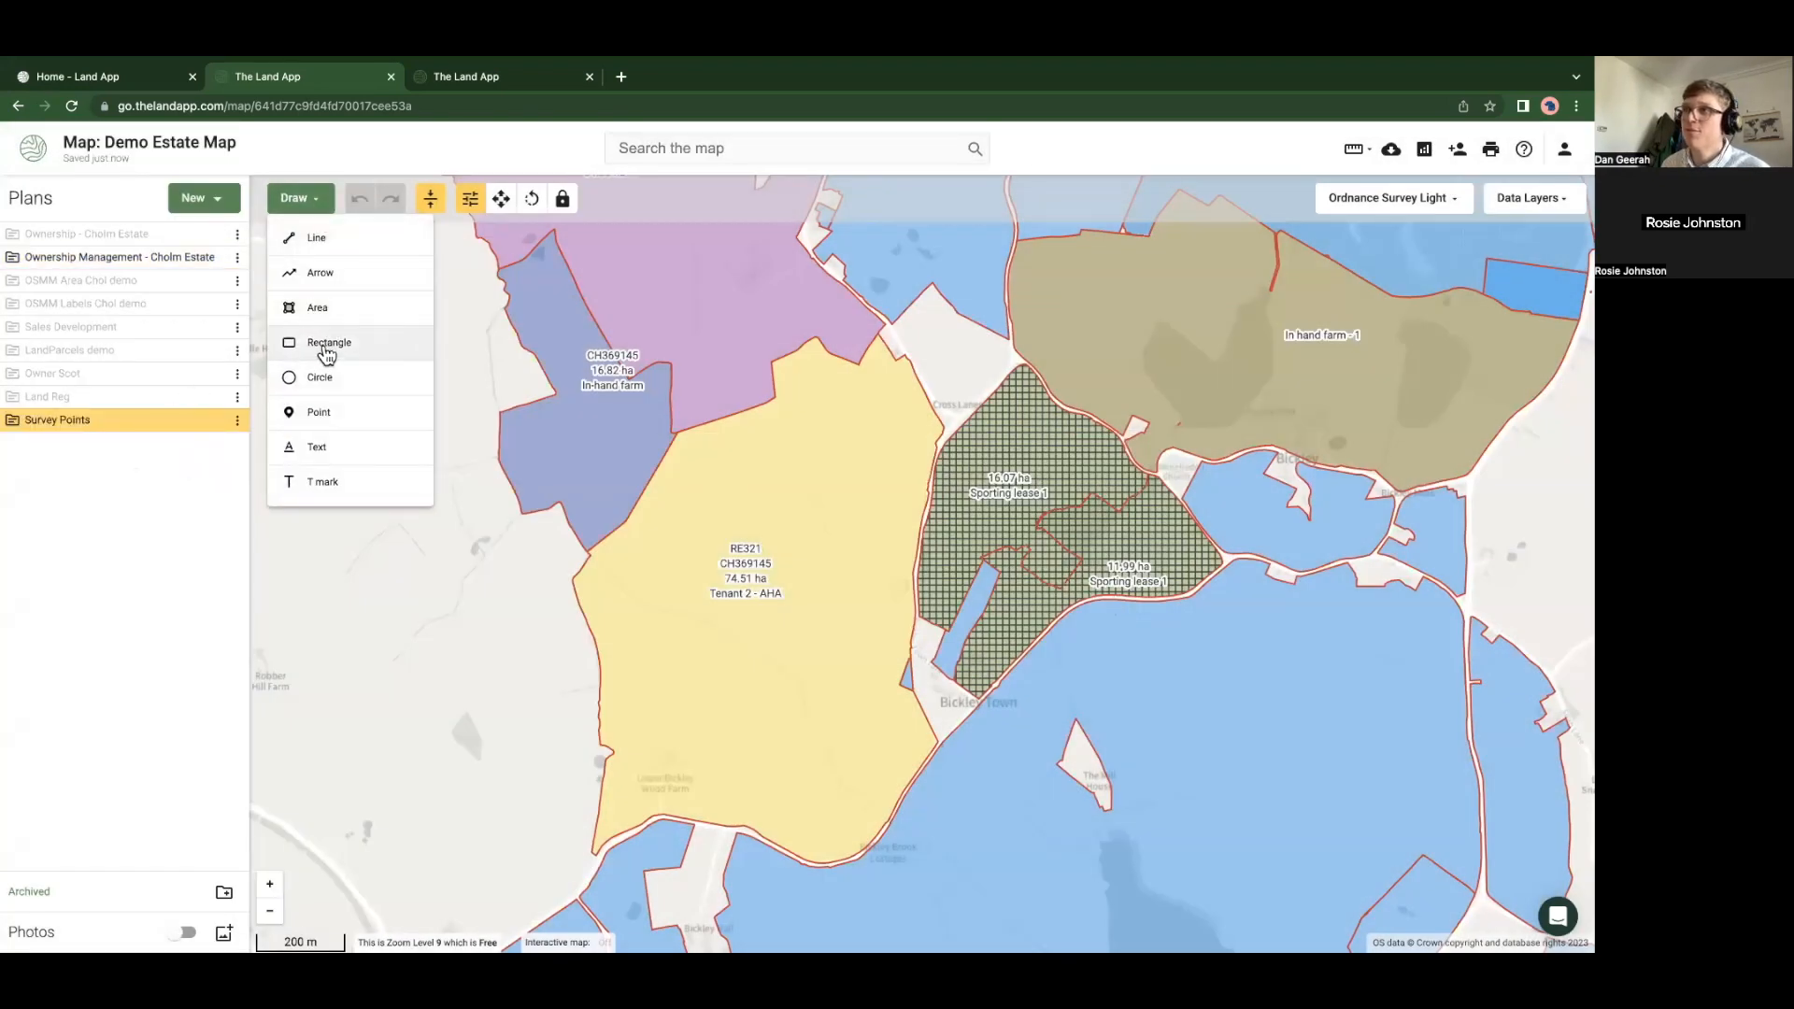
# Place four survey points along the yellow field's boundaries
pyautogui.click(318, 408)
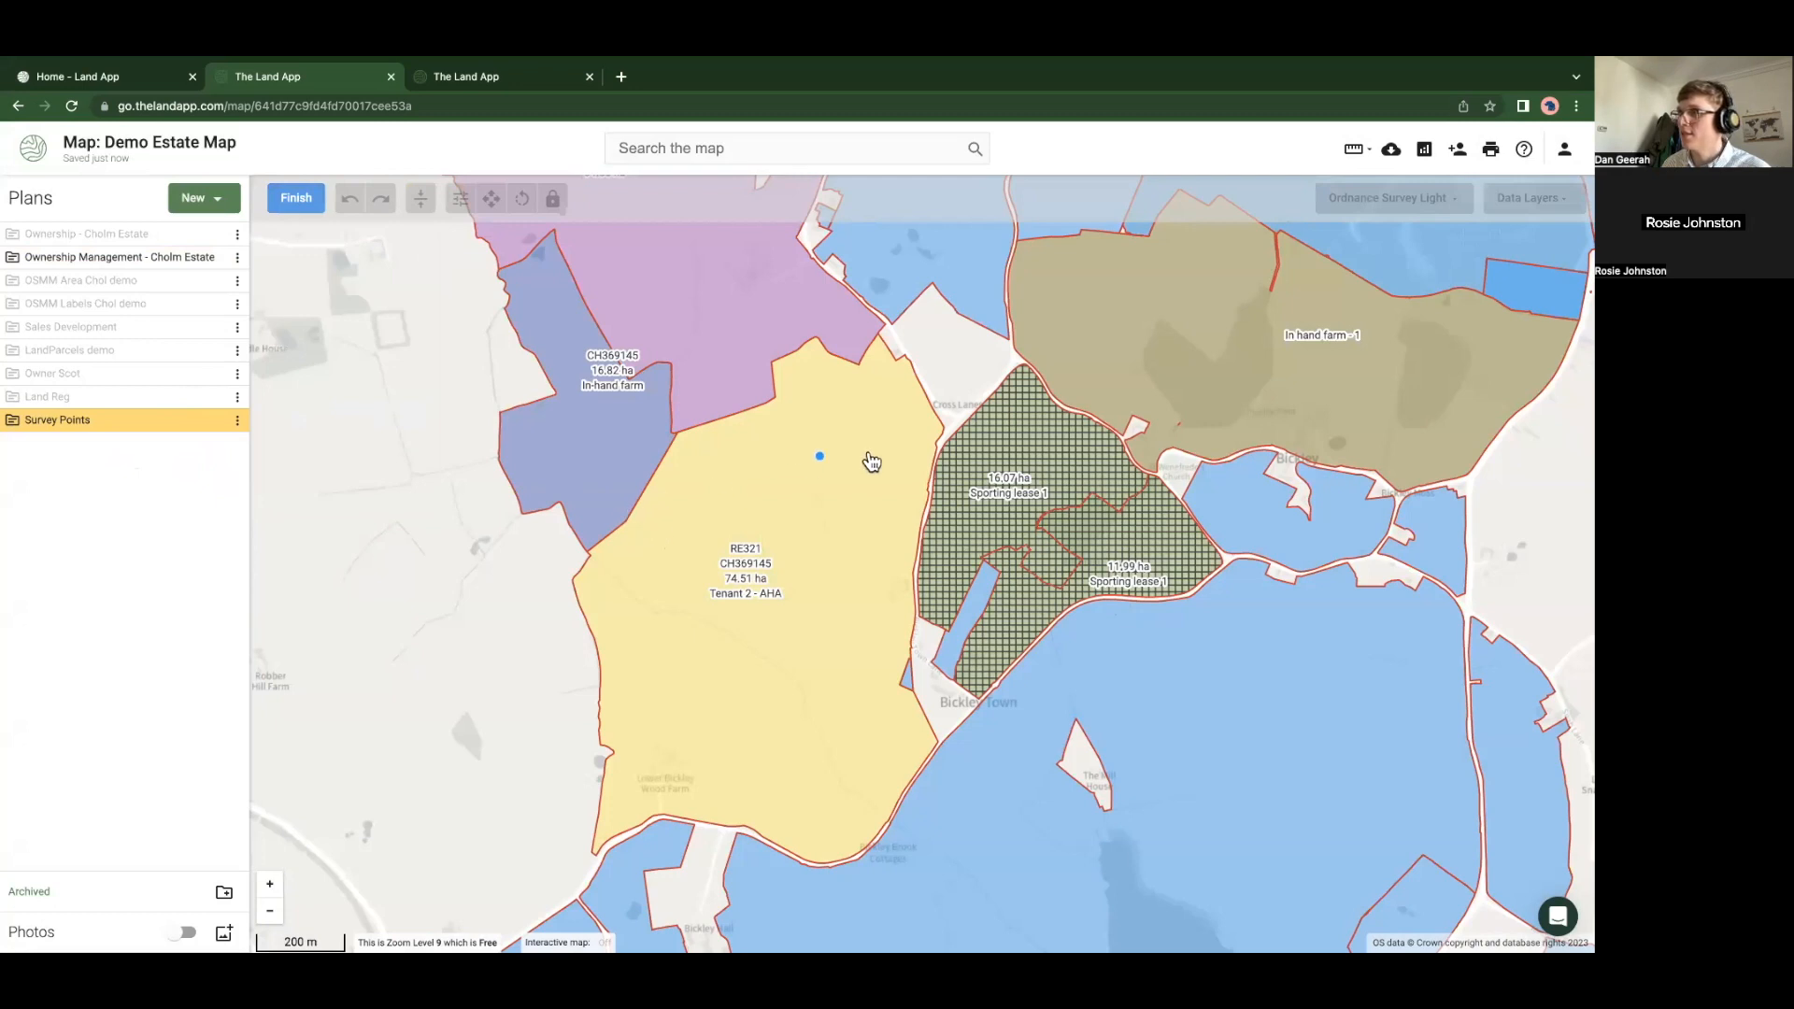
pyautogui.click(935, 458)
pyautogui.click(686, 430)
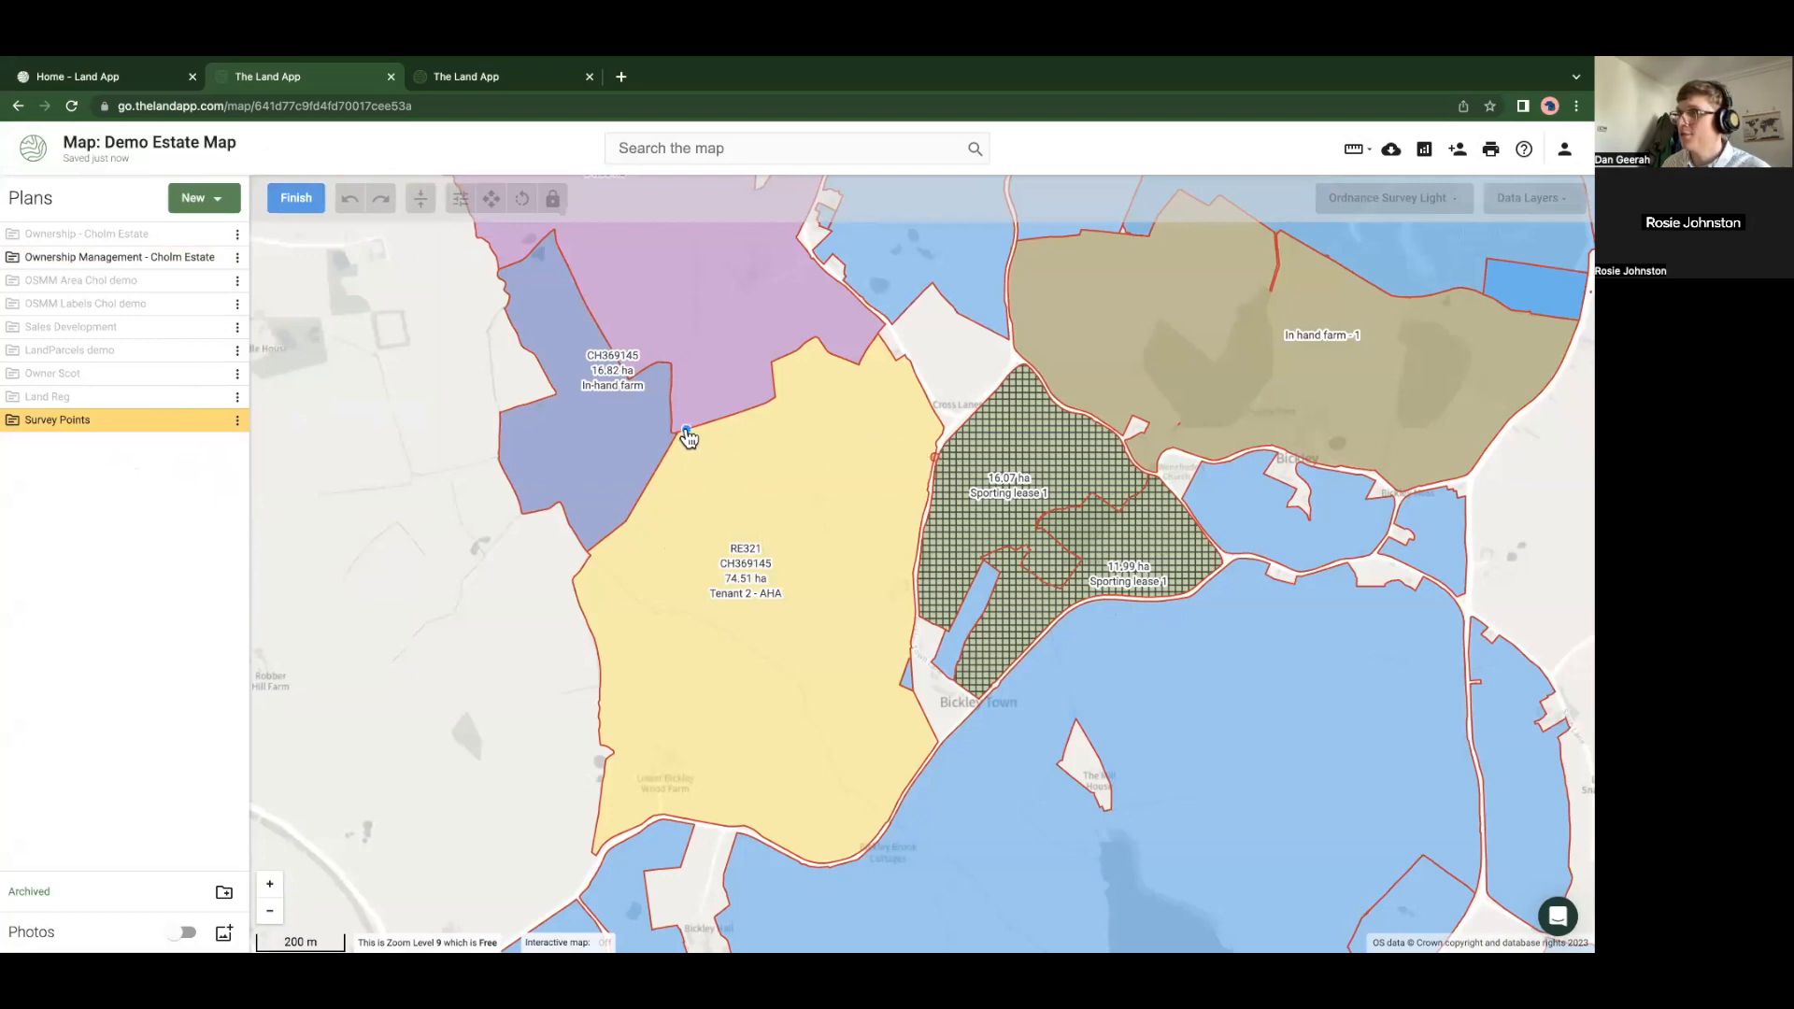
pyautogui.click(625, 521)
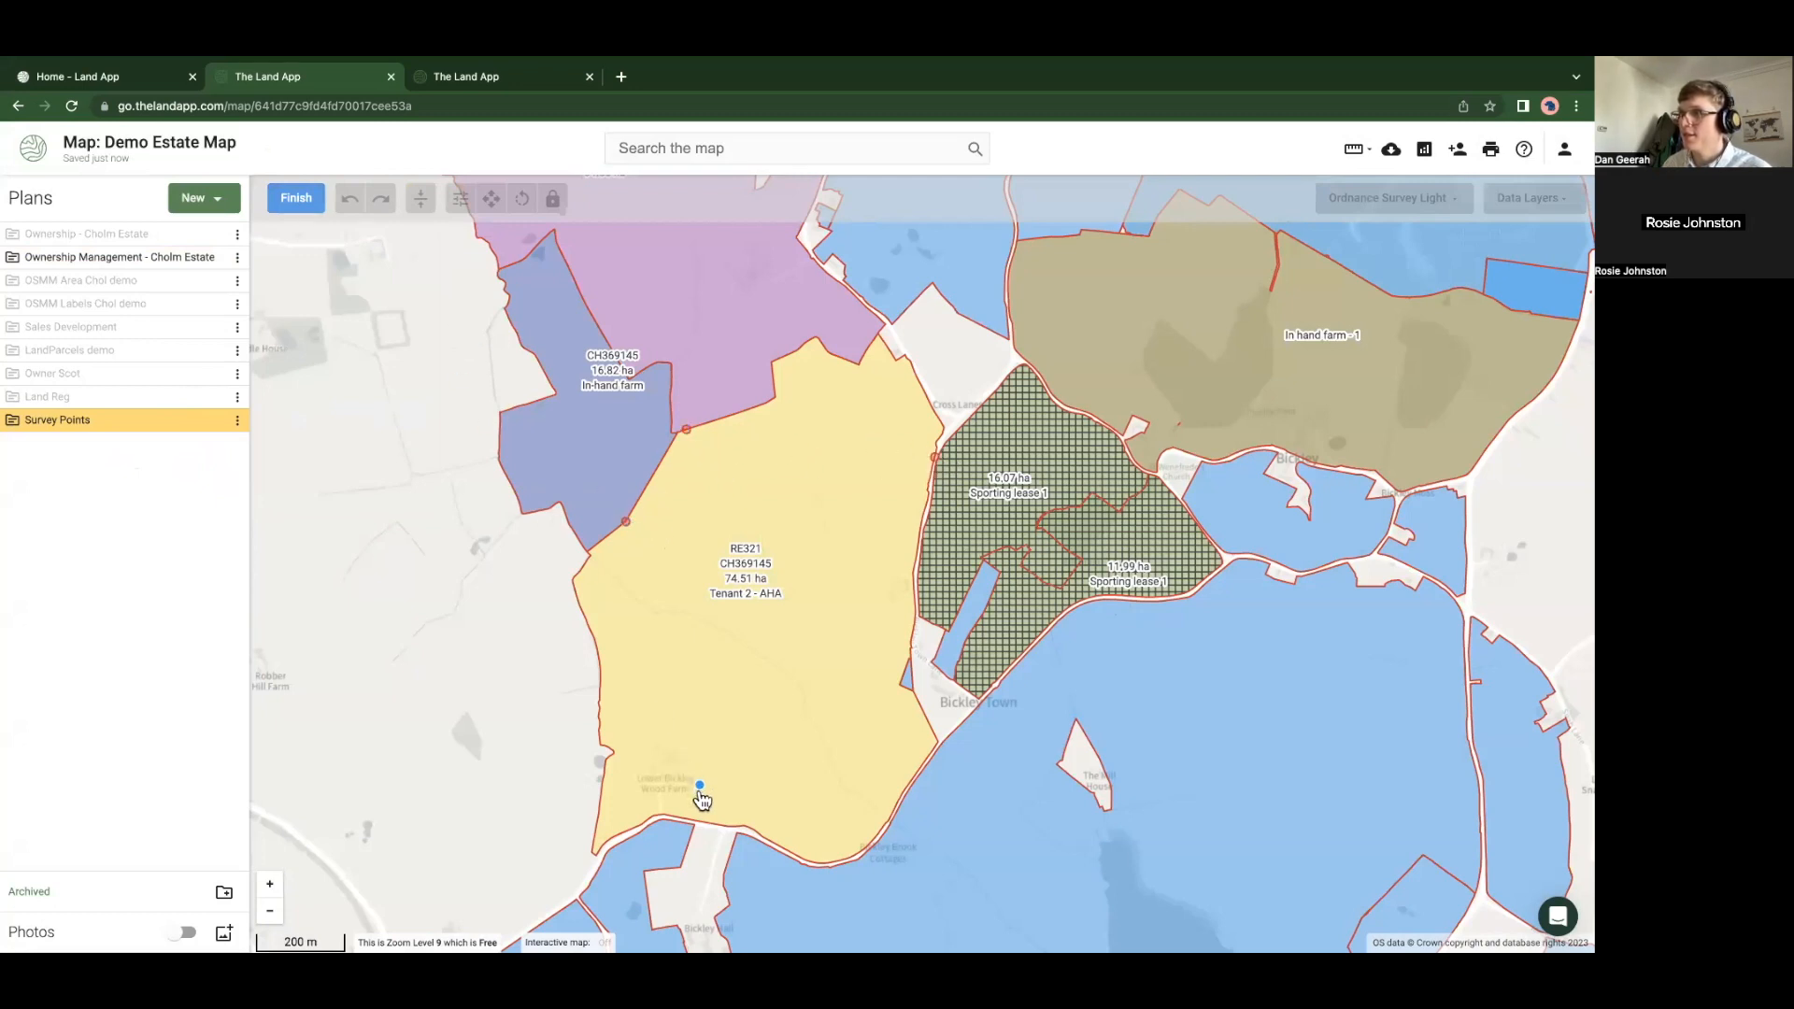
pyautogui.click(682, 818)
pyautogui.click(297, 199)
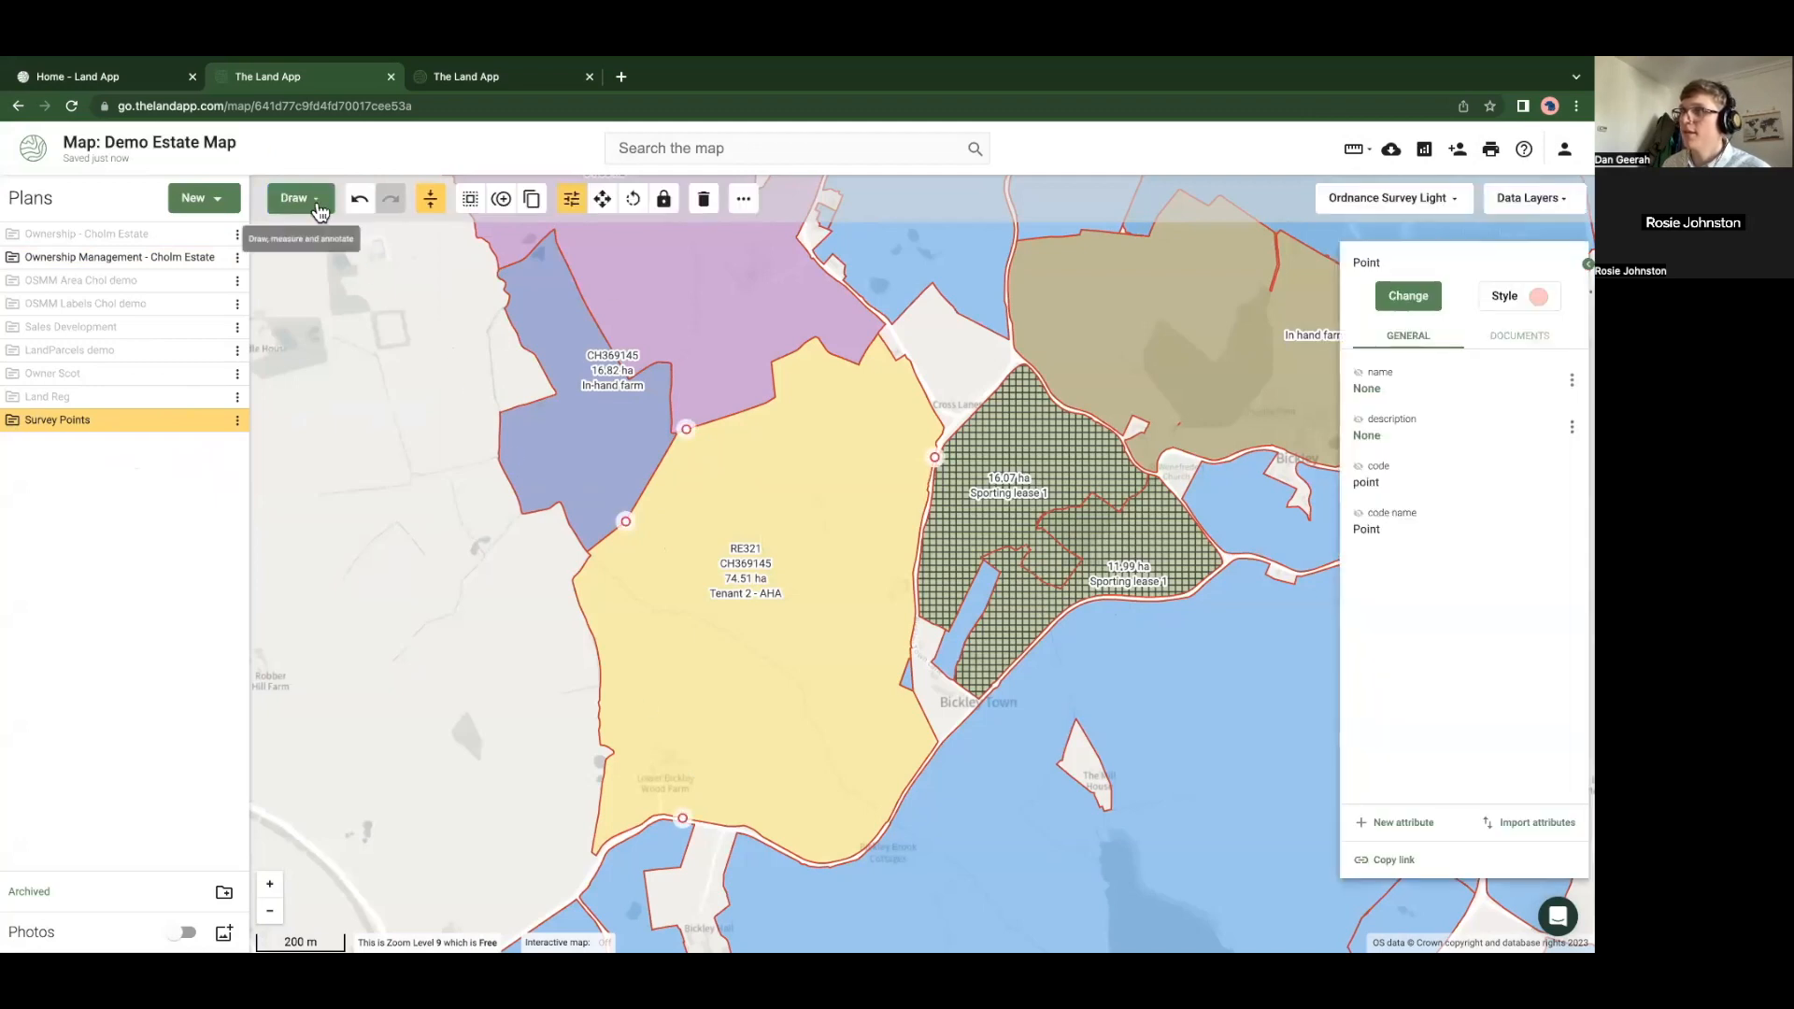
# Change the points' feature type to Natural feature > Tree
pyautogui.click(1394, 297)
pyautogui.click(1450, 382)
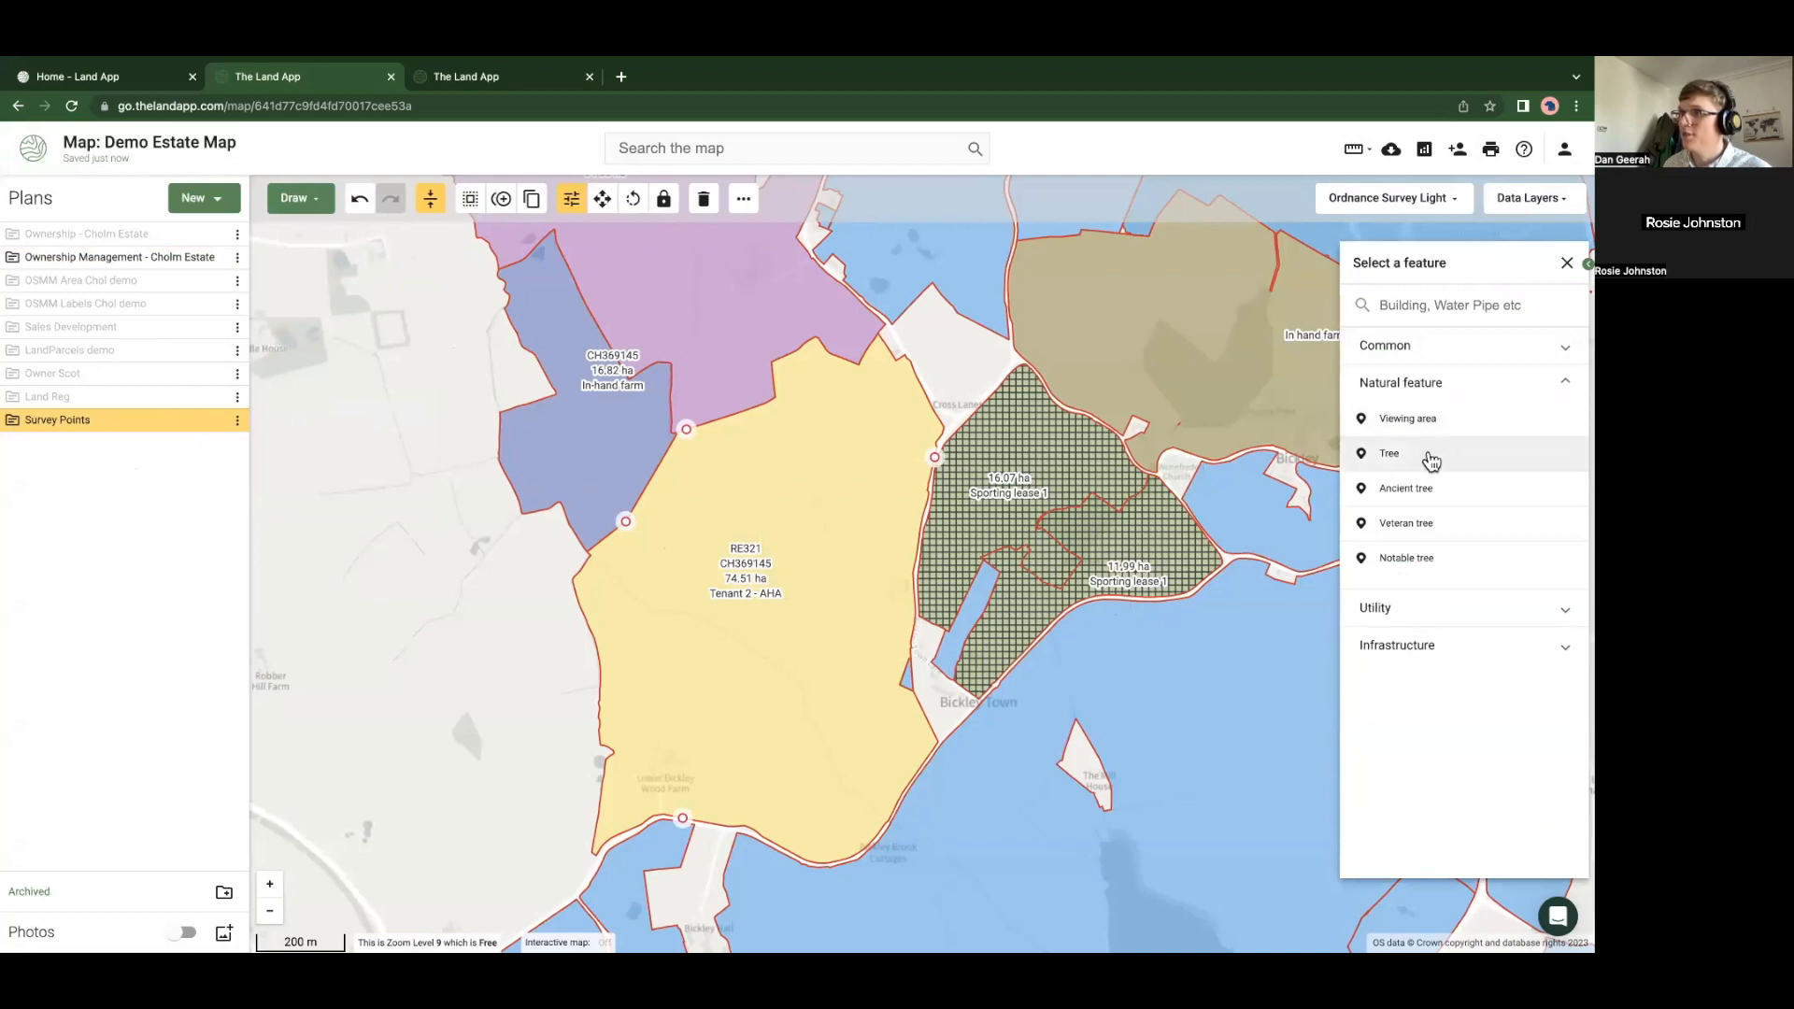
pyautogui.click(1431, 456)
# Name the tree points 'Dangerous Tree' with map labels, and hide the Ownership Management plan
pyautogui.click(1572, 379)
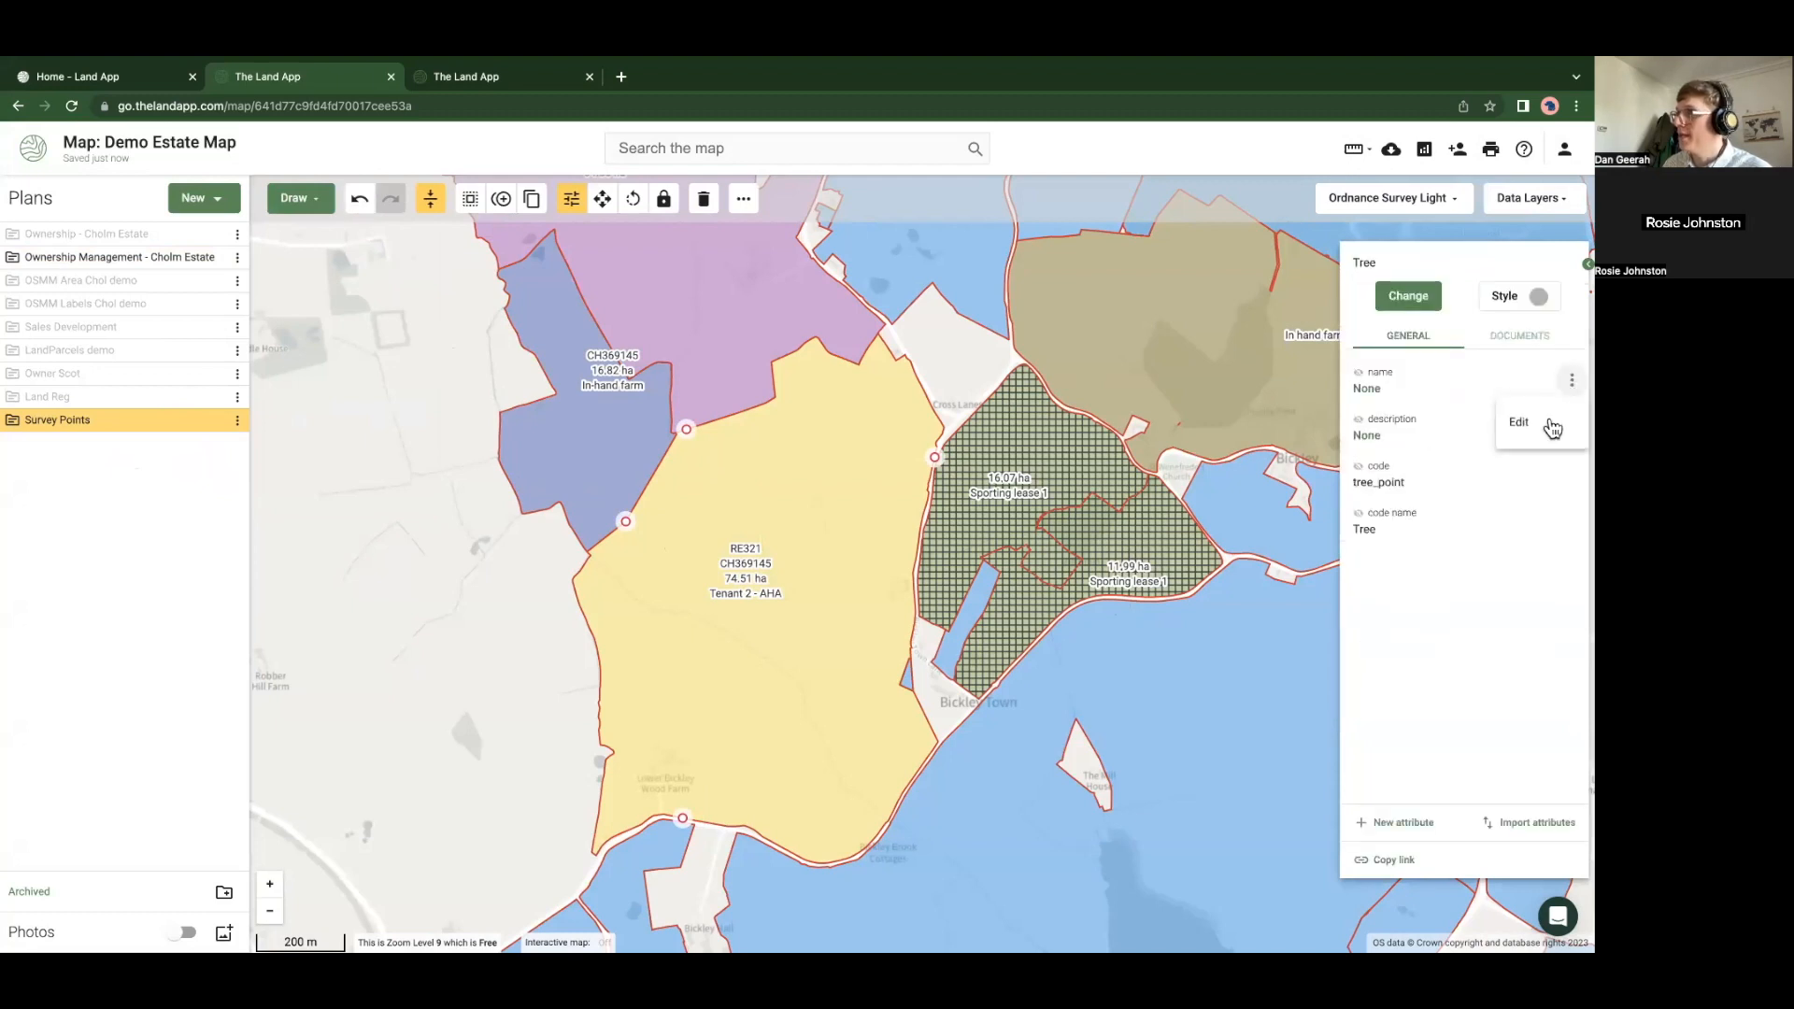
pyautogui.click(1546, 422)
pyautogui.write('Dangerou')
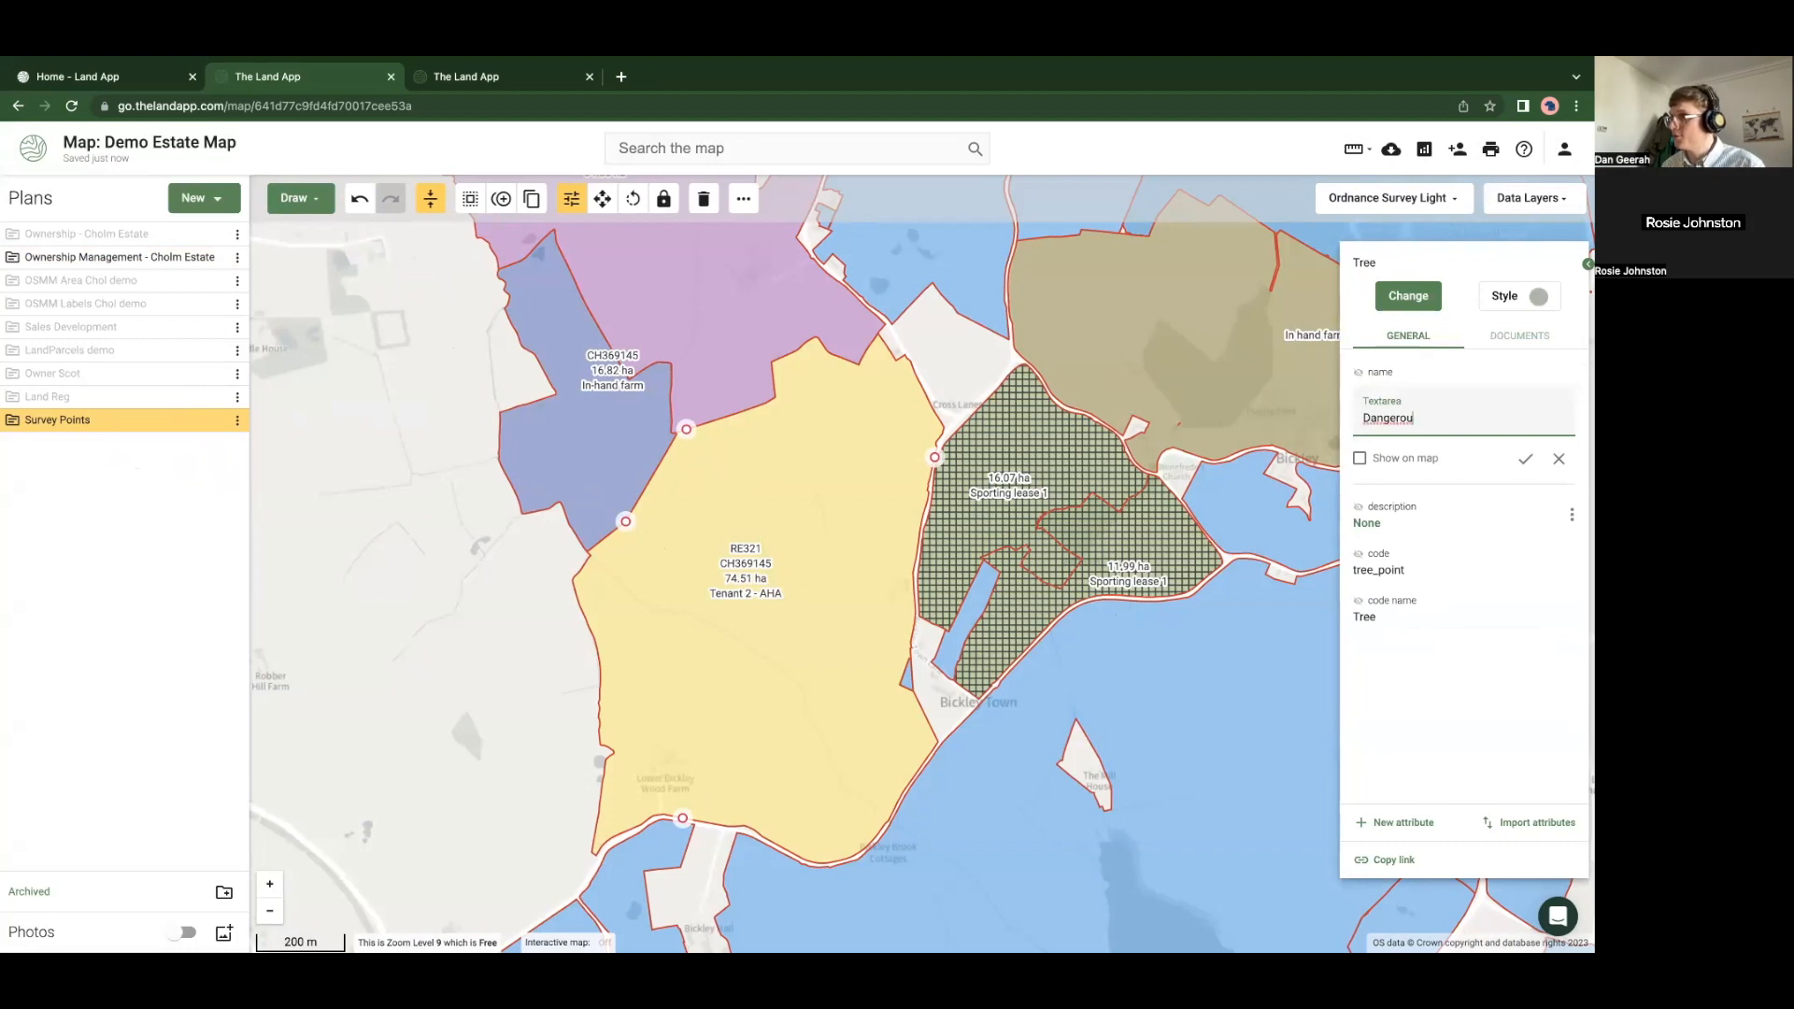
pyautogui.press('super+a')
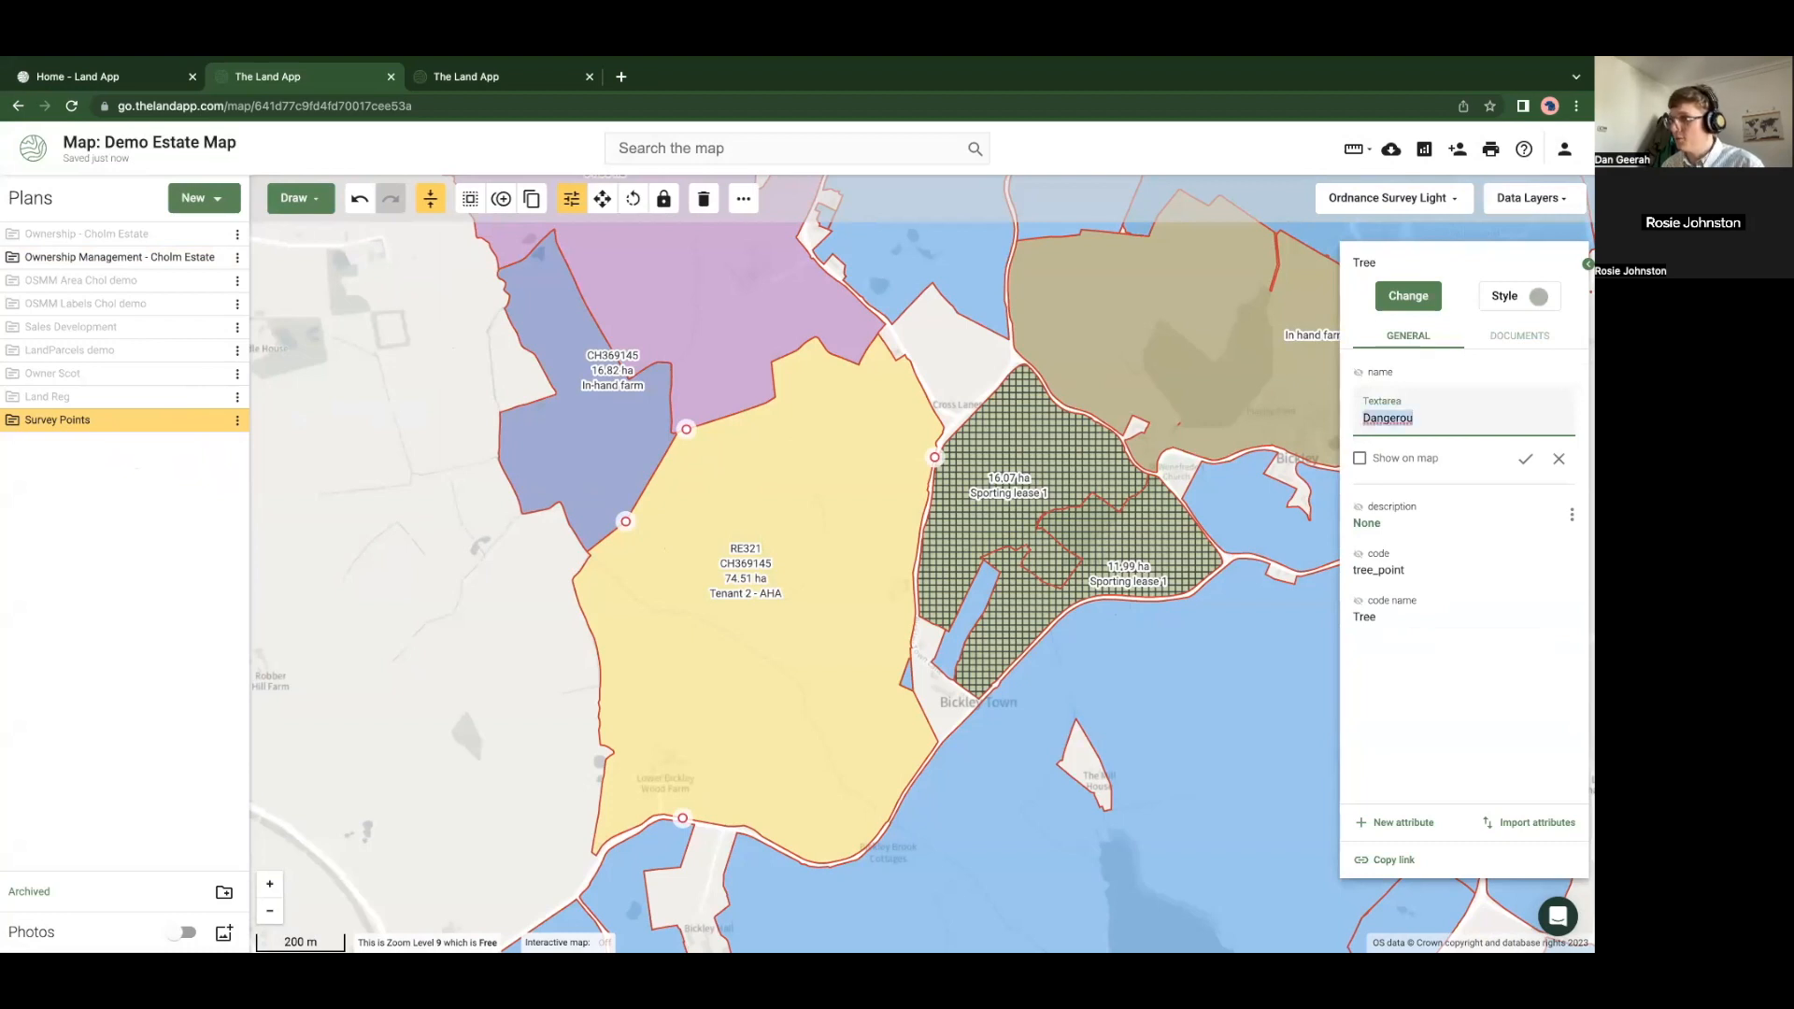
pyautogui.press('Right')
pyautogui.write('s')
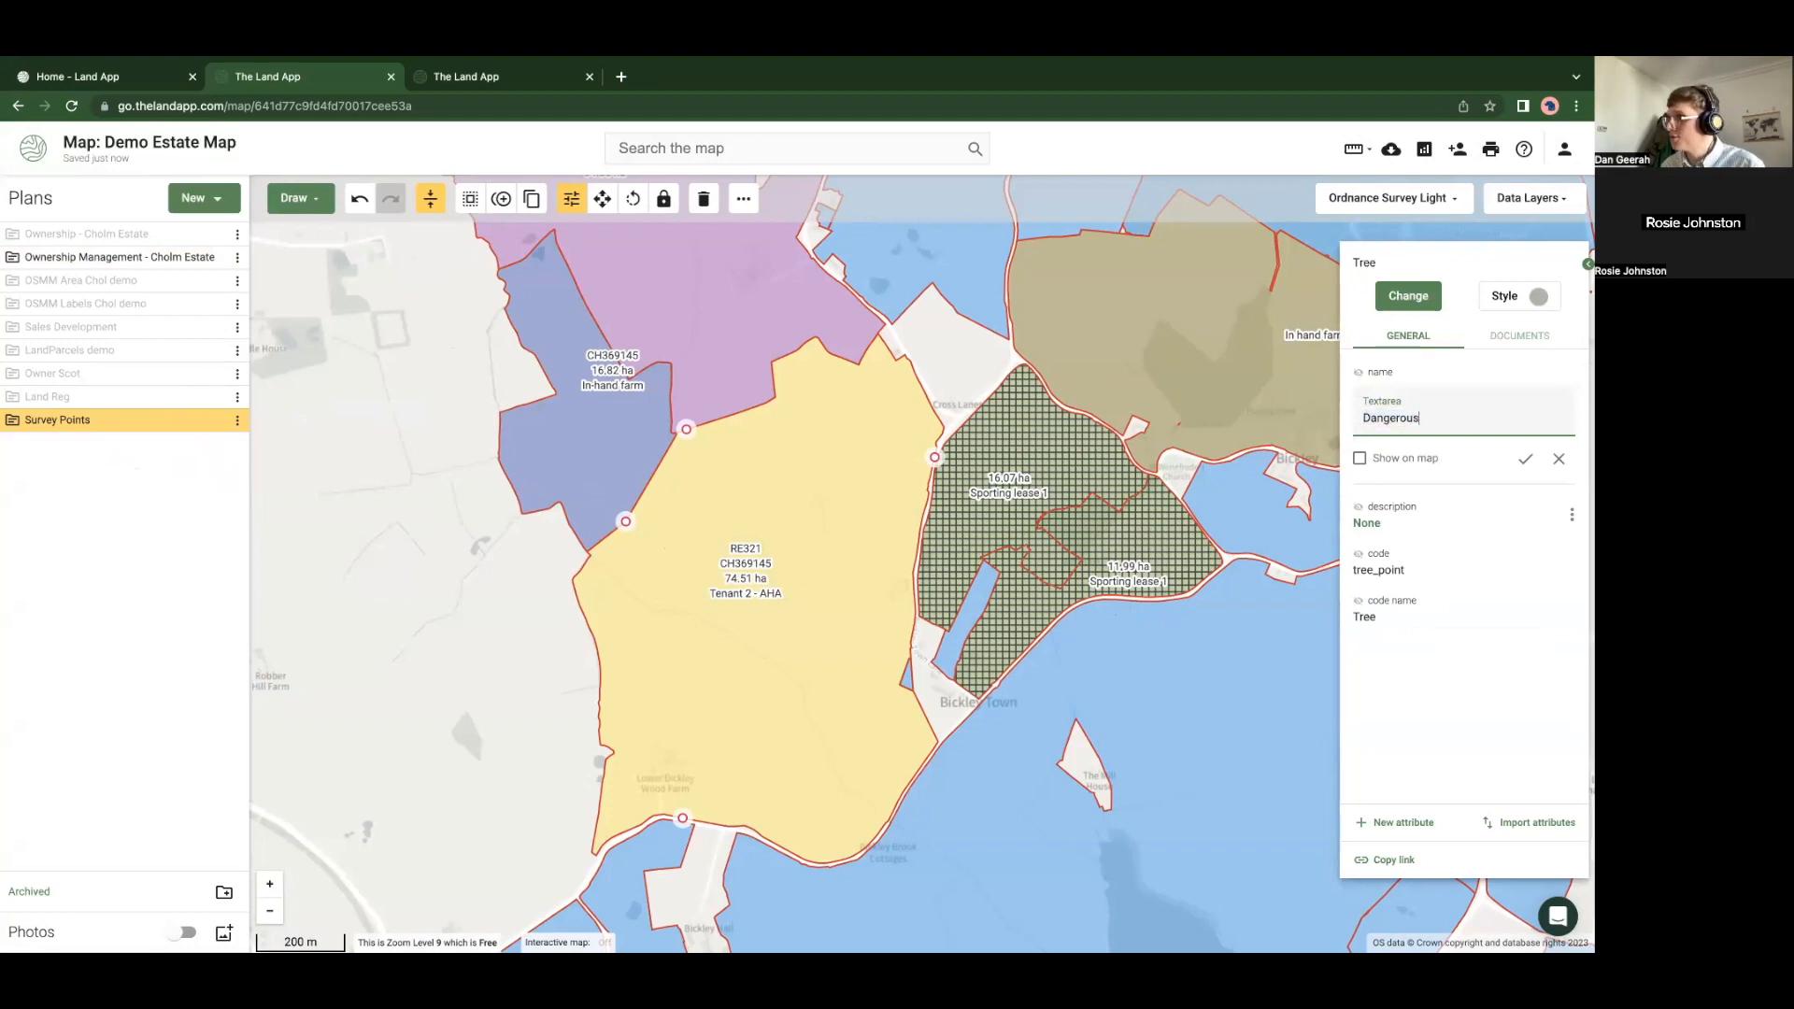
pyautogui.write(' Tree')
pyautogui.click(1370, 459)
pyautogui.click(1525, 459)
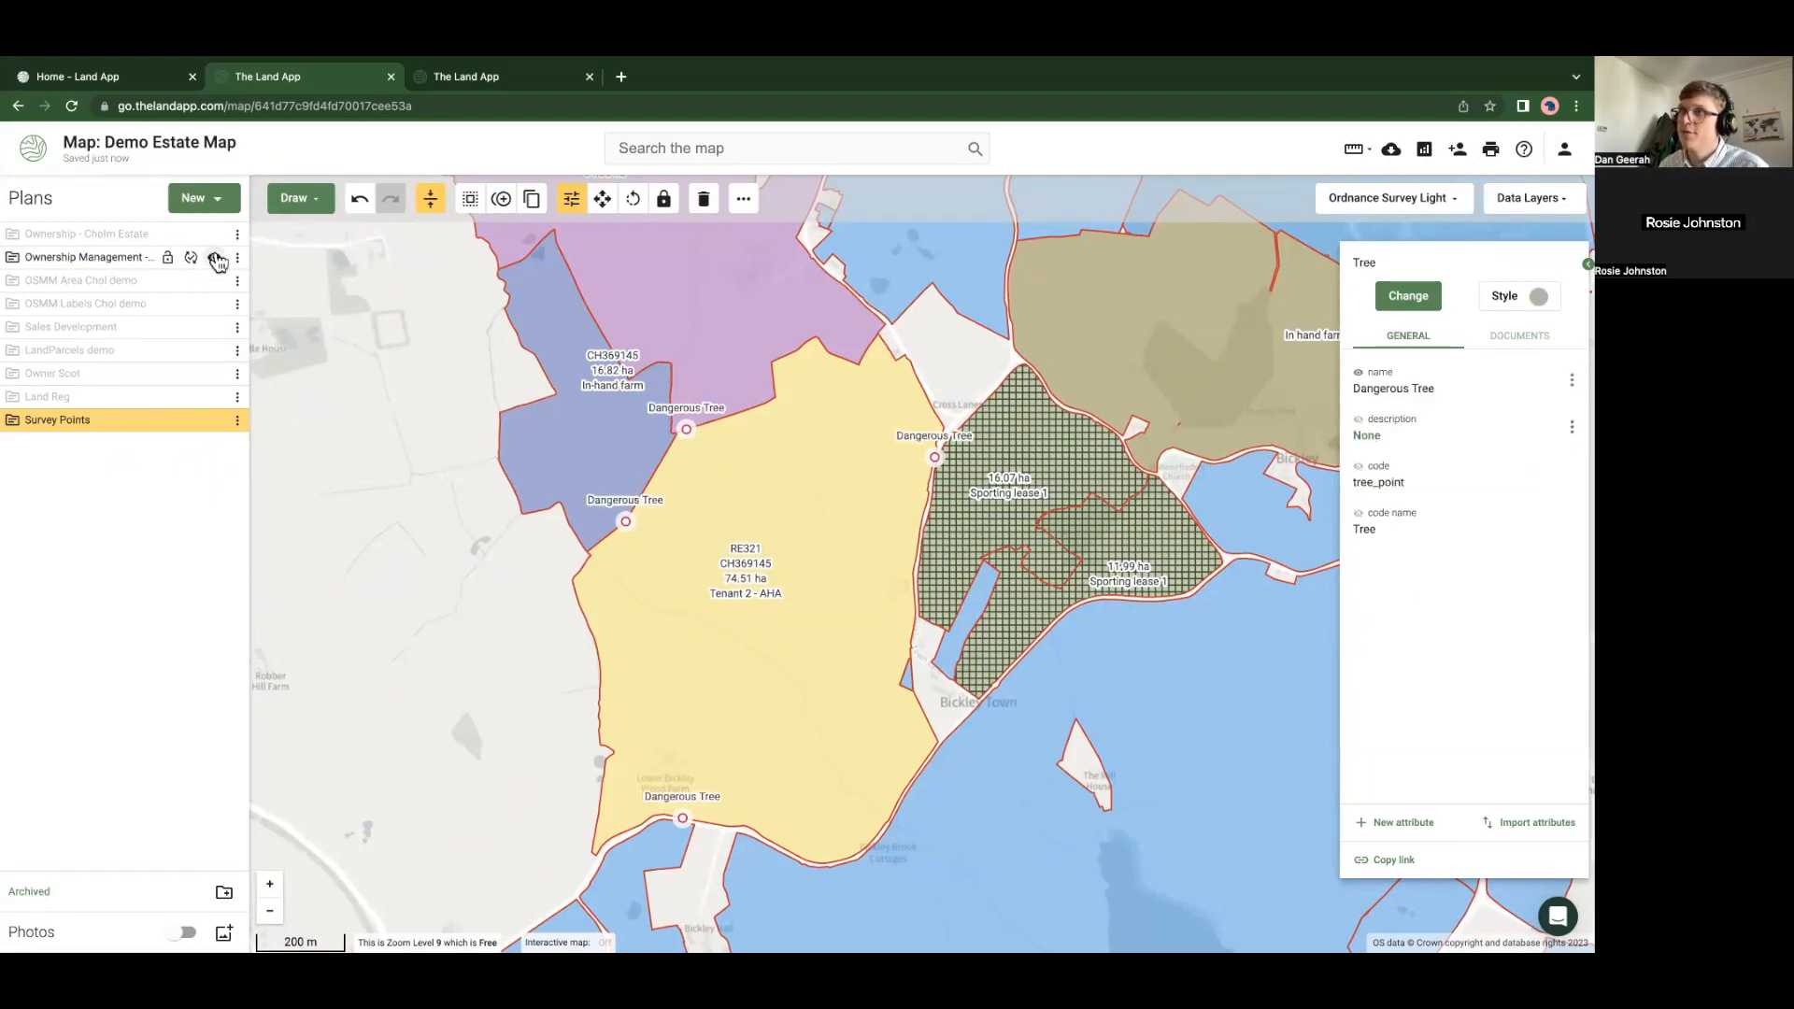
pyautogui.click(208, 257)
pyautogui.click(472, 539)
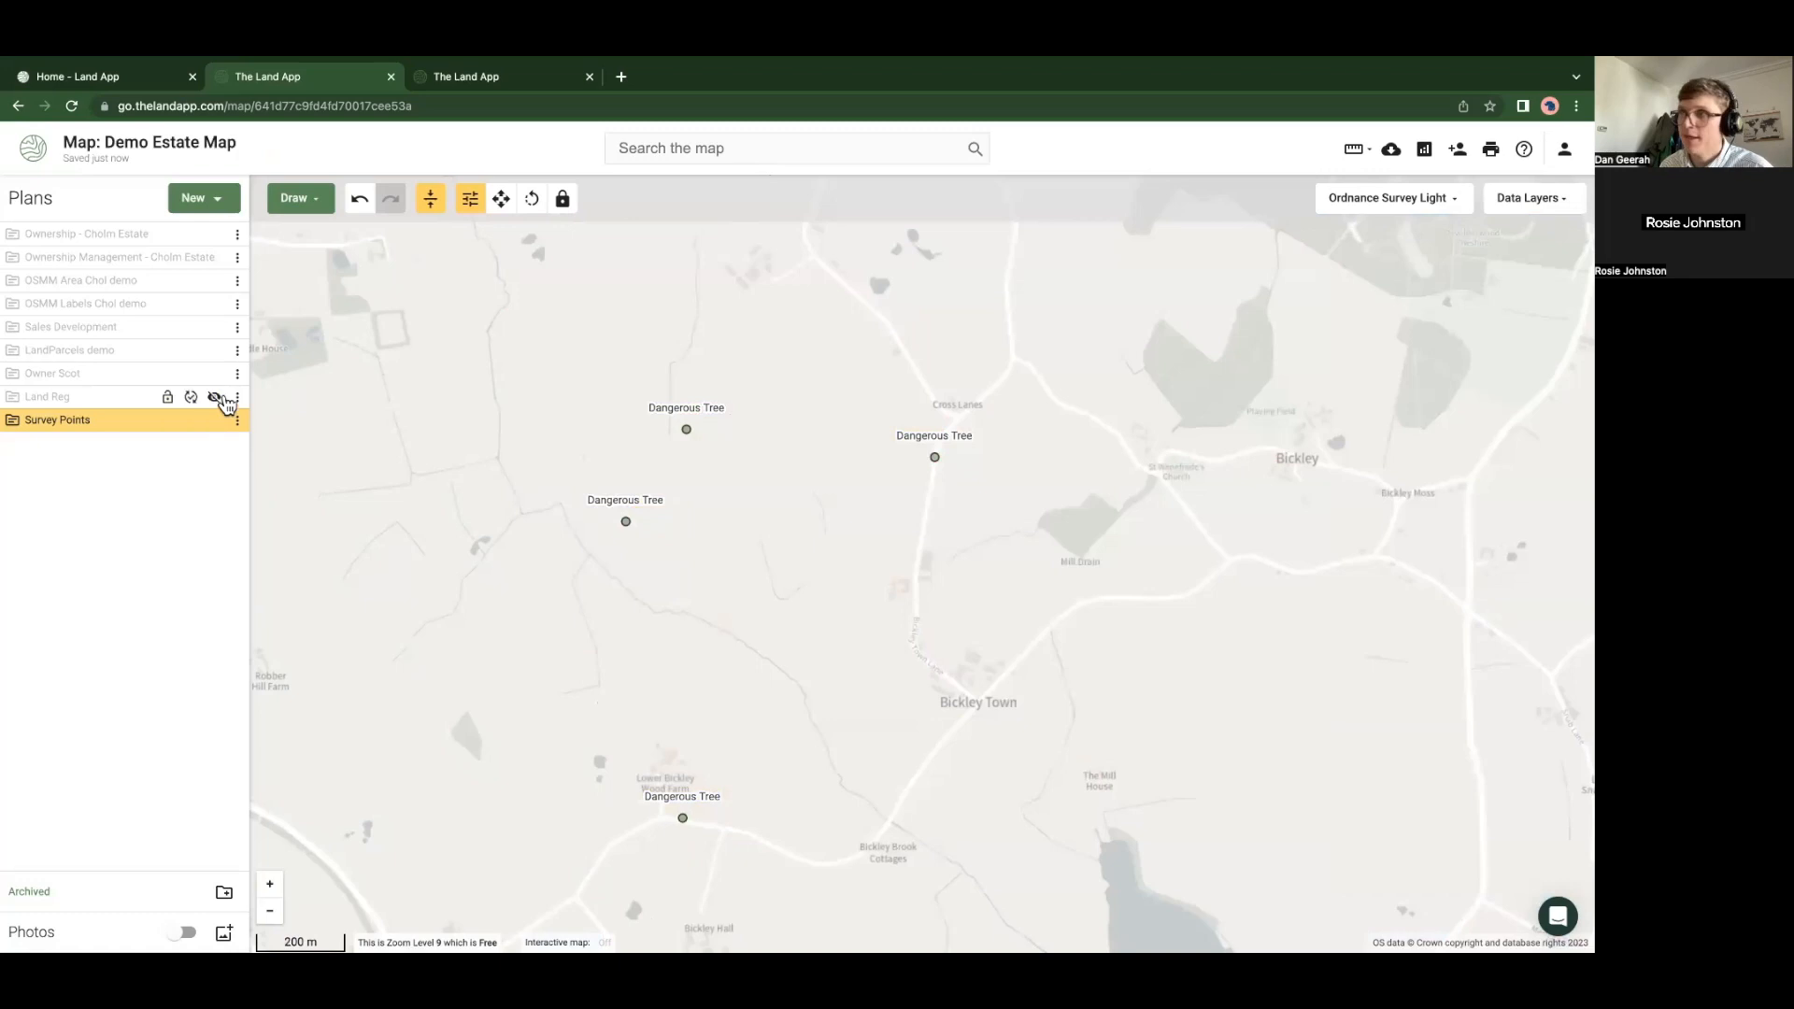
# Show the Demo Estate Map's sharing settings with its creator and Publisher collaborator
pyautogui.click(295, 198)
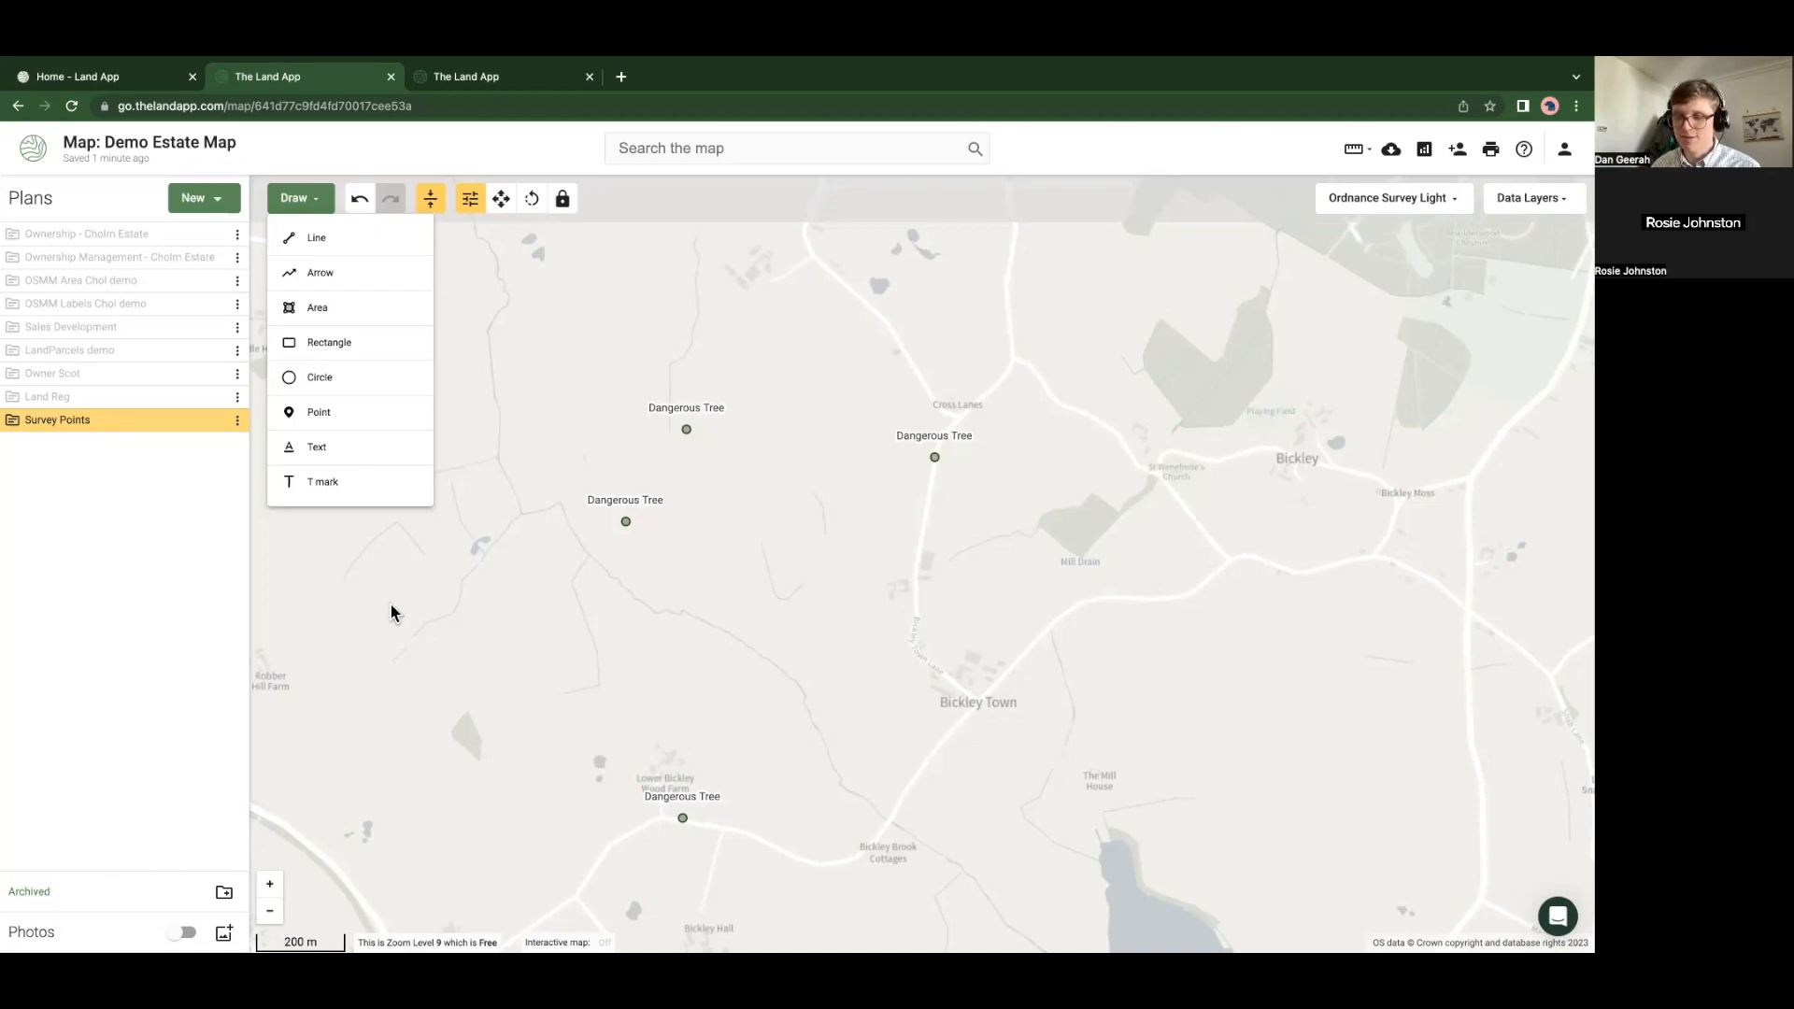
pyautogui.click(945, 504)
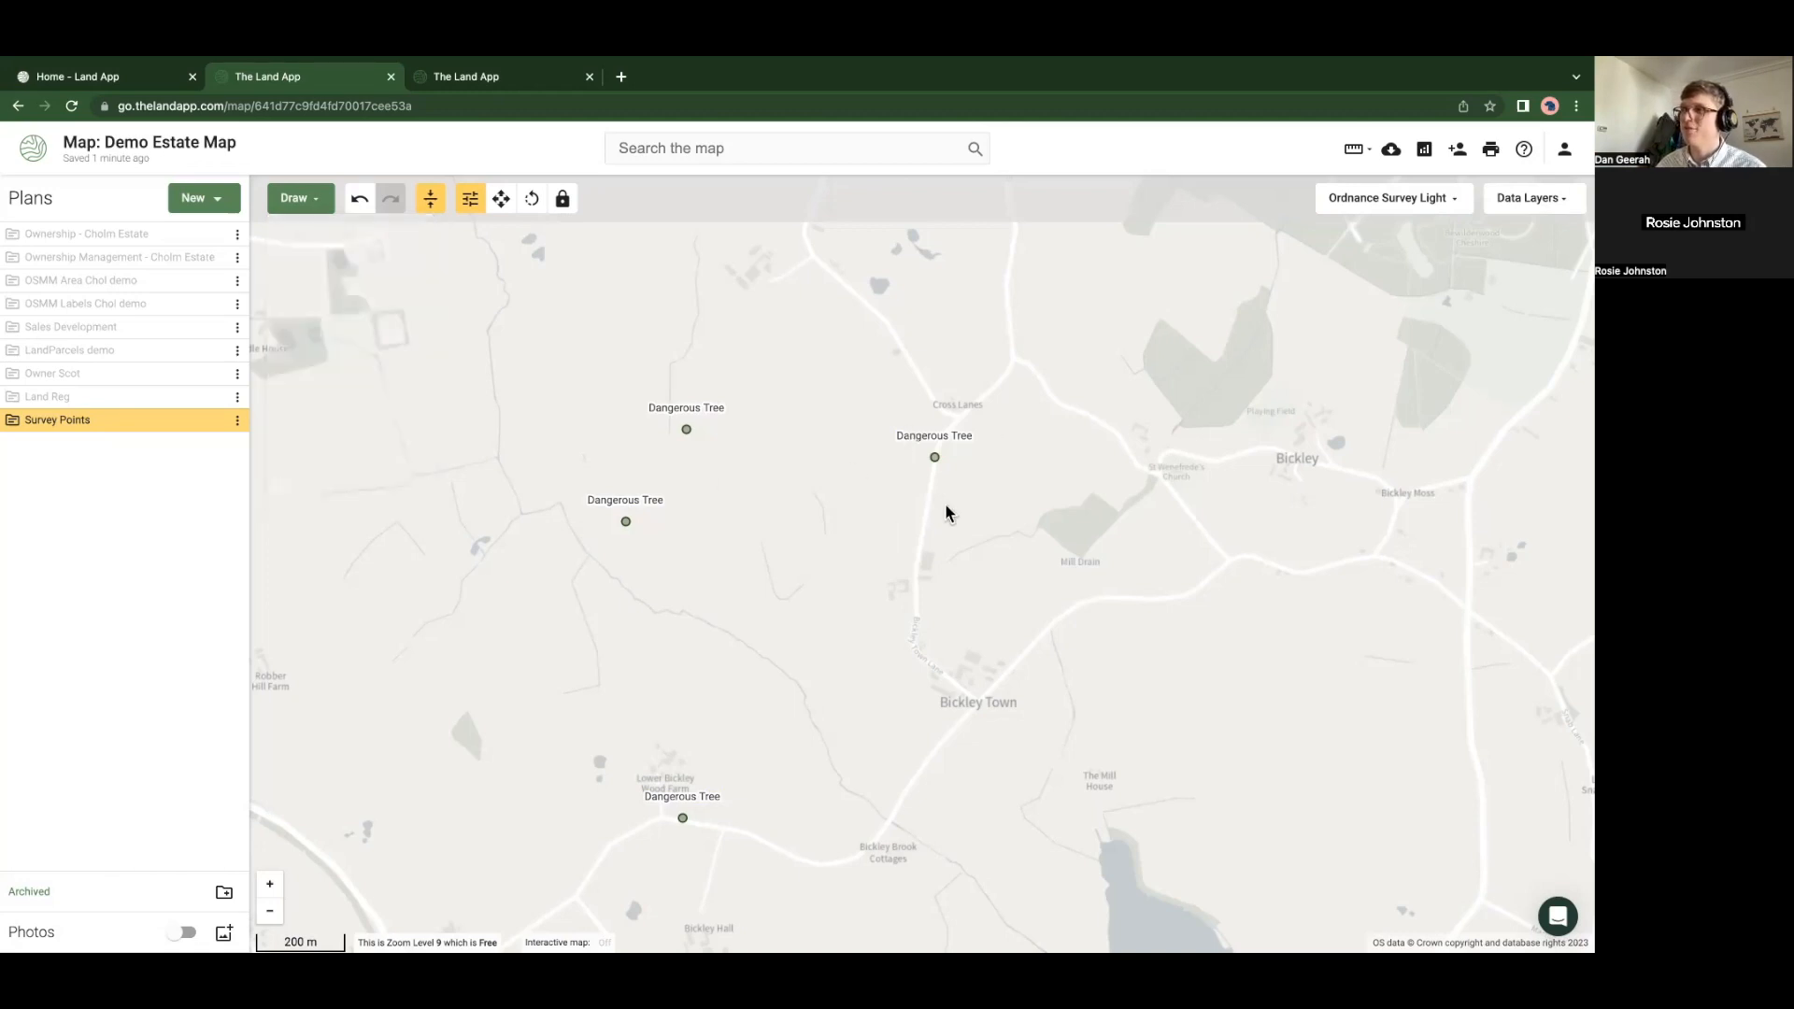
pyautogui.click(1459, 151)
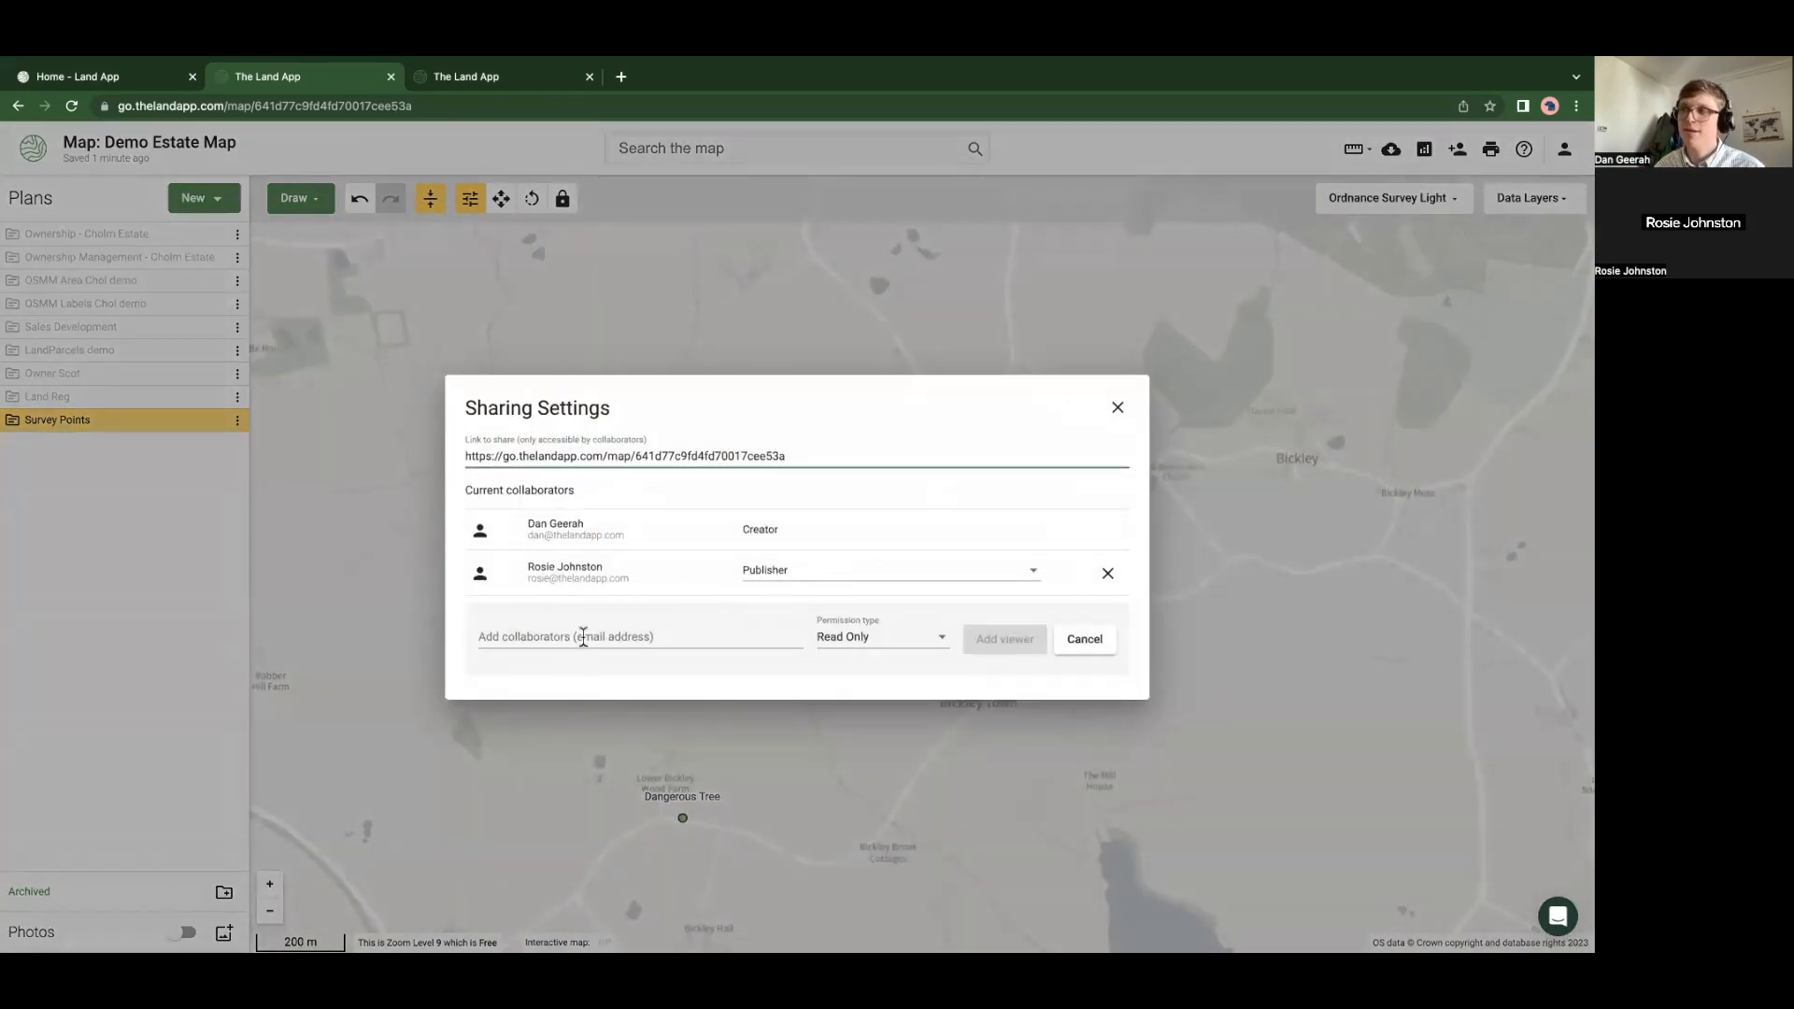
# Cancel the sharing settings and zoom the map out slightly
pyautogui.click(402, 626)
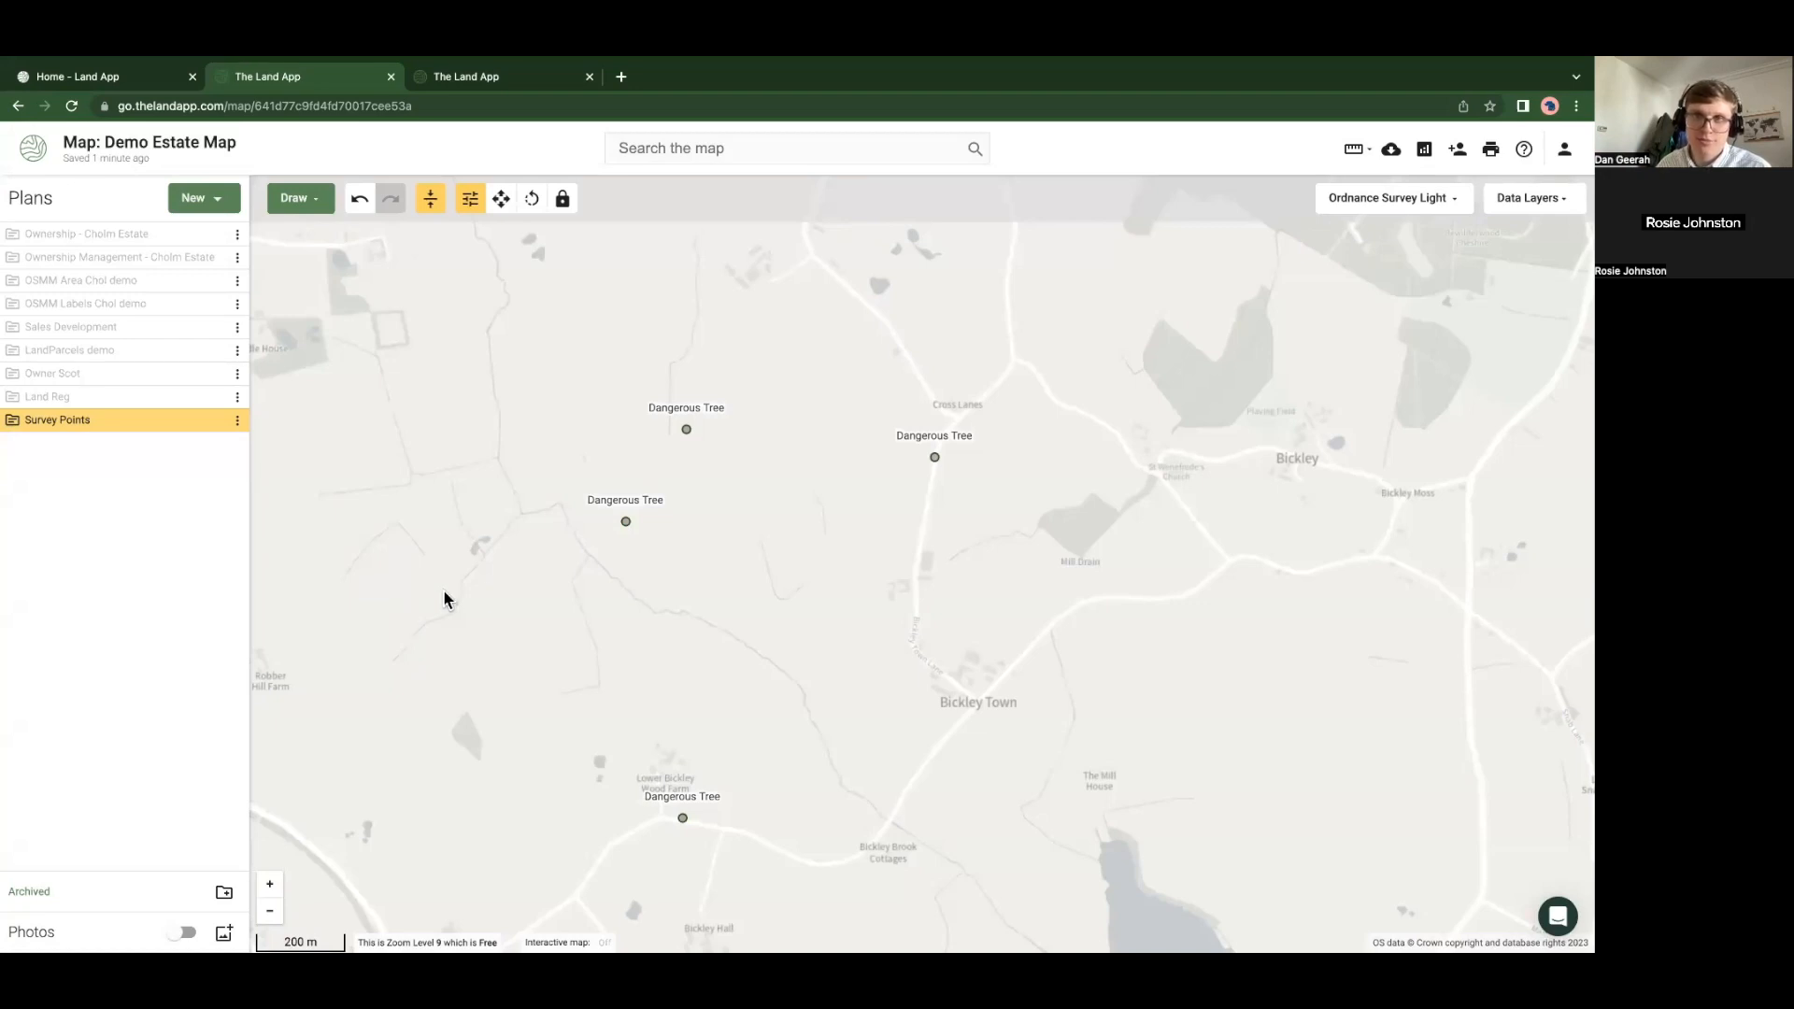
pyautogui.scroll(-2, 882, 538)
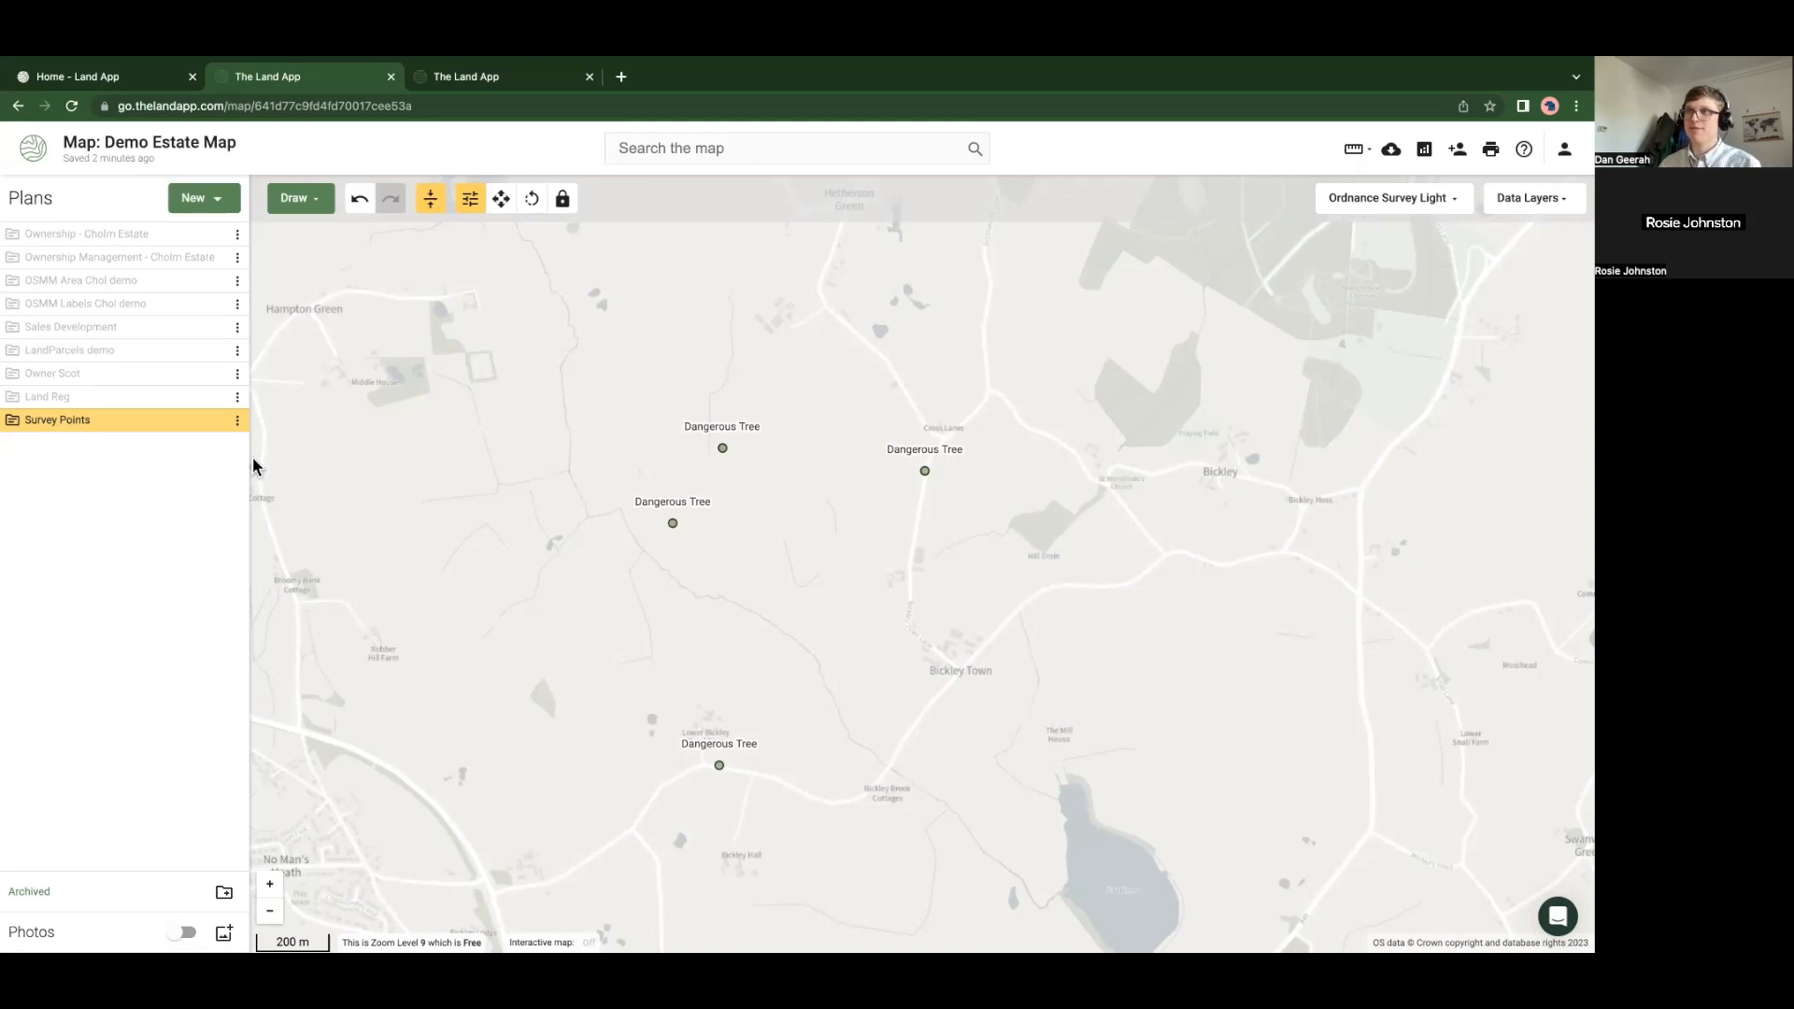
# Create a new plans folder named 'Ownership MASTER'
pyautogui.click(225, 898)
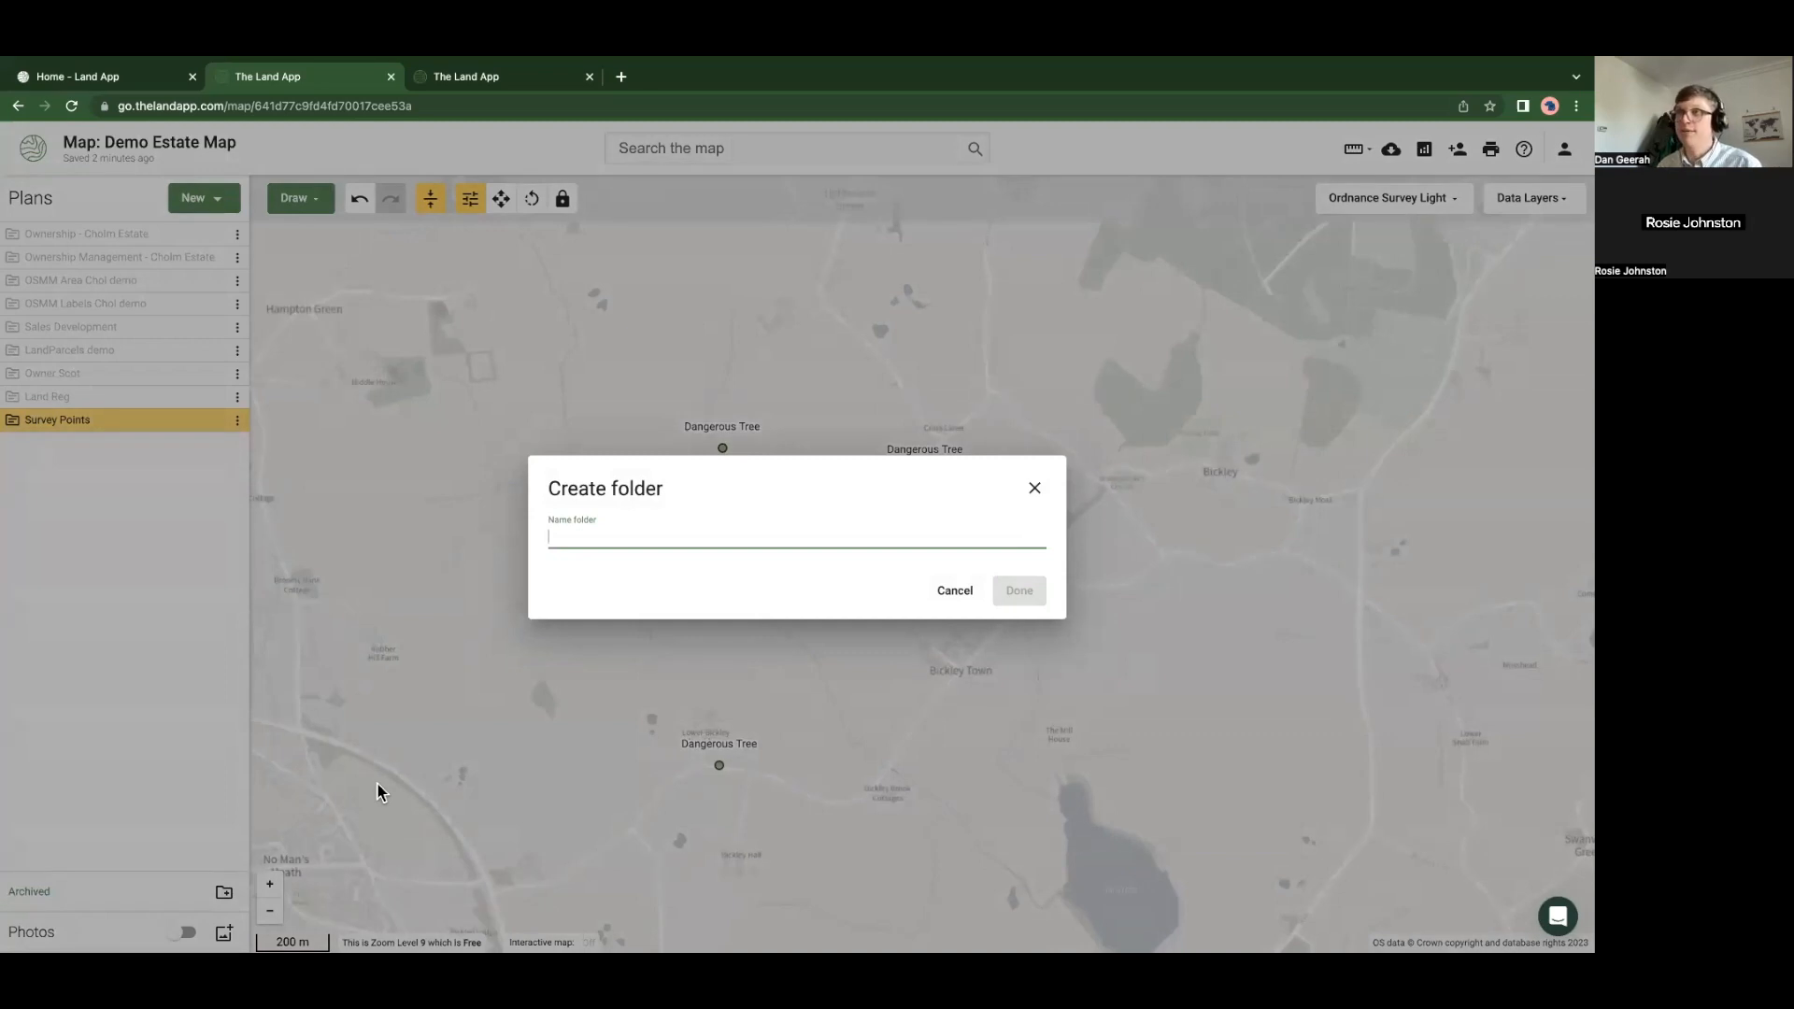
pyautogui.write('Ownership MASTER')
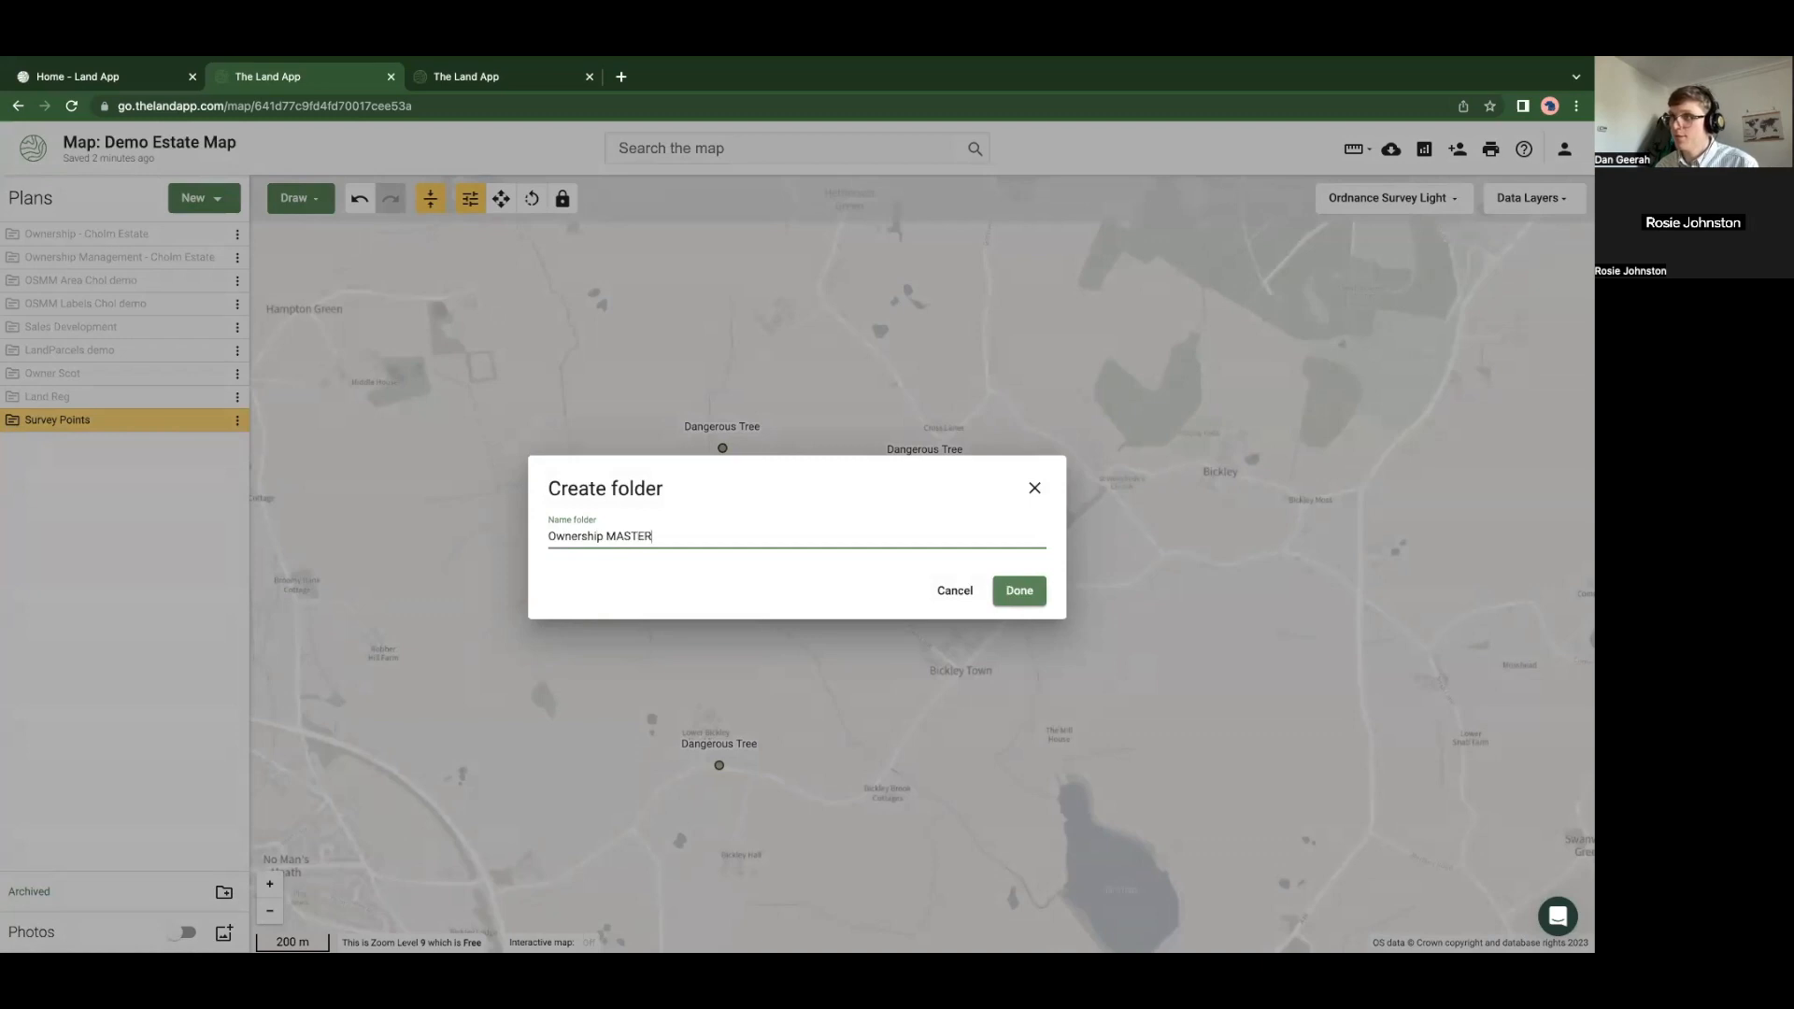
pyautogui.click(1021, 592)
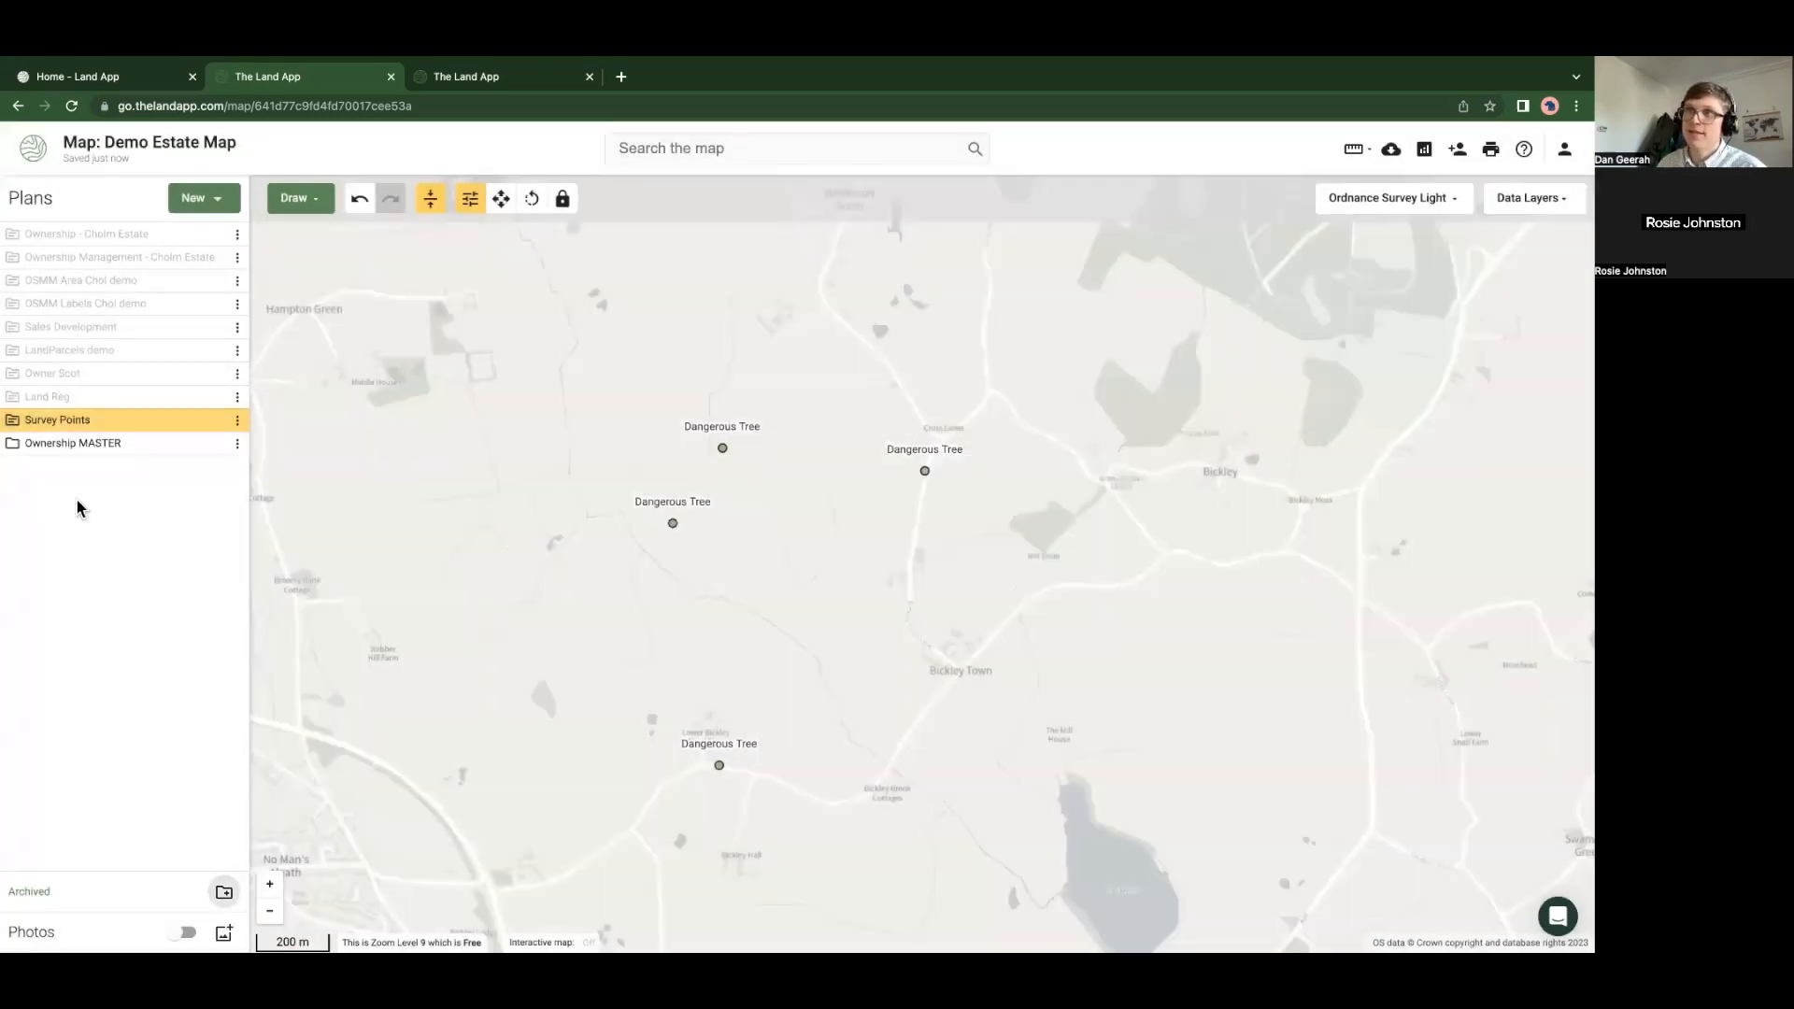
# Move the three ownership plans into Ownership MASTER, place it at the top, and expand it
pyautogui.moveTo(65, 236); pyautogui.dragTo(39, 422)
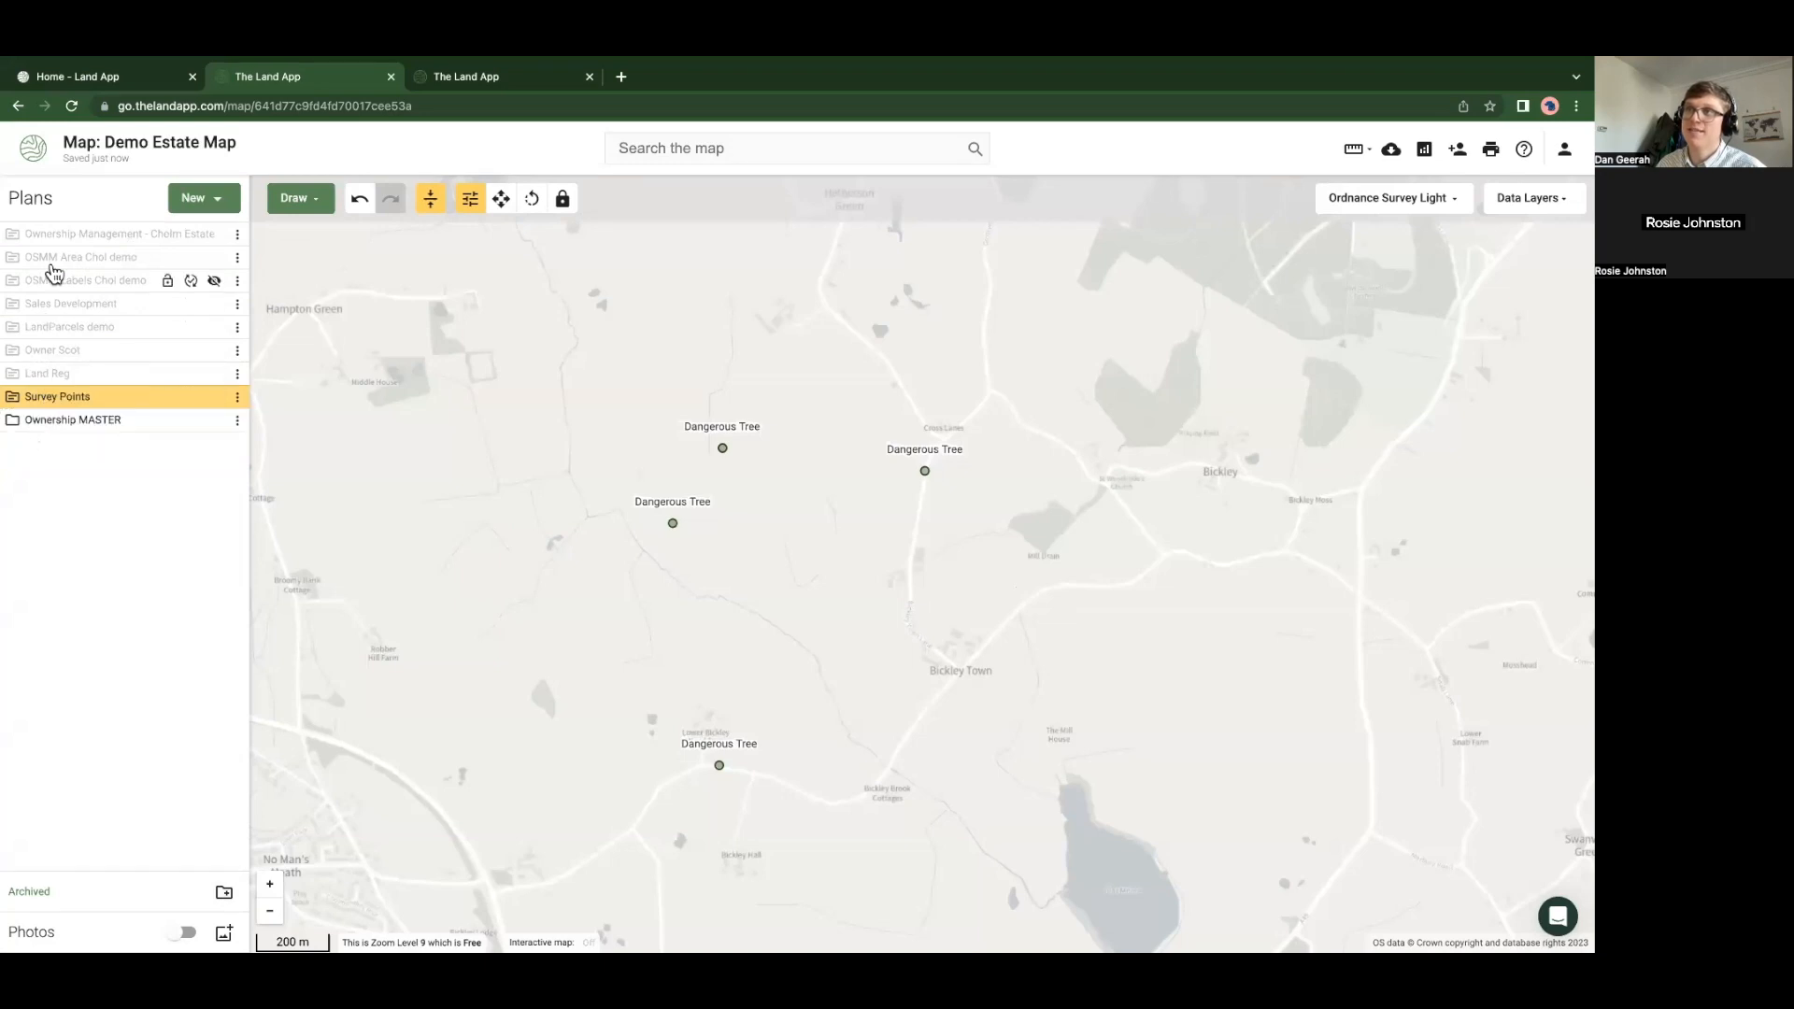
pyautogui.moveTo(58, 235); pyautogui.dragTo(52, 407)
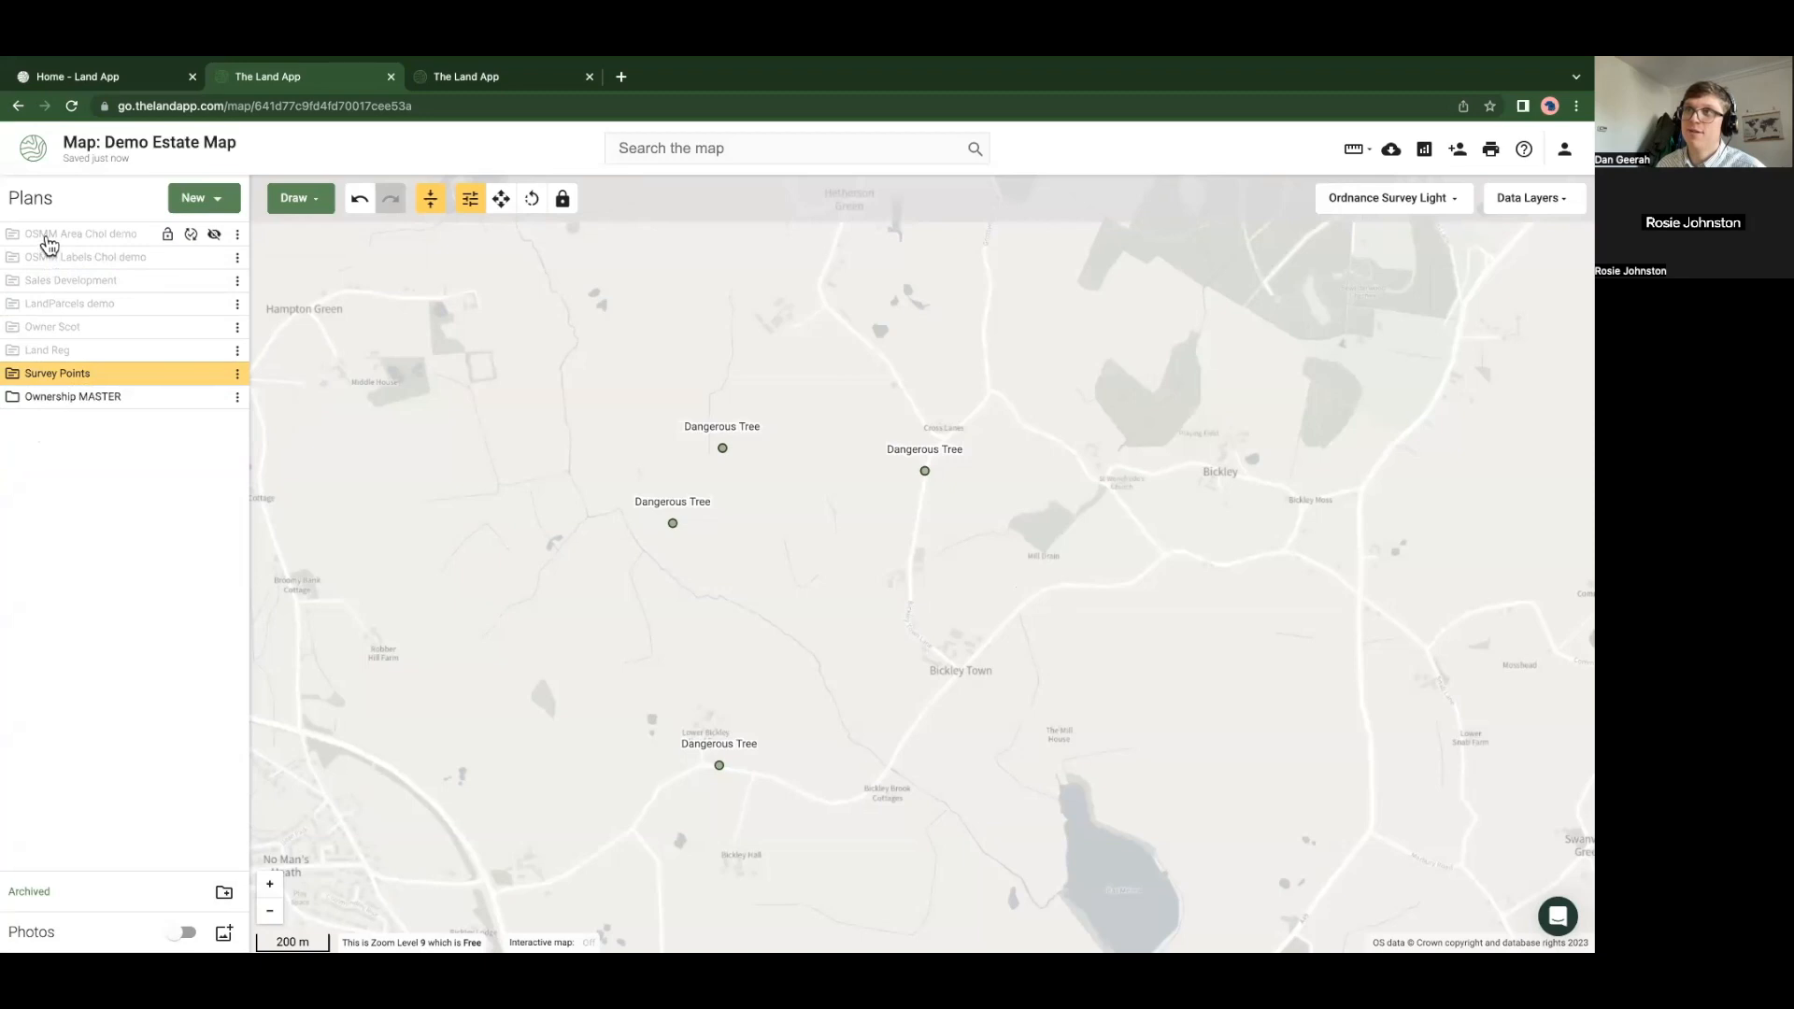
pyautogui.moveTo(82, 245); pyautogui.dragTo(56, 386)
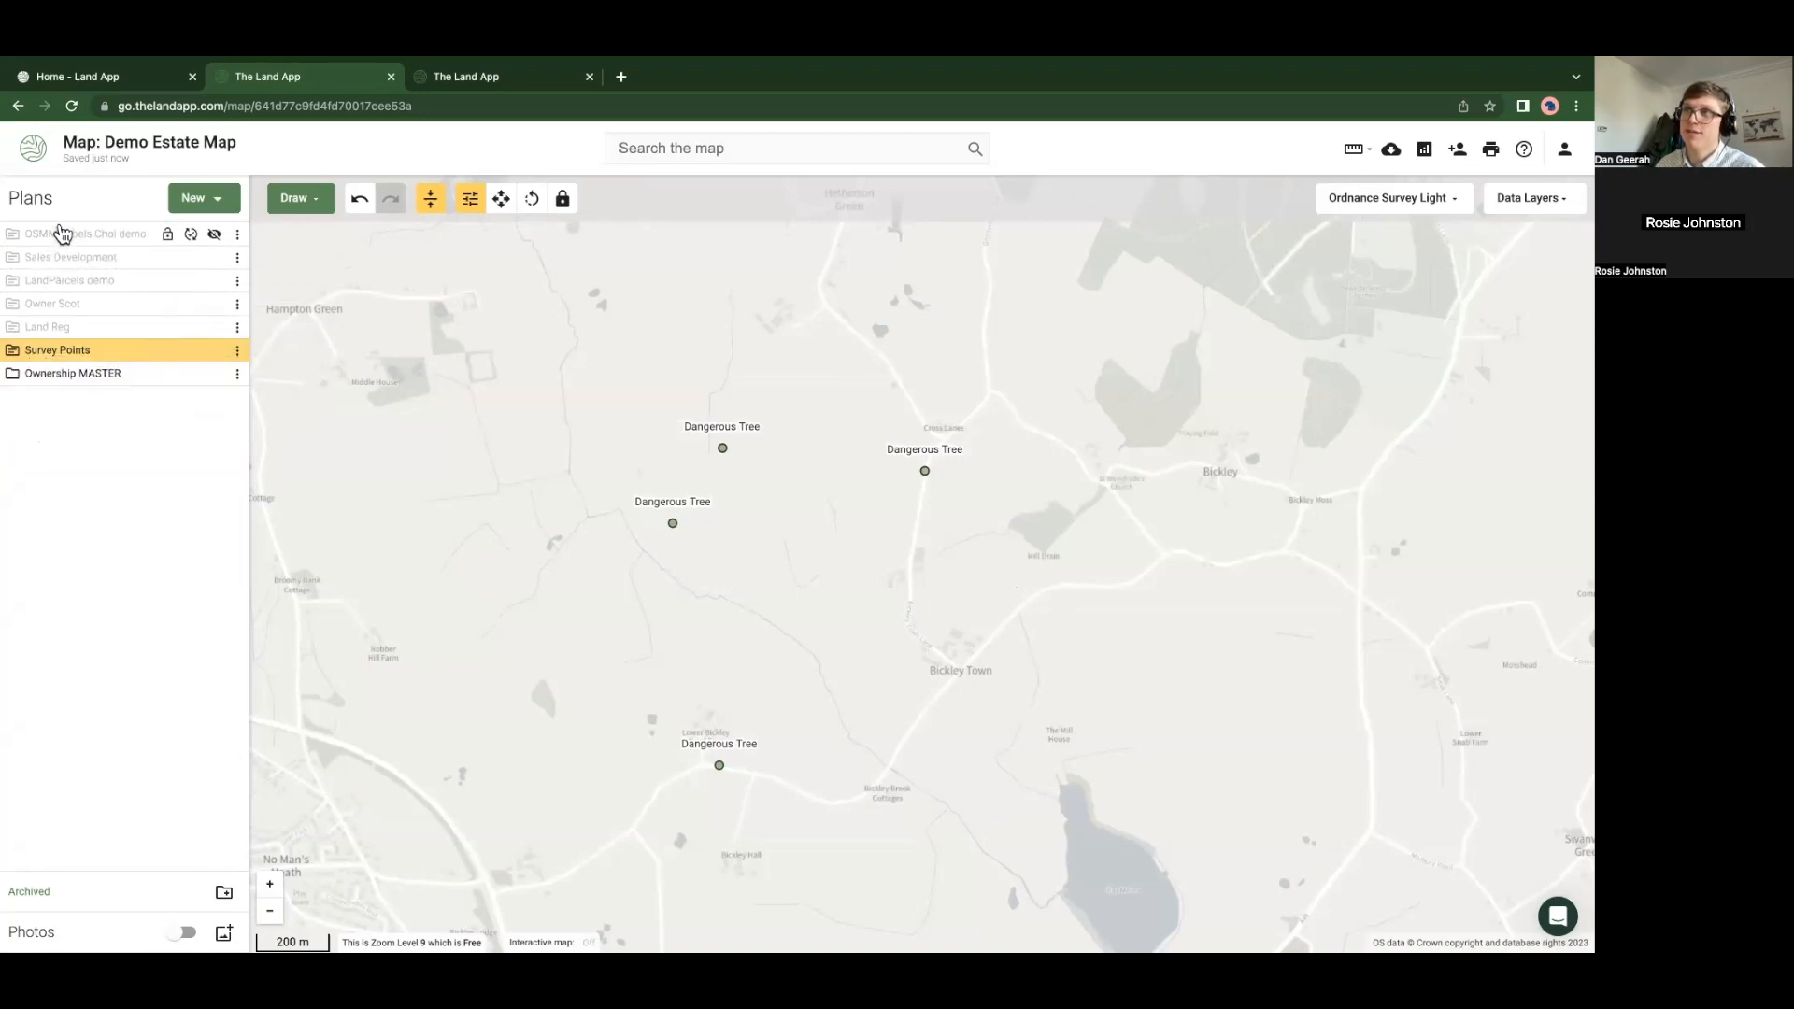
pyautogui.moveTo(56, 379); pyautogui.dragTo(76, 234)
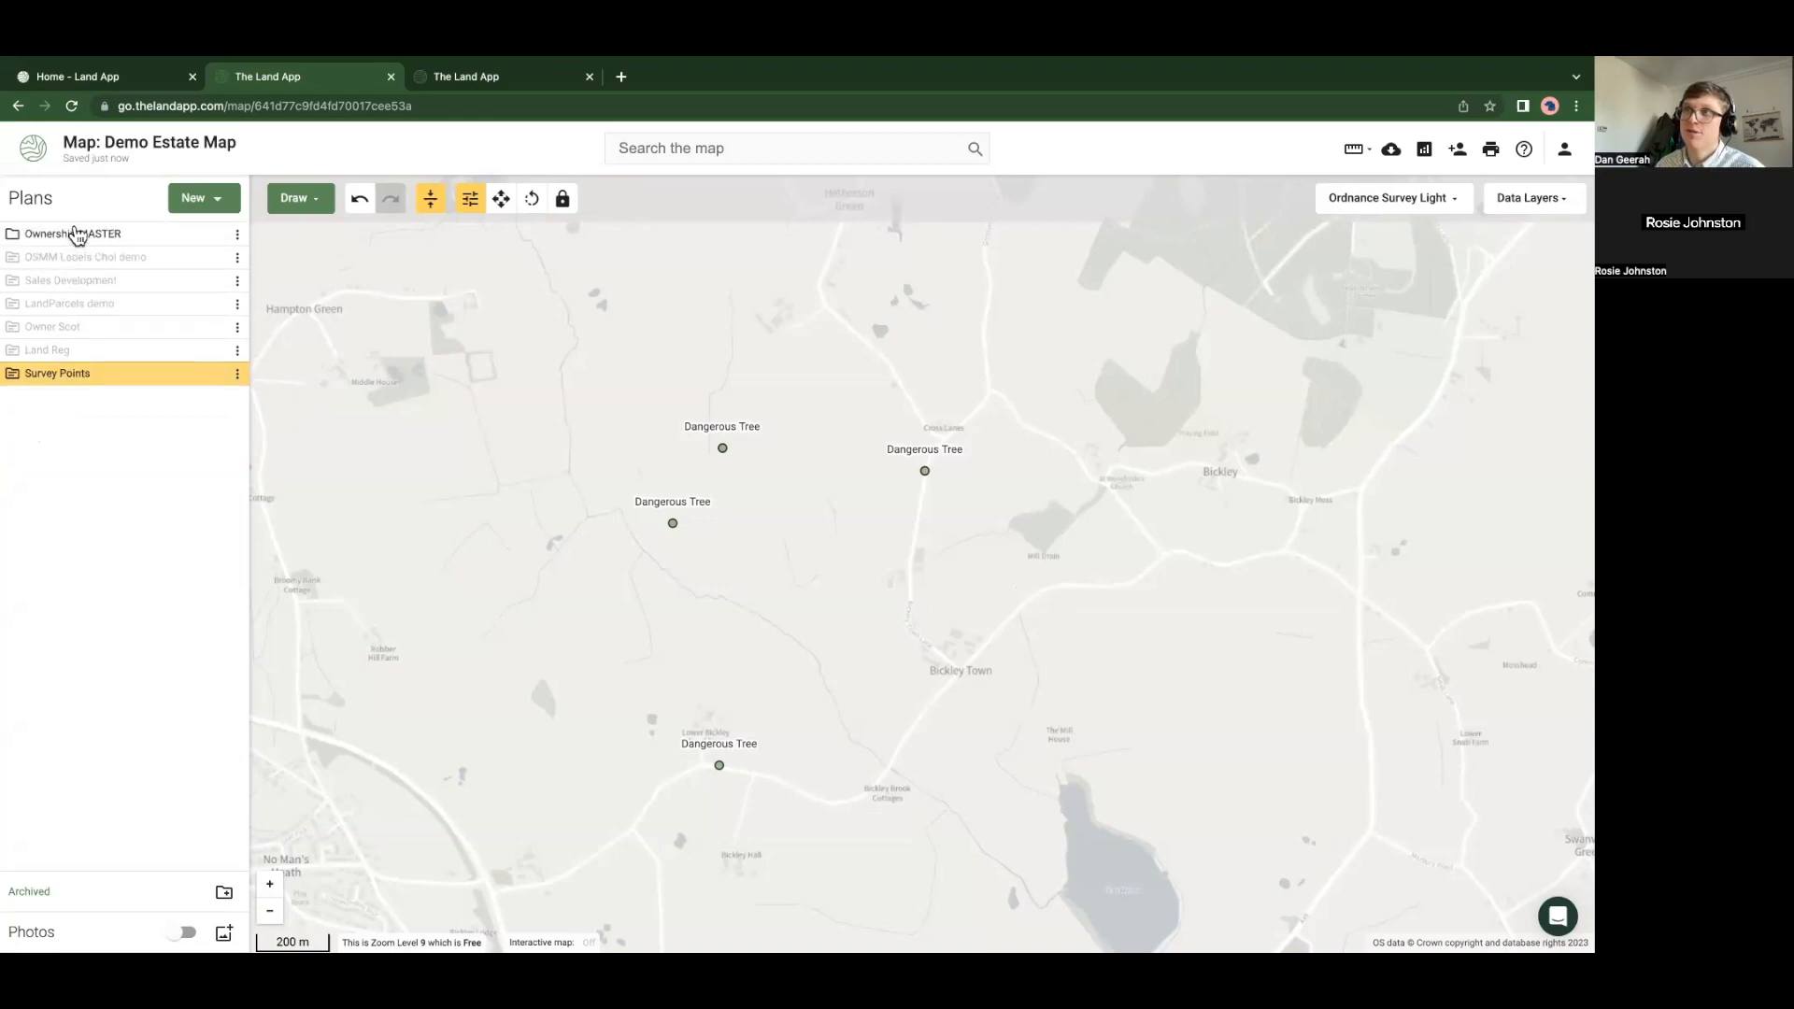
pyautogui.click(14, 236)
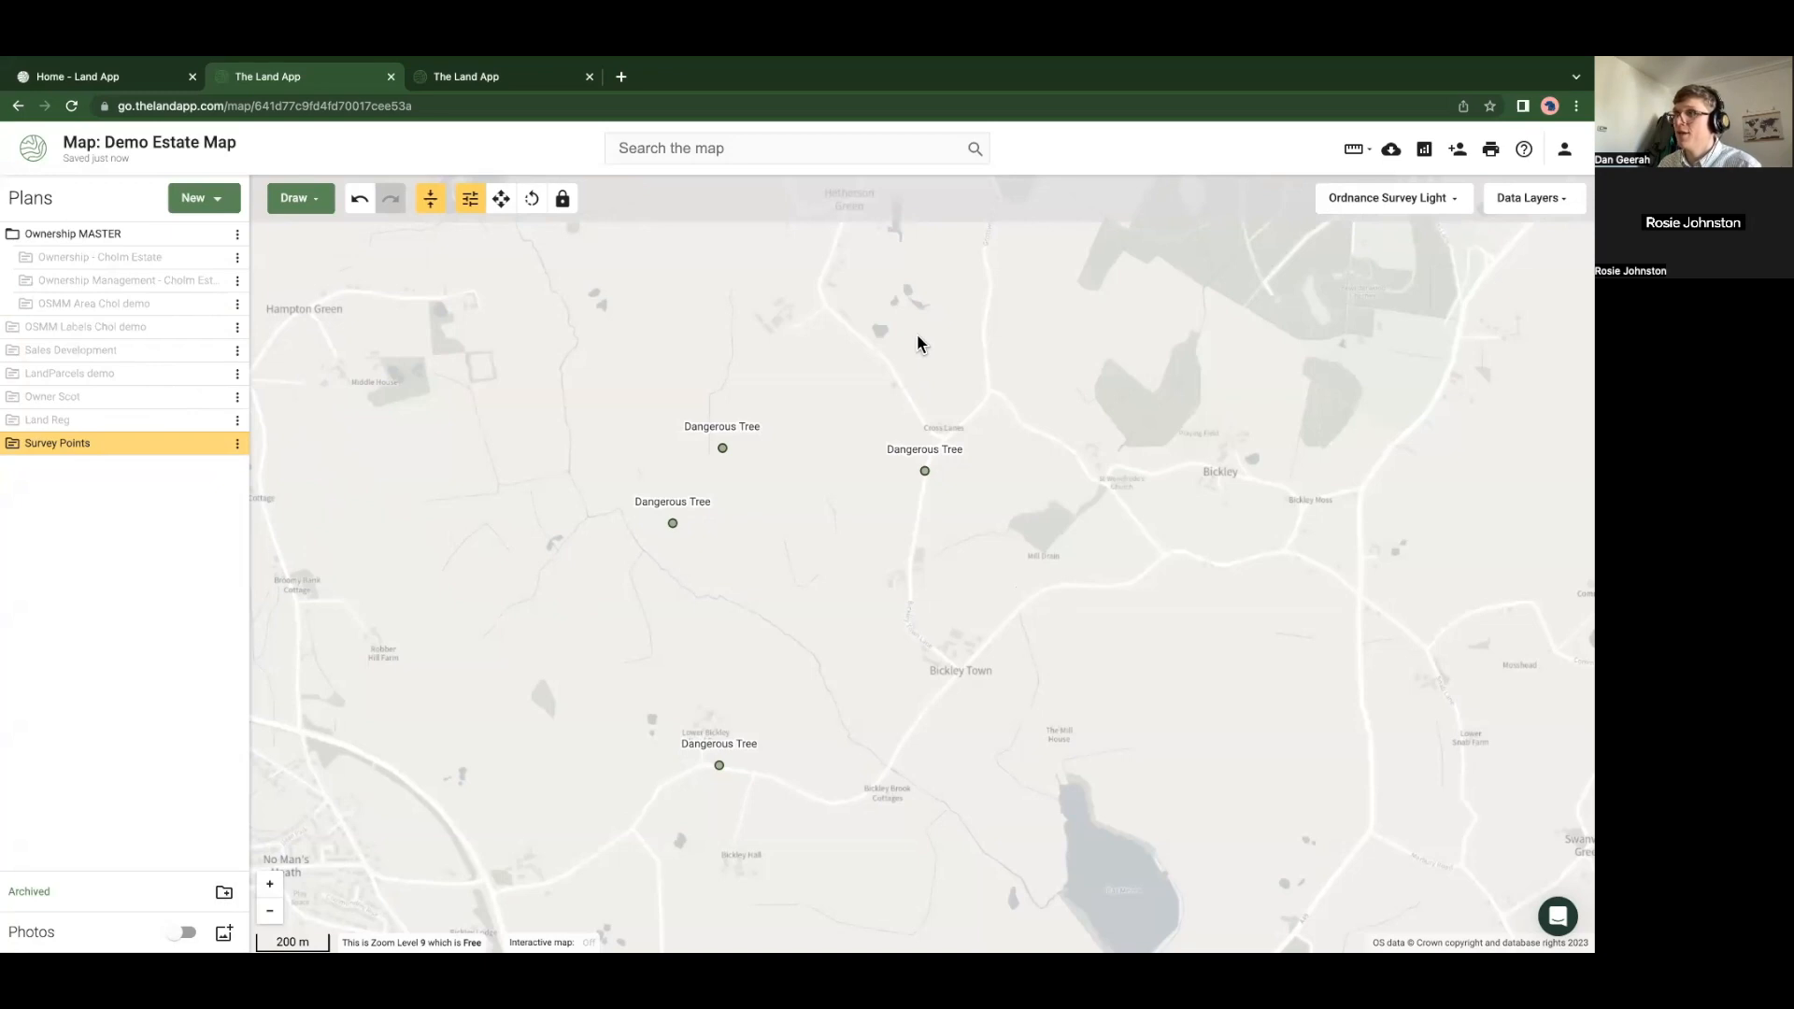
pyautogui.press('super+Tab')
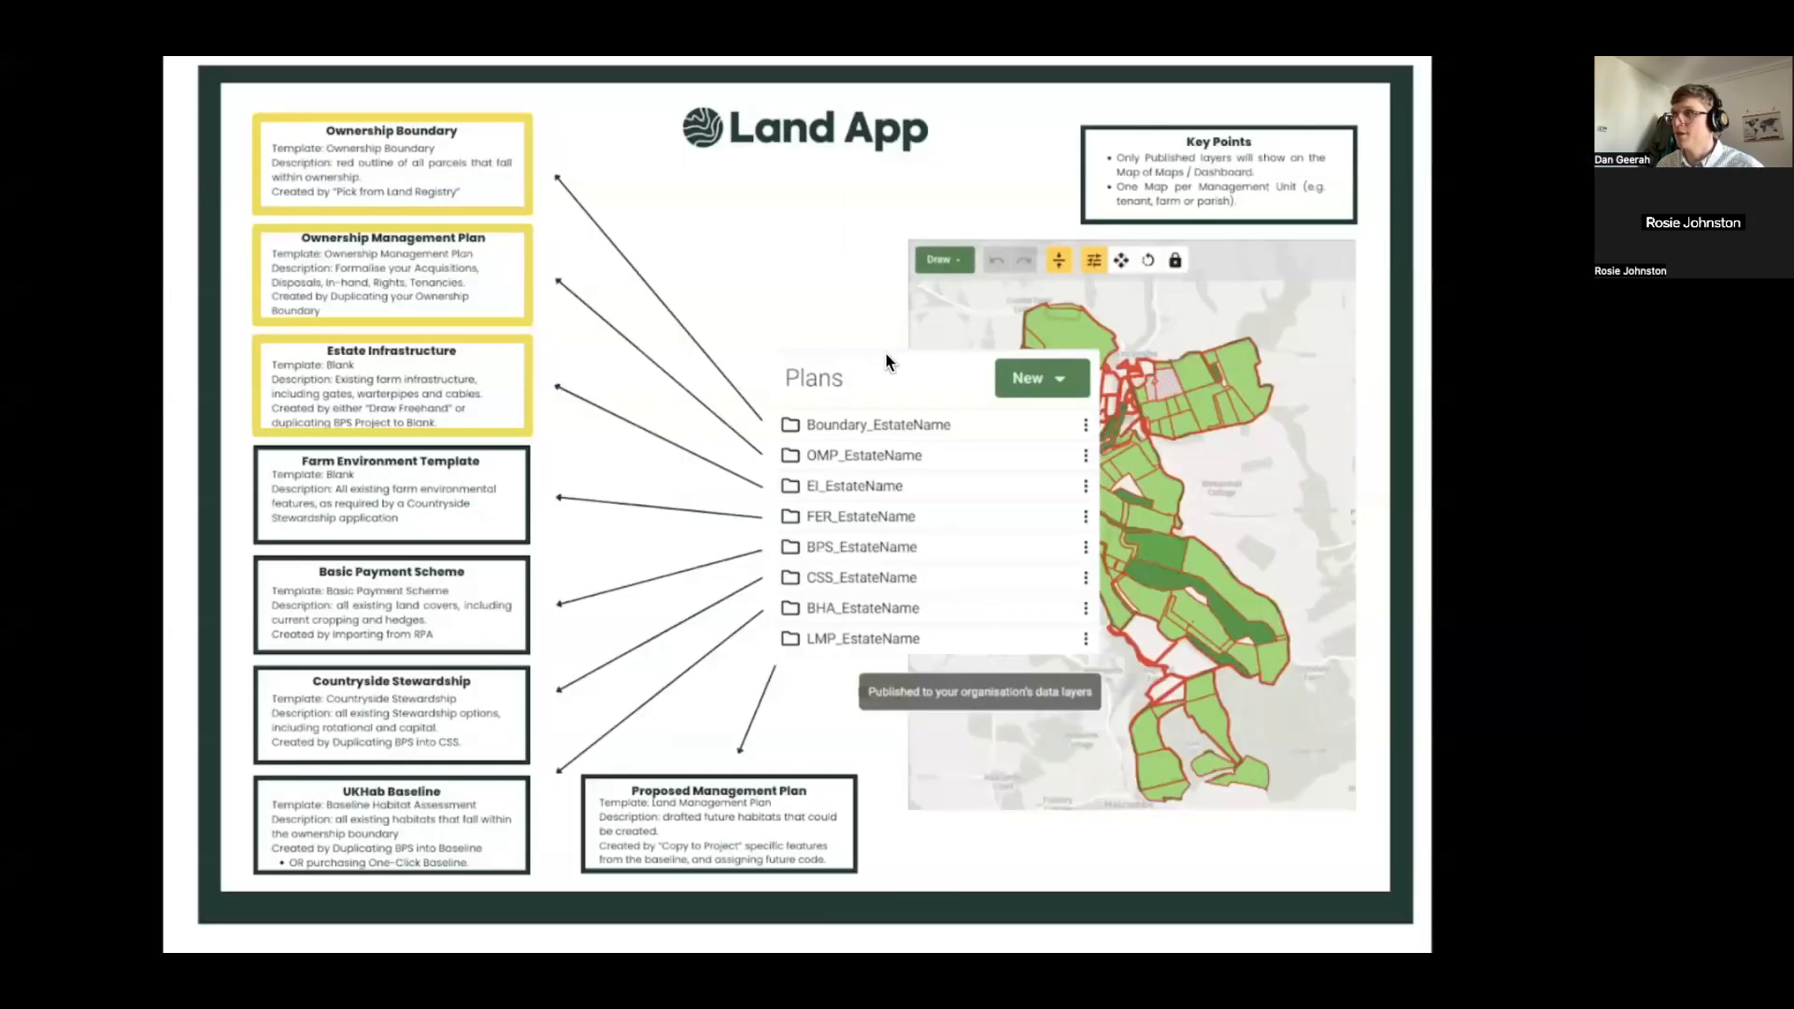